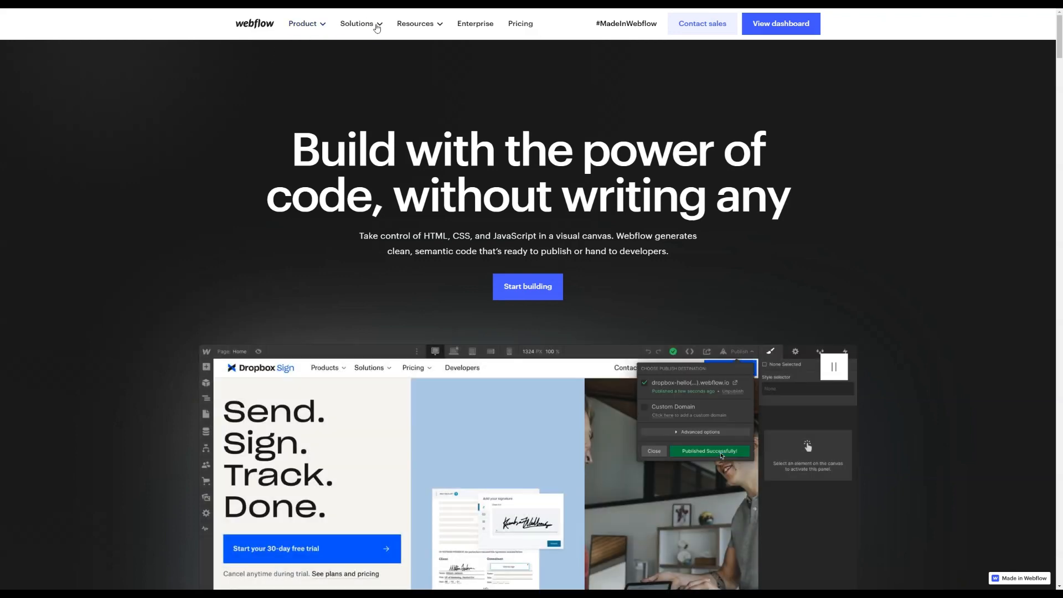
pyautogui.click(370, 30)
pyautogui.click(368, 35)
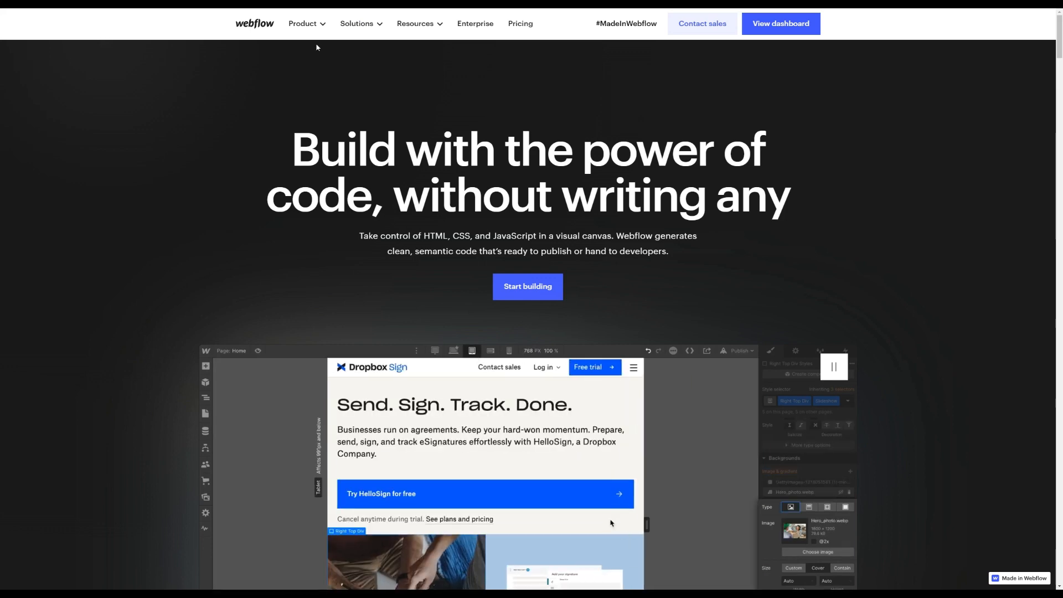
pyautogui.click(359, 28)
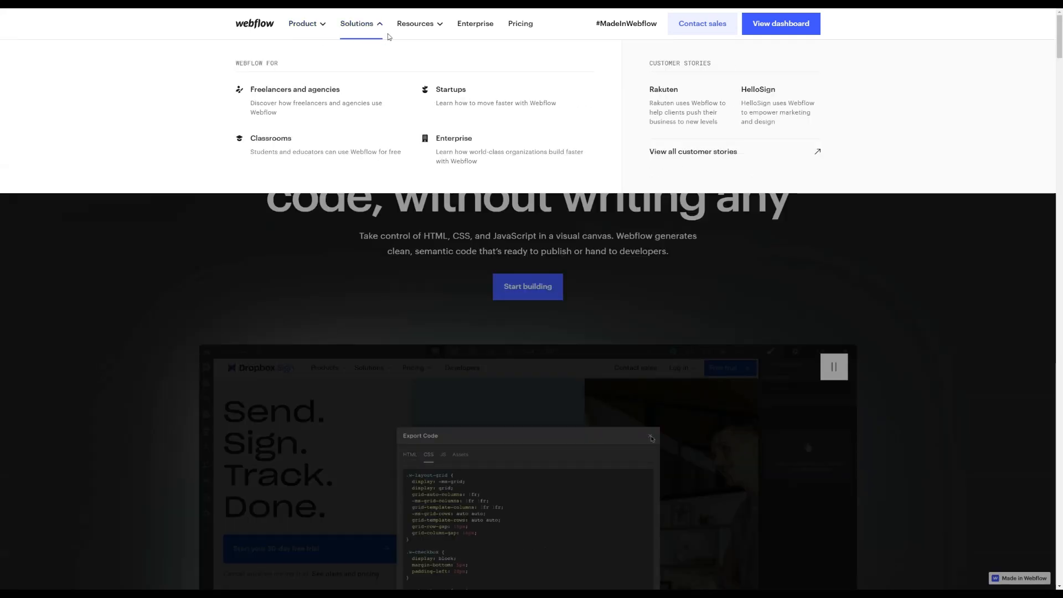
pyautogui.click(438, 31)
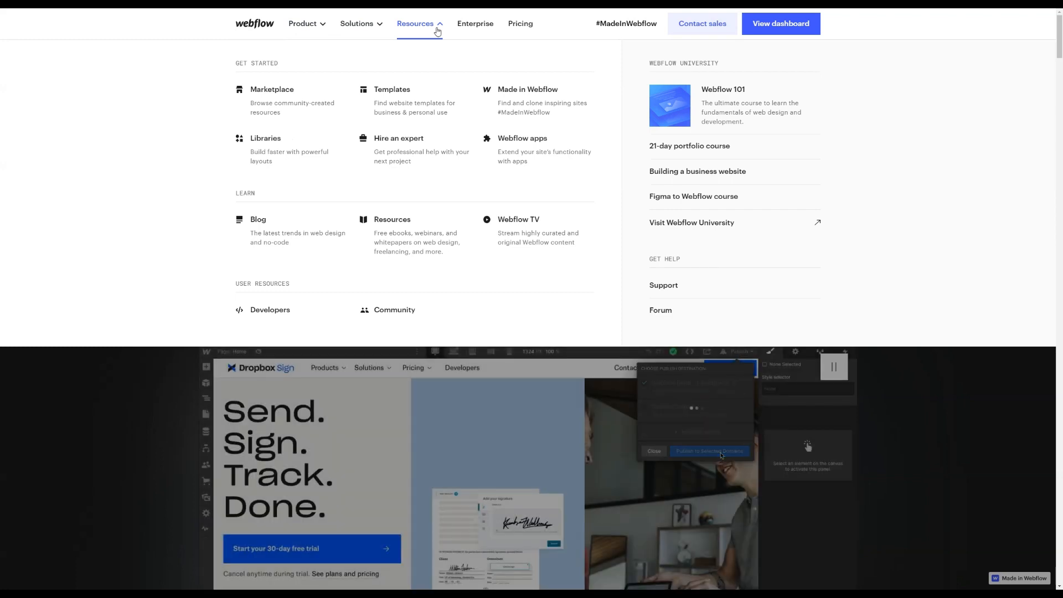
pyautogui.click(410, 35)
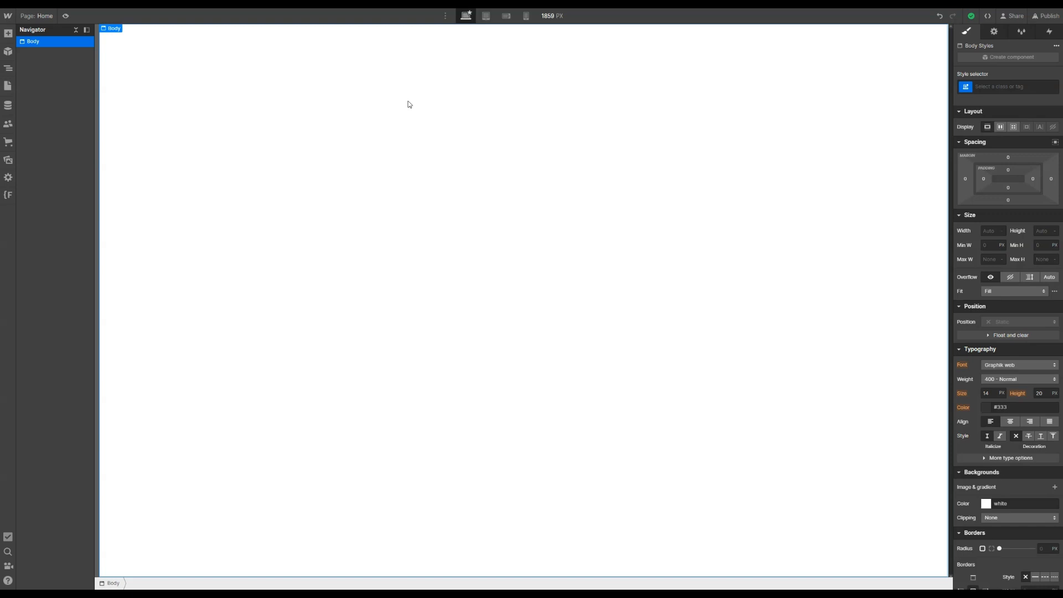
# Add a Navbar element to the page body and give it a new class named navbar
pyautogui.hotkey('ctrl', 'e')
pyautogui.write('navbar')
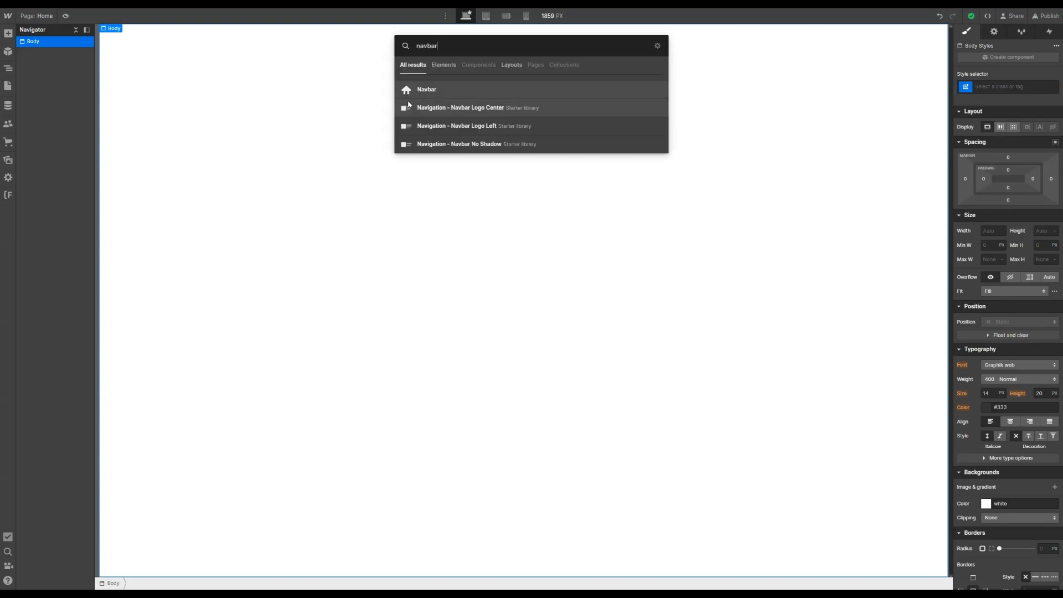
pyautogui.press('Return')
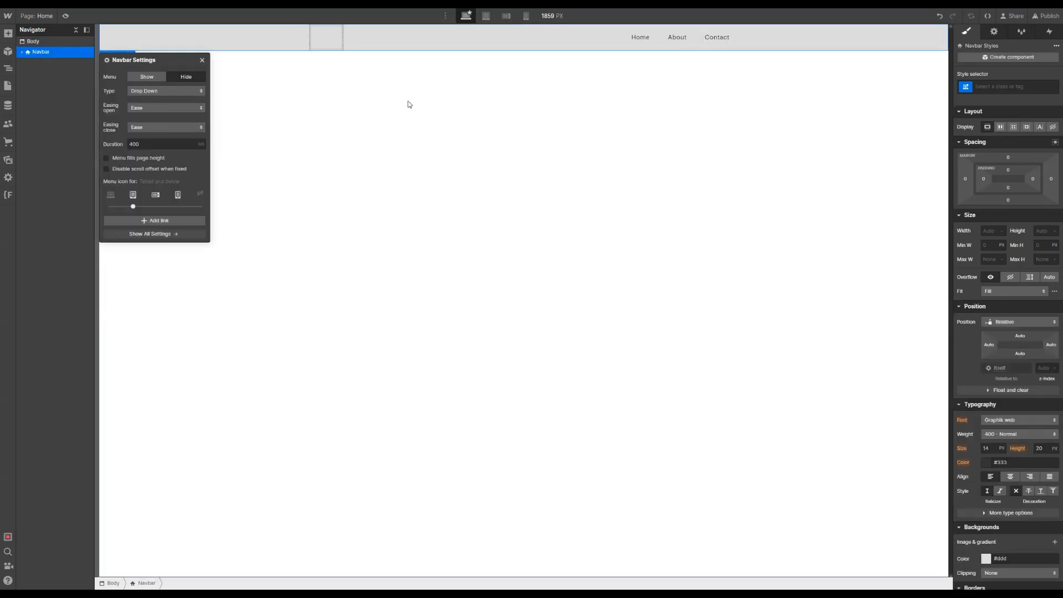
pyautogui.hotkey('ctrl', 'Return')
pyautogui.write('navbar')
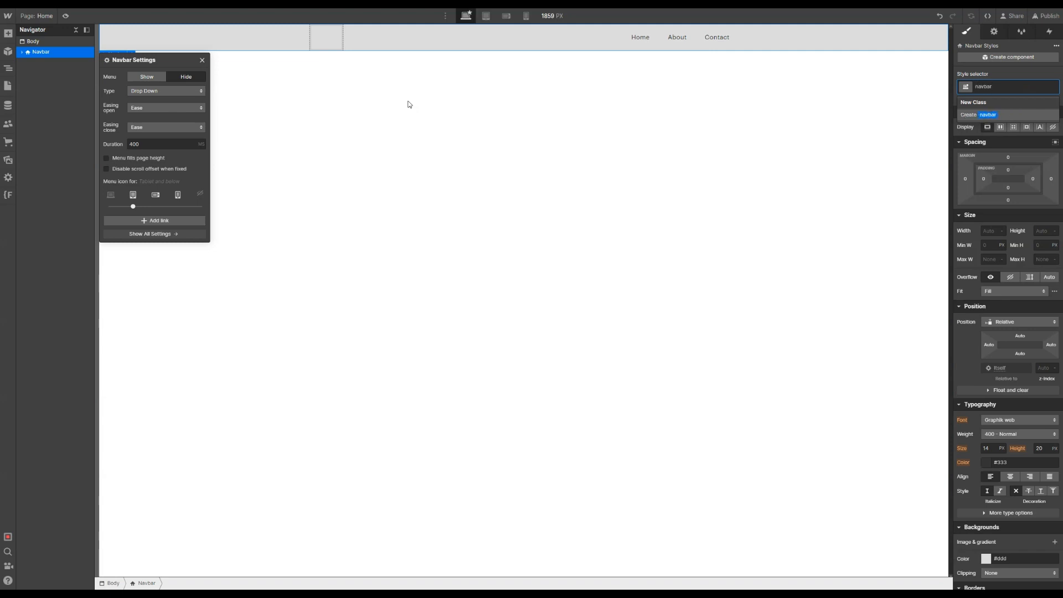
pyautogui.press('Return')
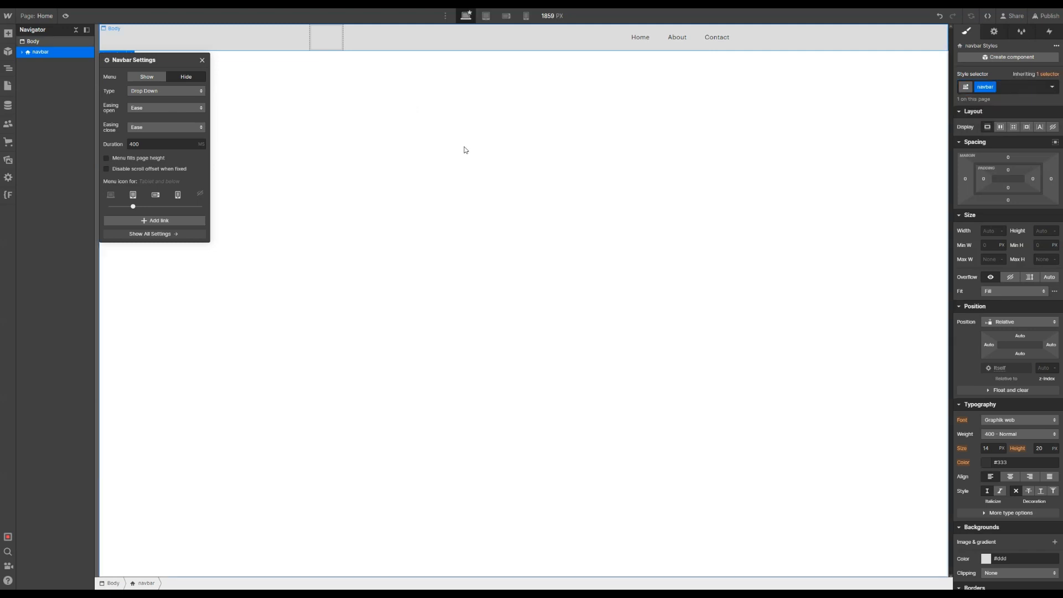
# Set the navbar's background color to white (#ffffff) and save it as a swatch named White
pyautogui.scroll(-2, 985, 310)
pyautogui.scroll(-3, 986, 311)
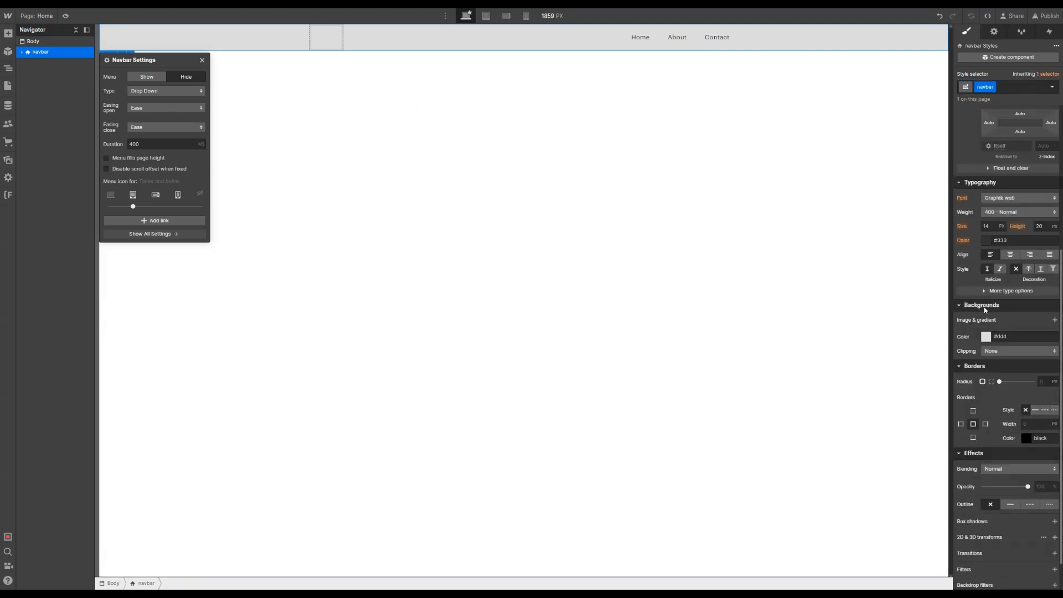
pyautogui.click(986, 336)
pyautogui.moveTo(974, 363); pyautogui.dragTo(928, 323)
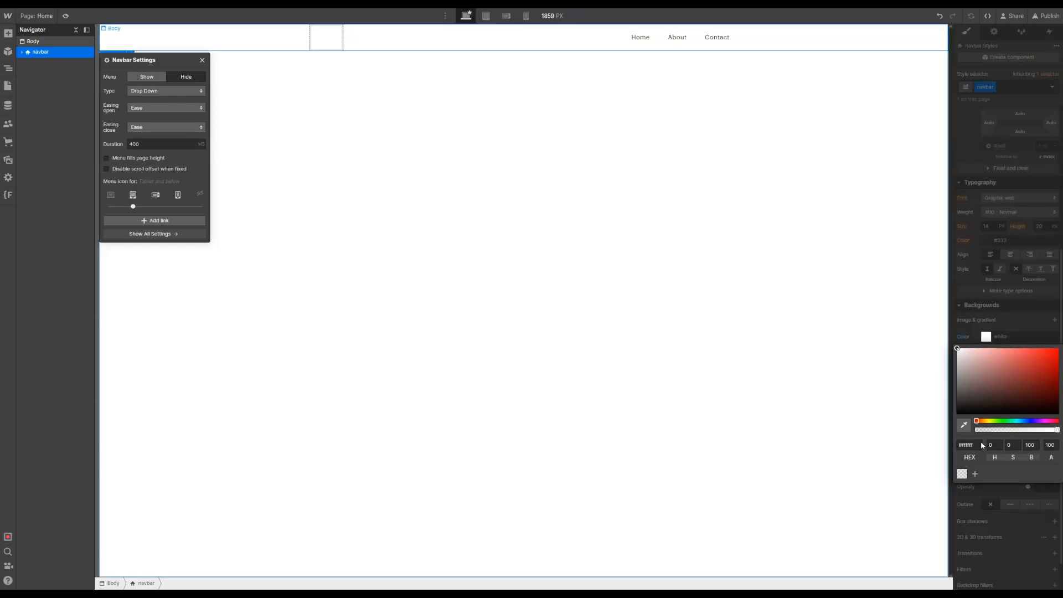
pyautogui.click(975, 474)
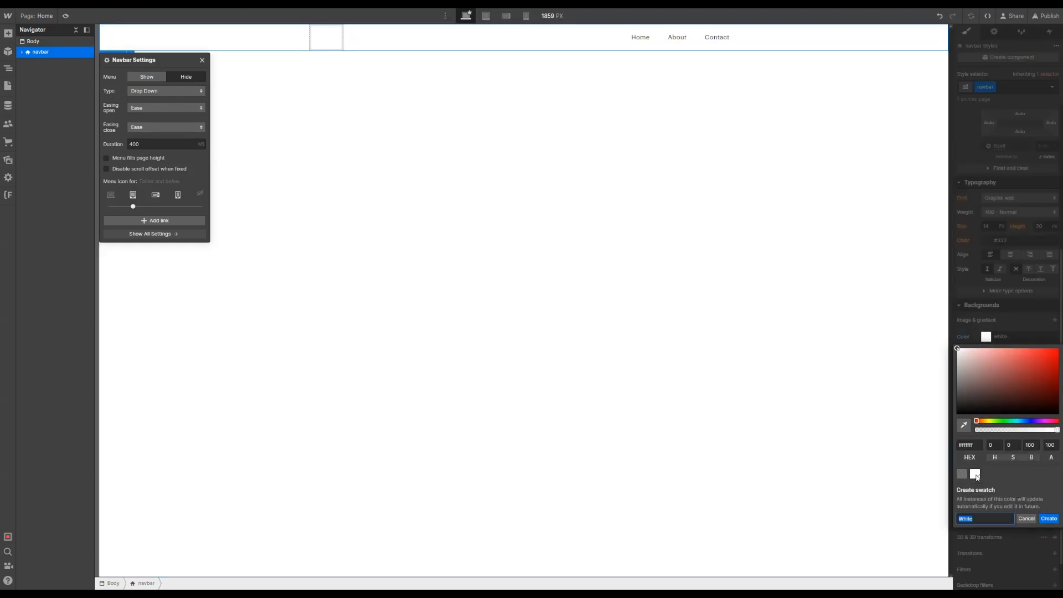
pyautogui.click(1044, 519)
pyautogui.click(992, 329)
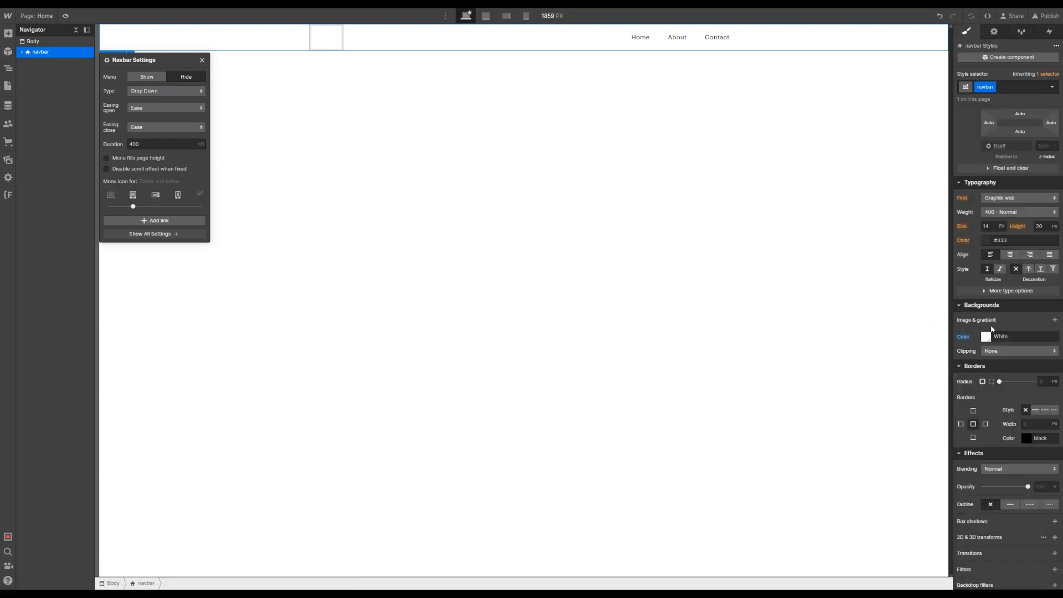
# Add a solid 1 px bottom border to the navbar in the color #e4e4e4
pyautogui.click(975, 439)
pyautogui.click(1035, 411)
pyautogui.click(1041, 438)
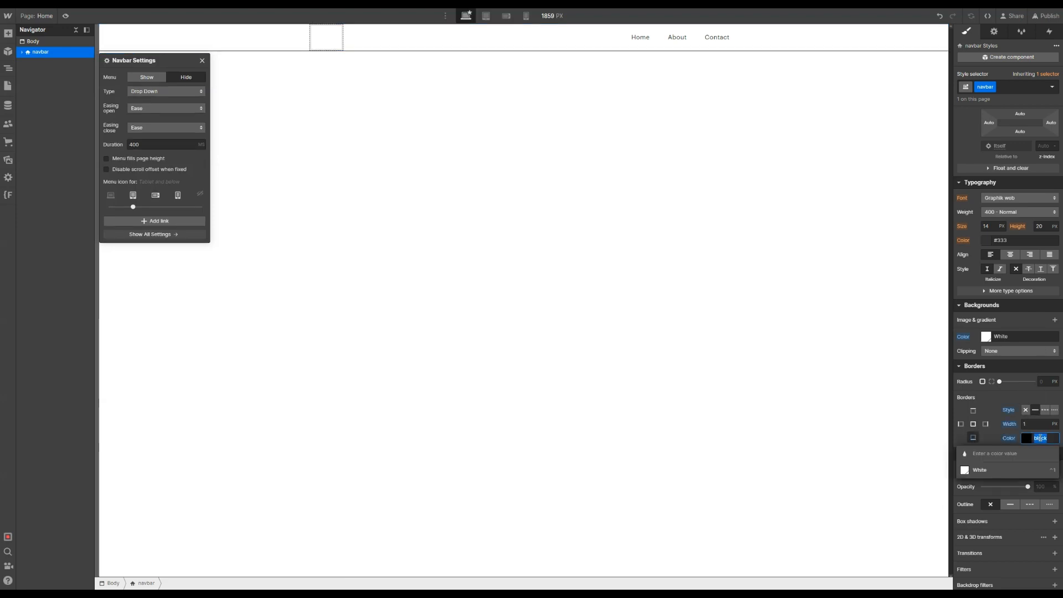
pyautogui.write('e4e4e4')
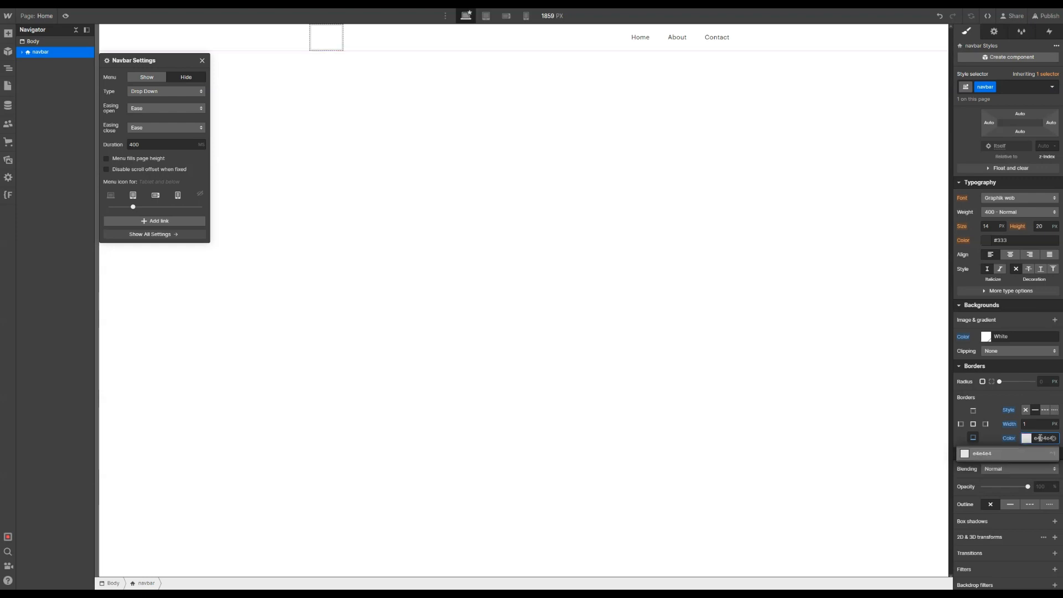
pyautogui.press('Return')
# Save the navbar's border color as a new swatch, keeping the suggested name
pyautogui.click(1026, 438)
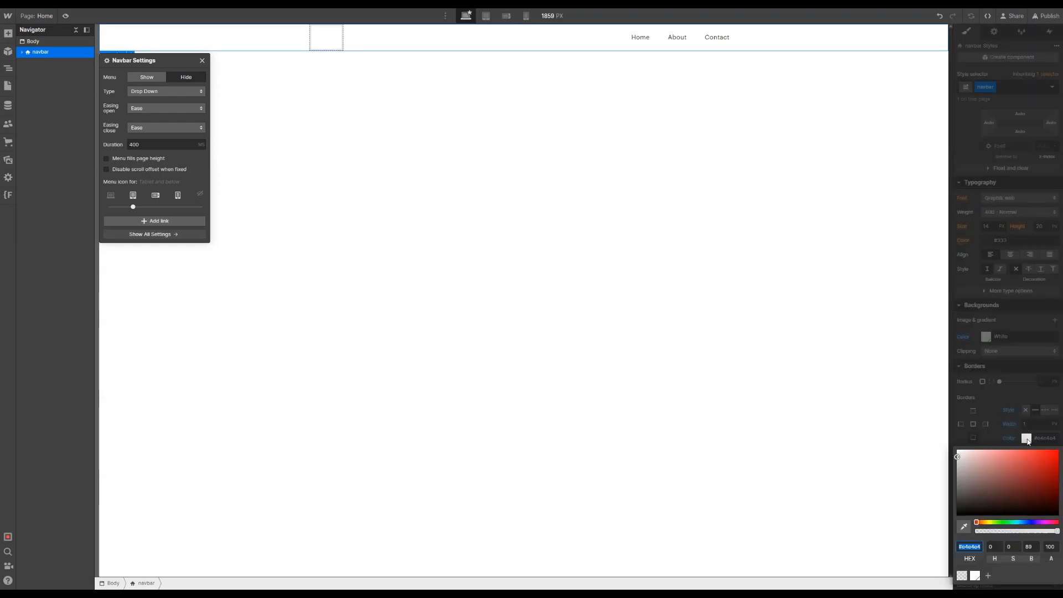
pyautogui.click(990, 576)
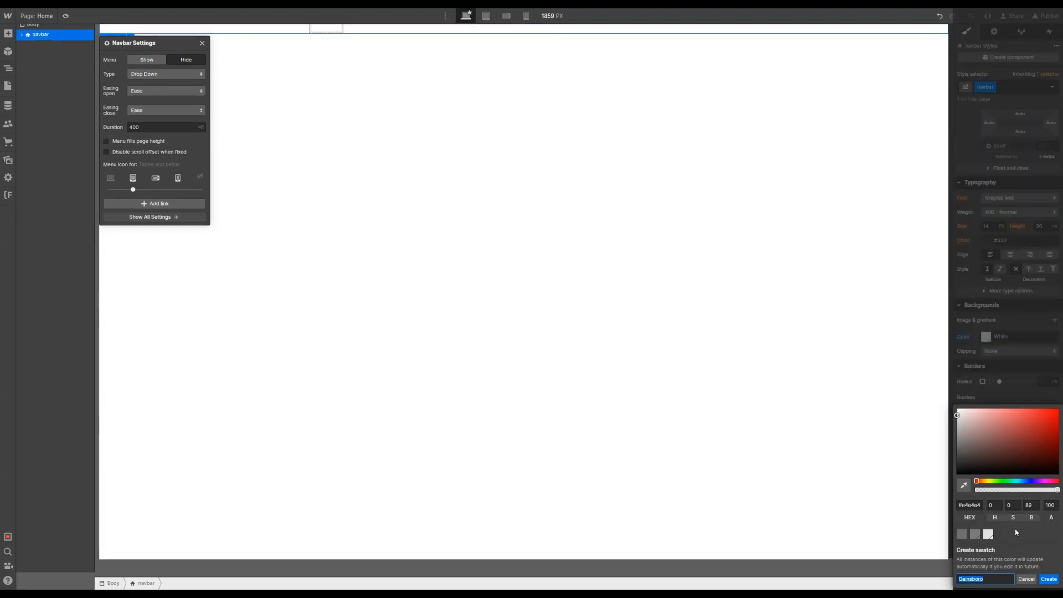
pyautogui.click(1048, 579)
pyautogui.click(1016, 420)
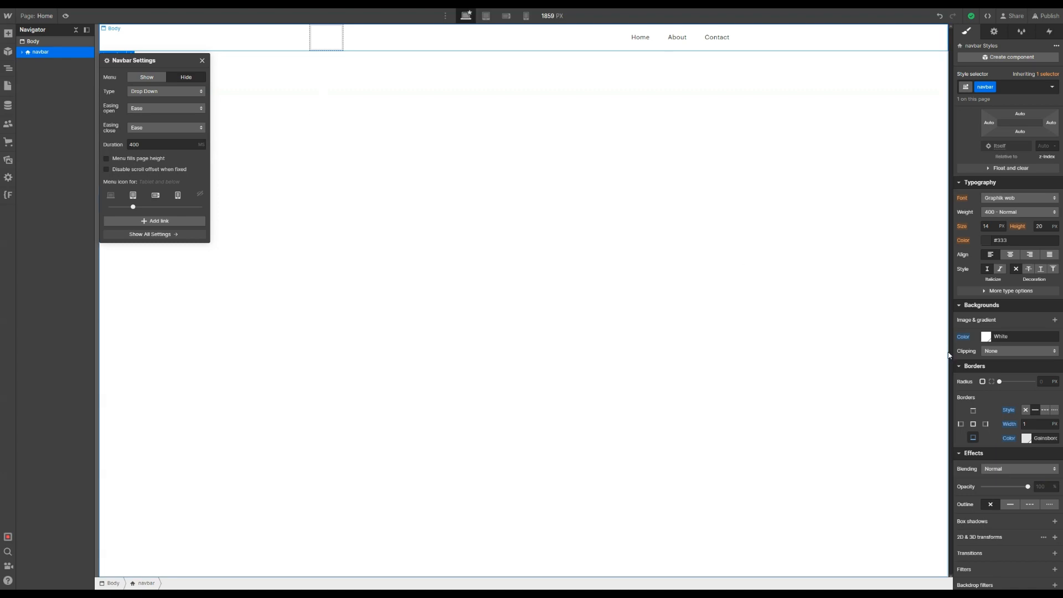
# Make the navbar's position Sticky with a top offset of 0
pyautogui.scroll(3, 966, 305)
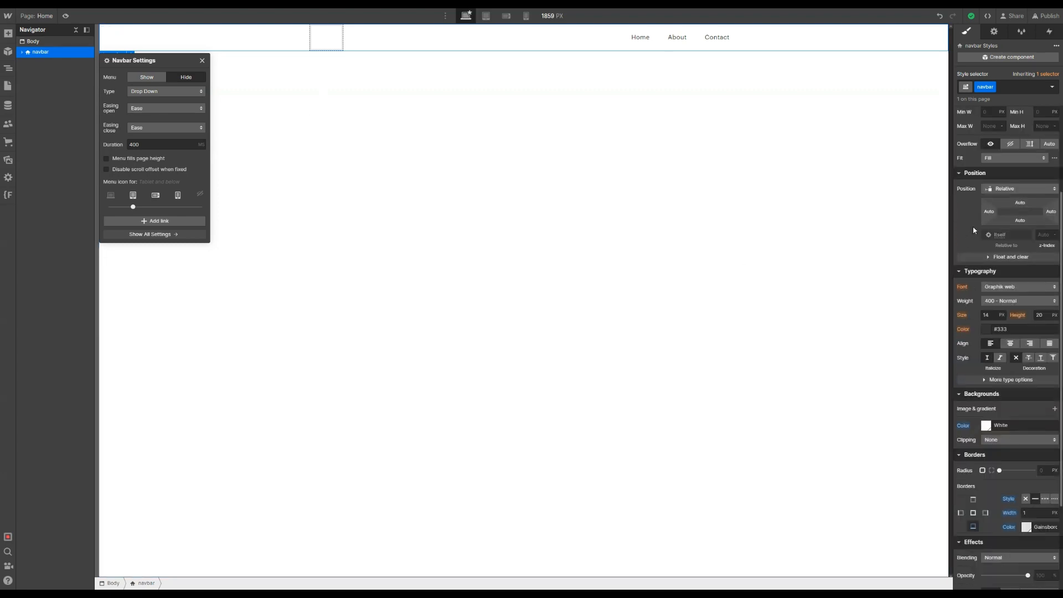
pyautogui.scroll(1, 975, 230)
pyautogui.click(997, 236)
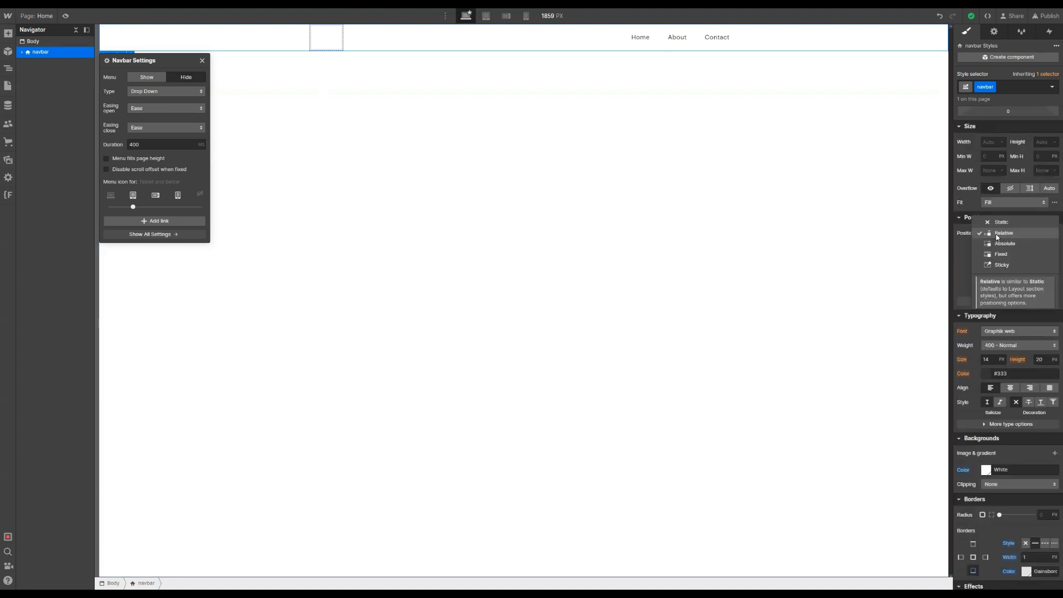
pyautogui.click(1011, 264)
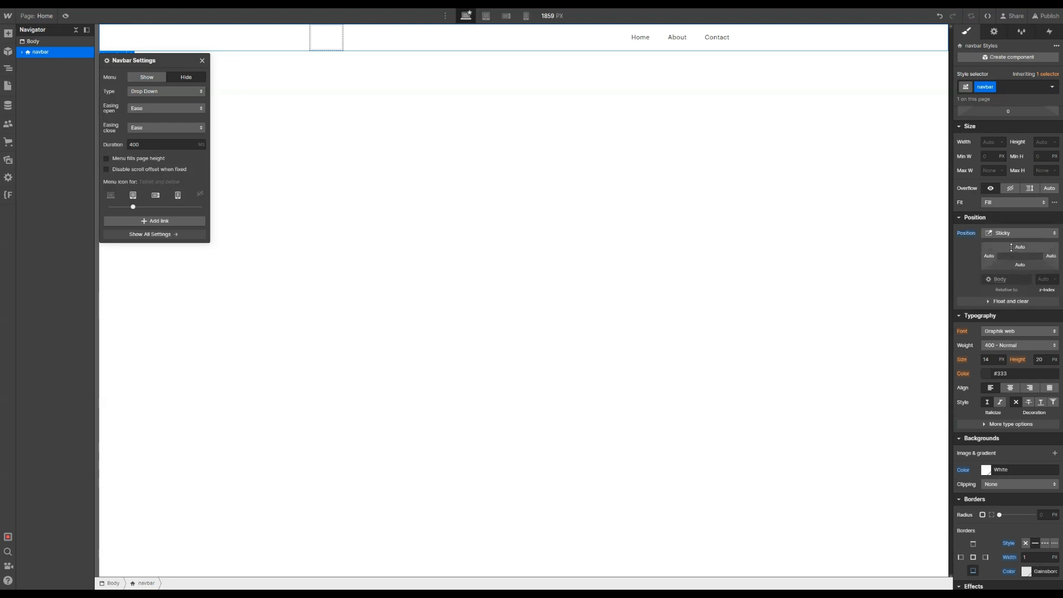
pyautogui.click(1018, 248)
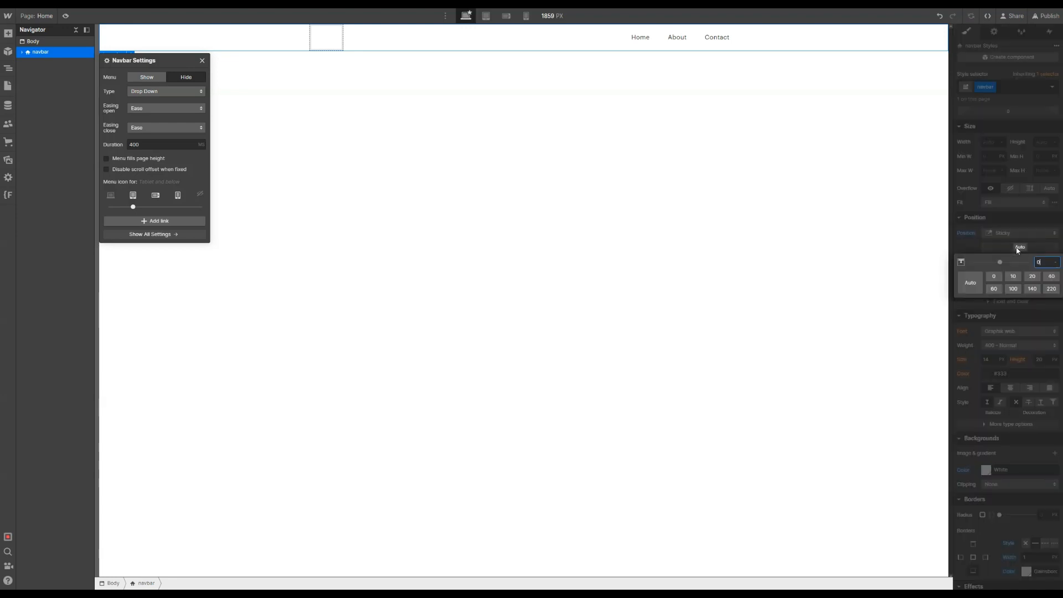
pyautogui.write('0')
pyautogui.press('Return')
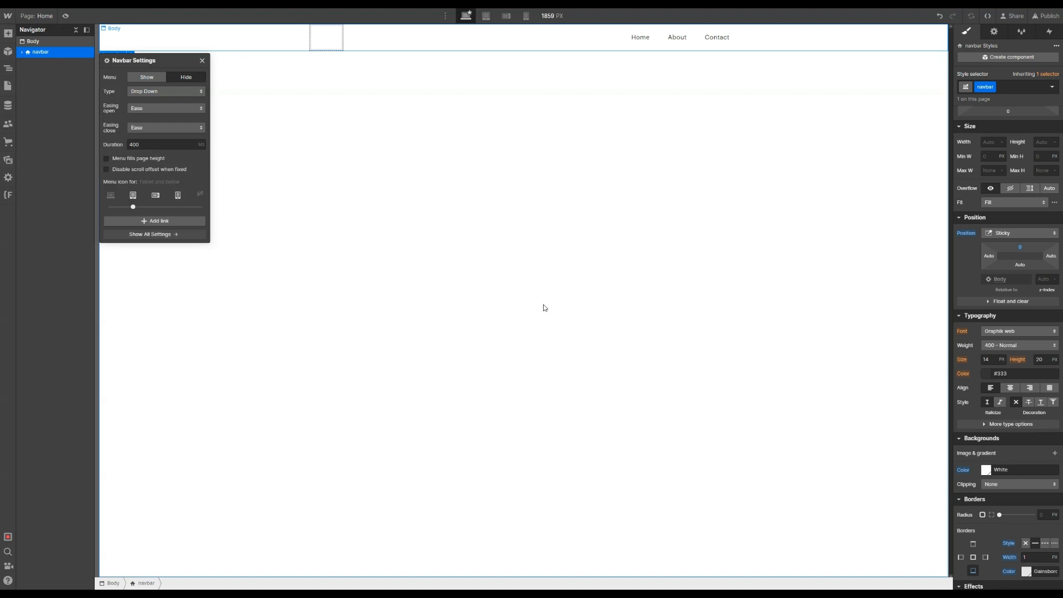
# Add a new Container element and nest it inside the navbar, above the navbar's existing container
pyautogui.click(22, 52)
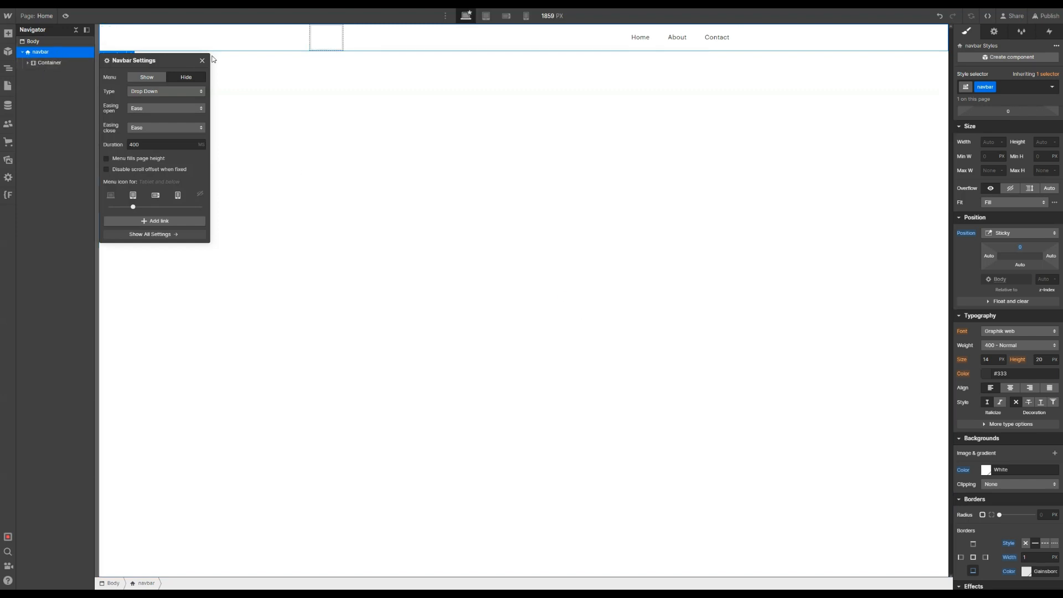
pyautogui.click(202, 59)
pyautogui.click(72, 64)
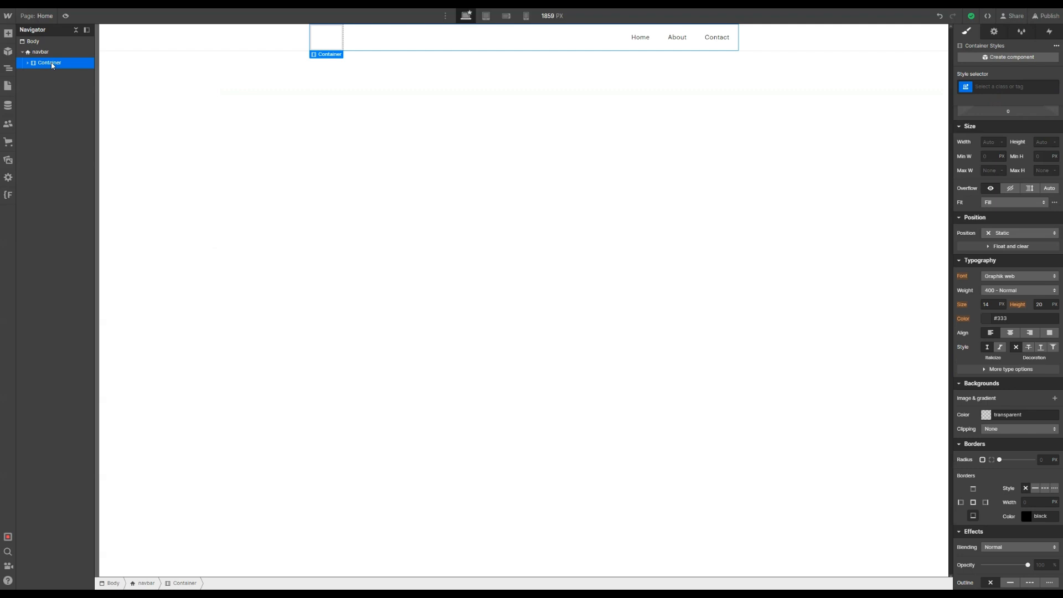
pyautogui.click(53, 55)
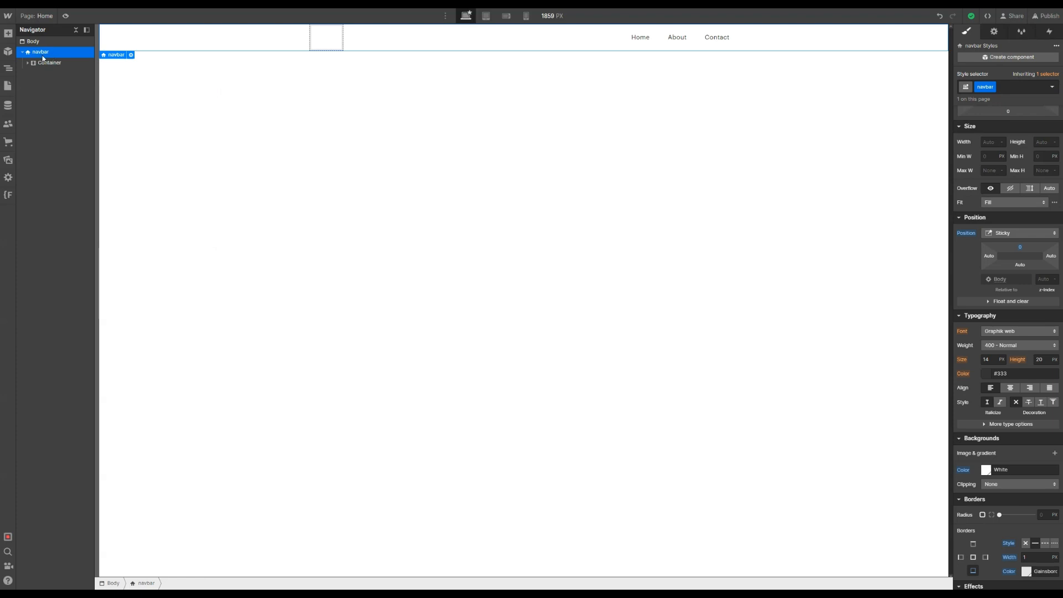
pyautogui.hotkey('ctrl', 'e')
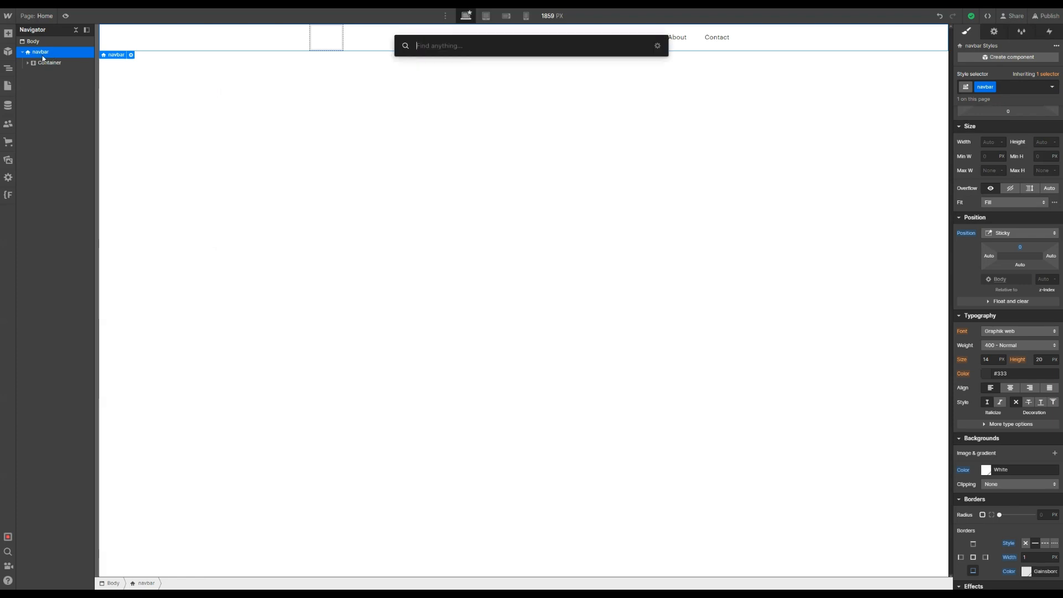
pyautogui.write('cont')
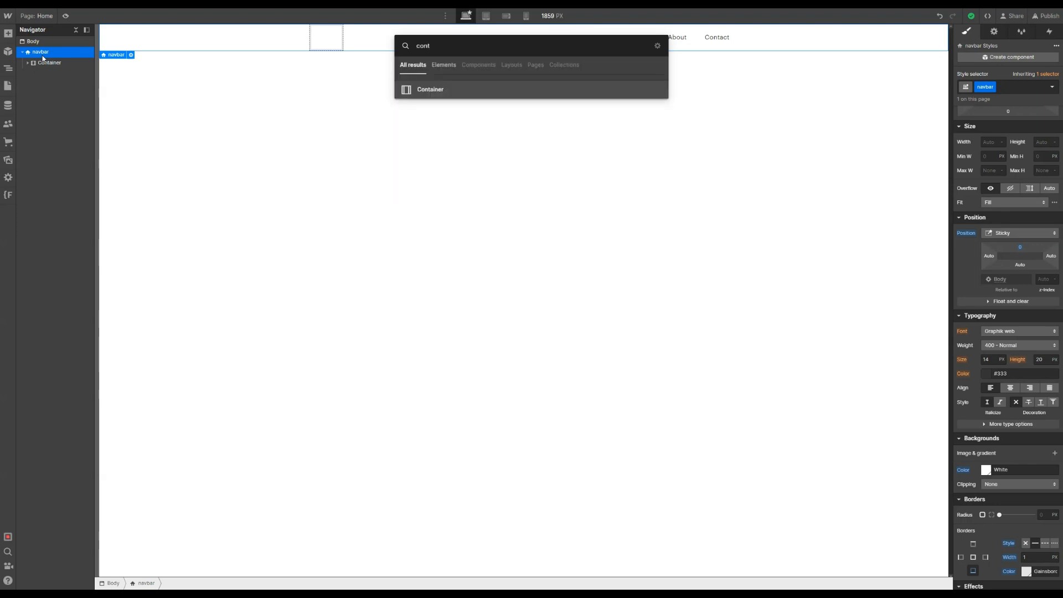
pyautogui.press('Return')
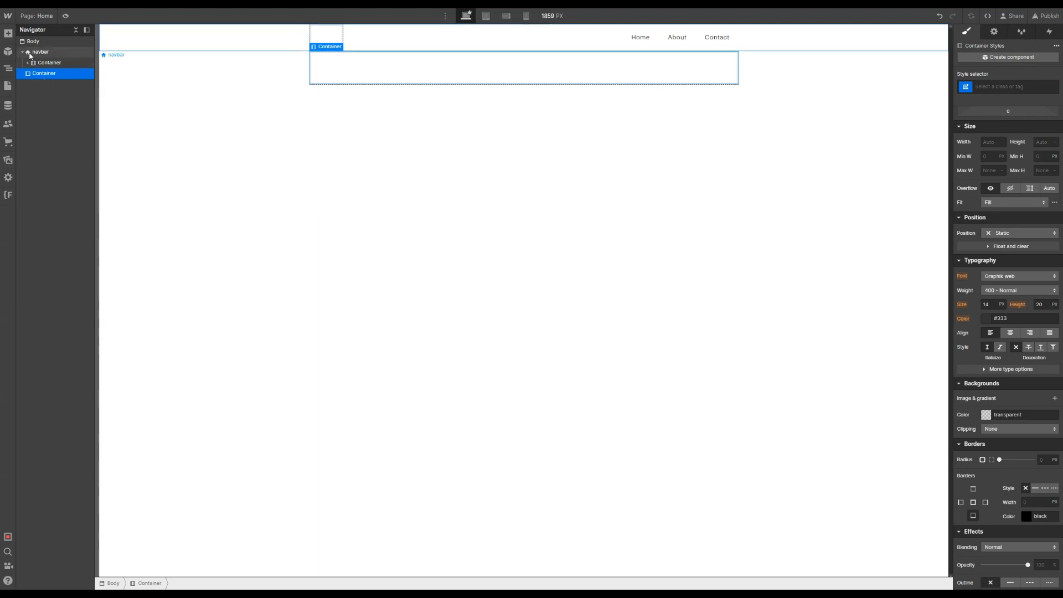
pyautogui.moveTo(35, 74)
pyautogui.mouseDown()
pyautogui.moveTo(37, 59)
pyautogui.moveTo(43, 66)
pyautogui.mouseUp()
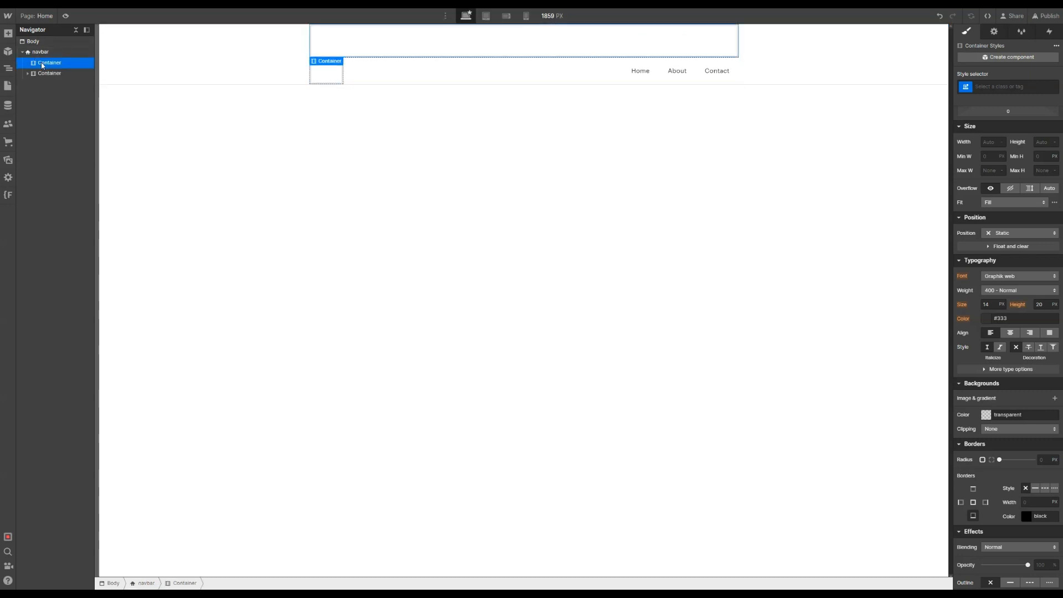
# Give the new empty container in the navbar a class named main-container
pyautogui.hotkey('ctrl', 'Return')
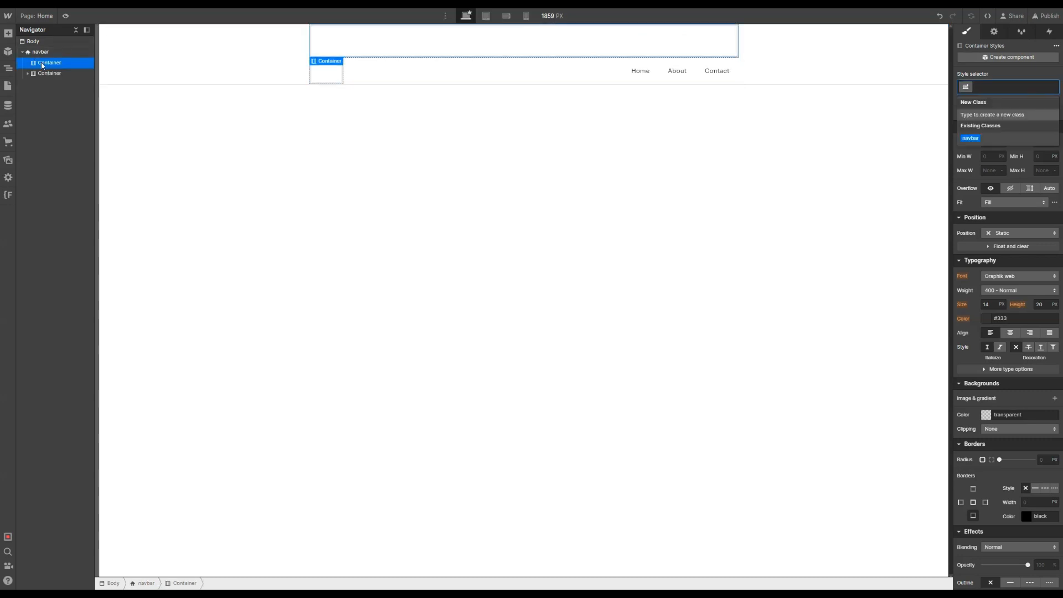
pyautogui.write('main-cont')
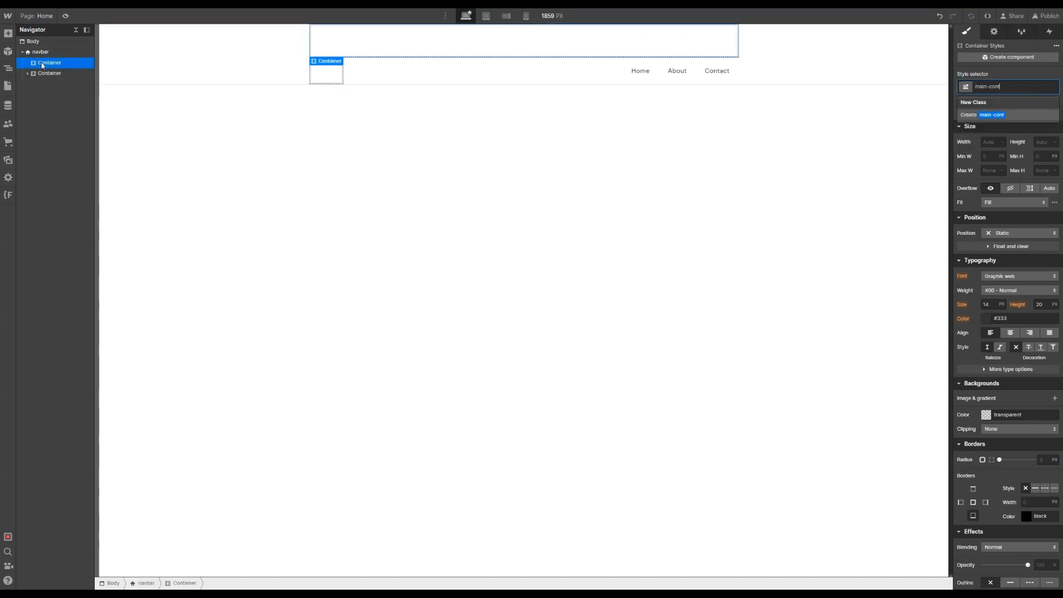
pyautogui.write('ainer')
pyautogui.press('Return')
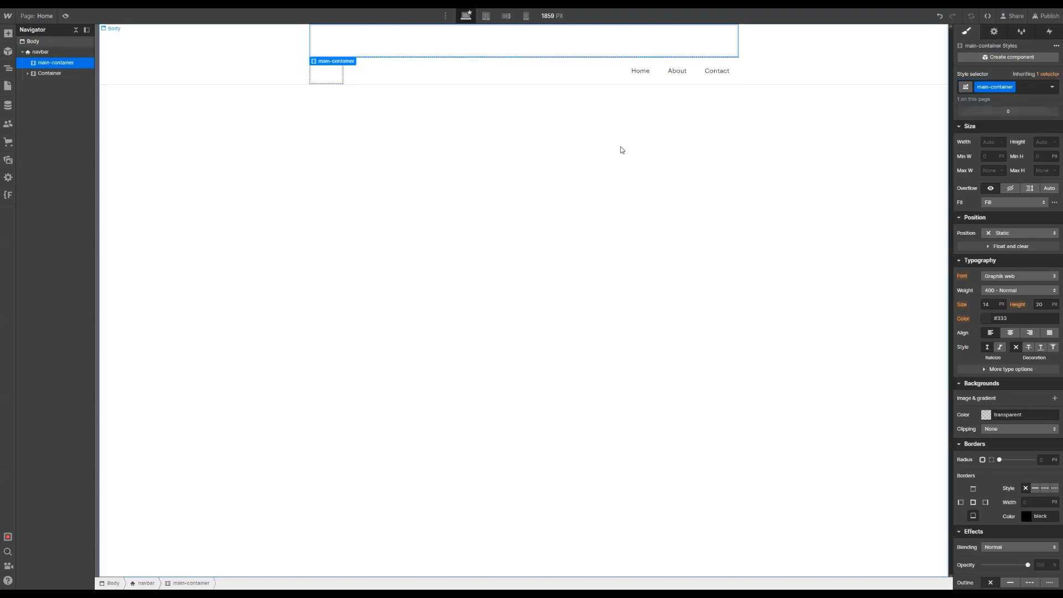
# Set the maximum width of the main-container to 80 rem
pyautogui.click(983, 171)
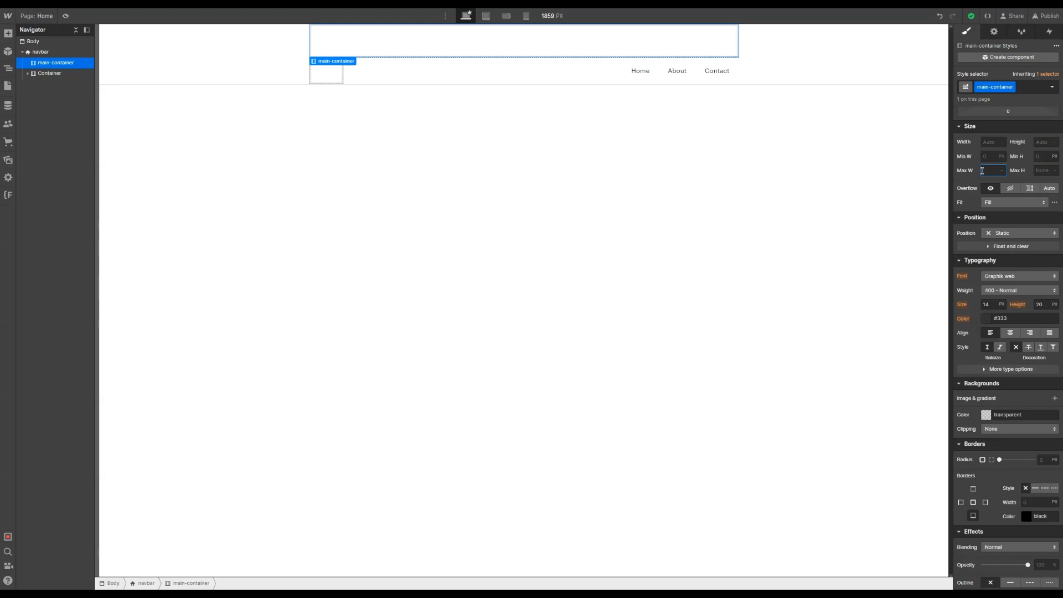
pyautogui.write('80')
pyautogui.write('/16rem')
pyautogui.press('Return')
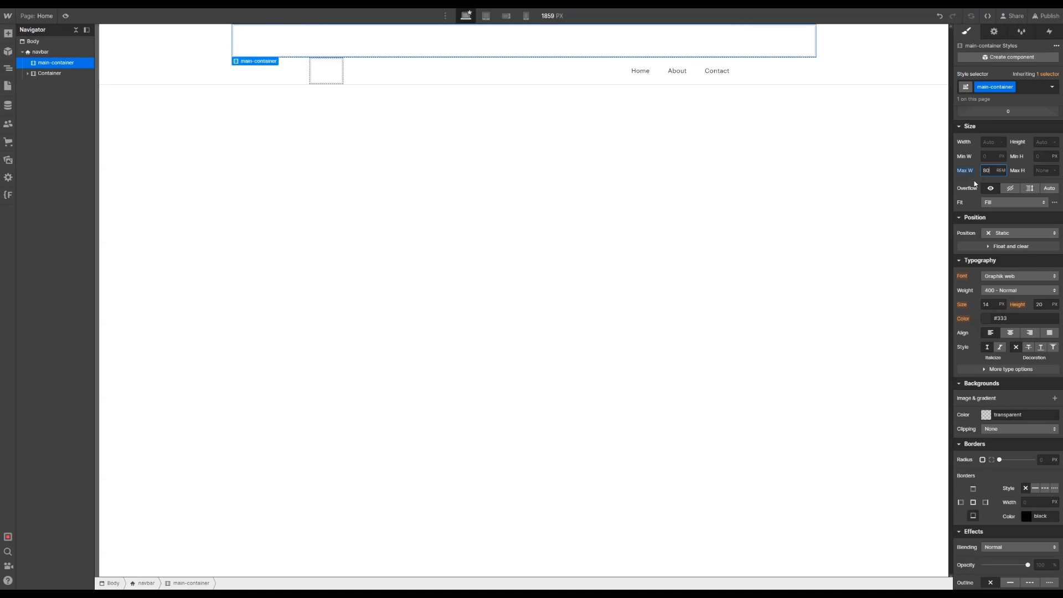
# Add a Div Block inside the main-container
pyautogui.click(690, 54)
pyautogui.hotkey('ctrl', 'e')
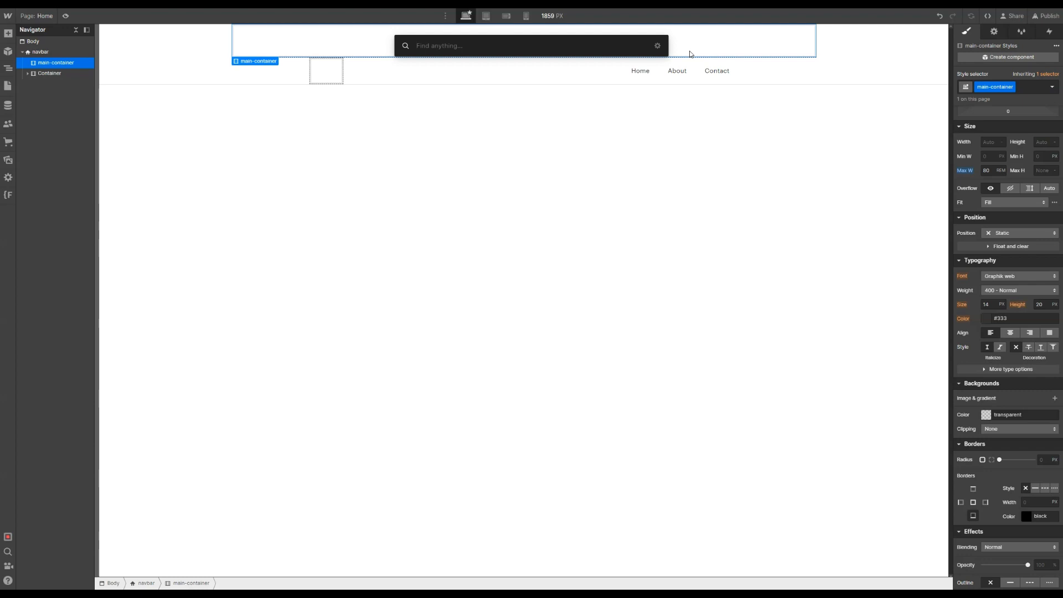
pyautogui.write('div')
pyautogui.press('Return')
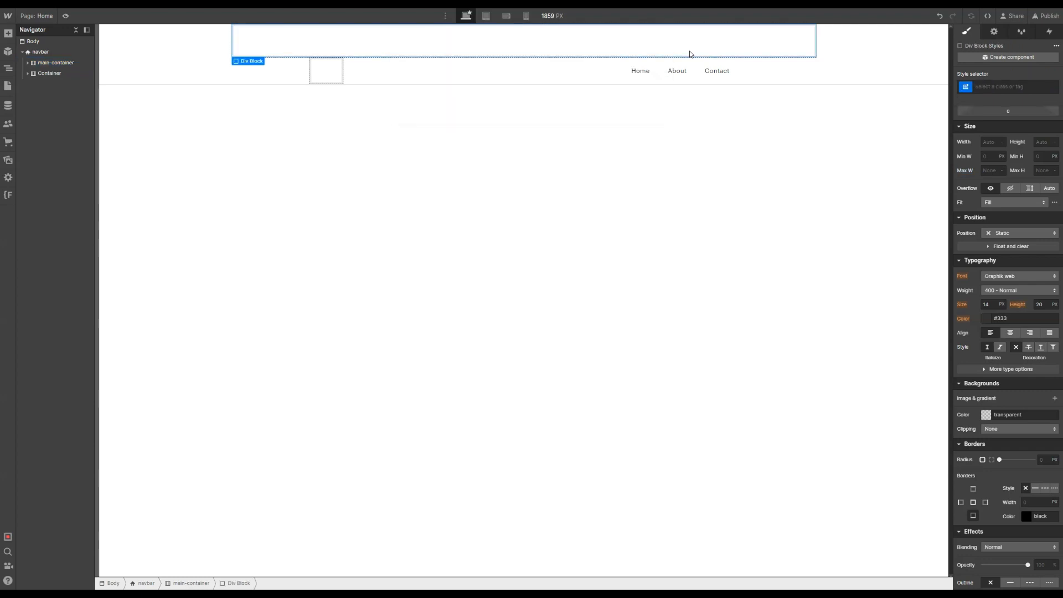
# Give the new Div Block in the main-container a class named navbar_content-wrapper
pyautogui.hotkey('ctrl', 'Return')
pyautogui.write('navbar_conent')
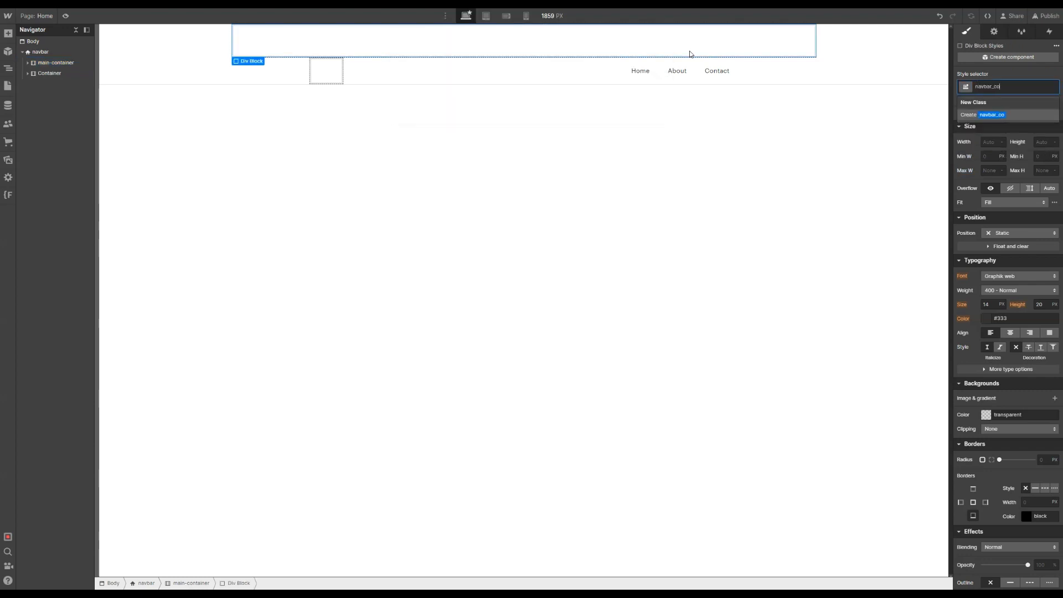
pyautogui.press('BackSpace')
pyautogui.press('BackSpace')
pyautogui.press('BackSpace')
pyautogui.write('tent-wrapper')
pyautogui.press('Return')
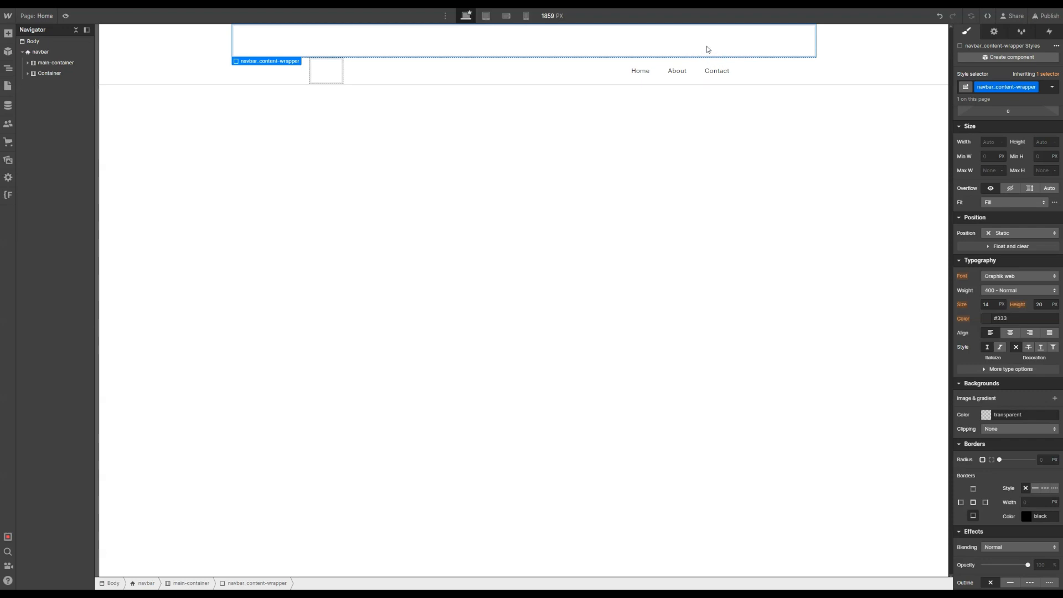
# Set the navbar_content-wrapper's display to horizontal Flex and justify its children with space between
pyautogui.click(706, 47)
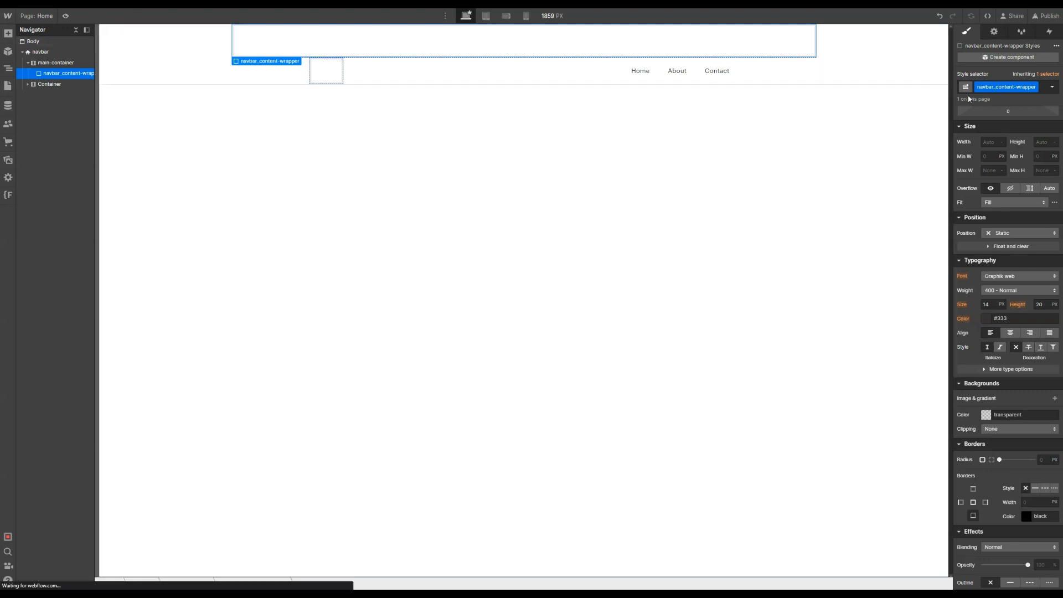
pyautogui.doubleClick(987, 87)
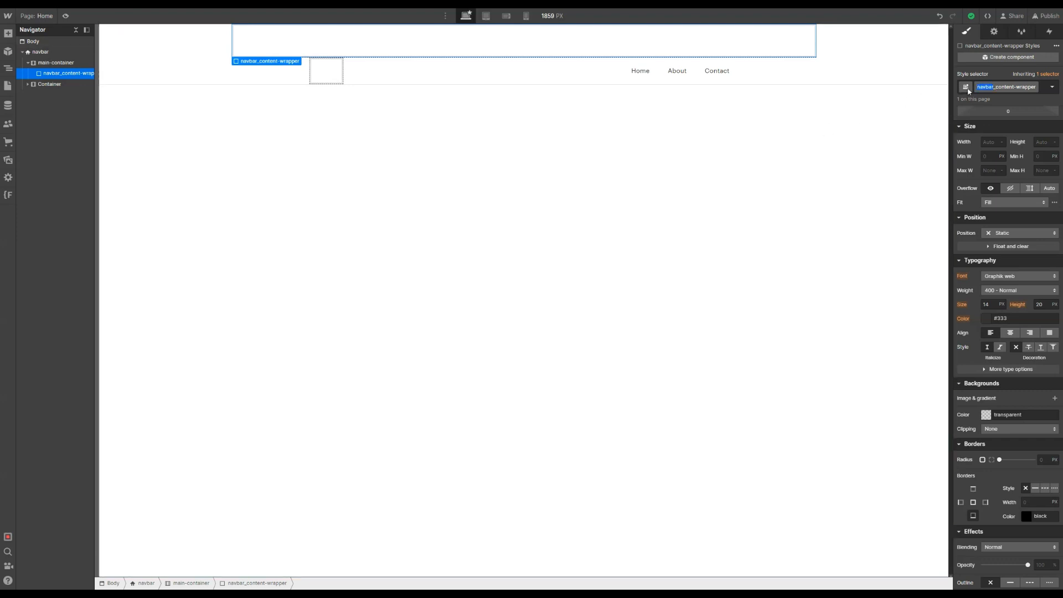
pyautogui.click(997, 88)
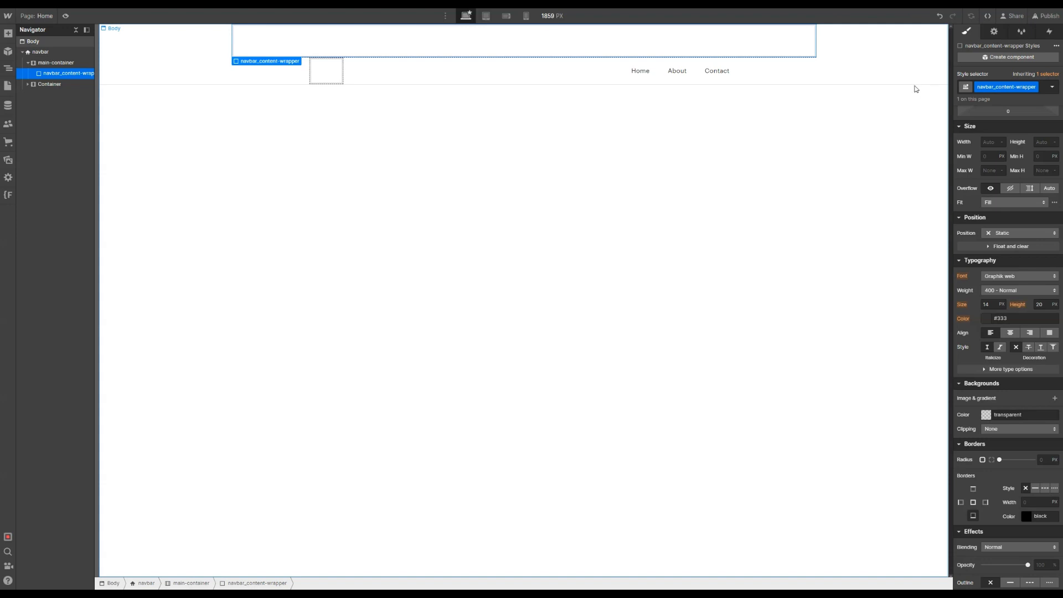
pyautogui.scroll(2, 984, 154)
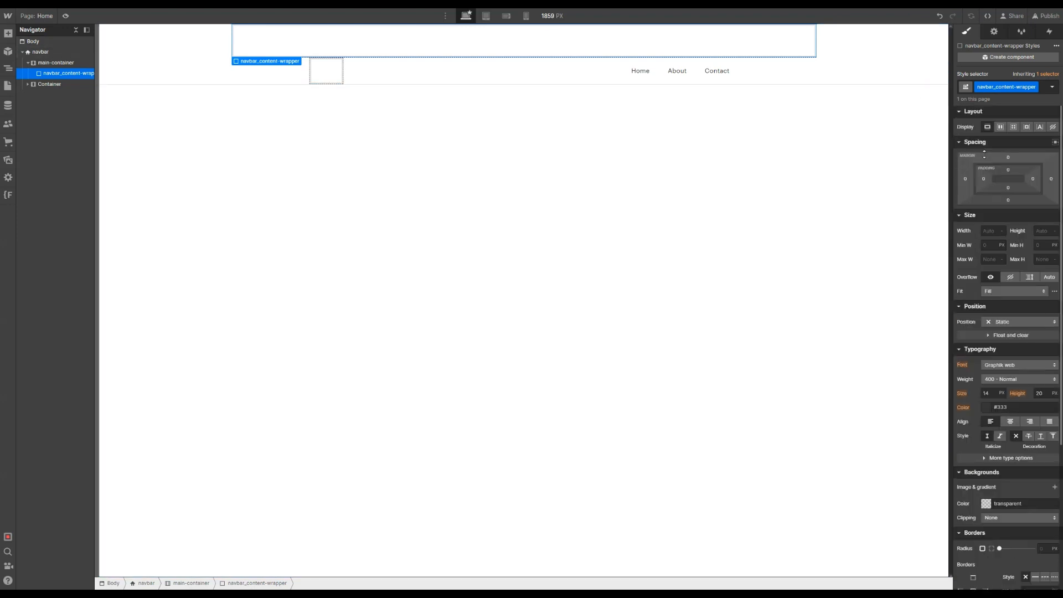
pyautogui.click(1000, 128)
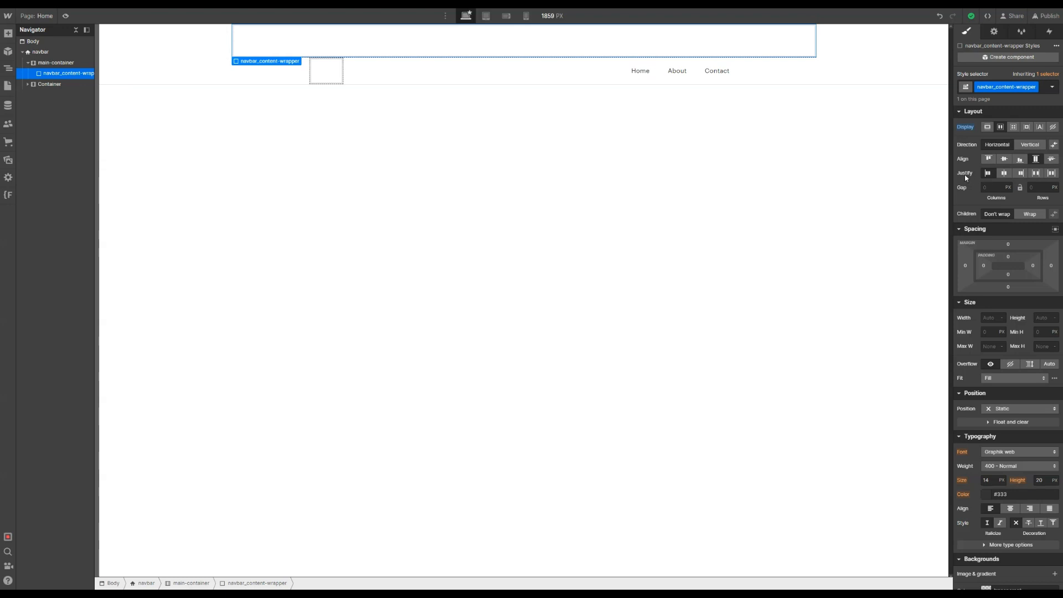
pyautogui.click(1042, 173)
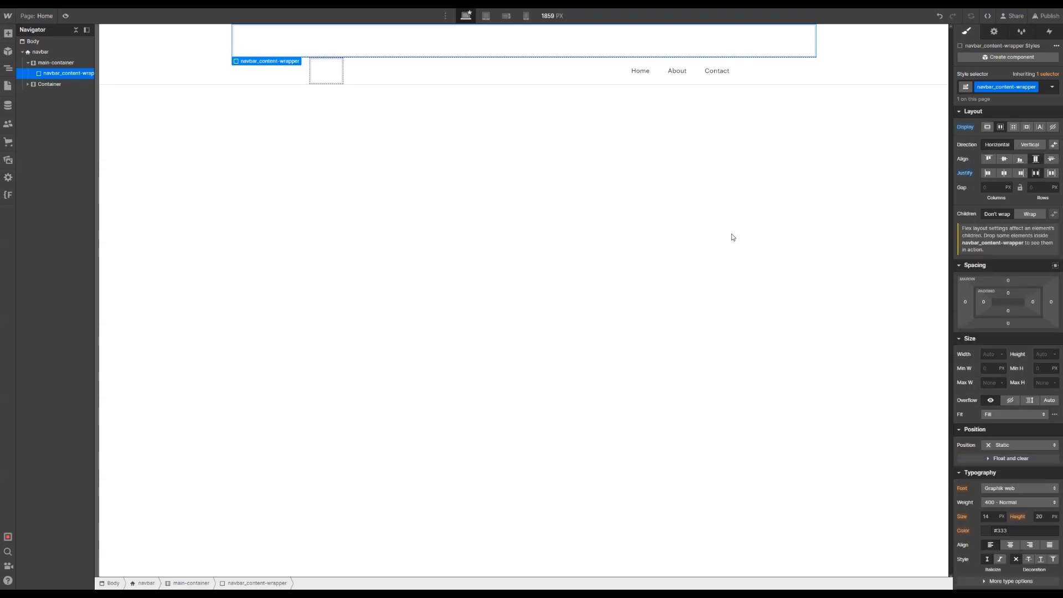
# Move the Brand, Nav Menu and Menu Button from the old Container into navbar_content-wrapper, and delete the emptied Container
pyautogui.click(28, 84)
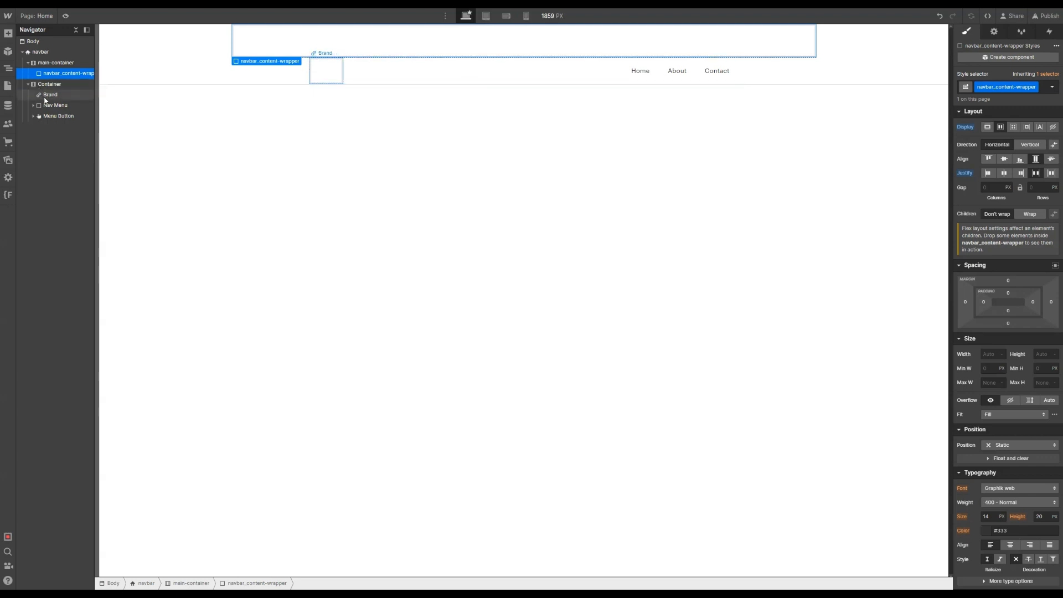
pyautogui.click(45, 96)
pyautogui.moveTo(45, 99); pyautogui.dragTo(74, 103)
pyautogui.click(61, 117)
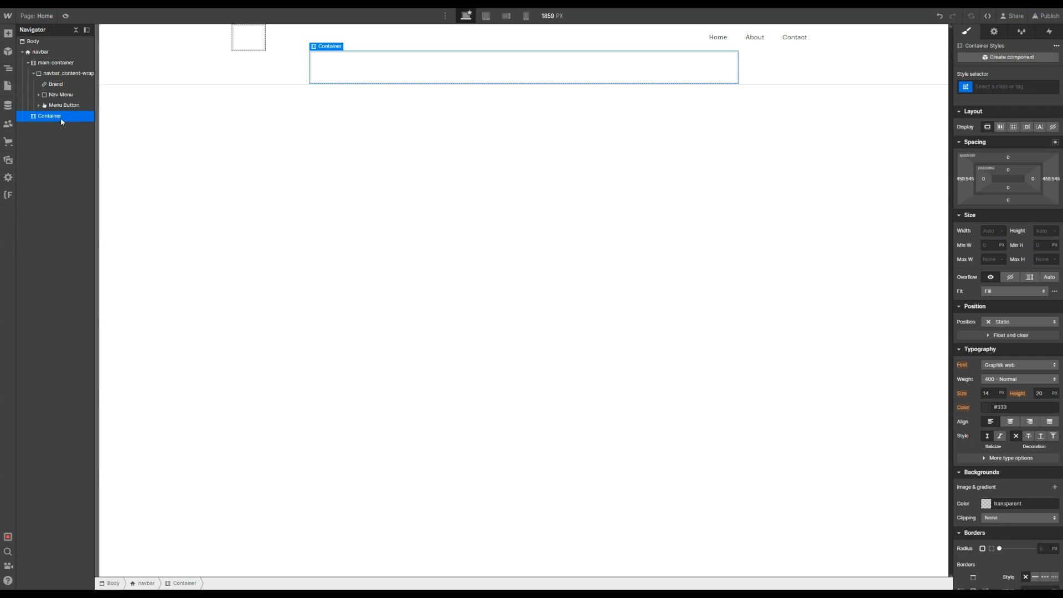
pyautogui.press('Delete')
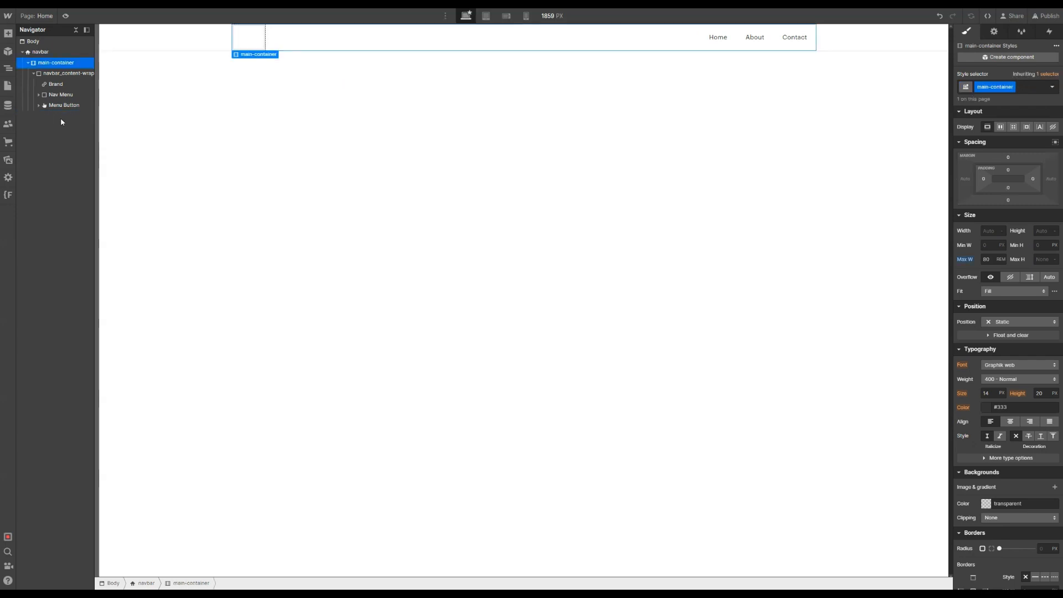
# Give the Brand link in the navbar a class named navbar_brand
pyautogui.click(66, 90)
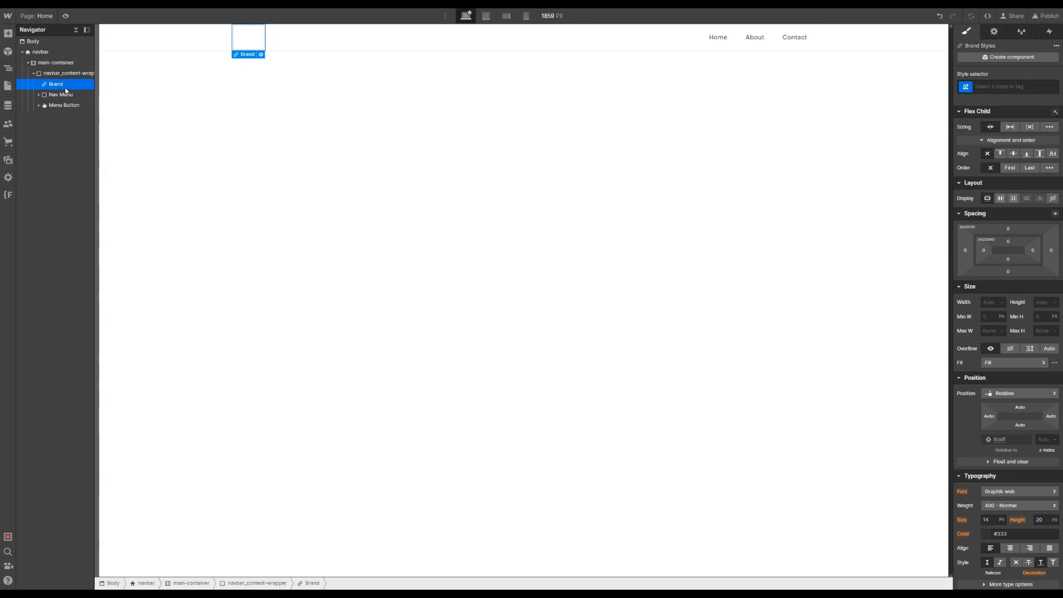
pyautogui.hotkey('ctrl', 'Return')
pyautogui.write('navbar_')
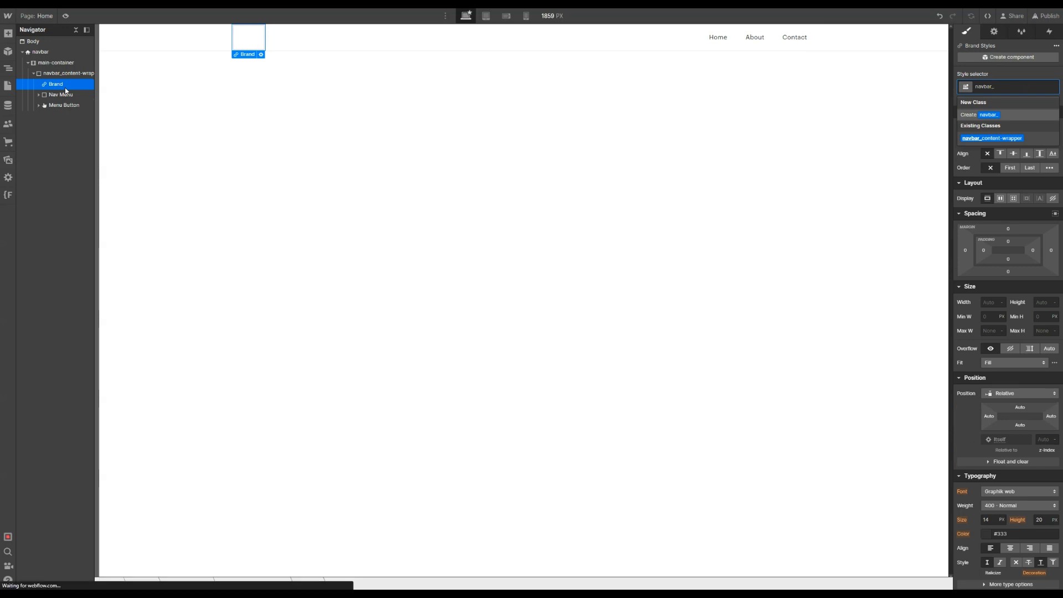
pyautogui.write('brand')
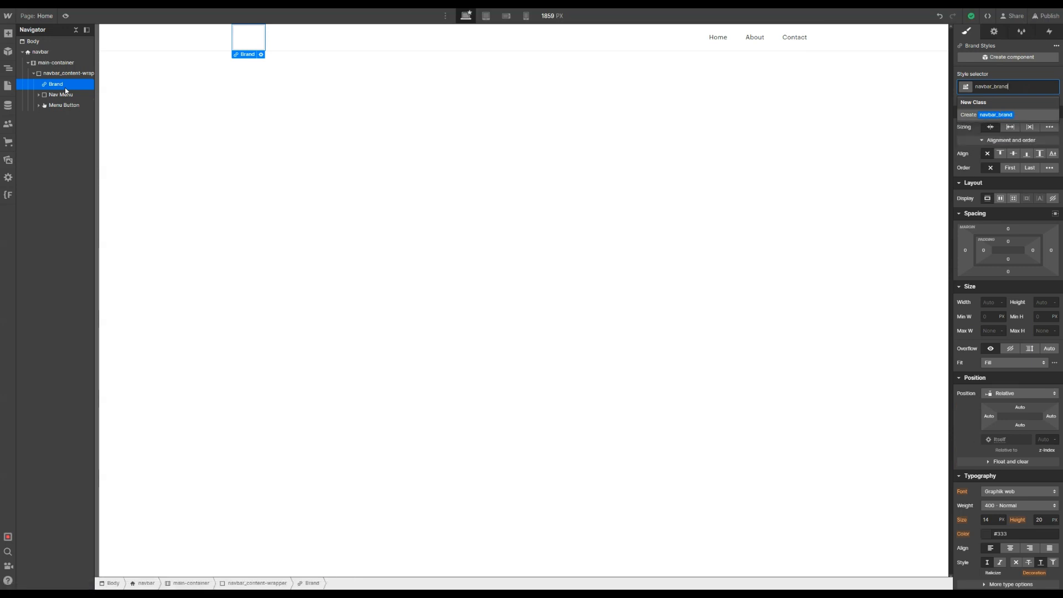
pyautogui.press('Return')
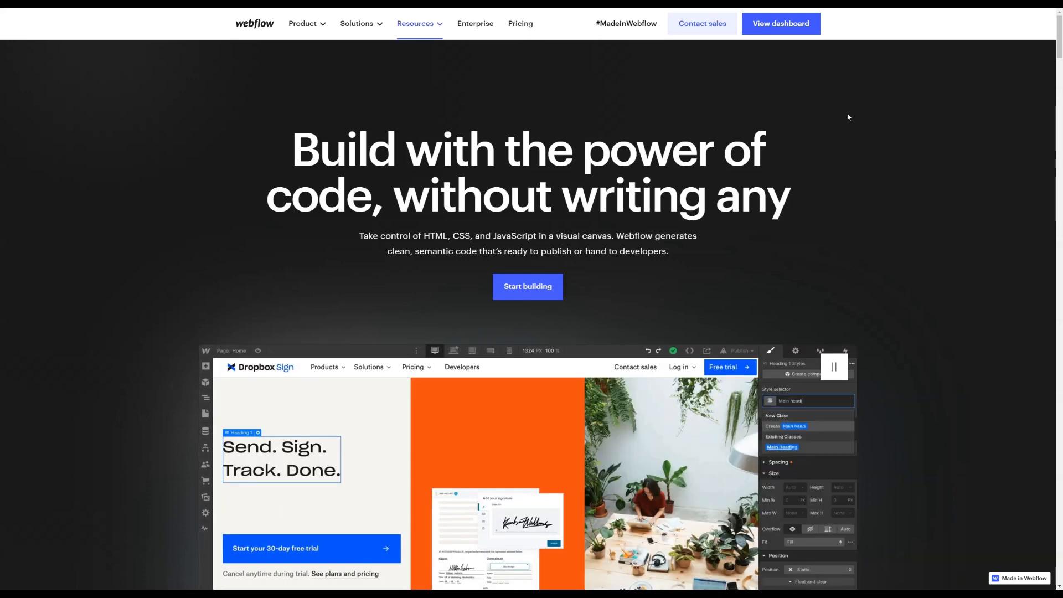
# Switch to the Webflow homepage in the browser, open its developer tools and inspect the header logo to locate its SVG code
pyautogui.press('F12')
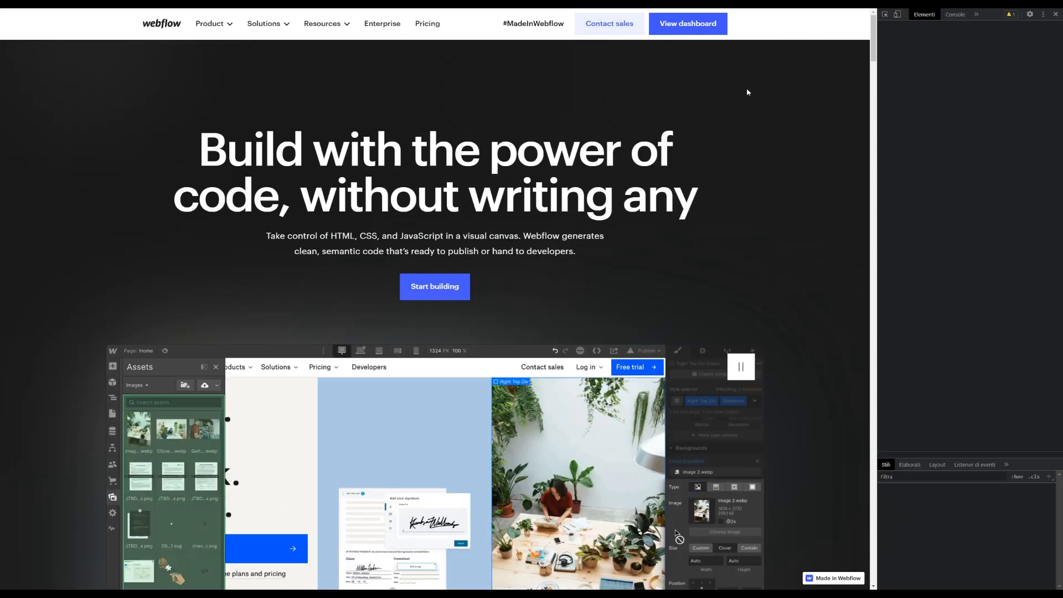
pyautogui.rightClick(762, 98)
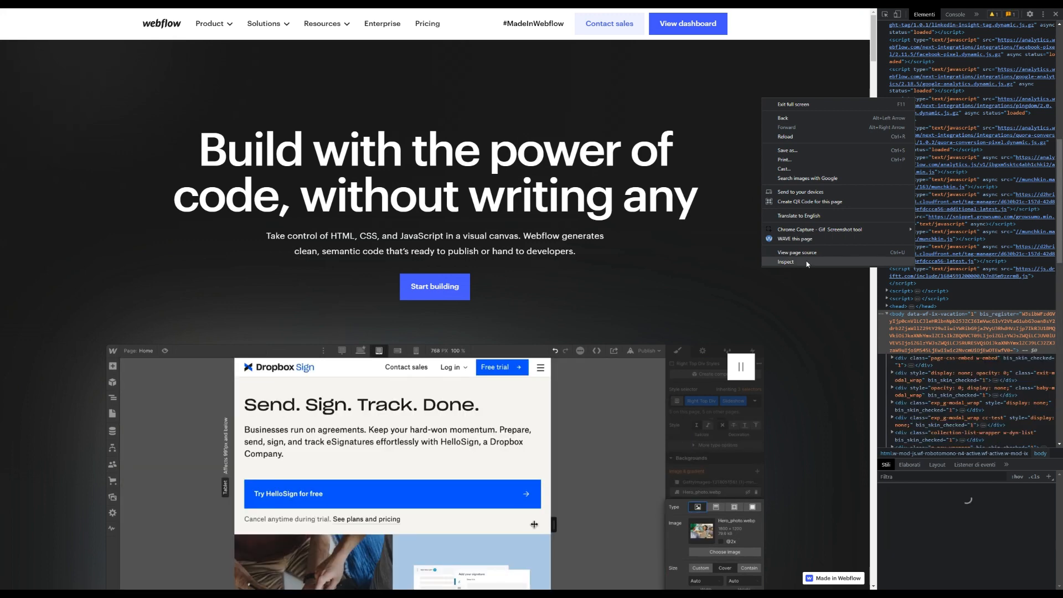
pyautogui.click(884, 17)
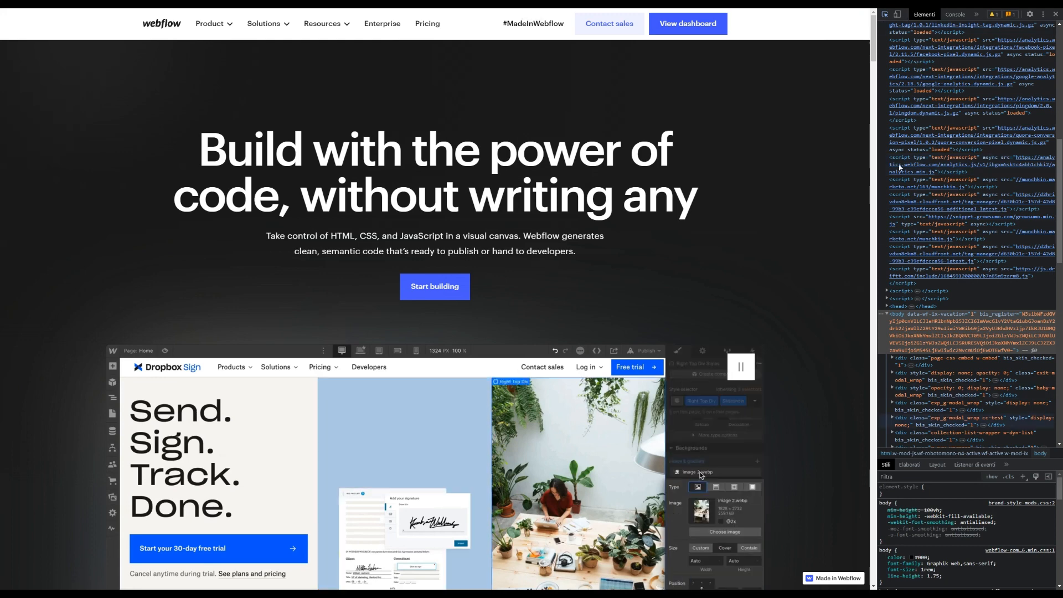
pyautogui.scroll(-5, 897, 170)
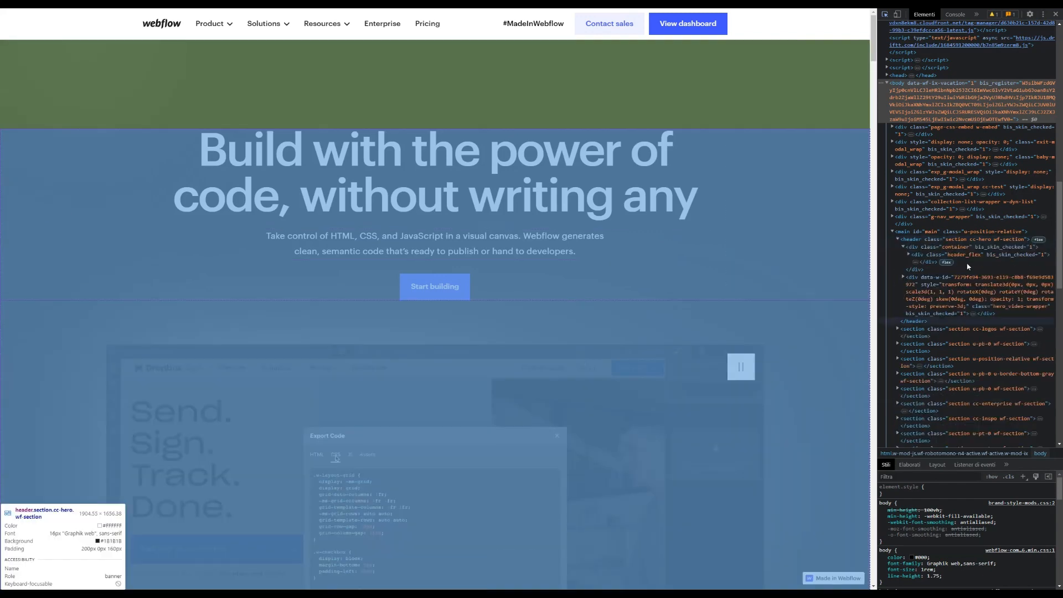
pyautogui.scroll(10, 968, 266)
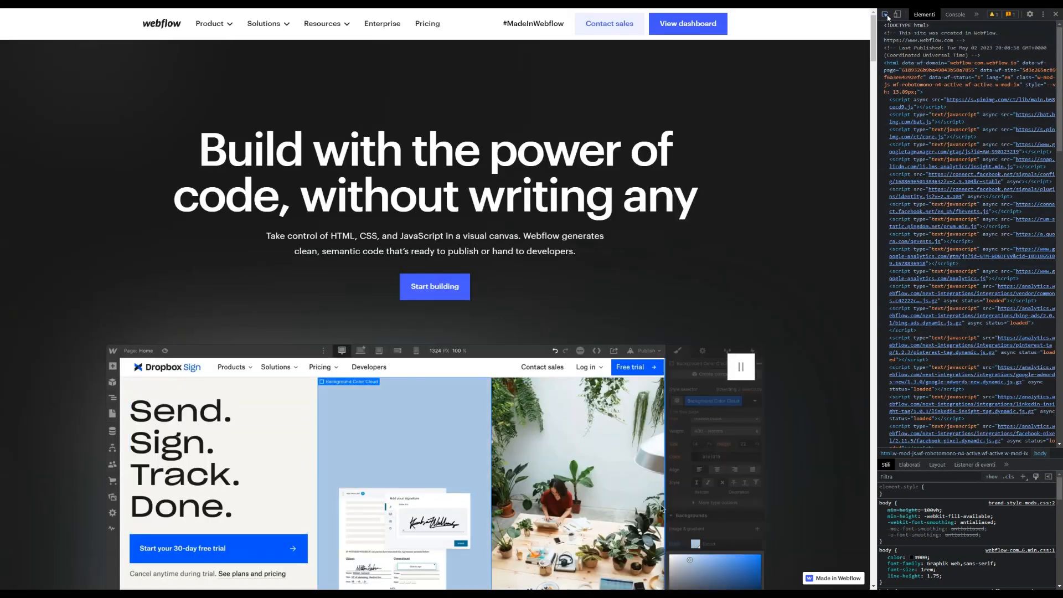
pyautogui.click(885, 15)
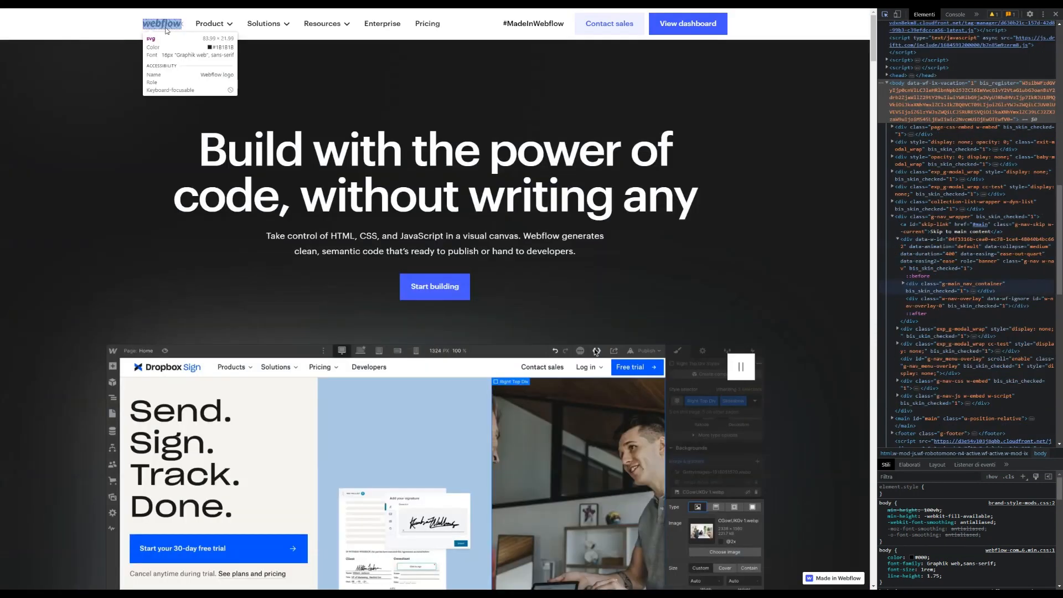
pyautogui.click(165, 29)
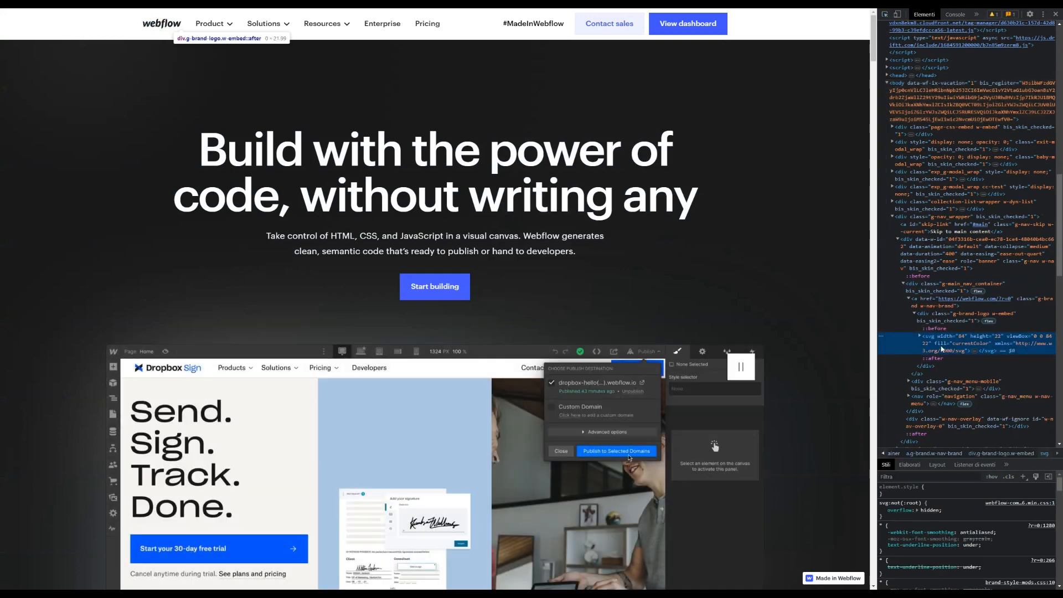
# Copy the complete svg element of the Webflow header logo from the page's HTML code
pyautogui.scroll(-1, 953, 348)
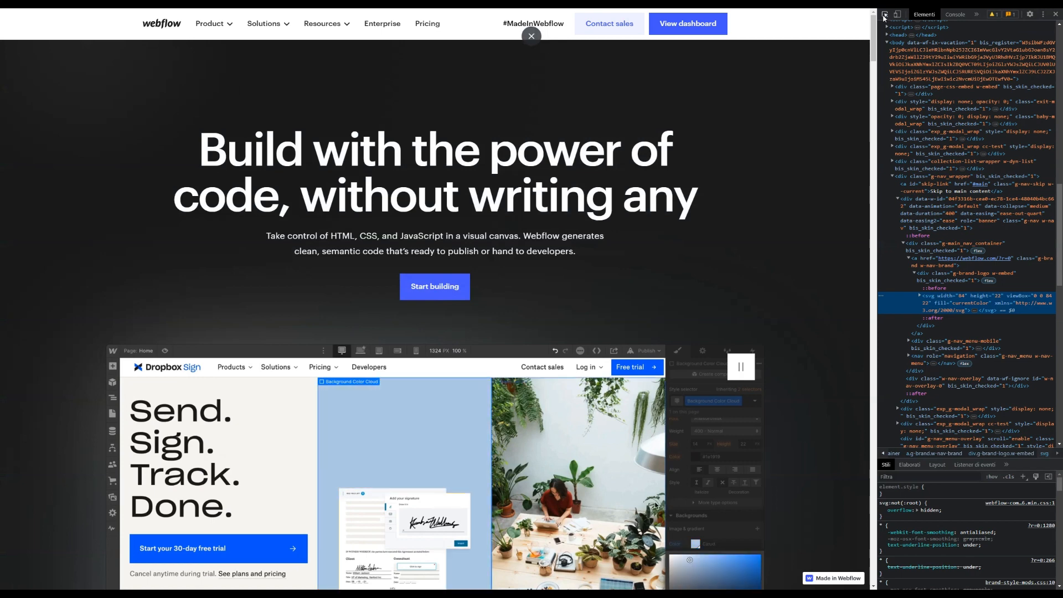
pyautogui.click(884, 15)
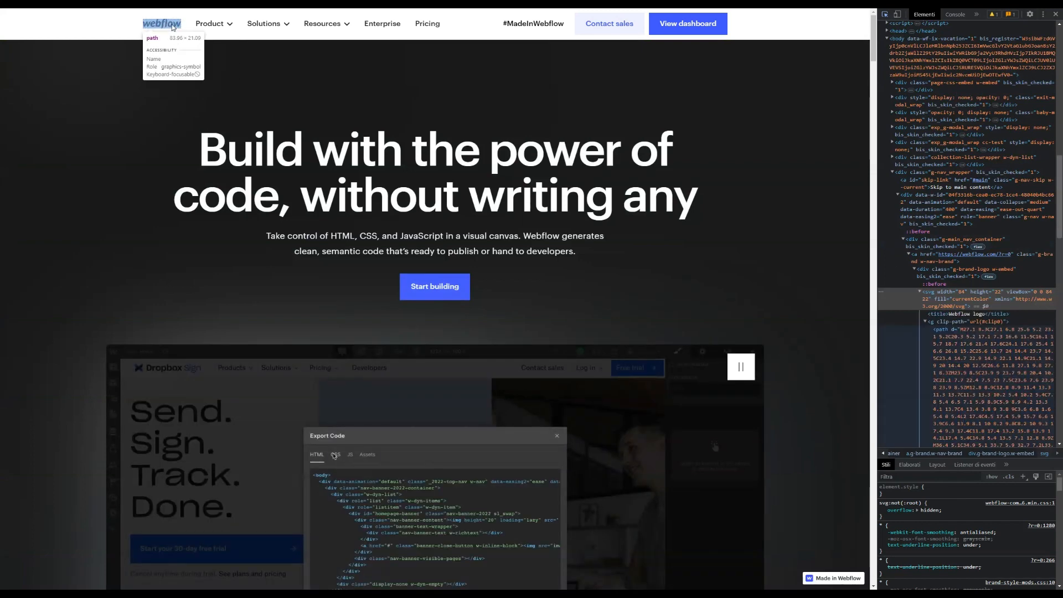
pyautogui.click(173, 28)
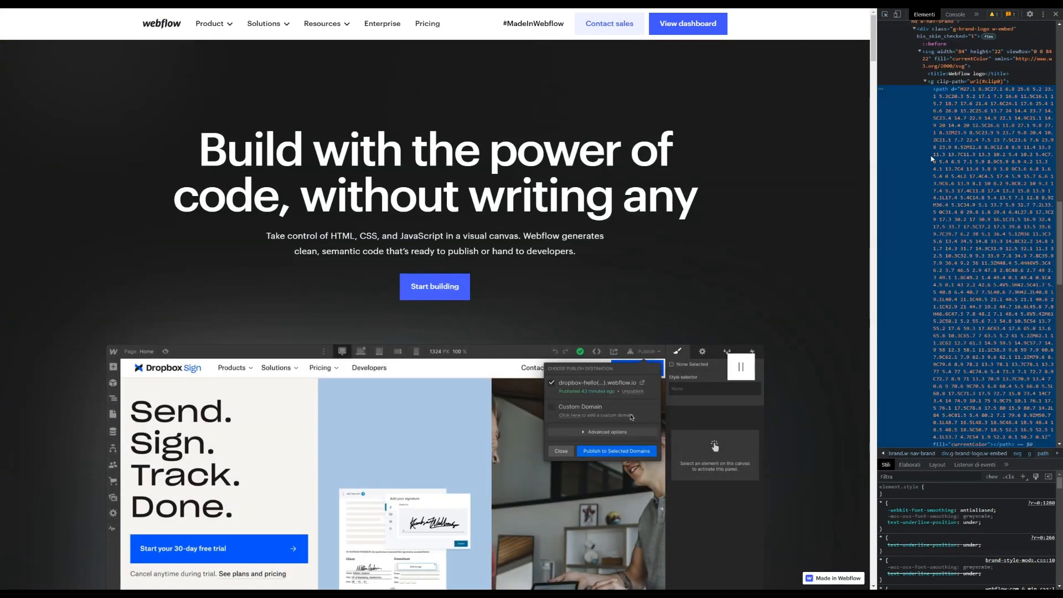
pyautogui.scroll(3, 961, 264)
pyautogui.scroll(2, 961, 265)
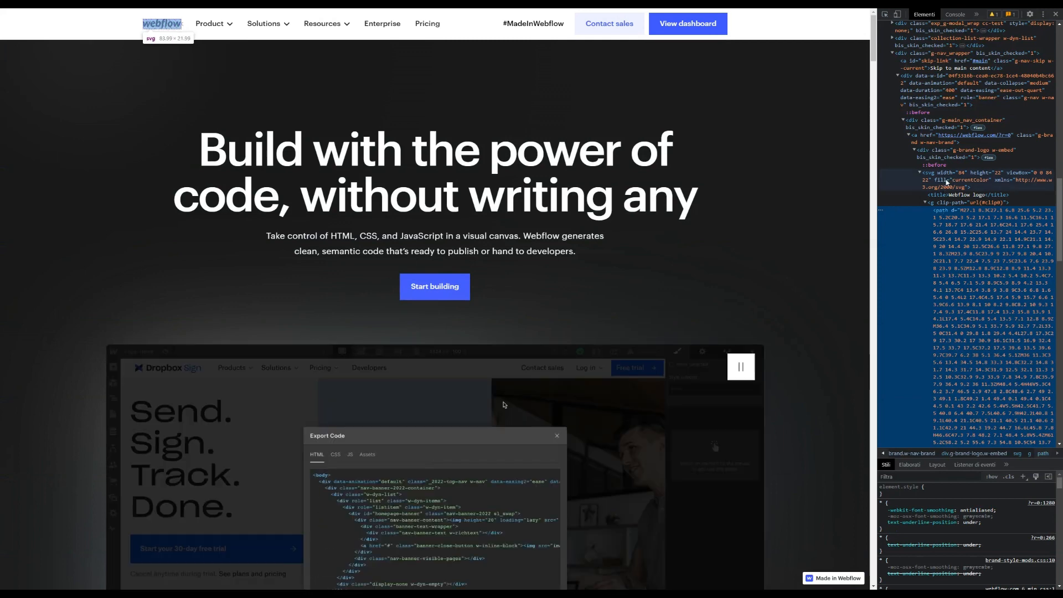
pyautogui.click(952, 181)
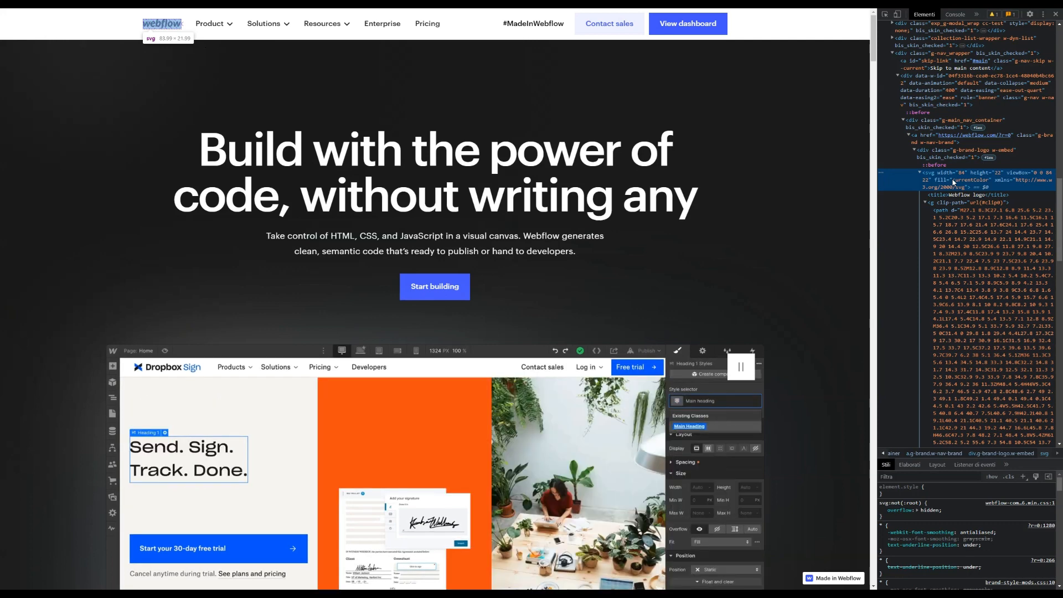
pyautogui.rightClick(953, 183)
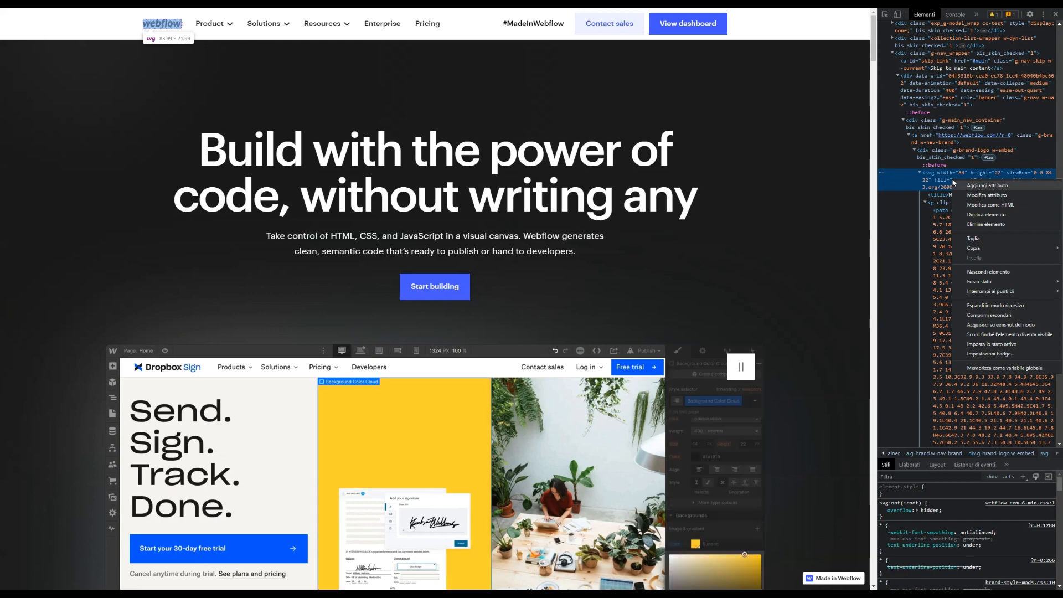
pyautogui.moveTo(994, 247)
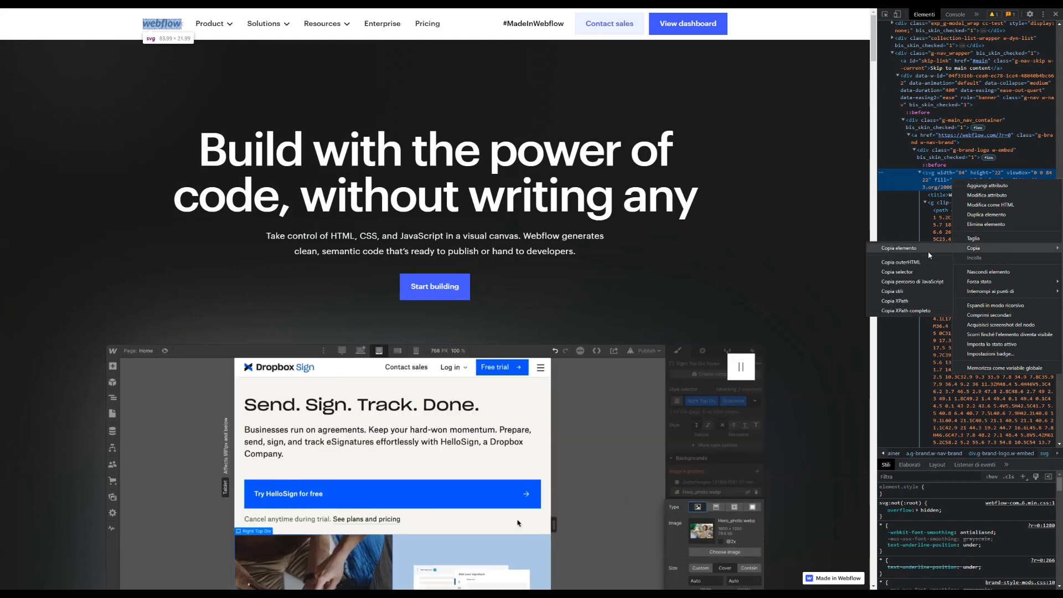
pyautogui.click(930, 253)
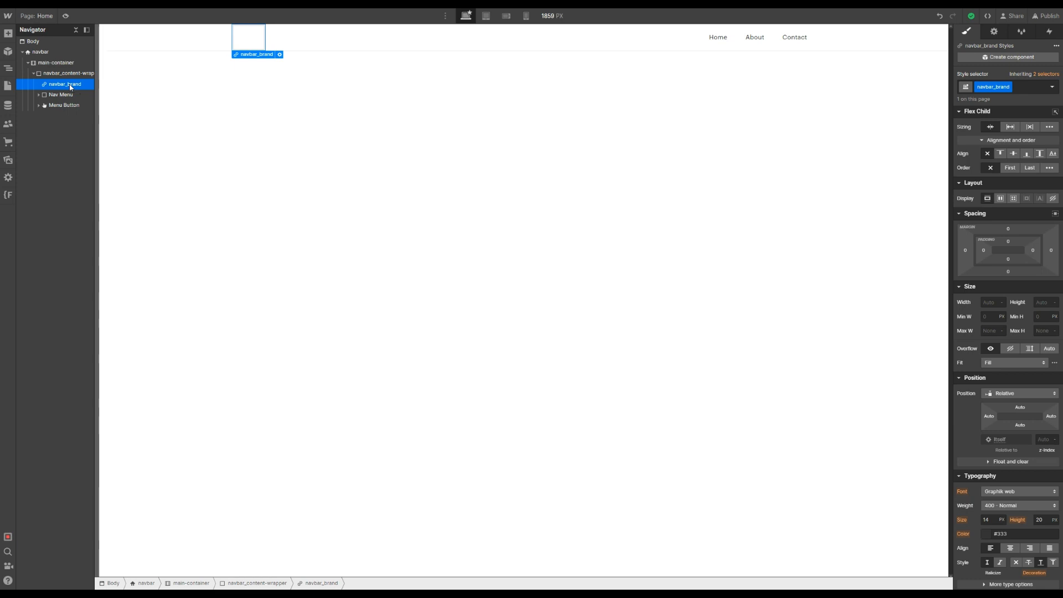
# Add an Embed element inside navbar_brand, paste the copied logo SVG as its custom code, and save it
pyautogui.hotkey('ctrl', 'k')
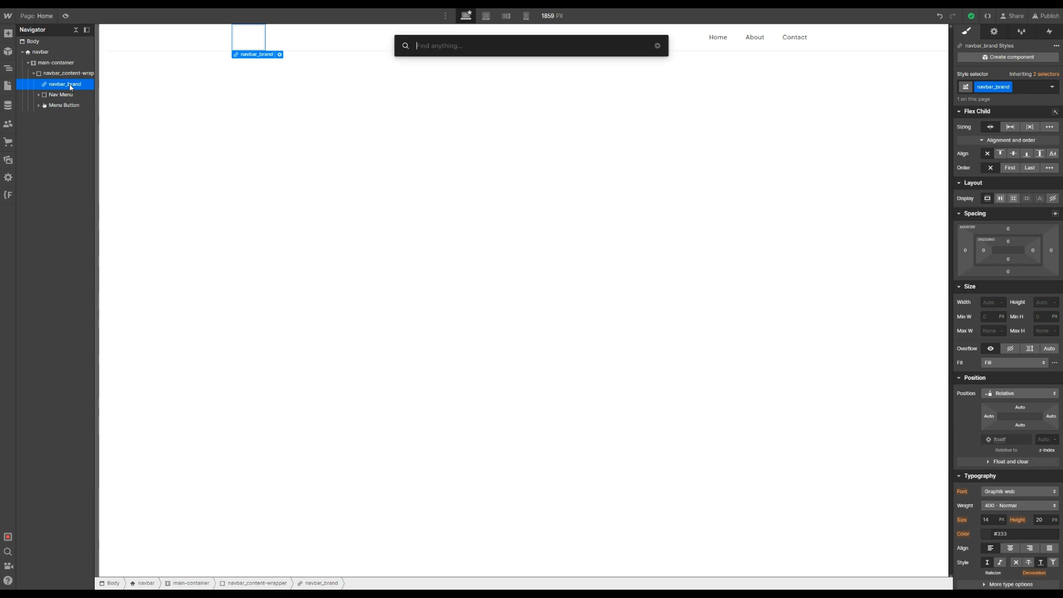
pyautogui.write('embed')
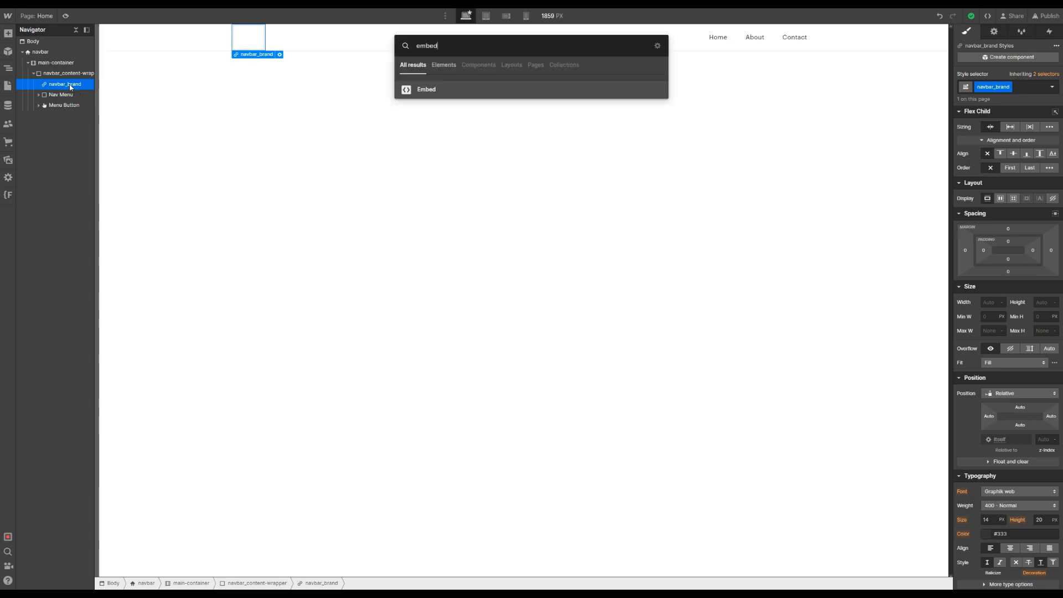
pyautogui.press('Return')
pyautogui.hotkey('ctrl', 'v')
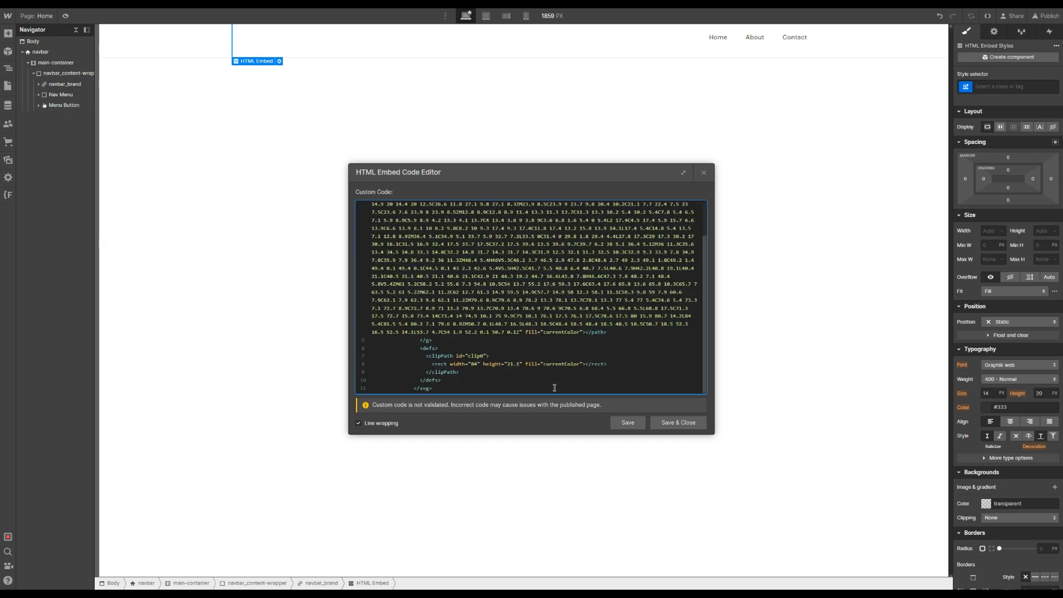
pyautogui.click(666, 423)
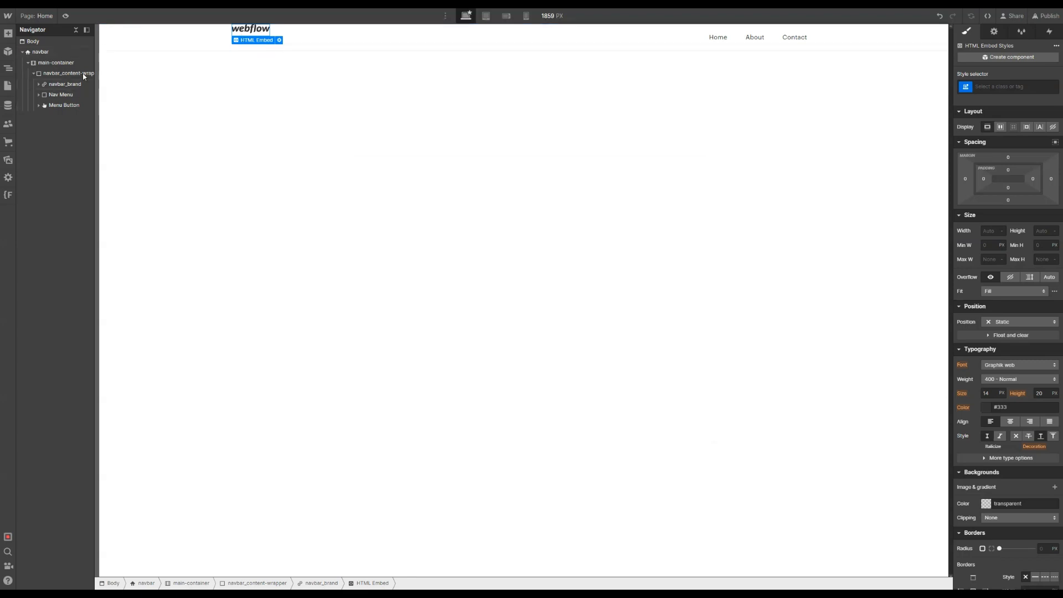
# Give the HTML Embed inside navbar_brand a class named navbar_brand-logo
pyautogui.click(40, 84)
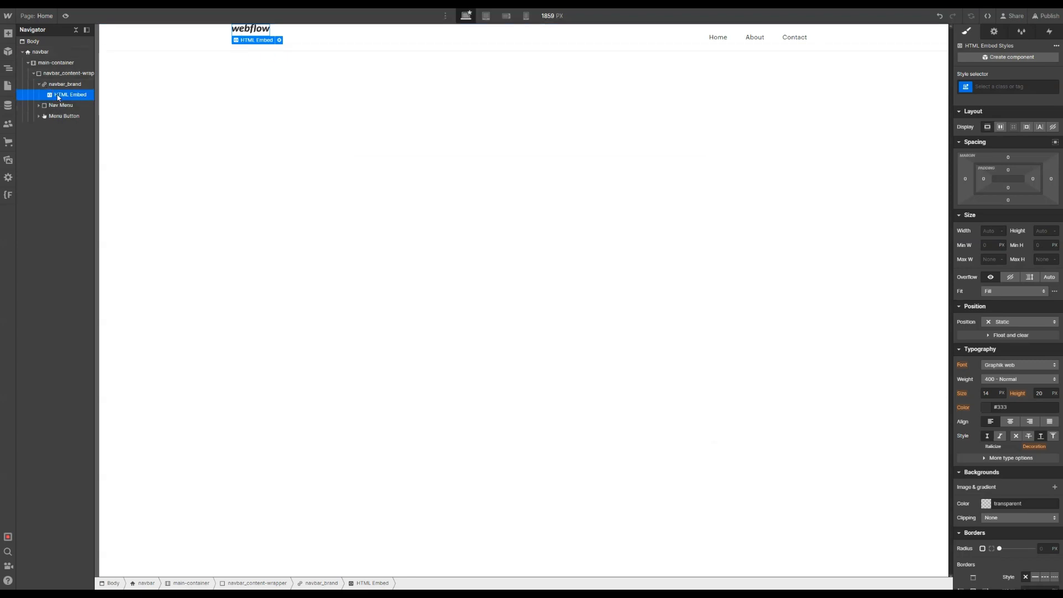
pyautogui.hotkey('ctrl', 'Return')
pyautogui.write('navbar_')
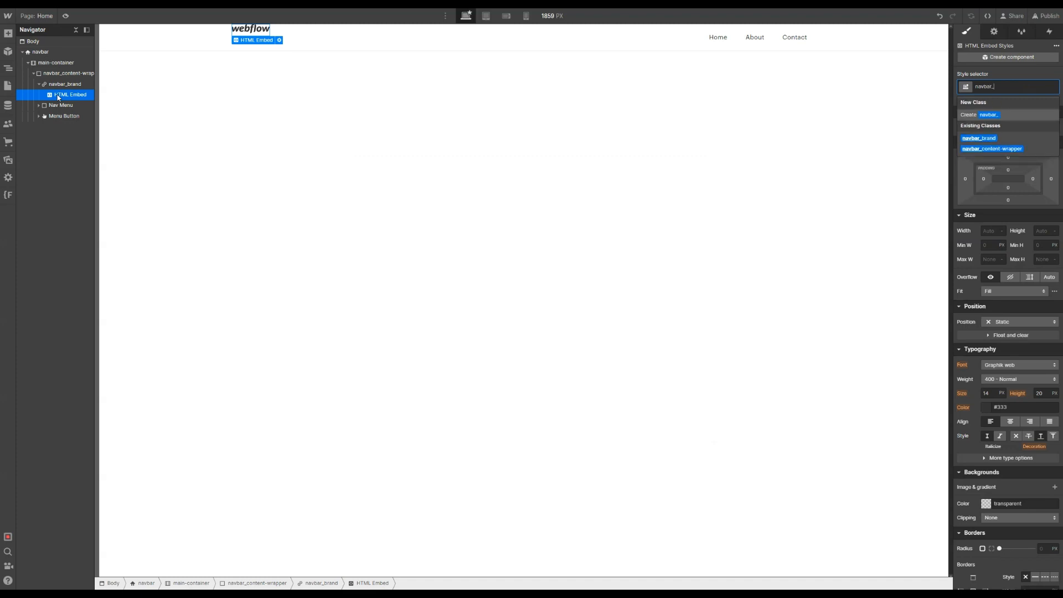
pyautogui.write('brand-logo')
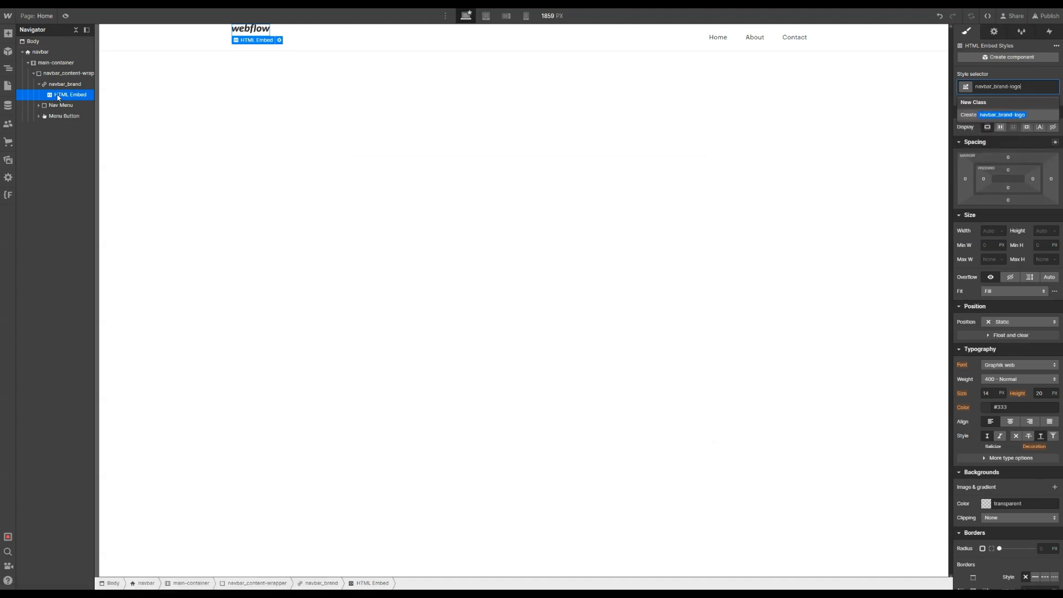
pyautogui.press('Return')
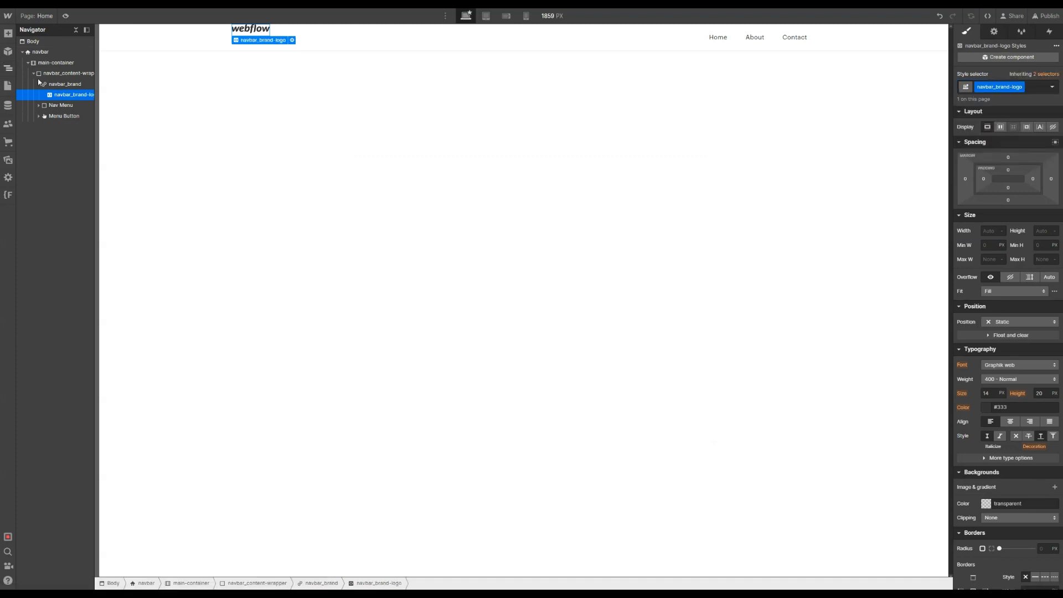
# Set navbar_brand to a flex layout with its content aligned to the vertical center
pyautogui.click(69, 90)
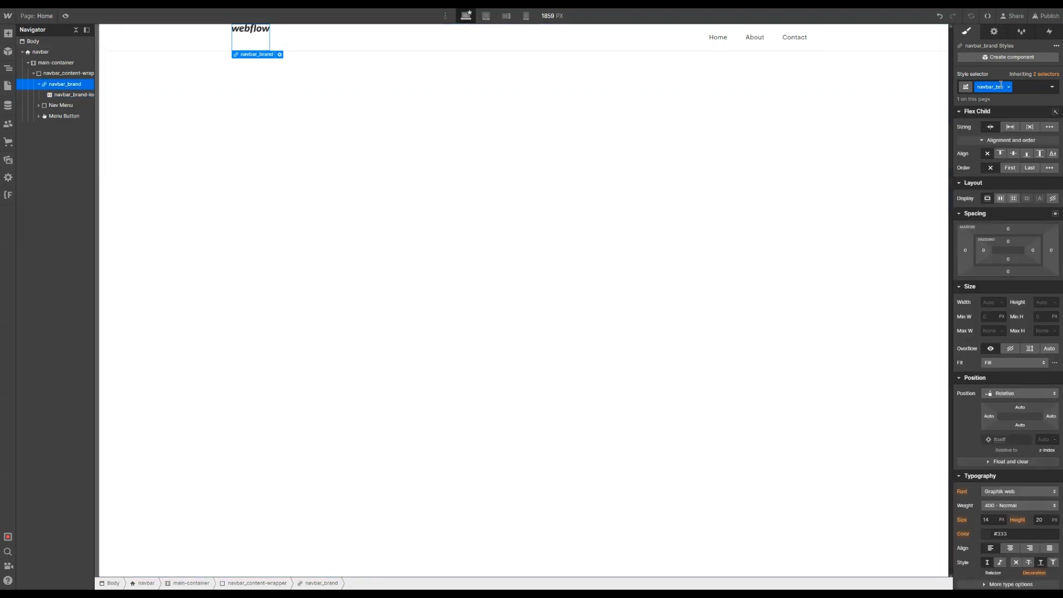
pyautogui.click(1001, 198)
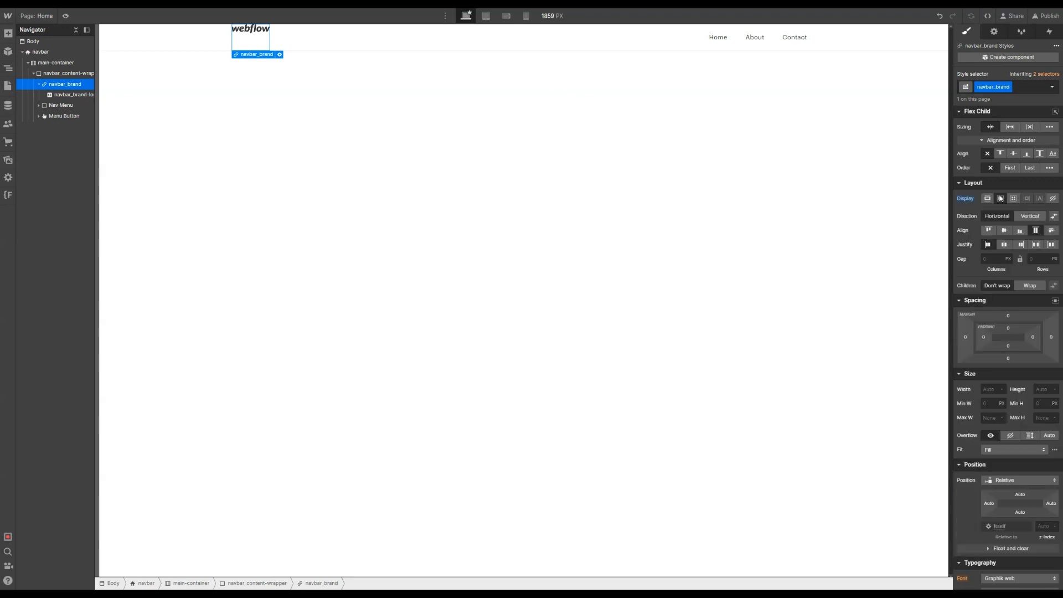
pyautogui.click(1004, 231)
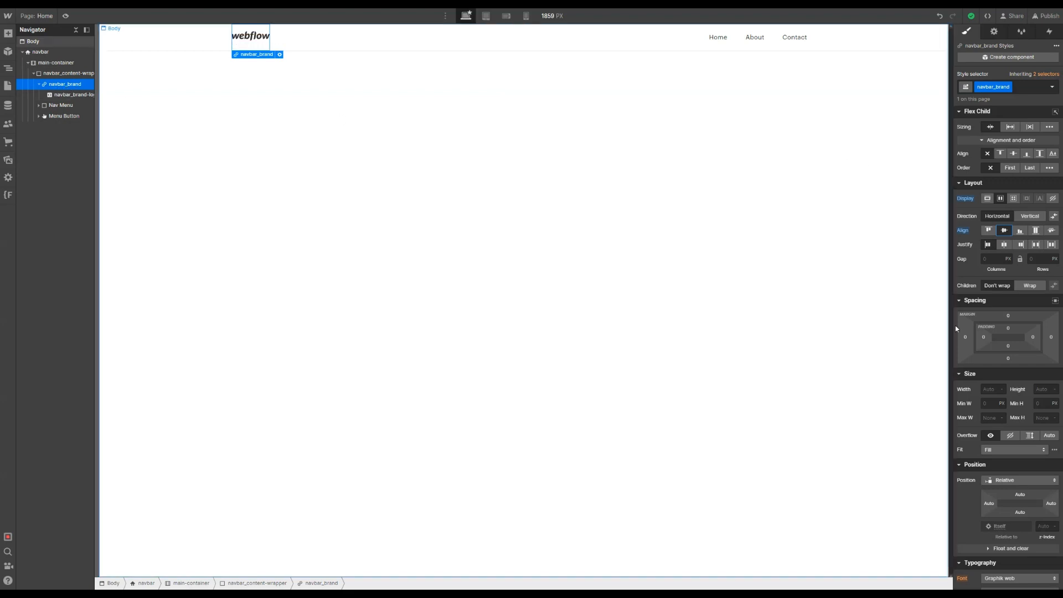
# Try a dark red font color, #5b0000, on navbar_brand to test recoloring the logo
pyautogui.scroll(-5, 983, 357)
pyautogui.click(985, 399)
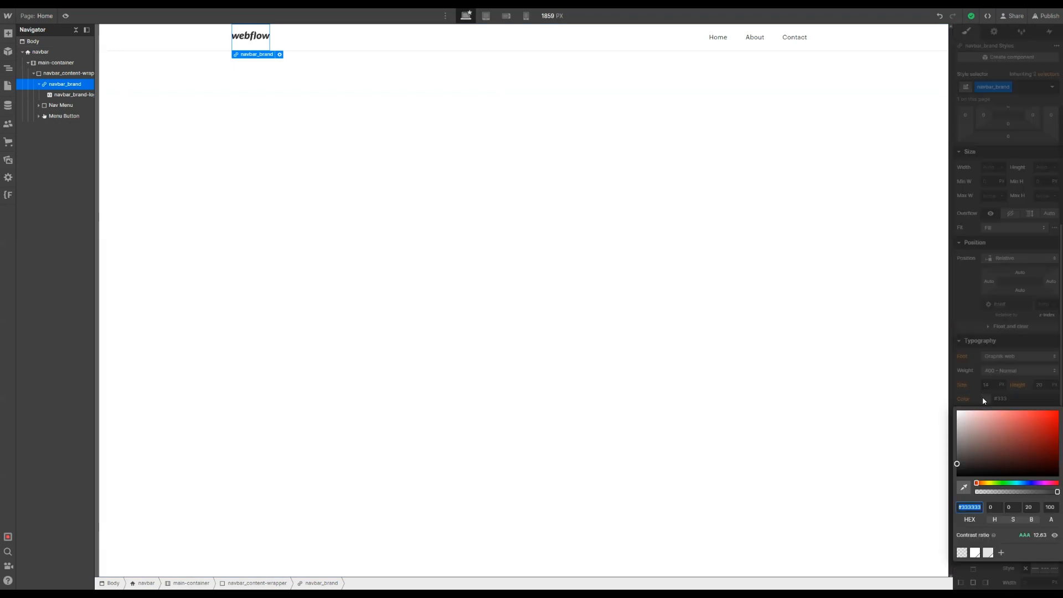
pyautogui.moveTo(1027, 415); pyautogui.dragTo(1060, 454)
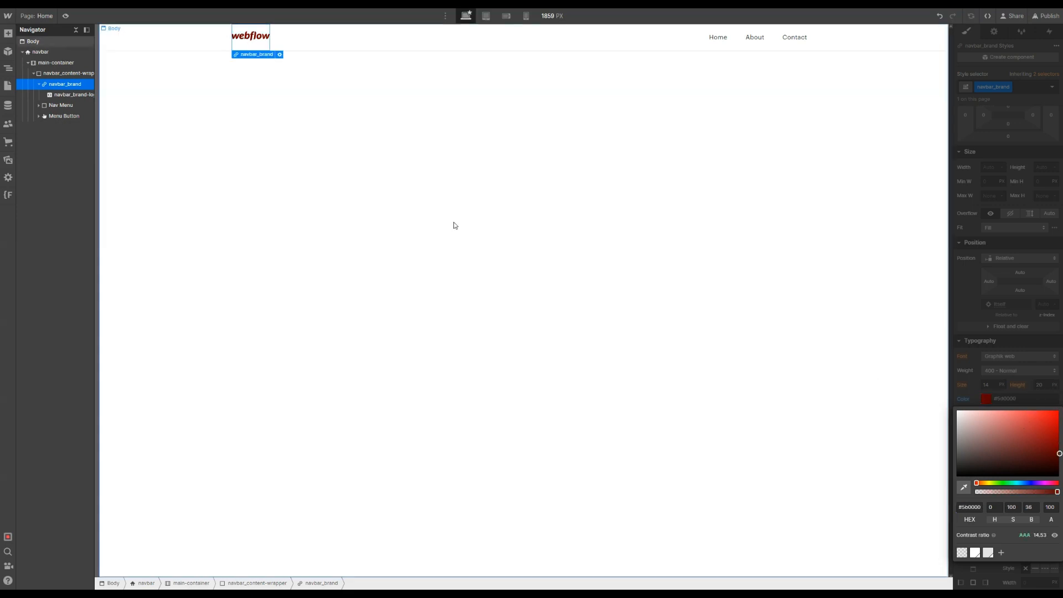
# Examine the SVG path and its fill attribute in the navbar_brand-logo embed code
pyautogui.doubleClick(253, 43)
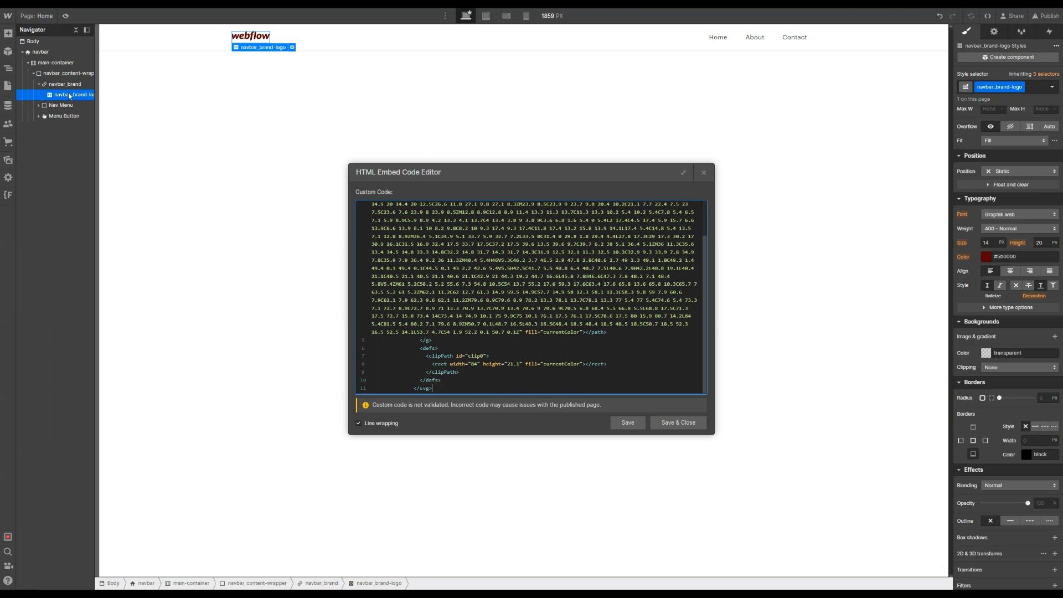
pyautogui.scroll(3, 550, 296)
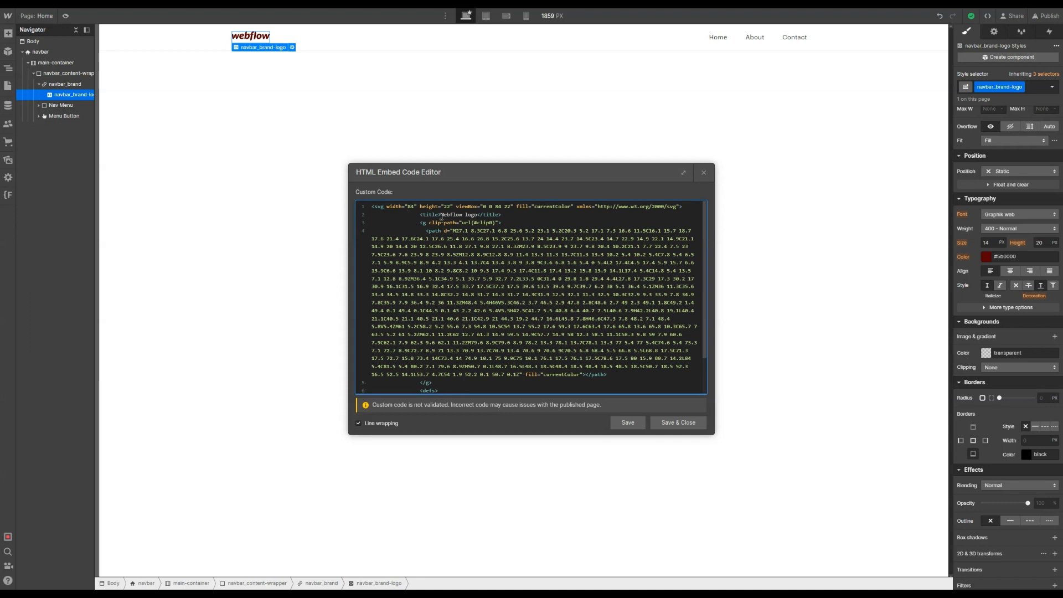
pyautogui.moveTo(434, 231); pyautogui.dragTo(591, 374)
pyautogui.scroll(-1, 564, 334)
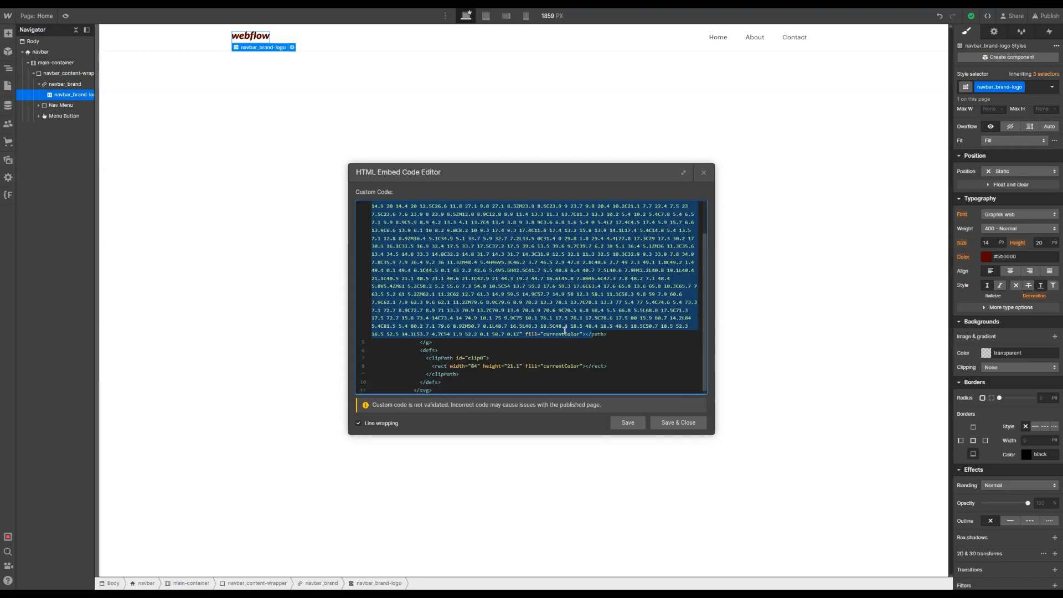
pyautogui.click(563, 334)
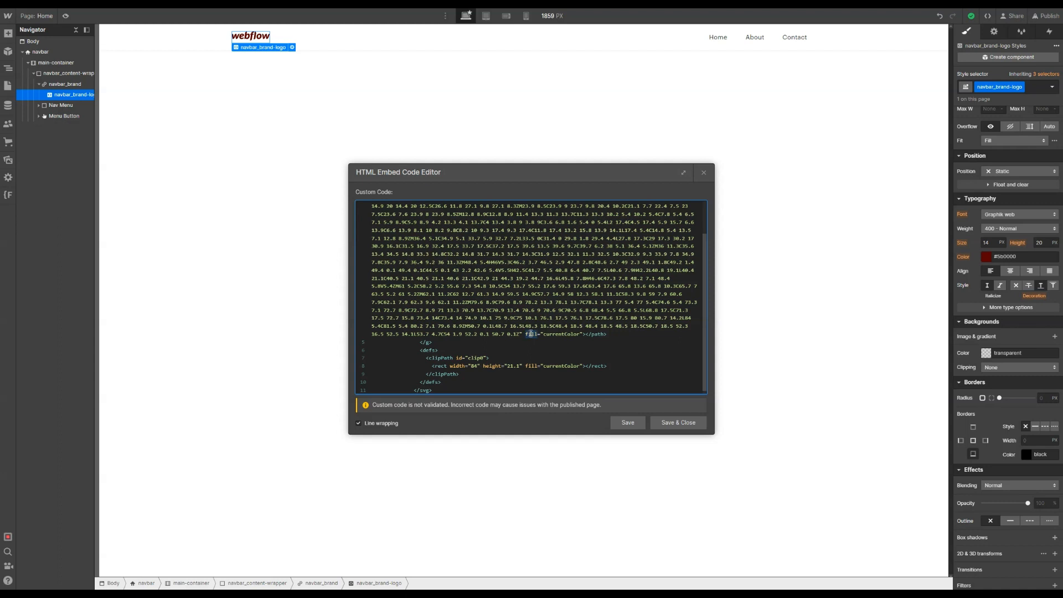
pyautogui.doubleClick(560, 335)
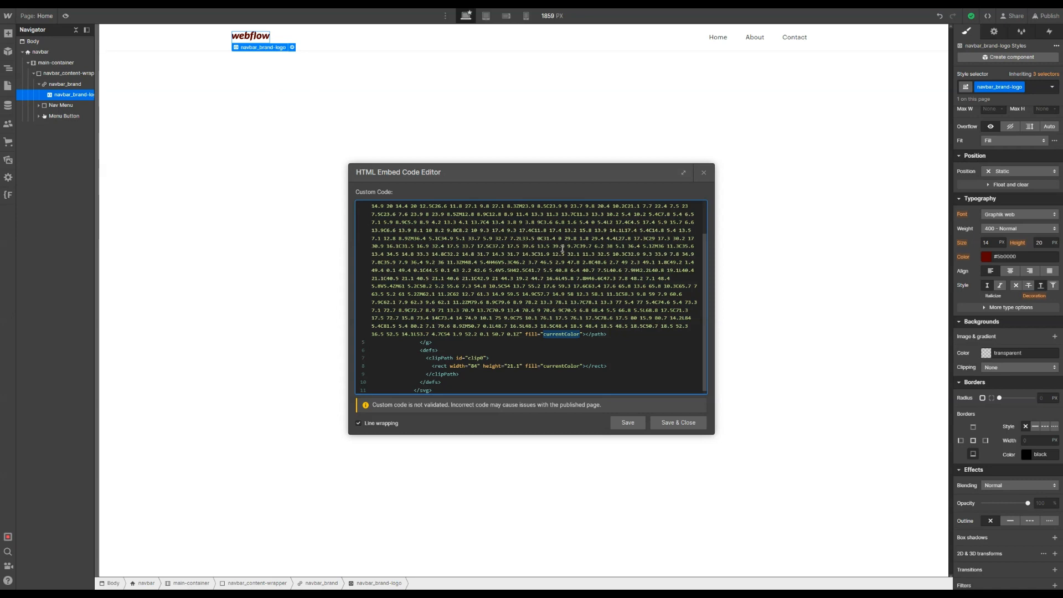
pyautogui.click(661, 420)
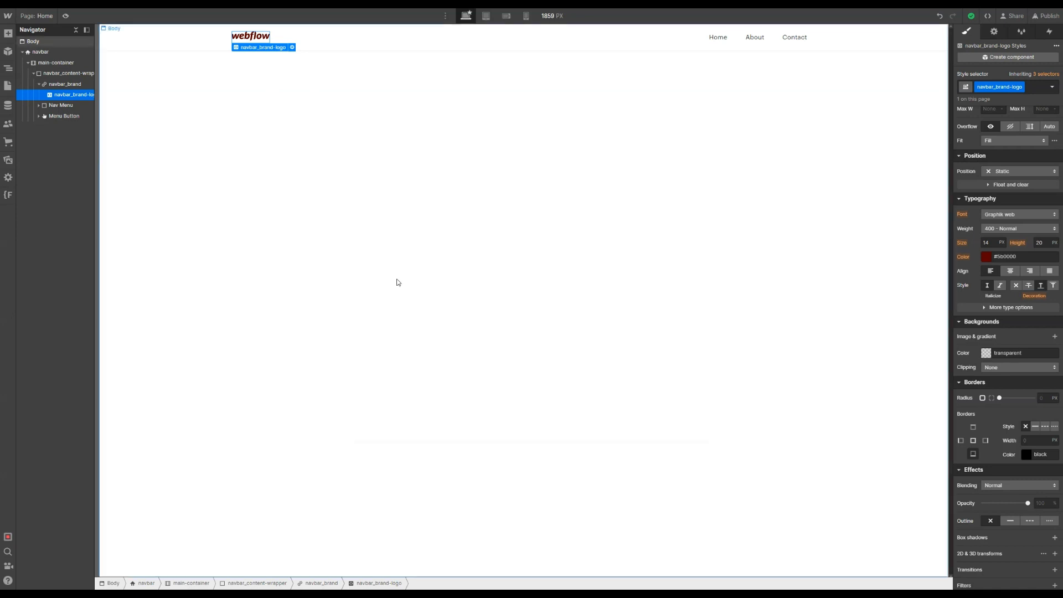
# Check the opening svg tag's fill attribute in the logo embed and trace where the logo's font color is inherited from
pyautogui.click(74, 89)
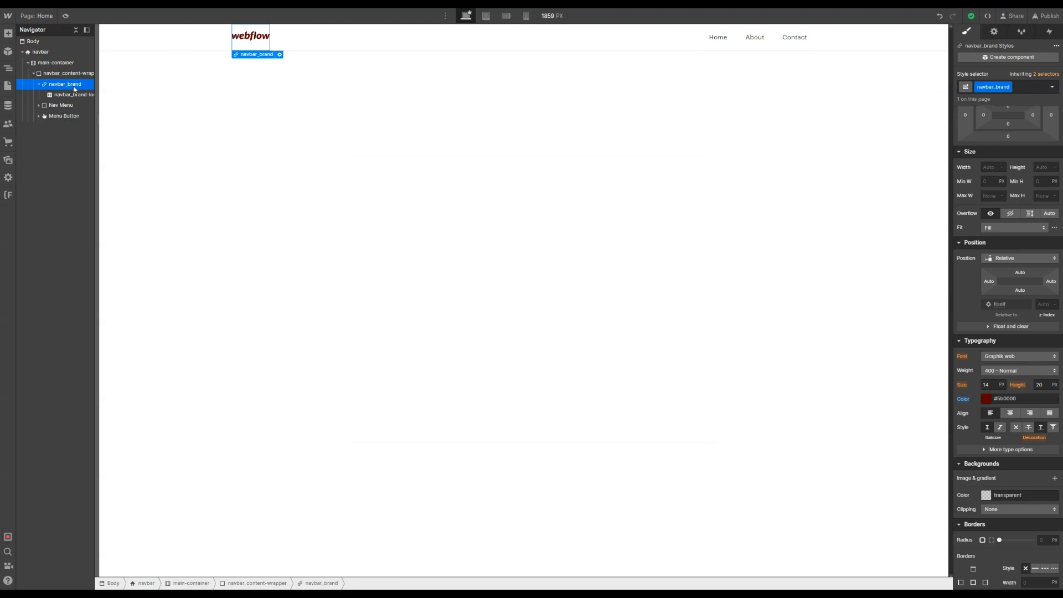
pyautogui.click(73, 94)
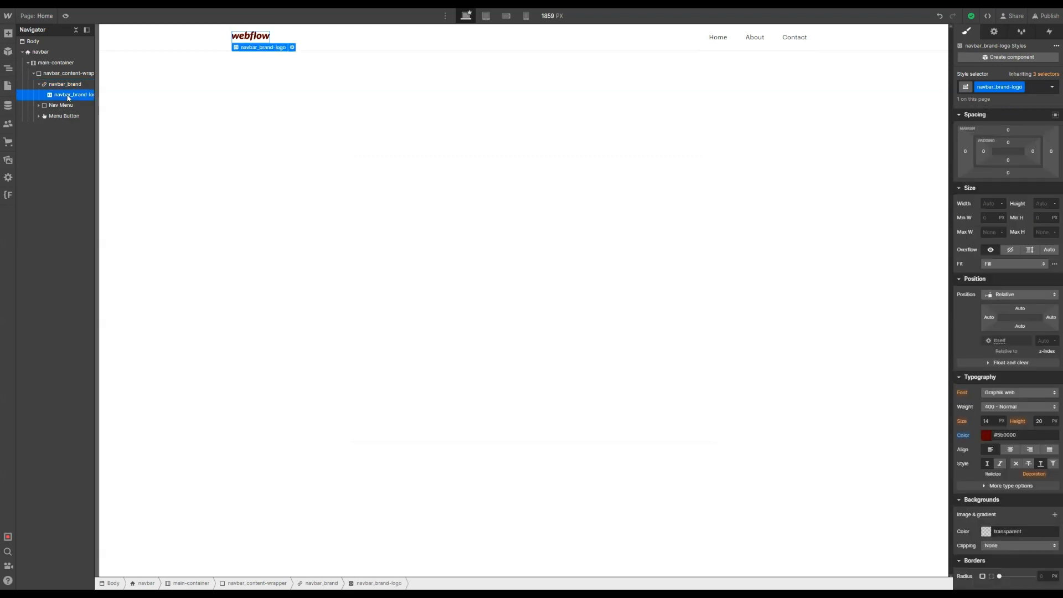
pyautogui.doubleClick(252, 40)
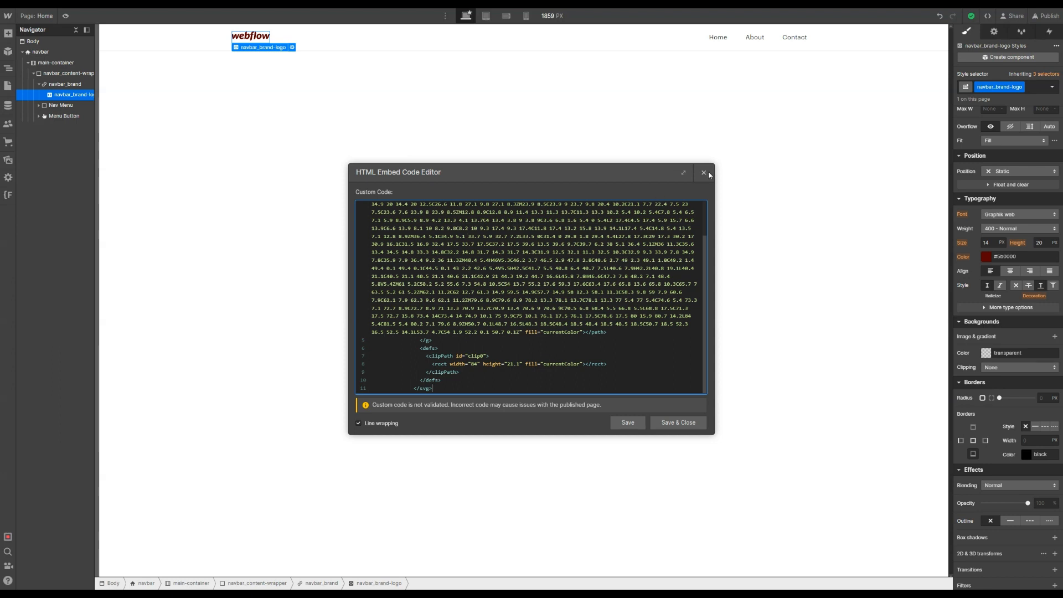
pyautogui.scroll(2, 438, 227)
pyautogui.doubleClick(378, 207)
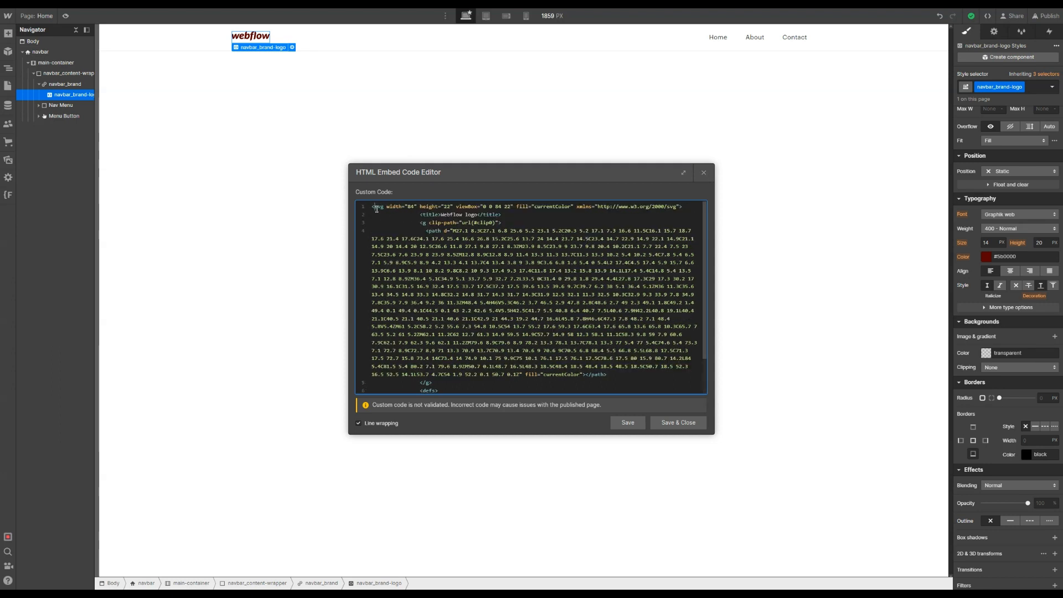
pyautogui.doubleClick(554, 206)
pyautogui.click(704, 172)
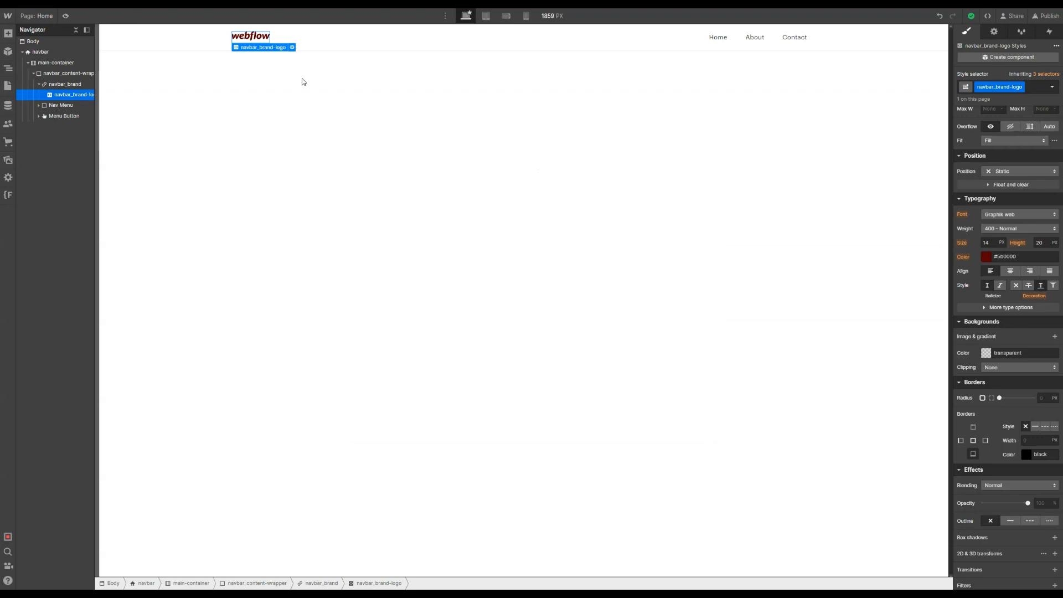
pyautogui.click(965, 258)
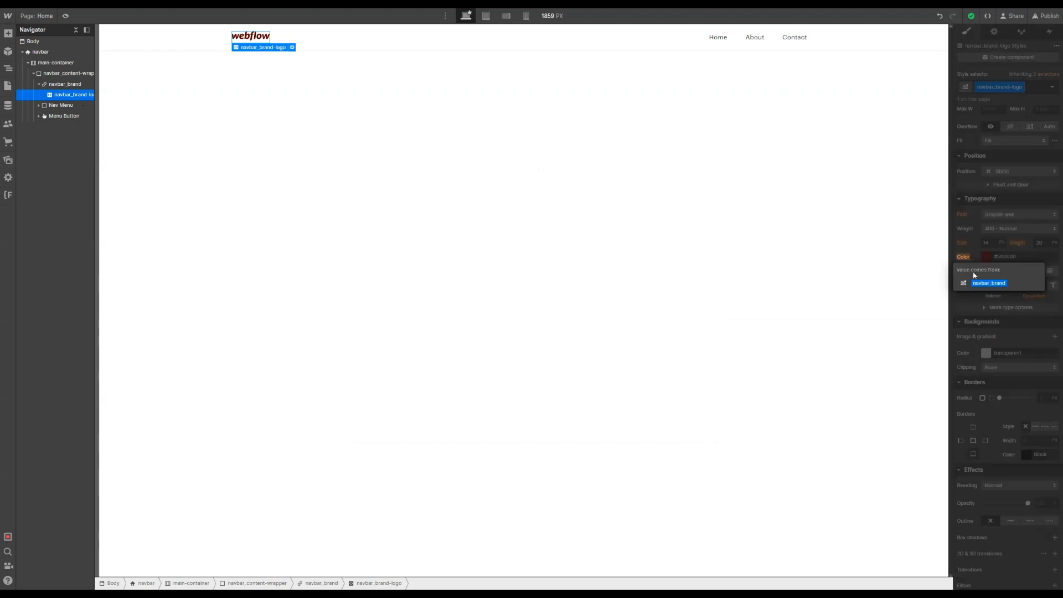
# Try #7b3535 as the font color of navbar_brand, and reset the color to its inherited value
pyautogui.click(65, 84)
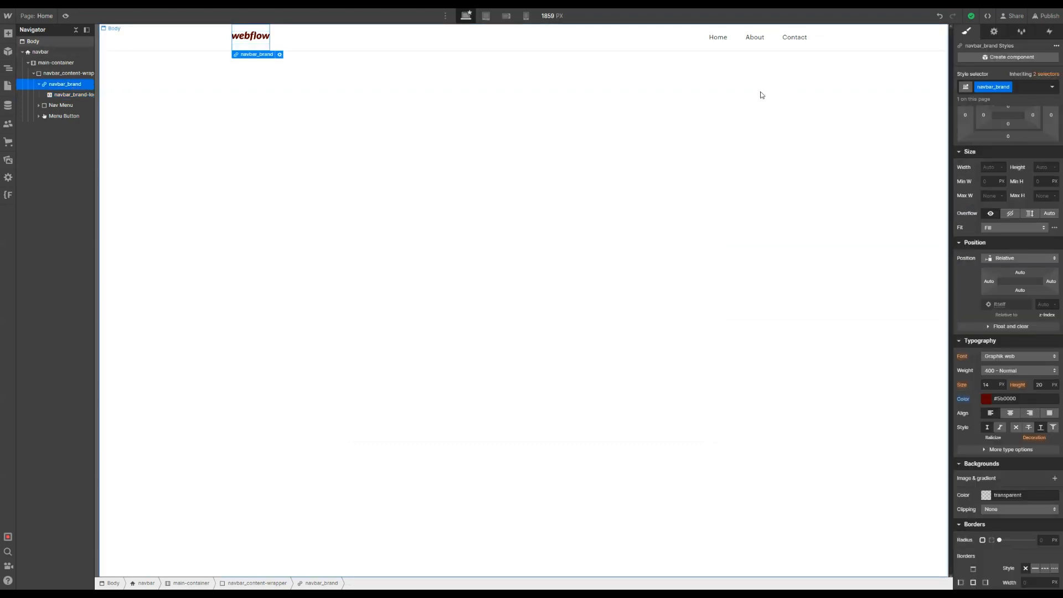
pyautogui.click(987, 399)
pyautogui.moveTo(1018, 435)
pyautogui.mouseDown()
pyautogui.moveTo(999, 457)
pyautogui.moveTo(994, 443)
pyautogui.moveTo(996, 462)
pyautogui.moveTo(1015, 444)
pyautogui.mouseUp()
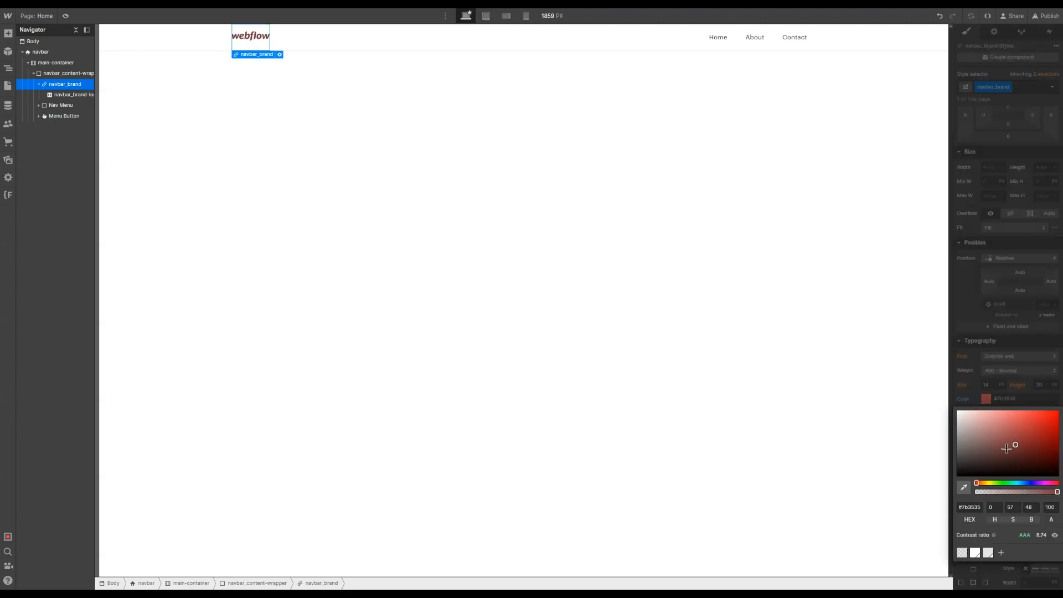
pyautogui.click(1039, 334)
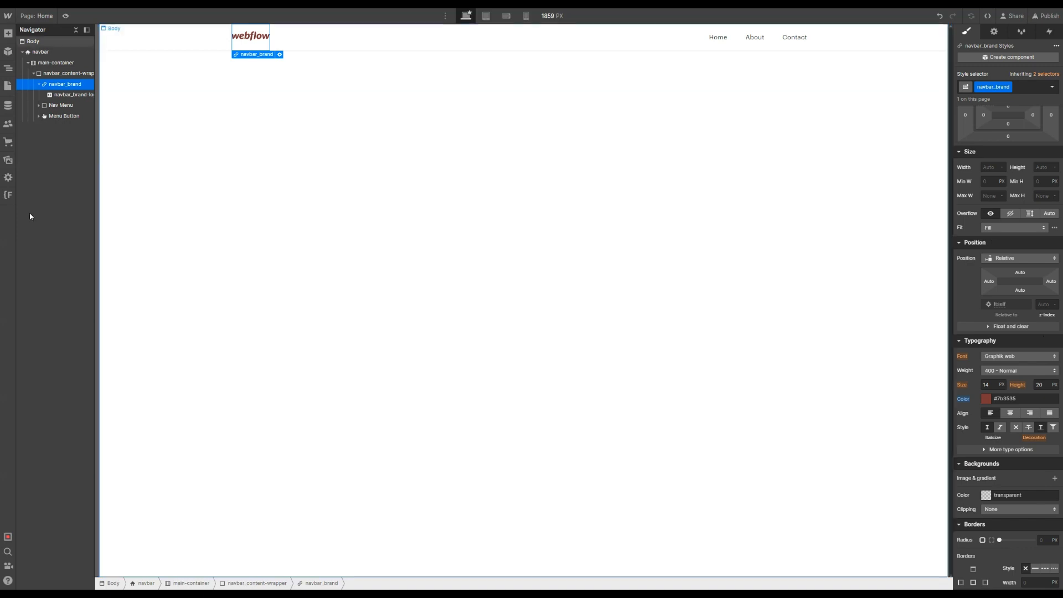
pyautogui.keyDown('alt'); pyautogui.click(961, 404); pyautogui.keyUp('alt')
# Add a Font Color transition to navbar_brand with a 200 ms duration and ease easing
pyautogui.scroll(-4, 1062, 391)
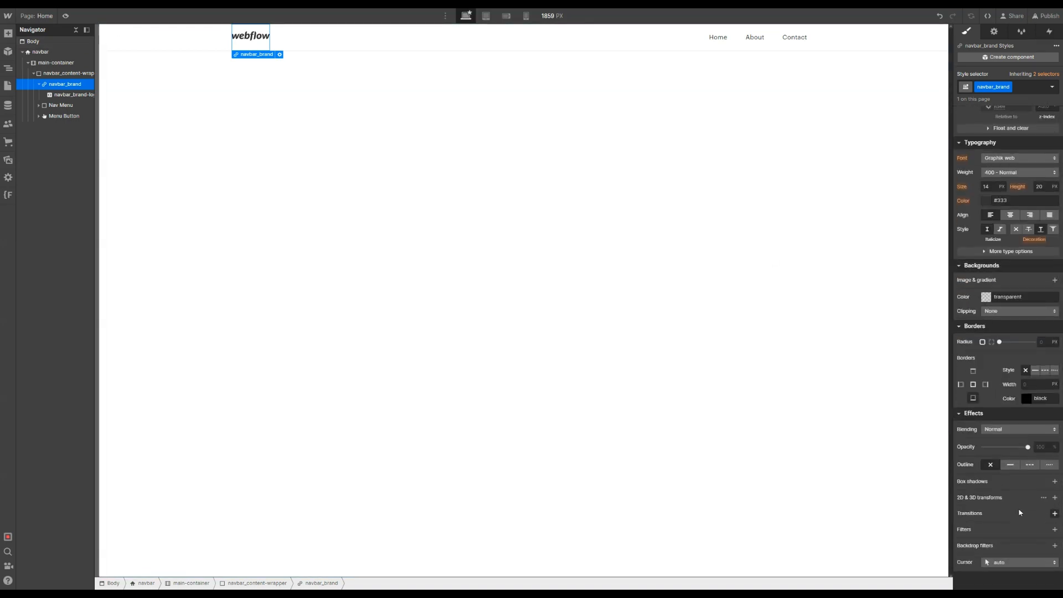
pyautogui.click(1055, 514)
pyautogui.click(1005, 542)
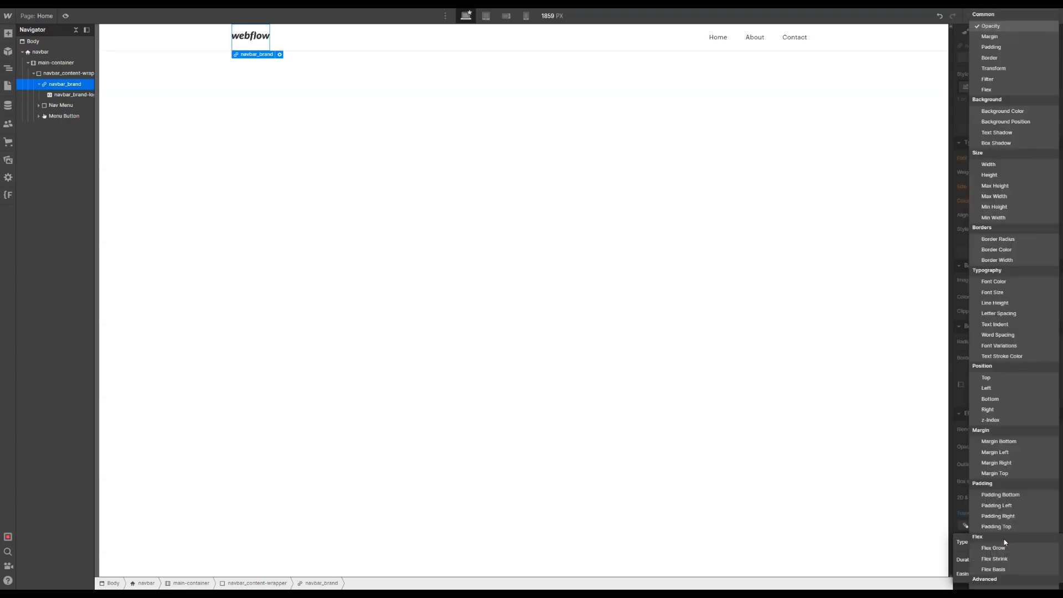
pyautogui.click(1006, 282)
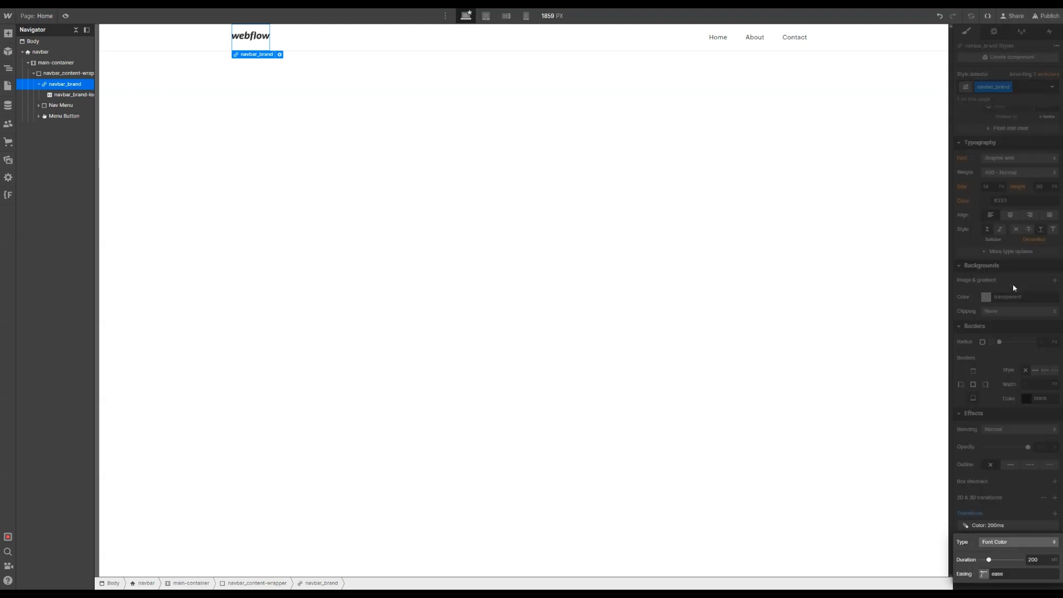
pyautogui.click(1004, 521)
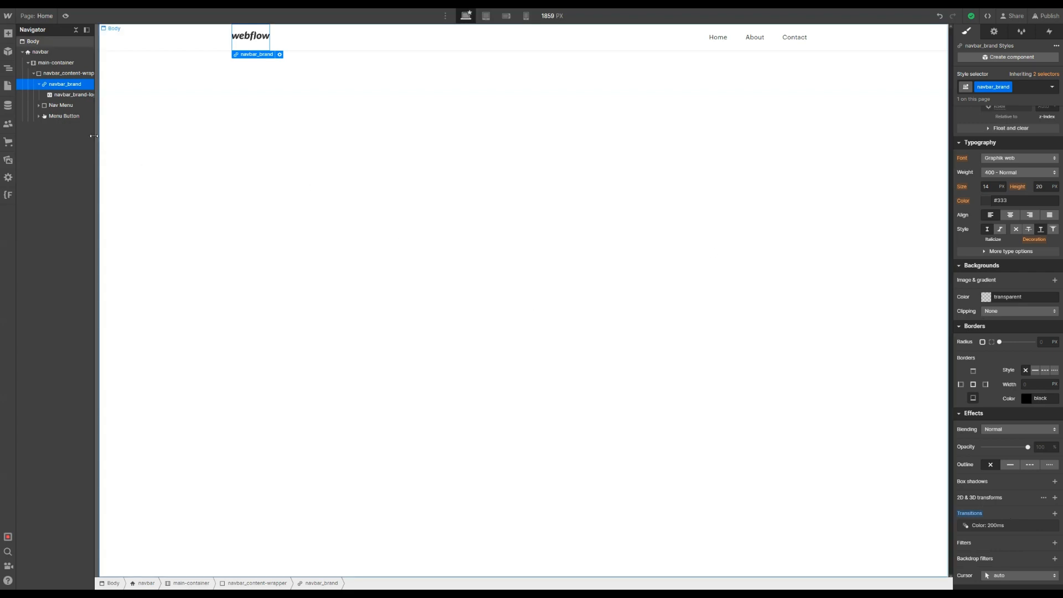
# Assign a new class named navbar_nav-menu to the Nav Menu element
pyautogui.hotkey('ctrl', 'Return')
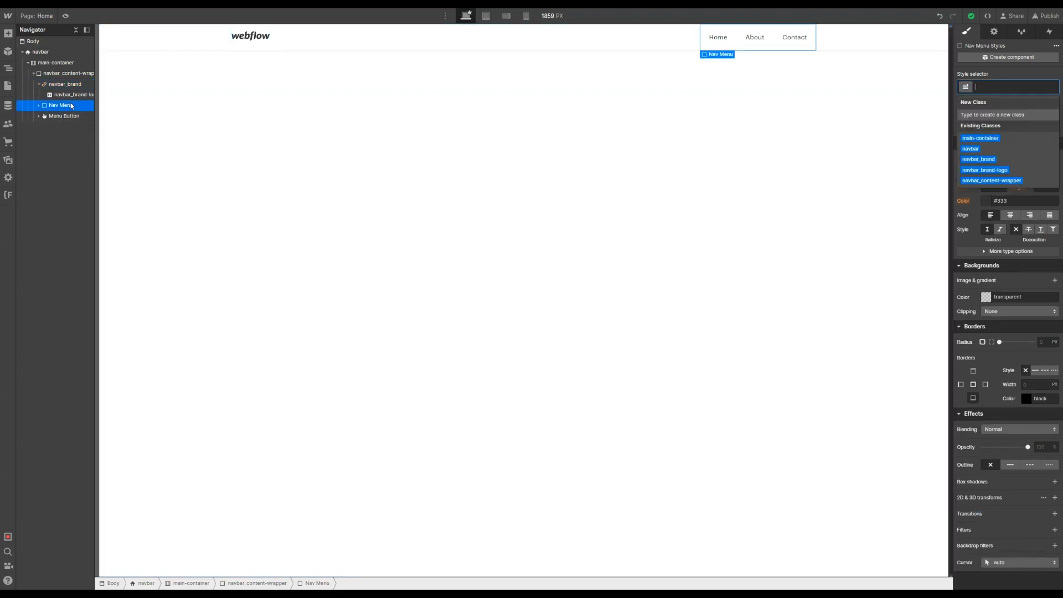
pyautogui.write('navbar')
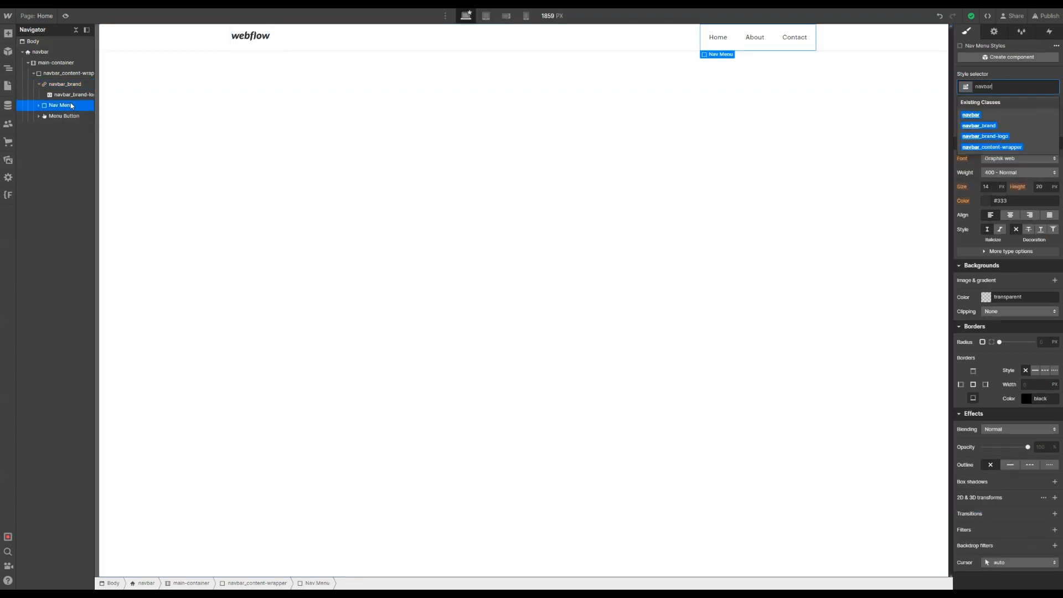
pyautogui.write('_nav-menu')
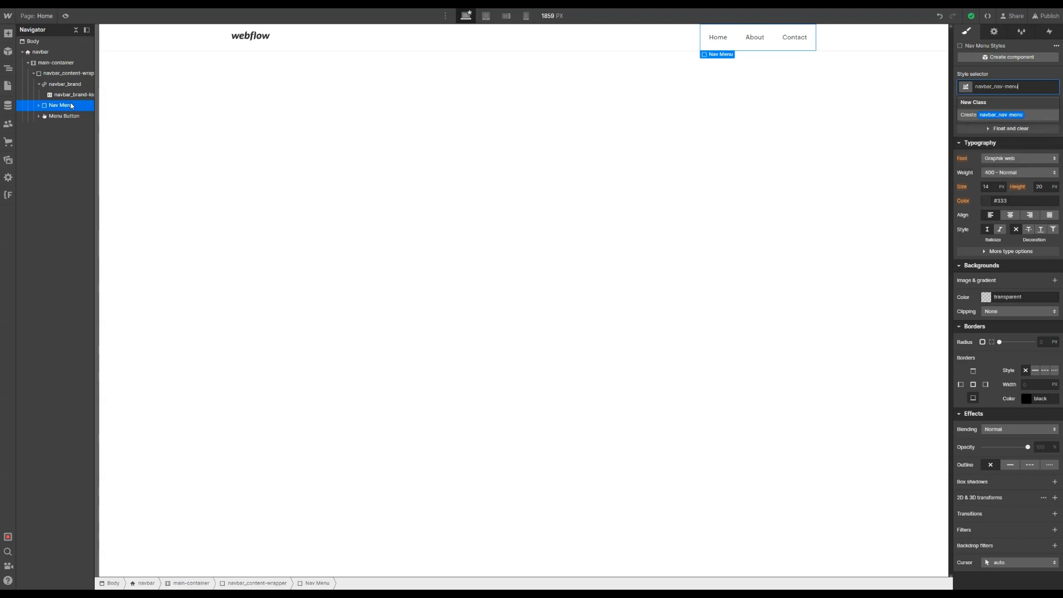
pyautogui.press('Return')
pyautogui.scroll(6, 969, 245)
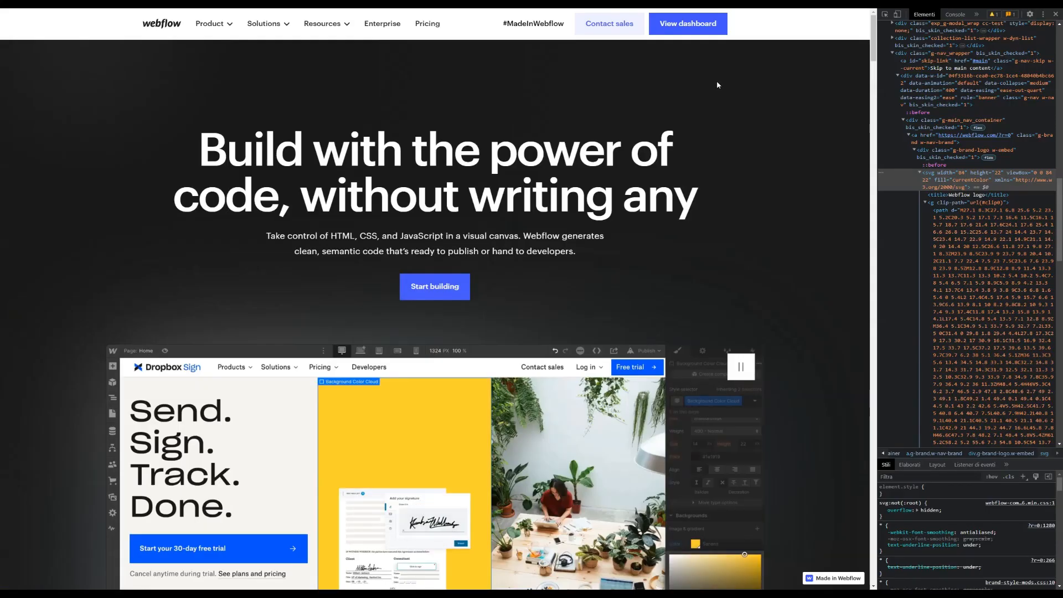
# Switch to the webflow.com page and inspect the g-nav_menu nav element and its flex, margin and transition rules in the developer tools
pyautogui.click(885, 15)
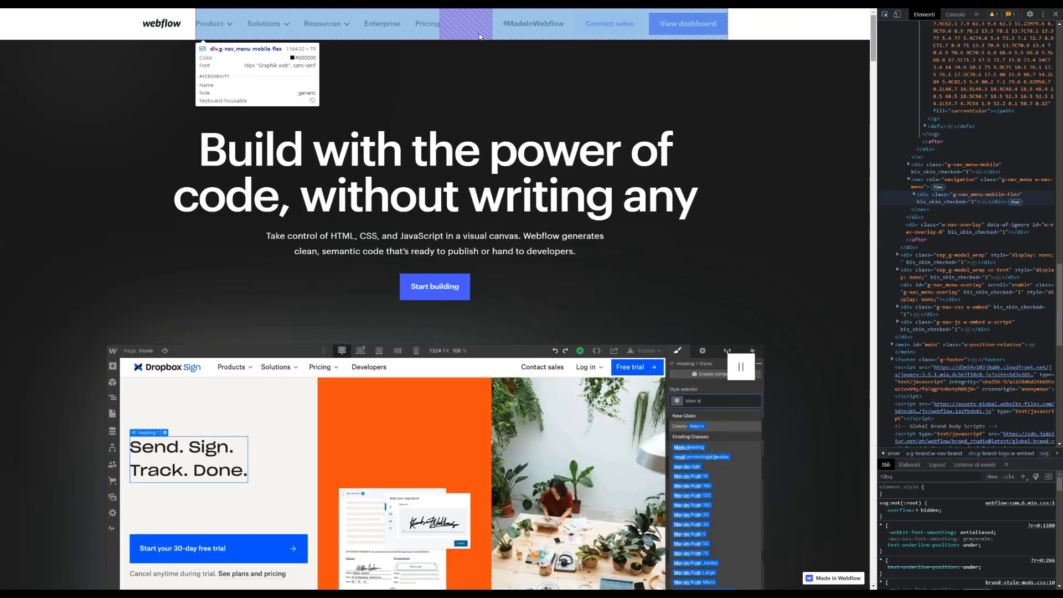
pyautogui.click(479, 37)
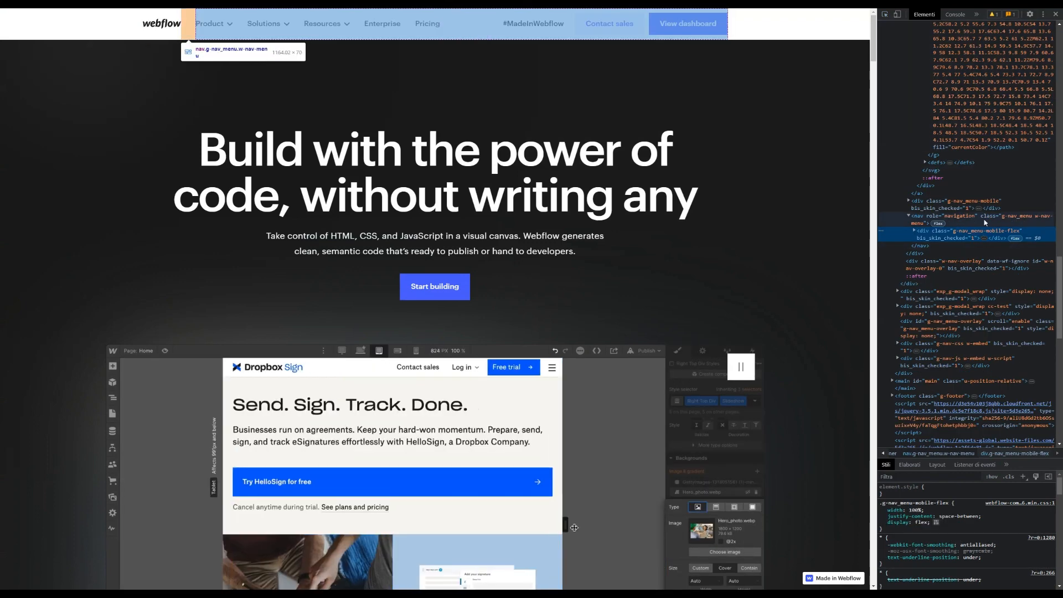
pyautogui.click(990, 220)
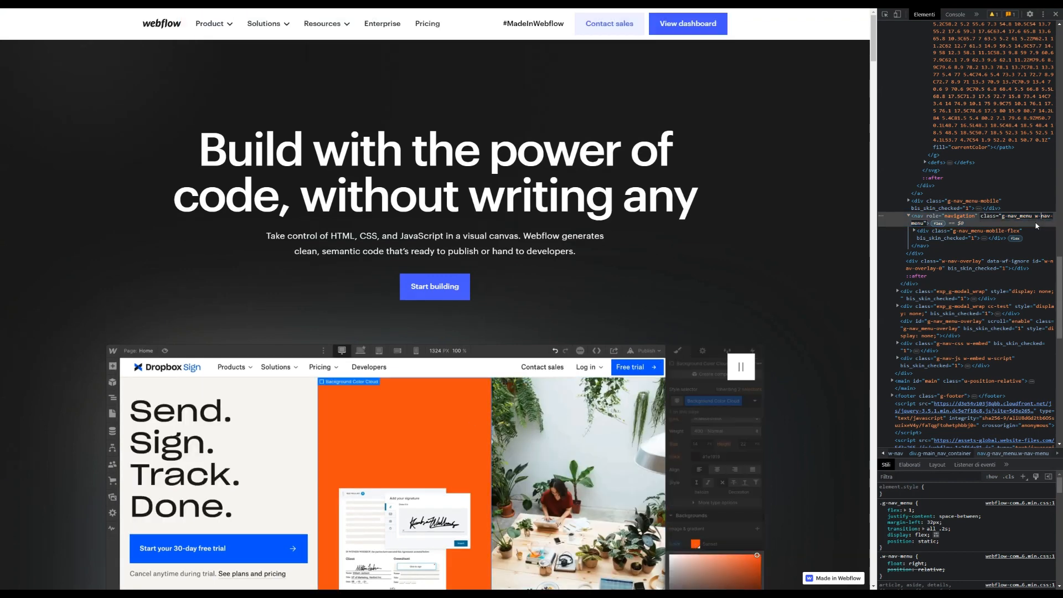
pyautogui.click(1038, 223)
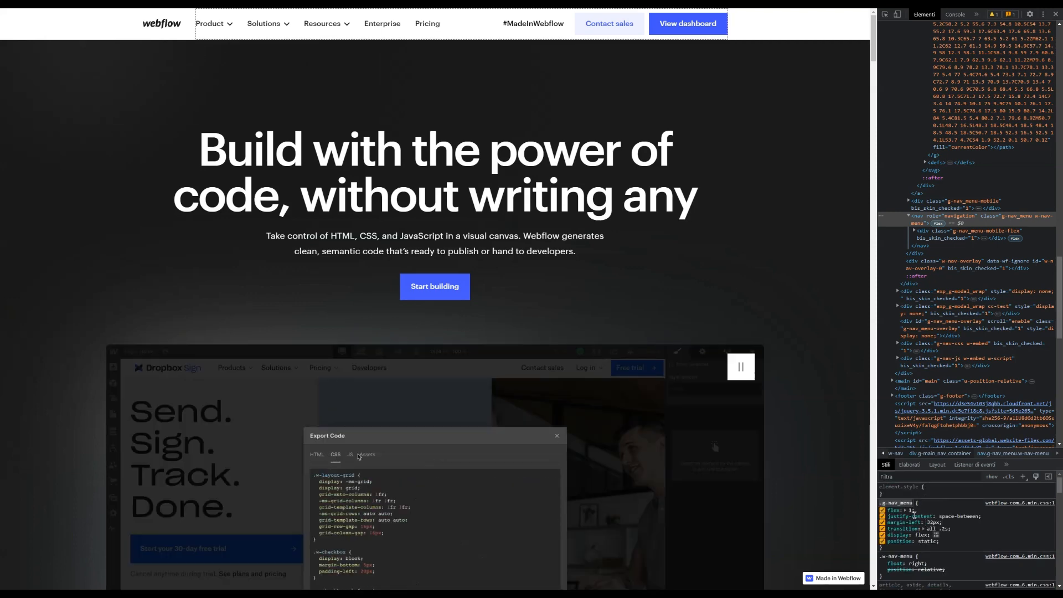
pyautogui.click(905, 510)
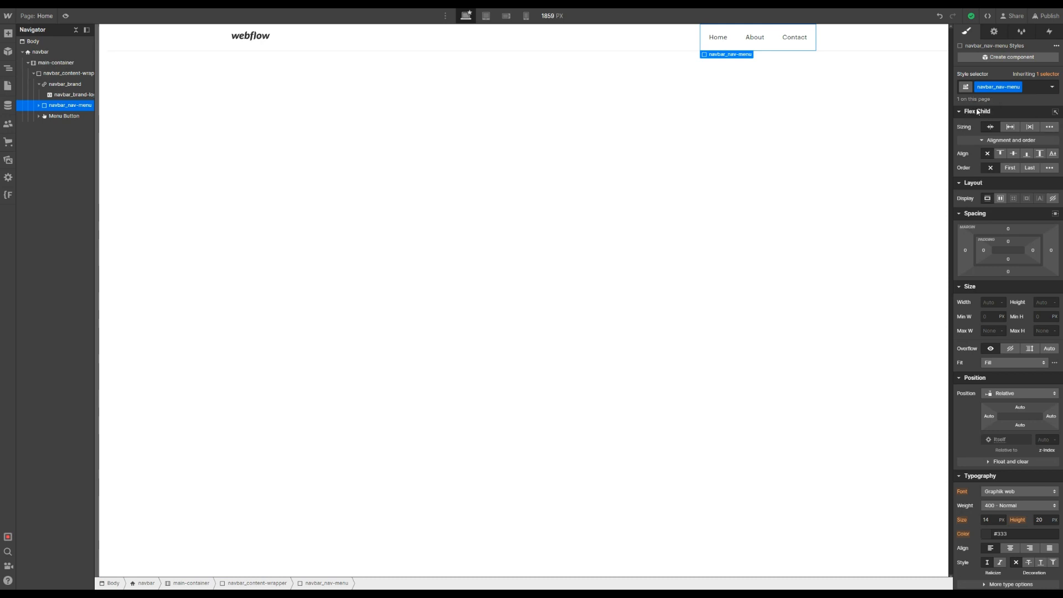
# Back in the Webflow Designer, set navbar_nav-menu's flex child sizing to grow 1, shrink 1 and basis 0
pyautogui.click(1052, 129)
pyautogui.click(992, 138)
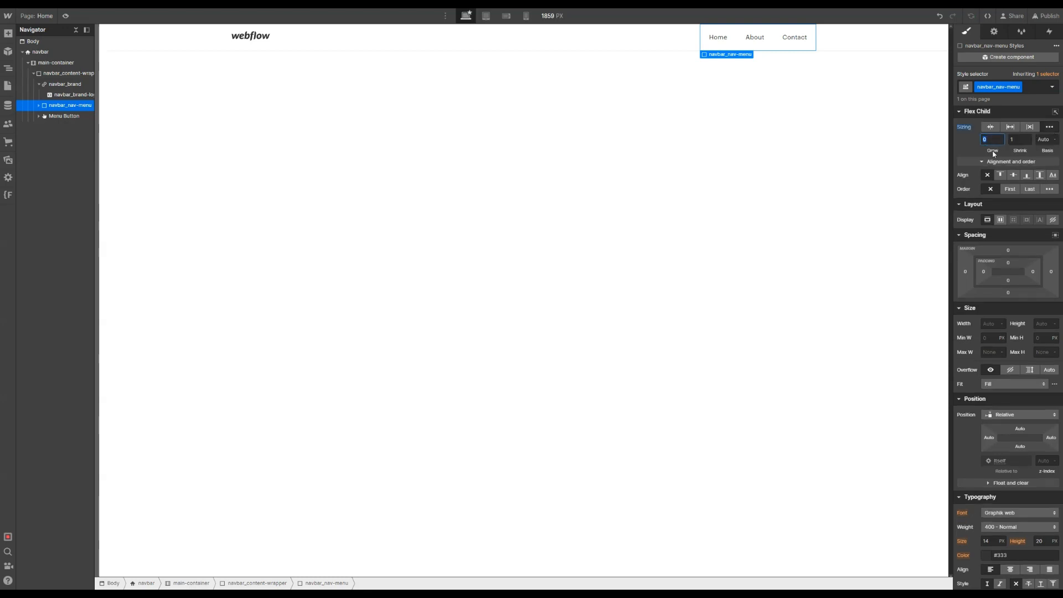
pyautogui.moveTo(1054, 153)
pyautogui.press('Return')
pyautogui.click(1039, 140)
pyautogui.write('0')
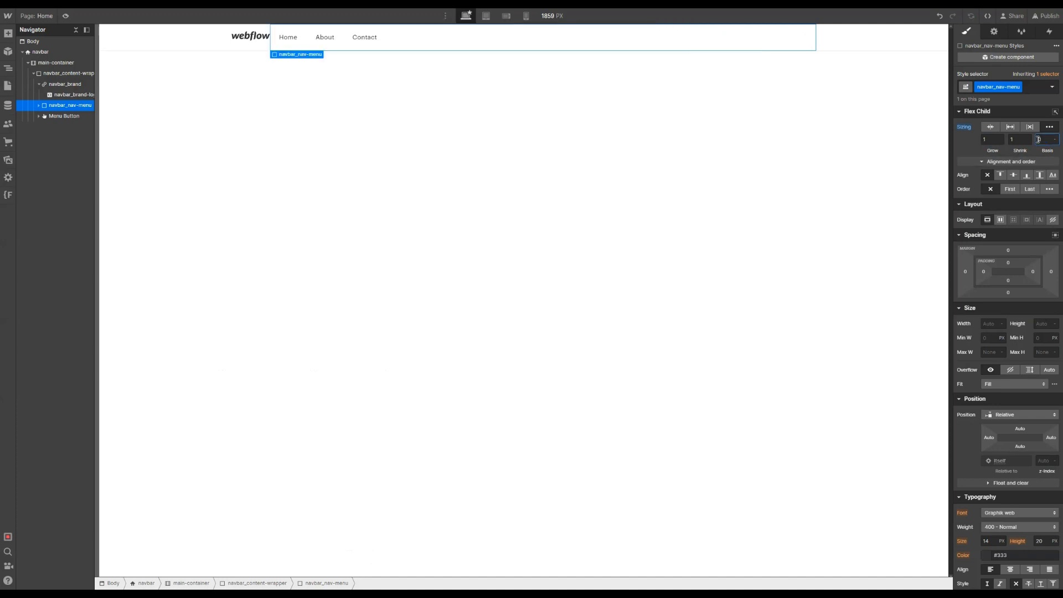
pyautogui.press('Return')
# Give navbar_nav-menu a 2rem left margin and a horizontal flex layout with space-between justification
pyautogui.click(966, 272)
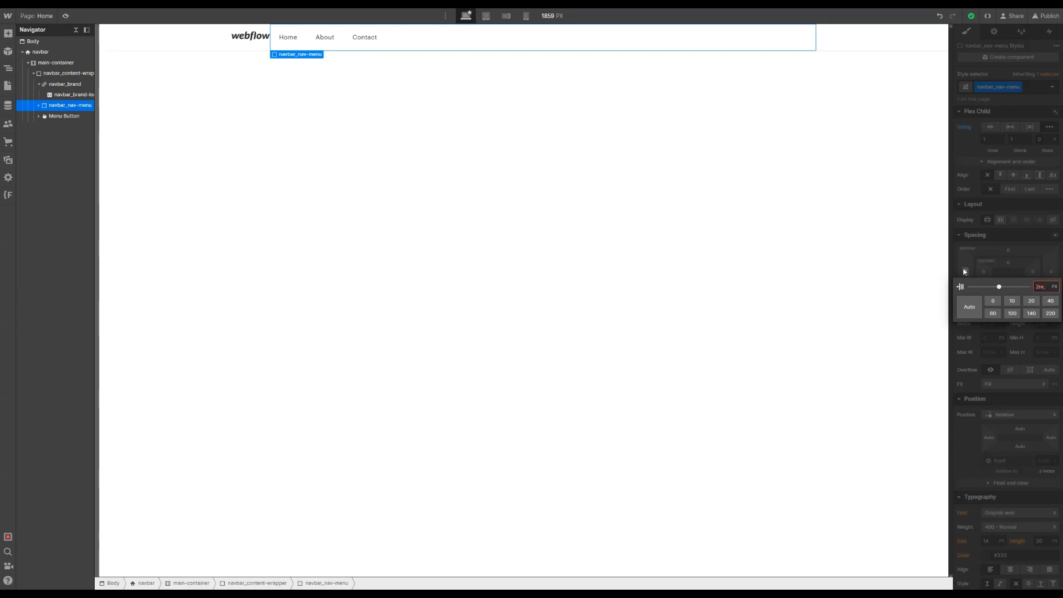
pyautogui.press('Return')
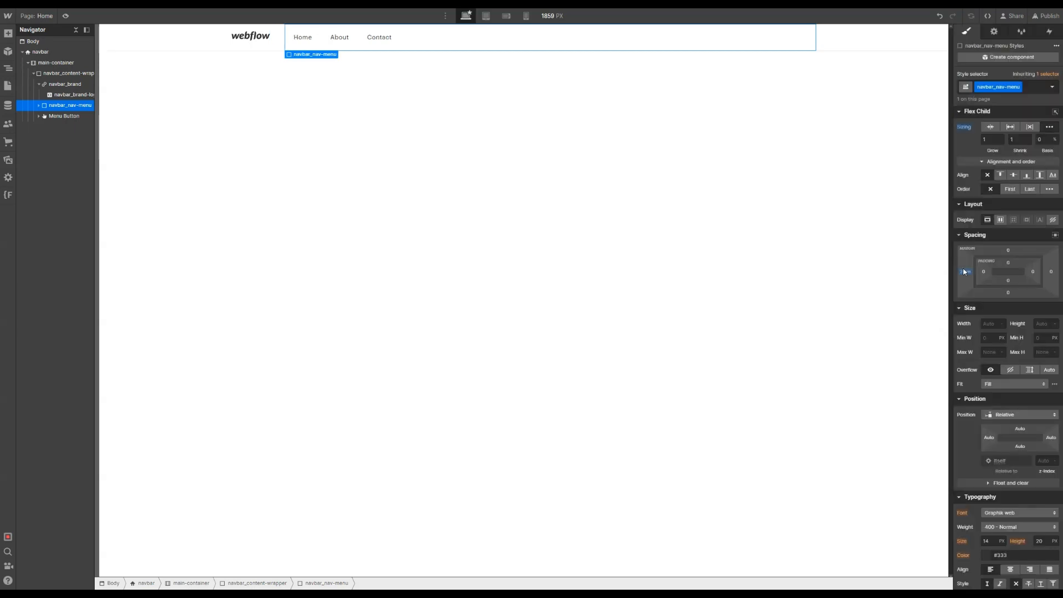
pyautogui.click(40, 106)
pyautogui.click(1001, 220)
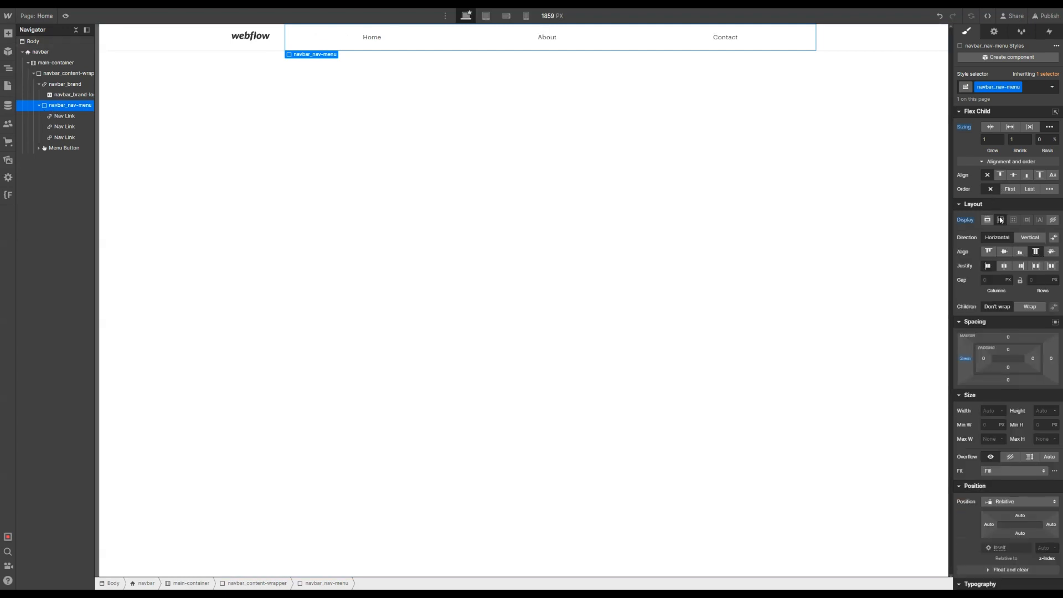
pyautogui.click(1036, 266)
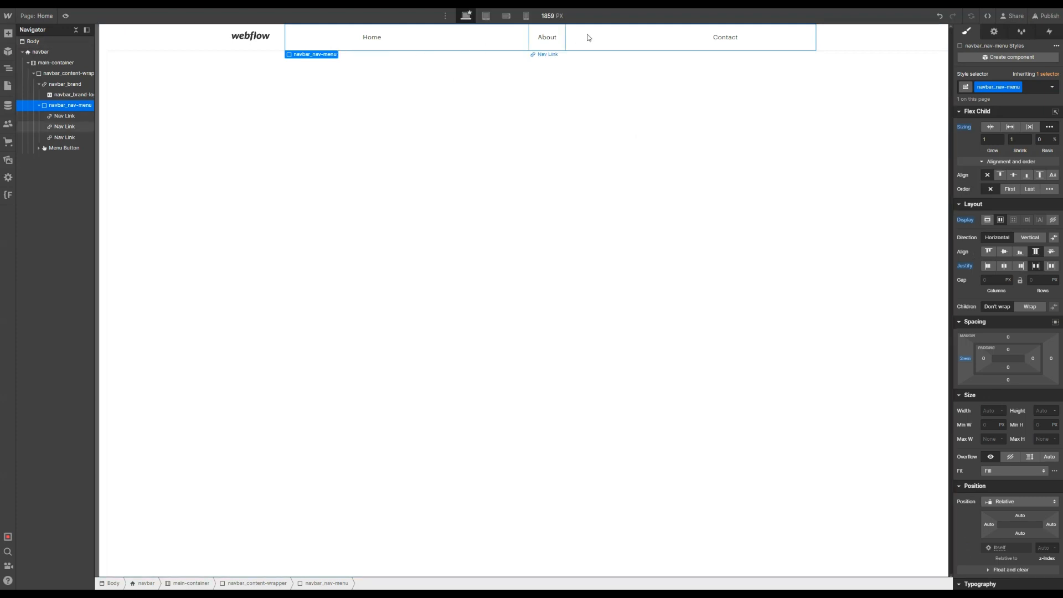
# Examine the automatic side margins of the Home, About and Contact links inside navbar_nav-menu
pyautogui.click(366, 35)
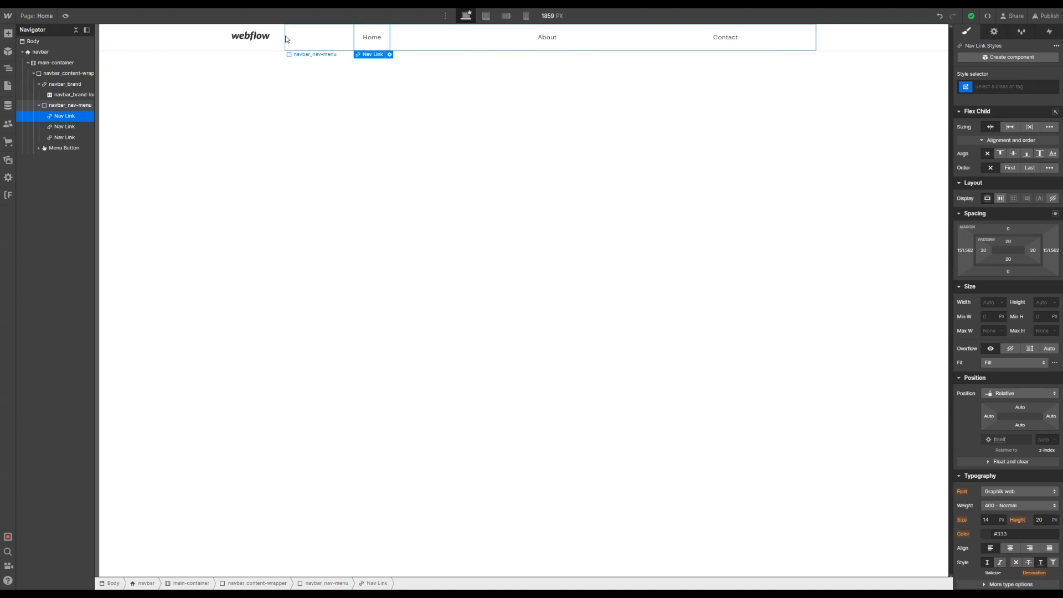
pyautogui.click(732, 39)
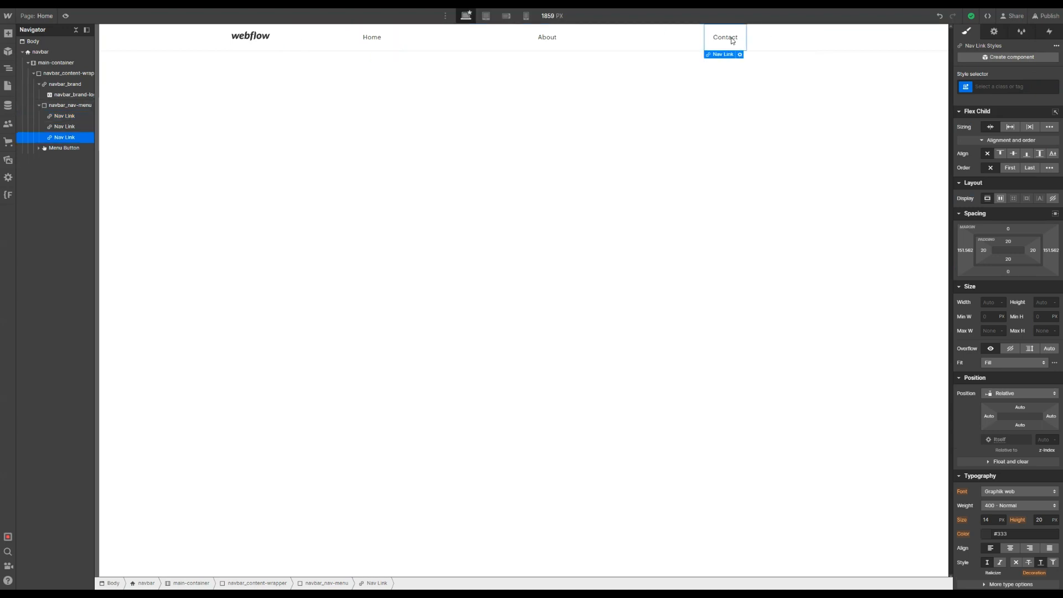
pyautogui.click(799, 37)
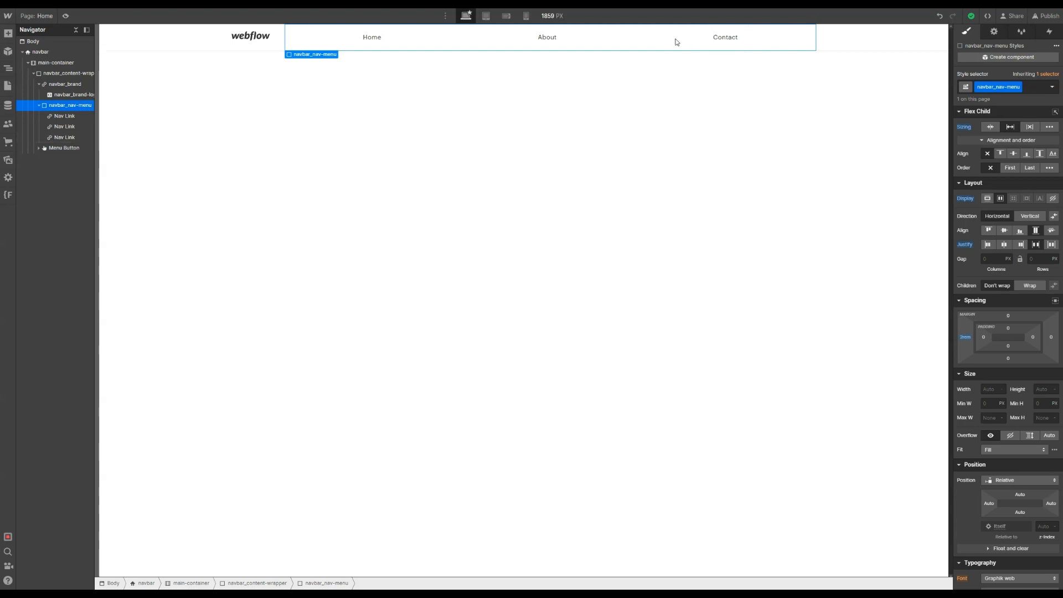
pyautogui.click(715, 44)
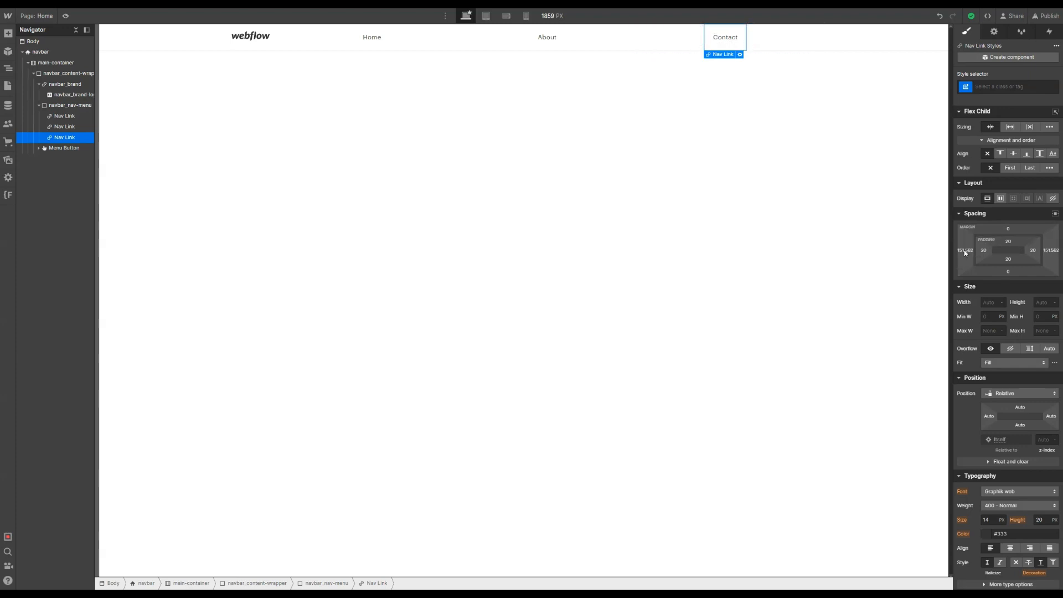
pyautogui.click(548, 40)
pyautogui.click(380, 46)
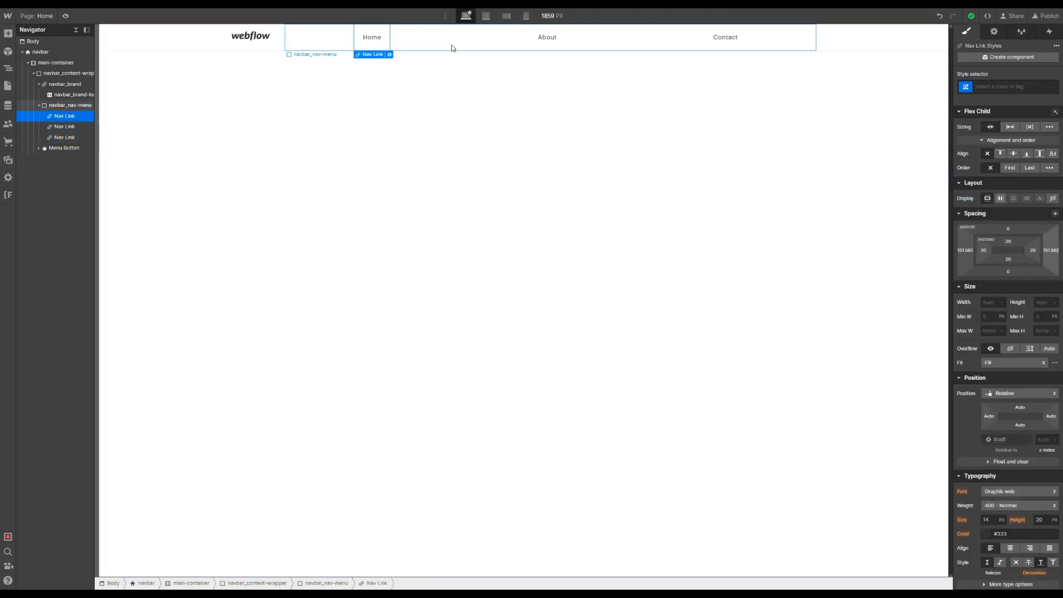
pyautogui.click(765, 35)
# Delete the three default Nav Link elements from navbar_nav-menu
pyautogui.click(370, 43)
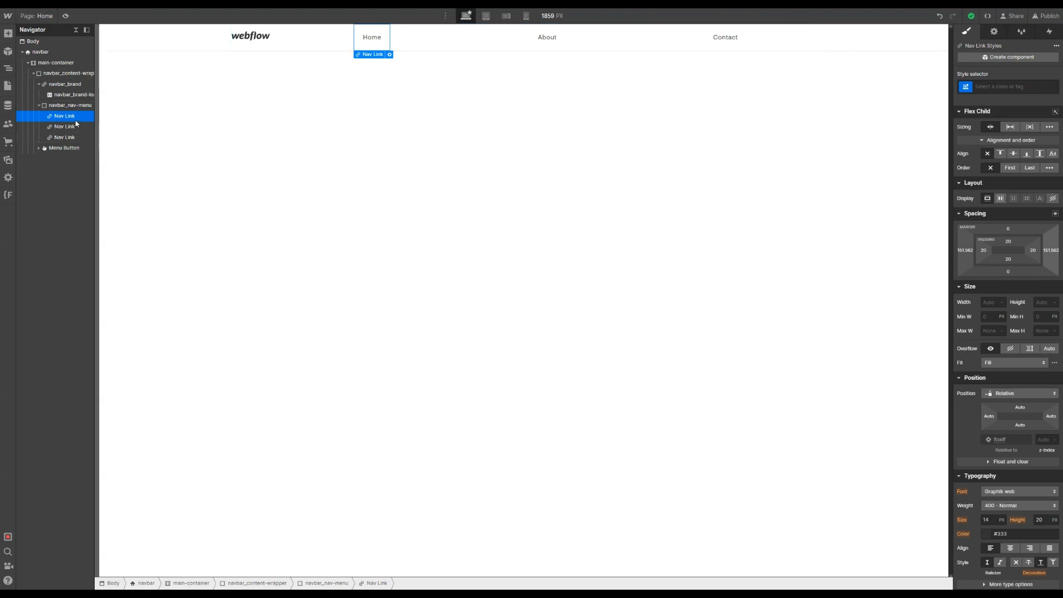
pyautogui.press('Delete')
pyautogui.press('Delete')
pyautogui.press('Delete')
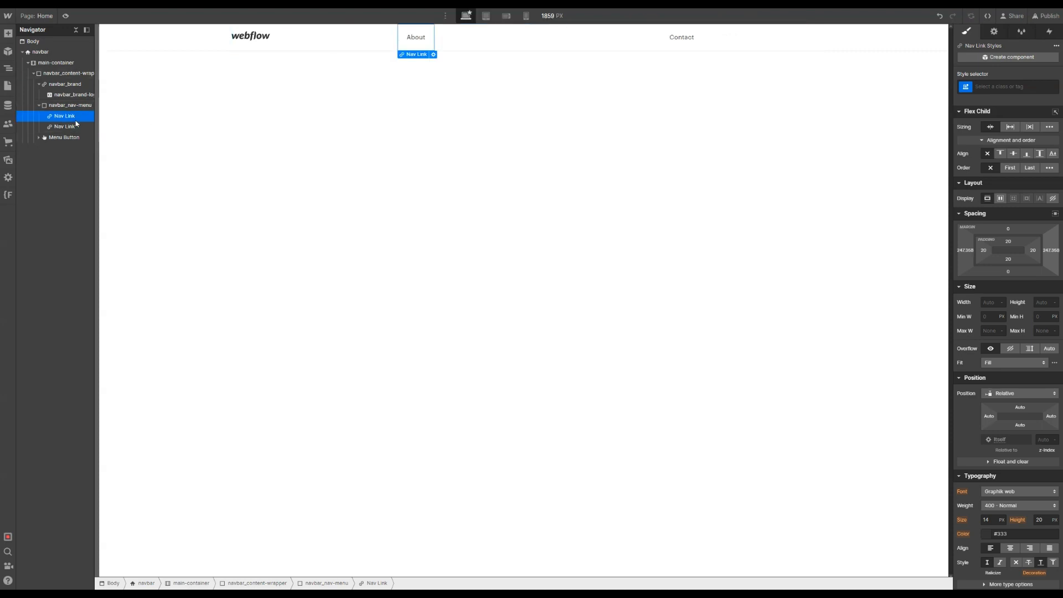
# Insert a List element inside navbar_nav-menu and expand it to show its list items
pyautogui.click(71, 105)
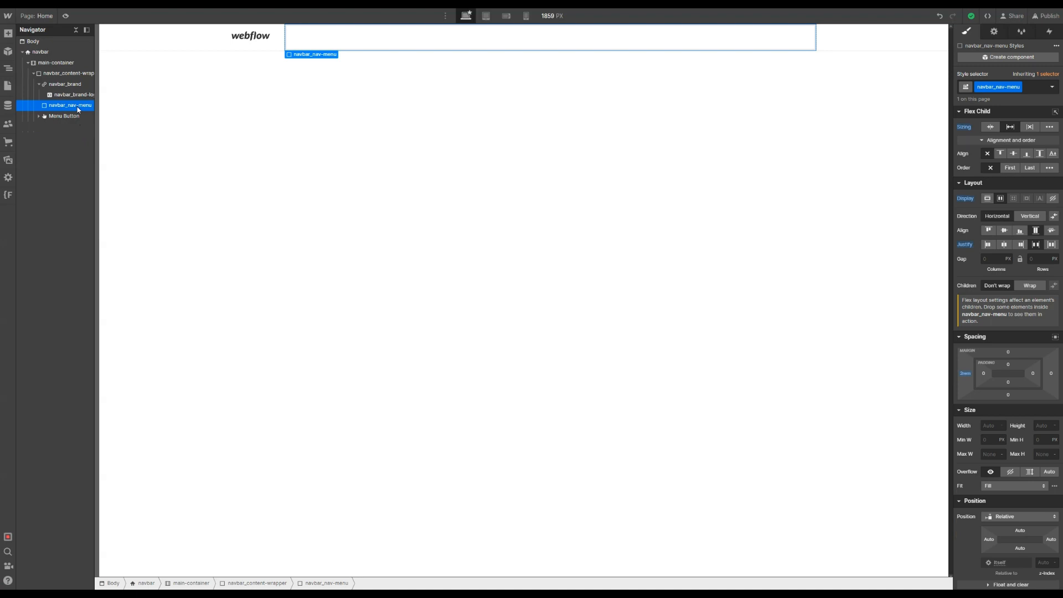
pyautogui.hotkey('ctrl', 'k')
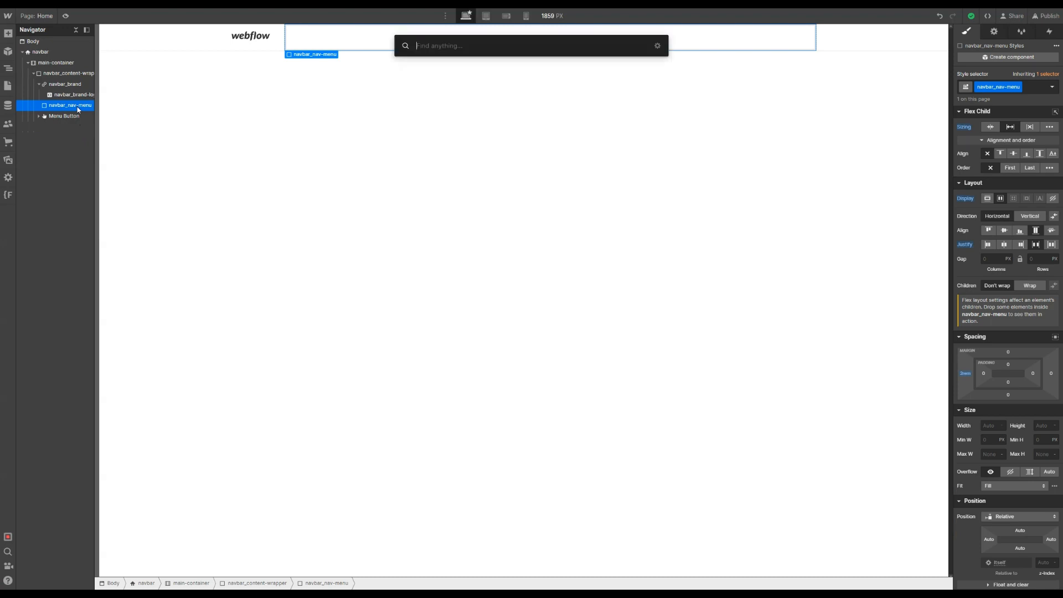
pyautogui.write('li')
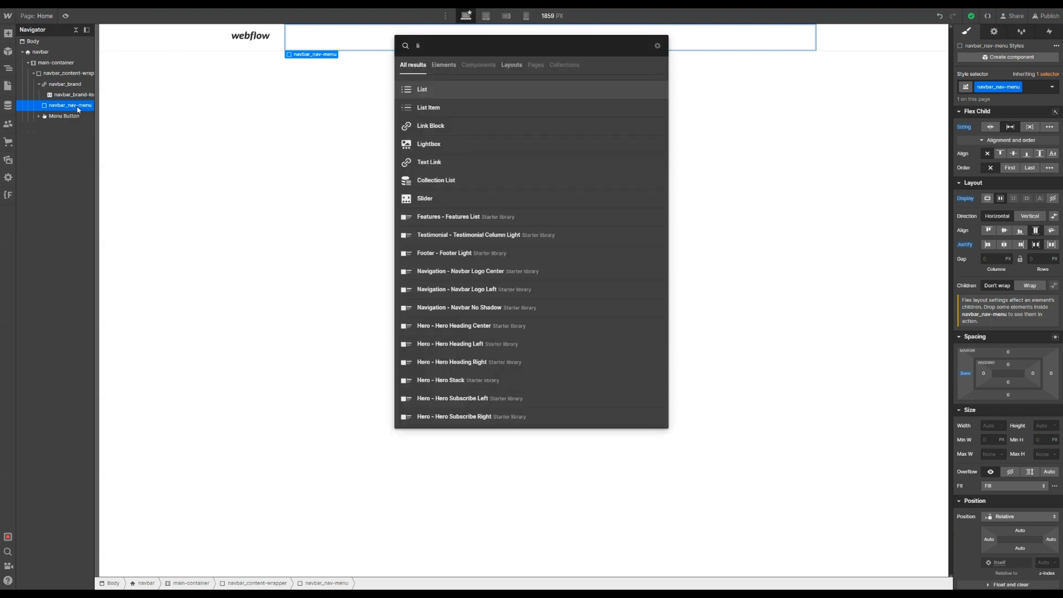
pyautogui.press('Return')
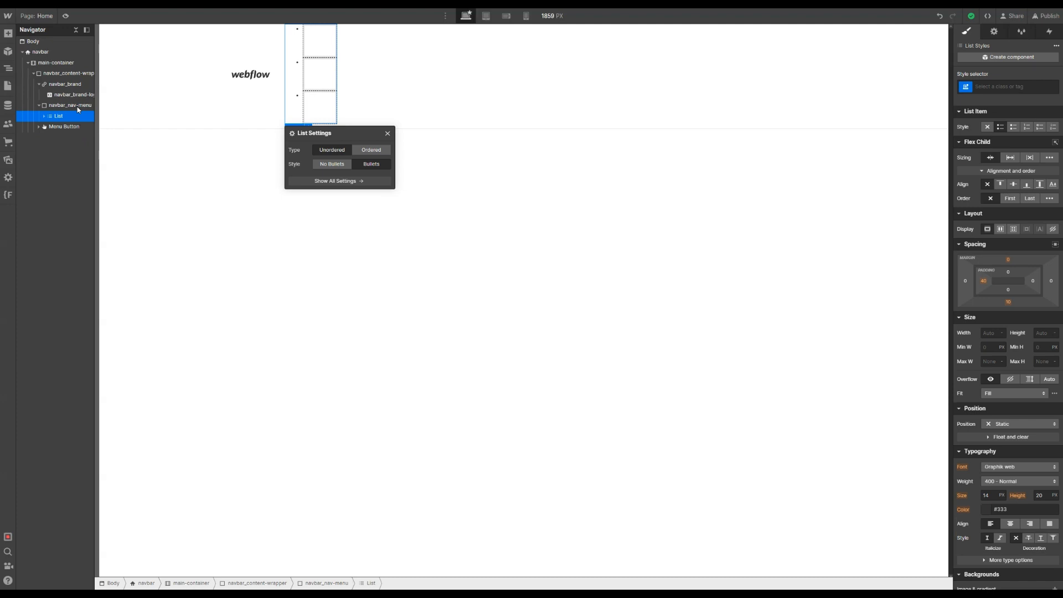
pyautogui.click(43, 117)
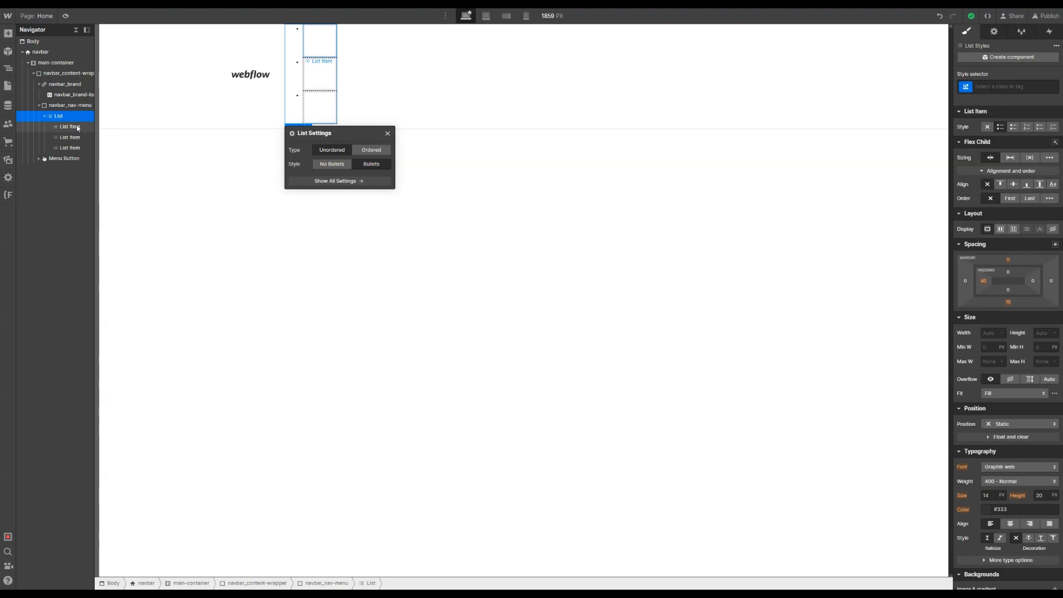
pyautogui.click(78, 128)
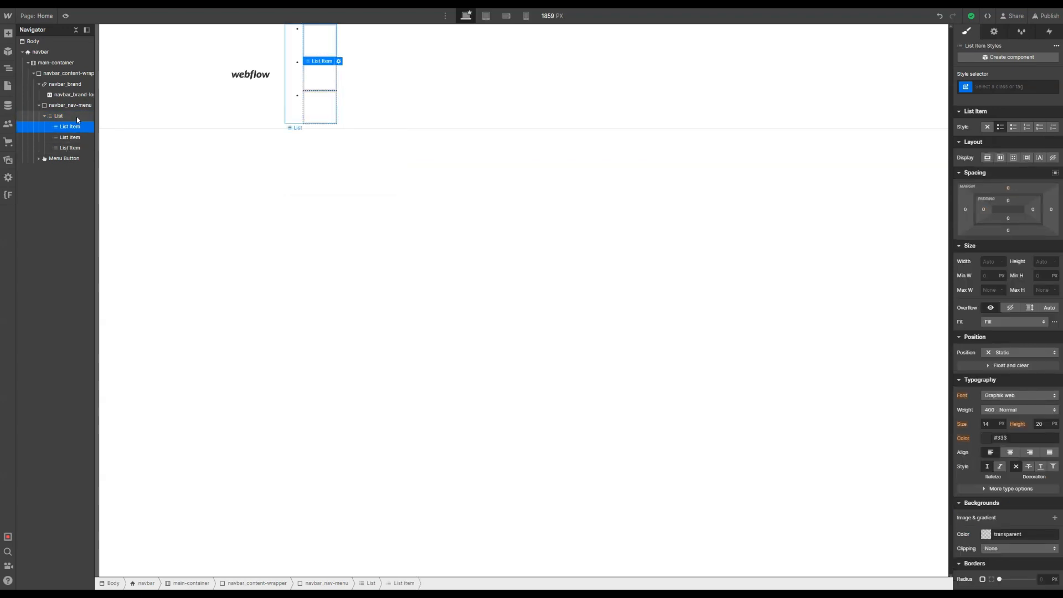
# Assign a new class named navbar_link-list to the list
pyautogui.click(76, 117)
pyautogui.hotkey('ctrl', 'Return')
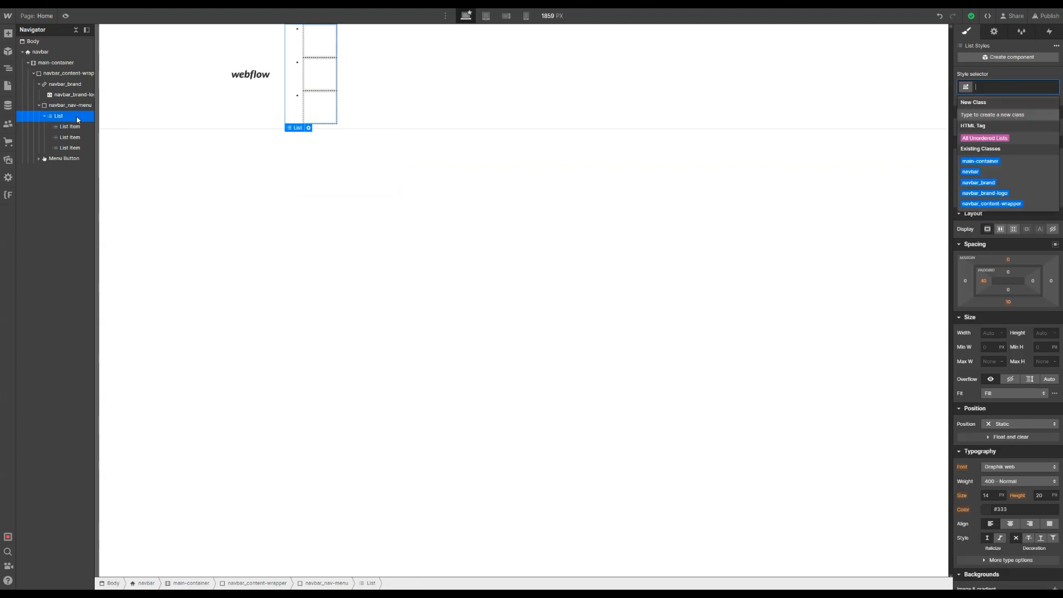
pyautogui.write('navbar_')
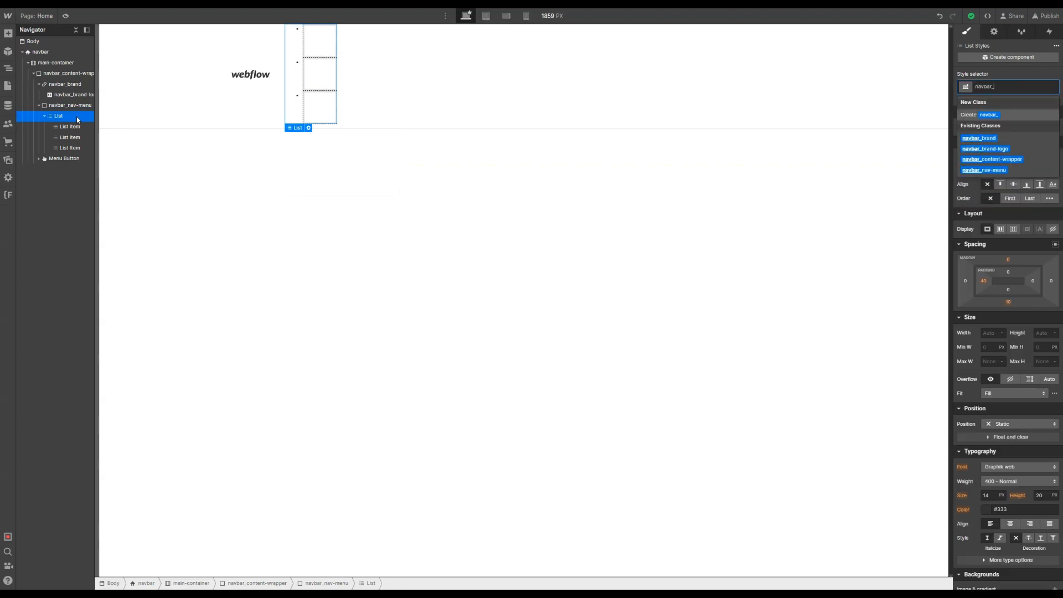
pyautogui.write('link')
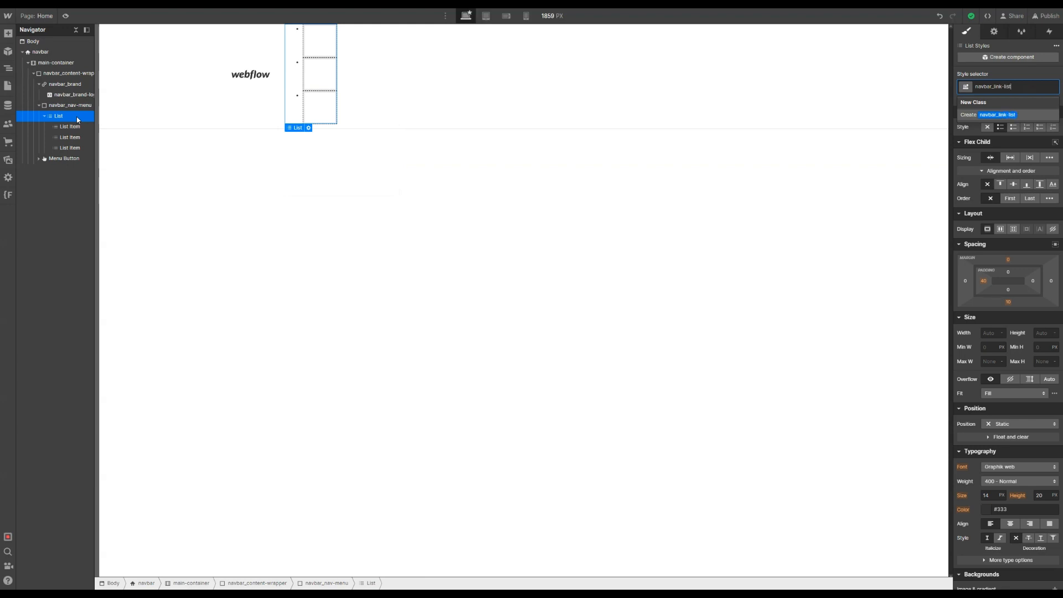
pyautogui.write('-list')
pyautogui.press('Return')
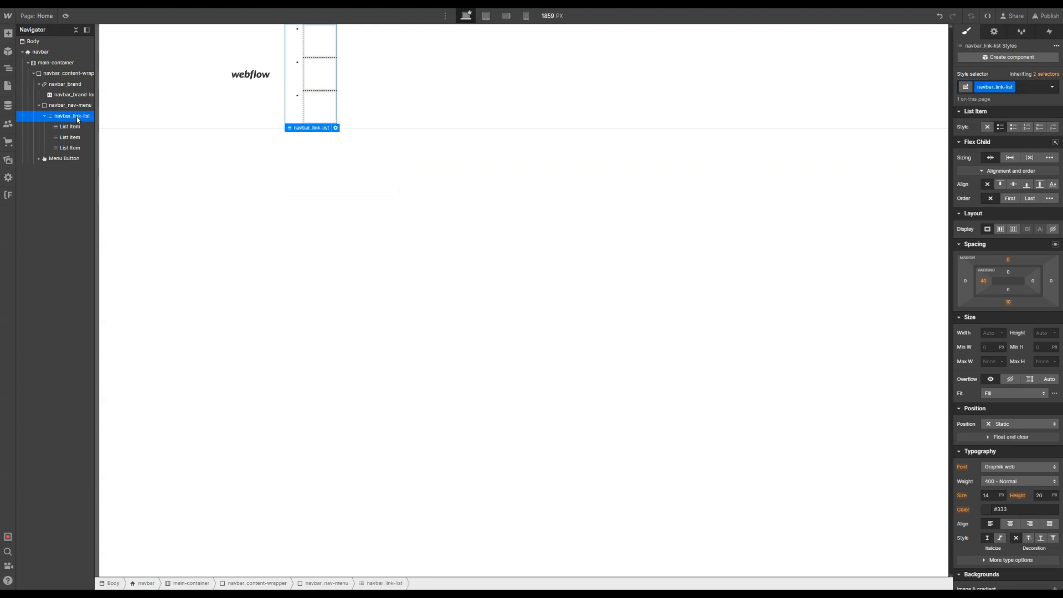
# Remove the bullets from navbar_link-list and set its left padding and bottom margin to 0
pyautogui.click(986, 127)
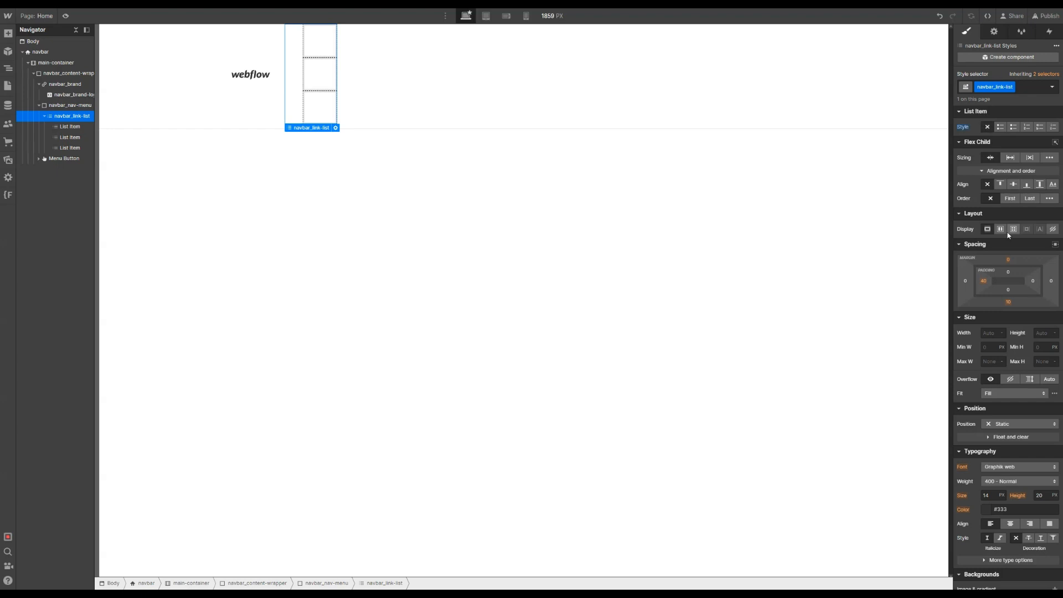
pyautogui.click(986, 281)
pyautogui.write('0')
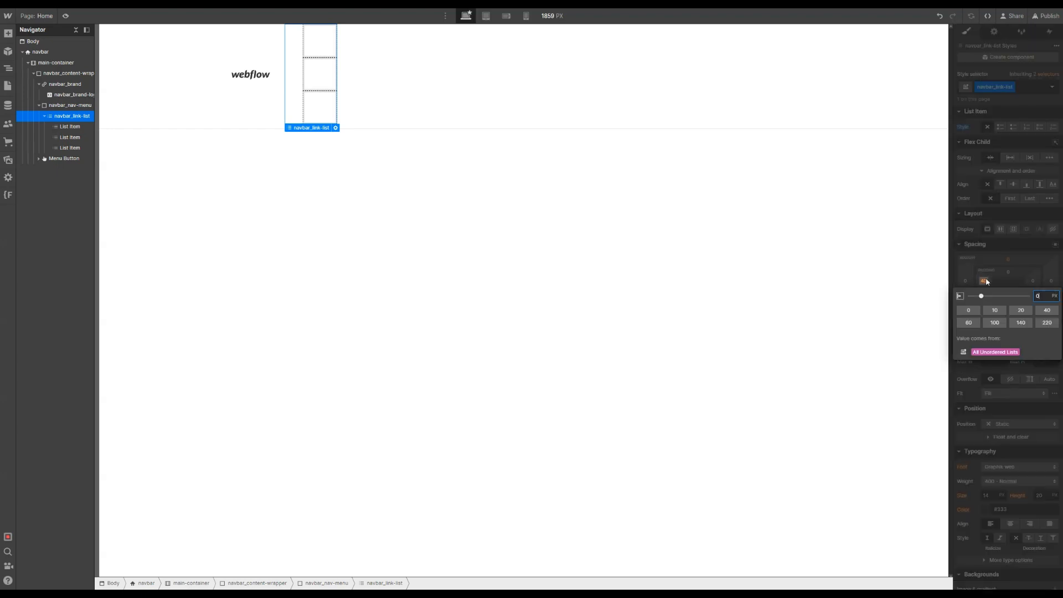
pyautogui.press('Return')
pyautogui.click(1008, 302)
pyautogui.write('0')
pyautogui.press('Return')
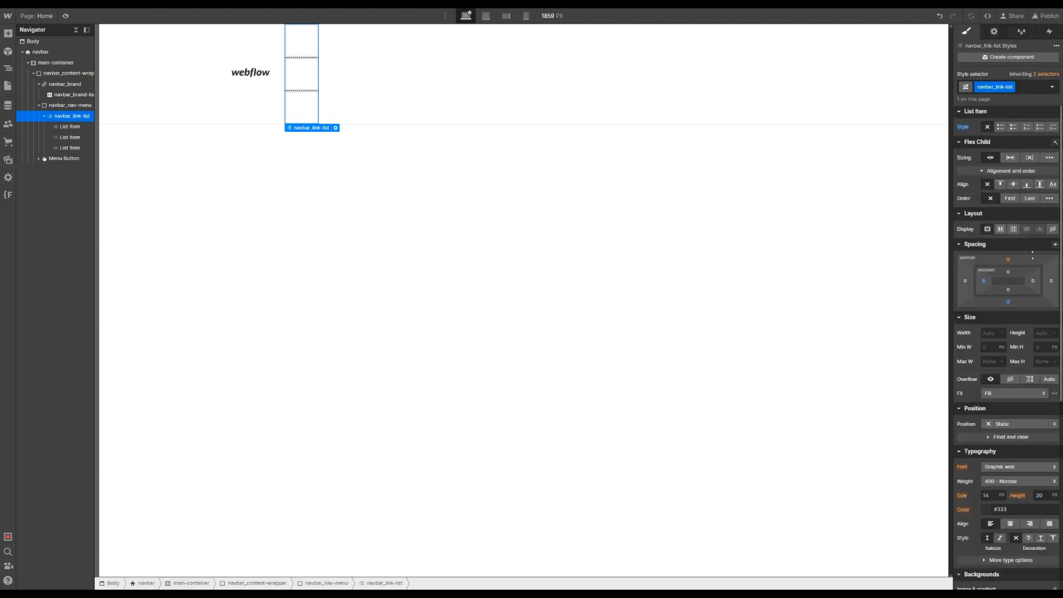
# Set the display of navbar_link-list to Grid and delete the grid's second row
pyautogui.click(1015, 229)
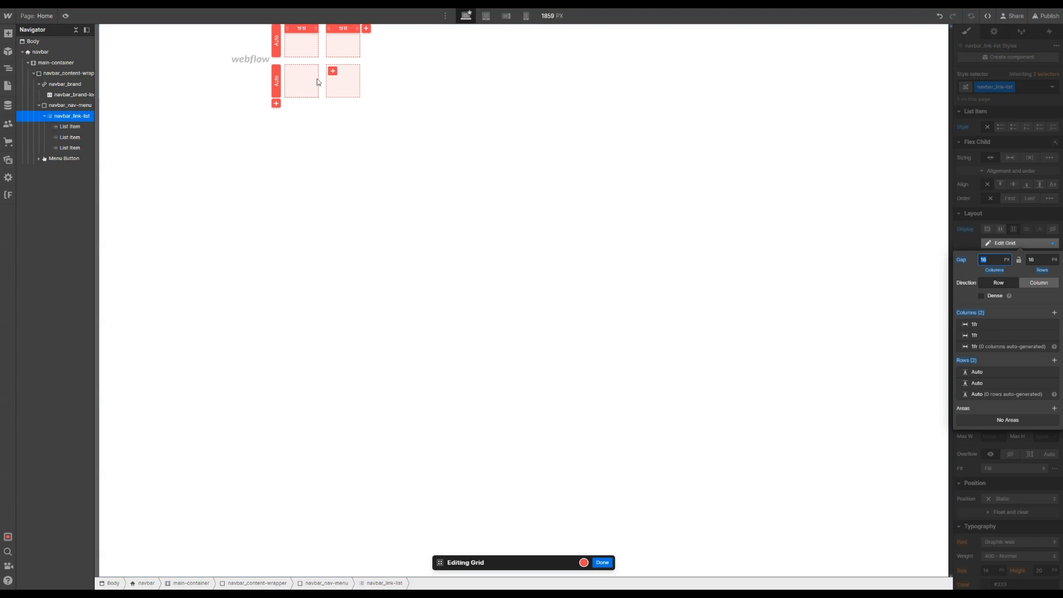
pyautogui.rightClick(281, 82)
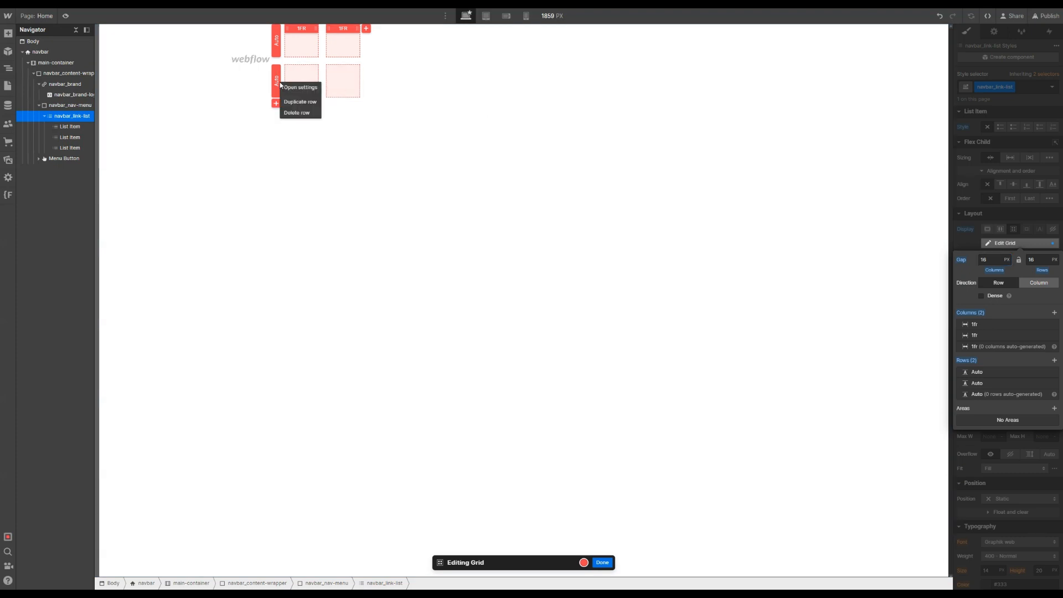
pyautogui.click(299, 113)
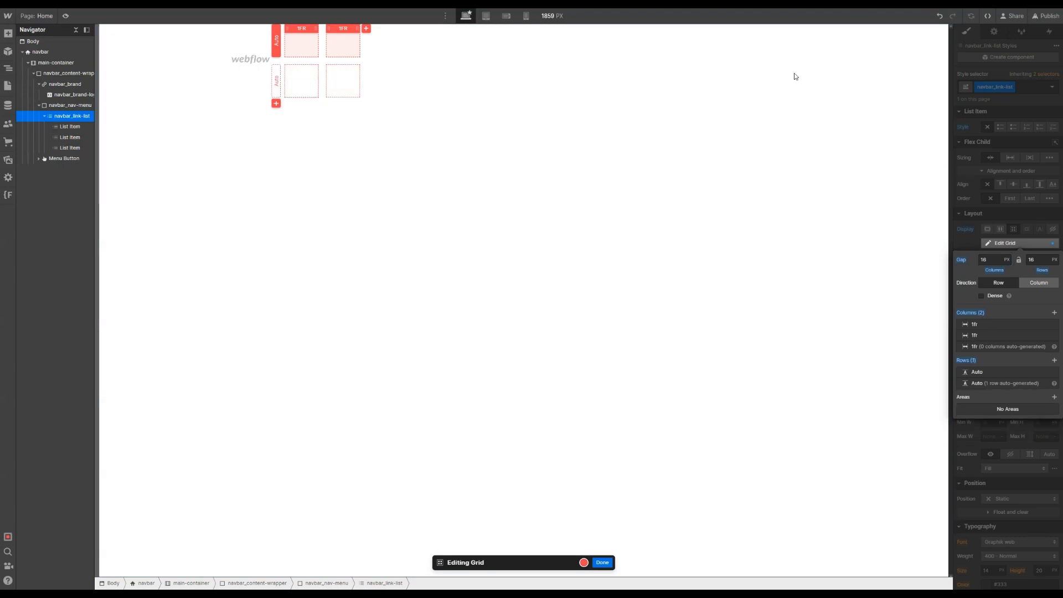
pyautogui.click(1020, 213)
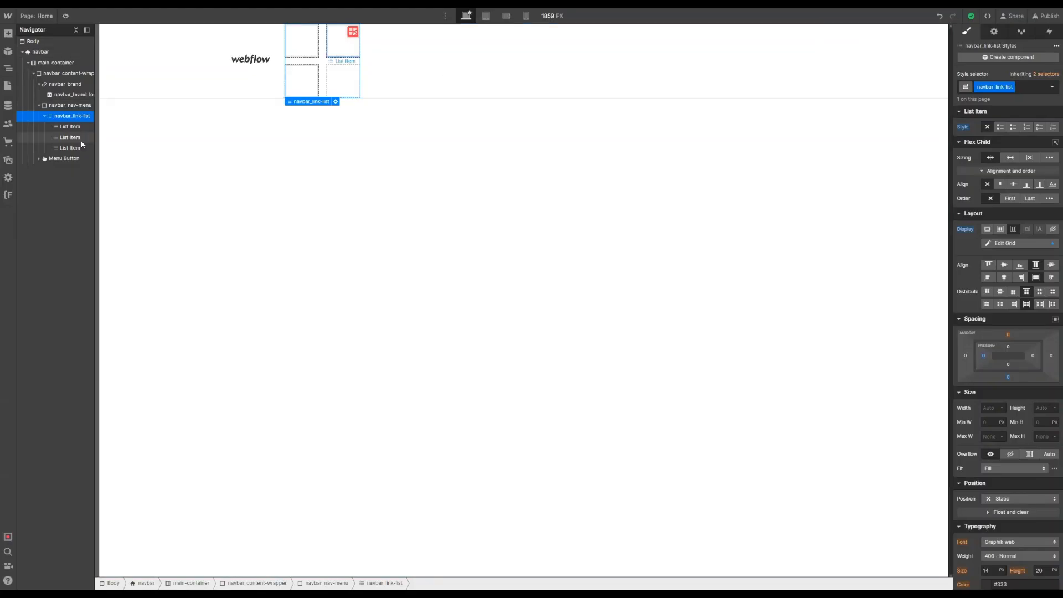
# Duplicate the last list item in navbar_link-list twice
pyautogui.click(80, 143)
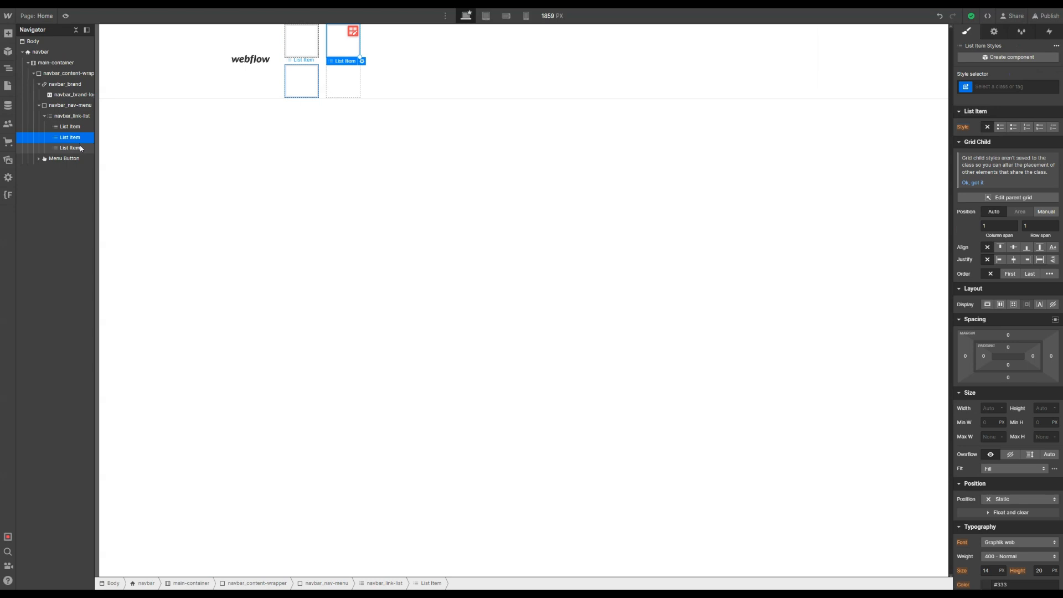
pyautogui.click(86, 152)
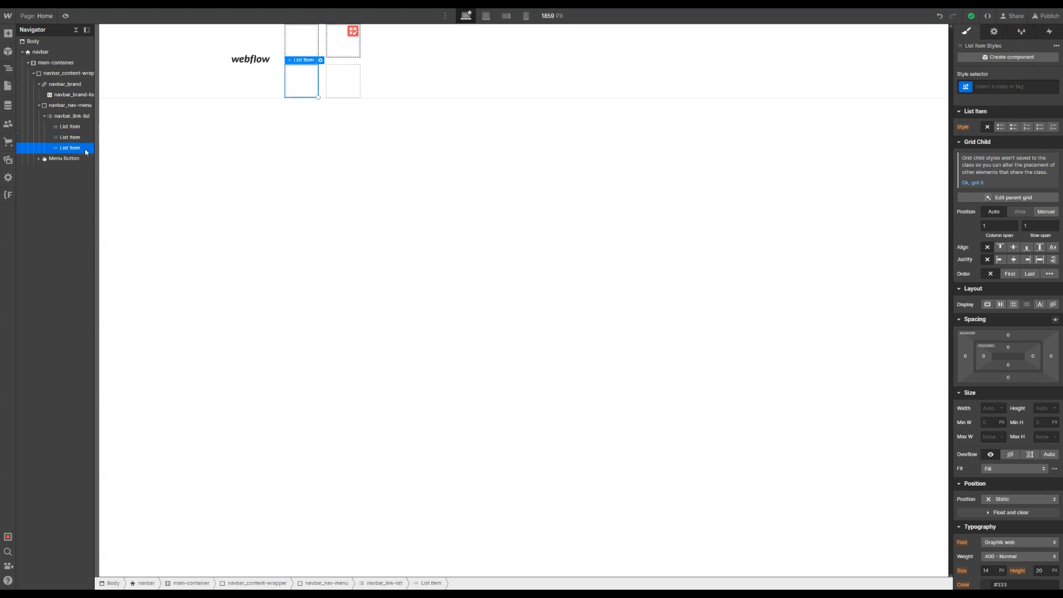
pyautogui.hotkey('ctrl', 'd')
pyautogui.hotkey('ctrl', 'd')
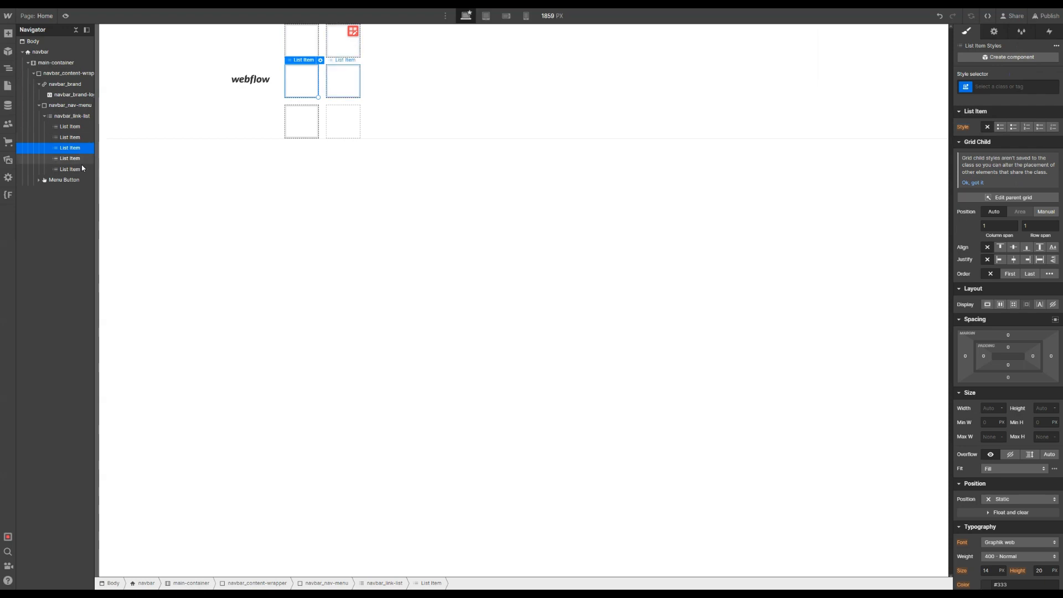
# Assign a new class named navbar_link-item to the first list item
pyautogui.click(85, 129)
pyautogui.hotkey('ctrl', 'Return')
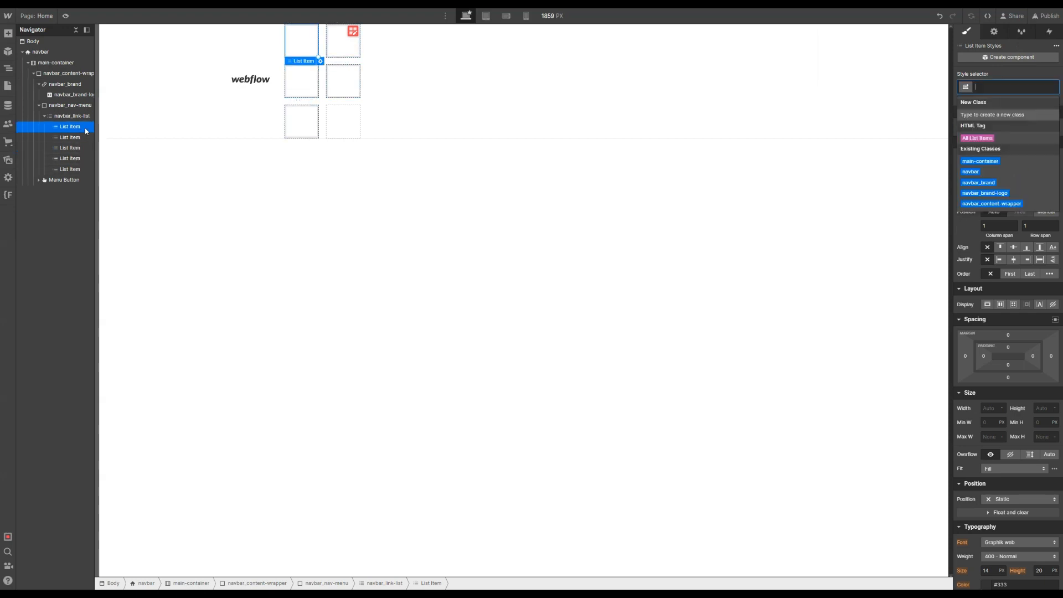
pyautogui.write('navbar')
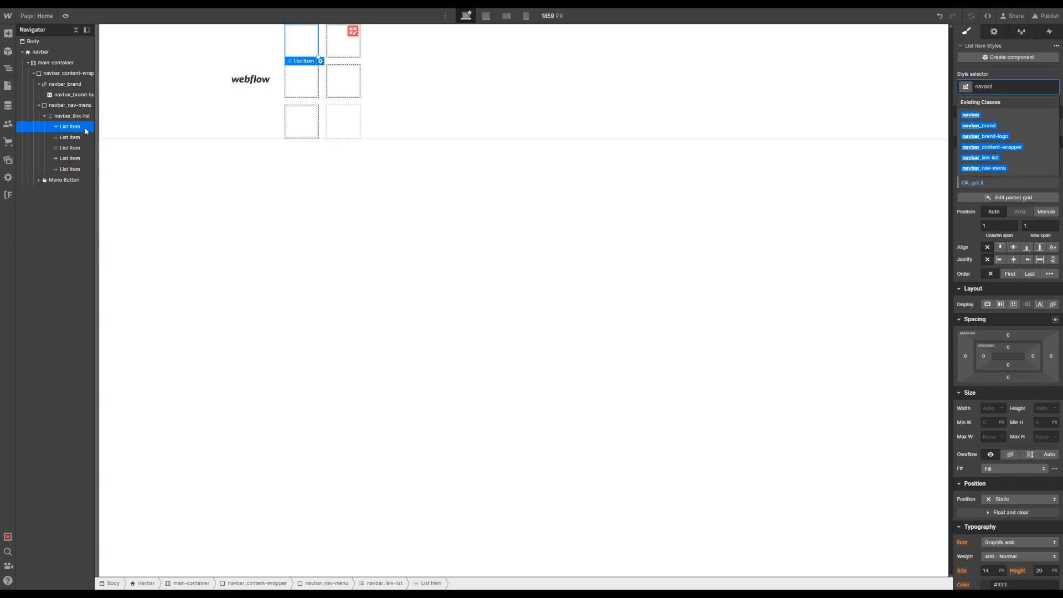
pyautogui.write('_link-item')
pyautogui.press('Return')
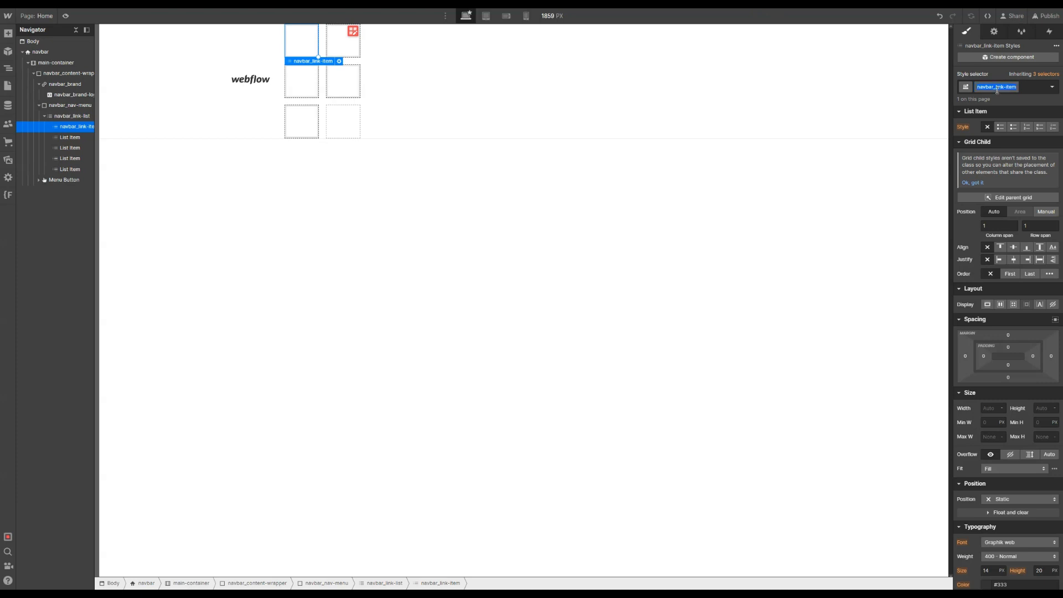
# Delete the four unclassed list items, keeping only navbar_link-item in the list
pyautogui.click(83, 147)
pyautogui.click(86, 139)
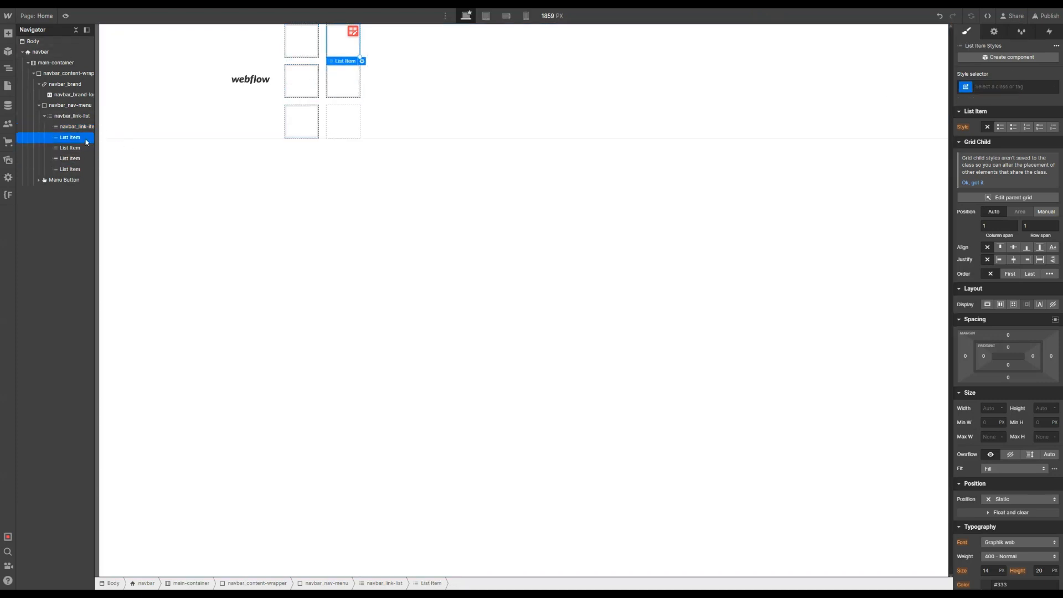
pyautogui.press('Delete')
pyautogui.press('Delete')
pyautogui.press('Delete')
pyautogui.press('Delete')
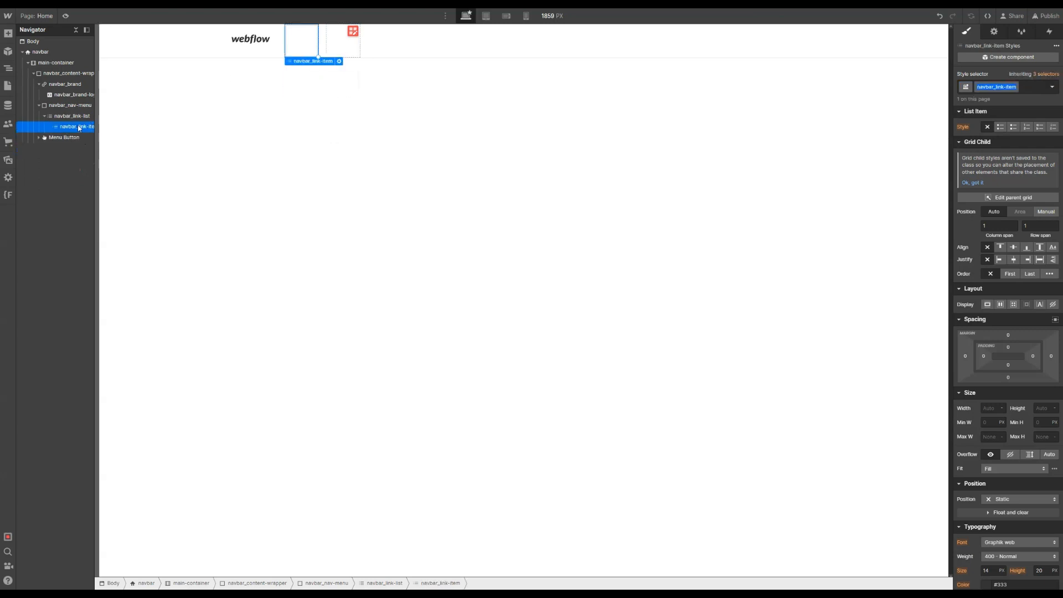
# Add four copies of navbar_link-item to navbar_link-list
pyautogui.write('navbar_link-item')
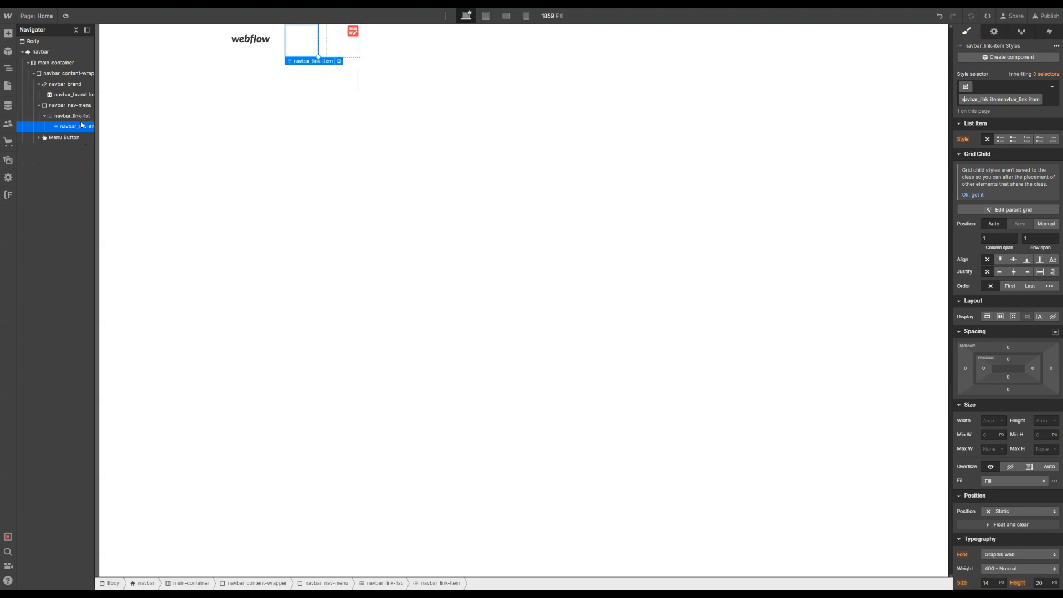
pyautogui.press('Escape')
pyautogui.hotkey('ctrl', 'v')
pyautogui.hotkey('ctrl', 'v')
pyautogui.hotkey('ctrl', 'v')
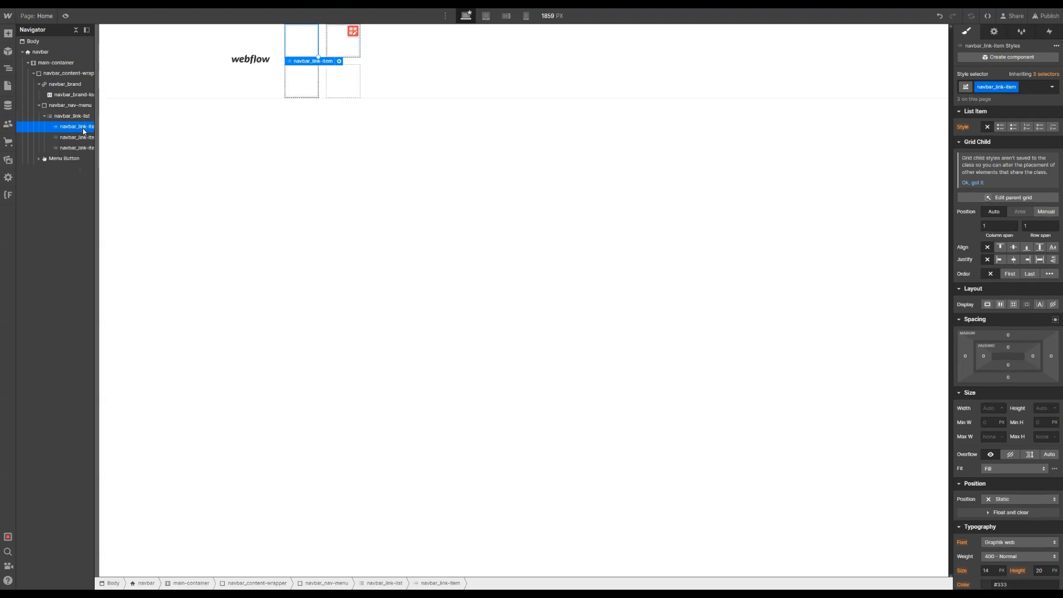
pyautogui.hotkey('ctrl', 'v')
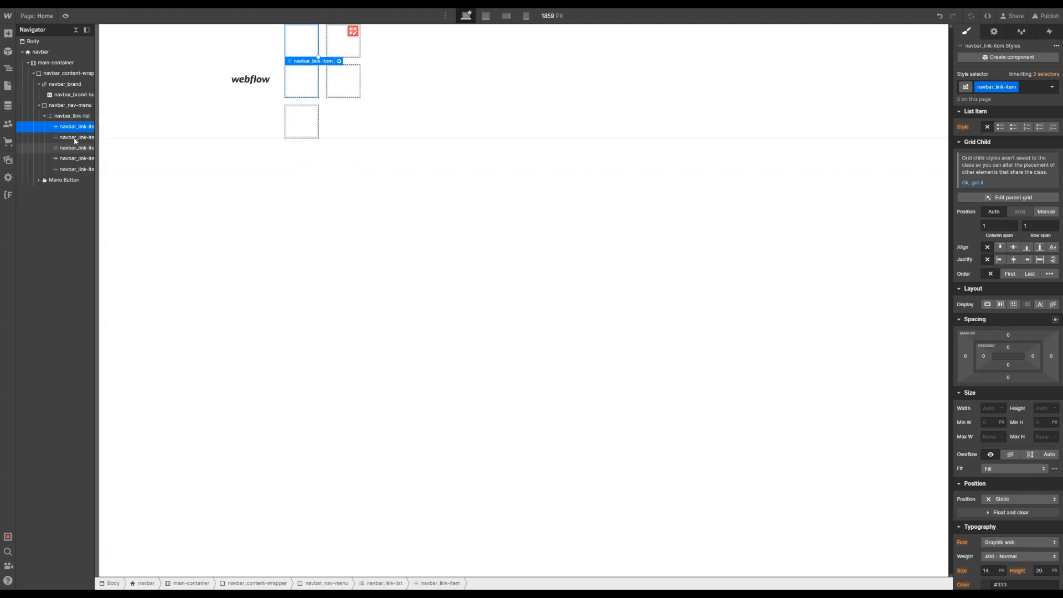
pyautogui.click(70, 160)
pyautogui.click(72, 169)
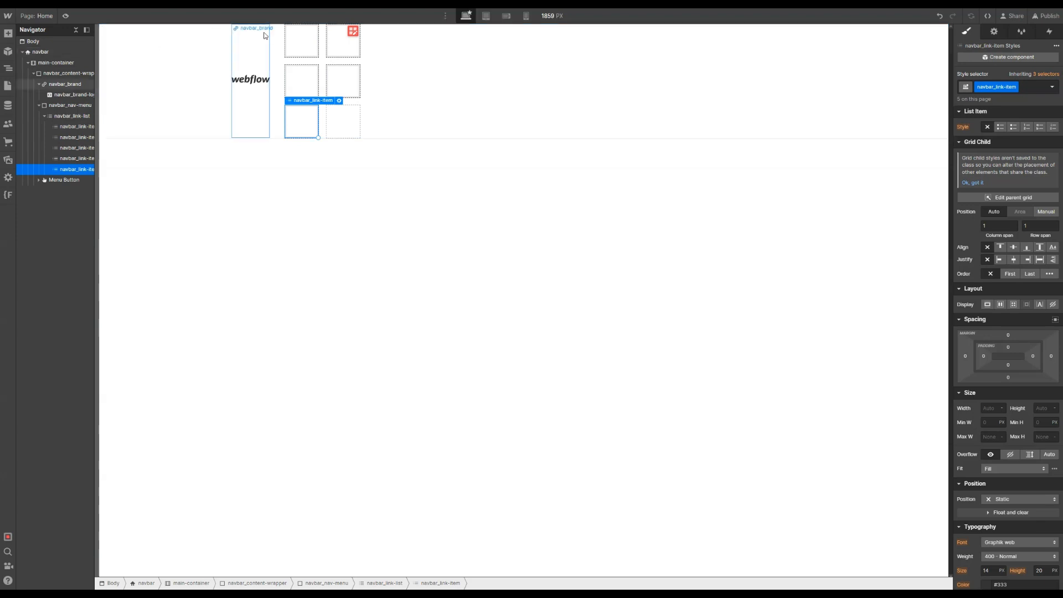
# Set the grid's column gap on navbar_link-list to 2 rem and reset its row gap to the initial value
pyautogui.click(78, 116)
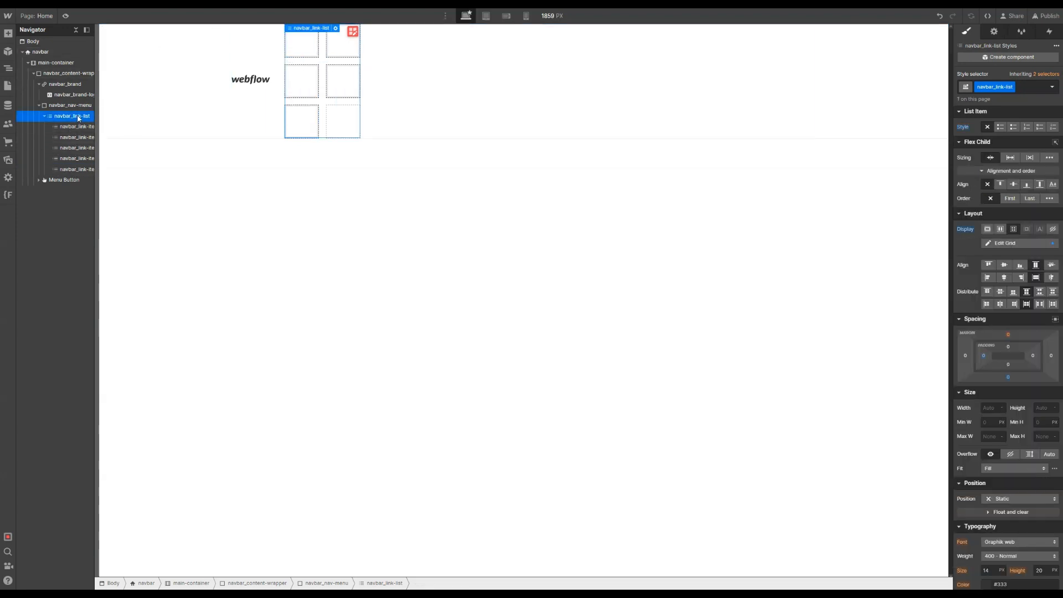
pyautogui.click(353, 31)
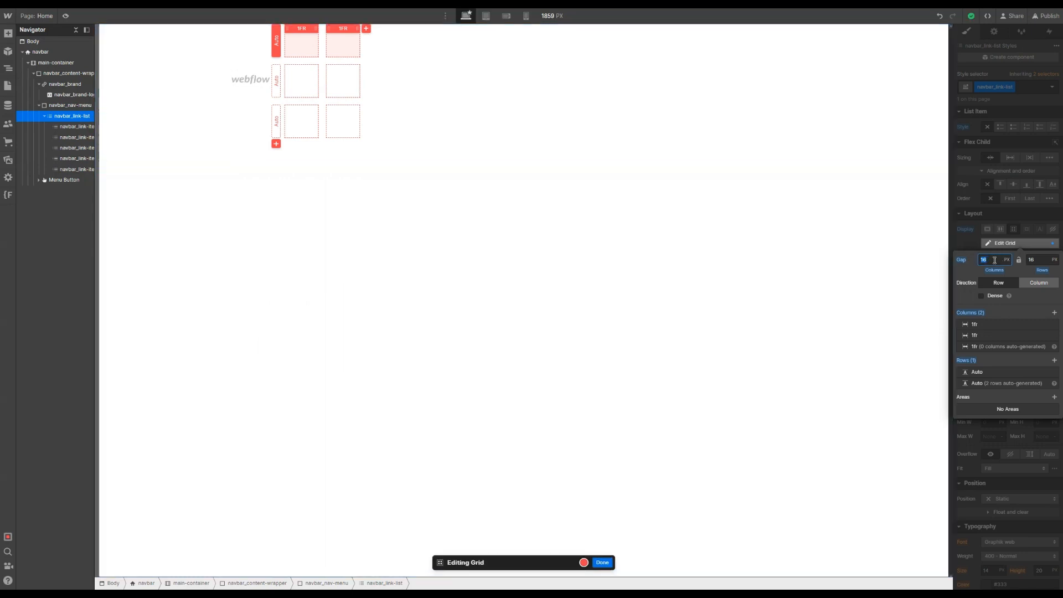
pyautogui.write('2rem')
pyautogui.press('Return')
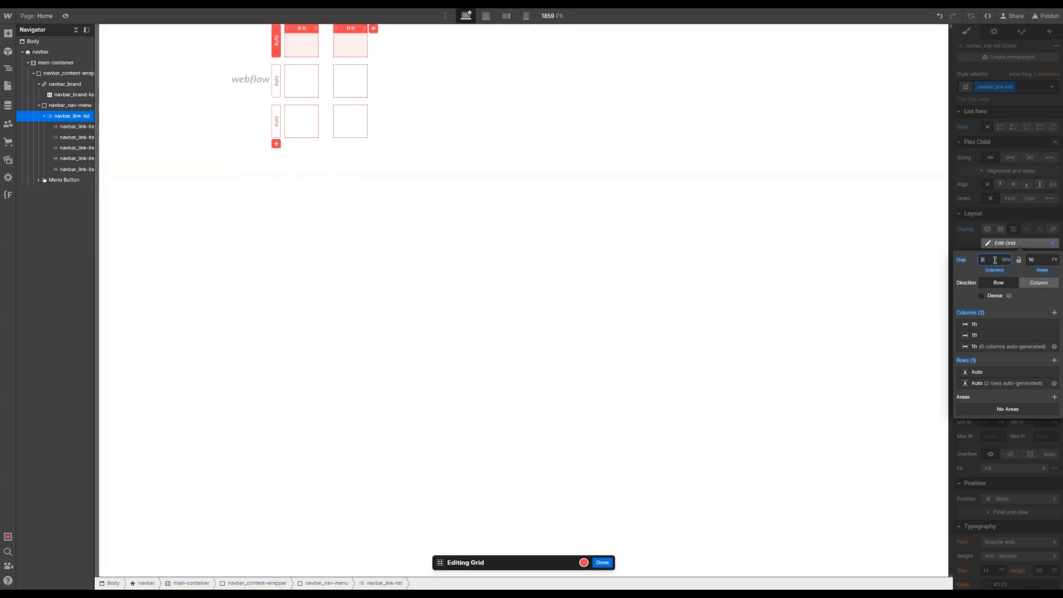
pyautogui.click(1046, 270)
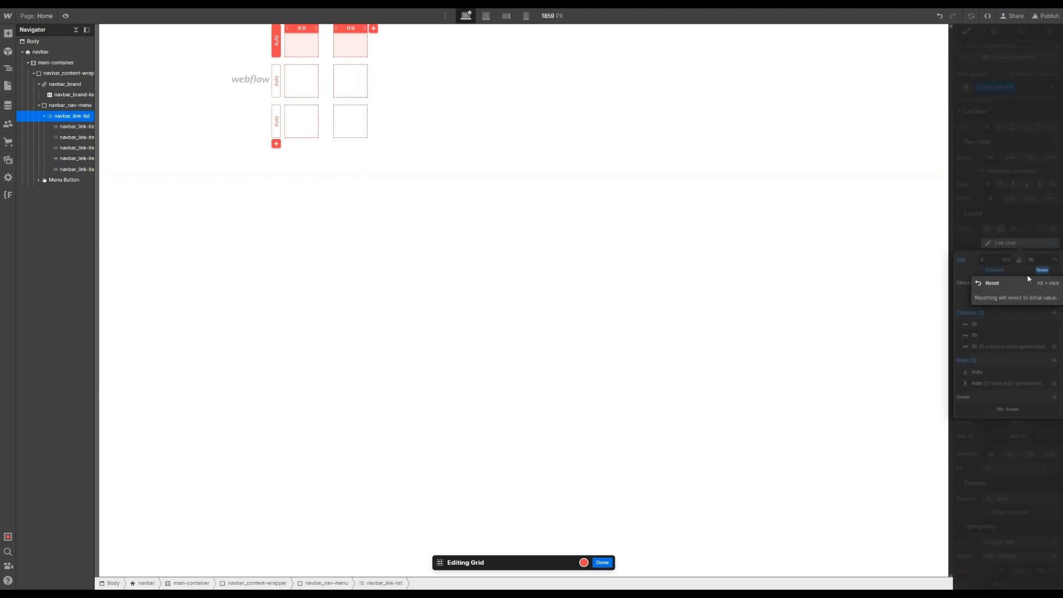
pyautogui.click(992, 283)
pyautogui.press('Escape')
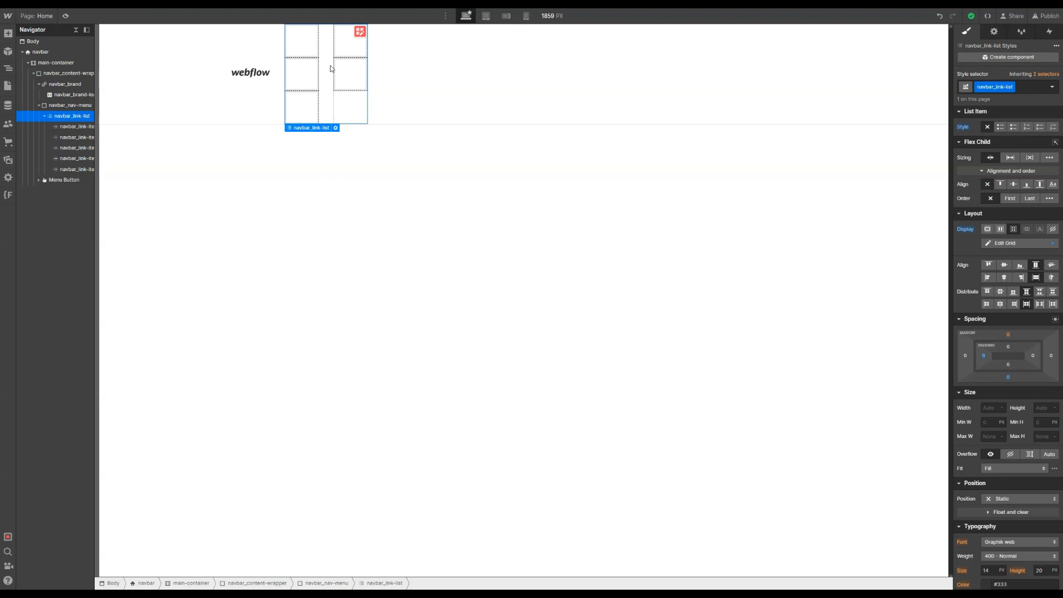
# Change the grid direction of navbar_link-list to Column
pyautogui.click(1004, 244)
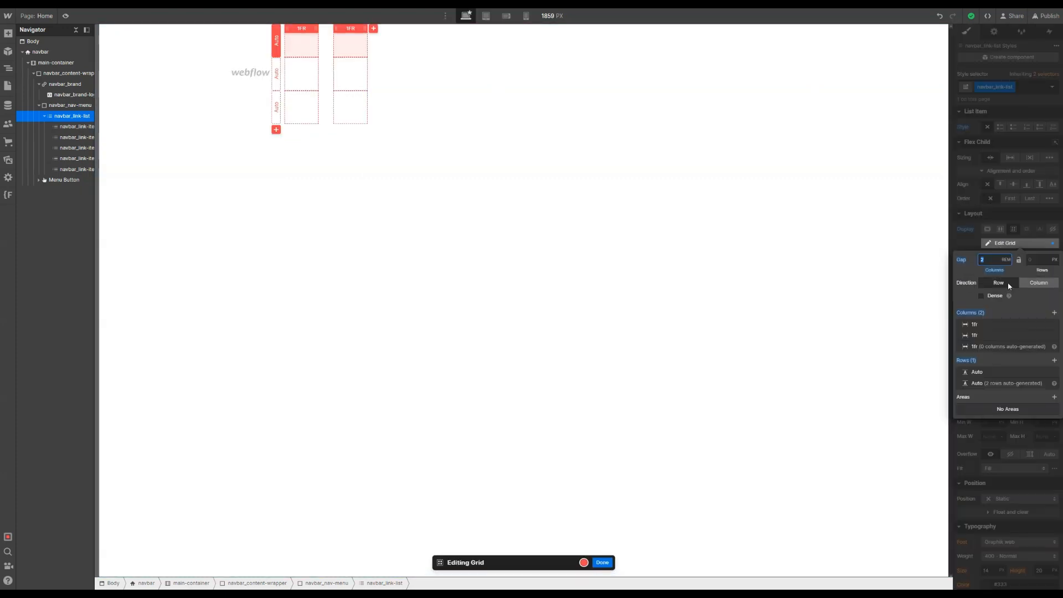
pyautogui.click(1039, 284)
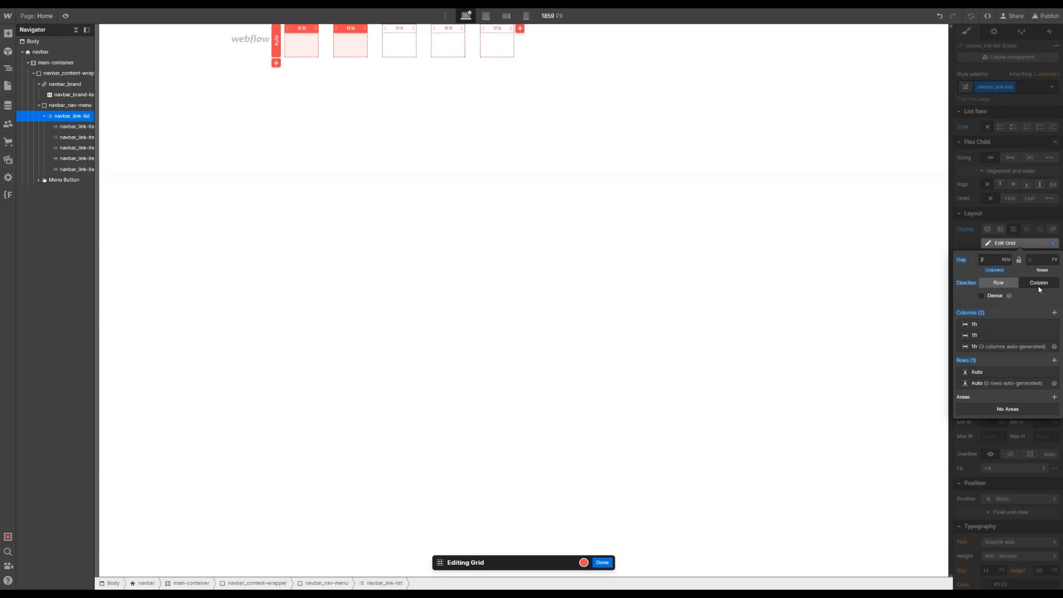
pyautogui.press('Escape')
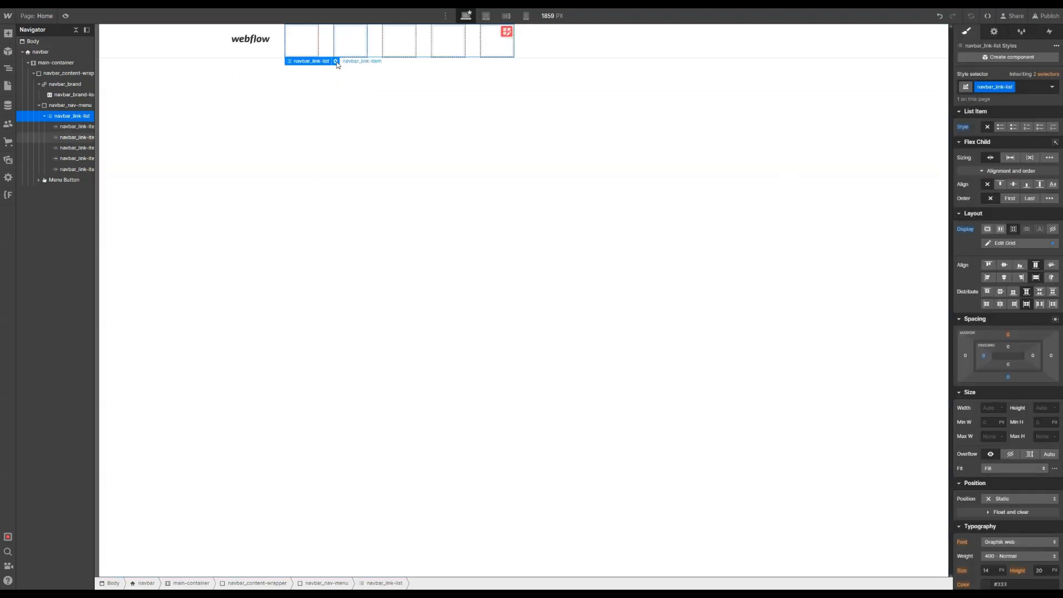
# Insert a Dropdown element inside the first navbar_link-item
pyautogui.click(75, 131)
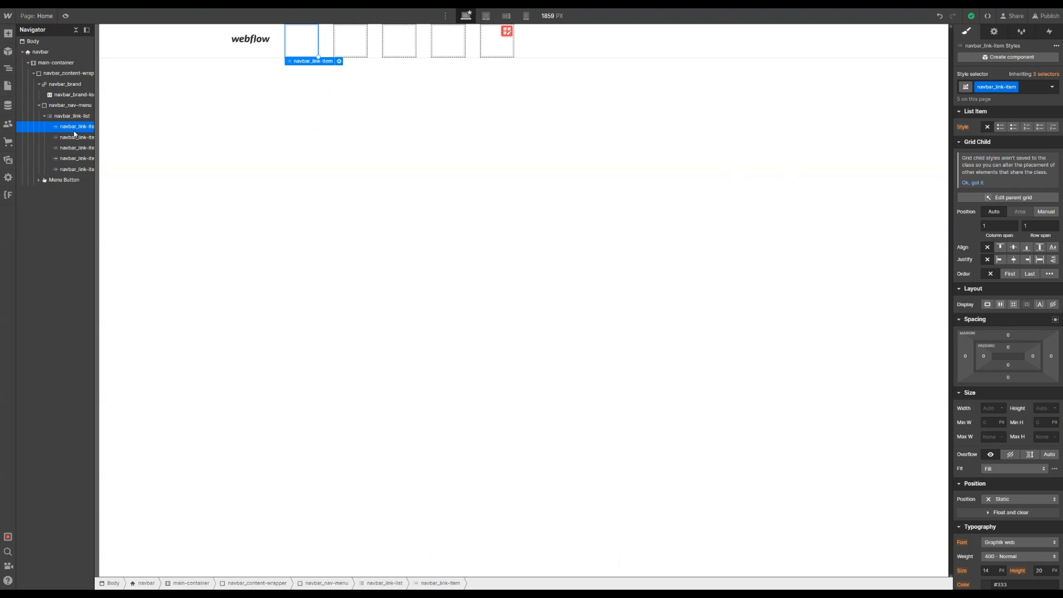
pyautogui.hotkey('ctrl', 'e')
pyautogui.write('drop')
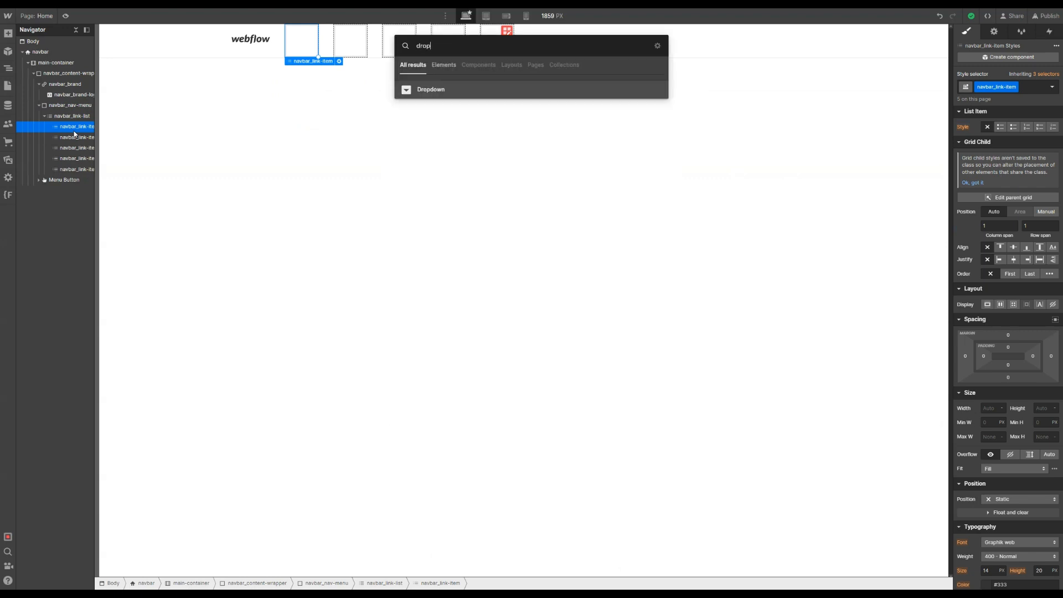
pyautogui.press('Return')
# Assign a new class named navbar_dropdown to the dropdown and set its font weight to 500 - Medium
pyautogui.hotkey('ctrl', 'Return')
pyautogui.write('navb')
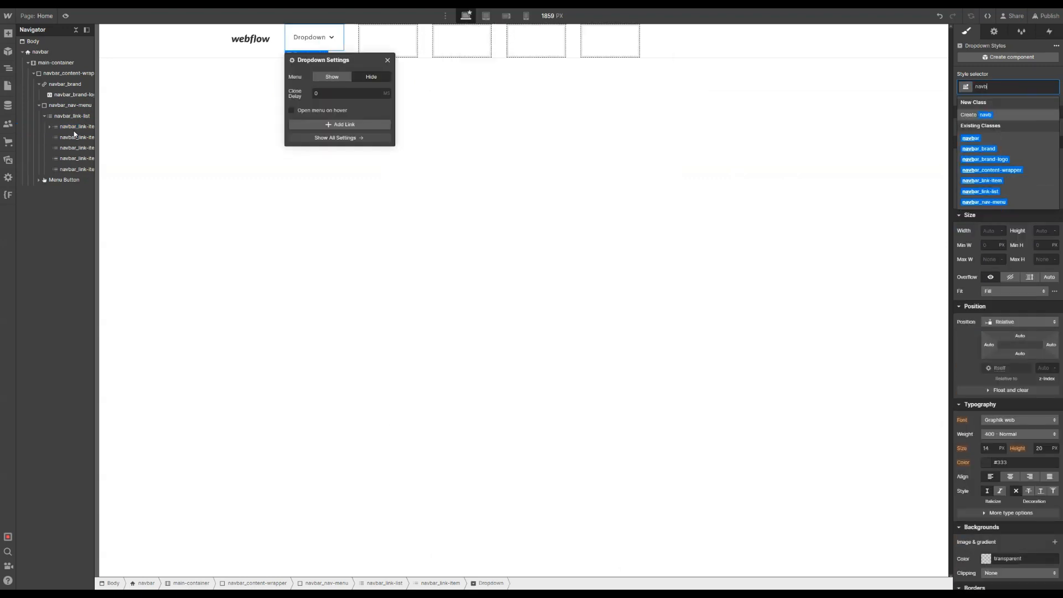
pyautogui.write('ar_dropdown')
pyautogui.press('Return')
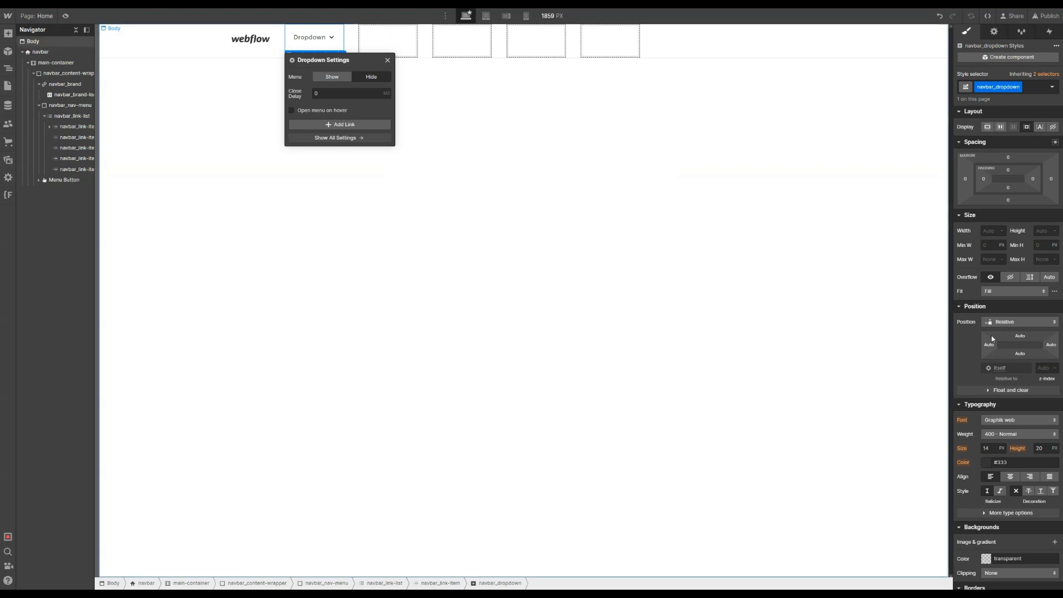
pyautogui.click(997, 435)
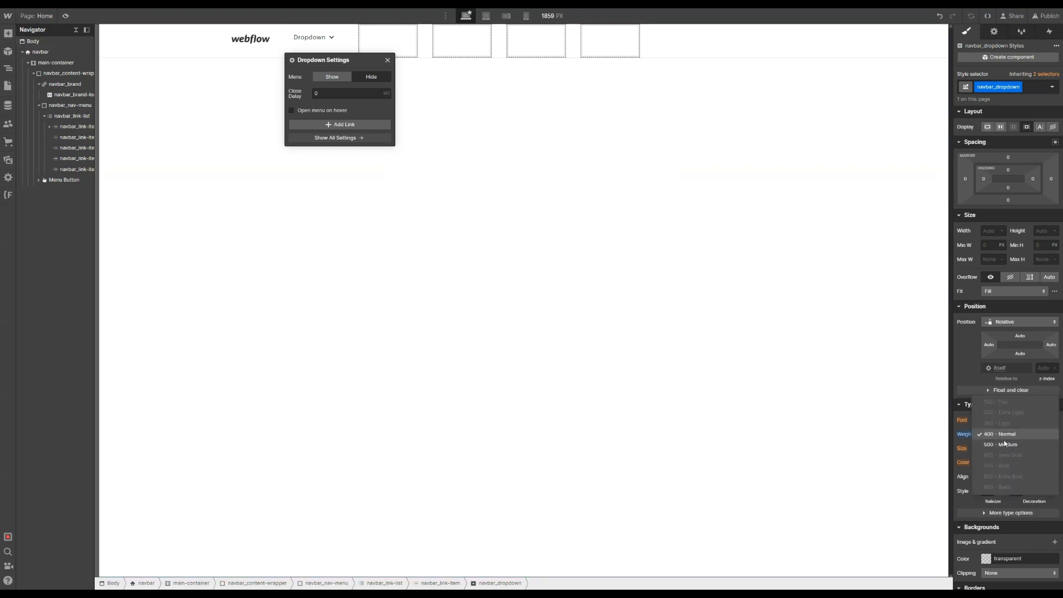
pyautogui.click(1007, 445)
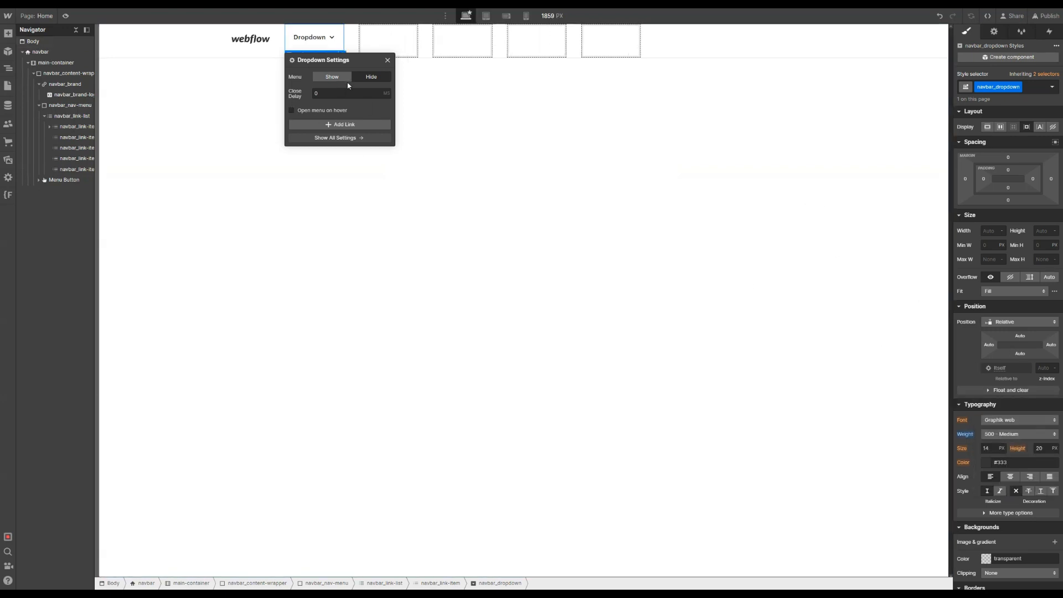
pyautogui.click(387, 60)
# Expand navbar_dropdown in the element tree and assign its Dropdown Toggle a new class named navbar_dropdown-toggle
pyautogui.click(50, 127)
pyautogui.click(56, 139)
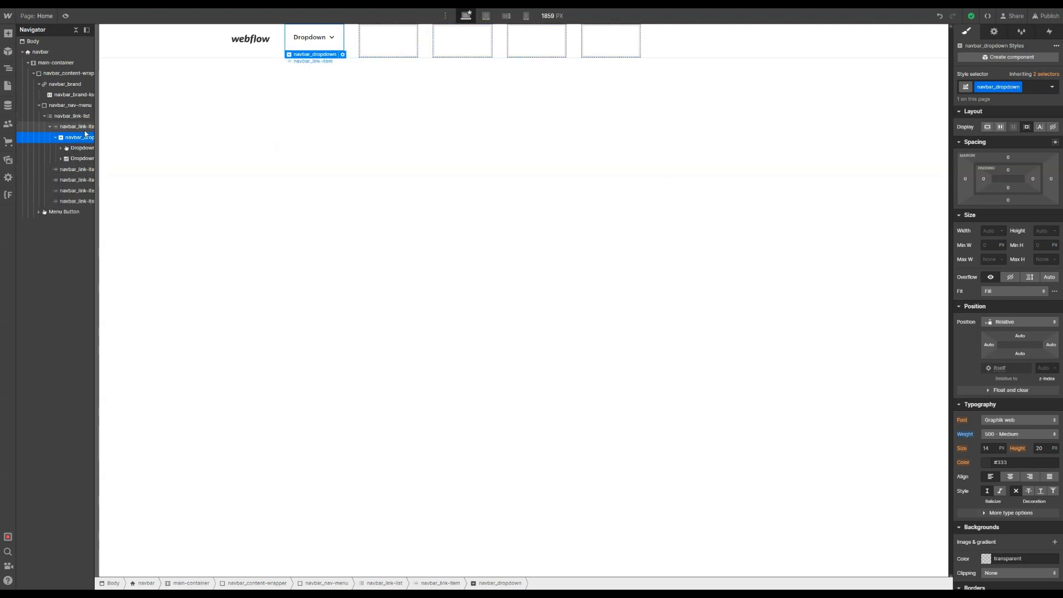
pyautogui.moveTo(100, 131); pyautogui.dragTo(150, 132)
pyautogui.click(95, 149)
pyautogui.hotkey('ctrl', 'Return')
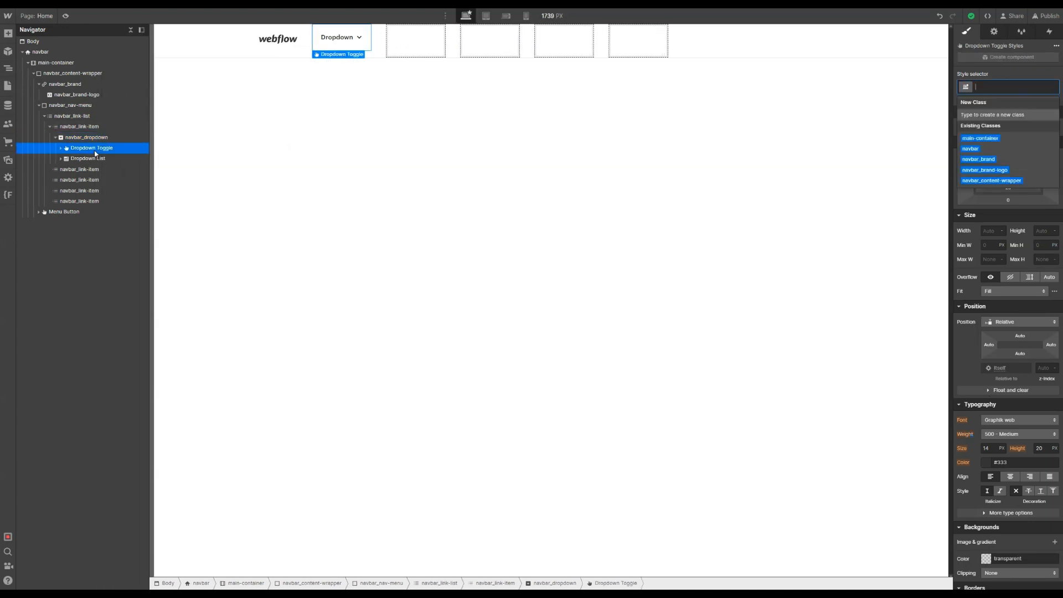
pyautogui.write('navba')
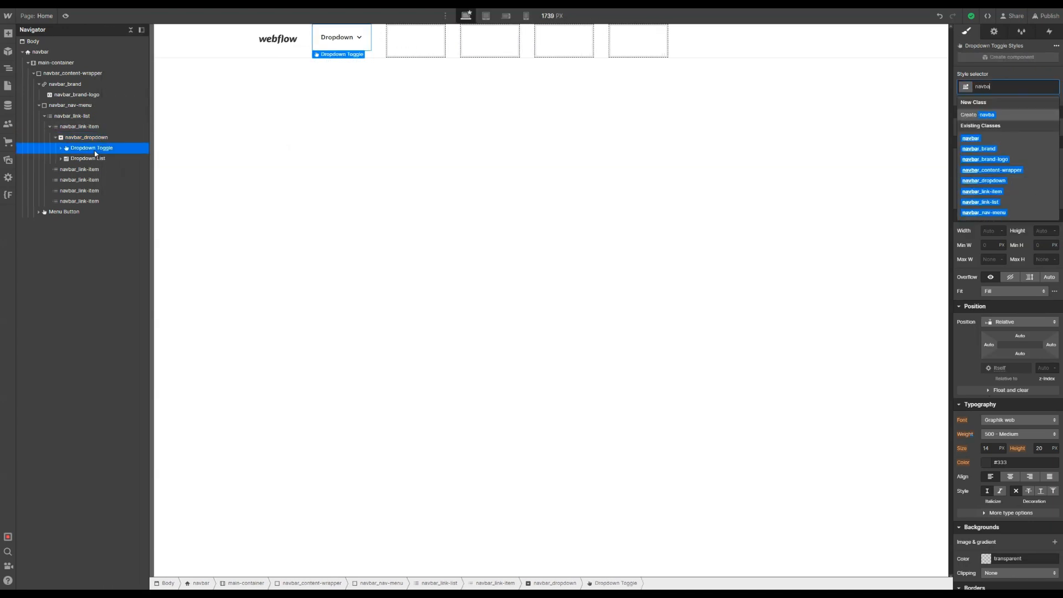
pyautogui.write('r_dropdown-')
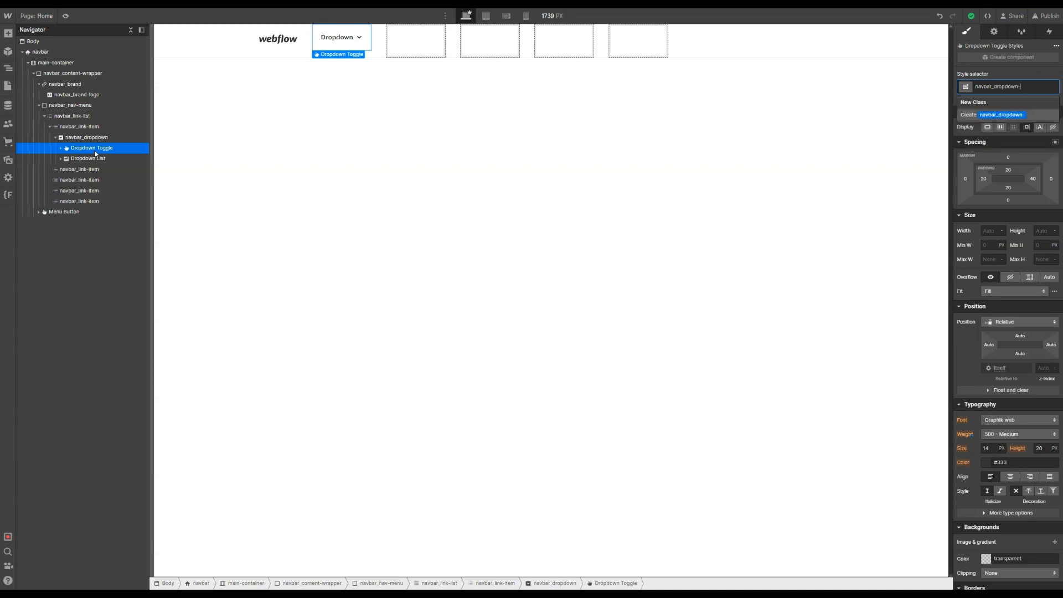
pyautogui.write('toggle')
pyautogui.press('Return')
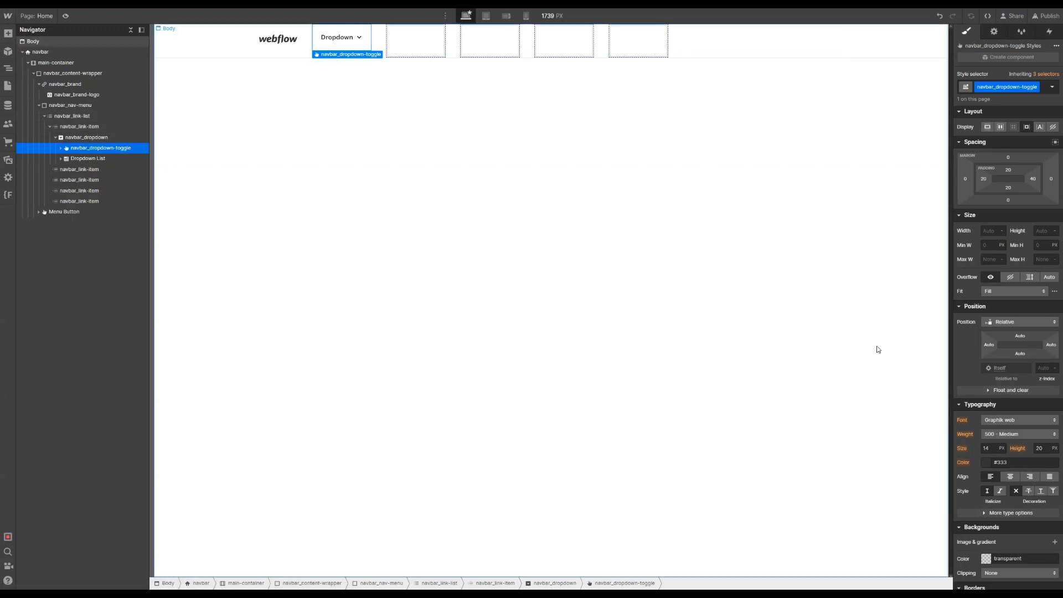
# Set the text color of navbar_dropdown-toggle to #1b1b1b and save that color as a swatch named Black
pyautogui.scroll(-1, 994, 317)
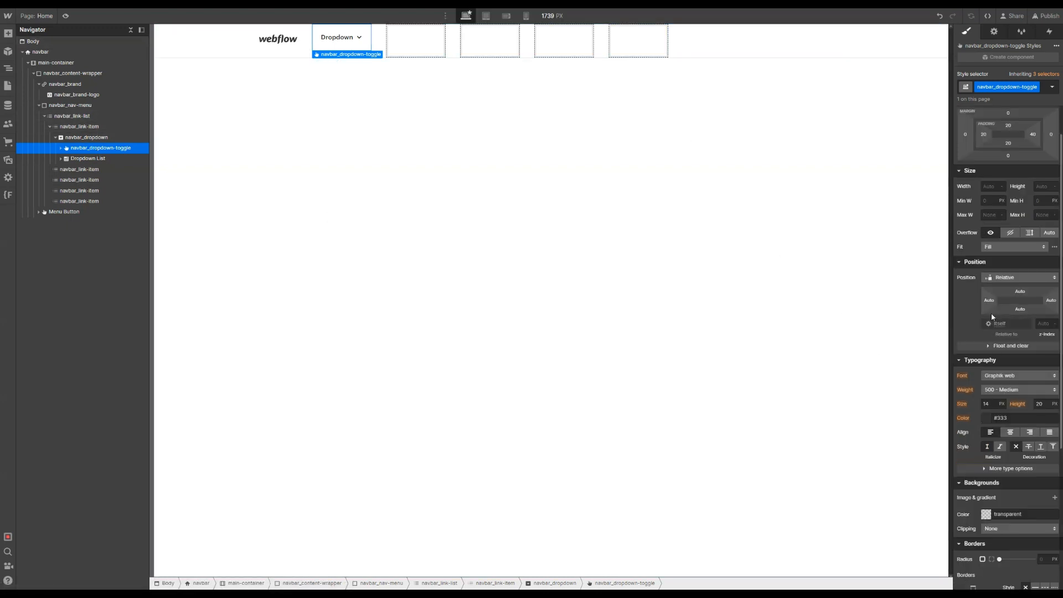
pyautogui.click(987, 421)
pyautogui.click(973, 526)
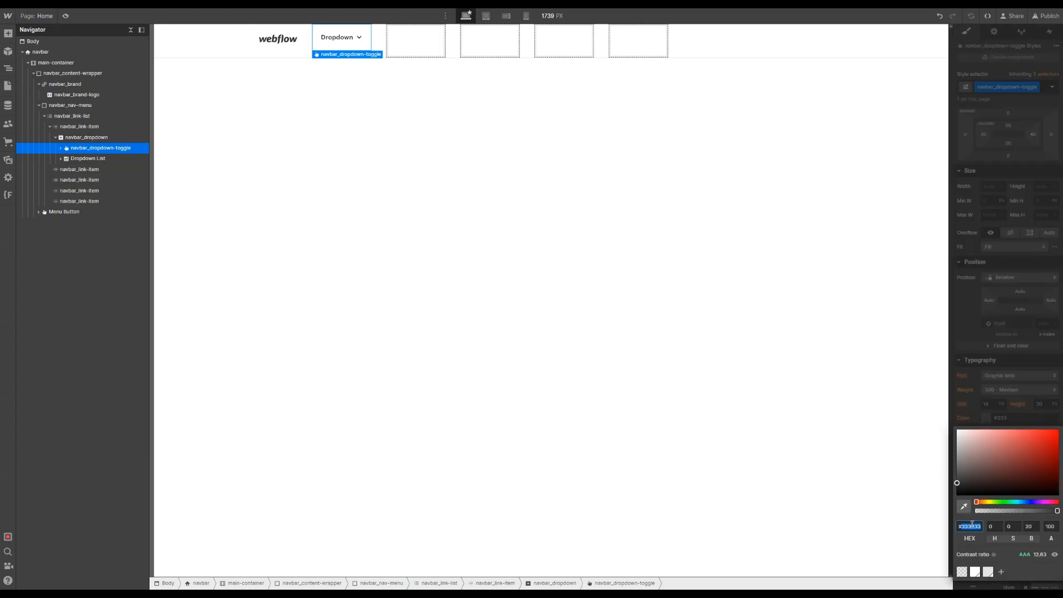
pyautogui.write('#1b1b1b')
pyautogui.click(1006, 573)
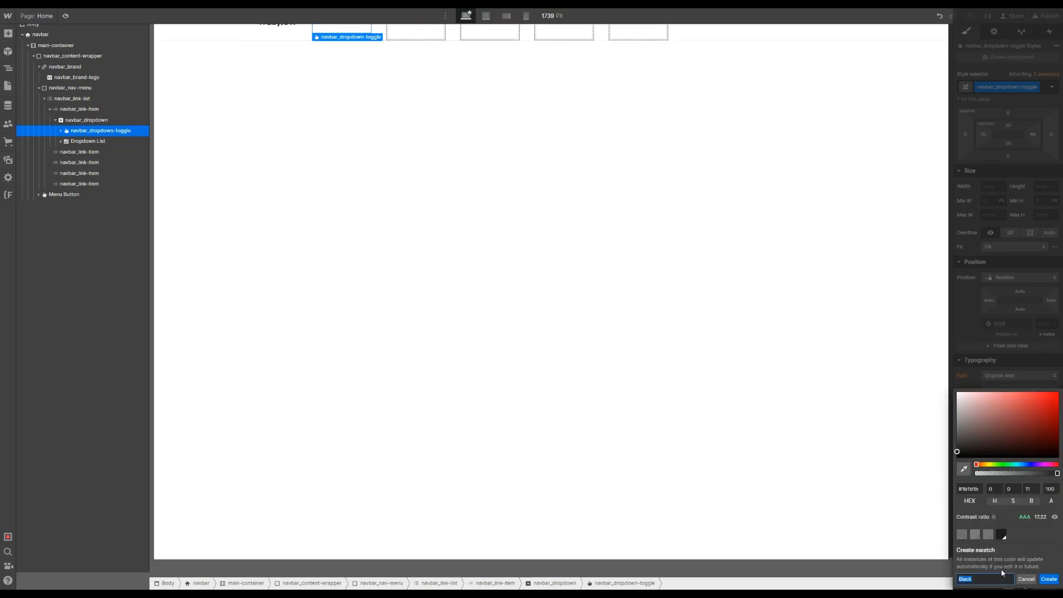
pyautogui.click(1049, 579)
pyautogui.click(1013, 393)
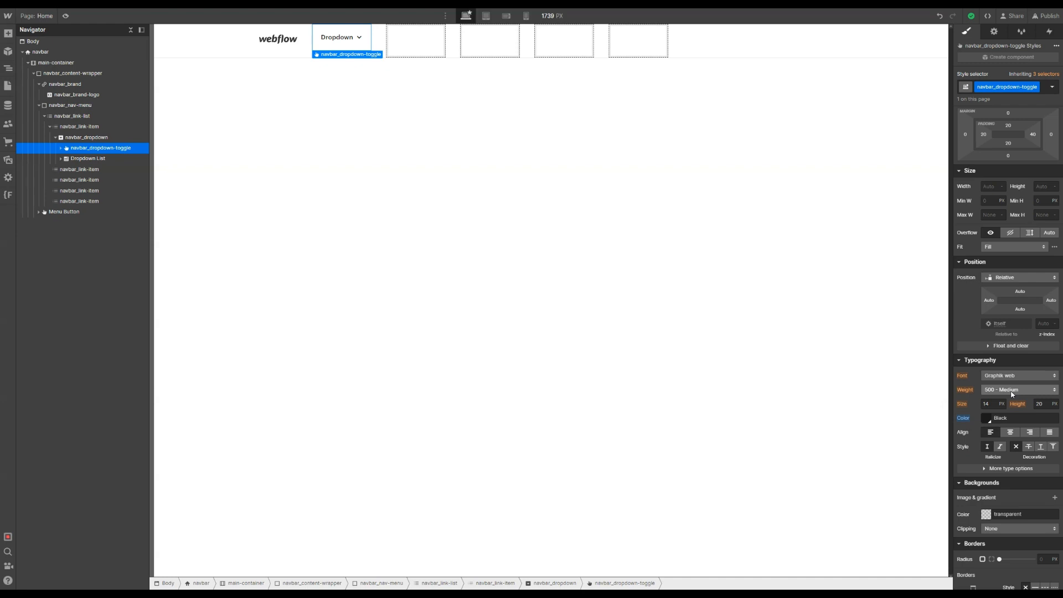
# Set the padding of navbar_dropdown-toggle to 1rem above and below and 0 on both sides
pyautogui.scroll(1, 1009, 233)
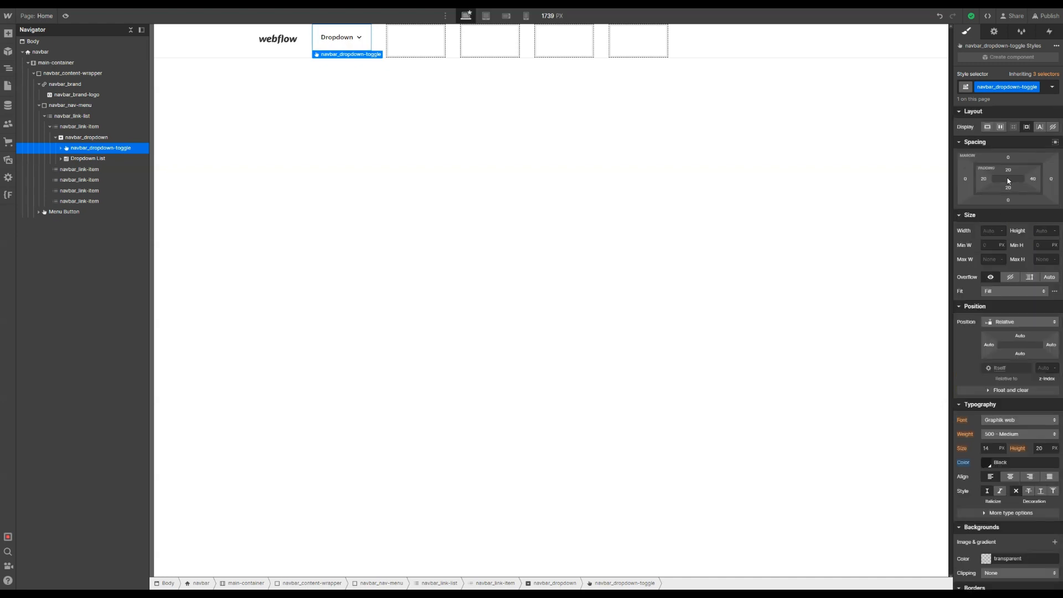
pyautogui.moveTo(1008, 172); pyautogui.dragTo(1009, 157)
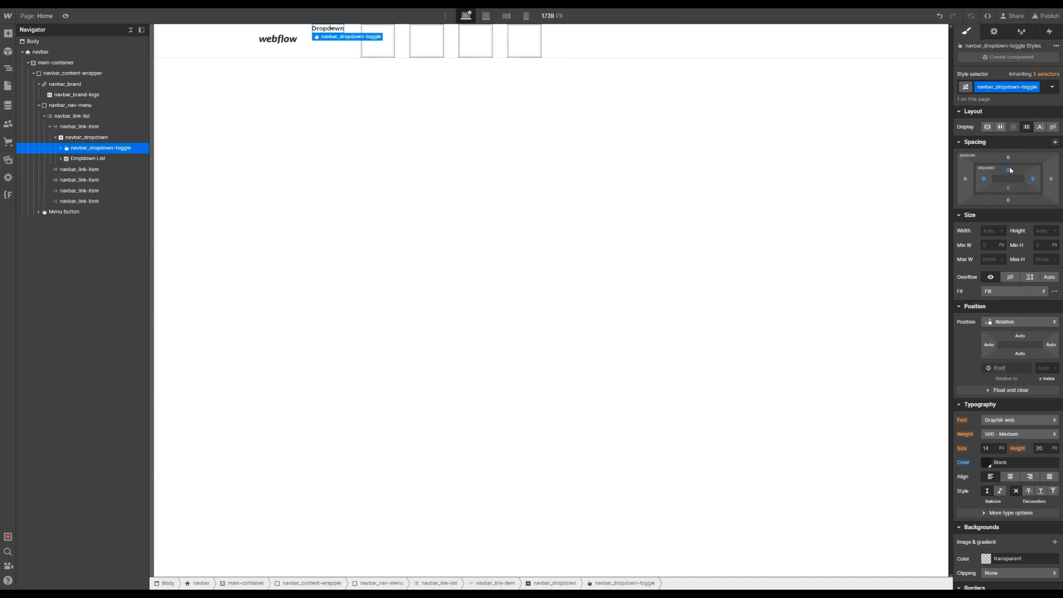
pyautogui.moveTo(1009, 171)
pyautogui.mouseDown()
pyautogui.moveTo(1010, 182)
pyautogui.moveTo(1013, 156)
pyautogui.mouseUp()
pyautogui.click(1008, 172)
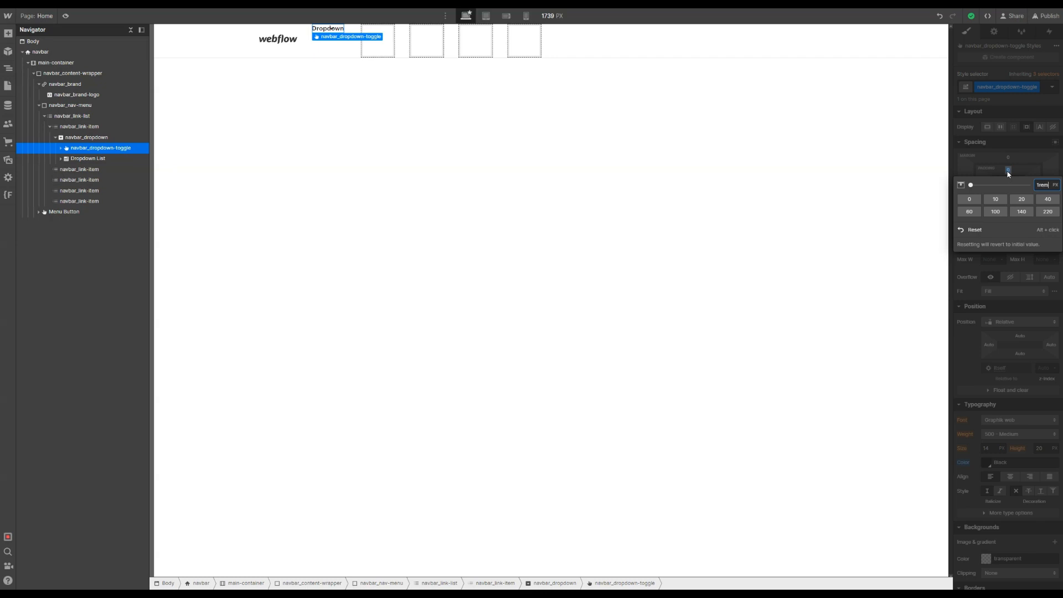
pyautogui.write('1rem')
pyautogui.press('Return')
pyautogui.click(1007, 191)
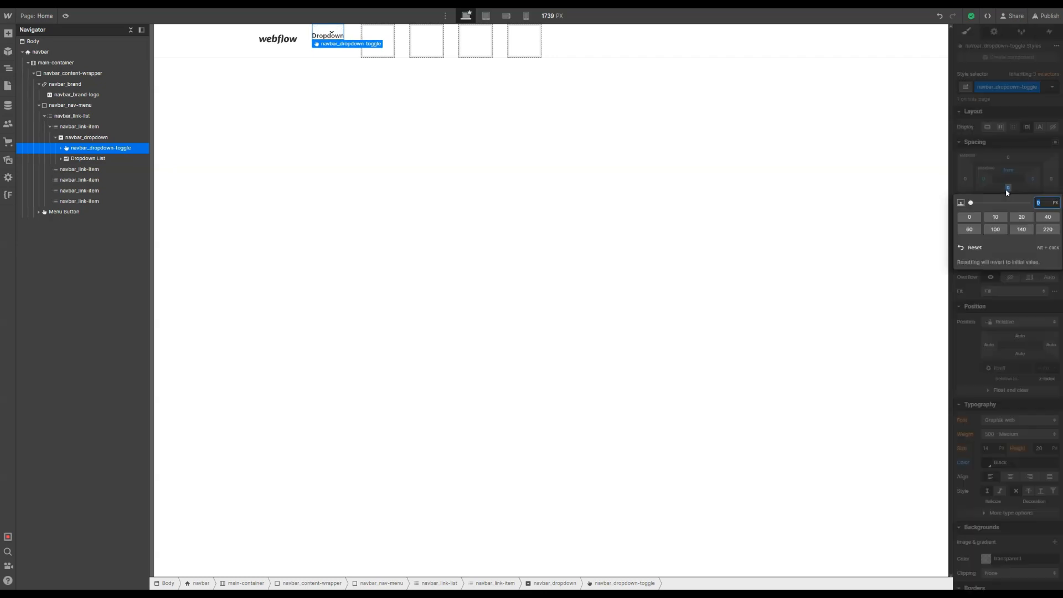
pyautogui.write('1rem')
pyautogui.press('Return')
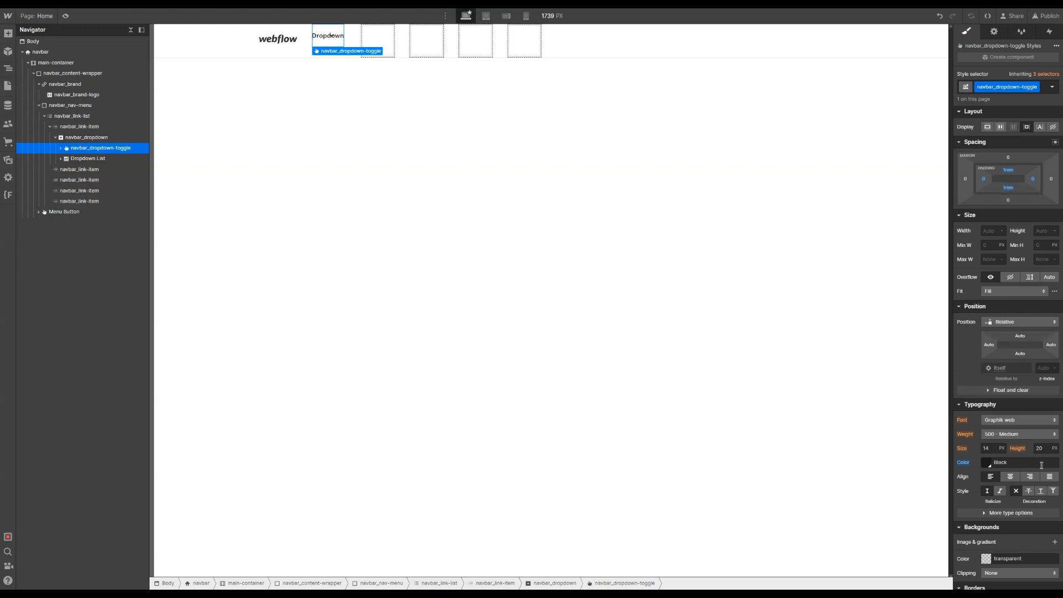
# Set the line height of navbar_dropdown-toggle to 1.7 and its font size to 1rem
pyautogui.click(1047, 446)
pyautogui.press('Return')
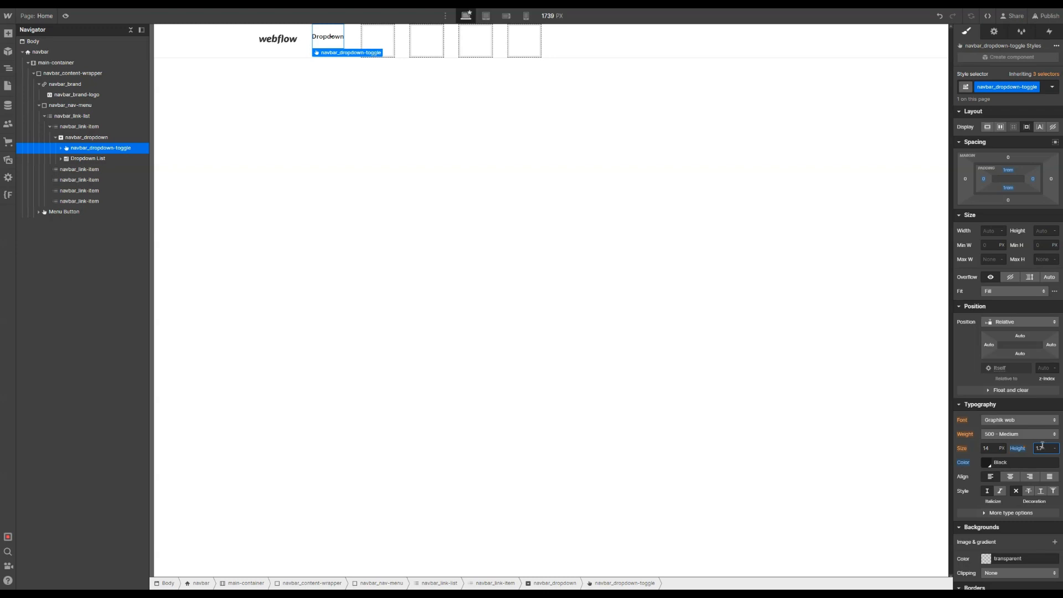
pyautogui.click(988, 452)
pyautogui.write('1rem')
pyautogui.press('Return')
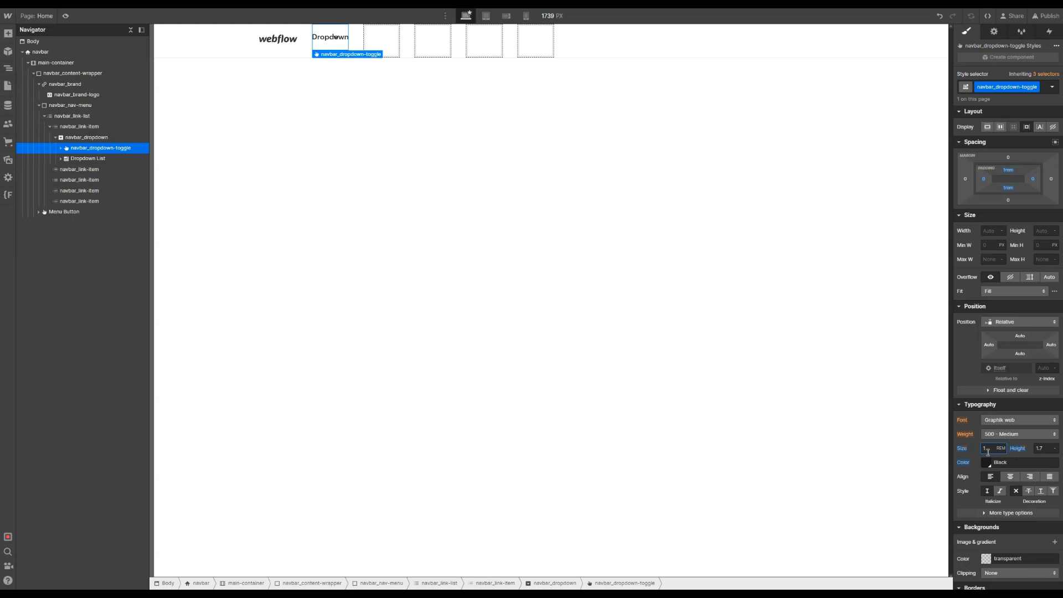
# Add 200 ms transitions for Font Color and Box Shadow to navbar_dropdown-toggle
pyautogui.scroll(-5, 1004, 460)
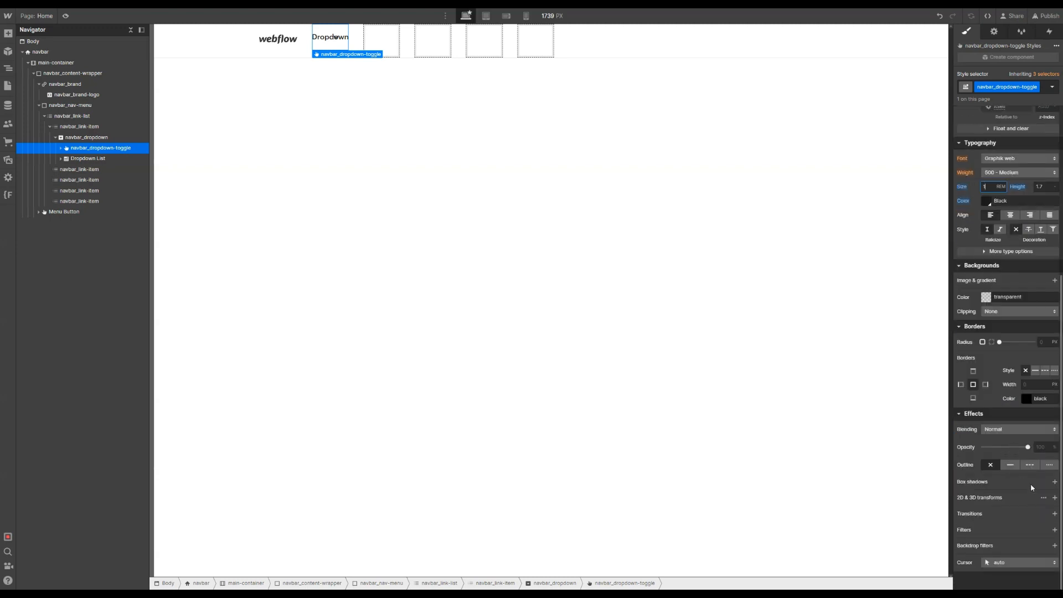
pyautogui.click(1055, 513)
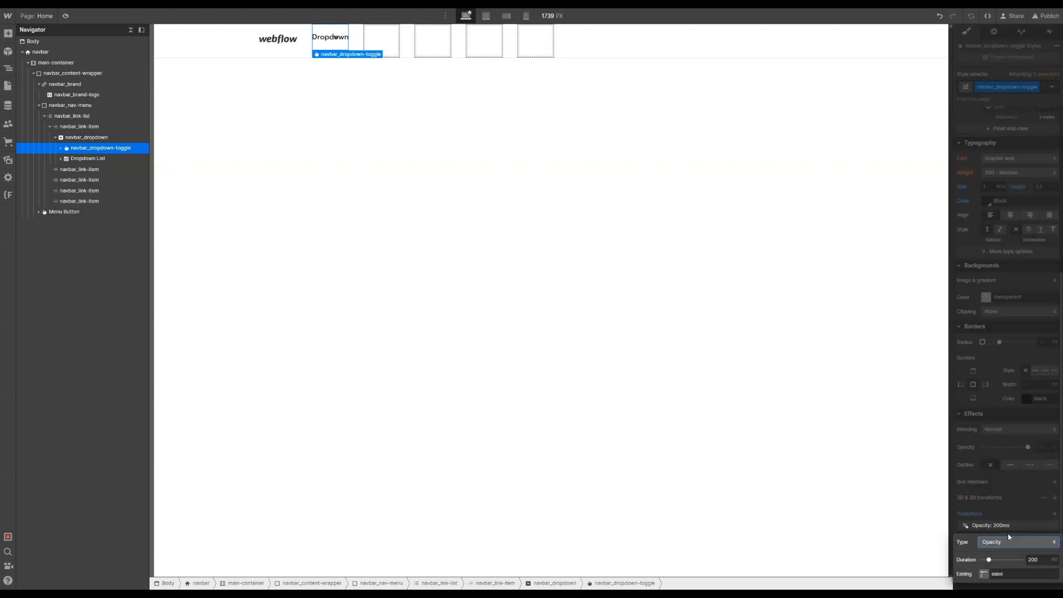
pyautogui.click(1008, 543)
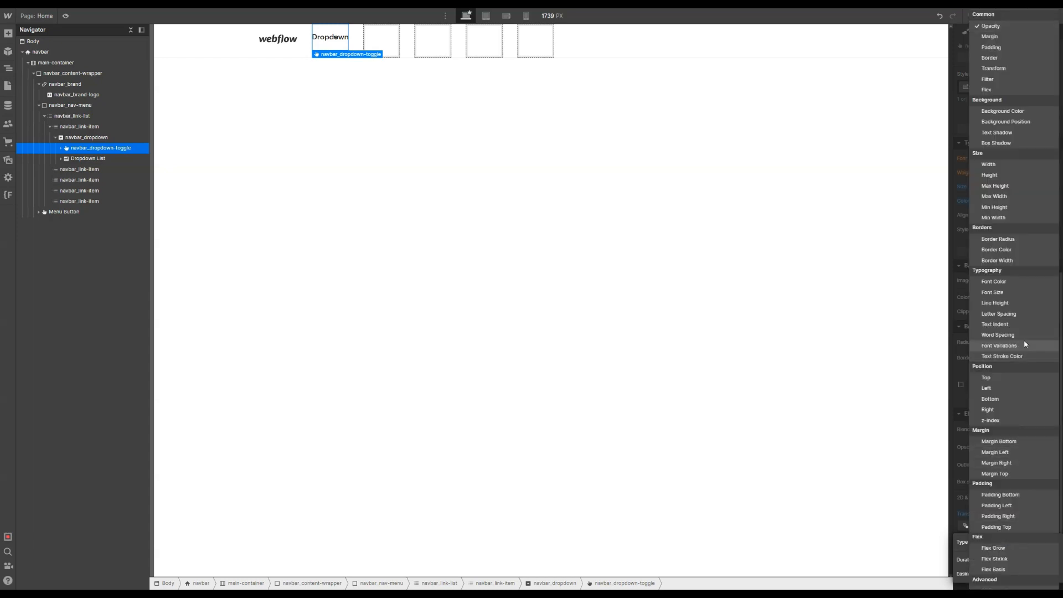
pyautogui.click(1020, 283)
pyautogui.click(1054, 514)
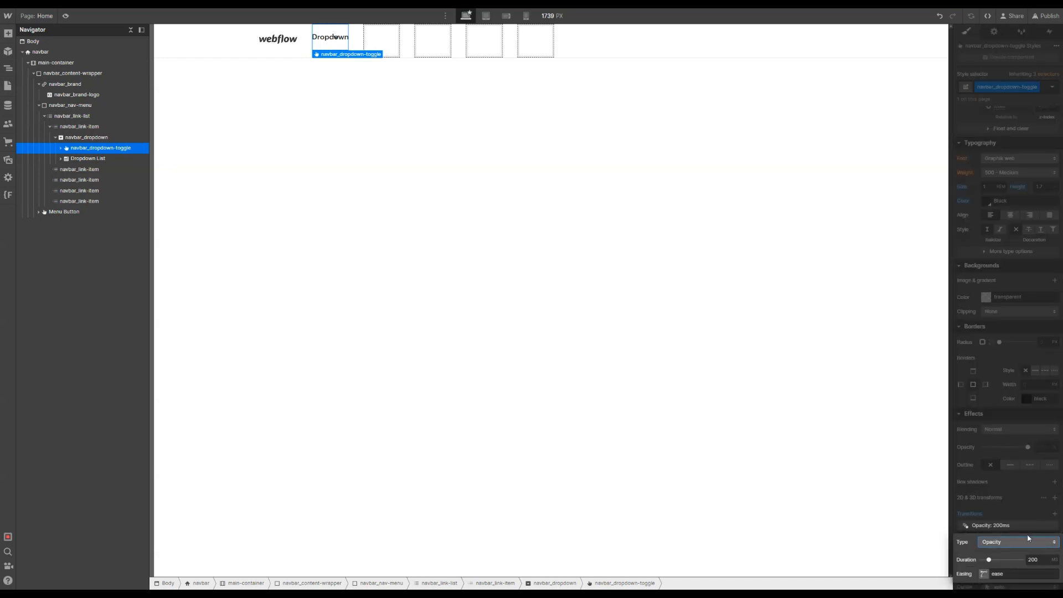
pyautogui.click(1028, 541)
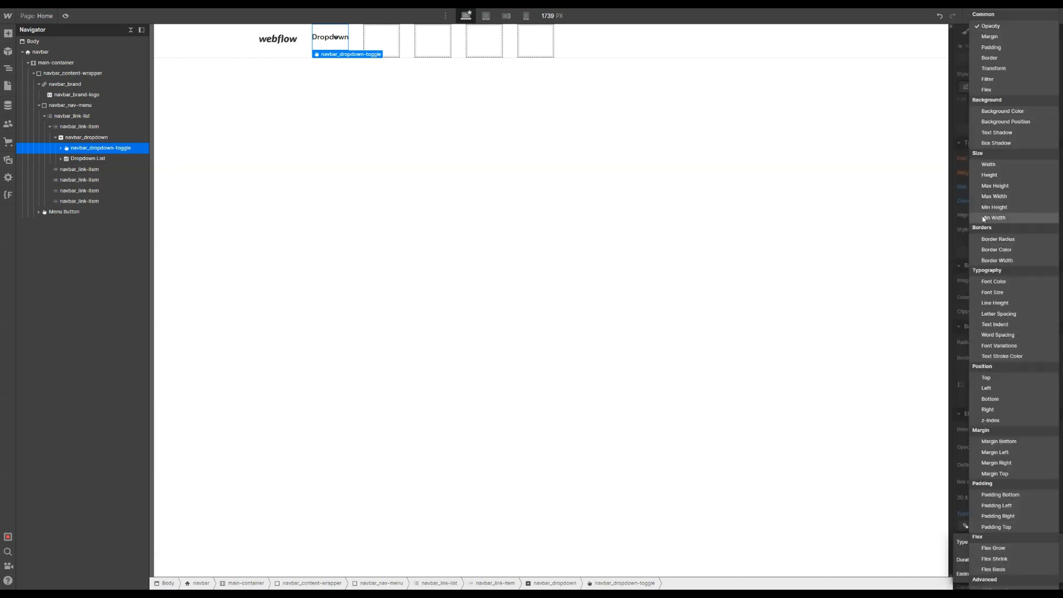
pyautogui.click(1019, 145)
pyautogui.click(985, 393)
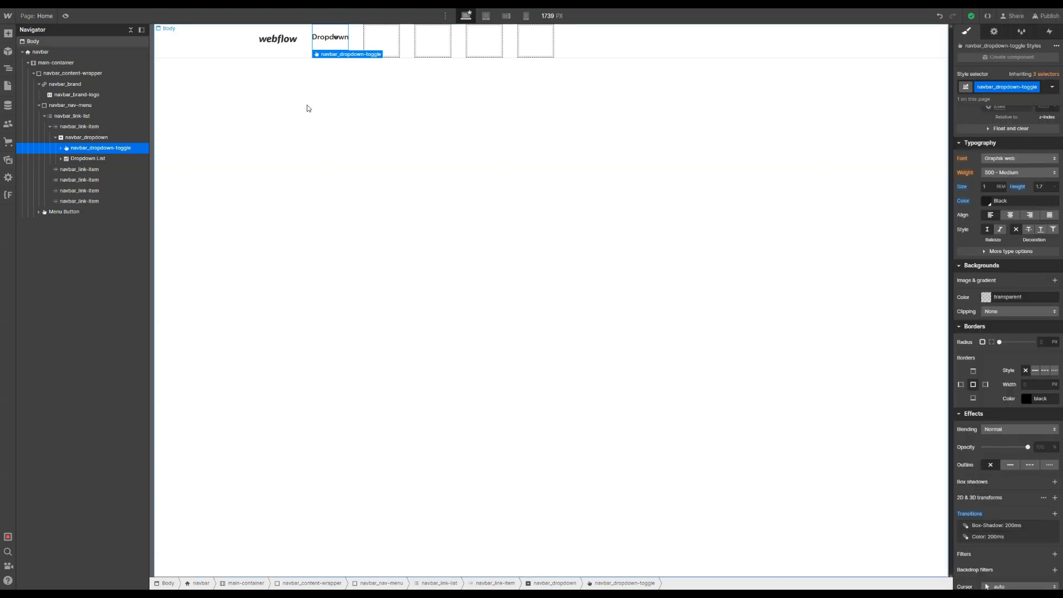
pyautogui.scroll(2, 963, 304)
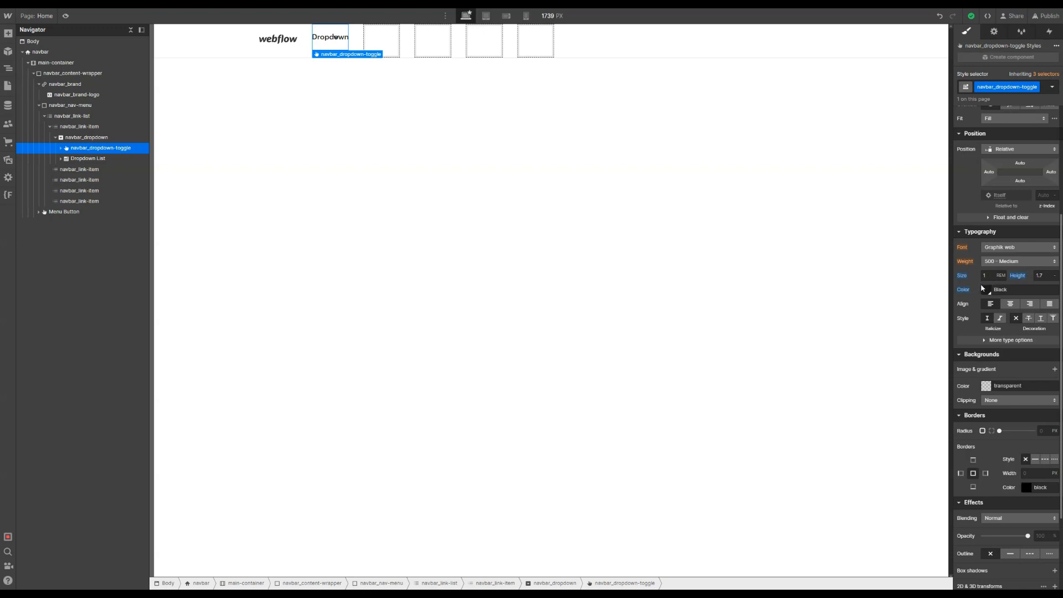
pyautogui.scroll(1, 983, 288)
pyautogui.click(990, 321)
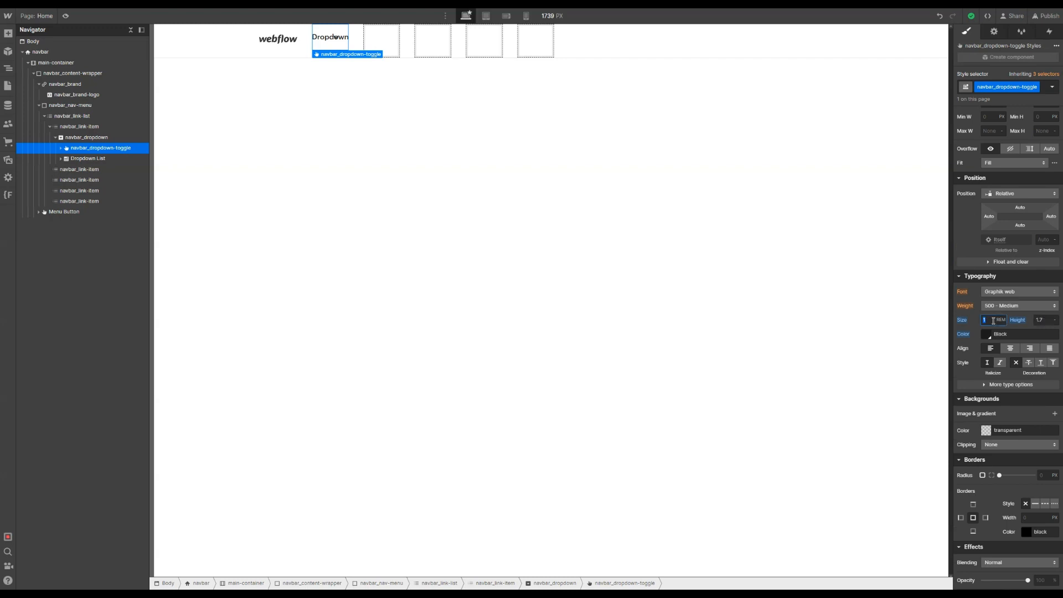
pyautogui.press('Tab')
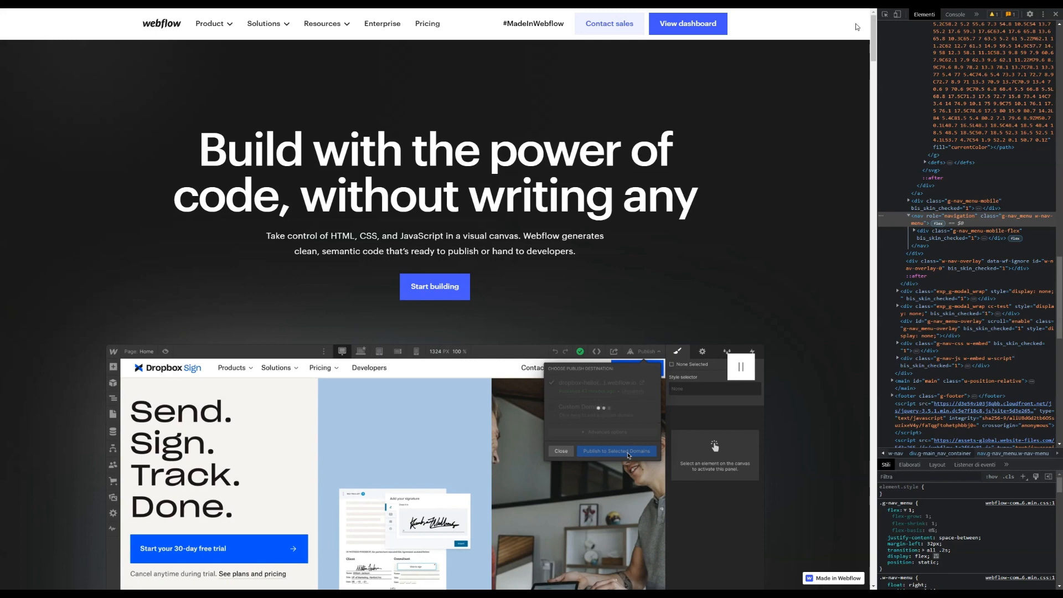
# Switch to the webflow.com page in the browser and inspect the CSS rules of the Solutions dropdown toggle
pyautogui.click(885, 17)
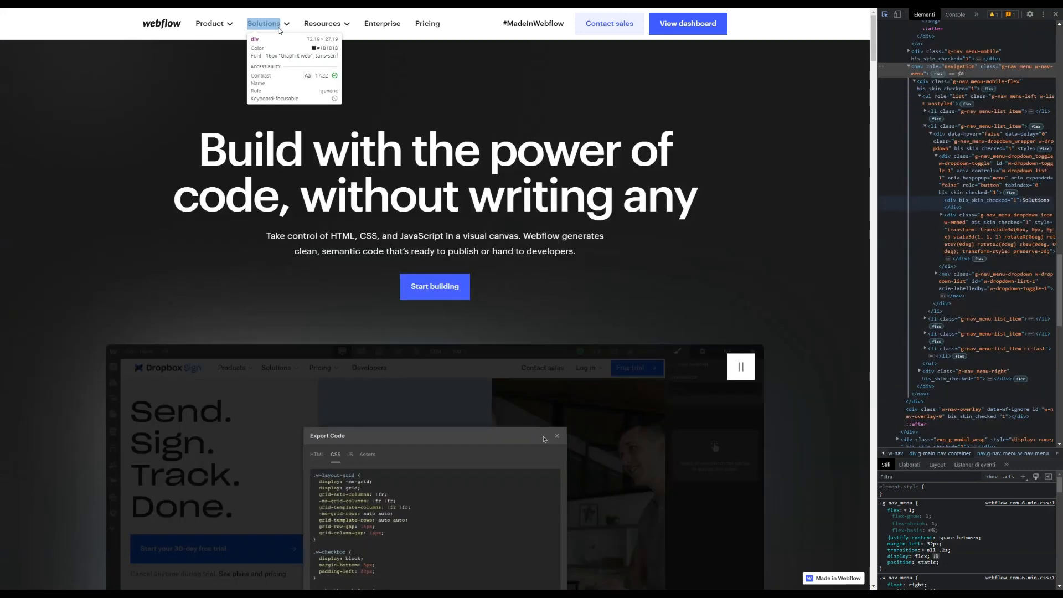
pyautogui.click(280, 29)
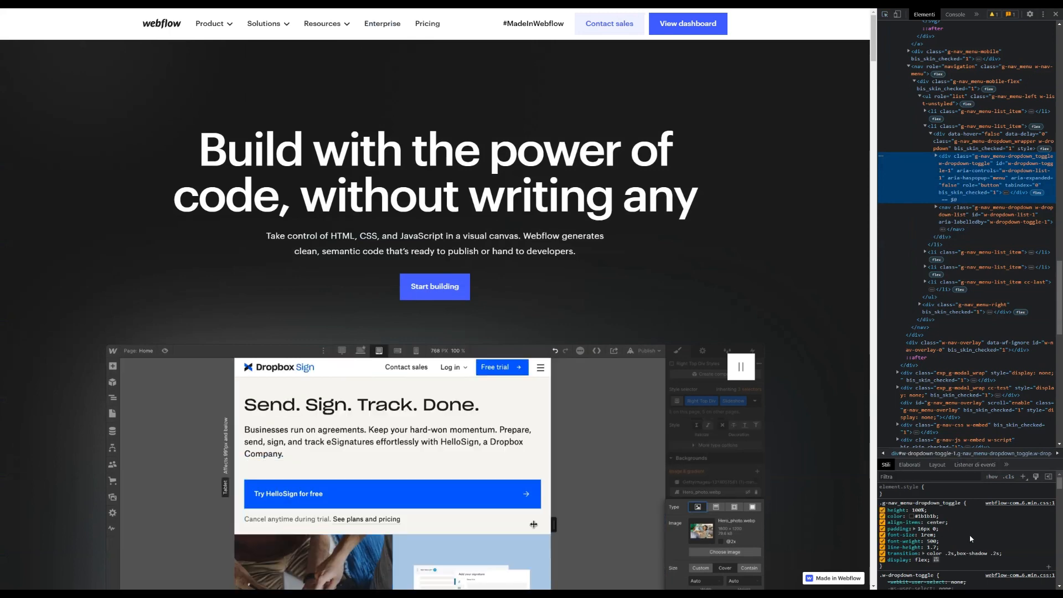
pyautogui.scroll(-1, 954, 516)
pyautogui.scroll(1, 954, 516)
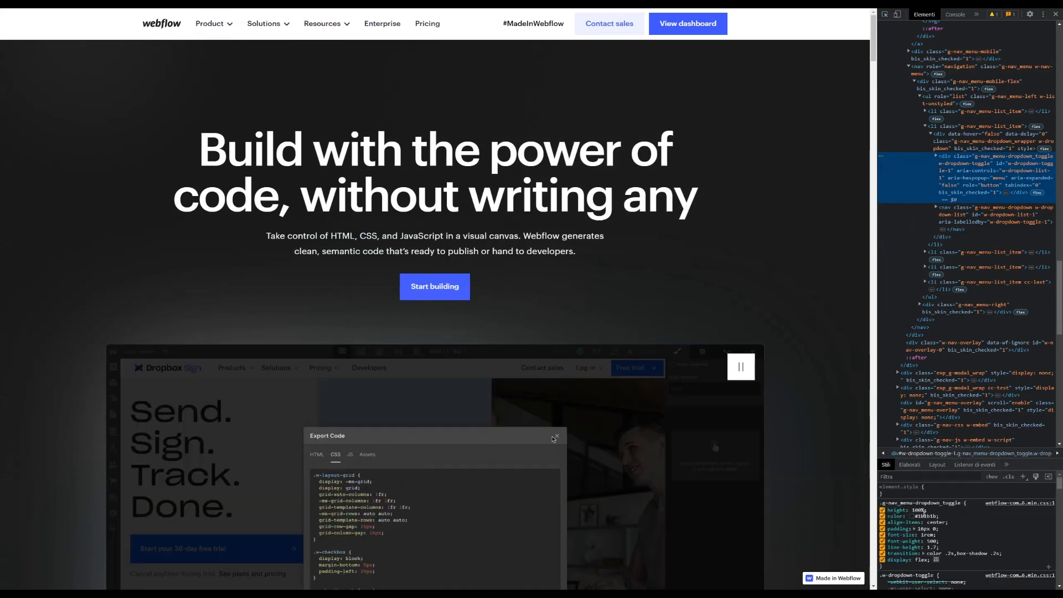
pyautogui.click(927, 516)
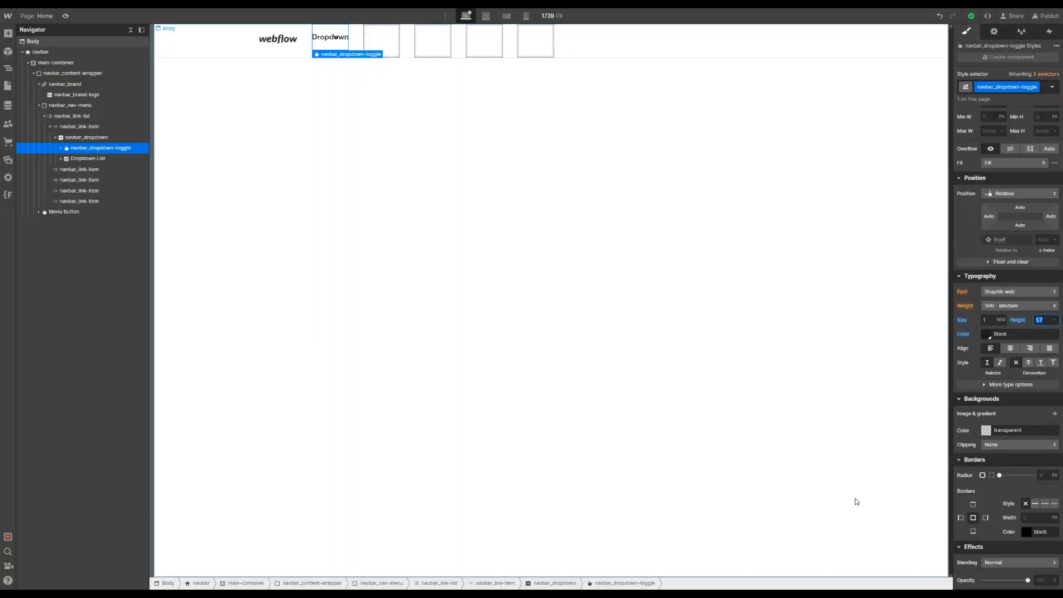
# Expand navbar_dropdown-toggle in the element tree and assign its Icon a new class named navbar_dropdown-icon
pyautogui.click(60, 148)
pyautogui.click(84, 159)
pyautogui.write('navba')
pyautogui.press('Return')
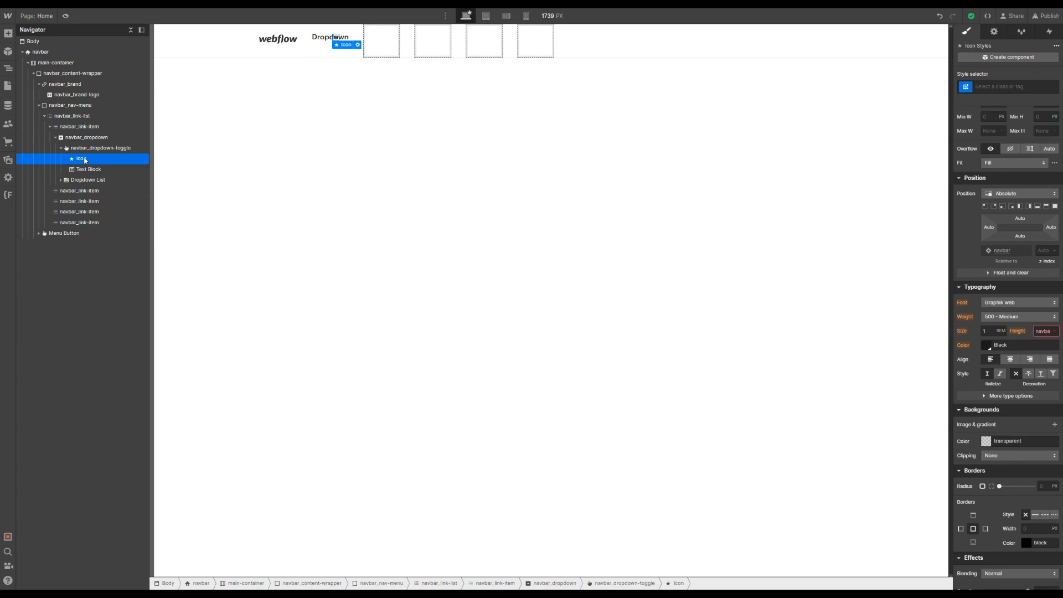
pyautogui.click(996, 81)
pyautogui.write('navbar_d')
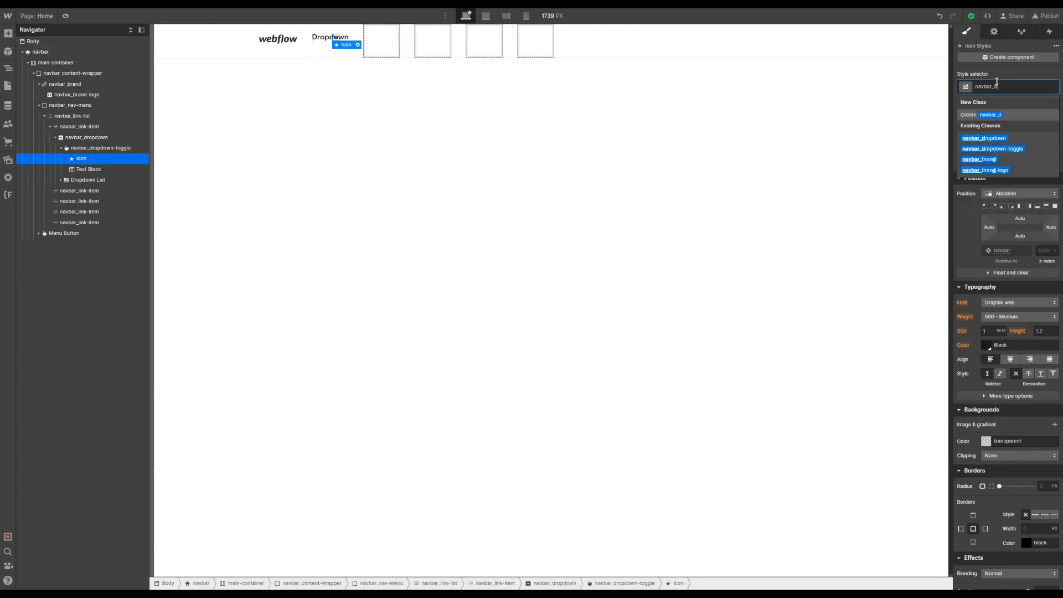
pyautogui.write('ropdown-icon')
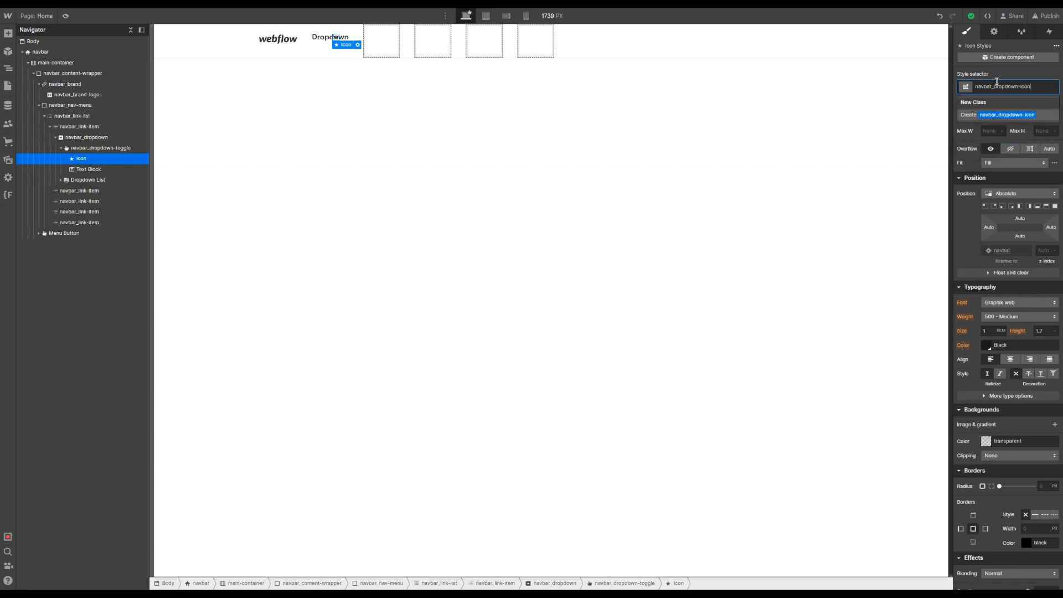
pyautogui.press('Return')
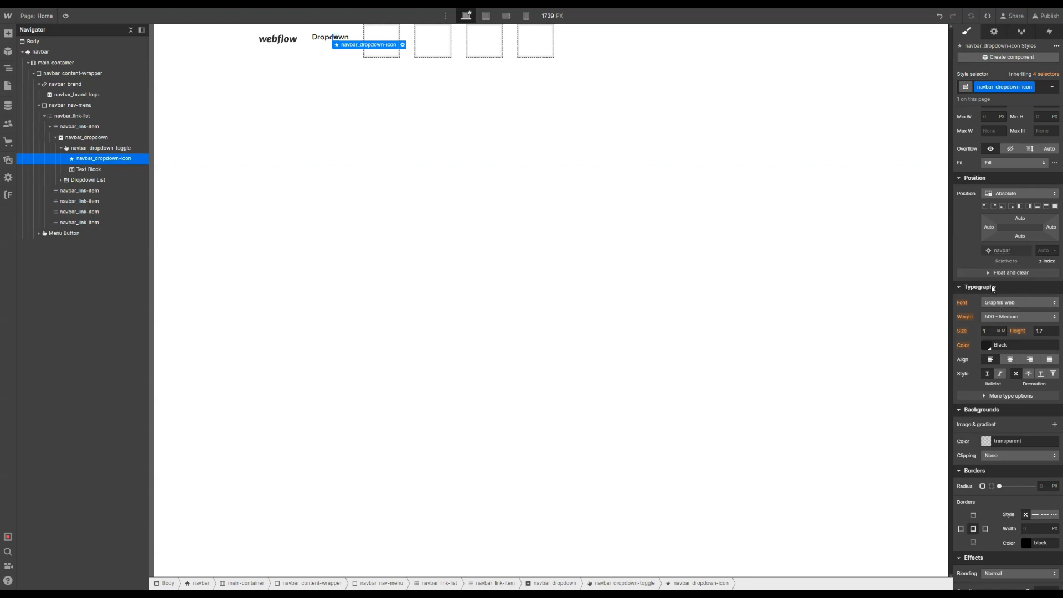
# Set the margins of navbar_dropdown-icon to 0 at the right, top and bottom and 0.5rem at the left
pyautogui.scroll(3, 1007, 271)
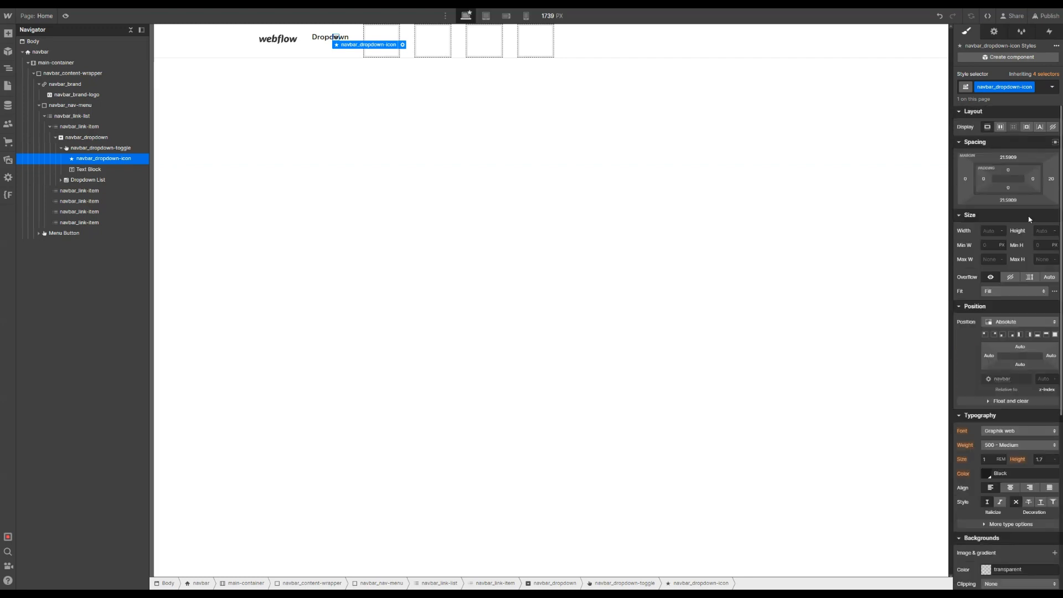
pyautogui.click(1052, 179)
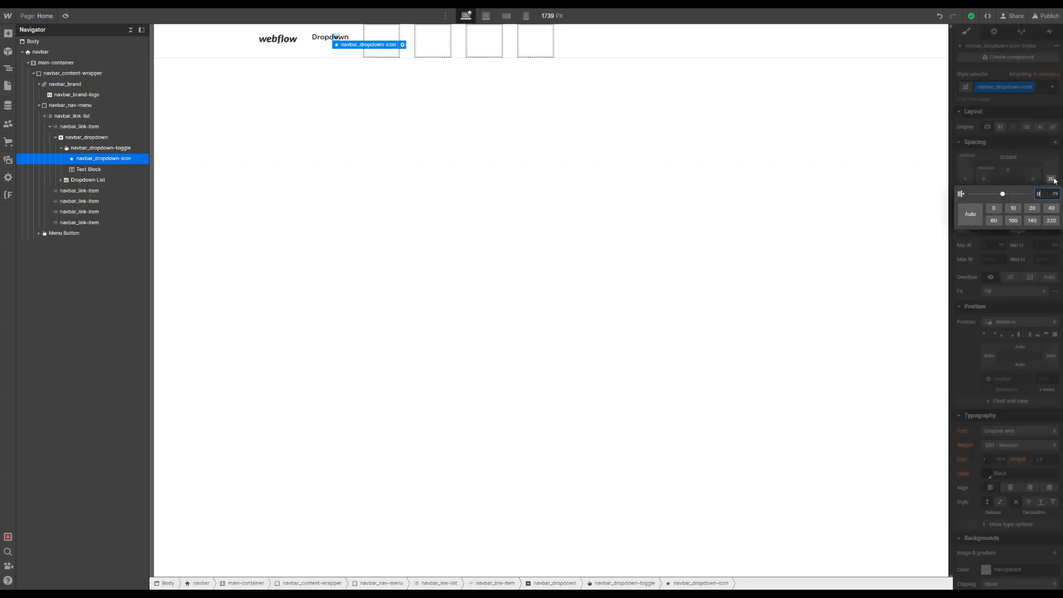
pyautogui.click(995, 208)
pyautogui.click(1008, 158)
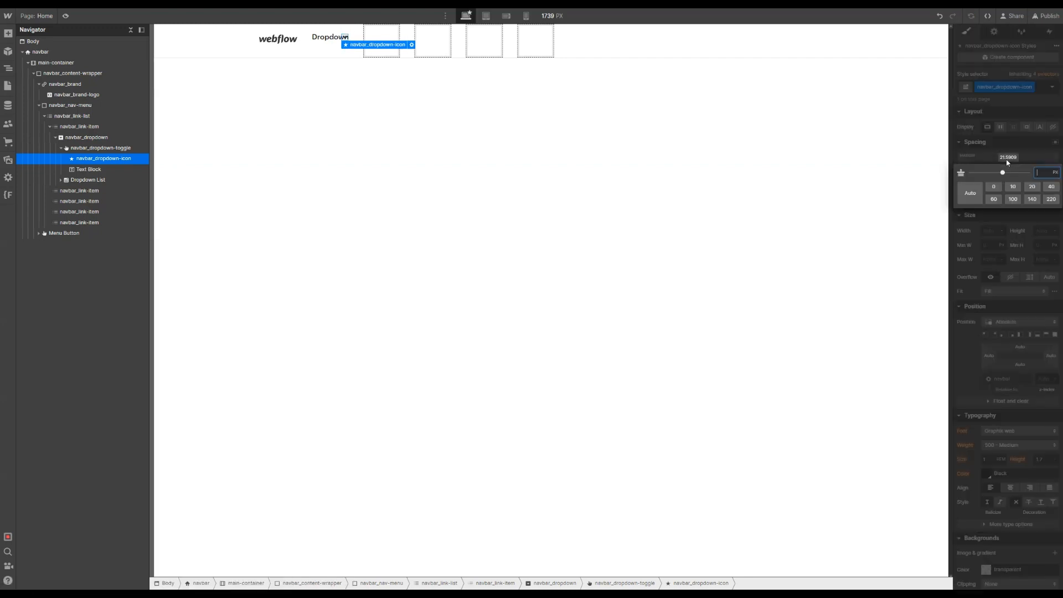
pyautogui.write('0')
pyautogui.press('Return')
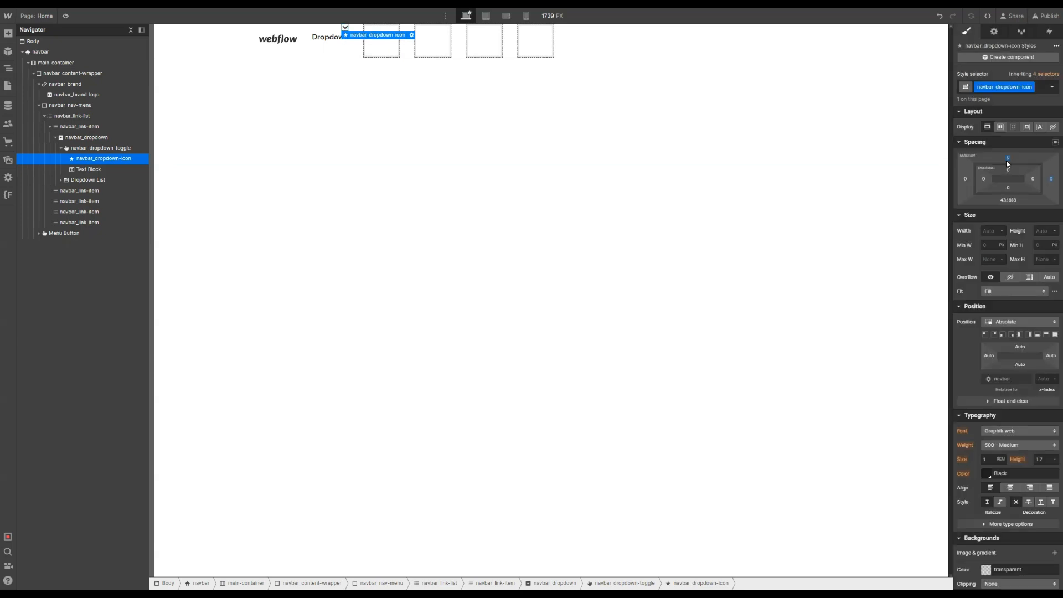
pyautogui.click(1009, 200)
pyautogui.write('0')
pyautogui.press('Return')
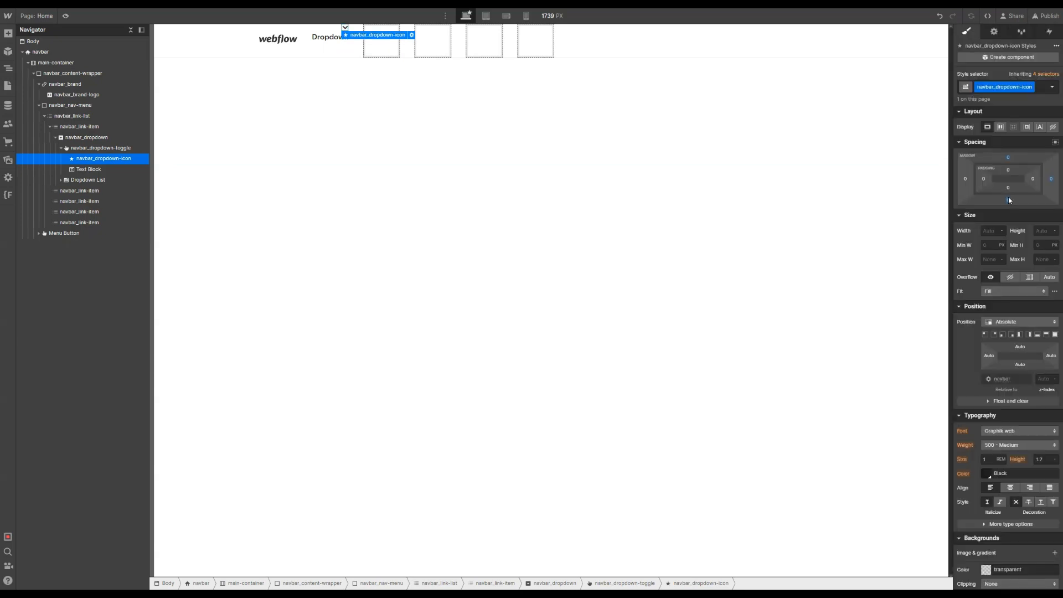
pyautogui.click(967, 178)
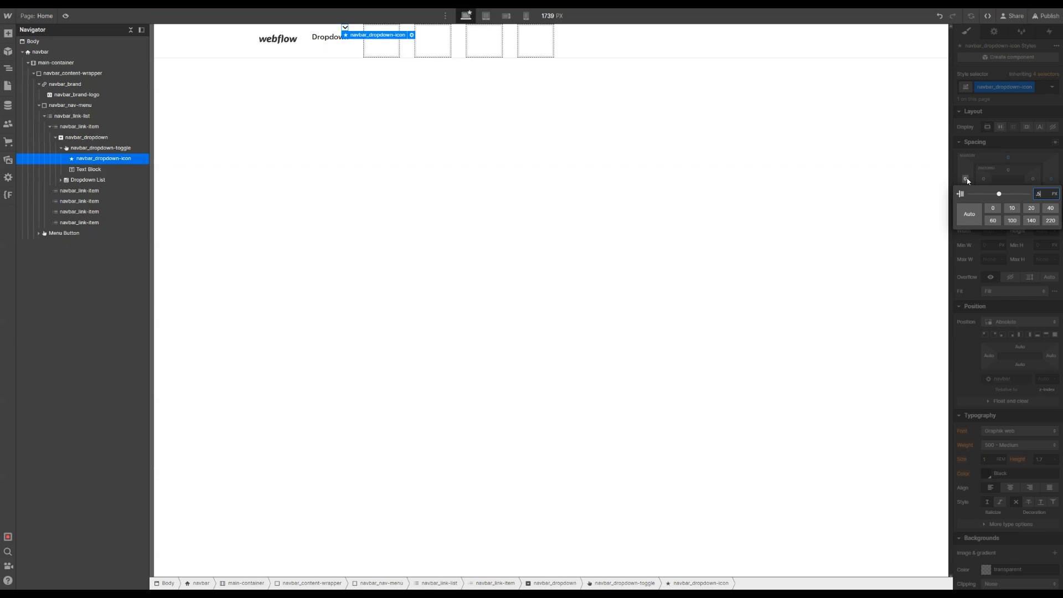
pyautogui.press('Return')
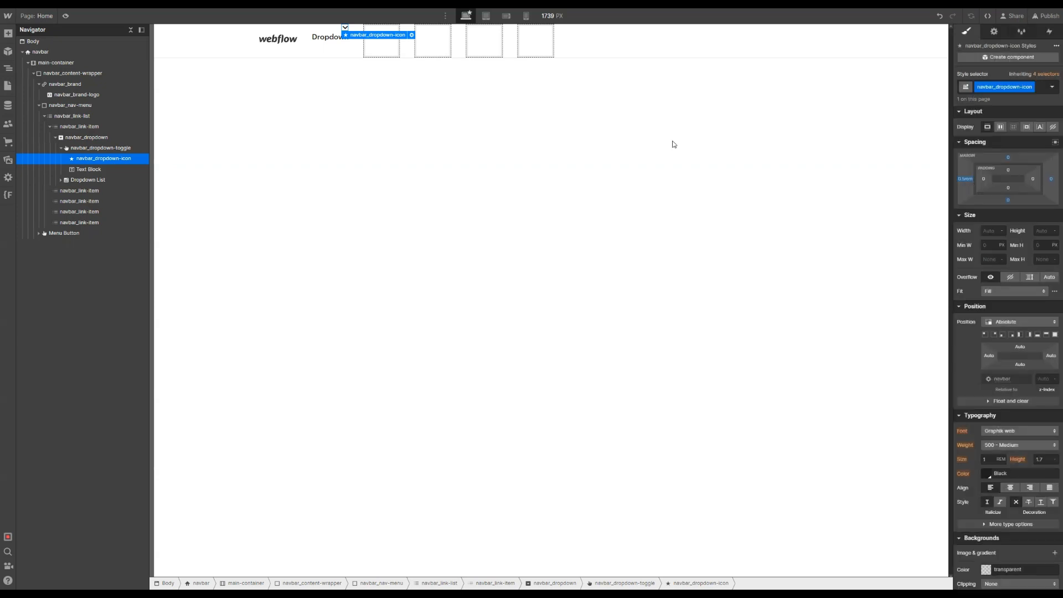
# Set the position of navbar_dropdown-icon to Static
pyautogui.click(323, 33)
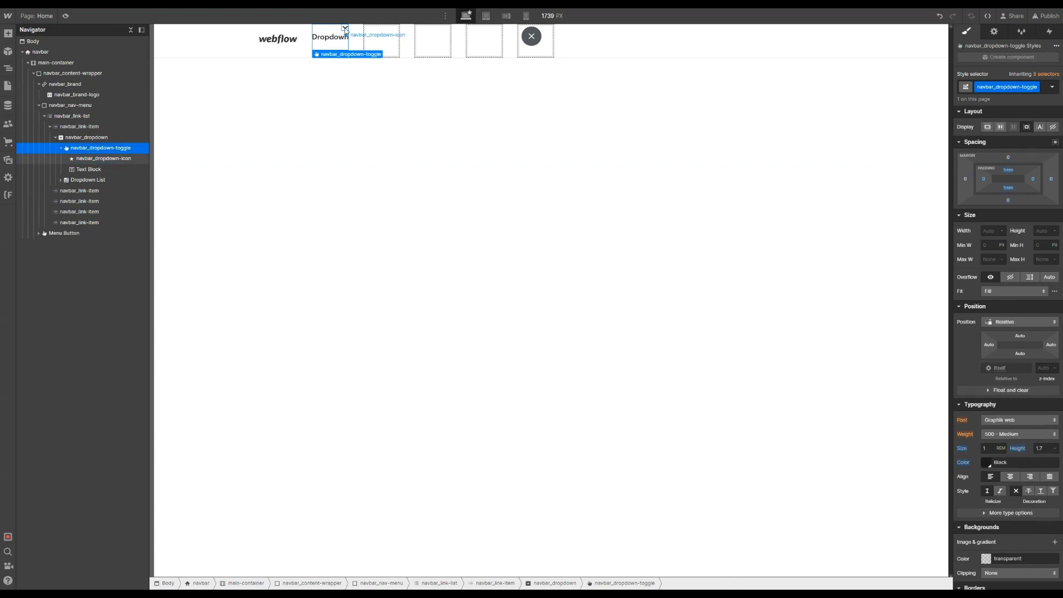
pyautogui.click(345, 28)
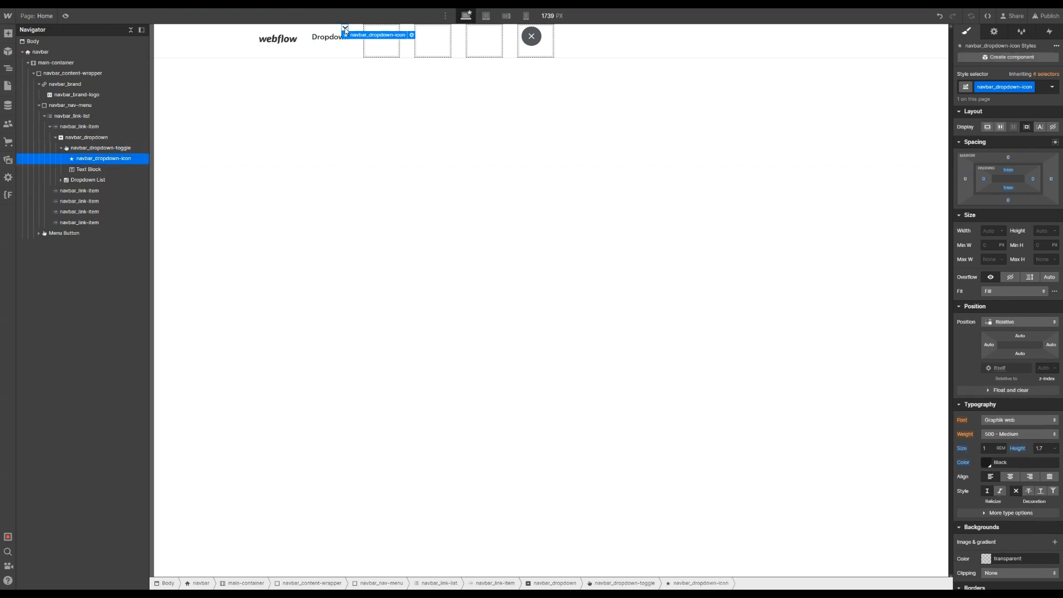
pyautogui.click(989, 327)
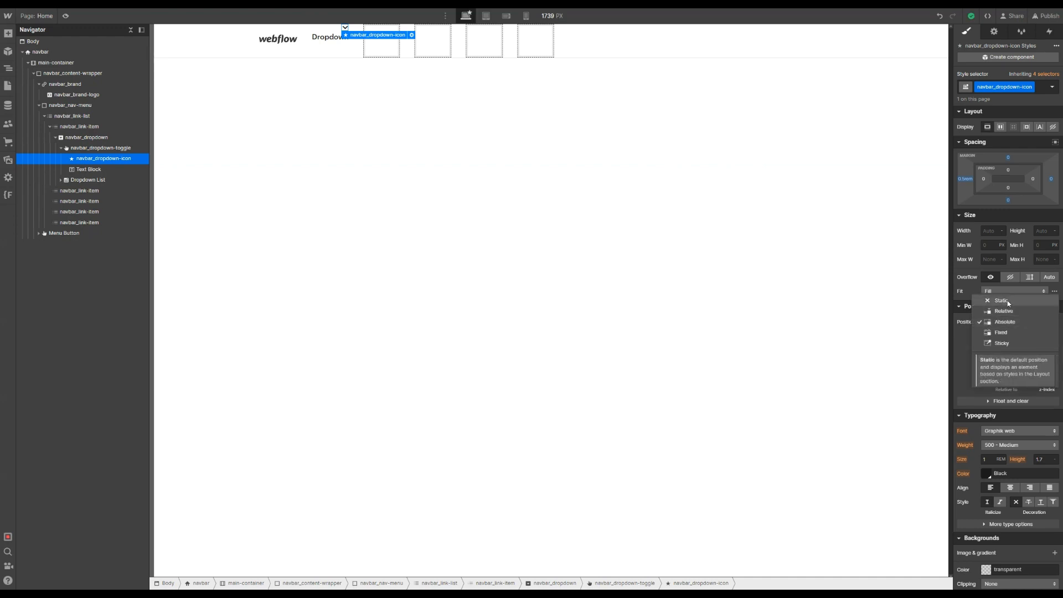
pyautogui.click(1008, 304)
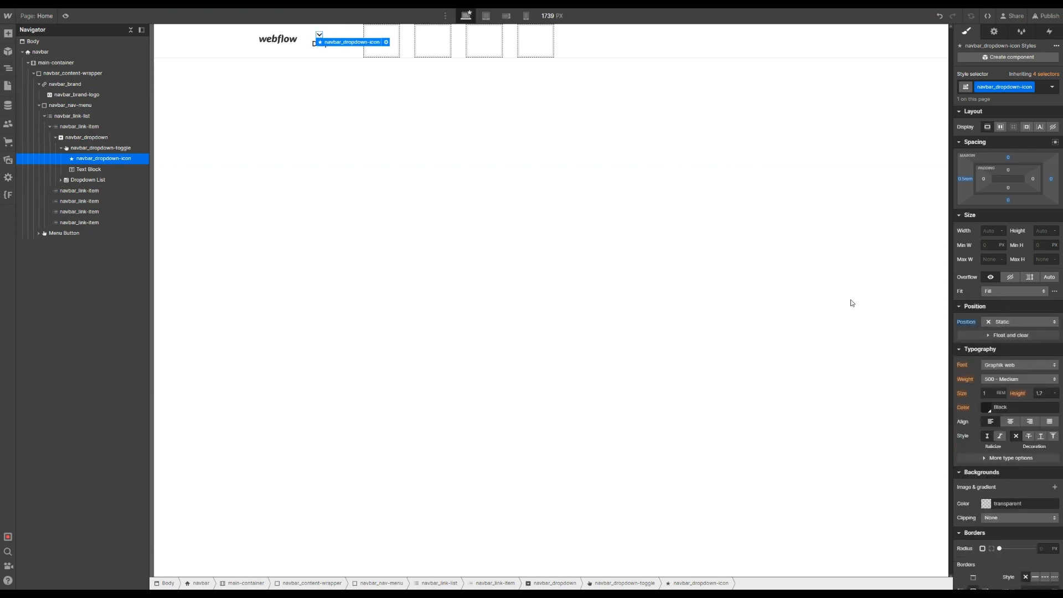
# Make navbar_dropdown-toggle a horizontal flex container with its children aligned to the center
pyautogui.click(137, 151)
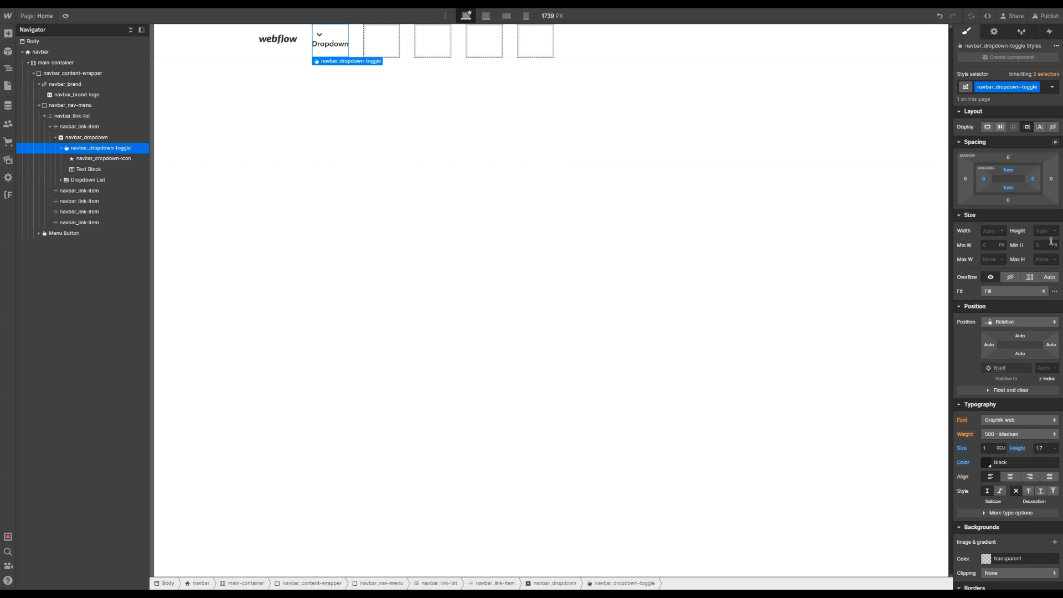
pyautogui.click(1000, 128)
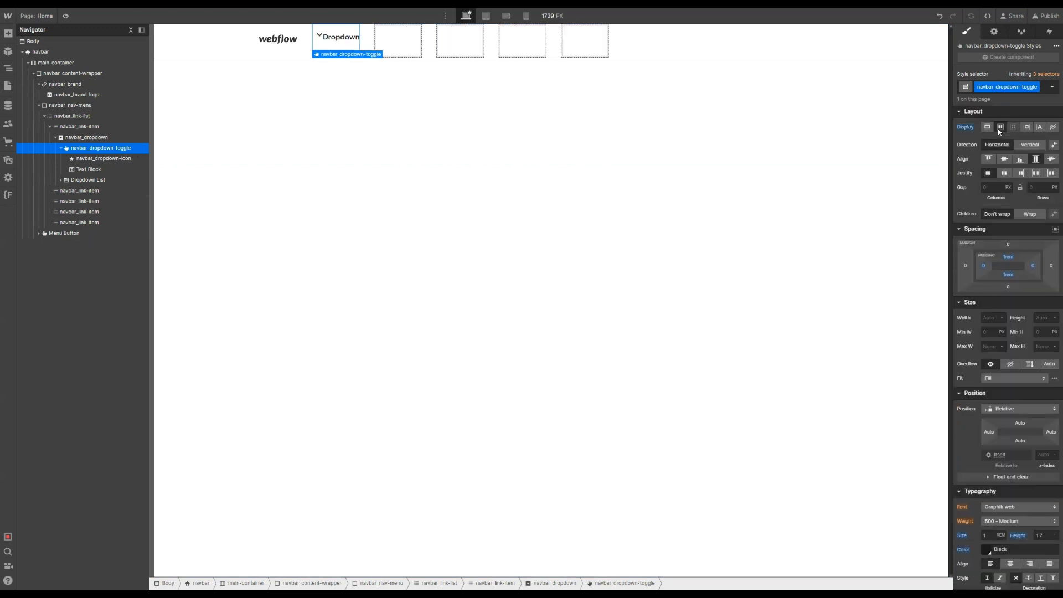
pyautogui.click(1004, 159)
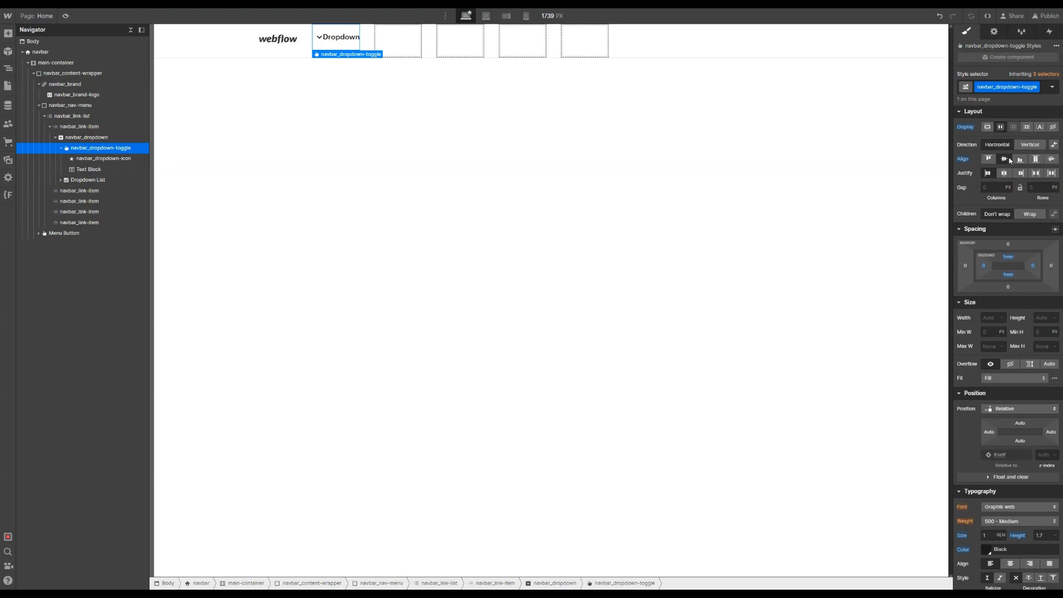
# Move the Text Block ahead of navbar_dropdown-icon inside navbar_dropdown-toggle
pyautogui.click(98, 170)
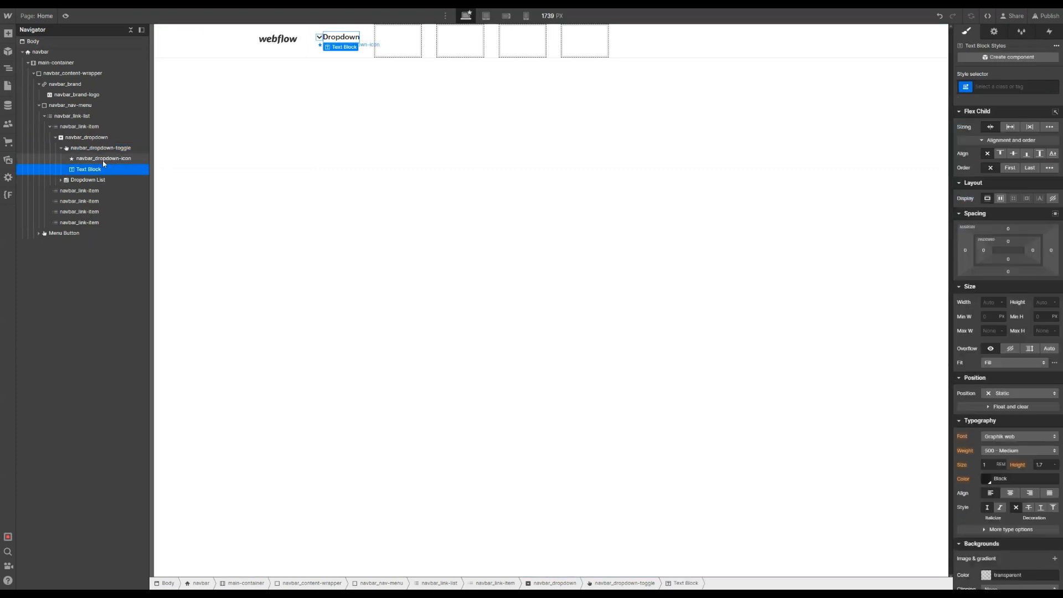
pyautogui.click(103, 160)
pyautogui.click(100, 169)
pyautogui.moveTo(97, 171); pyautogui.dragTo(104, 159)
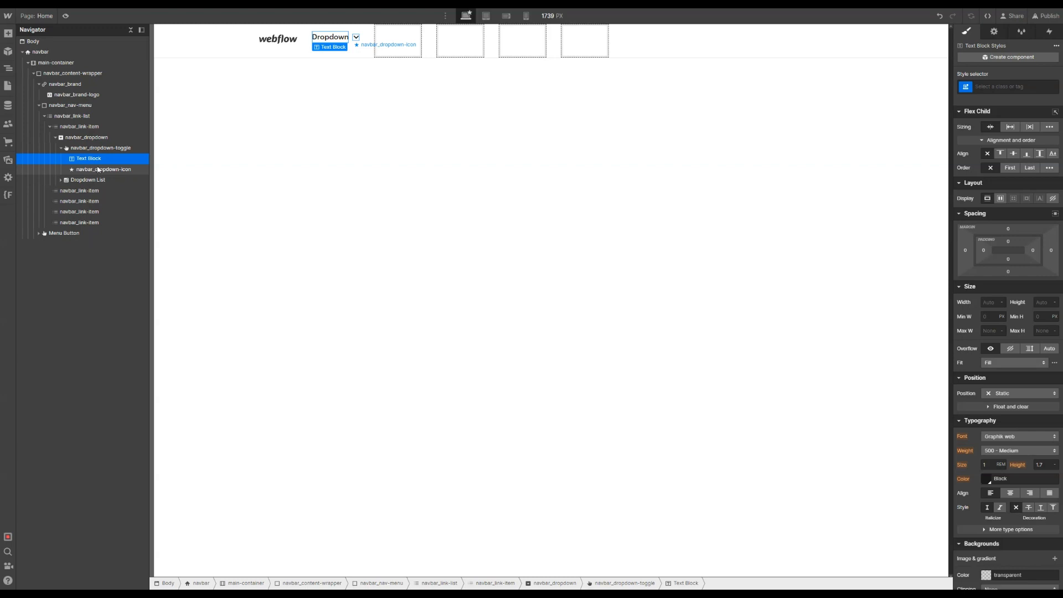
pyautogui.click(357, 49)
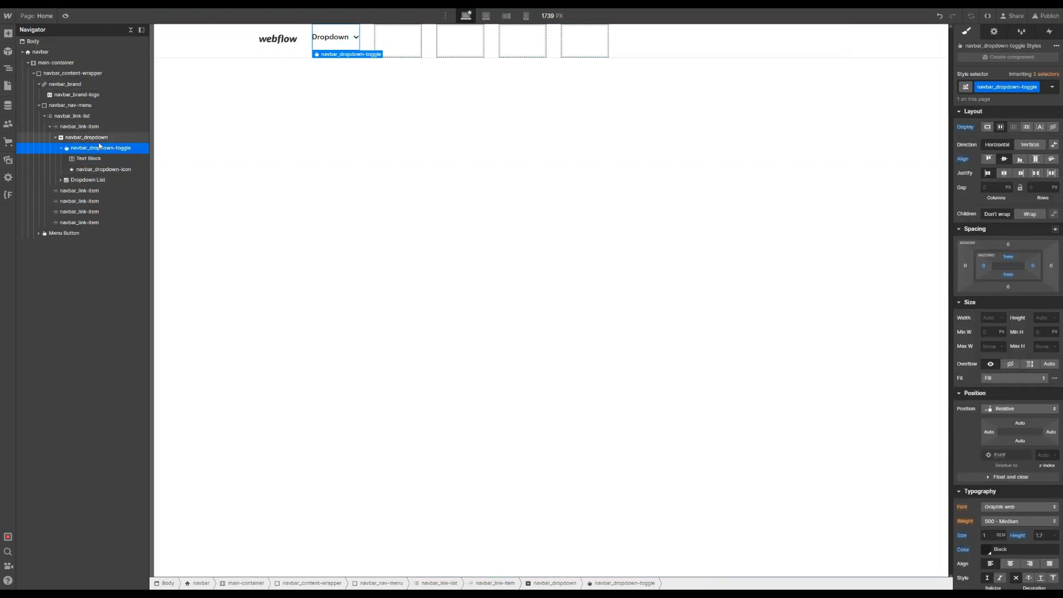
# Copy navbar_dropdown into the second and third navbar_link-item elements
pyautogui.click(100, 139)
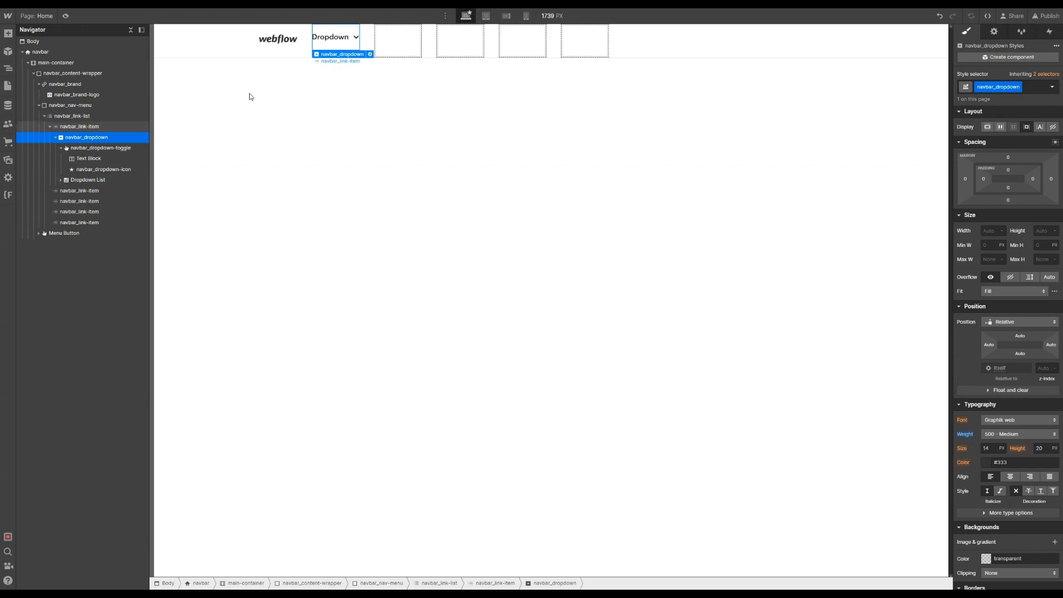
pyautogui.click(385, 41)
pyautogui.hotkey('ctrl', 'v')
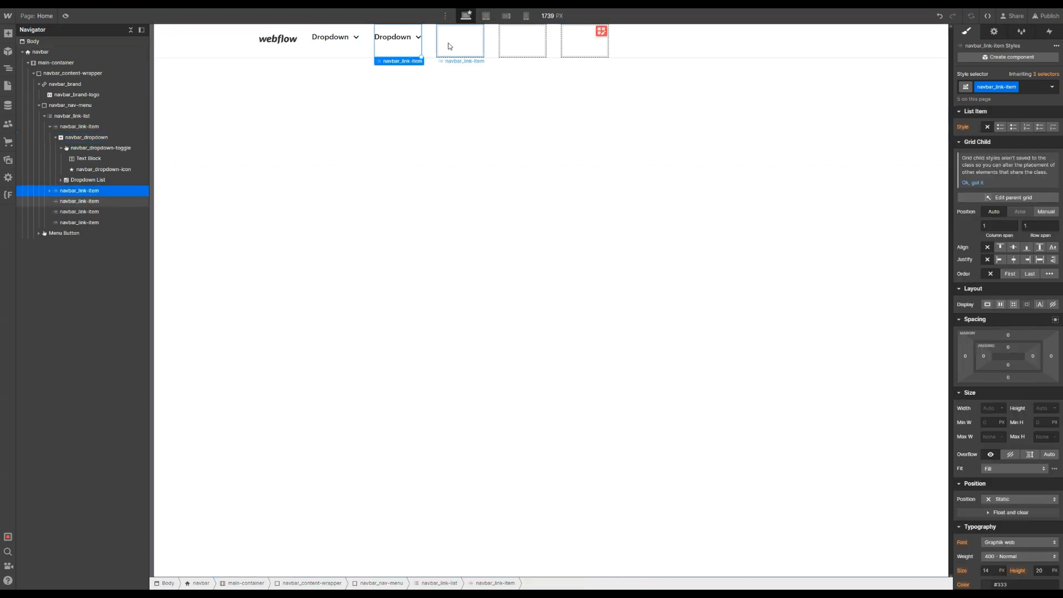
pyautogui.click(448, 46)
pyautogui.hotkey('ctrl', 'v')
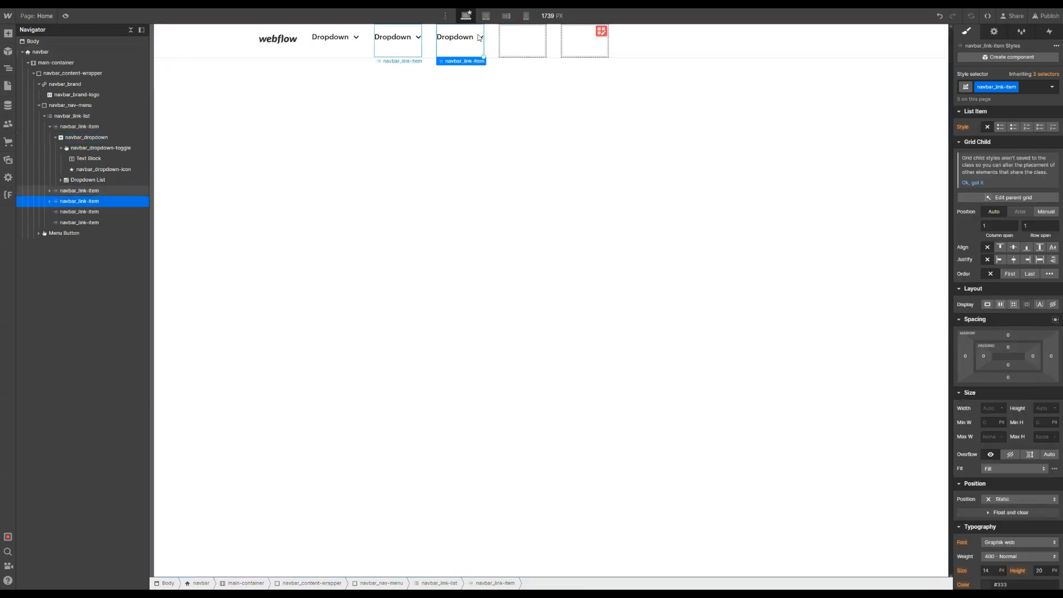
# Add a Text Link to the fourth navbar_link-item and give it a new class named navbar_link
pyautogui.click(536, 41)
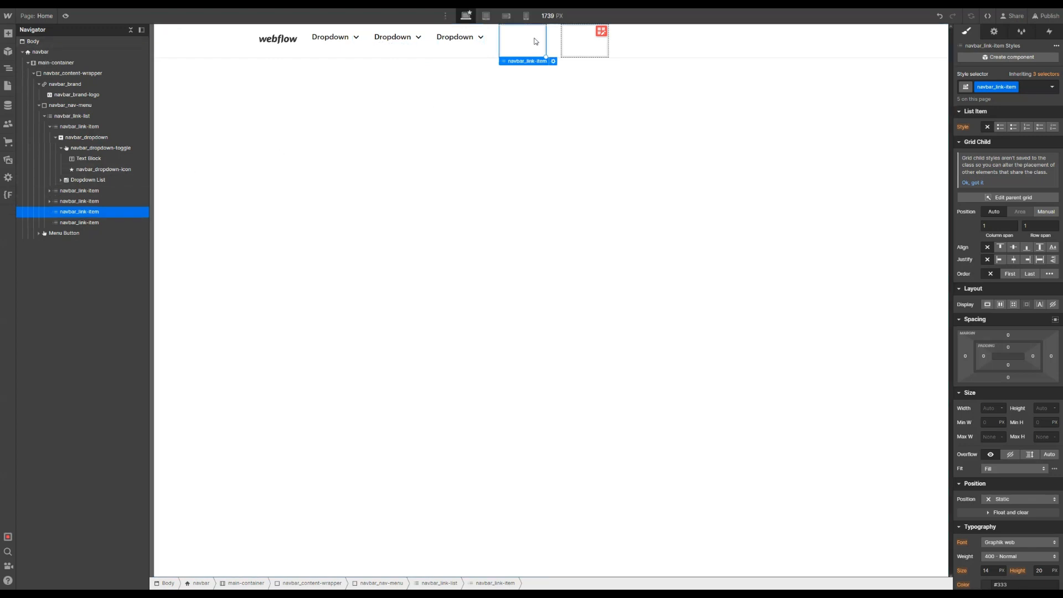
pyautogui.hotkey('ctrl', 'e')
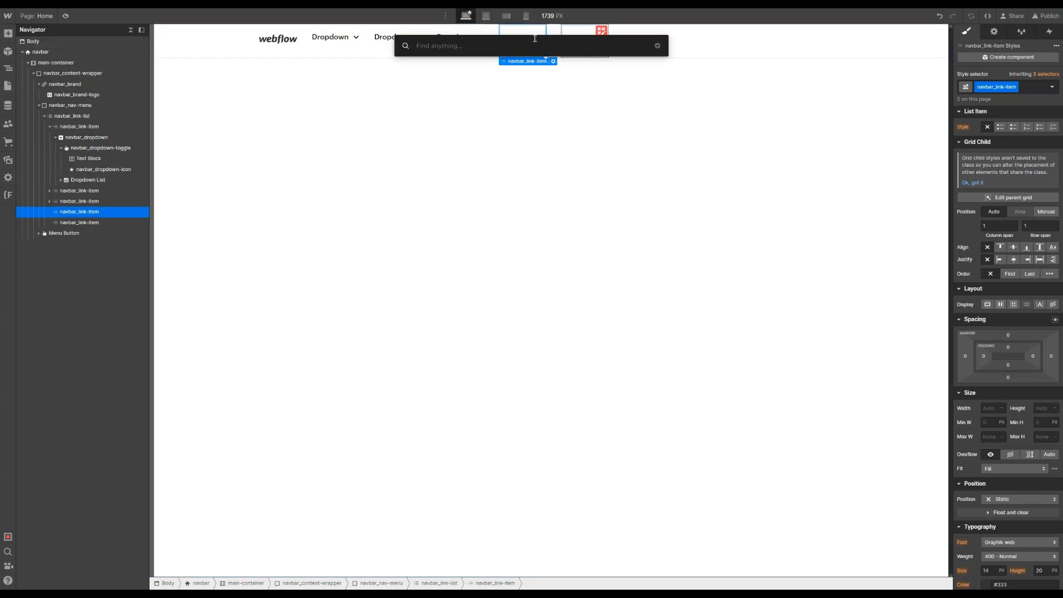
pyautogui.write('link')
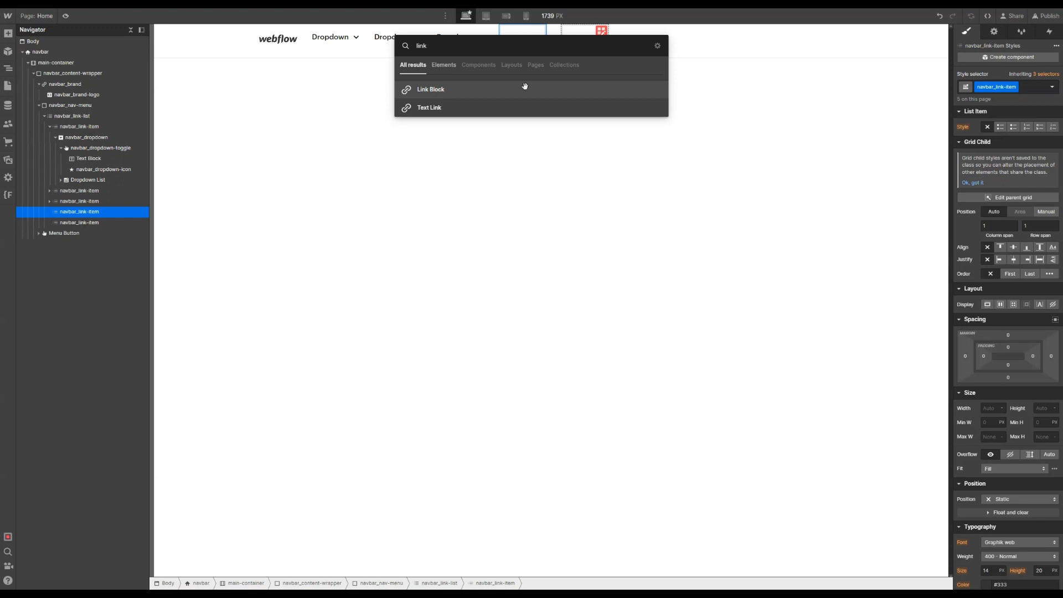
pyautogui.click(521, 104)
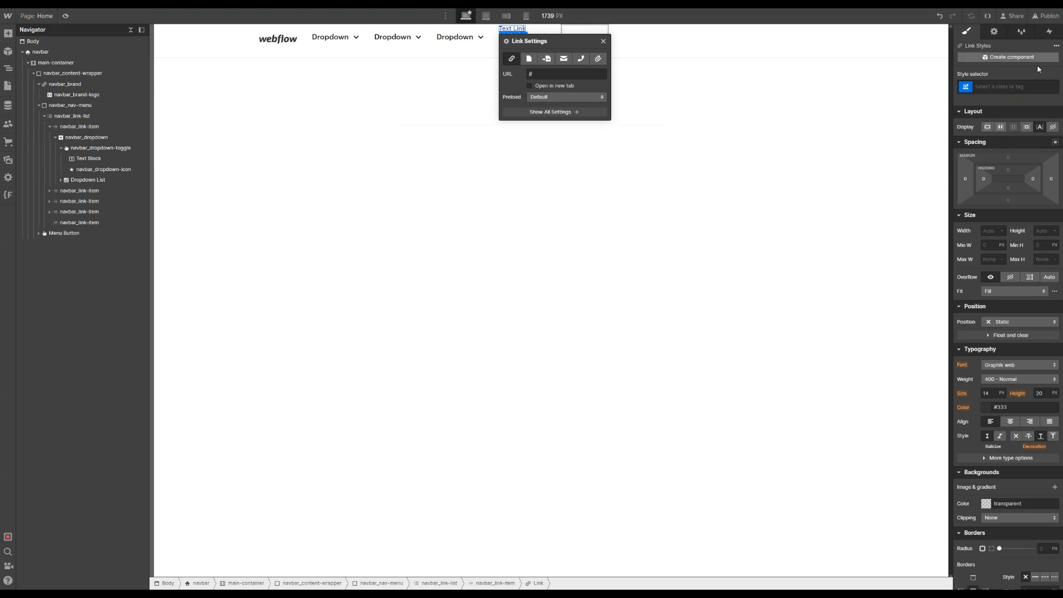
pyautogui.click(1030, 88)
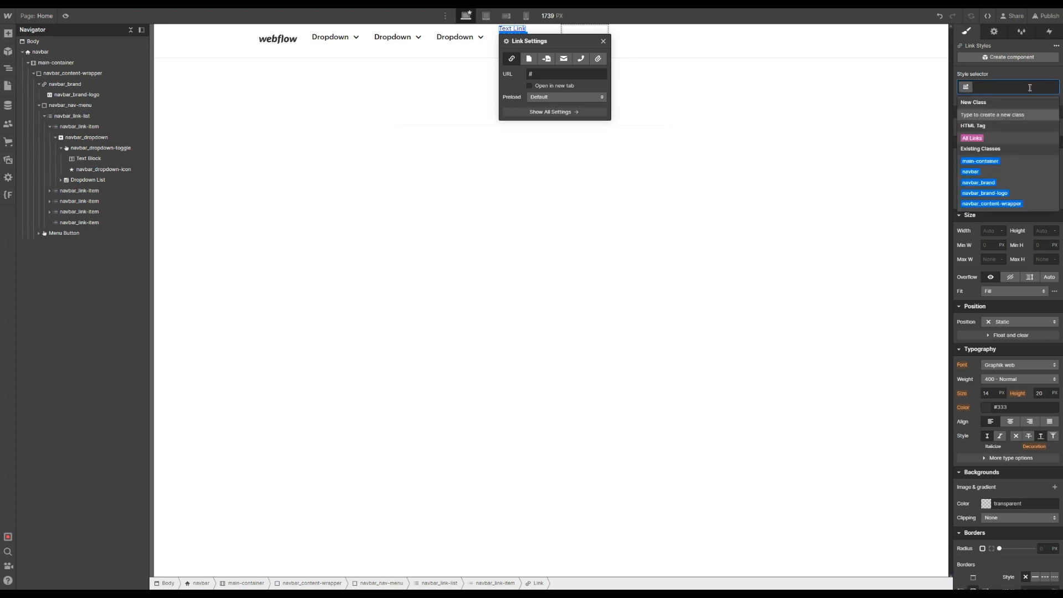
pyautogui.write('navbar_link')
pyautogui.press('Return')
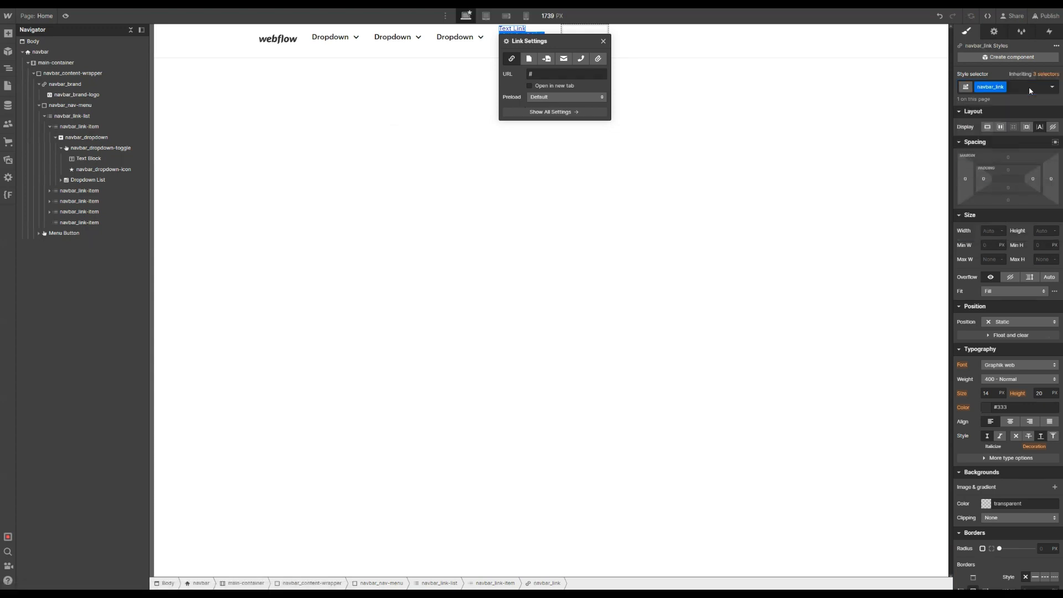
# Style the navbar_link text with size 1rem, weight 500 - Medium, line height 1.7, the Black color swatch and no decoration
pyautogui.click(991, 395)
pyautogui.write('1rem')
pyautogui.press('Return')
pyautogui.click(995, 379)
pyautogui.click(1004, 389)
pyautogui.click(1041, 393)
pyautogui.write('1.7')
pyautogui.press('Return')
pyautogui.click(988, 409)
pyautogui.click(1001, 560)
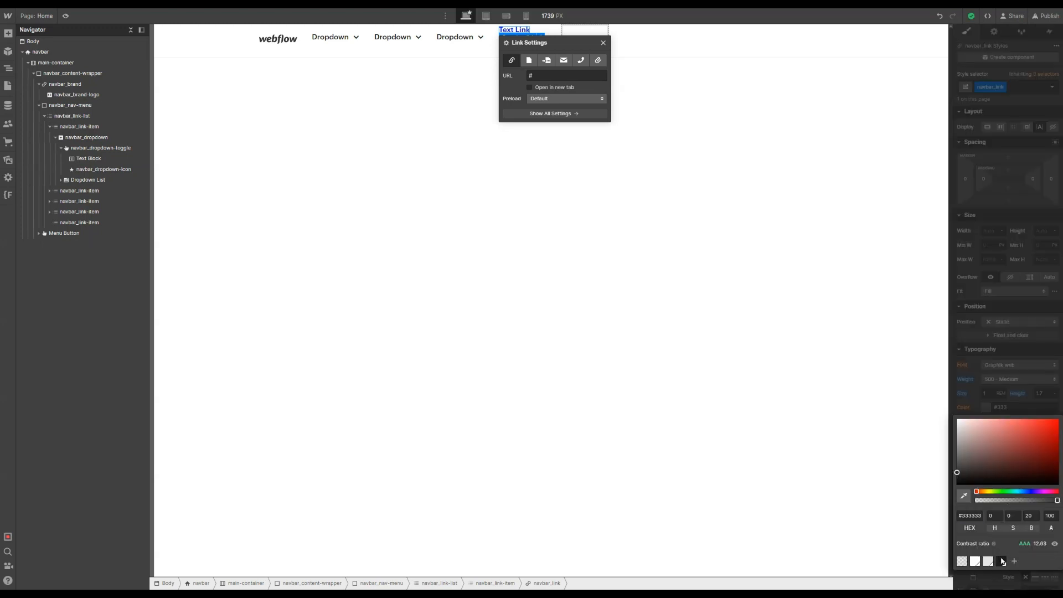
pyautogui.click(1021, 396)
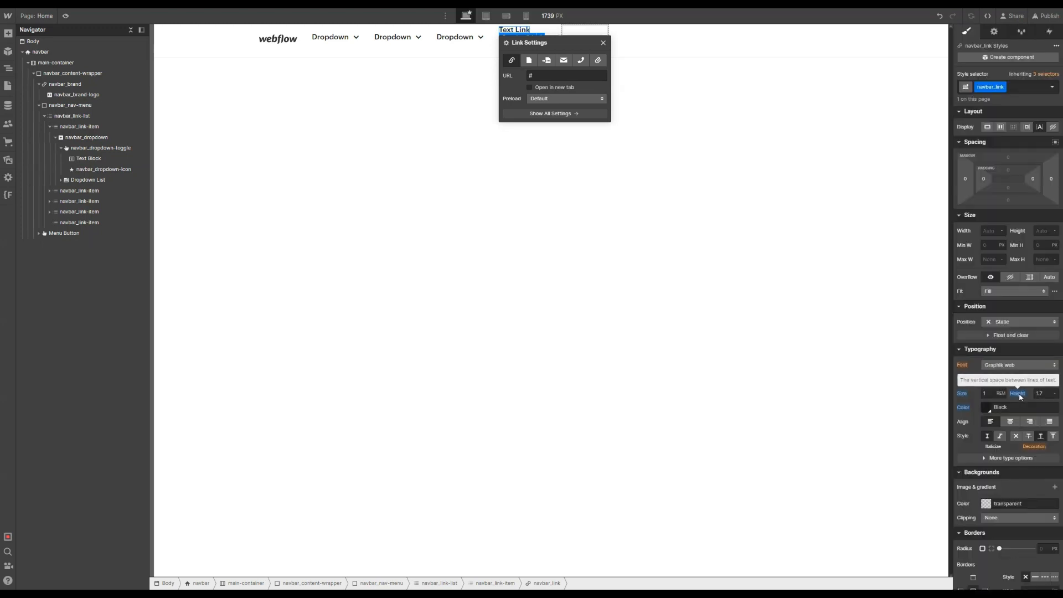
pyautogui.click(1015, 437)
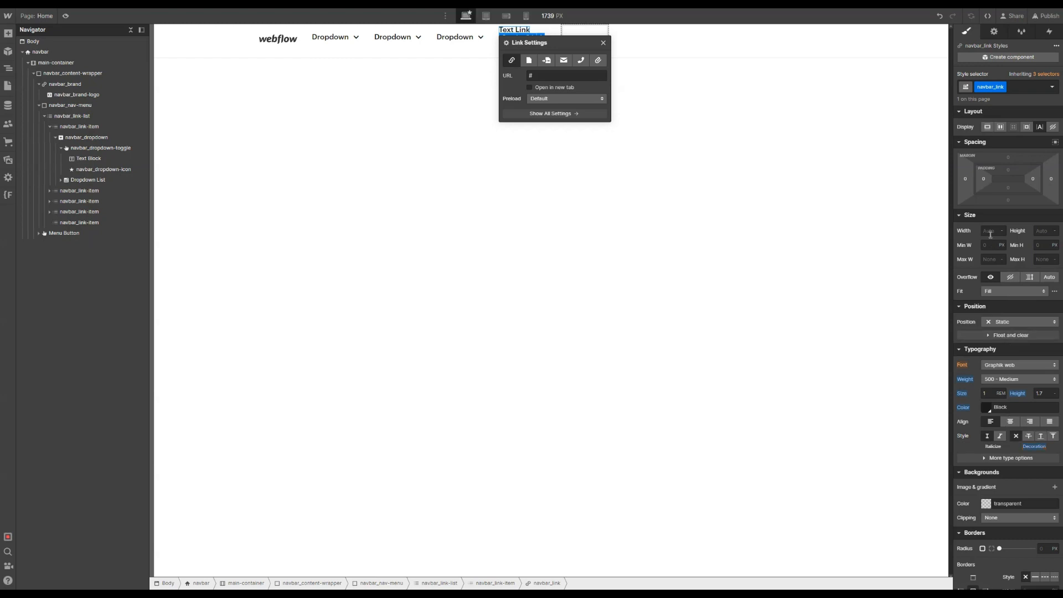
# Set navbar_link to block display with 1rem of top and bottom padding
pyautogui.moveTo(1000, 190)
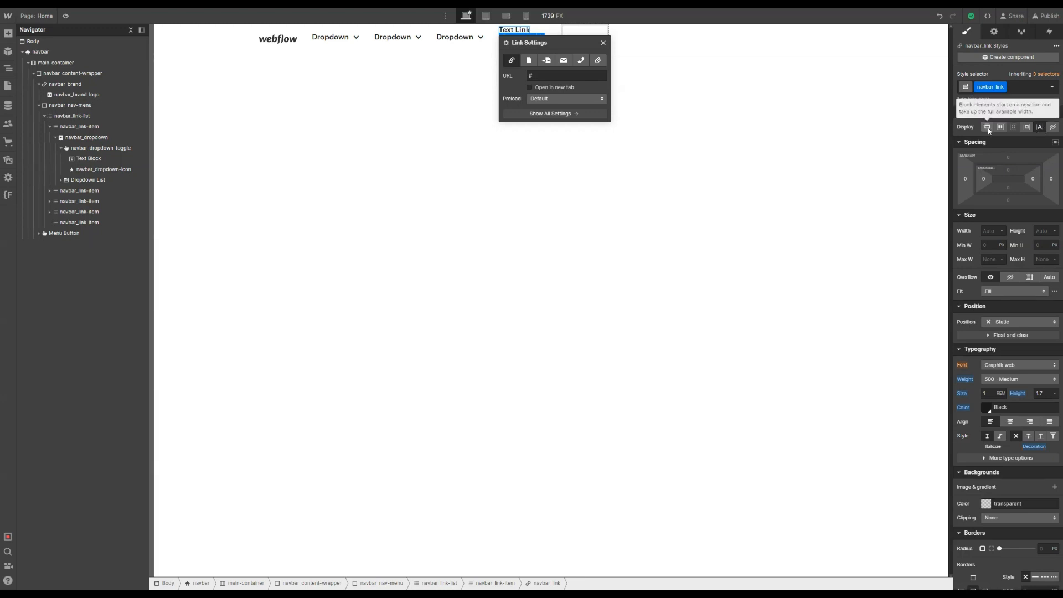
pyautogui.click(988, 128)
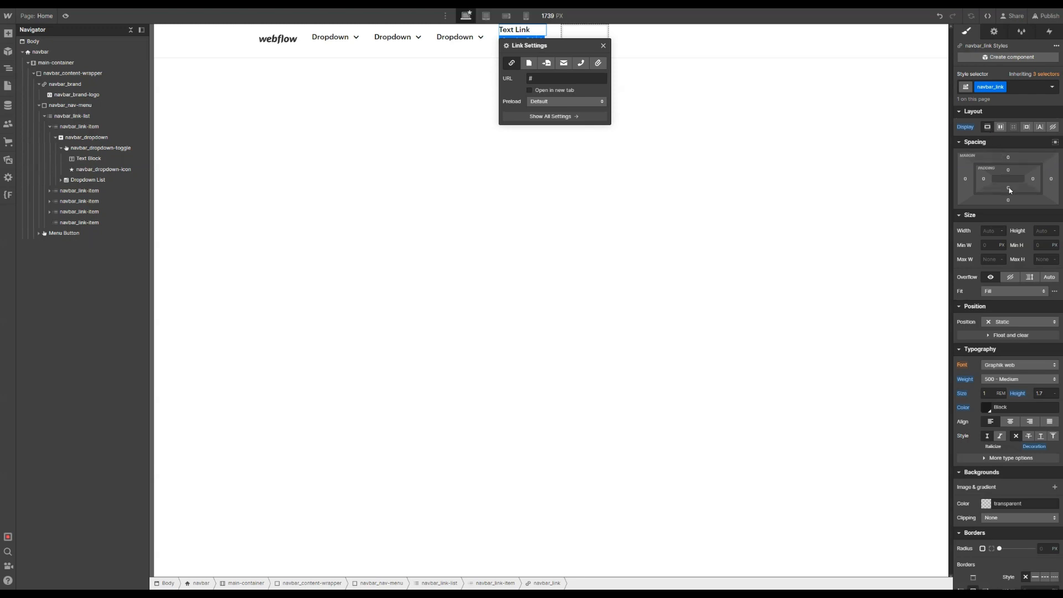
pyautogui.click(1008, 188)
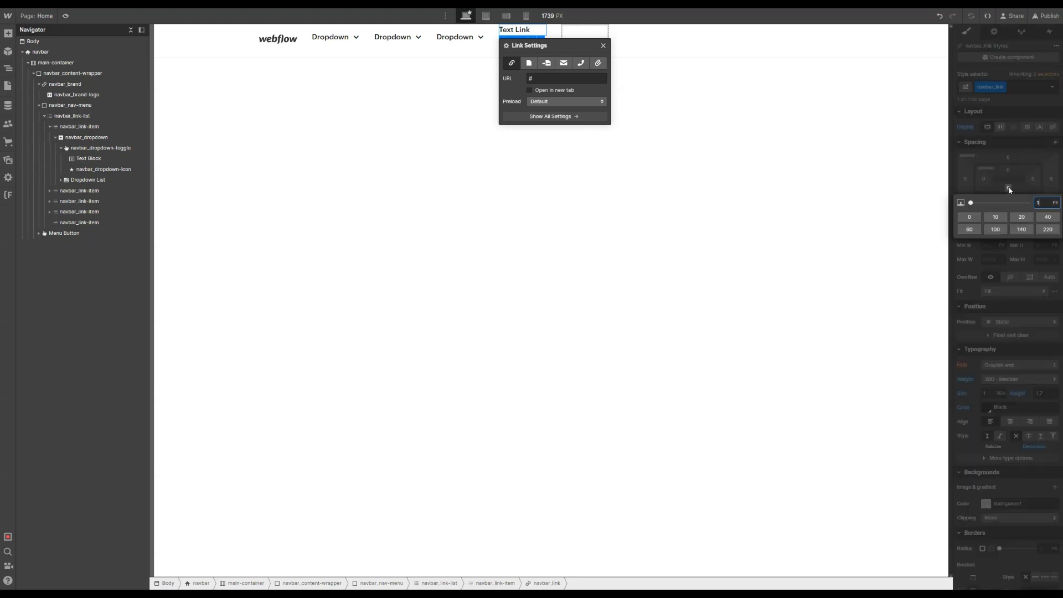
pyautogui.write('1rem')
pyautogui.press('Return')
pyautogui.click(1008, 171)
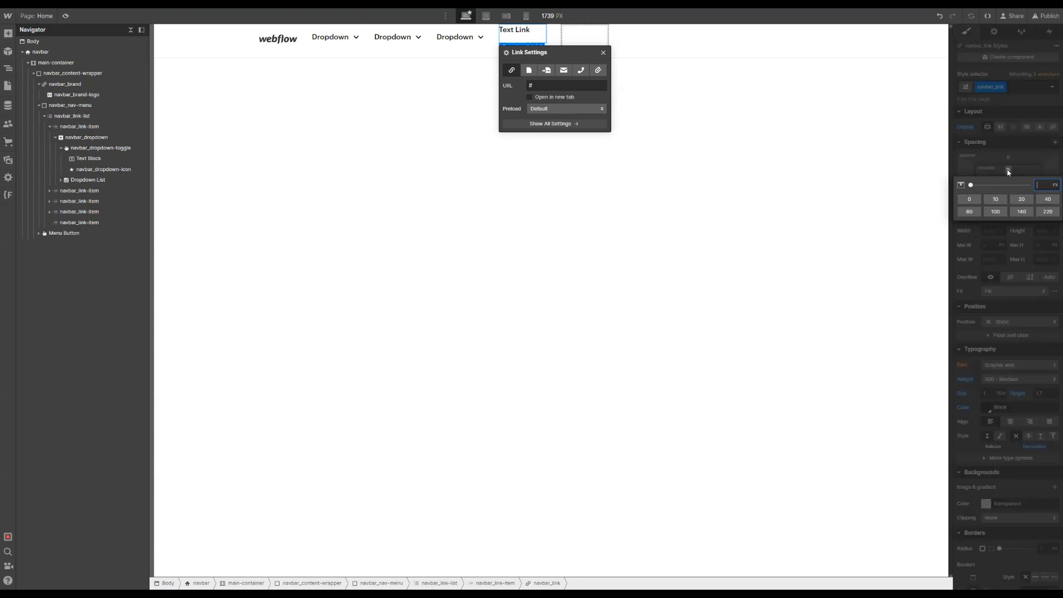
pyautogui.write('1rem')
pyautogui.press('Return')
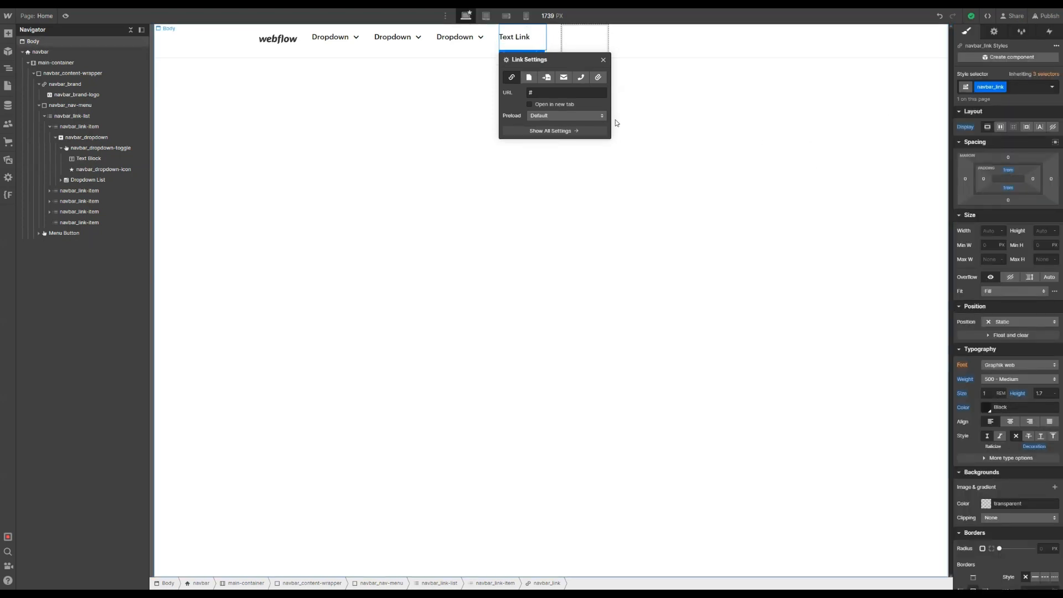
# Center the text of navbar_link and copy the link into the fifth navbar_link-item
pyautogui.click(515, 46)
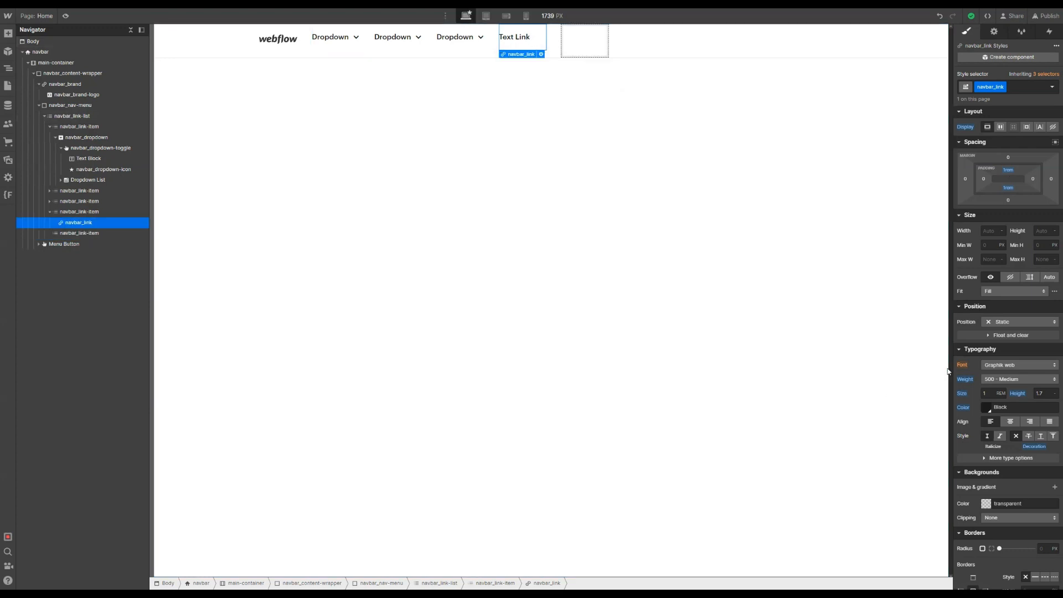
pyautogui.click(1011, 421)
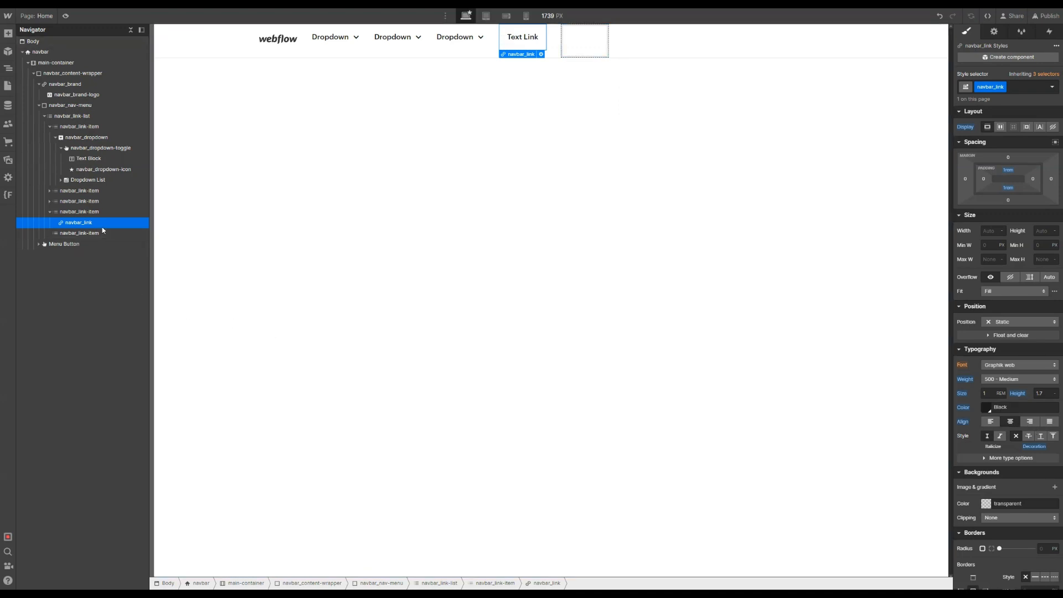
pyautogui.click(577, 49)
pyautogui.hotkey('ctrl', 'v')
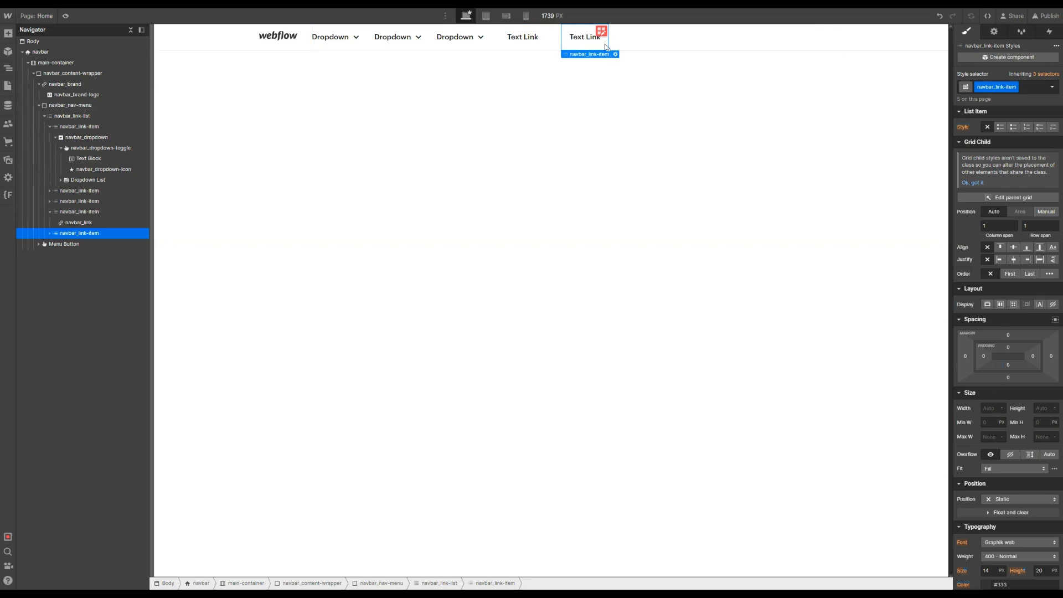
# Insert a Div Block inside navbar_nav-menu, after the link list
pyautogui.hotkey('ctrl', 'Tab')
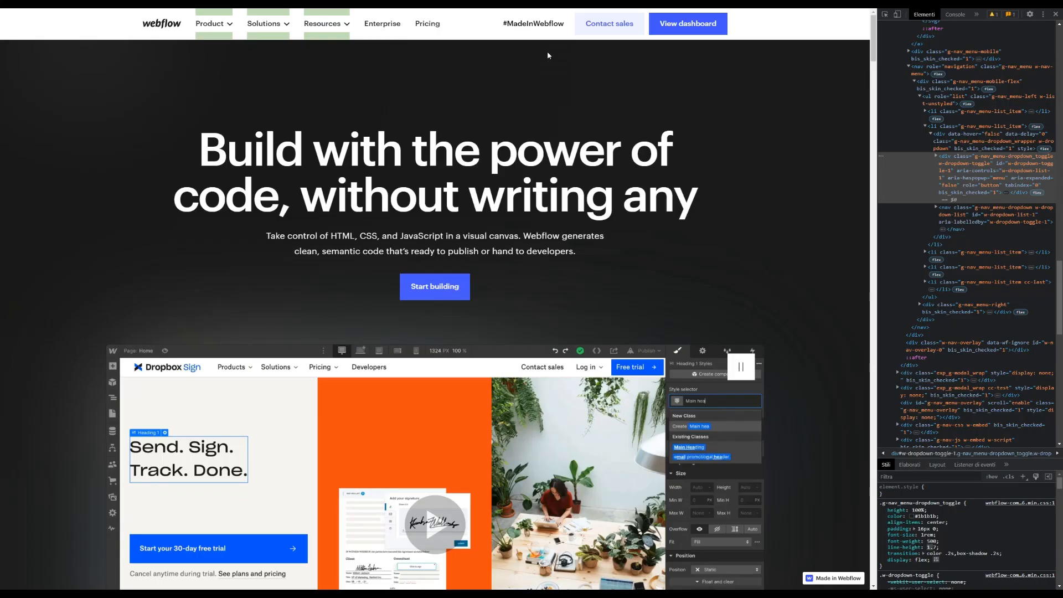
pyautogui.hotkey('ctrl', 'shift', 'Tab')
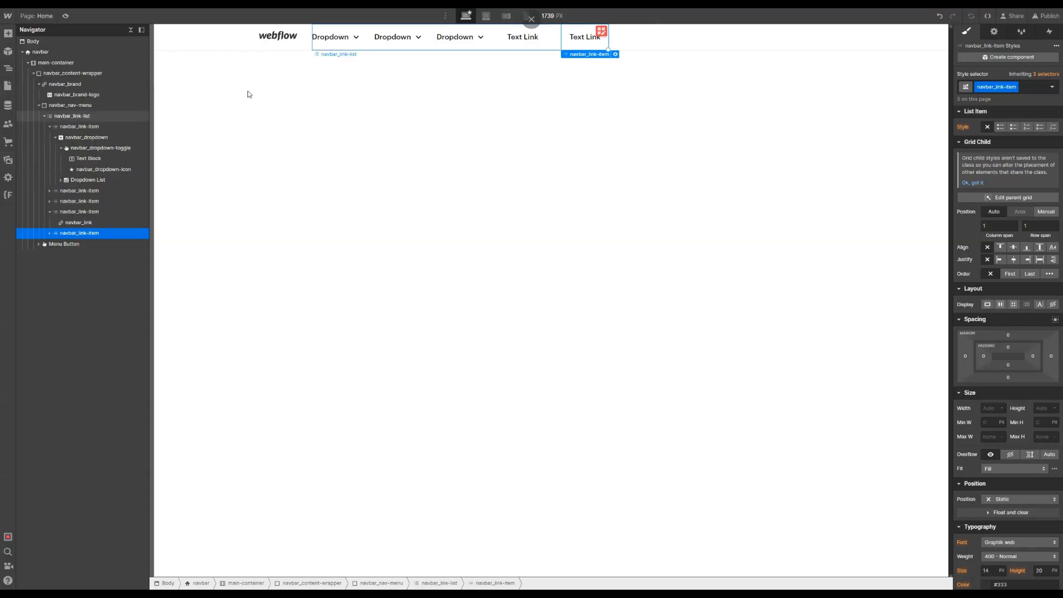
pyautogui.click(44, 116)
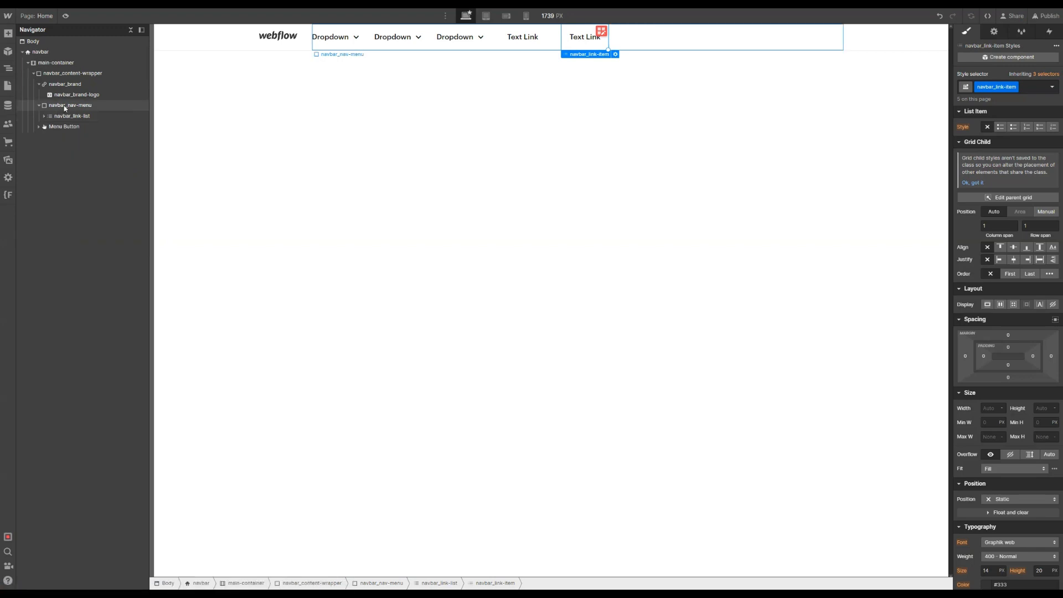
pyautogui.click(81, 105)
pyautogui.hotkey('ctrl', 'k')
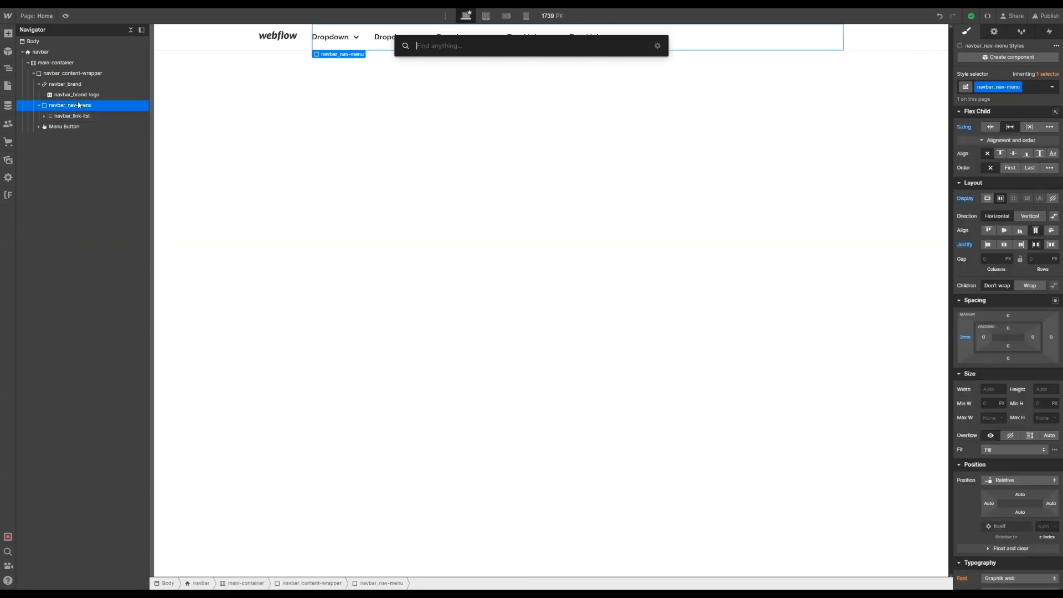
pyautogui.write('div')
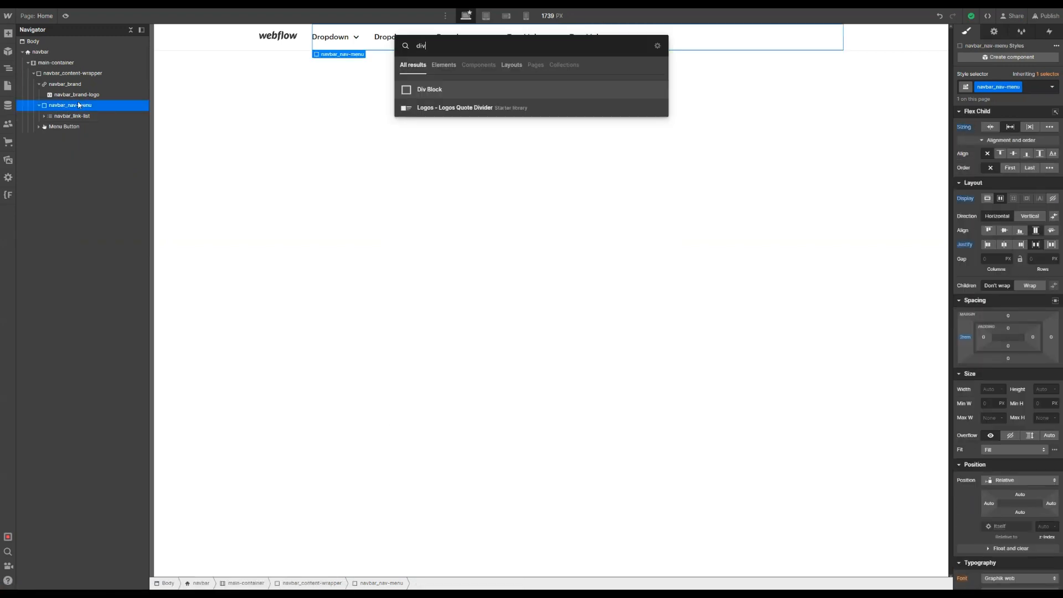
pyautogui.press('Return')
# Give the new div block the class navbar_ctas-wrapper and set its display to grid
pyautogui.hotkey('ctrl', 'Return')
pyautogui.write('na')
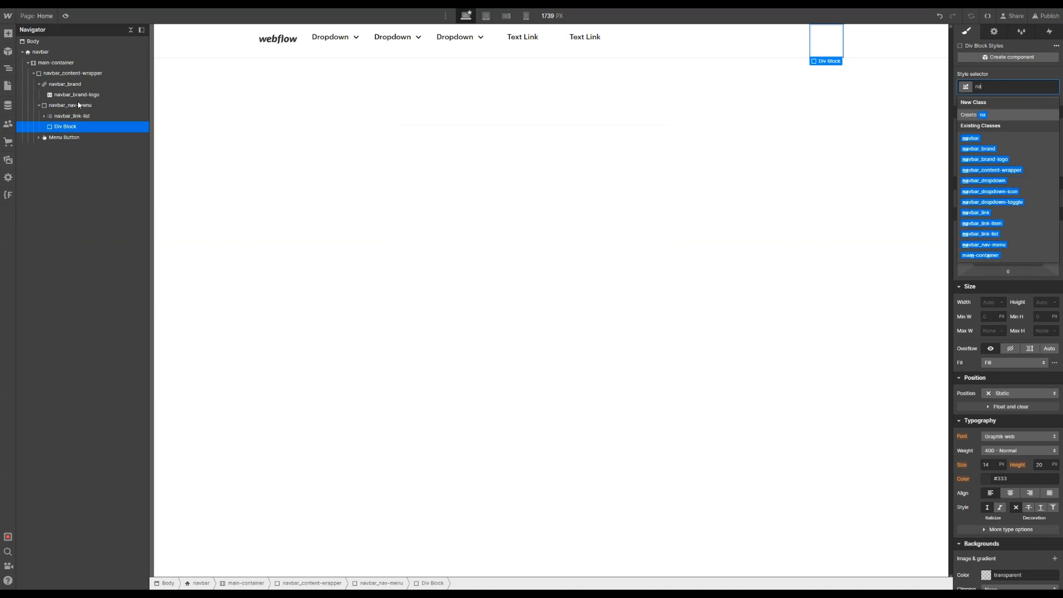
pyautogui.write('vbar_ctas')
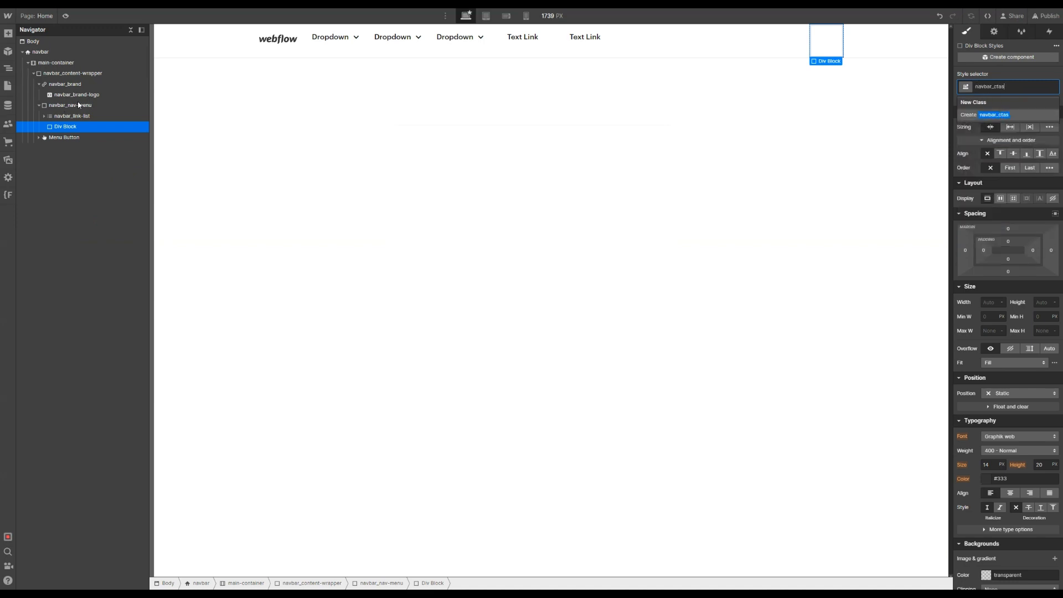
pyautogui.write('-wrapper')
pyautogui.press('Return')
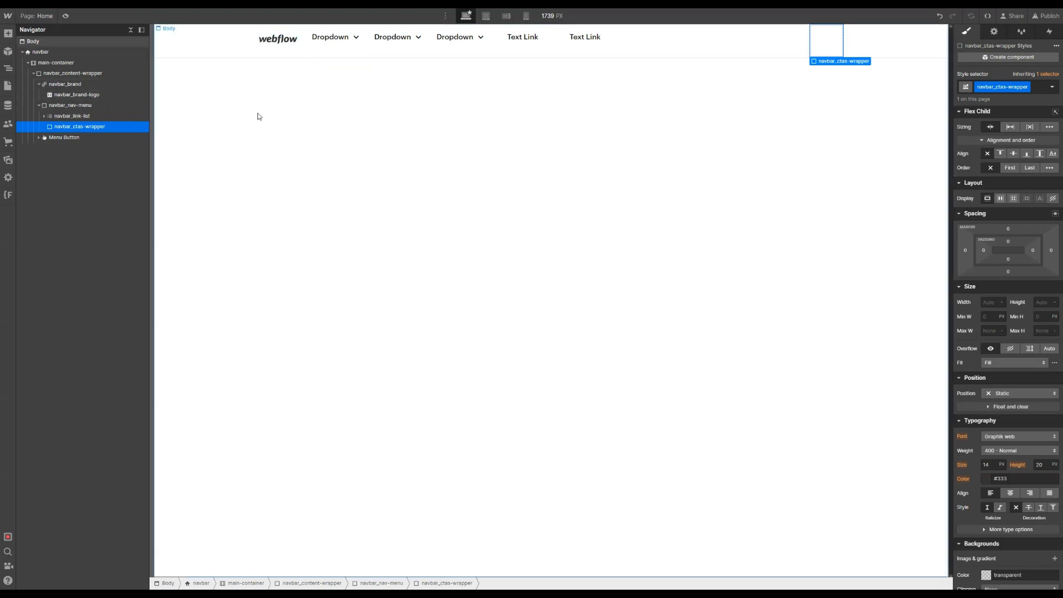
pyautogui.click(1013, 198)
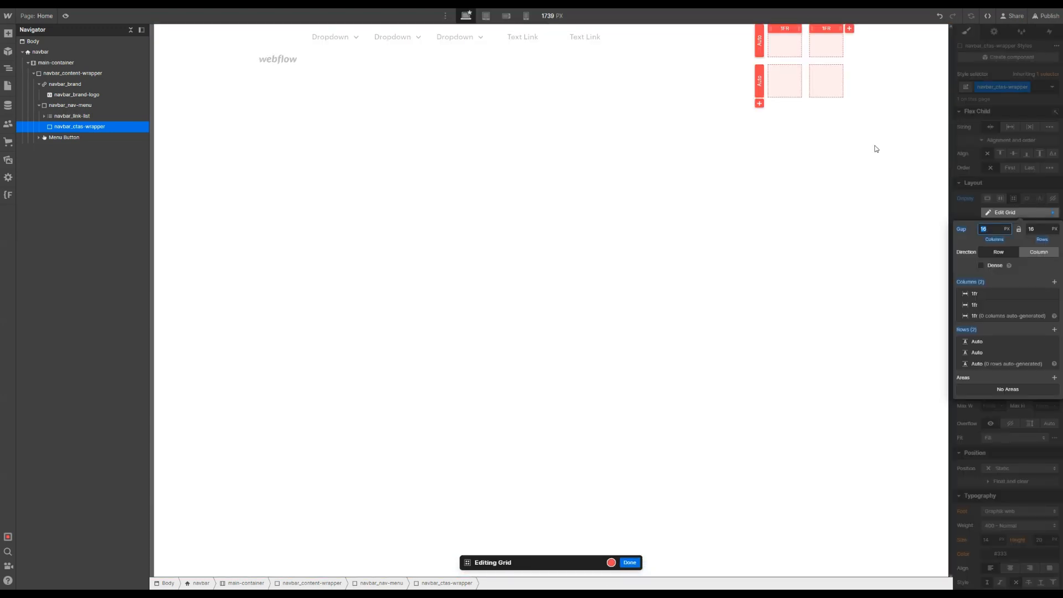
pyautogui.press('Escape')
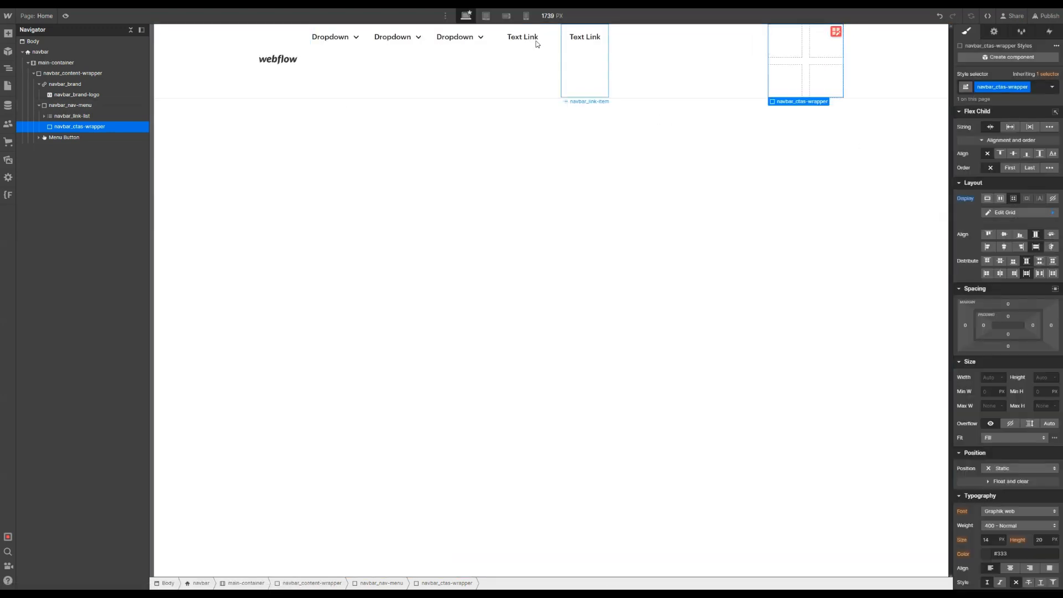
# Add a 200 ms Font Color transition to navbar_link, using the navbar_dropdown-toggle transitions as reference
pyautogui.click(526, 38)
pyautogui.scroll(-5, 1006, 268)
pyautogui.scroll(-2, 1006, 275)
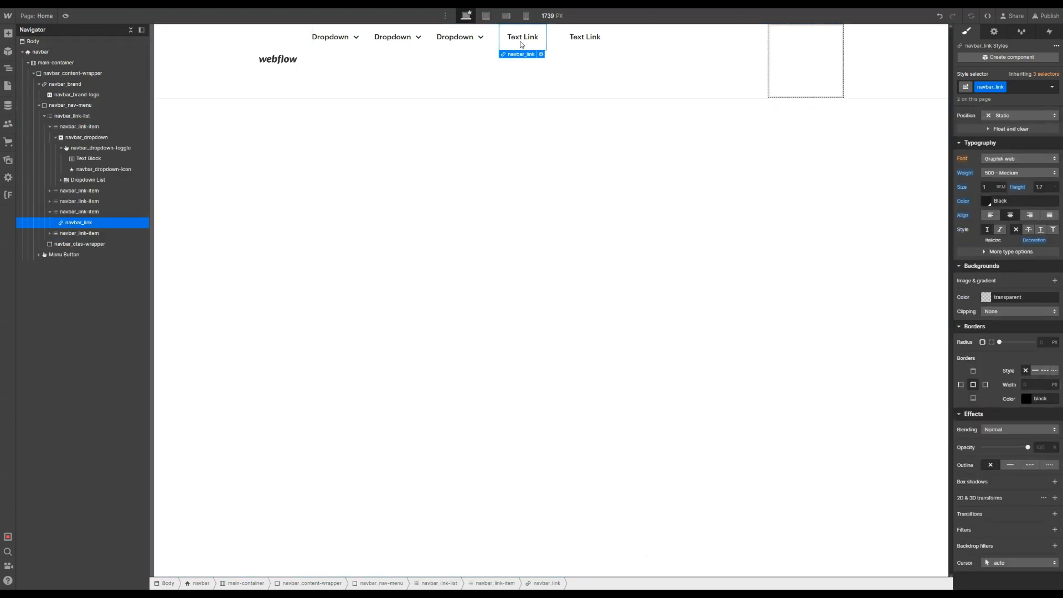
pyautogui.click(481, 46)
pyautogui.scroll(-4, 1037, 488)
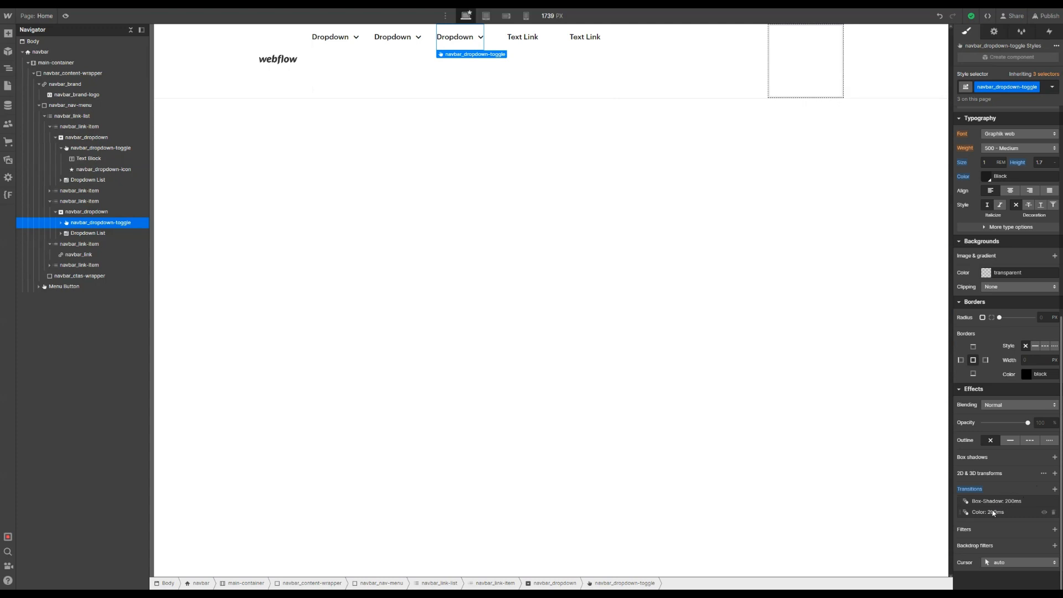
pyautogui.click(528, 54)
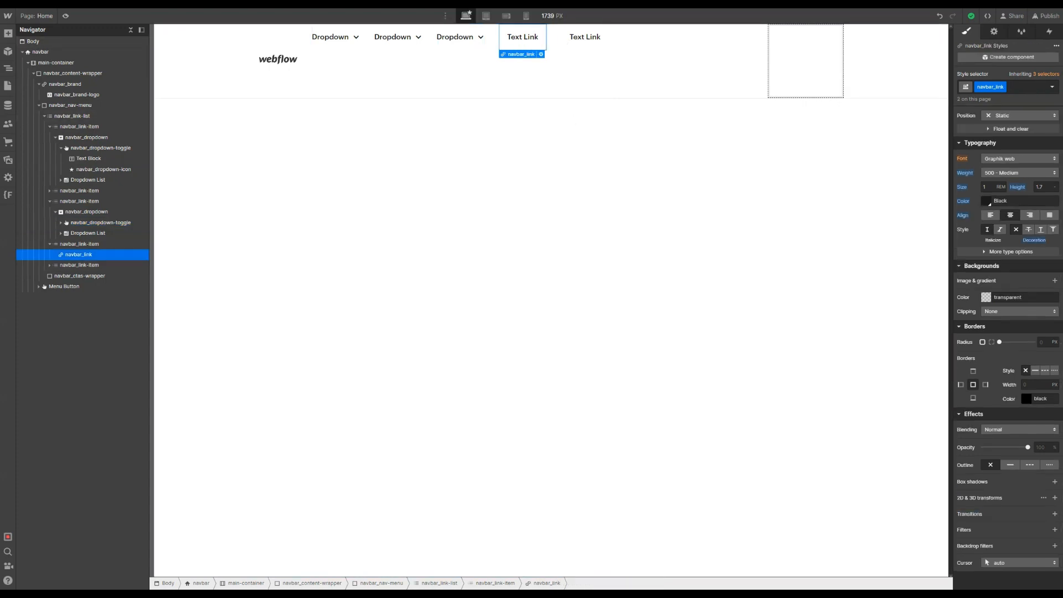
pyautogui.click(1056, 515)
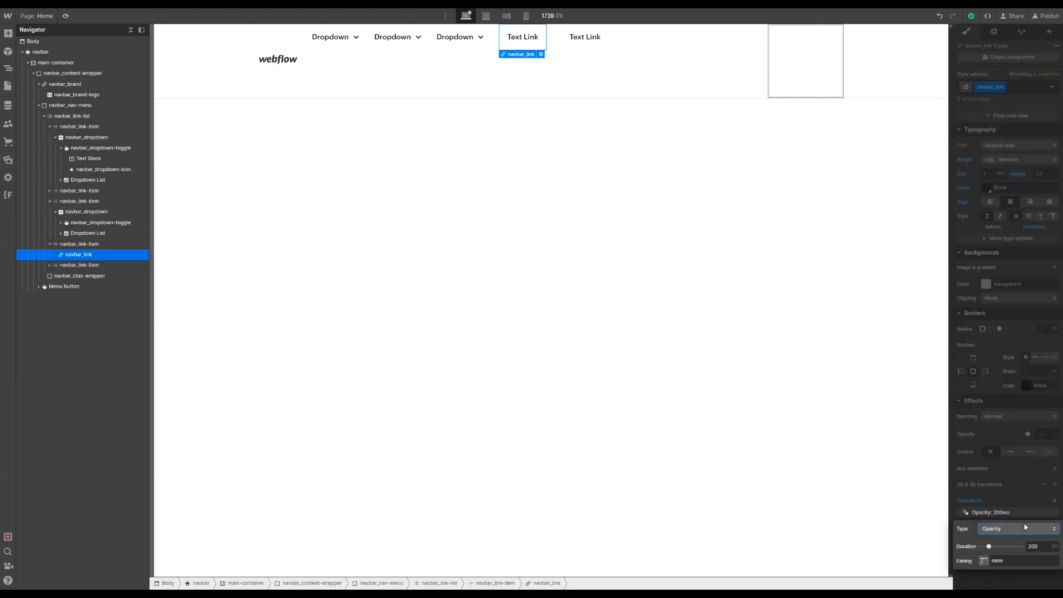
pyautogui.click(1015, 530)
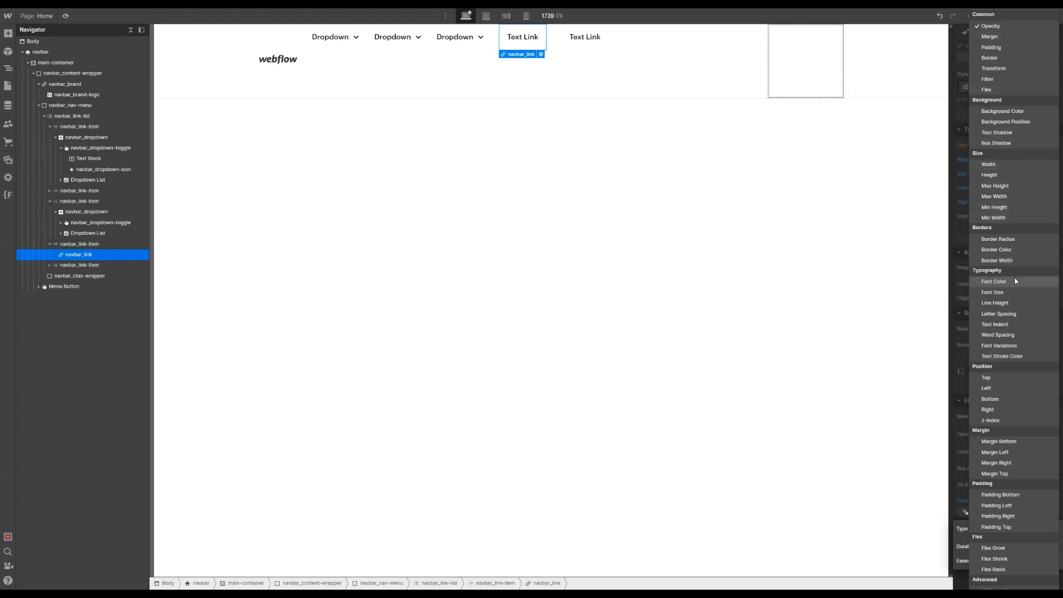
pyautogui.click(994, 281)
pyautogui.click(1017, 529)
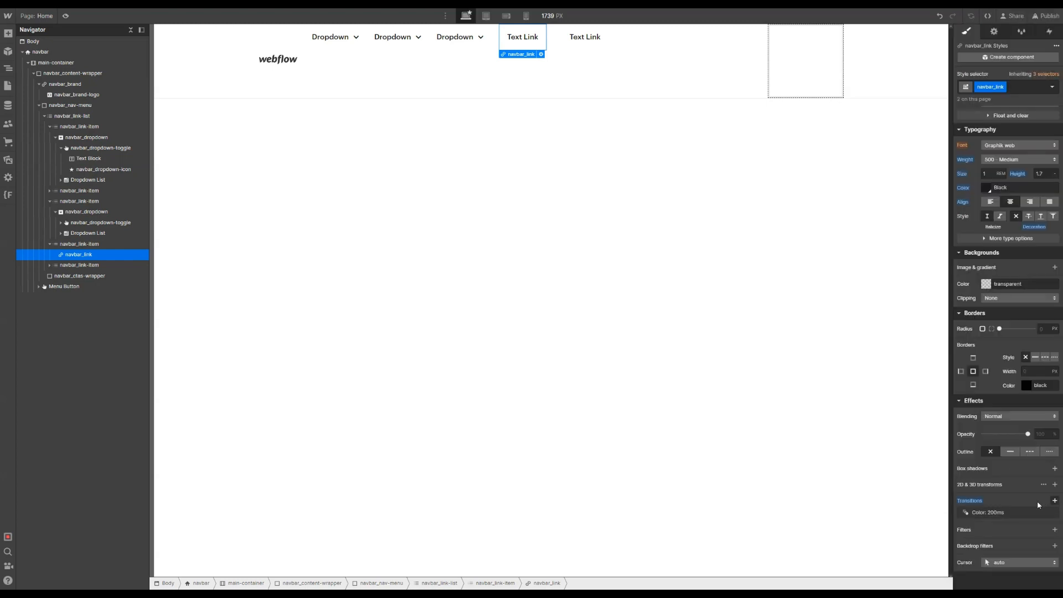
# Add a second transition to navbar_link for Box Shadow at 200 ms
pyautogui.click(1015, 510)
pyautogui.click(1014, 517)
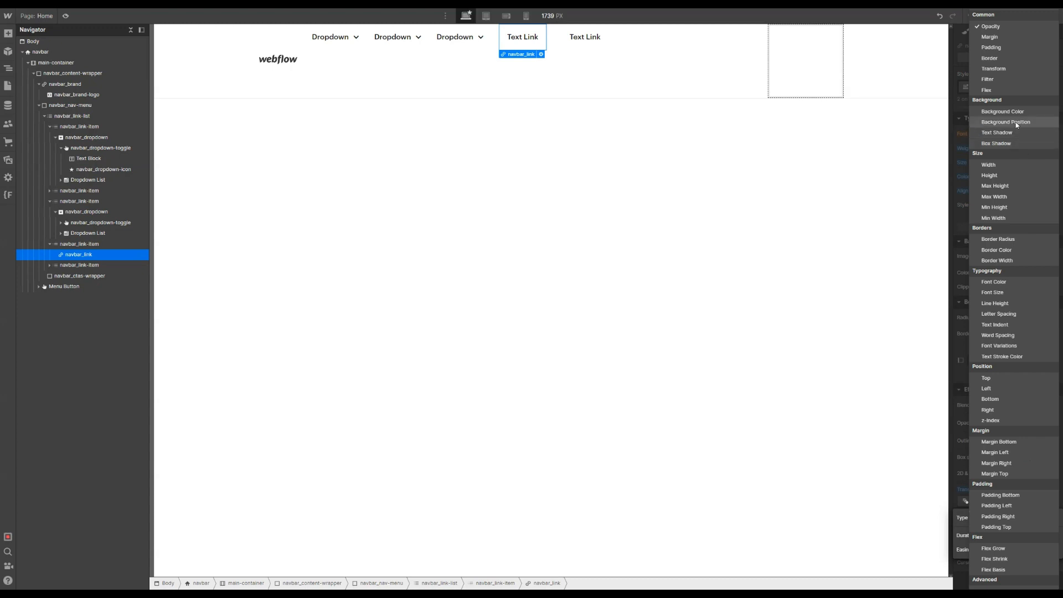
pyautogui.click(1022, 144)
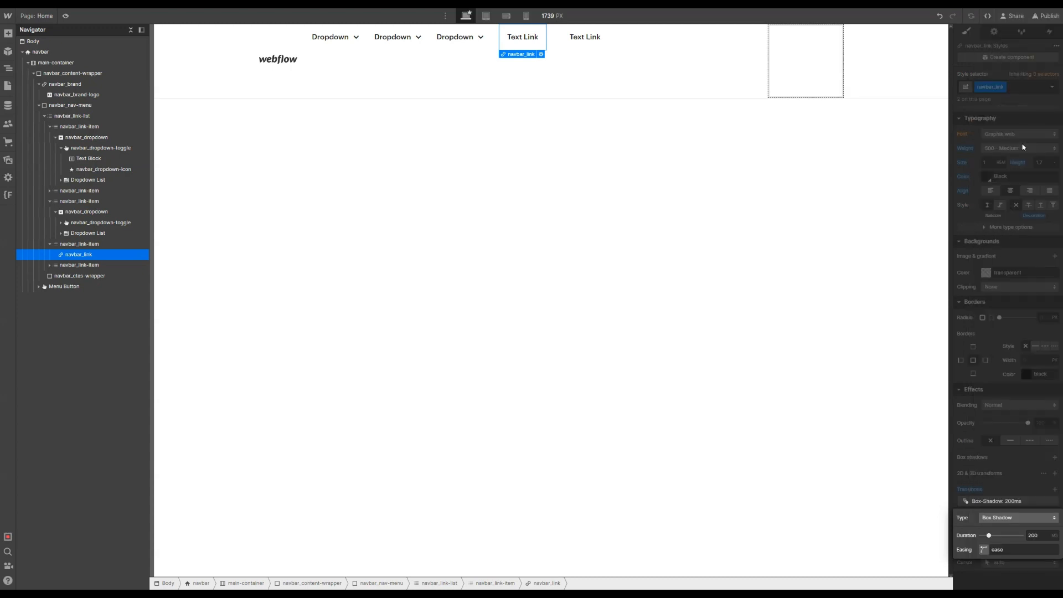
pyautogui.click(628, 81)
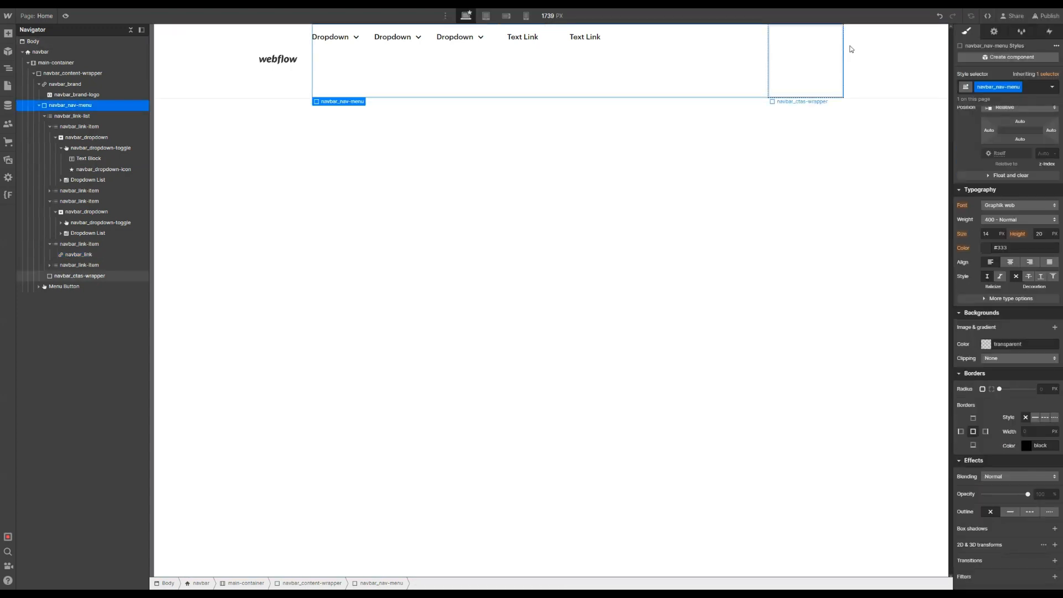
# Delete the second row of the navbar_ctas-wrapper grid
pyautogui.click(818, 49)
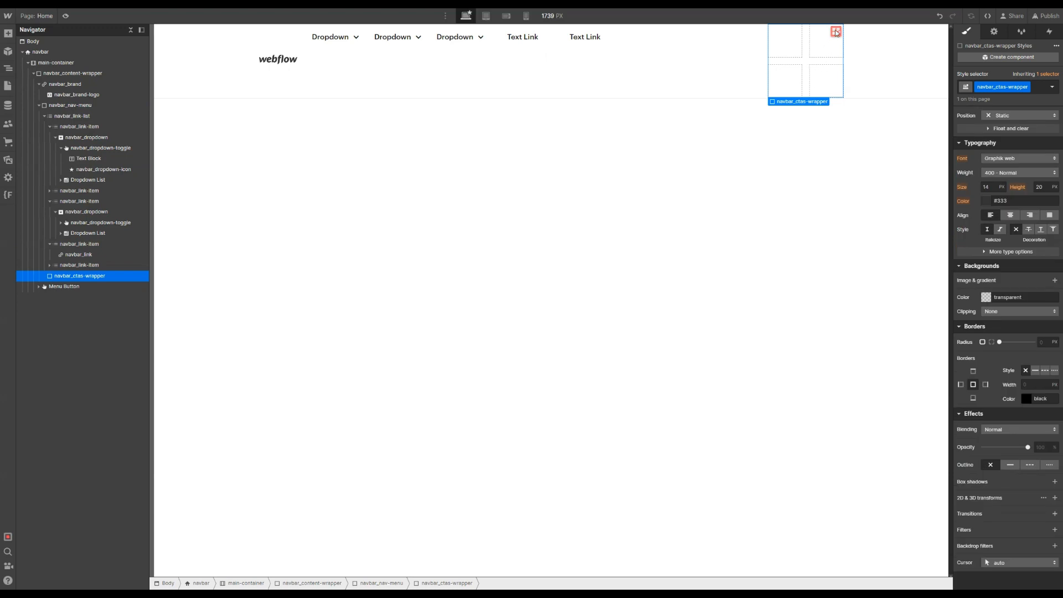
pyautogui.click(835, 33)
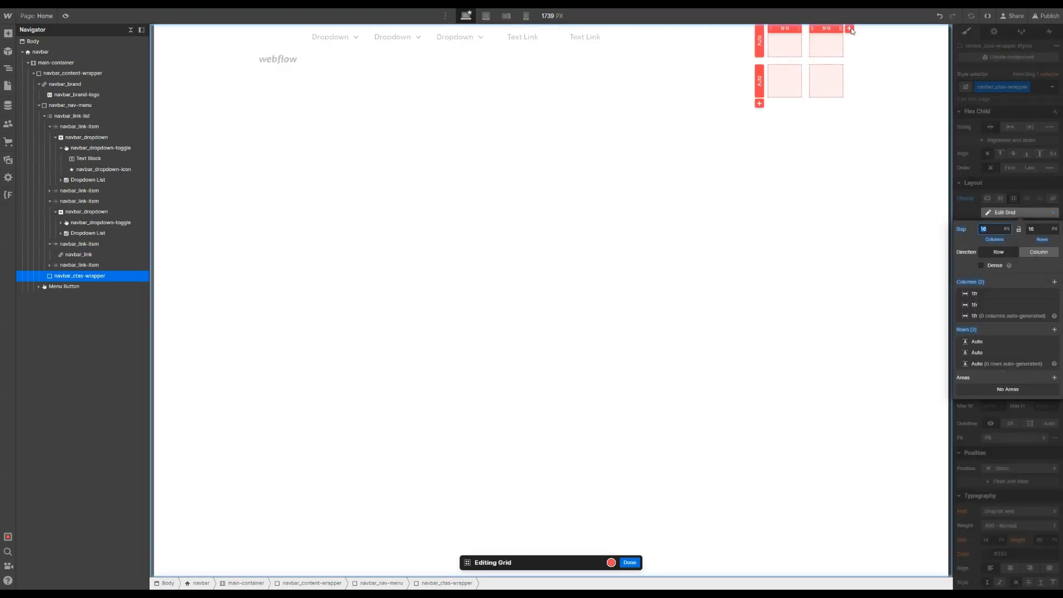
pyautogui.click(759, 81)
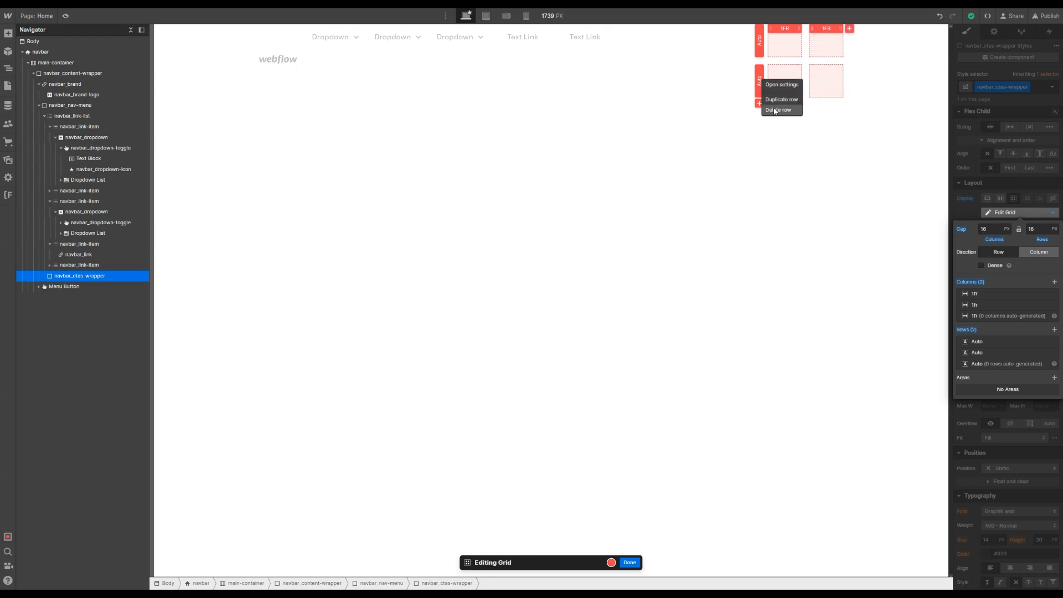
pyautogui.click(775, 111)
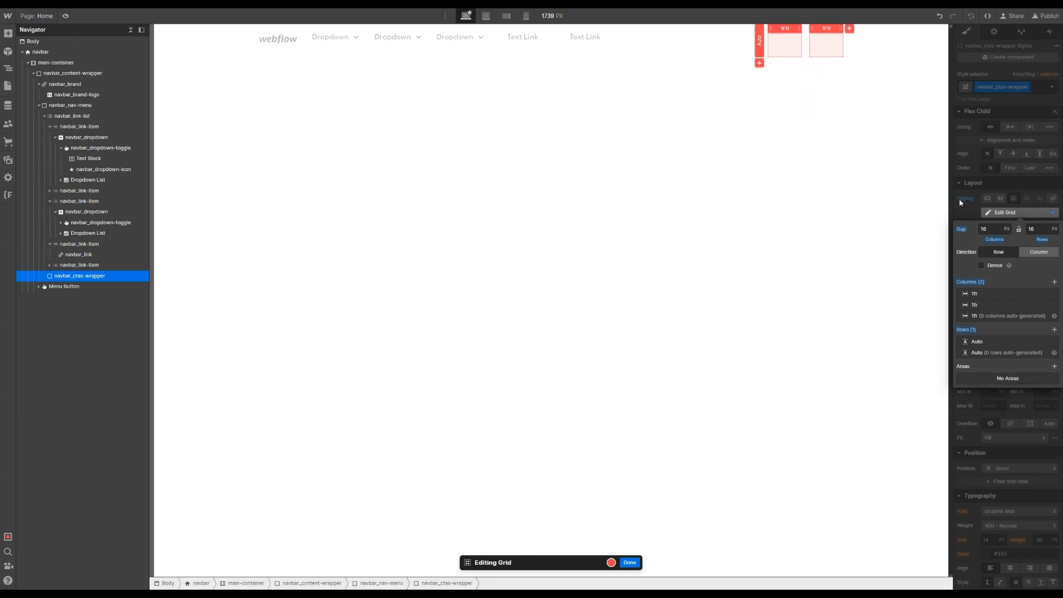
# Set the navbar_ctas-wrapper grid's column gap to 0.625rem (10/16rem) and reset its row gap
pyautogui.doubleClick(992, 232)
pyautogui.write('10/16rem')
pyautogui.press('Return')
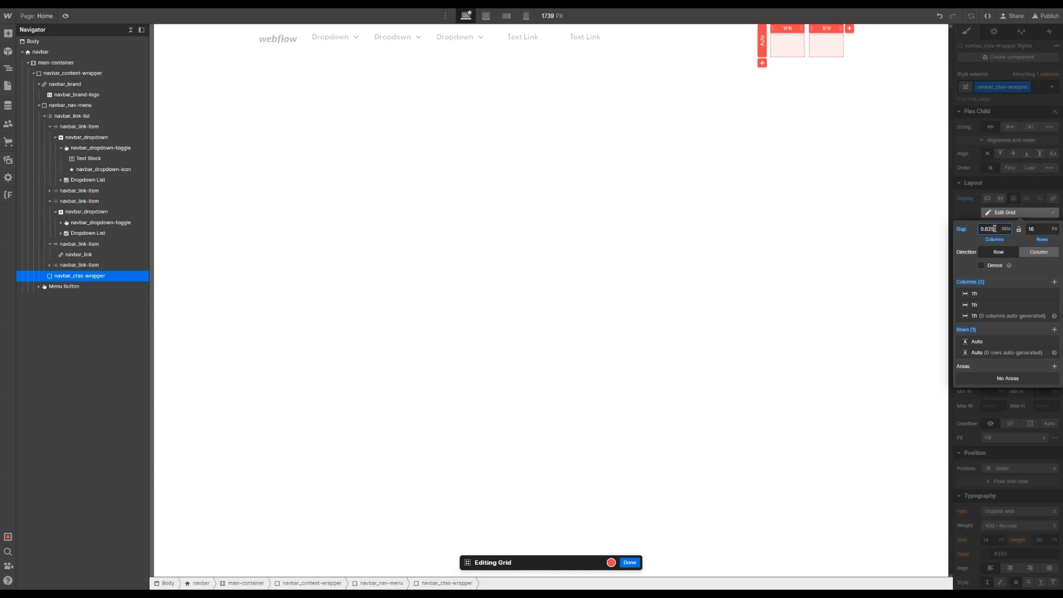
pyautogui.click(1040, 239)
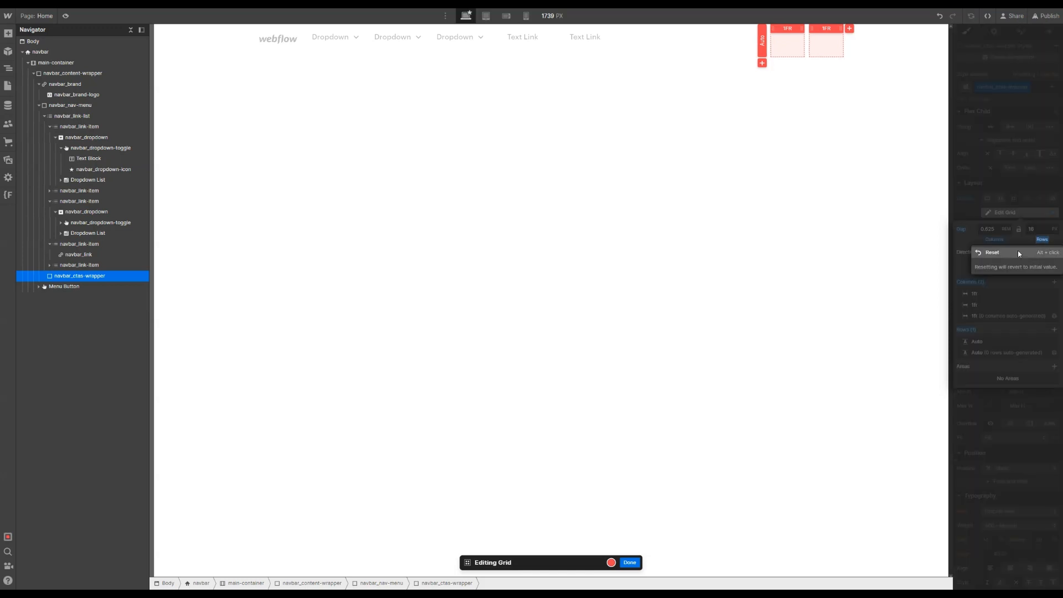
pyautogui.click(990, 253)
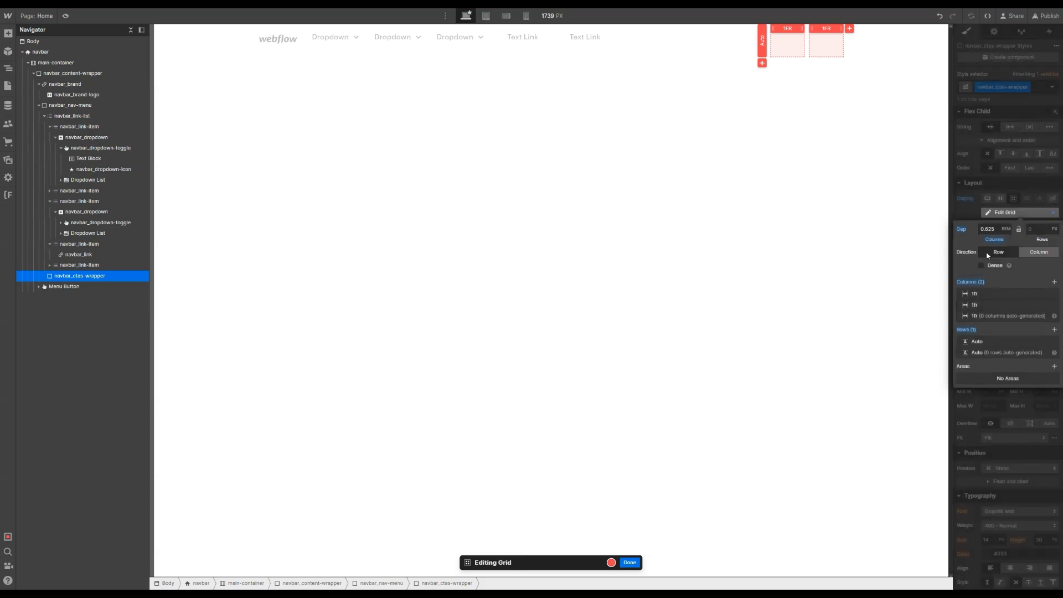
pyautogui.click(1006, 192)
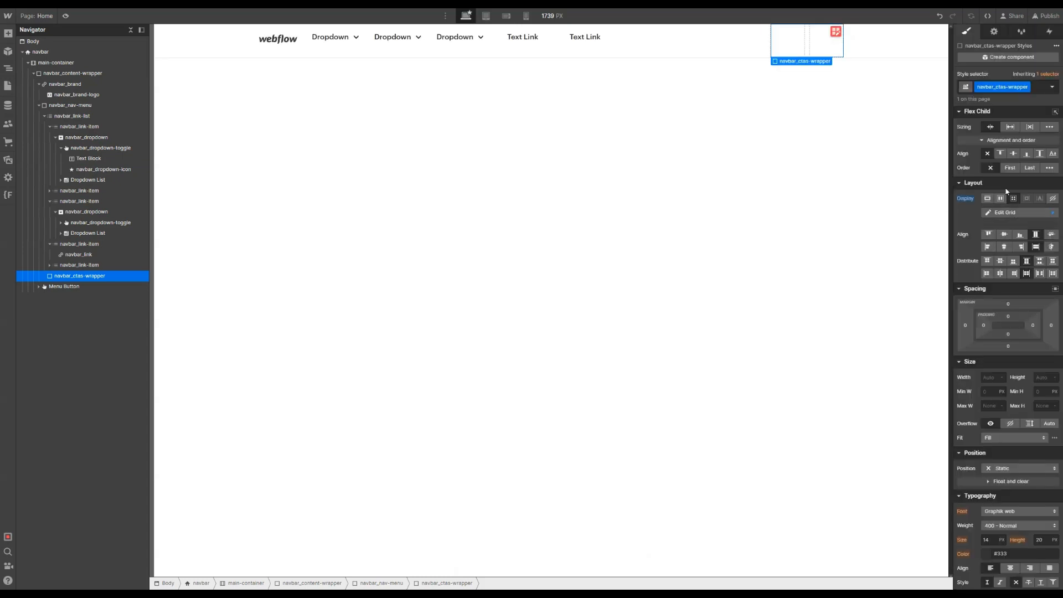
# Set the top and bottom padding of navbar_ctas-wrapper to 0.625rem (10/16rem)
pyautogui.click(1009, 318)
pyautogui.write('10/16')
pyautogui.write('re')
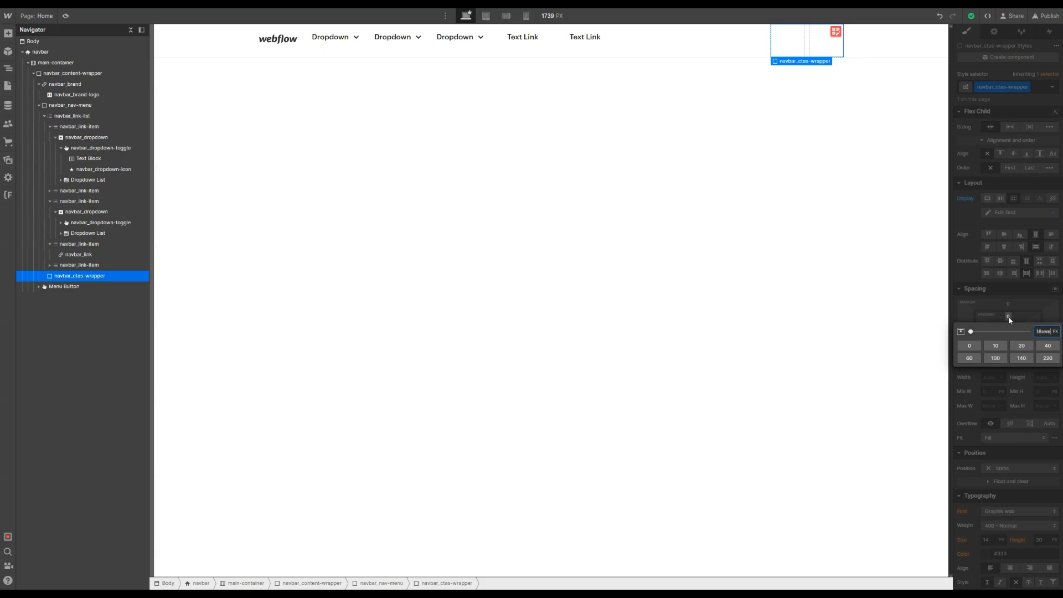
pyautogui.press('Return')
pyautogui.click(1008, 335)
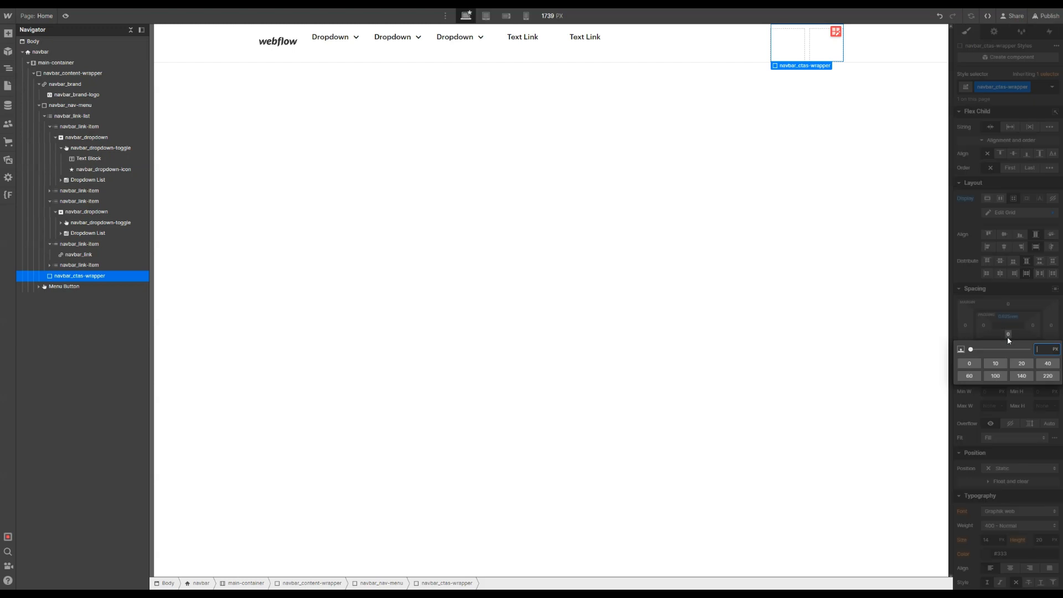
pyautogui.write('10/16rem')
pyautogui.press('Return')
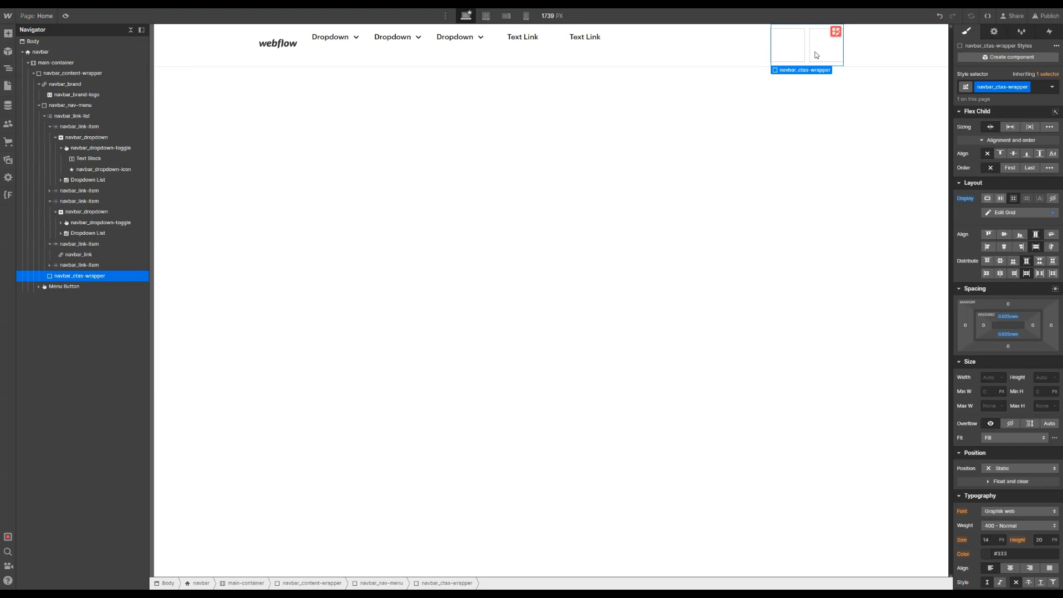
# Add a Button to navbar_ctas-wrapper and give it a new class named cta
pyautogui.hotkey('ctrl', 'k')
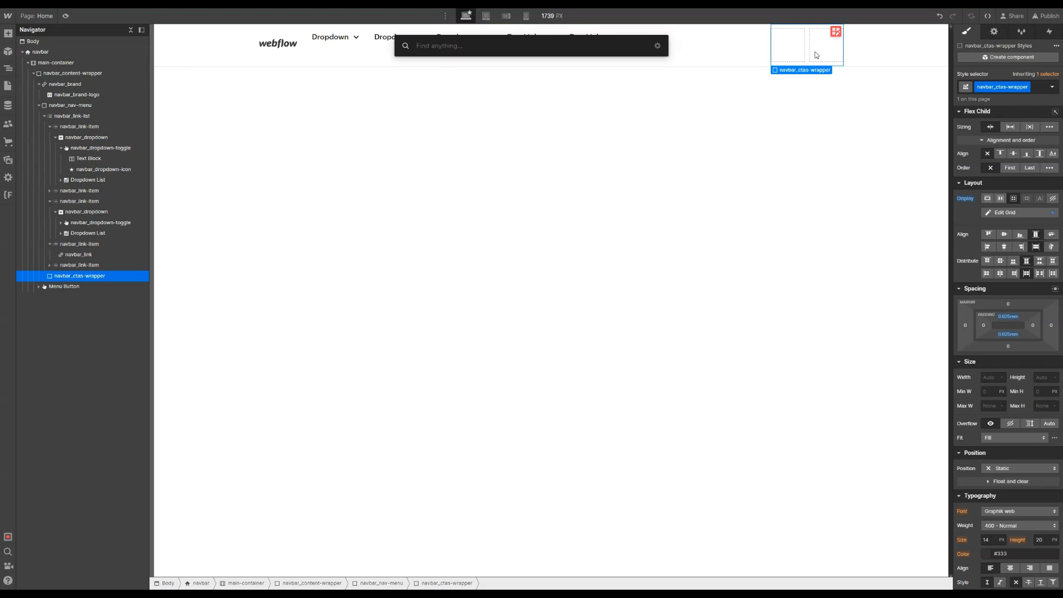
pyautogui.write('bu')
pyautogui.press('Return')
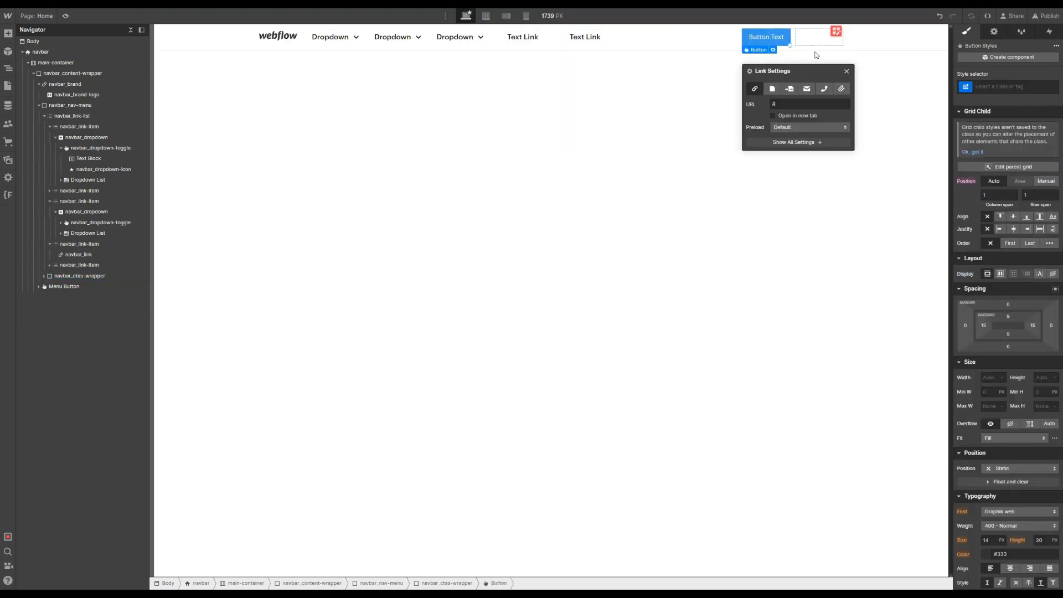
pyautogui.hotkey('ctrl', 'Return')
pyautogui.write('cta')
pyautogui.press('Return')
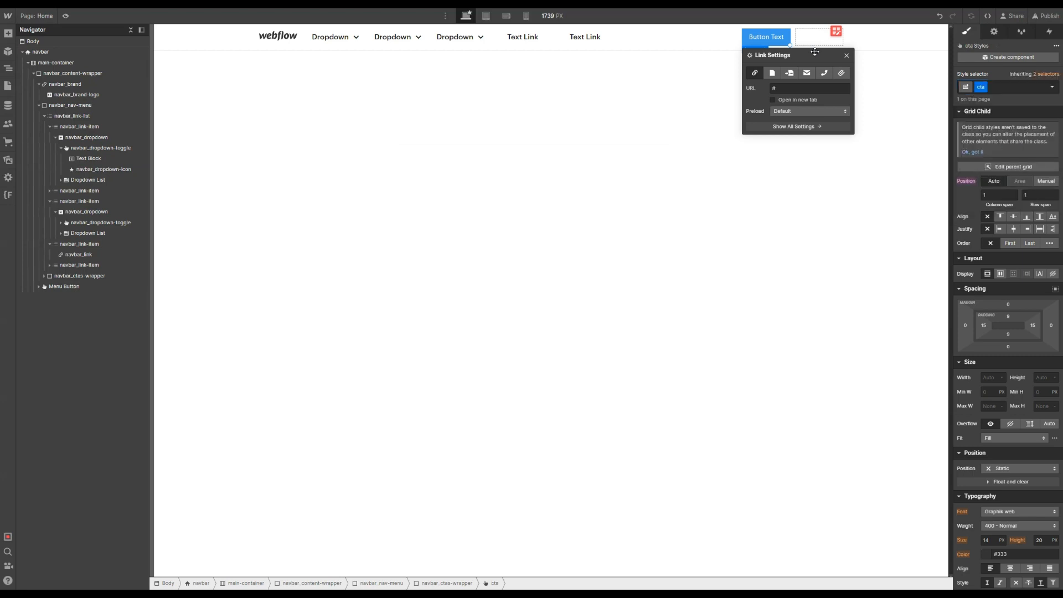
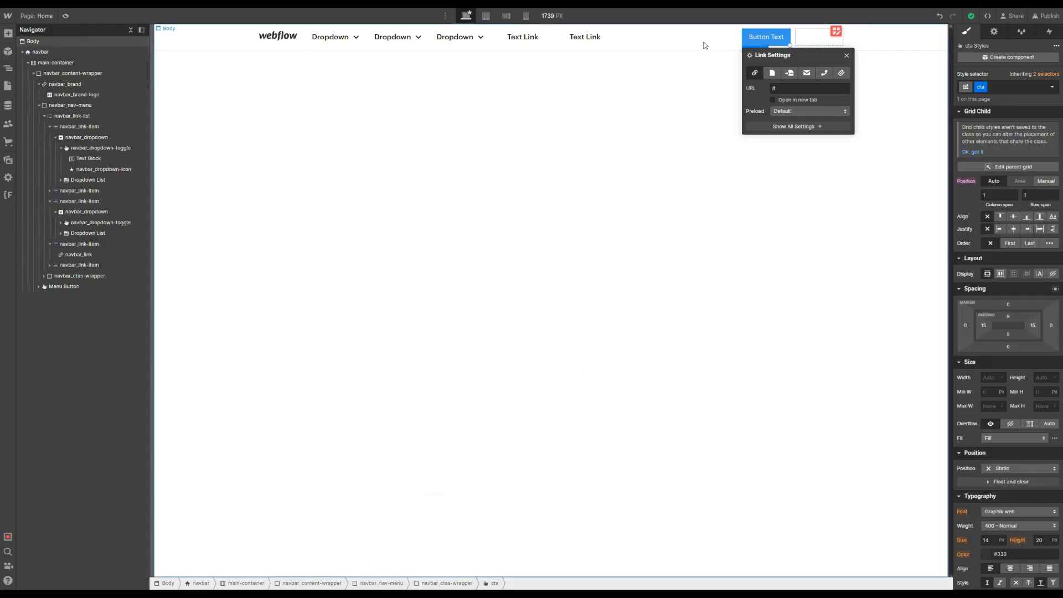
pyautogui.click(749, 42)
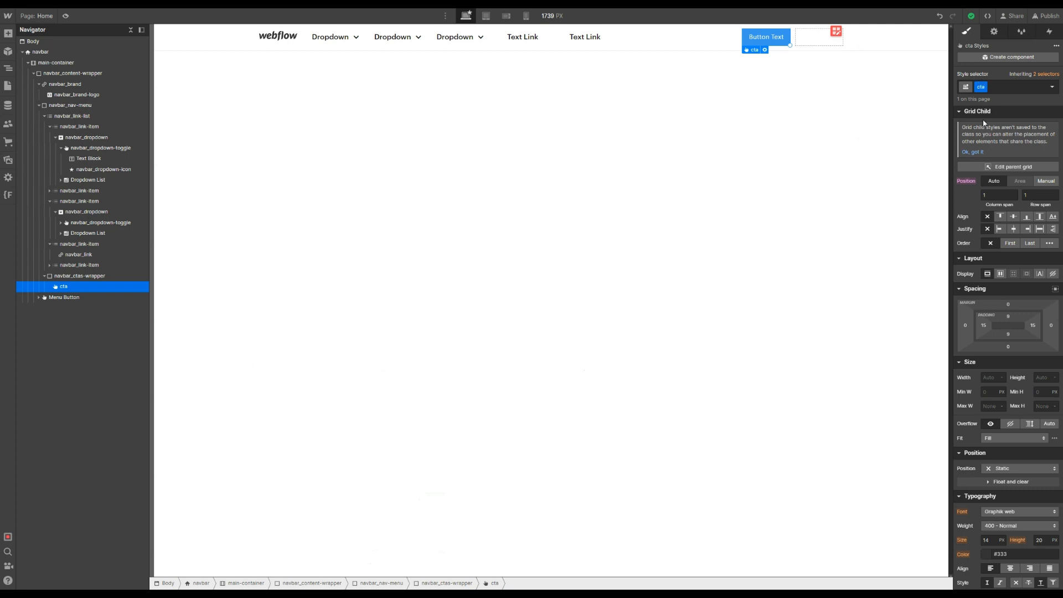
# Set the cta button's text color to the White swatch and its font size to 1rem
pyautogui.scroll(-3, 1000, 297)
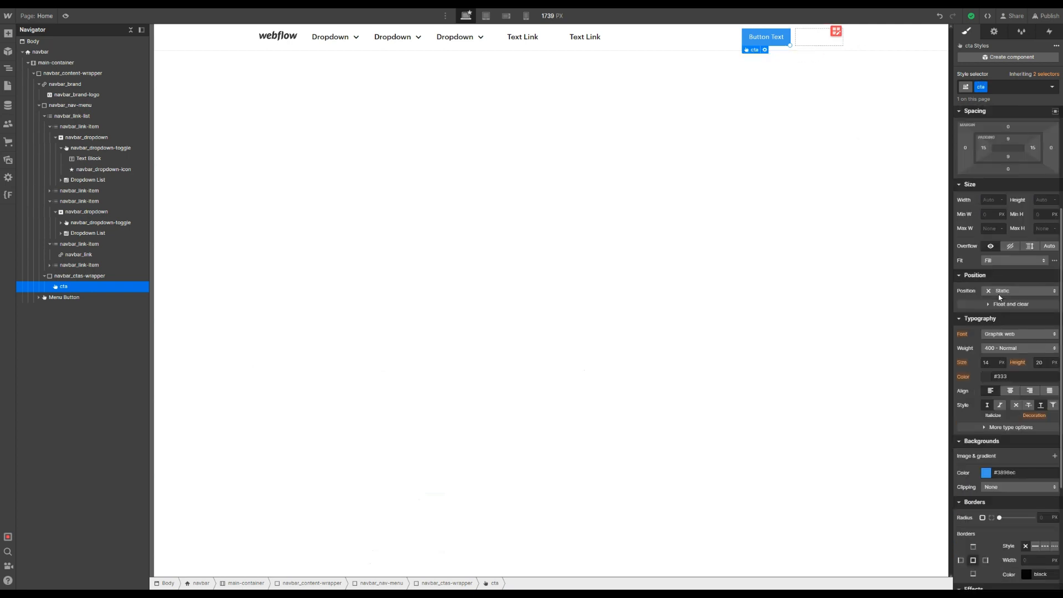
pyautogui.click(990, 377)
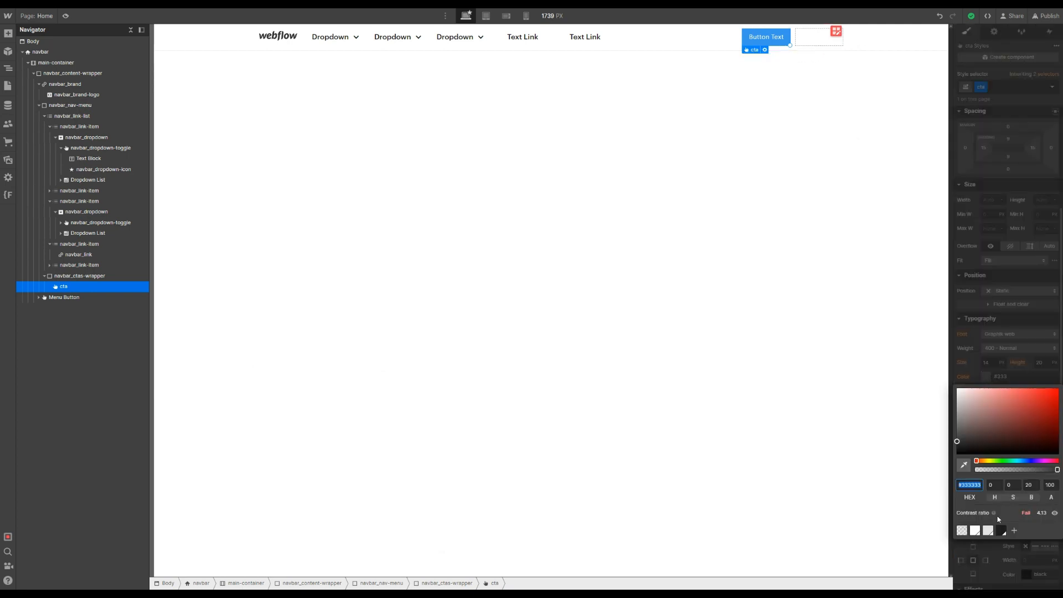
pyautogui.click(977, 531)
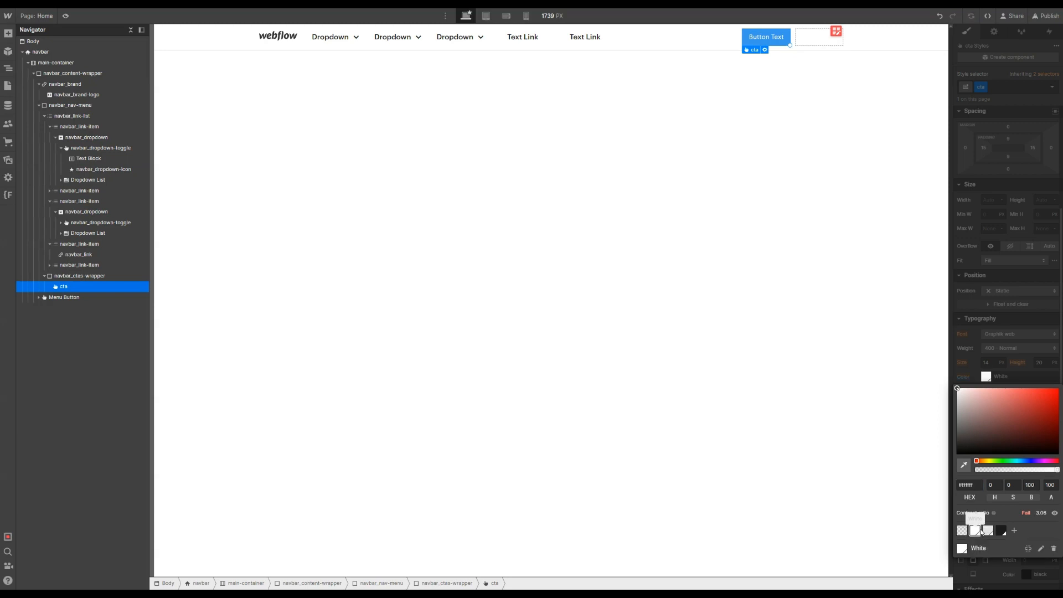
pyautogui.click(992, 378)
pyautogui.click(995, 363)
pyautogui.write('1rem')
pyautogui.press('Return')
# Set the cta button's font weight to 500 - Medium and its line height to 1.7
pyautogui.click(1009, 349)
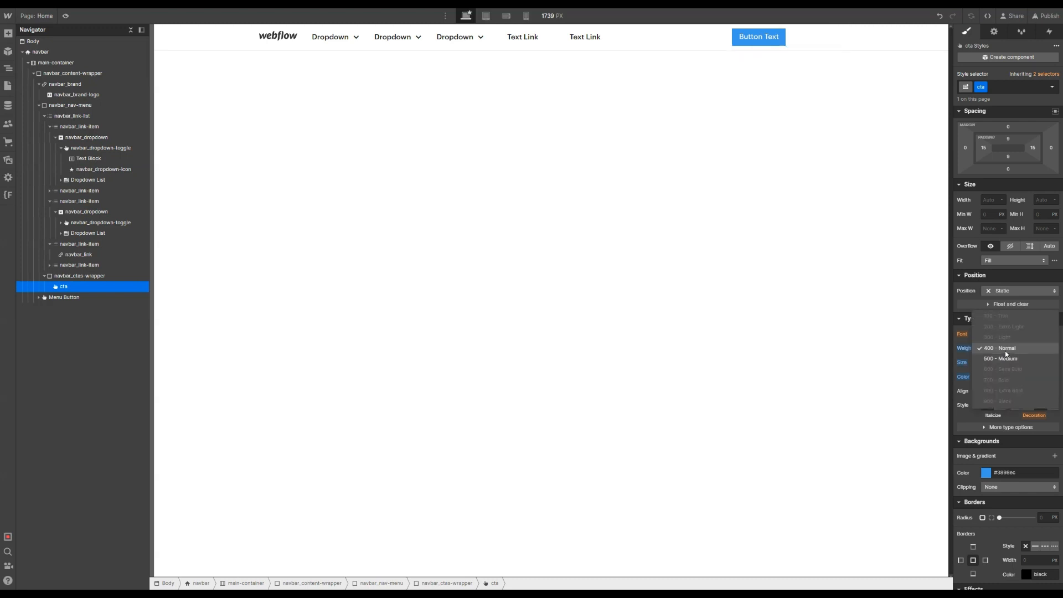
pyautogui.click(1002, 359)
pyautogui.click(1040, 362)
pyautogui.write('20')
pyautogui.press('BackSpace')
pyautogui.press('BackSpace')
pyautogui.write('1')
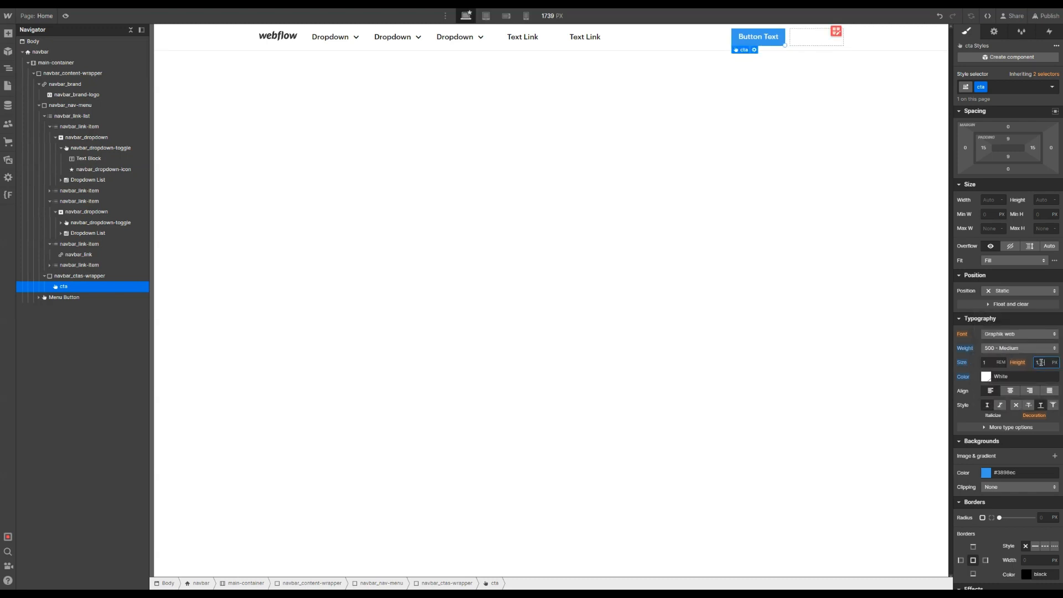
pyautogui.press('Return')
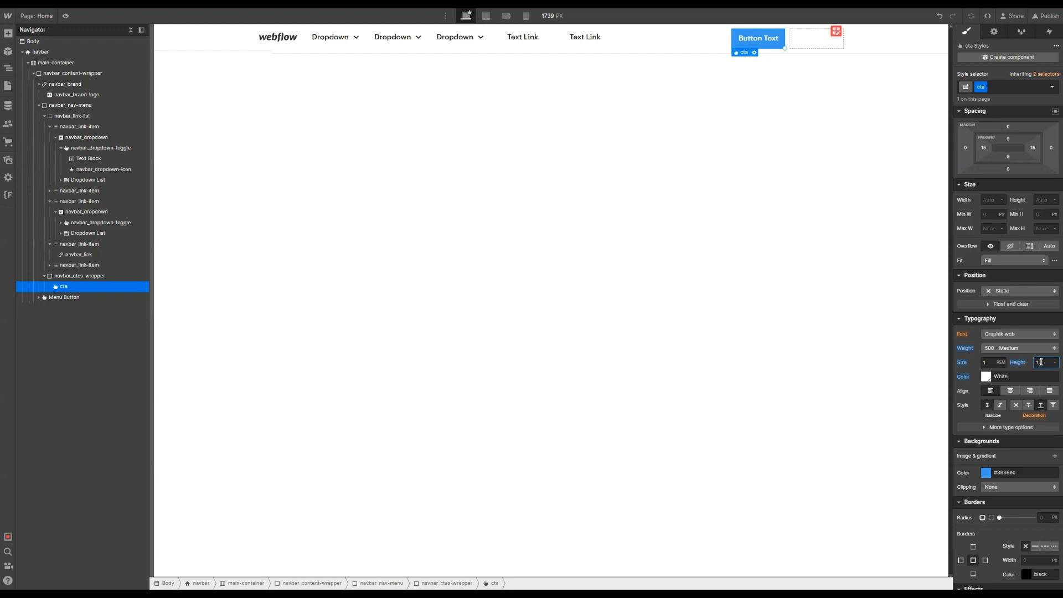
# Set the cta button's background color to #4353ff and save it as a swatch named Slate Blue
pyautogui.click(987, 474)
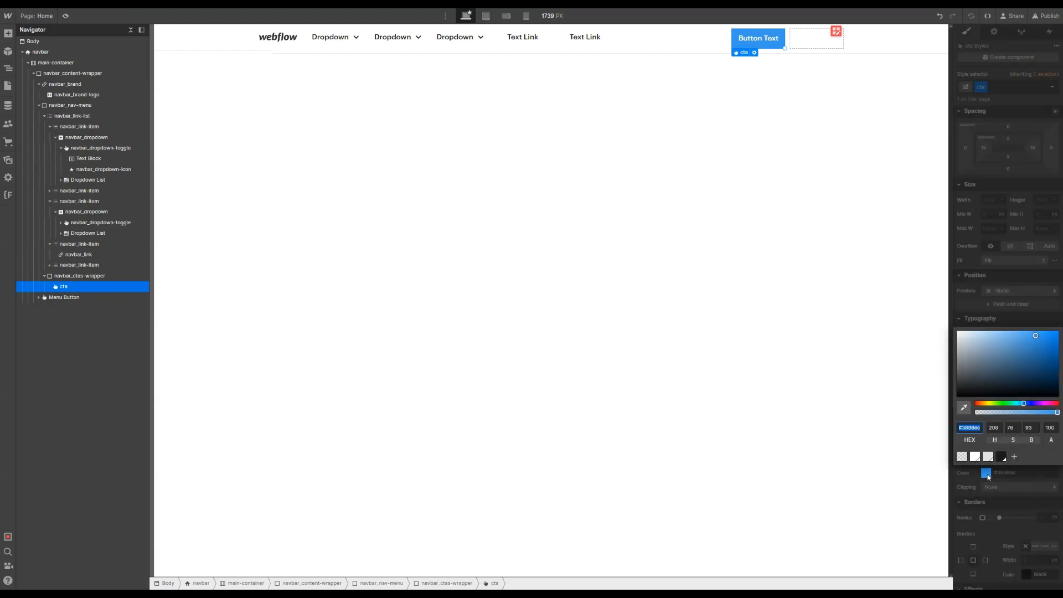
pyautogui.doubleClick(977, 428)
pyautogui.write('4353ff')
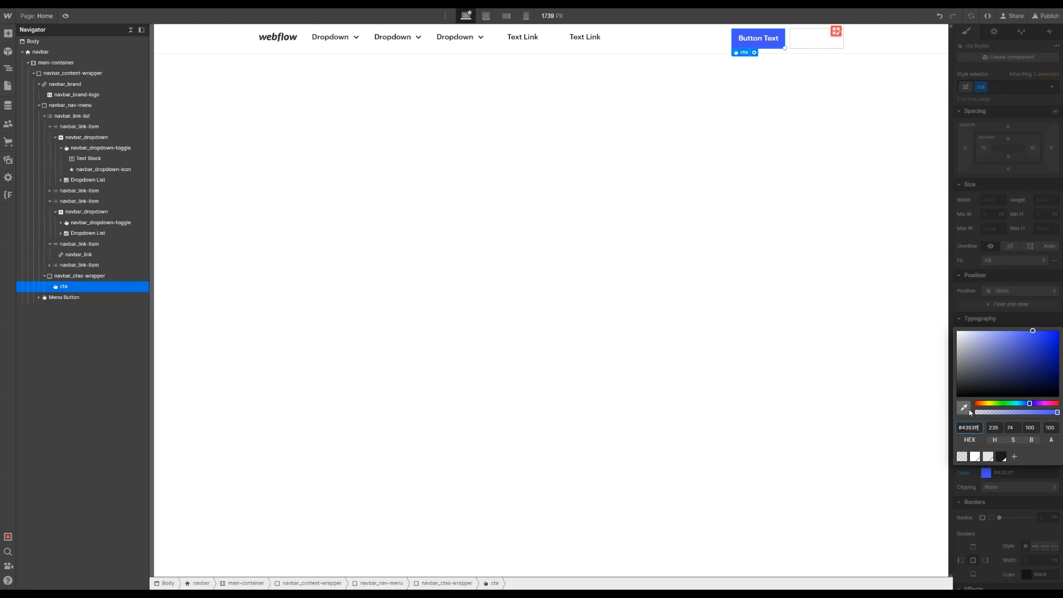
pyautogui.click(1015, 458)
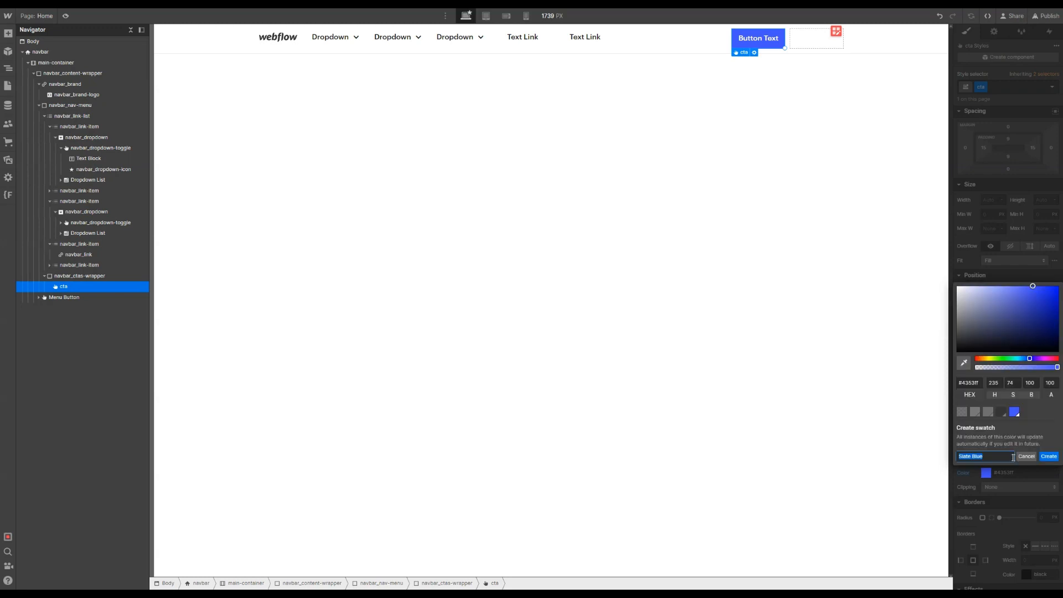
pyautogui.click(1044, 456)
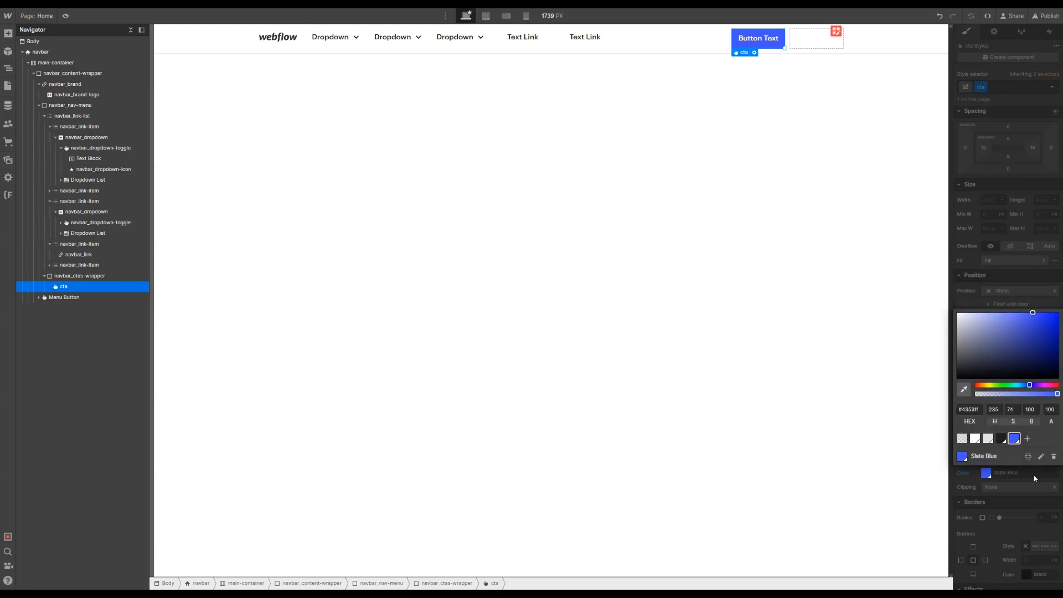
pyautogui.click(1026, 288)
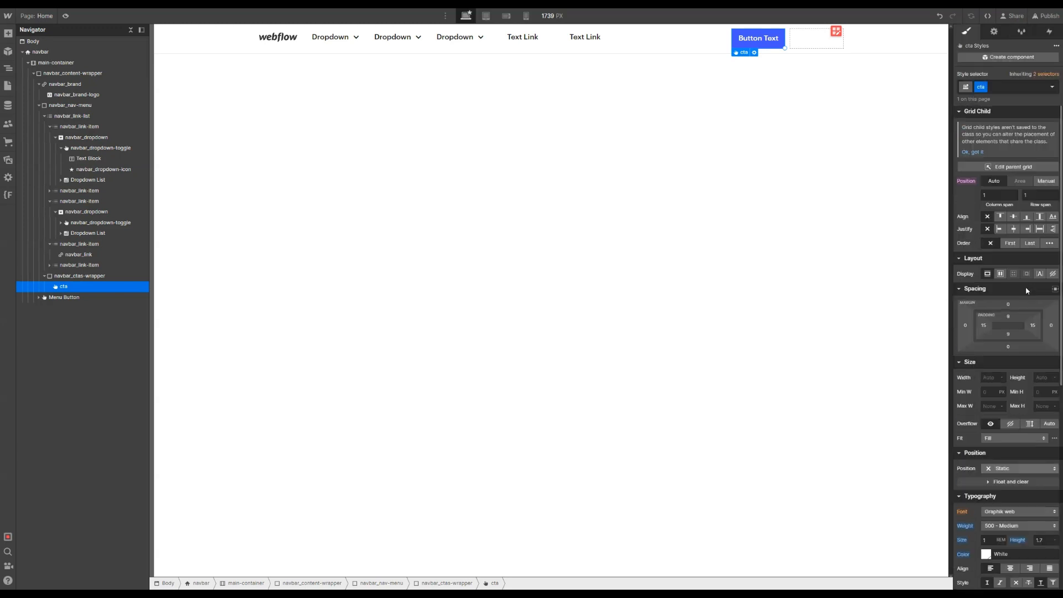
# Set the top and bottom padding of the cta button to 0.75rem (12/16rem)
pyautogui.click(1007, 317)
pyautogui.write('12/')
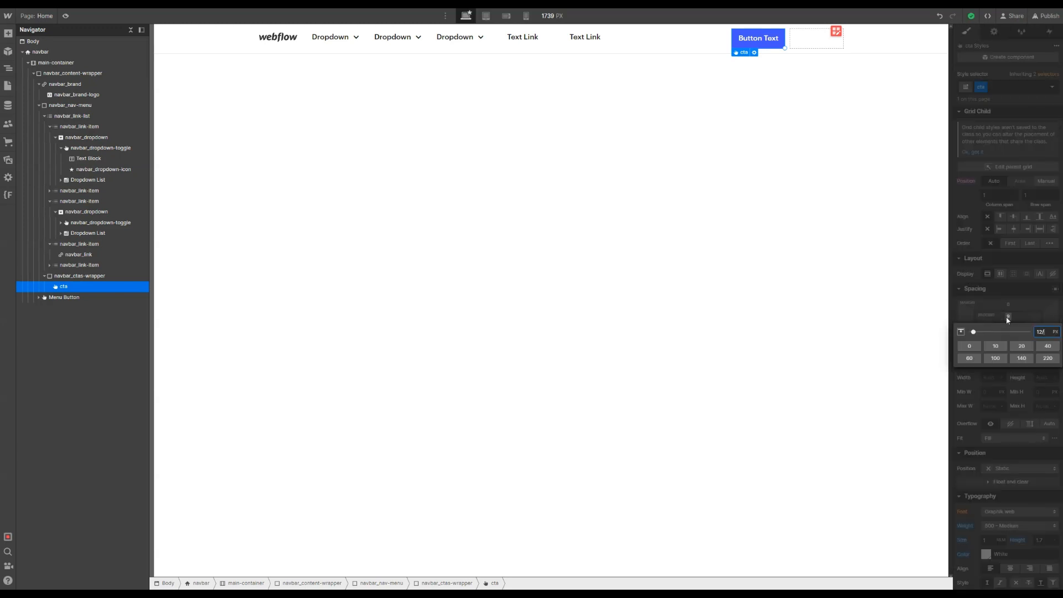
pyautogui.write('16rem')
pyautogui.press('Return')
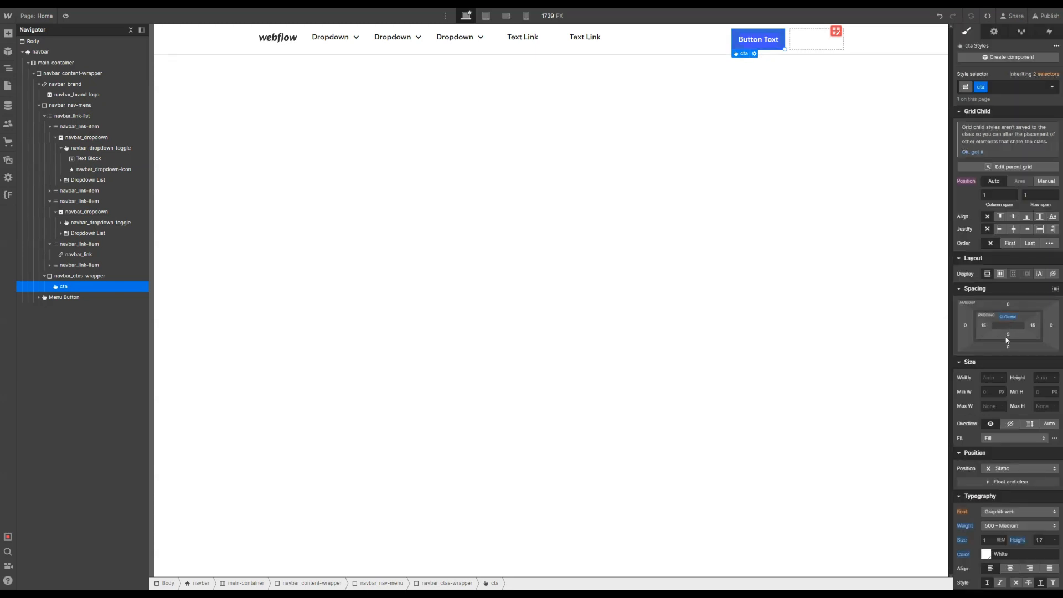
pyautogui.click(1008, 337)
pyautogui.write('.75rem')
pyautogui.press('Return')
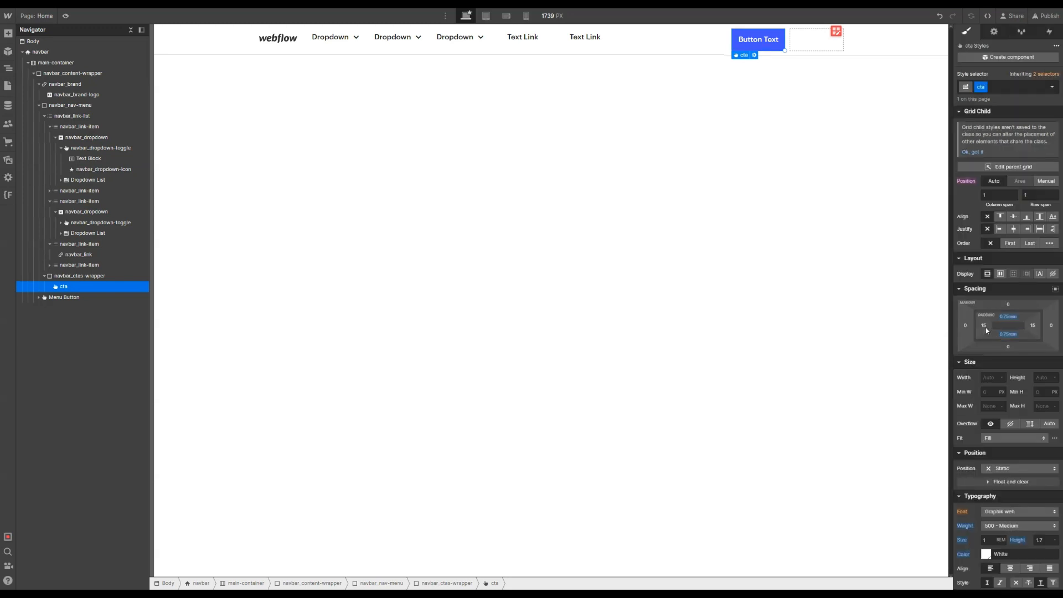
# Set the left and right padding of the cta button to 1.5rem (24/16rem)
pyautogui.click(984, 326)
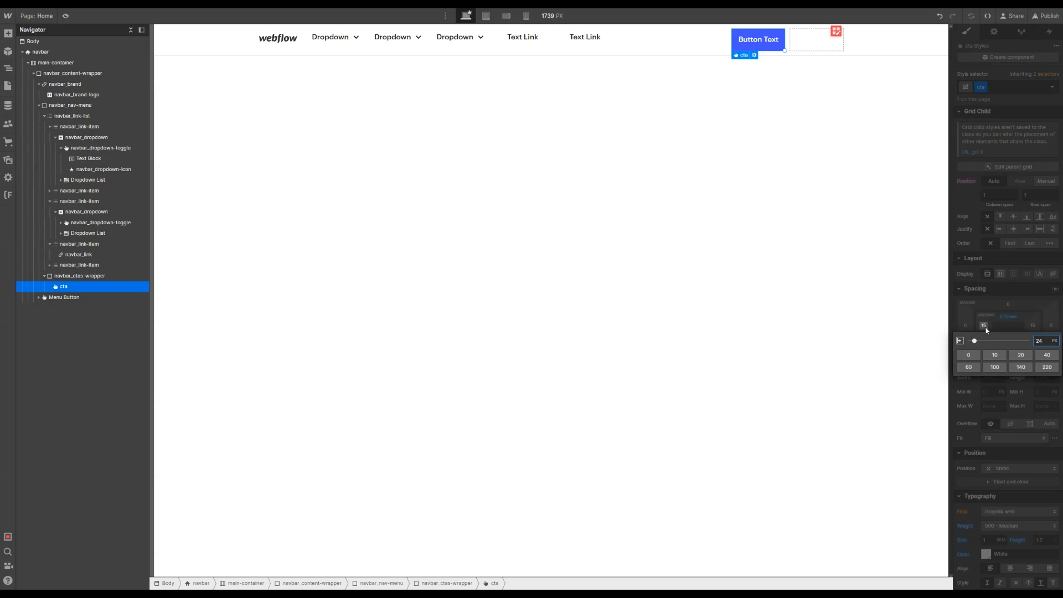
pyautogui.write('24/16rem')
pyautogui.press('Return')
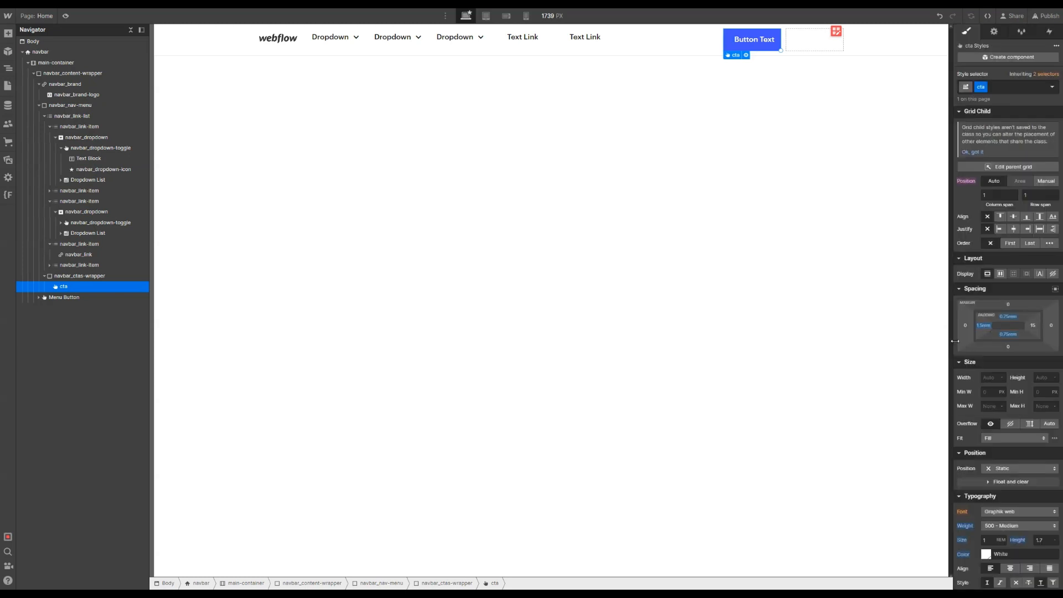
pyautogui.click(1033, 325)
pyautogui.write('1.5rem')
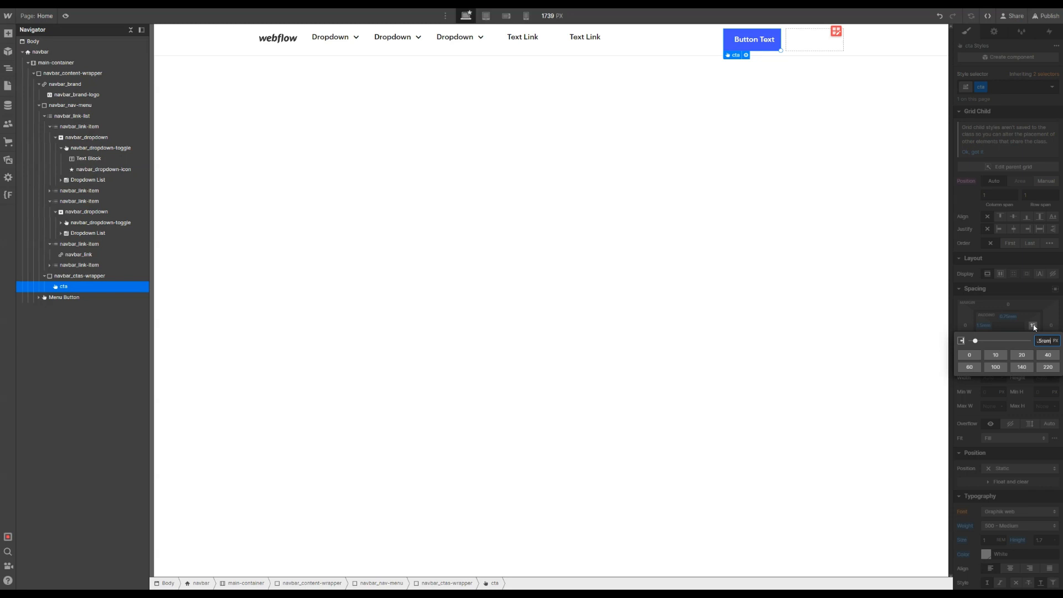
pyautogui.press('Return')
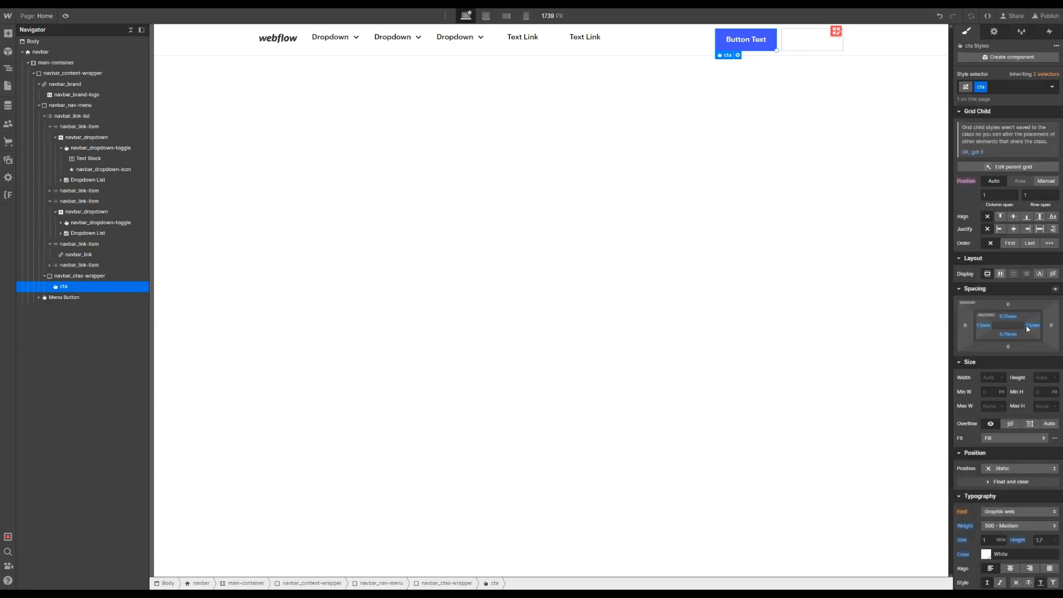
# Add 200 ms transitions for Font Color and Background Color to the cta class
pyautogui.scroll(-6, 1028, 369)
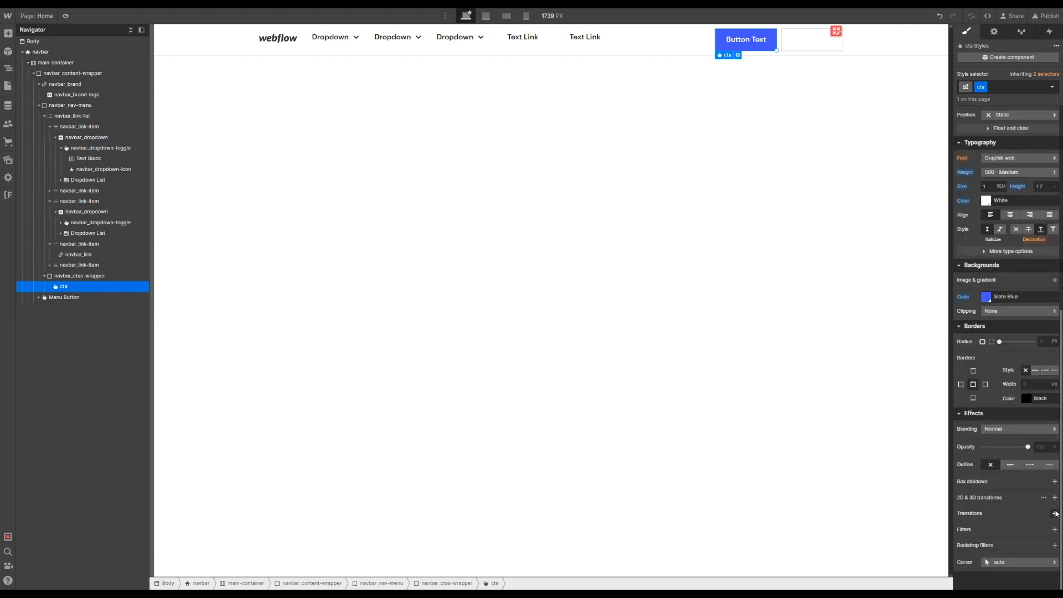
pyautogui.click(1055, 513)
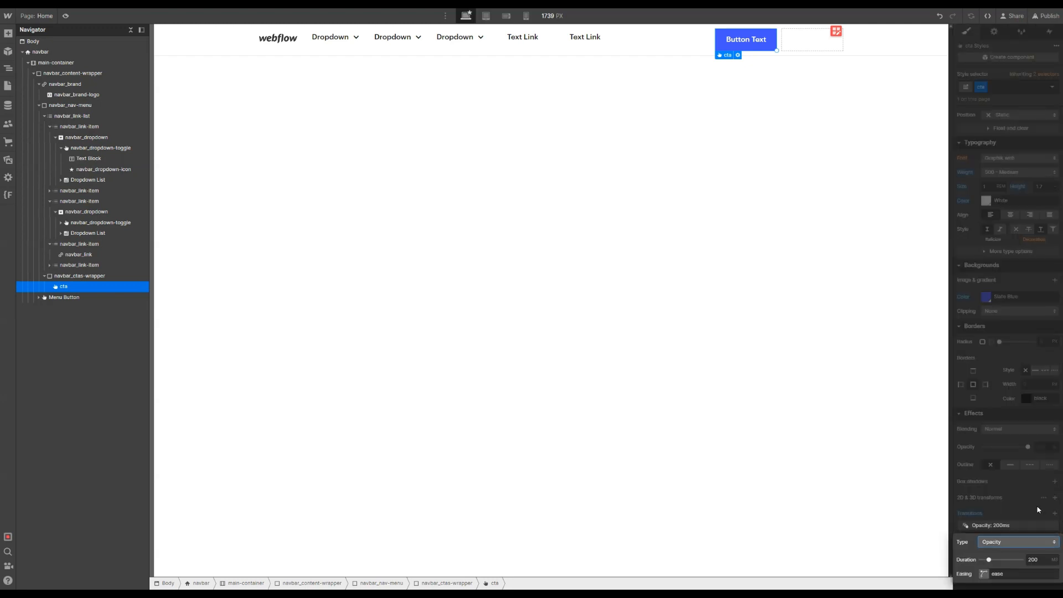
pyautogui.click(1006, 540)
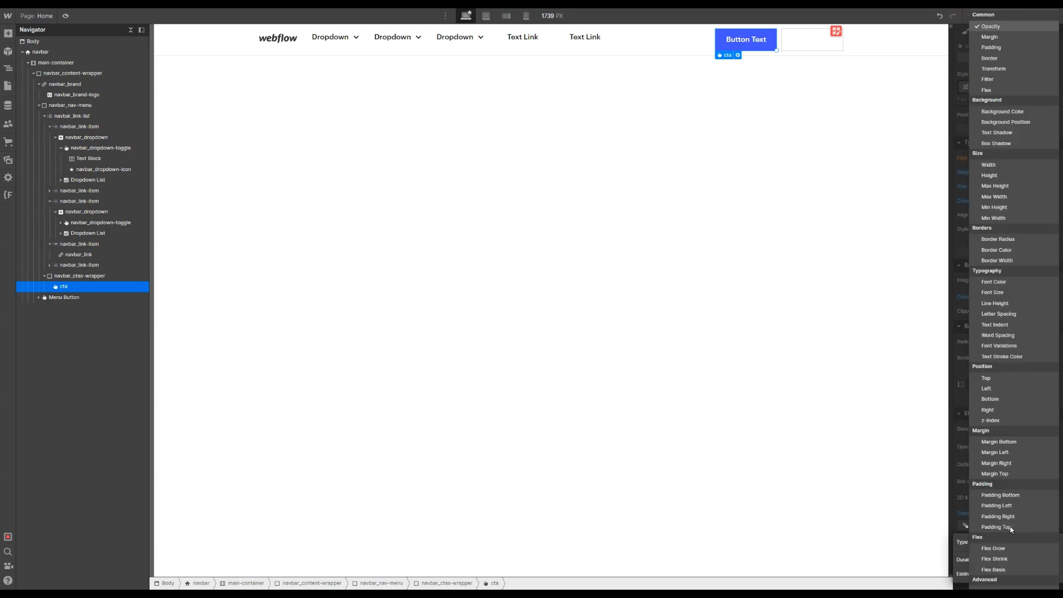
pyautogui.click(1027, 279)
pyautogui.click(1060, 522)
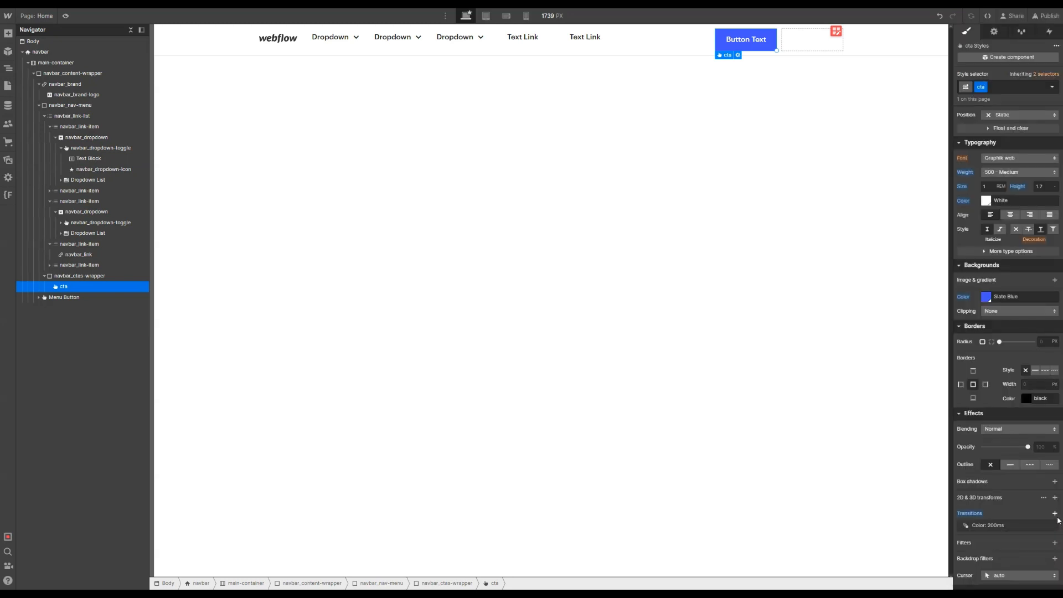
pyautogui.click(1055, 514)
pyautogui.click(1018, 542)
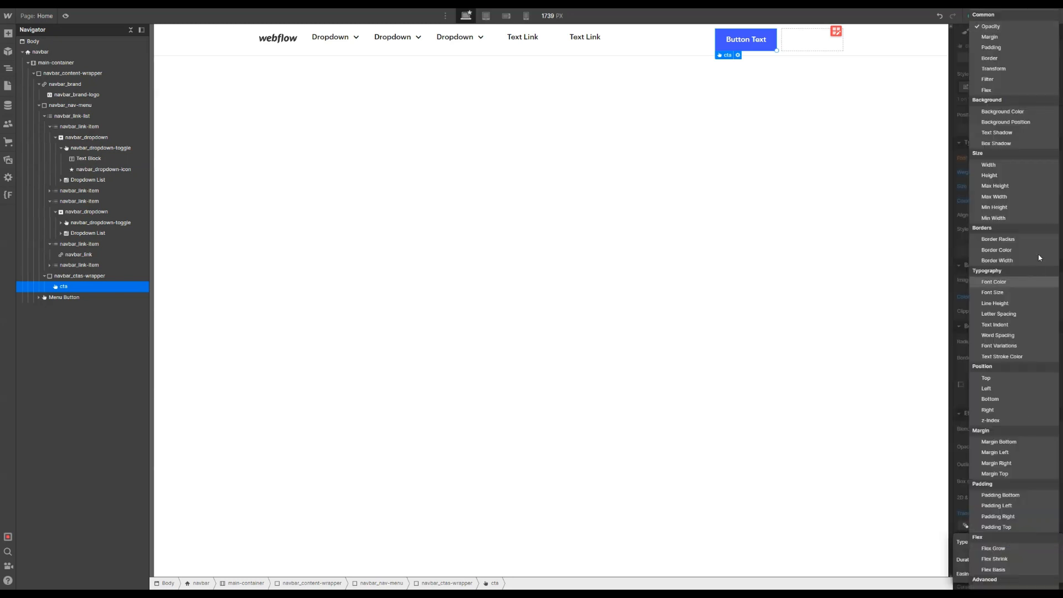
pyautogui.click(1003, 111)
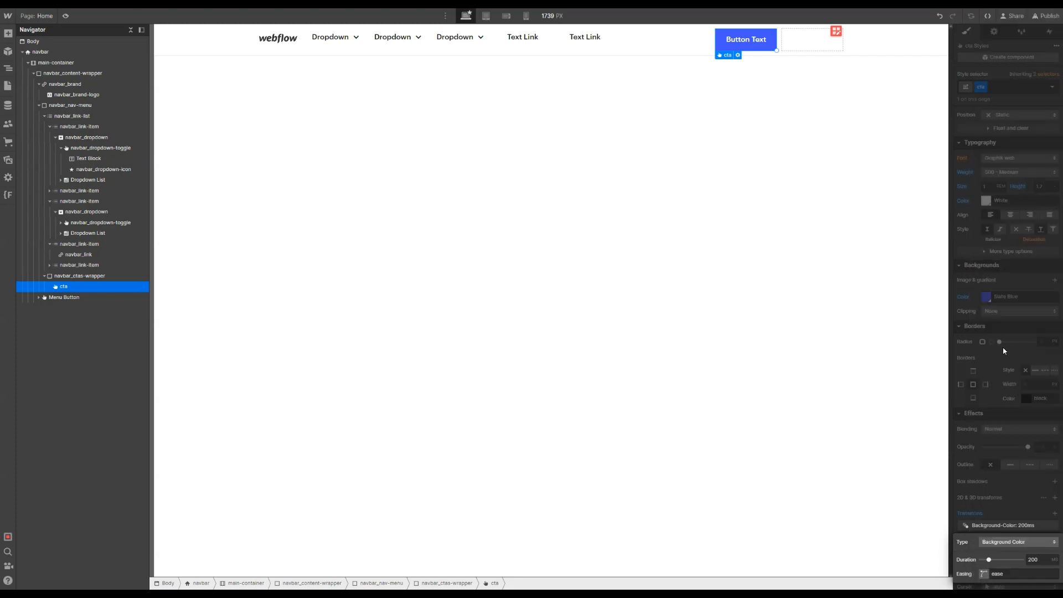
pyautogui.click(1004, 398)
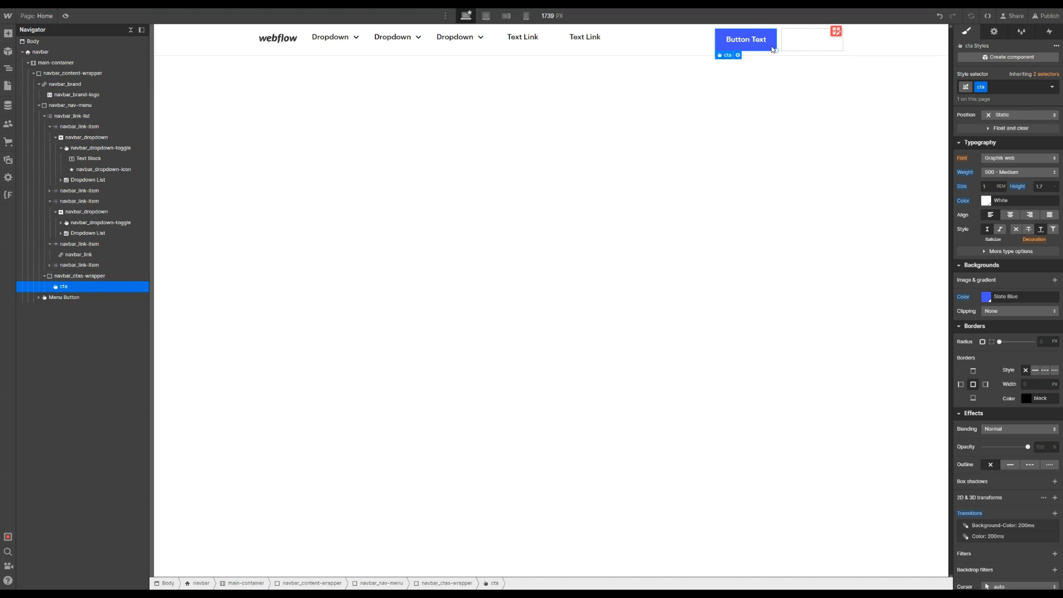
# Paste two more copies of the cta button and set the navbar_ctas-wrapper grid's direction to Column
pyautogui.hotkey('ctrl', 'v')
pyautogui.hotkey('ctrl', 'v')
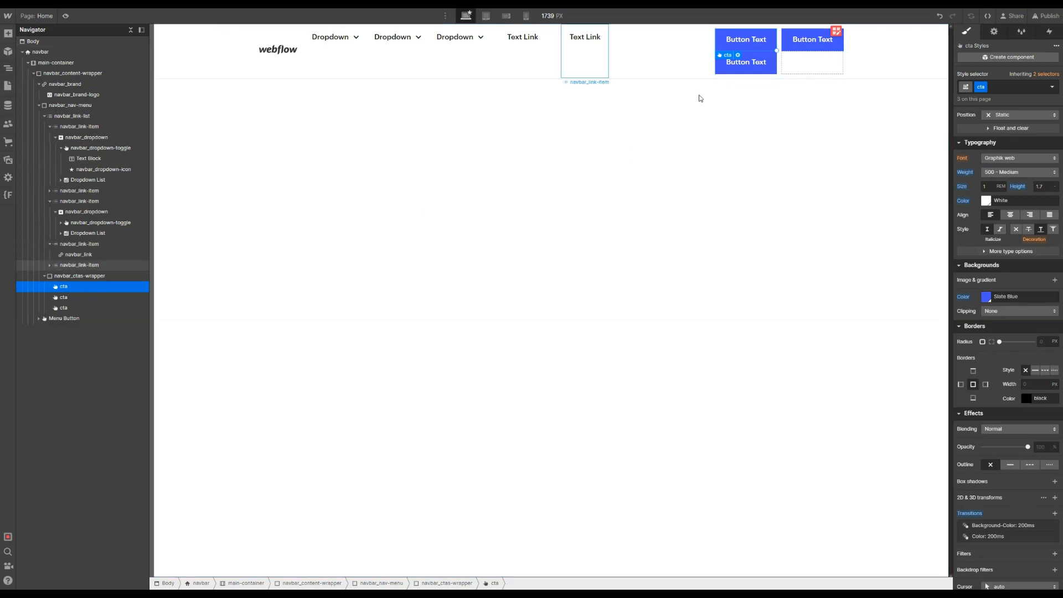
pyautogui.click(103, 277)
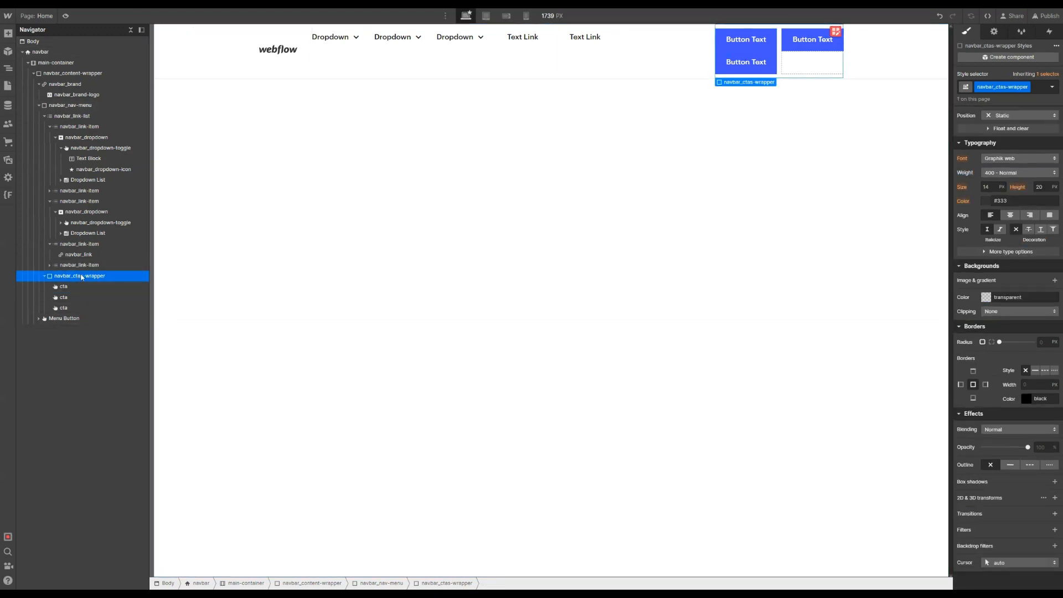
pyautogui.scroll(4, 1031, 237)
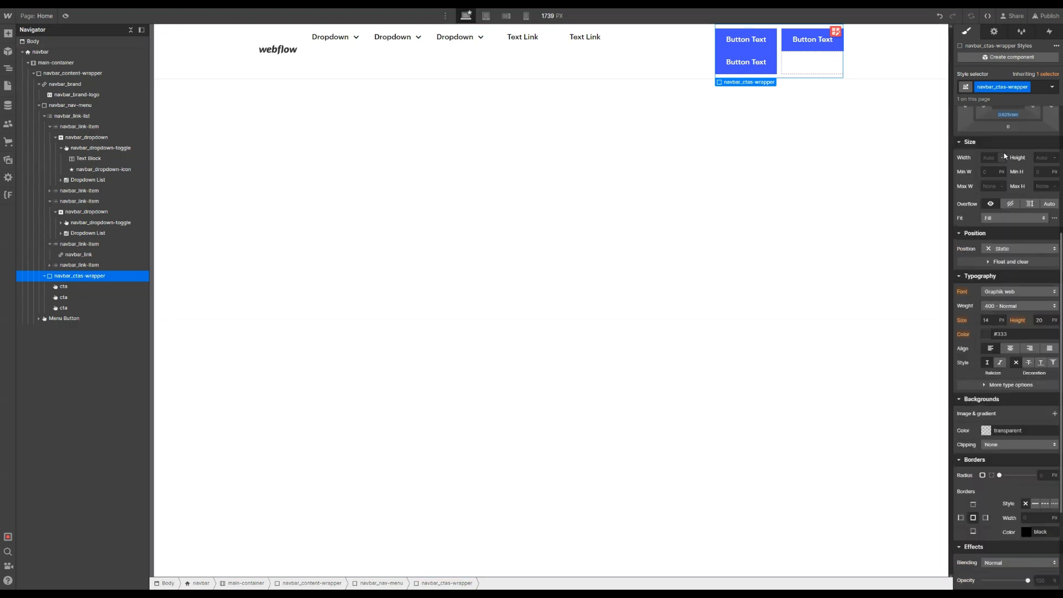
pyautogui.scroll(3, 1031, 237)
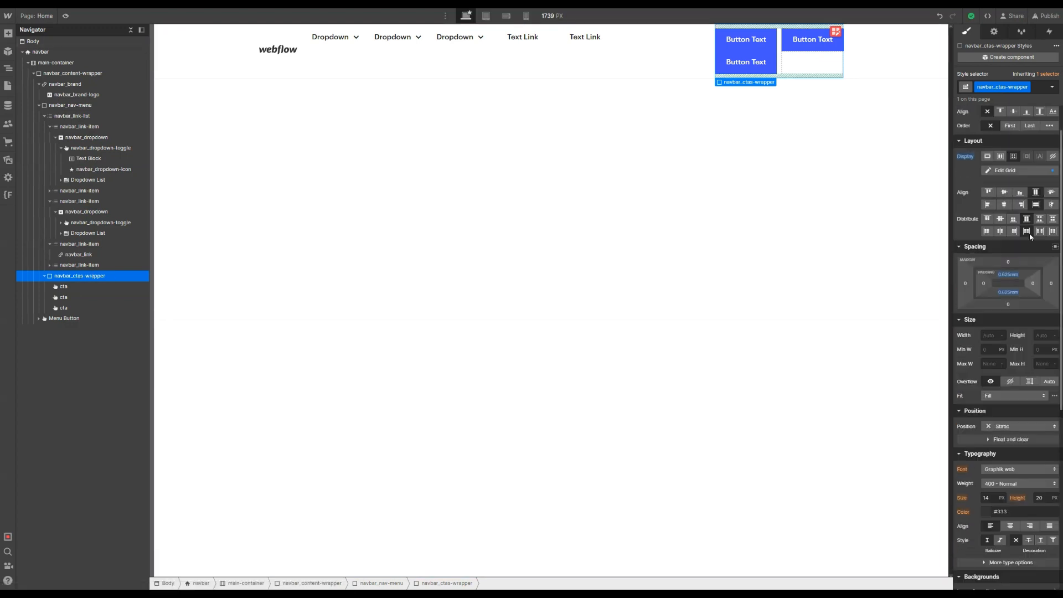
pyautogui.click(1017, 170)
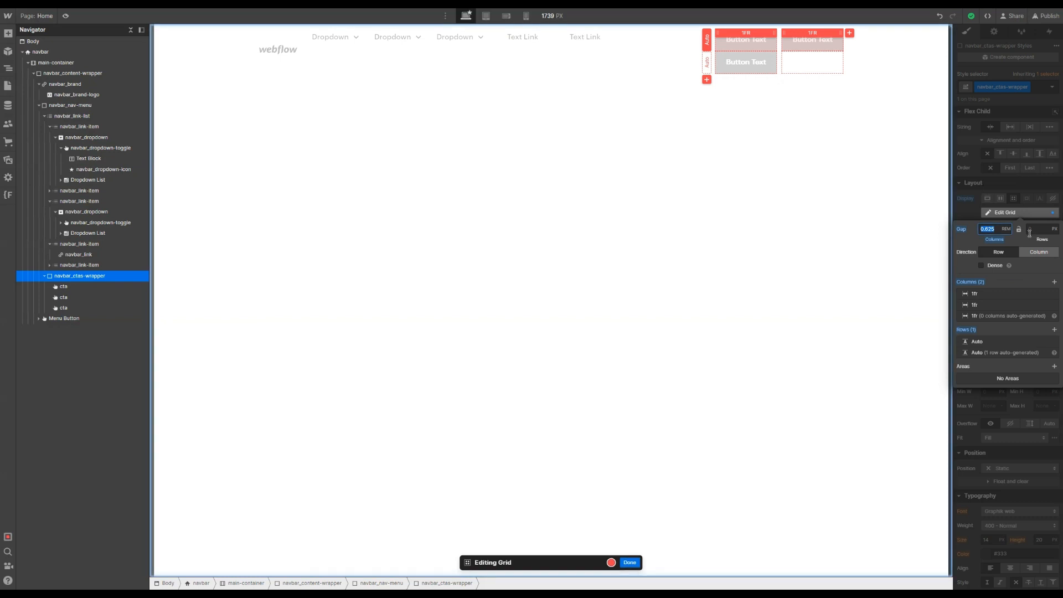
pyautogui.click(1047, 254)
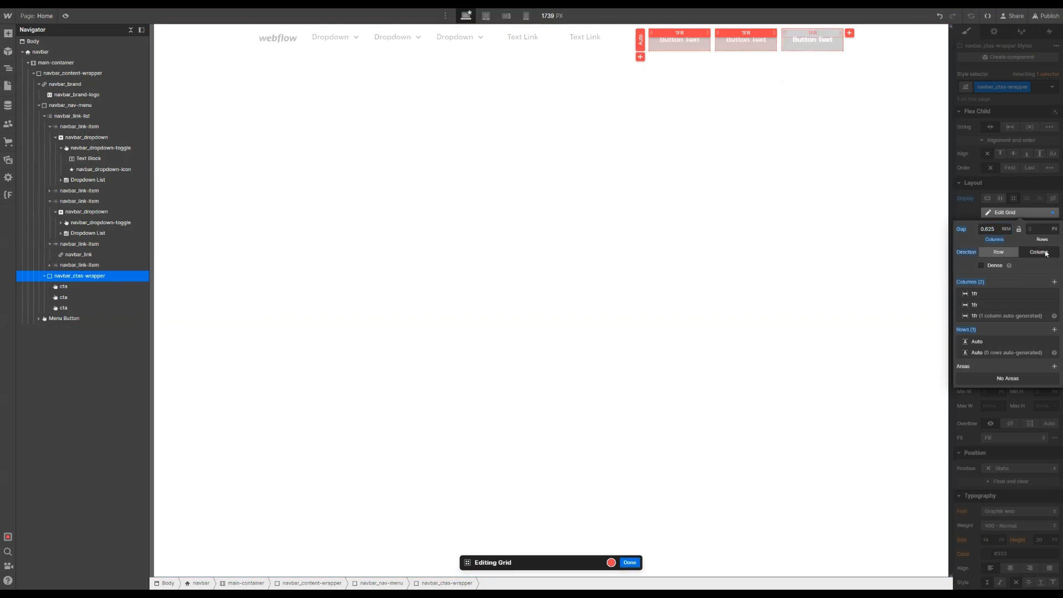
pyautogui.press('Escape')
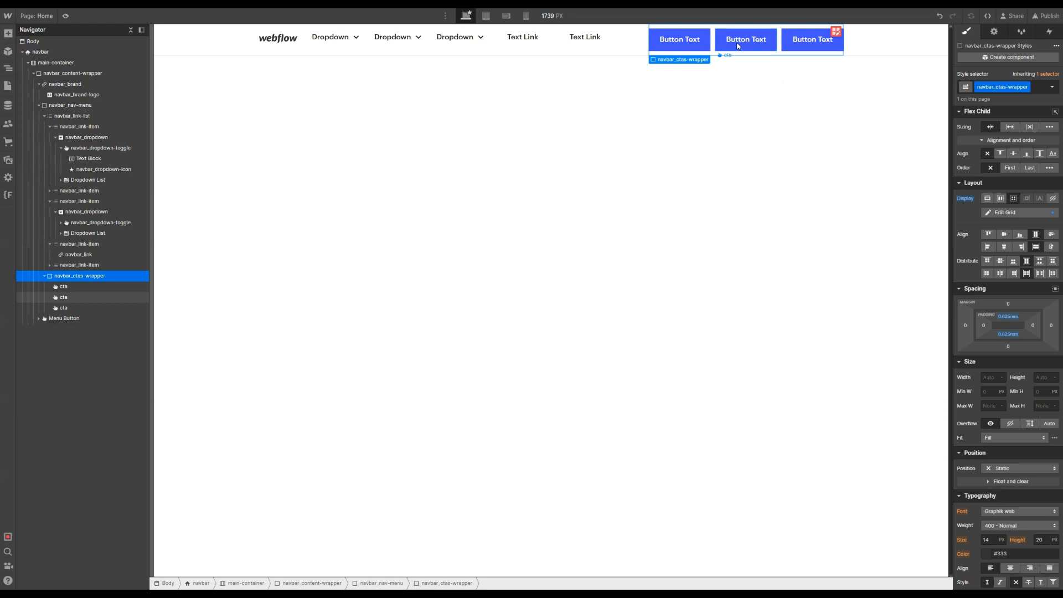
# Add the combo class cc-made-in-webflow to the first cta button
pyautogui.click(675, 42)
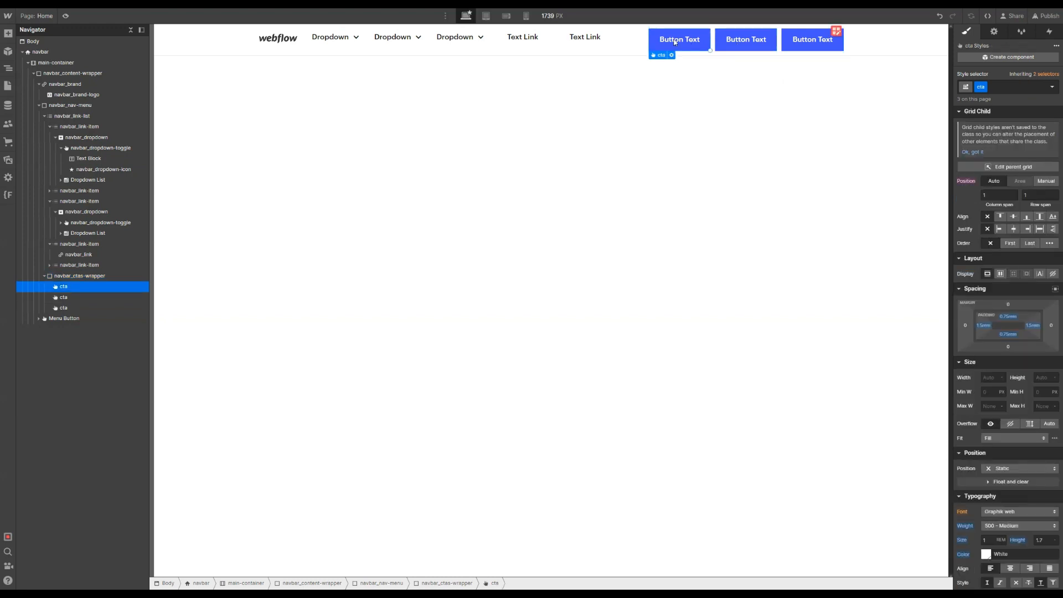
pyautogui.hotkey('ctrl', 'Return')
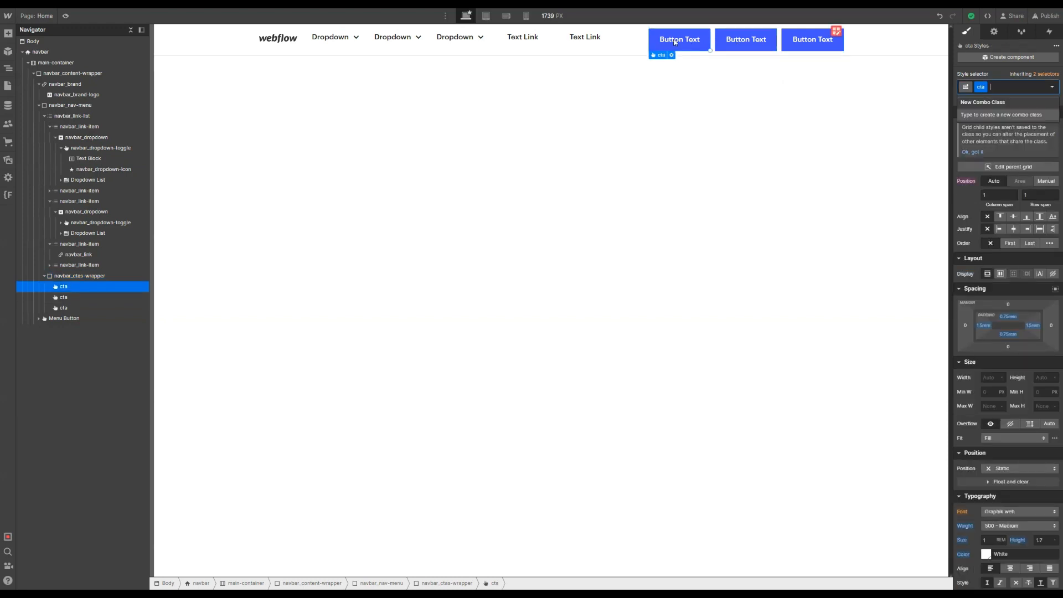
pyautogui.write('cc')
pyautogui.write('-made-in-webflow')
pyautogui.press('Return')
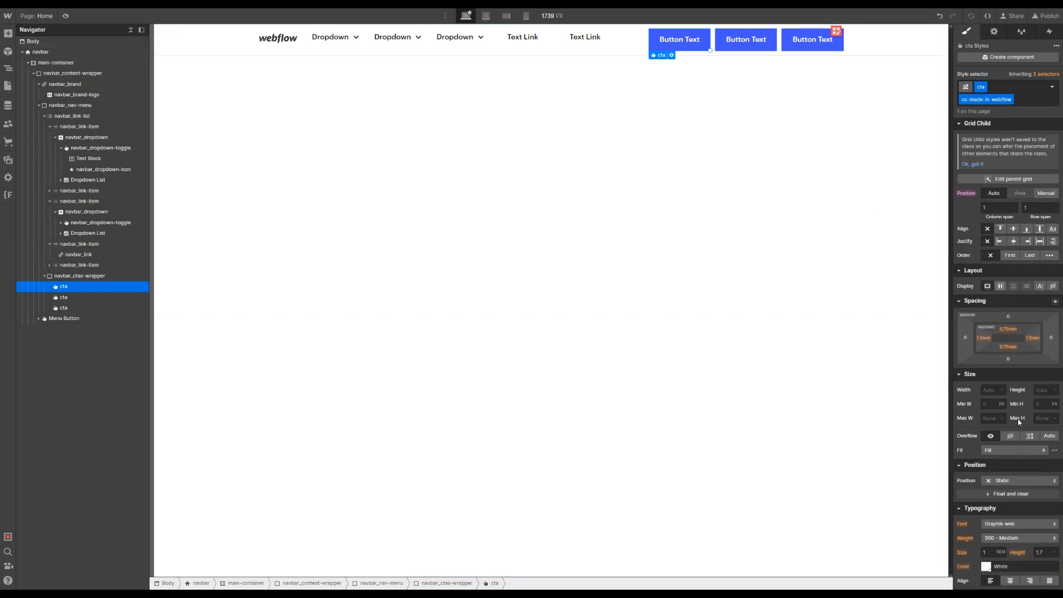
# Set the first cta button's font color to black and its background color to White on the cc-made-in-webflow combo class
pyautogui.scroll(-4, 997, 387)
pyautogui.scroll(-1, 1004, 366)
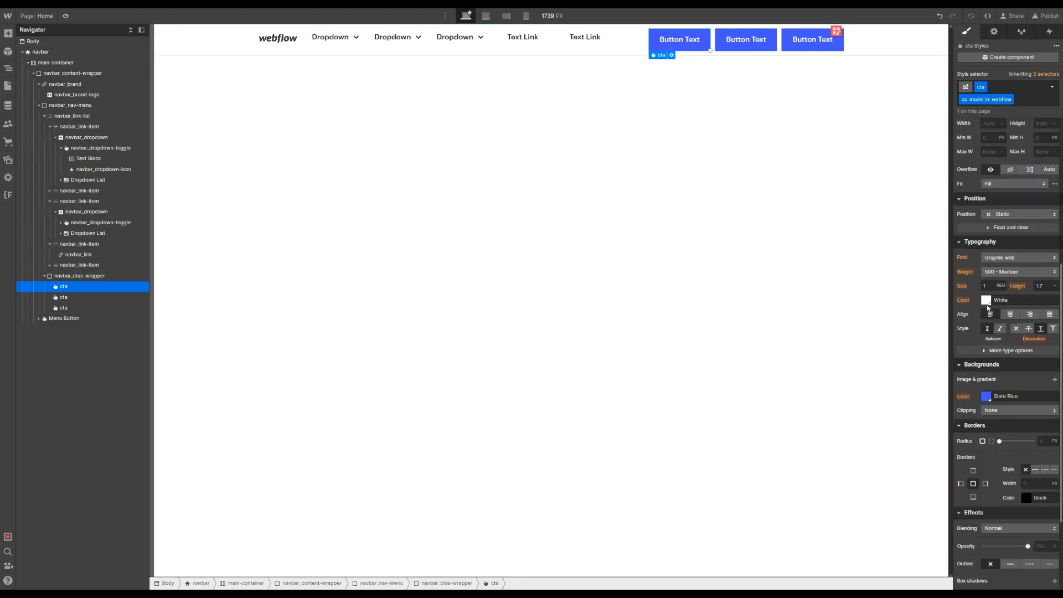
pyautogui.click(987, 302)
pyautogui.moveTo(992, 361); pyautogui.dragTo(931, 395)
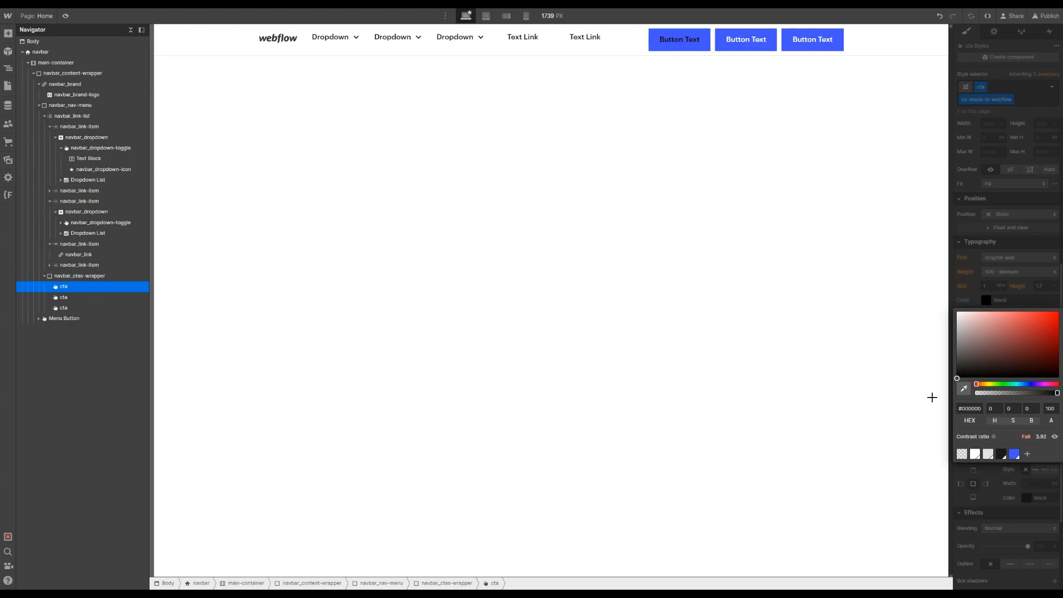
pyautogui.click(1015, 288)
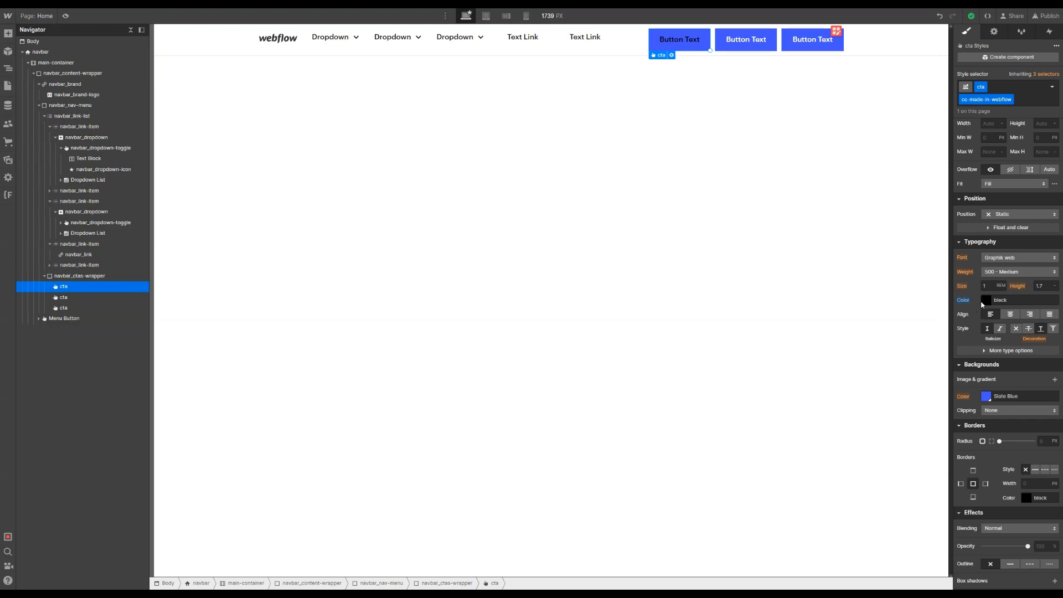
pyautogui.click(987, 396)
pyautogui.click(975, 533)
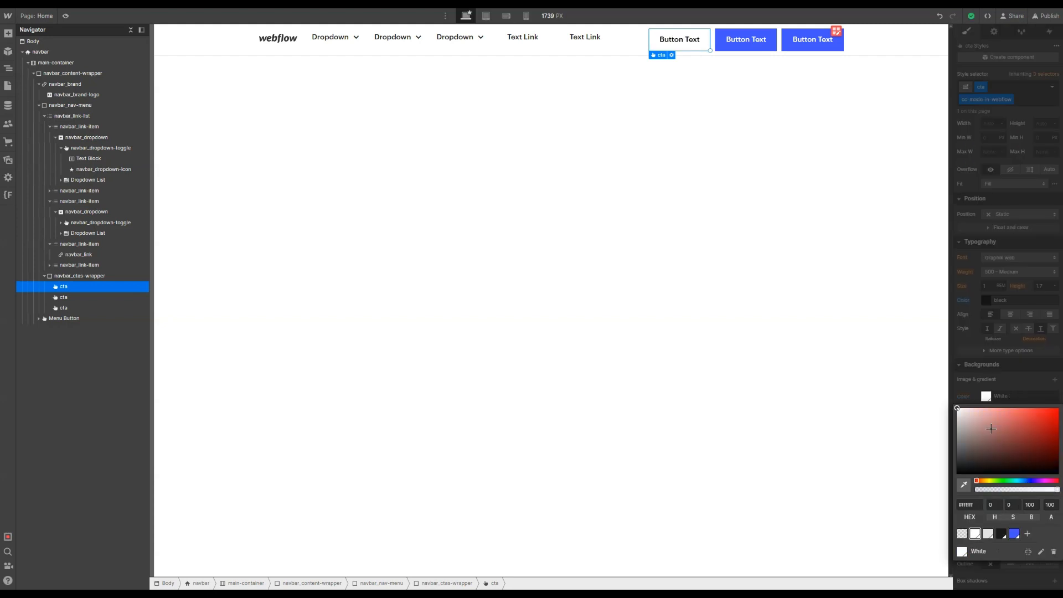
pyautogui.click(1016, 391)
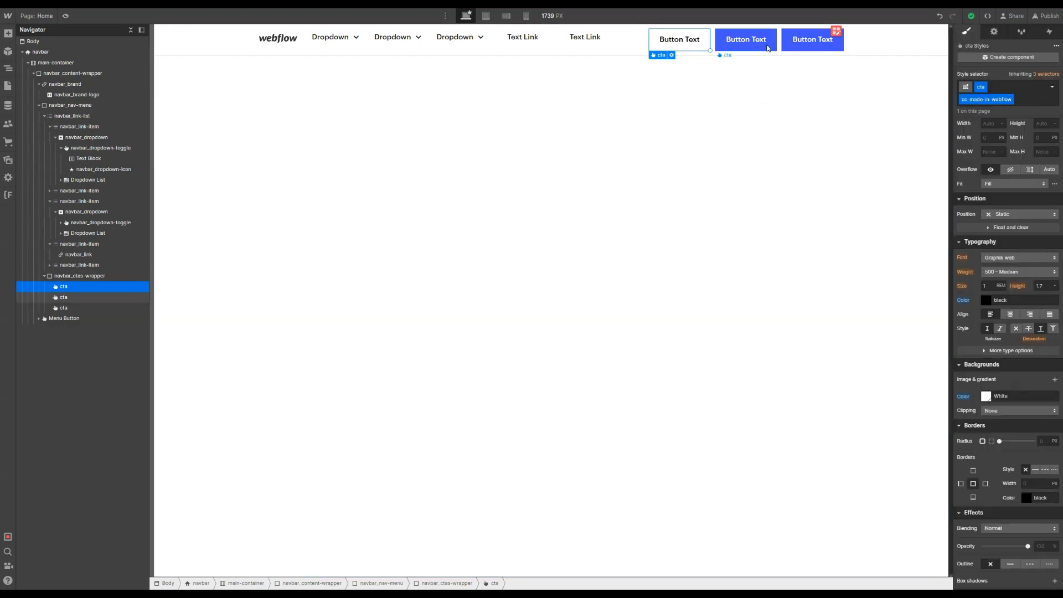
# Add the combo class cc-contact-sales to the second cta button
pyautogui.click(768, 47)
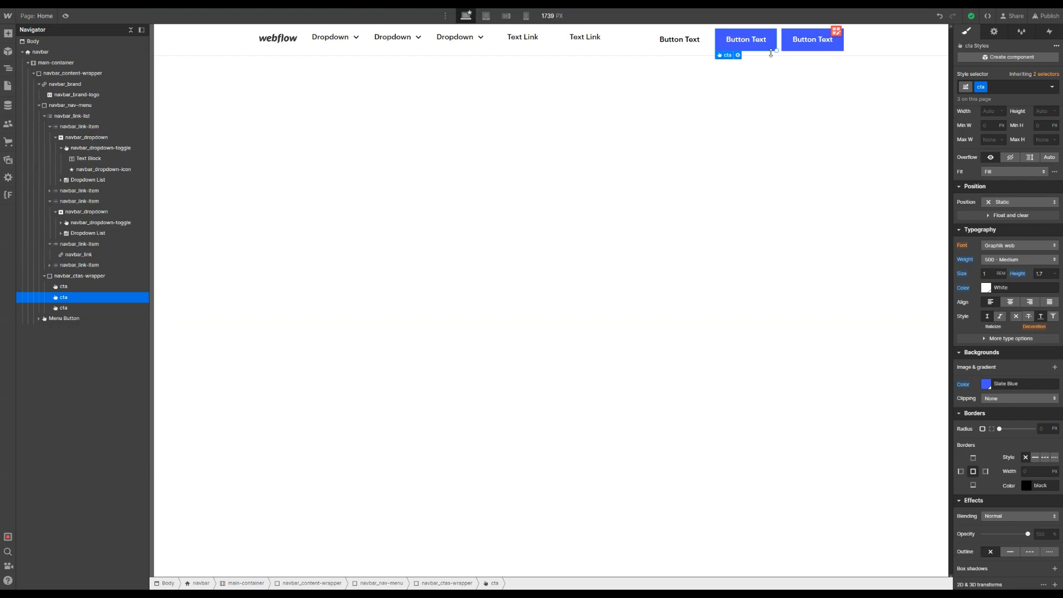
pyautogui.click(1008, 87)
pyautogui.write('cc-')
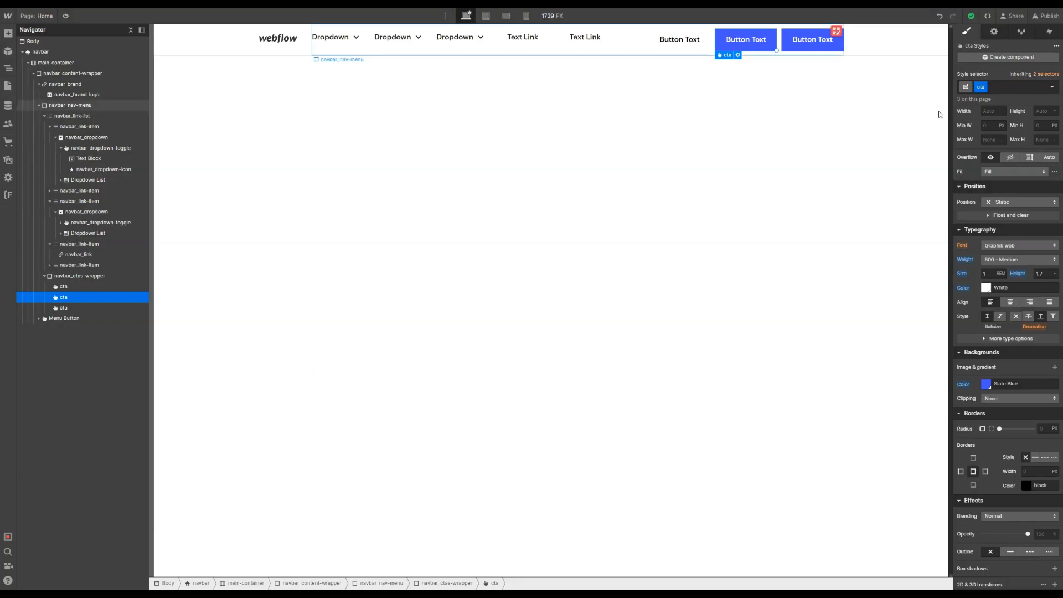
pyautogui.click(995, 87)
pyautogui.write('cc-')
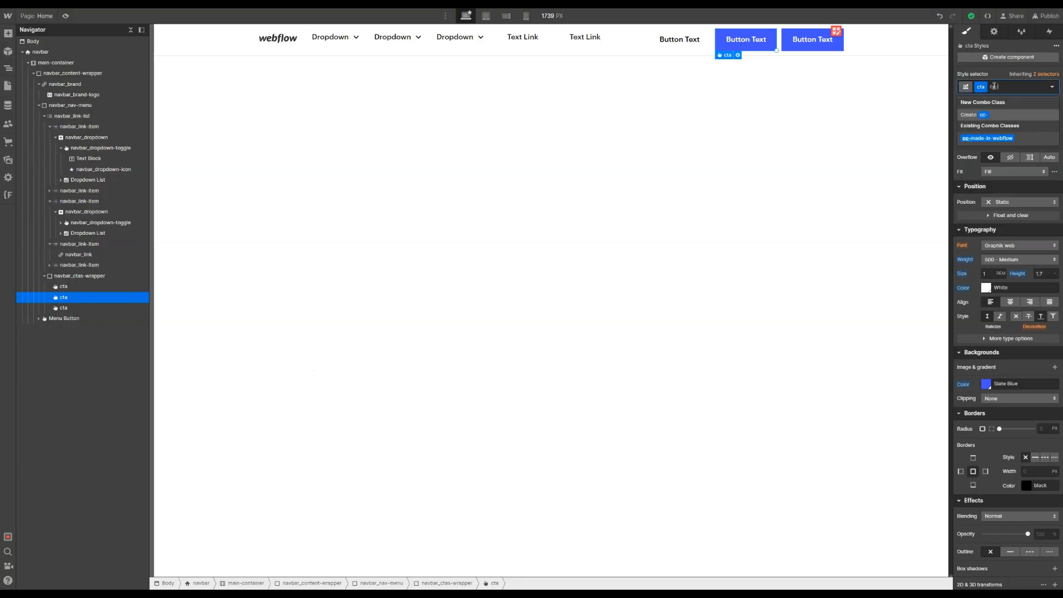
pyautogui.write('contact-sales')
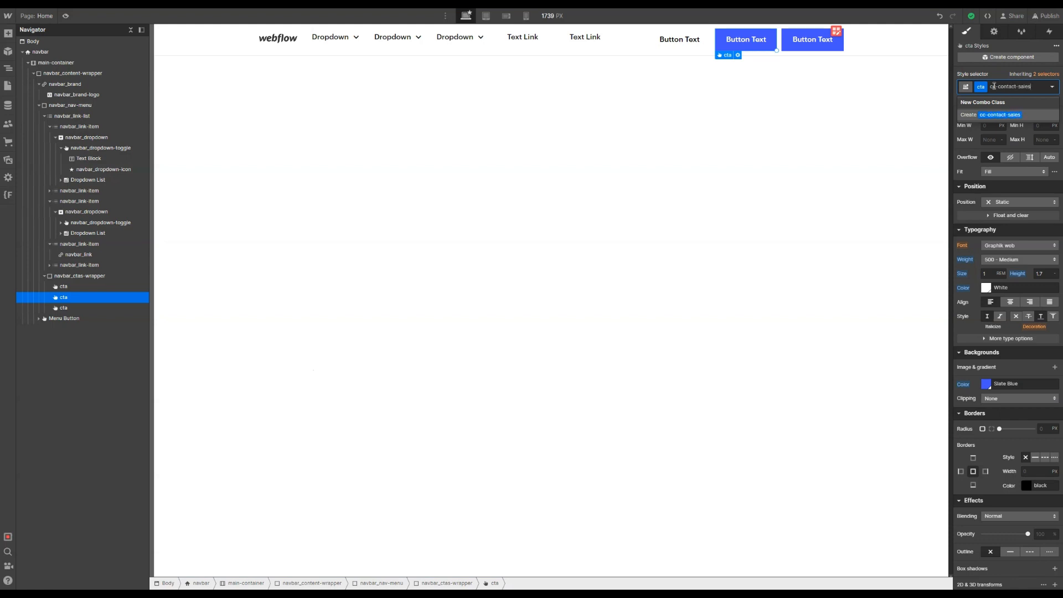
pyautogui.press('Return')
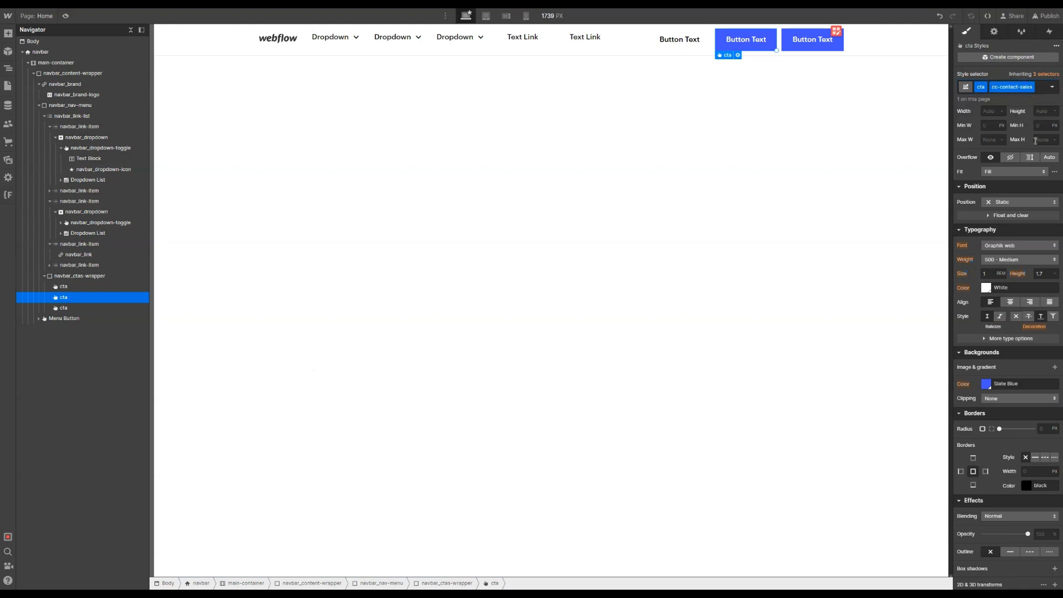
# Set the cc-contact-sales button's font color to Slate Blue and its background color to rgba(67, 83, 255, 0.09)
pyautogui.click(986, 287)
pyautogui.click(1013, 442)
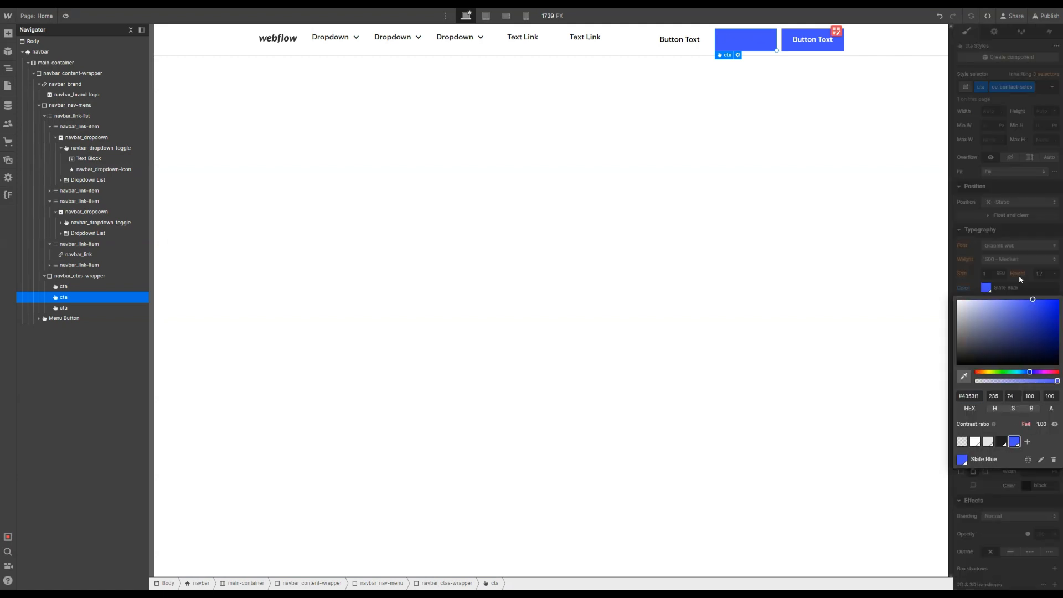
pyautogui.click(1019, 275)
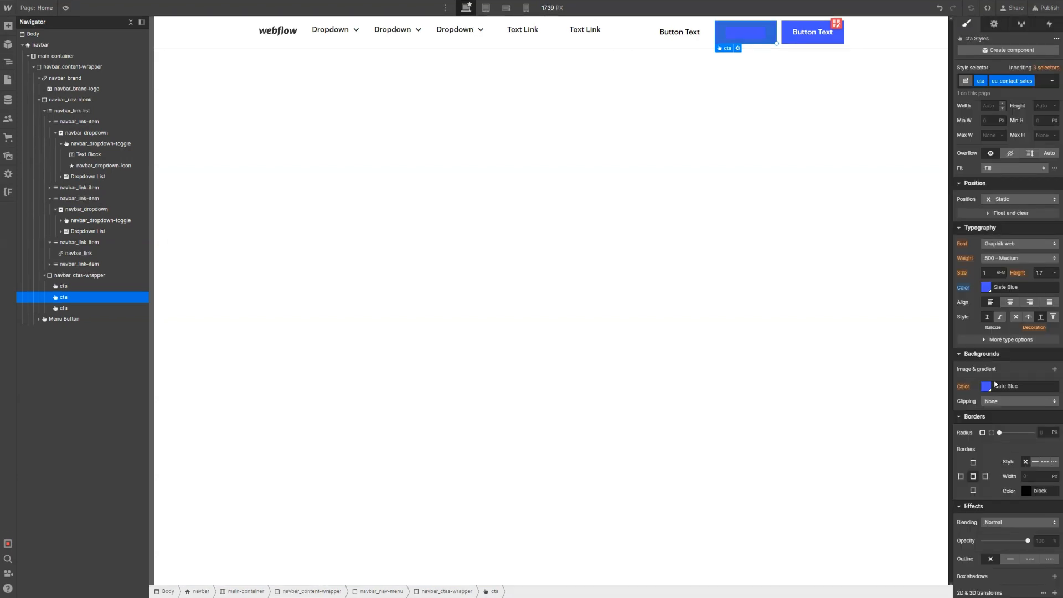
pyautogui.click(1015, 386)
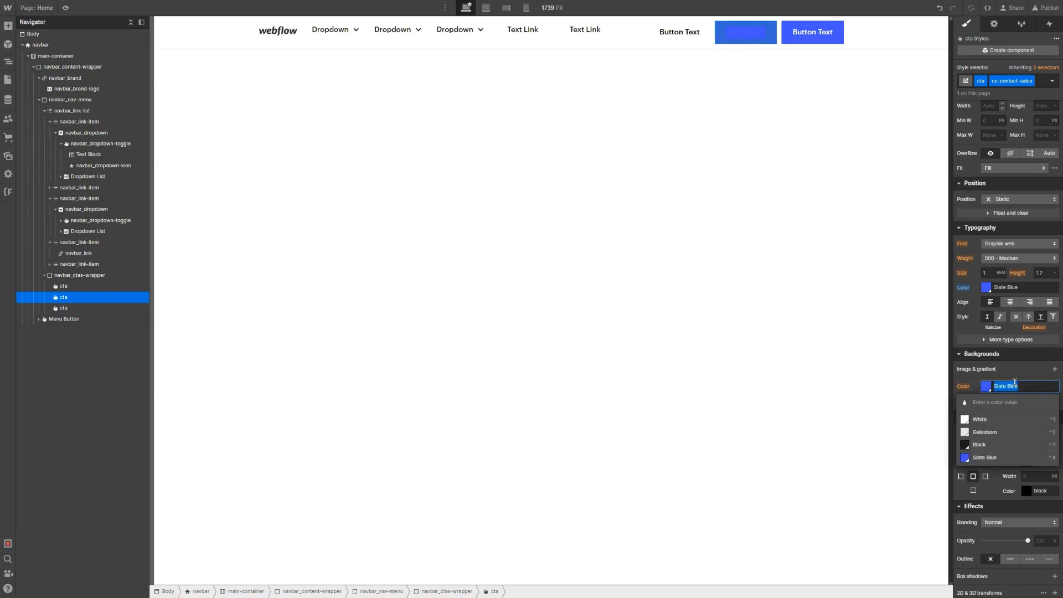
pyautogui.write('rgba(67,83,')
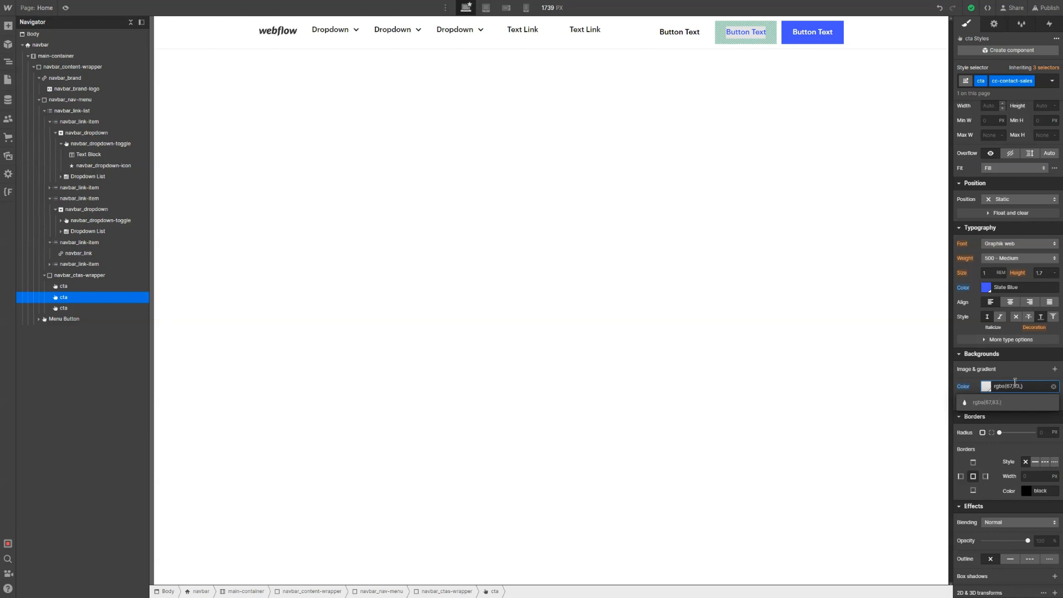
pyautogui.write('55, 0')
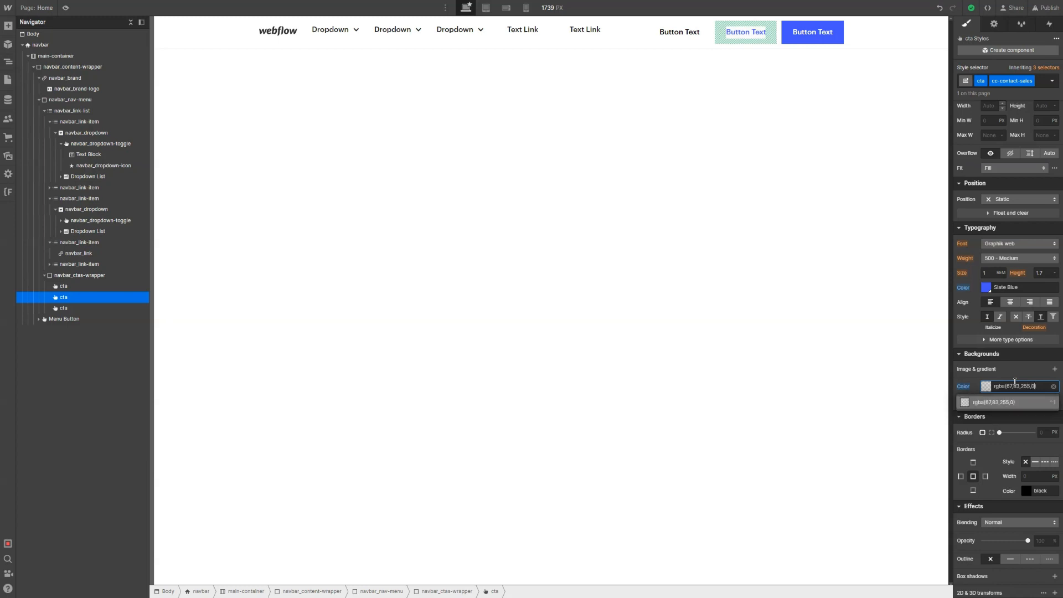
pyautogui.write('.09')
pyautogui.press('Return')
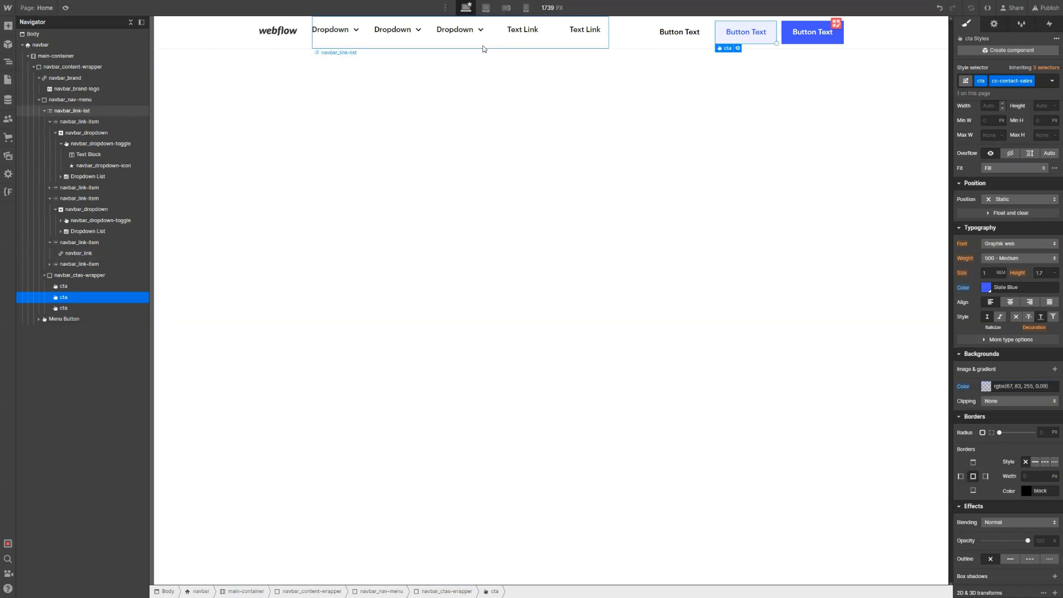
# Center the items of the navbar_link-list and navbar_ctas-wrapper grids vertically
pyautogui.click(526, 43)
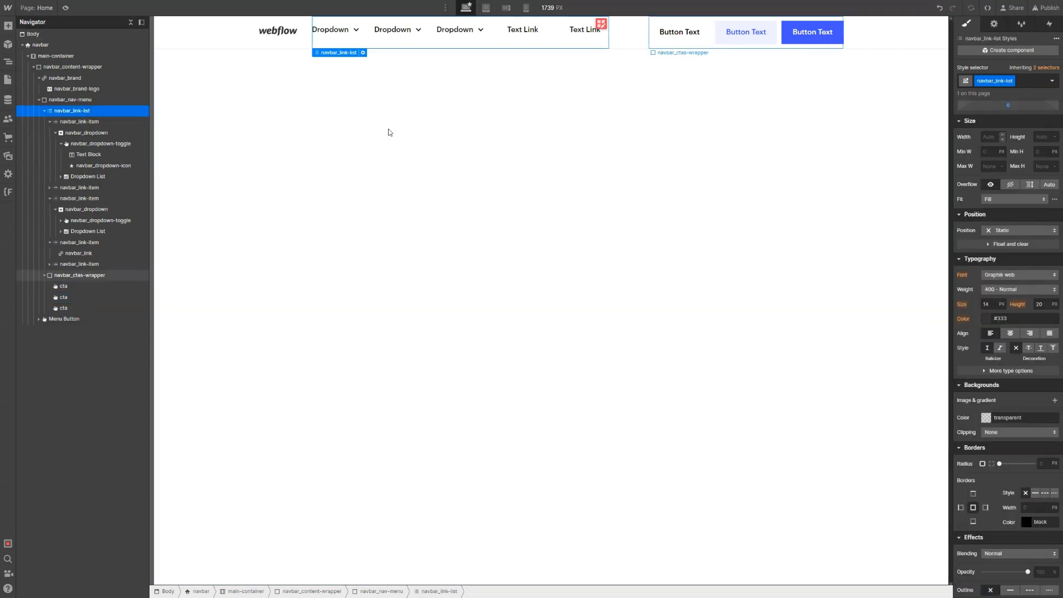
pyautogui.click(686, 46)
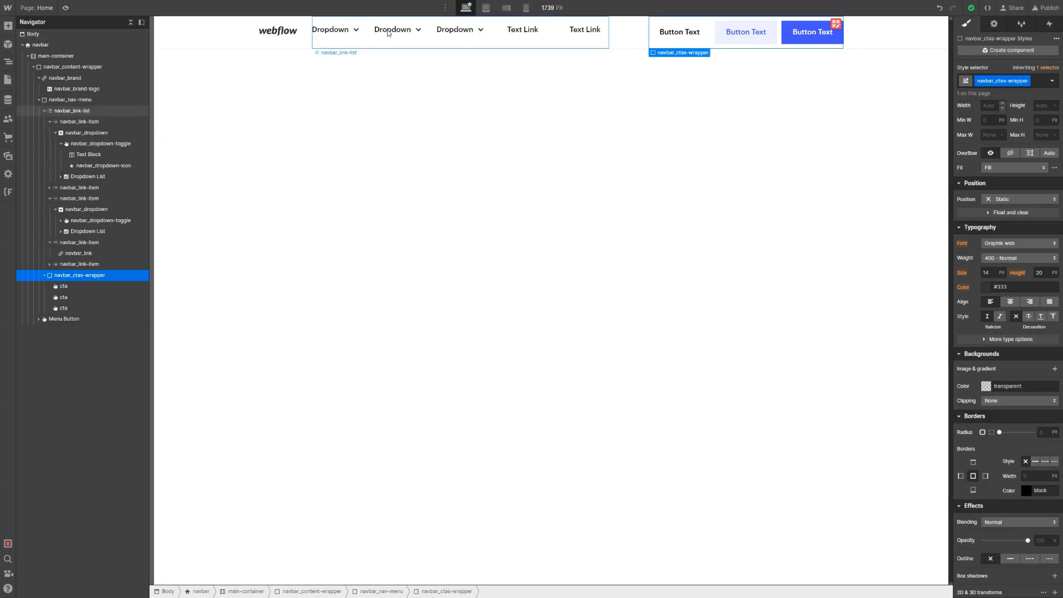
pyautogui.click(435, 43)
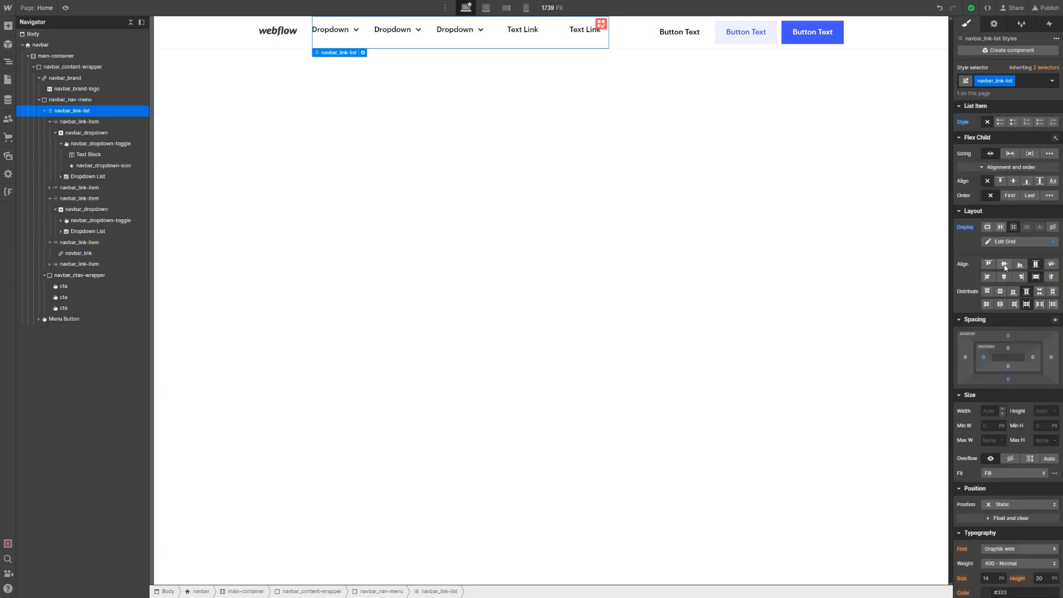
pyautogui.click(1005, 266)
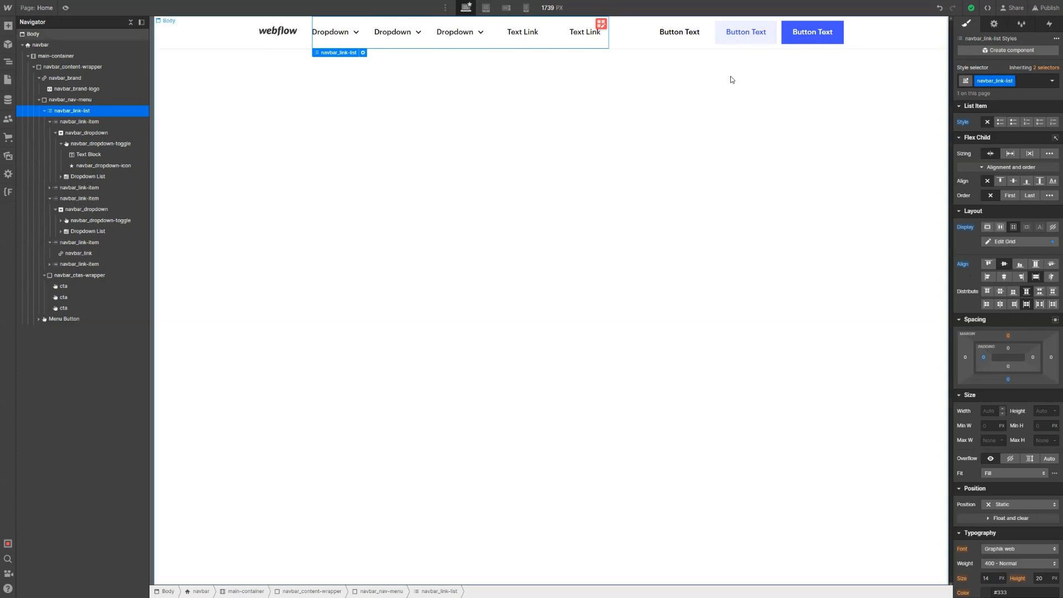
pyautogui.click(714, 39)
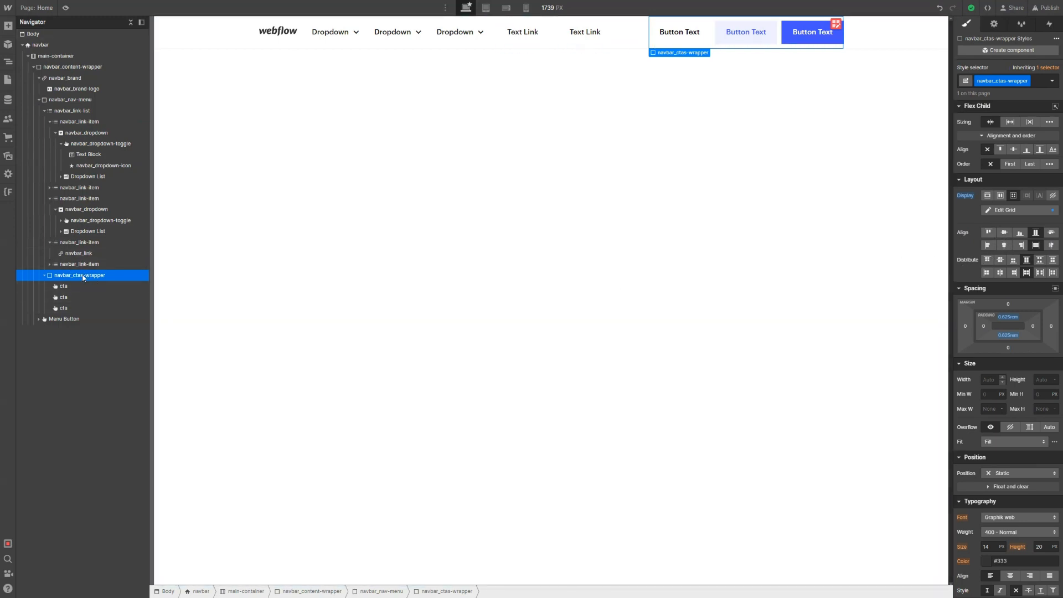
pyautogui.click(1004, 234)
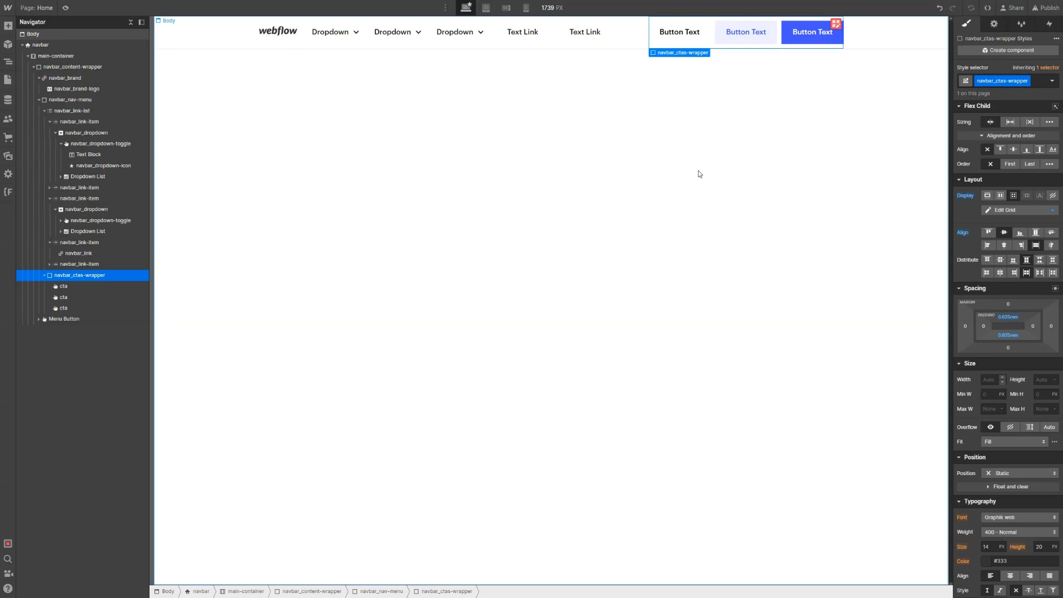
pyautogui.click(490, 45)
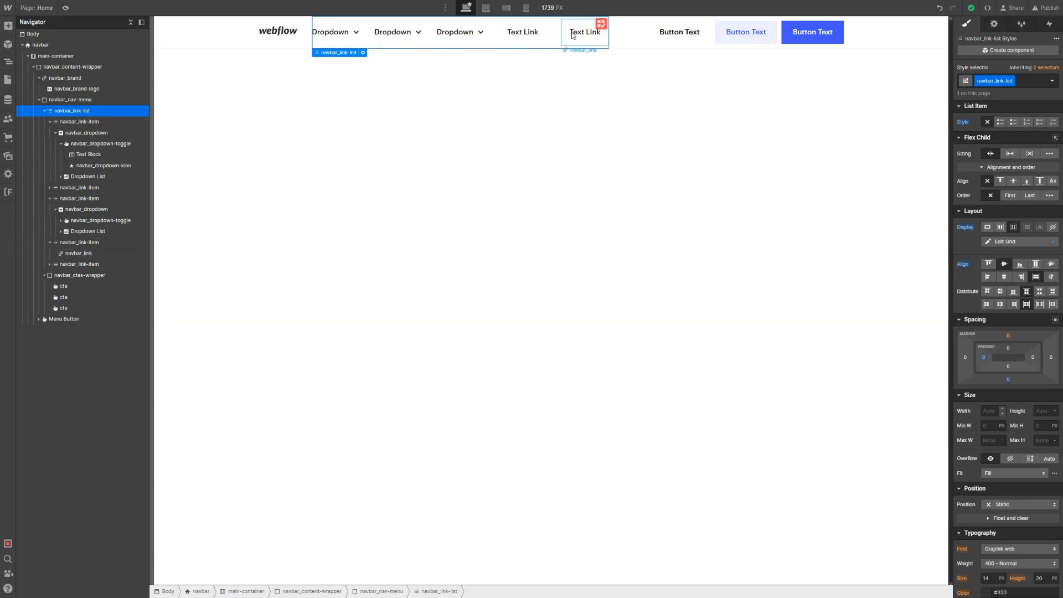
pyautogui.click(600, 25)
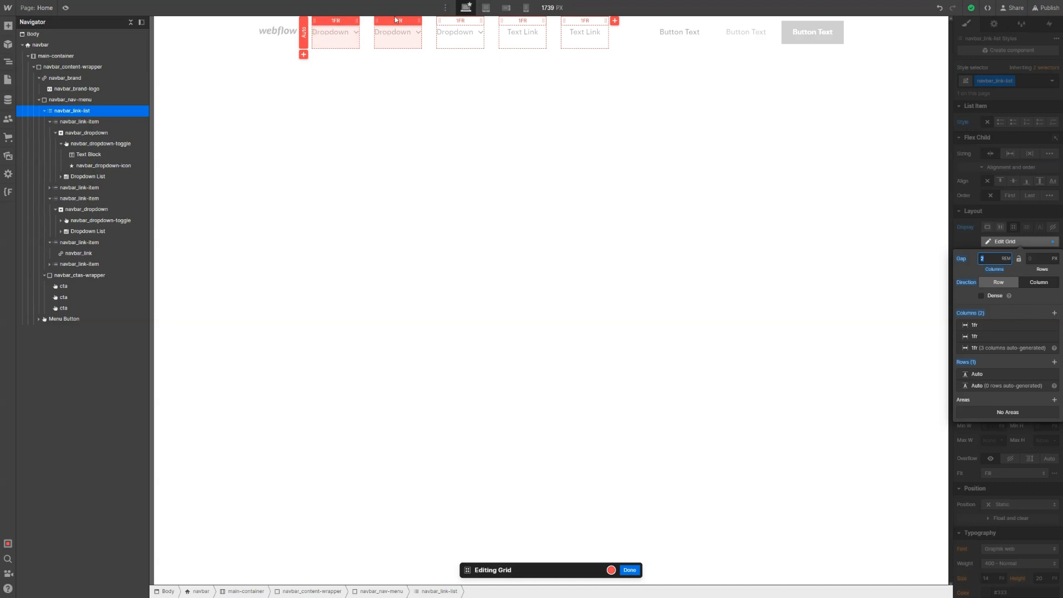
pyautogui.click(579, 33)
pyautogui.press('Escape')
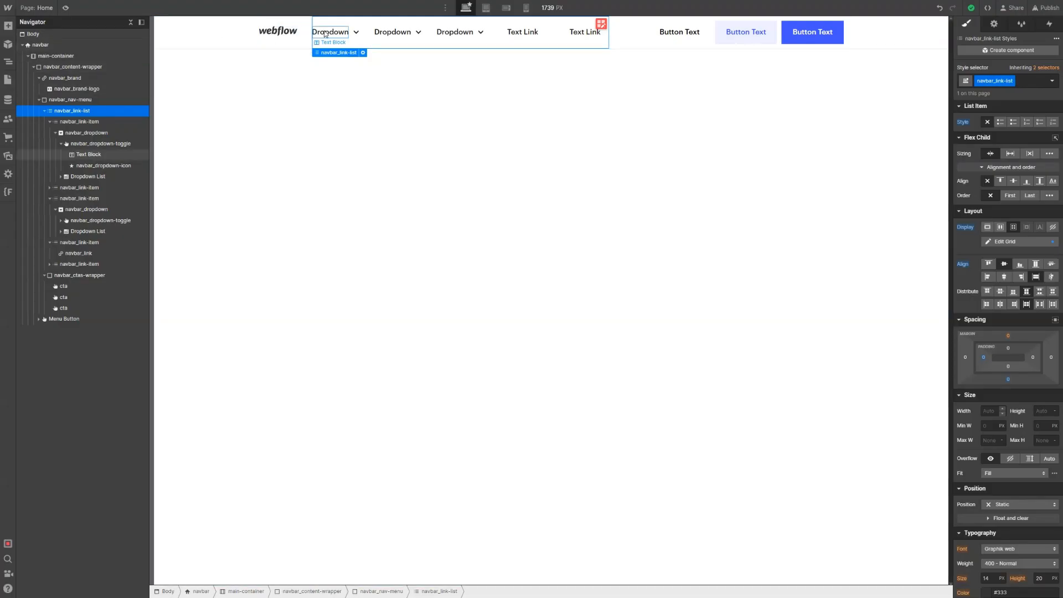
# Rename the three dropdown labels in order as Product, Solutions and Resources
pyautogui.click(324, 31)
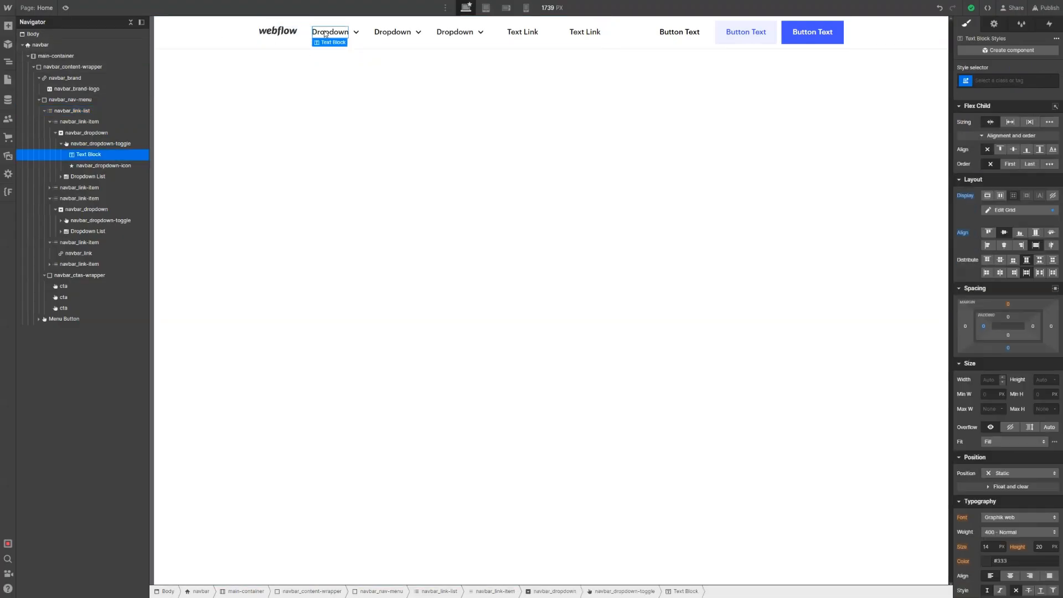
pyautogui.doubleClick(324, 31)
pyautogui.write('Product')
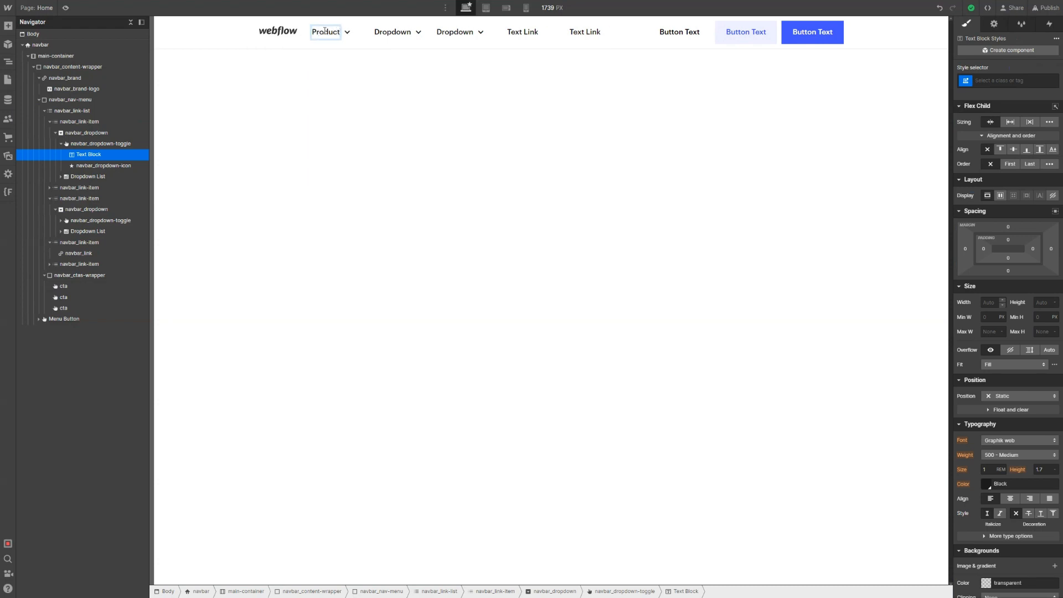
pyautogui.press('Escape')
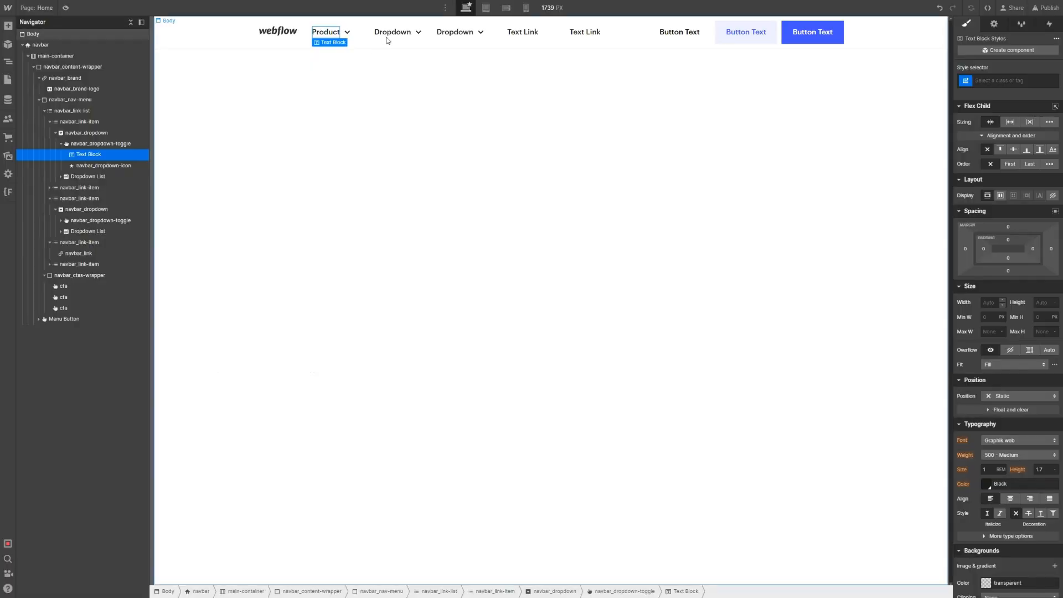
pyautogui.doubleClick(392, 31)
pyautogui.write('Solut')
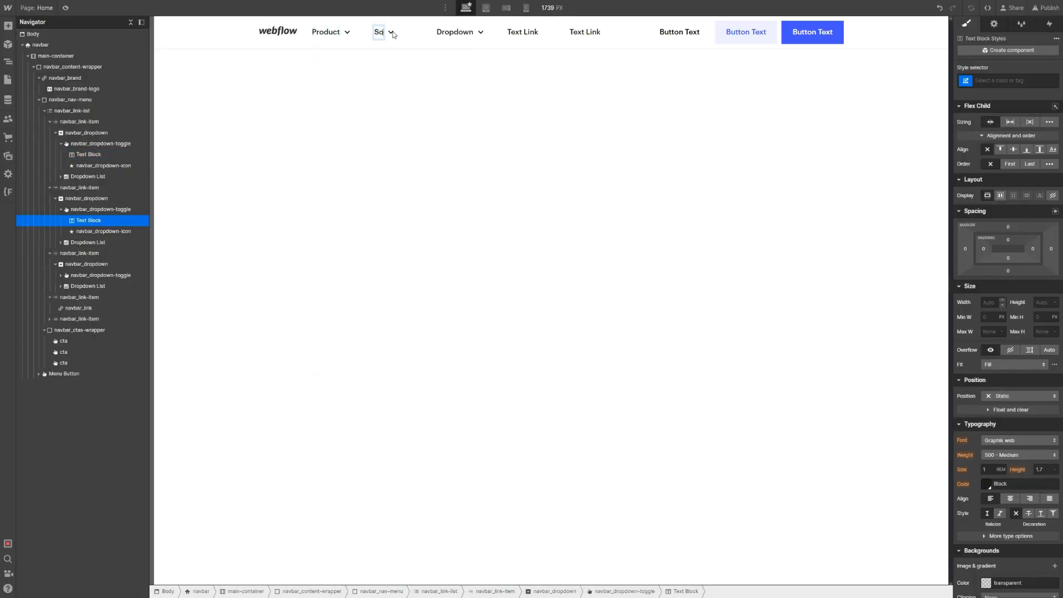
pyautogui.write('ions')
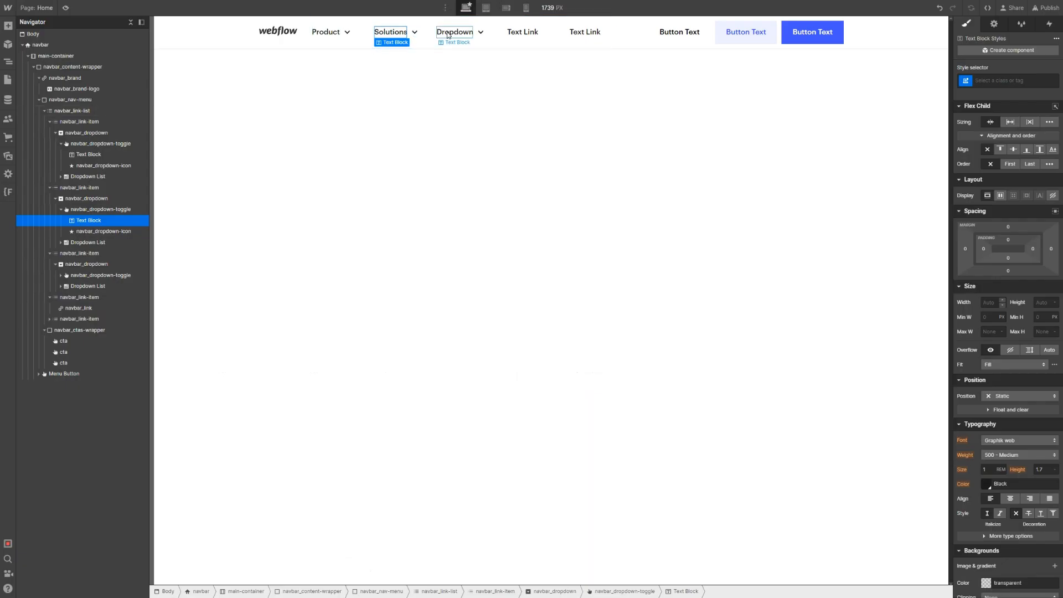
pyautogui.click(448, 33)
pyautogui.doubleClick(448, 32)
pyautogui.write('Resources')
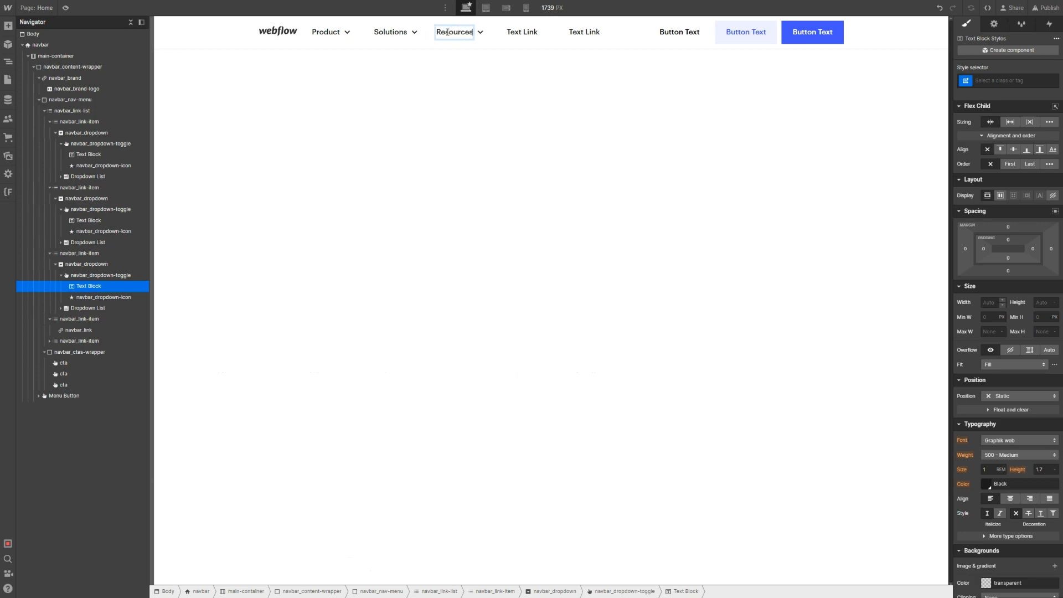
pyautogui.press('Escape')
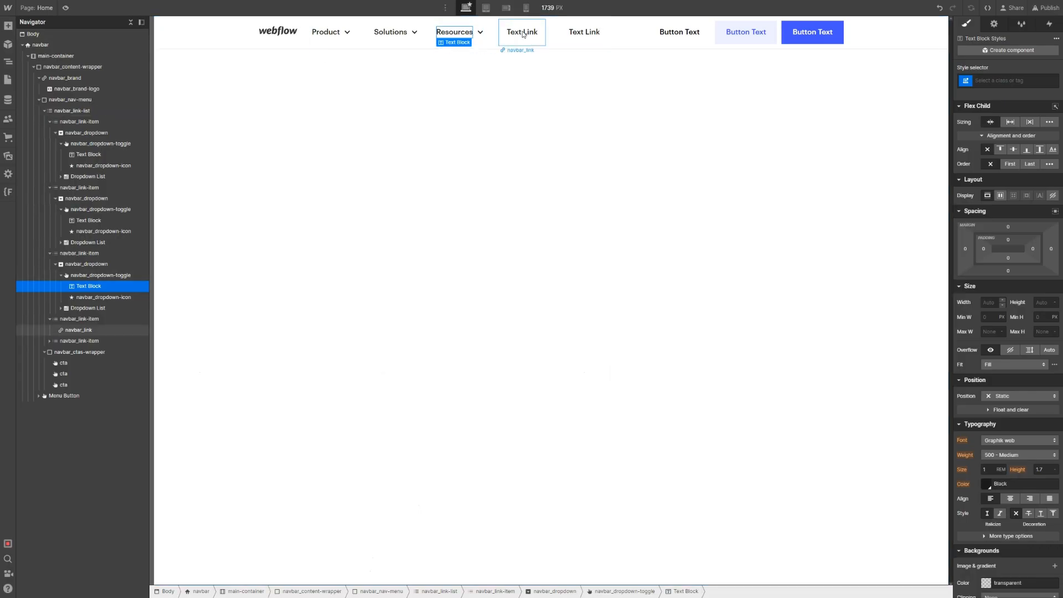
# Change the text of the first text link after the dropdowns to Enterprise
pyautogui.click(522, 31)
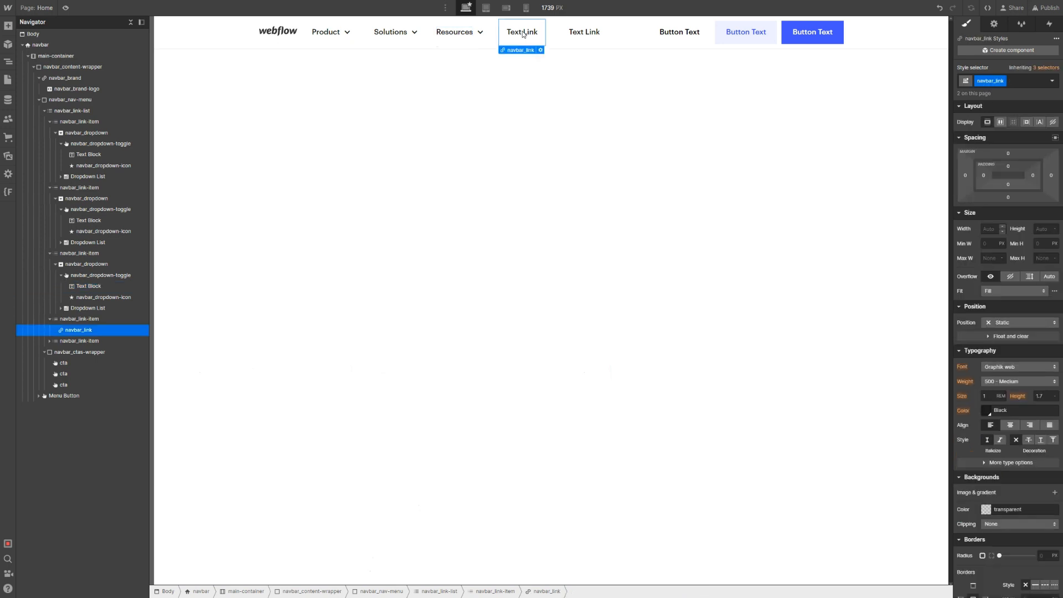
pyautogui.doubleClick(523, 31)
pyautogui.hotkey('ctrl', 'a')
pyautogui.write('Ente')
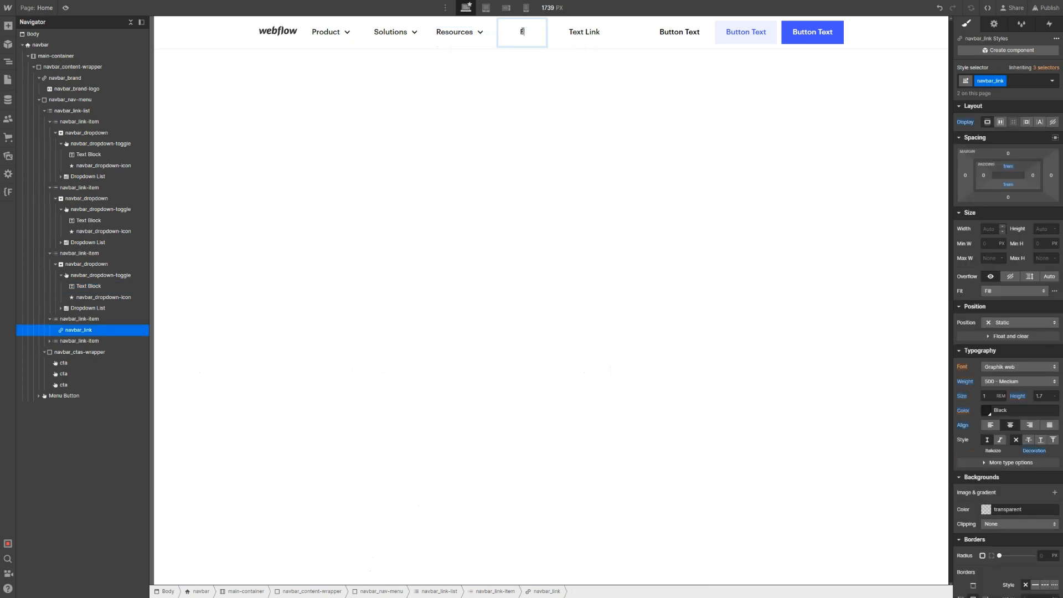
pyautogui.write('rprise')
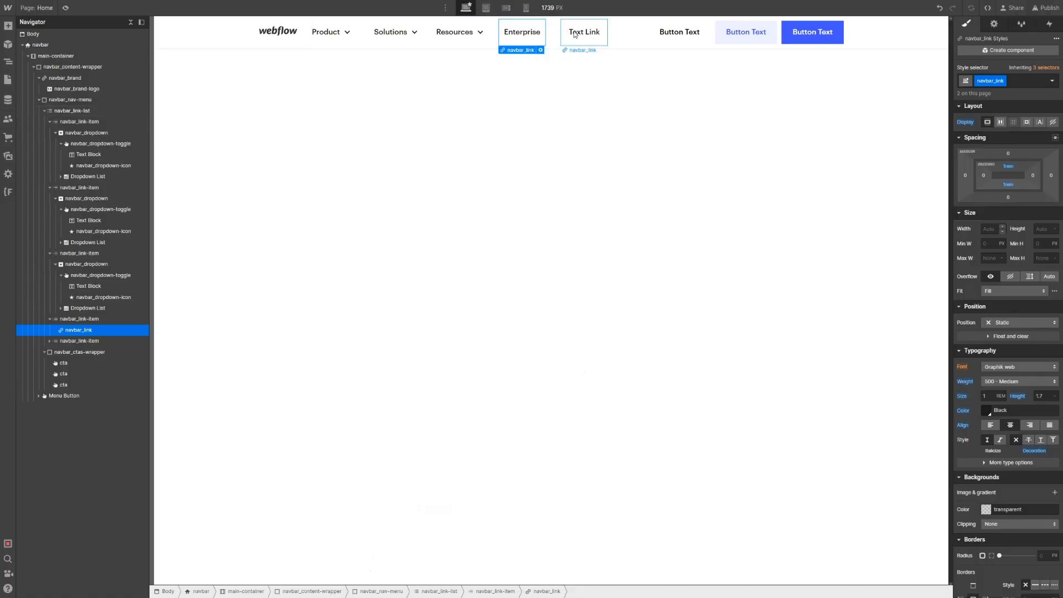
# Change the text of the last text link in the navbar's link list to Pricing
pyautogui.click(576, 33)
pyautogui.doubleClick(575, 33)
pyautogui.write('ricing')
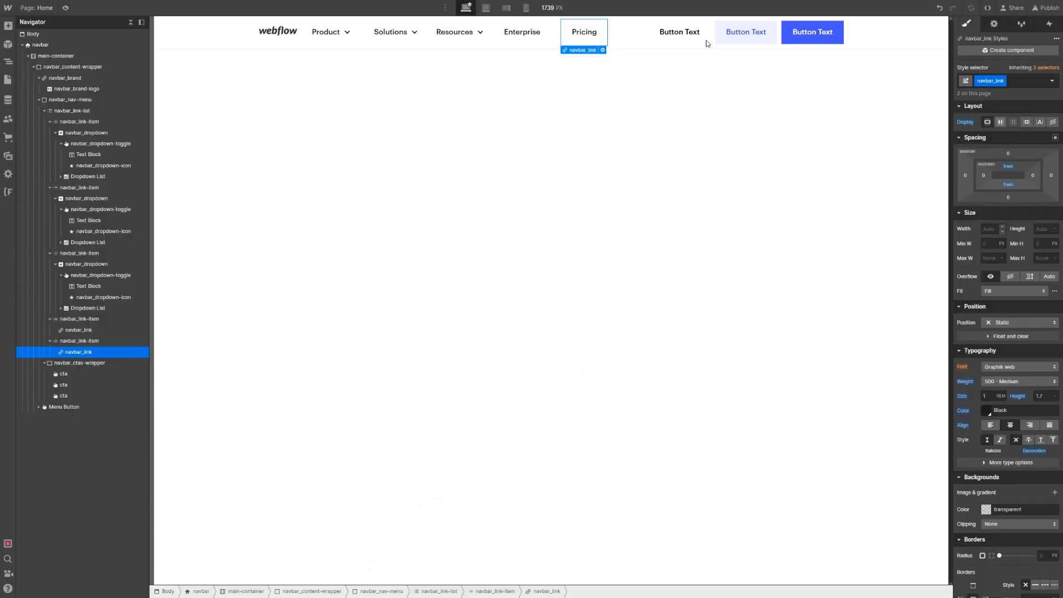
# Change the text of the cc-made-in-webflow button to #MadeInWebflow
pyautogui.click(681, 33)
pyautogui.doubleClick(682, 34)
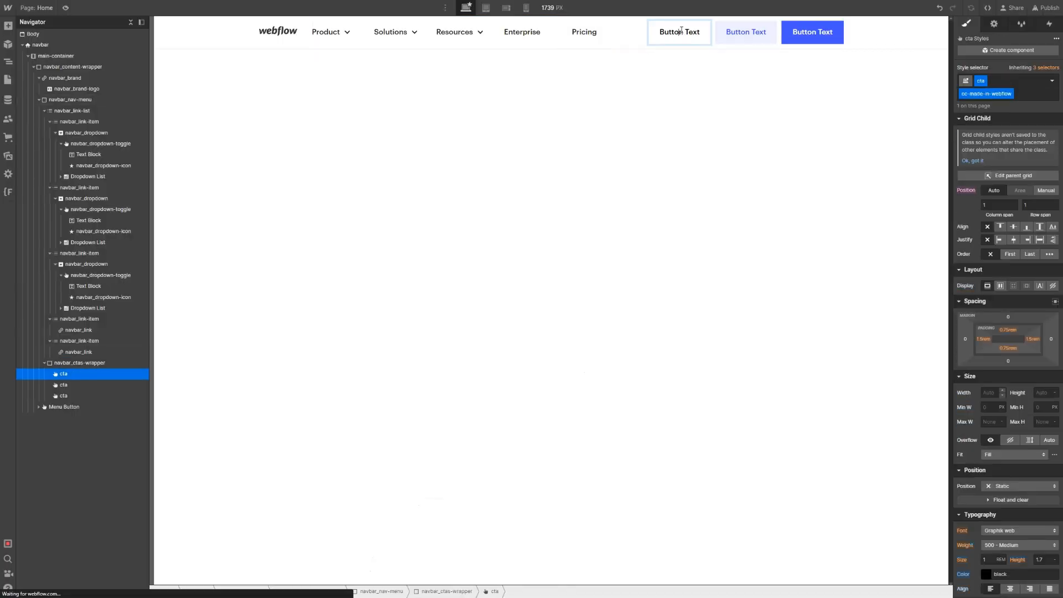
pyautogui.tripleClick(681, 31)
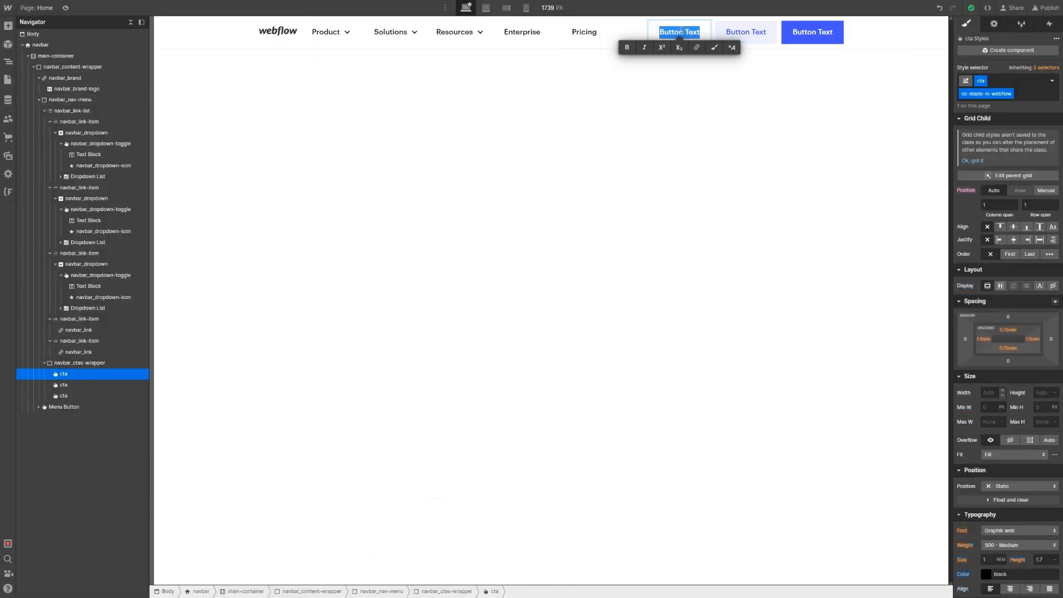
pyautogui.write('#MadeInWebflow')
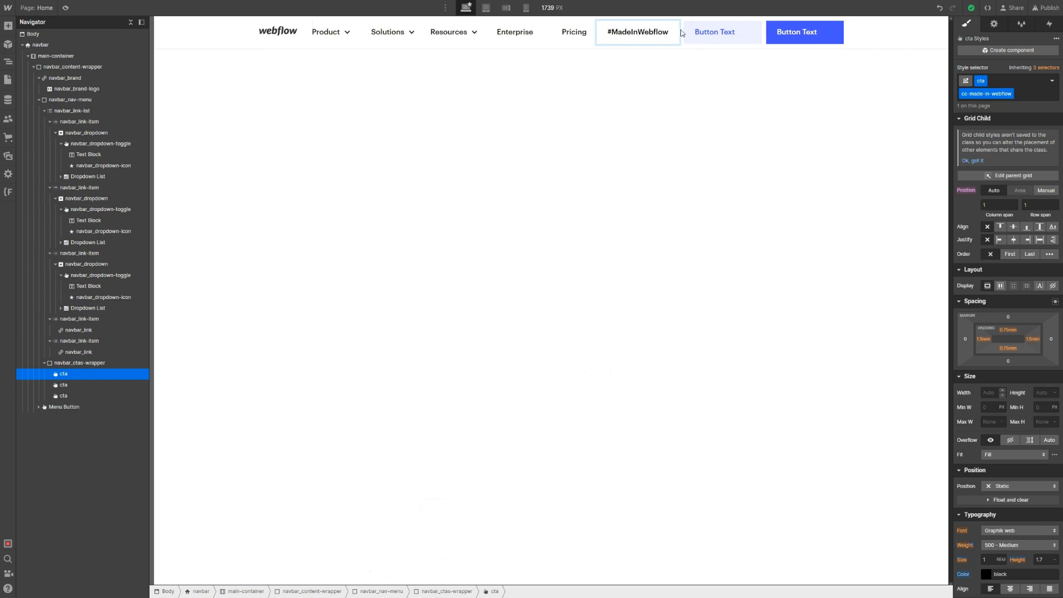
pyautogui.press('Escape')
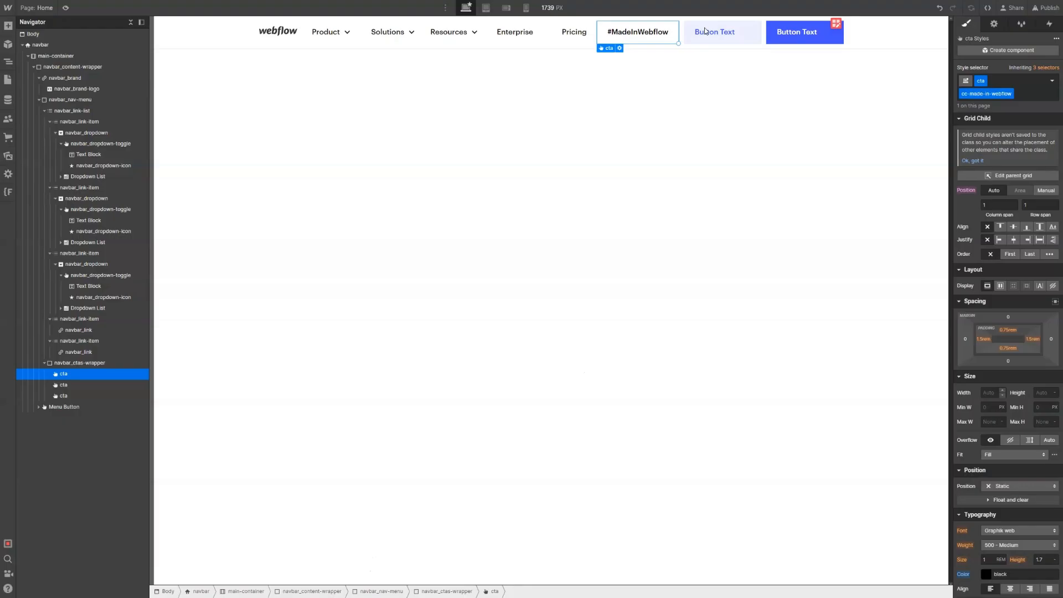
# Change the text of the cc-contact-sales button to "Contact sales"
pyautogui.click(705, 30)
pyautogui.doubleClick(706, 30)
pyautogui.write('Contact sda')
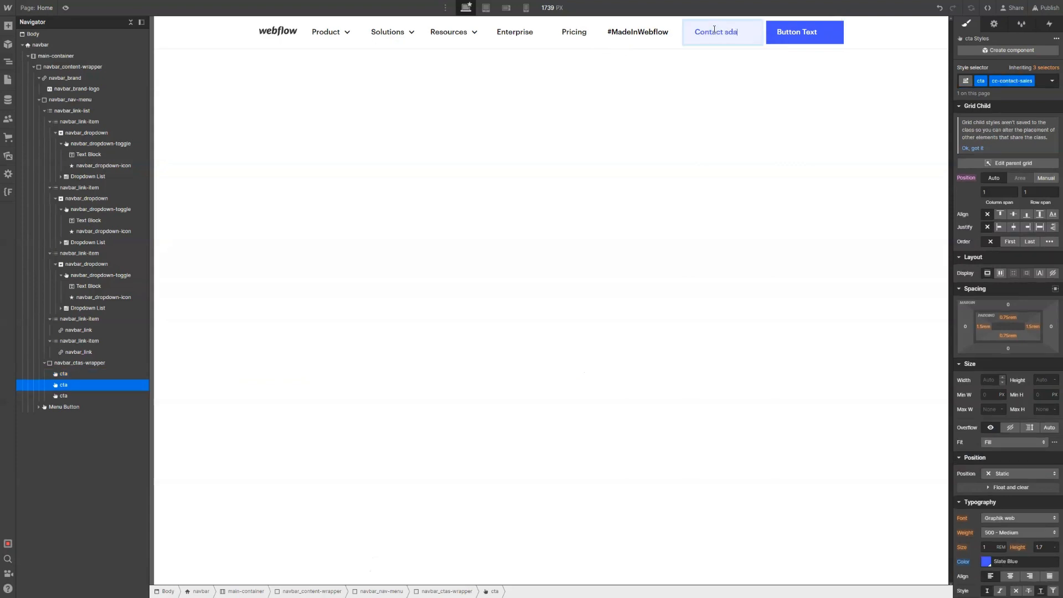
pyautogui.press('BackSpace')
pyautogui.press('BackSpace')
pyautogui.write('Sales')
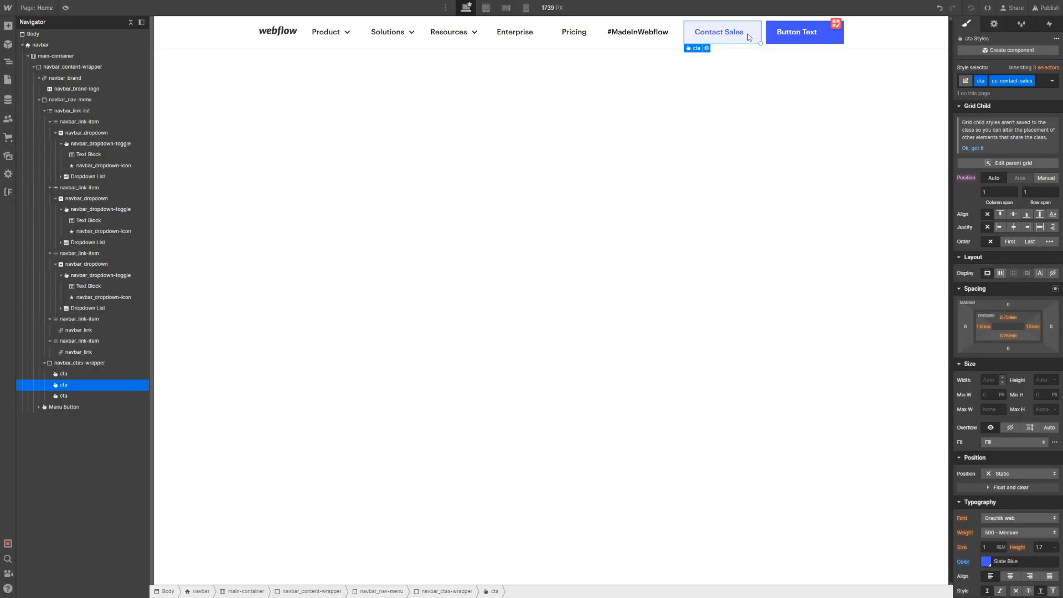
pyautogui.doubleClick(731, 34)
pyautogui.press('BackSpace')
pyautogui.write('s')
# Change the text of the solid blue call-to-action button to "View dashboard"
pyautogui.doubleClick(776, 31)
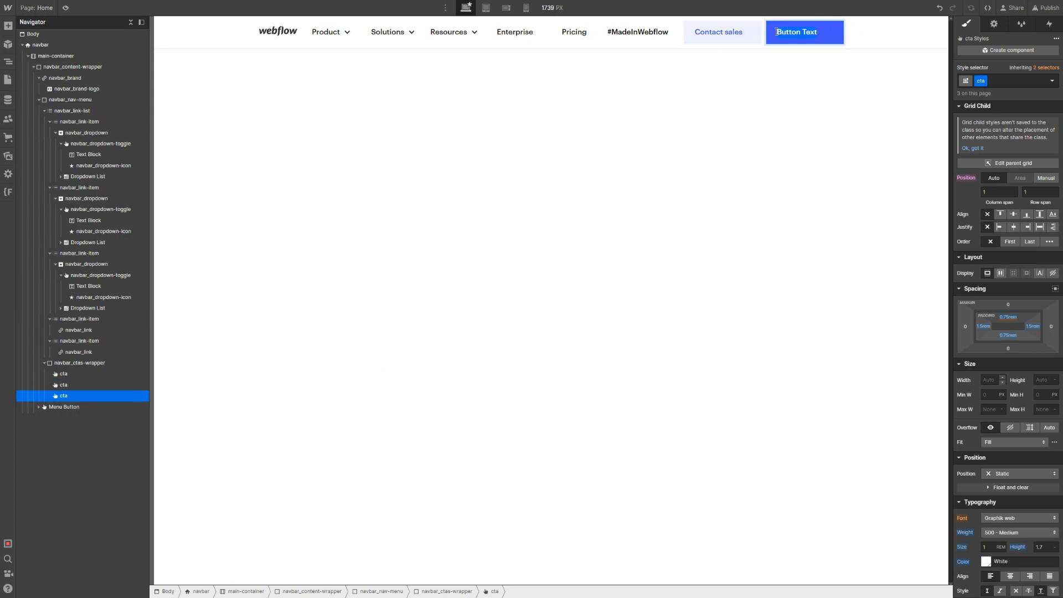
pyautogui.write('View dashboard')
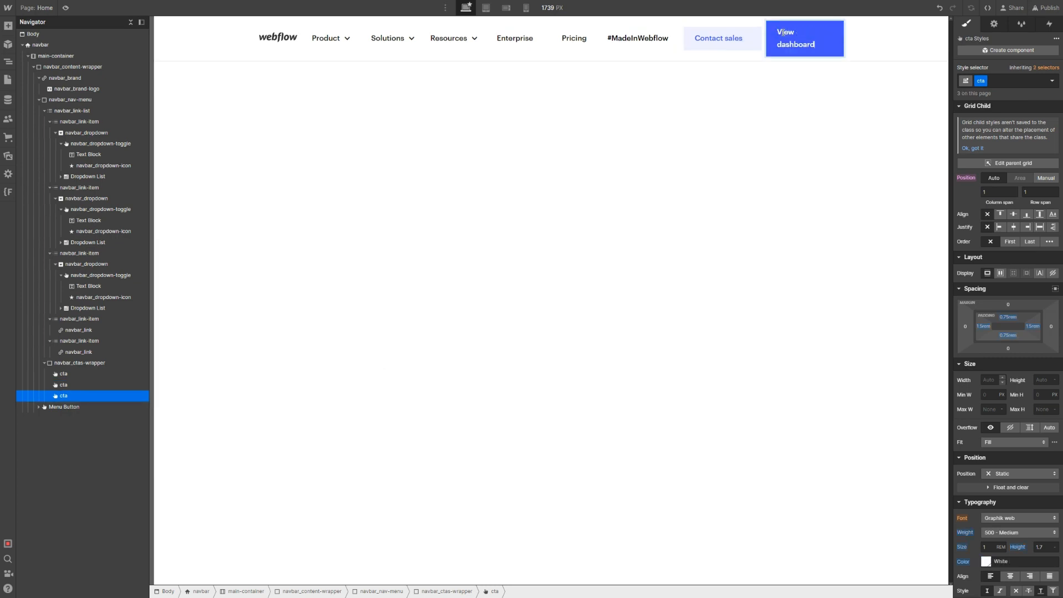
pyautogui.press('Escape')
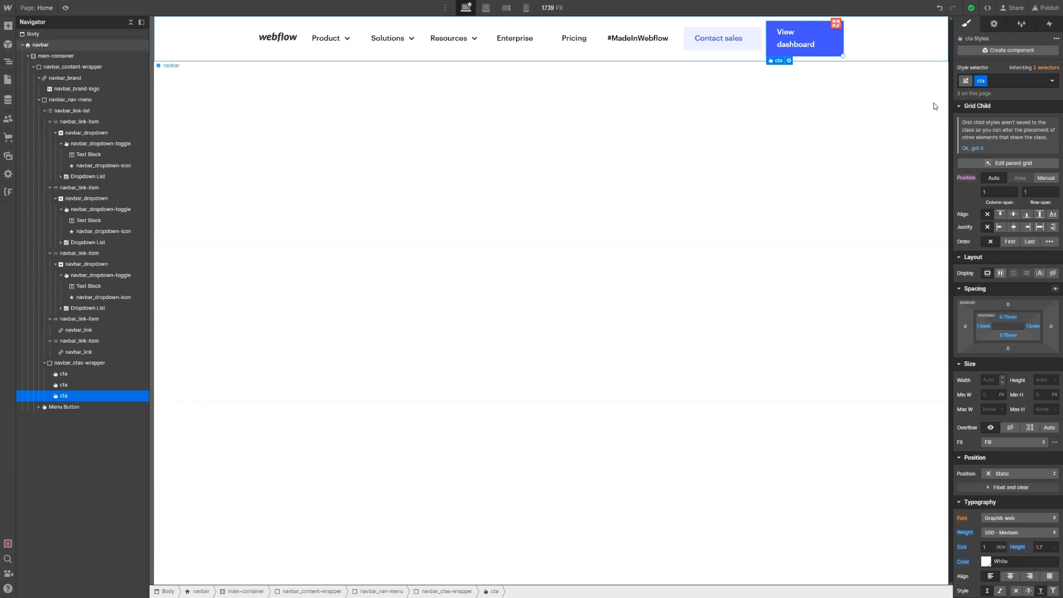
# Center-align the text of the shared cta class using the View dashboard button
pyautogui.scroll(-1, 1004, 320)
pyautogui.scroll(-1, 976, 484)
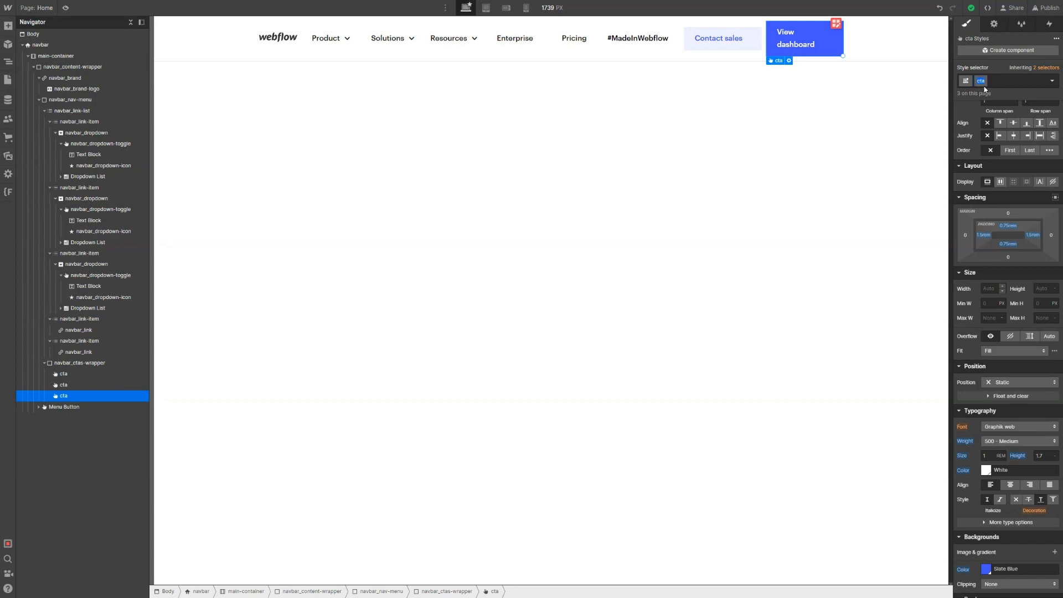
pyautogui.click(714, 39)
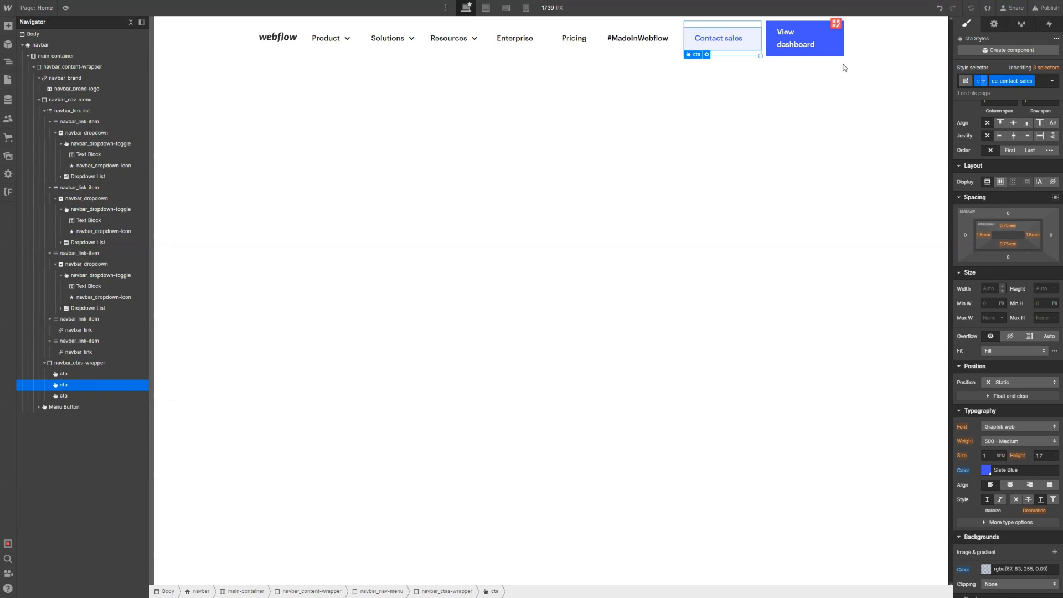
pyautogui.click(786, 53)
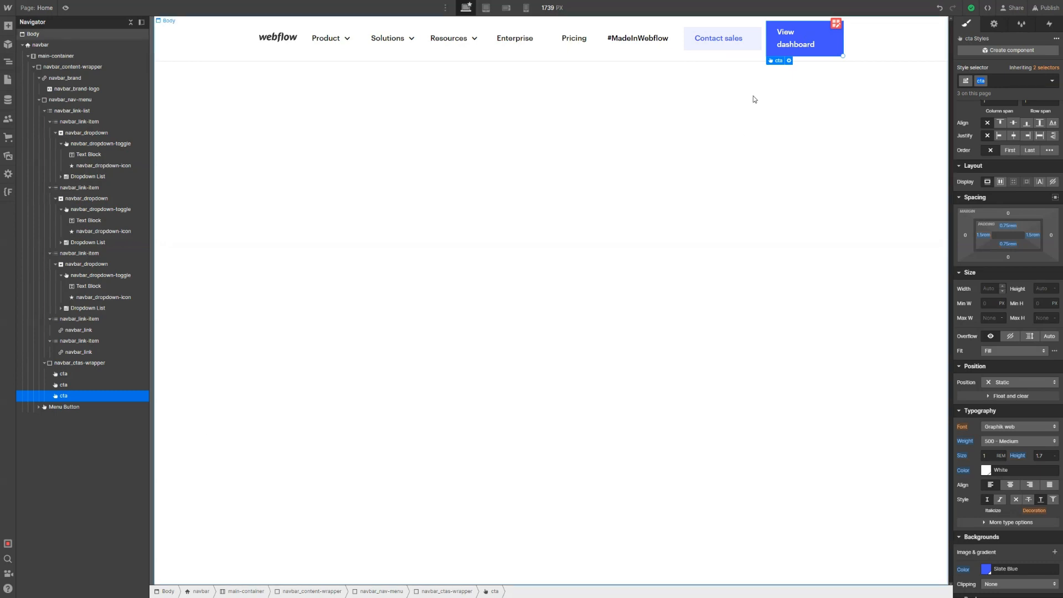
pyautogui.scroll(-1, 982, 407)
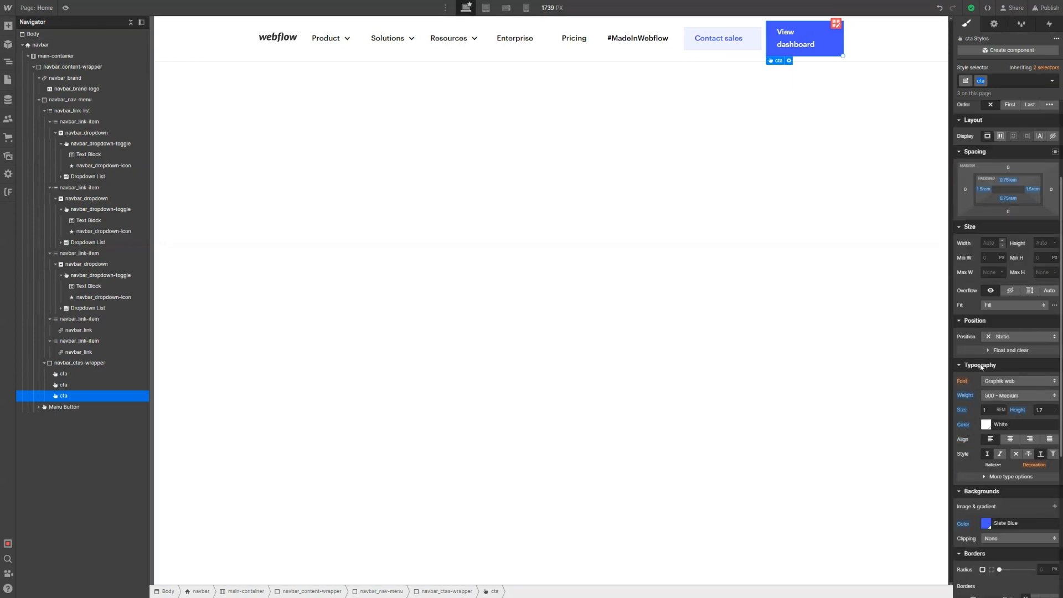
pyautogui.click(1010, 439)
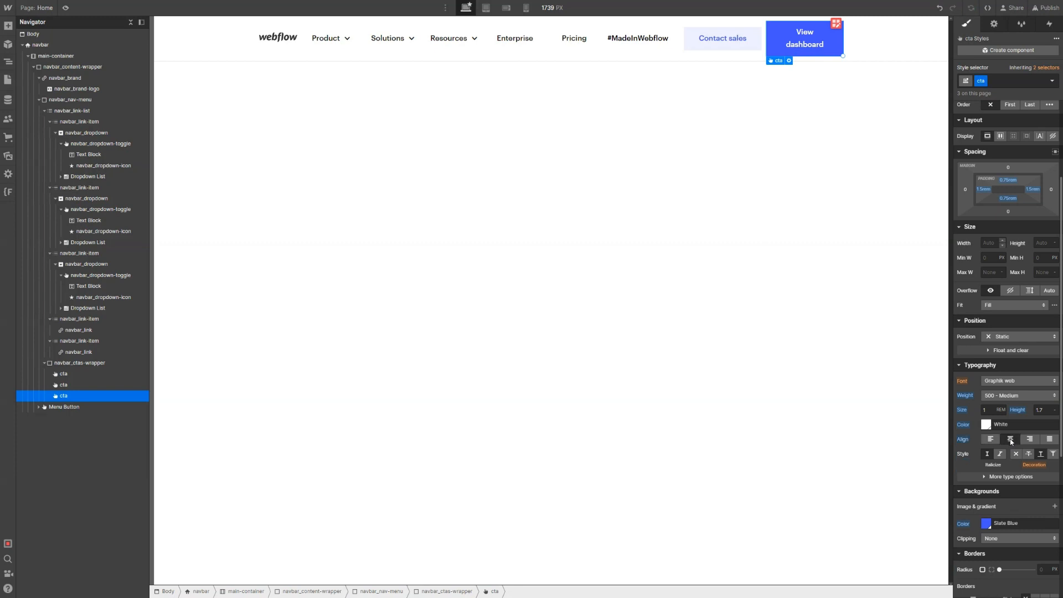
pyautogui.click(584, 134)
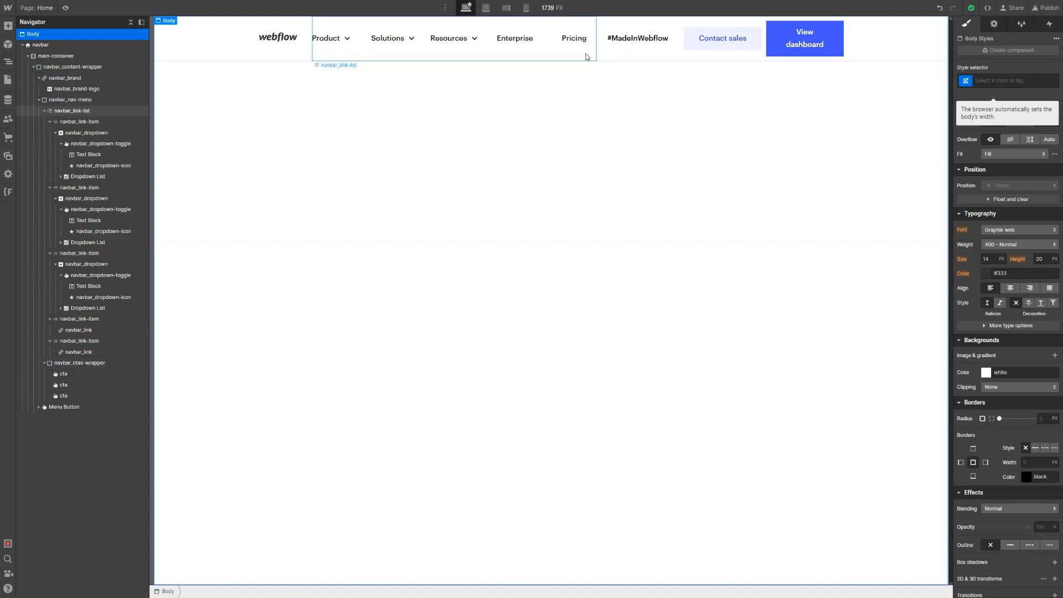
# Set both defined columns and the auto-generated columns of the navbar_link-list grid to Auto sizing
pyautogui.click(558, 59)
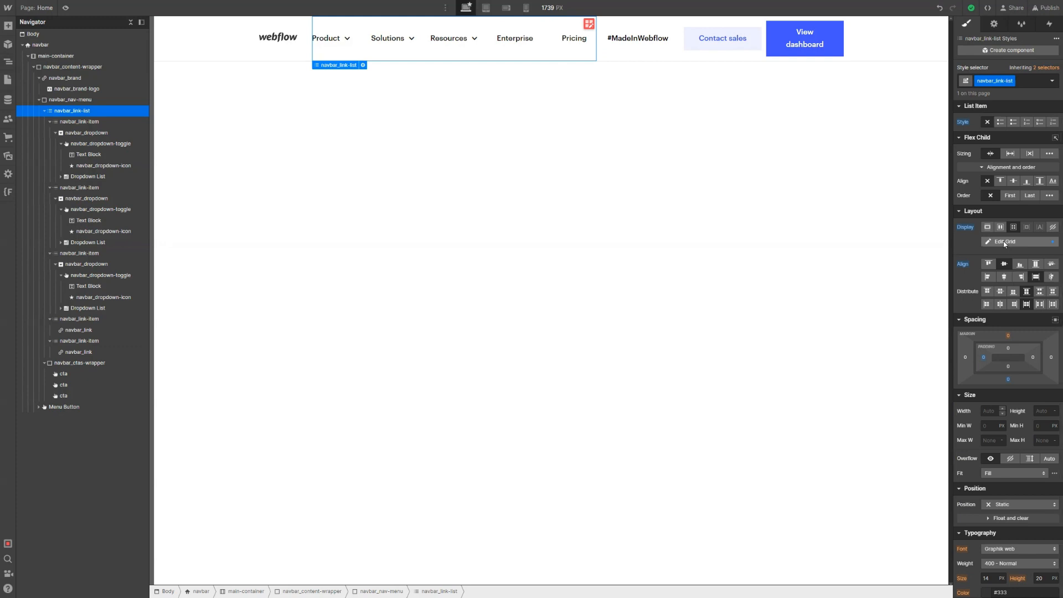
pyautogui.click(1004, 241)
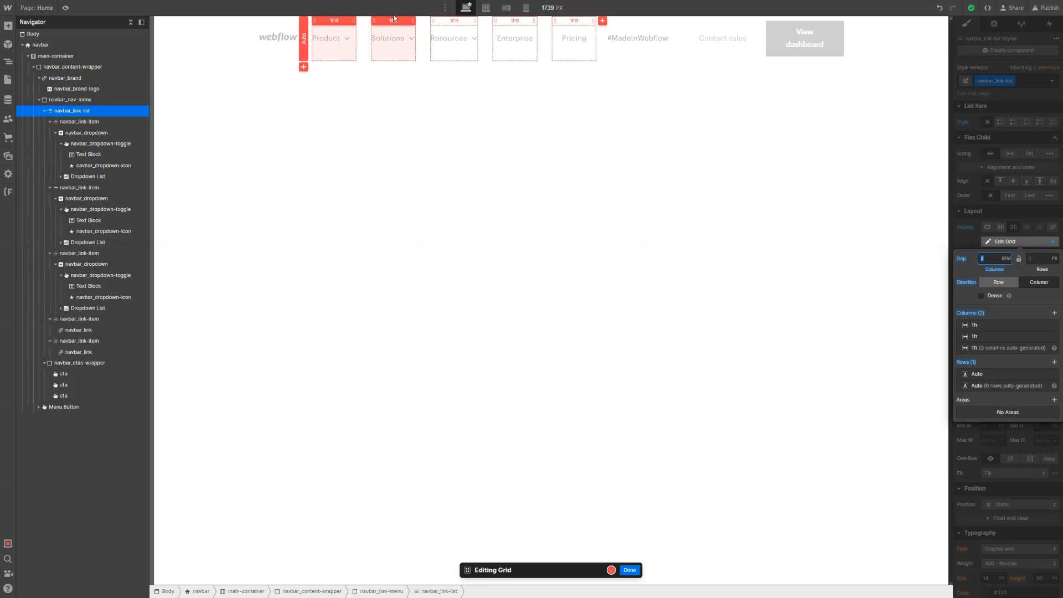
pyautogui.click(335, 22)
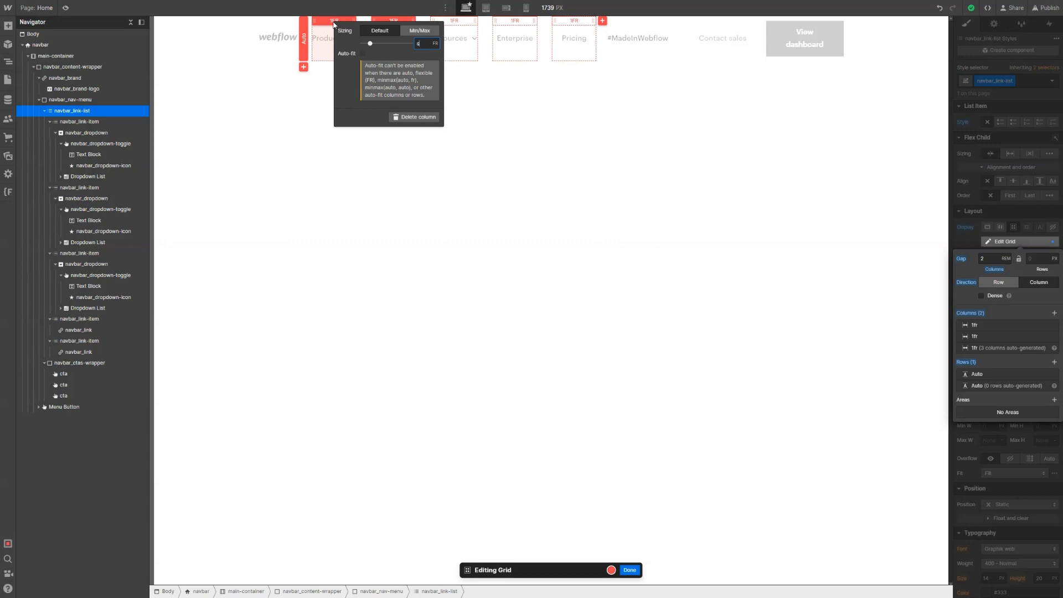
pyautogui.press('Return')
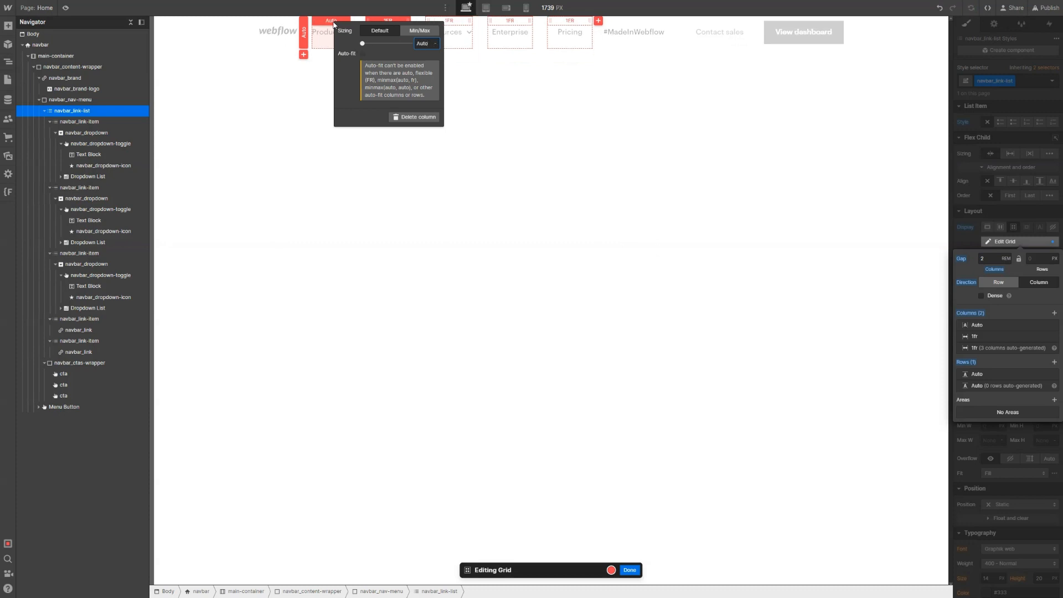
pyautogui.click(382, 22)
pyautogui.click(382, 21)
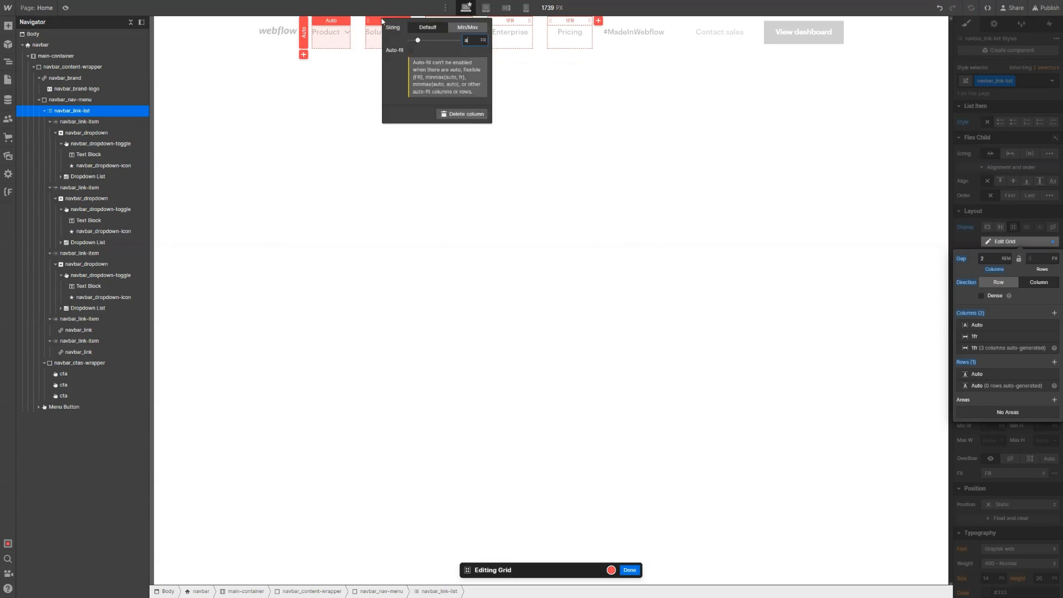
pyautogui.press('Return')
pyautogui.click(449, 23)
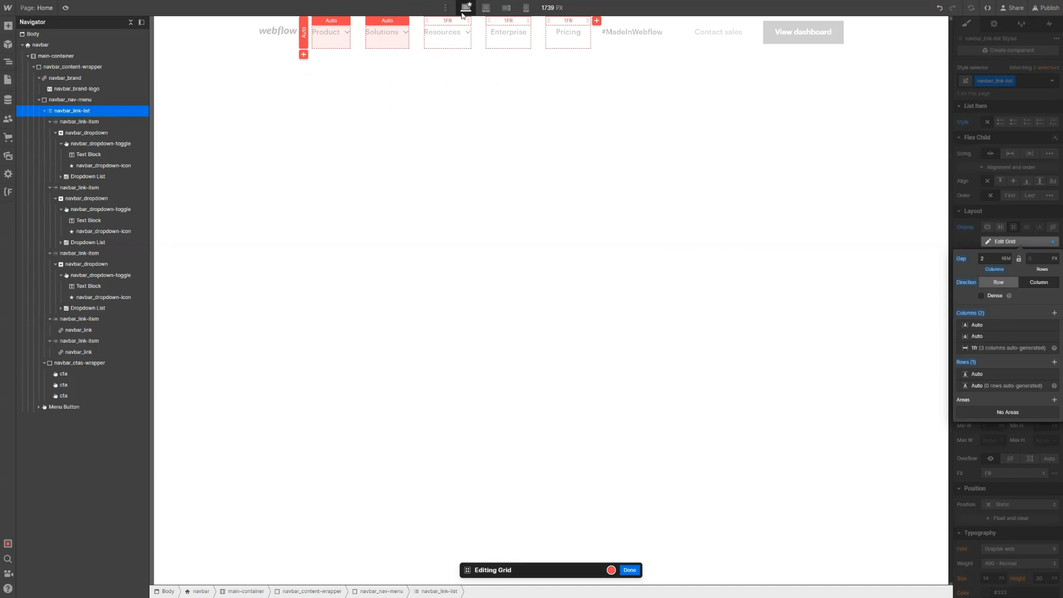
pyautogui.click(449, 22)
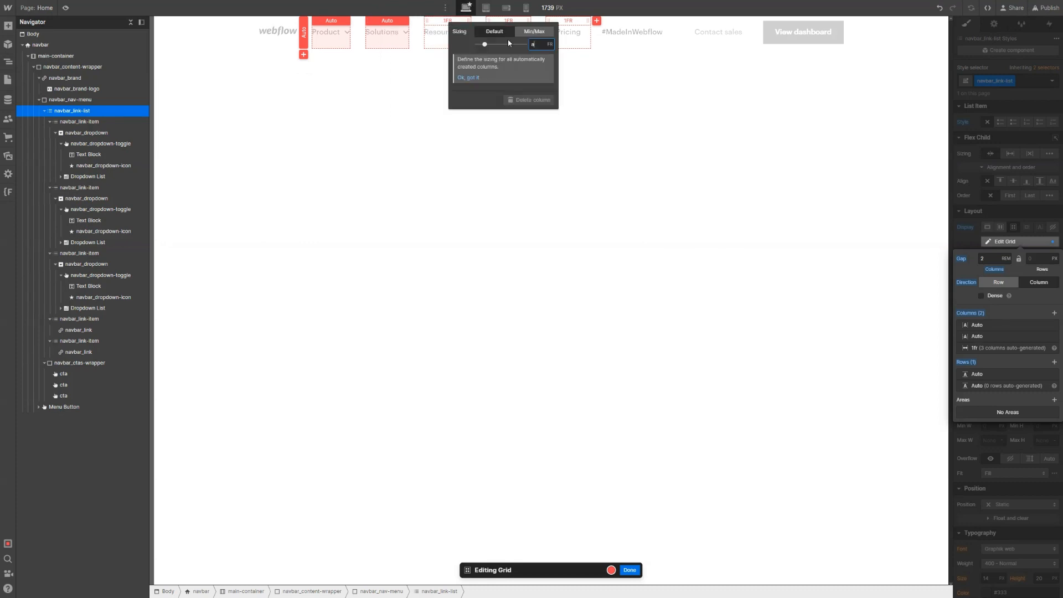
pyautogui.press('Return')
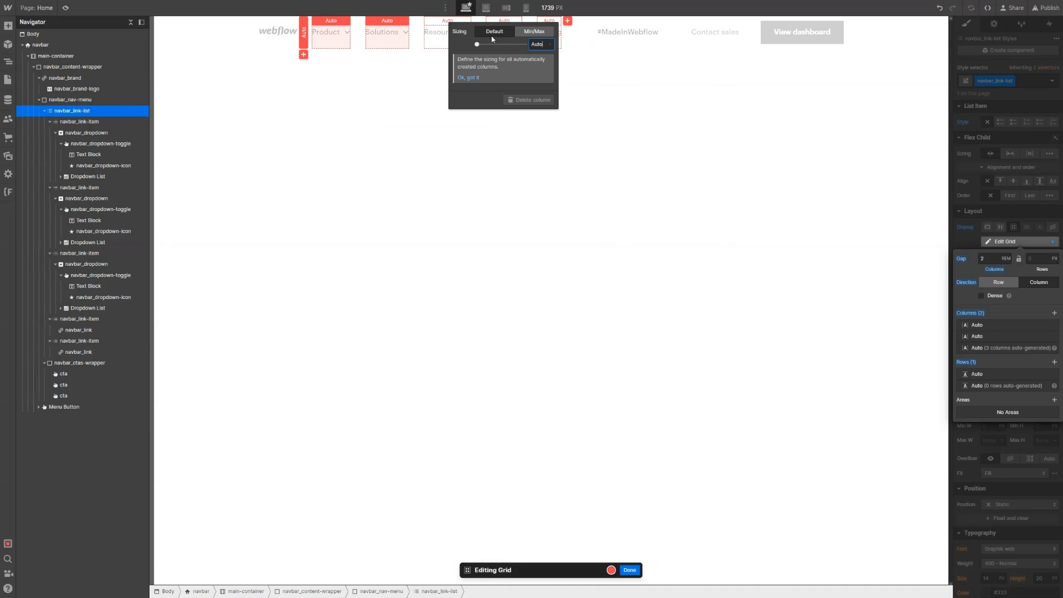
pyautogui.press('Escape')
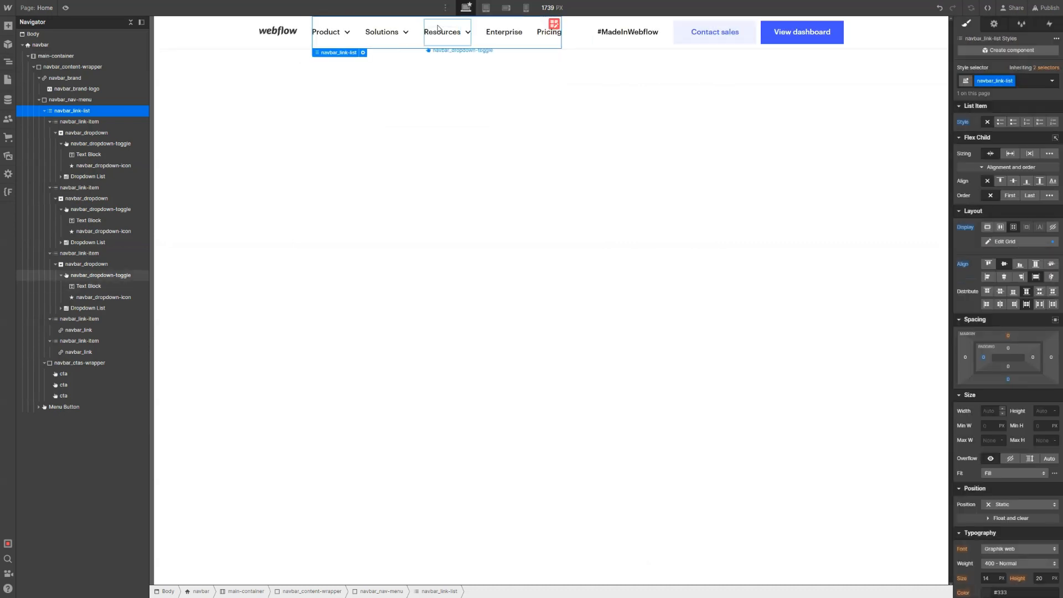
# Check the sizing of the auto-generated columns in the navbar_link-list grid
pyautogui.click(554, 24)
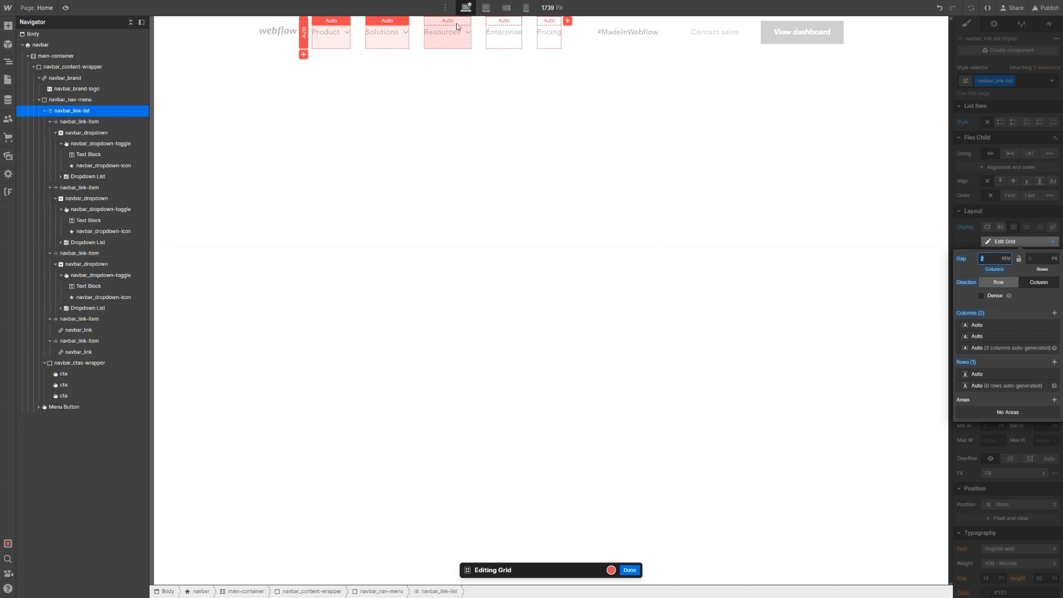
pyautogui.click(458, 26)
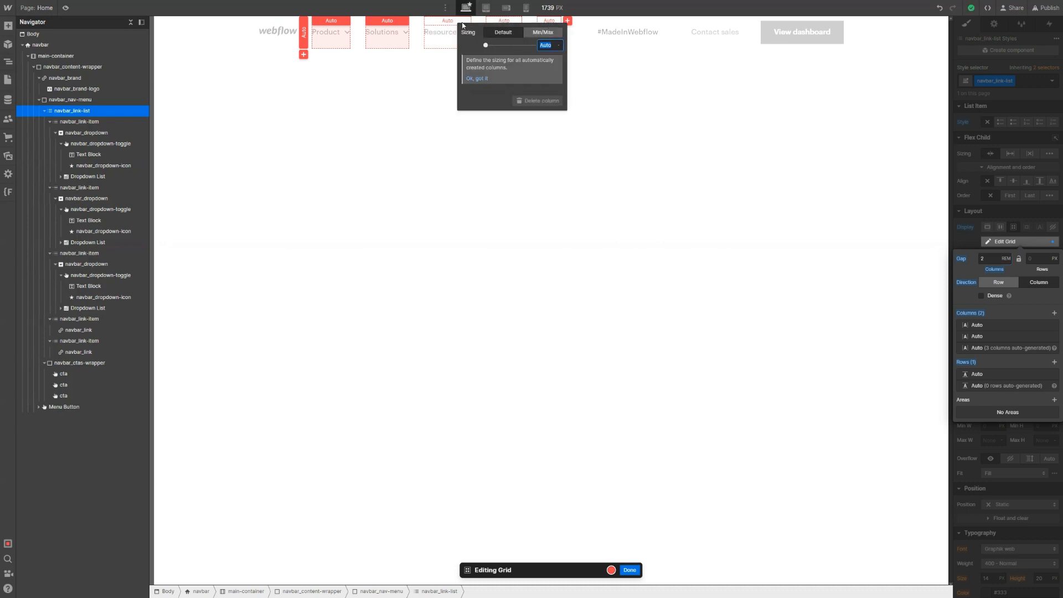
pyautogui.press('Escape')
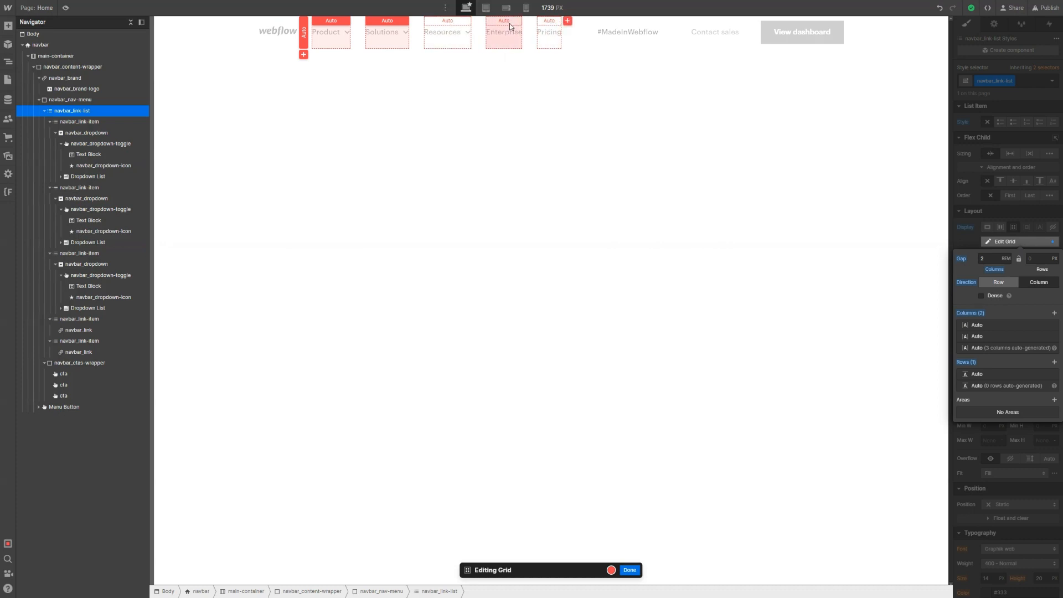
pyautogui.press('Escape')
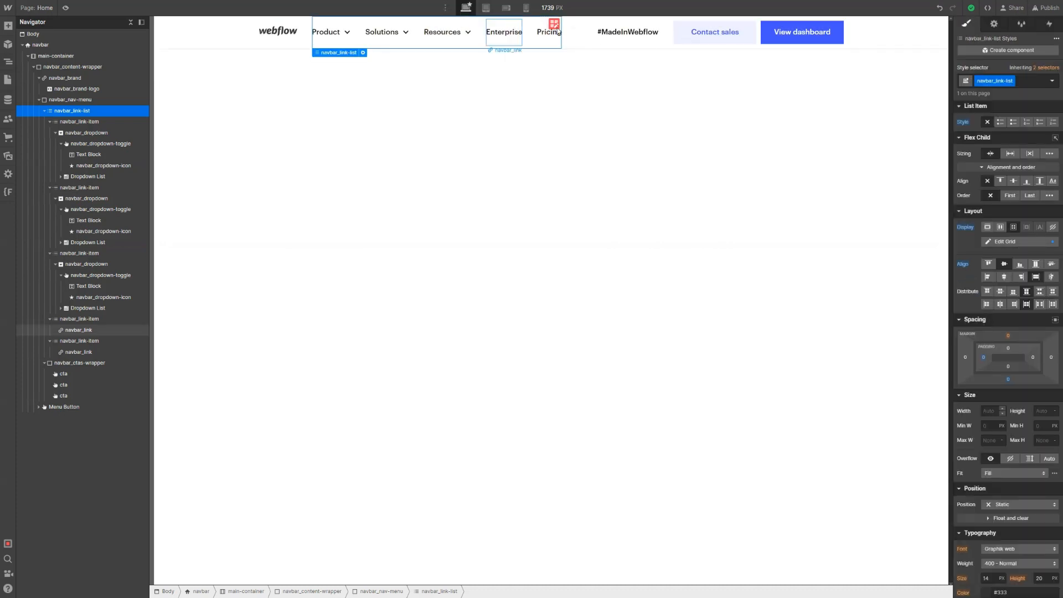
# Set the first column of the navbar_ctas-wrapper grid to Auto sizing and open the second column's sizing
pyautogui.click(672, 41)
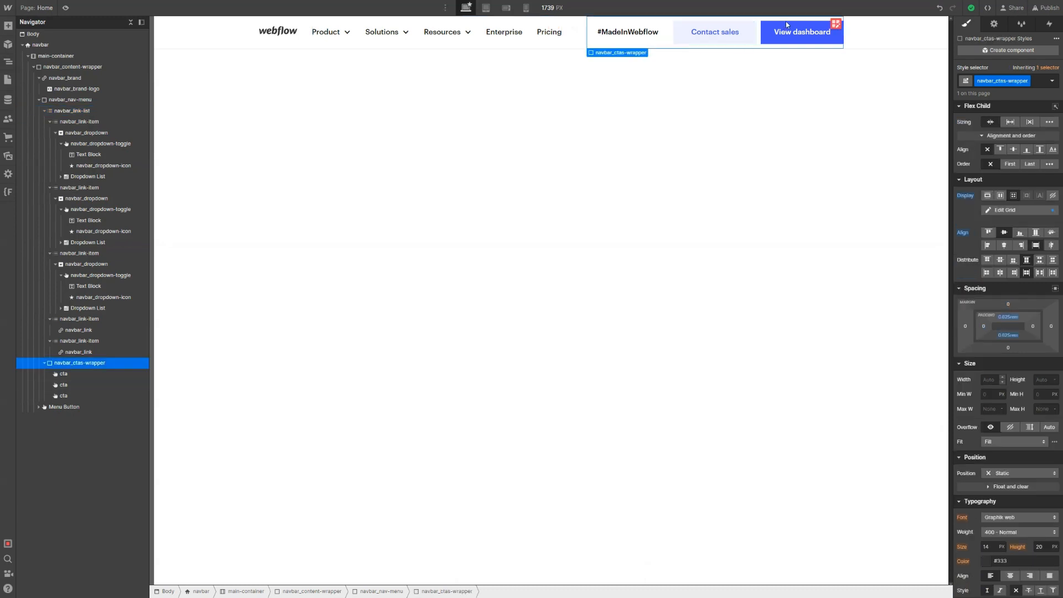
pyautogui.click(836, 24)
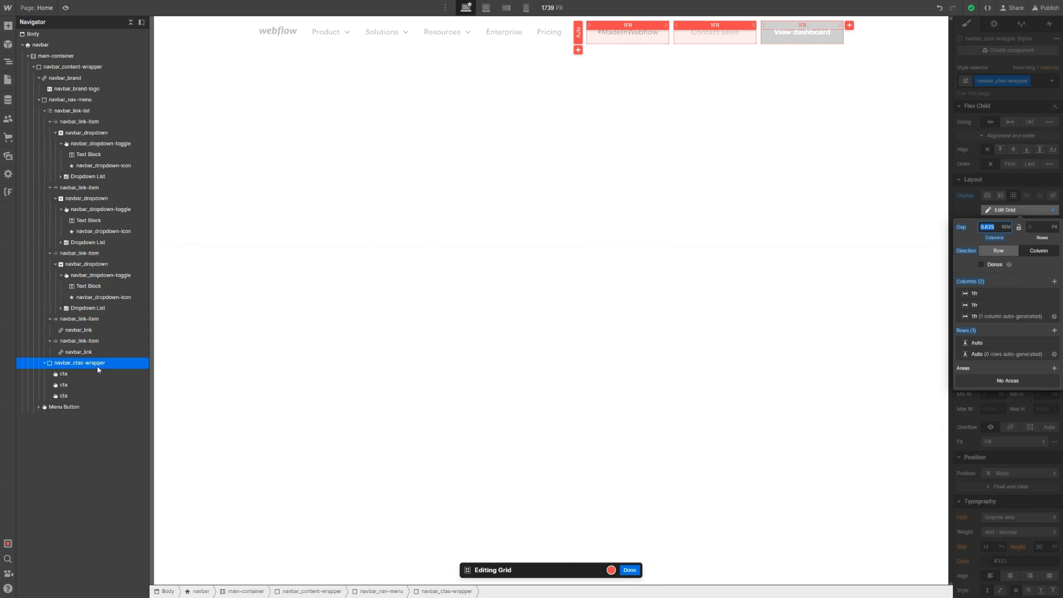
pyautogui.click(629, 28)
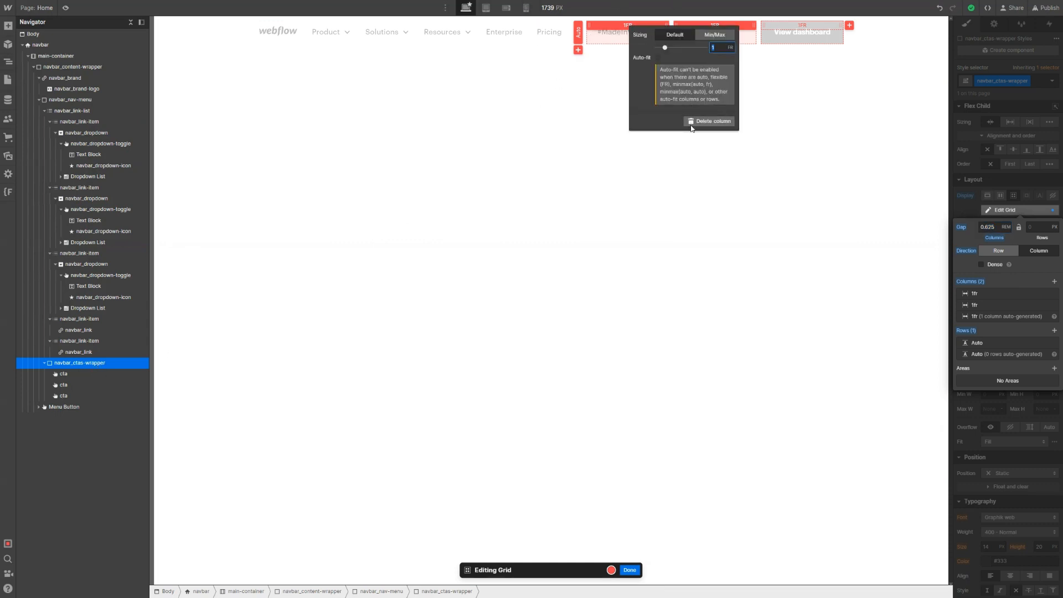
pyautogui.write('aut')
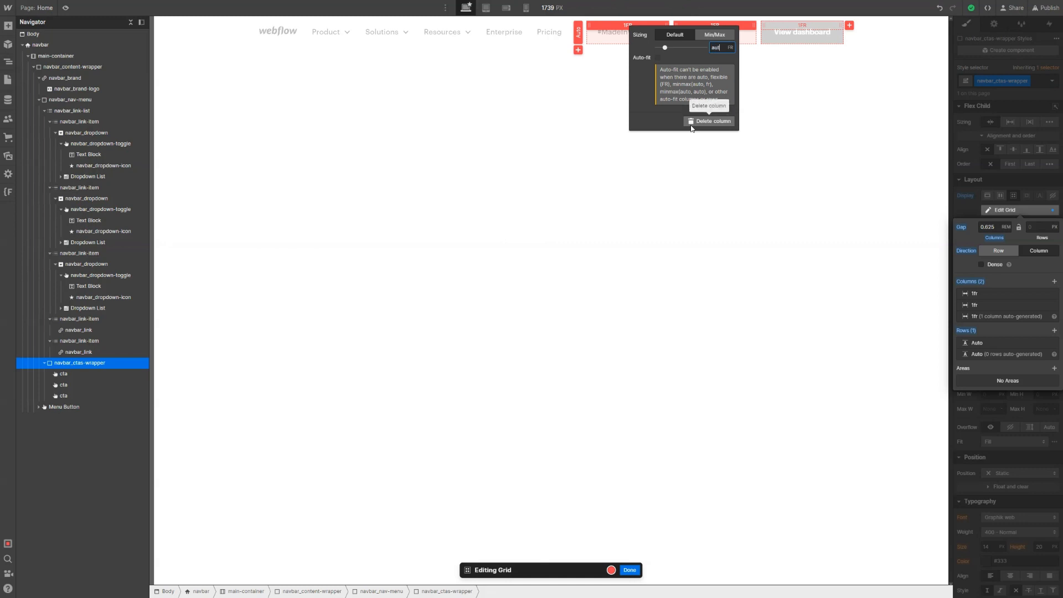
pyautogui.write('o')
pyautogui.press('Return')
pyautogui.click(743, 31)
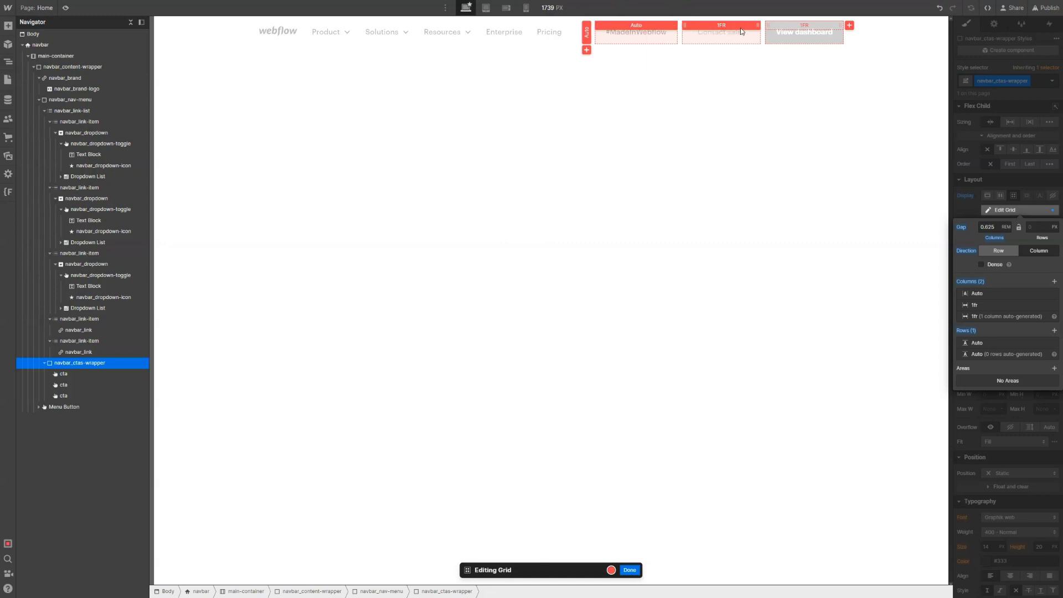
# Size the second column and the auto-generated column of the navbar_ctas-wrapper grid to Auto, and finish editing the grid
pyautogui.click(742, 31)
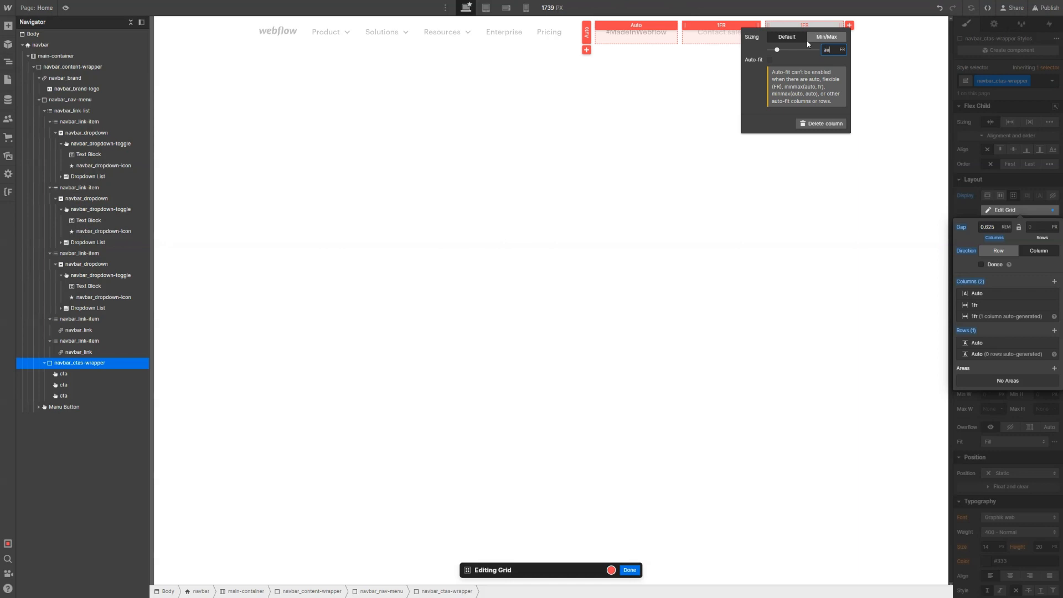
pyautogui.write('auto')
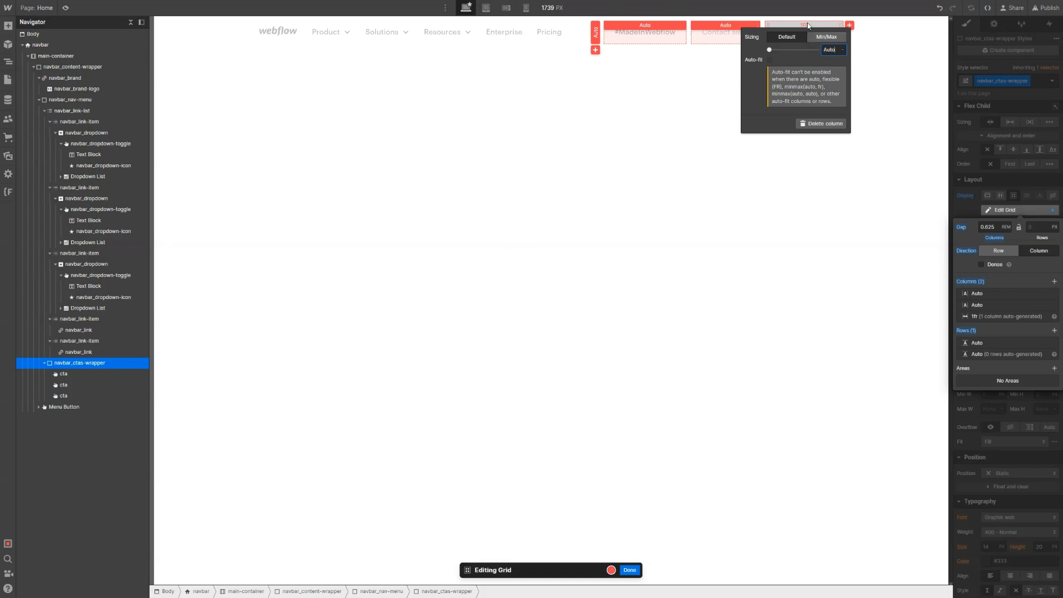
pyautogui.click(807, 24)
pyautogui.click(808, 23)
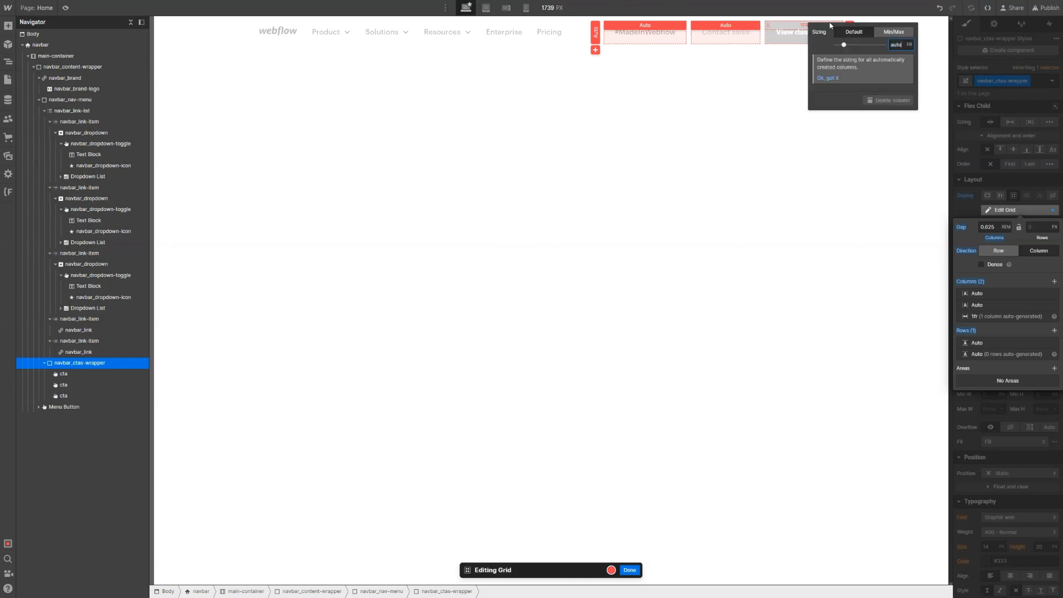
pyautogui.press('Return')
pyautogui.click(654, 67)
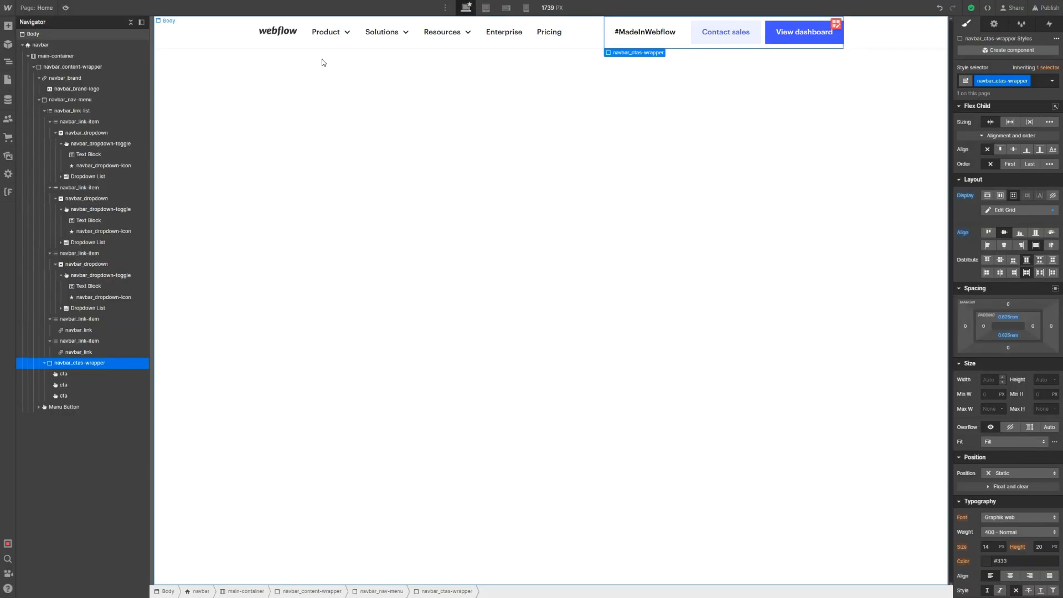
pyautogui.click(324, 62)
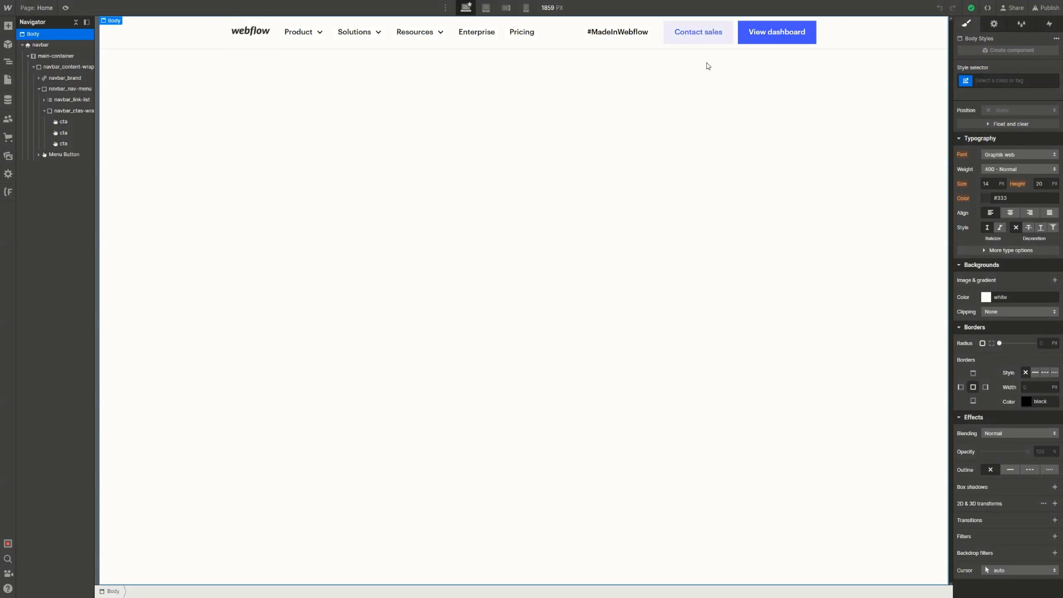
# Set the hover-state background color of the View dashboard button's cta class to #3545ee
pyautogui.click(763, 39)
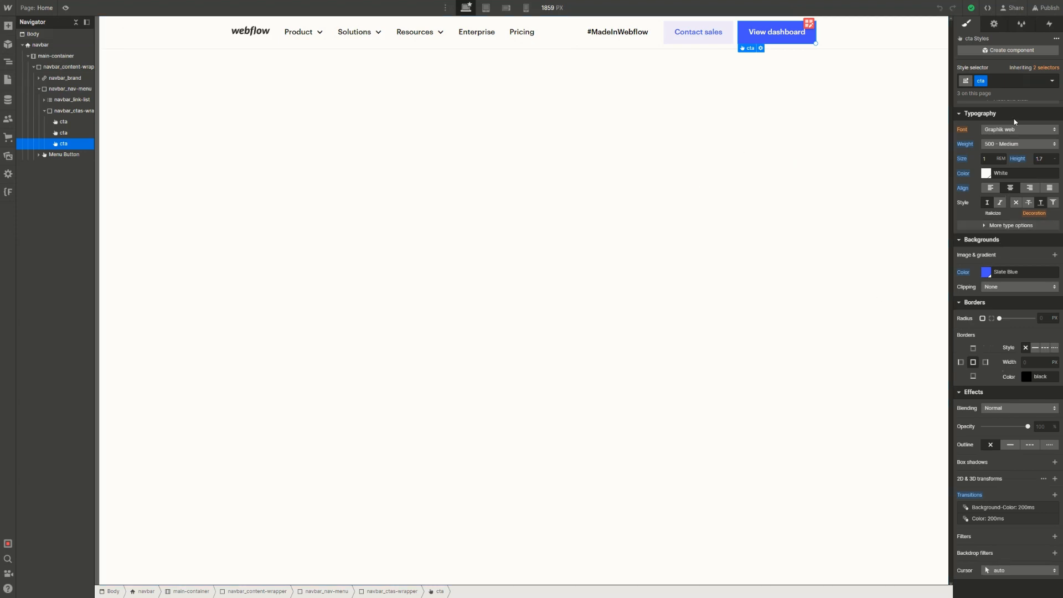
pyautogui.click(1052, 81)
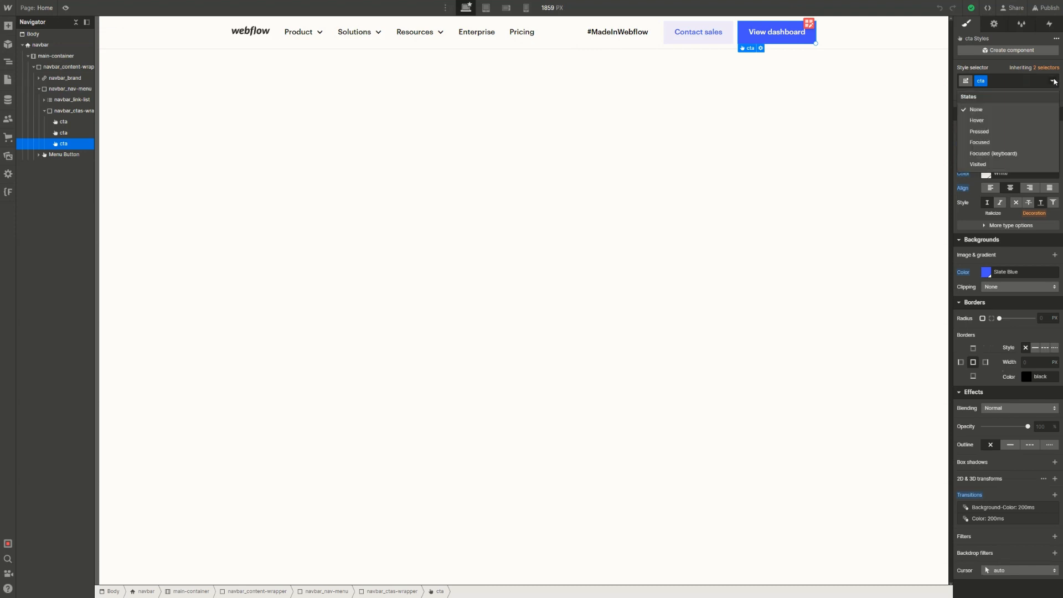
pyautogui.click(985, 121)
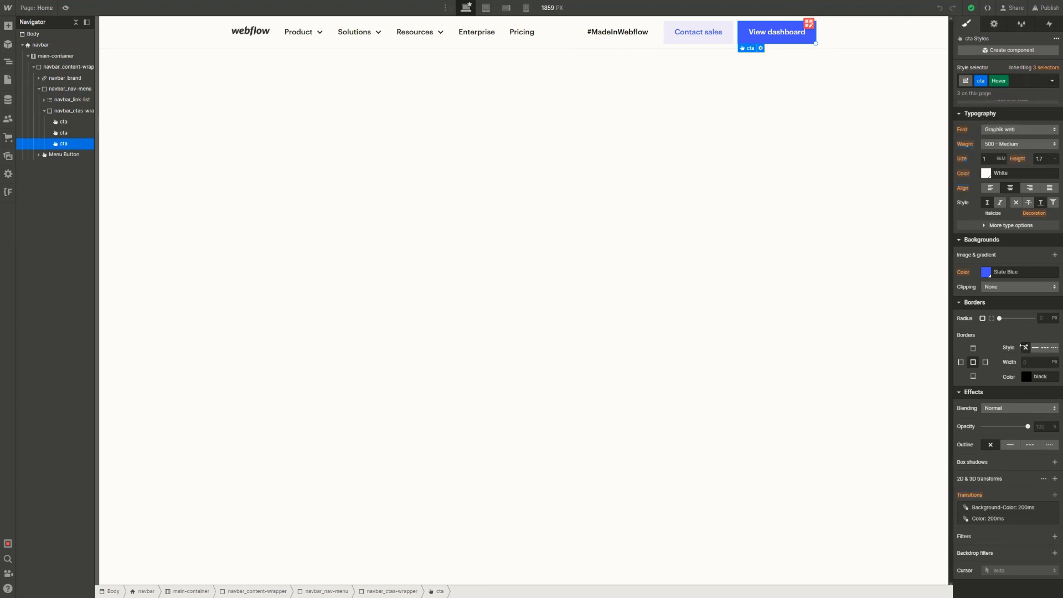
pyautogui.click(986, 272)
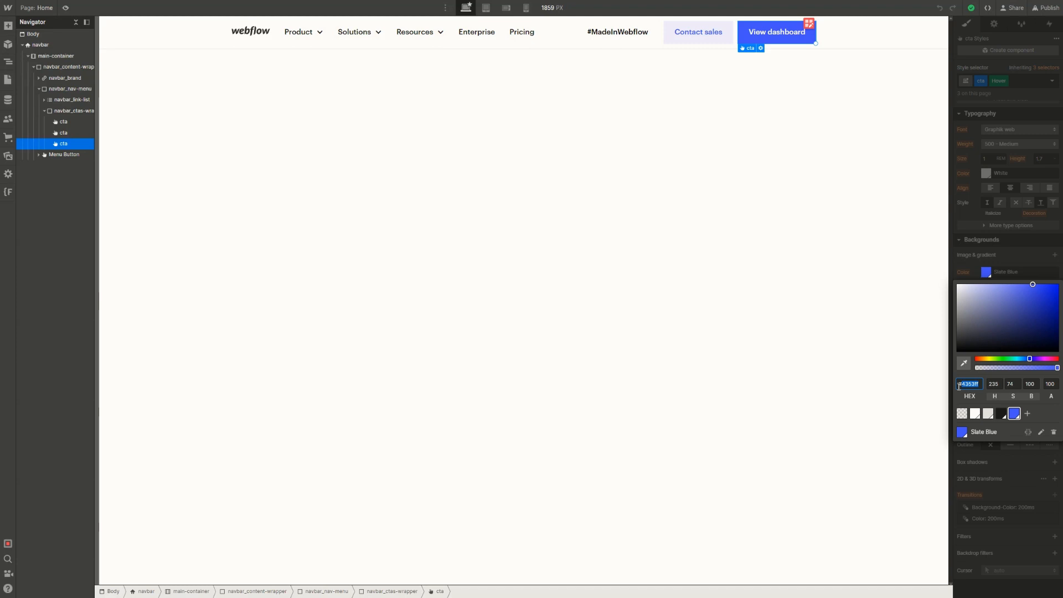
pyautogui.write('#3545ed')
pyautogui.press('Return')
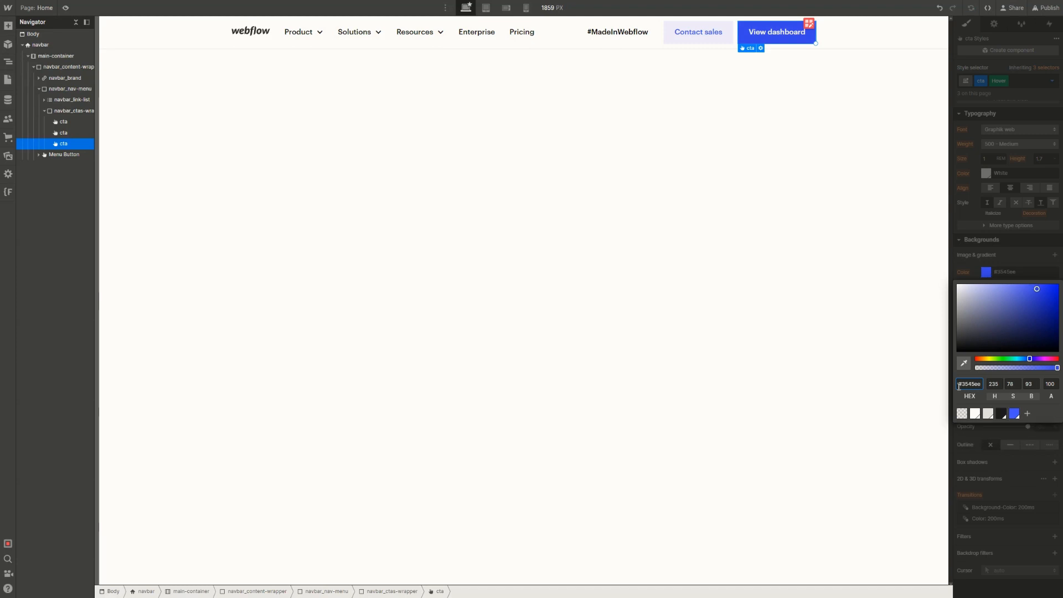
pyautogui.click(800, 269)
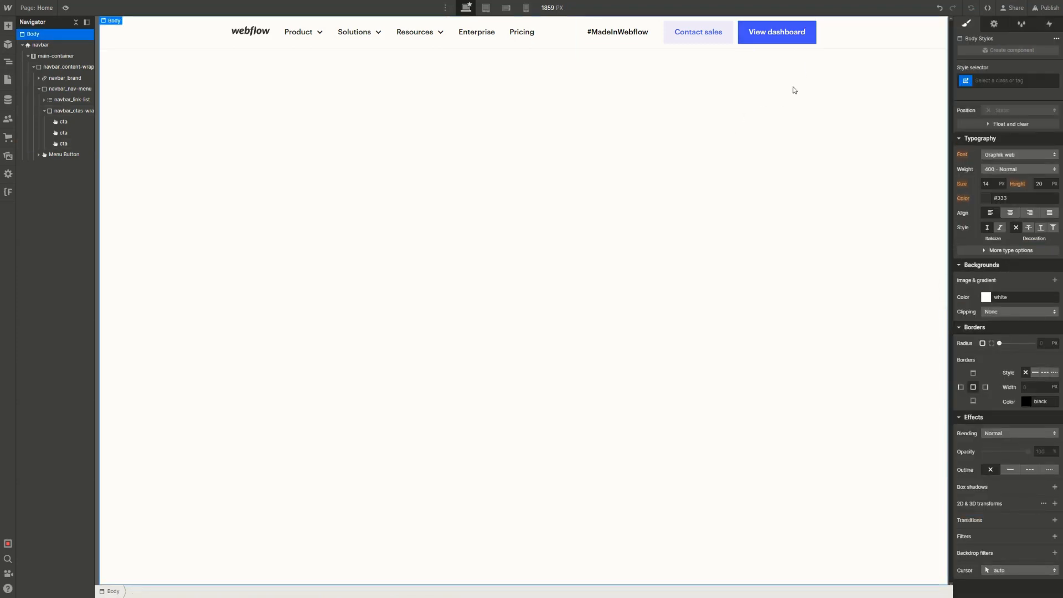
# Remove the 200 ms Color transition from the base cta class on the View dashboard button
pyautogui.click(790, 35)
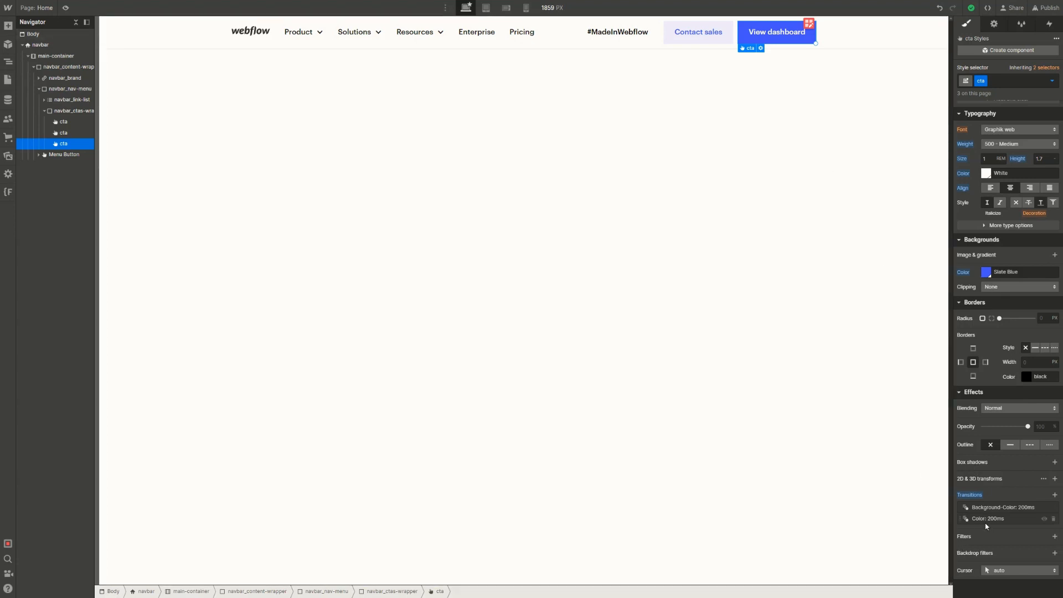
pyautogui.click(635, 44)
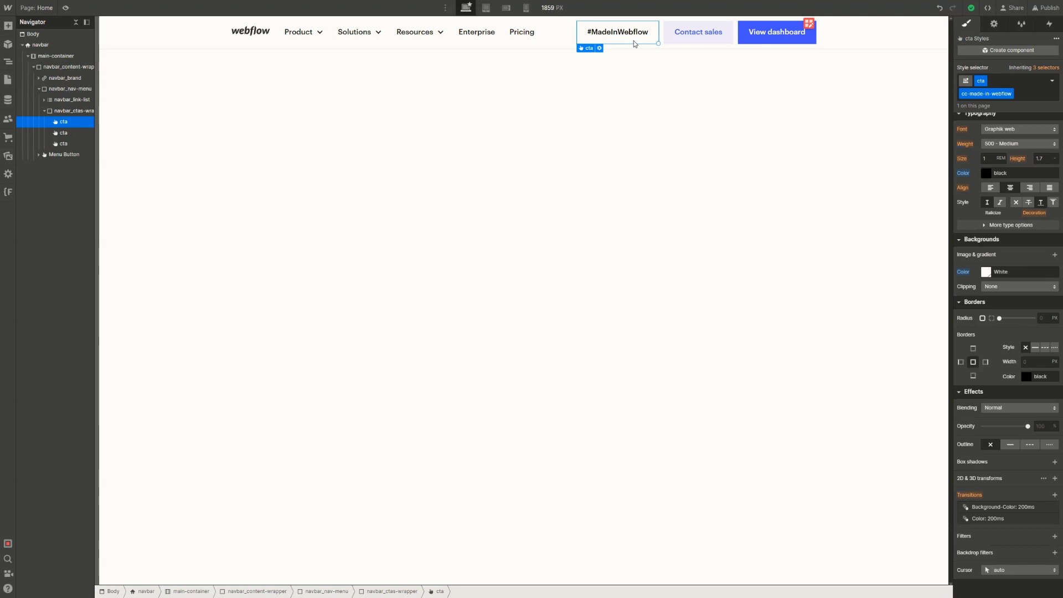
pyautogui.click(782, 42)
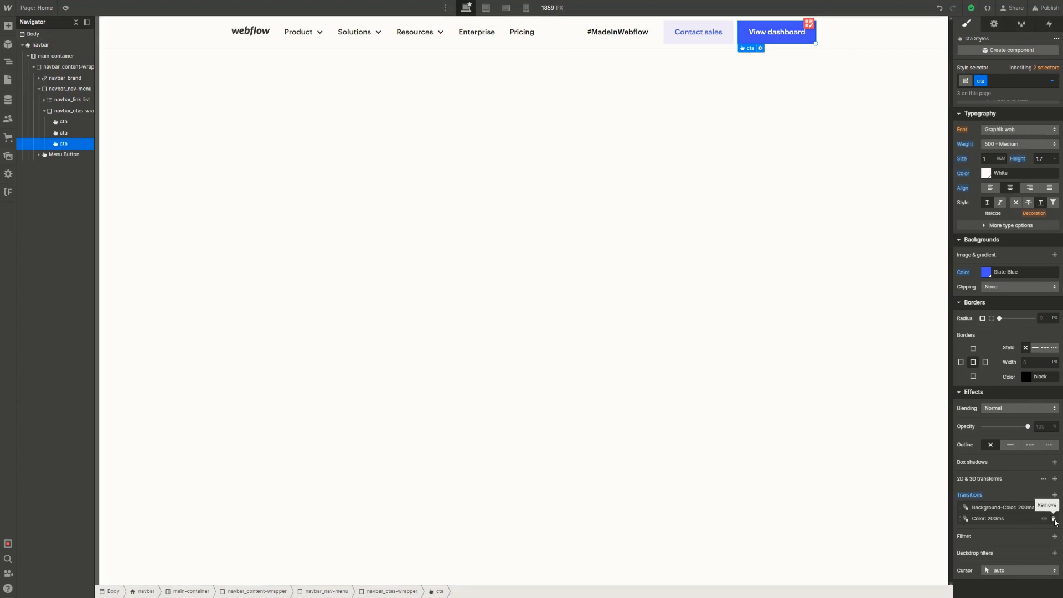
pyautogui.click(1055, 521)
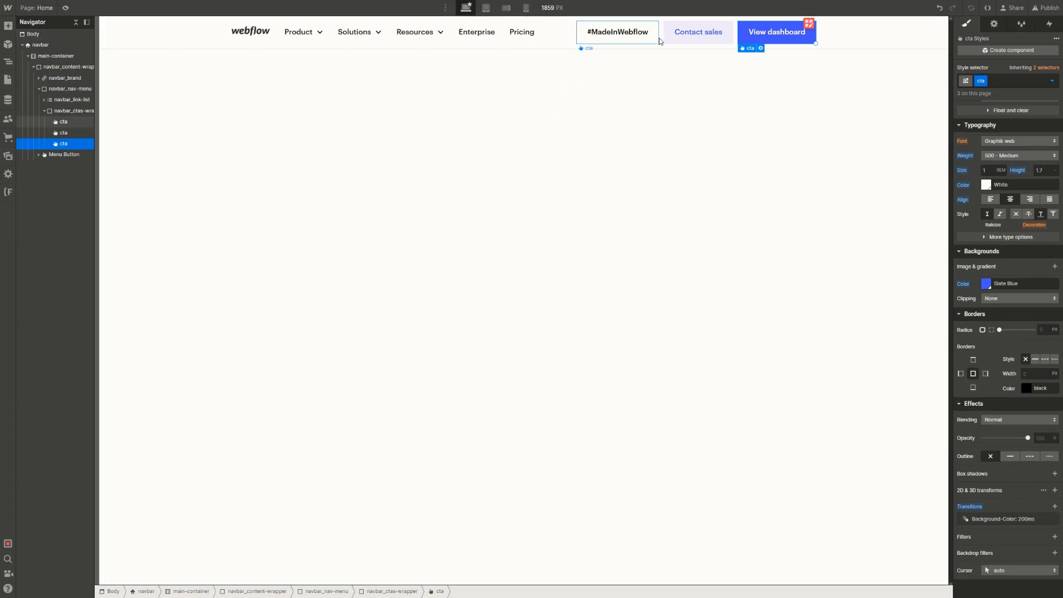
# Add a 200 ms Font Color transition with ease easing to the #MadeInWebflow button
pyautogui.click(635, 38)
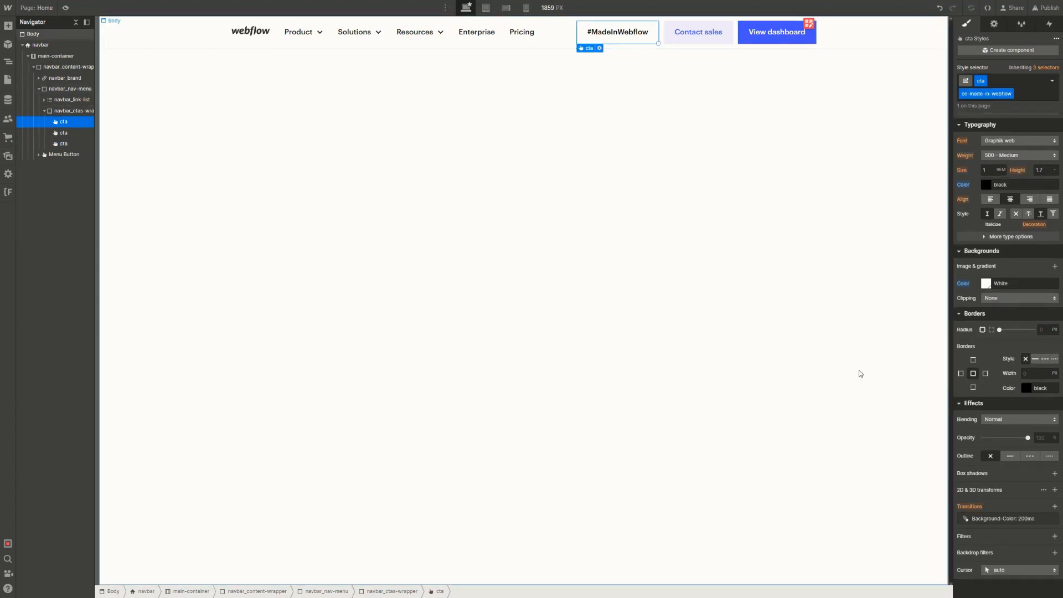
pyautogui.click(1055, 506)
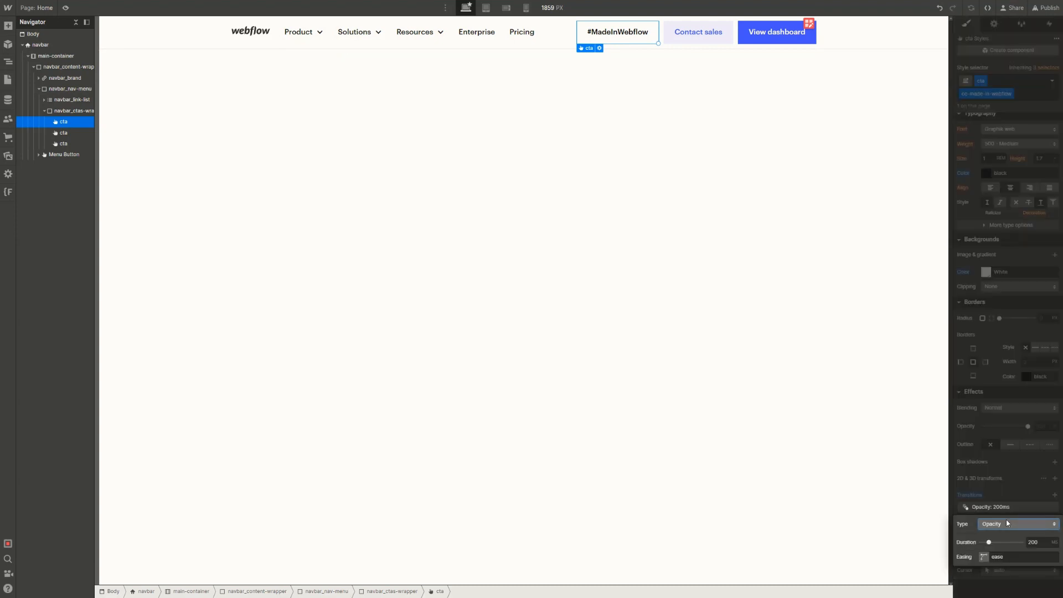
pyautogui.click(1007, 524)
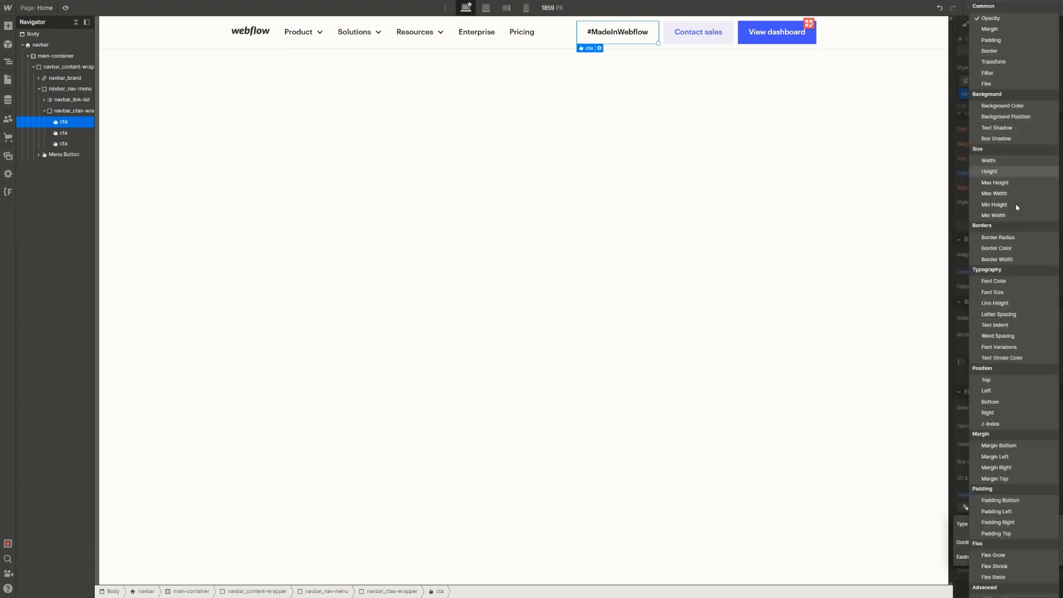
pyautogui.click(1007, 280)
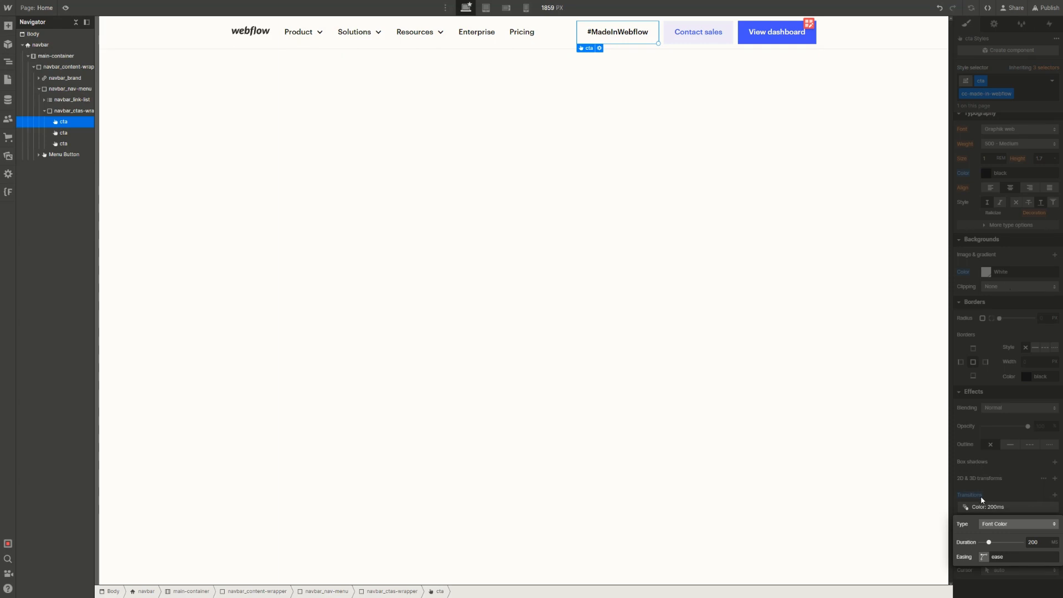
pyautogui.click(896, 462)
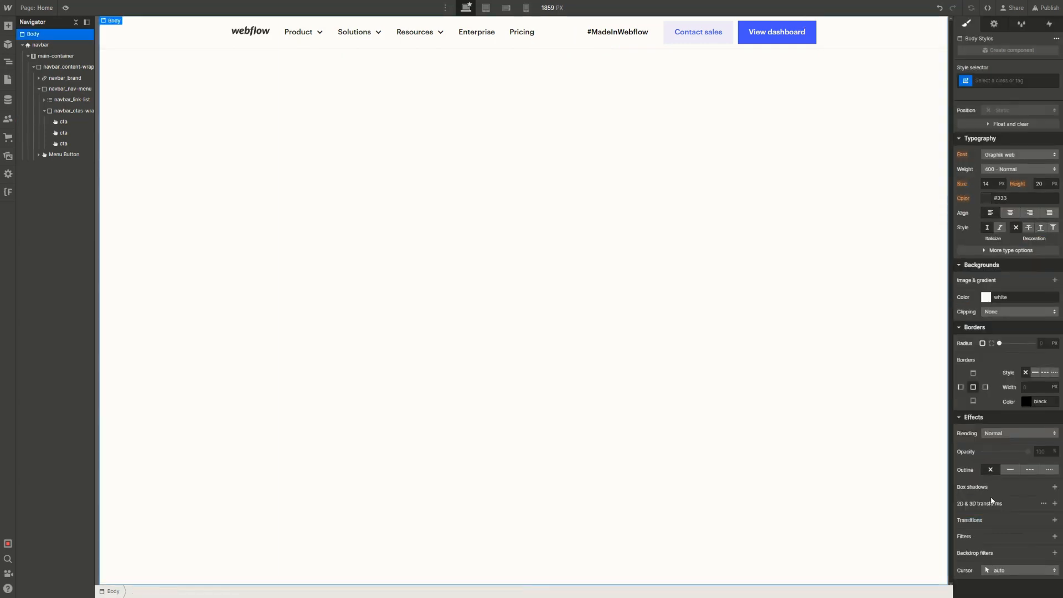
# Set the Contact sales button's hover-state background color to rgba(67, 83, 255, 0.16)
pyautogui.click(717, 29)
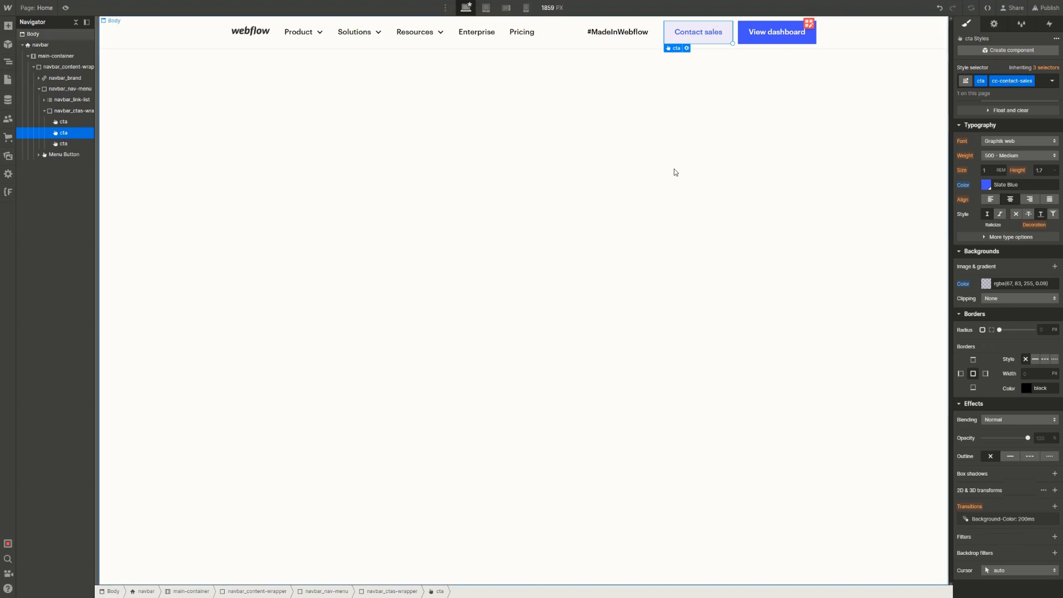
pyautogui.click(1053, 81)
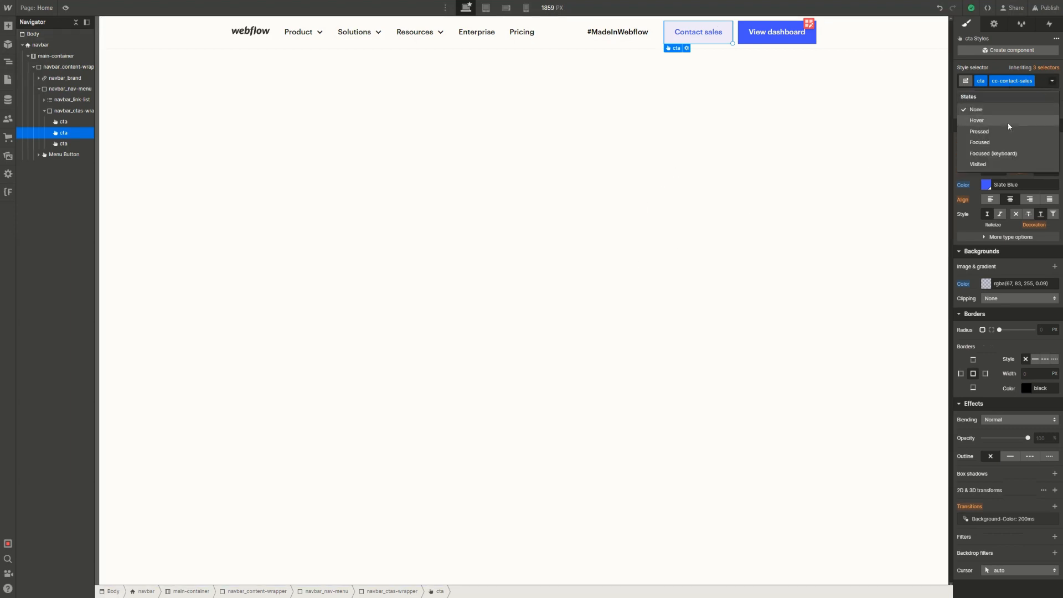
pyautogui.click(1008, 121)
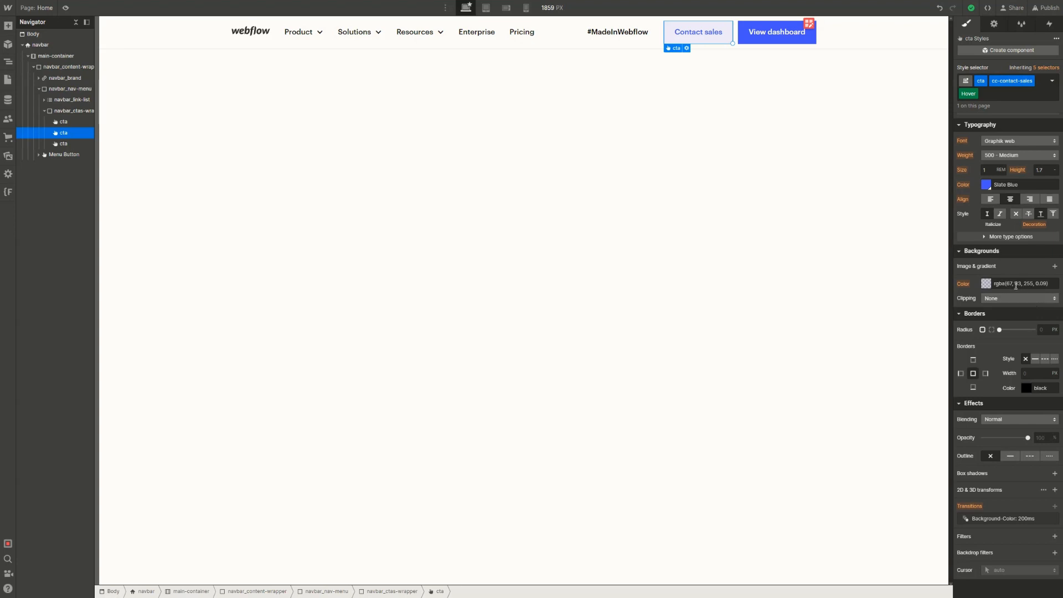
pyautogui.click(1045, 283)
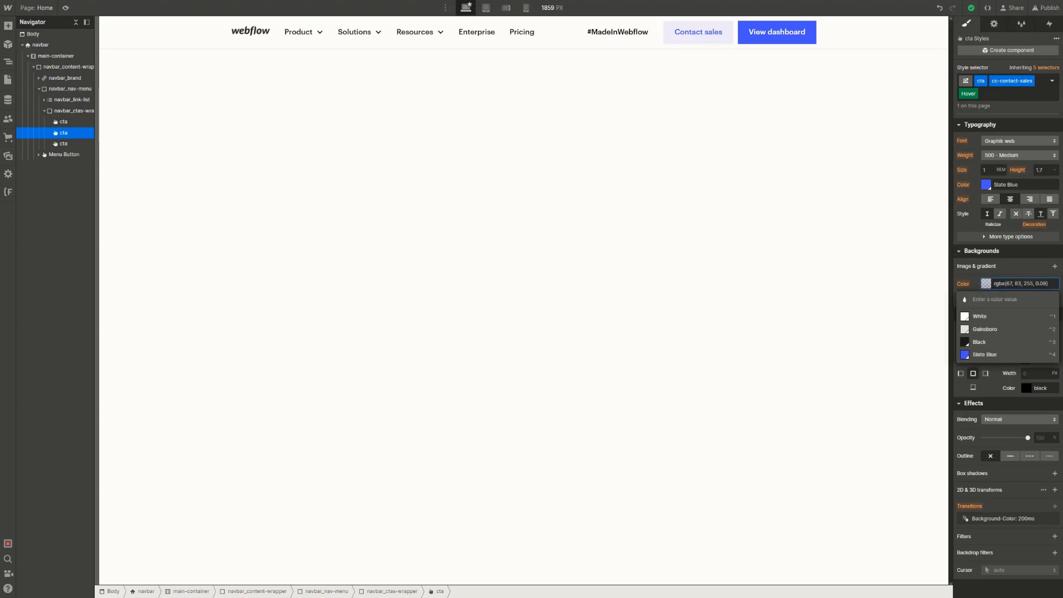
pyautogui.press('BackSpace')
pyautogui.press('BackSpace')
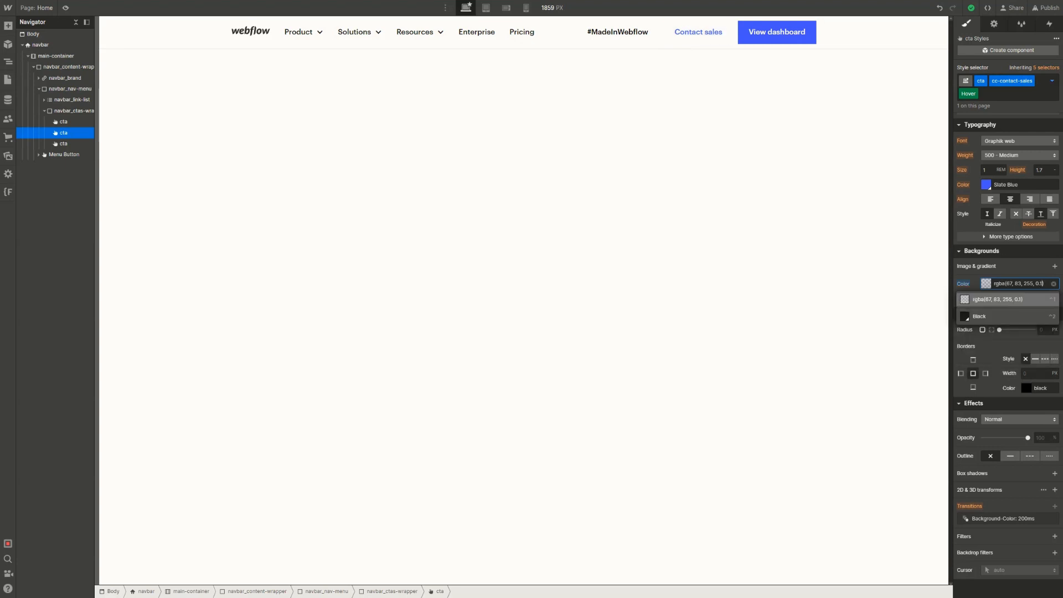
pyautogui.write('16')
pyautogui.press('Return')
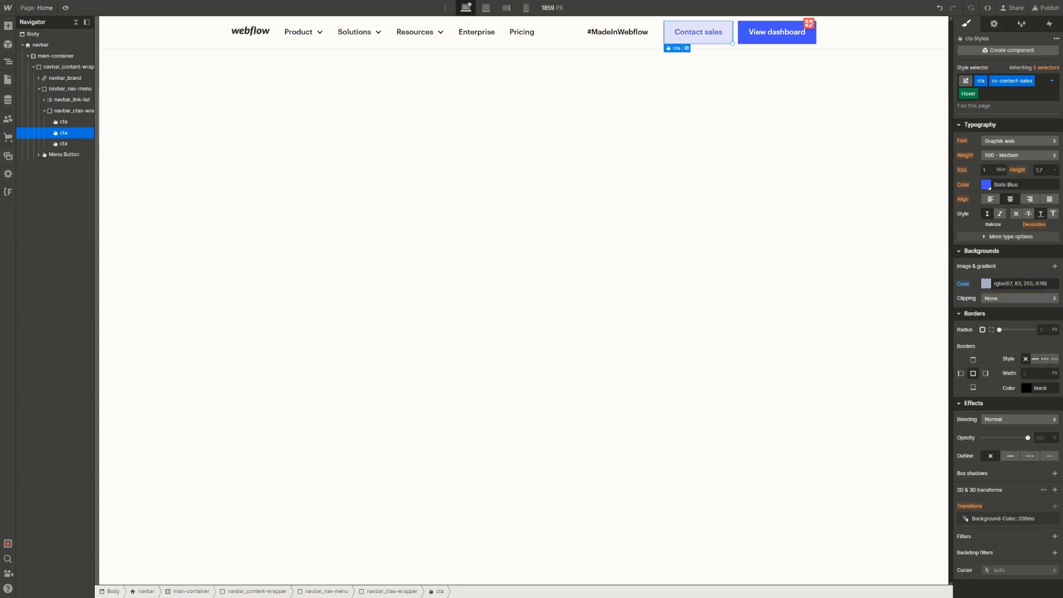
pyautogui.click(736, 177)
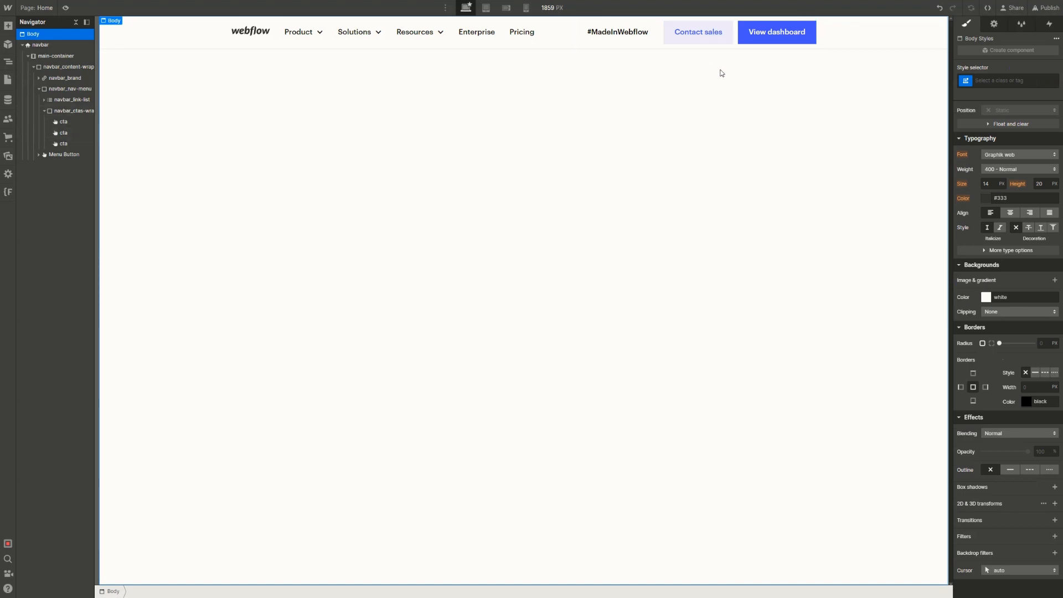
# Remove the Background-Color transition from the #MadeInWebflow button and set its hover-state text color to the Slate Blue swatch
pyautogui.click(645, 42)
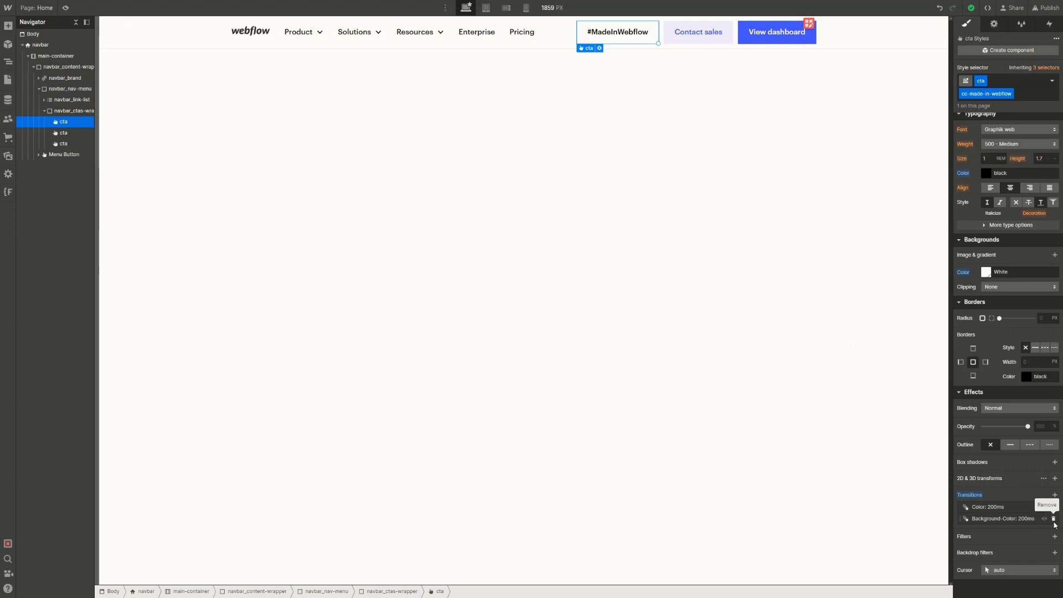
pyautogui.click(1054, 519)
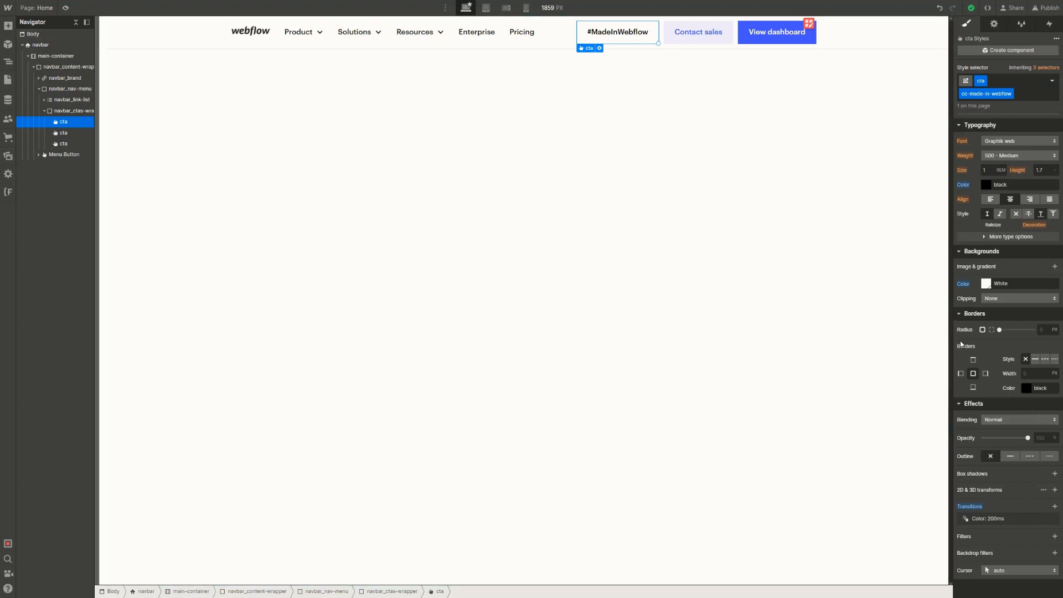
pyautogui.click(1053, 83)
pyautogui.click(997, 137)
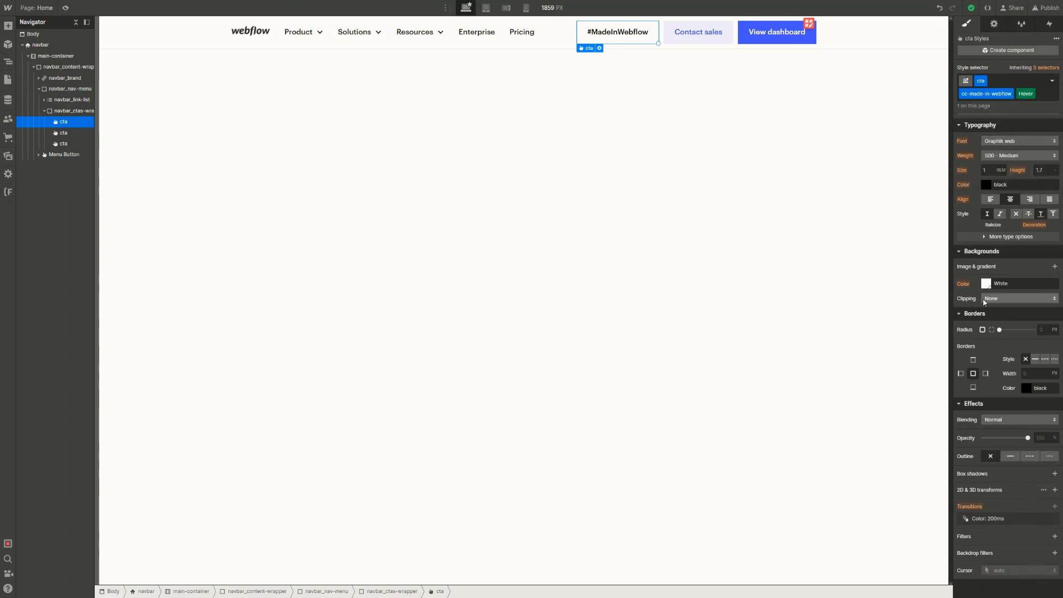
pyautogui.scroll(3, 1007, 283)
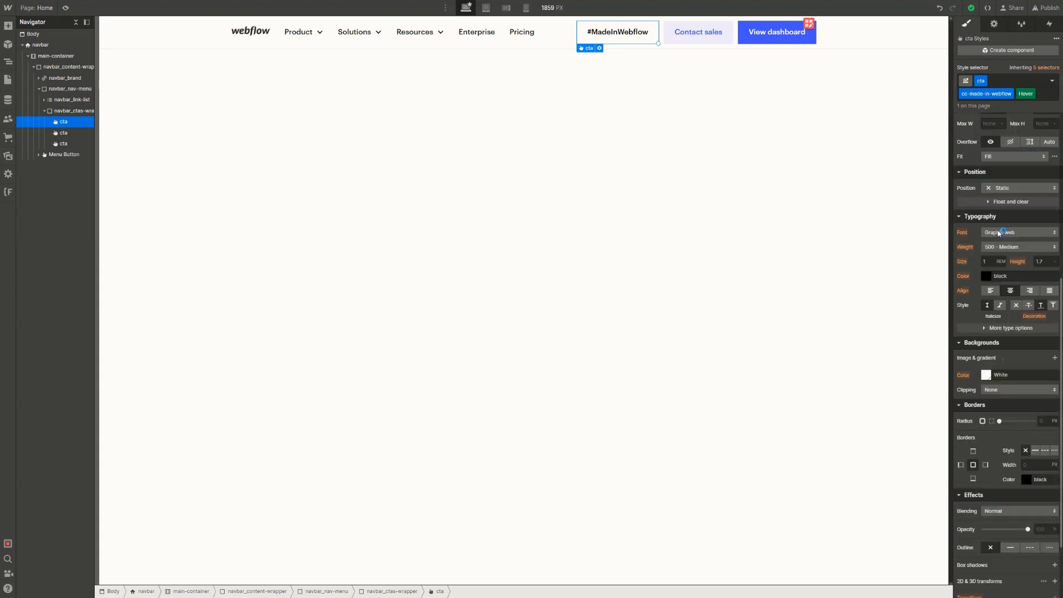
pyautogui.click(992, 277)
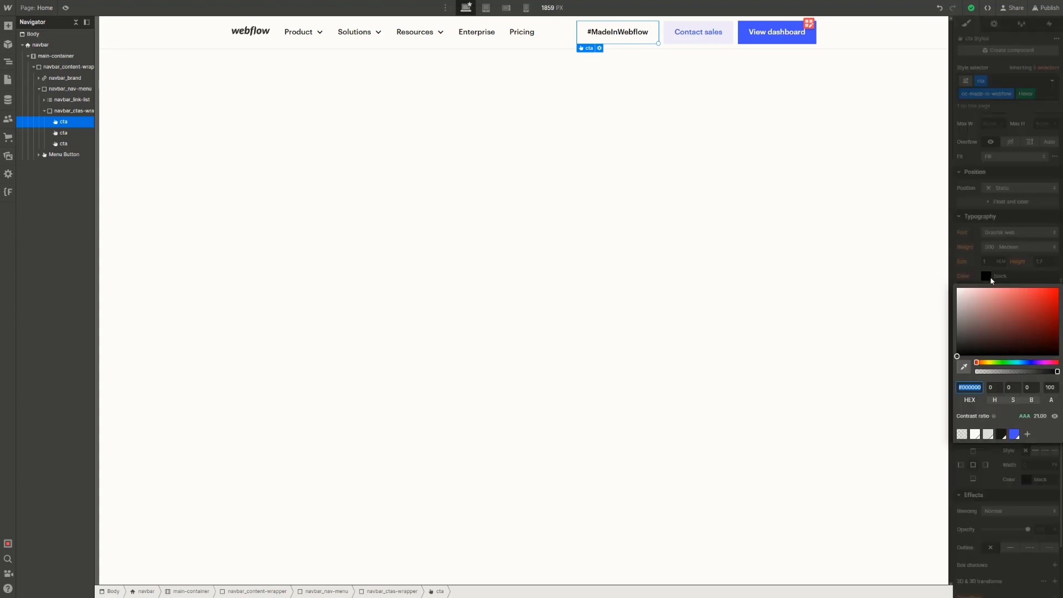
pyautogui.click(1012, 435)
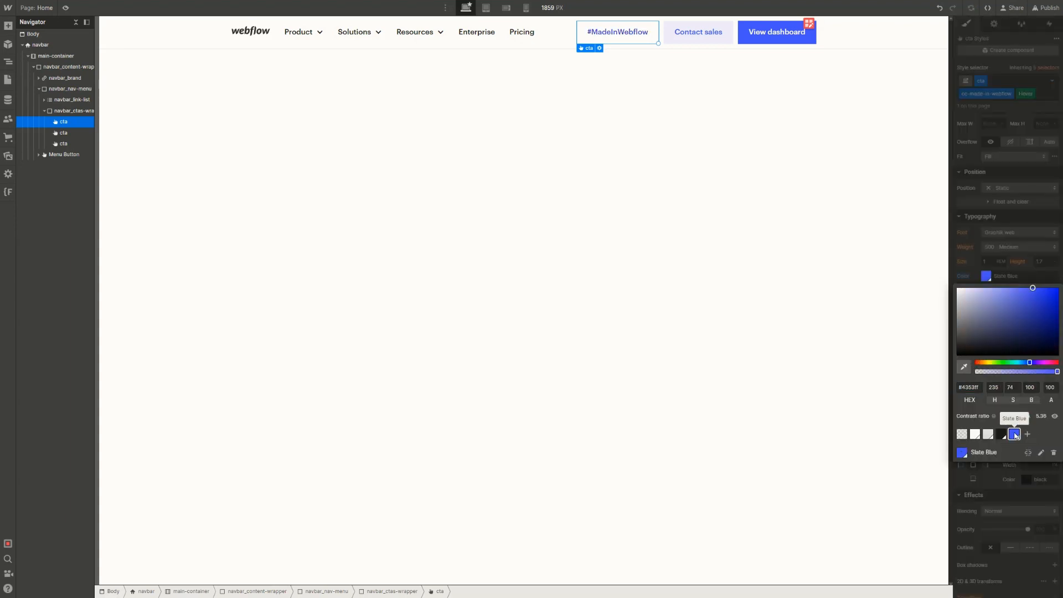
pyautogui.click(864, 360)
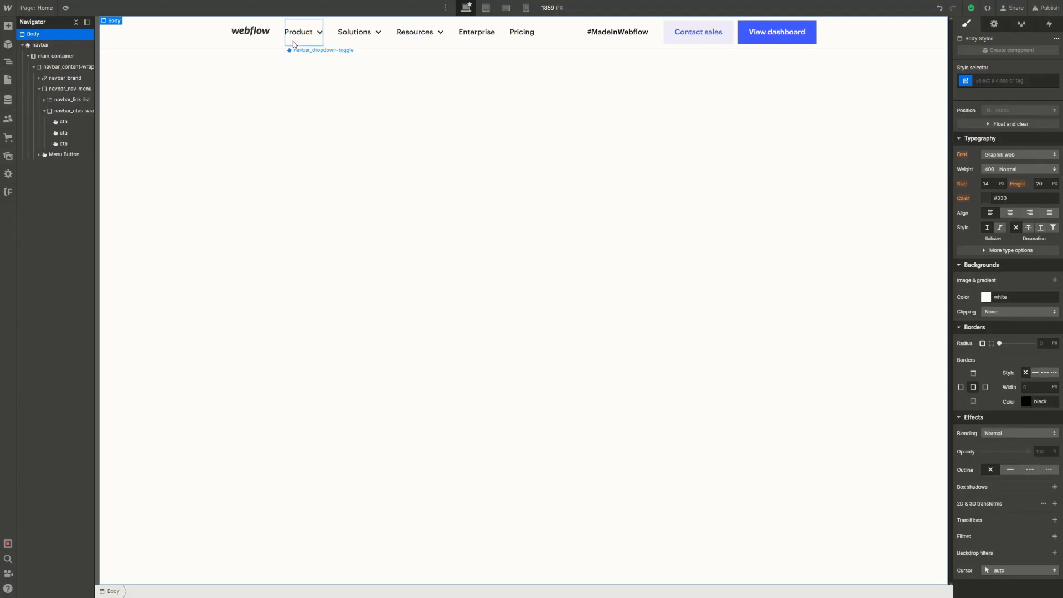
# Set the hover-state text color of the Product dropdown toggle (navbar_dropdown-toggle) to the Slate Blue swatch
pyautogui.click(293, 42)
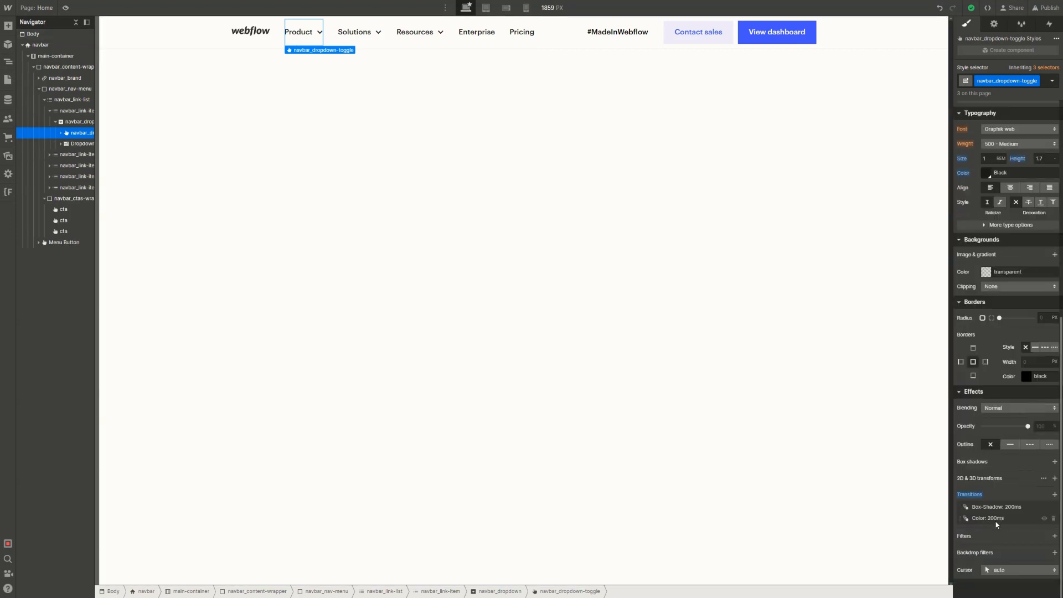
pyautogui.scroll(5, 1047, 168)
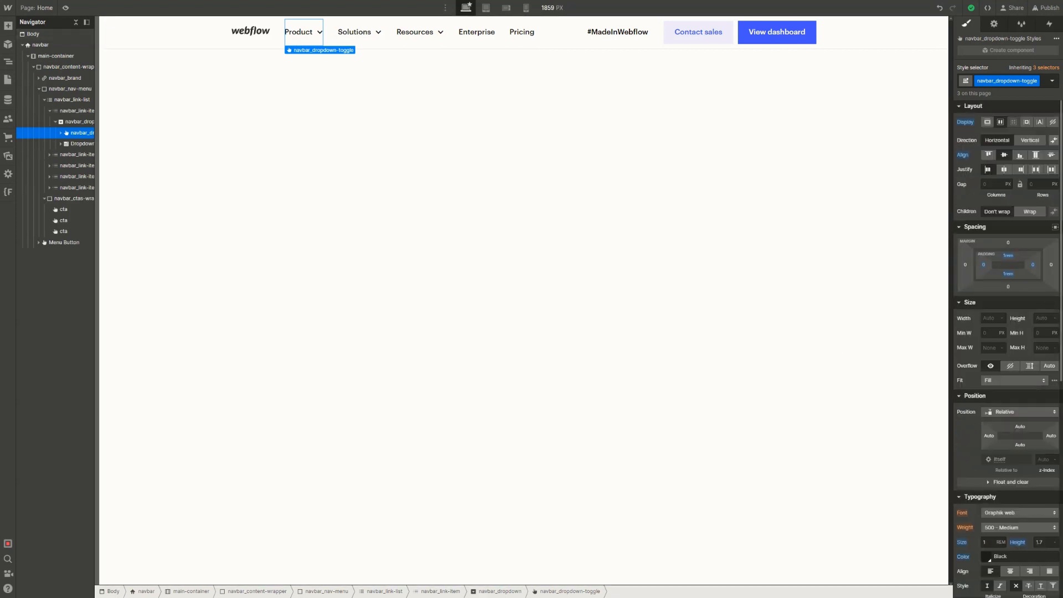
pyautogui.click(1052, 80)
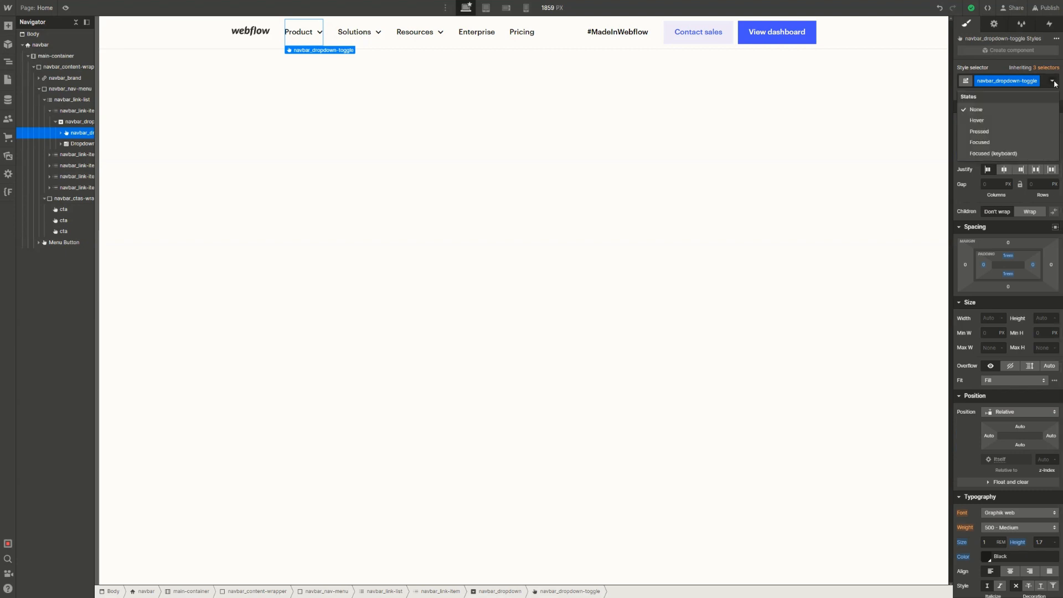
pyautogui.click(1029, 117)
pyautogui.scroll(-3, 1005, 358)
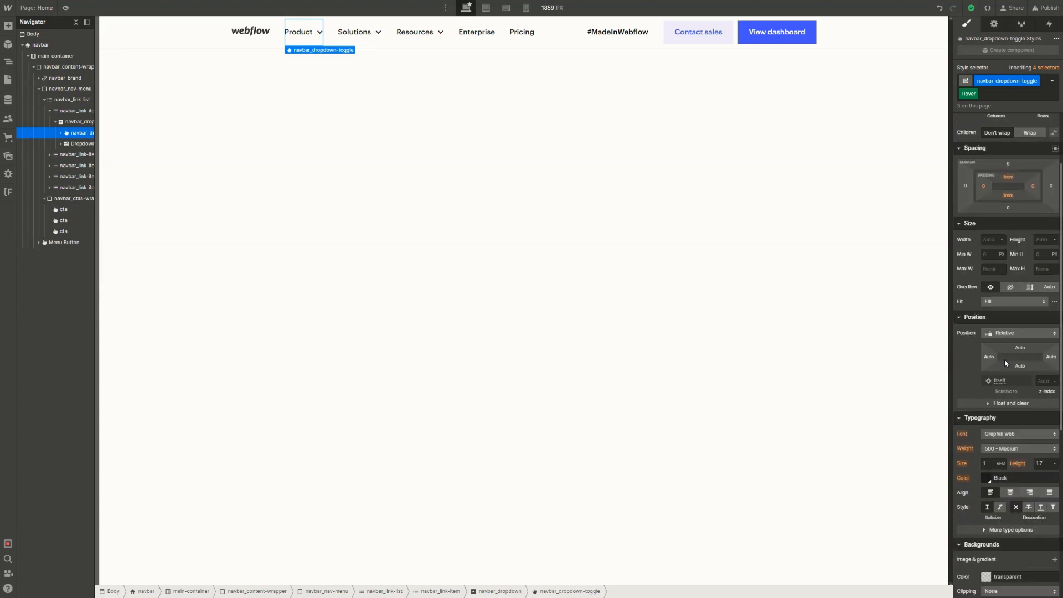
pyautogui.click(989, 480)
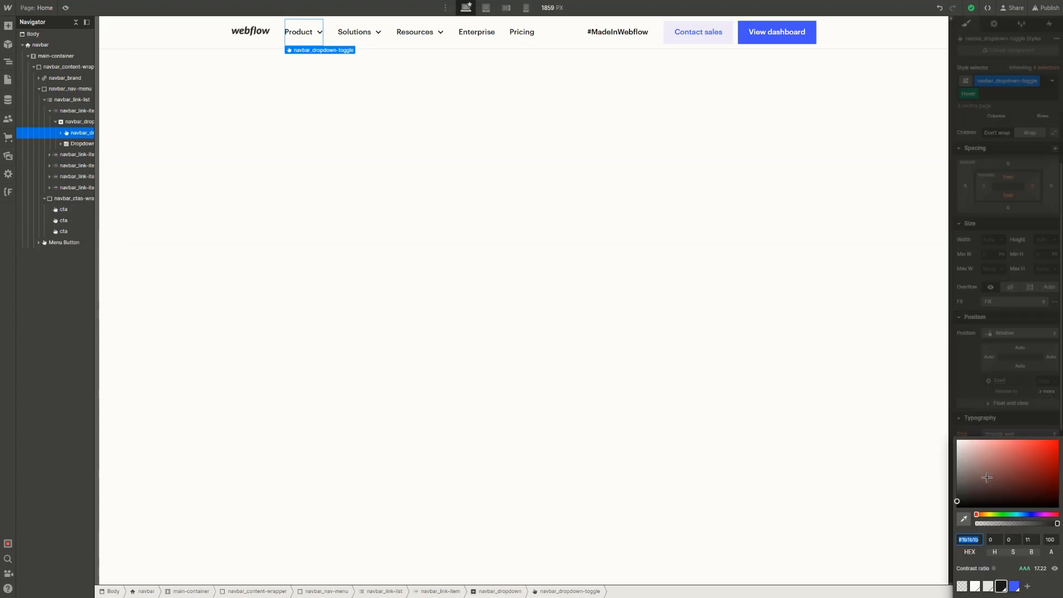
pyautogui.click(1016, 586)
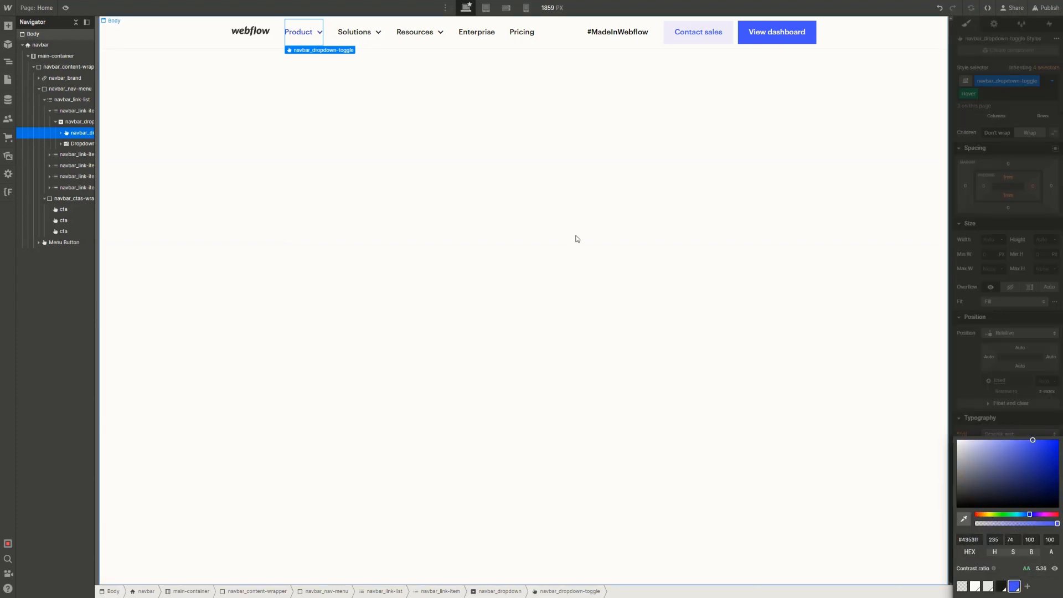
pyautogui.click(617, 218)
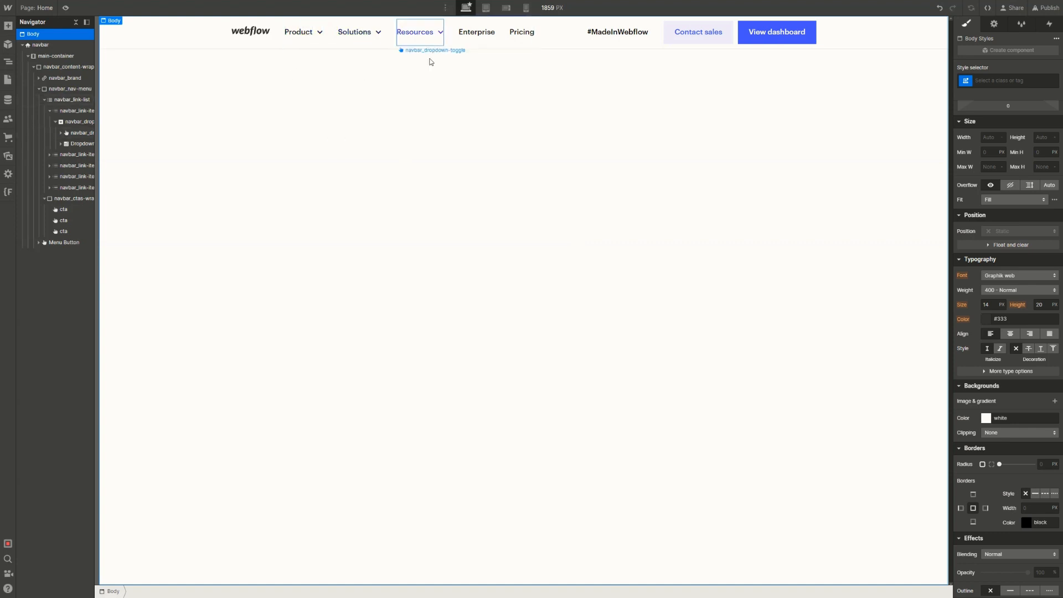
# Set the hover-state text color of the Enterprise link (navbar_link) to the Slate Blue swatch
pyautogui.click(477, 40)
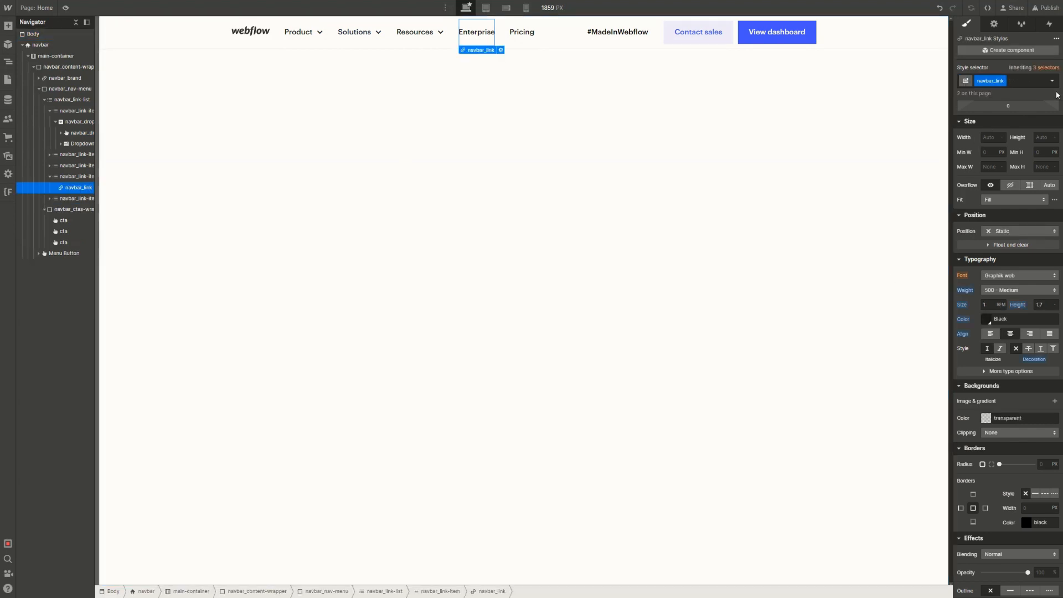
pyautogui.scroll(-3, 996, 276)
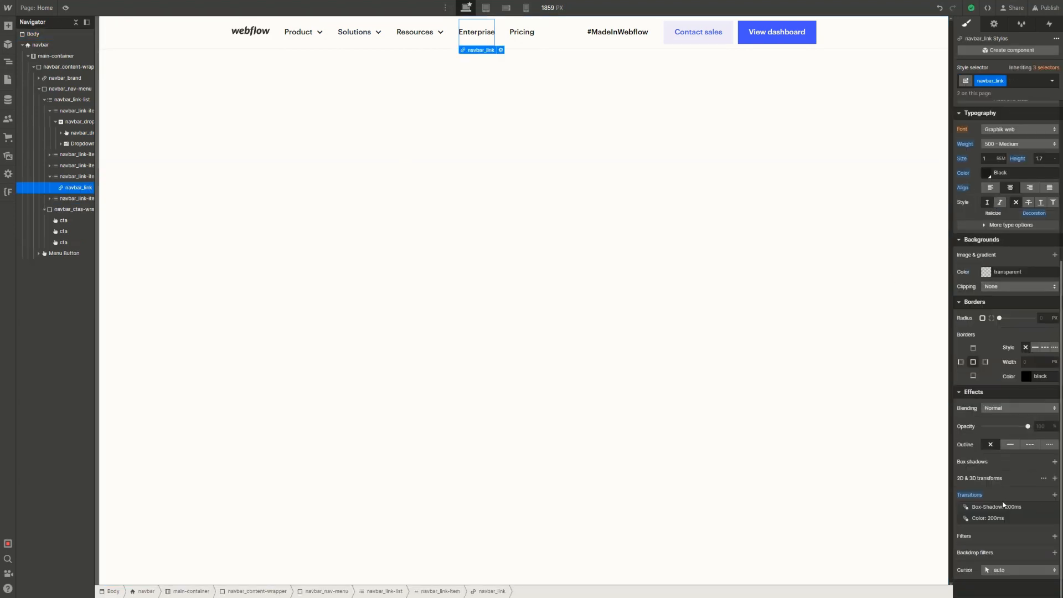
pyautogui.scroll(5, 981, 214)
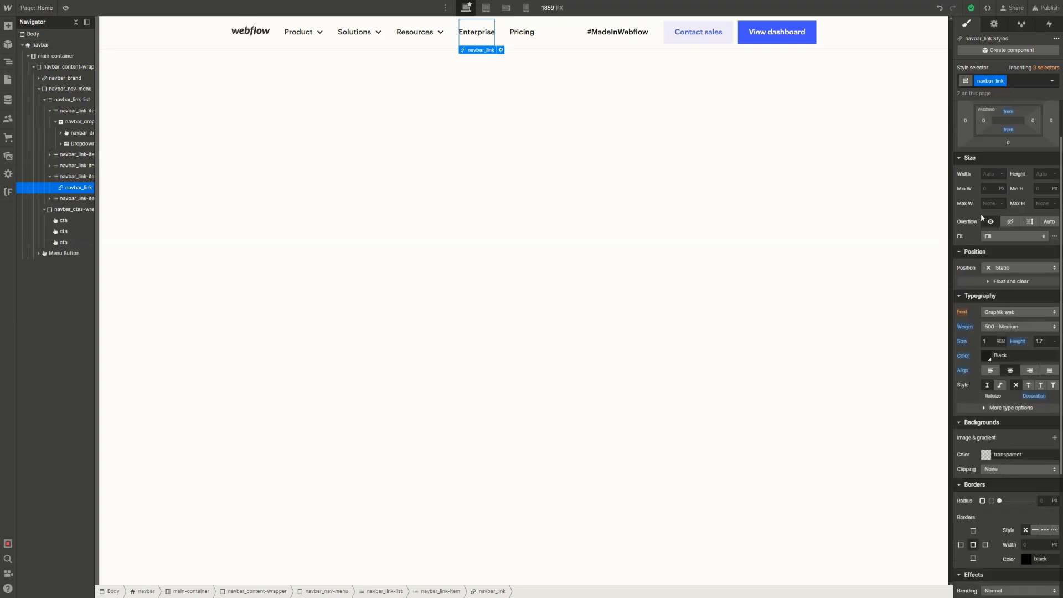
pyautogui.click(1052, 80)
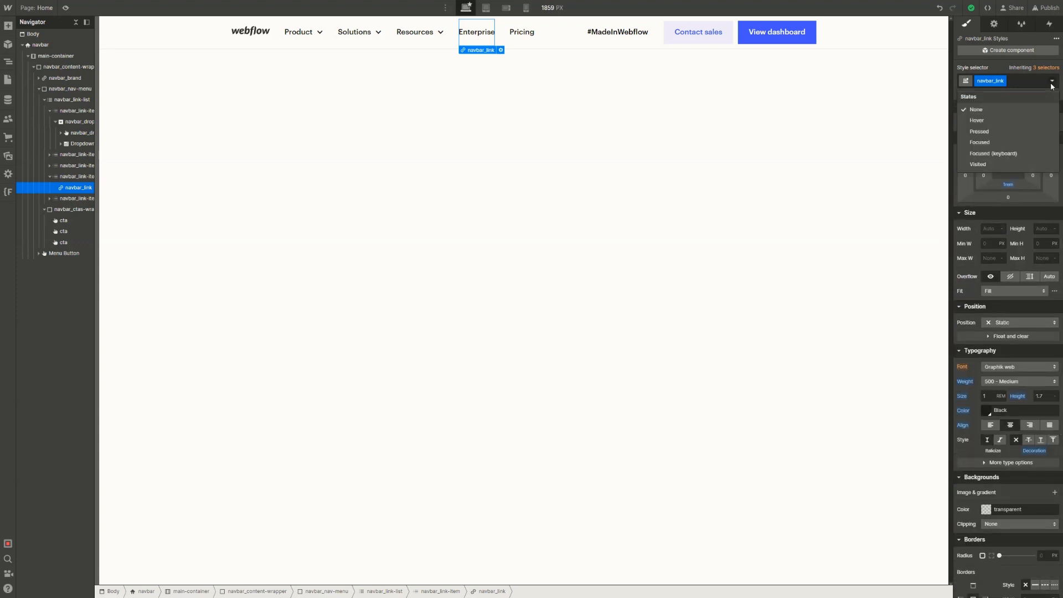
pyautogui.click(1017, 121)
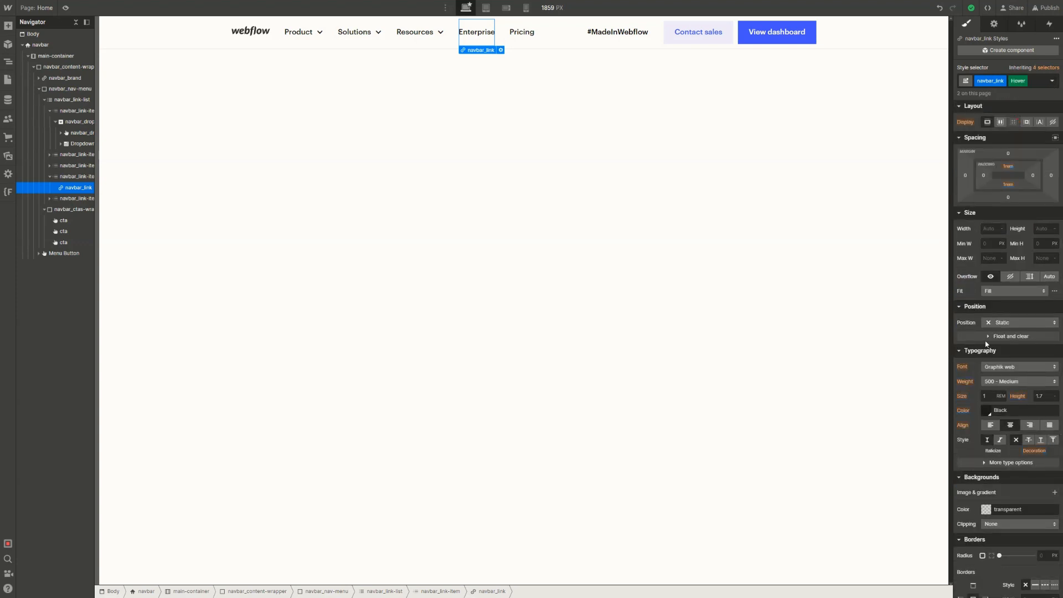
pyautogui.click(986, 413)
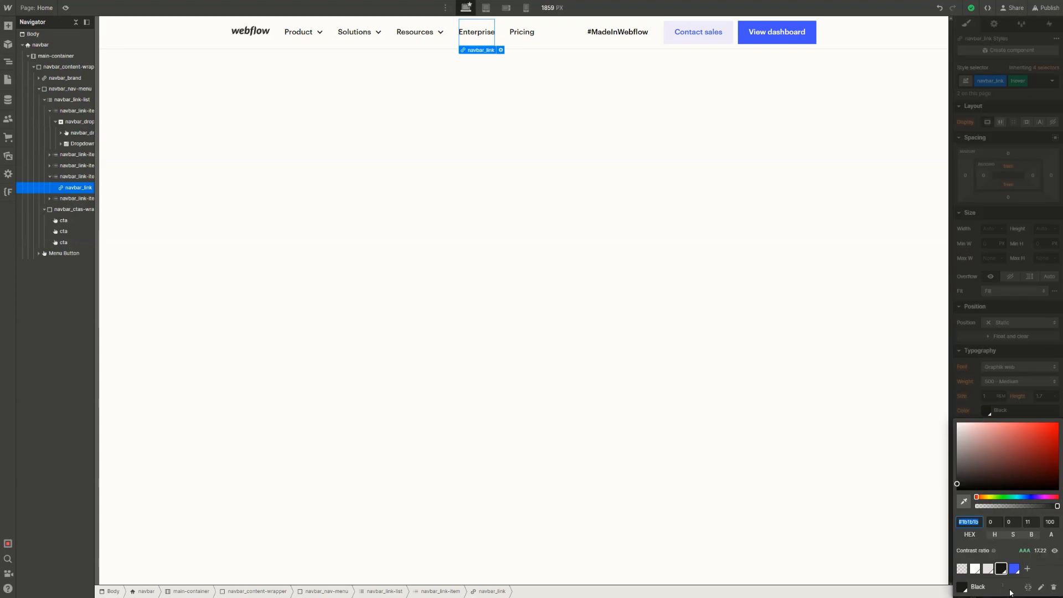
pyautogui.click(1015, 569)
pyautogui.click(768, 278)
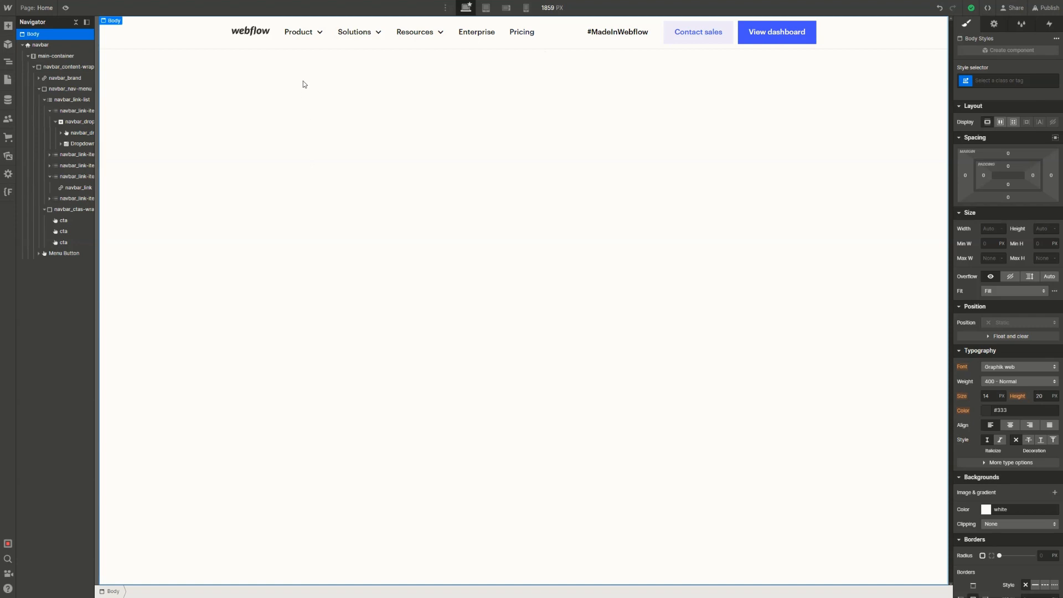
# Check the hover colors of the Product, Solutions, Resources and Enterprise navbar items on the canvas
pyautogui.click(298, 34)
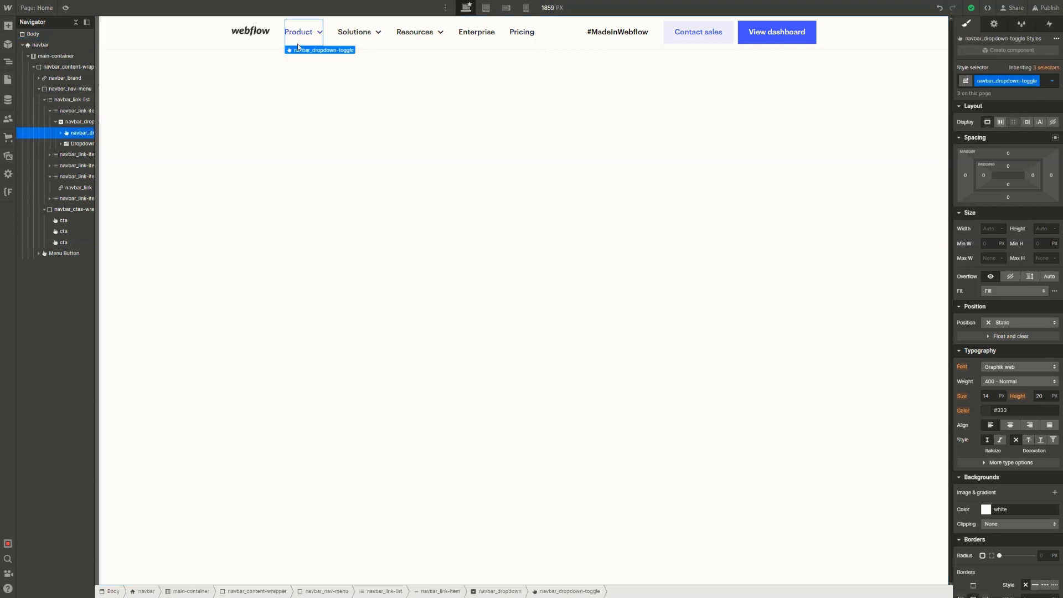
pyautogui.click(376, 46)
pyautogui.click(418, 44)
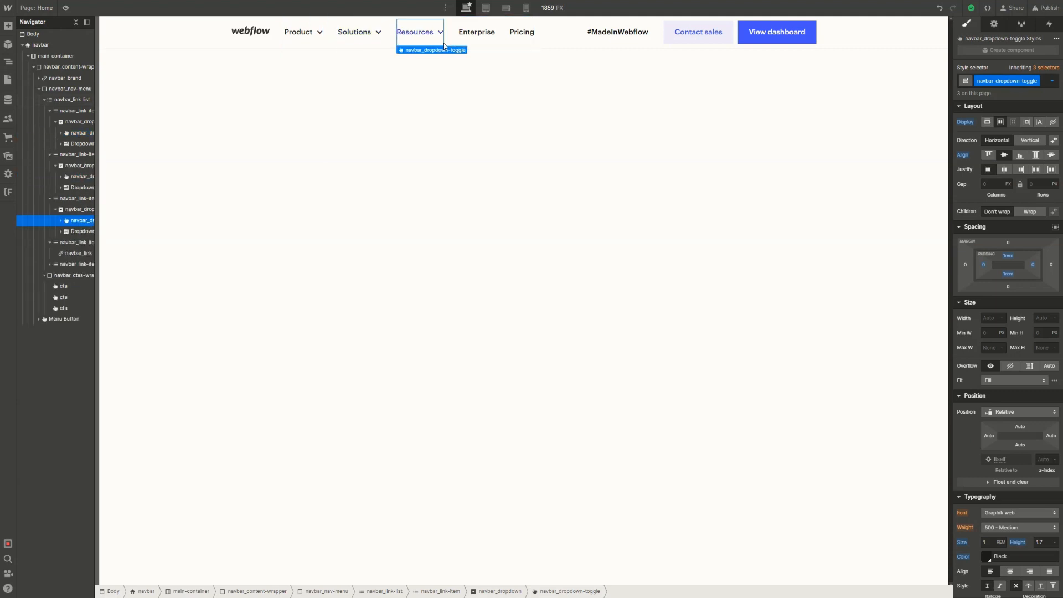
pyautogui.click(479, 45)
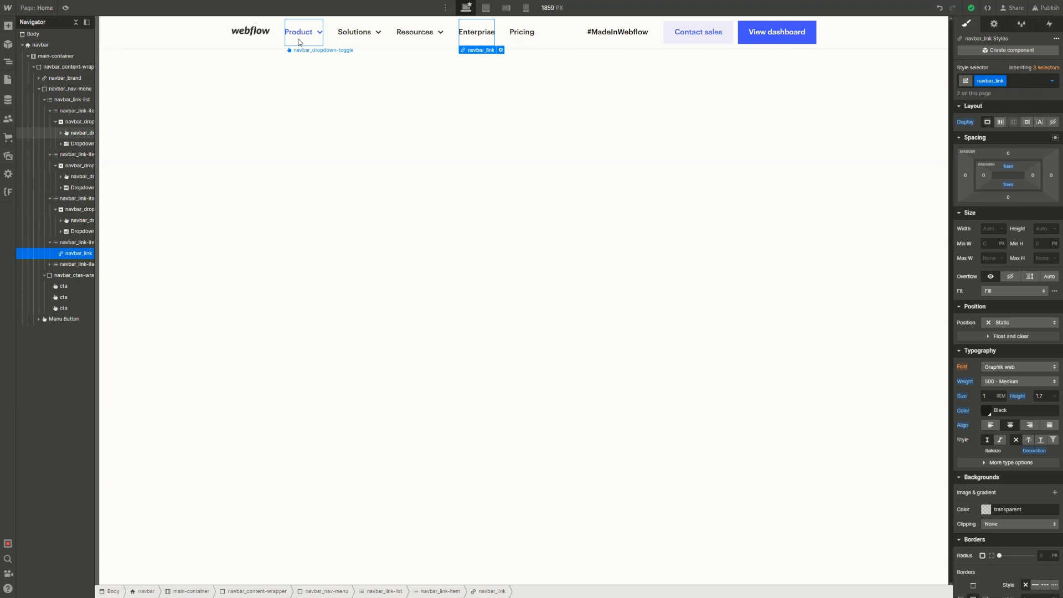
# Give the Product dropdown toggle a solid Slate Blue bottom border with 0 px width, and switch to its hover state
pyautogui.click(299, 43)
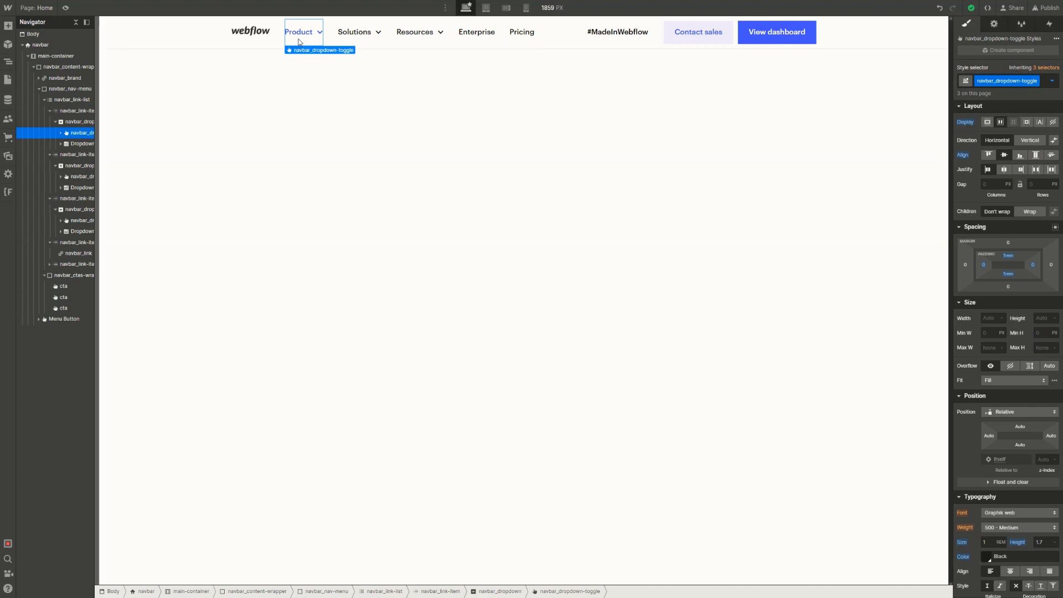
pyautogui.scroll(-5, 962, 472)
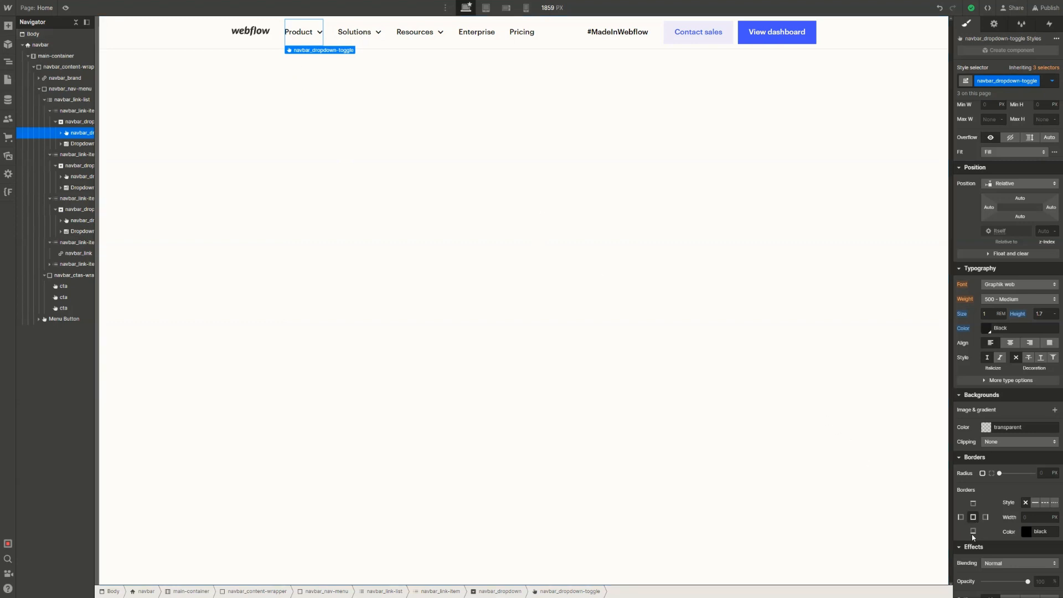
pyautogui.click(1036, 503)
pyautogui.click(1027, 533)
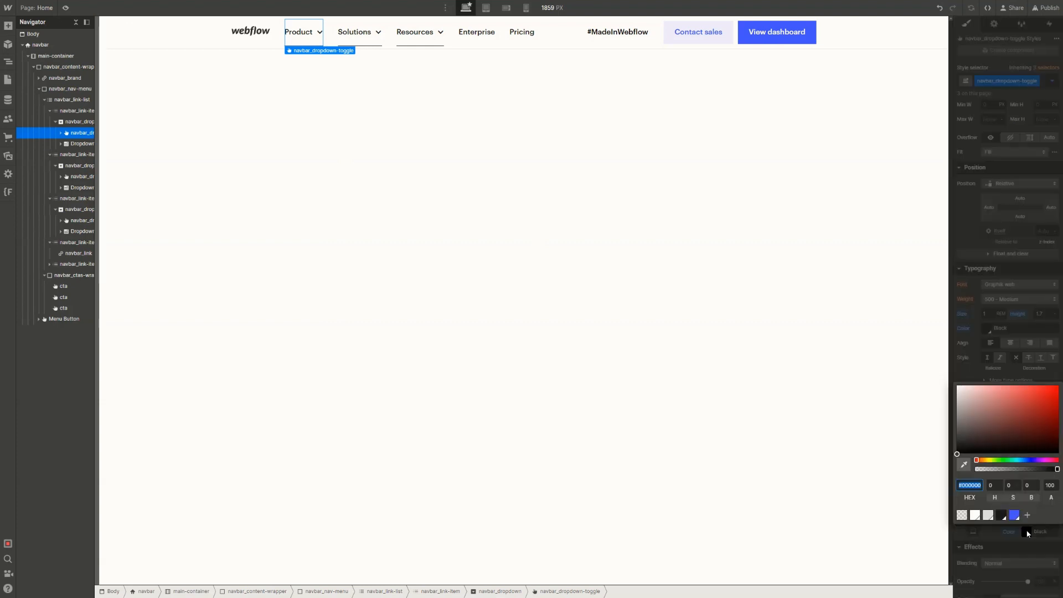
pyautogui.click(1016, 517)
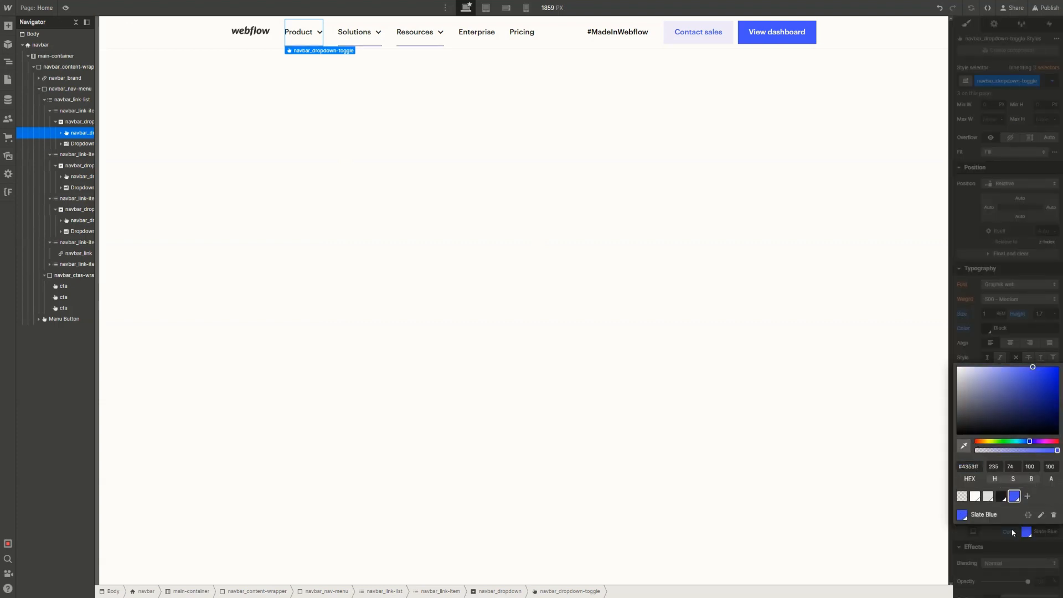
pyautogui.click(1014, 533)
pyautogui.click(1027, 517)
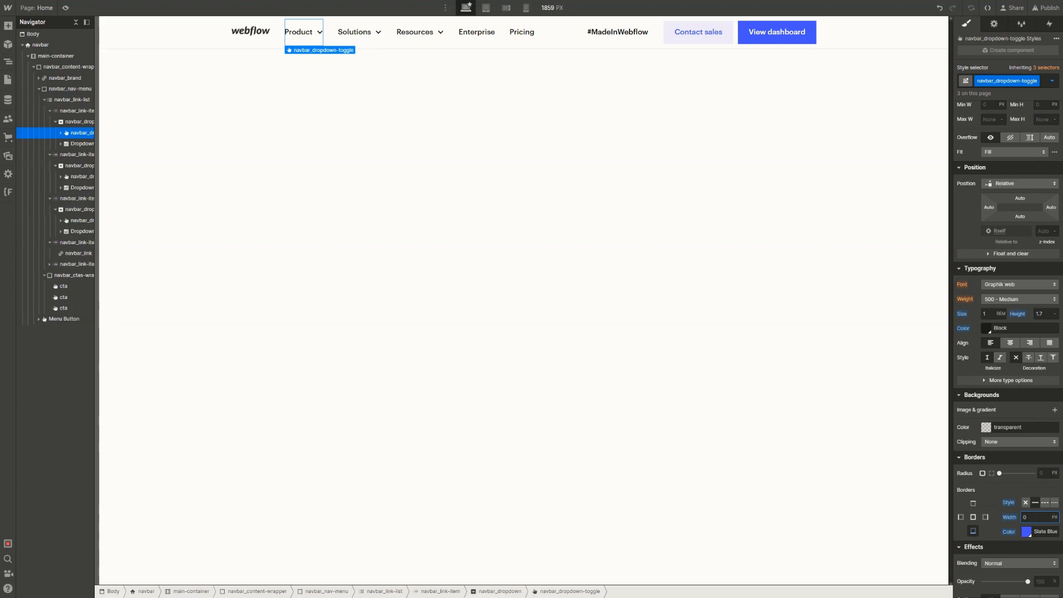
pyautogui.click(1052, 80)
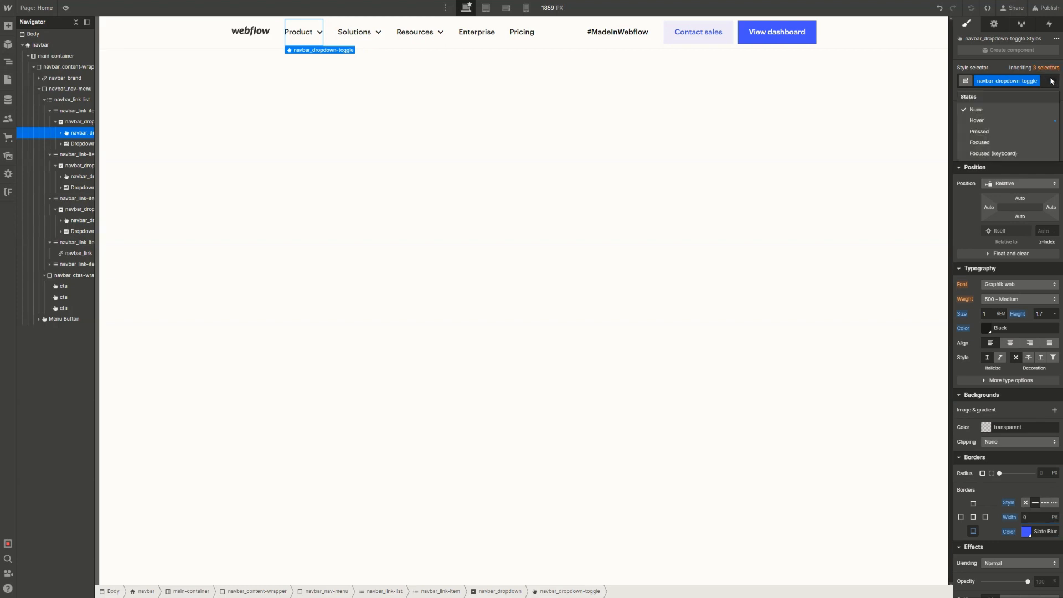
pyautogui.click(1016, 121)
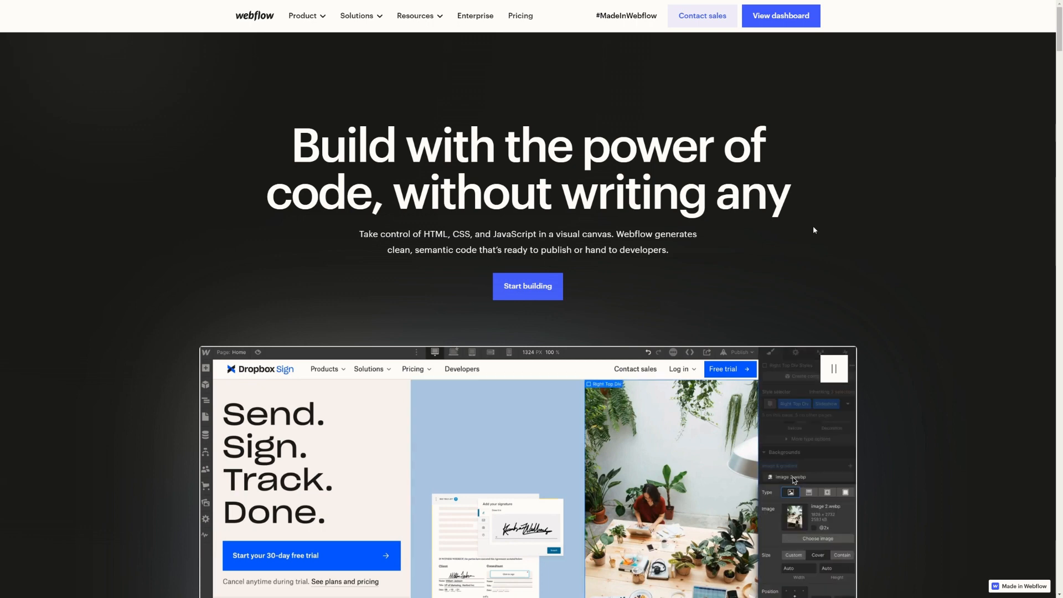
# Switch to the live Webflow site and inspect the Product toggle's CSS with its hover state forced, examining the box-shadow values
pyautogui.press('F12')
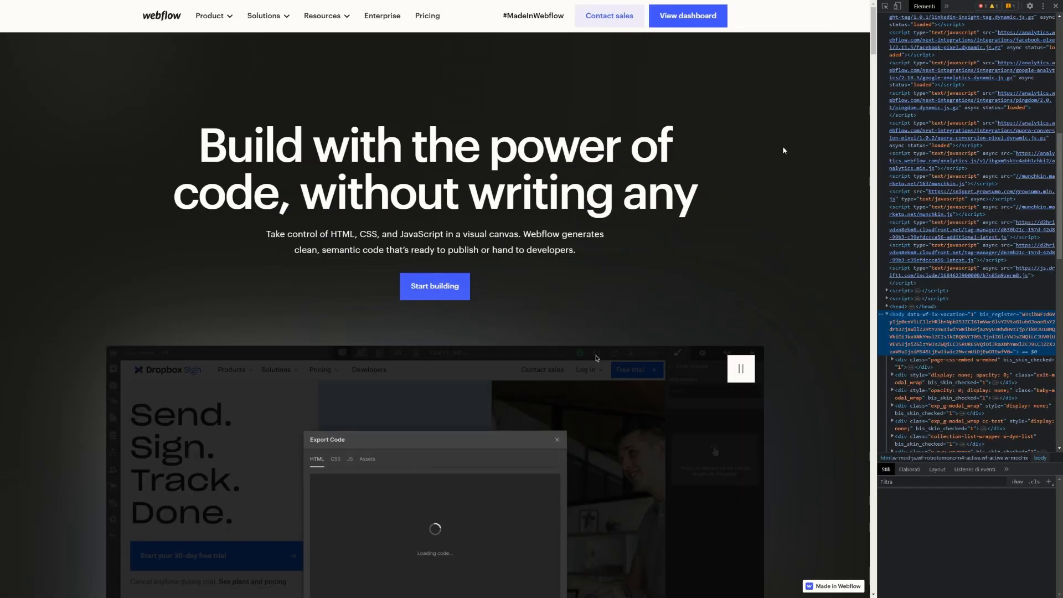
pyautogui.scroll(7, 904, 58)
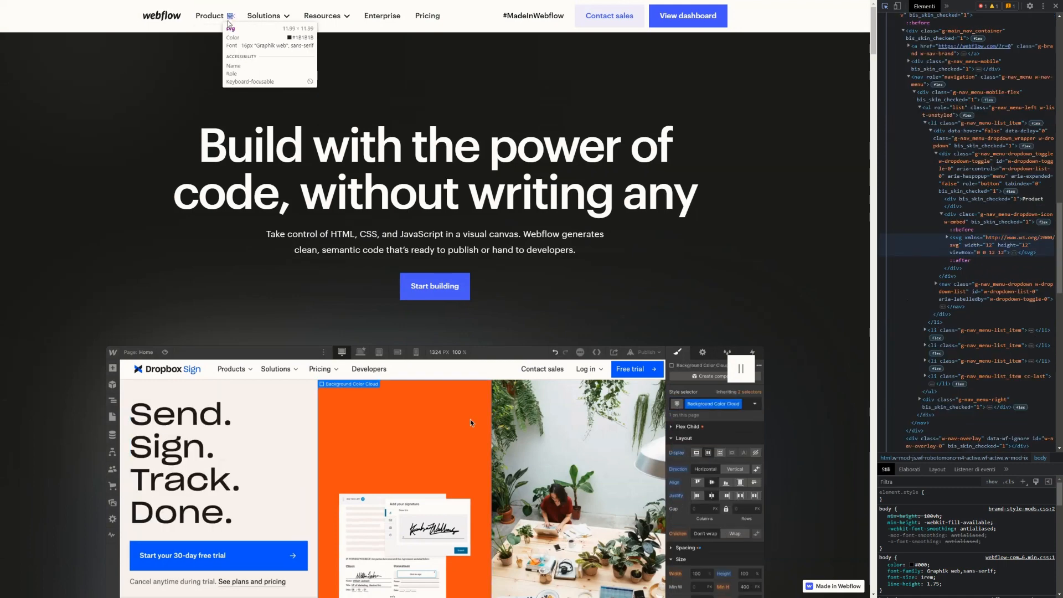
pyautogui.click(226, 25)
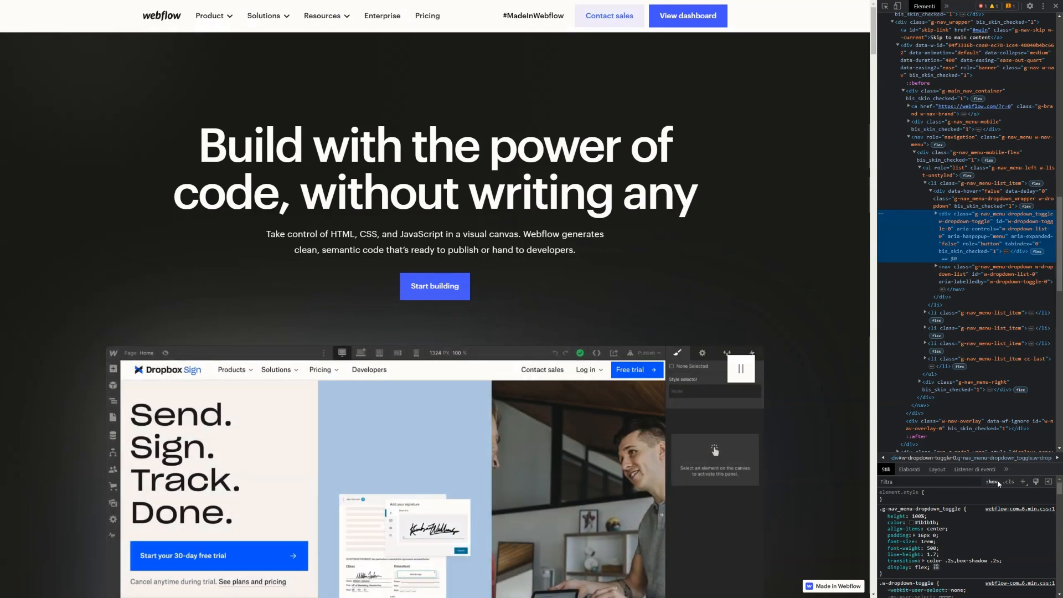
pyautogui.click(997, 482)
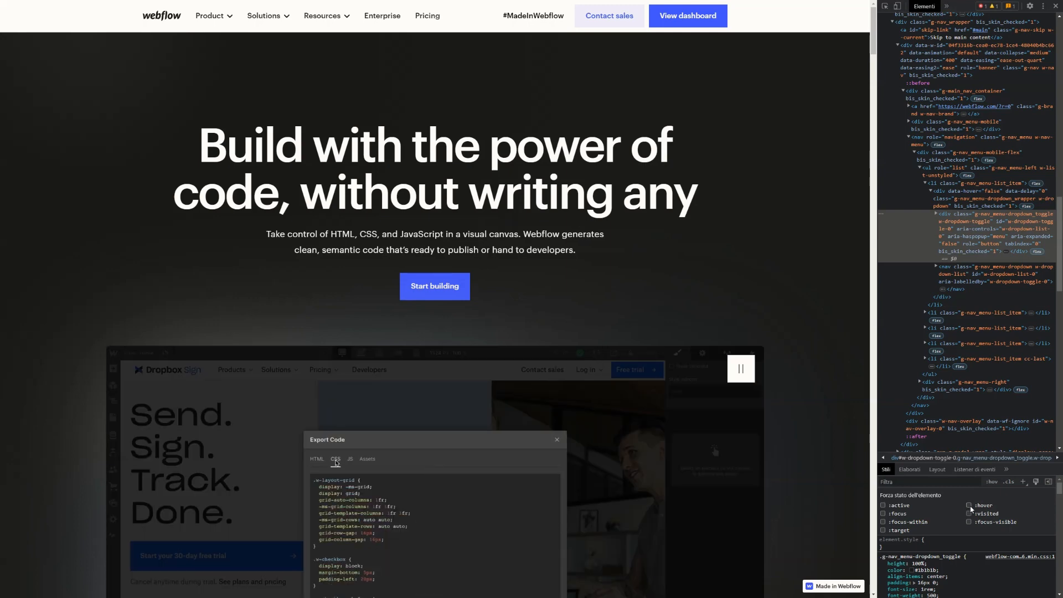
pyautogui.click(970, 506)
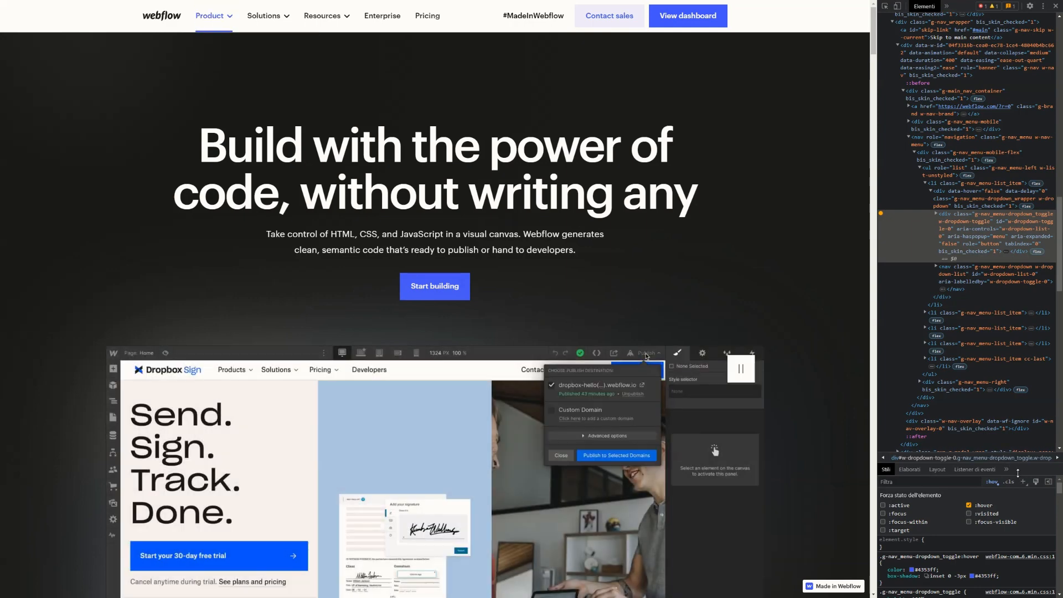
pyautogui.moveTo(1019, 464); pyautogui.dragTo(1020, 404)
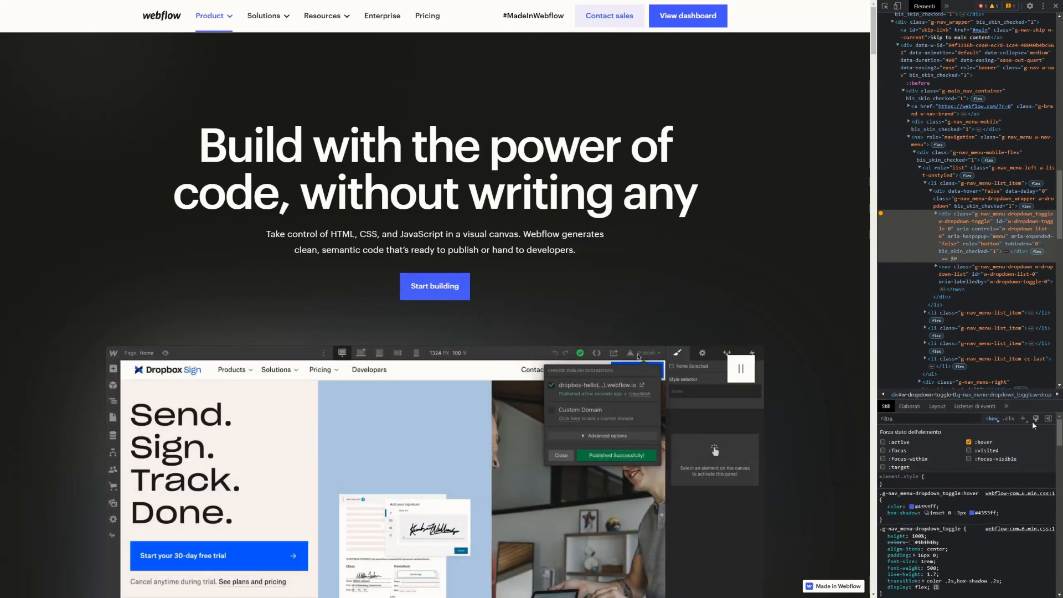
pyautogui.moveTo(1058, 435); pyautogui.dragTo(1060, 437)
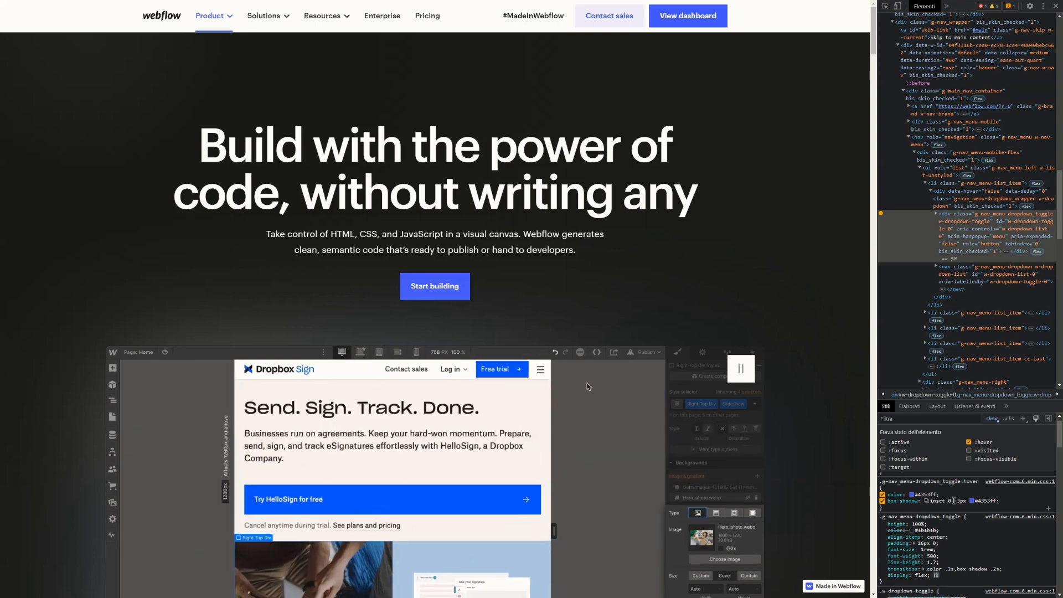
pyautogui.moveTo(897, 501)
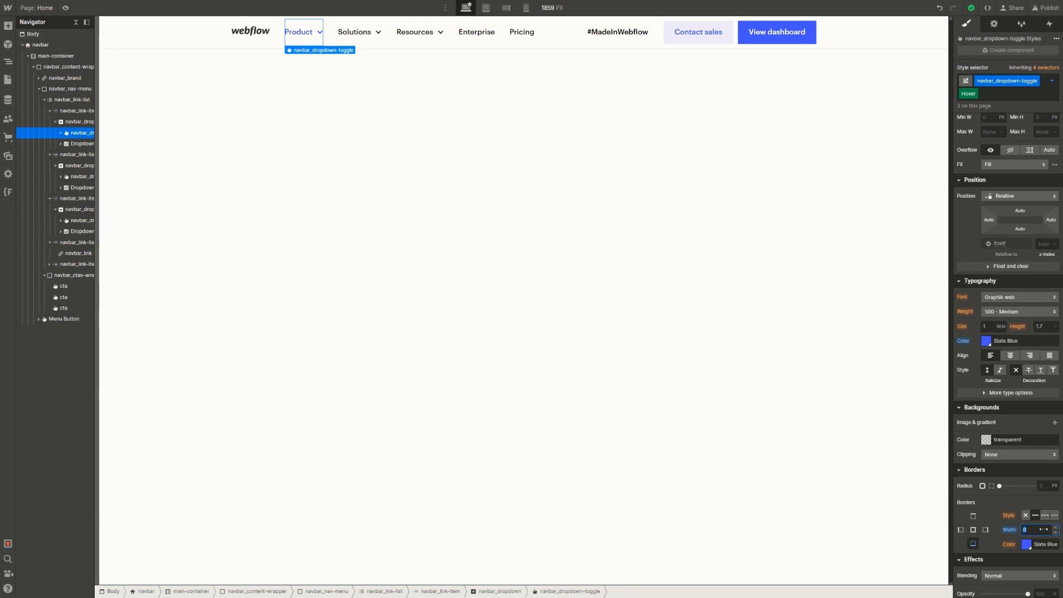
# Back in the Webflow Designer, set the dropdown toggle's hover-state bottom border width to 3 px and reselect the Product toggle
pyautogui.press('Return')
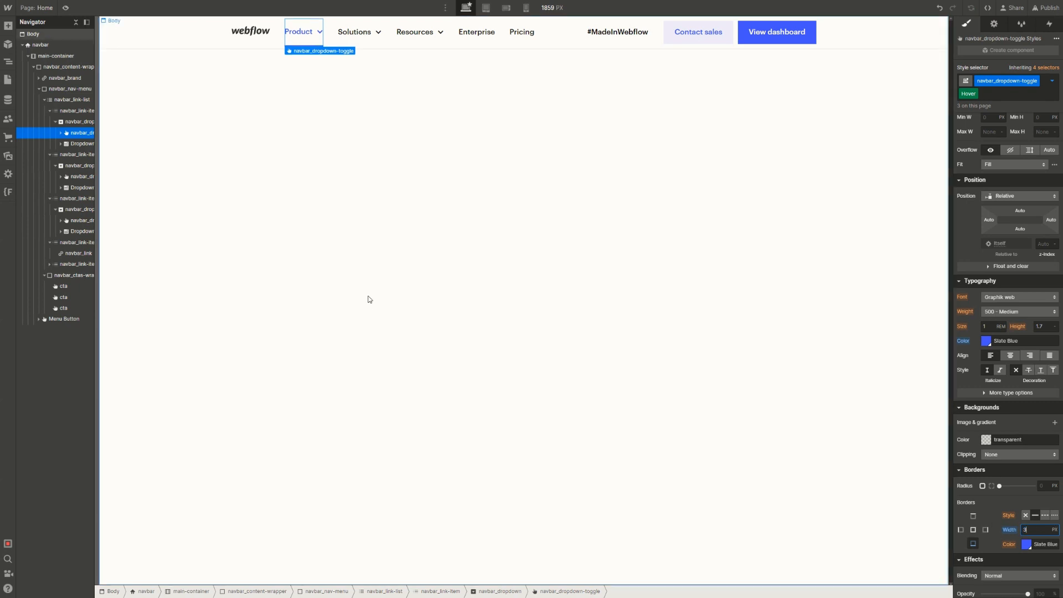
pyautogui.click(376, 245)
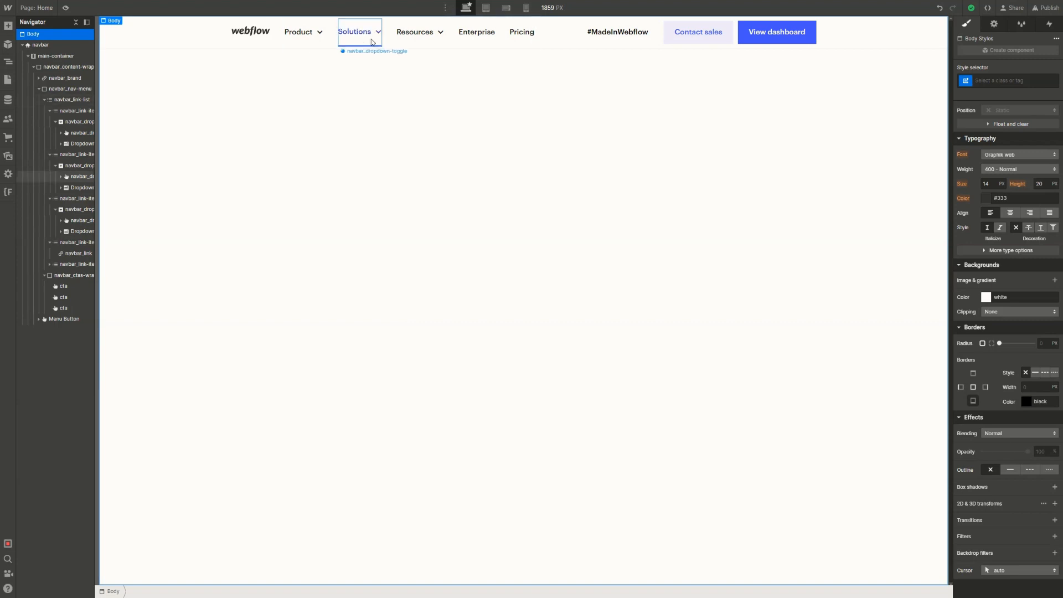
pyautogui.click(302, 48)
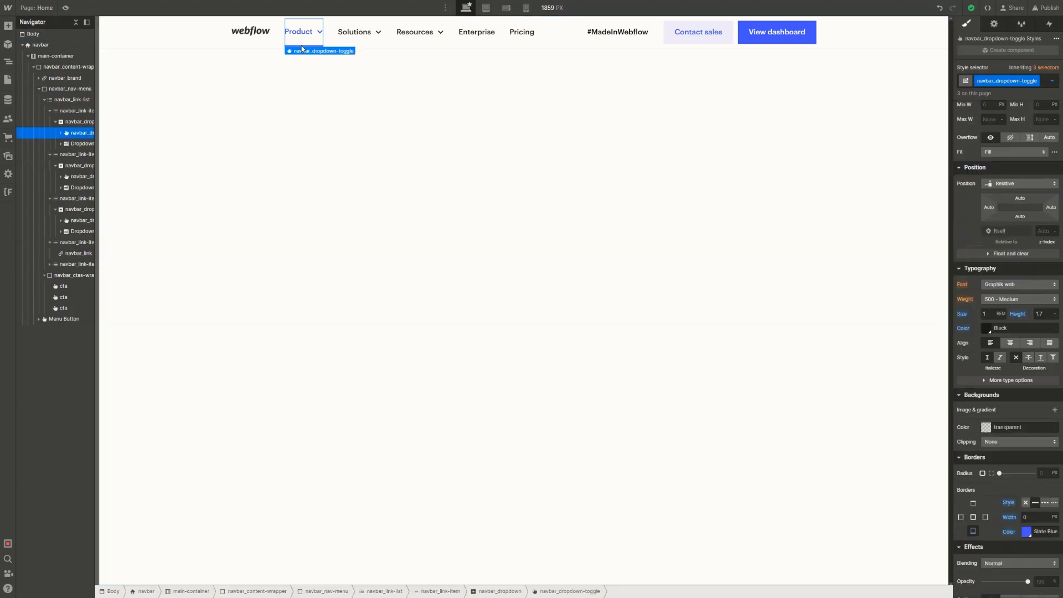
# Clear the dropdown toggle's bottom border settings in both its normal and hover states after comparing it with the live site
pyautogui.hotkey('ctrl', 'Tab')
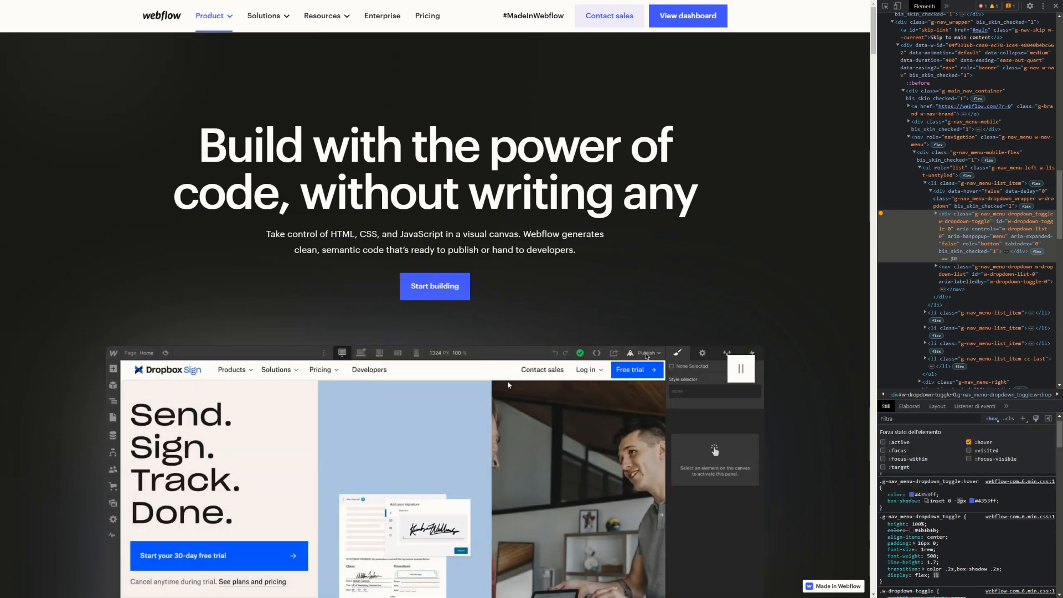
pyautogui.hotkey('ctrl', 'shift', 'Tab')
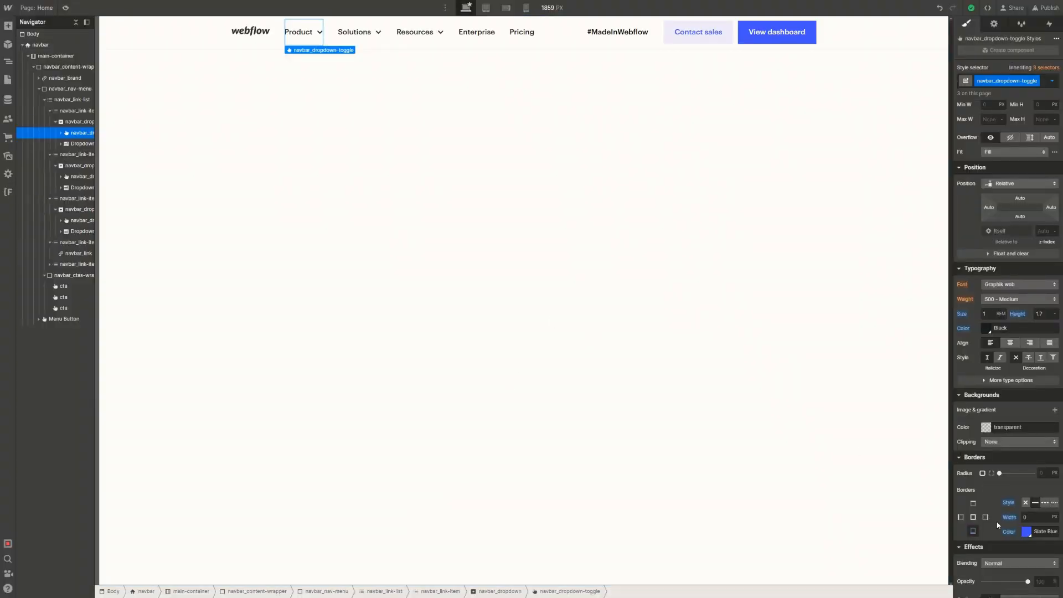
pyautogui.keyDown('alt'); pyautogui.click(1007, 532); pyautogui.keyUp('alt')
pyautogui.keyDown('alt'); pyautogui.click(1011, 518); pyautogui.keyUp('alt')
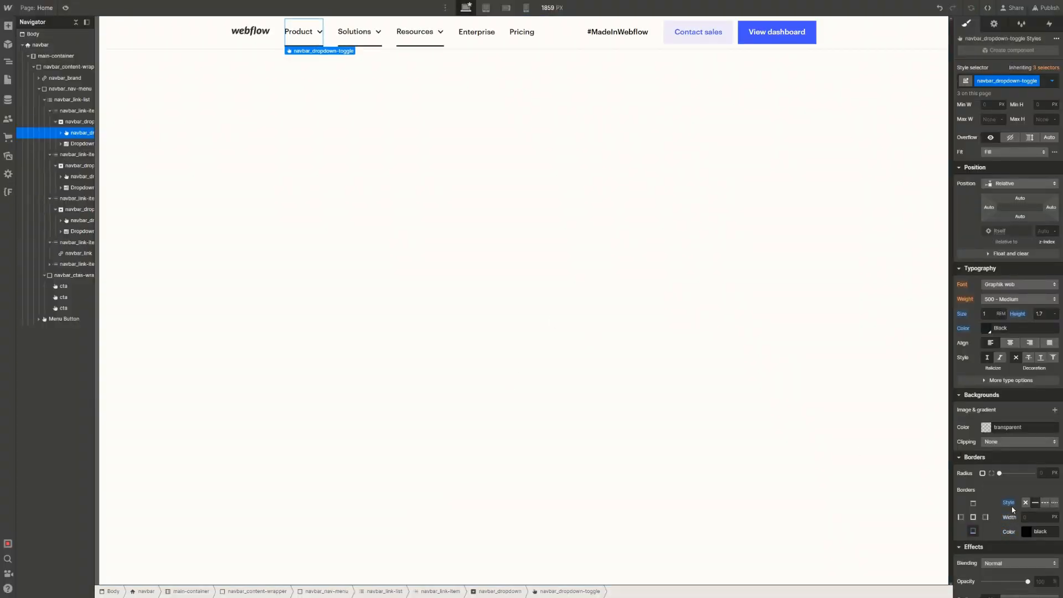
pyautogui.click(1052, 81)
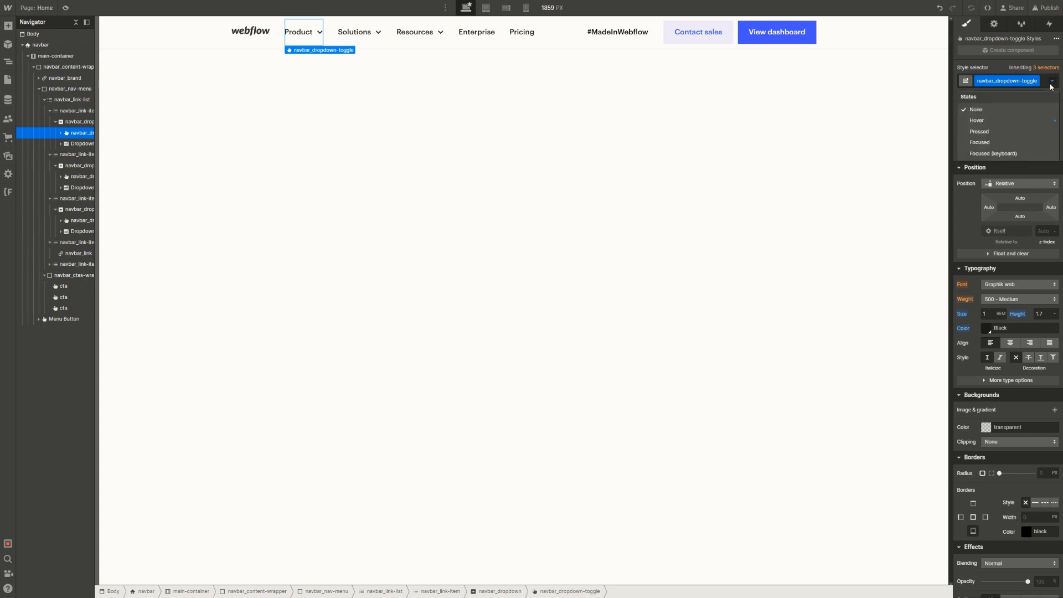
pyautogui.click(1005, 120)
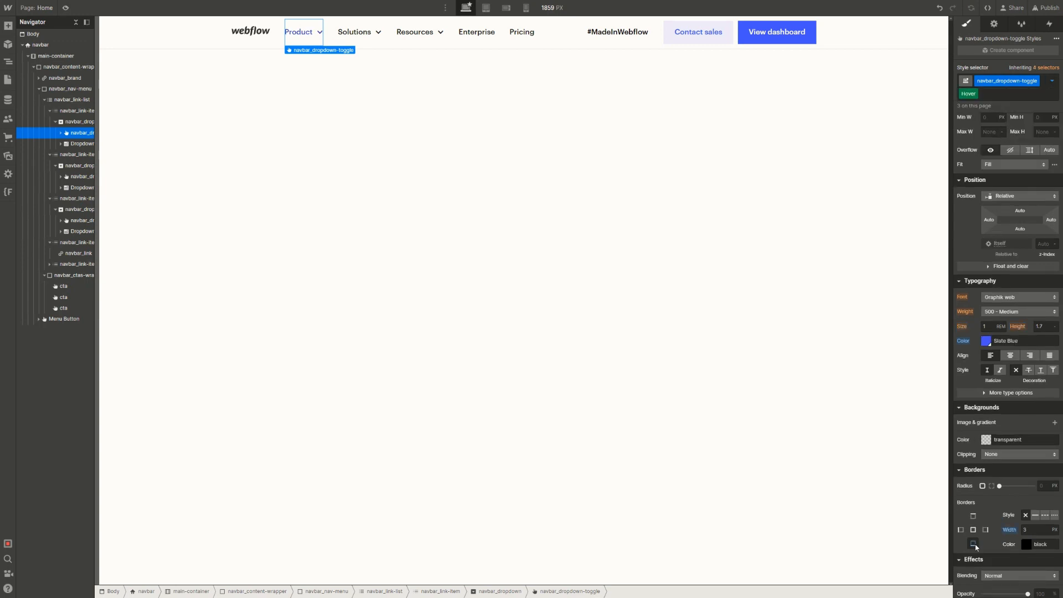
pyautogui.keyDown('alt'); pyautogui.click(1008, 530); pyautogui.keyUp('alt')
pyautogui.click(767, 147)
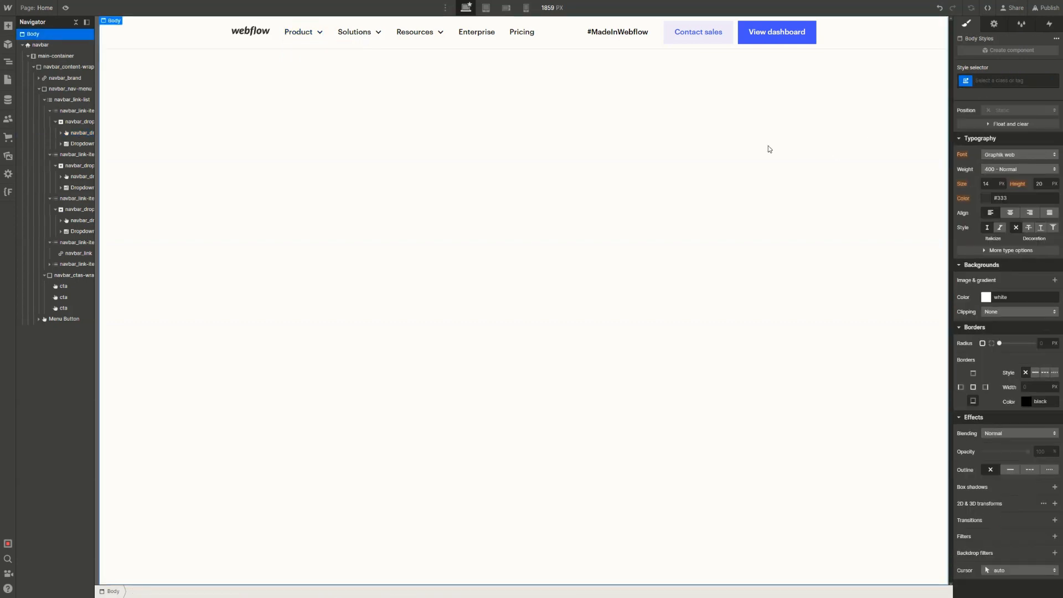
# Add an inside box shadow with 3 px distance and 0 px blur to the Product dropdown toggle
pyautogui.click(314, 46)
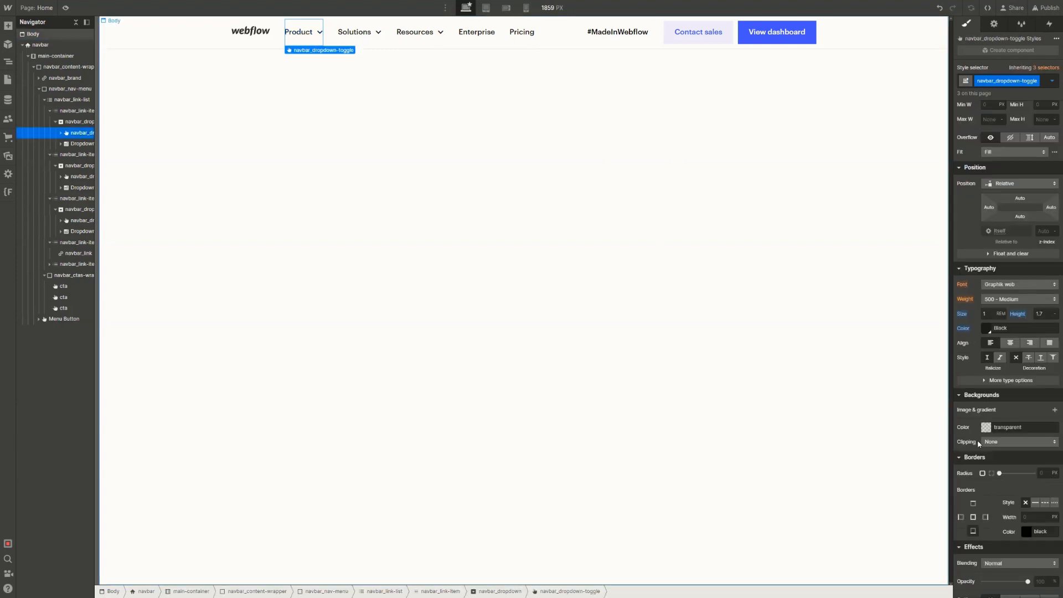
pyautogui.scroll(-3, 978, 439)
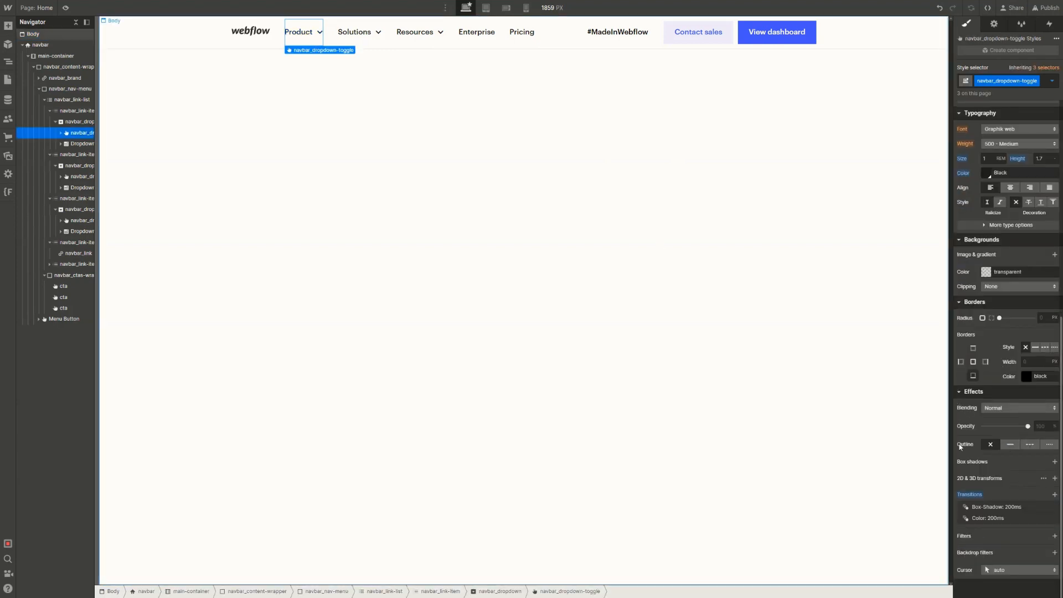
pyautogui.click(1054, 461)
pyautogui.click(1016, 475)
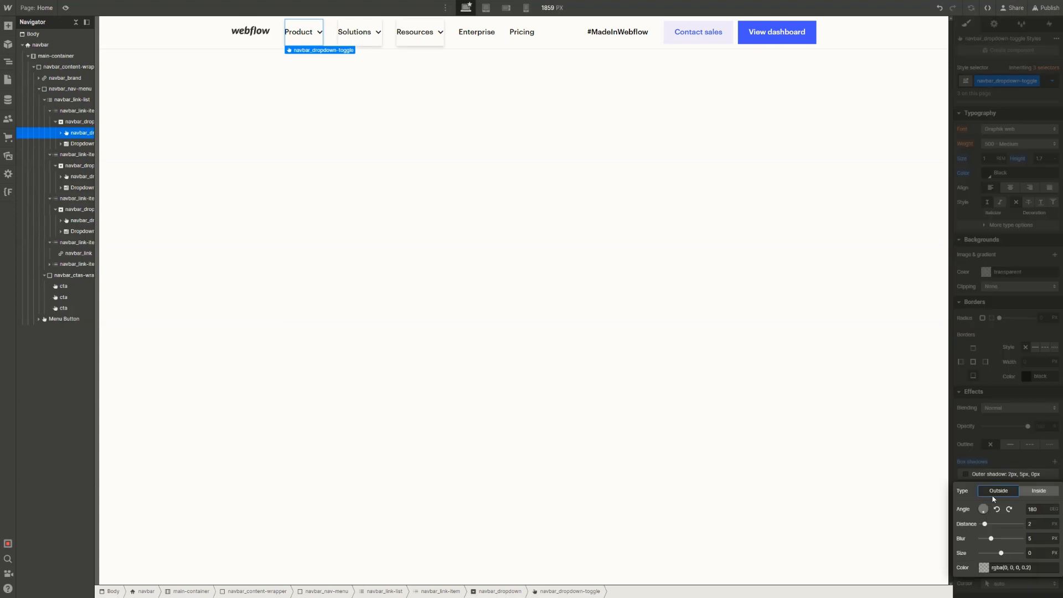
pyautogui.click(1032, 493)
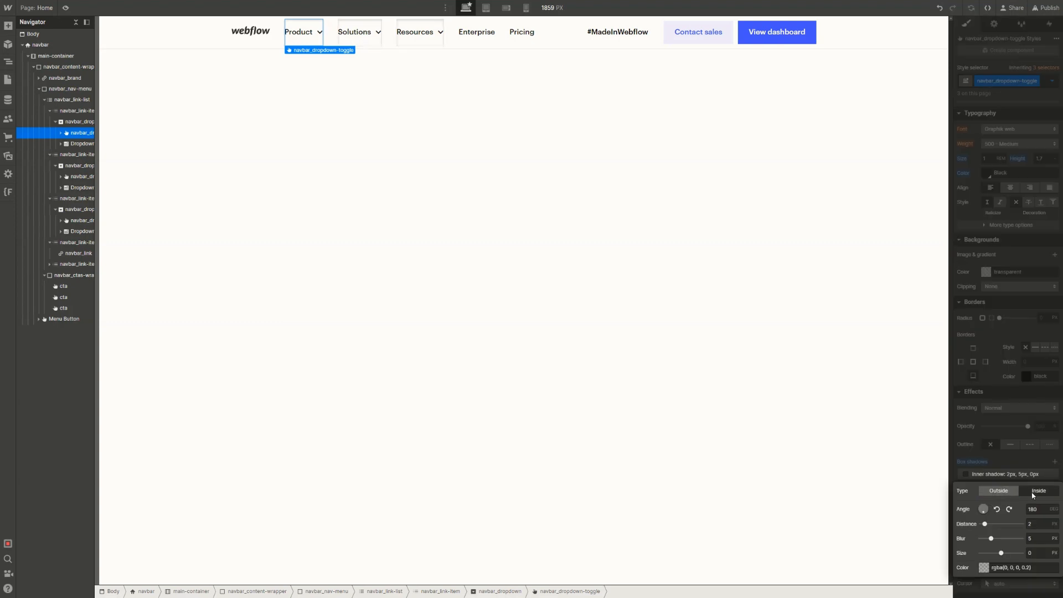
pyautogui.click(1037, 528)
pyautogui.write('3')
pyautogui.click(1035, 538)
pyautogui.write('0')
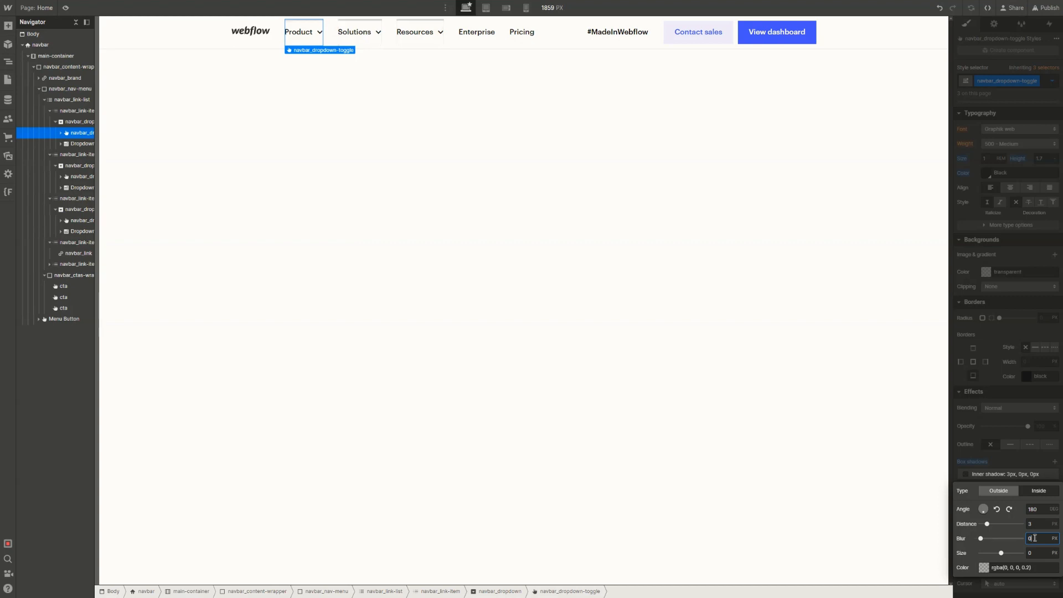
# Set the toggle's inner shadow color to Slate Blue and its angle to 0 degrees
pyautogui.click(984, 568)
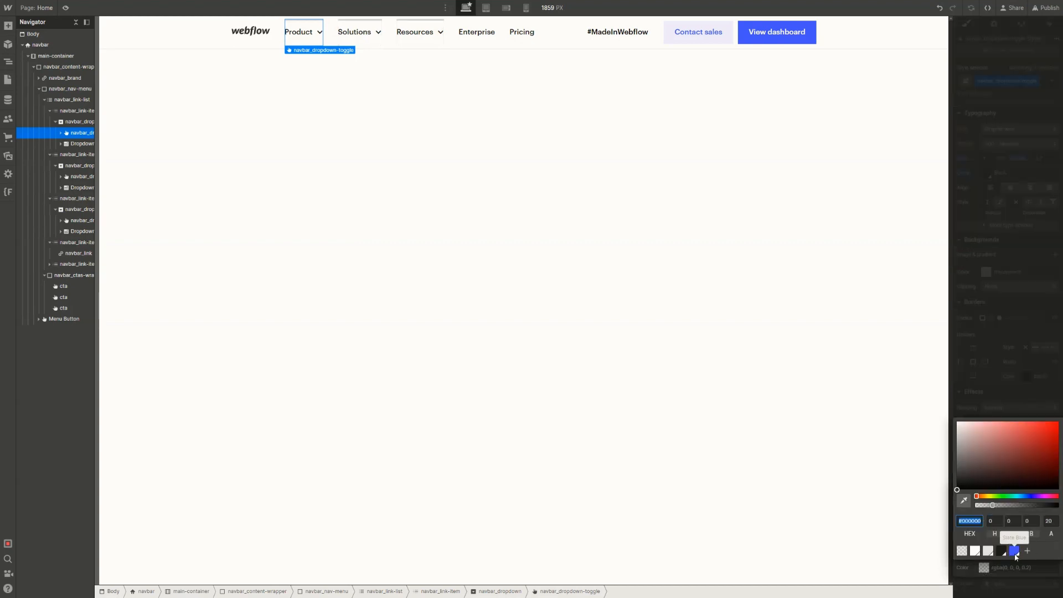
pyautogui.click(1016, 552)
pyautogui.click(999, 573)
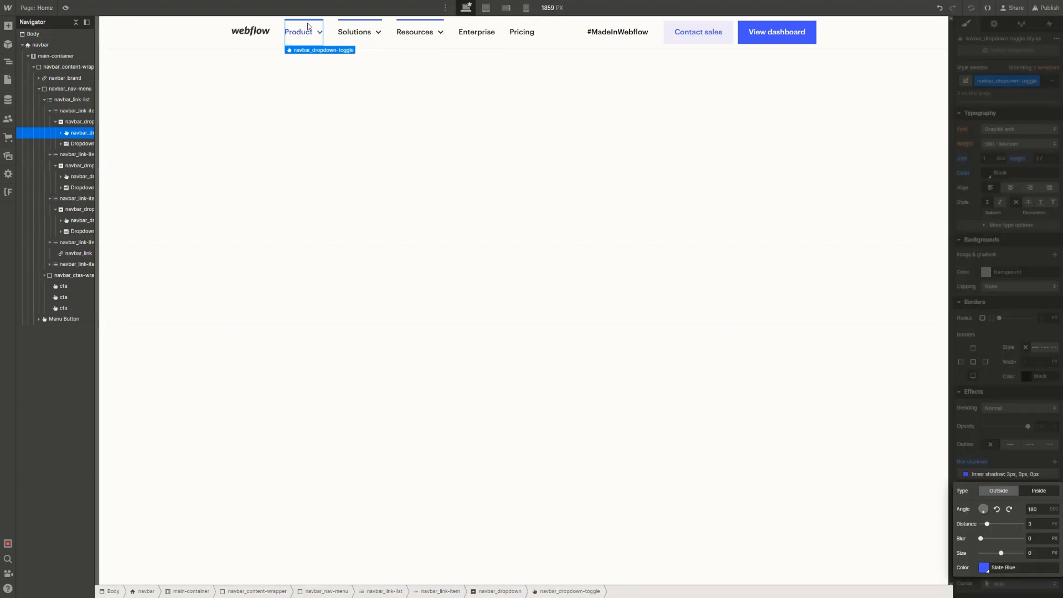
pyautogui.click(1039, 510)
pyautogui.write('0')
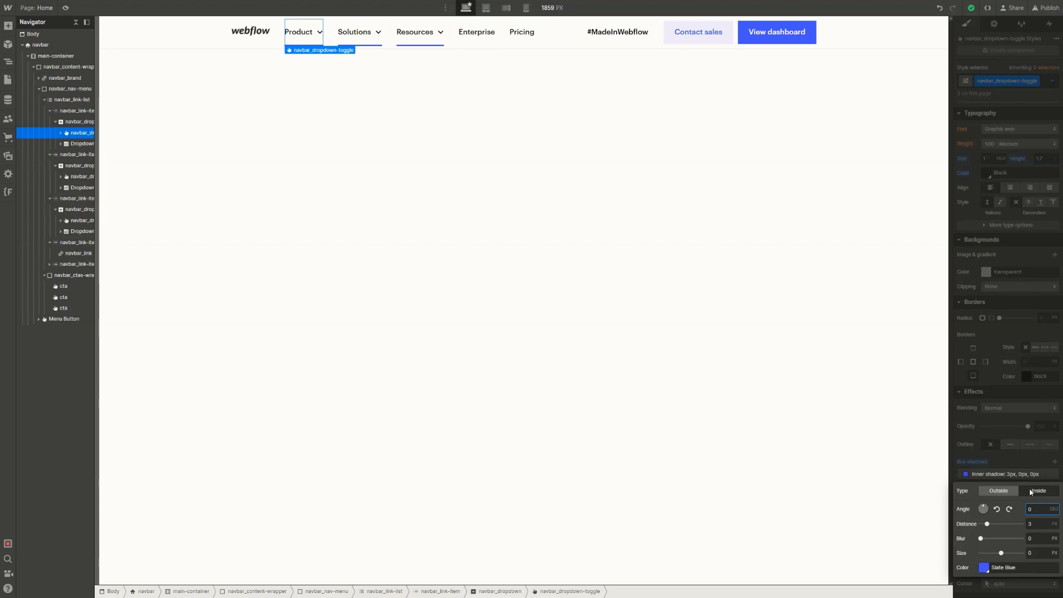
# Set the inner shadow's distance to 0 px in the dropdown toggle's normal state
pyautogui.click(1036, 525)
pyautogui.press('Return')
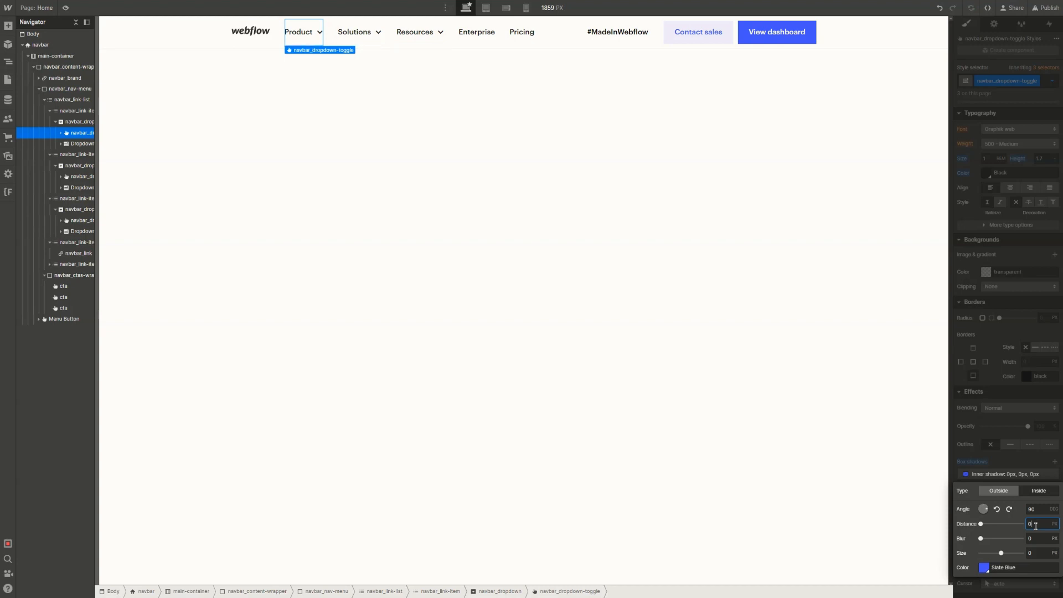
pyautogui.click(1032, 120)
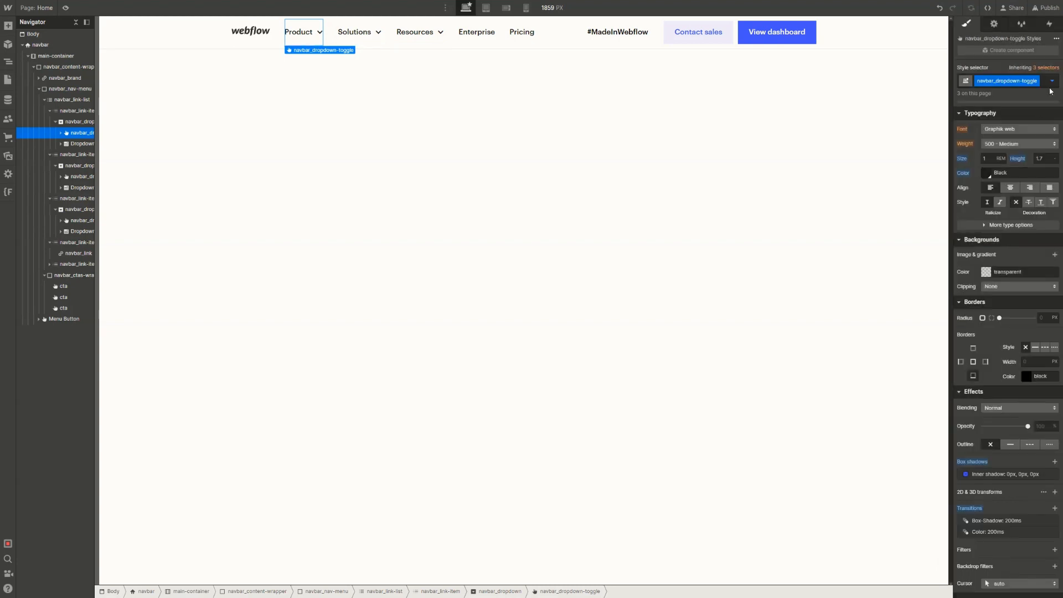
# In the dropdown toggle's hover state, set the inner shadow's distance to 3 px and angle to 0 degrees
pyautogui.click(1053, 81)
pyautogui.click(1000, 121)
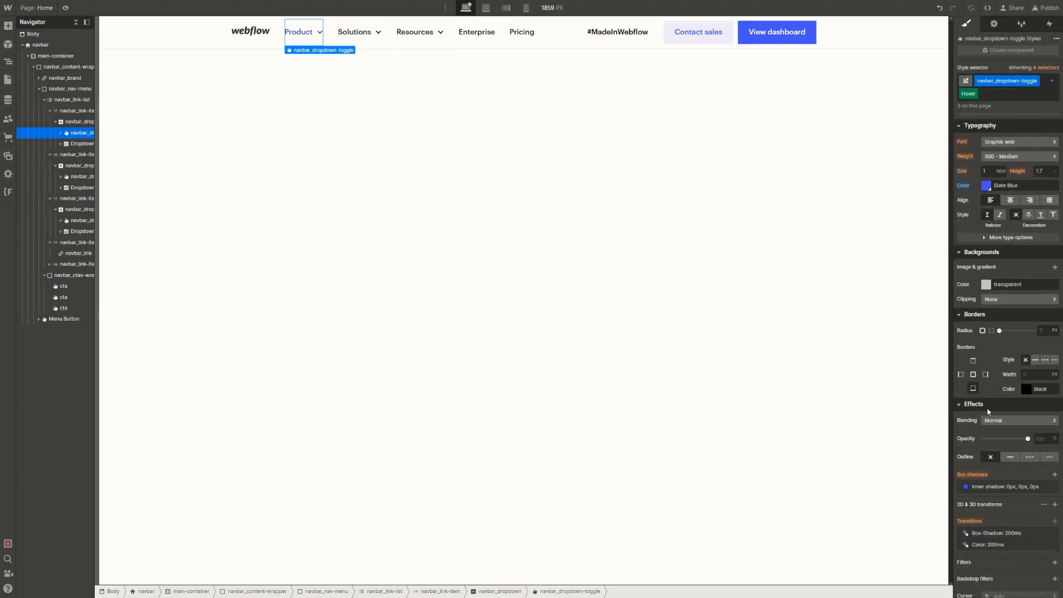
pyautogui.click(996, 488)
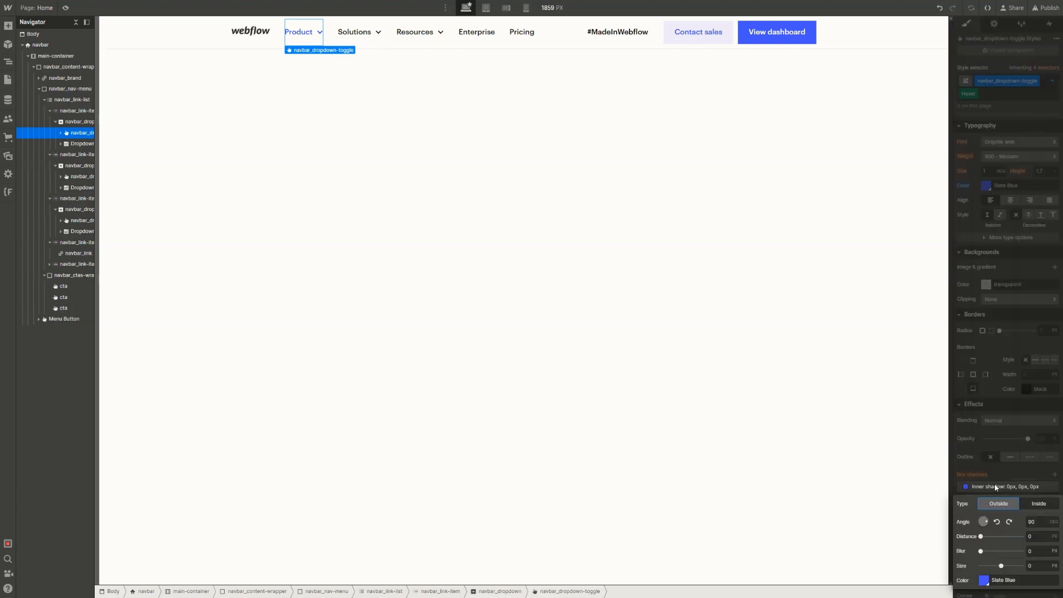
pyautogui.click(1038, 541)
pyautogui.write('3')
pyautogui.click(1042, 522)
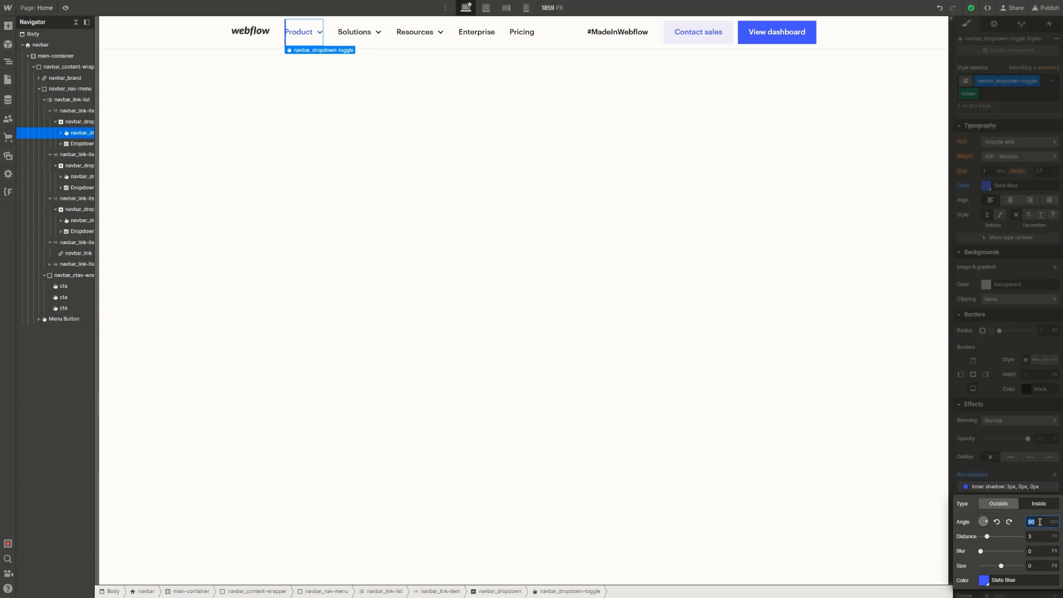
pyautogui.write('0')
pyautogui.click(876, 397)
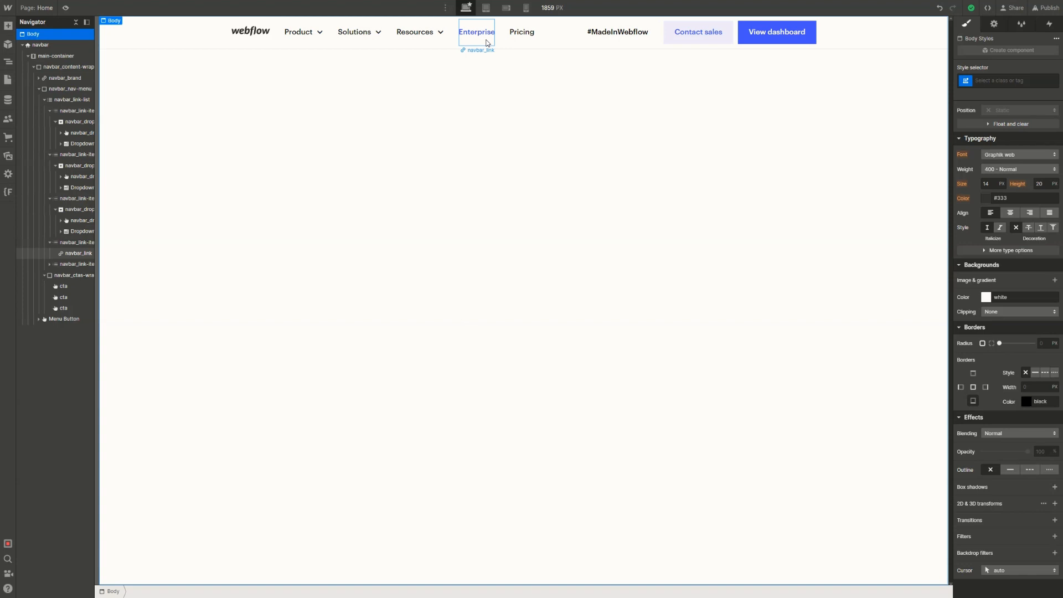
# Add an inside box shadow with an angle of 0 degrees to the Enterprise navbar link
pyautogui.click(487, 42)
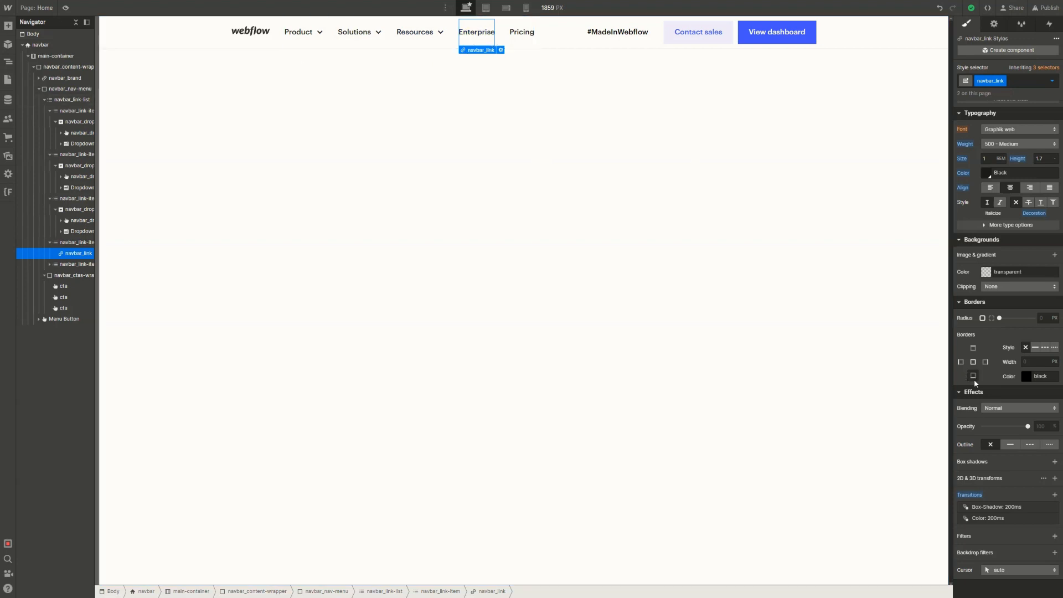
pyautogui.scroll(2, 1005, 442)
pyautogui.scroll(-2, 1019, 465)
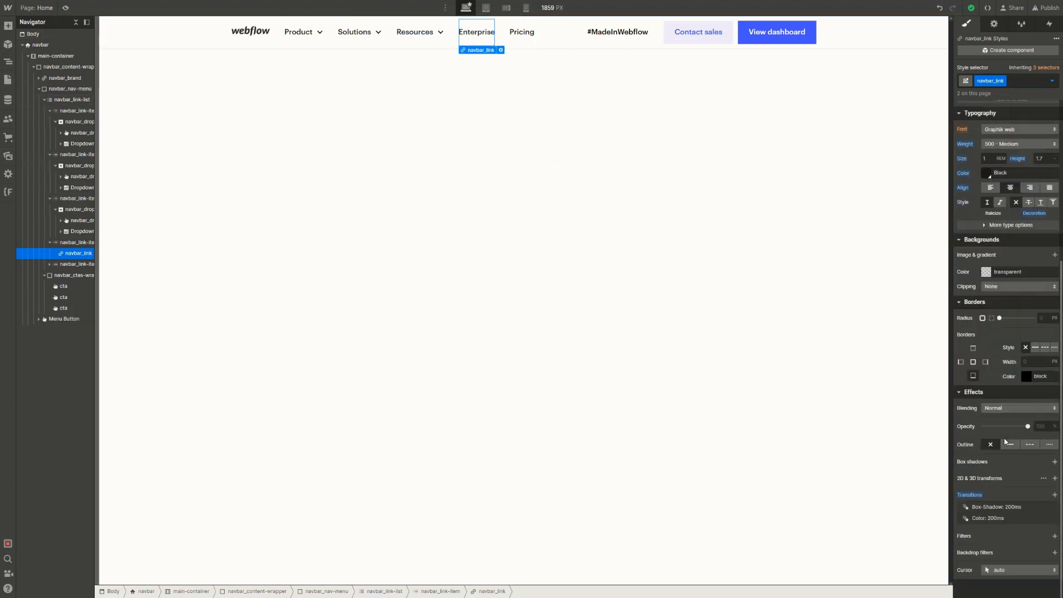
pyautogui.click(1055, 462)
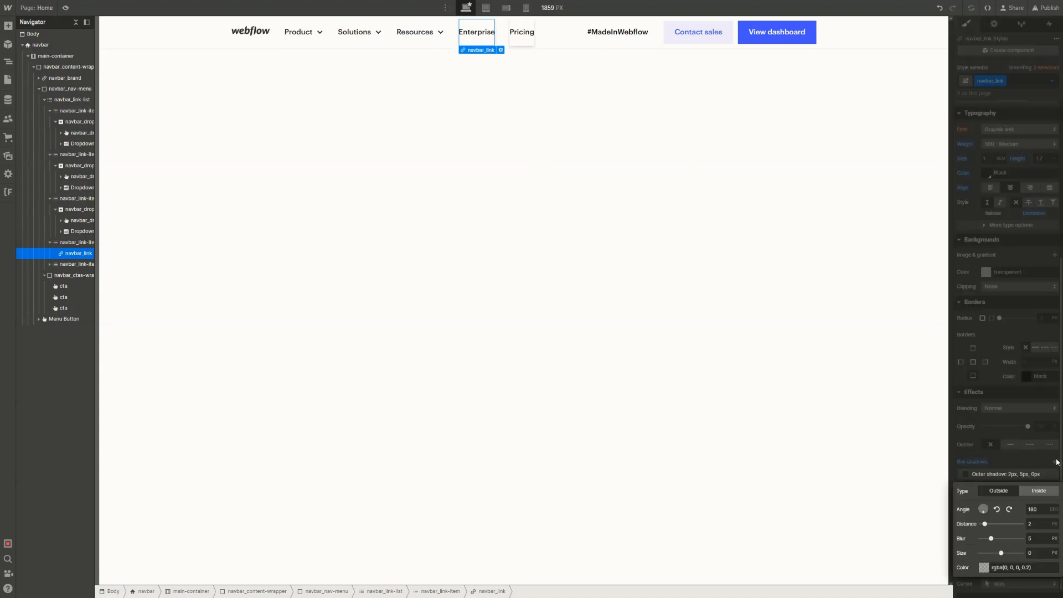
pyautogui.click(1031, 491)
pyautogui.click(1040, 513)
pyautogui.write('0')
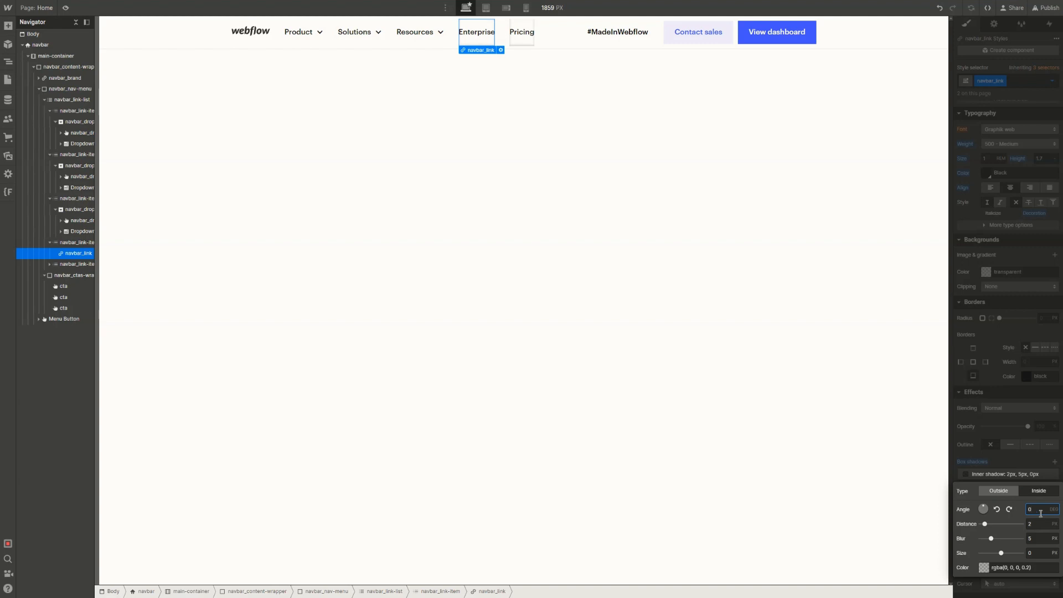
# Set the link's inner shadow to 0 px distance, 0 px blur and the Slate Blue color
pyautogui.click(1050, 525)
pyautogui.write('3')
pyautogui.doubleClick(1035, 526)
pyautogui.write('0')
pyautogui.click(1036, 537)
pyautogui.click(984, 568)
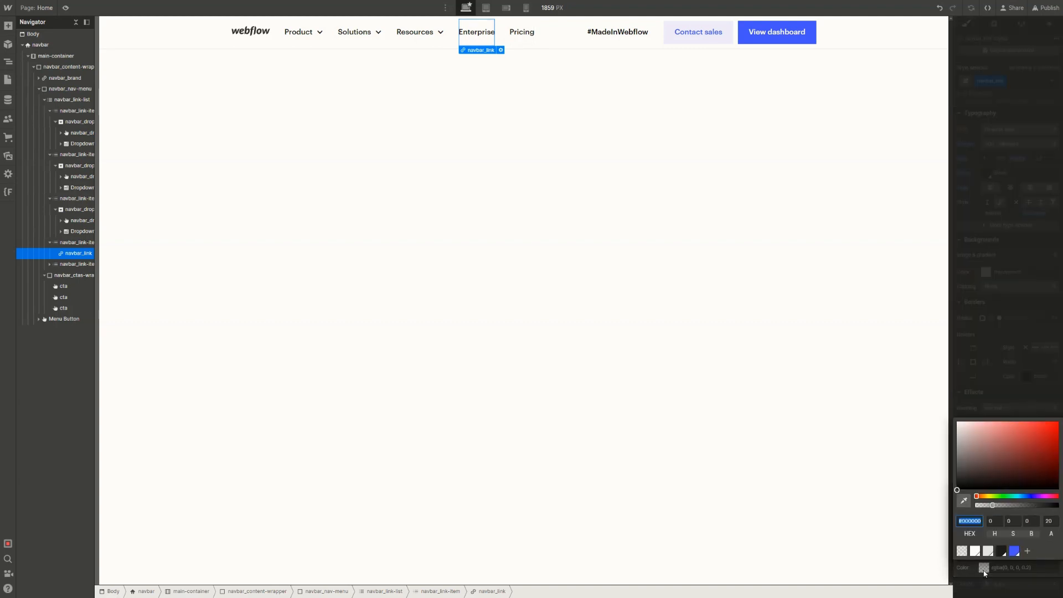
pyautogui.click(1015, 552)
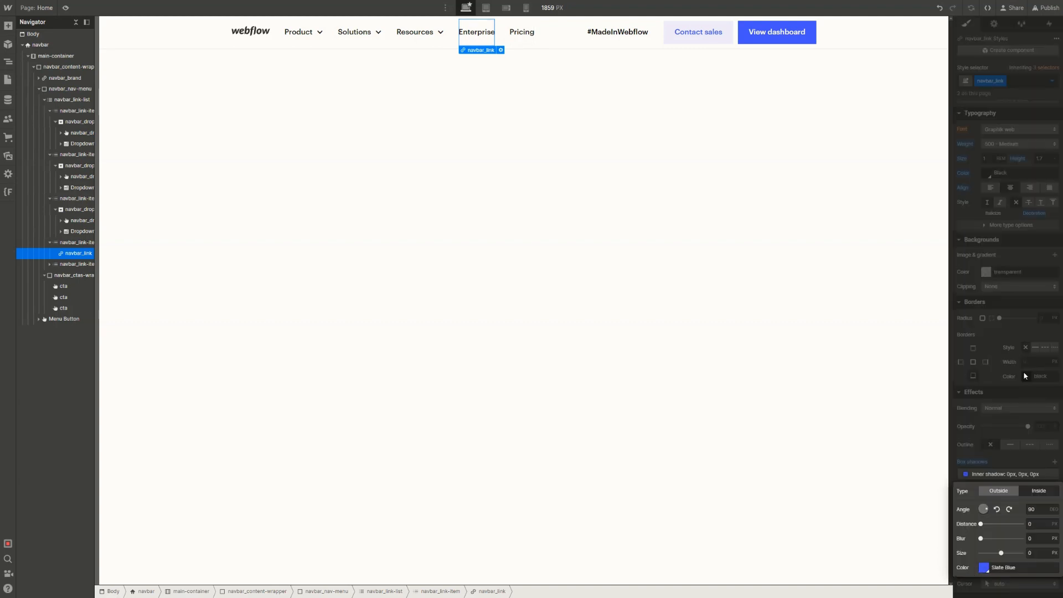
# In the navbar link's hover state, set the inner shadow's distance to 3 px and angle to 0 degrees
pyautogui.click(1052, 81)
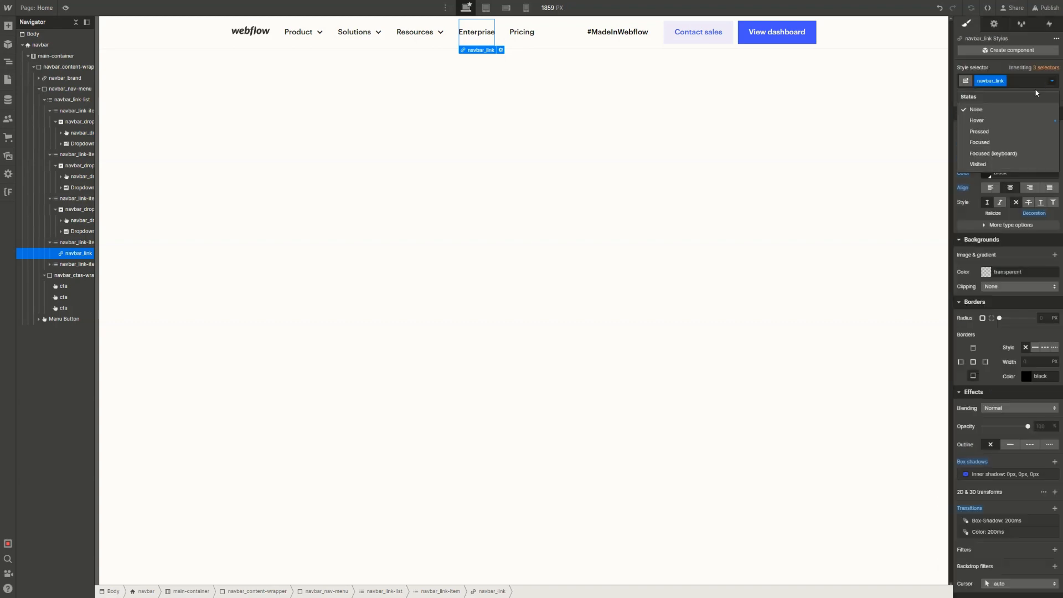
pyautogui.click(1015, 120)
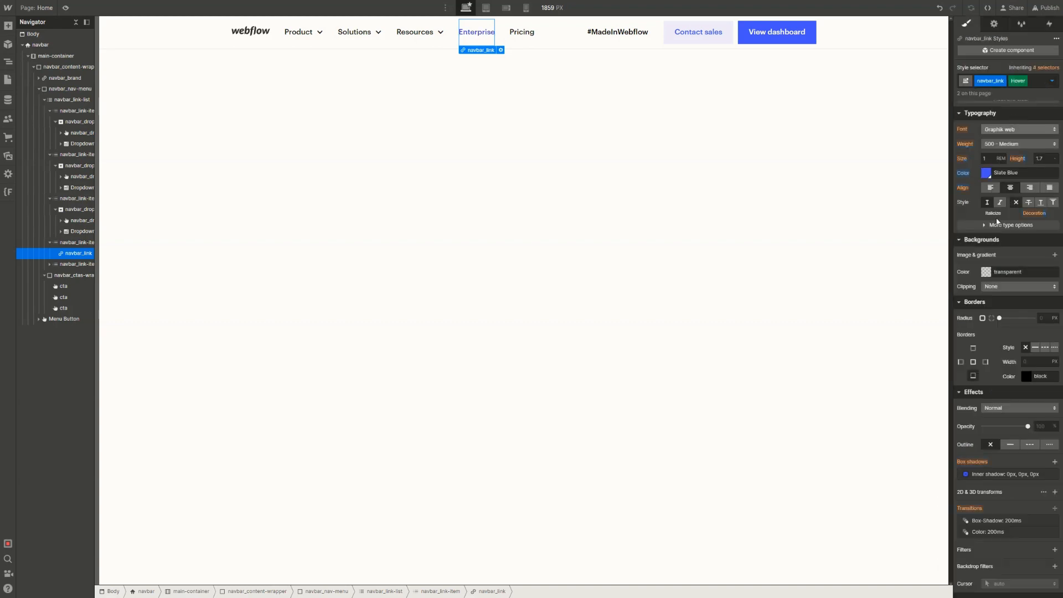
pyautogui.click(1001, 475)
pyautogui.click(1043, 510)
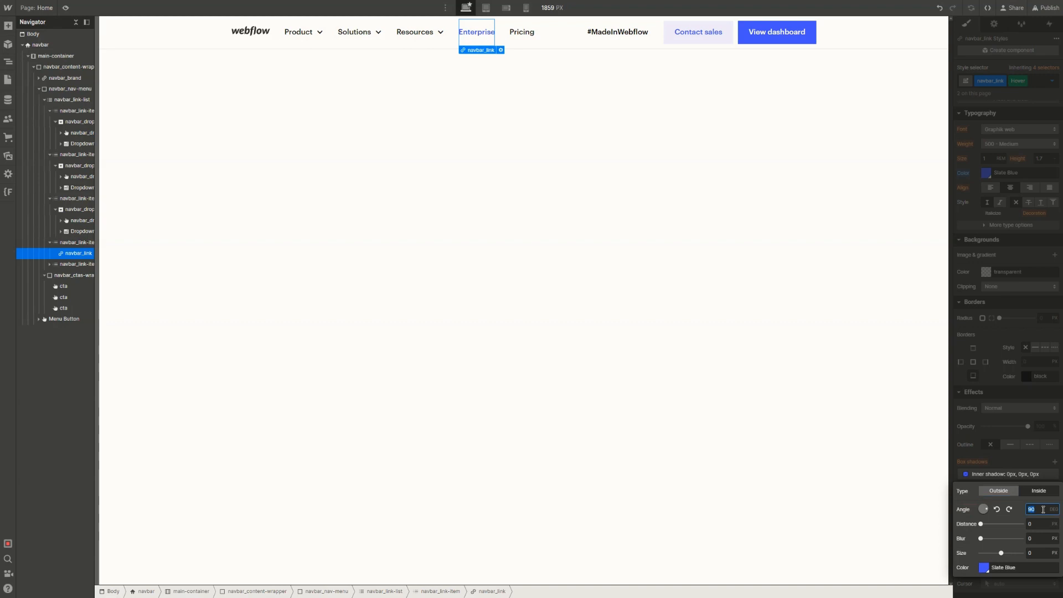
pyautogui.write('0')
pyautogui.press('BackSpace')
pyautogui.write('90')
pyautogui.press('Tab')
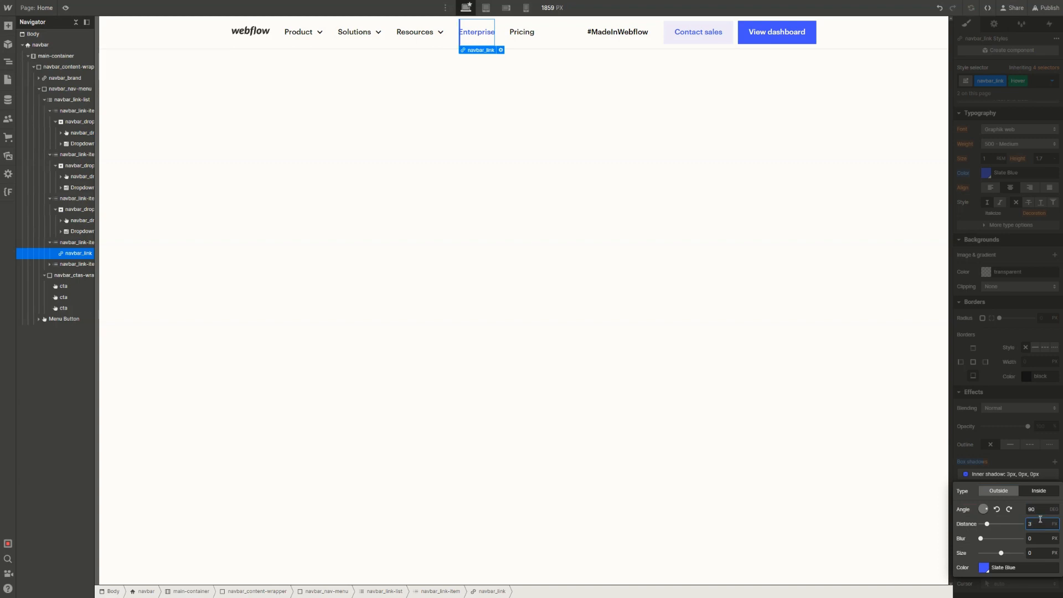
pyautogui.click(1043, 511)
pyautogui.write('0')
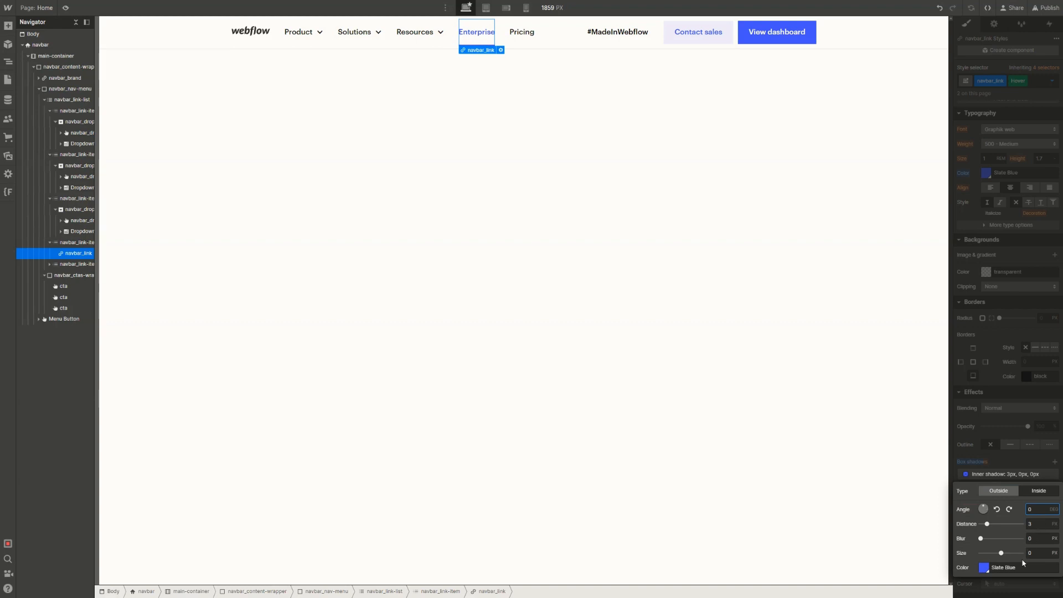
pyautogui.click(856, 378)
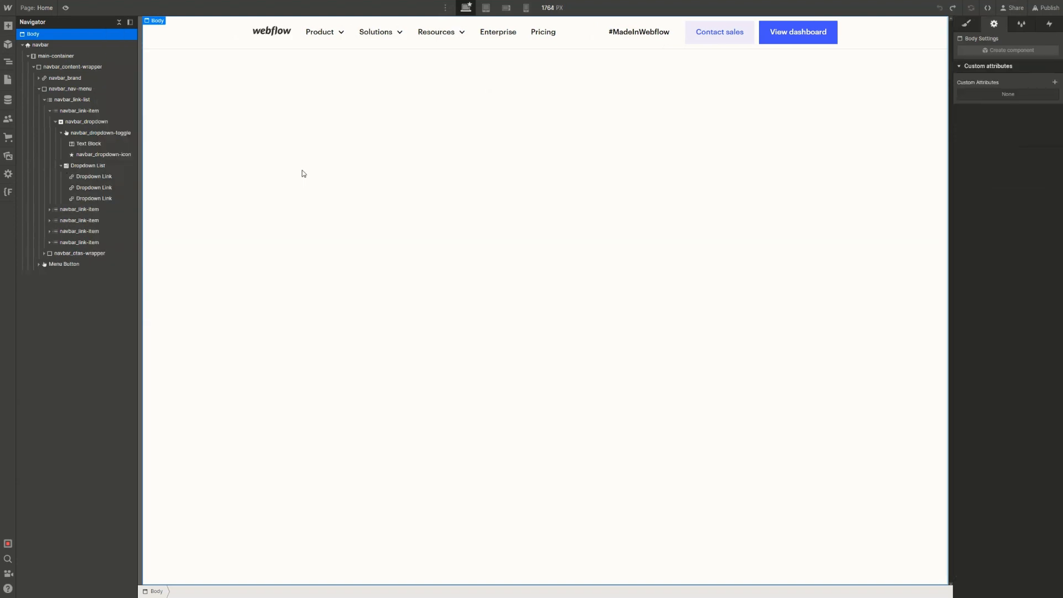
# Give the Product dropdown's Dropdown List the class navbar_dropdown-list
pyautogui.click(325, 44)
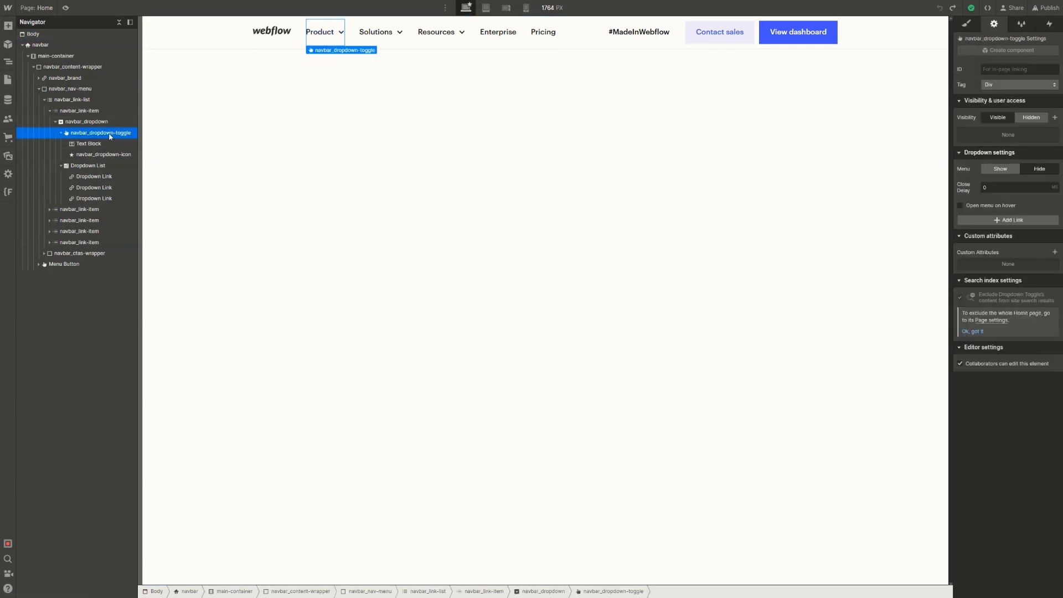
pyautogui.click(102, 165)
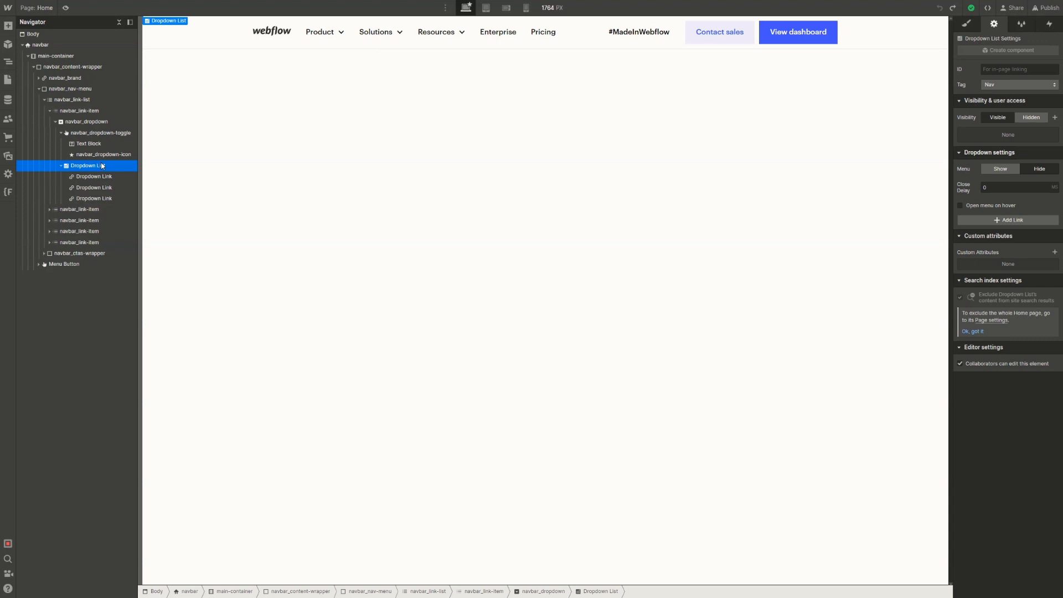
pyautogui.hotkey('ctrl', 'Return')
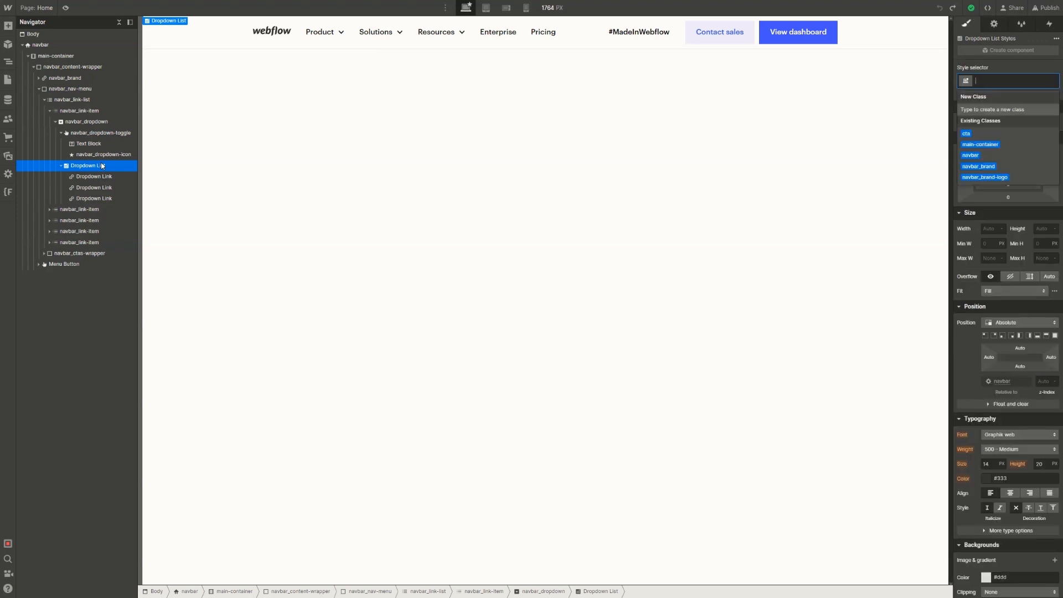
pyautogui.write('navbar_dropdown-list')
pyautogui.press('Return')
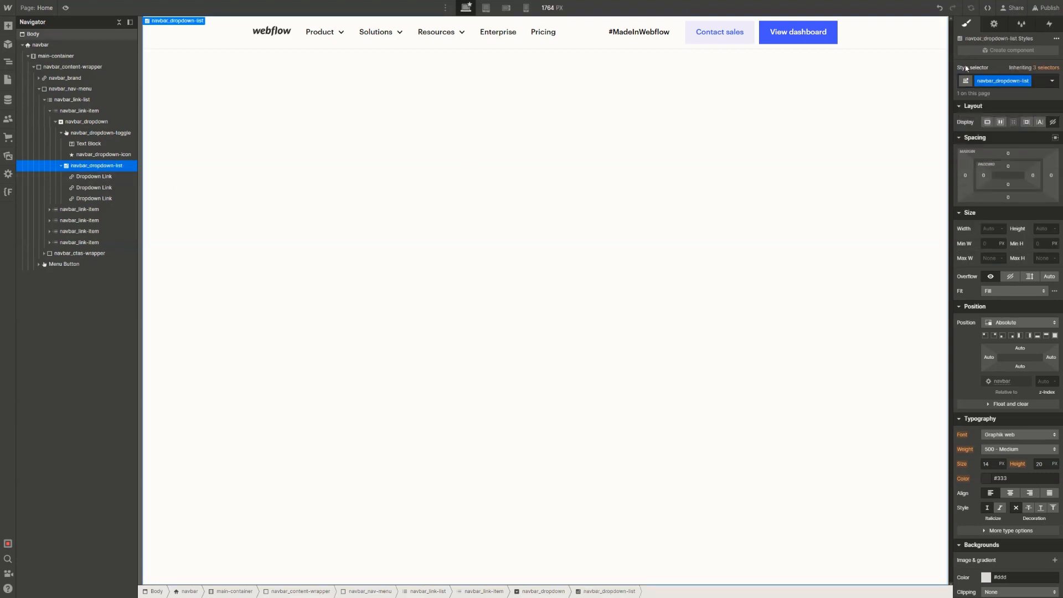
# Show the Product dropdown's menu on the canvas and return to the list's style properties
pyautogui.click(1002, 31)
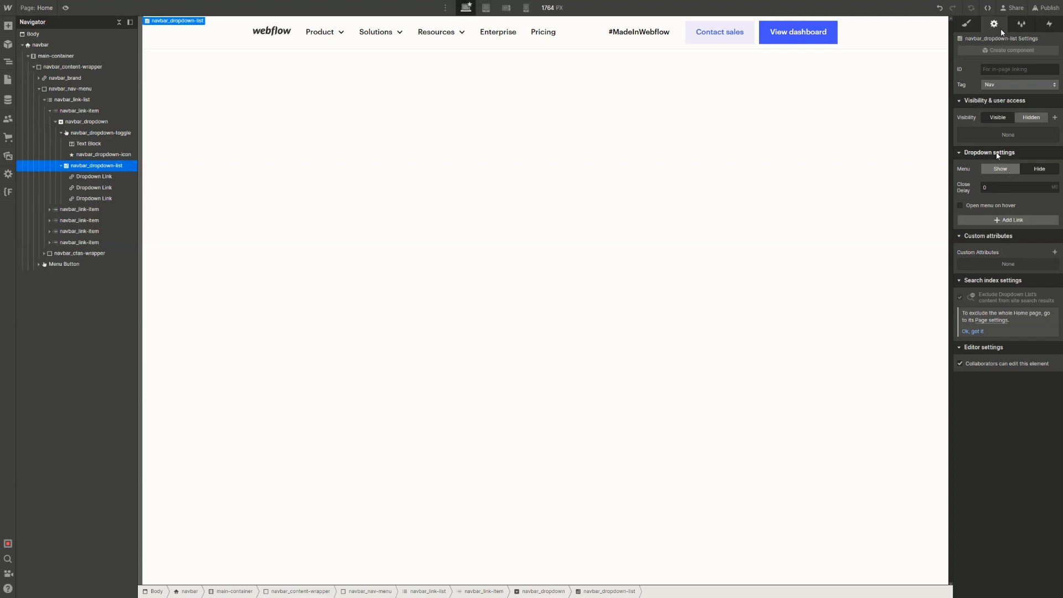
pyautogui.click(1000, 168)
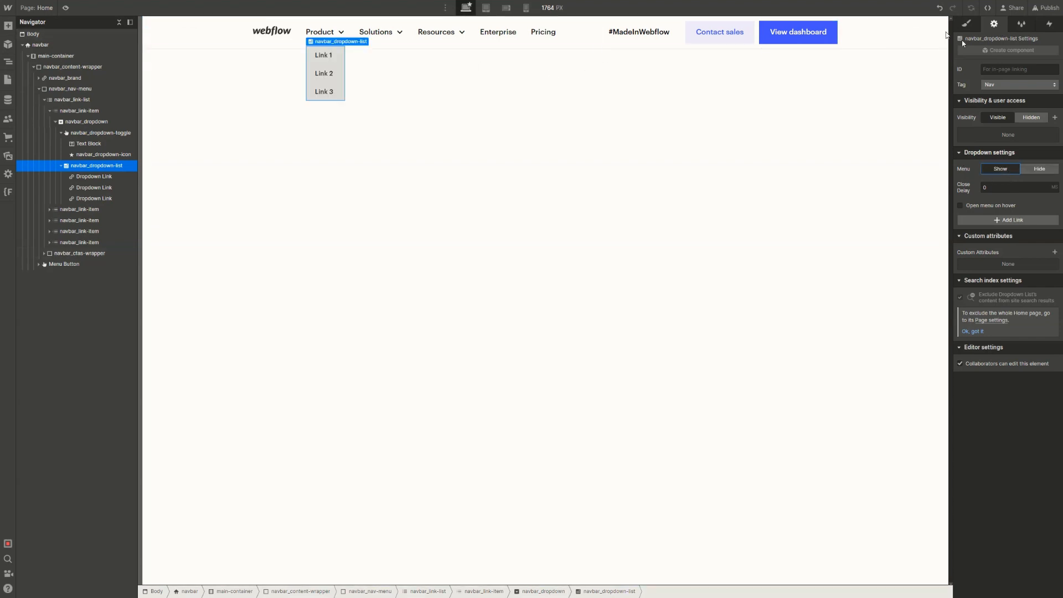
pyautogui.click(967, 26)
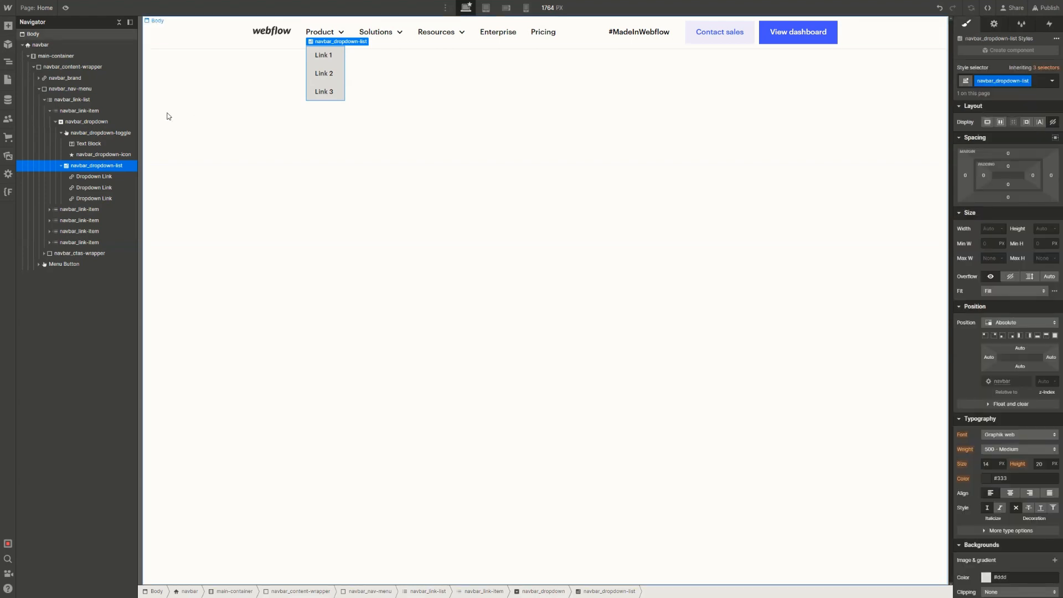
pyautogui.click(101, 186)
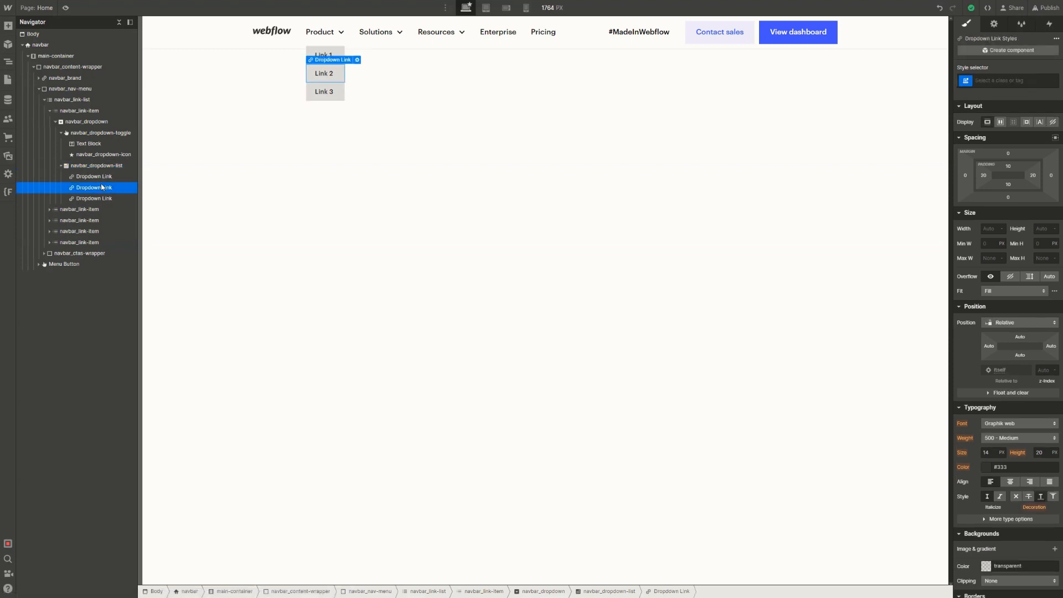
pyautogui.click(114, 132)
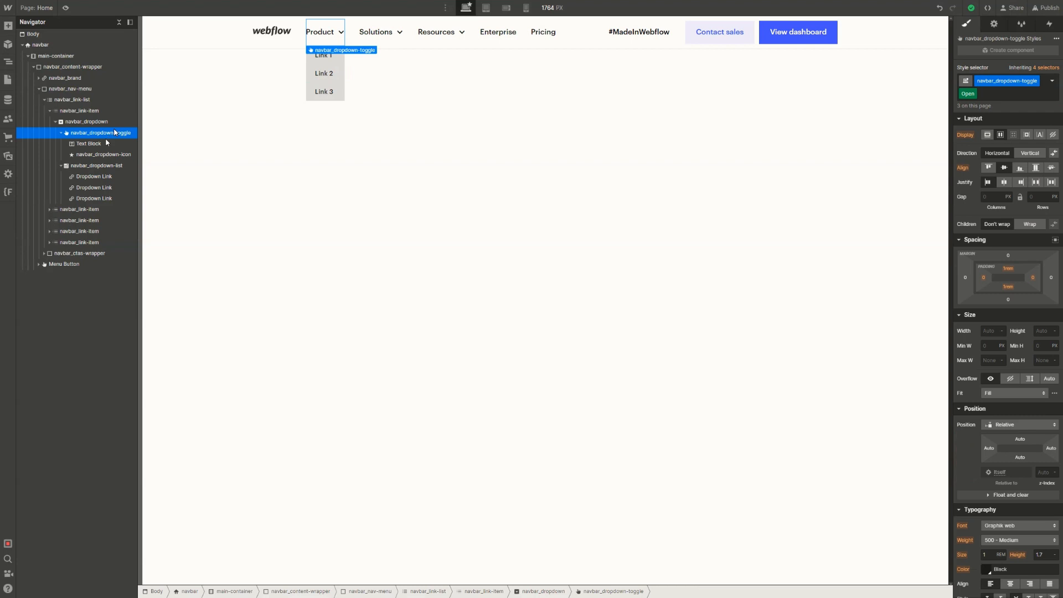
pyautogui.click(105, 144)
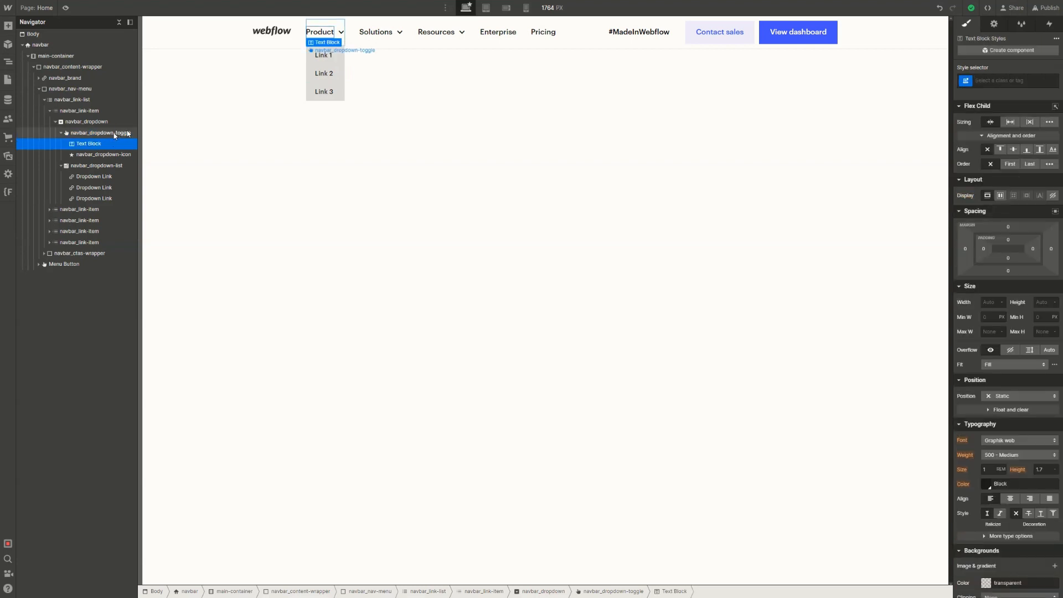
pyautogui.click(112, 155)
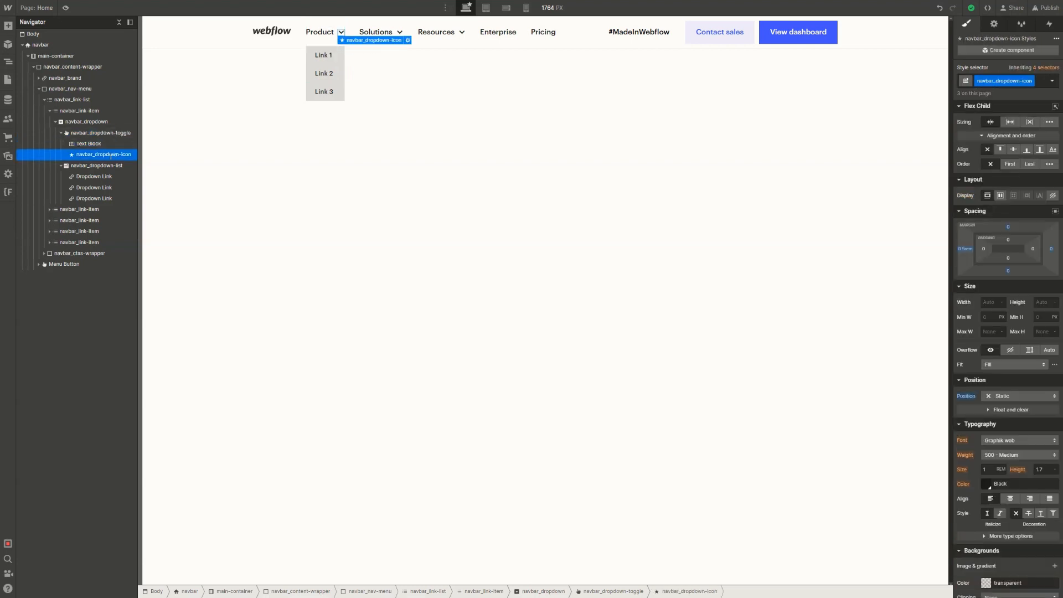
pyautogui.click(108, 166)
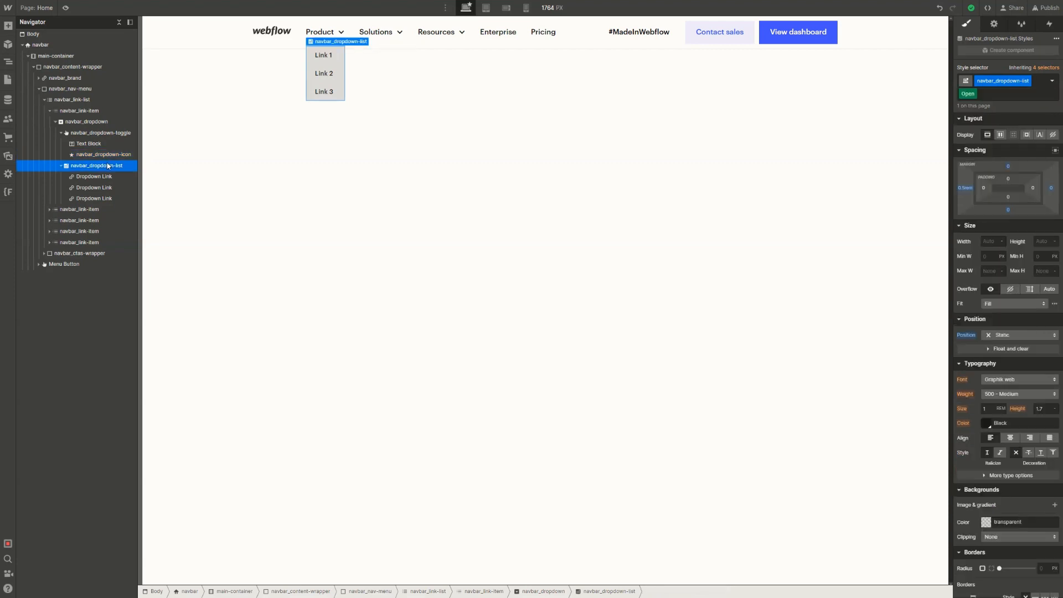
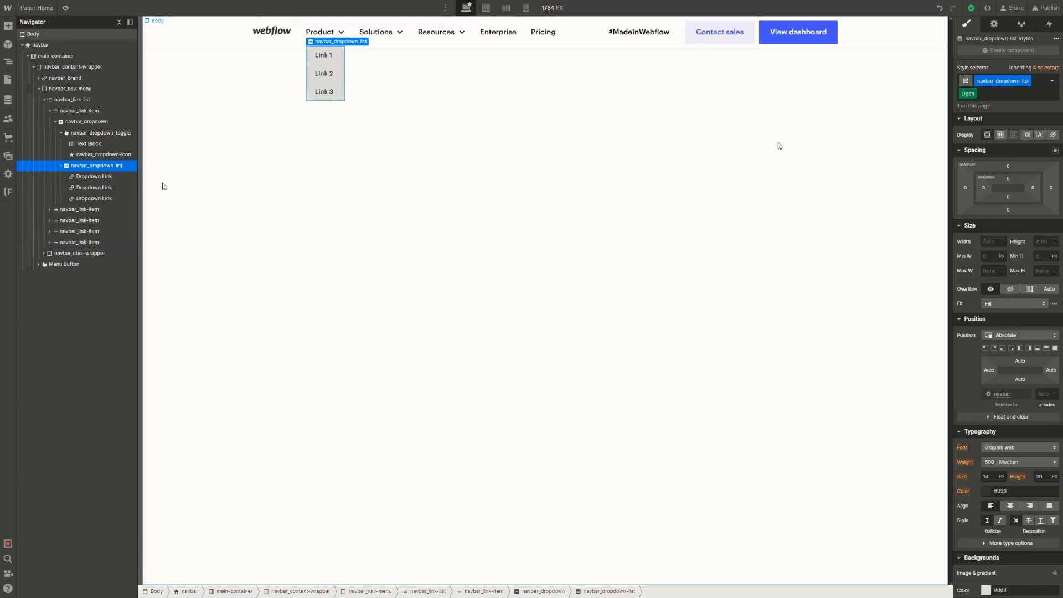
# Hide the Product dropdown's menu on the canvas and show it again
pyautogui.click(998, 26)
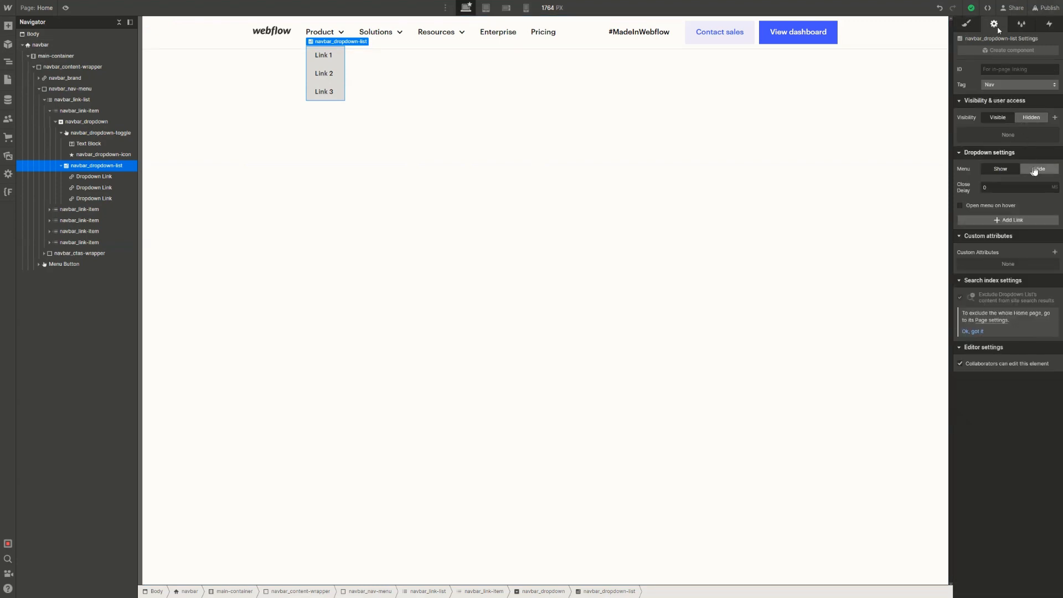
pyautogui.click(1035, 170)
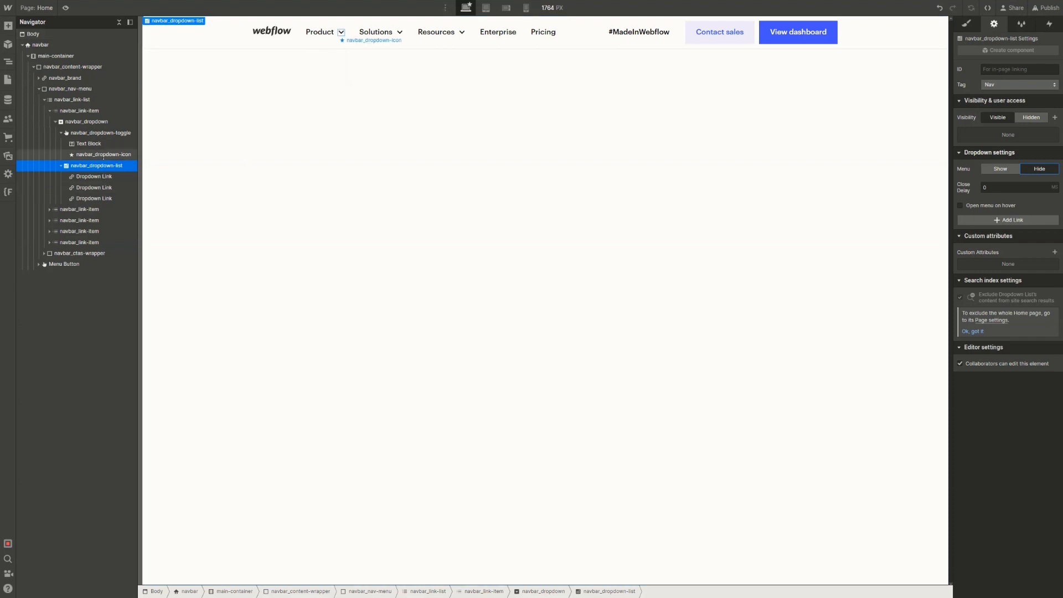
pyautogui.click(103, 155)
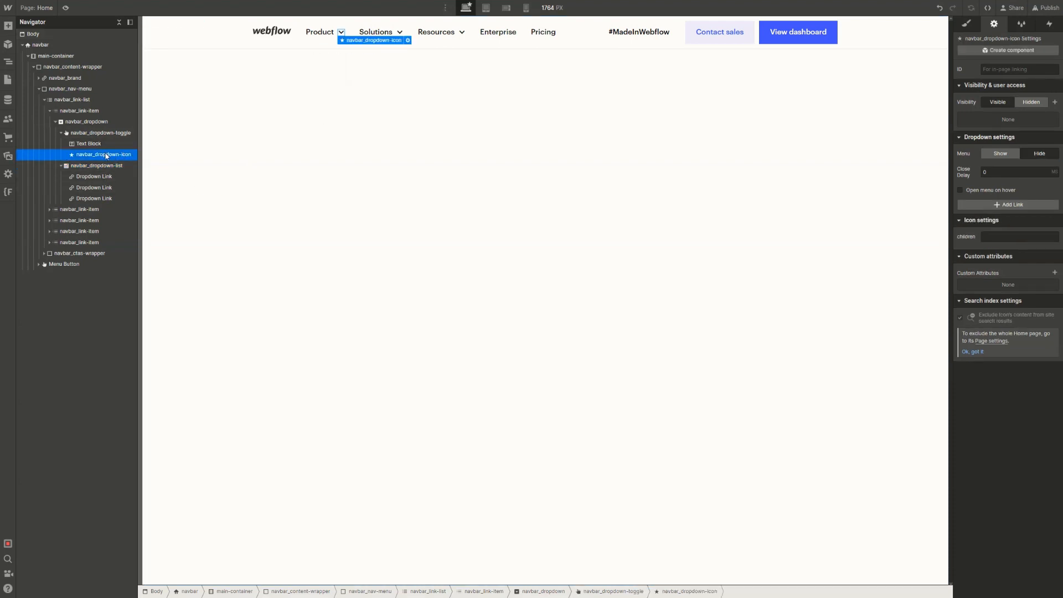
pyautogui.click(110, 167)
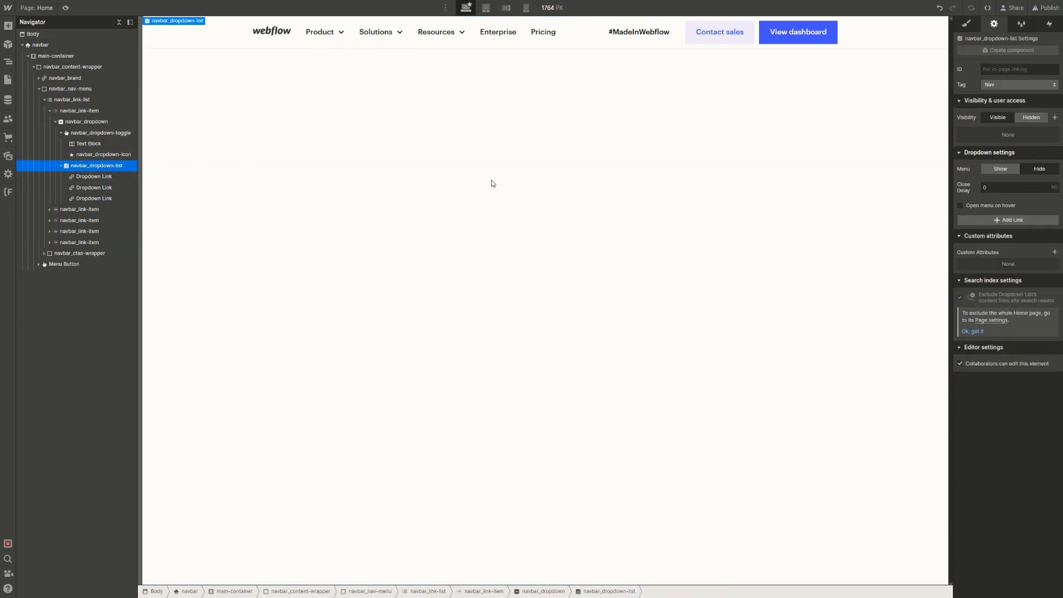
pyautogui.click(1000, 168)
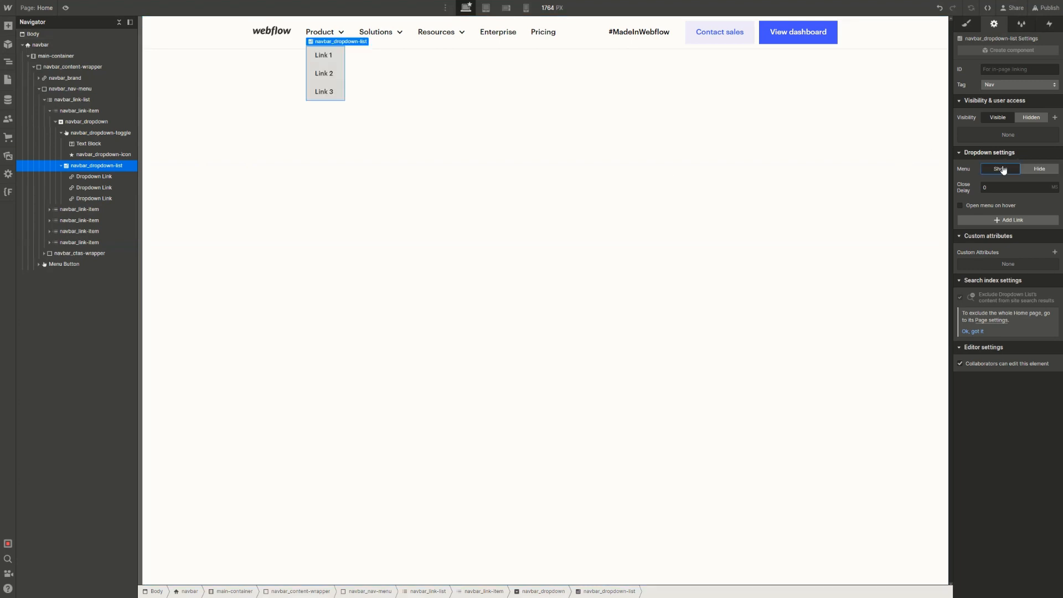
# Set the background color of navbar_dropdown-list to the White swatch
pyautogui.click(967, 28)
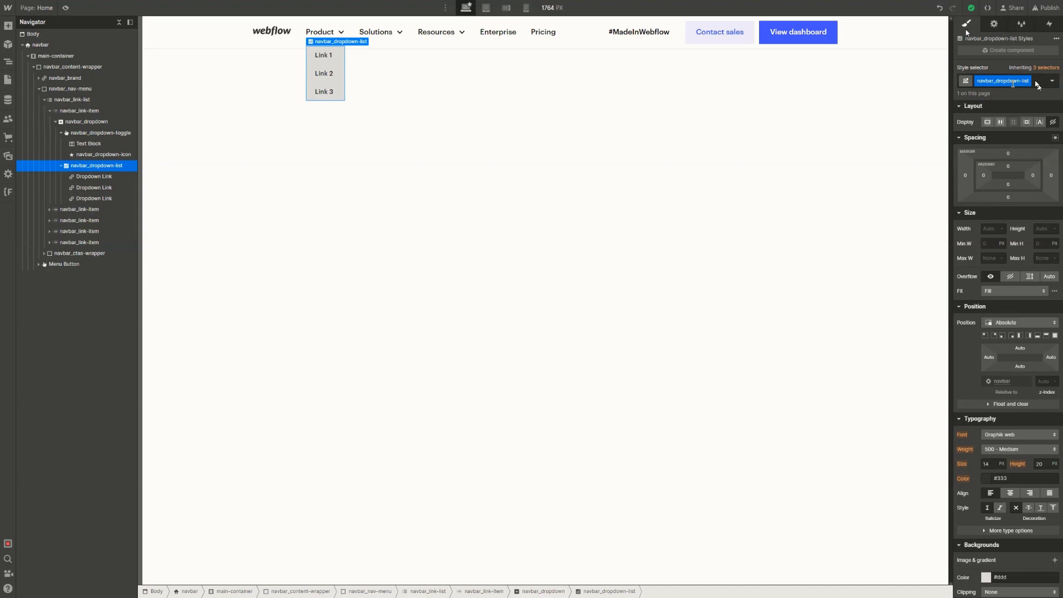
pyautogui.scroll(-3, 1019, 291)
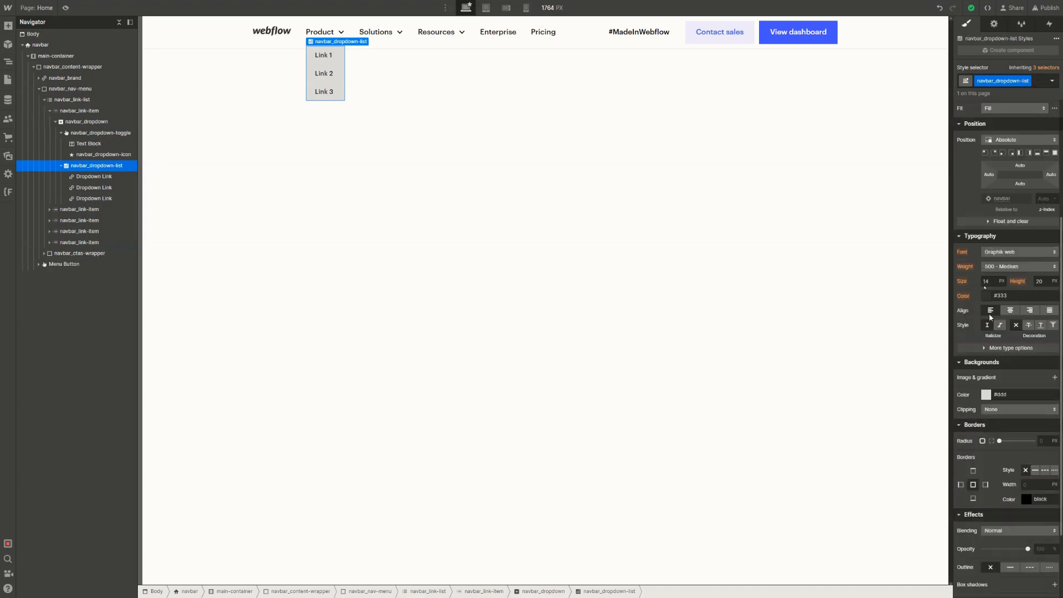
pyautogui.click(987, 394)
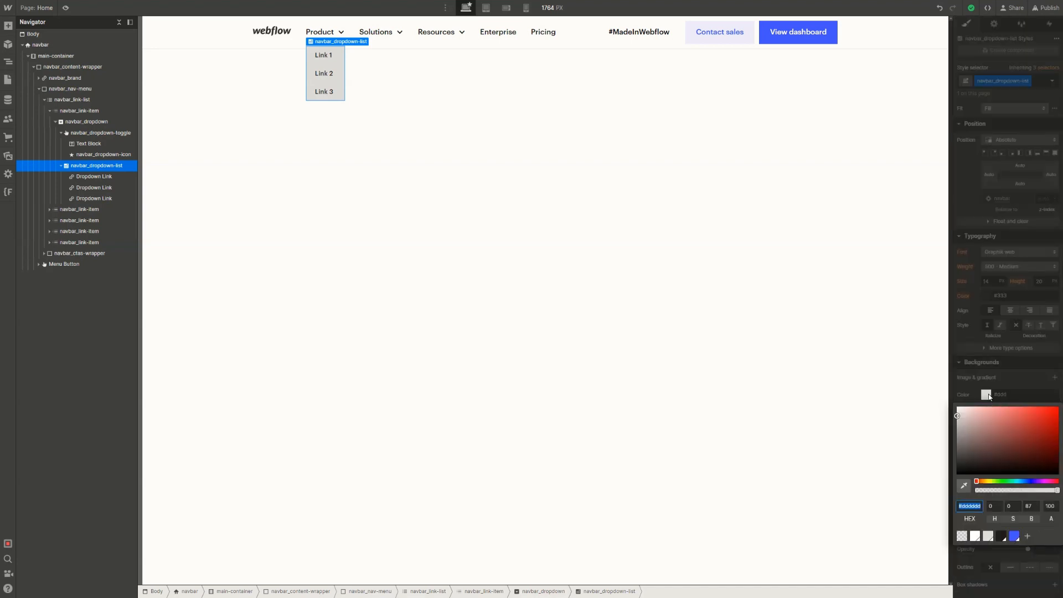
pyautogui.click(974, 536)
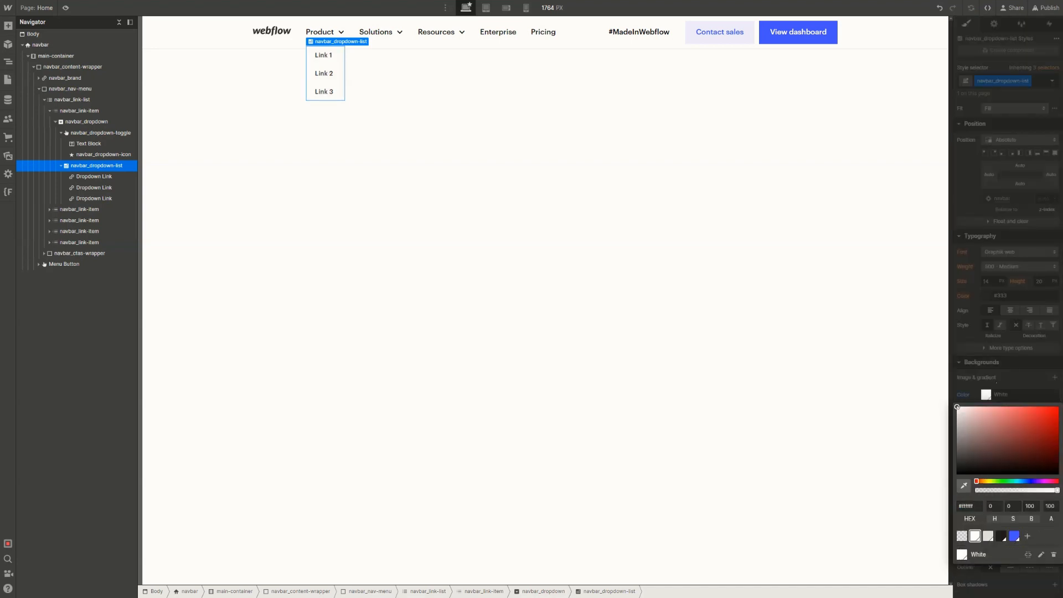
pyautogui.click(996, 383)
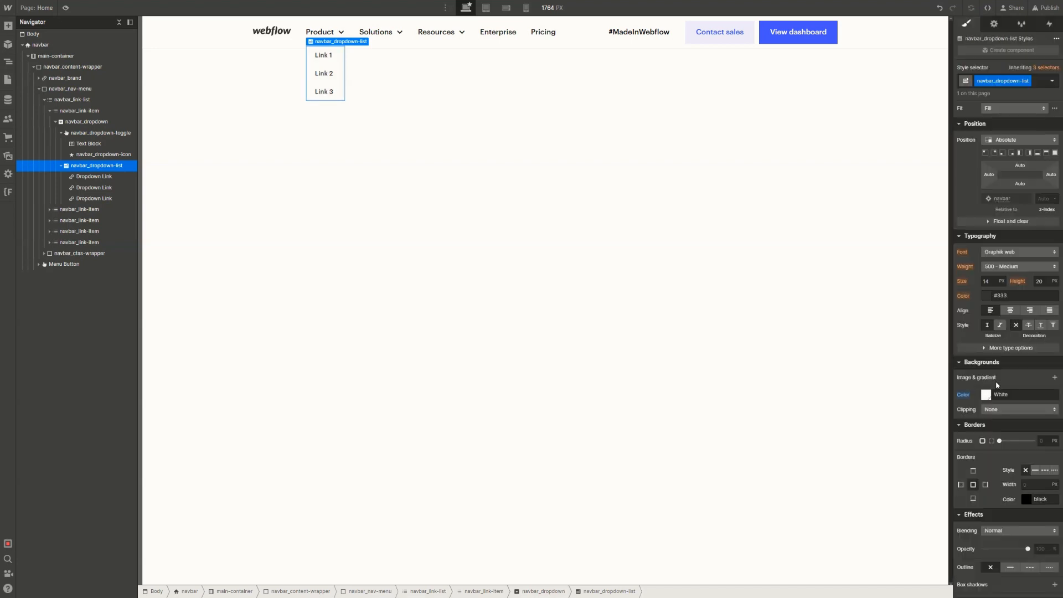
# Add a solid 1 px top border in the Gainsboro swatch color to navbar_dropdown-list
pyautogui.scroll(-3, 996, 381)
pyautogui.click(975, 380)
pyautogui.click(1034, 379)
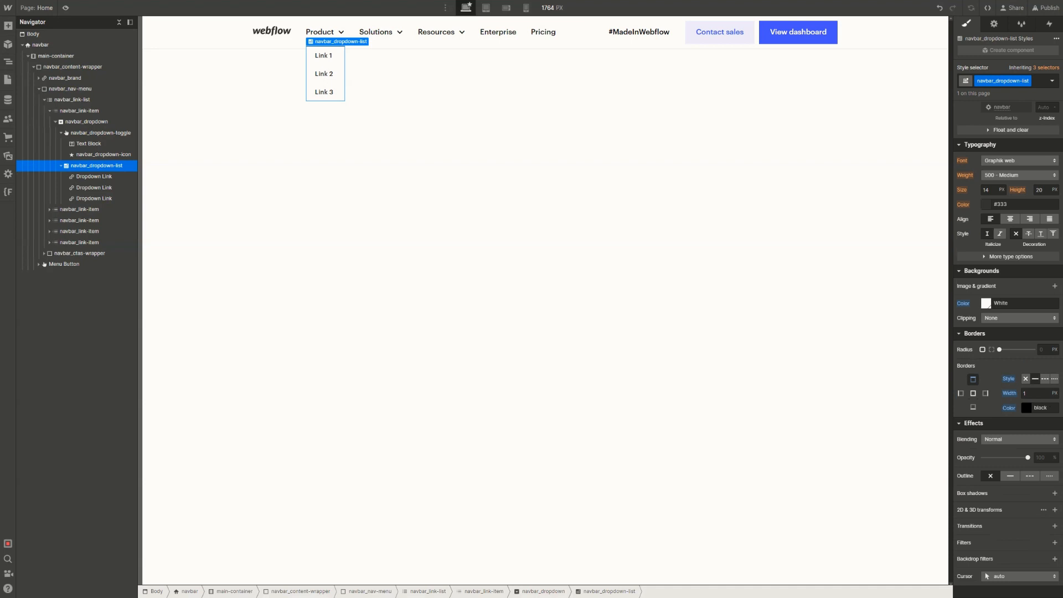
pyautogui.click(1027, 408)
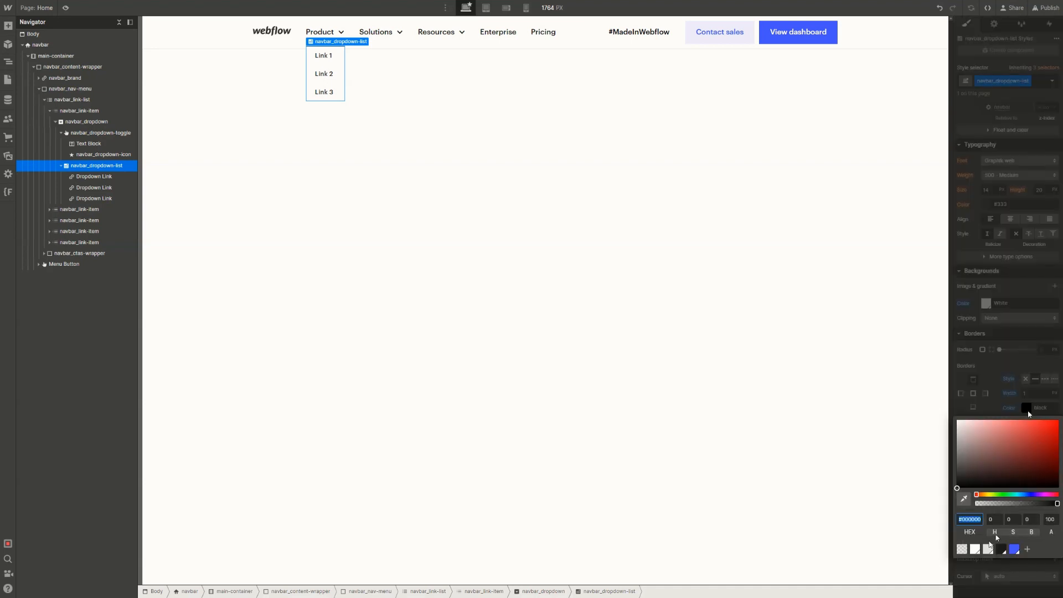
pyautogui.click(988, 548)
pyautogui.click(1016, 407)
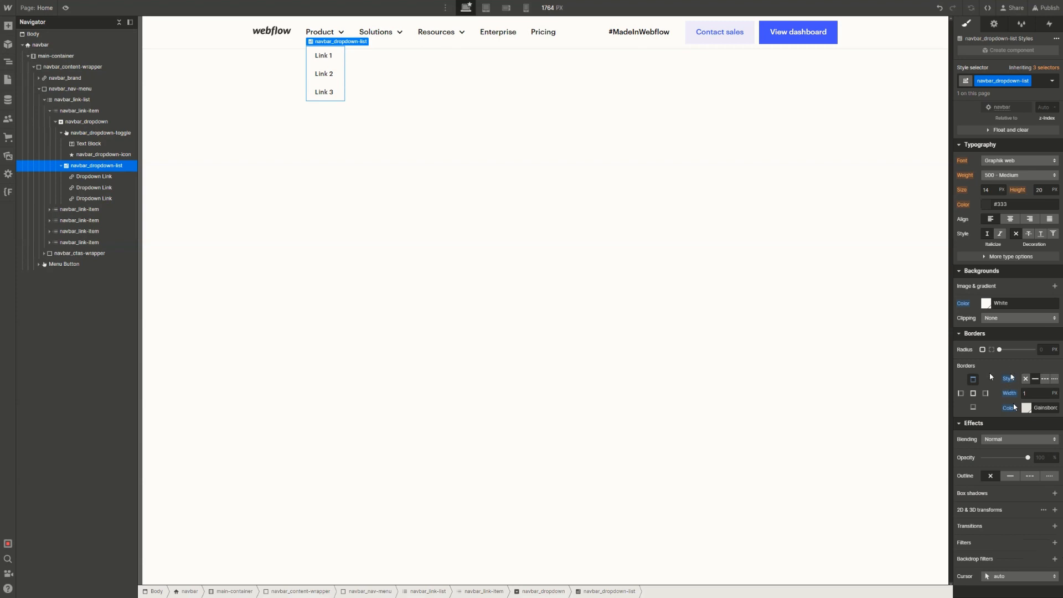
# Add a matching solid 1 px Gainsboro bottom border to navbar_dropdown-list
pyautogui.click(974, 408)
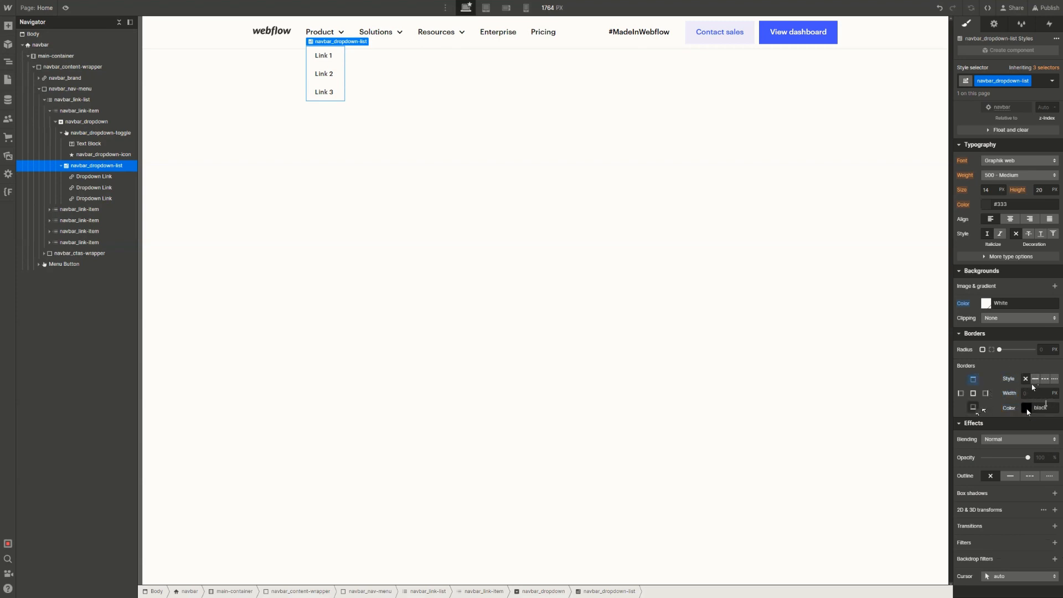
pyautogui.click(1027, 408)
pyautogui.click(988, 549)
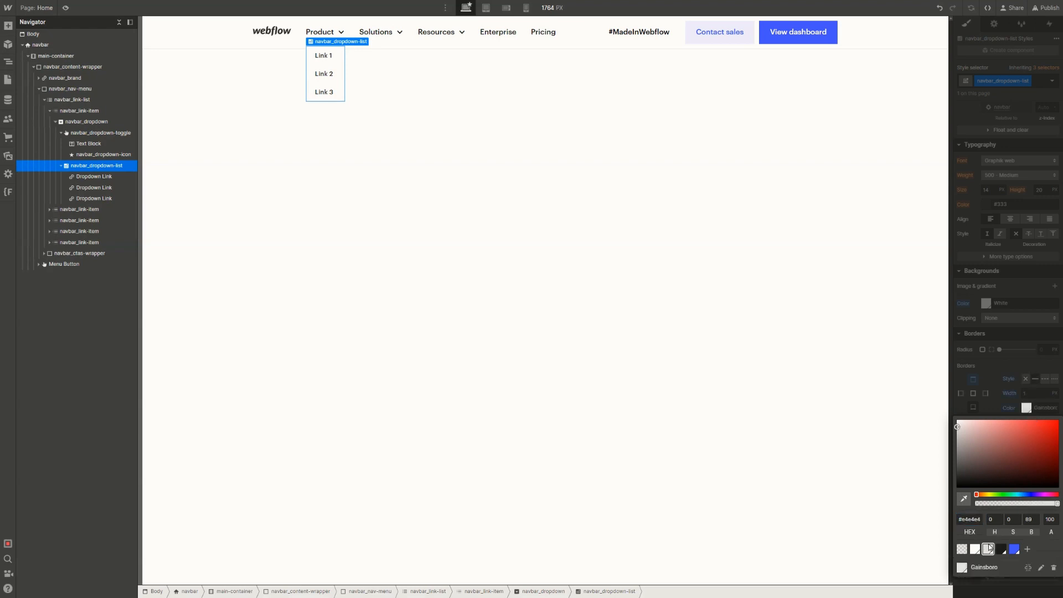
pyautogui.click(1014, 371)
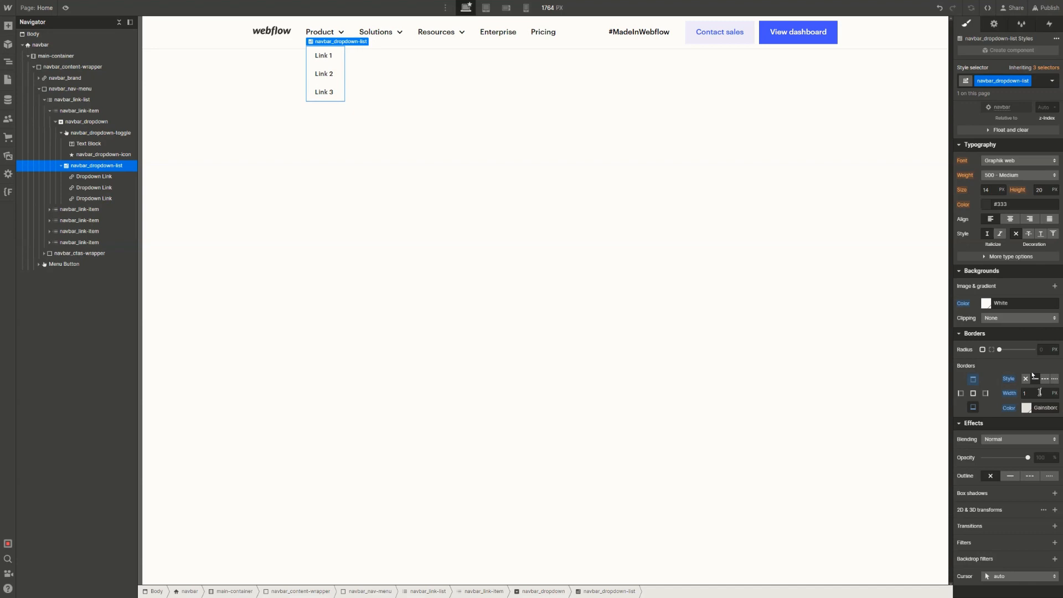
# Set the top offset of the absolutely positioned navbar_dropdown-list to 100%
pyautogui.scroll(4, 1008, 332)
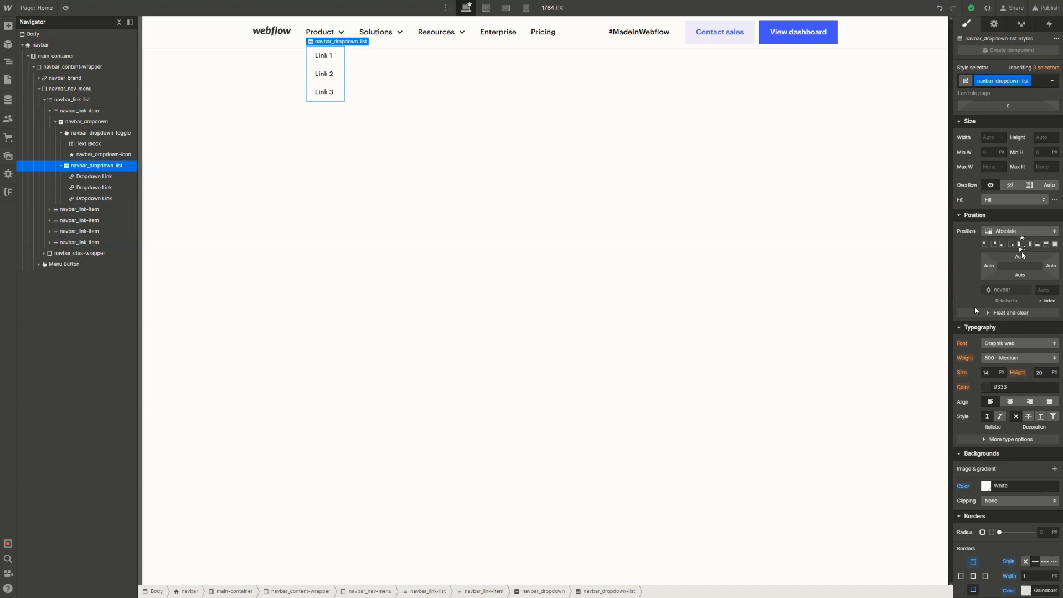
pyautogui.click(1022, 256)
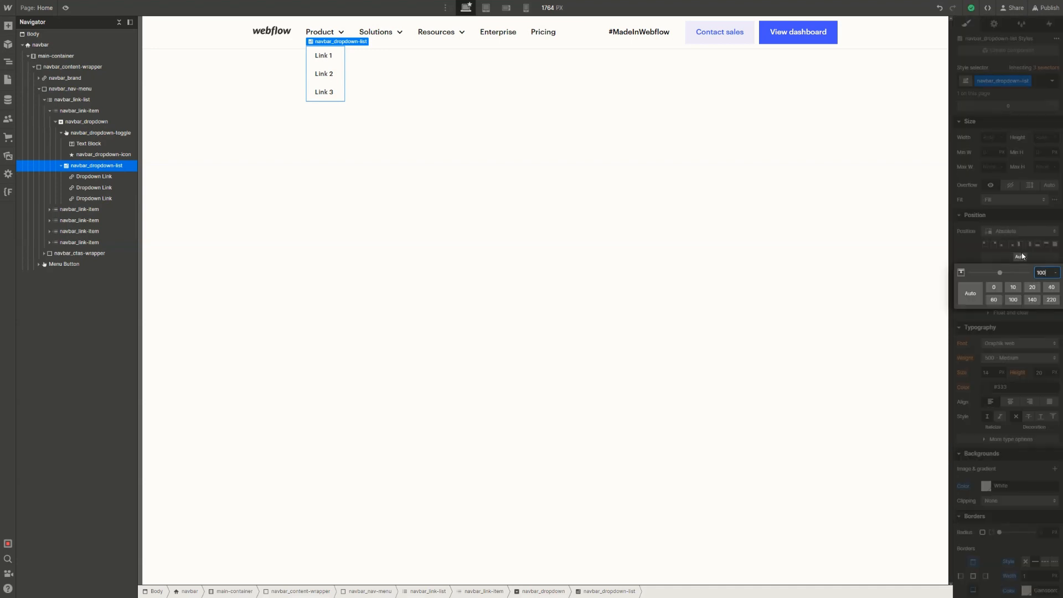
pyautogui.write('100')
pyautogui.press('Return')
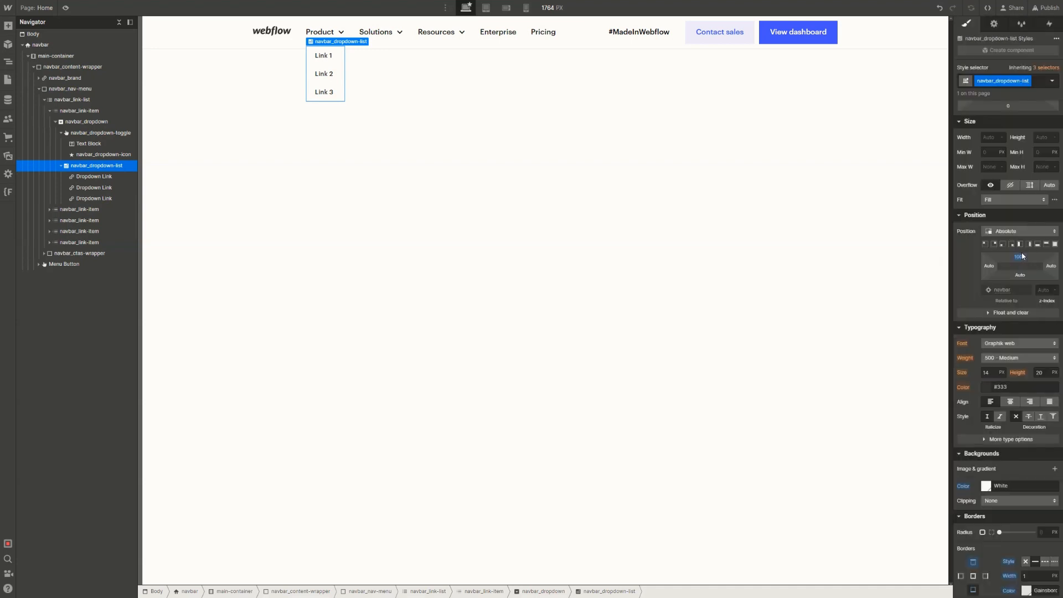
pyautogui.click(1021, 276)
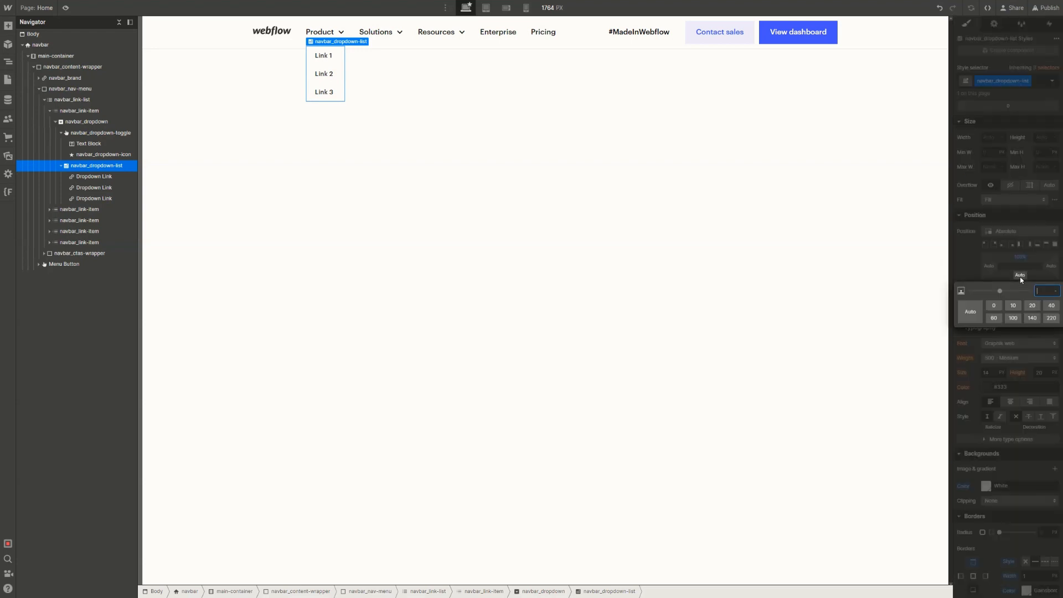
pyautogui.click(999, 270)
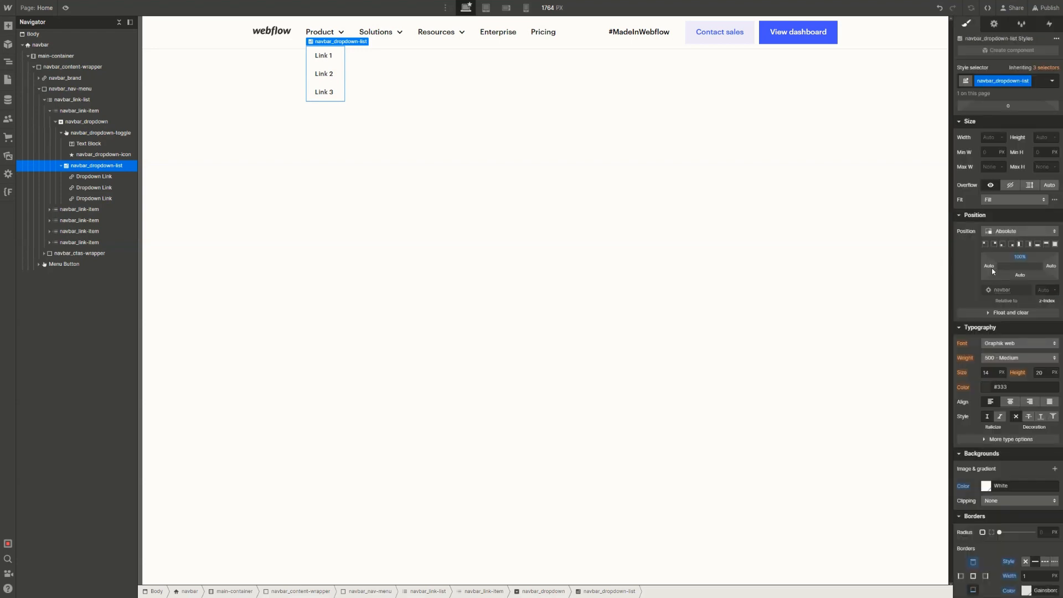
# Set the left and right position offsets of navbar_dropdown-list to 0
pyautogui.click(991, 268)
pyautogui.write('0')
pyautogui.press('Return')
pyautogui.click(1050, 268)
pyautogui.write('0')
pyautogui.press('Return')
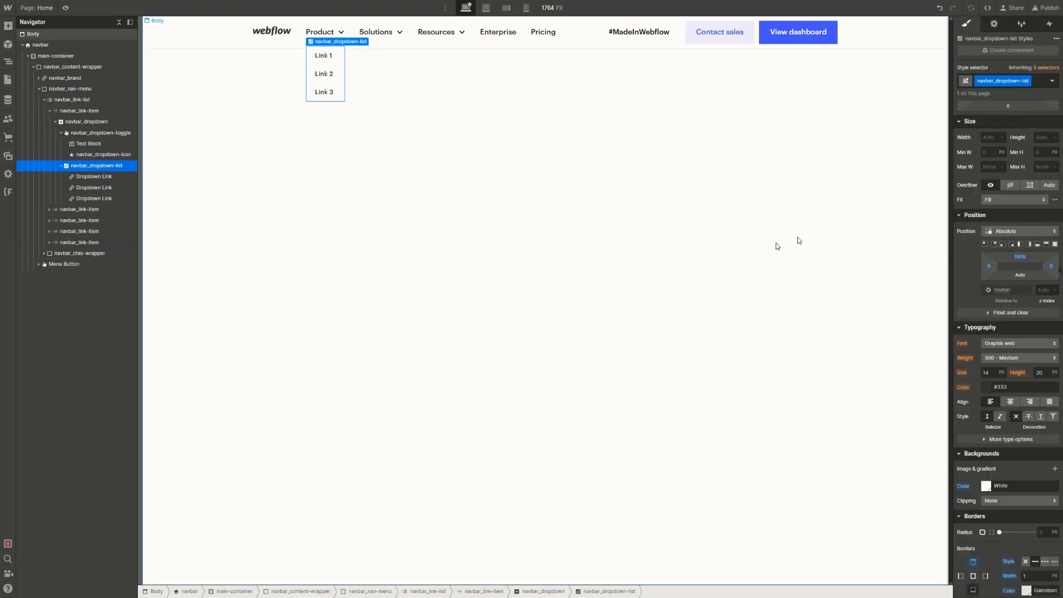
# Switch to the live site, turn off the forced hover state on the Product dropdown toggle, and open its dropdown for reference
pyautogui.hotkey('ctrl', 'Tab')
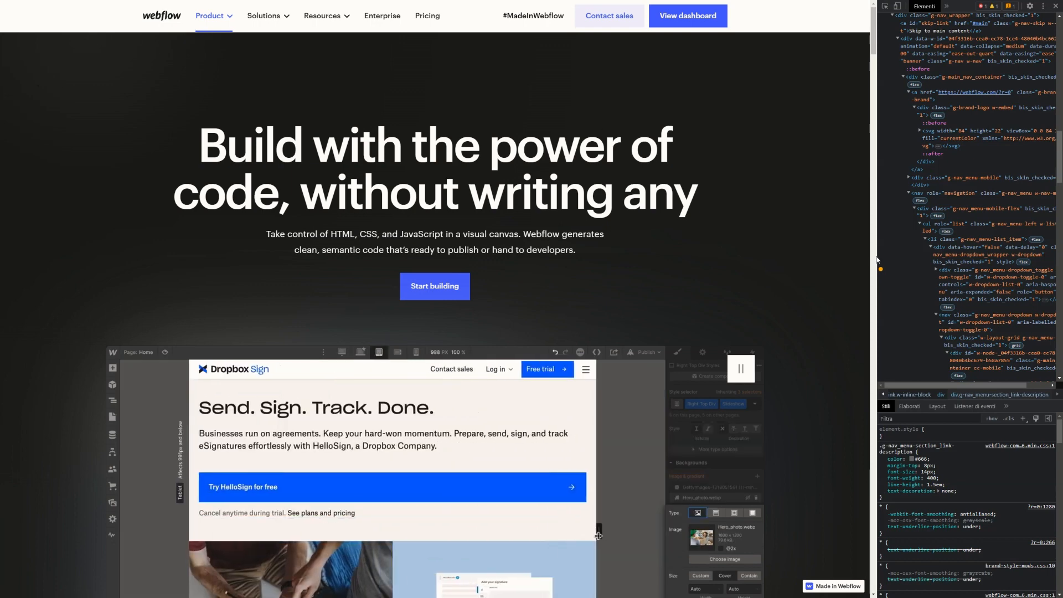
pyautogui.click(987, 273)
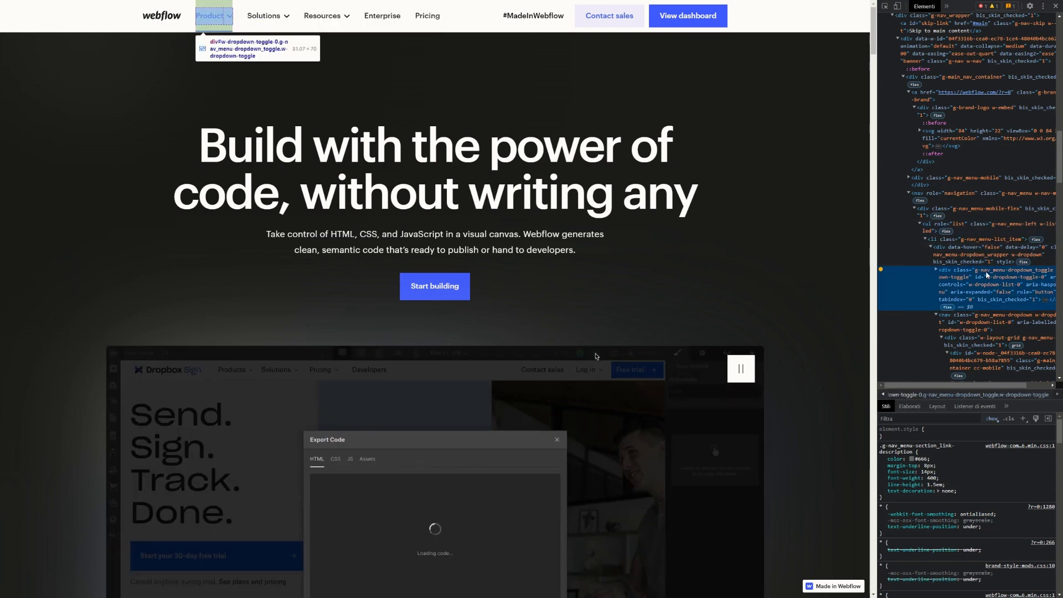
pyautogui.click(993, 419)
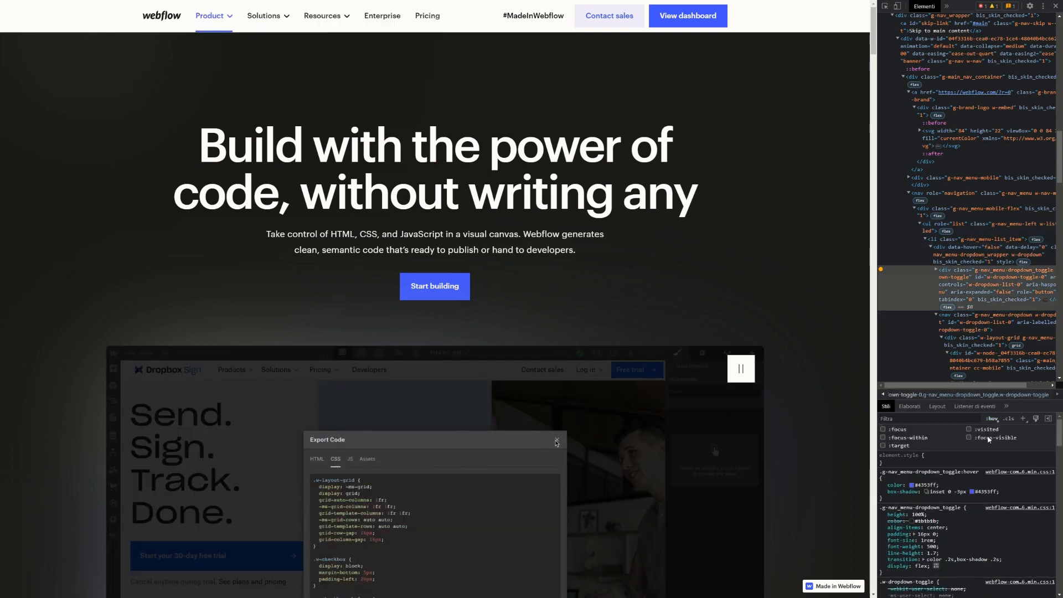
pyautogui.click(969, 442)
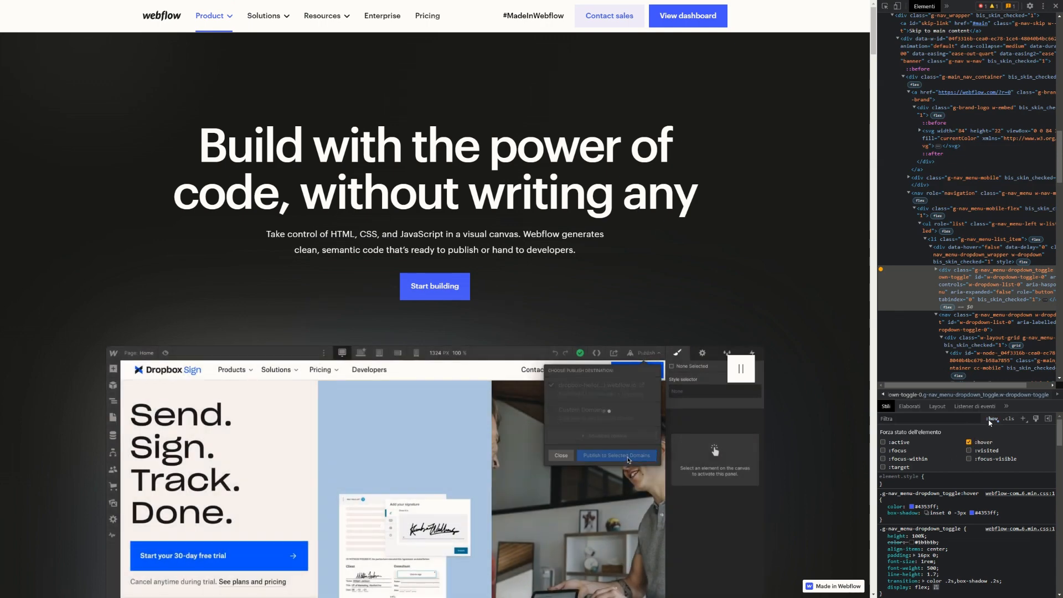
pyautogui.click(970, 442)
pyautogui.click(993, 418)
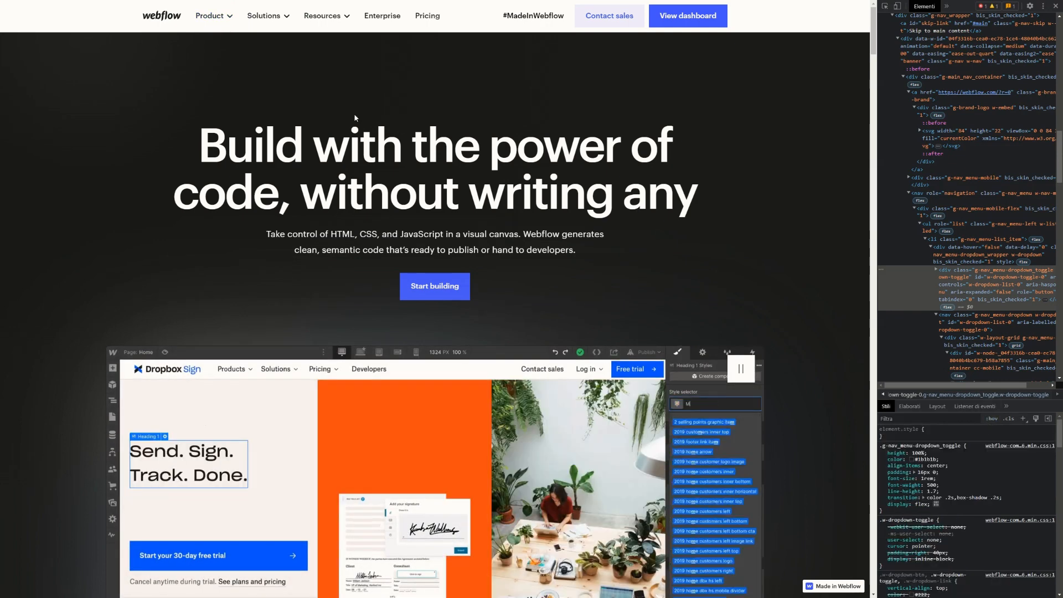
pyautogui.click(227, 26)
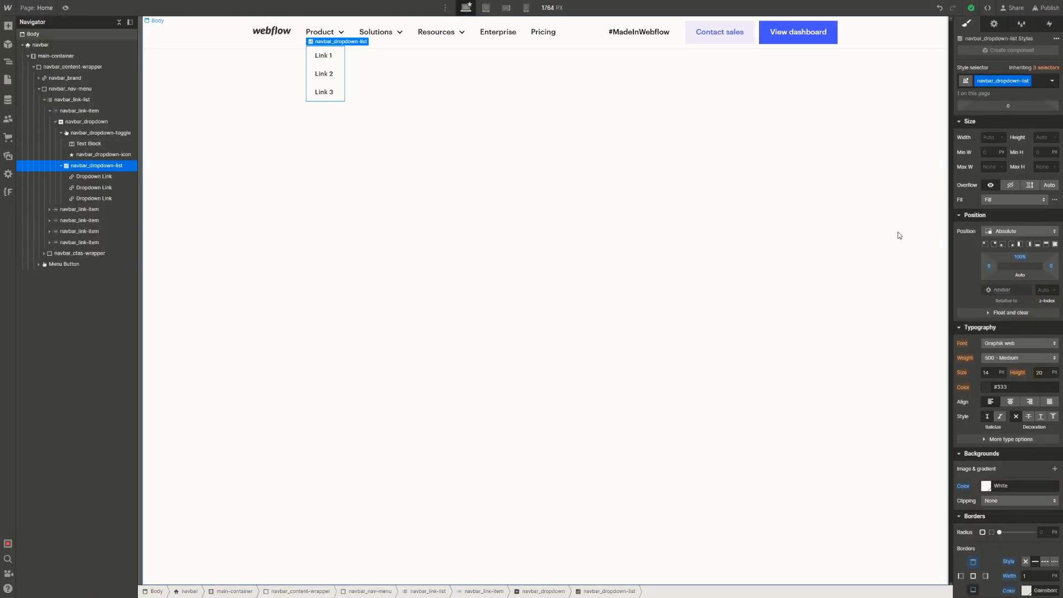
# Back in the Webflow Designer, try widths of 500% and 100vw on navbar_dropdown-list
pyautogui.click(985, 138)
pyautogui.write('500%')
pyautogui.press('Return')
pyautogui.write('100vw')
pyautogui.press('Return')
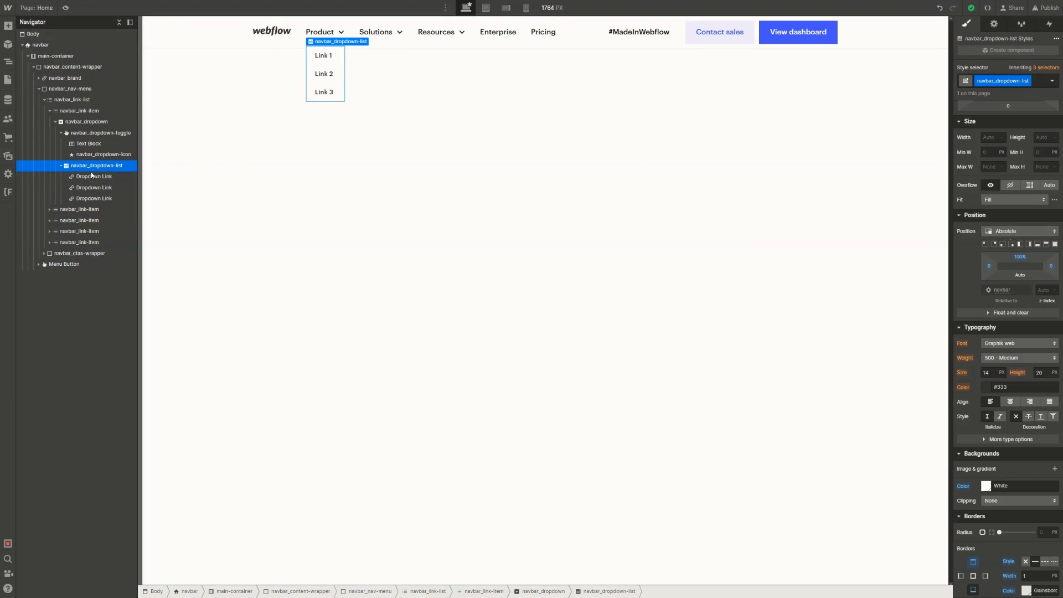
# Hide the Product dropdown menu in the navbar_dropdown-list settings, show it again, and return to its styles
pyautogui.click(80, 123)
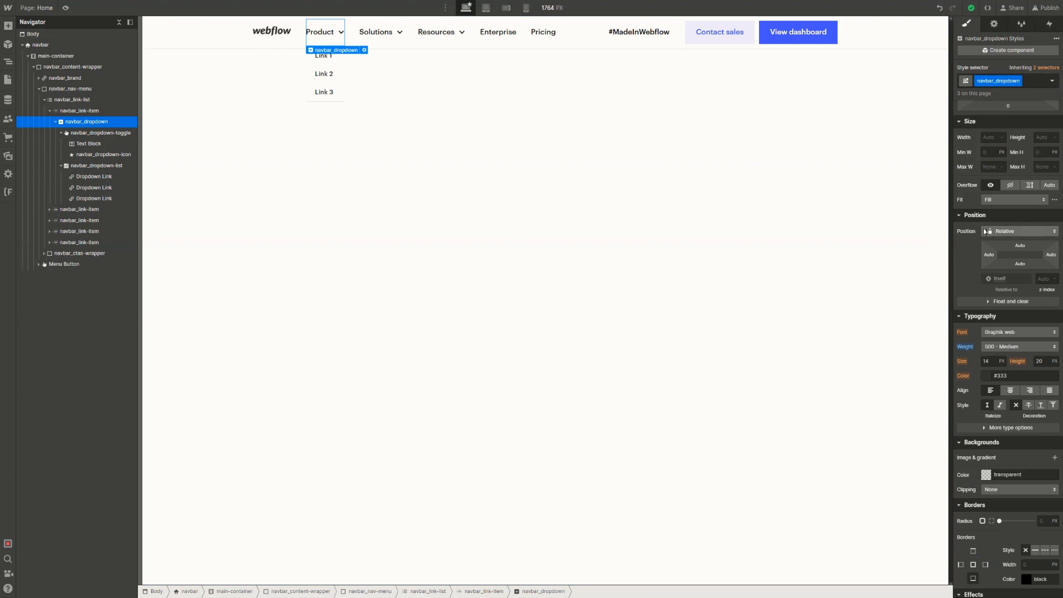
pyautogui.click(108, 165)
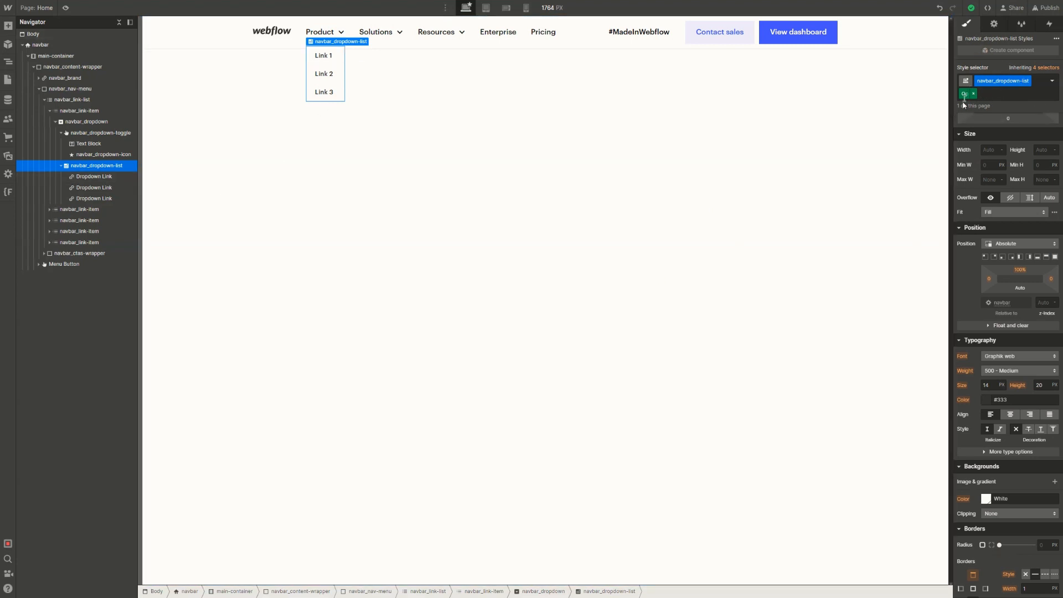
pyautogui.click(994, 25)
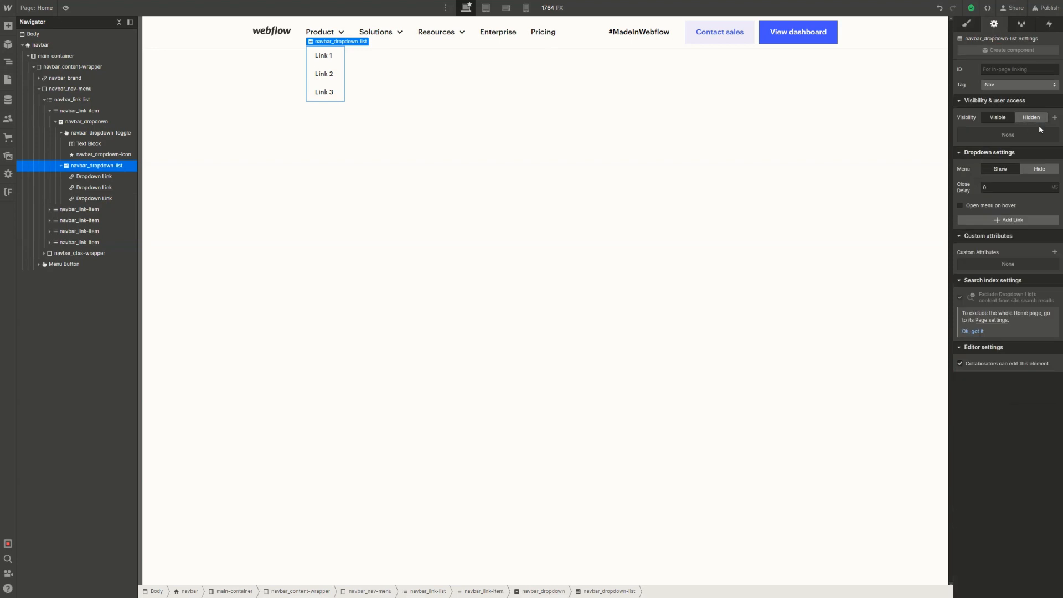
pyautogui.click(1041, 168)
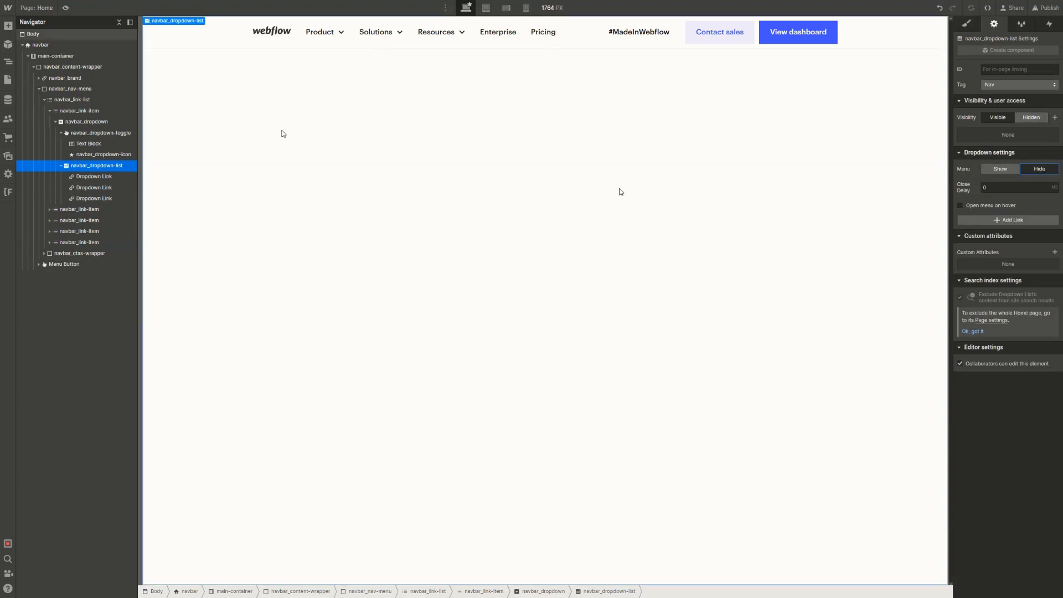
pyautogui.click(123, 155)
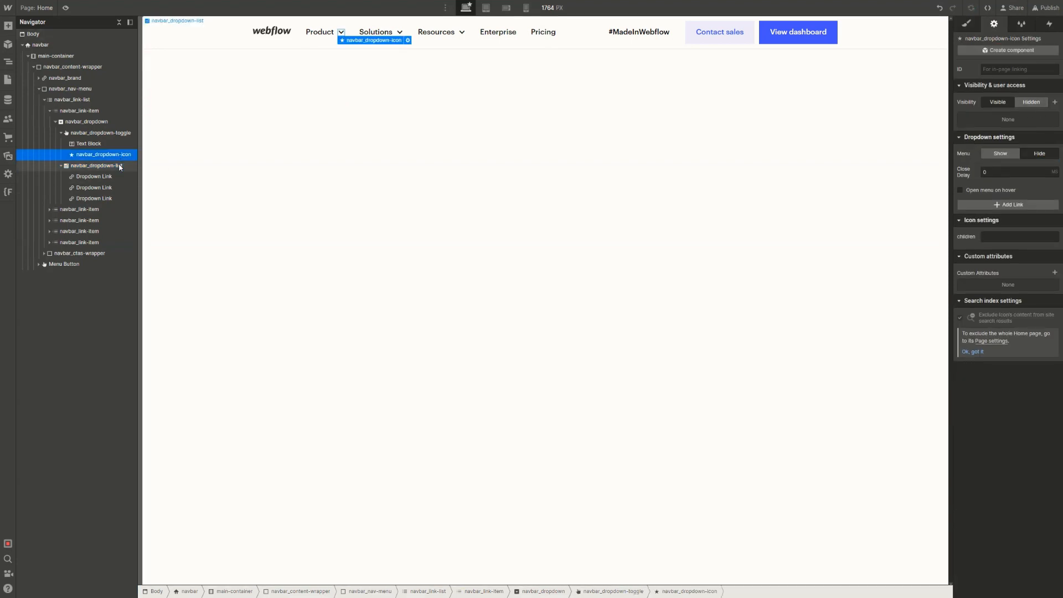
pyautogui.click(102, 166)
pyautogui.click(1001, 168)
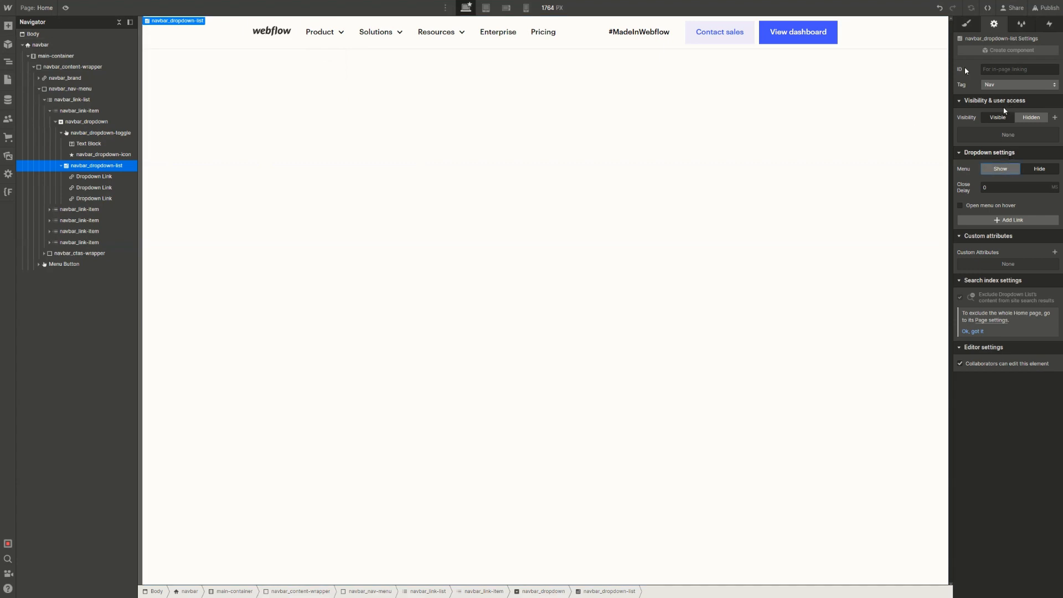
pyautogui.click(966, 25)
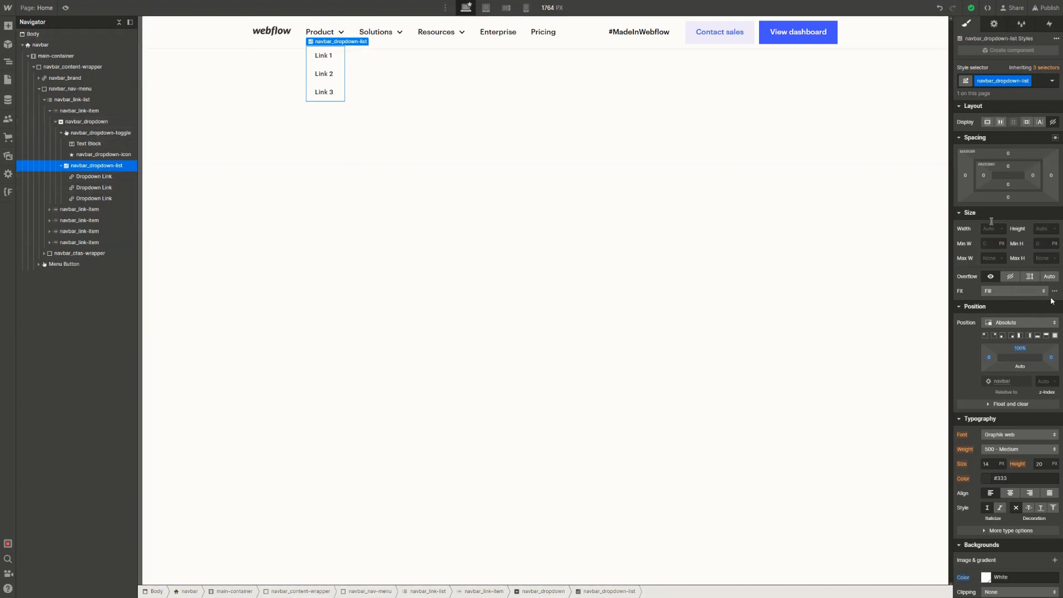
# Try a width of 500 px and a full-viewport width of 100vw on navbar_dropdown-list
pyautogui.click(991, 227)
pyautogui.write('10')
pyautogui.press('Return')
pyautogui.write('500')
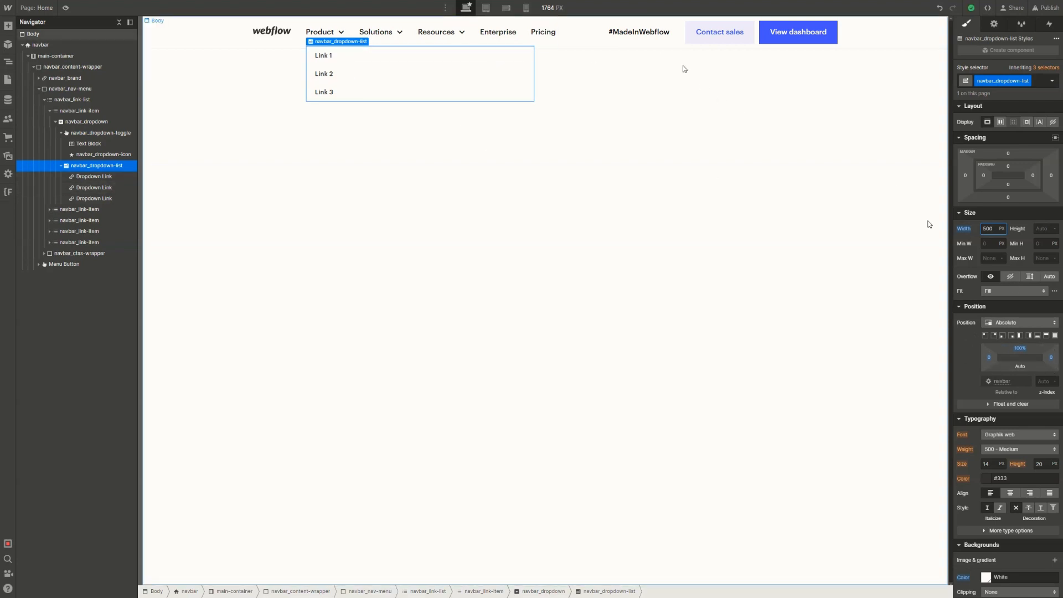
pyautogui.click(987, 229)
pyautogui.write('1')
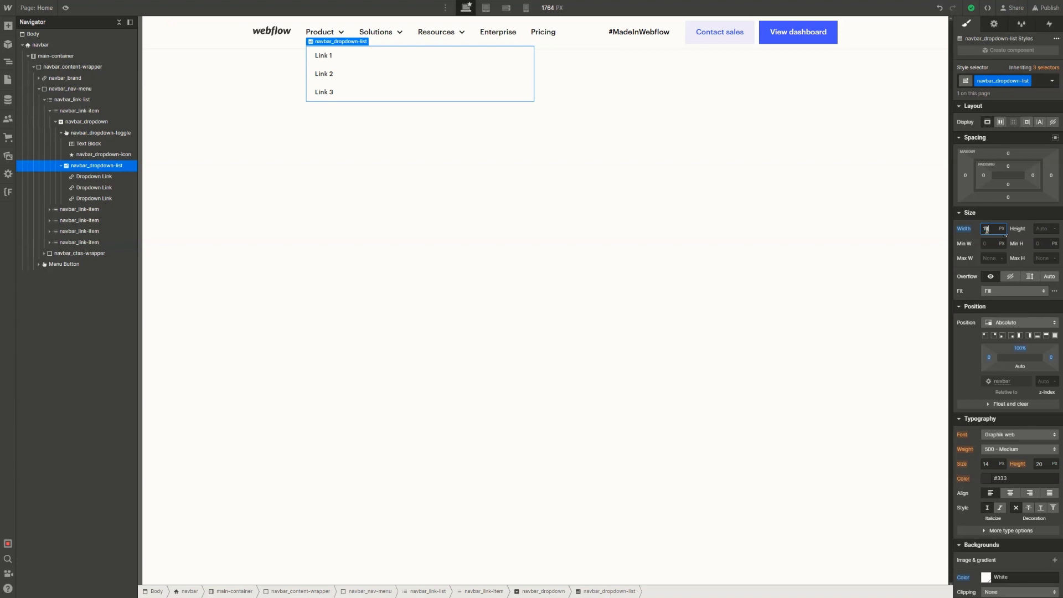
pyautogui.write('00vw')
pyautogui.press('Return')
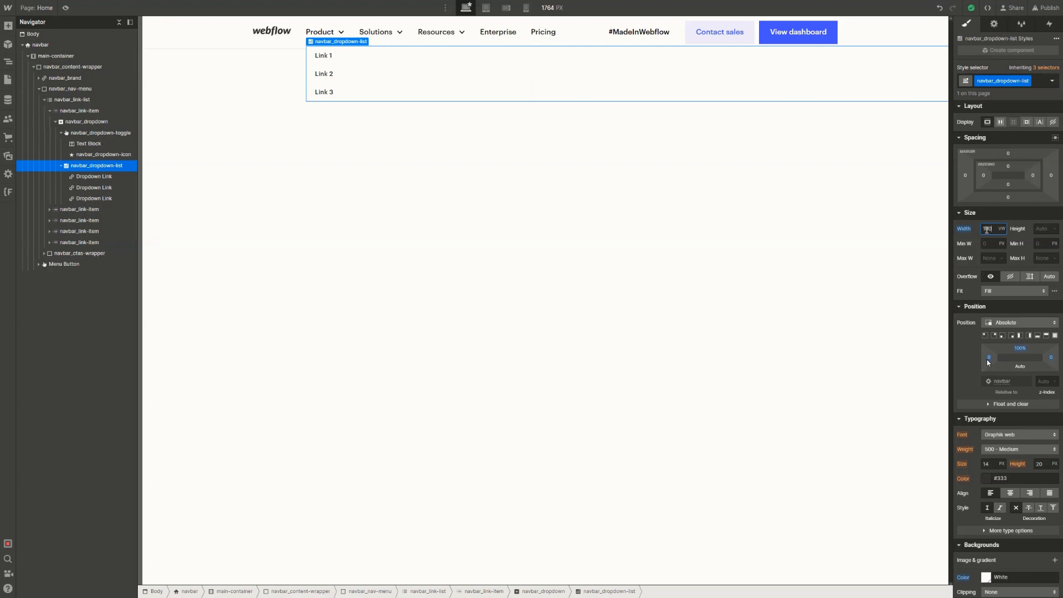
# Try a negative left offset on navbar_dropdown-list, and restore the offset to 0 and the width to Auto
pyautogui.moveTo(990, 359); pyautogui.dragTo(897, 367)
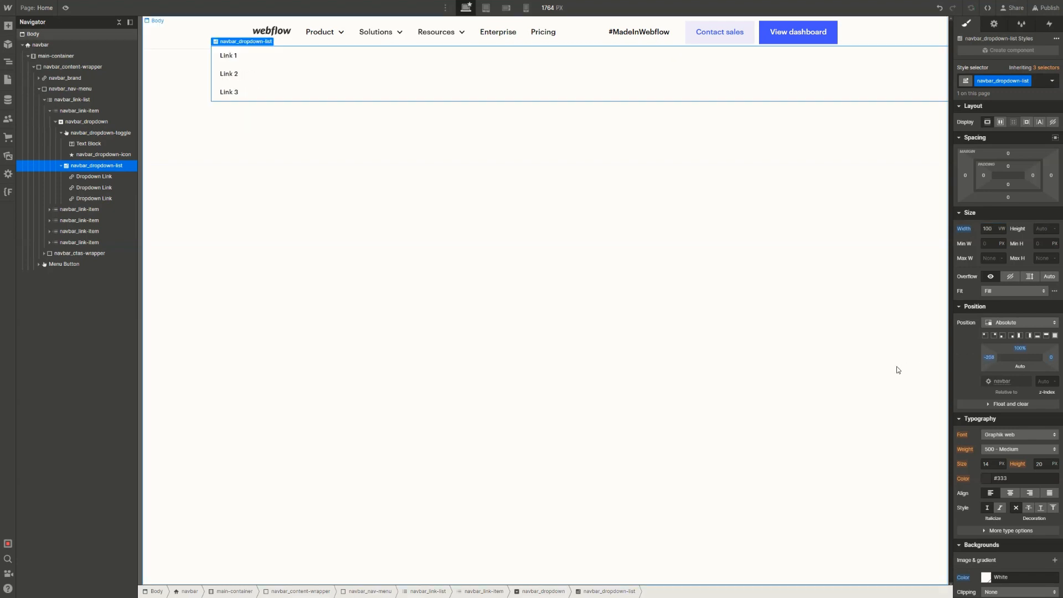
pyautogui.click(990, 361)
pyautogui.write('0')
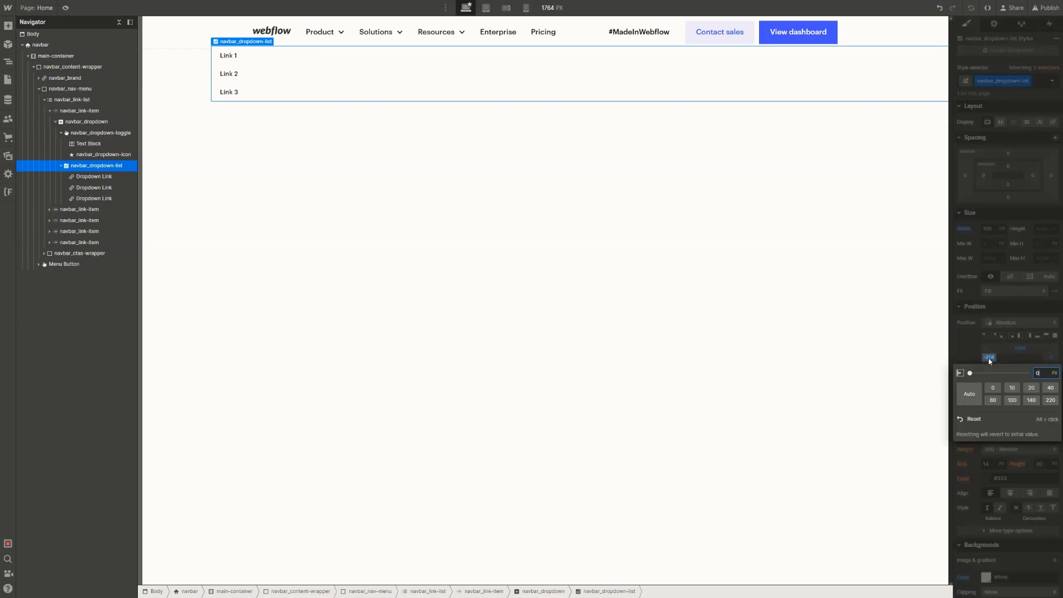
pyautogui.press('Return')
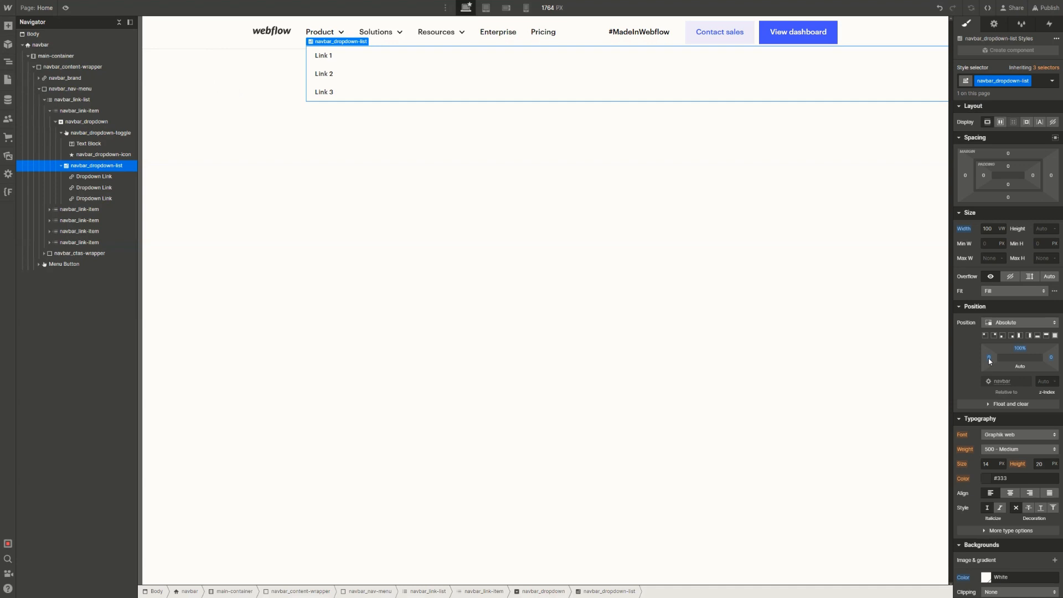
pyautogui.keyDown('alt'); pyautogui.click(961, 234); pyautogui.keyUp('alt')
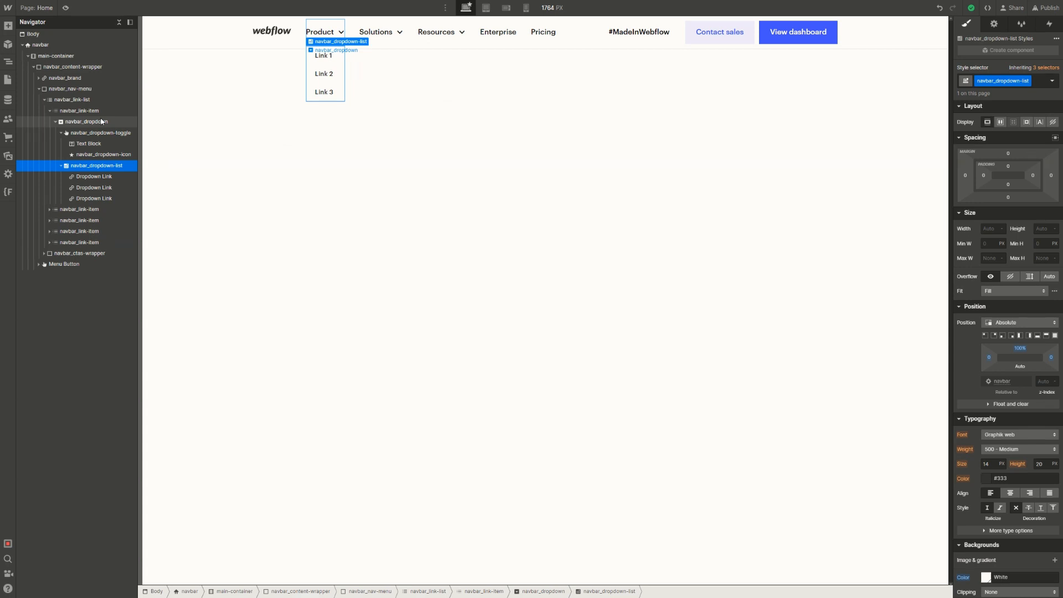
# Compare the position settings of navbar_dropdown-list and its parent navbar_dropdown, checking which element the list is positioned relative to
pyautogui.click(104, 168)
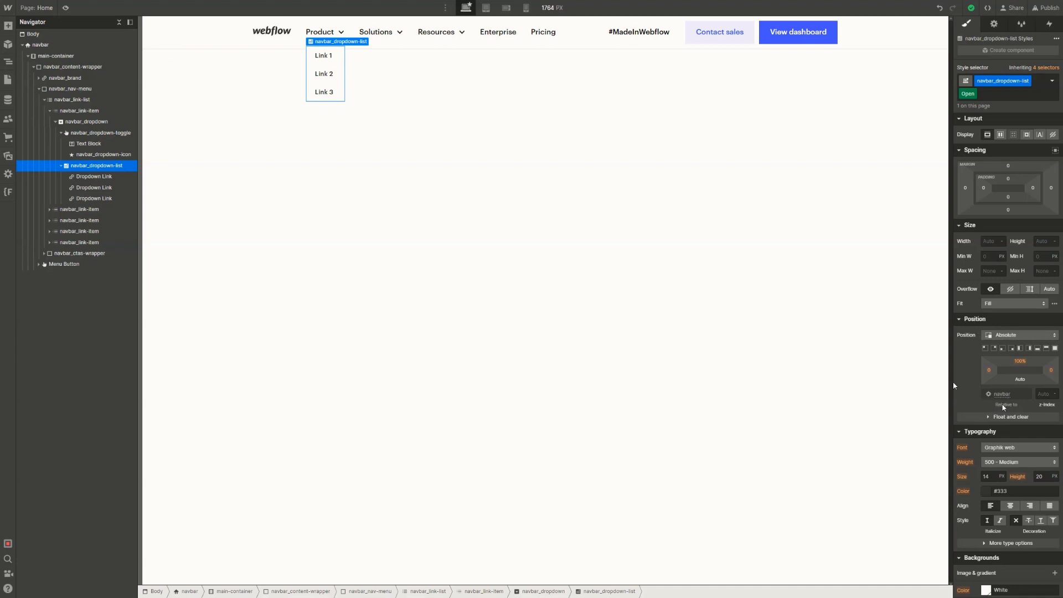
pyautogui.moveTo(1003, 408)
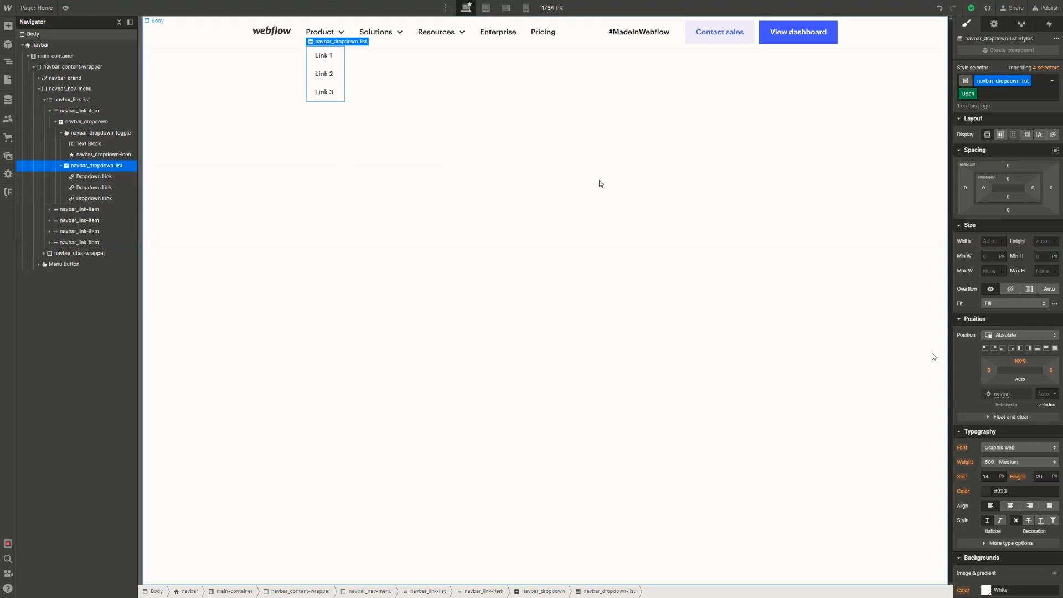
pyautogui.click(94, 125)
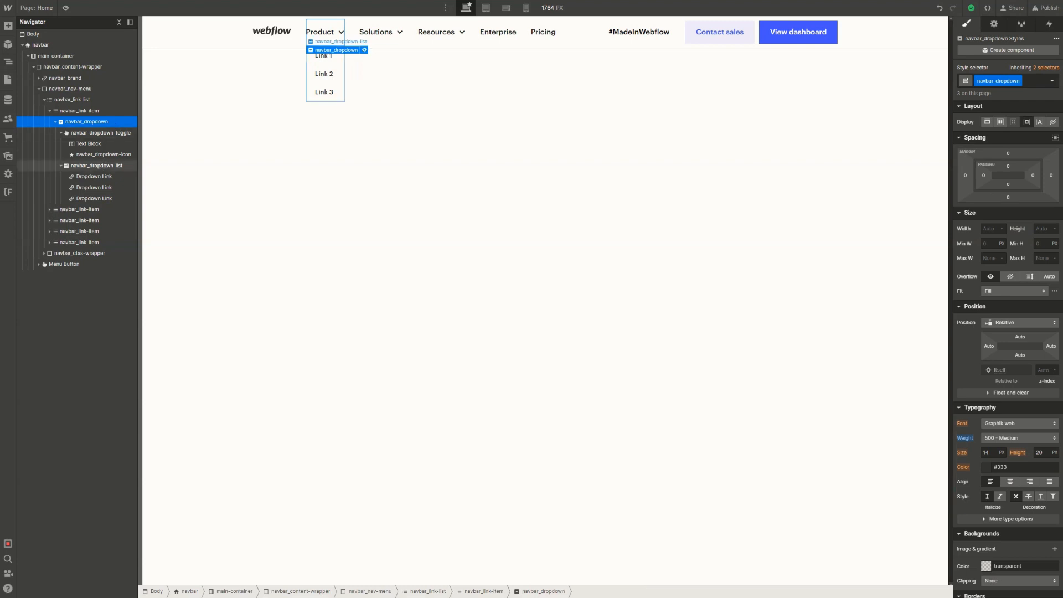
pyautogui.click(97, 166)
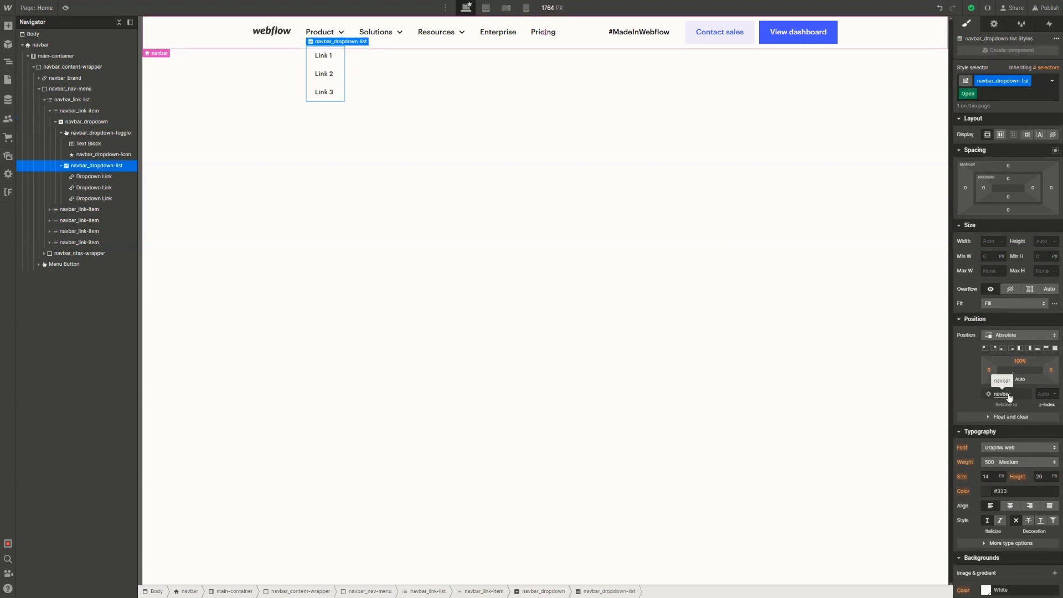
# Set the position of navbar_dropdown to Static
pyautogui.click(76, 123)
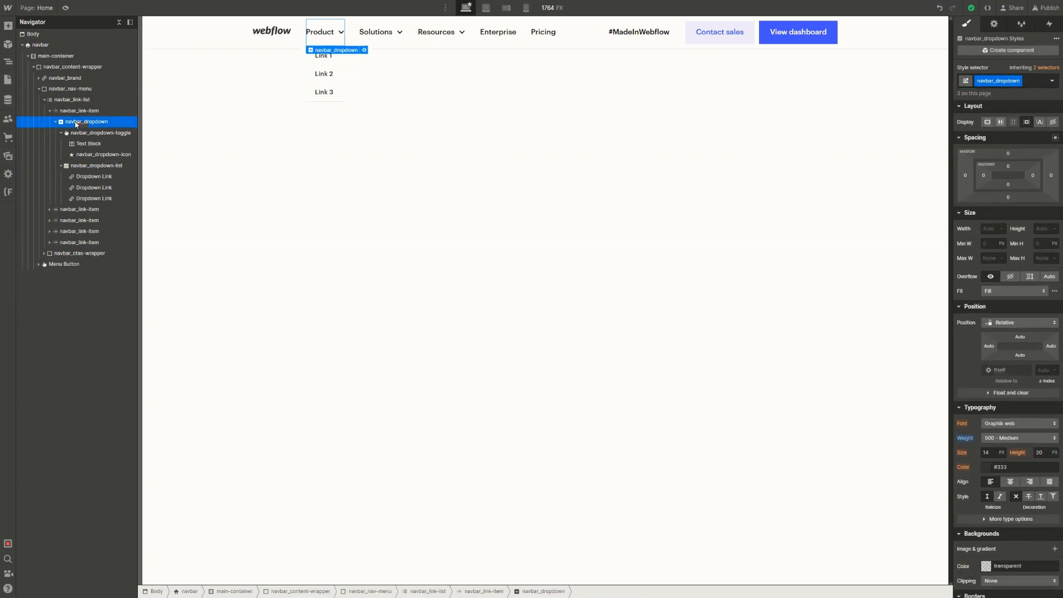
pyautogui.click(987, 324)
pyautogui.click(1005, 311)
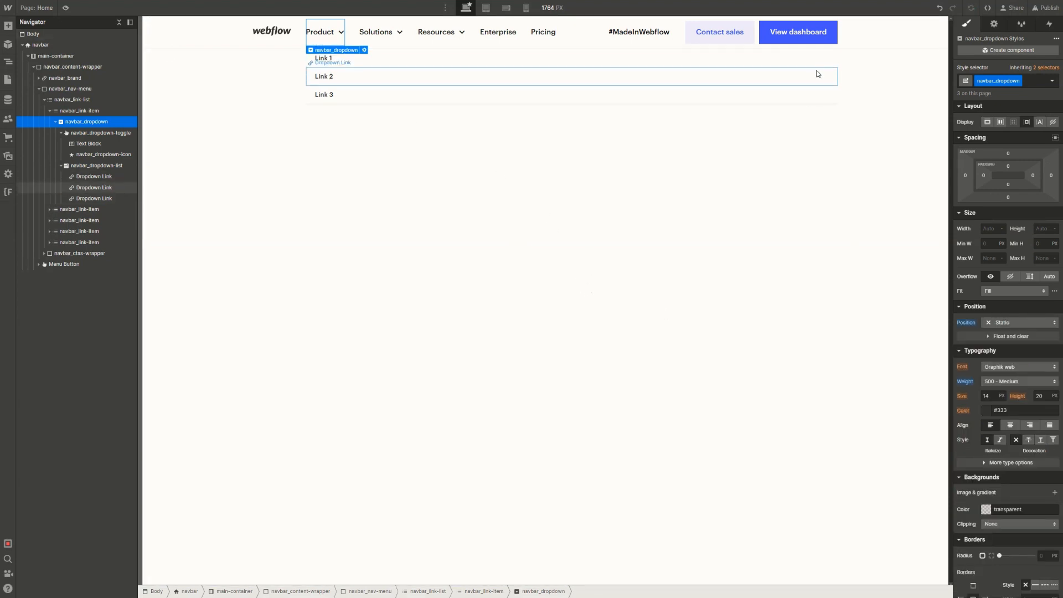
# Examine the position settings of navbar_dropdown-list and each of its parent elements up to navbar
pyautogui.click(109, 169)
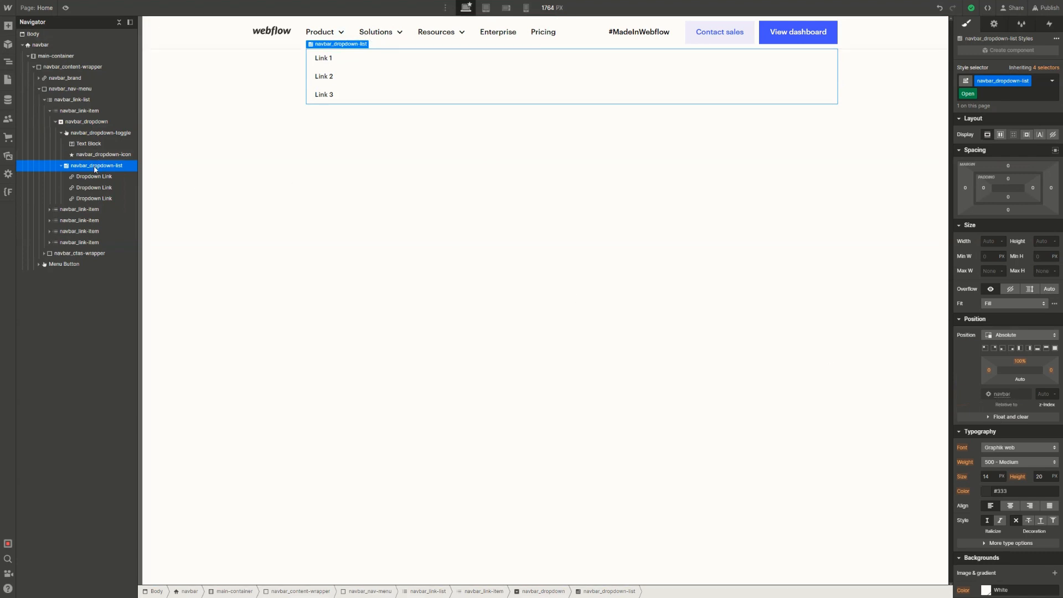
pyautogui.click(82, 122)
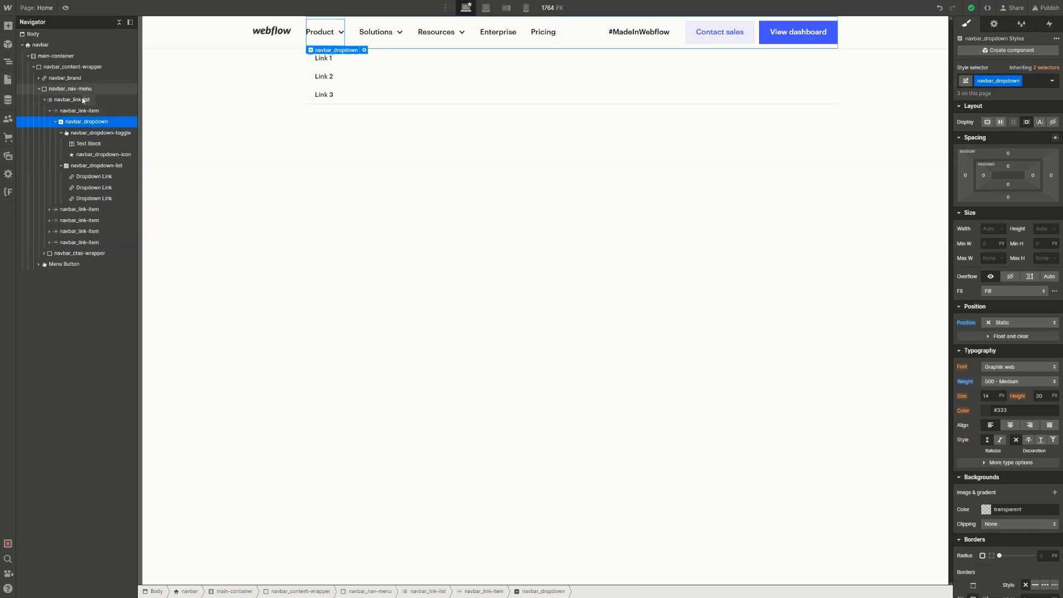
pyautogui.click(74, 111)
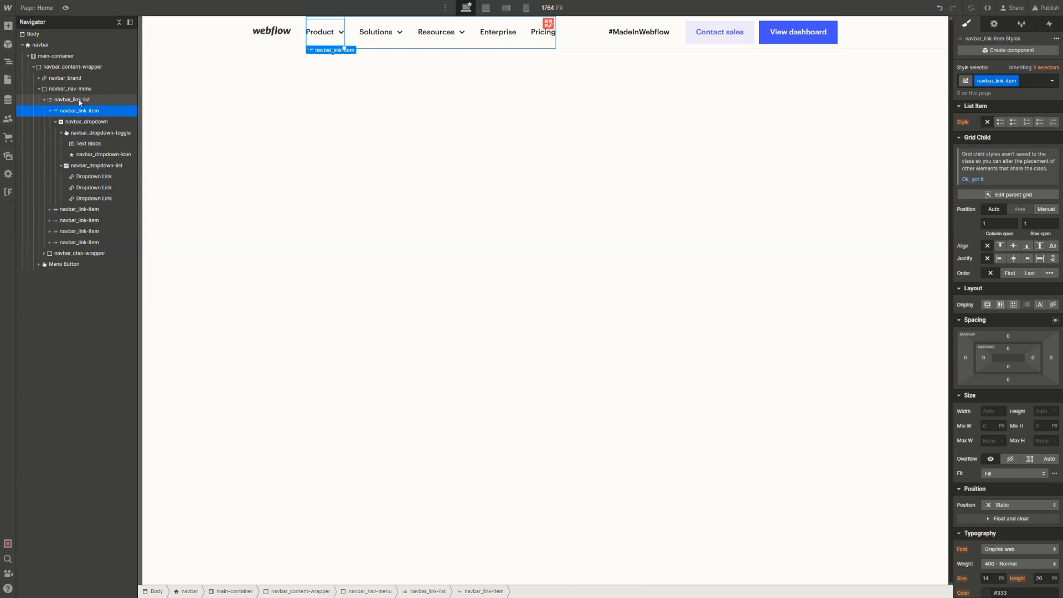
pyautogui.click(80, 101)
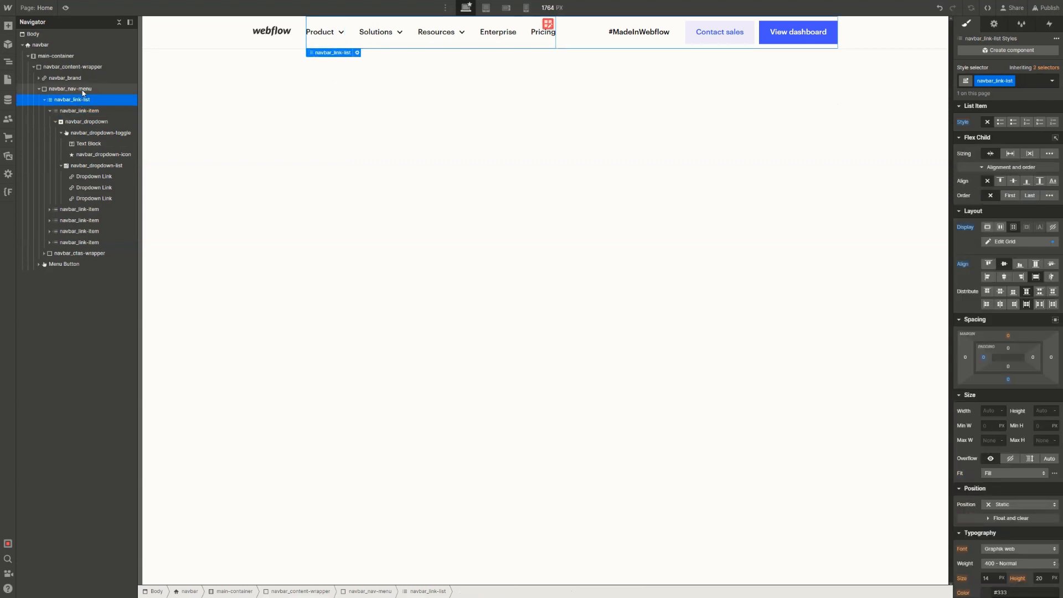
pyautogui.click(83, 89)
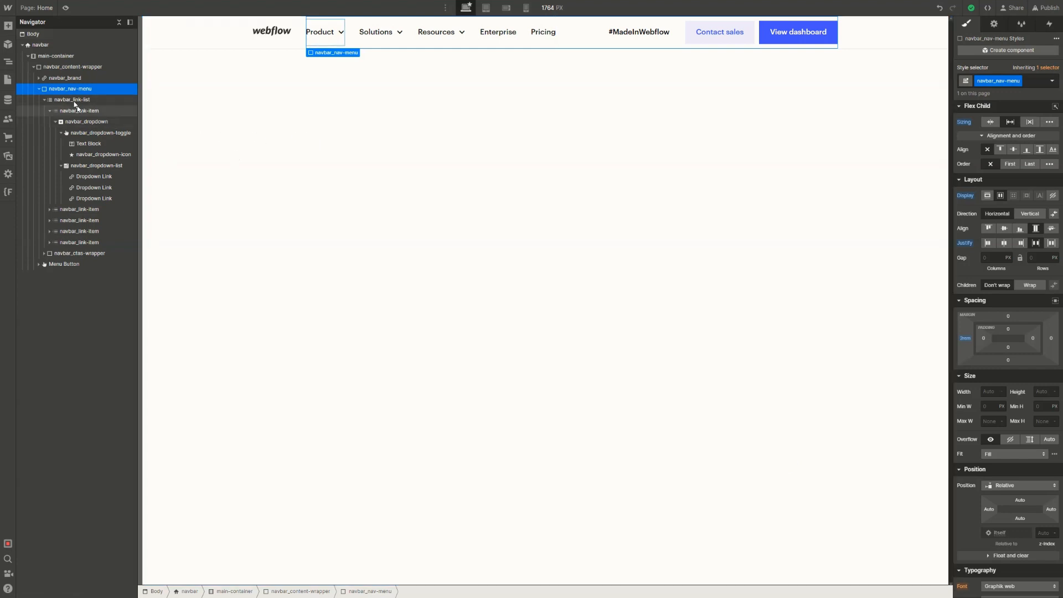
pyautogui.click(68, 70)
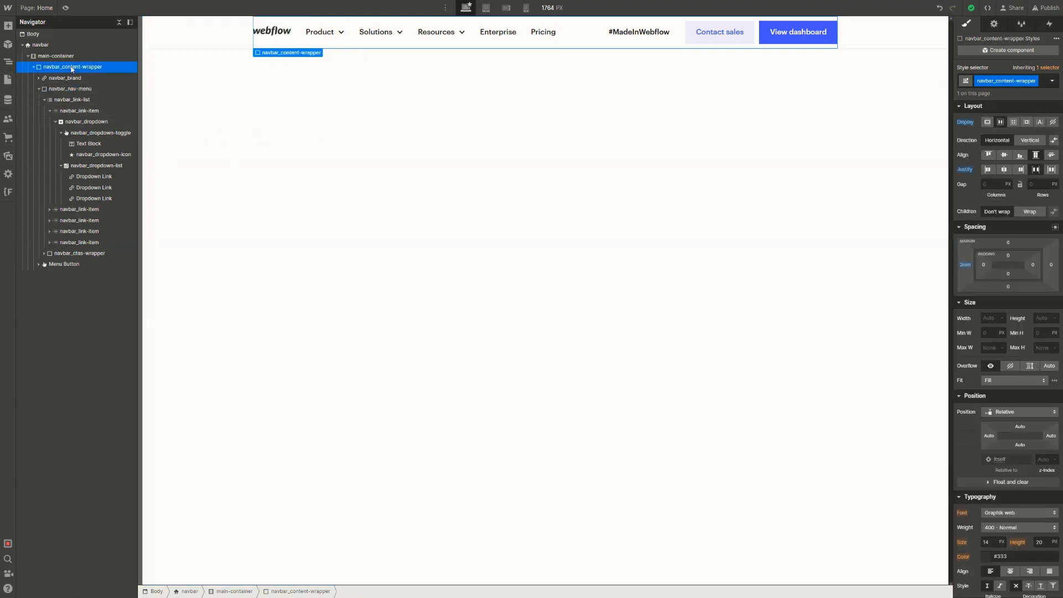
pyautogui.click(66, 89)
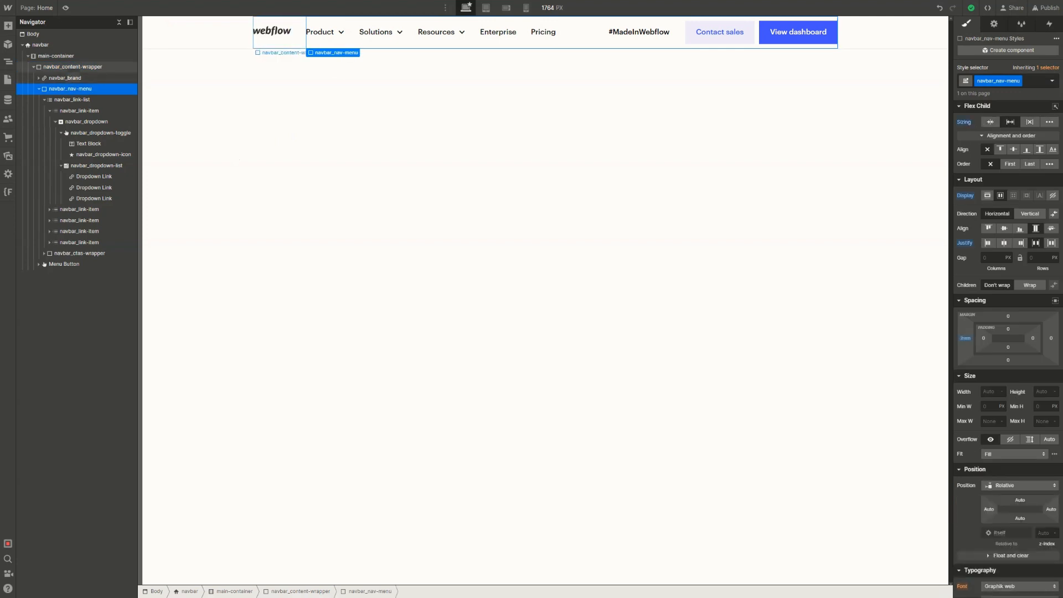
pyautogui.click(69, 66)
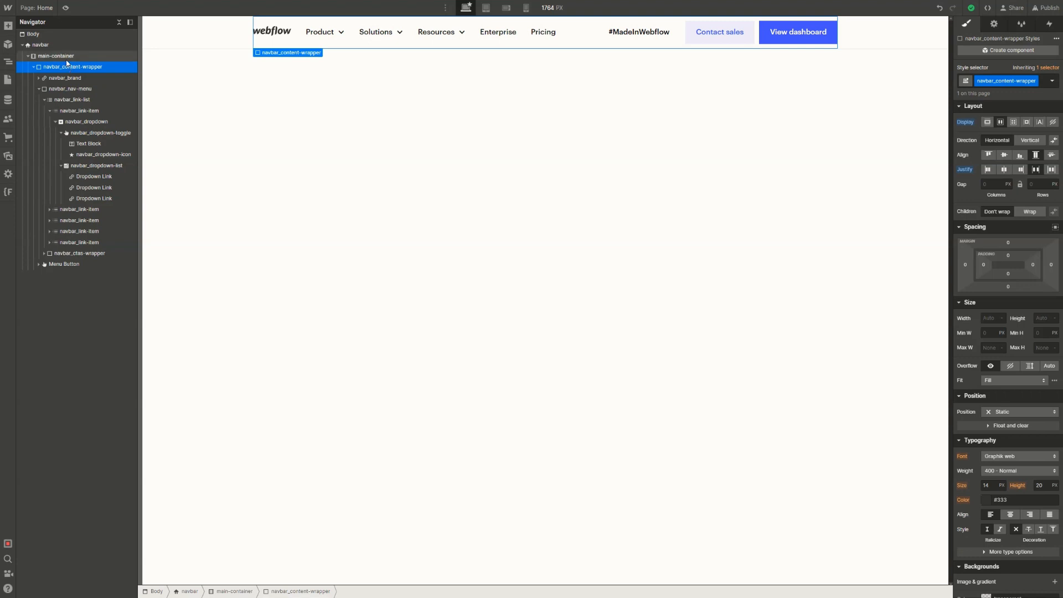
pyautogui.click(67, 60)
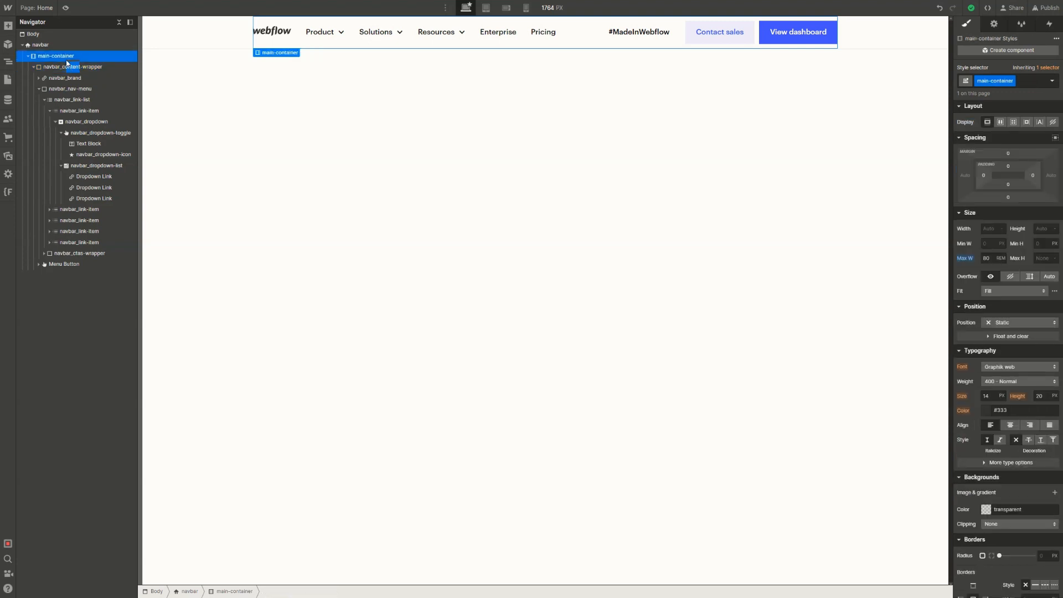
pyautogui.click(65, 47)
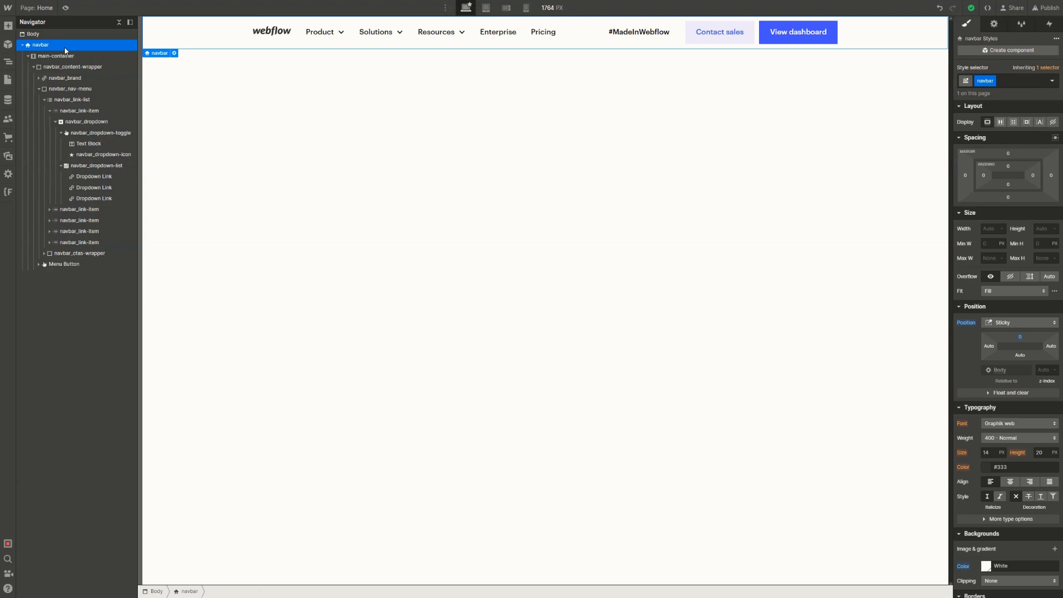
pyautogui.click(1000, 324)
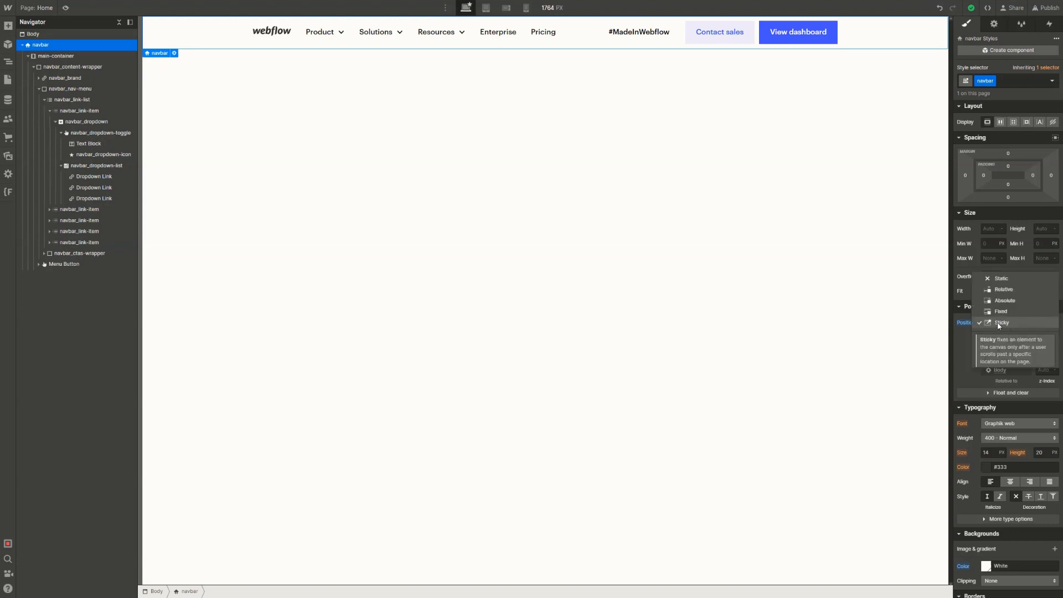
pyautogui.click(999, 325)
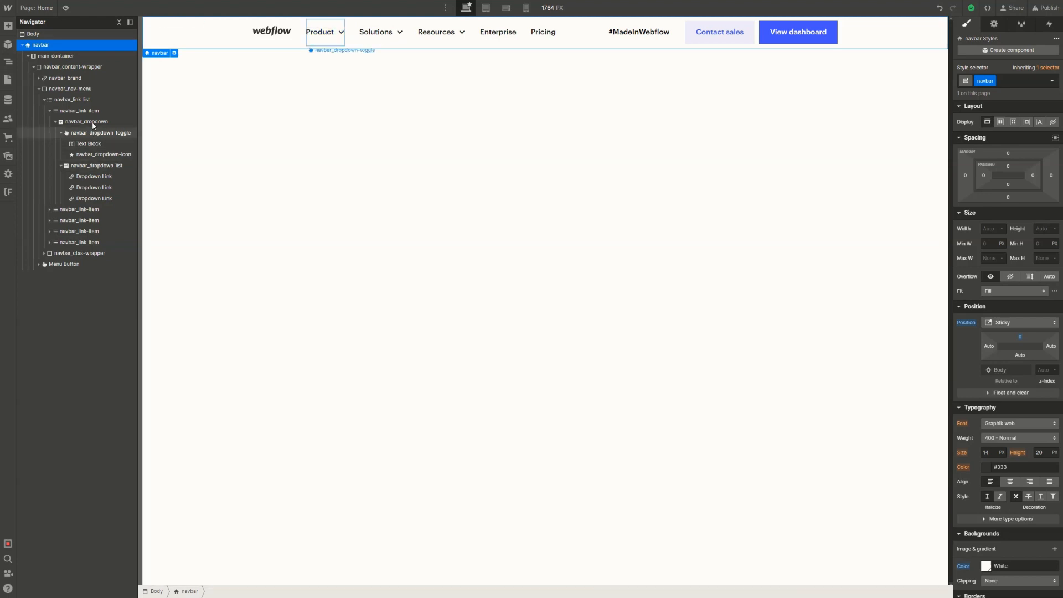
# Set the position of navbar_nav-menu to Static
pyautogui.click(104, 93)
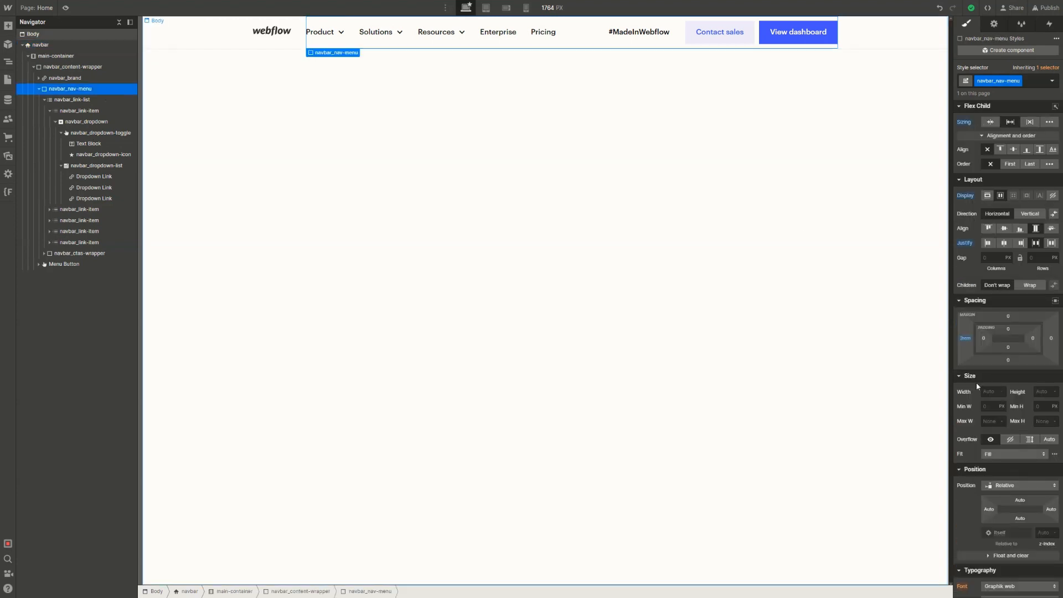
pyautogui.click(1021, 485)
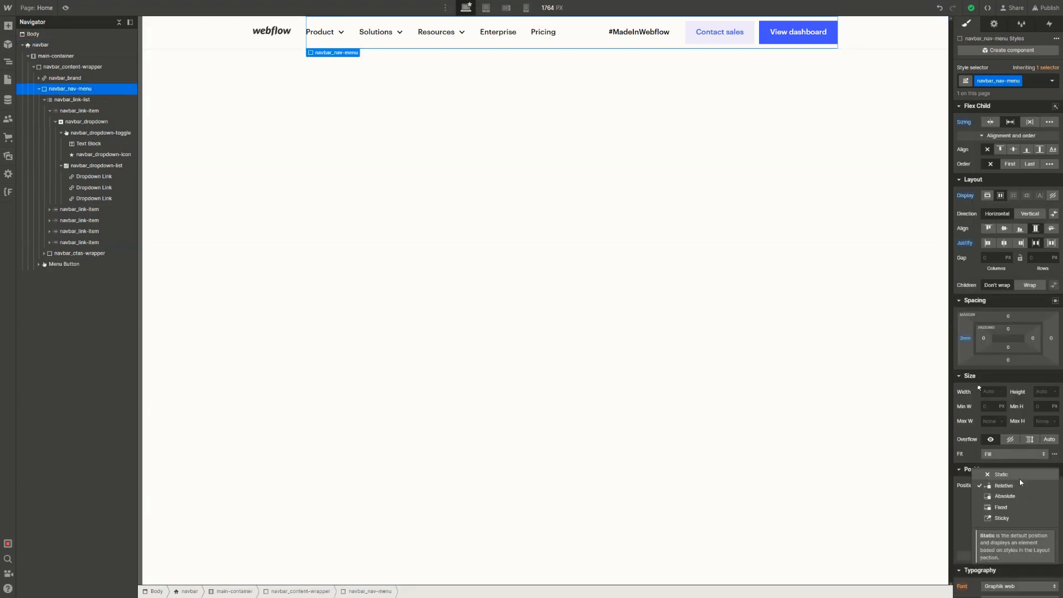
pyautogui.click(1018, 474)
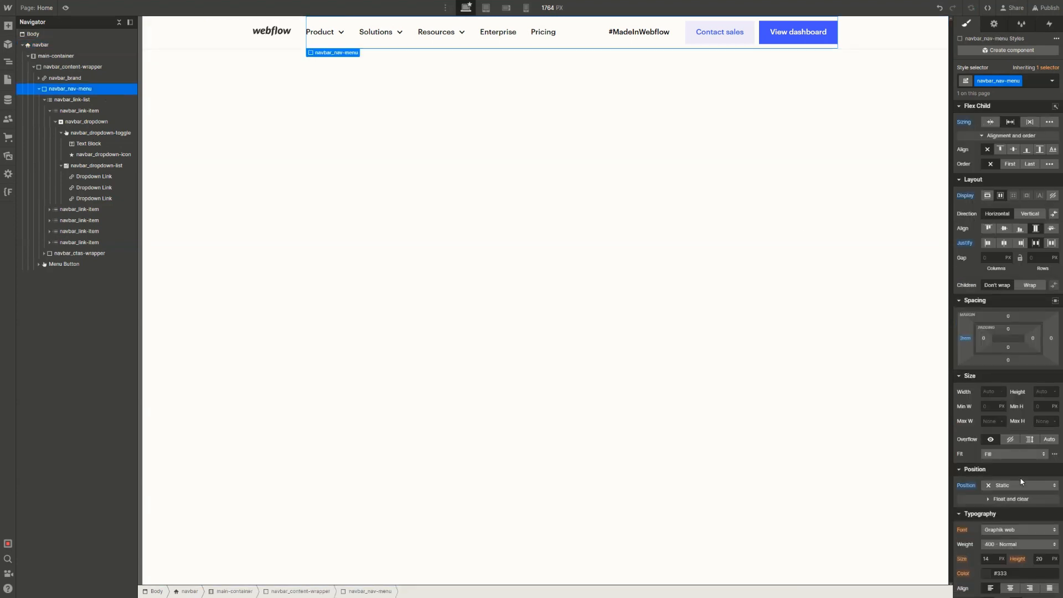
# Show the Product dropdown's navbar_dropdown-list on the canvas and return to its style settings
pyautogui.click(332, 32)
pyautogui.click(102, 166)
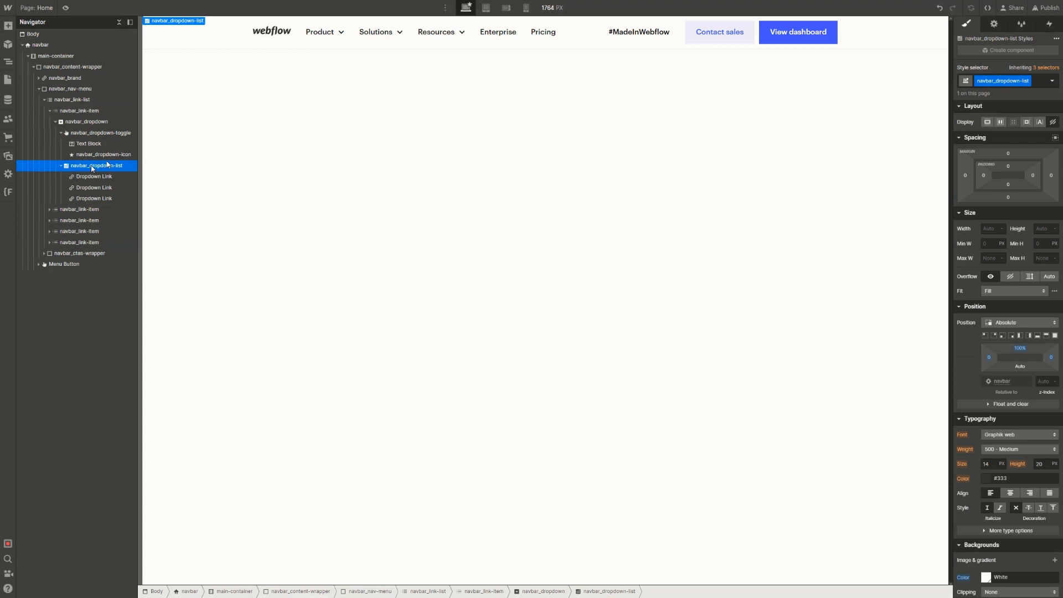
pyautogui.click(1000, 25)
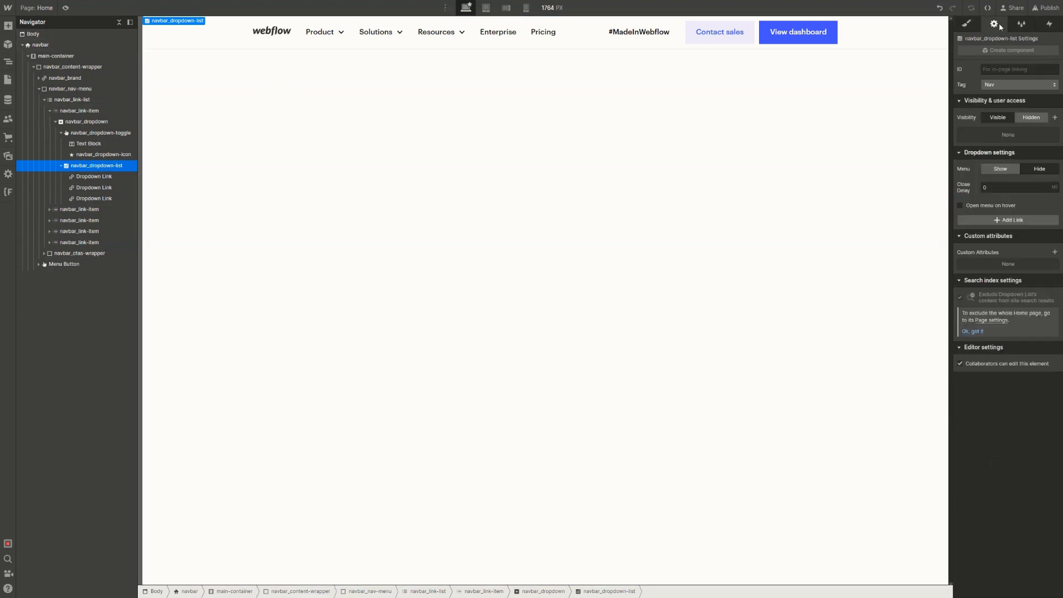
pyautogui.click(1000, 171)
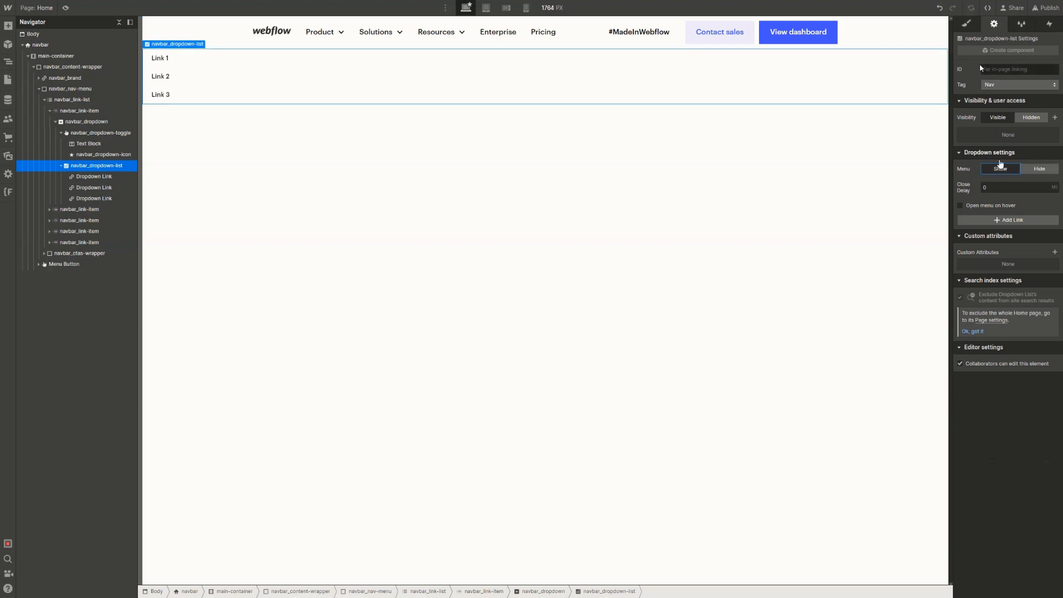
pyautogui.click(967, 25)
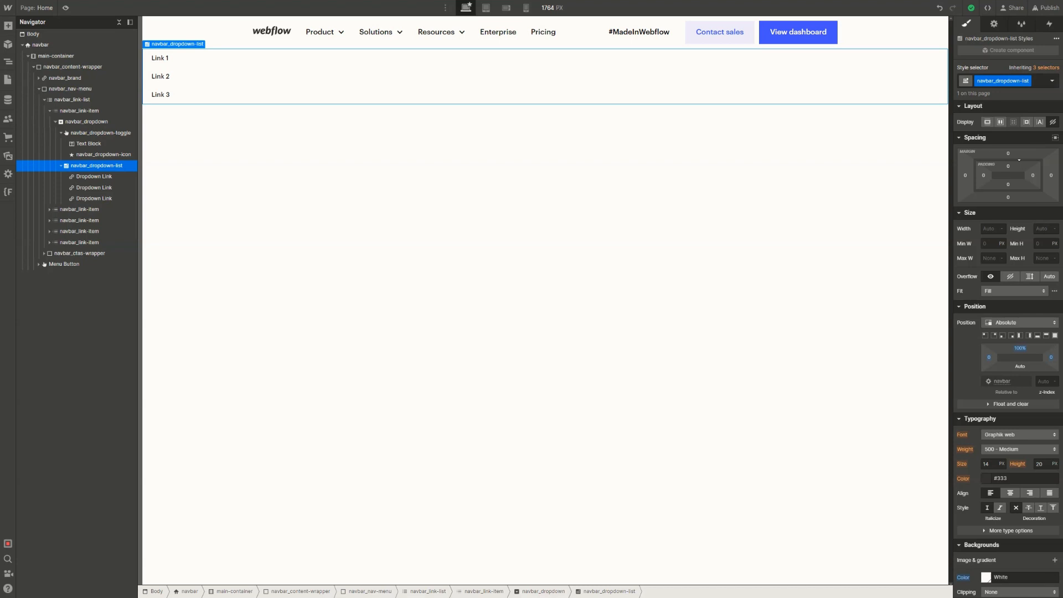
# Delete the three default Dropdown Link elements from navbar_dropdown-list
pyautogui.click(80, 177)
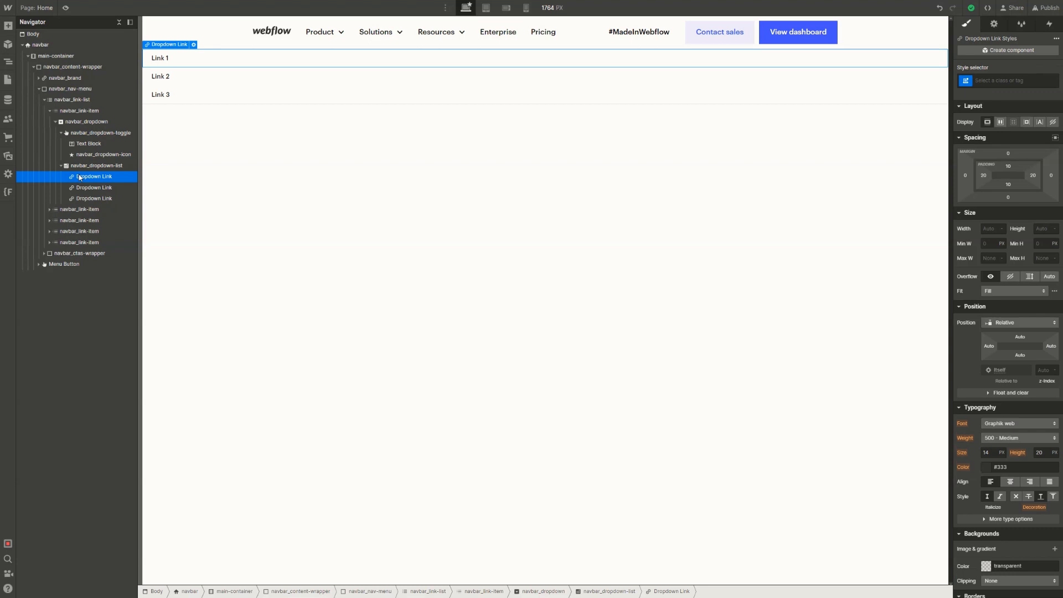
pyautogui.press('Delete')
pyautogui.press('Delete')
pyautogui.press('Delete')
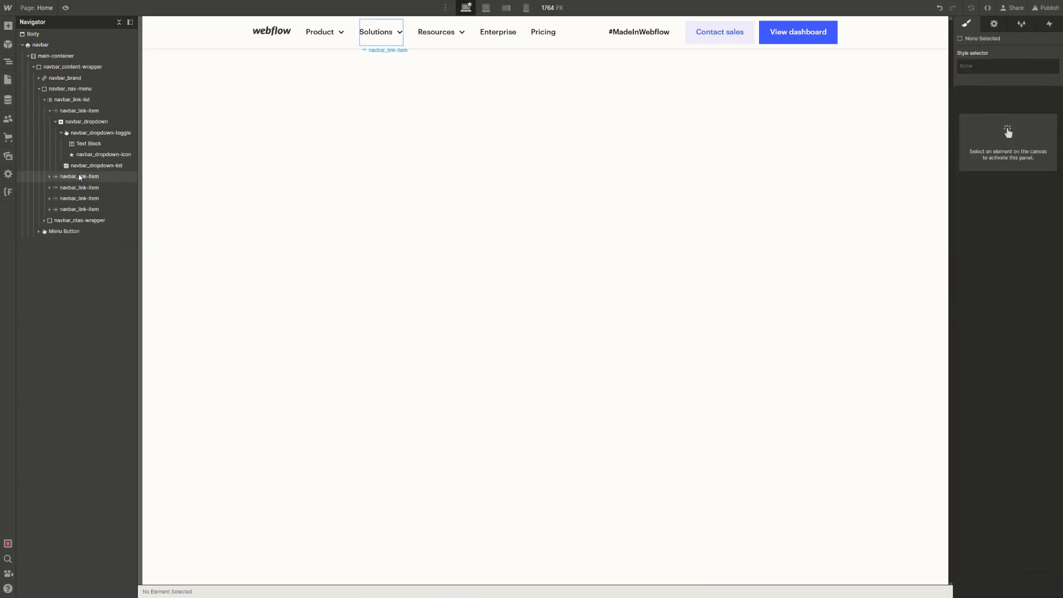
# Show the emptied navbar_dropdown-list on the canvas and return to its styles
pyautogui.click(92, 167)
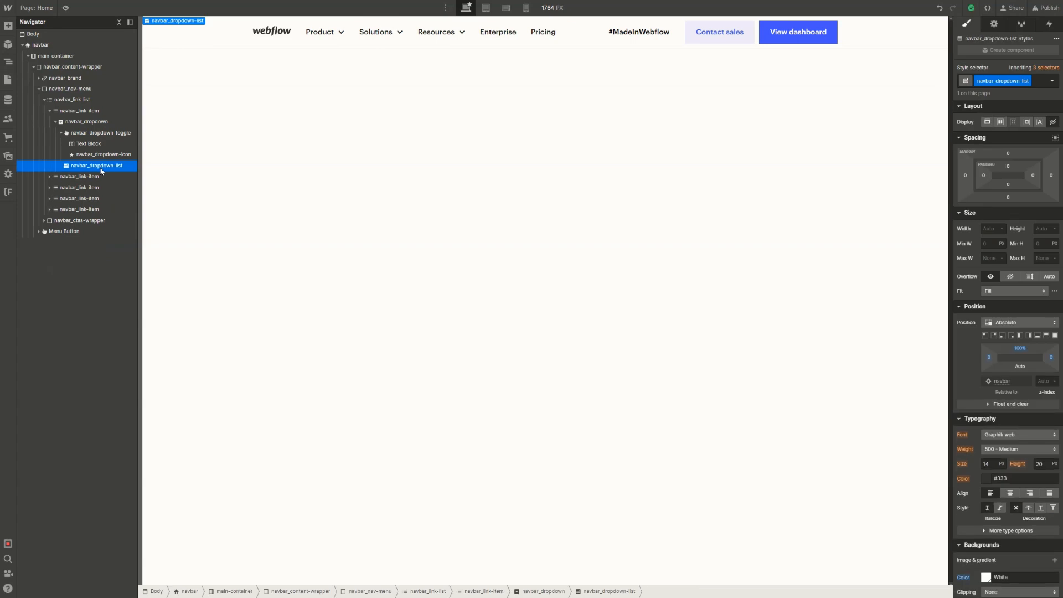
pyautogui.click(994, 24)
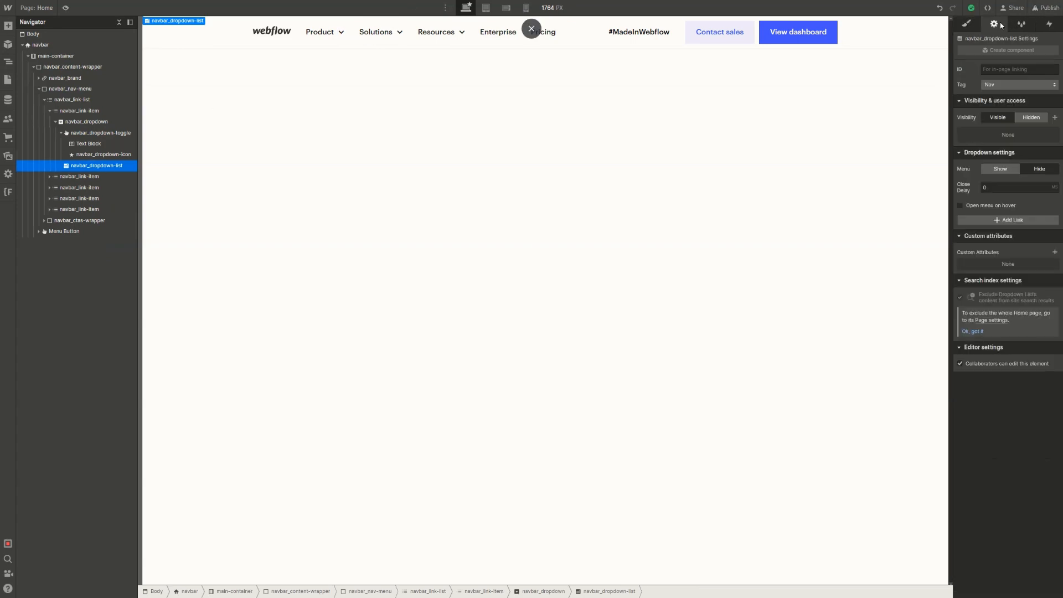
pyautogui.click(1000, 169)
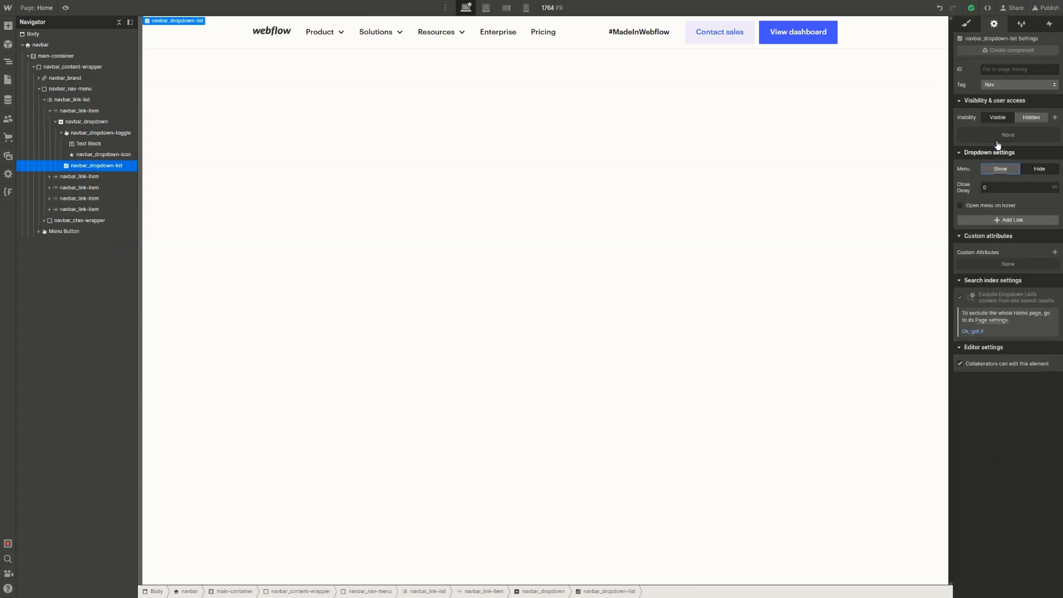
pyautogui.click(966, 23)
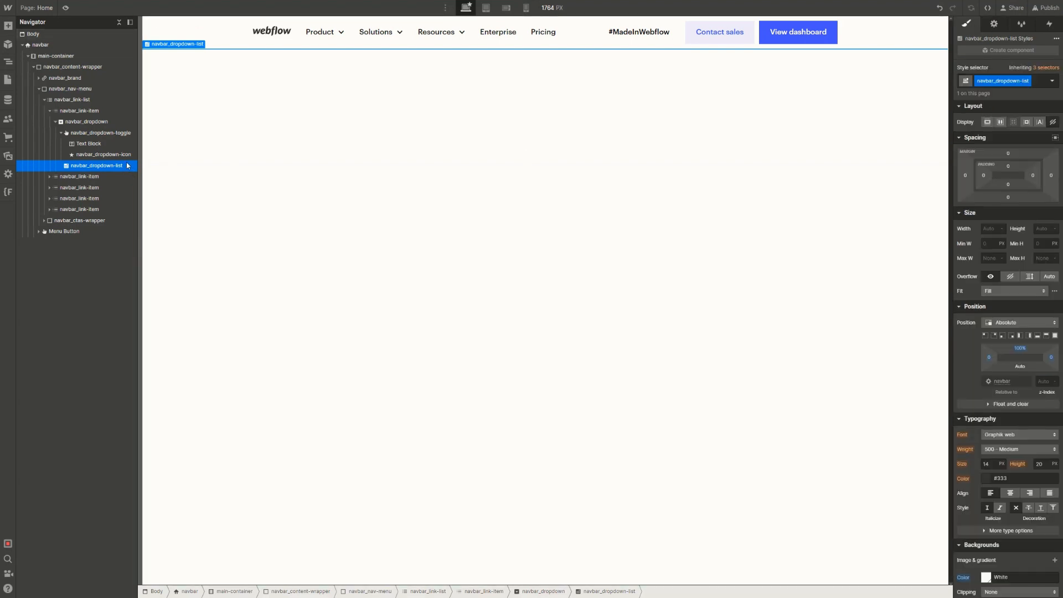
# Add a Div Block inside navbar_dropdown-list and give it the class dropdown-list_content-wrapper
pyautogui.hotkey('ctrl', 'k')
pyautogui.write('div')
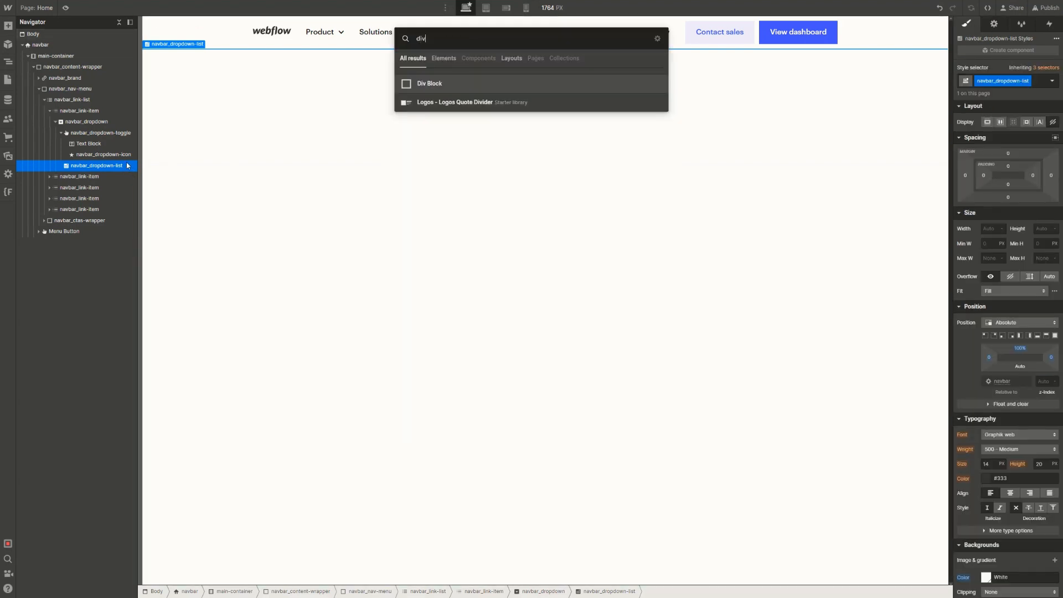
pyautogui.press('Return')
pyautogui.hotkey('ctrl', 'Return')
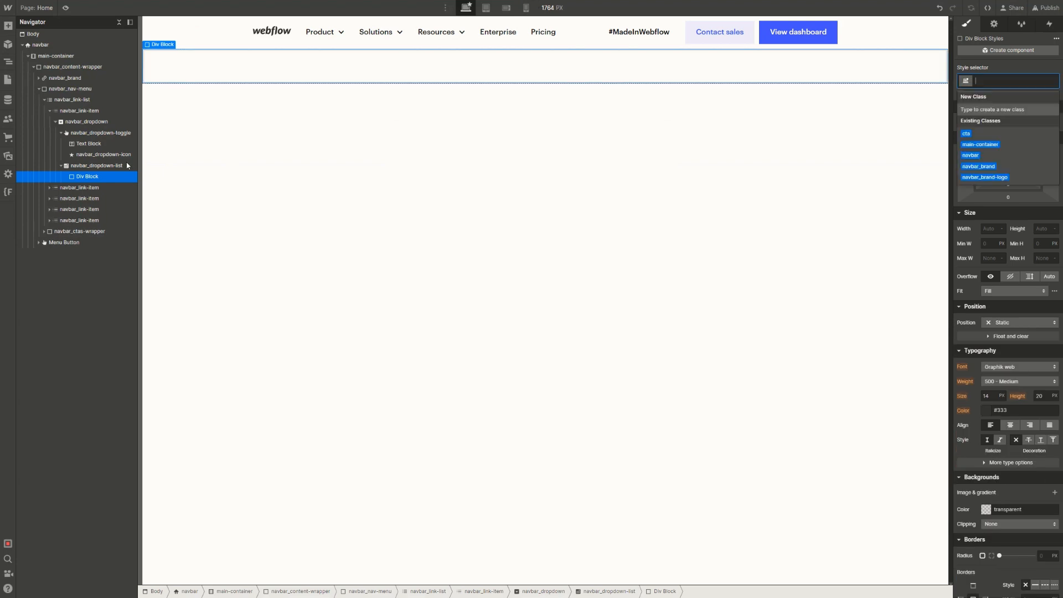
pyautogui.write('dropp')
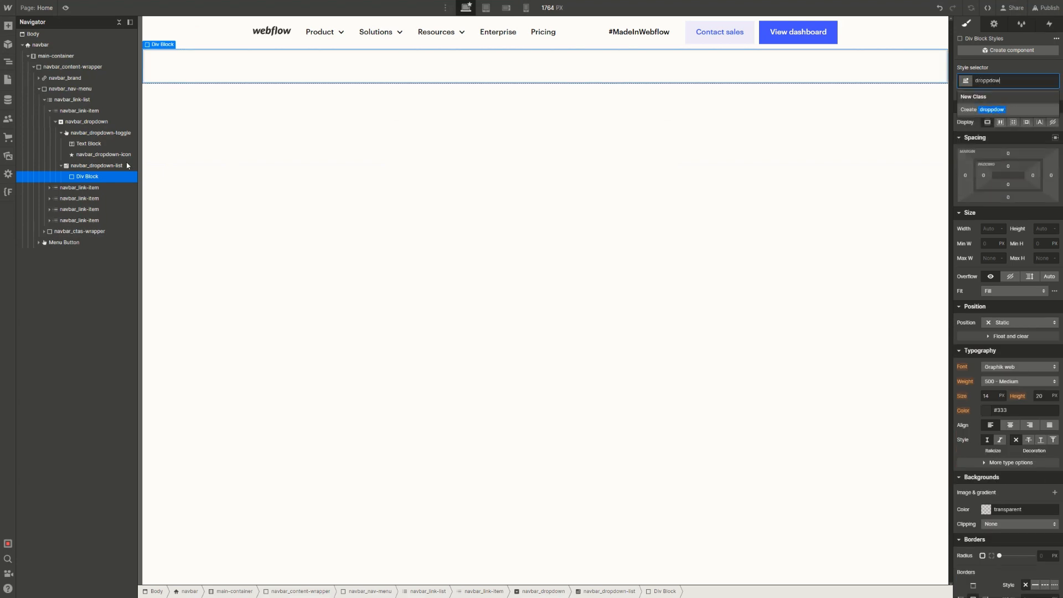
pyautogui.press('BackSpace')
pyautogui.write('down-l')
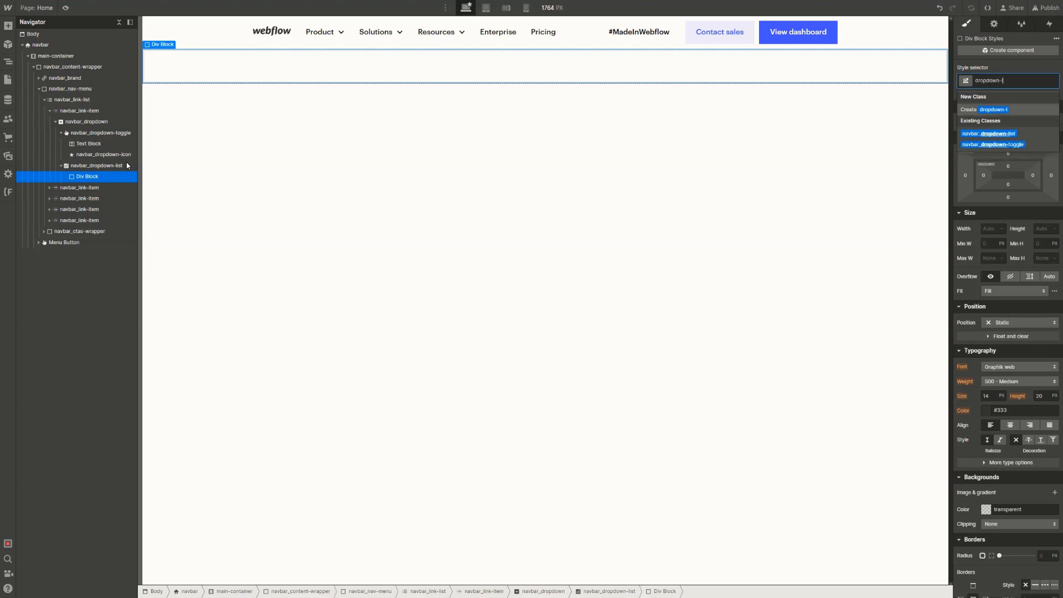
pyautogui.write('ist_content-wrapper')
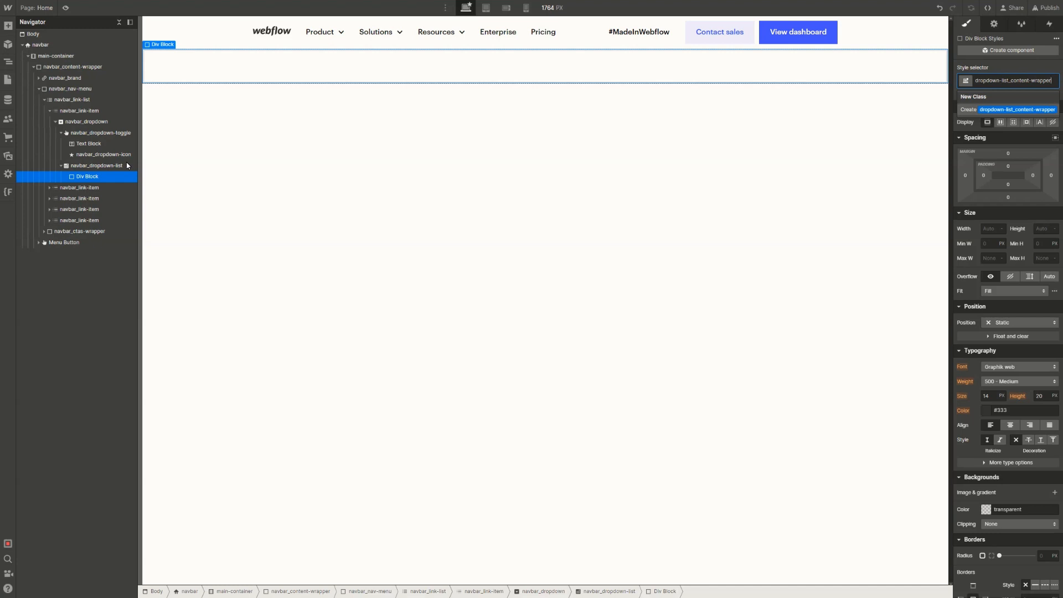
pyautogui.press('Return')
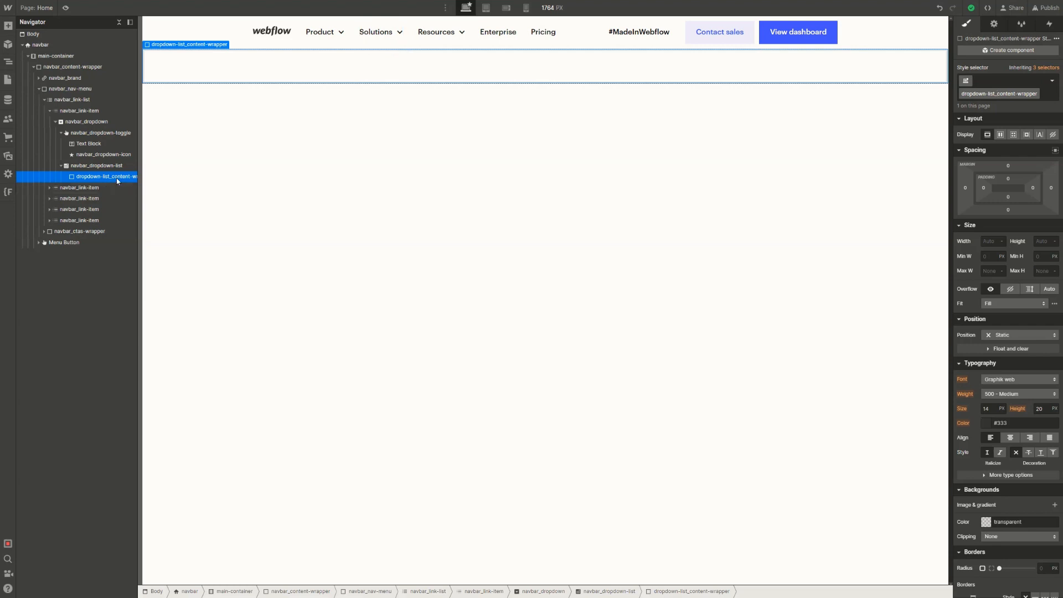
# Set the display of dropdown-list_content-wrapper to Grid with two columns and two rows
pyautogui.click(1014, 135)
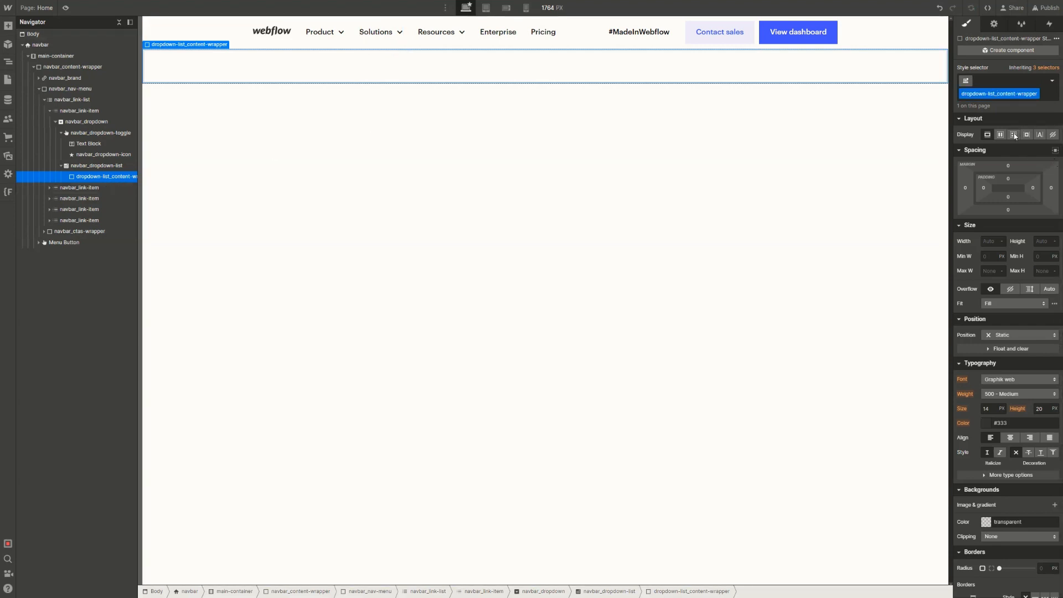
pyautogui.click(1006, 149)
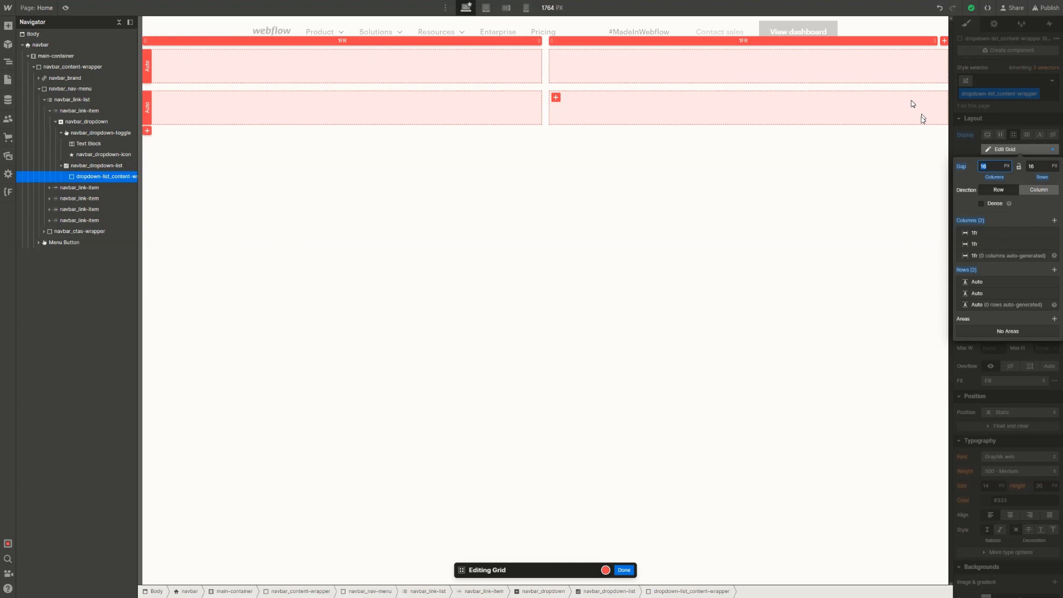
pyautogui.click(816, 104)
pyautogui.press('Escape')
# Check the layout and size settings of navbar_nav-menu and main-container
pyautogui.click(72, 88)
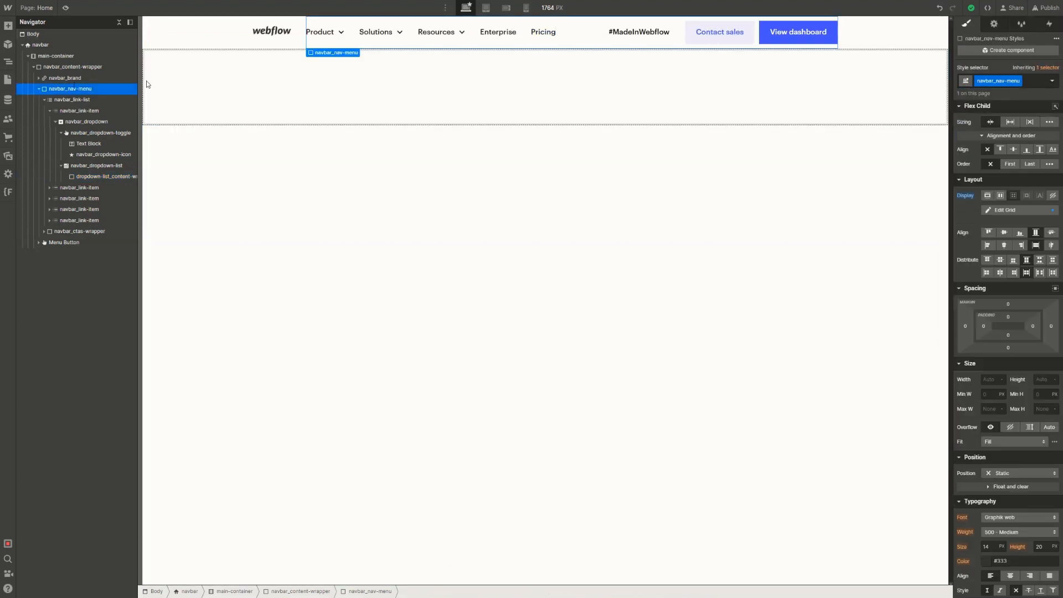
pyautogui.click(43, 57)
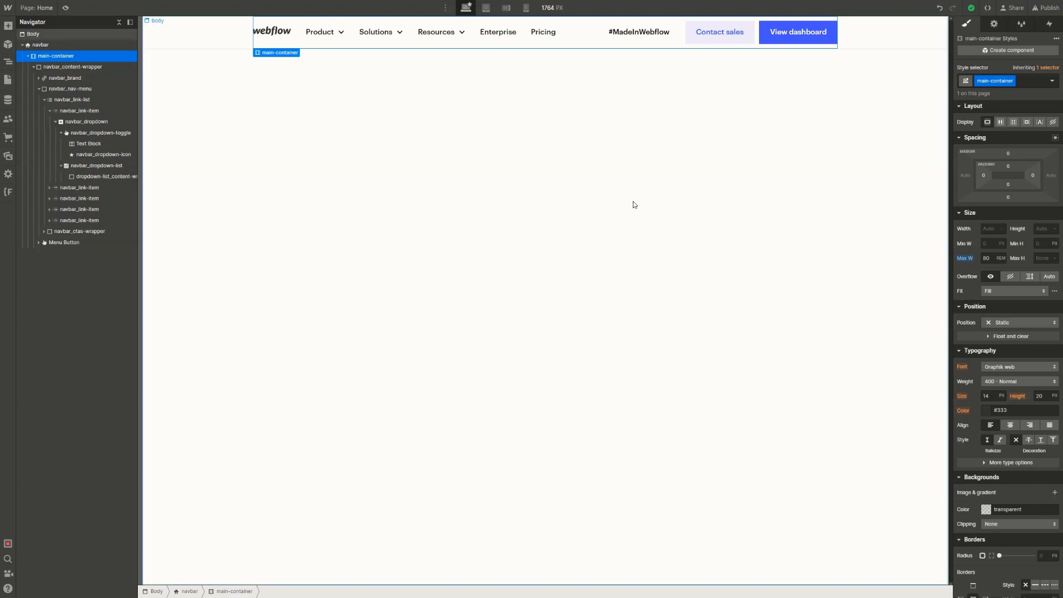
# Show the navbar_dropdown-list menu on the canvas through its dropdown settings
pyautogui.click(94, 178)
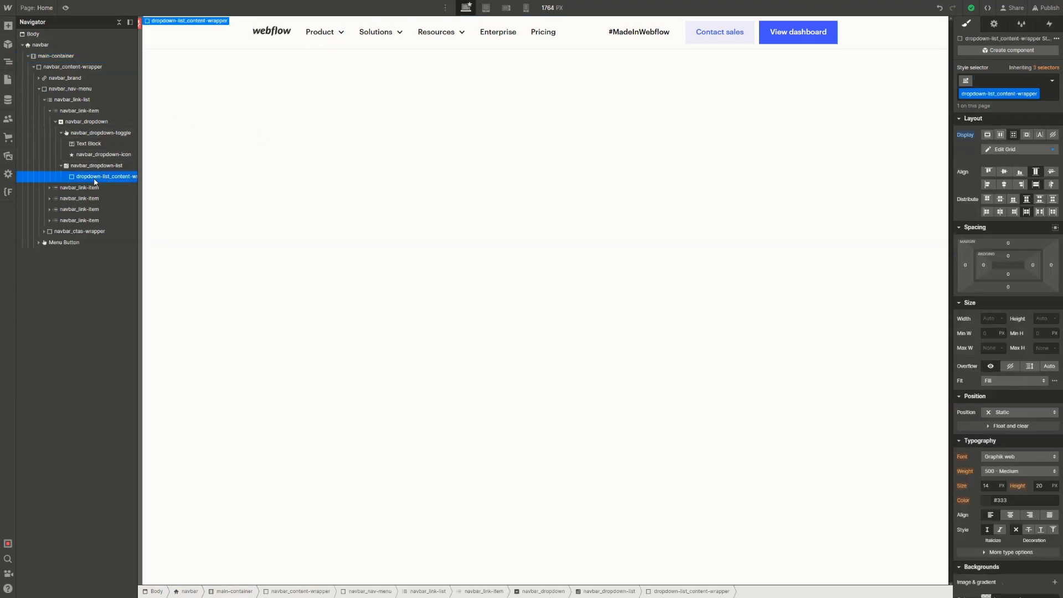
pyautogui.click(106, 166)
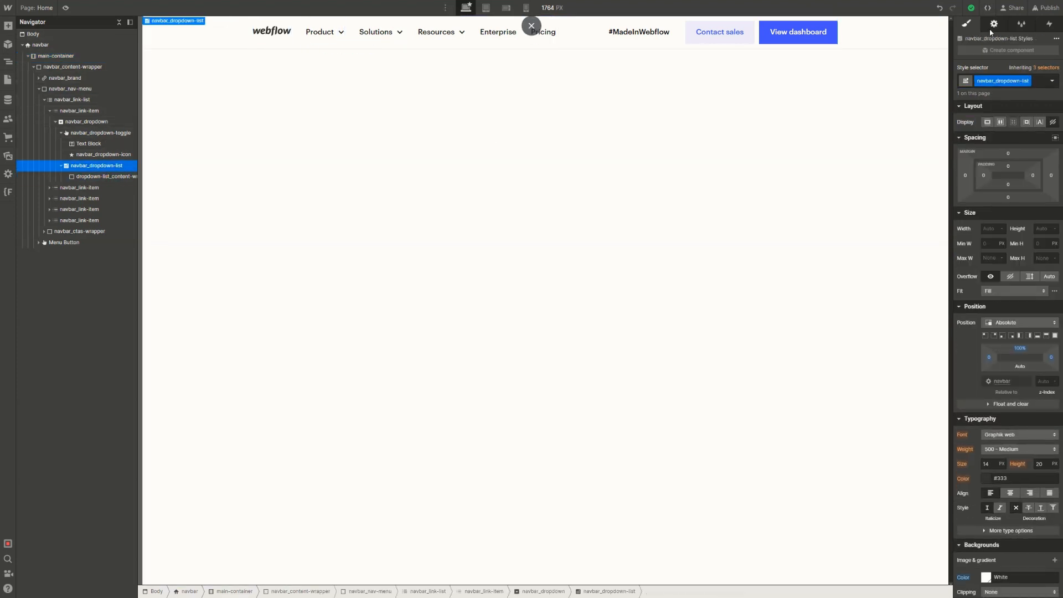
pyautogui.click(994, 25)
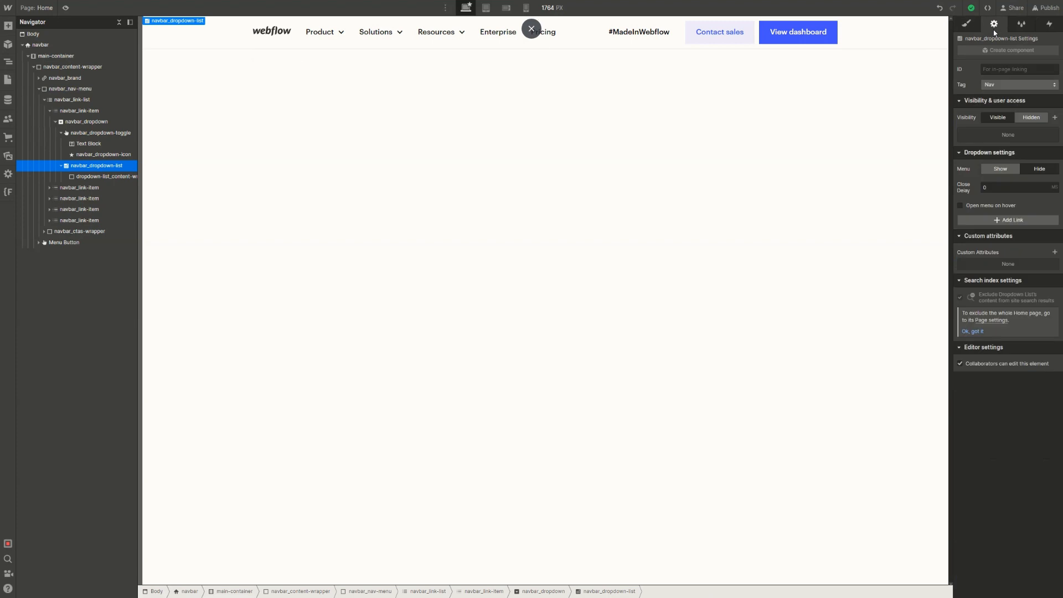
pyautogui.click(1001, 170)
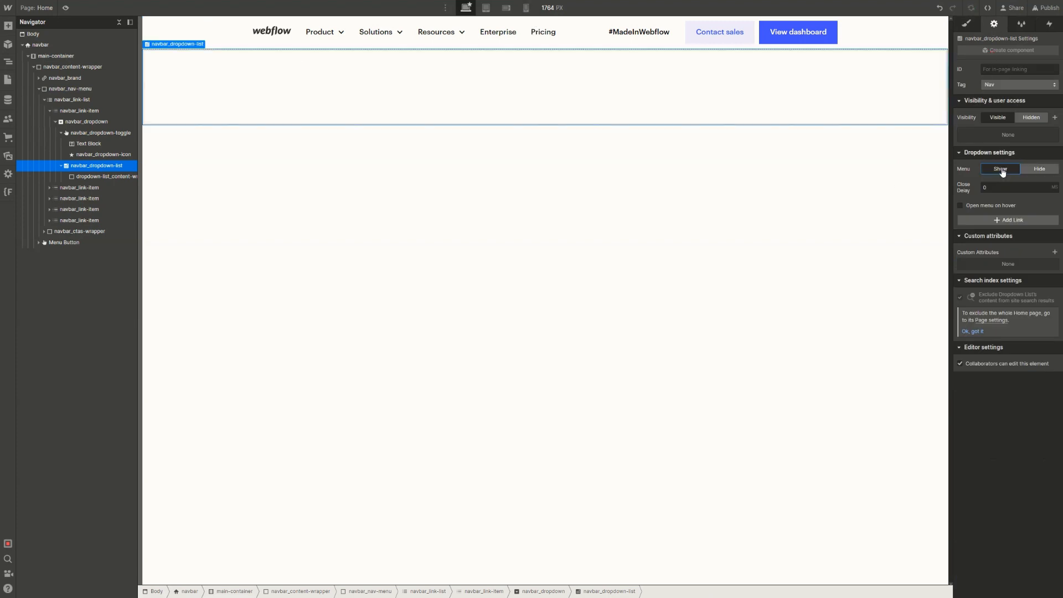
# Reset the column and row gaps of the dropdown-list_content-wrapper grid
pyautogui.click(465, 118)
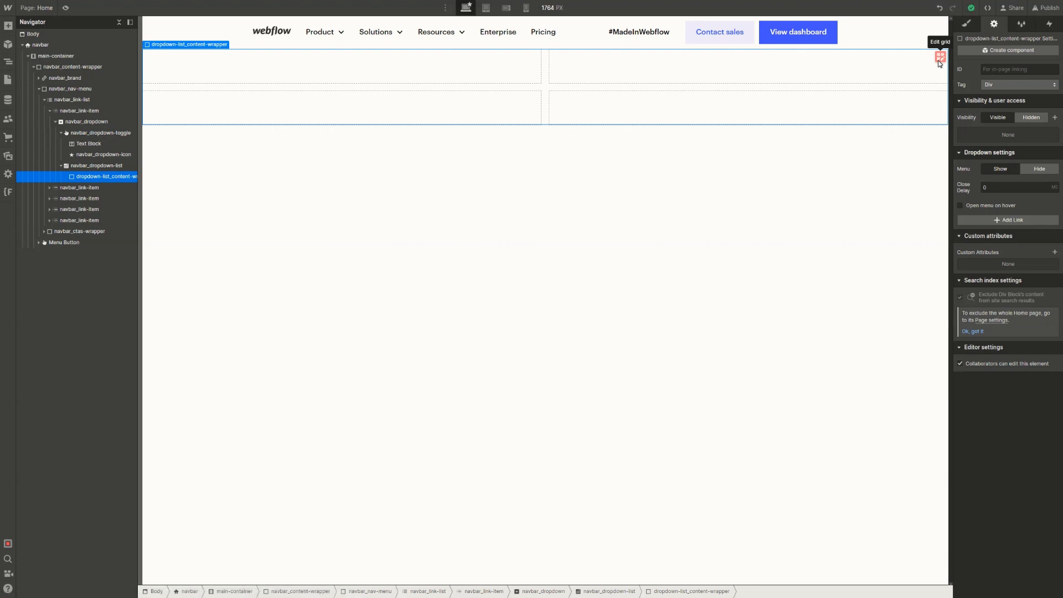
pyautogui.click(940, 62)
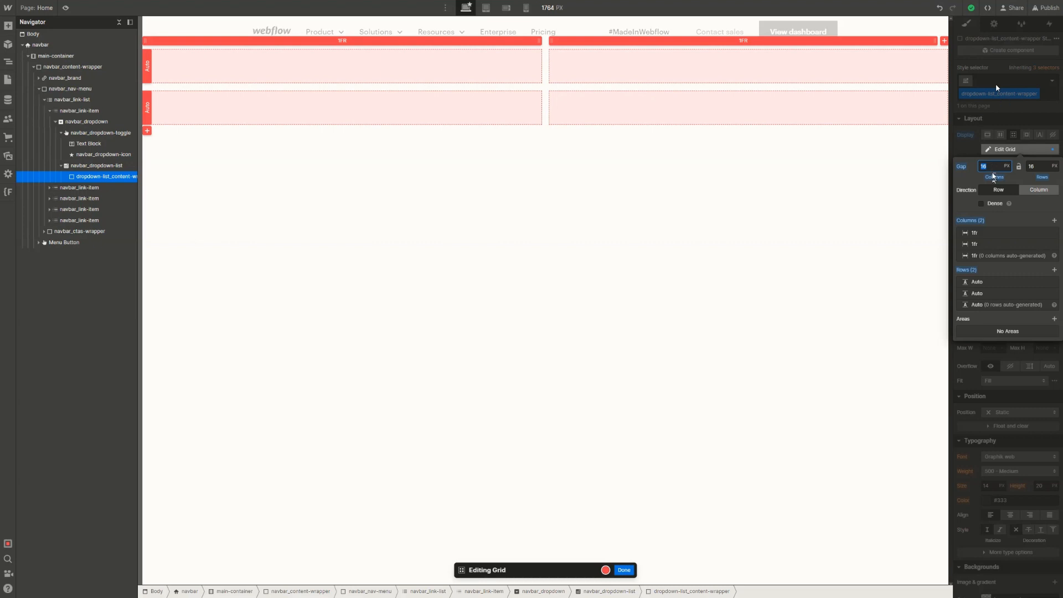
pyautogui.press('BackSpace')
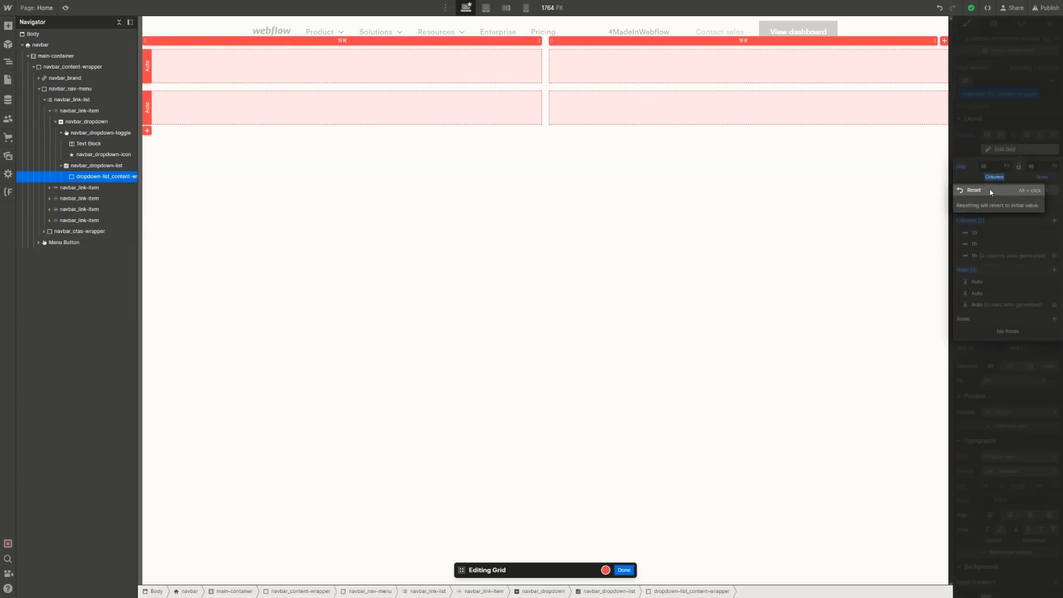
pyautogui.click(1036, 178)
pyautogui.click(1008, 187)
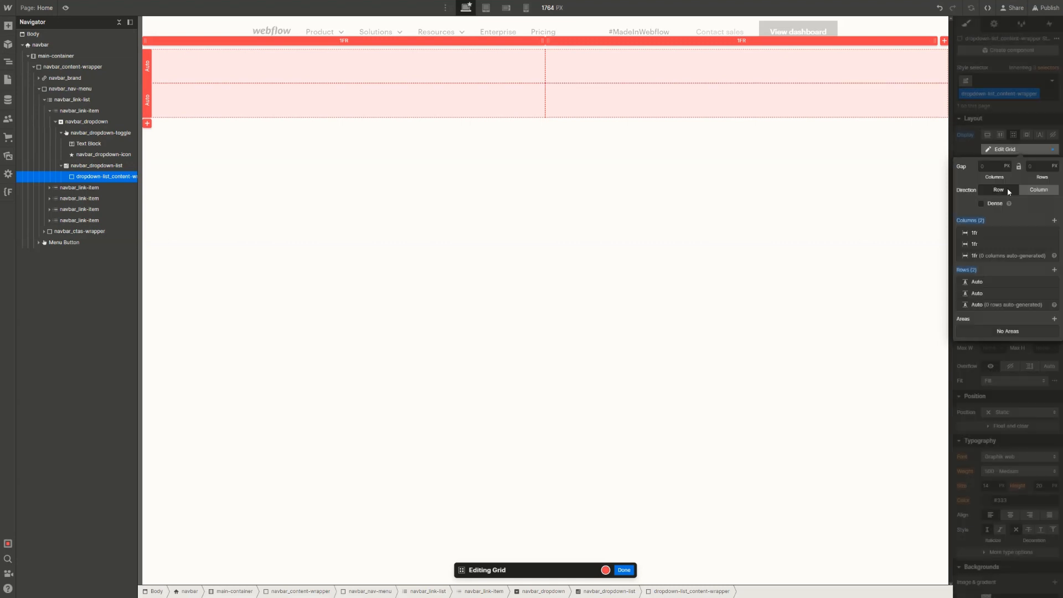
pyautogui.click(998, 139)
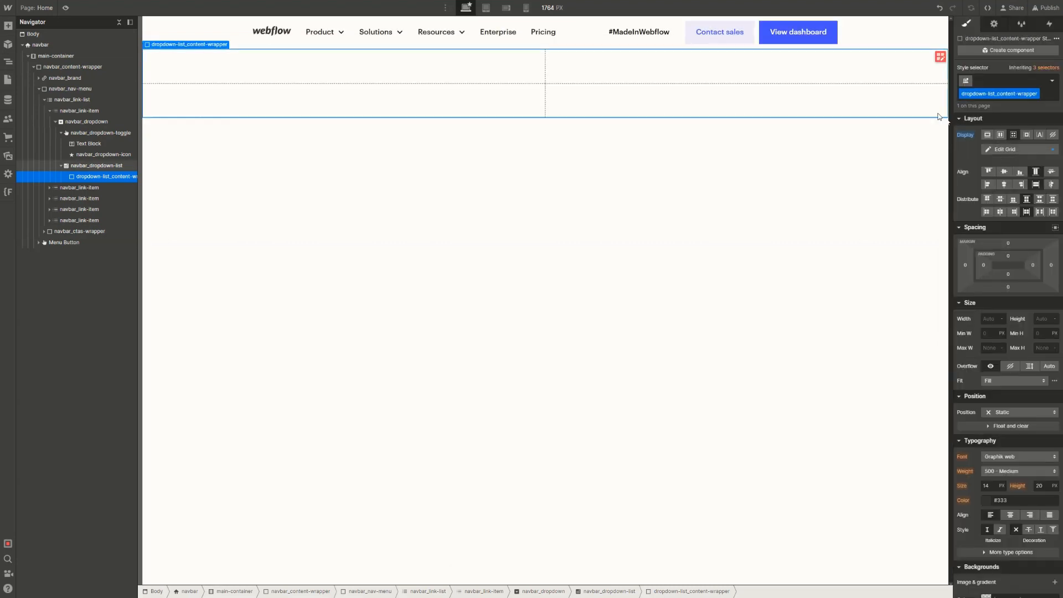
# Delete the second row of the dropdown-list_content-wrapper grid and add a third column
pyautogui.click(940, 57)
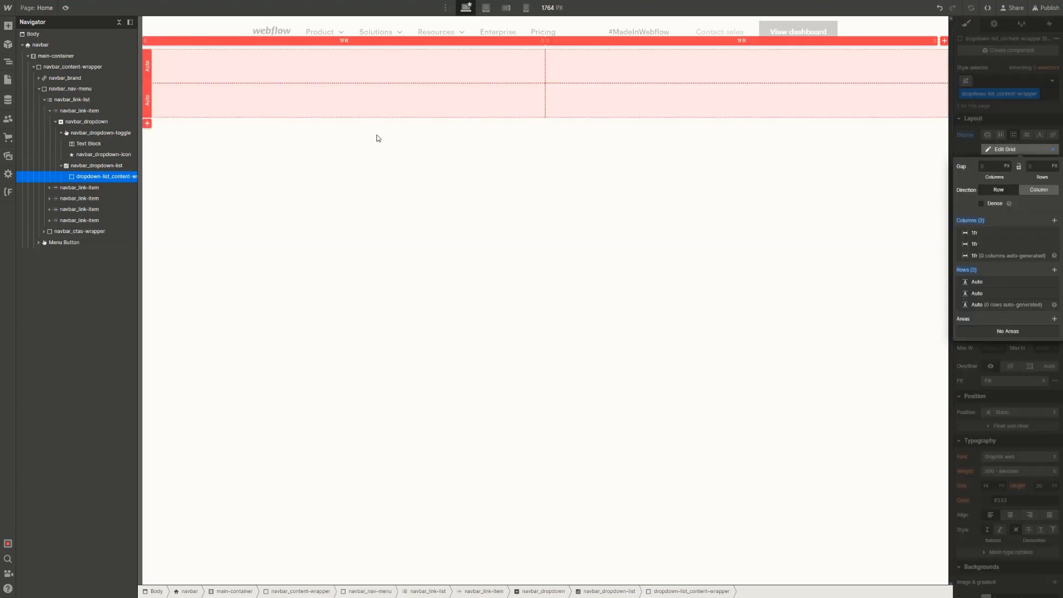
pyautogui.click(147, 103)
pyautogui.click(161, 129)
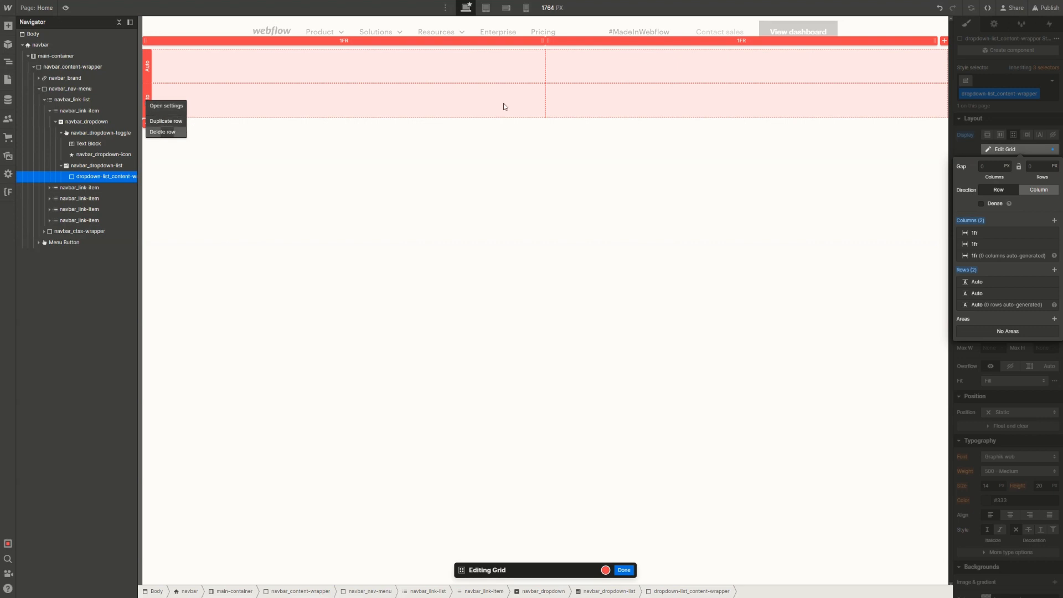
pyautogui.click(944, 41)
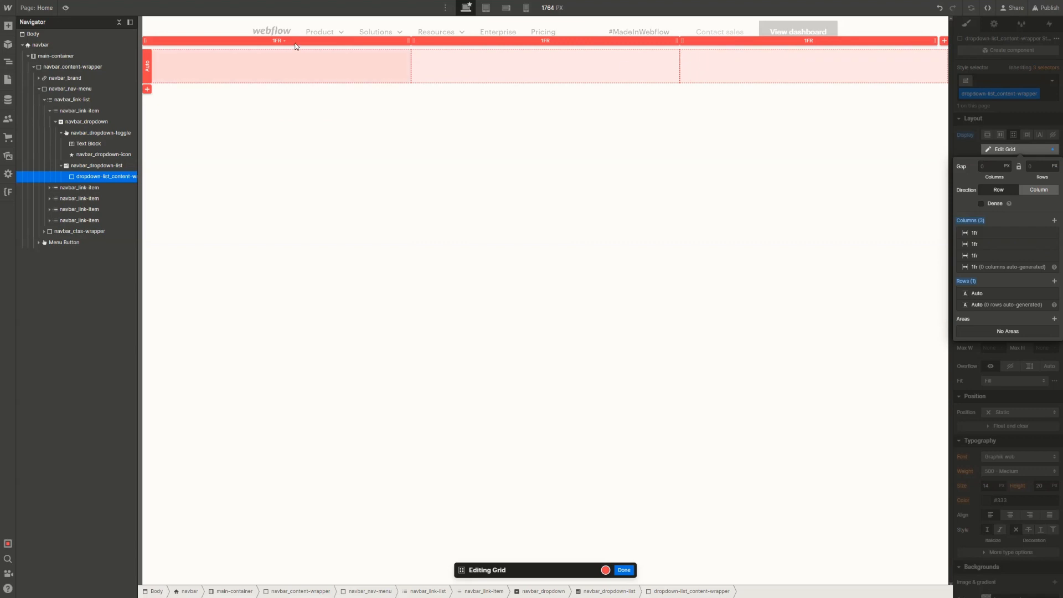
# Size the grid's middle column as Min/Max with a minimum of auto and a maximum of 1280/16 rem, and finish editing the grid
pyautogui.click(565, 39)
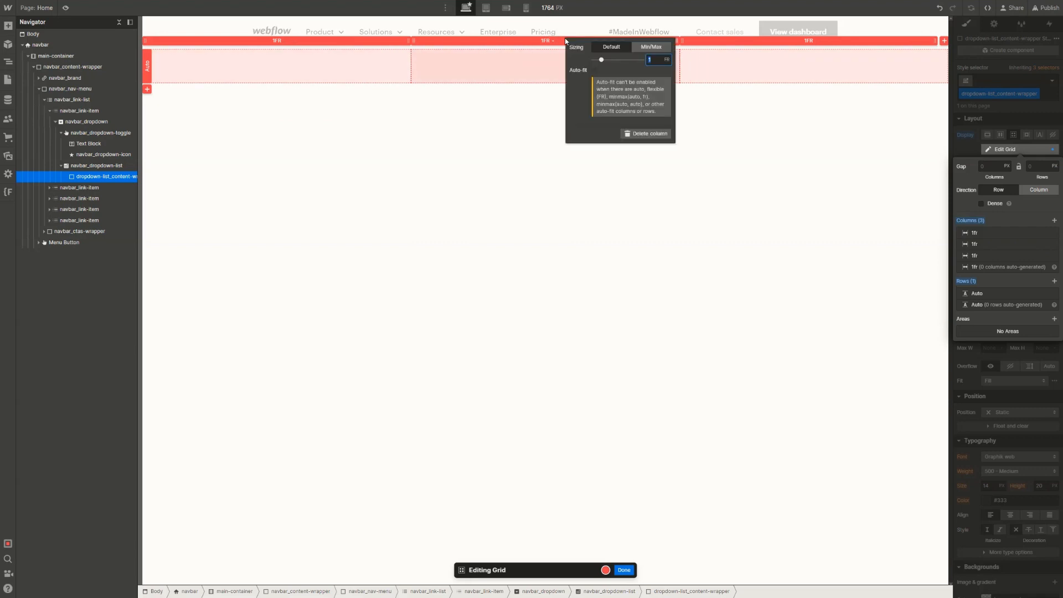
pyautogui.click(640, 47)
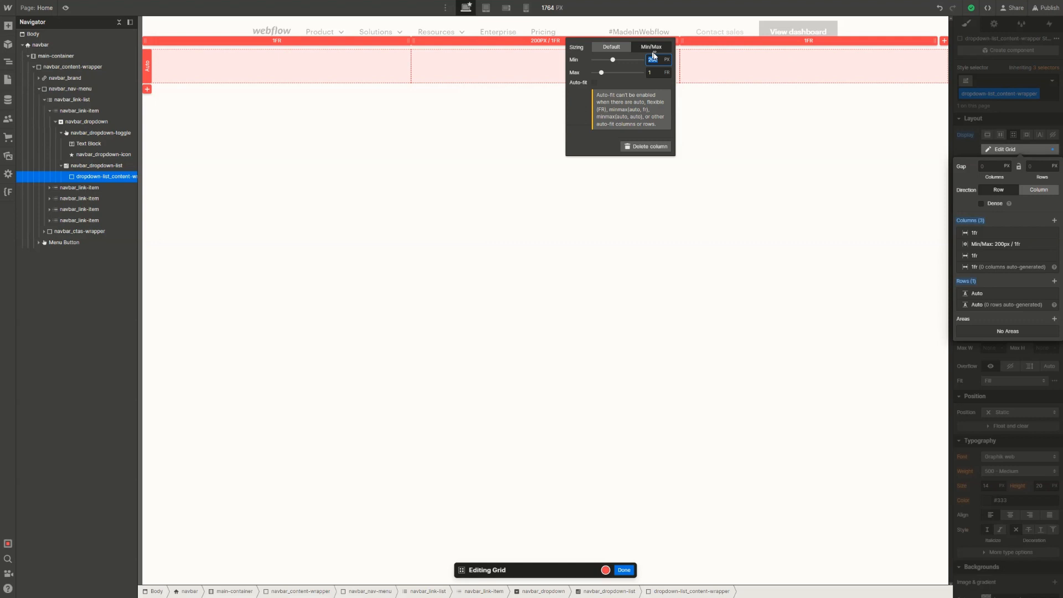
pyautogui.write('auto')
pyautogui.click(653, 71)
pyautogui.write('1280/16rem')
pyautogui.press('Return')
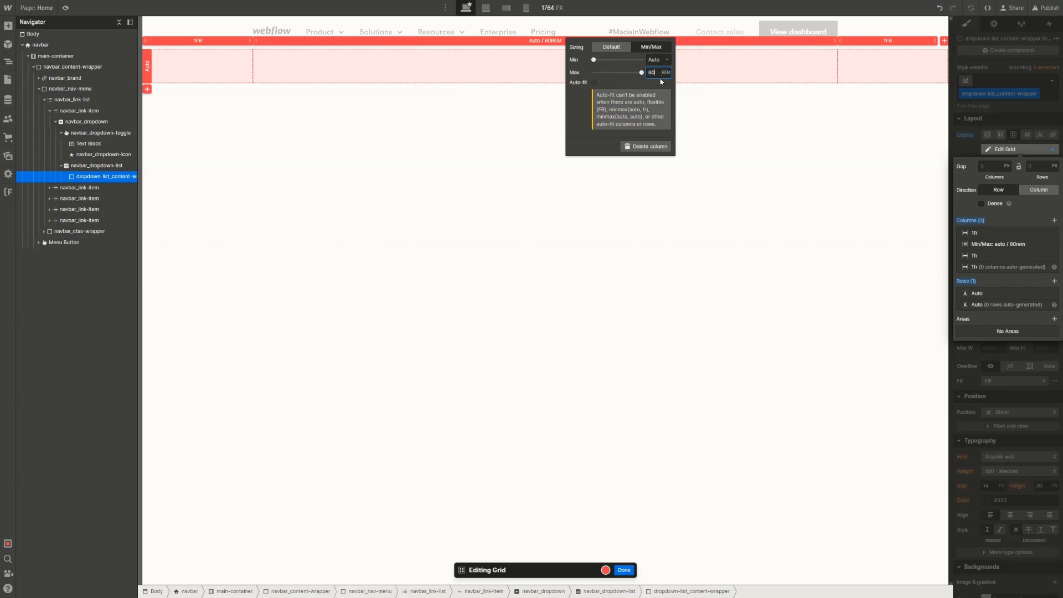
pyautogui.click(734, 179)
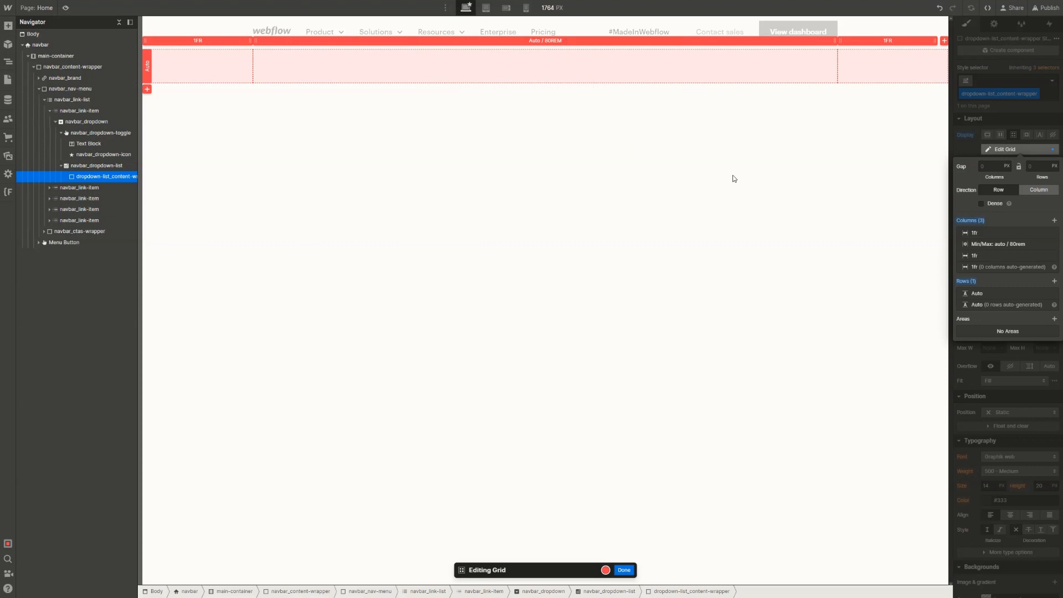
pyautogui.press('Escape')
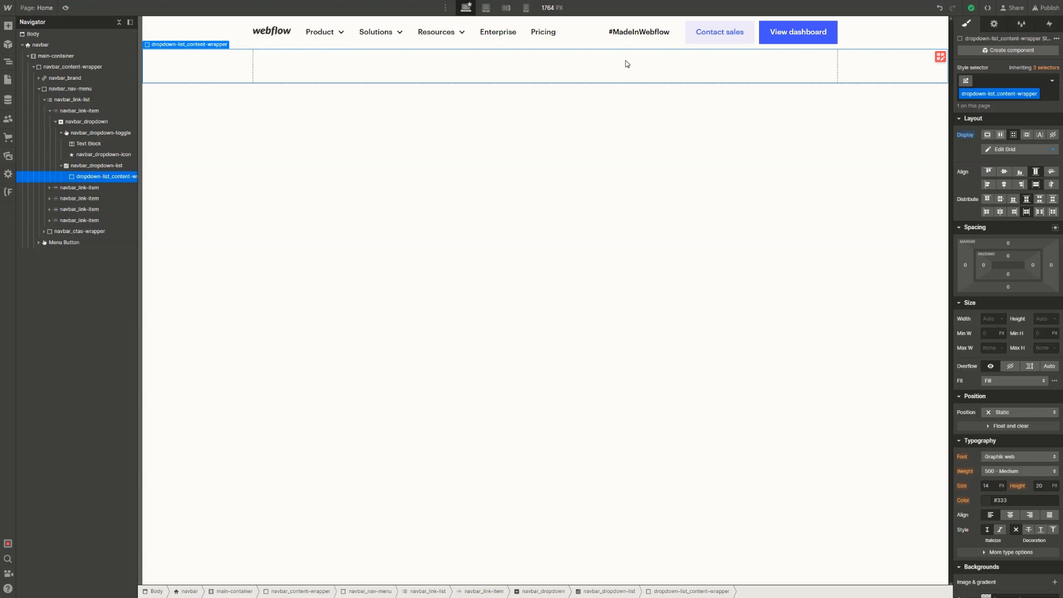
# Add a Div Block inside dropdown-list_content-wrapper and give it the class dropdown-list_links-wrapper
pyautogui.hotkey('ctrl', 'e')
pyautogui.write('div')
pyautogui.press('Return')
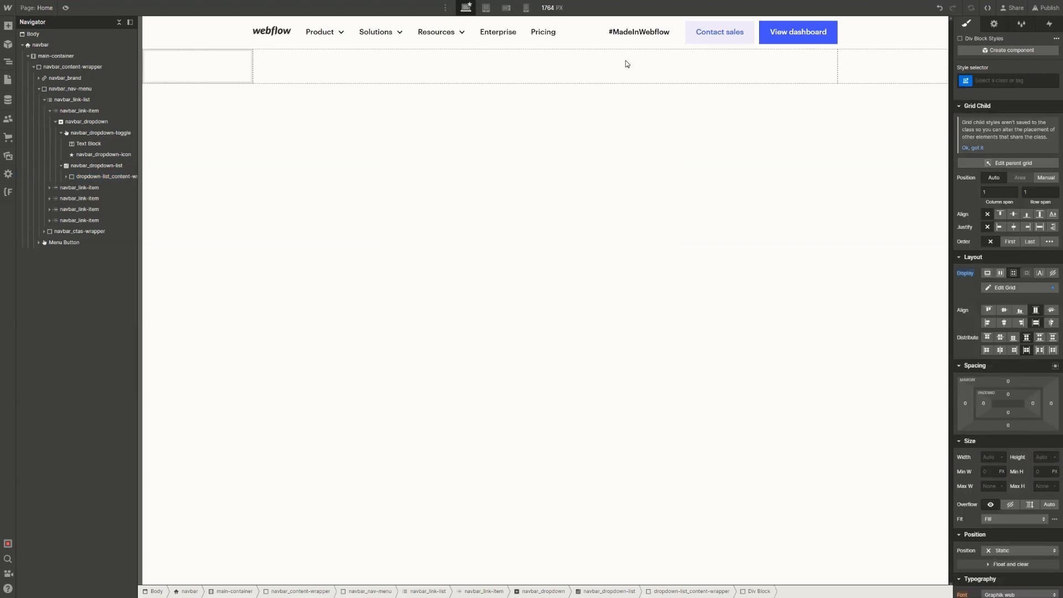
pyautogui.click(66, 176)
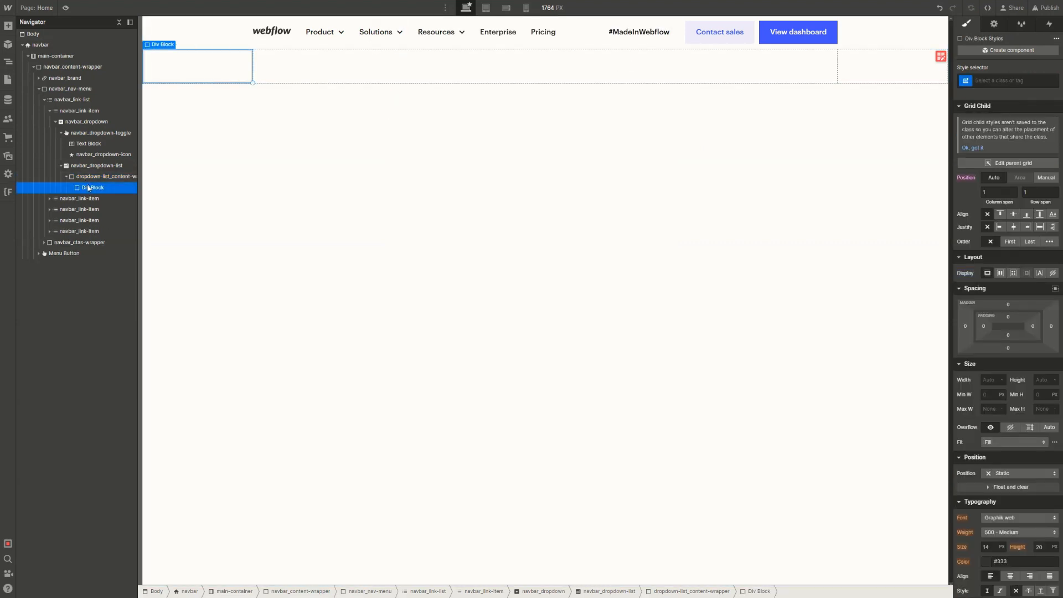
pyautogui.hotkey('ctrl', 'Return')
pyautogui.write('dropdown-list_')
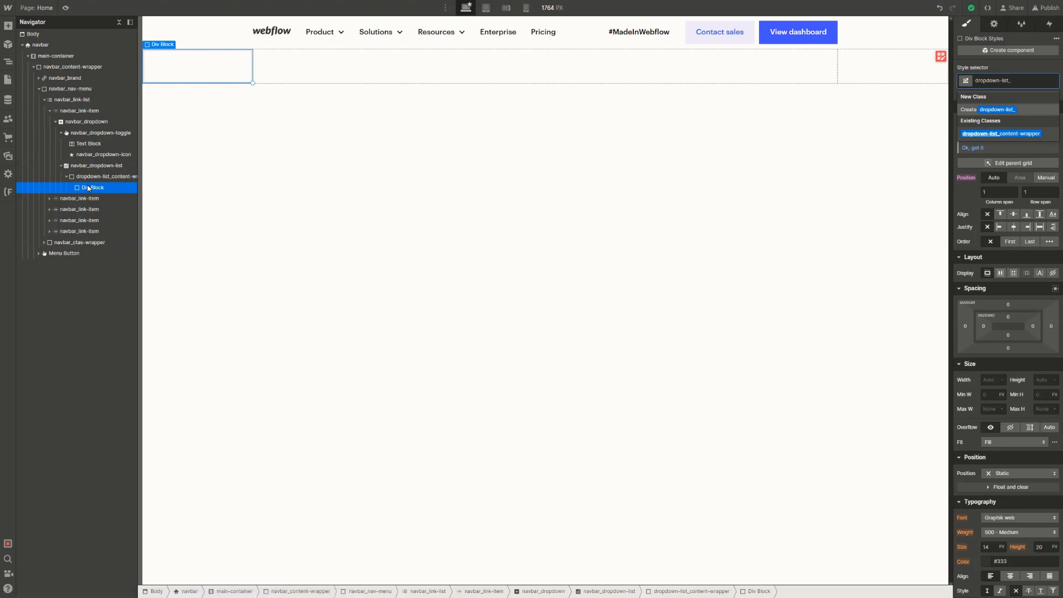
pyautogui.write('li')
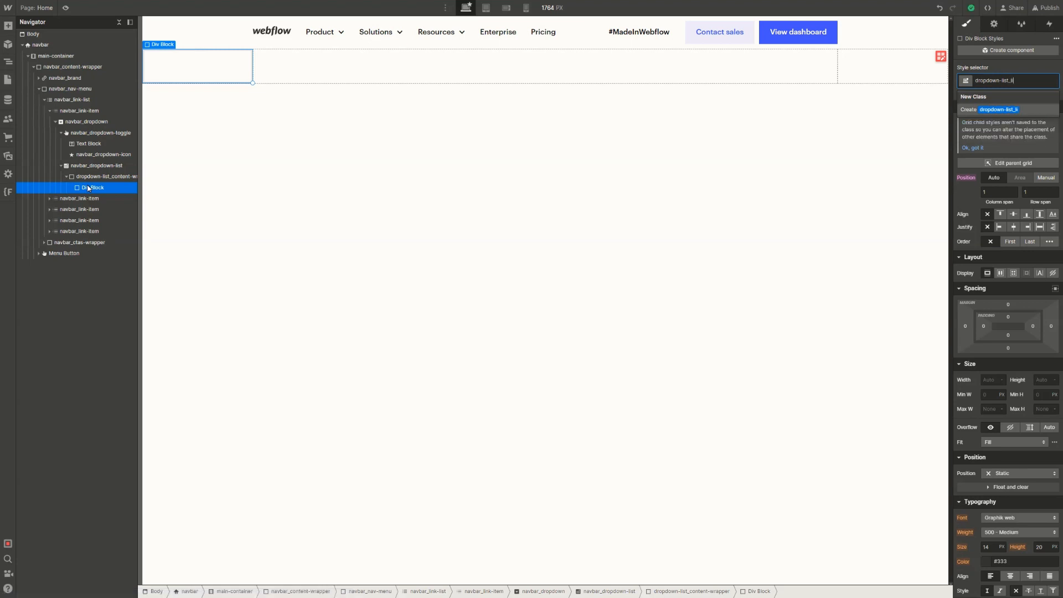
pyautogui.write('nks-wrapper')
pyautogui.press('Return')
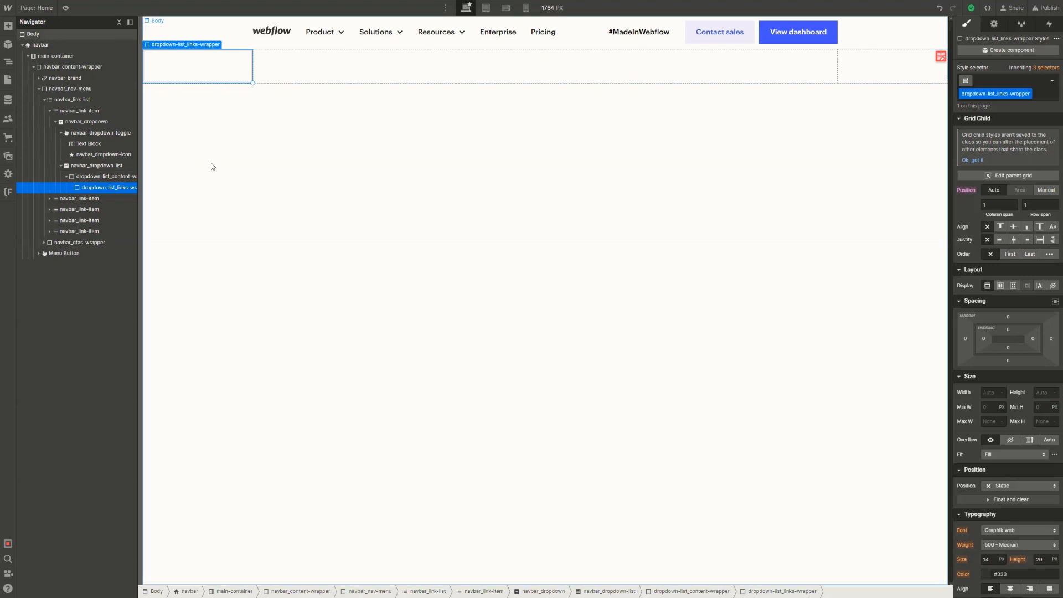
# Position dropdown-list_links-wrapper manually in the grid's middle column, with column start and end 2
pyautogui.click(1044, 190)
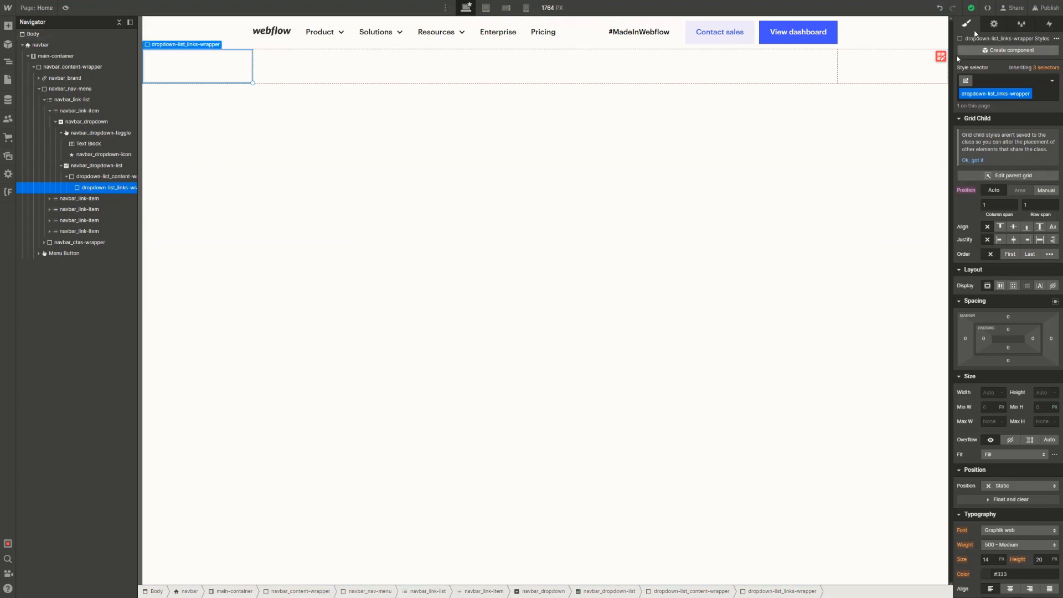
pyautogui.click(1040, 190)
pyautogui.click(990, 205)
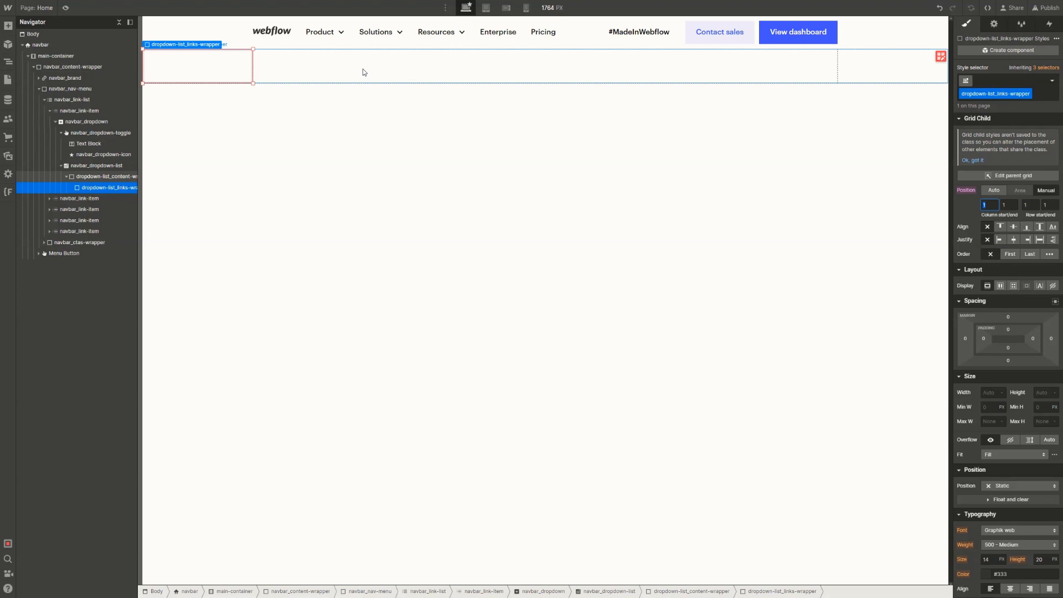
pyautogui.write('2')
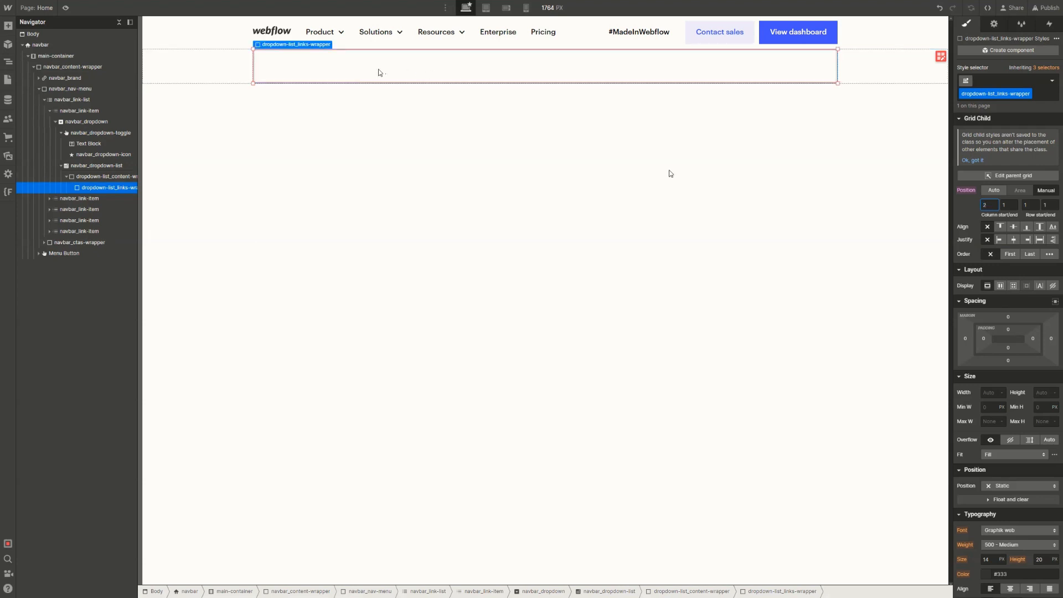
pyautogui.press('Tab')
pyautogui.click(742, 70)
# Set the display of dropdown-list_links-wrapper to Flex
pyautogui.scroll(-1, 991, 278)
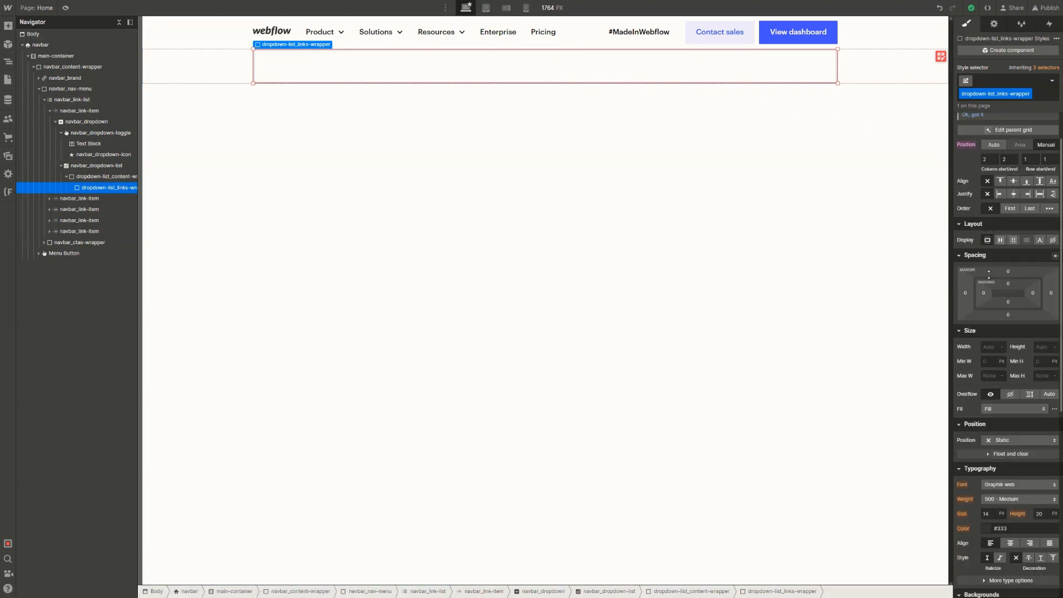
pyautogui.scroll(-1, 991, 278)
pyautogui.click(1001, 195)
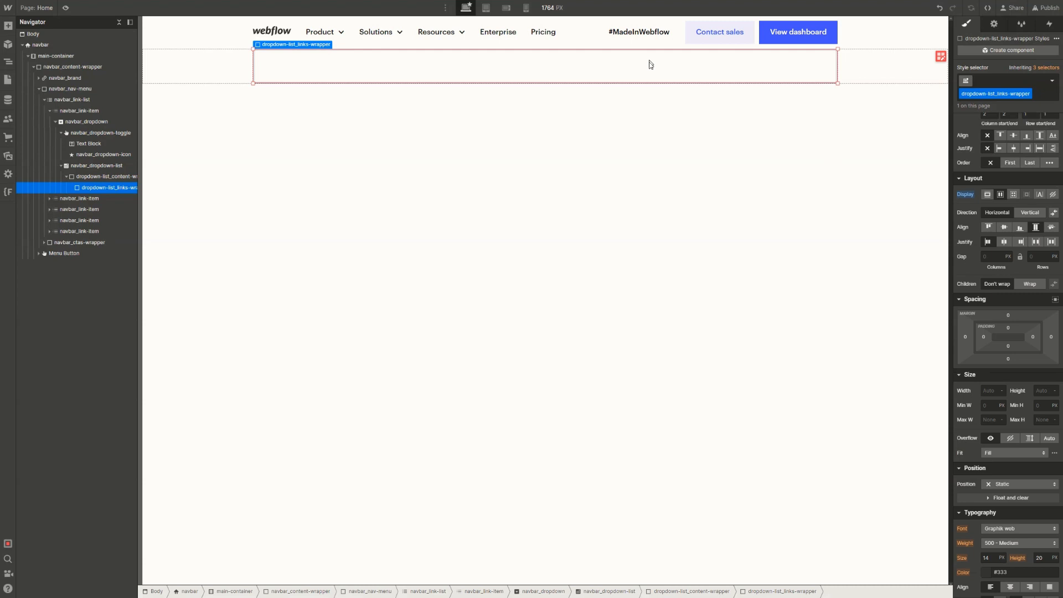
# Add a Div Block inside dropdown-list_links-wrapper and give it the class dropdown-list_left-column
pyautogui.hotkey('ctrl', 'e')
pyautogui.write('div')
pyautogui.press('Return')
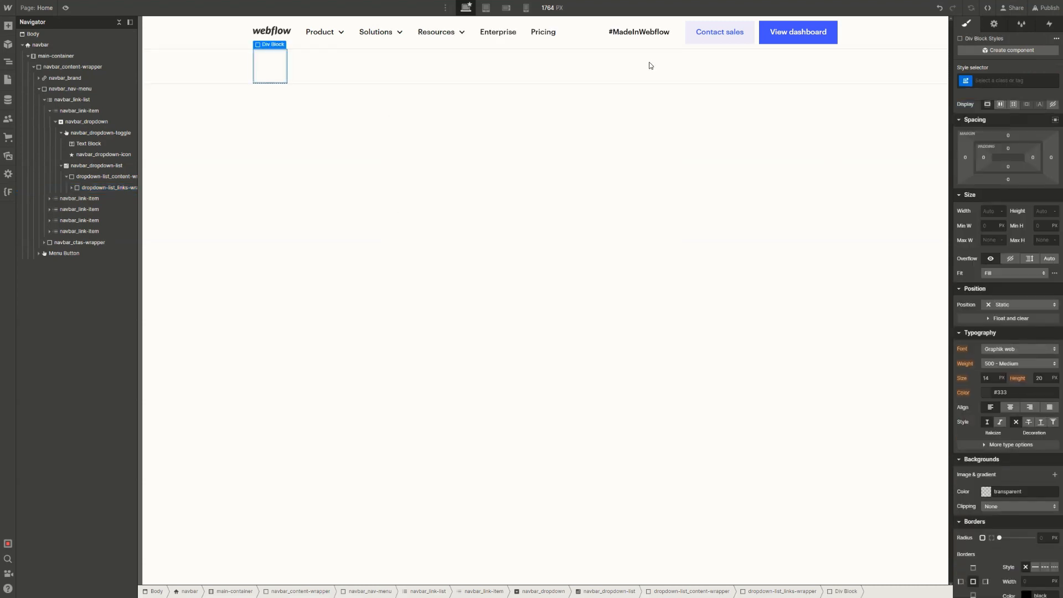
pyautogui.hotkey('ctrl', 'Return')
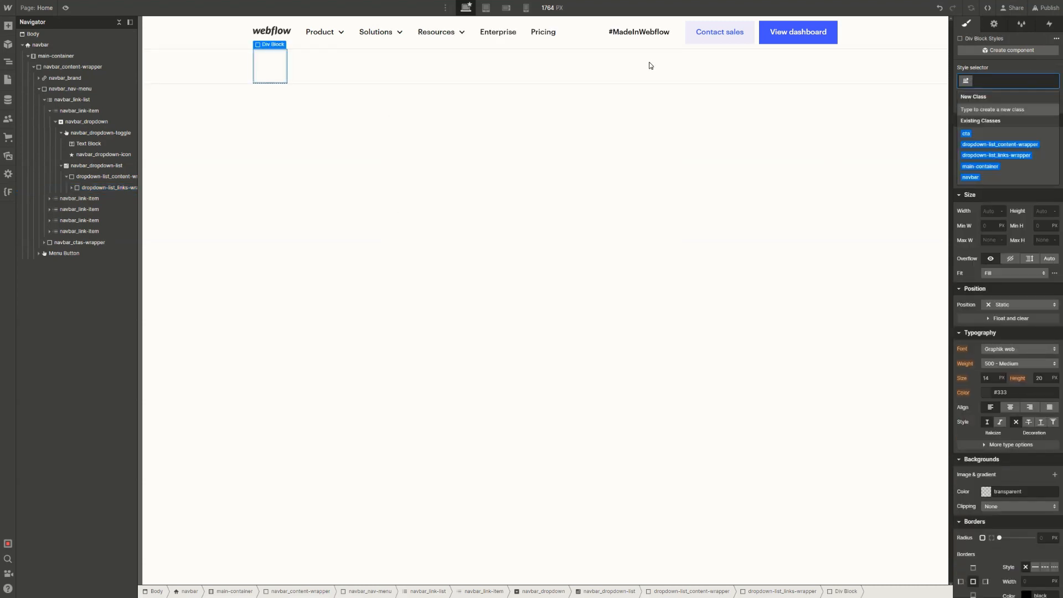
pyautogui.write('dropdown')
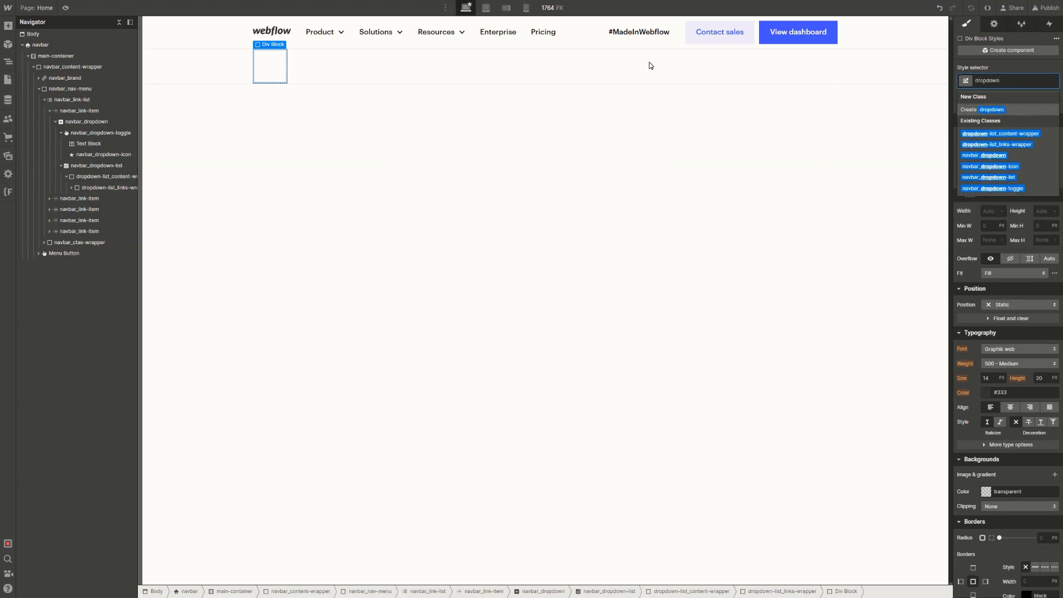
pyautogui.write('-list_le')
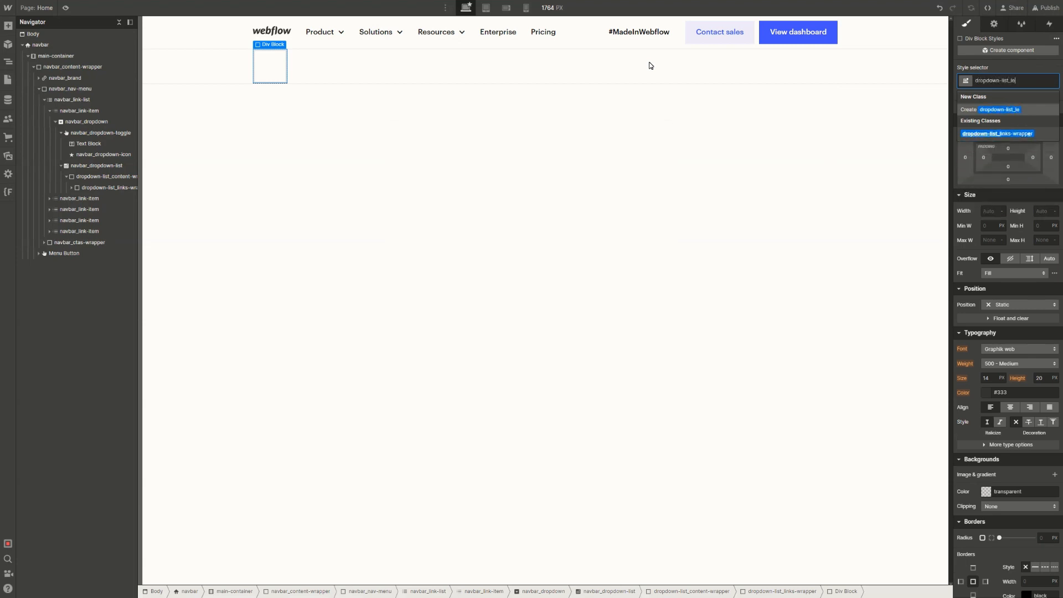
pyautogui.write('ft-column')
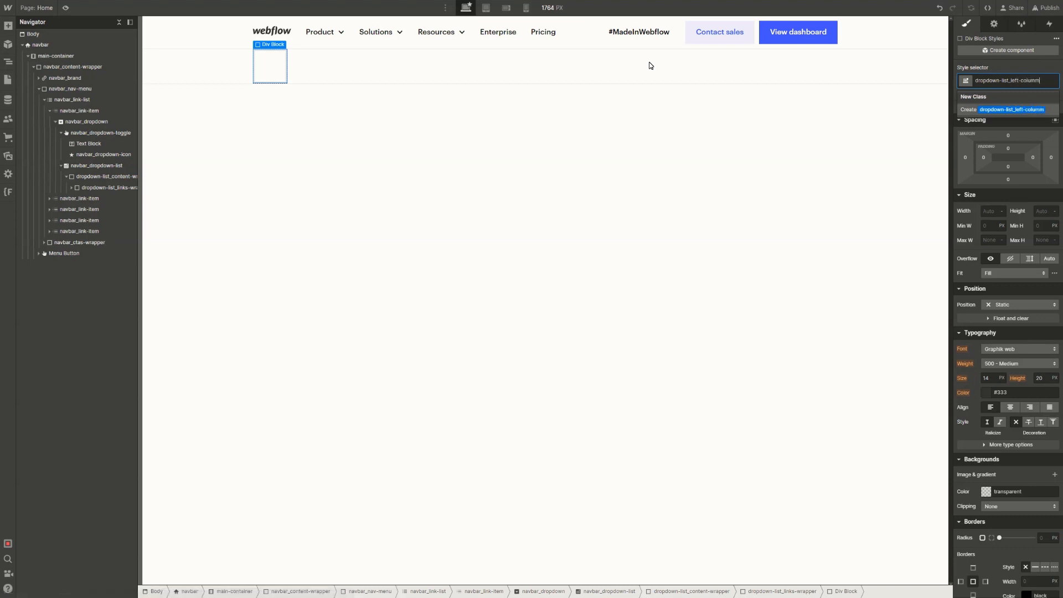
pyautogui.press('Return')
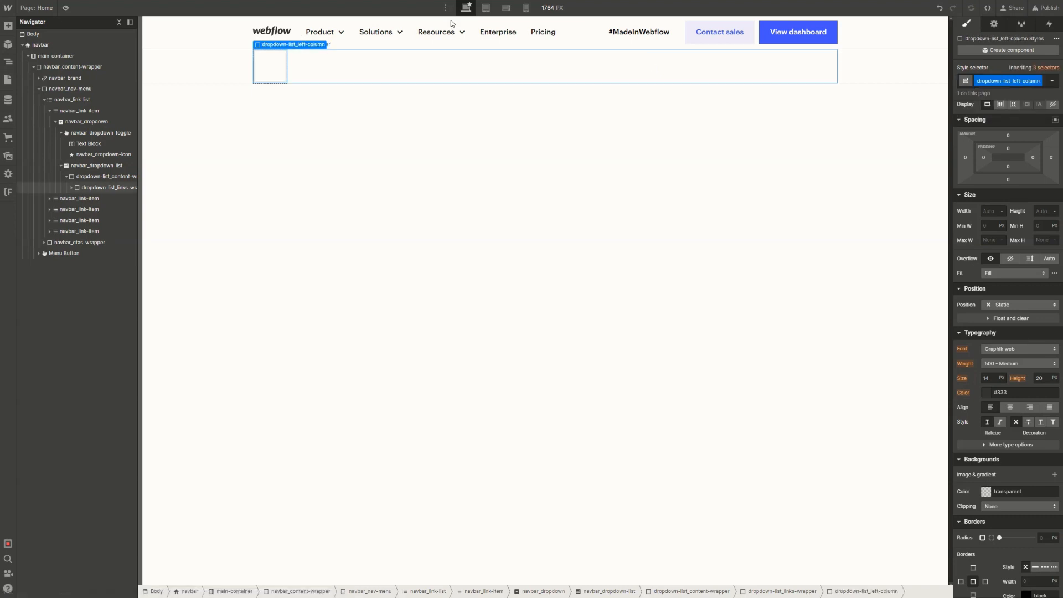
# Set the top padding of dropdown-list_left-column to 2.5rem (40/16rem) and its bottom padding to 3.25rem (52/16rem)
pyautogui.click(72, 187)
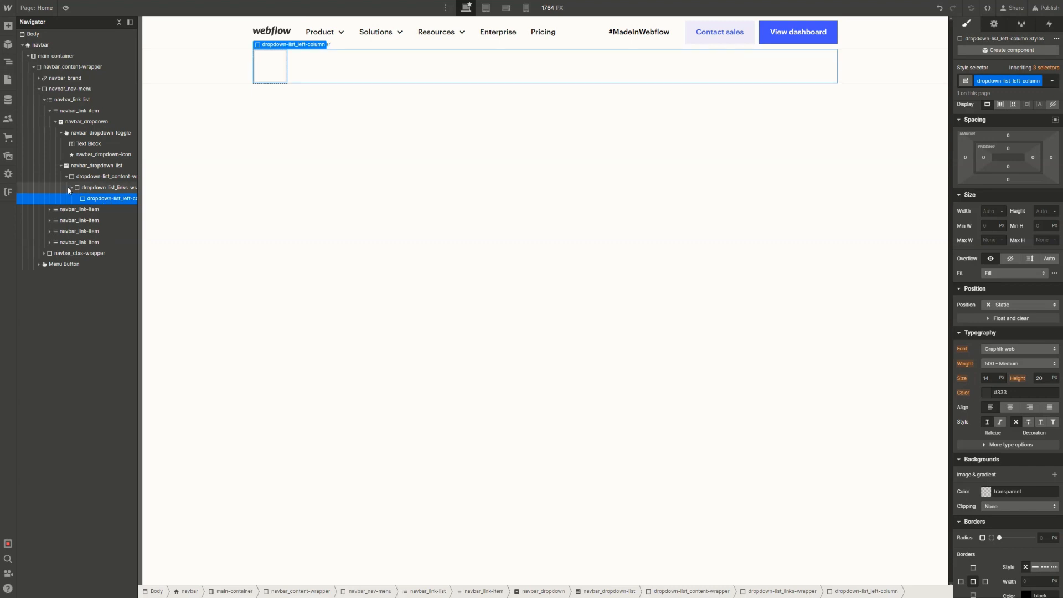
pyautogui.click(1009, 148)
pyautogui.write('40')
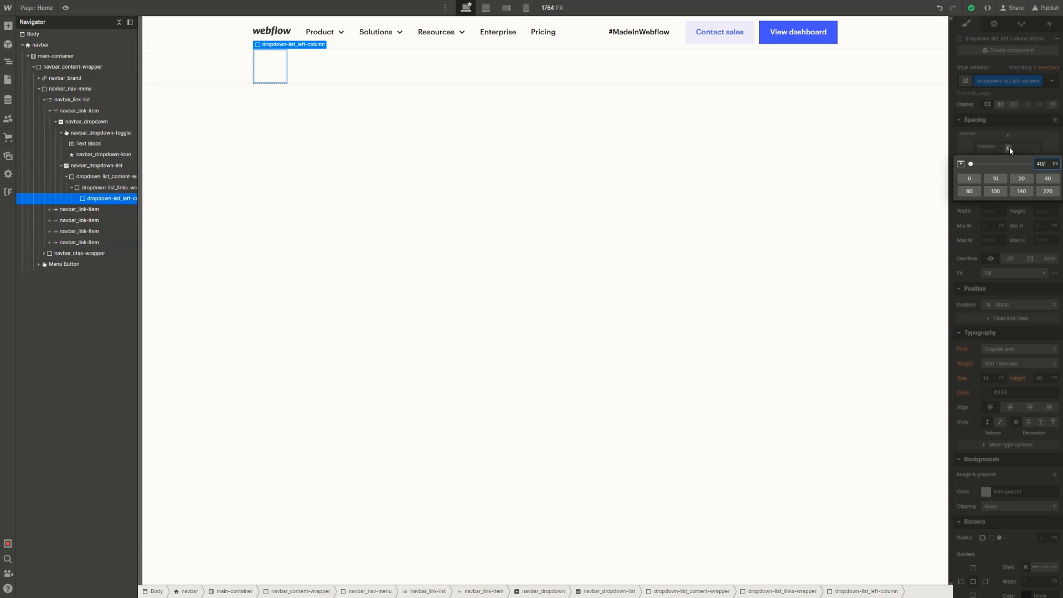
pyautogui.write('/16rem')
pyautogui.press('Return')
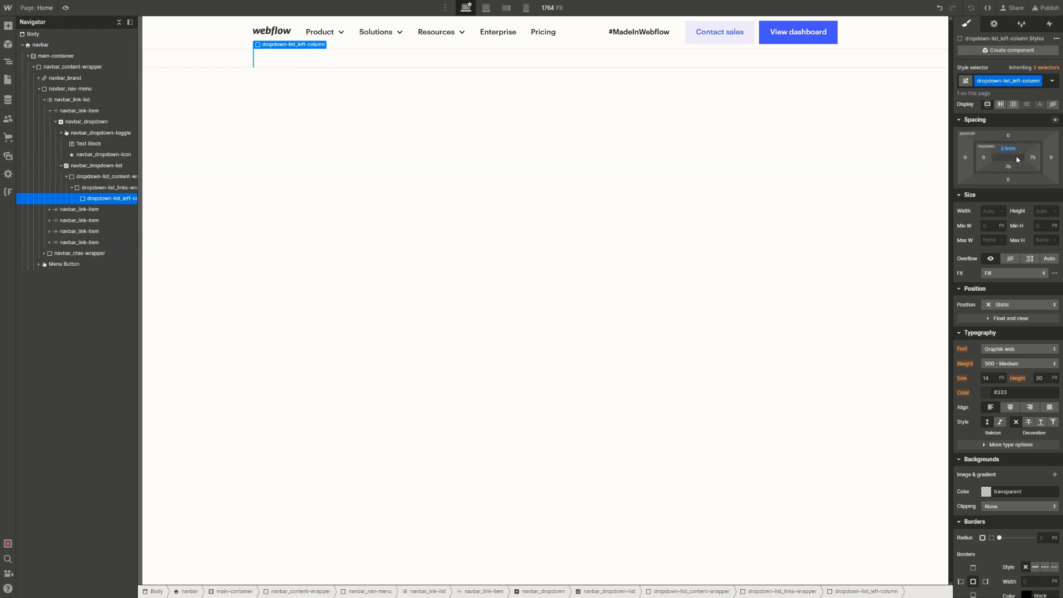
pyautogui.click(1009, 172)
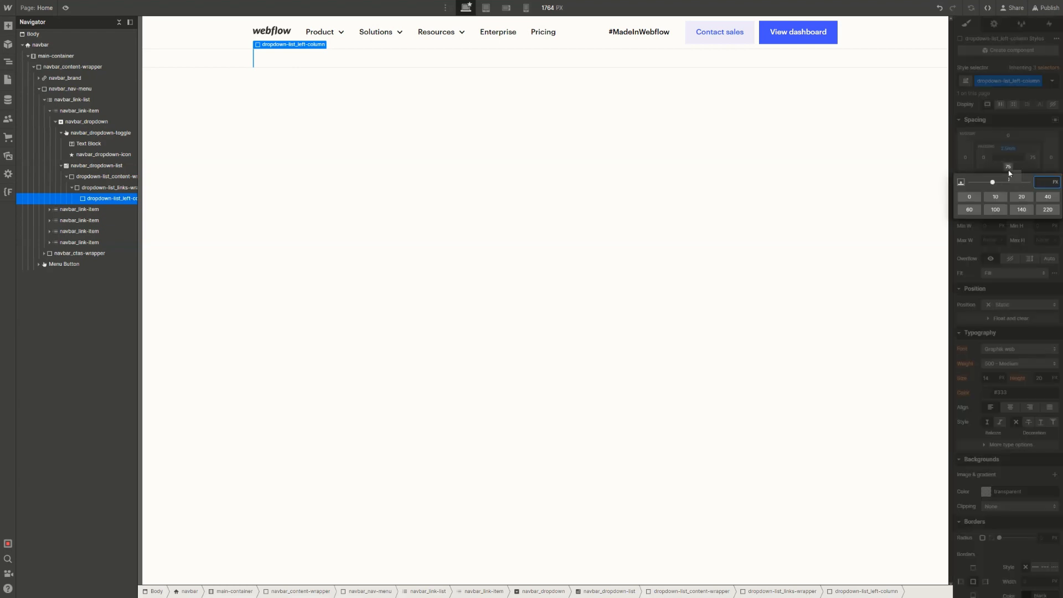
pyautogui.write('52/16re')
pyautogui.write('m')
pyautogui.press('Return')
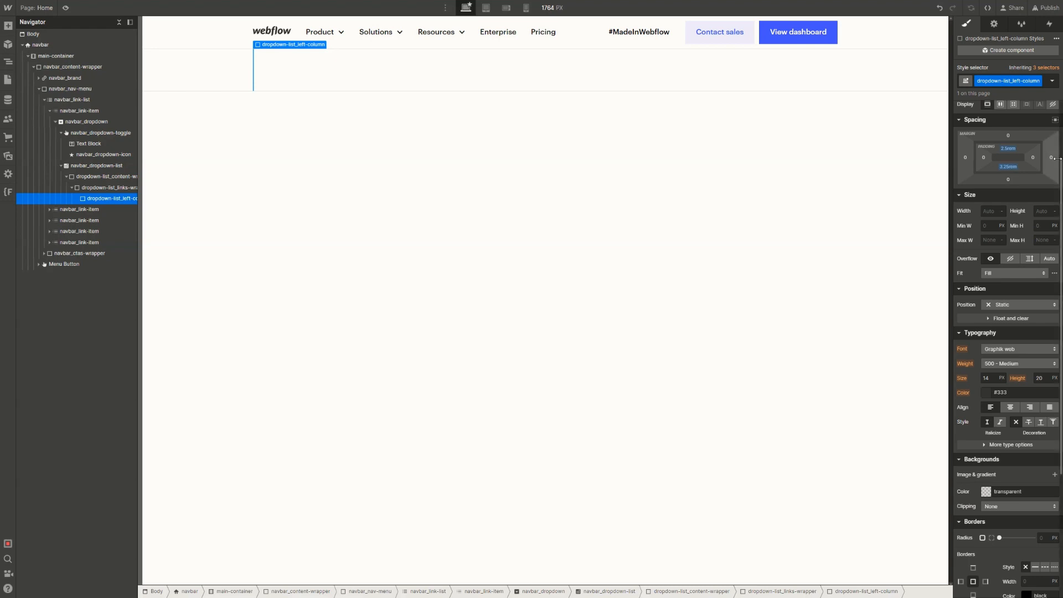
# Set the right padding of dropdown-list_left-column to 3.75rem (60/16rem)
pyautogui.click(1033, 159)
pyautogui.write('6')
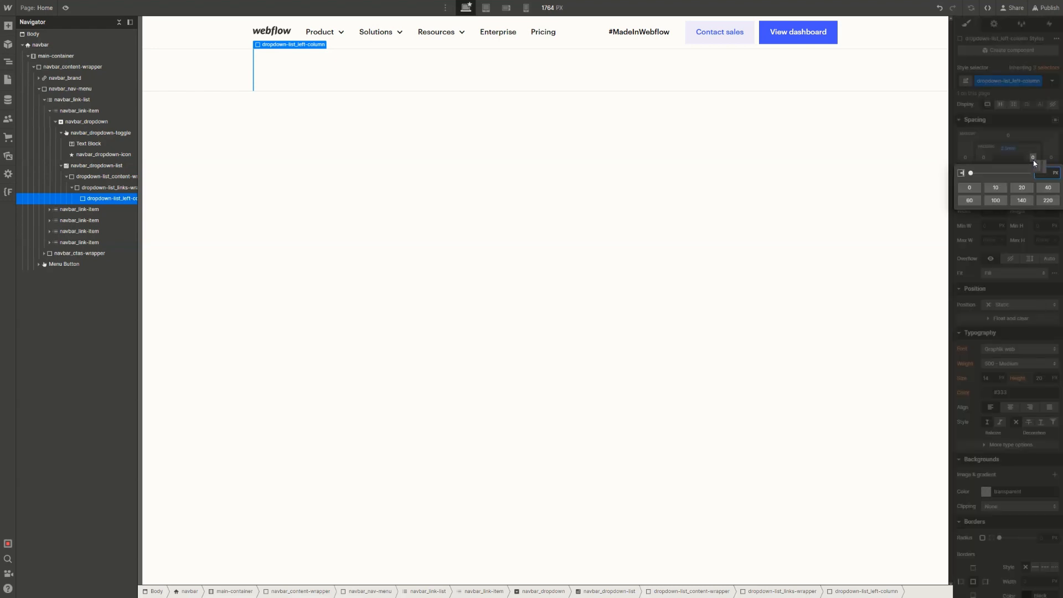
pyautogui.write('0')
pyautogui.press('Return')
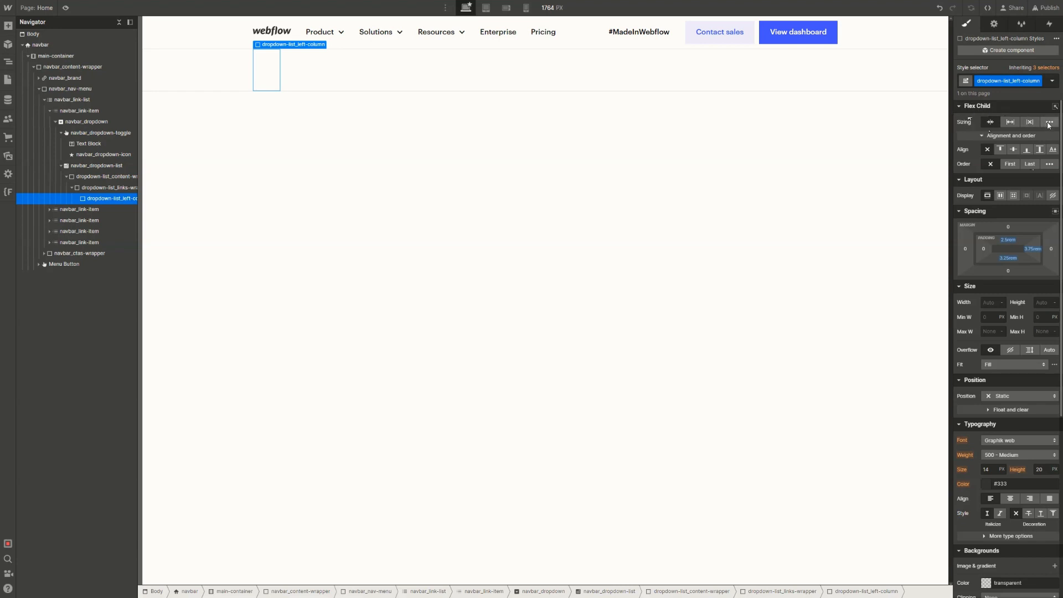
# Set dropdown-list_left-column's flex sizing to grow 1, shrink 1, basis 0%, and check it against the live site's g-nav_menu-grid-left flex rule
pyautogui.click(1050, 121)
pyautogui.click(997, 133)
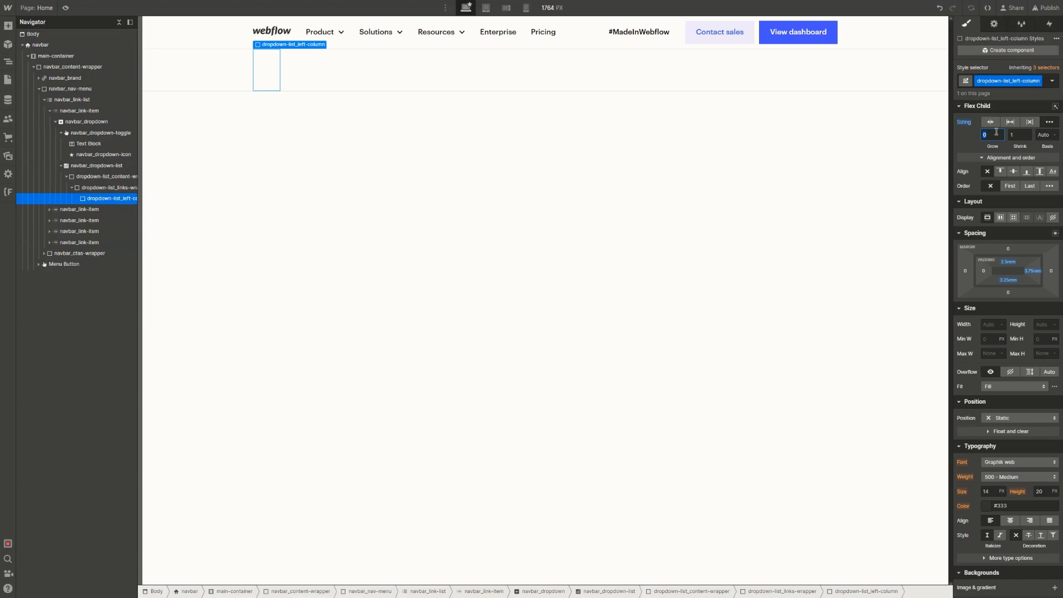
pyautogui.write('1')
pyautogui.click(1045, 136)
pyautogui.write('0')
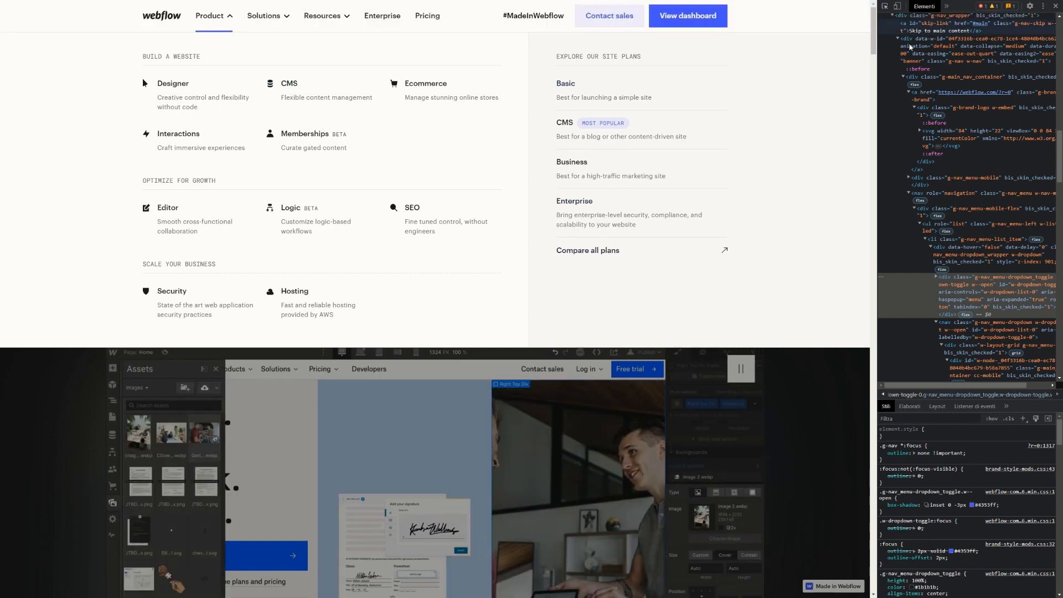
pyautogui.click(886, 7)
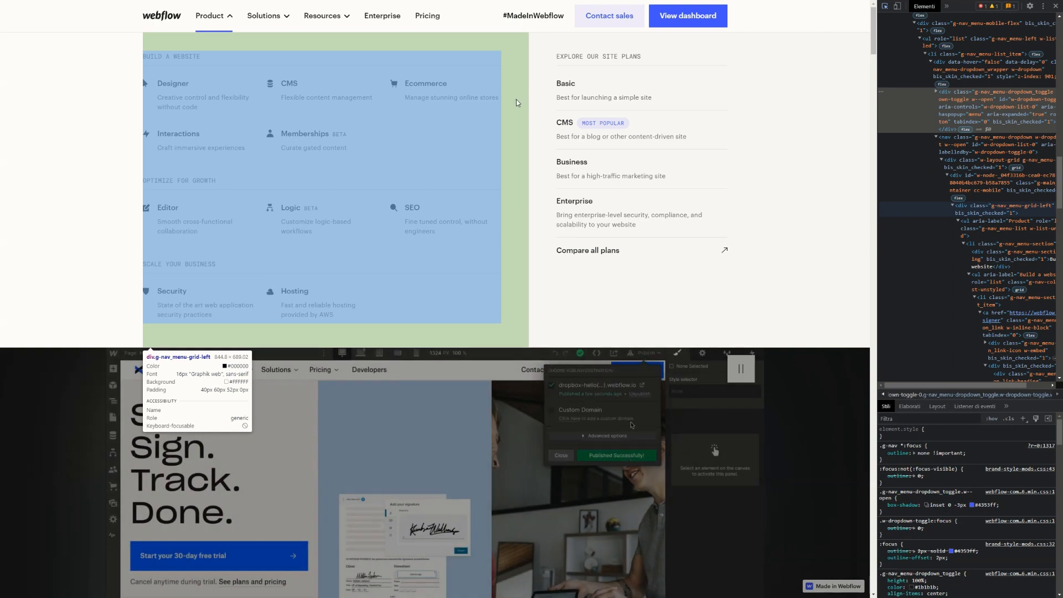
pyautogui.click(516, 103)
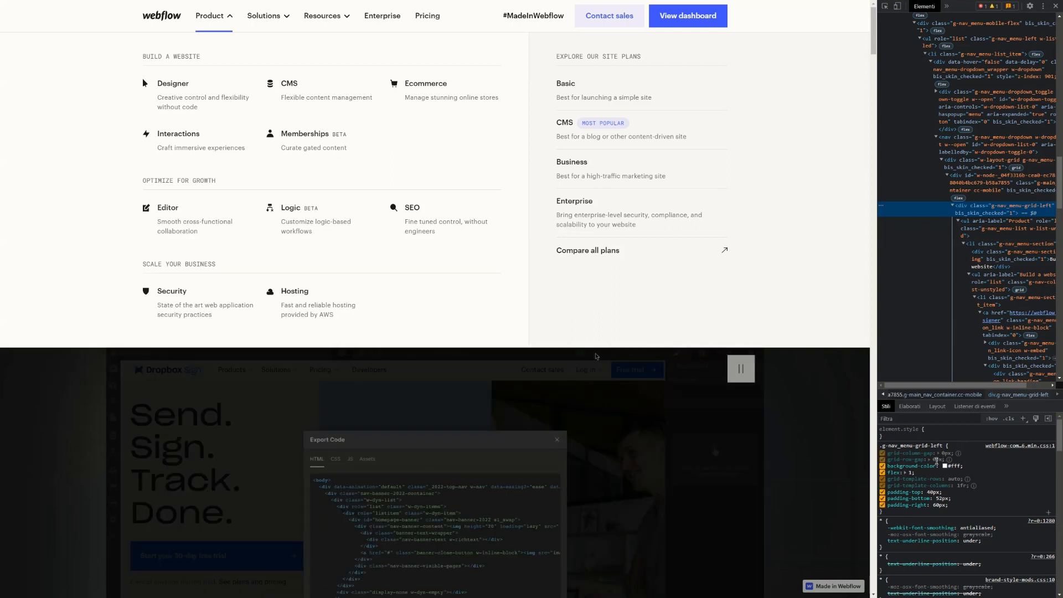
pyautogui.click(905, 473)
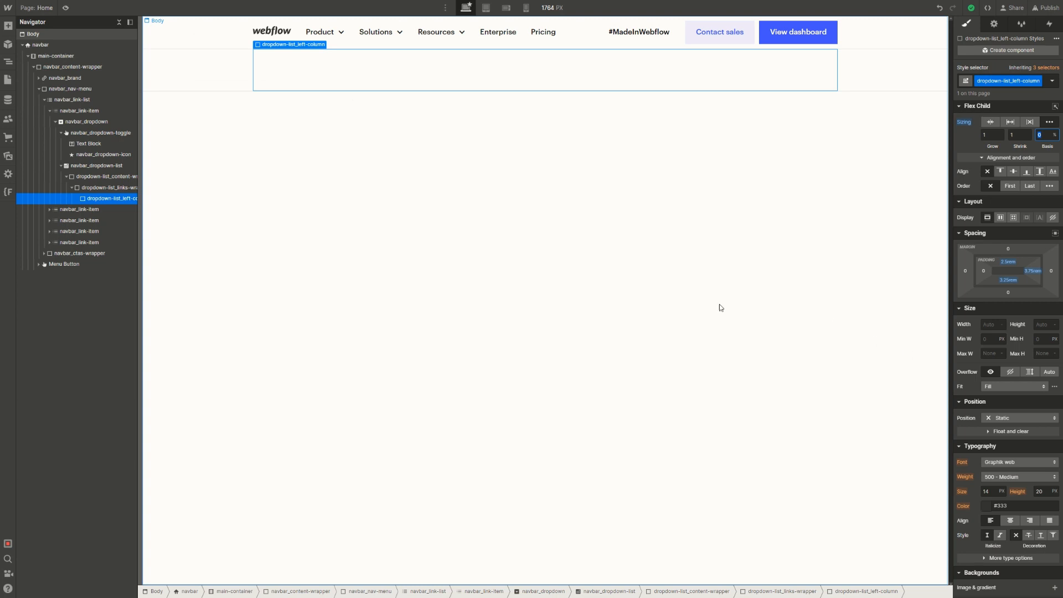
# Add a Div Block inside dropdown-list_links-wrapper and give it the class dropdown-list_right-column
pyautogui.click(109, 189)
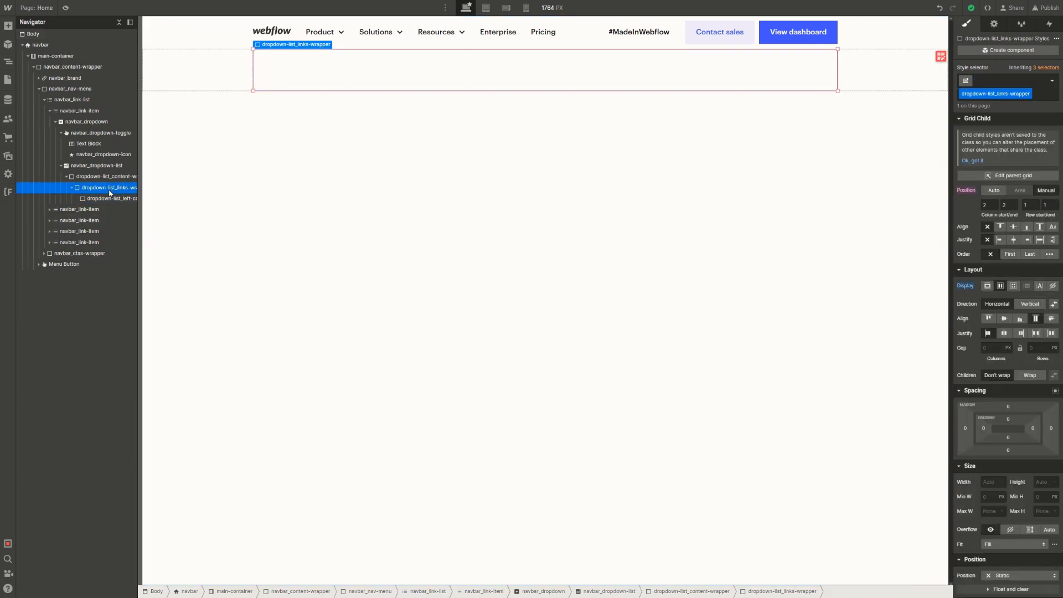
pyautogui.hotkey('ctrl', 'e')
pyautogui.write('div')
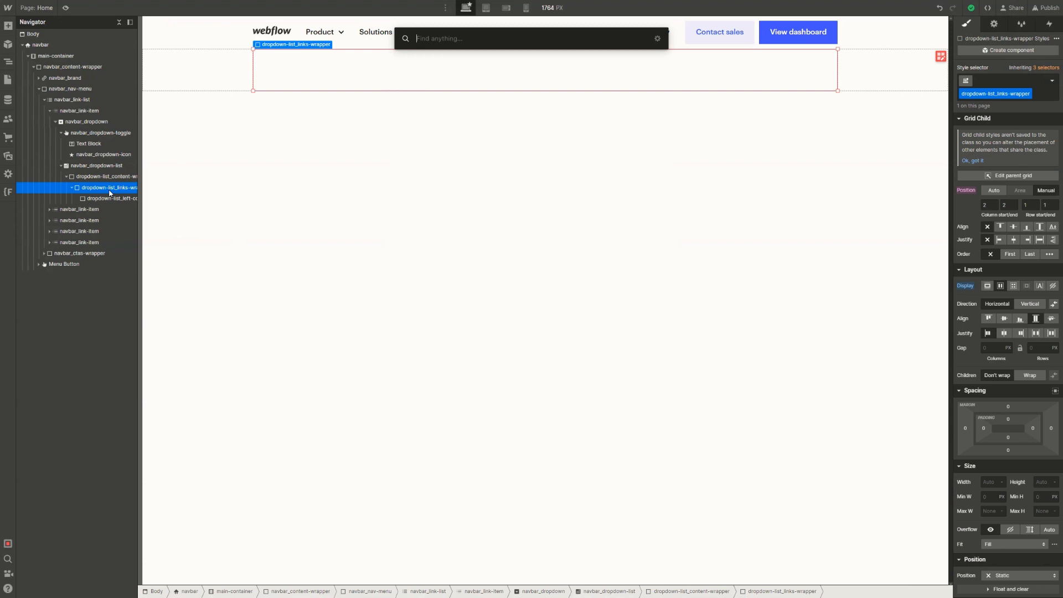
pyautogui.press('Return')
pyautogui.hotkey('ctrl', 'Return')
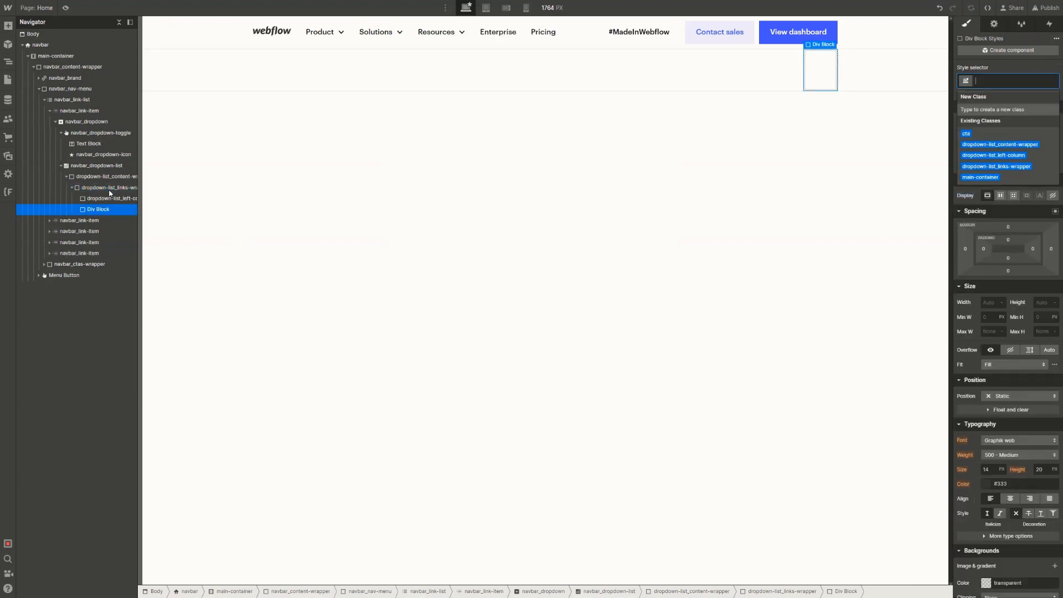
pyautogui.write('dropdo')
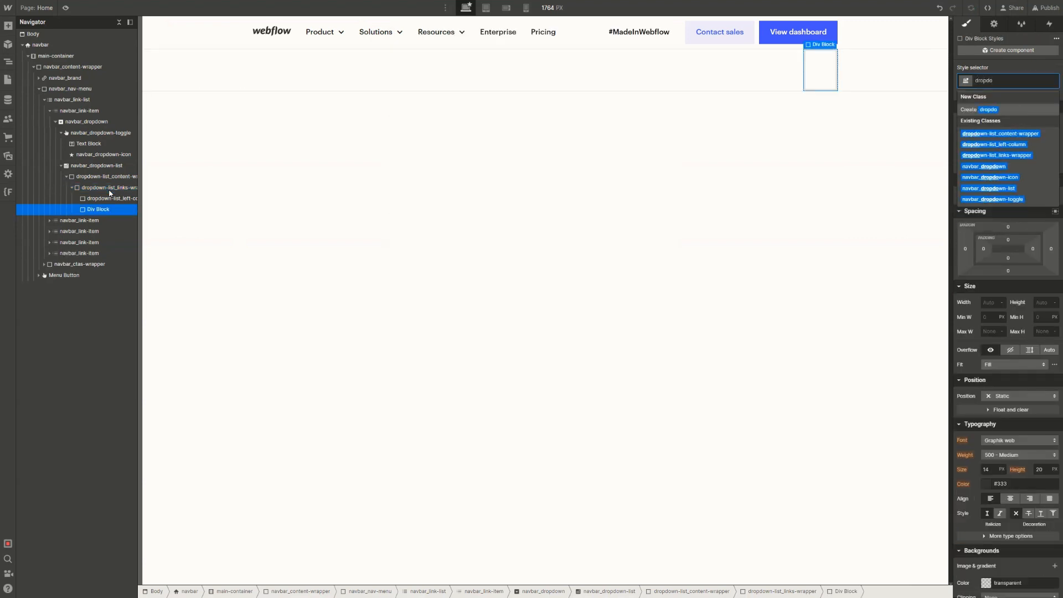
pyautogui.write('wn-list')
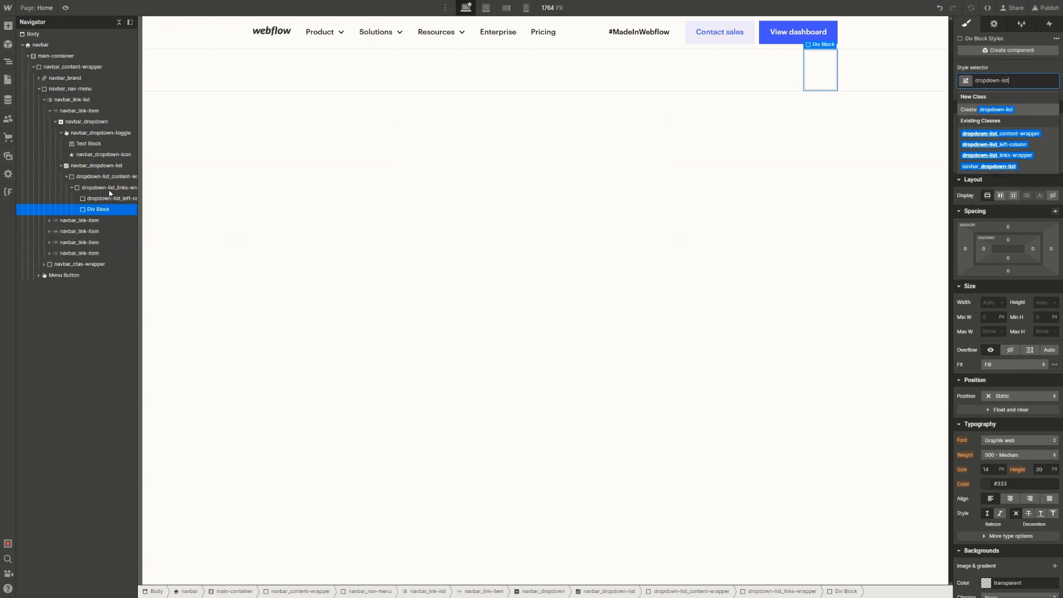
pyautogui.write('_right')
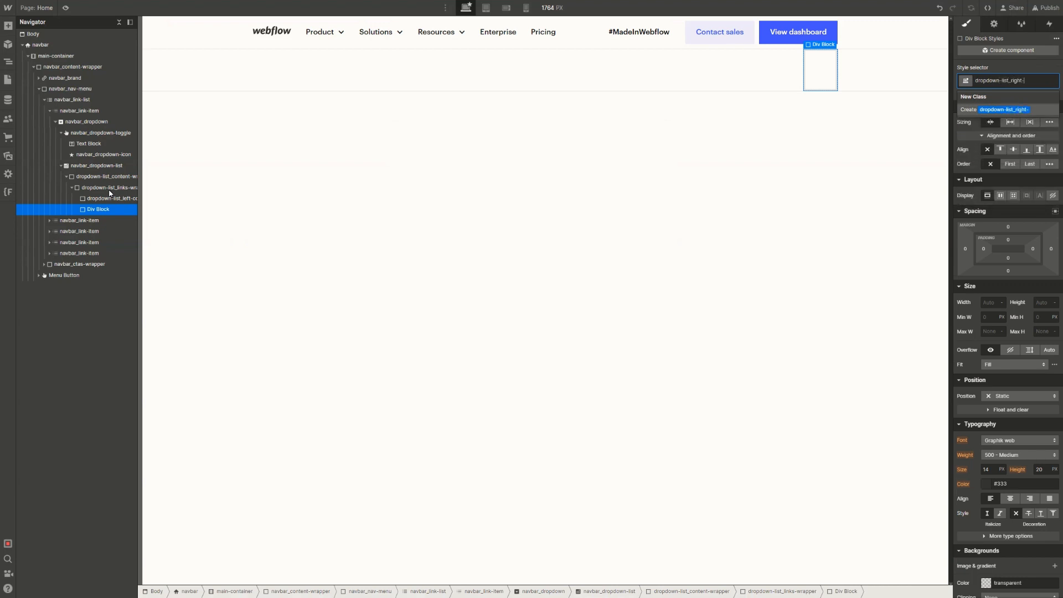
pyautogui.write('-column')
pyautogui.press('Return')
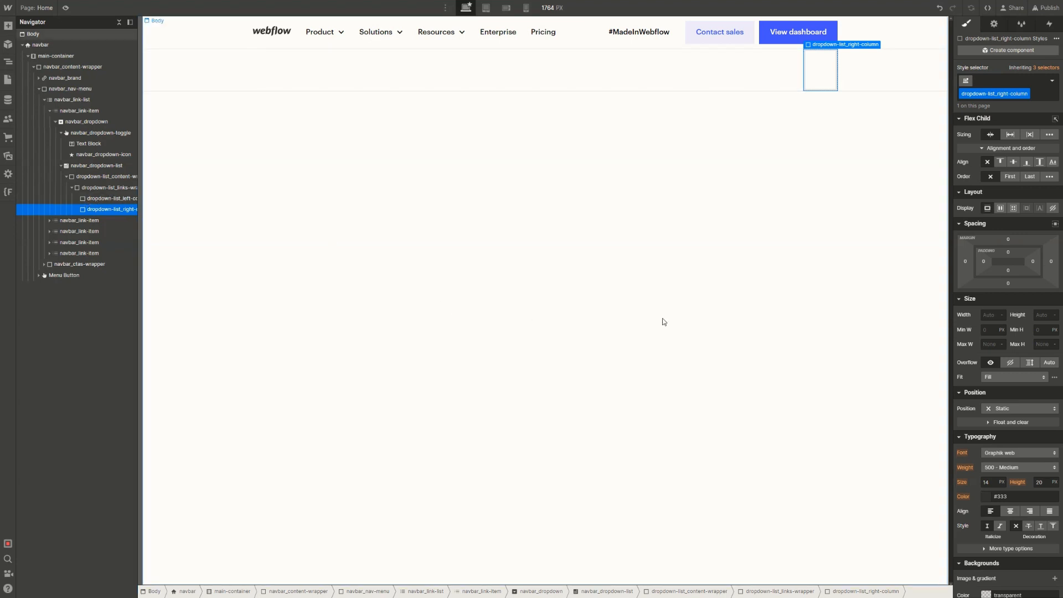
# Set the background color of dropdown-list_right-column to #fafafa
pyautogui.scroll(-2, 1003, 363)
pyautogui.scroll(-2, 986, 415)
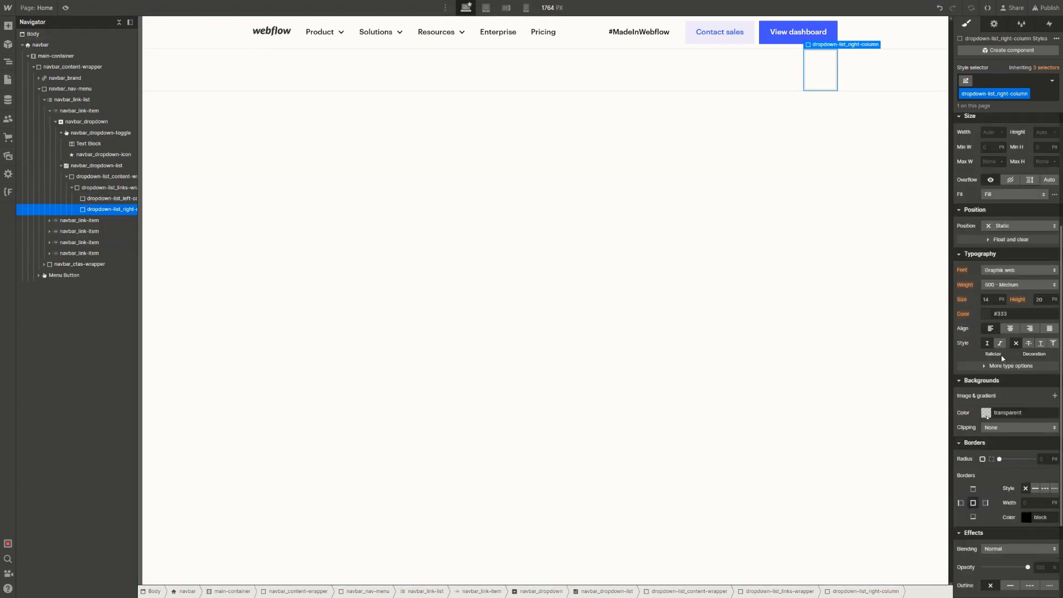
pyautogui.click(986, 414)
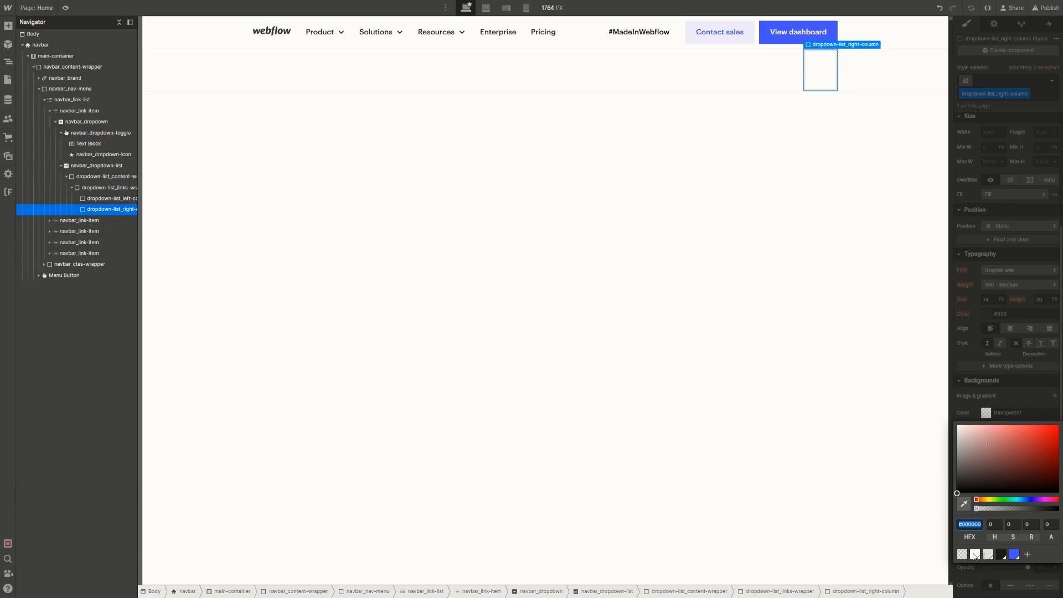
pyautogui.write('fafafa')
pyautogui.click(1007, 394)
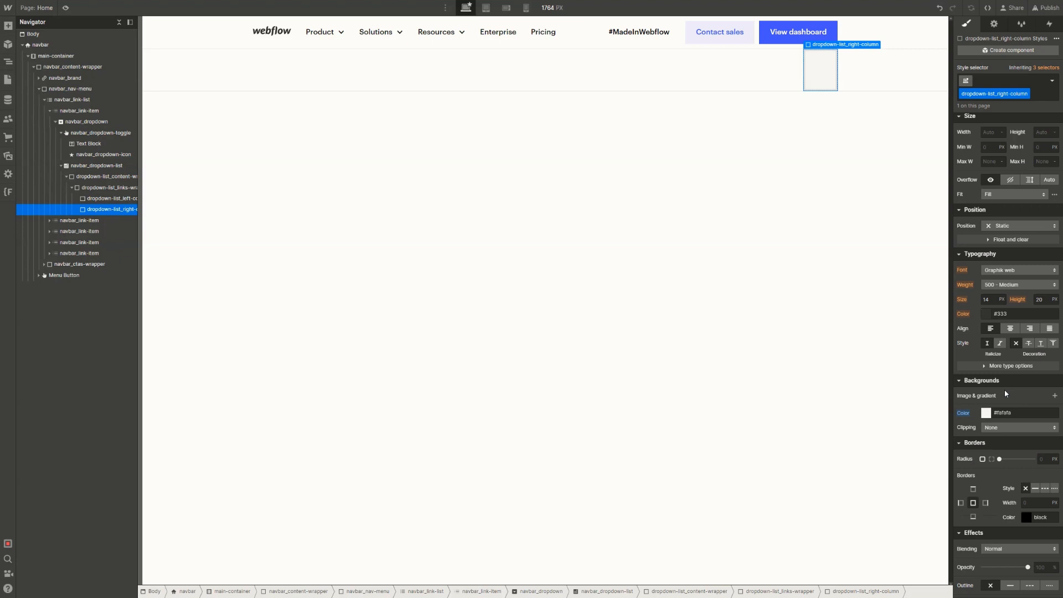
# Give dropdown-list_right-column a solid 1 px left border in the Gainsboro swatch color
pyautogui.scroll(3, 1002, 382)
pyautogui.scroll(-5, 1002, 380)
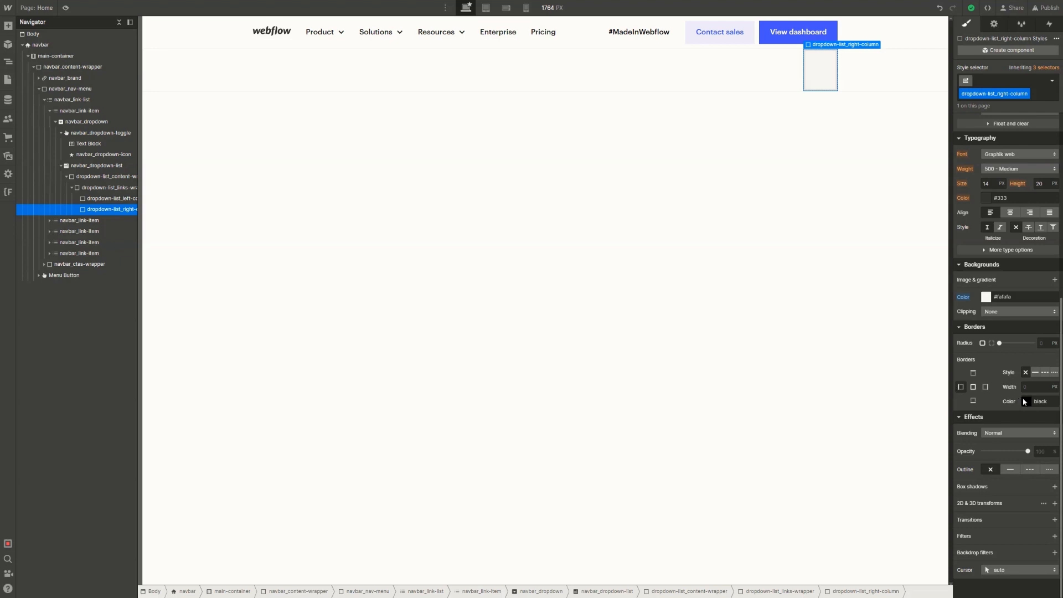
pyautogui.click(1024, 403)
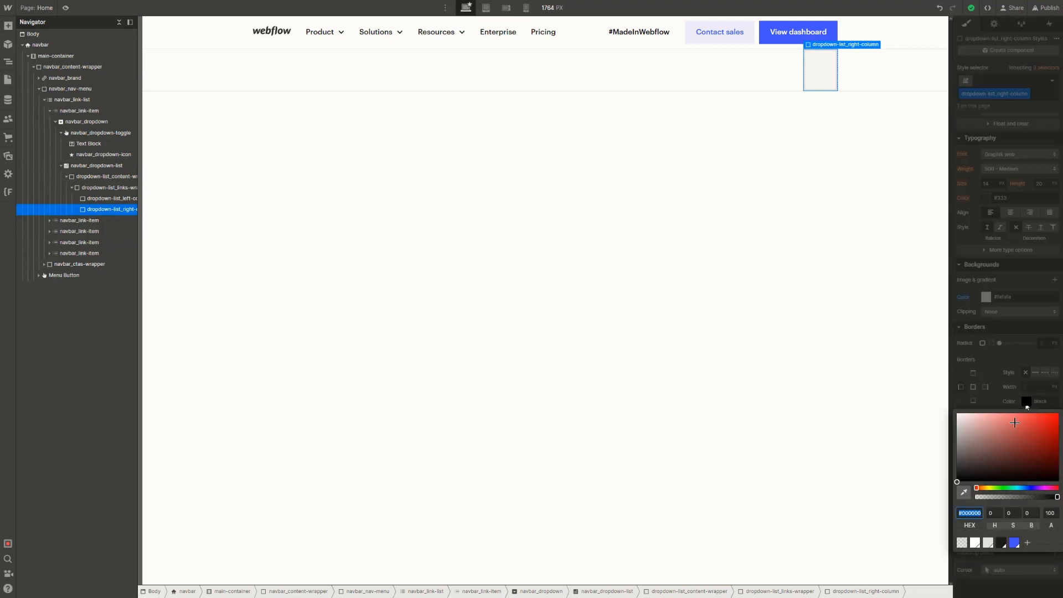
pyautogui.click(989, 543)
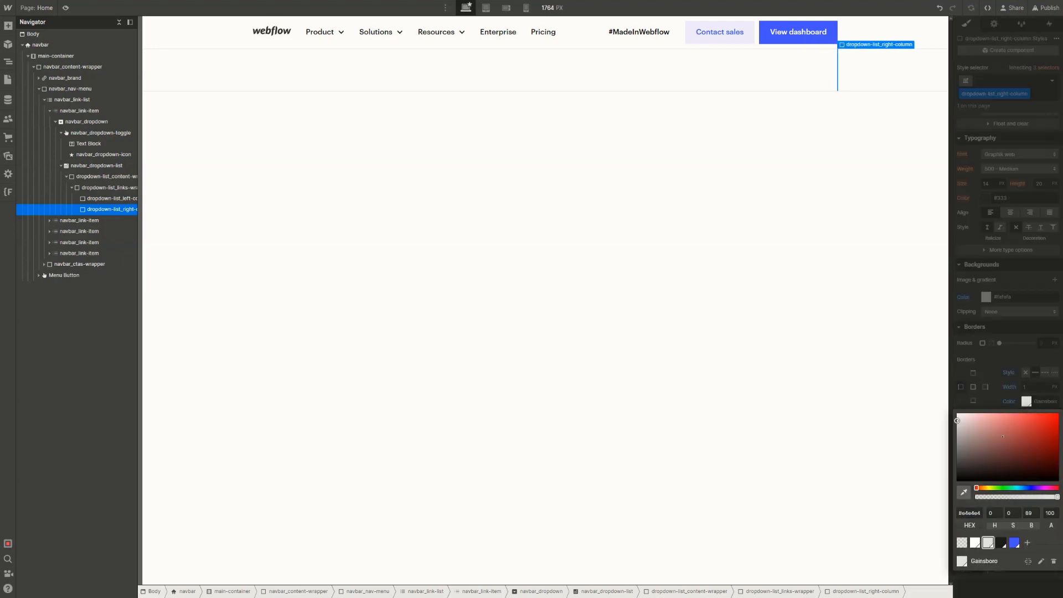
pyautogui.click(998, 394)
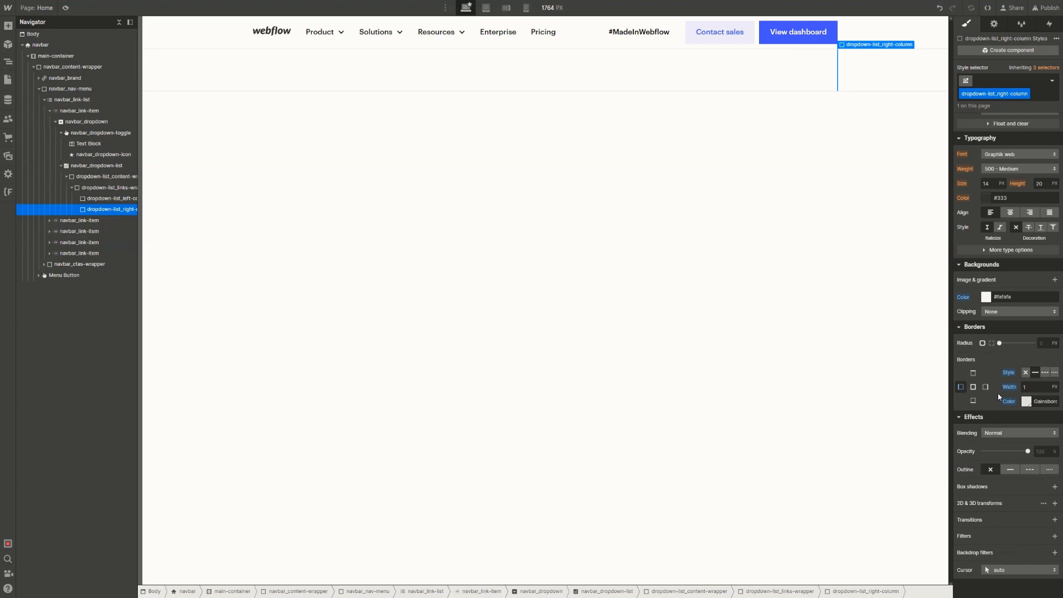
# Set the flex basis of dropdown-list_right-column to 34%, with grow 0 and shrink 1
pyautogui.scroll(5, 999, 396)
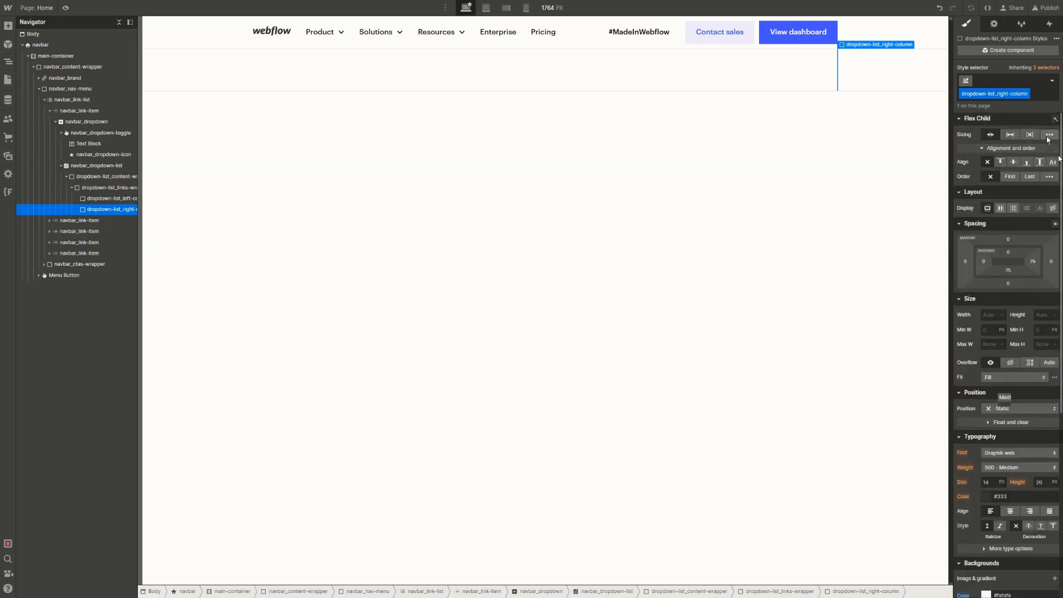
pyautogui.click(1048, 135)
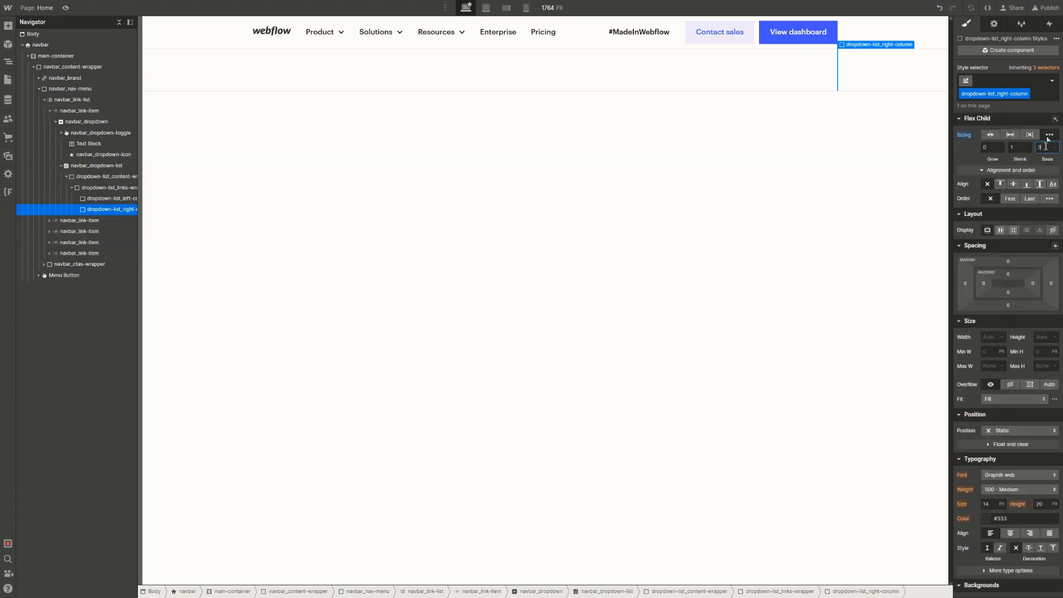
pyautogui.write('34%')
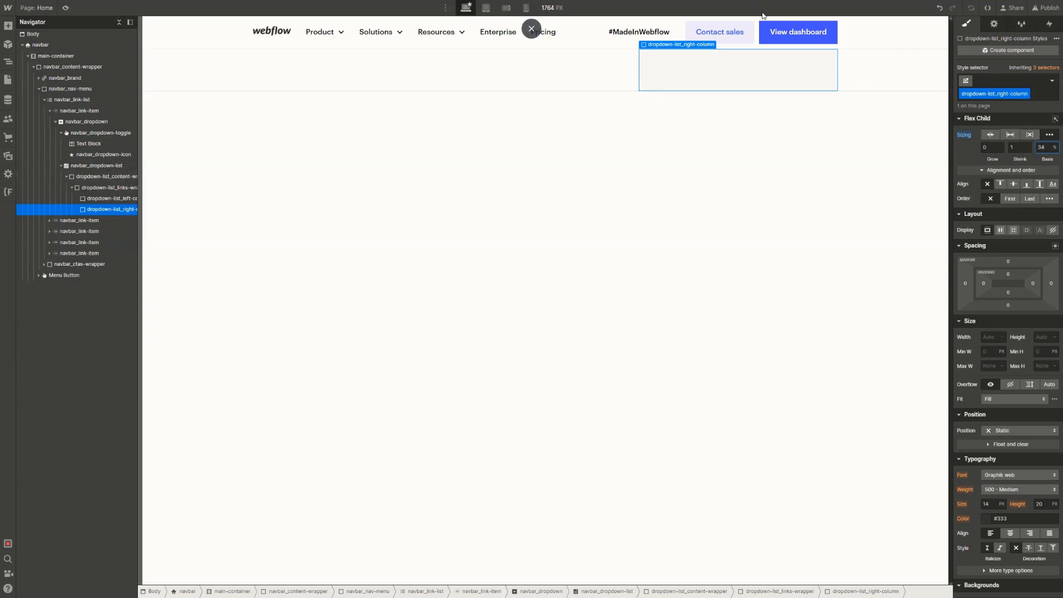
pyautogui.click(630, 81)
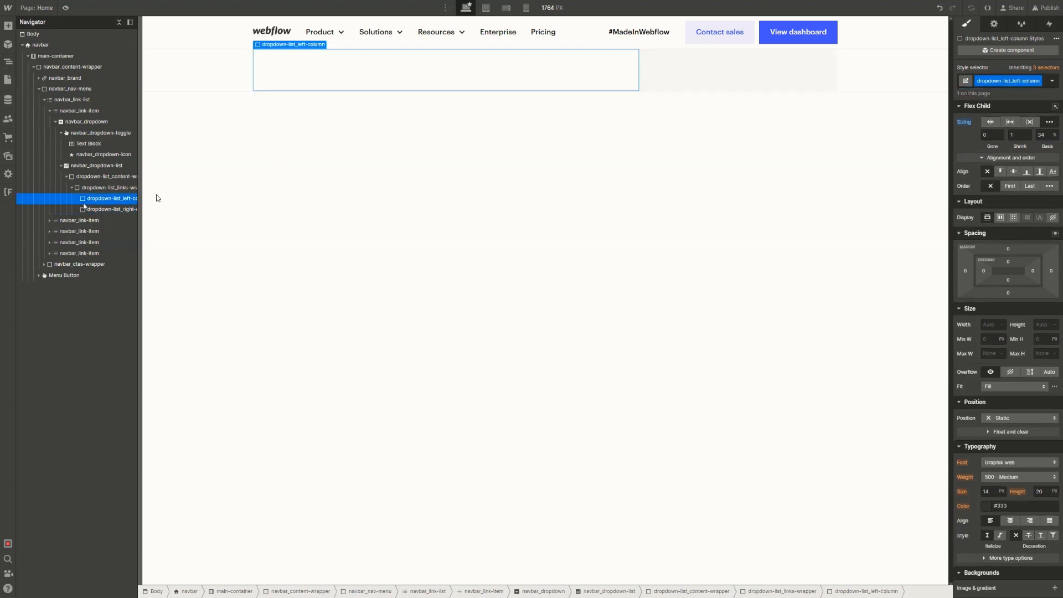
pyautogui.click(98, 188)
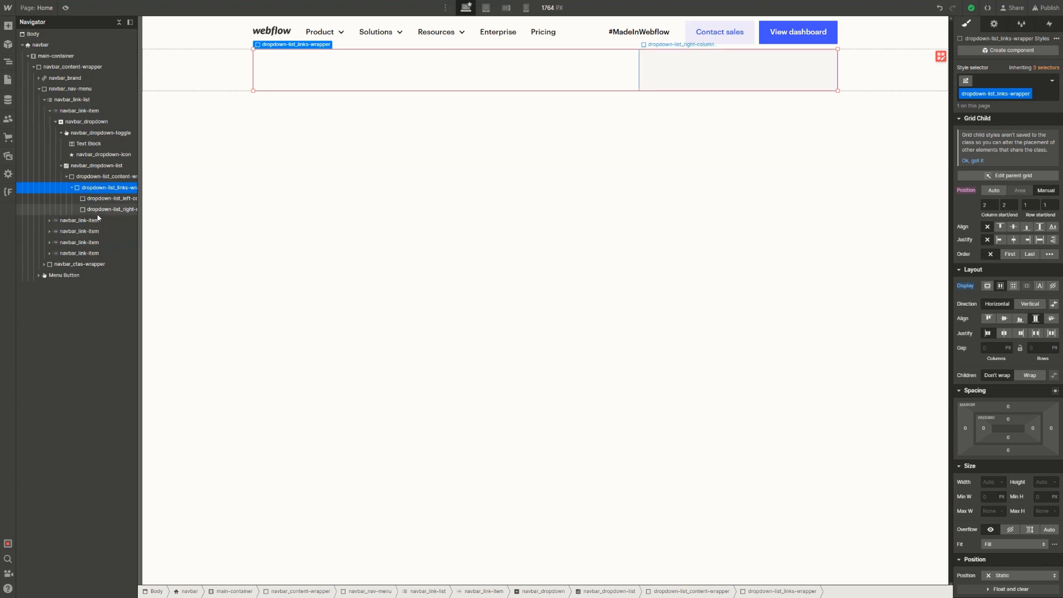
pyautogui.click(98, 212)
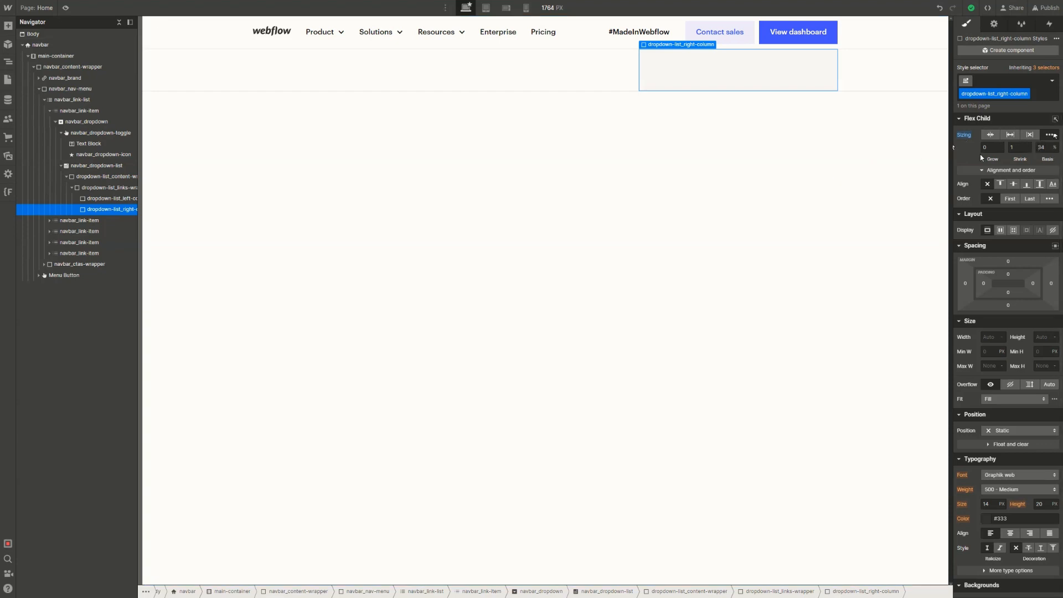
pyautogui.click(86, 189)
# Set the left padding of dropdown-list_right-column to 3.75rem (60/16rem)
pyautogui.click(124, 210)
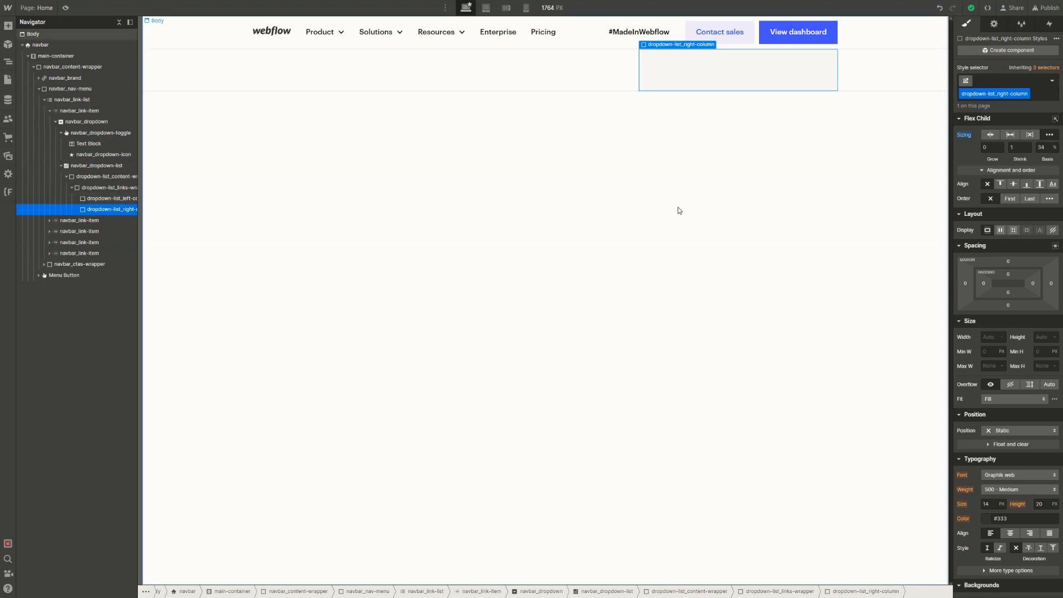
pyautogui.click(984, 284)
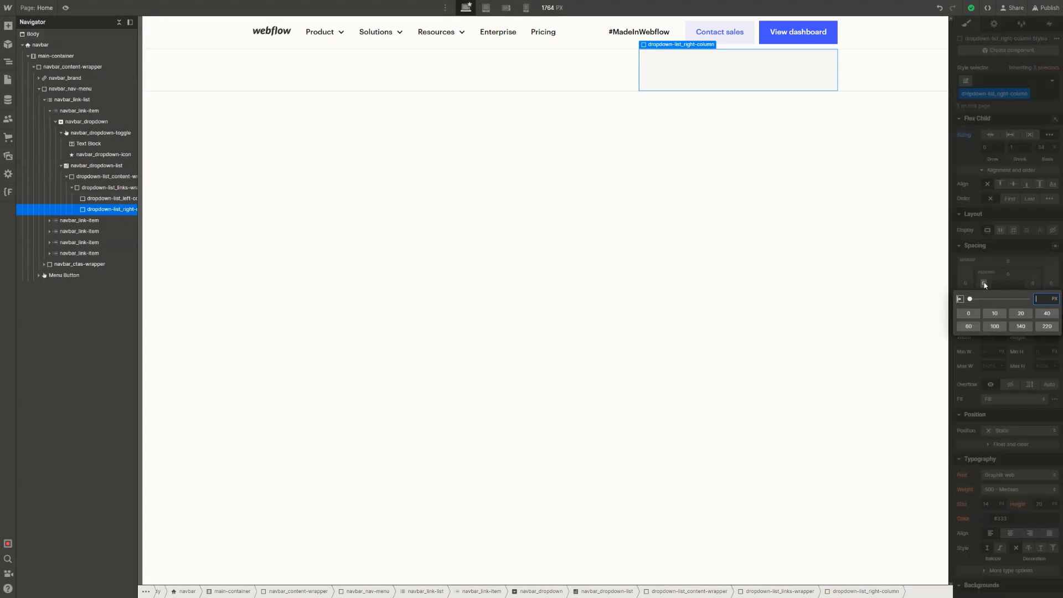
pyautogui.write('60/16rem')
pyautogui.press('Return')
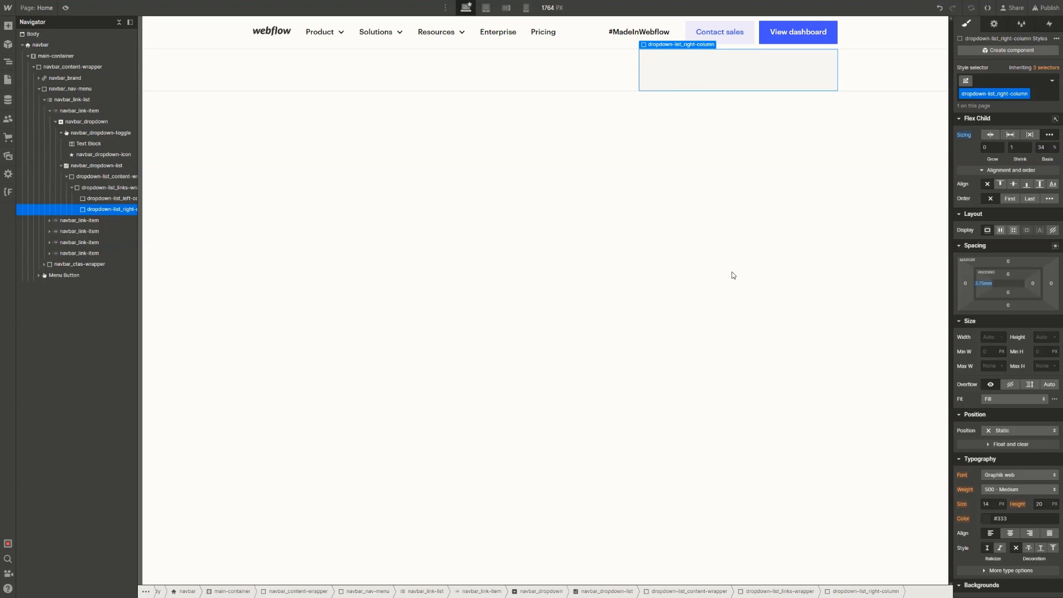
# Insert a List element inside dropdown-list_left-column
pyautogui.click(504, 86)
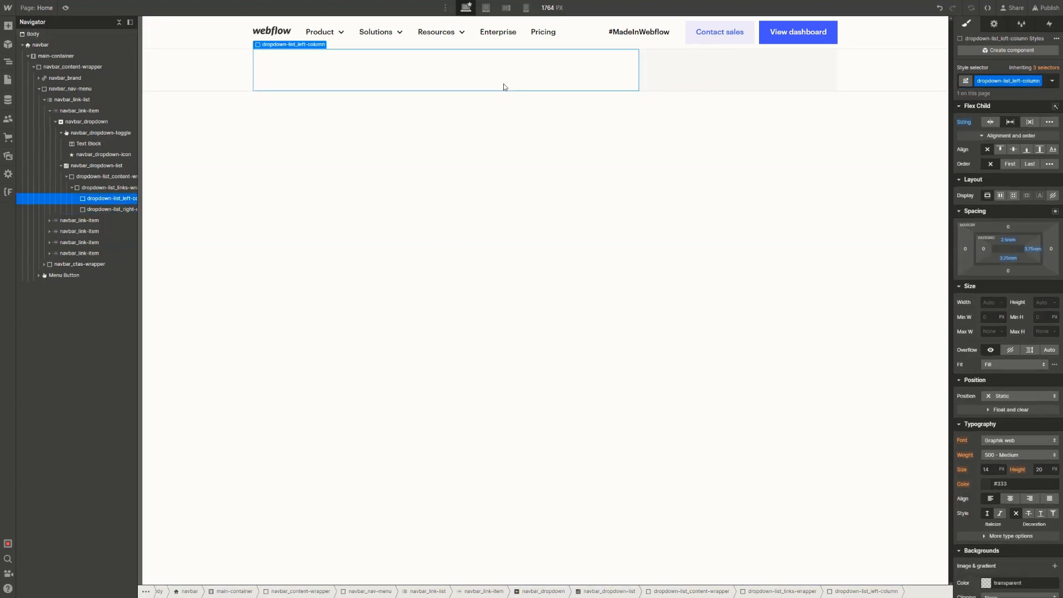
pyautogui.hotkey('ctrl', 'e')
pyautogui.write('list')
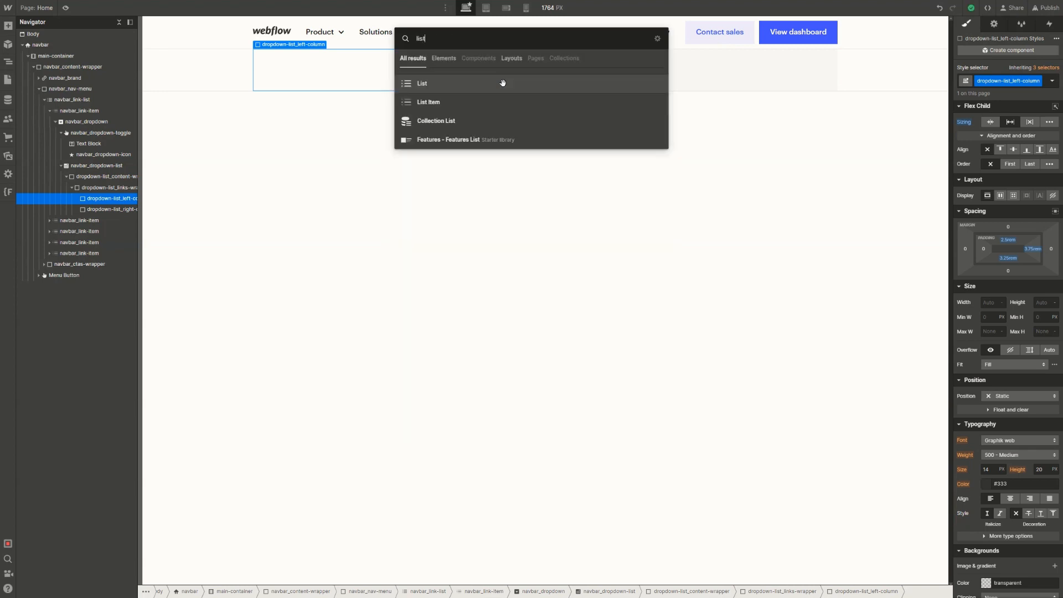
pyautogui.click(503, 83)
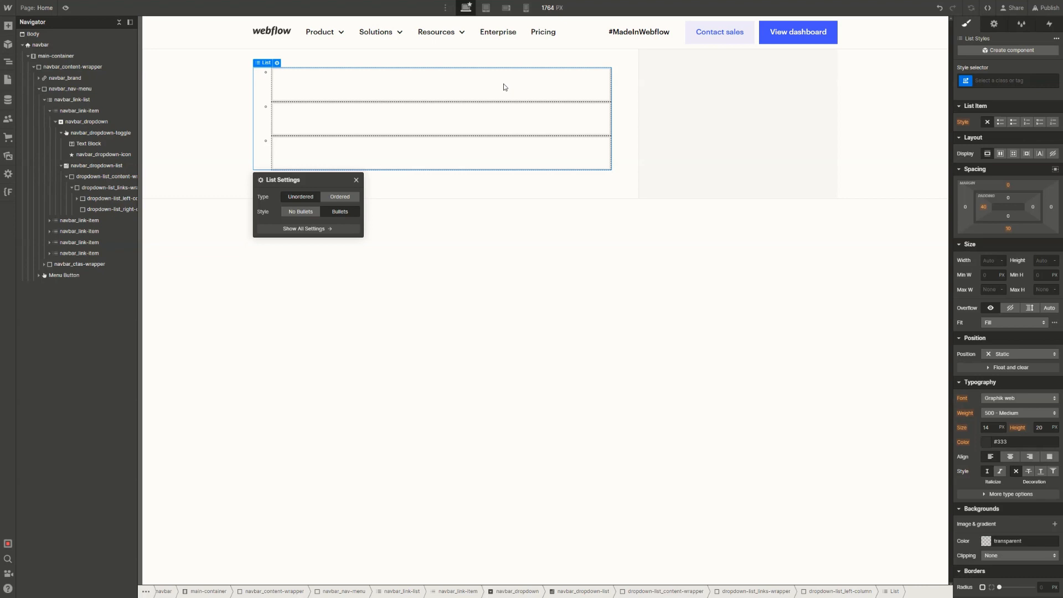
# Create and assign the class dropdown-list_link-list to the new list
pyautogui.click(1006, 80)
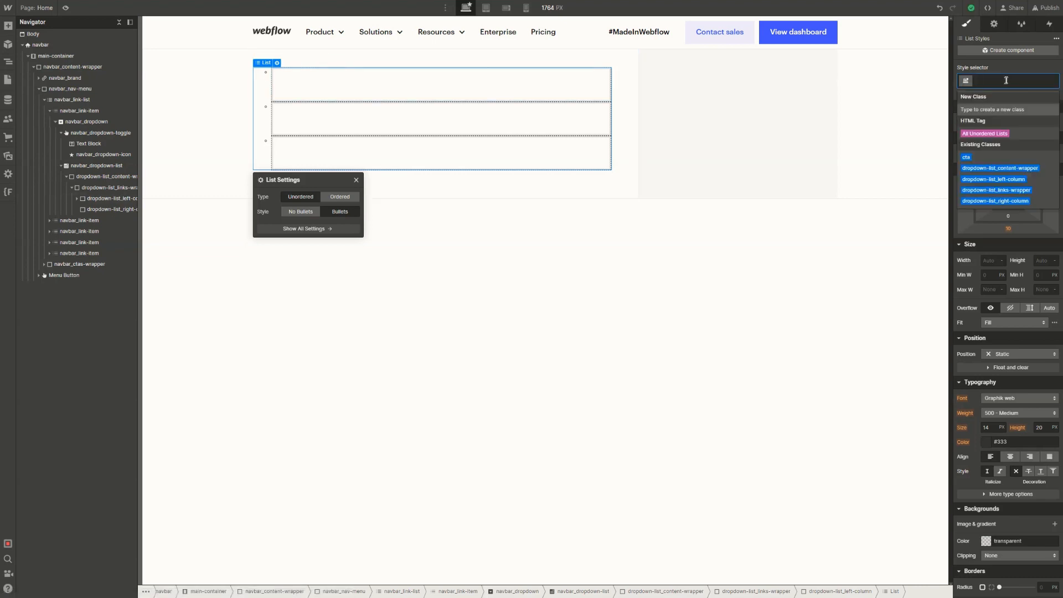
pyautogui.write('dropdown')
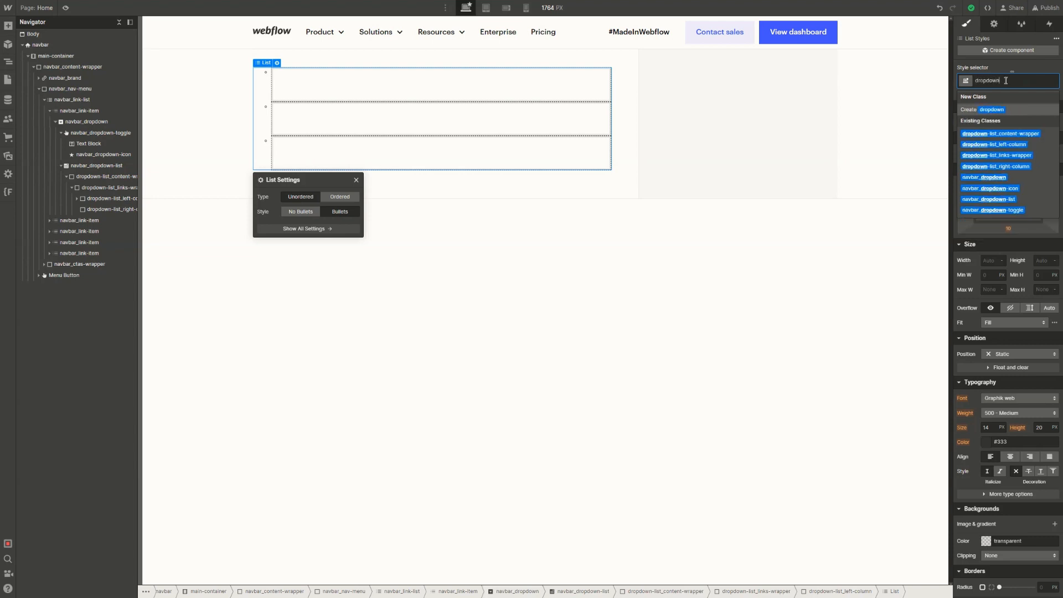
pyautogui.write('-list_')
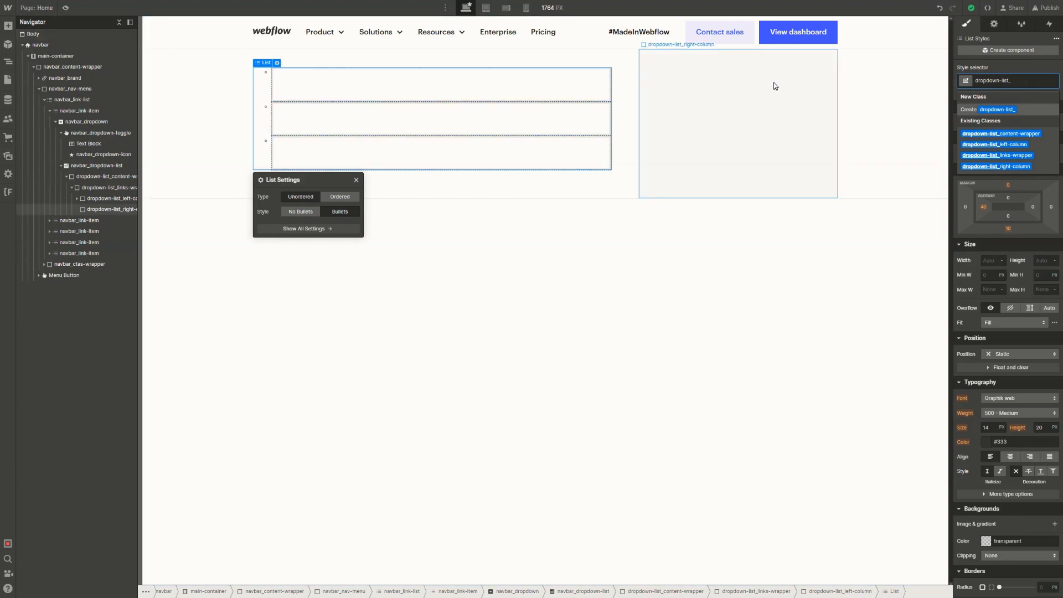
pyautogui.write('link-')
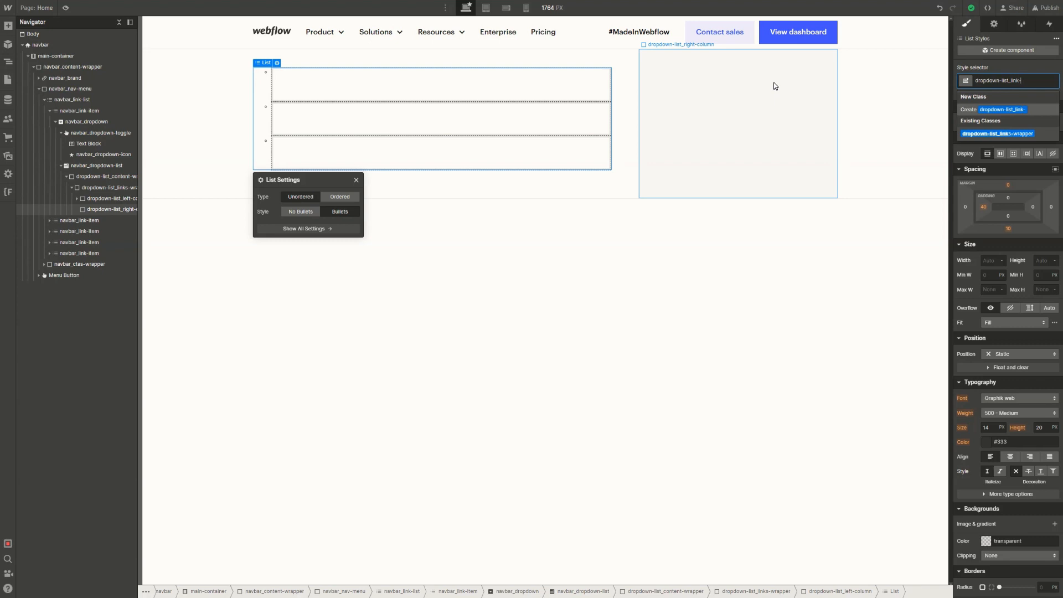
pyautogui.write('list')
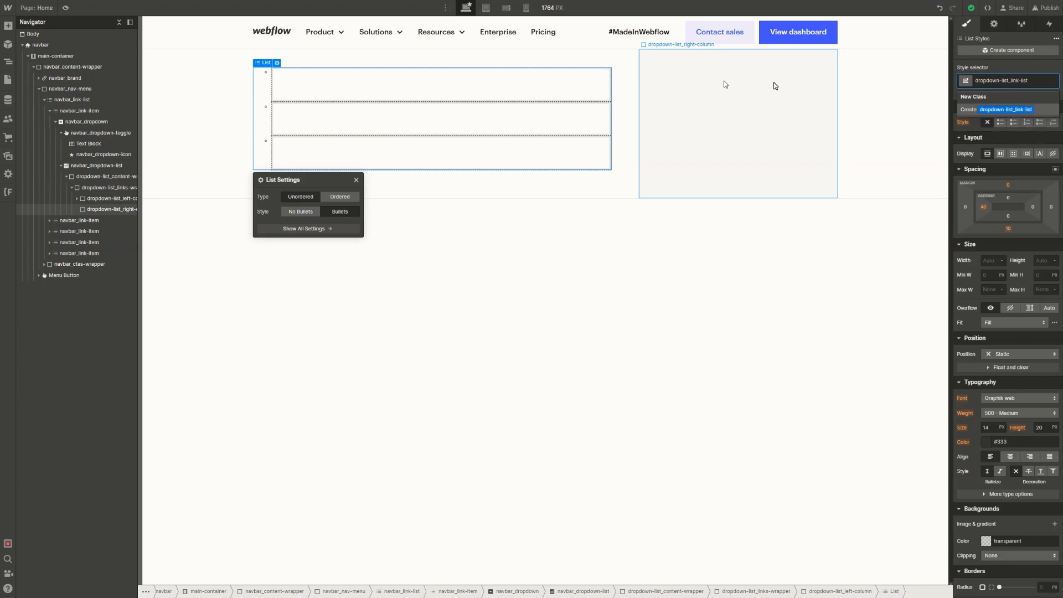
pyautogui.press('Return')
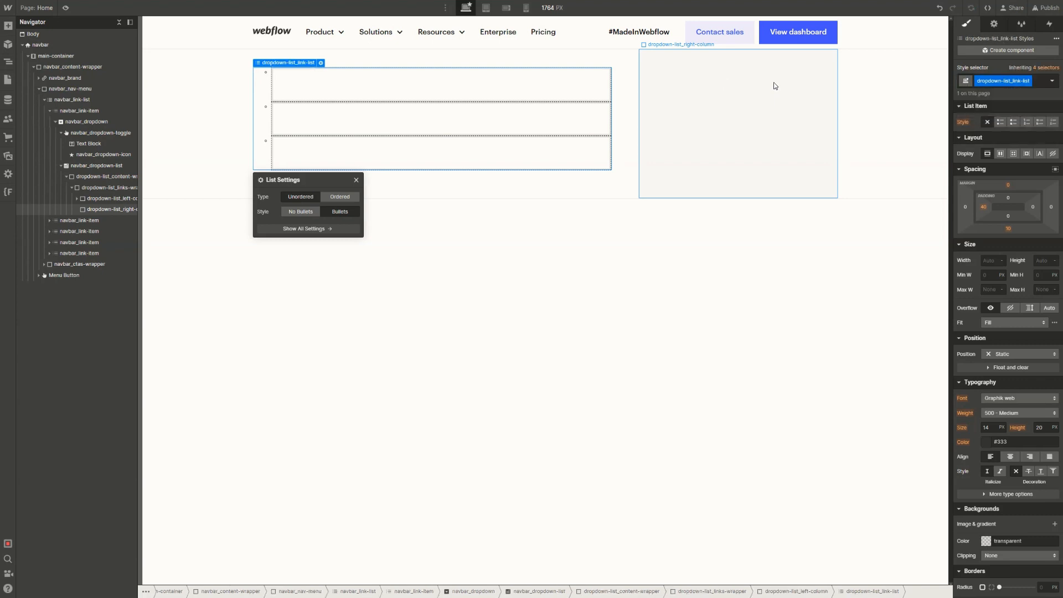
# Set the left padding and the bottom margin of dropdown-list_link-list to 0
pyautogui.click(984, 208)
pyautogui.write('0')
pyautogui.press('Return')
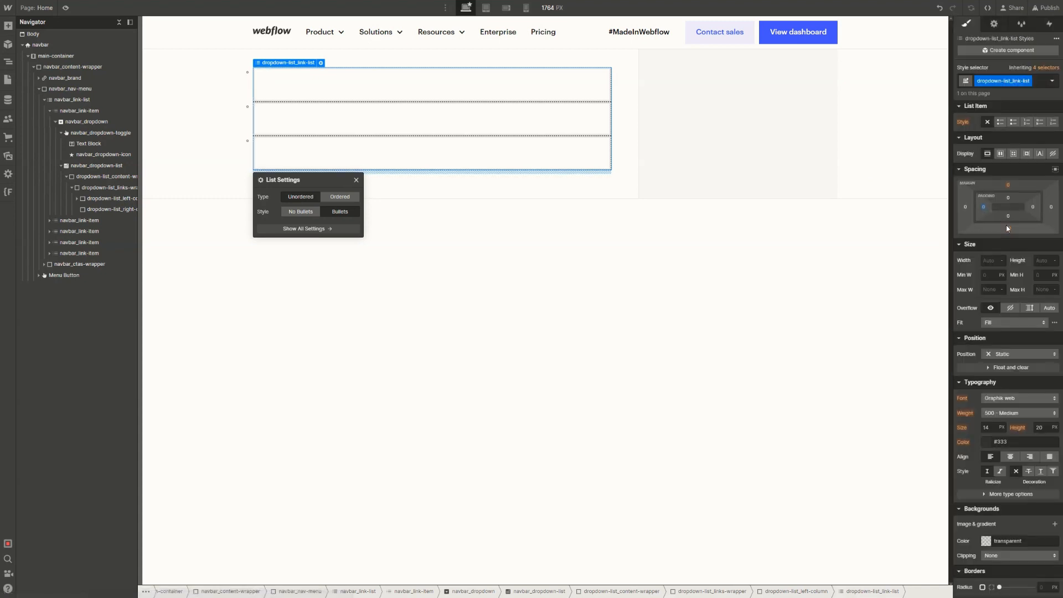
pyautogui.click(1007, 228)
pyautogui.write('0')
pyautogui.press('Return')
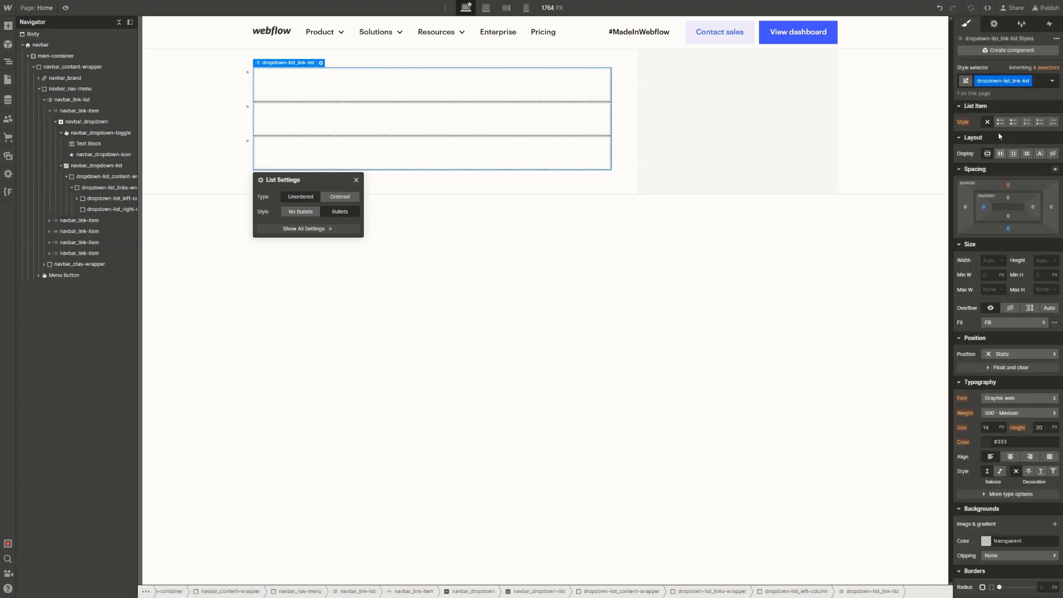
# Set the list style of dropdown-list_link-list to none and lay it out as a grid with a single 1fr column
pyautogui.click(988, 121)
pyautogui.click(1015, 154)
pyautogui.click(1017, 168)
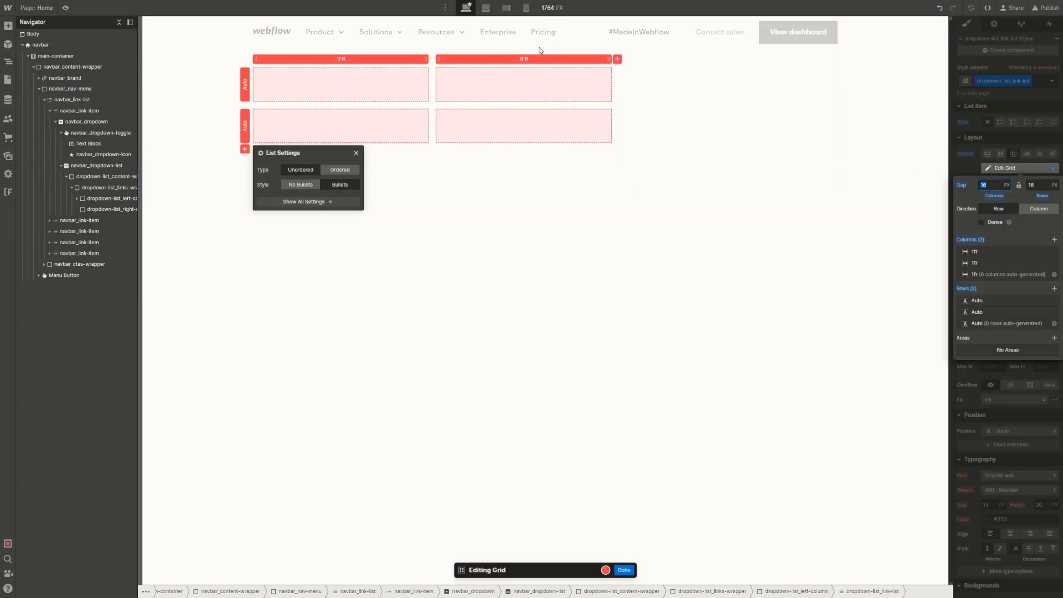
pyautogui.rightClick(542, 65)
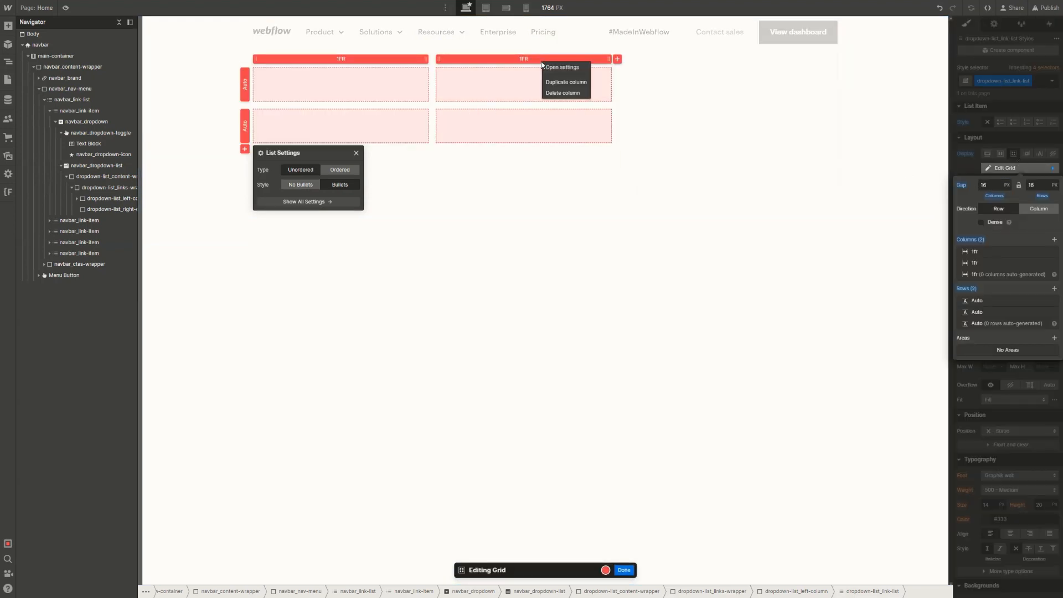
pyautogui.click(559, 92)
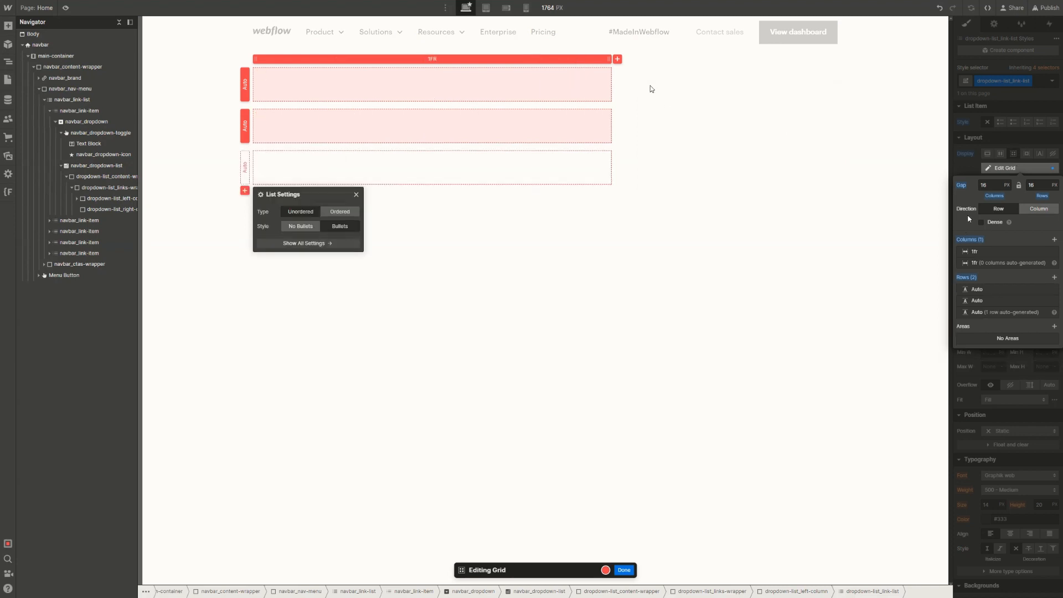
# Reset the column gap of the dropdown-list_link-list grid and set its row gap to 2.5rem (40/16rem)
pyautogui.keyDown('alt'); pyautogui.click(993, 198); pyautogui.keyUp('alt')
pyautogui.click(1041, 185)
pyautogui.write('40/16rem')
pyautogui.press('Return')
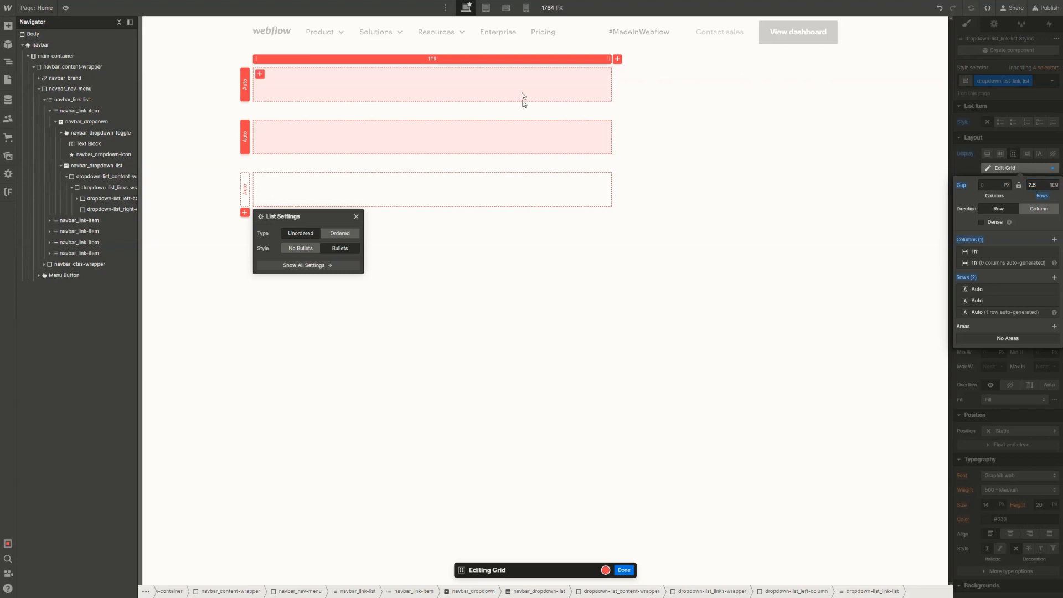
pyautogui.press('Escape')
# Create and assign the class dropdown-list_link-group to the first list item of the link list
pyautogui.click(338, 94)
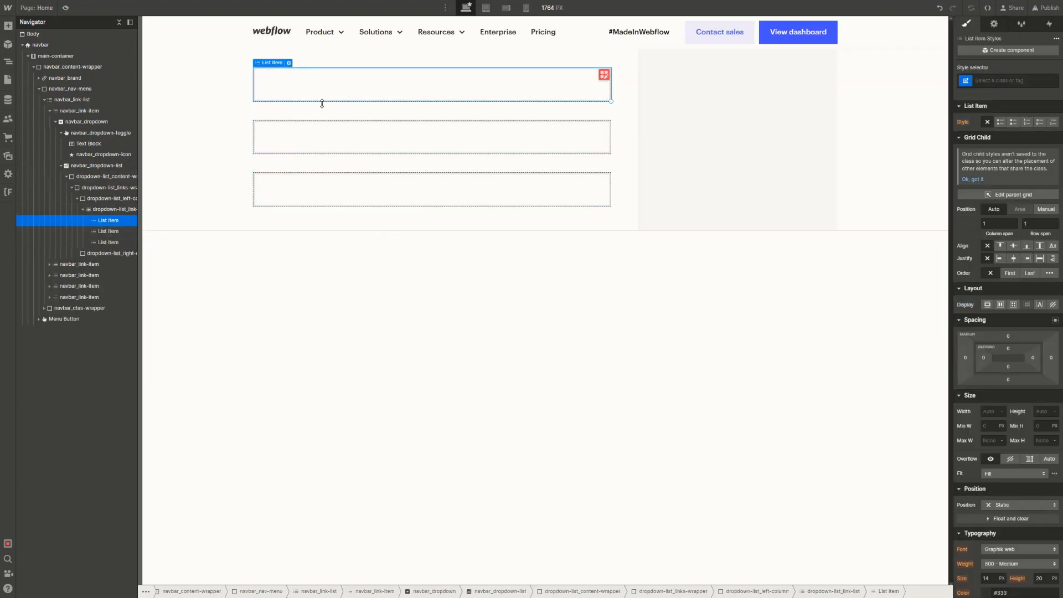
pyautogui.hotkey('ctrl', 'Return')
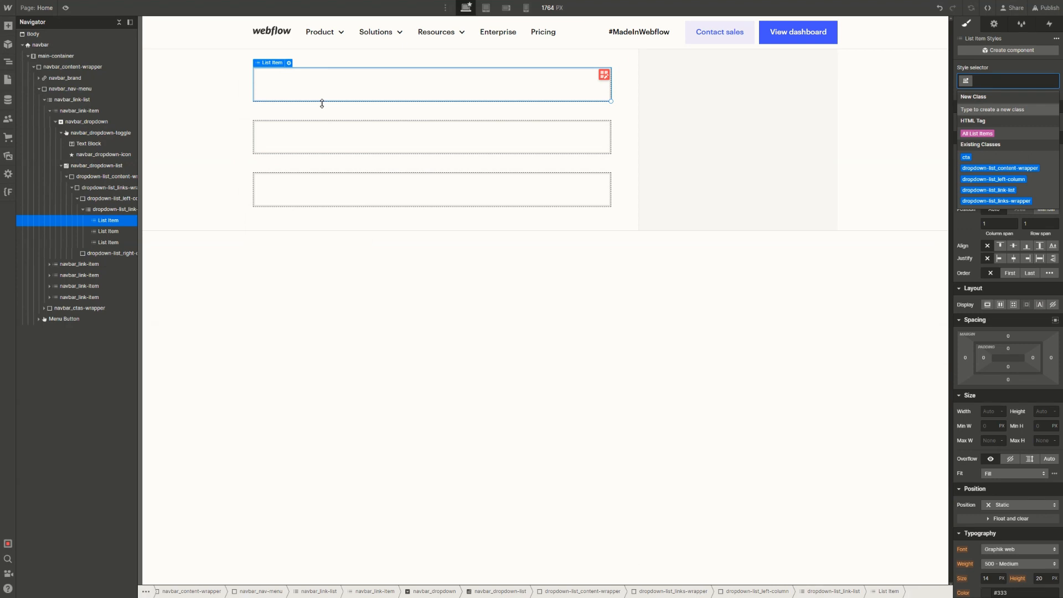
pyautogui.write('dropdown-list')
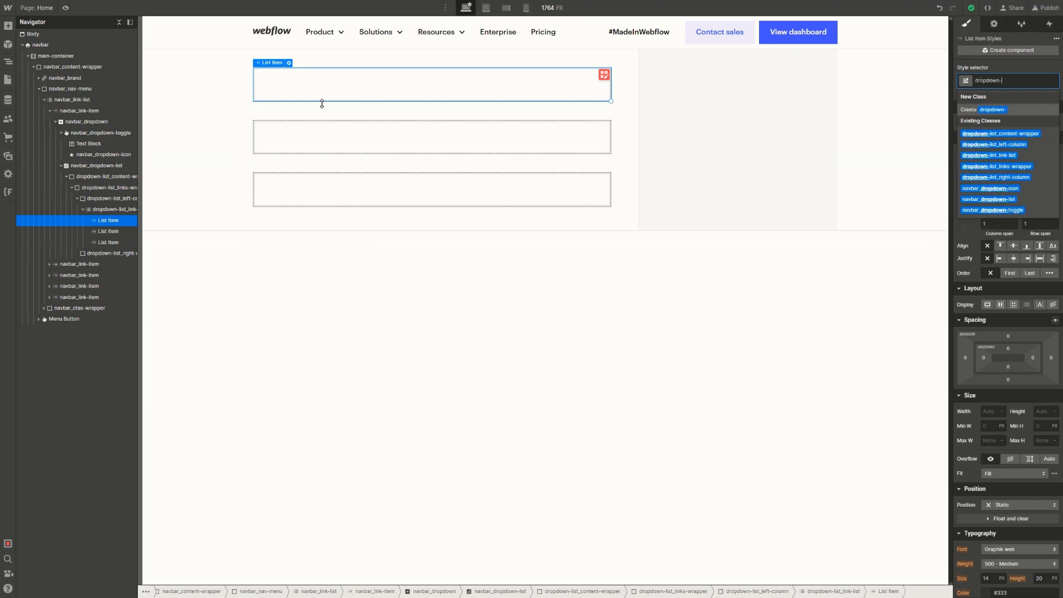
pyautogui.write('_link')
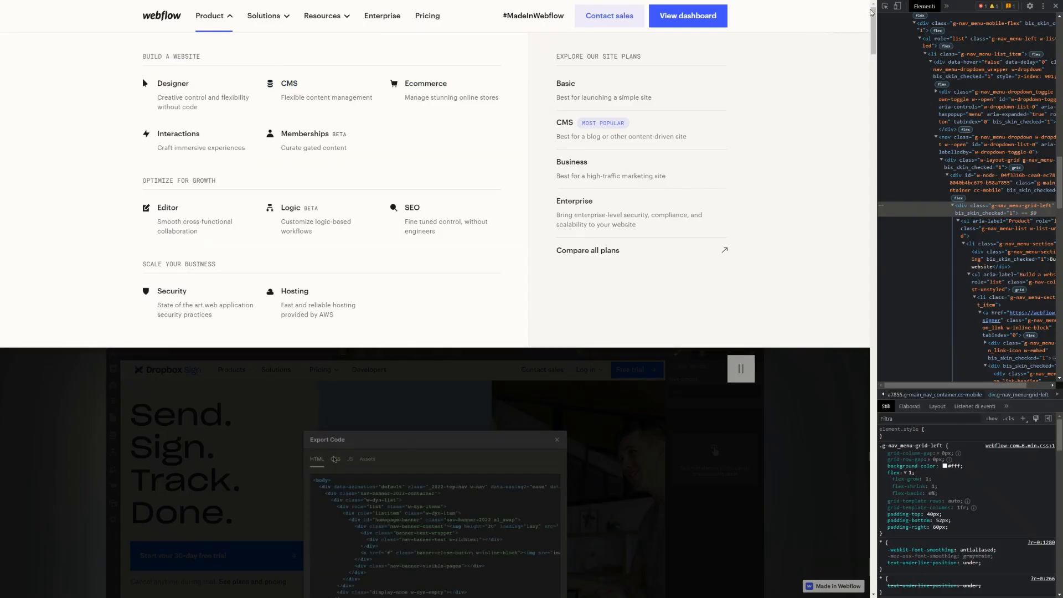
pyautogui.click(885, 7)
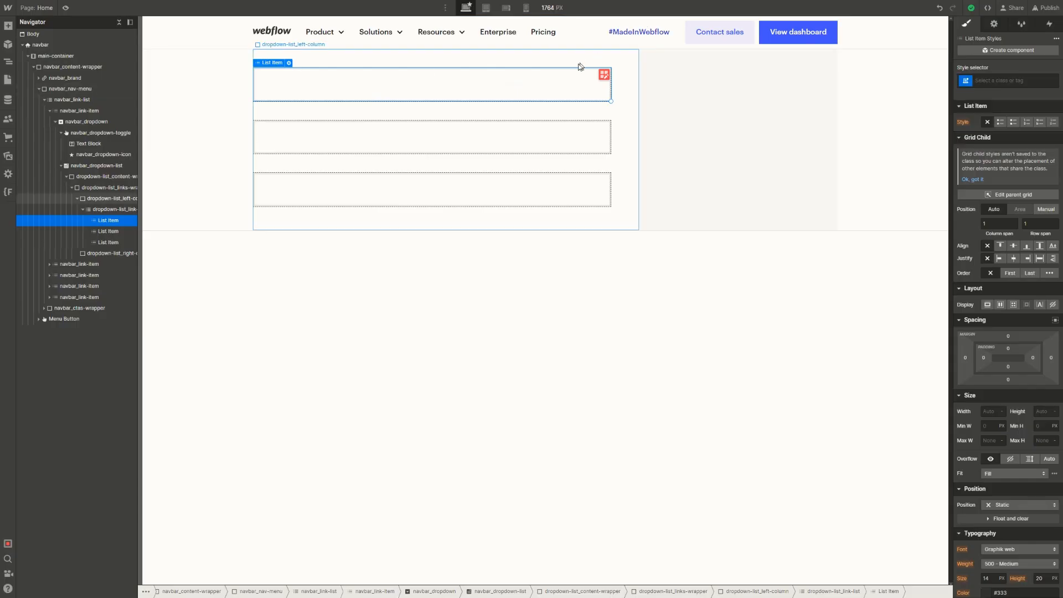
pyautogui.hotkey('ctrl', 'Return')
pyautogui.write('dro')
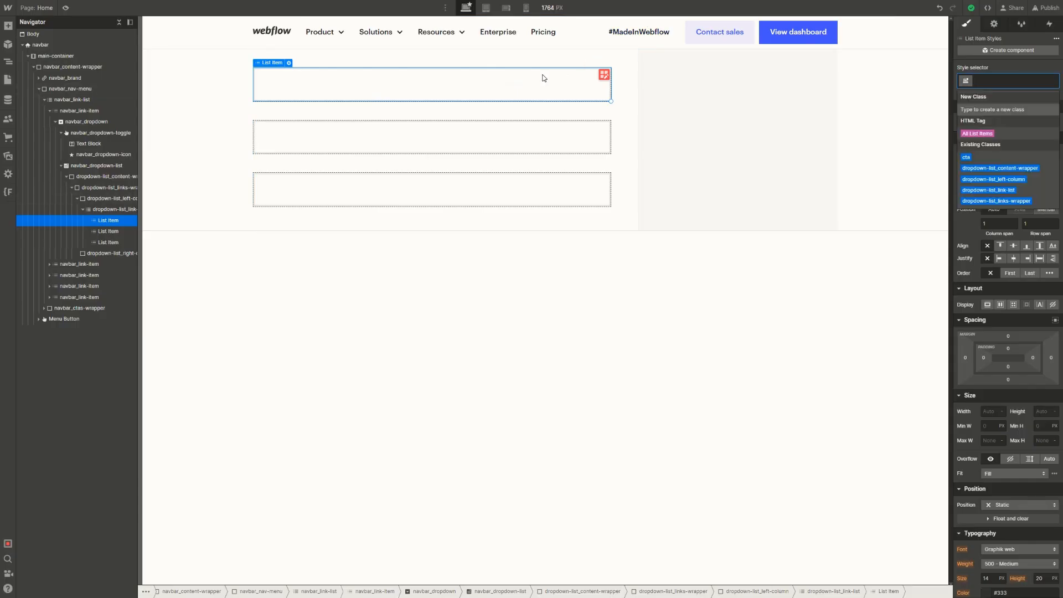
pyautogui.write('pdown-l')
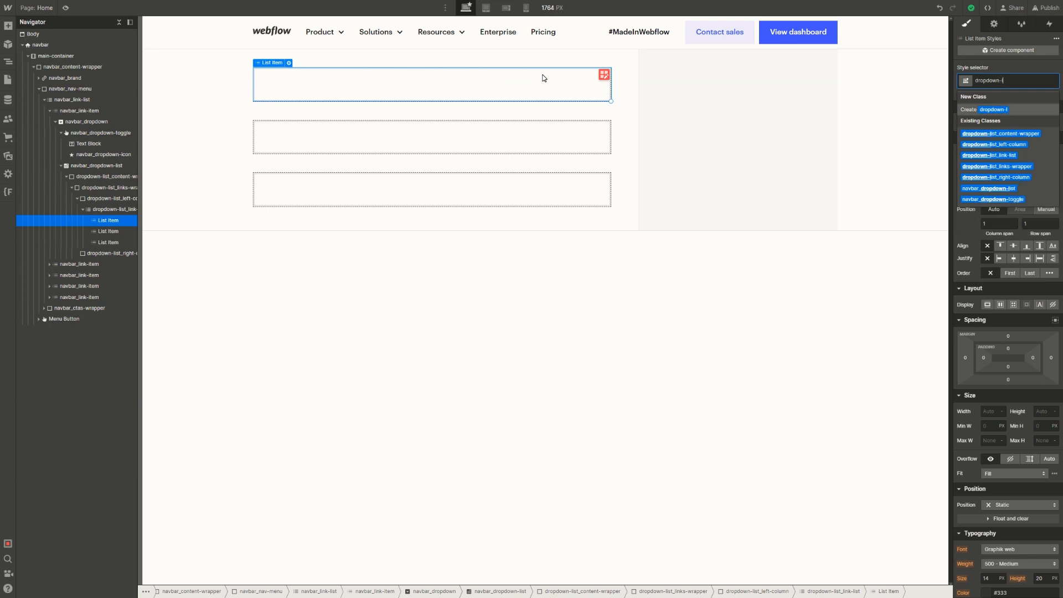
pyautogui.write('ist_link-grou')
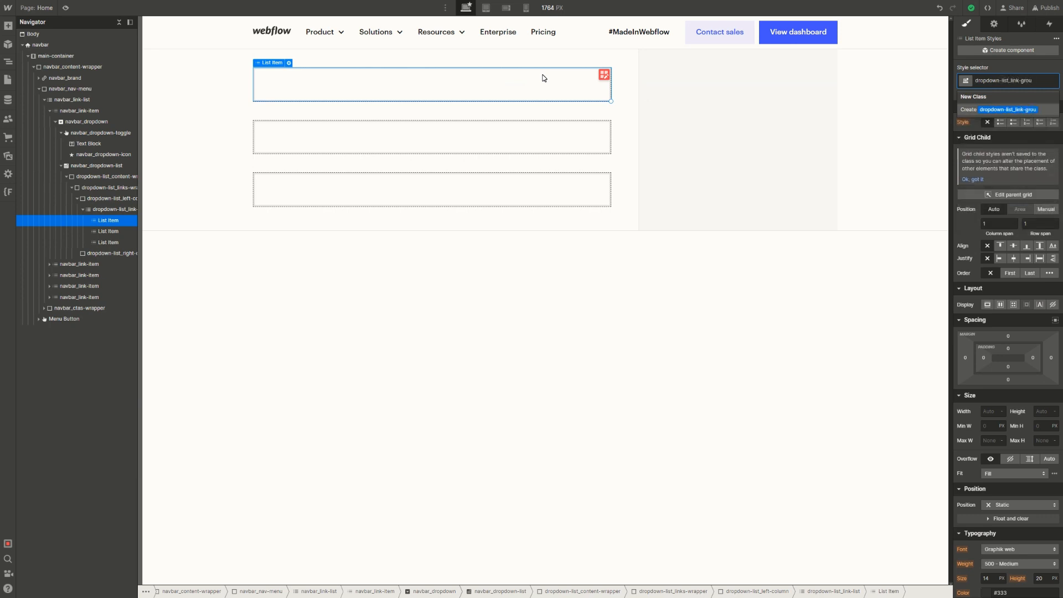
pyautogui.write('p')
pyautogui.press('Return')
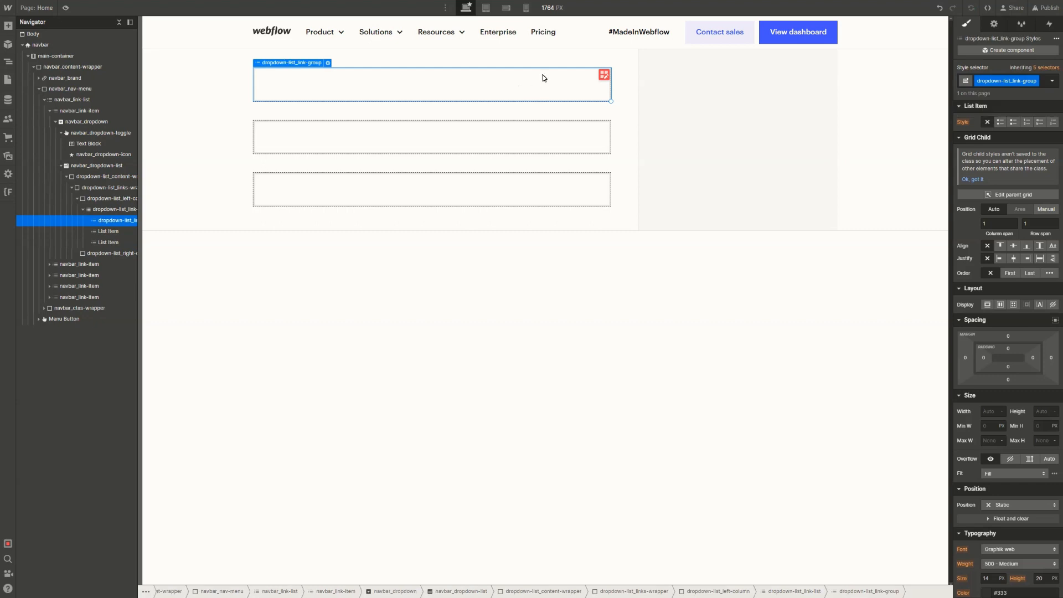
# Insert a Text Block inside the dropdown-list_link-group list item
pyautogui.hotkey('ctrl', 'k')
pyautogui.write('tex')
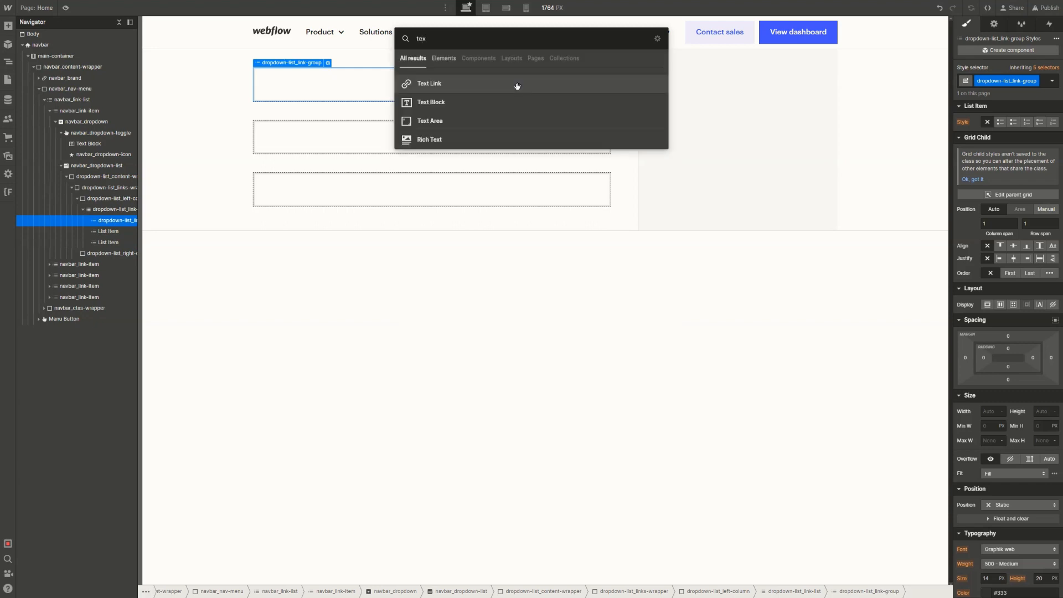
pyautogui.click(519, 102)
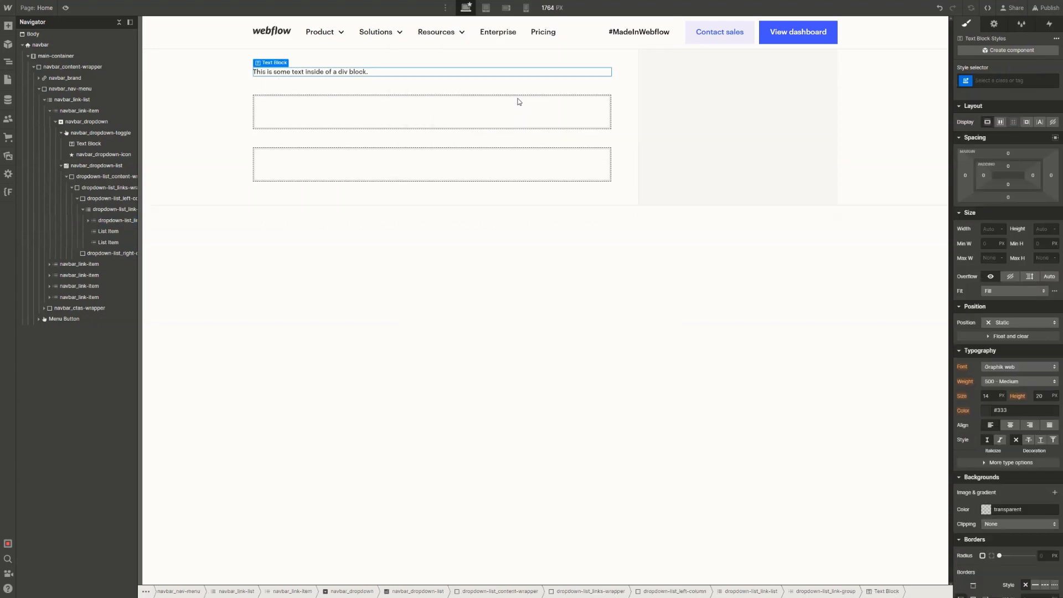
# Create and assign the class dropdown-list_link-group-name to the new text block
pyautogui.hotkey('ctrl', 'Return')
pyautogui.write('dropd')
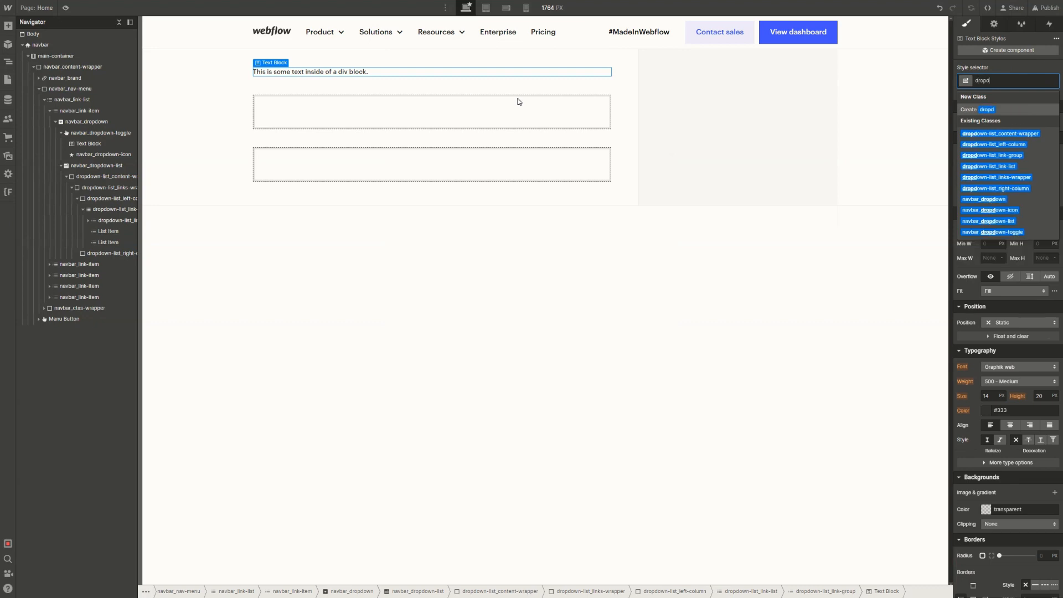
pyautogui.write('own-list_')
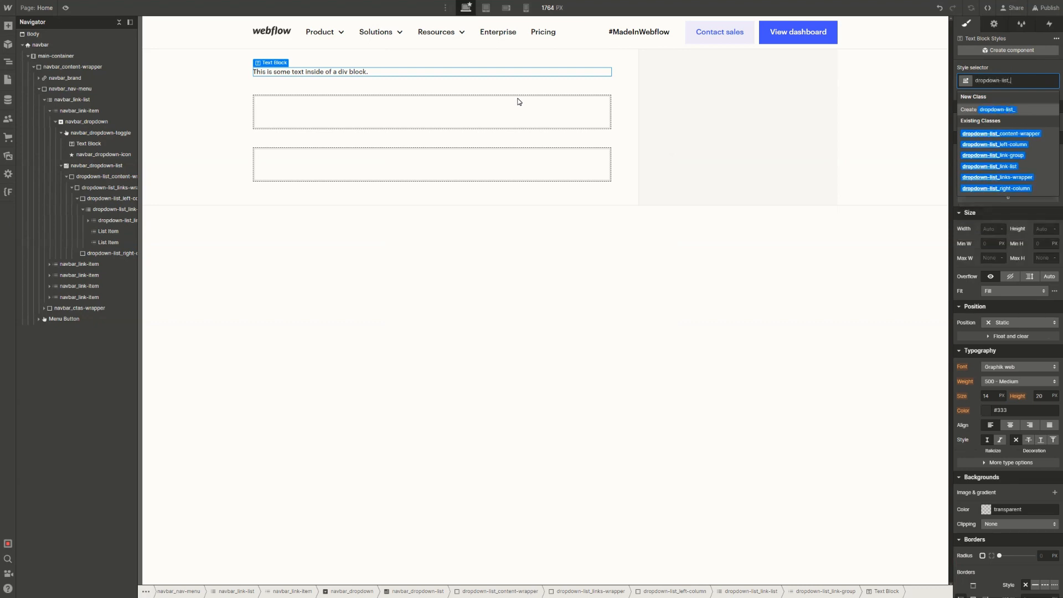
pyautogui.write('link')
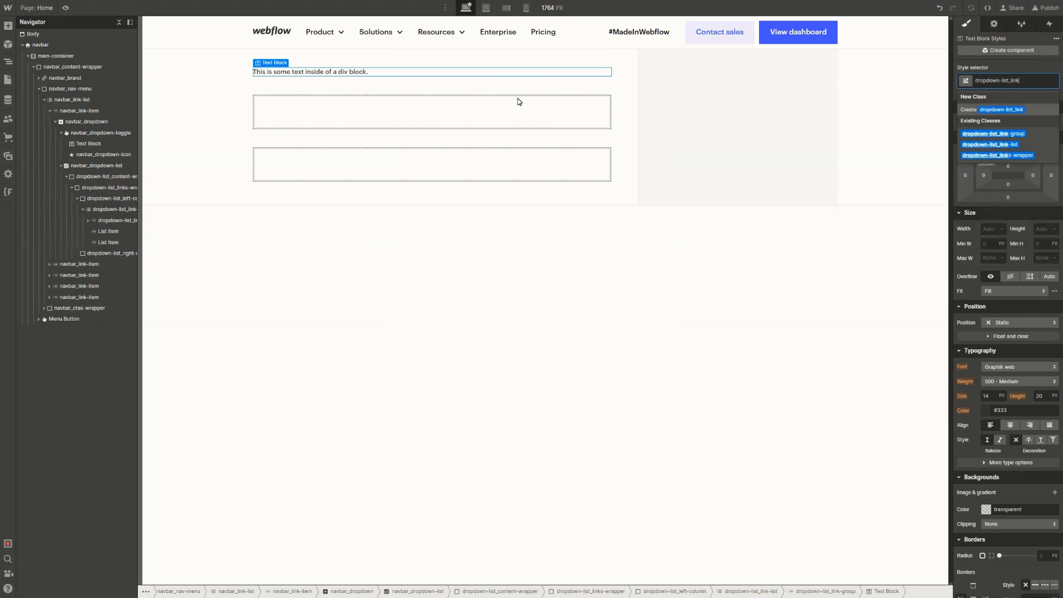
pyautogui.write('-group-name')
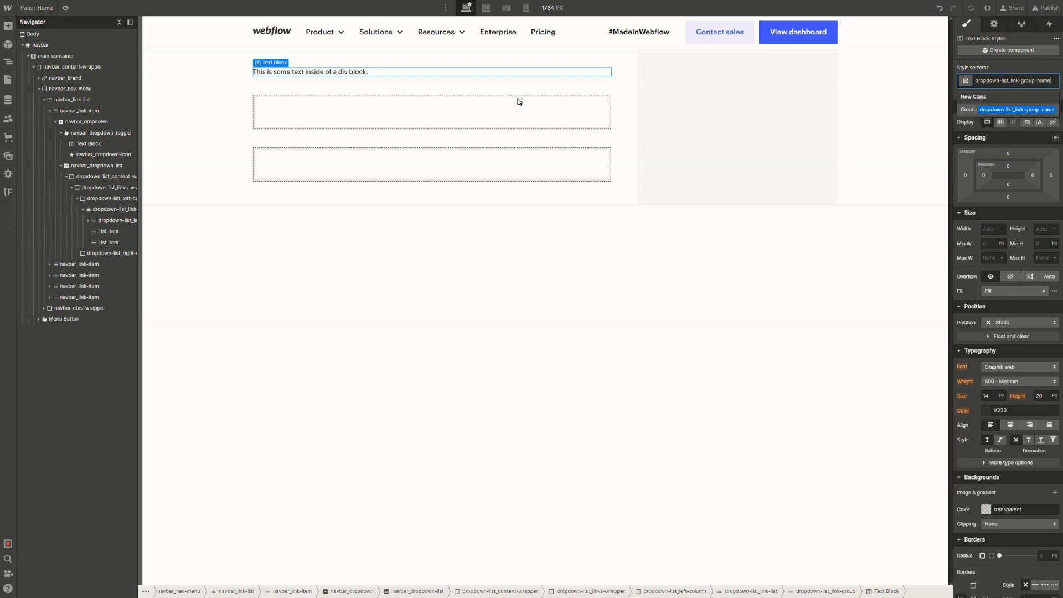
pyautogui.press('Return')
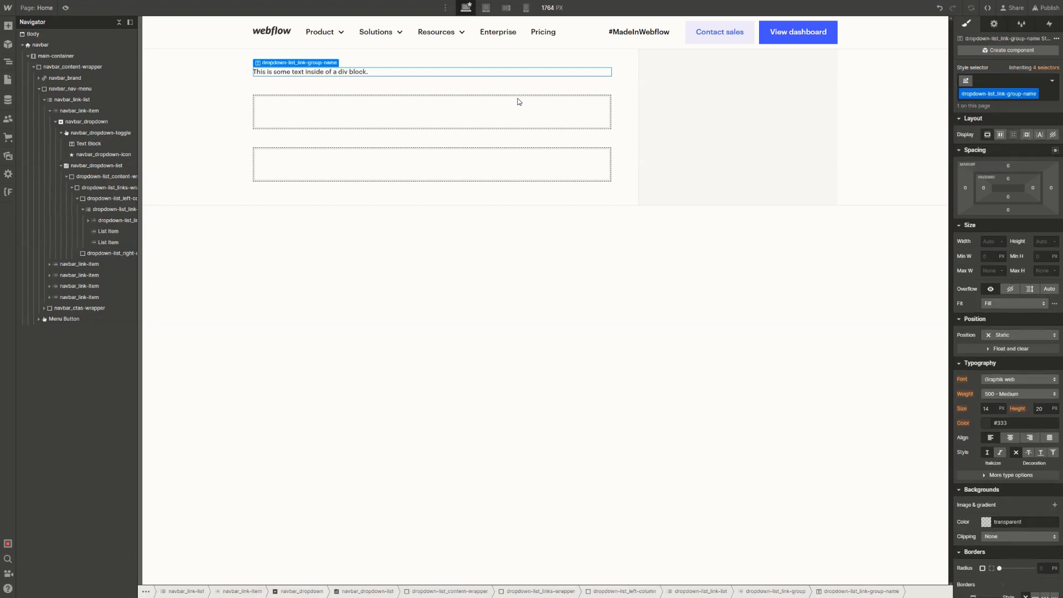
# Set the group name's text color to #666 and save it as the color swatch Dim Grey
pyautogui.scroll(-1, 1003, 391)
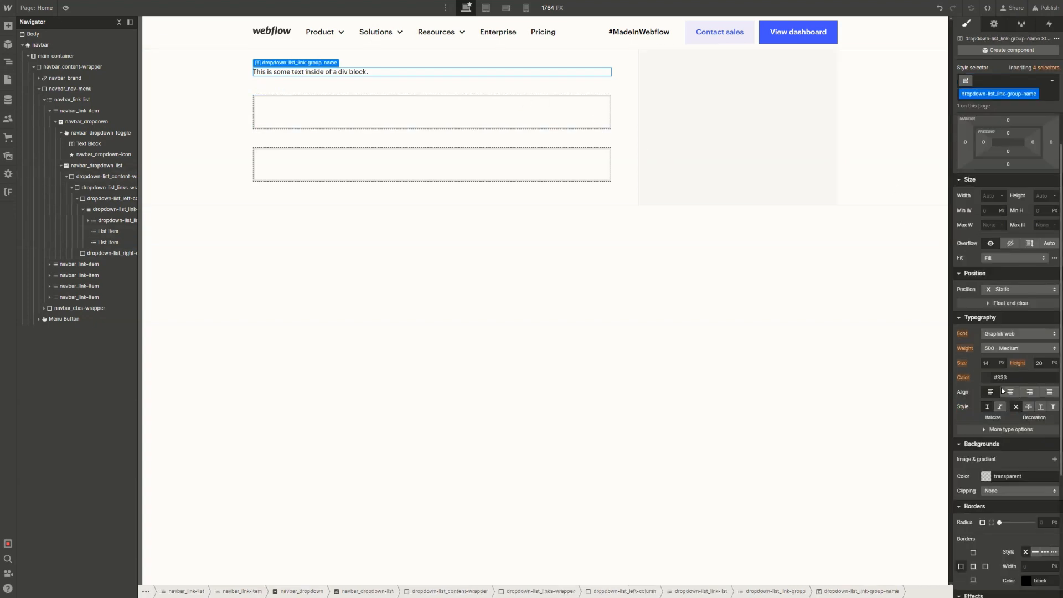
pyautogui.click(1002, 378)
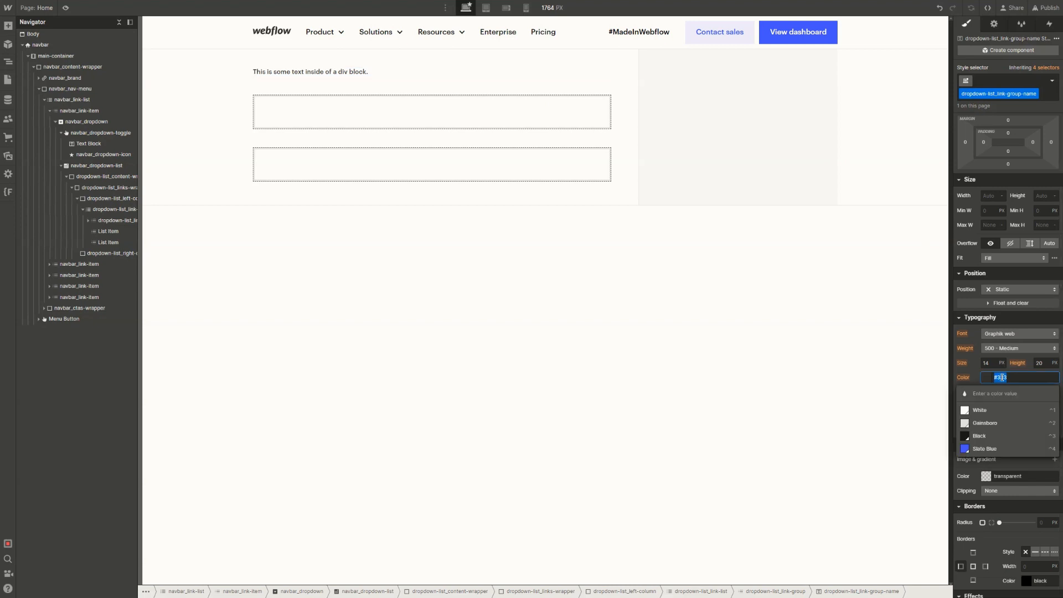
pyautogui.write('666')
pyautogui.press('Return')
pyautogui.click(987, 378)
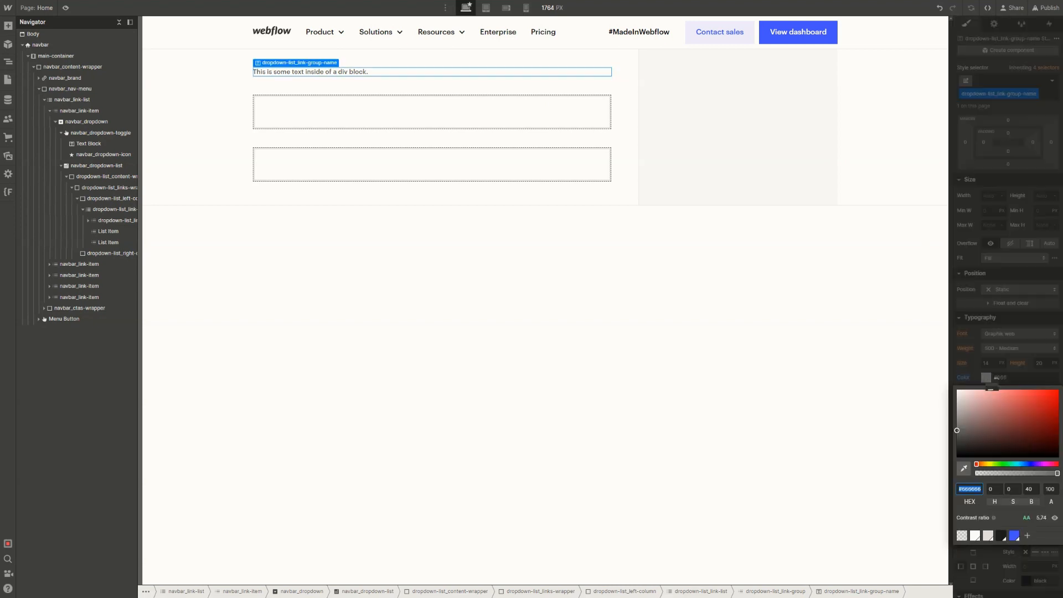
pyautogui.click(1029, 535)
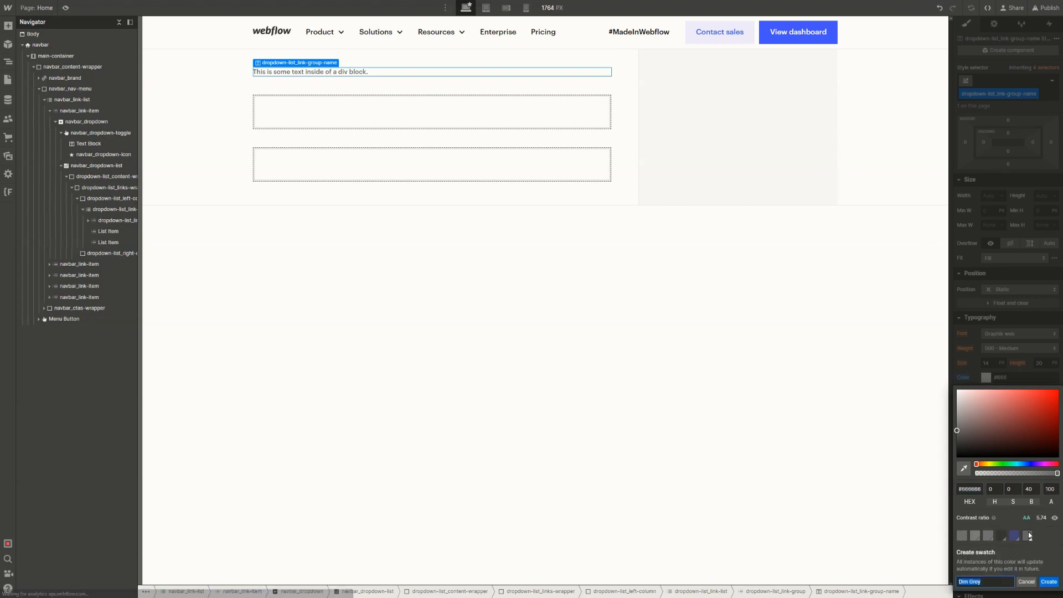
pyautogui.click(1046, 582)
pyautogui.click(1013, 374)
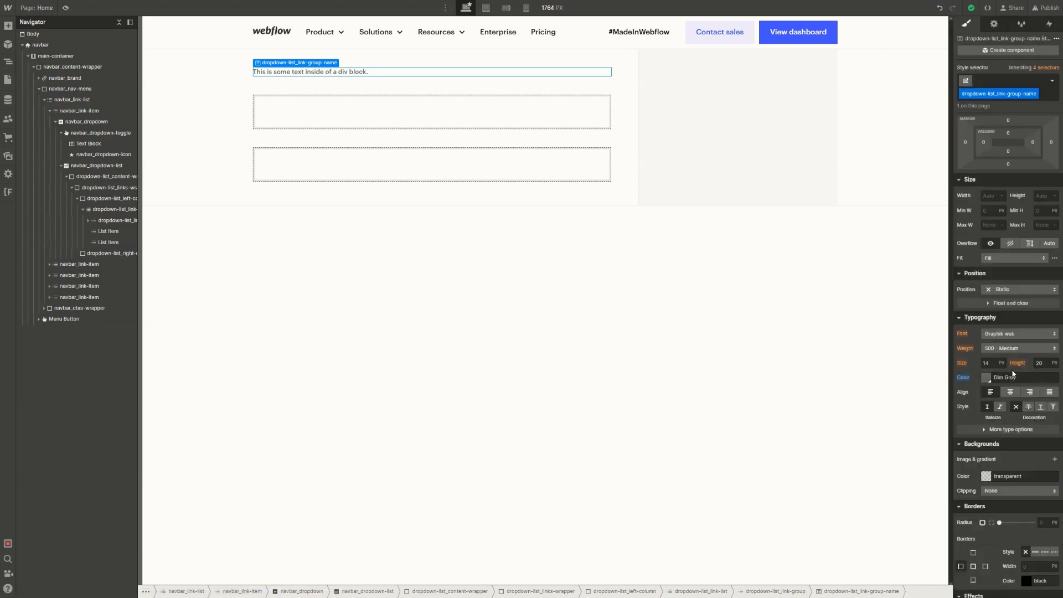
# Set the capitalization of the dropdown-list_link-group-name text to all uppercase
pyautogui.scroll(-1, 1013, 374)
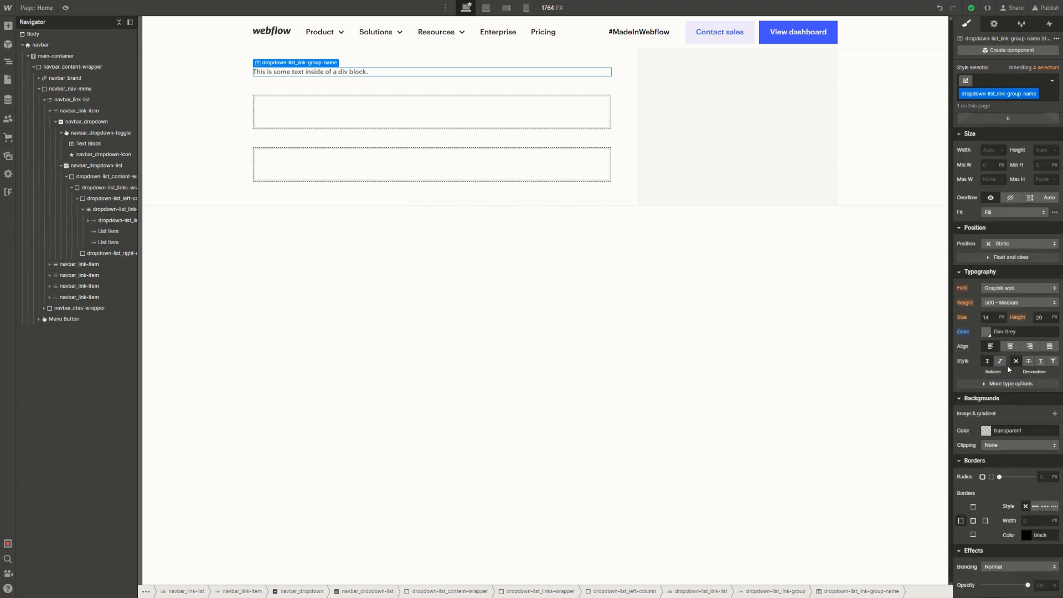
pyautogui.click(997, 384)
pyautogui.scroll(-1, 997, 383)
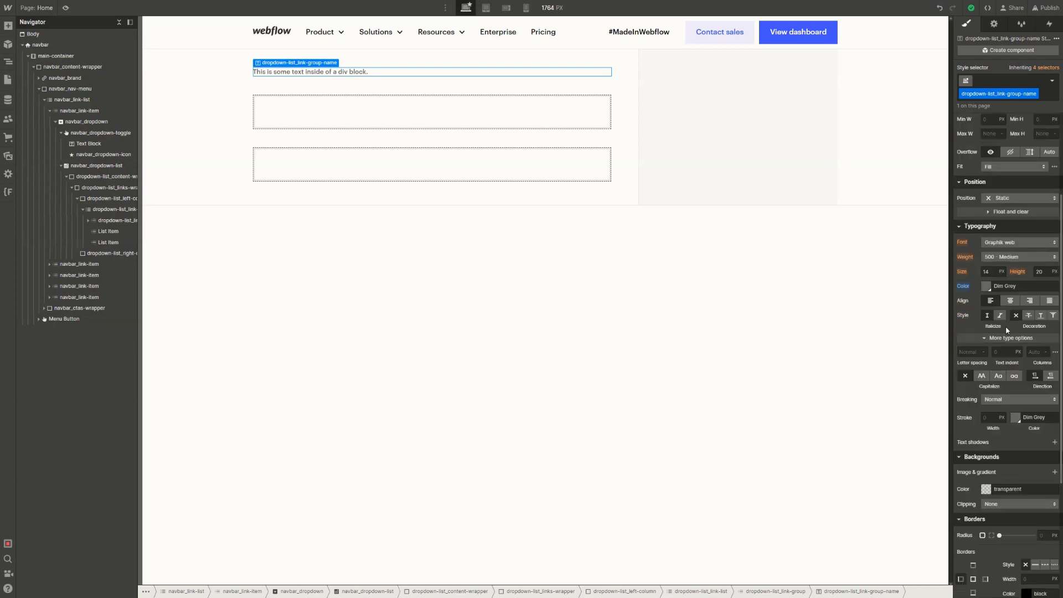
pyautogui.click(983, 376)
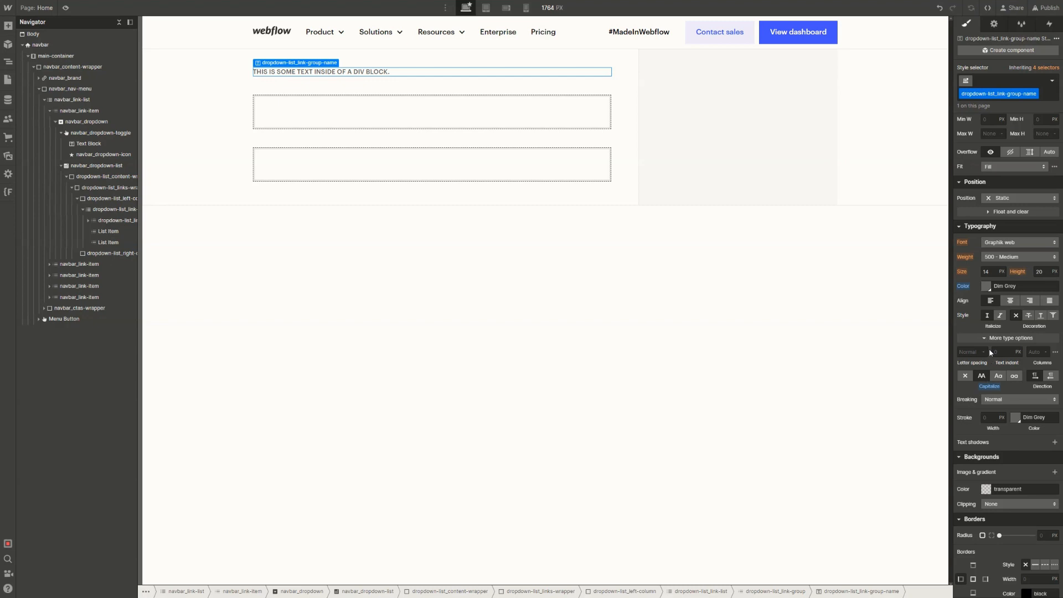
# Give the dropdown-list_link-group-name text block a solid 1 px bottom border in the Gainsboro swatch color
pyautogui.scroll(-4, 988, 351)
pyautogui.click(975, 401)
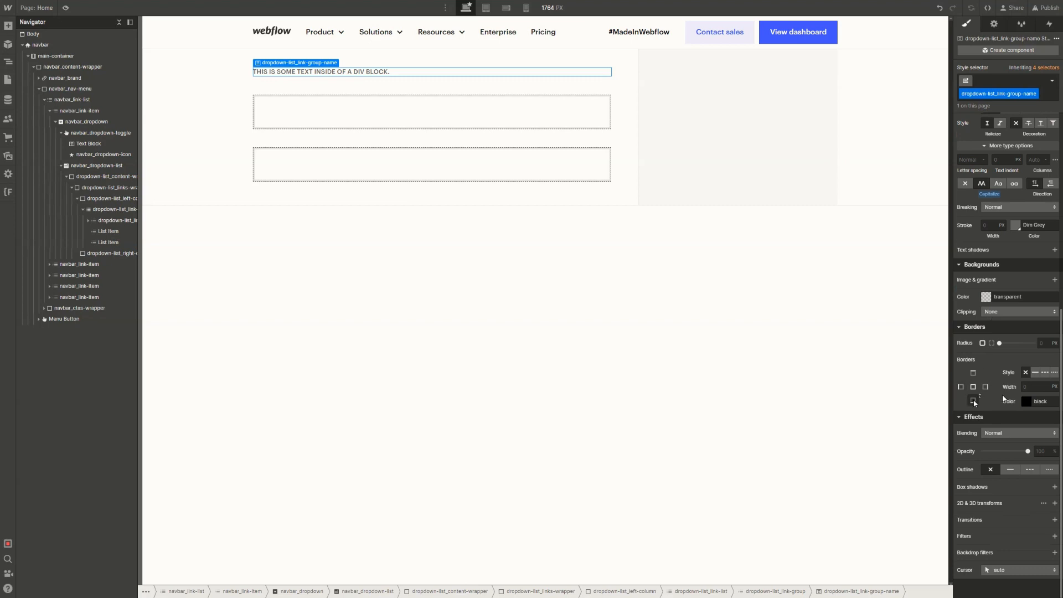
pyautogui.click(1035, 372)
pyautogui.click(1027, 401)
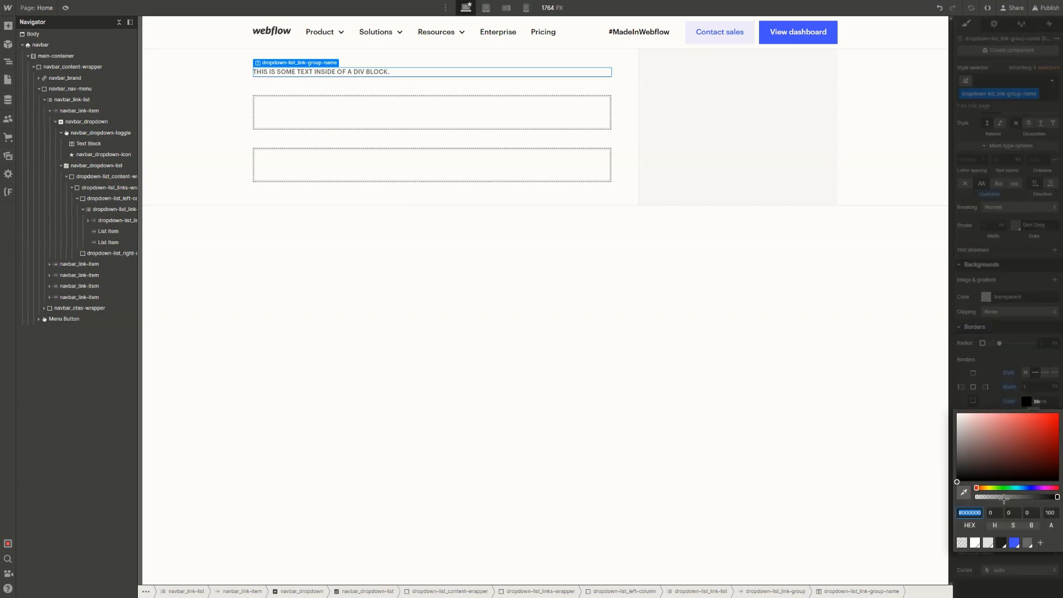
pyautogui.click(1027, 543)
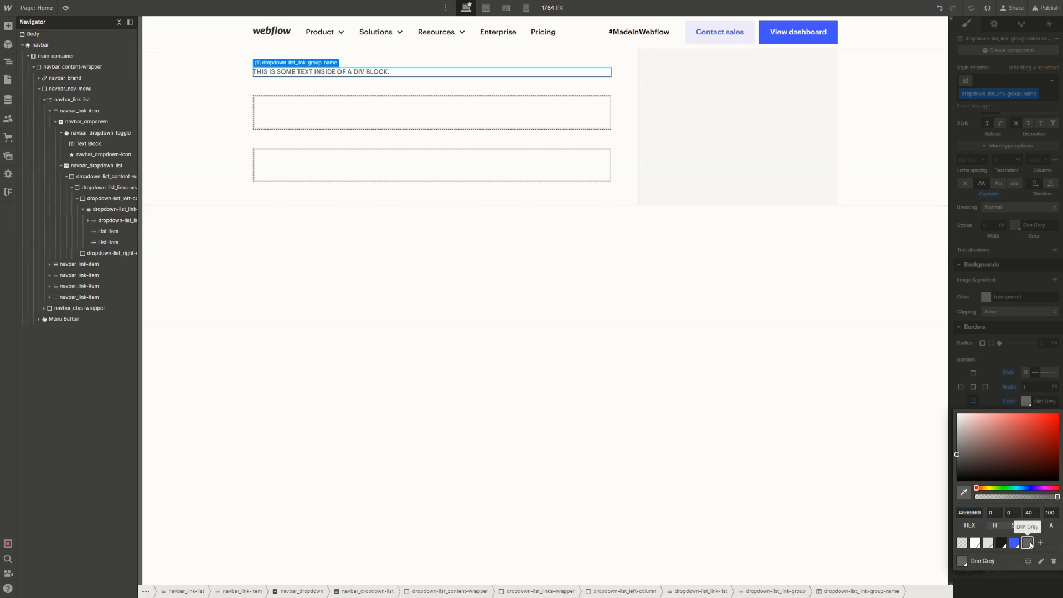
pyautogui.click(988, 542)
pyautogui.click(993, 403)
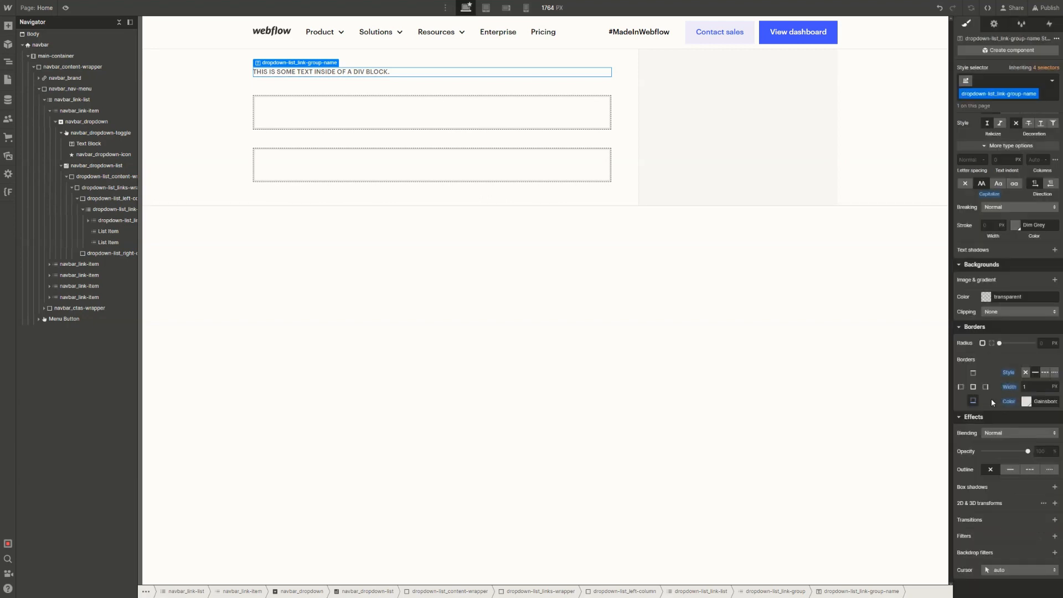
# Set the bottom margin of dropdown-list_link-group-name to 1.75rem (28/16rem)
pyautogui.scroll(10, 1009, 216)
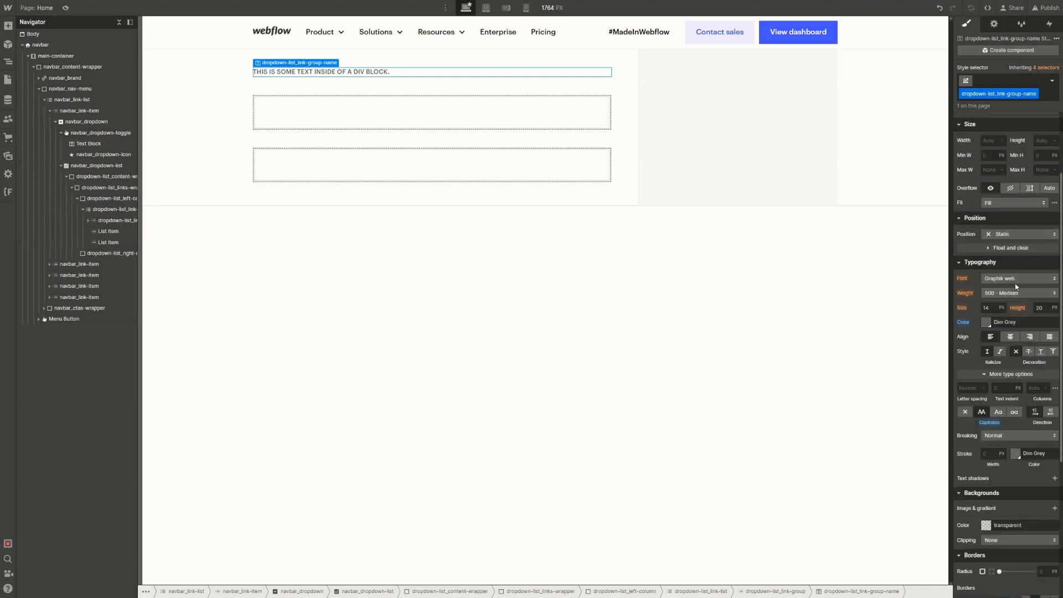
pyautogui.click(1008, 212)
pyautogui.write('28')
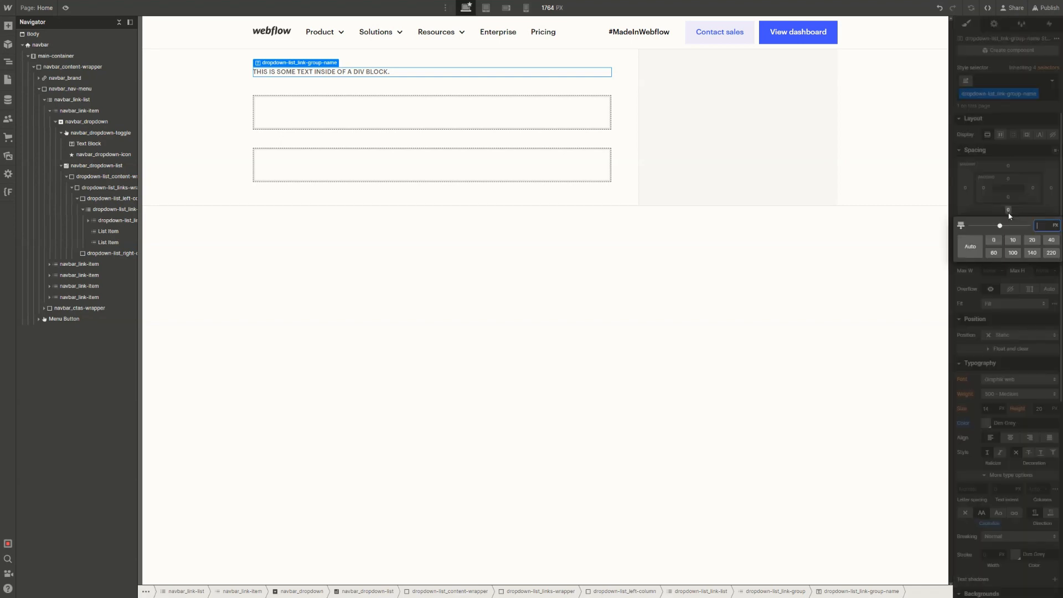
pyautogui.write('/16')
pyautogui.press('Return')
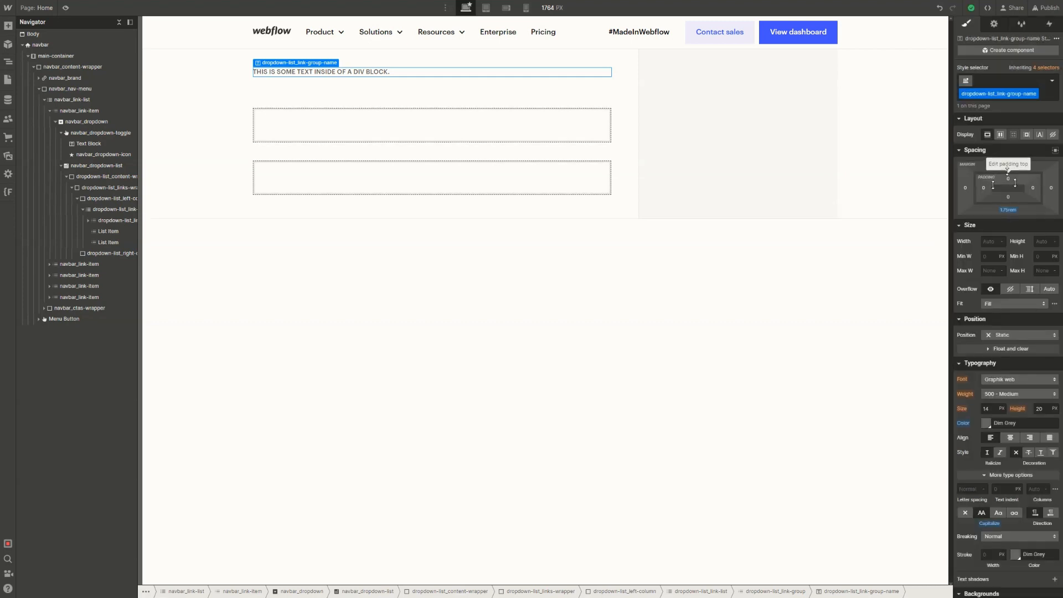
# Set the bottom padding of the dropdown-list_link-group-name text block to 0.5rem
pyautogui.click(429, 77)
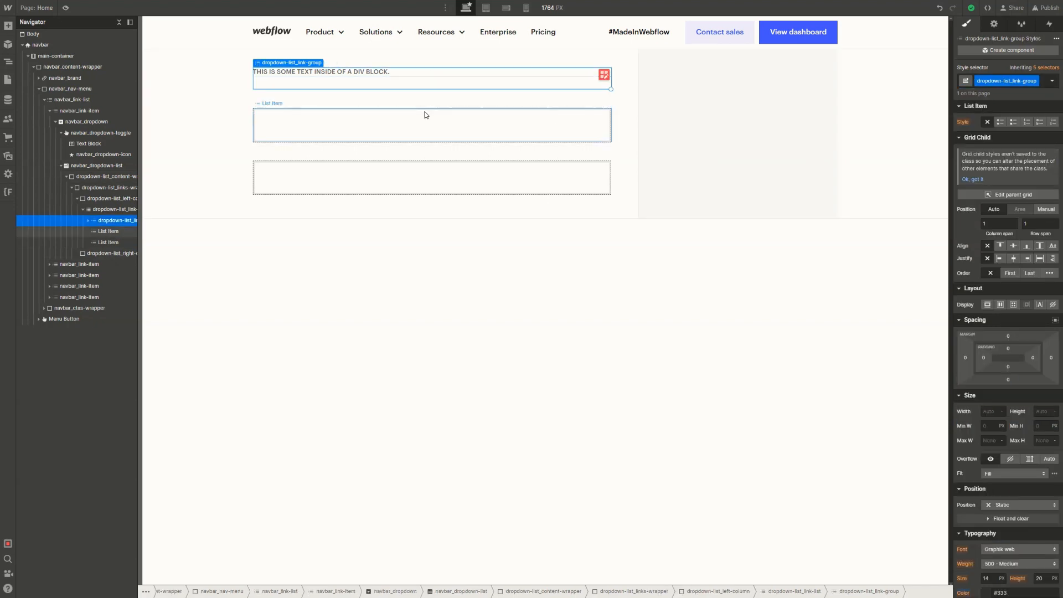
pyautogui.click(449, 73)
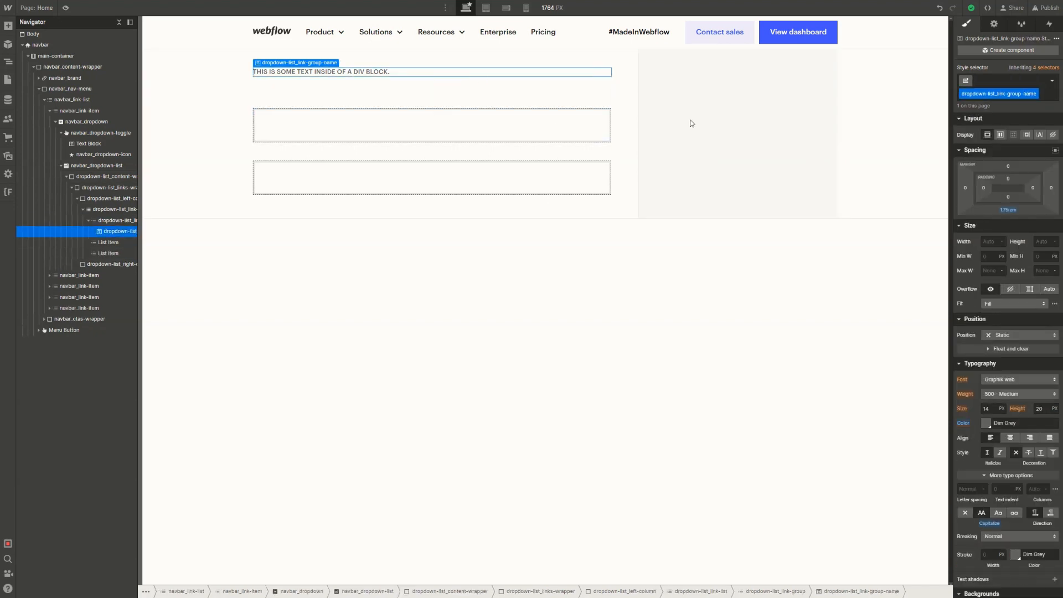
pyautogui.click(1011, 197)
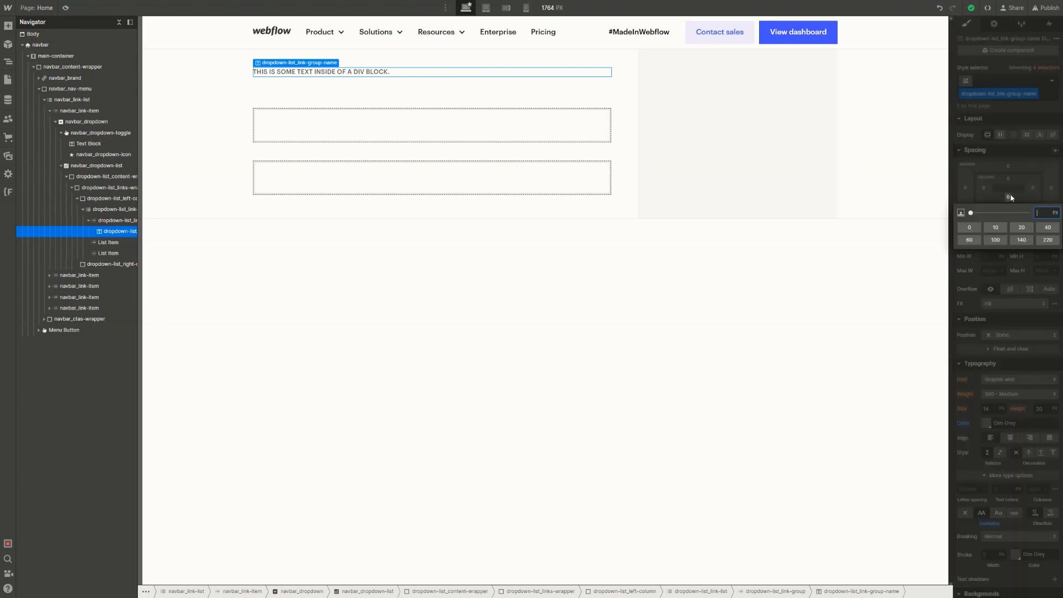
pyautogui.write('.5rem')
pyautogui.press('Return')
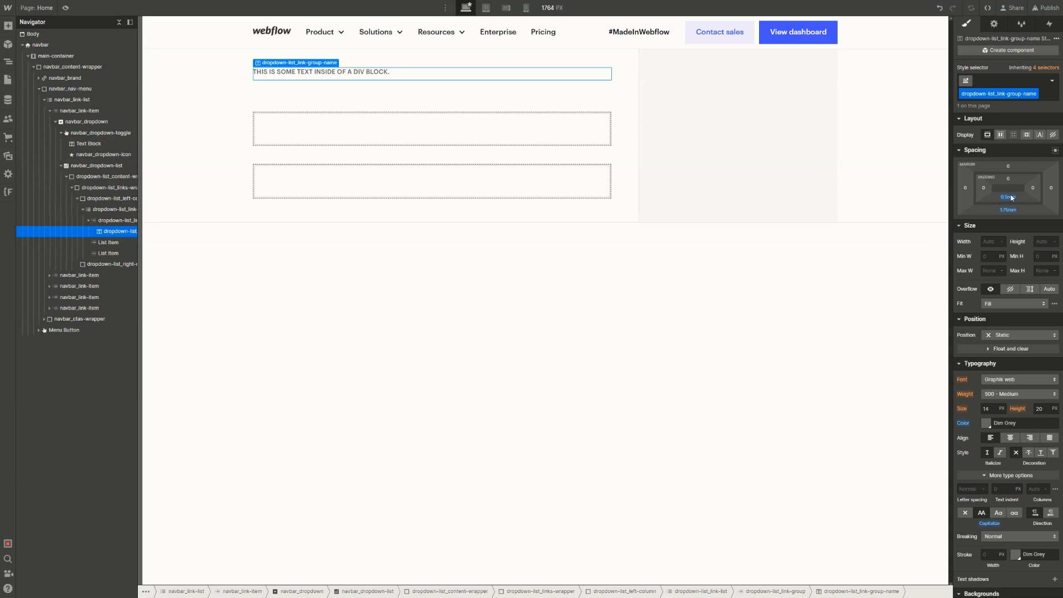
# Style the group name in Roboto Mono with a size of 14/16rem and weight 400 - Normal
pyautogui.click(1014, 381)
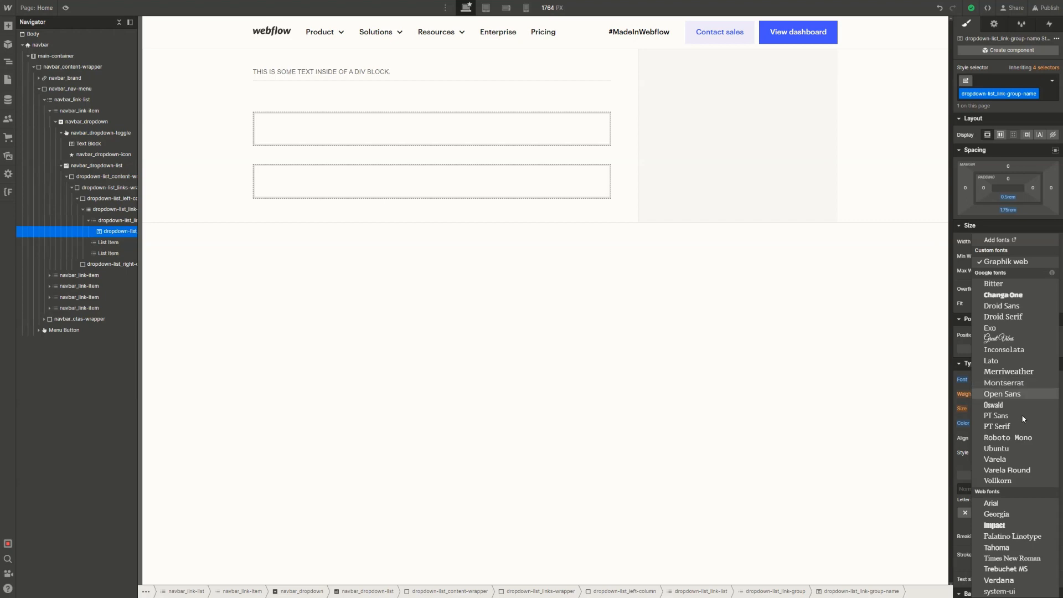
pyautogui.click(1007, 437)
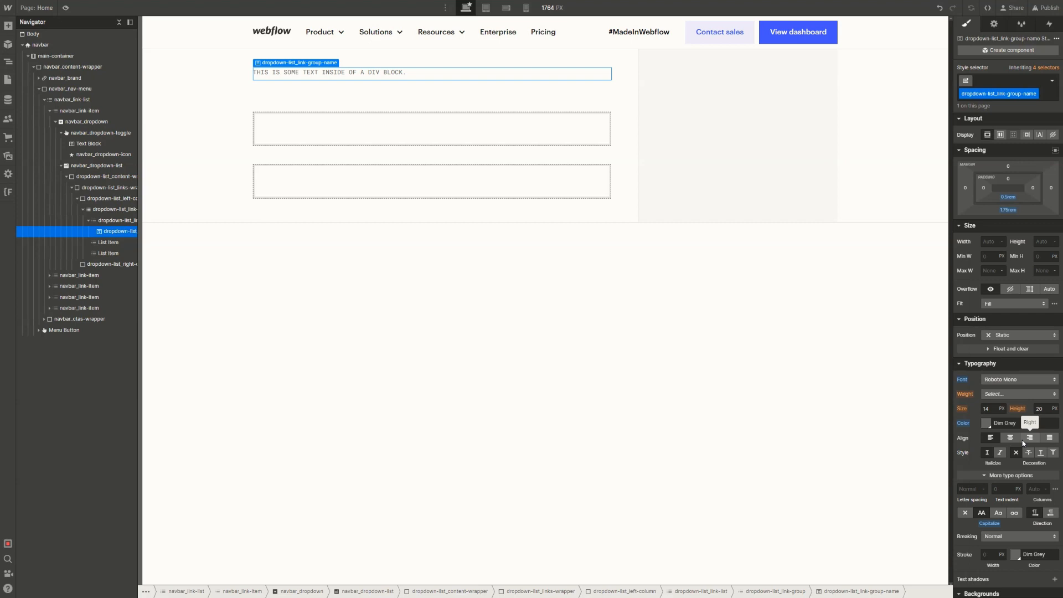
pyautogui.click(985, 409)
pyautogui.click(985, 411)
pyautogui.write('/16rem')
pyautogui.press('Return')
pyautogui.click(996, 394)
pyautogui.click(1007, 387)
# Replace the group name's placeholder text with "Build a website"
pyautogui.doubleClick(293, 74)
pyautogui.write('Build a')
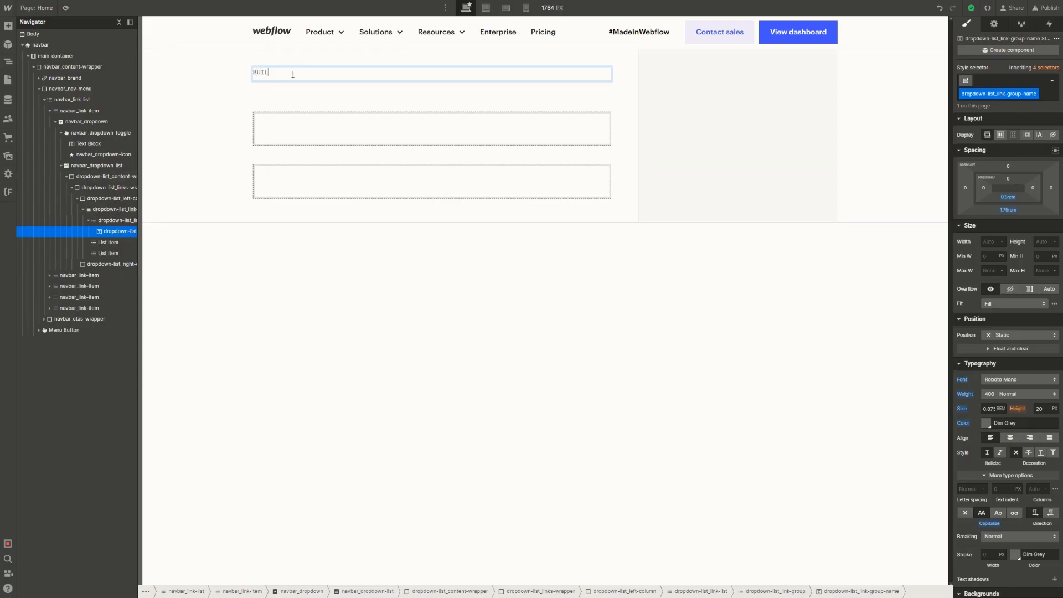
pyautogui.write(' website')
pyautogui.press('Escape')
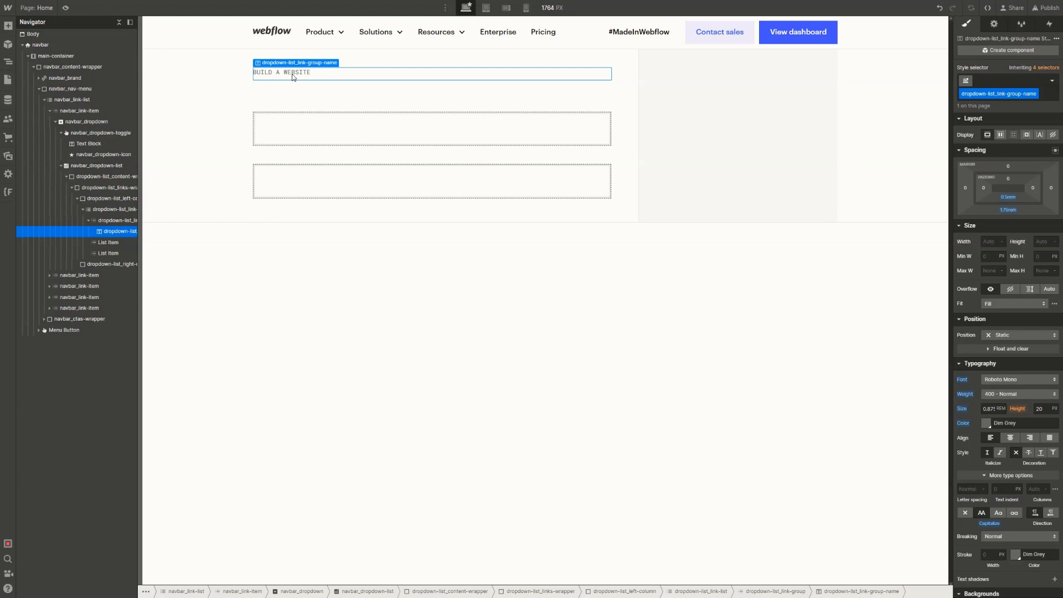
# Insert a List element inside the dropdown-list_link-group list item, below the group name
pyautogui.click(109, 225)
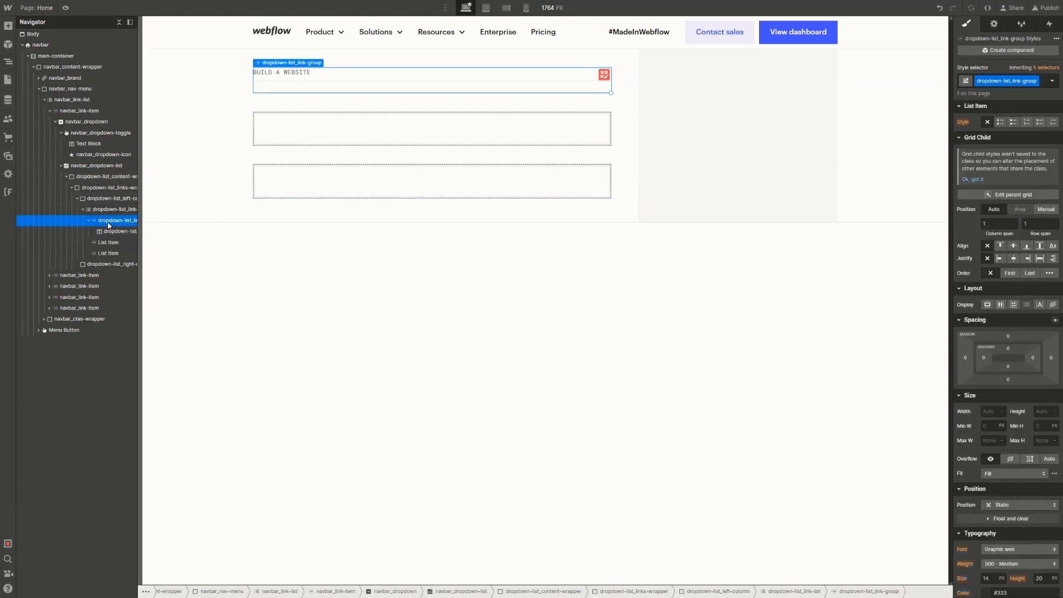
pyautogui.hotkey('ctrl', 'k')
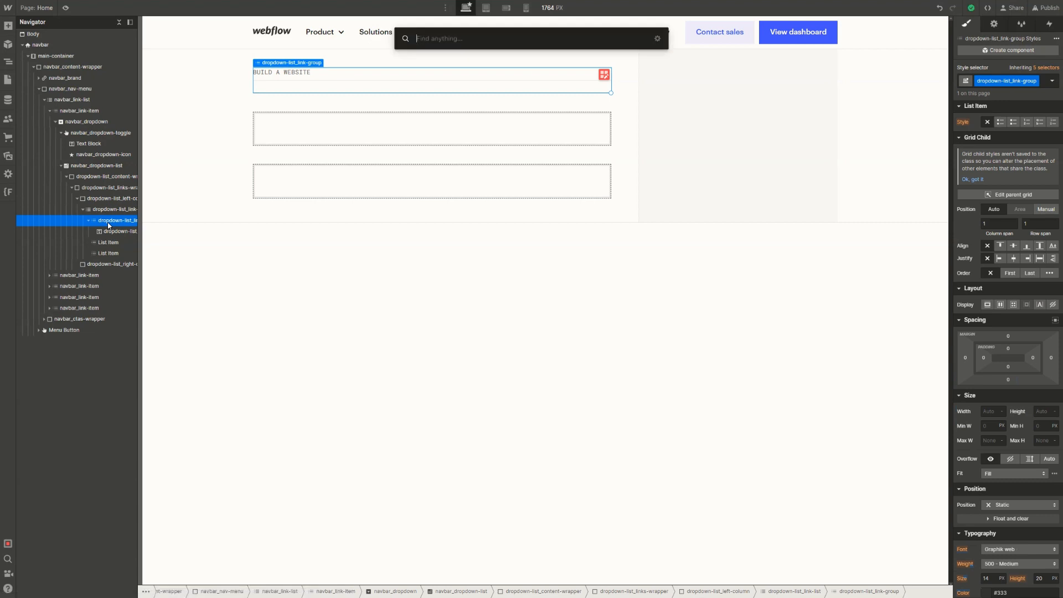
pyautogui.write('lis')
pyautogui.press('Down')
pyautogui.press('Up')
pyautogui.press('Return')
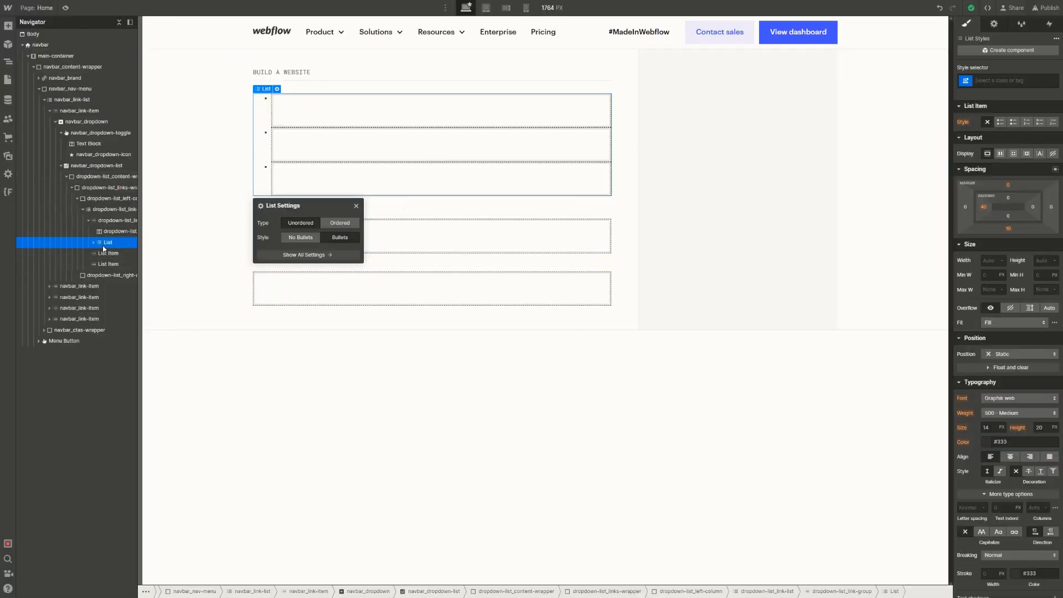
# Create and assign the class dropdown-list_link-group-list to the new nested list
pyautogui.hotkey('ctrl', 'Return')
pyautogui.write('drod')
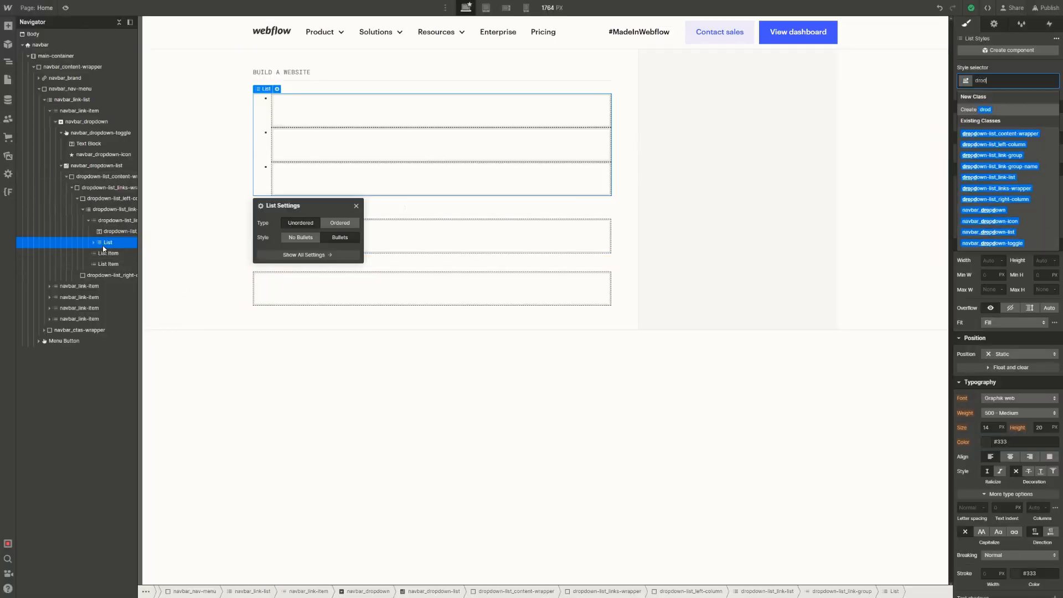
pyautogui.press('BackSpace')
pyautogui.write('pdown-list_')
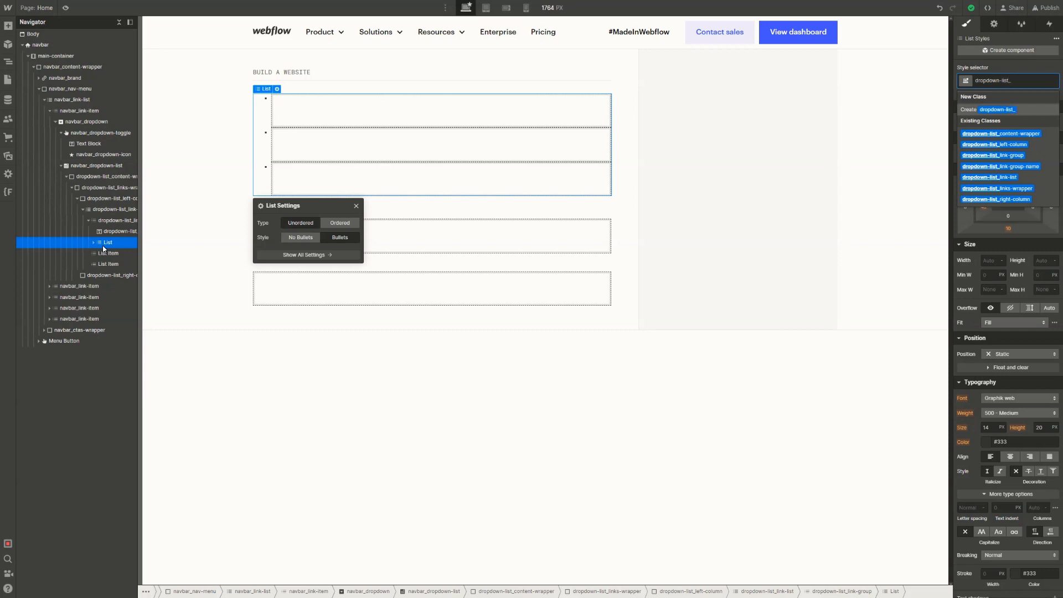
pyautogui.write('link-group-list')
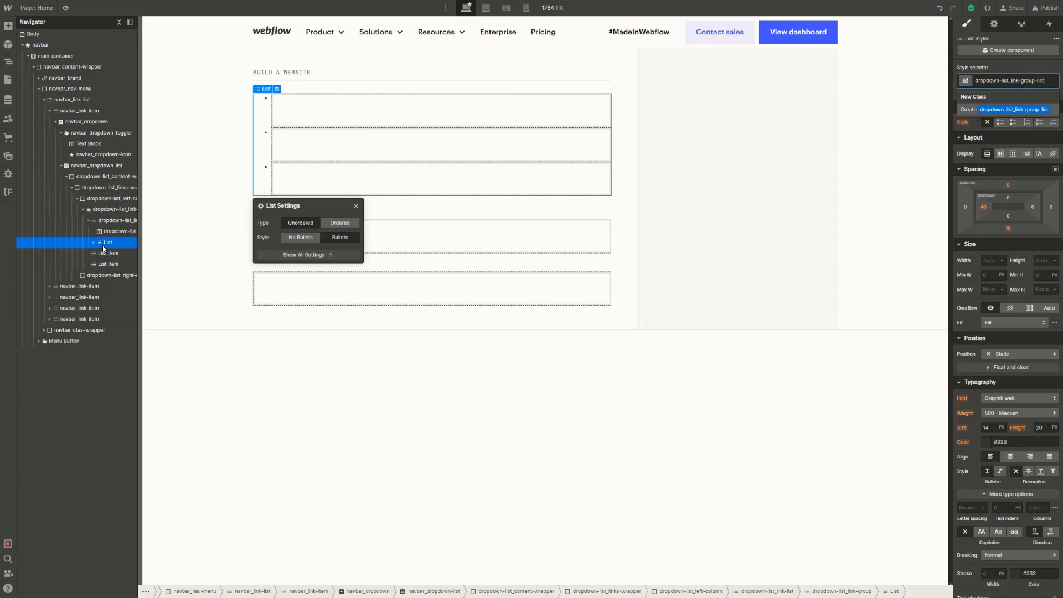
pyautogui.press('Return')
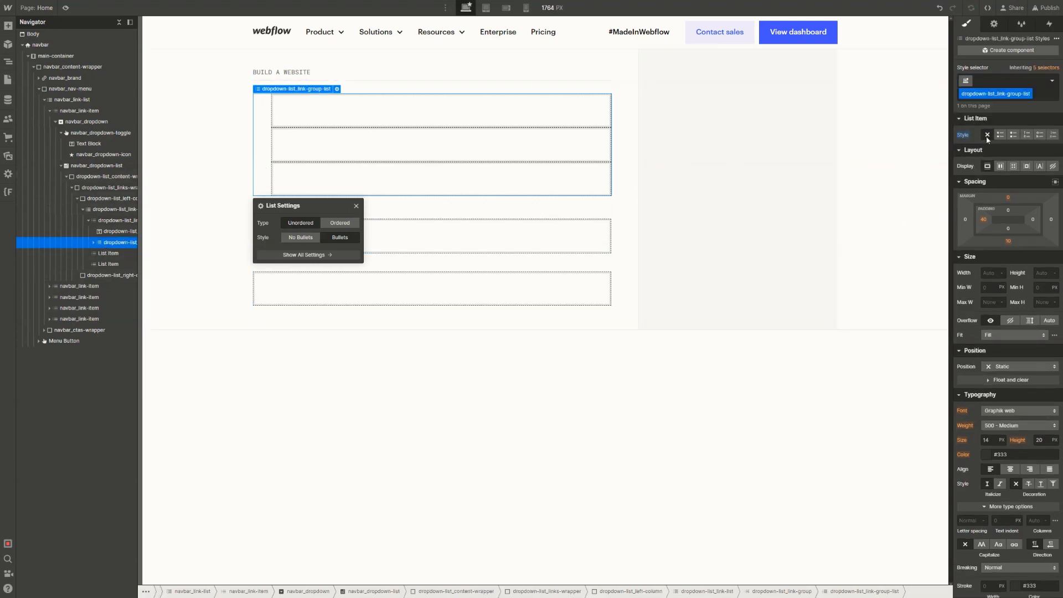
# Remove the bullets from dropdown-list_link-group-list and set its left padding and bottom margin to 0
pyautogui.click(985, 219)
pyautogui.write('0')
pyautogui.press('Return')
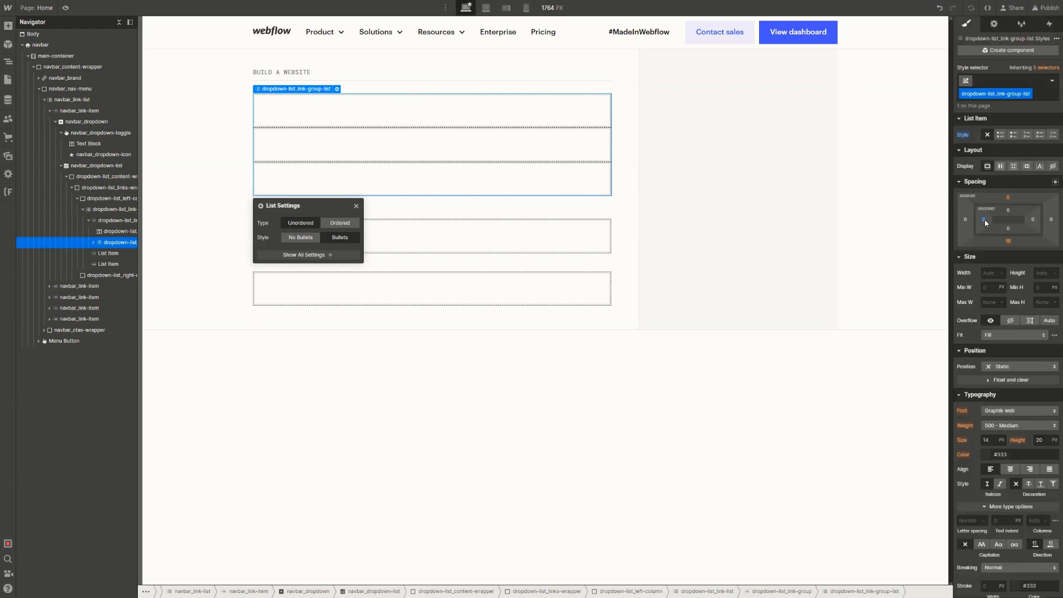
pyautogui.click(1008, 244)
pyautogui.write('0')
pyautogui.press('Return')
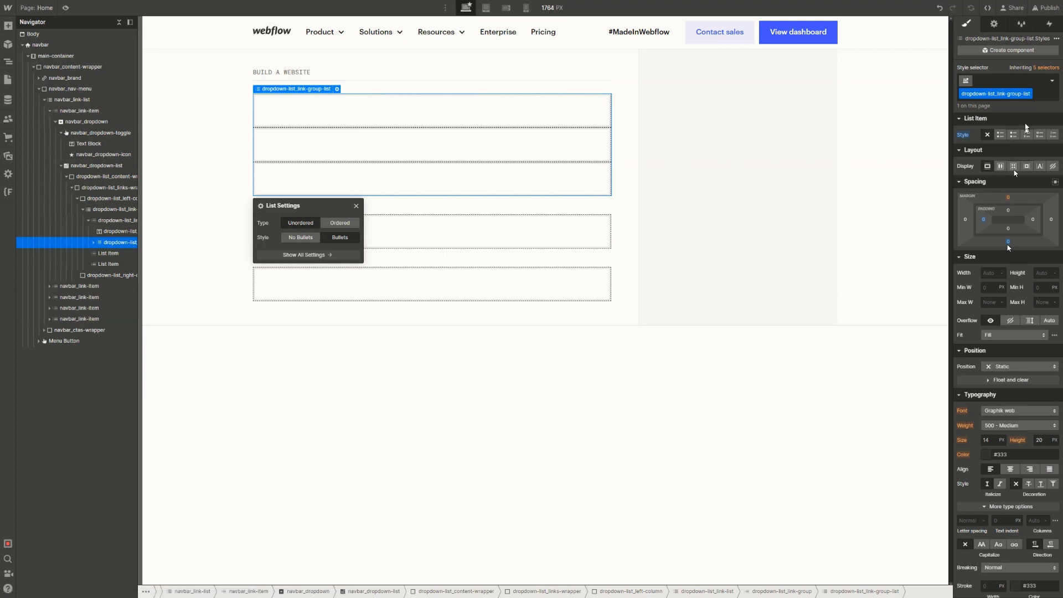
# Give dropdown-list_link-group-list a grid layout with three columns and a single row
pyautogui.click(1014, 167)
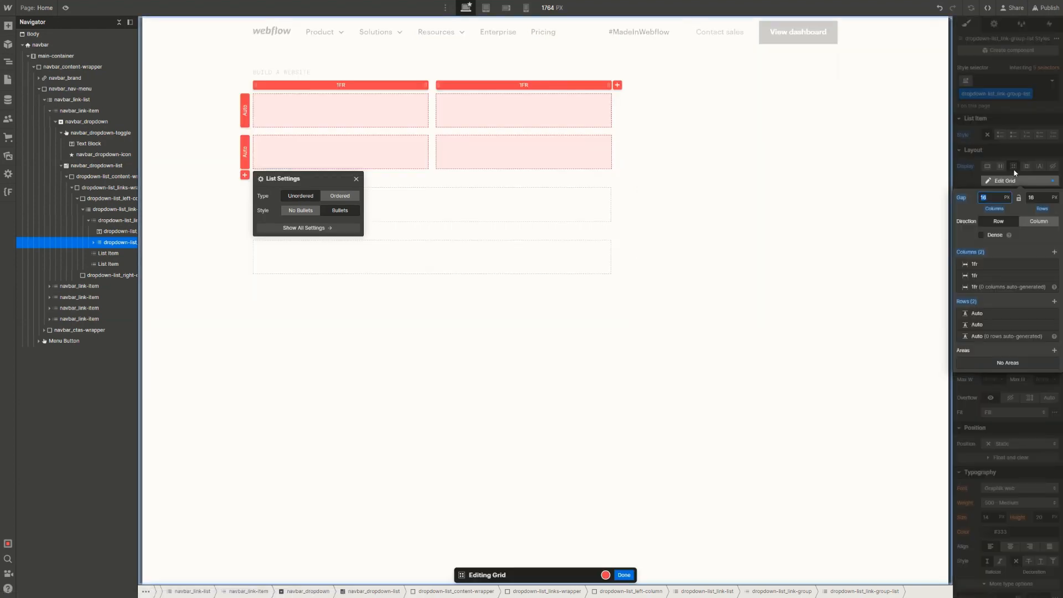
pyautogui.click(618, 86)
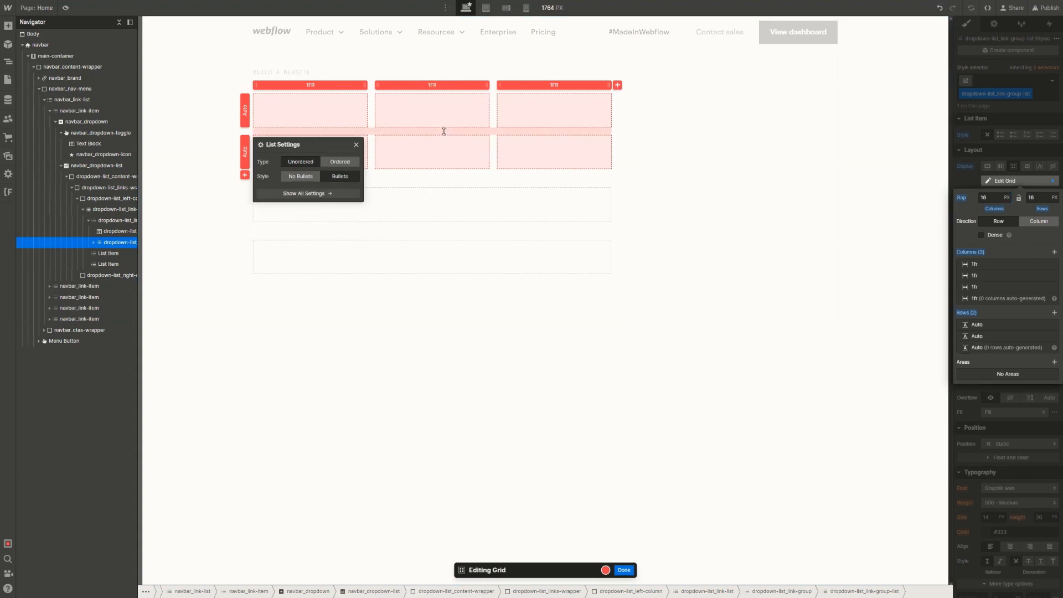
pyautogui.click(245, 152)
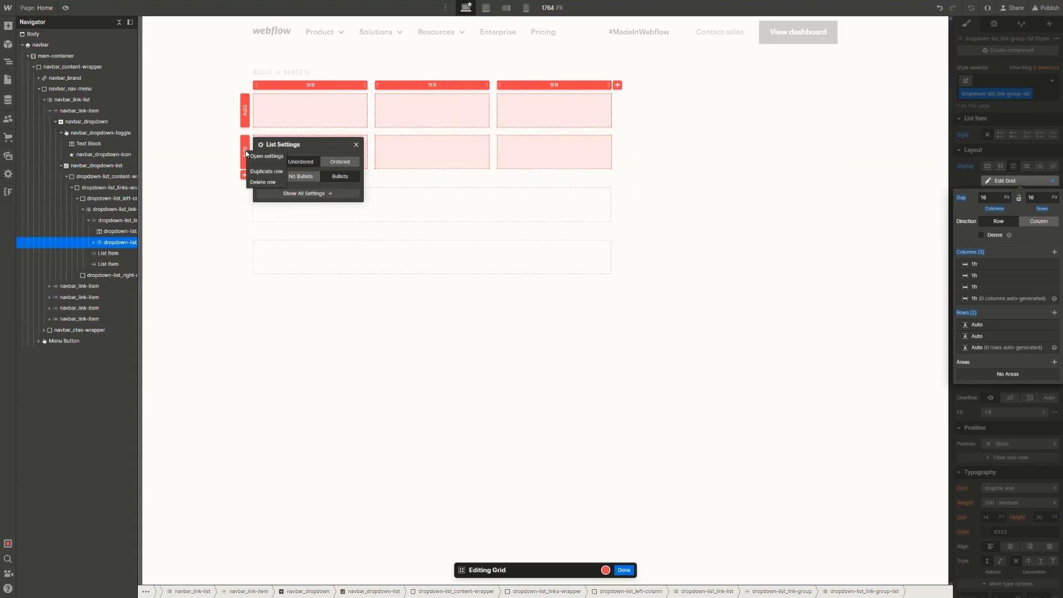
pyautogui.click(259, 184)
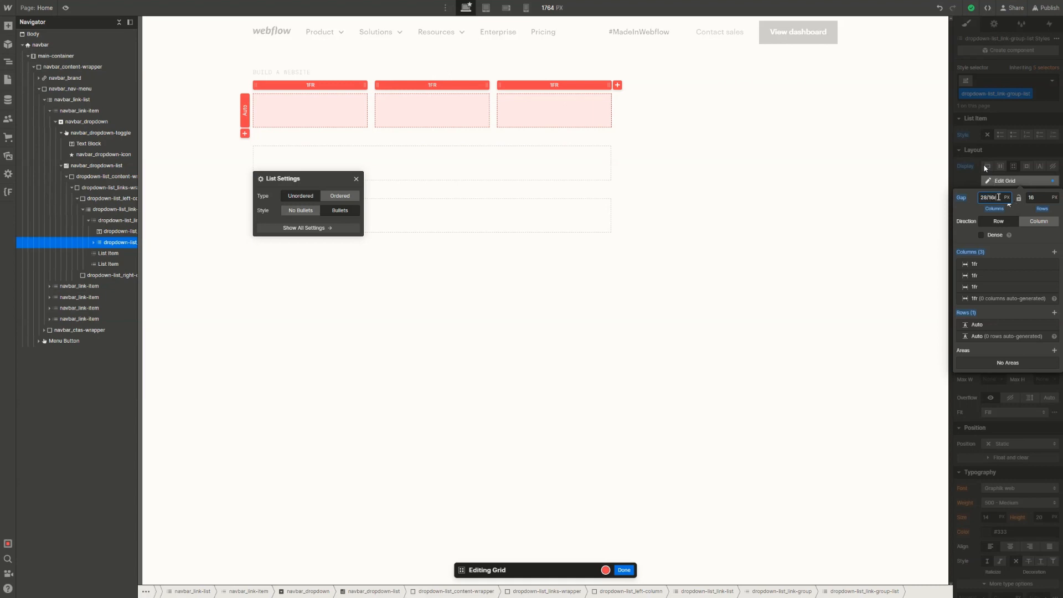
# Set the column and row gaps of the dropdown-list_link-group-list grid to 1.75rem and finish editing the grid
pyautogui.click(1033, 199)
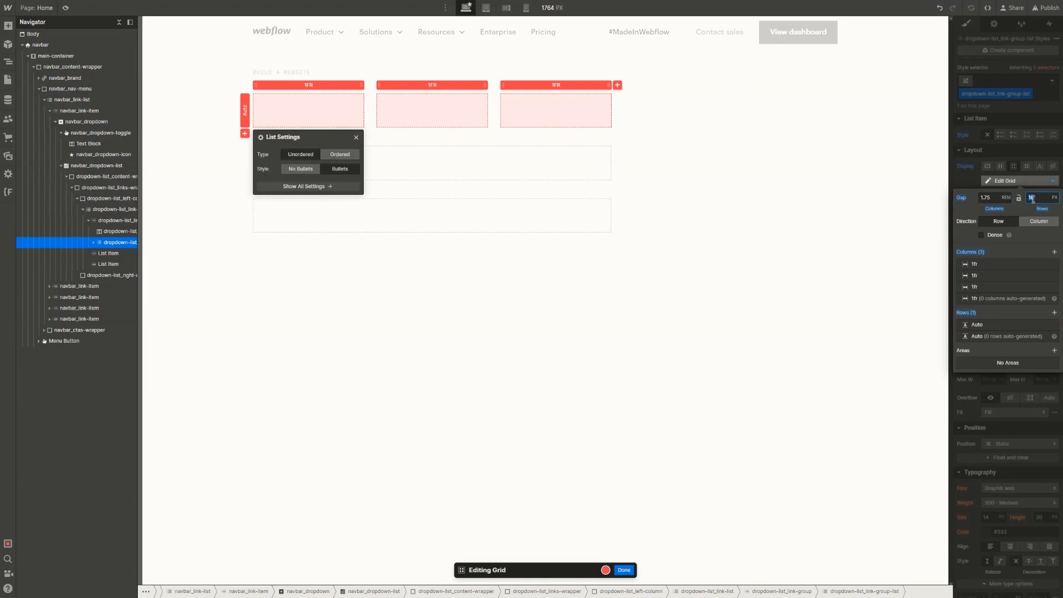
pyautogui.write('1.75rem')
pyautogui.click(1055, 166)
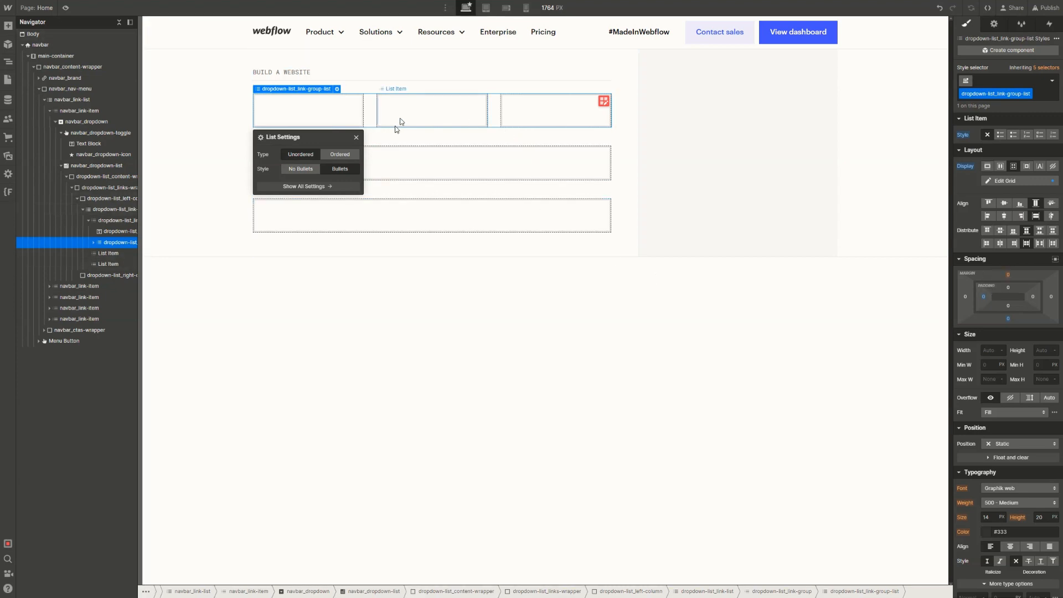
# Create and assign the class dropdown-list_link-group-list-item to the first list item in the three-column grid
pyautogui.click(330, 107)
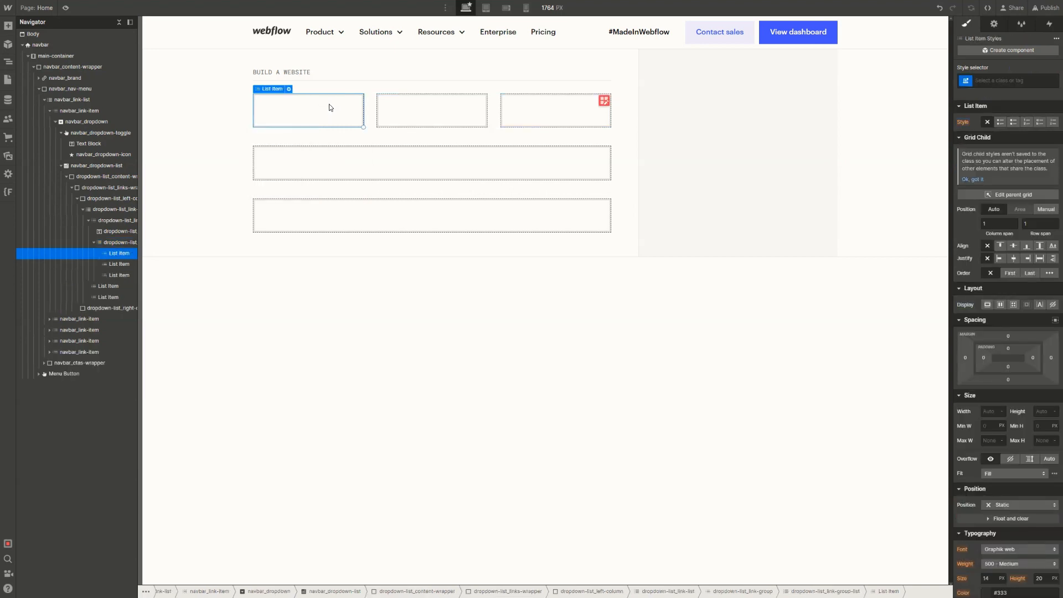
pyautogui.hotkey('ctrl', 'Return')
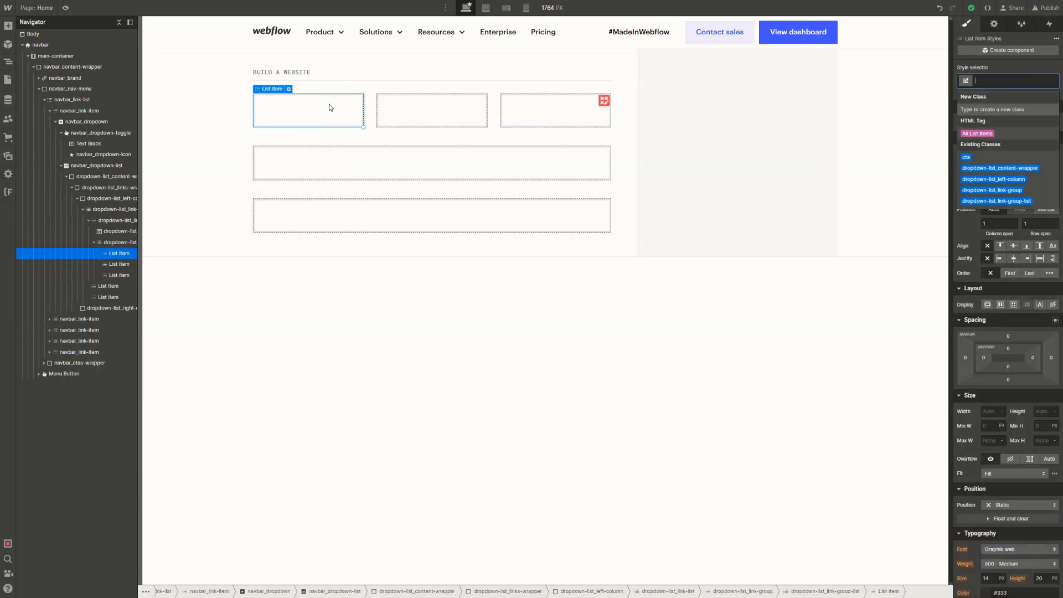
pyautogui.write('dropdo')
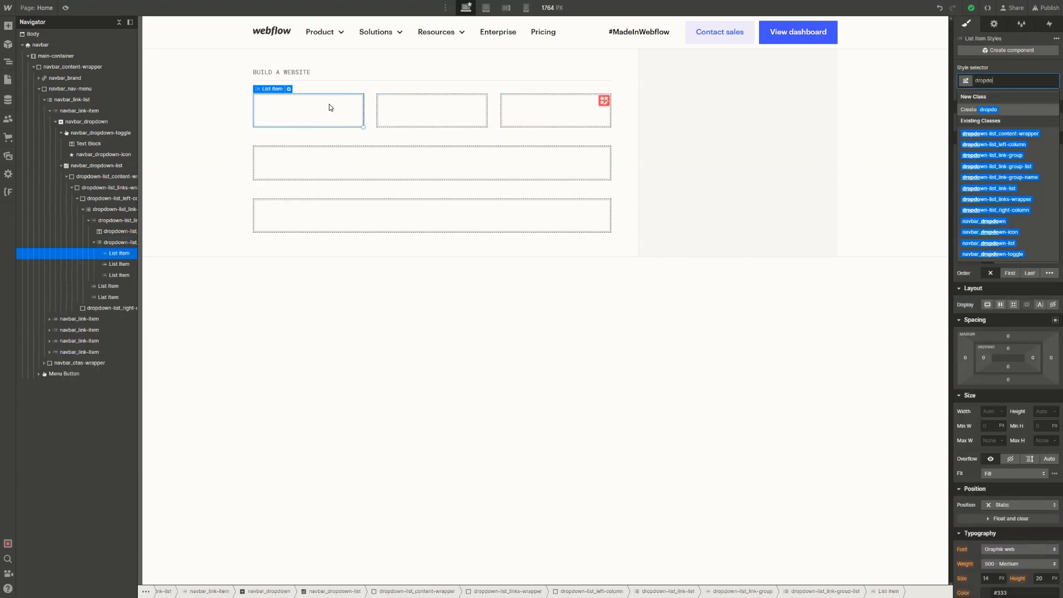
pyautogui.write('wn-lis')
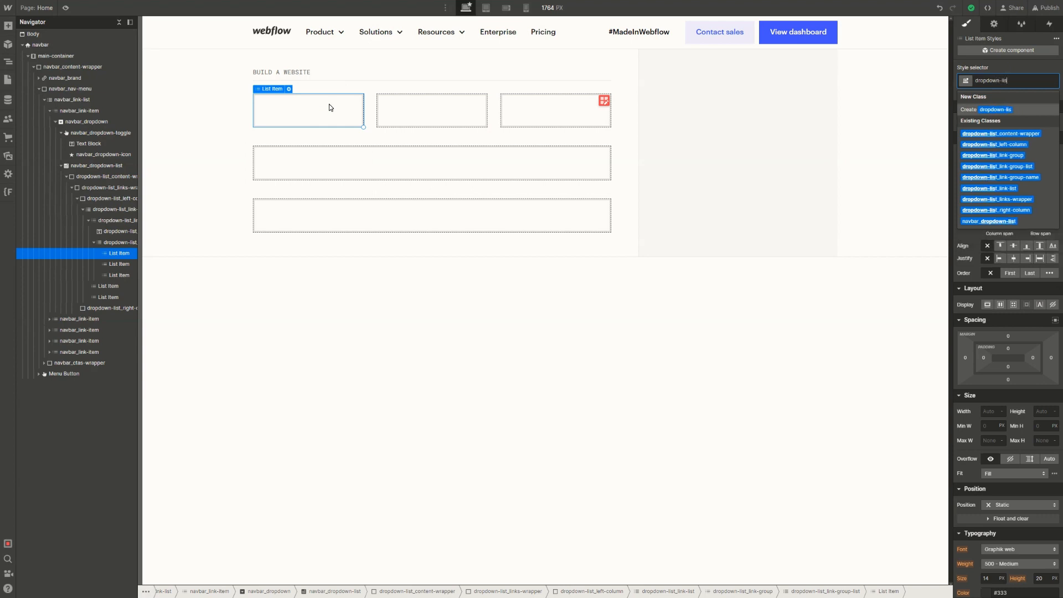
pyautogui.write('t_link-')
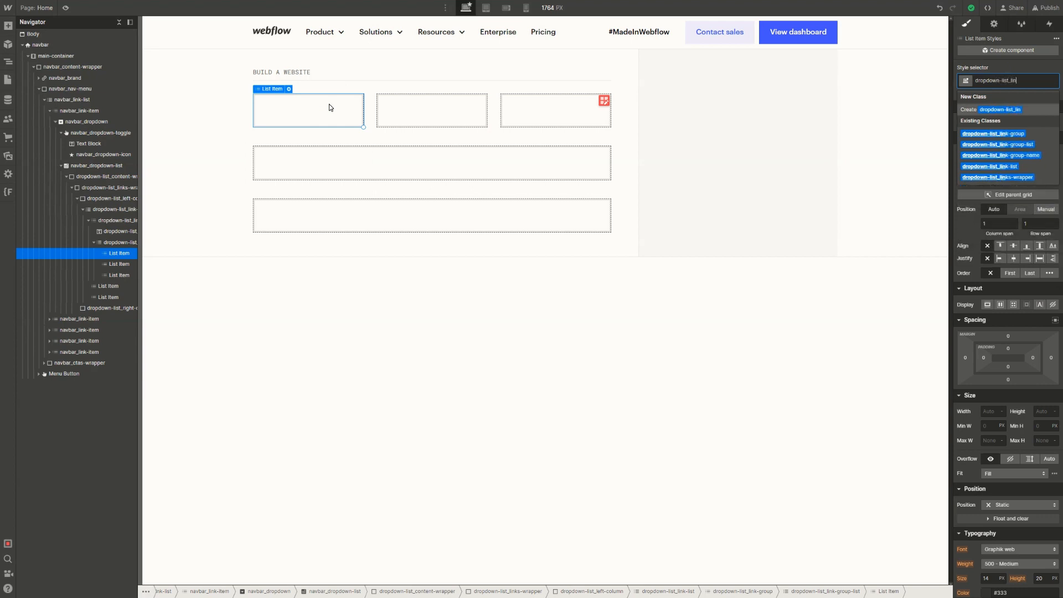
pyautogui.write('p-list')
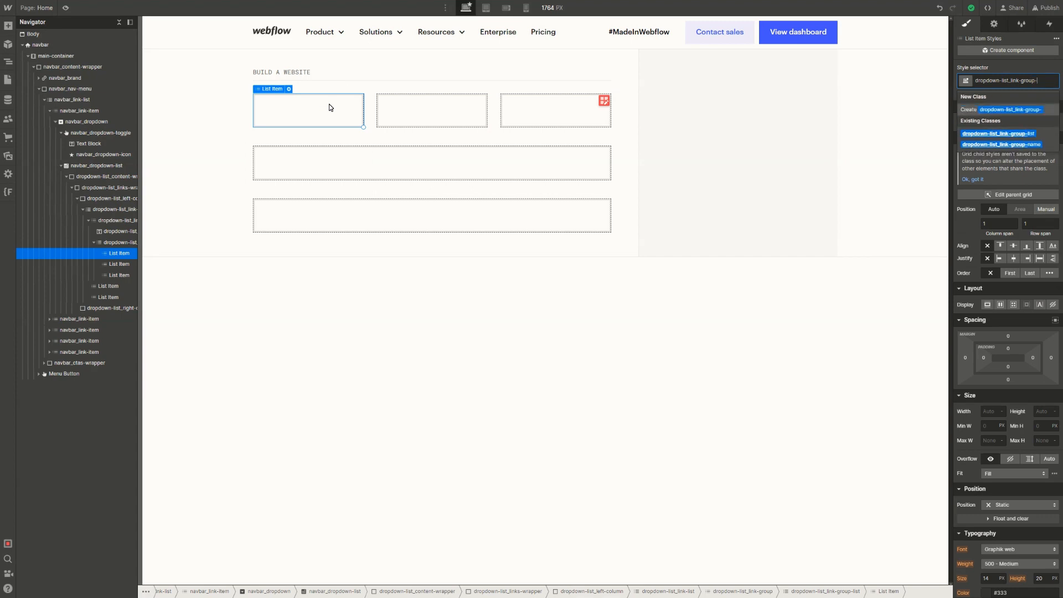
pyautogui.write('-item')
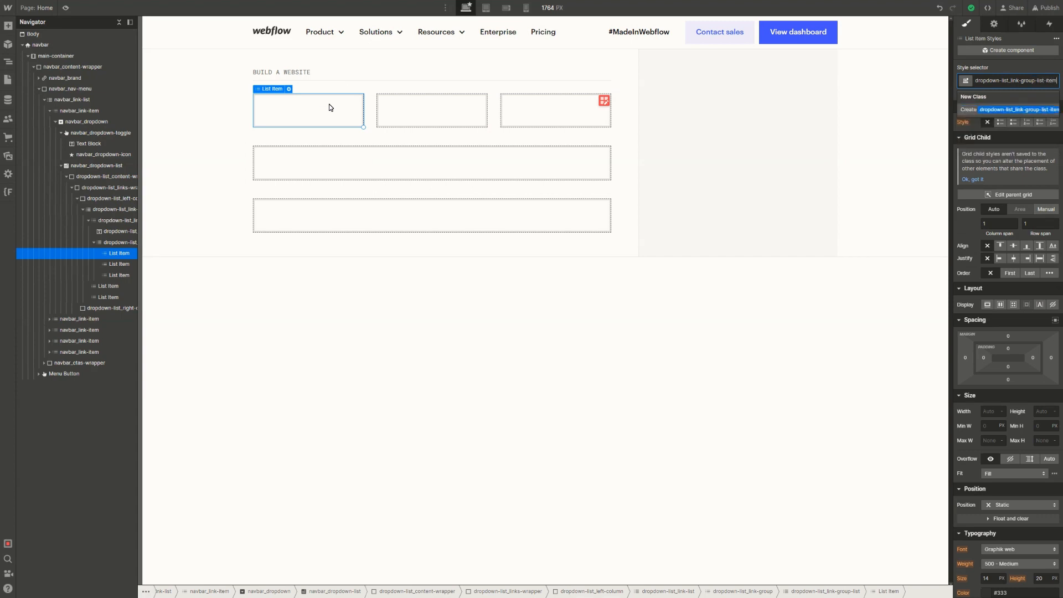
pyautogui.press('Return')
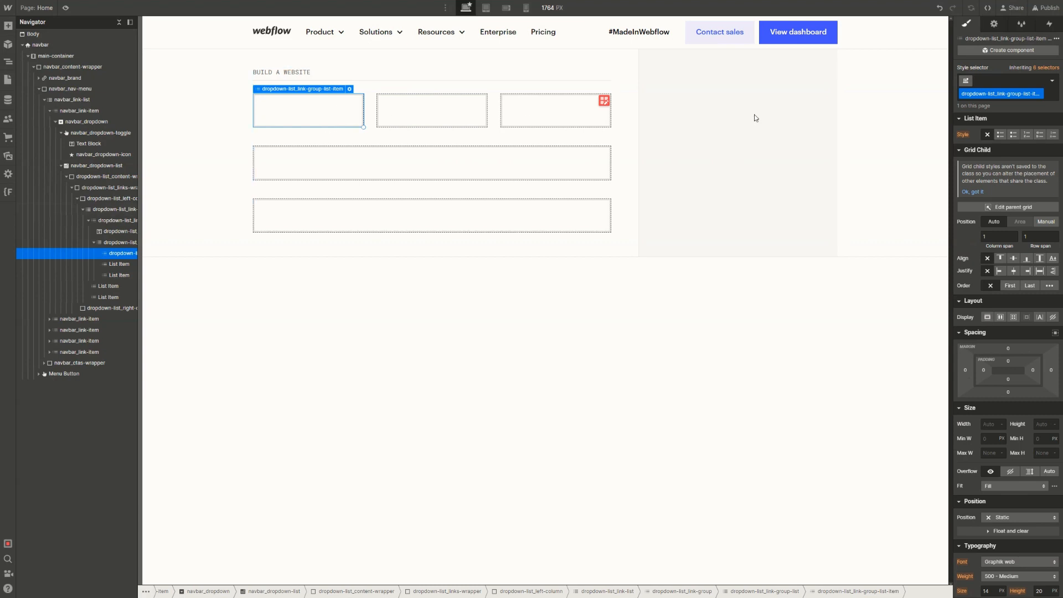
# Set the bottom margin of dropdown-list_link-group-list-item to 8/16rem (0.5rem)
pyautogui.click(1009, 394)
pyautogui.write('8/16rem')
pyautogui.press('Return')
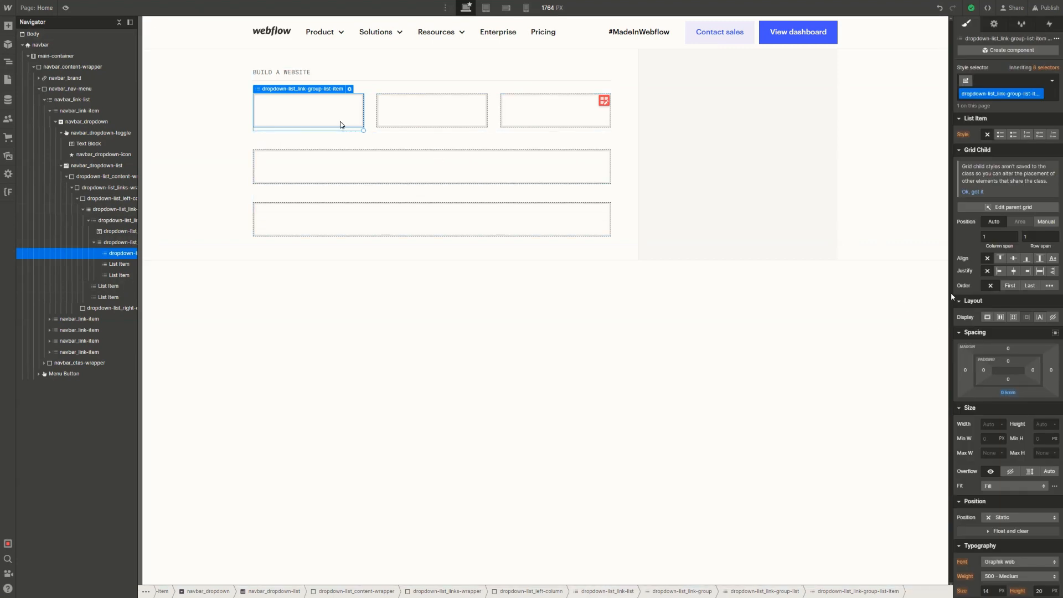
# Insert a Link Block inside the dropdown-list_link-group-list-item element
pyautogui.hotkey('ctrl', 'k')
pyautogui.write('link')
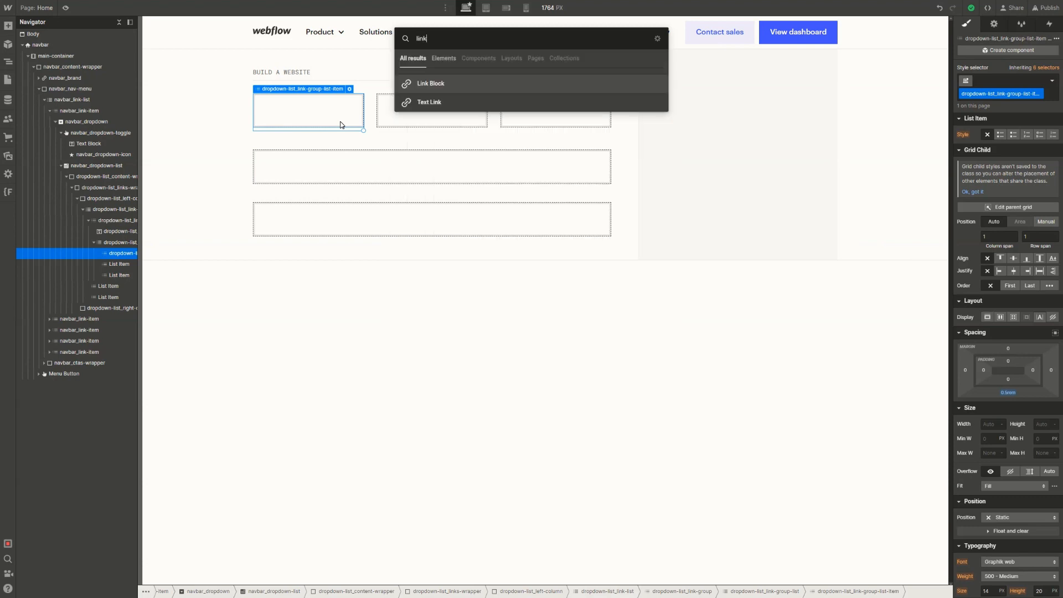
pyautogui.press('Return')
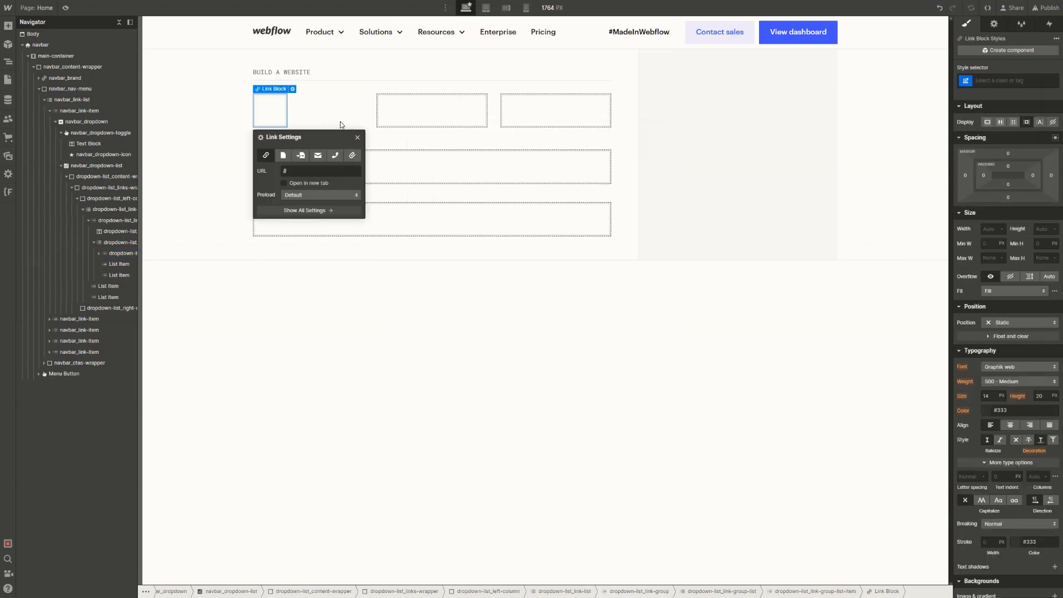
pyautogui.hotkey('ctrl', 'Return')
pyautogui.write('dro')
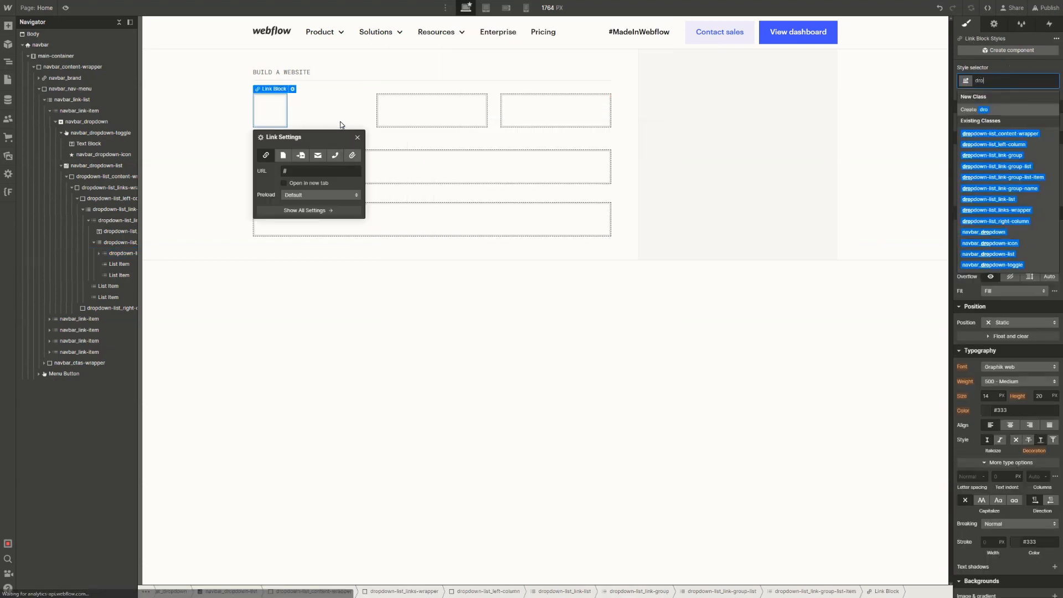
pyautogui.write('pdown')
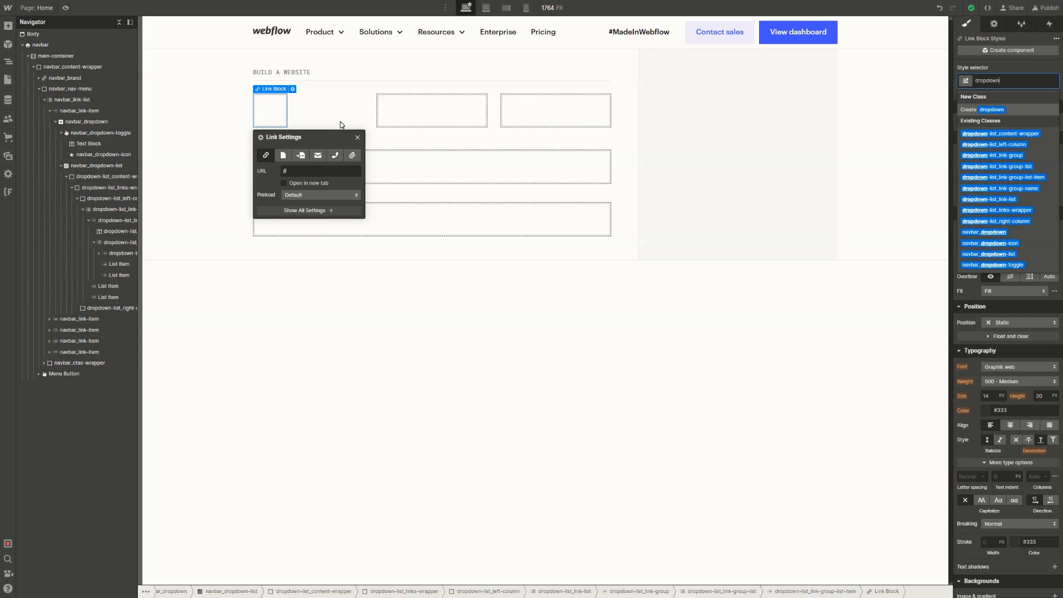
pyautogui.write('-list')
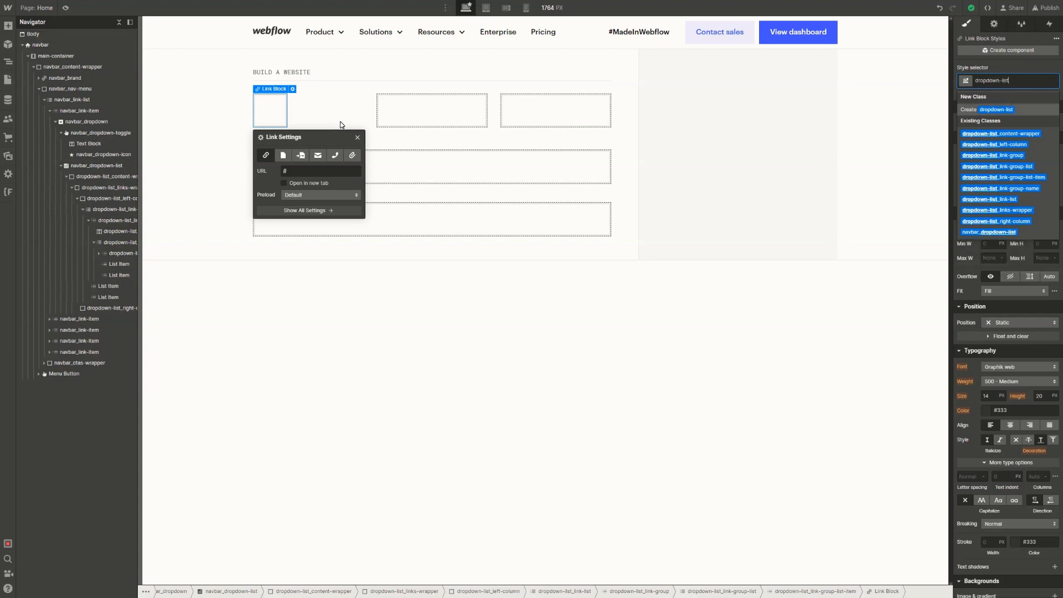
pyautogui.press('BackSpace')
pyautogui.press('BackSpace')
pyautogui.press('BackSpace')
pyautogui.press('BackSpace')
pyautogui.press('BackSpace')
pyautogui.press('BackSpace')
pyautogui.press('BackSpace')
pyautogui.press('BackSpace')
pyautogui.press('BackSpace')
pyautogui.press('BackSpace')
pyautogui.press('BackSpace')
pyautogui.press('BackSpace')
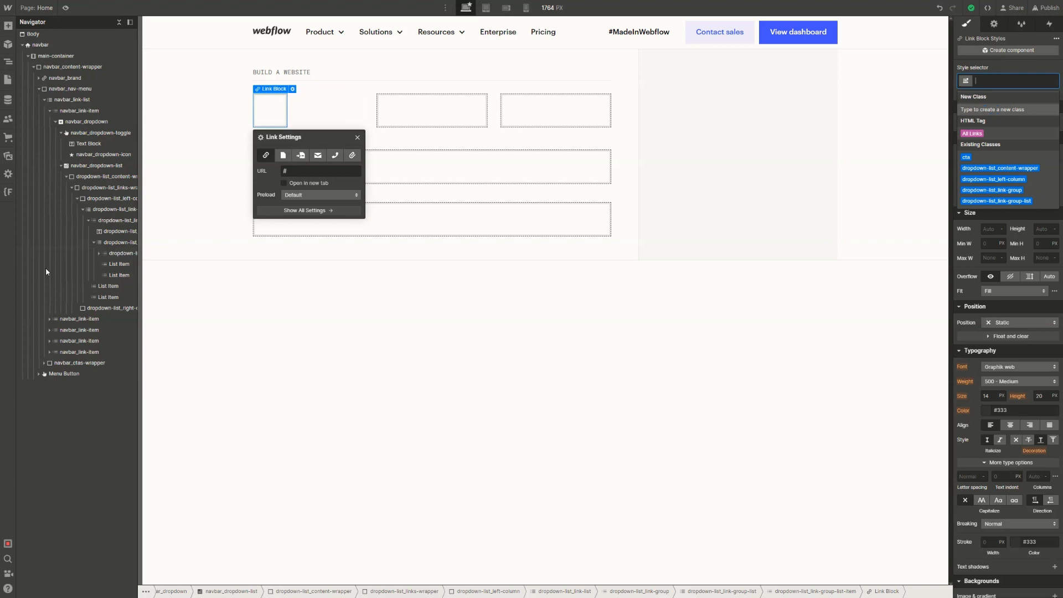
# Widen the Navigator to fit the full element names, and create and assign the class link-group_link to the new link block
pyautogui.click(99, 253)
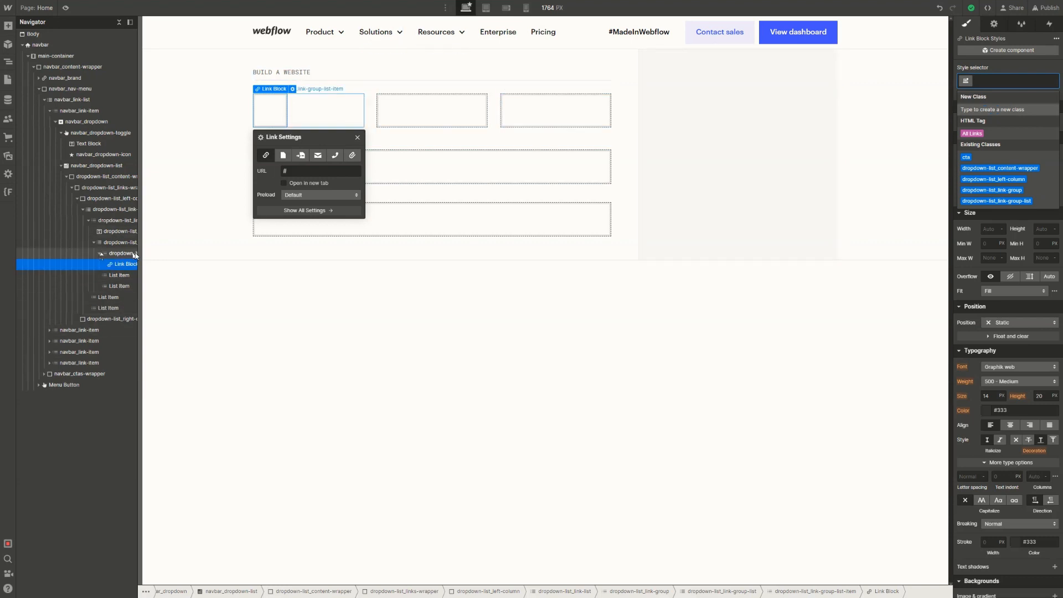
pyautogui.moveTo(137, 253); pyautogui.dragTo(198, 247)
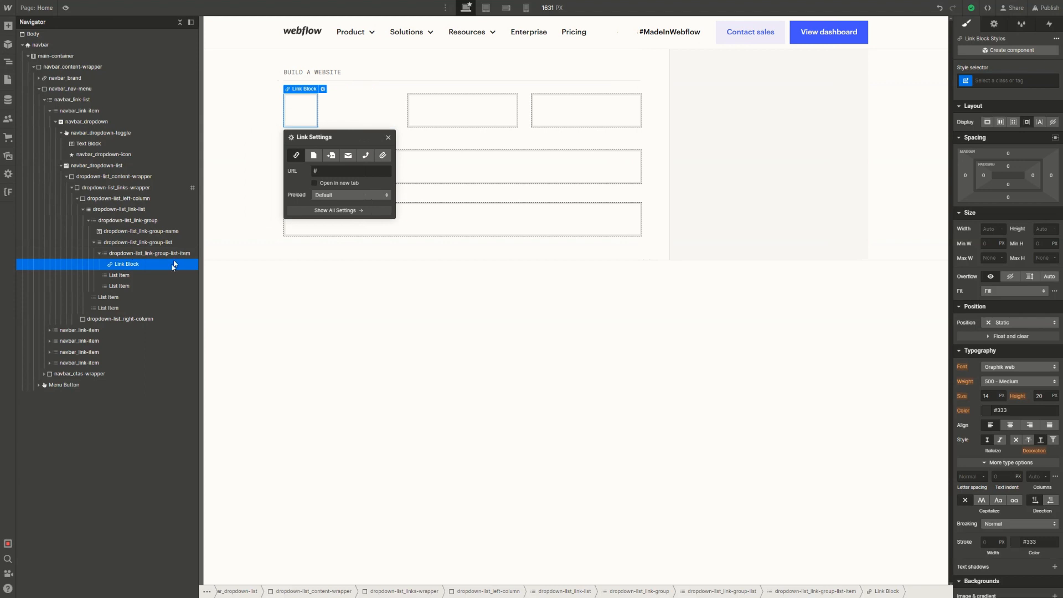
pyautogui.hotkey('ctrl', 'Return')
pyautogui.write('link-')
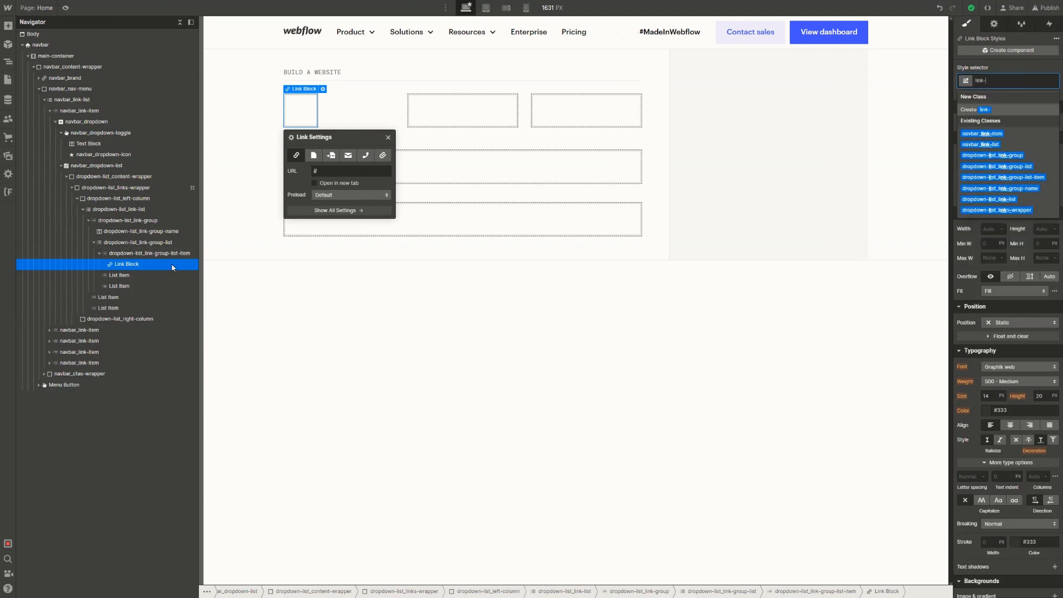
pyautogui.write('group_')
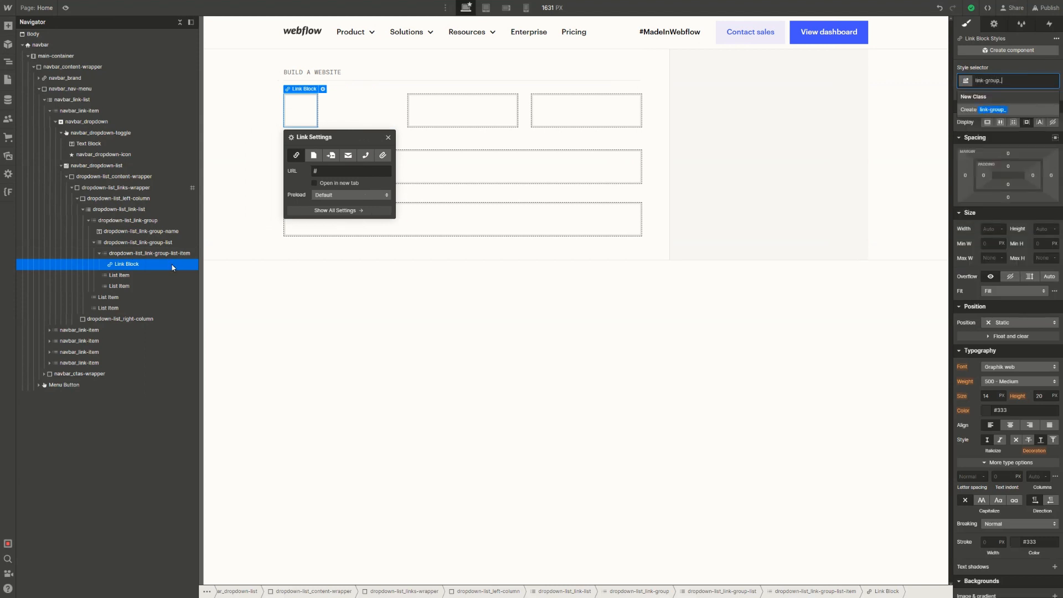
pyautogui.write('link')
pyautogui.press('Return')
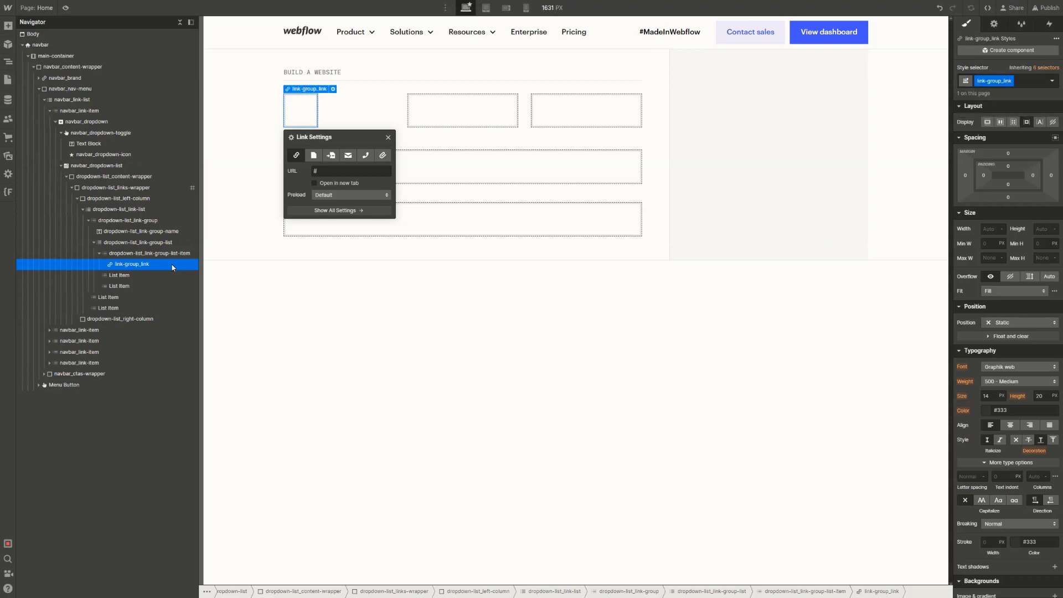
pyautogui.click(313, 102)
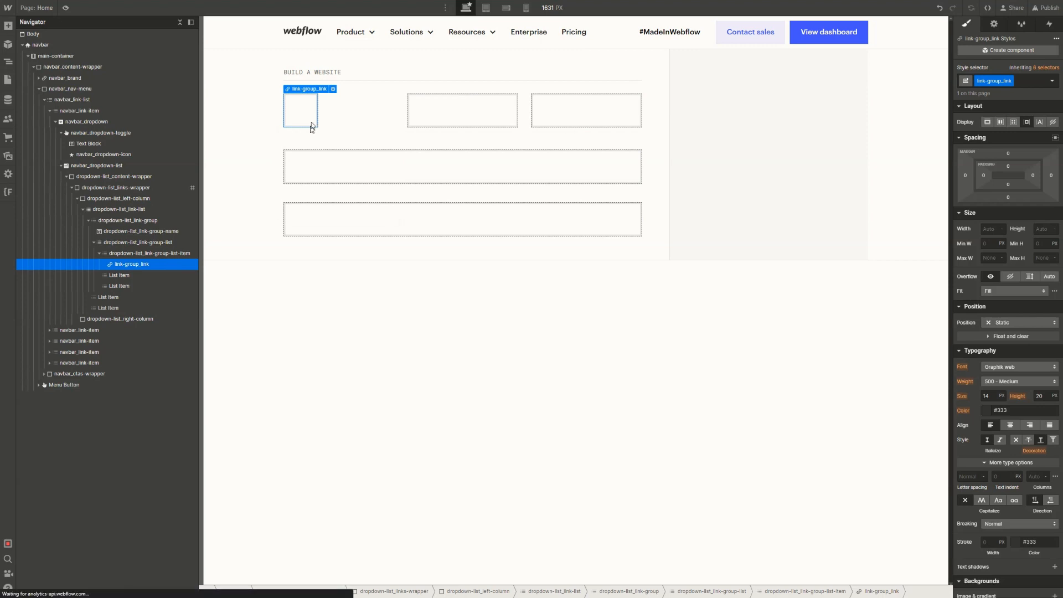
# Style link-group_link with the Black text color swatch, 1rem font size, 1.7 line height, no text decoration and a horizontal flex layout
pyautogui.scroll(-1, 996, 382)
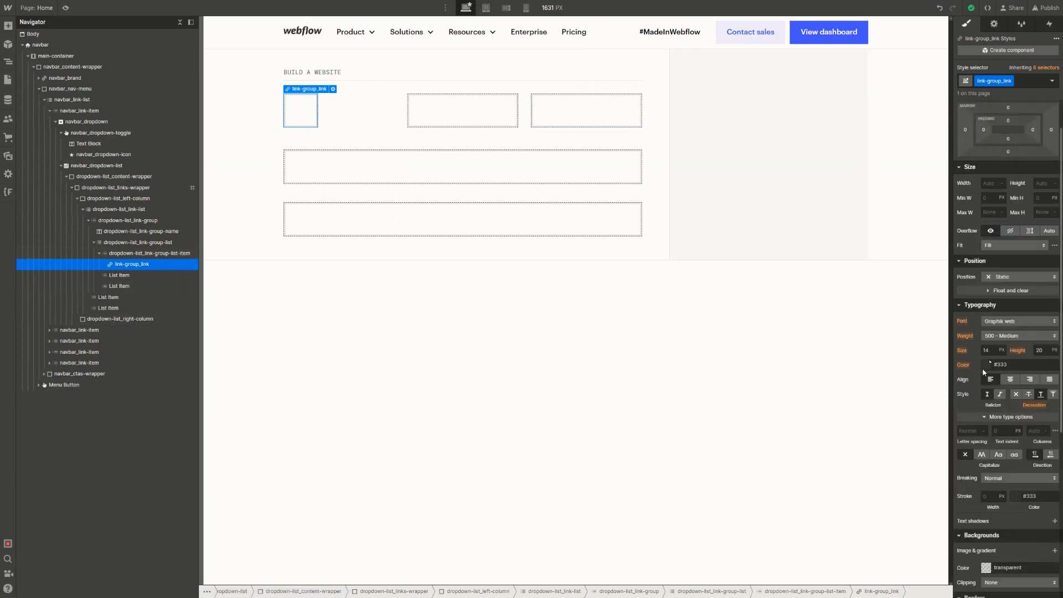
pyautogui.click(986, 366)
pyautogui.click(1001, 522)
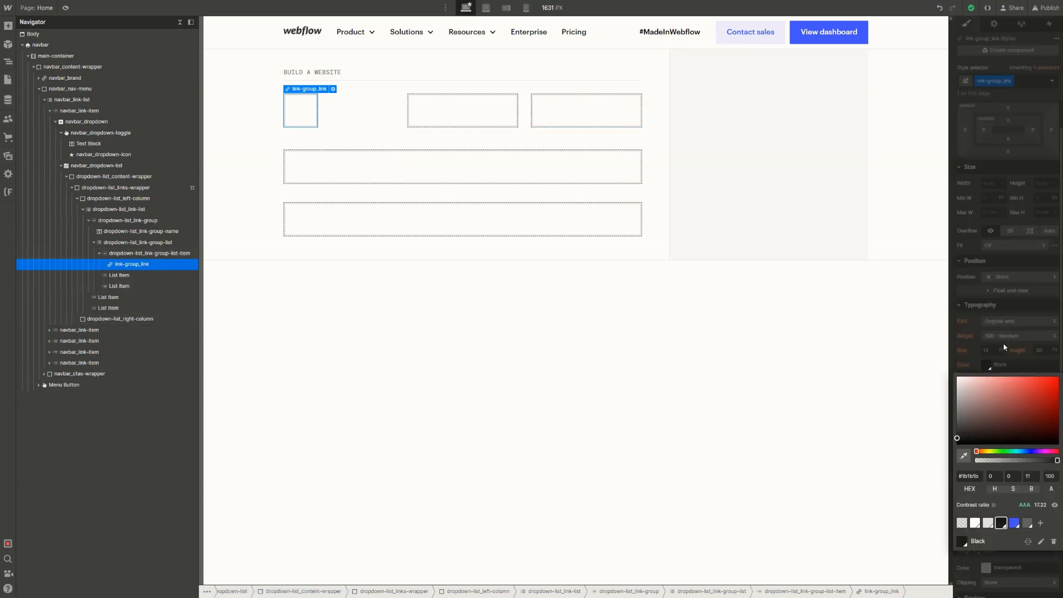
pyautogui.click(1005, 348)
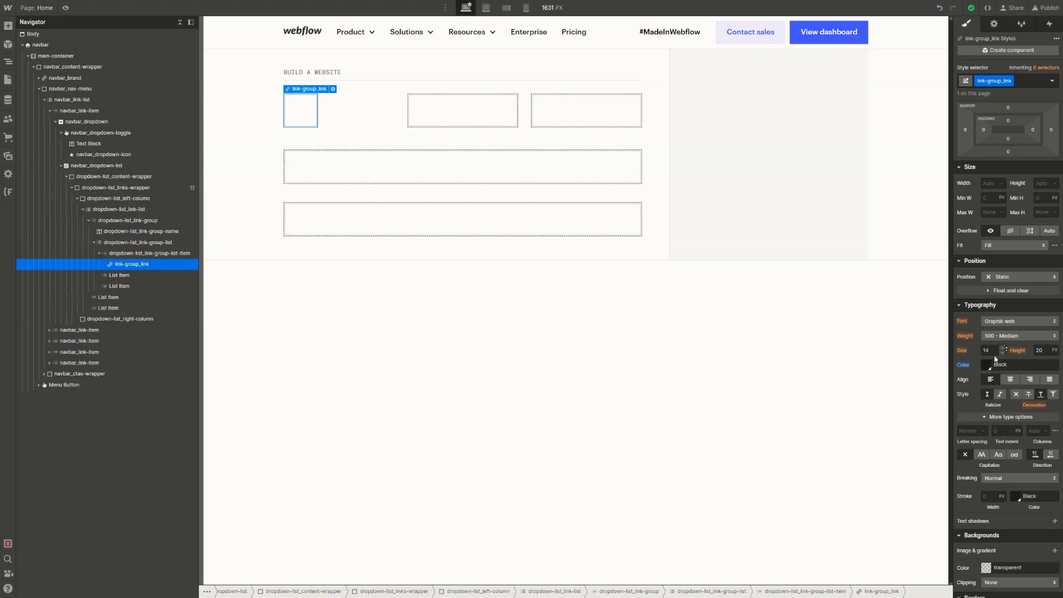
pyautogui.click(993, 352)
pyautogui.write('1rem')
pyautogui.press('Tab')
pyautogui.write('1')
pyautogui.click(1016, 395)
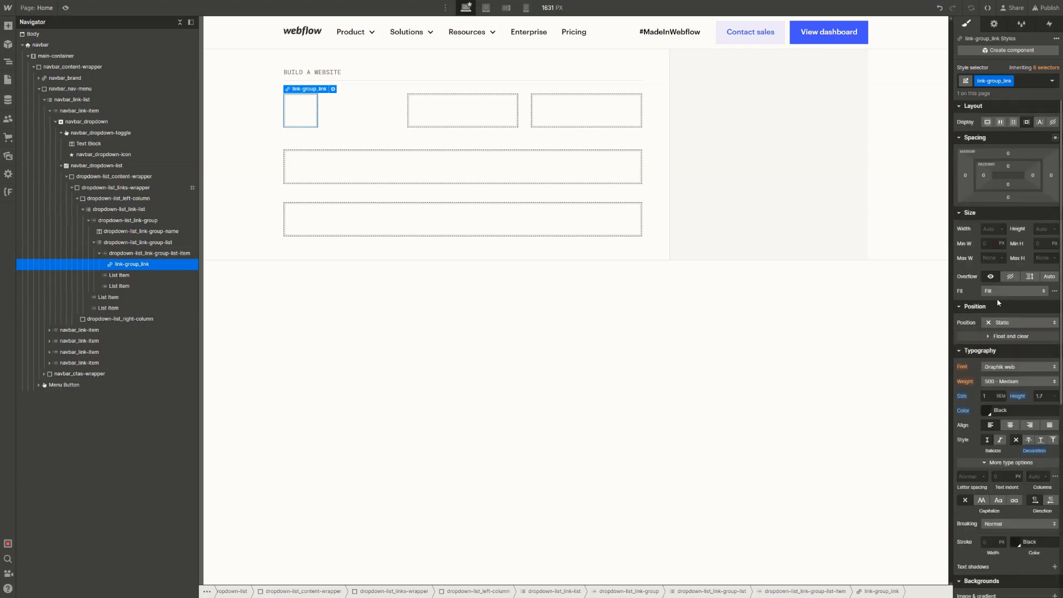
pyautogui.click(1000, 122)
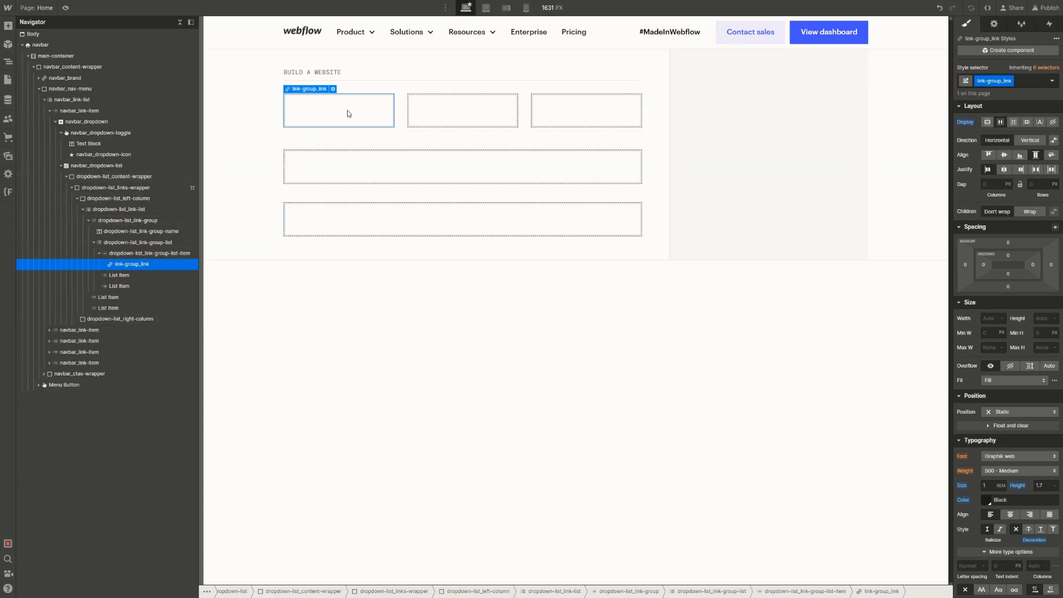
# Insert a Div Block inside link-group_link and give it the new class link-group_icon-wrapper
pyautogui.hotkey('ctrl', 'e')
pyautogui.write('div')
pyautogui.press('Return')
pyautogui.hotkey('ctrl', 'Return')
pyautogui.write('link-')
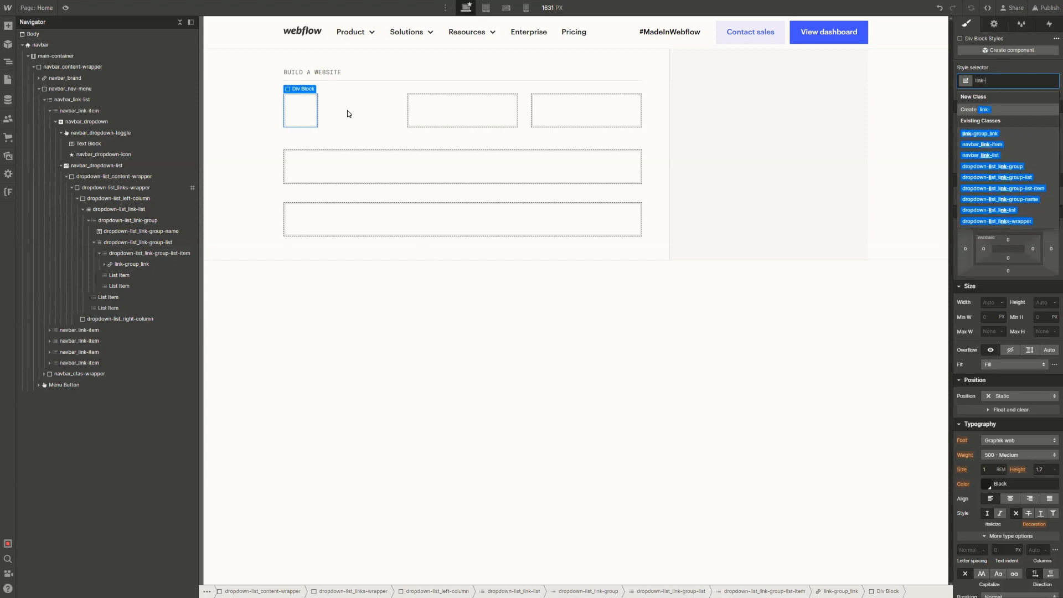
pyautogui.write('group_ico')
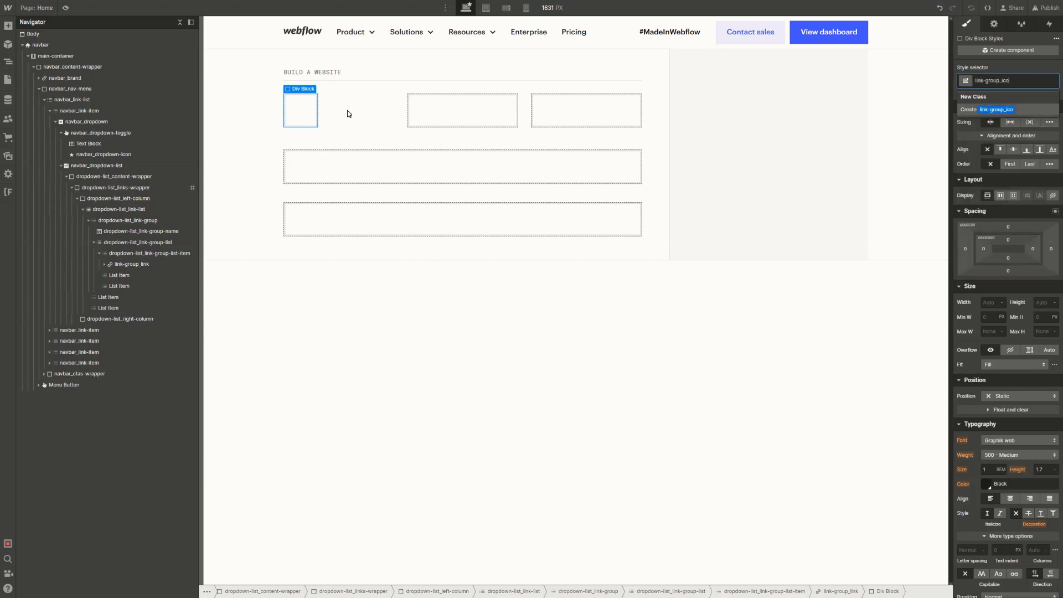
pyautogui.write('n-wrapper')
pyautogui.press('Return')
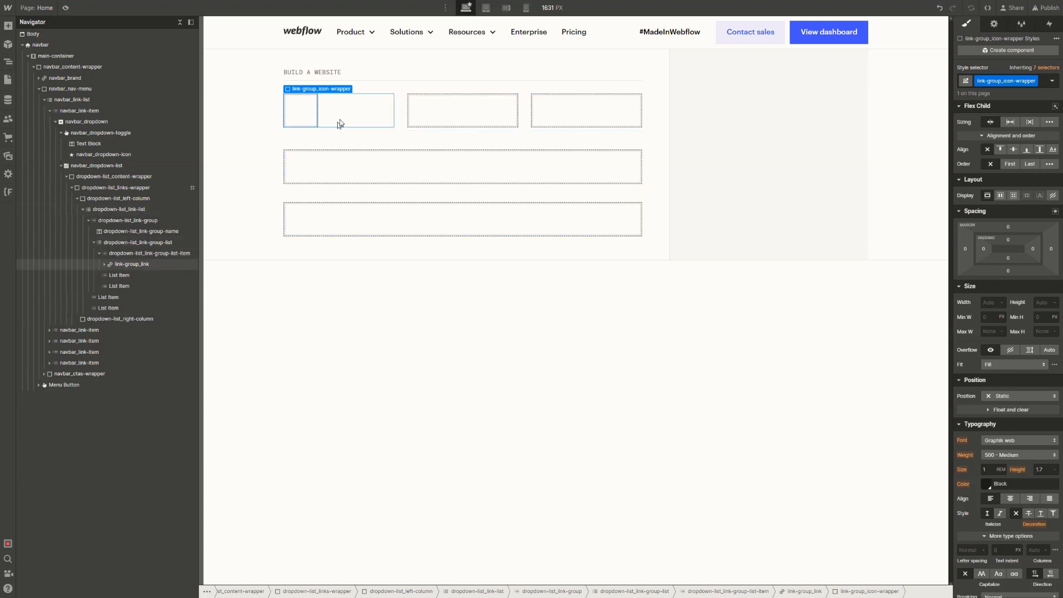
# Size link-group_icon-wrapper to 1rem wide and 1rem high, and give it a 1rem right margin
pyautogui.click(988, 303)
pyautogui.write('75')
pyautogui.press('BackSpace')
pyautogui.press('BackSpace')
pyautogui.write('1')
pyautogui.click(1040, 303)
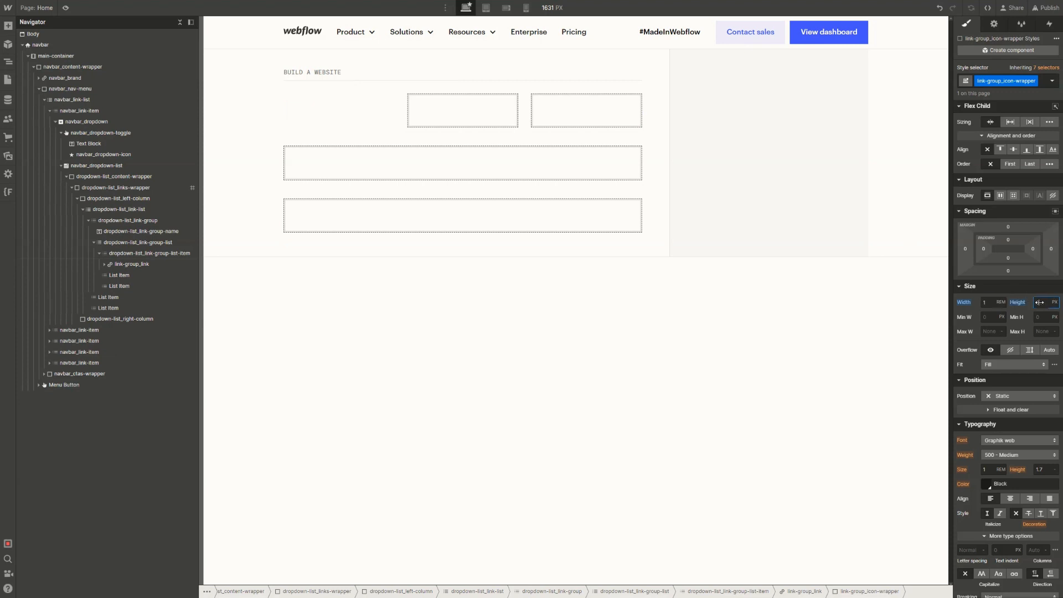
pyautogui.write('1')
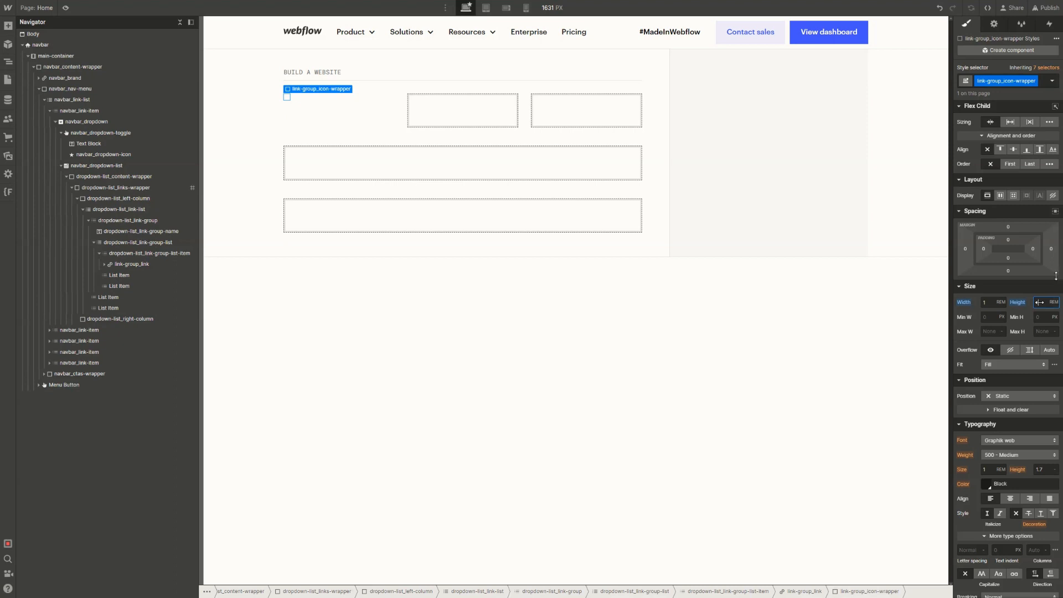
pyautogui.press('Return')
pyautogui.click(1051, 250)
pyautogui.write('1rem')
pyautogui.press('Return')
# Add an Embed element inside link-group_icon-wrapper to hold the icon code
pyautogui.moveTo(291, 93)
pyautogui.hotkey('ctrl', 'e')
pyautogui.write('embed')
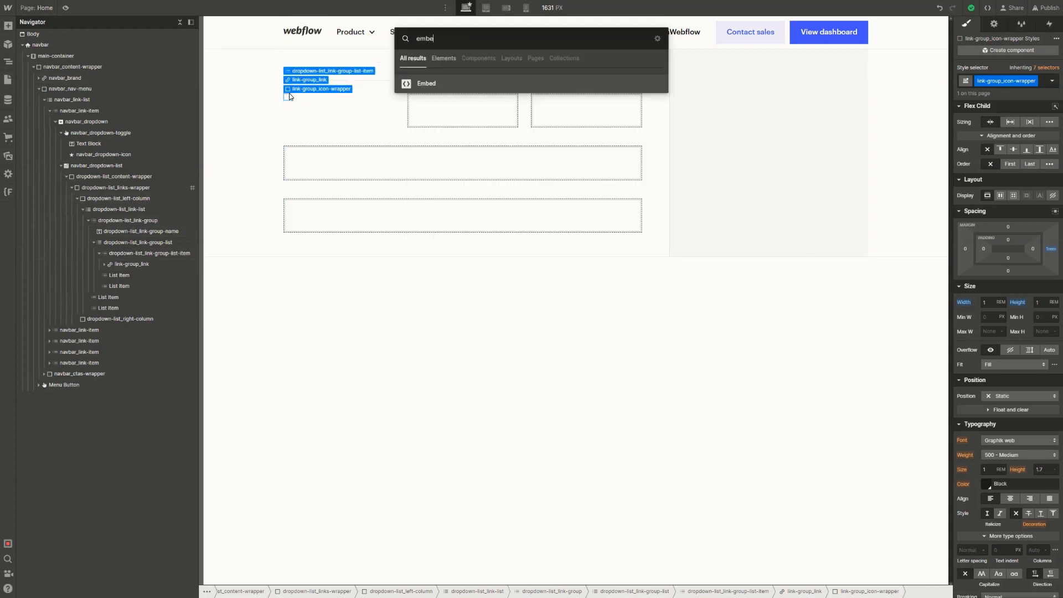
pyautogui.press('Return')
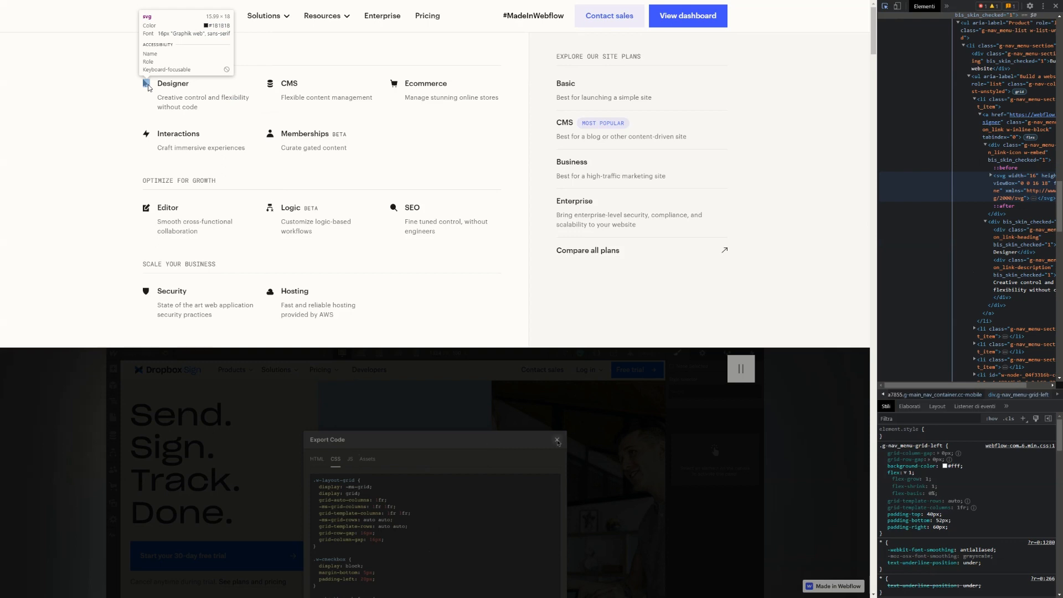
# Switch to the live Webflow site, inspect the Designer link's svg icon and open the copy options for its element
pyautogui.click(147, 85)
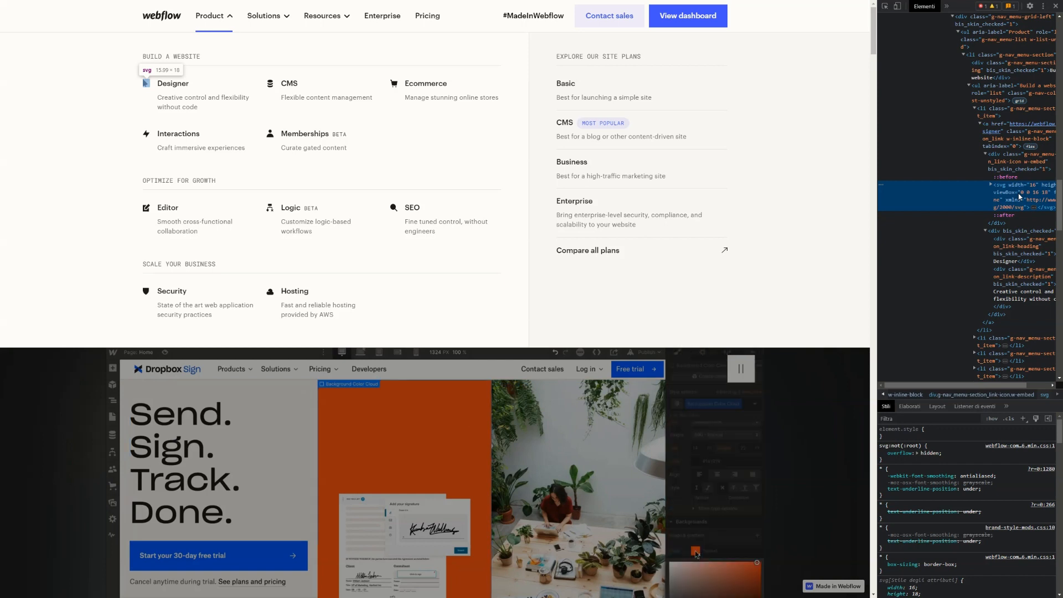
pyautogui.rightClick(1020, 197)
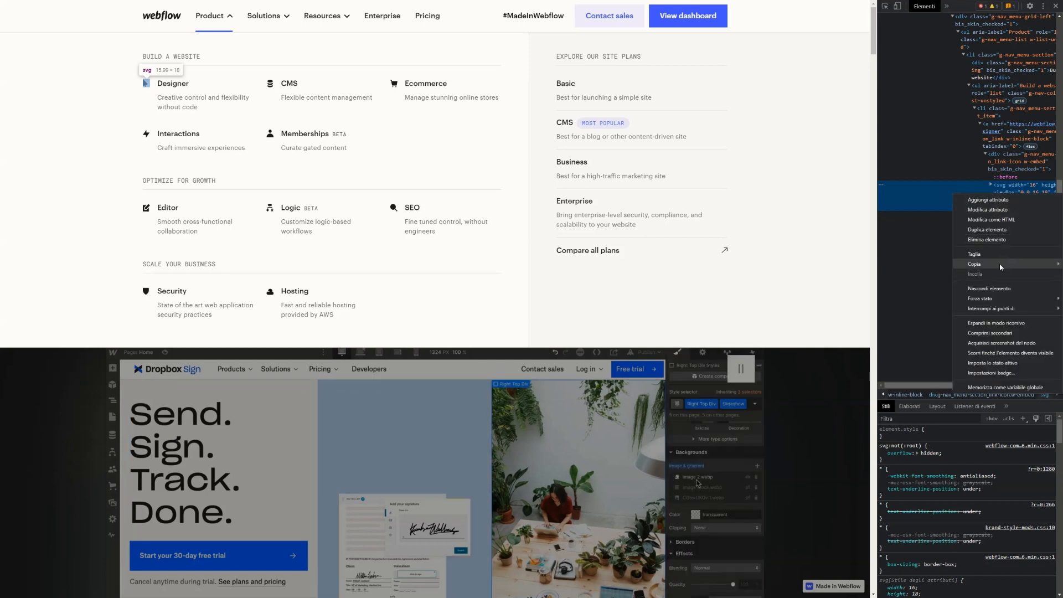
pyautogui.moveTo(1000, 264)
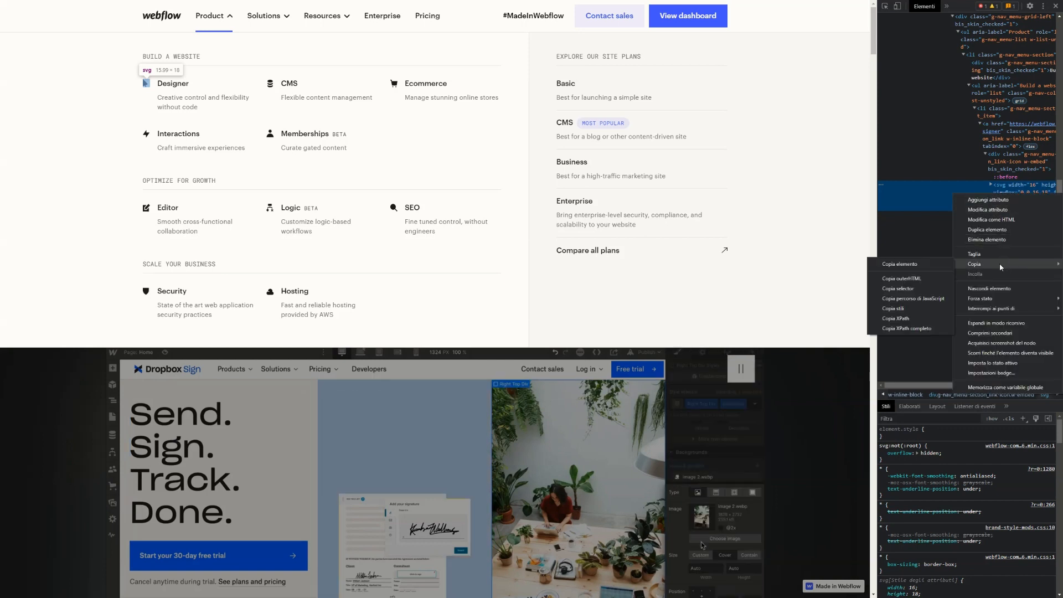
# Copy the Designer icon's SVG element from the reference page, paste it into the HTML embed's custom code and save it
pyautogui.click(903, 267)
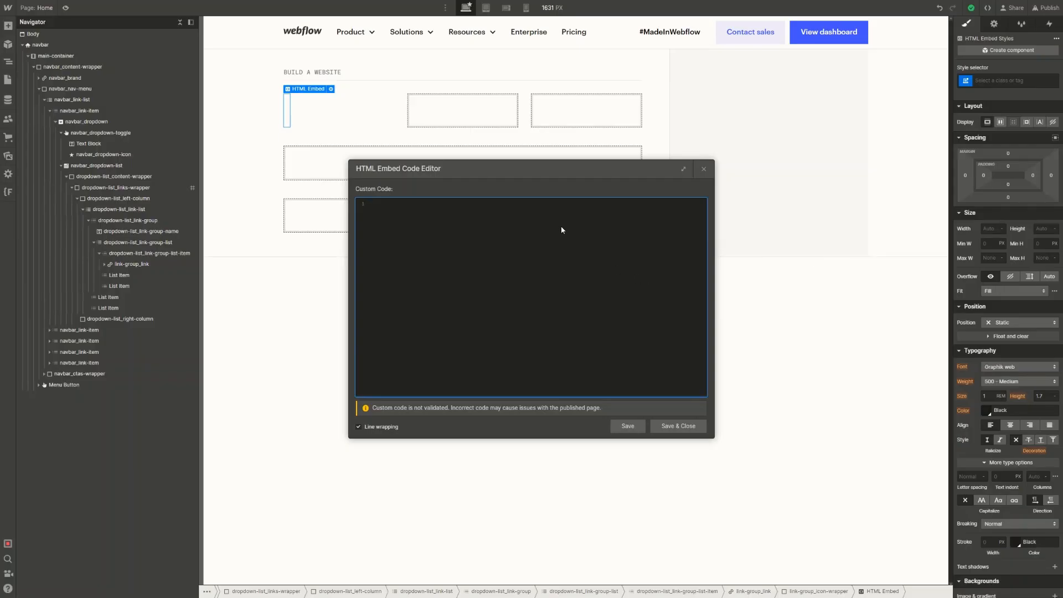
pyautogui.write('<svg width="16" height="18" viewBox="0 0 16 18" fill="none" xmlns="http://www.w3.org/2000/svg">                                           <path d="M6.4059 13.3914L7.90248 16.9944L6.4232 17.6L4.93094 13.997L0 16.0429V0L11.3455 11.3455L6.4059 13.3914Z" fill="currentColor"></path>                                         </svg>')
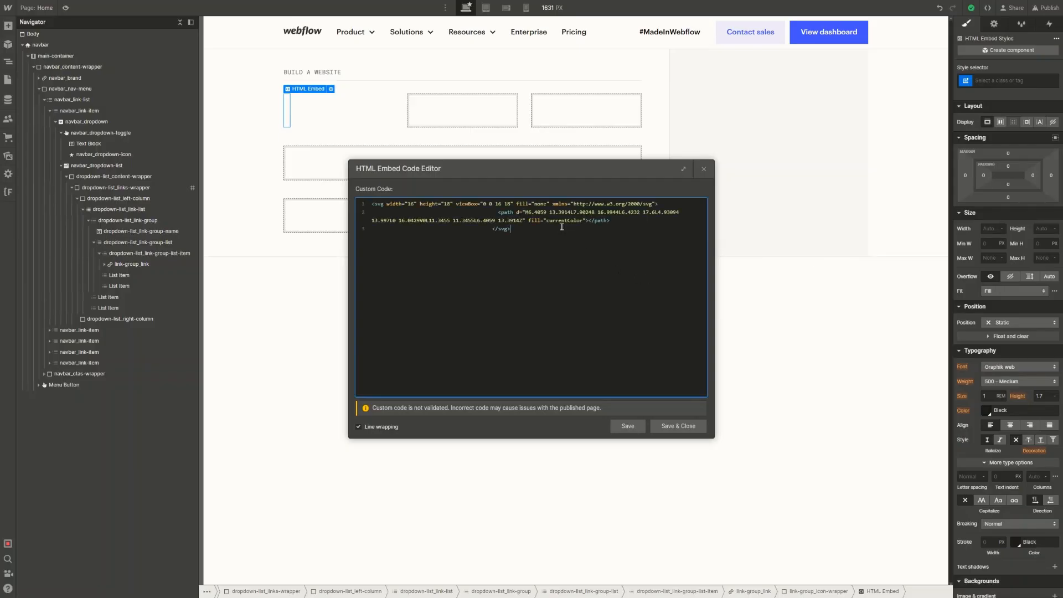
pyautogui.click(686, 427)
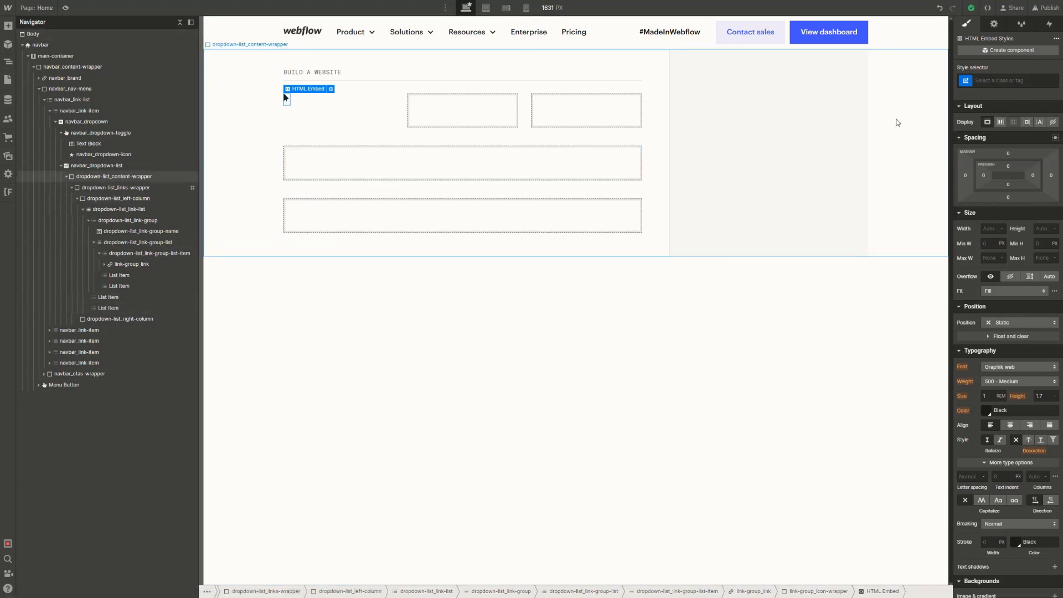
# Give the HTML embed inside the icon wrapper the new class link-group_link-icon
pyautogui.click(998, 83)
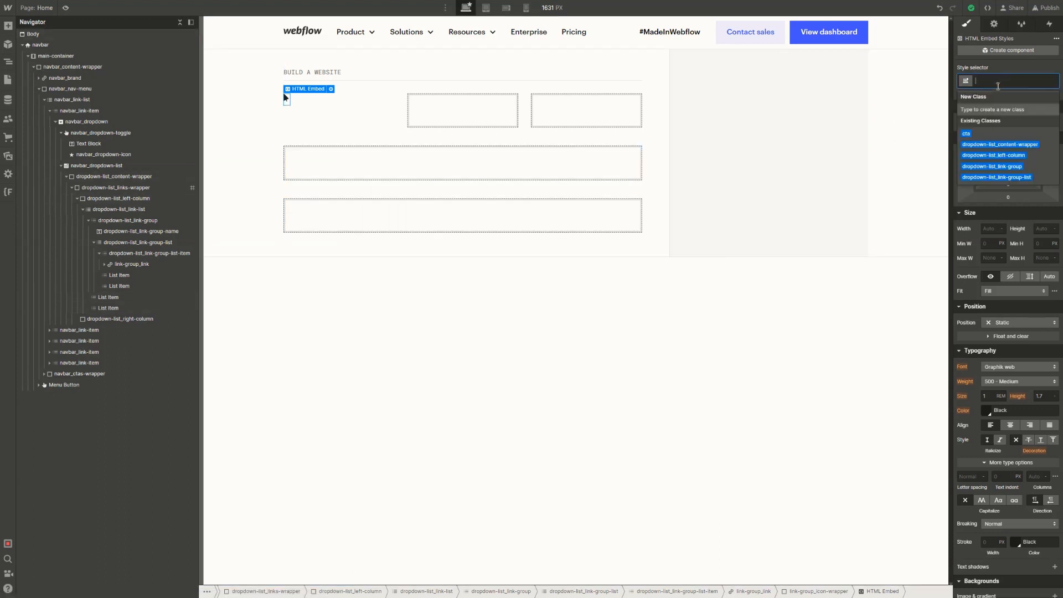
pyautogui.click(105, 264)
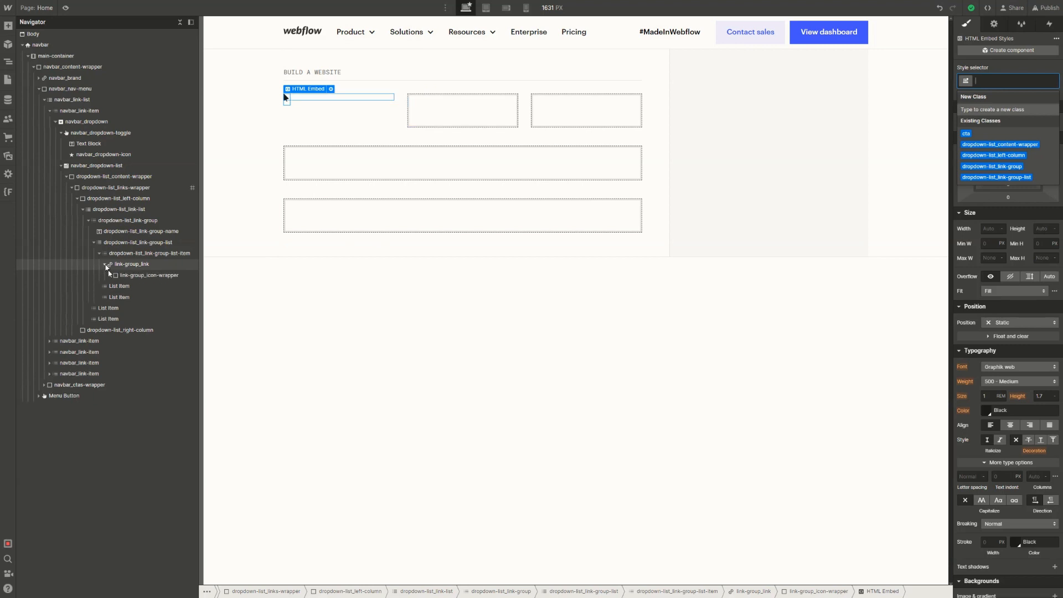
pyautogui.click(110, 275)
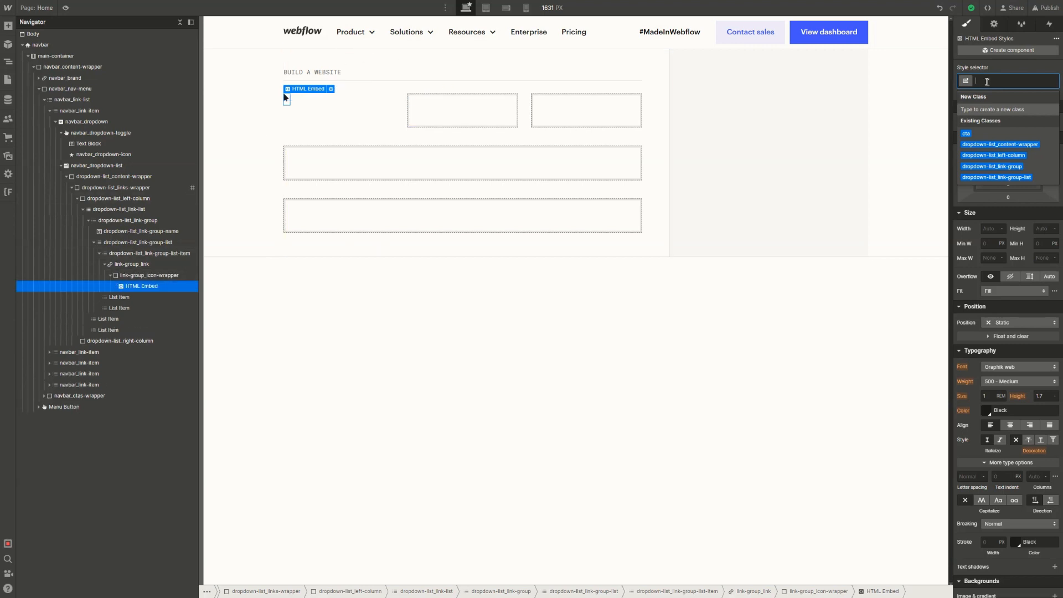
pyautogui.write('link-gro')
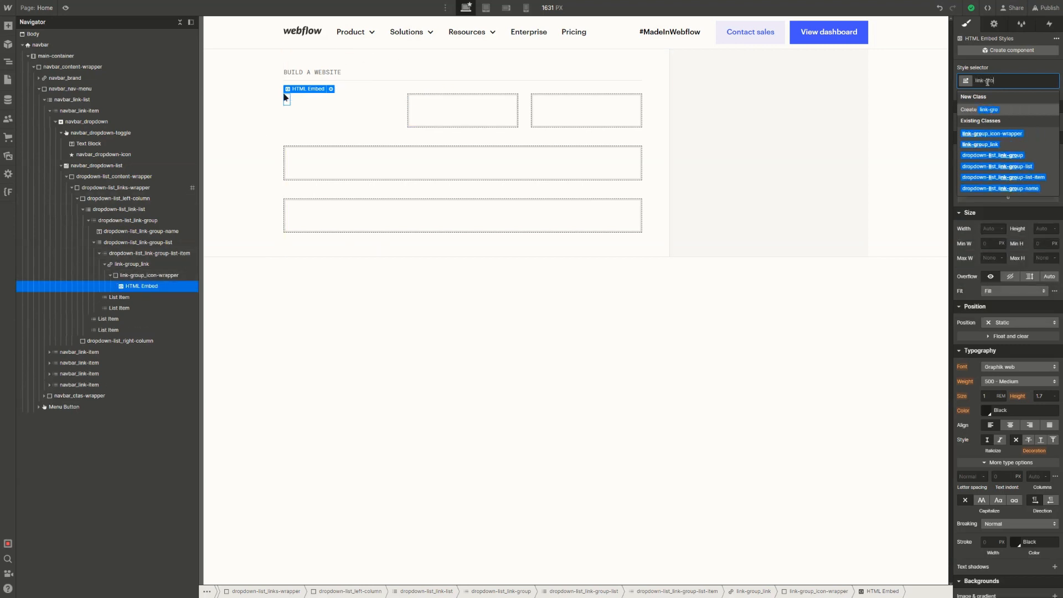
pyautogui.write('uplink-')
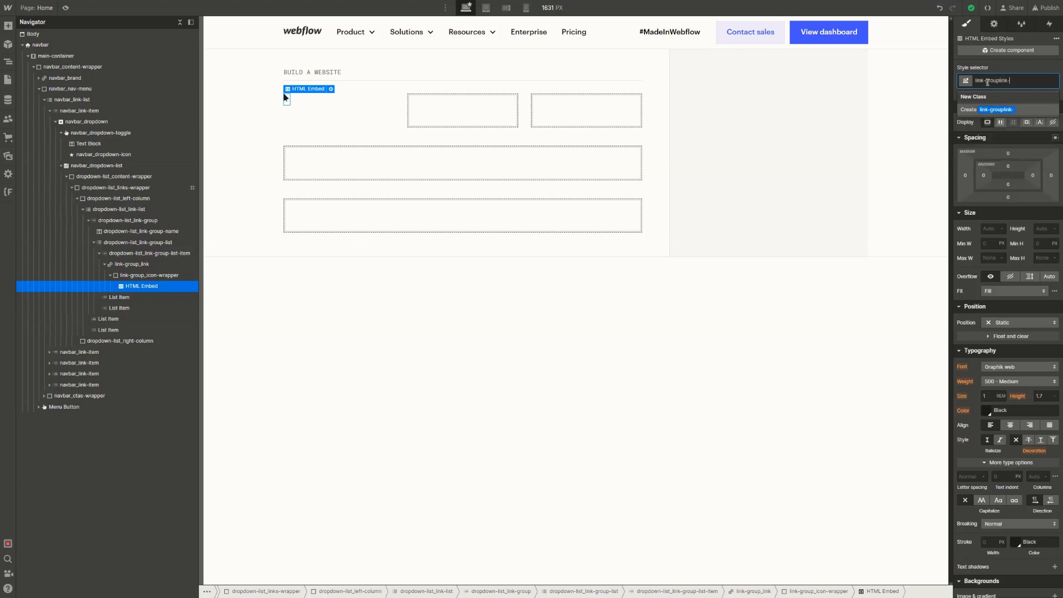
pyautogui.press('BackSpace')
pyautogui.press('BackSpace')
pyautogui.press('BackSpace')
pyautogui.press('BackSpace')
pyautogui.press('BackSpace')
pyautogui.write('_')
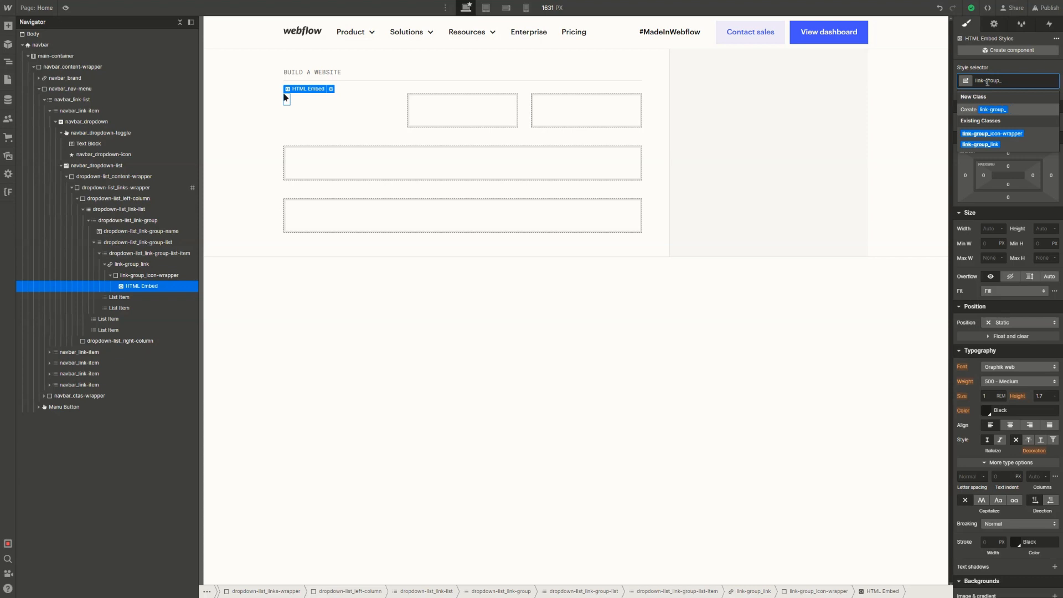
pyautogui.write('lin')
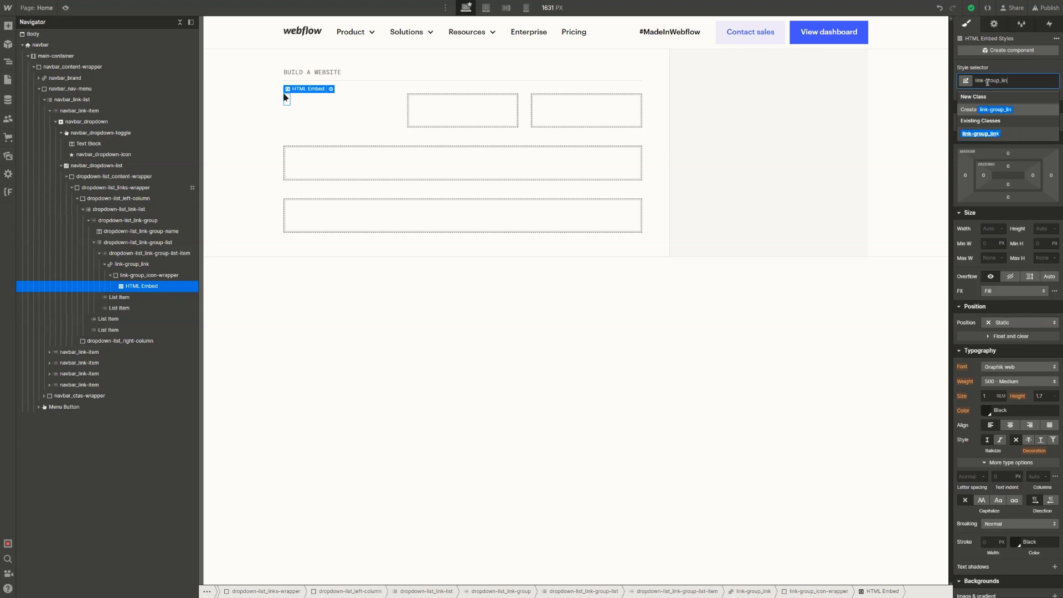
pyautogui.write('k-icon')
pyautogui.press('Return')
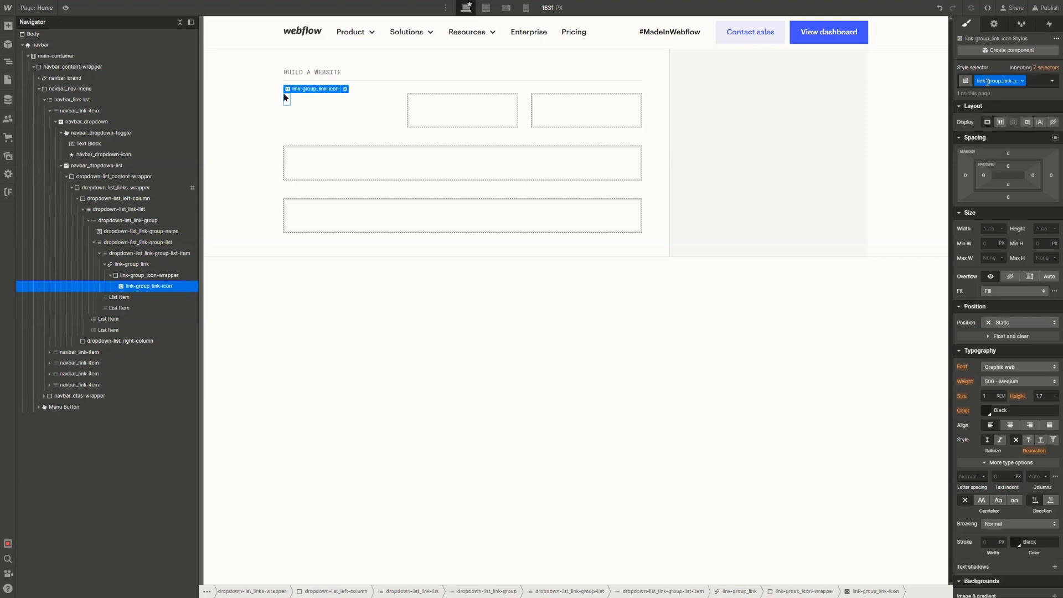
# Rename the icon wrapper's class to link-group_link-icon-wrapper
pyautogui.click(177, 273)
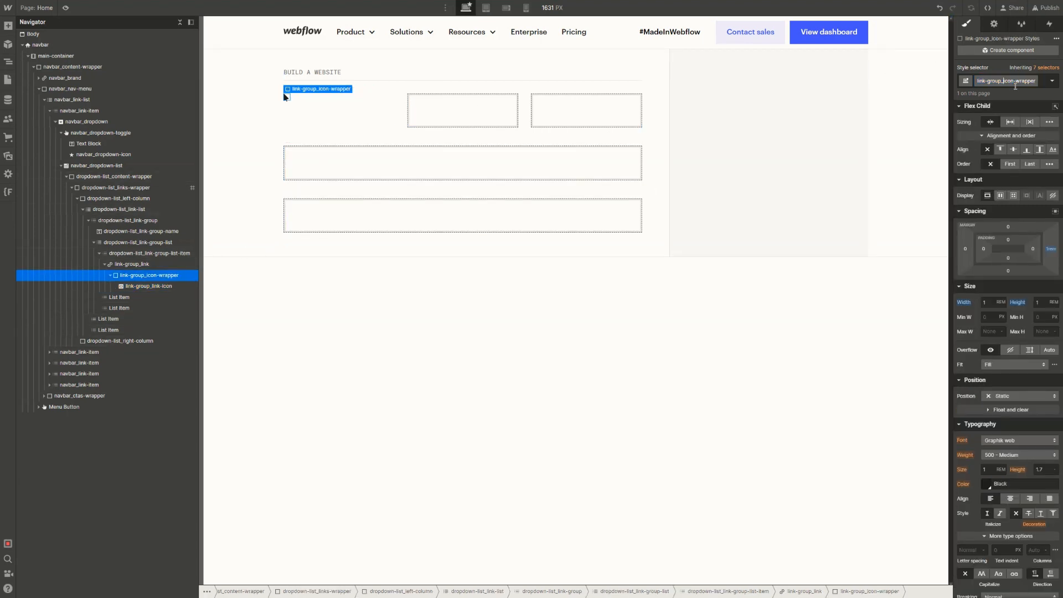
pyautogui.write('link-')
pyautogui.press('Return')
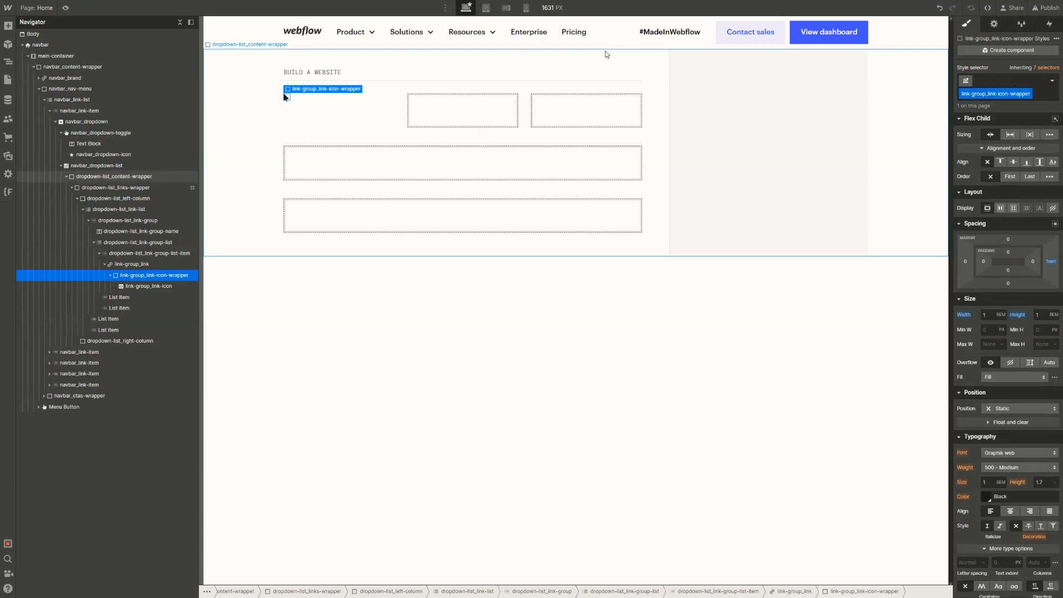
# Set the display of the link-group_link-icon embed to flex
pyautogui.click(140, 287)
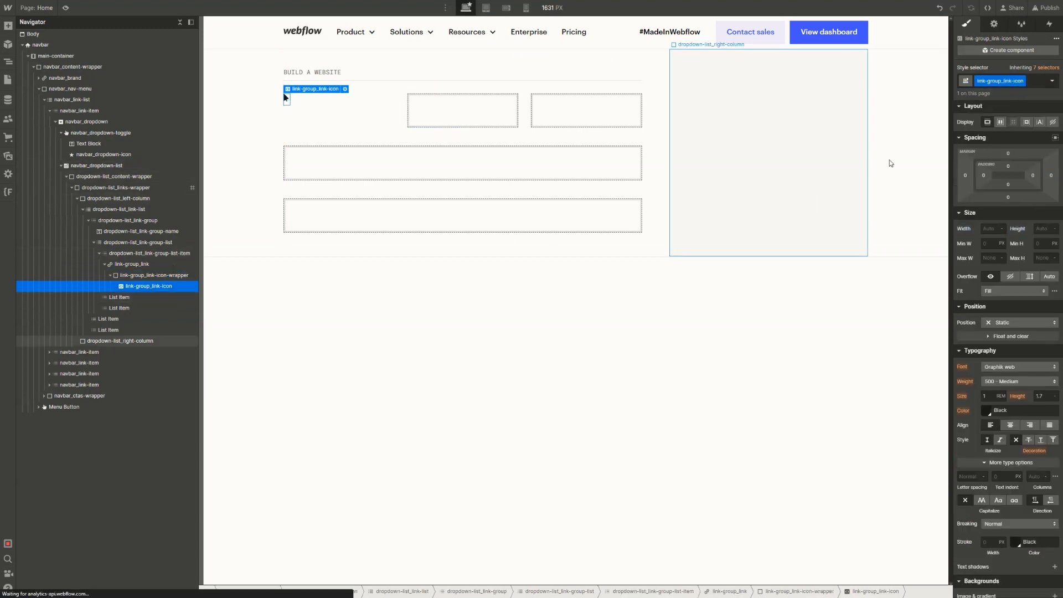
pyautogui.click(1002, 123)
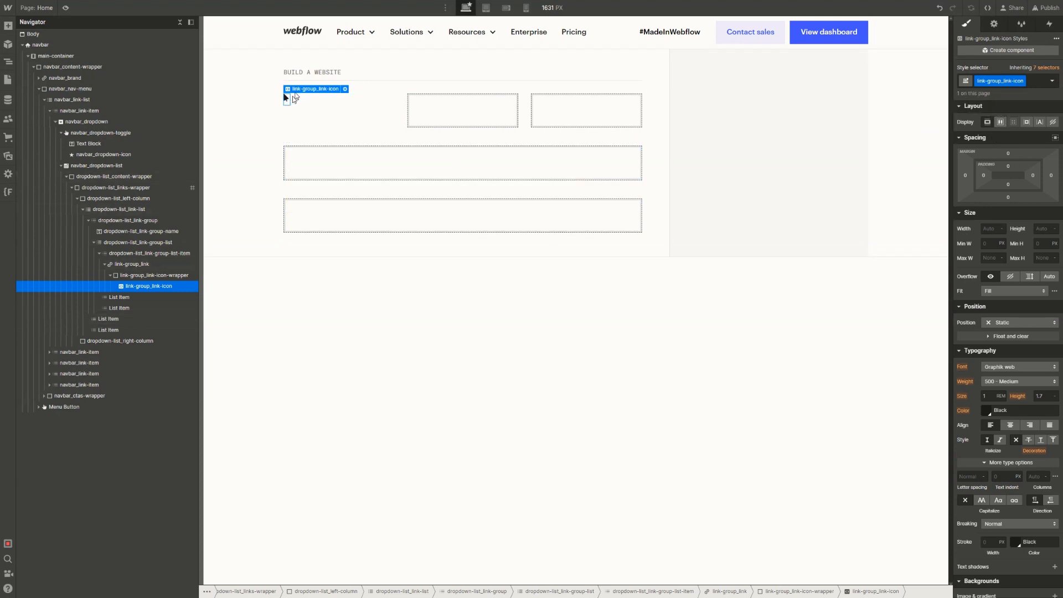
pyautogui.click(999, 123)
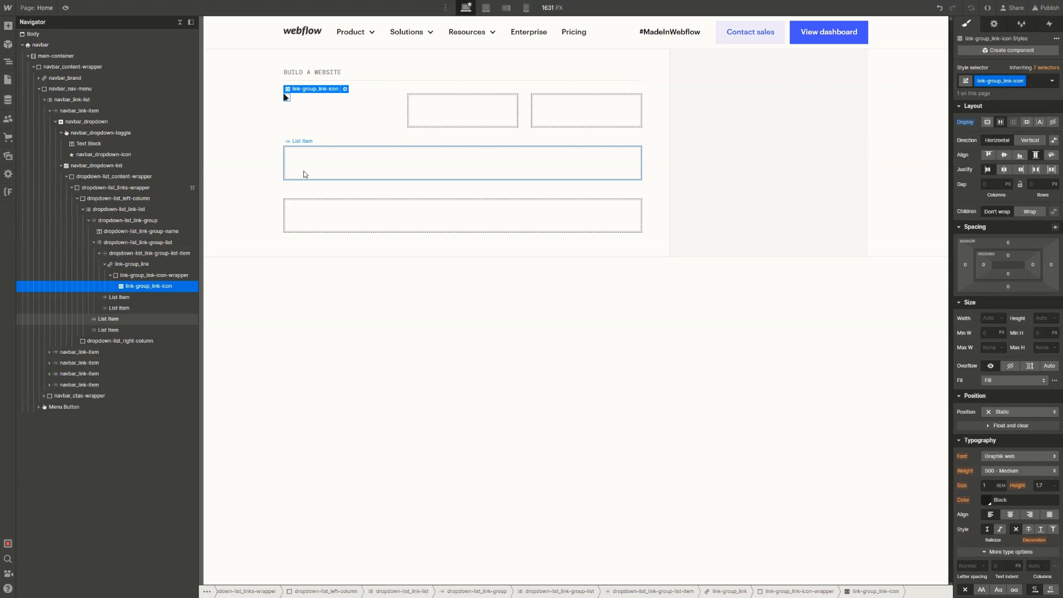
# Add a div block inside link-group_link after the icon wrapper and give it the class link-group_link-text-wrapper
pyautogui.click(368, 107)
pyautogui.click(128, 265)
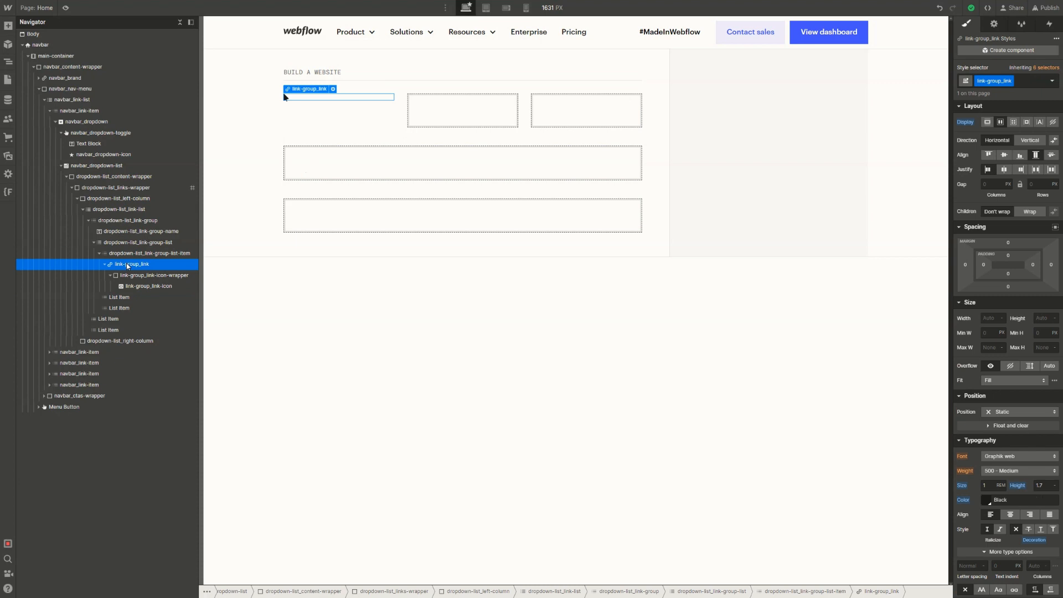
pyautogui.hotkey('ctrl', 'k')
pyautogui.write('d')
pyautogui.press('Return')
pyautogui.hotkey('ctrl', 'Return')
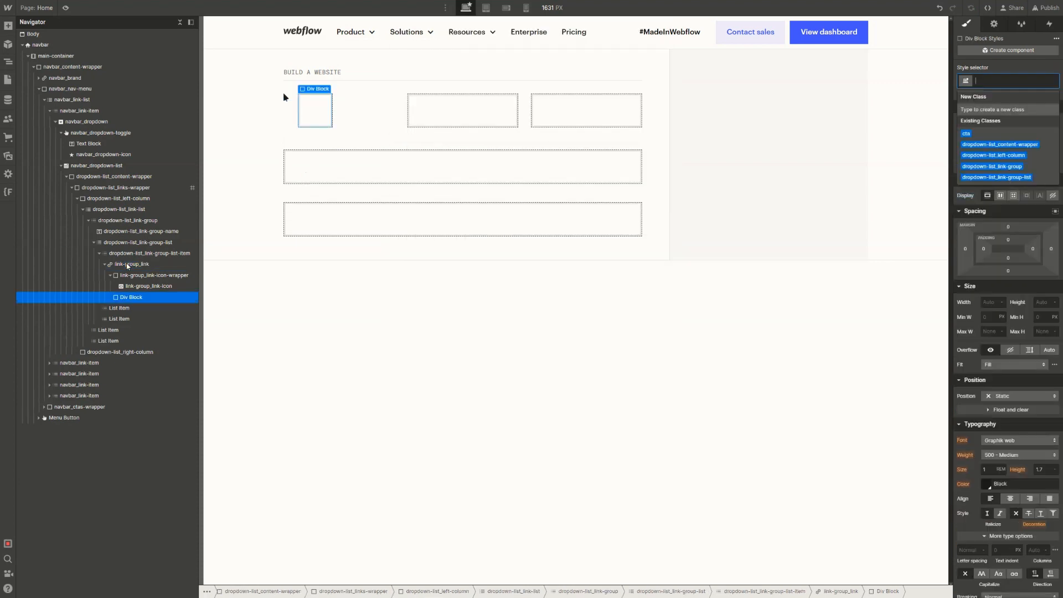
pyautogui.write('link-grou')
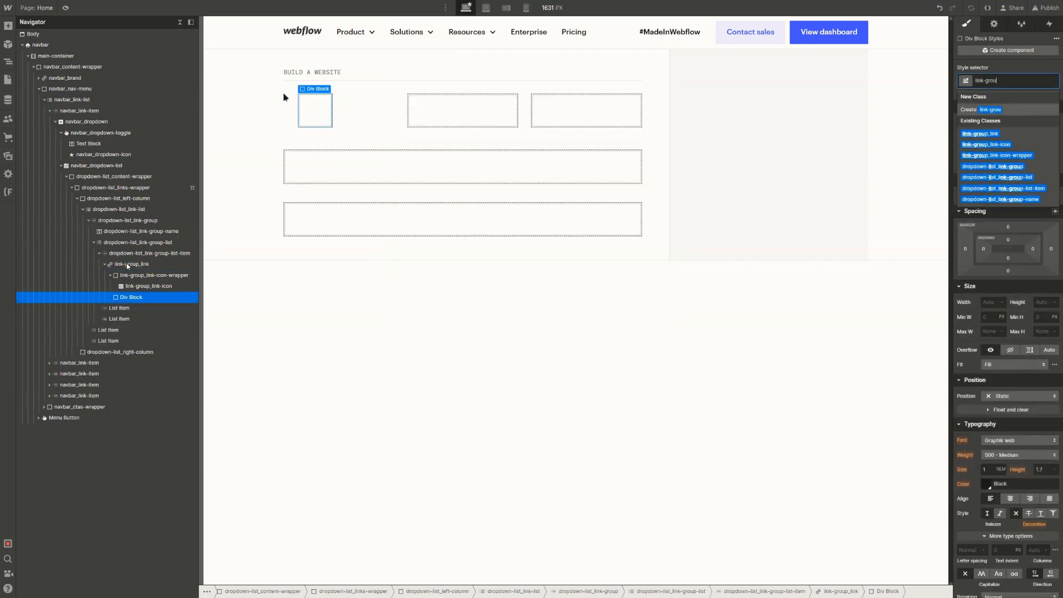
pyautogui.write('p_link-')
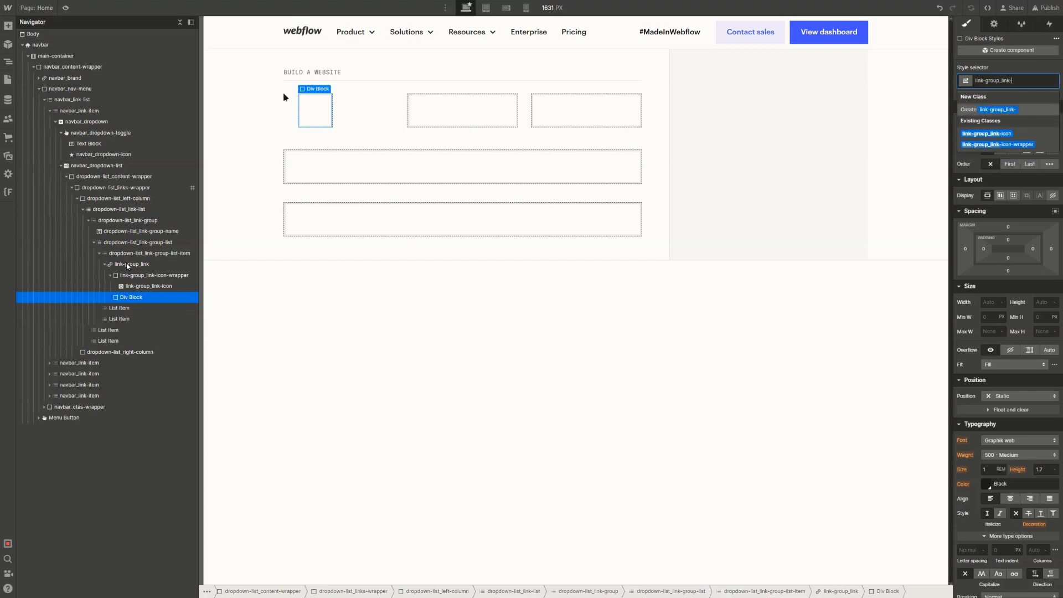
pyautogui.write('text-wrapper')
pyautogui.press('Return')
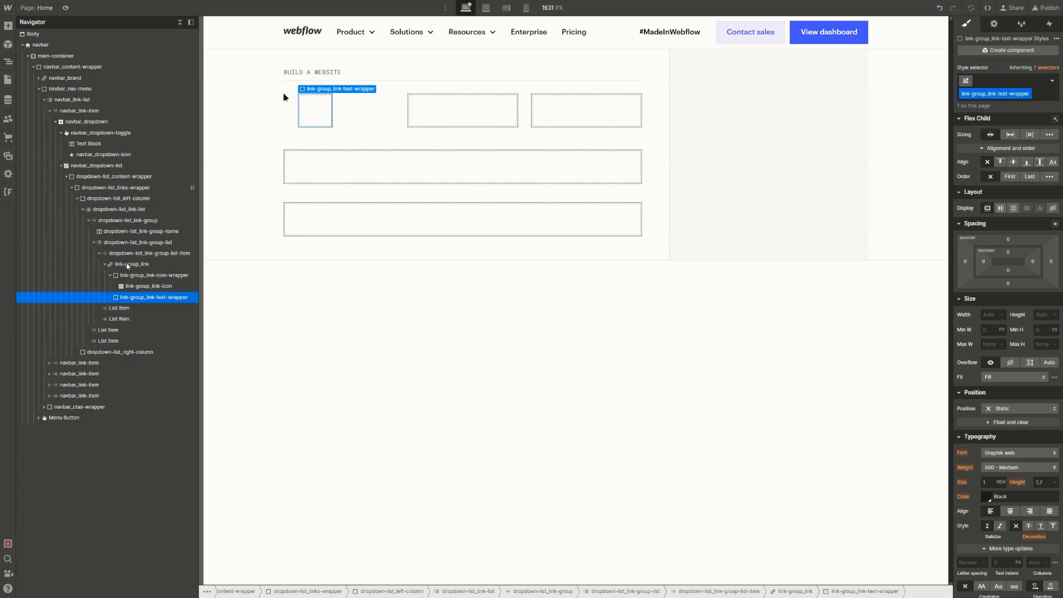
# Insert a text block inside the link-group_link-text-wrapper div
pyautogui.hotkey('ctrl', 'k')
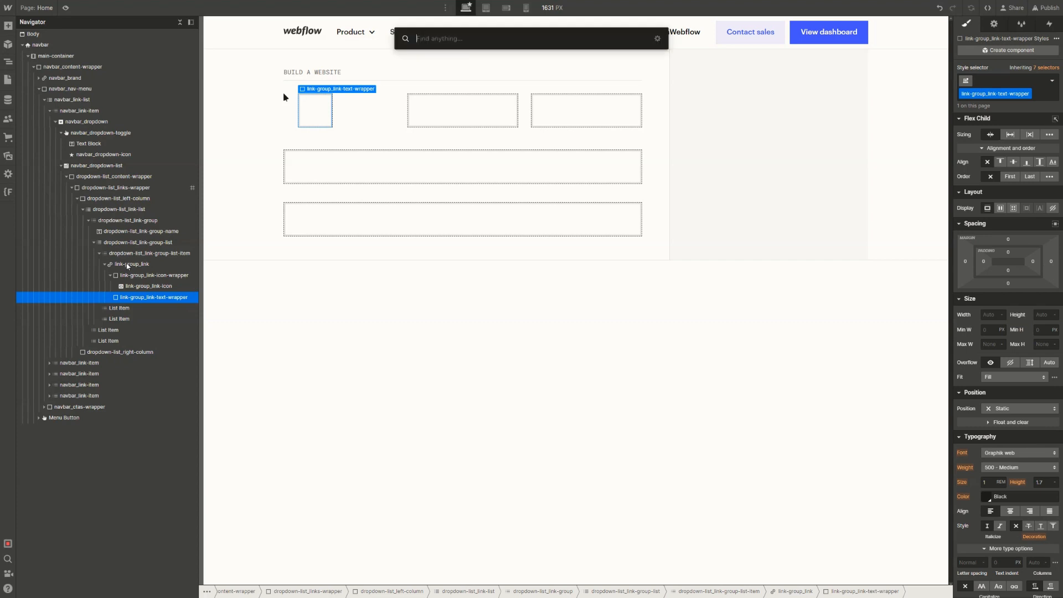
pyautogui.write('text')
pyautogui.press('Down')
pyautogui.press('Return')
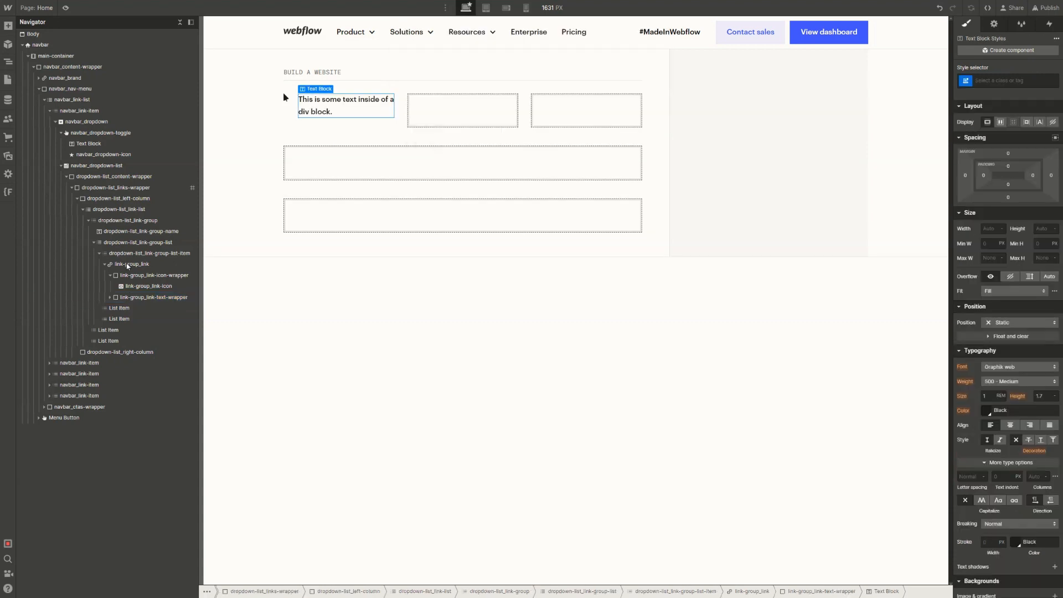
# Give the text block inside the text wrapper the new class link-group_link-name
pyautogui.click(110, 298)
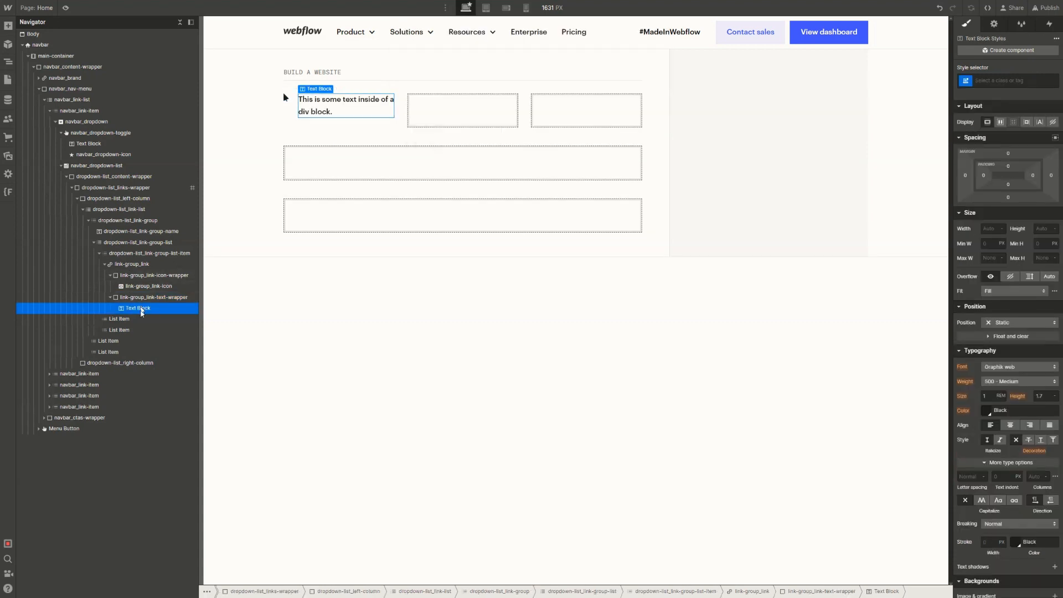
pyautogui.hotkey('ctrl', 'Return')
pyautogui.write('link')
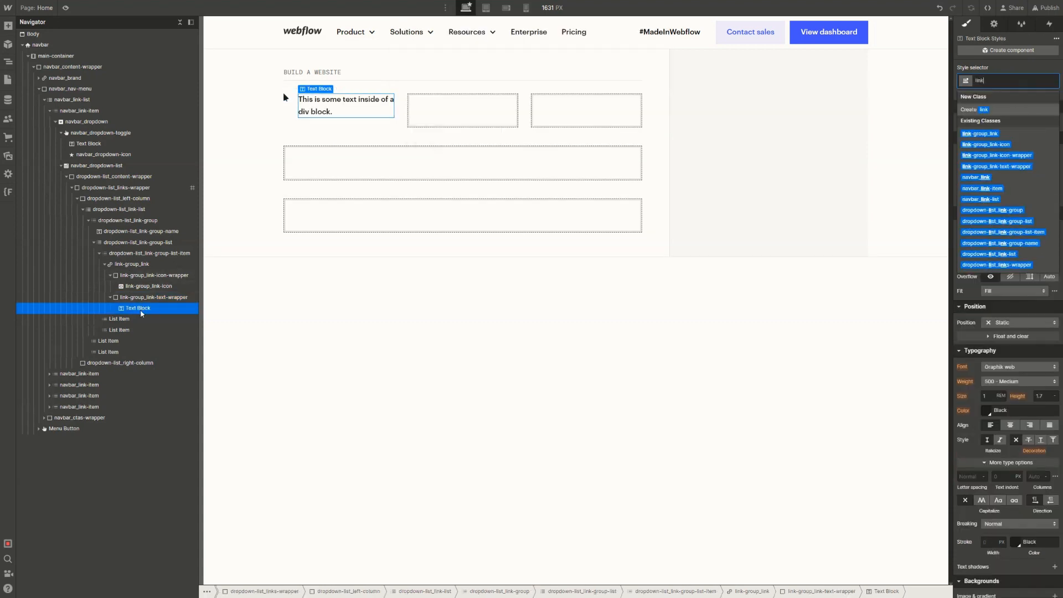
pyautogui.write('-group_')
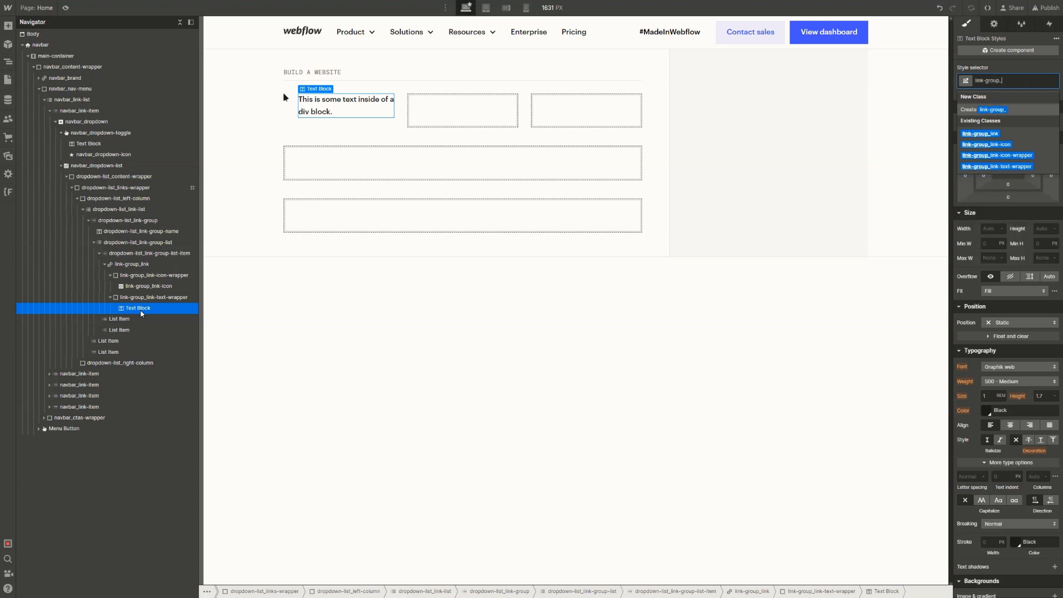
pyautogui.write('link-name')
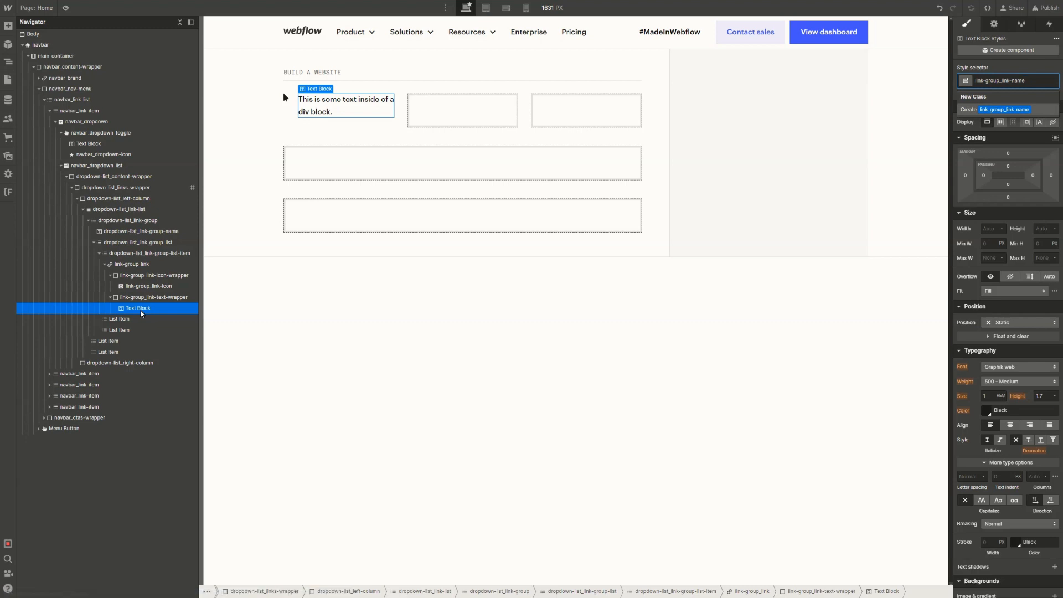
pyautogui.press('Return')
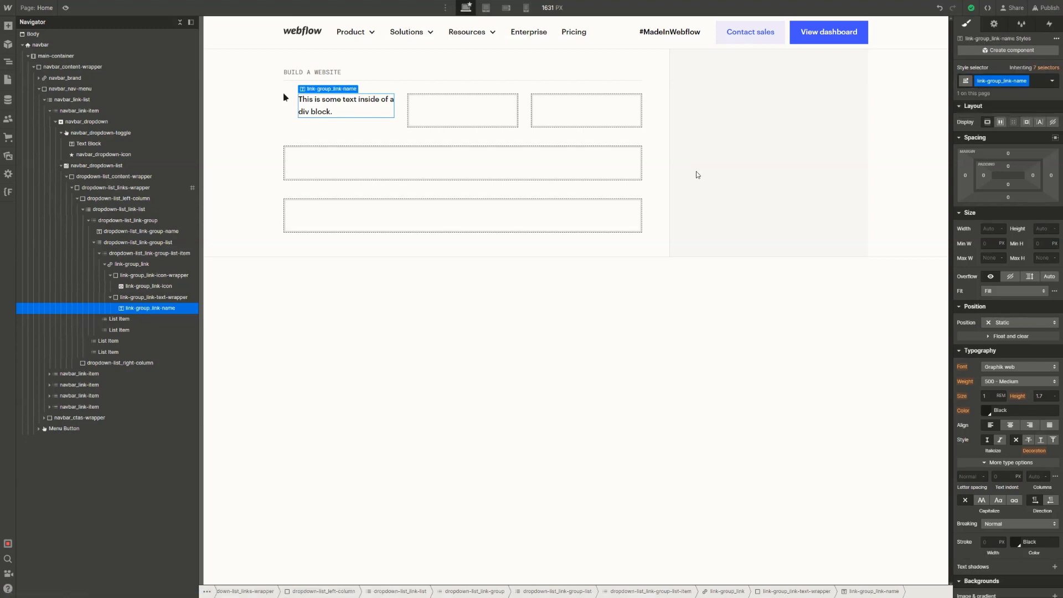
# Set the right margin of link-group_link-name to 0.5rem
pyautogui.click(1051, 177)
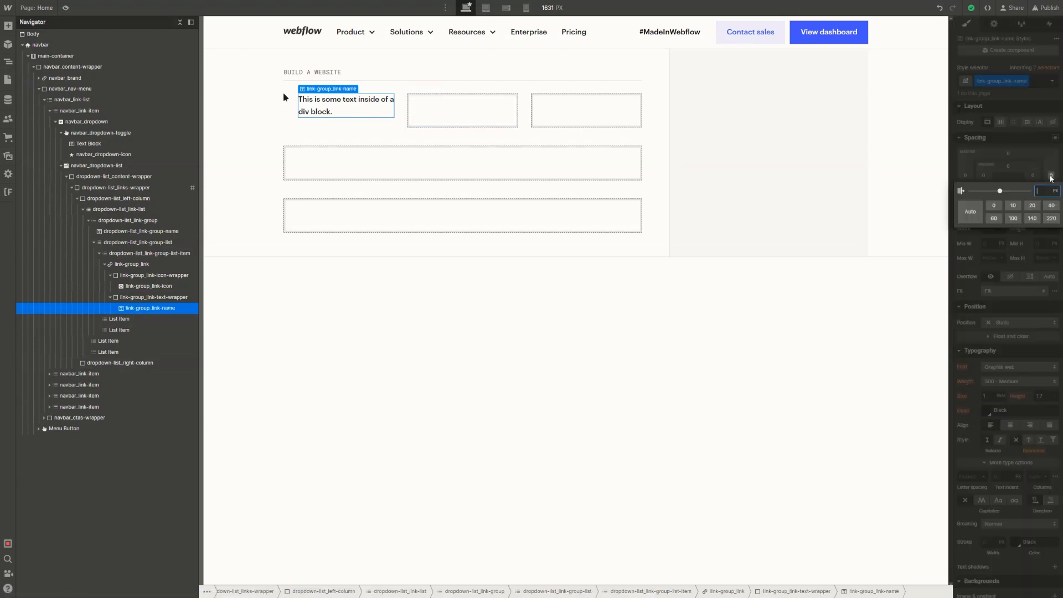
pyautogui.write('.5rem')
pyautogui.press('Return')
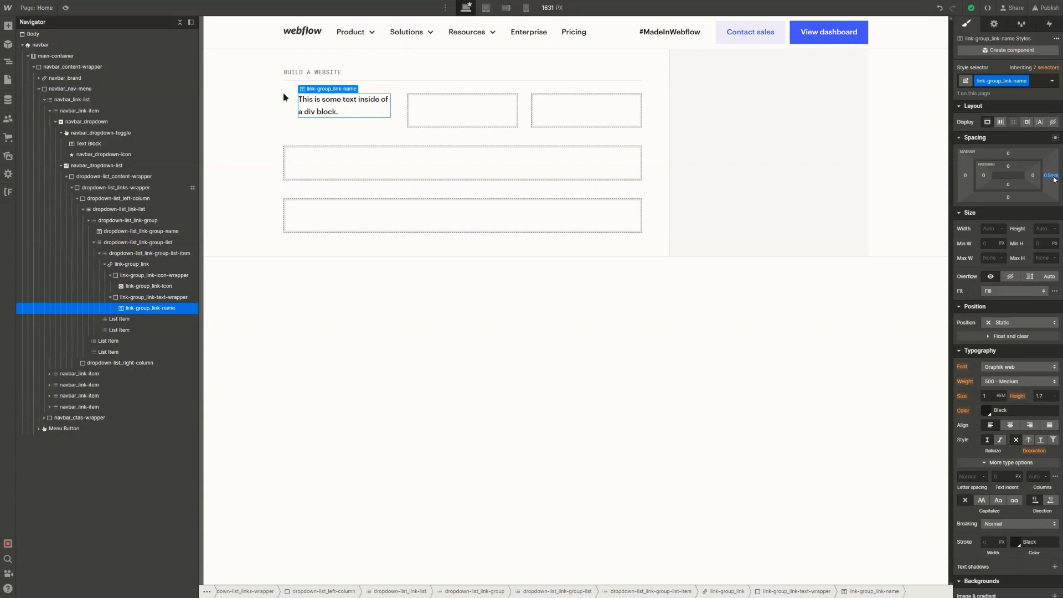
pyautogui.click(1004, 382)
pyautogui.click(1004, 381)
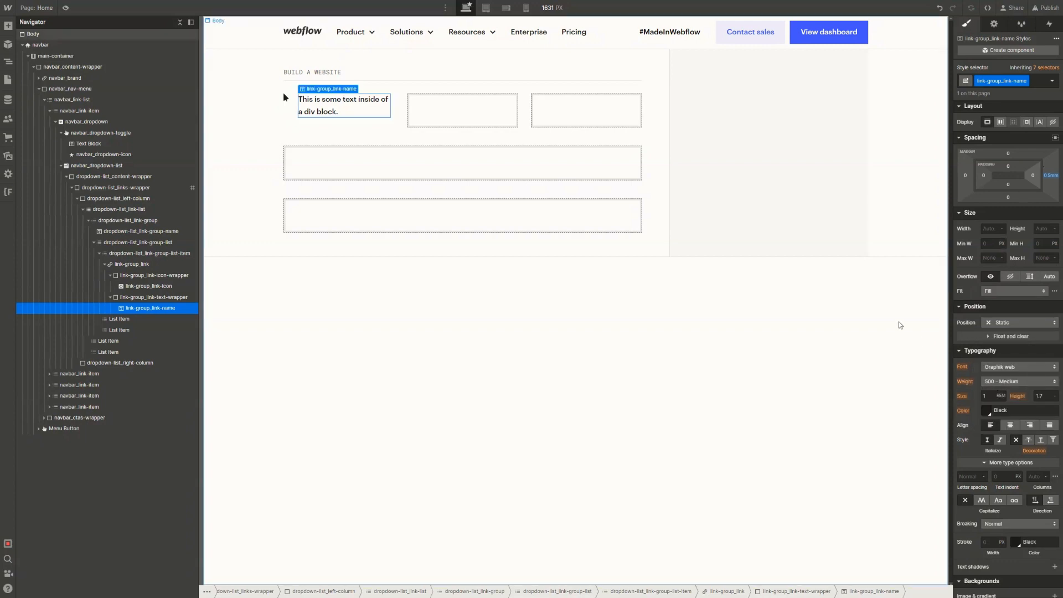
pyautogui.click(962, 382)
pyautogui.rightClick(962, 382)
pyautogui.click(962, 383)
pyautogui.click(962, 383)
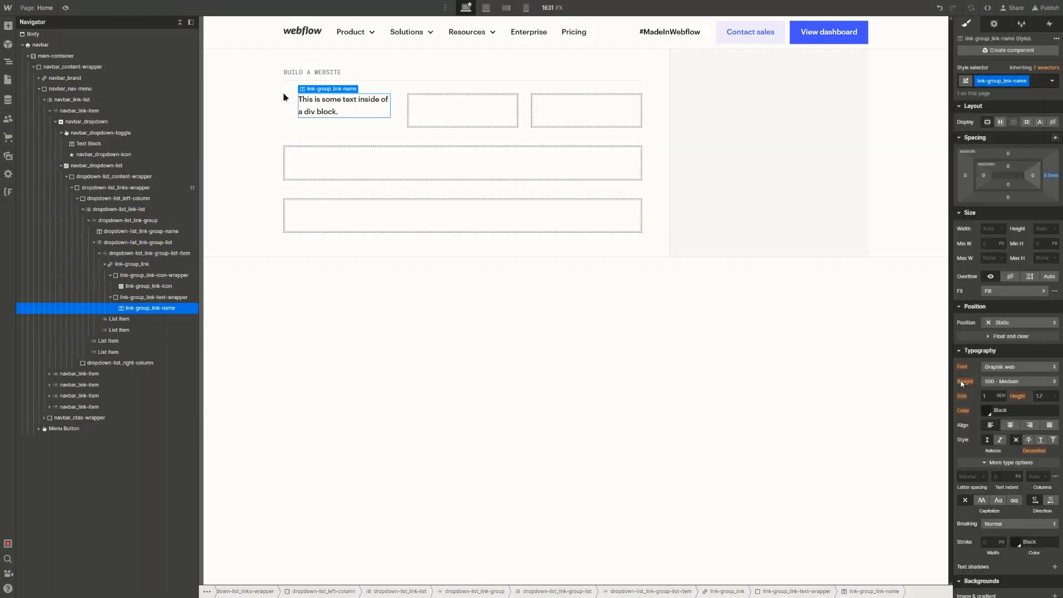
# Set the line height of link-group_link-name to 1.5 and replace its placeholder text with "Designer"
pyautogui.click(1038, 395)
pyautogui.write('1')
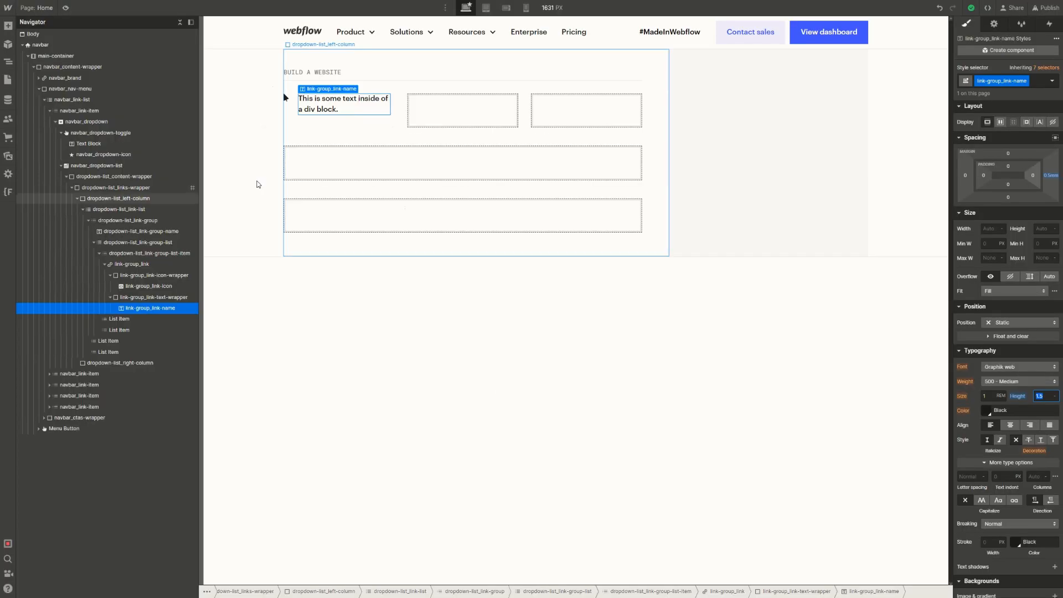
pyautogui.doubleClick(323, 105)
pyautogui.write('Designer')
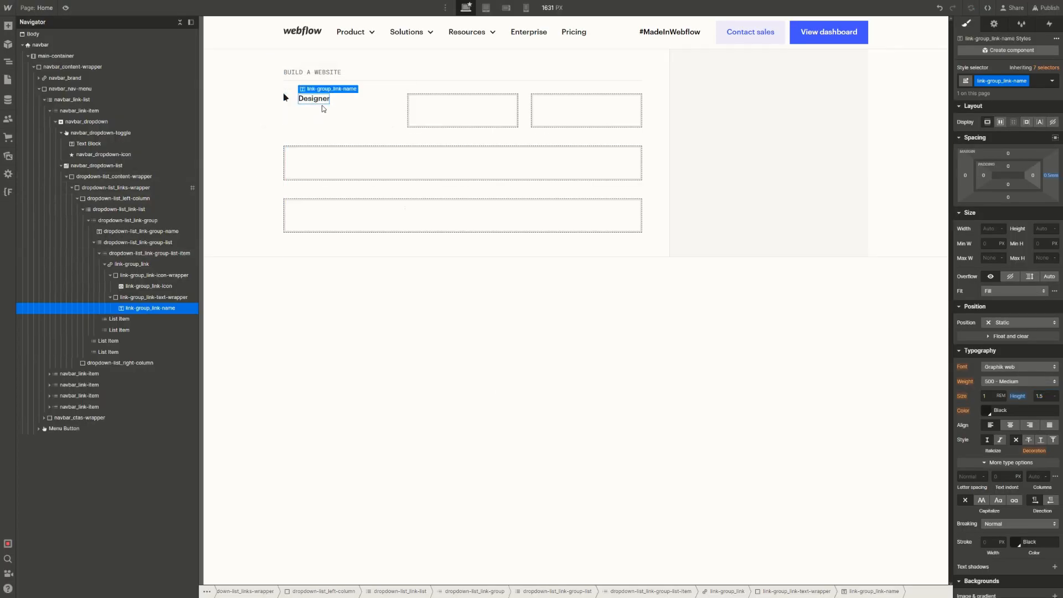
# Insert a text block after link-group_link-name inside the link-group_link-text-wrapper div
pyautogui.hotkey('ctrl', 'e')
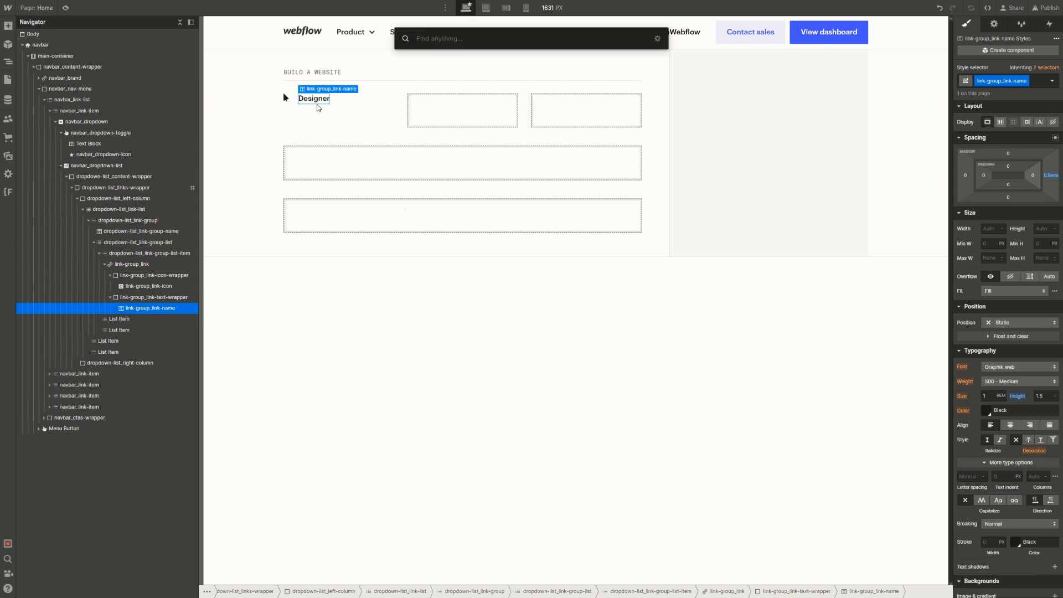
pyautogui.write('text')
pyautogui.press('Down')
pyautogui.press('Return')
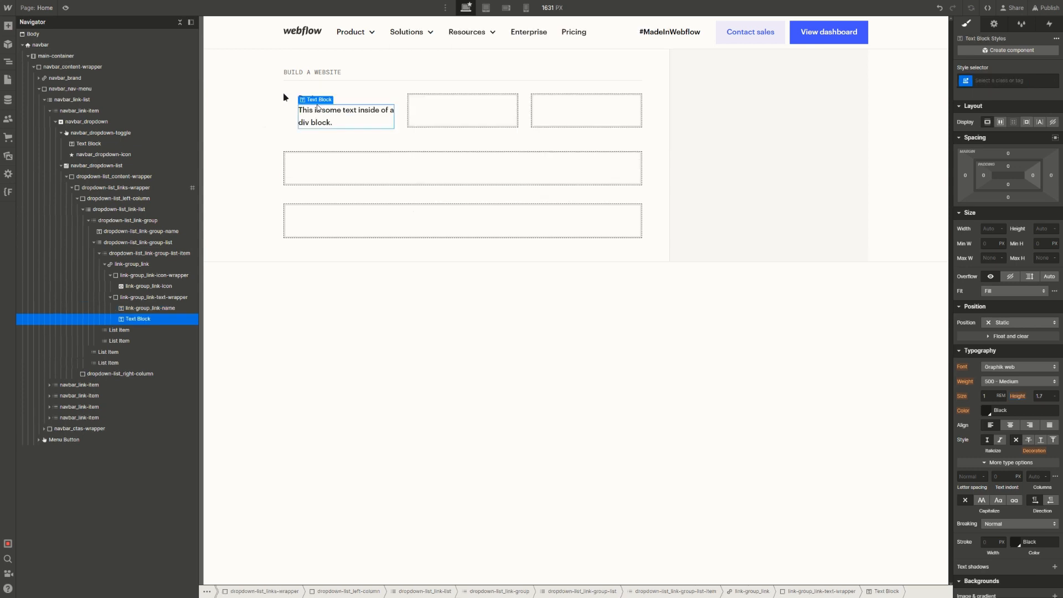
# Give the text block the new class link-group_link-description and set its text color to the Dim Grey swatch
pyautogui.hotkey('ctrl', 'Return')
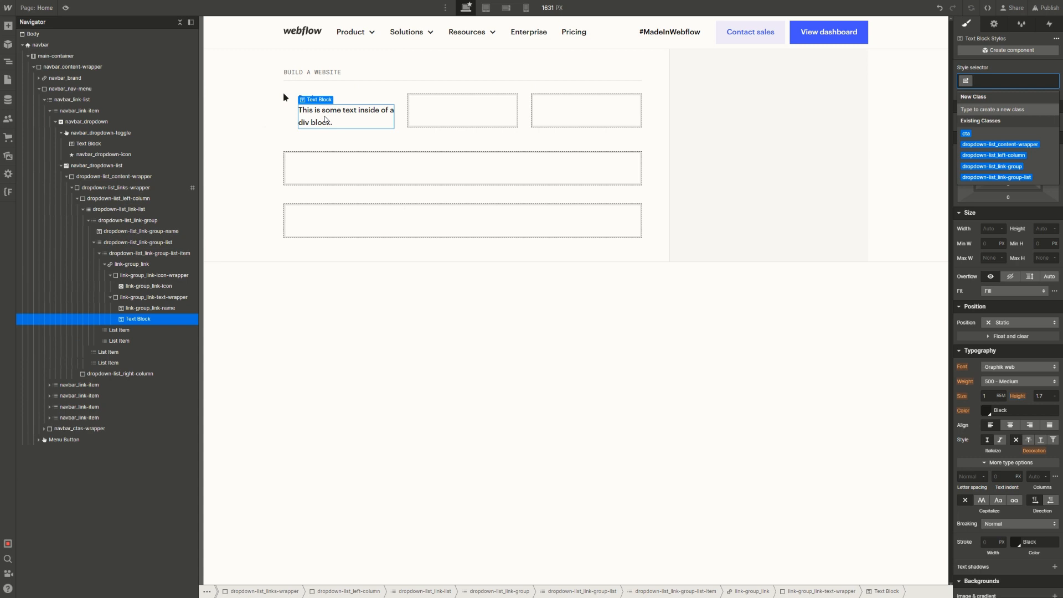
pyautogui.write('link-group_')
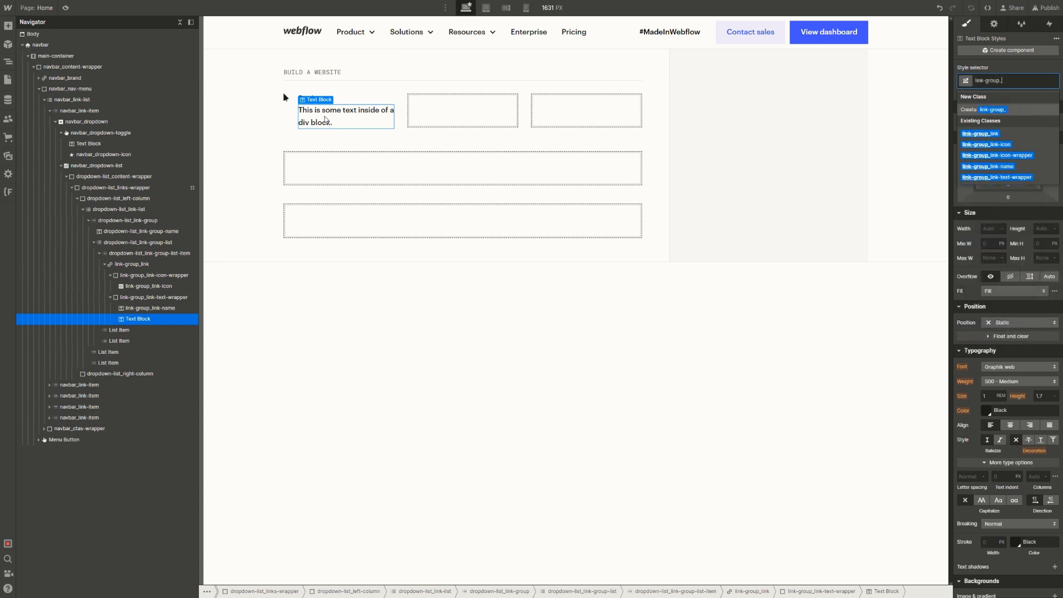
pyautogui.write('link-description')
pyautogui.press('Return')
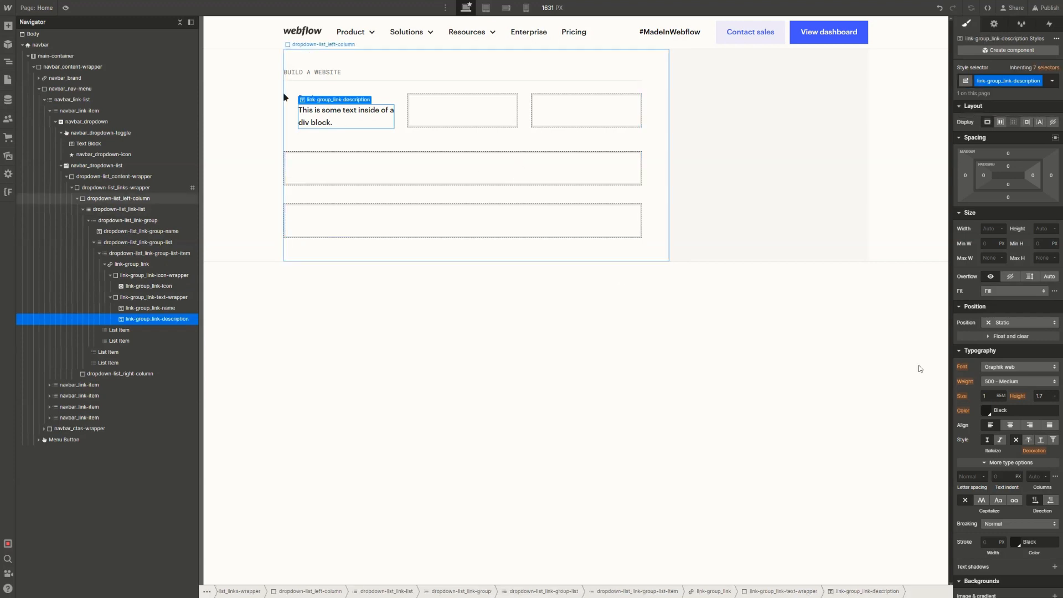
pyautogui.click(988, 411)
pyautogui.click(1028, 568)
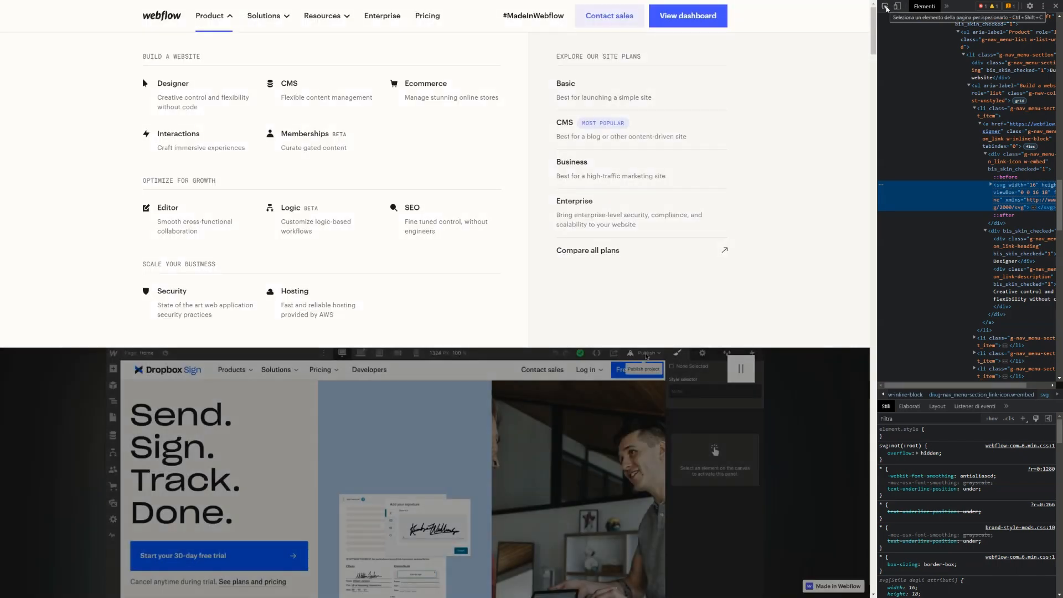
# Inspect the Designer description on the live Webflow page and replace the placeholder text with "Creative control and flexibility without code"
pyautogui.click(886, 8)
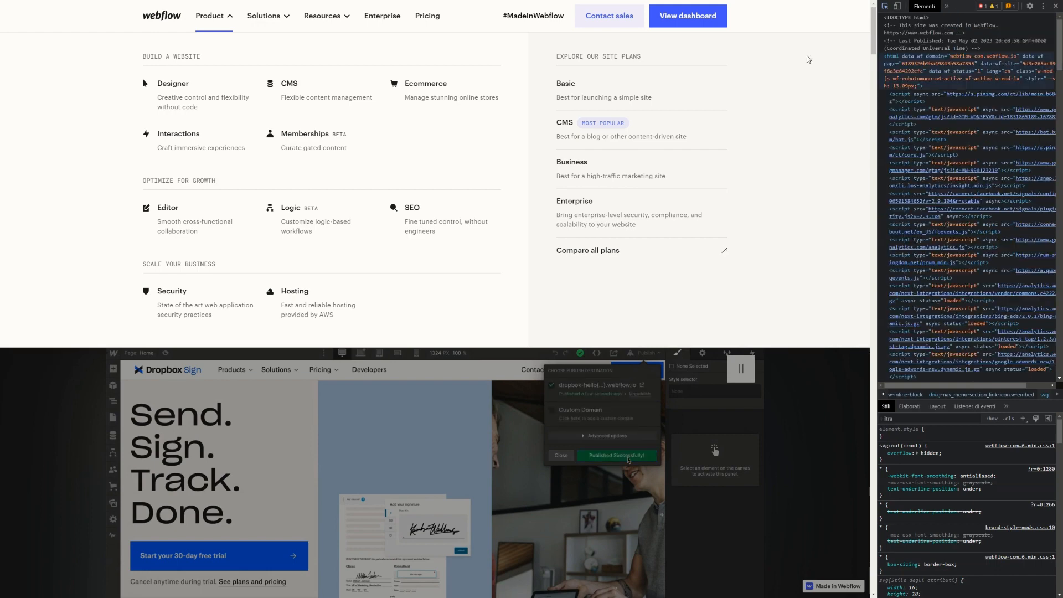
pyautogui.click(184, 104)
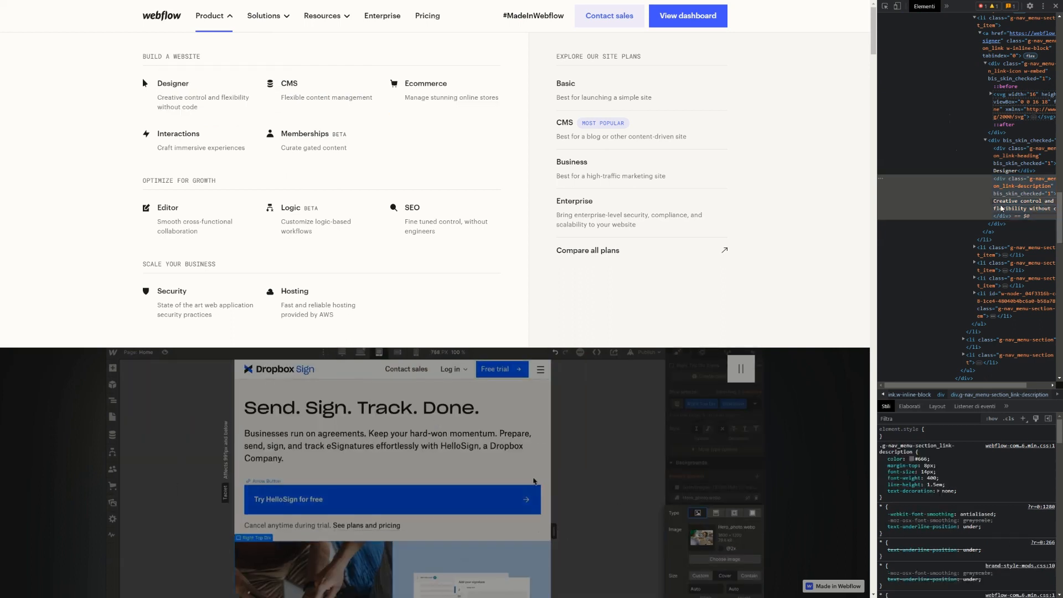
pyautogui.click(1046, 209)
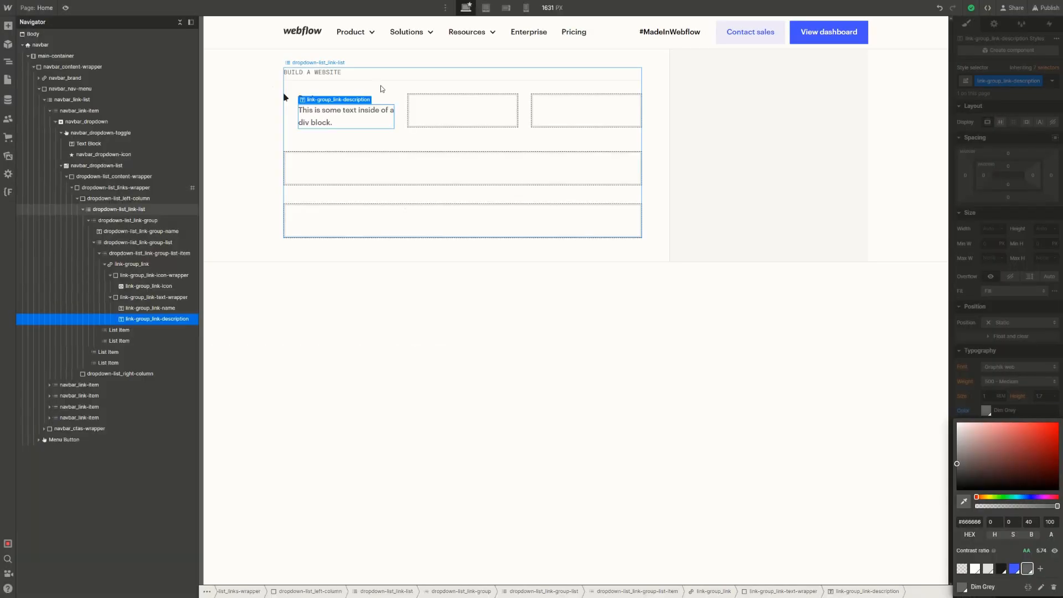
pyautogui.doubleClick(321, 112)
pyautogui.write('Creative control and flexibility without code')
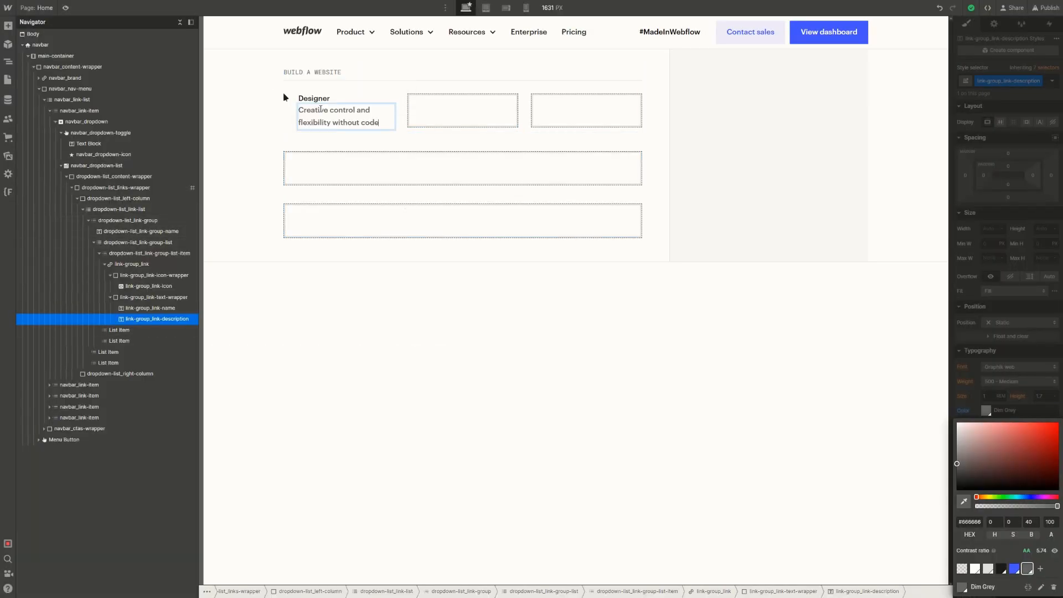
pyautogui.press('Escape')
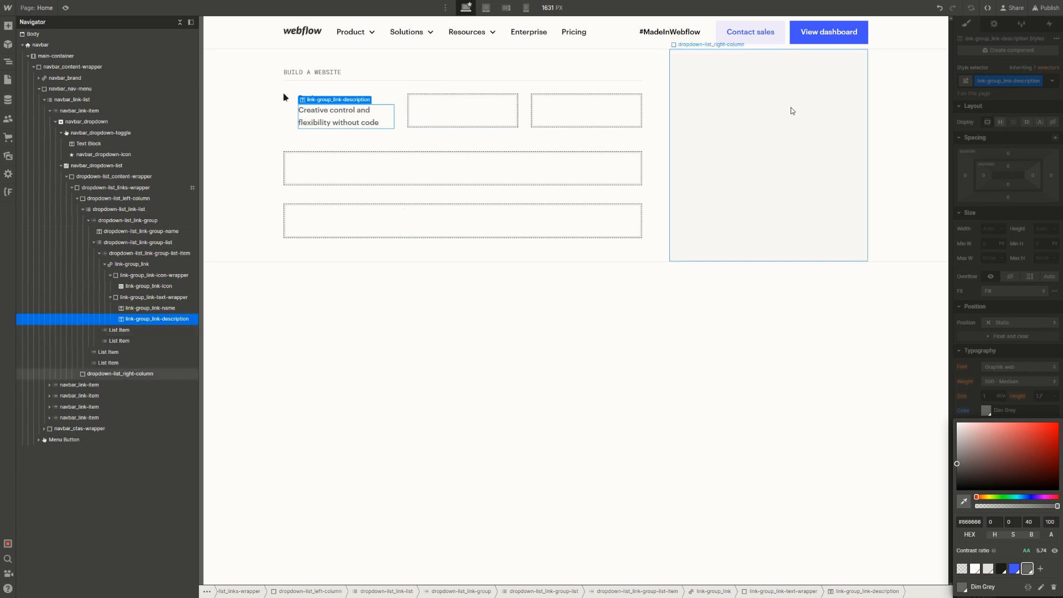
pyautogui.click(1004, 174)
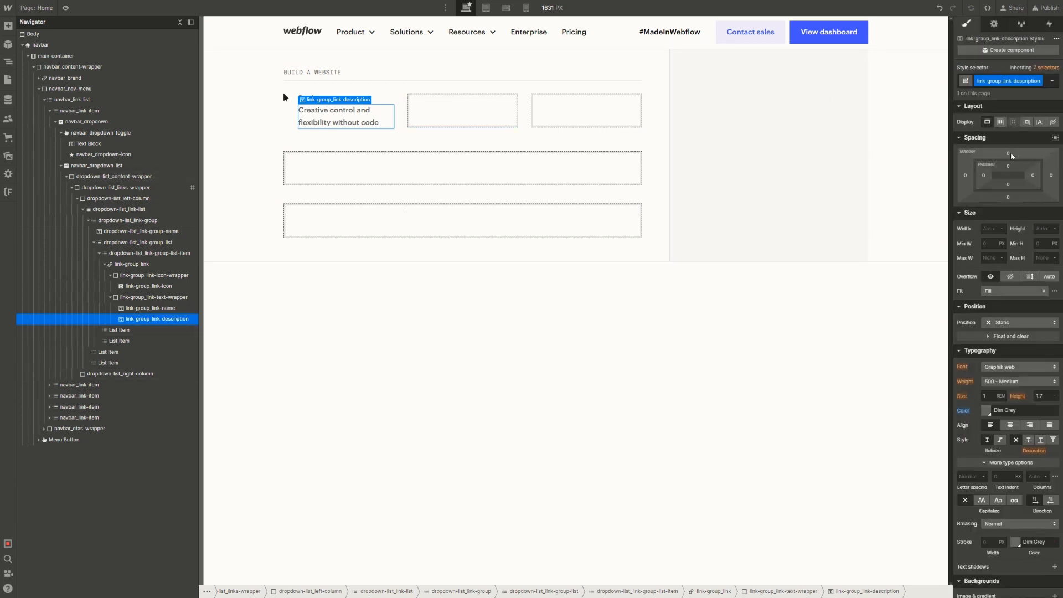
# Set the top margin of link-group_link-description to 0.5rem
pyautogui.click(1011, 153)
pyautogui.write('54')
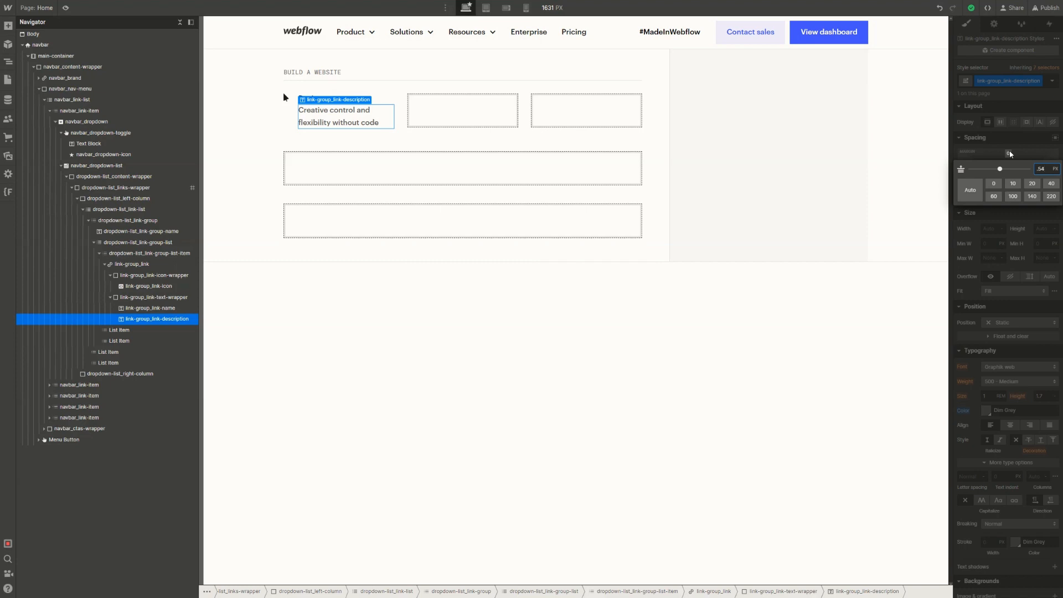
pyautogui.write('rem')
pyautogui.press('Return')
# Set the description's font size to 14/16 rem, its weight to 400 - Normal and its line height to 1.5
pyautogui.click(984, 395)
pyautogui.write('14/16')
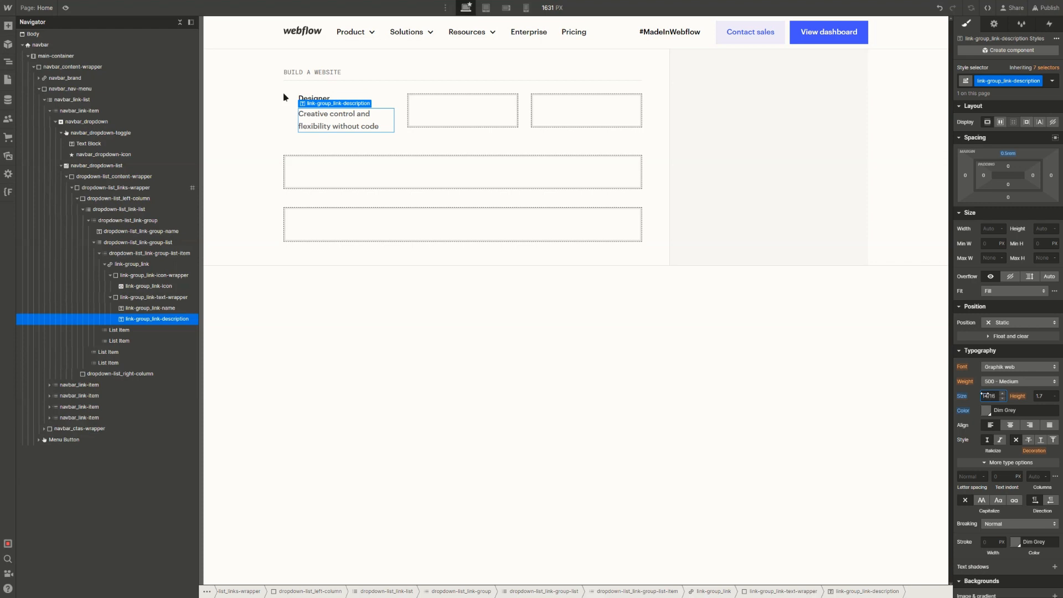
pyautogui.press('Return')
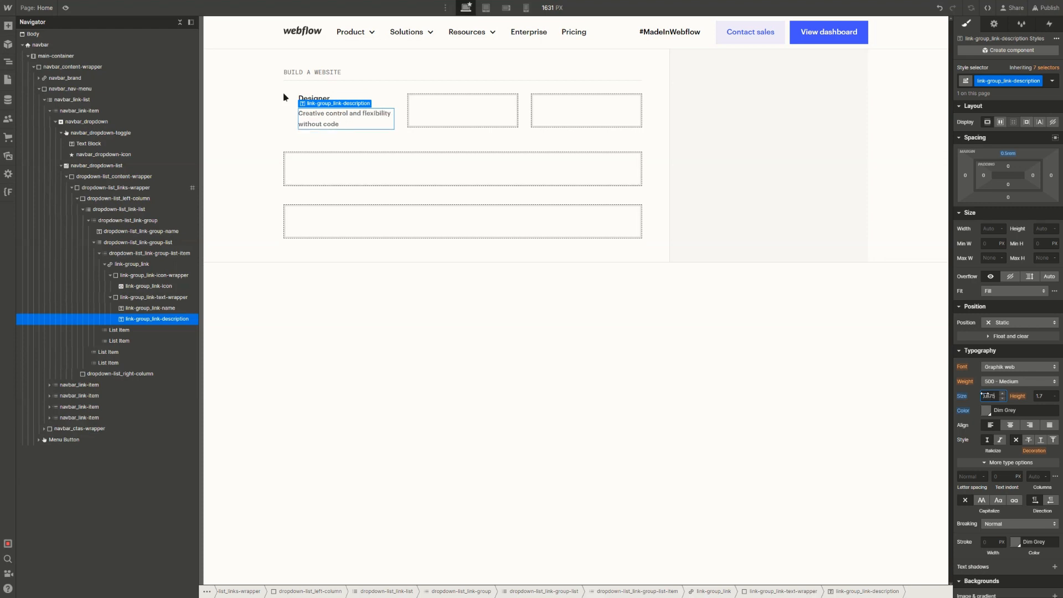
pyautogui.click(1022, 382)
pyautogui.click(1016, 368)
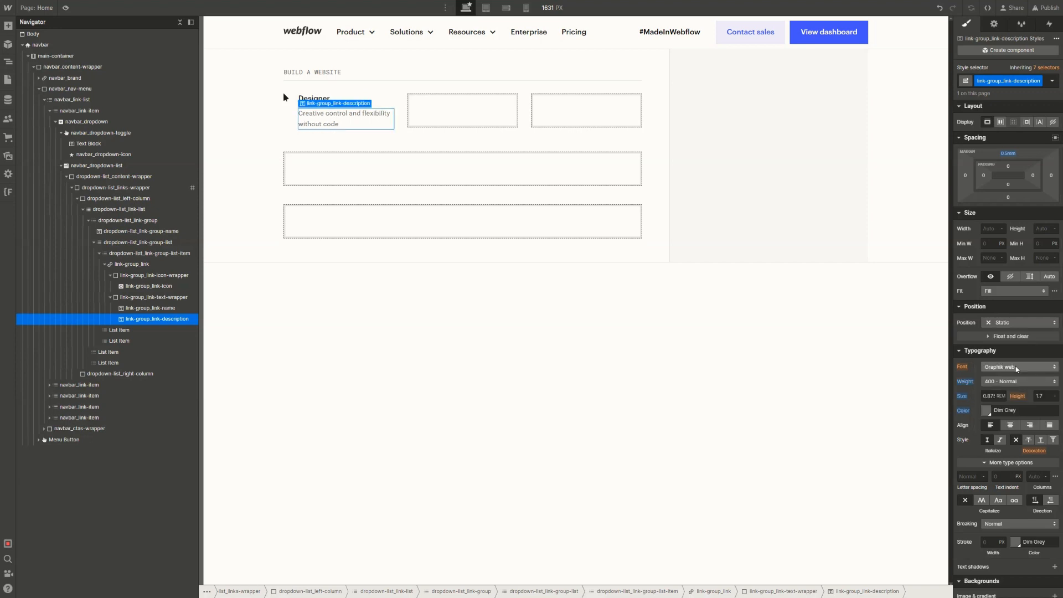
pyautogui.click(1041, 396)
pyautogui.write('1.5')
pyautogui.press('Return')
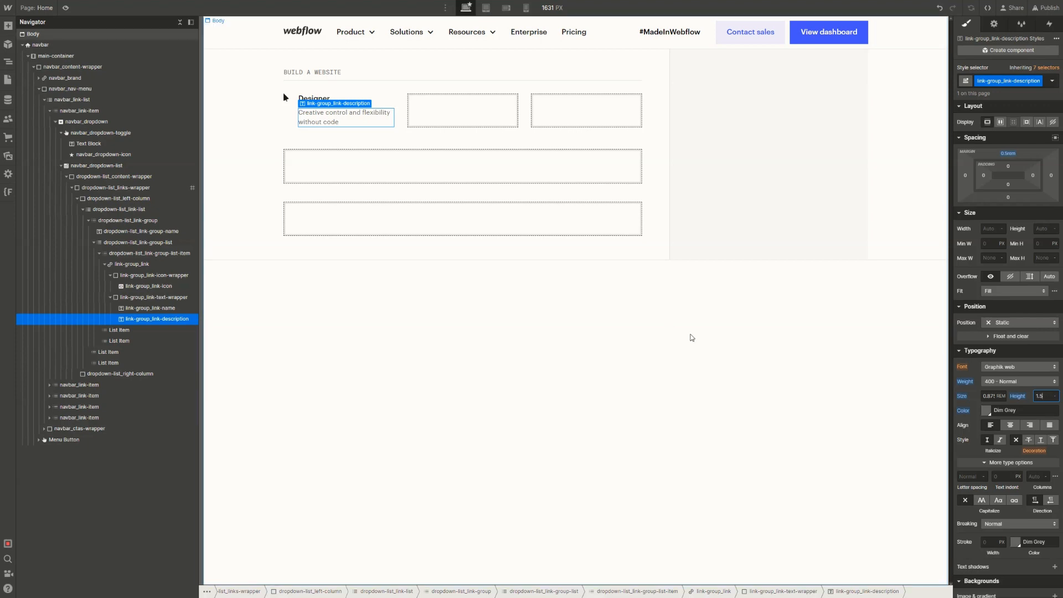
# Create a component named "Group Link | Left Column" from the whole link-group_link block
pyautogui.click(296, 120)
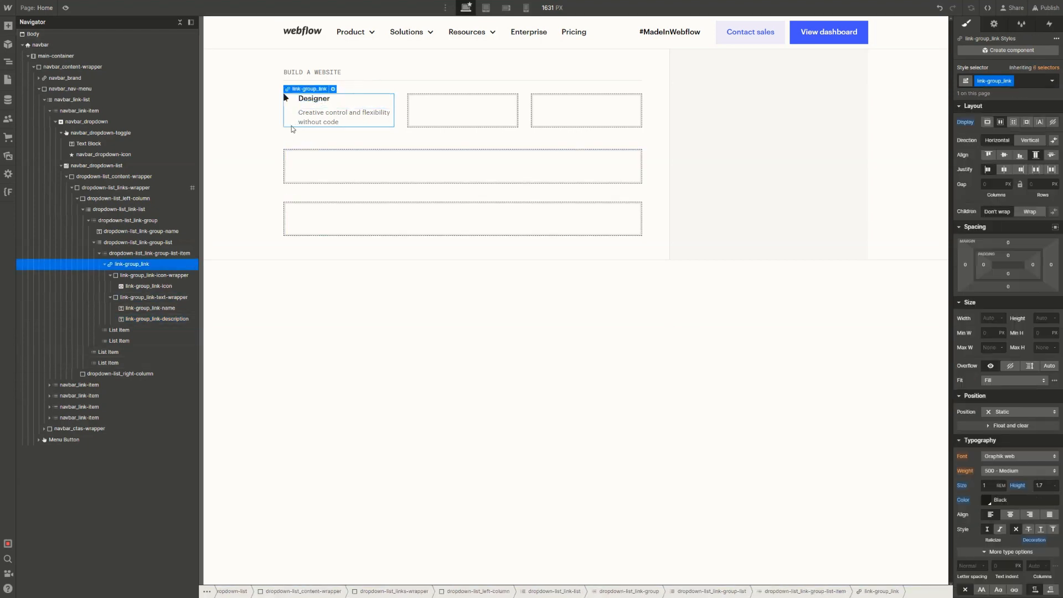
pyautogui.click(384, 107)
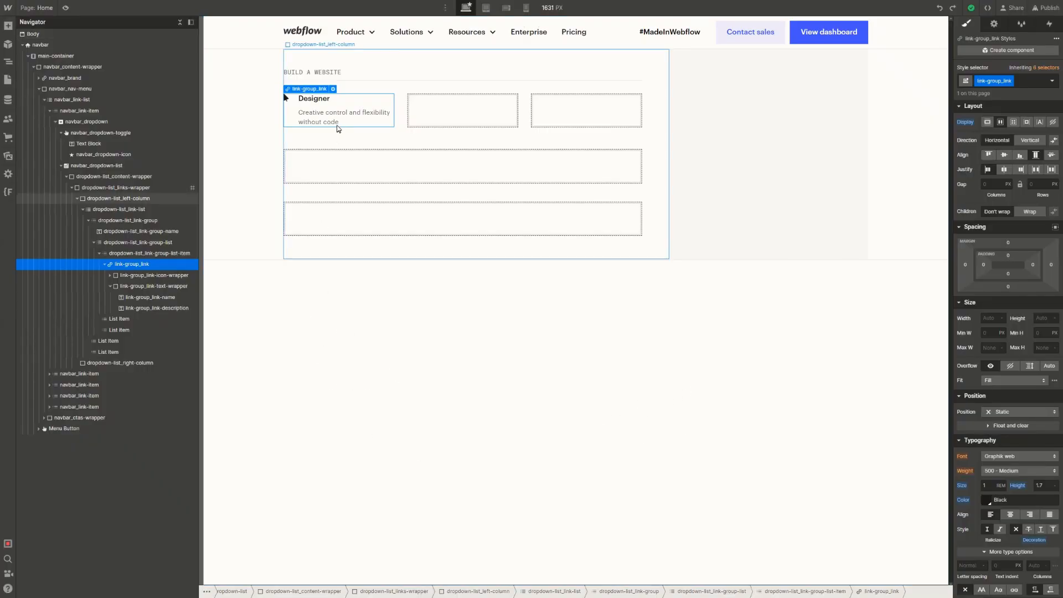
pyautogui.rightClick(304, 92)
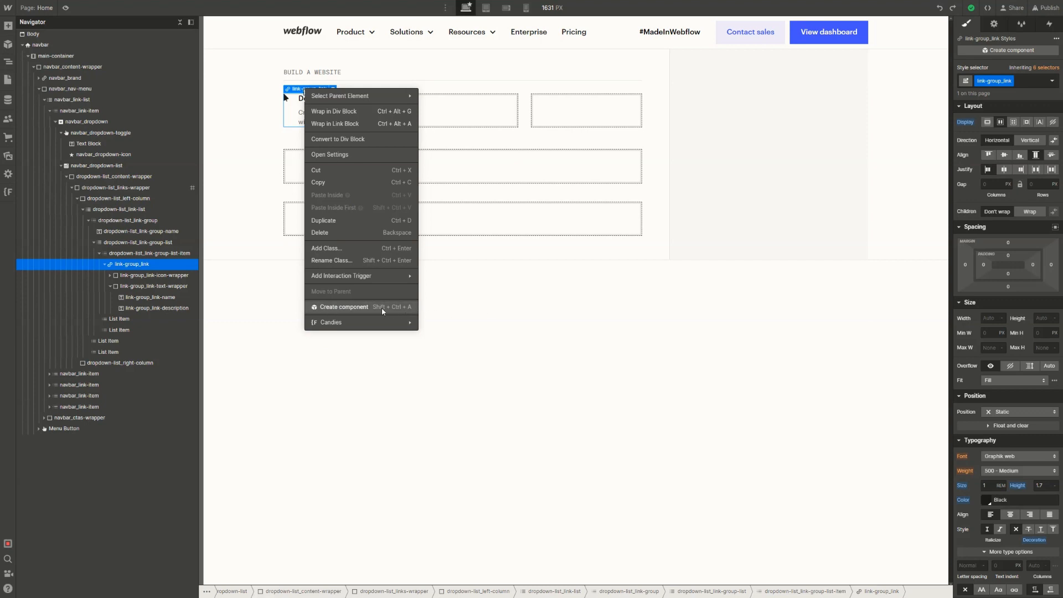
pyautogui.click(482, 296)
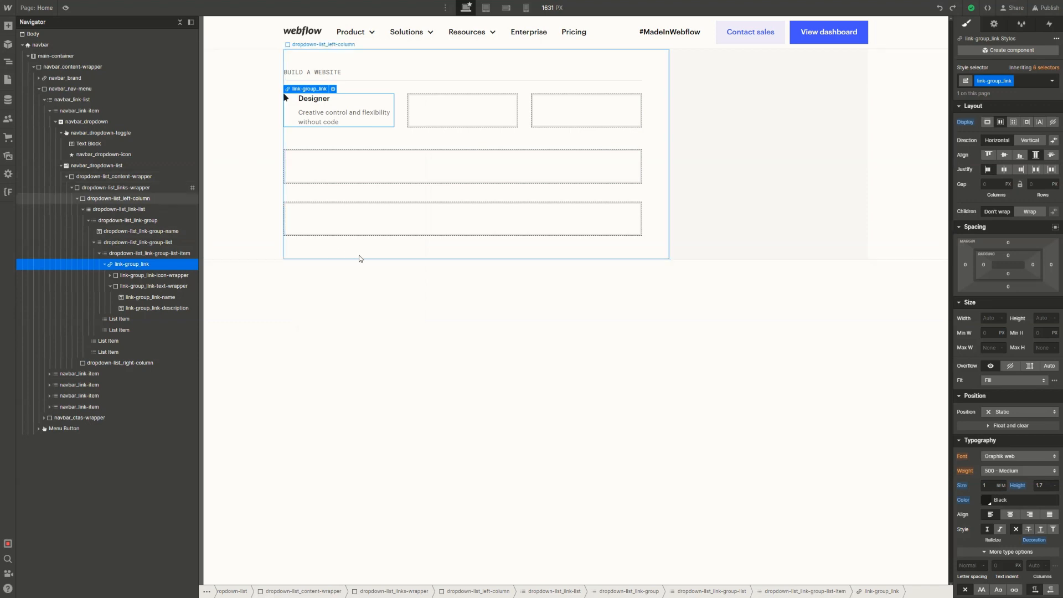
pyautogui.hotkey('ctrl', 'shift', 'a')
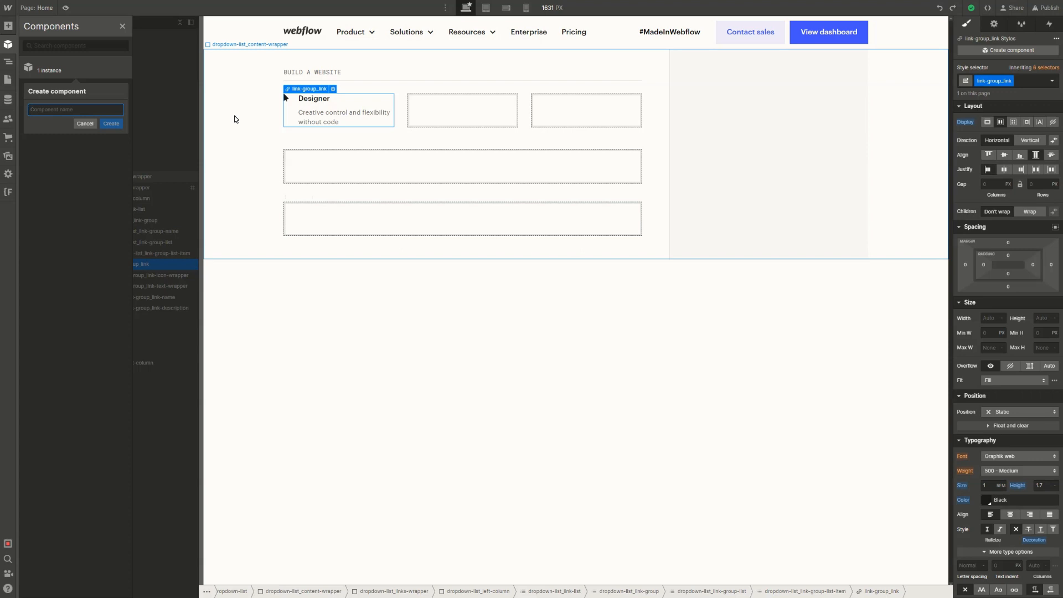
pyautogui.write('Group Link | Left Column')
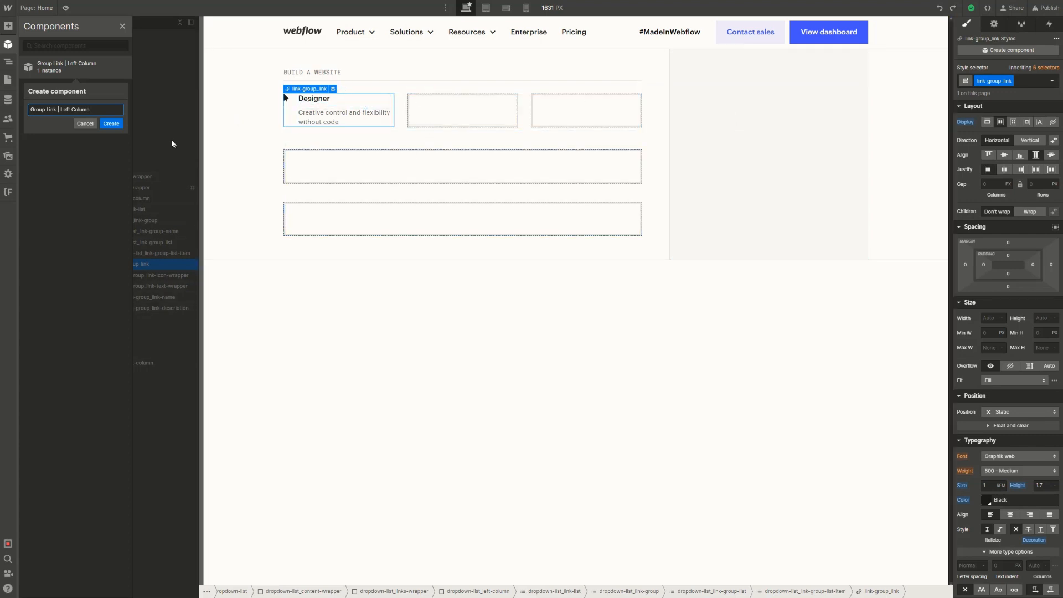
pyautogui.click(107, 127)
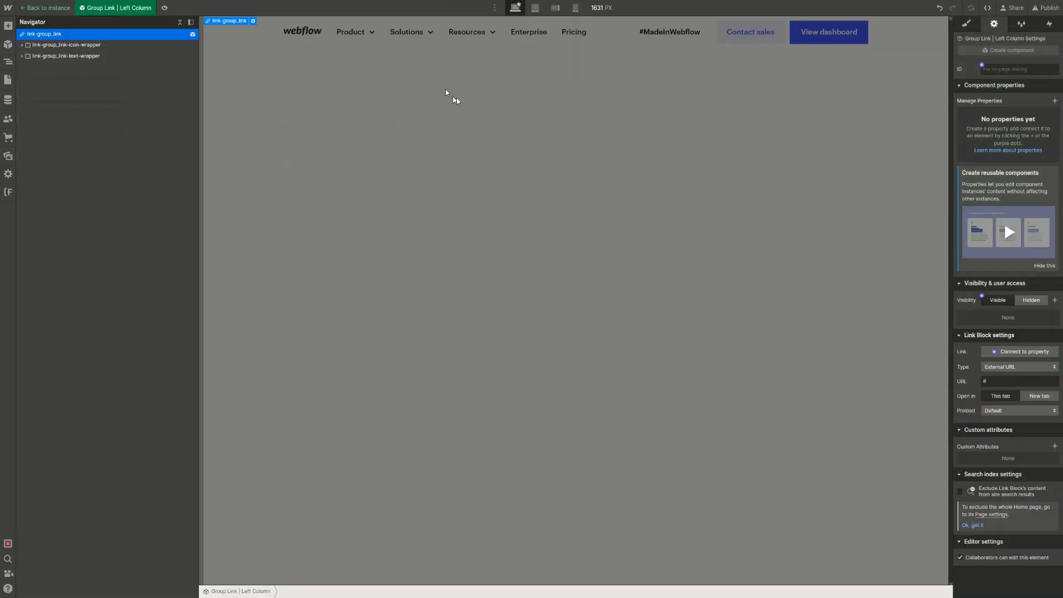
# Show the Product dropdown menu again and try to edit the Group Link | Left Column component from its instance there
pyautogui.click(45, 7)
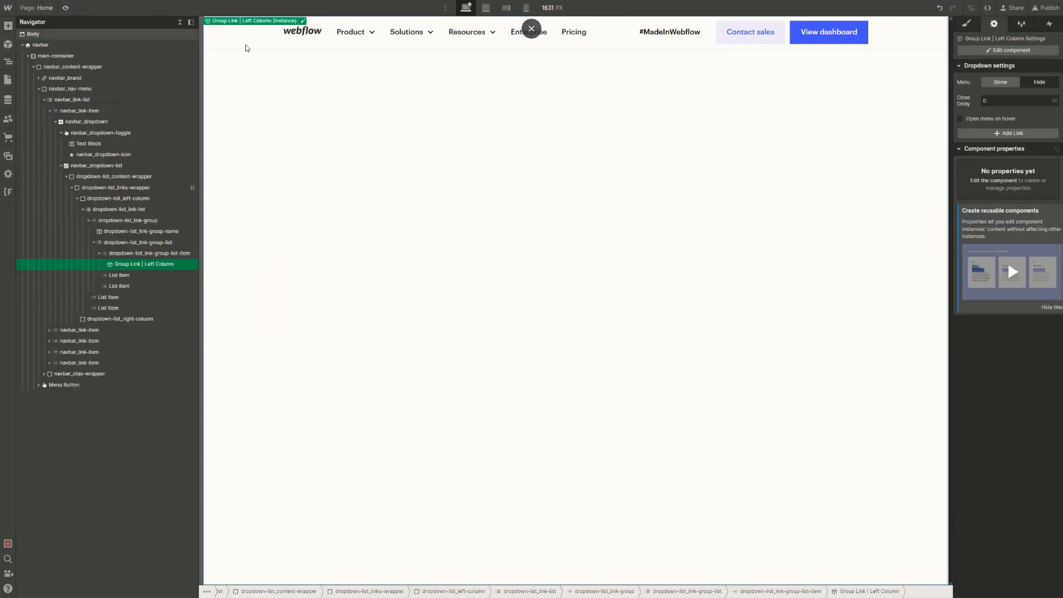
pyautogui.click(357, 44)
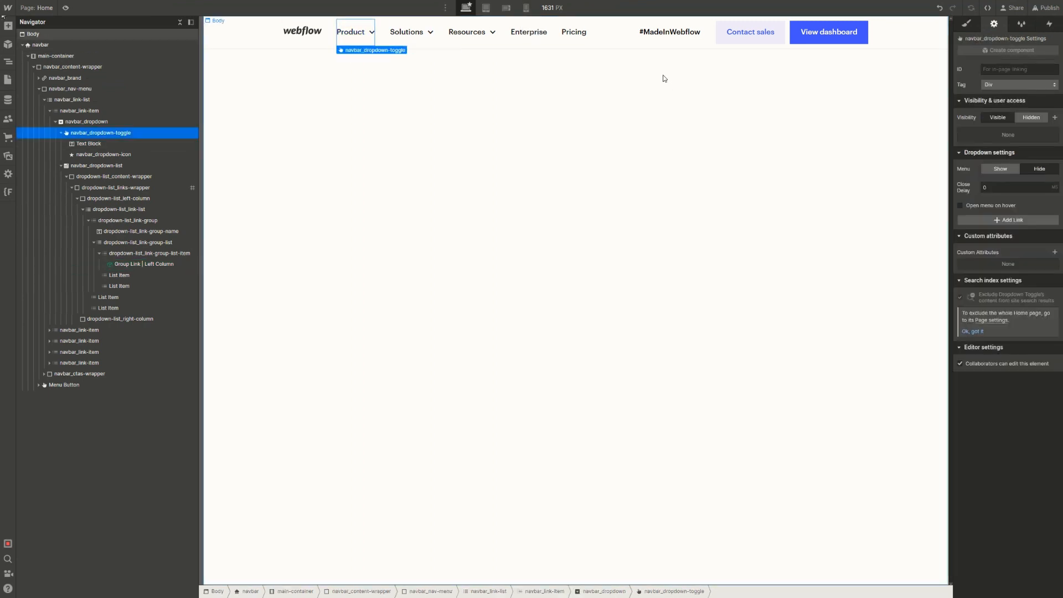
pyautogui.click(989, 173)
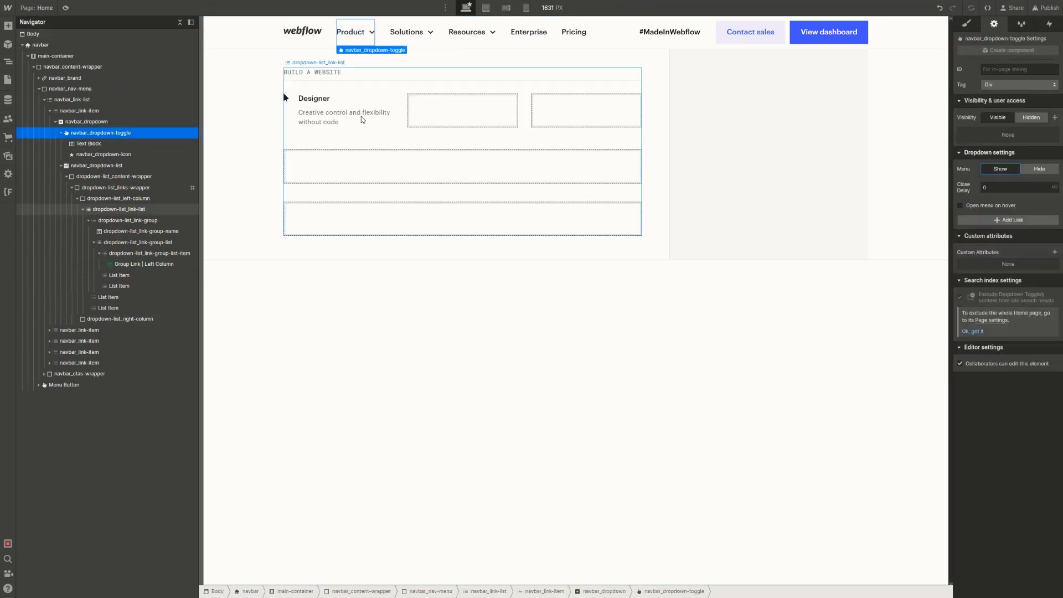
pyautogui.click(340, 109)
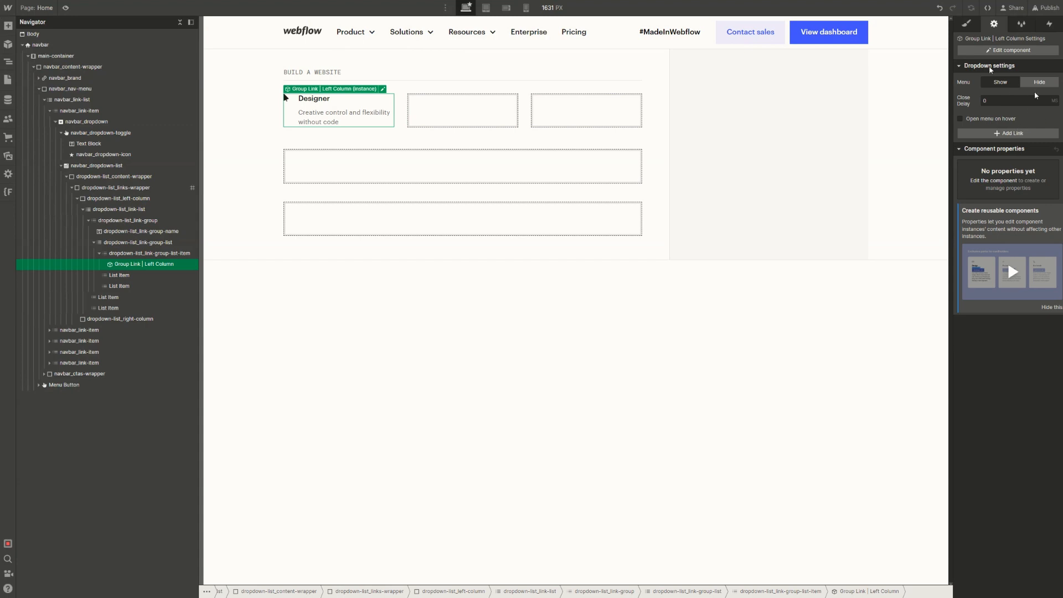
pyautogui.click(1011, 51)
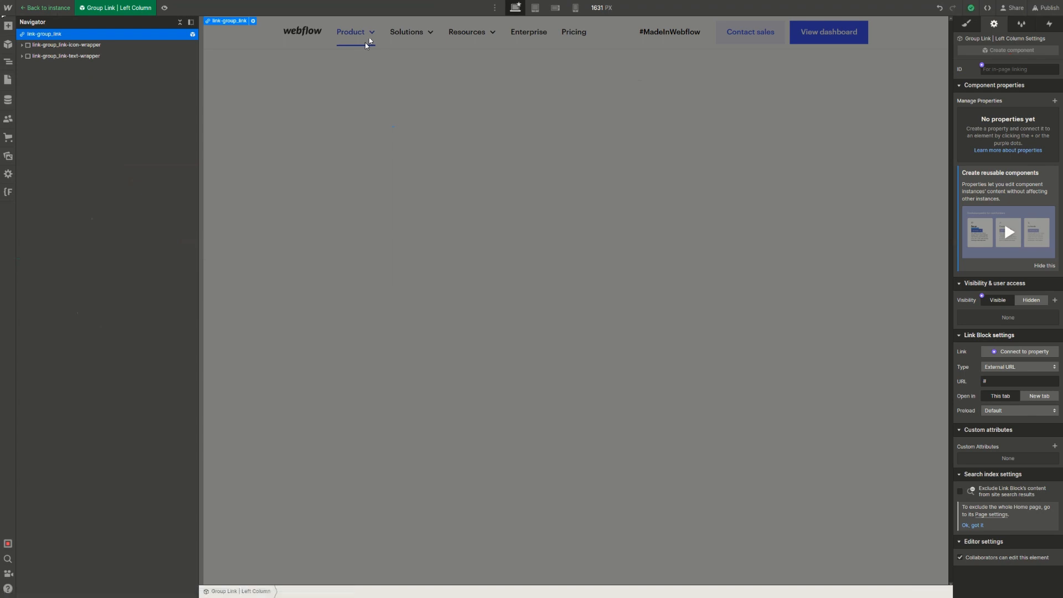
pyautogui.click(365, 43)
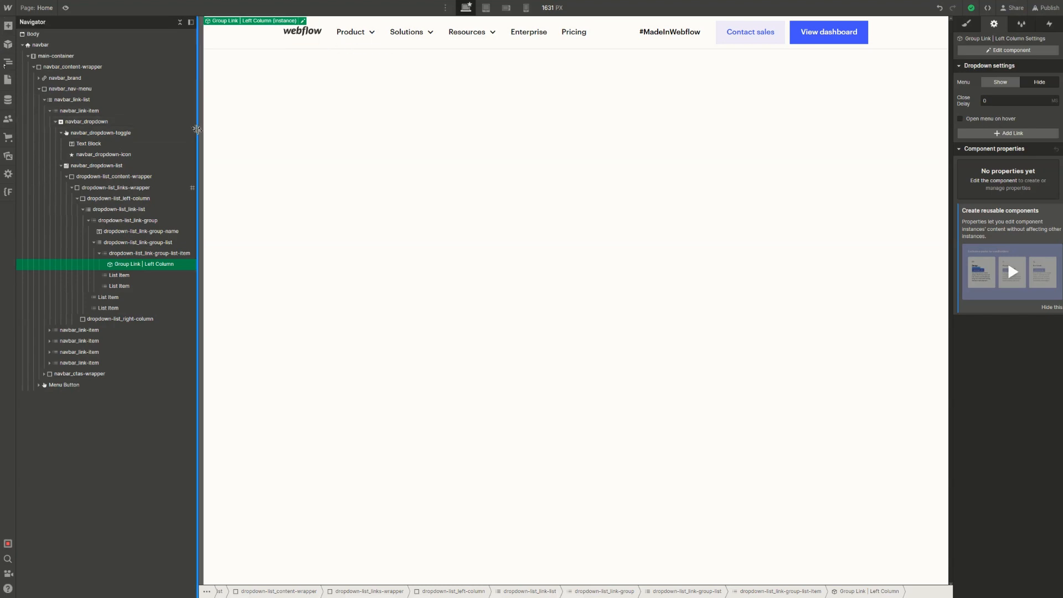
# Insert a separate instance of the Group Link | Left Column component directly in the Body, outside the navbar
pyautogui.click(453, 167)
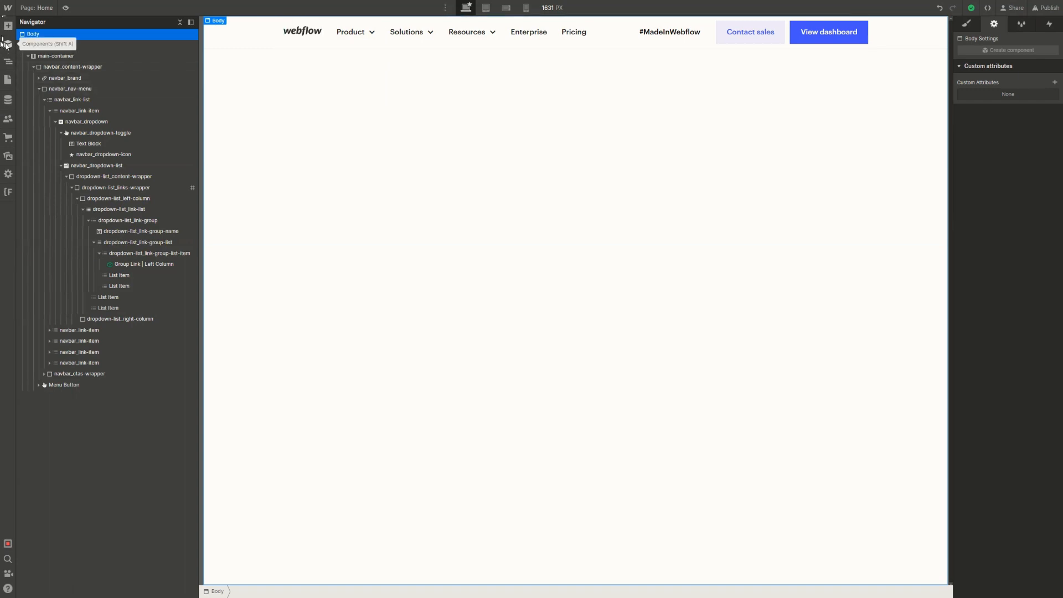
pyautogui.click(6, 43)
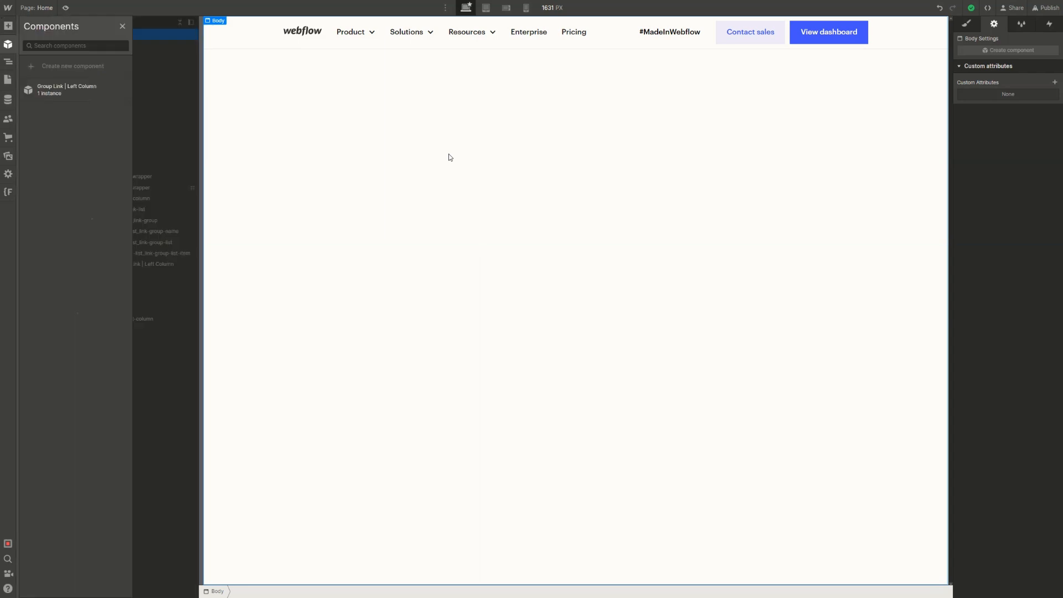
pyautogui.click(70, 91)
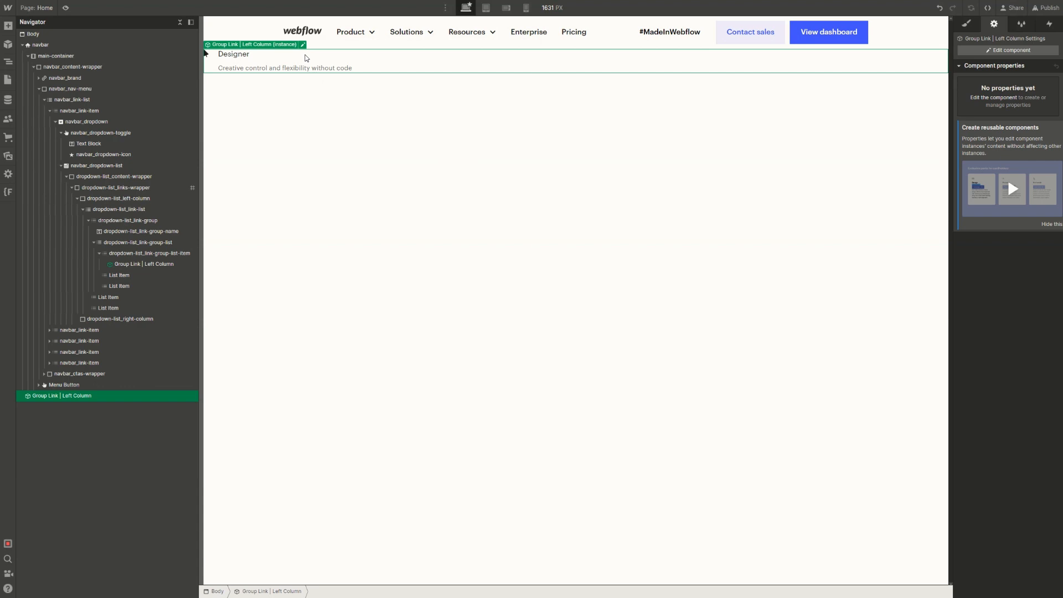
# Edit the Group Link | Left Column component and connect the Designer name's text to a new property called "Link Name"
pyautogui.click(1002, 50)
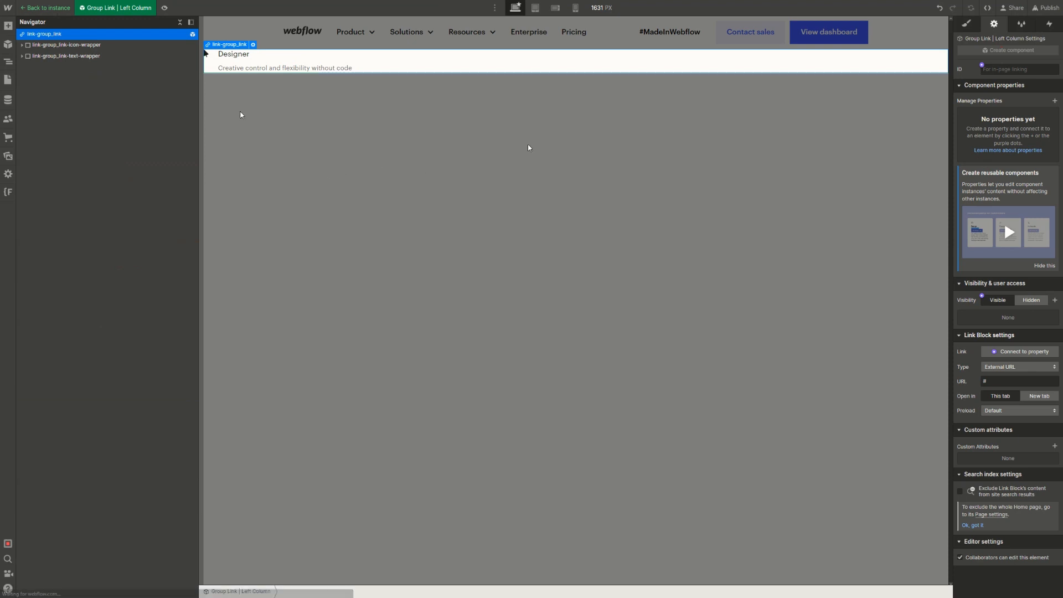
pyautogui.click(229, 57)
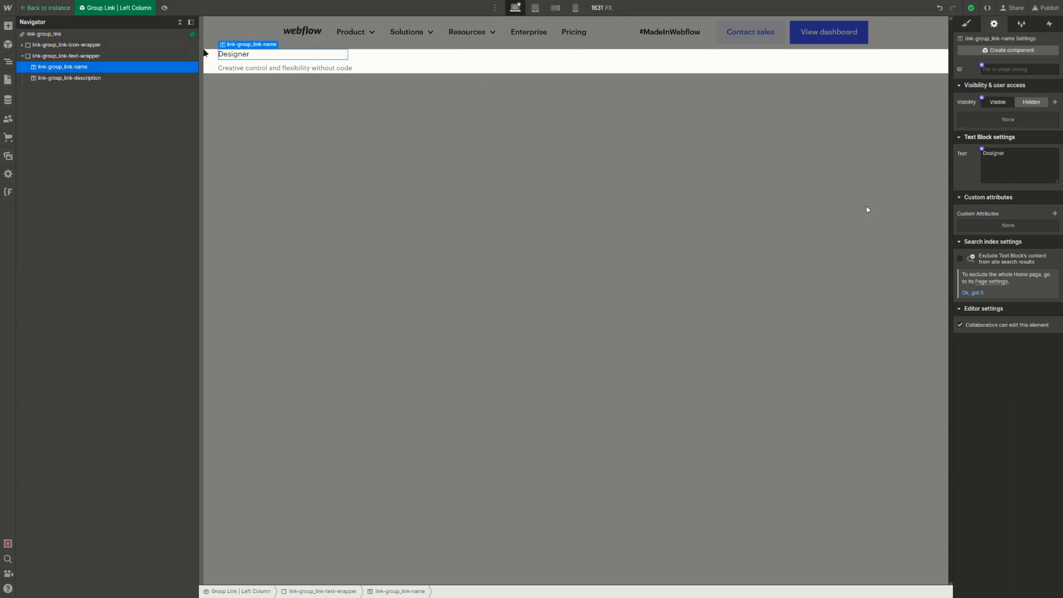
pyautogui.click(982, 150)
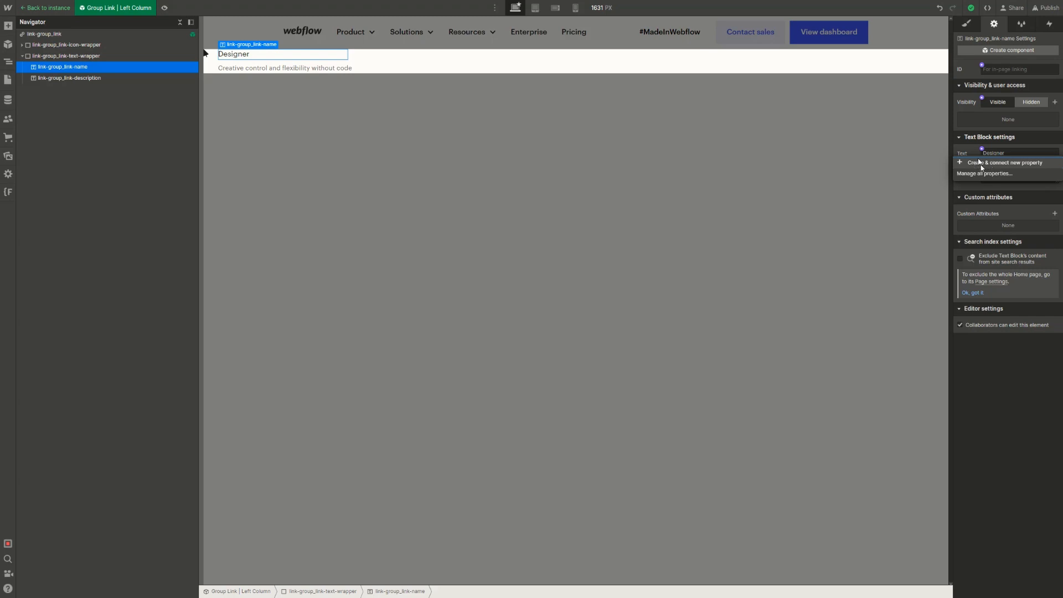
pyautogui.click(982, 164)
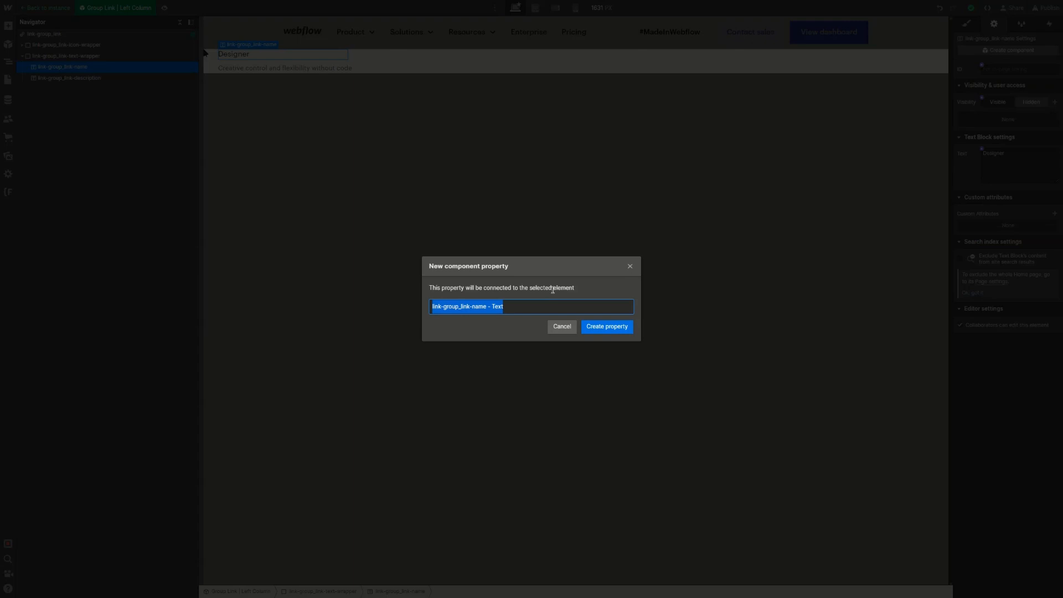
pyautogui.write('Link Name')
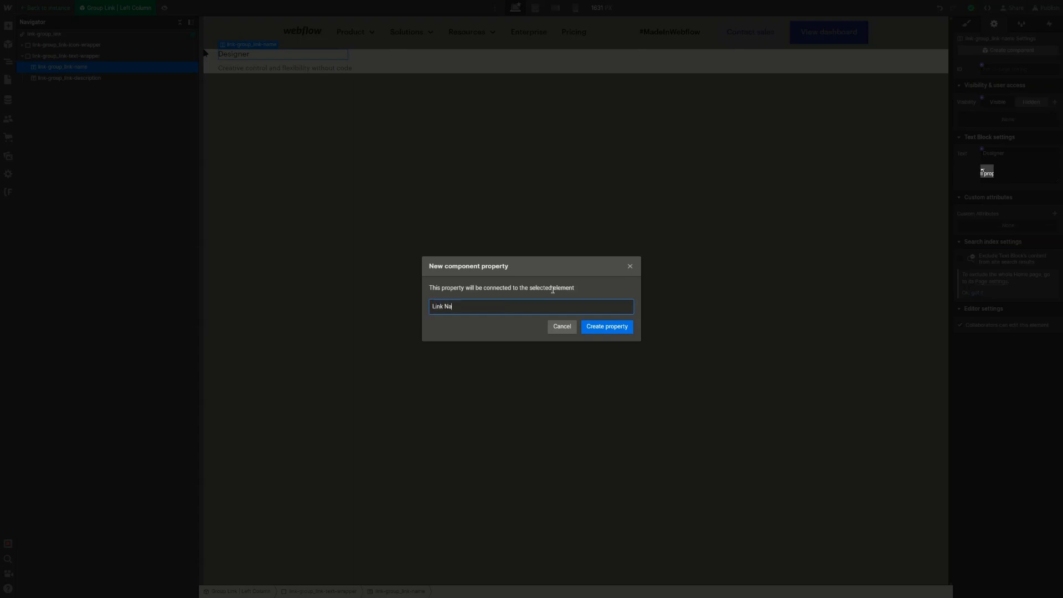
pyautogui.click(612, 328)
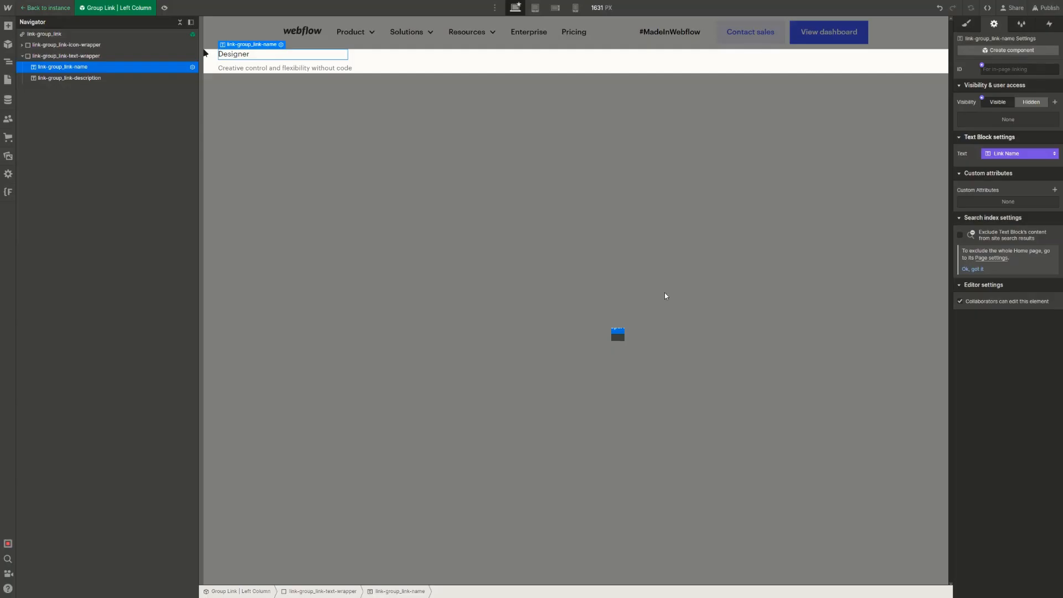
# Connect the link description's text to a new component property called "Link Description"
pyautogui.click(306, 70)
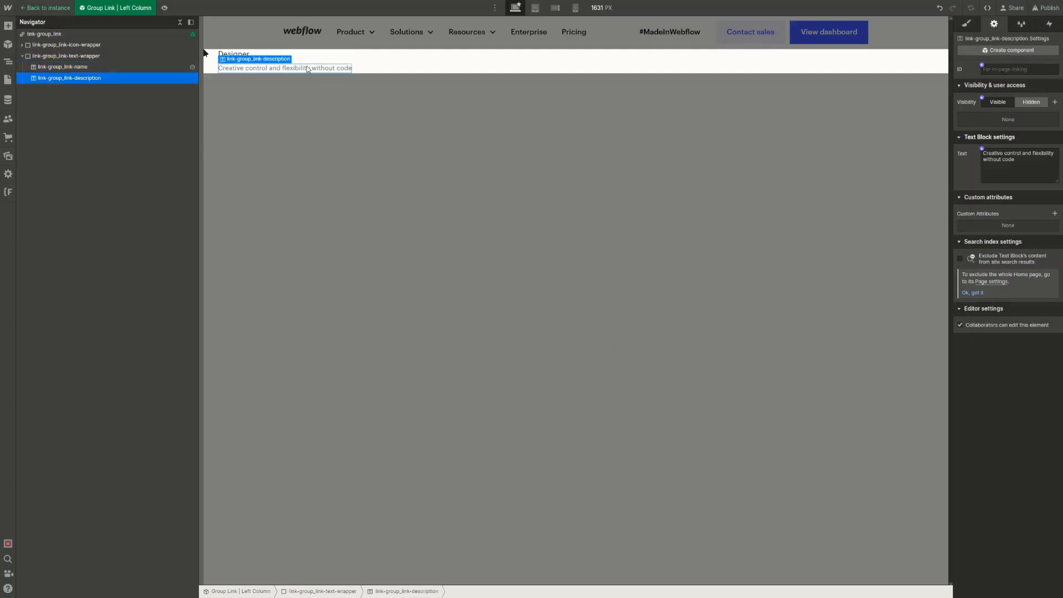
pyautogui.click(982, 148)
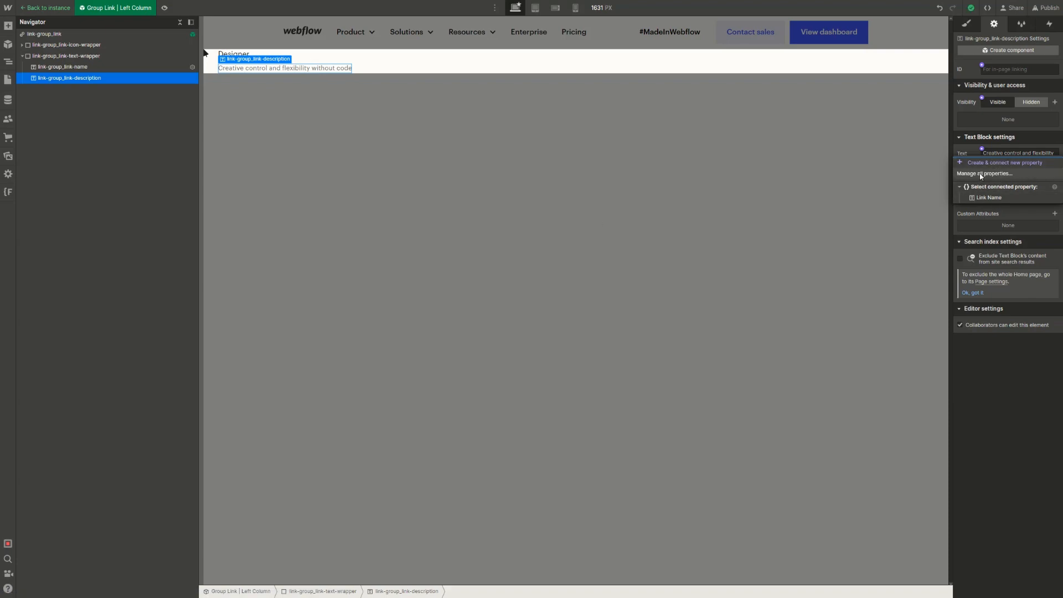
pyautogui.click(985, 168)
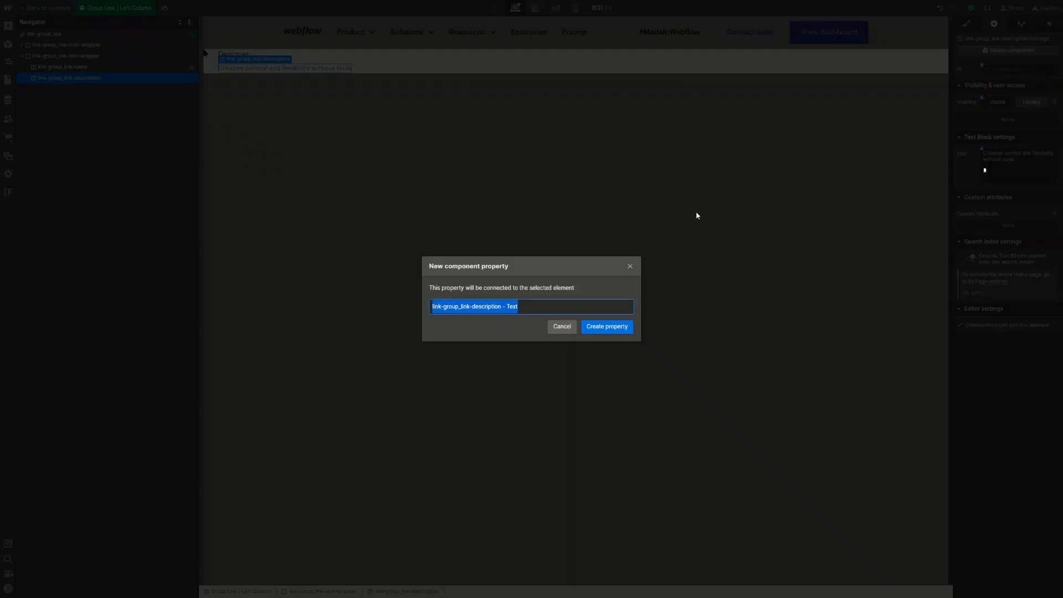
pyautogui.write('Link')
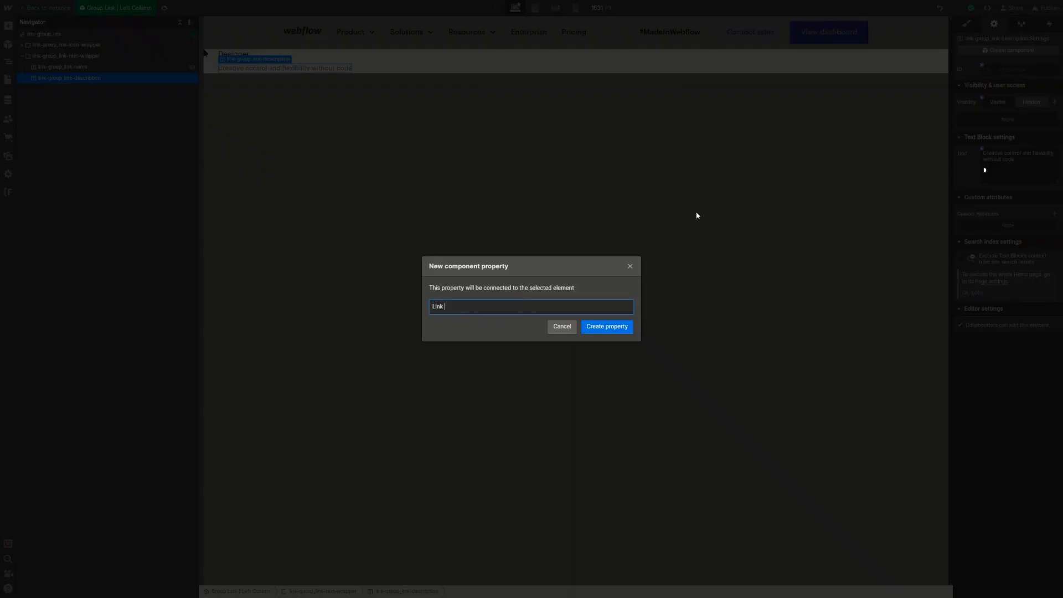
pyautogui.write(' Description')
pyautogui.press('Return')
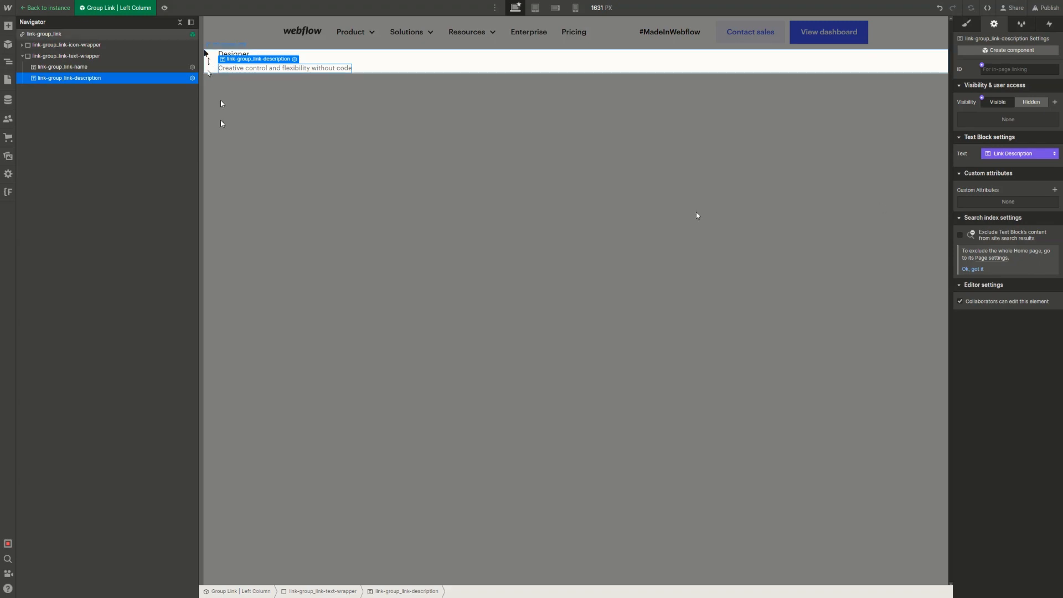
# Switch to the live Webflow site and inspect the Ecommerce link's icon markup in the Product menu
pyautogui.click(209, 57)
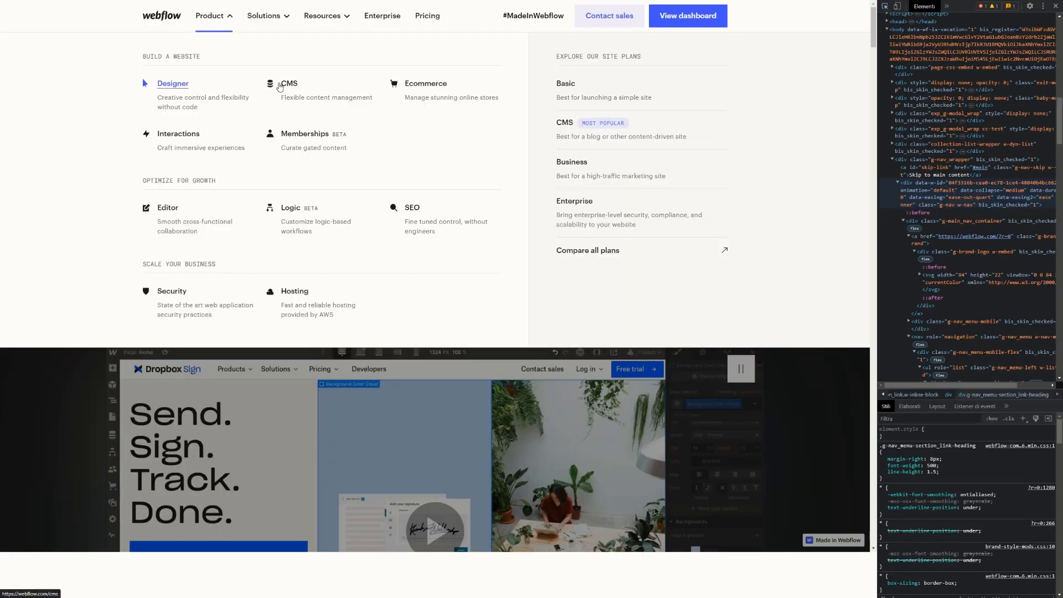
pyautogui.hotkey('ctrl', 'shift', 'c')
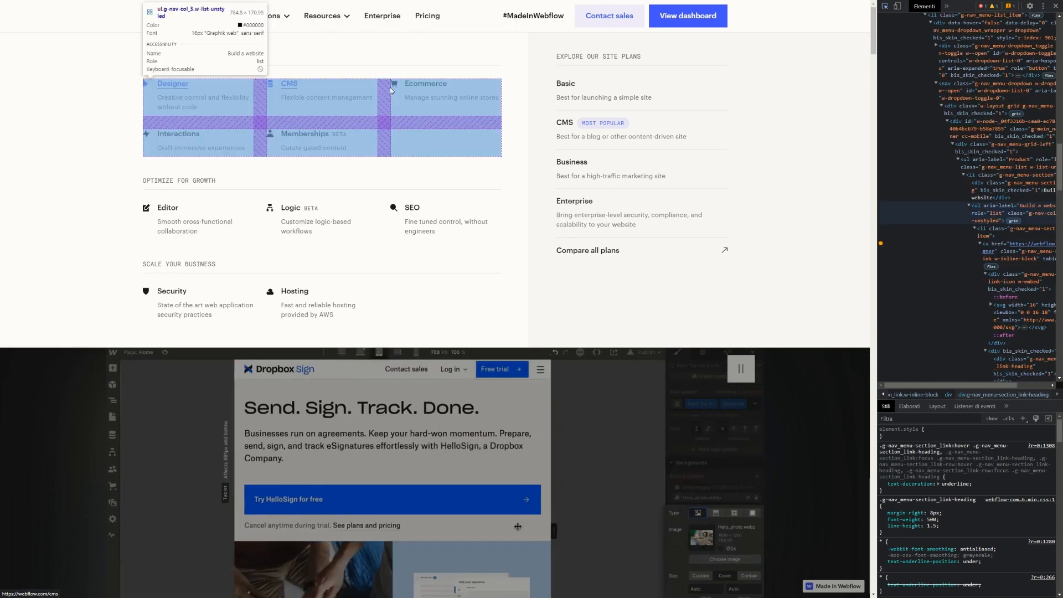
pyautogui.click(391, 91)
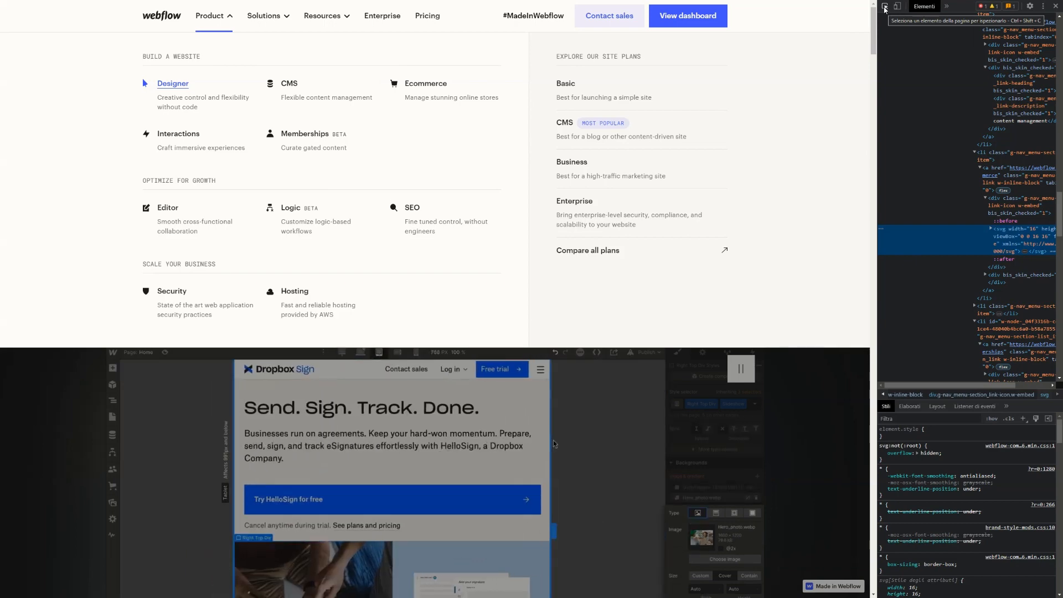
# Inspect the Designer link's icon and copy its whole svg element from the page markup
pyautogui.click(885, 6)
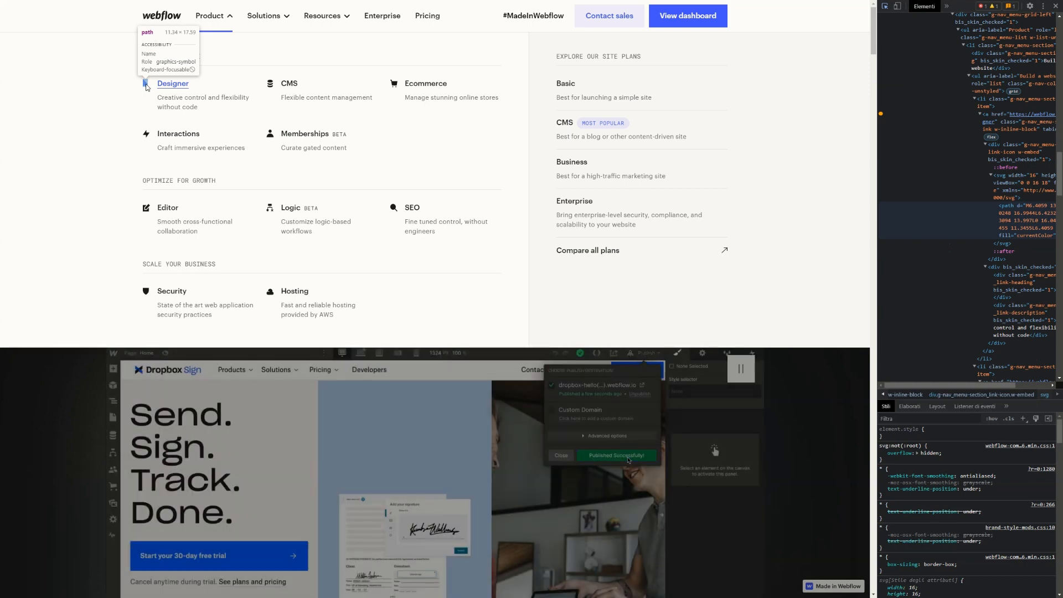
pyautogui.click(147, 84)
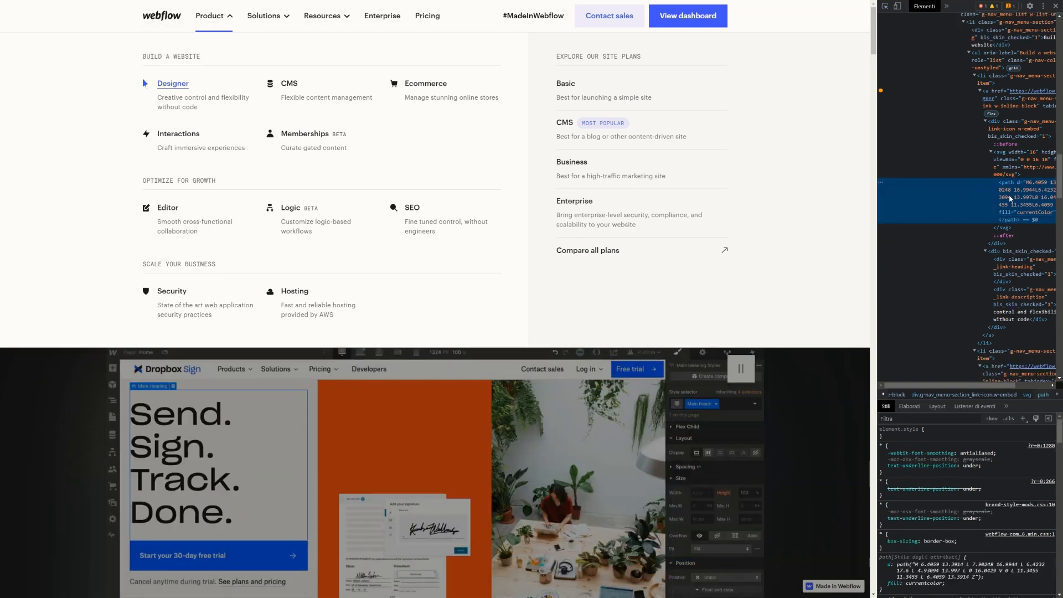
pyautogui.click(984, 172)
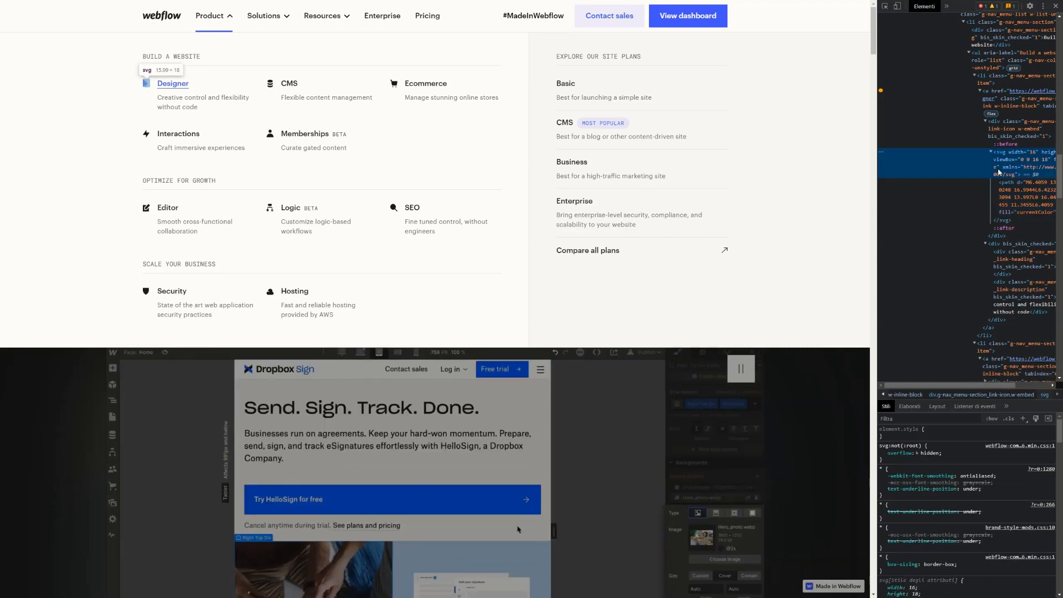
pyautogui.rightClick(983, 172)
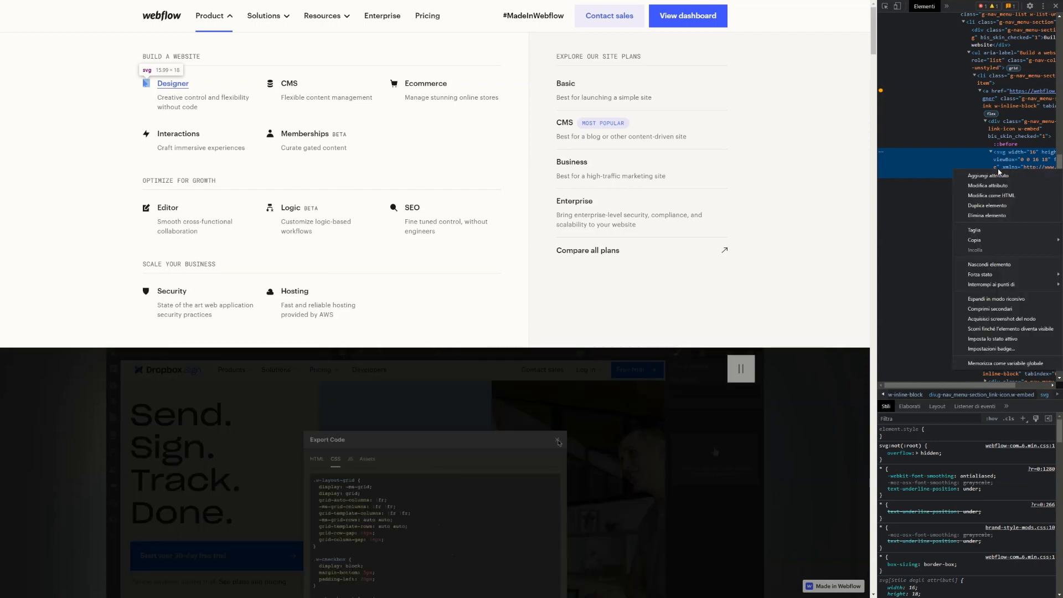
pyautogui.moveTo(992, 245)
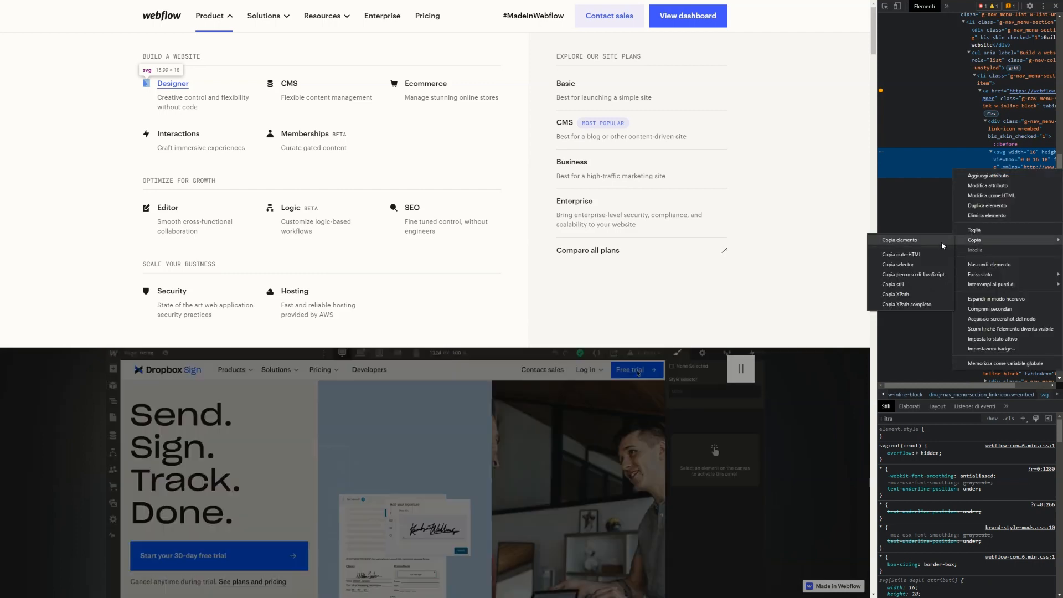
pyautogui.click(918, 241)
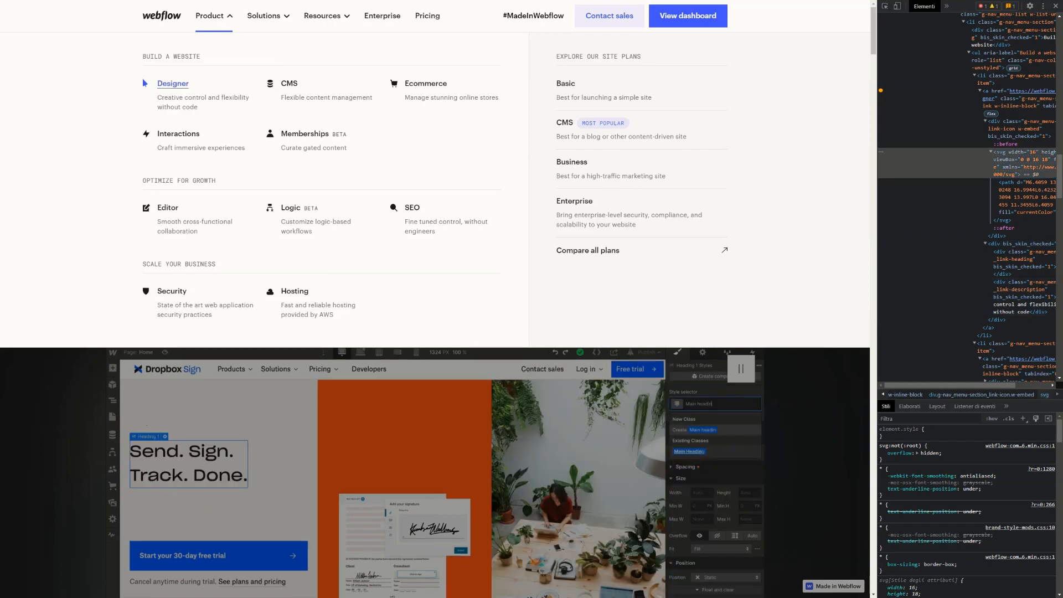
# Paste the svg code into an empty Notepad++ document and save it as designer-icon in the Webflow Assets folder
pyautogui.hotkey('alt', 'Tab')
pyautogui.moveTo(594, 208); pyautogui.dragTo(532, 107)
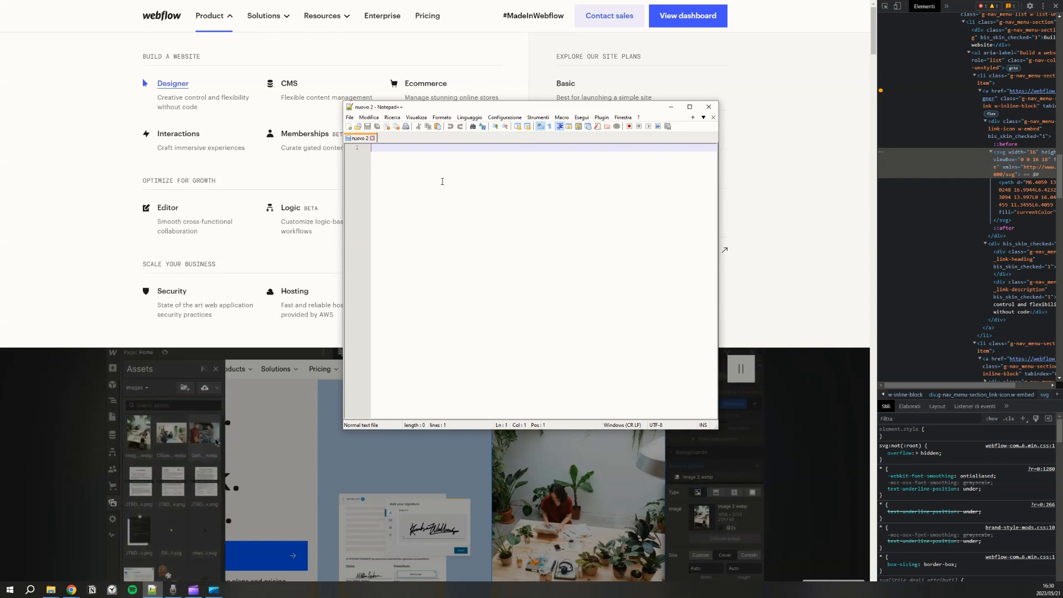
pyautogui.hotkey('ctrl', 'v')
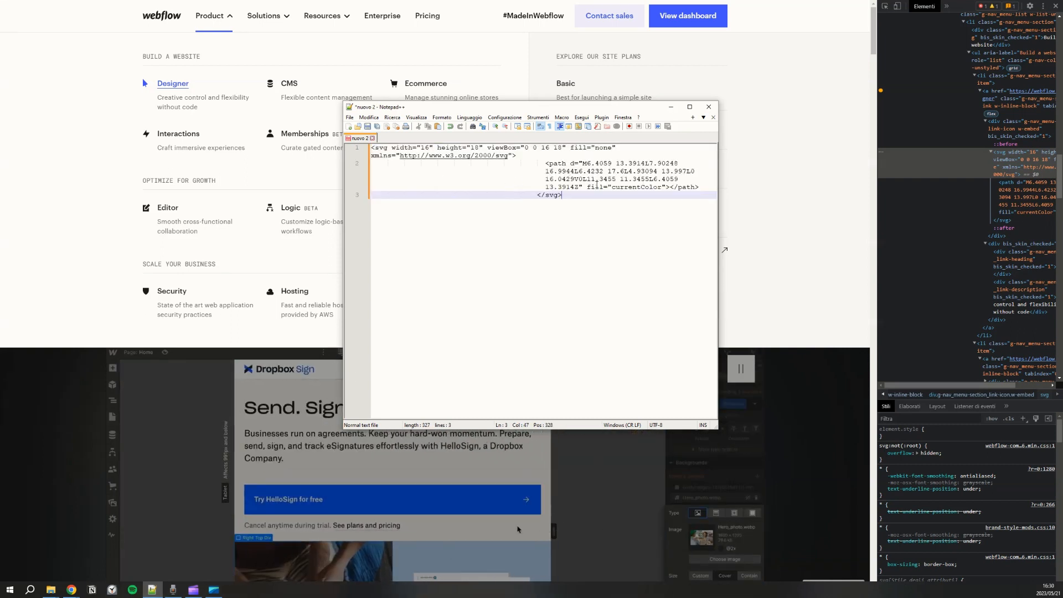
pyautogui.click(368, 127)
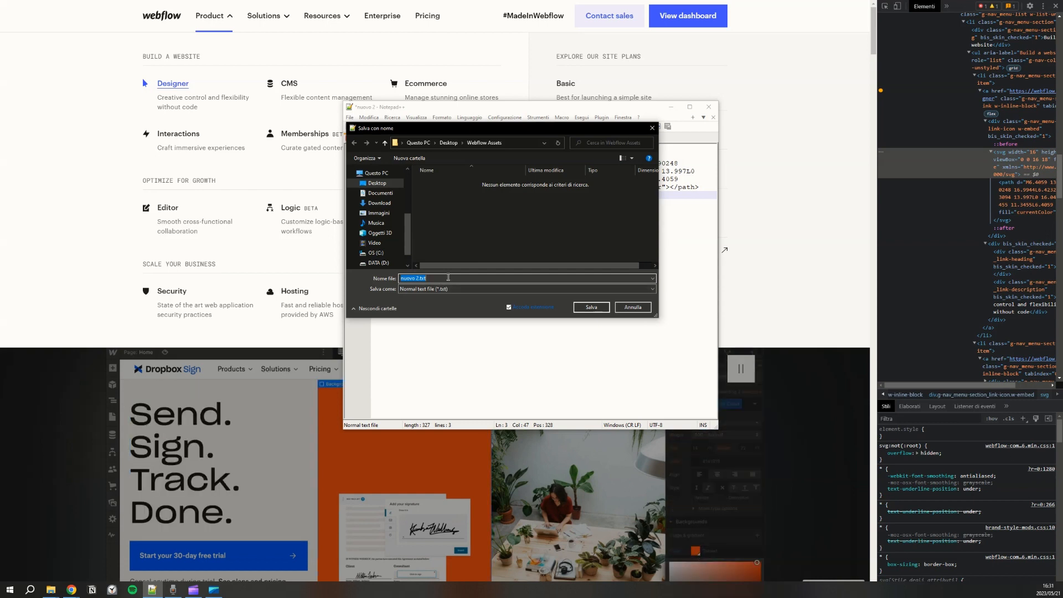
pyautogui.write('desig')
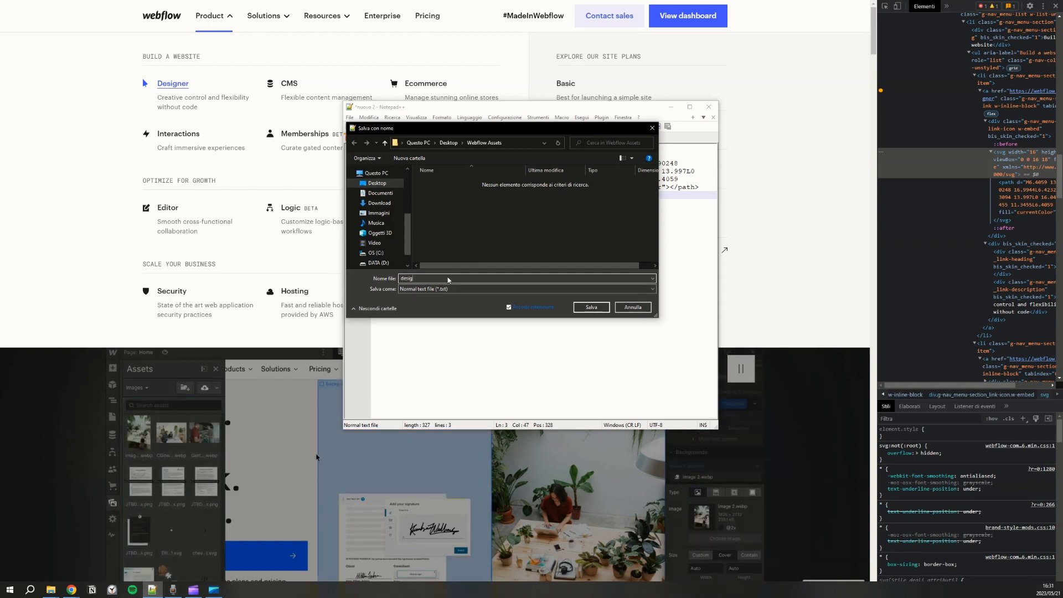
pyautogui.write('ner-icon')
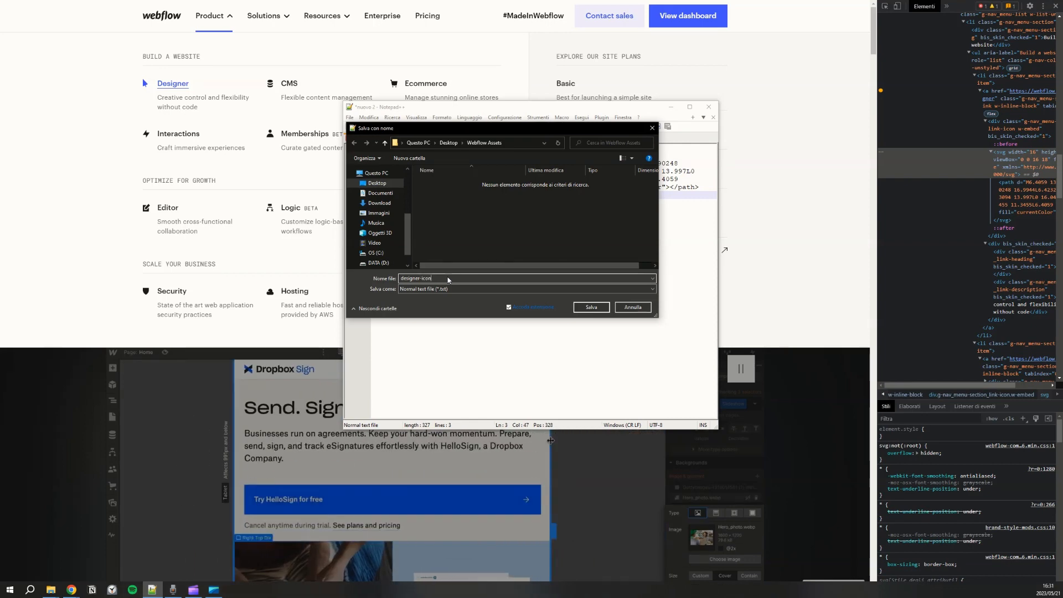
pyautogui.press('Return')
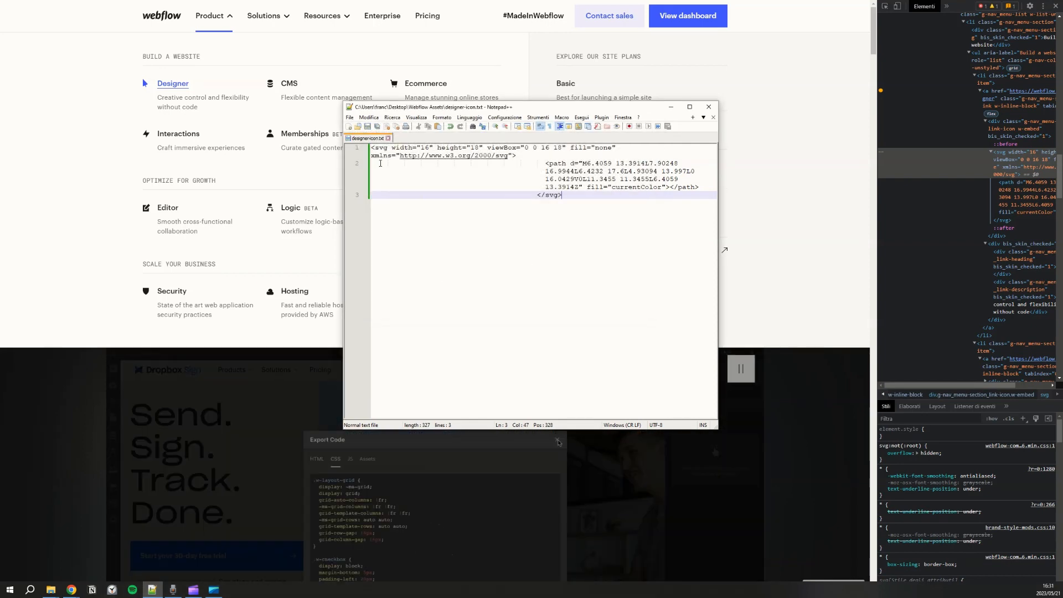
# In the Webflow Assets folder, rename designer-icon.txt as designer-icon.svg, accepting the extension change
pyautogui.rightClick(373, 141)
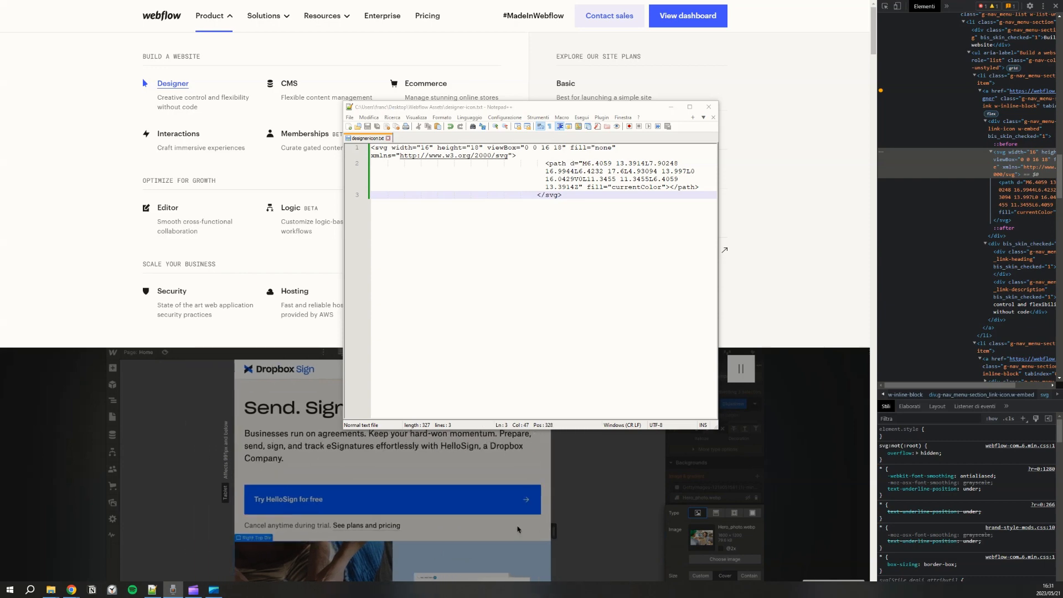
pyautogui.moveTo(1062, 277); pyautogui.dragTo(696, 98)
pyautogui.click(458, 187)
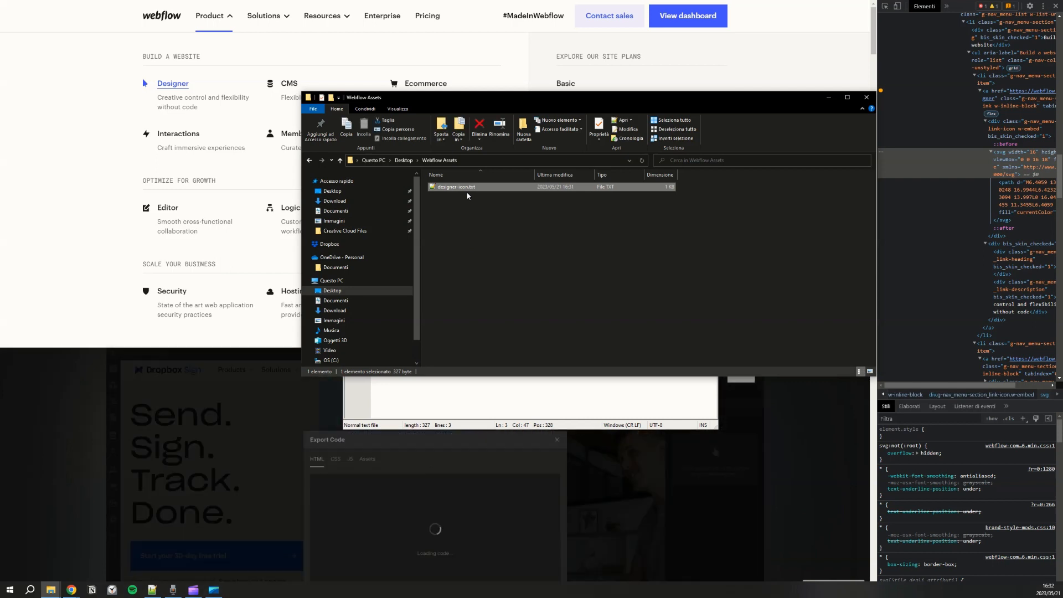
pyautogui.press('F2')
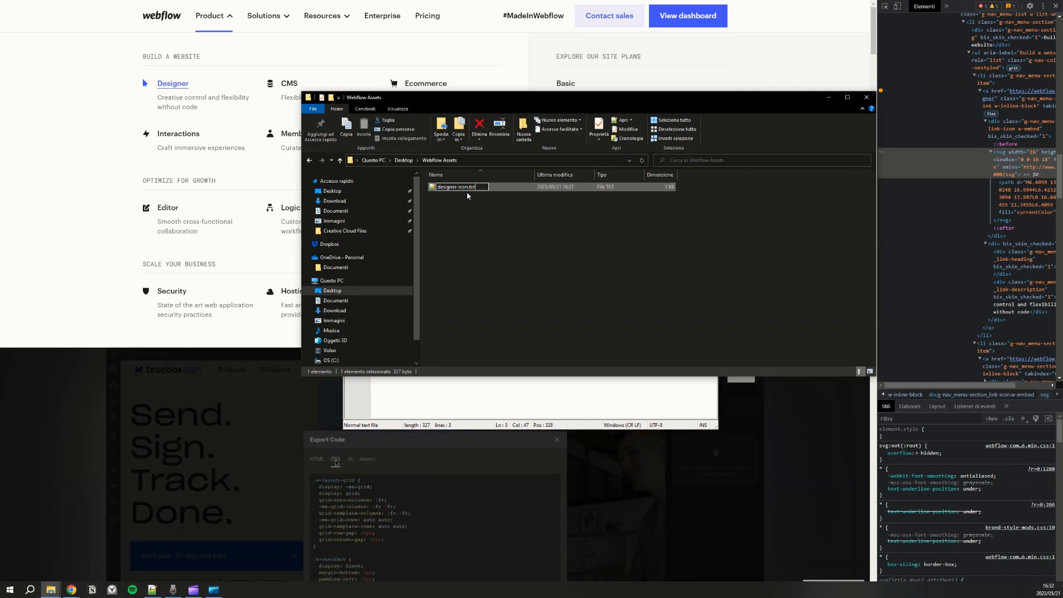
pyautogui.press('End')
pyautogui.press('BackSpace')
pyautogui.press('BackSpace')
pyautogui.press('BackSpace')
pyautogui.write('s')
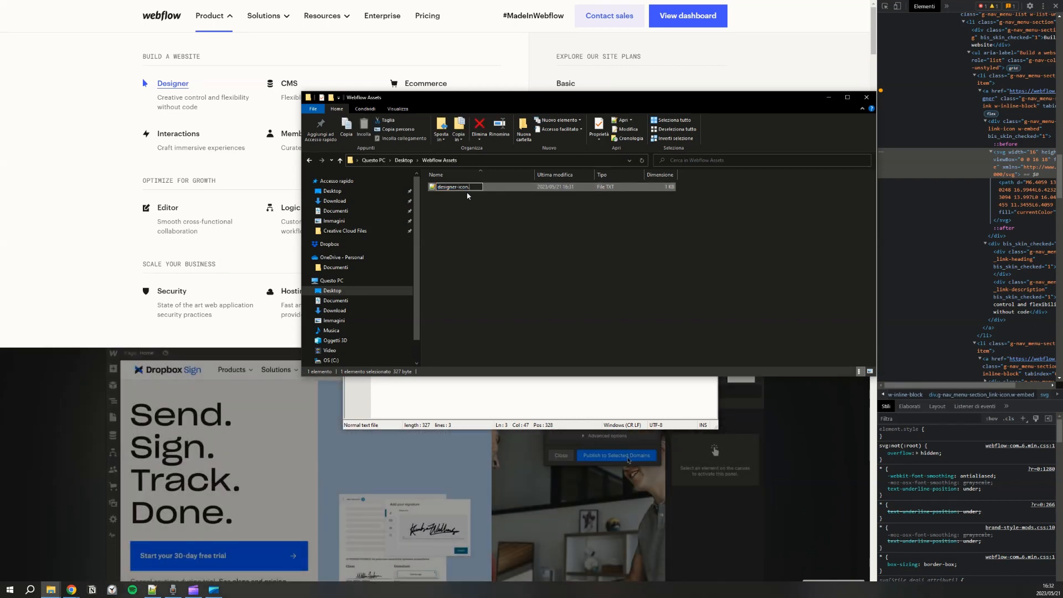
pyautogui.write('vg')
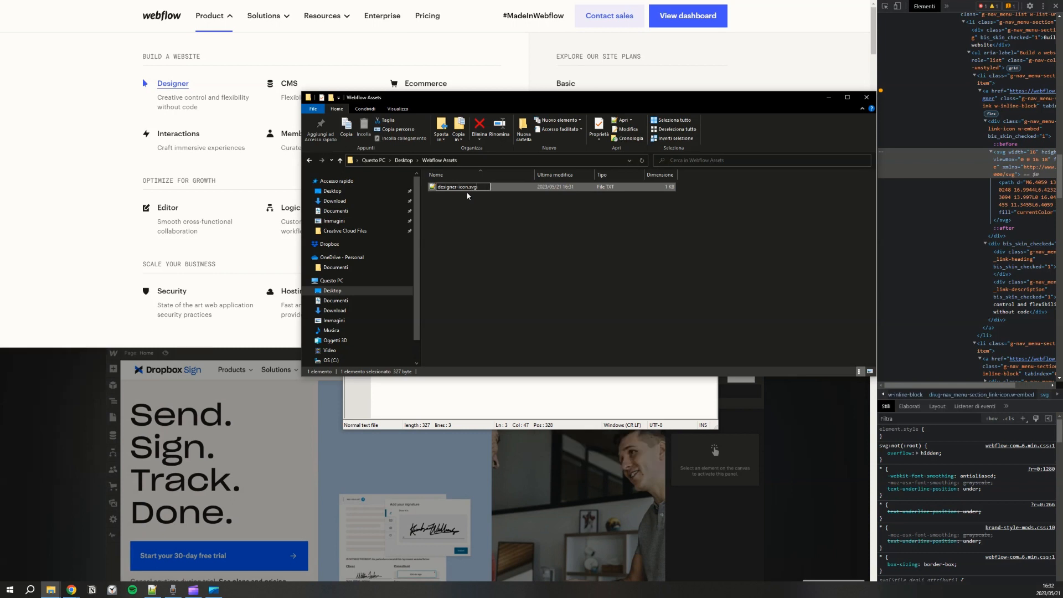
pyautogui.press('Return')
pyautogui.press('Return')
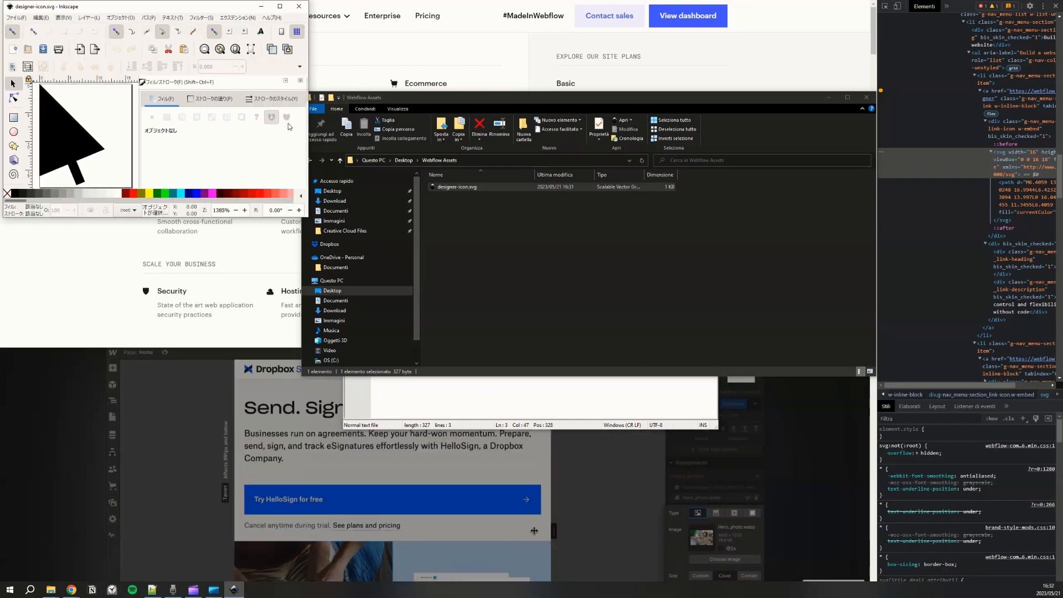
# Check the designer-icon.svg artwork in Inkscape, and close Inkscape and the Webflow Assets folder window
pyautogui.moveTo(181, 11); pyautogui.dragTo(478, 121)
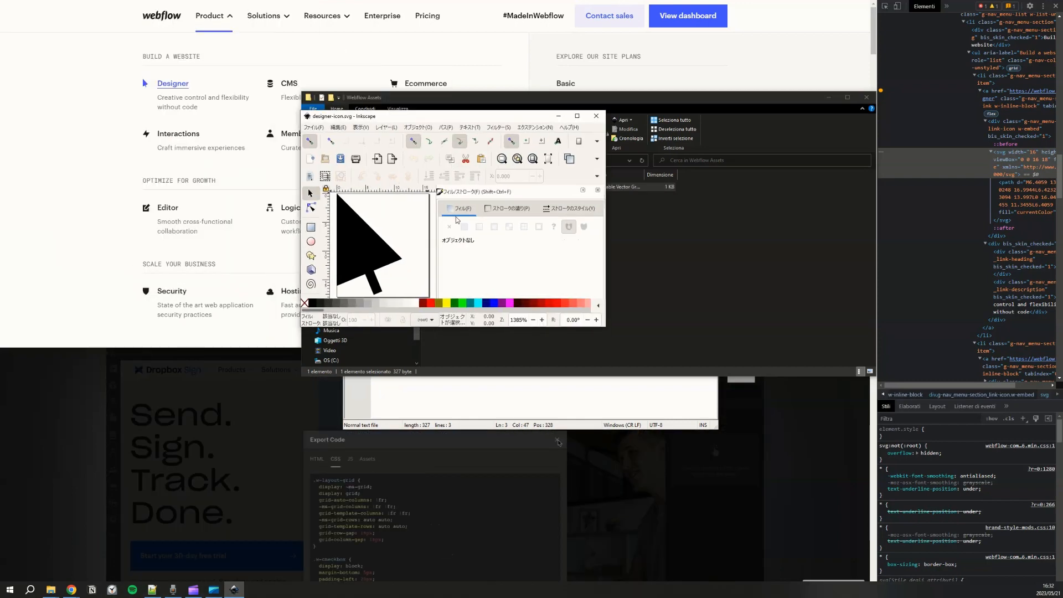
pyautogui.click(596, 116)
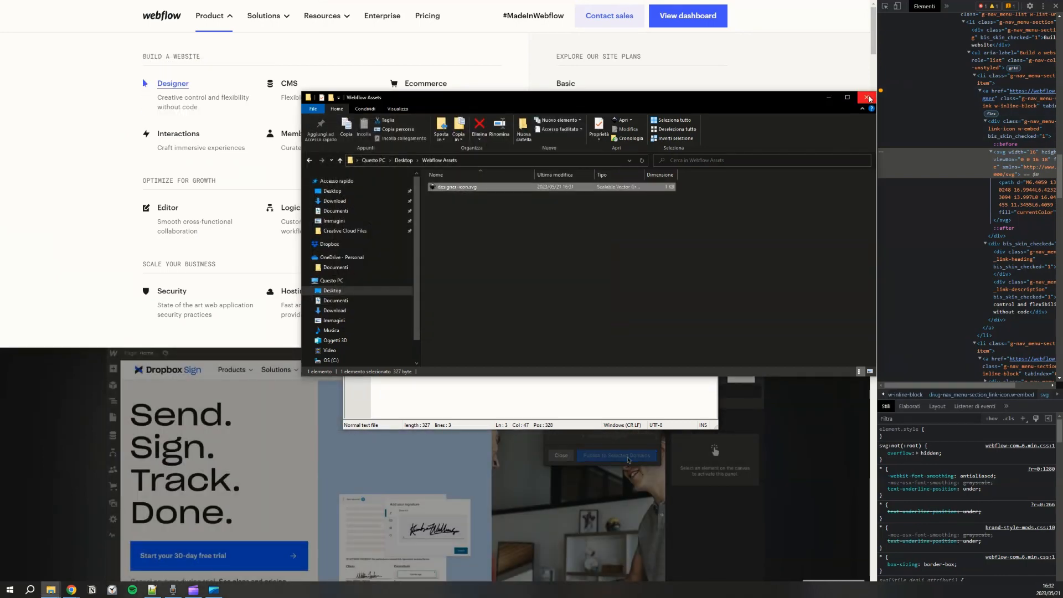
pyautogui.click(867, 98)
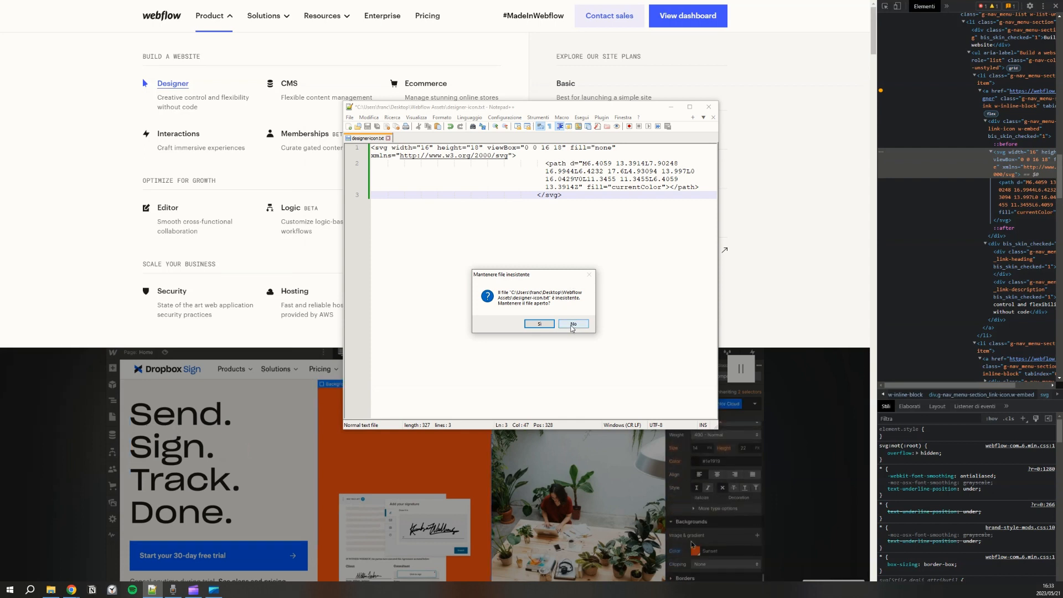
# Close the missing designer-icon.txt document in Notepad++ and view all the uploaded icon assets in Webflow
pyautogui.click(572, 326)
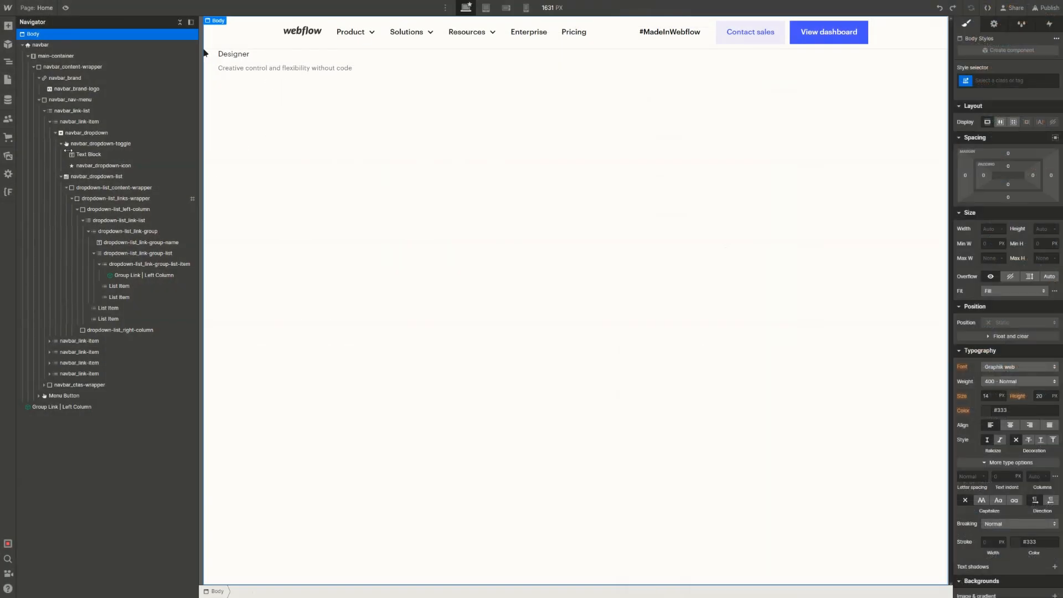
pyautogui.click(4, 157)
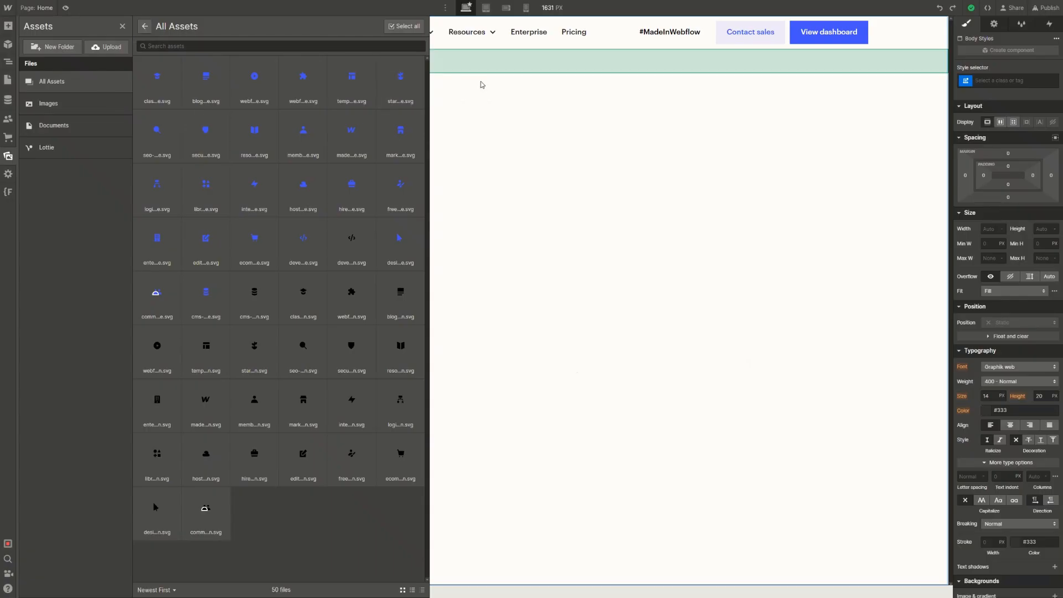
pyautogui.press('z')
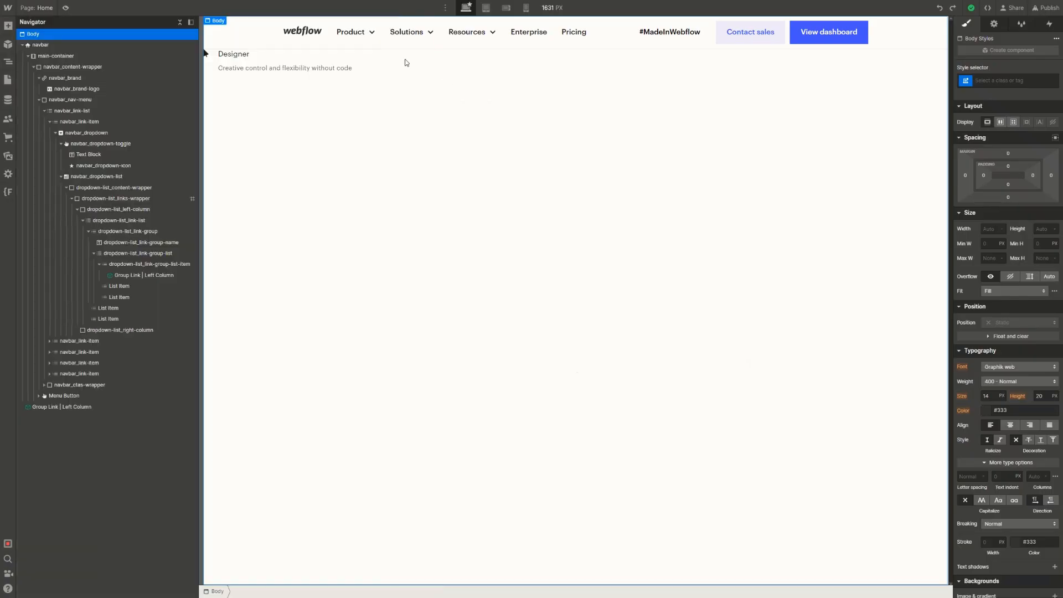
# Open the navbar_brand-logo embed code, check the path's fill attribute, and close the code editor
pyautogui.click(307, 38)
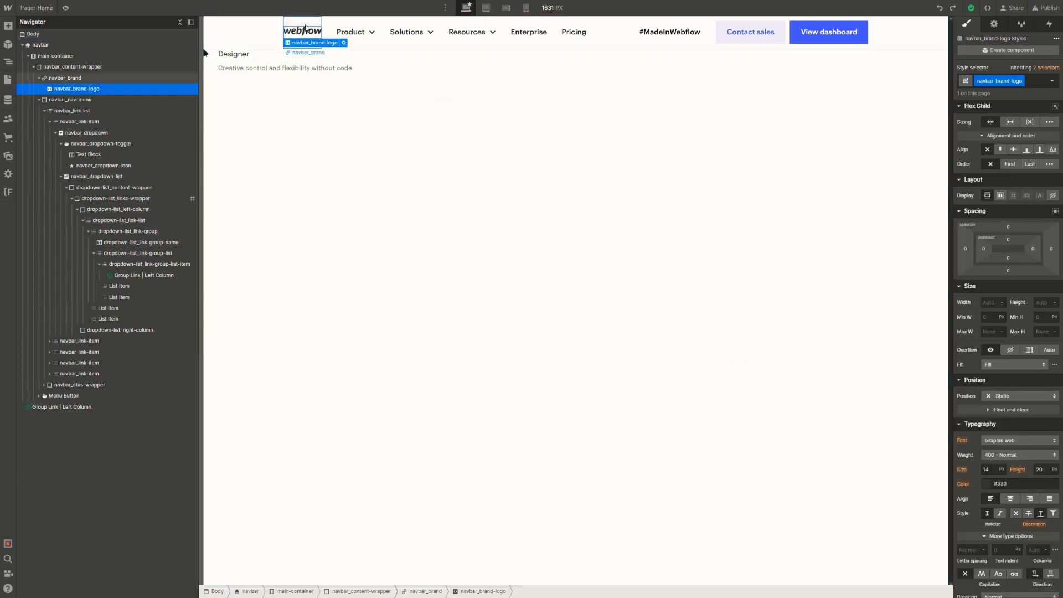
pyautogui.click(149, 77)
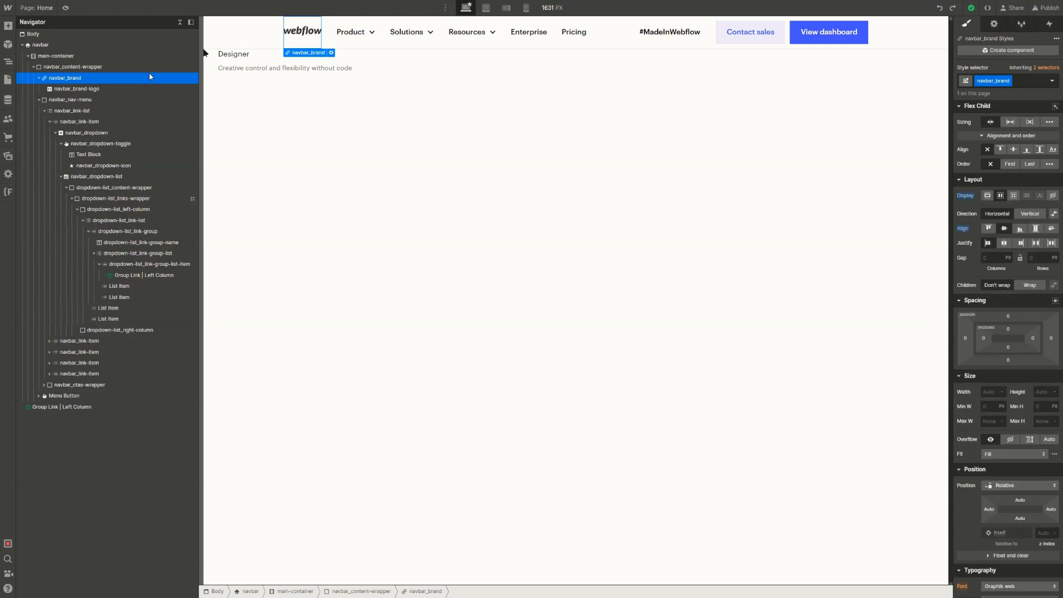
pyautogui.doubleClick(313, 40)
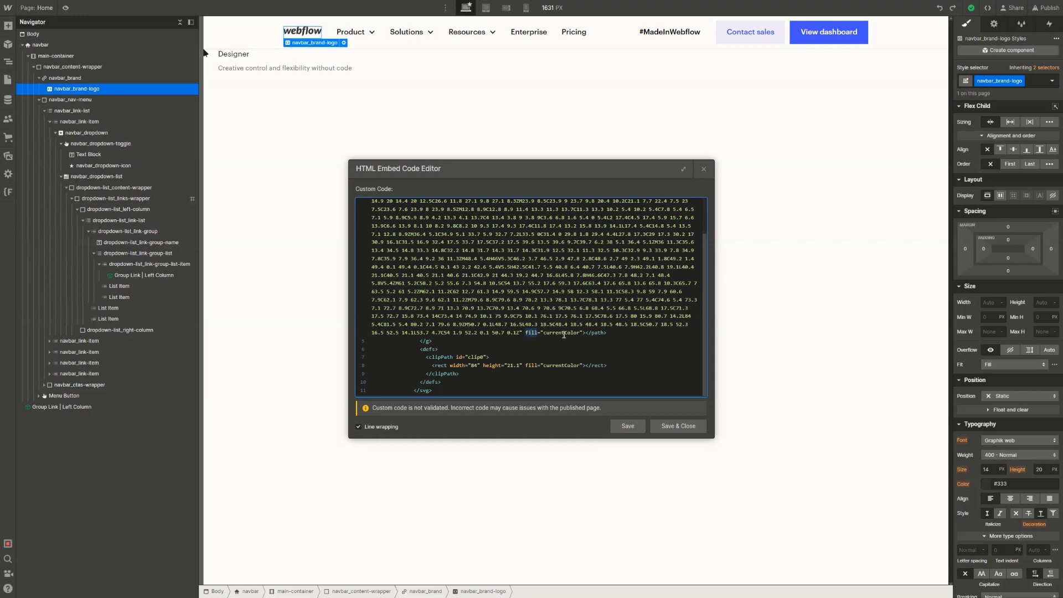
pyautogui.doubleClick(564, 335)
pyautogui.click(704, 170)
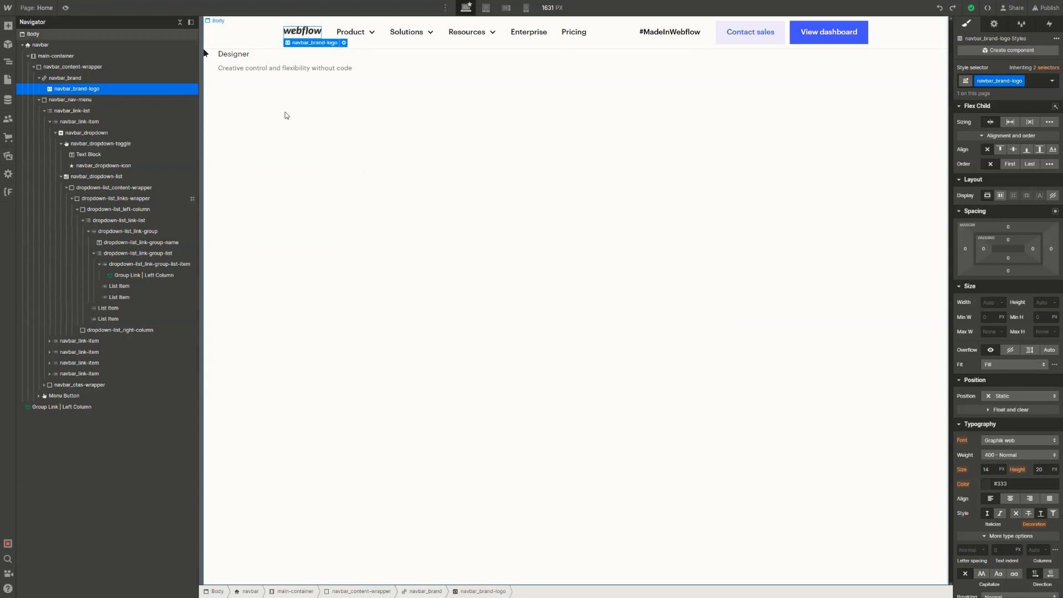
# Set the text color of navbar_brand's Hover state to Slate Blue
pyautogui.click(107, 78)
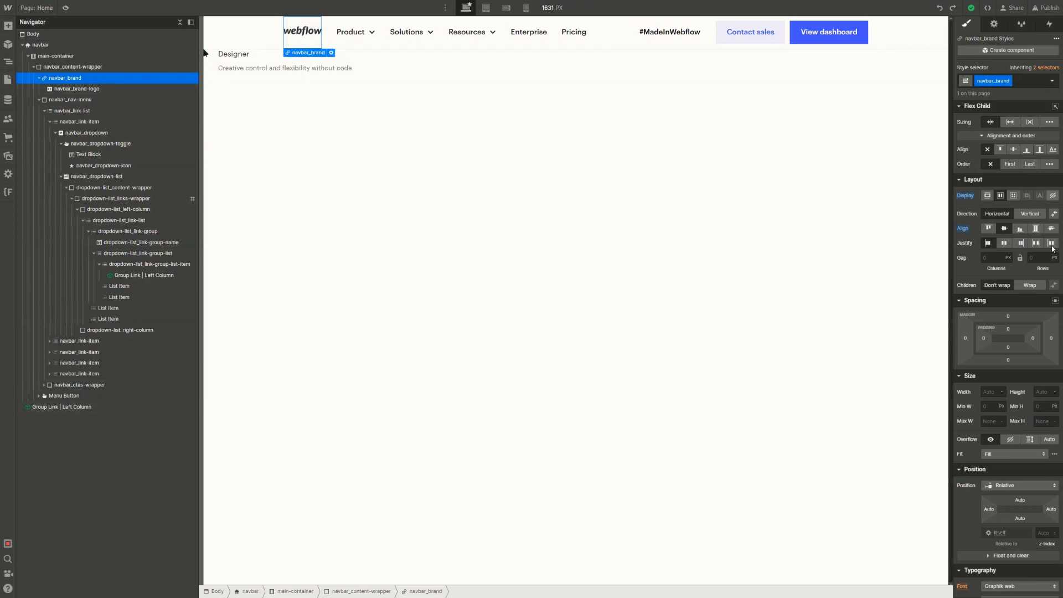
pyautogui.scroll(-10, 993, 380)
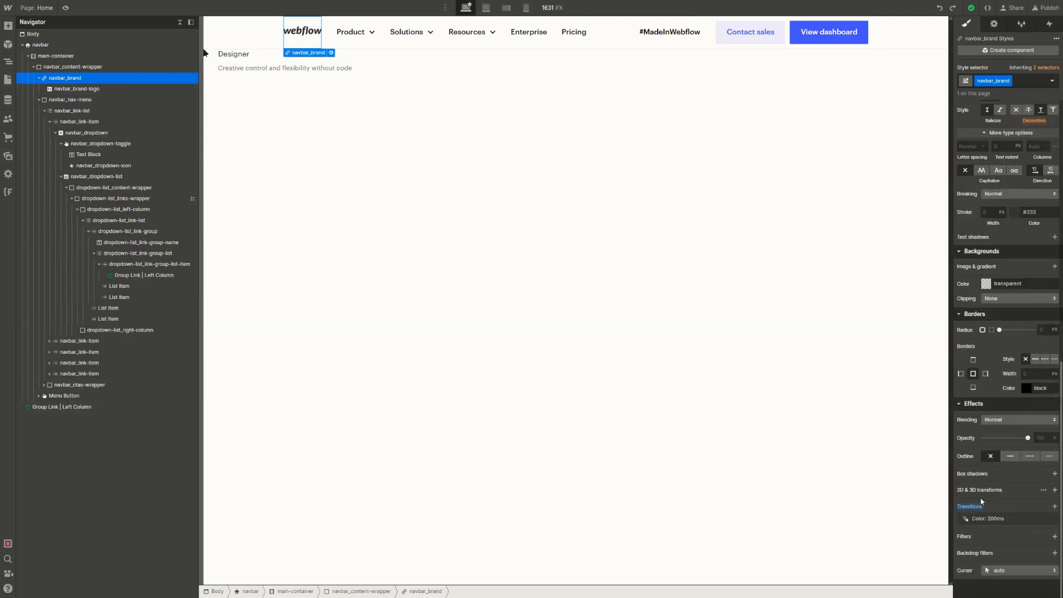
pyautogui.scroll(10, 973, 522)
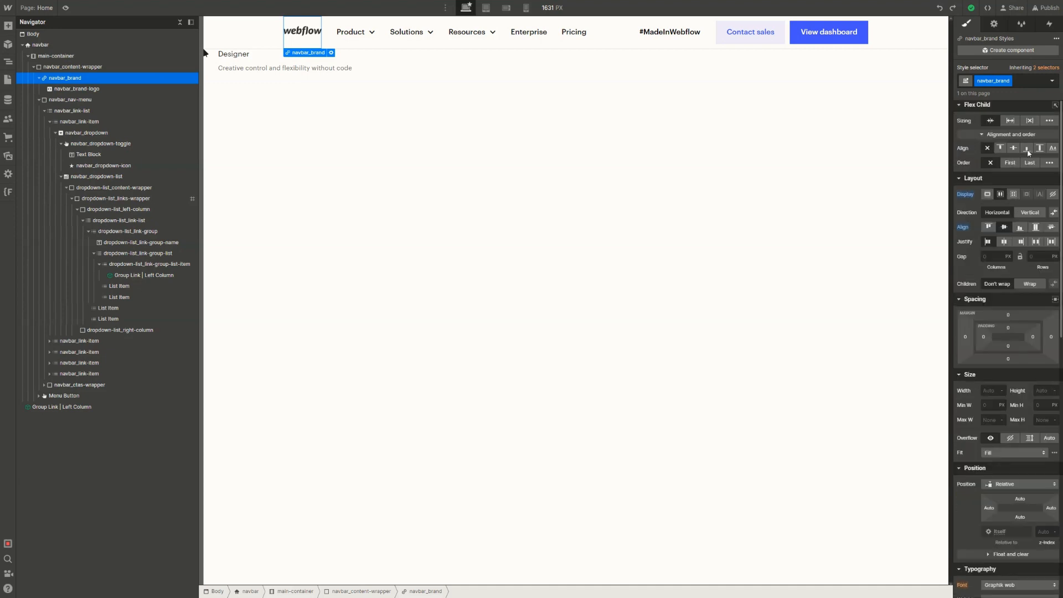
pyautogui.click(1052, 81)
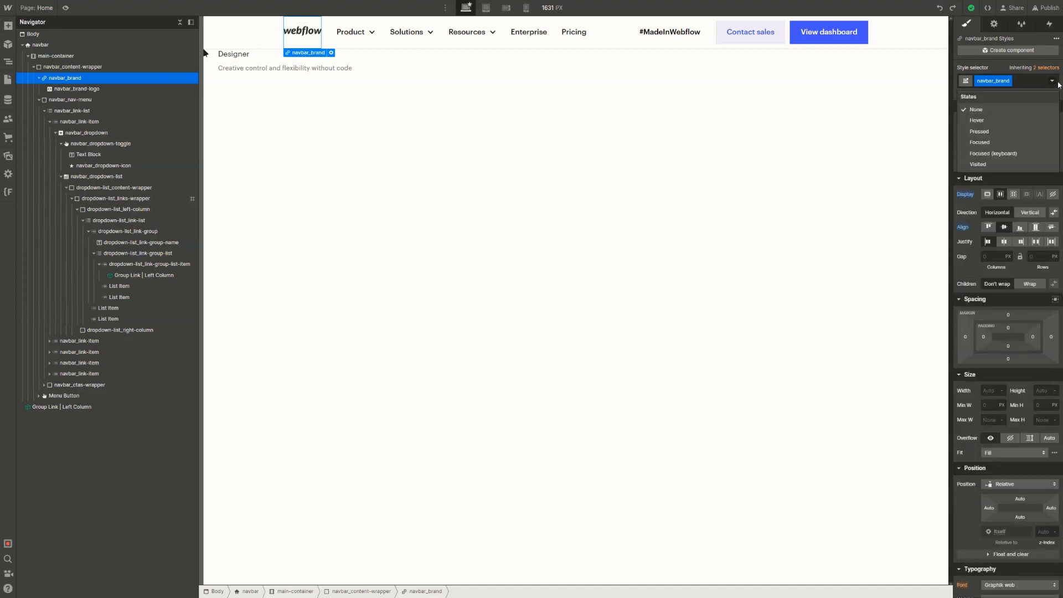
pyautogui.click(1011, 121)
pyautogui.scroll(-7, 1008, 295)
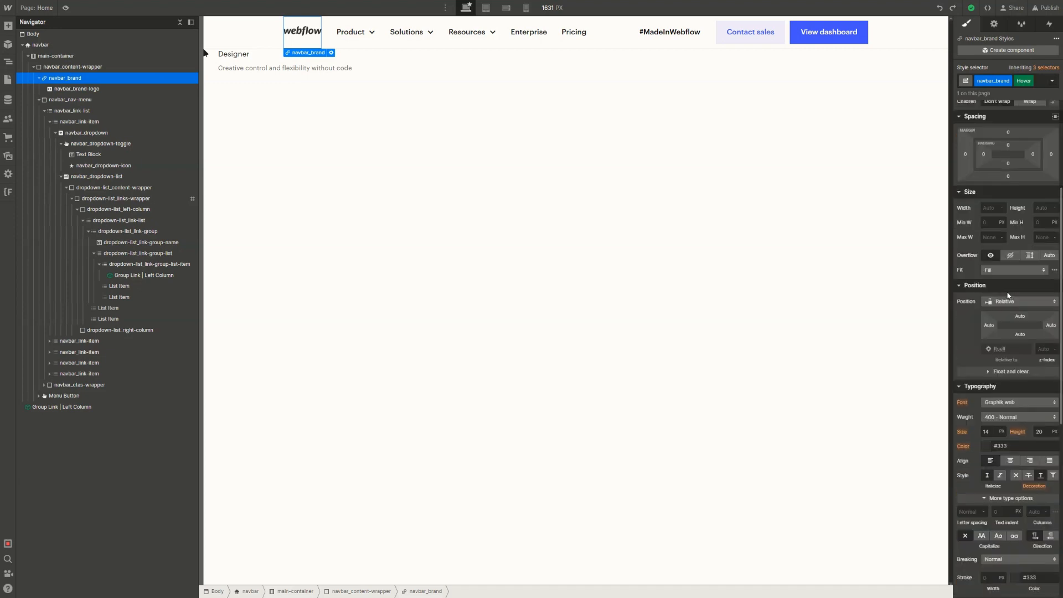
pyautogui.click(985, 260)
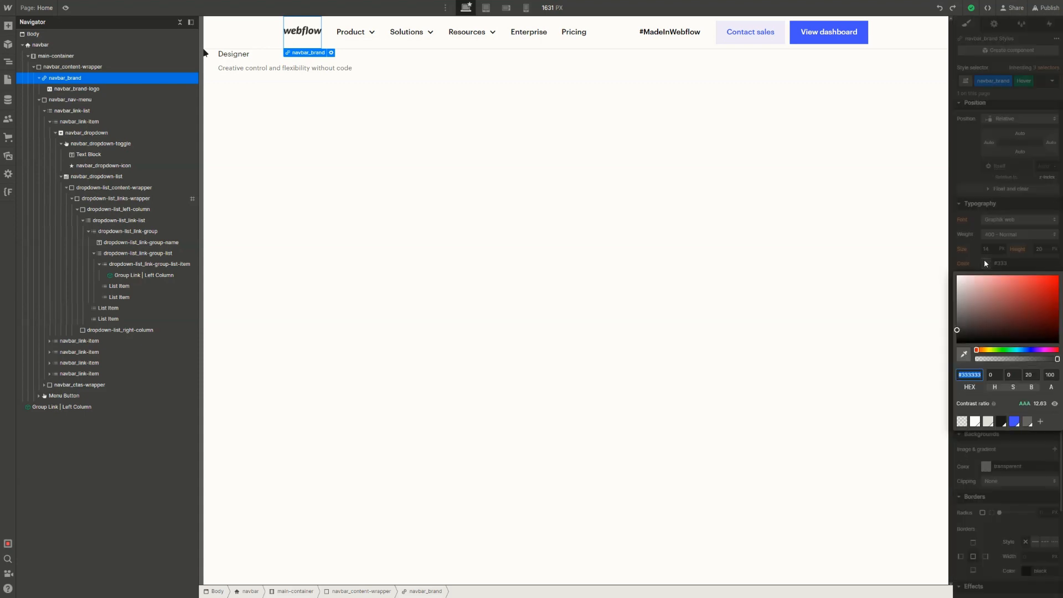
pyautogui.click(1015, 422)
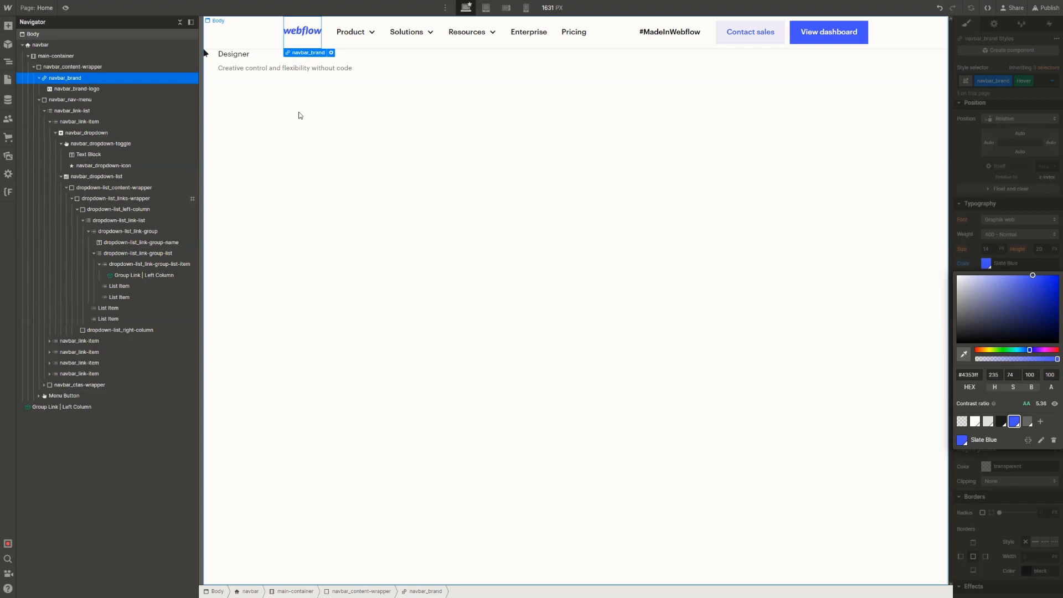
# Check which selector the navbar_brand-logo embed's Hover text color comes from
pyautogui.click(110, 92)
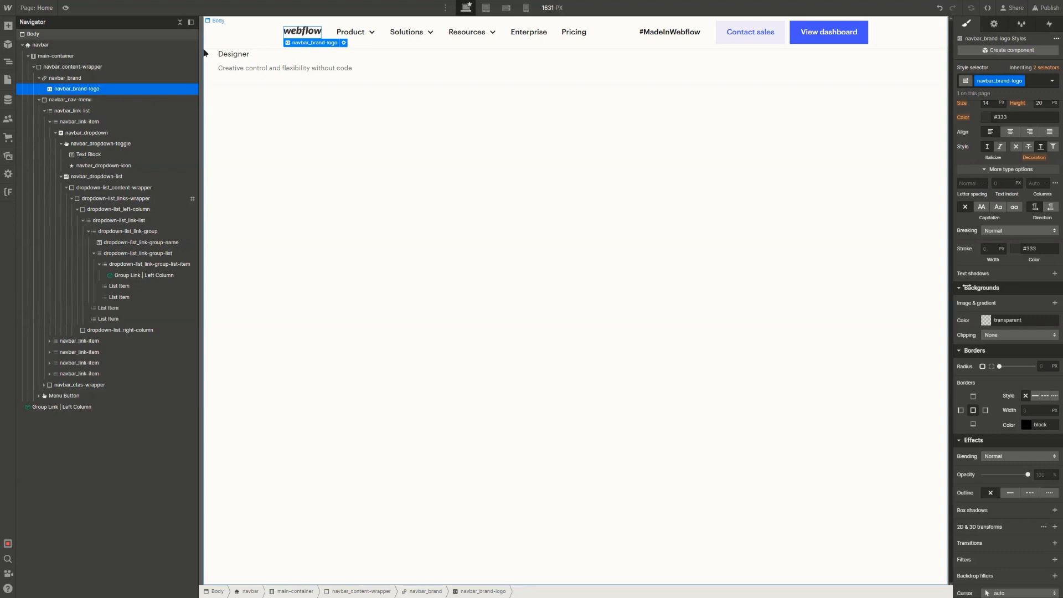
pyautogui.scroll(2, 983, 293)
pyautogui.click(1052, 80)
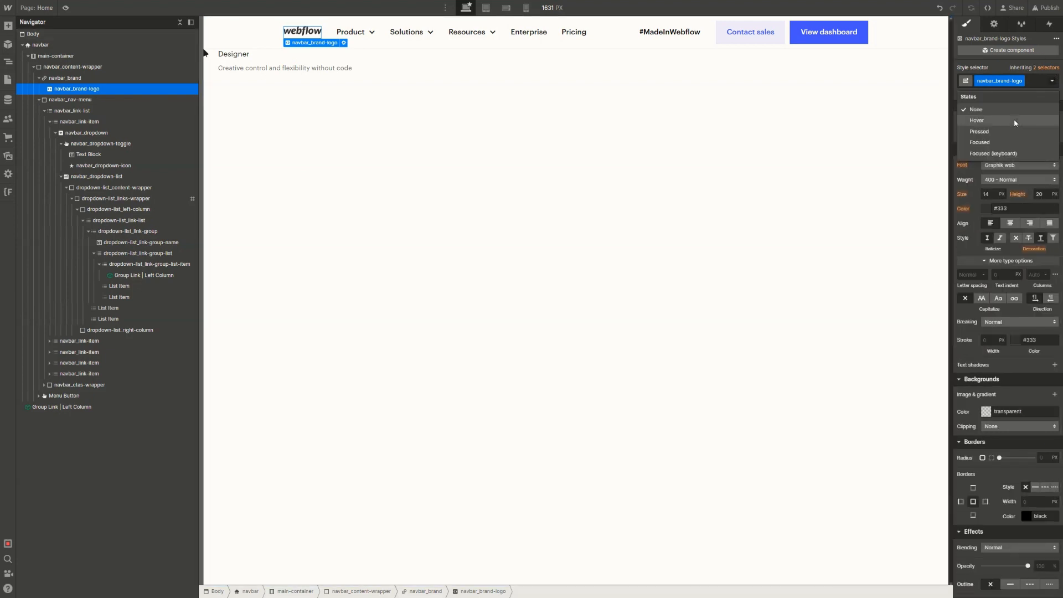
pyautogui.click(1015, 123)
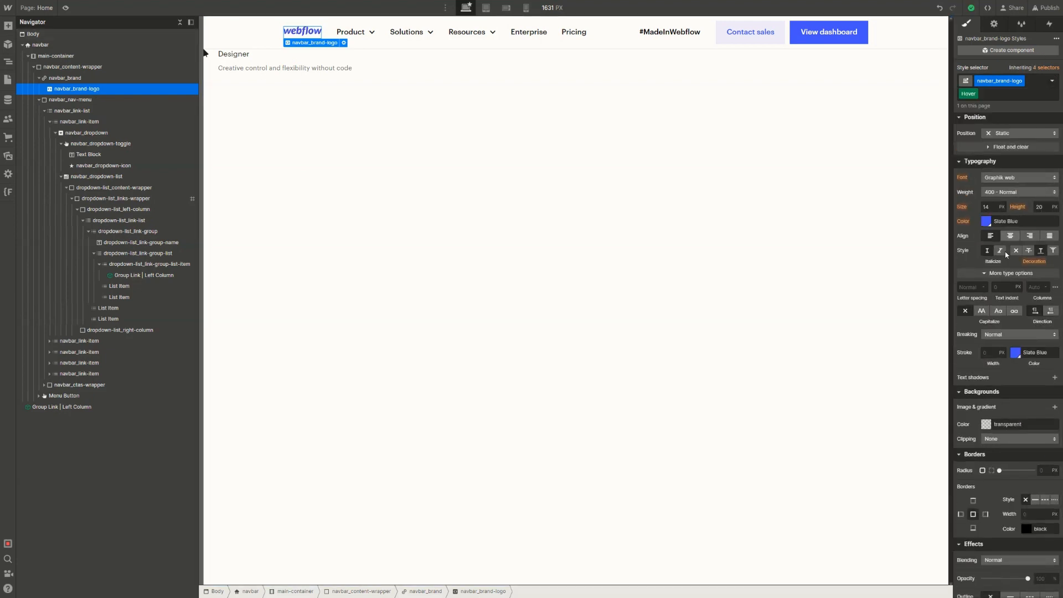
pyautogui.click(966, 221)
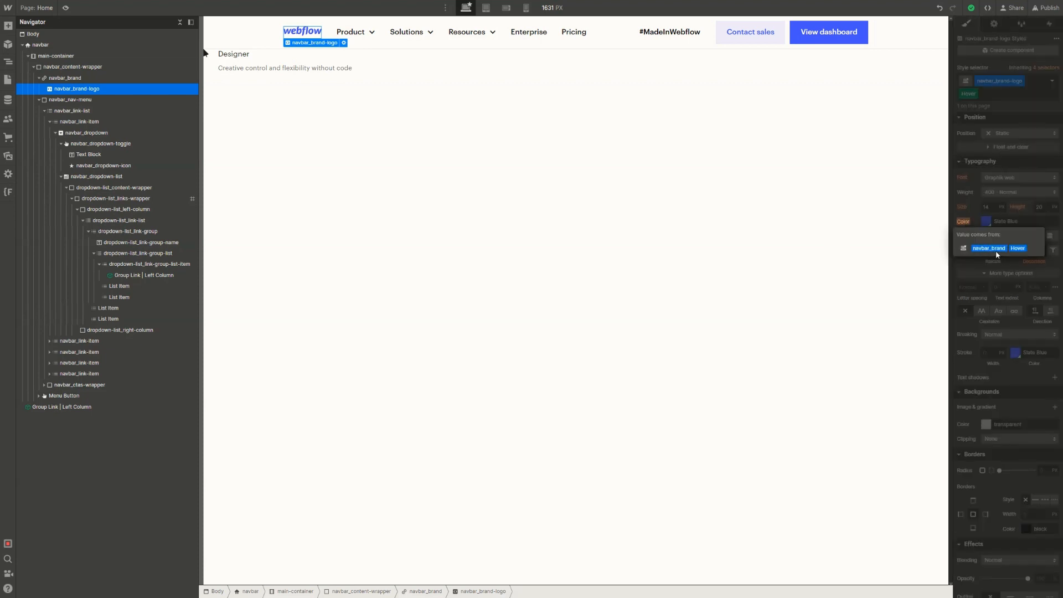
# Examine the svg markup and fill attributes in the navbar_brand-logo embed, close the editor, and return to the inspector on the live Webflow page
pyautogui.click(309, 38)
pyautogui.doubleClick(309, 38)
pyautogui.scroll(1, 431, 241)
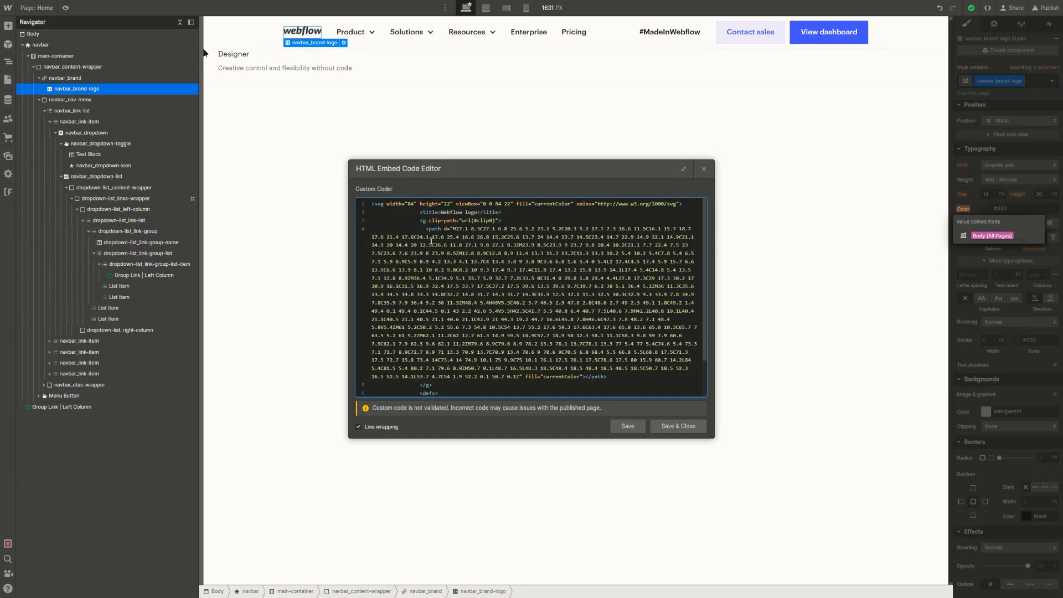
pyautogui.scroll(-2, 539, 289)
pyautogui.scroll(2, 582, 287)
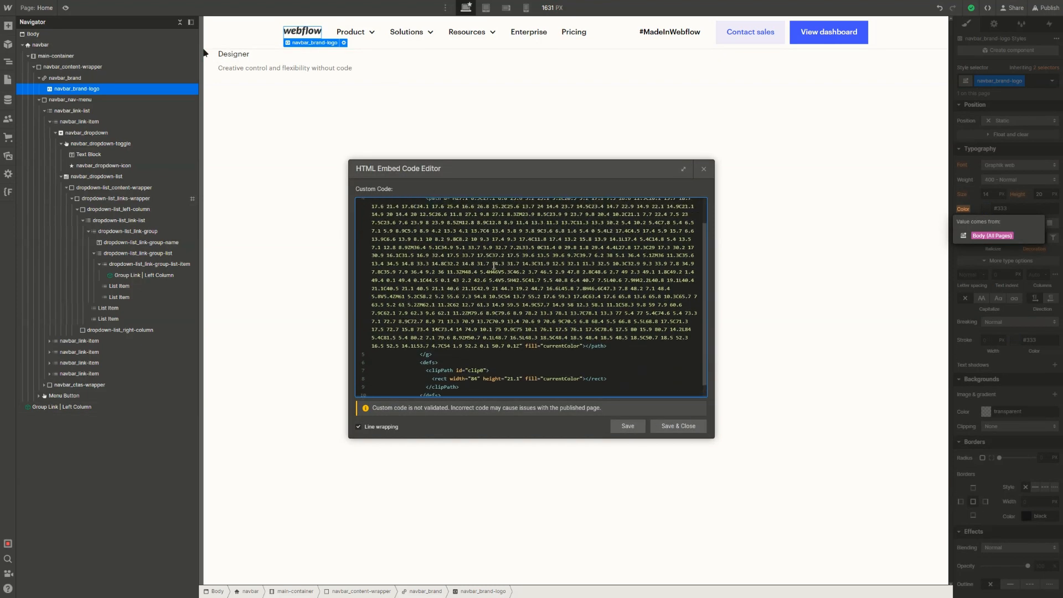
pyautogui.scroll(-2, 622, 284)
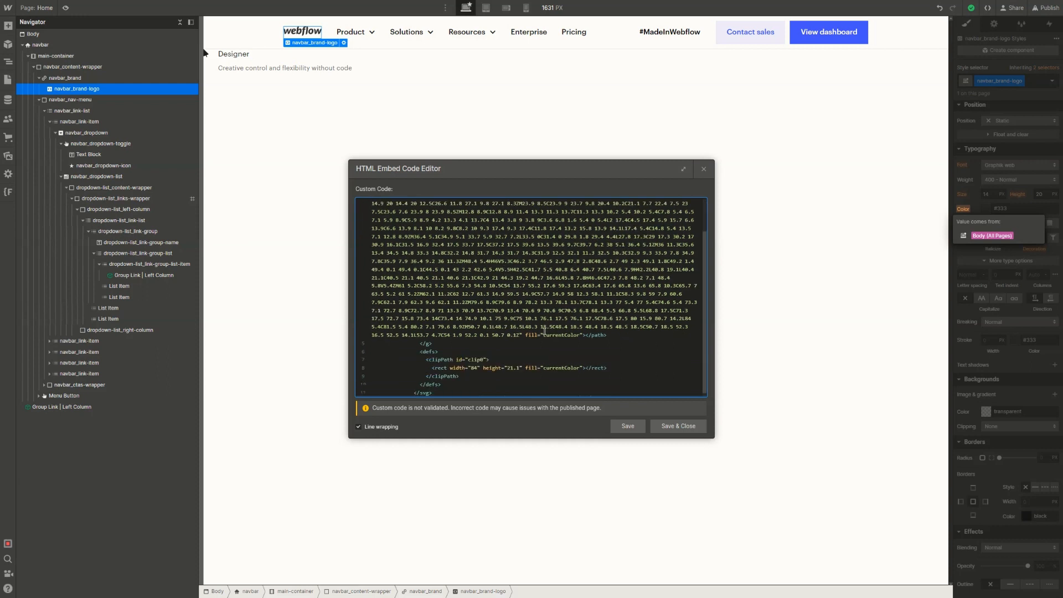
pyautogui.doubleClick(552, 335)
pyautogui.doubleClick(533, 336)
pyautogui.doubleClick(556, 335)
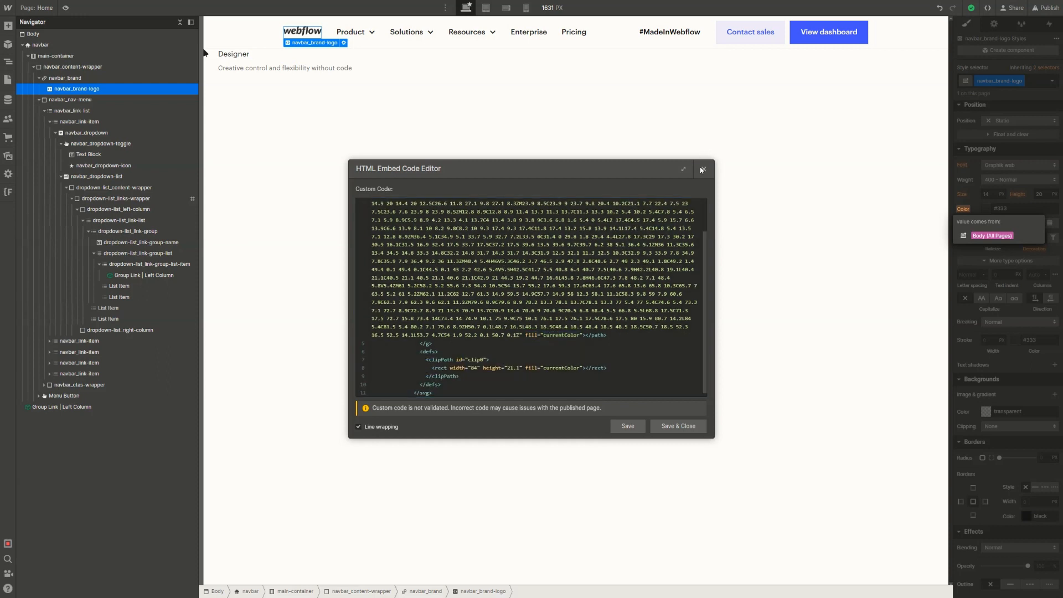
pyautogui.click(704, 169)
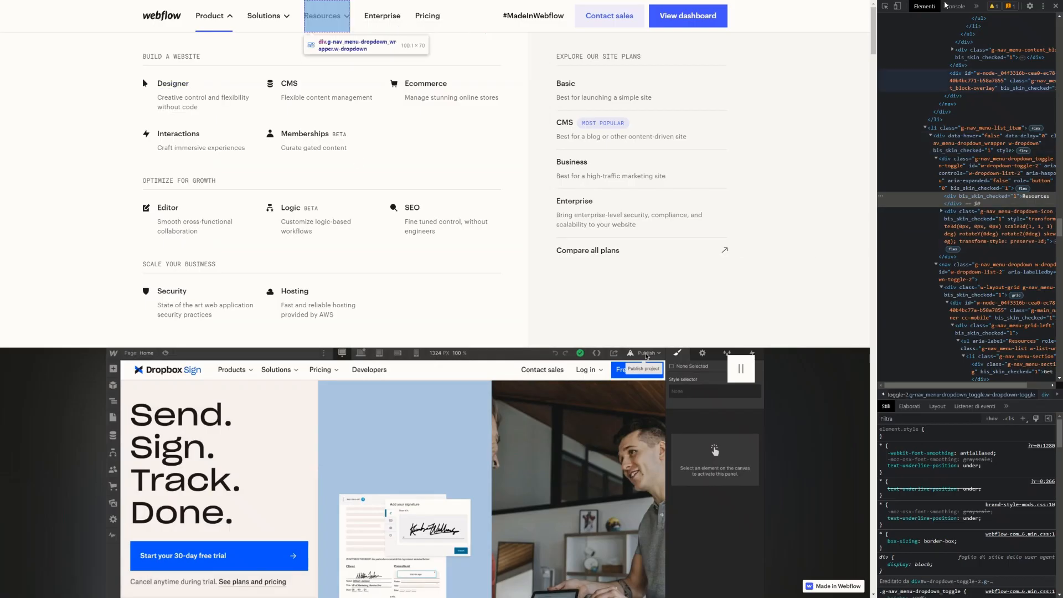
pyautogui.click(886, 6)
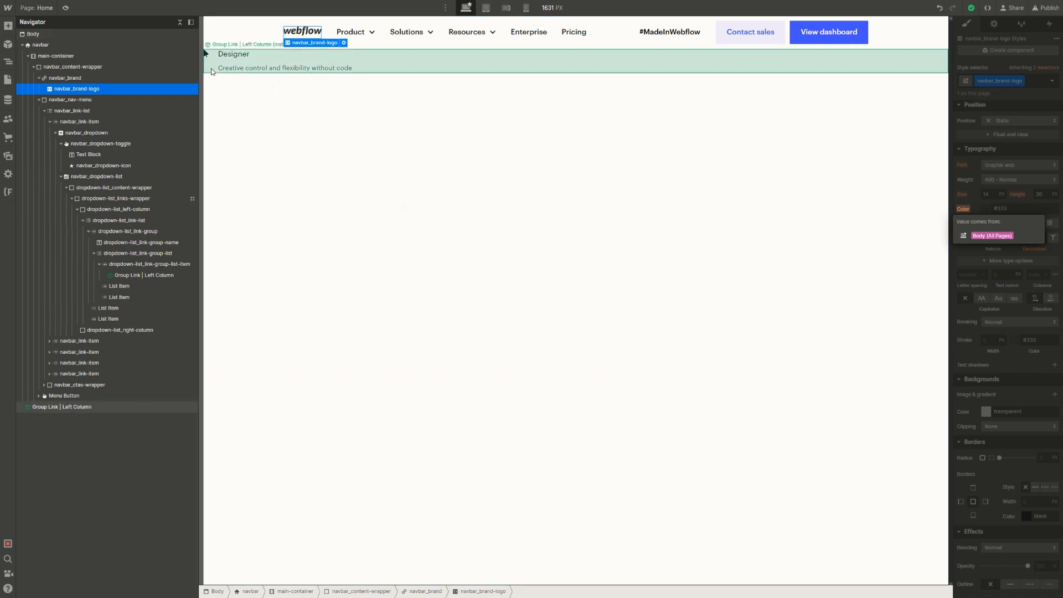
# Open the Group Link | Left Column component for editing and delete the link-group_link-icon embed
pyautogui.doubleClick(211, 68)
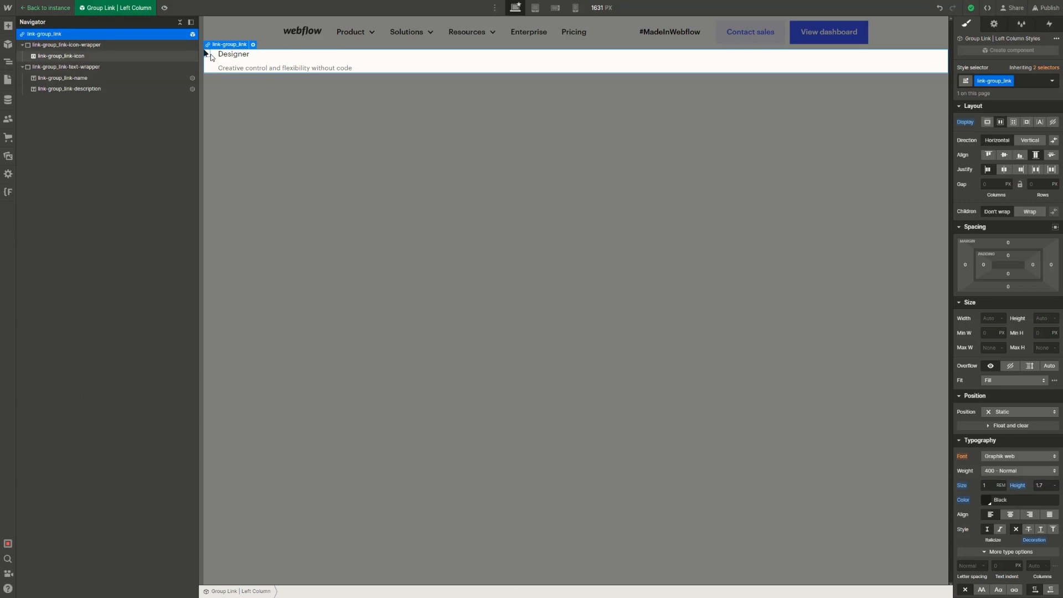
pyautogui.click(211, 57)
pyautogui.click(69, 58)
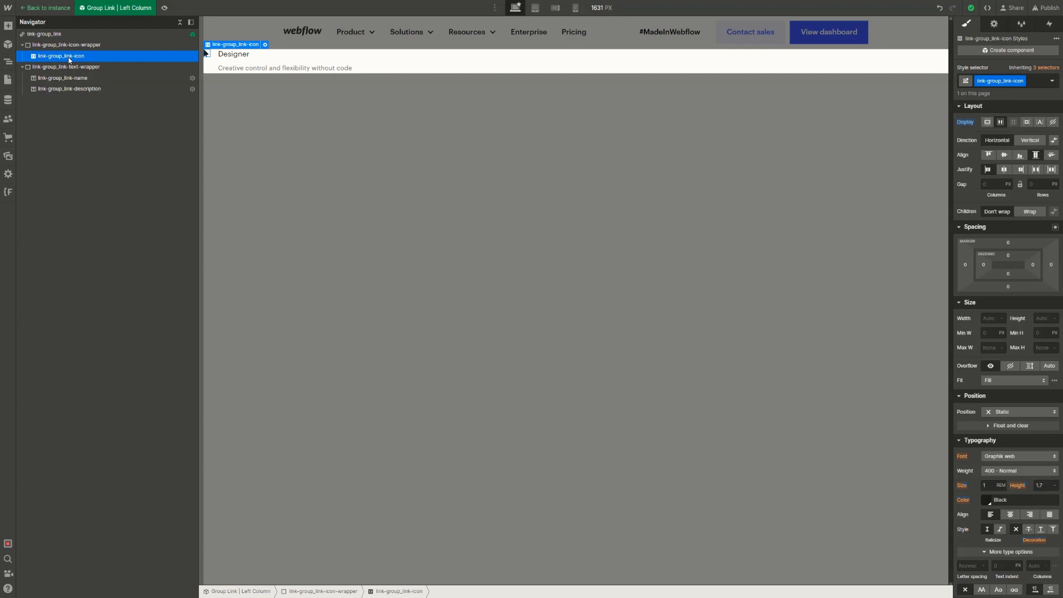
pyautogui.press('Delete')
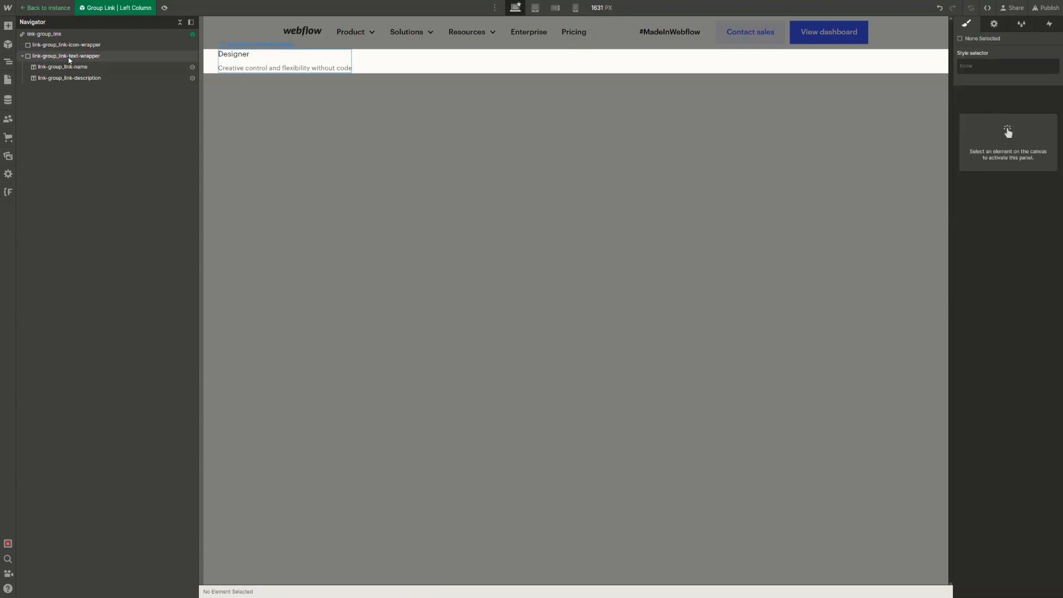
# Insert an Image element in link-group_link-icon-wrapper and assign designer-icon.svg to it from the assets
pyautogui.click(69, 58)
pyautogui.click(72, 46)
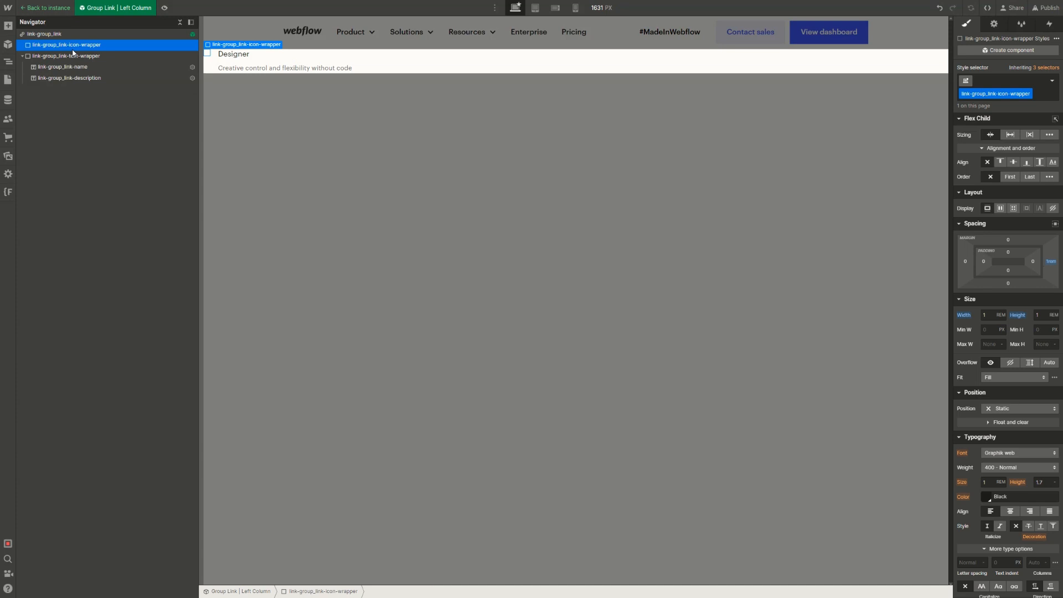
pyautogui.hotkey('ctrl', 'e')
pyautogui.write('image')
pyautogui.press('Return')
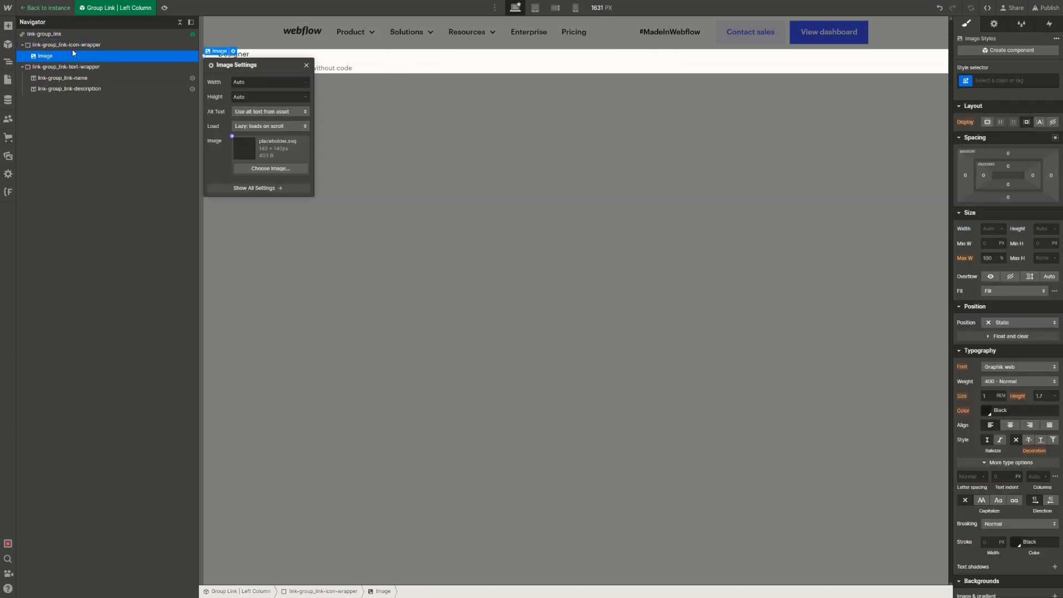
pyautogui.click(253, 157)
pyautogui.click(156, 189)
pyautogui.click(158, 520)
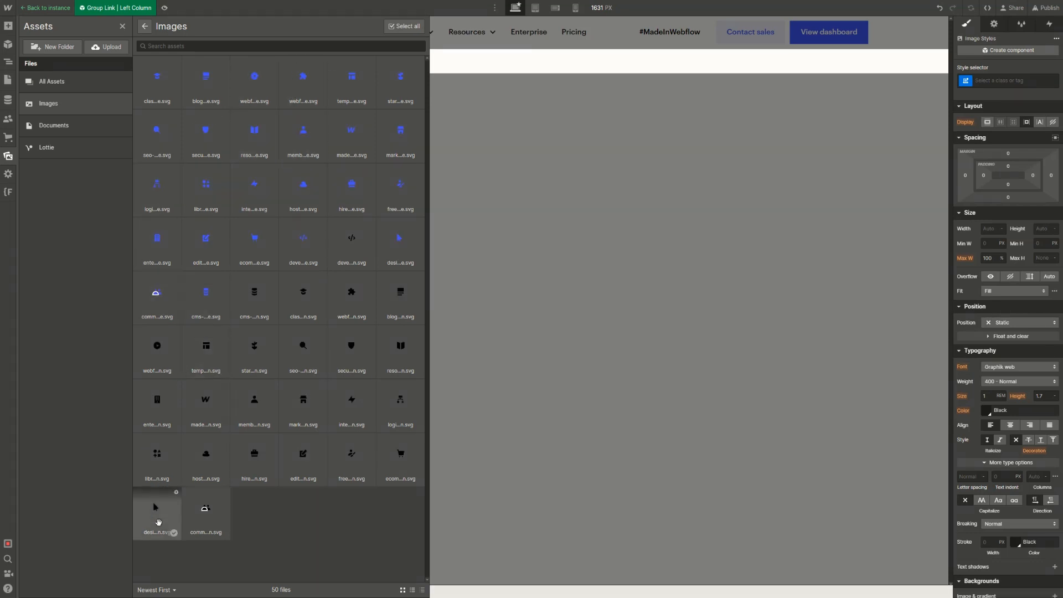
pyautogui.click(159, 522)
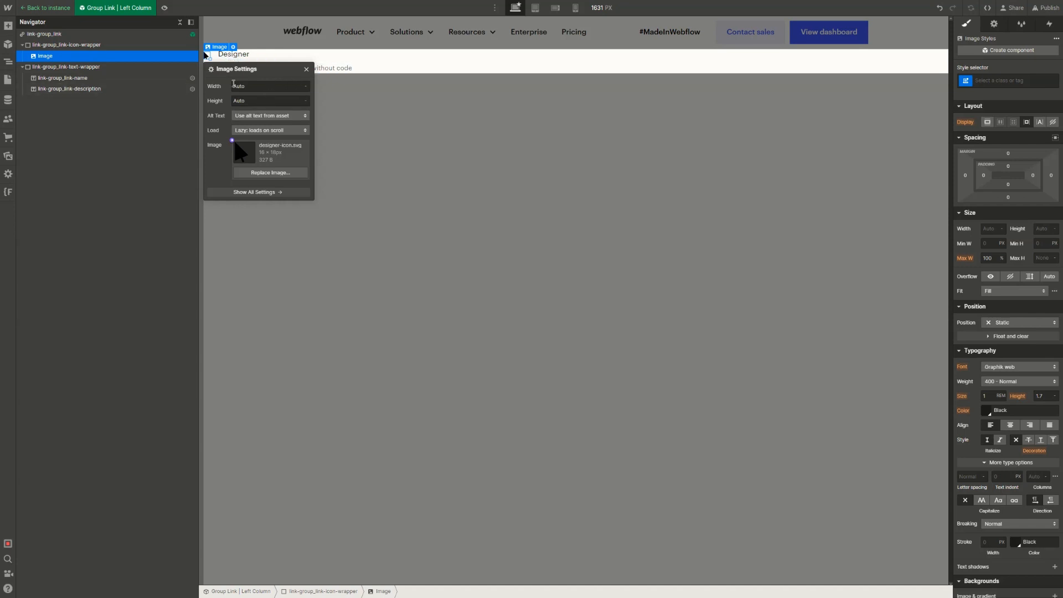
pyautogui.click(307, 69)
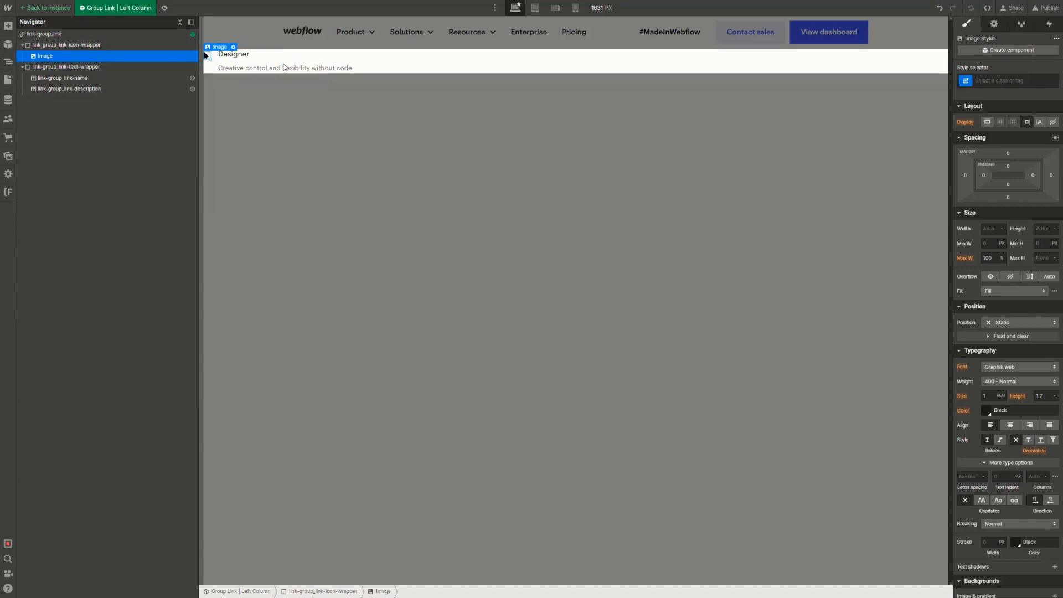
# Set the image in link-group_link-icon-wrapper to 16 px width and 16 px height, and leave component editing
pyautogui.click(86, 47)
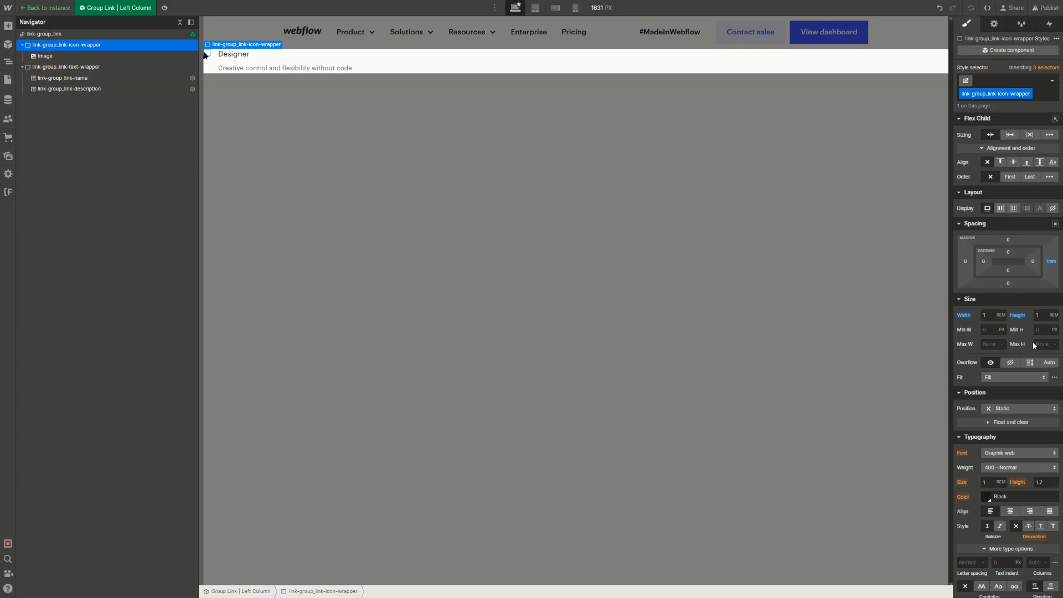
pyautogui.click(105, 54)
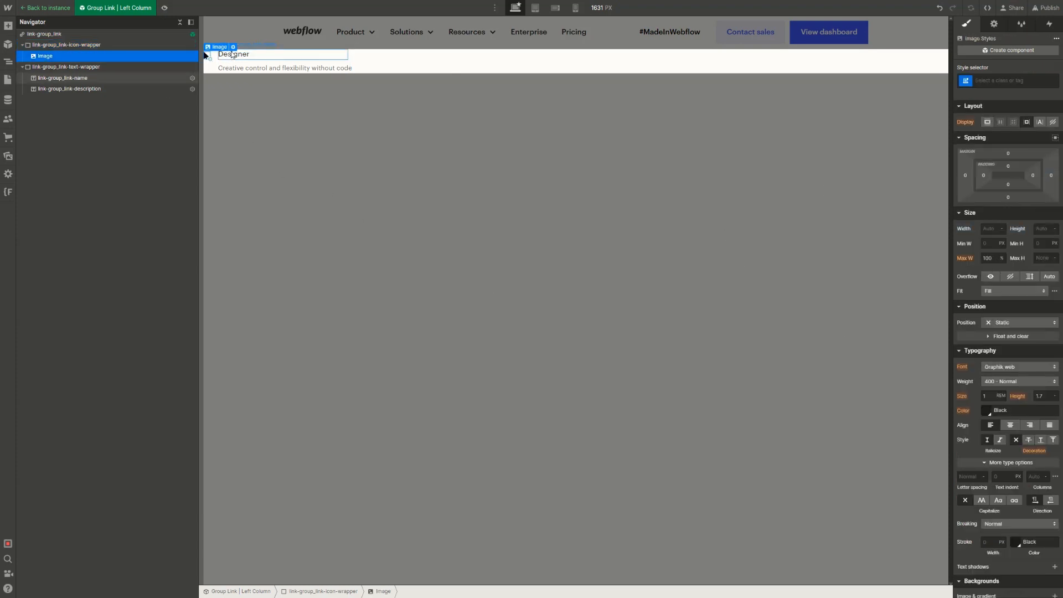
pyautogui.click(233, 48)
pyautogui.click(305, 87)
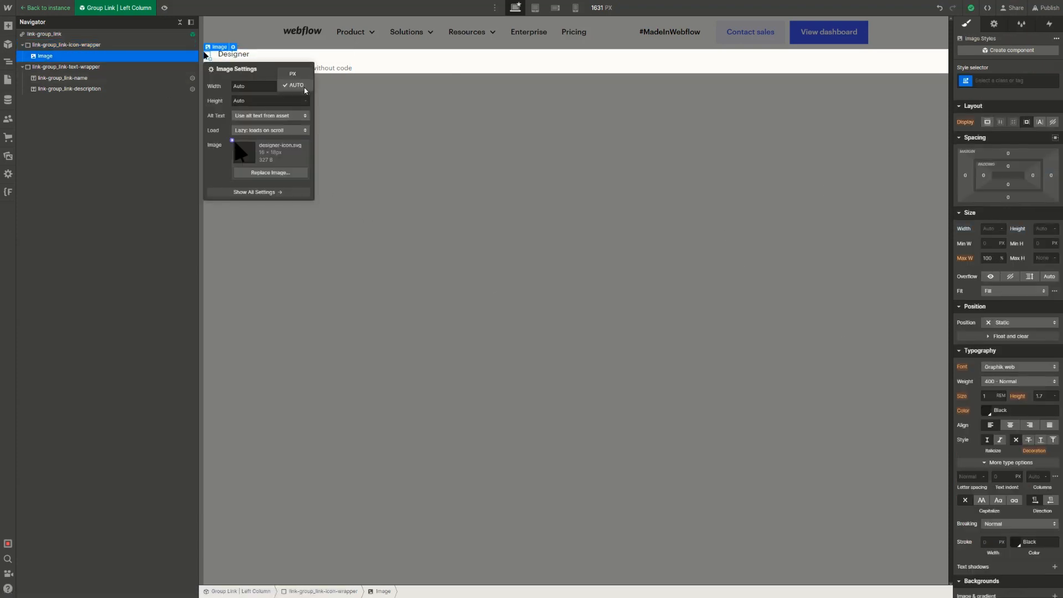
pyautogui.click(251, 89)
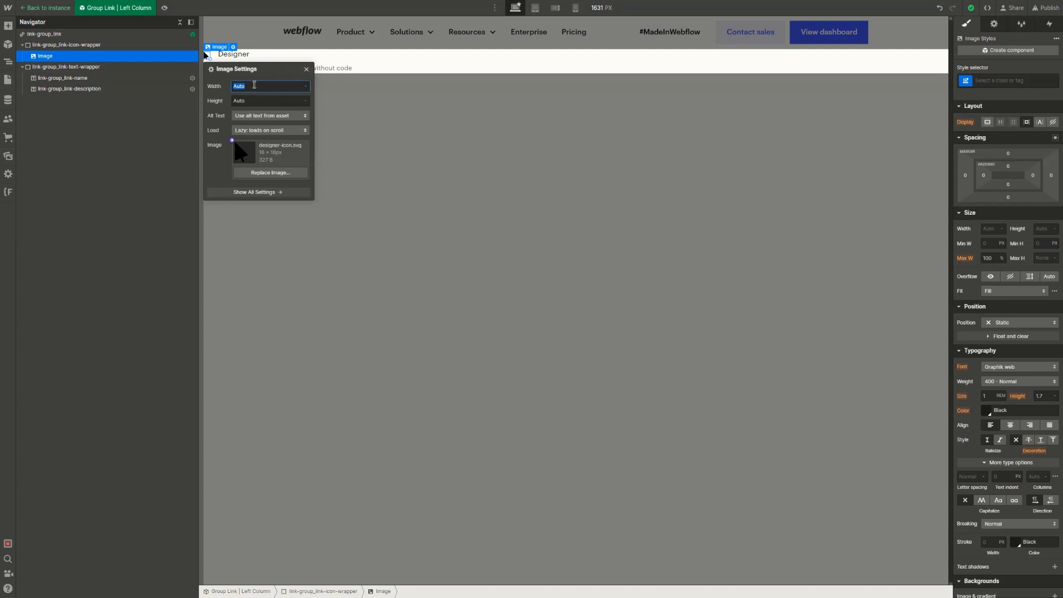
pyautogui.write('16px')
pyautogui.click(255, 98)
pyautogui.write('16')
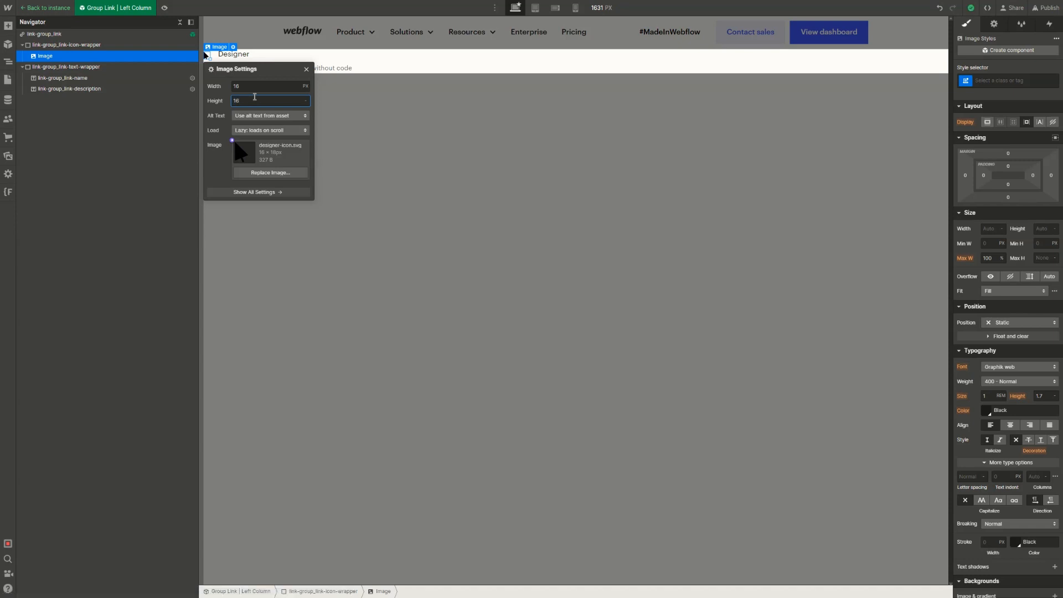
pyautogui.write('px')
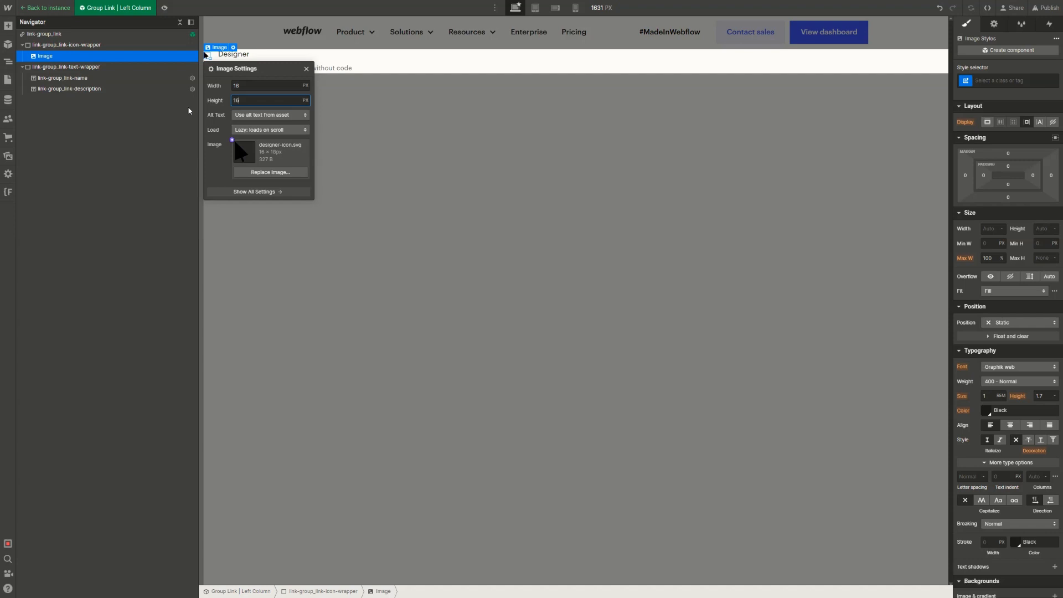
pyautogui.doubleClick(463, 119)
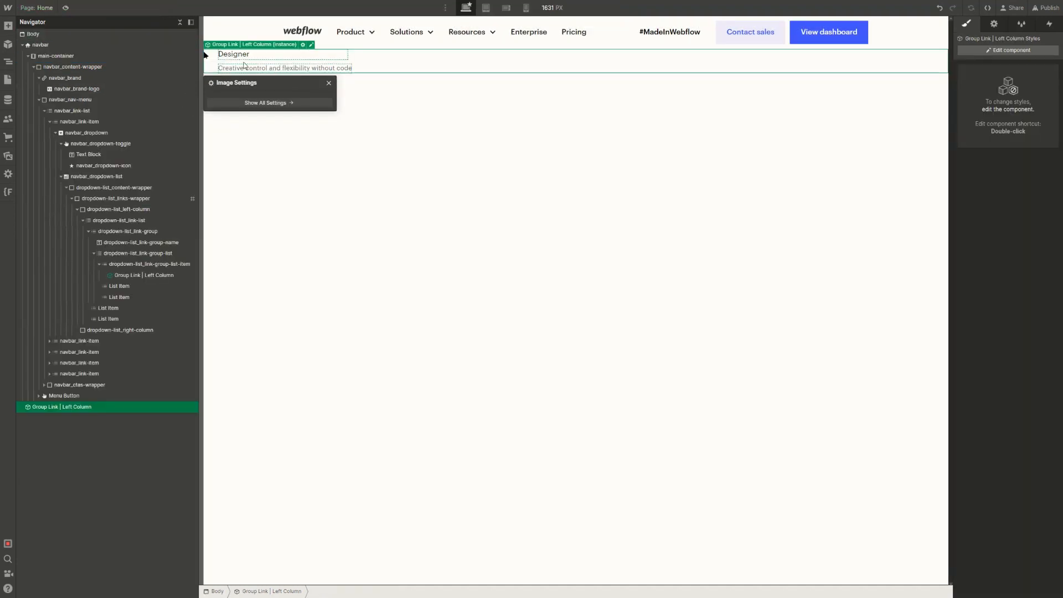
# Reopen the Group Link | Left Column component and give the icon image the class link-group_link-image
pyautogui.click(213, 55)
pyautogui.doubleClick(213, 55)
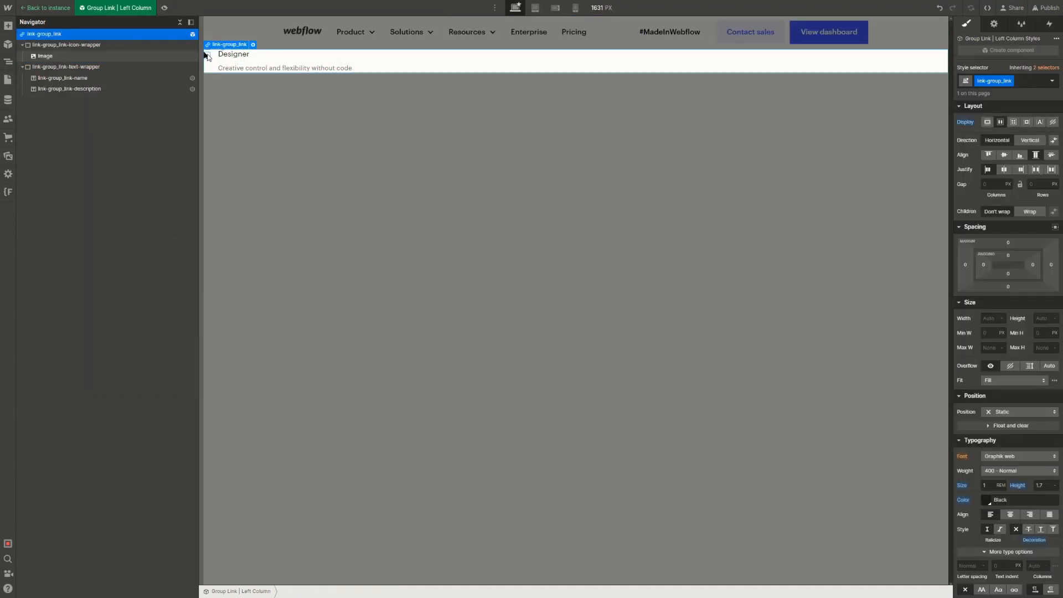
pyautogui.hotkey('ctrl', 'Return')
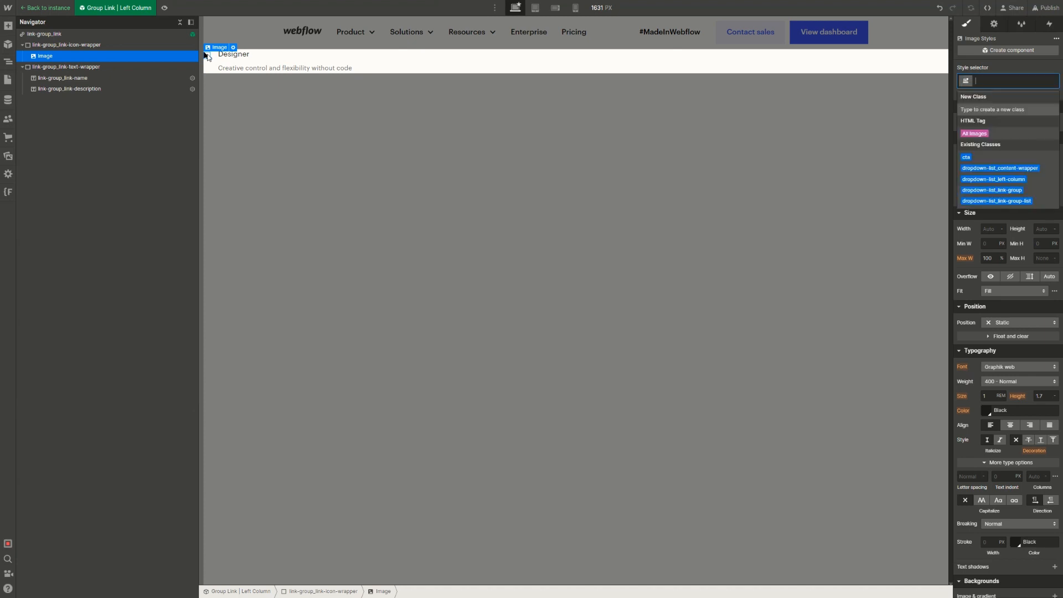
pyautogui.write('link')
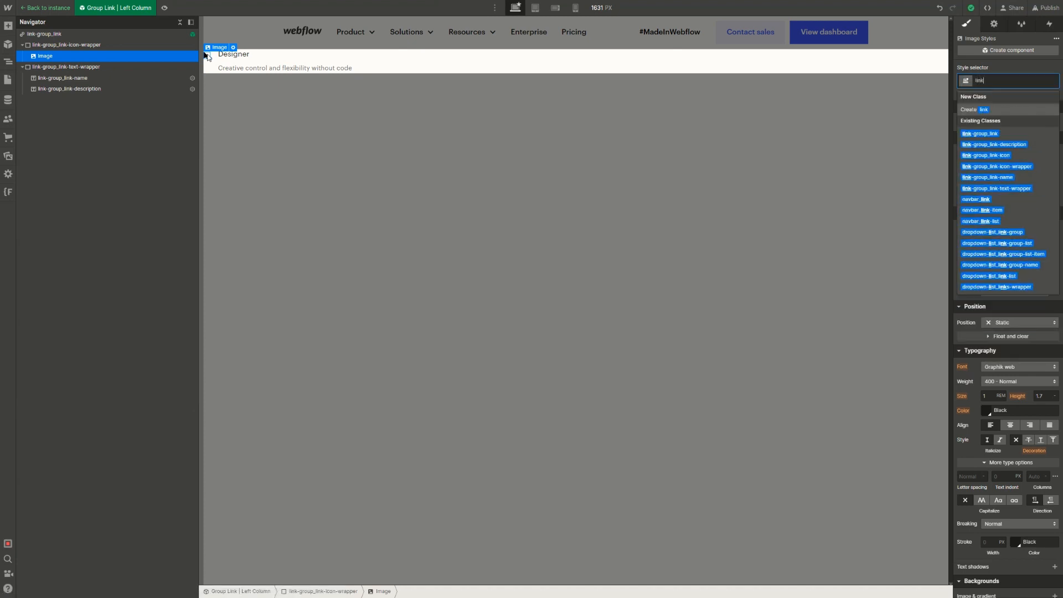
pyautogui.write('-group_')
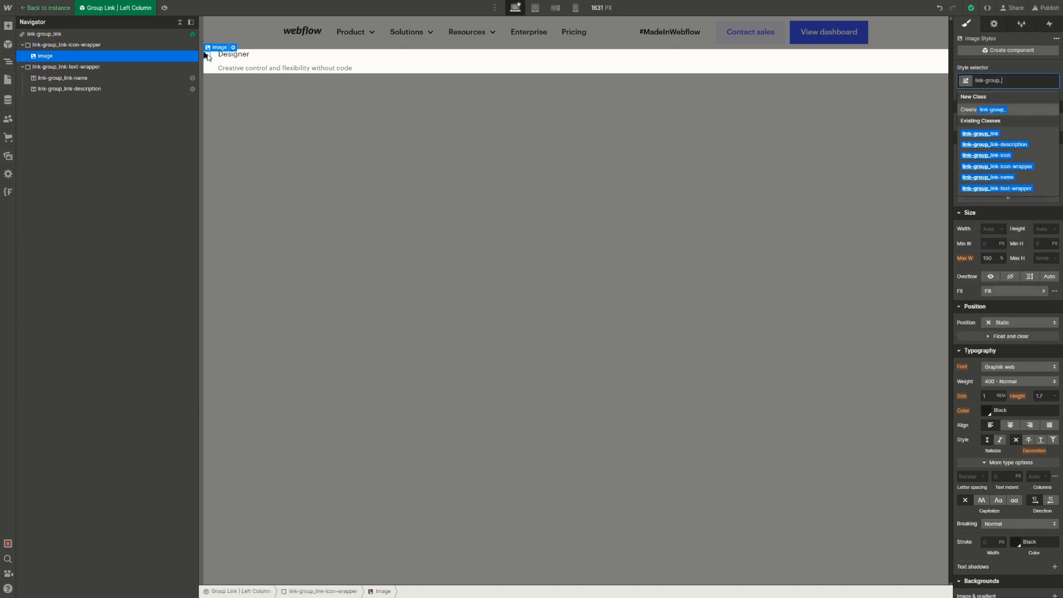
pyautogui.write('link-image')
pyautogui.press('Return')
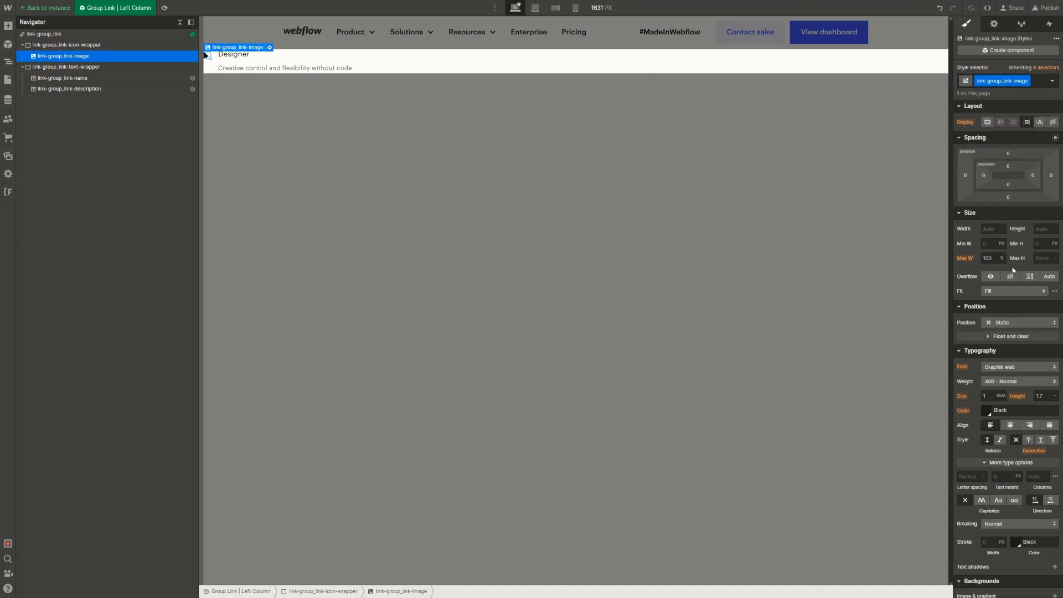
# Try to set the width of the link-group_link-image class to 1 rem
pyautogui.click(995, 233)
pyautogui.write('1rem')
pyautogui.click(817, 180)
# Duplicate link-group_link-image and add the combo class cc-purple to the copy
pyautogui.hotkey('ctrl', 'd')
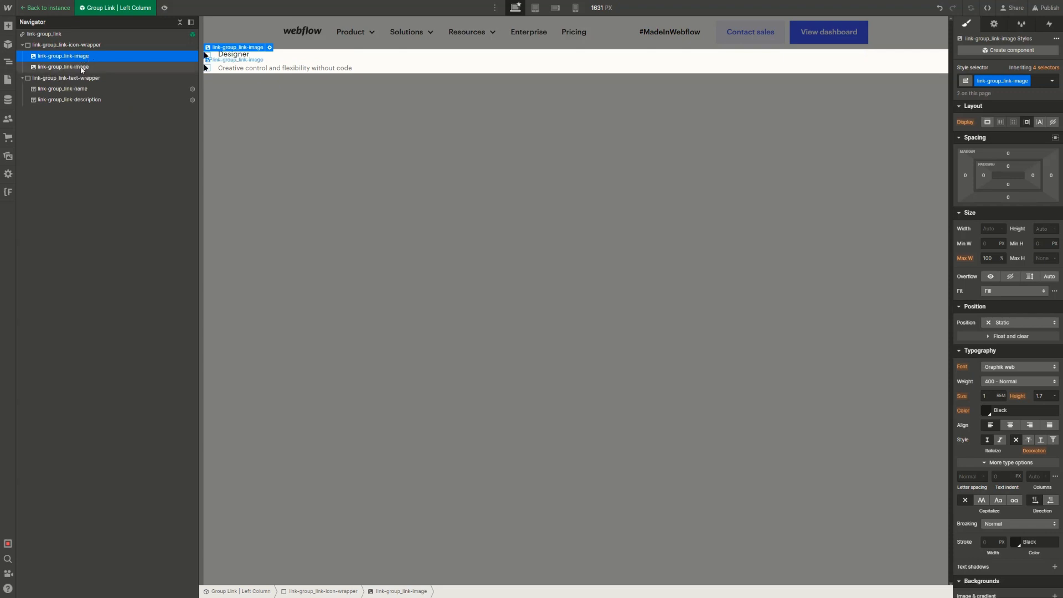
pyautogui.click(82, 67)
pyautogui.hotkey('ctrl', 'Return')
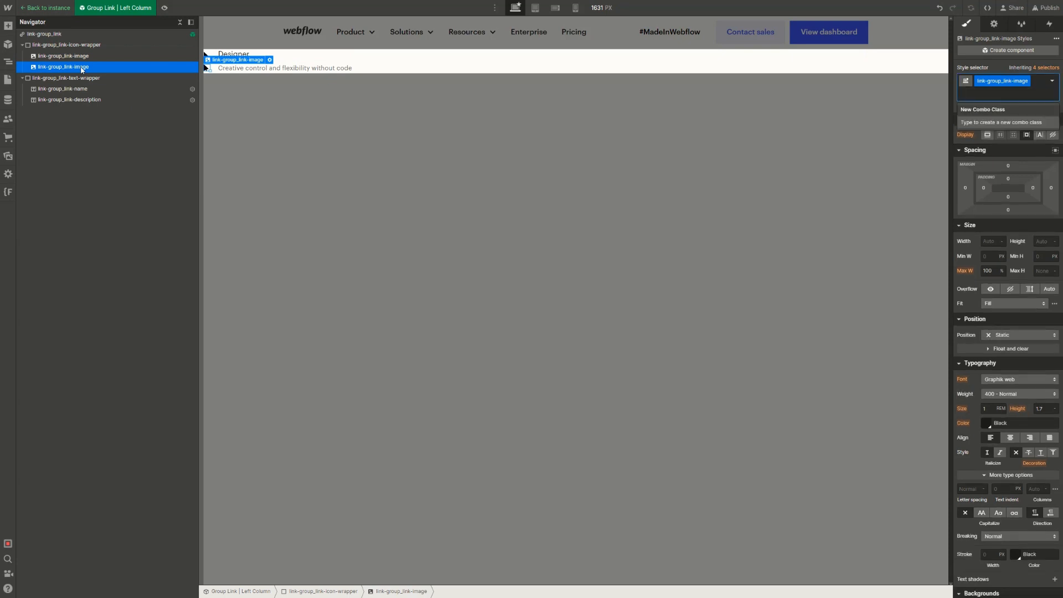
pyautogui.write('cc-purple')
pyautogui.press('Return')
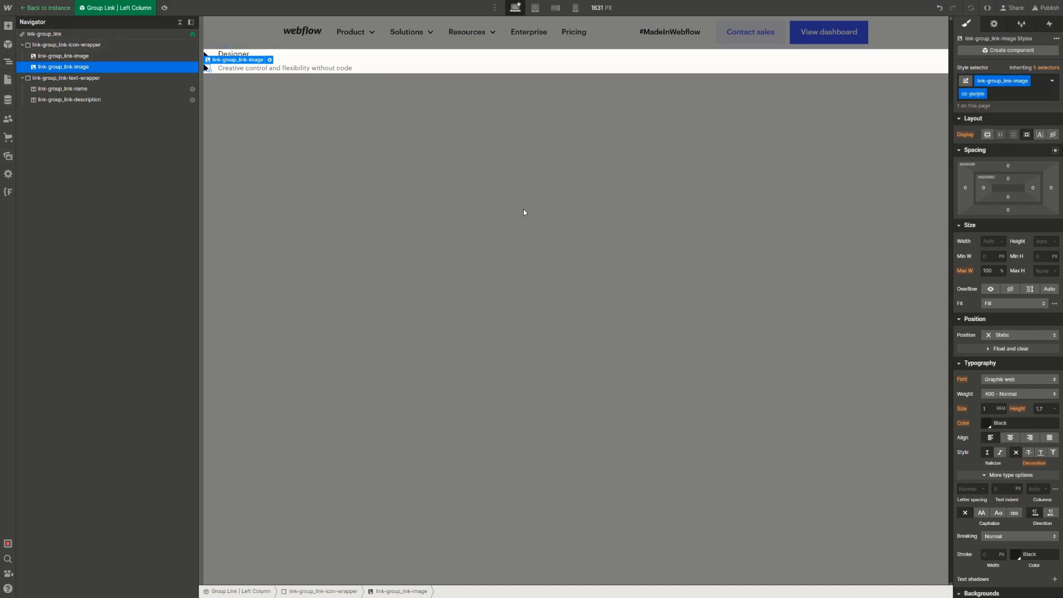
# Replace the cc-purple image's source with the purple designer icon from the image assets
pyautogui.click(994, 24)
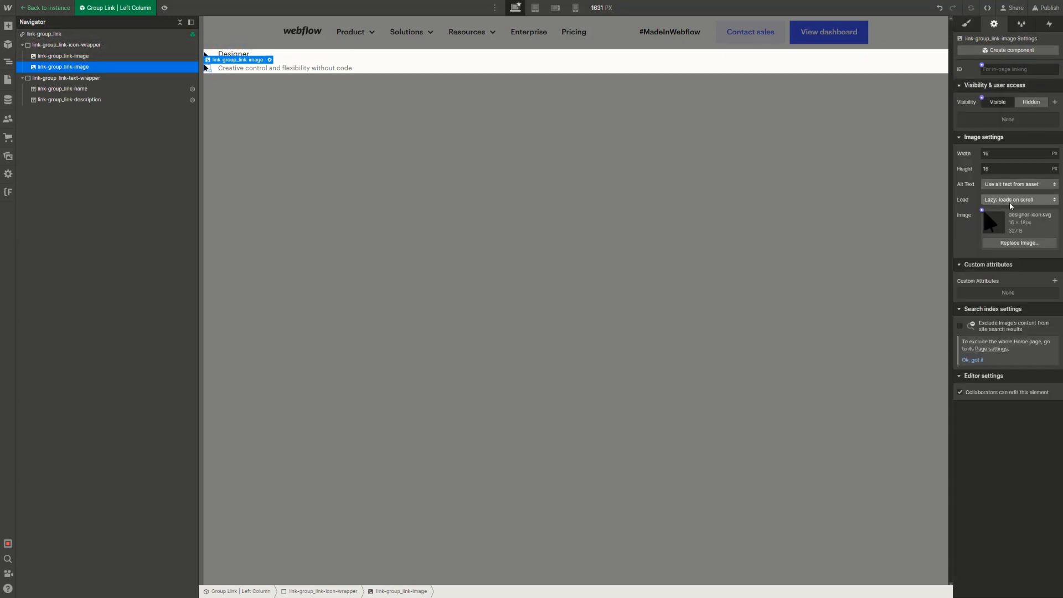
pyautogui.click(1020, 243)
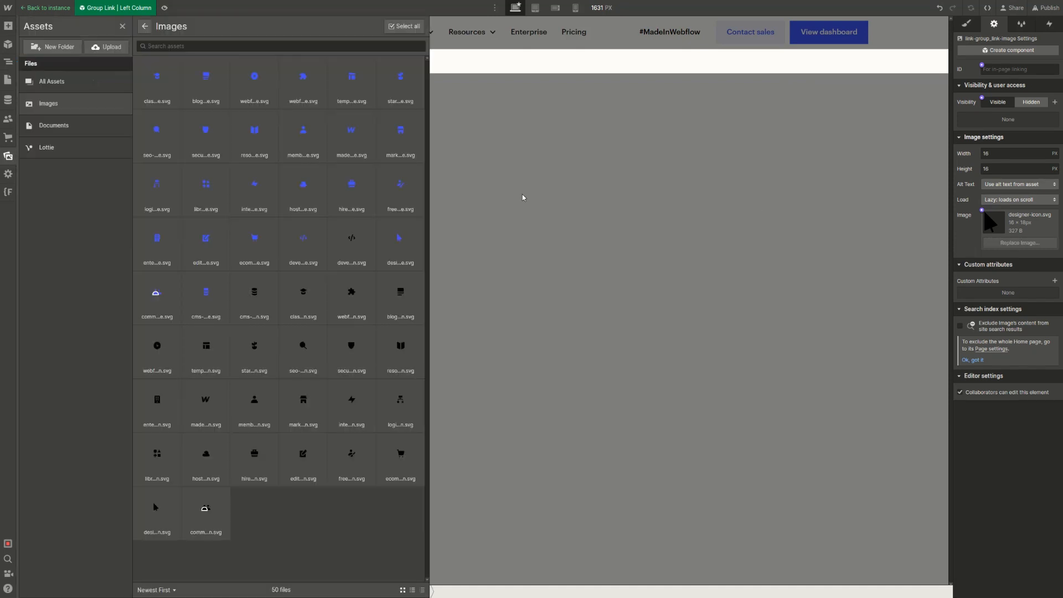
pyautogui.click(402, 245)
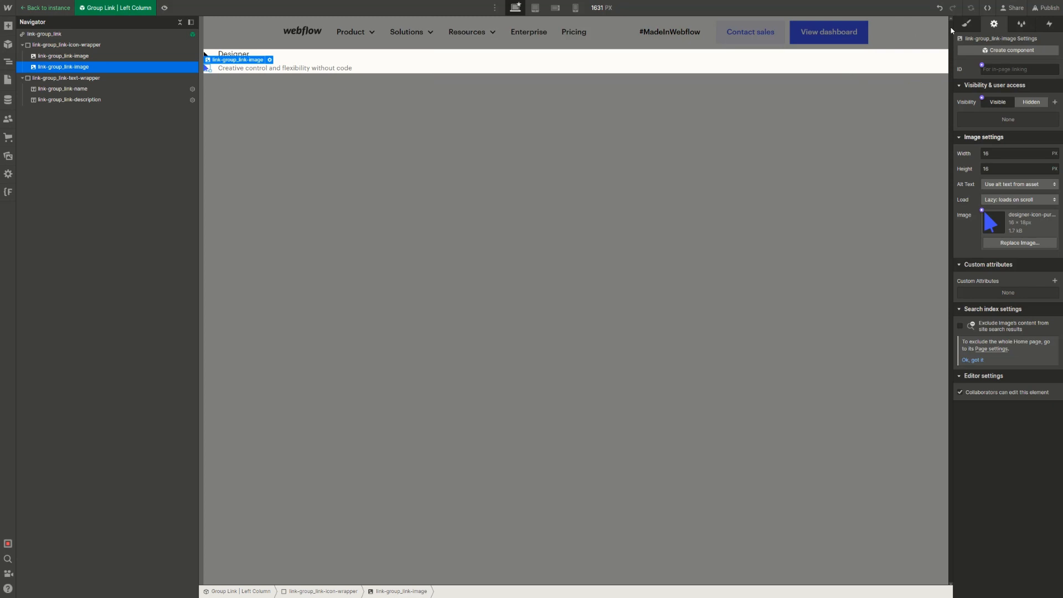
# Set the cc-purple image's position to Absolute
pyautogui.click(967, 24)
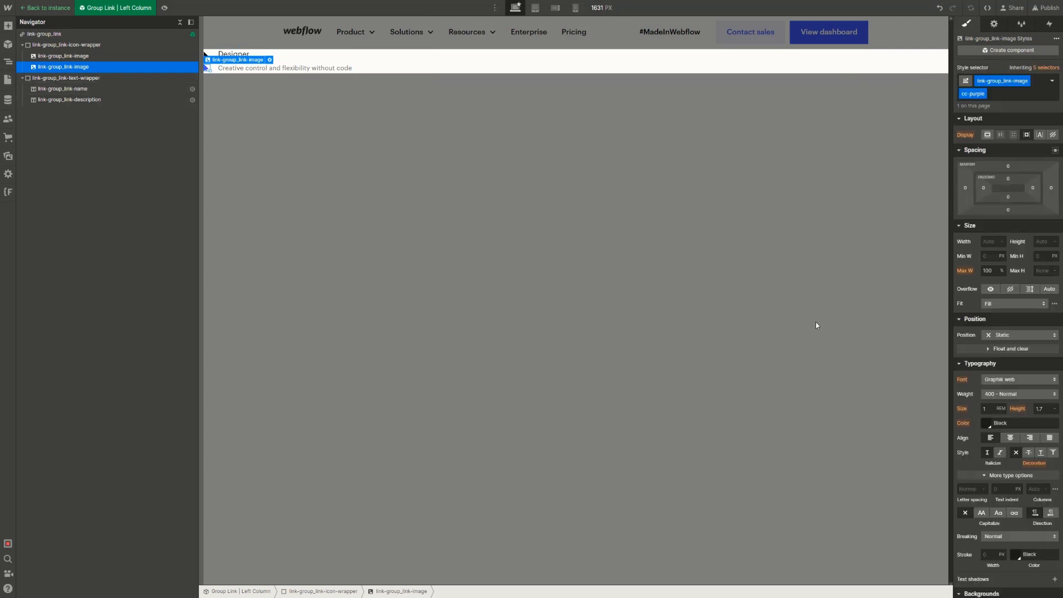
pyautogui.click(1023, 335)
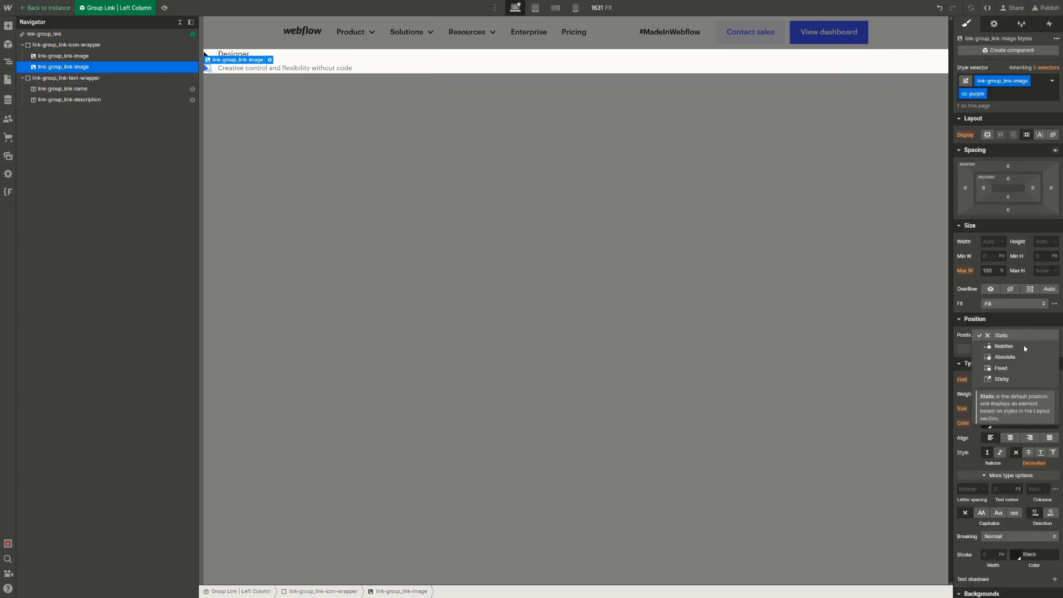
pyautogui.click(1020, 357)
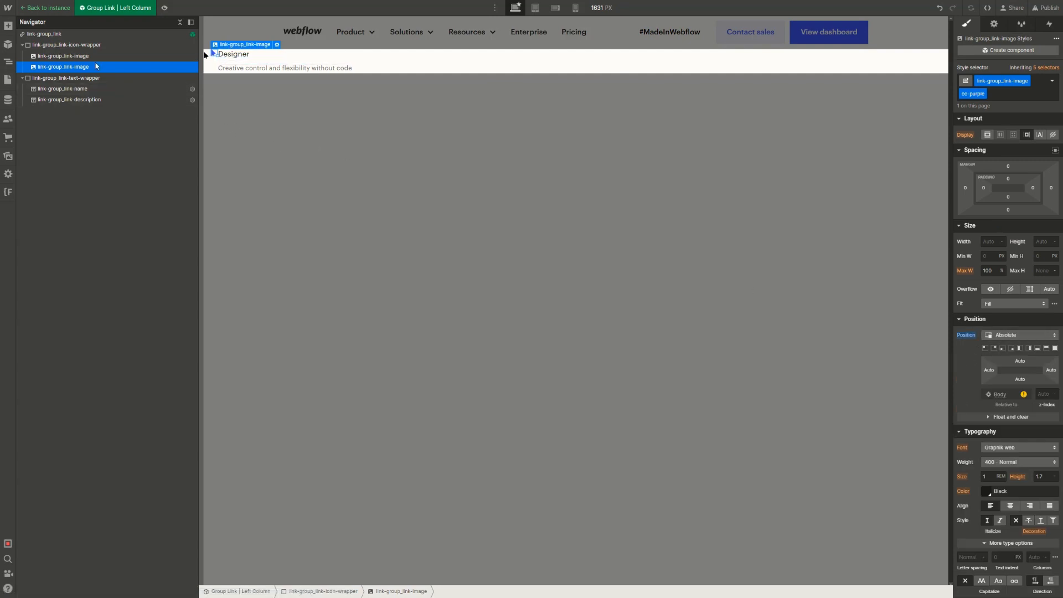
# Set link-group_link-icon-wrapper's position to Relative and pin the cc-purple image to all four sides at 0%
pyautogui.click(106, 46)
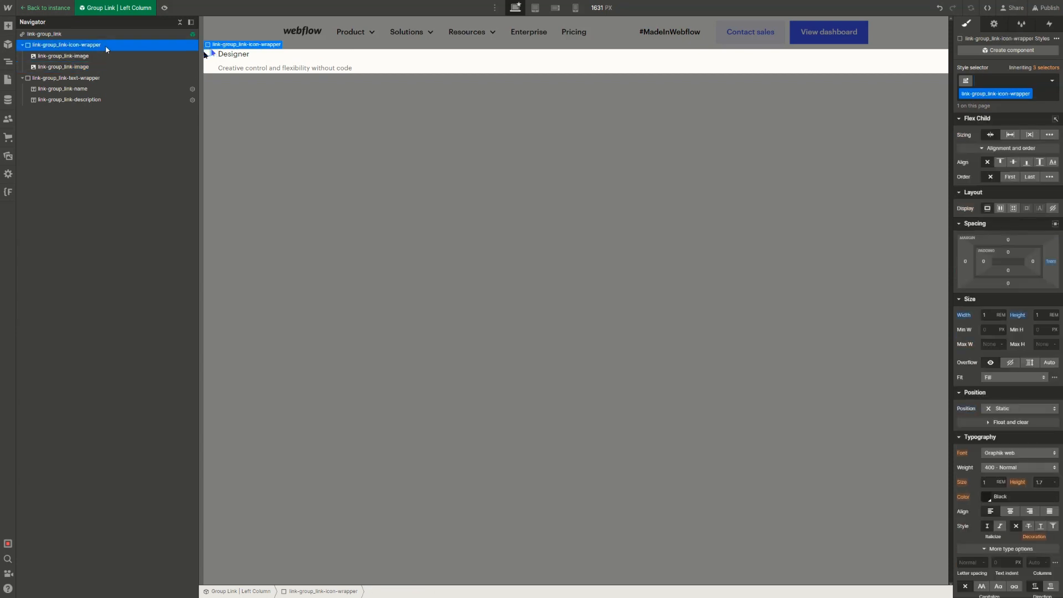
pyautogui.click(1007, 409)
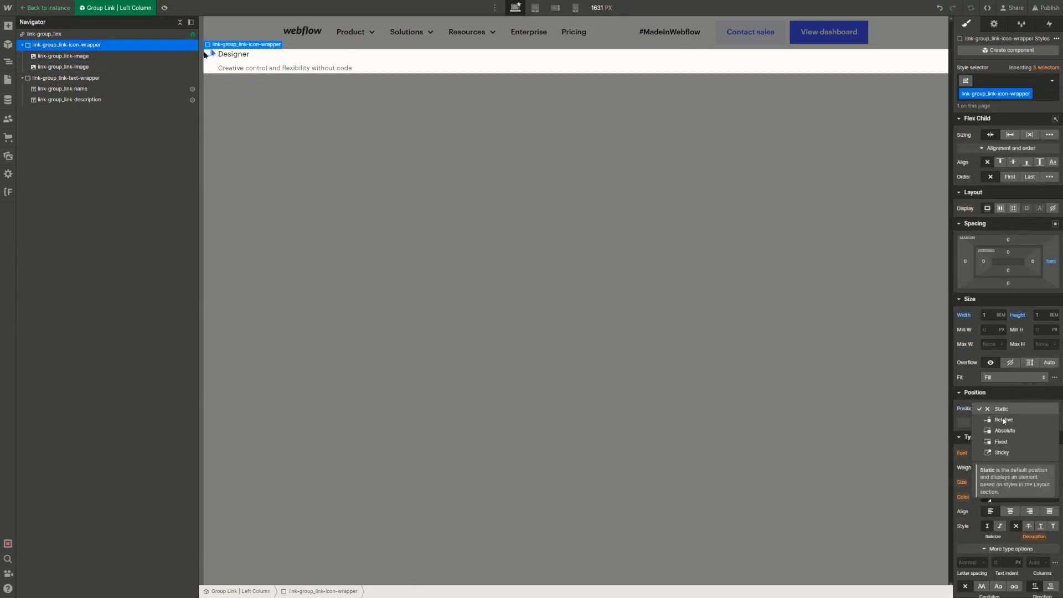
pyautogui.click(1005, 420)
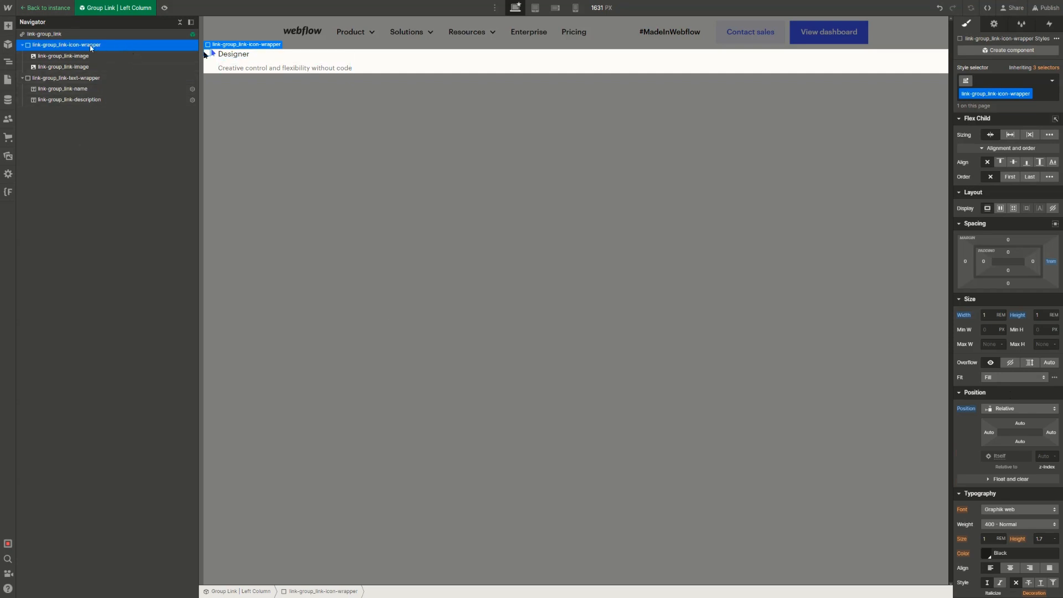
pyautogui.click(85, 67)
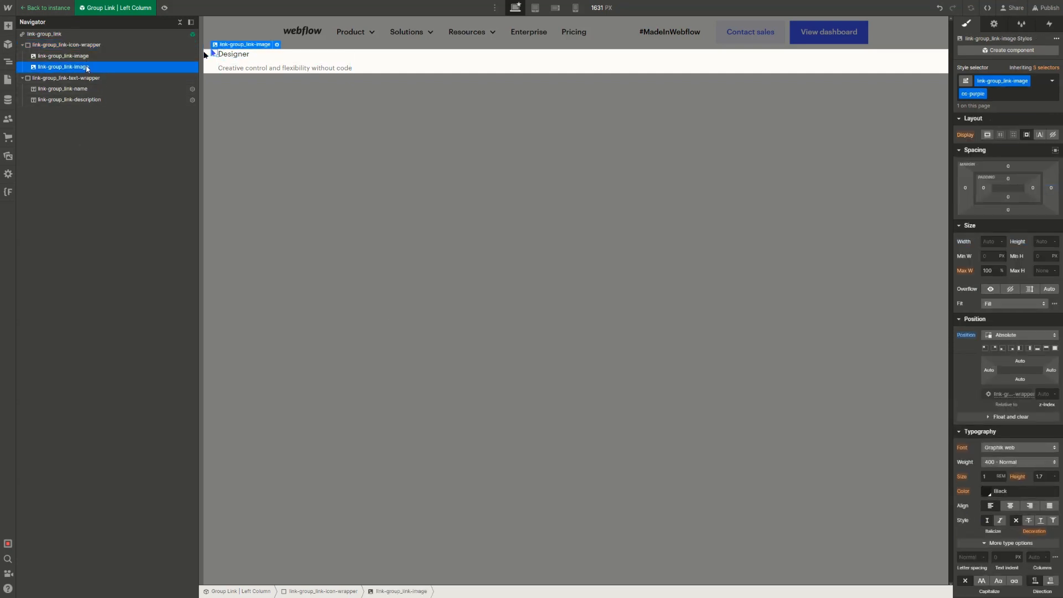
pyautogui.click(1055, 349)
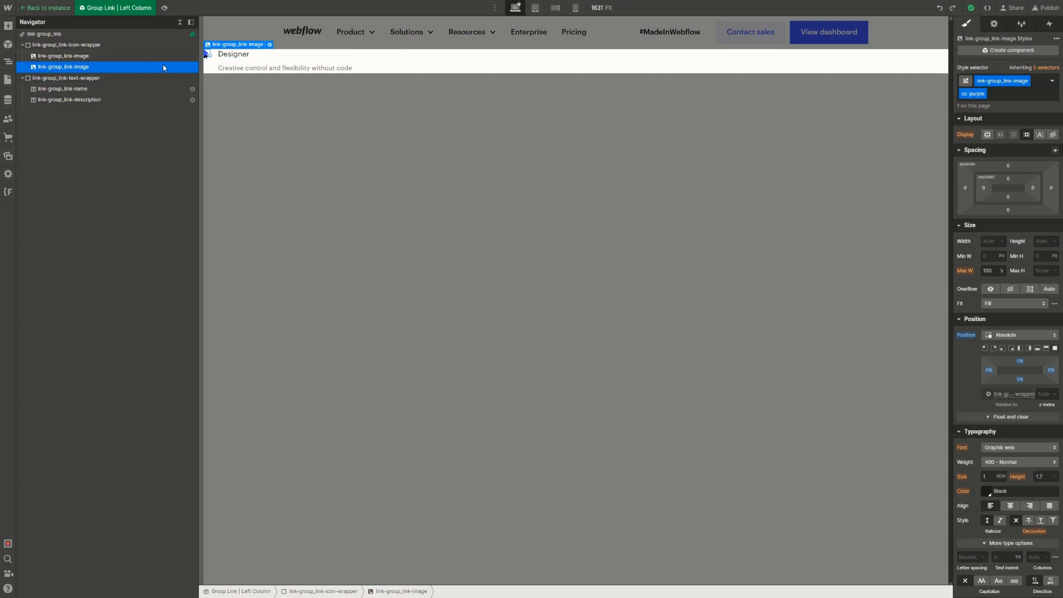
# Examine the layout and position styles of link-group_link-icon-wrapper and its two link-group_link-image elements
pyautogui.click(124, 56)
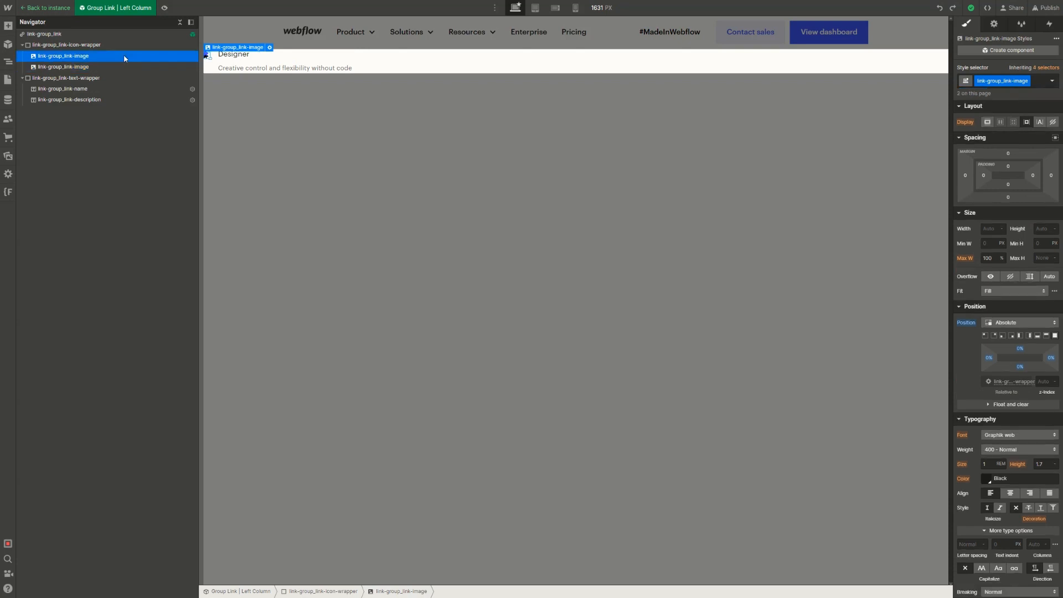
pyautogui.click(144, 44)
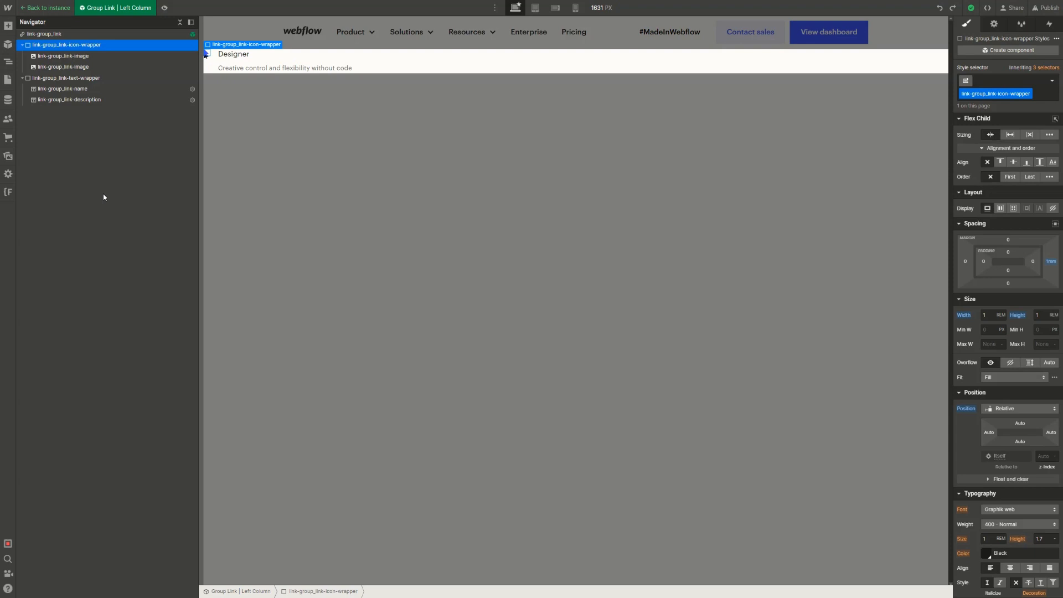
pyautogui.click(56, 69)
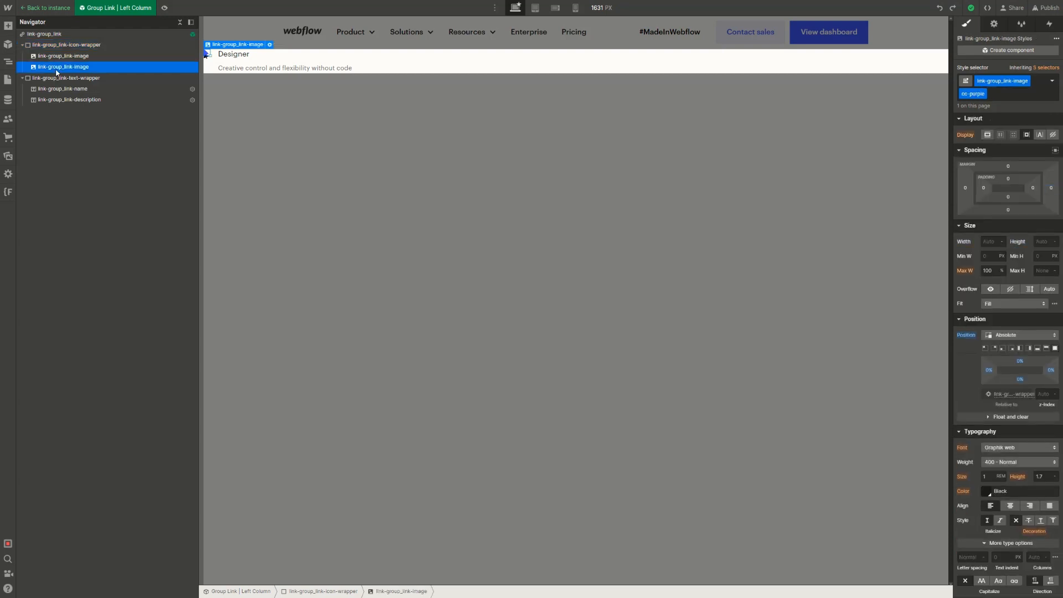
pyautogui.click(62, 56)
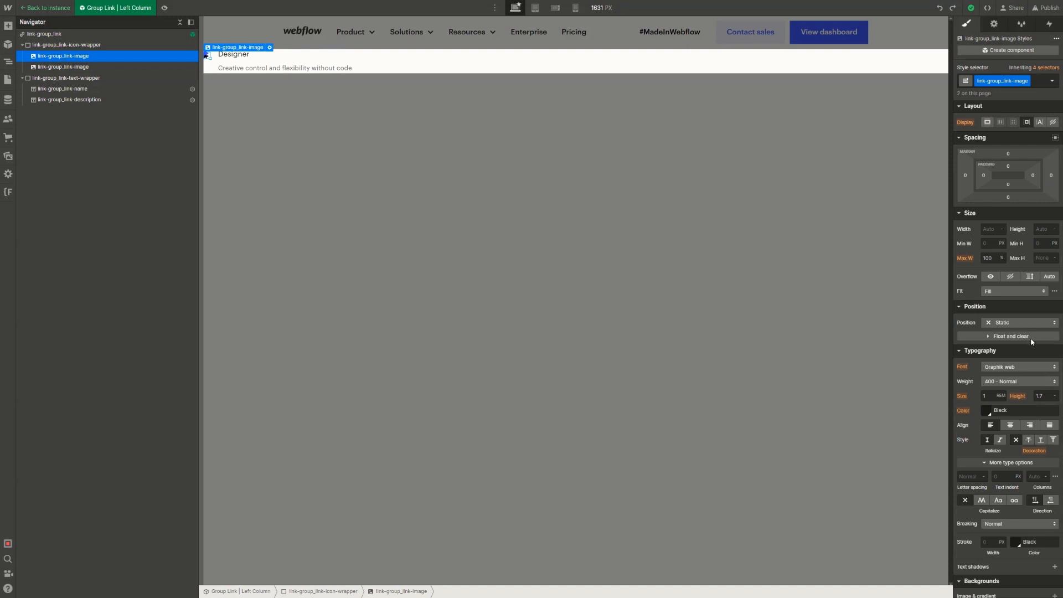
pyautogui.scroll(-3, 1028, 341)
pyautogui.scroll(-3, 1028, 342)
pyautogui.scroll(6, 1027, 340)
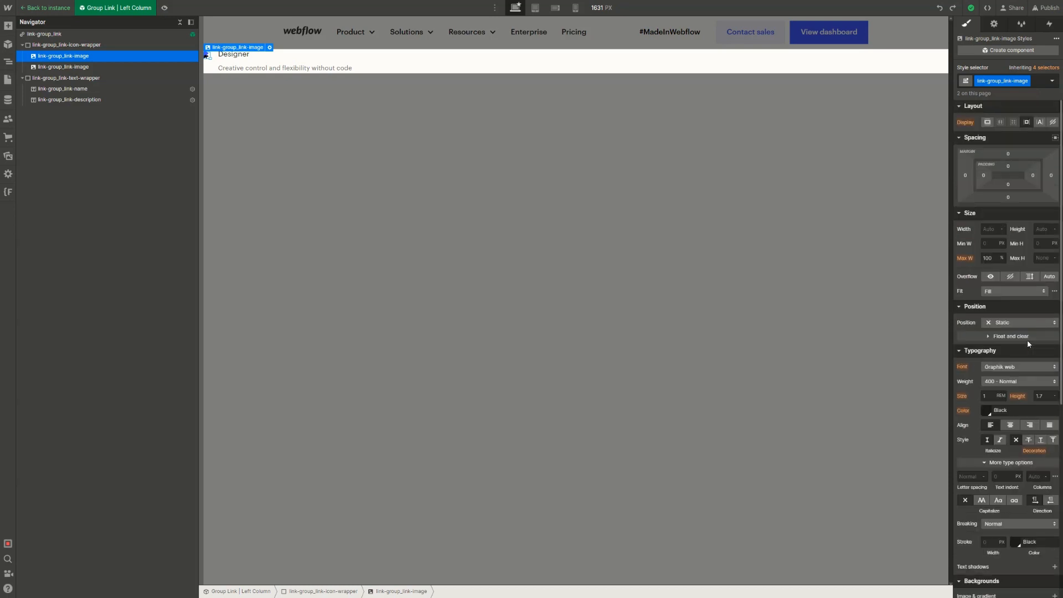
pyautogui.click(67, 67)
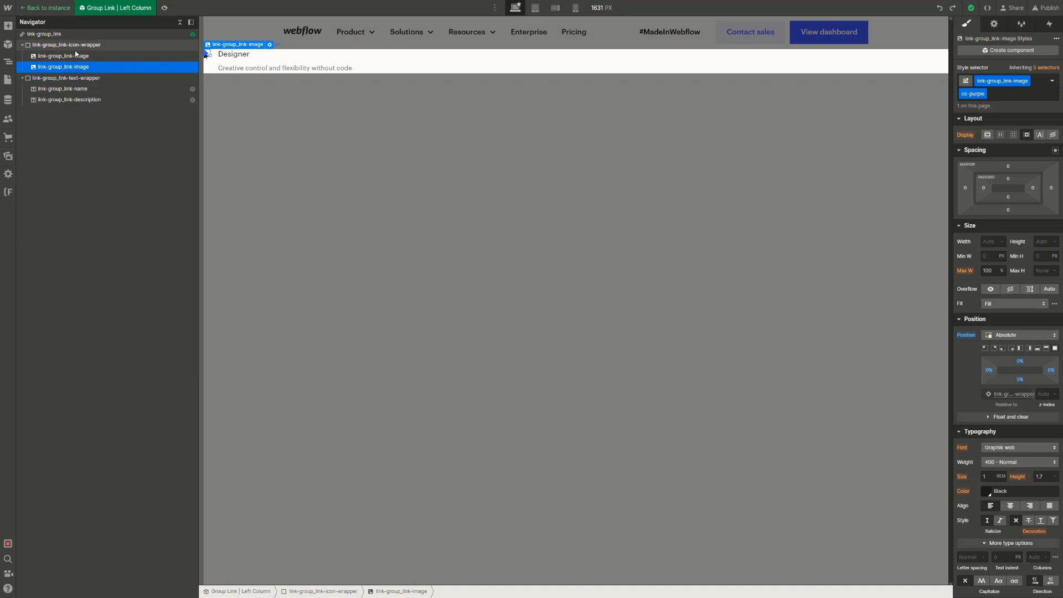
# Set link-group_link-icon-wrapper's display to Flex and leave component editing
pyautogui.click(76, 51)
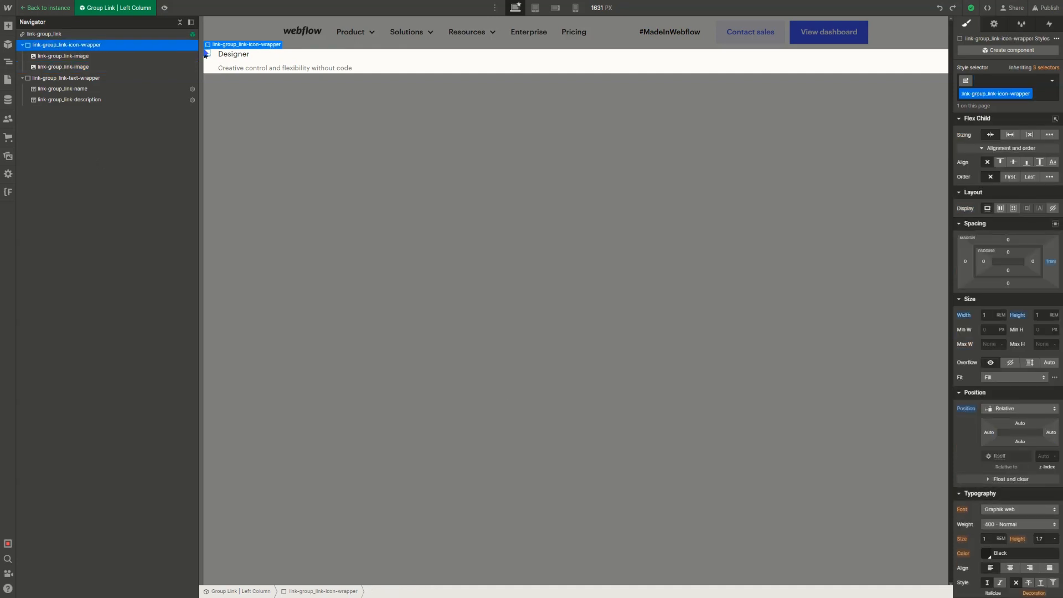
pyautogui.click(1002, 209)
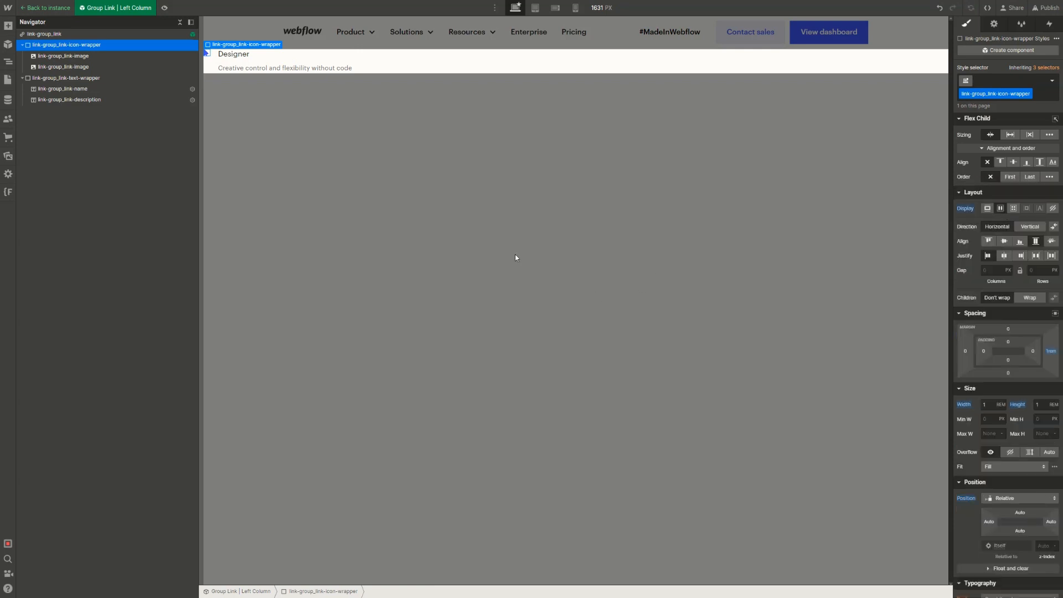
pyautogui.click(515, 257)
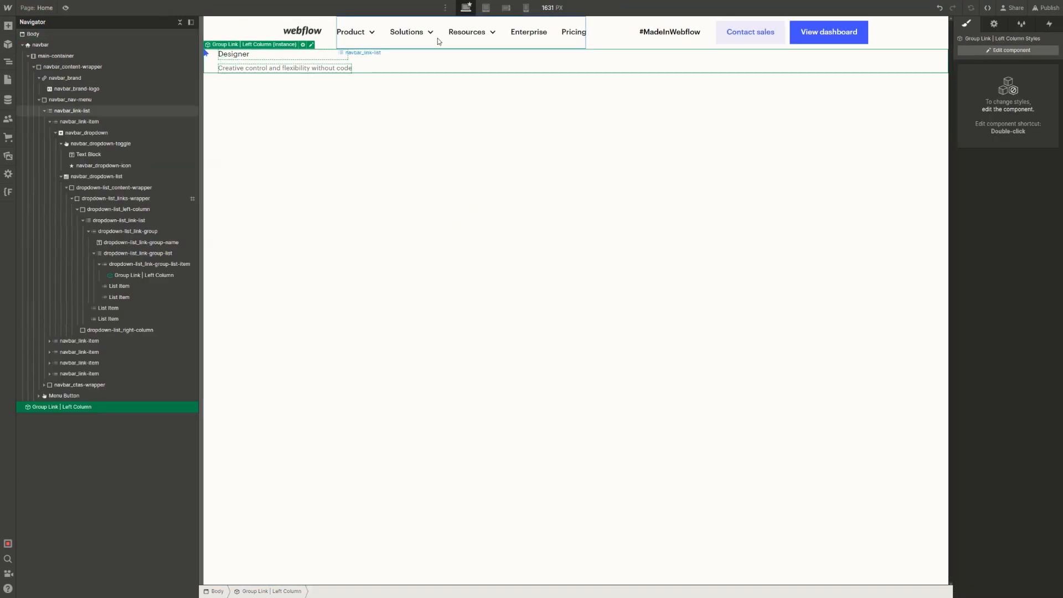
# Open the Group Link | Left Column component for editing and set link-group_link-icon-wrapper's top margin to 0.25rem
pyautogui.click(438, 38)
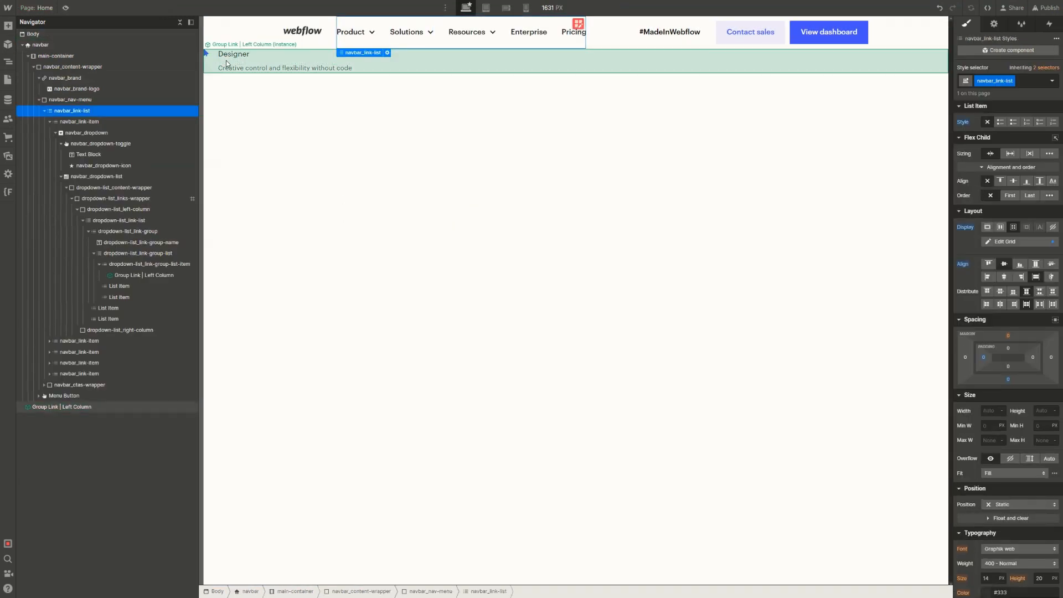
pyautogui.doubleClick(226, 61)
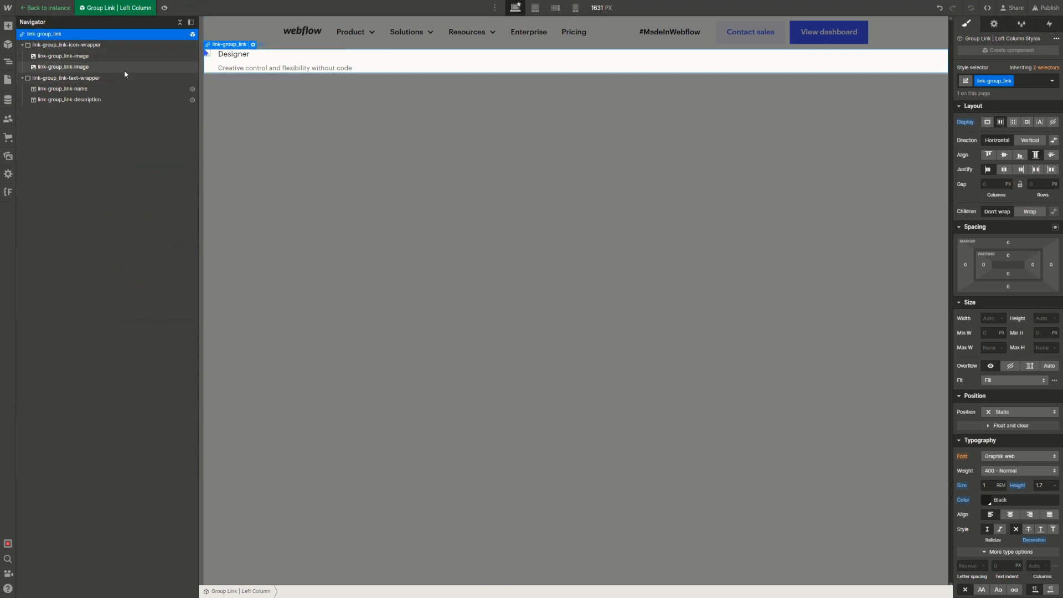
pyautogui.click(114, 77)
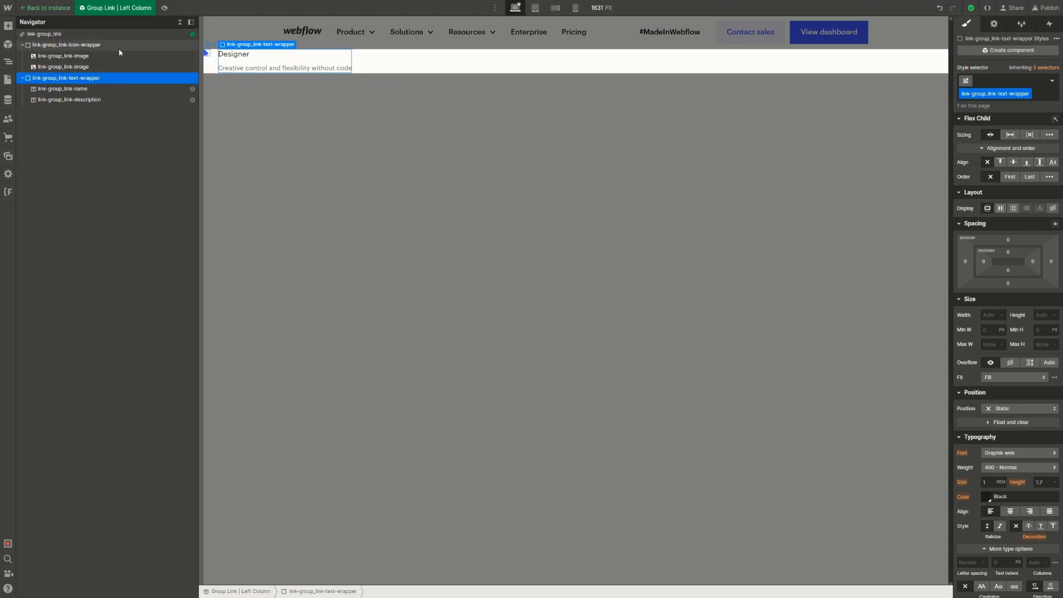
pyautogui.click(53, 46)
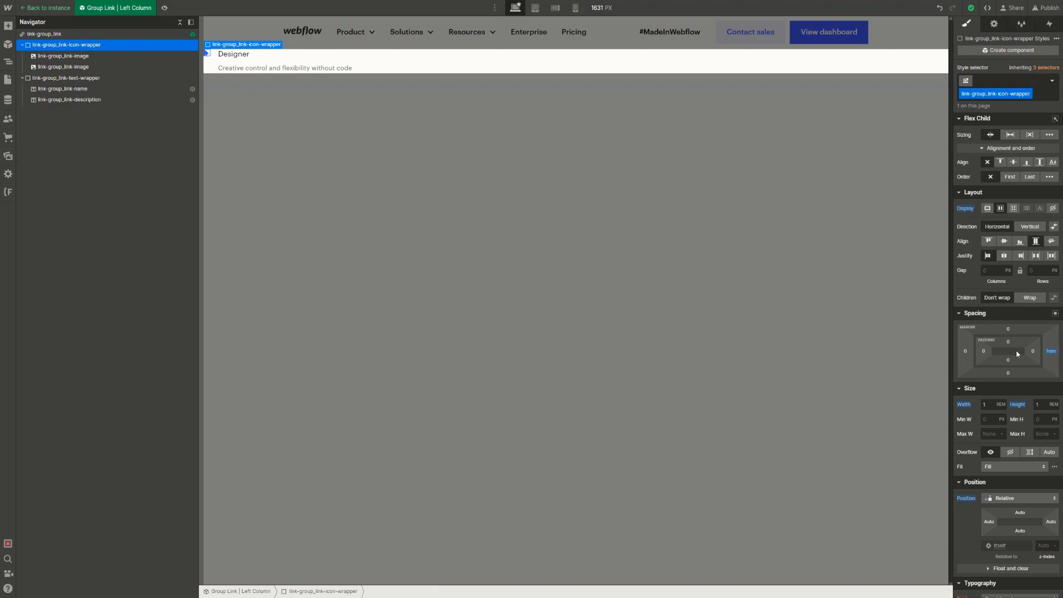
pyautogui.click(1009, 329)
pyautogui.write('.25')
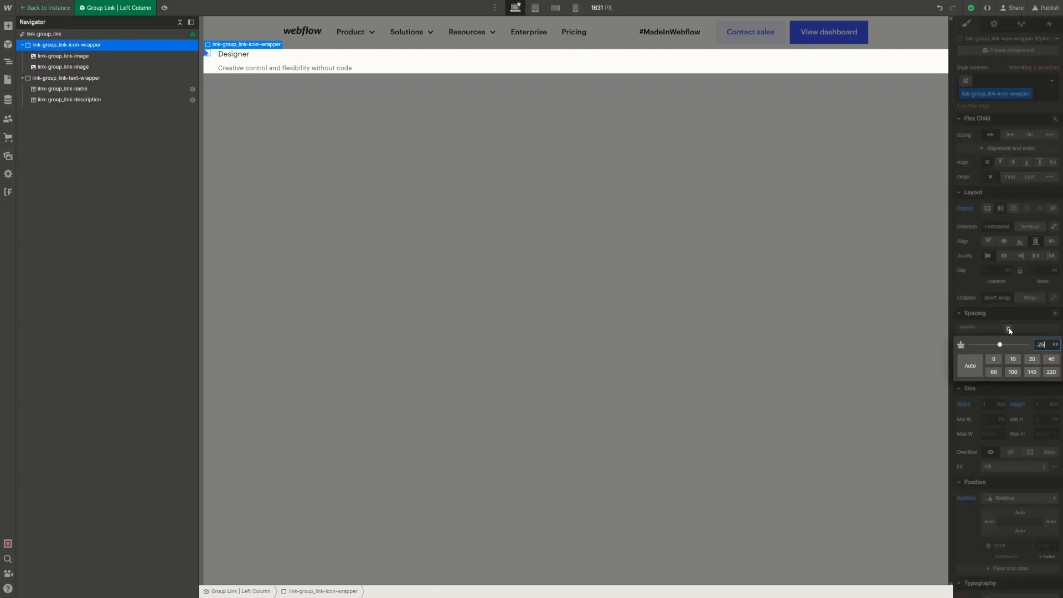
pyautogui.write('rem')
pyautogui.press('Return')
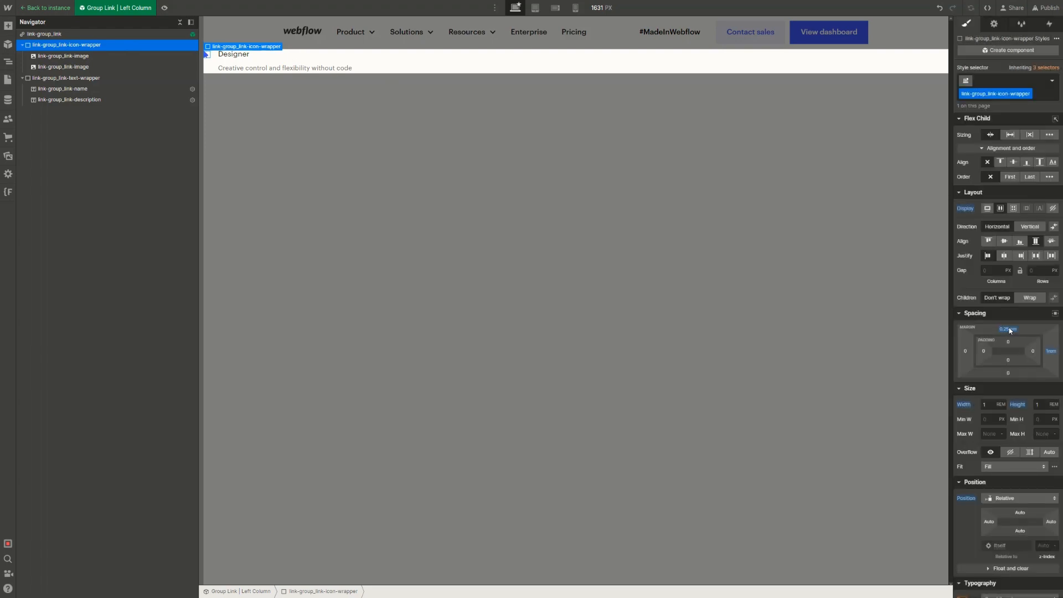
# Reduce link-group_link-icon-wrapper's top margin to 0.2rem and finally to 0.15rem
pyautogui.click(1009, 330)
pyautogui.write('.2')
pyautogui.press('Return')
pyautogui.click(1010, 331)
pyautogui.write('.15')
pyautogui.press('Return')
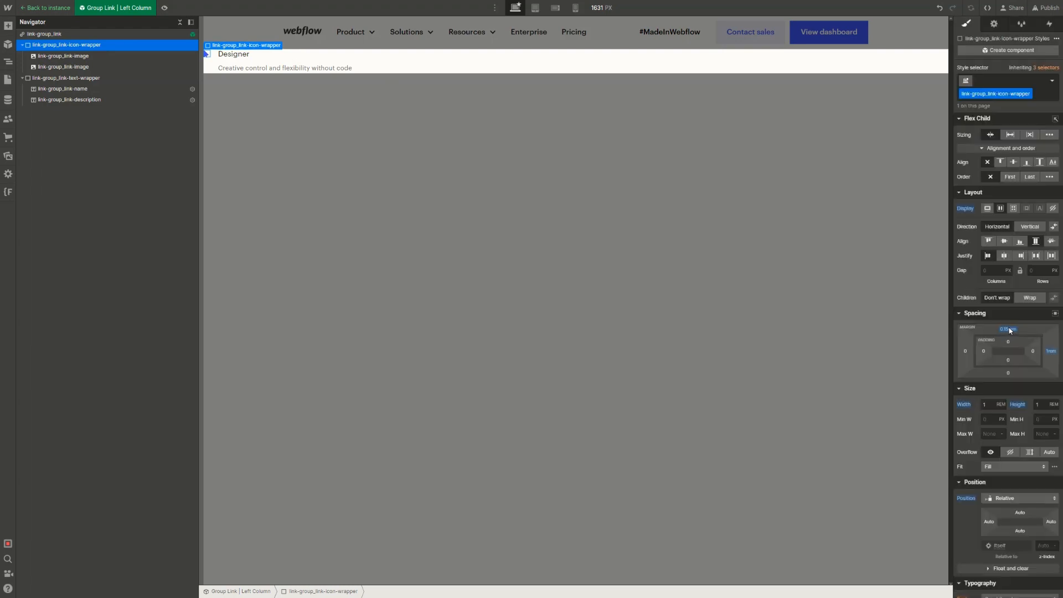
# Set the opacity of the cc-purple link-group_link-image to 0%
pyautogui.click(348, 69)
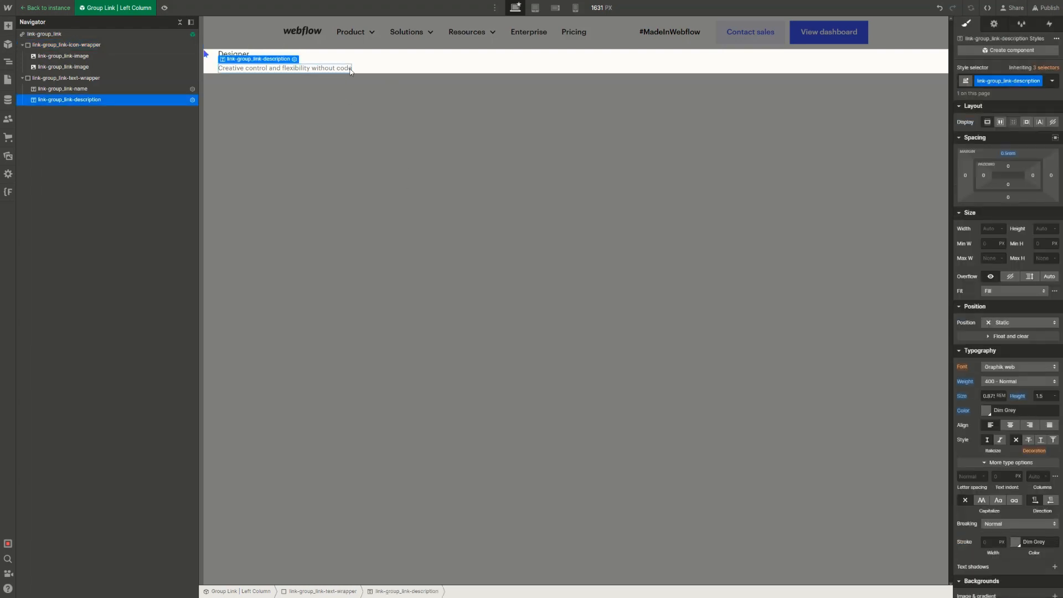
pyautogui.click(301, 57)
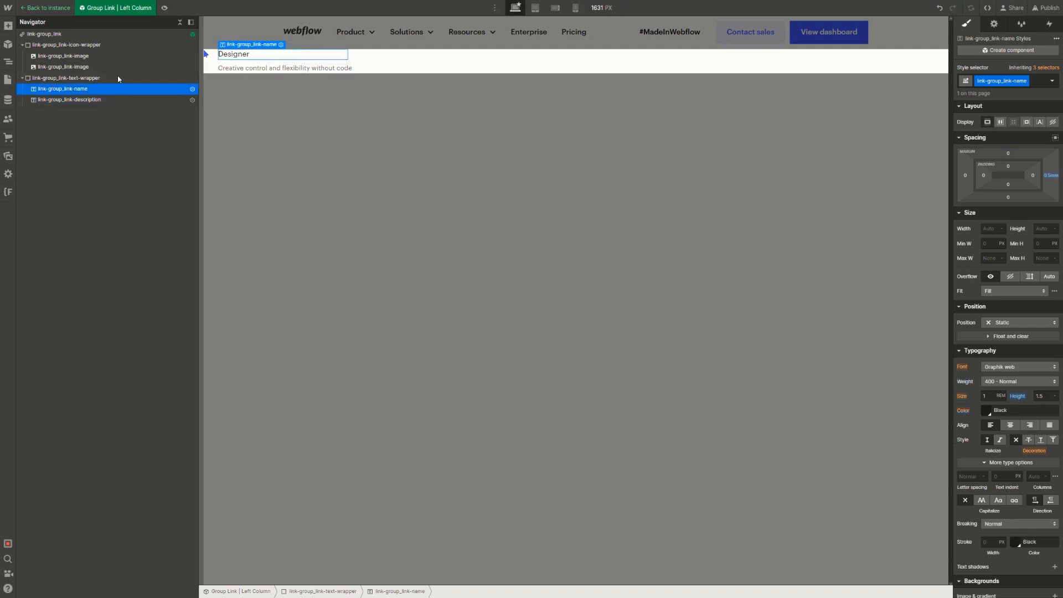
pyautogui.click(102, 67)
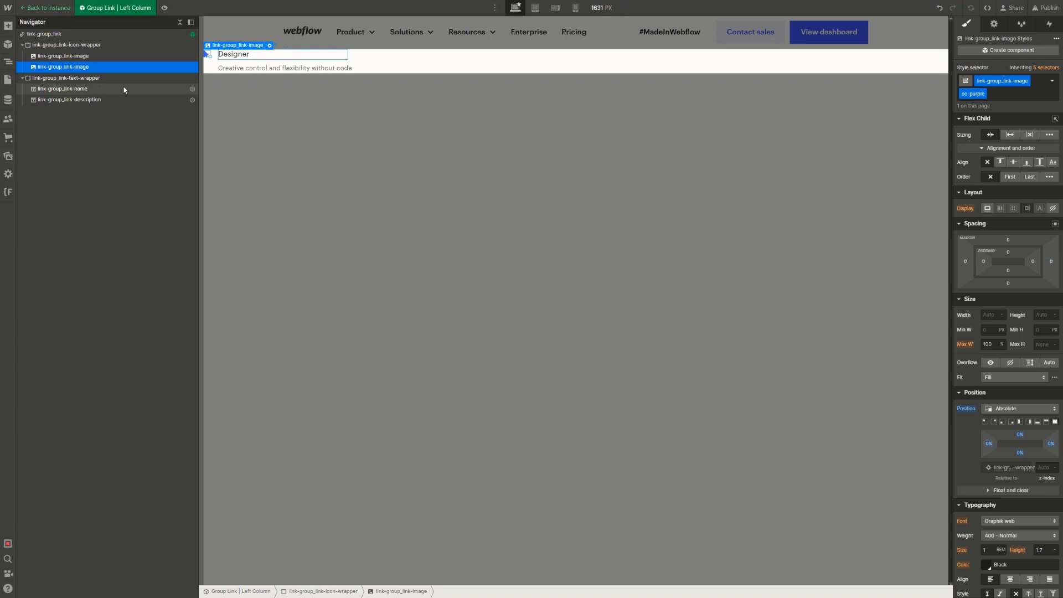
pyautogui.scroll(-8, 997, 310)
pyautogui.scroll(-1, 1039, 352)
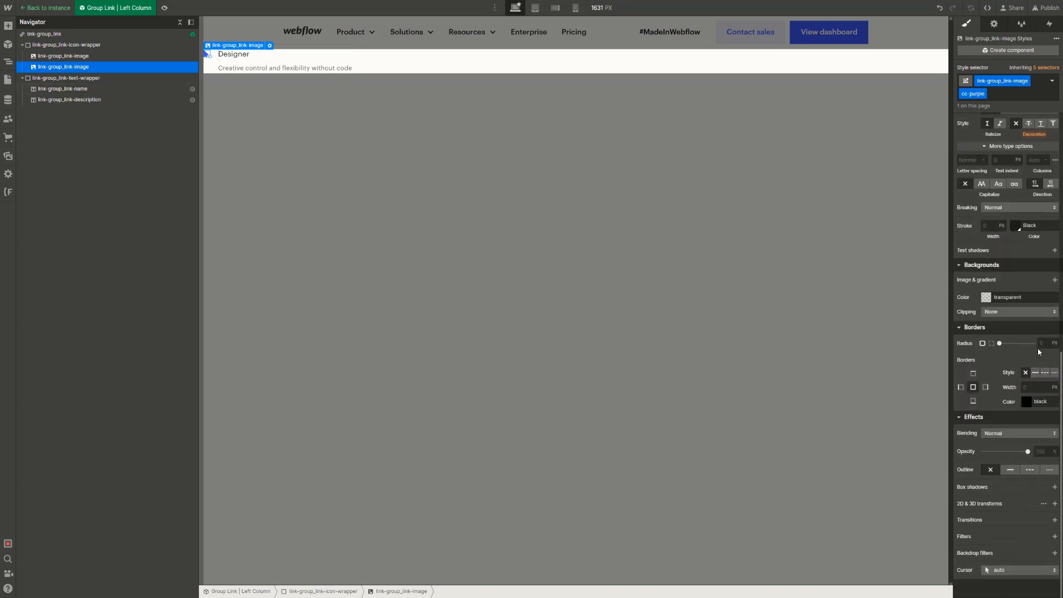
pyautogui.moveTo(995, 454); pyautogui.dragTo(769, 454)
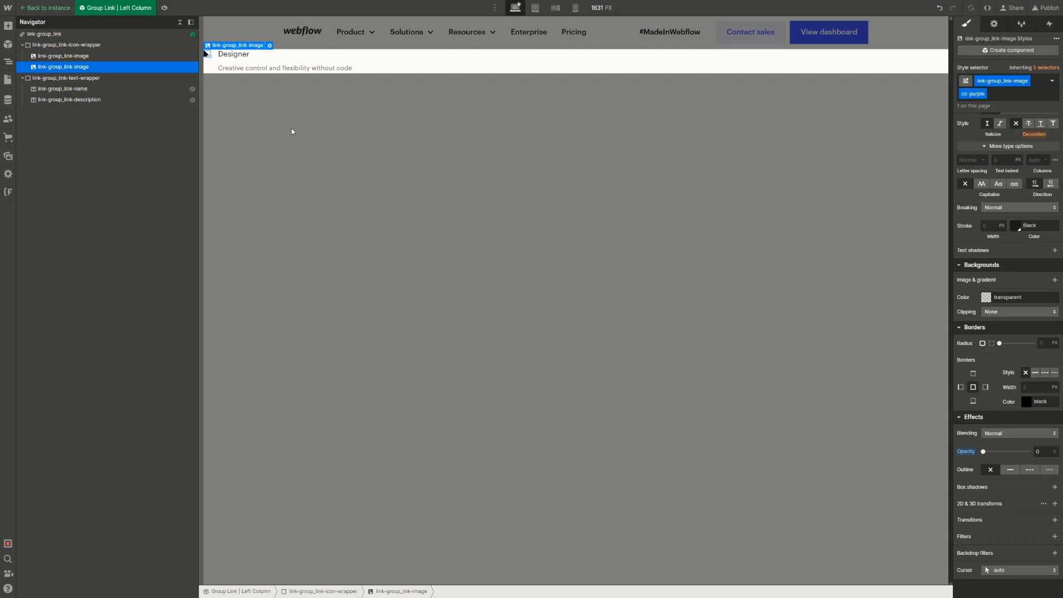
# Create a component property named "Icon" connected to the image of the first link-group_link-image
pyautogui.click(132, 58)
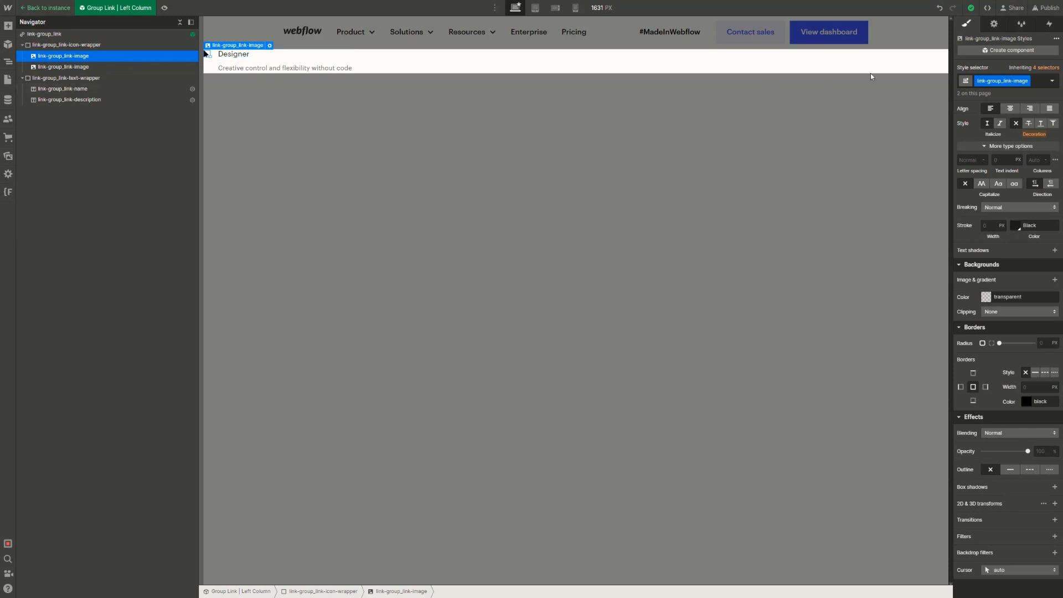
pyautogui.click(1000, 25)
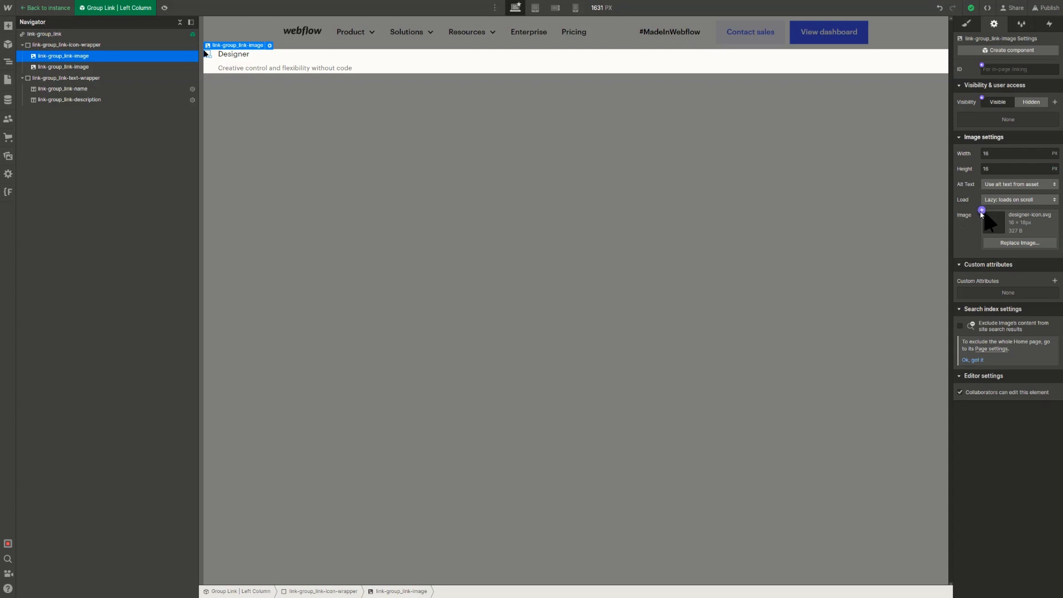
pyautogui.click(982, 211)
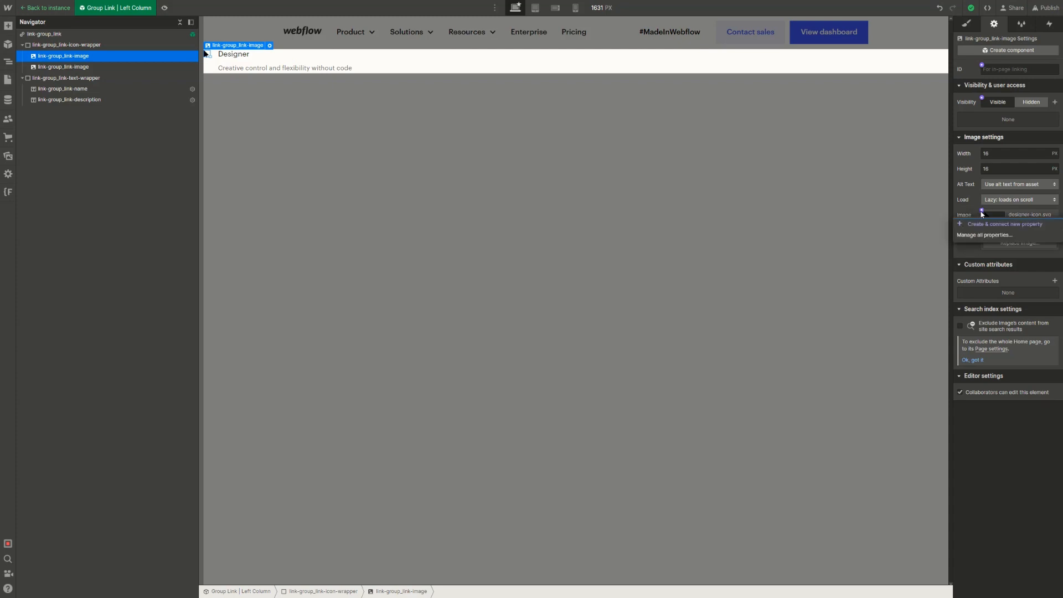
pyautogui.click(982, 223)
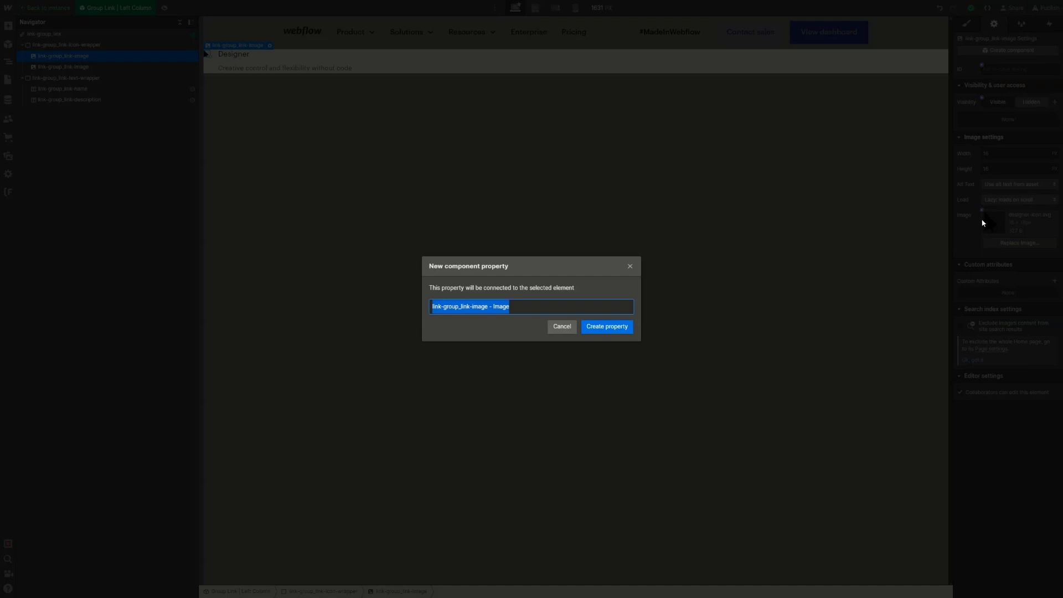
pyautogui.write('Icon')
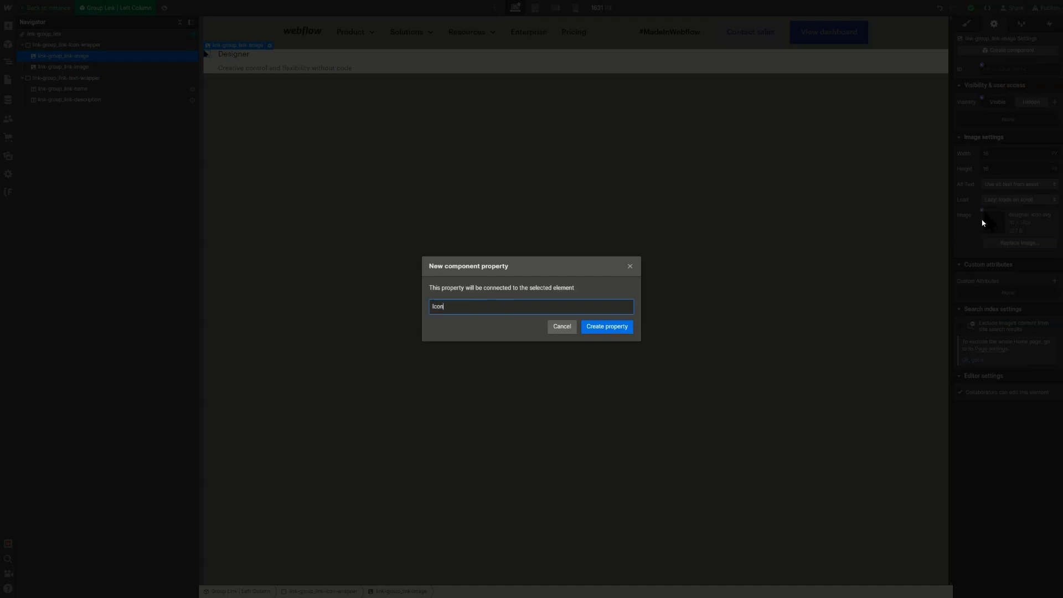
pyautogui.click(608, 327)
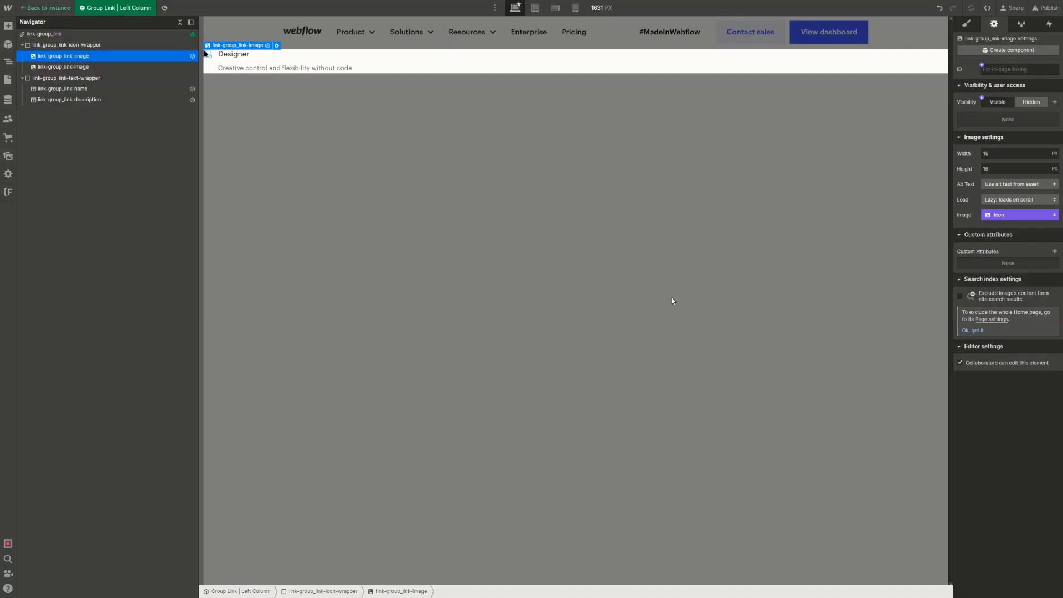
# Create a component property named "Purple Icon" connected to the cc-purple image's source and leave component editing
pyautogui.click(59, 67)
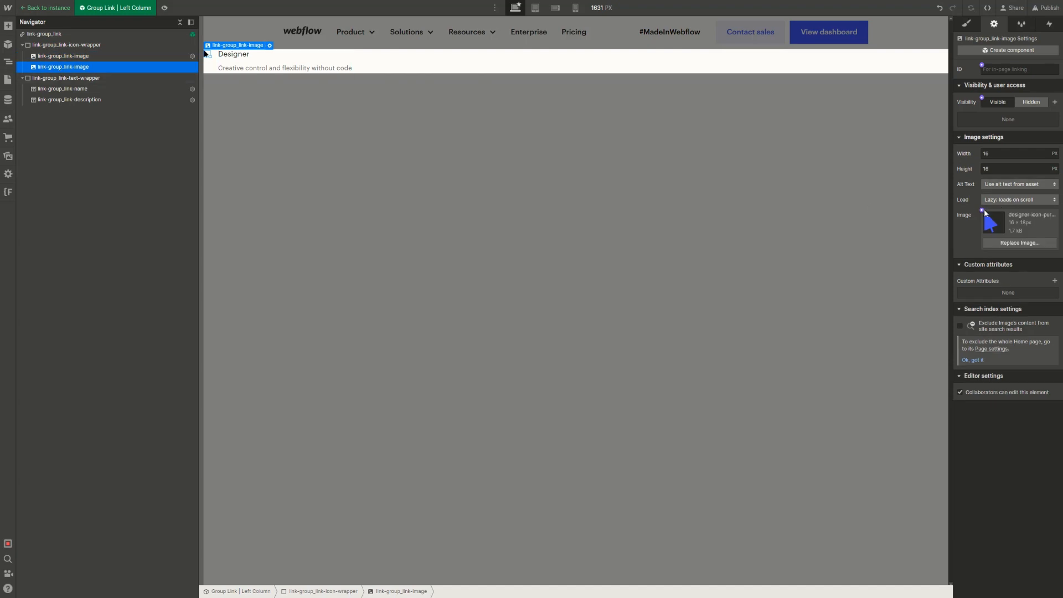
pyautogui.click(982, 211)
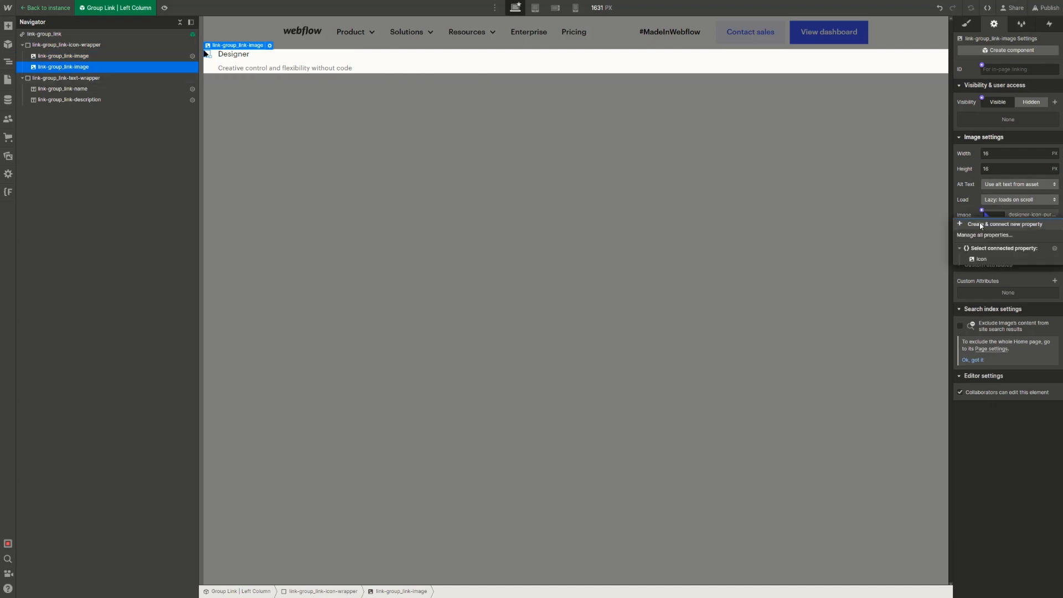
pyautogui.click(981, 224)
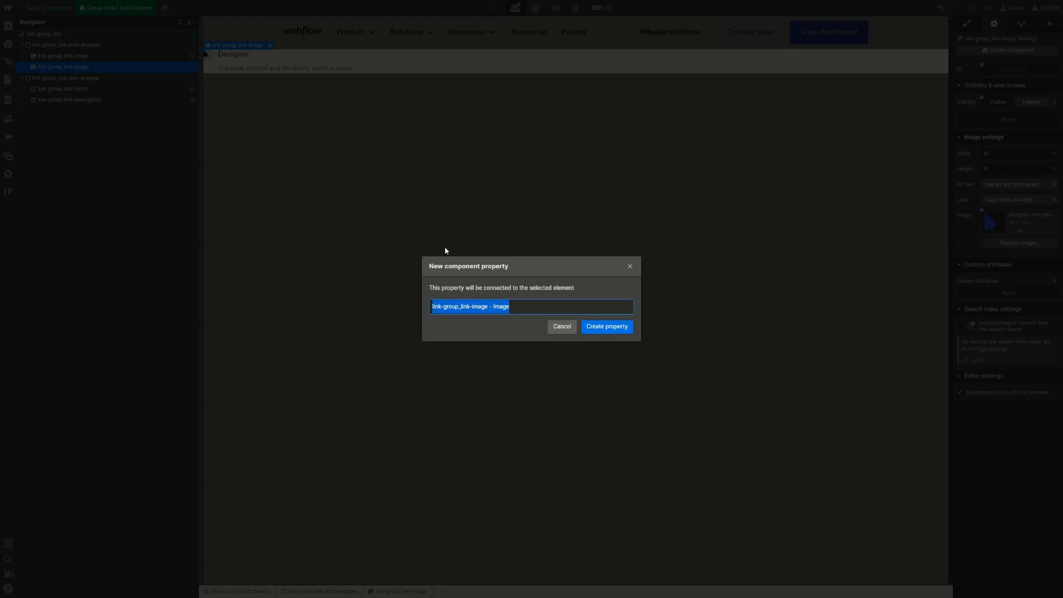
pyautogui.write('Purple Icon')
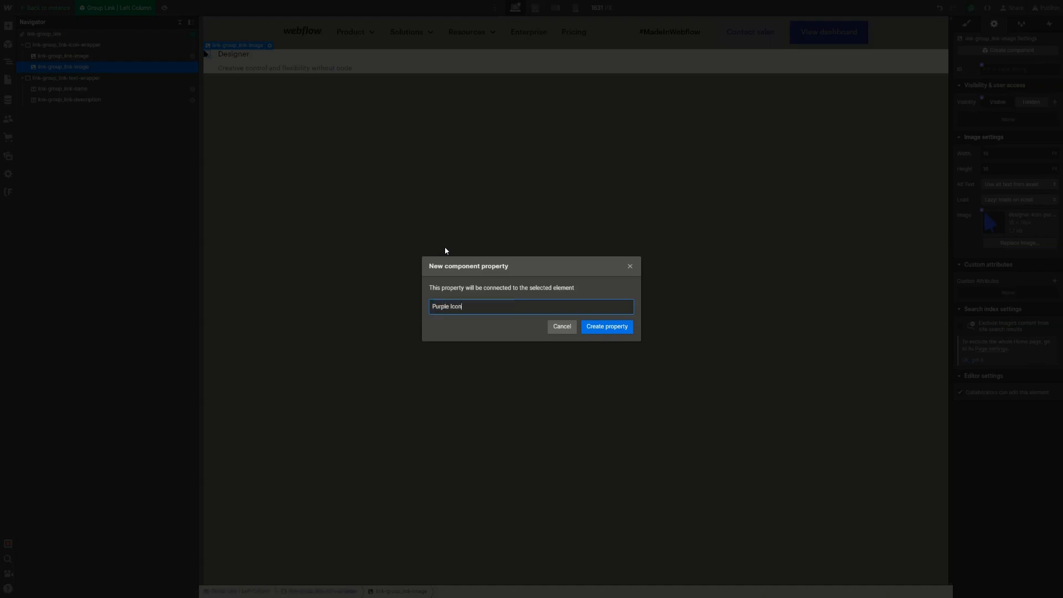
pyautogui.press('Return')
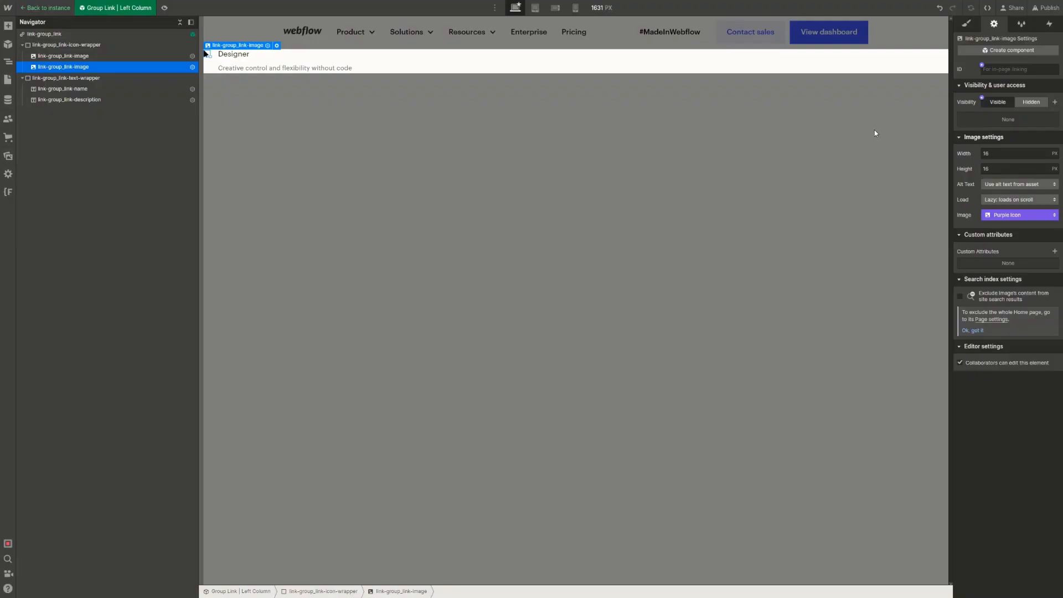
pyautogui.click(437, 115)
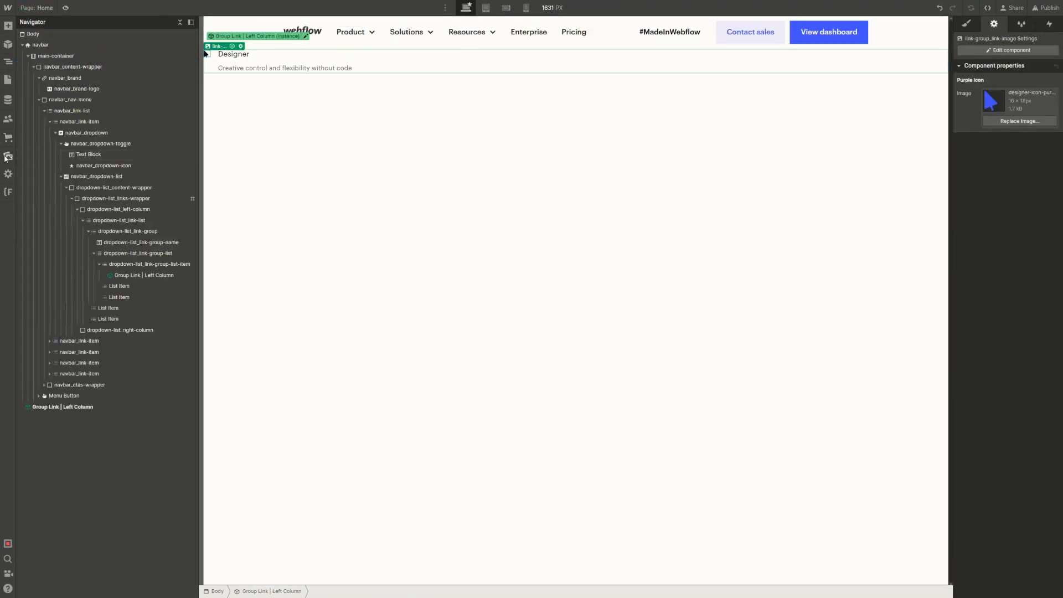
pyautogui.click(8, 156)
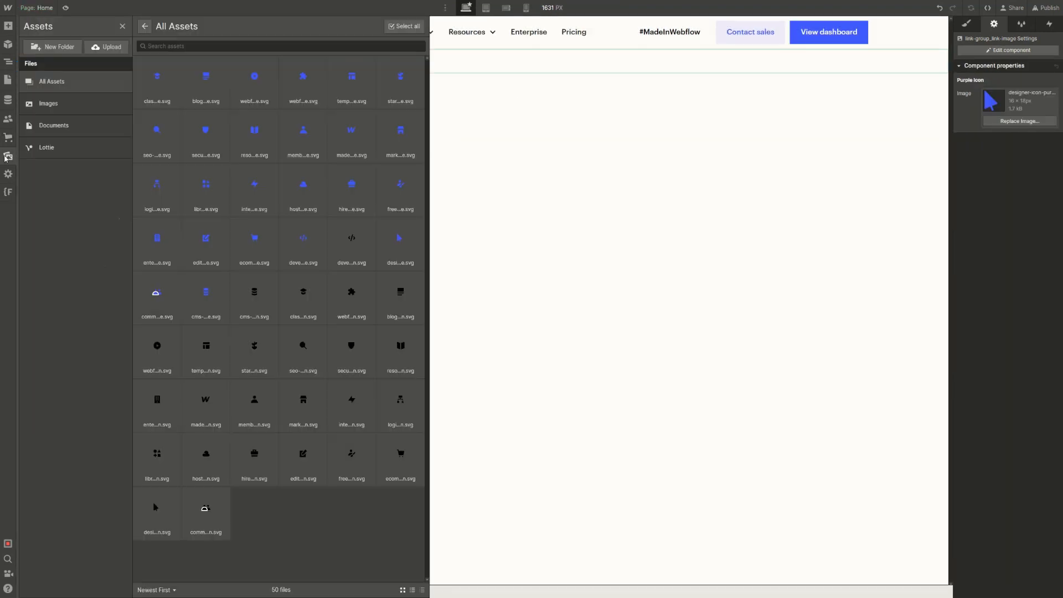
pyautogui.click(502, 121)
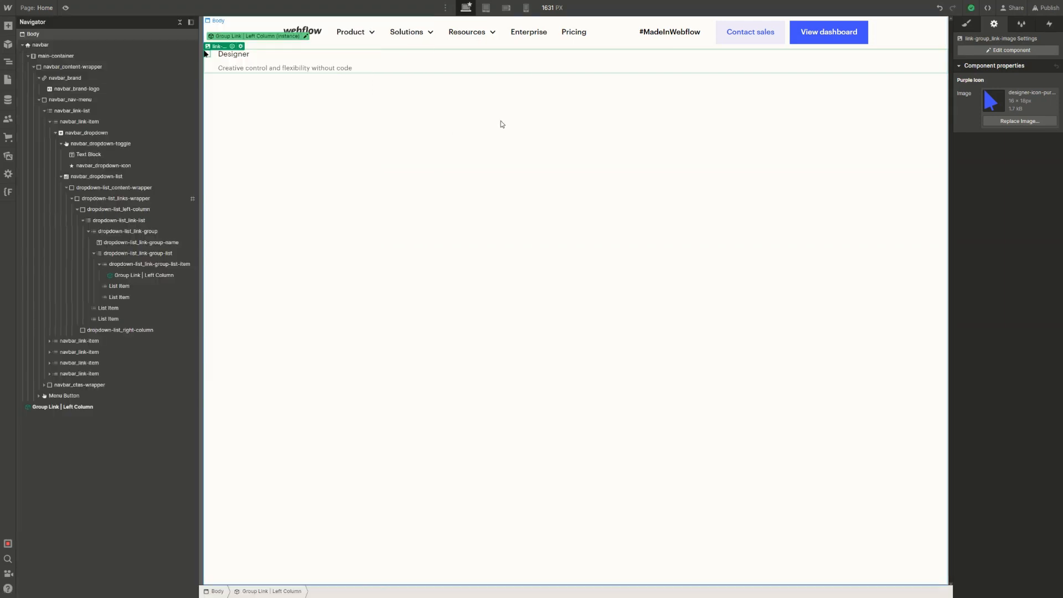
pyautogui.click(232, 58)
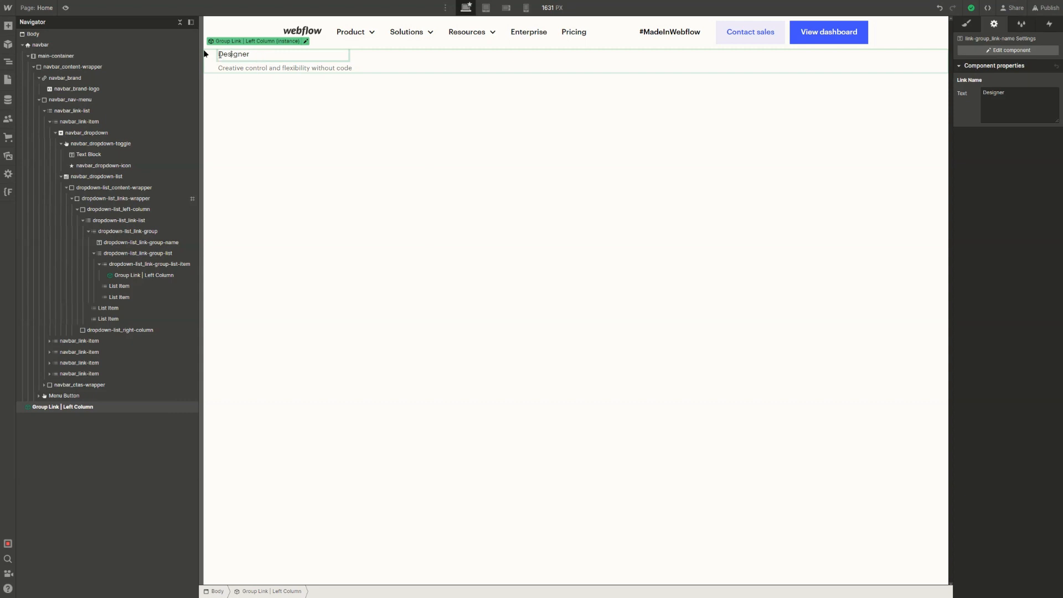
pyautogui.click(264, 90)
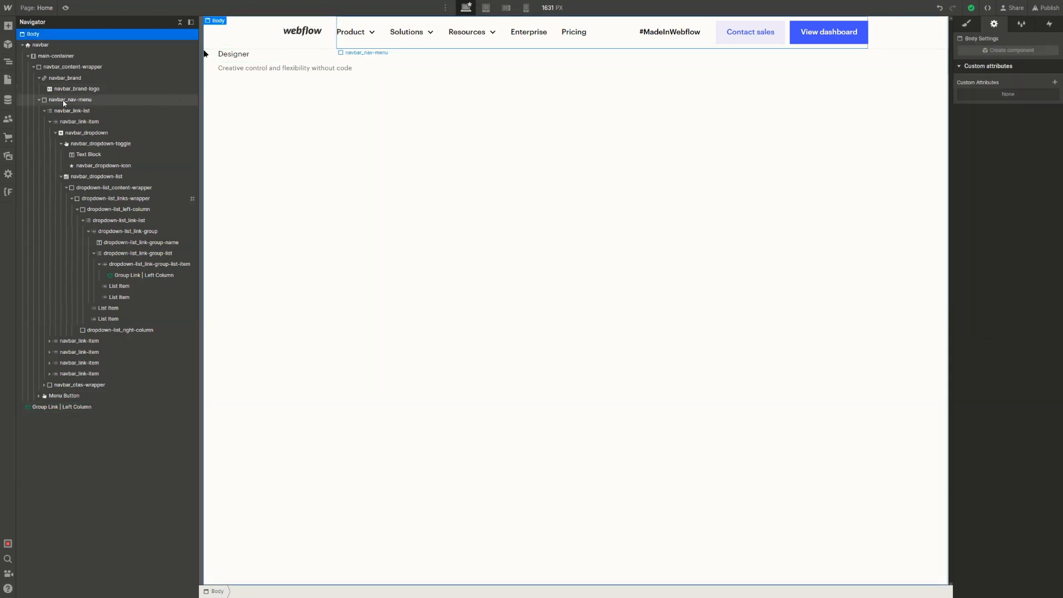
# Set the alt text of the classrooms and blog purple icon assets to Decorative
pyautogui.click(8, 156)
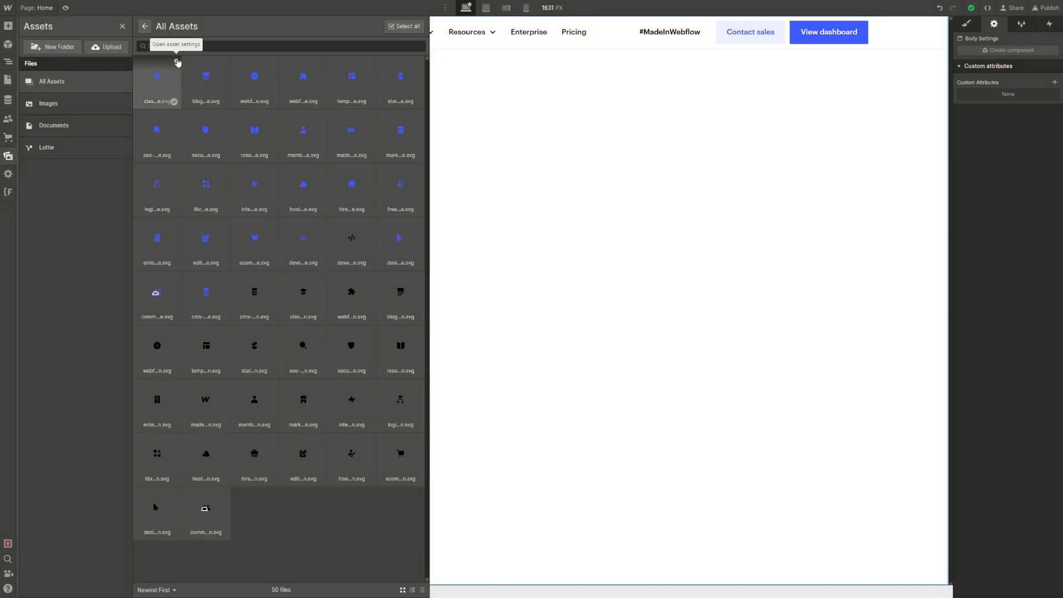
pyautogui.click(178, 62)
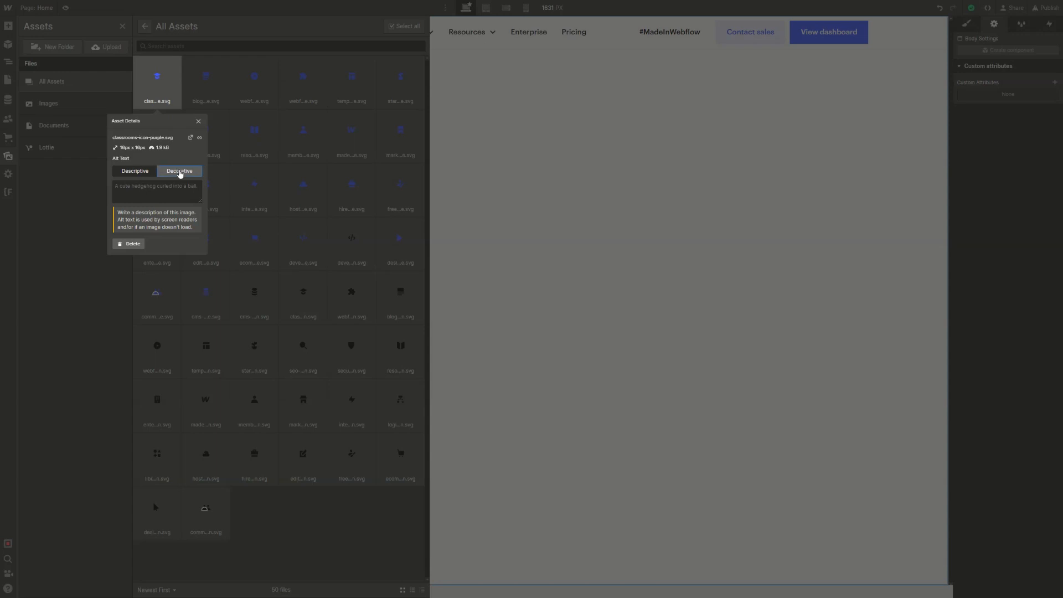
pyautogui.click(178, 168)
pyautogui.click(222, 67)
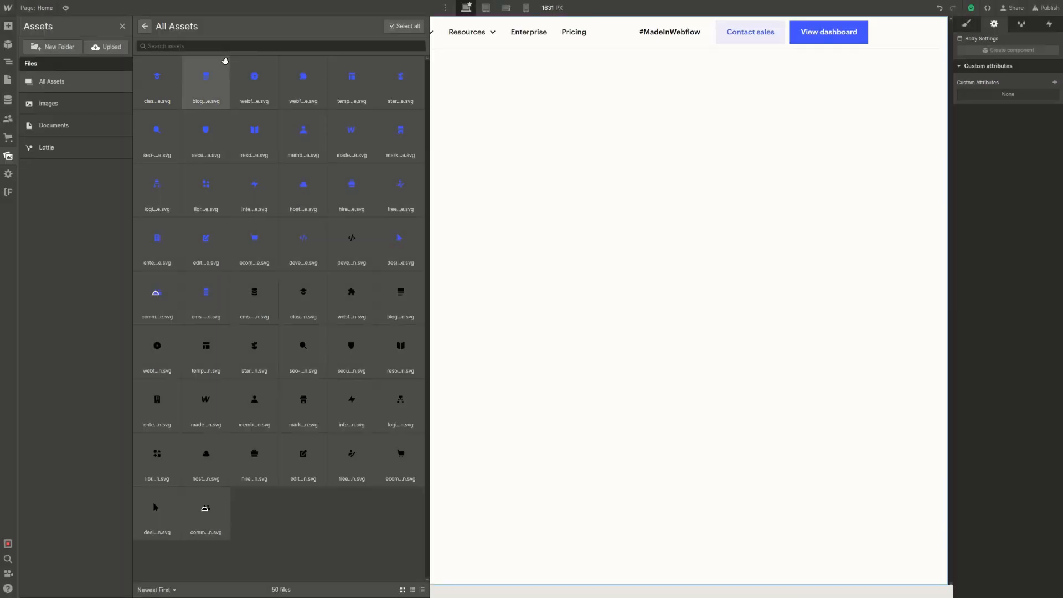
pyautogui.moveTo(226, 64); pyautogui.dragTo(249, 83)
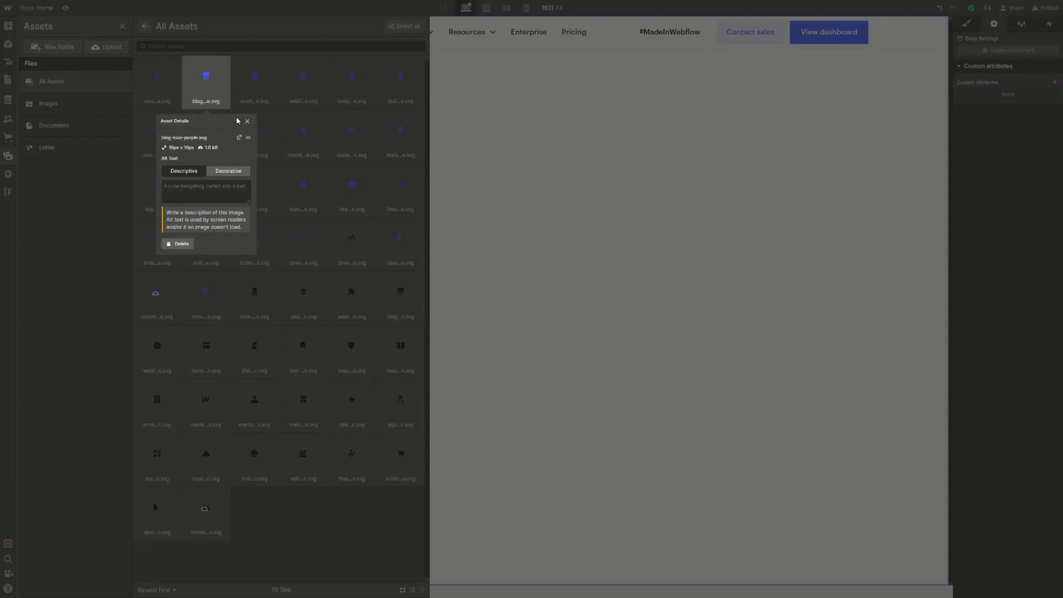
pyautogui.click(241, 169)
pyautogui.click(265, 73)
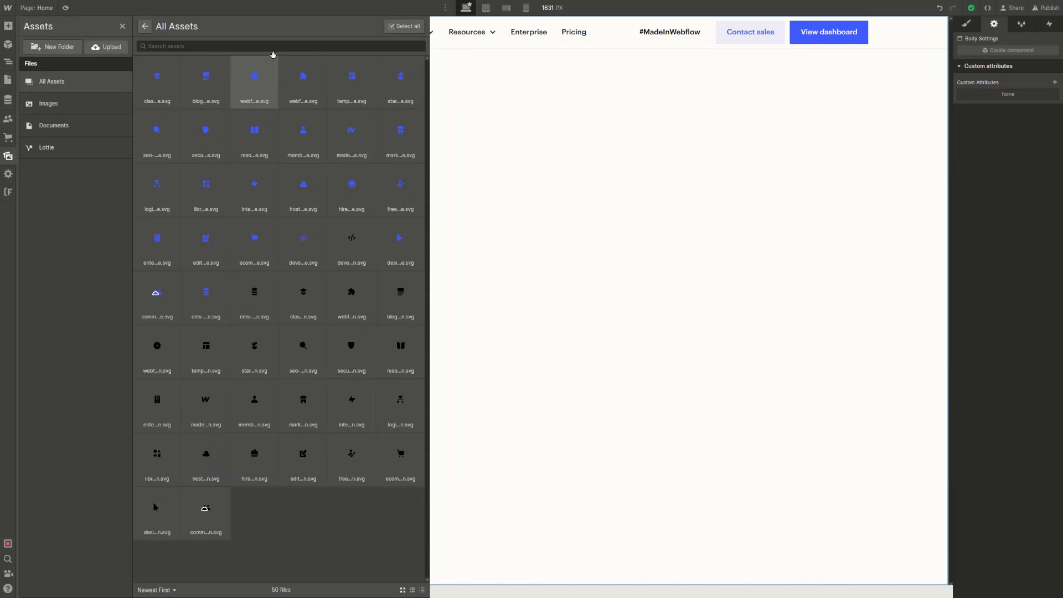
# Set the alt text of the purple webflow-tv and webflow-apps icon assets to Decorative
pyautogui.click(273, 64)
pyautogui.click(287, 168)
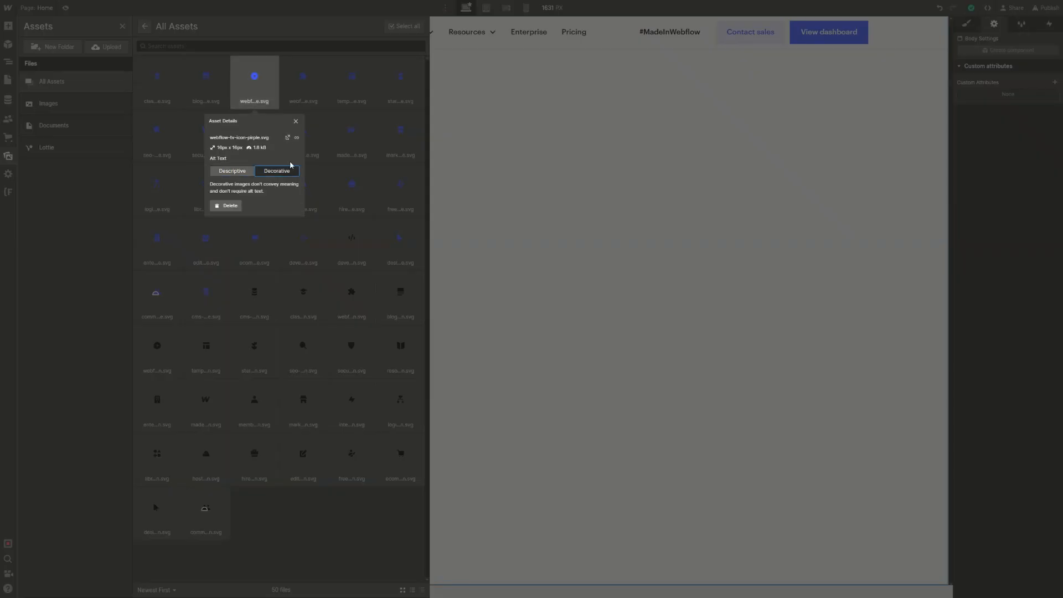
pyautogui.click(340, 69)
pyautogui.click(321, 63)
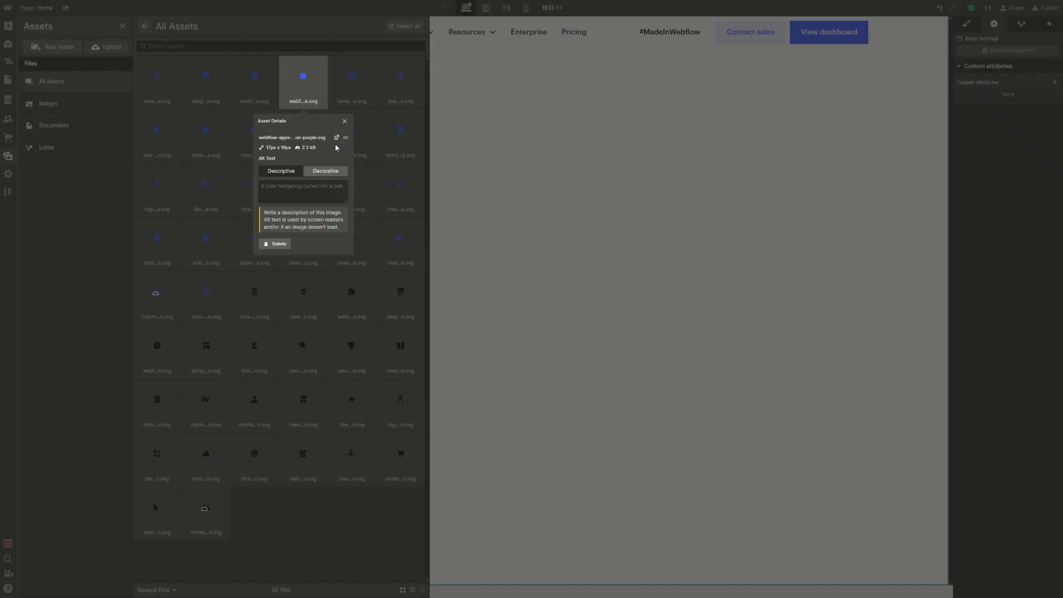
pyautogui.click(337, 173)
pyautogui.click(363, 68)
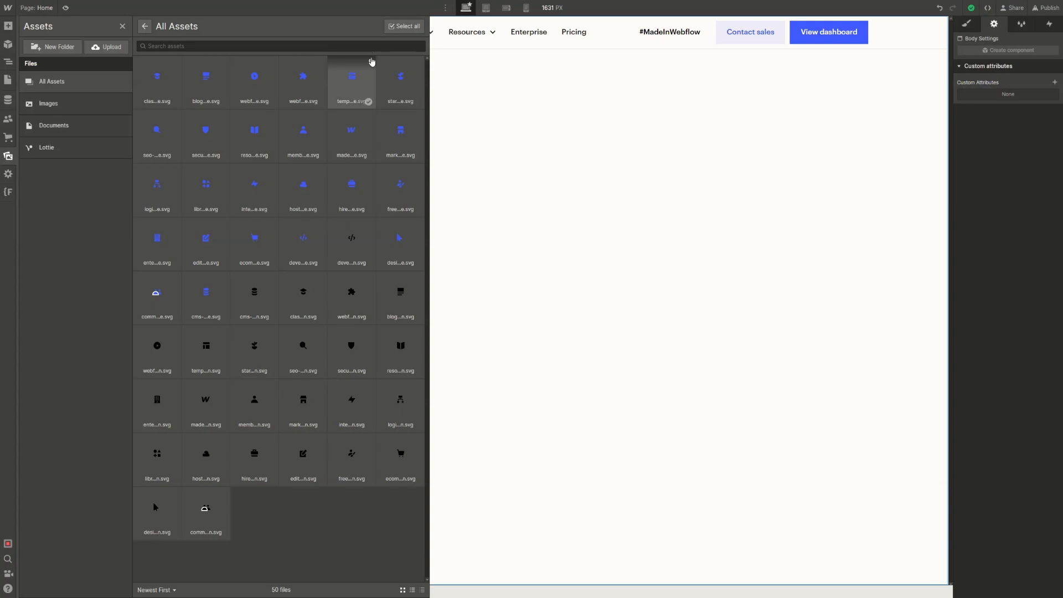
# Set the alt text of the purple templates and startups icon assets to Decorative
pyautogui.click(368, 64)
pyautogui.click(375, 171)
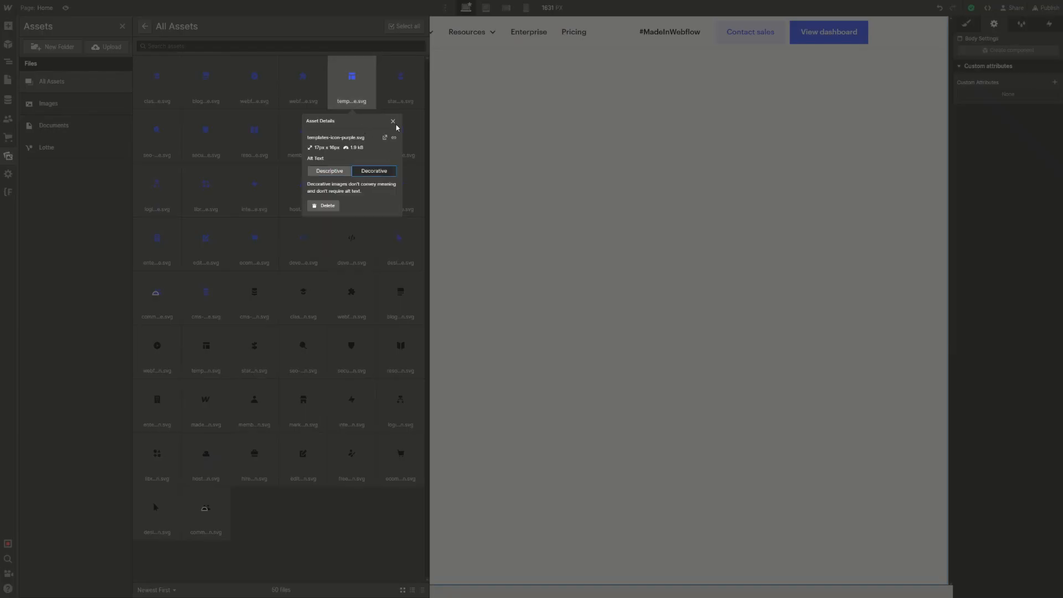
pyautogui.click(414, 73)
pyautogui.click(417, 68)
pyautogui.click(410, 176)
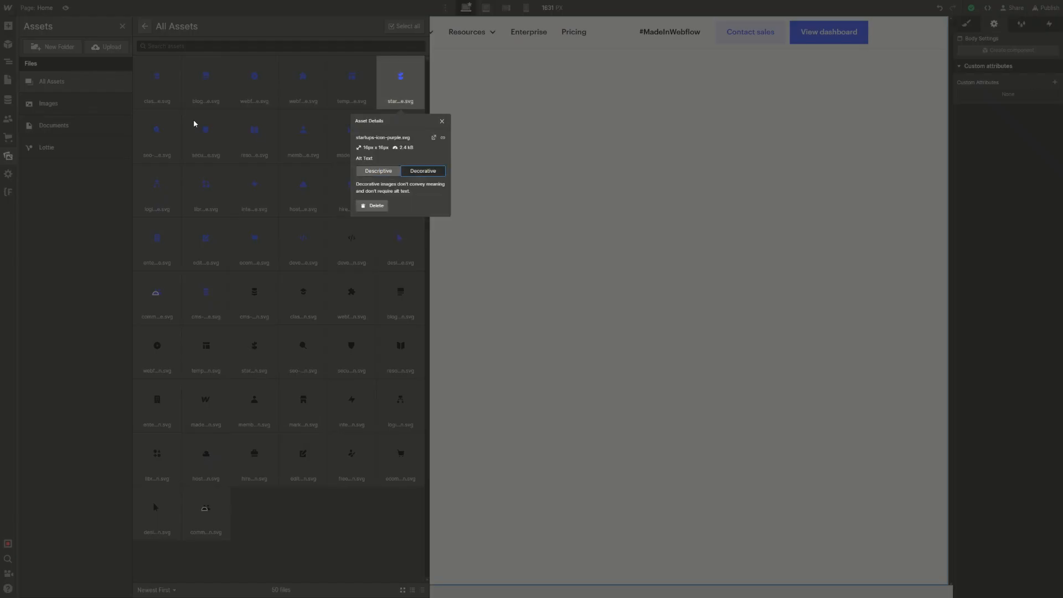
pyautogui.click(182, 119)
# Set the alt text of the purple seo and security icon assets to Decorative
pyautogui.click(176, 116)
pyautogui.click(179, 225)
pyautogui.click(221, 120)
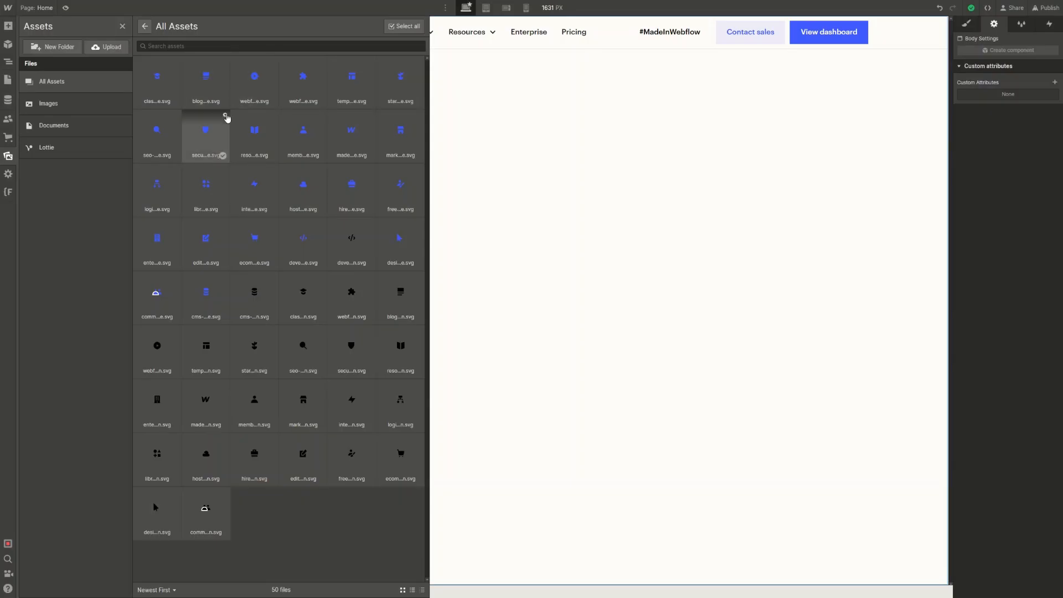
pyautogui.click(226, 118)
pyautogui.click(244, 229)
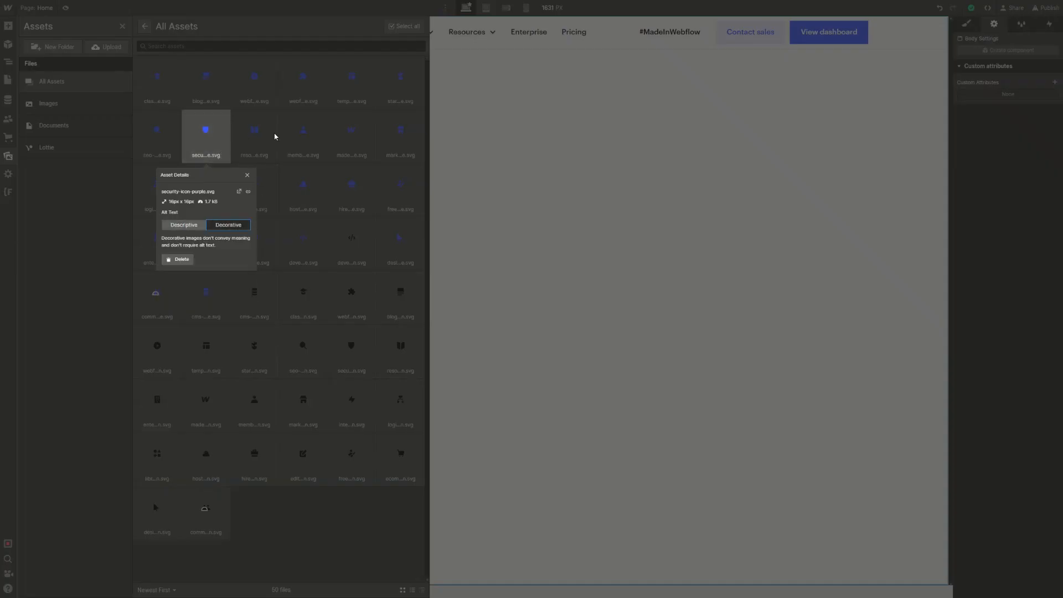
pyautogui.click(274, 133)
# Set the alt text of the purple resources and memberships icon assets to Decorative
pyautogui.click(274, 116)
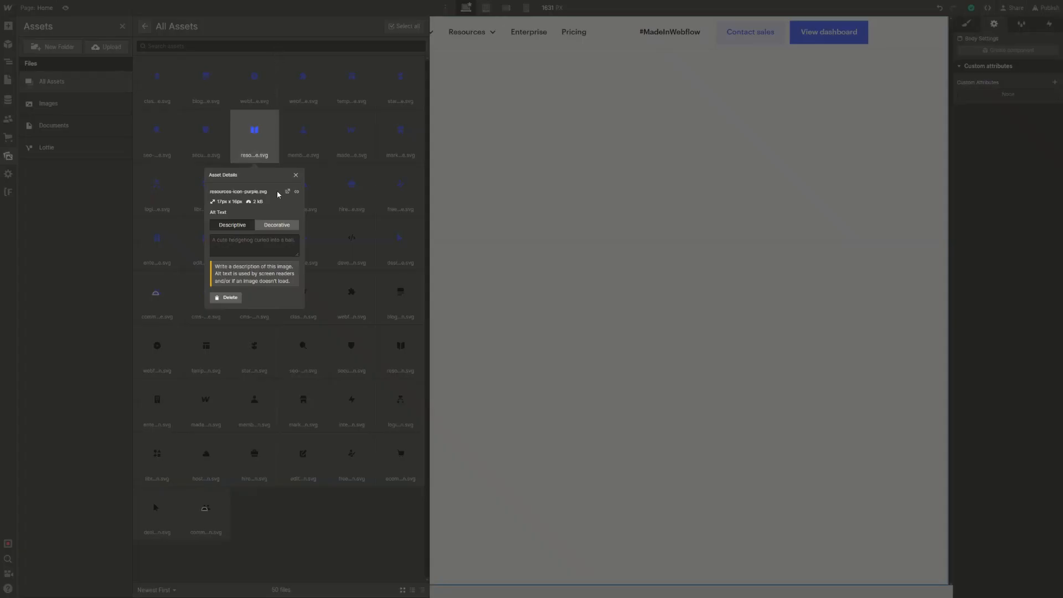
pyautogui.click(281, 223)
pyautogui.click(326, 114)
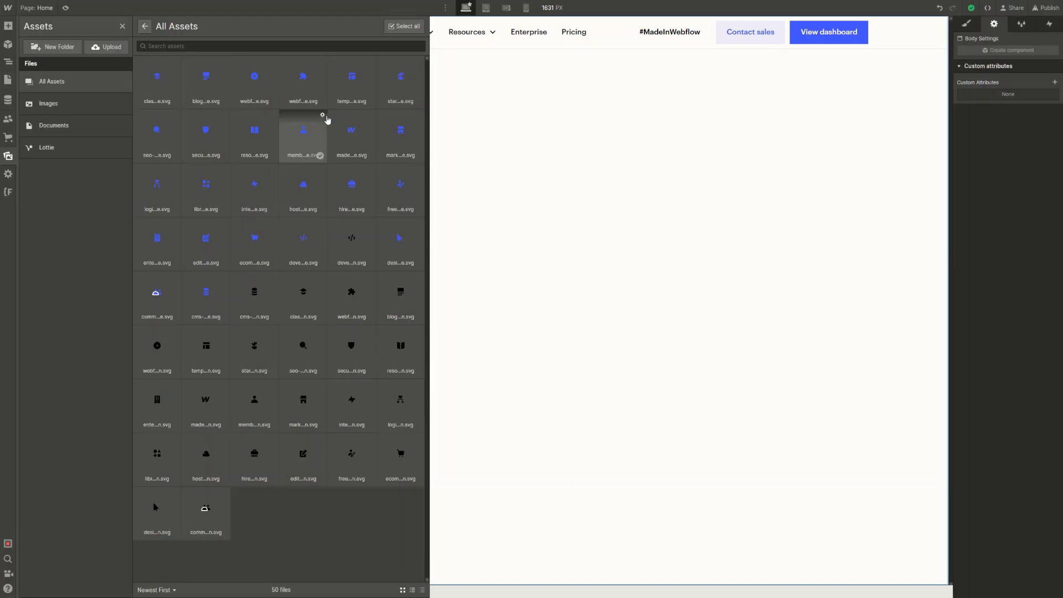
pyautogui.click(325, 114)
pyautogui.click(332, 223)
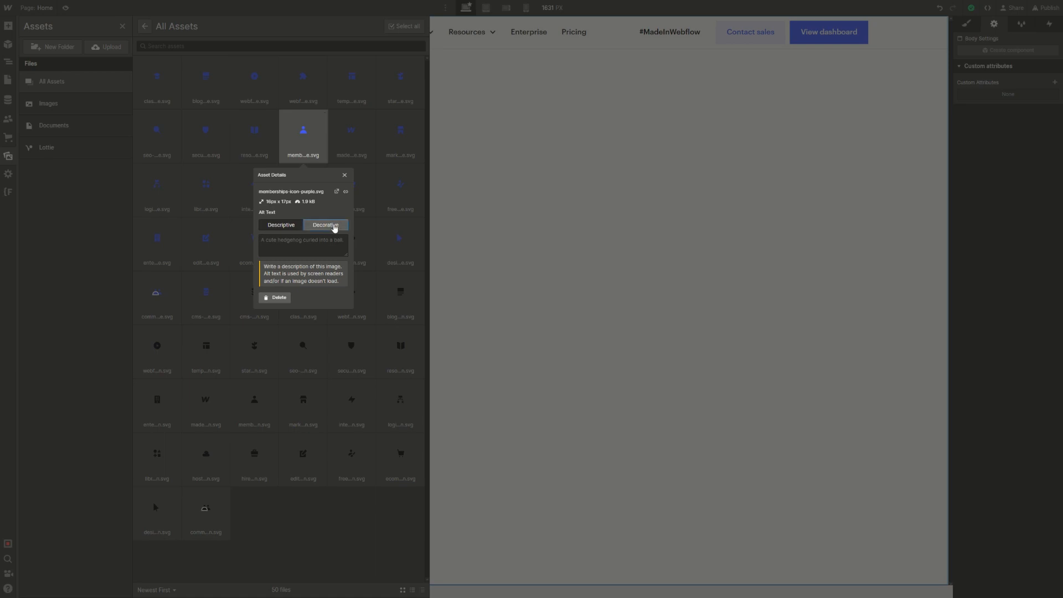
pyautogui.click(381, 97)
# Set the alt text of the purple made-in-webflow and marketplace icon assets to Decorative
pyautogui.click(372, 116)
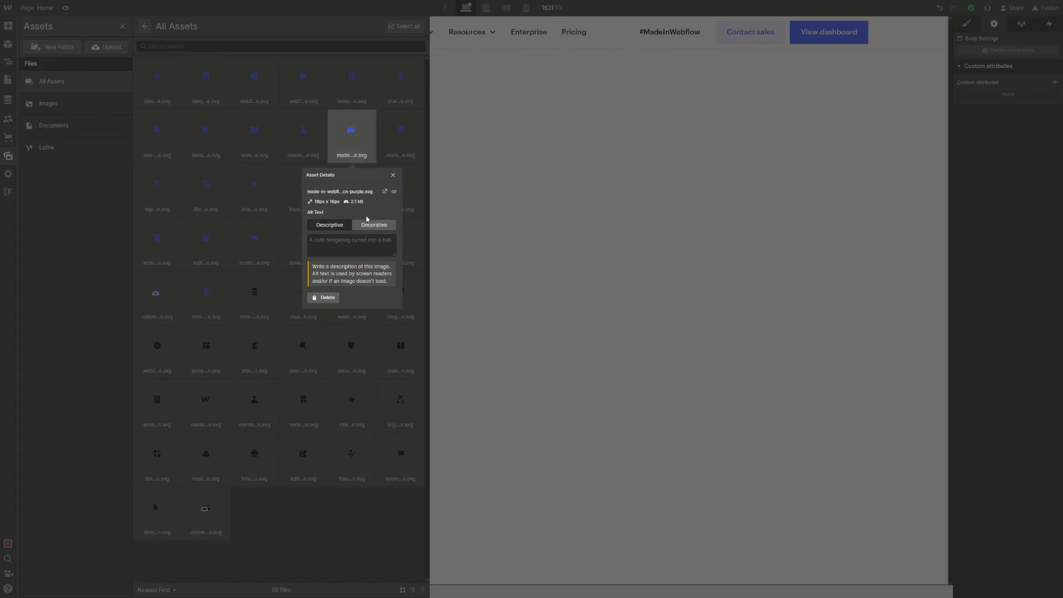
pyautogui.click(375, 224)
pyautogui.click(410, 91)
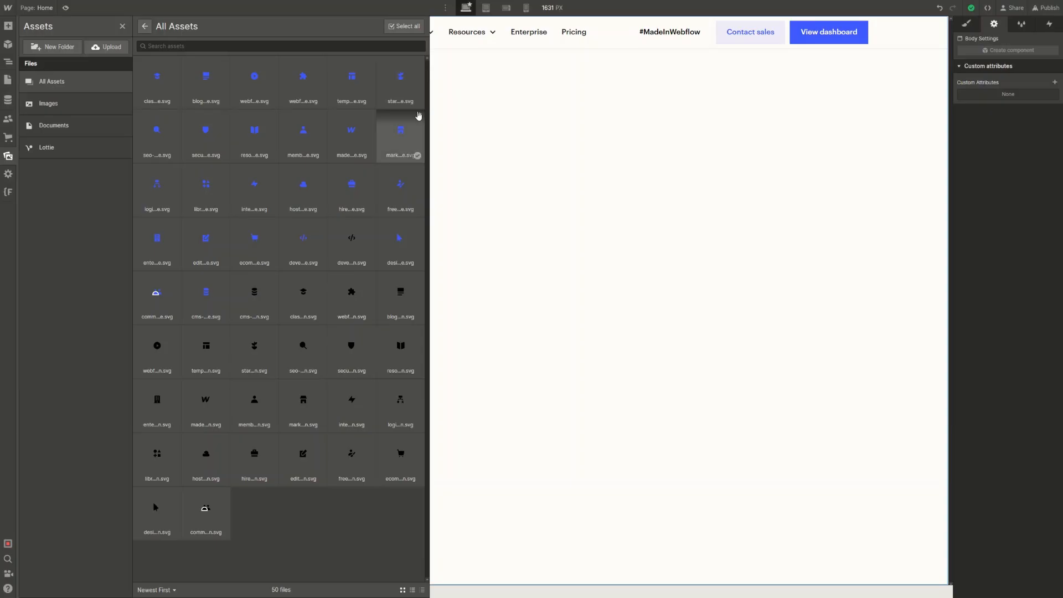
pyautogui.click(420, 115)
pyautogui.click(423, 223)
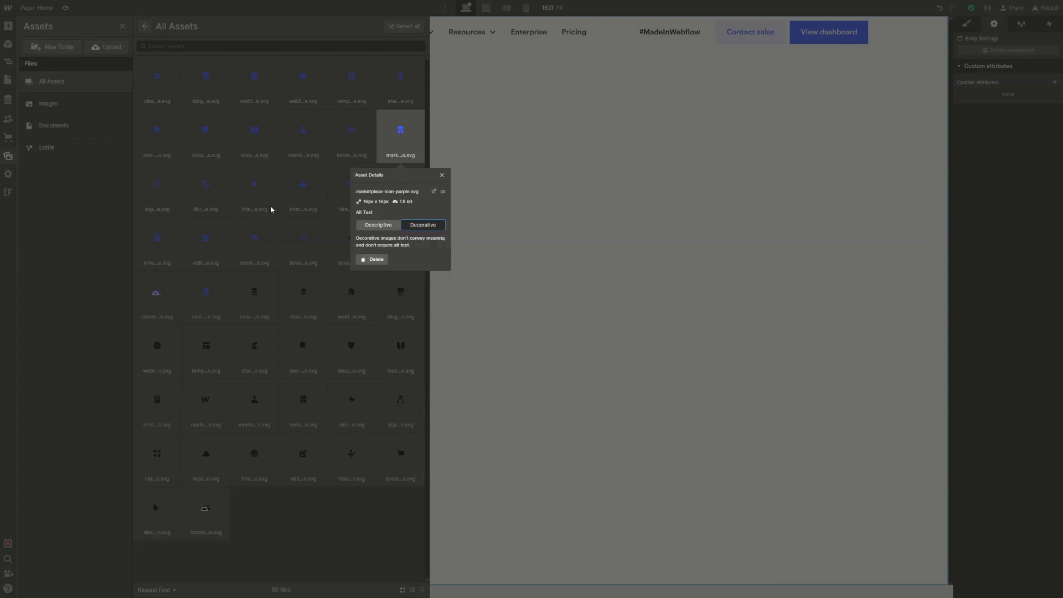
pyautogui.click(190, 181)
# Mark the purple logic and libraries icon assets as Decorative in their alt text settings
pyautogui.click(177, 170)
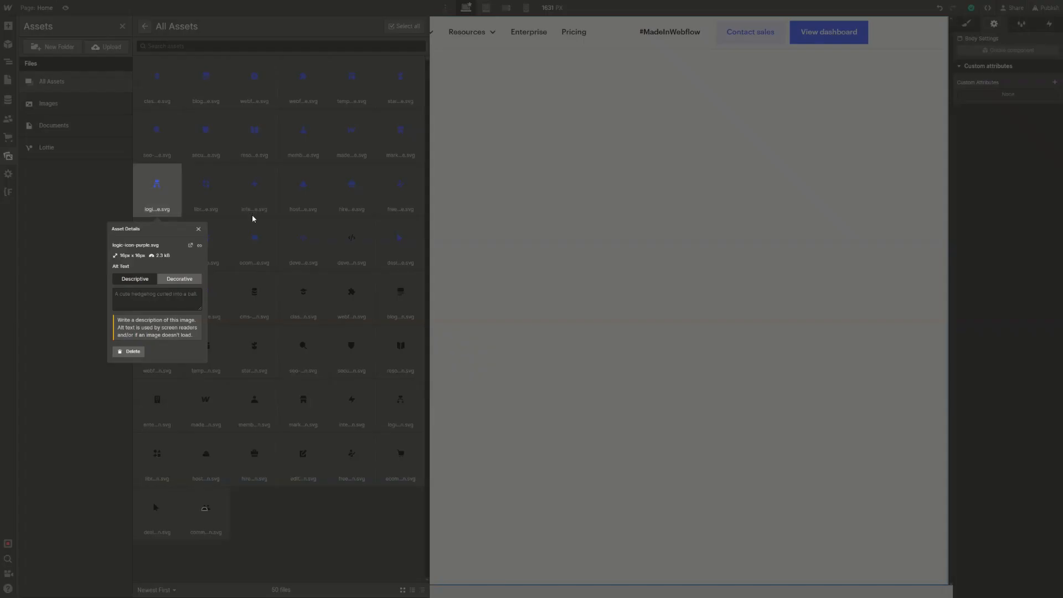
pyautogui.click(178, 277)
pyautogui.click(232, 139)
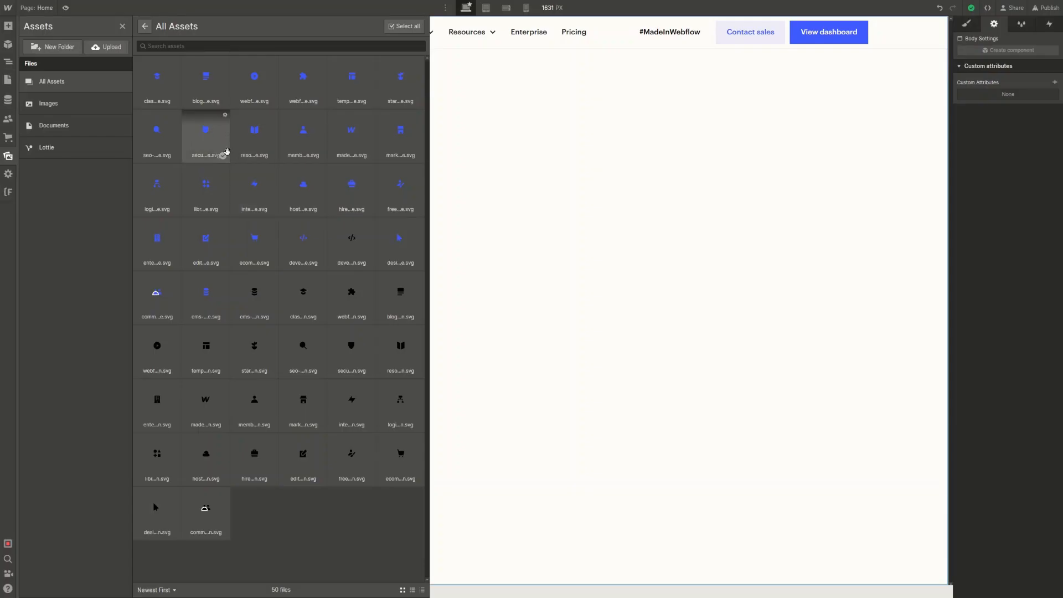
pyautogui.click(225, 170)
pyautogui.click(228, 279)
pyautogui.click(261, 178)
# Mark the purple lightning-bolt and hosting icon assets as Decorative in their alt text settings
pyautogui.click(273, 171)
pyautogui.click(279, 279)
pyautogui.click(316, 163)
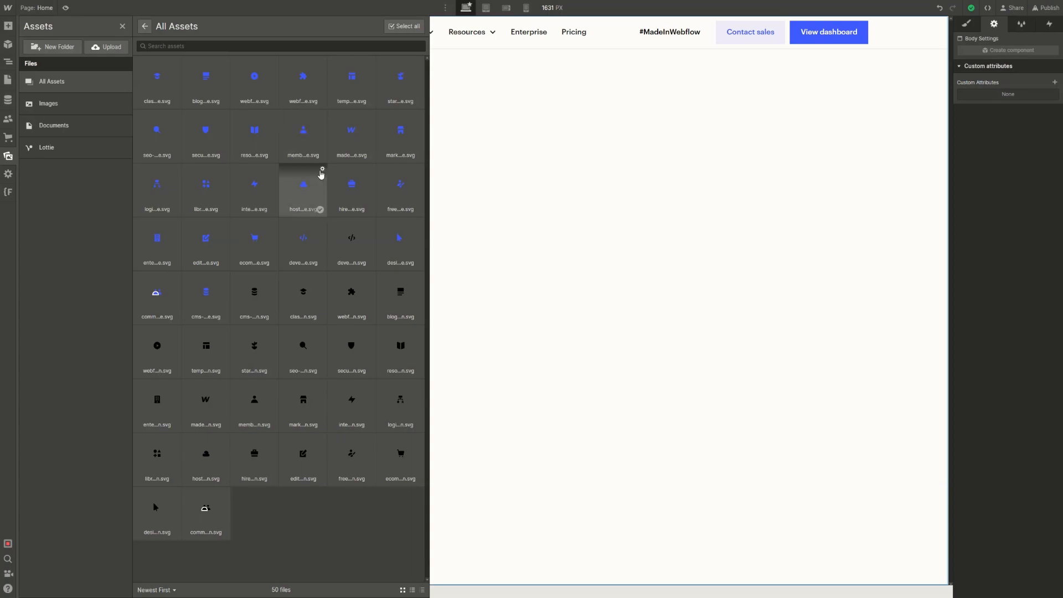
pyautogui.click(321, 209)
pyautogui.click(380, 180)
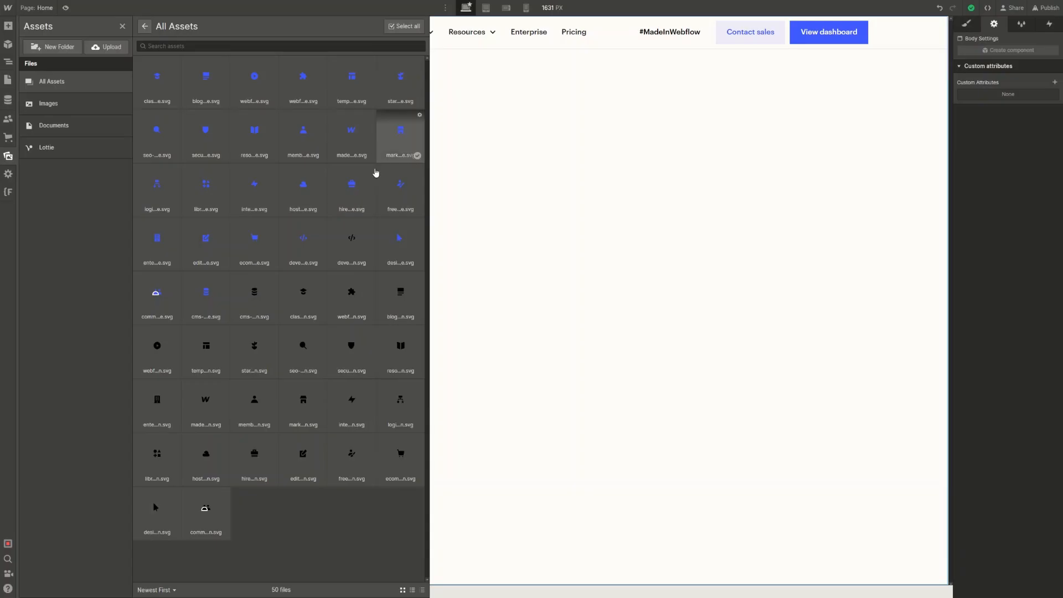
# Mark the purple hire and freelancers icon assets as Decorative in their alt text settings
pyautogui.click(369, 209)
pyautogui.click(374, 279)
pyautogui.click(394, 166)
pyautogui.click(420, 170)
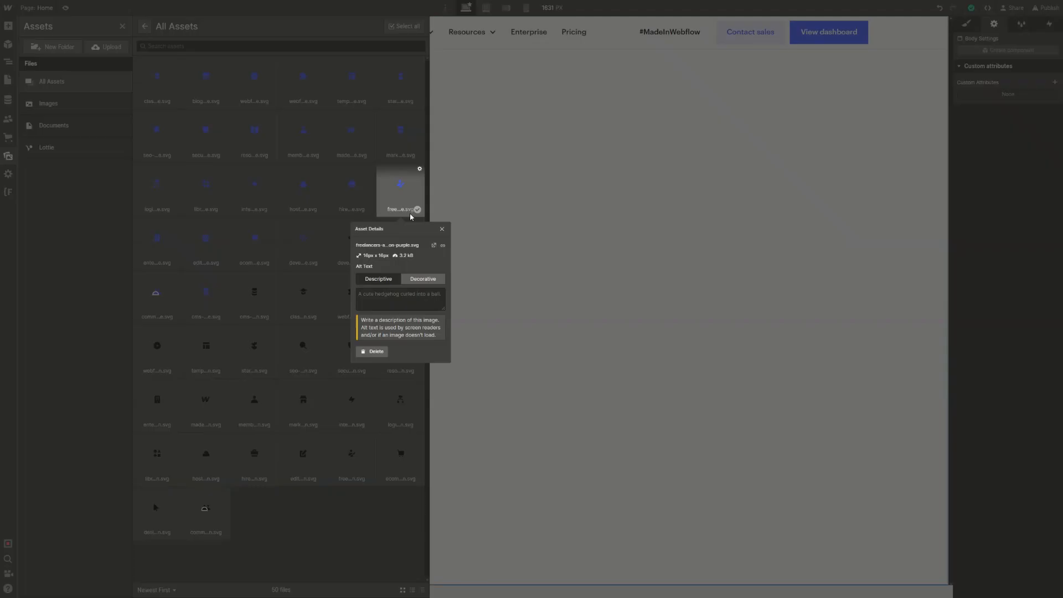
pyautogui.click(424, 279)
pyautogui.click(171, 225)
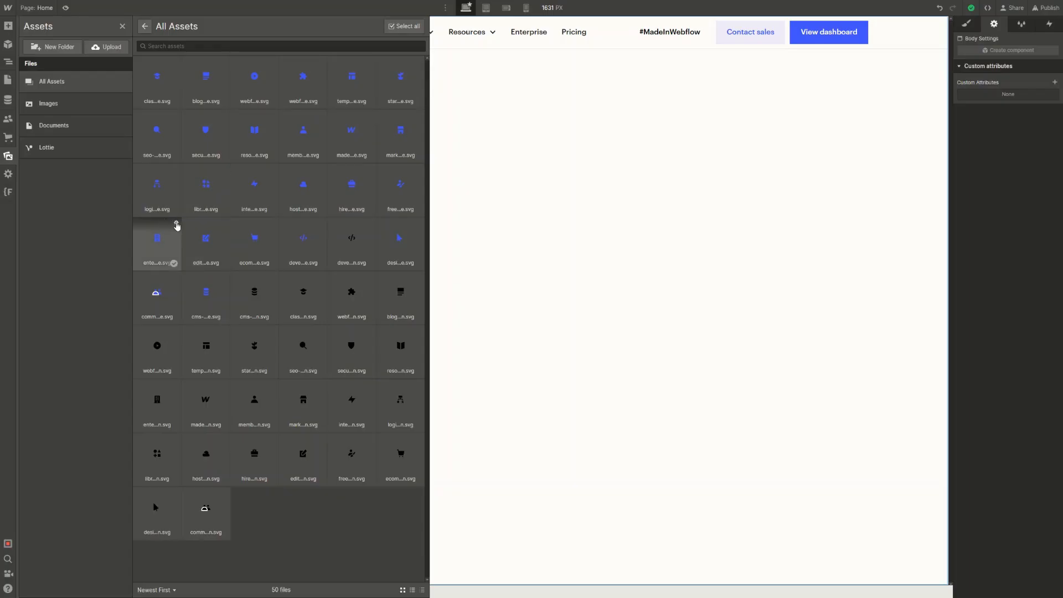
# Set the alt text of the purple enterprise and editor icon assets to Decorative
pyautogui.click(176, 223)
pyautogui.click(188, 332)
pyautogui.click(241, 219)
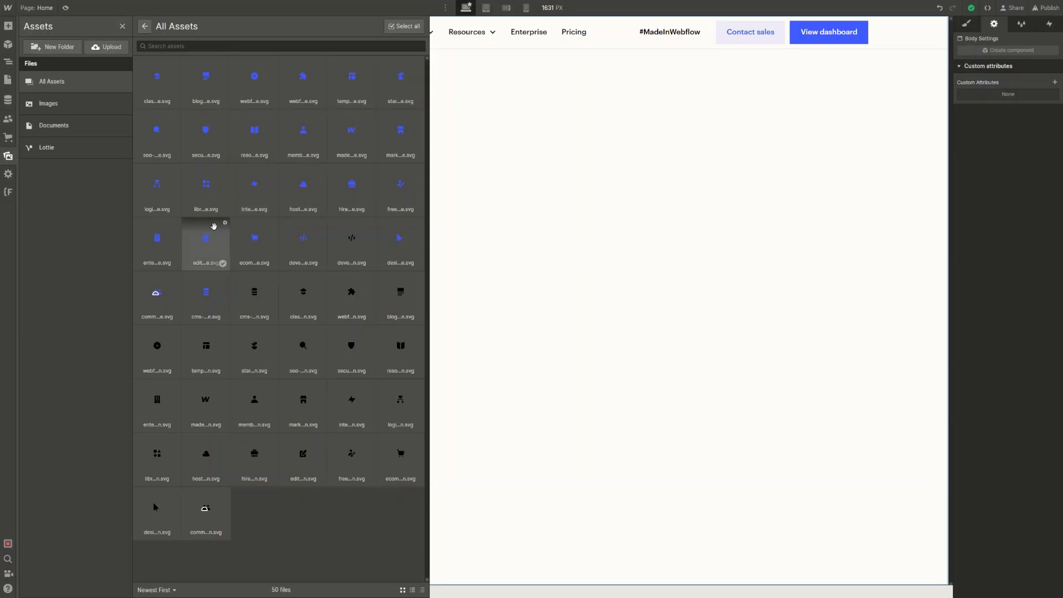
pyautogui.click(225, 223)
pyautogui.click(240, 334)
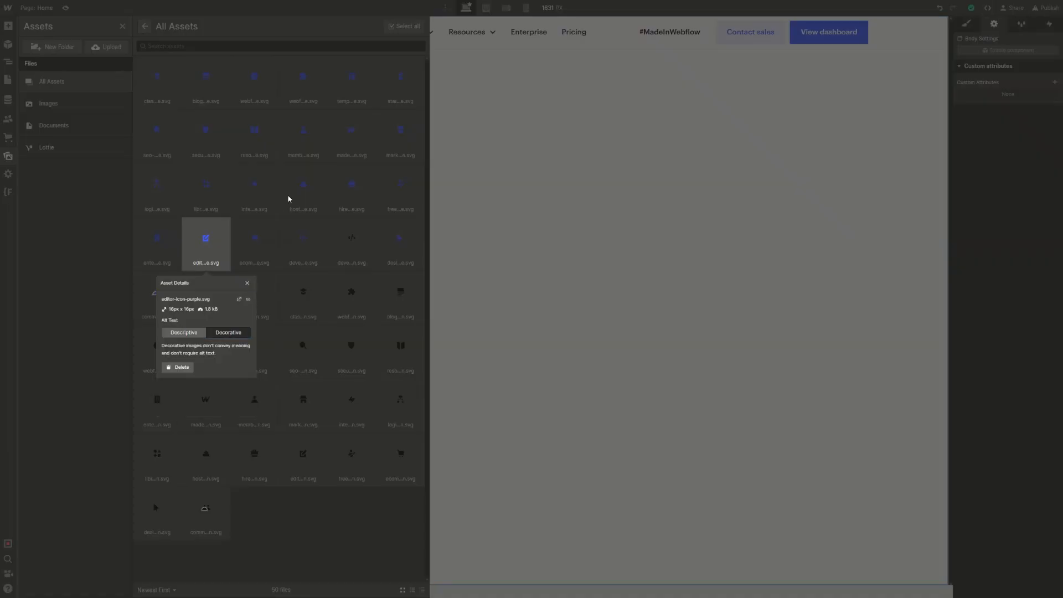
pyautogui.click(280, 226)
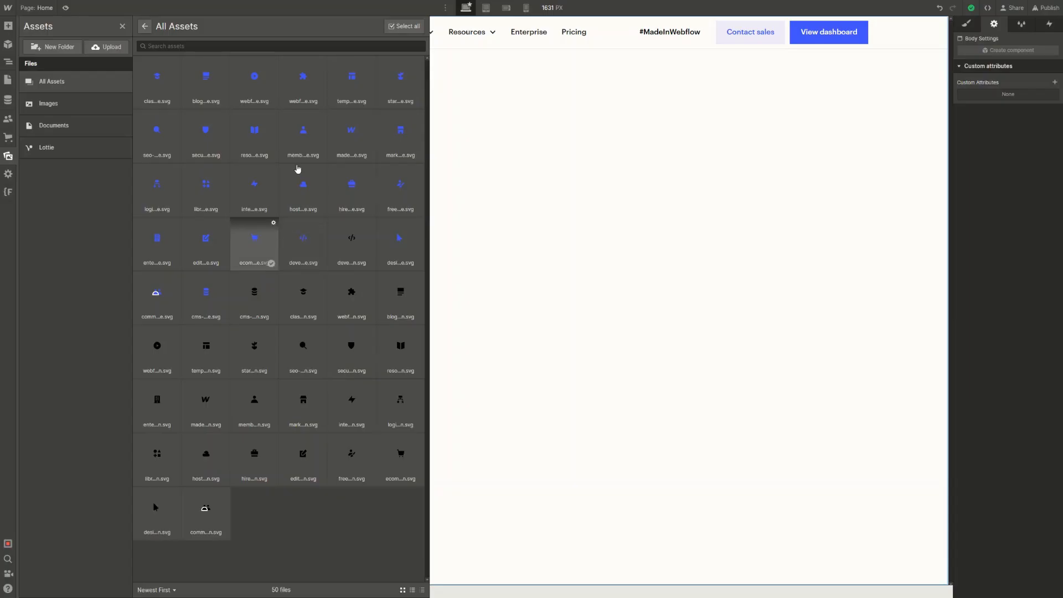
# Set the alt text of the purple ecommerce and code-bracket icon assets to Decorative
pyautogui.click(274, 223)
pyautogui.click(286, 333)
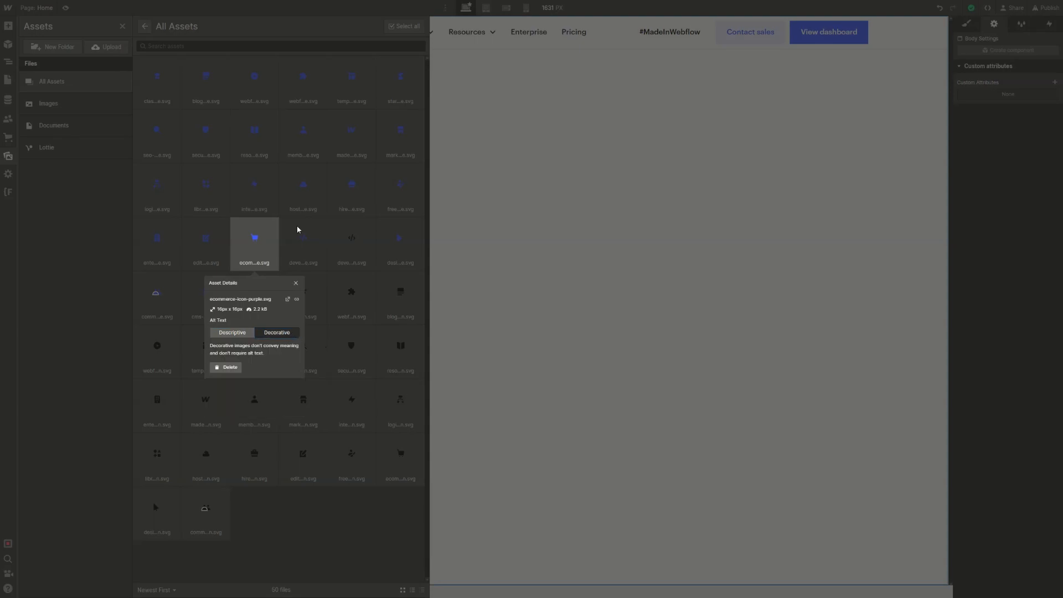
pyautogui.click(298, 230)
pyautogui.click(322, 223)
pyautogui.click(334, 333)
pyautogui.click(375, 215)
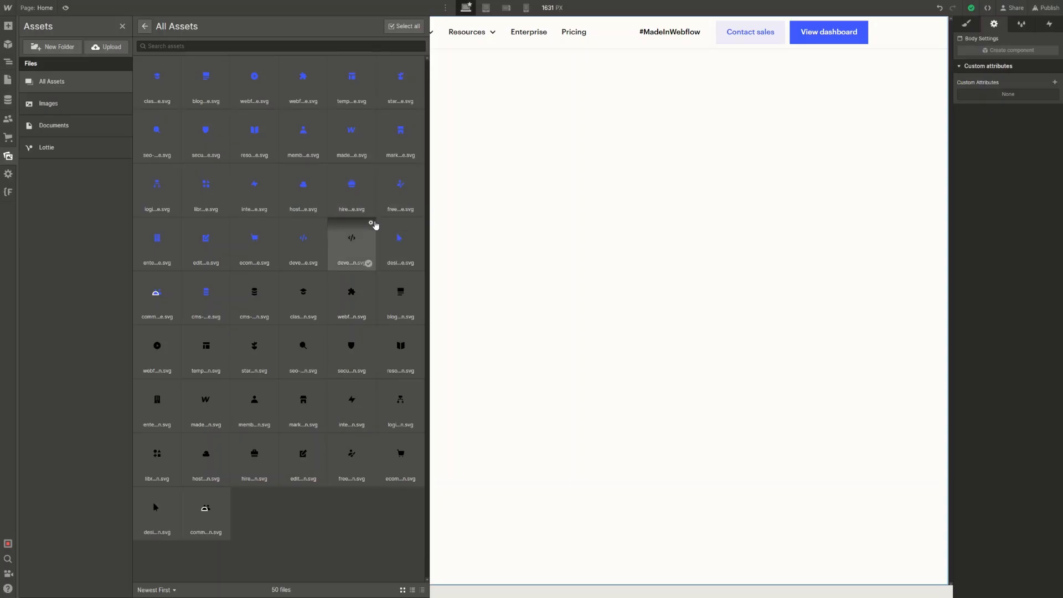
# Set the alt text of the black code-bracket icon and the purple designer icon assets to Decorative
pyautogui.click(371, 223)
pyautogui.click(373, 331)
pyautogui.click(418, 224)
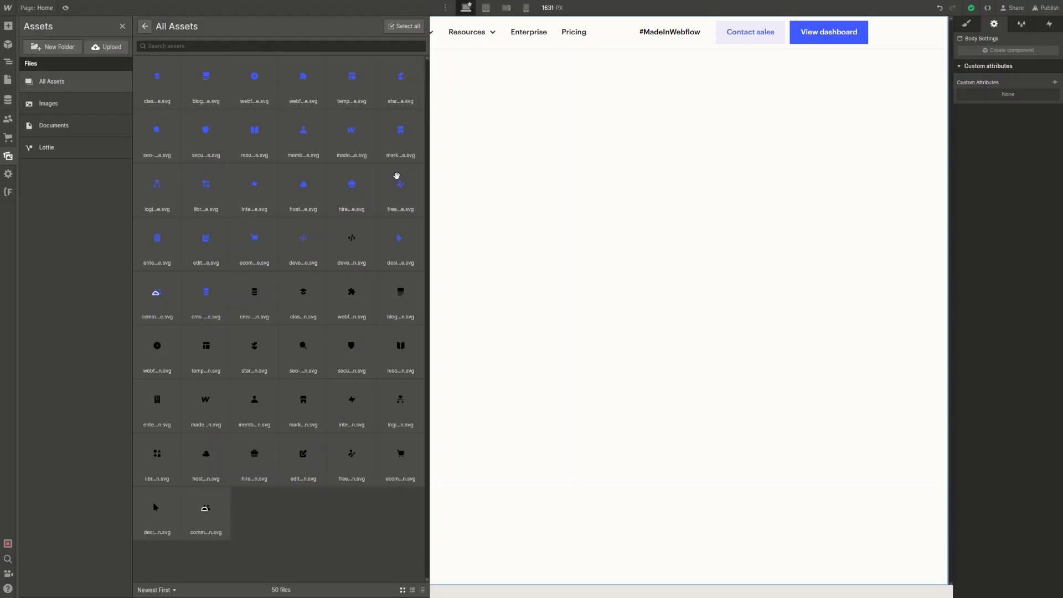
pyautogui.click(418, 224)
pyautogui.click(373, 331)
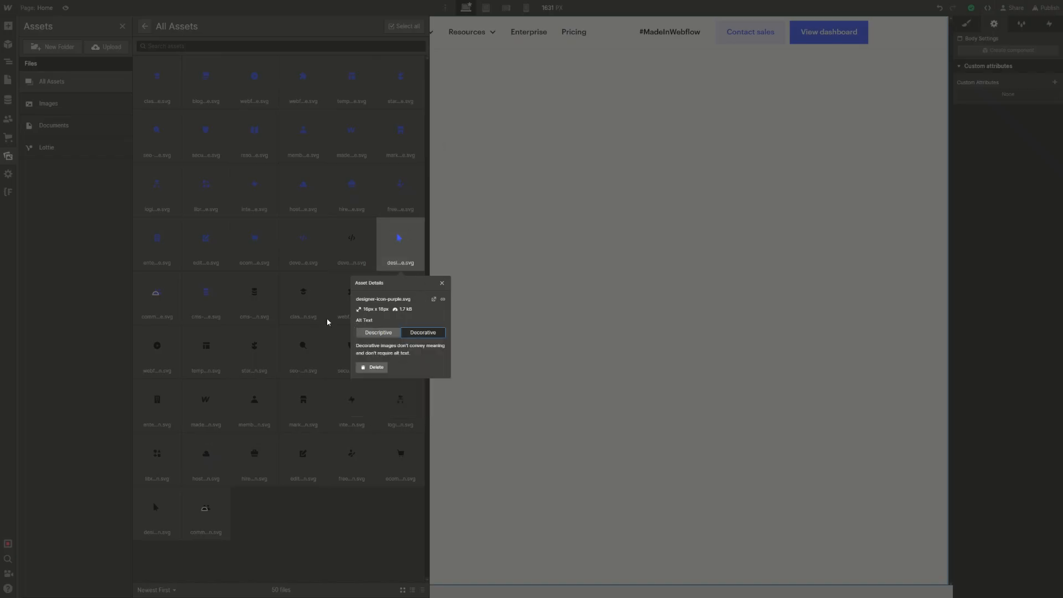
pyautogui.click(164, 283)
# Set the alt text of the purple community and cms icon assets to Decorative
pyautogui.click(175, 277)
pyautogui.click(179, 386)
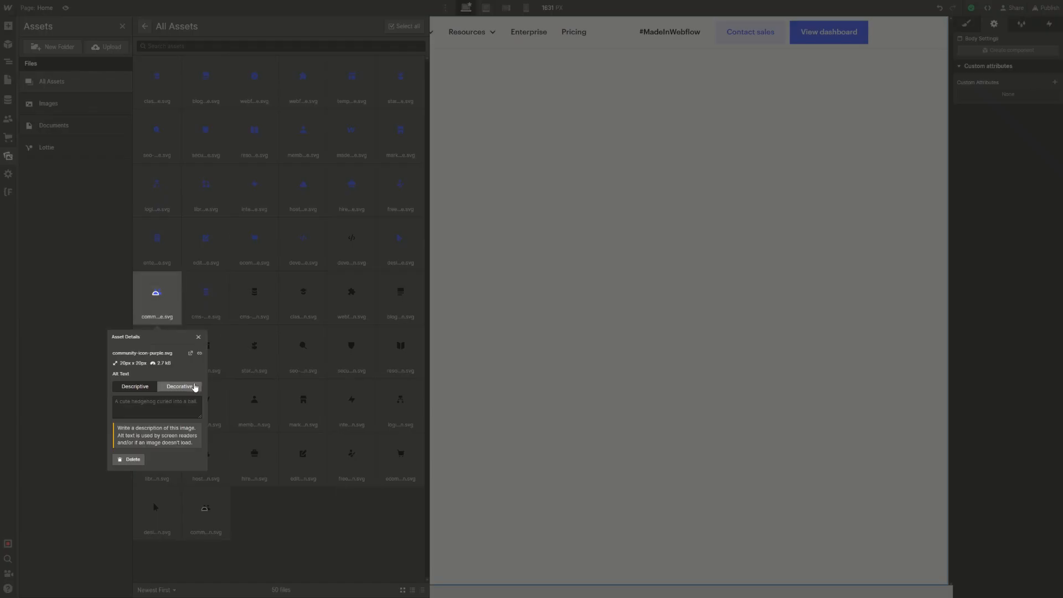
pyautogui.click(230, 270)
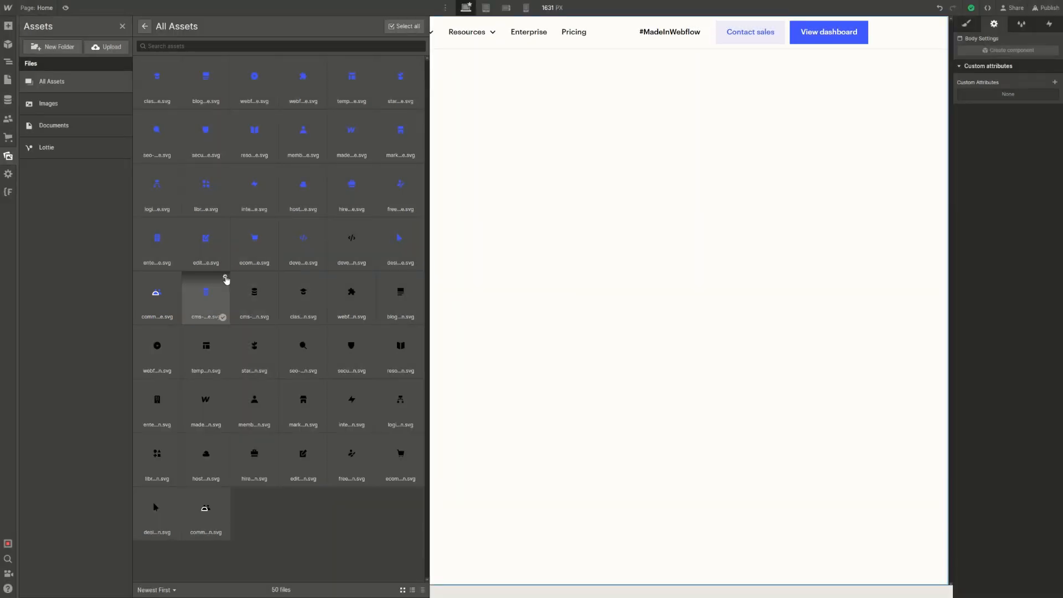
pyautogui.click(225, 277)
pyautogui.click(219, 388)
pyautogui.click(275, 252)
# Set the alt text of the black cms and classrooms icon assets to Decorative
pyautogui.click(273, 277)
pyautogui.click(289, 391)
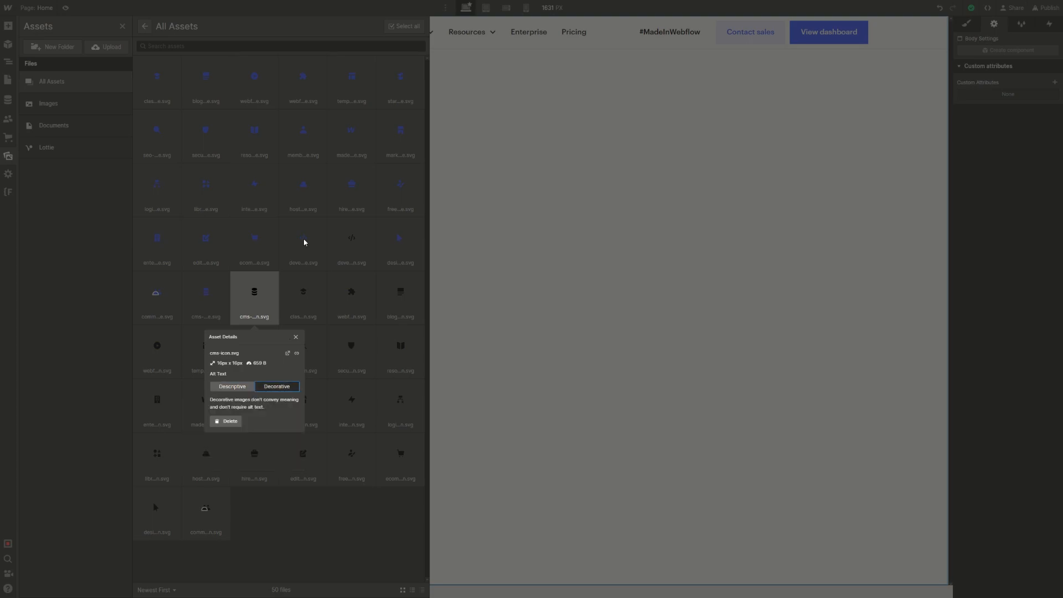
pyautogui.click(306, 244)
pyautogui.click(323, 278)
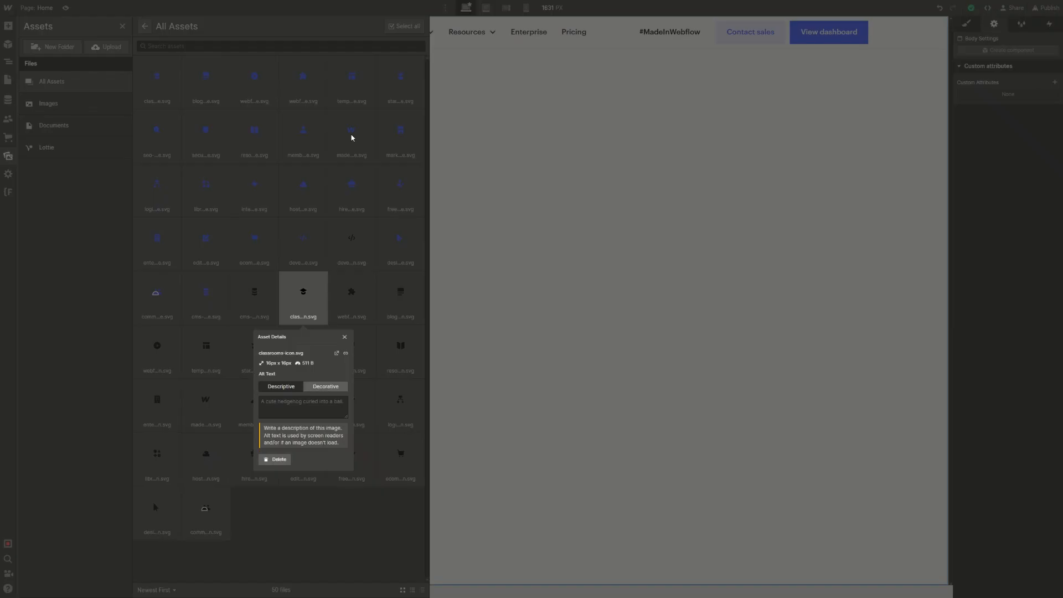
pyautogui.click(327, 387)
pyautogui.click(367, 219)
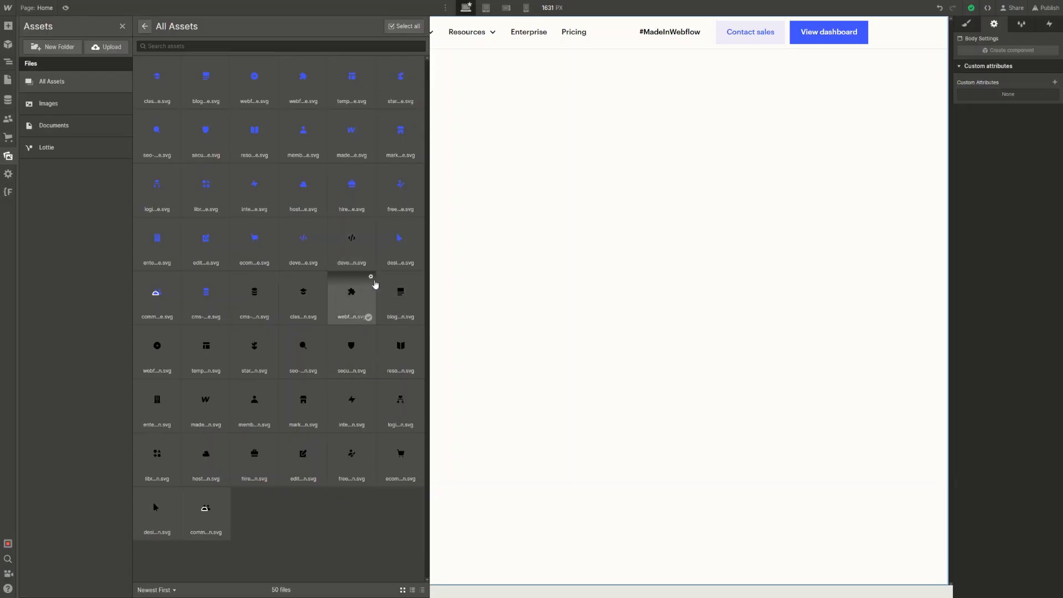
# Set the alt text of the black webflow-apps, blog and webflow-tv icon assets to Decorative
pyautogui.click(371, 276)
pyautogui.click(381, 386)
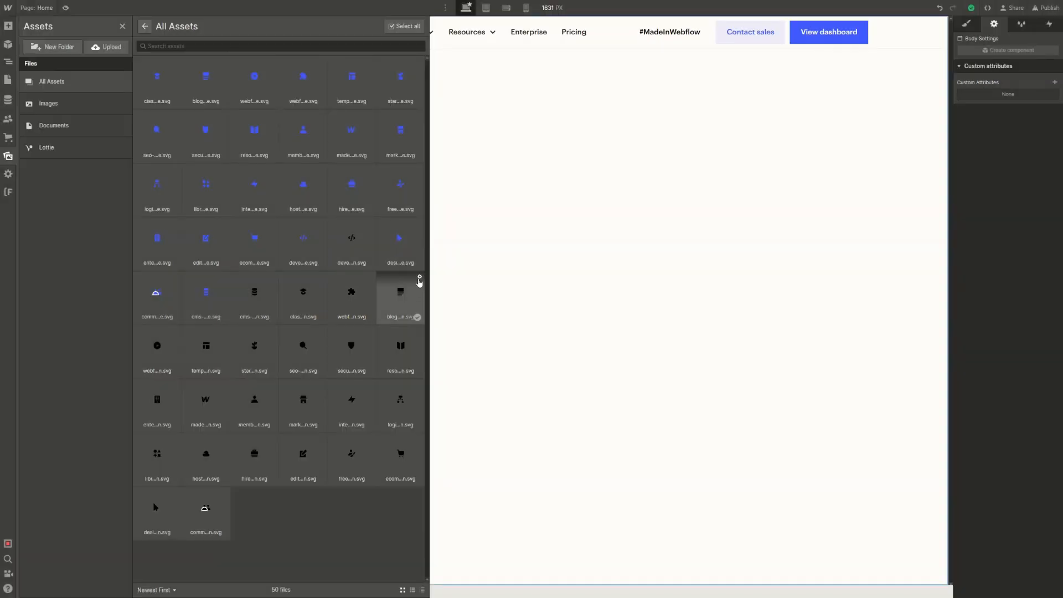
pyautogui.click(419, 281)
pyautogui.click(423, 386)
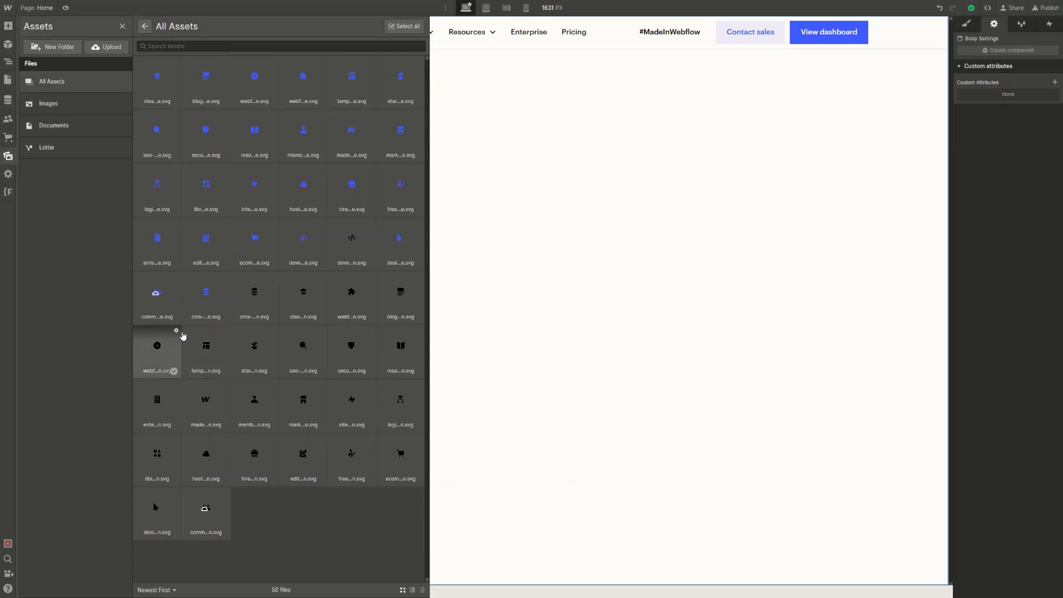
pyautogui.click(176, 333)
pyautogui.click(181, 440)
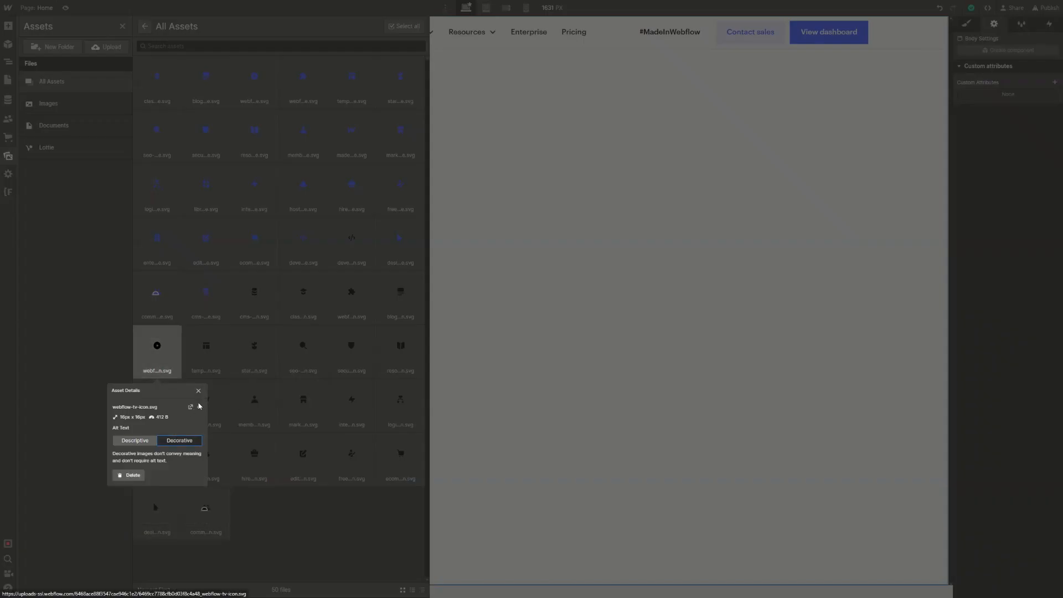
pyautogui.click(250, 348)
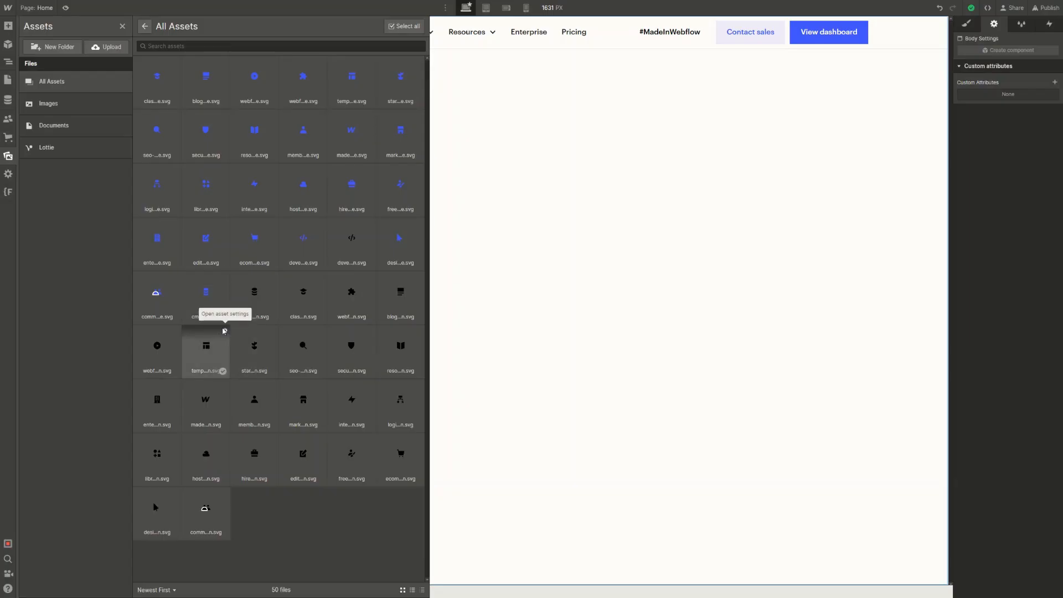
# Set the alt text of the black templates and startups icon assets to Decorative
pyautogui.click(224, 331)
pyautogui.click(229, 440)
pyautogui.click(293, 334)
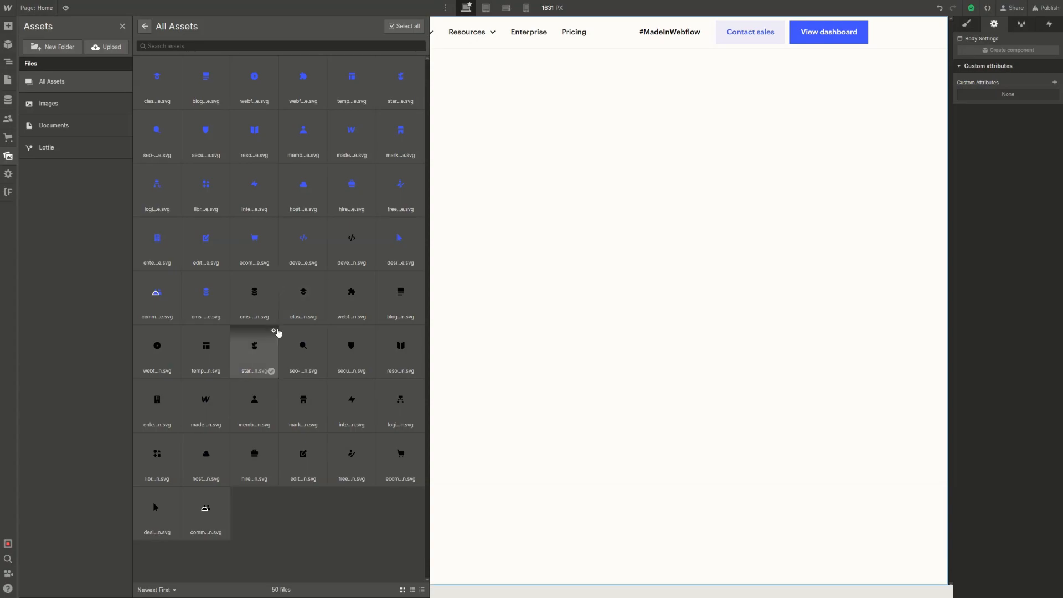
pyautogui.click(277, 332)
pyautogui.click(284, 441)
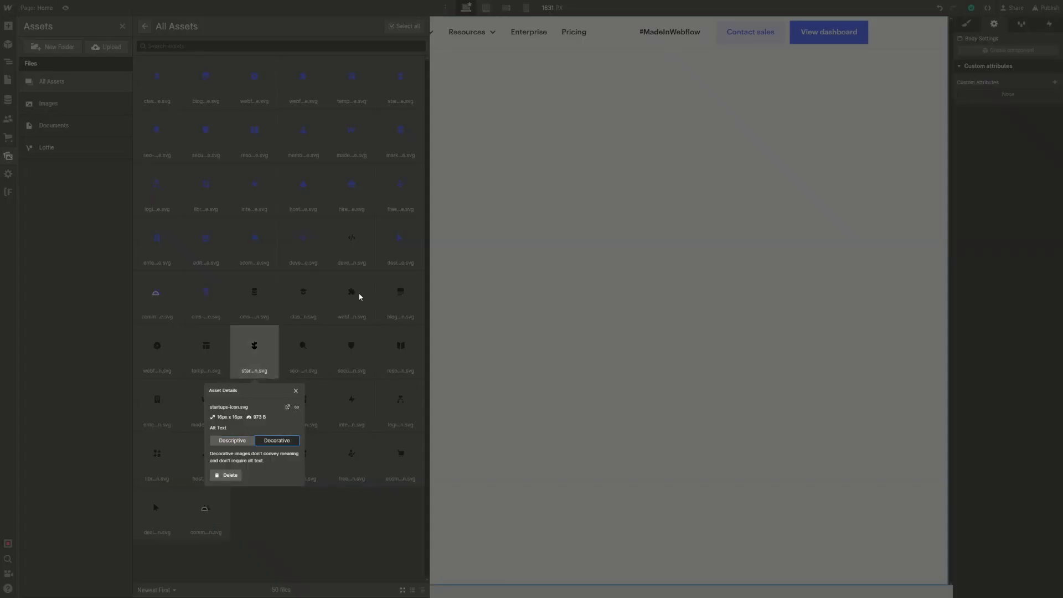
pyautogui.click(360, 297)
# Set the alt text of the black seo and security icon assets to Decorative
pyautogui.click(326, 335)
pyautogui.click(334, 440)
pyautogui.click(367, 327)
pyautogui.click(372, 334)
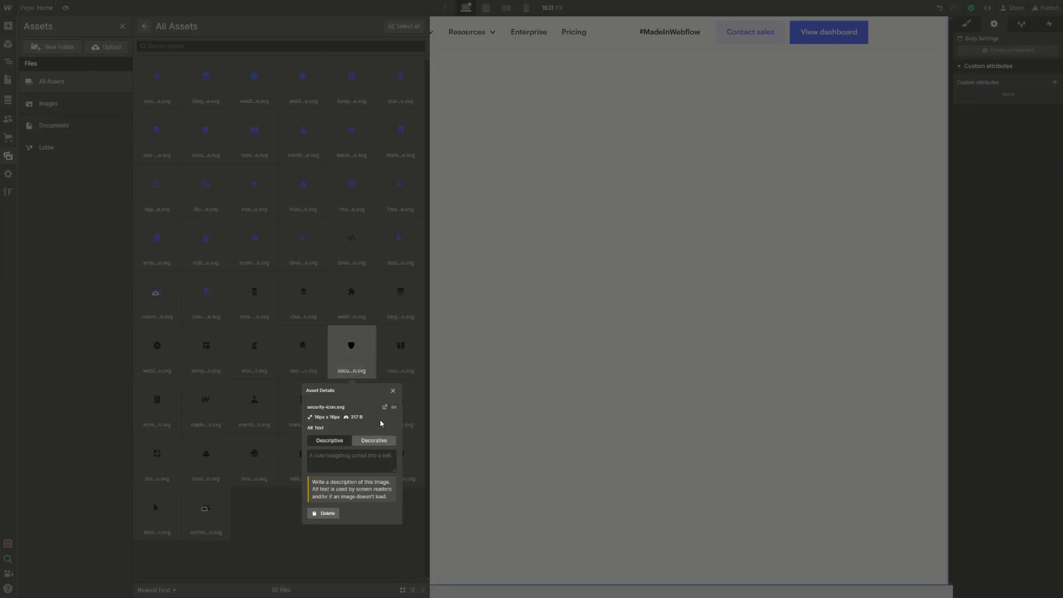
pyautogui.click(381, 439)
pyautogui.click(407, 332)
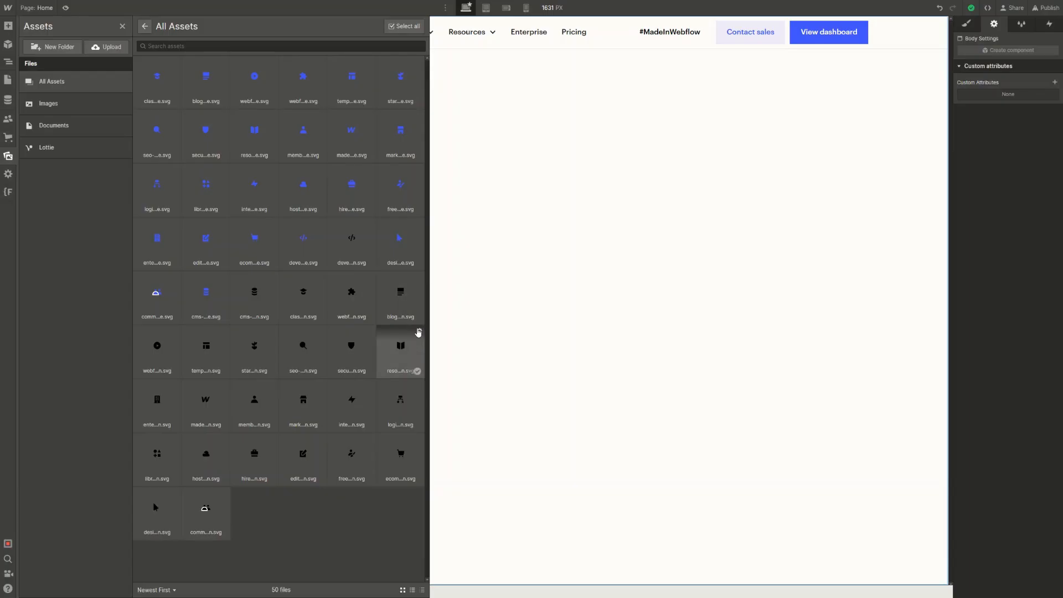
# Set the alt text of the black resources and enterprise icon assets to Decorative
pyautogui.click(420, 330)
pyautogui.click(417, 441)
pyautogui.click(158, 387)
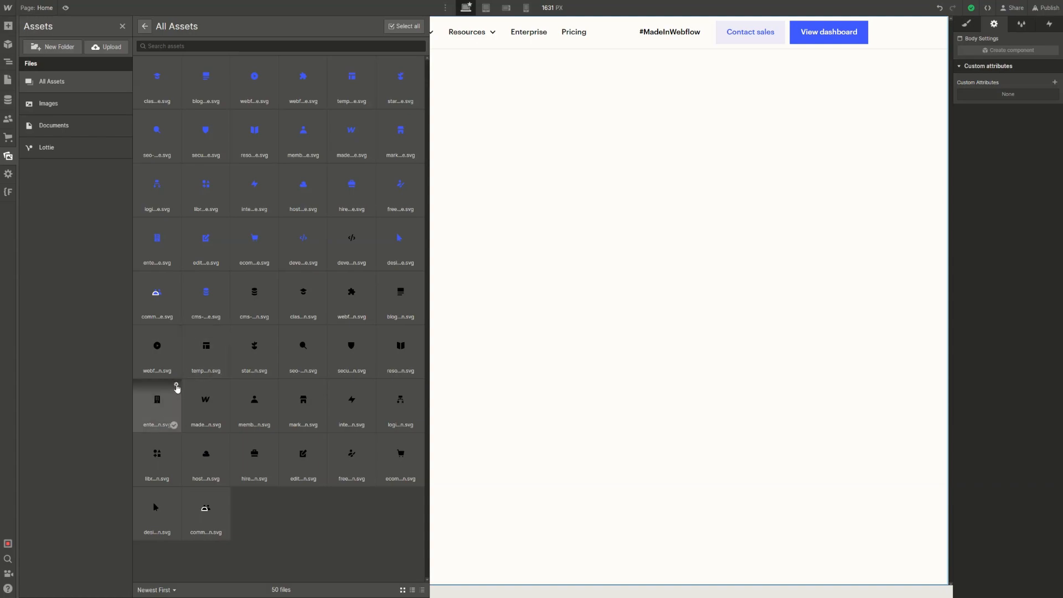
pyautogui.click(176, 386)
pyautogui.click(184, 501)
pyautogui.click(240, 367)
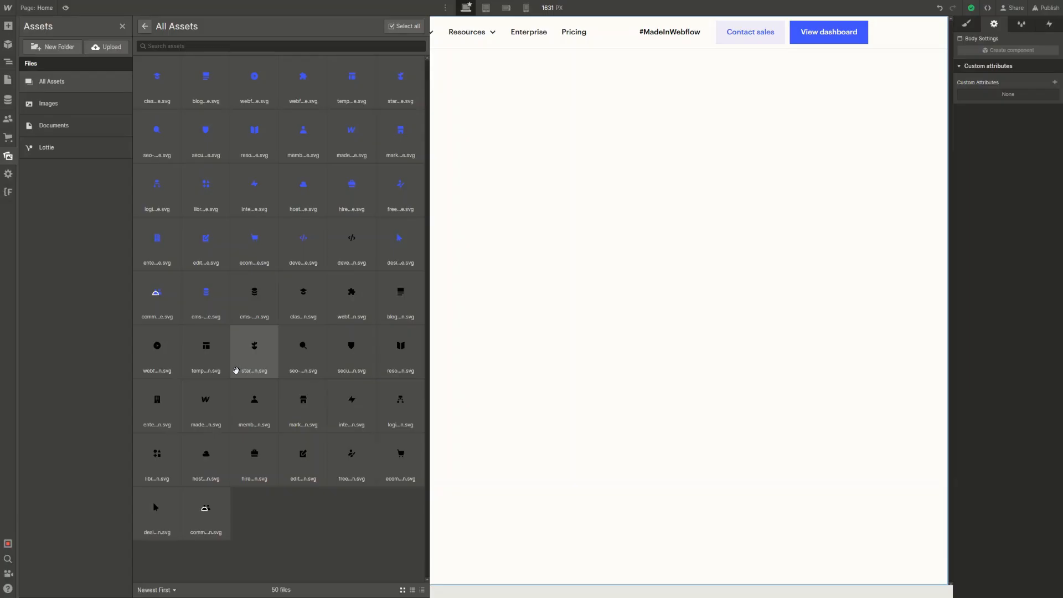
# Set the alt text of the black made-in-webflow and memberships icon assets to Decorative
pyautogui.click(225, 387)
pyautogui.click(237, 492)
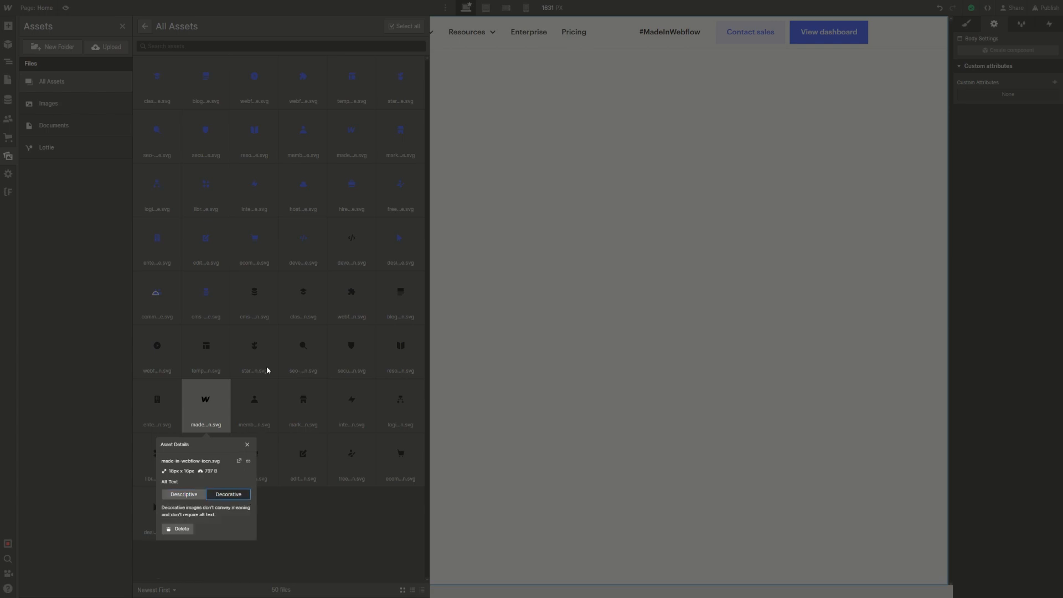
pyautogui.click(268, 368)
pyautogui.click(273, 386)
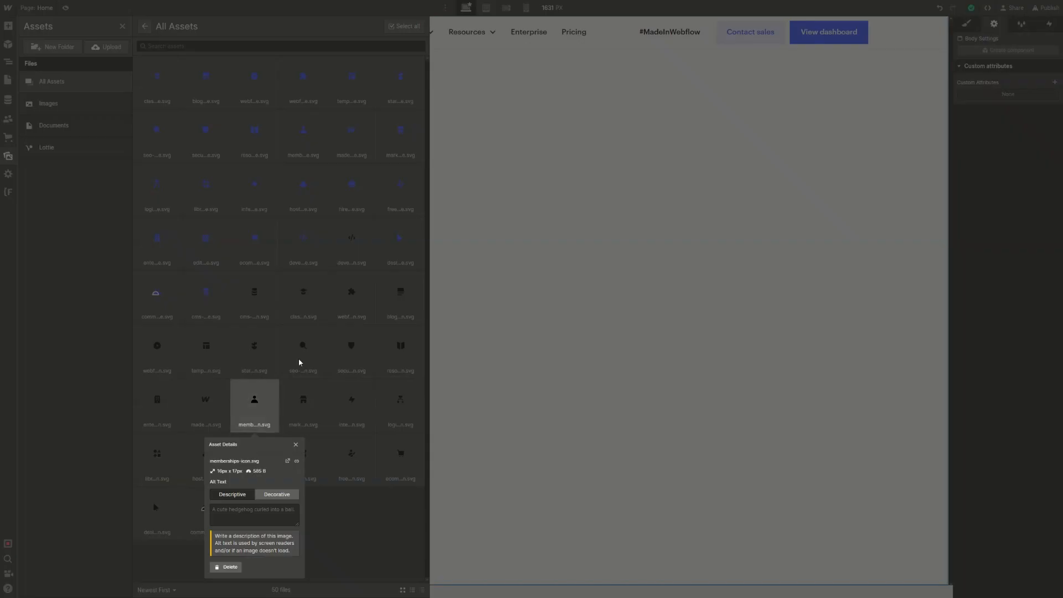
pyautogui.click(287, 488)
pyautogui.click(325, 382)
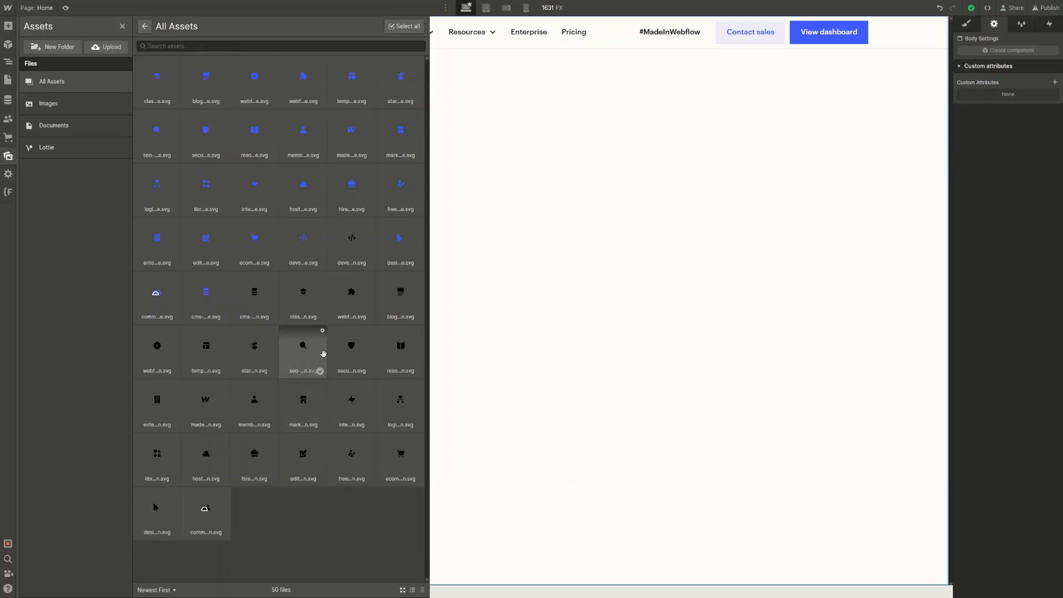
# Set the alt text of the black marketplace and interactions icon assets to Decorative
pyautogui.click(322, 387)
pyautogui.click(326, 494)
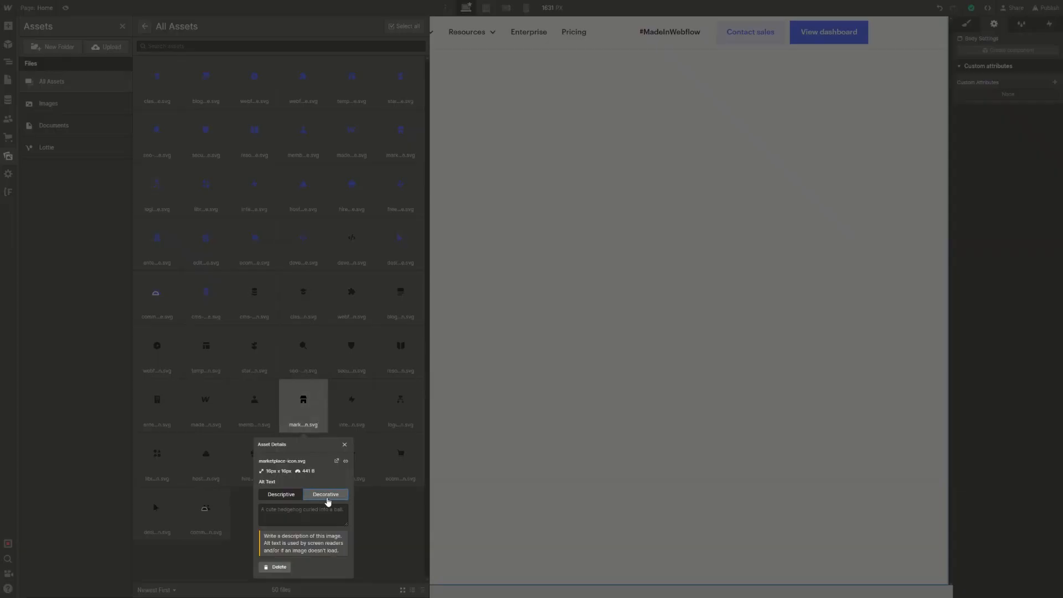
pyautogui.click(351, 367)
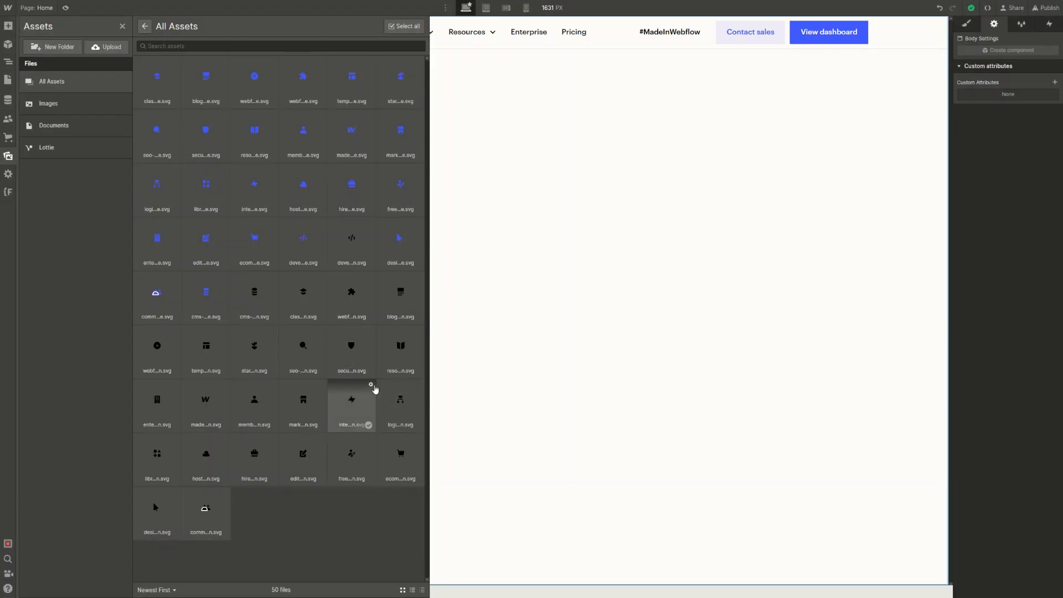
pyautogui.click(372, 386)
pyautogui.click(378, 493)
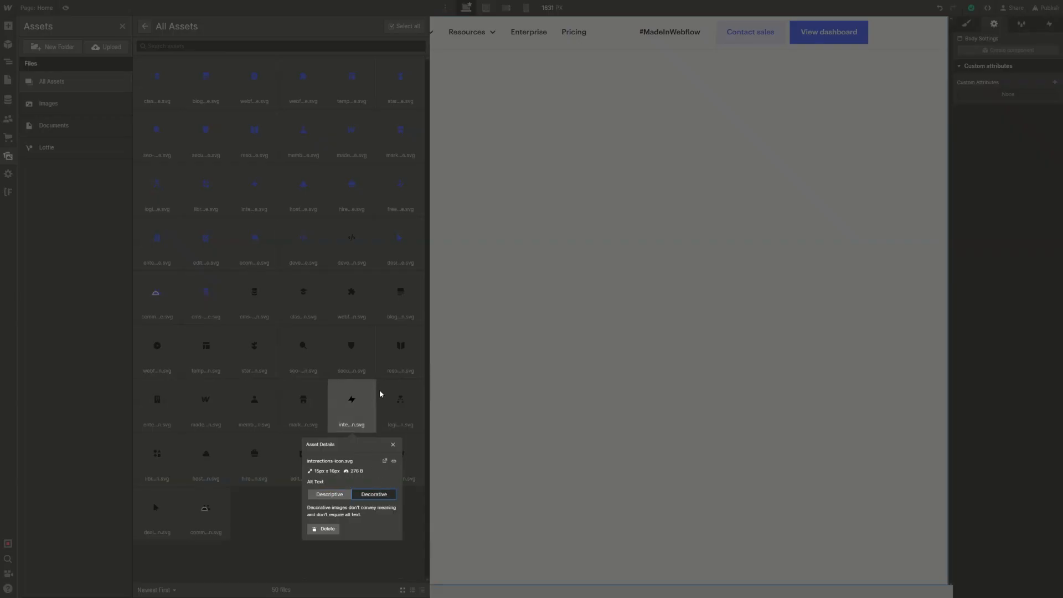
pyautogui.click(381, 393)
# Set the alt text of the black logic and libraries icon assets to Decorative
pyautogui.click(420, 386)
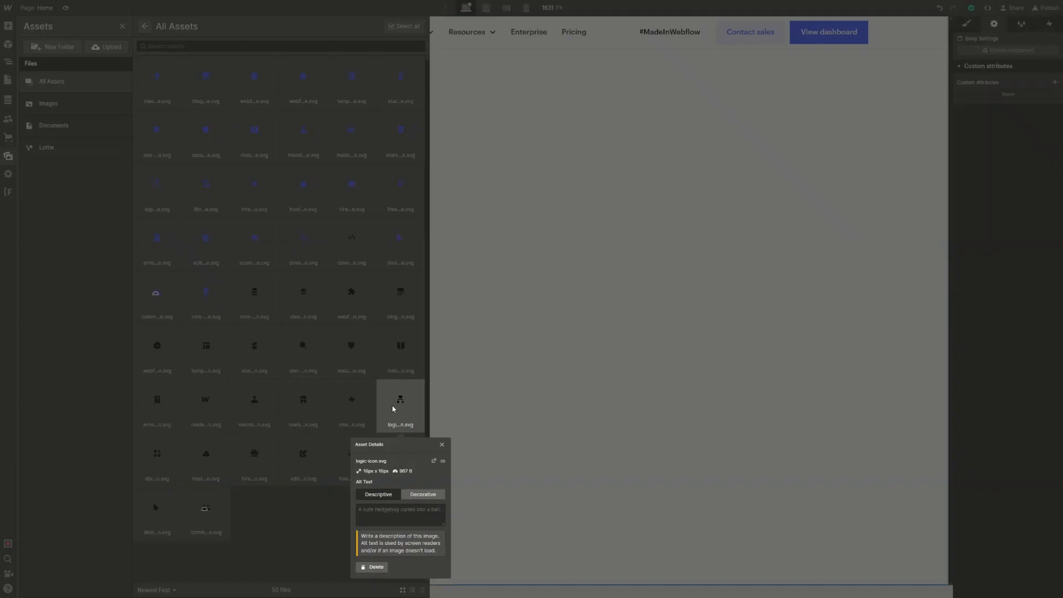
pyautogui.click(407, 489)
pyautogui.click(234, 301)
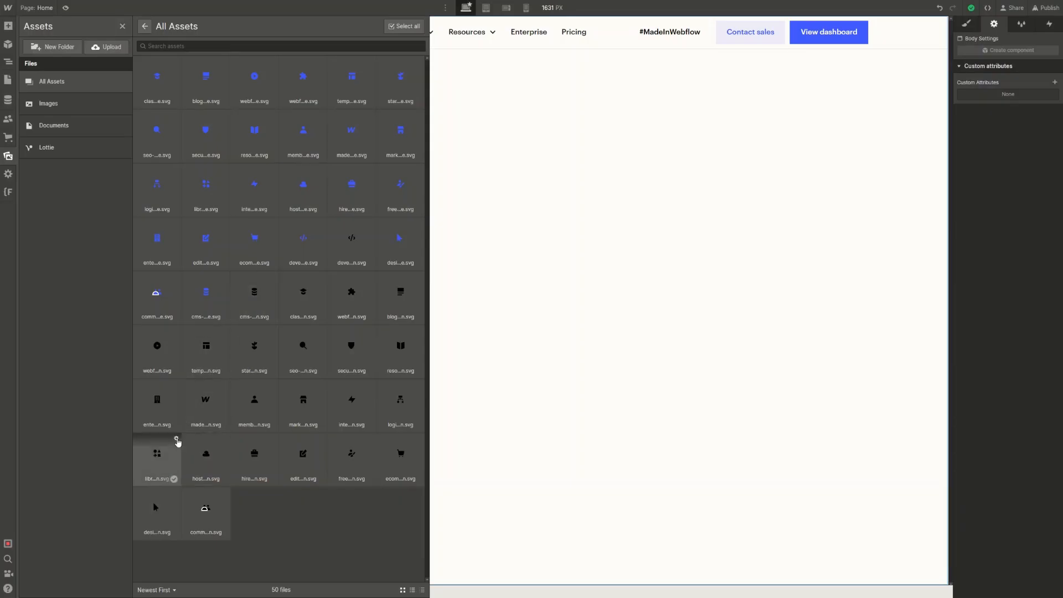
pyautogui.click(177, 440)
pyautogui.click(182, 349)
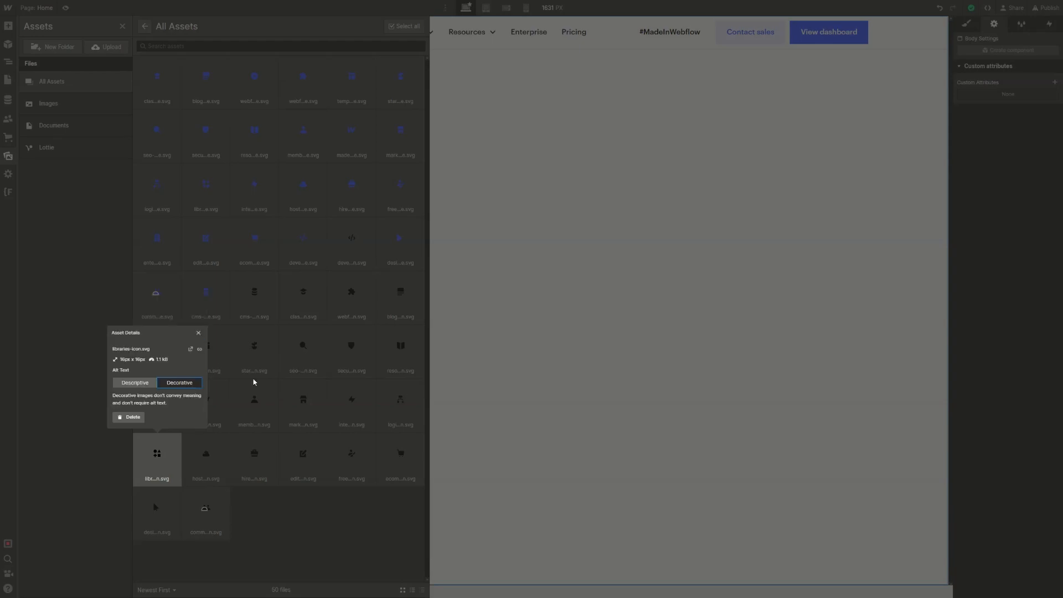
pyautogui.click(254, 382)
# Set the alt text of the black hosting and hire-an-expert icon assets to Decorative
pyautogui.click(225, 441)
pyautogui.click(234, 350)
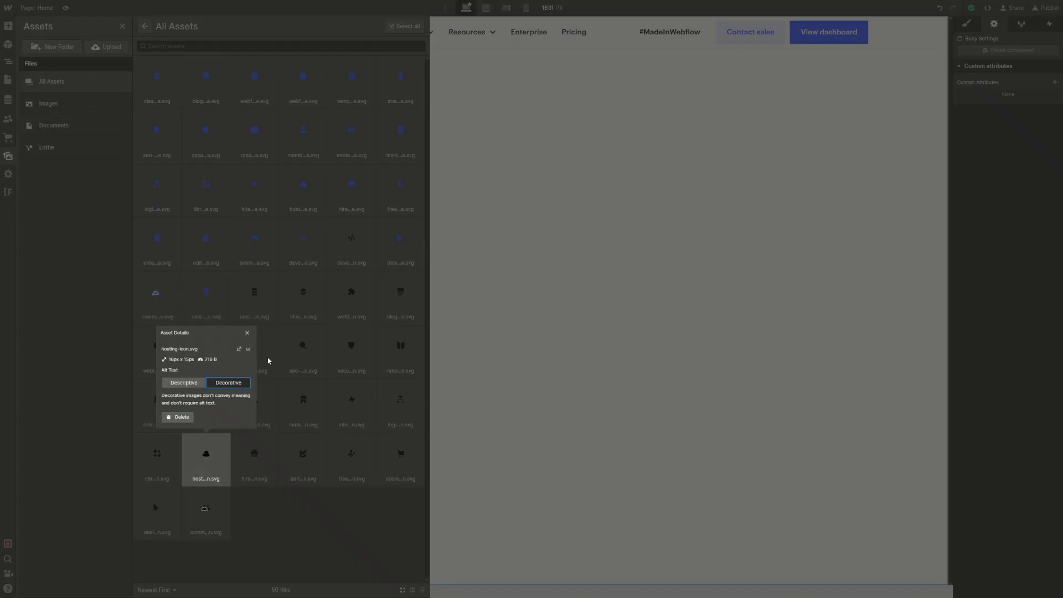
pyautogui.click(268, 361)
pyautogui.click(273, 442)
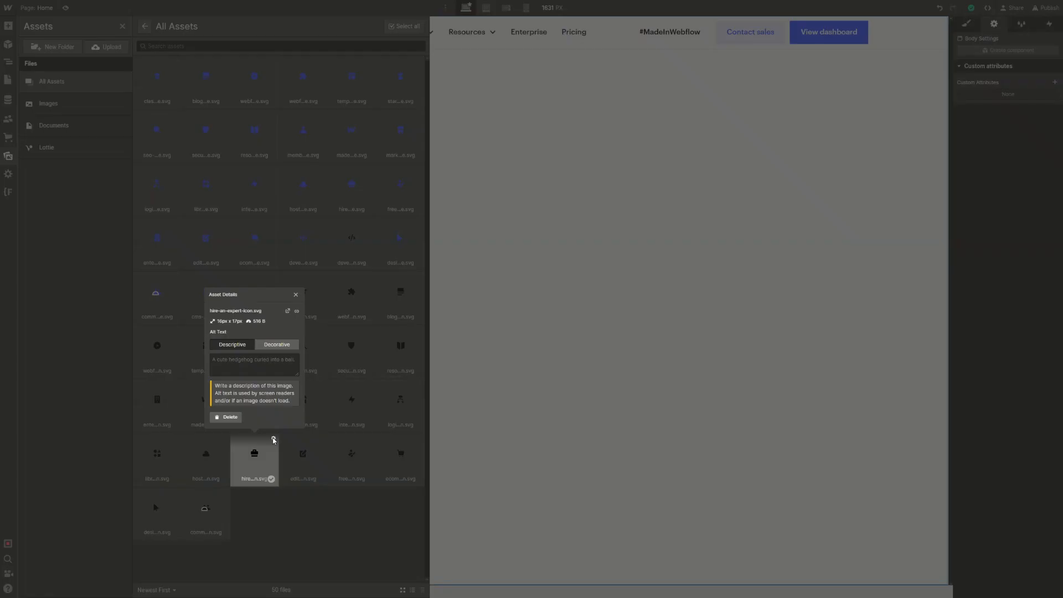
pyautogui.click(271, 340)
pyautogui.click(327, 408)
# Set the alt text of the black editor icon and the icon asset right after it to Decorative
pyautogui.click(322, 440)
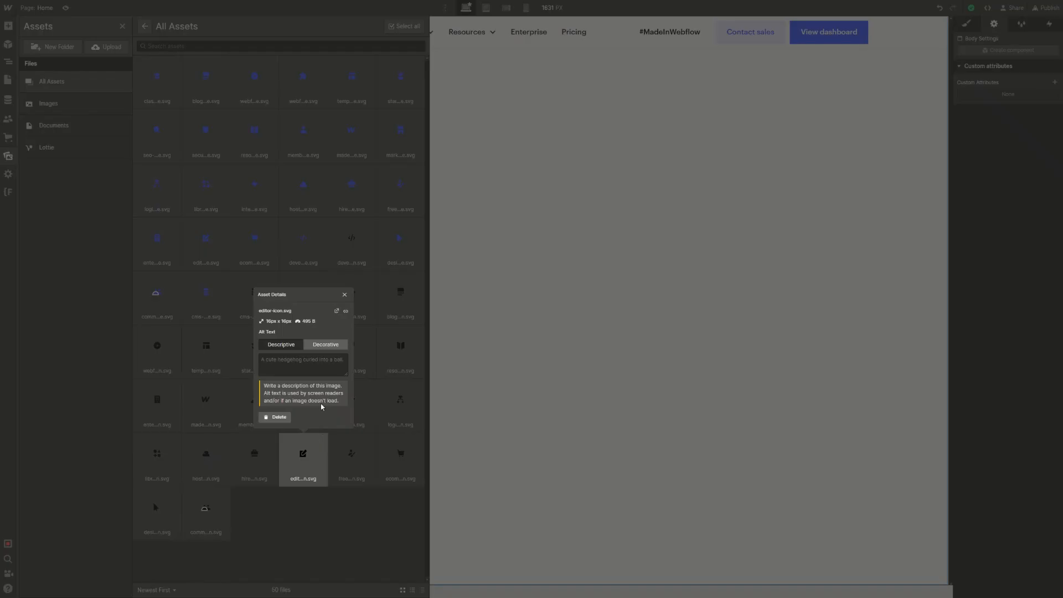
pyautogui.click(335, 348)
pyautogui.click(374, 420)
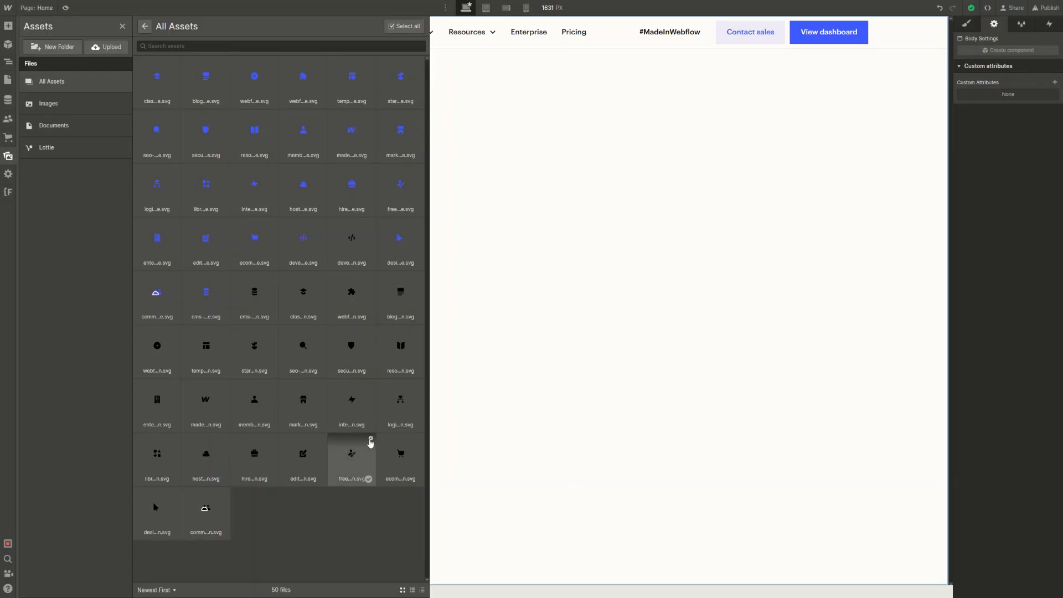
pyautogui.click(371, 441)
pyautogui.click(367, 347)
pyautogui.click(413, 410)
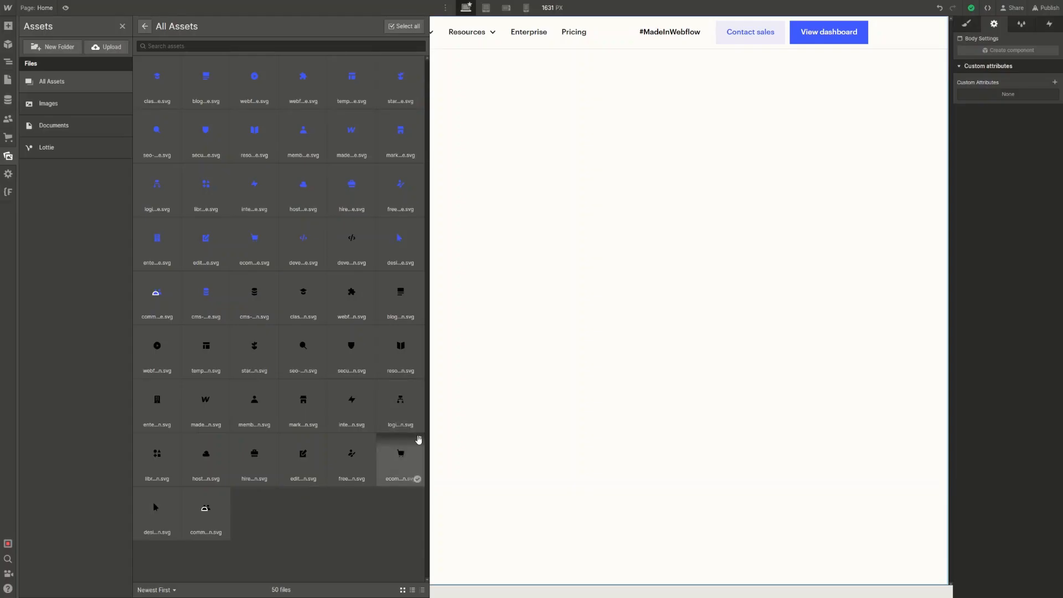
# Set the alt text of the black ecommerce, designer and community icon assets to Decorative
pyautogui.click(418, 440)
pyautogui.click(423, 346)
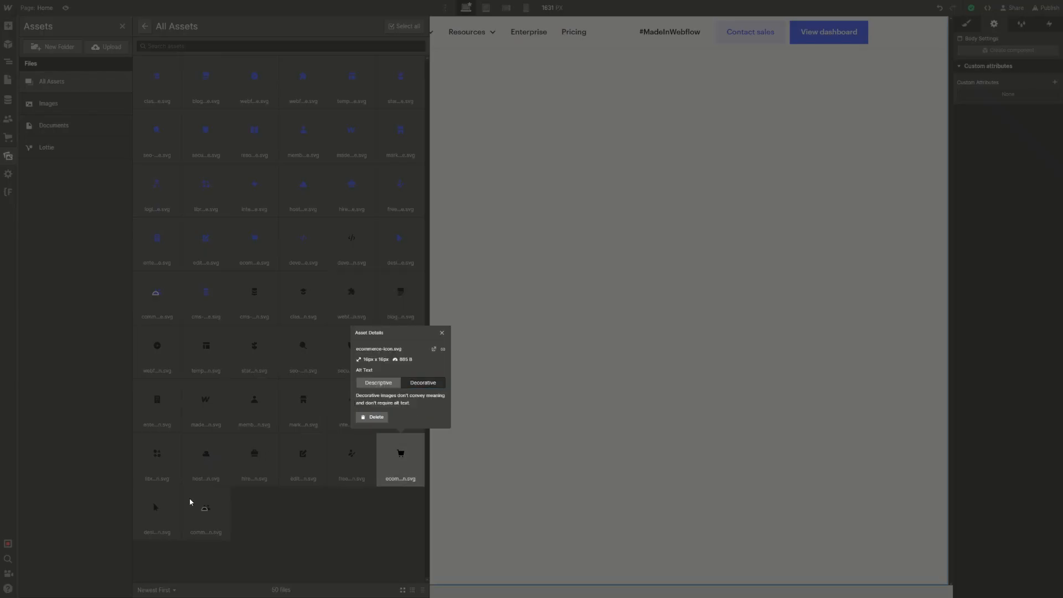
pyautogui.click(195, 501)
pyautogui.click(177, 493)
pyautogui.click(195, 404)
pyautogui.click(224, 480)
pyautogui.click(225, 493)
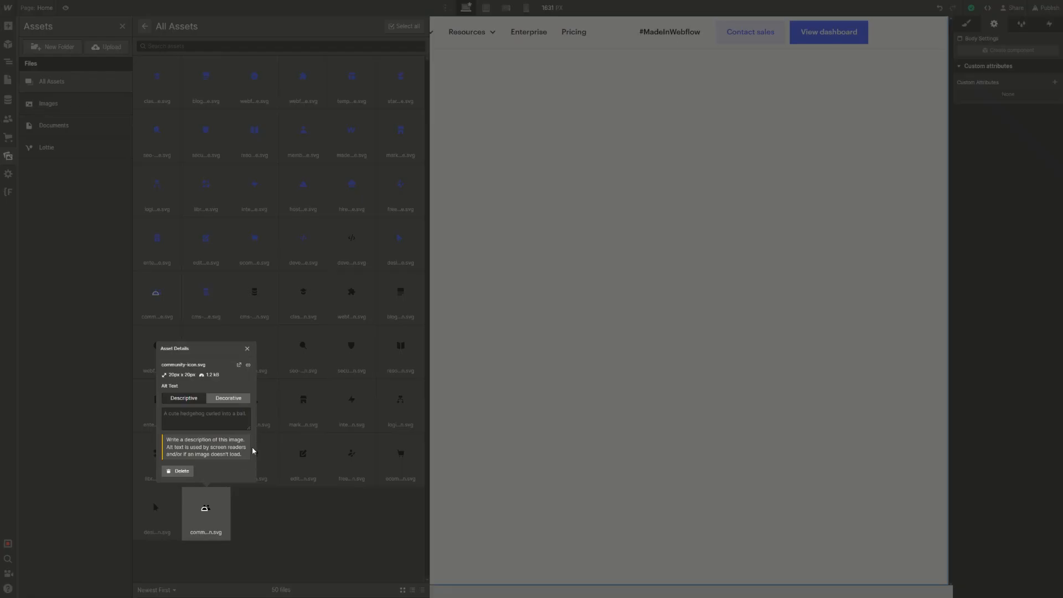
pyautogui.click(228, 398)
pyautogui.click(314, 396)
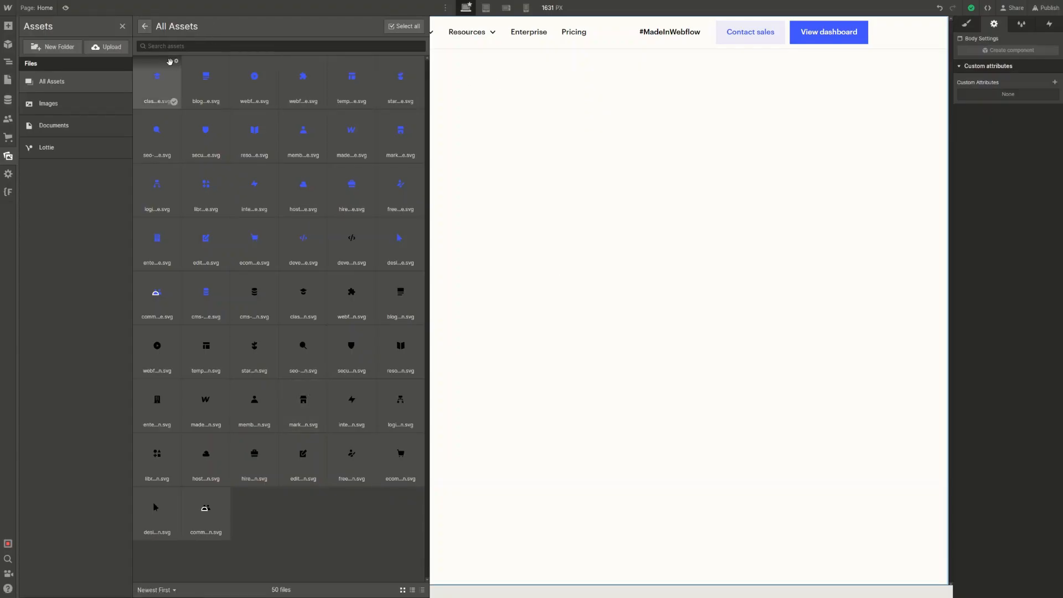
pyautogui.click(176, 61)
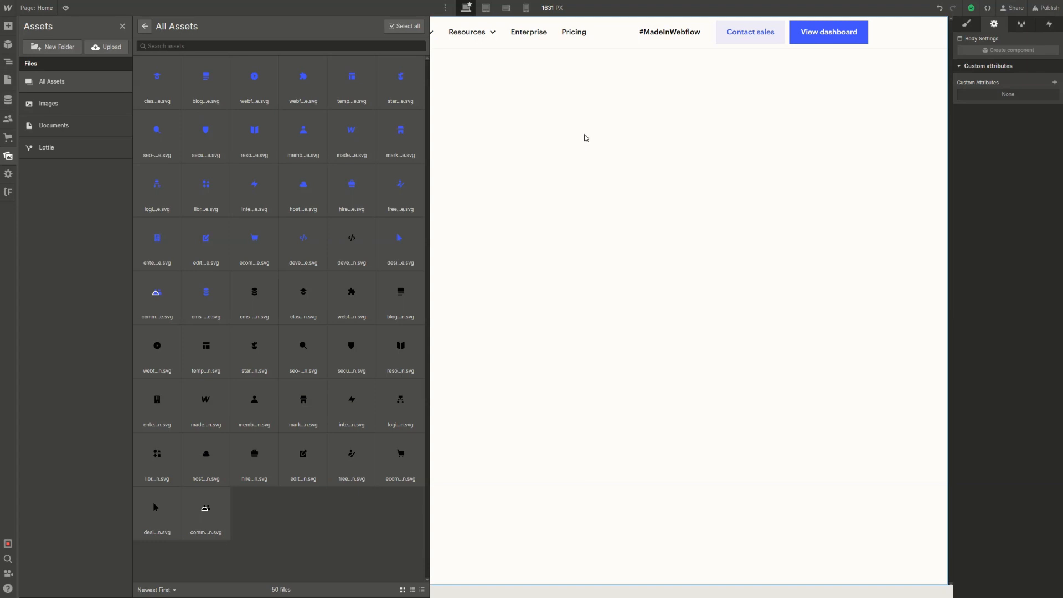
# Delete the stray Group Link | Left Column instance placed directly in the Body below the navbar
pyautogui.press('z')
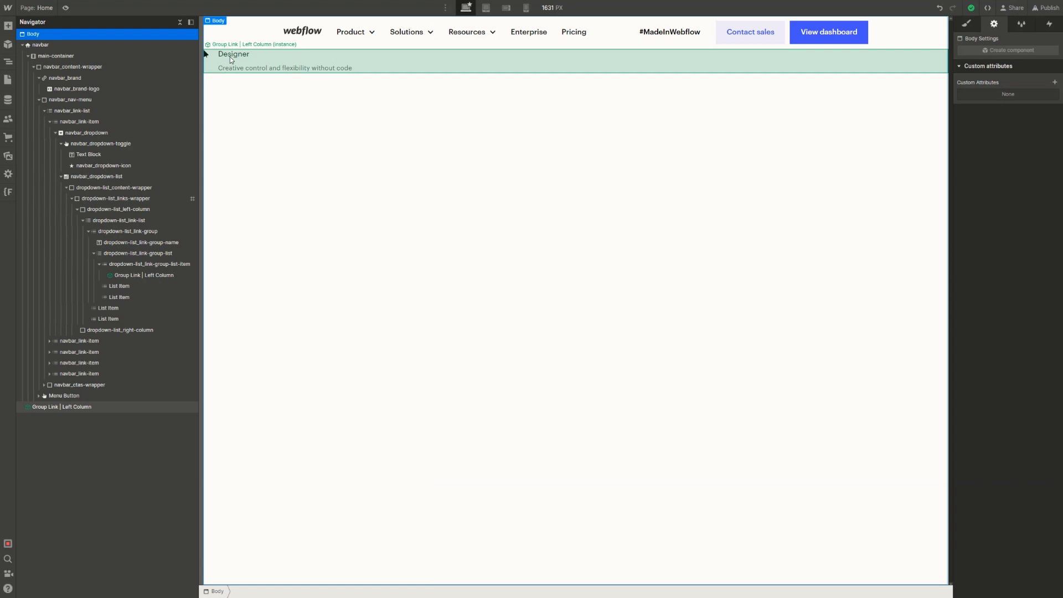
pyautogui.click(231, 60)
pyautogui.click(340, 160)
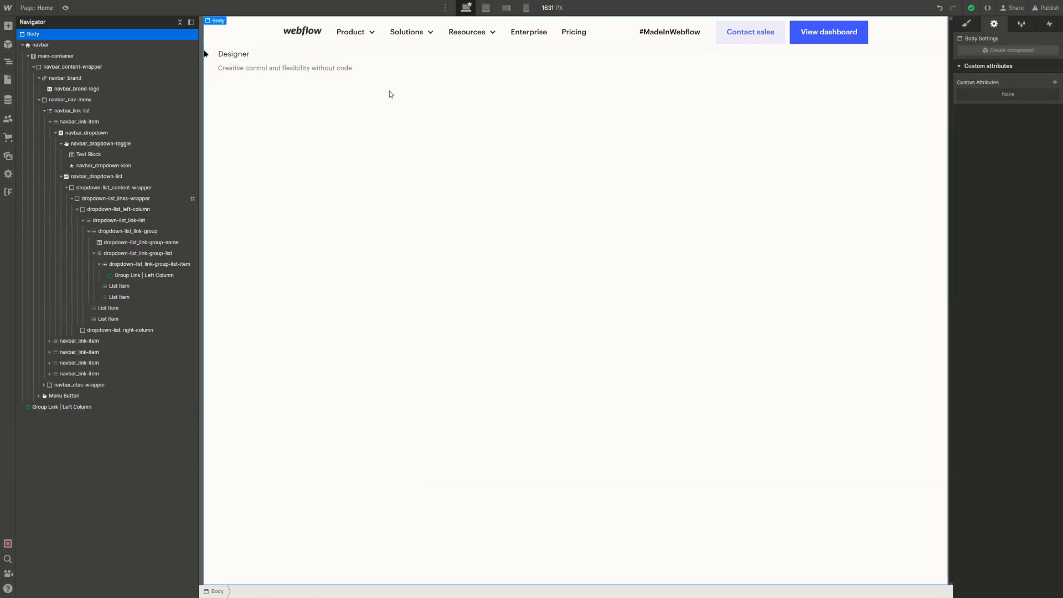
pyautogui.click(418, 71)
pyautogui.press('Delete')
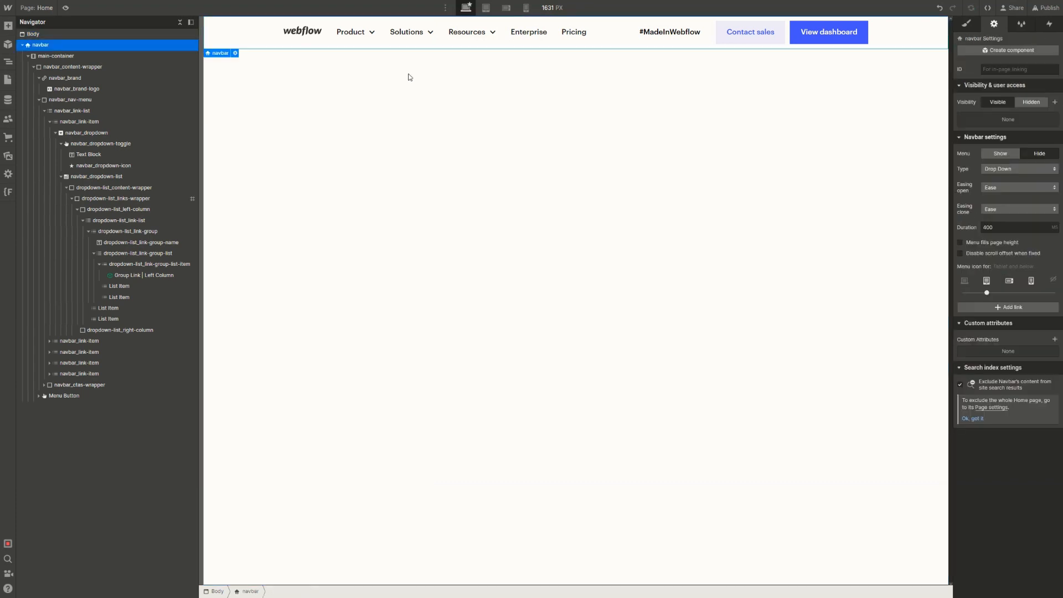
# Show the Product dropdown's menu on the canvas
pyautogui.click(346, 36)
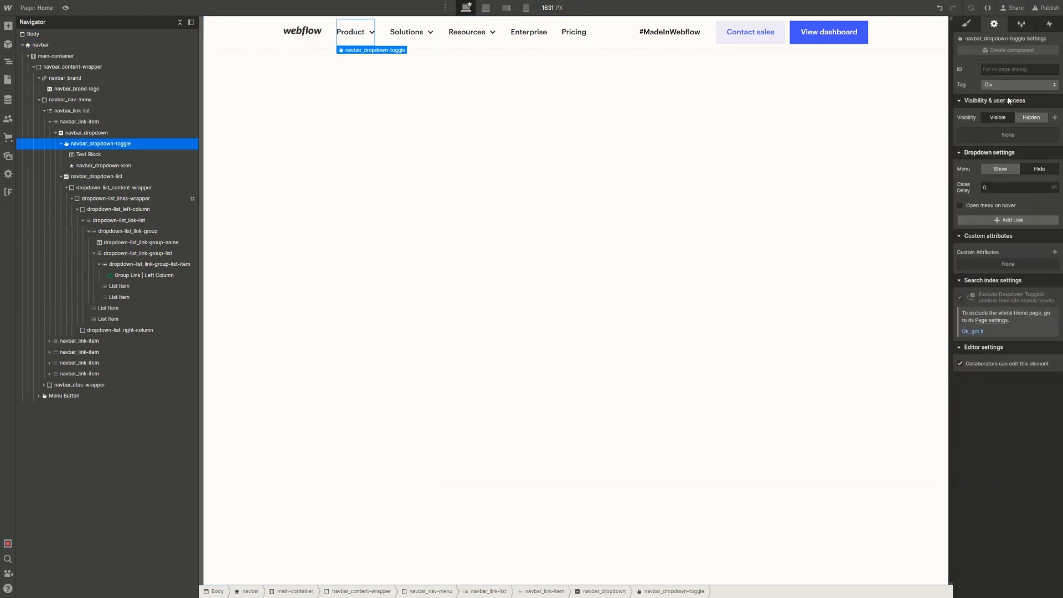
pyautogui.click(1001, 169)
pyautogui.click(344, 129)
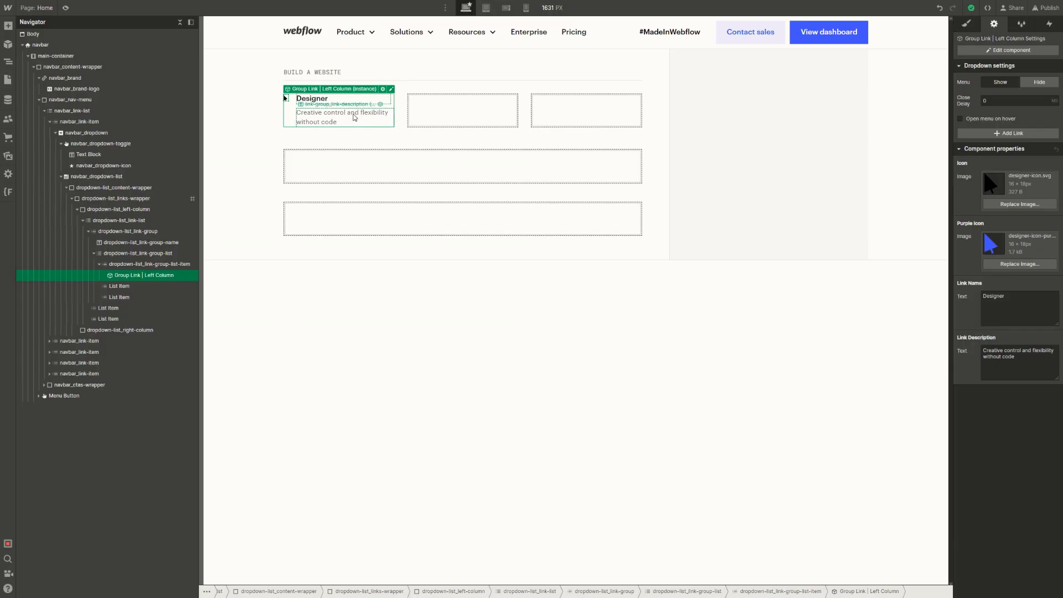
pyautogui.hotkey('ctrl', 'd')
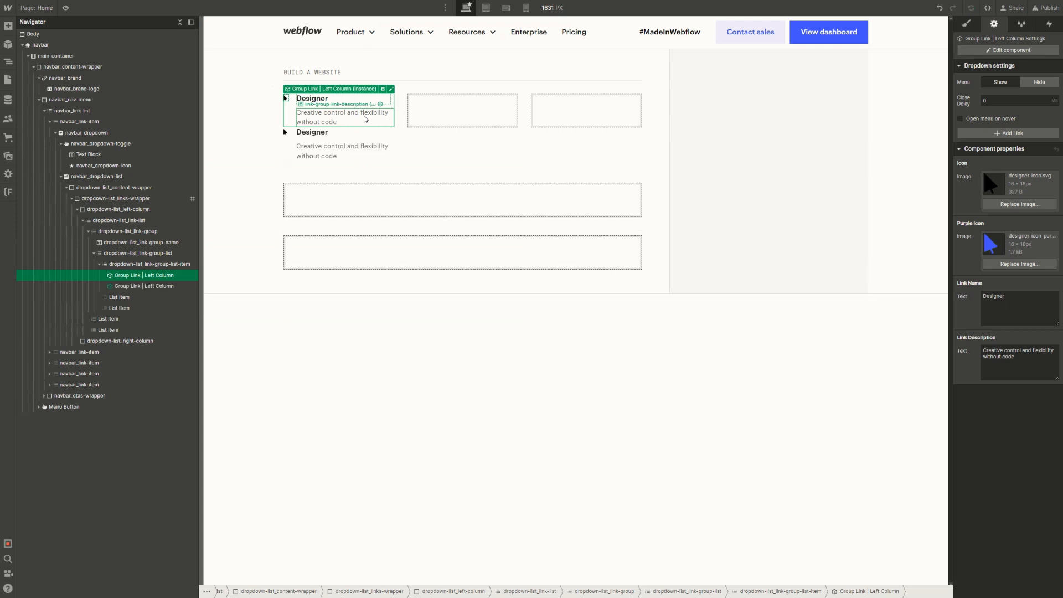
pyautogui.hotkey('ctrl', 'd')
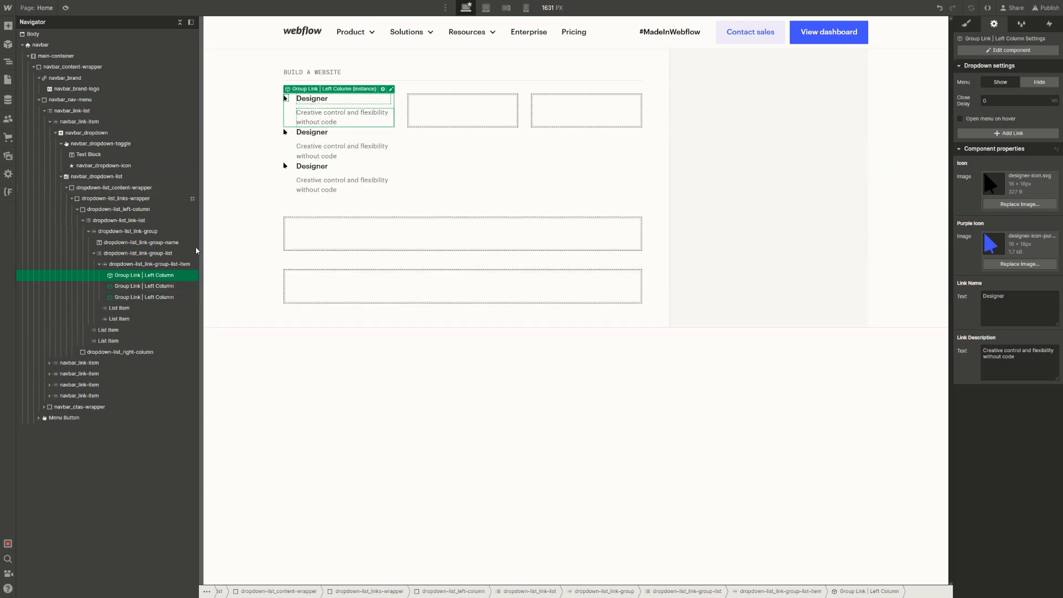
pyautogui.hotkey('ctrl', 'z')
pyautogui.hotkey('ctrl', 'z')
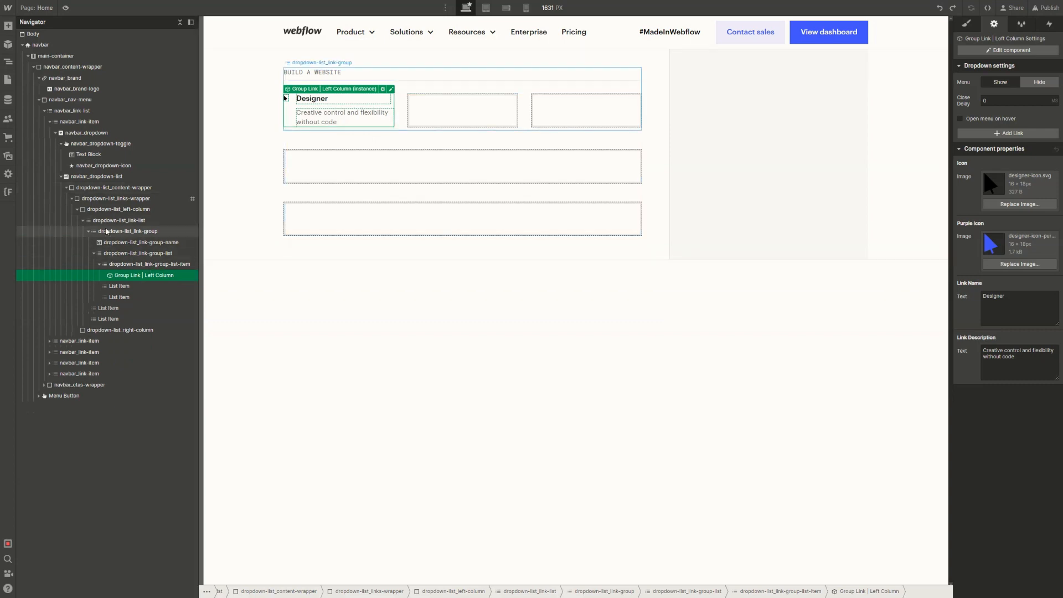
# Duplicate the dropdown-list_link-group-list-item holding the Designer link three times within the Build a website group
pyautogui.click(126, 256)
pyautogui.click(102, 264)
pyautogui.click(99, 264)
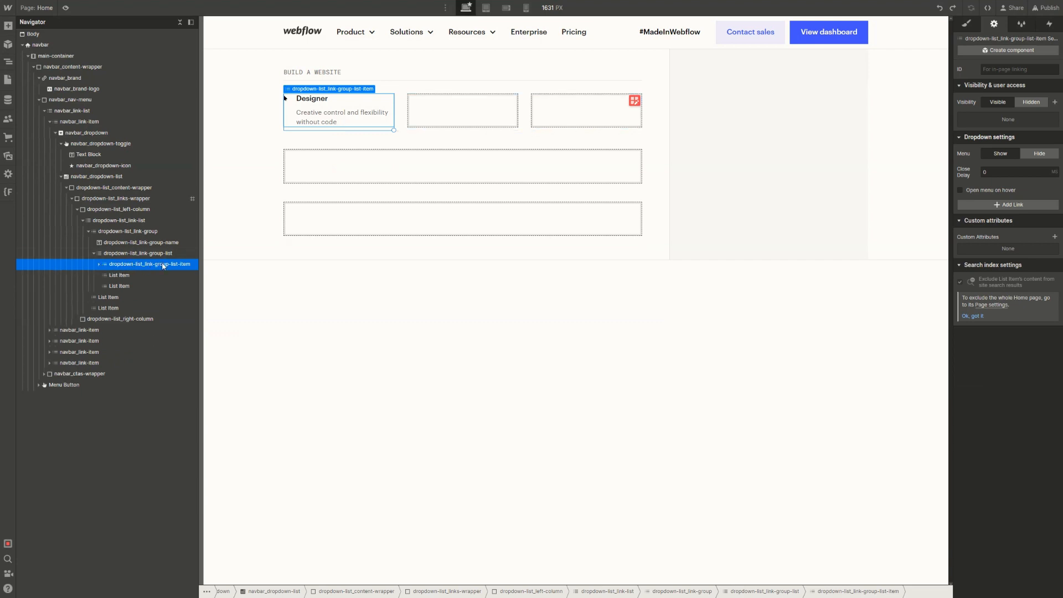
pyautogui.hotkey('ctrl', 'd')
pyautogui.hotkey('ctrl', 'd')
pyautogui.hotkey('ctrl', 'd')
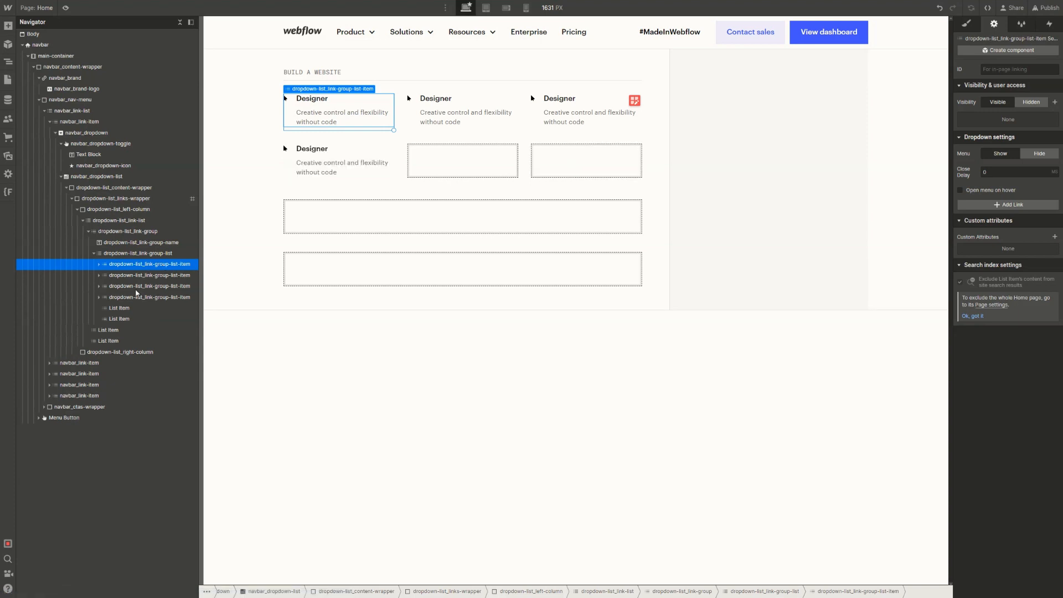
# Delete the two empty List Items inside the Build a website group and paste a fifth copy of the Designer link item there
pyautogui.click(137, 307)
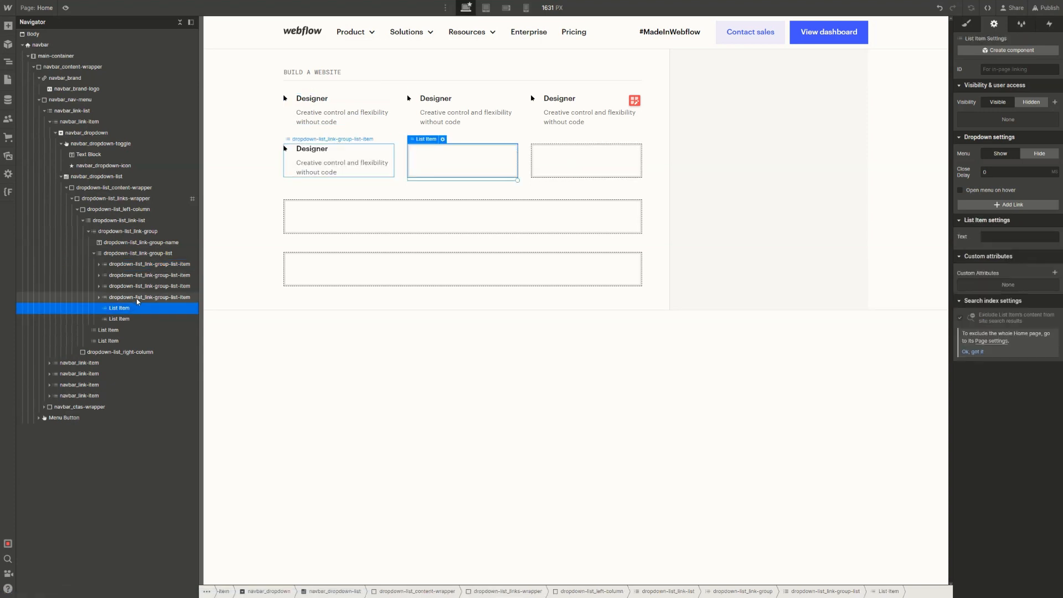
pyautogui.click(138, 299)
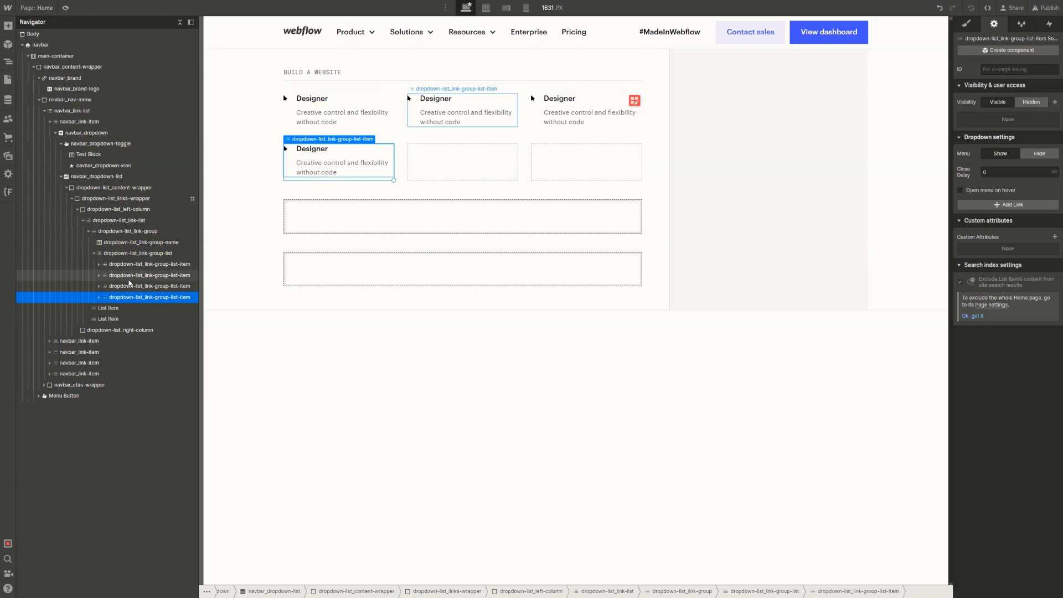
pyautogui.hotkey('ctrl', 'v')
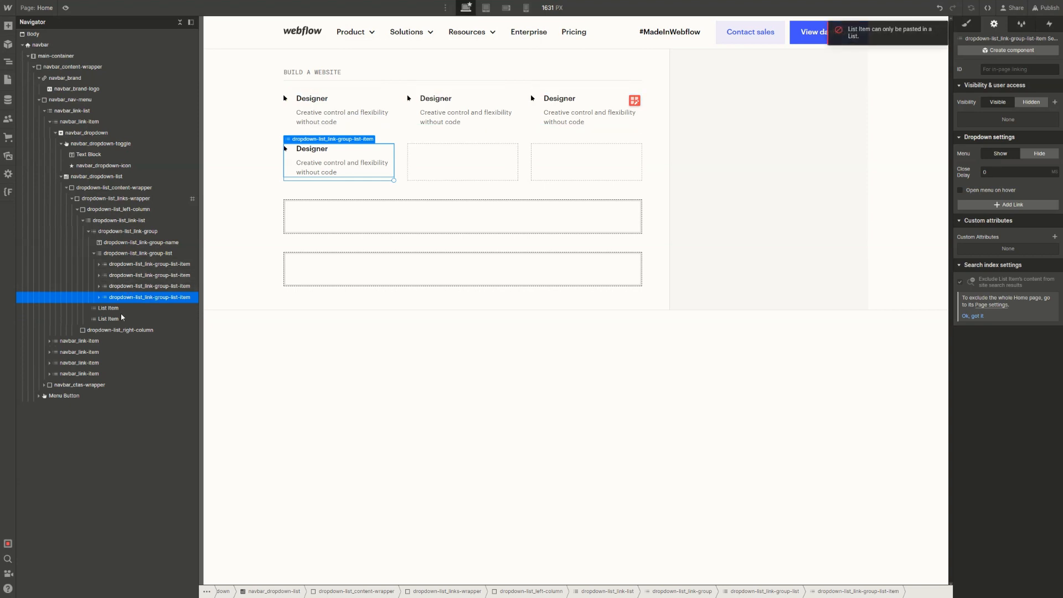
pyautogui.hotkey('ctrl', 'v')
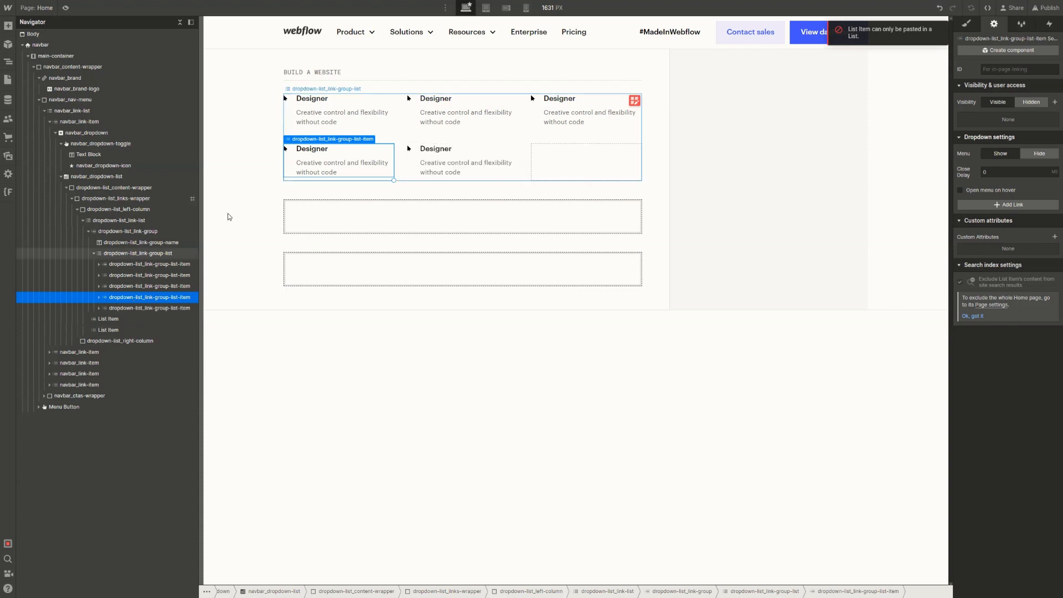
# Replace the second Designer link's Icon with the black cms-icon.svg and its Purple Icon with the purple CMS icon
pyautogui.click(319, 108)
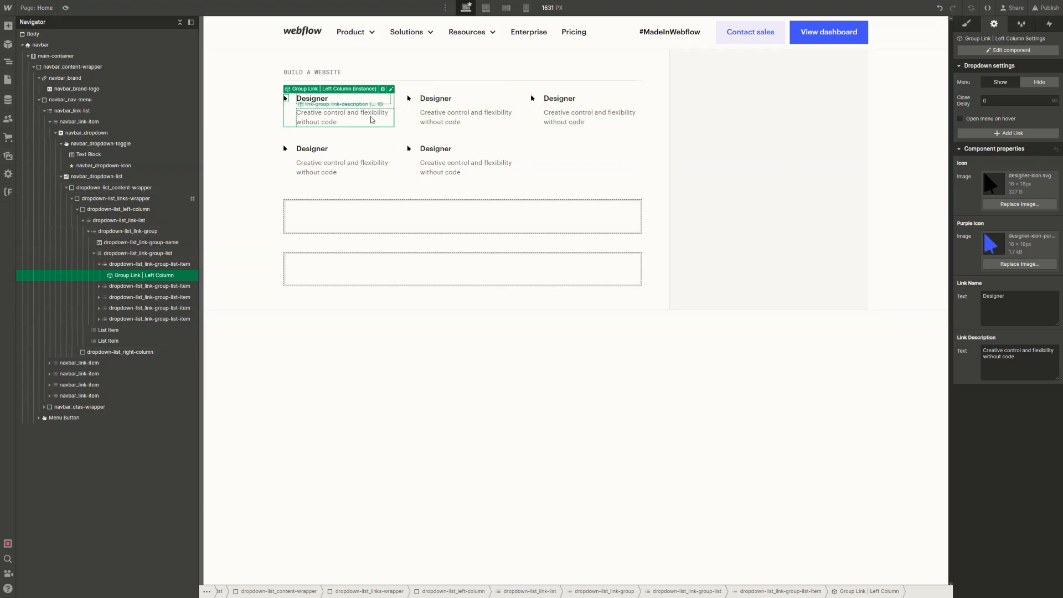
pyautogui.click(446, 115)
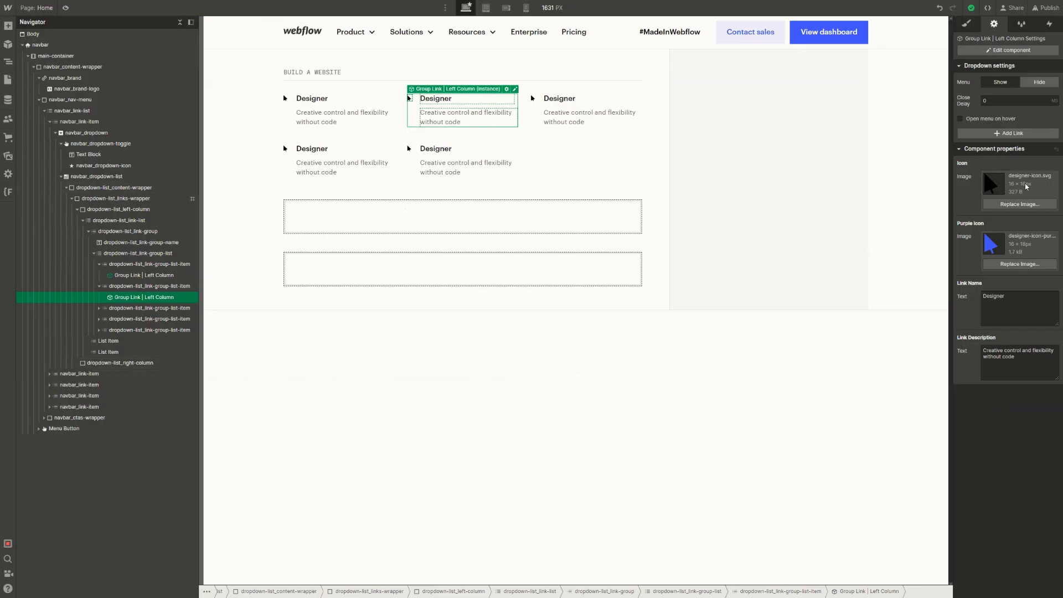
pyautogui.click(1020, 204)
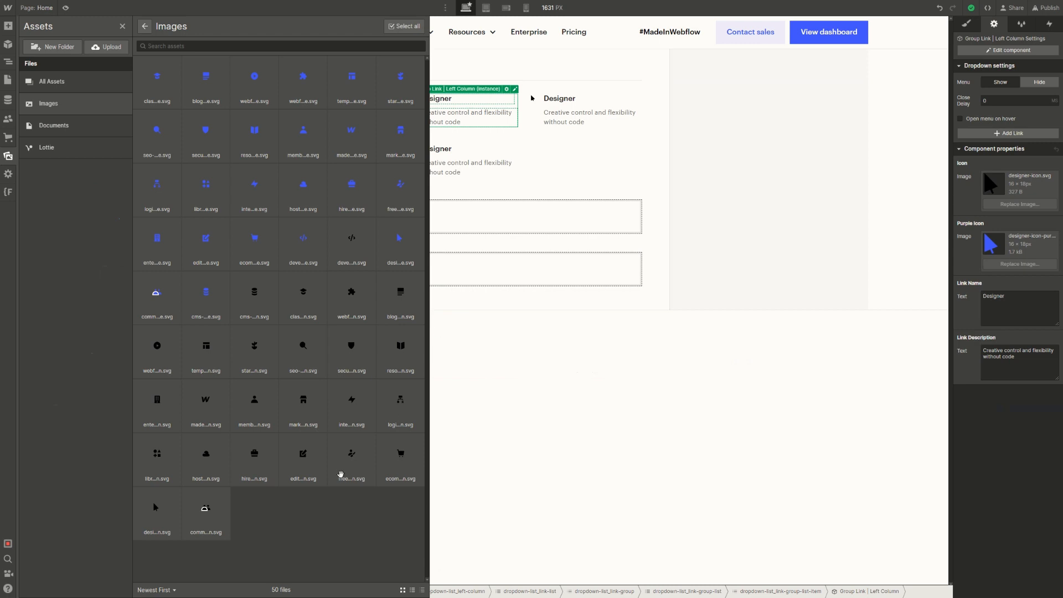
pyautogui.click(303, 463)
pyautogui.click(254, 313)
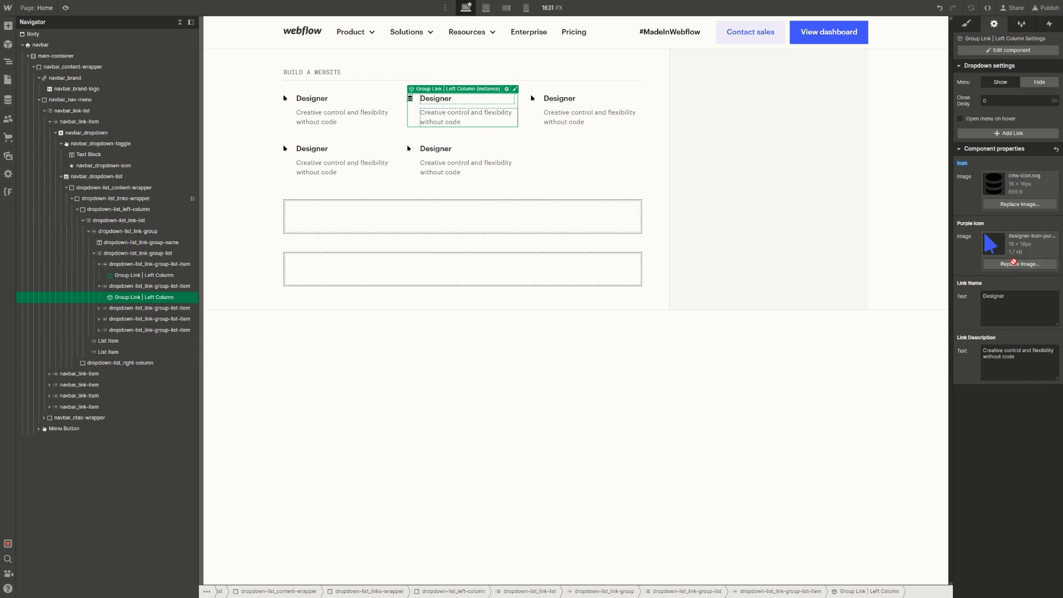
pyautogui.click(1017, 263)
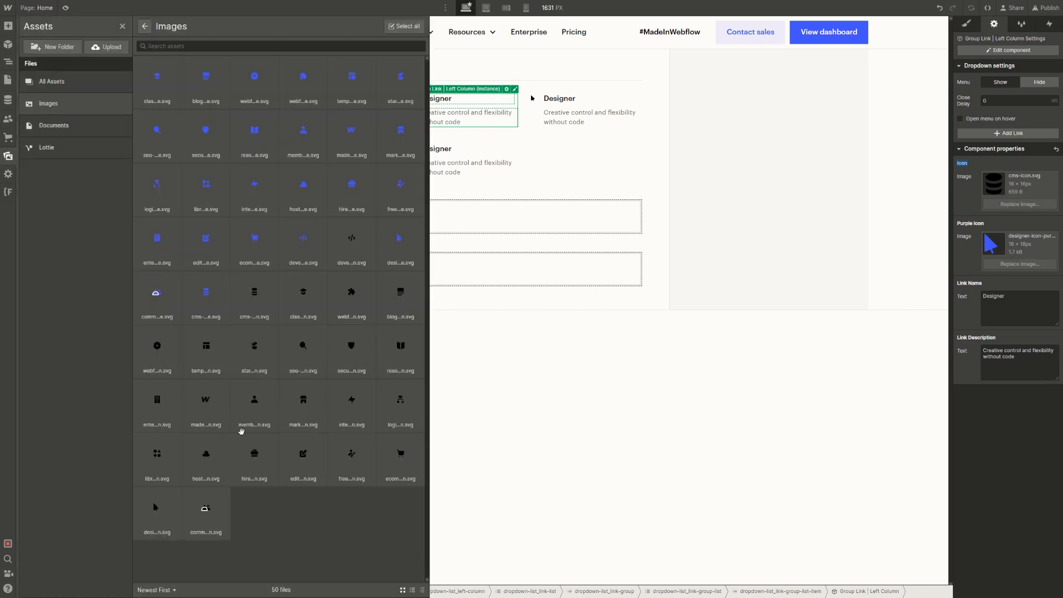
pyautogui.click(353, 80)
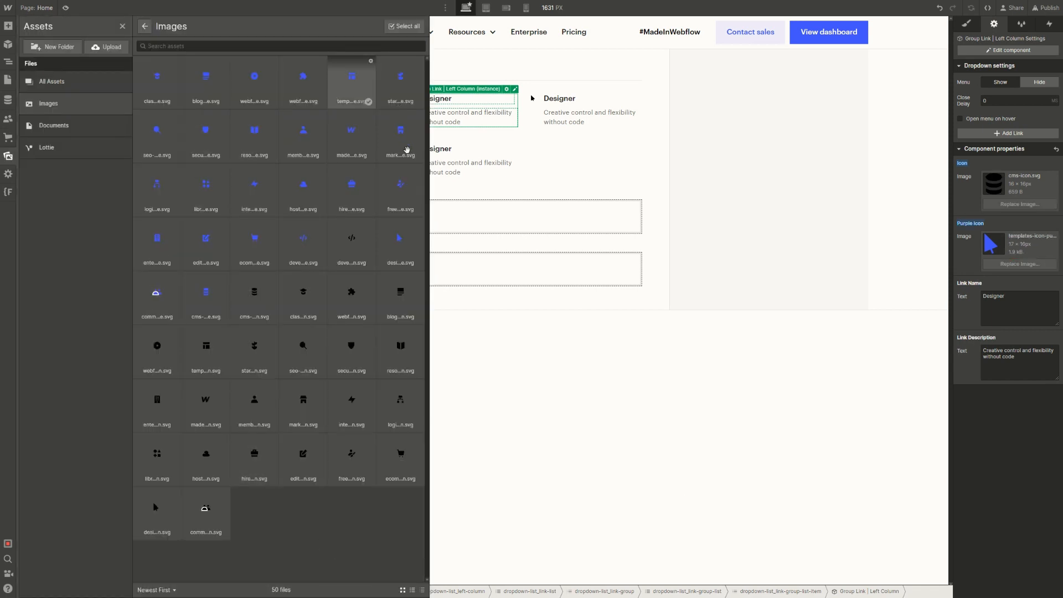
pyautogui.click(203, 299)
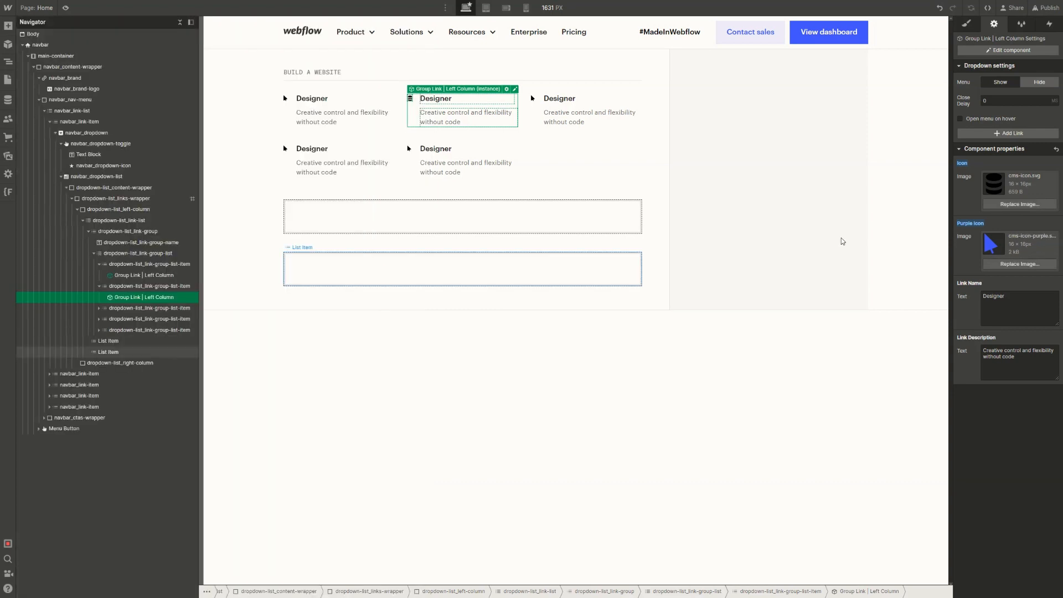
# Set the second link's name to CMS and its description to "Flexible content management", copied from the original Webflow page
pyautogui.doubleClick(1015, 300)
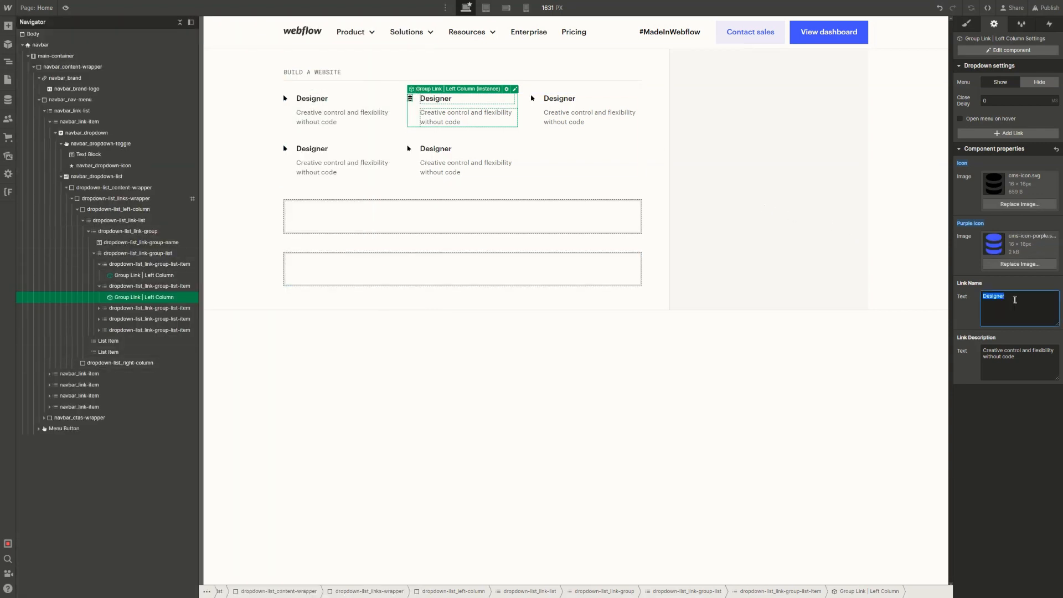
pyautogui.write('CMS')
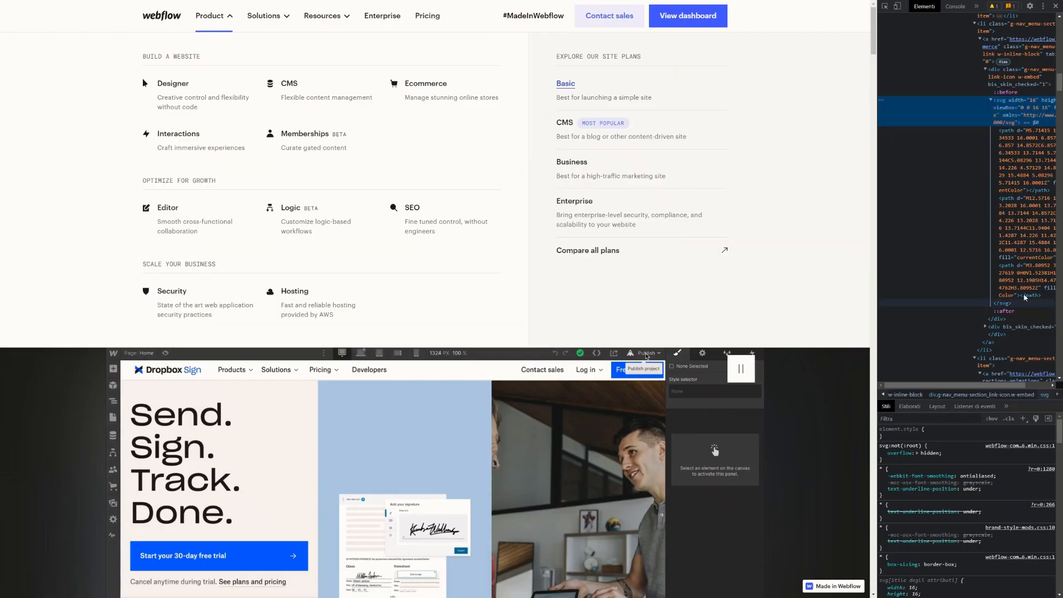
pyautogui.click(885, 6)
pyautogui.click(298, 104)
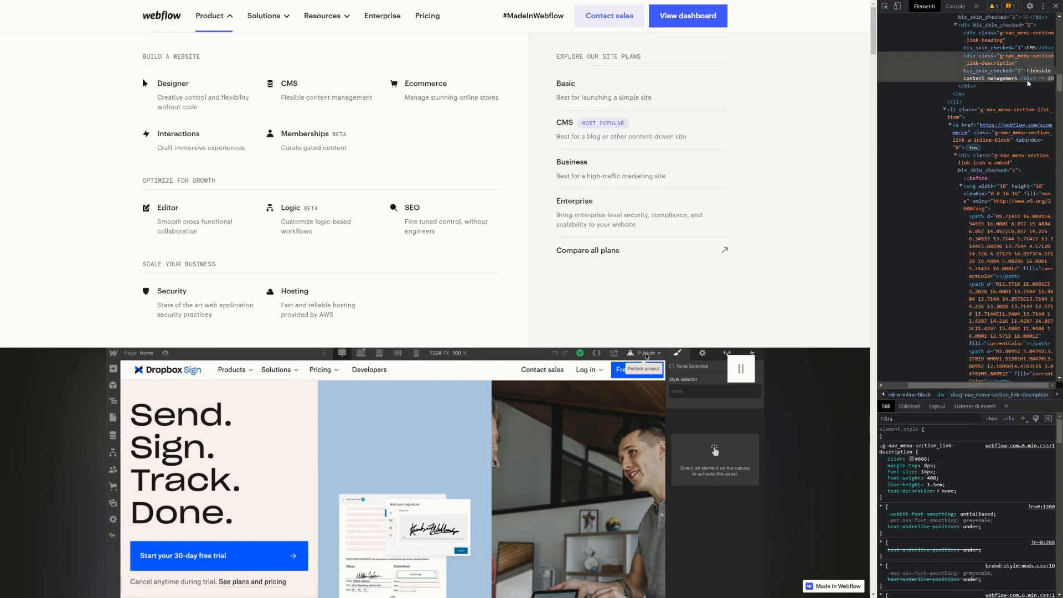
pyautogui.click(1027, 82)
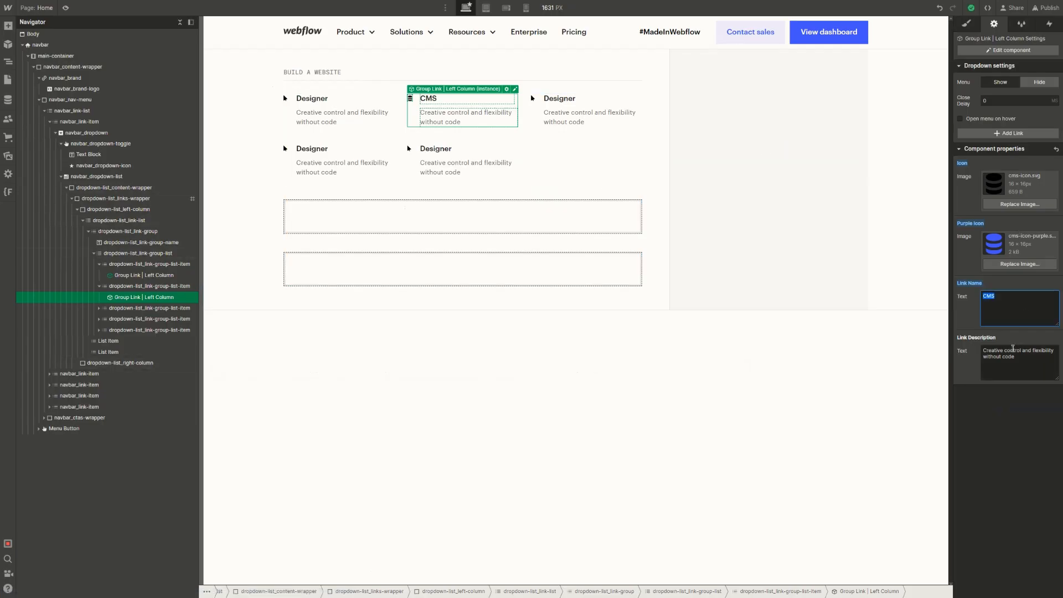
pyautogui.tripleClick(1013, 349)
pyautogui.write('Flexible content management')
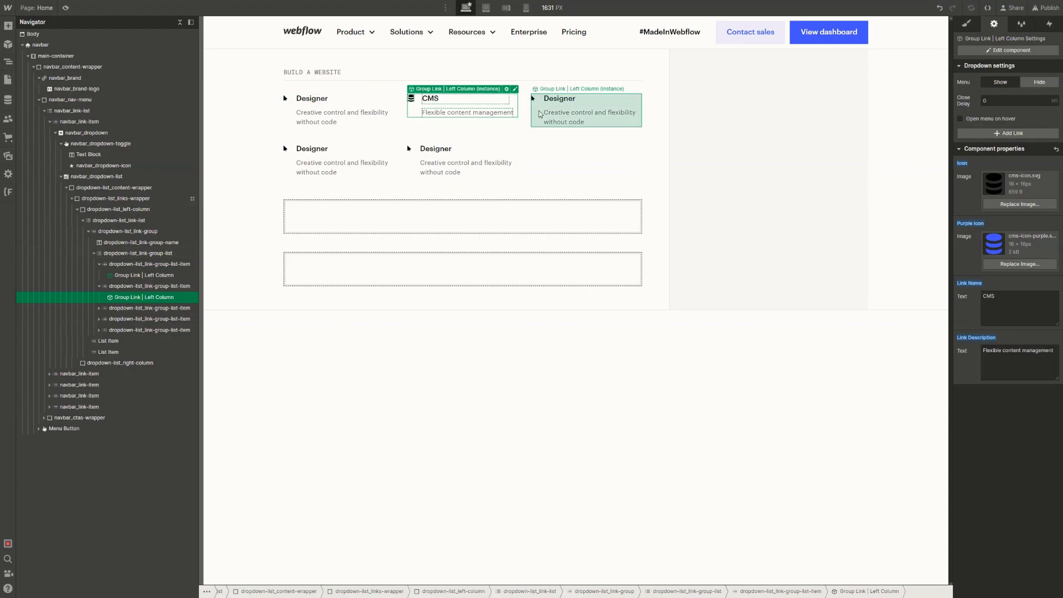
# Replace the third link's Icon and Purple Icon with the black and purple ecommerce icons
pyautogui.click(540, 114)
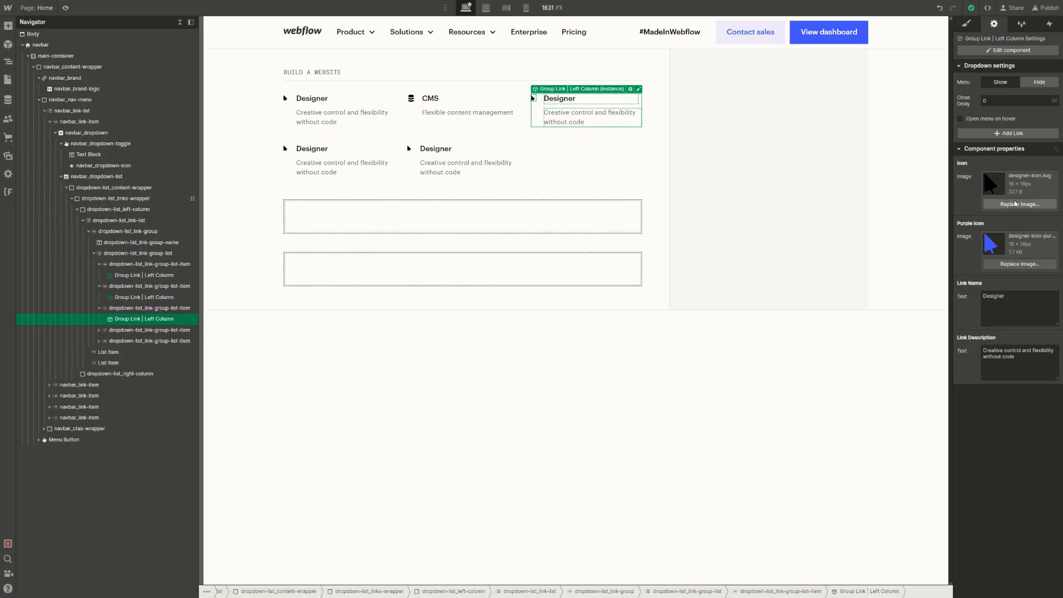
pyautogui.click(1015, 203)
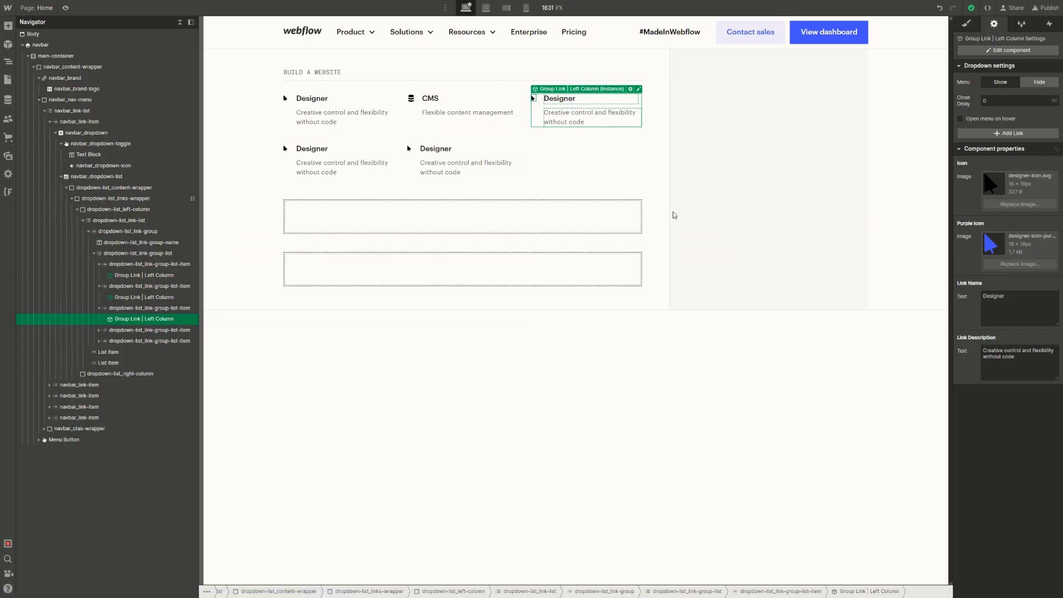
pyautogui.click(282, 219)
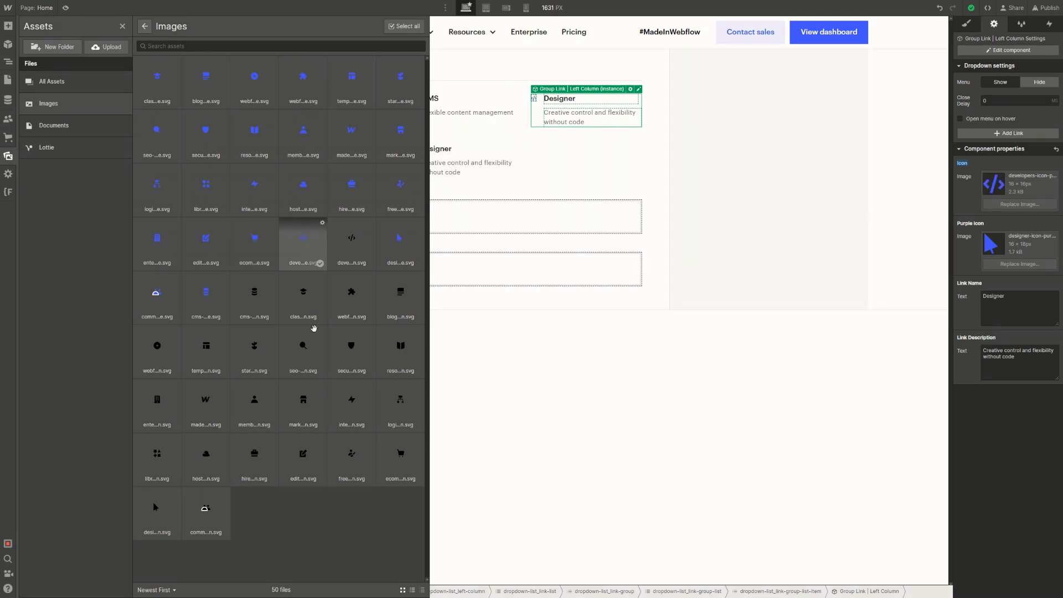
pyautogui.click(258, 330)
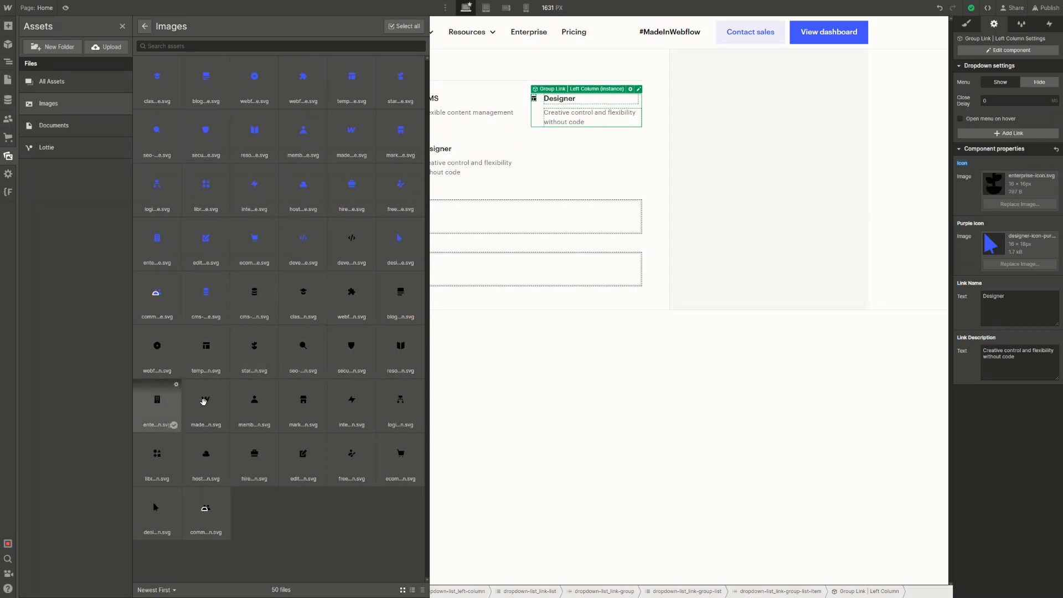
pyautogui.click(408, 466)
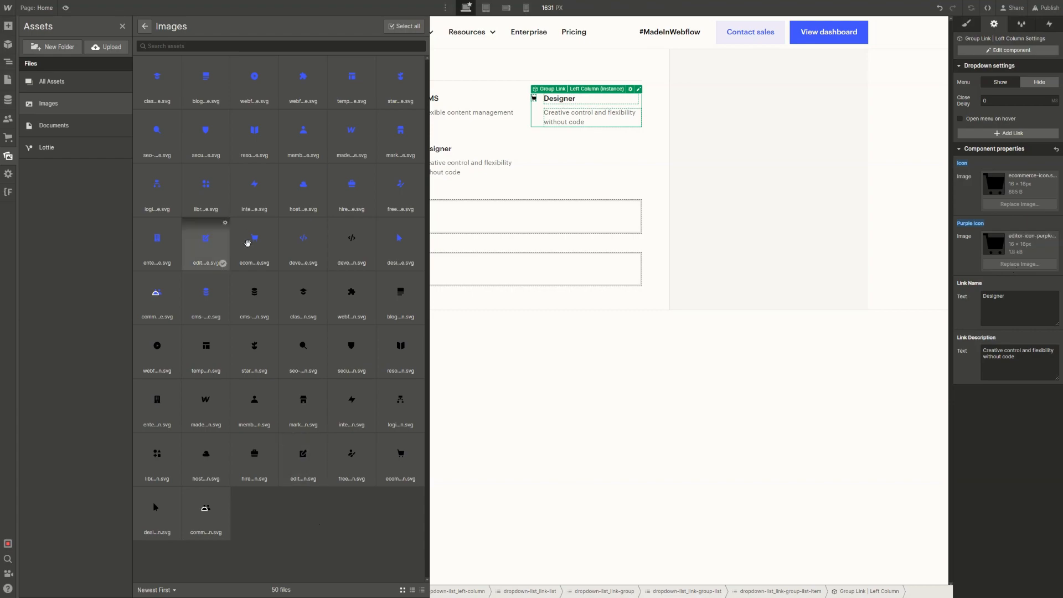
pyautogui.click(247, 243)
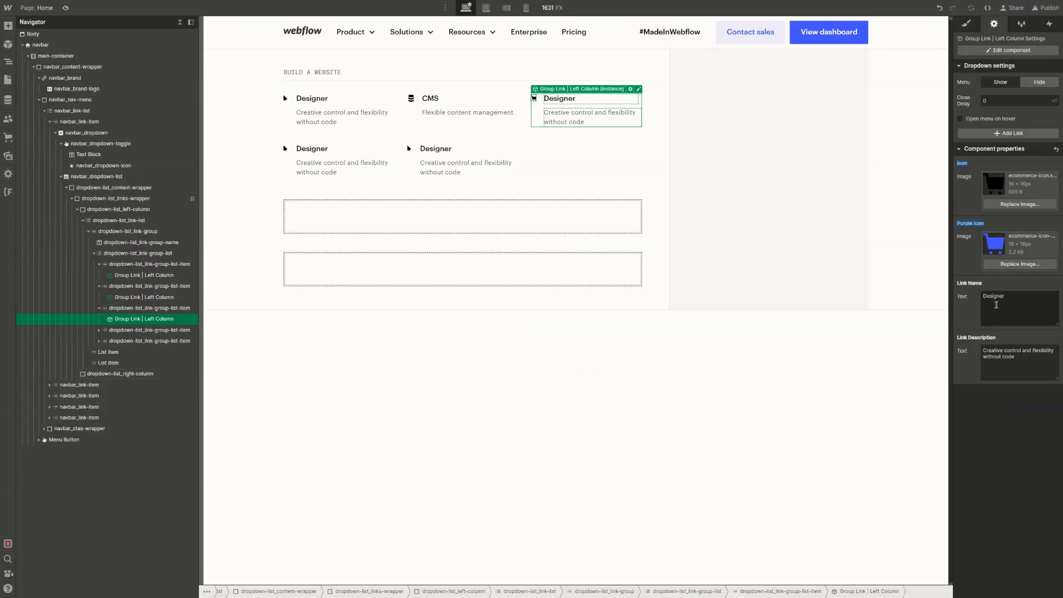
# Set the third link's name to Ecommerce and its description to "Manage stunning online stores", copied from the original Webflow page
pyautogui.tripleClick(997, 305)
pyautogui.write('E')
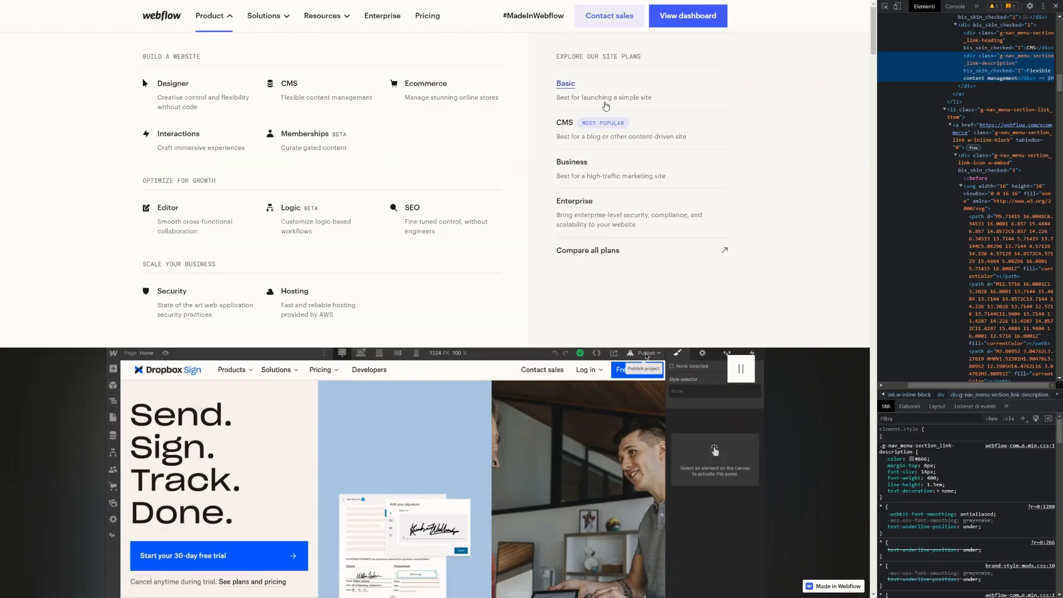
pyautogui.click(885, 6)
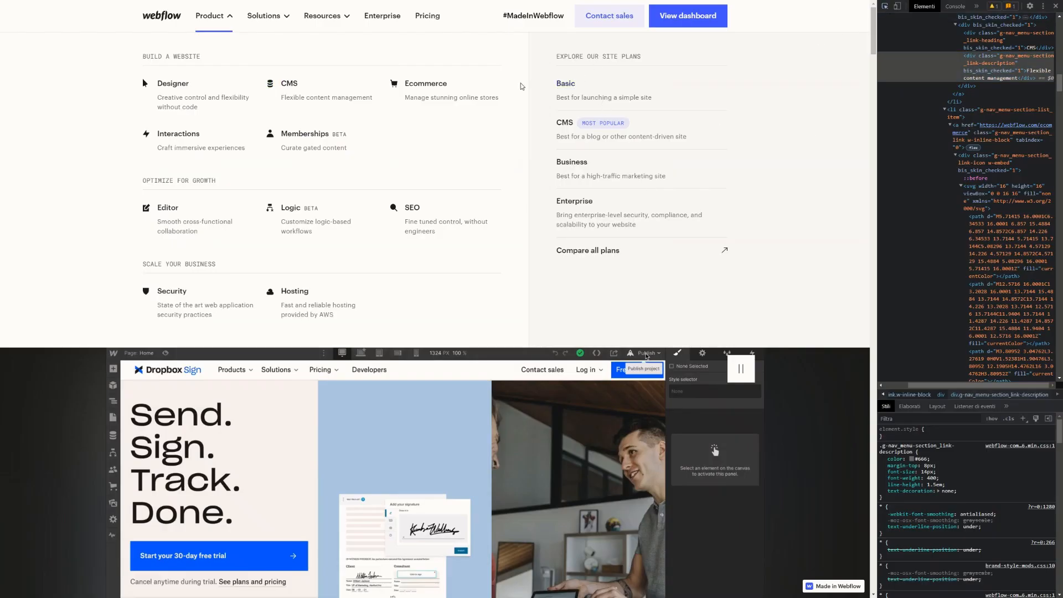
pyautogui.click(482, 99)
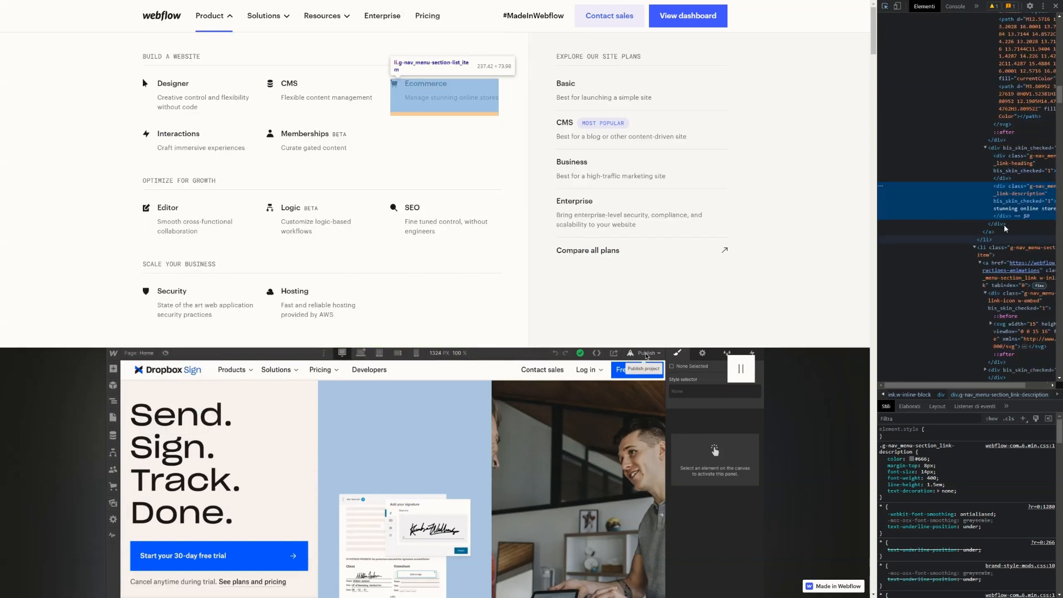
pyautogui.doubleClick(1019, 210)
pyautogui.hotkey('ctrl', 'c')
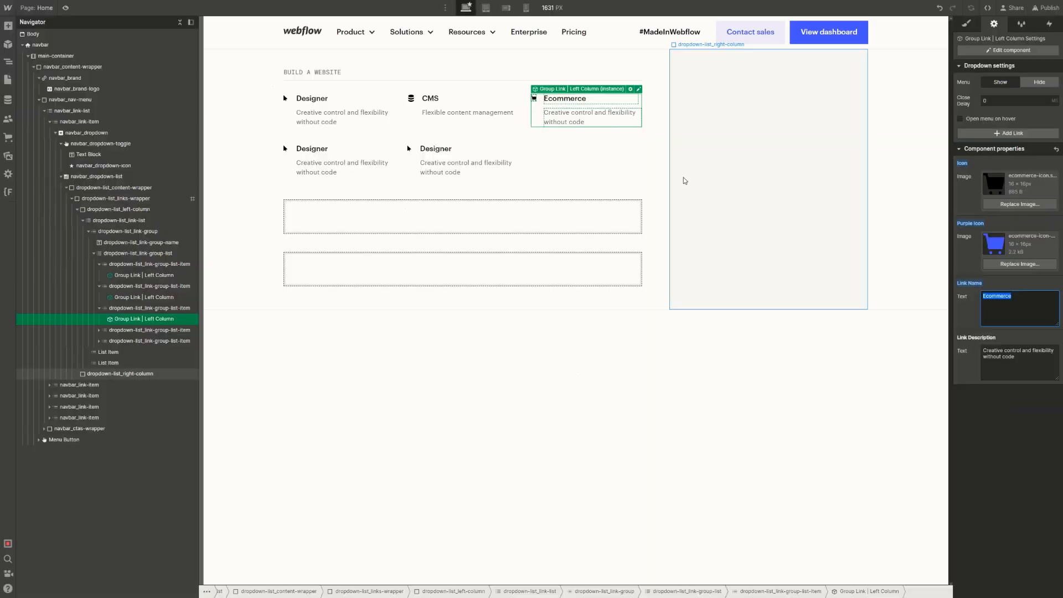
pyautogui.tripleClick(1021, 350)
pyautogui.hotkey('ctrl', 'v')
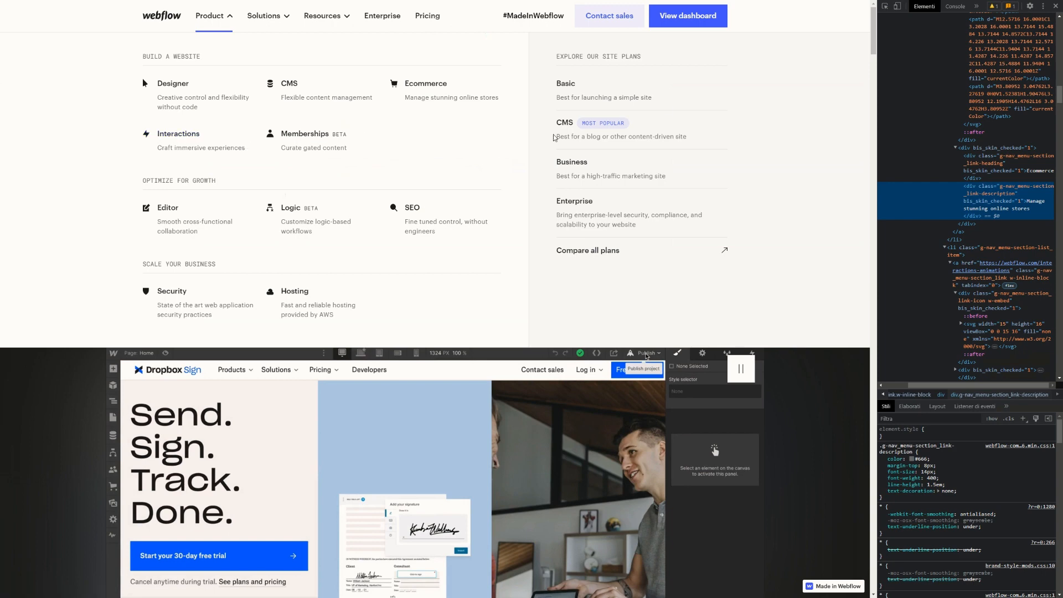
# Set the fourth link's description to "Craft immersive experiences", copied from the original Webflow page, and its name to Interactions
pyautogui.click(885, 8)
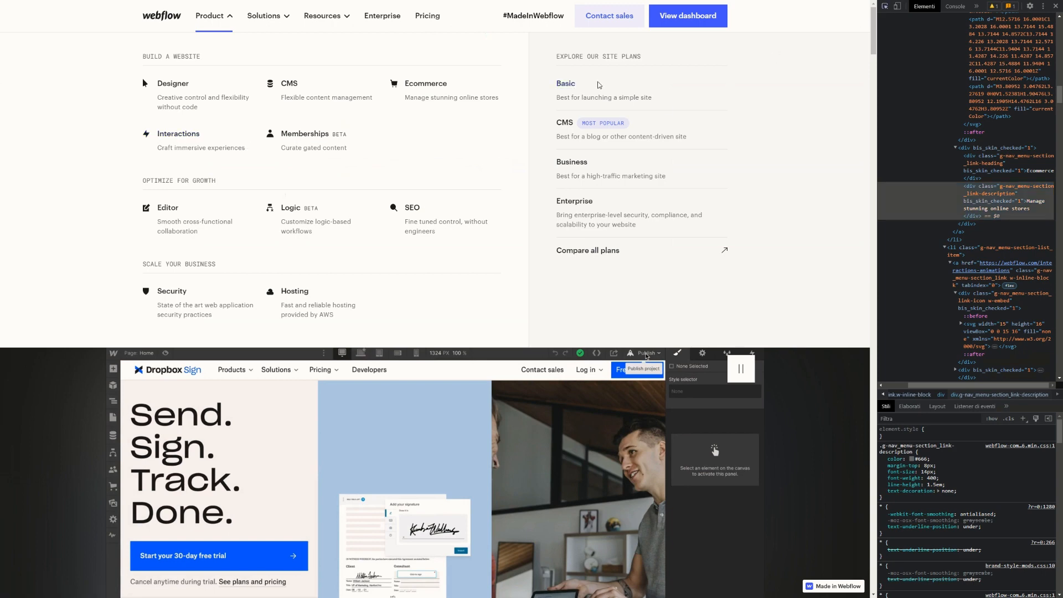
pyautogui.click(175, 149)
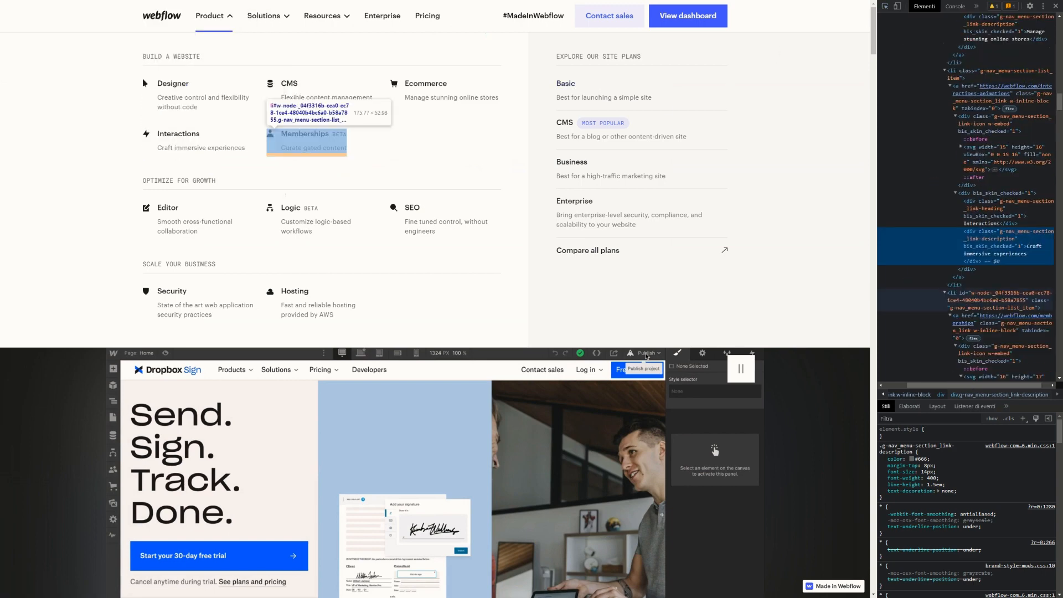
pyautogui.doubleClick(1012, 253)
pyautogui.hotkey('ctrl', 'c')
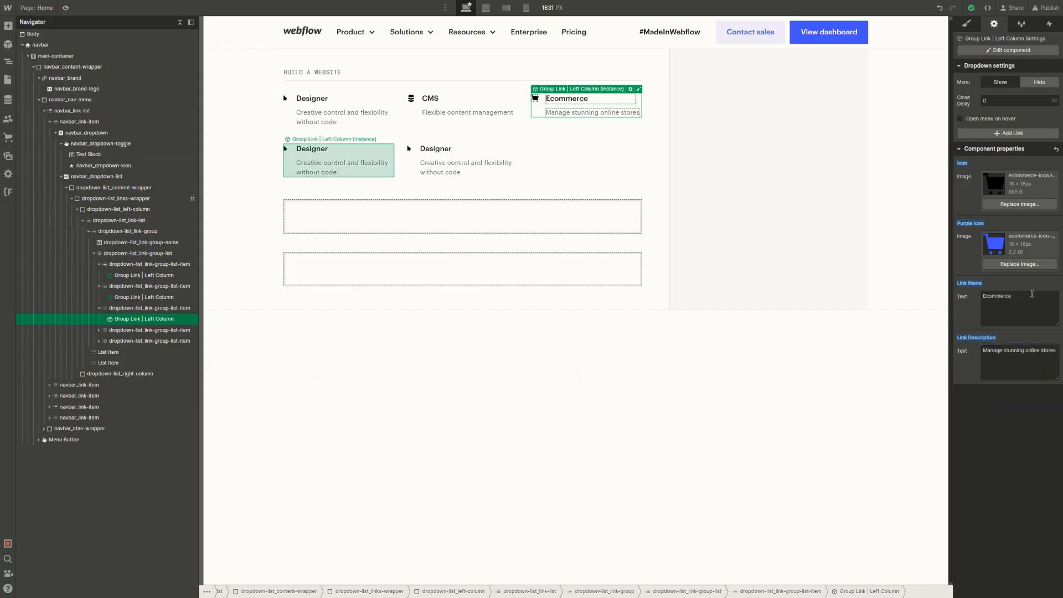
pyautogui.click(339, 161)
pyautogui.tripleClick(1020, 358)
pyautogui.hotkey('ctrl', 'v')
pyautogui.tripleClick(1009, 301)
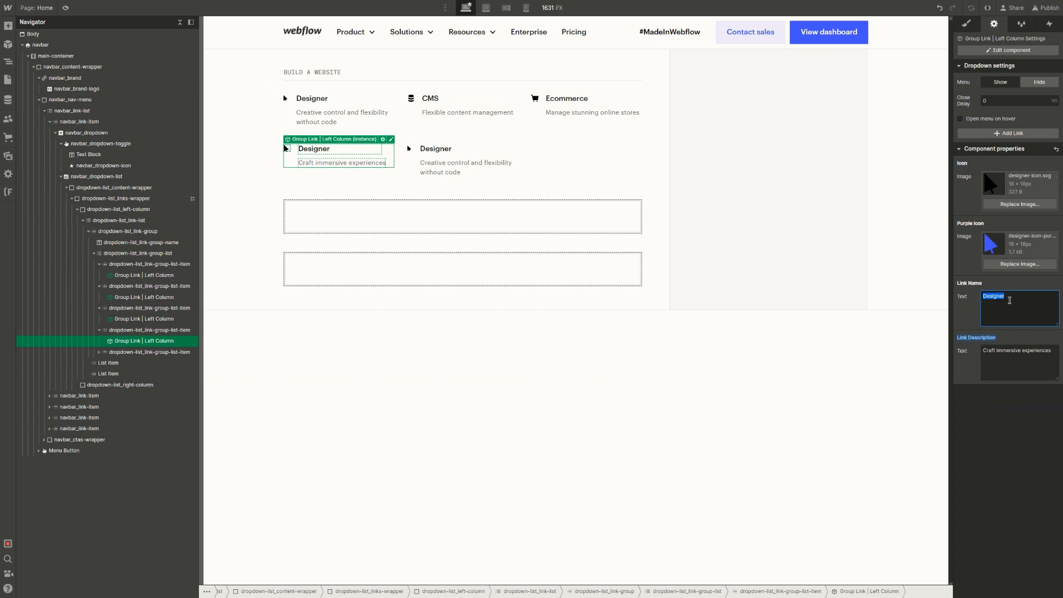
pyautogui.press('BackSpace')
pyautogui.write('Interactions')
# Replace the fourth link's Icon and Purple Icon with the black and purple interactions icons
pyautogui.click(1009, 204)
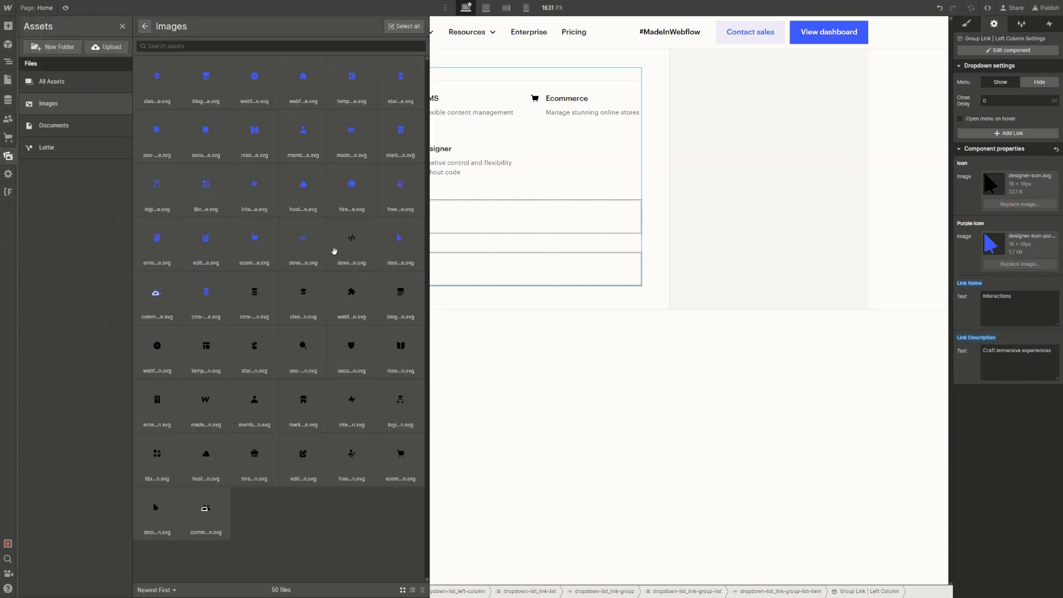
pyautogui.click(277, 256)
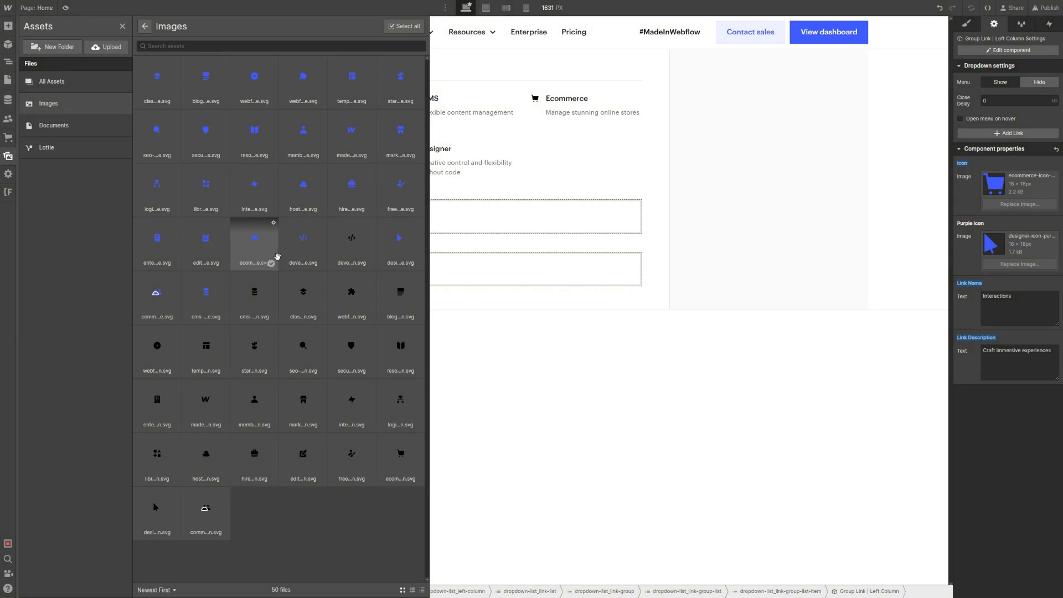
pyautogui.click(394, 459)
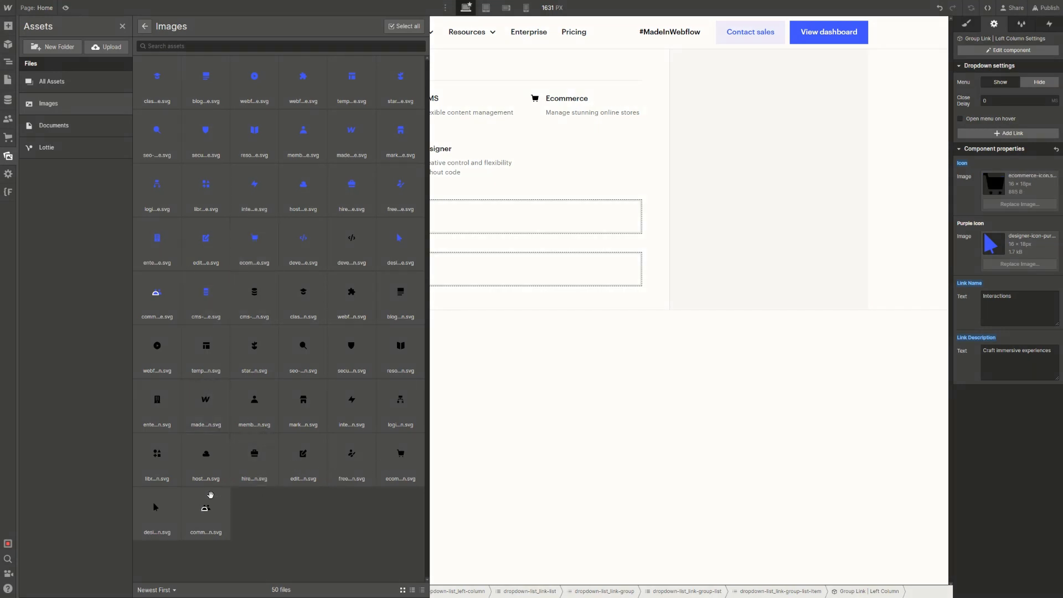
pyautogui.click(351, 416)
pyautogui.click(1010, 262)
pyautogui.click(254, 458)
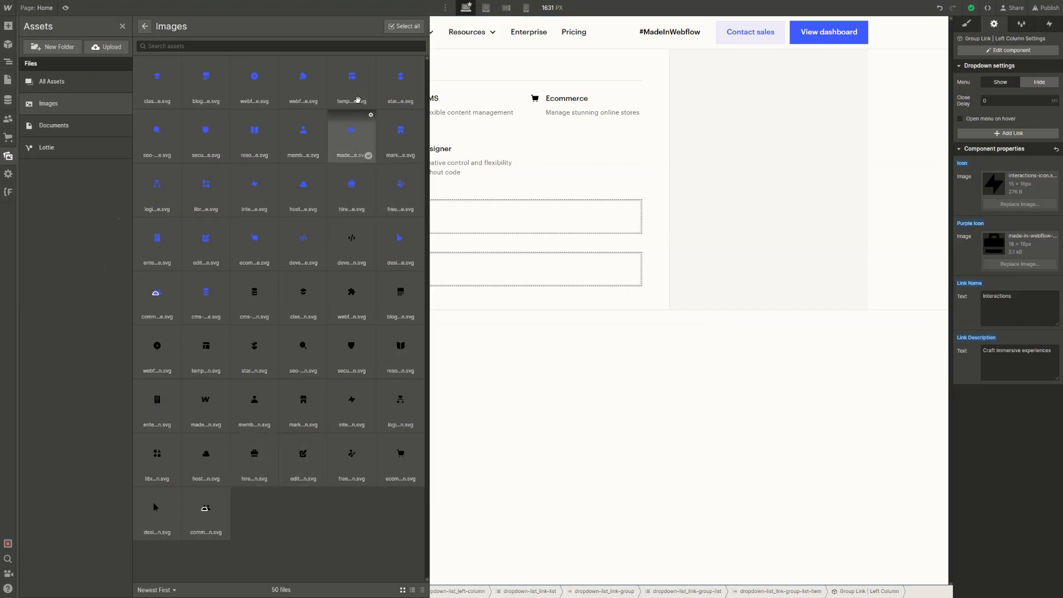
pyautogui.click(206, 133)
pyautogui.click(260, 186)
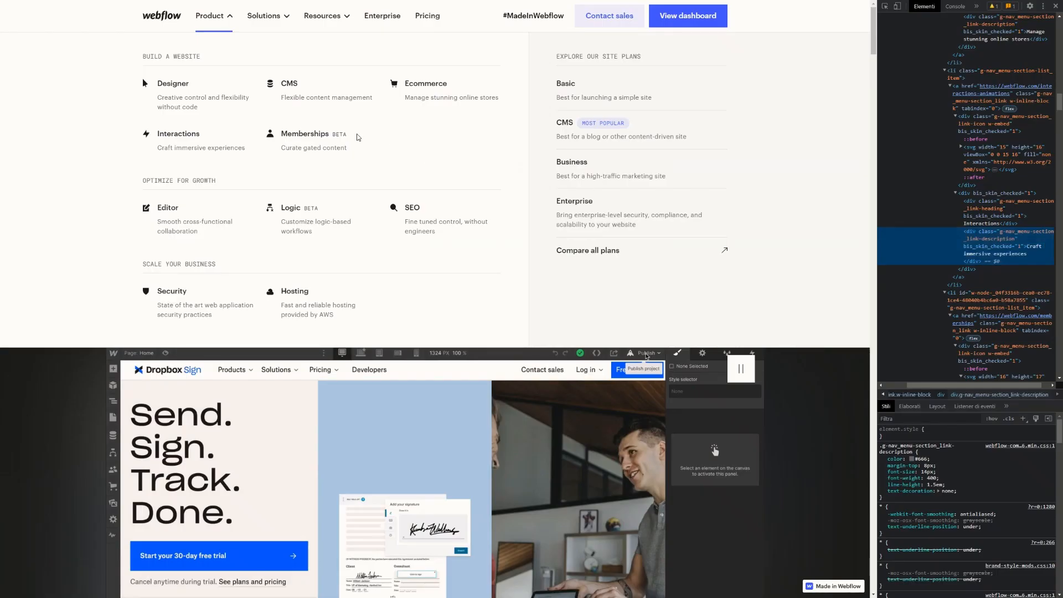
# Set the fifth link's description to "Curate gated content", copied from the original Webflow page, and its name to Memberships
pyautogui.hotkey('ctrl', 'shift', 'c')
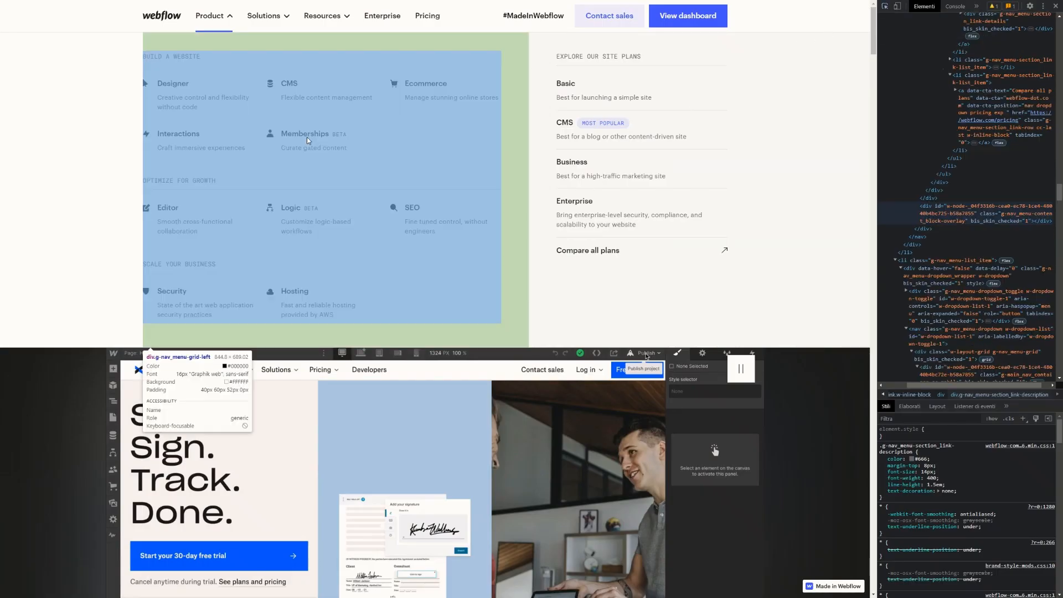
pyautogui.click(313, 148)
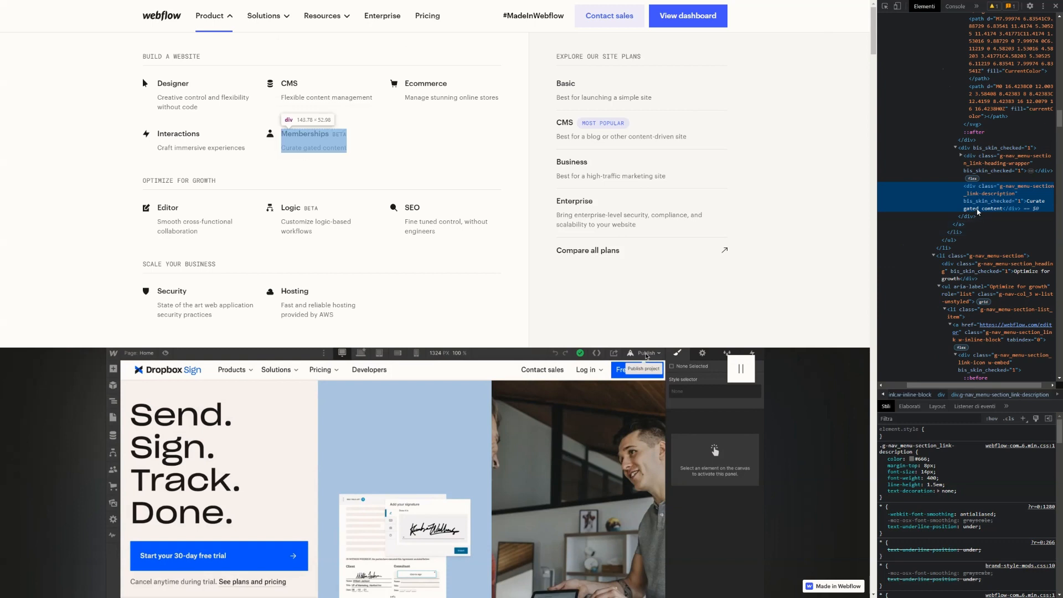
pyautogui.doubleClick(977, 210)
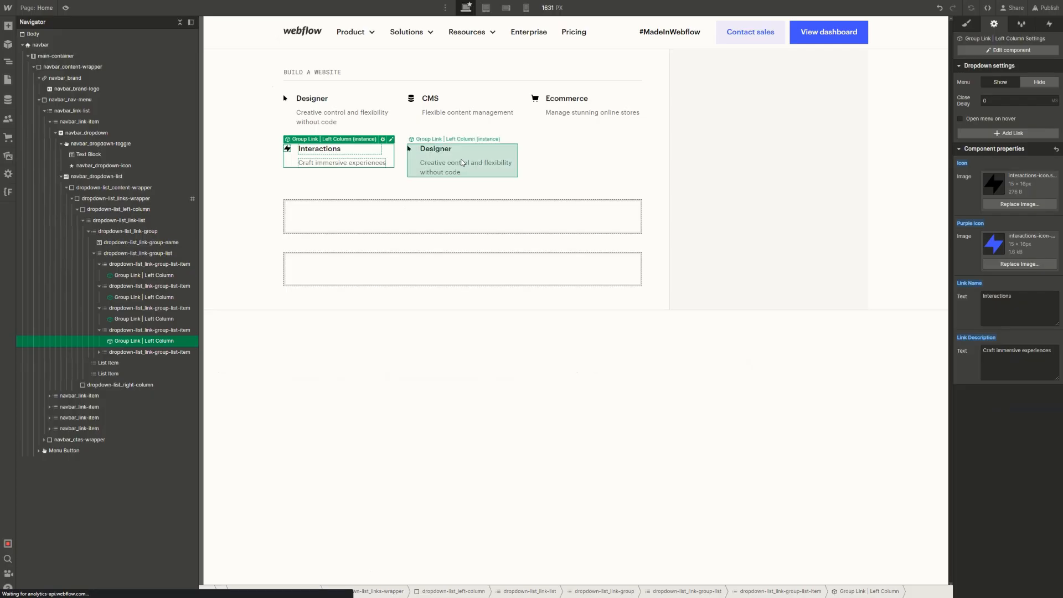
pyautogui.click(462, 163)
pyautogui.tripleClick(1000, 357)
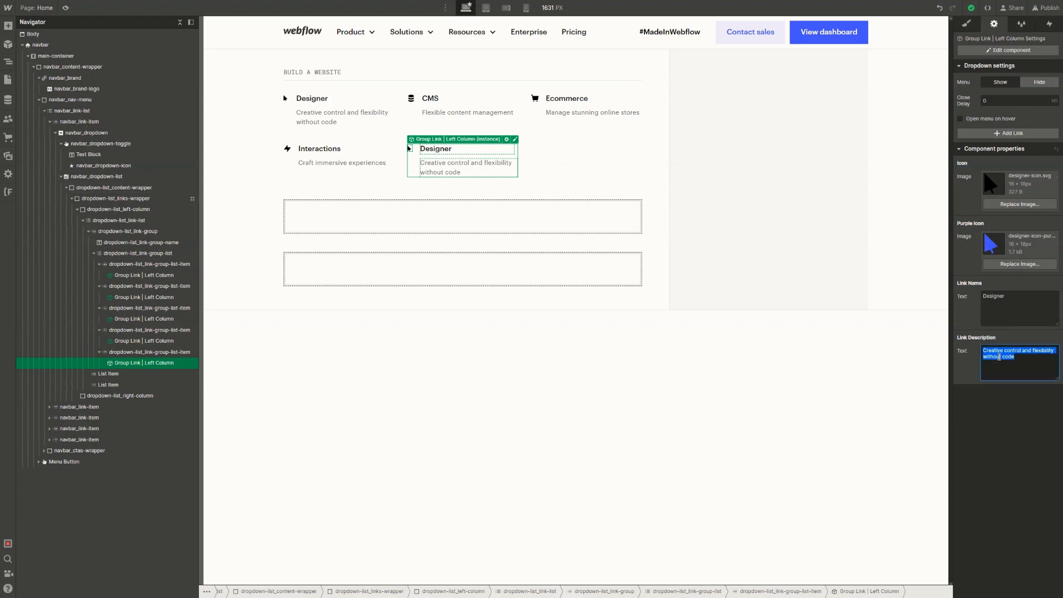
pyautogui.hotkey('ctrl', 'v')
pyautogui.tripleClick(1036, 292)
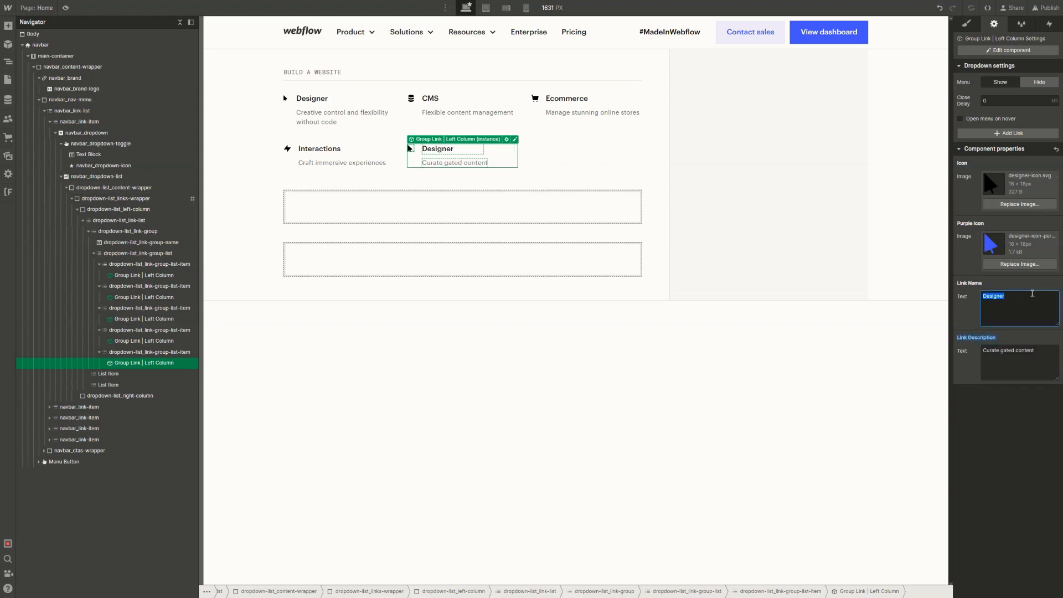
pyautogui.write('Me')
pyautogui.press('BackSpace')
pyautogui.press('BackSpace')
pyautogui.write('bers')
# Replace the fifth link's Icon and Purple Icon with the black and purple memberships icons
pyautogui.click(1009, 205)
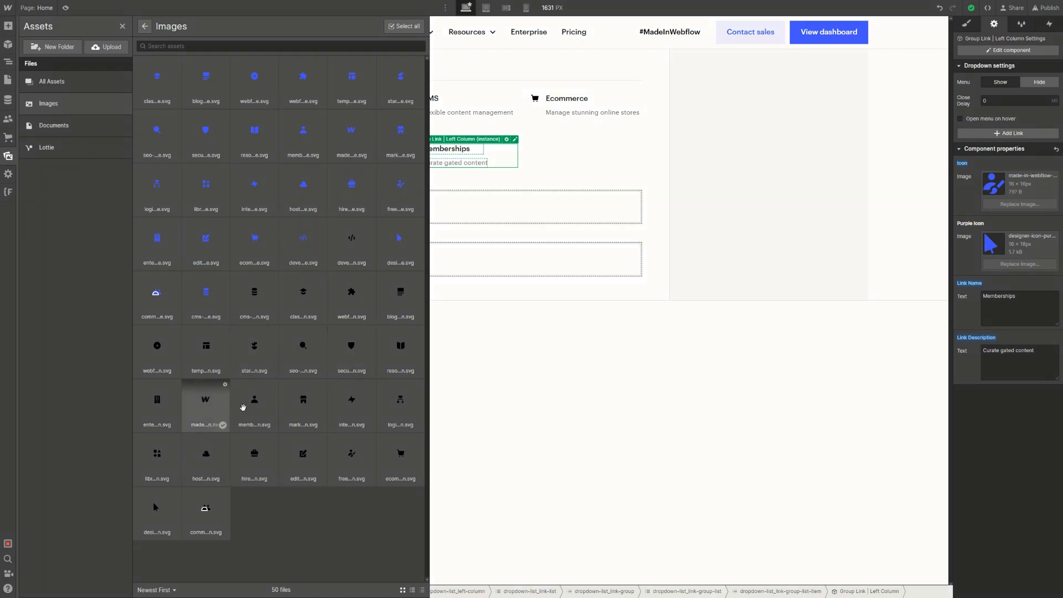
pyautogui.click(269, 402)
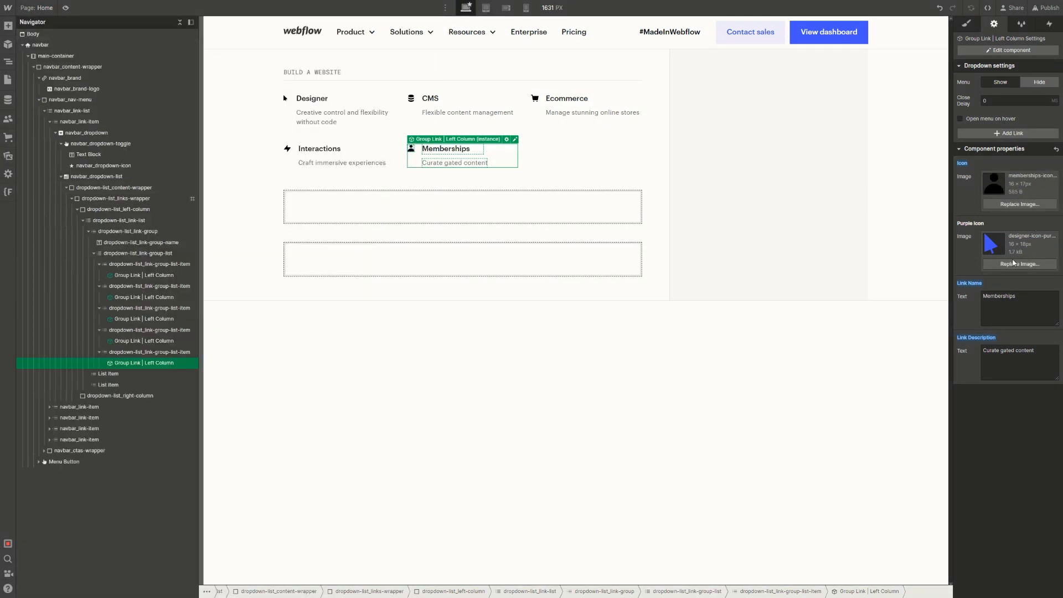
pyautogui.click(987, 262)
pyautogui.click(376, 386)
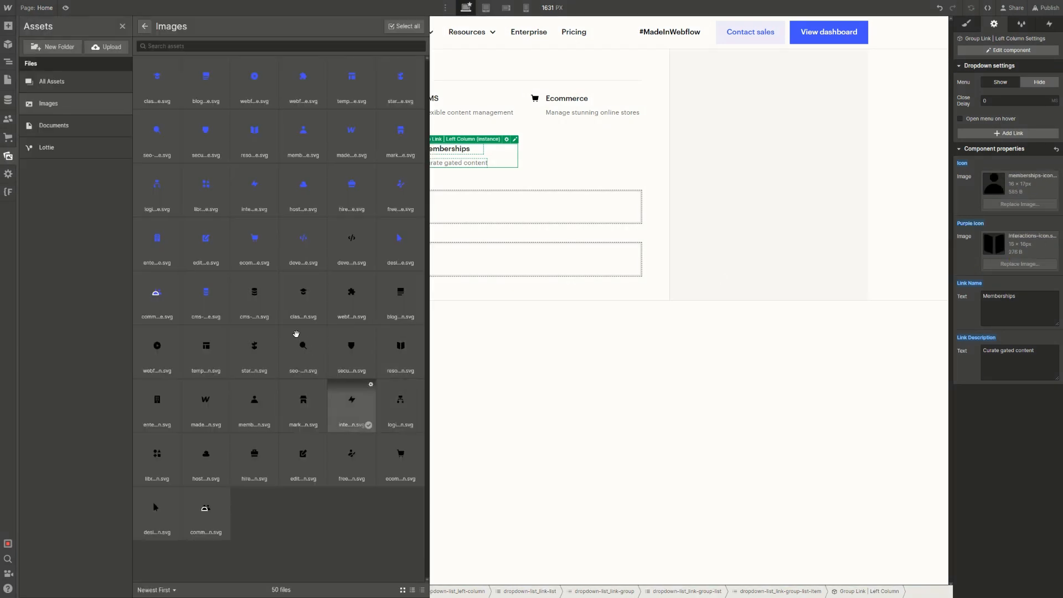
pyautogui.click(307, 148)
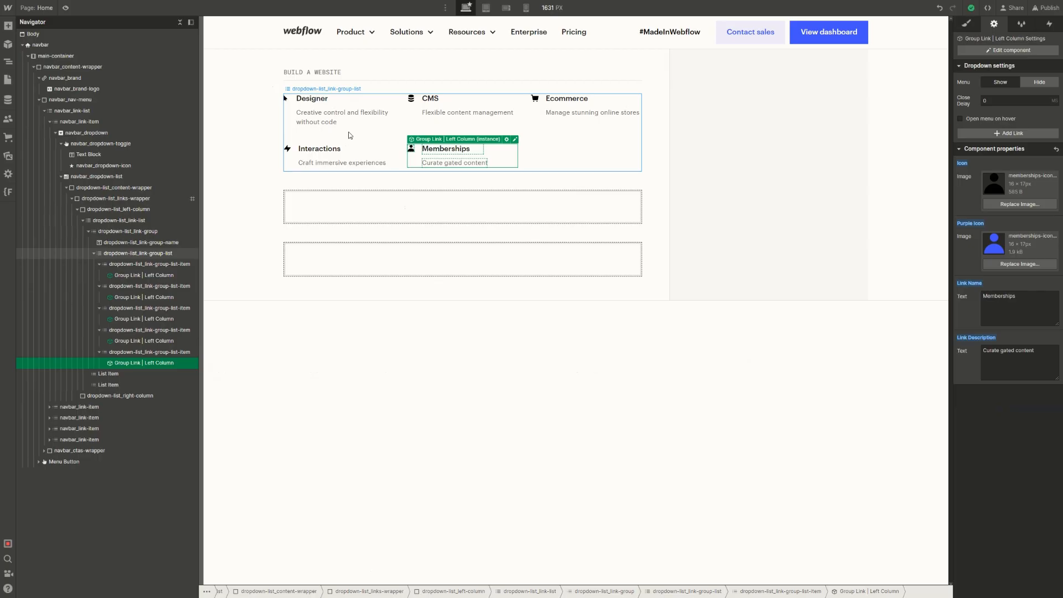
# Add a Group Link | Left Column instance directly to the Body and open the component for editing from it
pyautogui.click(514, 140)
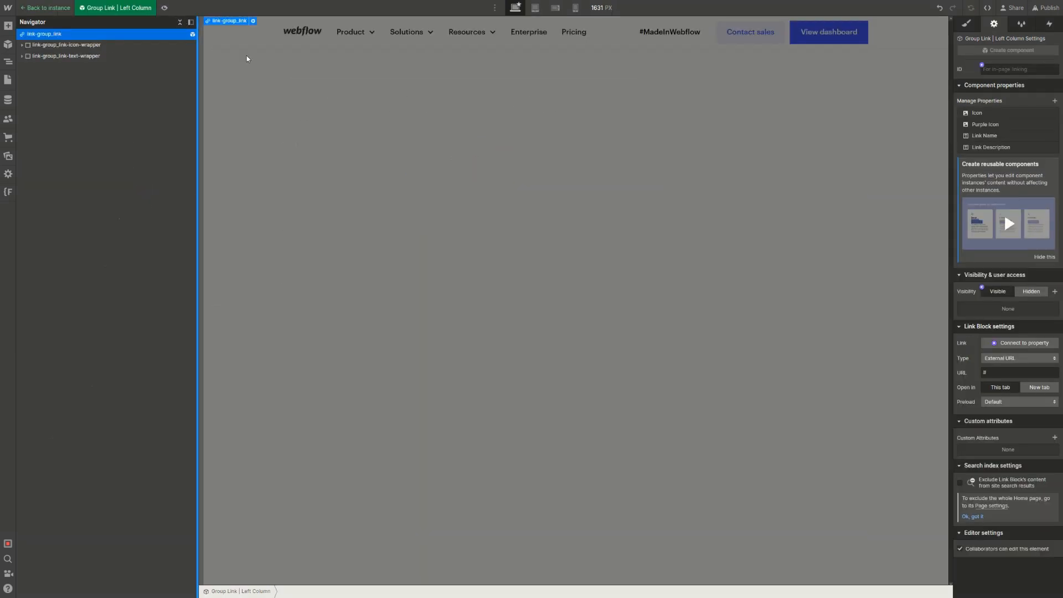
pyautogui.click(263, 80)
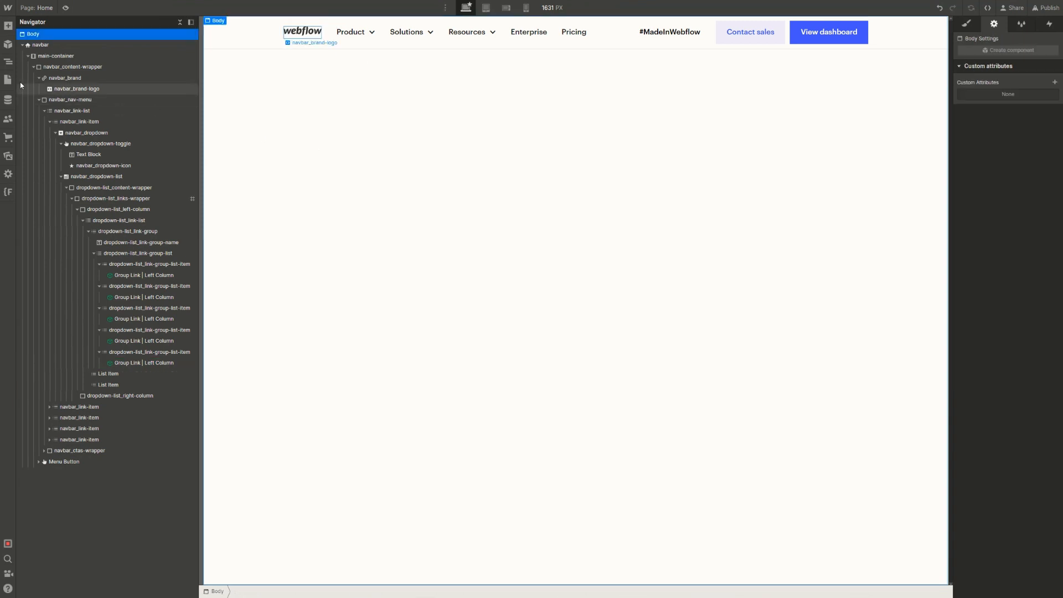
pyautogui.click(7, 44)
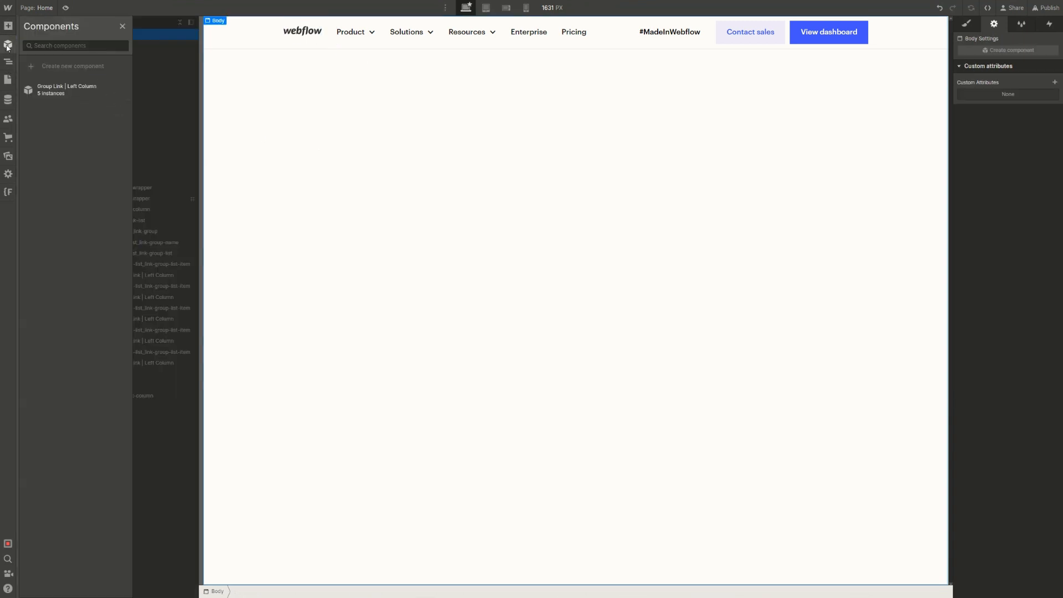
pyautogui.click(66, 89)
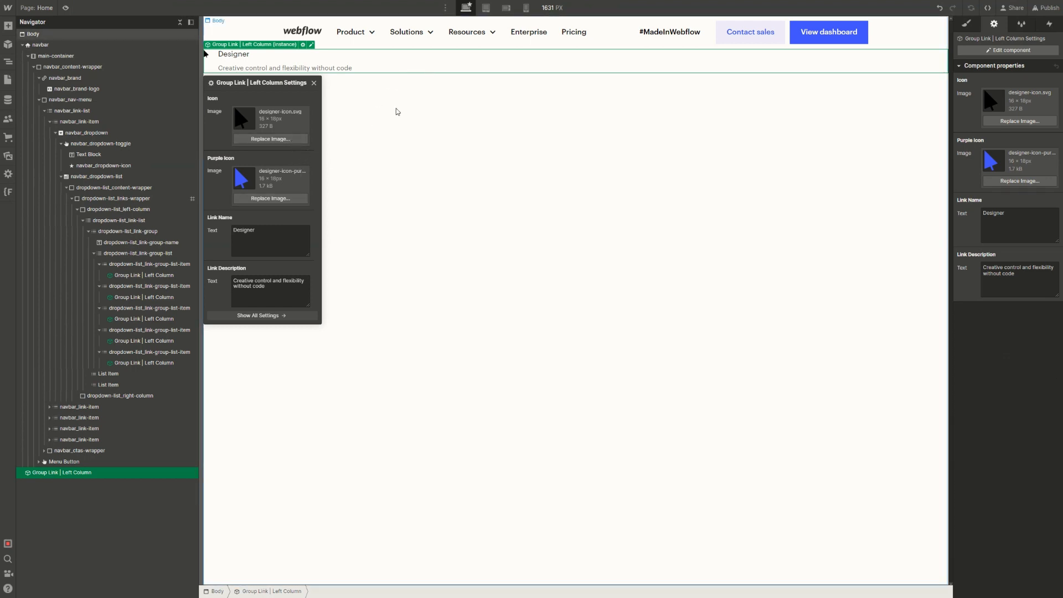
pyautogui.click(311, 45)
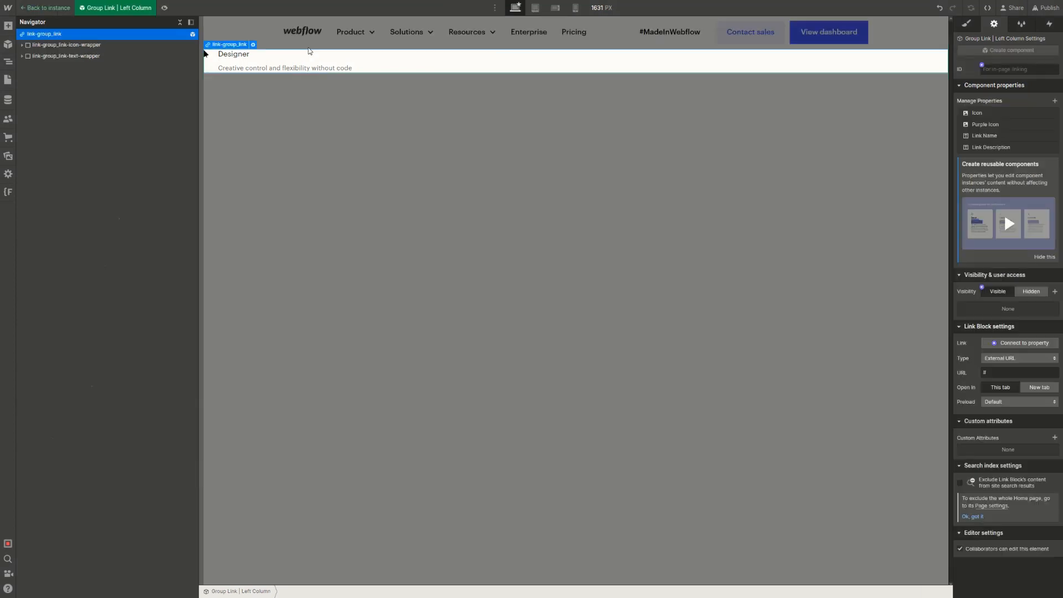
# Add a Div Block inside link-group_link-text-wrapper, above the description, and nest link-group_link-name in it
pyautogui.click(248, 58)
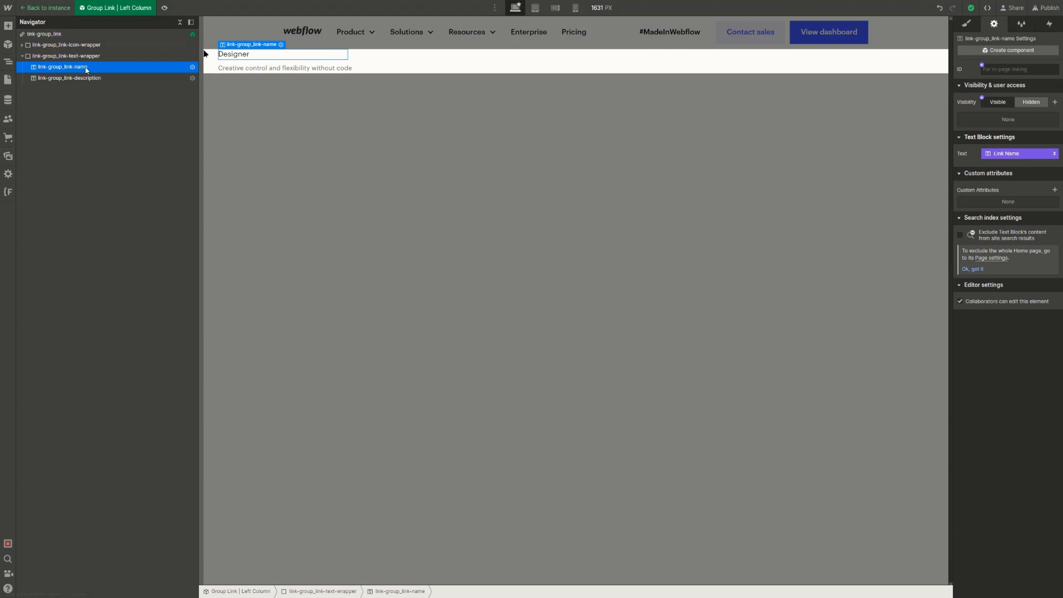
pyautogui.hotkey('ctrl', 'k')
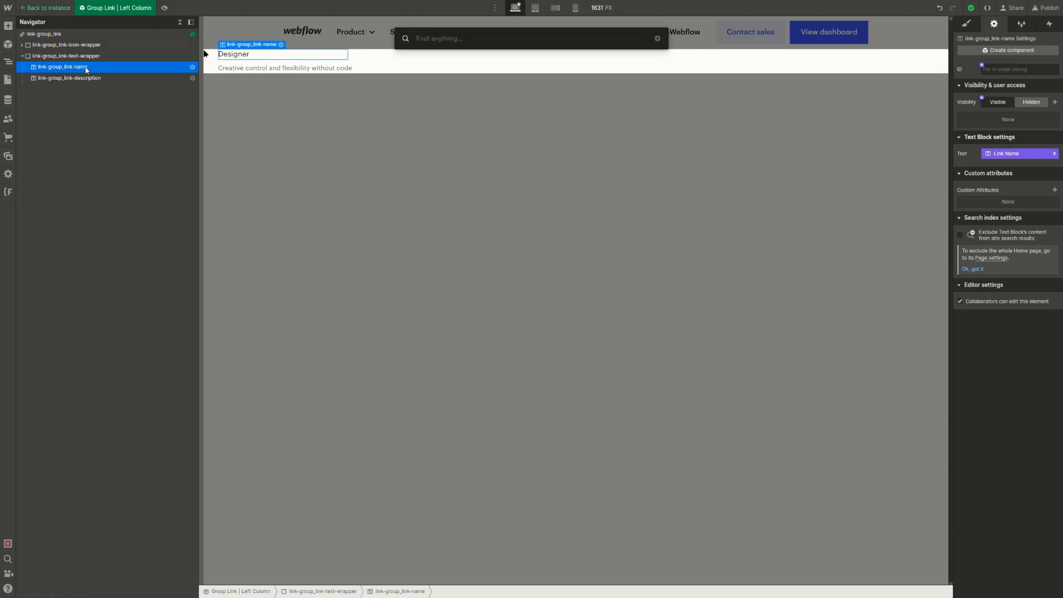
pyautogui.write('div')
pyautogui.press('Return')
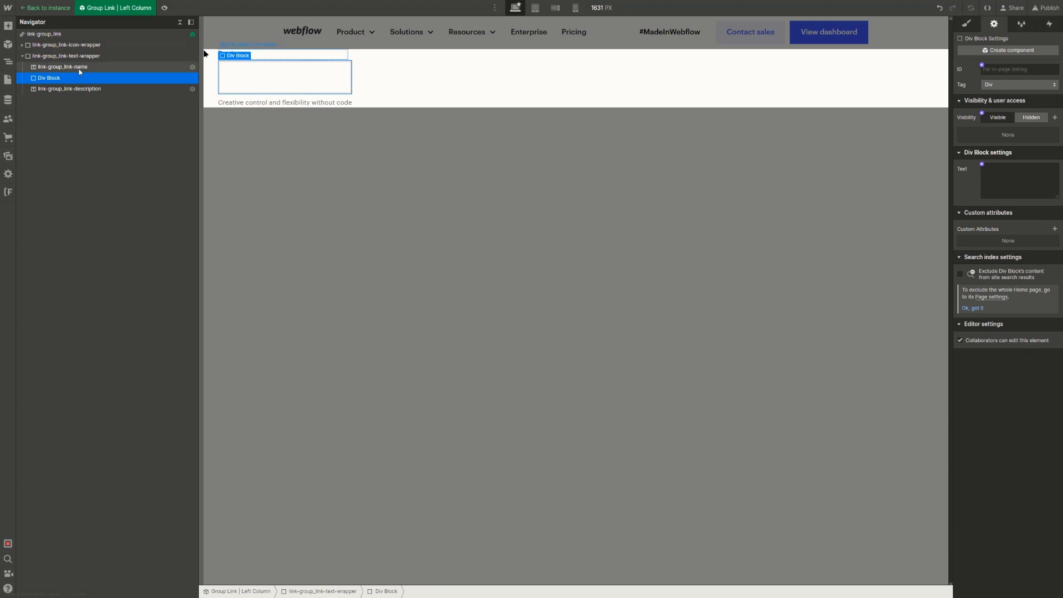
pyautogui.click(79, 69)
pyautogui.moveTo(82, 70); pyautogui.dragTo(91, 75)
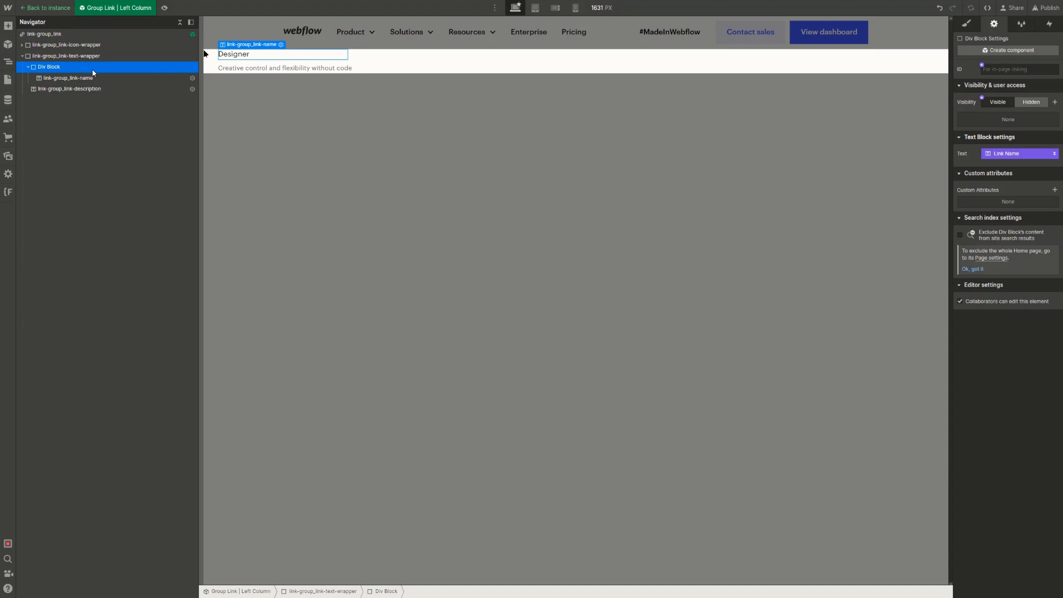
# Give the new Div Block the class link-group_link-name-wrapper and set its display to flex
pyautogui.hotkey('ctrl', 'Return')
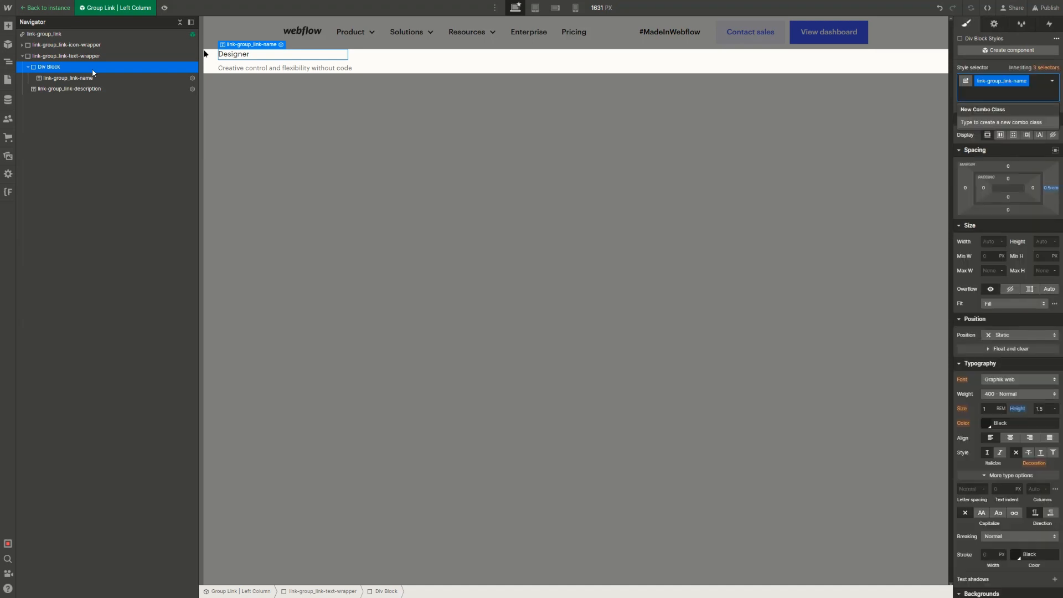
pyautogui.click(111, 80)
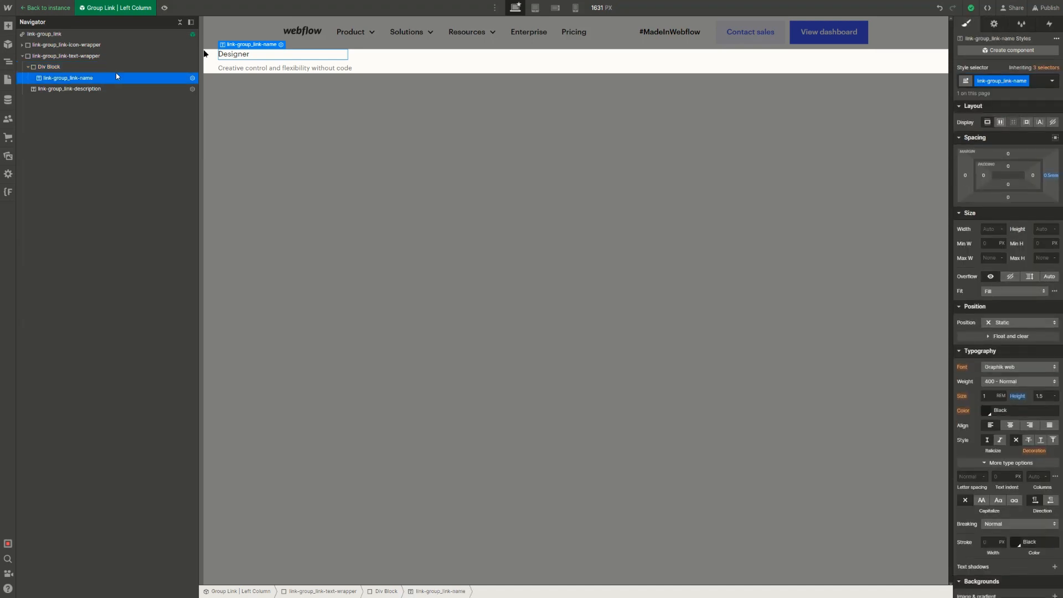
pyautogui.click(122, 65)
pyautogui.click(1020, 77)
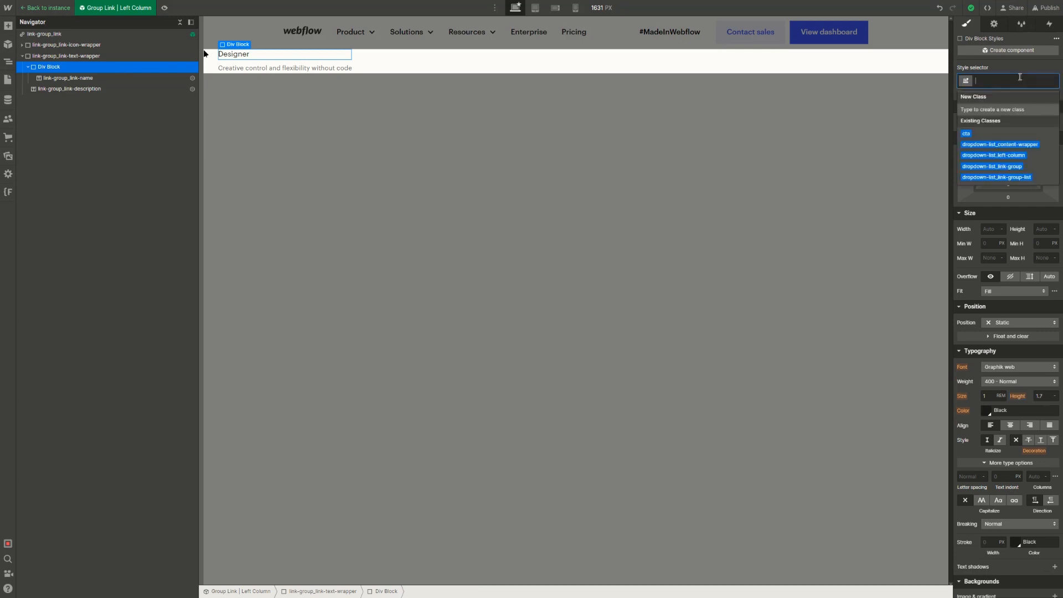
pyautogui.write('link-')
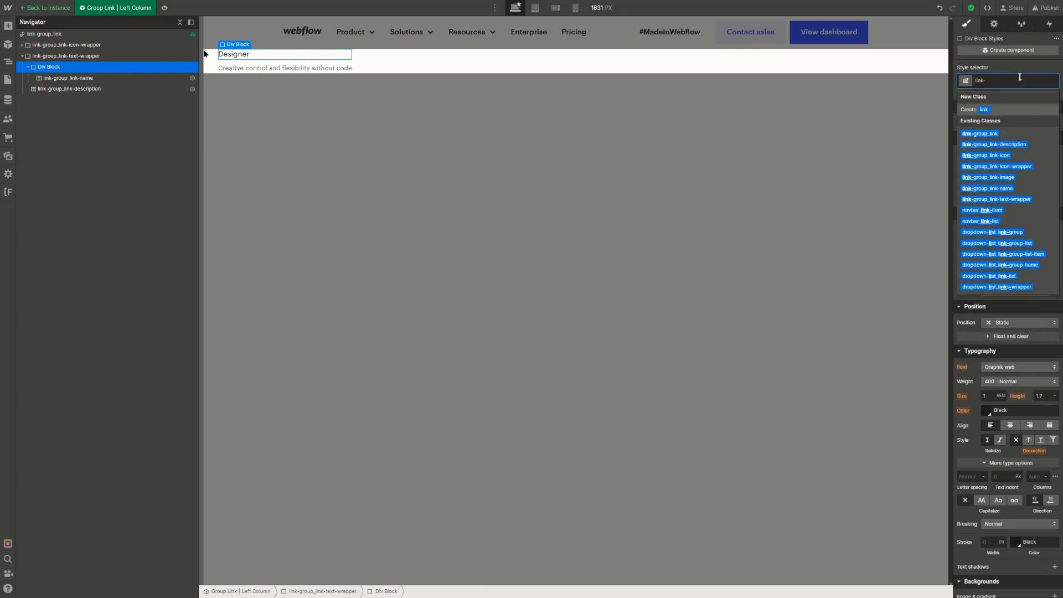
pyautogui.write('group_')
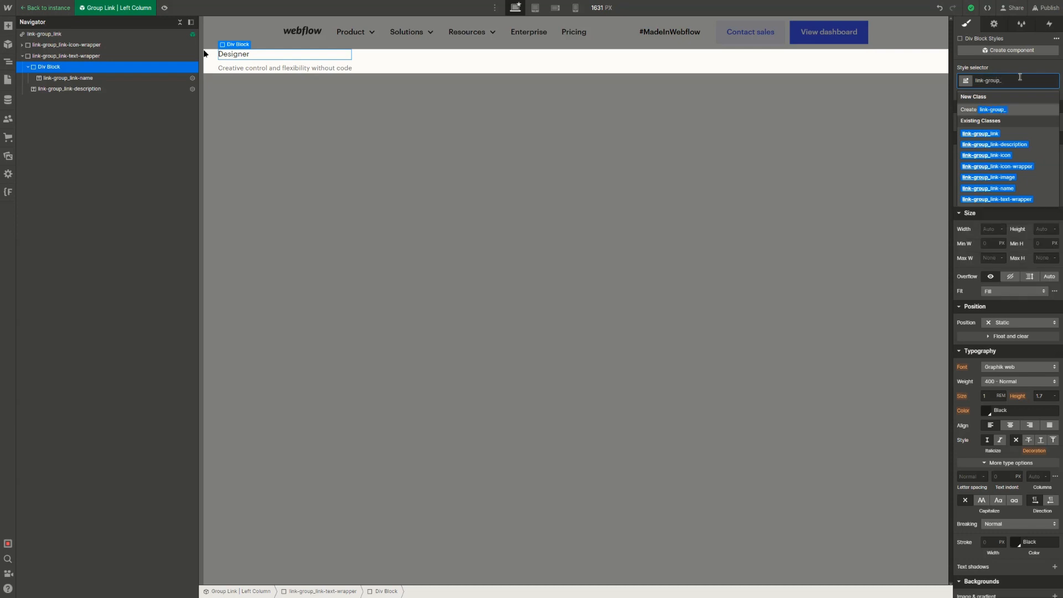
pyautogui.write('link-')
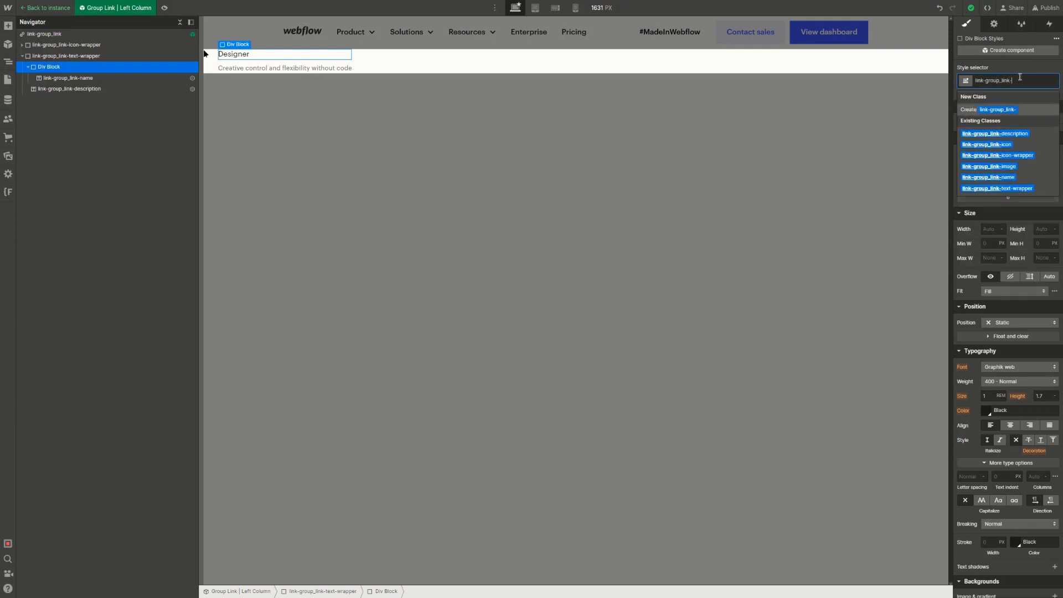
pyautogui.write('n')
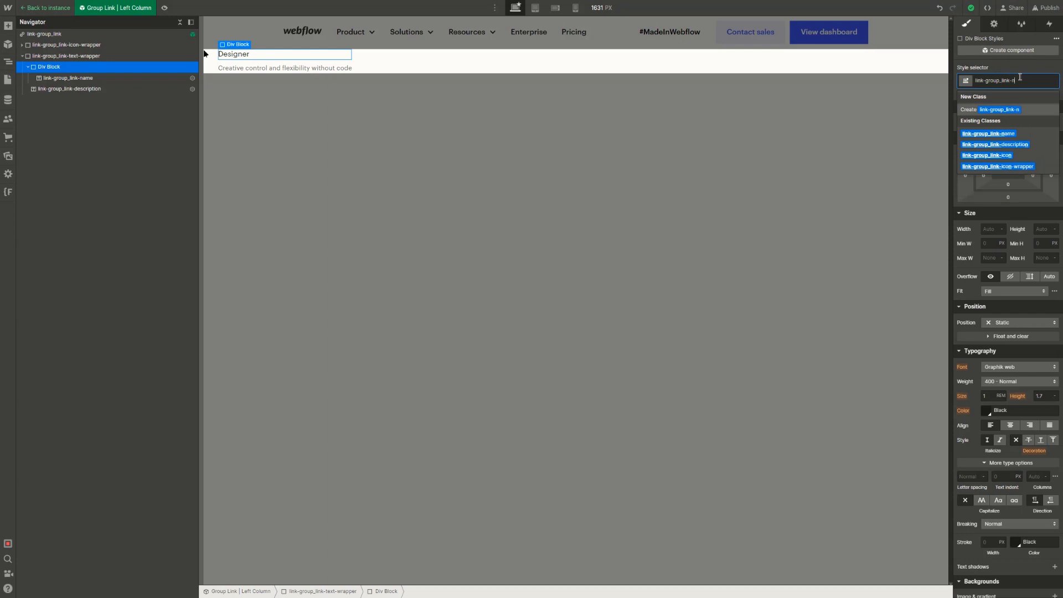
pyautogui.write('ame-wrapper')
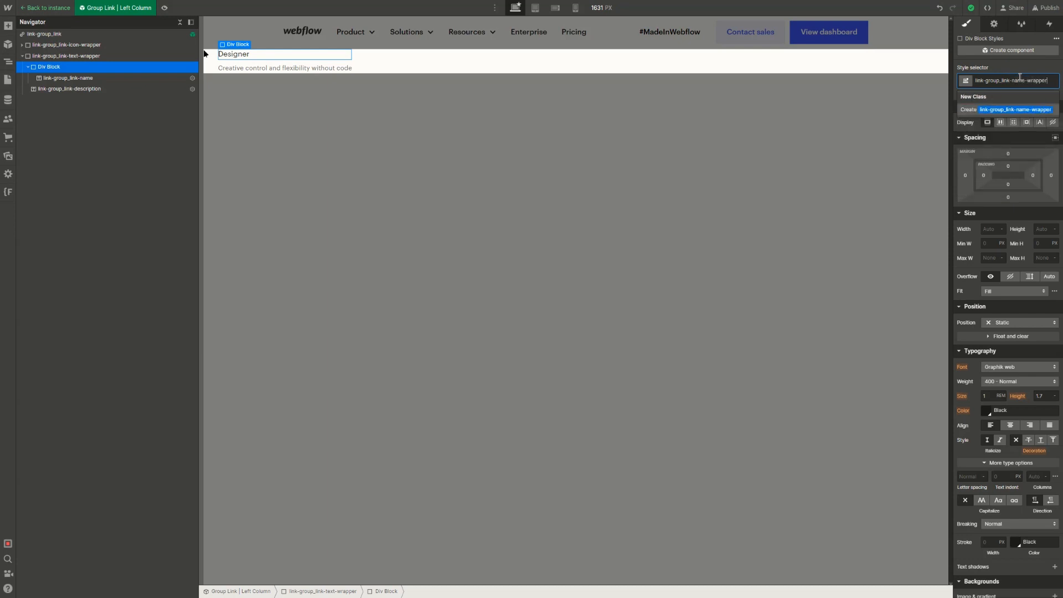
pyautogui.press('Return')
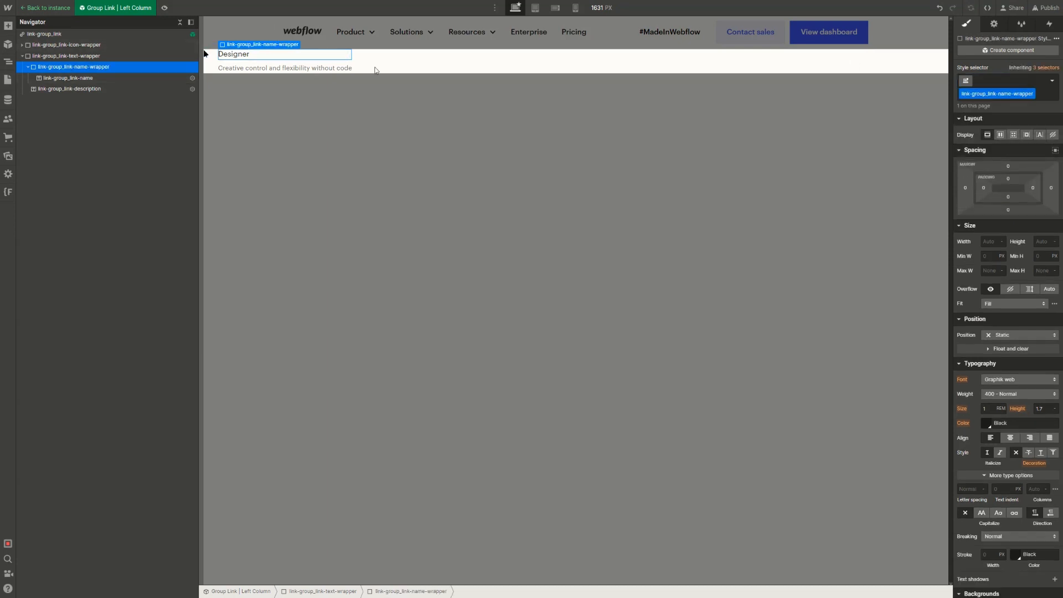
pyautogui.click(1001, 135)
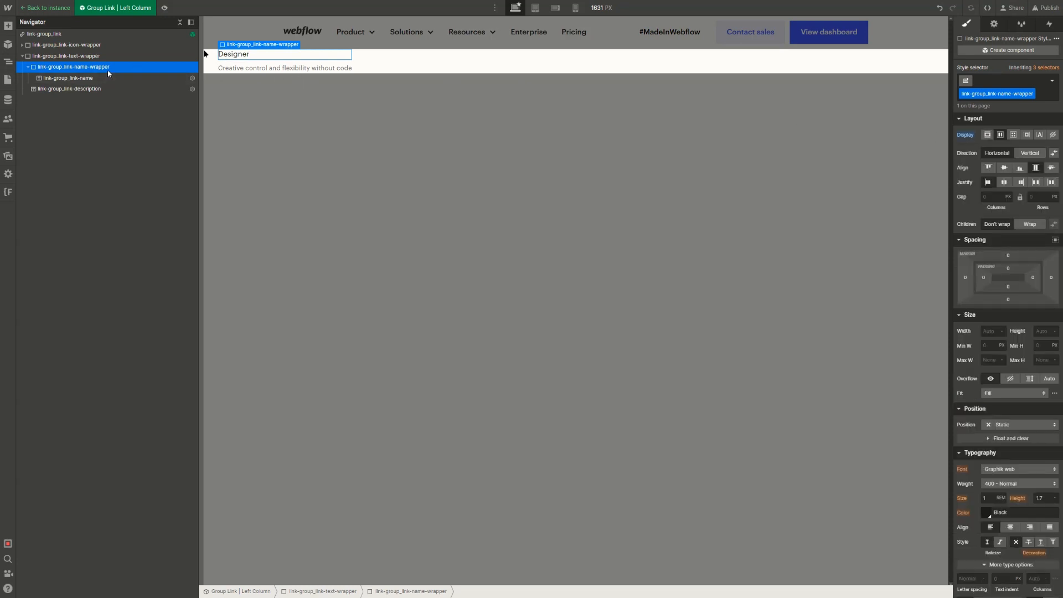
# Insert a Text Block inside link-group_link-name-wrapper, after link-group_link-name
pyautogui.hotkey('ctrl', 'e')
pyautogui.write('text')
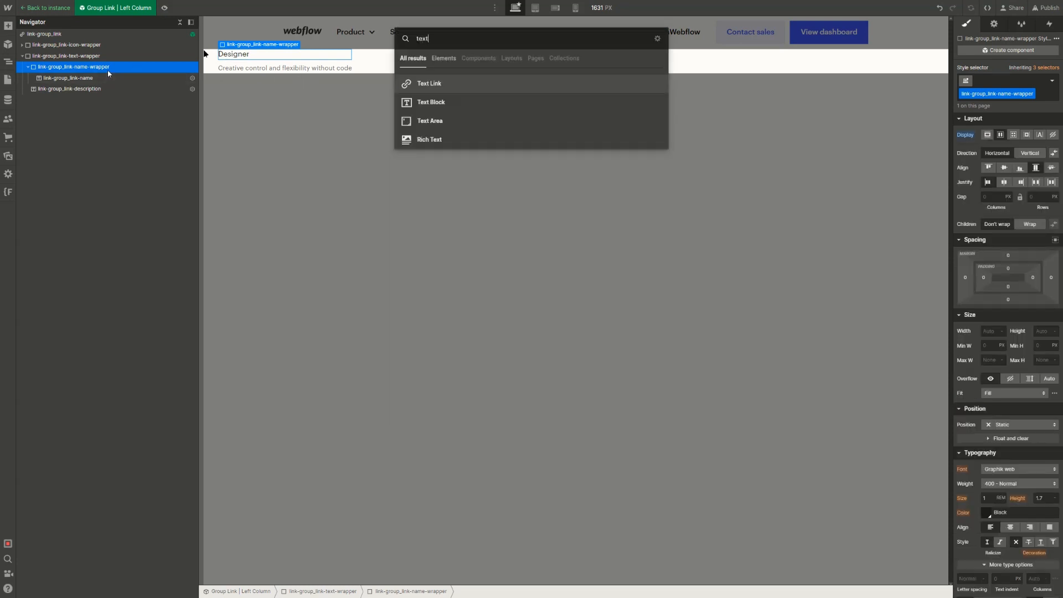
pyautogui.press('Return')
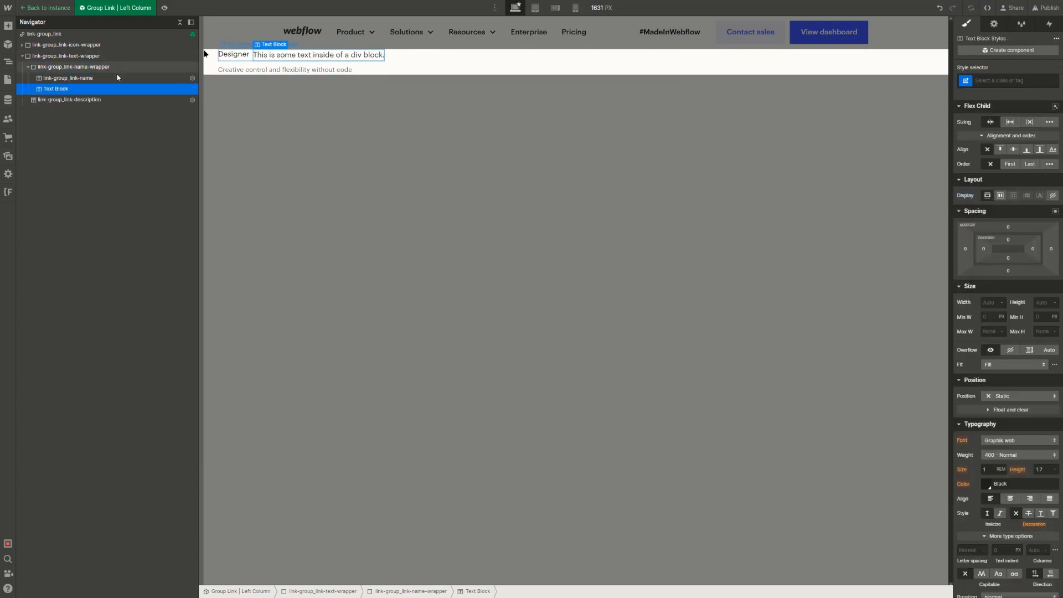
# Replace the placeholder text of the new Text Block beside the link name with "beta"
pyautogui.doubleClick(312, 55)
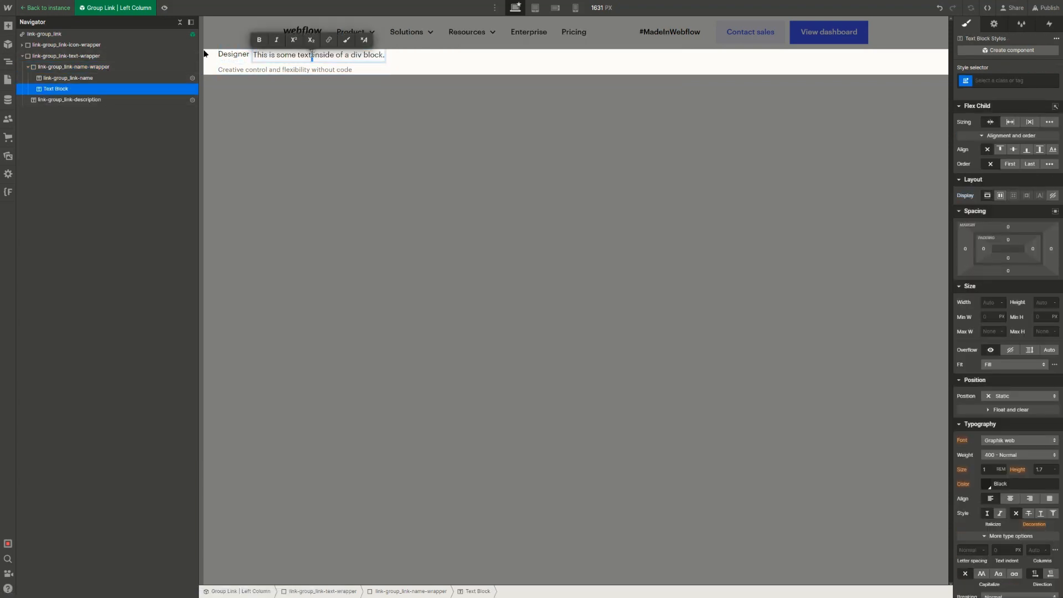
pyautogui.tripleClick(313, 55)
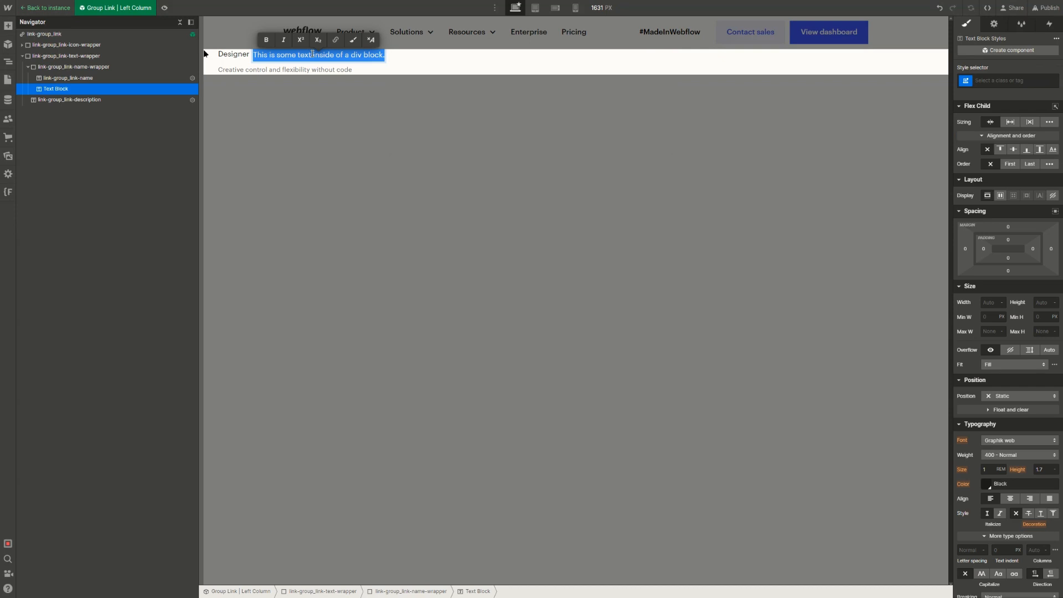
pyautogui.write('beta')
pyautogui.press('Escape')
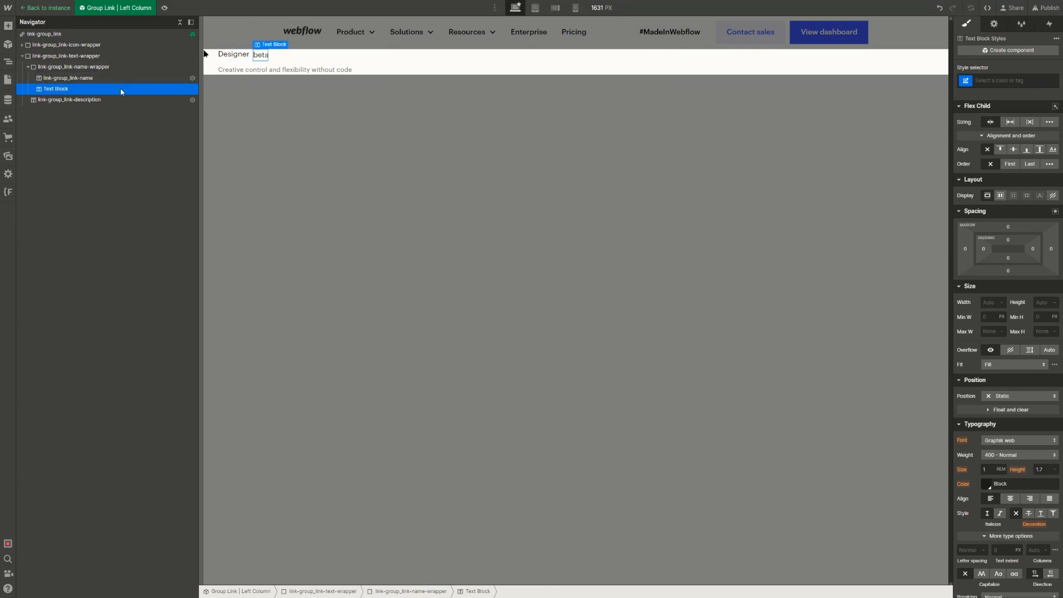
# Give the beta Text Block the new class link-group_link-beta-label
pyautogui.hotkey('ctrl', 'Return')
pyautogui.write('link-group')
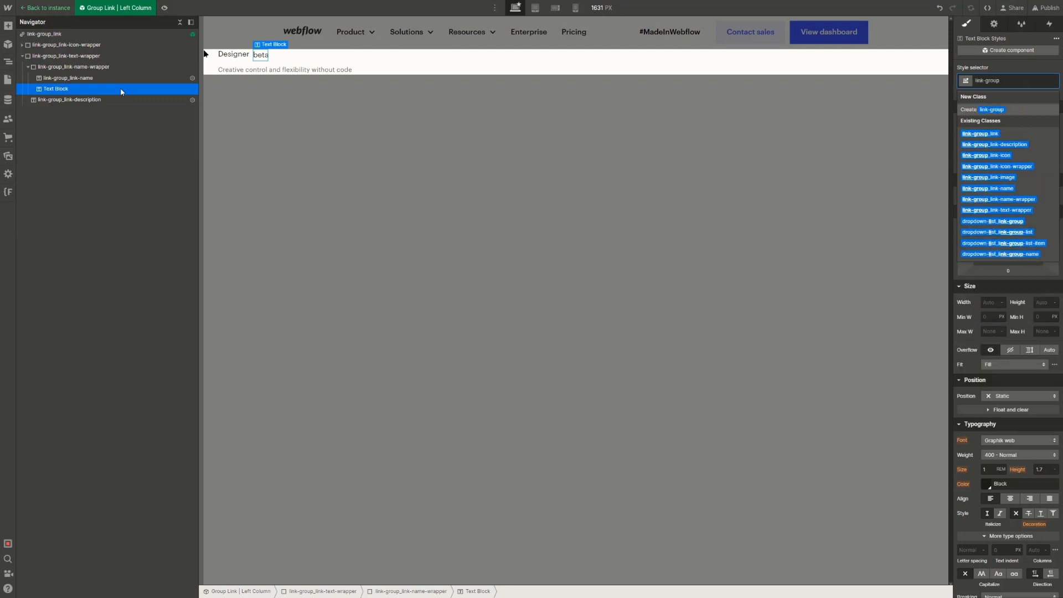
pyautogui.write('_')
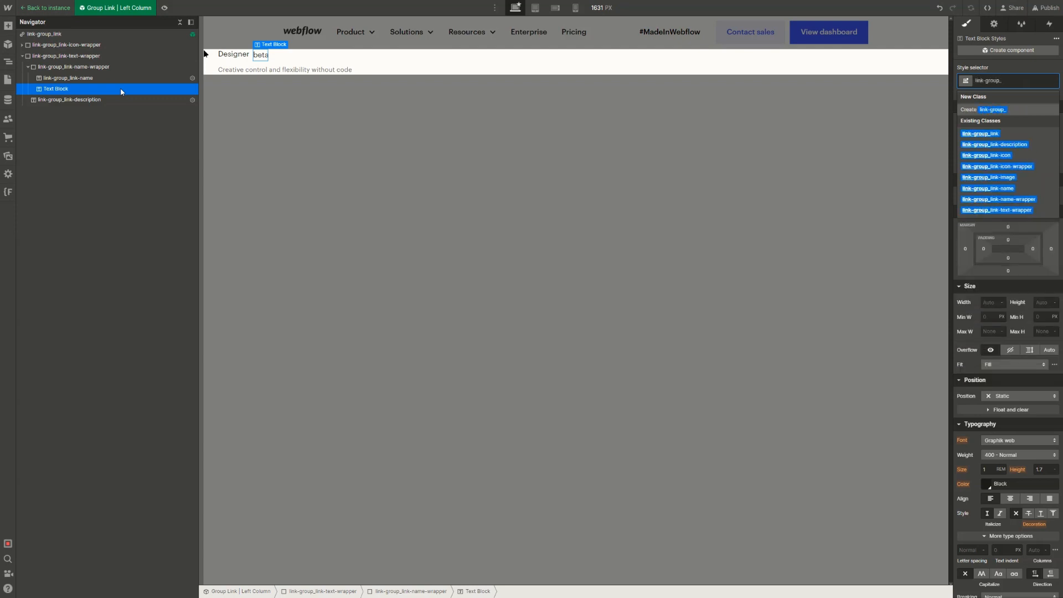
pyautogui.write('link-beta-label')
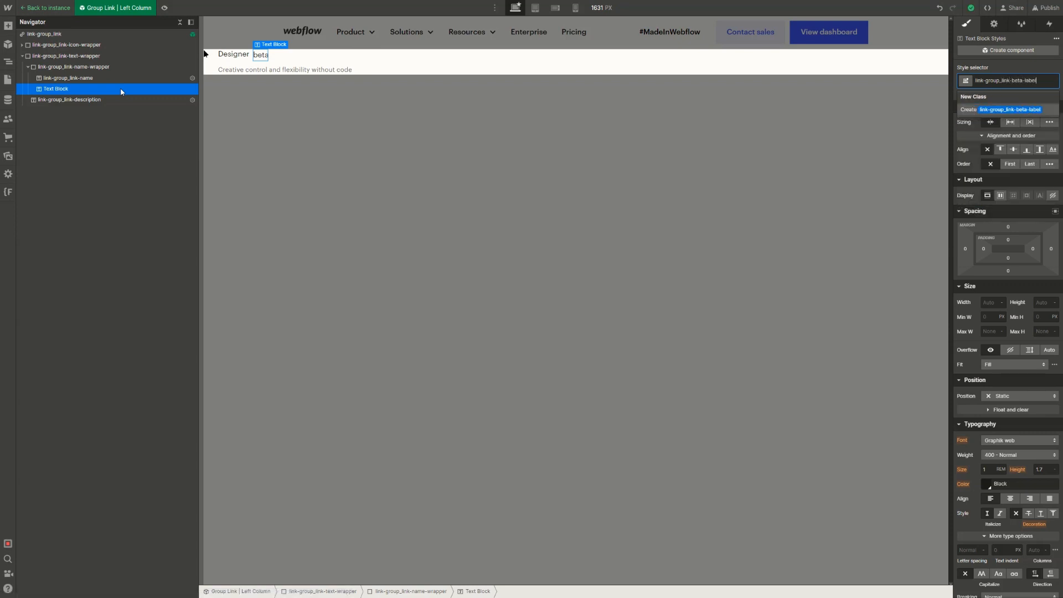
pyautogui.press('Return')
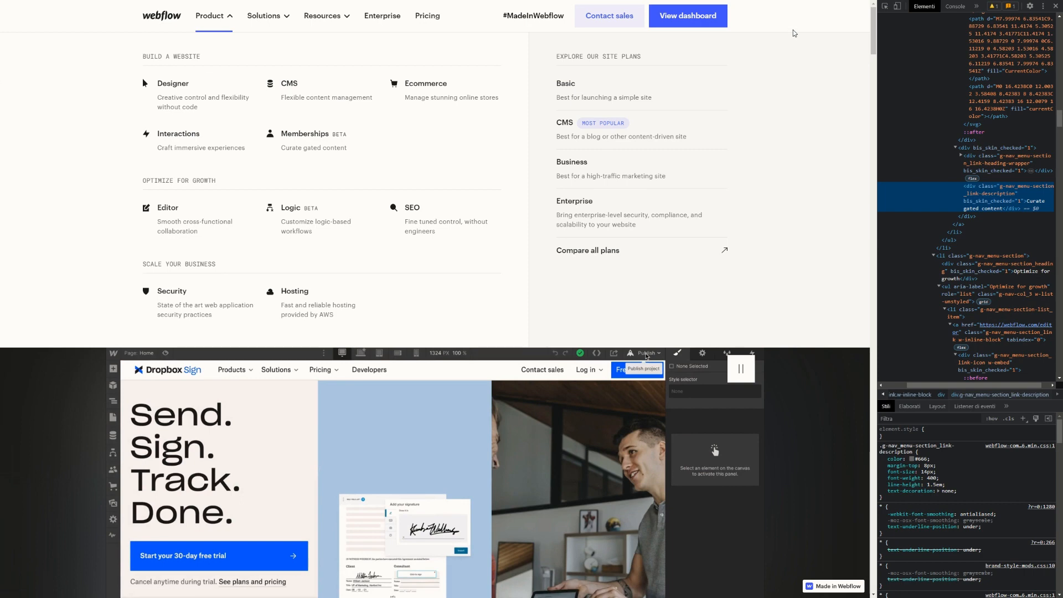
# Switch to the live Webflow site in the browser and inspect the styles of the Beta tag beside Memberships
pyautogui.click(884, 6)
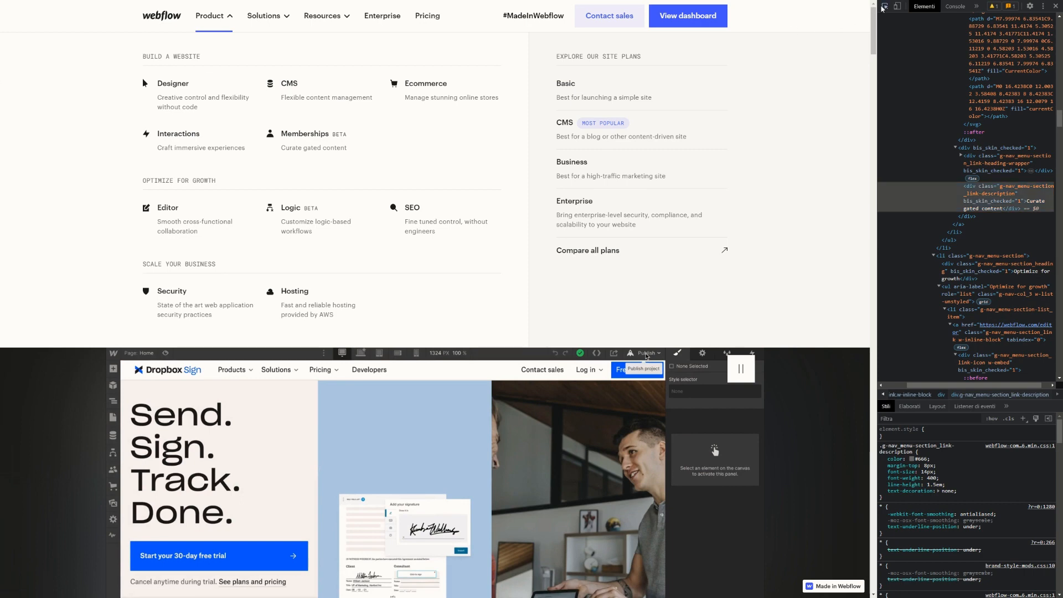
pyautogui.click(340, 134)
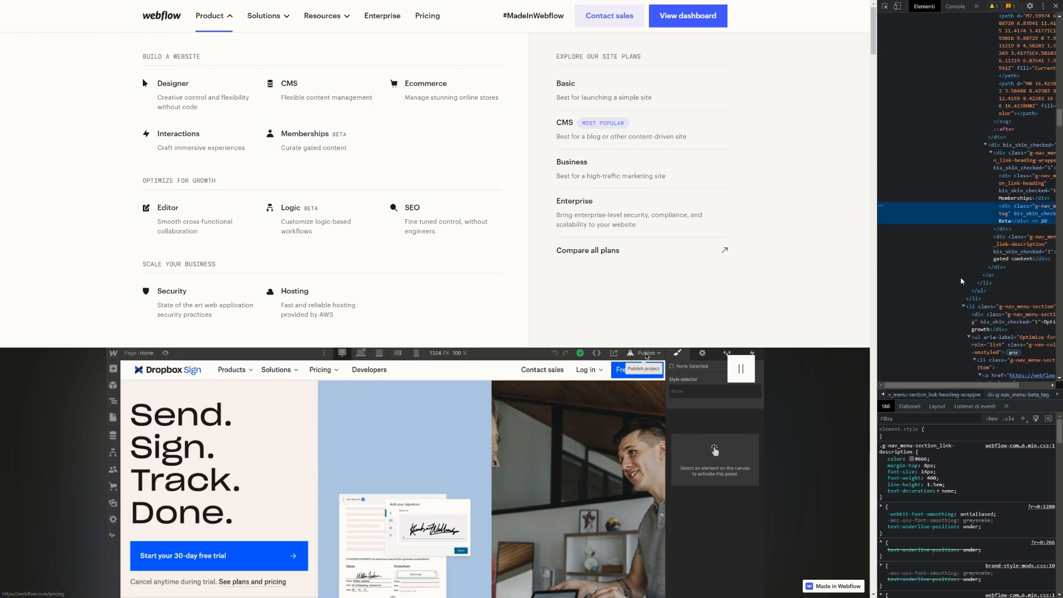
pyautogui.scroll(-1, 966, 487)
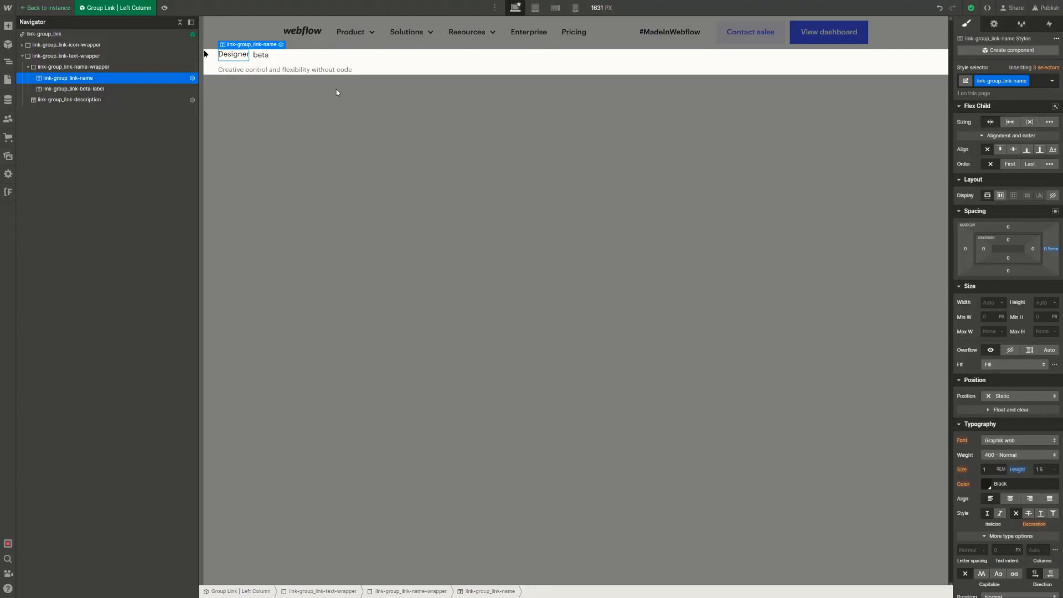
# Back in the Webflow Designer, set link-group_link-beta-label's font size to 12/16 (0.75 rem) and its capitalization to all caps
pyautogui.click(271, 55)
pyautogui.click(992, 471)
pyautogui.write('12/16')
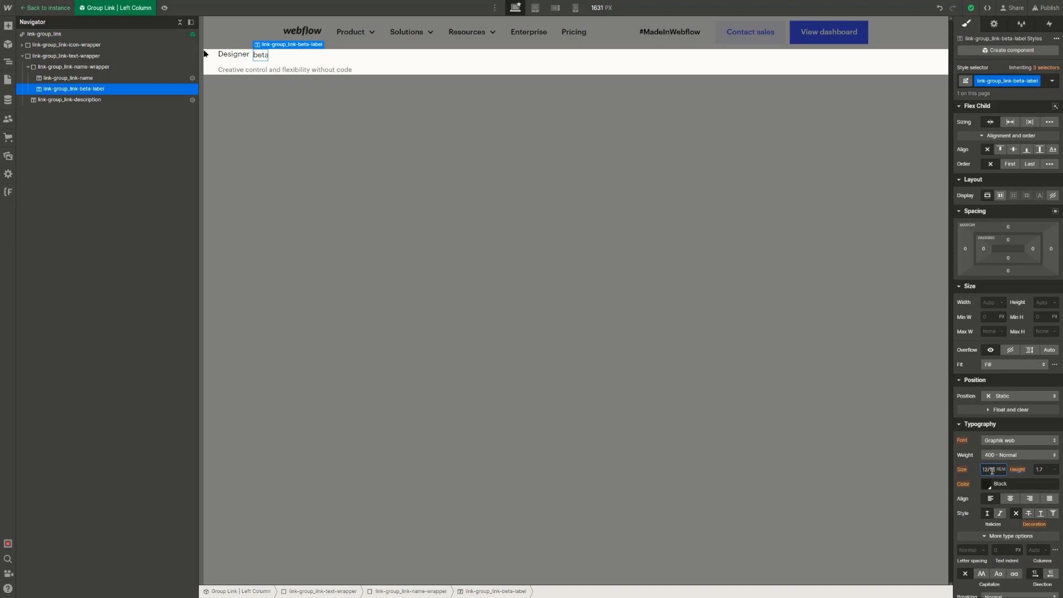
pyautogui.press('Return')
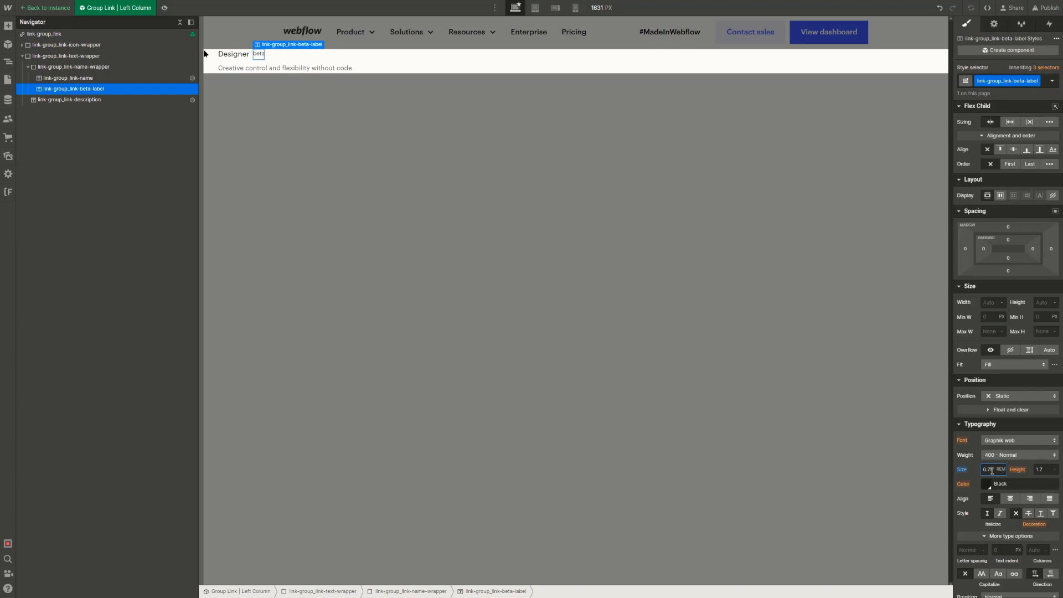
pyautogui.scroll(-1, 994, 545)
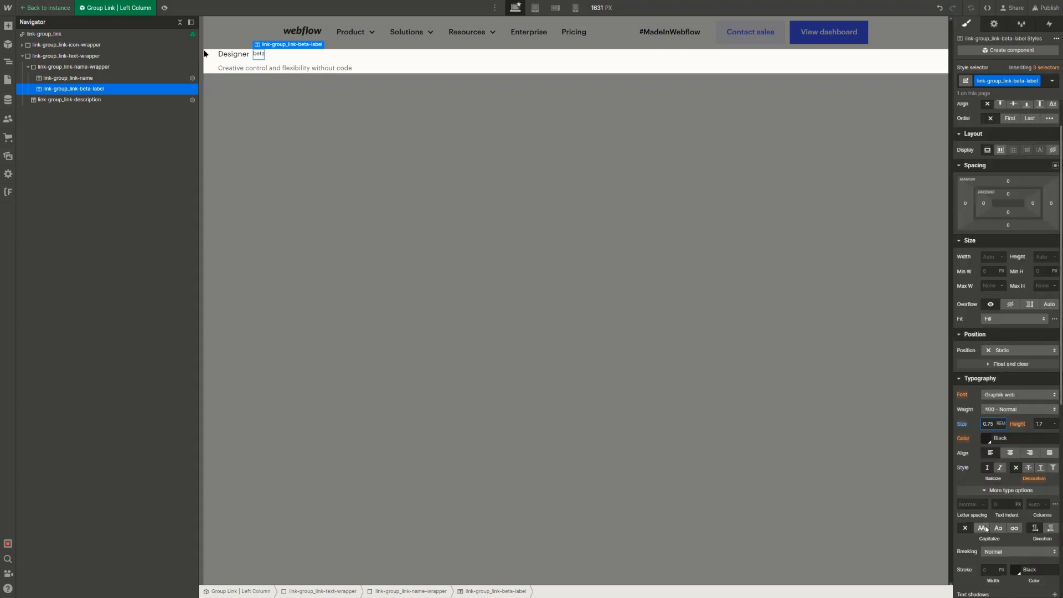
pyautogui.click(983, 529)
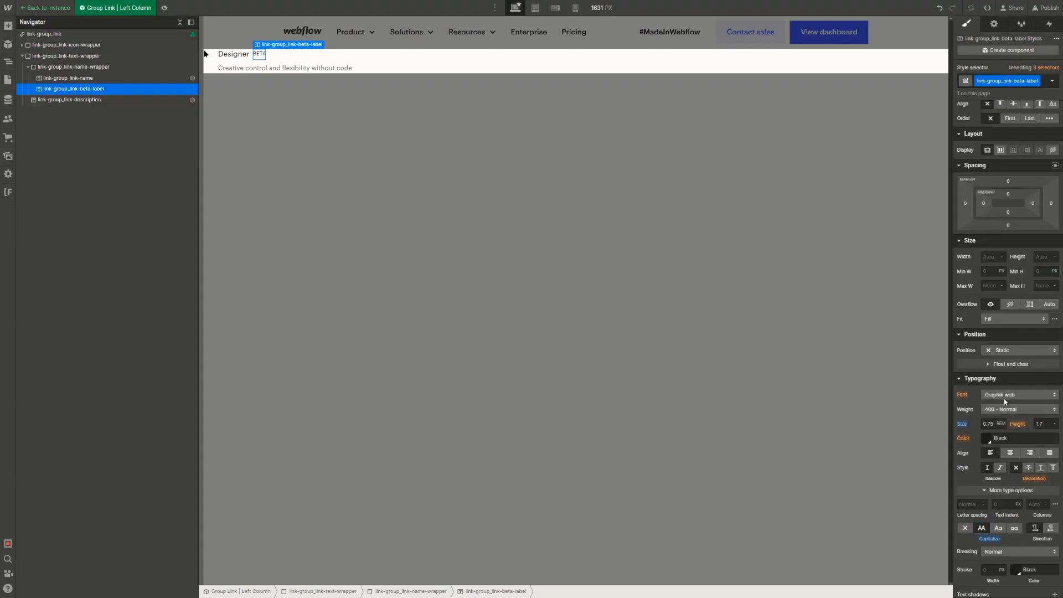
# Set the beta label's font to Roboto Mono and its letter spacing to 0.04 em
pyautogui.click(1006, 401)
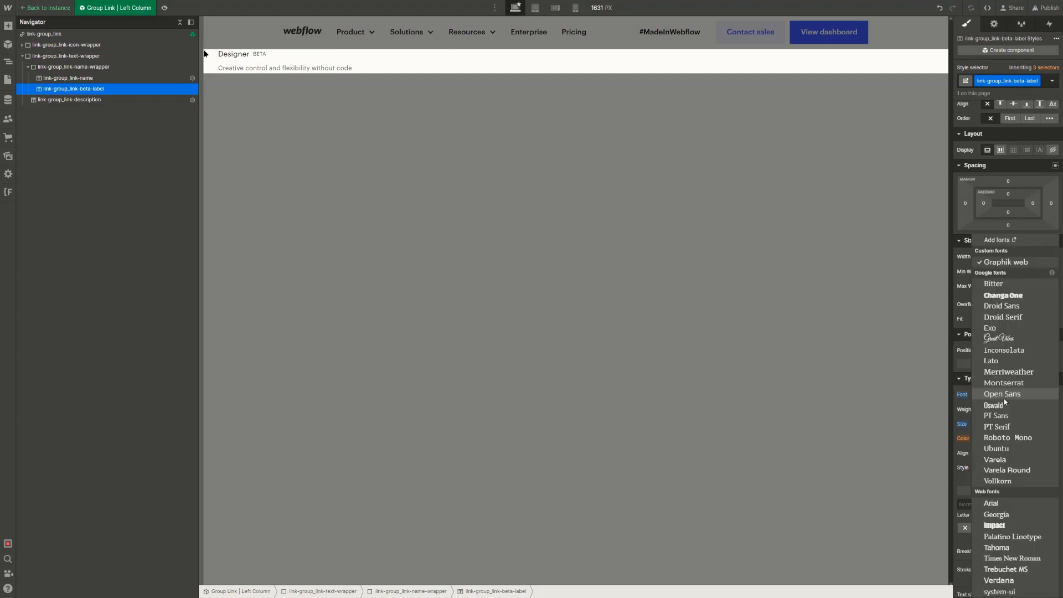
pyautogui.click(1031, 438)
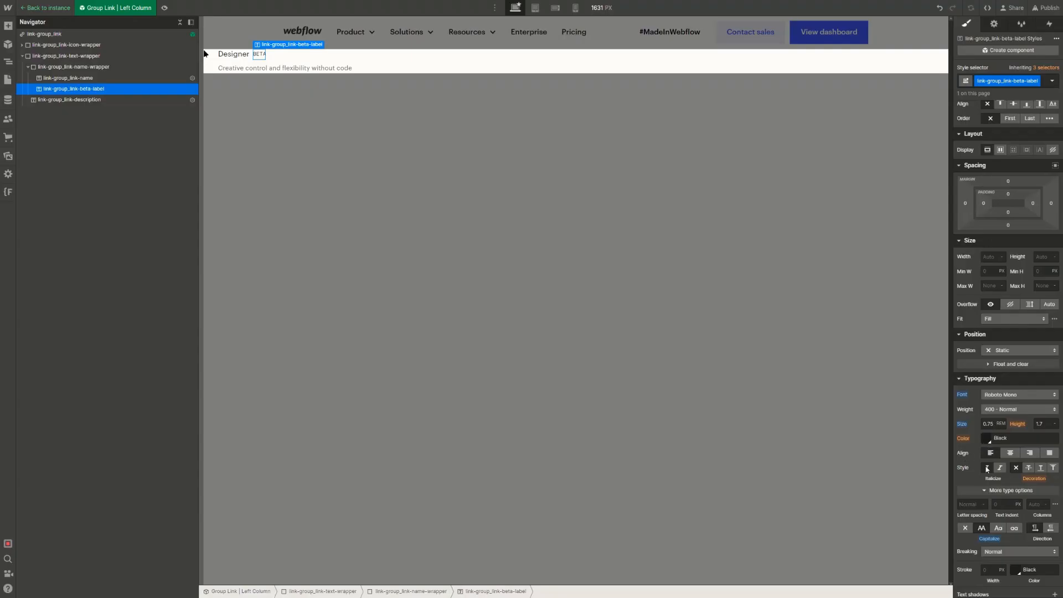
pyautogui.scroll(-1, 981, 505)
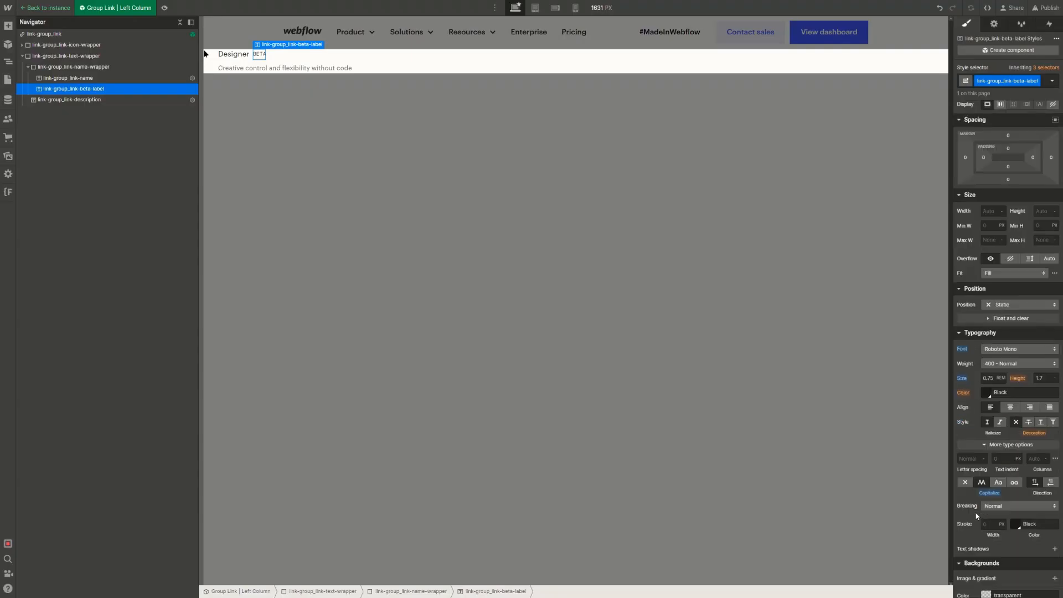
pyautogui.click(979, 460)
pyautogui.press('Return')
pyautogui.click(275, 57)
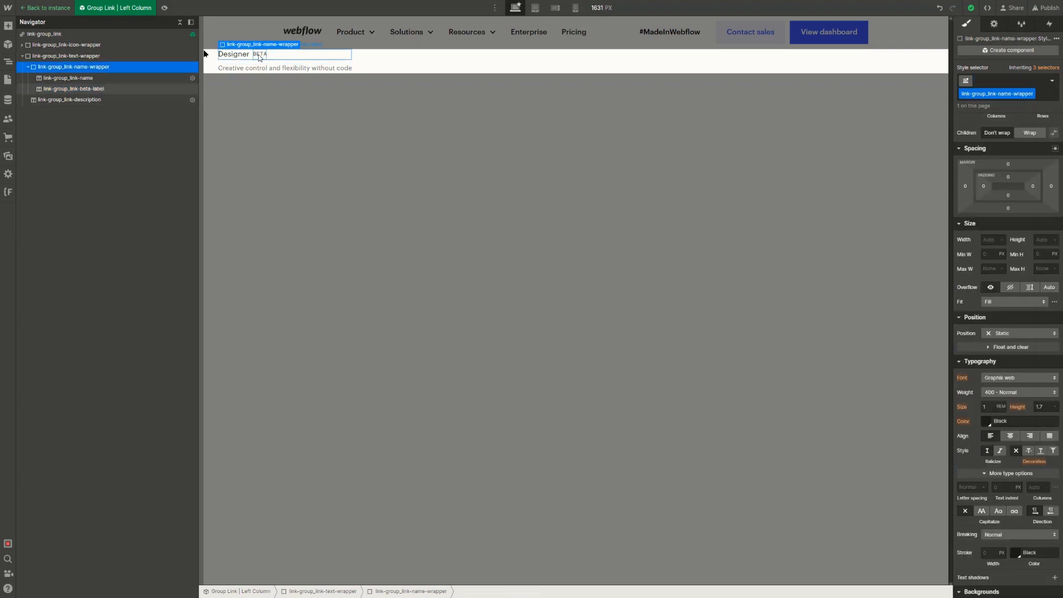
# Create a component property named "Beta Label Visibility" and connect it to the visibility of link-group_link-beta-label
pyautogui.click(260, 55)
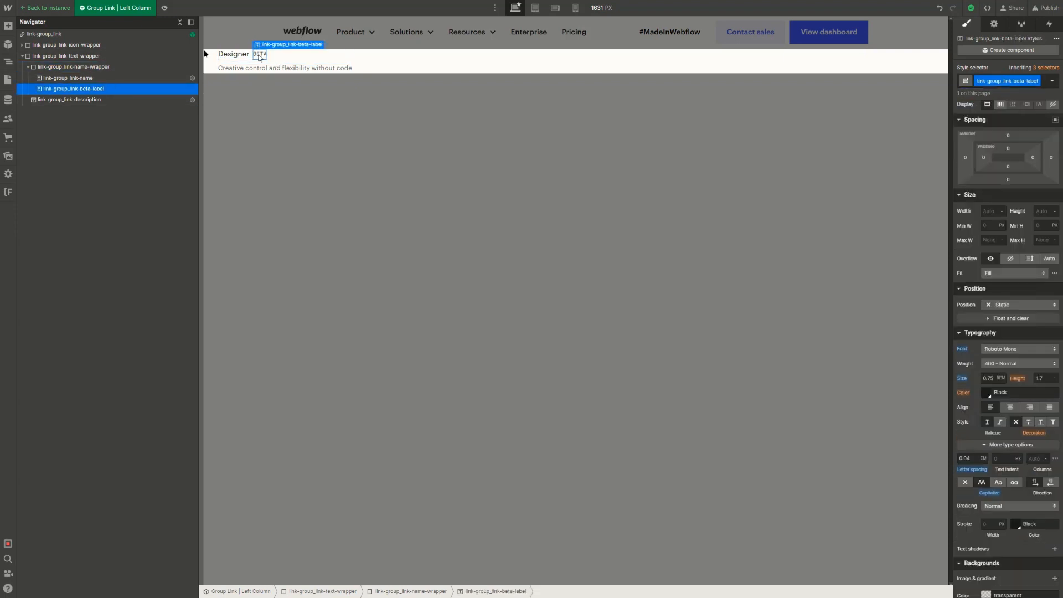
pyautogui.click(994, 24)
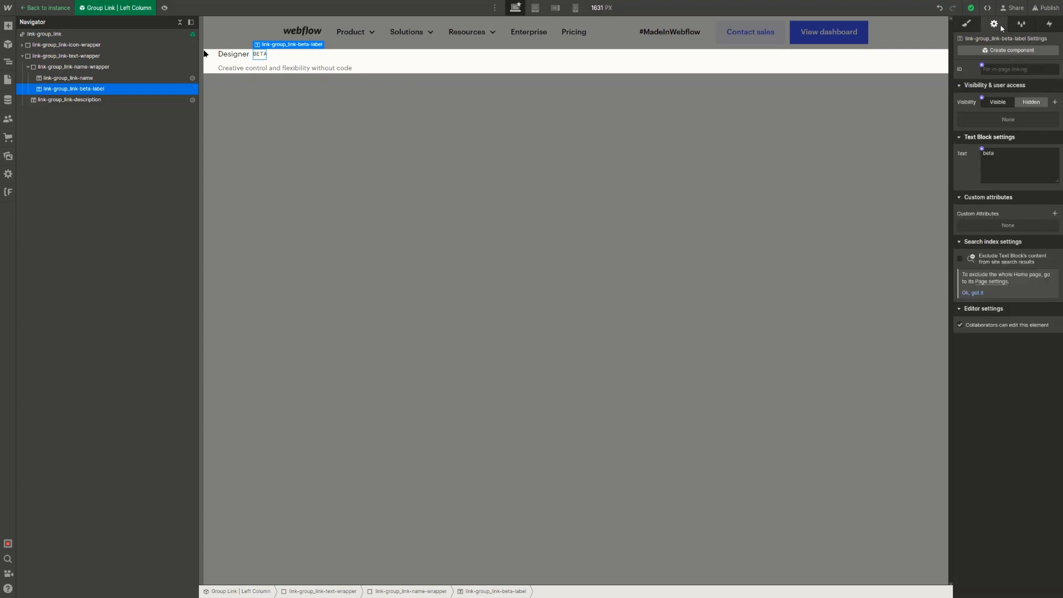
pyautogui.click(982, 98)
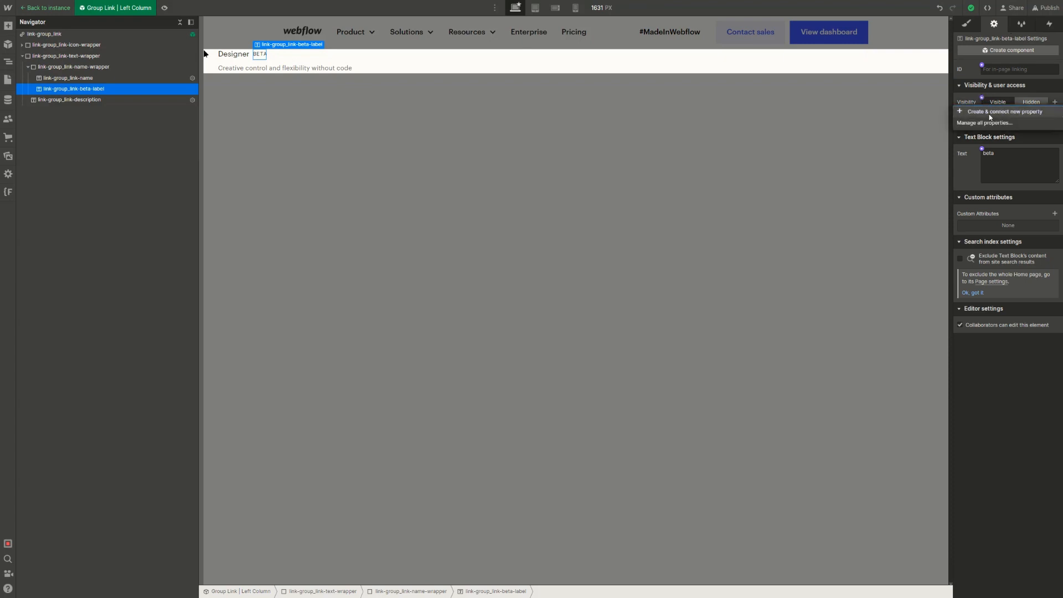
pyautogui.click(989, 111)
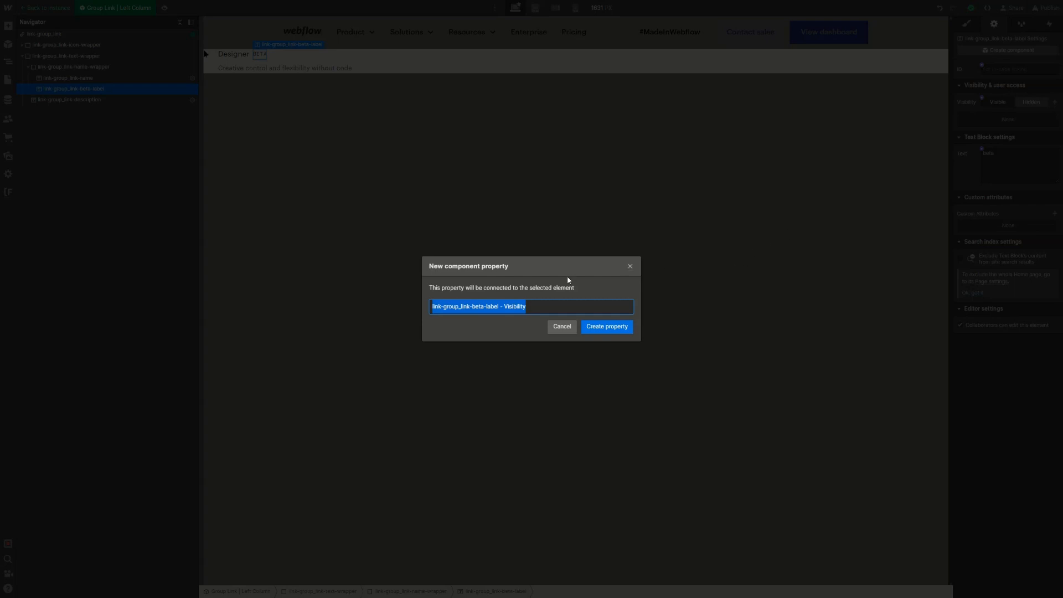
pyautogui.write('Beta')
pyautogui.write(' Lable')
pyautogui.write('el')
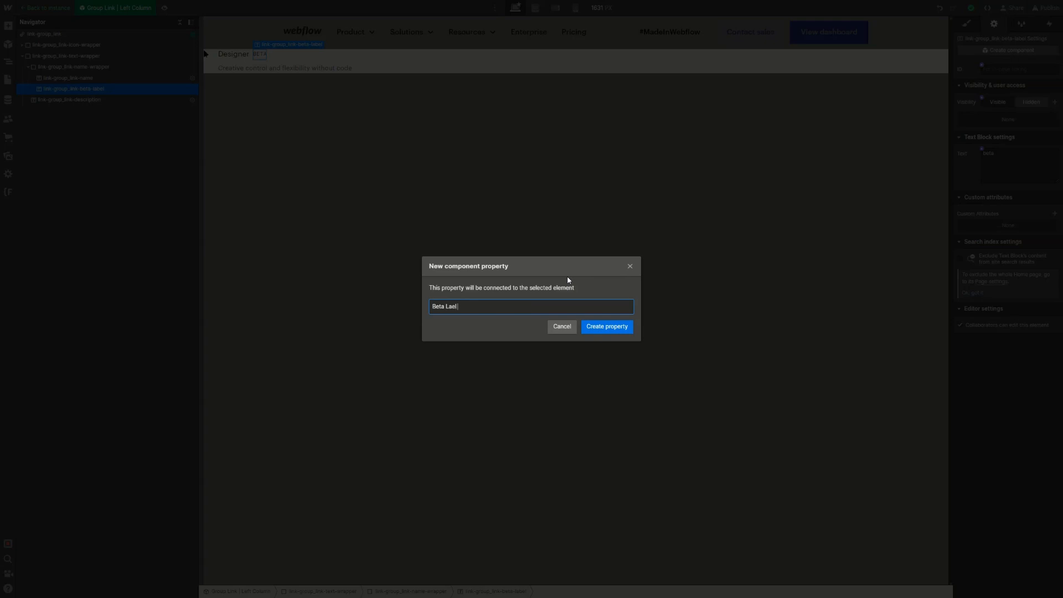
pyautogui.write('bel Visibility')
pyautogui.press('Return')
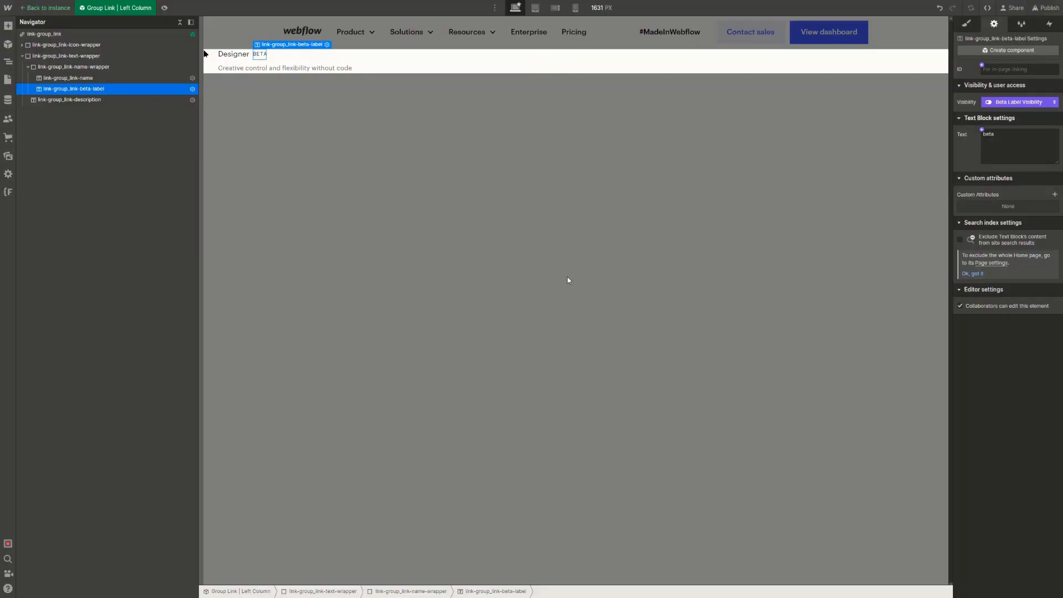
# Leave component editing and delete the Group Link | Left Column instance placed directly in the Body
pyautogui.click(358, 117)
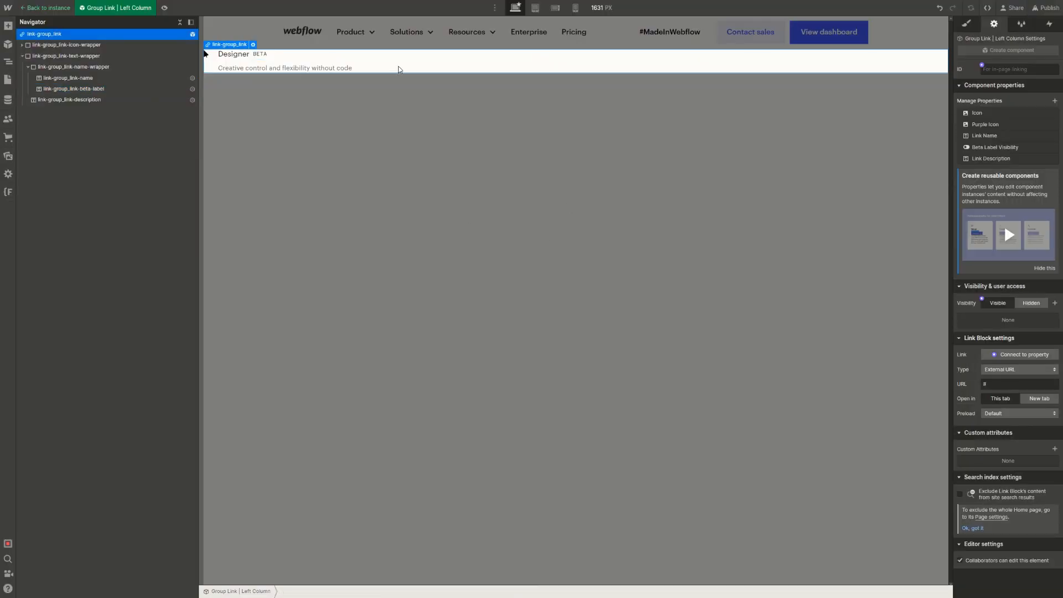
pyautogui.click(43, 7)
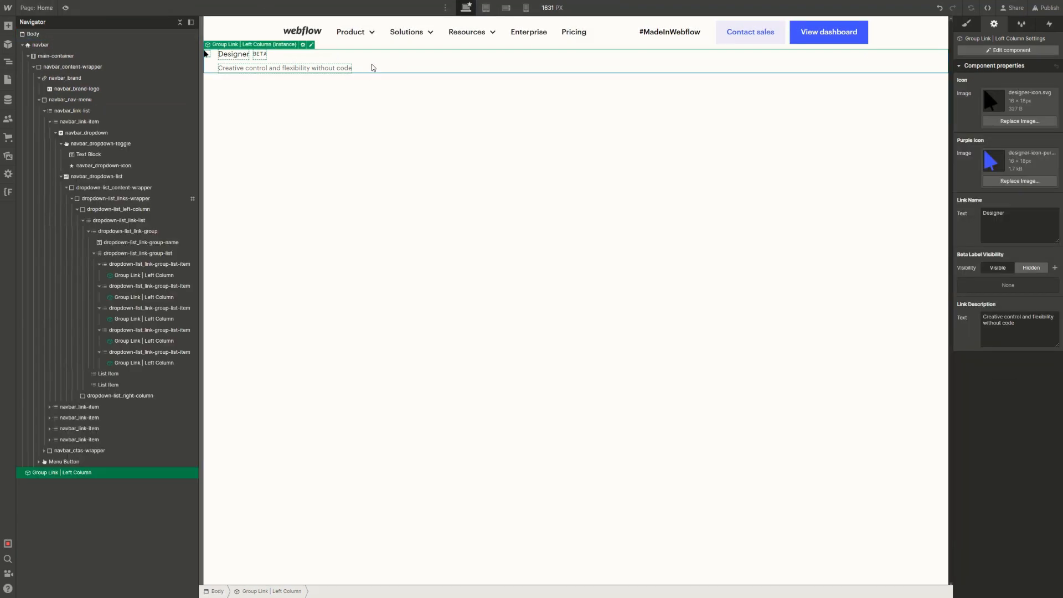
pyautogui.press('Delete')
# Show the Product dropdown's menu and set Beta Label Visibility to Hidden on the Designer link instance
pyautogui.click(357, 32)
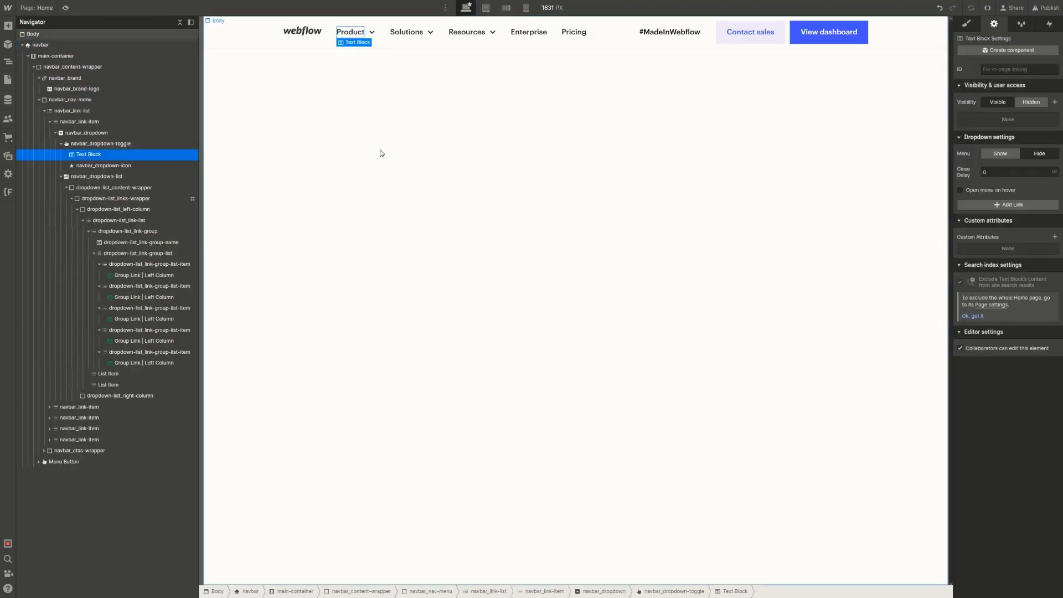
pyautogui.click(1000, 158)
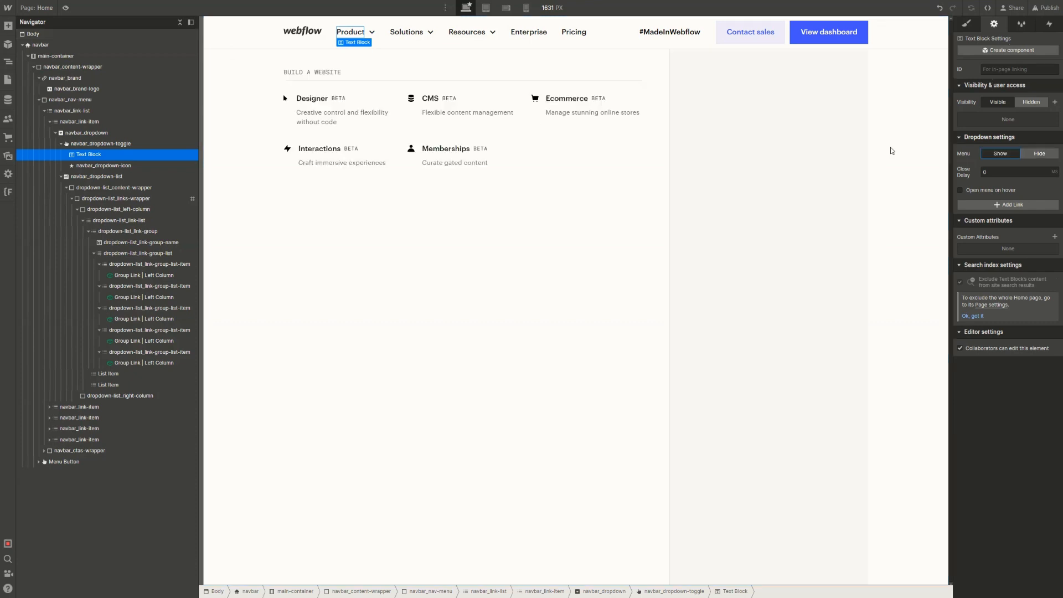
pyautogui.click(364, 116)
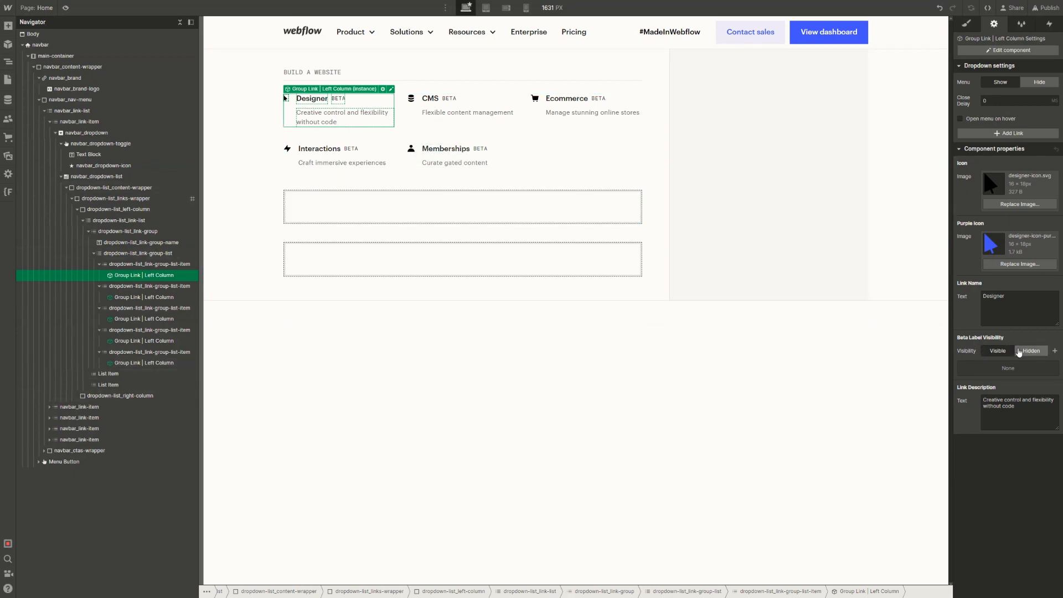
pyautogui.click(1024, 352)
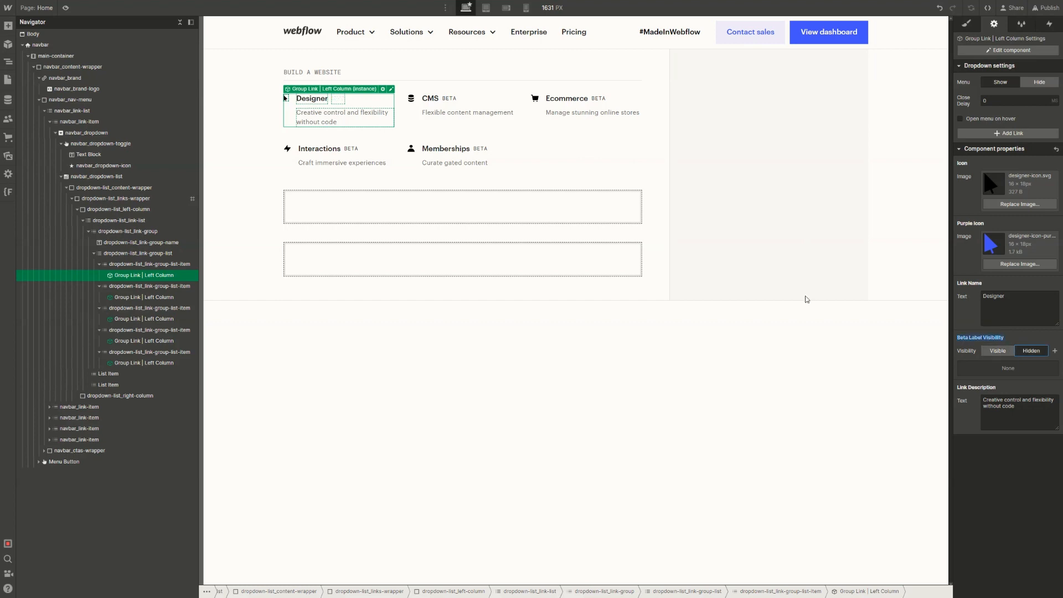
# Set Beta Label Visibility to Hidden on the CMS and Ecommerce link instances
pyautogui.click(430, 114)
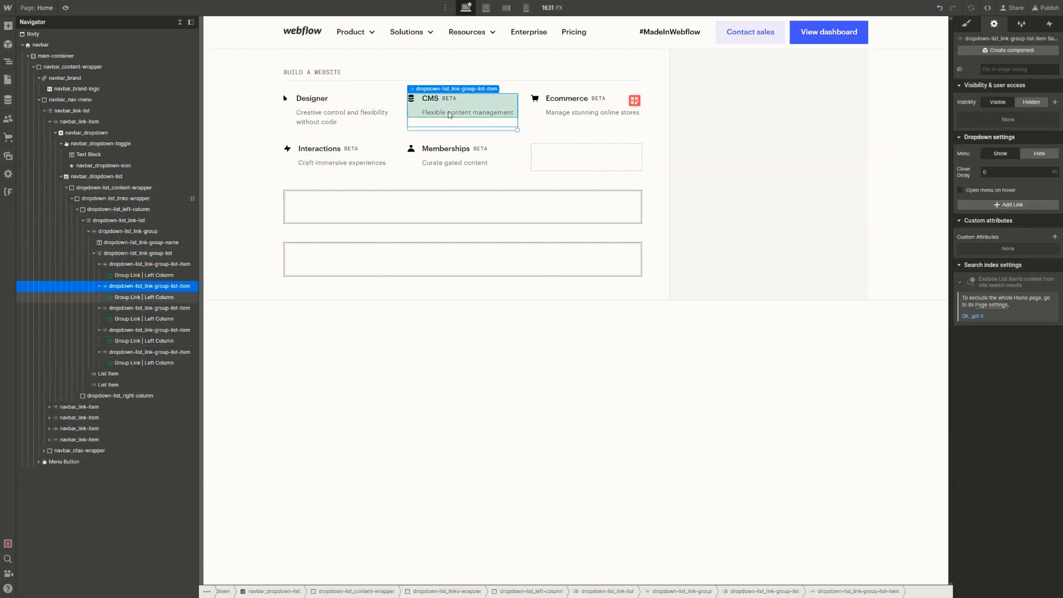
pyautogui.click(449, 115)
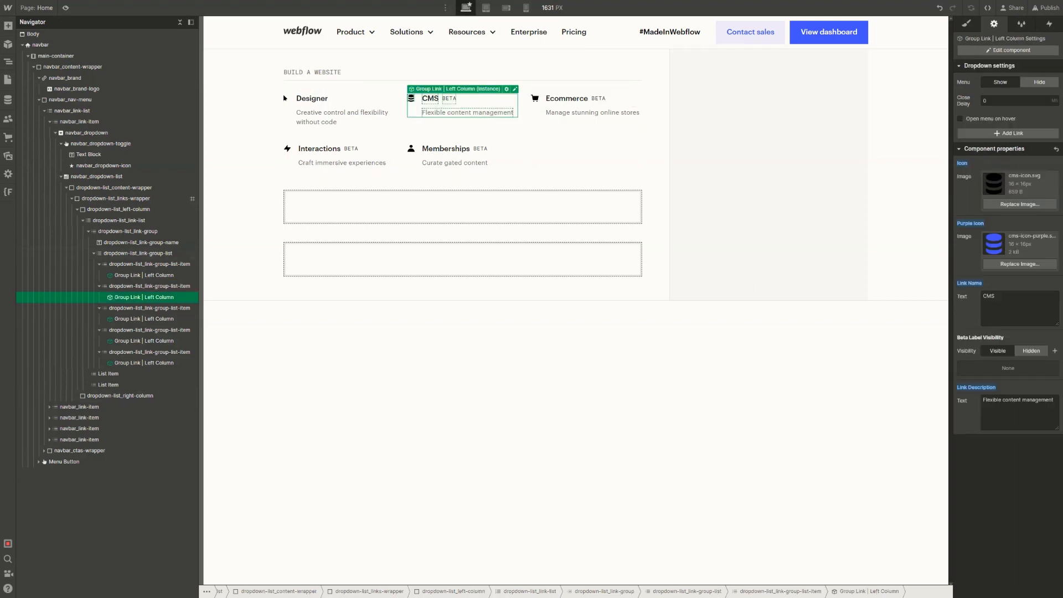
pyautogui.click(1042, 356)
pyautogui.click(609, 114)
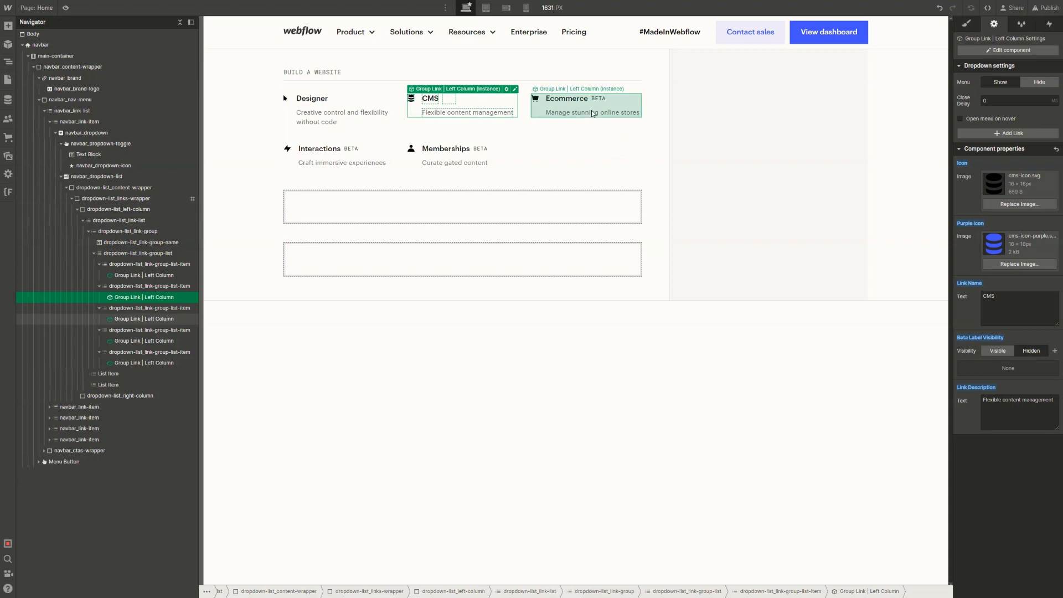
pyautogui.click(1027, 351)
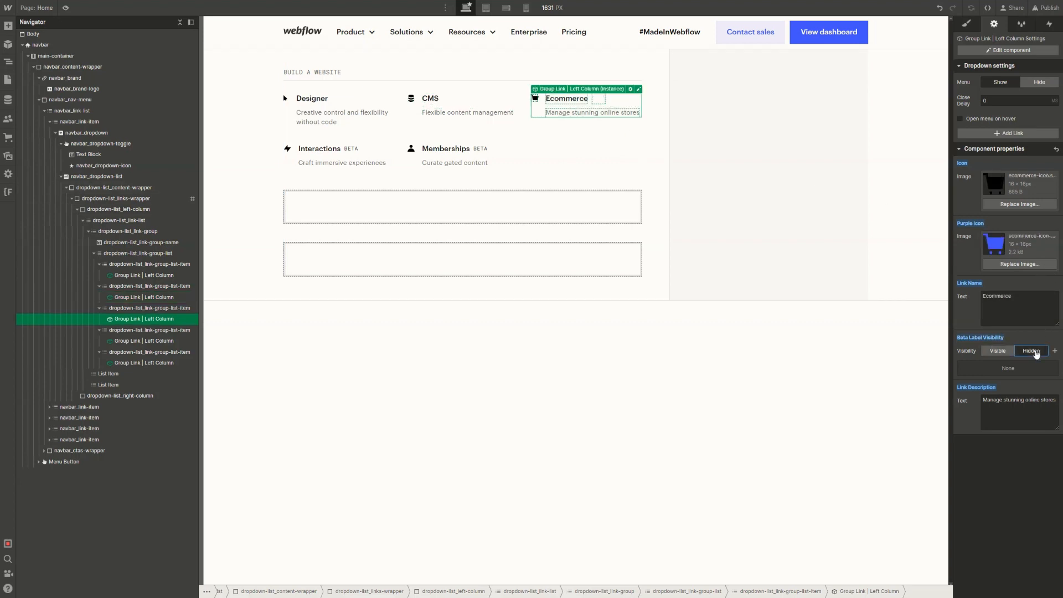
# Select the Interactions link instance in the Build a Website group to edit its component properties
pyautogui.click(353, 150)
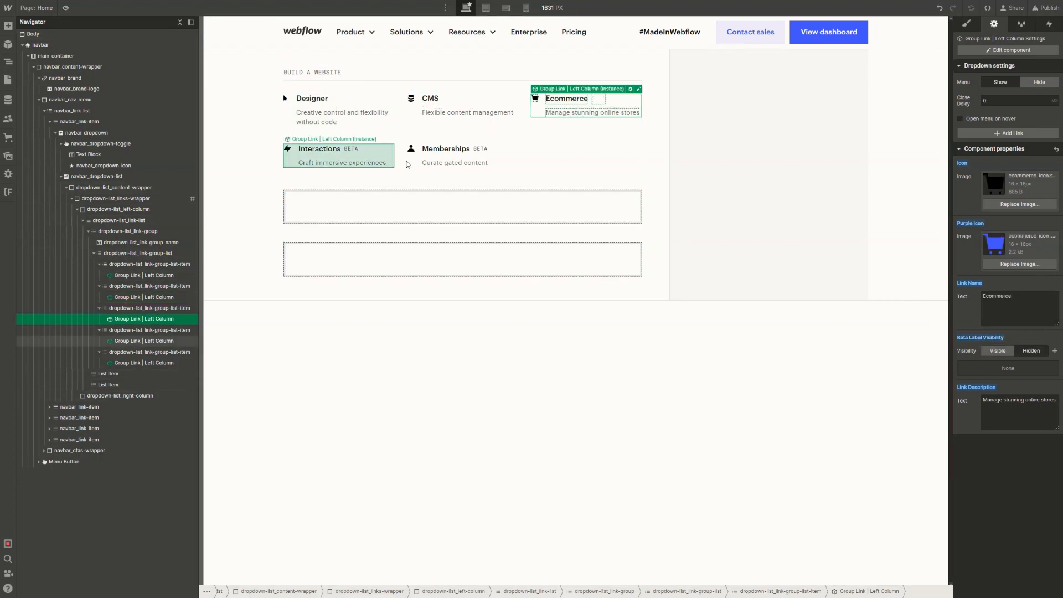
pyautogui.click(1031, 351)
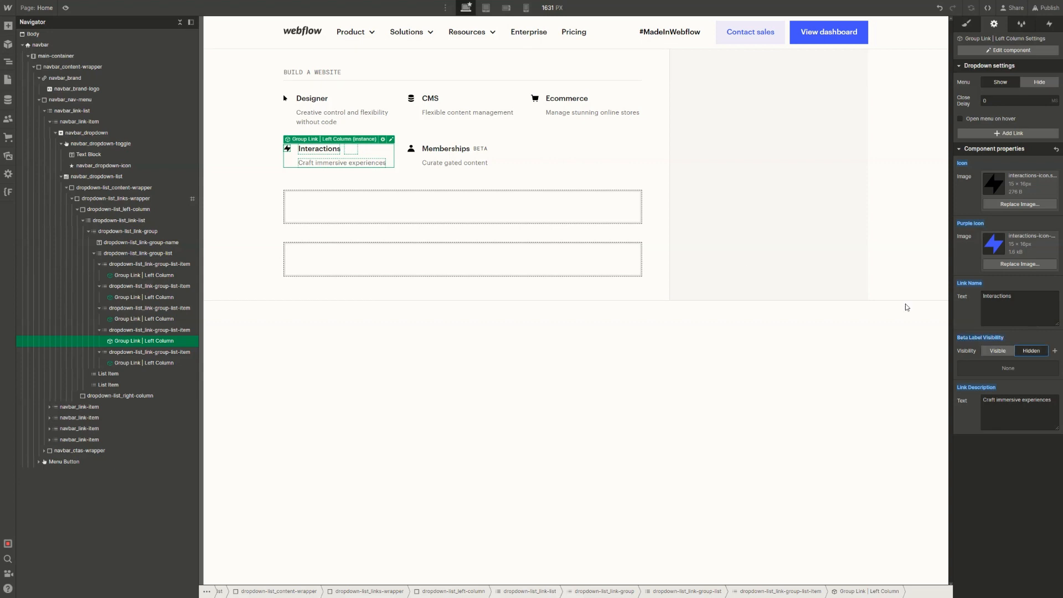
pyautogui.click(368, 111)
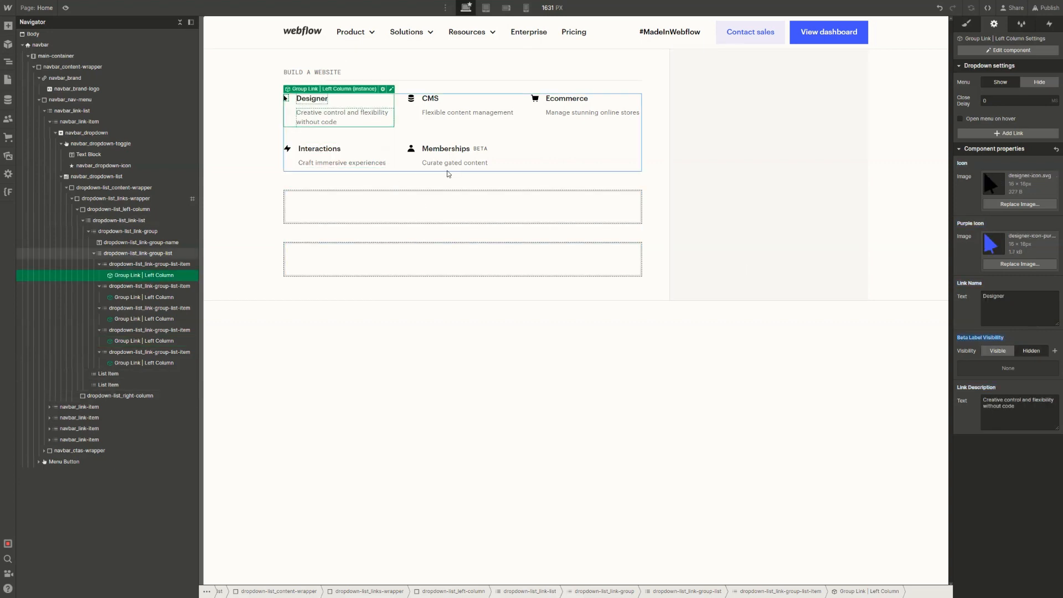
pyautogui.click(378, 151)
pyautogui.hotkey('ctrl', 'z')
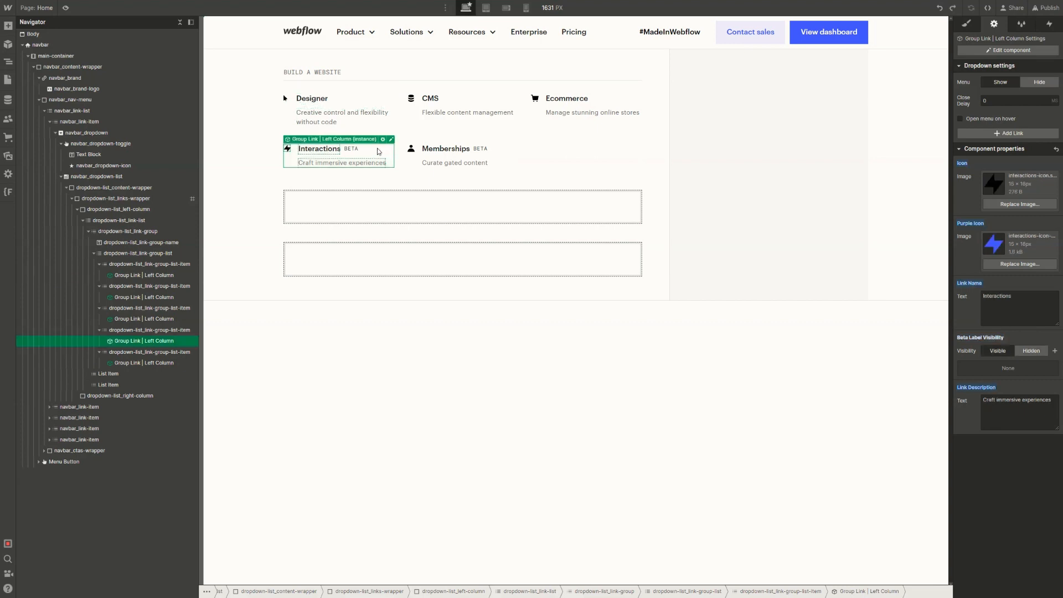
pyautogui.click(363, 101)
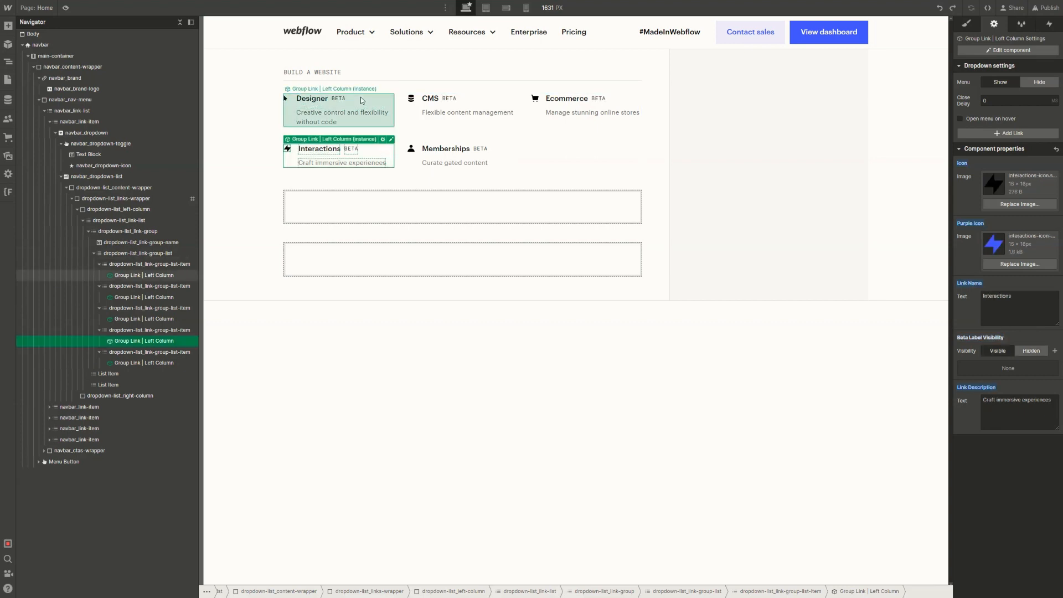
# Place a temporary instance of the Group Link | Left Column component directly in the Body and open the component for editing
pyautogui.click(302, 395)
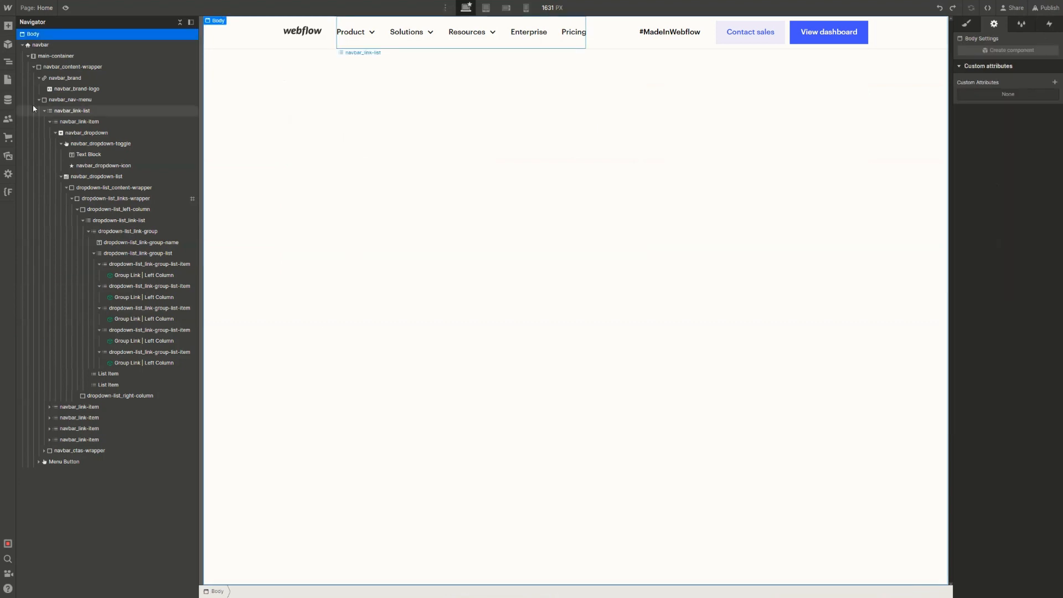
pyautogui.click(8, 44)
pyautogui.moveTo(75, 81); pyautogui.dragTo(310, 99)
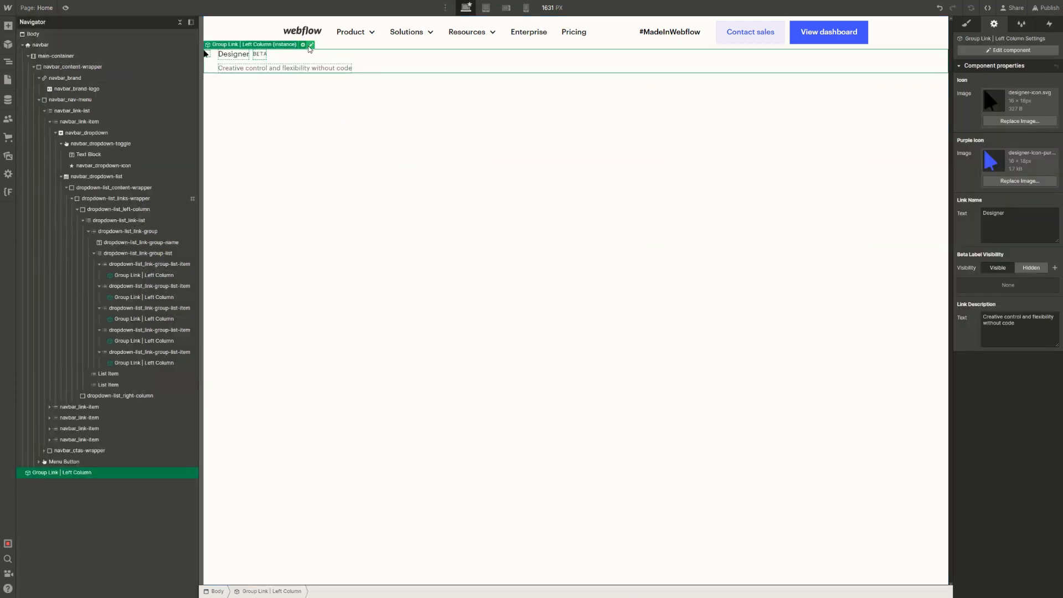
pyautogui.click(309, 48)
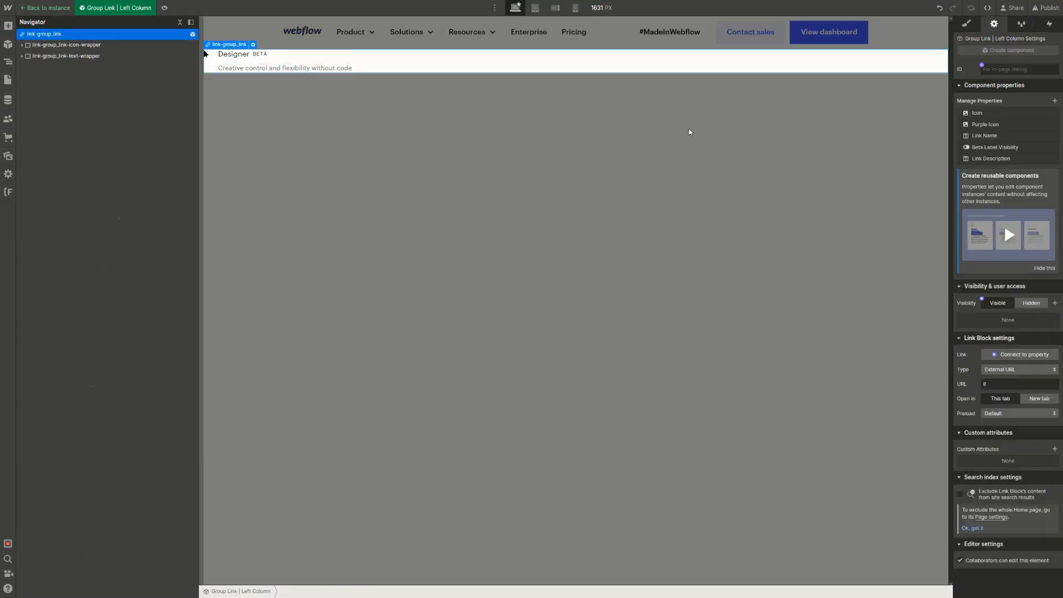
# Set the default of the beta label's Beta Label Visibility property to Hidden and return to the page
pyautogui.click(259, 57)
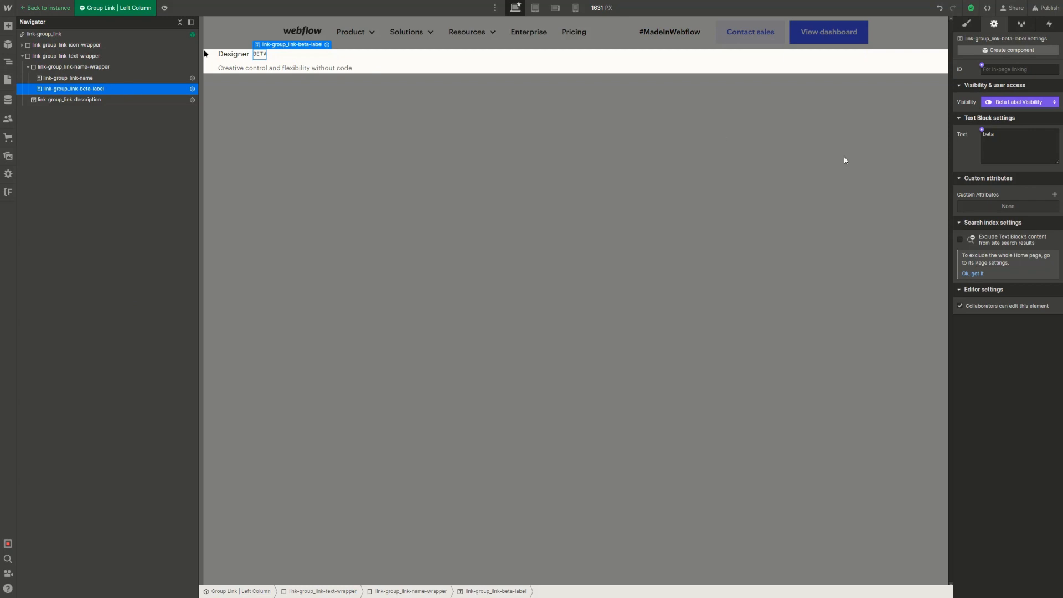
pyautogui.click(1022, 103)
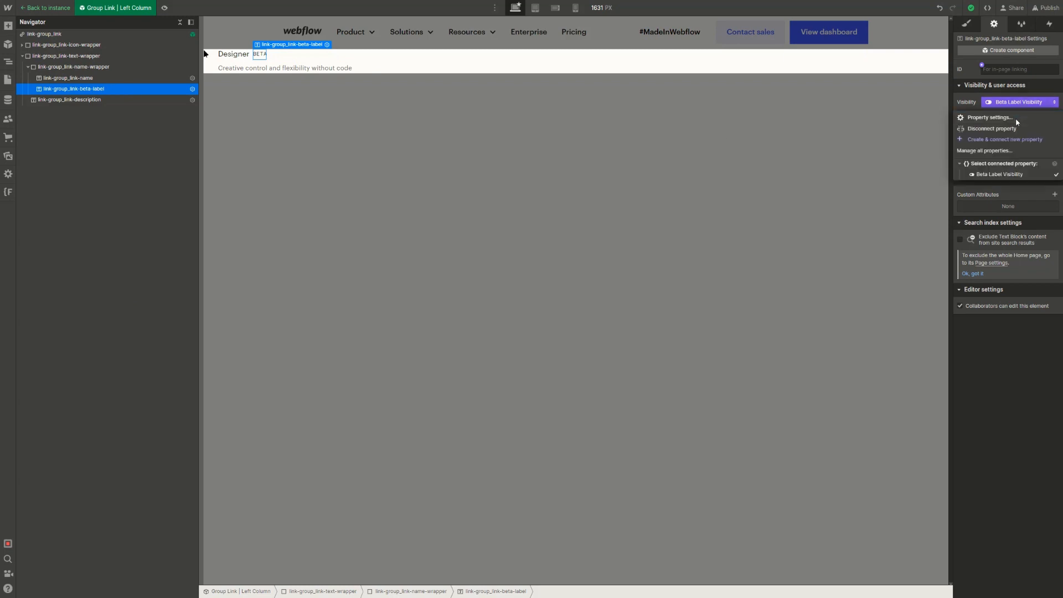
pyautogui.click(1016, 118)
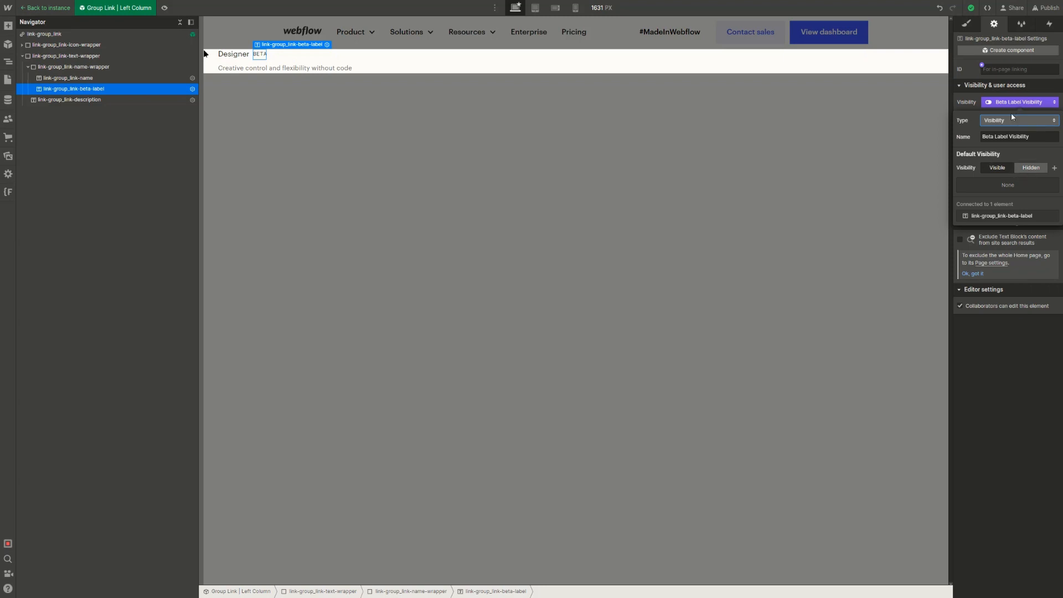
pyautogui.click(1027, 170)
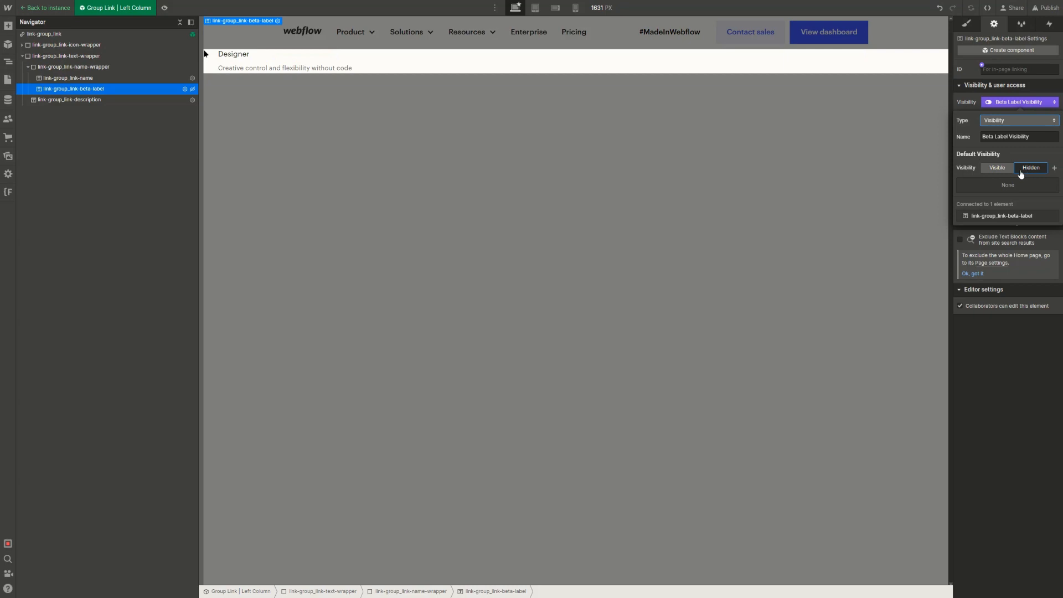
pyautogui.click(846, 174)
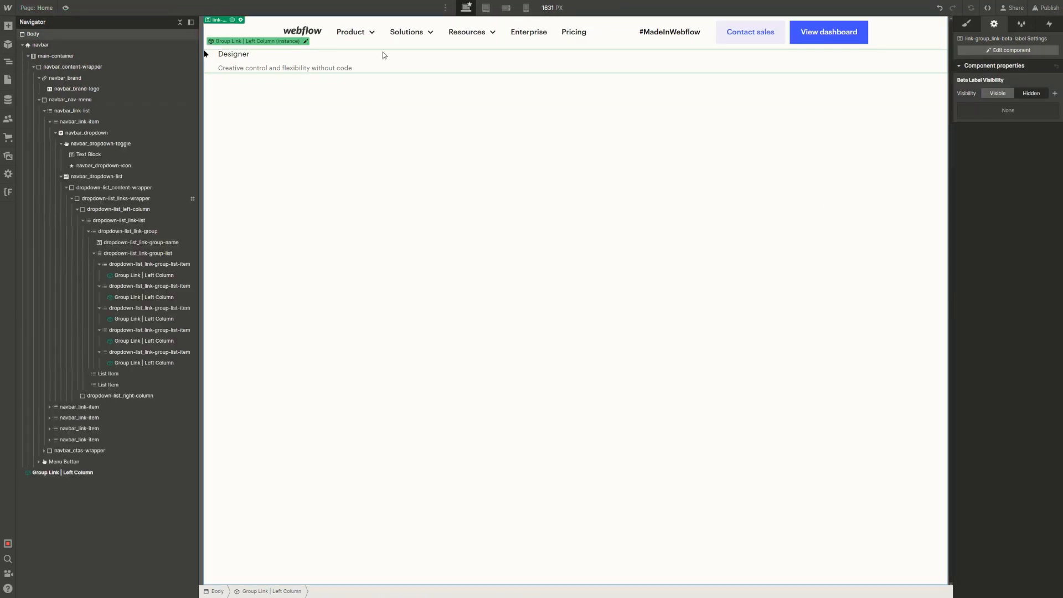
# Delete the temporary Group Link | Left Column instance below the navbar and show the Product dropdown's menu
pyautogui.click(354, 70)
pyautogui.press('Delete')
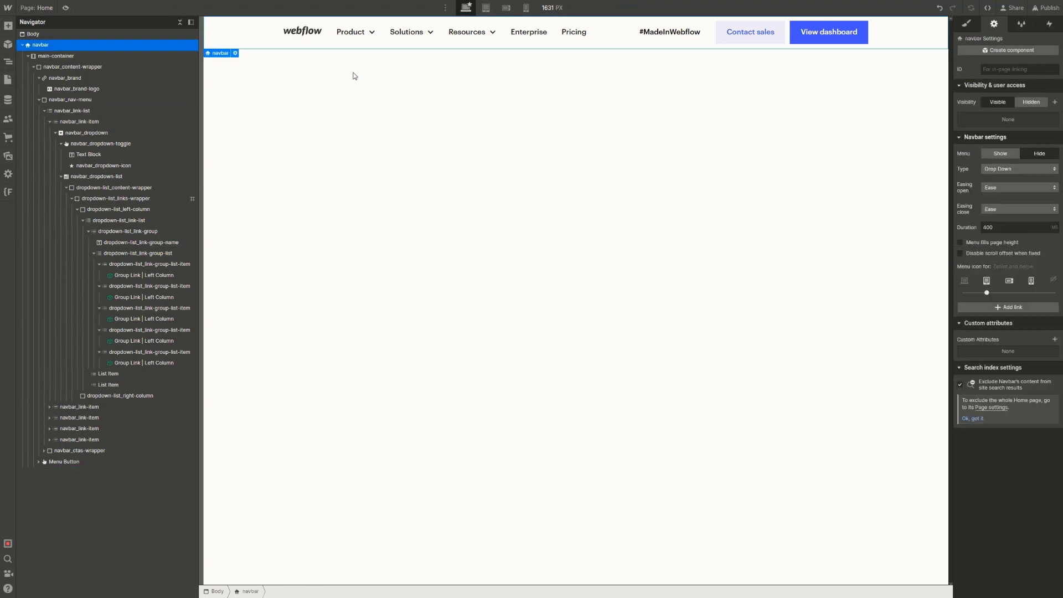
pyautogui.click(348, 45)
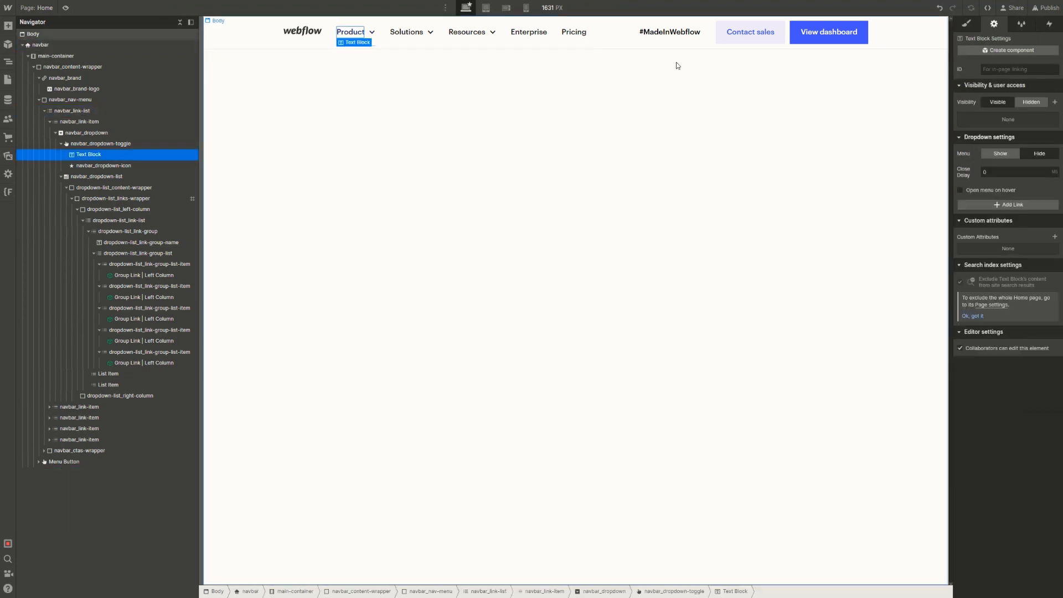
pyautogui.click(1000, 153)
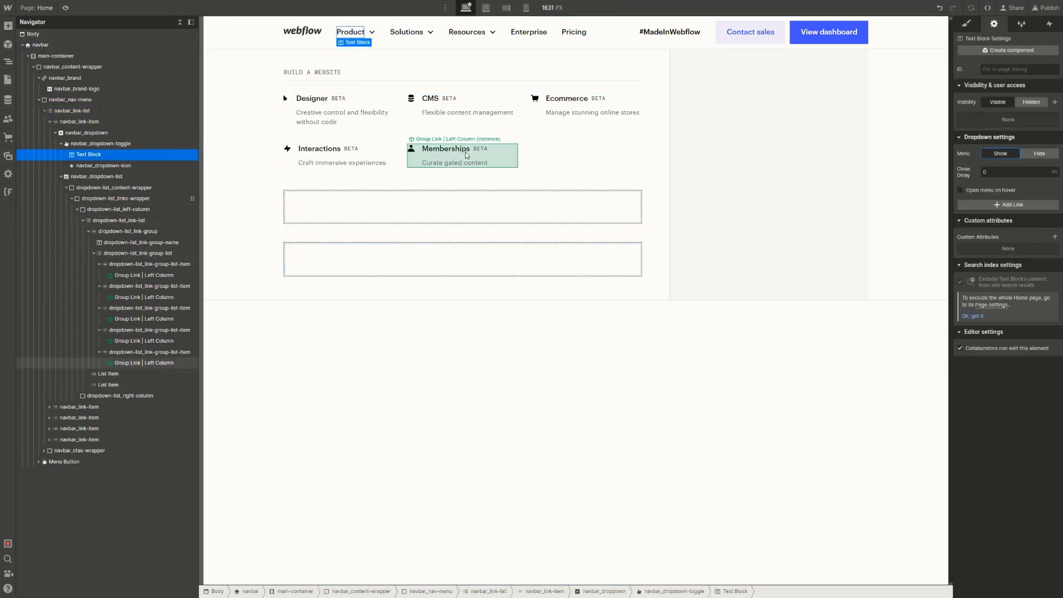
# Go through the Designer, CMS, Ecommerce, Interactions and Memberships links to check each one's beta label visibility
pyautogui.click(338, 111)
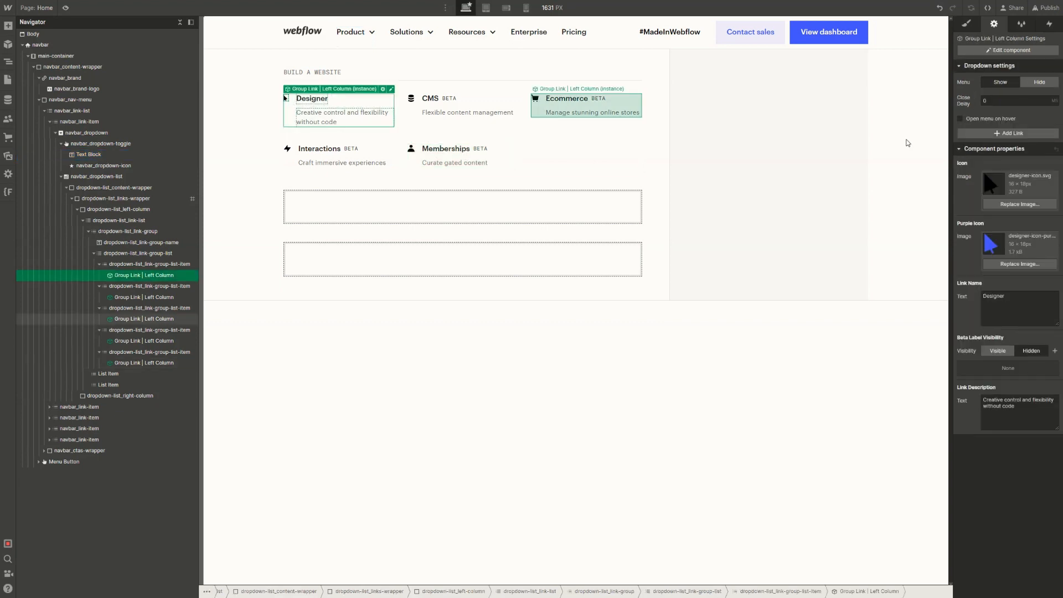
pyautogui.click(463, 120)
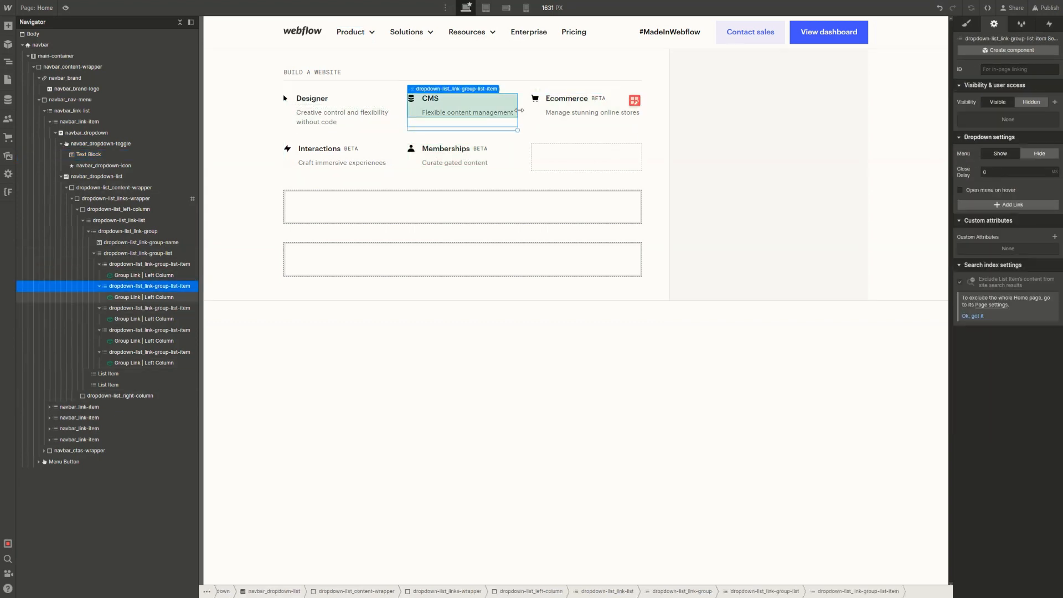
pyautogui.click(569, 107)
pyautogui.click(330, 152)
pyautogui.click(456, 157)
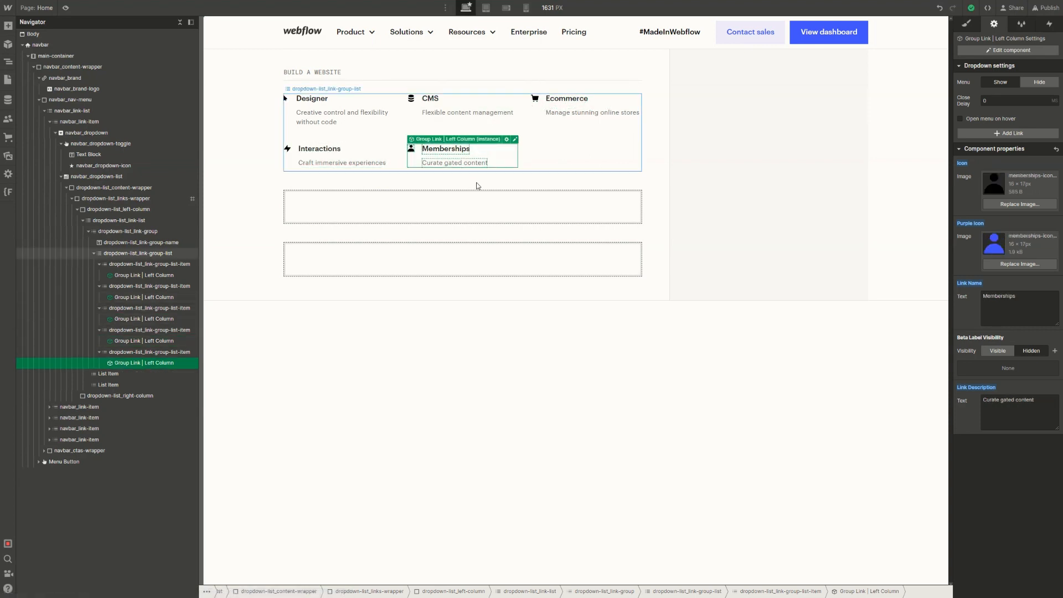
pyautogui.click(459, 108)
pyautogui.click(335, 118)
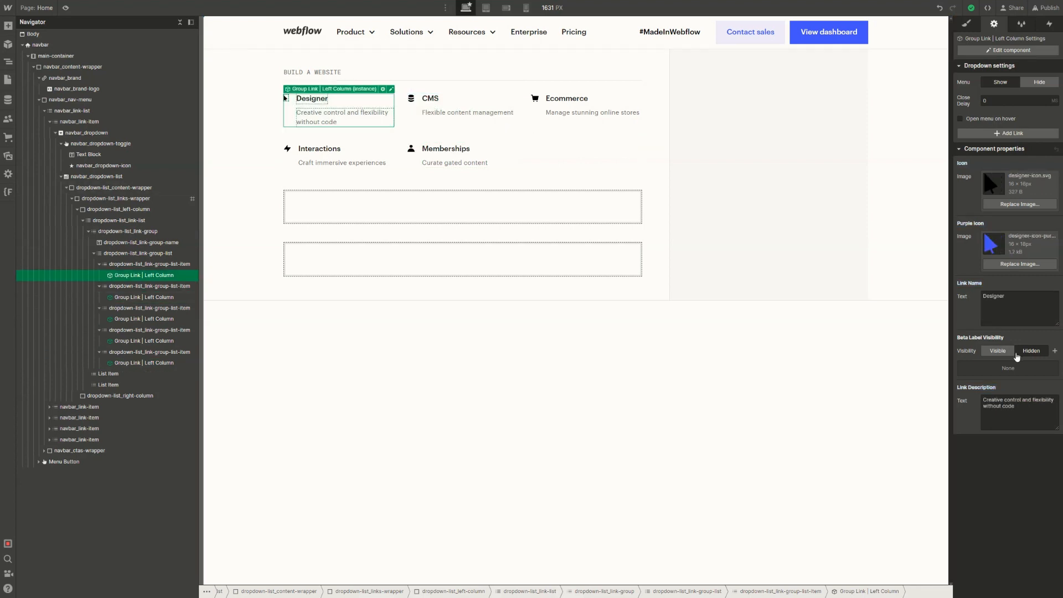
# Set Beta Label Visibility to Visible on the Memberships link and compare the setting with the Designer, CMS and Ecommerce links
pyautogui.click(451, 158)
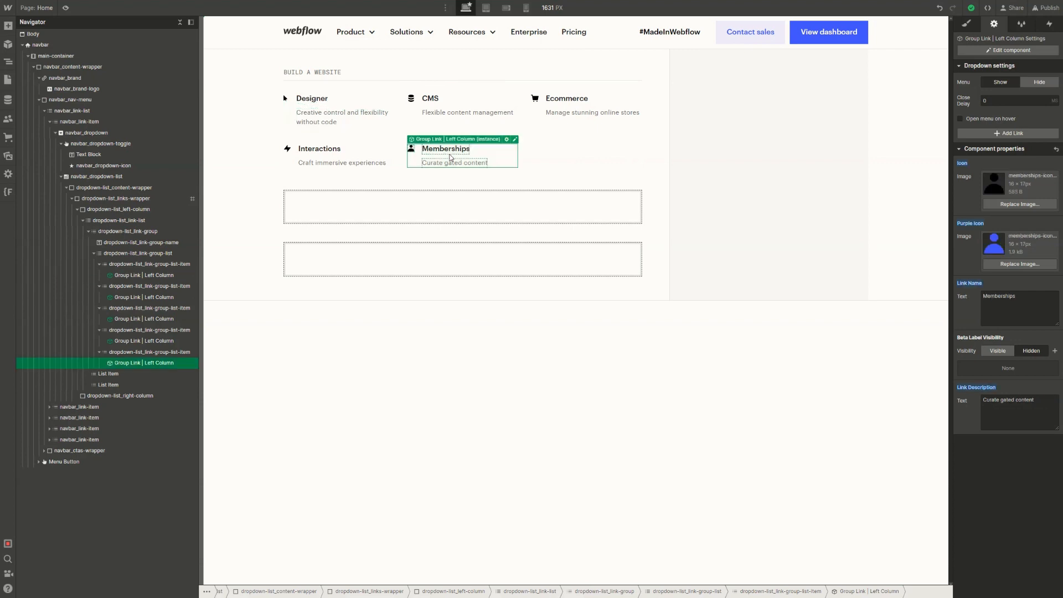
pyautogui.click(1000, 351)
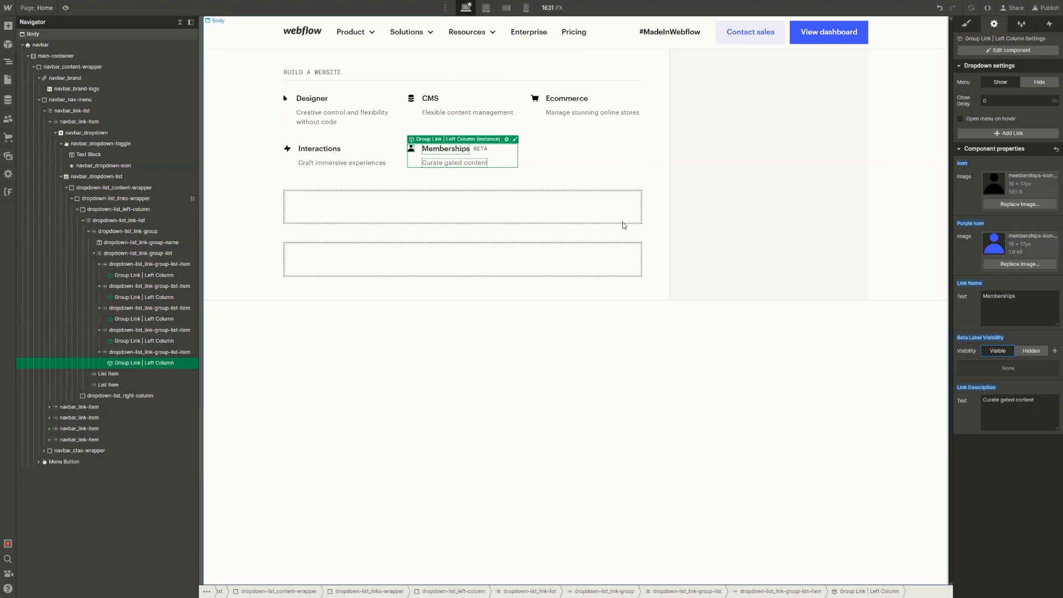
pyautogui.click(343, 113)
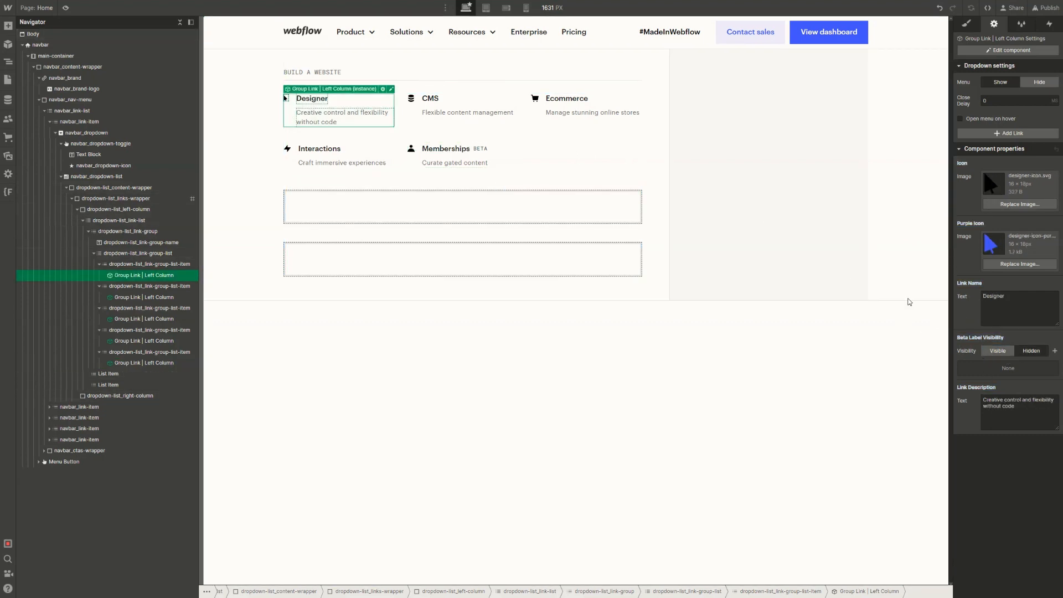
pyautogui.click(466, 113)
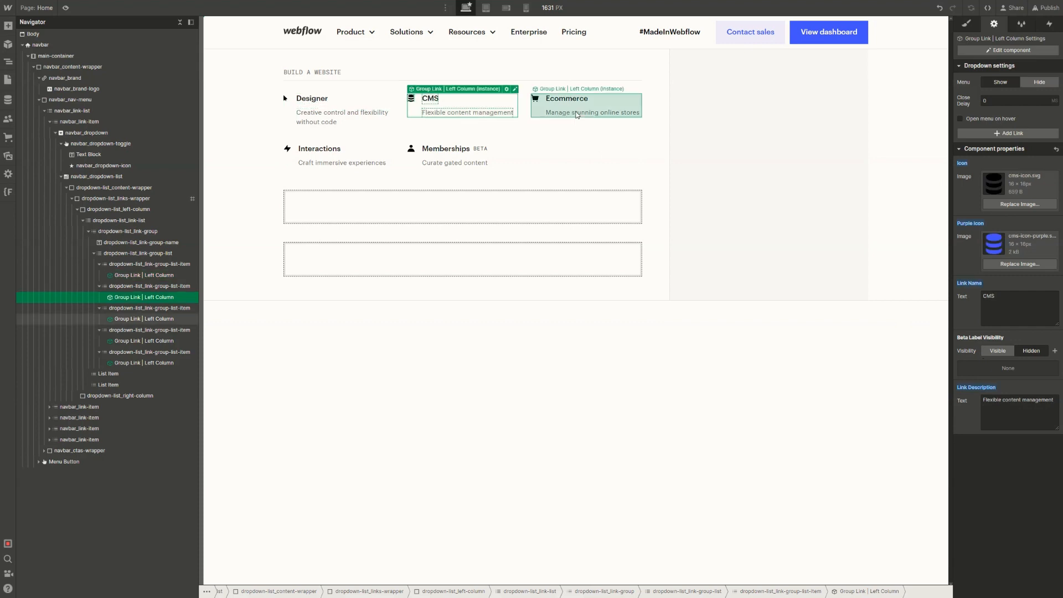
pyautogui.click(345, 108)
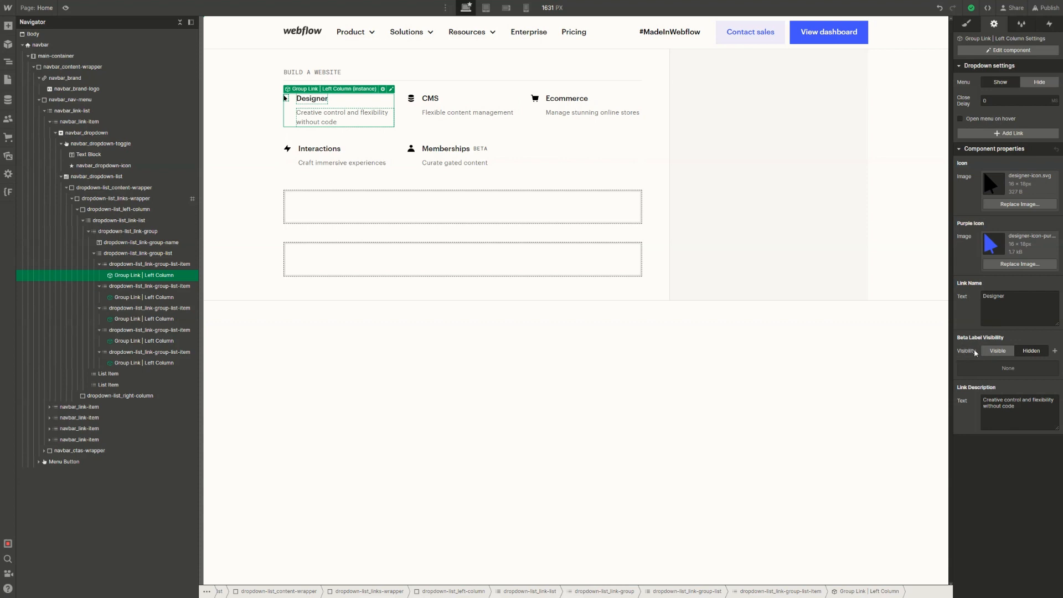
pyautogui.click(447, 100)
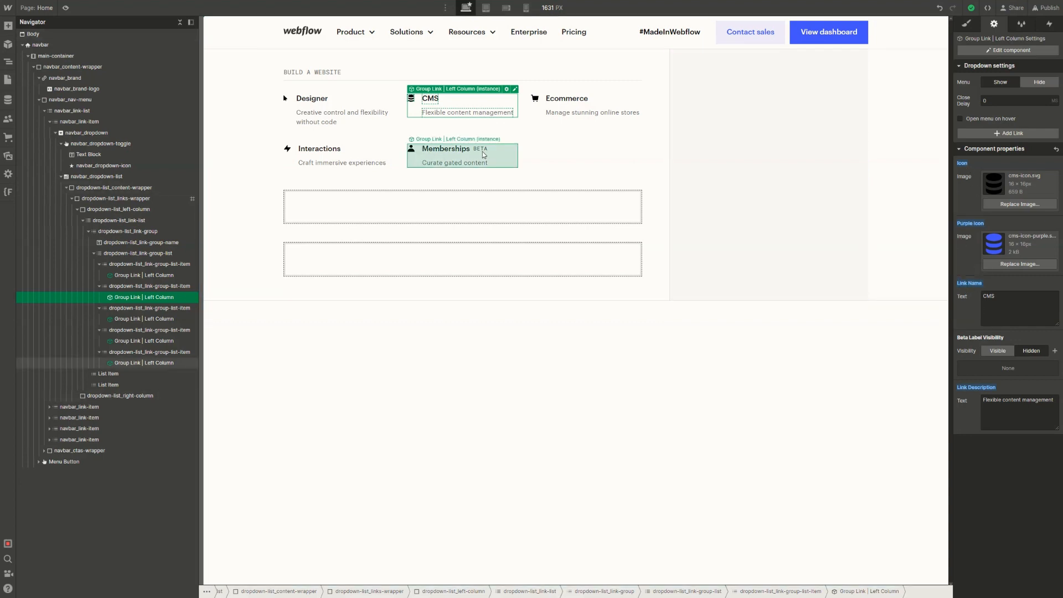
pyautogui.click(572, 103)
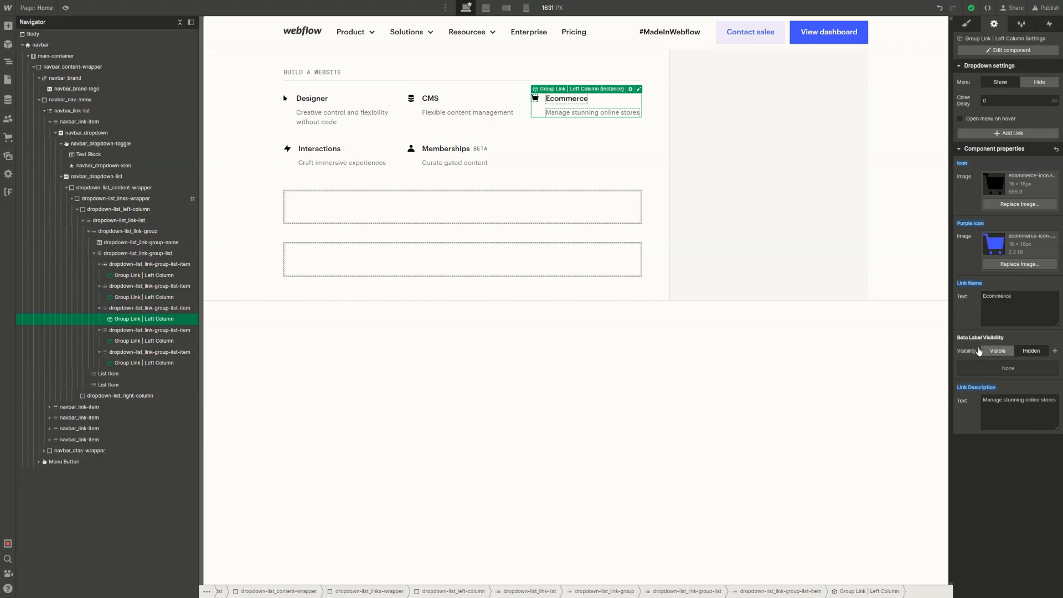
pyautogui.click(461, 160)
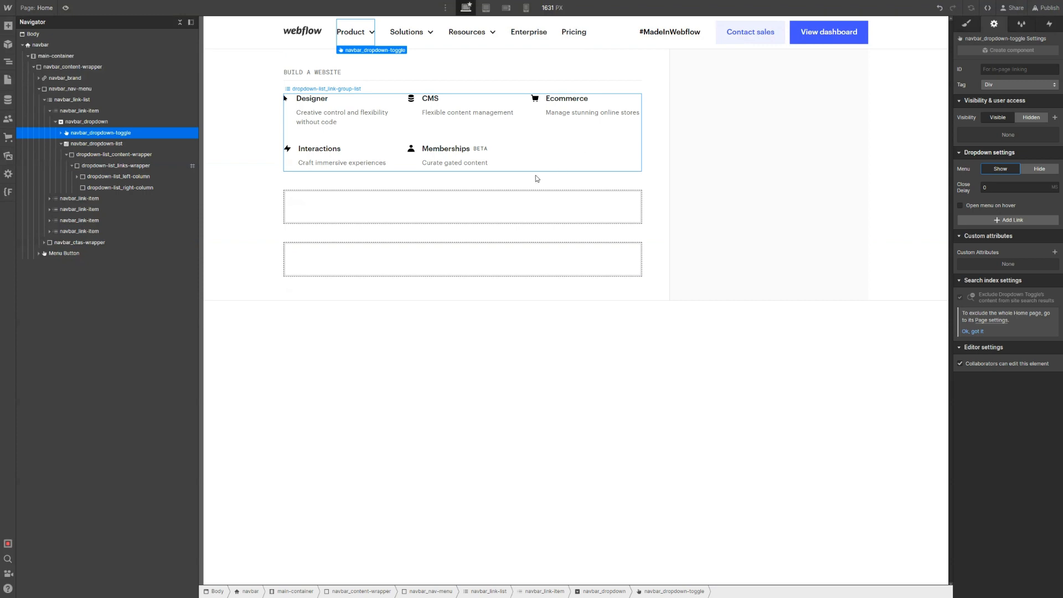
# Replace the two empty list items in the dropdown's left column with two duplicates of the Build a website link group
pyautogui.click(658, 94)
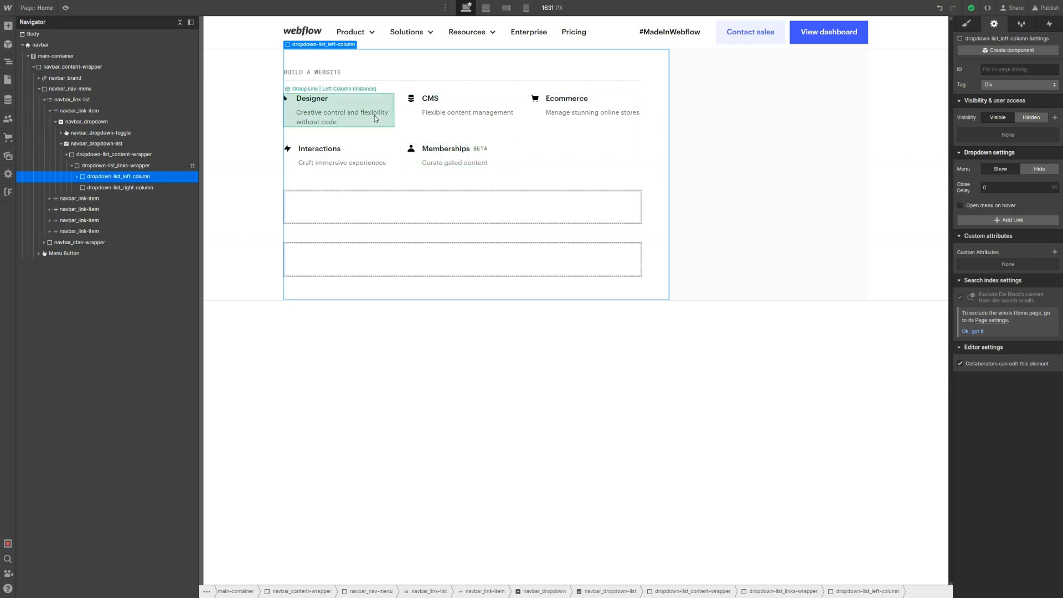
pyautogui.click(397, 133)
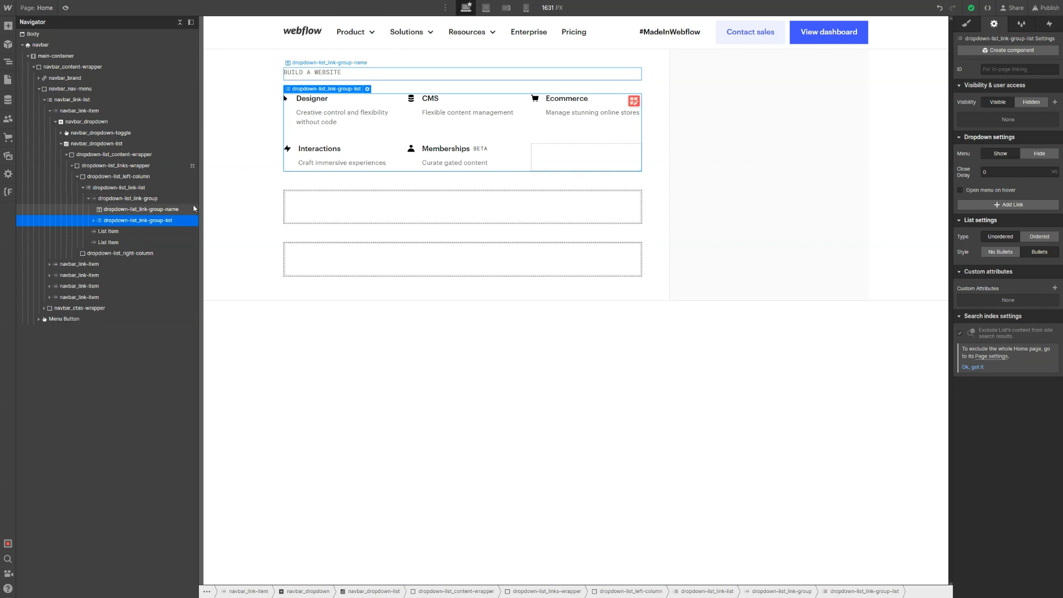
pyautogui.click(292, 208)
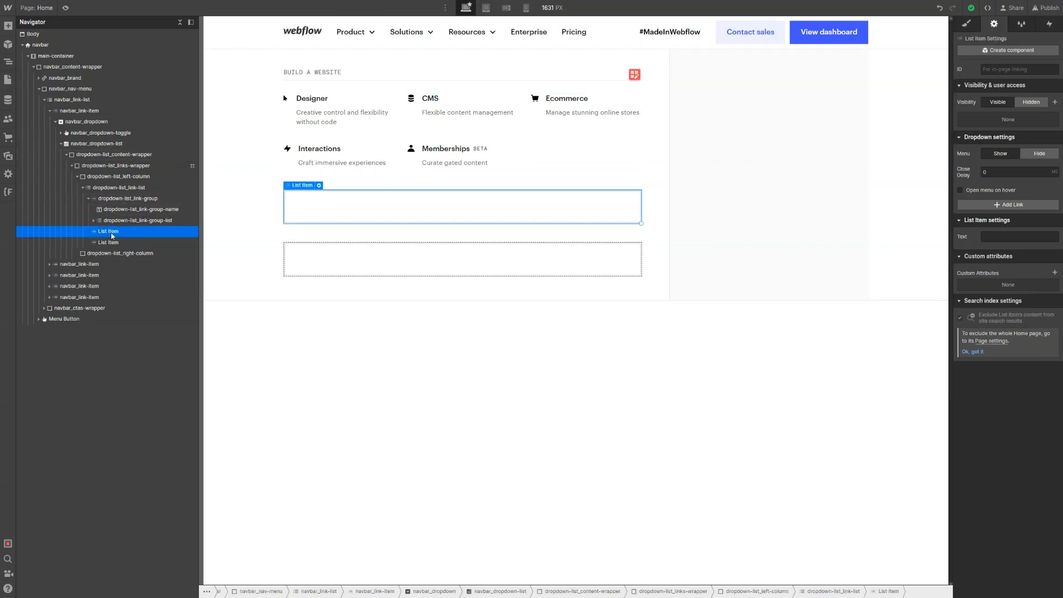
pyautogui.press('Delete')
pyautogui.press('Delete')
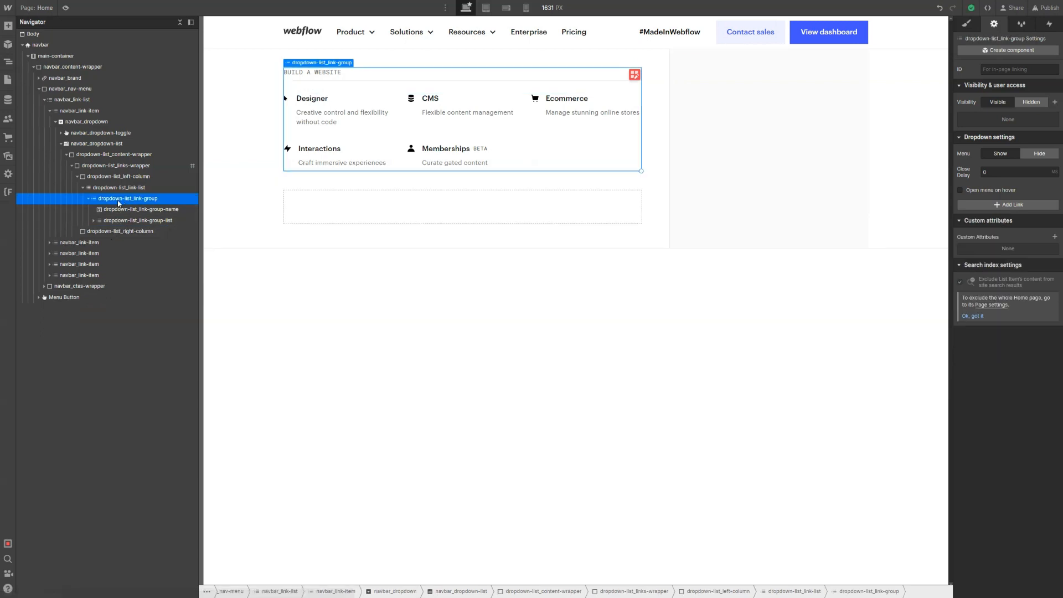
pyautogui.hotkey('ctrl', 'd')
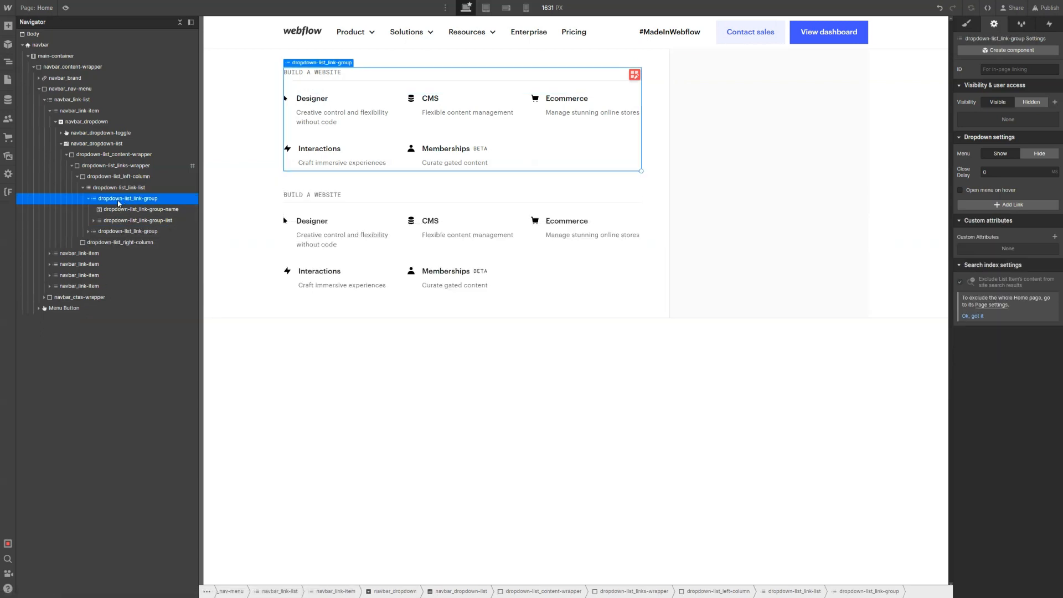
pyautogui.hotkey('ctrl', 'd')
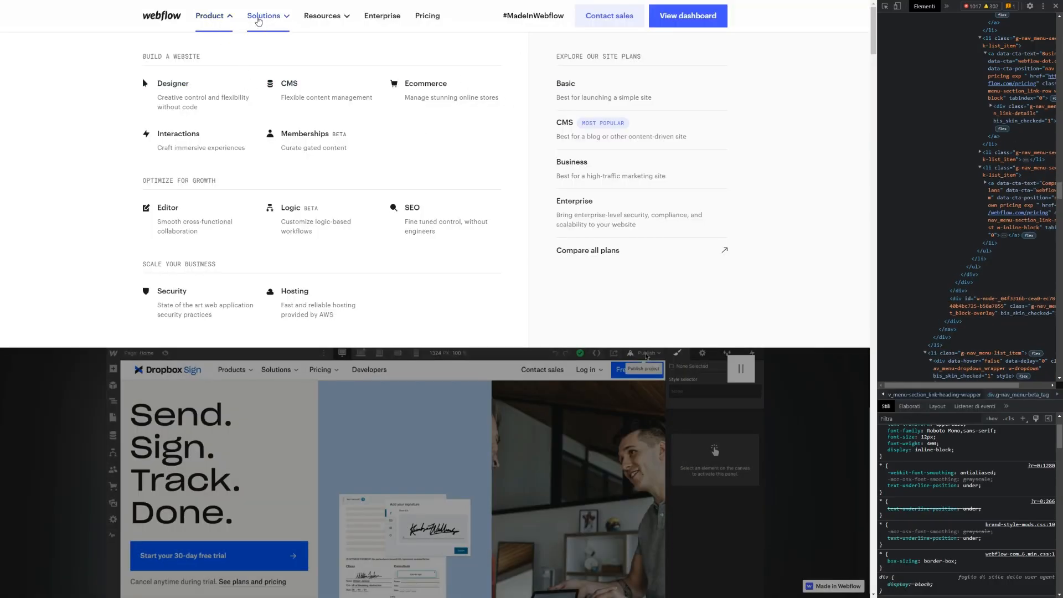
# Switch to the live Webflow site and inspect the Optimize for growth heading in its Product menu
pyautogui.click(885, 6)
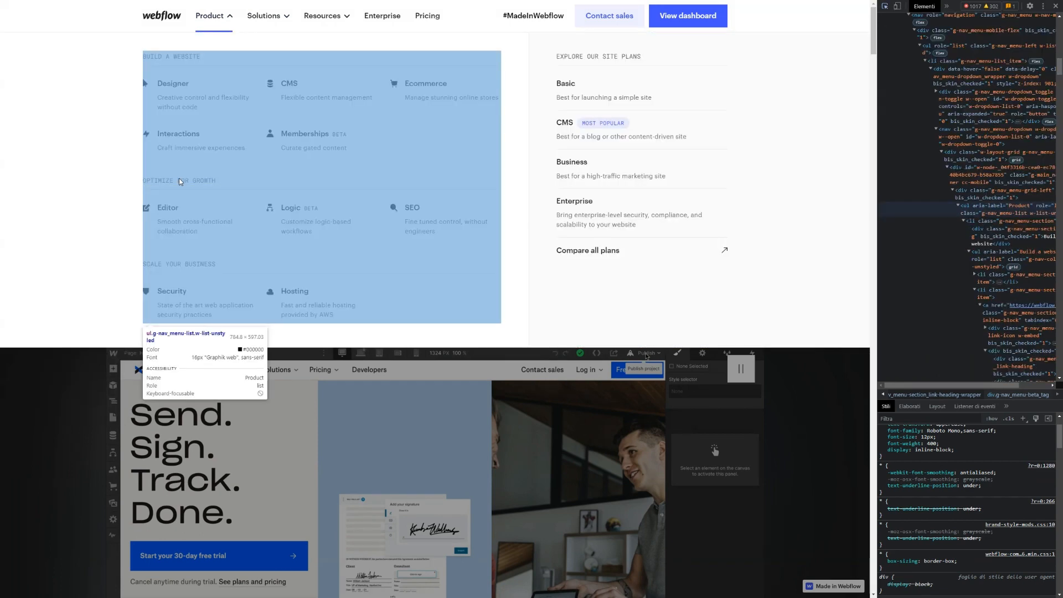
pyautogui.click(178, 178)
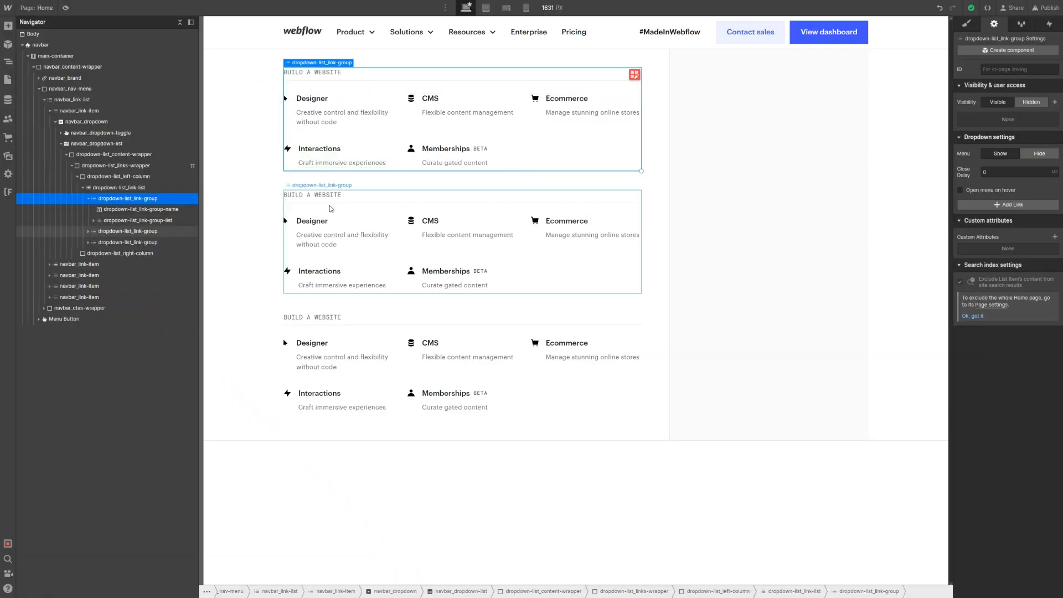
# Change the heading of the dropdown's second link group to OPTIMIZE FOR GROWTH
pyautogui.click(330, 200)
pyautogui.doubleClick(330, 197)
pyautogui.write('OPTIMIZE FOR GROWTH')
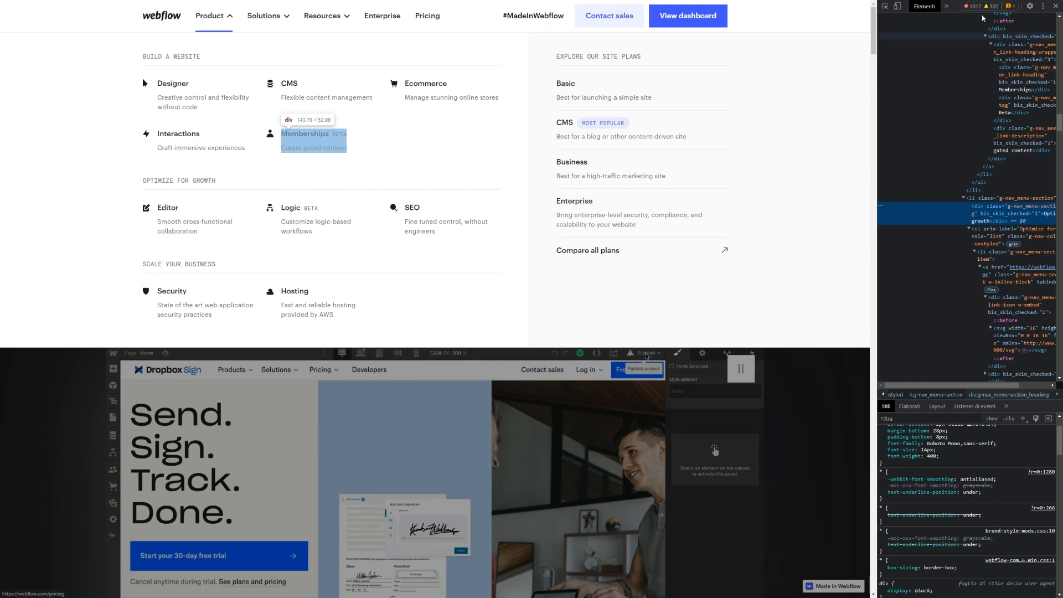
# Copy the Scale your business heading from the live Webflow site and use it as the third link group's heading
pyautogui.click(884, 6)
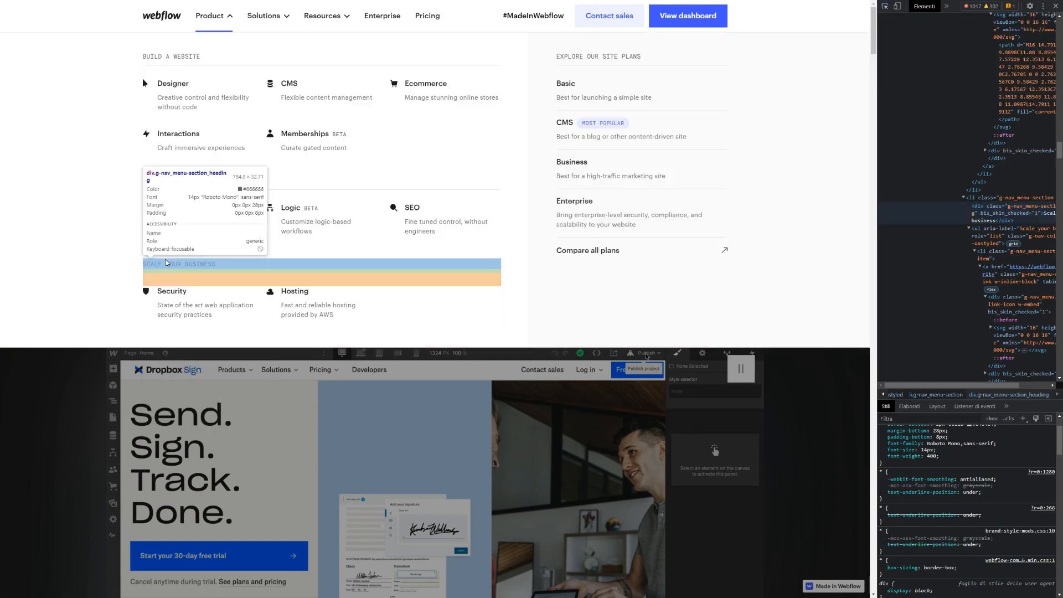
pyautogui.click(167, 262)
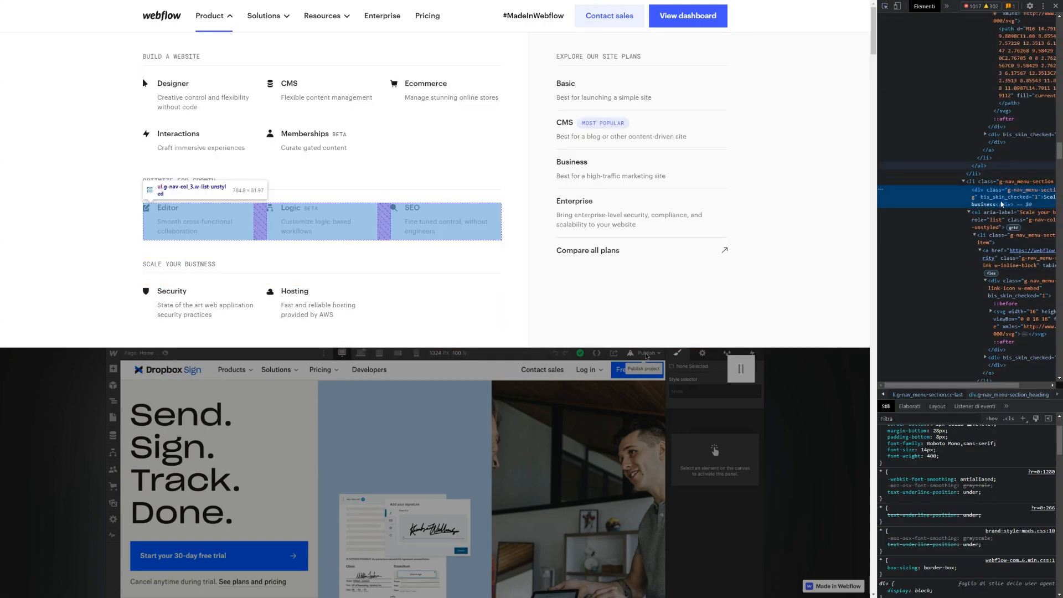
pyautogui.doubleClick(987, 207)
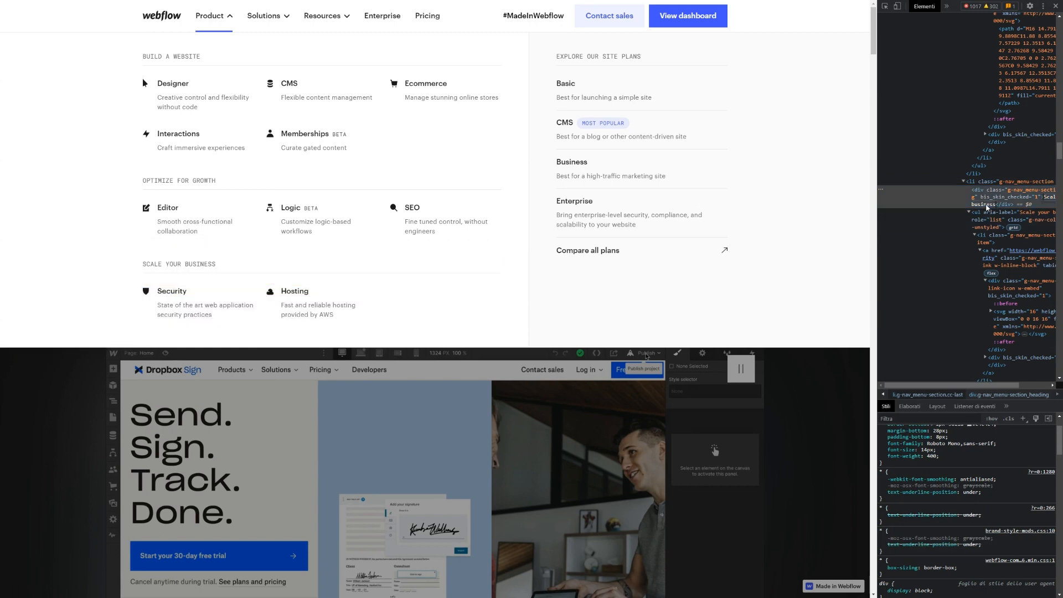
pyautogui.press('Return')
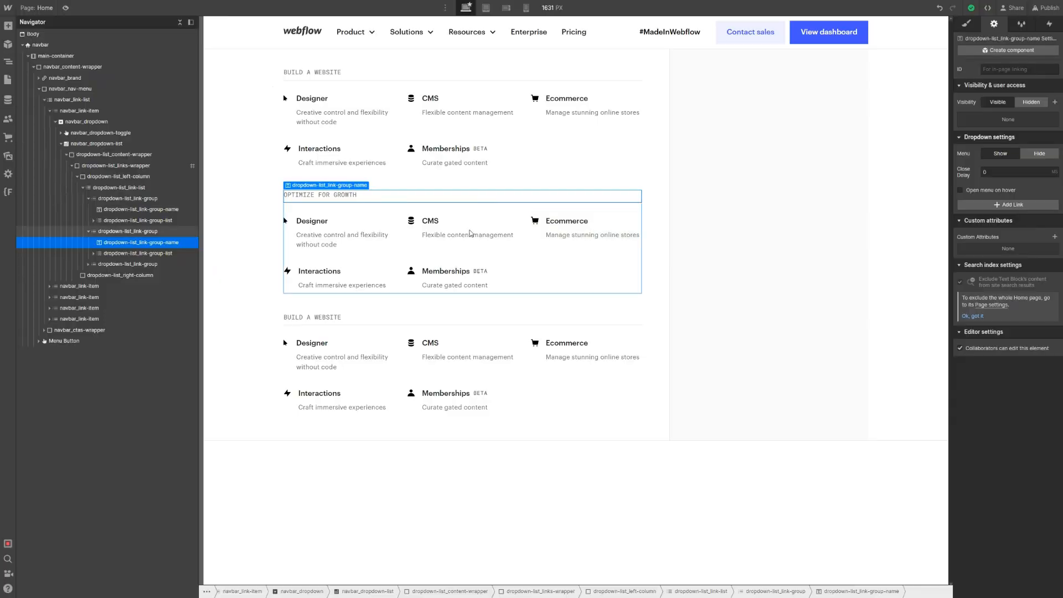
pyautogui.doubleClick(339, 318)
pyautogui.write('SCALE YOUR BUSINESS')
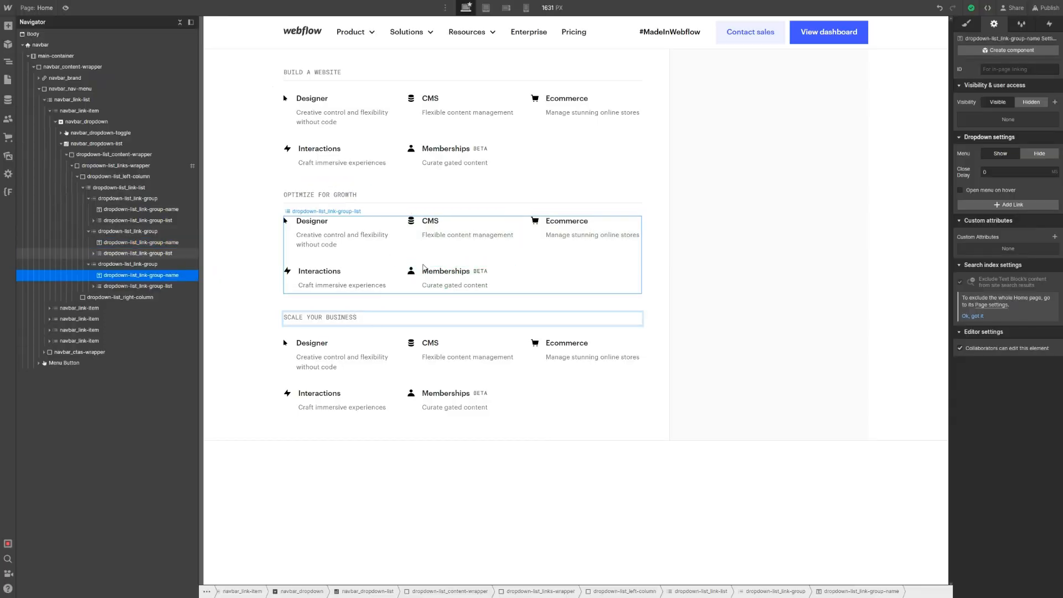
# Delete the Memberships and Interactions list items from the Optimize for growth group
pyautogui.click(425, 271)
pyautogui.click(425, 274)
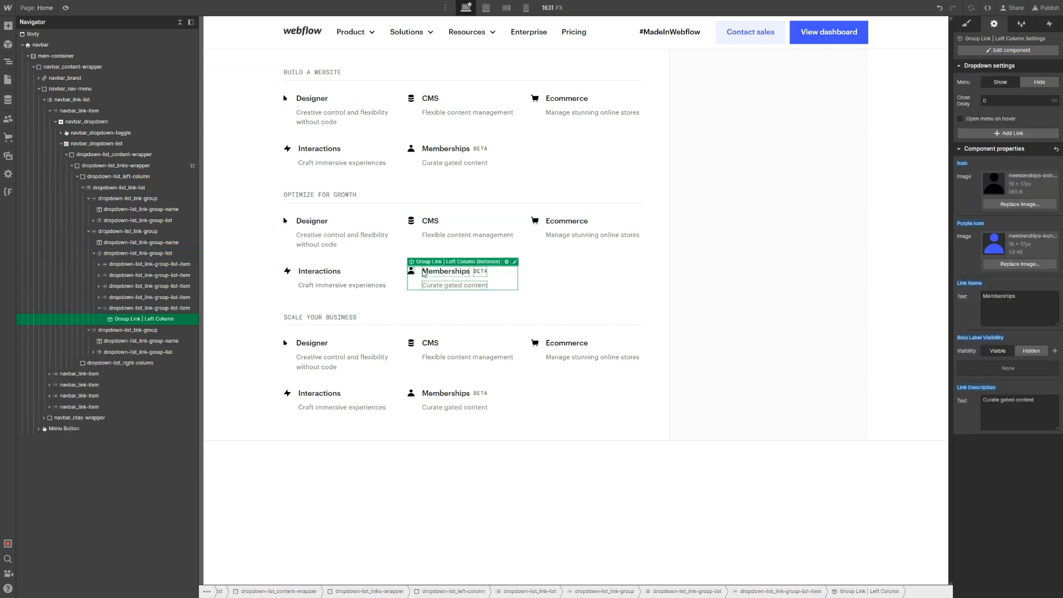
pyautogui.press('Escape')
pyautogui.click(361, 43)
pyautogui.click(1005, 169)
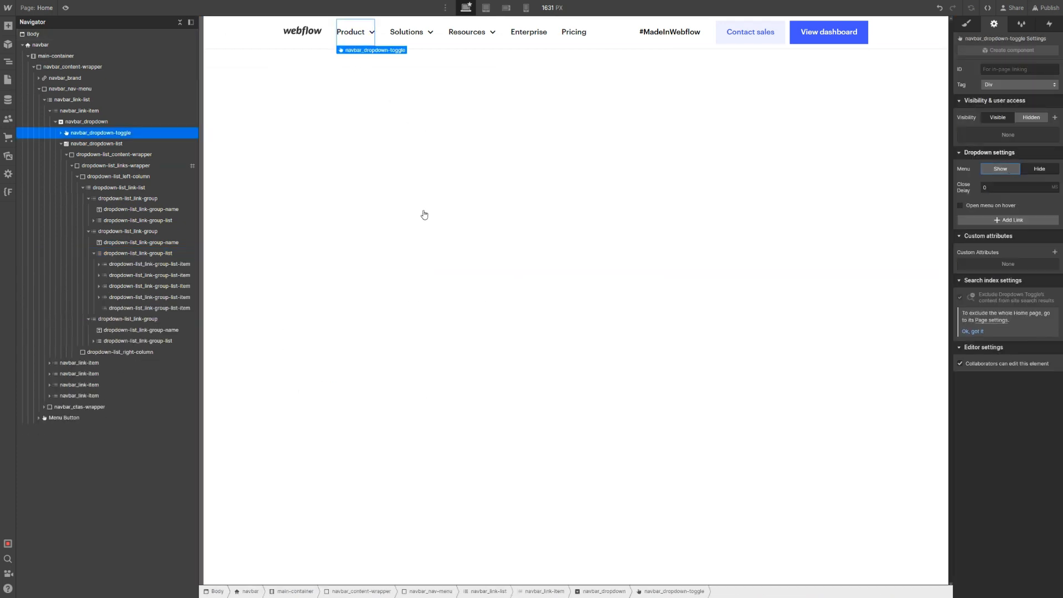
pyautogui.click(341, 287)
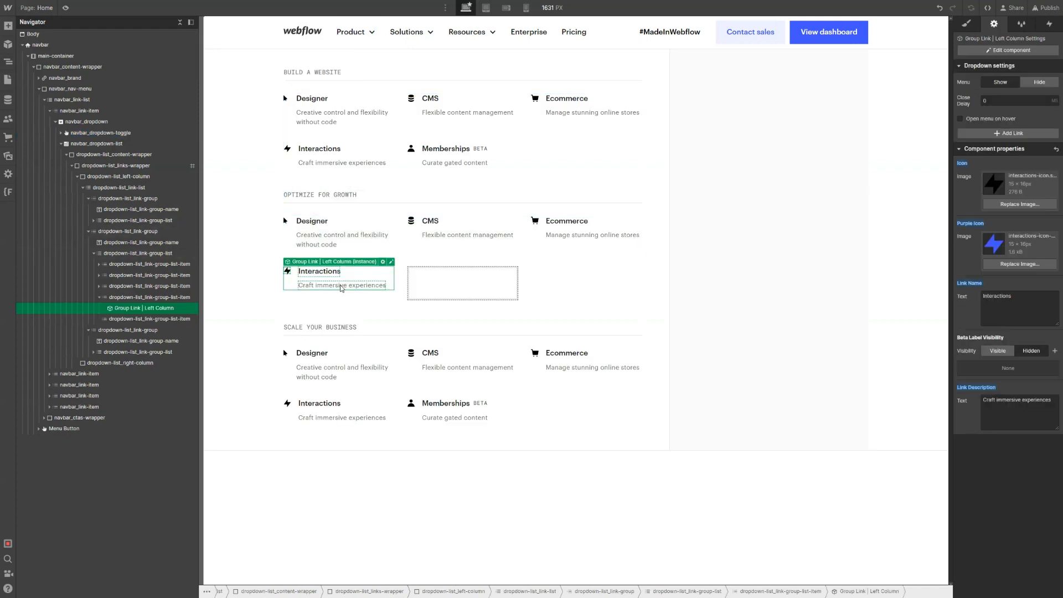
pyautogui.click(148, 321)
pyautogui.press('Delete')
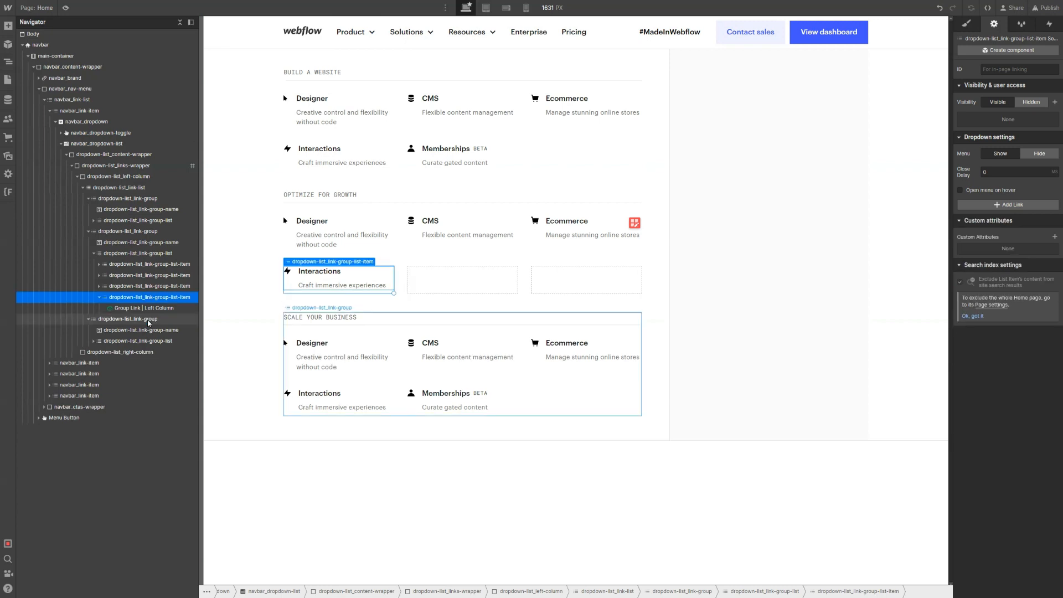
pyautogui.press('Delete')
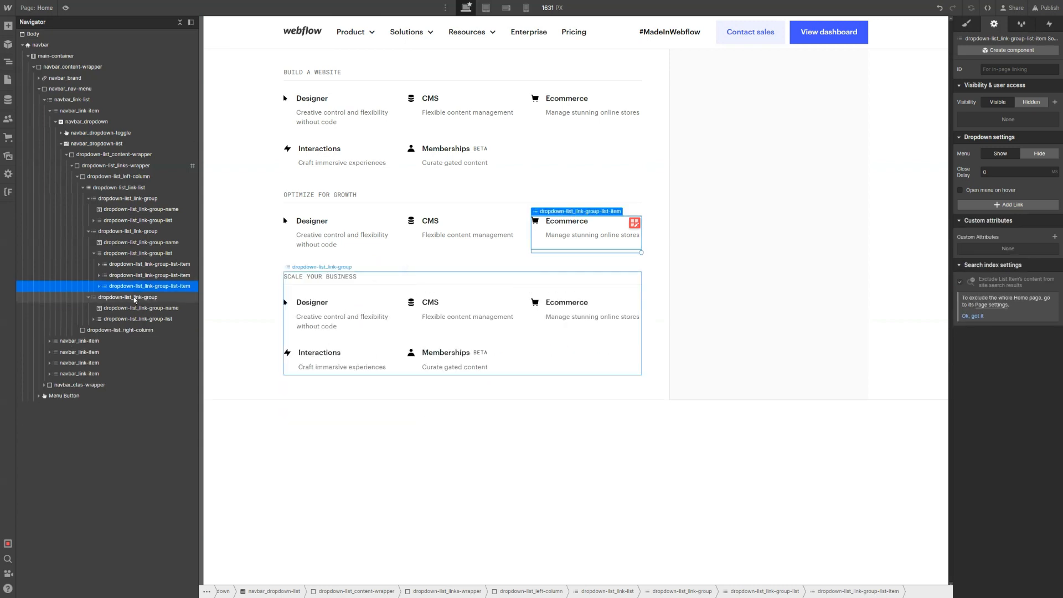
# Delete the Ecommerce, Interactions and Memberships list items from the Scale your business group
pyautogui.click(535, 315)
pyautogui.click(123, 353)
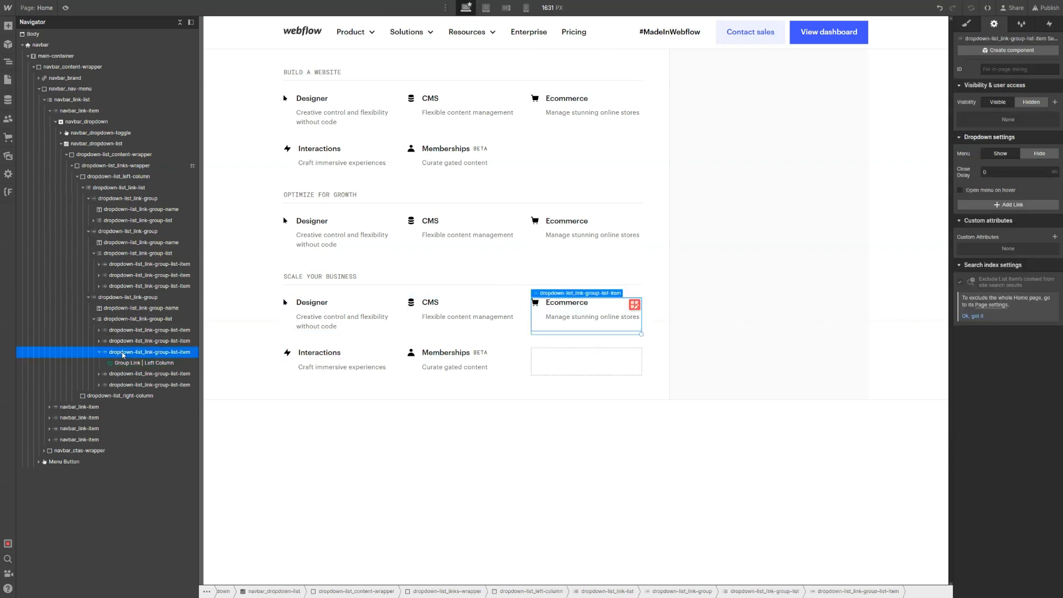
pyautogui.press('Delete')
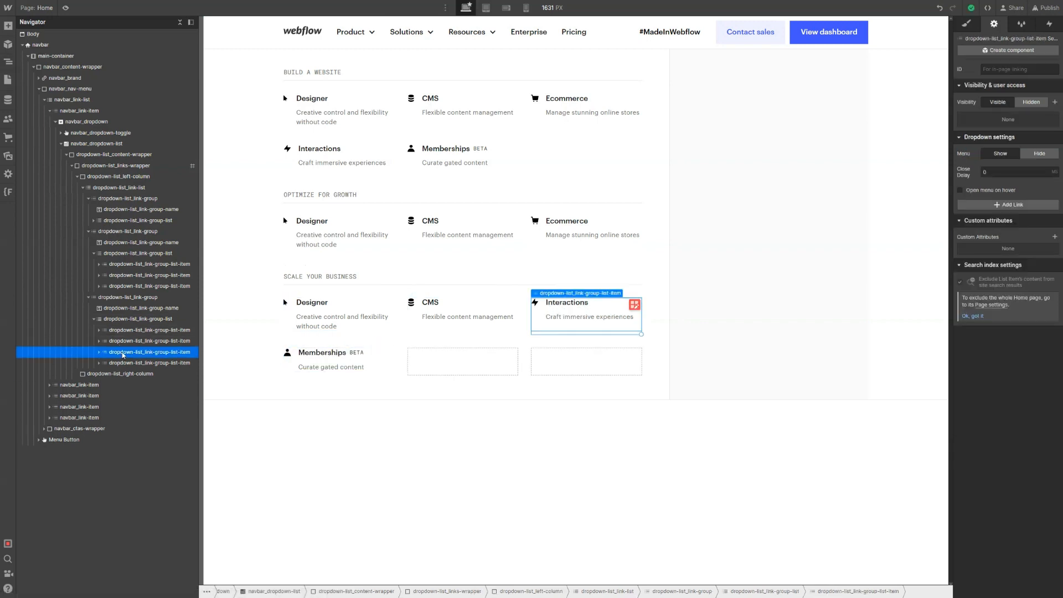
pyautogui.press('Delete')
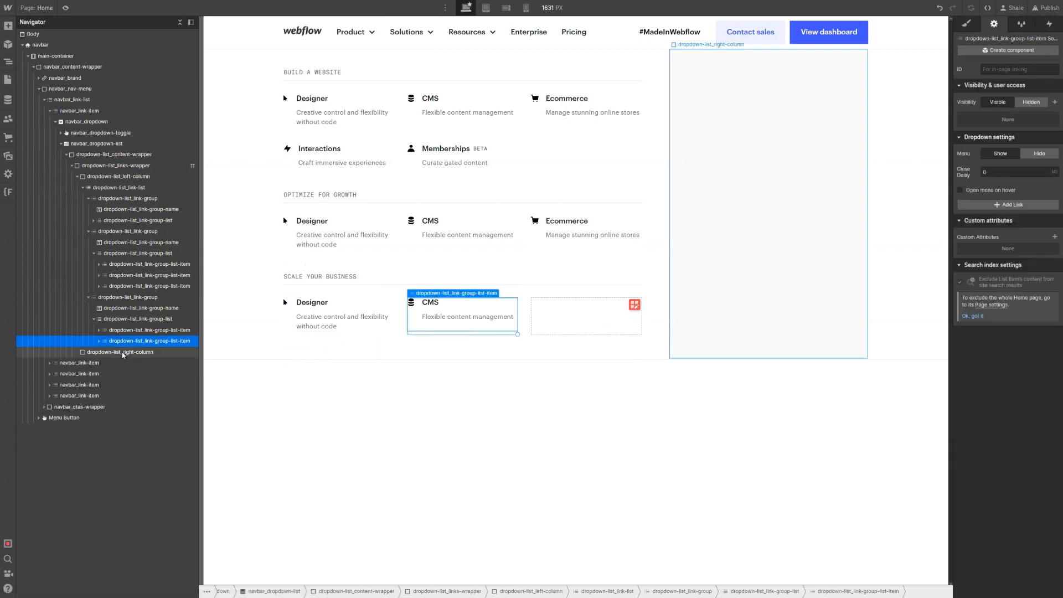
# Set the Link Name of the first link in the Optimize for growth group to Editor
pyautogui.click(315, 230)
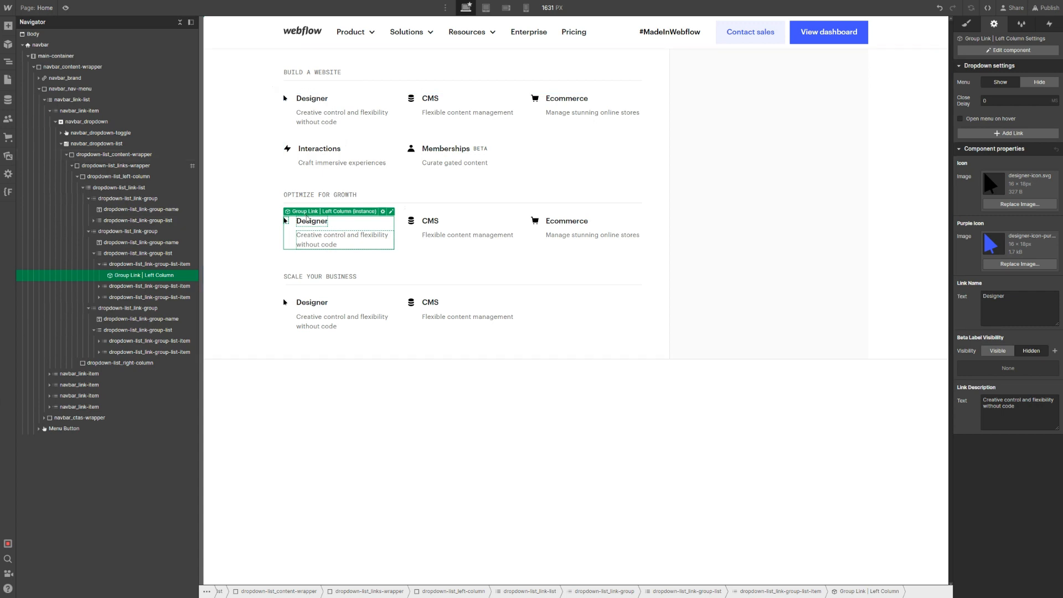
pyautogui.click(1004, 305)
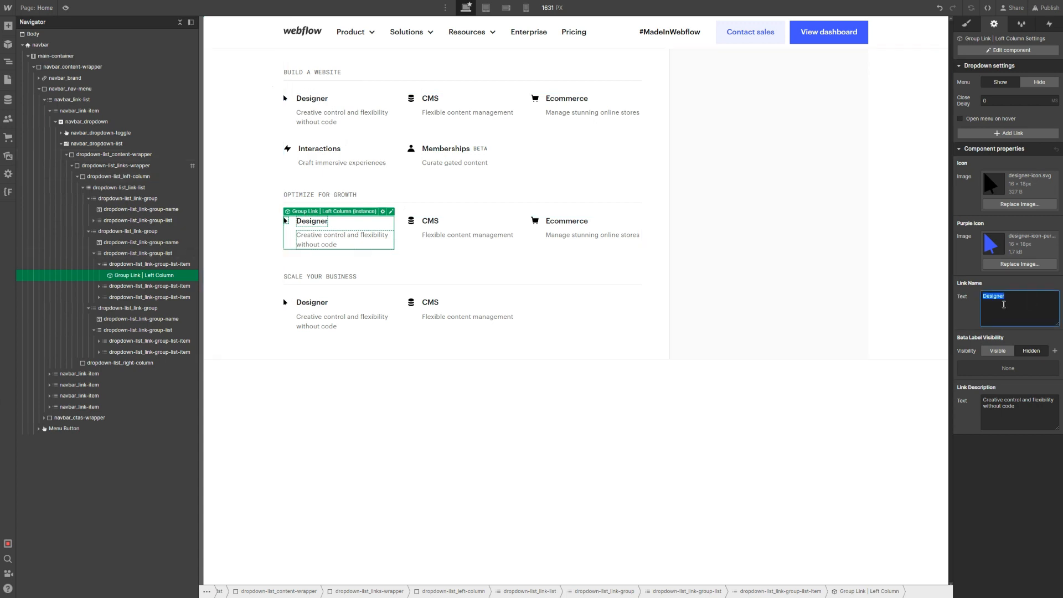
pyautogui.write('Editor')
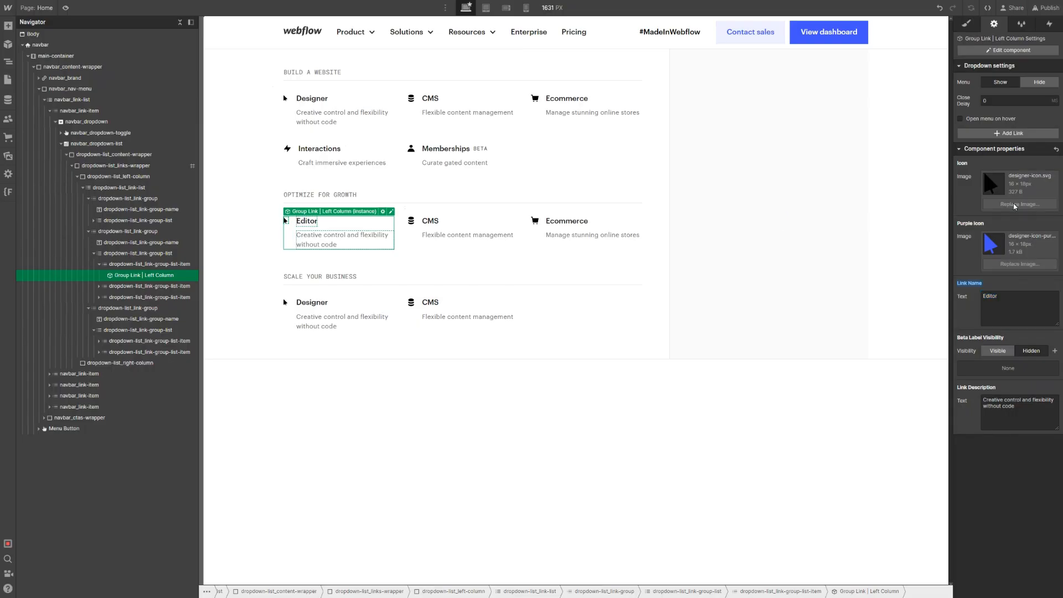
# Replace the Editor link's Icon image with editor-icon.svg and its Purple Icon image with the purple editor icon
pyautogui.press('j')
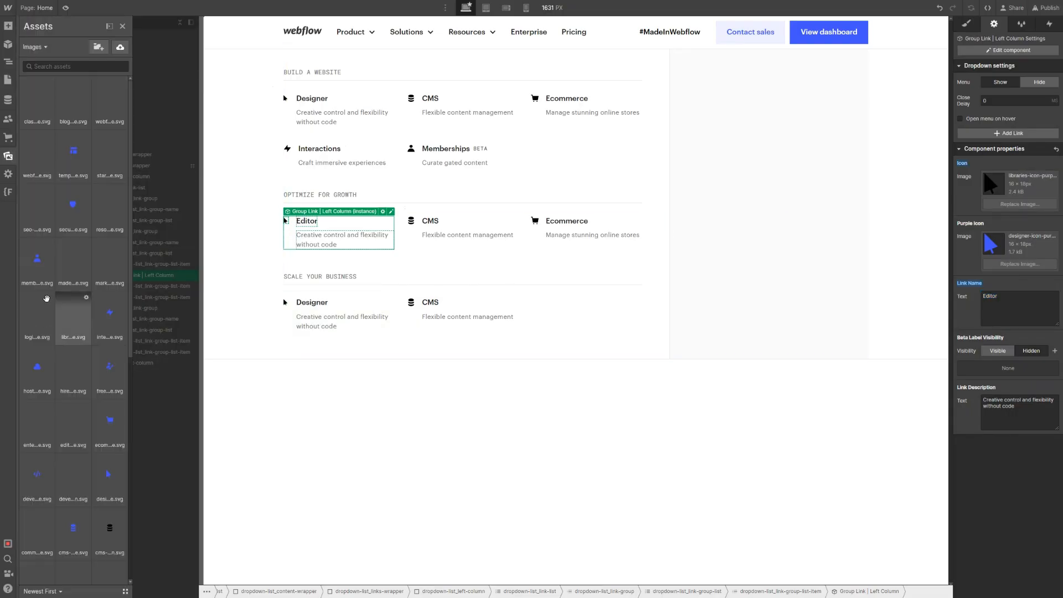
pyautogui.click(73, 100)
pyautogui.click(120, 47)
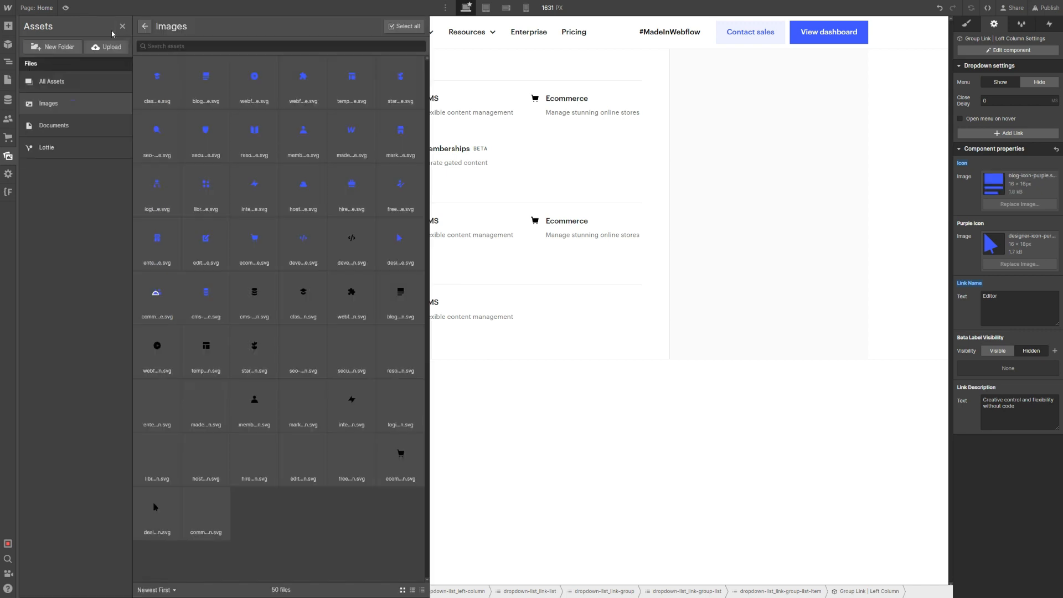
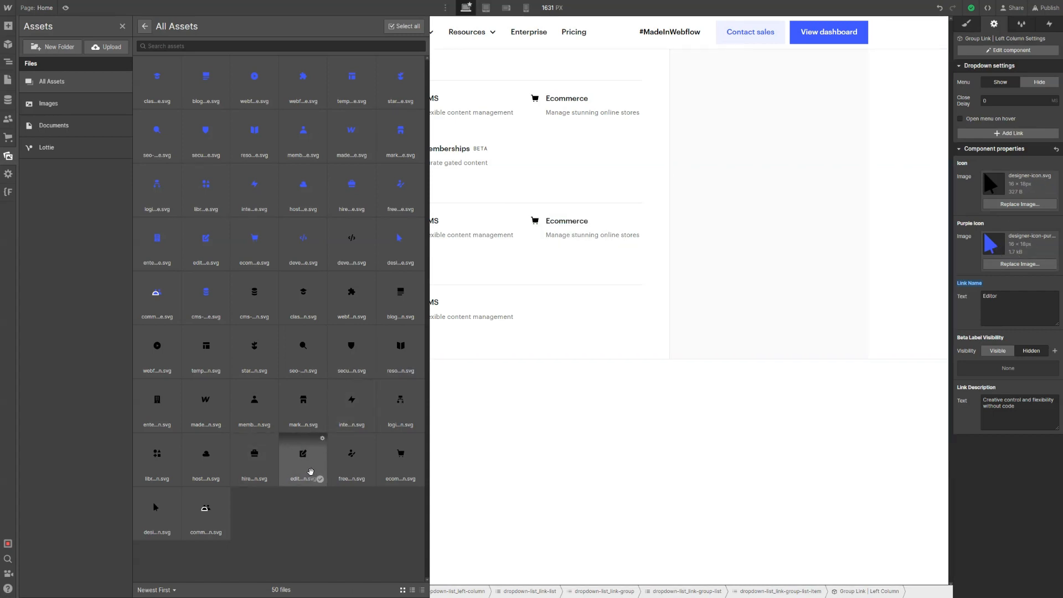
pyautogui.click(1030, 205)
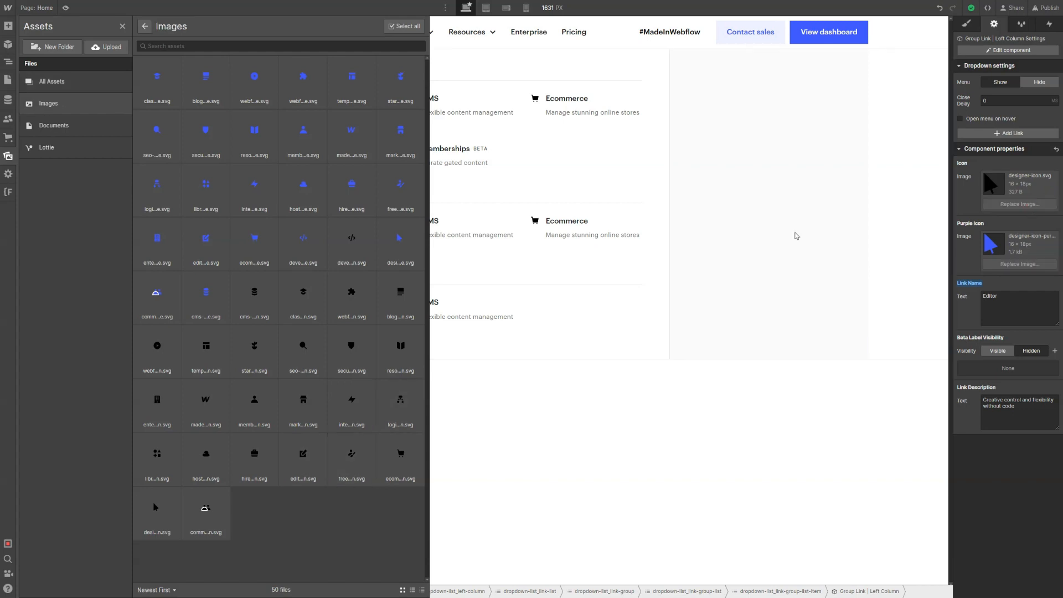
pyautogui.click(302, 464)
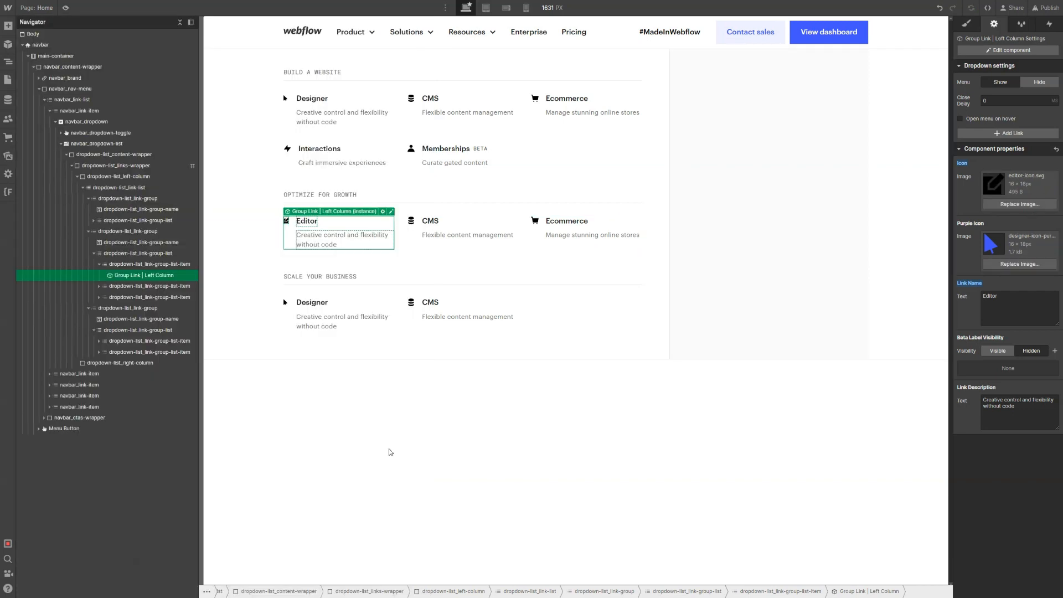
pyautogui.click(1015, 264)
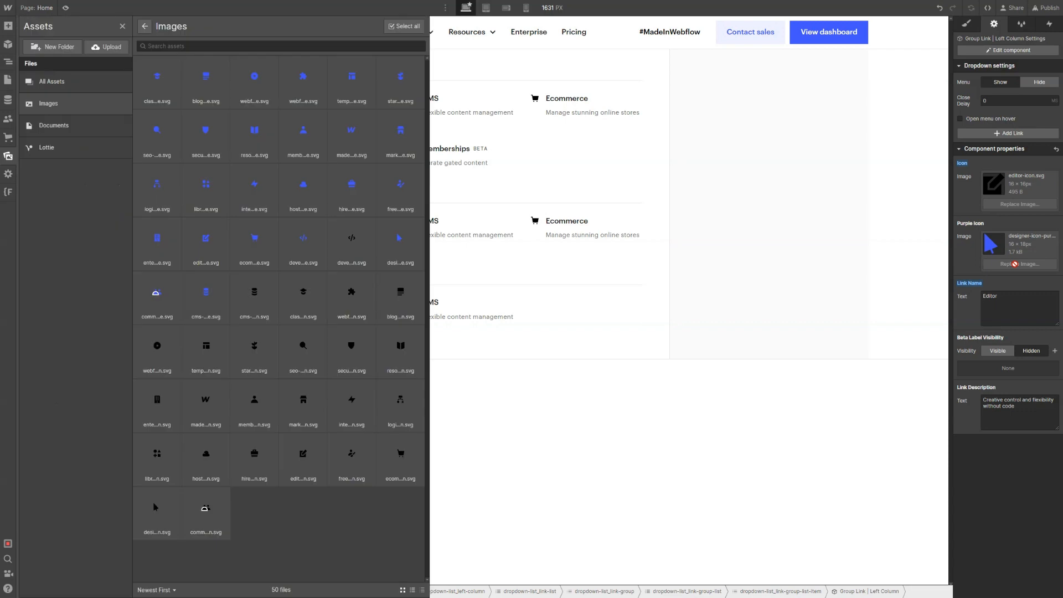
pyautogui.click(265, 293)
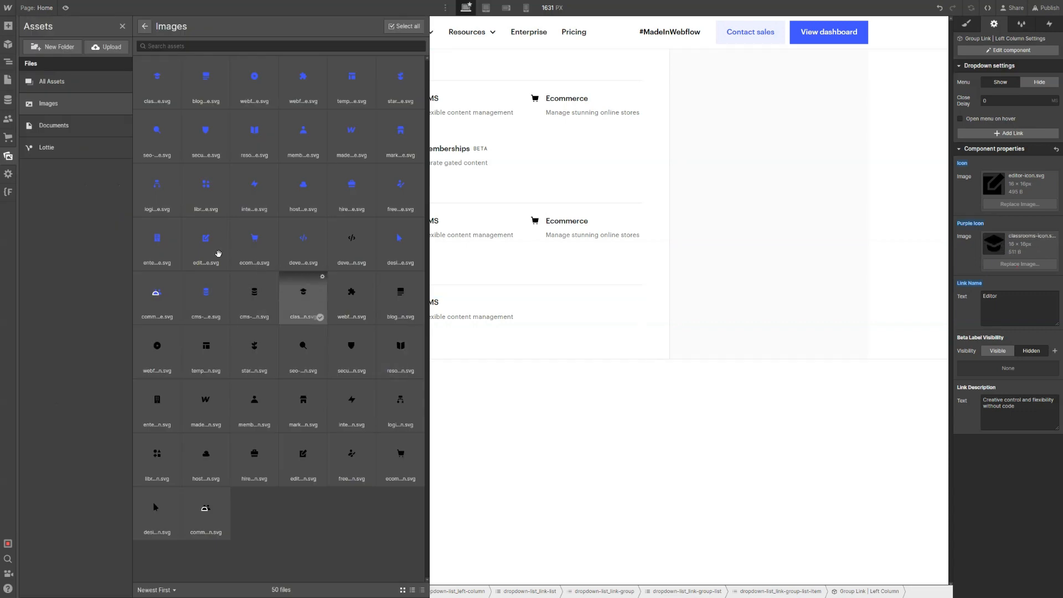
pyautogui.click(212, 247)
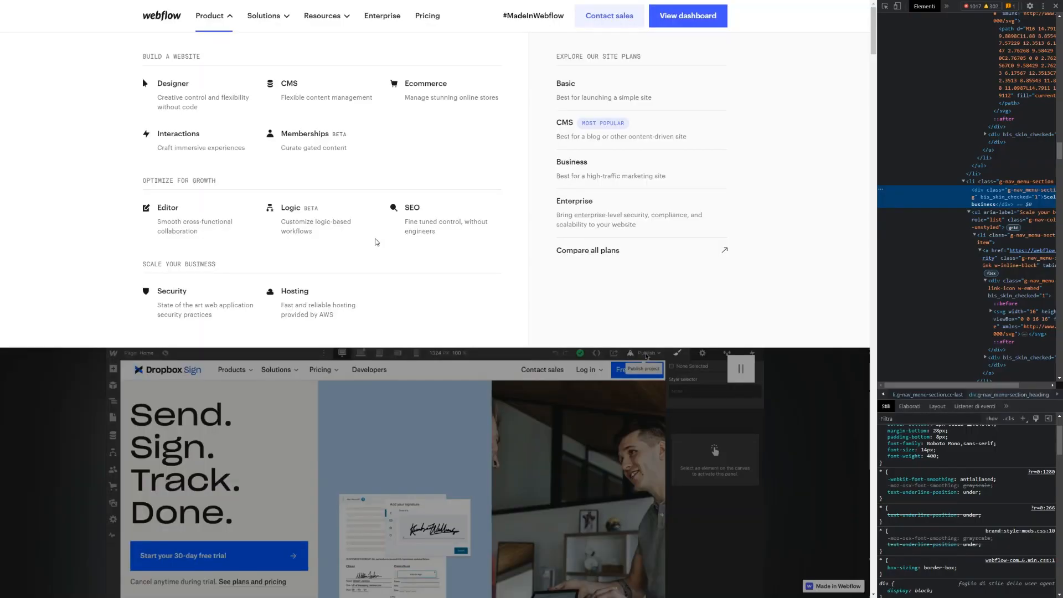
# Copy the Editor description from the live Webflow site and set the Editor link's description to "Smooth cross-functional collaboration"
pyautogui.click(886, 7)
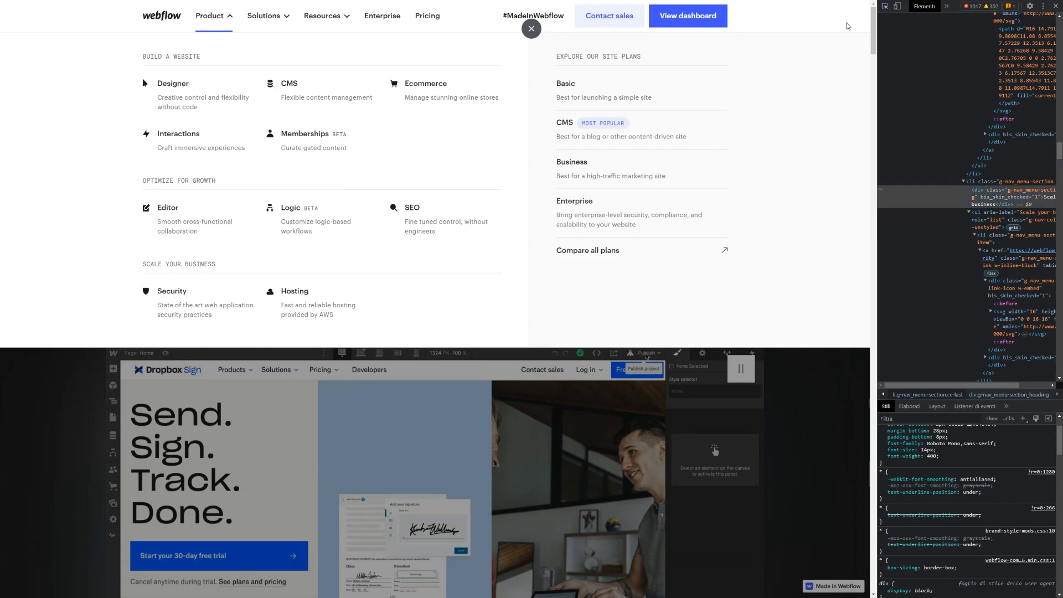
pyautogui.click(207, 223)
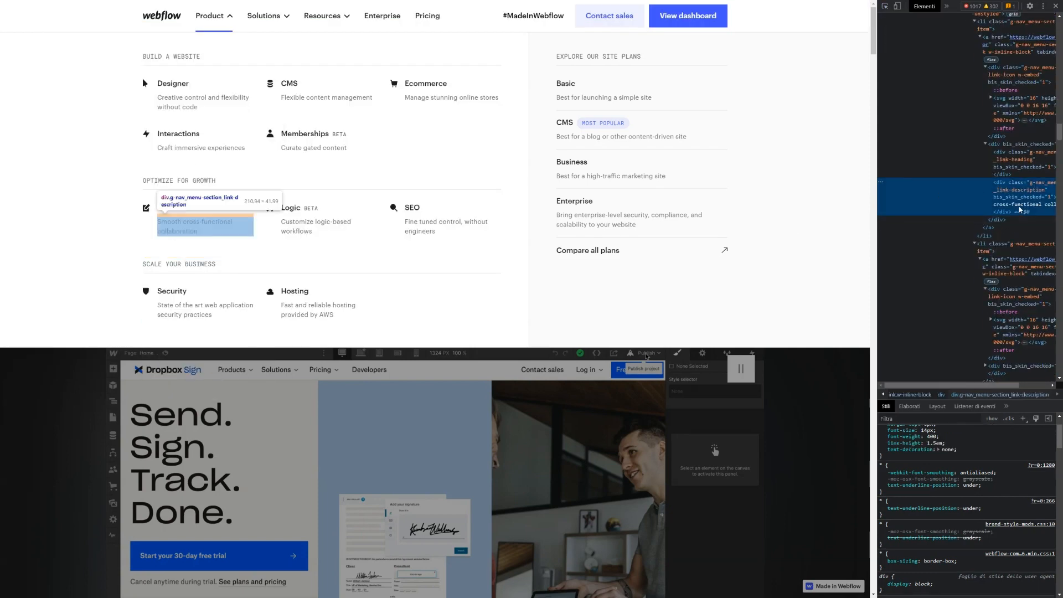
pyautogui.hscroll(2, 1020, 210)
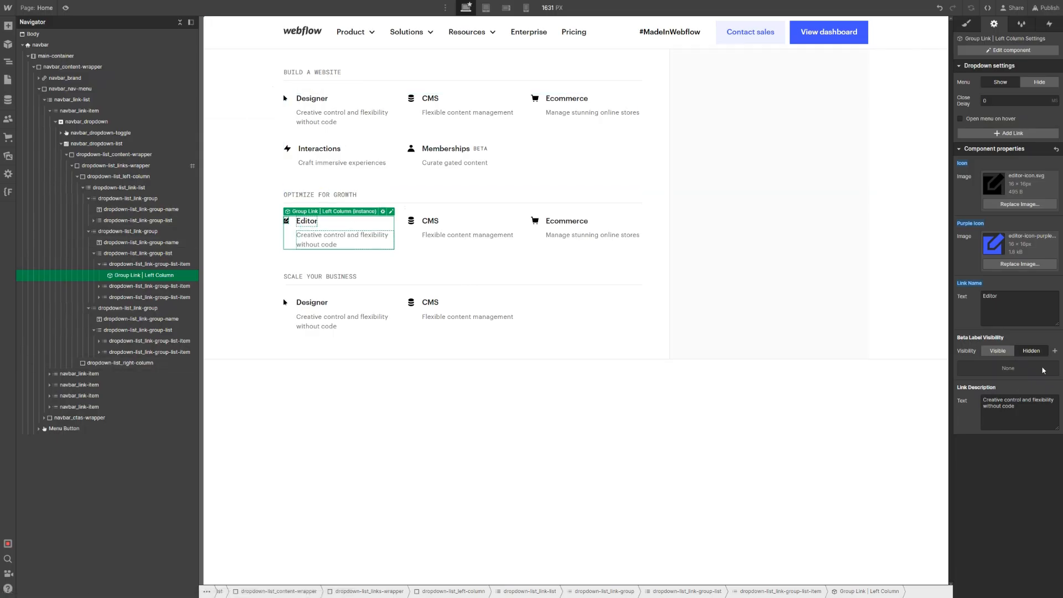
pyautogui.tripleClick(1024, 403)
pyautogui.write('Smooth cross-functional collaboration')
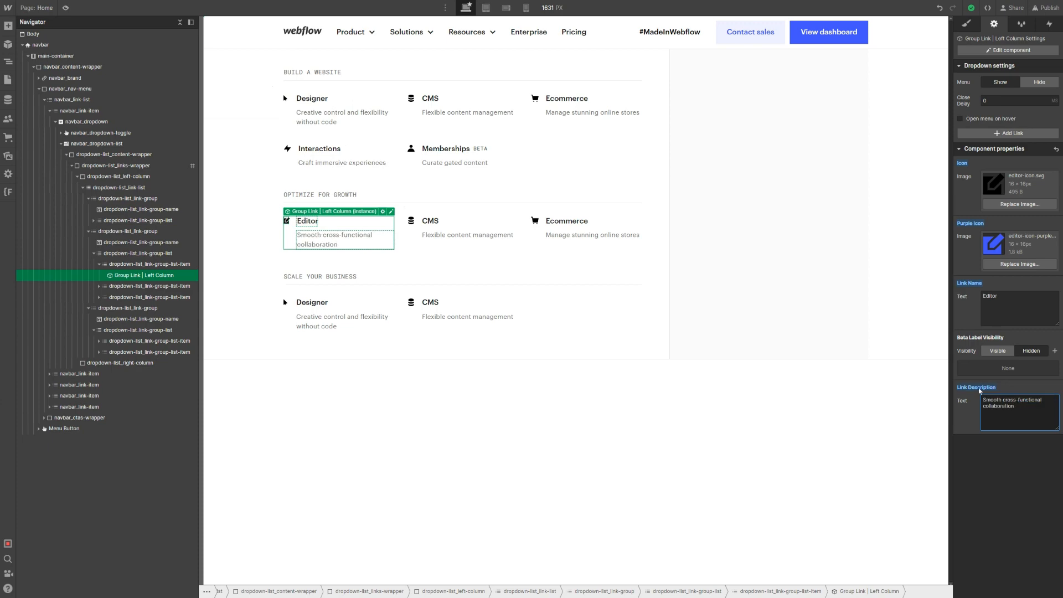
# Copy the Logic description from the live site and set the second Optimize for growth link's description to "Customize logic-based workflows"
pyautogui.click(465, 241)
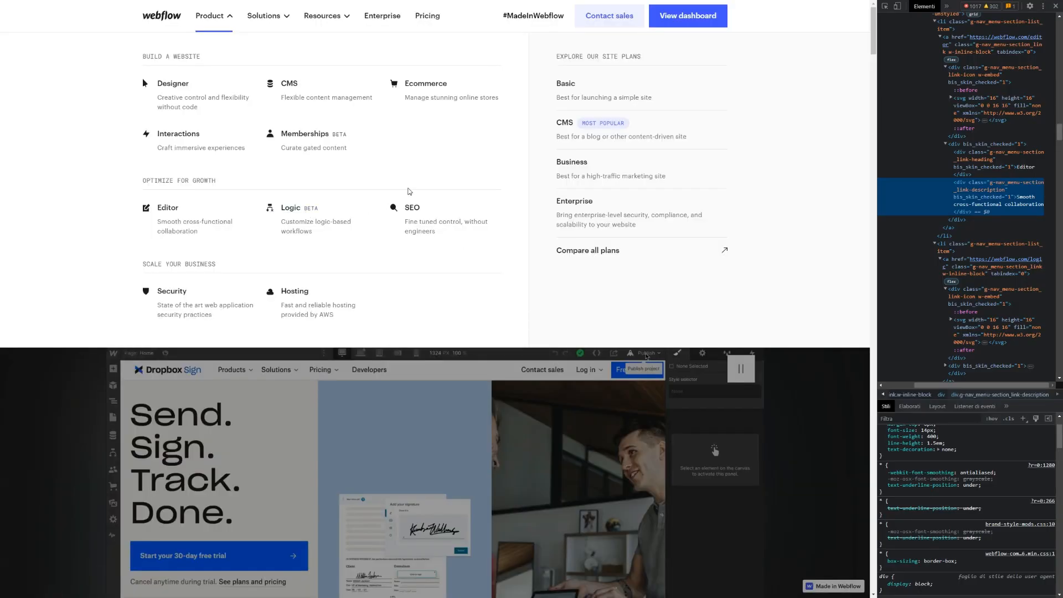
pyautogui.click(885, 6)
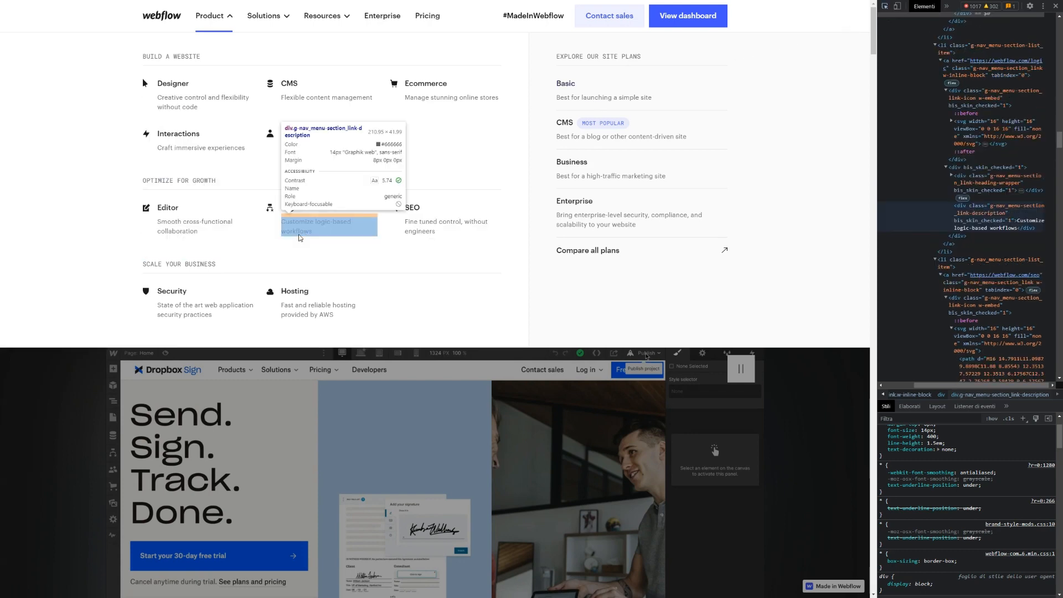
pyautogui.click(304, 232)
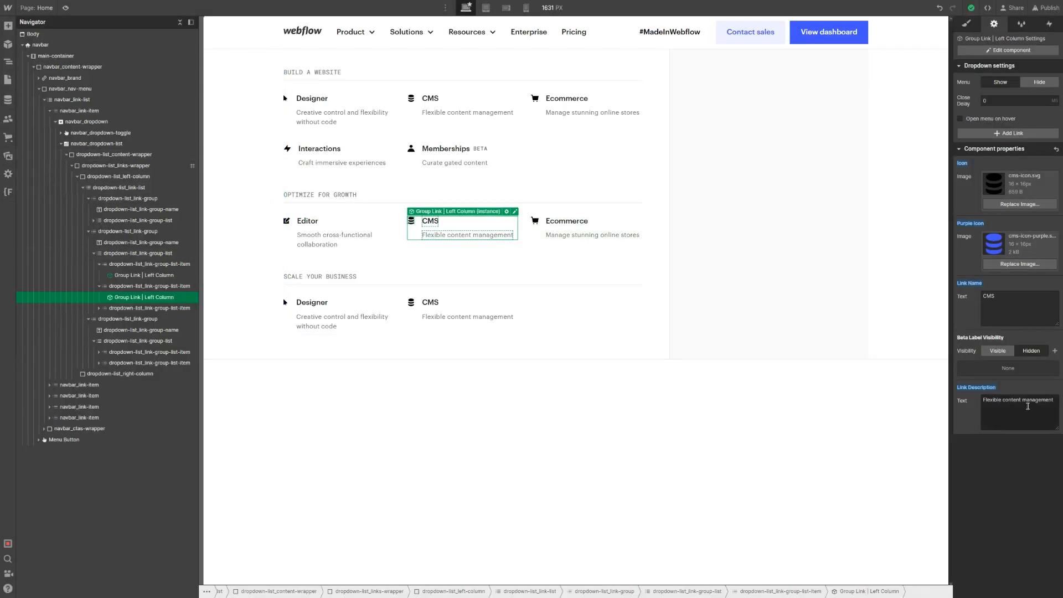
pyautogui.click(1028, 406)
pyautogui.hotkey('ctrl', 'a')
pyautogui.write('Customize logic-based workflows')
# Set the second Optimize for growth link's name to Logic and its Beta Label Visibility to Visible
pyautogui.doubleClick(1023, 313)
pyautogui.write('L')
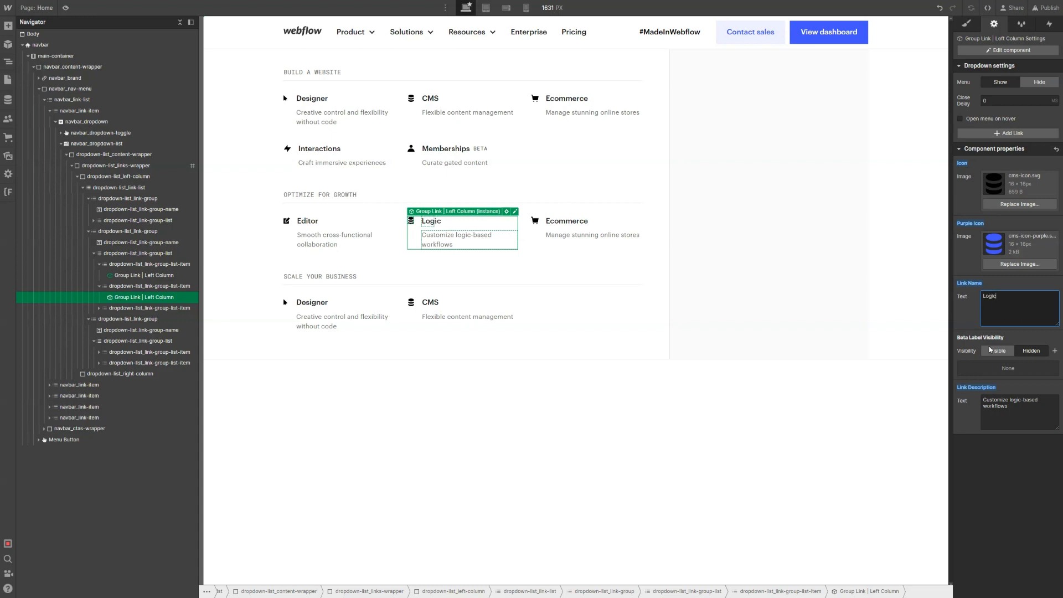
pyautogui.click(998, 352)
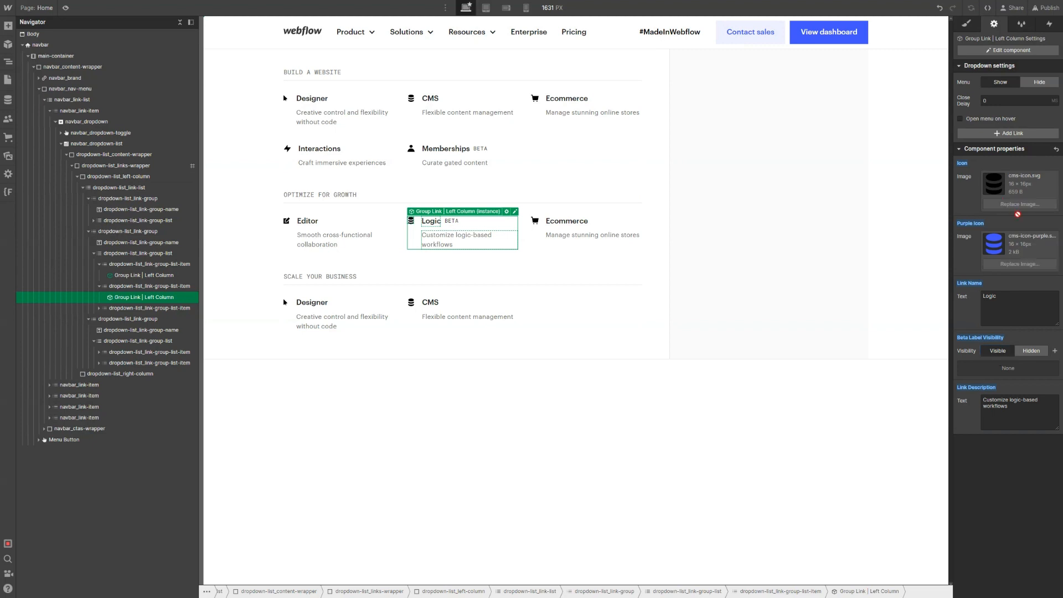
# Replace the Logic link's Icon image with logic-icon.svg
pyautogui.click(1007, 203)
pyautogui.click(300, 289)
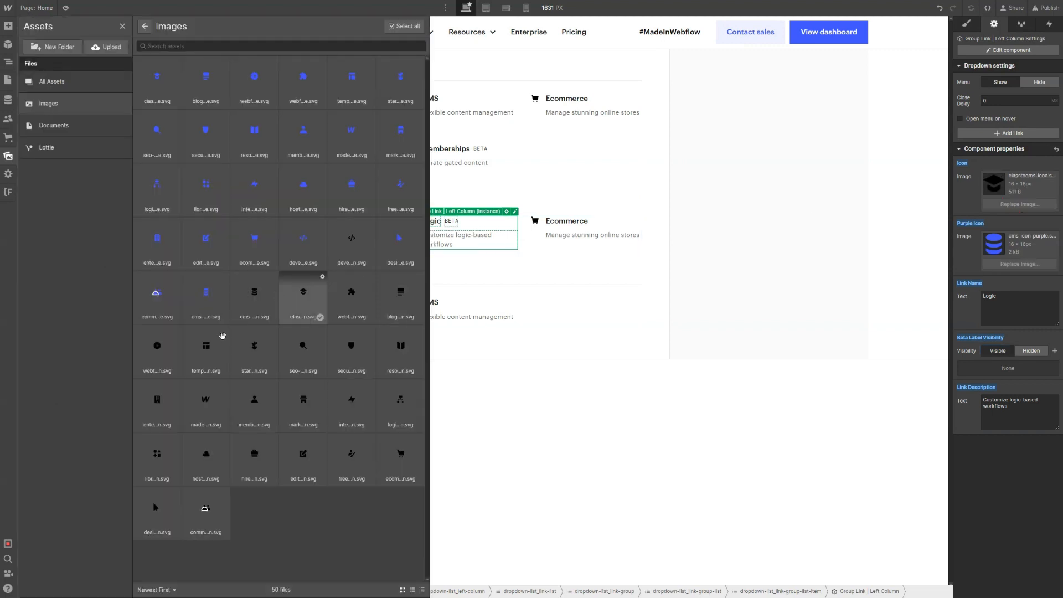
pyautogui.click(226, 412)
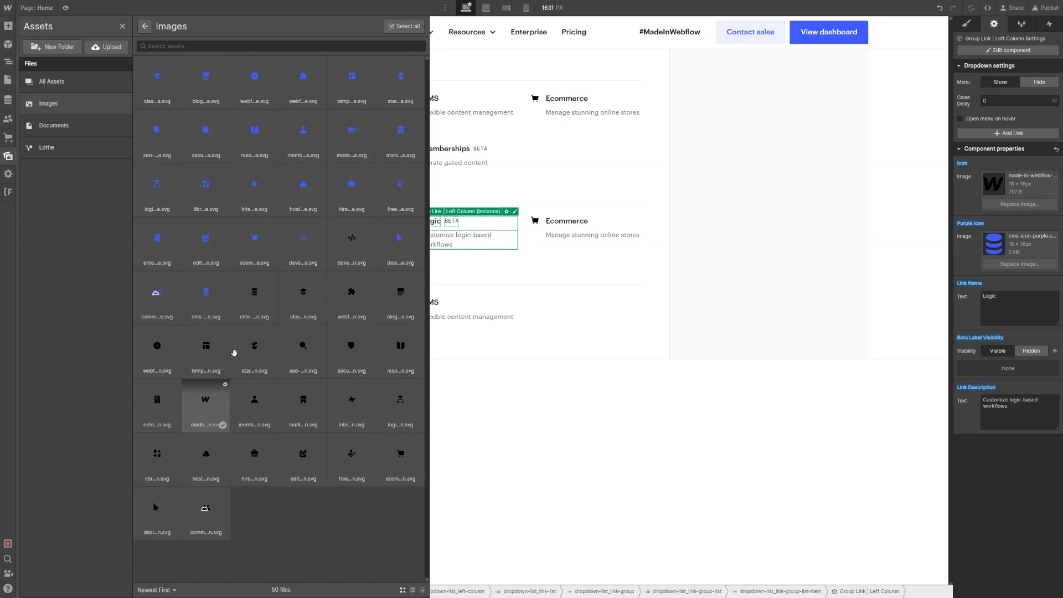
pyautogui.click(288, 345)
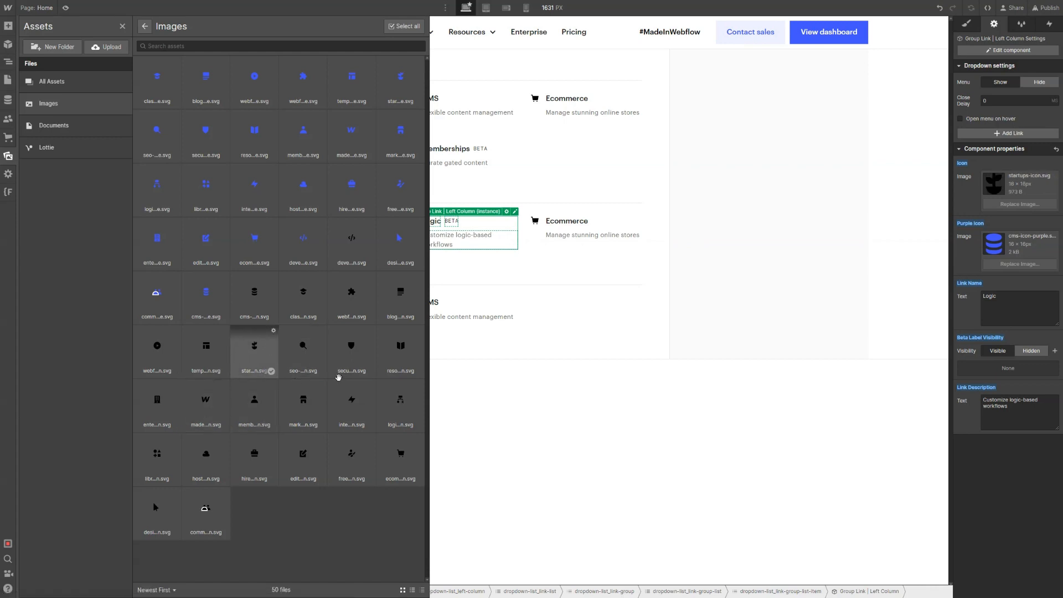
pyautogui.click(397, 407)
pyautogui.press('z')
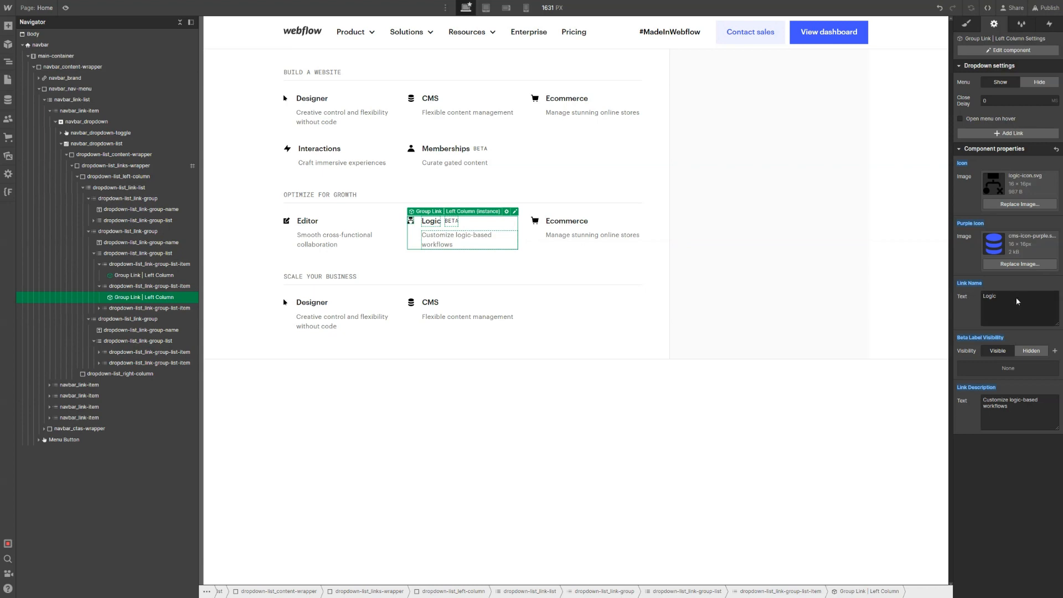
# Replace the Logic link's Purple Icon image with the purple logic icon
pyautogui.click(1019, 204)
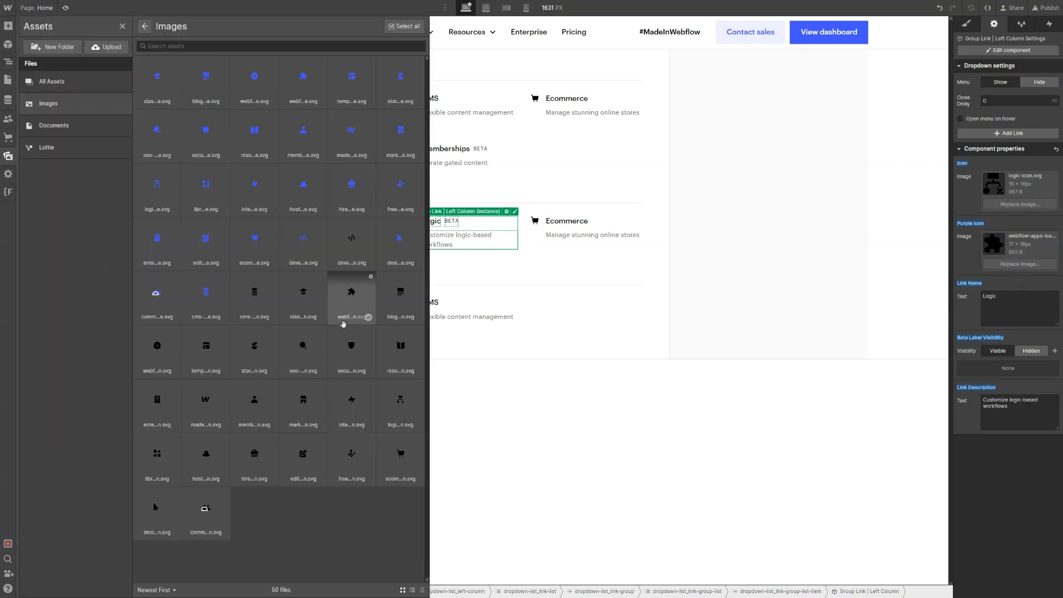
pyautogui.click(228, 245)
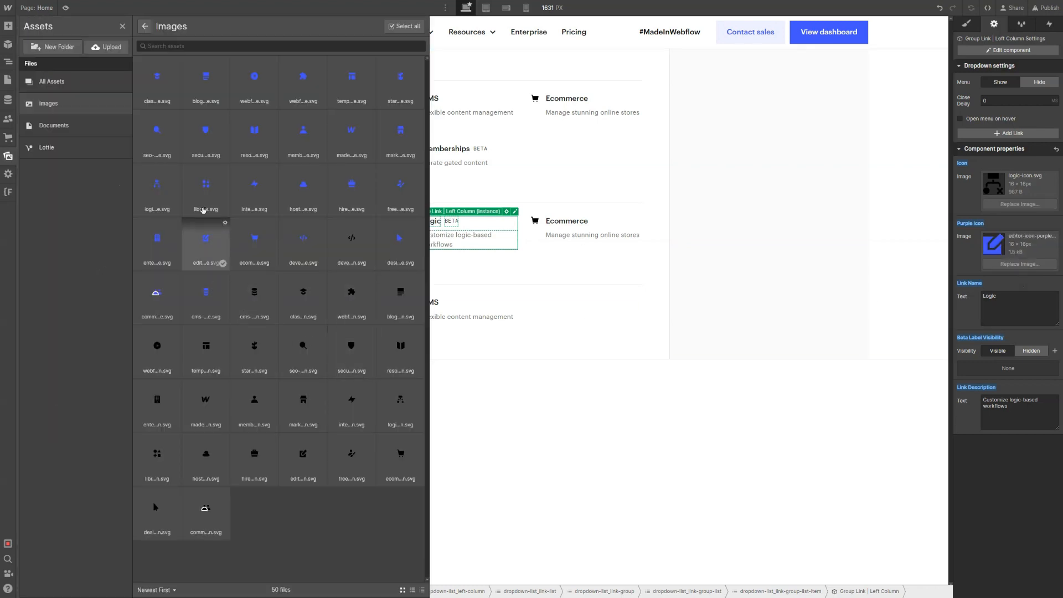
pyautogui.click(222, 180)
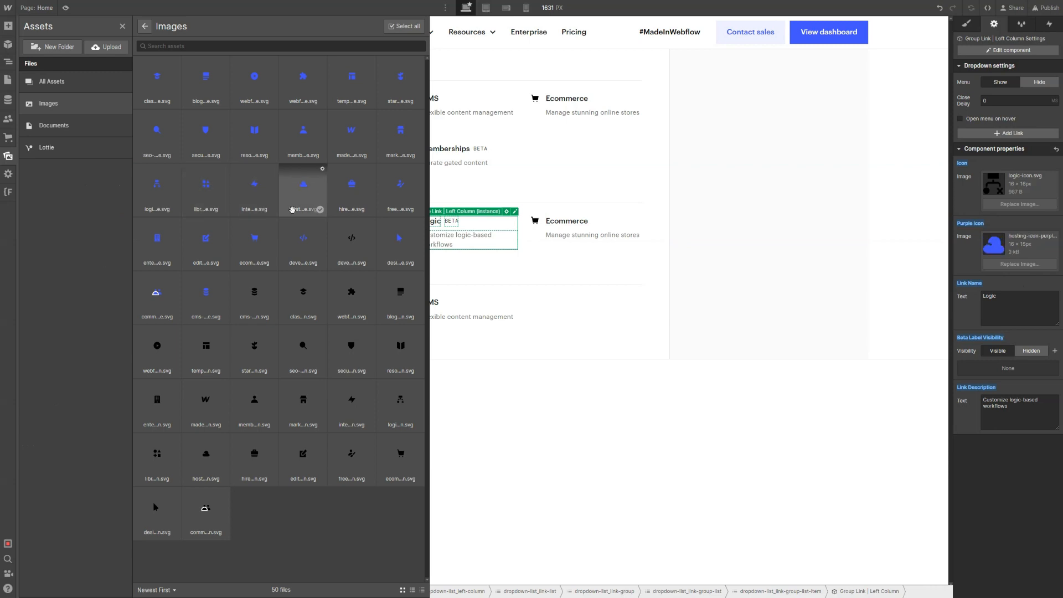
pyautogui.click(352, 244)
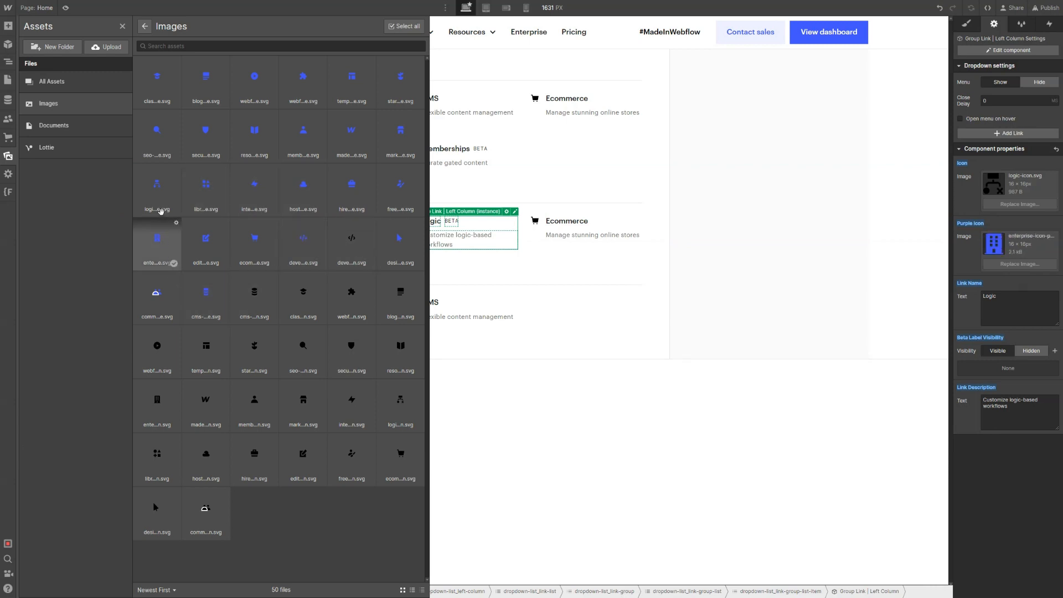
pyautogui.click(160, 205)
pyautogui.press('z')
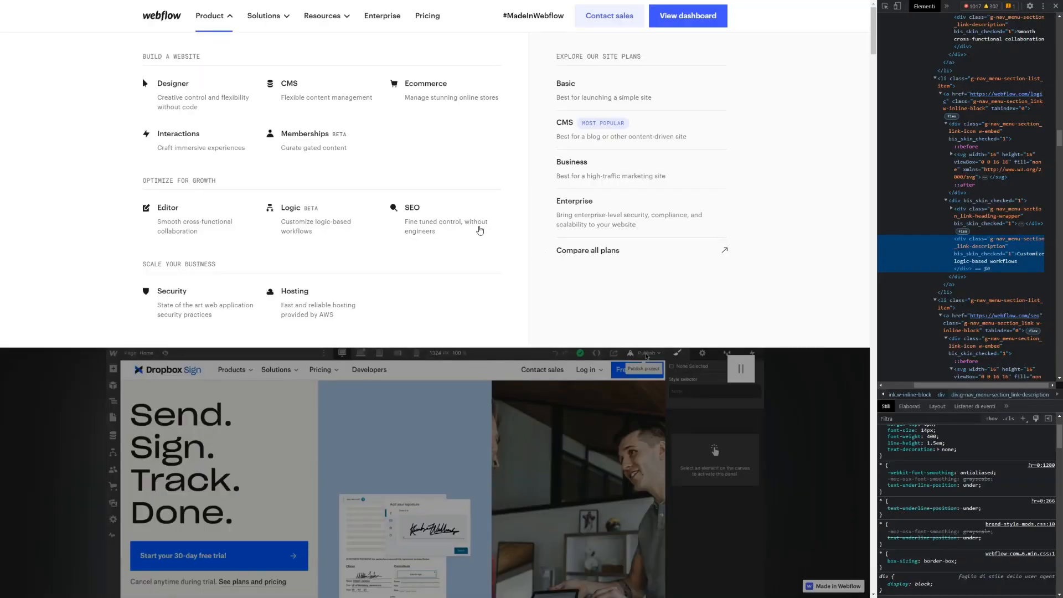
# Switch to the live Webflow site and copy the SEO link's description text from the inspected markup
pyautogui.click(885, 6)
pyautogui.click(421, 228)
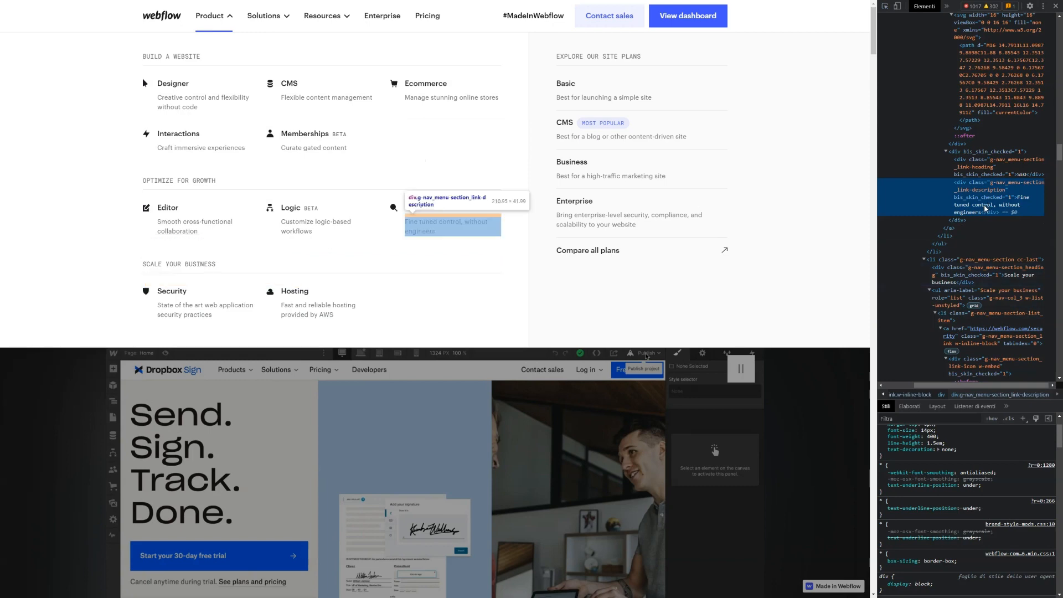
pyautogui.doubleClick(985, 208)
pyautogui.hotkey('ctrl', 'c')
pyautogui.press('Escape')
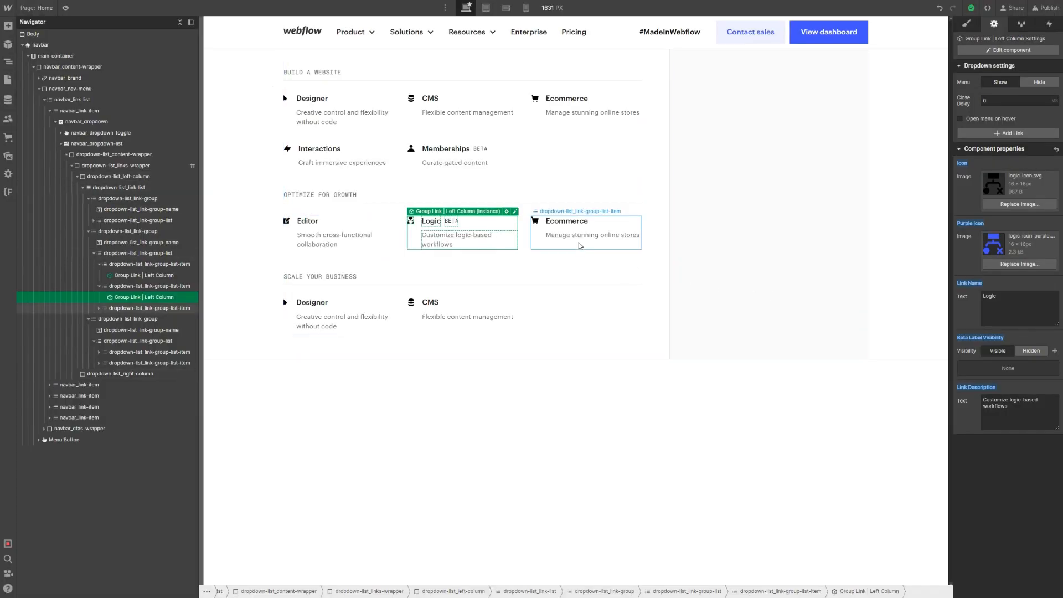
# Set the third Optimize for growth link's description to "Fine tuned control, without engineers" and its name to SEO
pyautogui.click(588, 239)
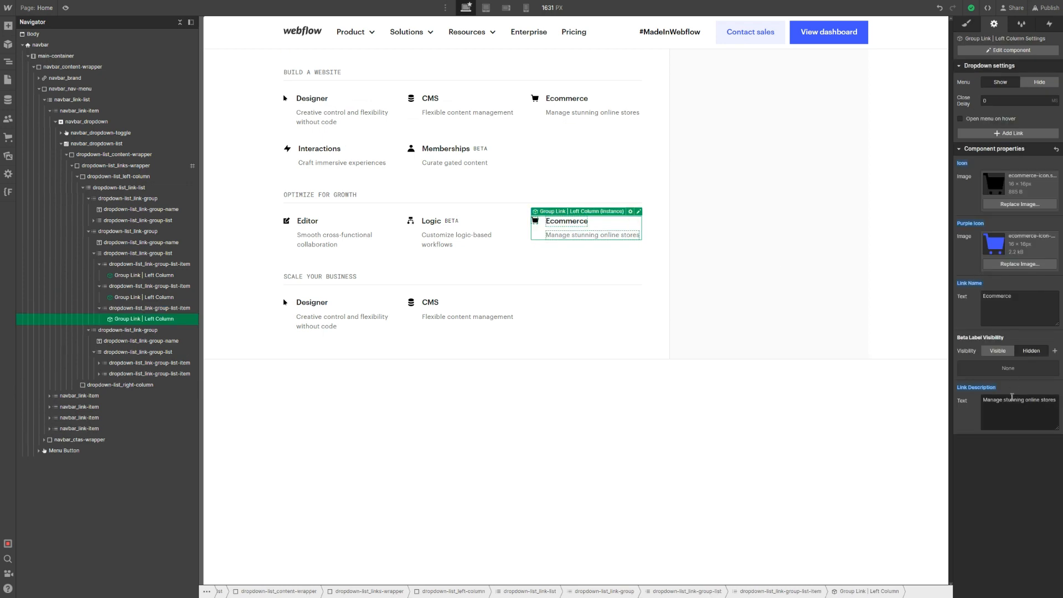
pyautogui.tripleClick(1012, 398)
pyautogui.hotkey('ctrl', 'v')
pyautogui.tripleClick(990, 294)
pyautogui.write('SEO')
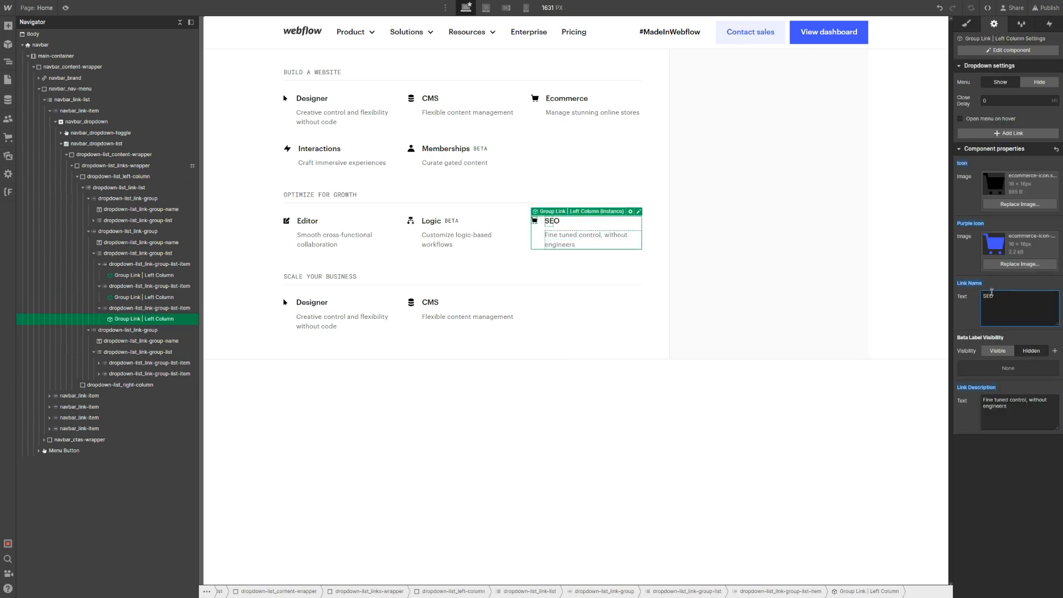
# Replace the SEO link's Icon image with seo-icon.svg and its Purple Icon image with seo-icon-purple.svg
pyautogui.click(1019, 204)
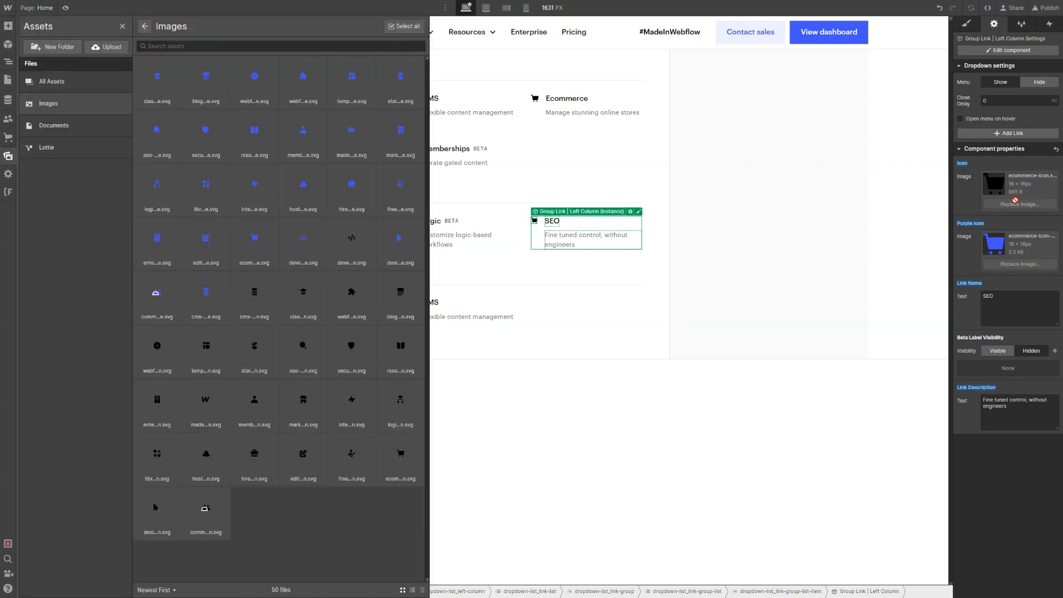
pyautogui.click(303, 349)
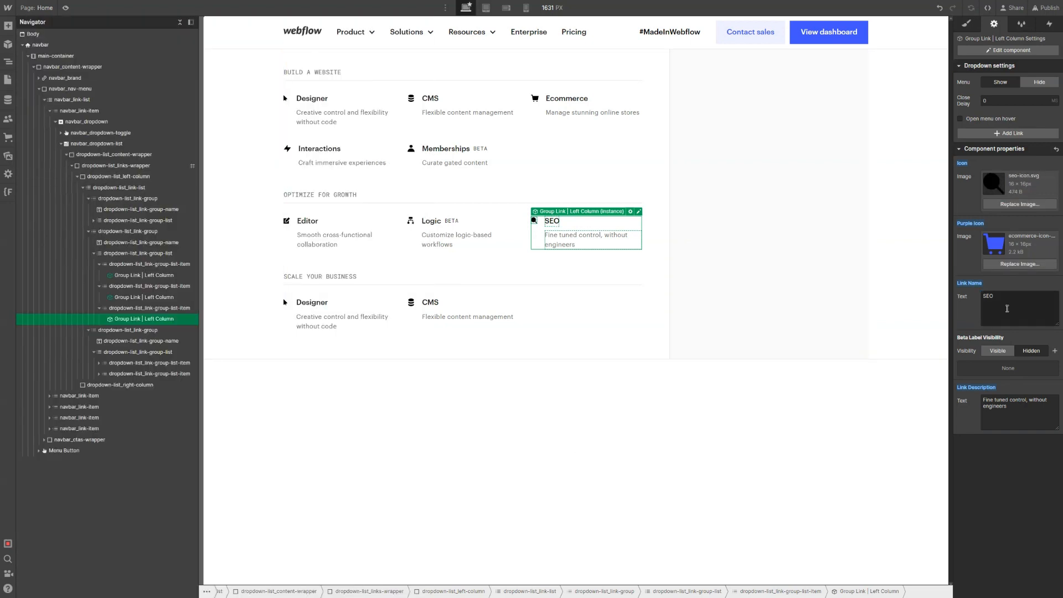
pyautogui.click(1020, 265)
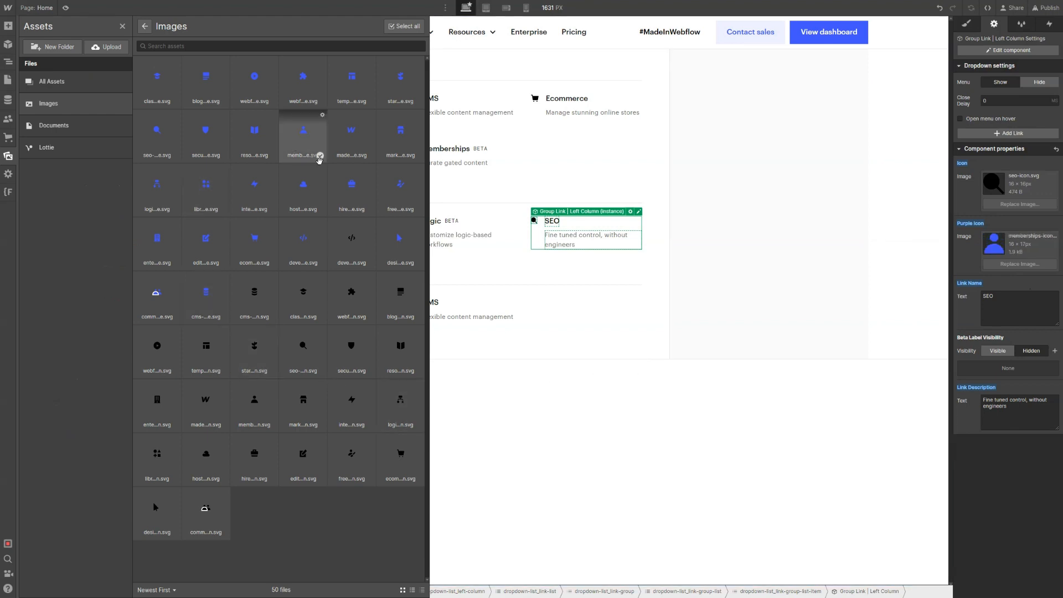
pyautogui.click(325, 173)
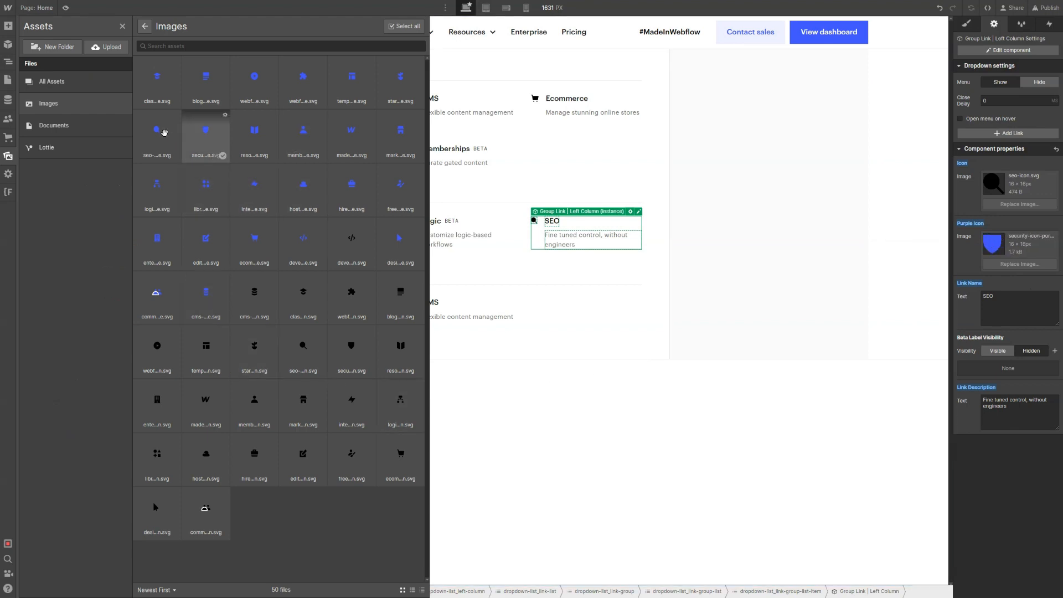
pyautogui.click(164, 131)
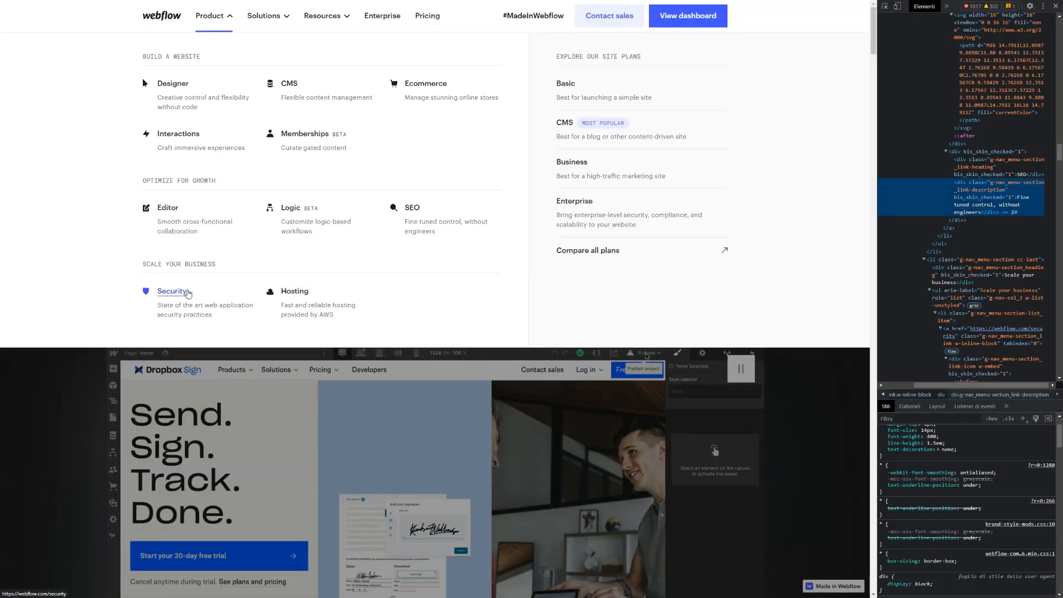
# Switch to the live Webflow site and copy the Security link's description text from the inspected markup
pyautogui.click(885, 7)
pyautogui.click(195, 310)
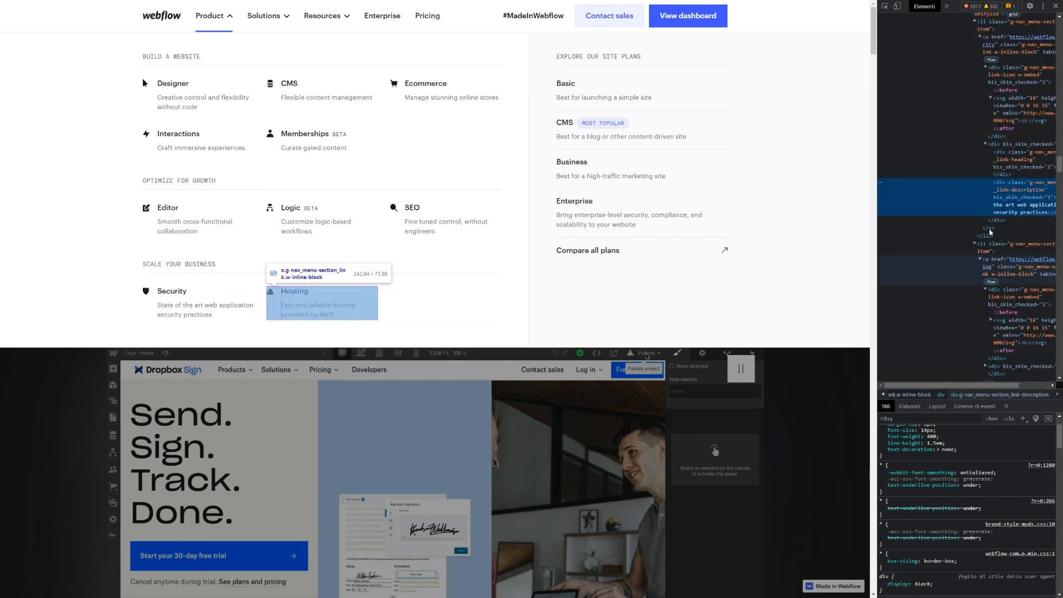
pyautogui.doubleClick(1017, 214)
pyautogui.hotkey('ctrl', 'c')
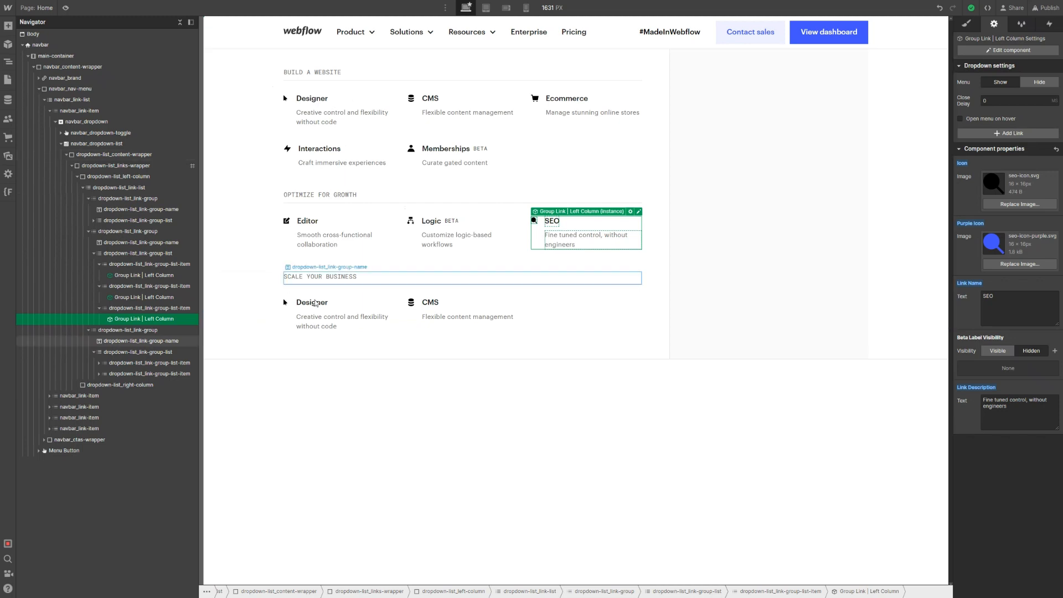
# Set the first Scale your business link's description to "State of the art web application security practices" and its name to Security
pyautogui.click(313, 304)
pyautogui.tripleClick(1027, 405)
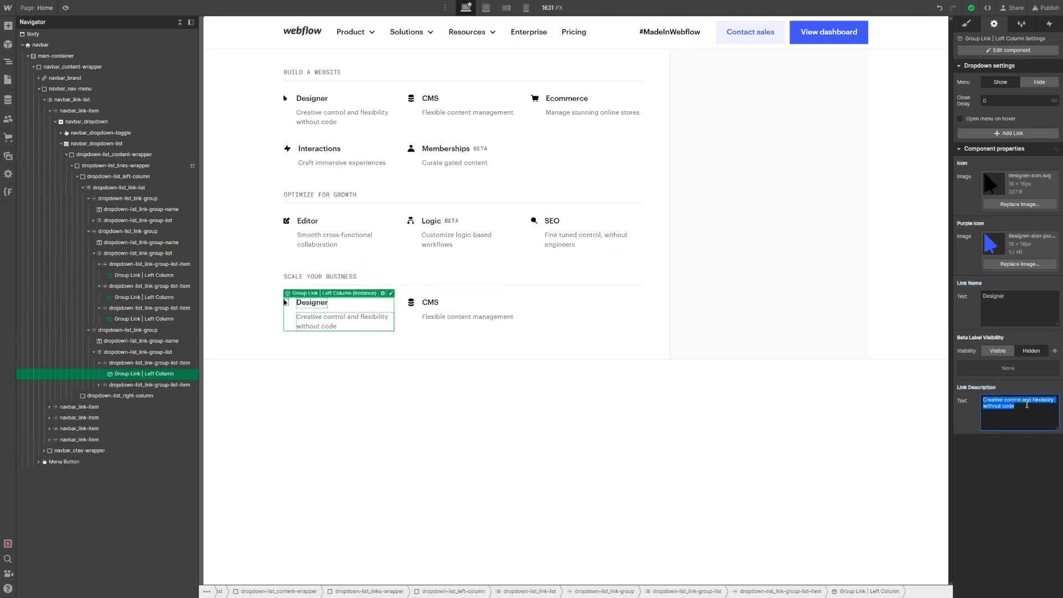
pyautogui.hotkey('ctrl', 'v')
pyautogui.doubleClick(996, 305)
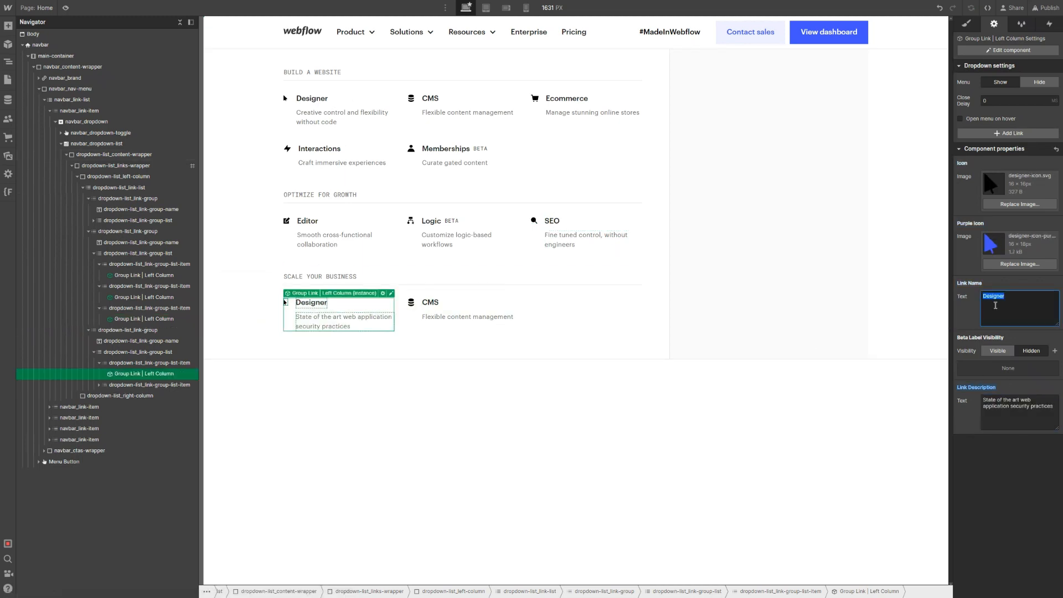
pyautogui.write('Security')
# Replace the Security link's Icon image with security-icon.svg and its Purple Icon image with the purple security icon
pyautogui.click(1020, 204)
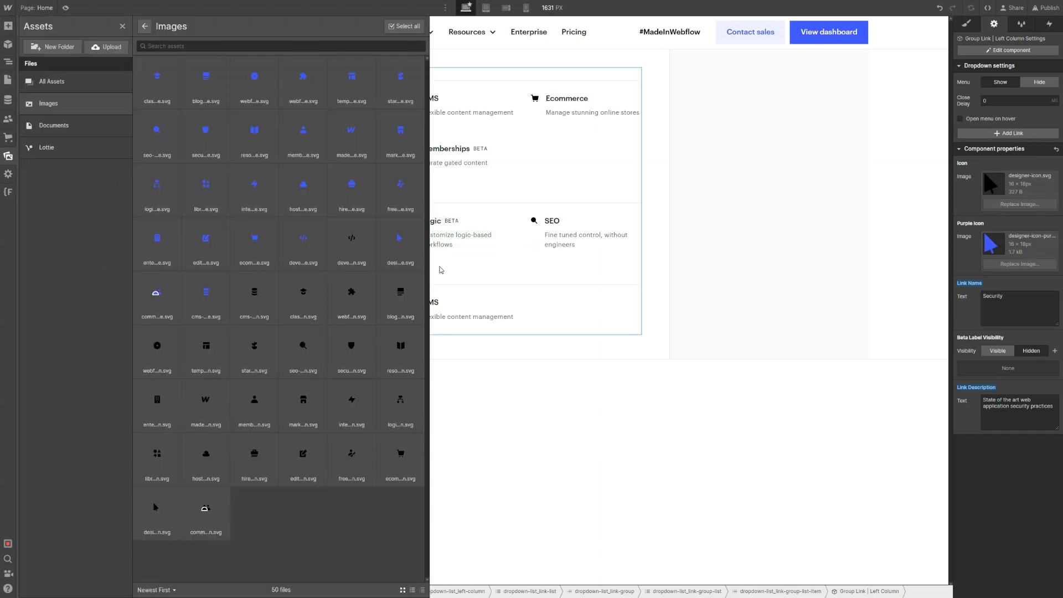
pyautogui.click(203, 416)
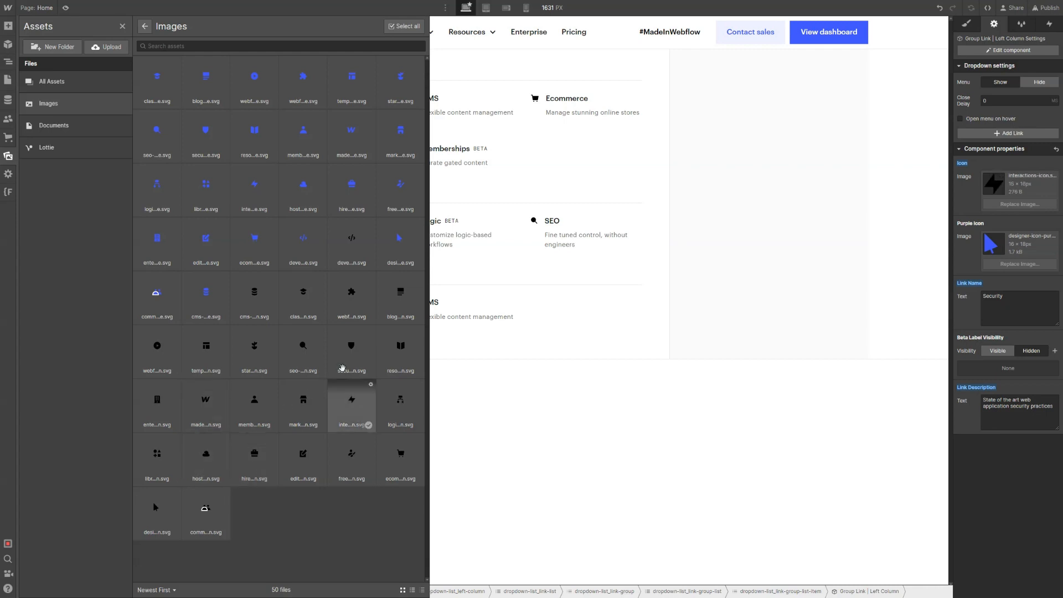
pyautogui.click(342, 368)
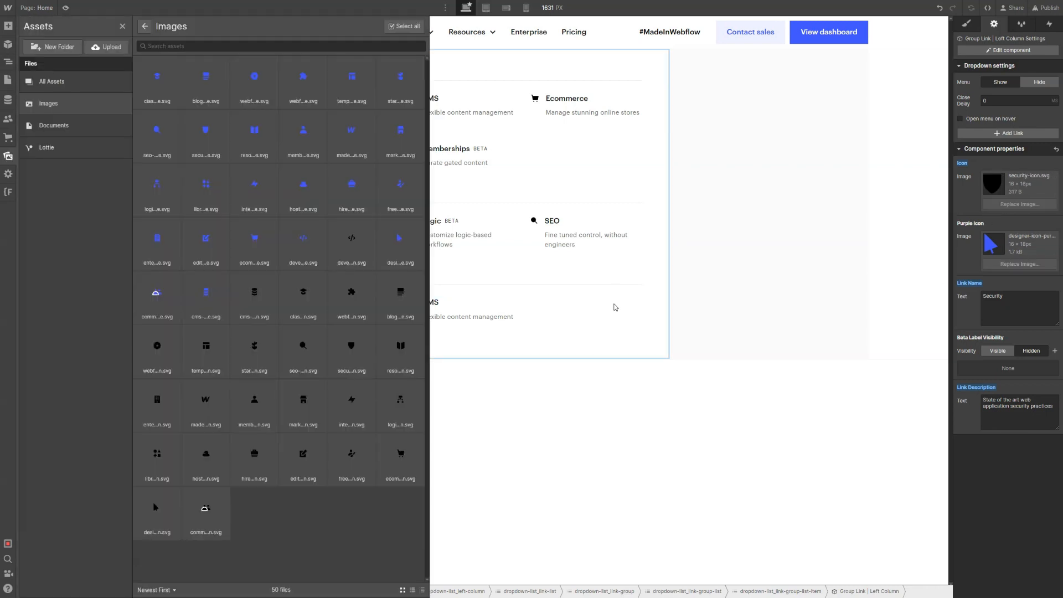
pyautogui.click(245, 244)
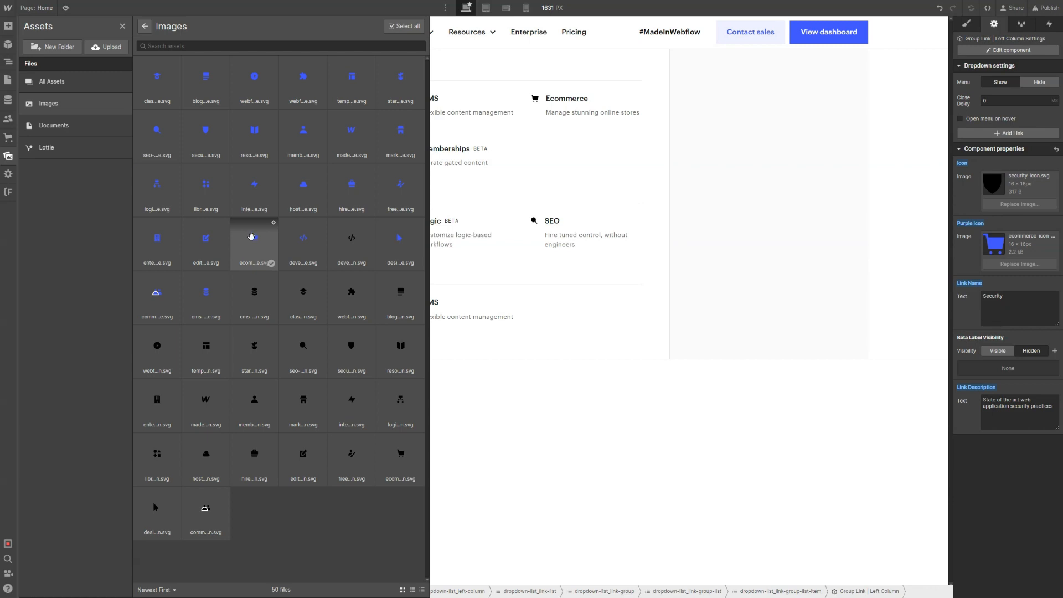
pyautogui.click(214, 137)
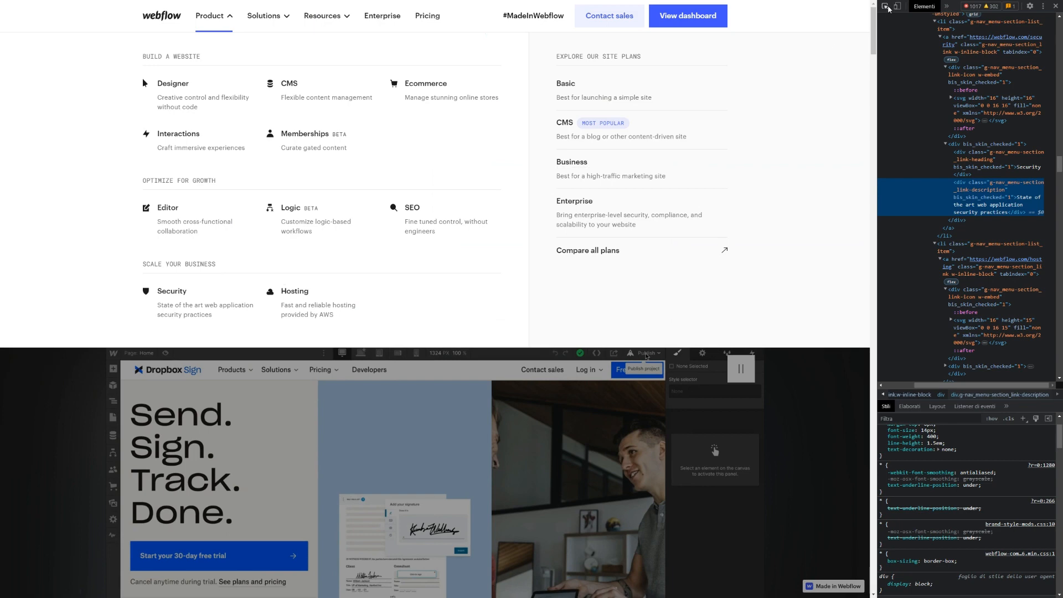
# Inspect the Hosting link's description on the live Webflow site and copy its text
pyautogui.click(314, 309)
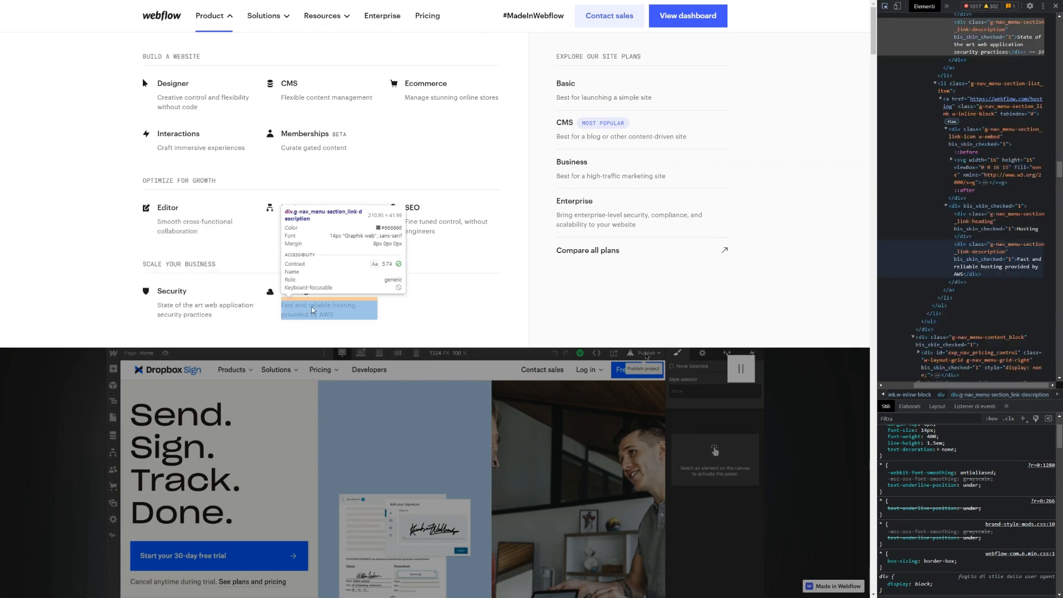
pyautogui.doubleClick(1021, 269)
pyautogui.hotkey('ctrl', 'c')
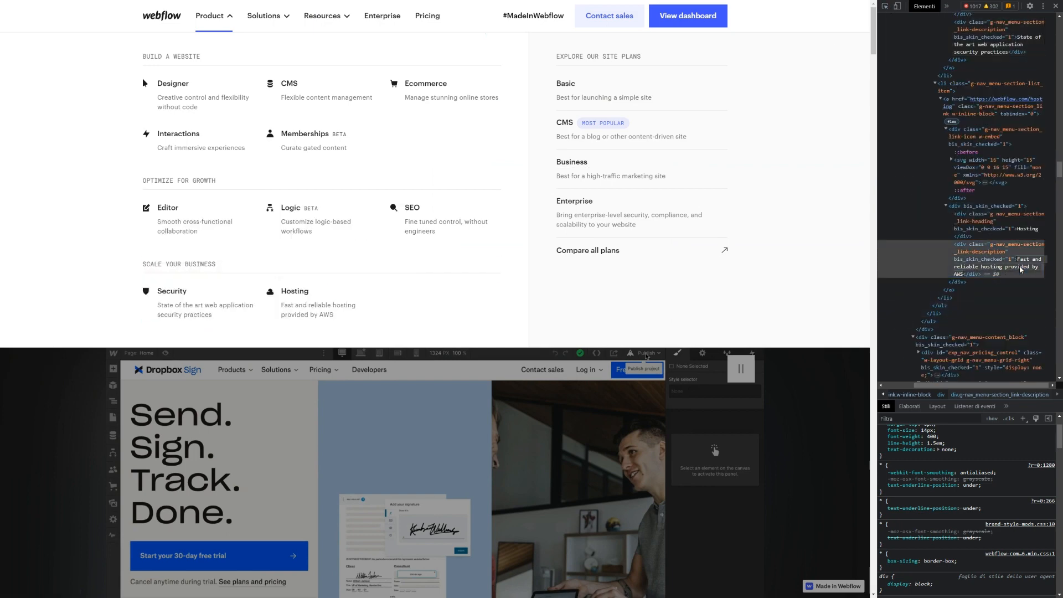
pyautogui.press('Return')
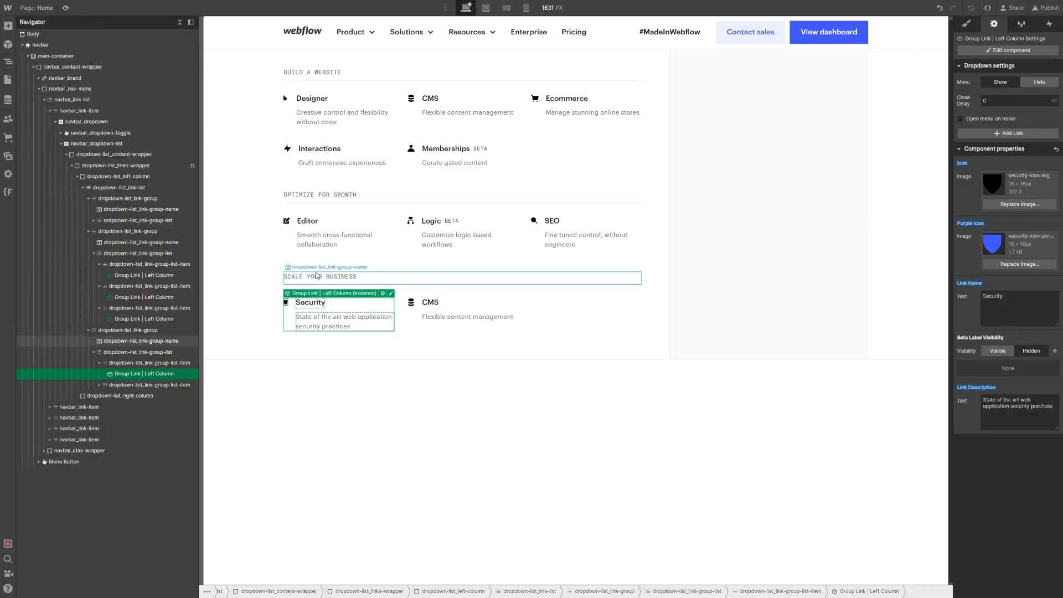
# Set the second Scale your business link's description to "Fast and reliable hosting provided by AWS" and its name to Hosting
pyautogui.click(434, 307)
pyautogui.click(1030, 406)
pyautogui.hotkey('ctrl', 'v')
pyautogui.click(1021, 297)
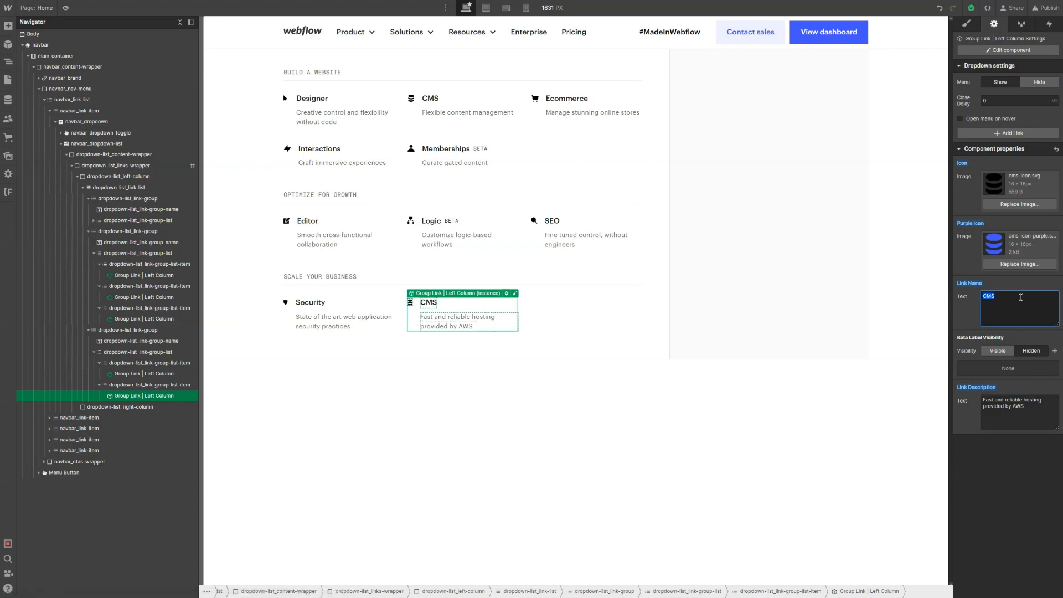
pyautogui.hotkey('alt', 'Tab')
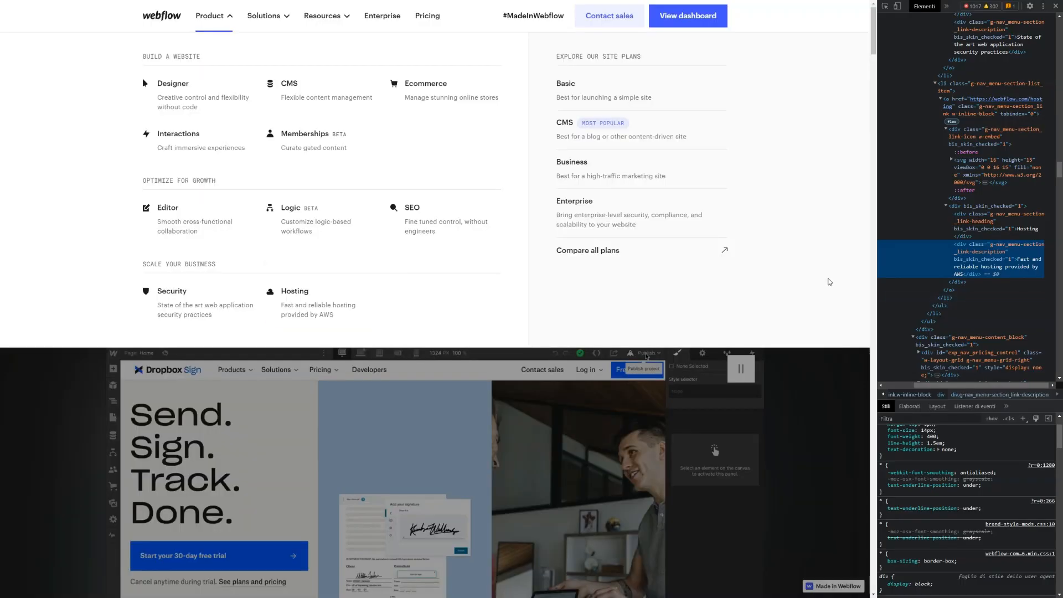
pyautogui.hotkey('alt', 'Tab')
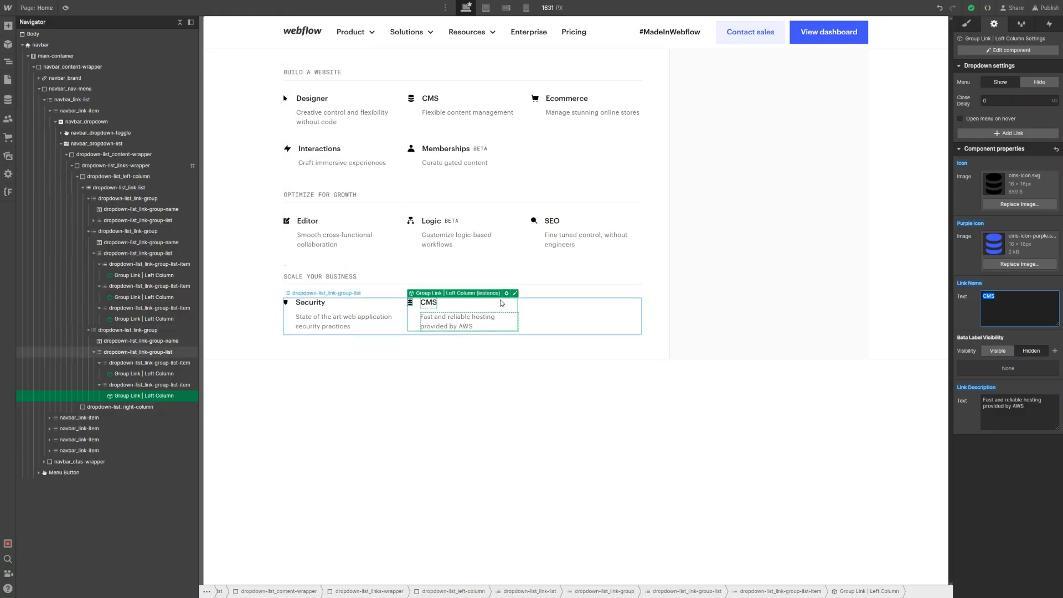
pyautogui.write('Hosting')
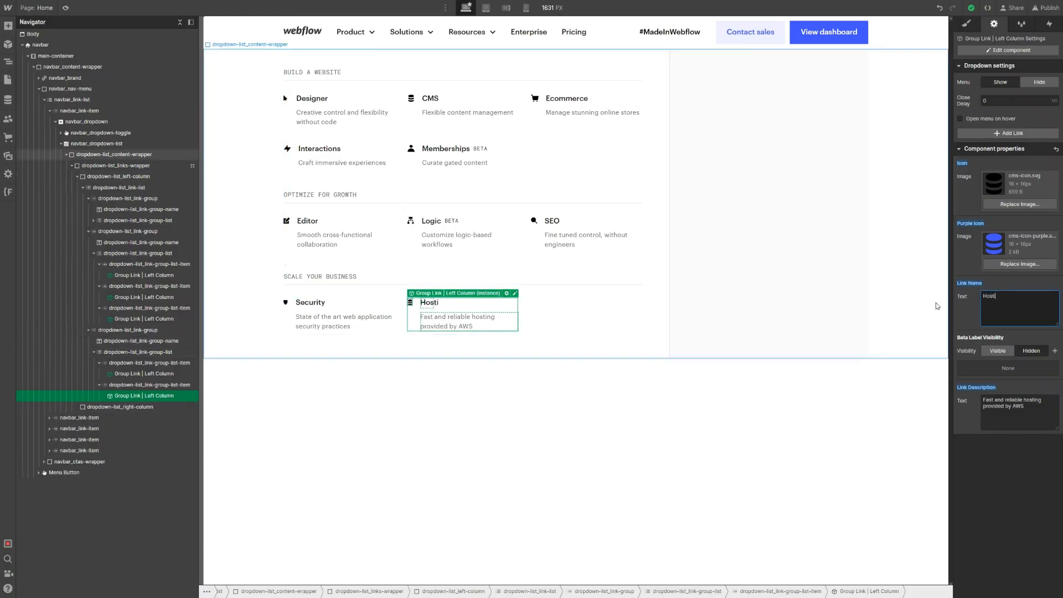
# Replace the Hosting link's Icon image with hosting-icon.svg and its Purple Icon image with the purple hosting icon
pyautogui.click(1020, 204)
pyautogui.click(358, 320)
pyautogui.click(166, 459)
pyautogui.click(208, 462)
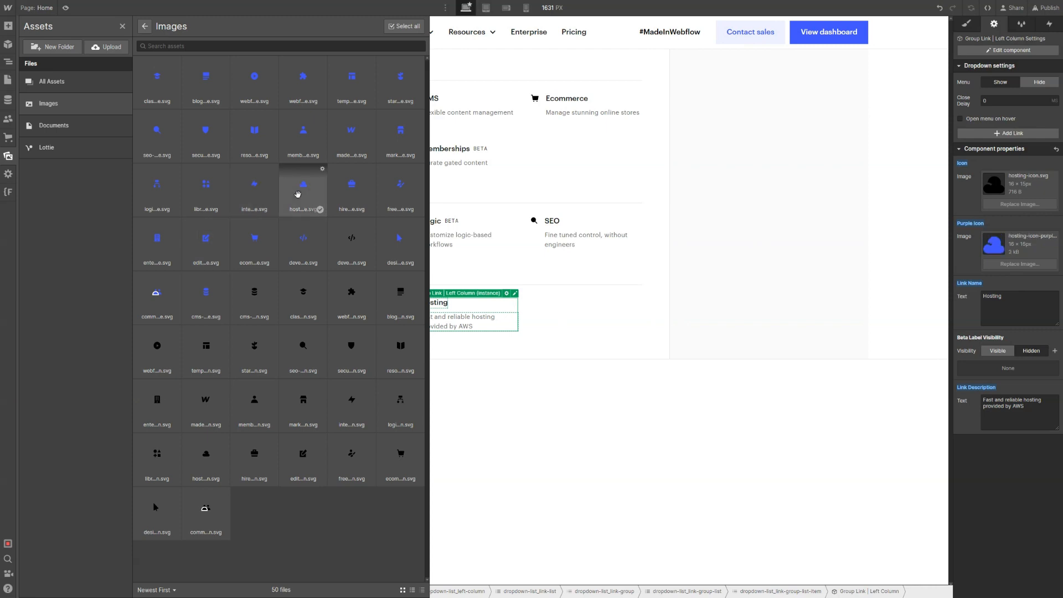
# Confirm the purple hosting icon as the Hosting link's Purple Icon image
pyautogui.click(299, 199)
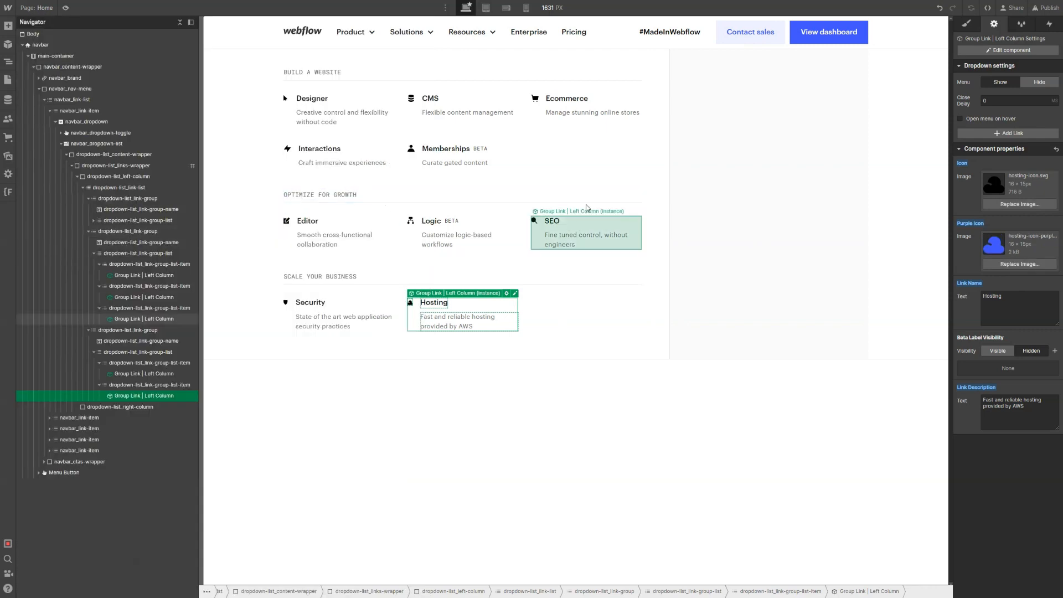
# Add a div block inside dropdown-list_right-column and give it the class dropdown_right-column-content-wrapper
pyautogui.click(726, 148)
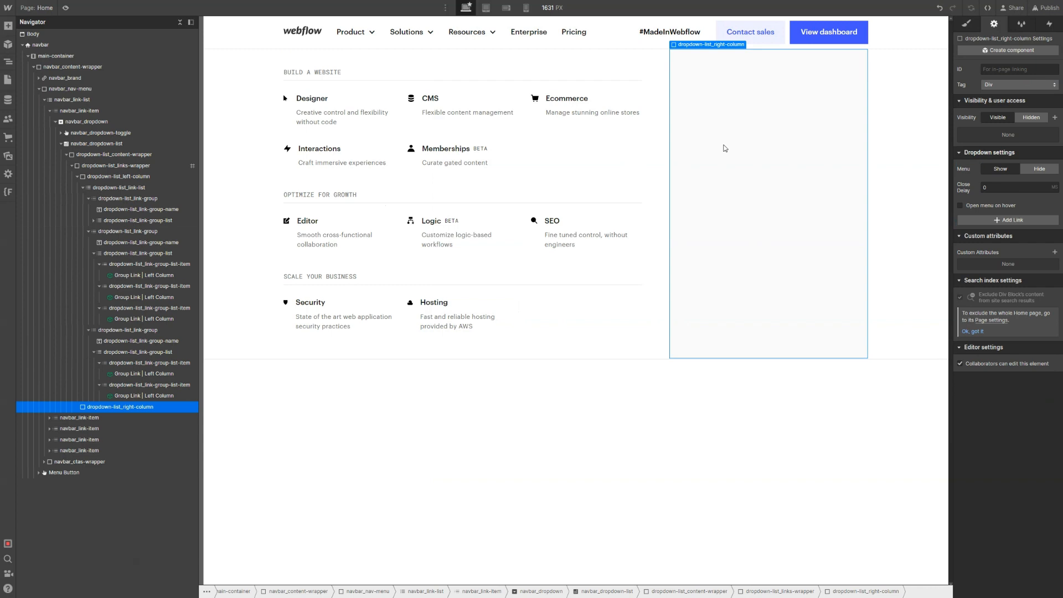
pyautogui.hotkey('ctrl', 'e')
pyautogui.write('div')
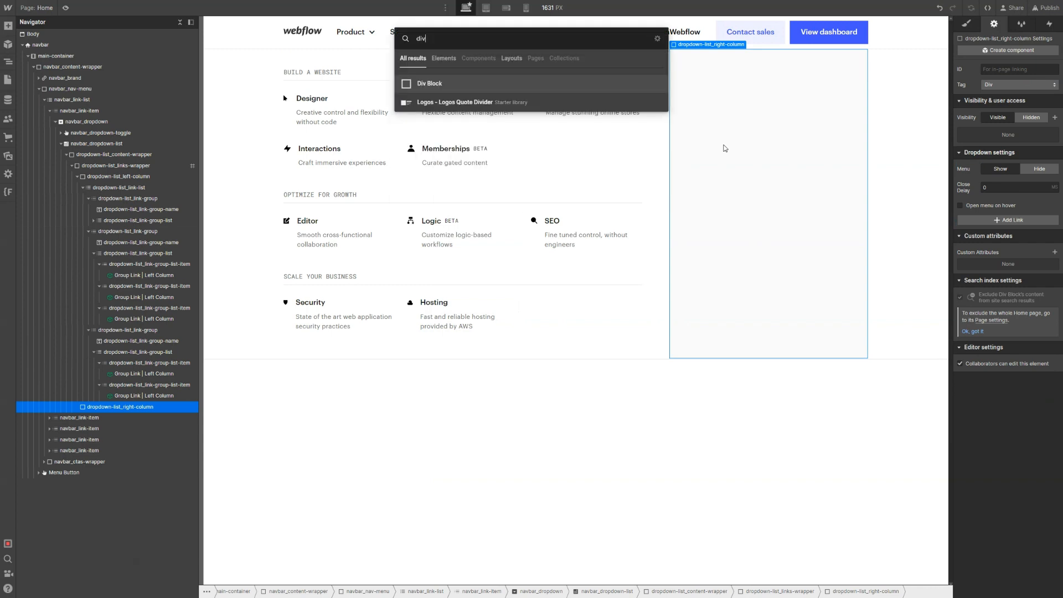
pyautogui.press('Return')
pyautogui.hotkey('ctrl', 'Return')
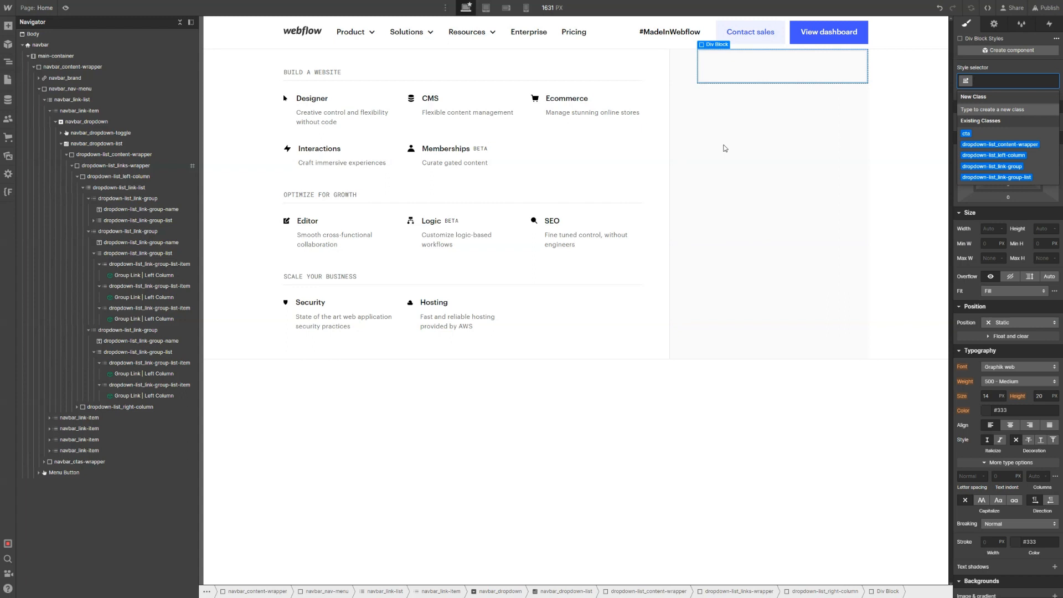
pyautogui.write('dropdow')
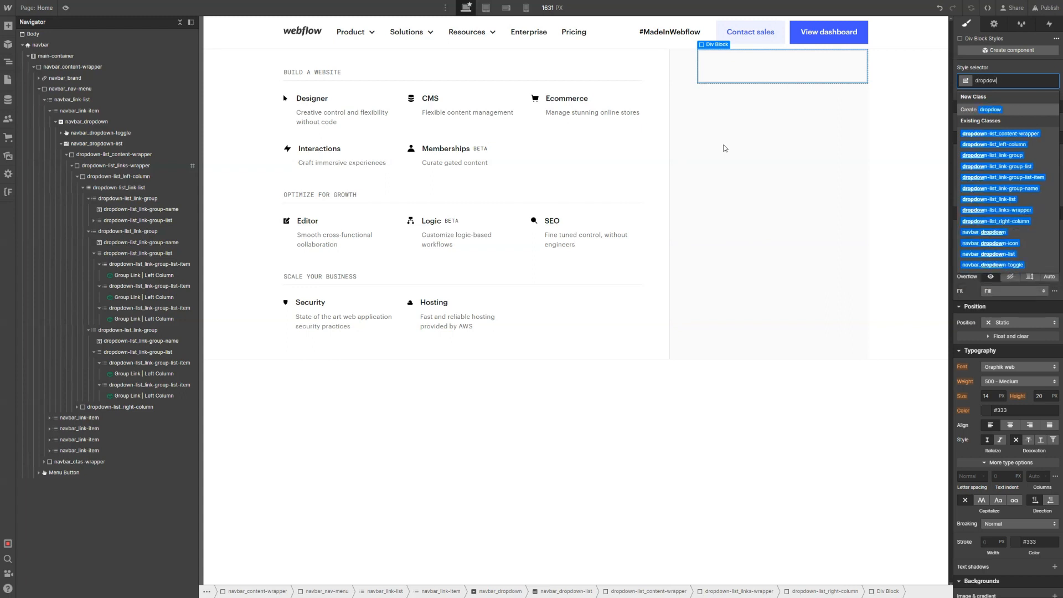
pyautogui.write('n_r')
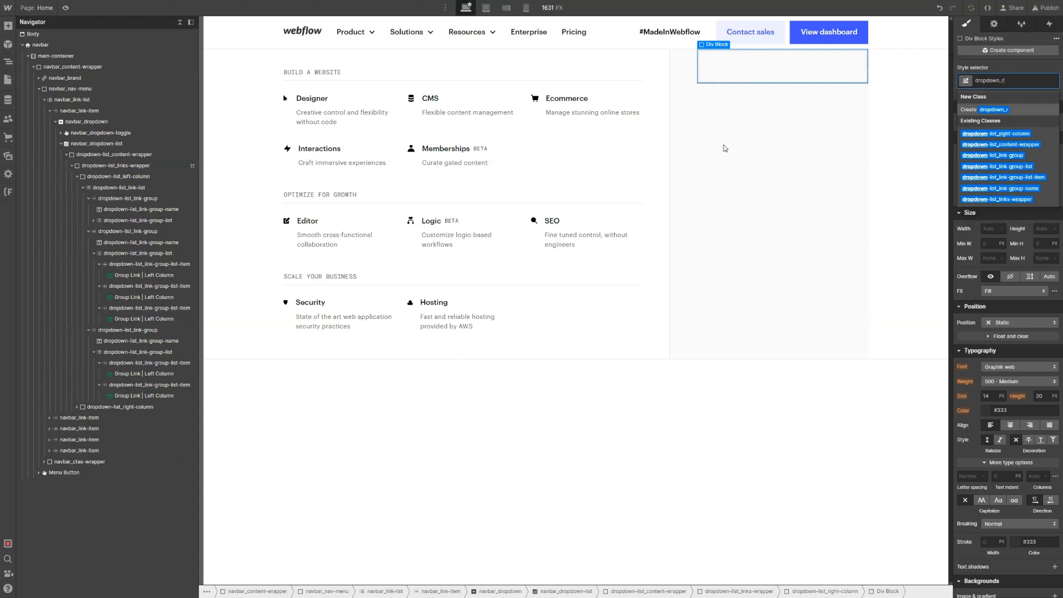
pyautogui.write('ight-column')
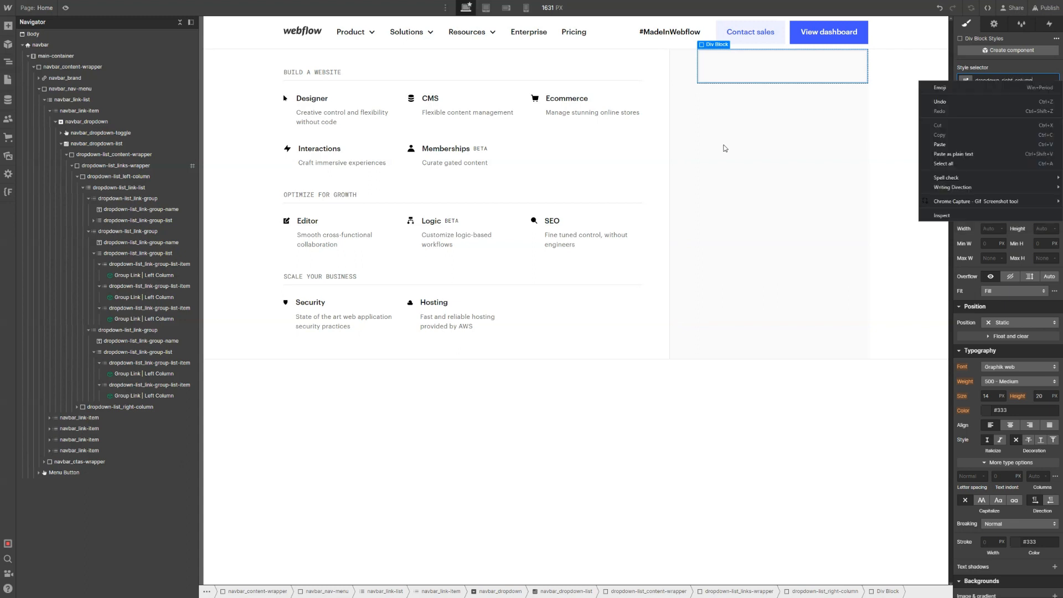
pyautogui.write('-')
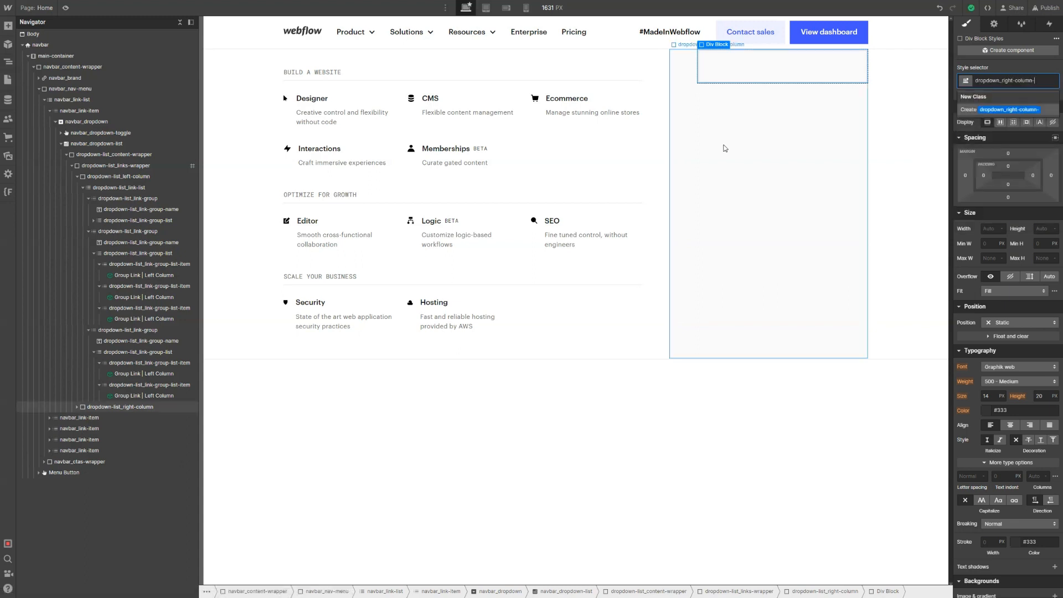
pyautogui.write('content-wrapper')
pyautogui.press('Return')
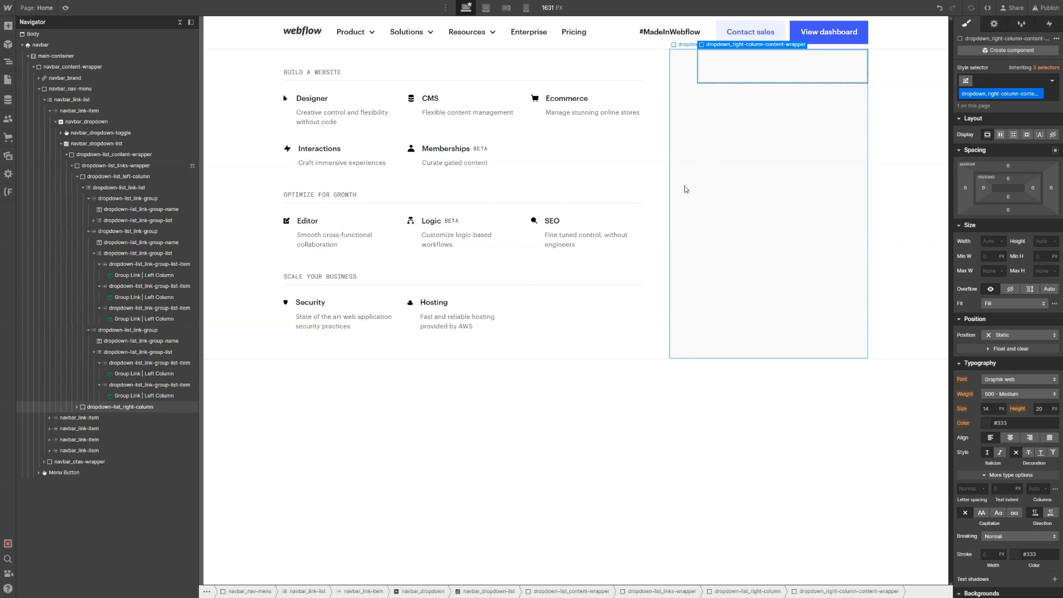
# Set the new content wrapper's top padding to 2.5rem (40/16) and its bottom padding to 3.25rem (52/16)
pyautogui.click(1009, 179)
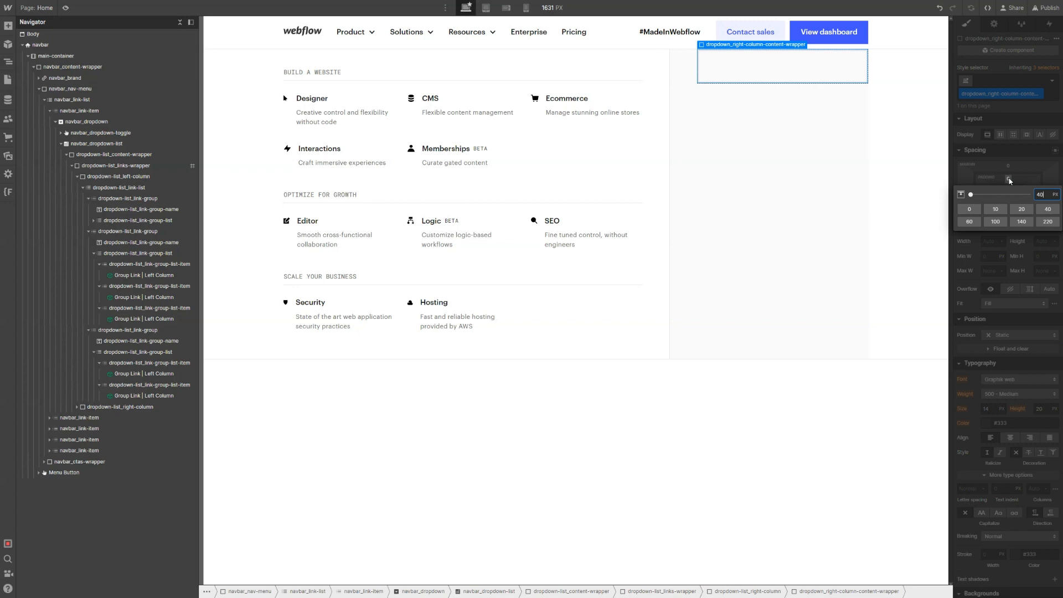
pyautogui.press('Return')
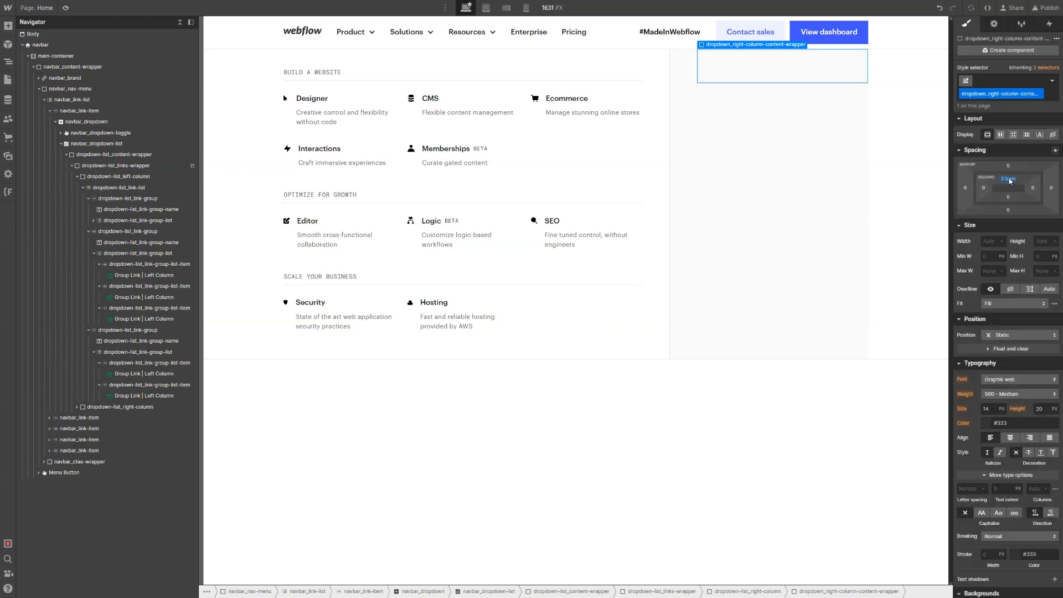
pyautogui.click(1008, 197)
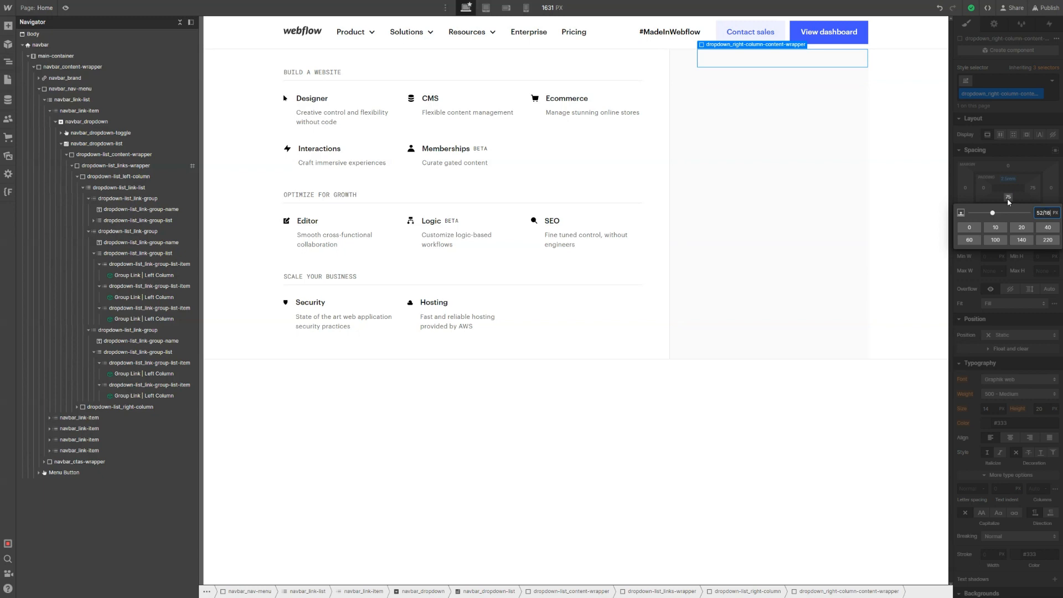
pyautogui.press('Return')
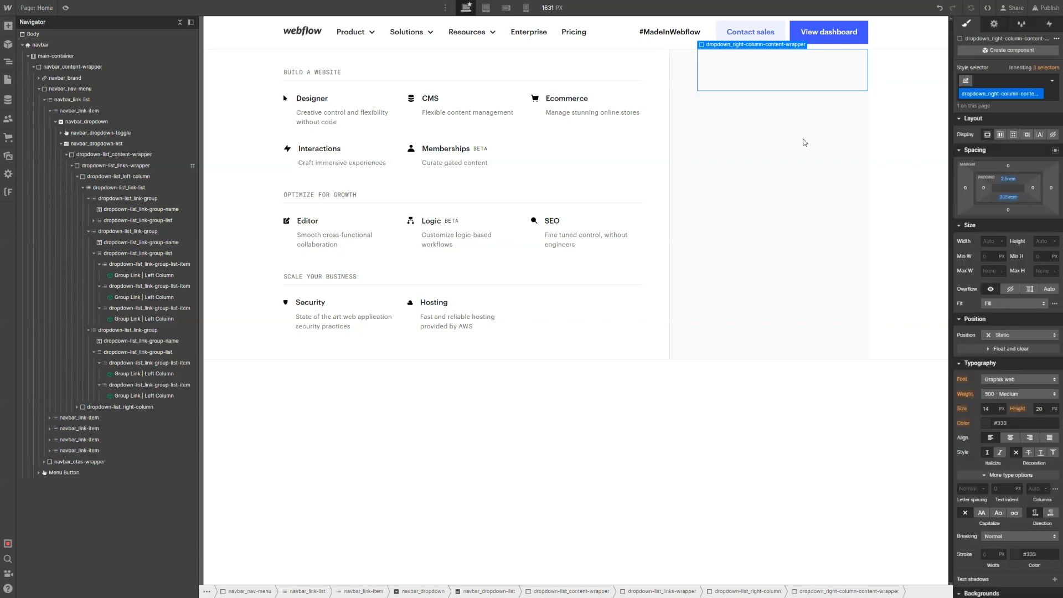
# Set the height of the right column's content wrapper to 100%
pyautogui.click(690, 136)
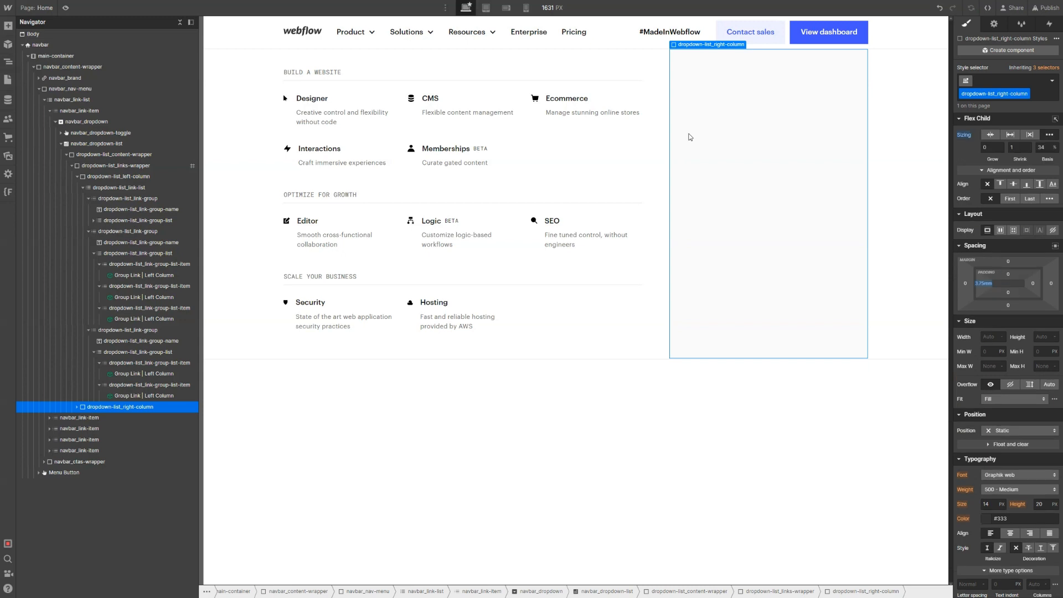
pyautogui.click(744, 73)
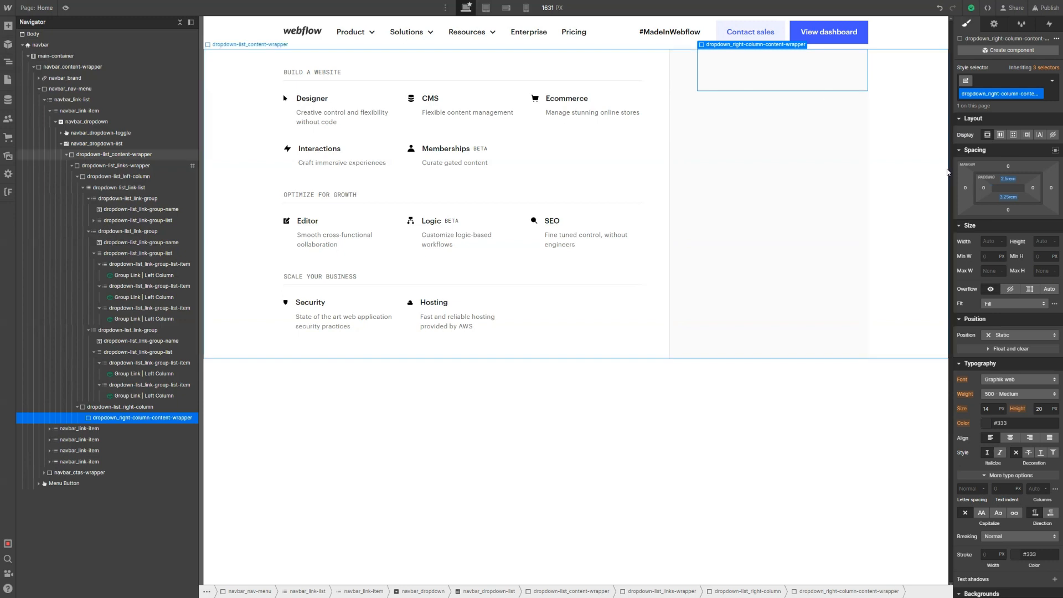
pyautogui.click(1043, 242)
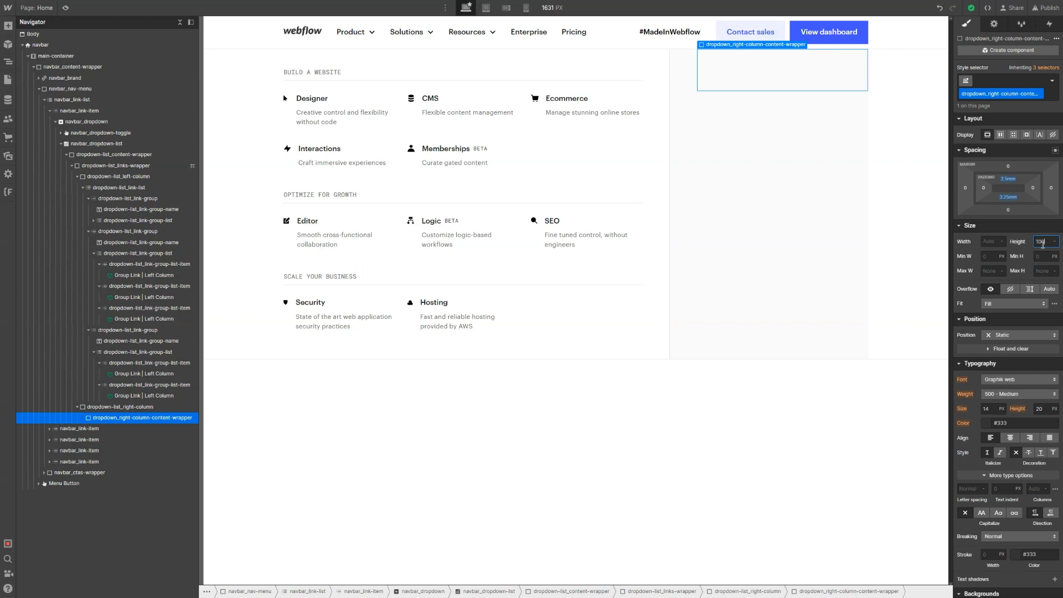
pyautogui.write('100%')
pyautogui.press('Return')
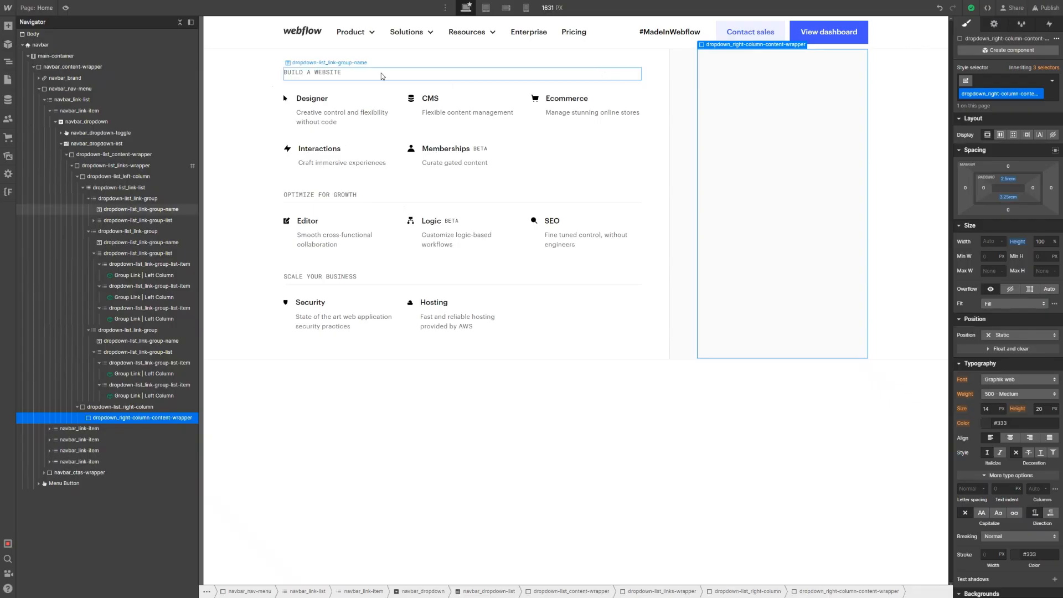
# Copy the "Build a website" heading into the right column's content wrapper and change its text to "EXPLORE OUR SITE PLANS"
pyautogui.click(362, 77)
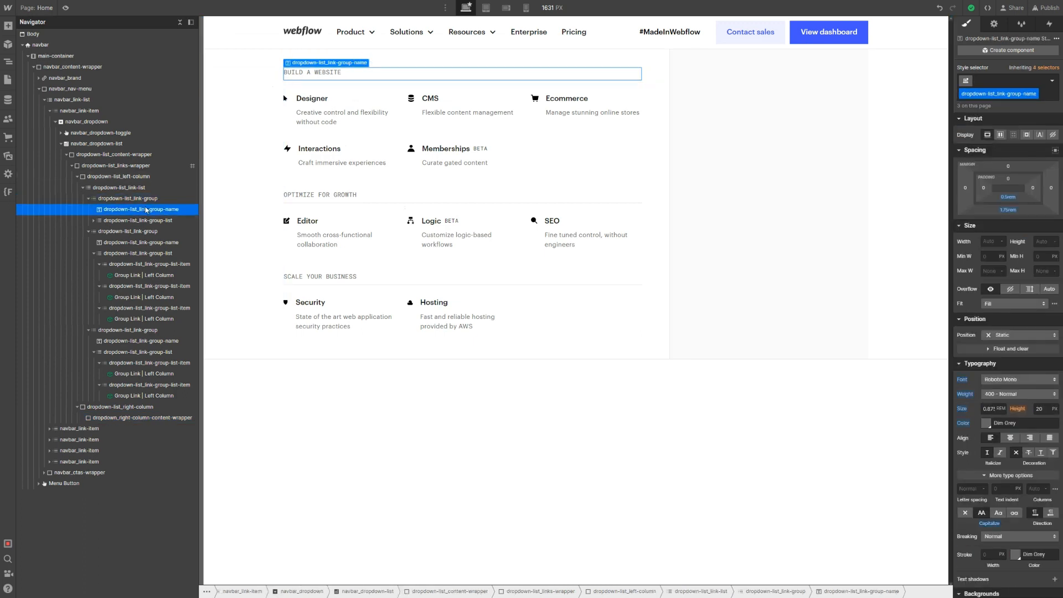
pyautogui.click(709, 105)
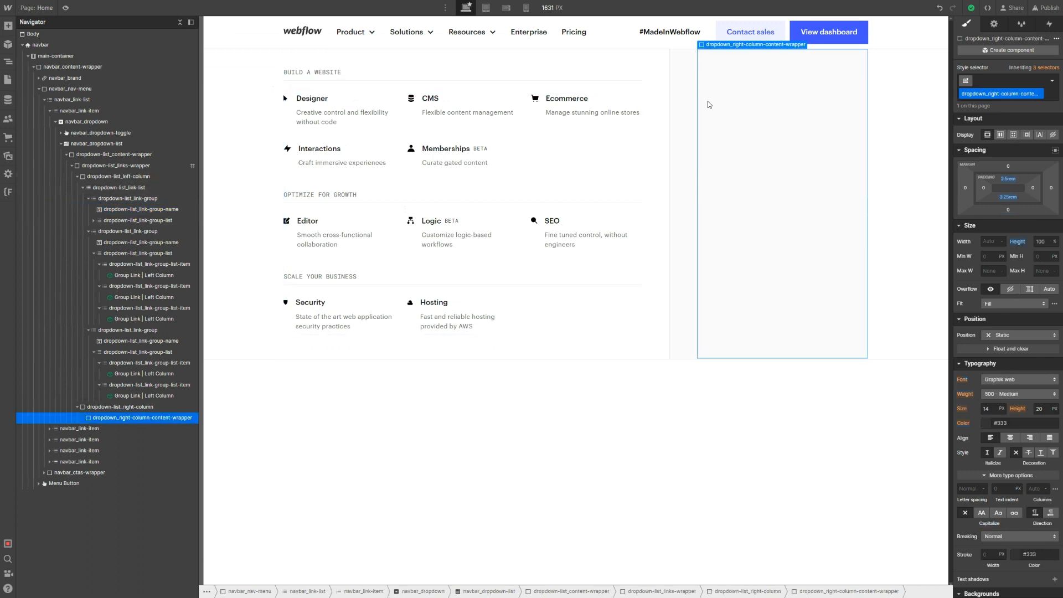
pyautogui.doubleClick(727, 79)
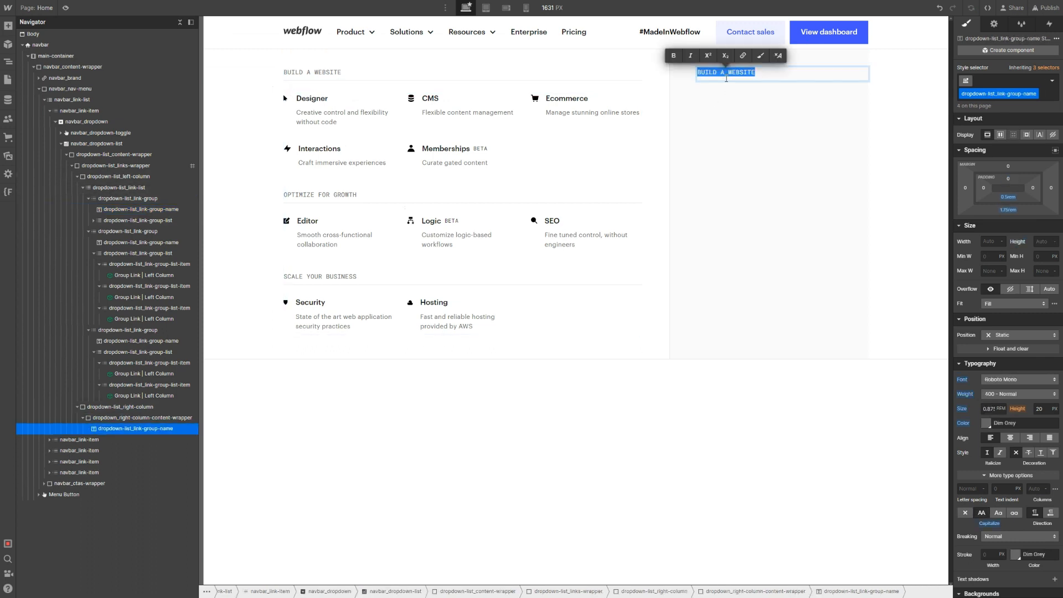
pyautogui.write('EXPLORE OUR SITE PLANC')
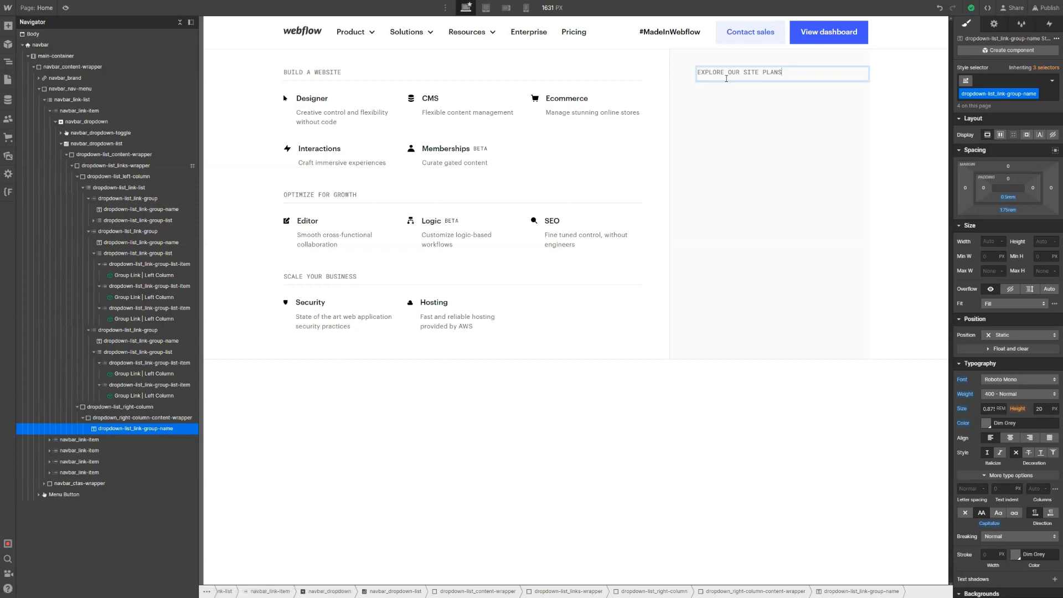
# Add a List element below the "EXPLORE OUR SITE PLANS" heading in the right column's content wrapper
pyautogui.click(725, 101)
pyautogui.hotkey('ctrl', 'k')
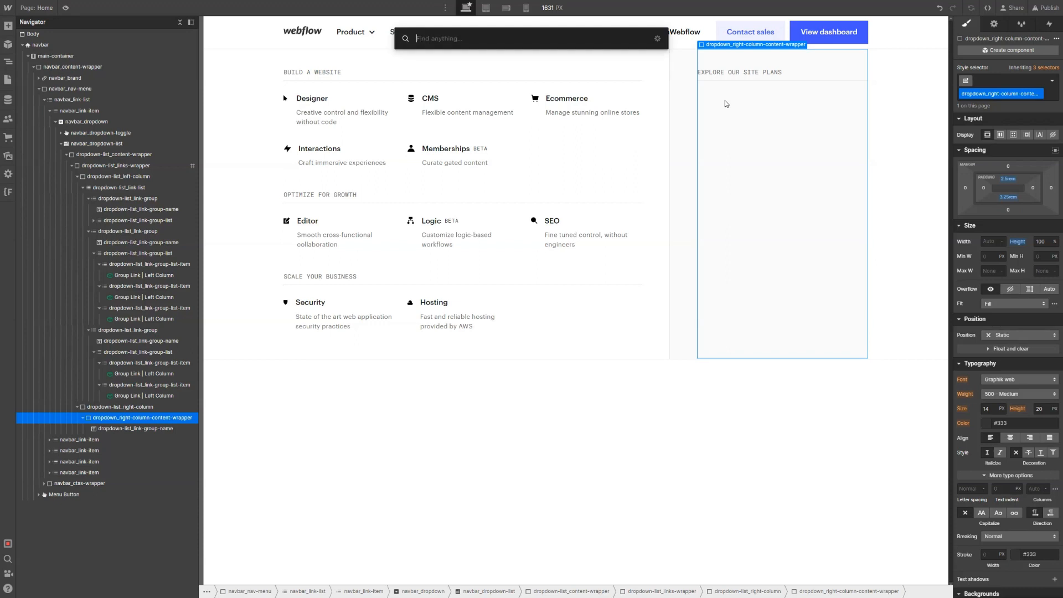
pyautogui.write('lis')
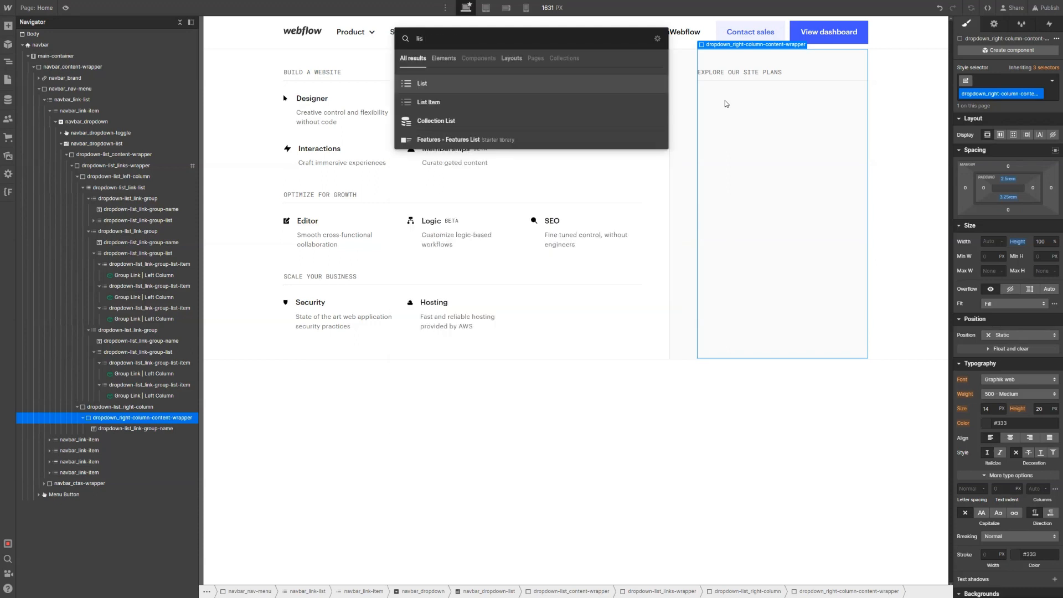
pyautogui.press('Return')
pyautogui.hotkey('ctrl', 'Return')
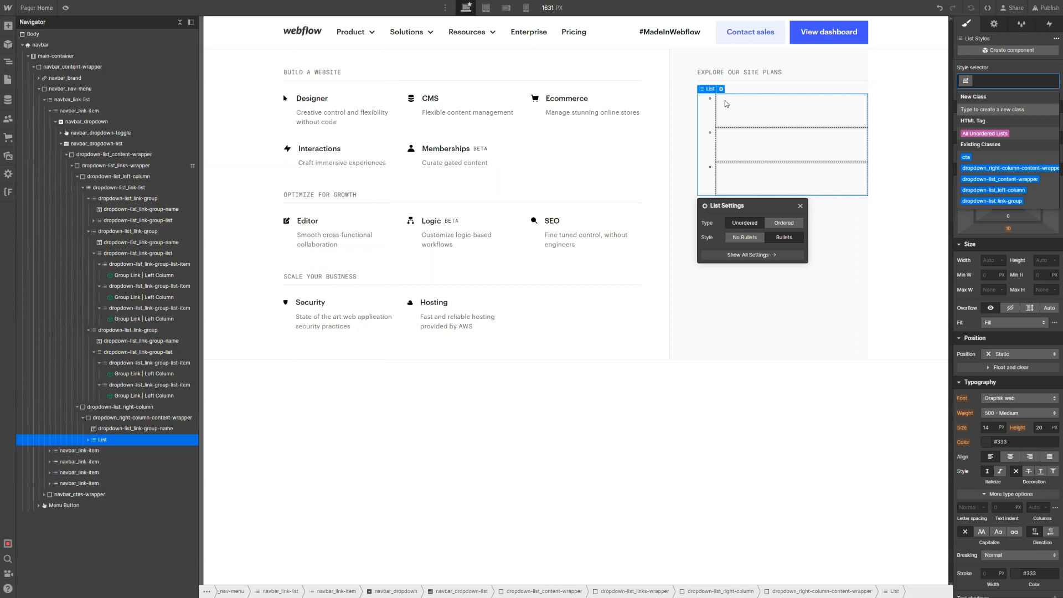
# Rename the right column's content wrapper class to dropdown-list_right-column-content-wrapper
pyautogui.click(522, 185)
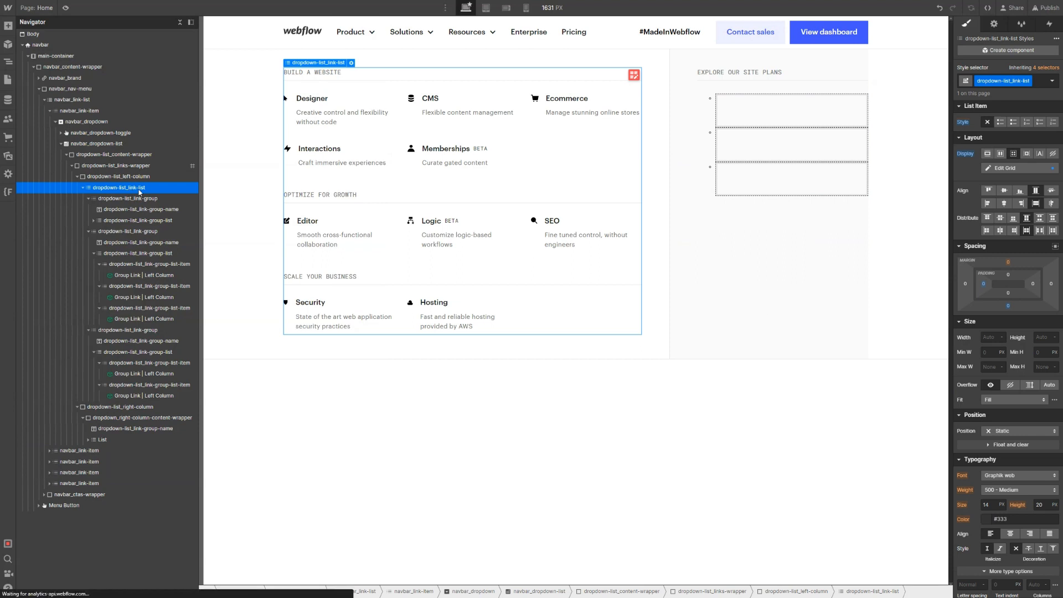
pyautogui.click(719, 220)
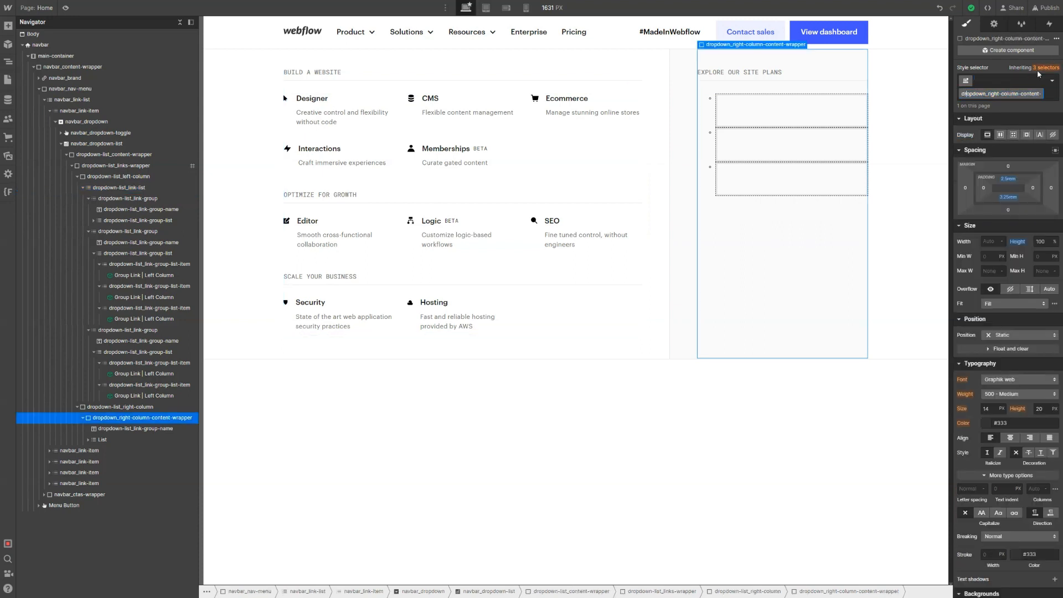
pyautogui.write('-list')
pyautogui.press('Return')
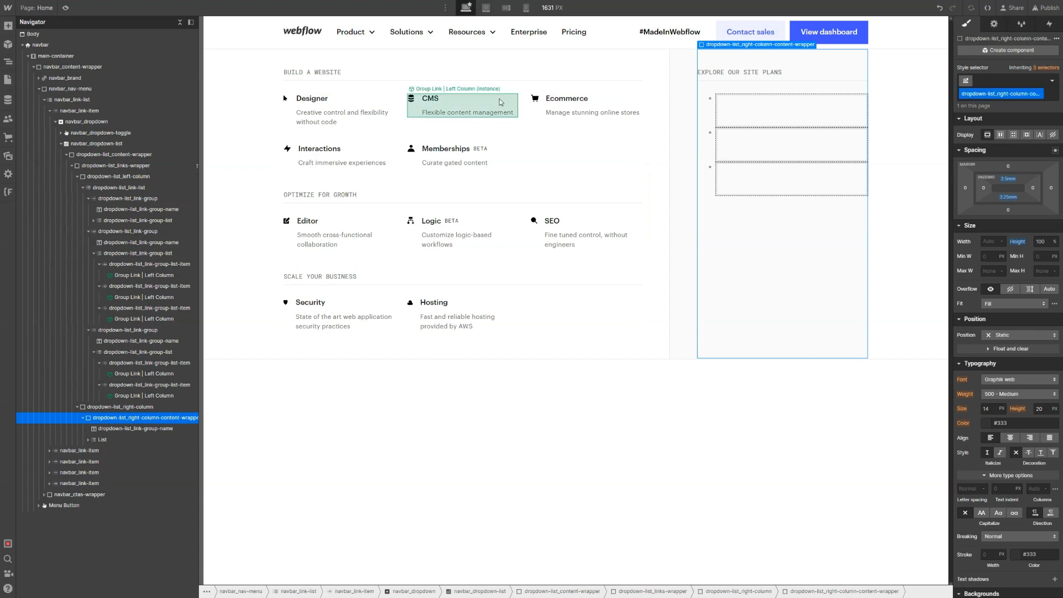
# Rename the left column's link list class to dropdown-list_left-link-list
pyautogui.click(564, 187)
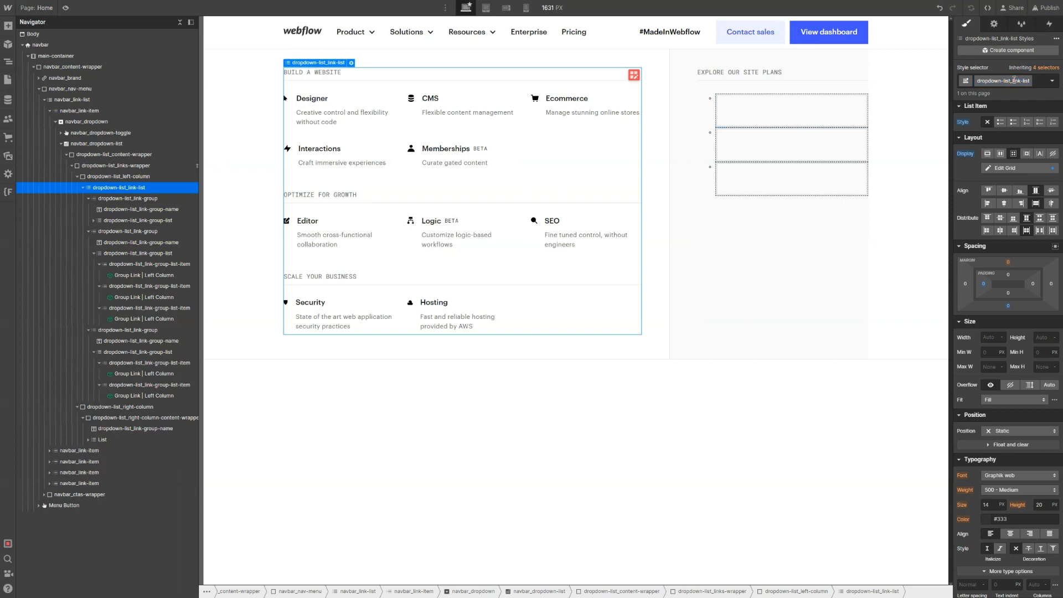
pyautogui.write('left-')
pyautogui.press('Return')
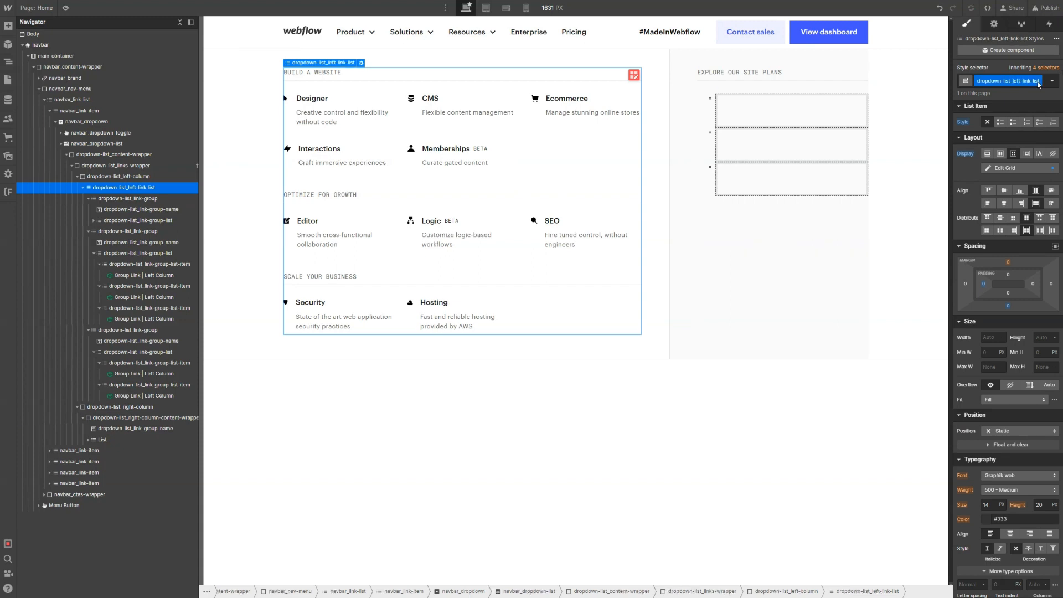
# Give the new list in the right column the class dropdown-list_right-link-list
pyautogui.click(709, 160)
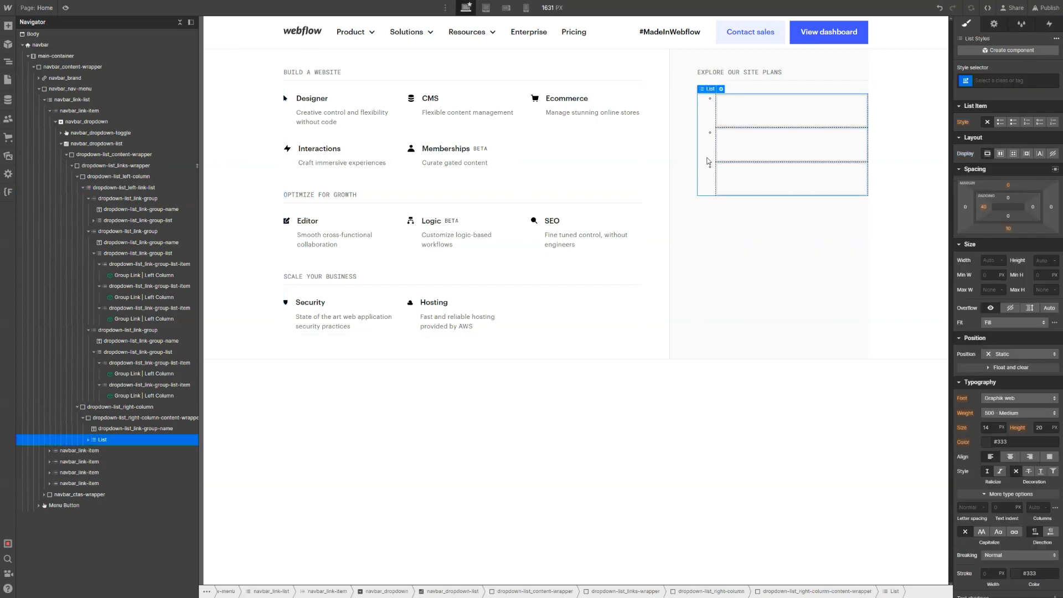
pyautogui.hotkey('ctrl', 'Return')
pyautogui.write('dropdown')
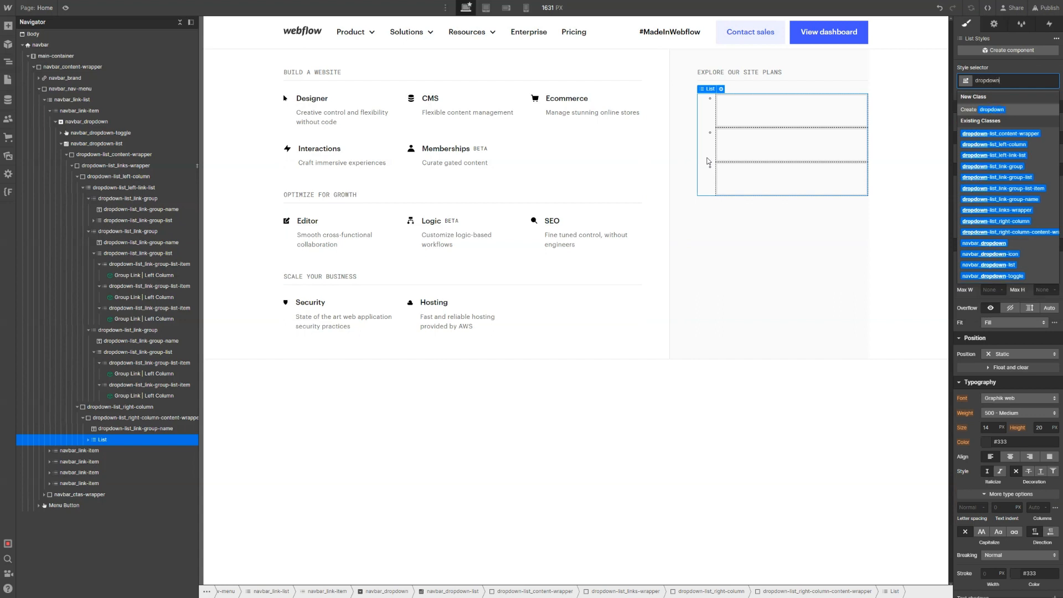
pyautogui.write('-list_')
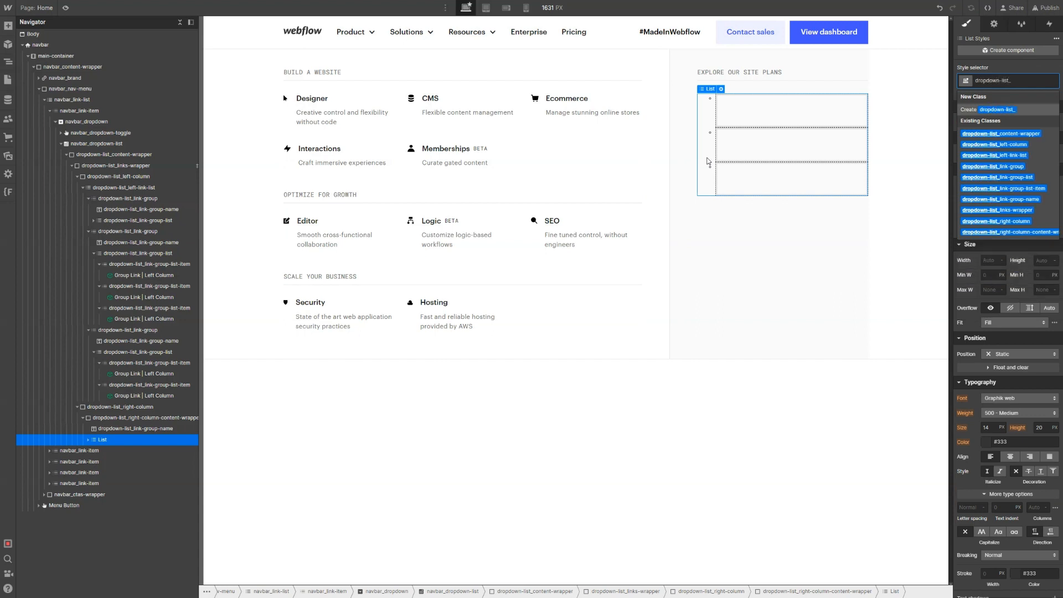
pyautogui.write('right-link-list')
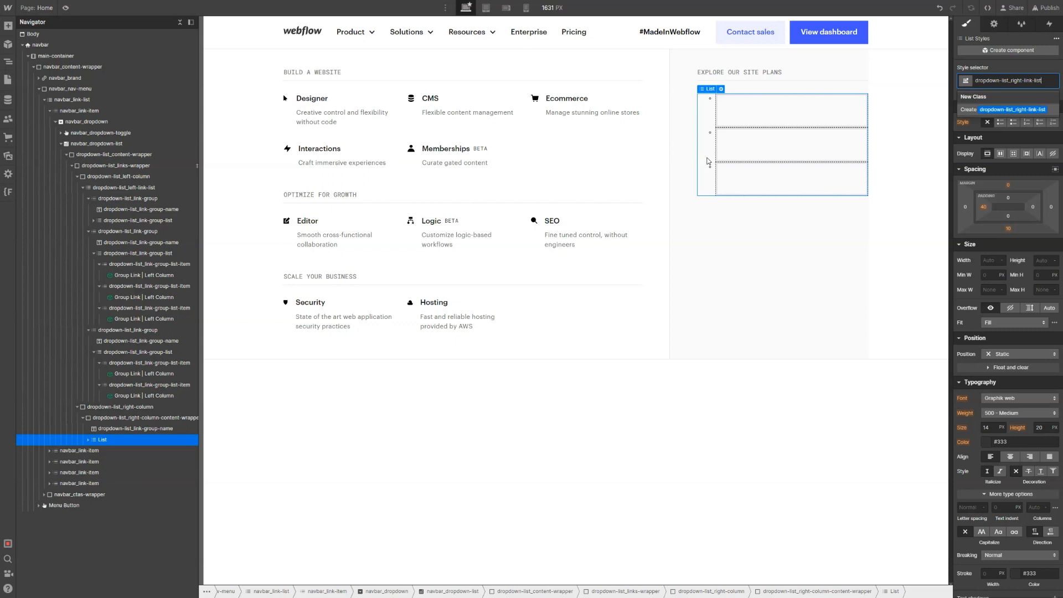
pyautogui.press('Return')
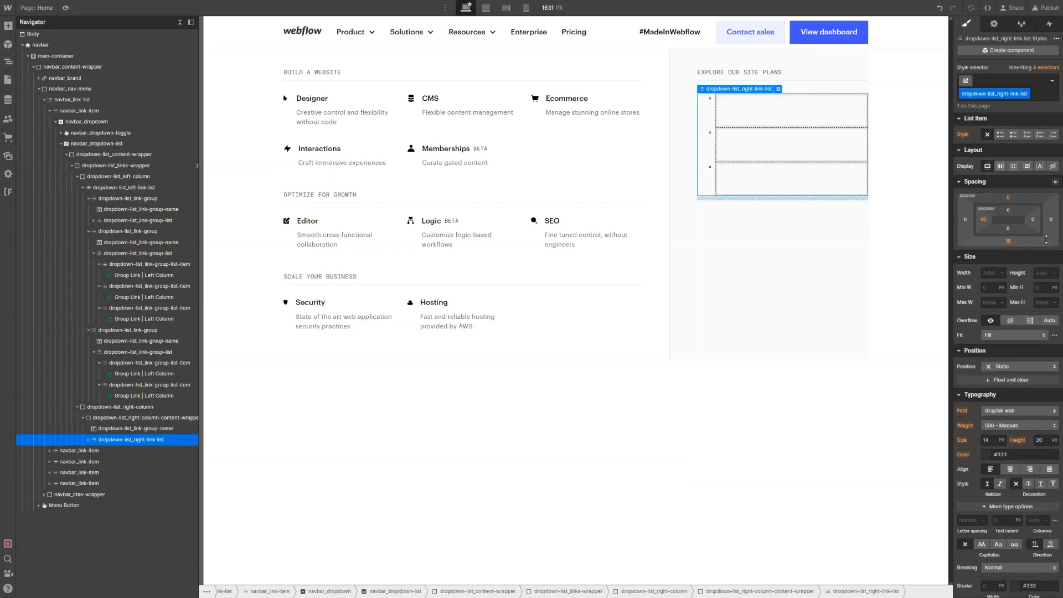
# Set the right link list's bottom margin and left padding to 0 and remove its bullet markers
pyautogui.click(1008, 242)
pyautogui.write('0')
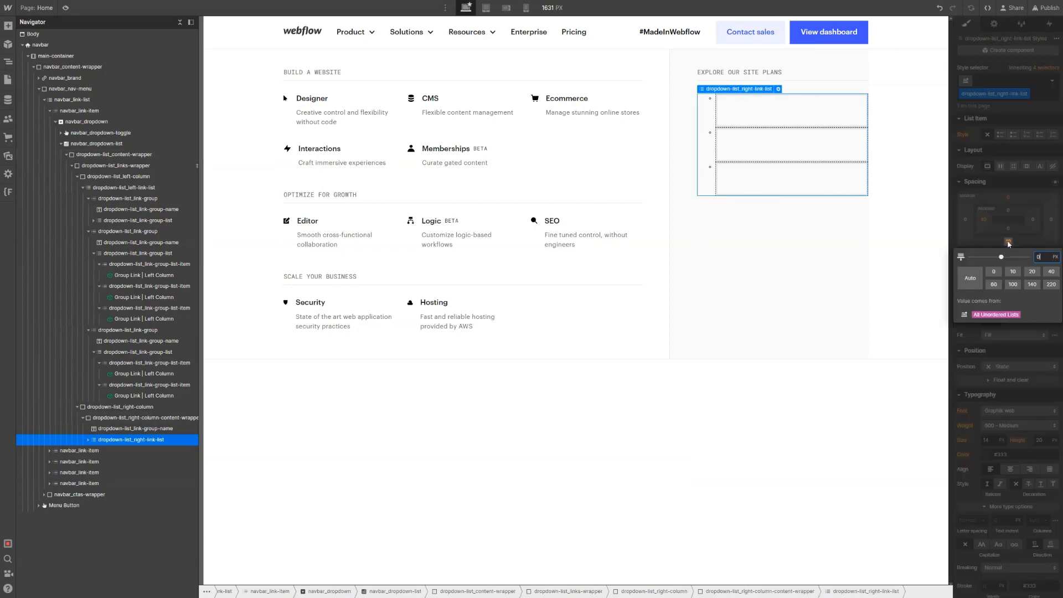
pyautogui.press('Return')
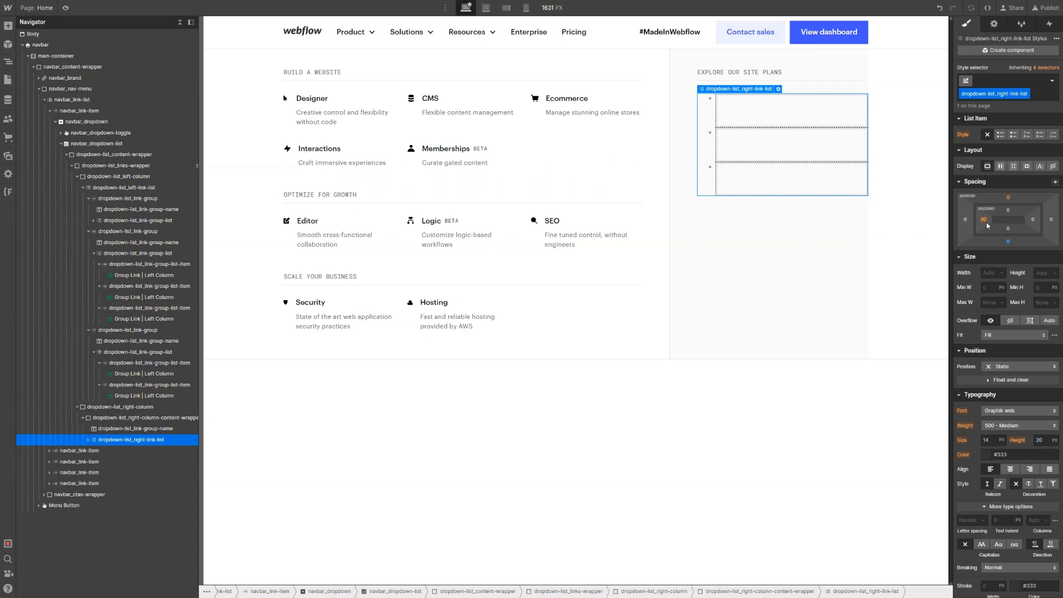
pyautogui.click(985, 221)
pyautogui.write('0')
pyautogui.press('Return')
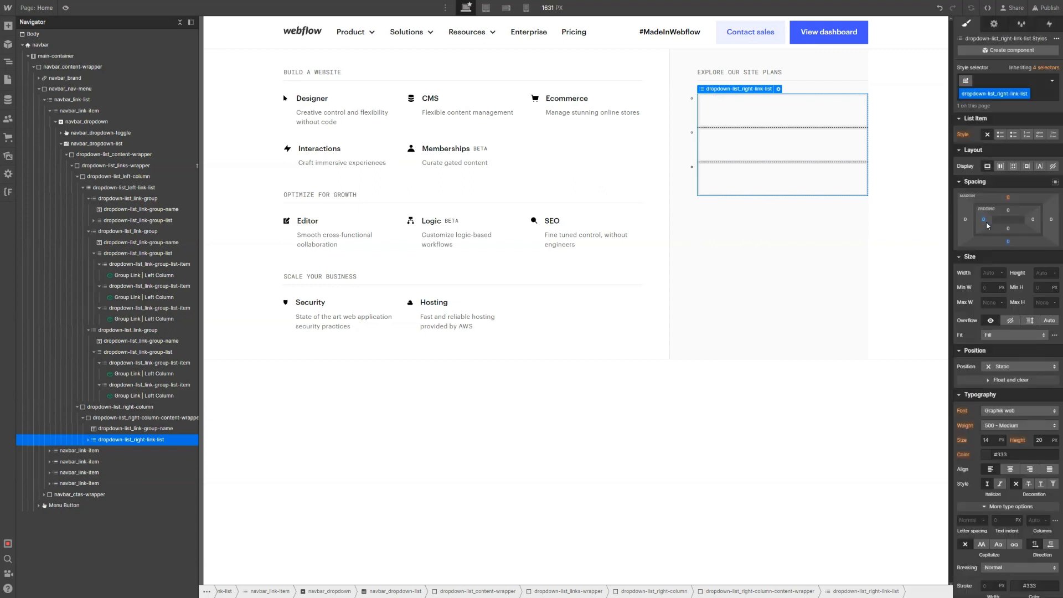
pyautogui.click(988, 134)
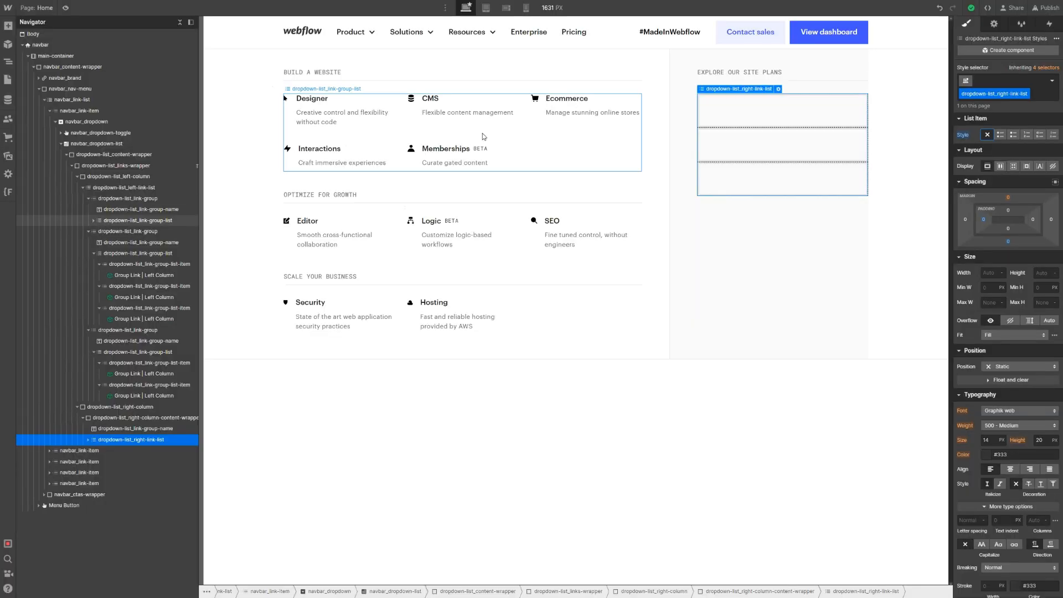
# Copy the Ecommerce group link into the right list's first item and delete the two empty list items
pyautogui.click(562, 114)
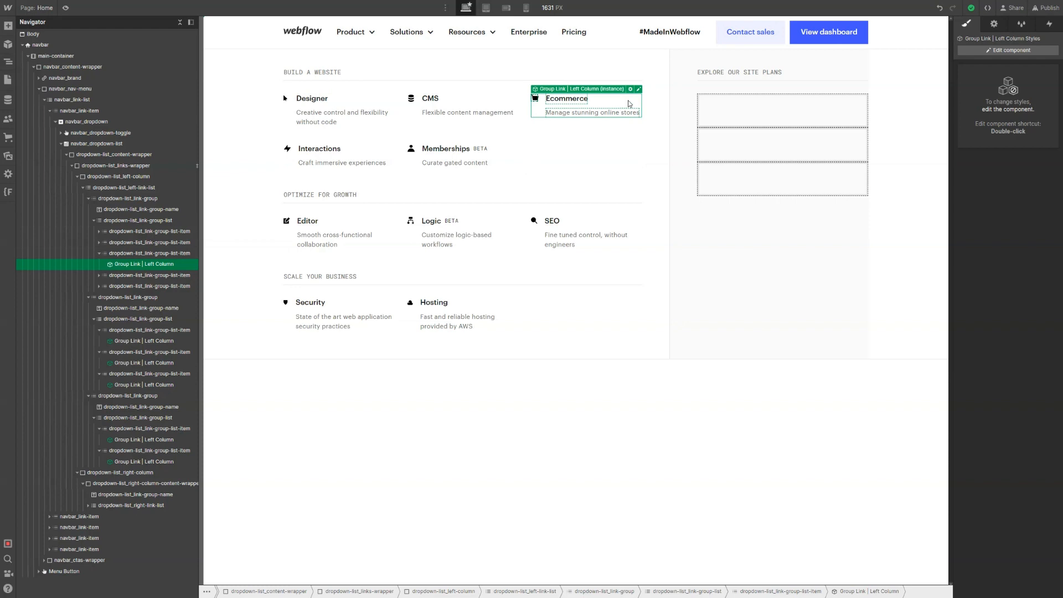
pyautogui.click(745, 118)
pyautogui.hotkey('ctrl', 'v')
pyautogui.click(742, 138)
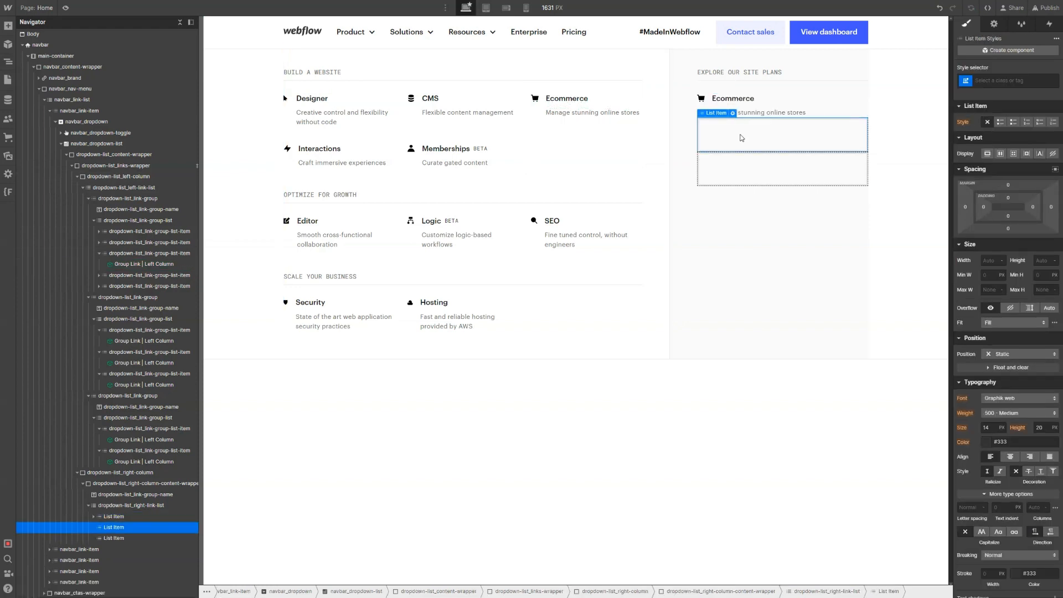
pyautogui.press('Delete')
pyautogui.press('Delete')
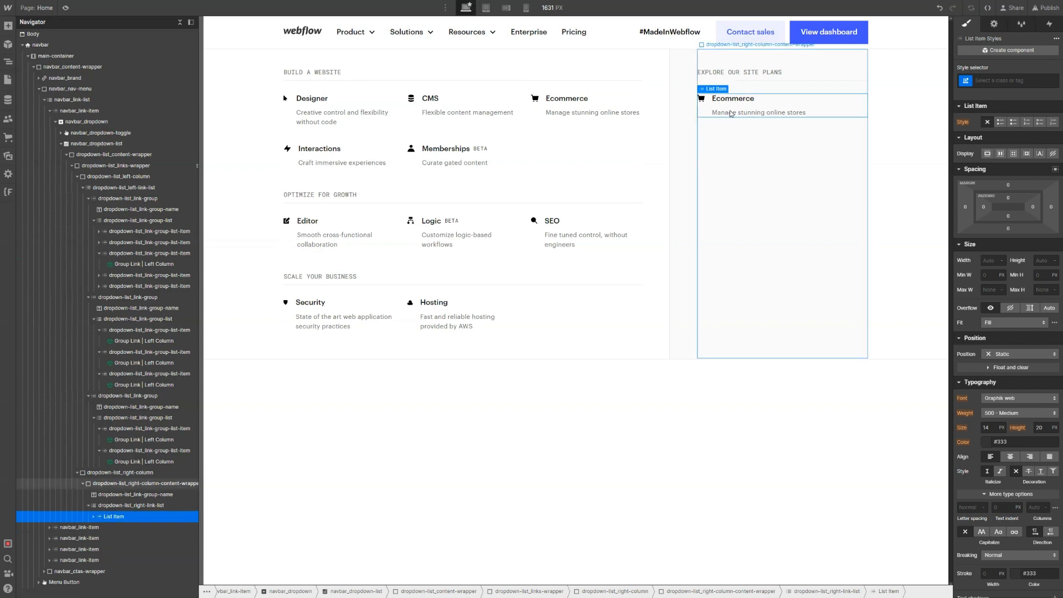
# Unlink the pasted Ecommerce link in the right column from its Group Link | Left Column component
pyautogui.click(732, 111)
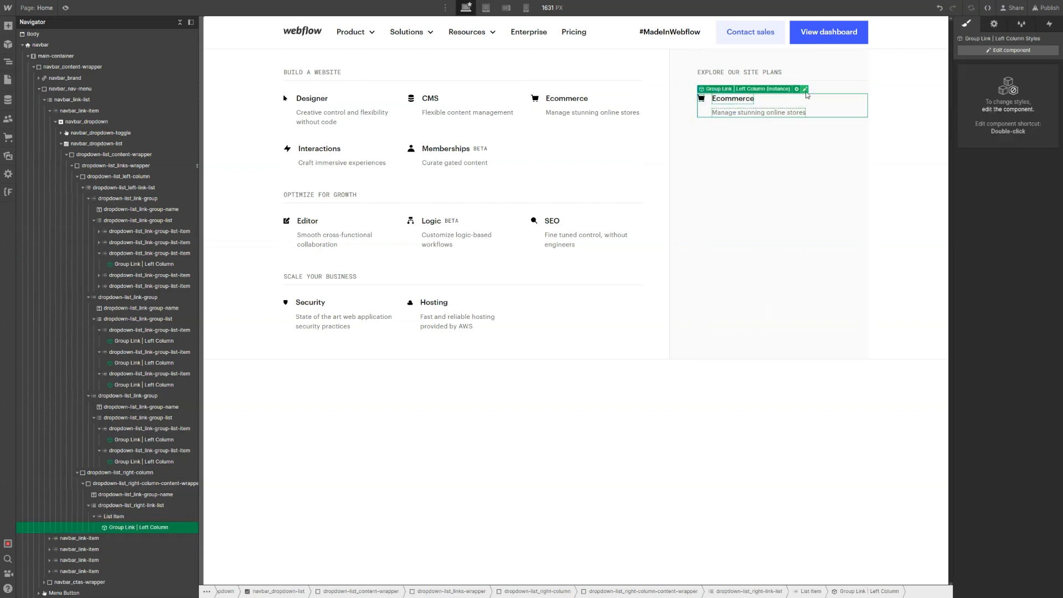
pyautogui.rightClick(786, 90)
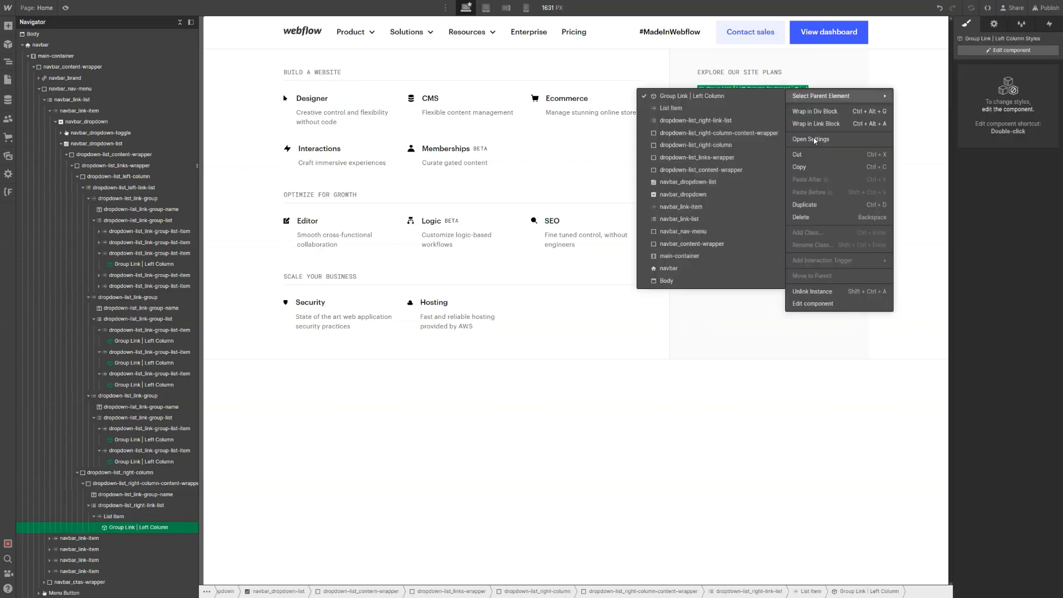
pyautogui.click(822, 290)
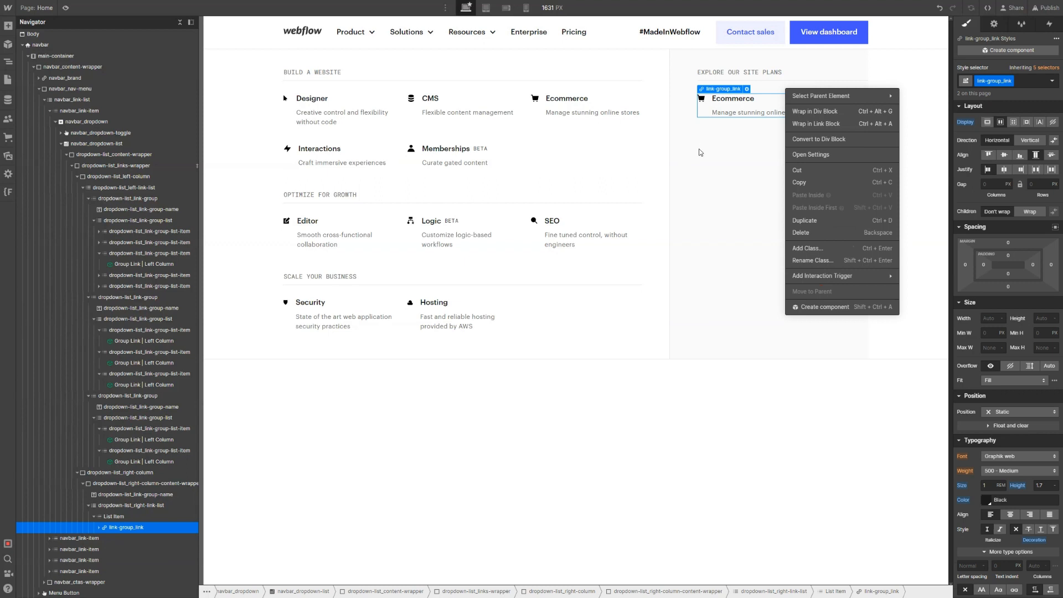
pyautogui.click(726, 145)
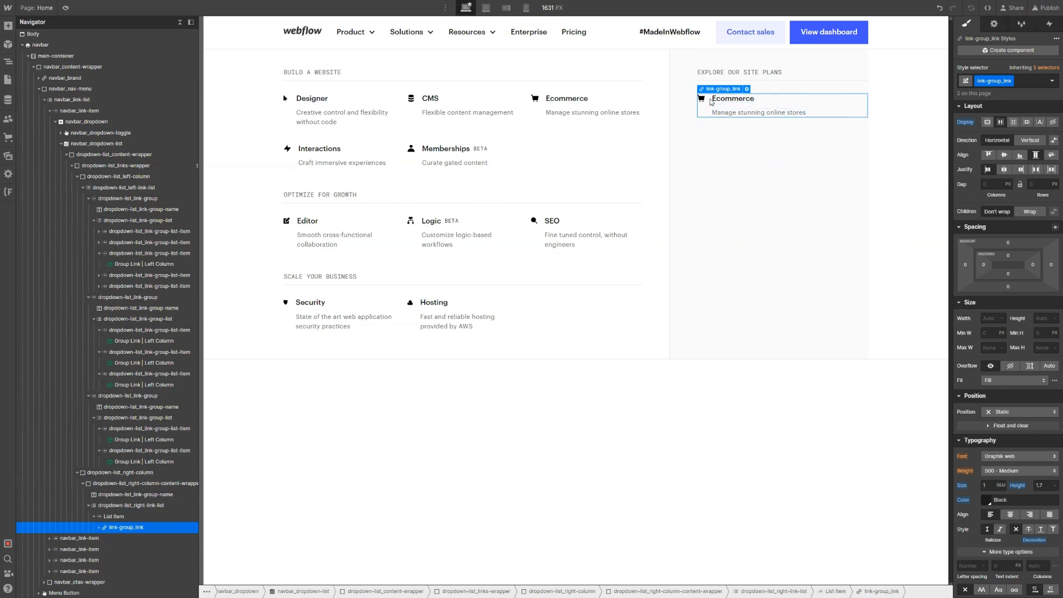
# Delete the link-group_link-icon-wrapper from the unlinked Ecommerce link in the right column
pyautogui.click(705, 102)
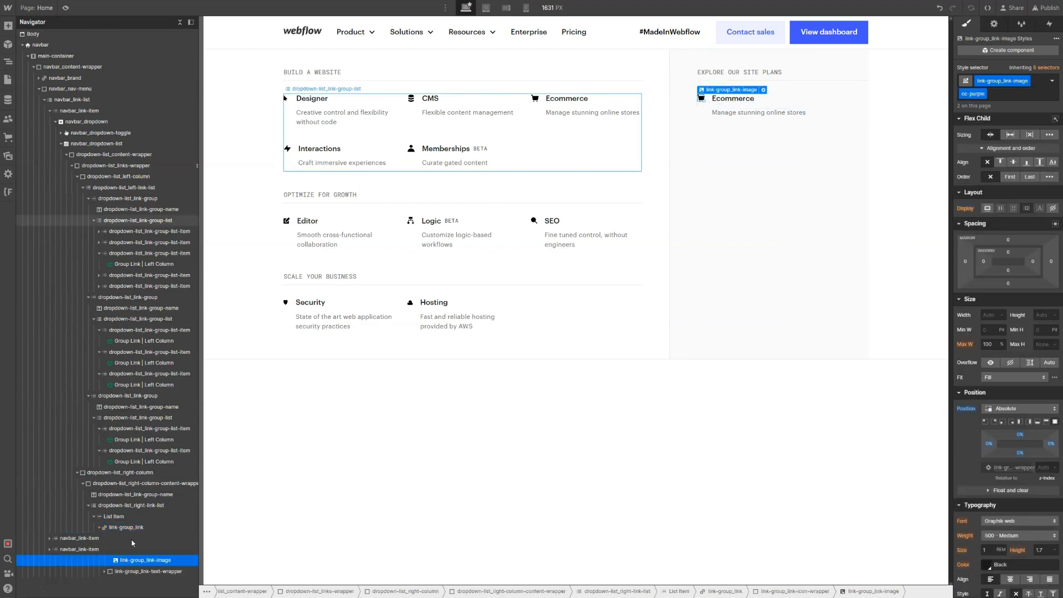
pyautogui.click(147, 539)
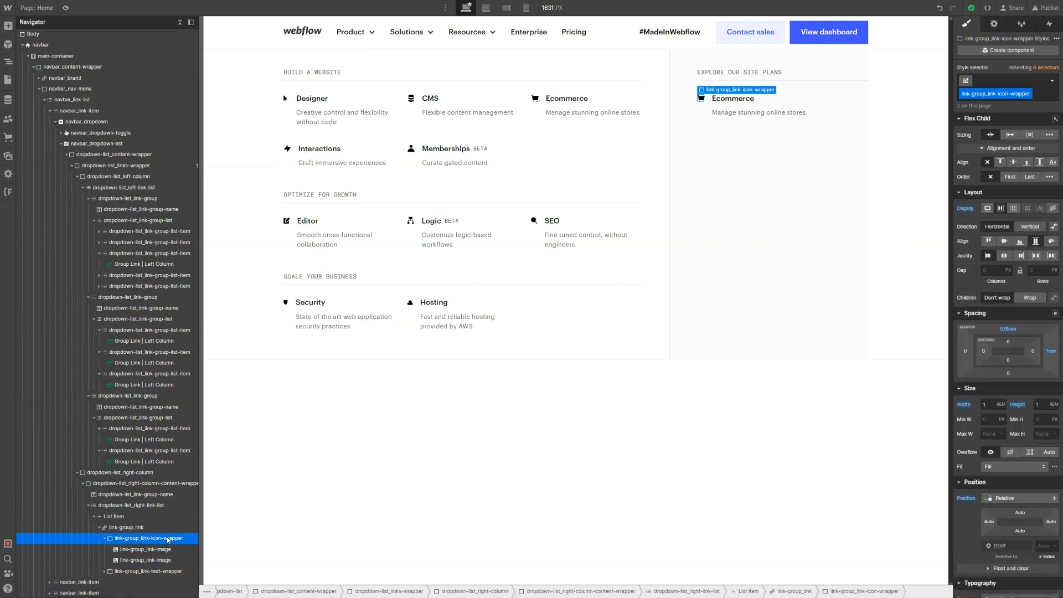
pyautogui.press('Delete')
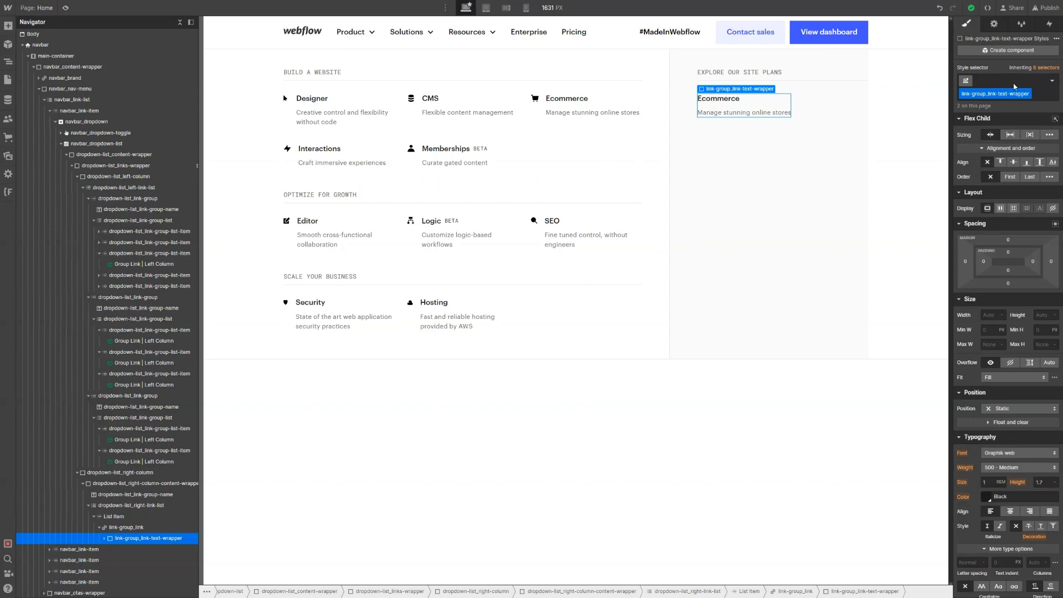
pyautogui.click(431, 100)
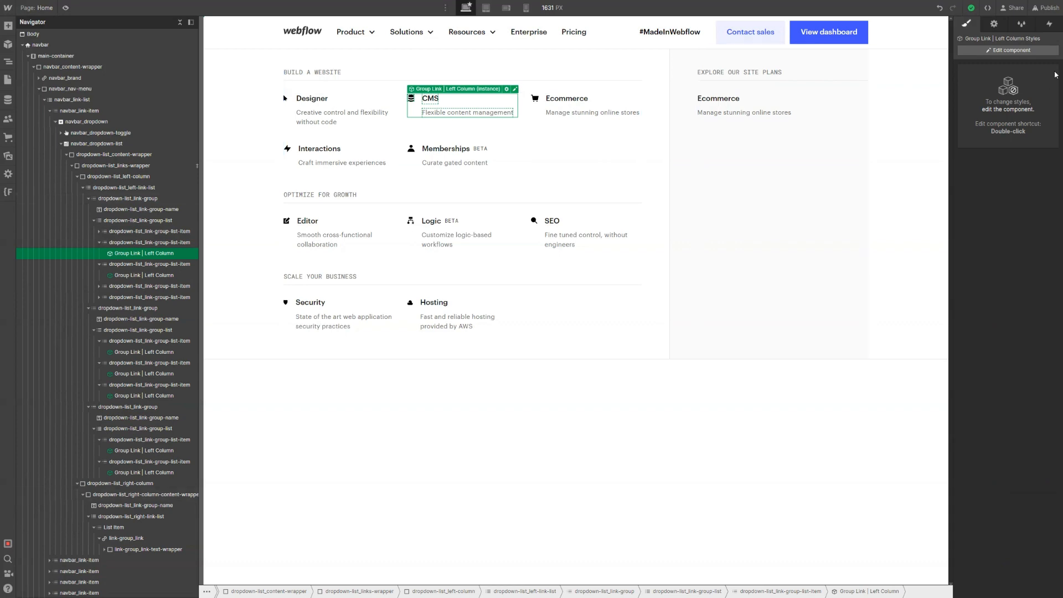
pyautogui.click(1043, 53)
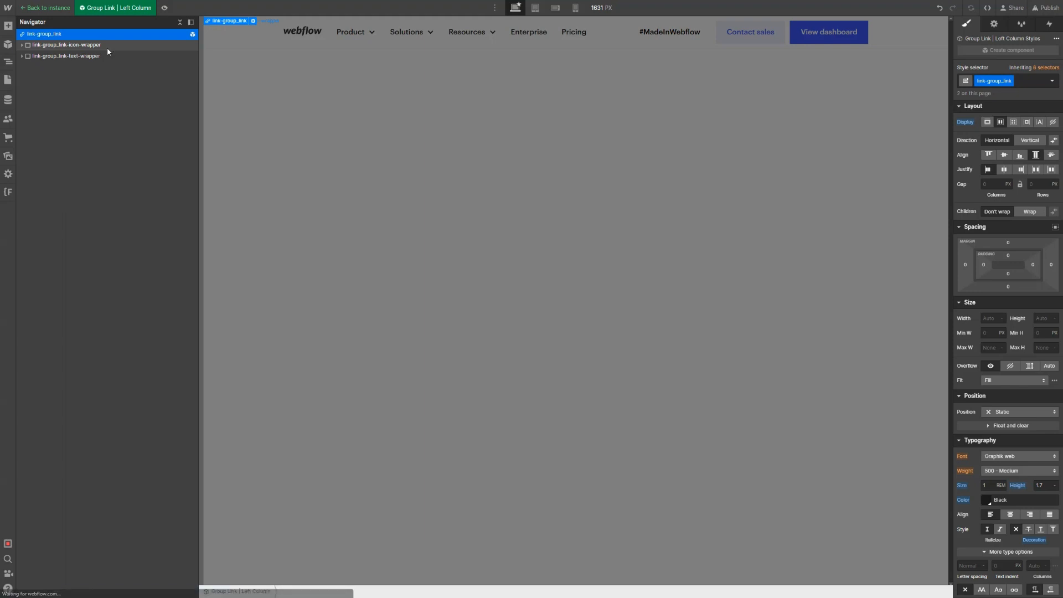
pyautogui.press('Escape')
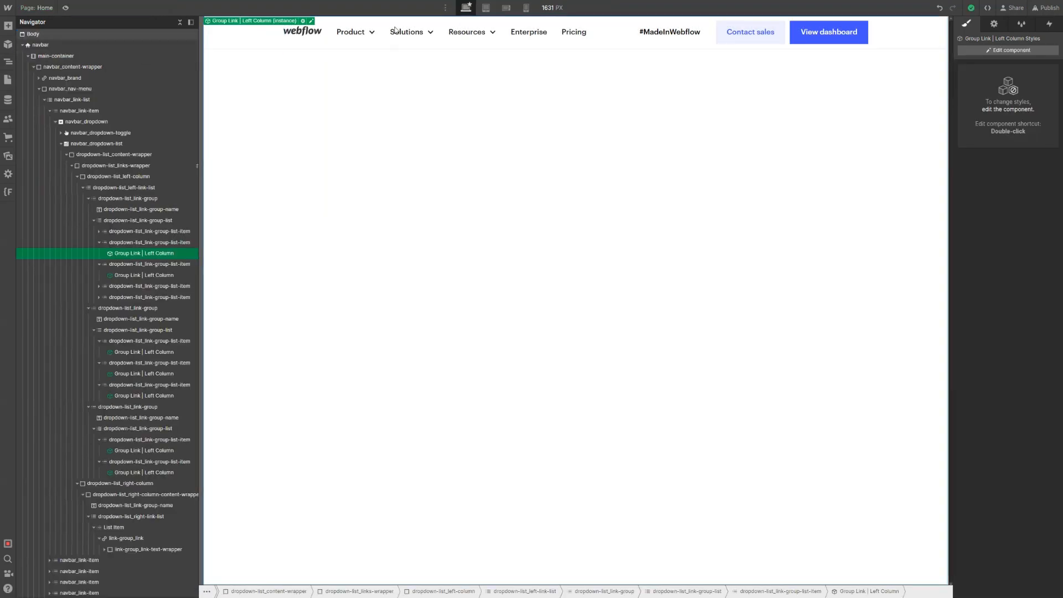
pyautogui.click(361, 33)
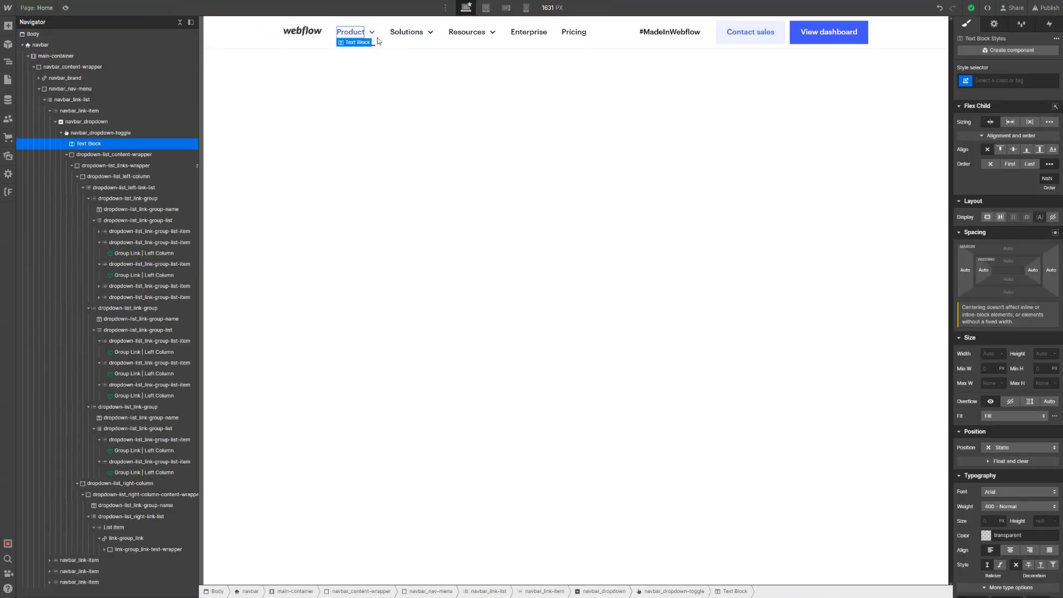
pyautogui.click(985, 25)
pyautogui.click(1002, 171)
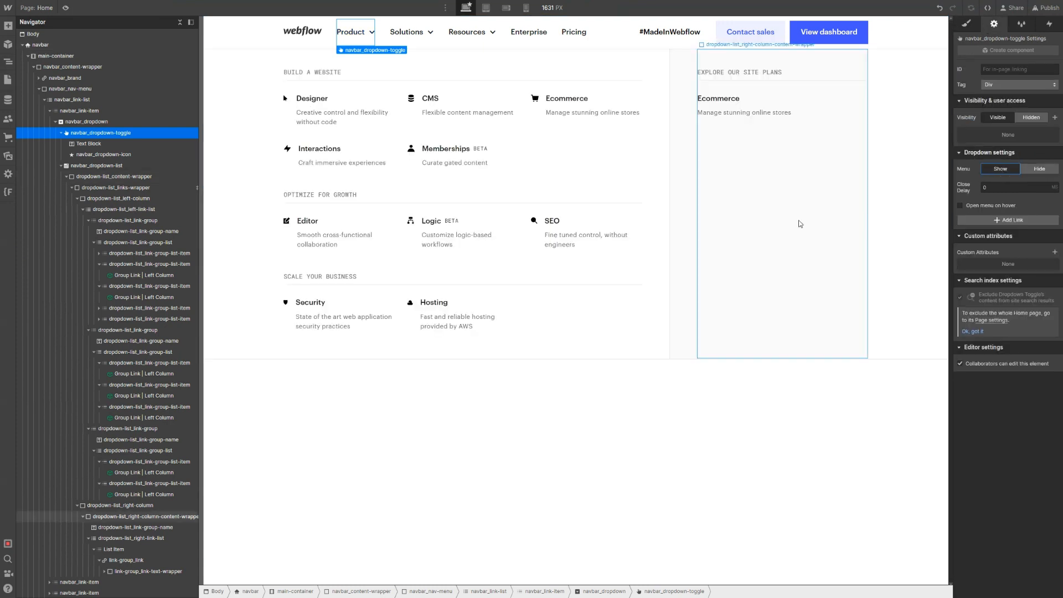
# Add the combo class cc-right to the text wrapper of the right column's Ecommerce link
pyautogui.click(770, 111)
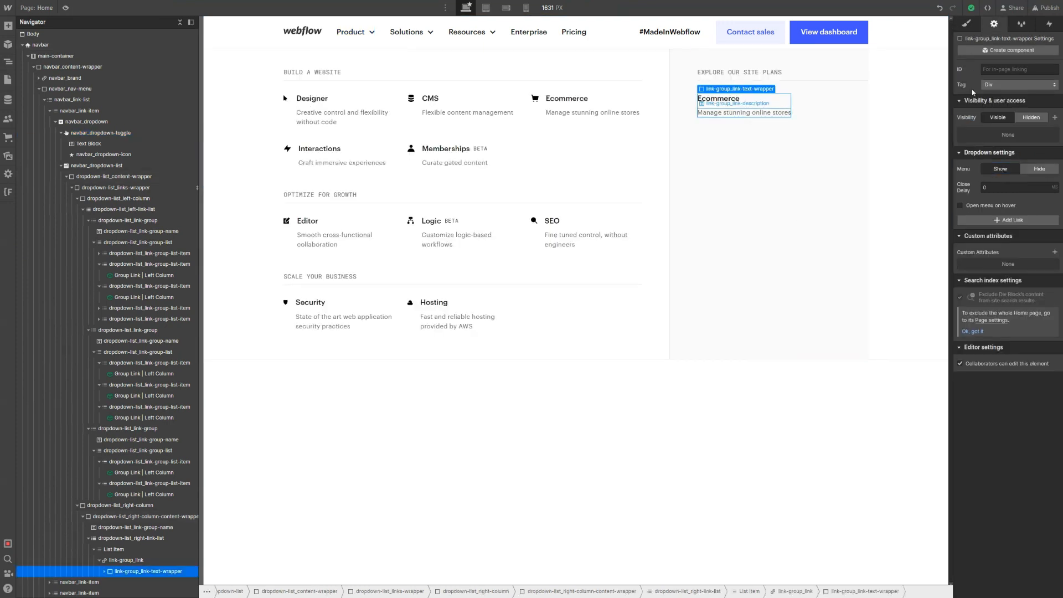
pyautogui.click(975, 26)
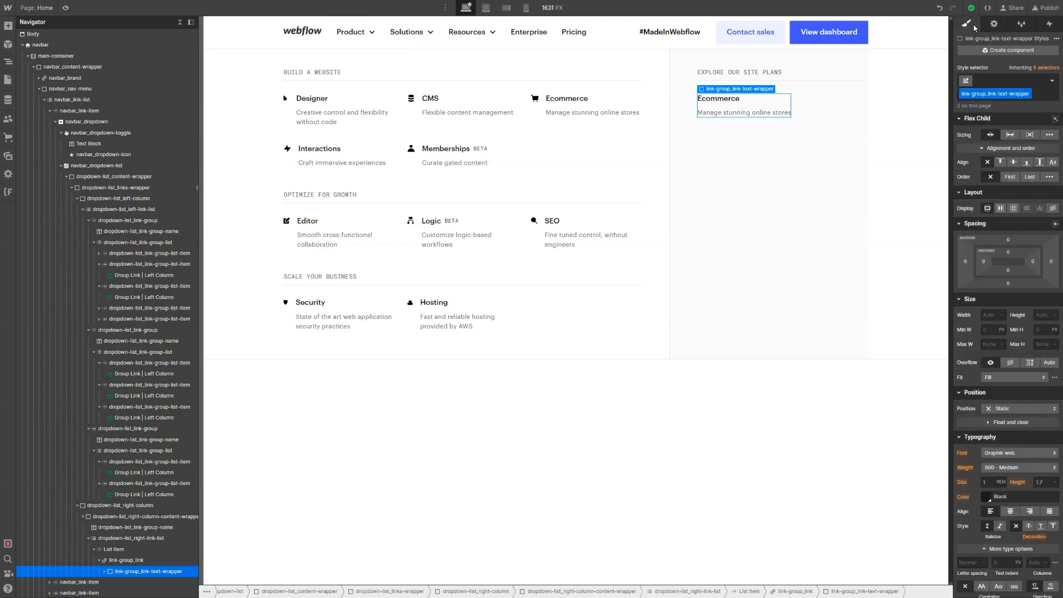
pyautogui.click(1018, 87)
pyautogui.write('cc-right')
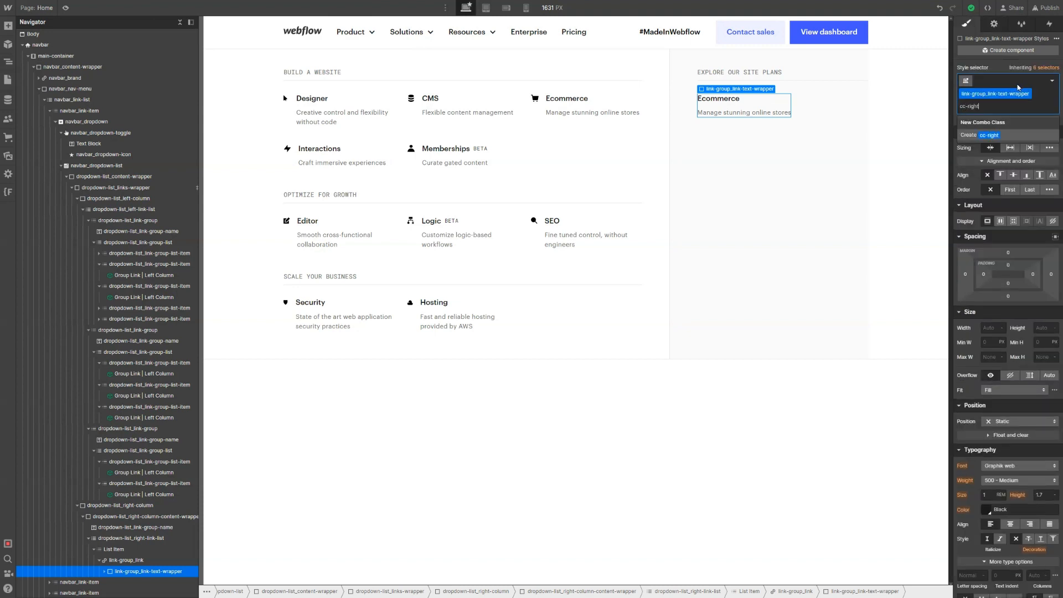
pyautogui.press('Return')
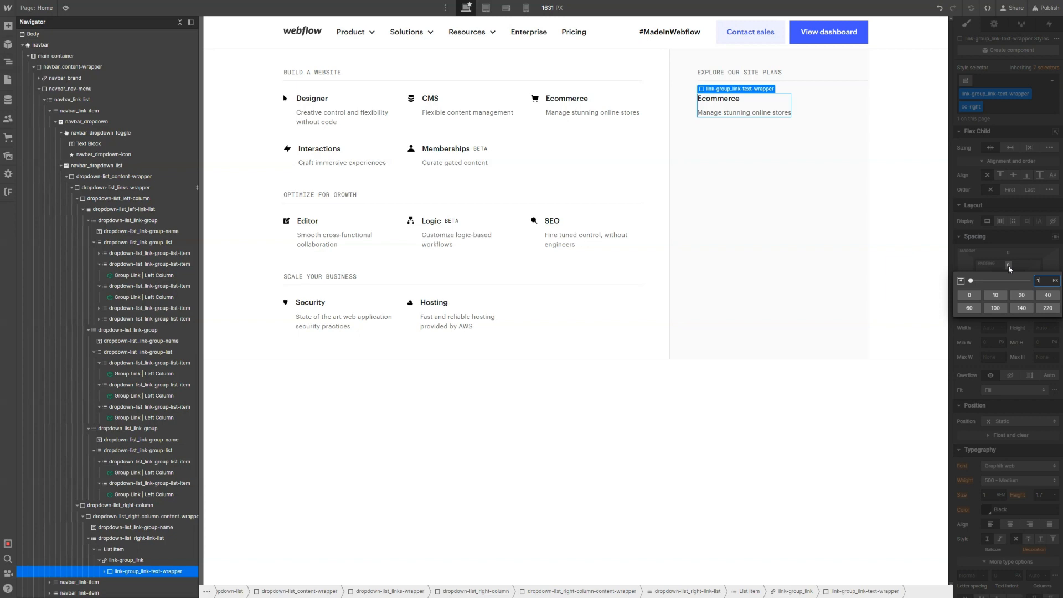
# Set the top and bottom padding of the right column's cc-right text wrapper to 1rem
pyautogui.press('Return')
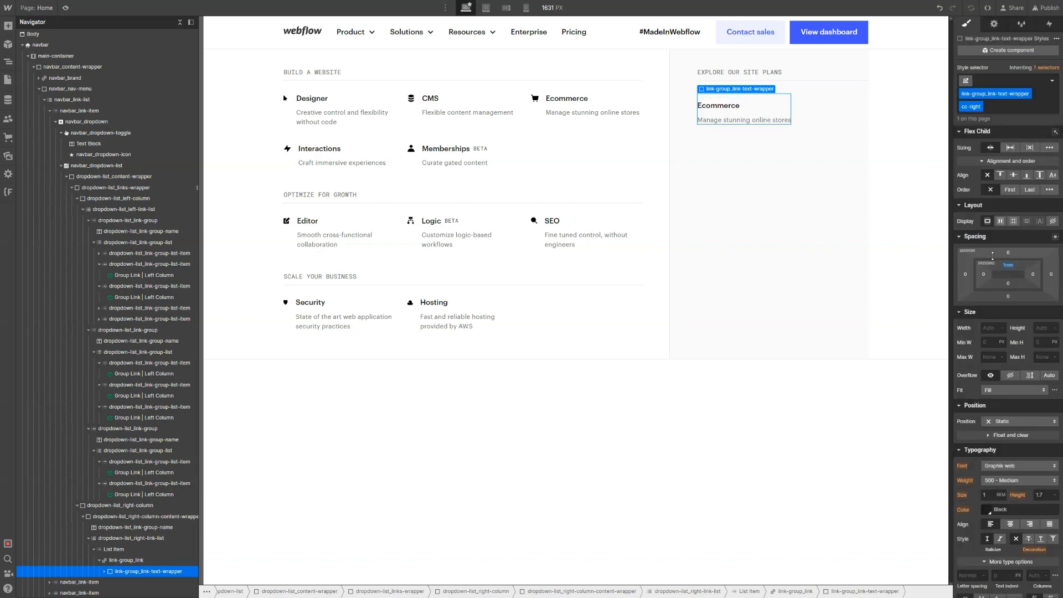
pyautogui.click(1009, 284)
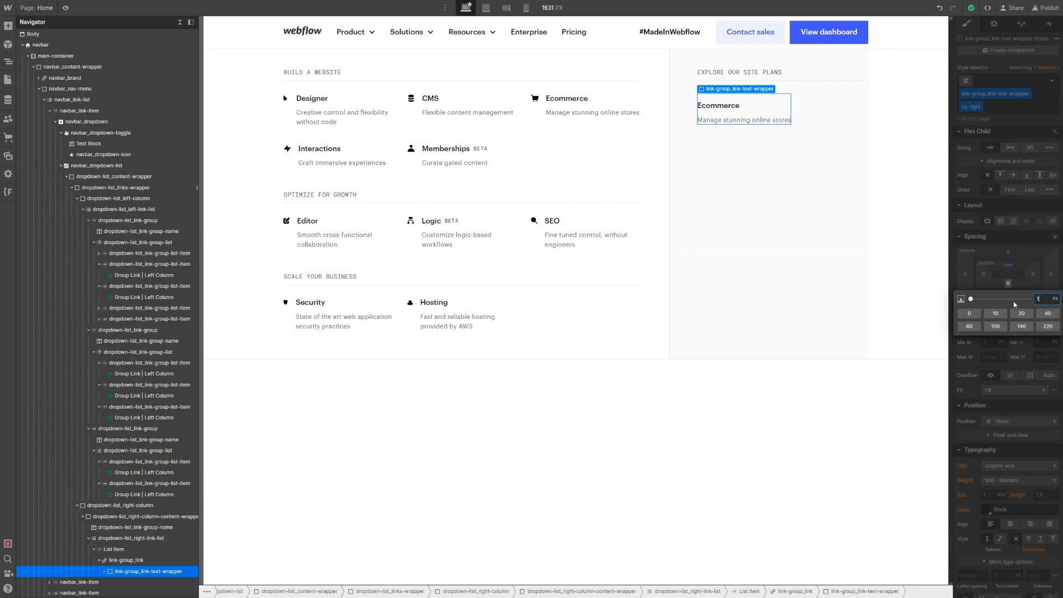
pyautogui.write('m')
pyautogui.press('Return')
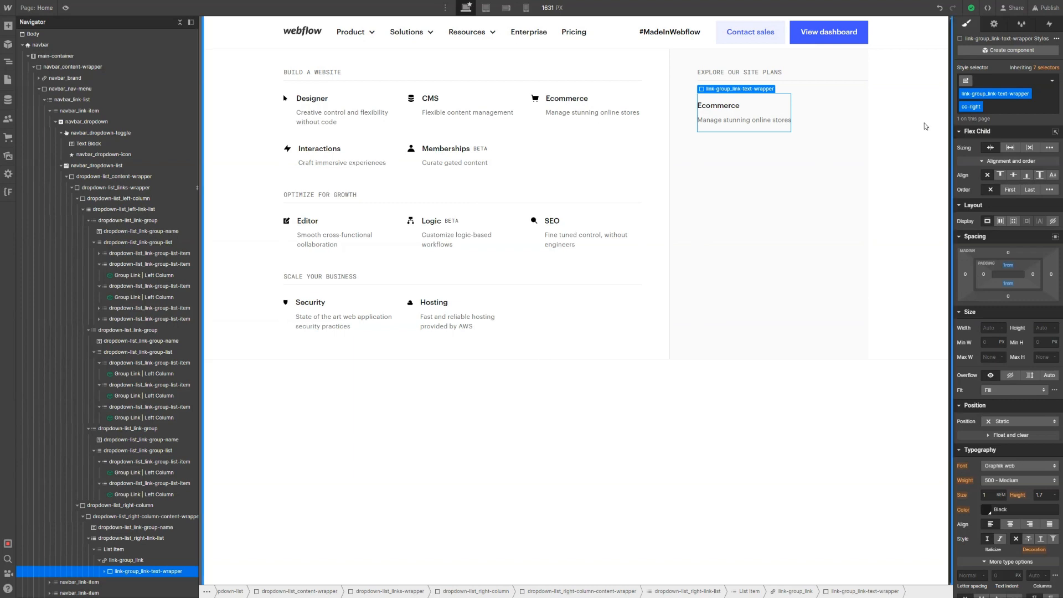
# Set the cc-right text wrapper's flex child sizing to grow so it fills the link's full width
pyautogui.click(809, 114)
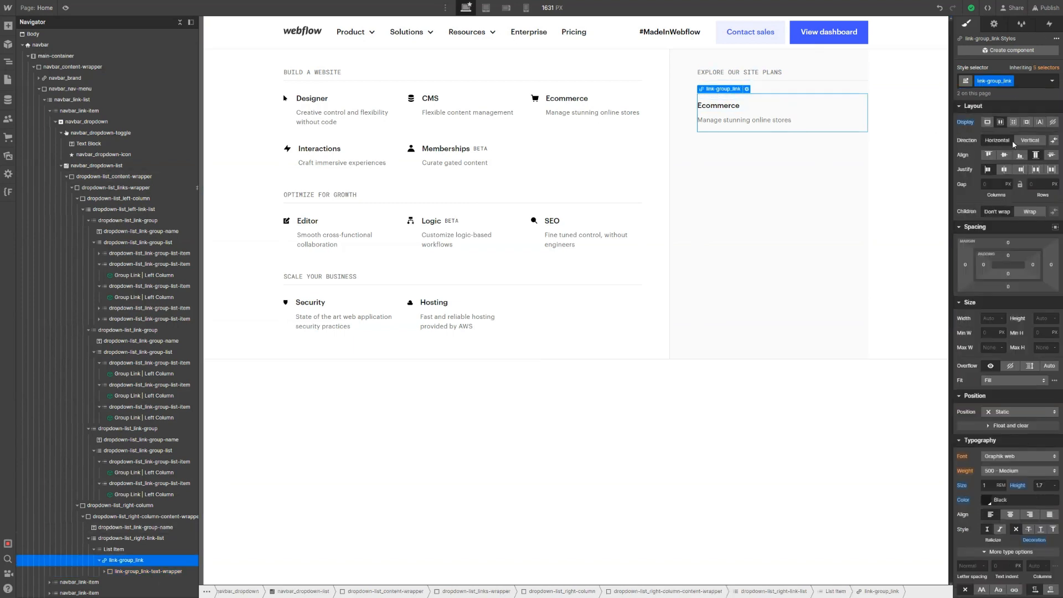
pyautogui.click(770, 115)
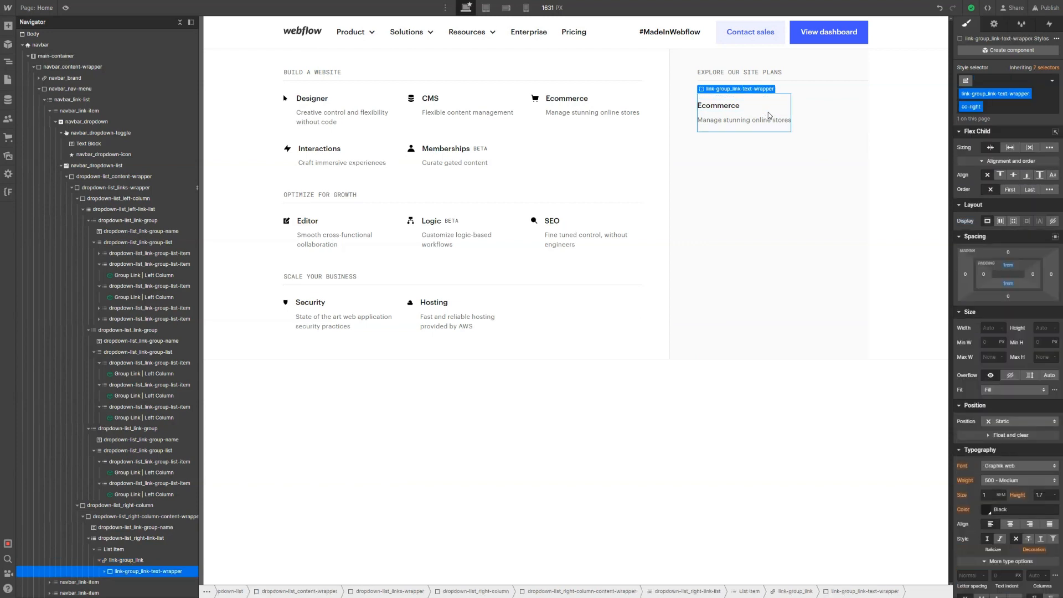
pyautogui.click(1011, 148)
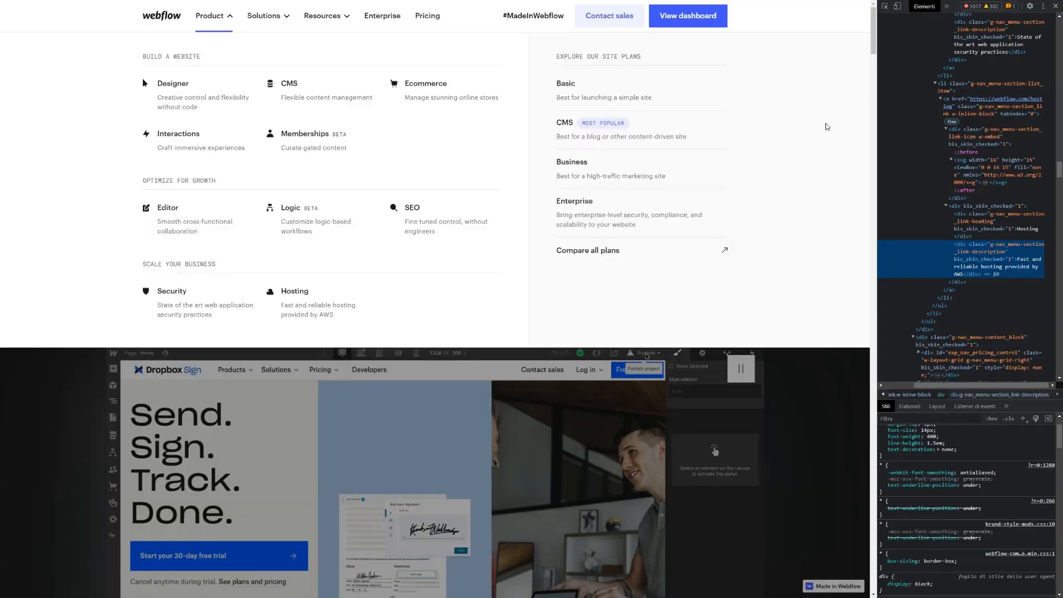
# Give the cc-right text wrapper a solid 1 px bottom border in the Dim Grey swatch colour
pyautogui.click(885, 6)
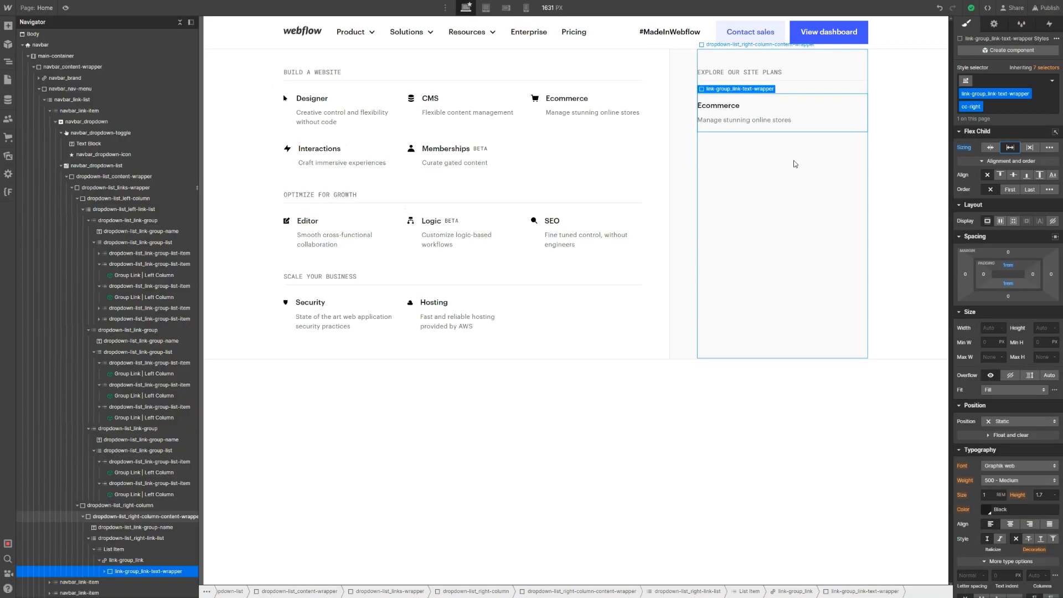
pyautogui.click(795, 164)
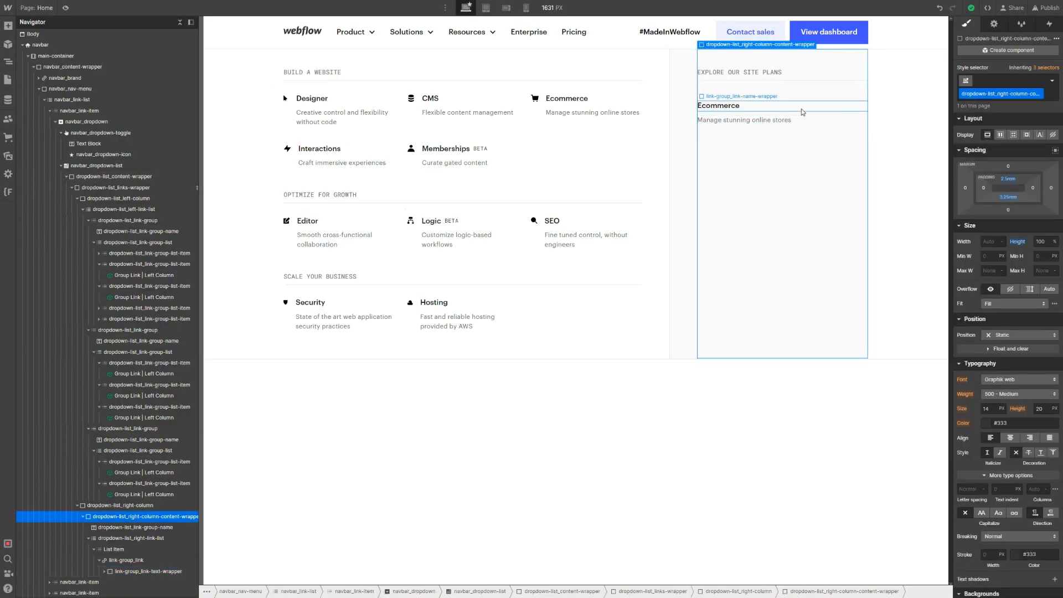
pyautogui.click(806, 126)
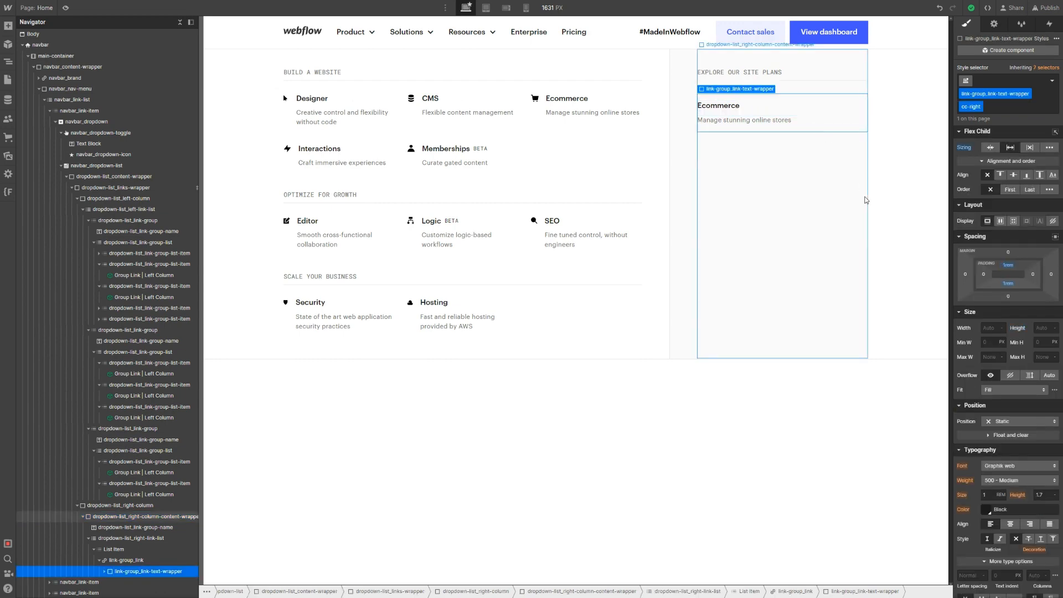
pyautogui.scroll(-7, 970, 336)
pyautogui.click(973, 404)
pyautogui.click(1035, 376)
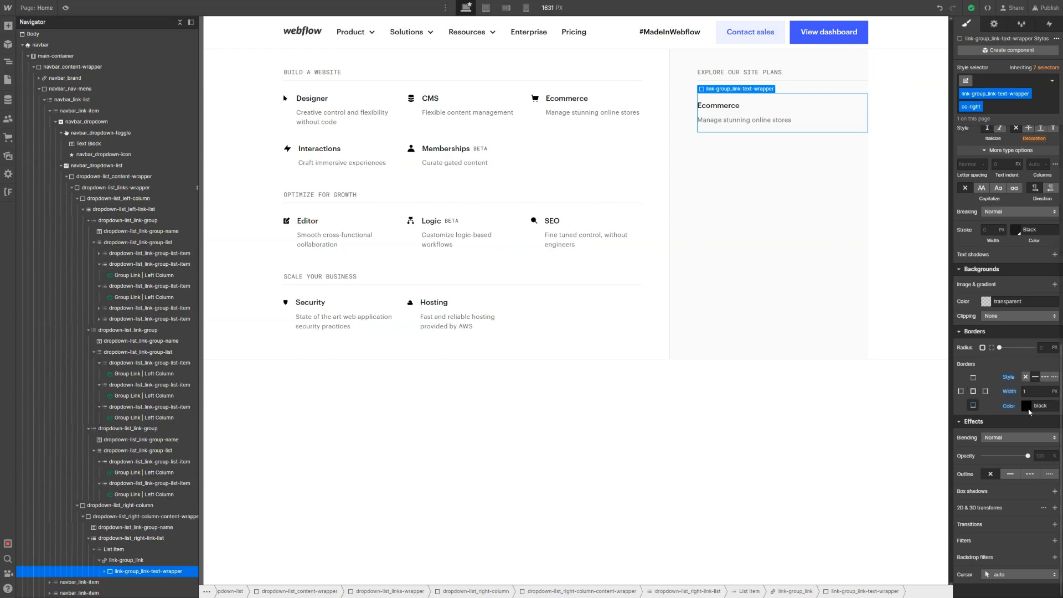
pyautogui.click(1028, 408)
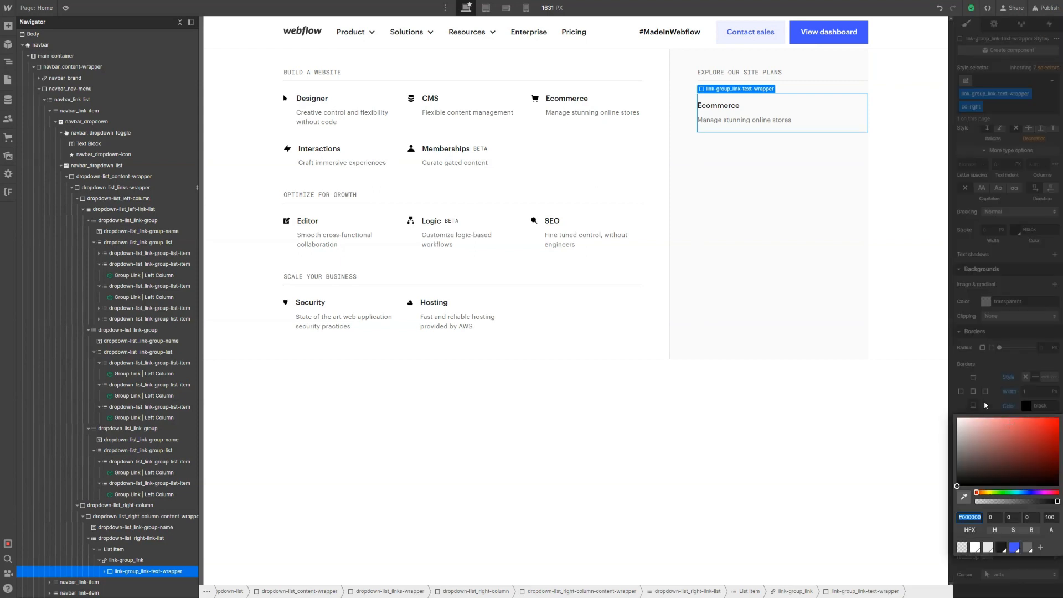
pyautogui.click(1031, 550)
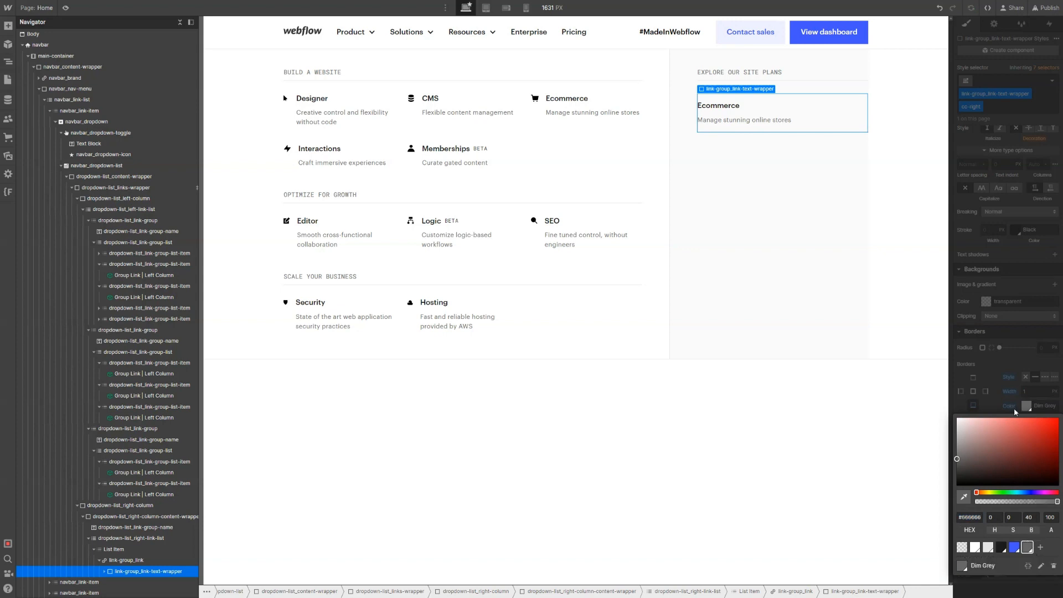
# Set the bottom border colour of the right column's cc-right text wrapper to the Gainsboro swatch
pyautogui.click(988, 548)
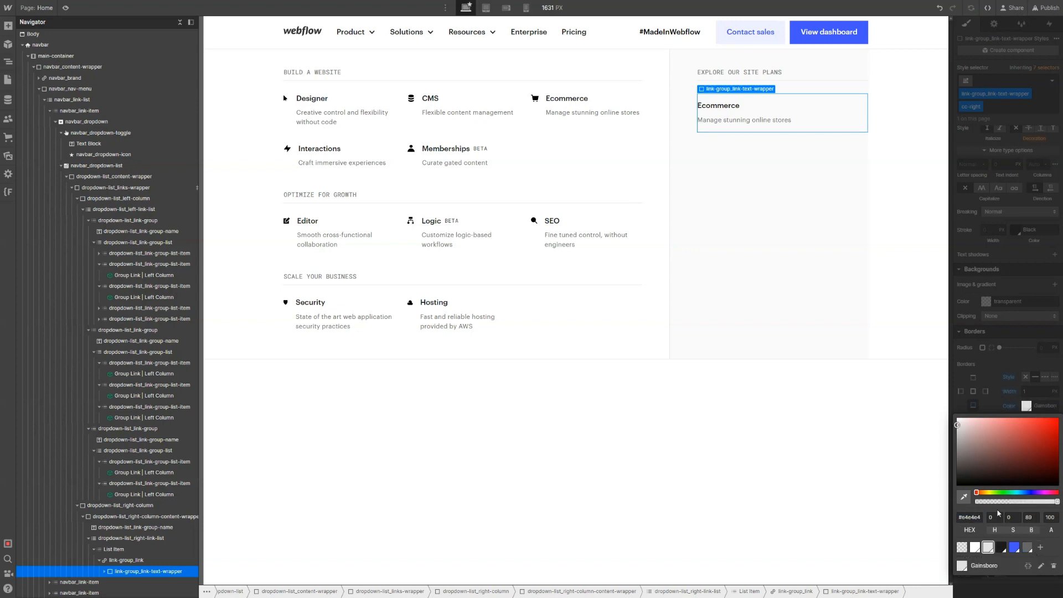
pyautogui.click(1000, 372)
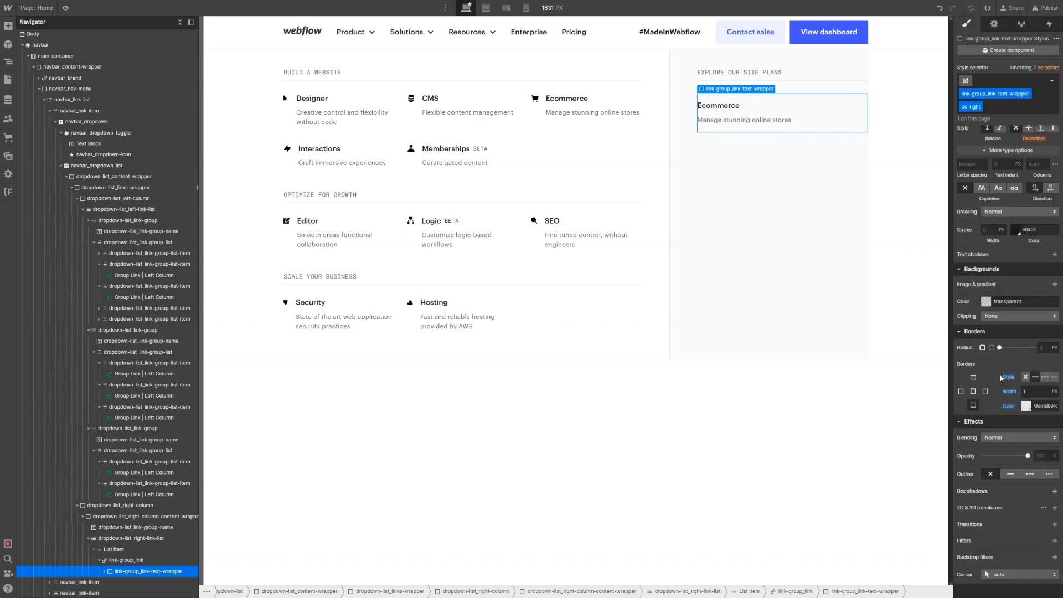
pyautogui.scroll(4, 1003, 378)
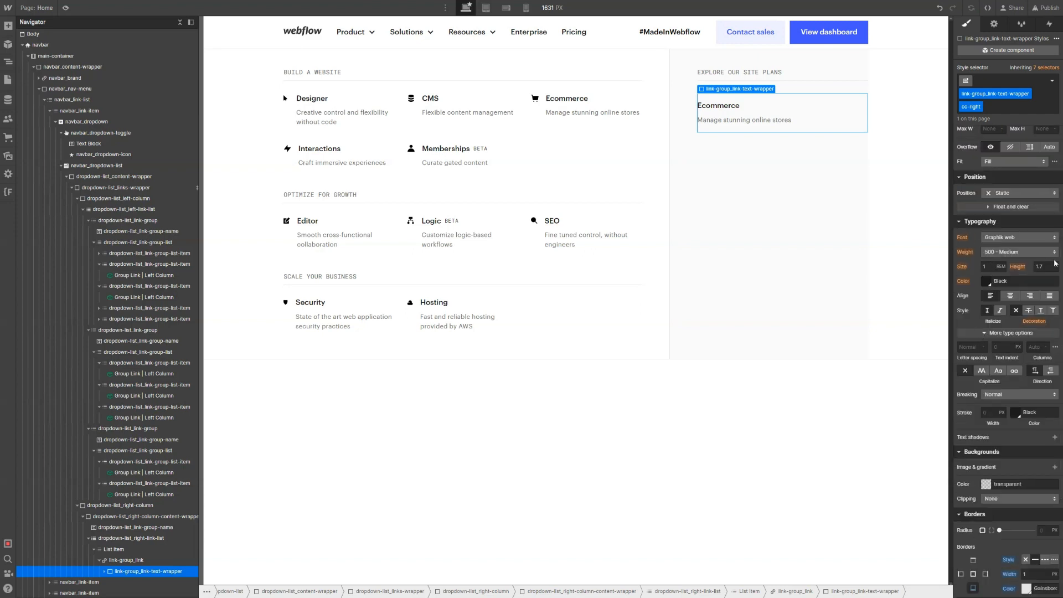
pyautogui.scroll(-4, 980, 502)
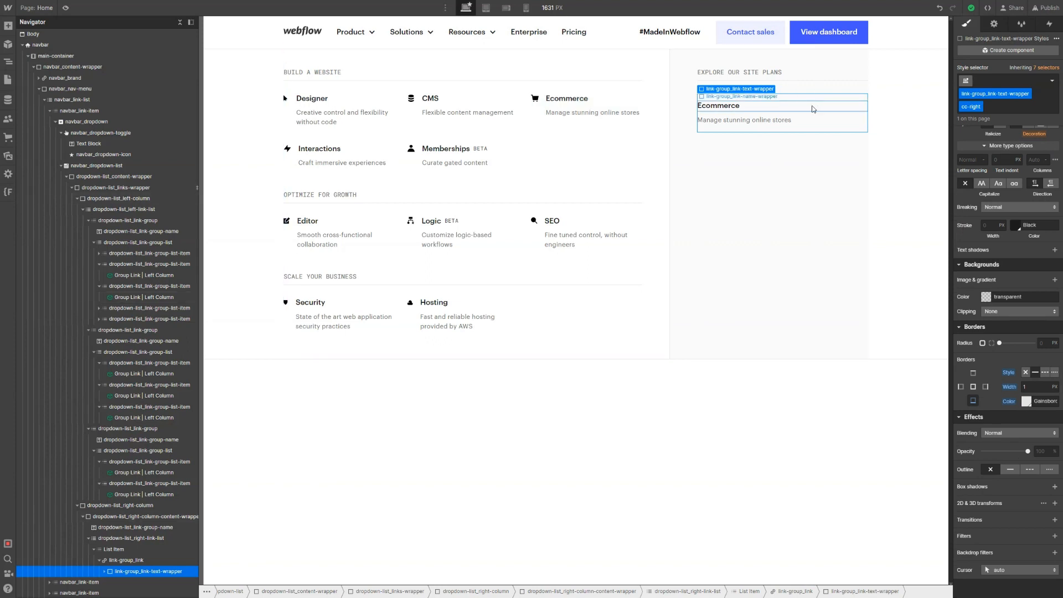
pyautogui.click(822, 155)
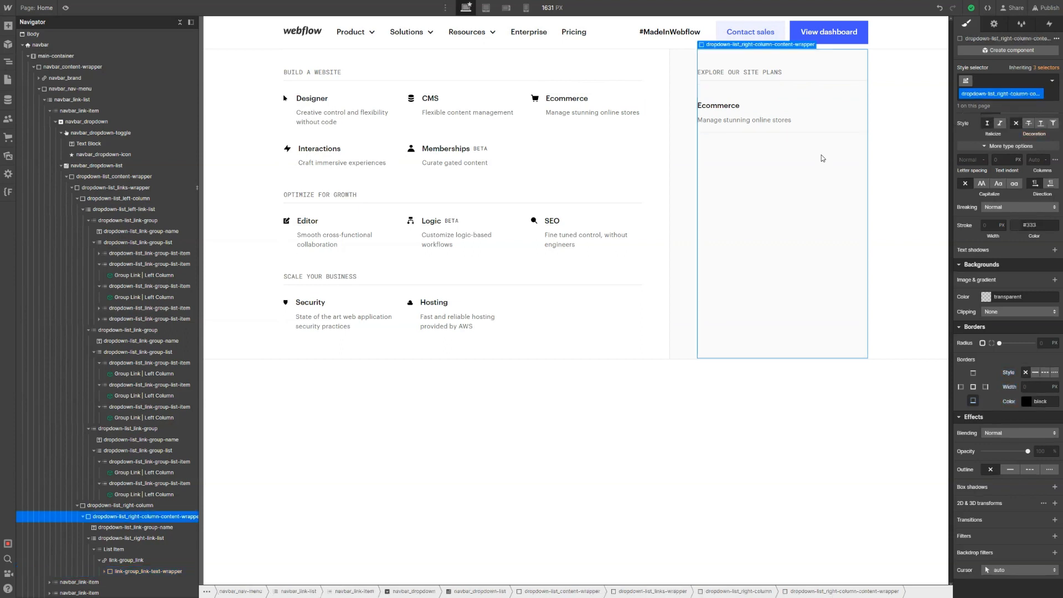
# Duplicate the list item holding the right column's Ecommerce link three times
pyautogui.click(826, 117)
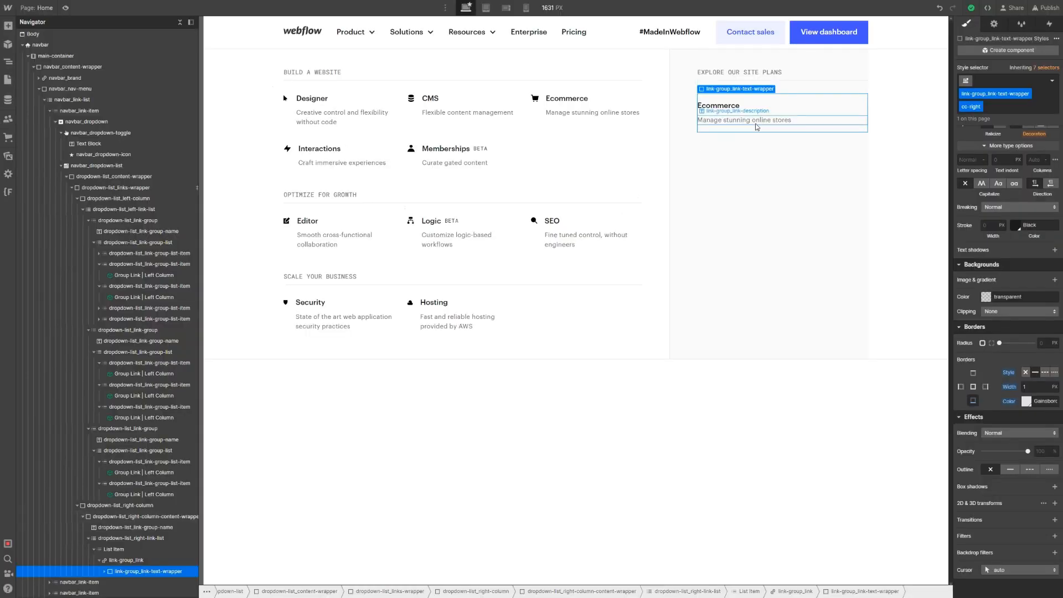
pyautogui.hotkey('ctrl', 'd')
pyautogui.hotkey('ctrl', 'z')
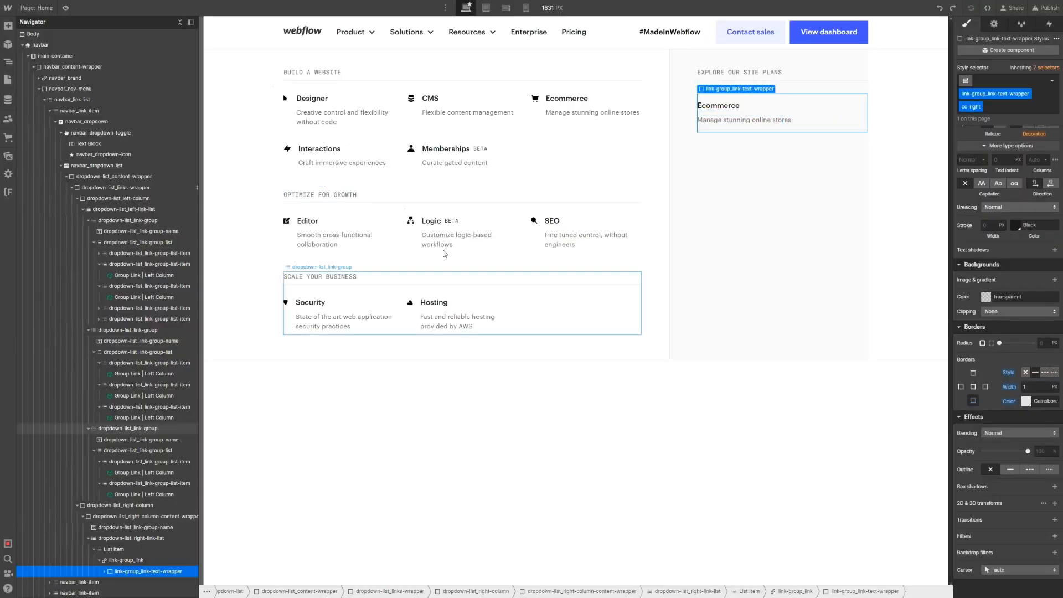
pyautogui.click(142, 551)
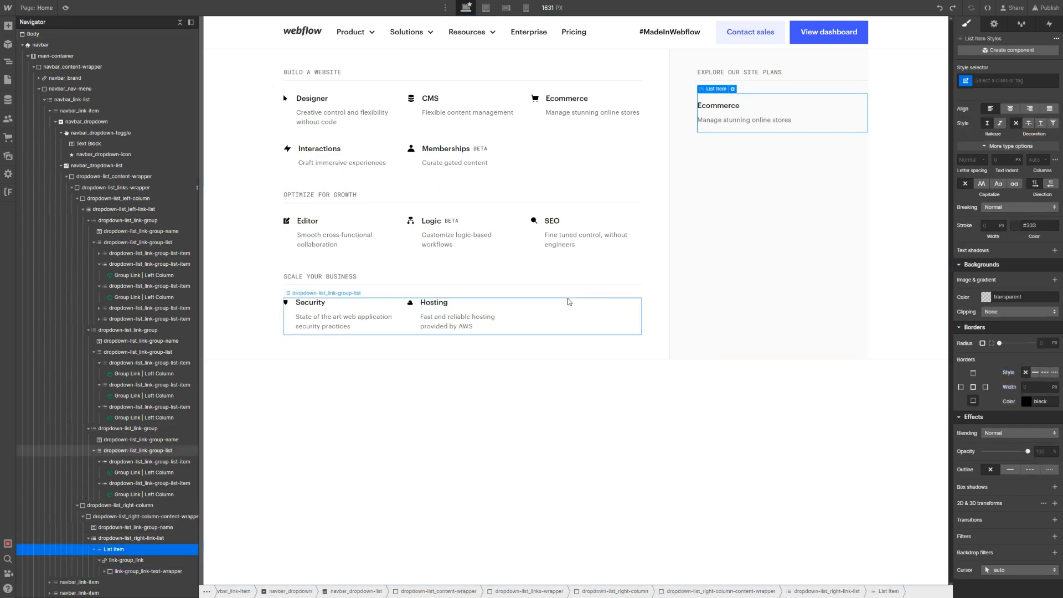
pyautogui.hotkey('ctrl', 'd')
pyautogui.hotkey('ctrl', 'd')
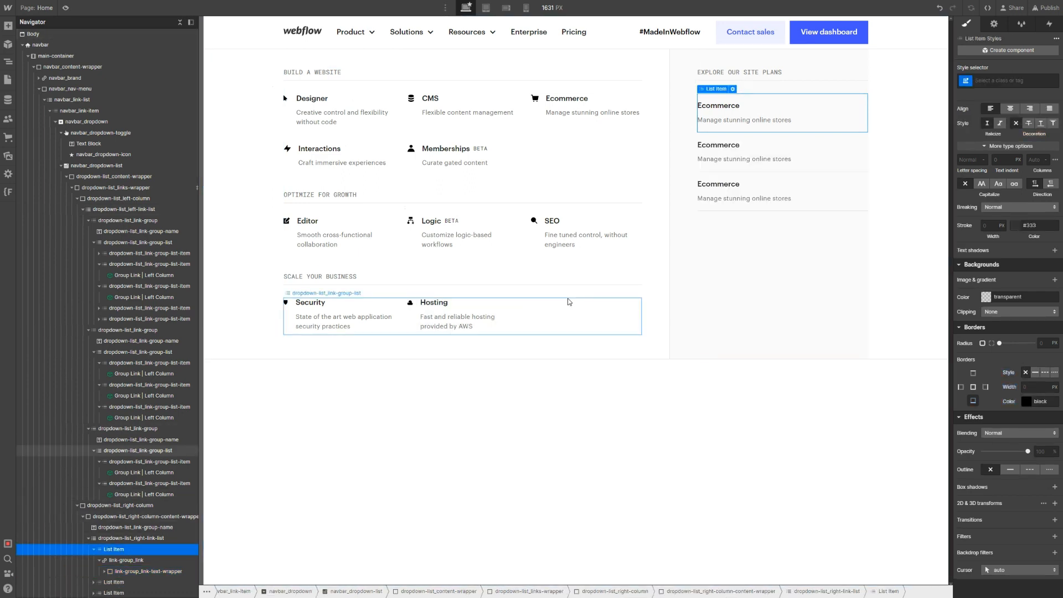
pyautogui.hotkey('ctrl', 'd')
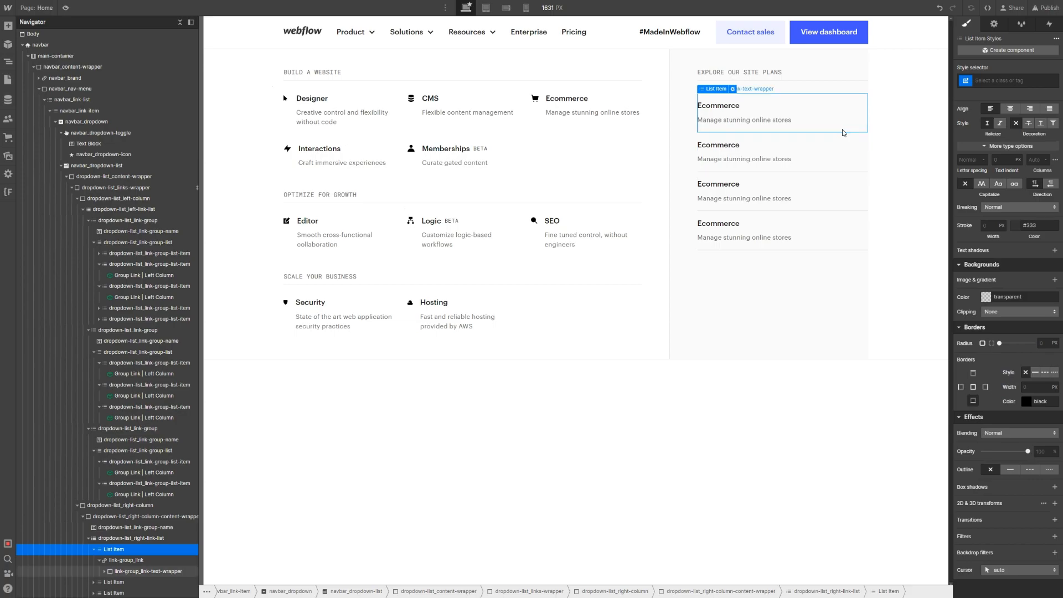
# Check the live Webflow menu's site plans list and delete the text wrapper inside the second Ecommerce link
pyautogui.hotkey('ctrl', 'Tab')
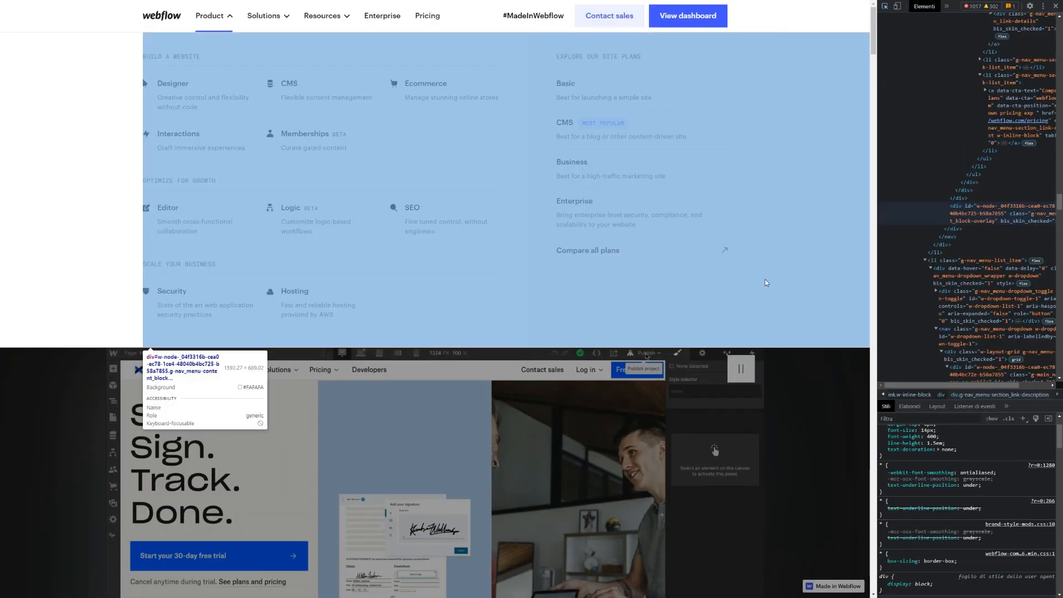
pyautogui.click(766, 283)
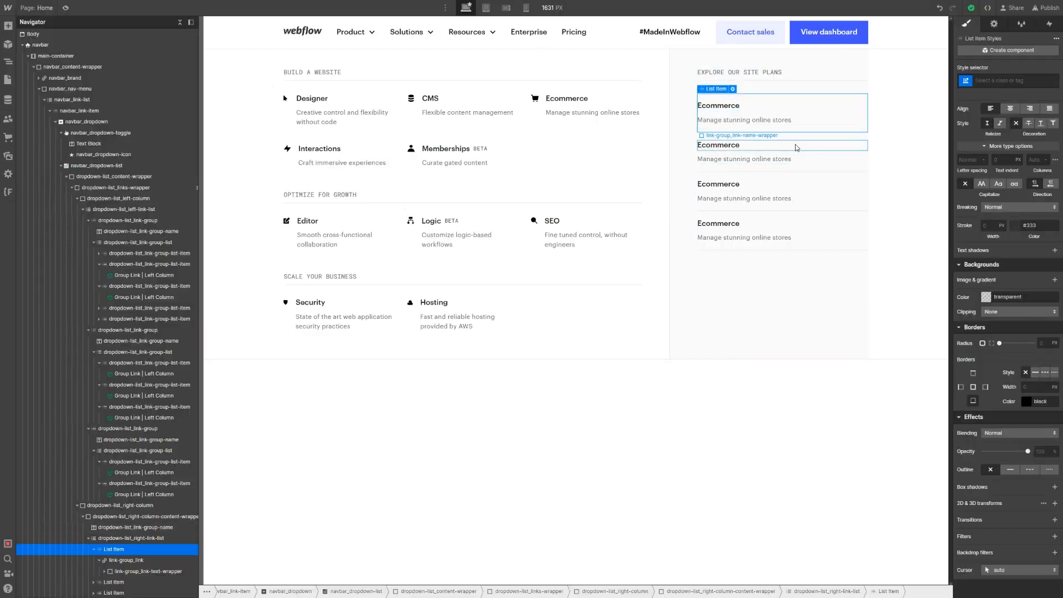
pyautogui.click(794, 151)
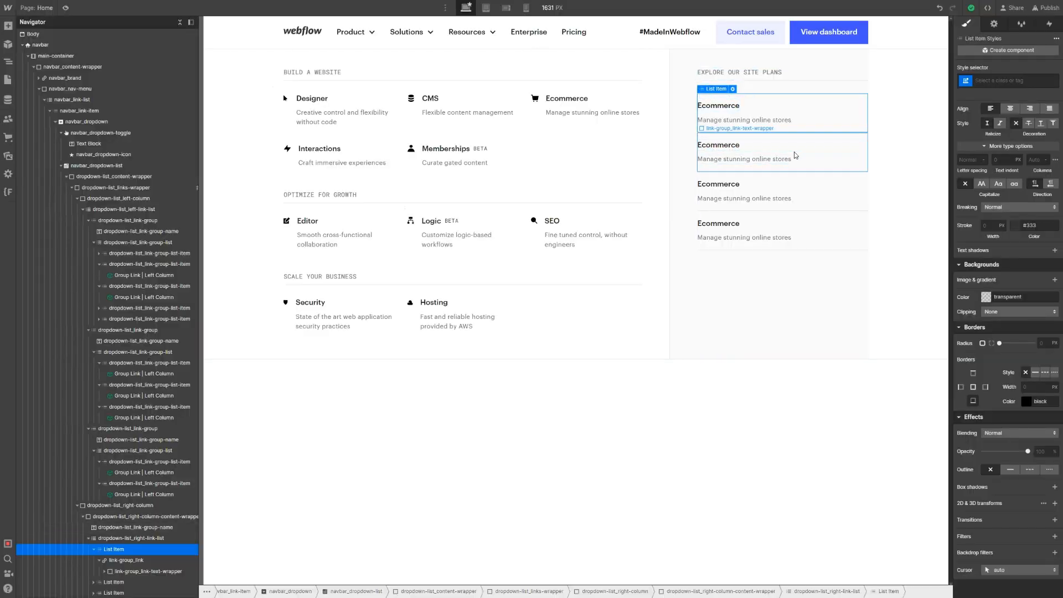
pyautogui.press('Delete')
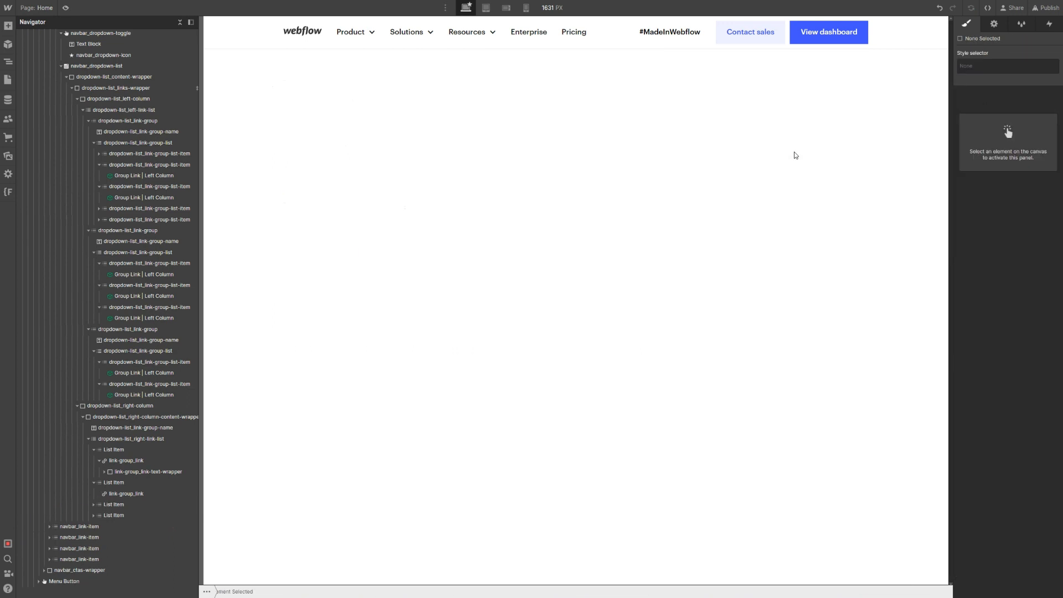
# Show the Product dropdown menu again and delete the three duplicated list items from the right column
pyautogui.click(350, 32)
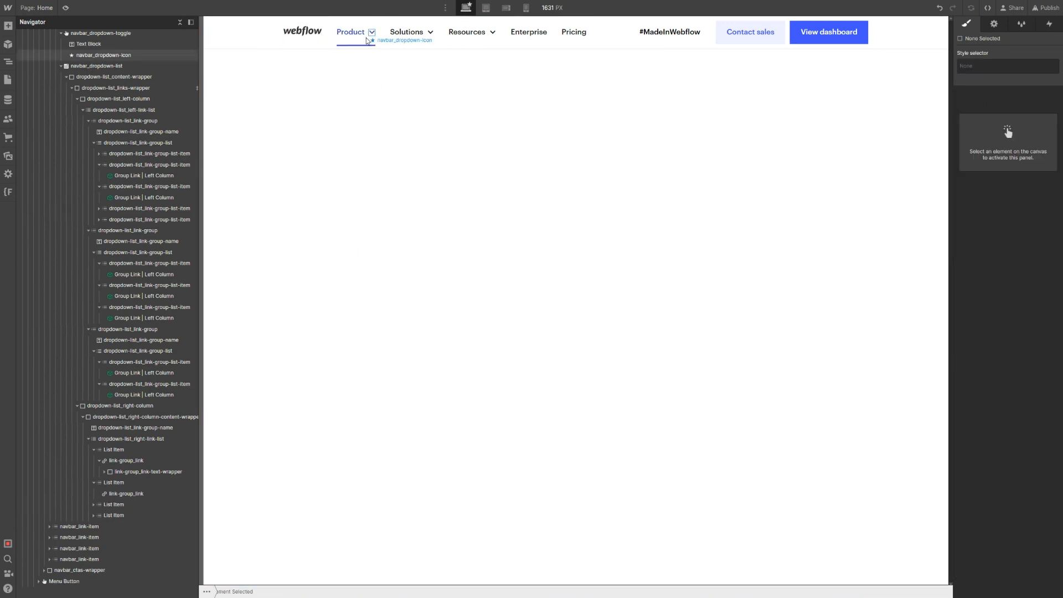
pyautogui.click(994, 24)
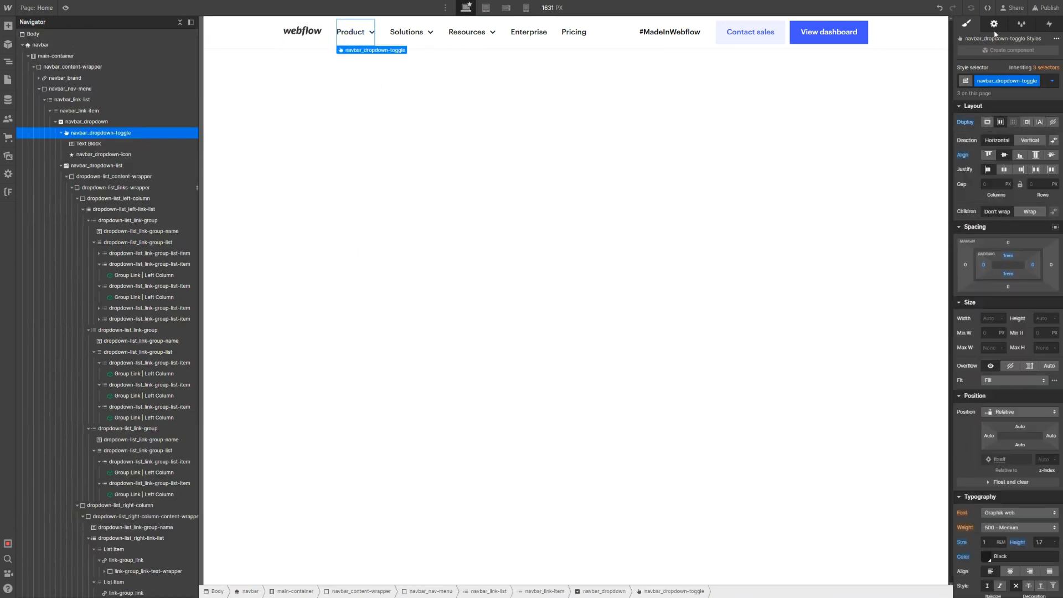
pyautogui.click(997, 168)
pyautogui.click(796, 160)
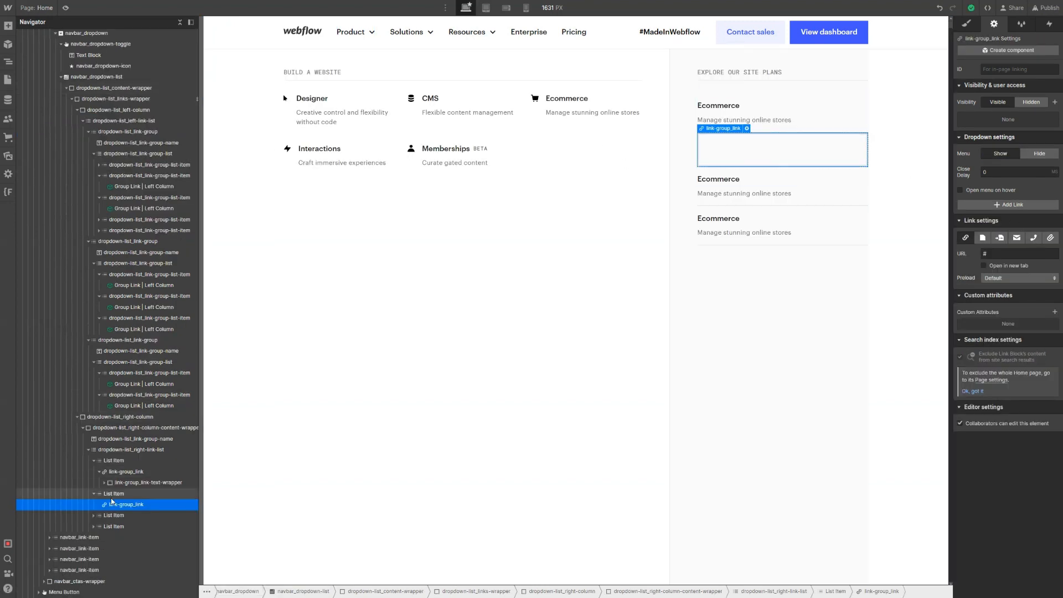
pyautogui.press('Delete')
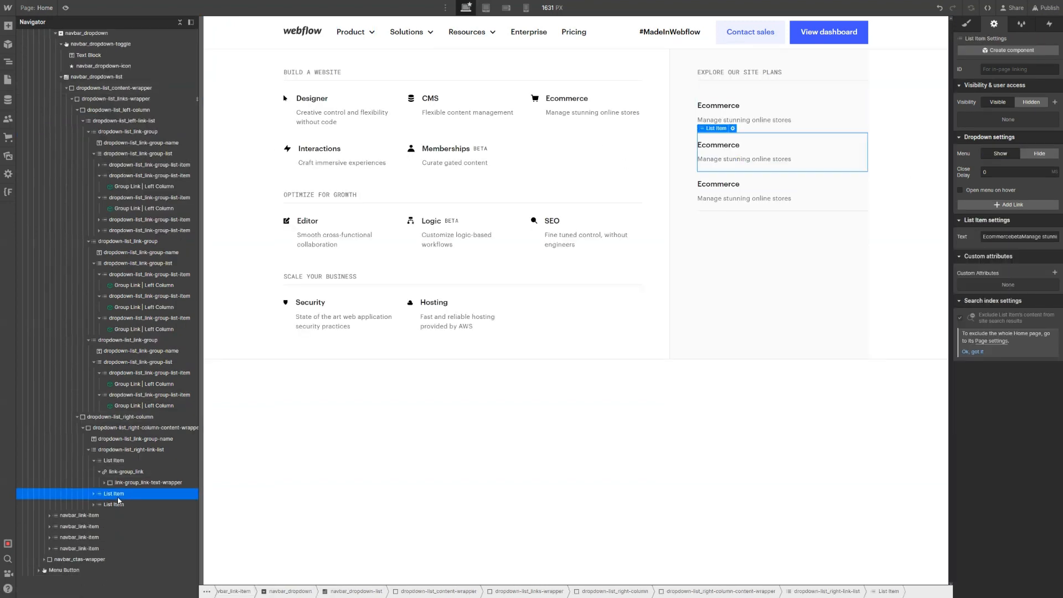
pyautogui.press('Delete')
pyautogui.press('Delete')
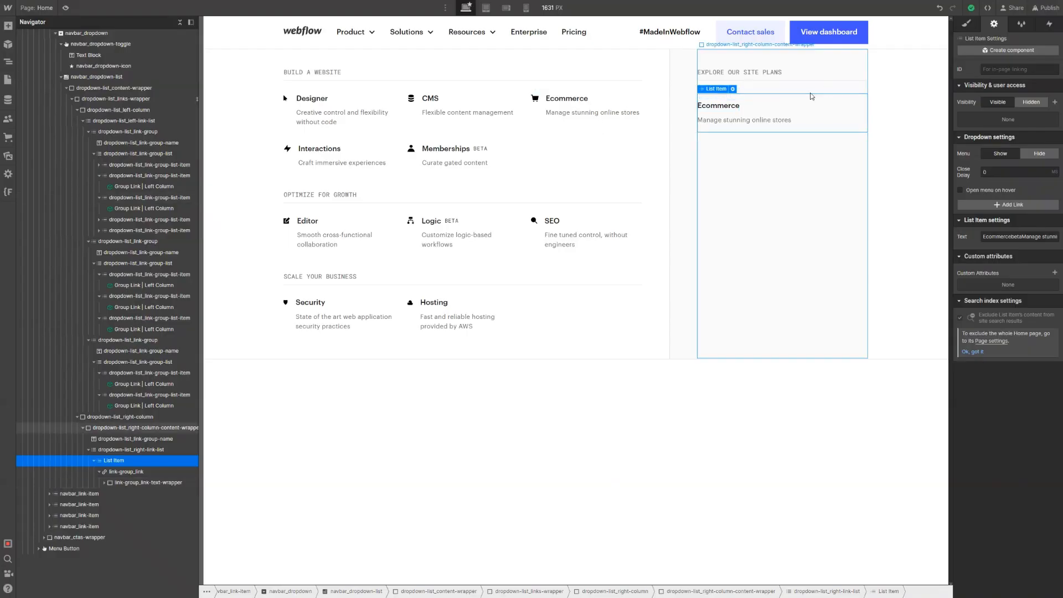
# Delete the hidden beta label from the name wrapper of the right column's Ecommerce link
pyautogui.click(719, 111)
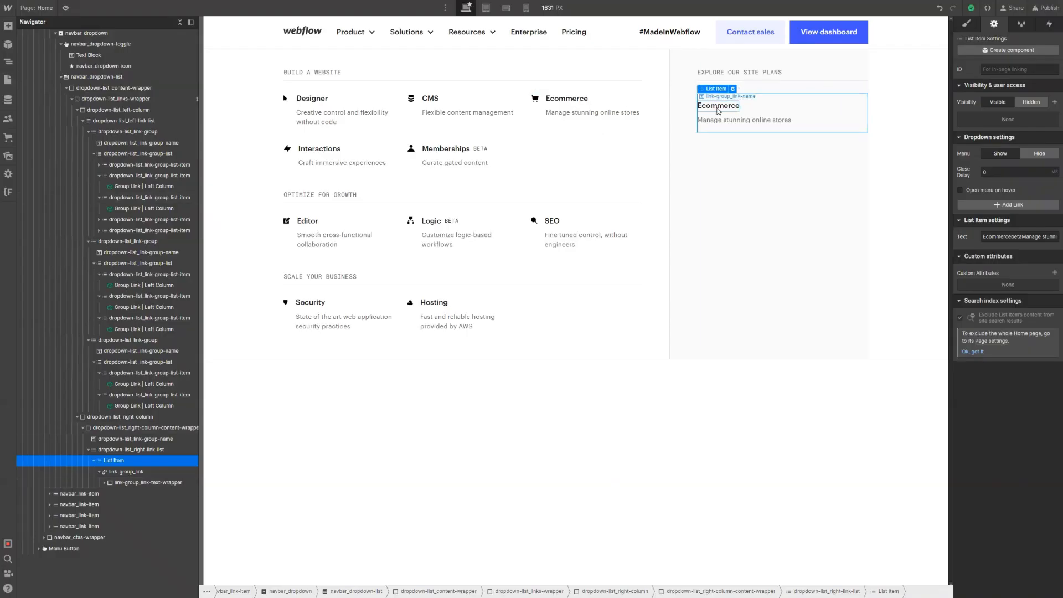
pyautogui.click(719, 111)
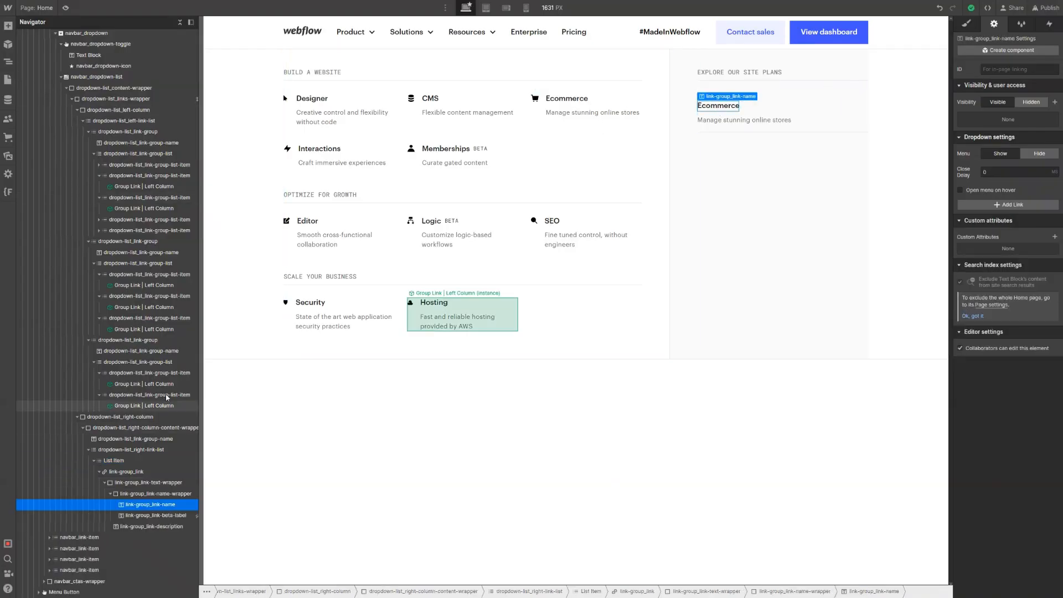
pyautogui.click(147, 517)
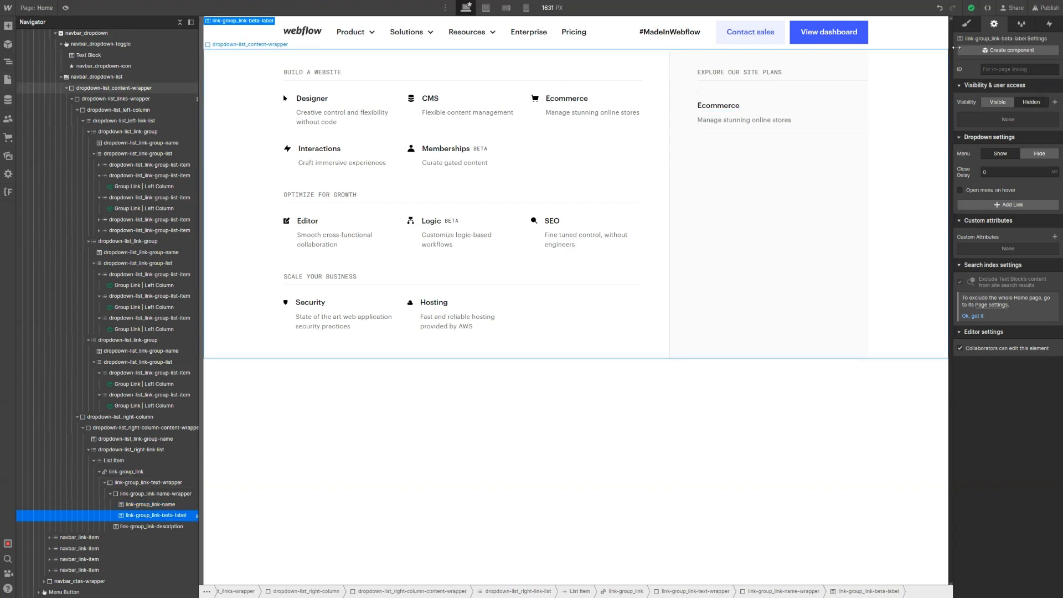
pyautogui.click(966, 25)
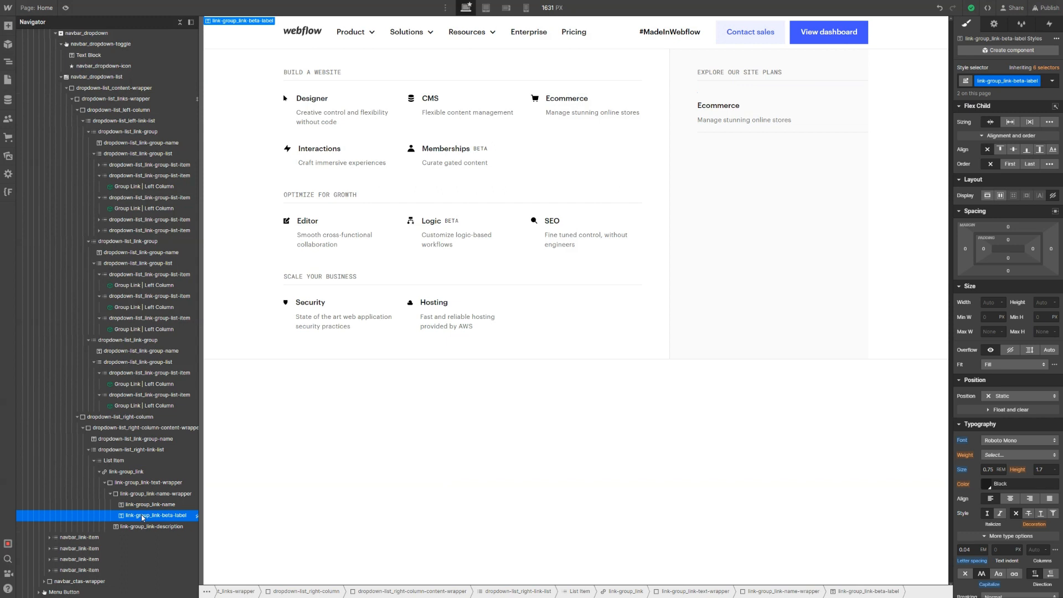
pyautogui.press('Delete')
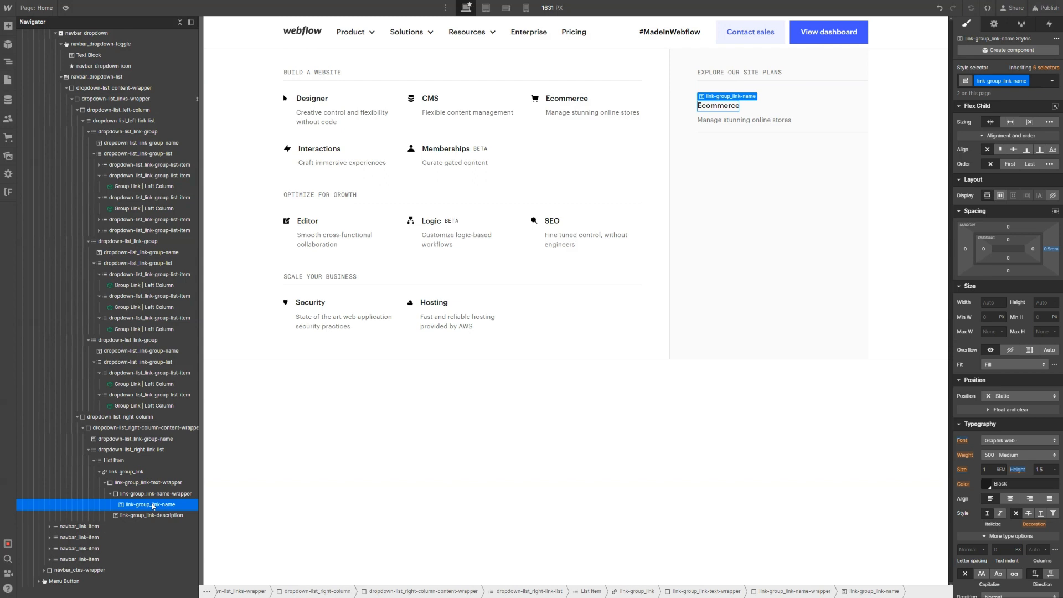
# Add a text block after the link name in the right column's Ecommerce link
pyautogui.hotkey('ctrl', 'e')
pyautogui.write('text')
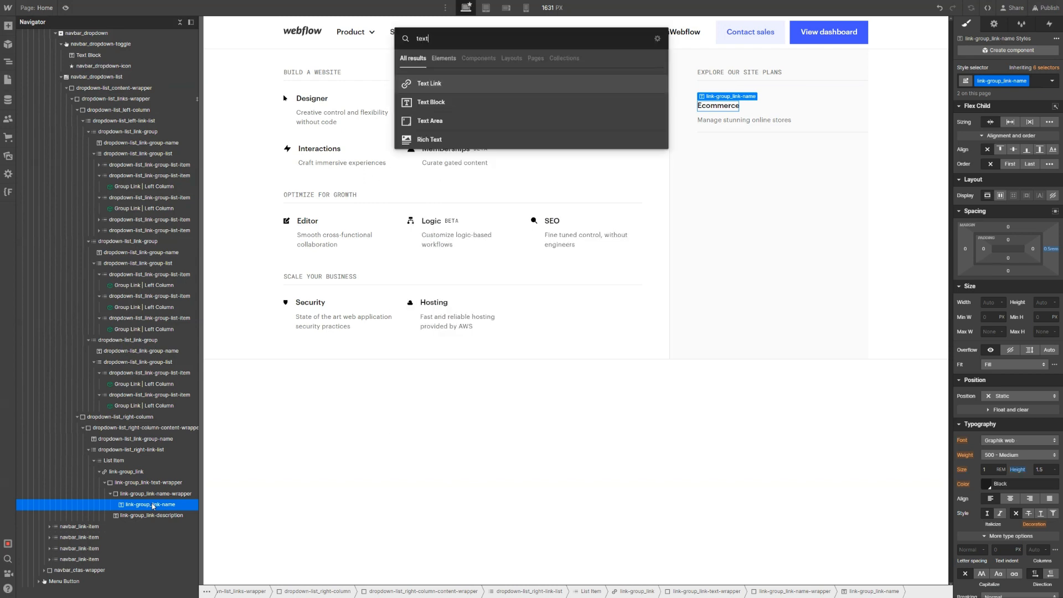
pyautogui.press('Return')
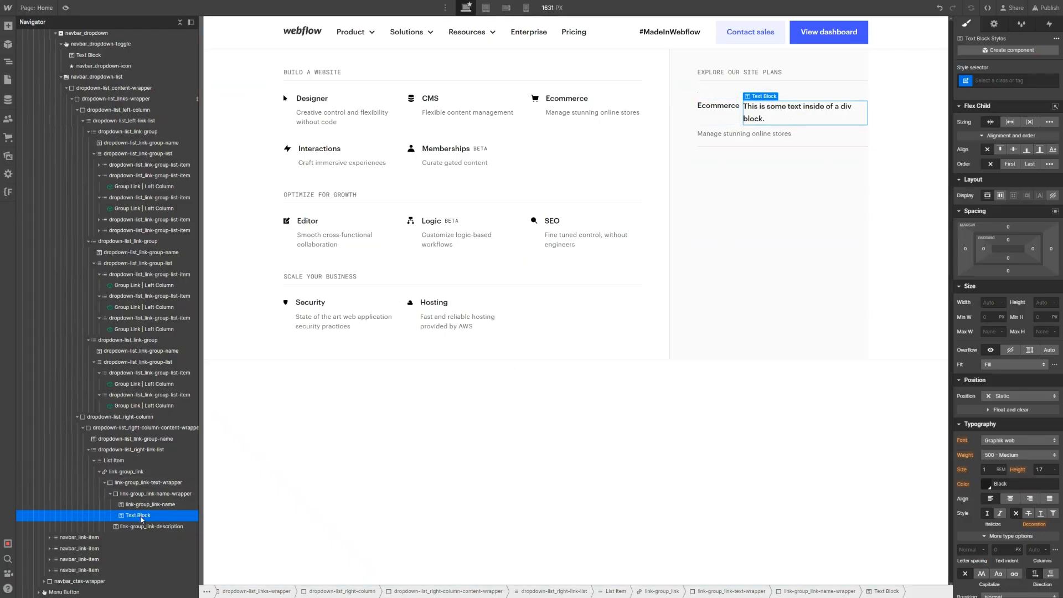
pyautogui.hotkey('ctrl', 'Return')
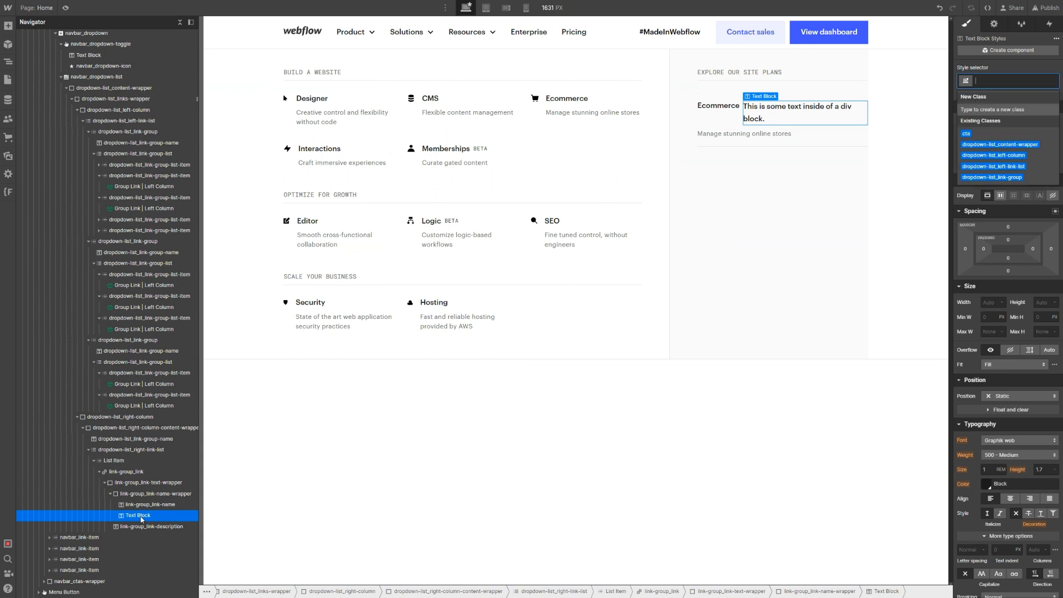
pyautogui.write('link-')
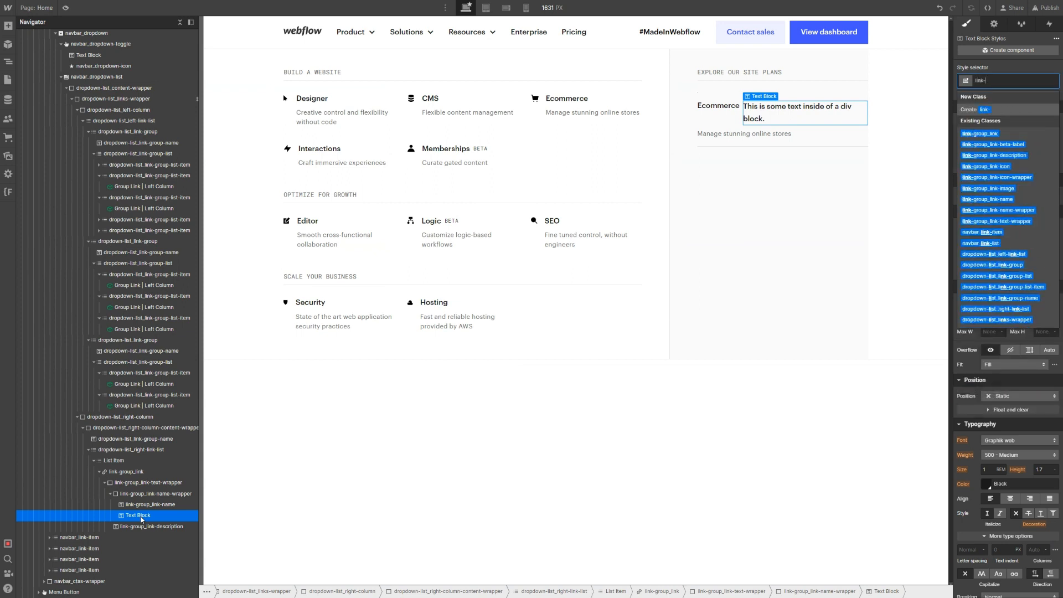
pyautogui.write('gropl')
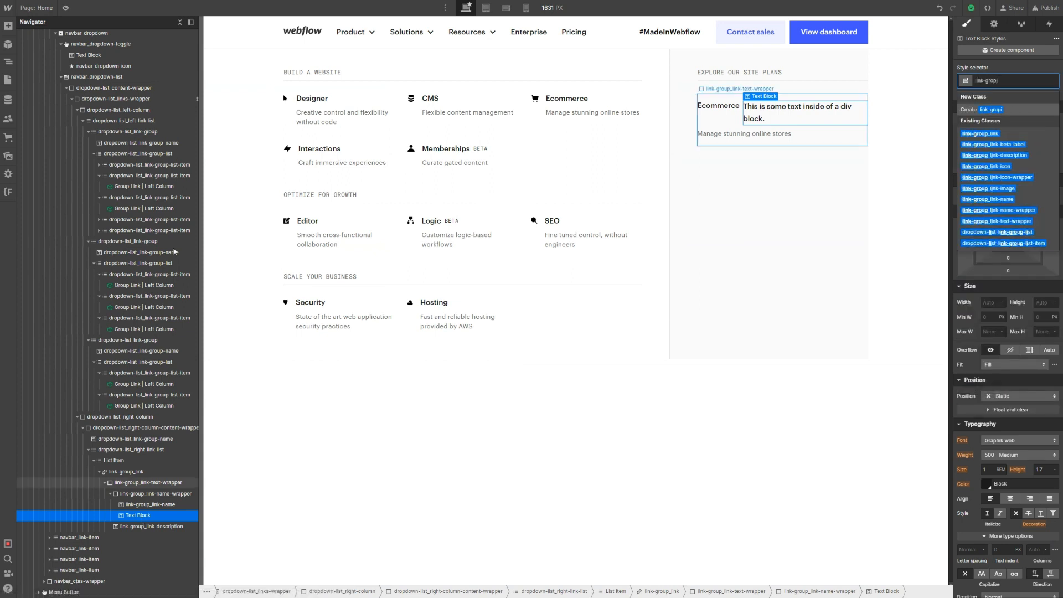
# Open the left column's Ecommerce link component and expand its text and name wrappers to examine the beta label's class name
pyautogui.click(596, 107)
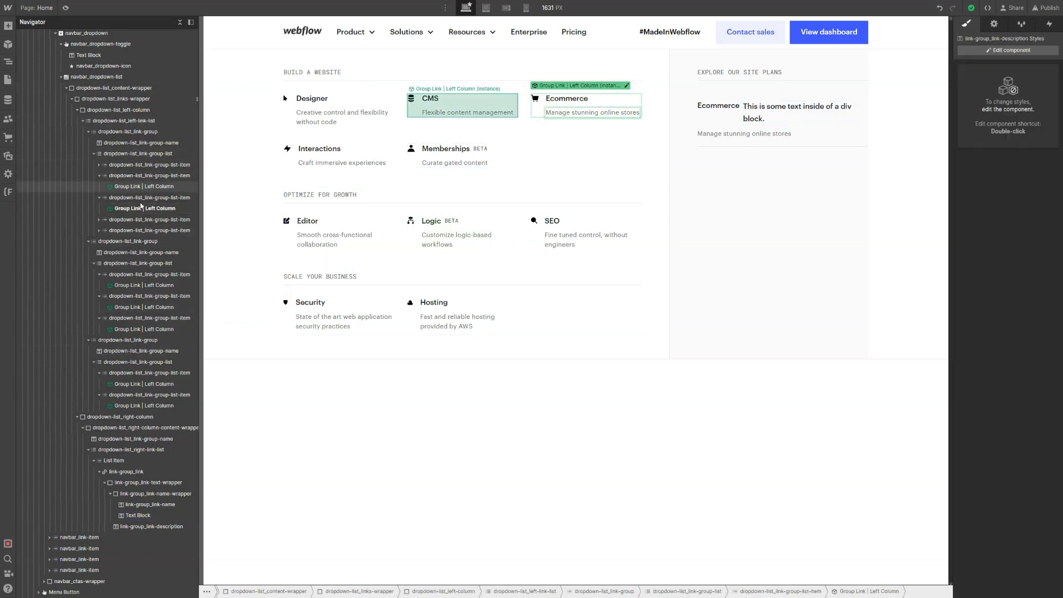
pyautogui.doubleClick(109, 208)
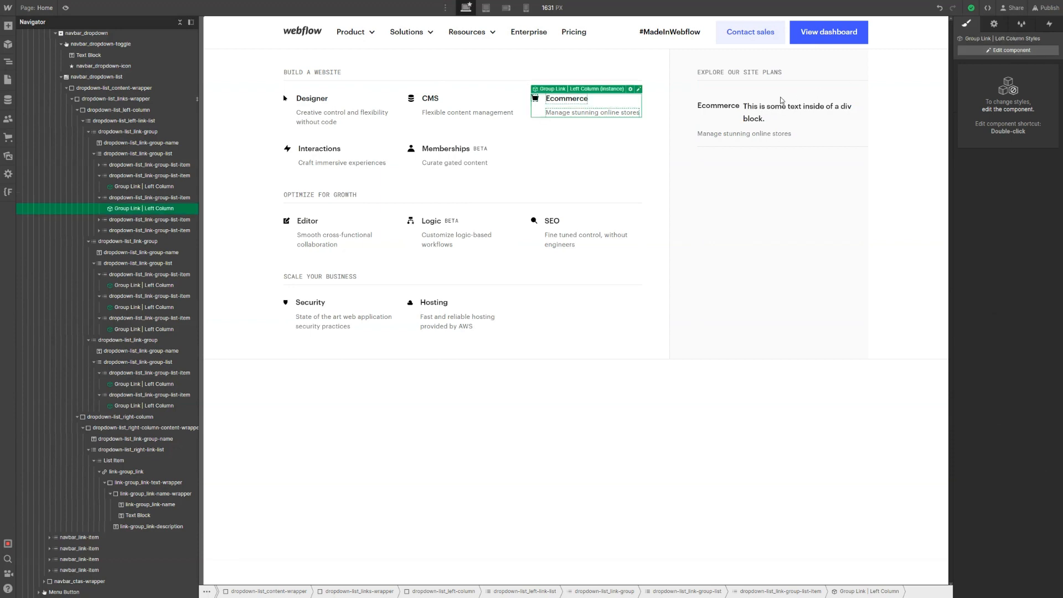
pyautogui.click(23, 57)
pyautogui.click(27, 67)
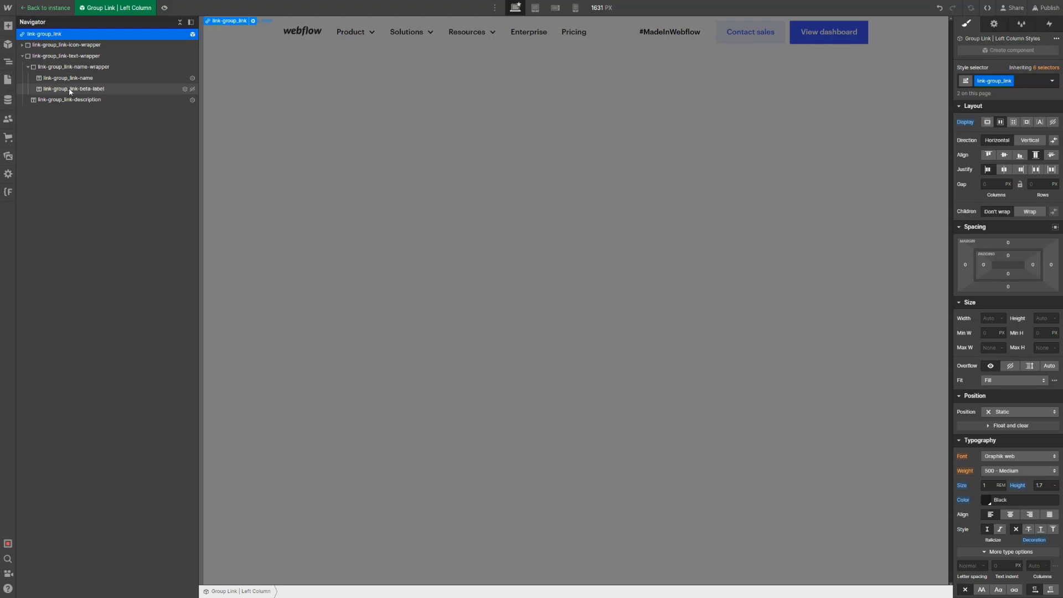
# Return from the component to the page and show the Product dropdown menu again
pyautogui.click(302, 34)
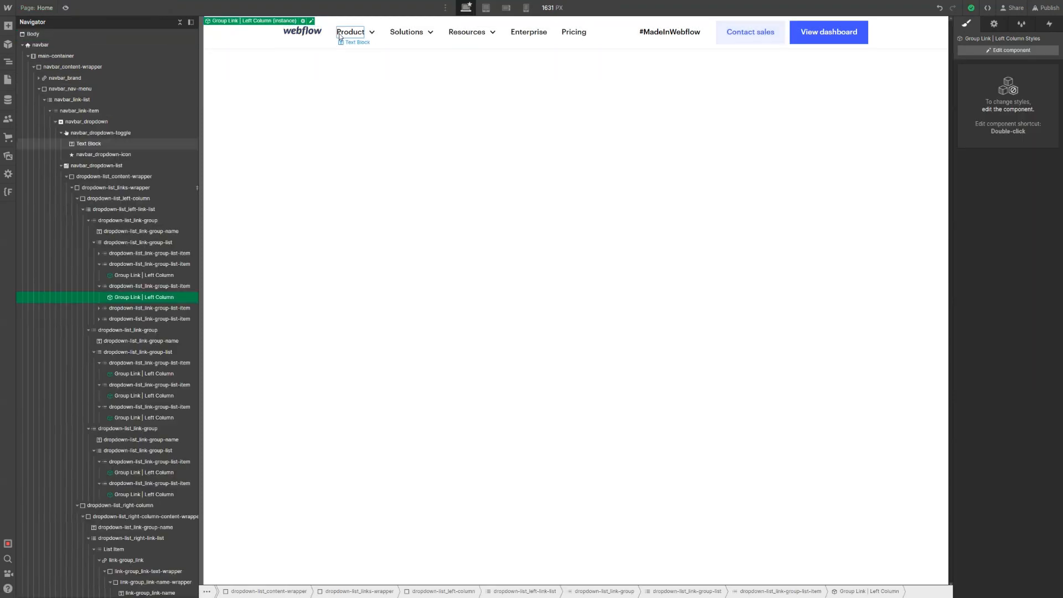
pyautogui.click(351, 32)
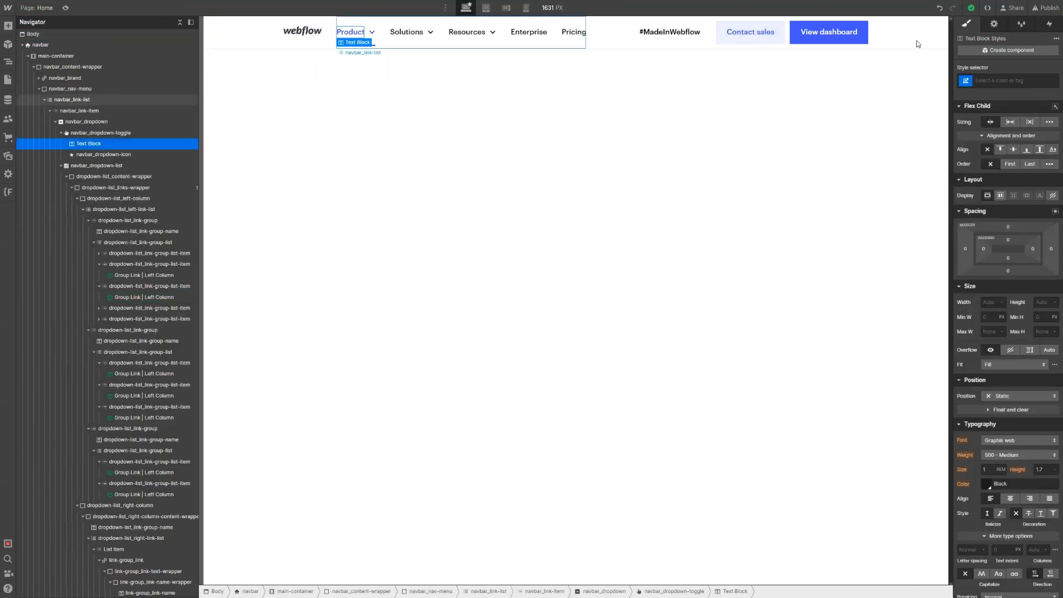
pyautogui.click(1000, 24)
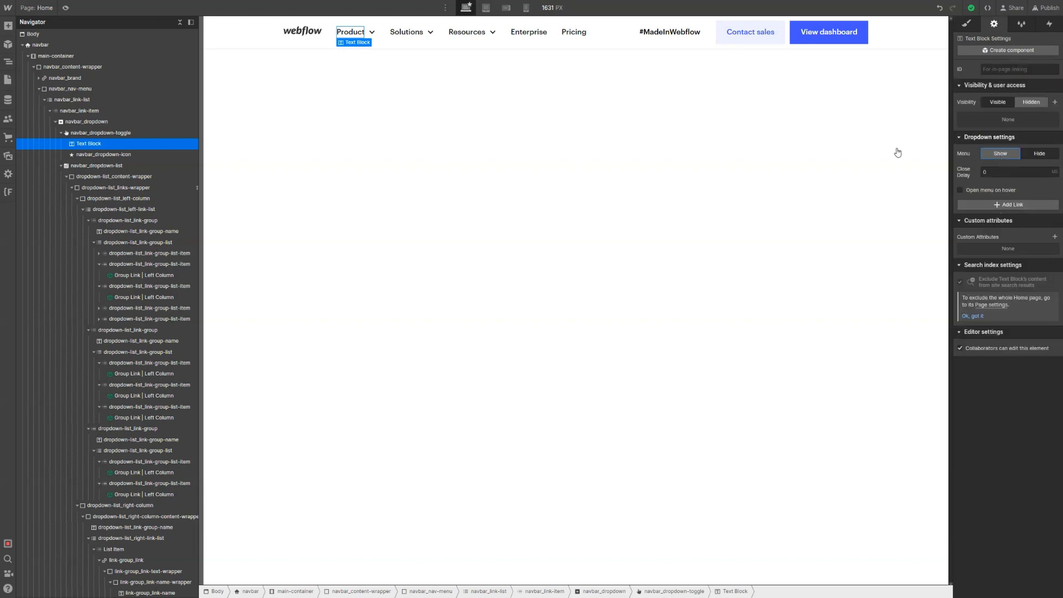
# Show the Product dropdown menu and give the right column's new text block the class link-group_link-most-popular-label
pyautogui.click(1000, 153)
pyautogui.click(798, 113)
pyautogui.press('s')
pyautogui.click(1023, 81)
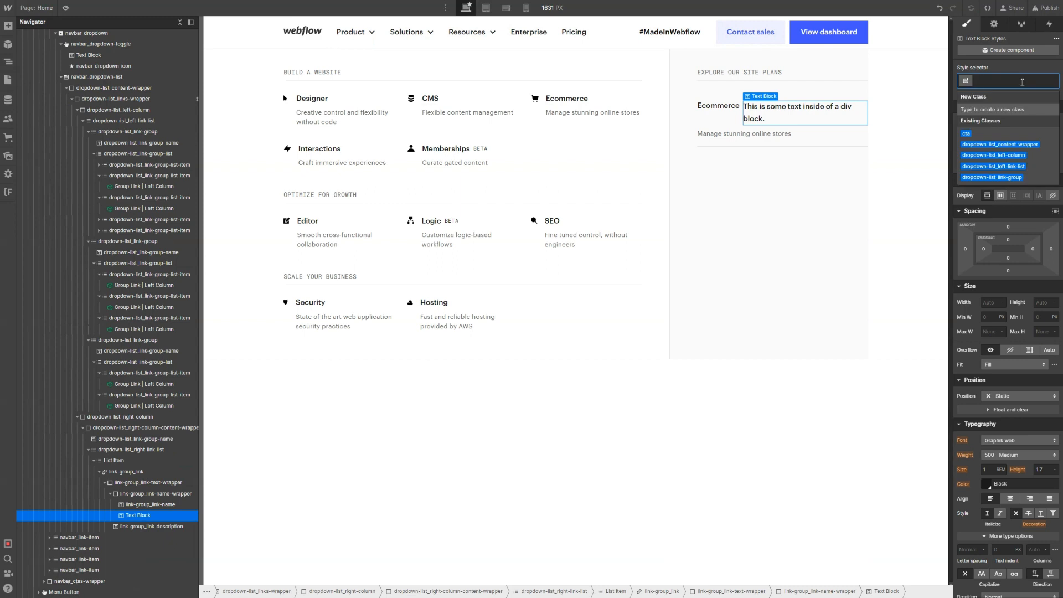
pyautogui.write('link-grou')
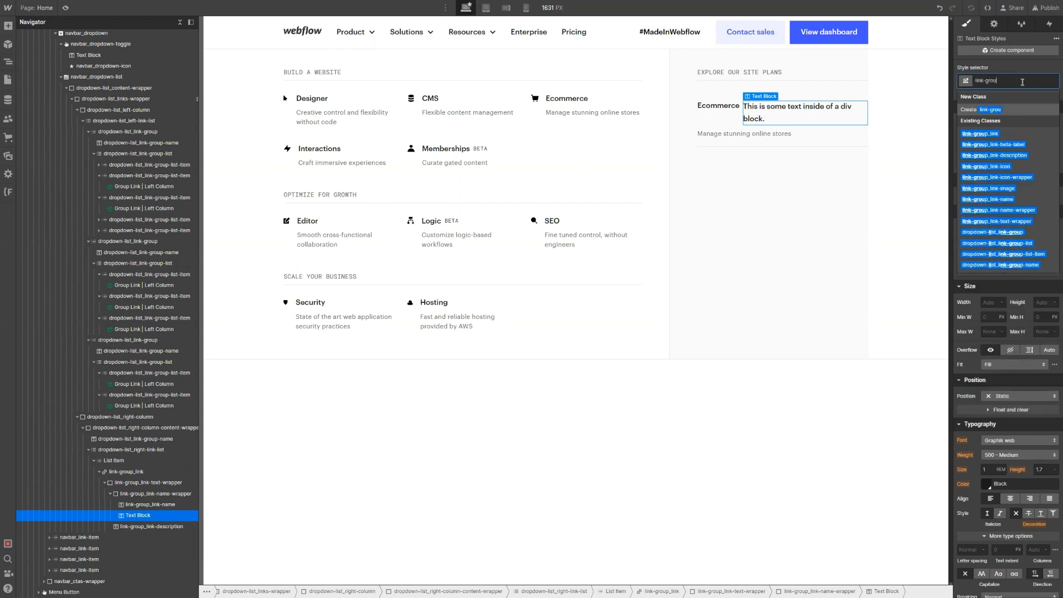
pyautogui.write('p-')
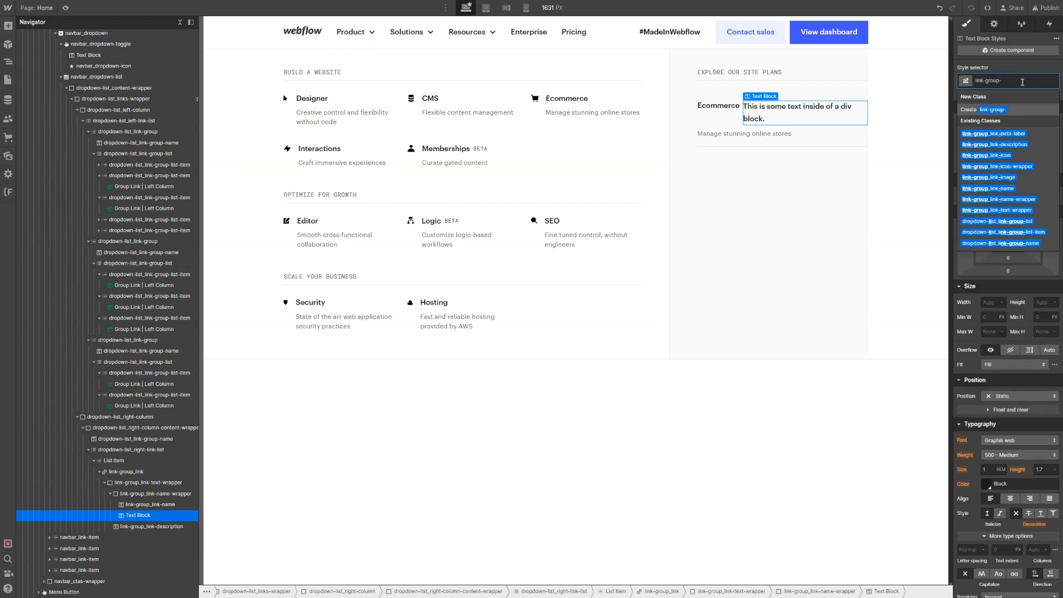
pyautogui.press('BackSpace')
pyautogui.press('BackSpace')
pyautogui.write('p_lin')
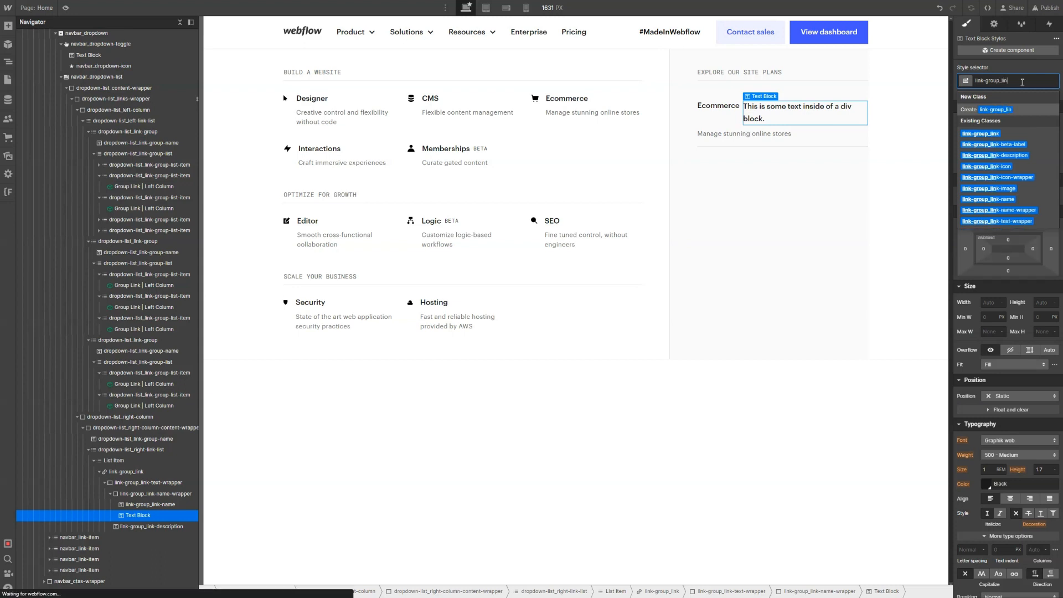
pyautogui.write('k-most-popular-label')
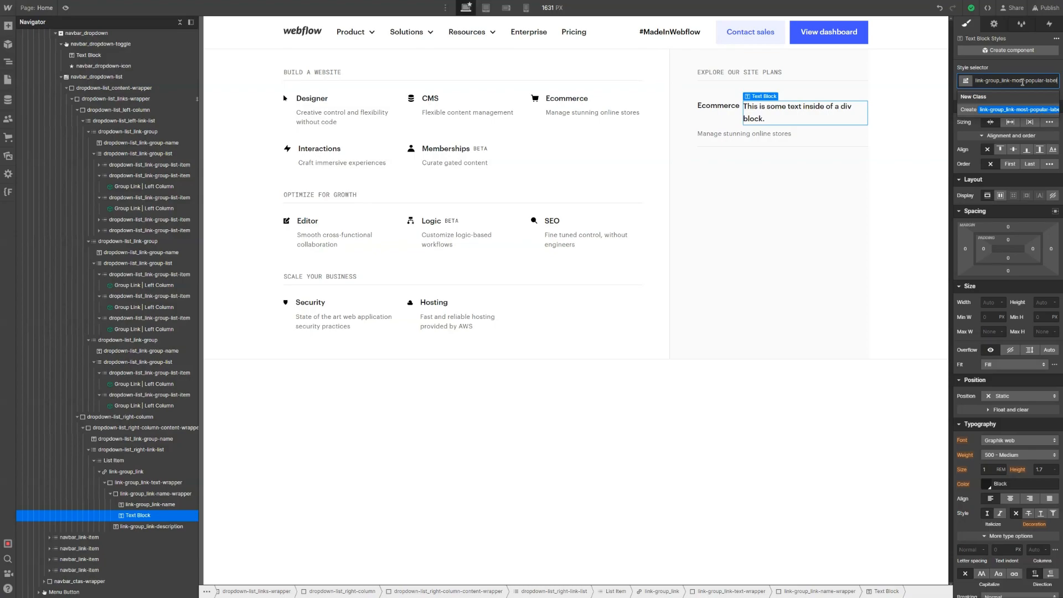
pyautogui.press('Return')
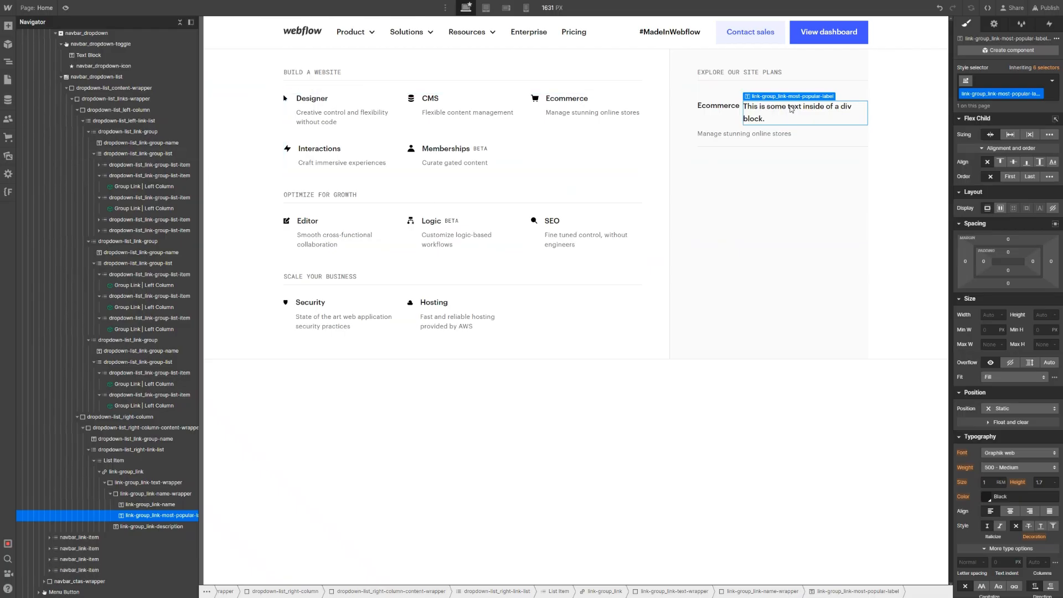
# Replace the placeholder text of the label beside the right column's Ecommerce name with "most popular"
pyautogui.doubleClick(791, 107)
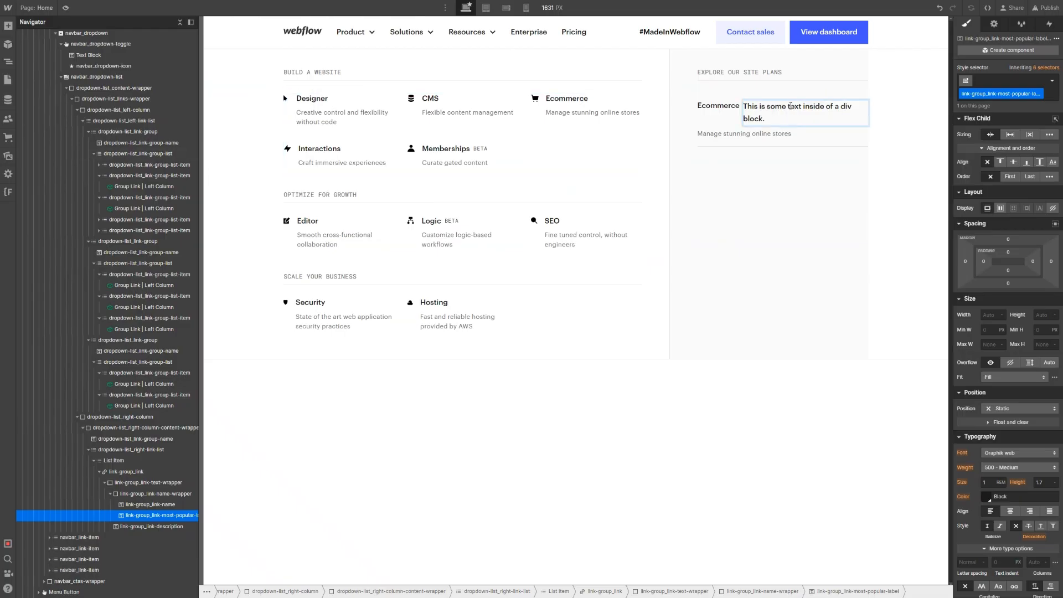
pyautogui.hotkey('ctrl', 'a')
pyautogui.write('most p')
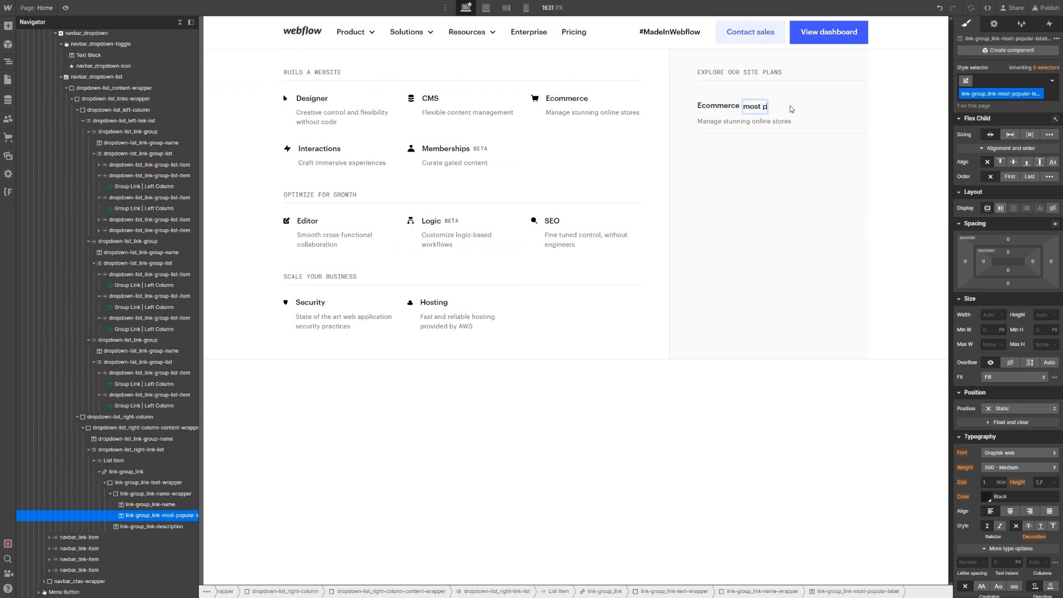
pyautogui.write('opular')
pyautogui.press('Escape')
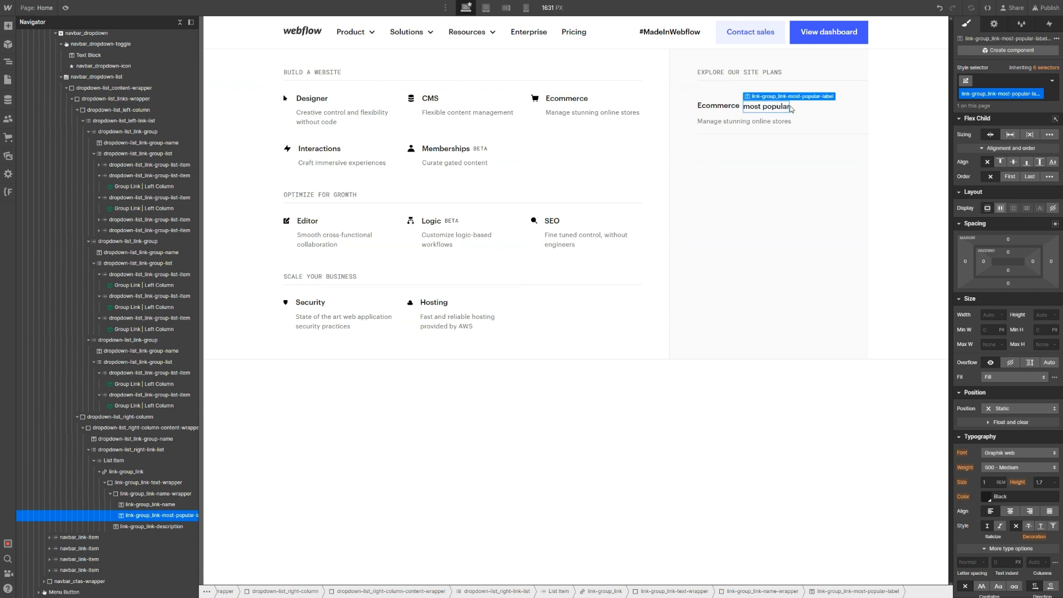
# Set the most popular label to all caps and its font to Roboto Mono
pyautogui.scroll(-2, 986, 487)
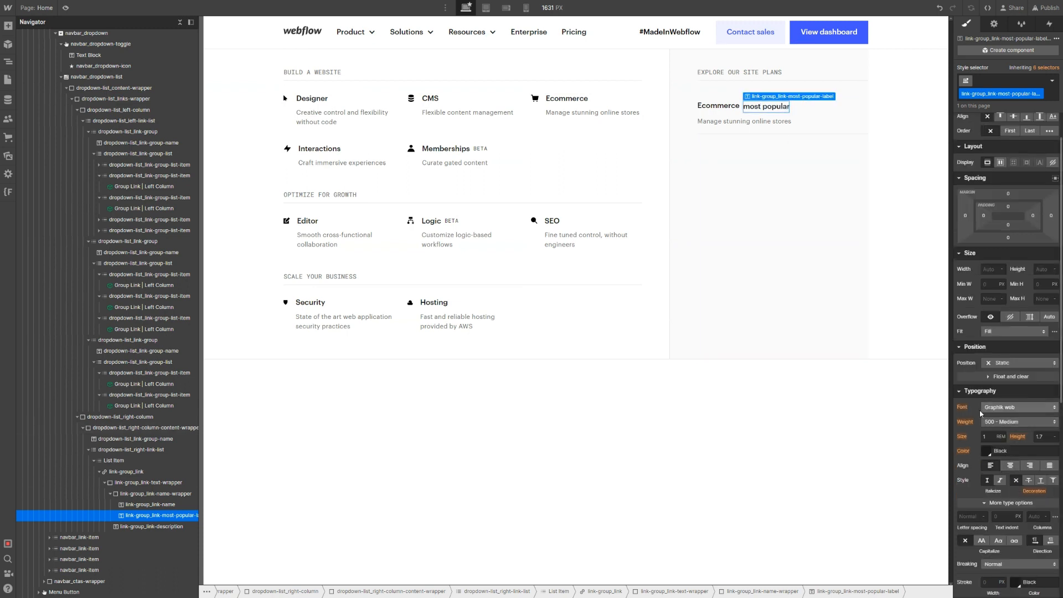
pyautogui.click(981, 494)
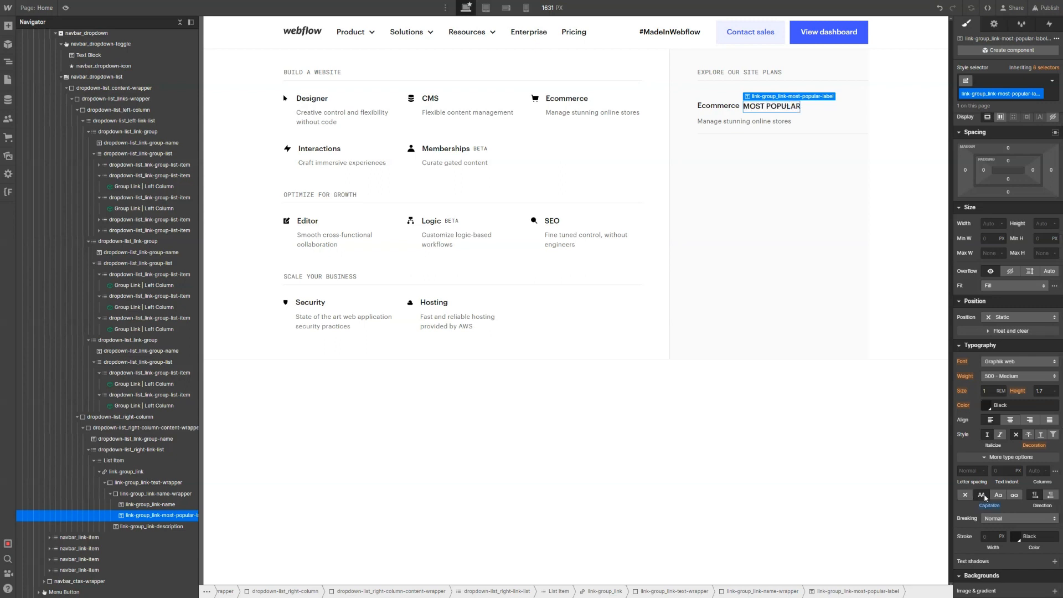
pyautogui.click(1010, 364)
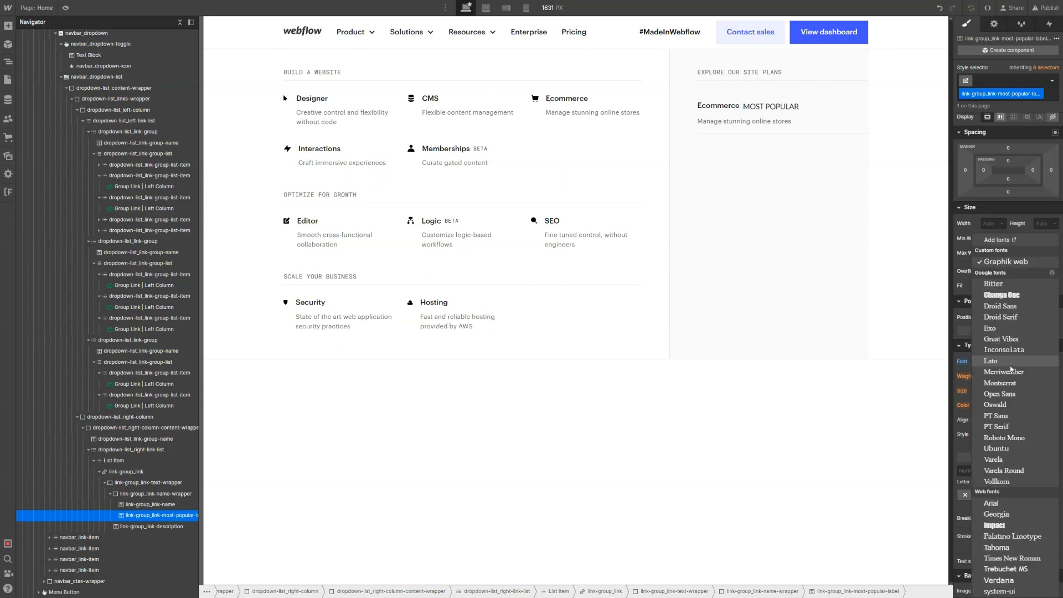
pyautogui.click(1008, 438)
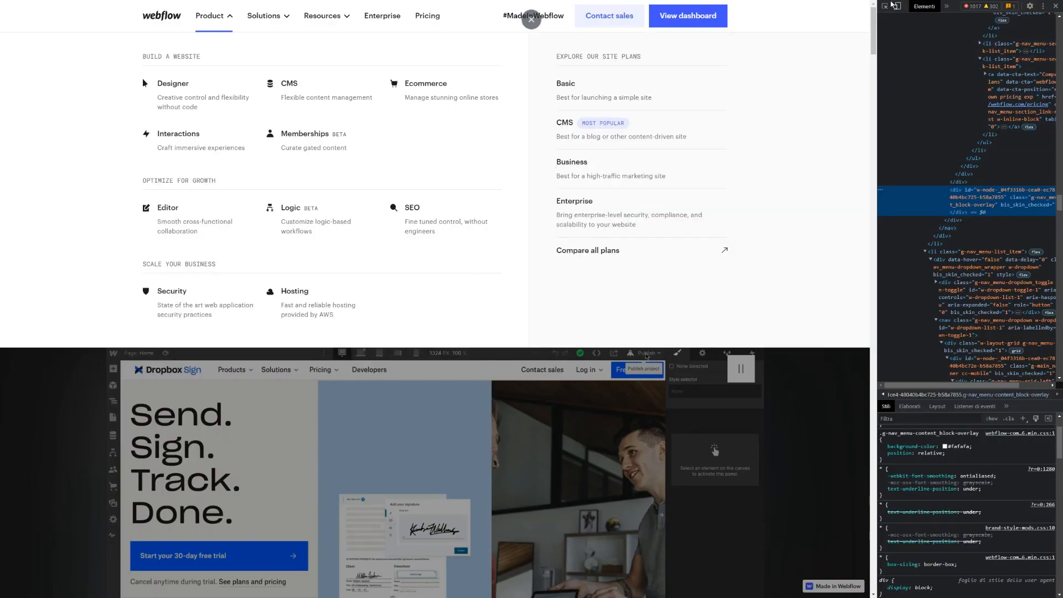
# Inspect the Most Popular tag on the live Webflow site in the browser and set the label's text colour to Slate Blue
pyautogui.click(885, 6)
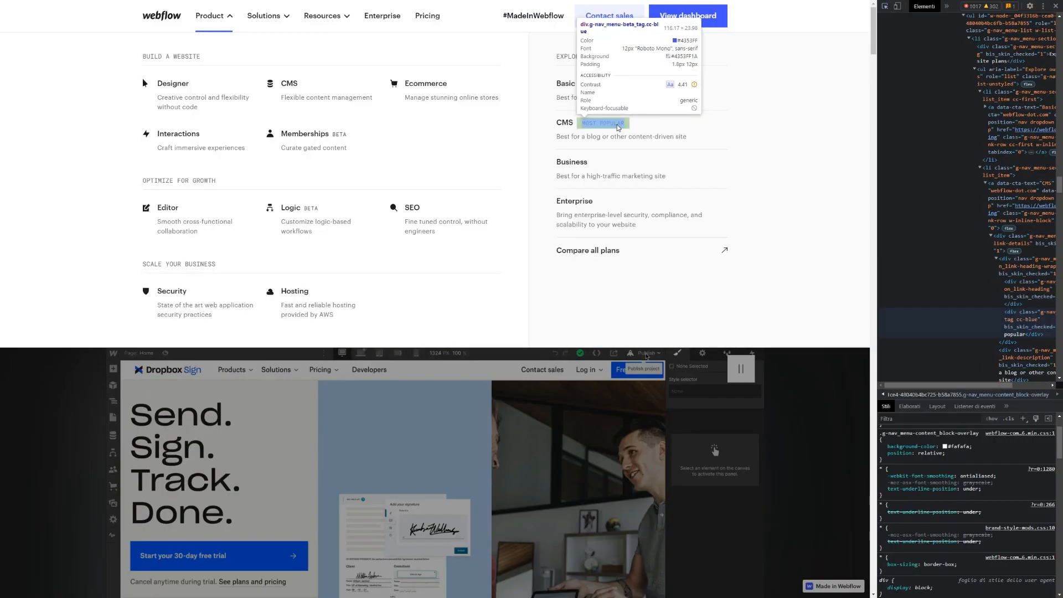
pyautogui.click(604, 123)
pyautogui.scroll(1, 908, 459)
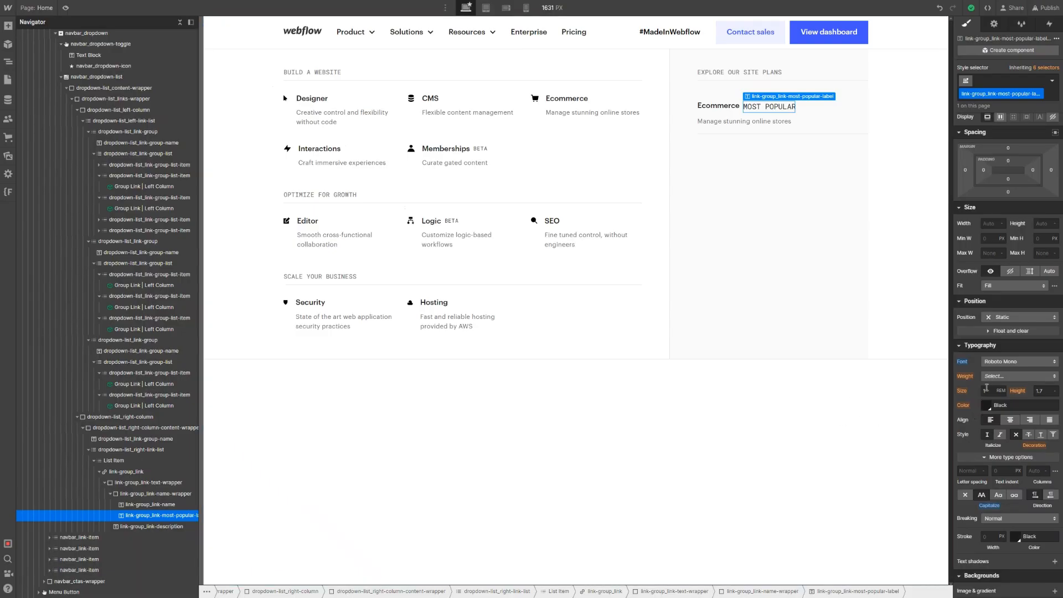
pyautogui.click(986, 410)
pyautogui.click(1014, 564)
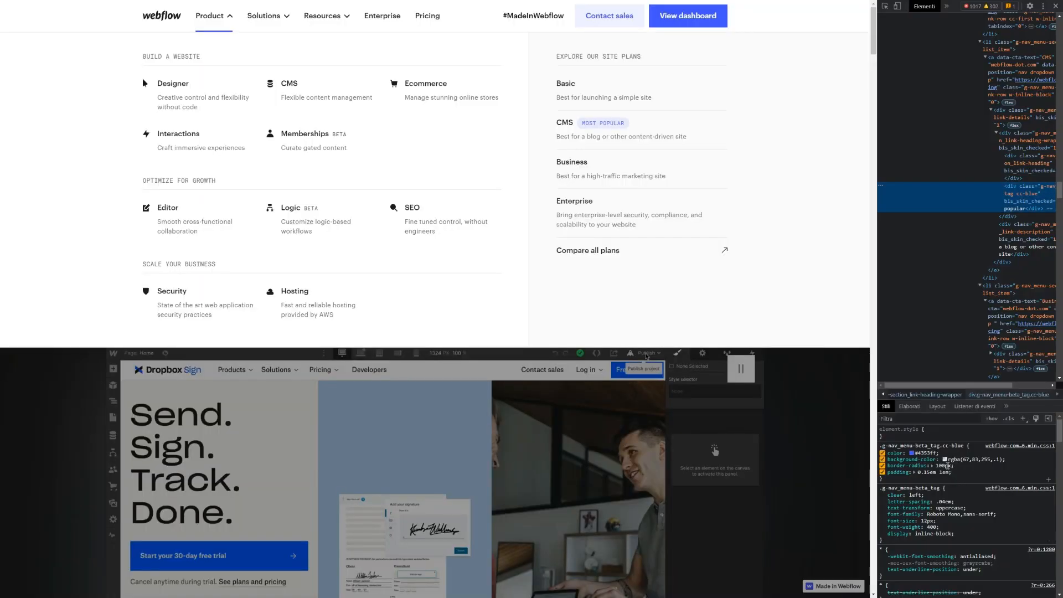
# Copy the live tag's background colour and apply it to the label as rgba(67, 83, 255, 0.1)
pyautogui.moveTo(949, 459); pyautogui.dragTo(1002, 459)
pyautogui.hotkey('ctrl', 'c')
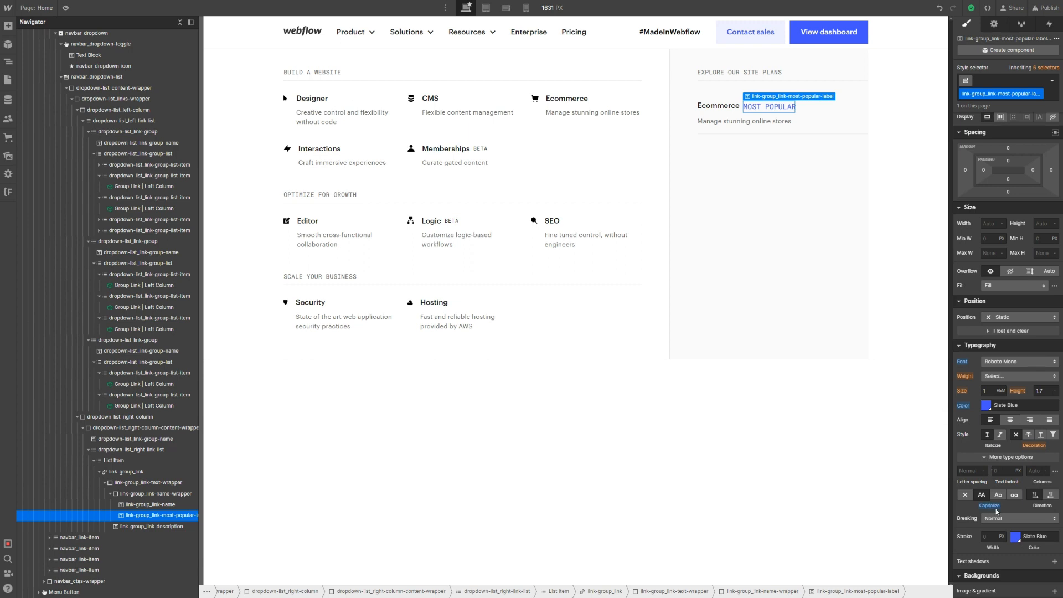
pyautogui.scroll(-2, 998, 515)
pyautogui.scroll(-8, 998, 377)
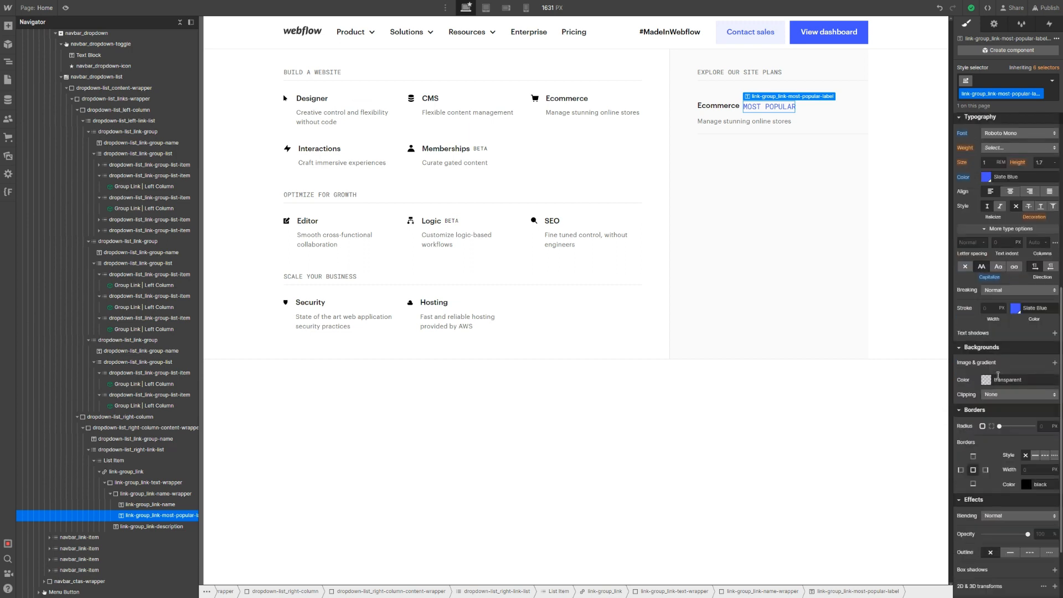
pyautogui.click(1016, 380)
pyautogui.hotkey('ctrl', 'v')
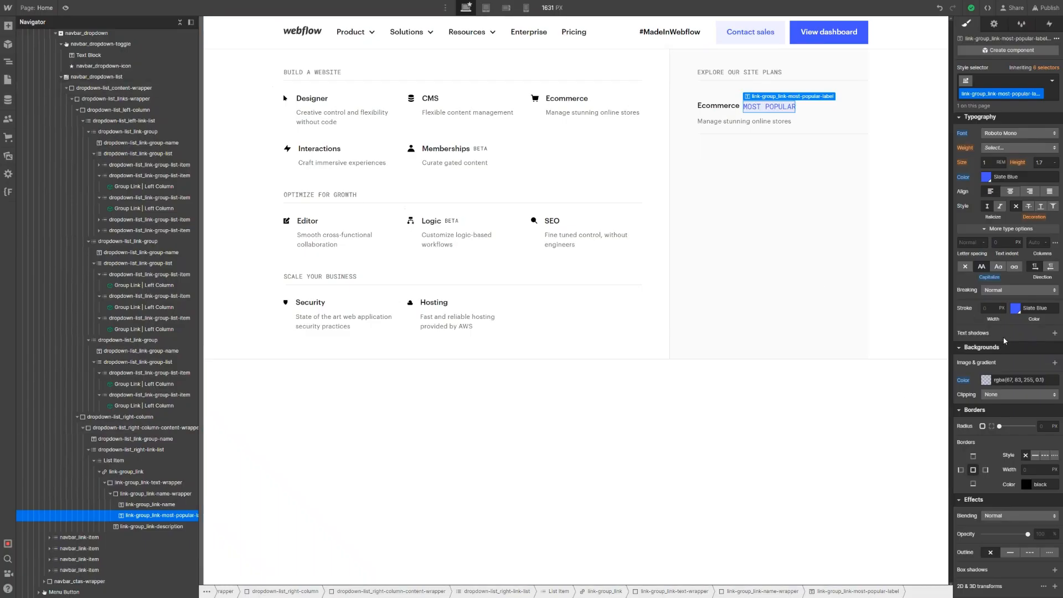
# Set the most popular label's top and bottom padding to 0.15rem
pyautogui.scroll(2, 1005, 341)
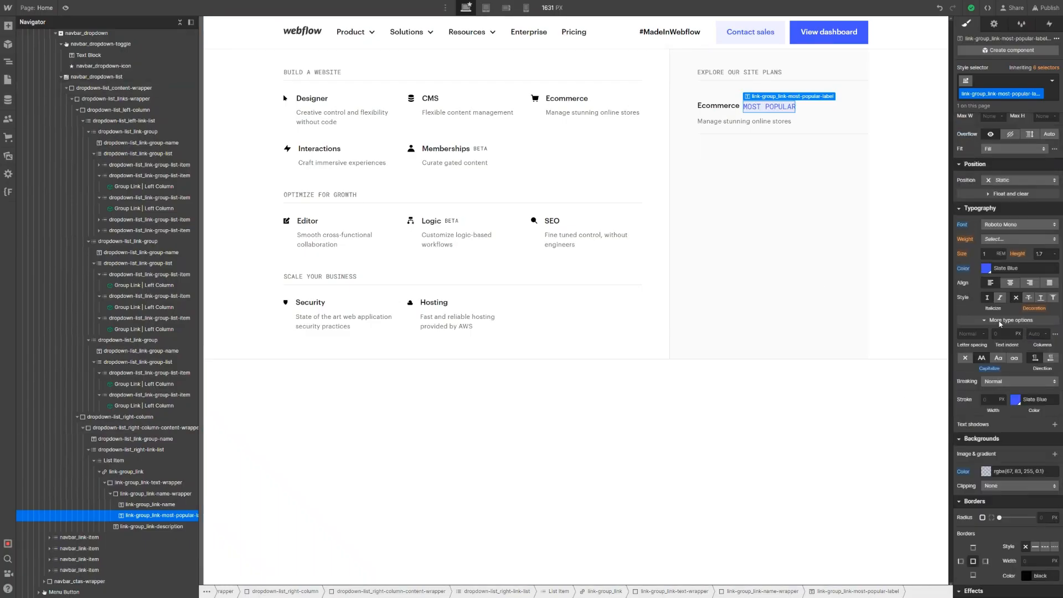
pyautogui.scroll(5, 1007, 244)
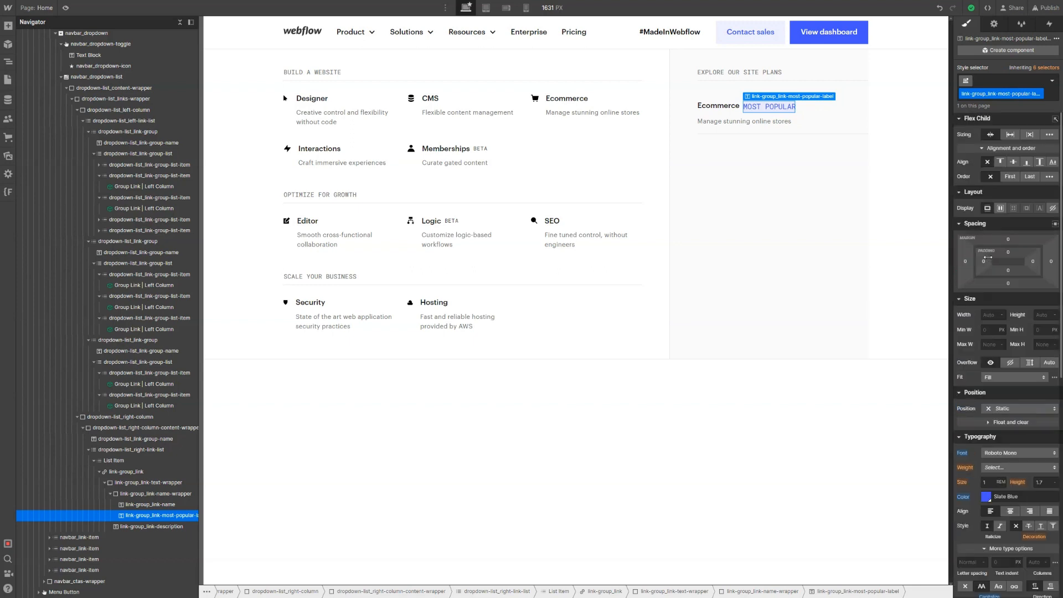
pyautogui.click(1008, 252)
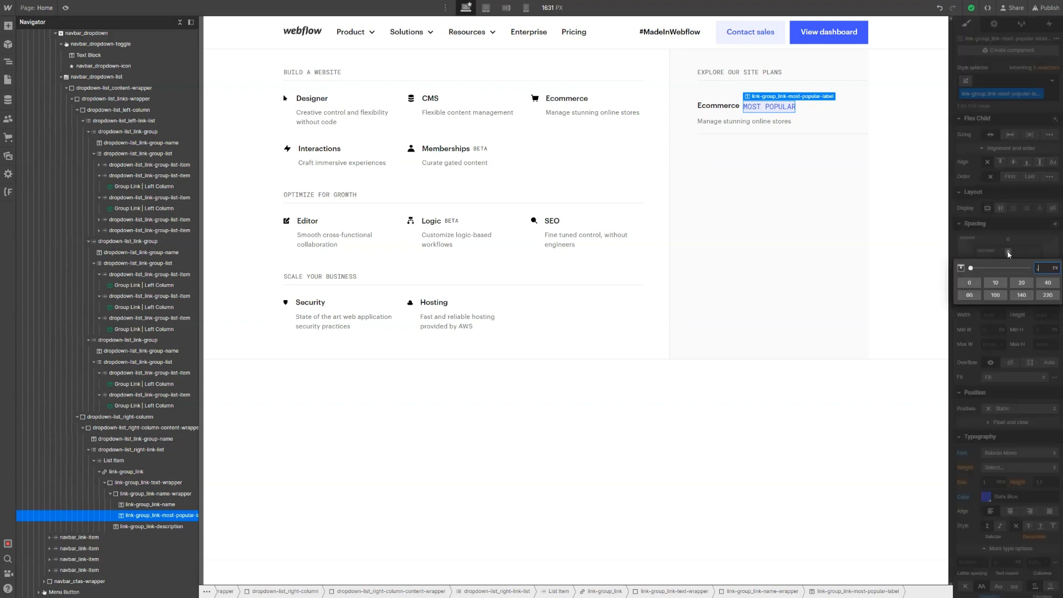
pyautogui.write('.15rem')
pyautogui.press('Return')
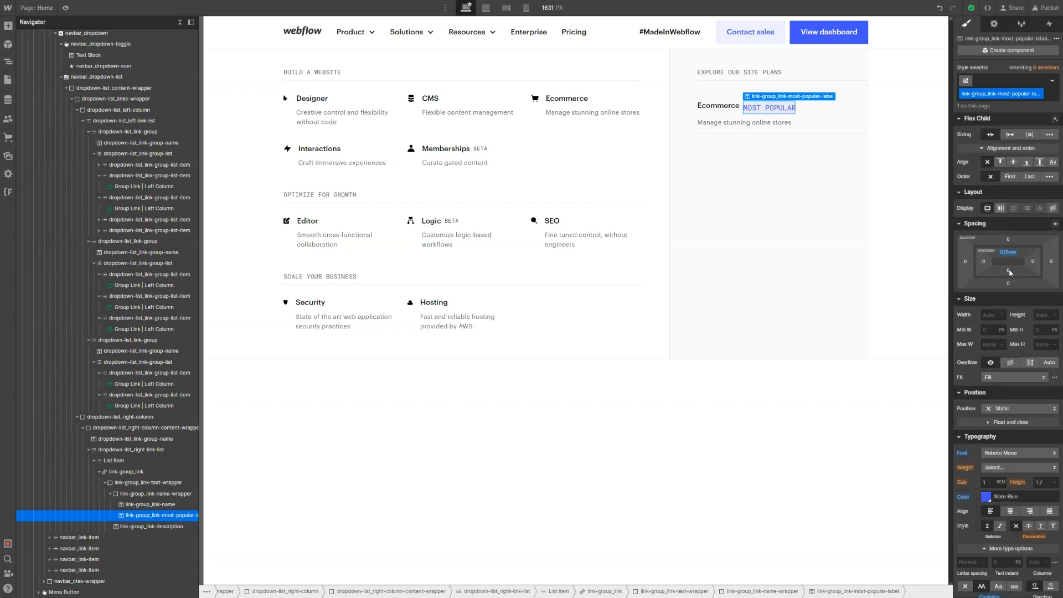
pyautogui.click(1009, 271)
pyautogui.write('.15rem')
pyautogui.press('Return')
# Set the most popular label's left and right padding to 1rem
pyautogui.click(984, 261)
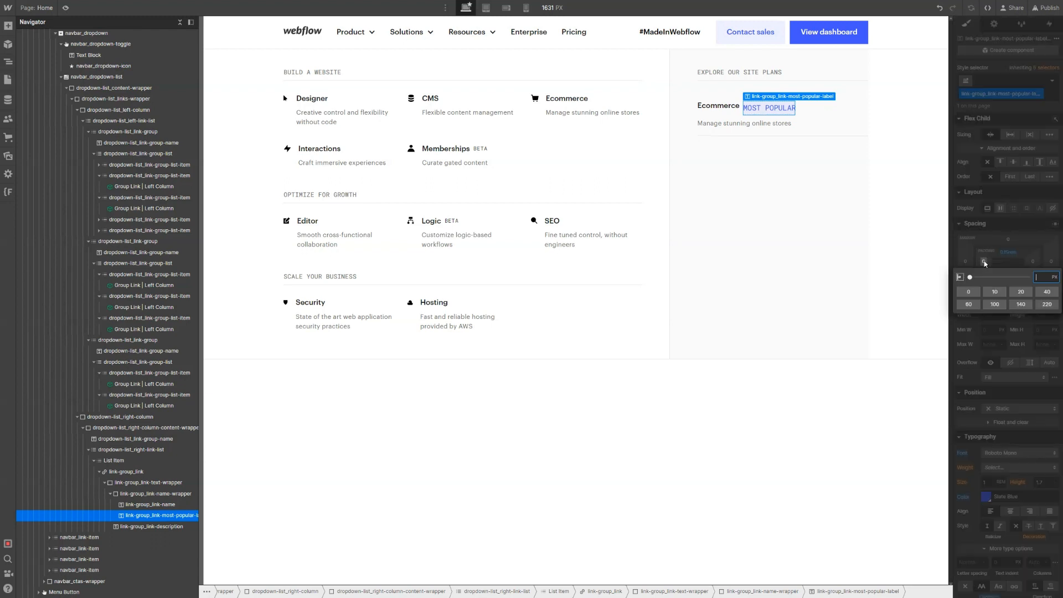
pyautogui.write('1rem')
pyautogui.press('Return')
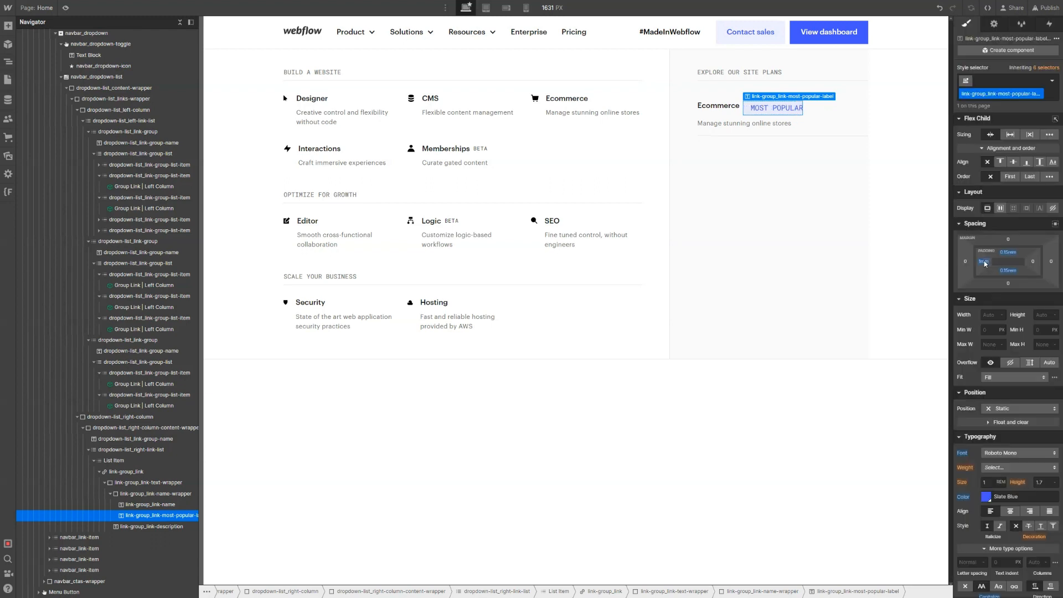
pyautogui.click(1034, 261)
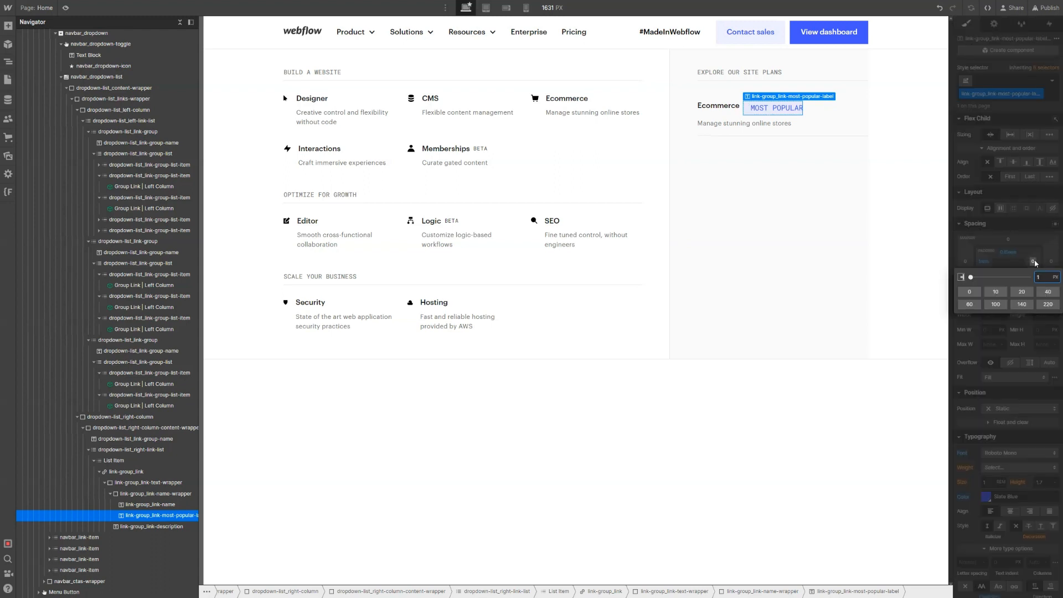
pyautogui.press('Return')
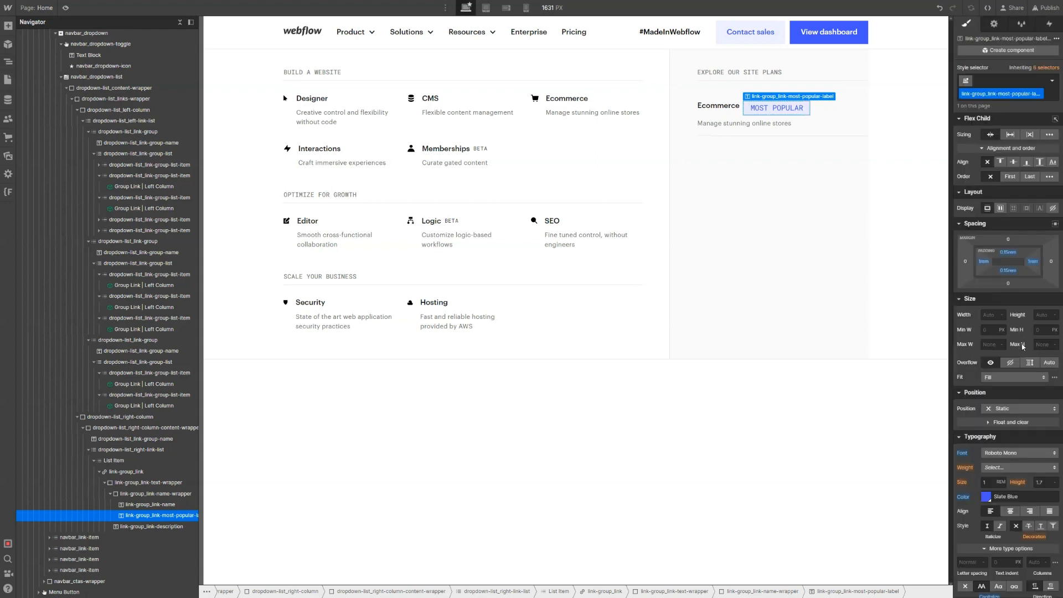
# Round the most popular label's corners with a 100 px border radius
pyautogui.scroll(-4, 1023, 347)
pyautogui.click(1045, 517)
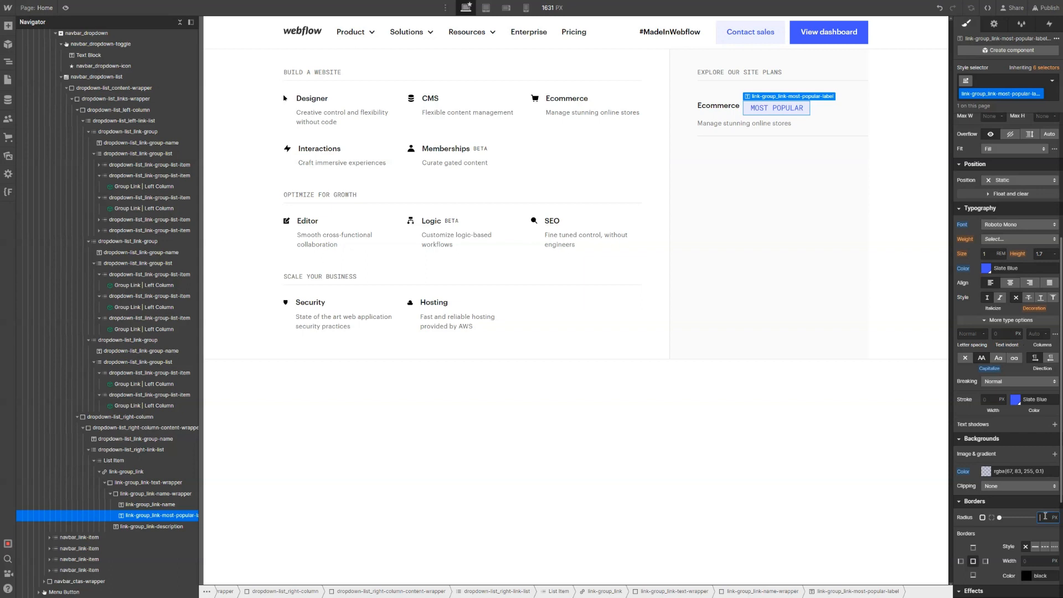
pyautogui.write('100')
pyautogui.press('Return')
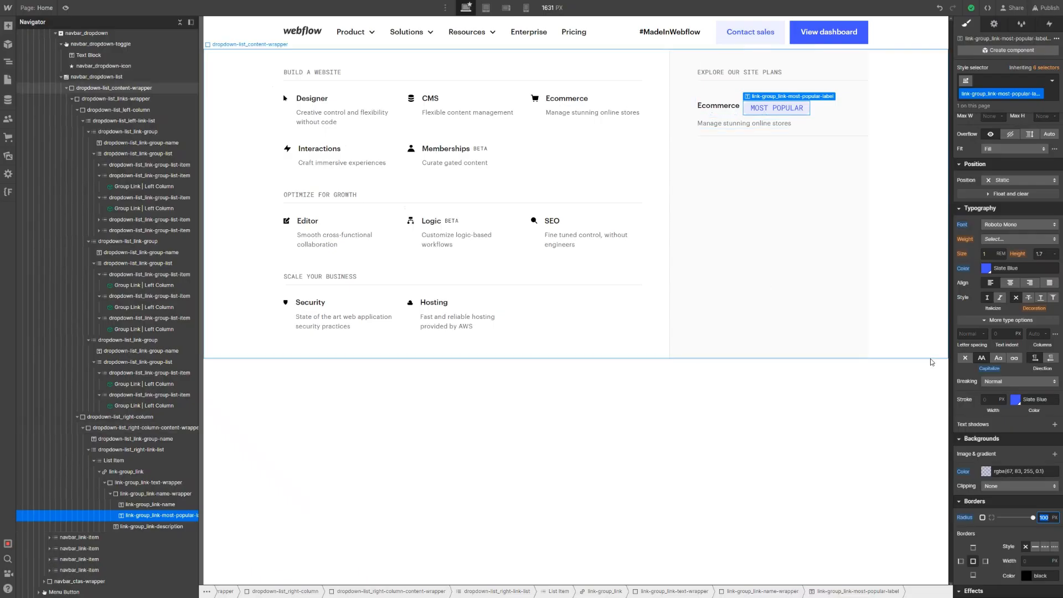
# Set the most popular label's typography to 0.04em letter spacing, 12/16 rem (0.75 rem) size and 400 - Normal weight
pyautogui.click(966, 334)
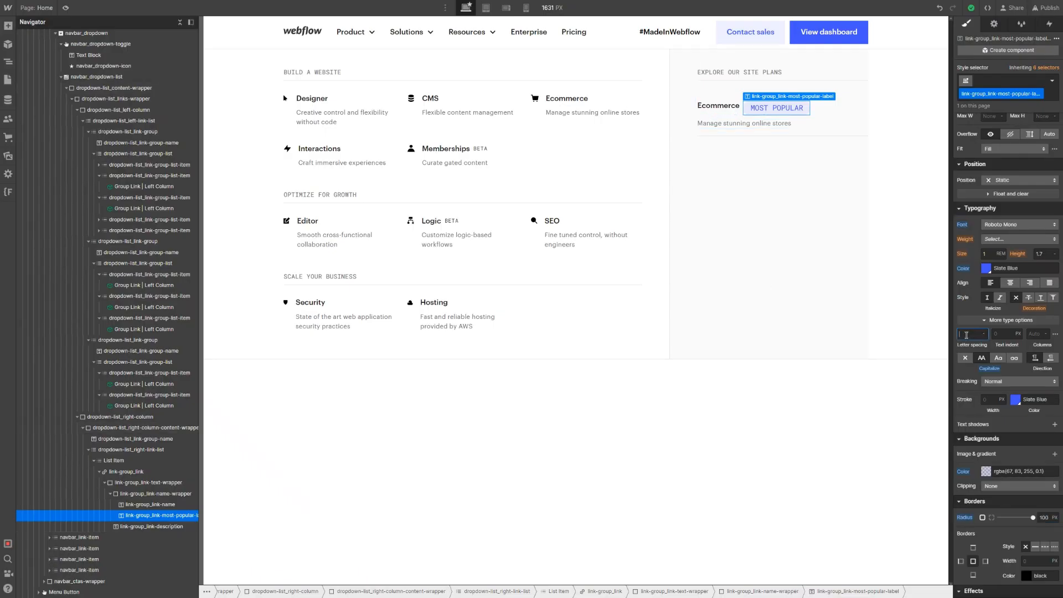
pyautogui.press('Return')
pyautogui.click(997, 252)
pyautogui.write('12/16e')
pyautogui.press('BackSpace')
pyautogui.write('rem')
pyautogui.press('Return')
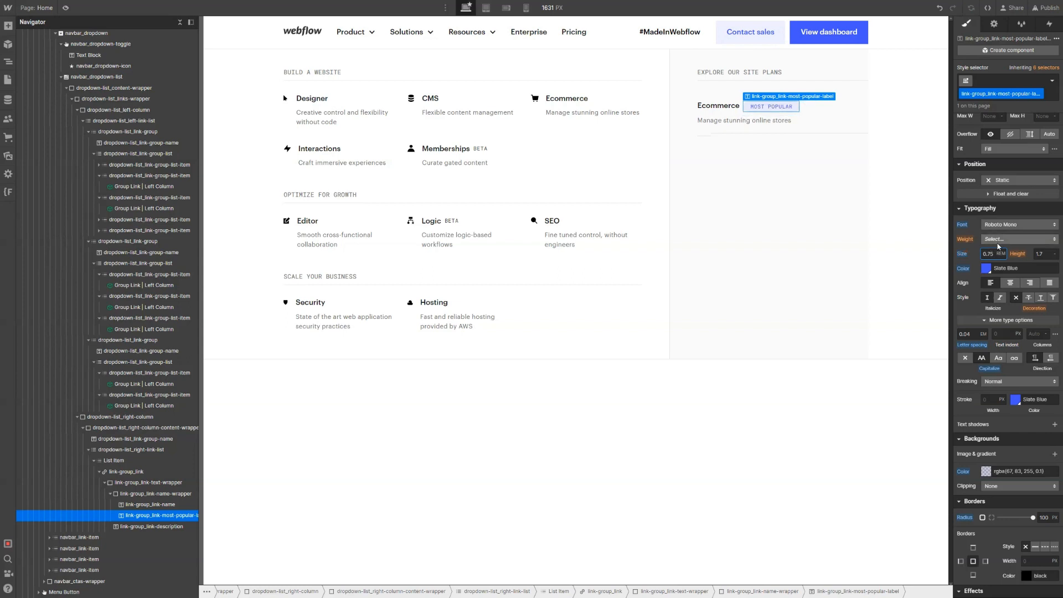
pyautogui.click(1014, 238)
pyautogui.click(1014, 229)
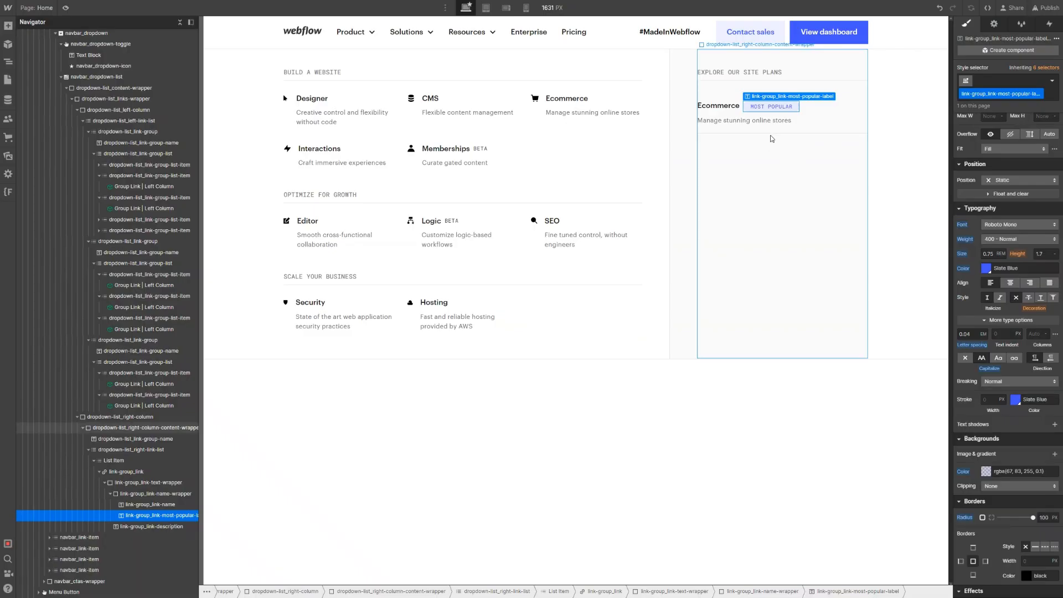
pyautogui.click(816, 114)
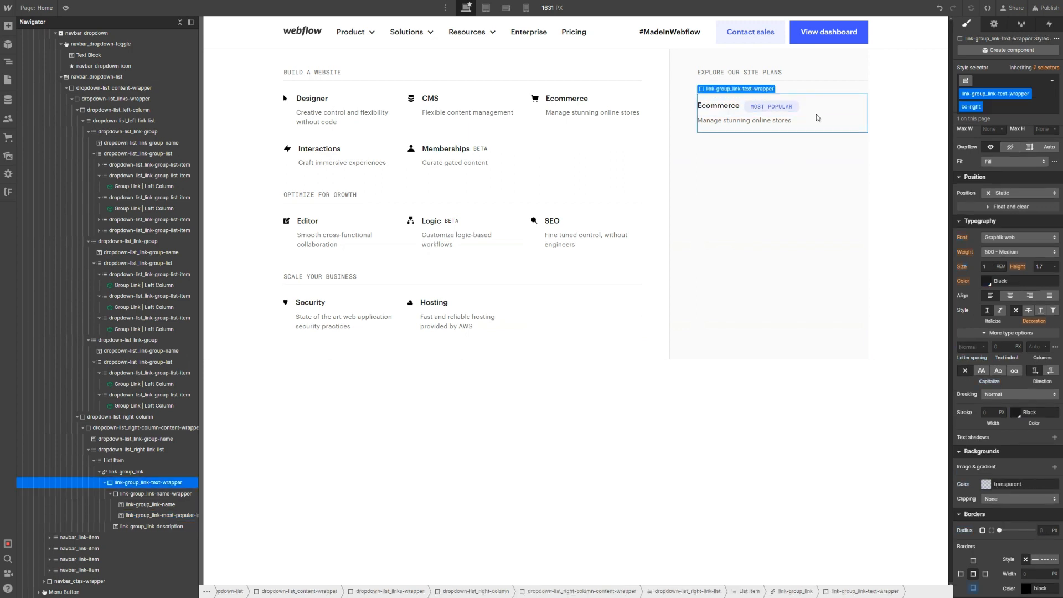
pyautogui.click(164, 473)
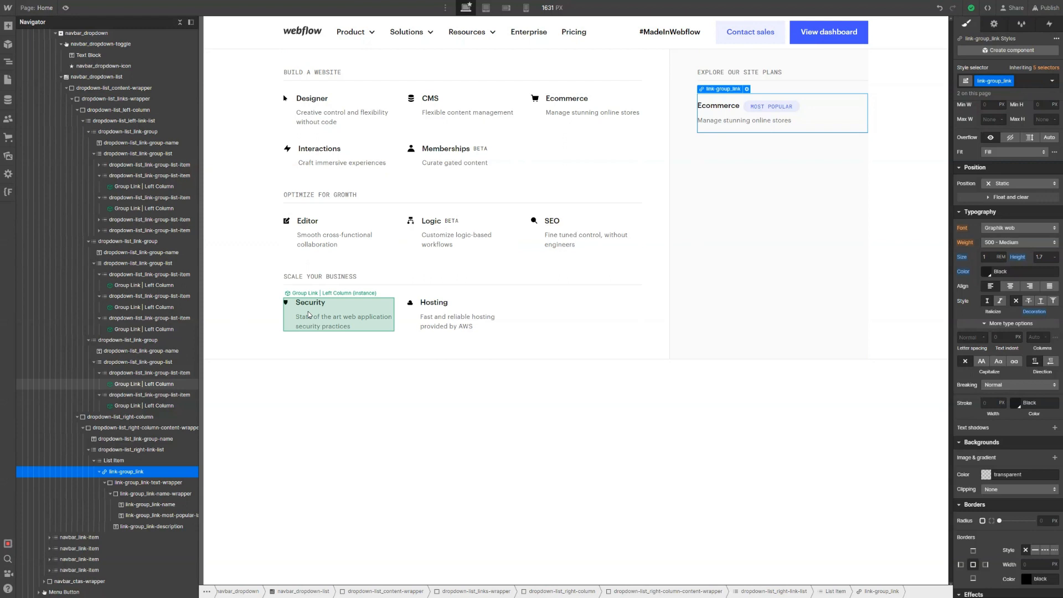
pyautogui.hotkey('ctrl', 'shift', 'a')
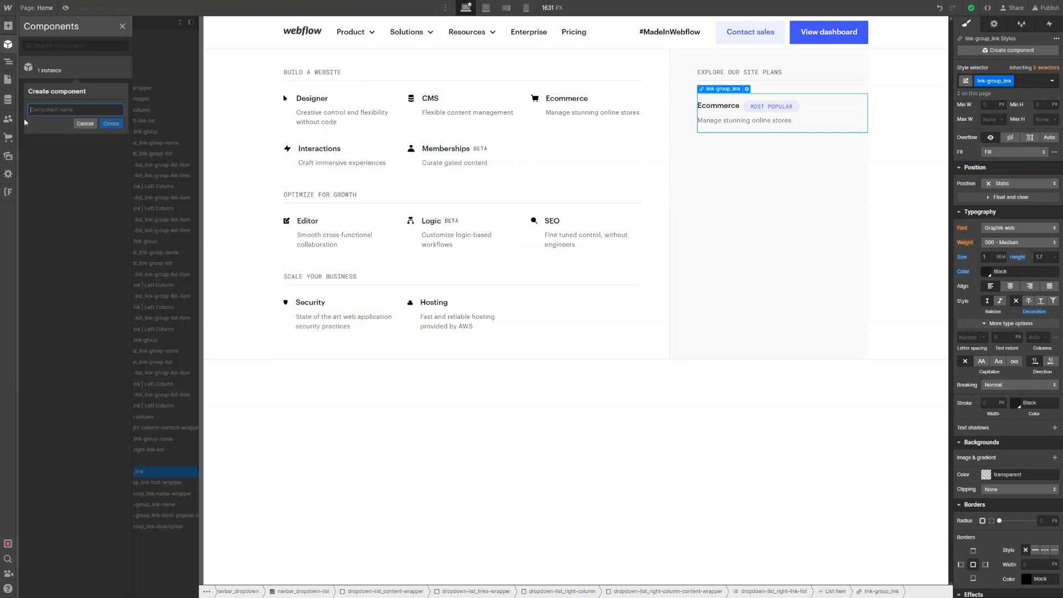
pyautogui.click(86, 124)
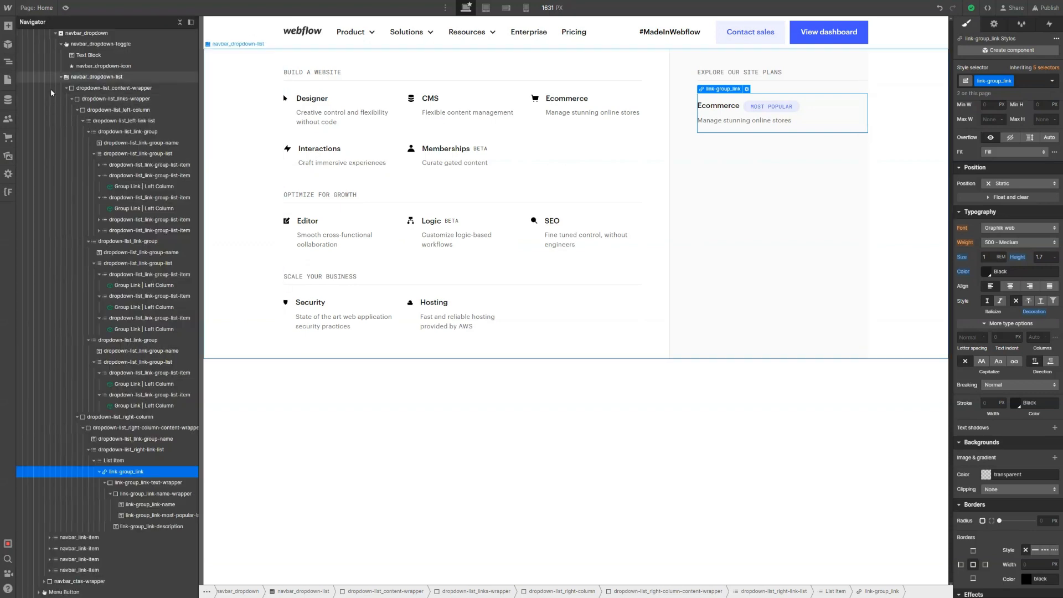
pyautogui.click(8, 45)
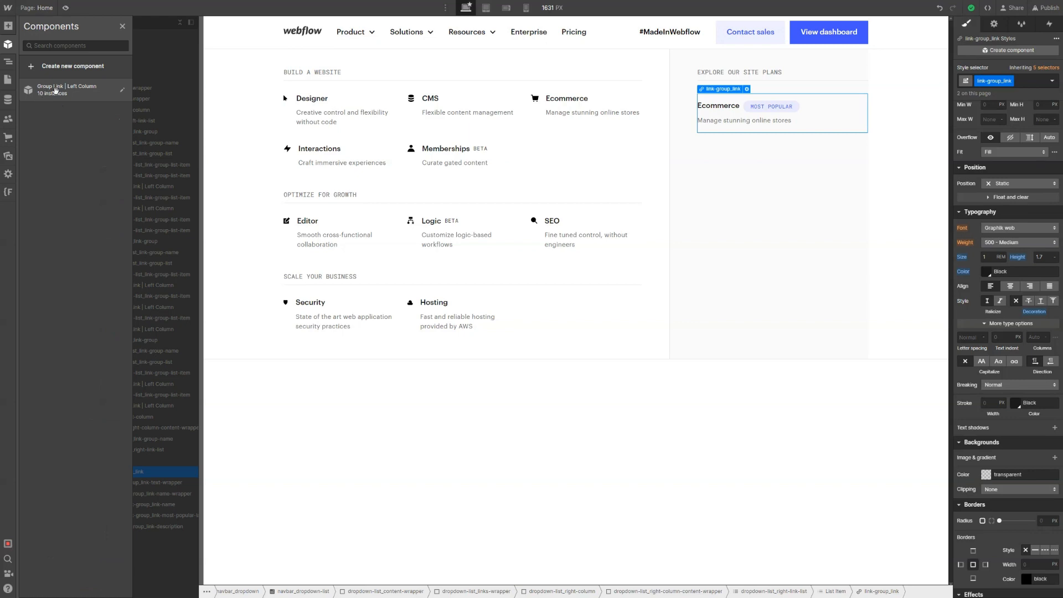
pyautogui.click(742, 117)
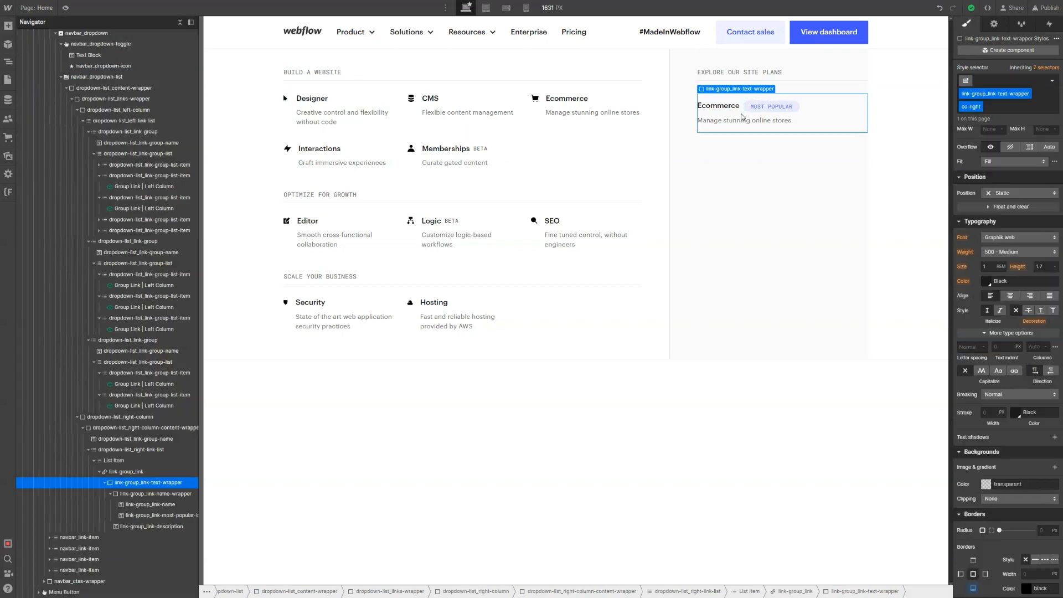
# Turn the site plans link block (link-group_link) into a component named "Group Link | Right Column"
pyautogui.click(172, 475)
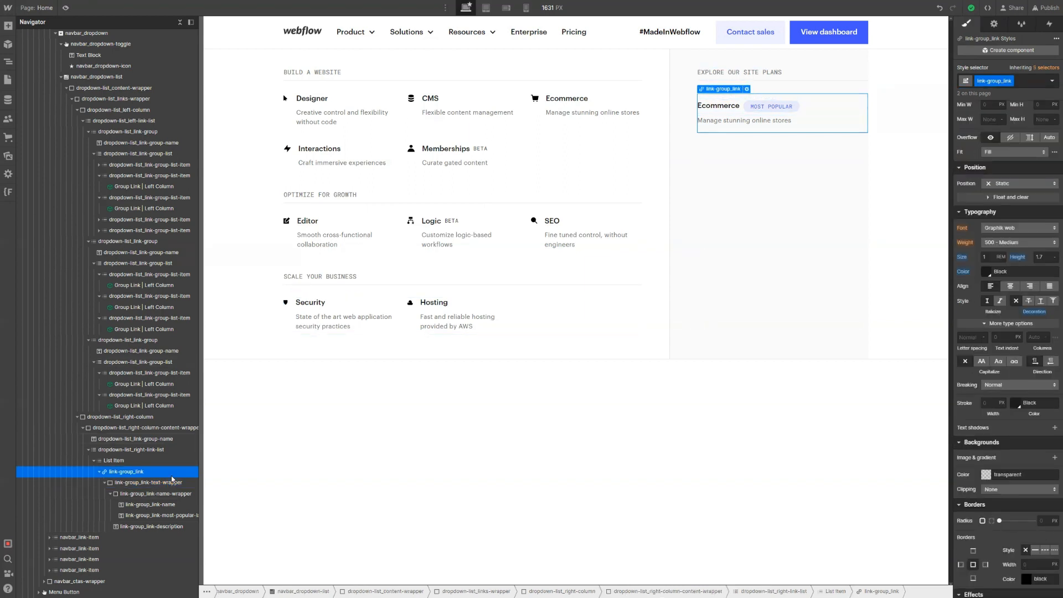
pyautogui.hotkey('ctrl', 'shift', 'a')
pyautogui.write('Gro')
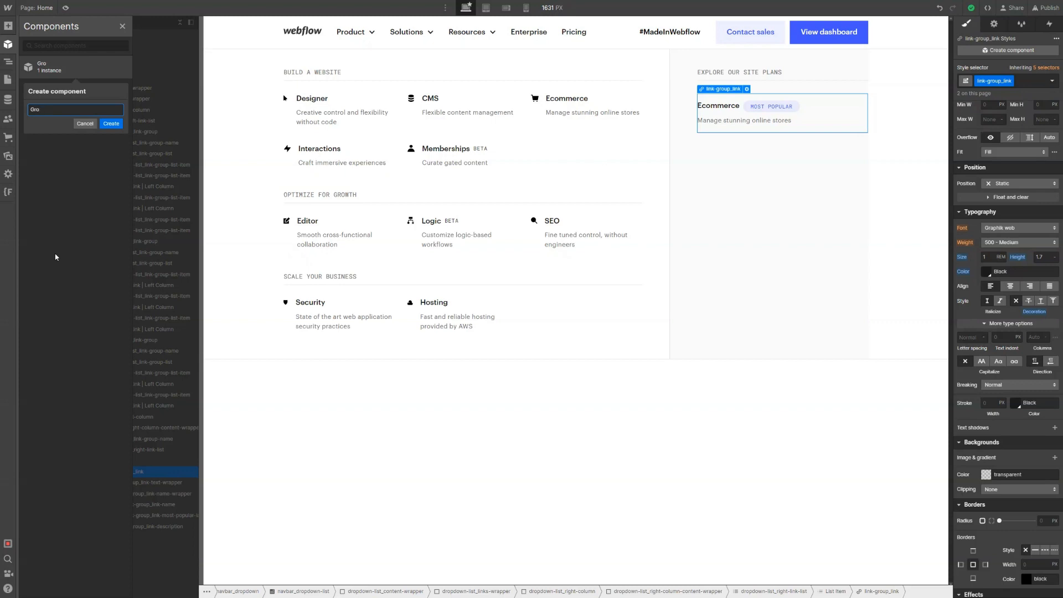
pyautogui.write('up Link | Right Column')
pyautogui.press('Return')
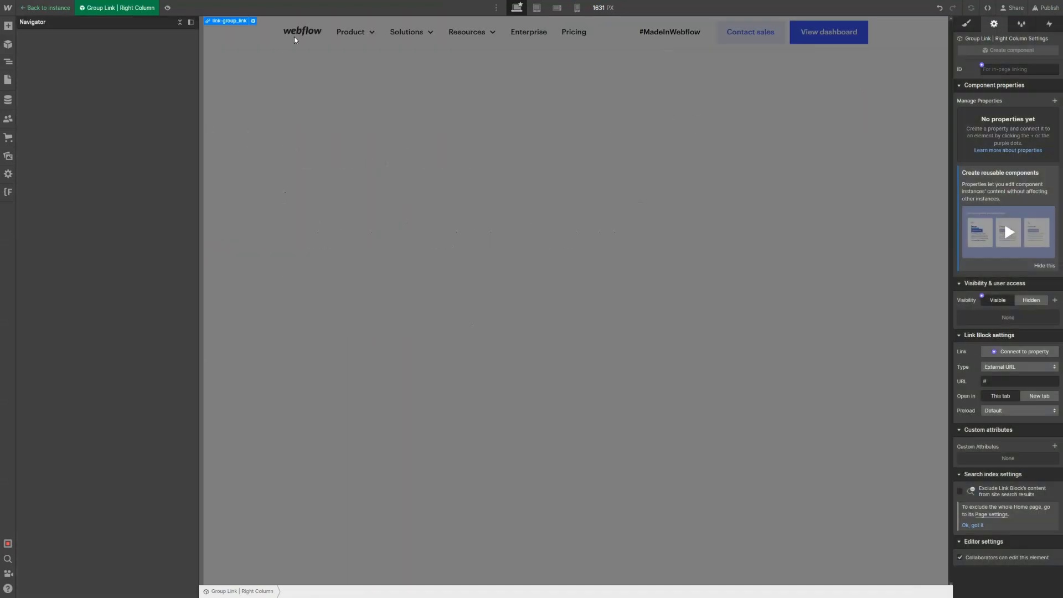
# Place an instance of the Group Link | Right Column component in the page body and open it for editing
pyautogui.click(371, 157)
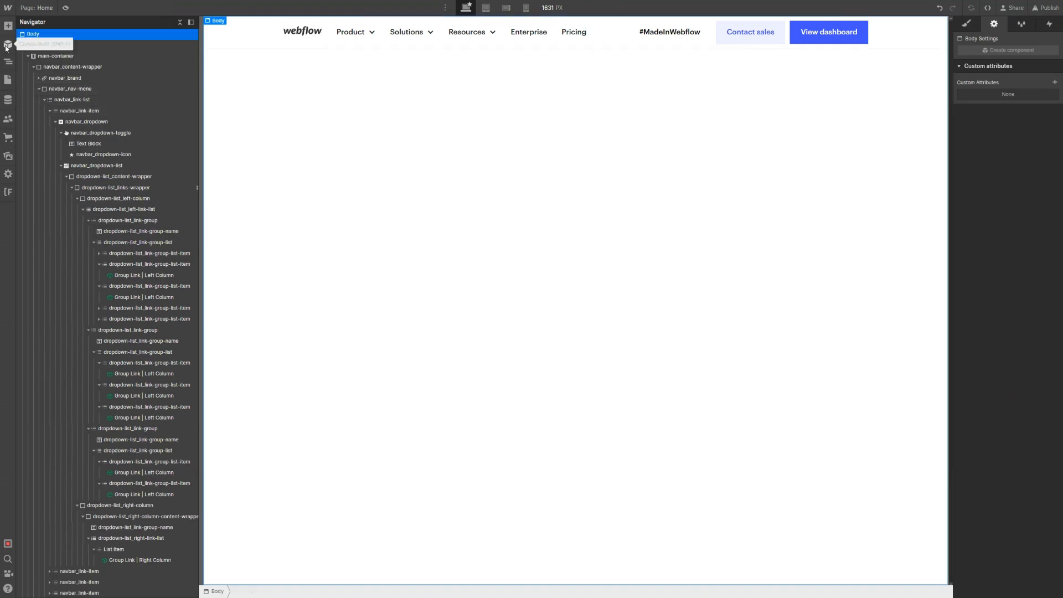
pyautogui.hotkey('shift', 'a')
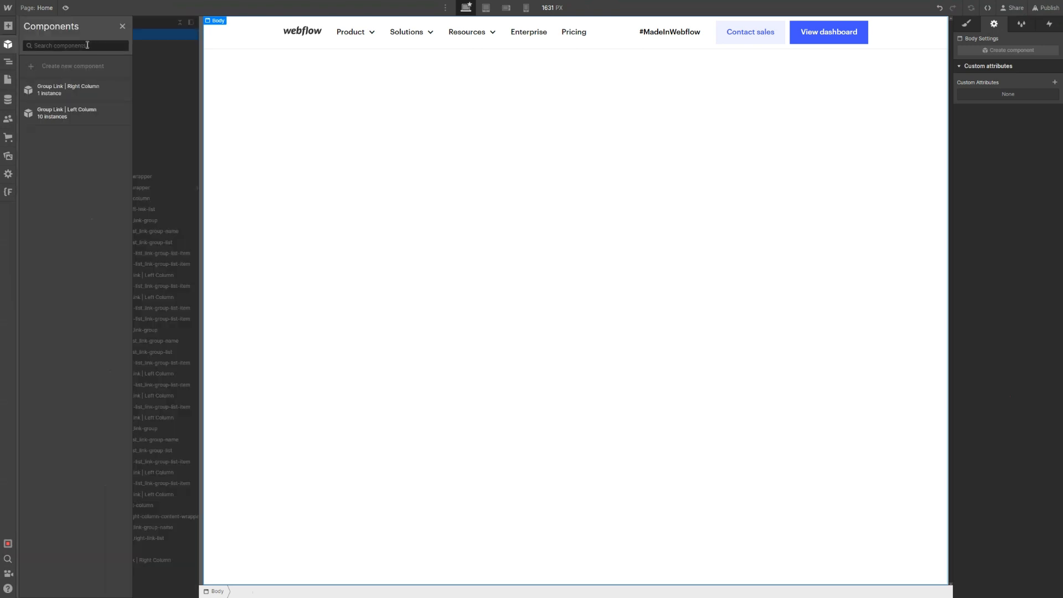
pyautogui.click(70, 86)
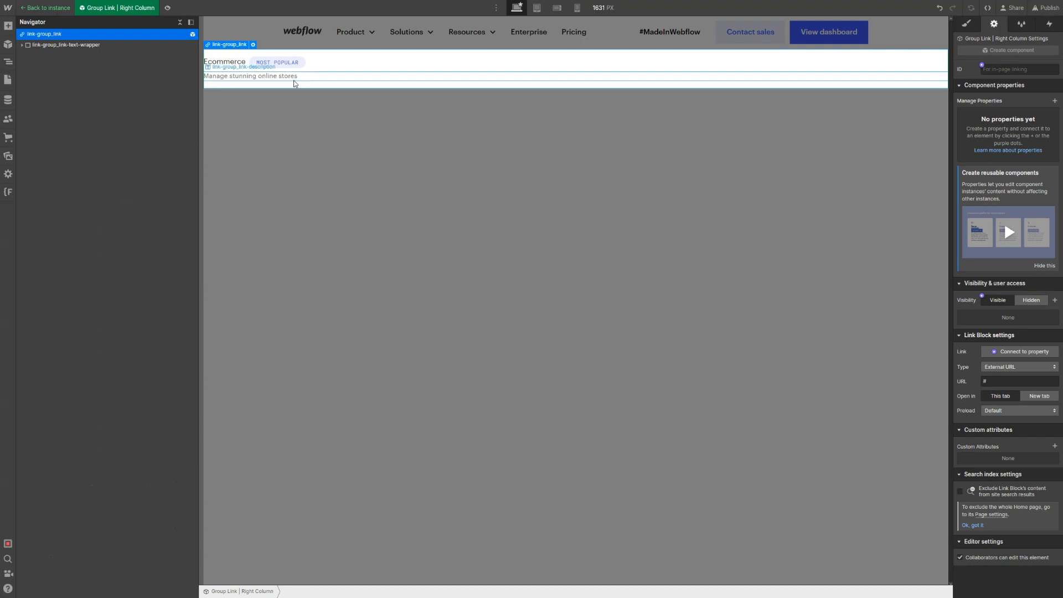
# Connect the link name's text to a new component property named "Link Name"
pyautogui.click(231, 64)
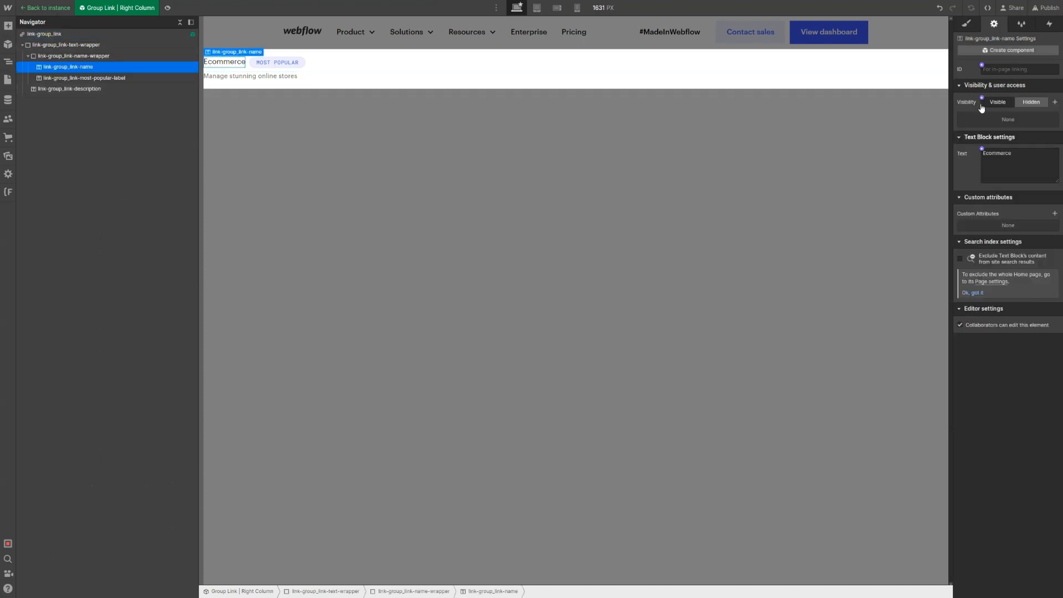
pyautogui.click(983, 149)
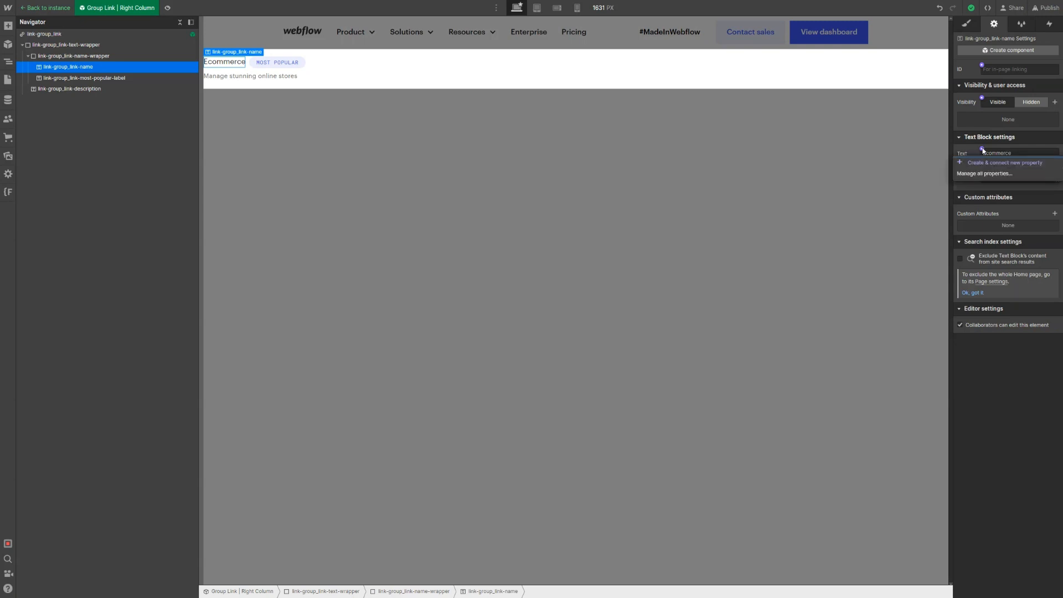
pyautogui.click(977, 162)
pyautogui.write('L')
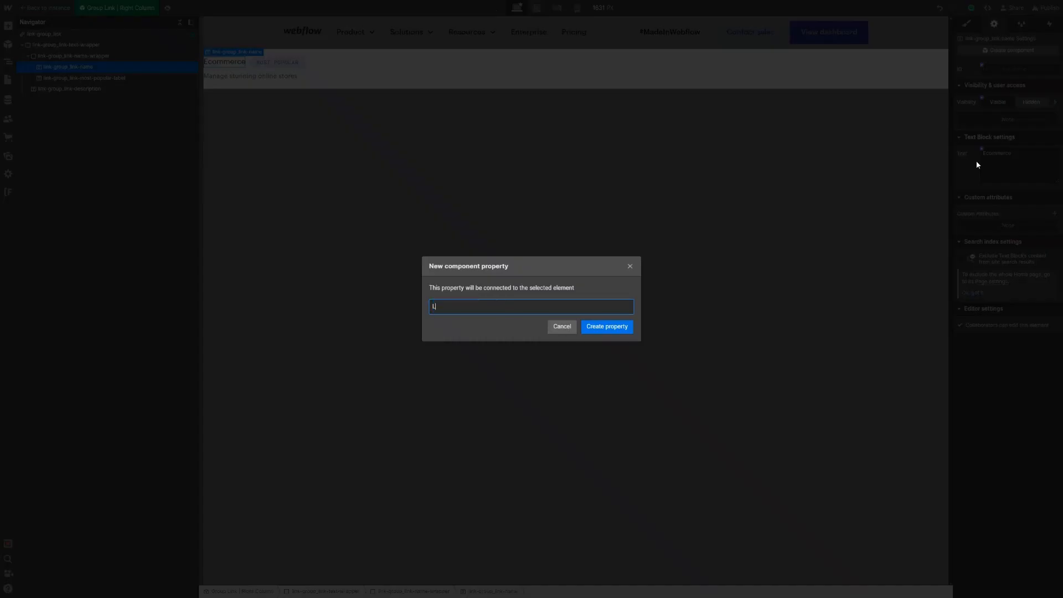
pyautogui.write('ink Name')
pyautogui.press('Return')
# Connect the link description's text to a new component property named "Link Description"
pyautogui.click(297, 77)
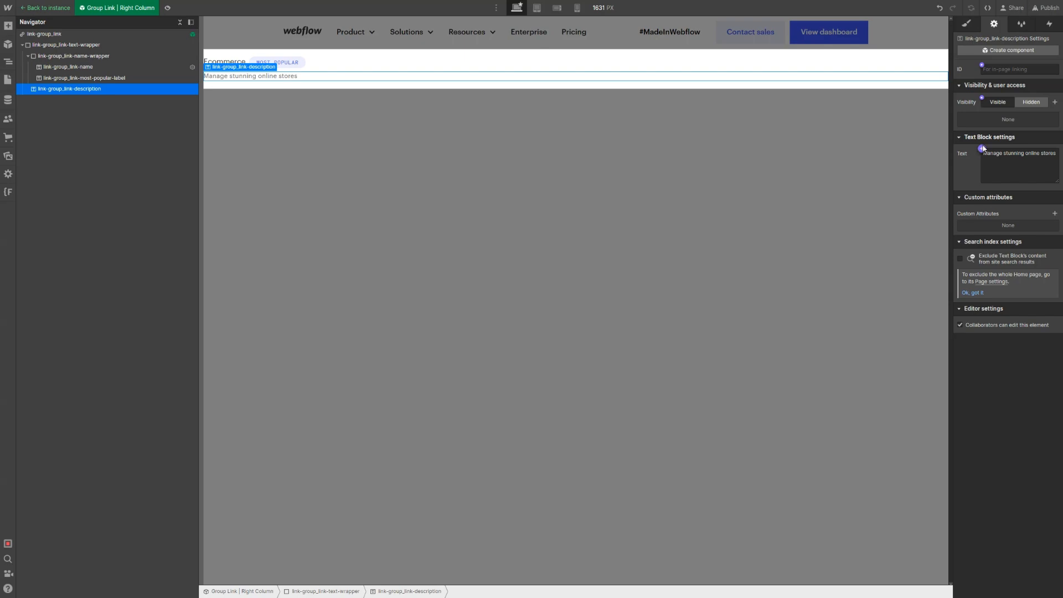
pyautogui.click(981, 149)
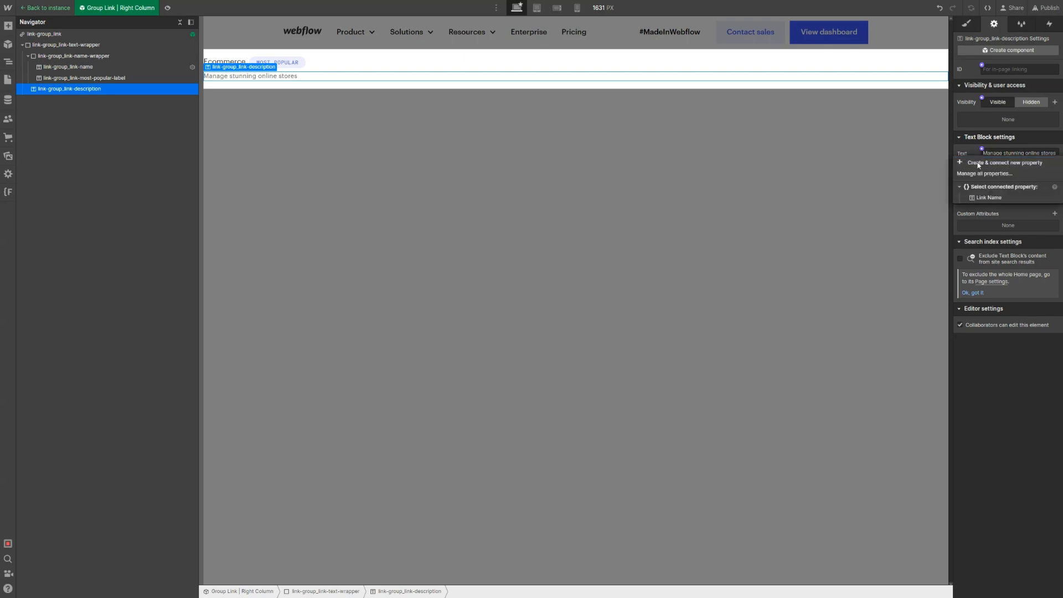
pyautogui.click(978, 162)
pyautogui.write('Link')
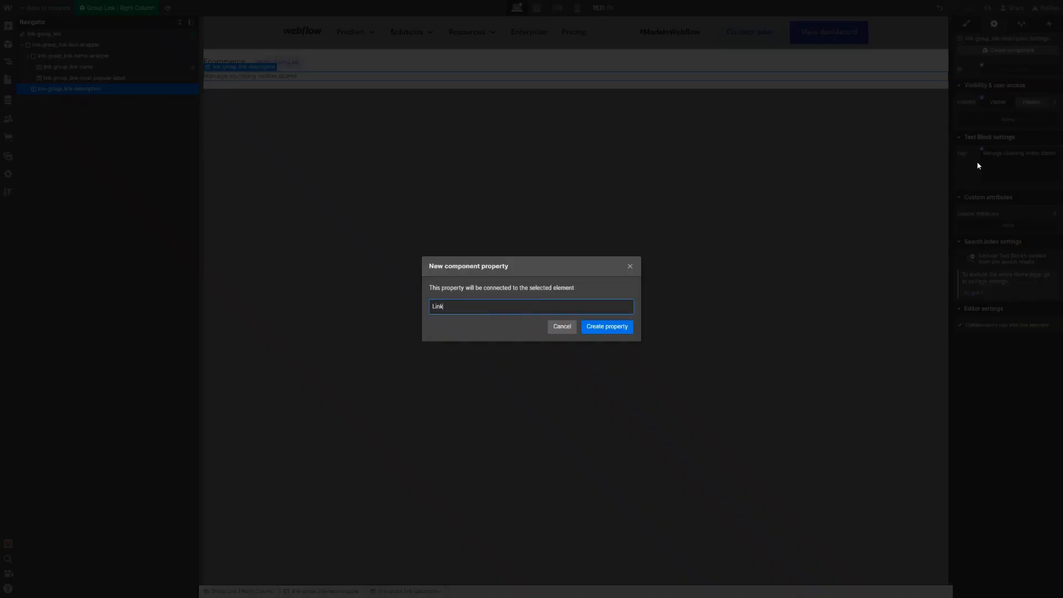
pyautogui.write(' Description')
pyautogui.press('Return')
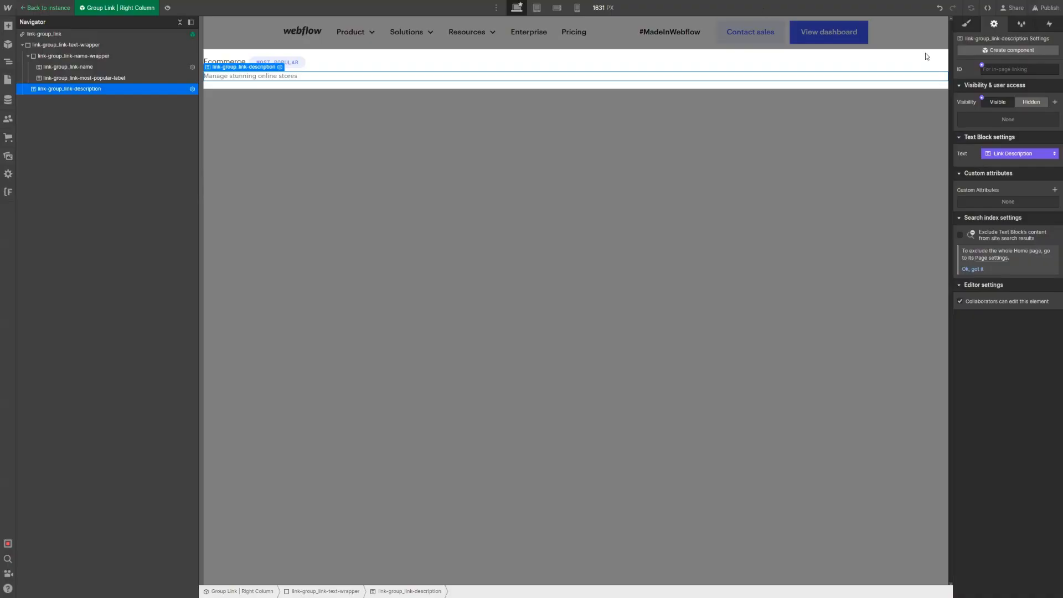
# Hide the most popular label and connect its visibility to a new component property named "Label Visibility"
pyautogui.click(302, 62)
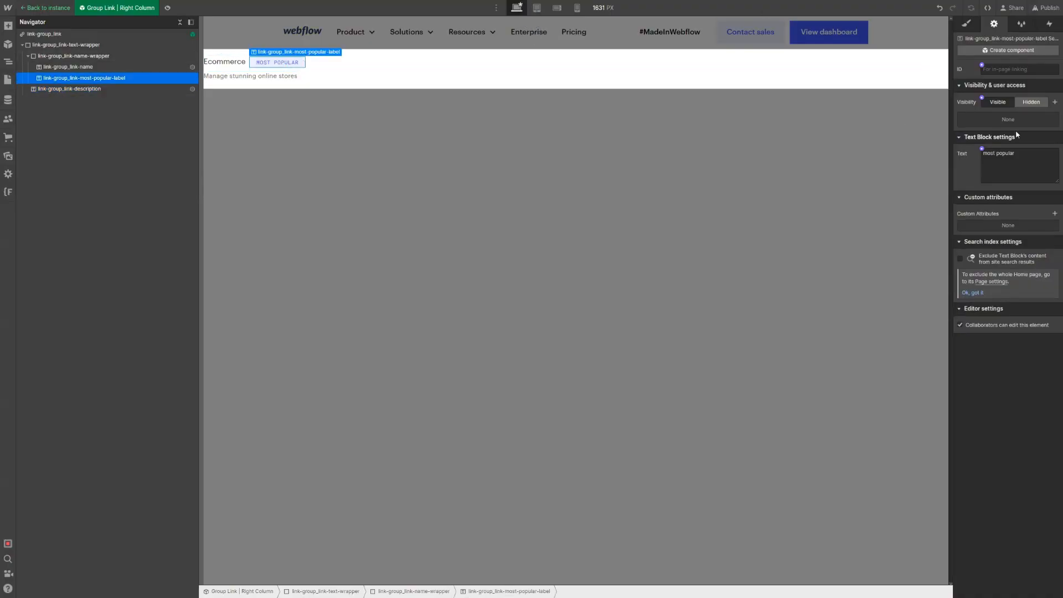
pyautogui.click(983, 98)
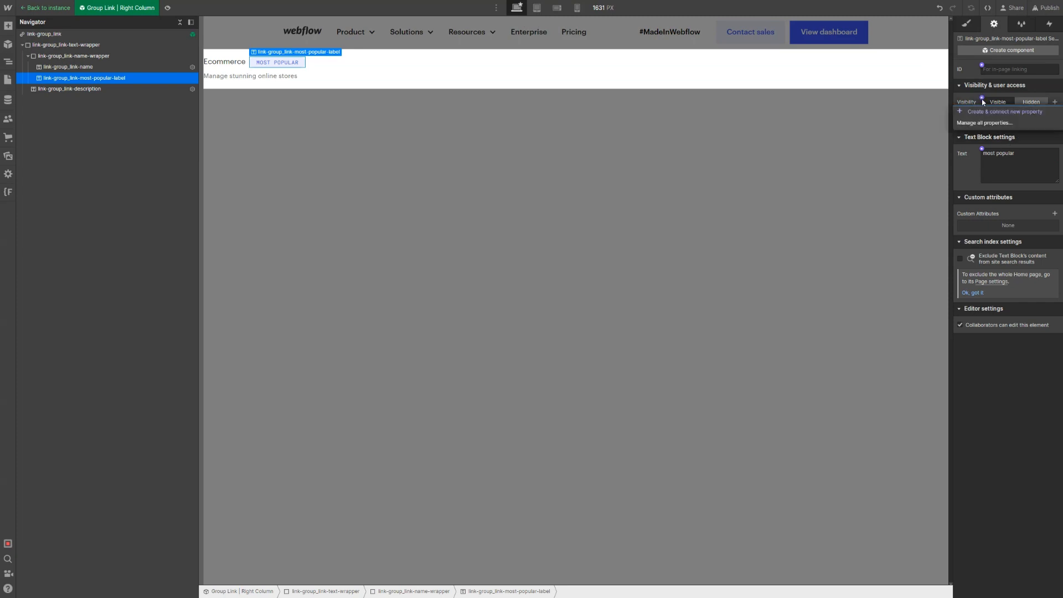
pyautogui.click(1001, 97)
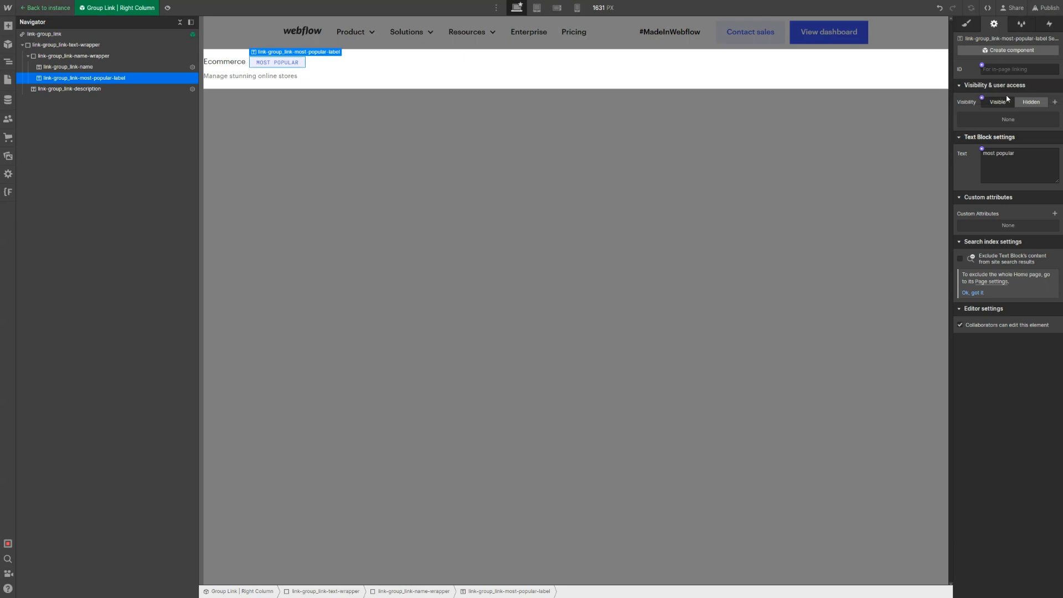
pyautogui.click(1039, 104)
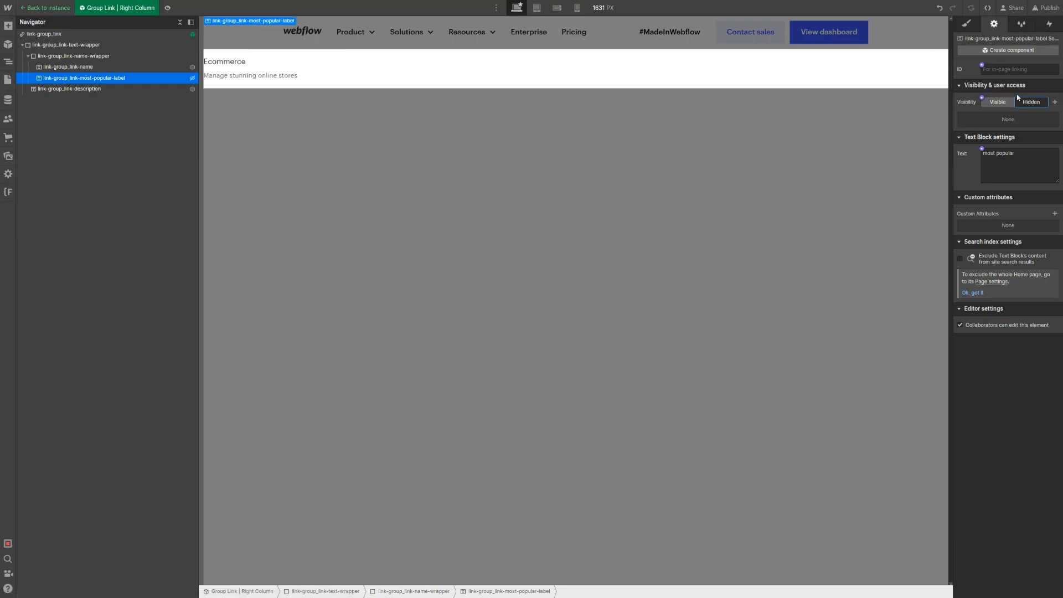
pyautogui.click(982, 99)
pyautogui.click(969, 113)
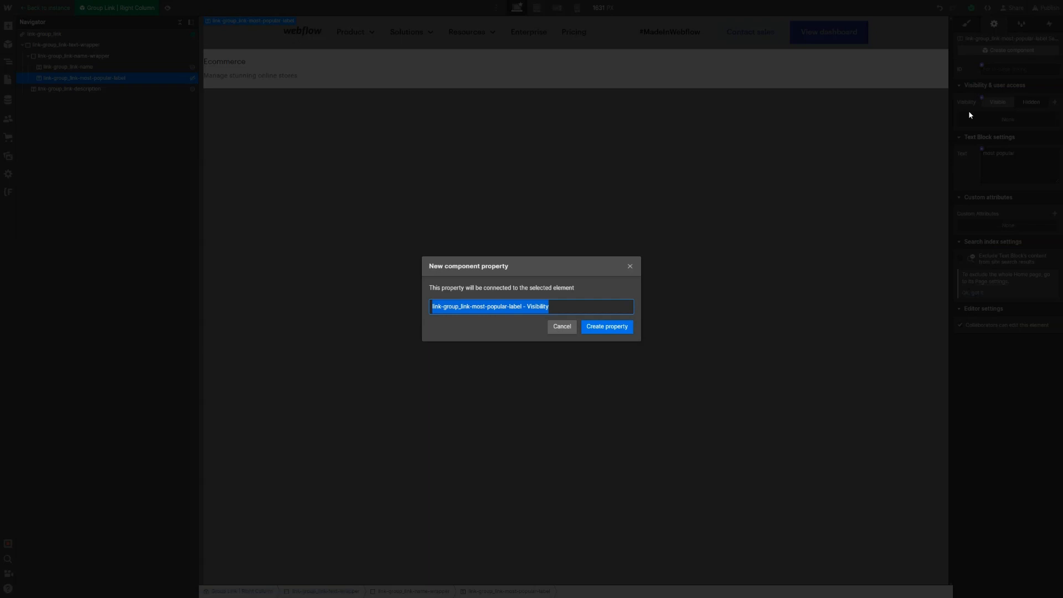
pyautogui.write('Label')
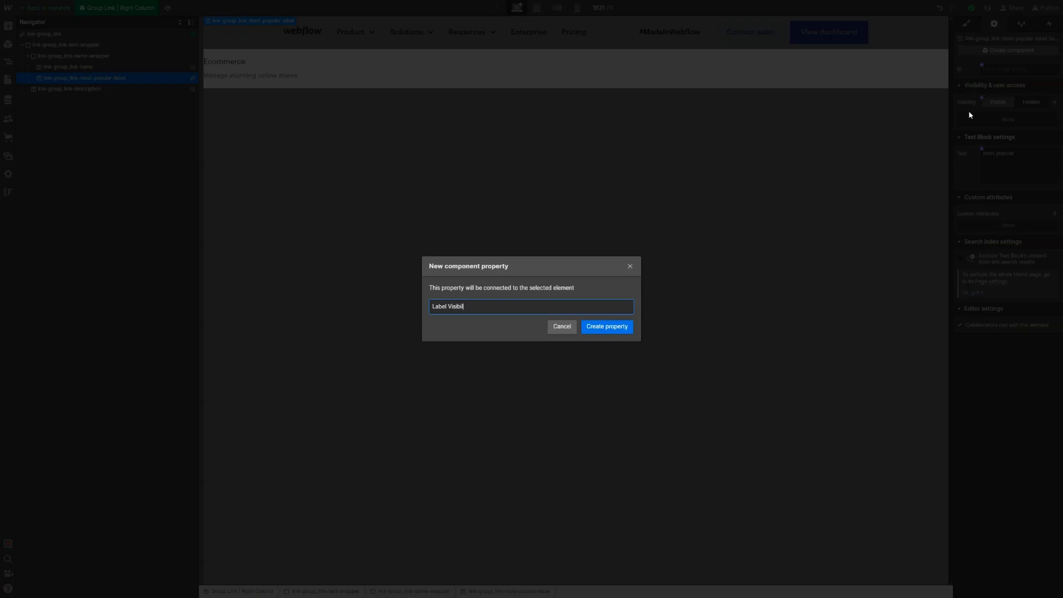
pyautogui.press('Return')
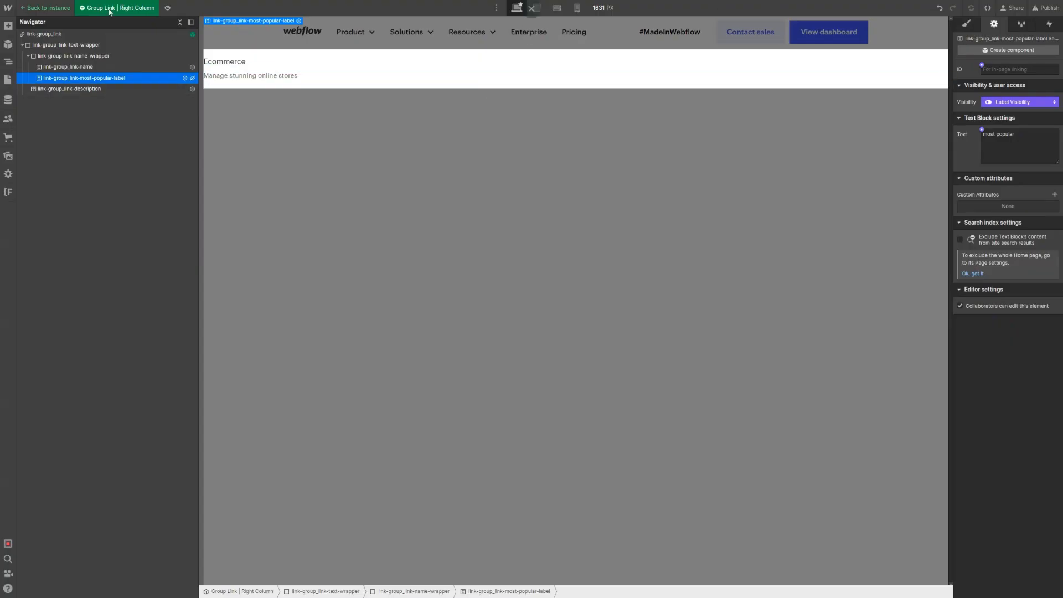
# Return to the page and check the properties of a temporary Group Link | Left Column instance, deleting it when done
pyautogui.click(46, 8)
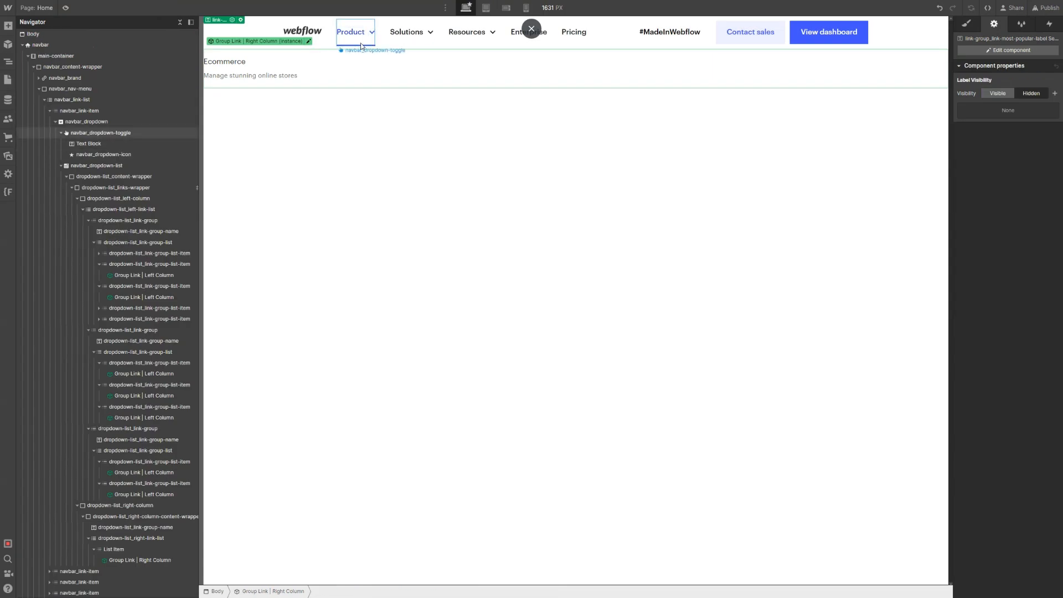
pyautogui.click(317, 126)
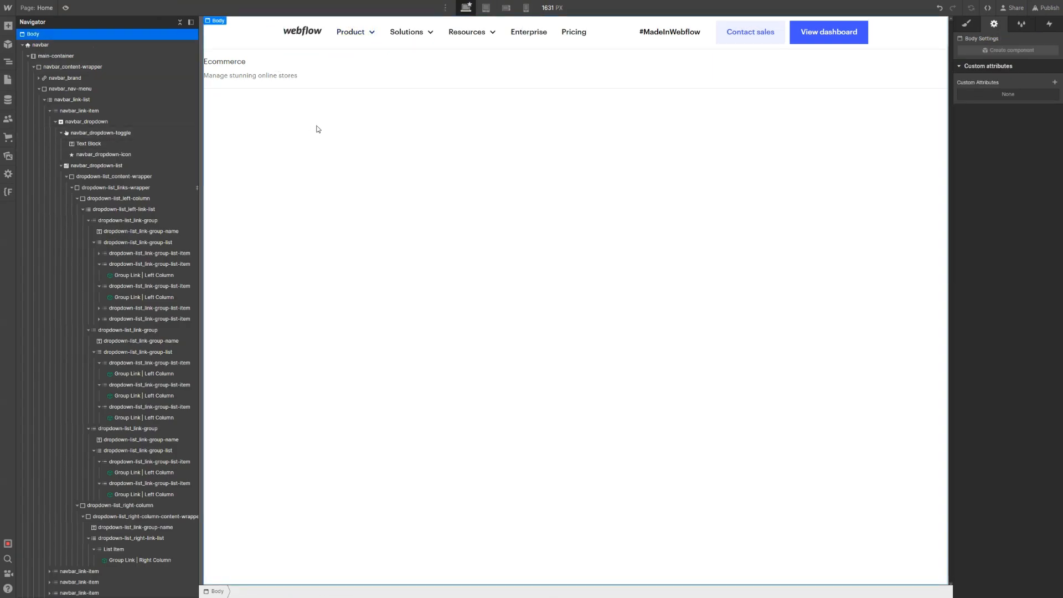
pyautogui.press('j')
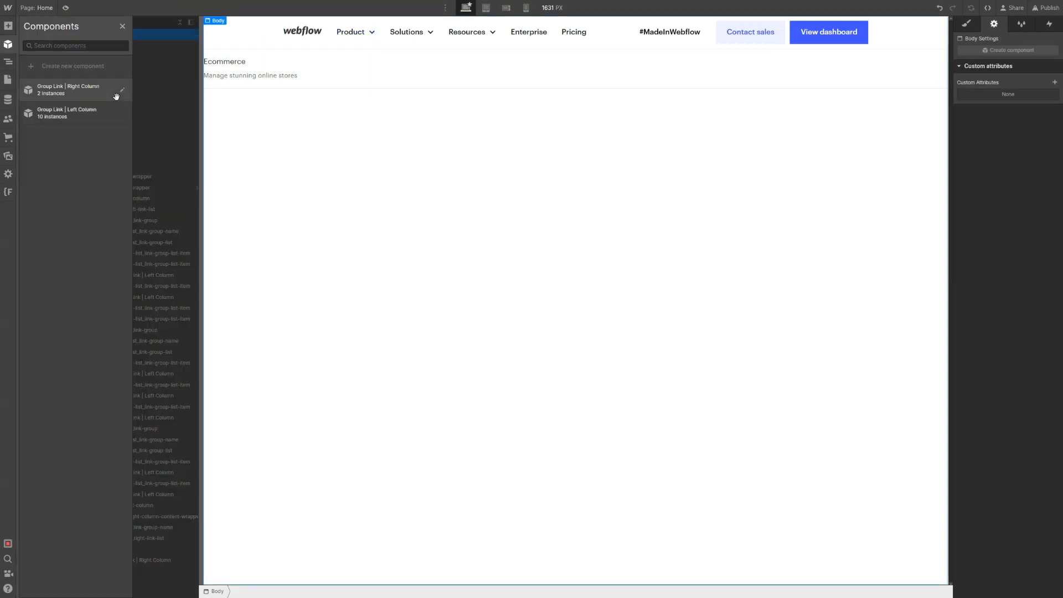
pyautogui.moveTo(77, 111); pyautogui.dragTo(366, 111)
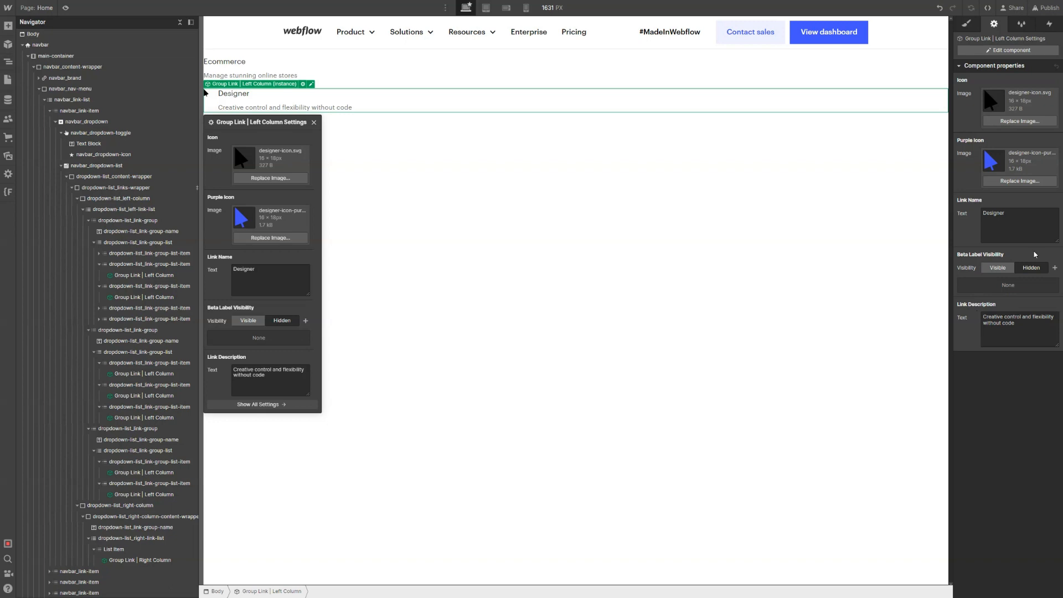
pyautogui.click(557, 108)
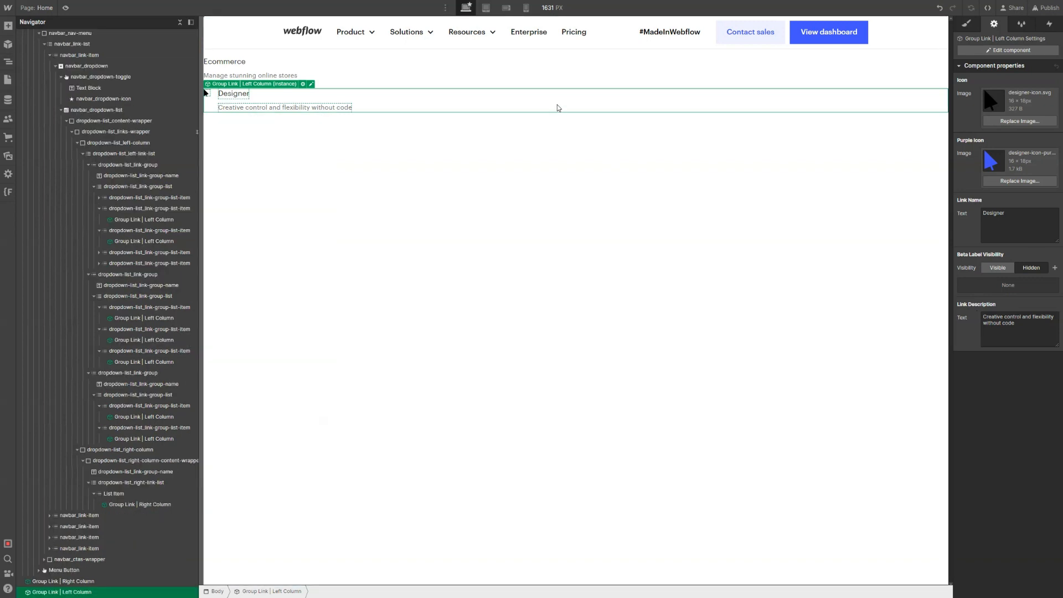
pyautogui.press('Delete')
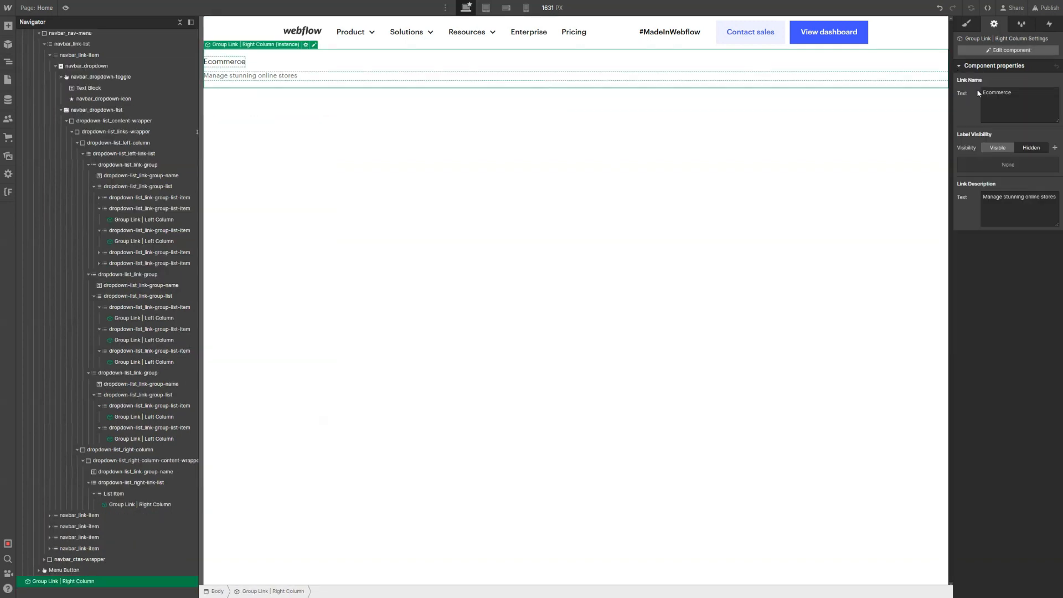
# Rename the visibility property on the Group Link | Right Column component's most popular label to "Most Popular Label Visibility"
pyautogui.click(1012, 50)
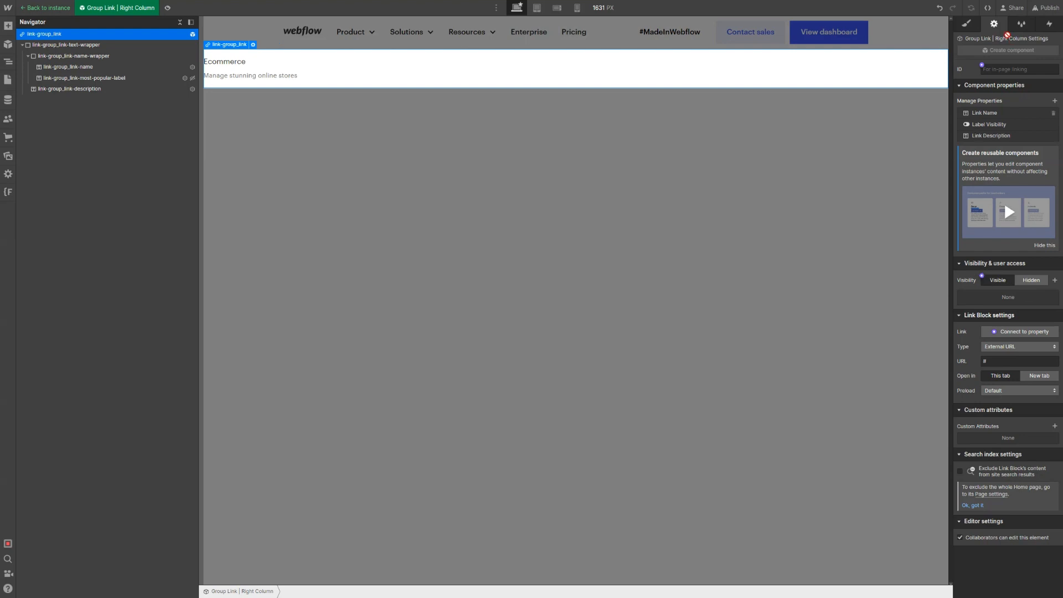
pyautogui.click(277, 71)
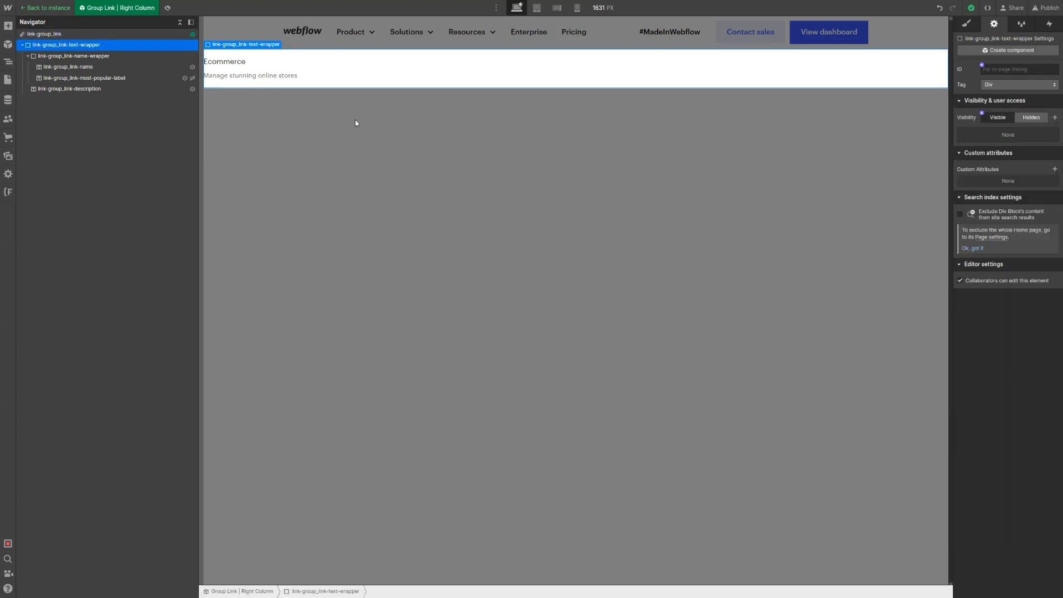
pyautogui.click(165, 78)
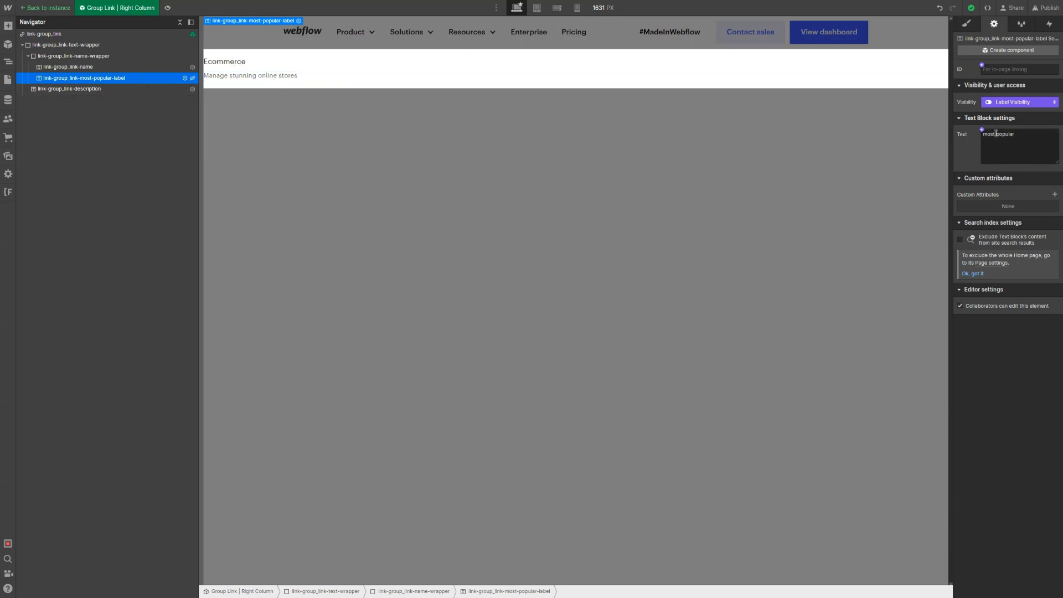
pyautogui.click(1003, 104)
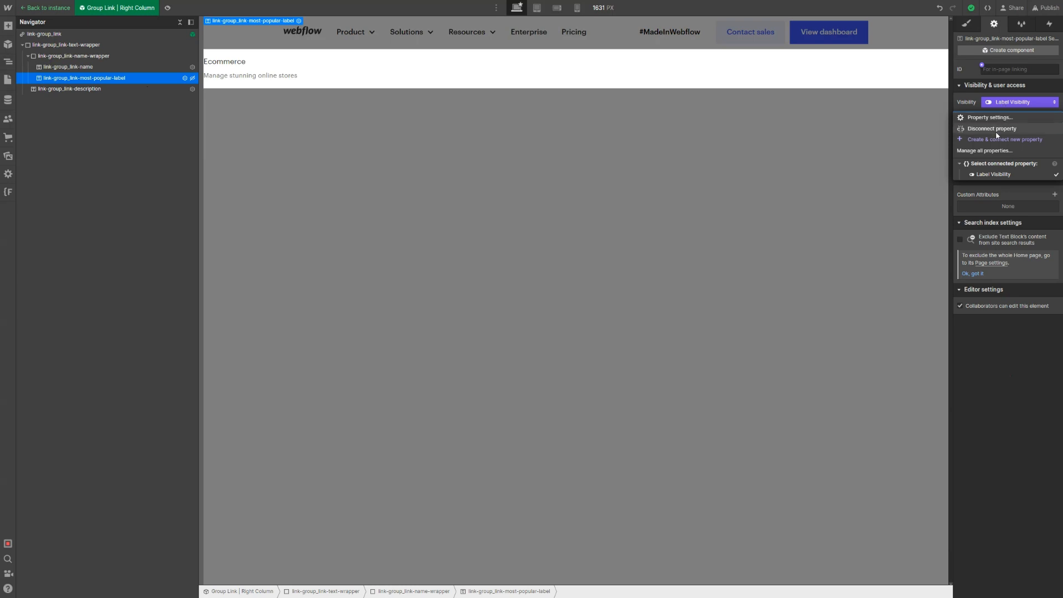
pyautogui.click(991, 117)
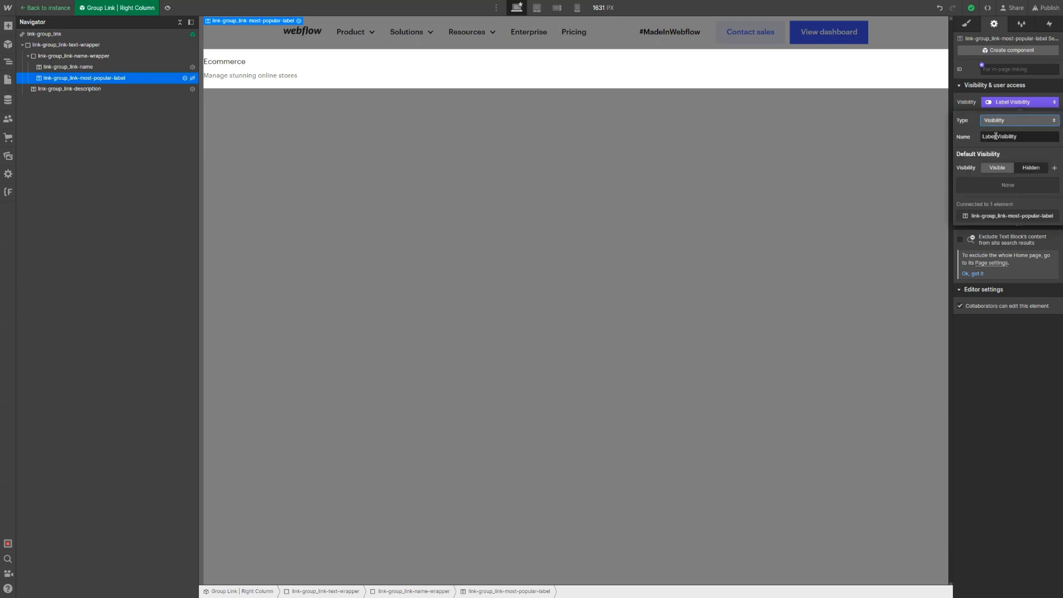
pyautogui.write('Most Popular')
pyautogui.click(869, 199)
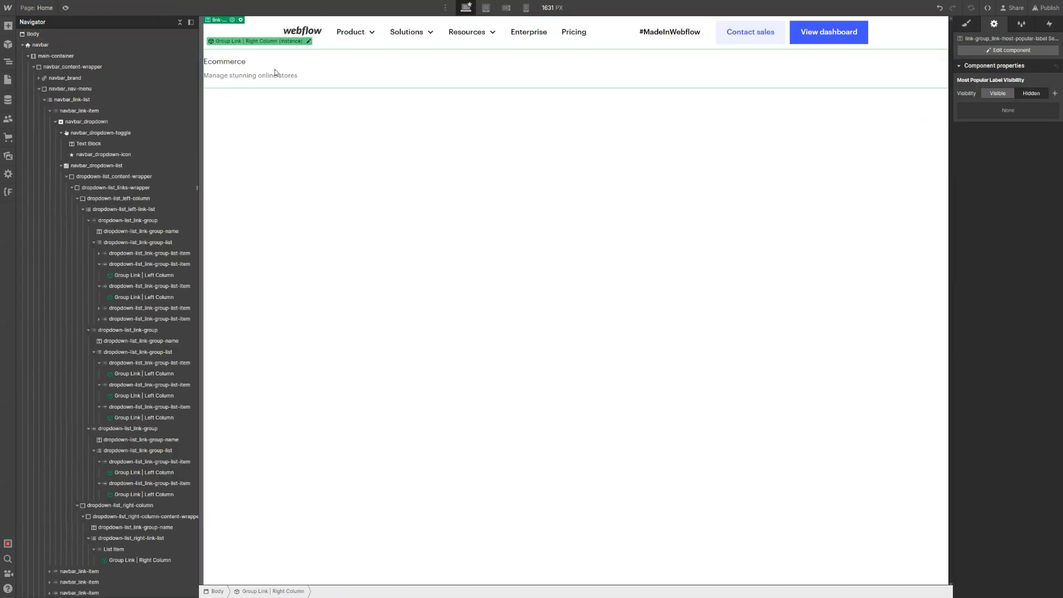
# Delete the temporary Group Link | Right Column instance below the navbar and show the Product dropdown menu
pyautogui.click(275, 72)
pyautogui.click(275, 68)
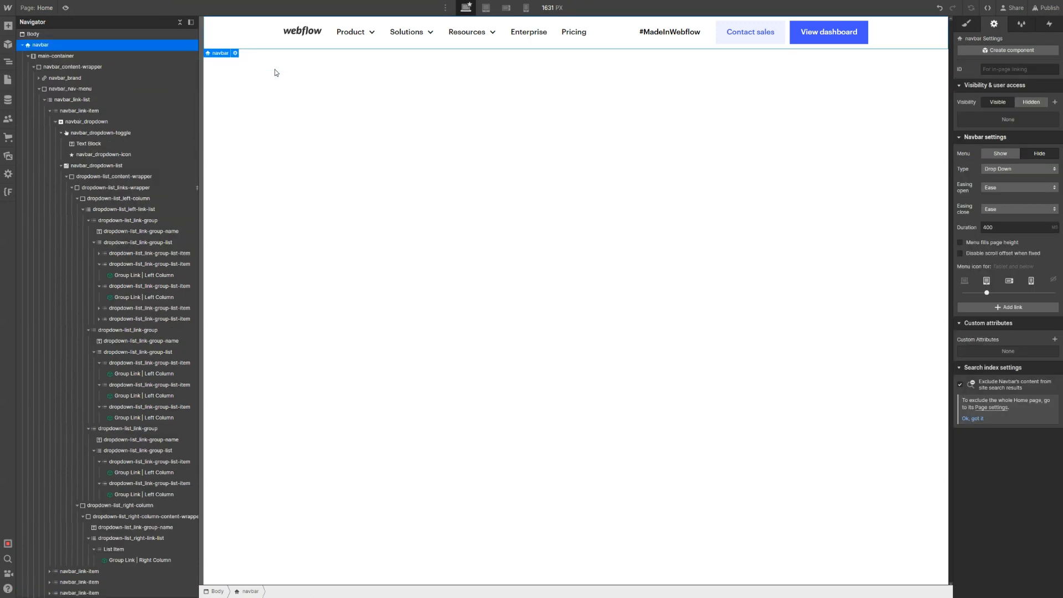
pyautogui.click(341, 37)
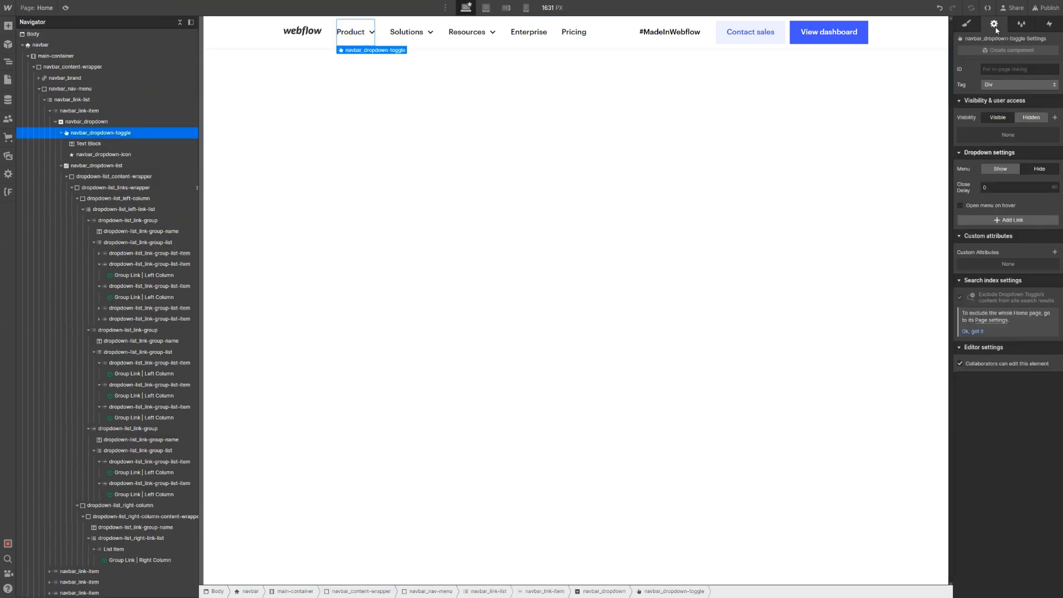
pyautogui.click(1004, 171)
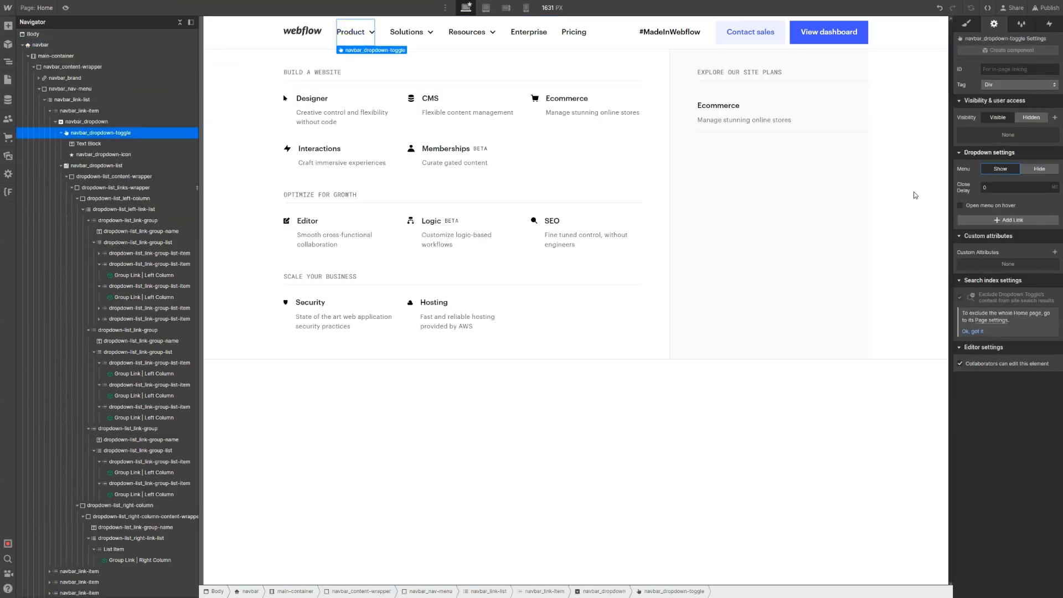
# Duplicate the site plans list item holding the Group Link | Right Column component three times
pyautogui.click(748, 117)
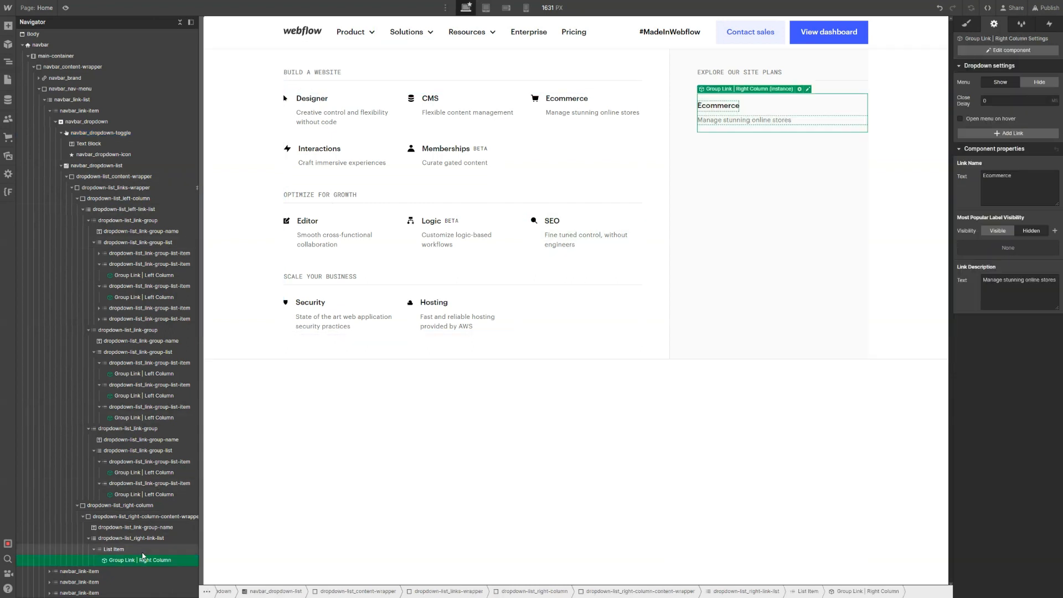
pyautogui.click(142, 549)
pyautogui.hotkey('ctrl', 'd')
pyautogui.hotkey('ctrl', 'd')
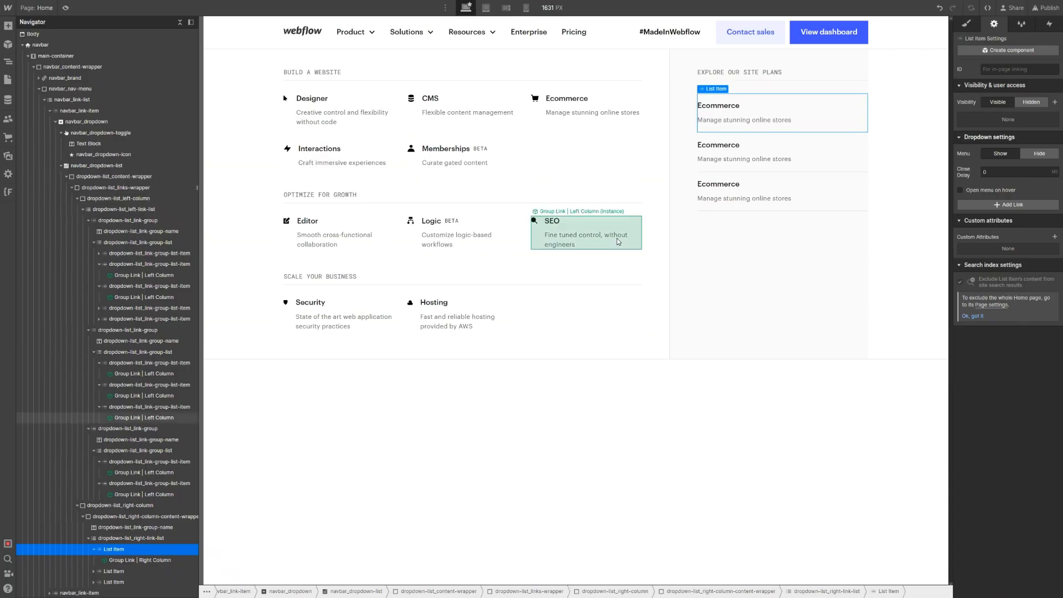
pyautogui.hotkey('ctrl', 'd')
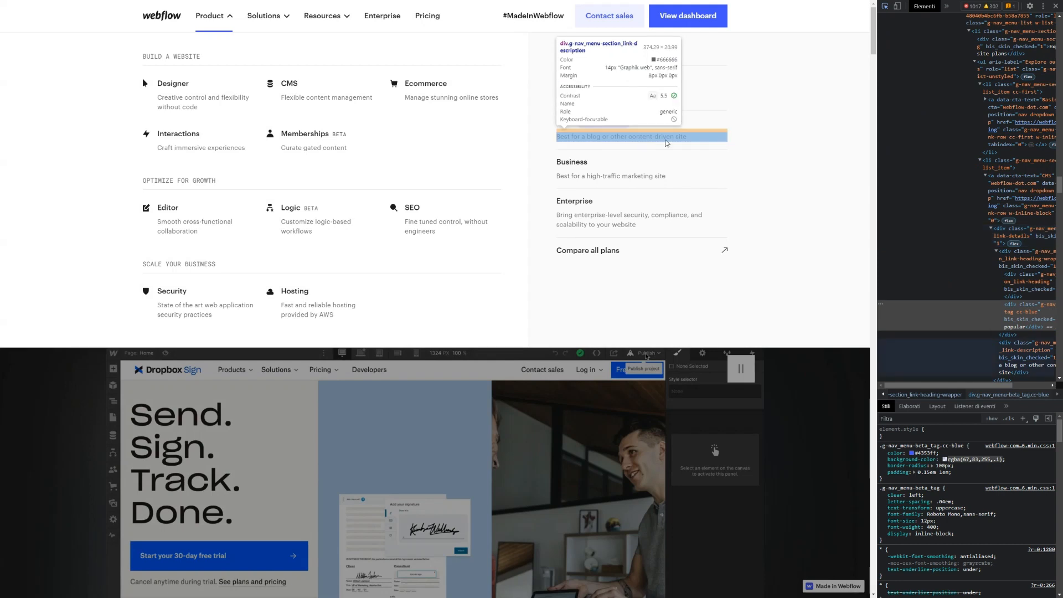
# Set the second site plans link to "CMS" with the reference site's description "Best for a blog or other content-driven site" and show its most popular label
pyautogui.click(668, 143)
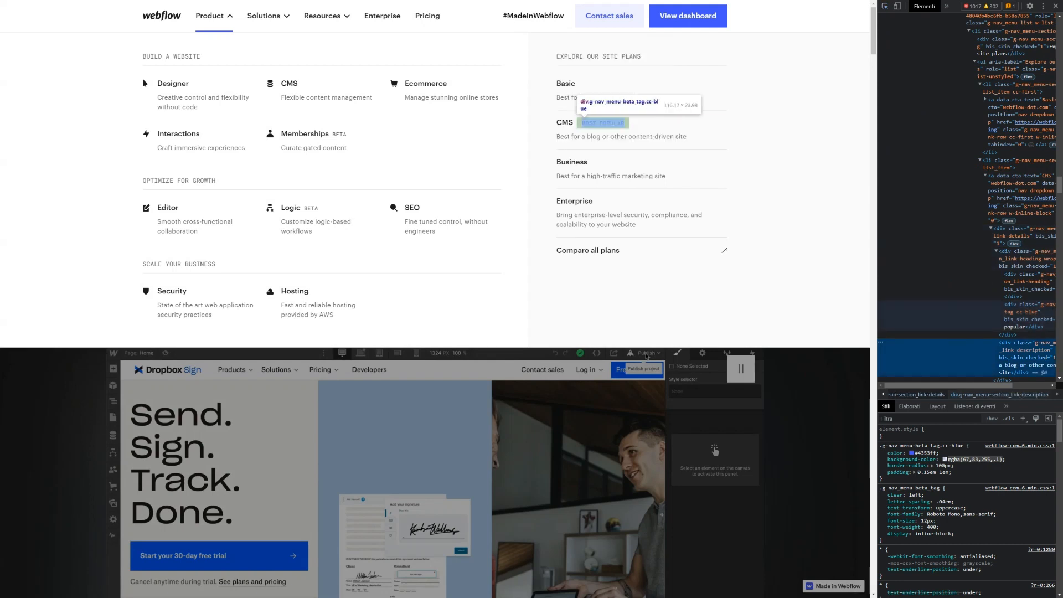
pyautogui.doubleClick(1047, 369)
pyautogui.hotkey('ctrl', 'c')
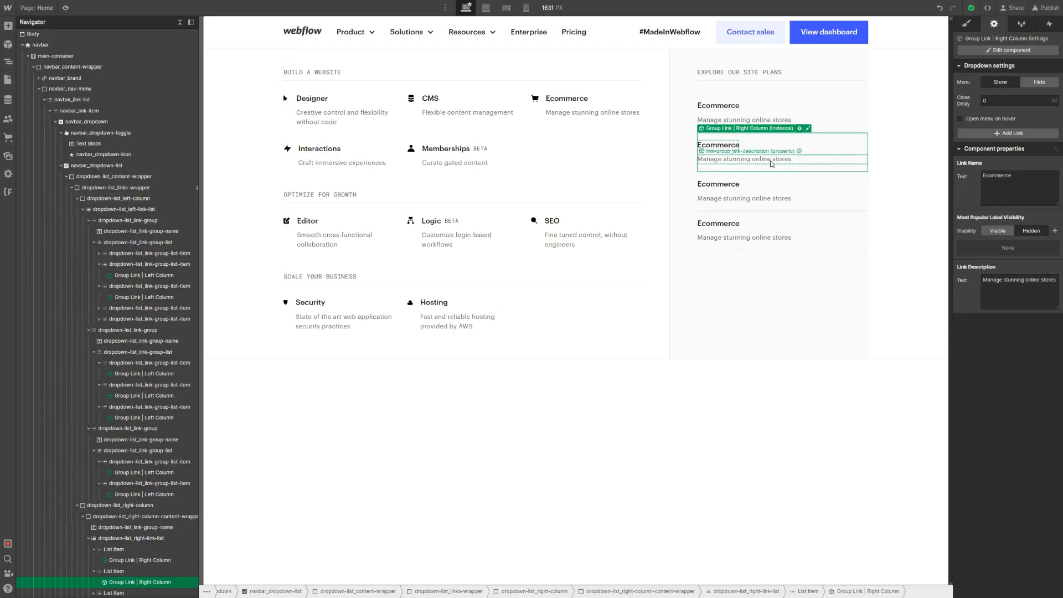
pyautogui.click(1019, 285)
pyautogui.hotkey('ctrl', 'a')
pyautogui.hotkey('ctrl', 'v')
pyautogui.doubleClick(992, 174)
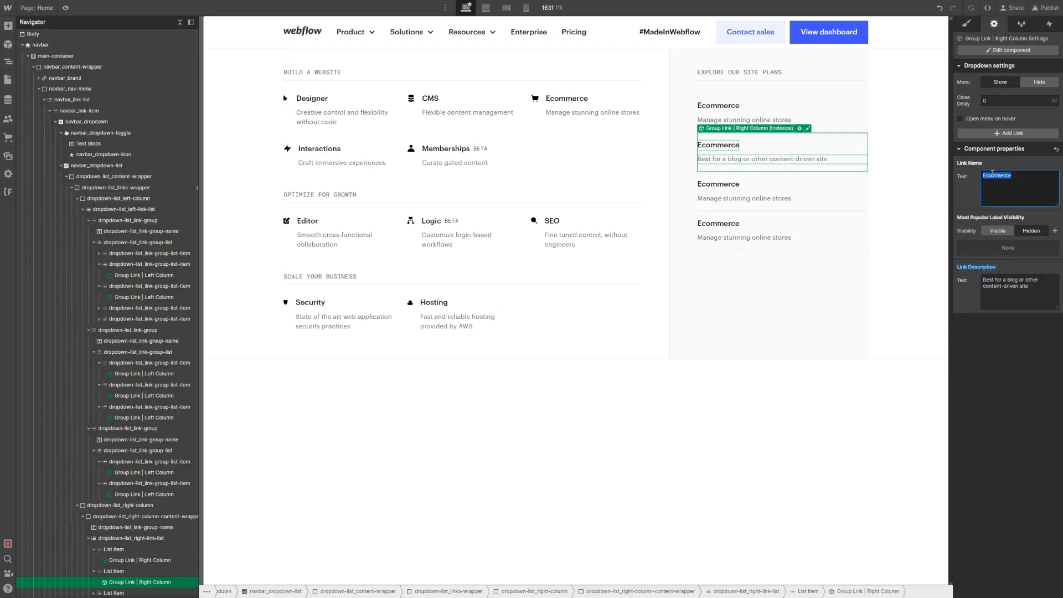
pyautogui.write('CMS')
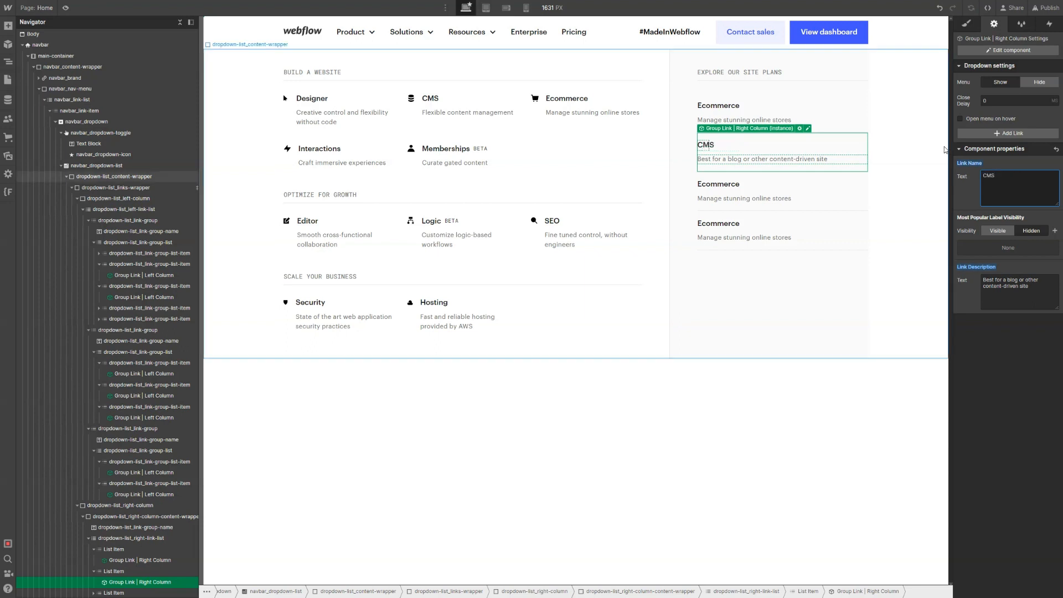
pyautogui.click(997, 230)
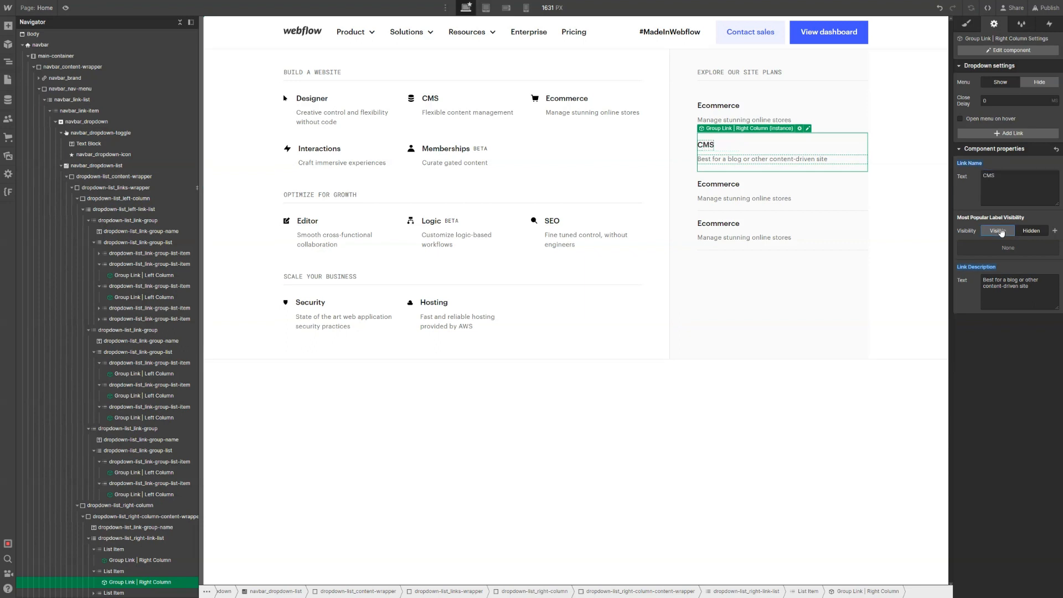
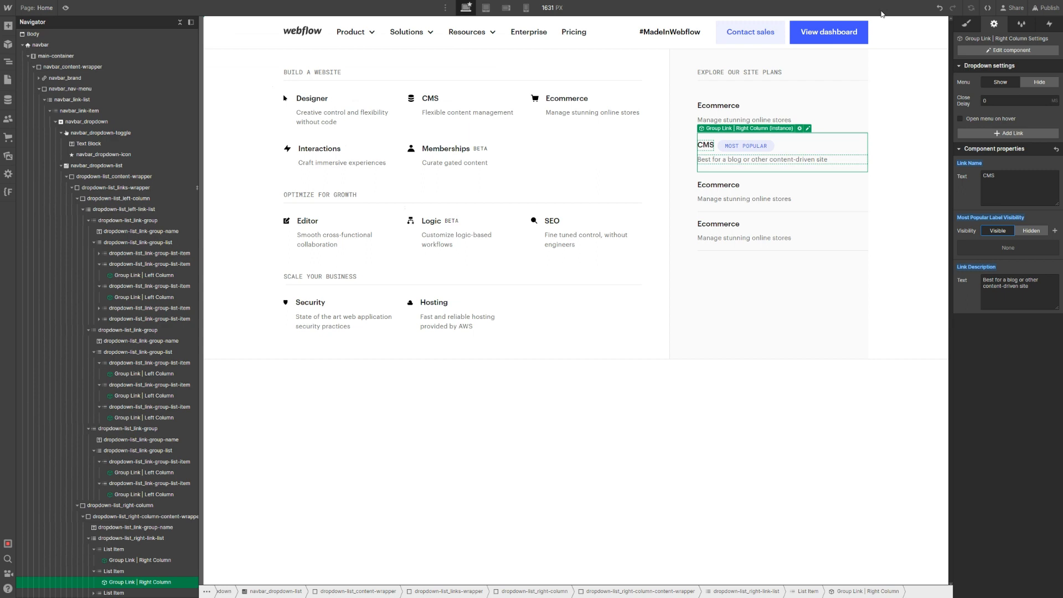
# Set the first site plans link's name to "Basic" and its description to the reference site's "Best for launching a simple site"
pyautogui.click(790, 112)
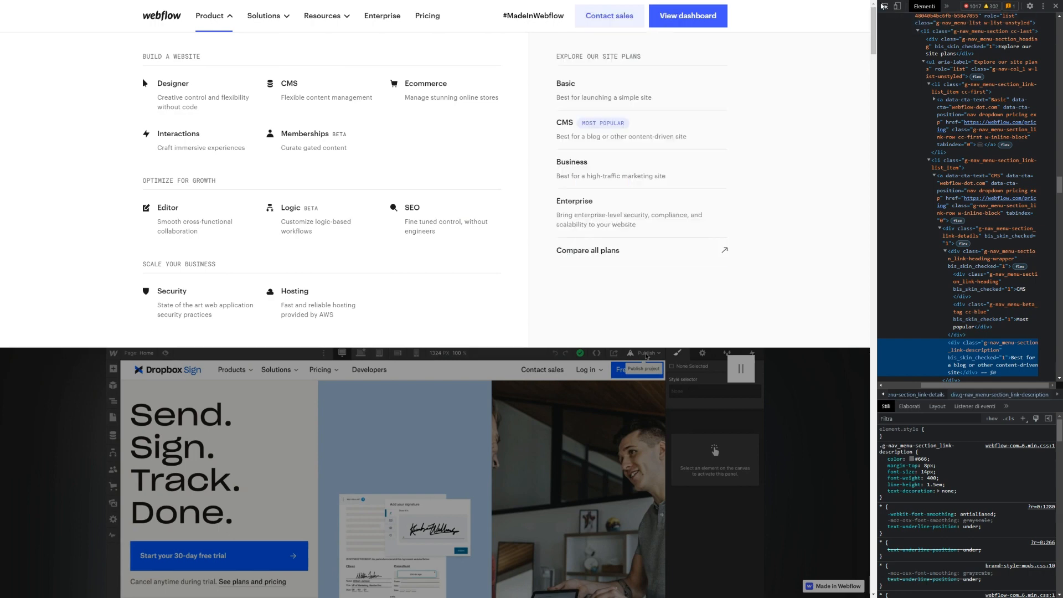
pyautogui.click(885, 6)
pyautogui.click(711, 98)
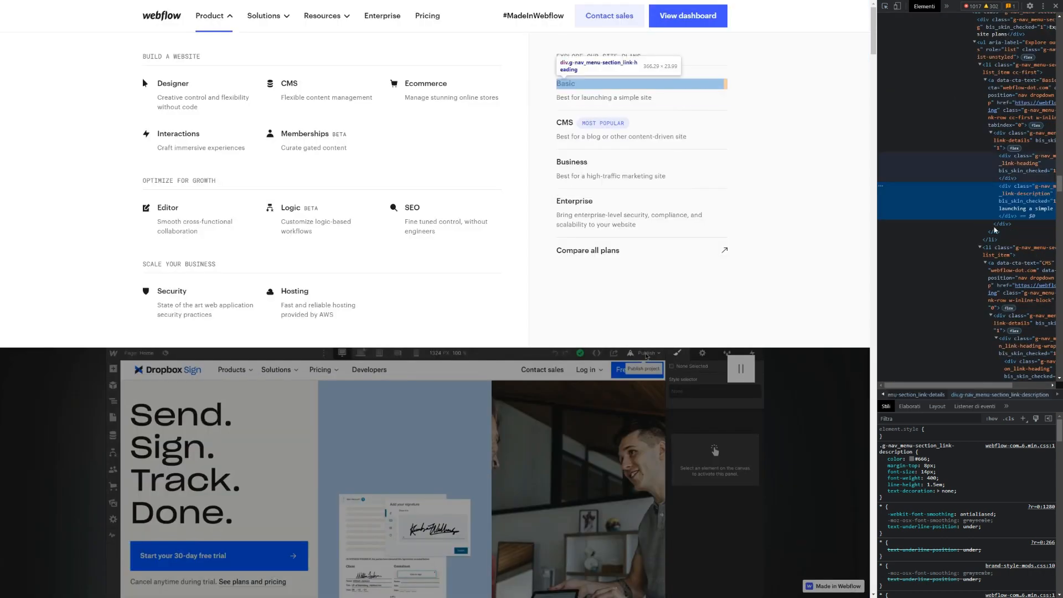
pyautogui.doubleClick(1012, 209)
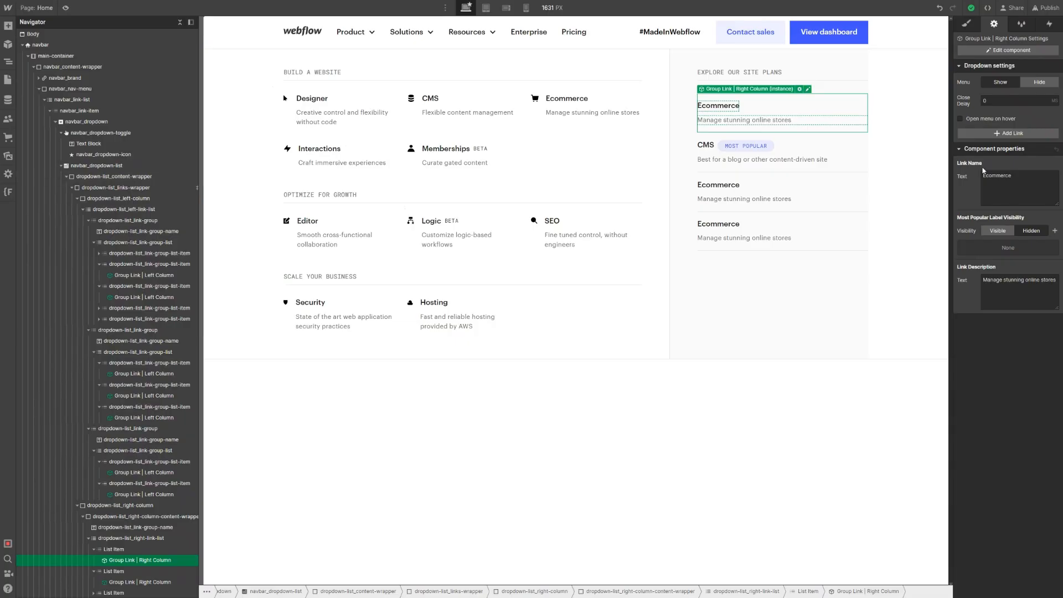
pyautogui.tripleClick(1008, 279)
pyautogui.write('Best for launching a simple site')
pyautogui.click(1012, 189)
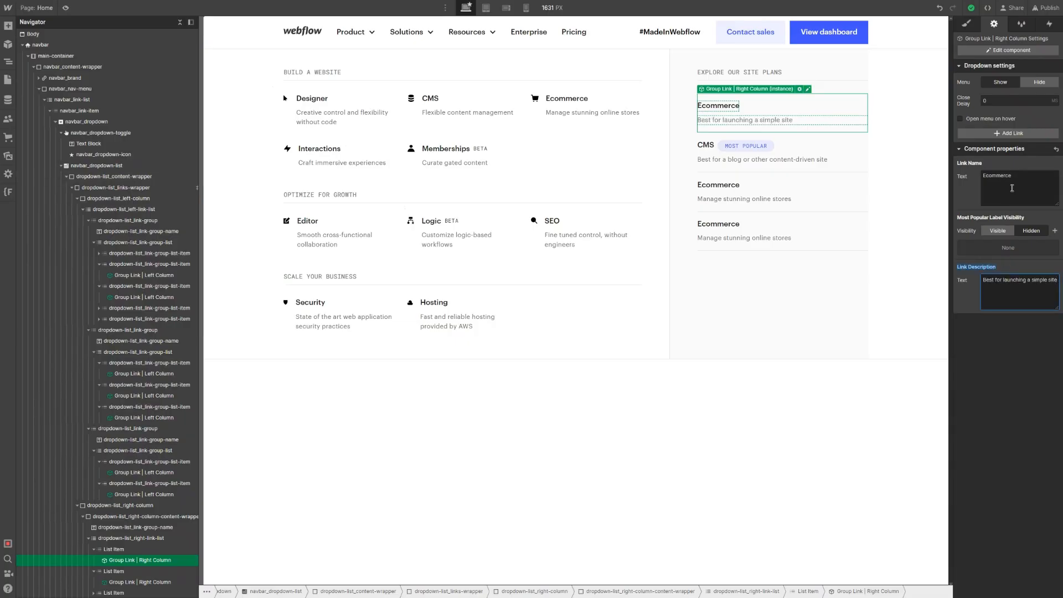
pyautogui.write('Basic')
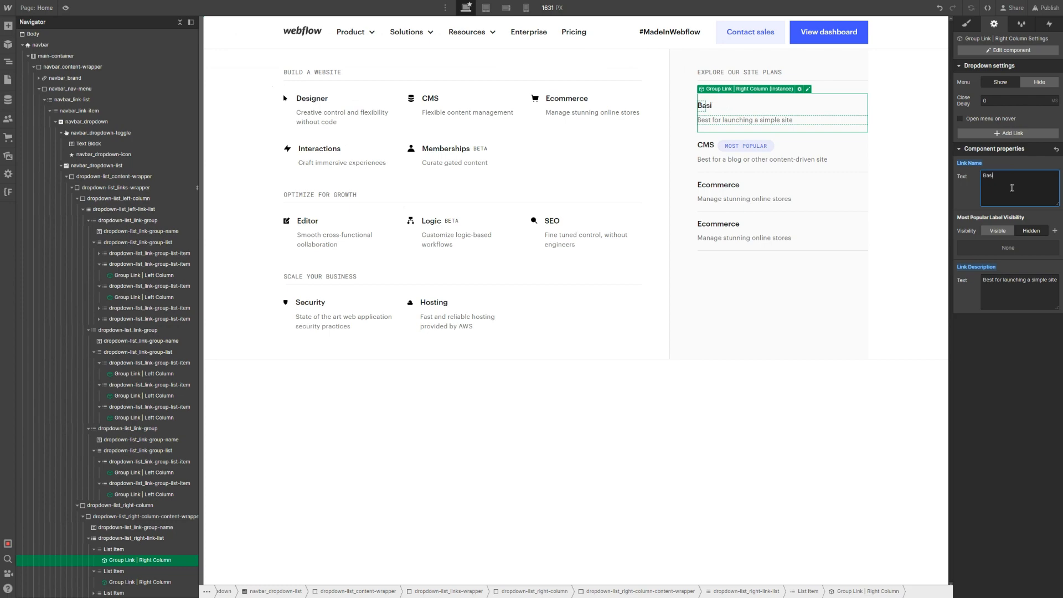
# Set the third site plans link's name to "Business" and its description to the reference site's "Best for a high-traffic marketing site"
pyautogui.click(748, 205)
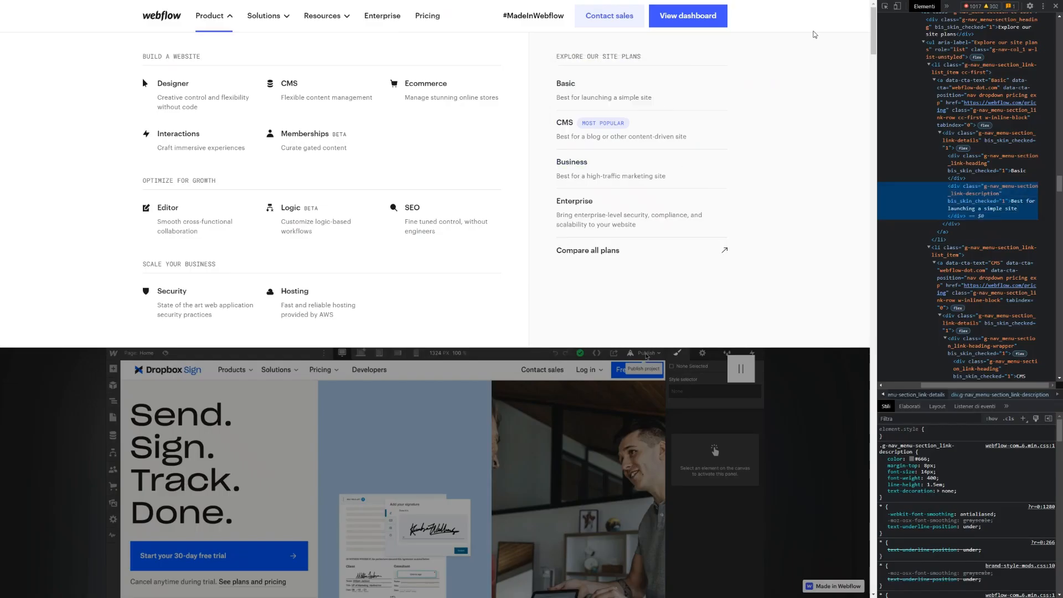
pyautogui.hotkey('ctrl', 'shift', 'c')
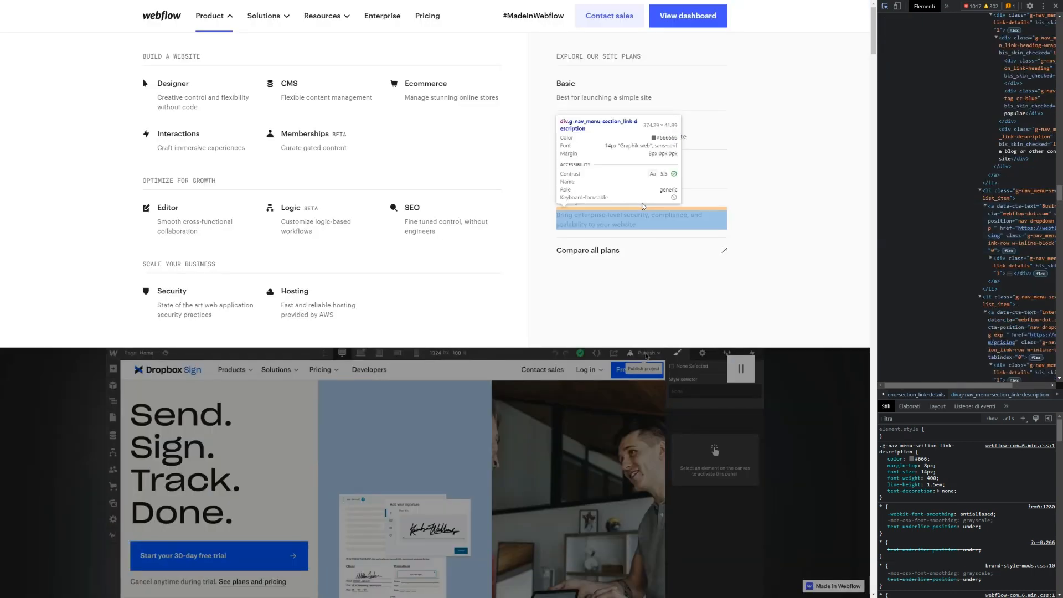
pyautogui.click(698, 175)
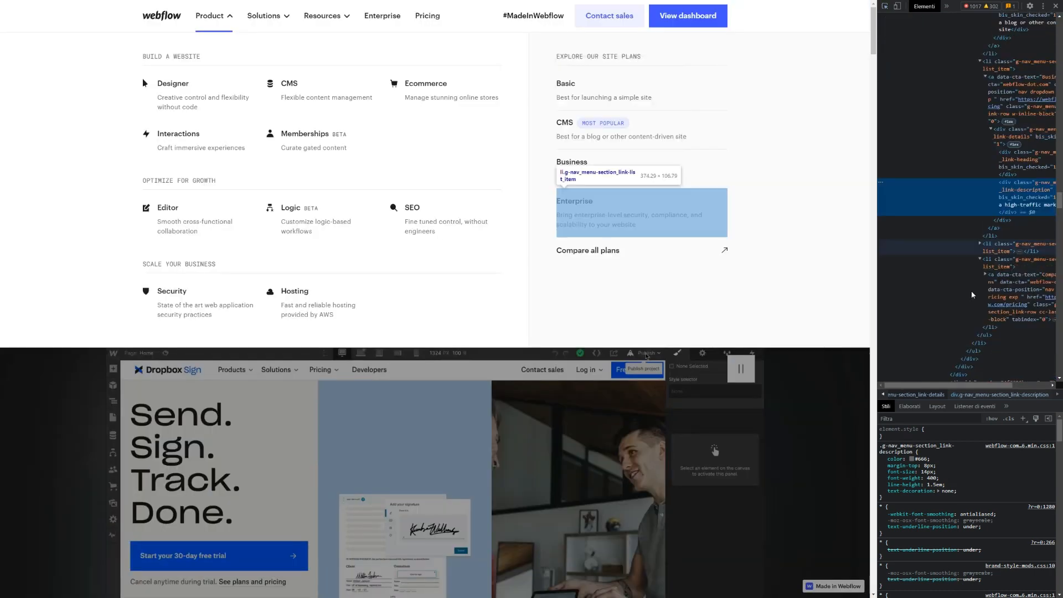
pyautogui.doubleClick(1044, 206)
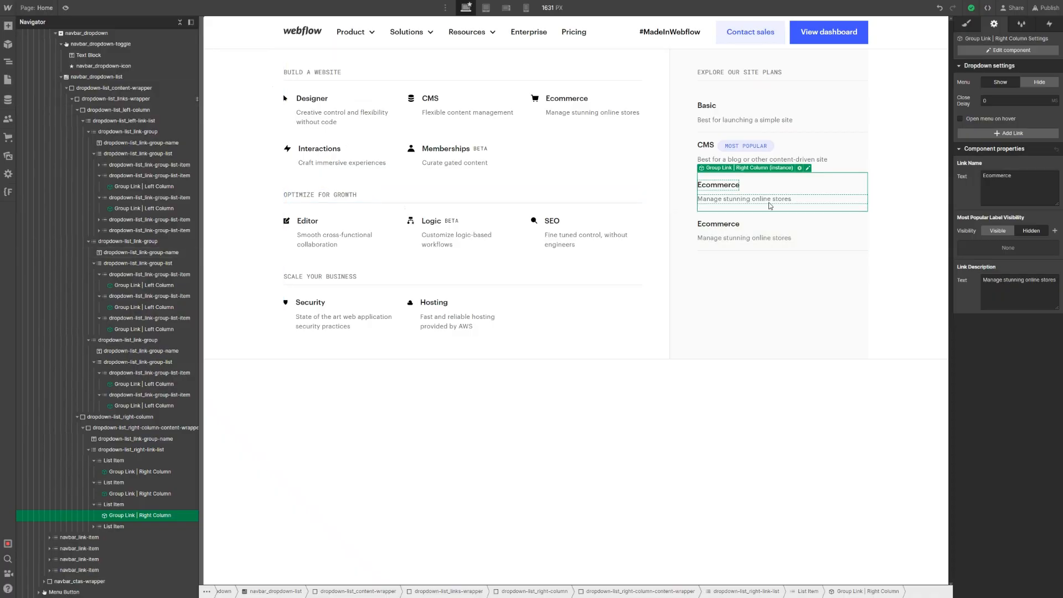
pyautogui.tripleClick(1016, 280)
pyautogui.hotkey('ctrl', 'v')
pyautogui.tripleClick(1020, 197)
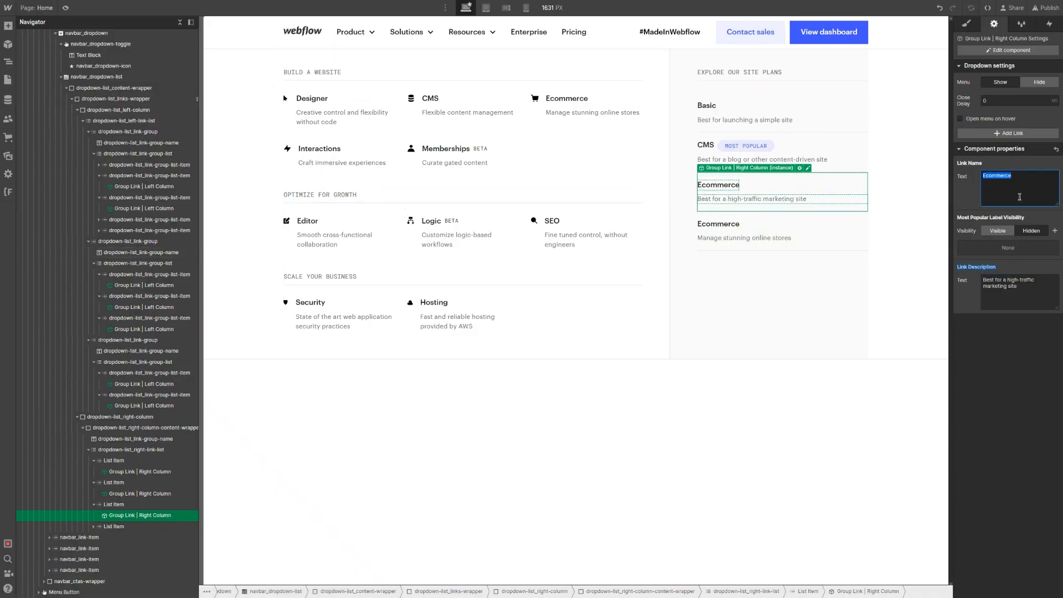
pyautogui.write('Business')
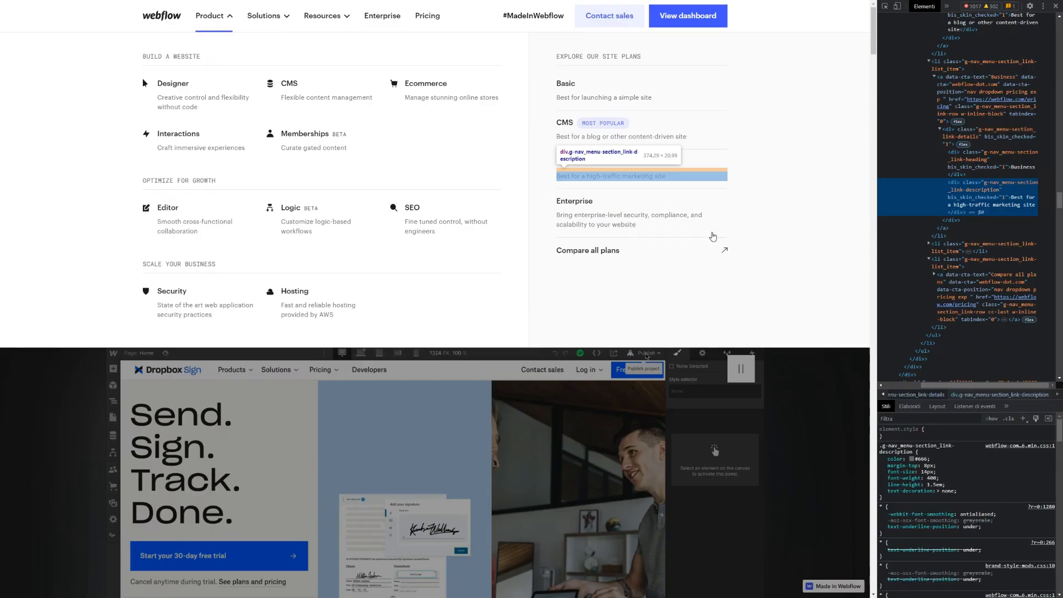
# Name the fourth site plans link "Enterprise" with the reference description "Bring enterprise-level security, compliance, and scalability to your website"
pyautogui.click(888, 10)
pyautogui.click(629, 220)
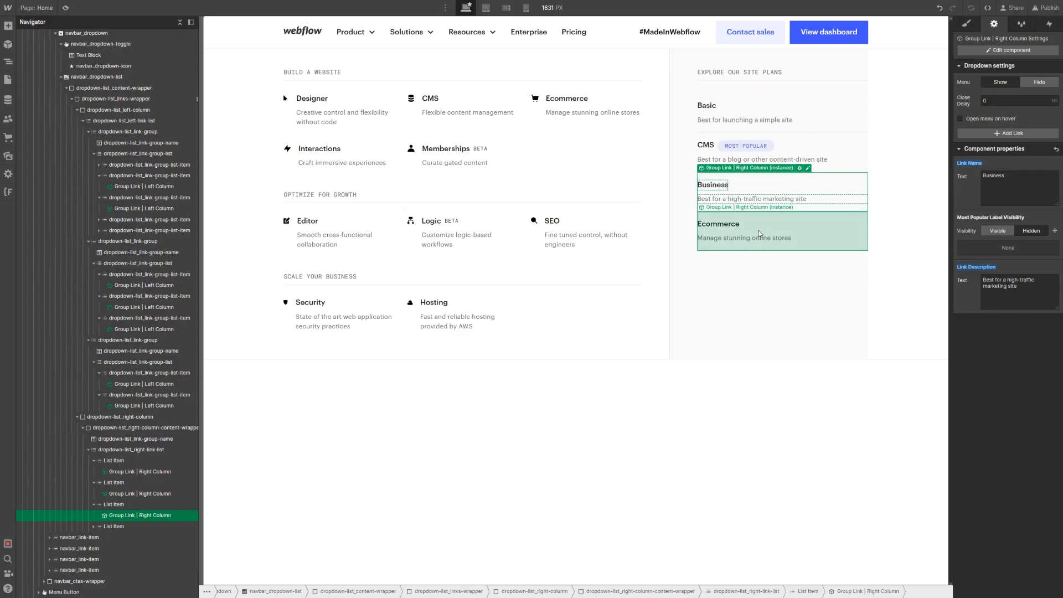
pyautogui.click(759, 234)
pyautogui.tripleClick(999, 280)
pyautogui.hotkey('ctrl', 'v')
pyautogui.tripleClick(1003, 195)
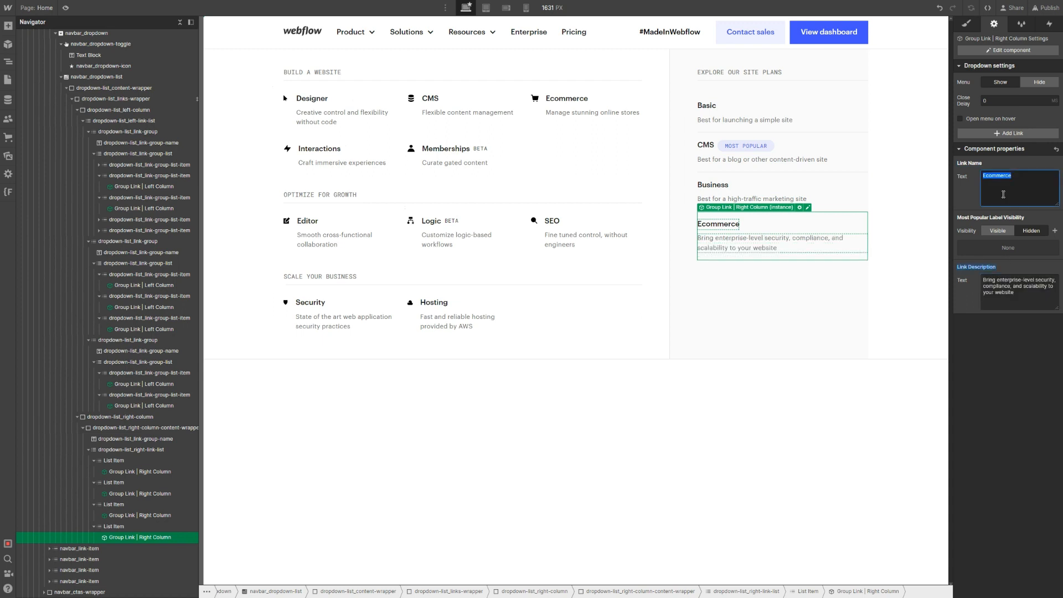
pyautogui.write('Enterprise')
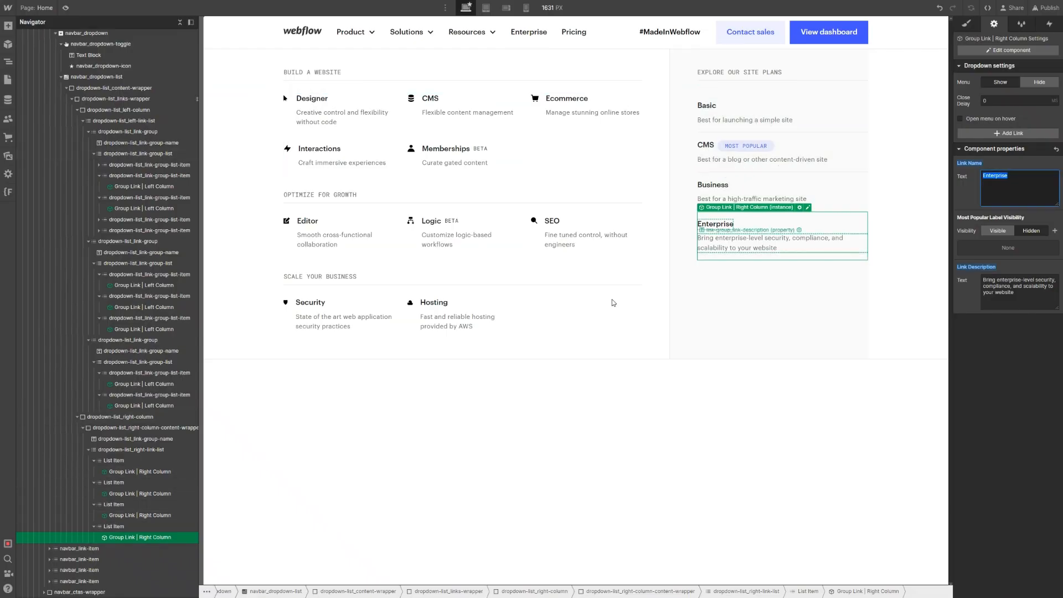
# Collapse the four list items inside dropdown-list_right-link-list and select that parent list
pyautogui.click(93, 460)
pyautogui.click(93, 472)
pyautogui.click(94, 483)
pyautogui.click(93, 483)
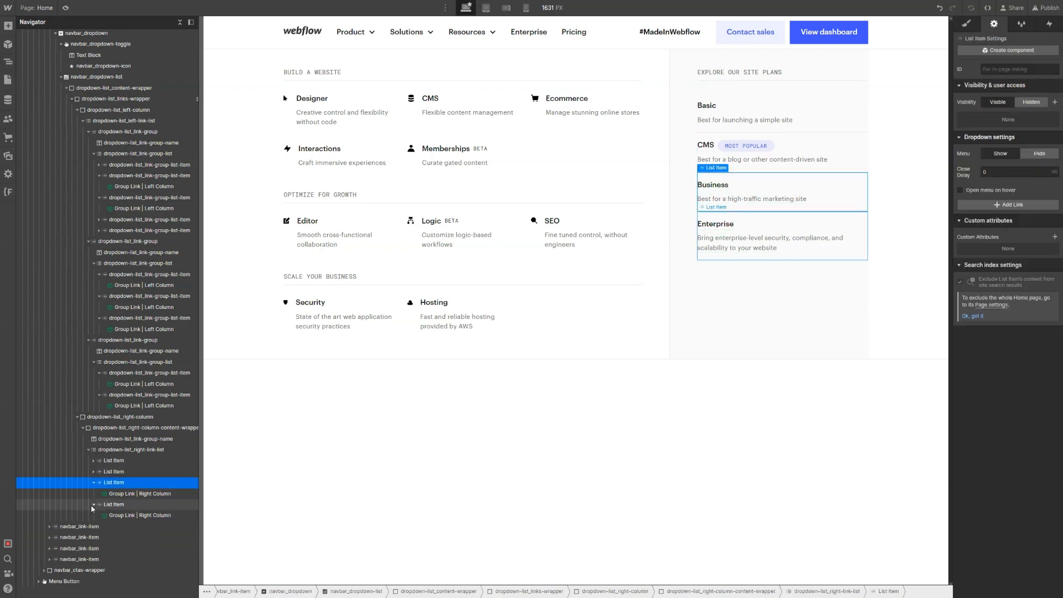
pyautogui.click(93, 493)
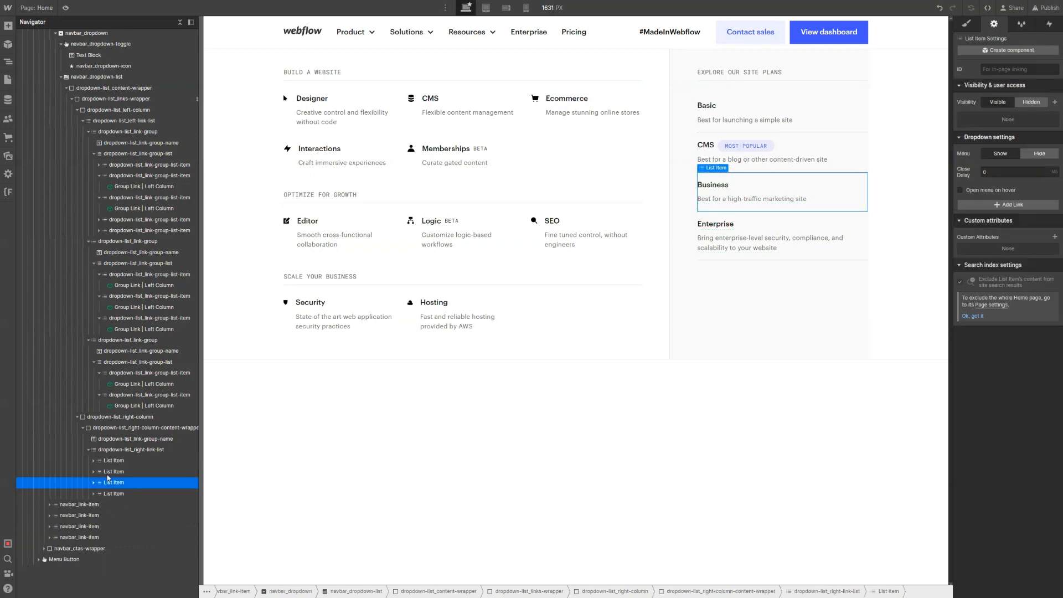
pyautogui.click(152, 451)
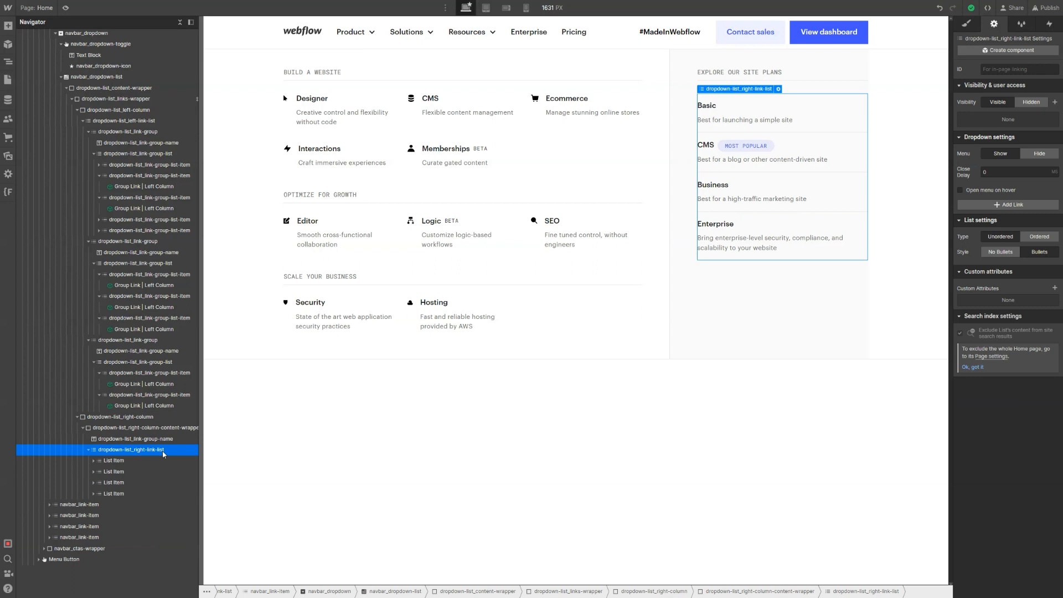
pyautogui.hotkey('ctrl', 'e')
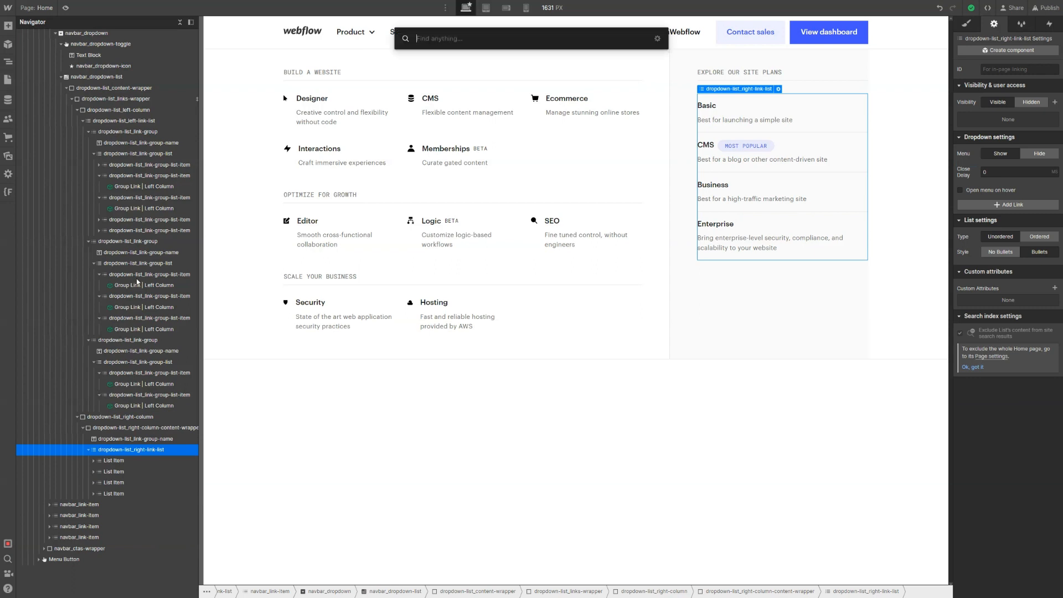
pyautogui.write('list')
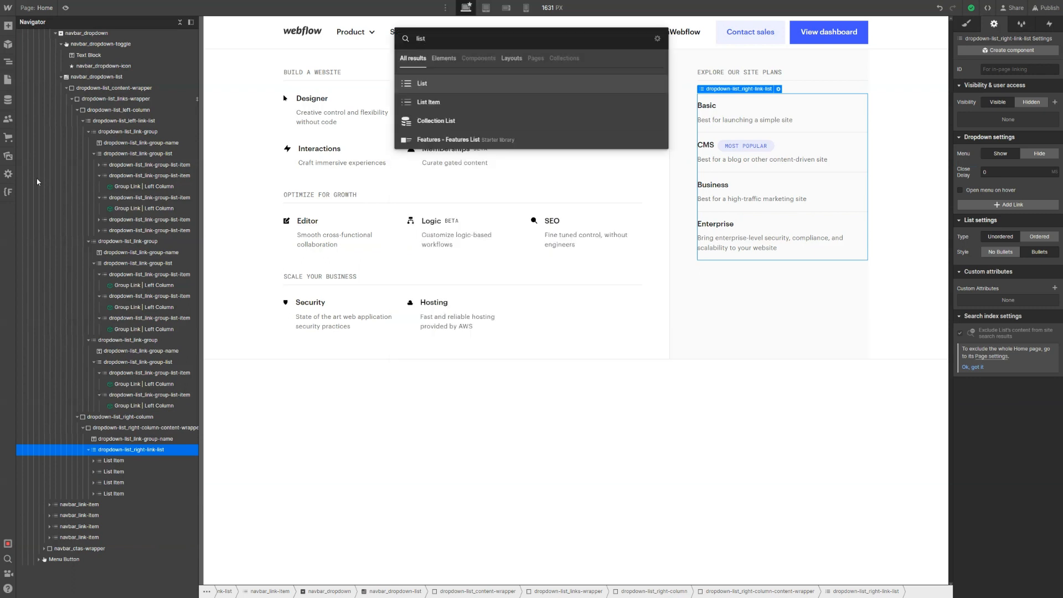
pyautogui.click(512, 121)
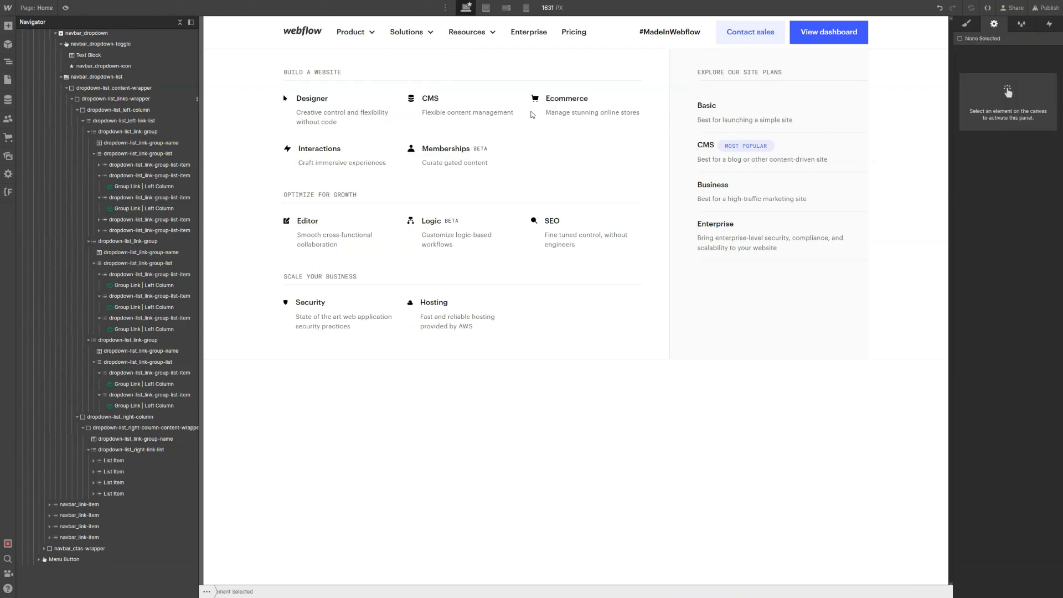
pyautogui.click(365, 38)
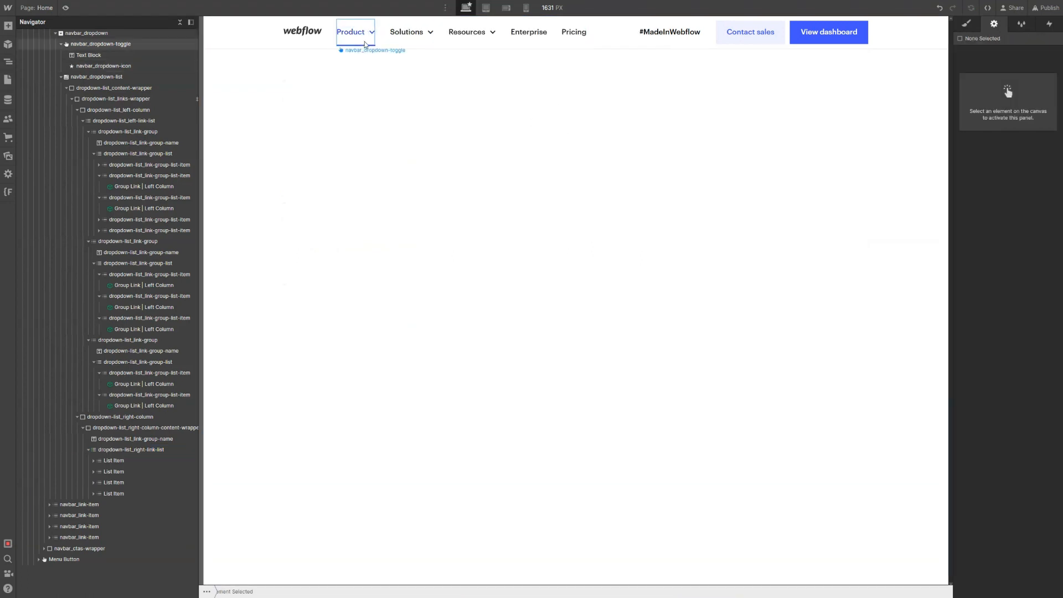
pyautogui.click(1000, 168)
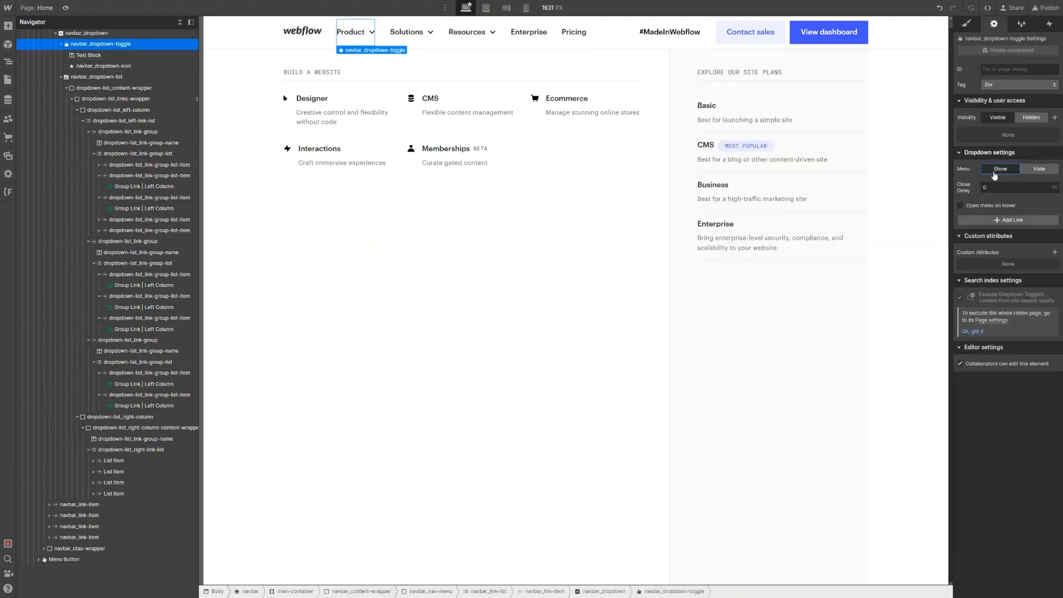
# Duplicate the Enterprise list item at the end of dropdown-list_right-link-list
pyautogui.click(787, 279)
pyautogui.click(791, 257)
pyautogui.click(100, 496)
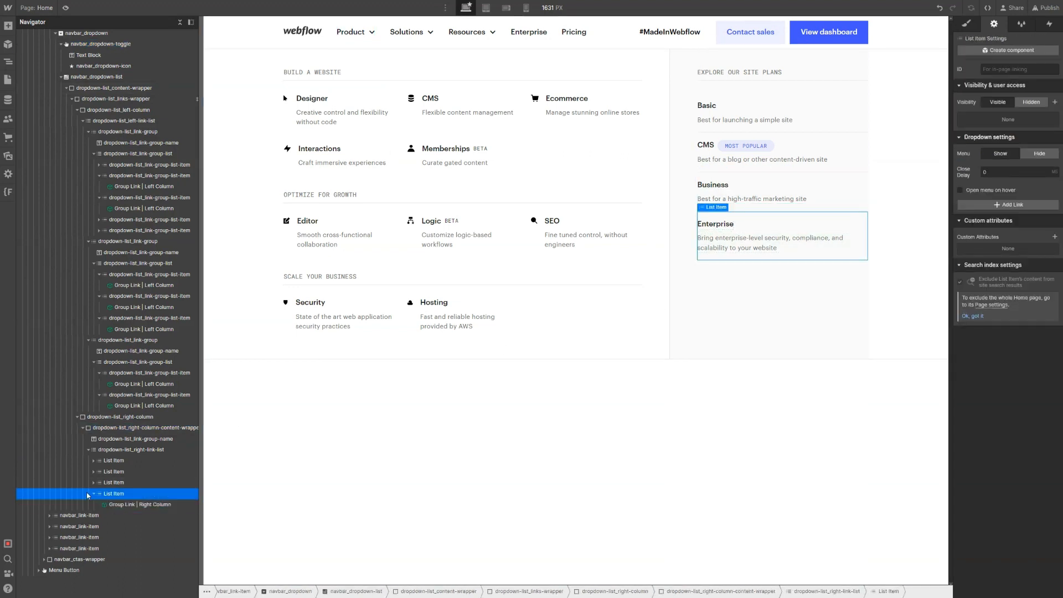
pyautogui.click(93, 495)
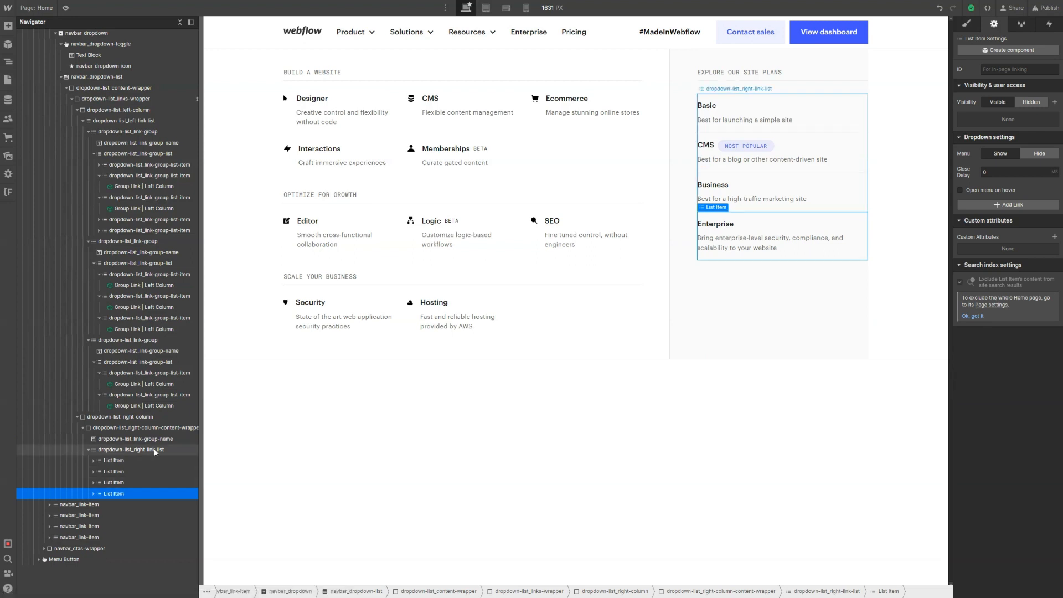
pyautogui.hotkey('ctrl', 'd')
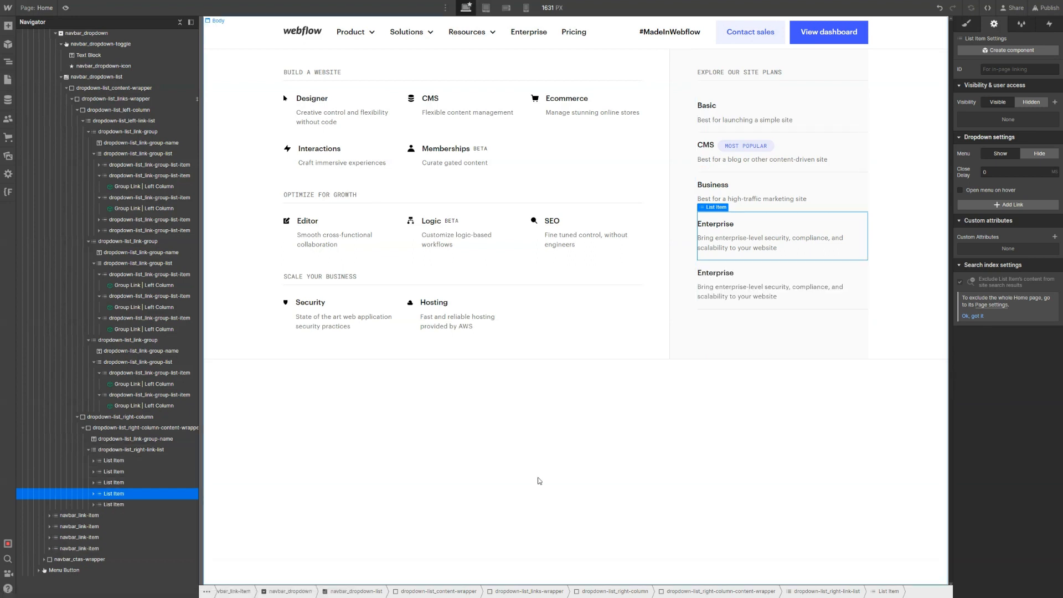
# Unlink the duplicated Enterprise link from its Group Link | Right Column component and delete its description text
pyautogui.click(776, 288)
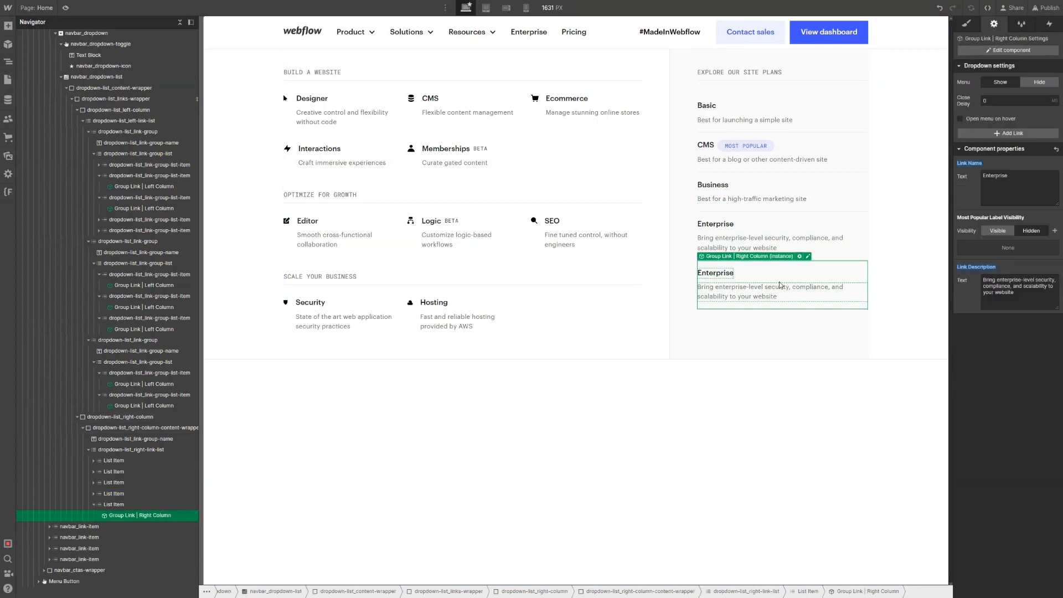
pyautogui.rightClick(789, 262)
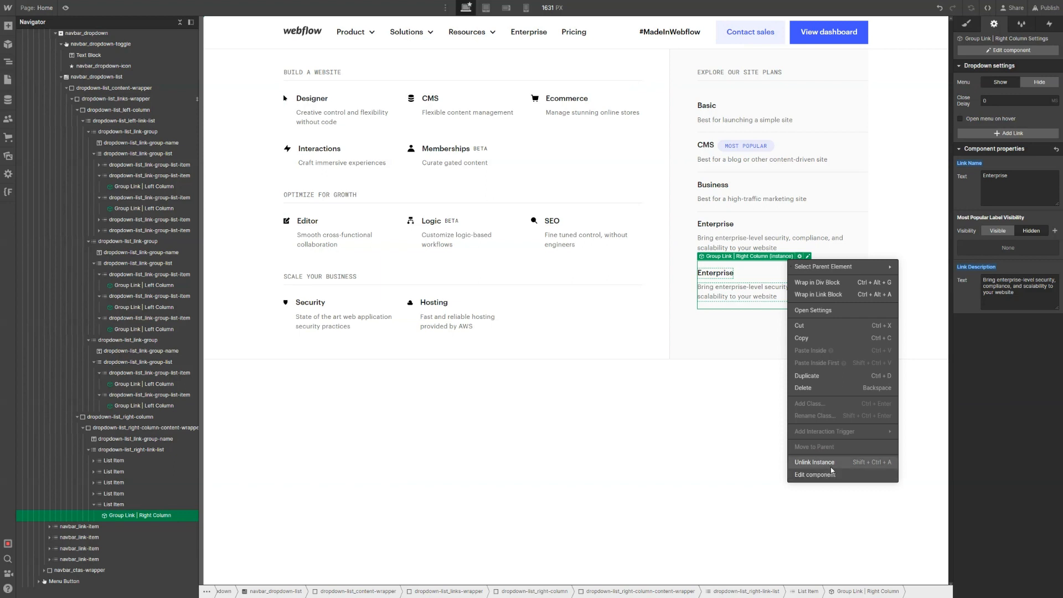
pyautogui.click(815, 463)
pyautogui.click(742, 297)
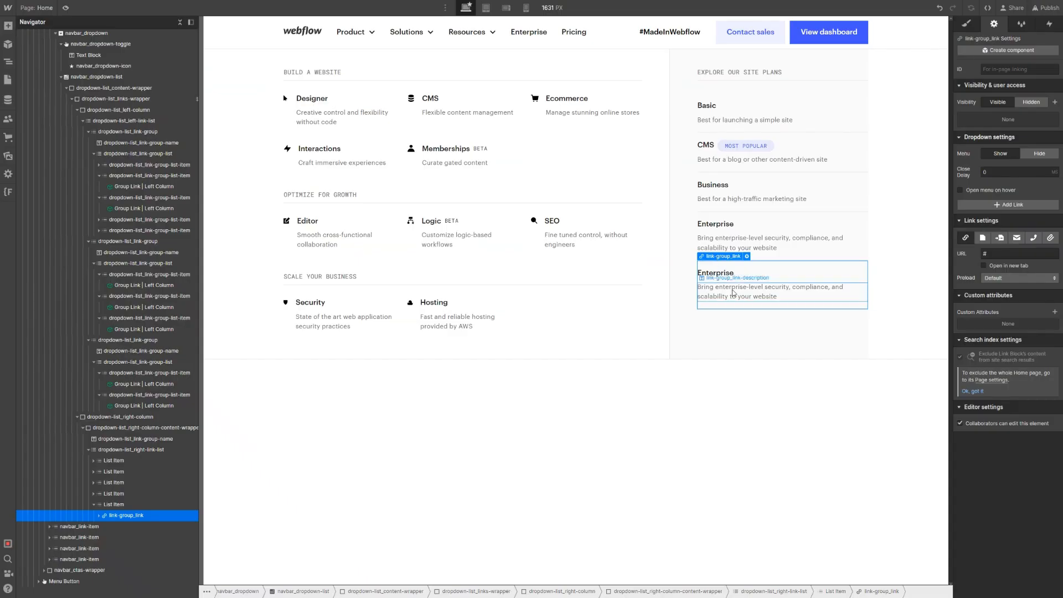
pyautogui.click(734, 293)
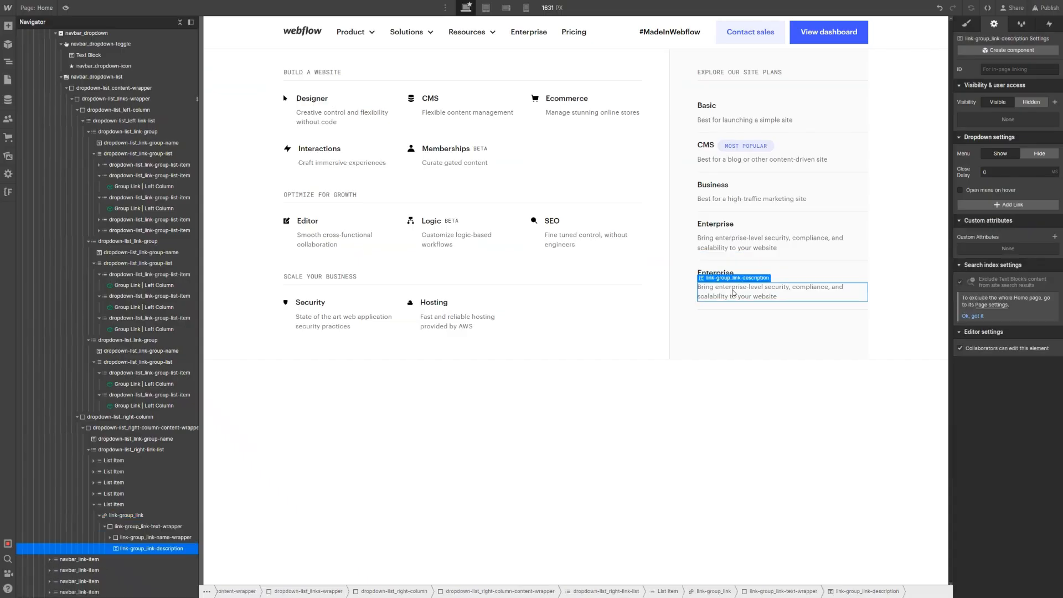
pyautogui.press('Delete')
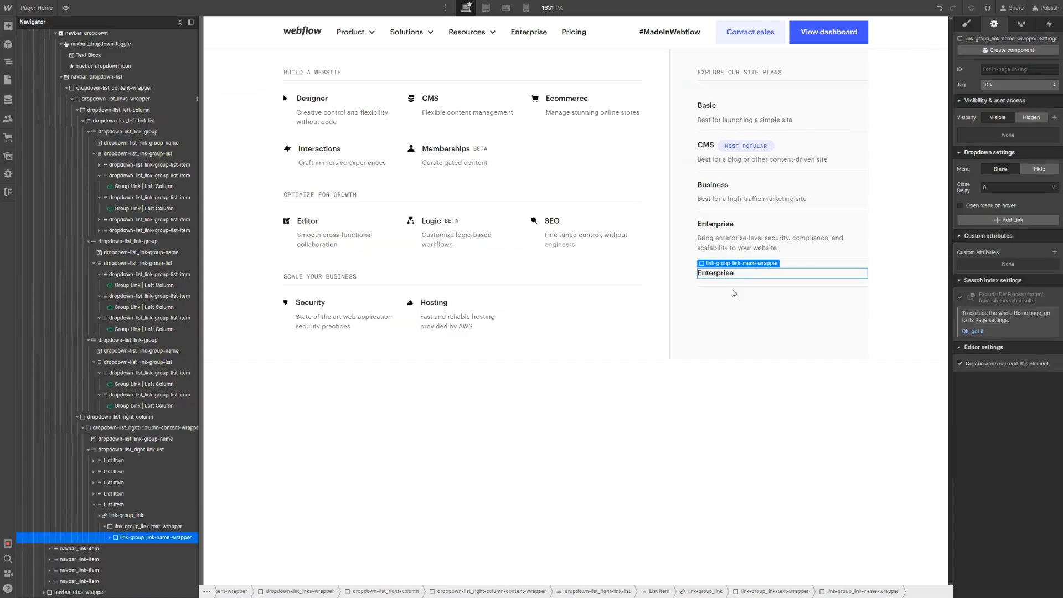
# Add the combo class "cc-arrow" to the duplicated link's link-group_link-text-wrapper, after checking the arrow links in the reference site's dropdowns
pyautogui.click(741, 288)
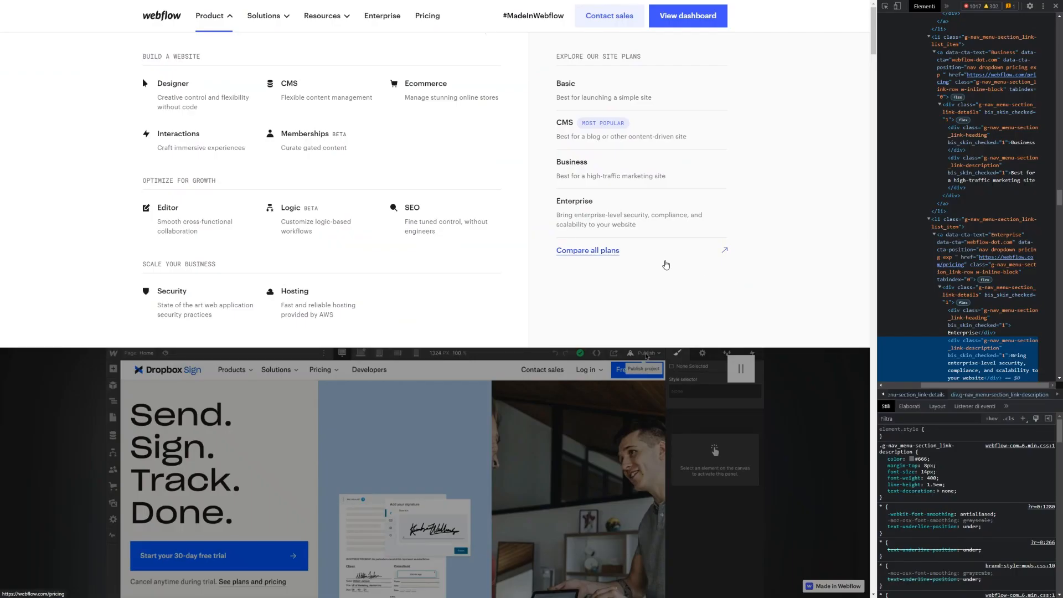
pyautogui.moveTo(270, 16)
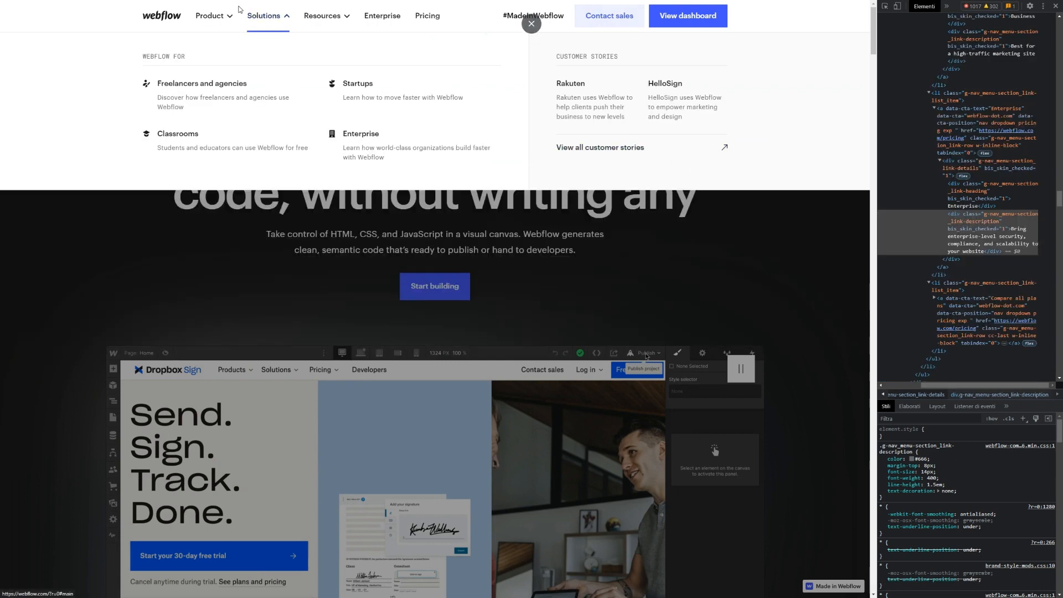
pyautogui.moveTo(335, 21)
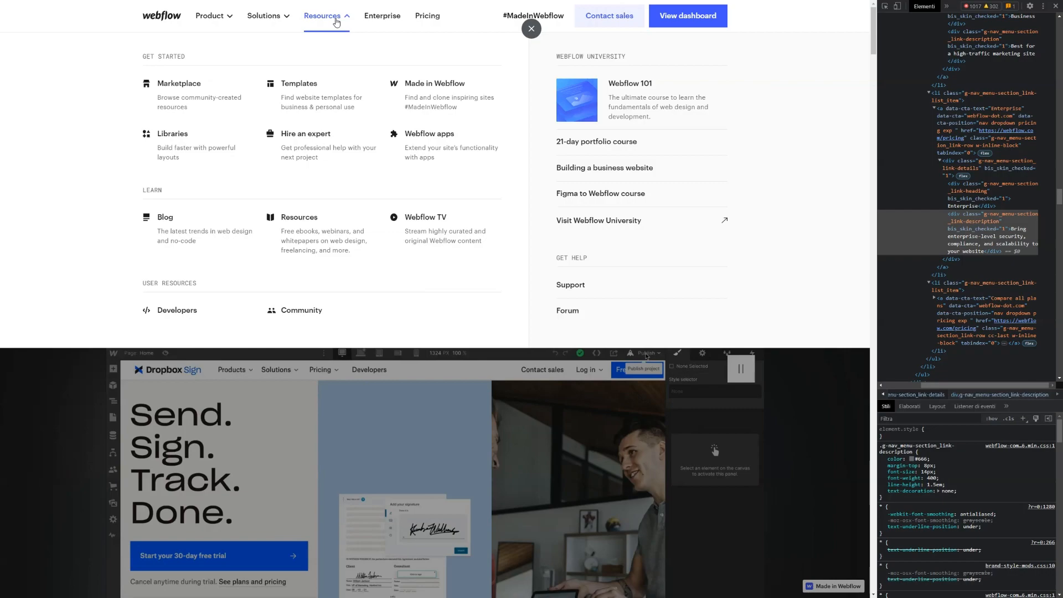
pyautogui.moveTo(210, 16)
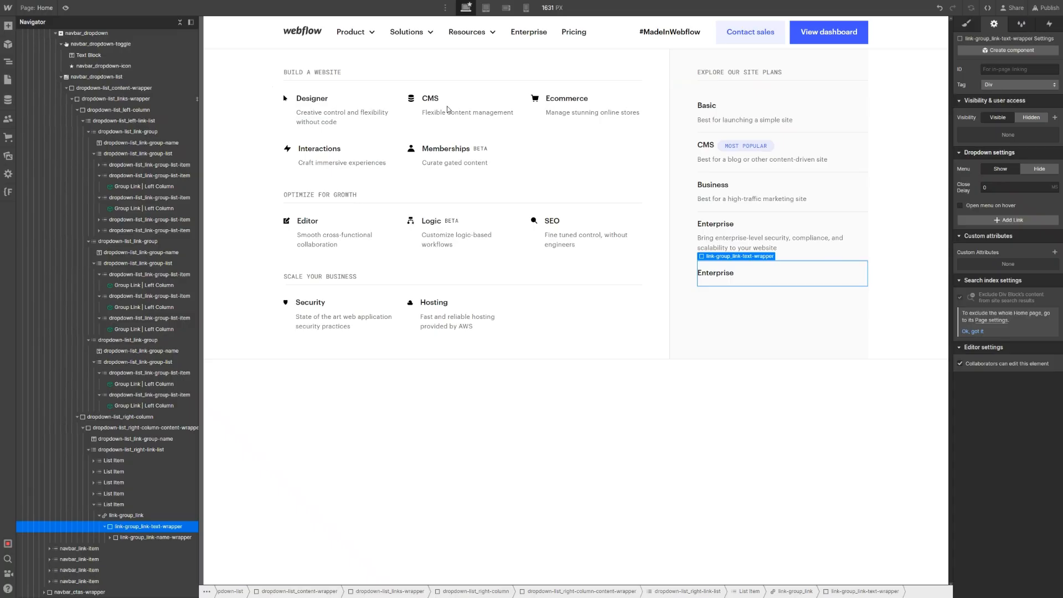
pyautogui.click(967, 24)
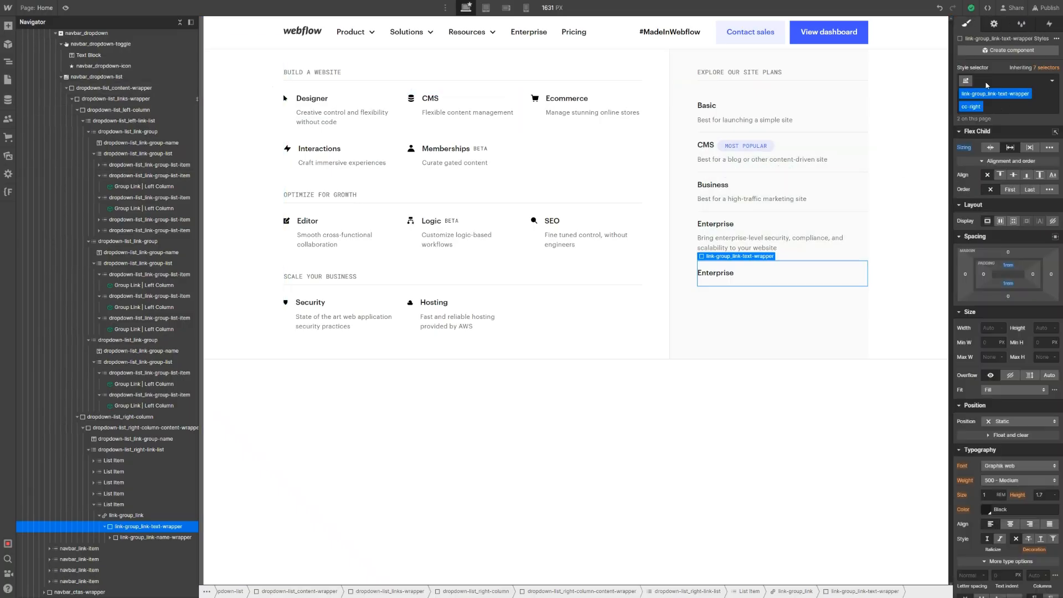
pyautogui.click(1005, 107)
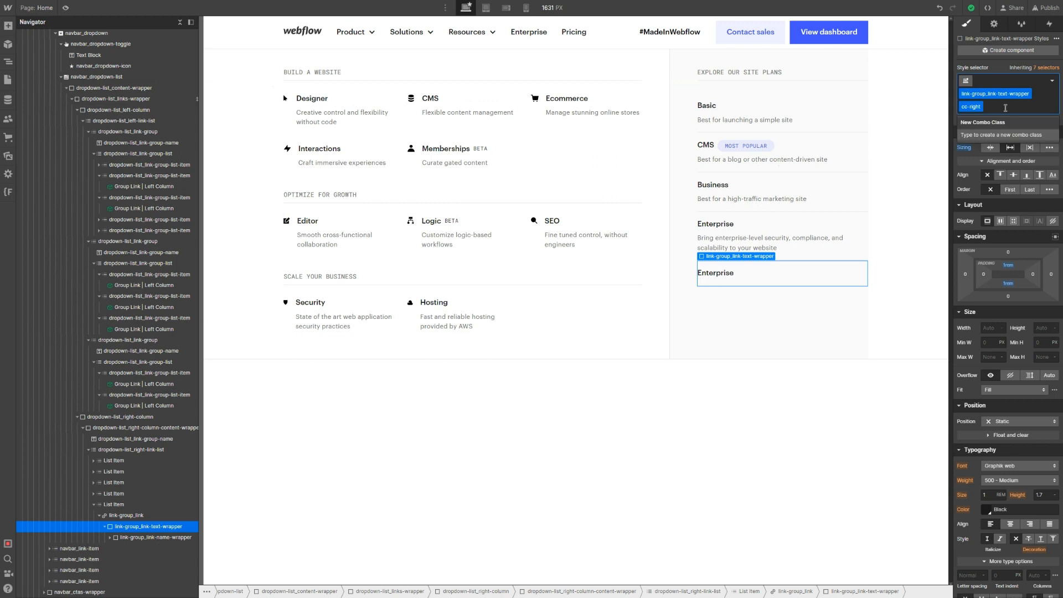
pyautogui.write('cc-')
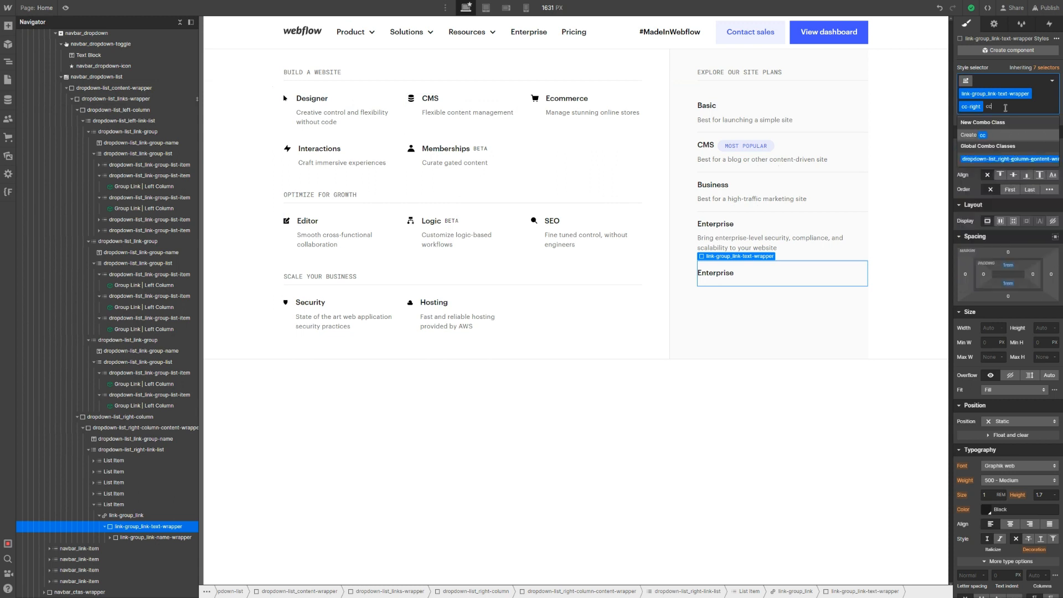
pyautogui.write('arrow')
pyautogui.press('Return')
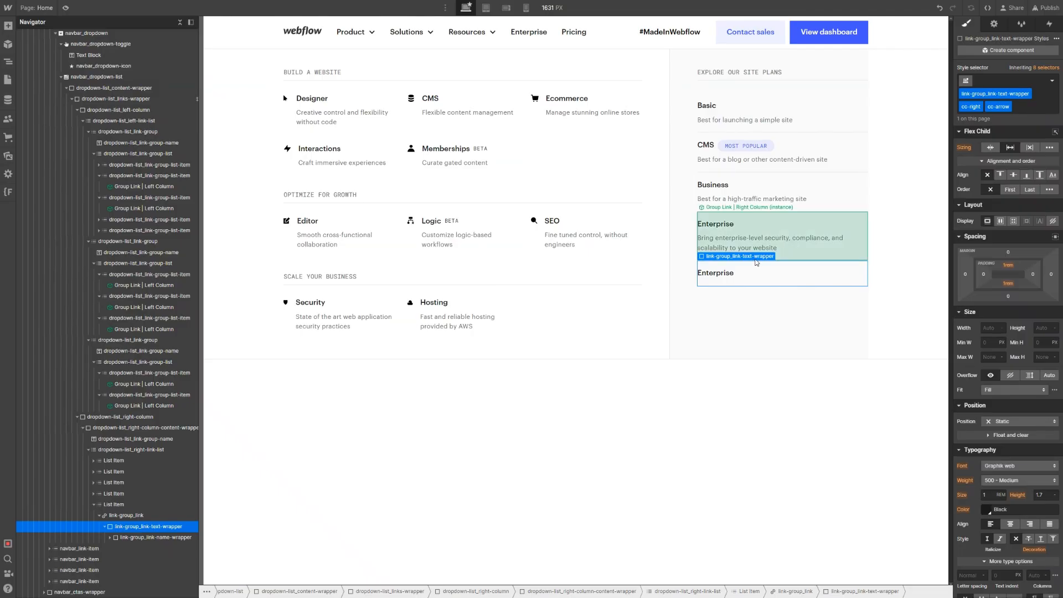
# Change the duplicated link's name text to "Compare all plans"
pyautogui.click(731, 274)
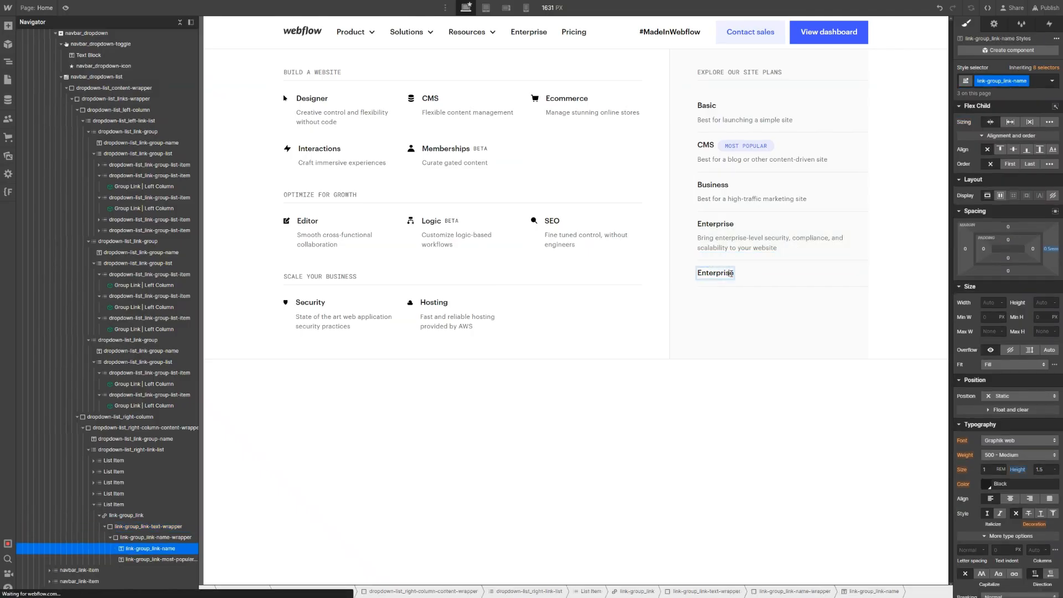
pyautogui.doubleClick(731, 274)
pyautogui.write('Compare all')
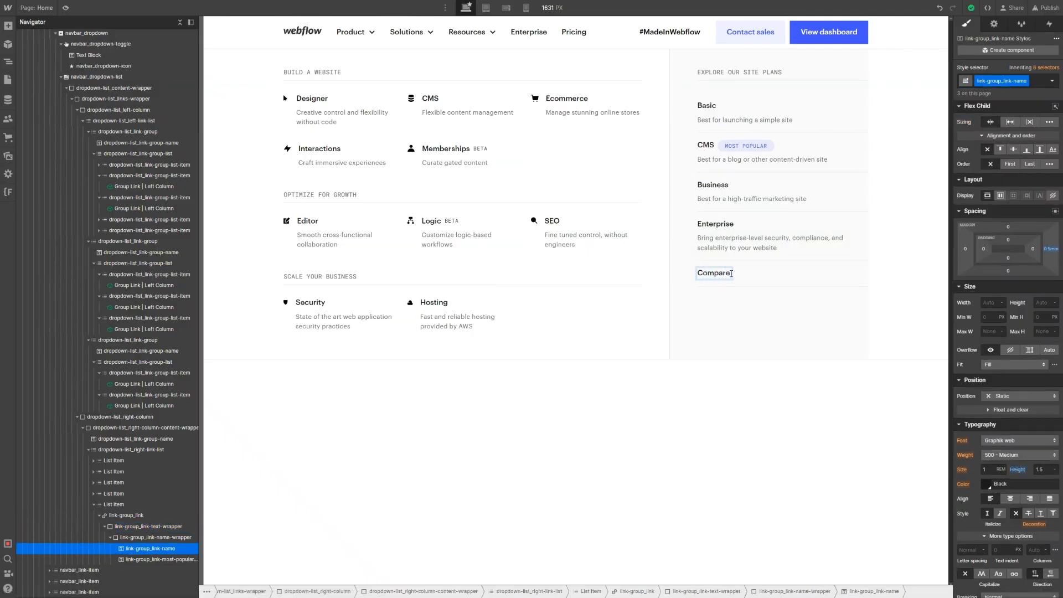
pyautogui.write(' Pland')
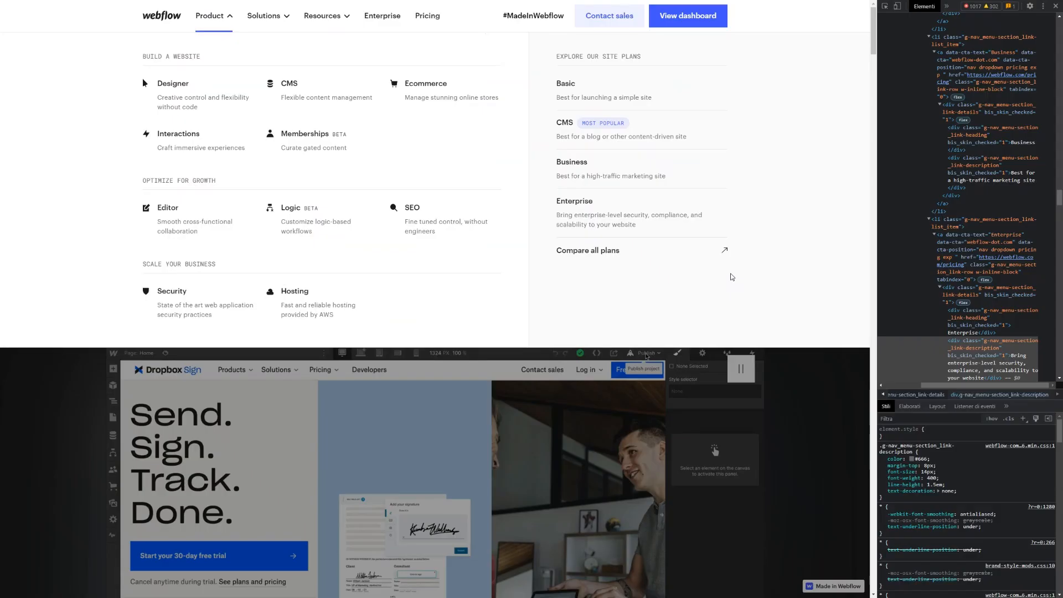
pyautogui.press('Escape')
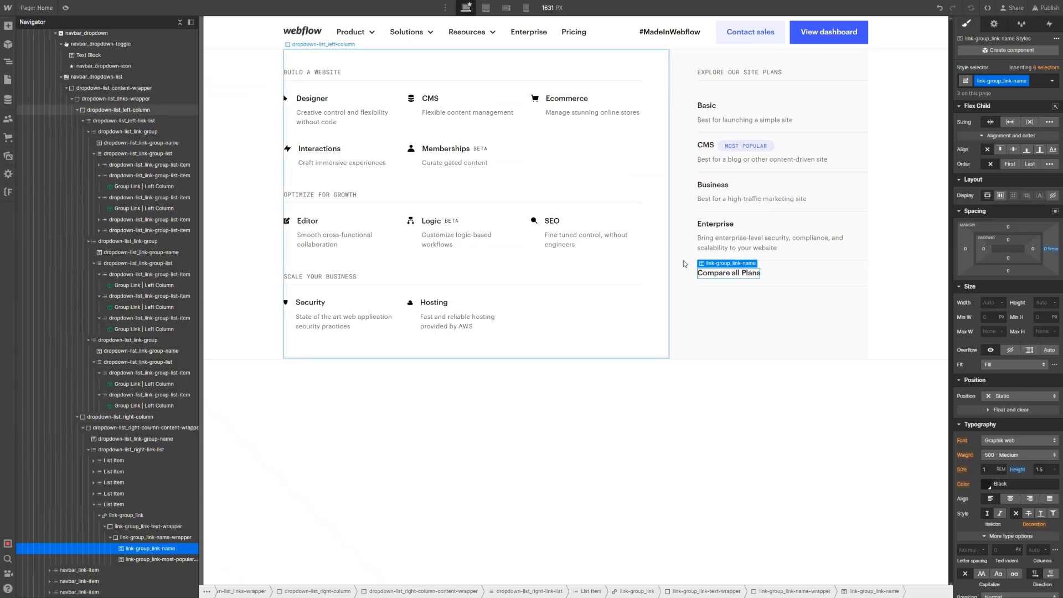
pyautogui.doubleClick(748, 275)
pyautogui.press('BackSpace')
pyautogui.write('p')
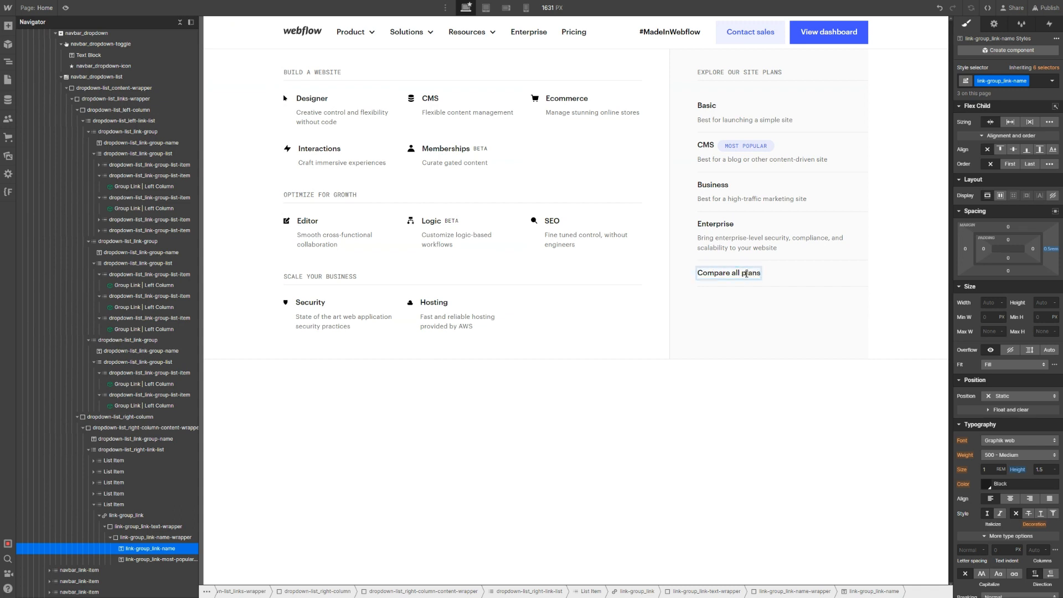
pyautogui.press('Escape')
# Set the bottom border style of the Compare all plans link's text wrapper to none
pyautogui.click(776, 284)
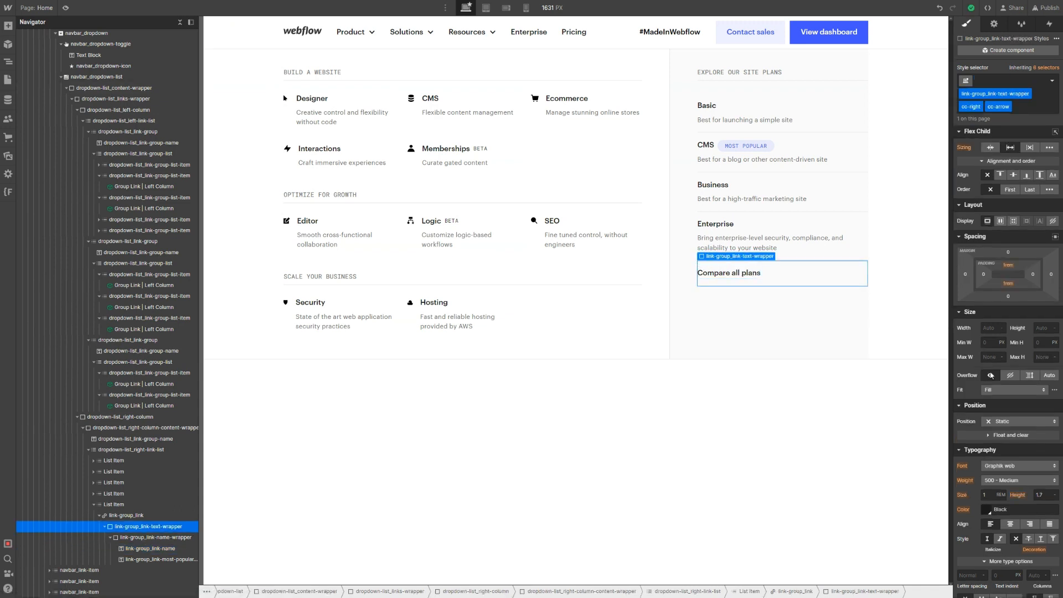
pyautogui.scroll(-7, 1004, 357)
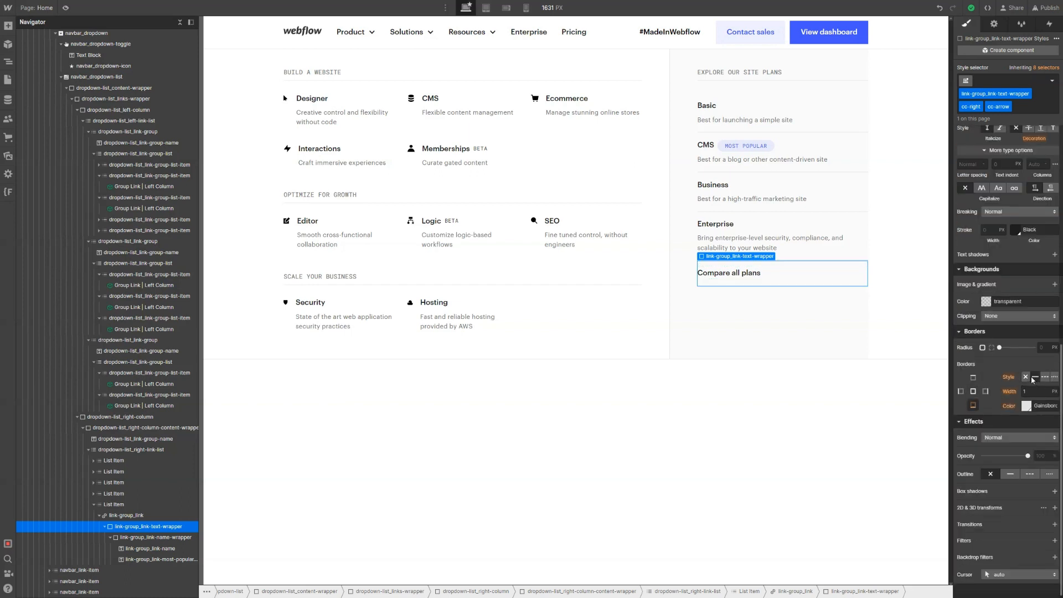
pyautogui.click(1034, 378)
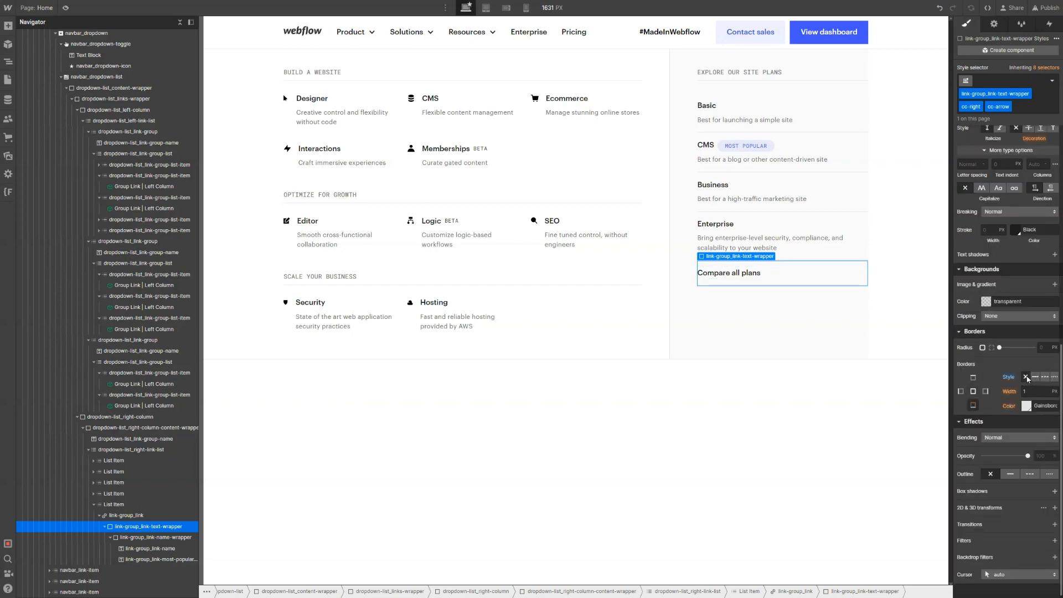
# Delete the hidden most popular label from the Compare all plans link's name wrapper
pyautogui.click(819, 273)
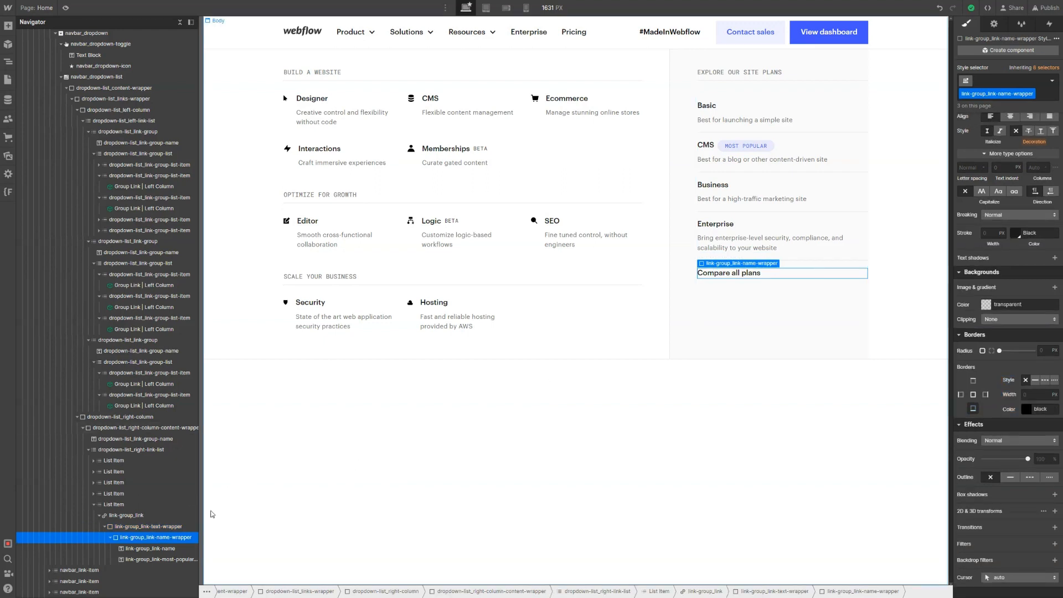
pyautogui.click(188, 561)
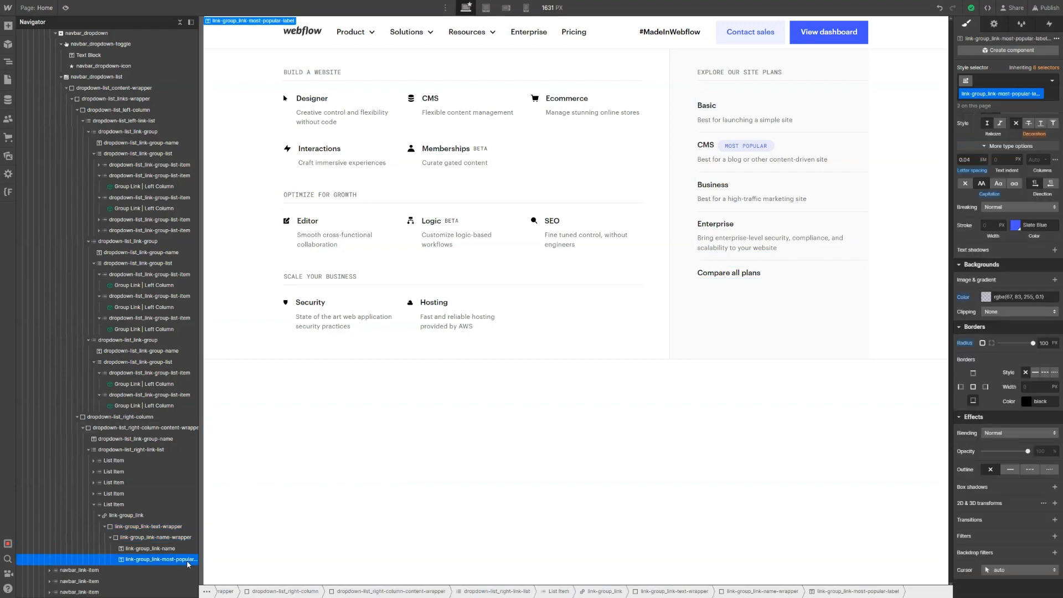
pyautogui.press('Delete')
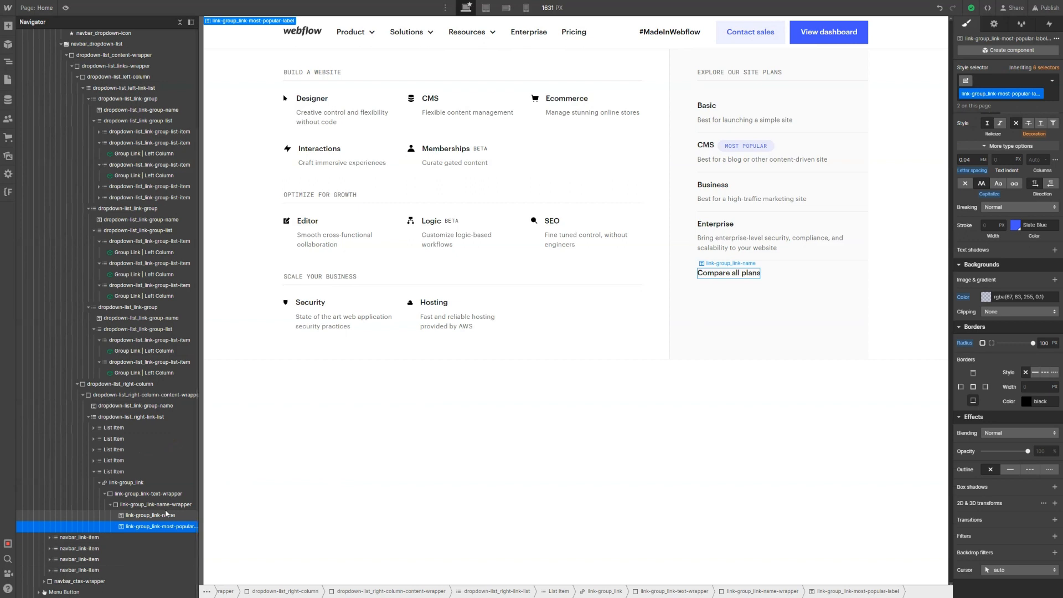
# Add an HTML Embed element inside the Compare all plans link's link-group_link-name-wrapper
pyautogui.click(169, 507)
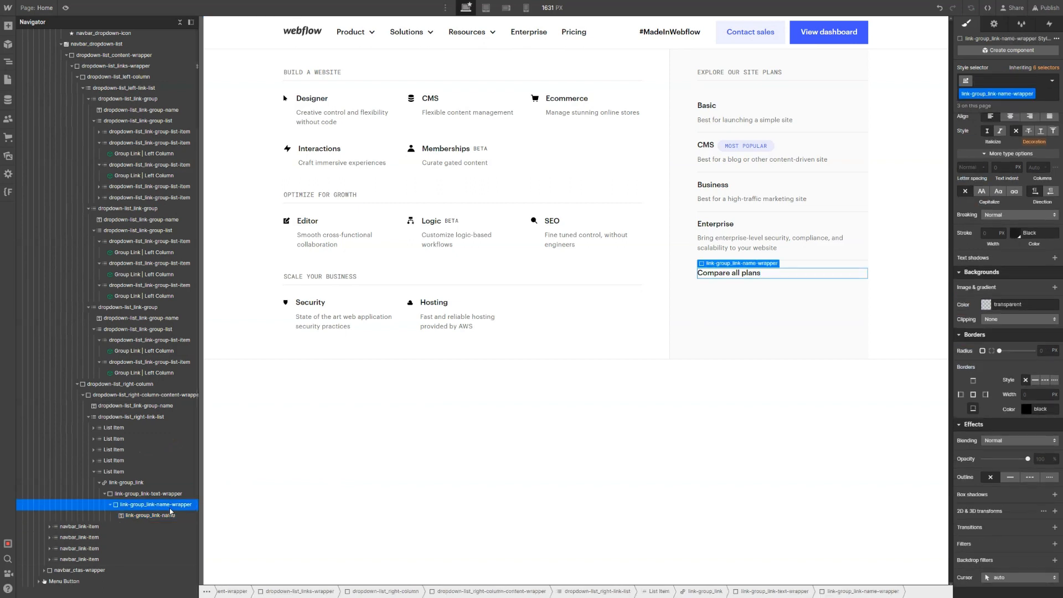
pyautogui.scroll(5, 975, 251)
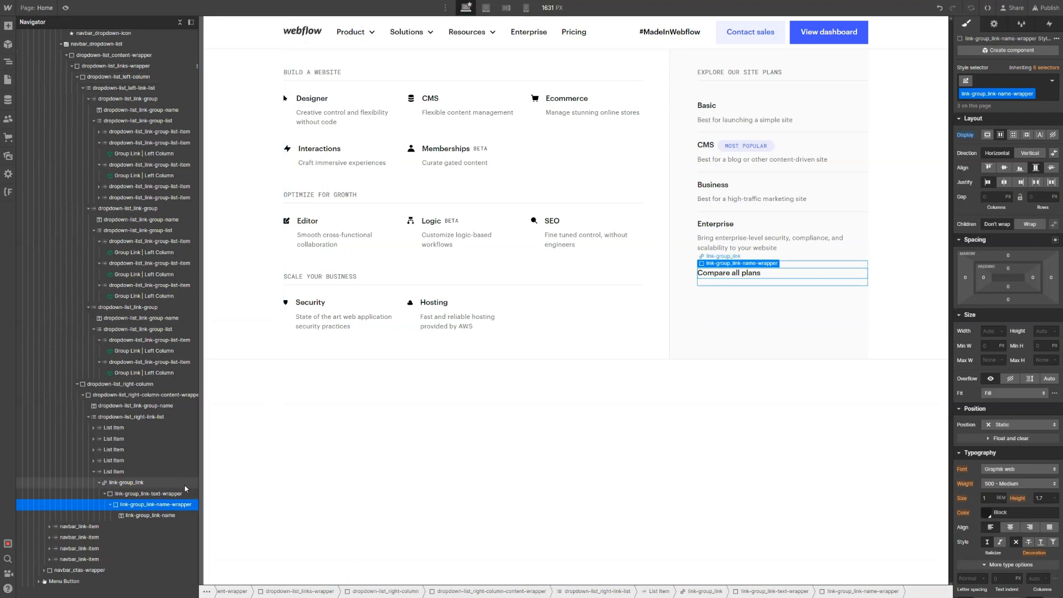
pyautogui.hotkey('ctrl', 'e')
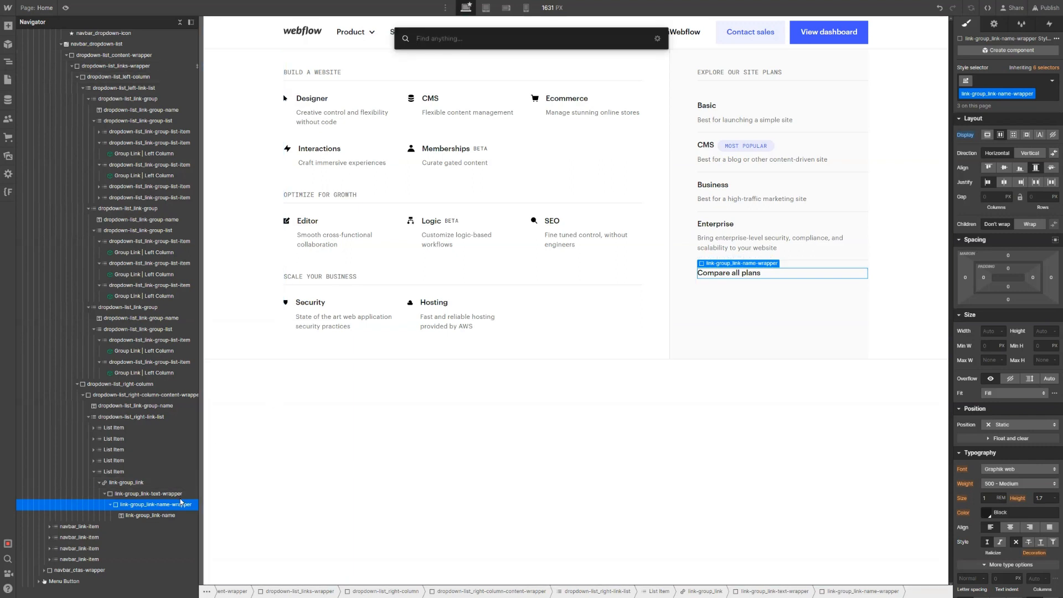
pyautogui.write('embed')
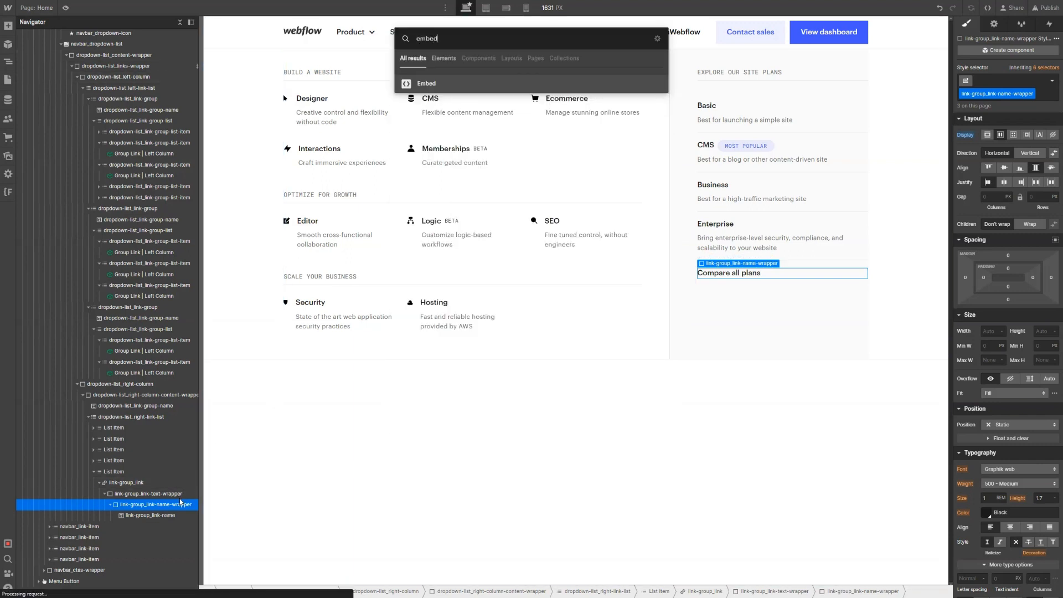
pyautogui.press('Return')
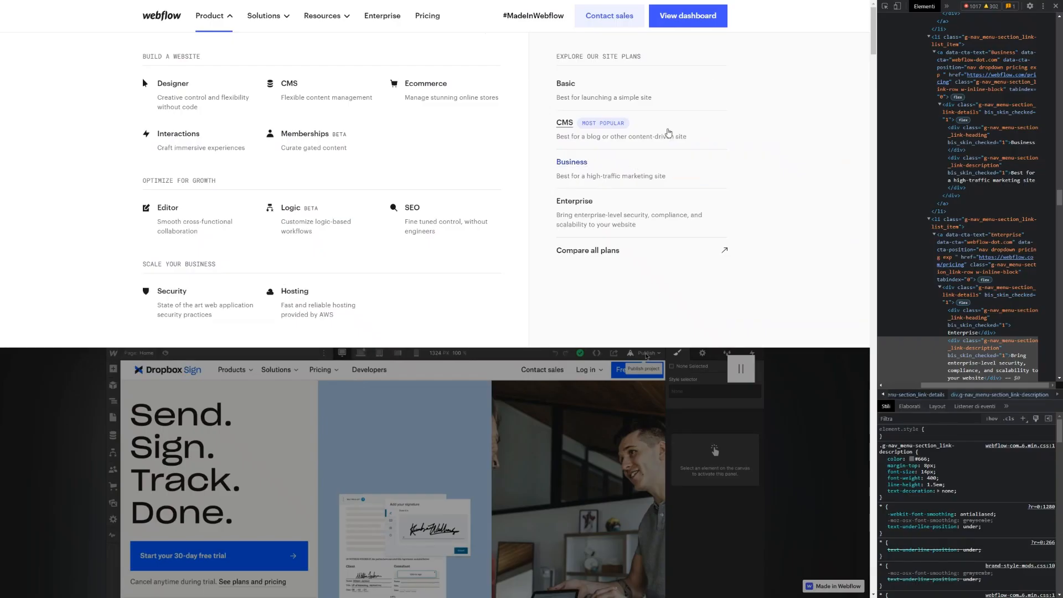
# Copy the SVG code of the Compare all plans arrow from the reference site and save it as the HTML embed's custom code
pyautogui.hotkey('ctrl', 'shift', 'c')
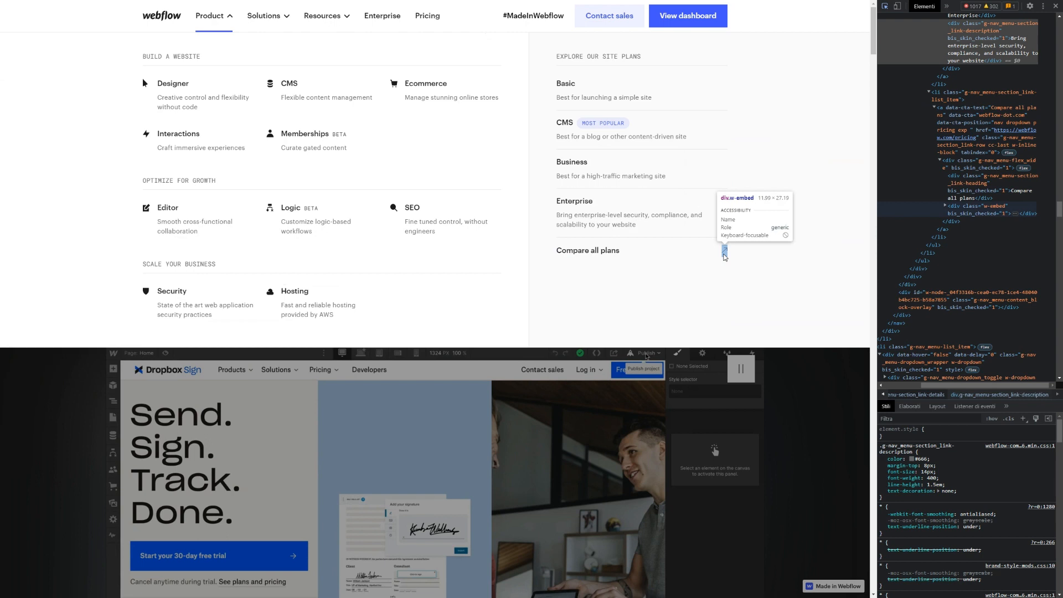
pyautogui.click(724, 254)
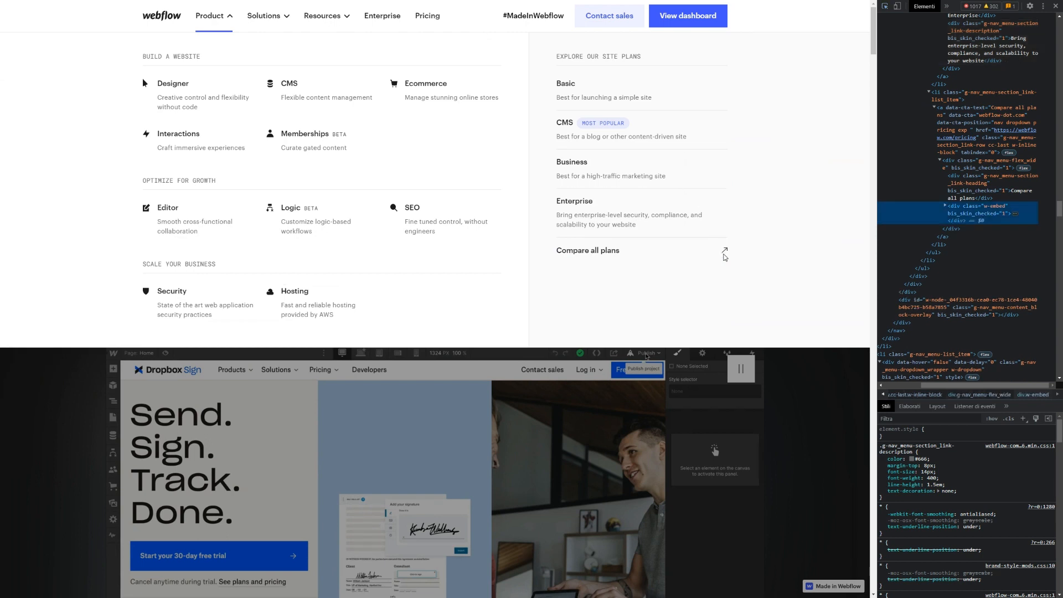
pyautogui.click(1016, 216)
pyautogui.click(974, 237)
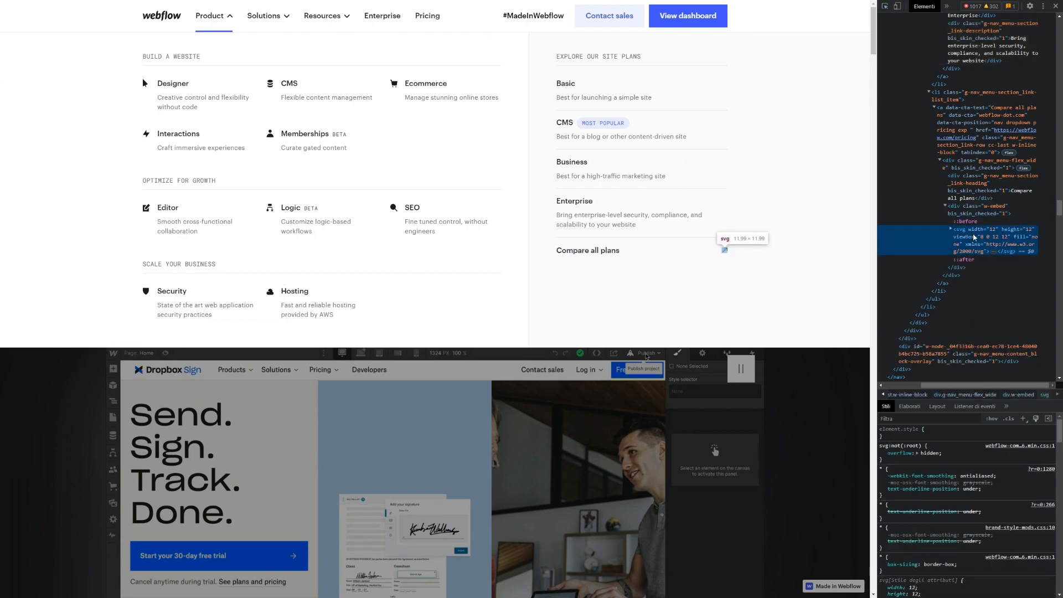
pyautogui.rightClick(974, 237)
pyautogui.moveTo(986, 310)
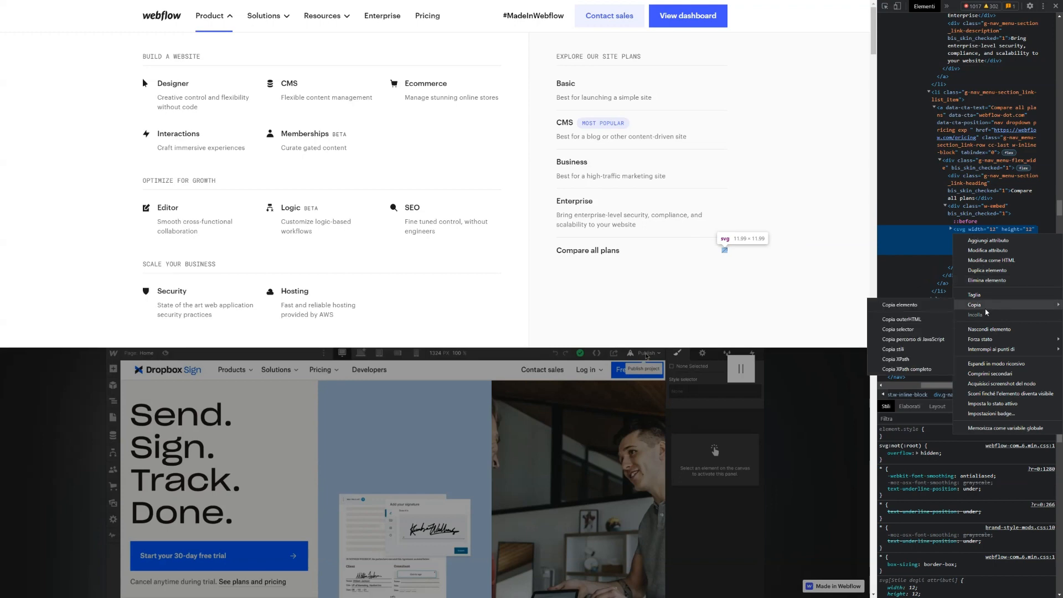
pyautogui.click(918, 318)
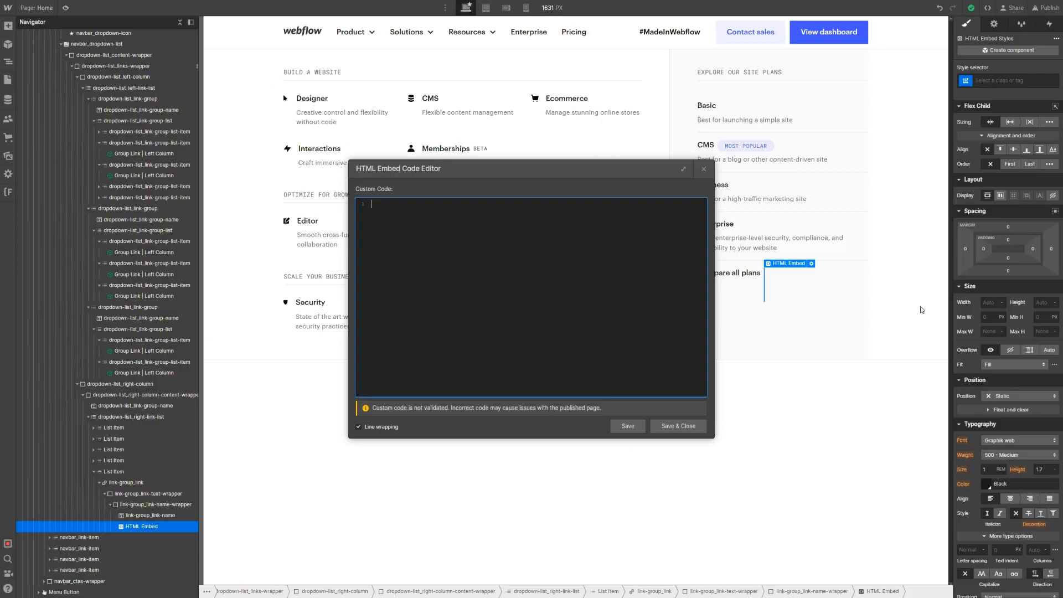
pyautogui.hotkey('ctrl', 'v')
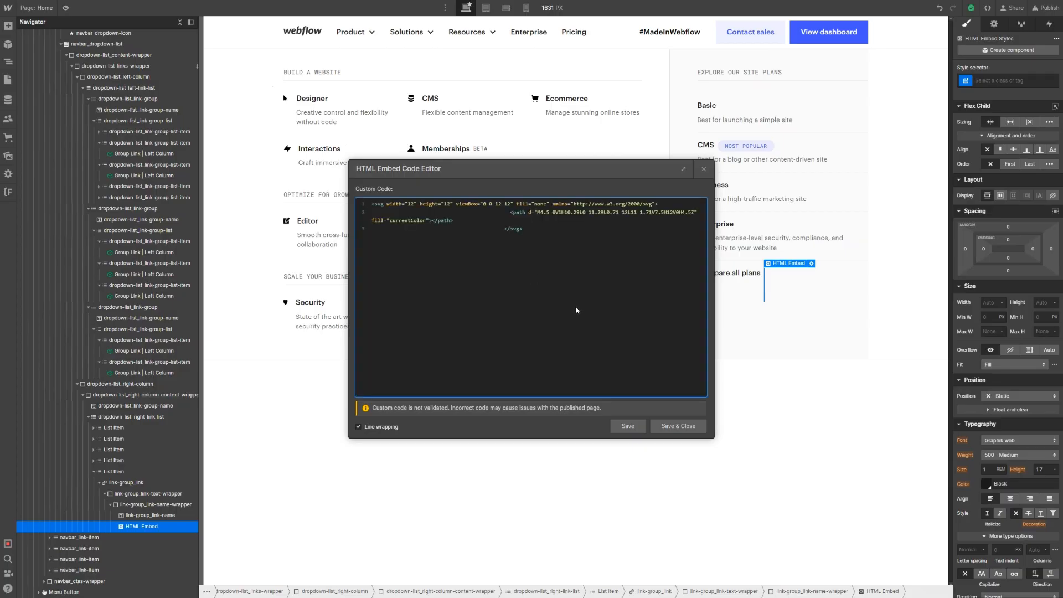
pyautogui.click(676, 426)
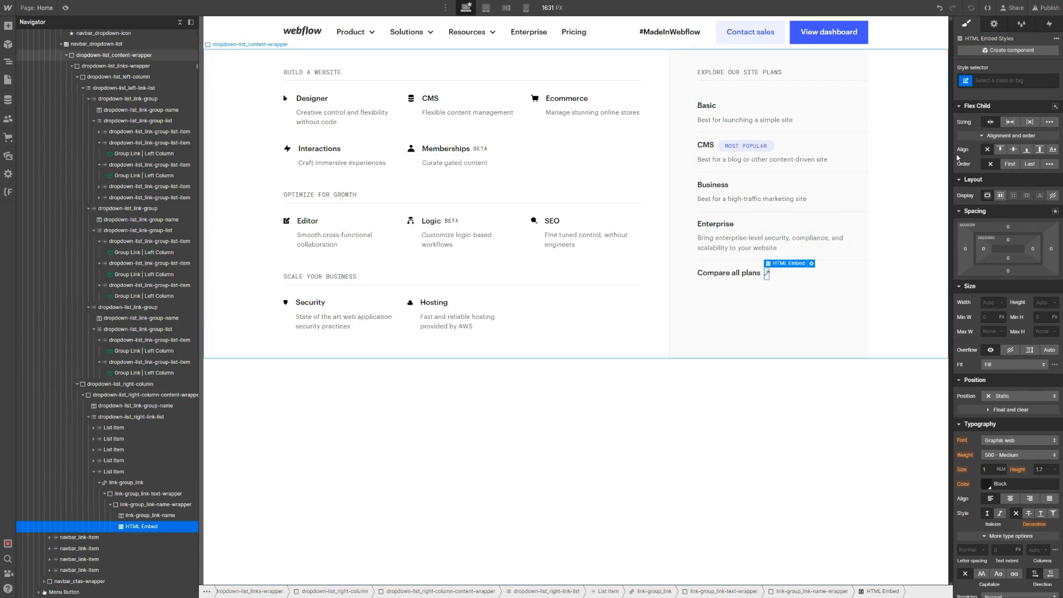
# Give the arrow embed the new class "link-group_link-arrow"
pyautogui.hotkey('ctrl', 'Return')
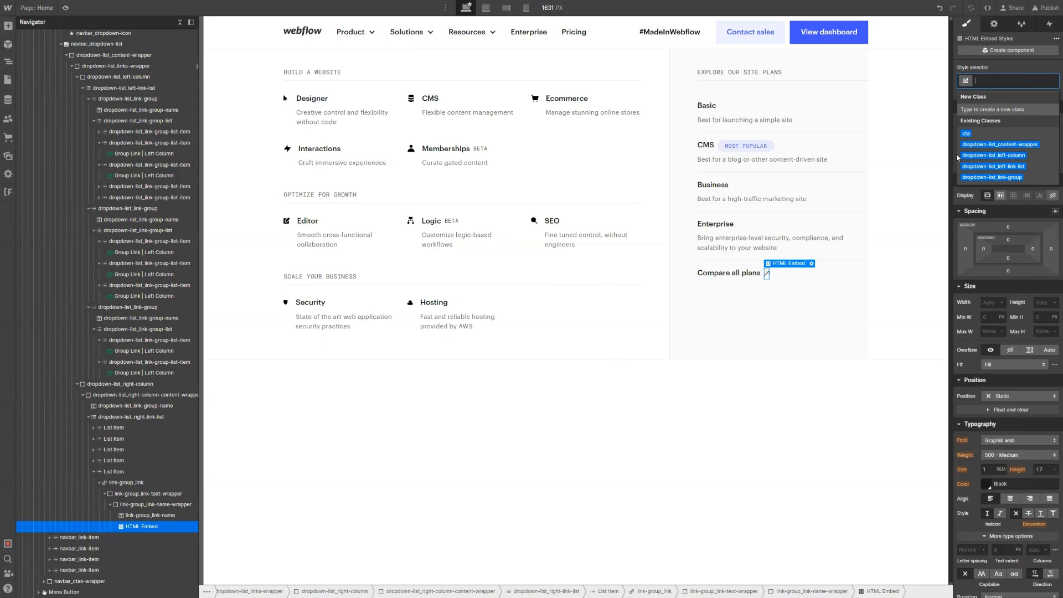
pyautogui.write('link-group')
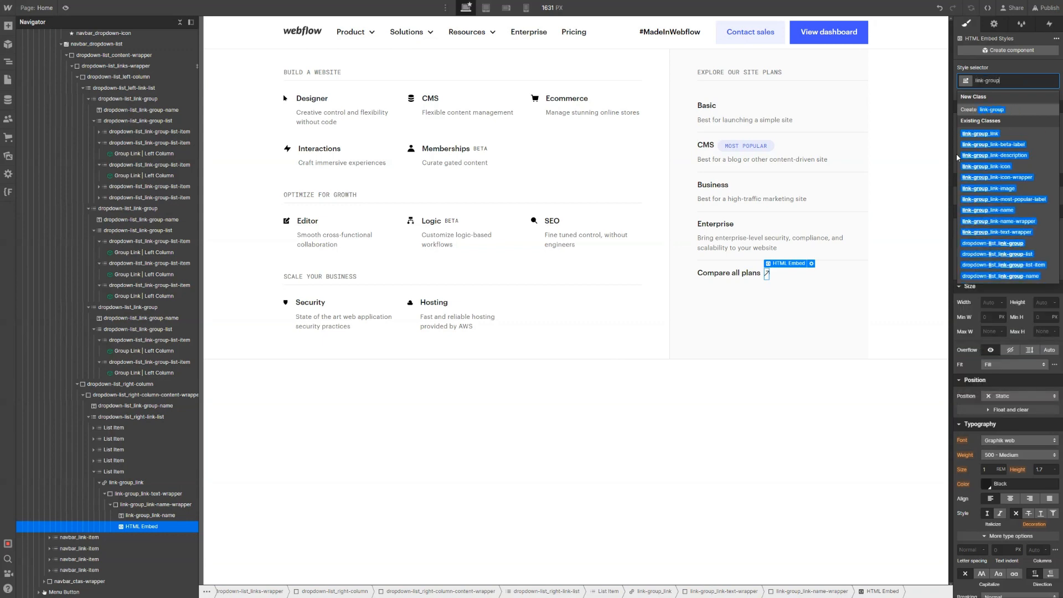
pyautogui.write('_link-arrow')
pyautogui.press('Return')
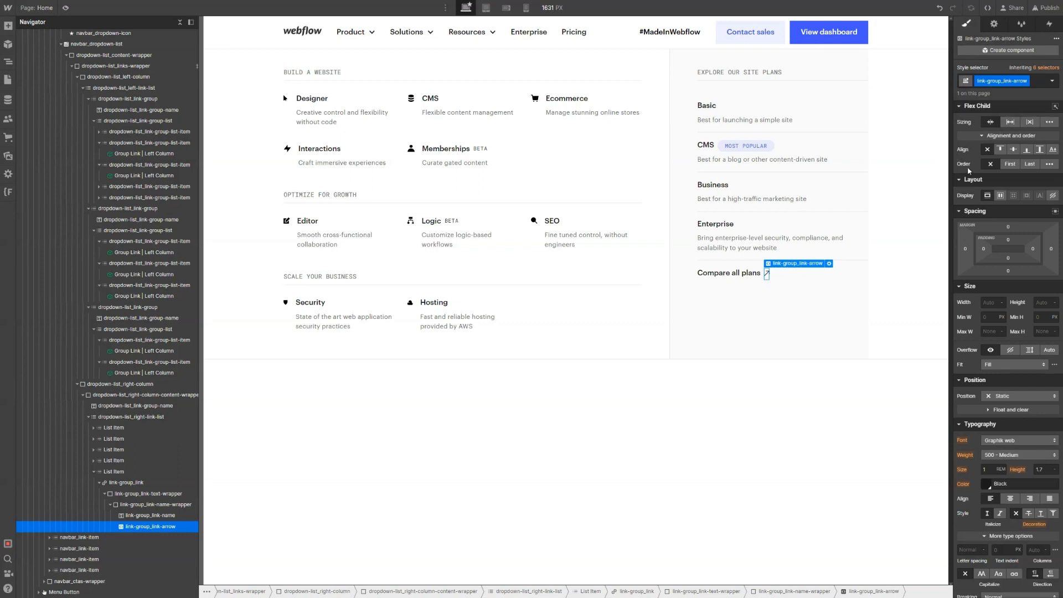
# Set link-group_link-arrow to a flex layout with an auto left margin
pyautogui.click(1003, 196)
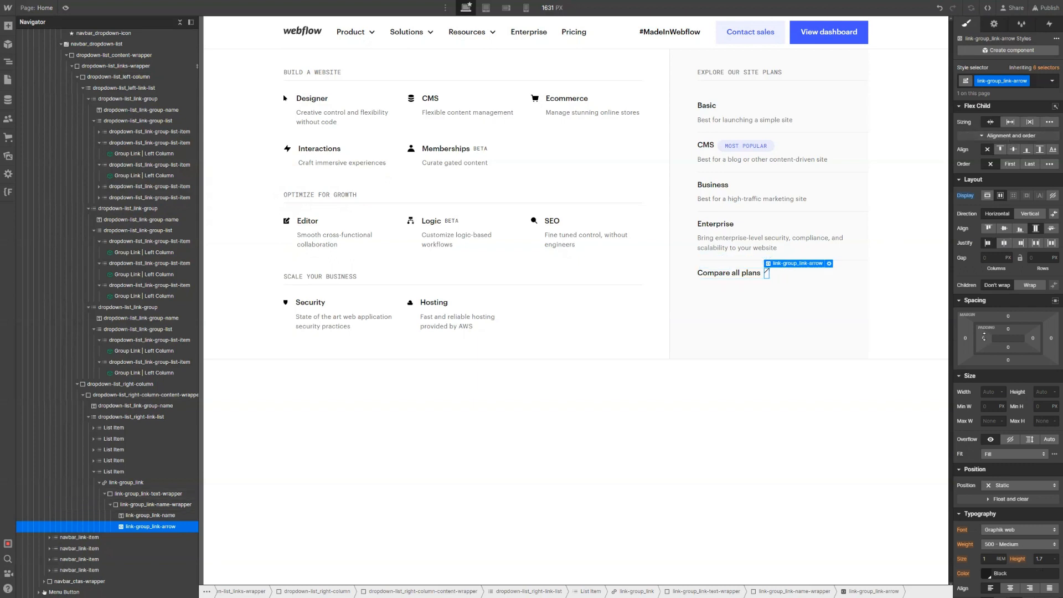
pyautogui.click(966, 339)
pyautogui.click(963, 373)
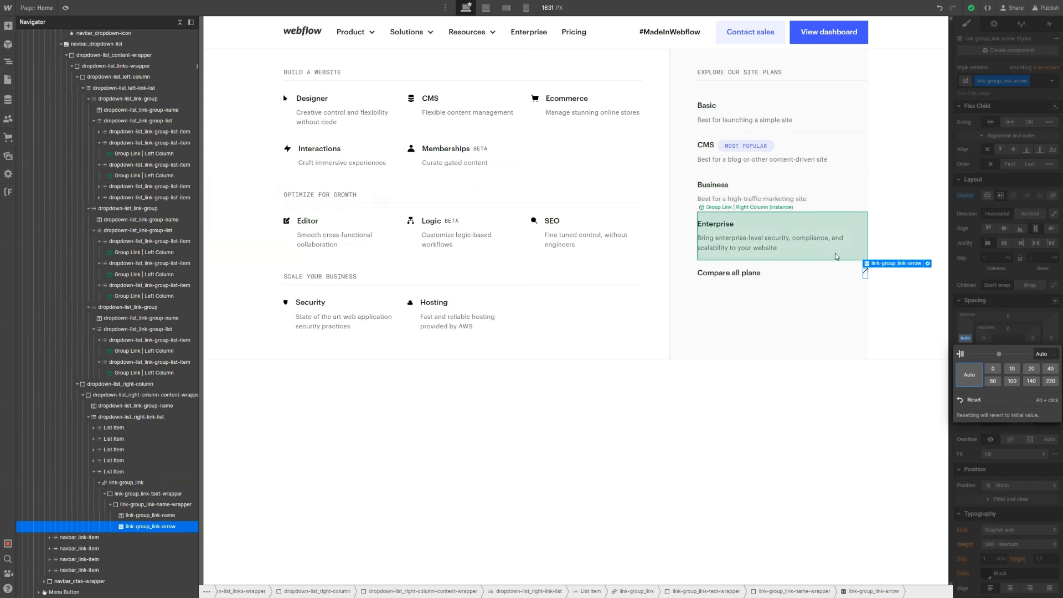
# Center the link-group_link-arrow vertically within the link's name wrapper using its flex child alignment
pyautogui.click(856, 277)
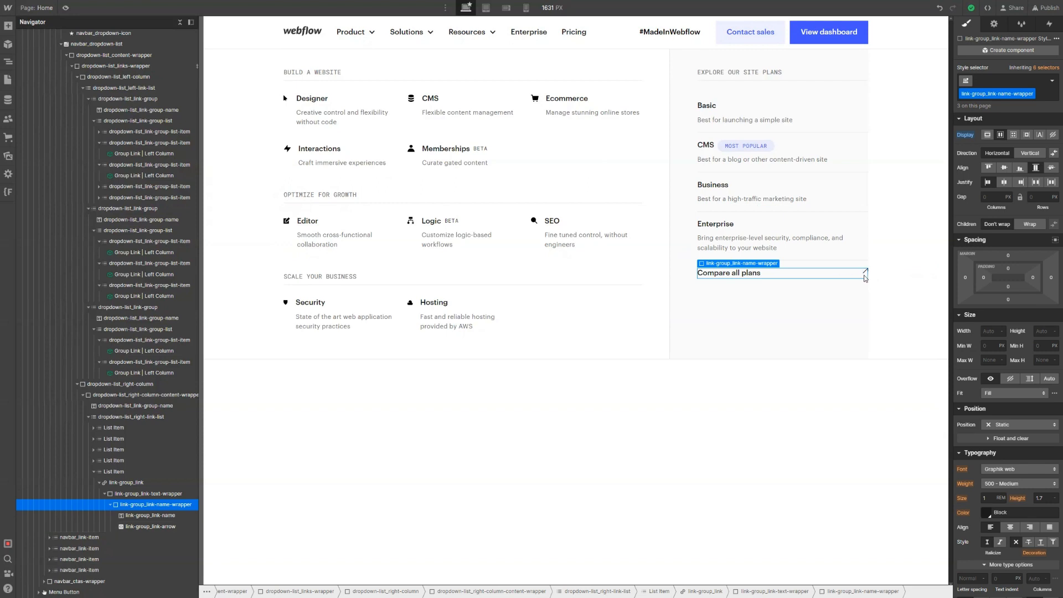
pyautogui.click(865, 276)
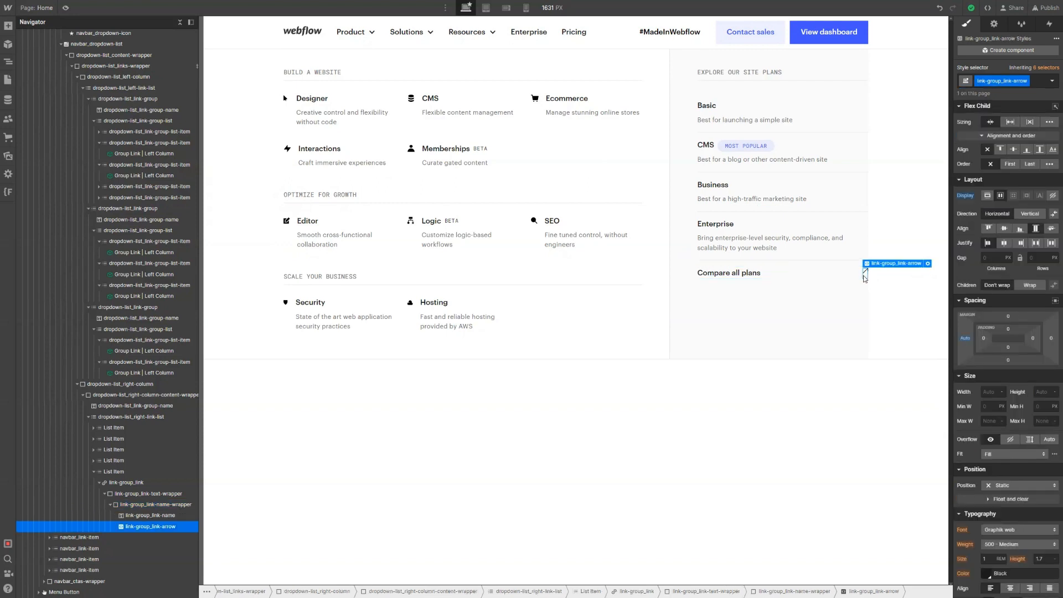
pyautogui.click(1013, 154)
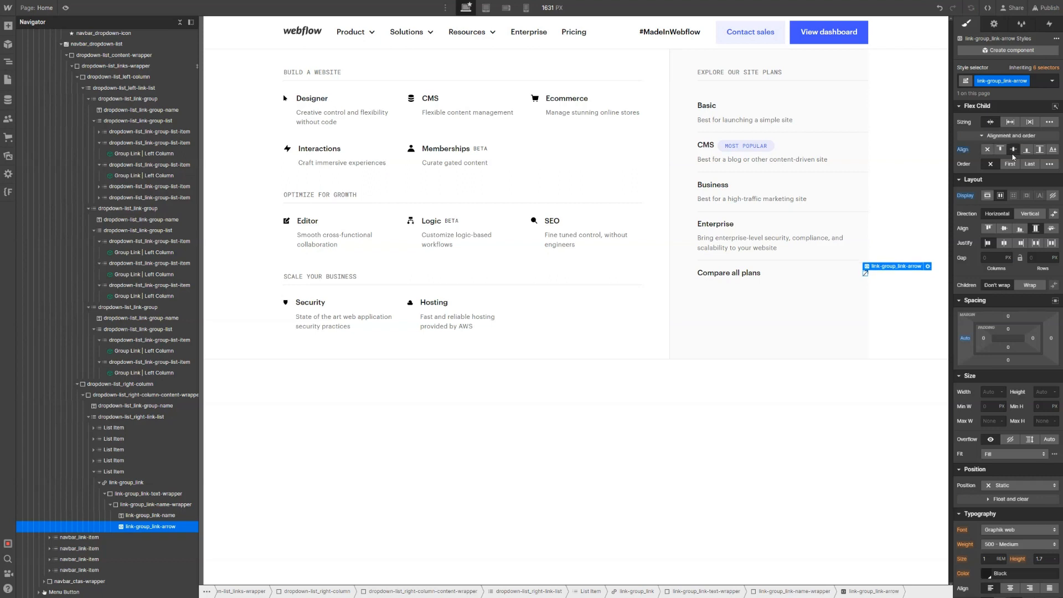
pyautogui.click(853, 300)
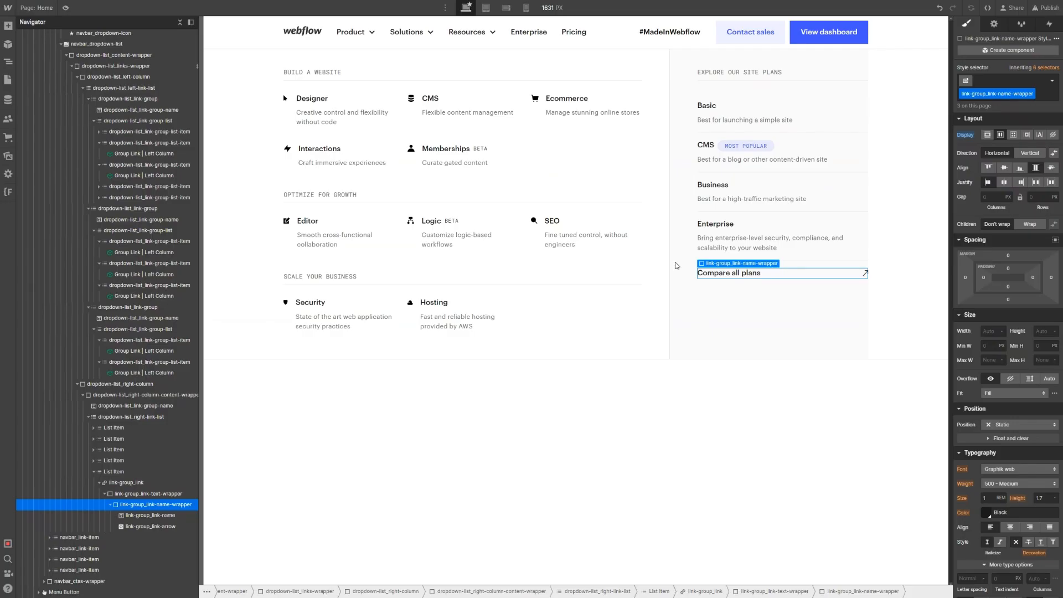
# Inspect the text wrapper inside the Group Link | Right Column component through the Basic plan link, and return to the page
pyautogui.click(813, 138)
pyautogui.click(139, 417)
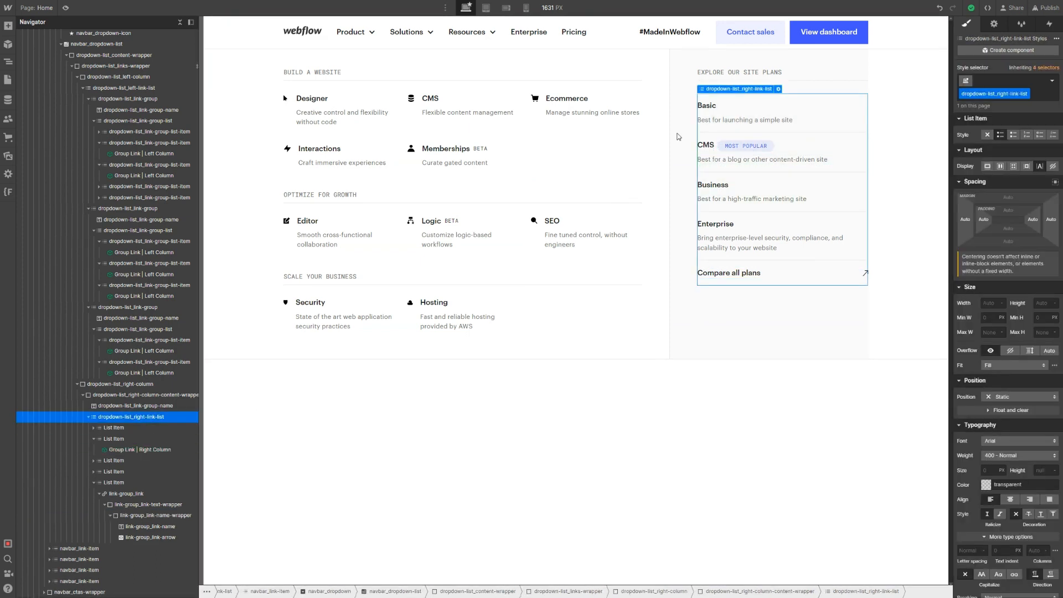
pyautogui.doubleClick(723, 104)
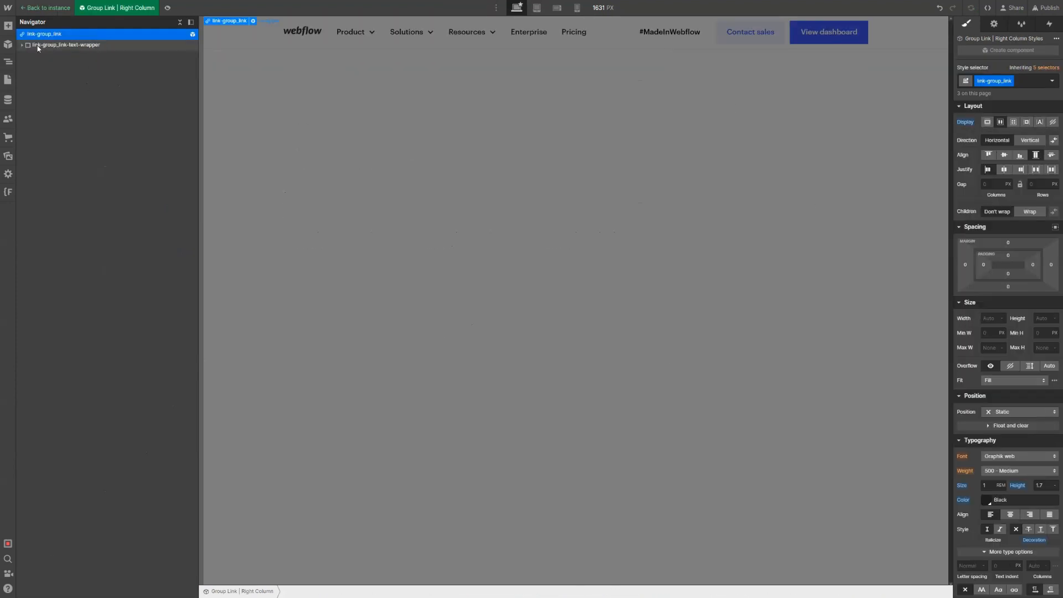
pyautogui.click(62, 48)
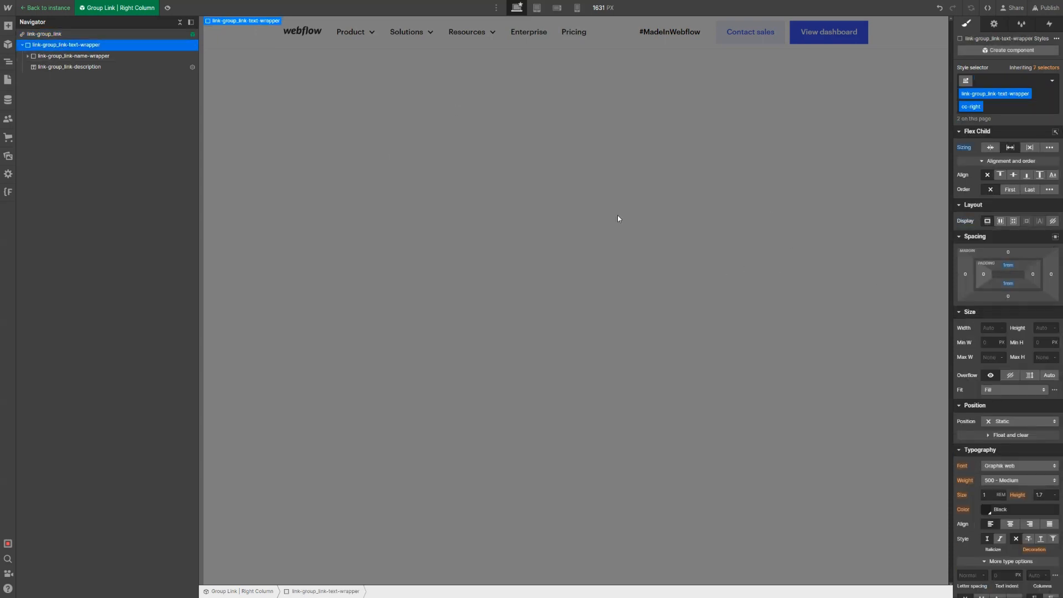
pyautogui.click(263, 28)
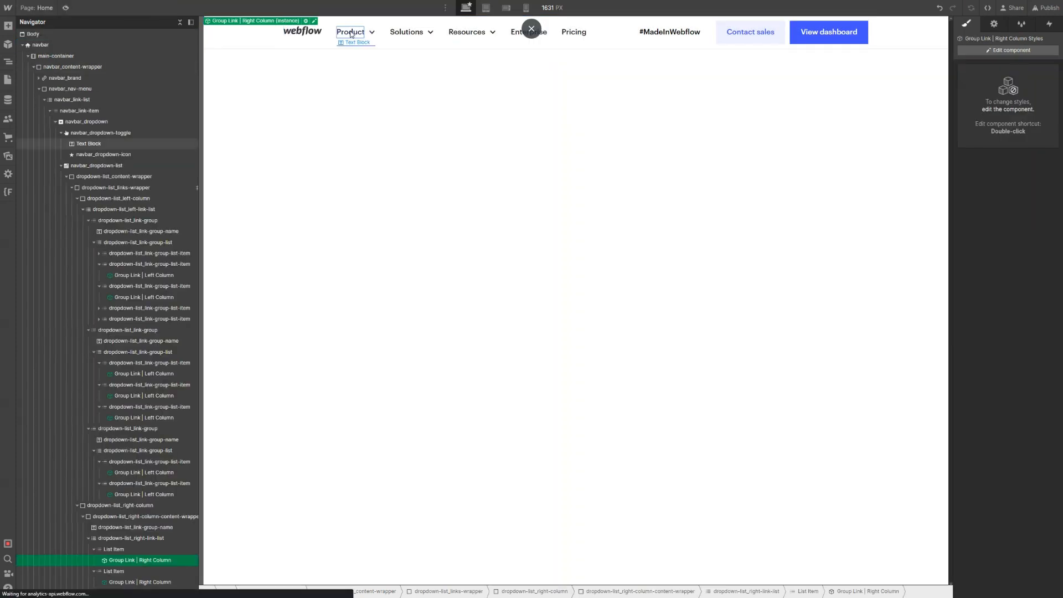
# Show the Product dropdown menu on the canvas through its toggle's text block
pyautogui.click(351, 32)
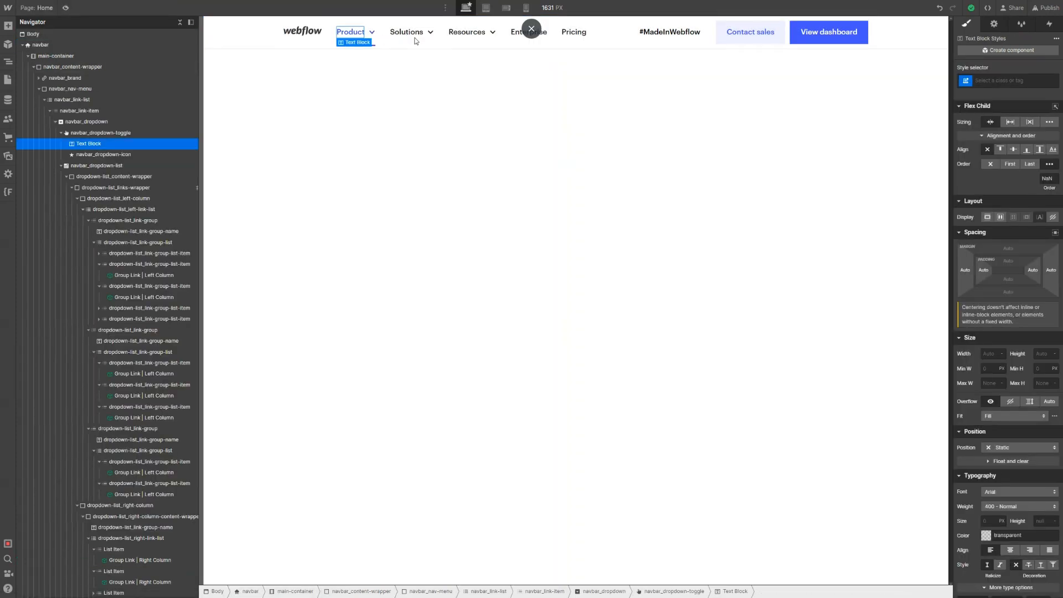
pyautogui.click(995, 24)
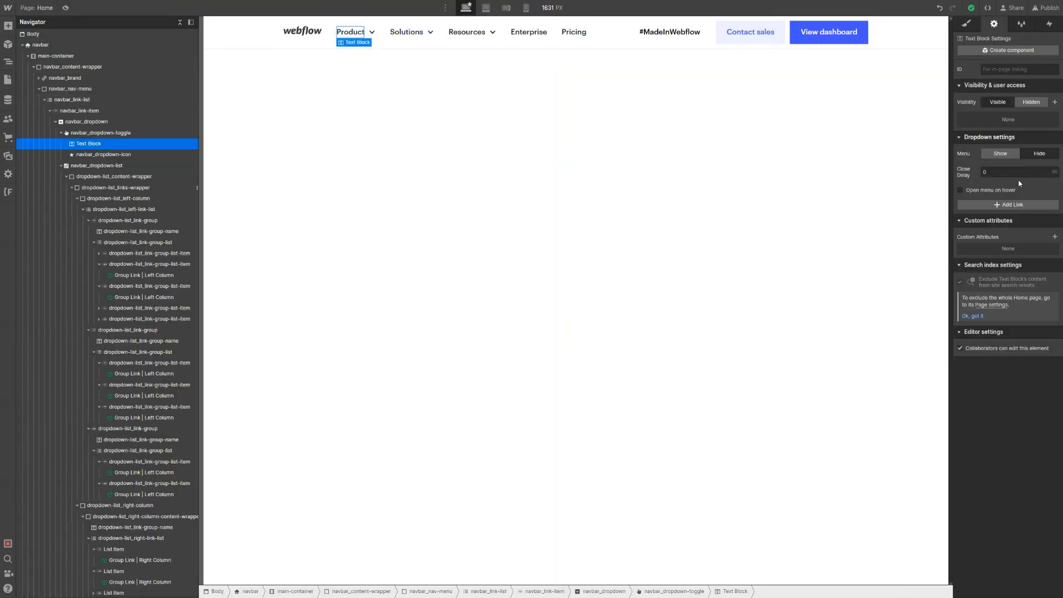
pyautogui.click(1001, 153)
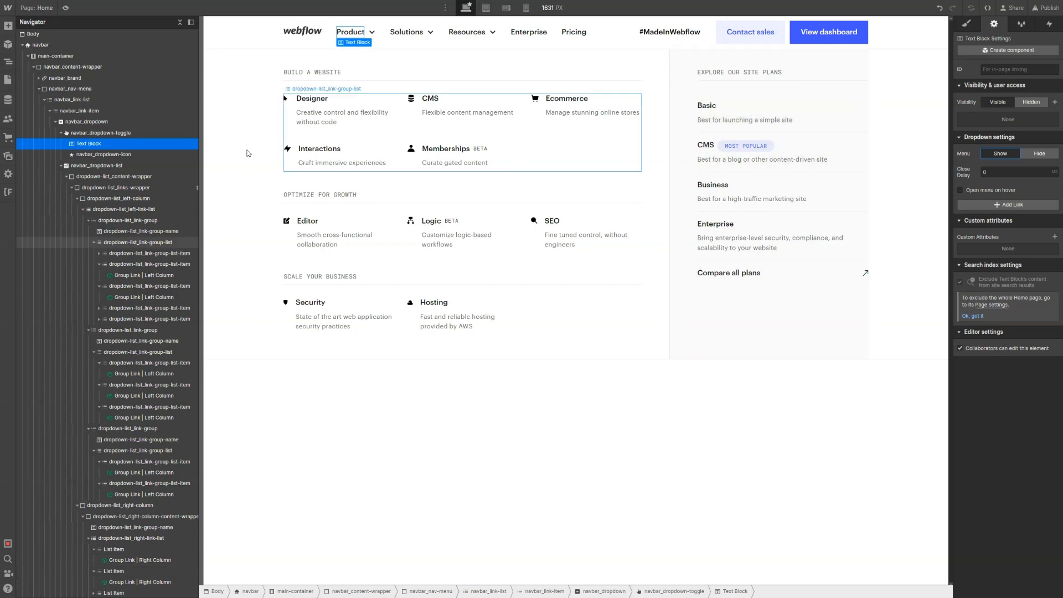
pyautogui.click(714, 110)
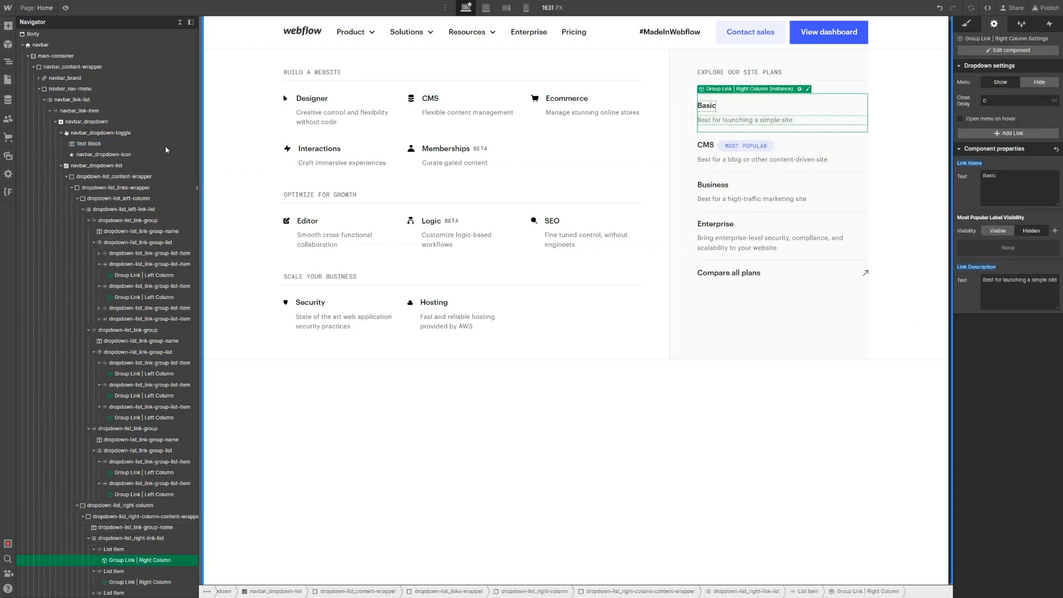
pyautogui.click(104, 112)
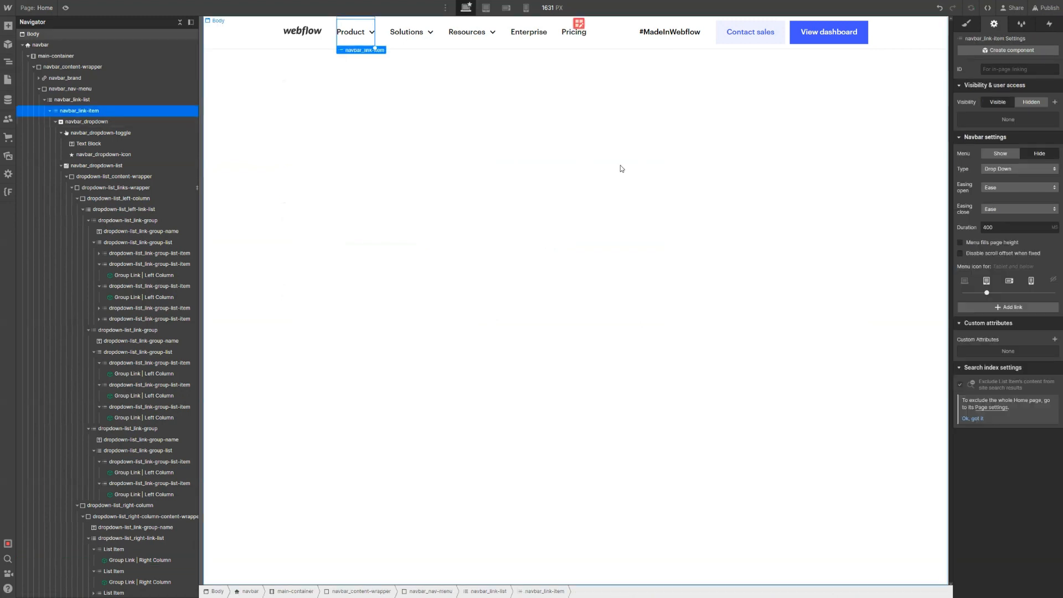
pyautogui.click(1000, 153)
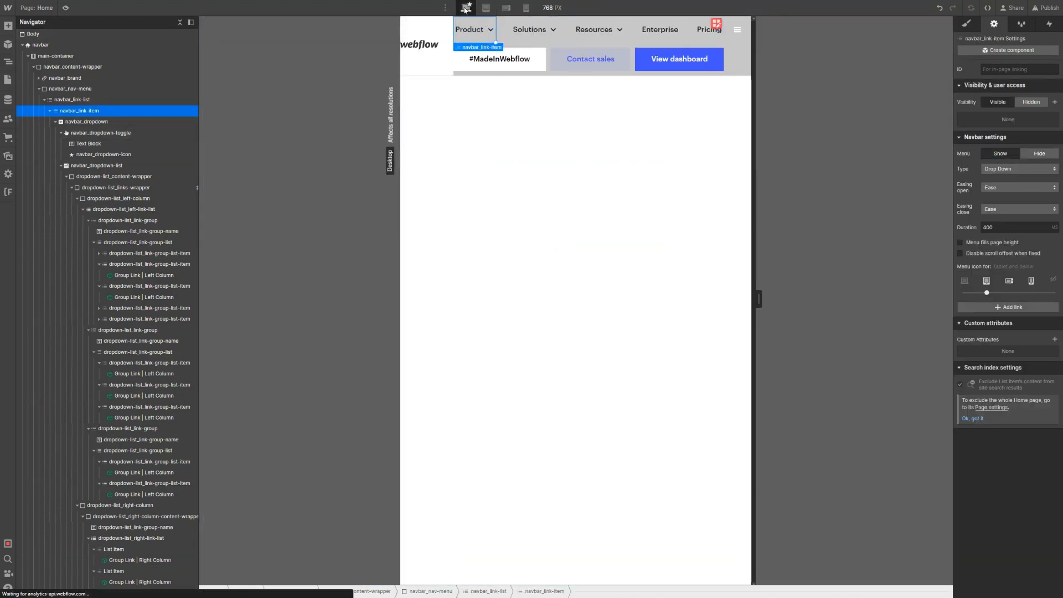
pyautogui.click(465, 7)
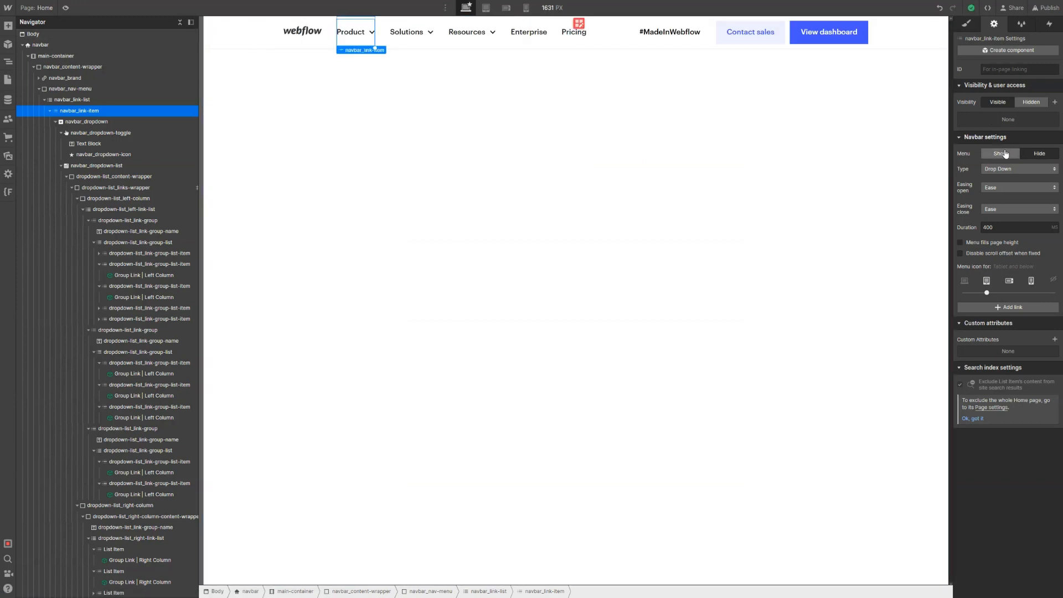
# Select the Solutions dropdown toggle in the navbar
pyautogui.click(401, 35)
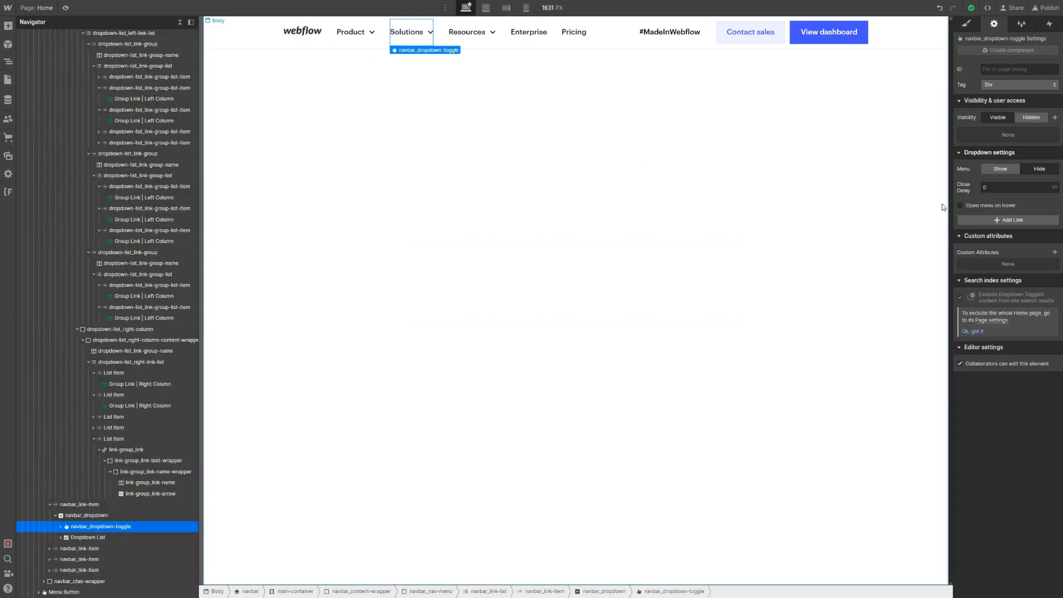
# Show the Product dropdown's open menu on the canvas
pyautogui.click(1002, 170)
pyautogui.click(350, 33)
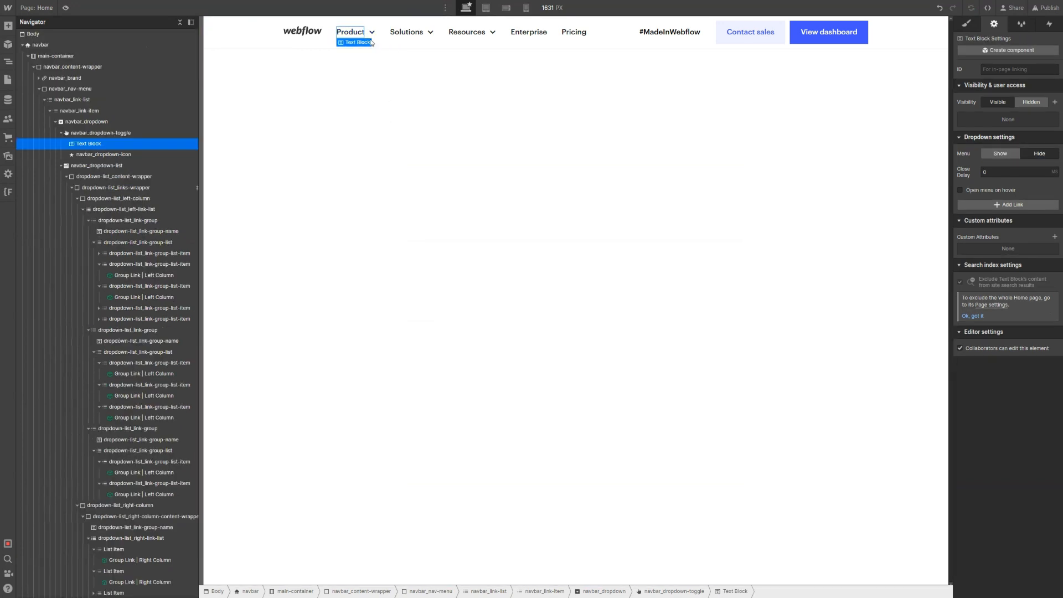
pyautogui.click(1002, 155)
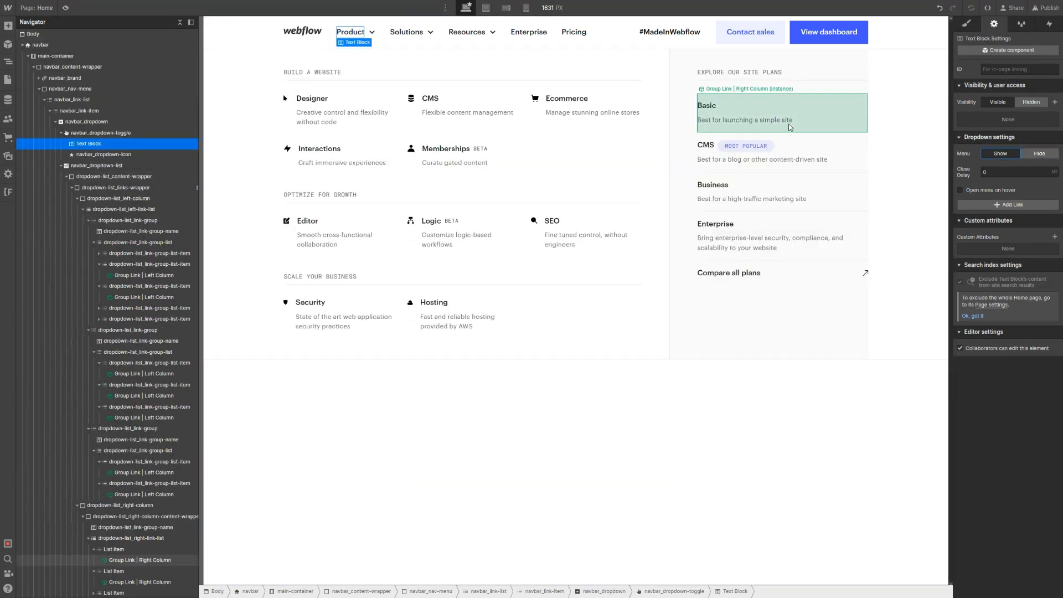
# Set the top margin of the dropdown-list_right-link-list under the site plans heading to -1rem
pyautogui.click(773, 127)
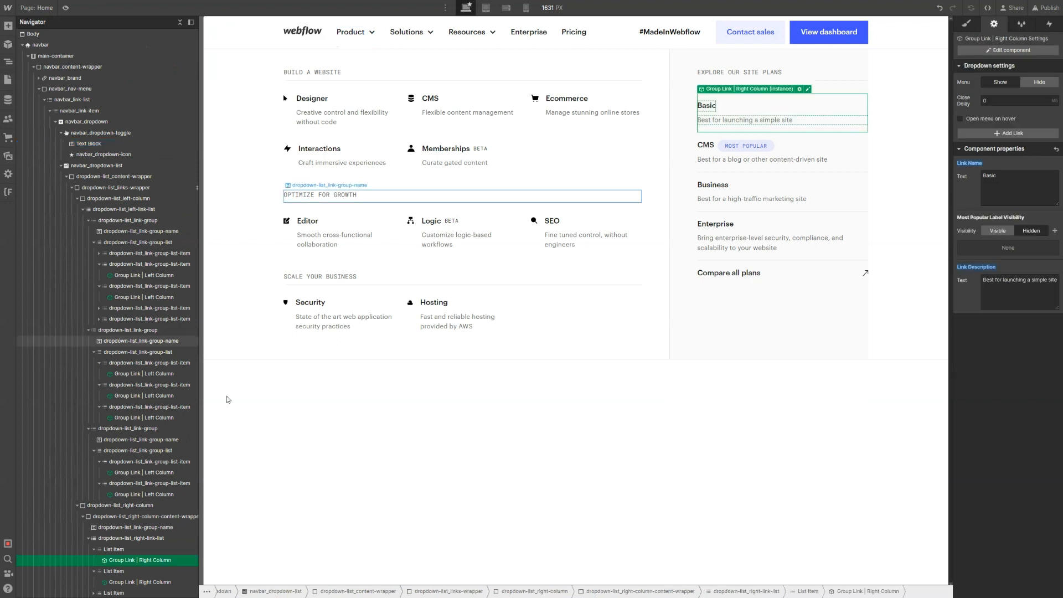
pyautogui.click(124, 538)
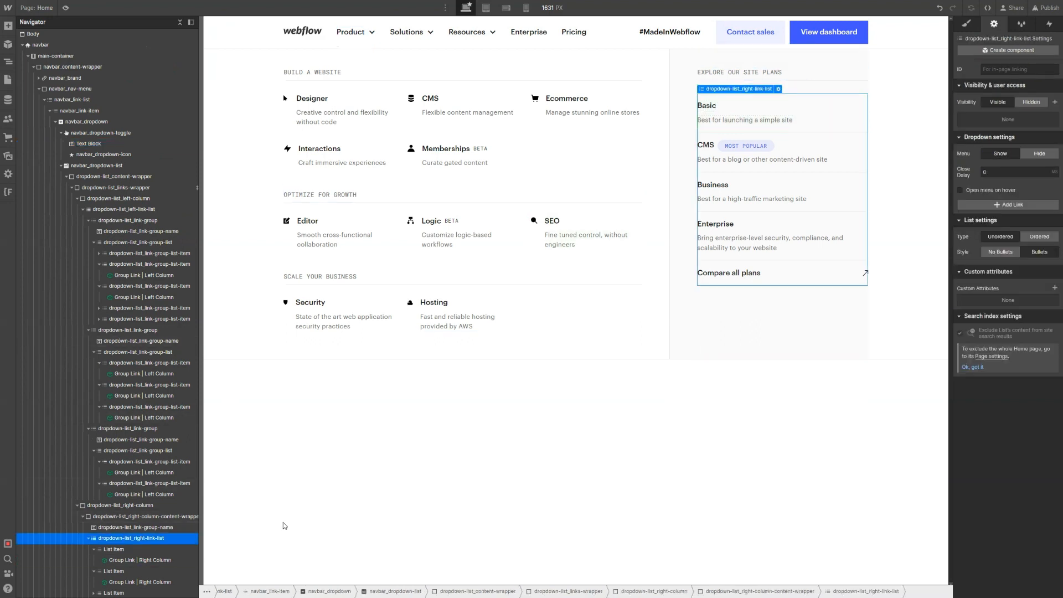
pyautogui.click(968, 24)
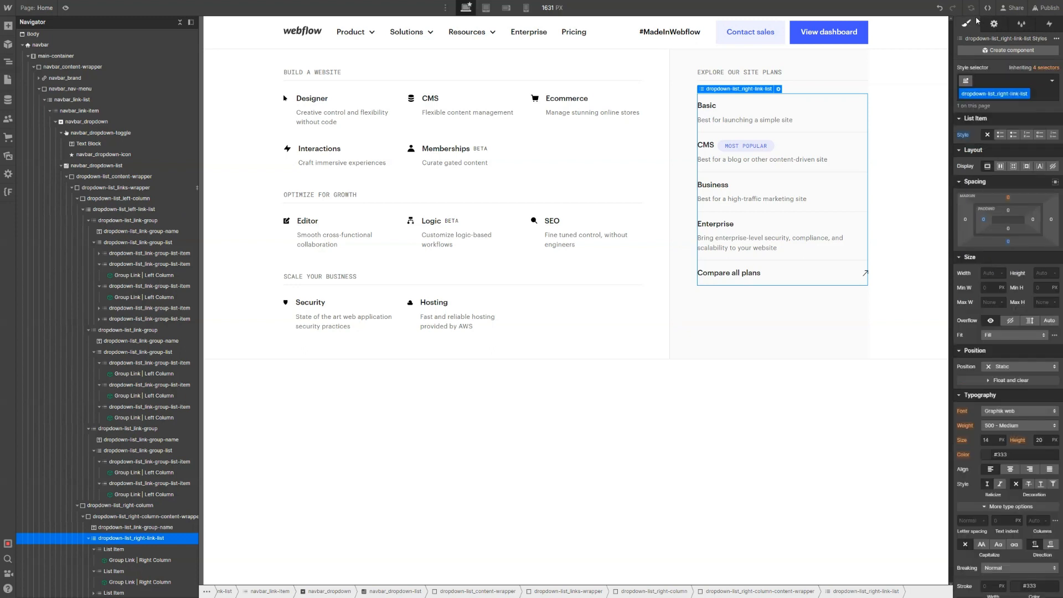
pyautogui.click(1008, 197)
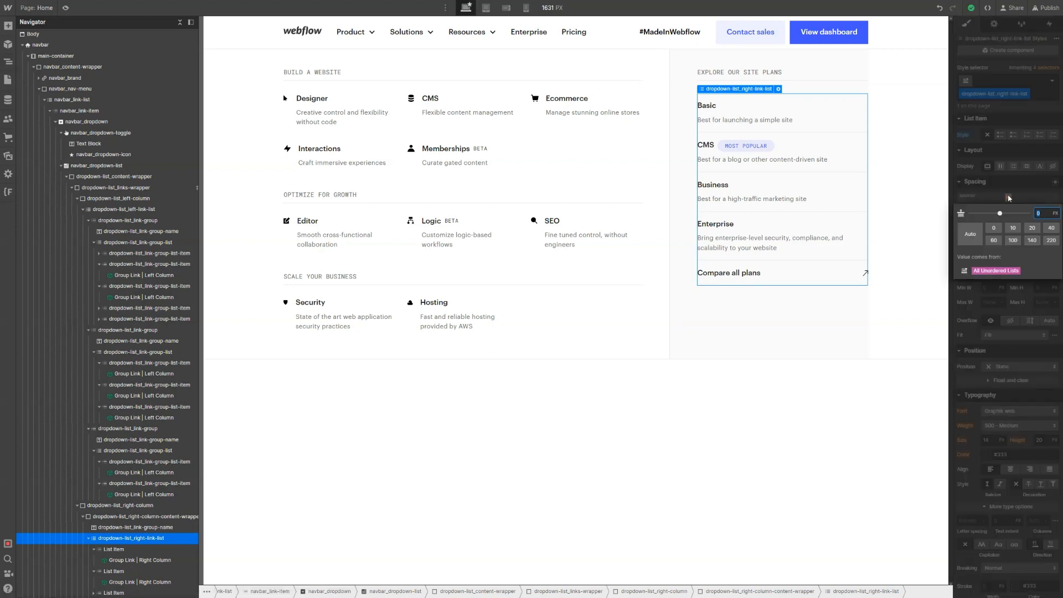
pyautogui.write('10')
pyautogui.press('Return')
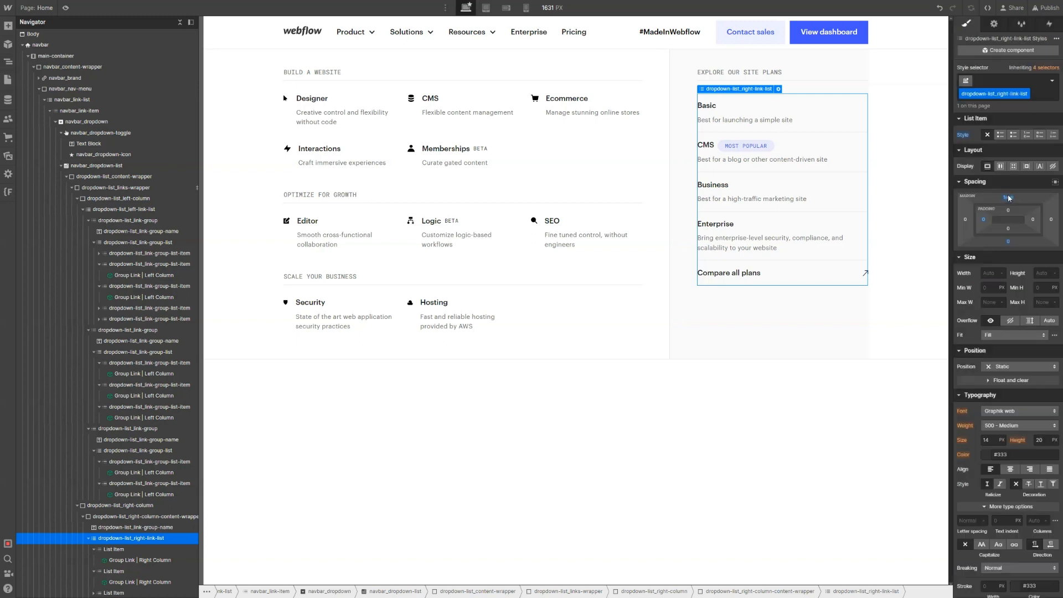
pyautogui.click(1008, 197)
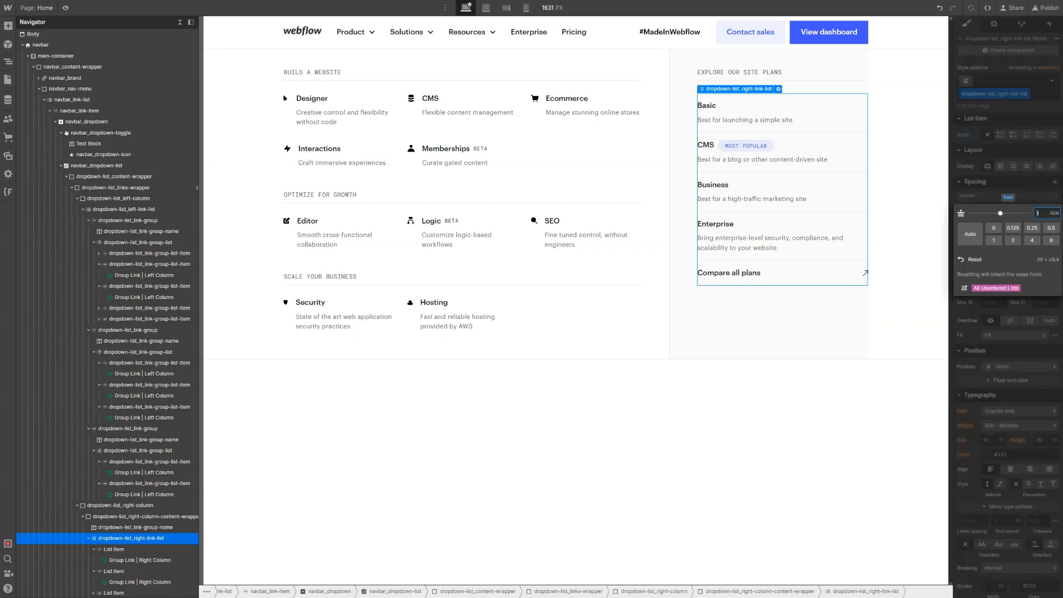
pyautogui.press('Return')
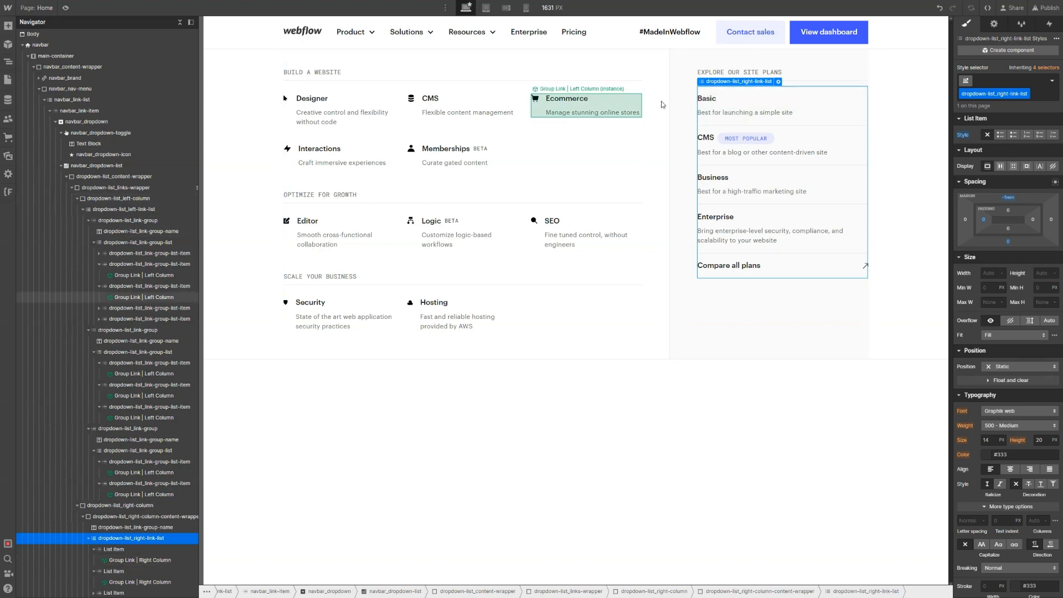
# Switch to the live Webflow site and inspect how the Product menu's right column and its grey background overlay are built and styled
pyautogui.click(761, 343)
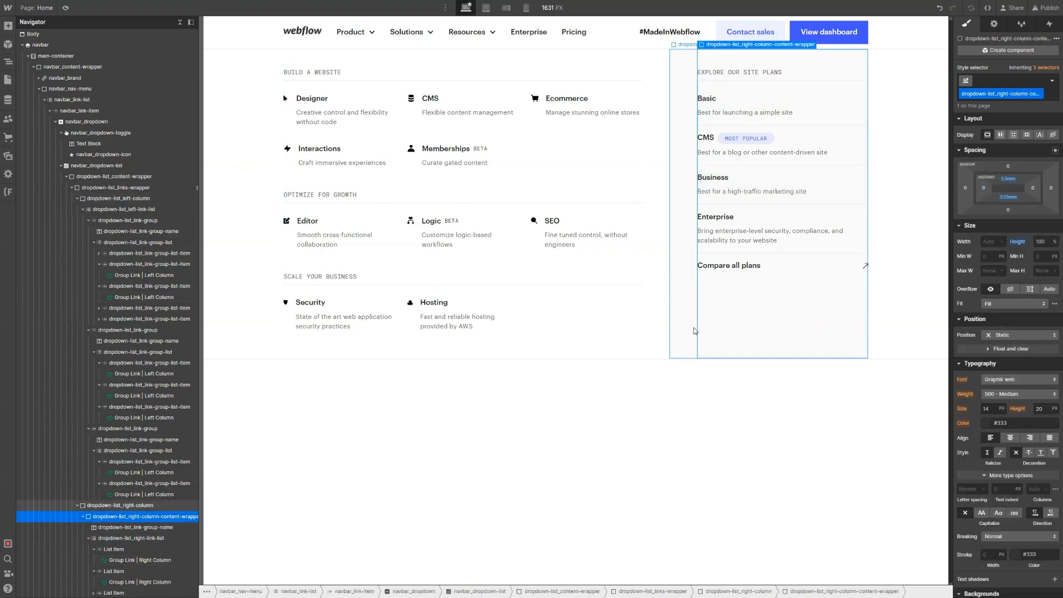
pyautogui.click(902, 223)
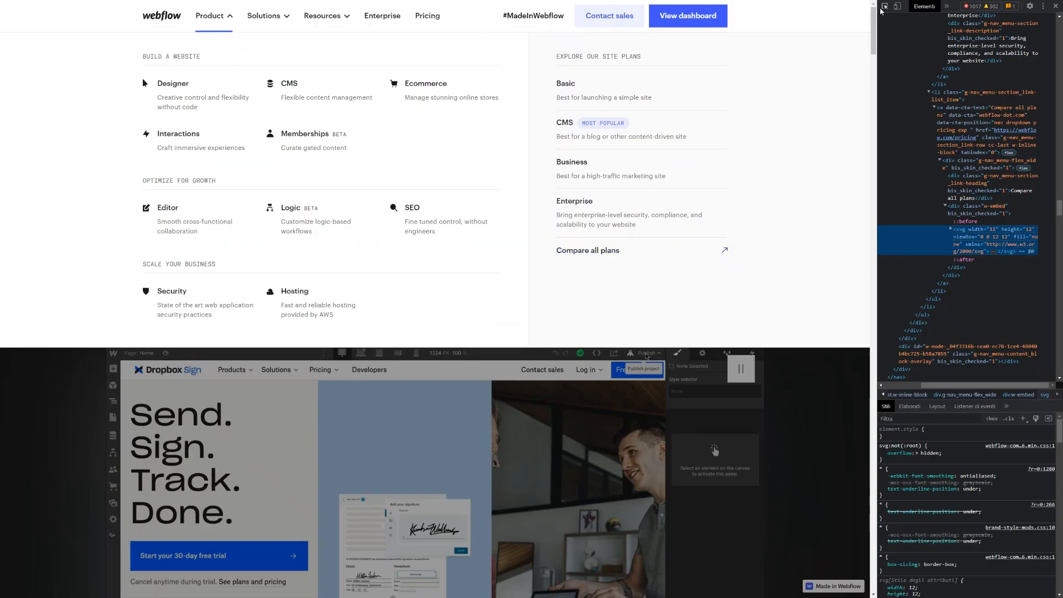
pyautogui.click(885, 7)
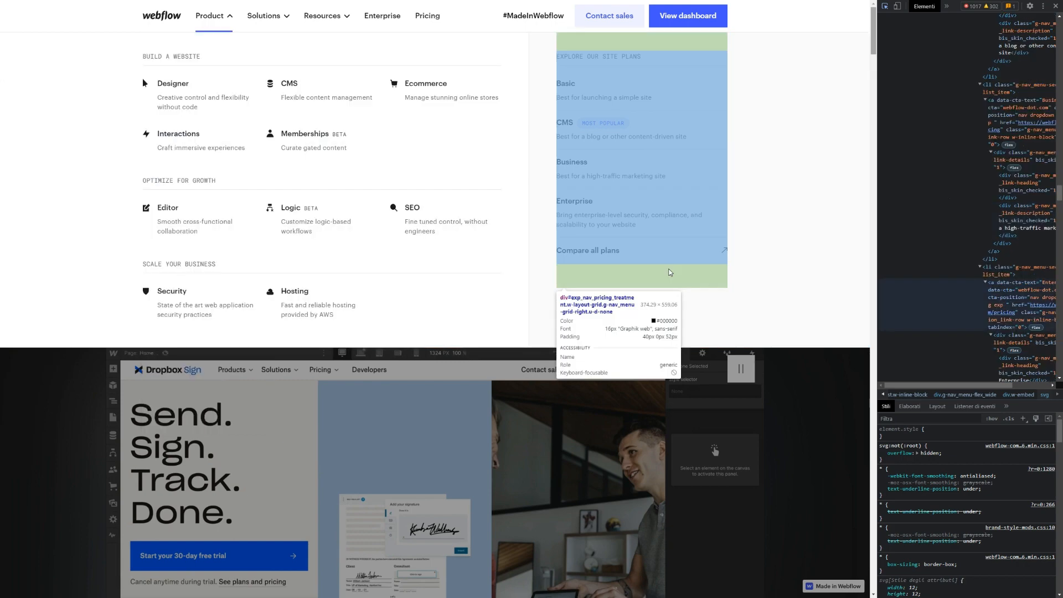
pyautogui.click(676, 317)
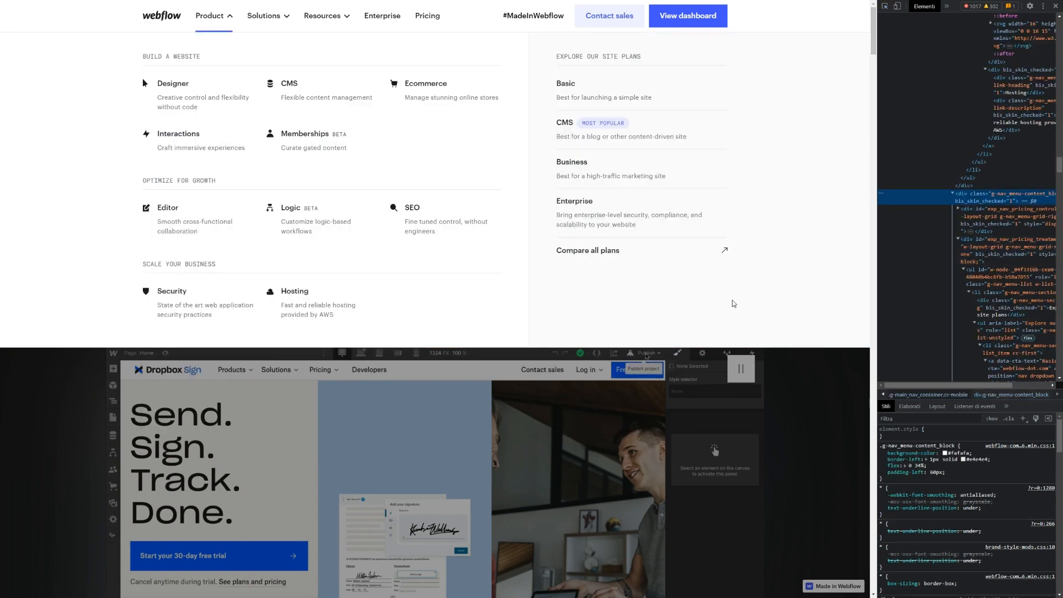
pyautogui.click(953, 195)
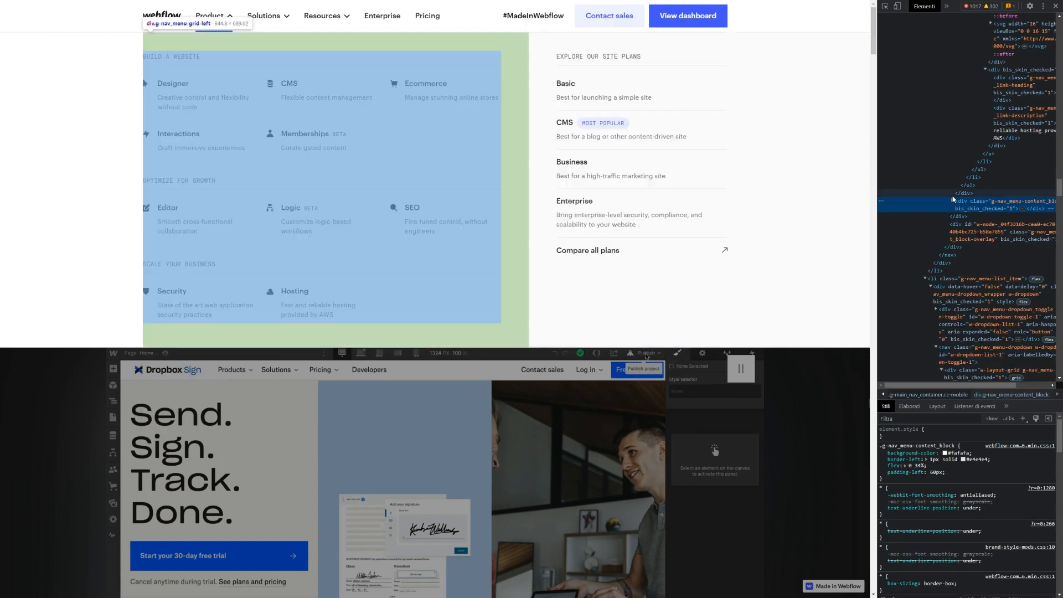
pyautogui.click(968, 234)
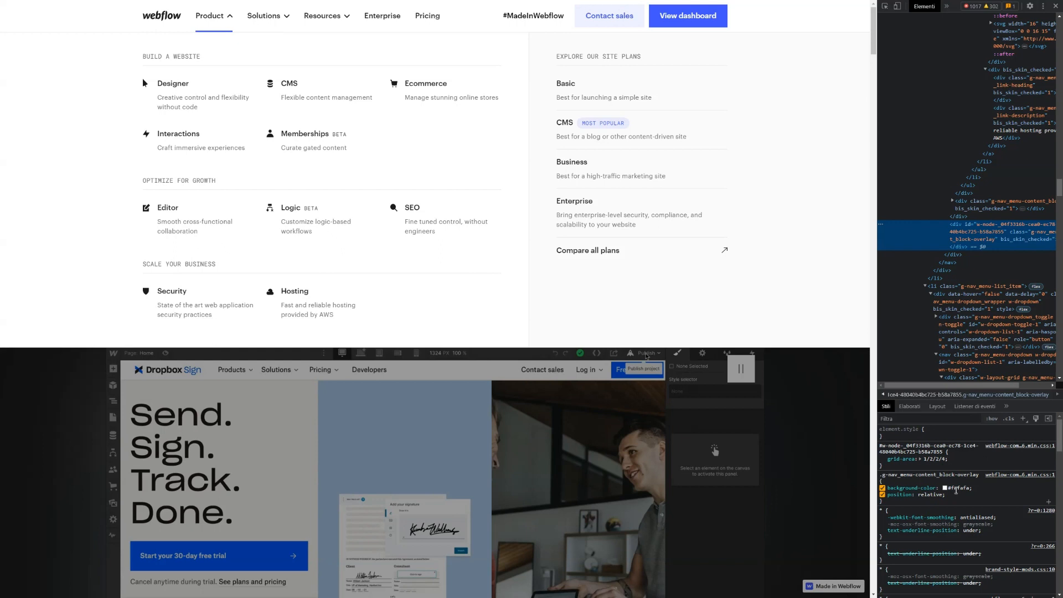
pyautogui.click(990, 213)
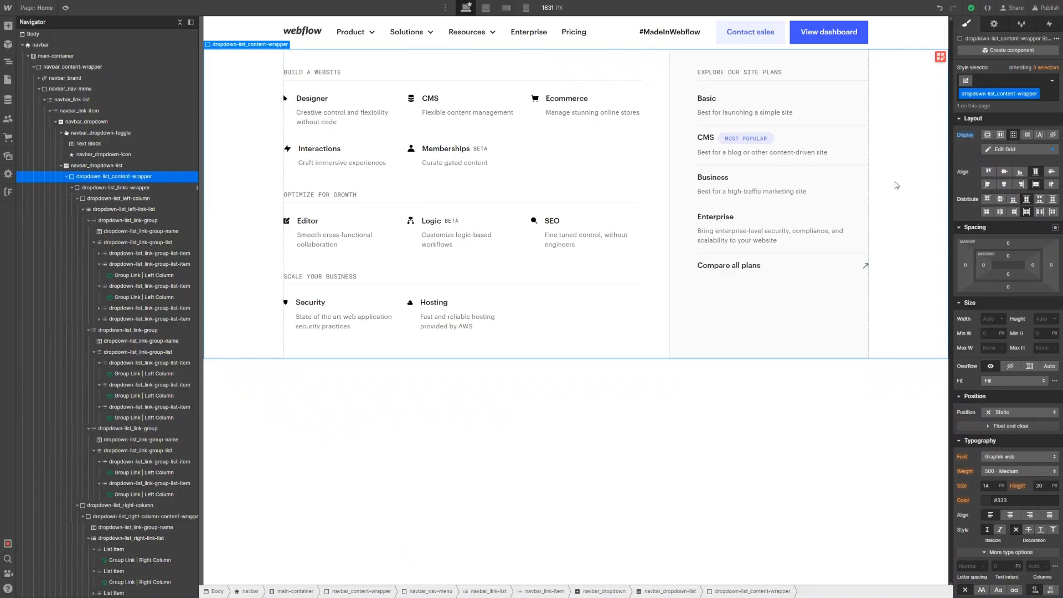
# Add a Div Block inside the Product menu's dropdown-list_content-wrapper
pyautogui.click(70, 188)
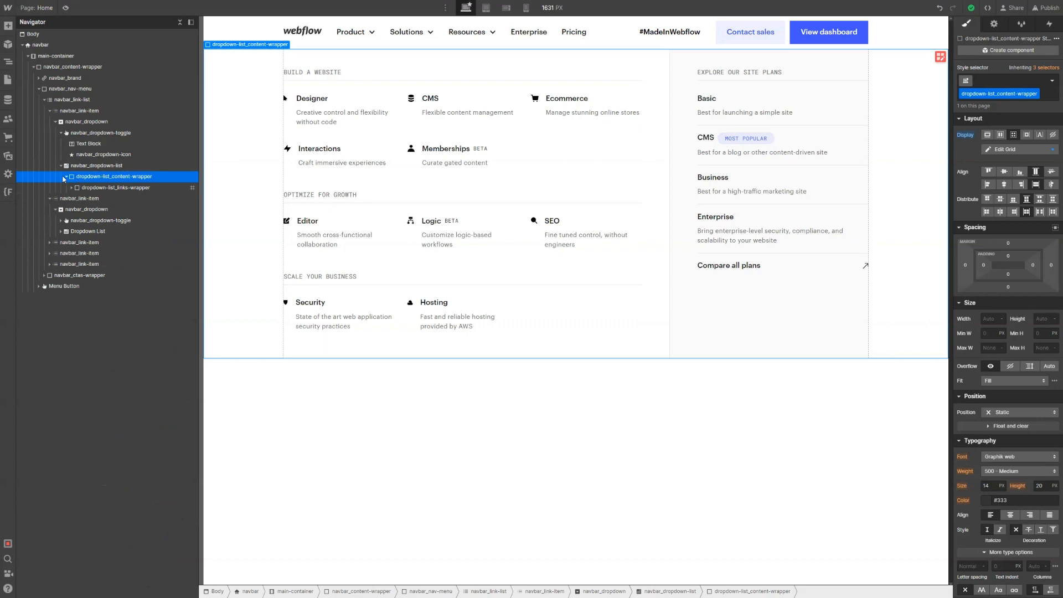
pyautogui.click(89, 168)
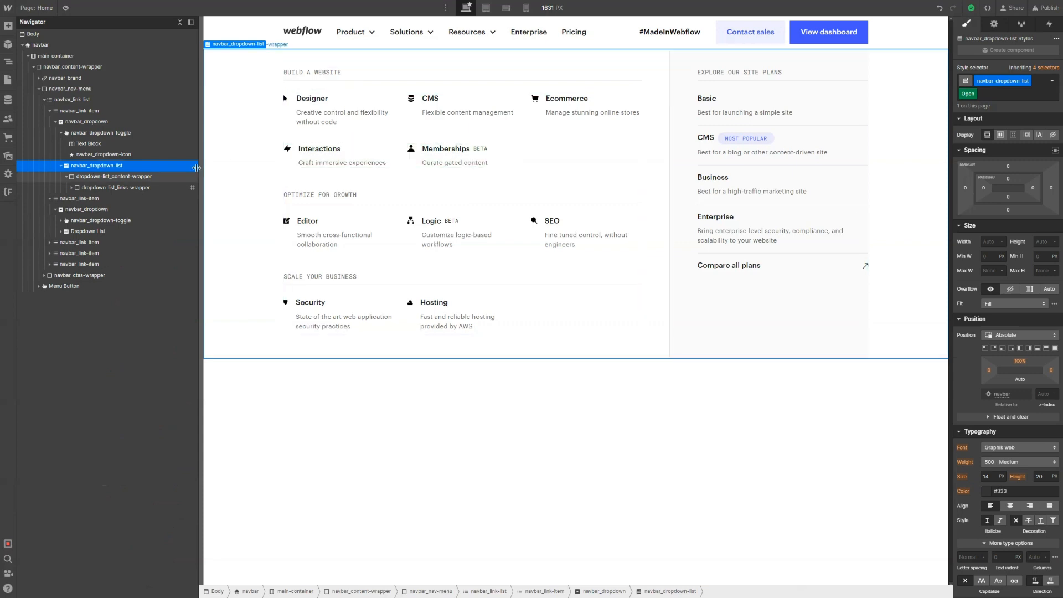
pyautogui.click(130, 180)
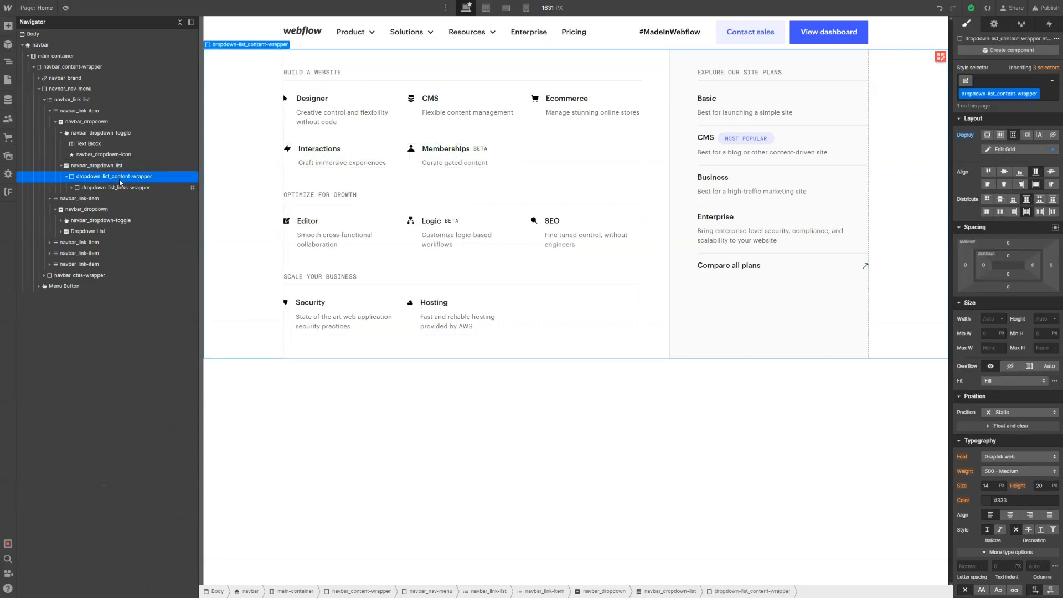
pyautogui.hotkey('ctrl', 'e')
pyautogui.write('div')
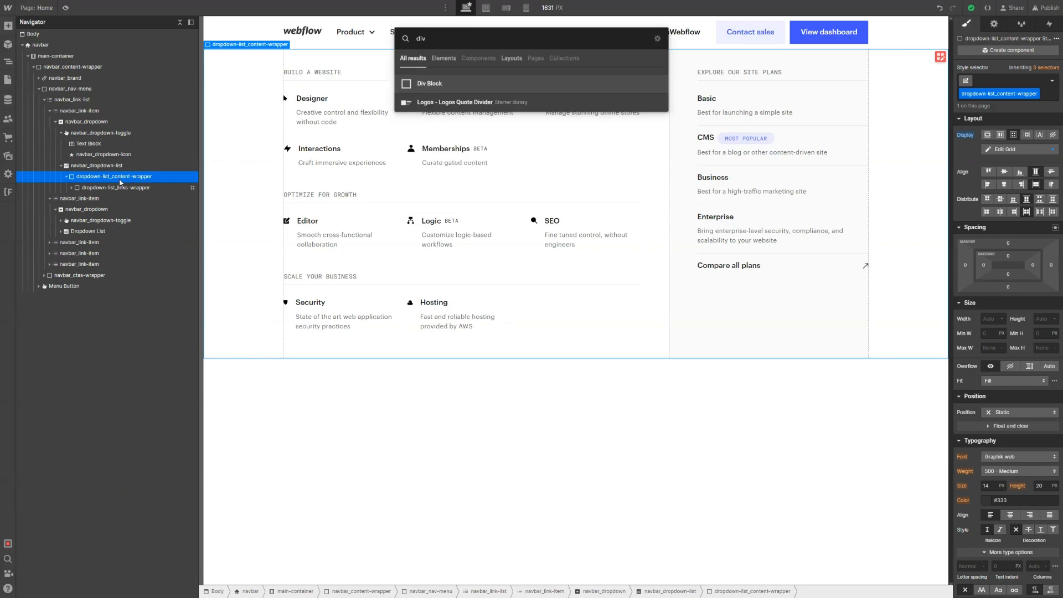
pyautogui.press('Return')
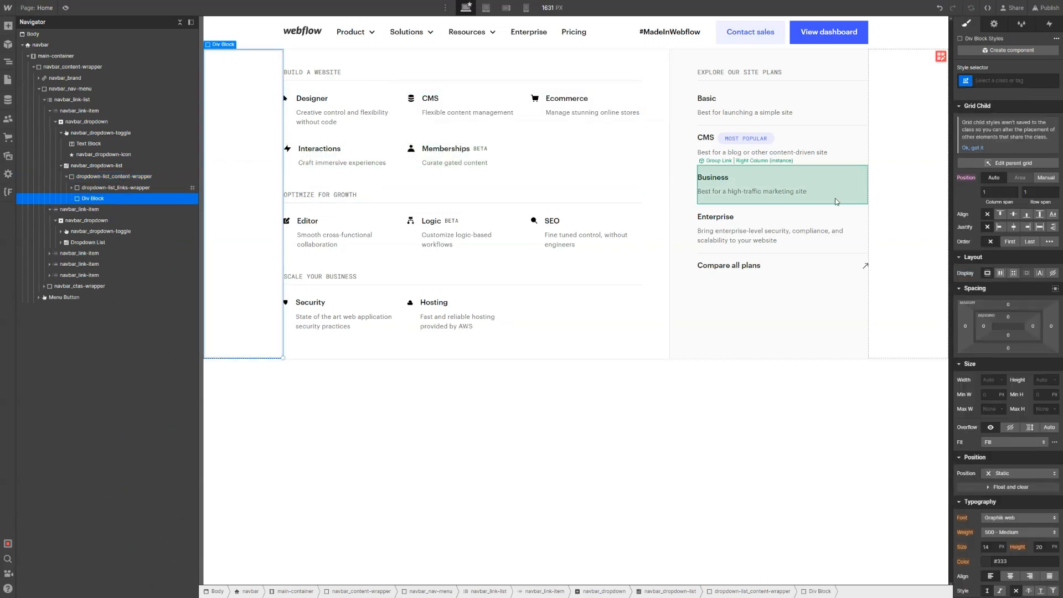
# Give the new div block the class dropdown-list_grey-background
pyautogui.hotkey('ctrl', 'Return')
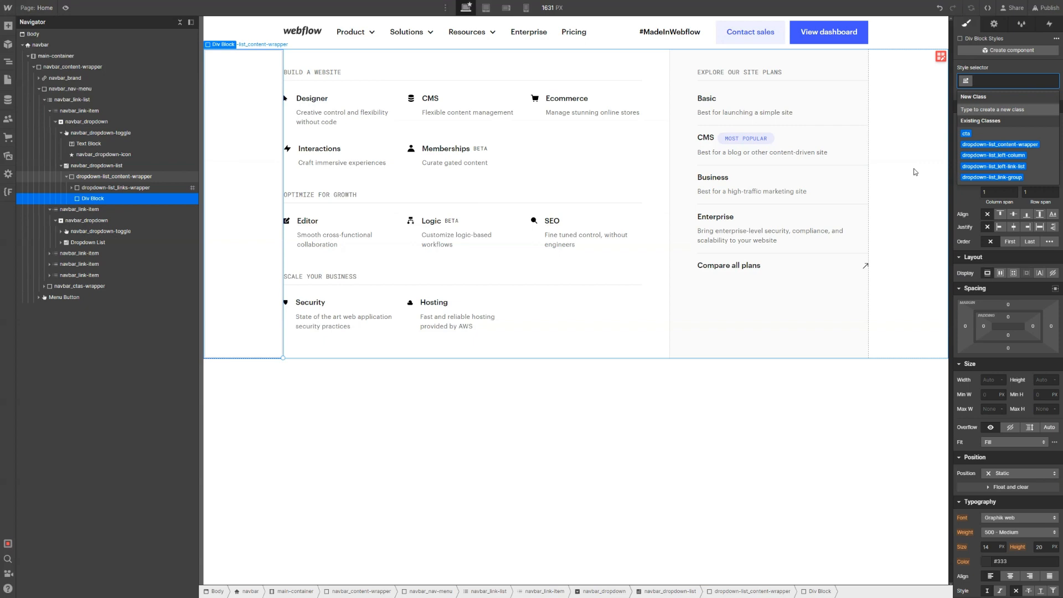
pyautogui.write('dropdown-list_')
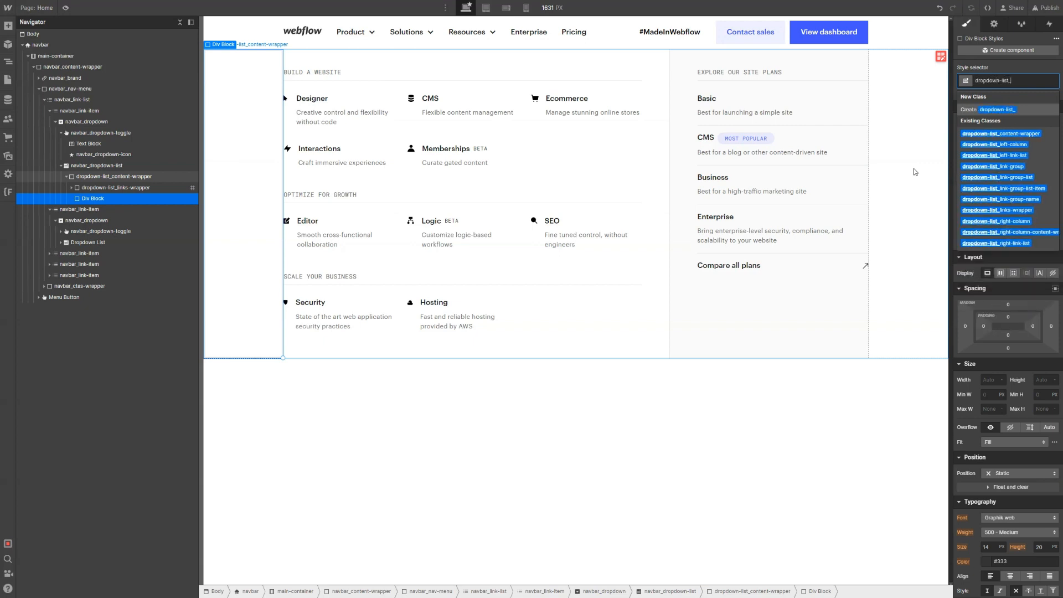
pyautogui.write('b')
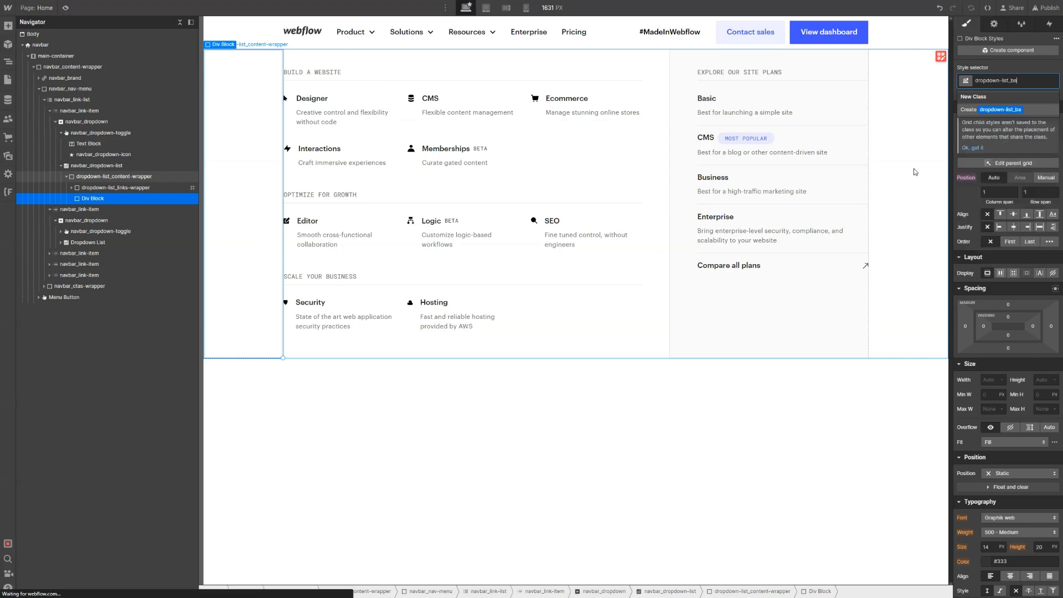
pyautogui.press('BackSpace')
pyautogui.write('grey-background')
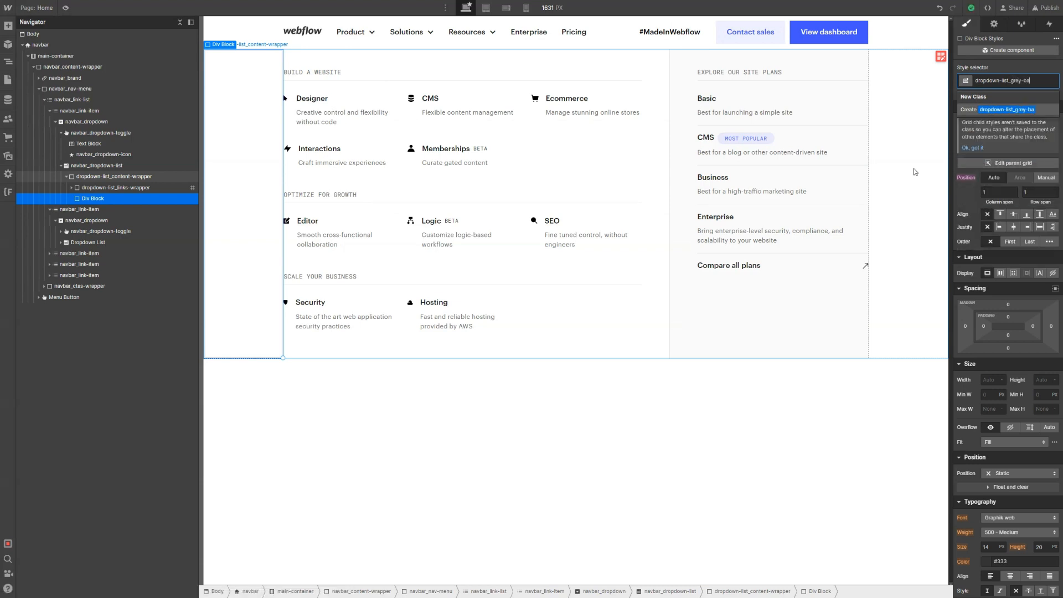
pyautogui.press('Return')
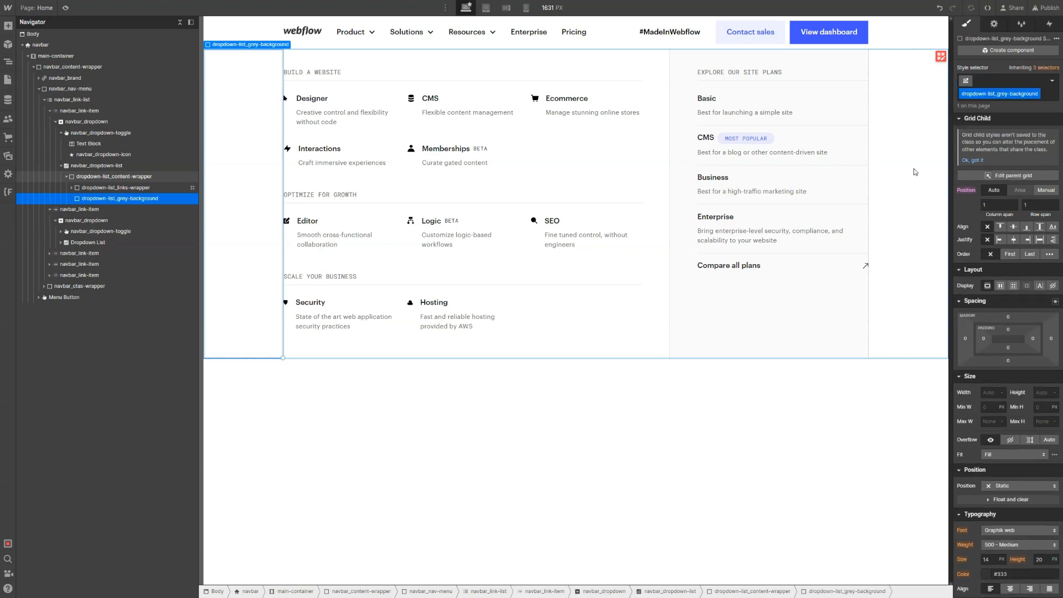
# Position the grey background block manually in the parent grid with column start 3 and column end 3
pyautogui.click(1051, 191)
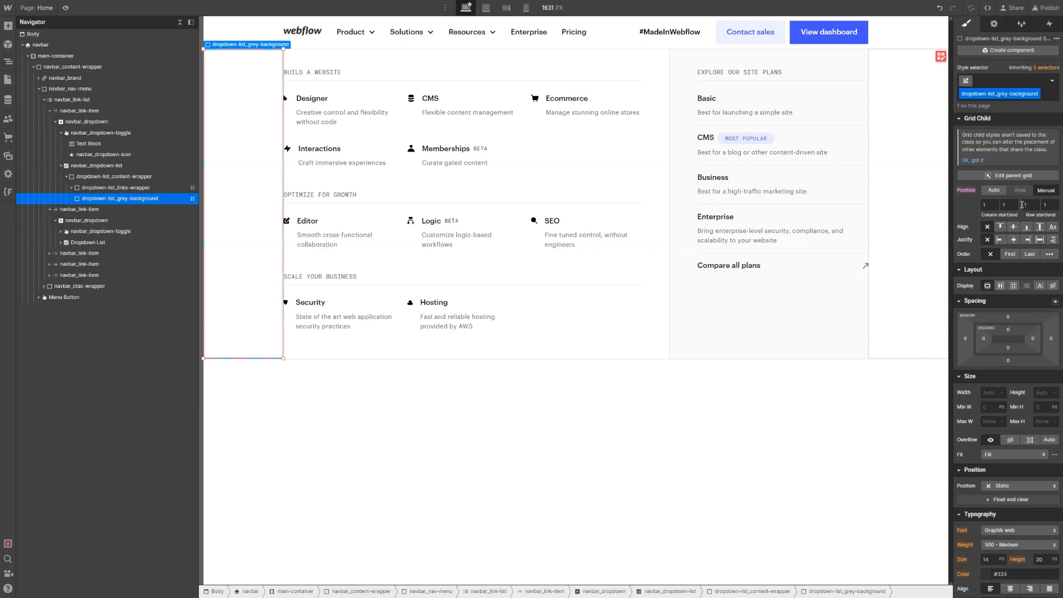
pyautogui.click(983, 204)
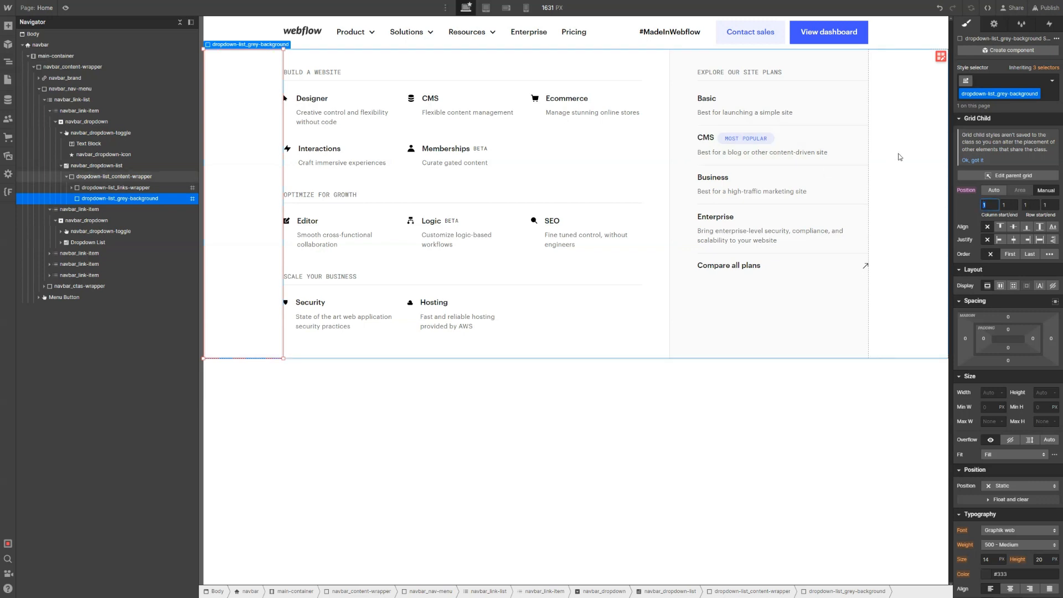
pyautogui.write('3')
pyautogui.press('Tab')
pyautogui.write('3')
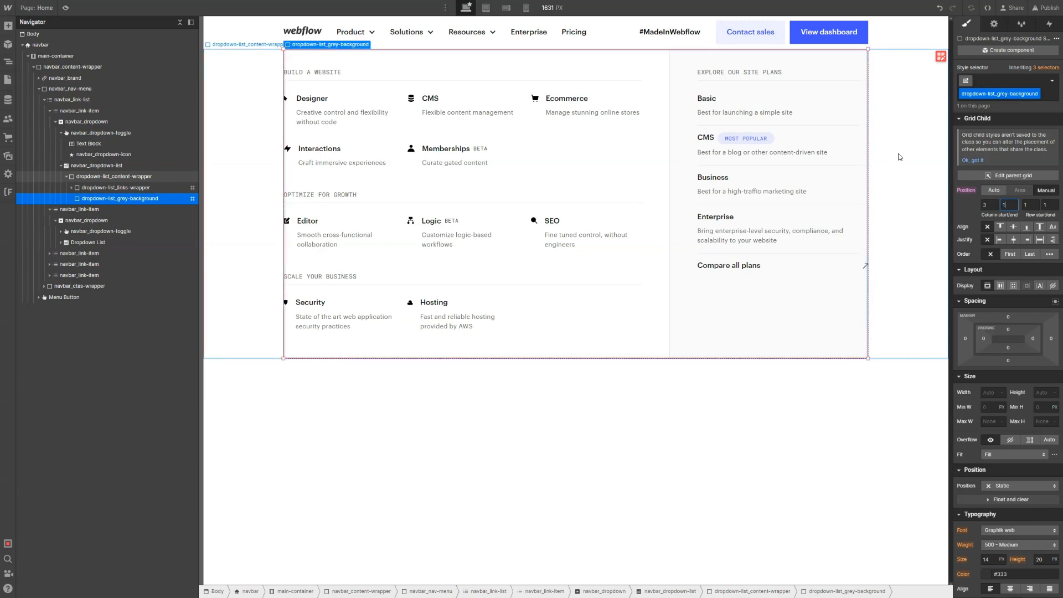
# Set the background colour of dropdown-list_grey-background to #fafafa
pyautogui.scroll(-4, 1004, 318)
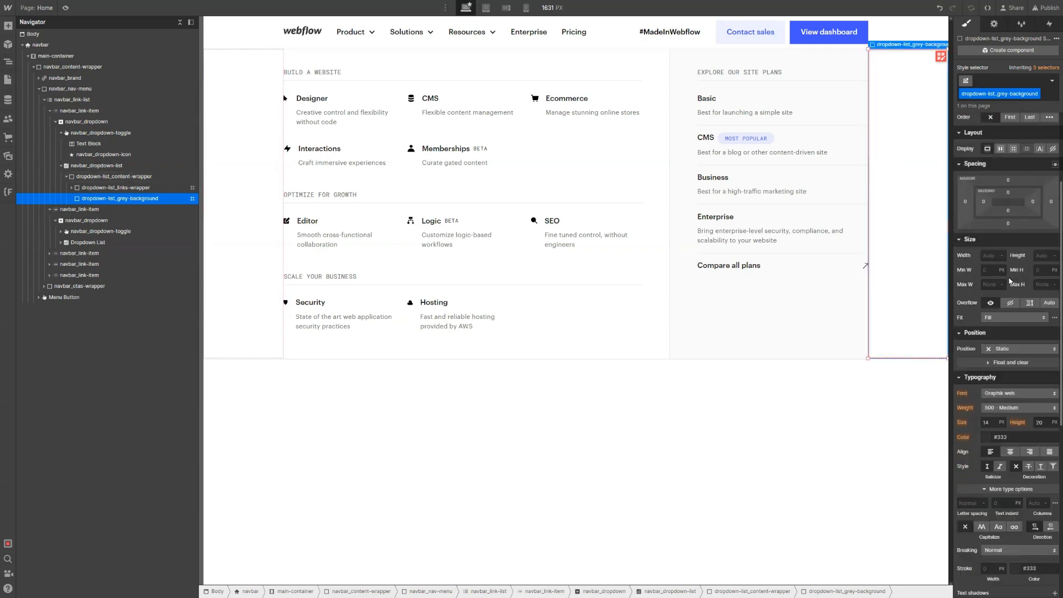
pyautogui.scroll(-3, 1004, 317)
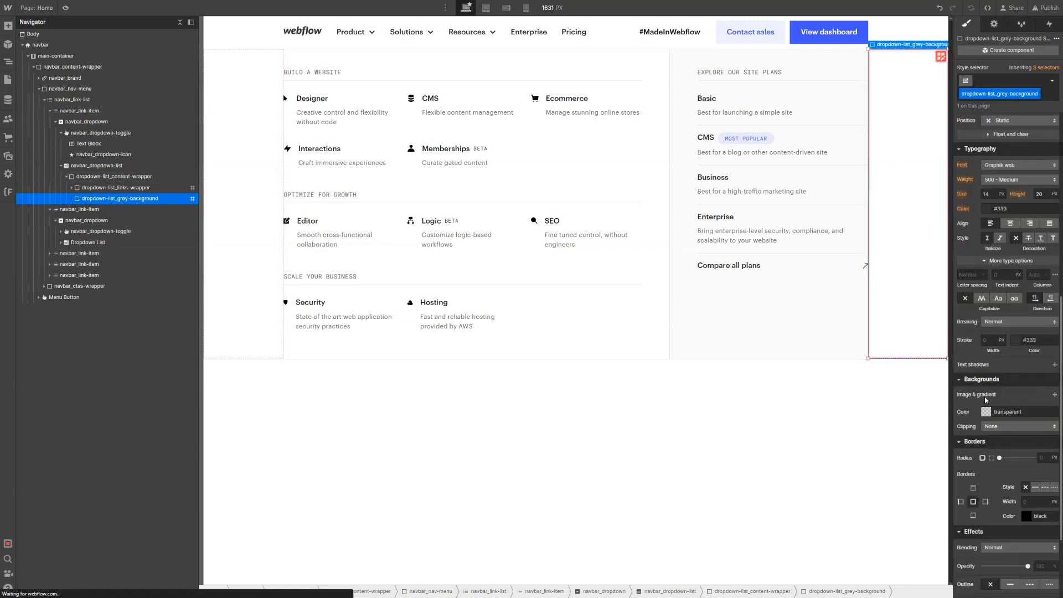
pyautogui.click(986, 412)
pyautogui.click(988, 554)
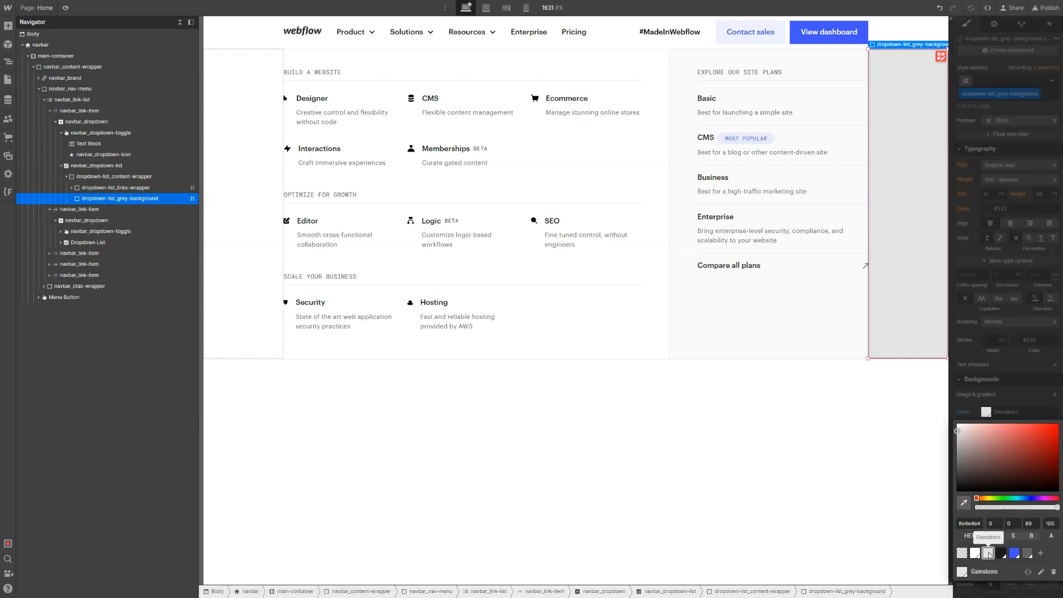
pyautogui.click(976, 554)
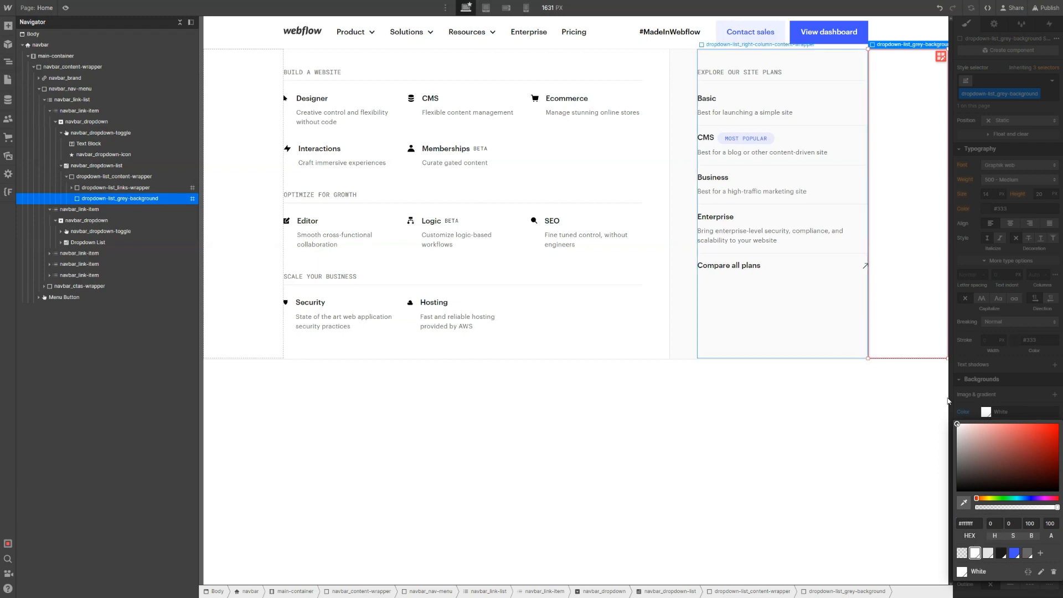
pyautogui.click(978, 524)
pyautogui.click(978, 525)
pyautogui.press('BackSpace')
pyautogui.press('BackSpace')
pyautogui.press('BackSpace')
pyautogui.press('BackSpace')
pyautogui.press('BackSpace')
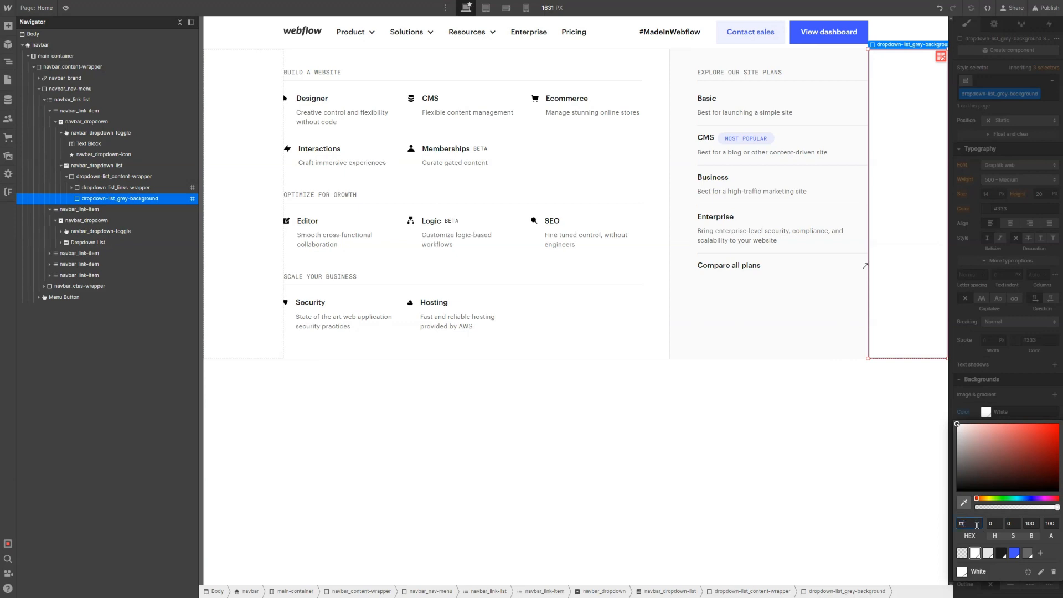
pyautogui.press('Return')
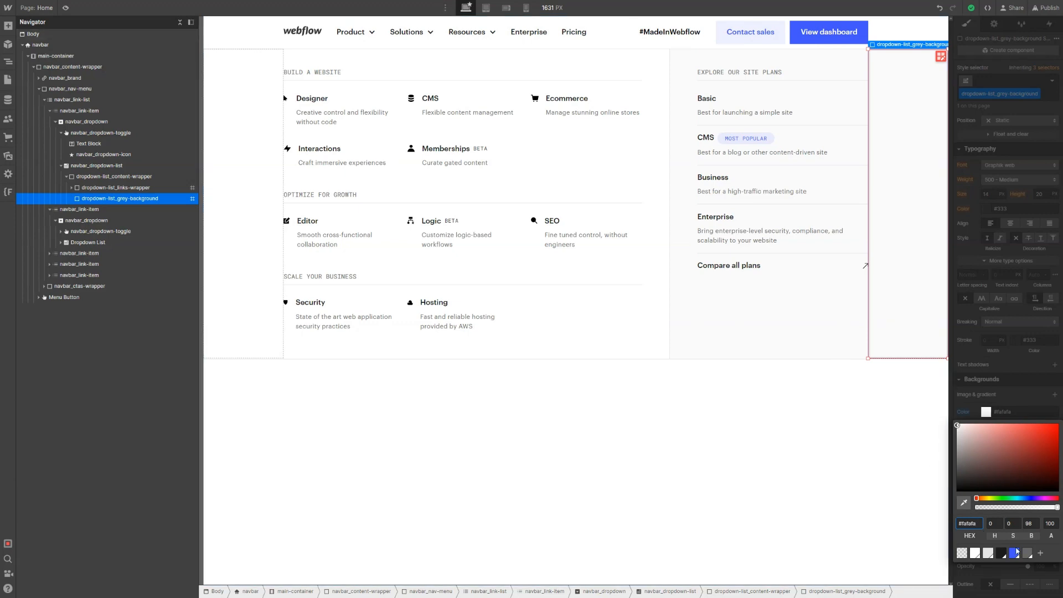
# Set the width and height of dropdown-list_grey-background to 100%
pyautogui.click(987, 403)
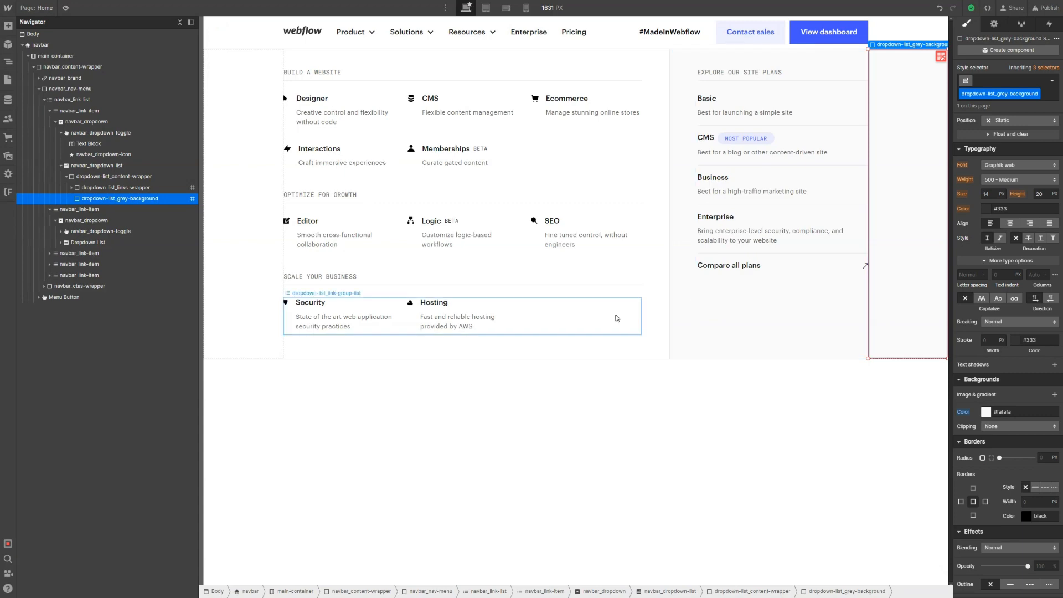
pyautogui.click(618, 318)
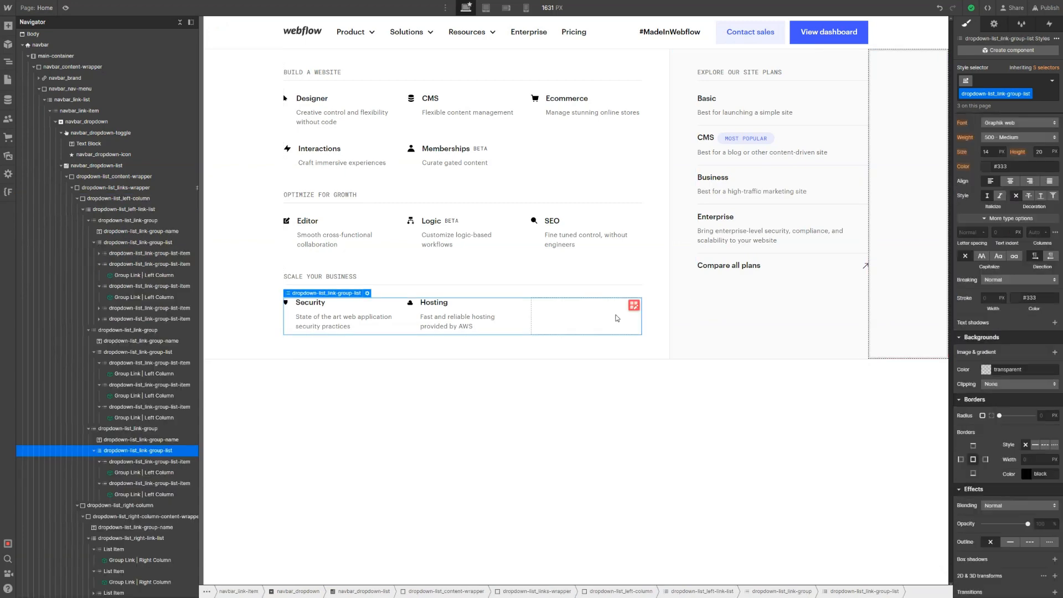
pyautogui.click(903, 283)
pyautogui.scroll(7, 1030, 268)
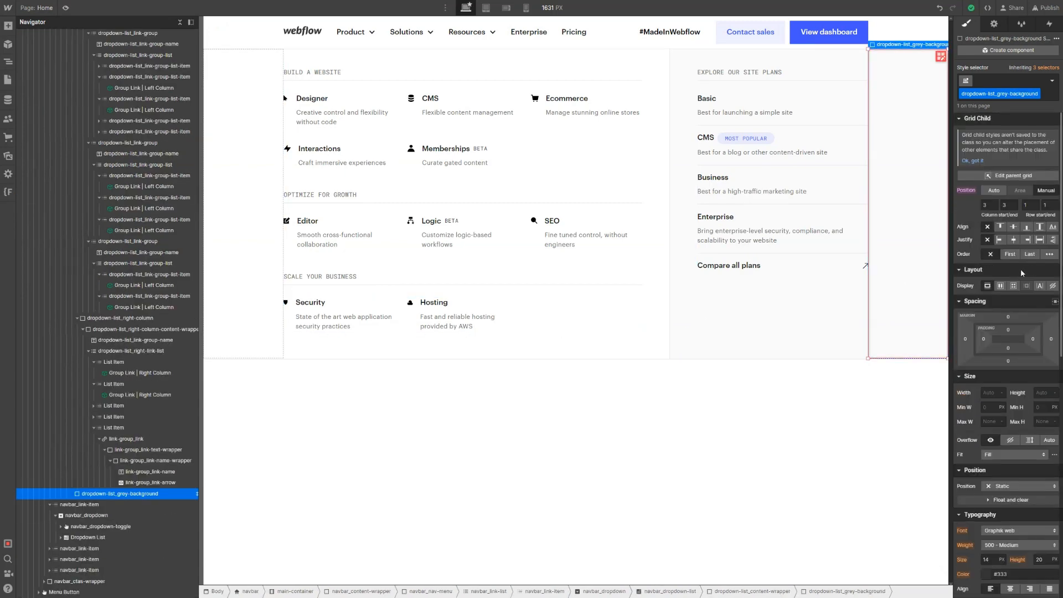
pyautogui.scroll(-1, 1013, 371)
pyautogui.click(992, 347)
pyautogui.write('100')
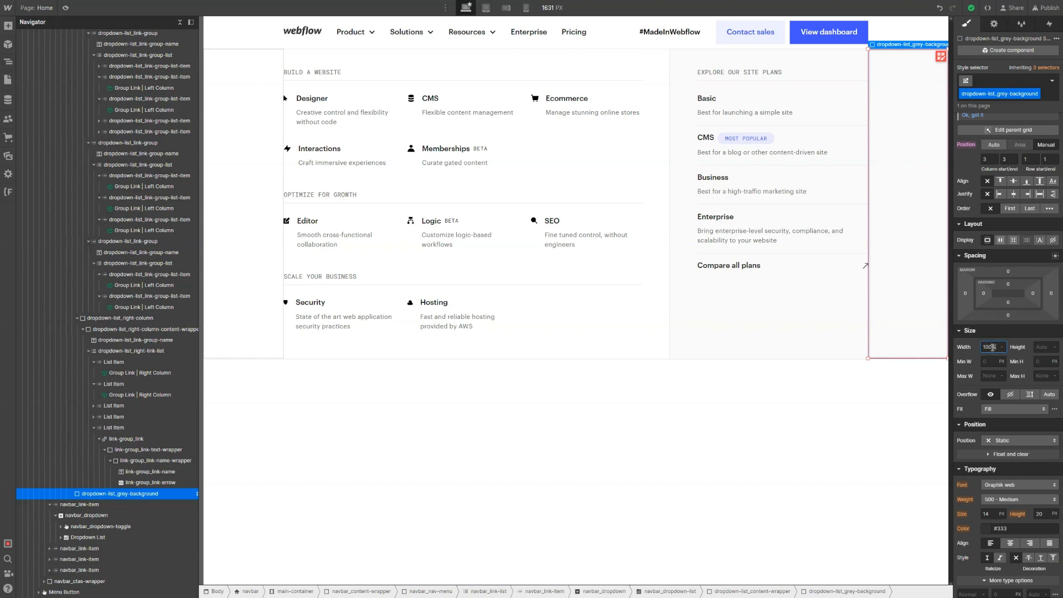
pyautogui.press('Tab')
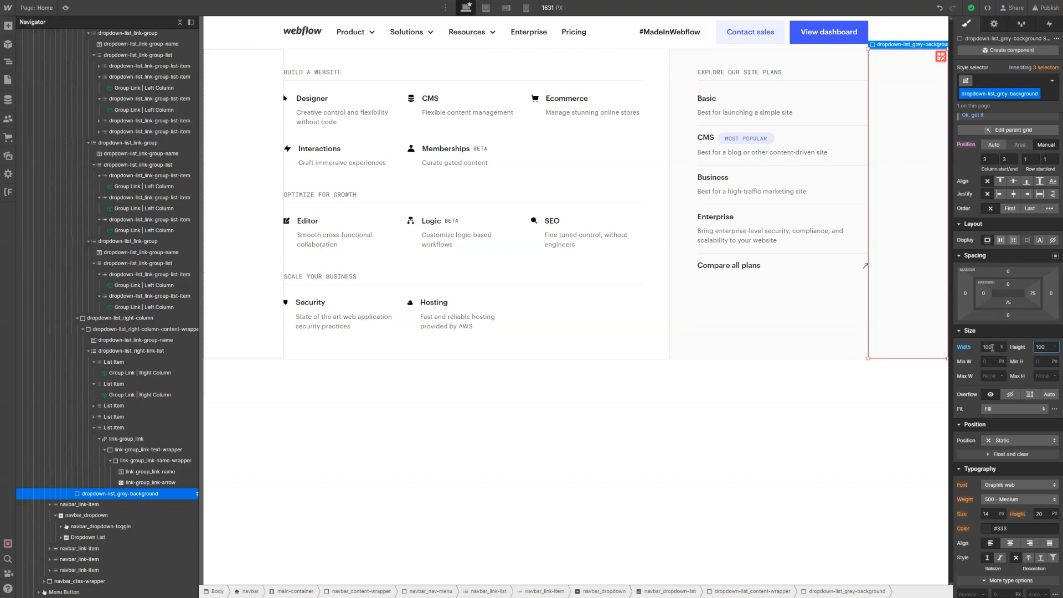
pyautogui.write('100%')
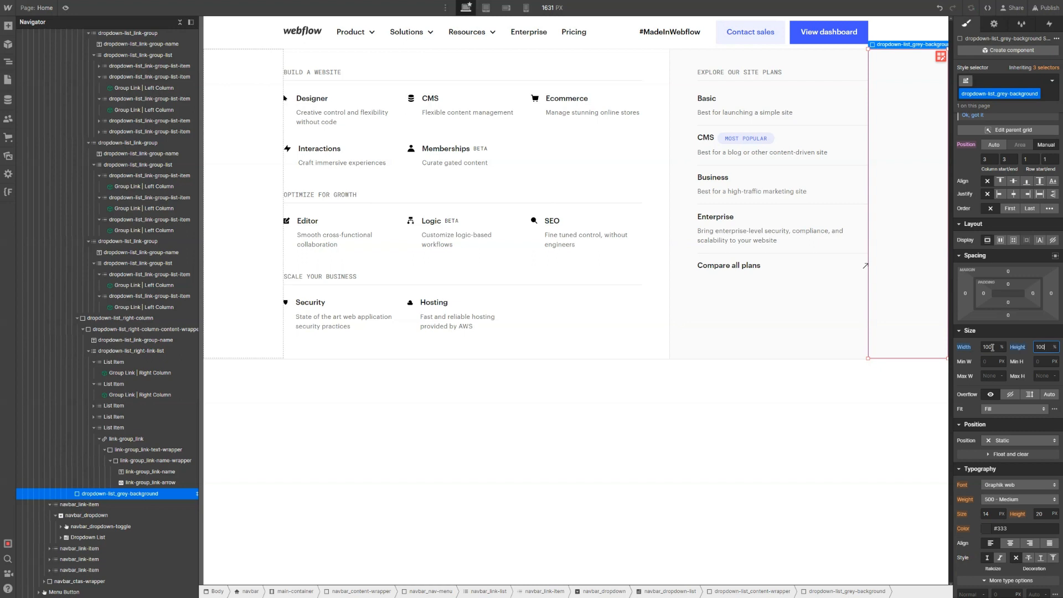
pyautogui.click(458, 258)
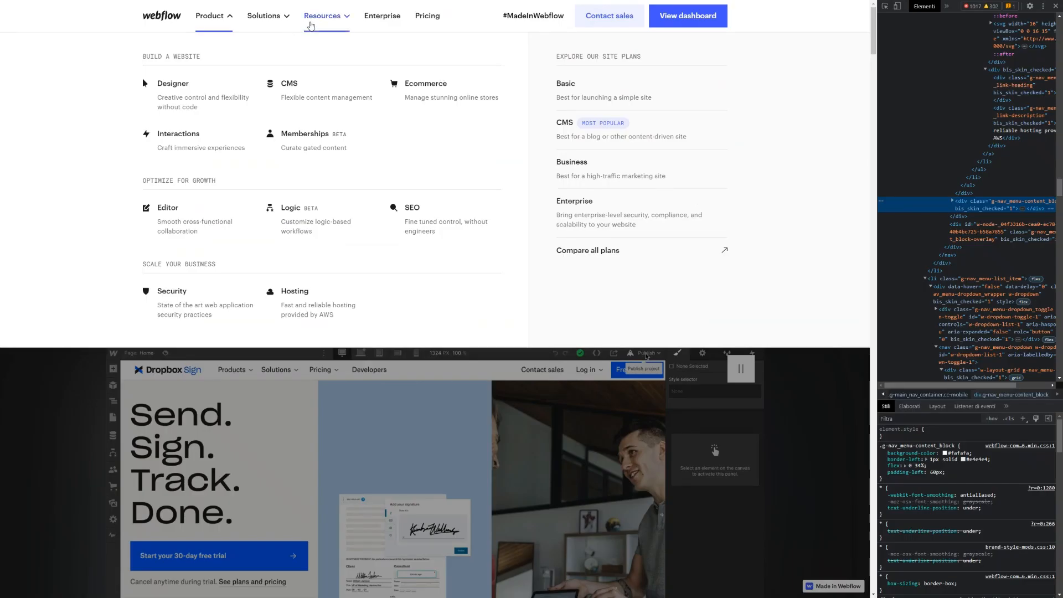
# Switch to the live Webflow site and compare the layouts of its Resources and Product dropdown menus
pyautogui.click(311, 26)
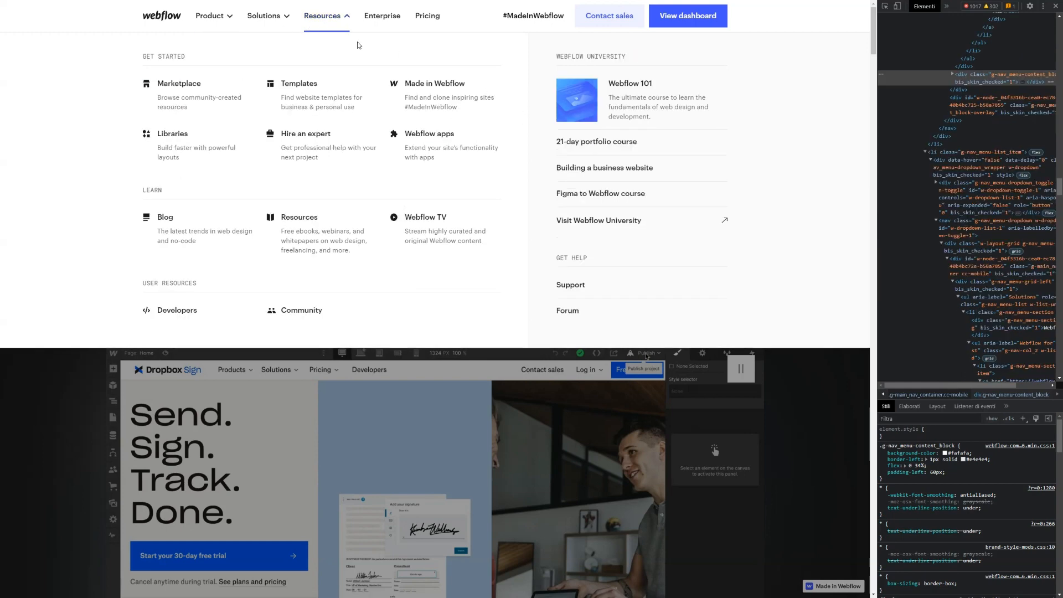
pyautogui.click(213, 20)
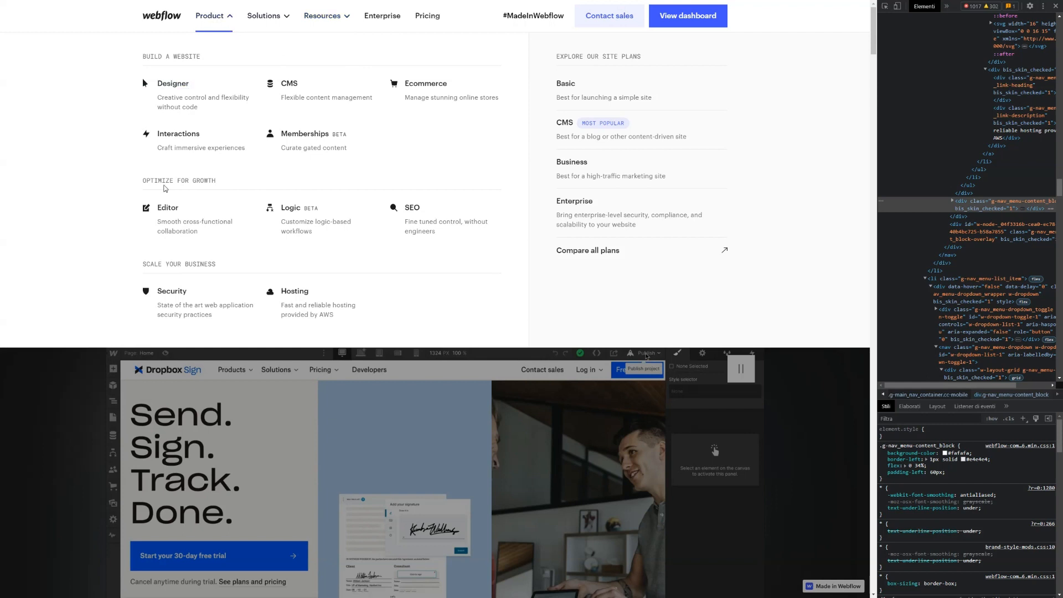
pyautogui.click(305, 16)
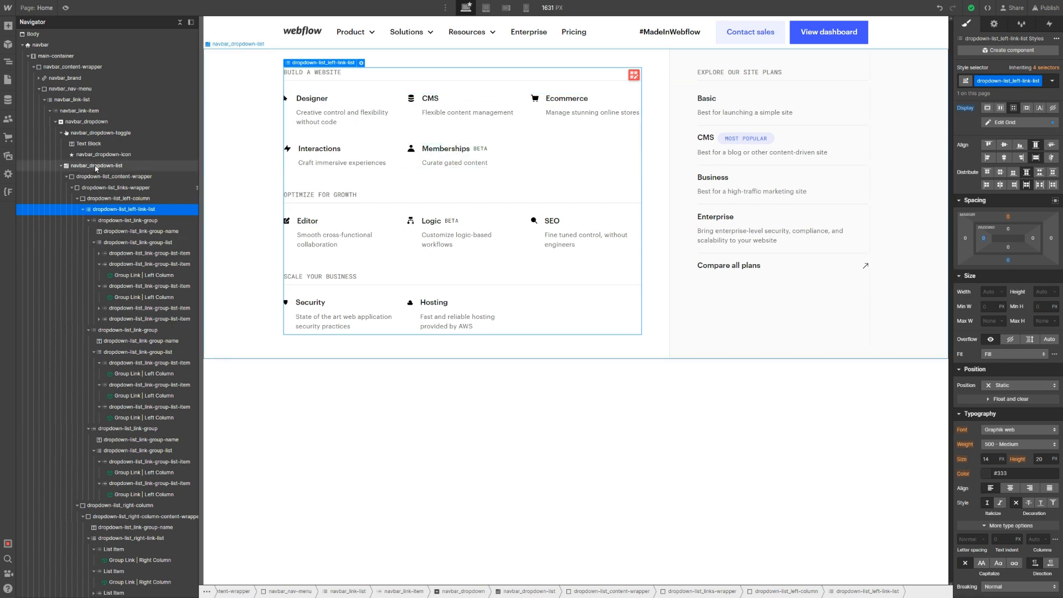
# Back in the Webflow Designer, apply the Product menu's navbar_dropdown-list class to the Dropdown List of the Resources menu
pyautogui.click(96, 166)
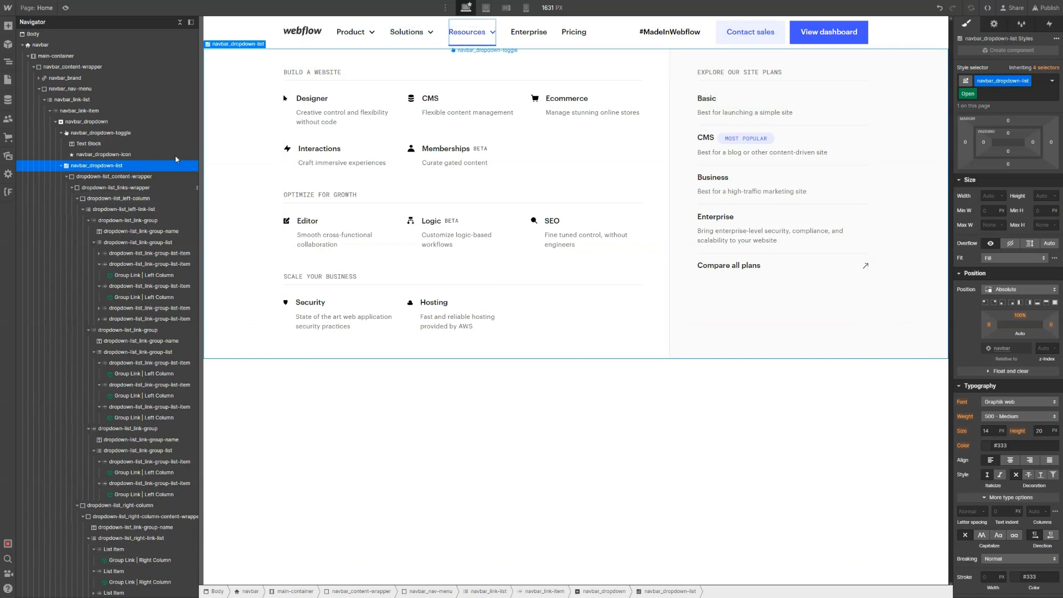
pyautogui.scroll(-5, 138, 332)
pyautogui.click(116, 536)
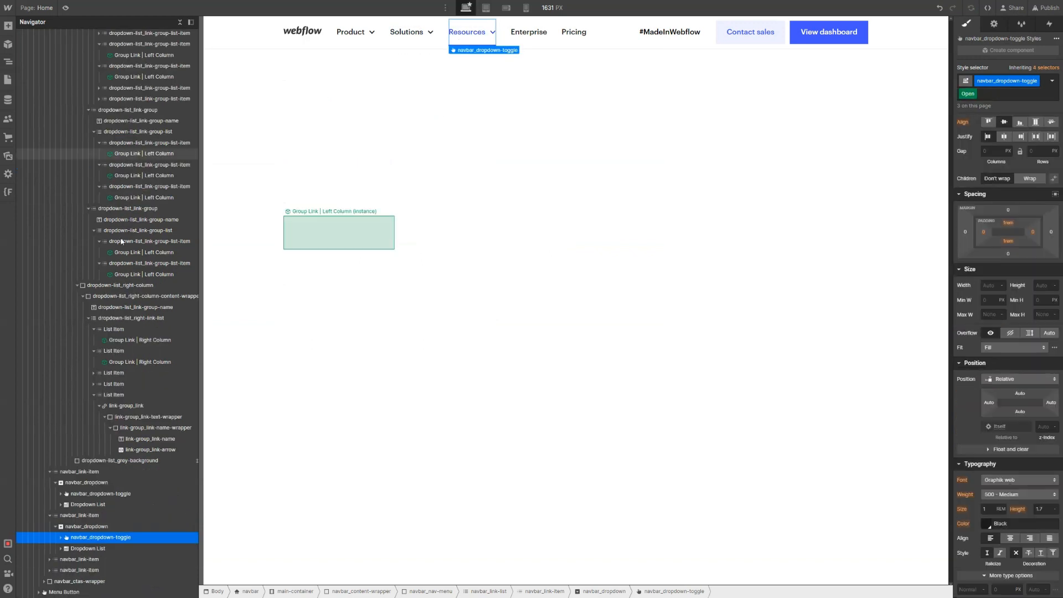
pyautogui.click(116, 530)
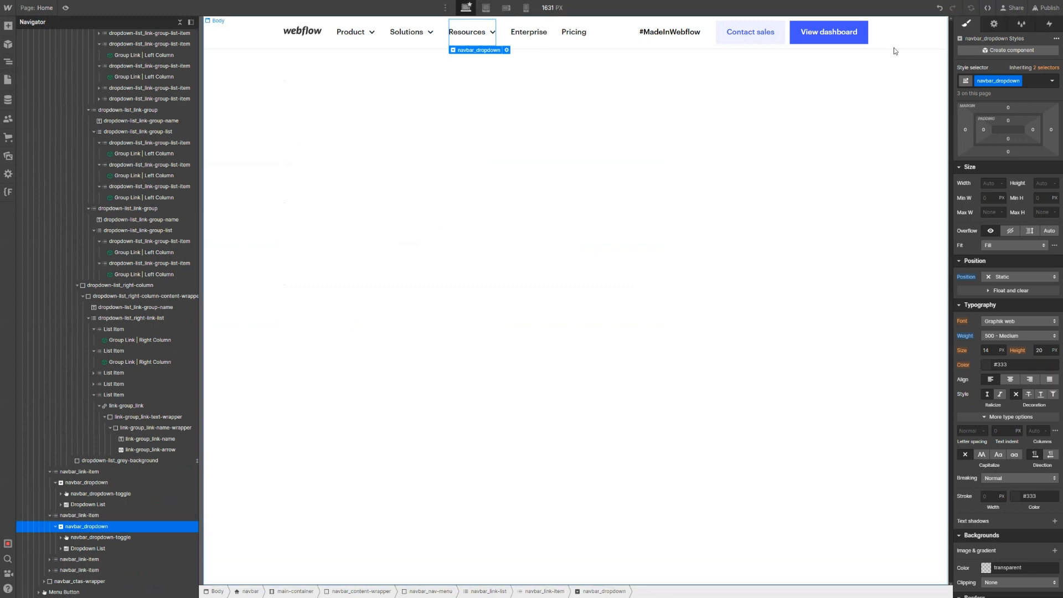
pyautogui.click(83, 548)
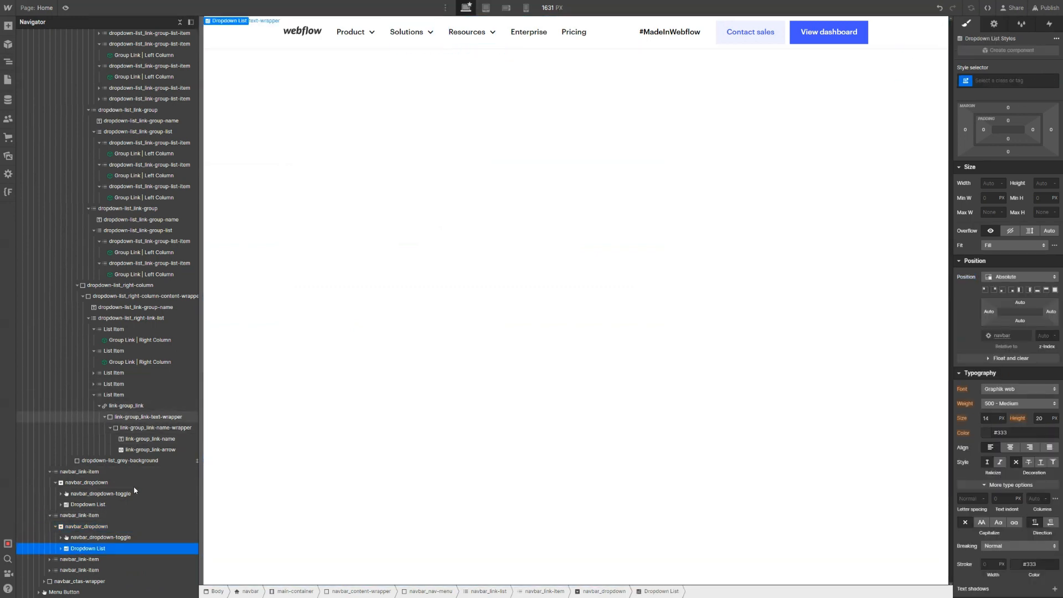
pyautogui.click(1008, 80)
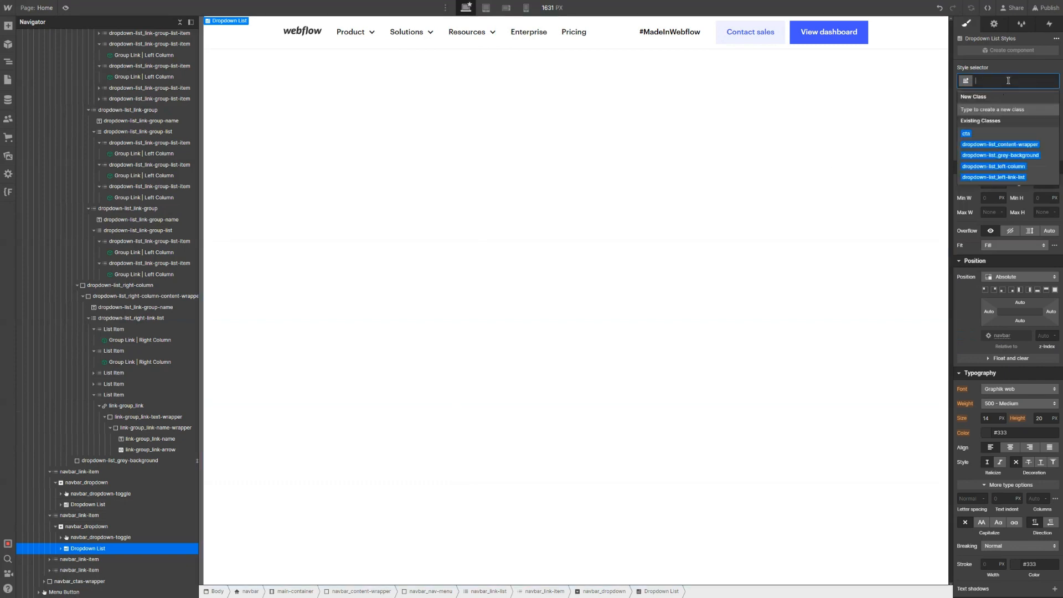
pyautogui.click(368, 38)
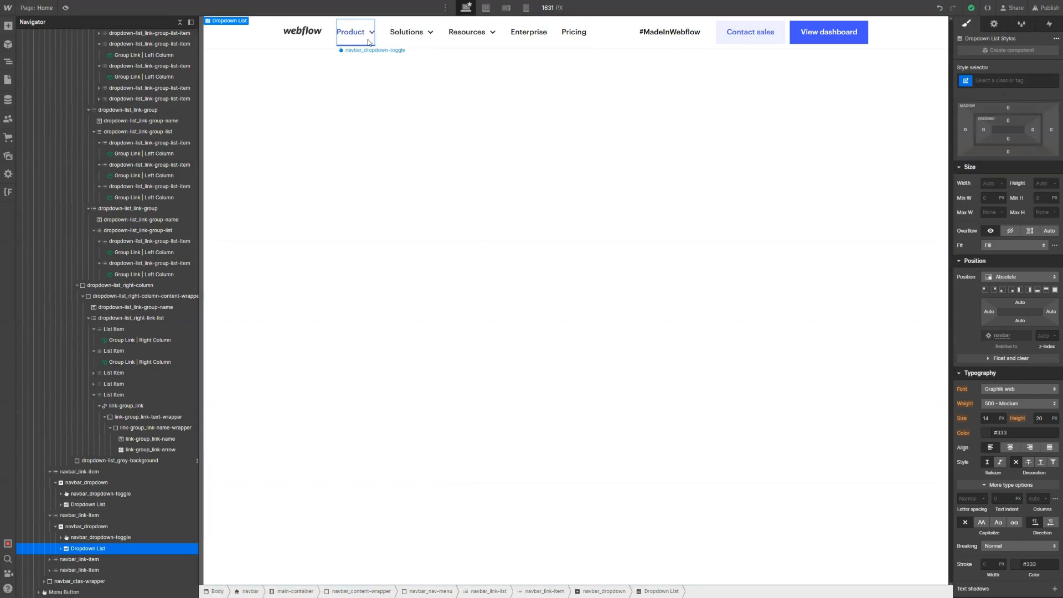
pyautogui.click(367, 39)
pyautogui.click(531, 145)
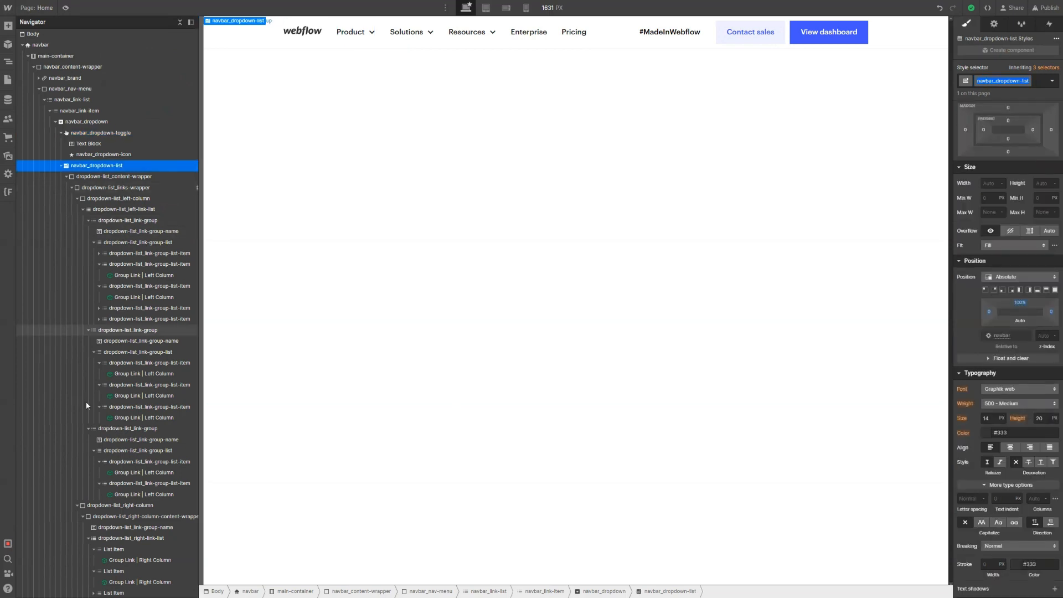
pyautogui.scroll(-3, 146, 480)
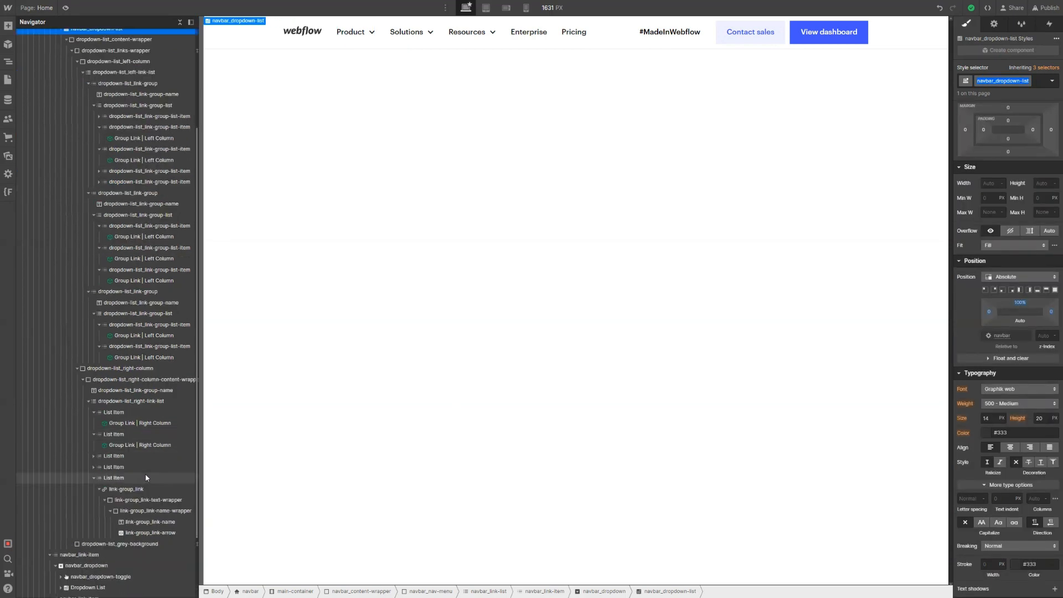
pyautogui.click(471, 33)
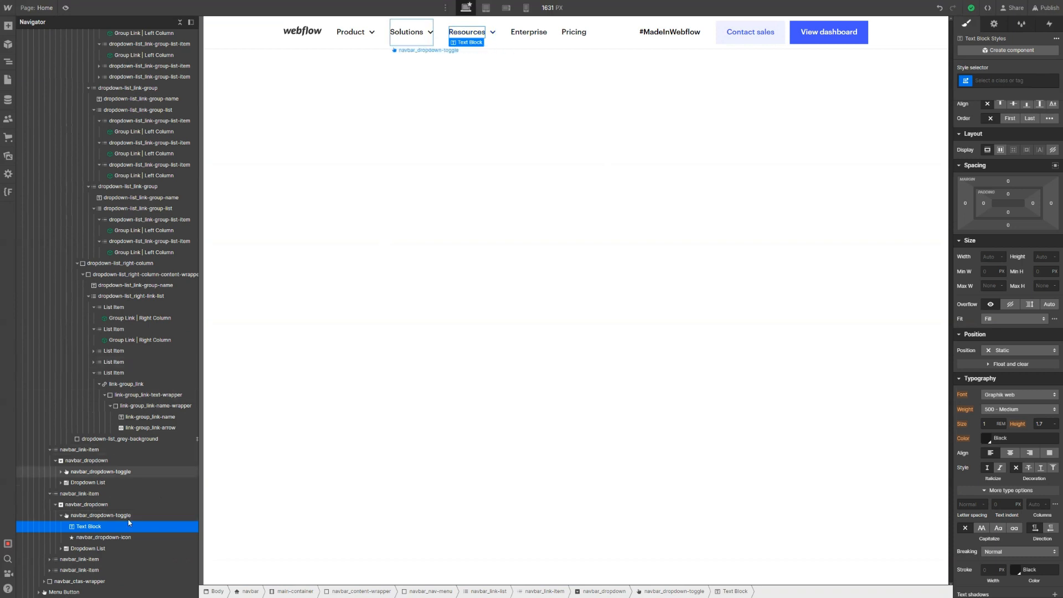
pyautogui.click(116, 548)
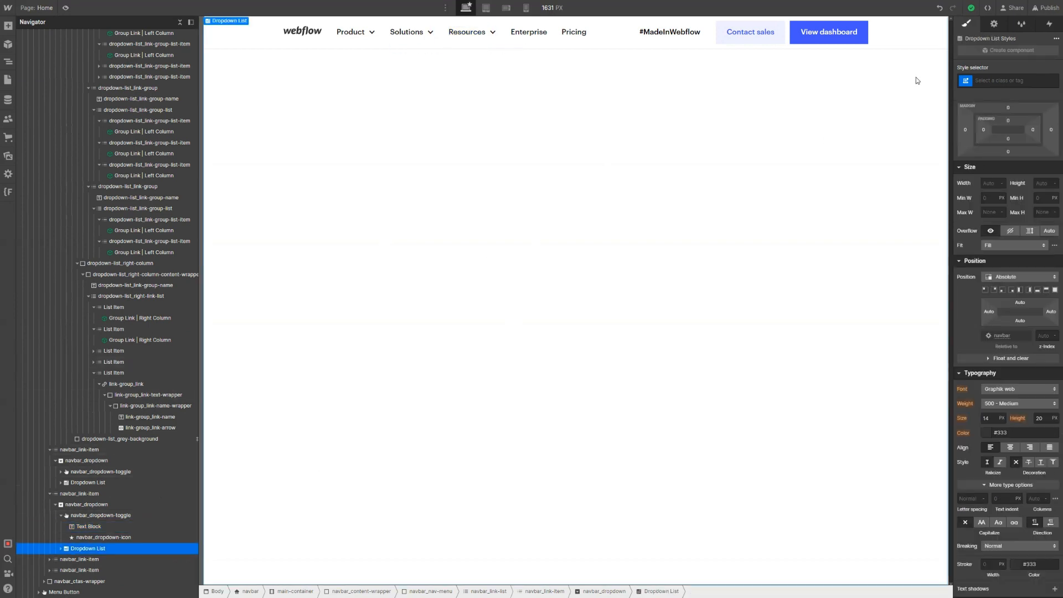
pyautogui.click(1007, 77)
pyautogui.press('Return')
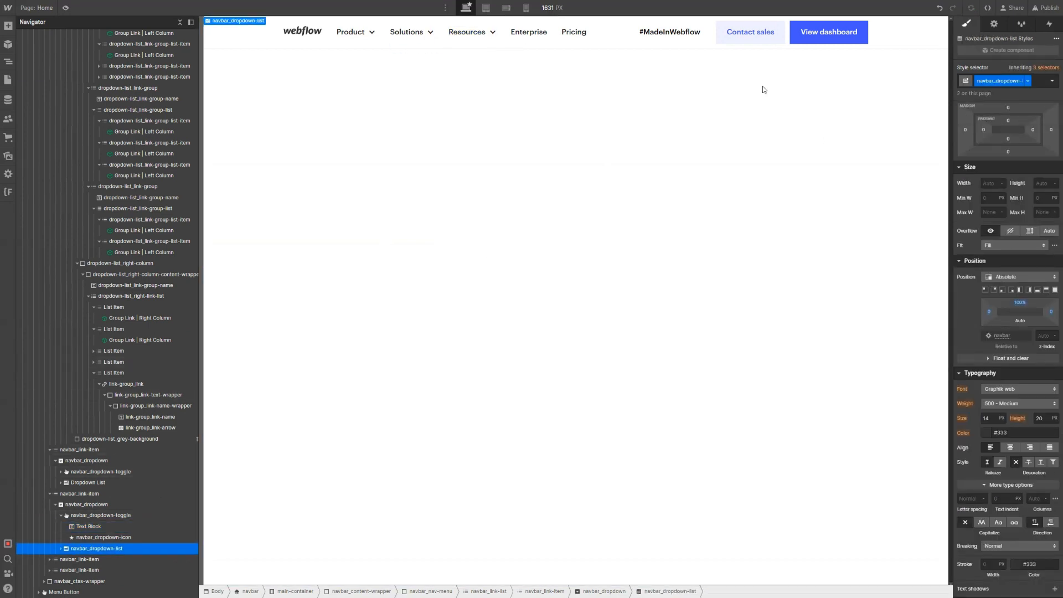
# Copy the Product menu's dropdown-list_content-wrapper and delete the three default Dropdown Links from the Resources menu's navbar_dropdown-list
pyautogui.click(364, 43)
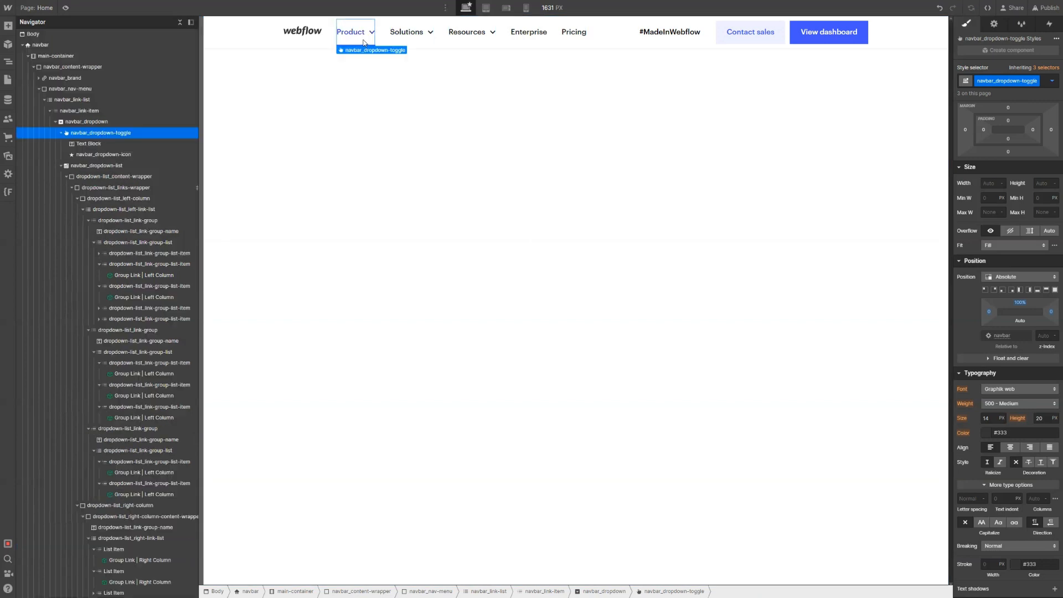
pyautogui.click(105, 177)
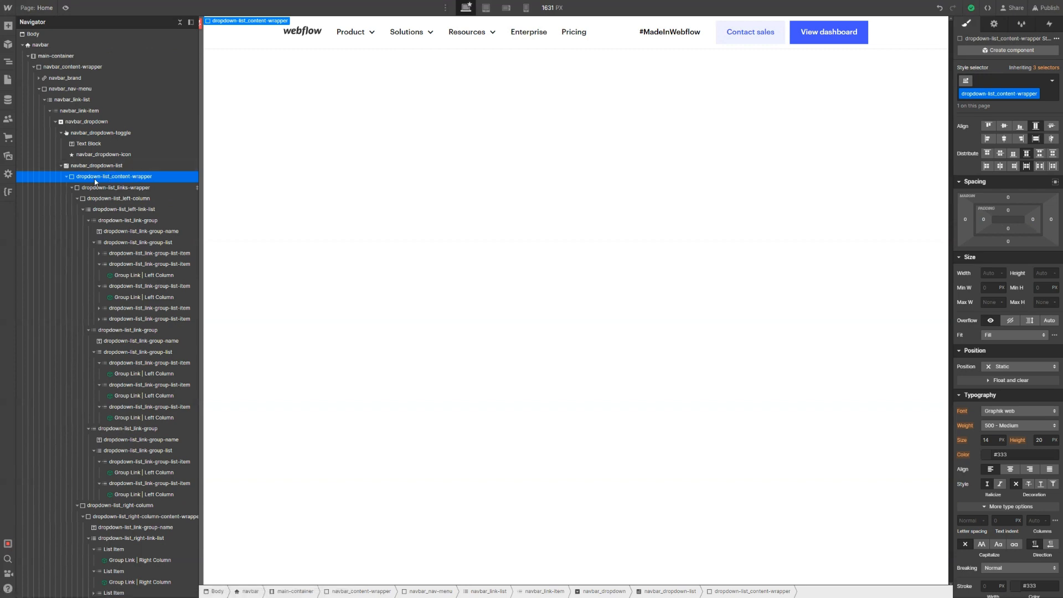
pyautogui.click(476, 39)
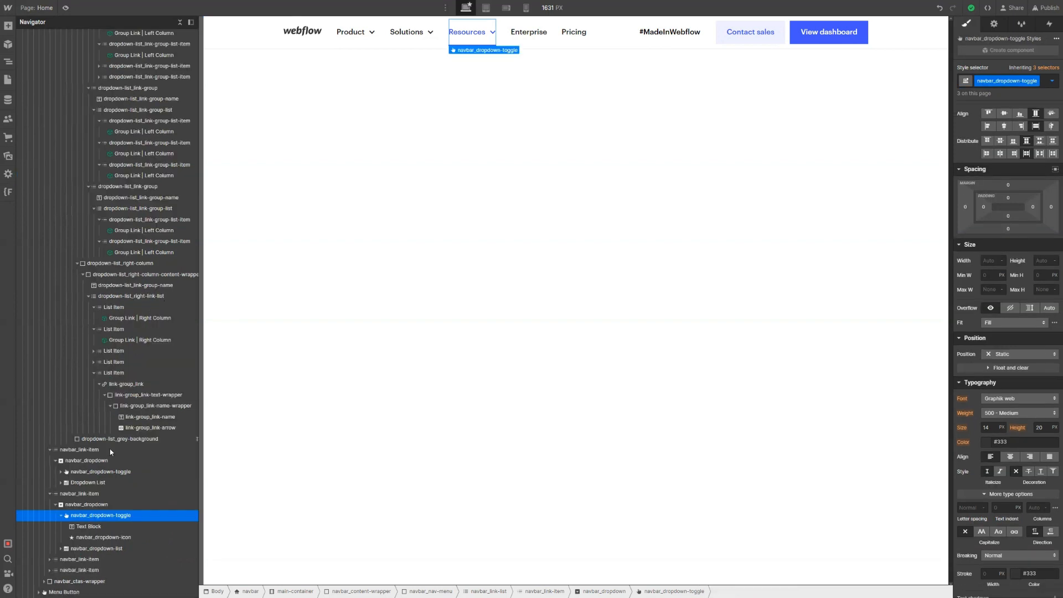
pyautogui.click(61, 548)
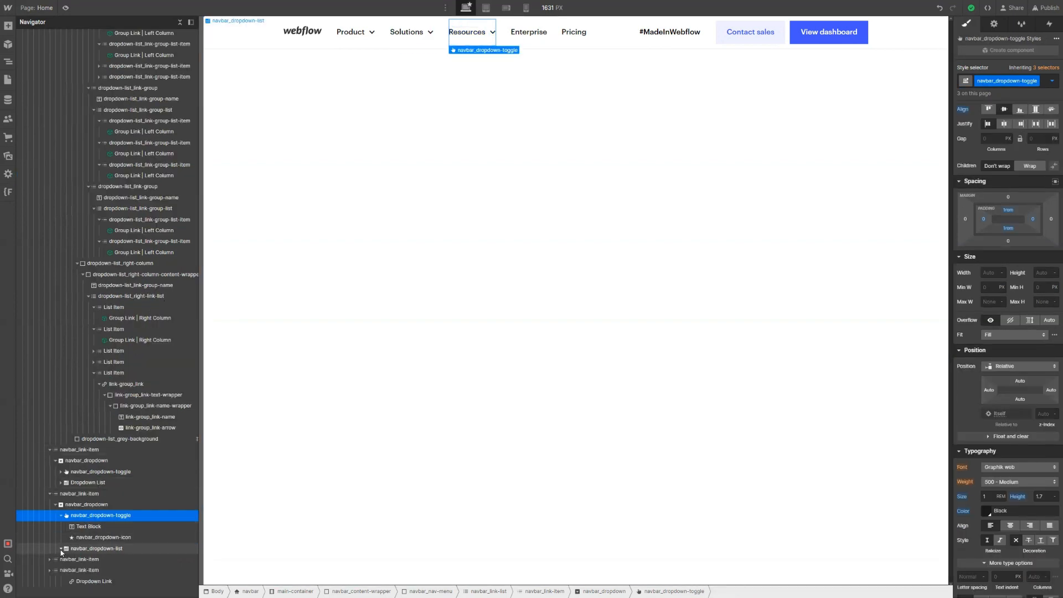
pyautogui.scroll(-1, 61, 552)
pyautogui.click(112, 525)
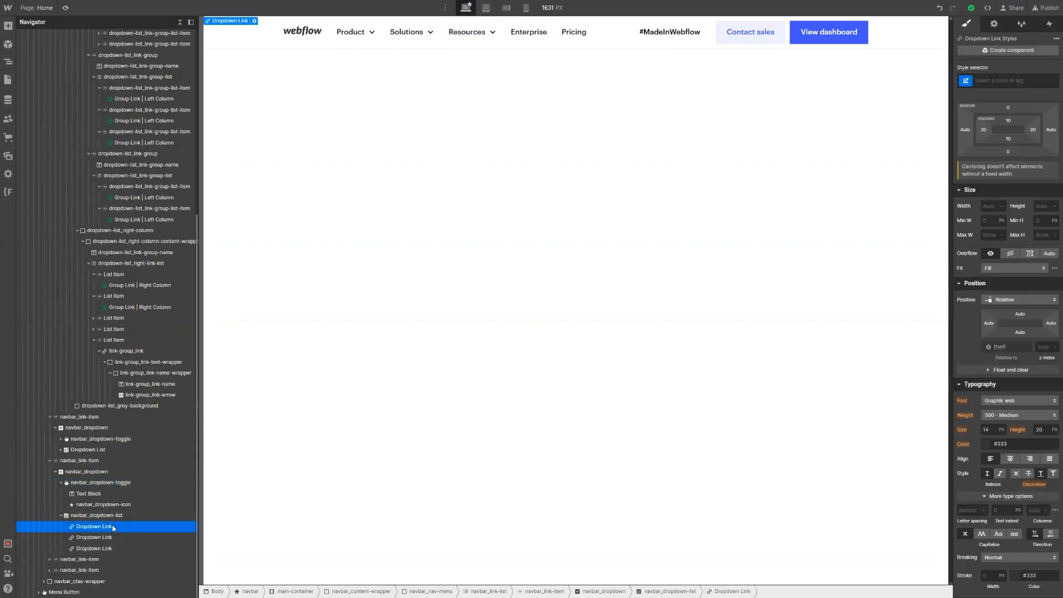
pyautogui.press('Delete')
pyautogui.press('Delete')
pyautogui.press('Delete')
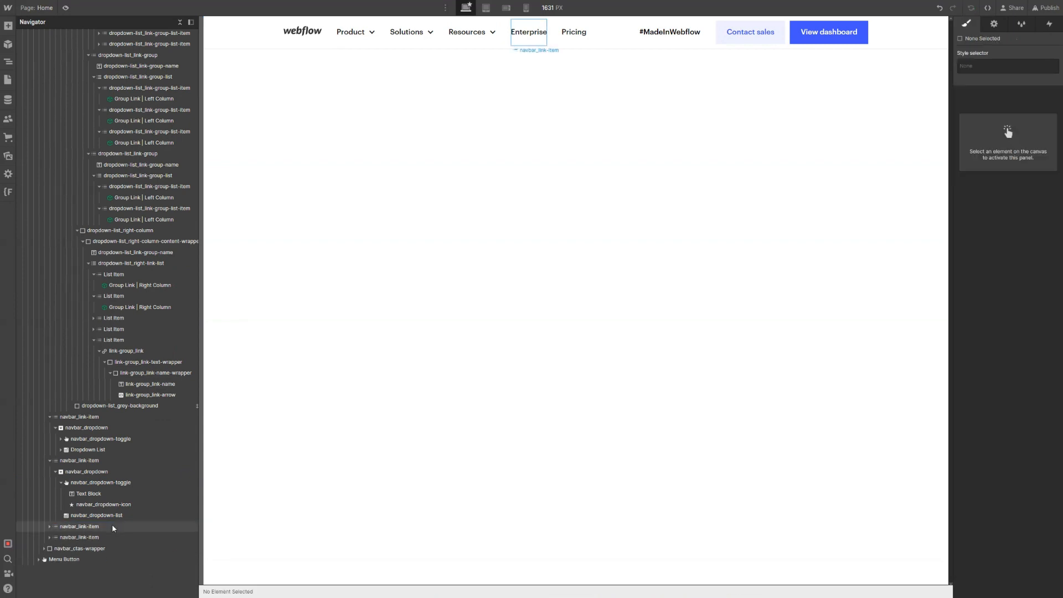
# Paste the copied dropdown-list_content-wrapper into the Resources menu's navbar_dropdown-list
pyautogui.click(121, 515)
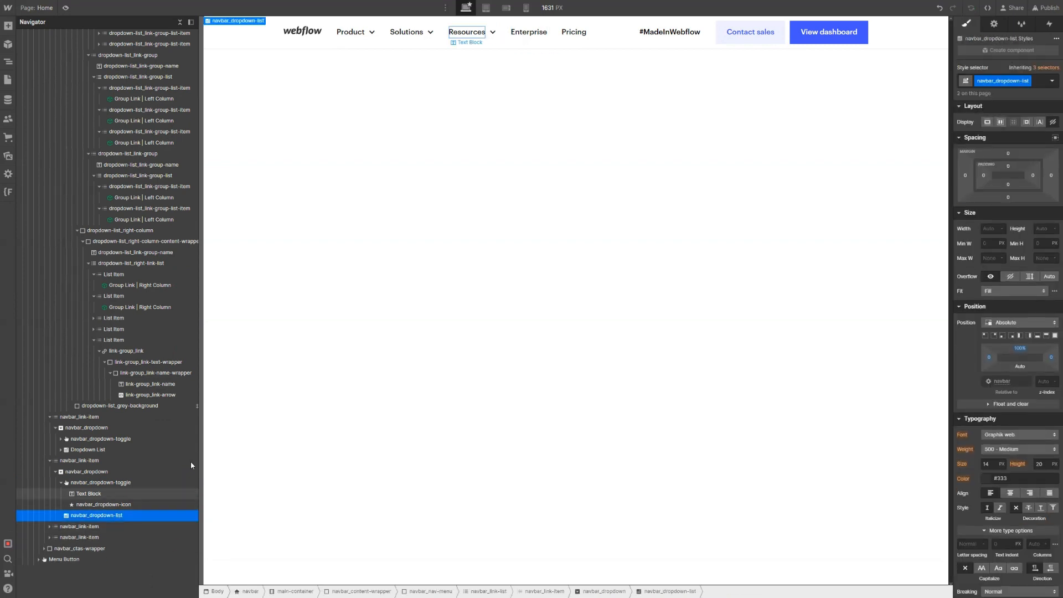
pyautogui.hotkey('ctrl', 'v')
pyautogui.click(79, 529)
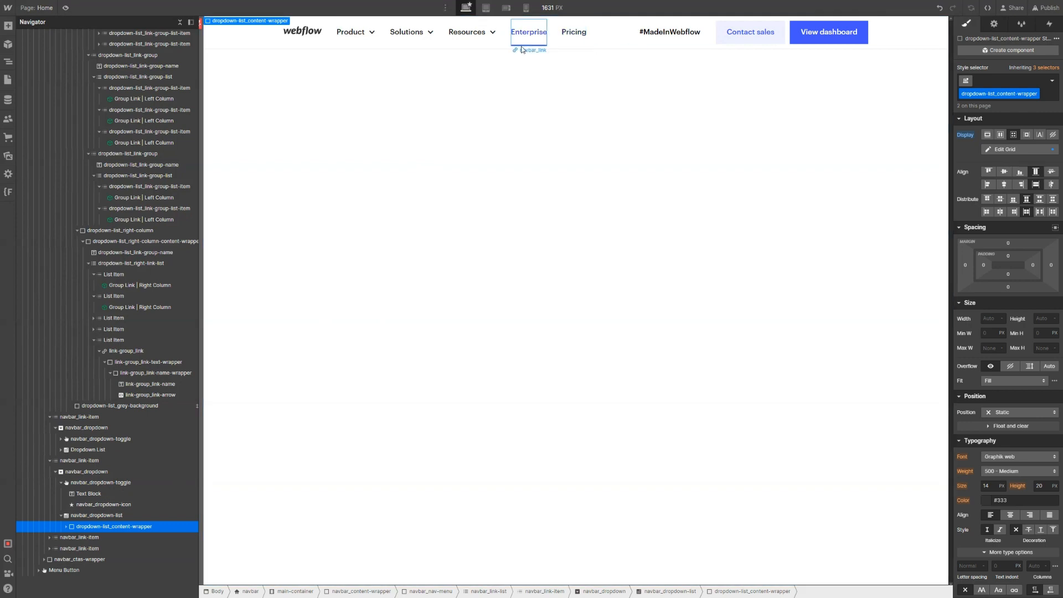
# Set the Resources dropdown menu to Show so its content is displayed on the canvas
pyautogui.click(486, 45)
pyautogui.click(469, 34)
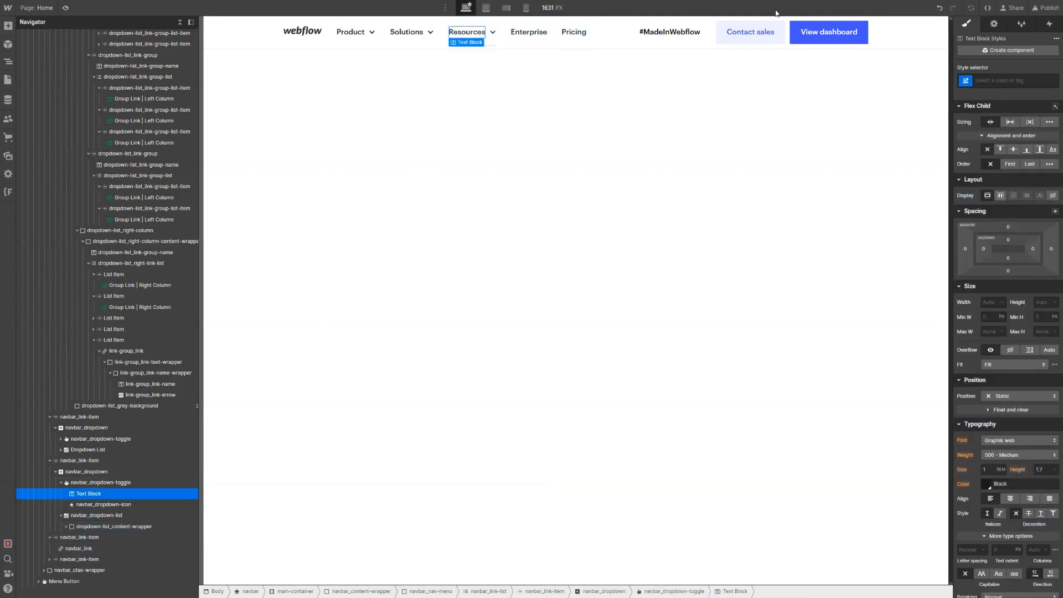
pyautogui.click(1002, 23)
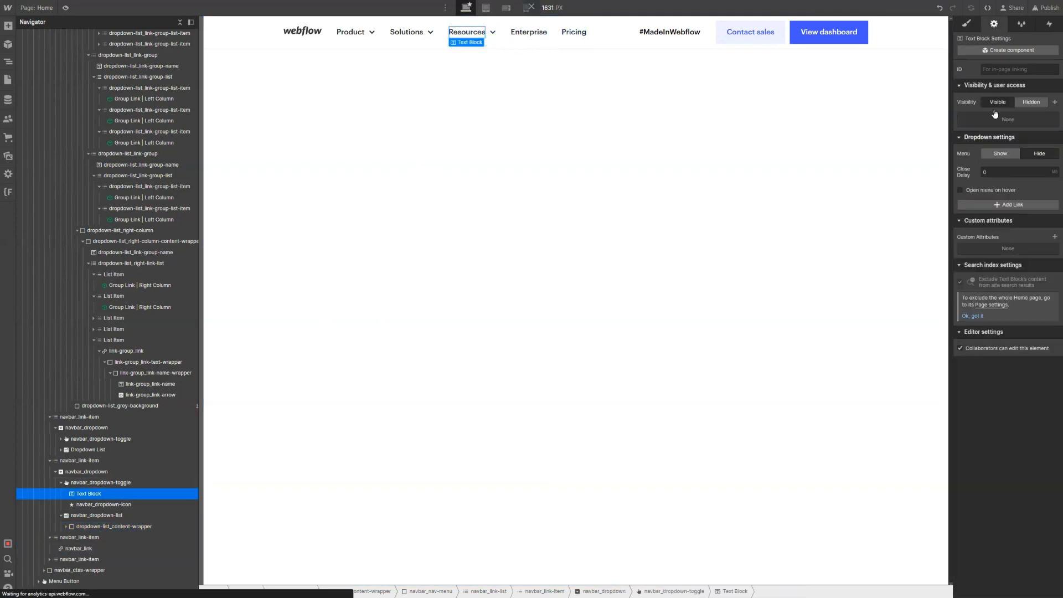
pyautogui.click(1001, 154)
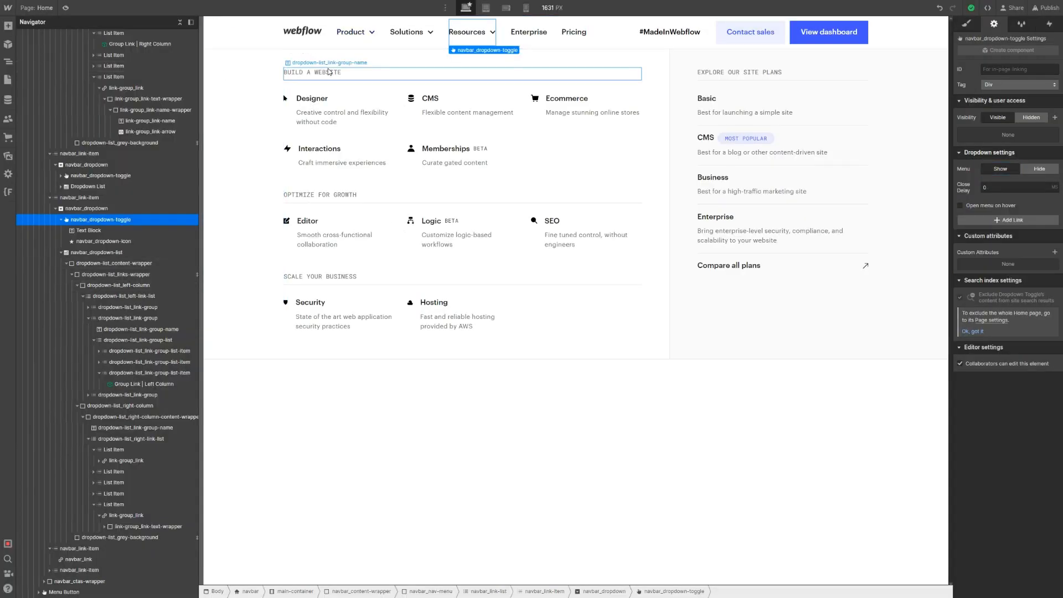
# Change the Resources menu's group headings "BUILD A WEBSITE" to "GET STARTED" and "OPTIMIZE FOR GROWTH" to "LEARN"
pyautogui.click(329, 72)
pyautogui.doubleClick(328, 71)
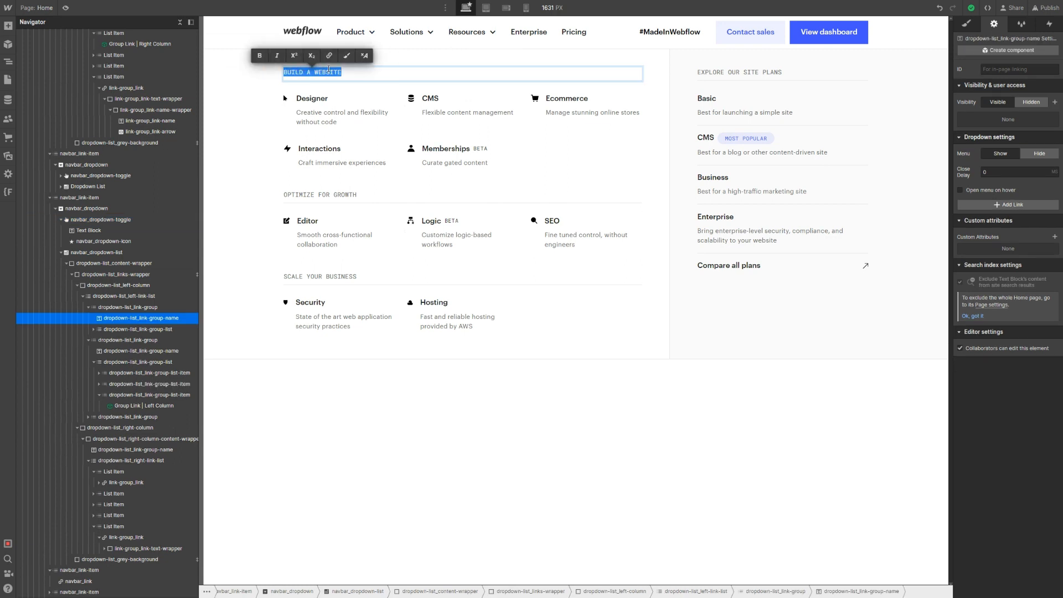
pyautogui.write('GET STARTED')
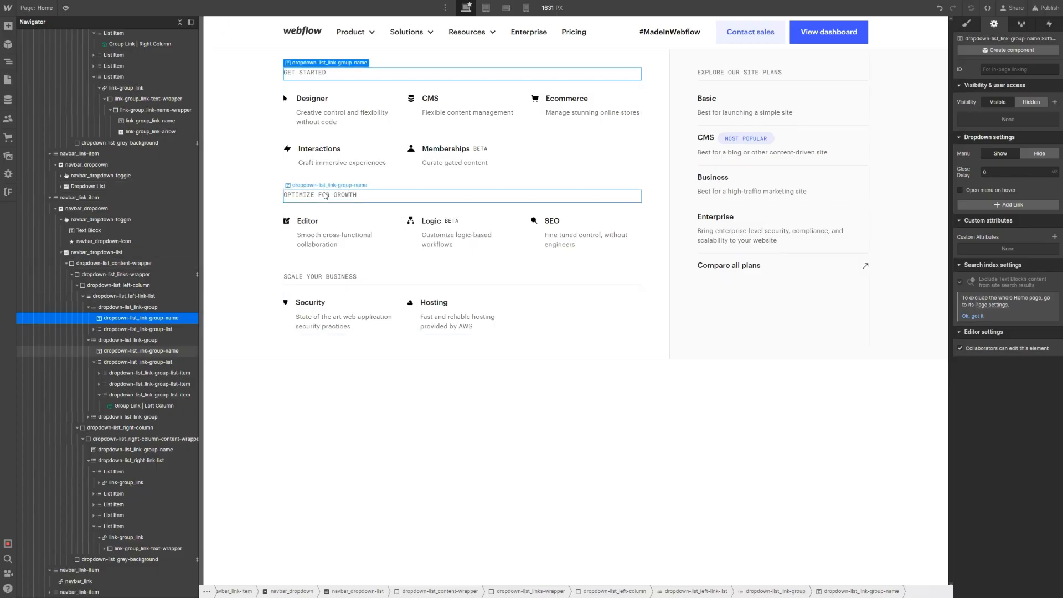
pyautogui.click(325, 195)
pyautogui.doubleClick(324, 195)
pyautogui.write('LEARN')
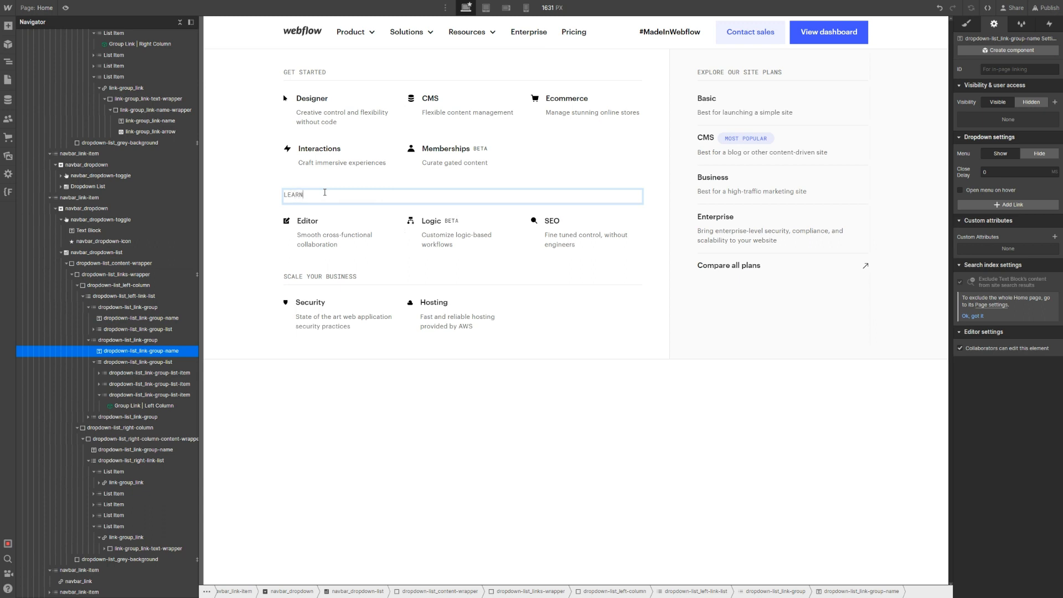
# Change the Resources menu's group heading "SCALE YOUR BUSINESS" to "USER RESOURCES"
pyautogui.click(334, 276)
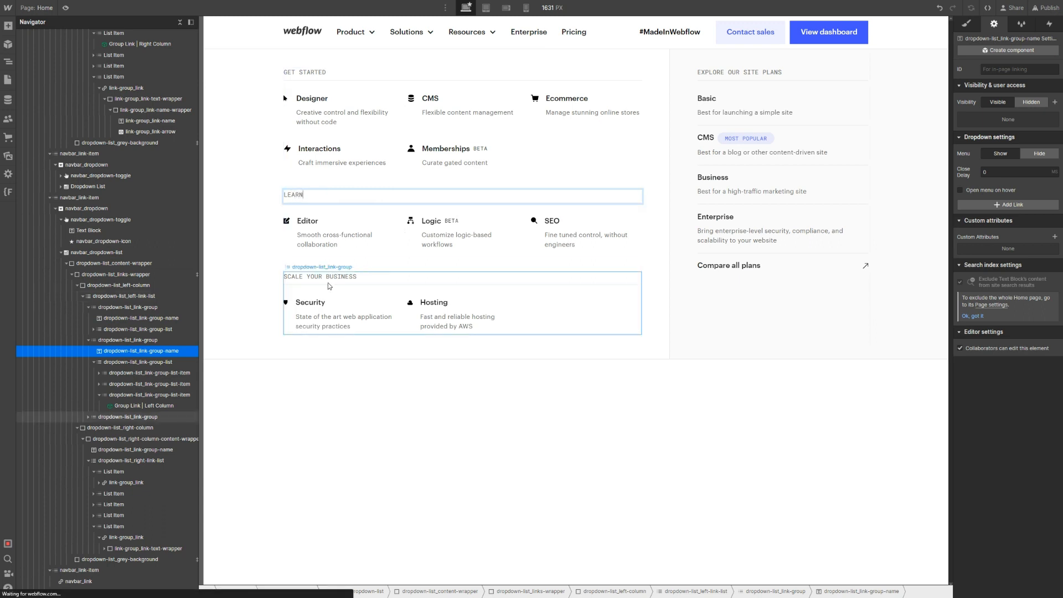
pyautogui.doubleClick(334, 275)
pyautogui.write('U')
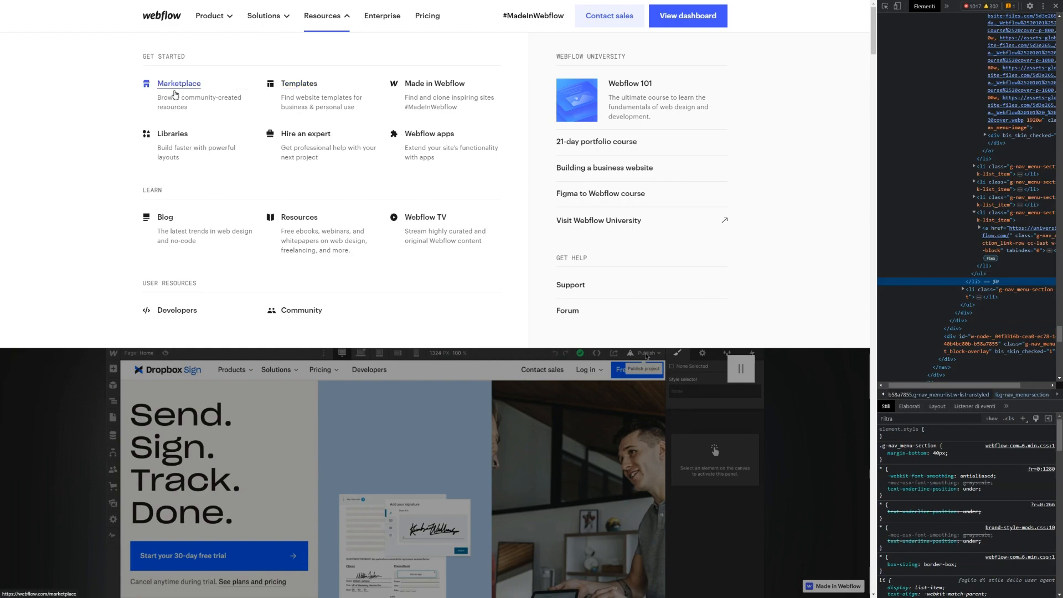
# Duplicate the Memberships link's dropdown-list_link-group-list-item in the GET STARTED group to give it a sixth link
pyautogui.click(435, 135)
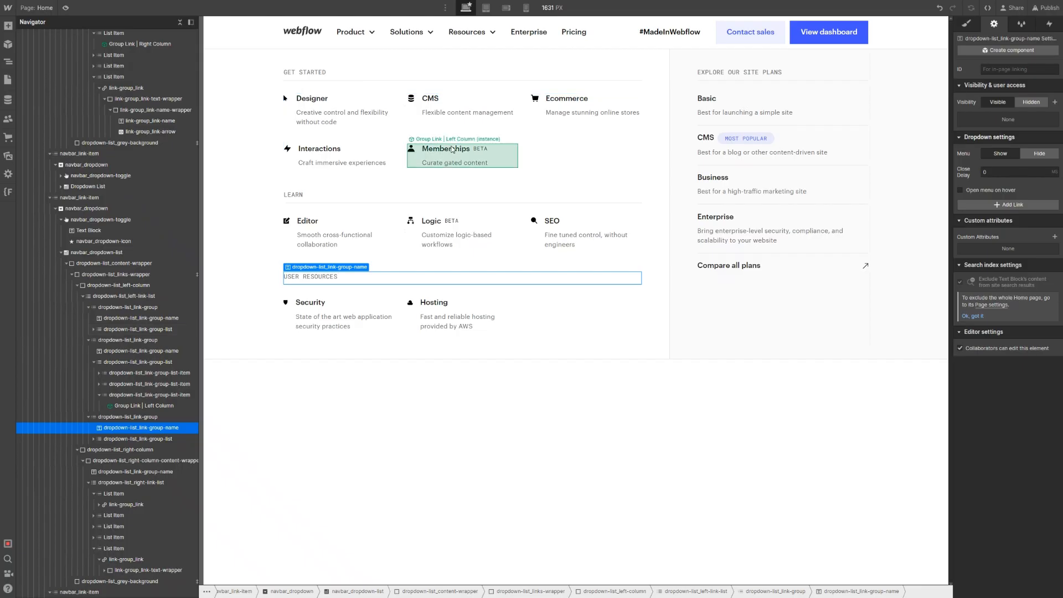
pyautogui.click(452, 150)
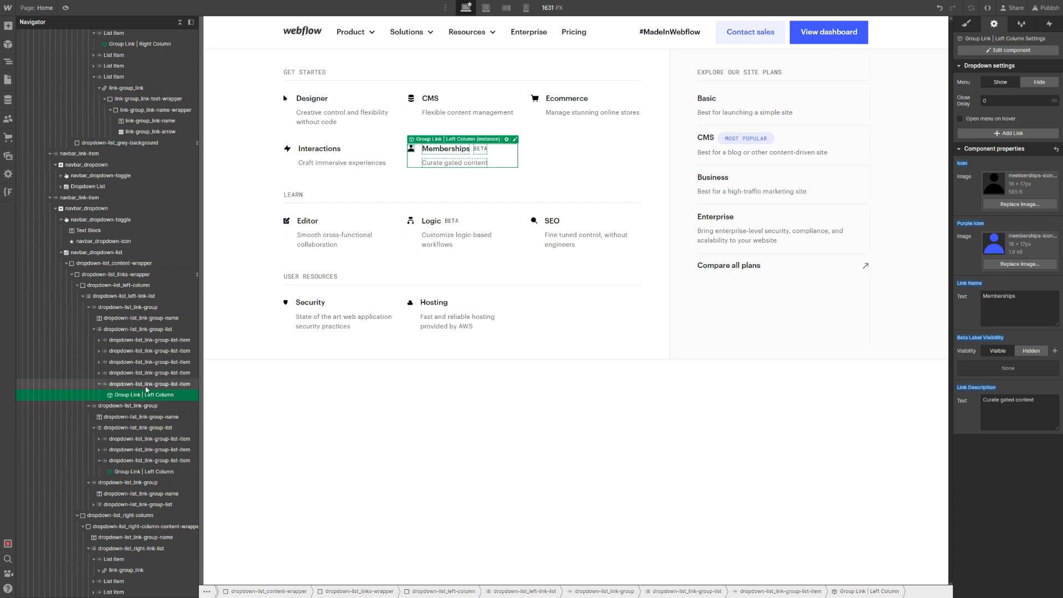
pyautogui.click(147, 386)
pyautogui.hotkey('ctrl', 'd')
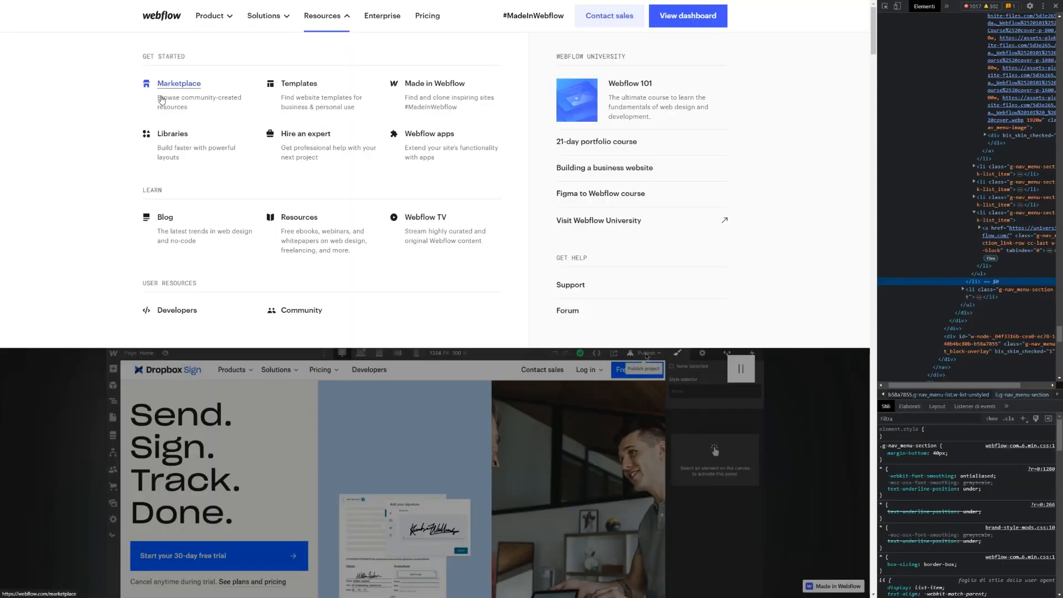
# Set the Designer link's description to "Browse community-created resources", copied from the reference site, and its link name to "Marketplace"
pyautogui.click(885, 6)
pyautogui.click(194, 102)
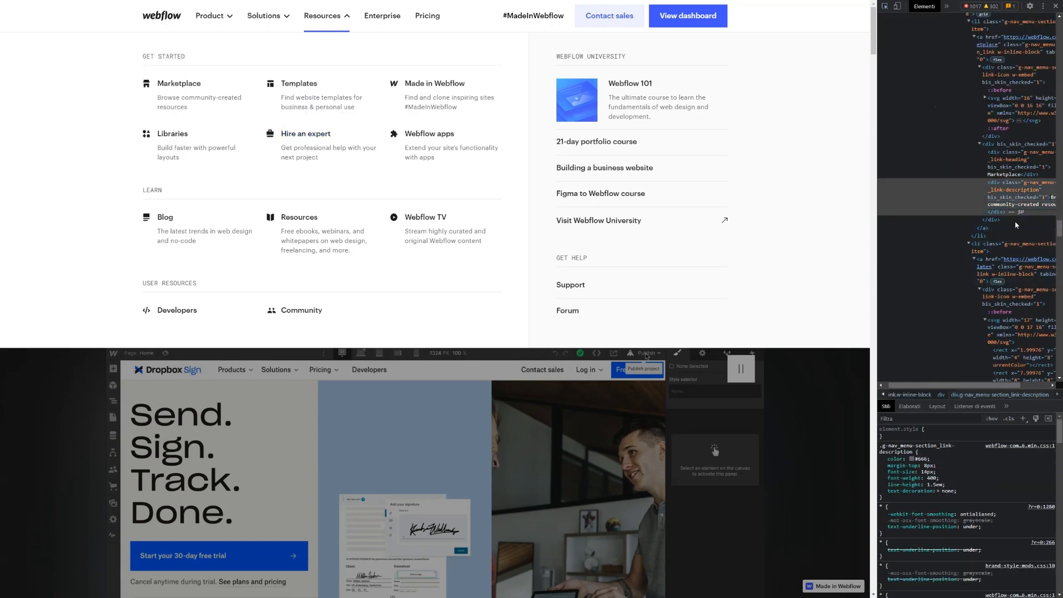
pyautogui.press('Escape')
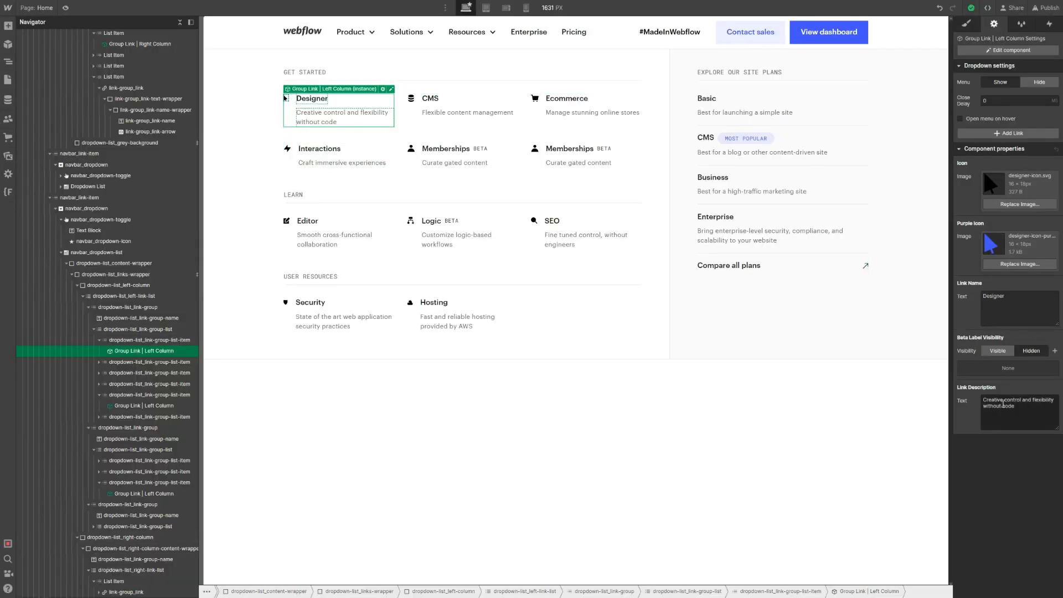
pyautogui.doubleClick(1006, 400)
pyautogui.hotkey('ctrl', 'a')
pyautogui.write('Browse community-created resources')
pyautogui.doubleClick(1006, 300)
pyautogui.write('Mar')
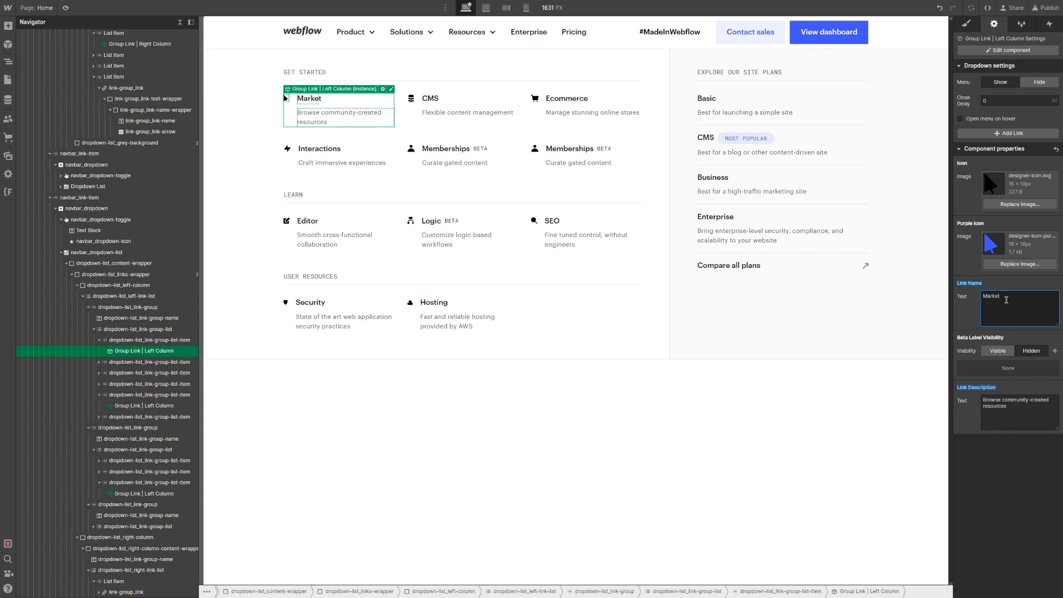
pyautogui.write('ketplace')
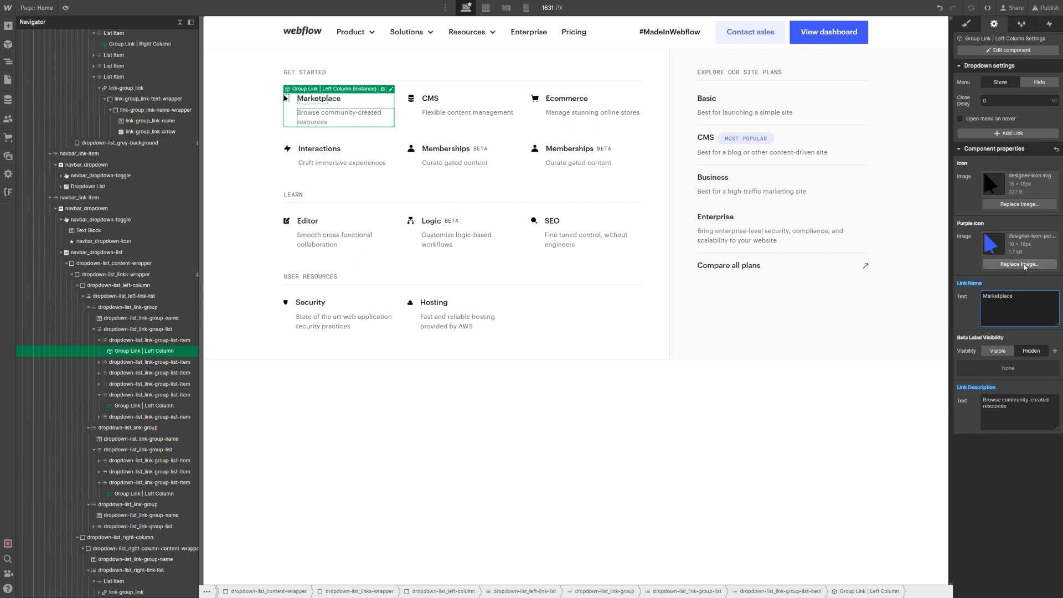
# Replace the Marketplace link's icon with the black marketplace icon and its purple icon with the purple marketplace icon
pyautogui.click(1027, 206)
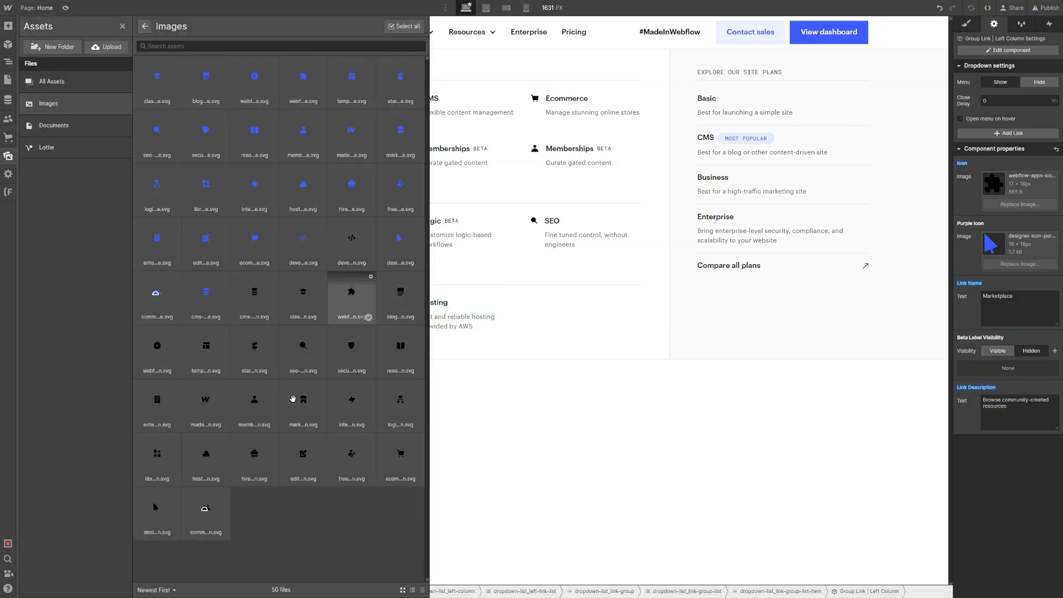
pyautogui.click(302, 400)
pyautogui.click(1019, 263)
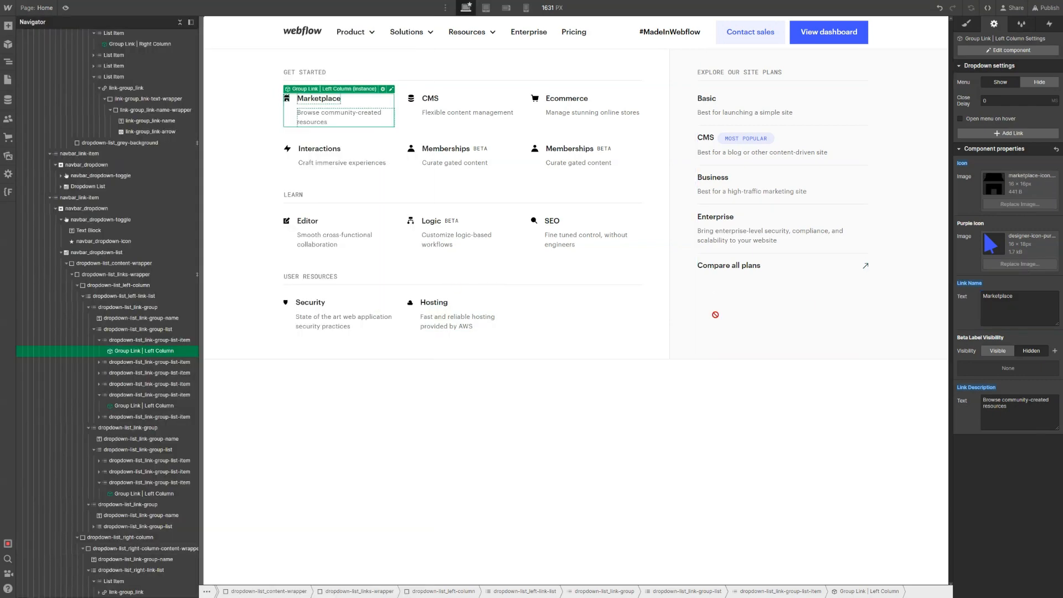
pyautogui.click(286, 249)
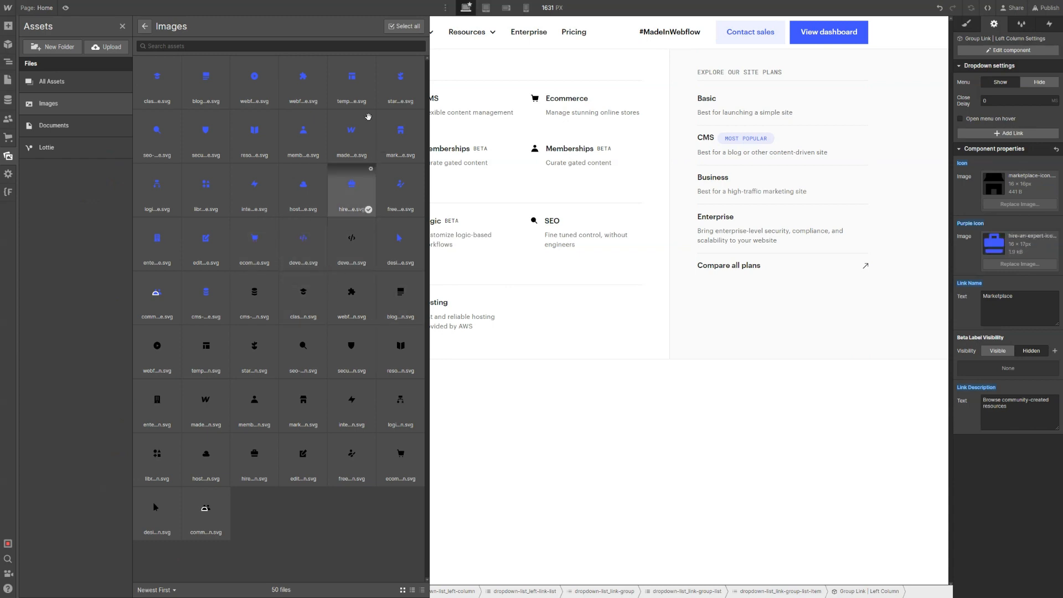
pyautogui.click(351, 80)
pyautogui.click(195, 175)
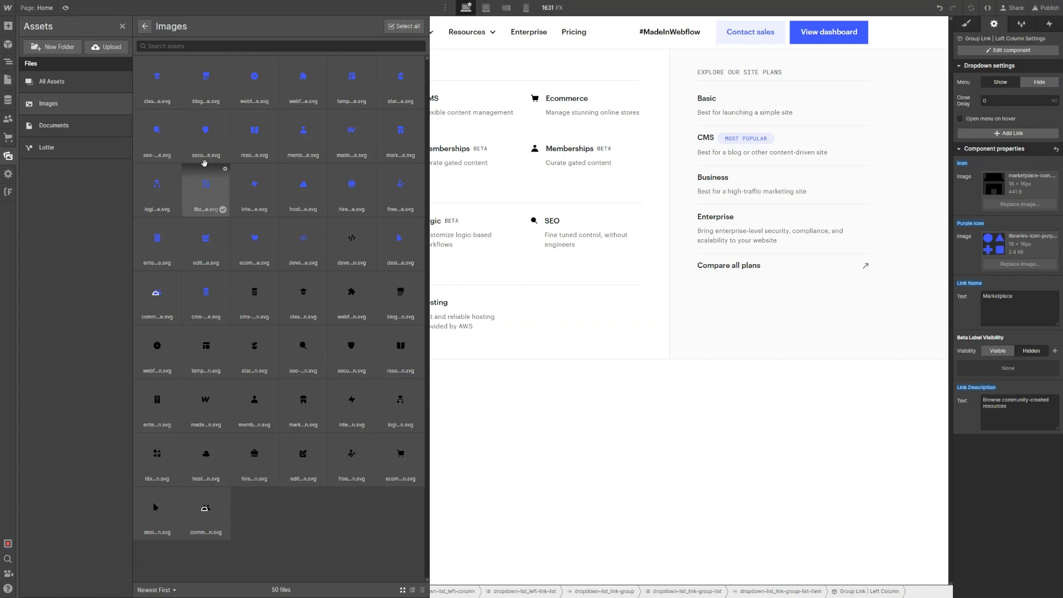
pyautogui.click(269, 201)
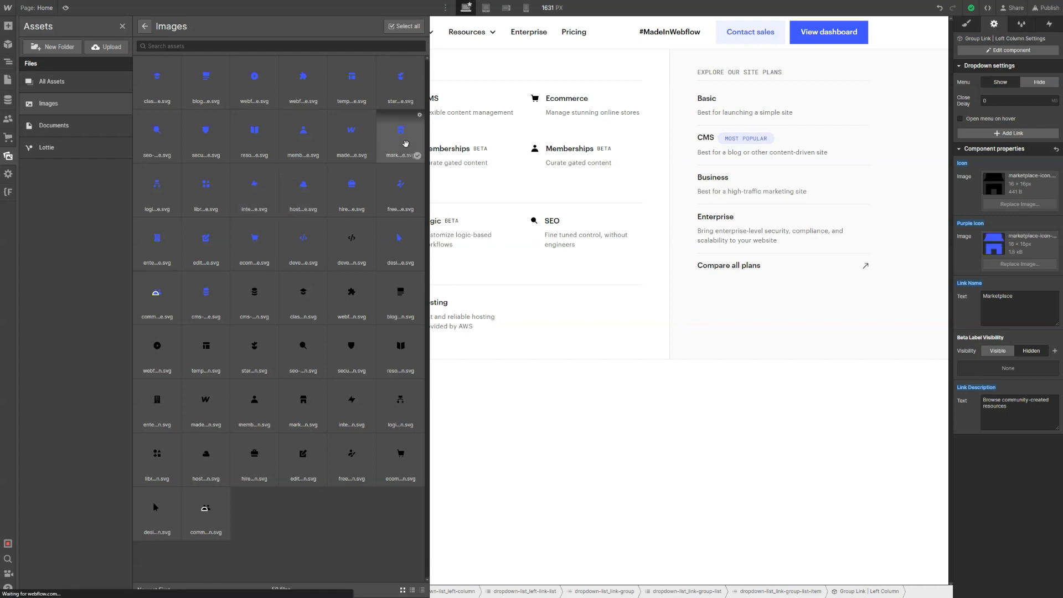
pyautogui.click(405, 144)
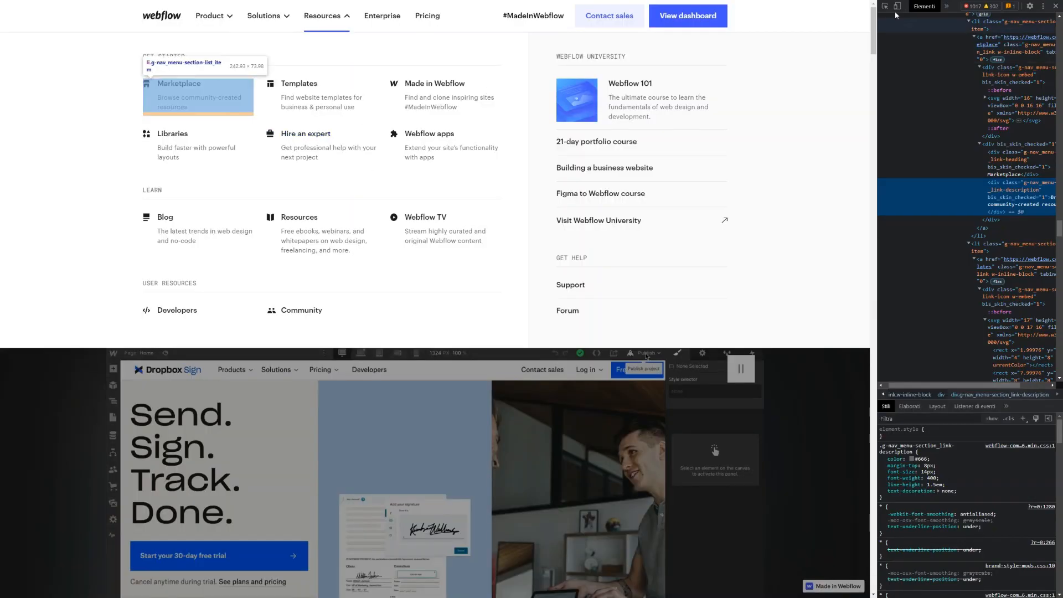
# Copy the Templates link's description text from the reference site's Resources menu
pyautogui.click(885, 6)
pyautogui.click(363, 104)
pyautogui.doubleClick(999, 211)
pyautogui.hotkey('ctrl', 'c')
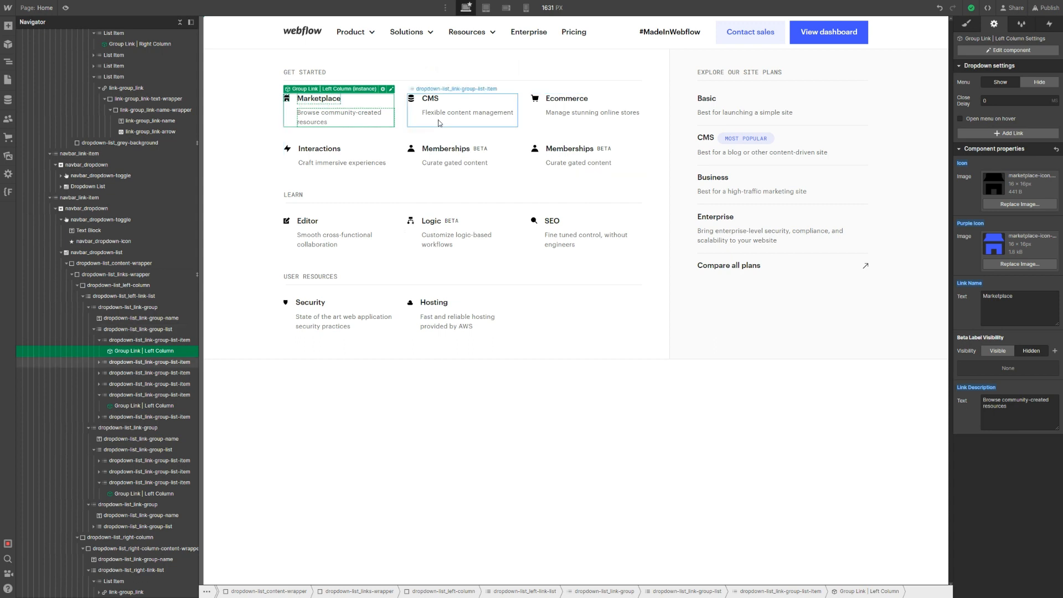
# Set the CMS link's description to "Find website templates for business & personal use" and its link name to "Templates"
pyautogui.click(448, 119)
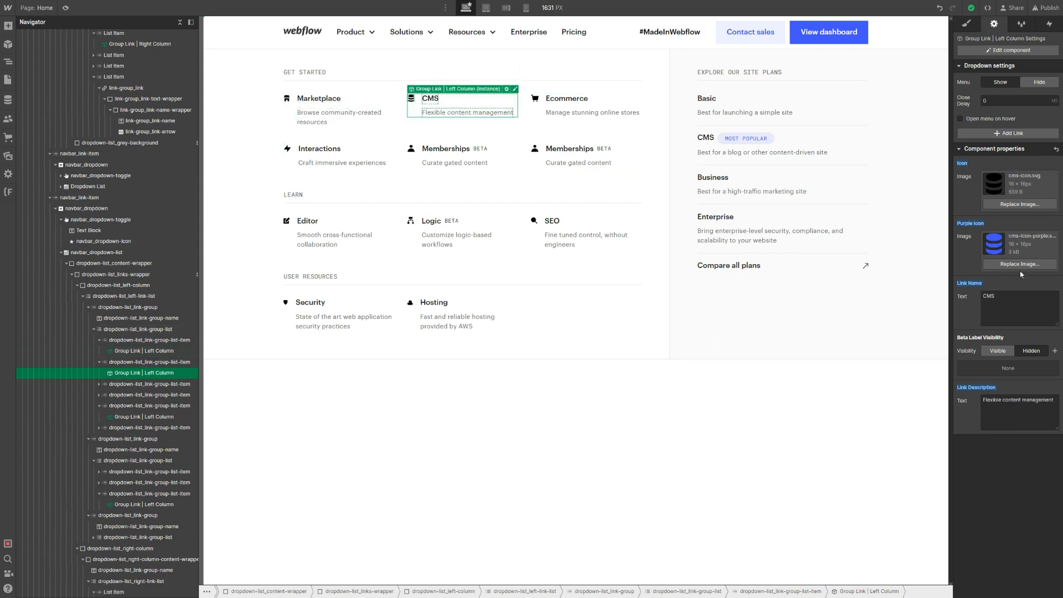
pyautogui.click(1019, 398)
pyautogui.hotkey('ctrl', 'a')
pyautogui.hotkey('ctrl', 'v')
pyautogui.click(1019, 304)
pyautogui.hotkey('ctrl', 'a')
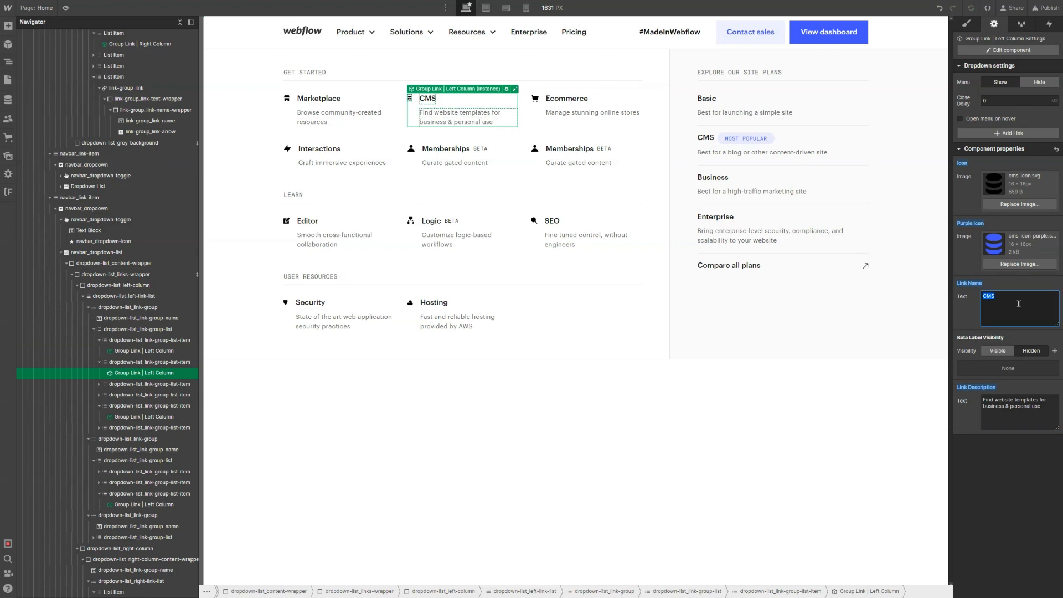
pyautogui.write('Tew')
pyautogui.write('plates')
pyautogui.hotkey('alt', 'Tab')
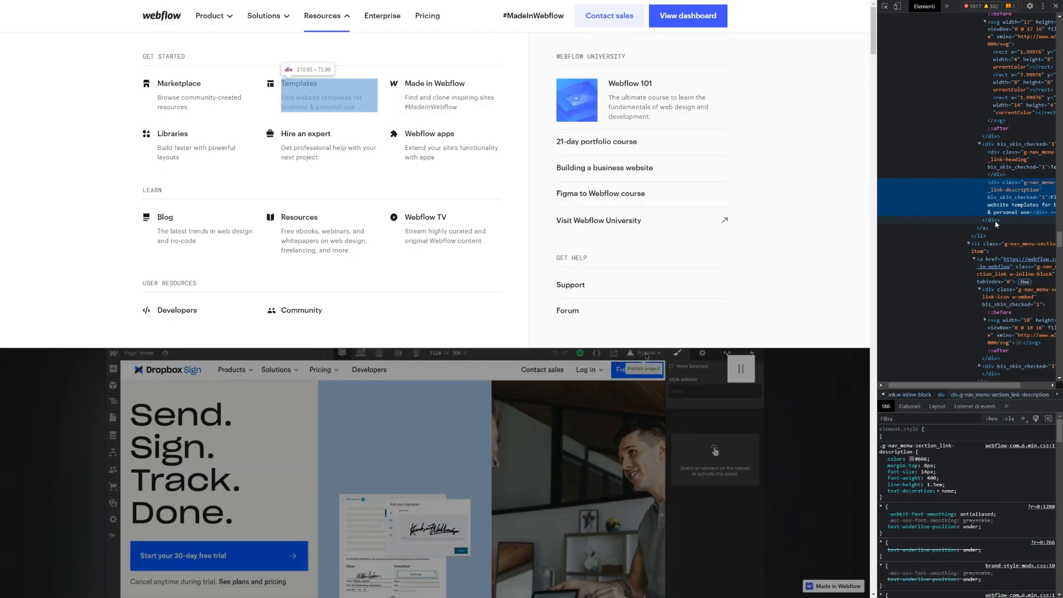
pyautogui.hotkey('alt', 'Tab')
# Replace the Templates link's icon with templates-icon.svg
pyautogui.click(1020, 204)
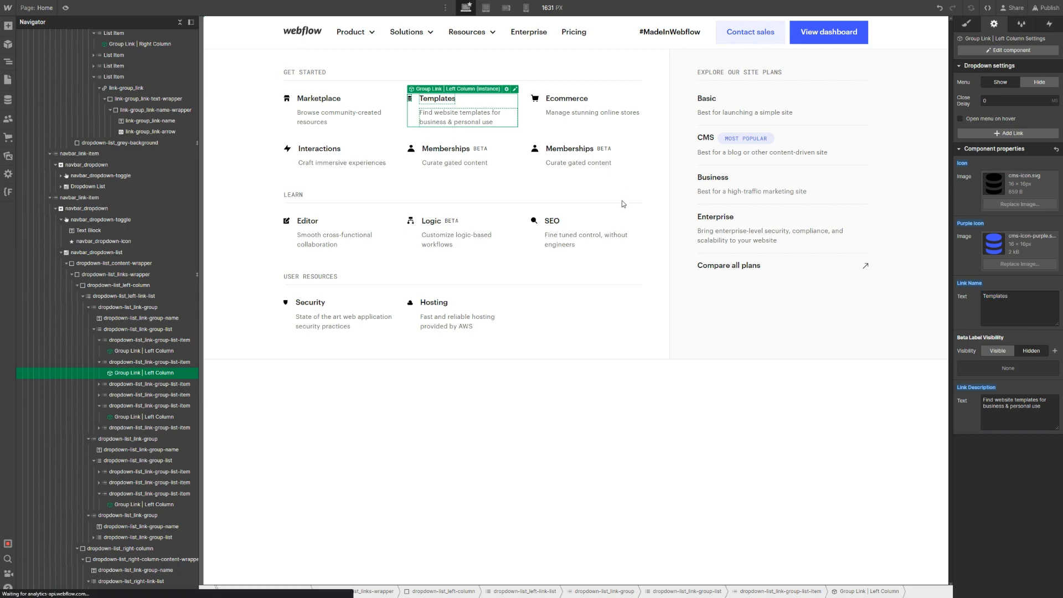
pyautogui.click(303, 348)
pyautogui.click(206, 349)
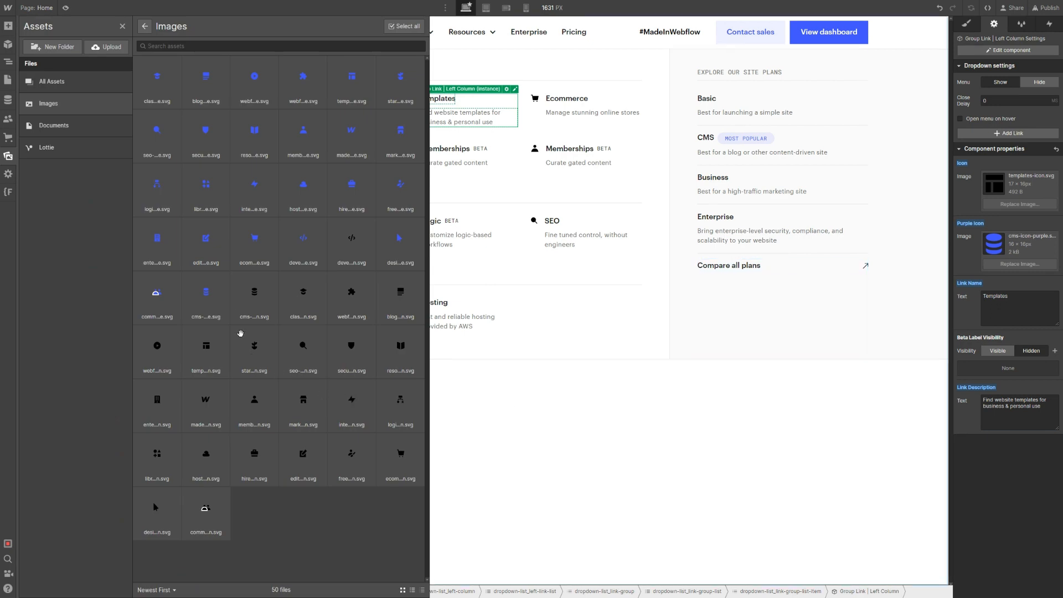
# Replace the Templates link's purple icon with the purple templates icon
pyautogui.click(237, 304)
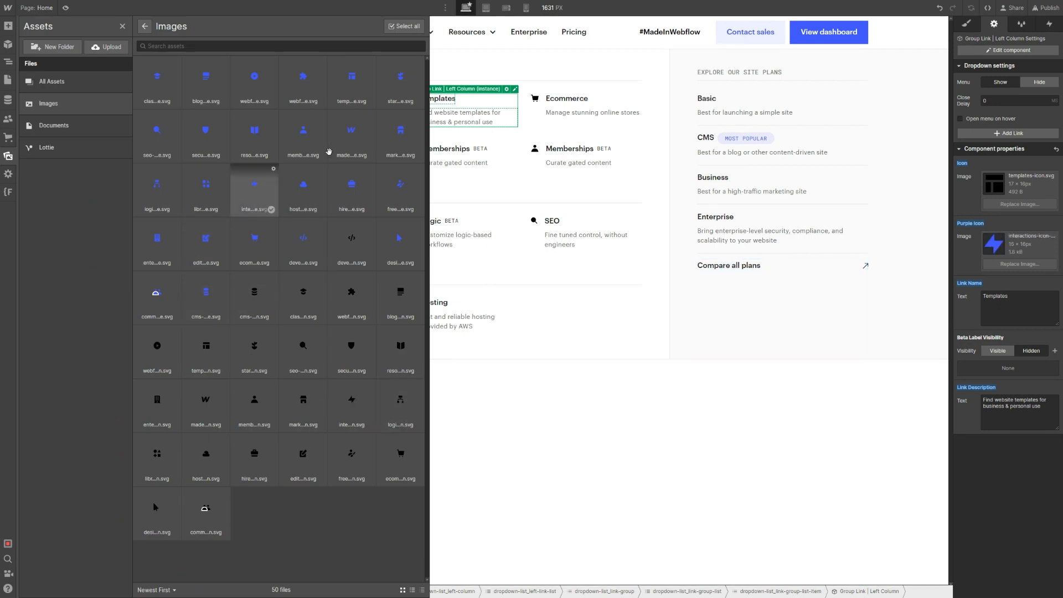
pyautogui.click(328, 152)
pyautogui.click(322, 150)
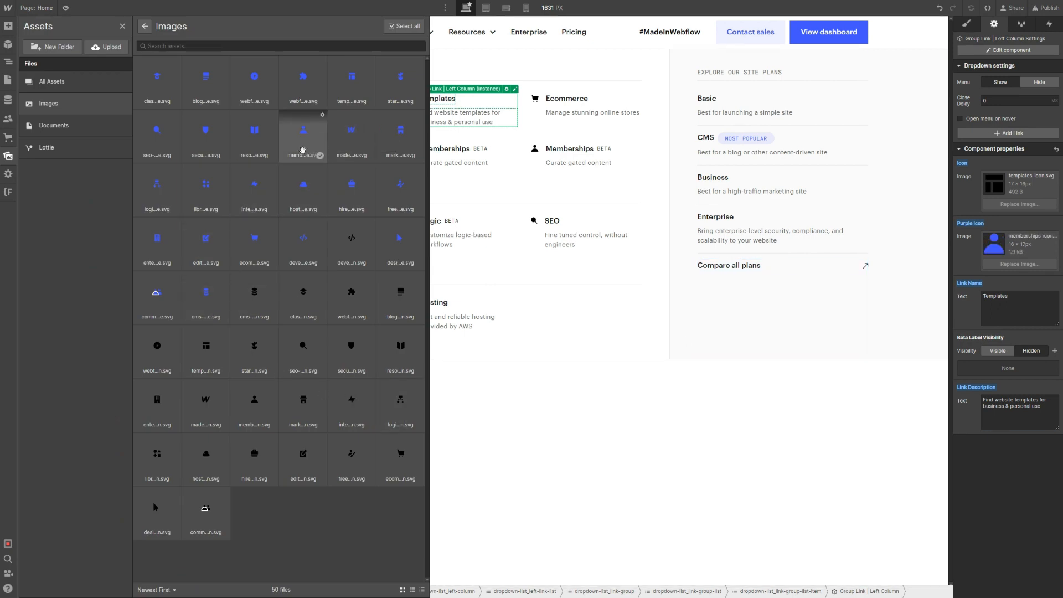
pyautogui.click(179, 209)
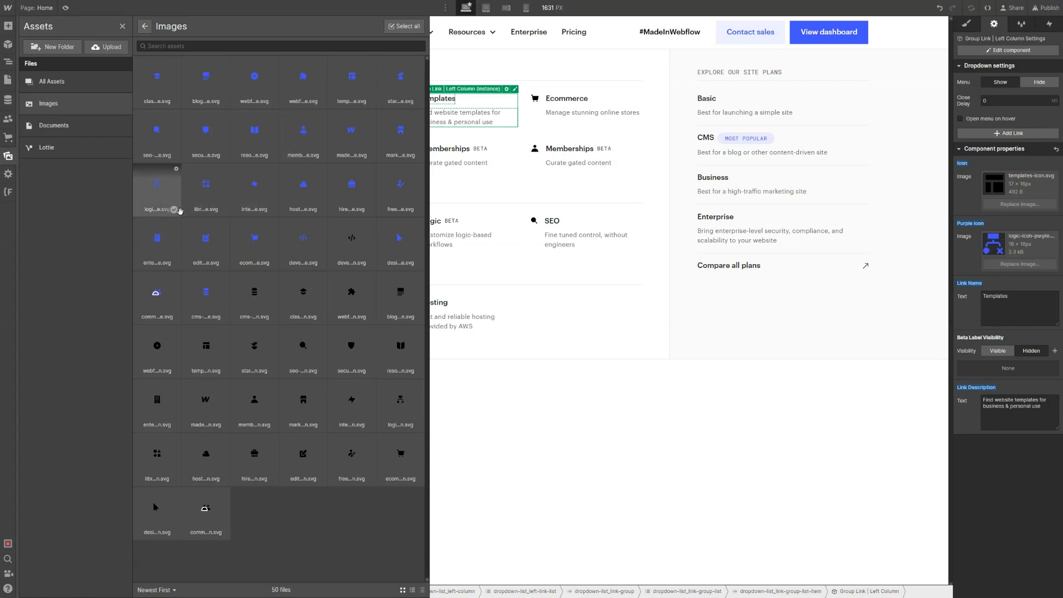
pyautogui.click(206, 203)
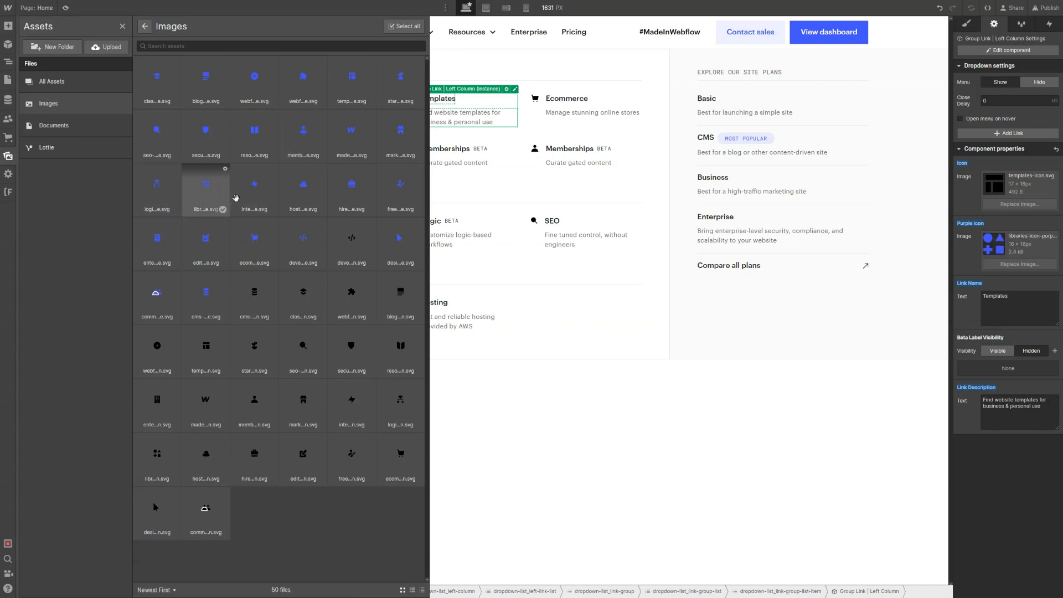
pyautogui.click(281, 200)
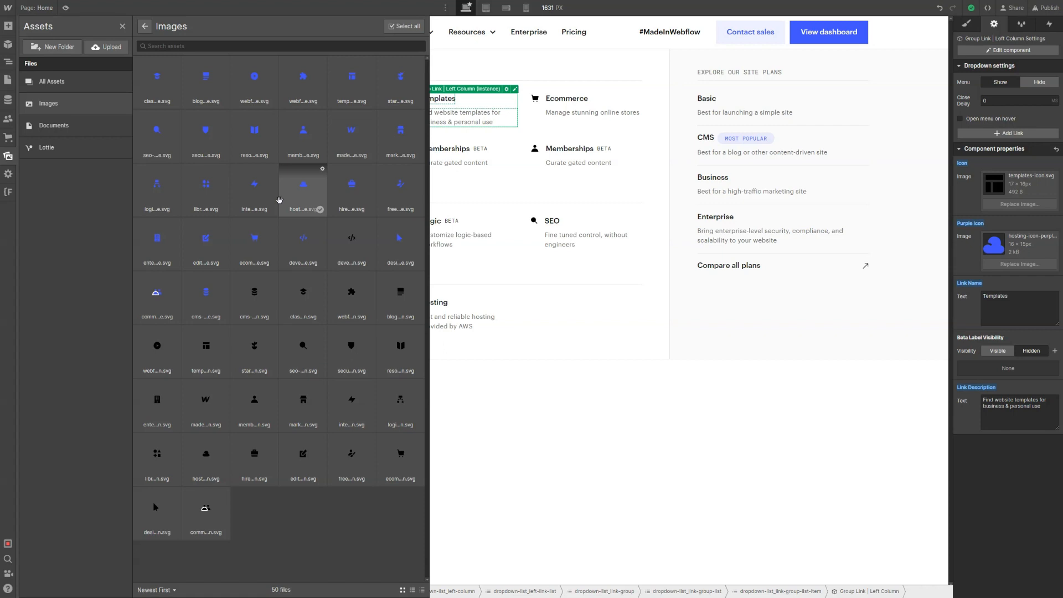
pyautogui.click(246, 224)
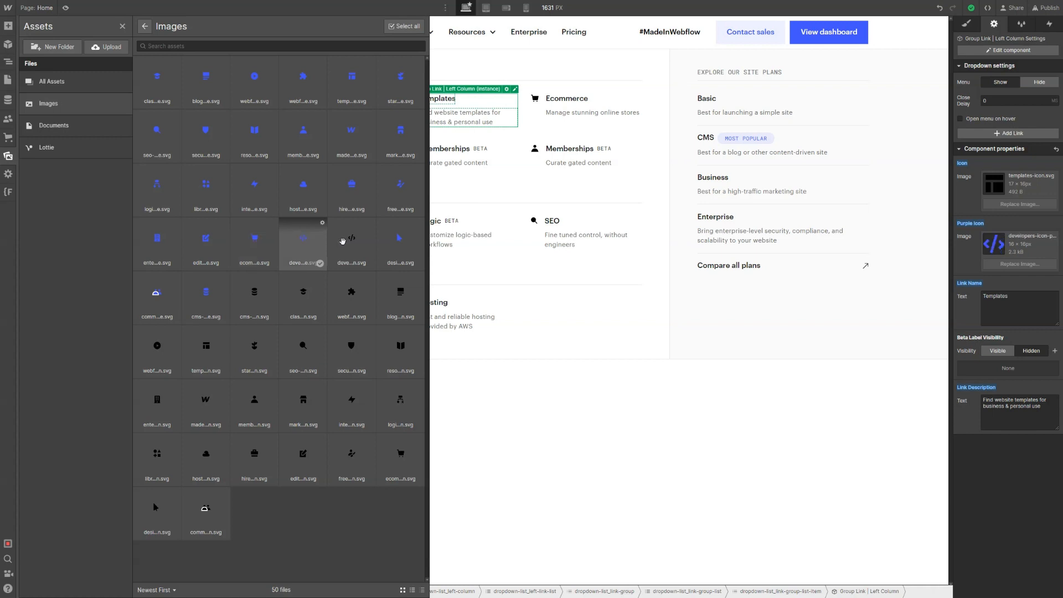
pyautogui.click(377, 237)
pyautogui.click(341, 97)
pyautogui.press('Escape')
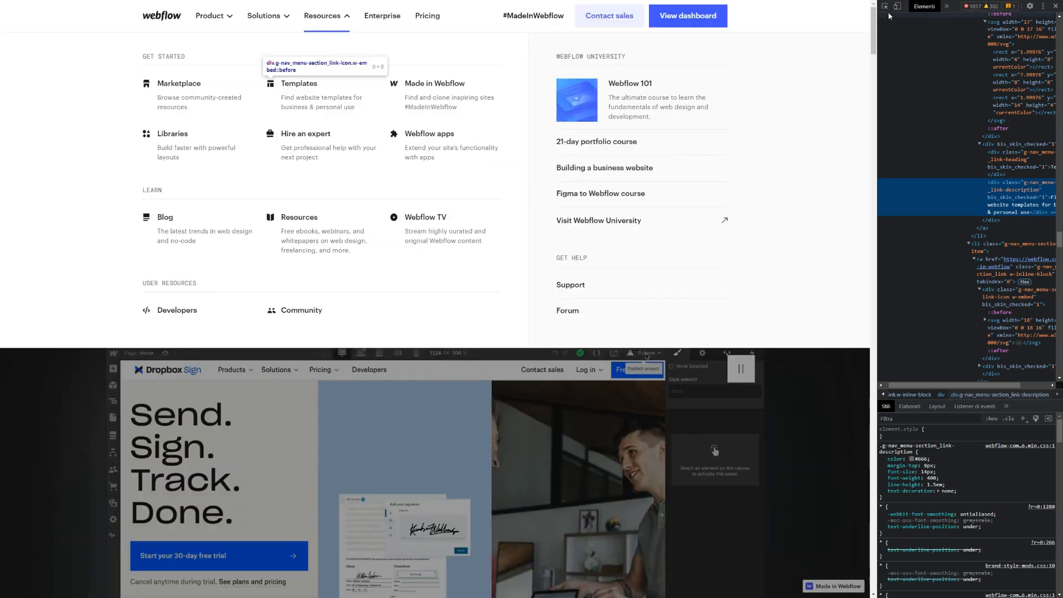
# Copy the Made in Webflow link's description text from the reference site's Resources menu
pyautogui.click(885, 6)
pyautogui.click(444, 108)
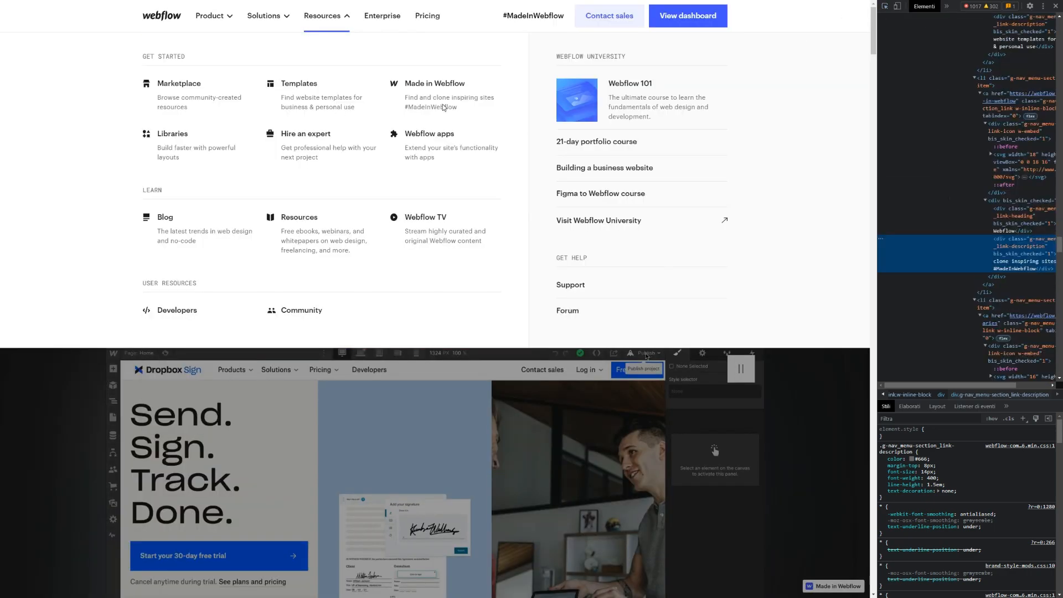
pyautogui.doubleClick(1003, 265)
pyautogui.hotkey('ctrl', 'c')
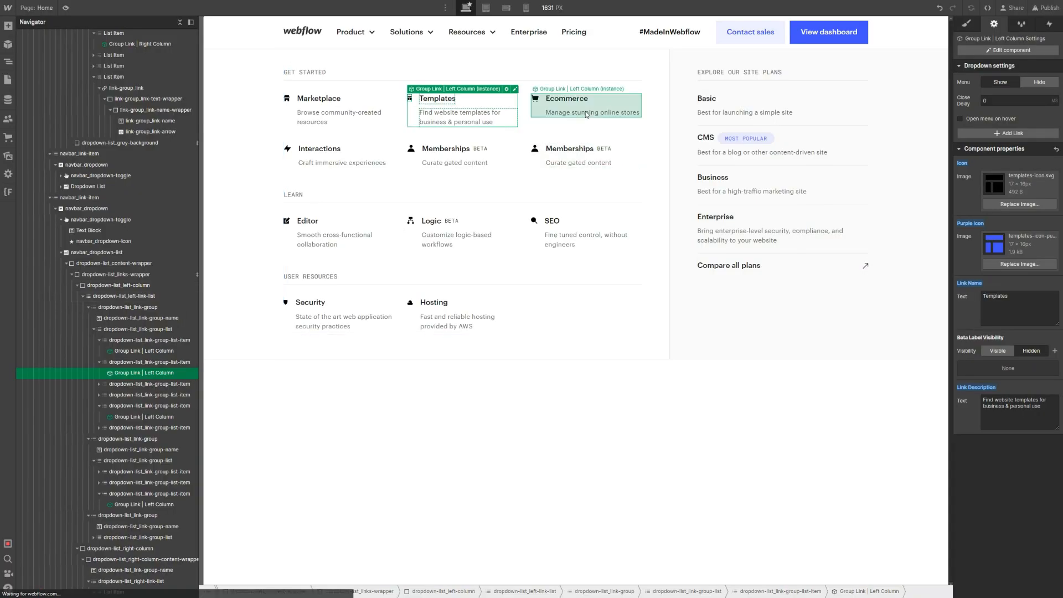
# Set the Ecommerce link's description to "Find and clone inspiring sites #MadeInWebflow" and its link name to "Made in Webflow"
pyautogui.click(587, 115)
pyautogui.tripleClick(1000, 405)
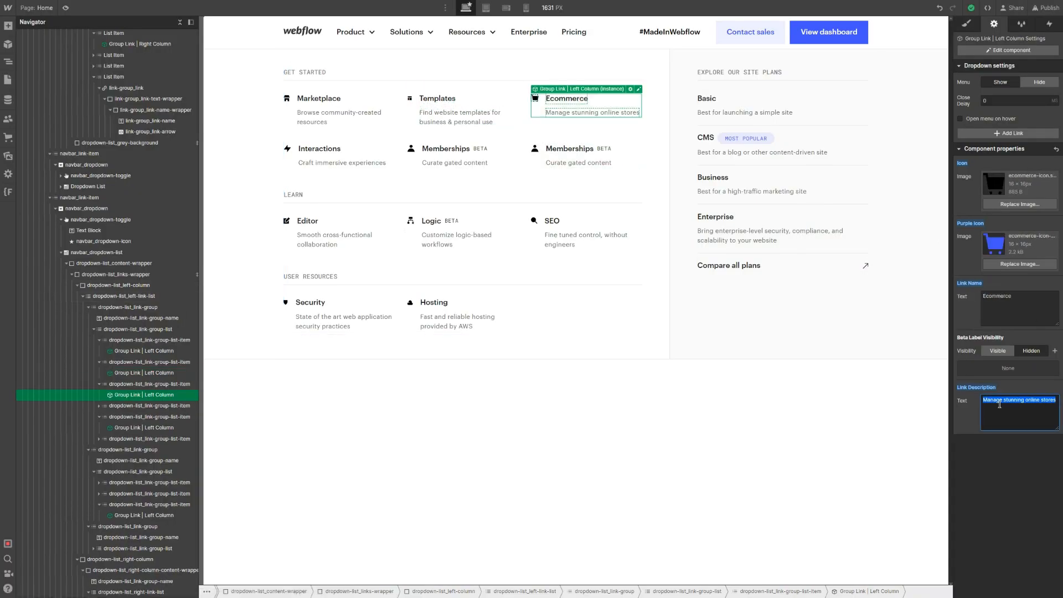
pyautogui.hotkey('ctrl', 'v')
pyautogui.doubleClick(1007, 298)
pyautogui.write('Made')
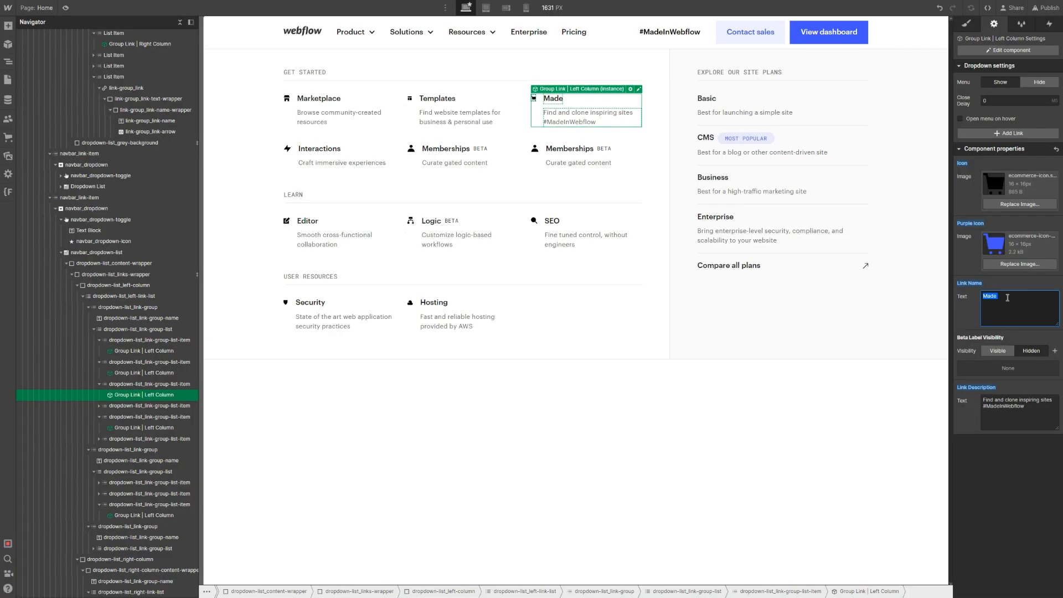
pyautogui.press('BackSpace')
pyautogui.press('BackSpace')
pyautogui.press('BackSpace')
pyautogui.press('BackSpace')
pyautogui.write('Made in Webflow')
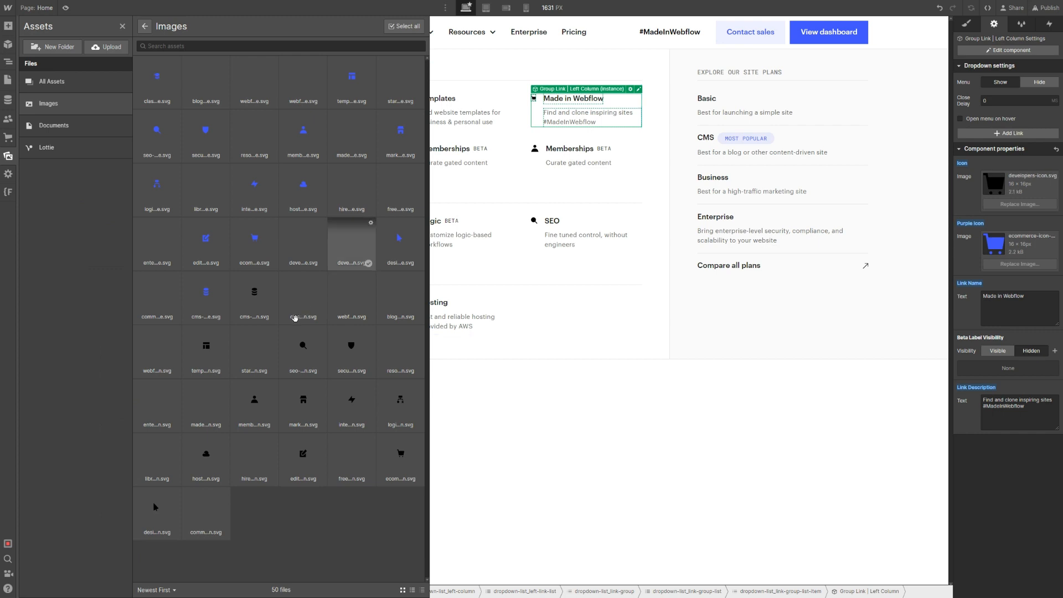
# Replace the Made in Webflow link's icon and purple icon with the black and purple made-in-webflow icons
pyautogui.click(311, 404)
pyautogui.click(205, 402)
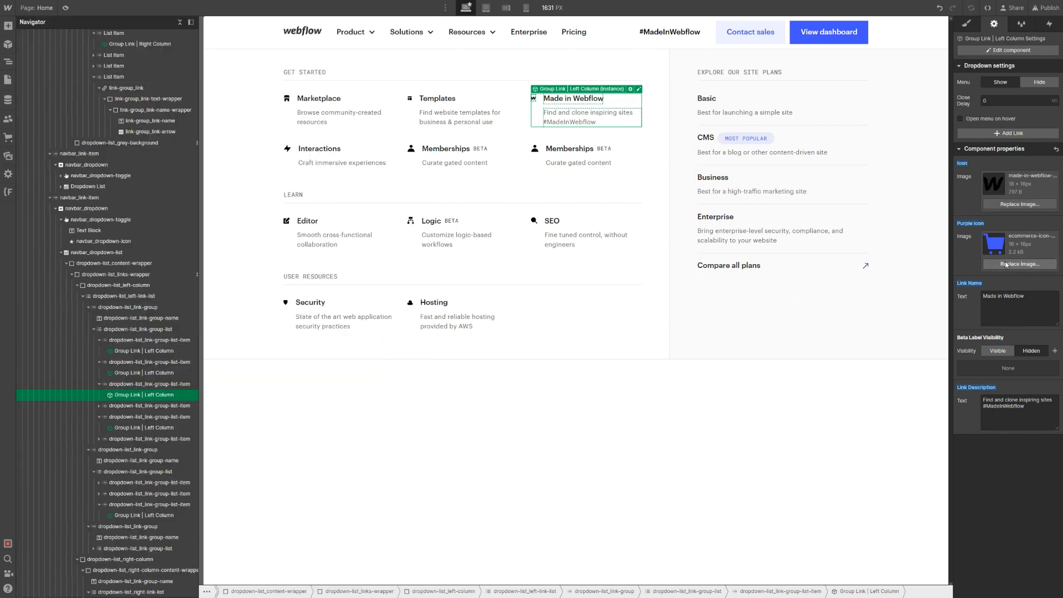
pyautogui.click(1004, 262)
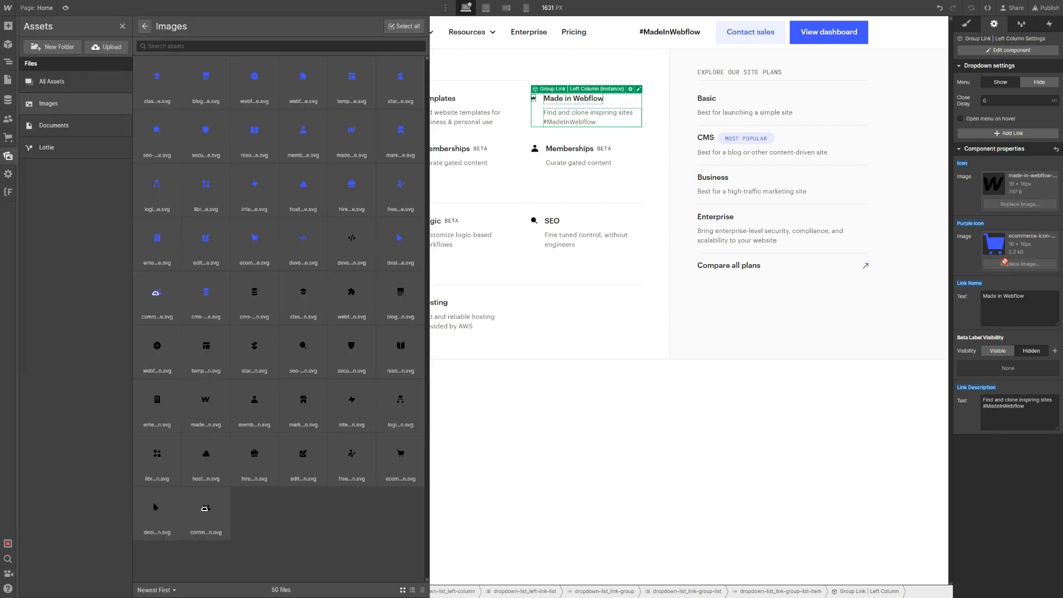
pyautogui.click(352, 130)
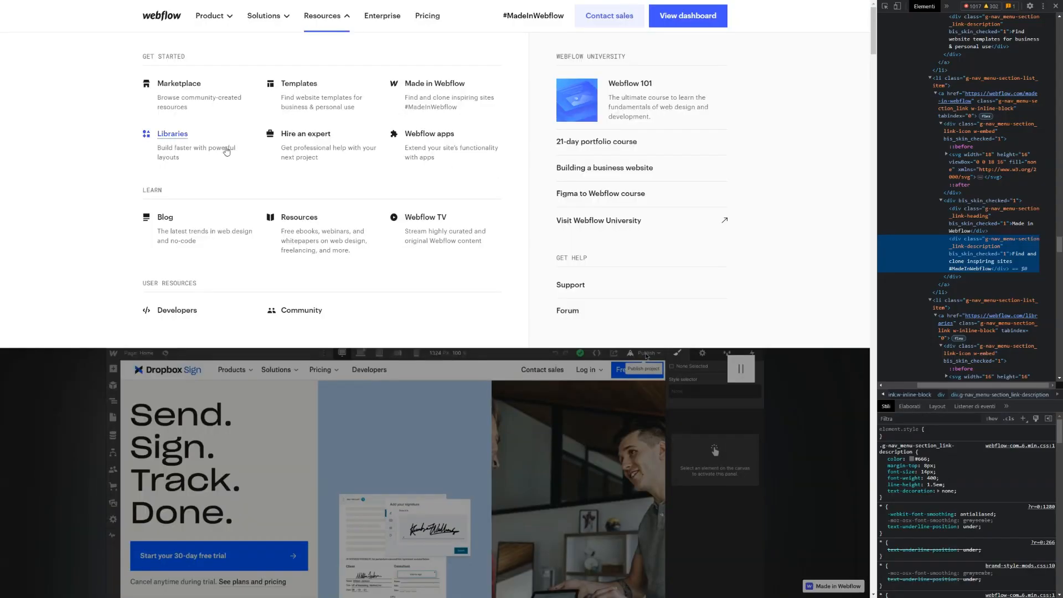
# Copy the Libraries link's description text from the reference site's Resources menu
pyautogui.click(885, 8)
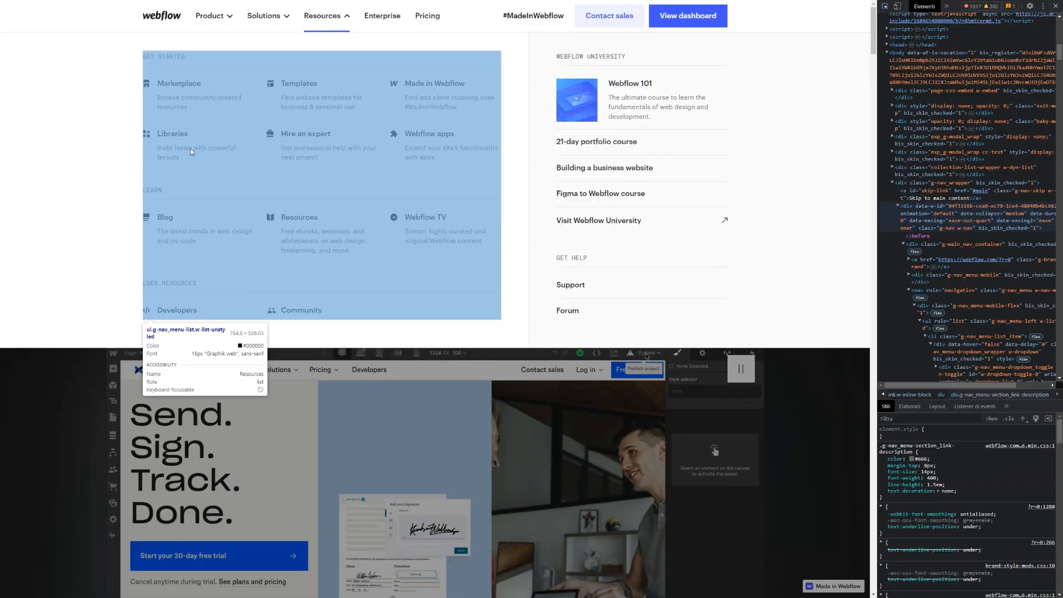
pyautogui.click(191, 151)
pyautogui.doubleClick(1014, 263)
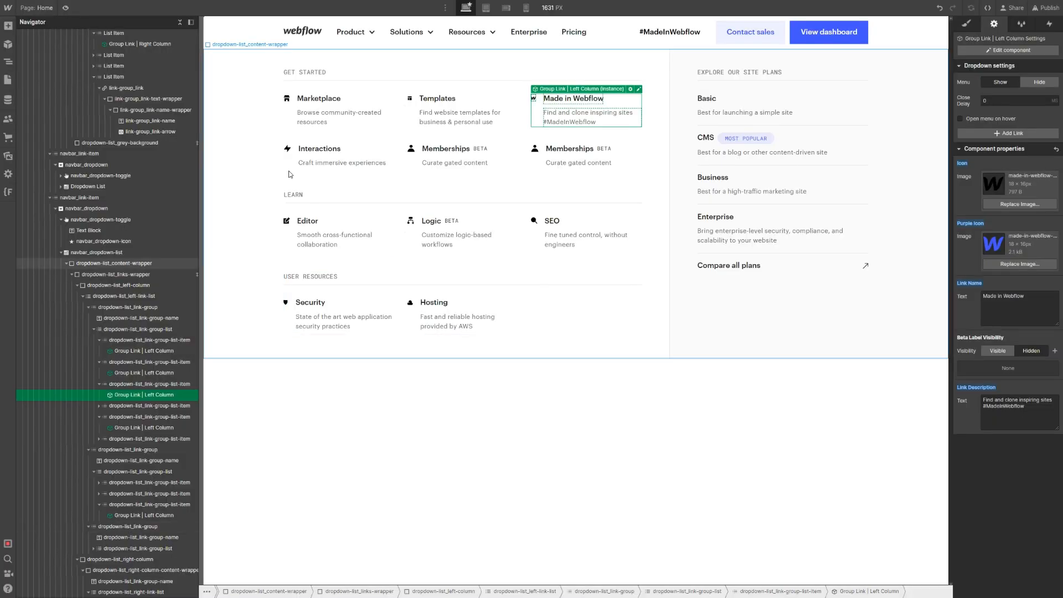
# Set the Interactions link's description to "Build faster with powerful layouts" and its link name to "Libraries"
pyautogui.moveTo(984, 399); pyautogui.dragTo(1028, 405)
pyautogui.hotkey('ctrl', 'a')
pyautogui.write('Build faster with powerful layouts')
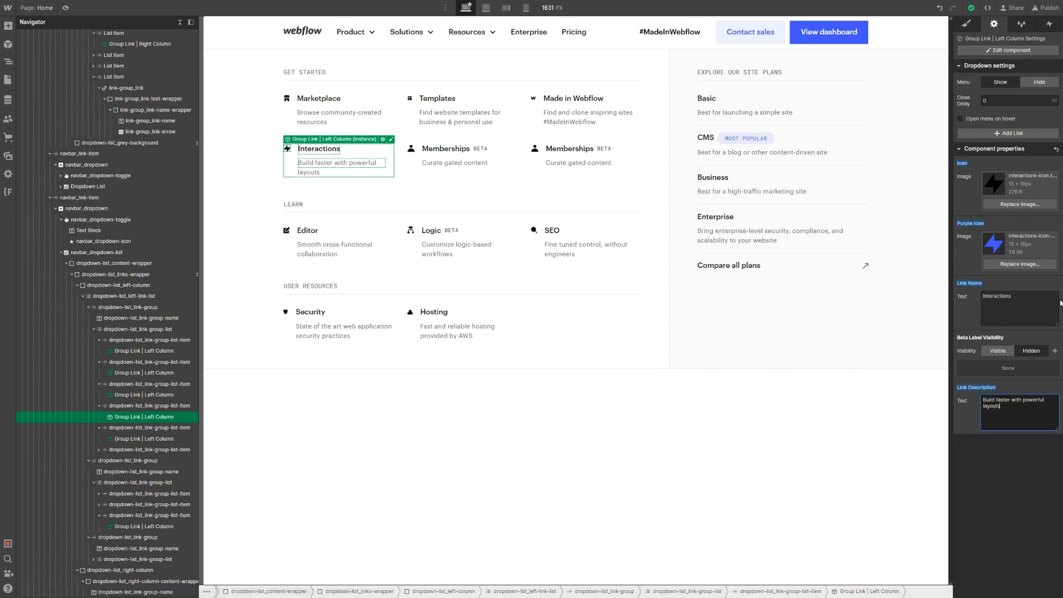
pyautogui.doubleClick(1026, 298)
pyautogui.write('Libraries')
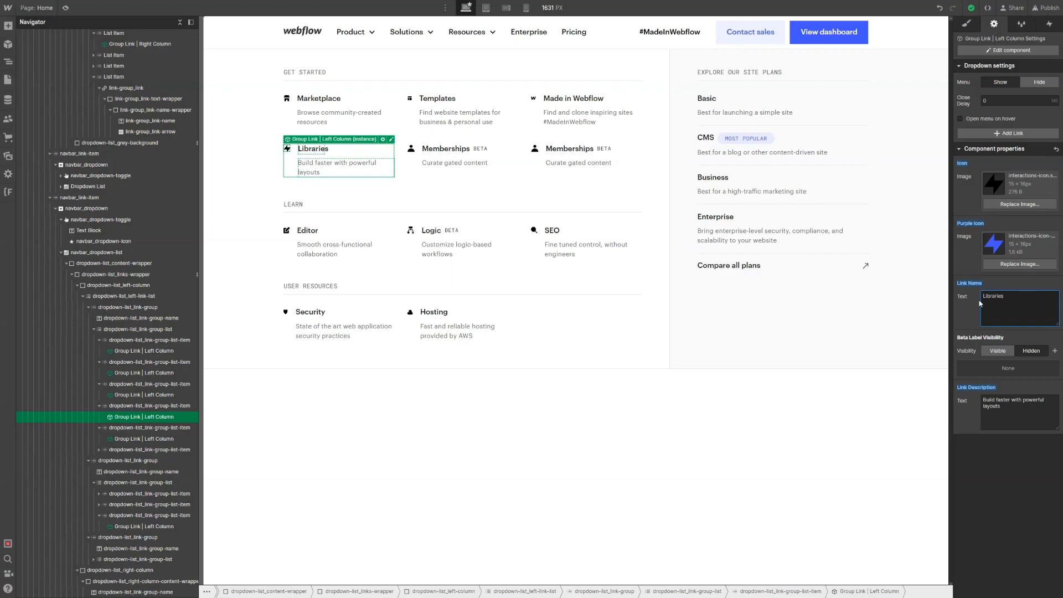
# Check the reference menu and try to replace the Libraries link's purple icon with the purple libraries icon
pyautogui.hotkey('alt', 'Tab')
pyautogui.hotkey('alt', 'Tab')
pyautogui.hotkey('alt', 'Tab')
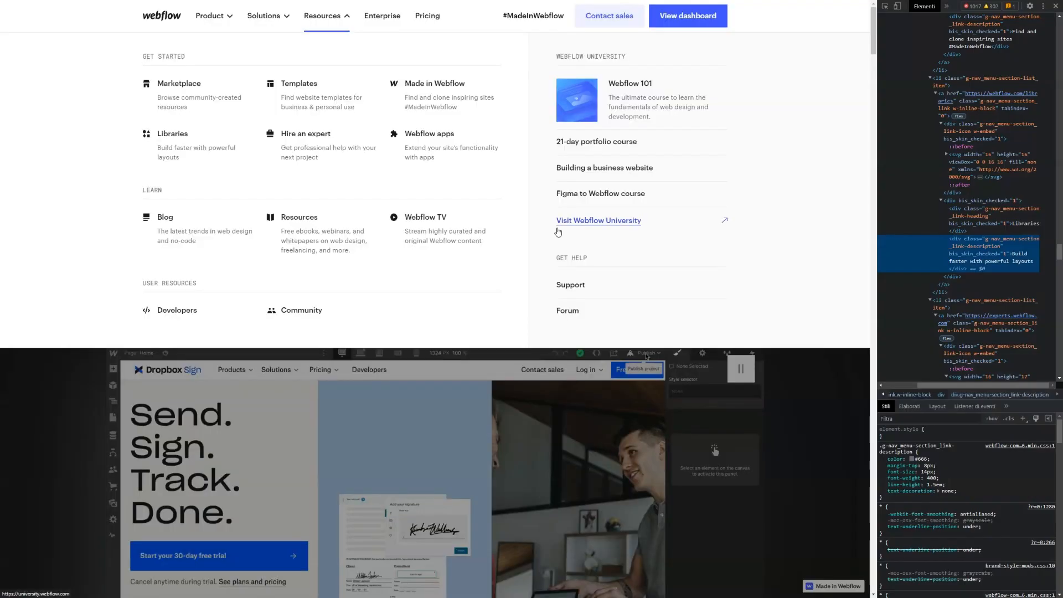
pyautogui.hotkey('alt', 'Tab')
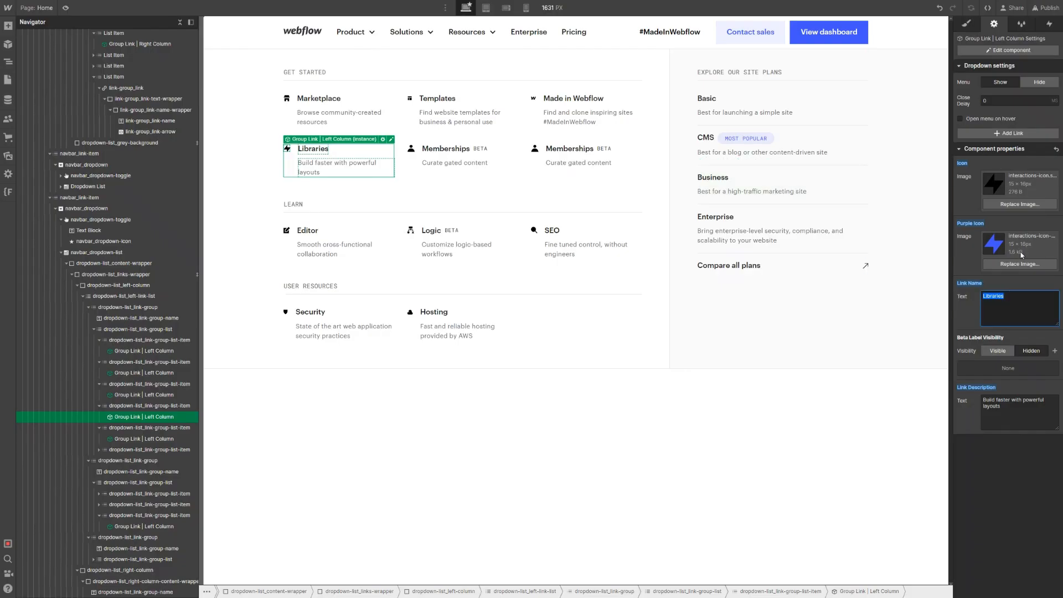
pyautogui.click(1003, 263)
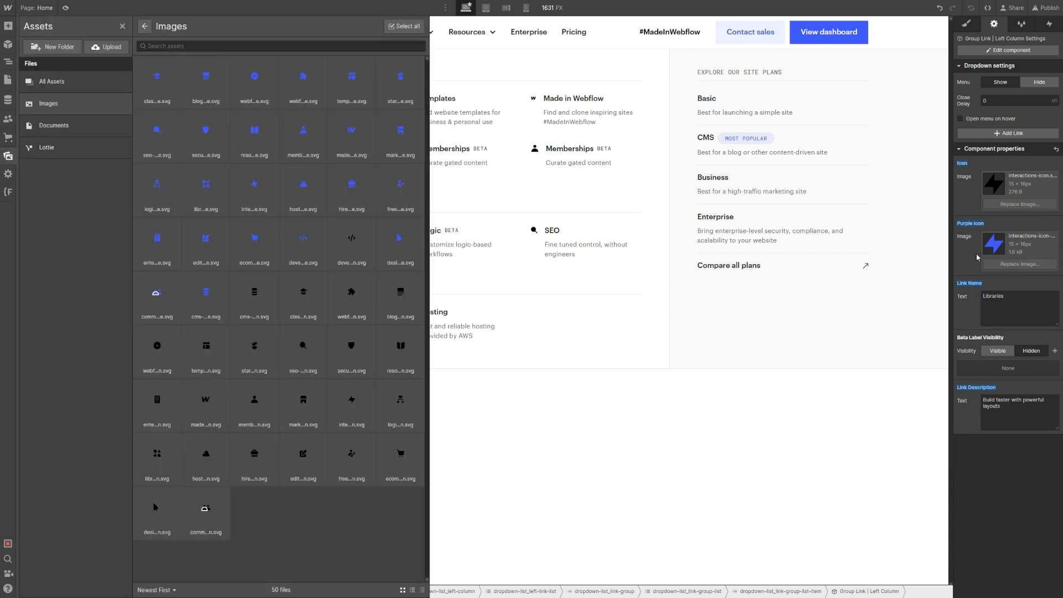
pyautogui.click(220, 195)
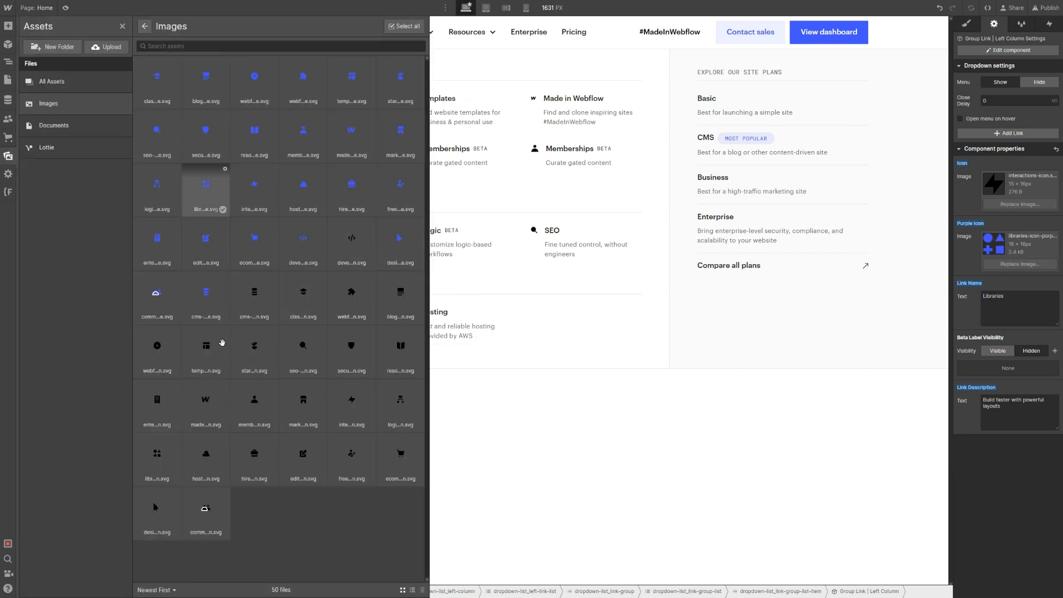
pyautogui.click(222, 342)
pyautogui.click(268, 360)
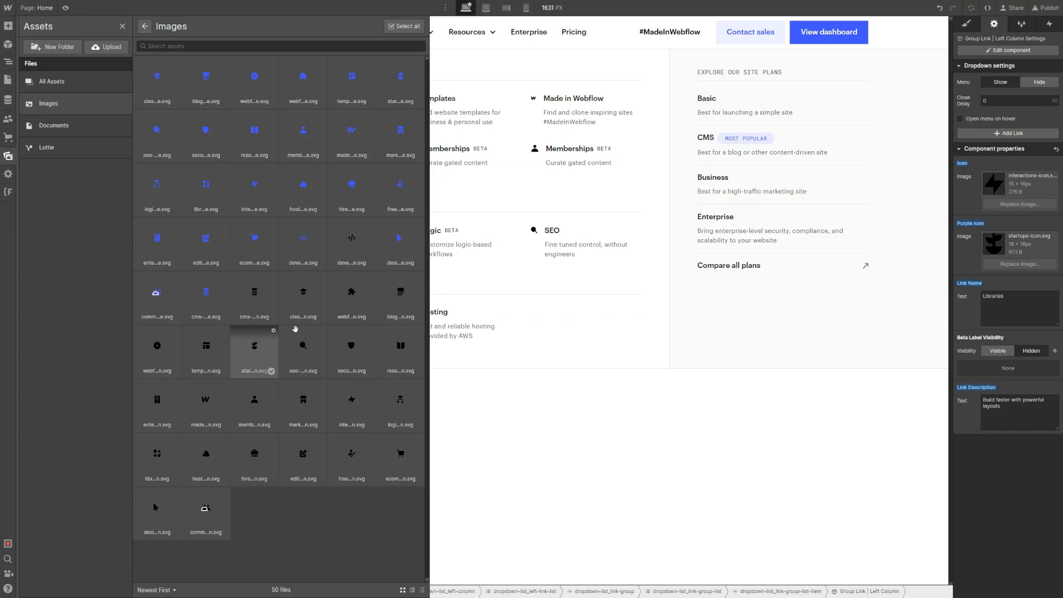
pyautogui.click(393, 406)
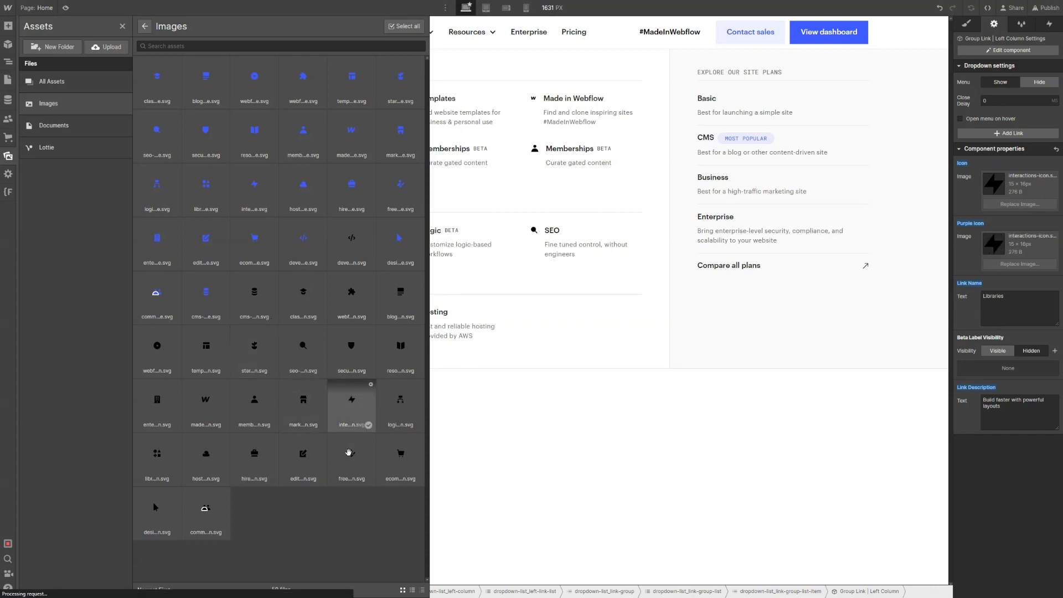
pyautogui.click(160, 463)
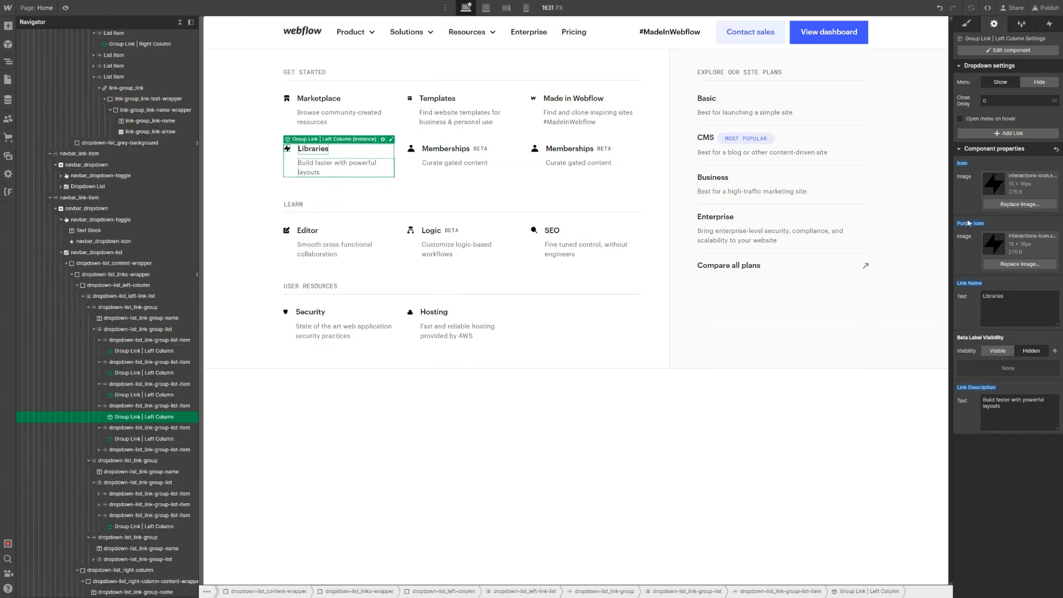
# Try using libraries-icon.svg as the Libraries link's purple icon and the purple libraries icon as its regular icon
pyautogui.click(1020, 264)
pyautogui.click(156, 457)
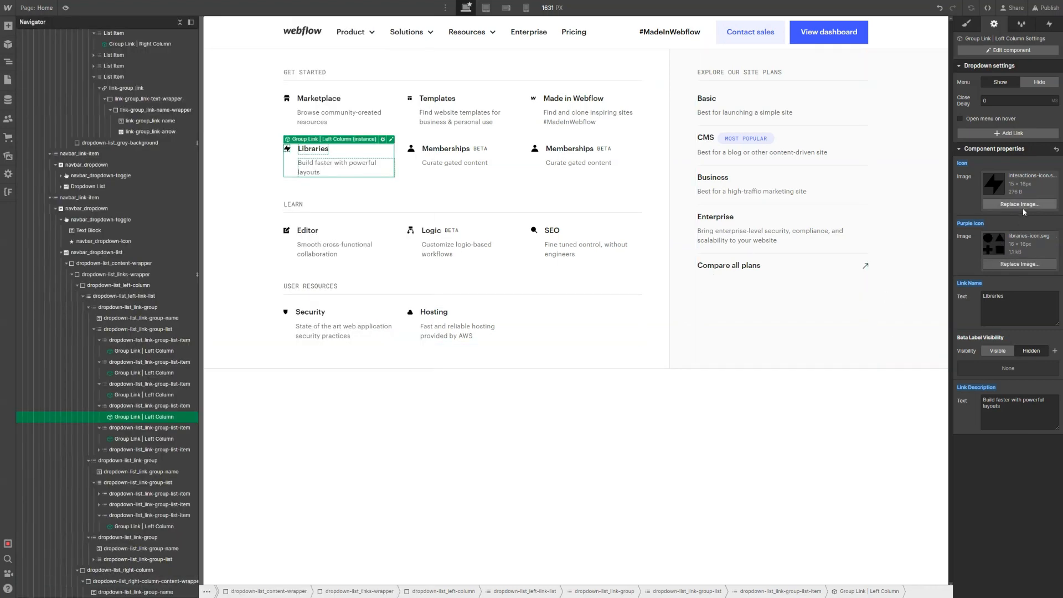
pyautogui.click(1023, 210)
pyautogui.click(352, 185)
pyautogui.click(215, 198)
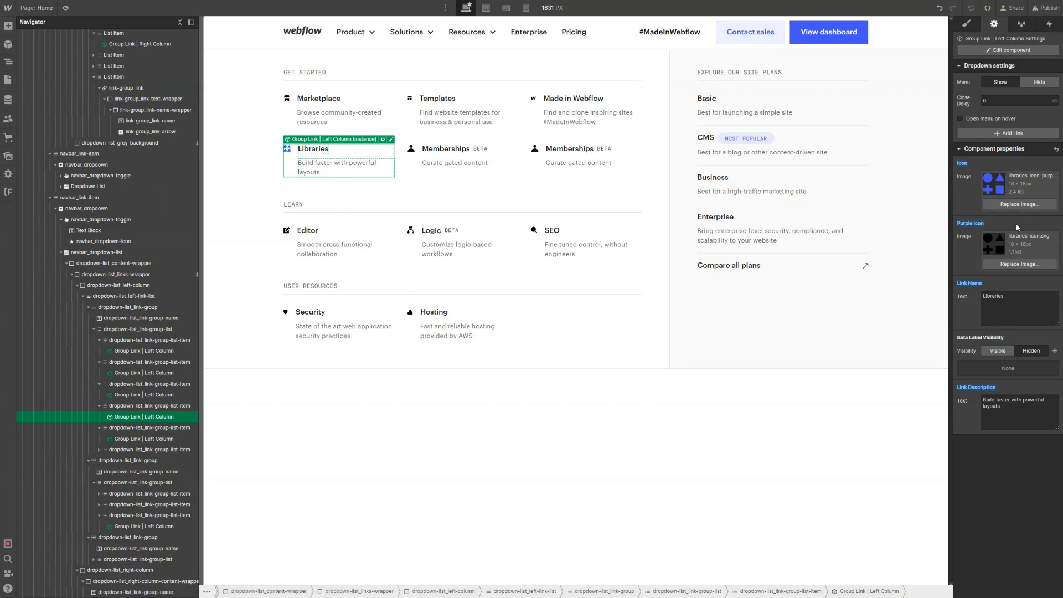
# Set the Libraries link's icon to libraries-icon.svg and its purple icon to the purple libraries icon
pyautogui.click(1019, 204)
pyautogui.click(254, 349)
pyautogui.click(158, 456)
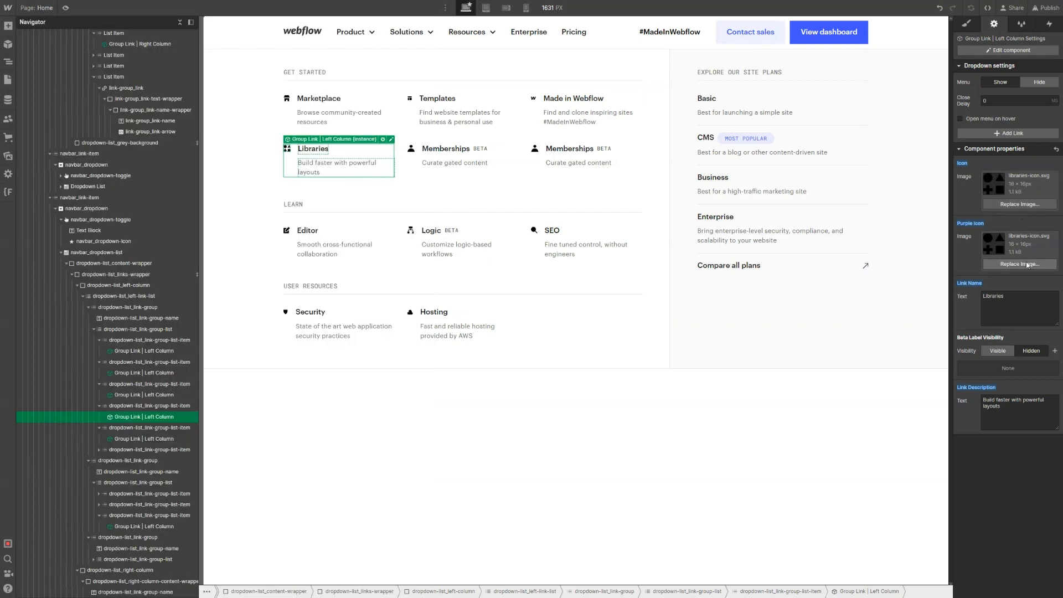
pyautogui.click(1019, 264)
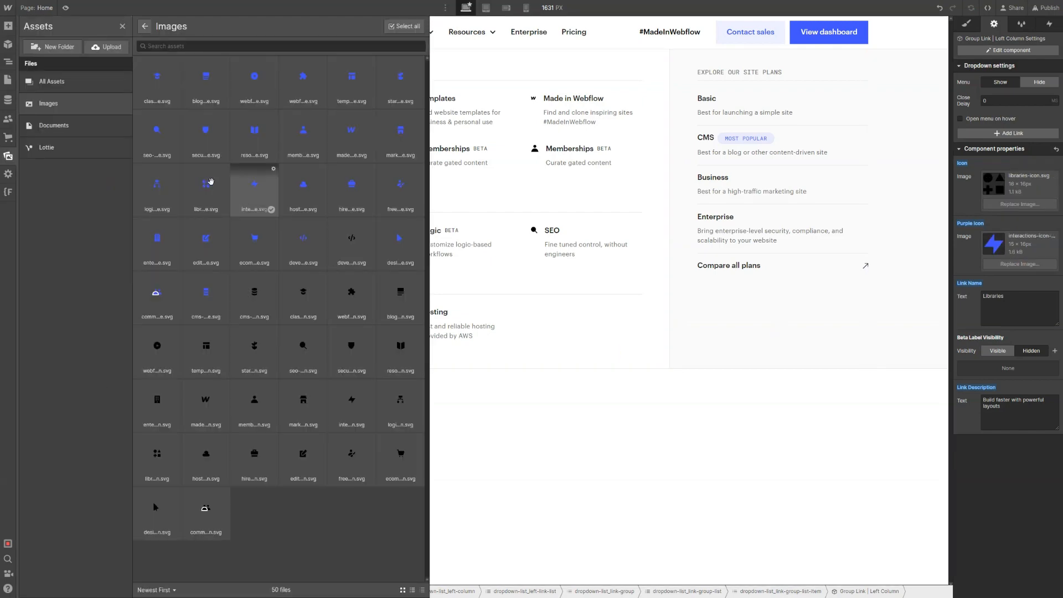
pyautogui.click(210, 186)
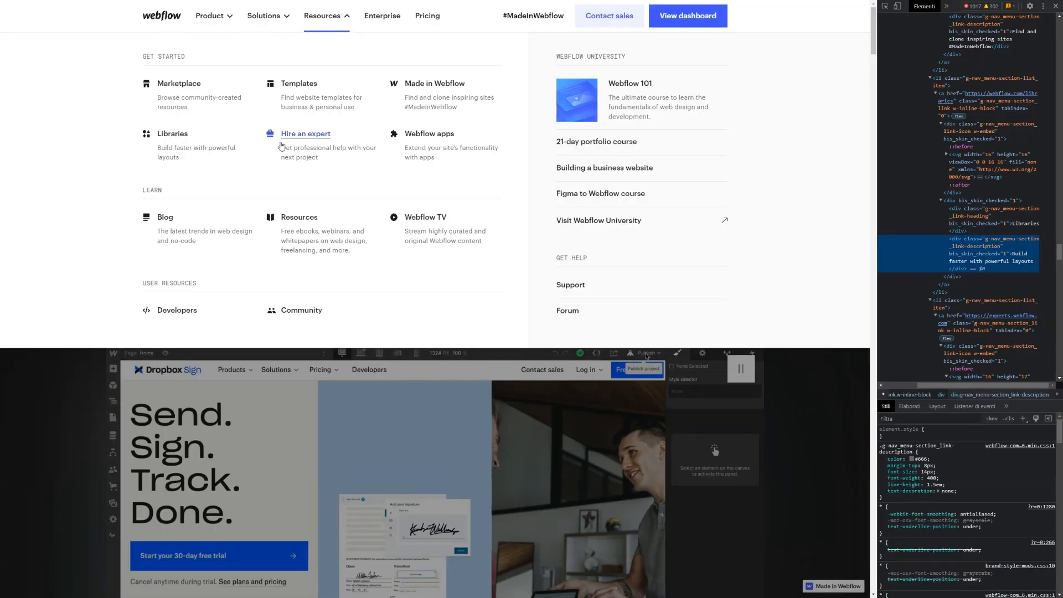
# Copy the Hire an expert link's description text from the reference site's Resources menu
pyautogui.moveTo(877, 6); pyautogui.dragTo(878, 6)
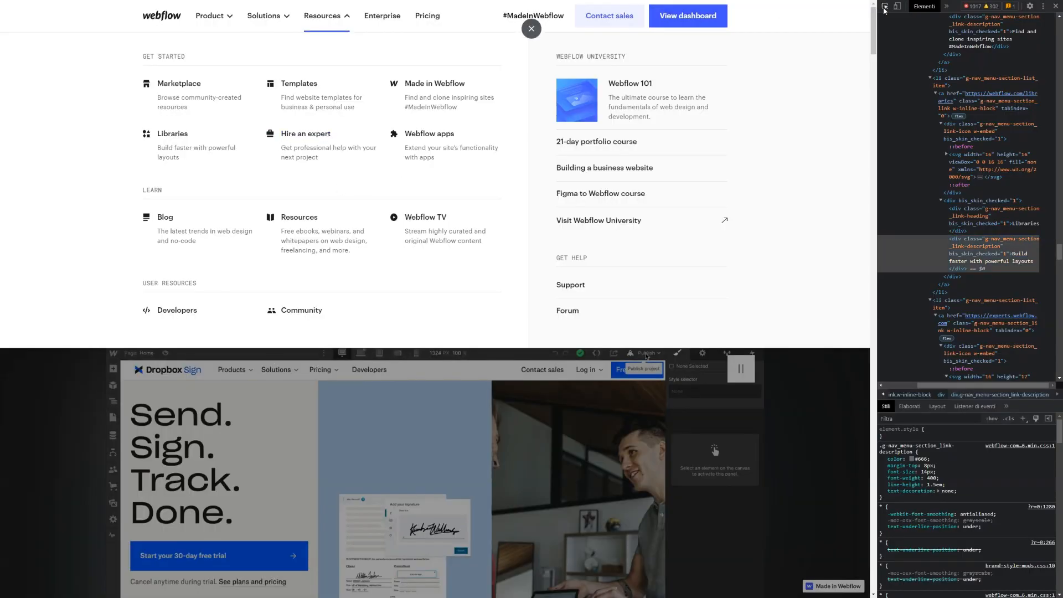
pyautogui.click(885, 10)
pyautogui.click(329, 151)
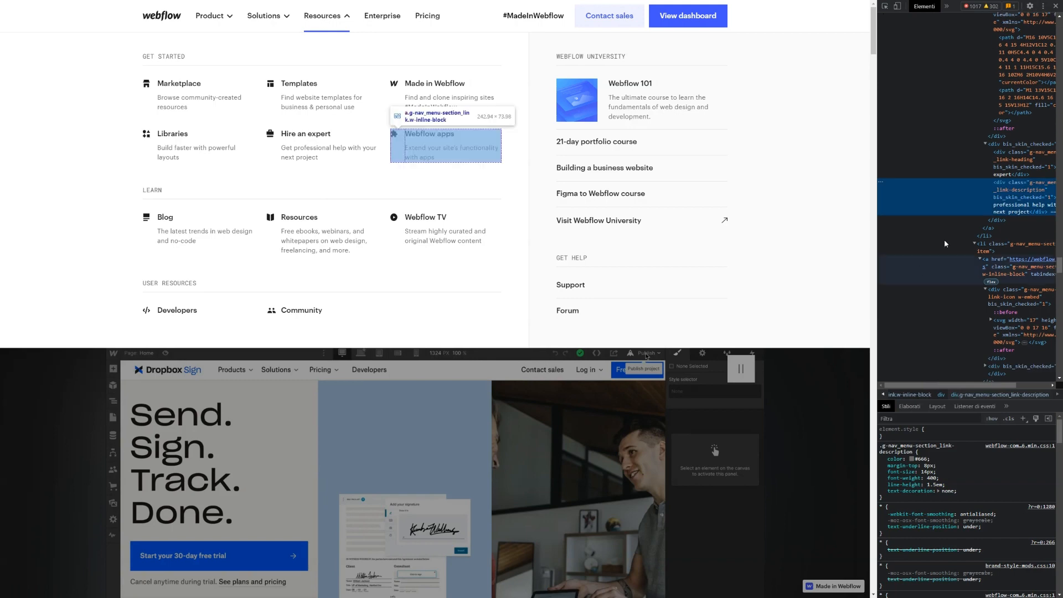
pyautogui.doubleClick(1018, 209)
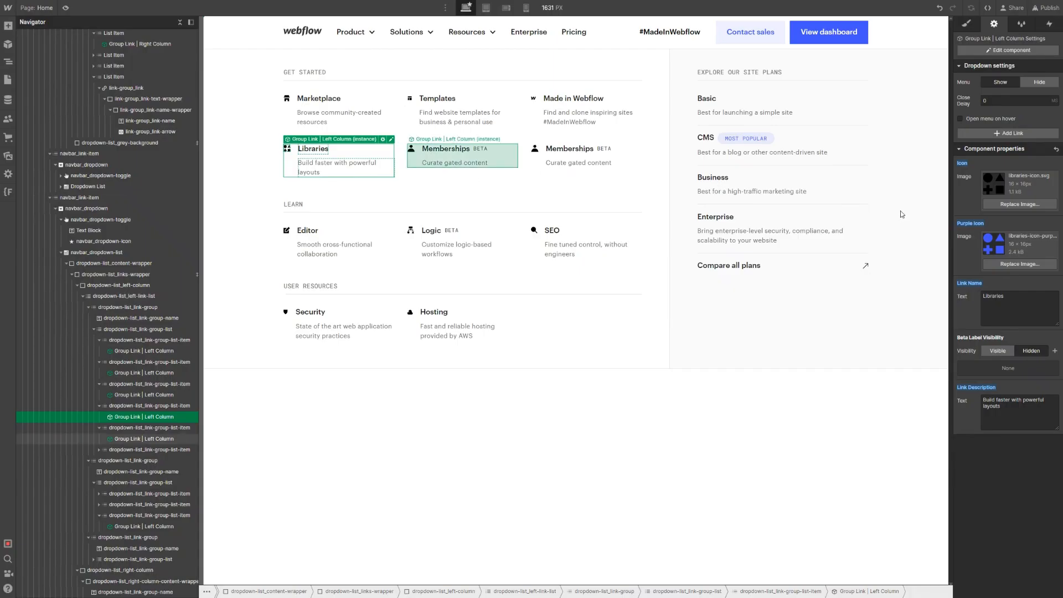
# Set the first Memberships link's description to "Get professional help with your next project" and its link name to "Hire an expert"
pyautogui.click(460, 163)
pyautogui.tripleClick(1020, 399)
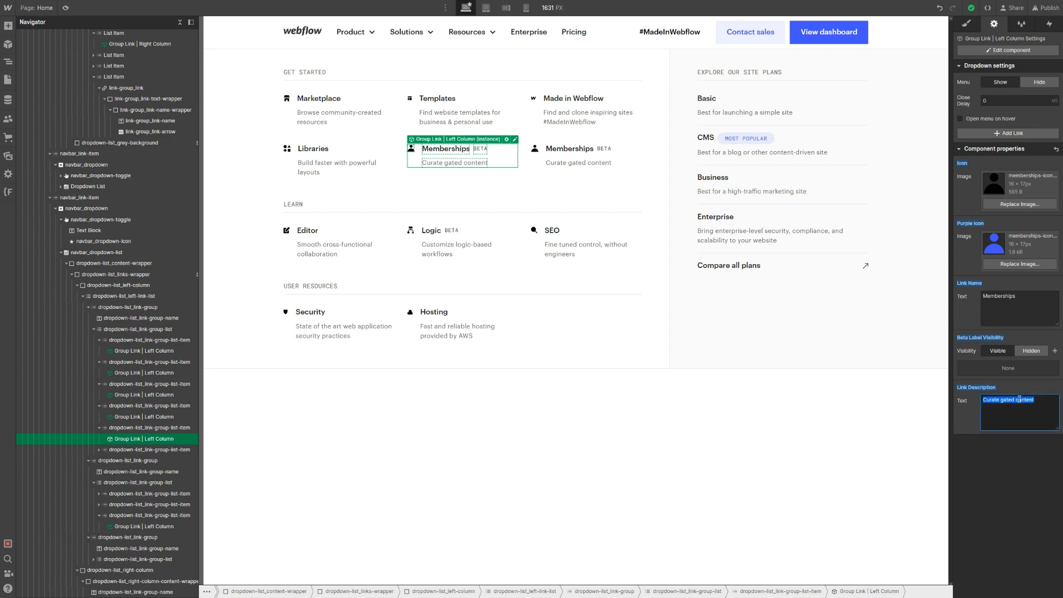
pyautogui.write('Get professional help with your next project')
pyautogui.doubleClick(1004, 299)
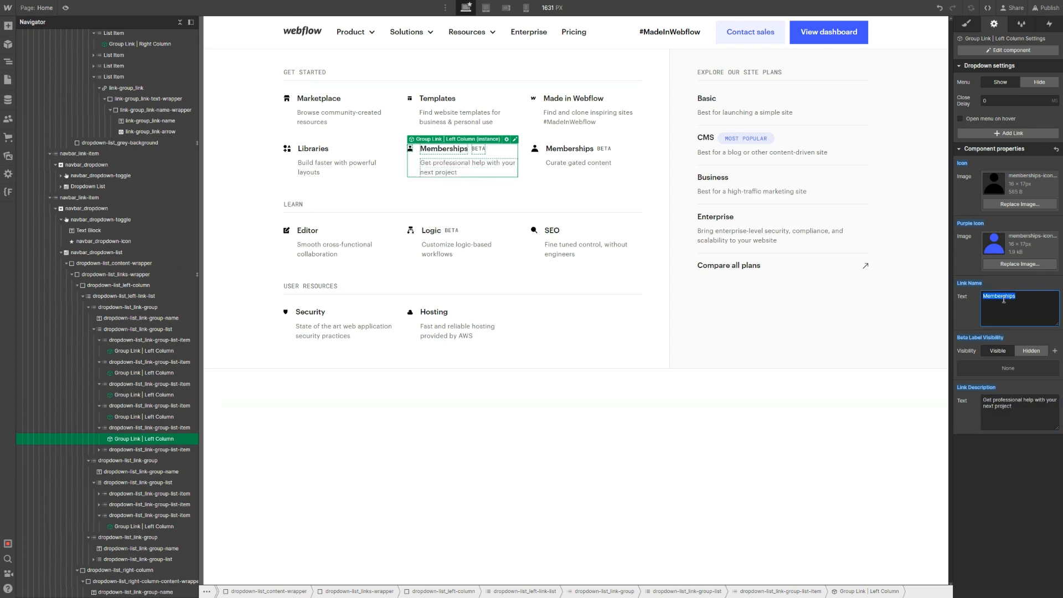
pyautogui.write('Hirea')
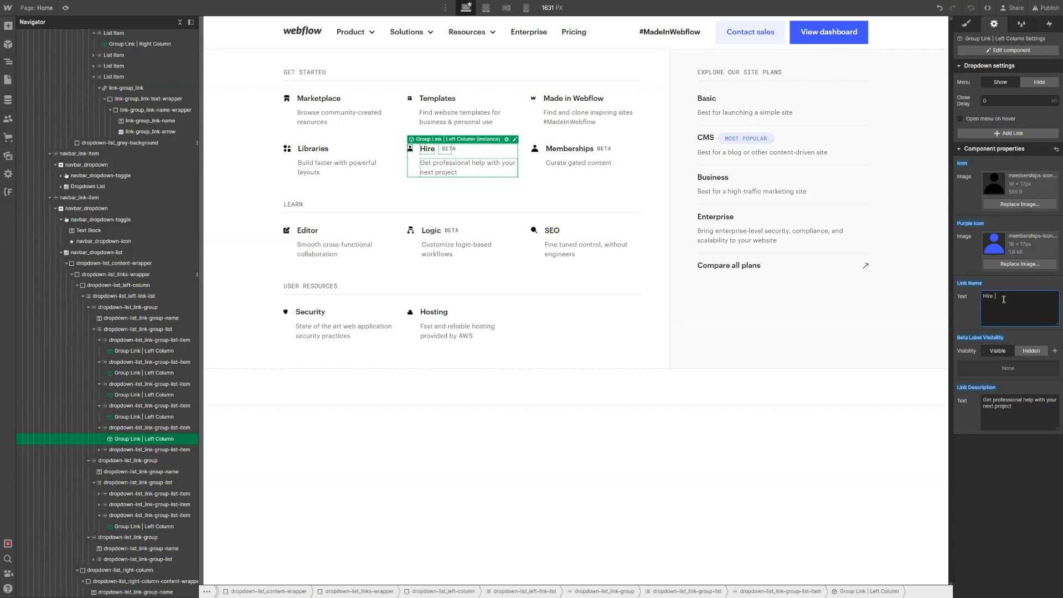
pyautogui.write(' an expert')
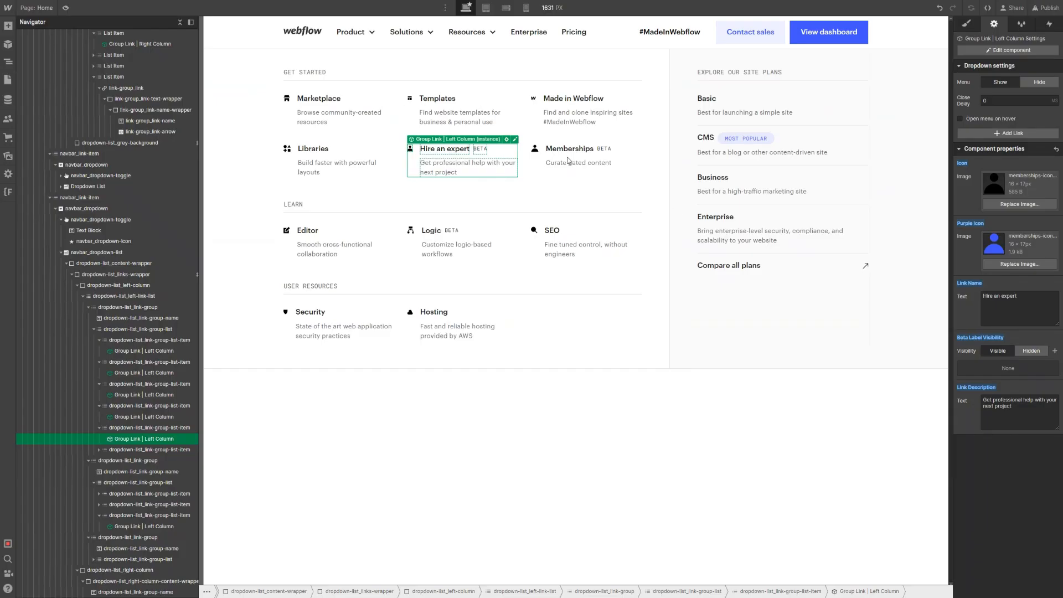
# Replace the Hire an expert link's icon and purple icon with the black and purple hire-an-expert icons, and reset its Beta Label Visibility
pyautogui.click(1027, 205)
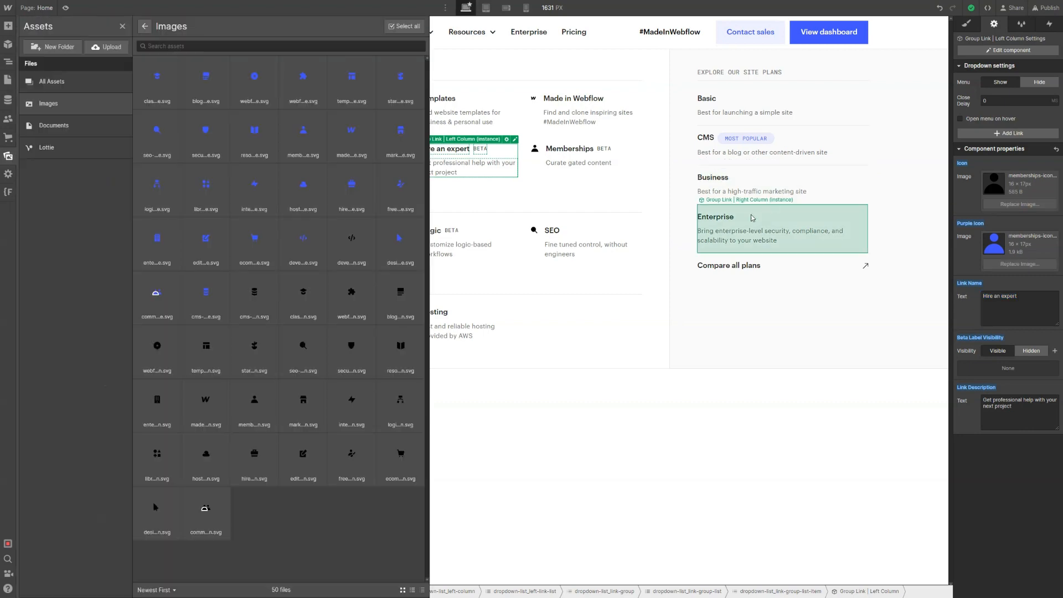
pyautogui.click(400, 297)
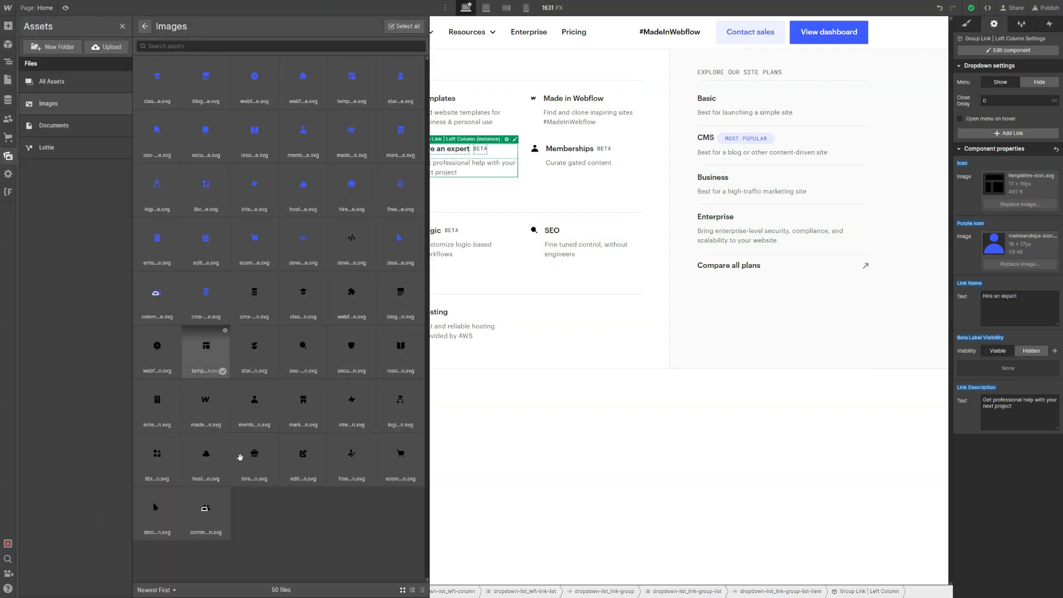
pyautogui.click(255, 459)
pyautogui.click(1000, 265)
pyautogui.click(1001, 265)
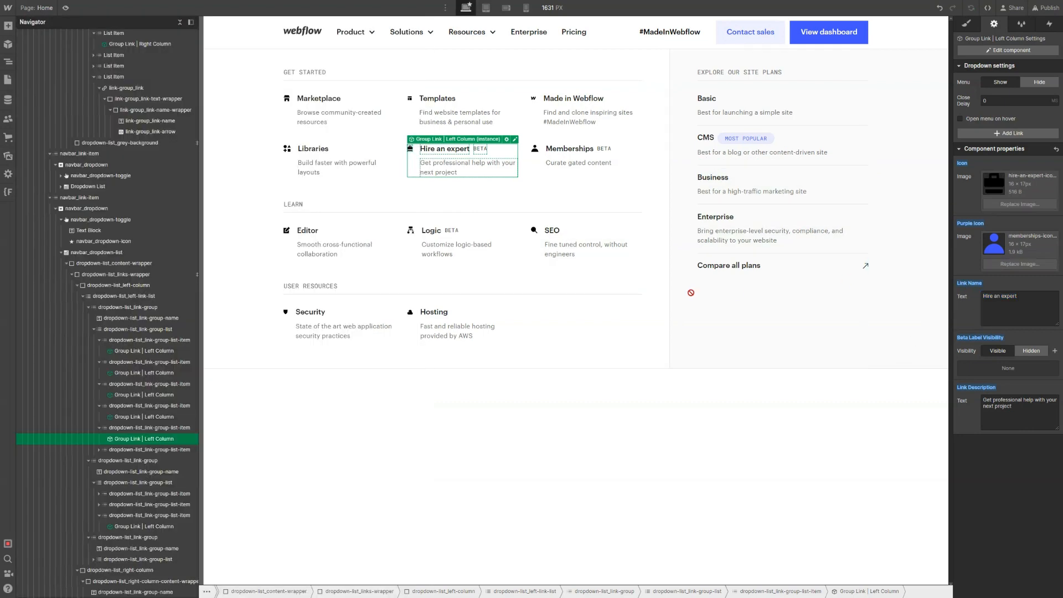
pyautogui.click(355, 188)
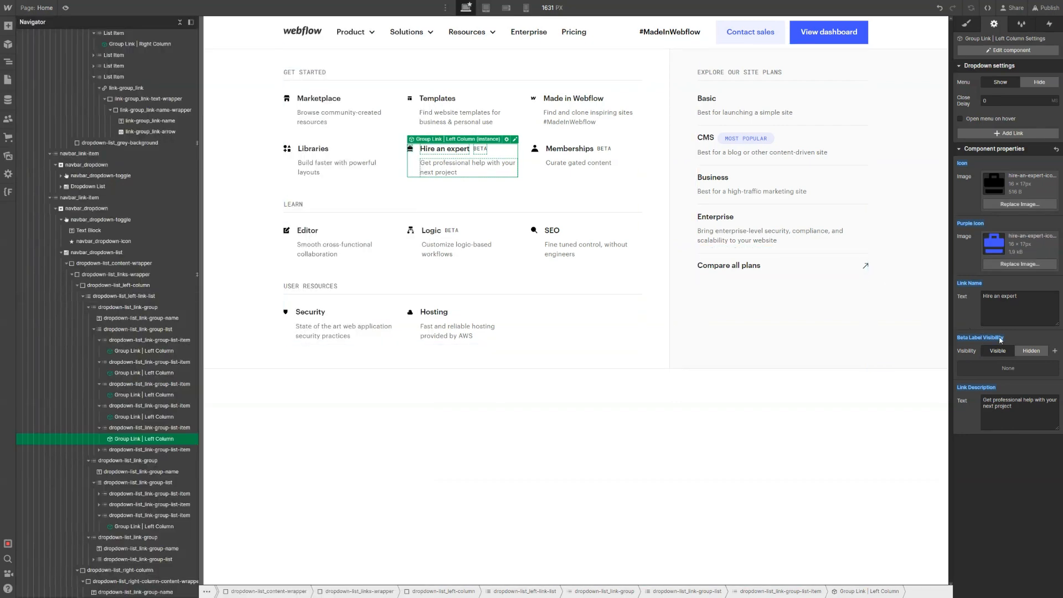
pyautogui.click(978, 339)
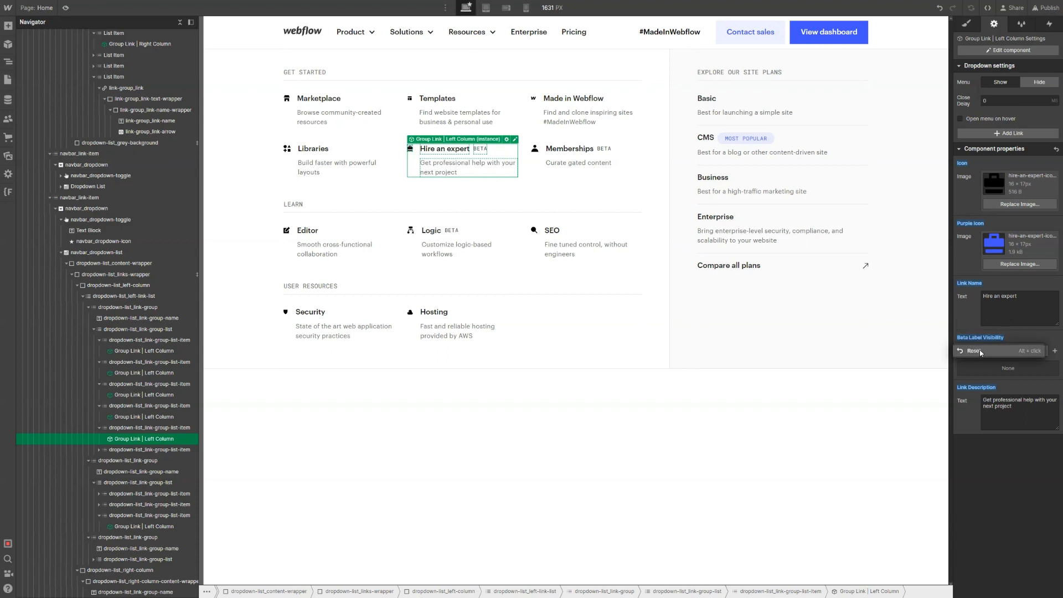
pyautogui.click(974, 351)
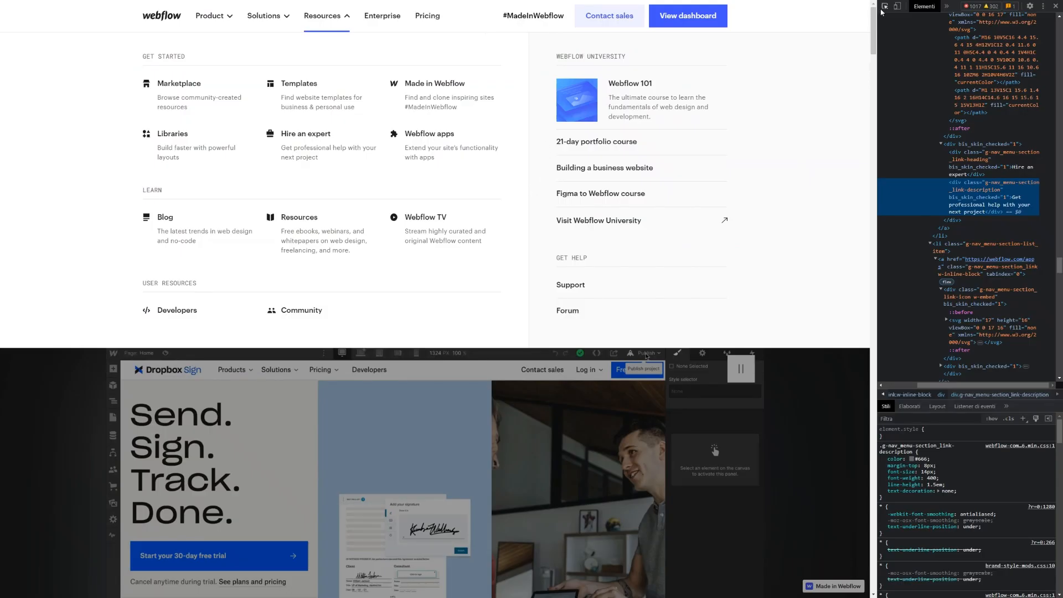
# Copy the Webflow apps link's description text from the reference site's Resources menu
pyautogui.click(886, 8)
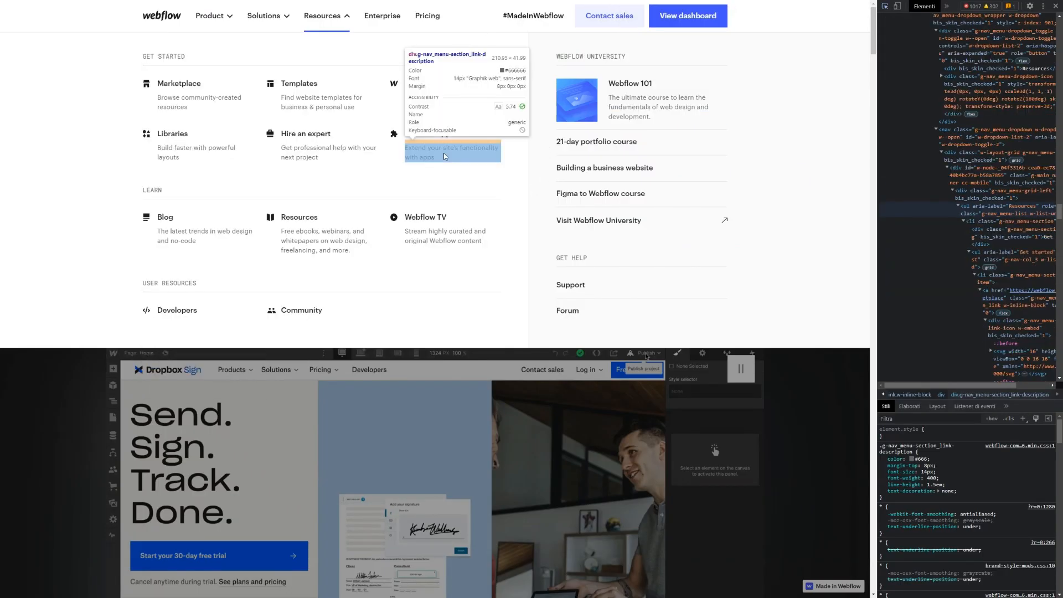
pyautogui.click(444, 156)
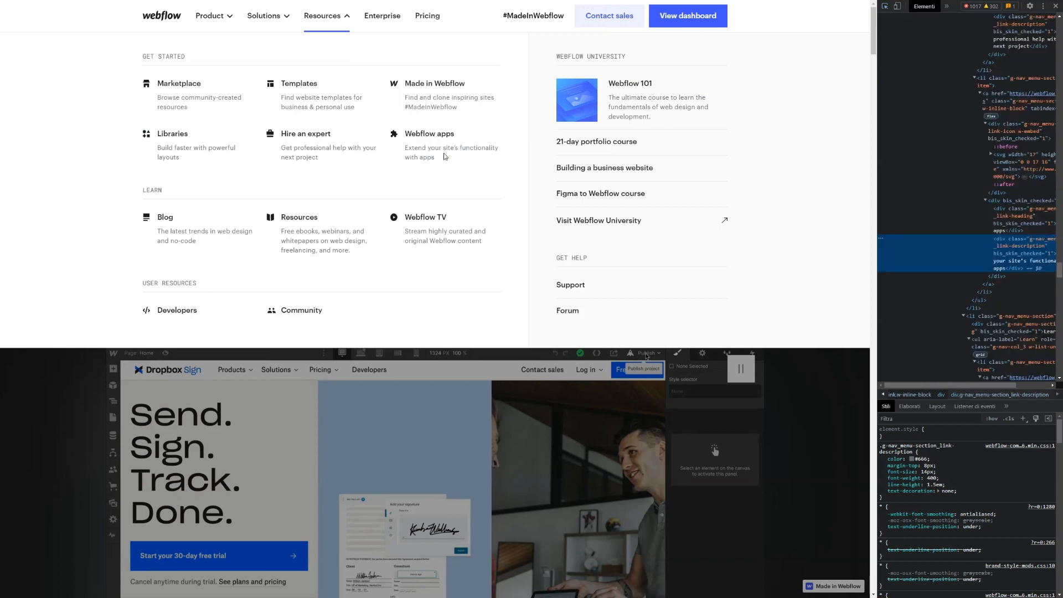
pyautogui.doubleClick(984, 268)
pyautogui.hotkey('ctrl', 'c')
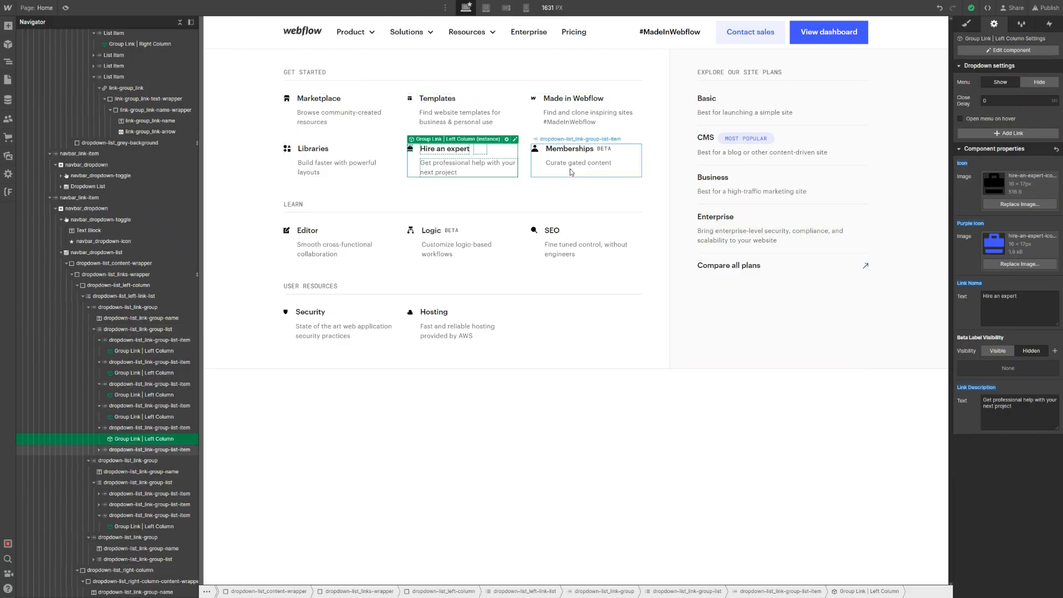
# Set the remaining Memberships link's description to "Extend your site's functionality with apps" and its link name to "Description"
pyautogui.click(573, 167)
pyautogui.press('Down')
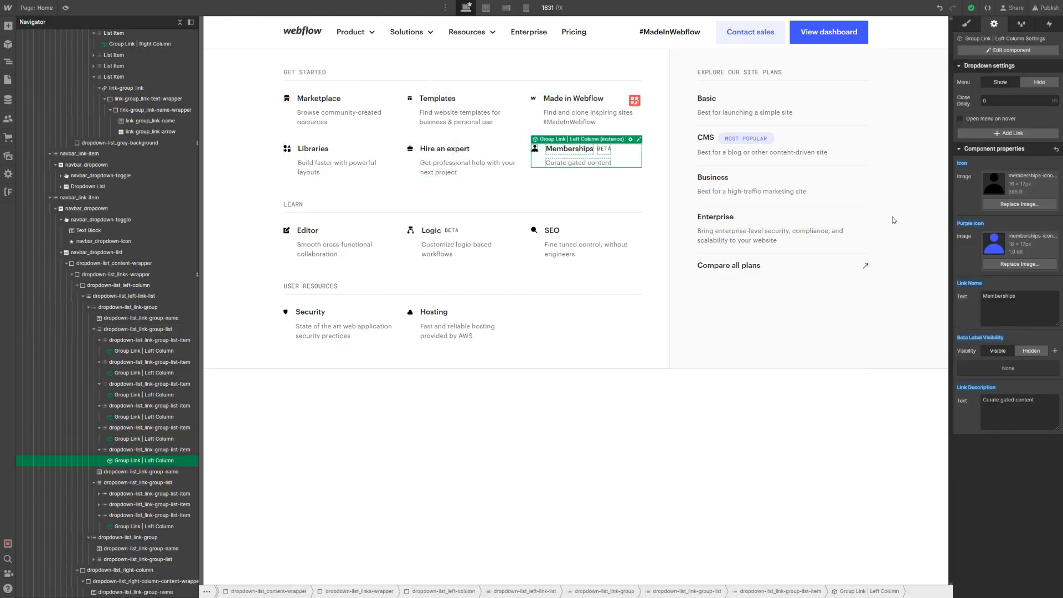
pyautogui.tripleClick(1027, 402)
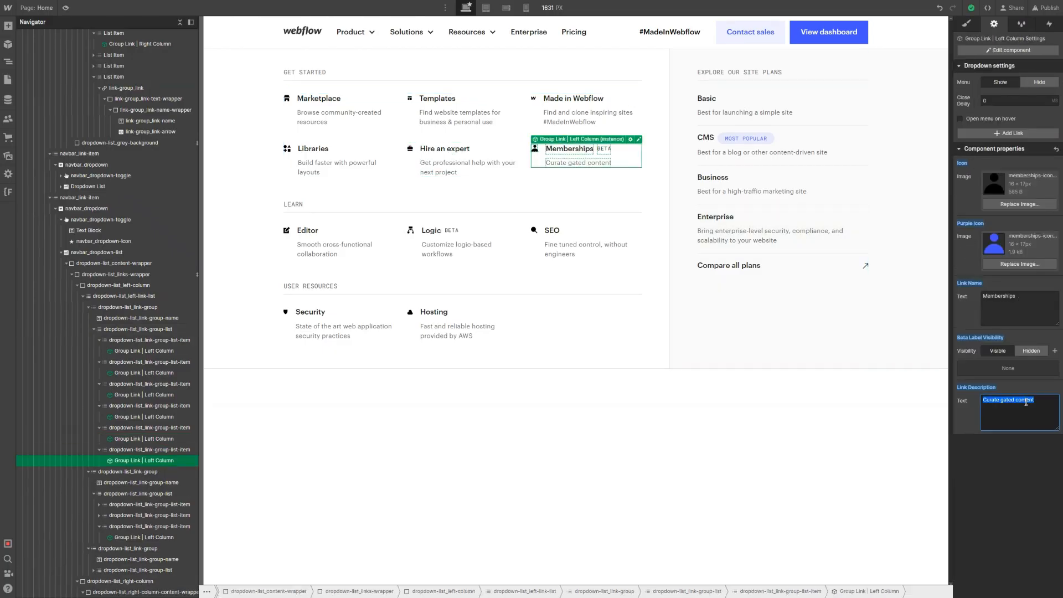
pyautogui.hotkey('ctrl', 'v')
pyautogui.tripleClick(1018, 315)
pyautogui.write('Descri')
pyautogui.write('n')
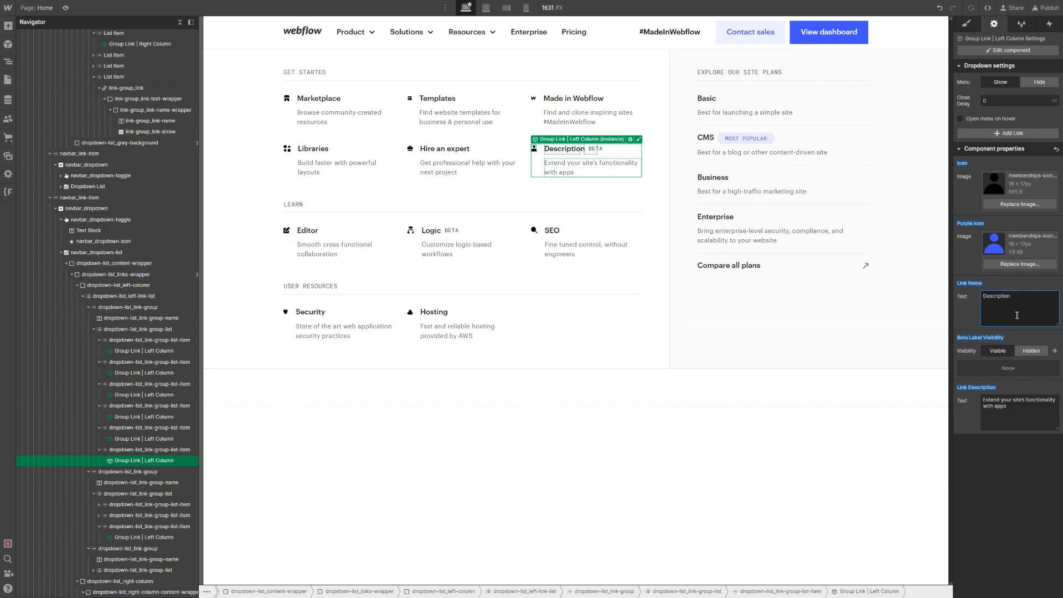
# Replace that link's icon and purple icon with the black and purple webflow-apps icons, and reset its Beta Label Visibility
pyautogui.click(1020, 203)
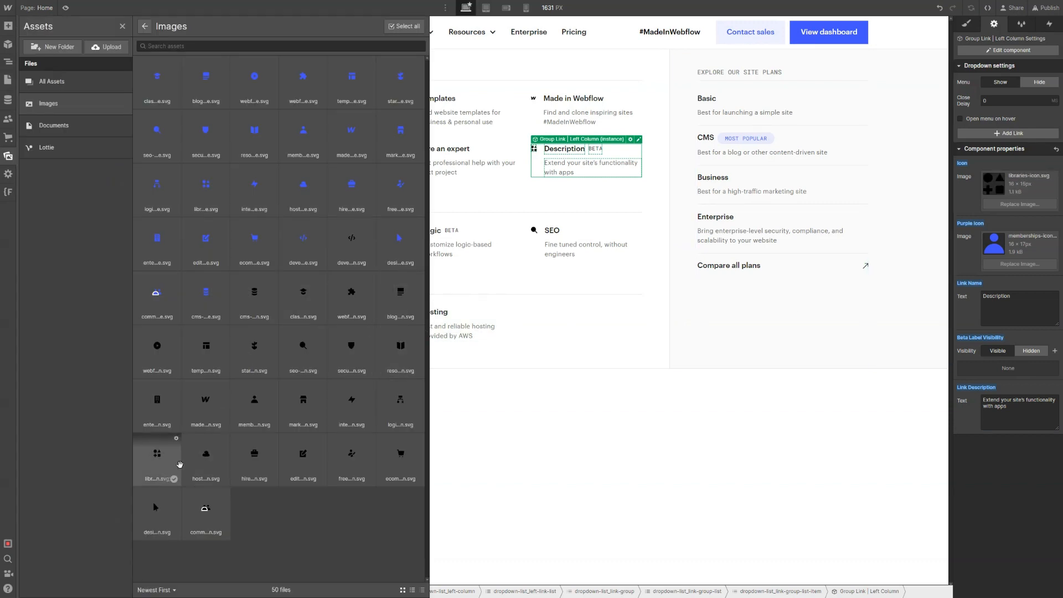
pyautogui.click(248, 457)
pyautogui.click(362, 305)
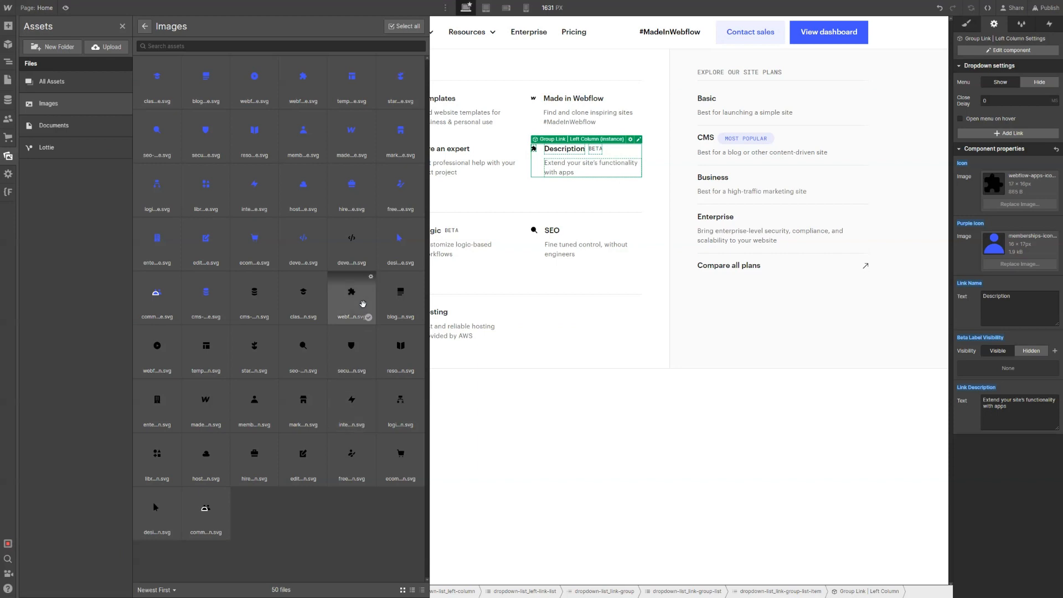
pyautogui.click(1009, 264)
pyautogui.click(1008, 264)
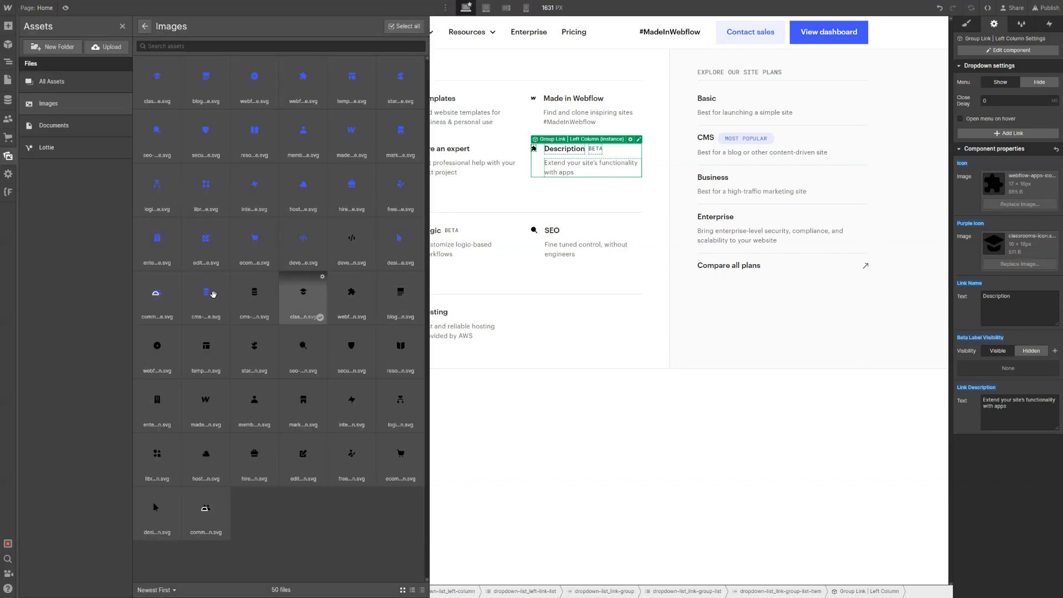
pyautogui.click(165, 225)
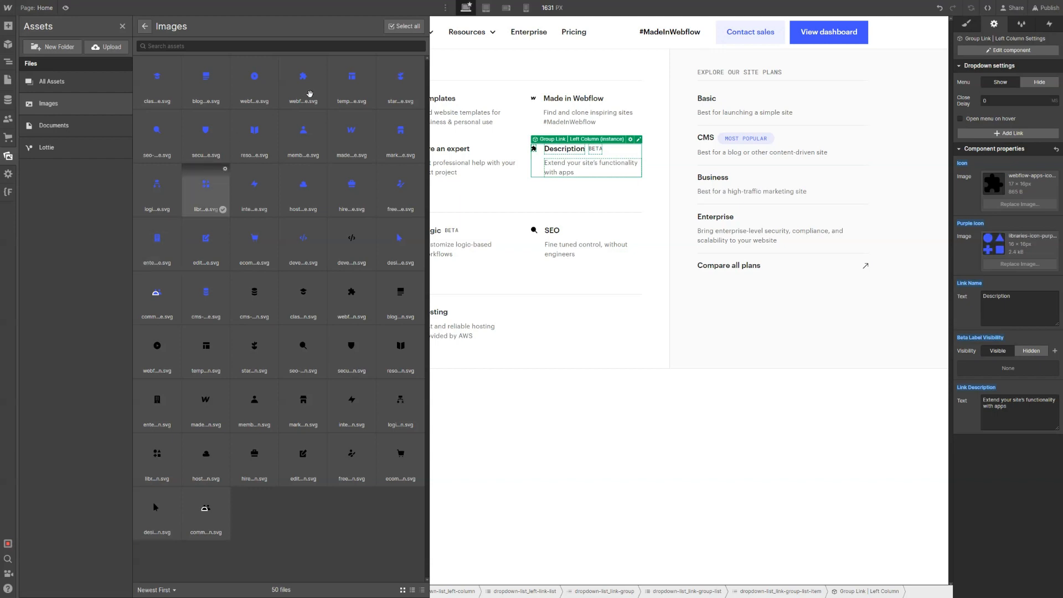
pyautogui.click(308, 92)
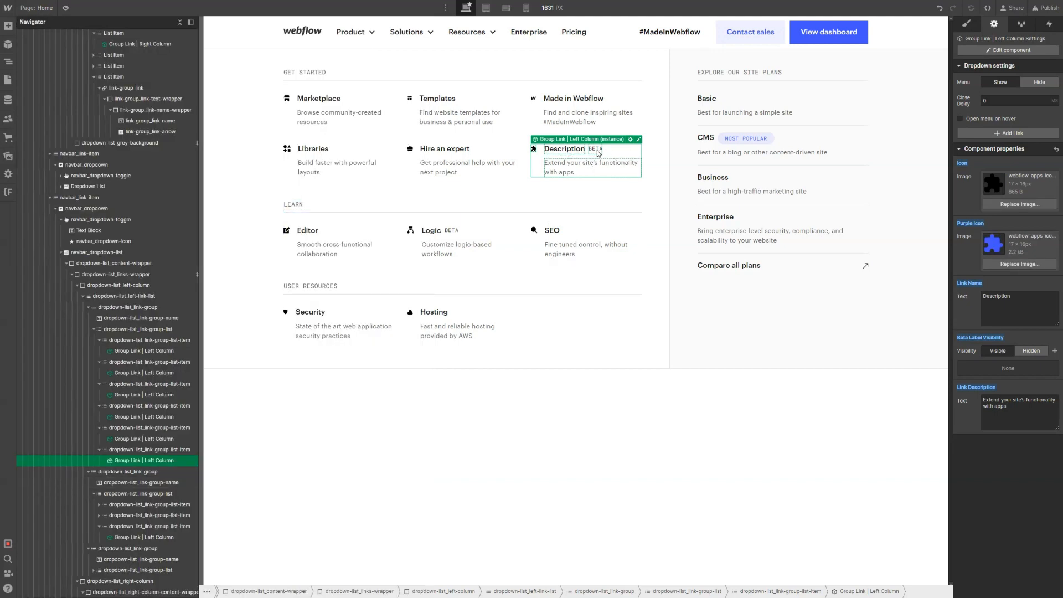
pyautogui.click(990, 340)
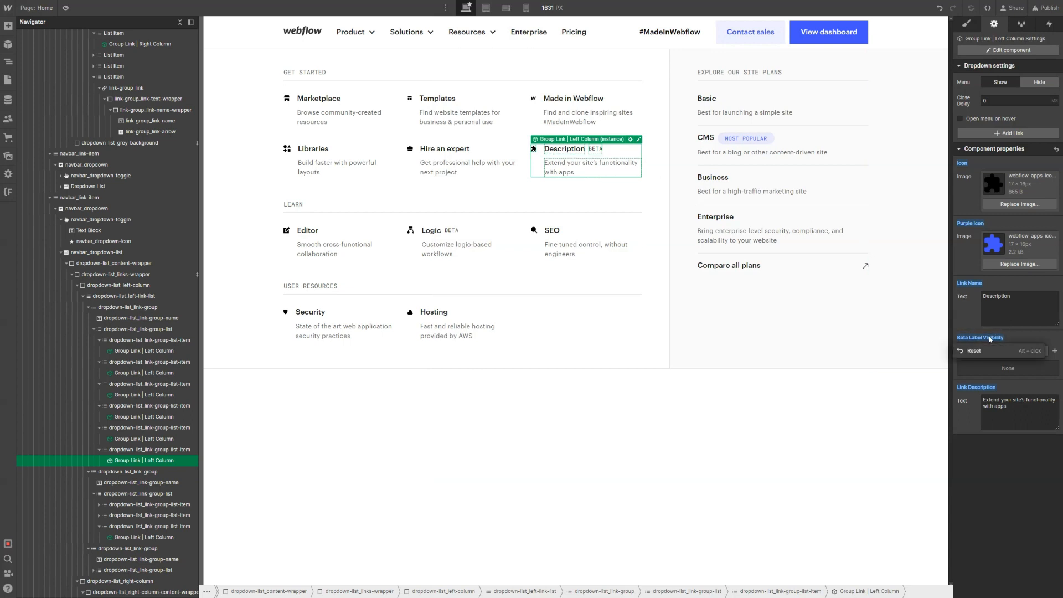
pyautogui.click(964, 351)
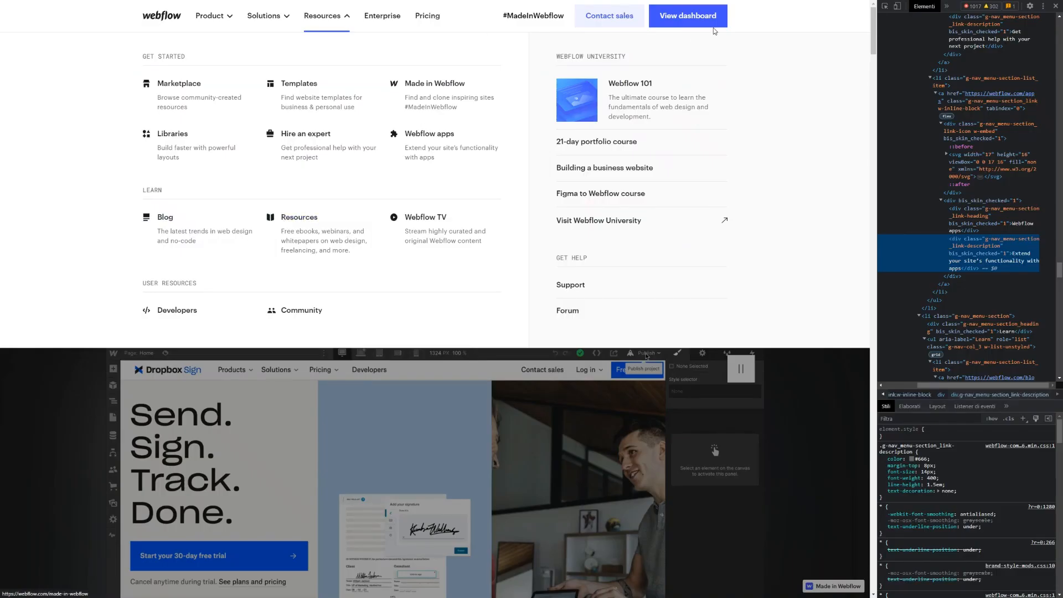
# Set the Editor link's description to the reference site's "The latest trends in web design and no-code" and its link name to "Blog"
pyautogui.click(885, 6)
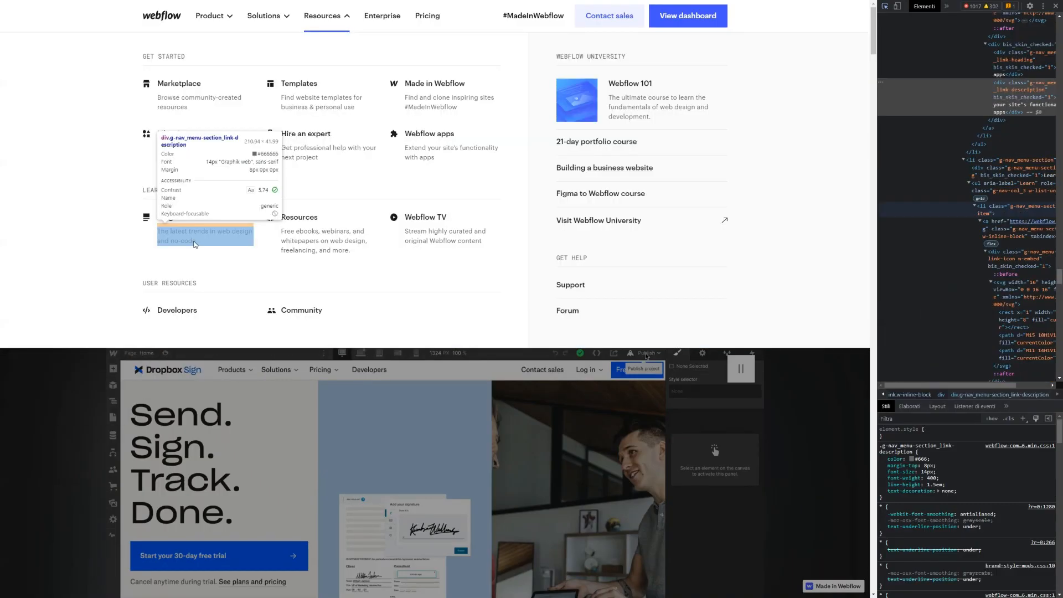
pyautogui.click(194, 244)
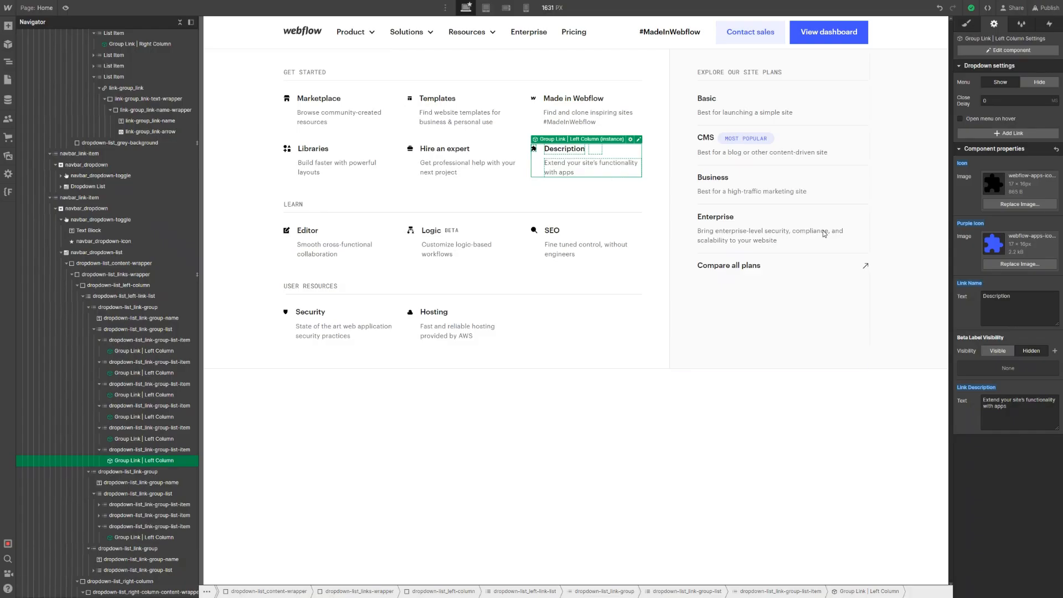
pyautogui.click(338, 242)
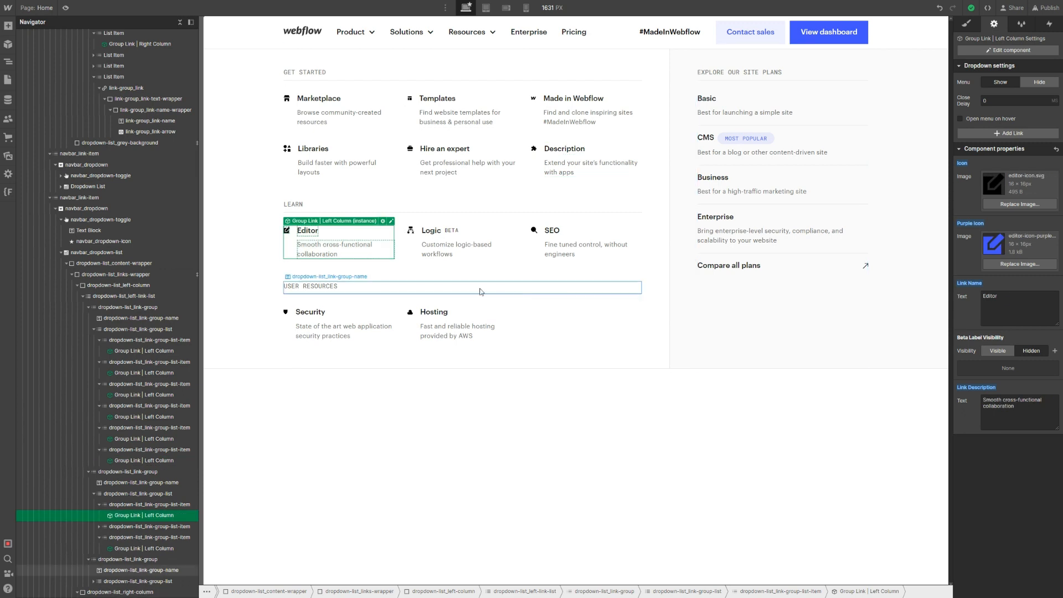
pyautogui.tripleClick(1007, 400)
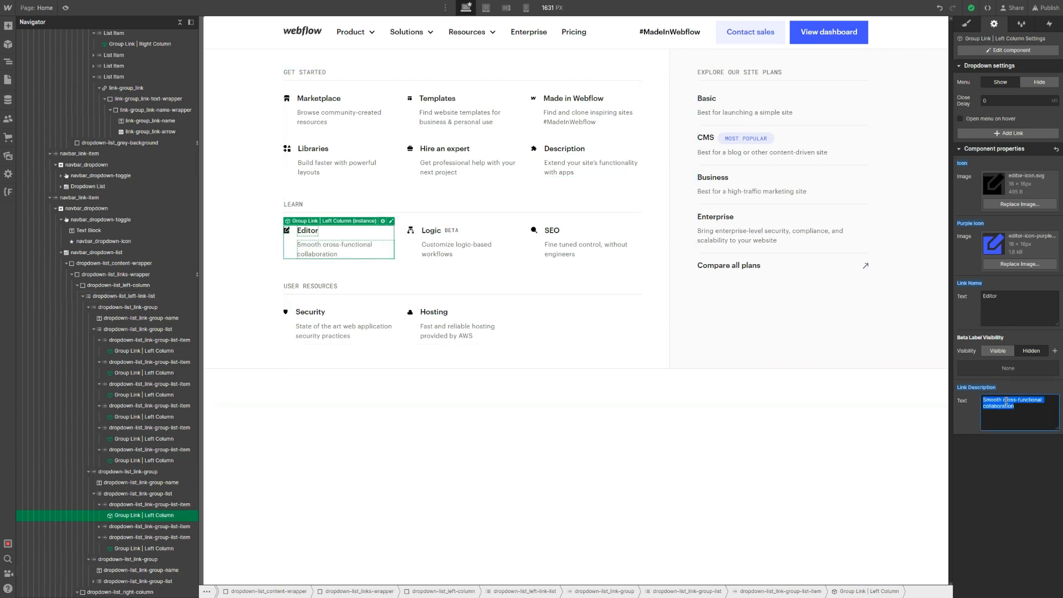
pyautogui.write('The latest trends in web design and no-code')
pyautogui.tripleClick(1016, 308)
pyautogui.write('Bl')
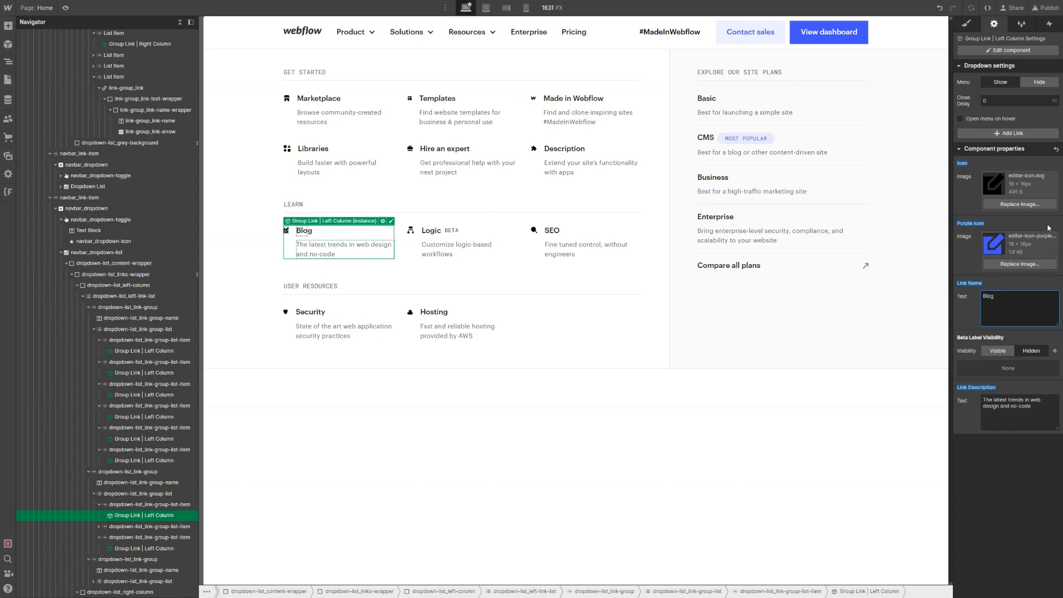
# Replace the Blog link's icon and purple icon with the black and purple blog icons
pyautogui.click(1020, 204)
pyautogui.click(400, 300)
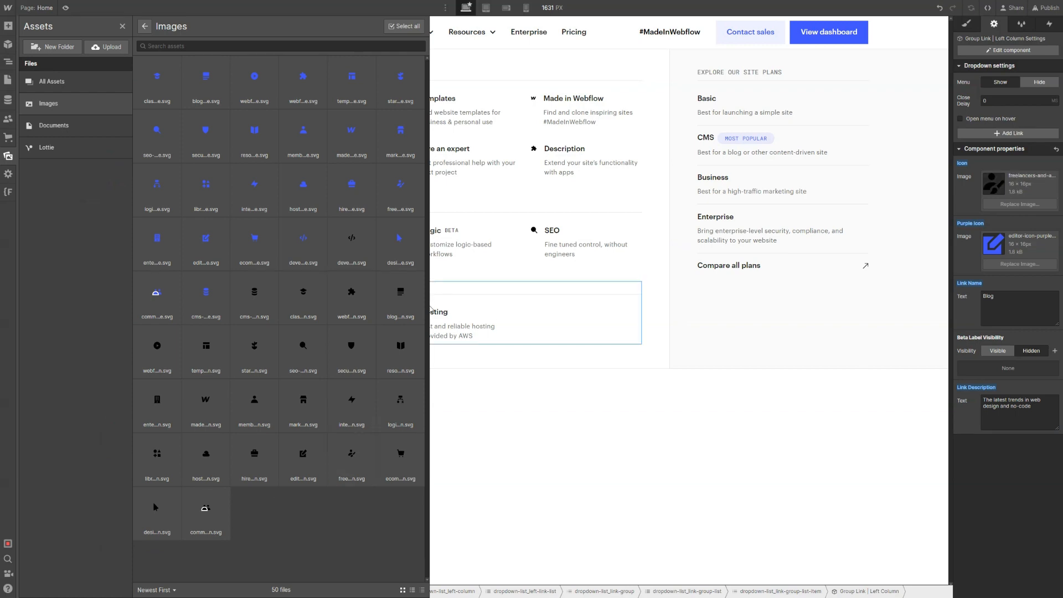
pyautogui.doubleClick(406, 307)
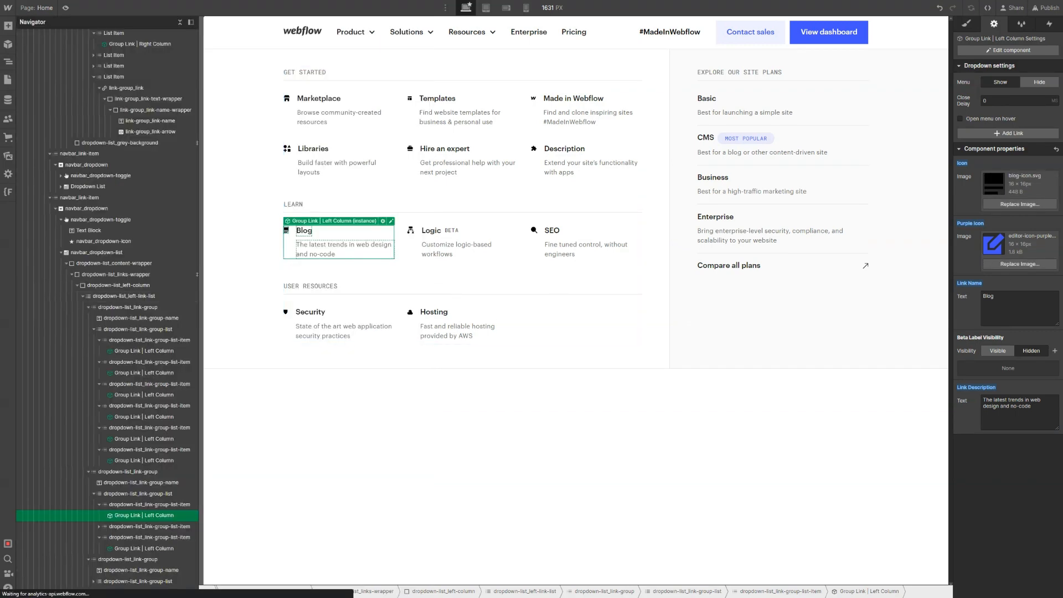
pyautogui.click(1005, 266)
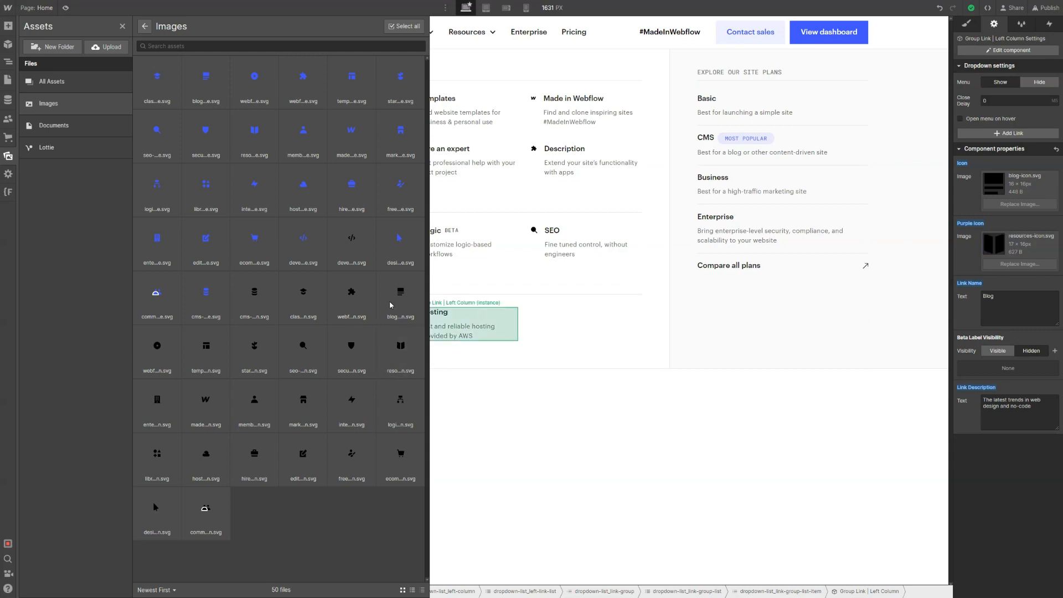
pyautogui.click(252, 279)
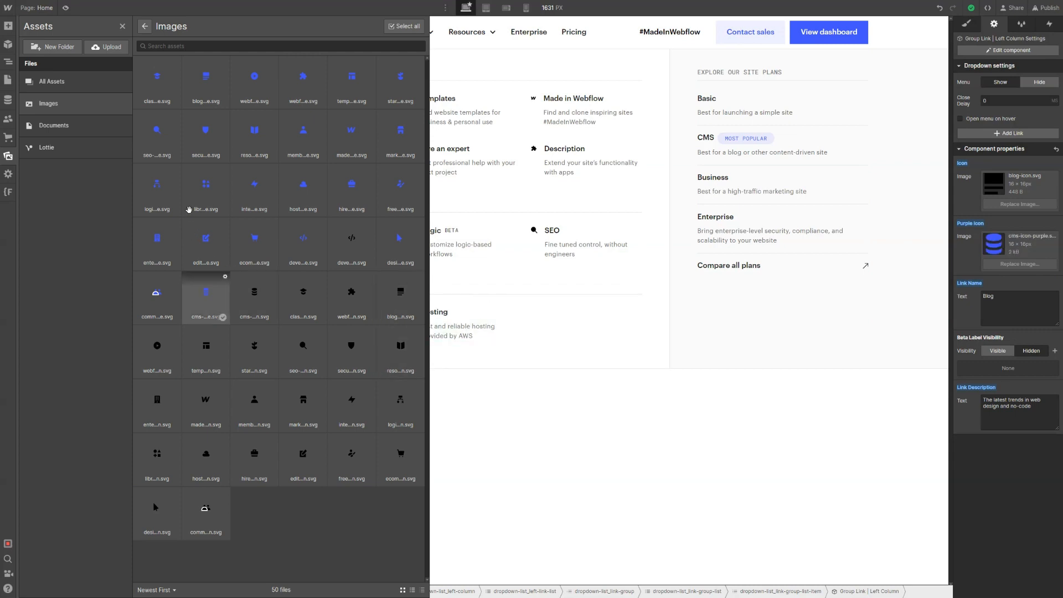
pyautogui.click(219, 177)
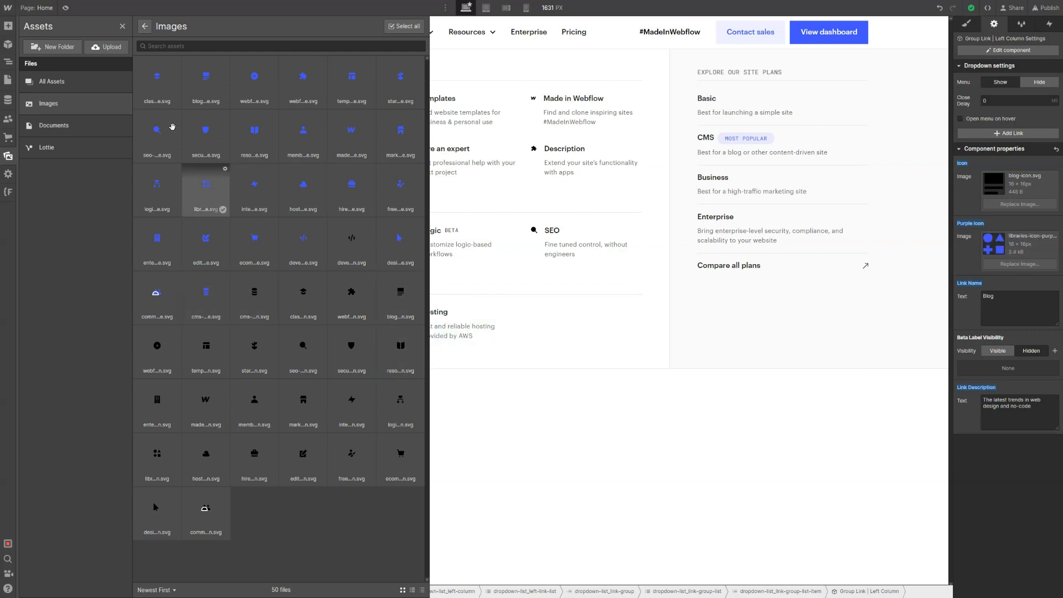
pyautogui.click(173, 127)
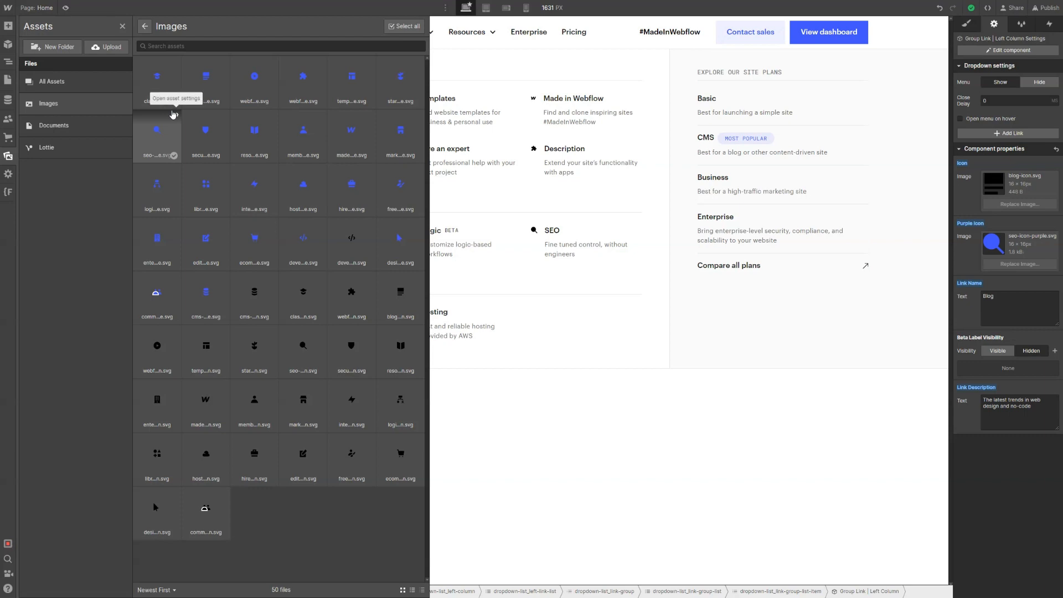
pyautogui.click(185, 114)
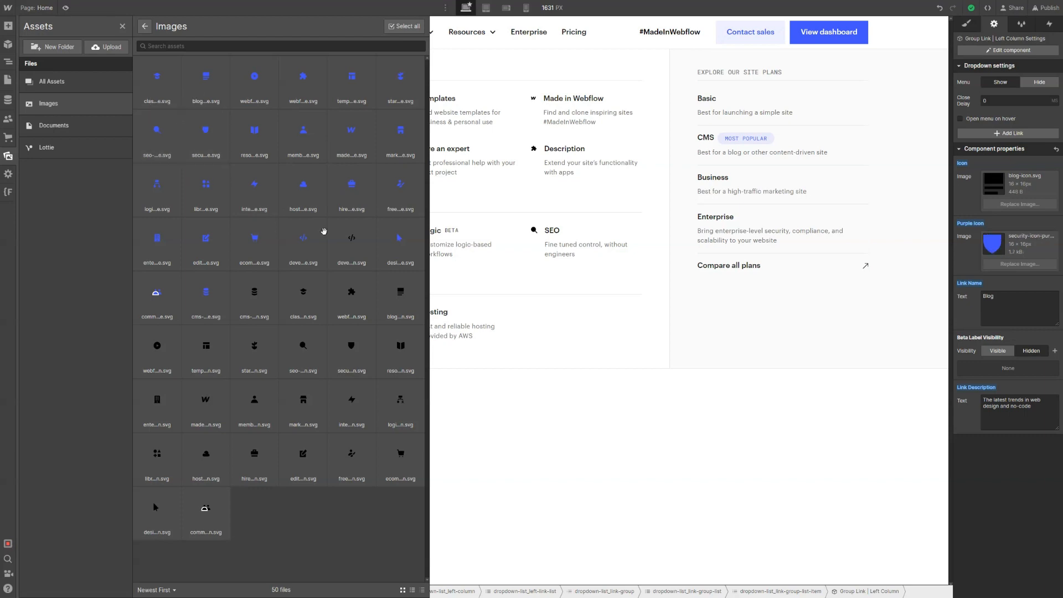
pyautogui.click(394, 249)
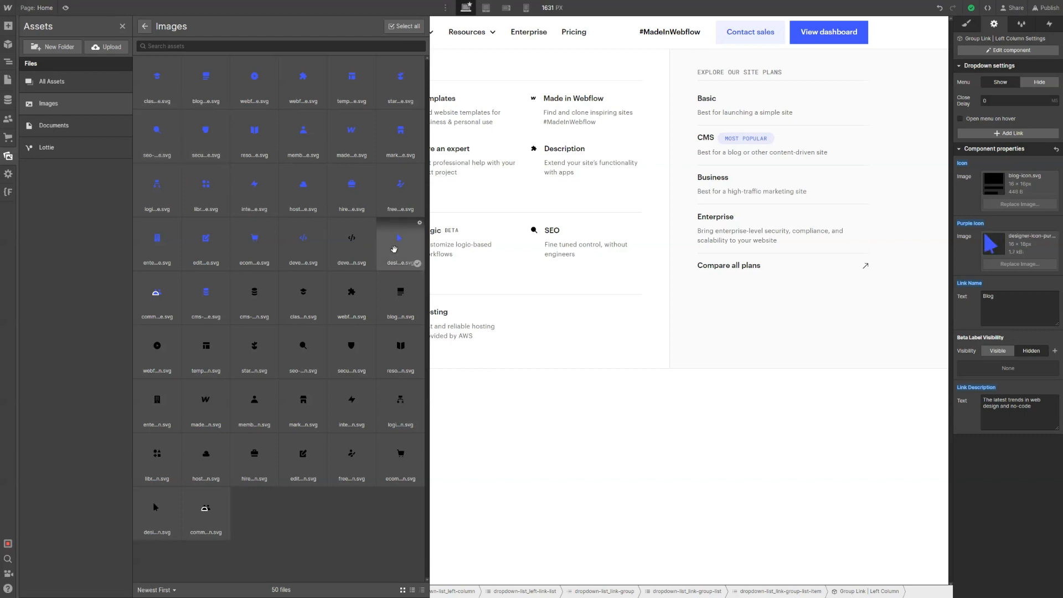
pyautogui.doubleClick(209, 90)
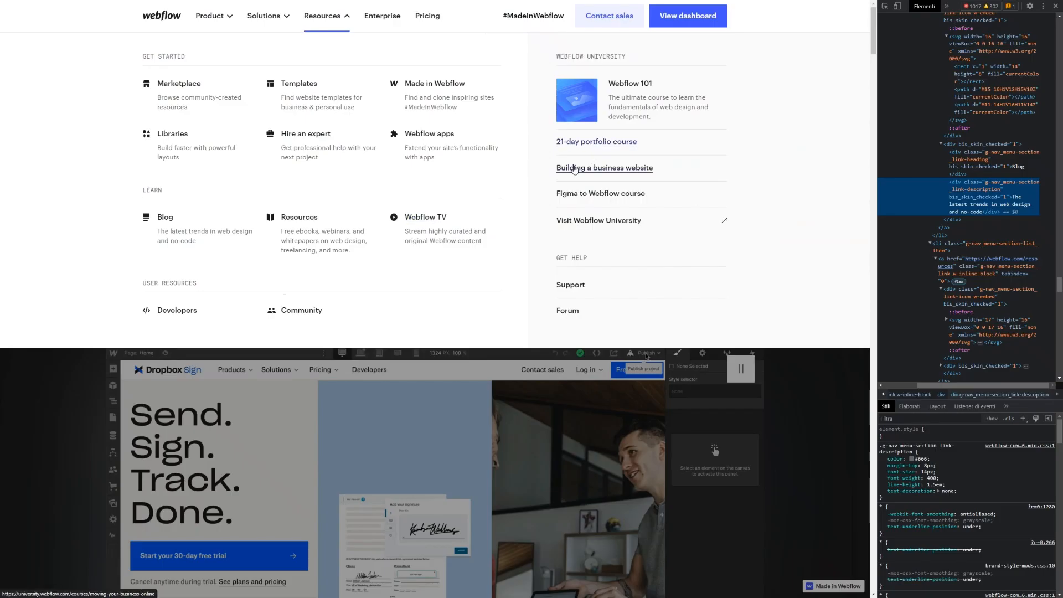
# Set the Logic link's description to the reference site's "Free ebooks, webinars, and whitepapers on web design, freelancing, and more." and its name to "Resources"
pyautogui.hotkey('ctrl', 'shift', 'c')
pyautogui.click(316, 232)
pyautogui.doubleClick(1033, 279)
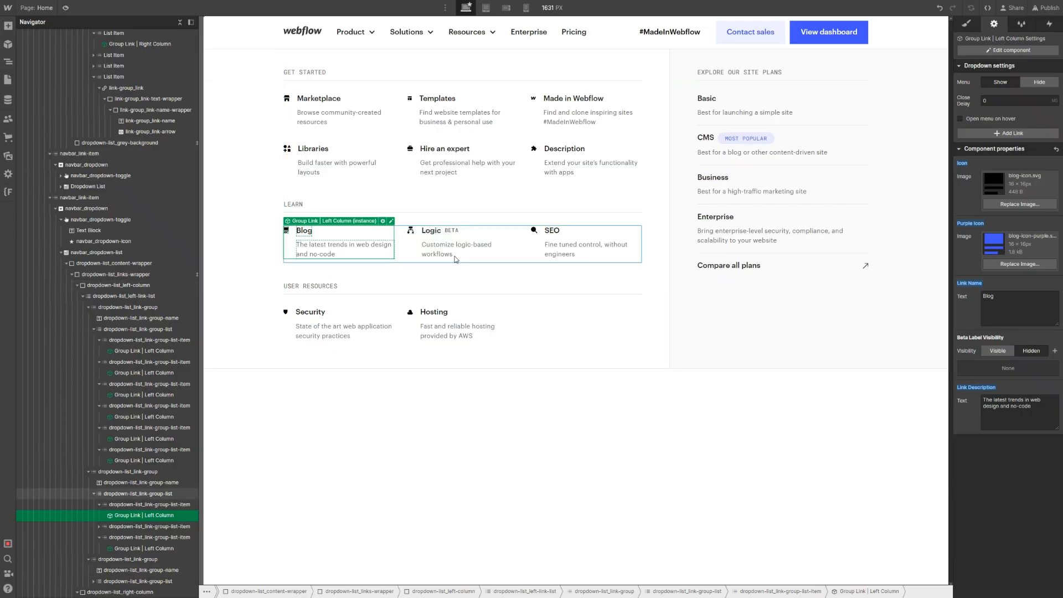
pyautogui.click(463, 242)
pyautogui.tripleClick(1019, 411)
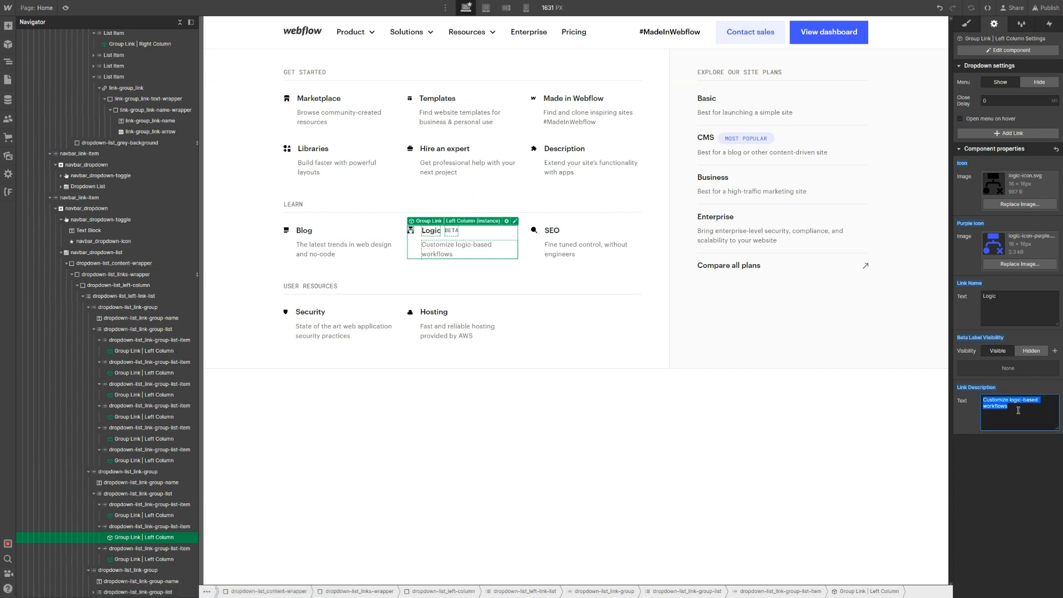
pyautogui.hotkey('ctrl', 'v')
pyautogui.tripleClick(1015, 293)
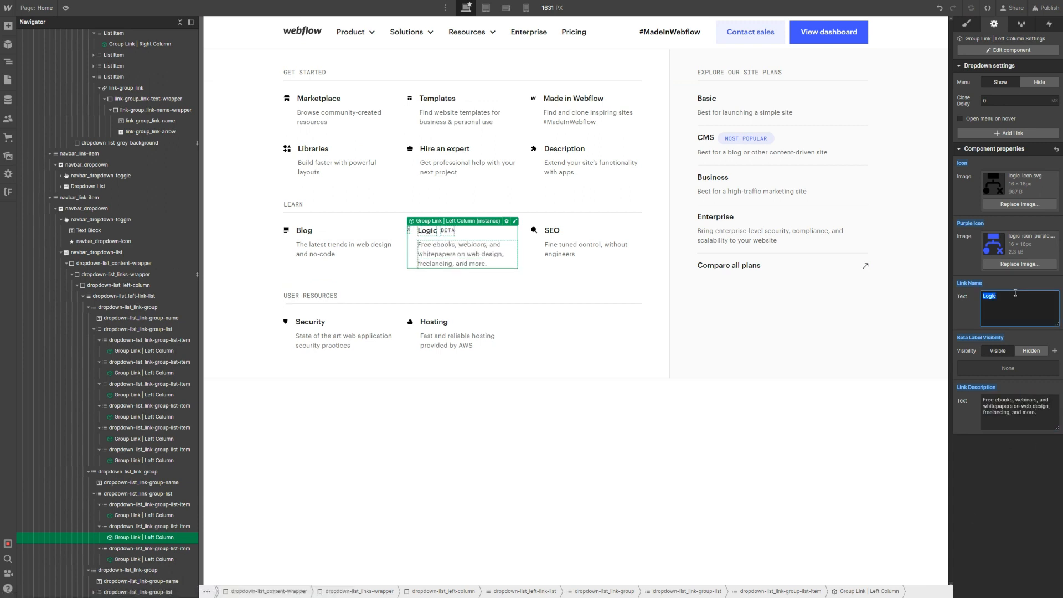
pyautogui.write('Resources')
# Replace the Resources link's icon and purple icon with the black and purple resources icons, and reset its Beta Label Visibility
pyautogui.click(1014, 207)
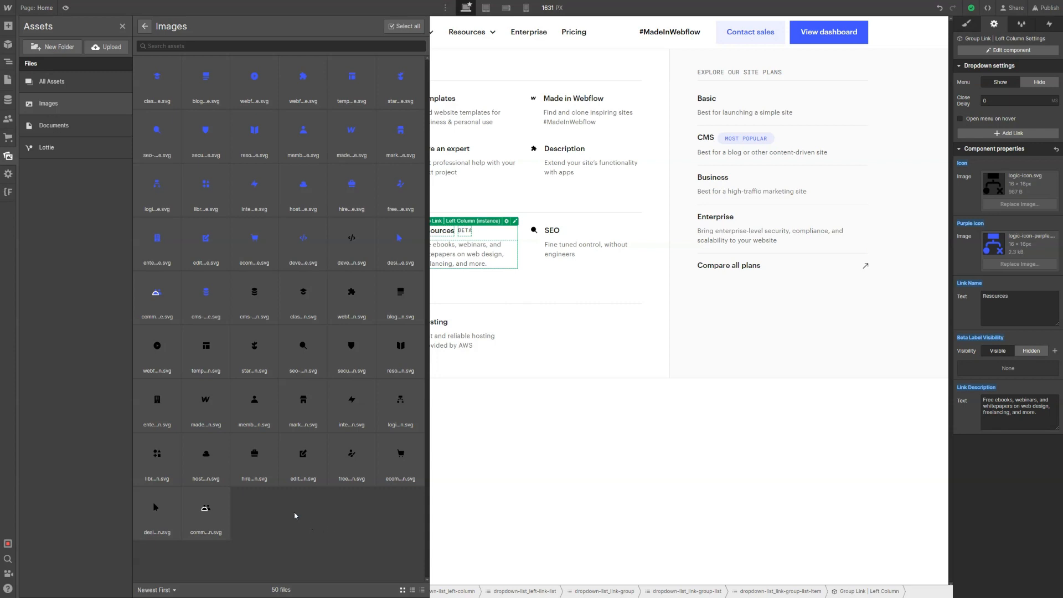
pyautogui.click(397, 353)
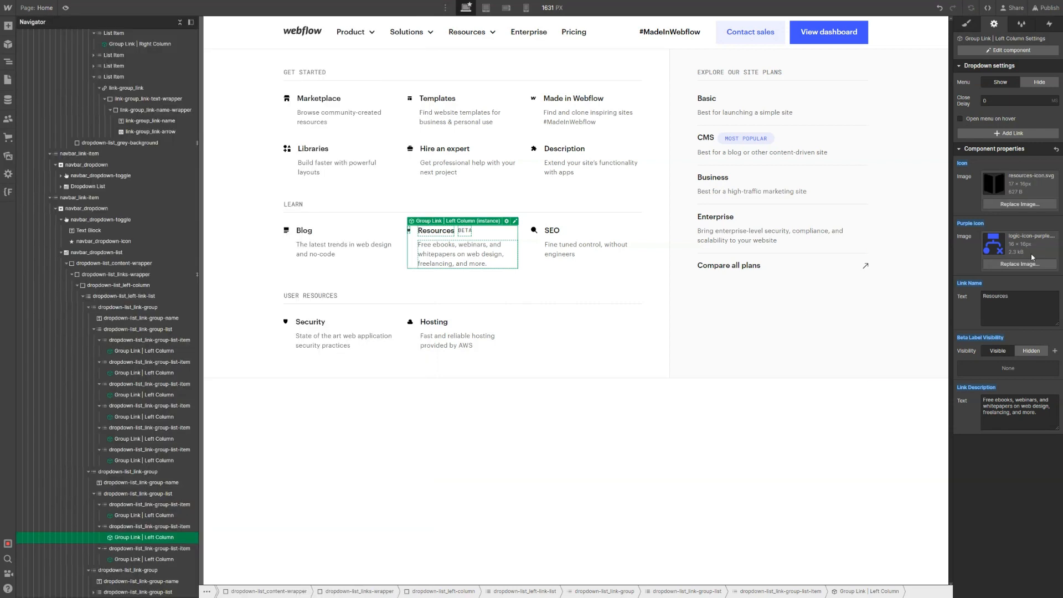
pyautogui.click(1028, 265)
pyautogui.click(282, 223)
pyautogui.click(256, 149)
pyautogui.click(463, 231)
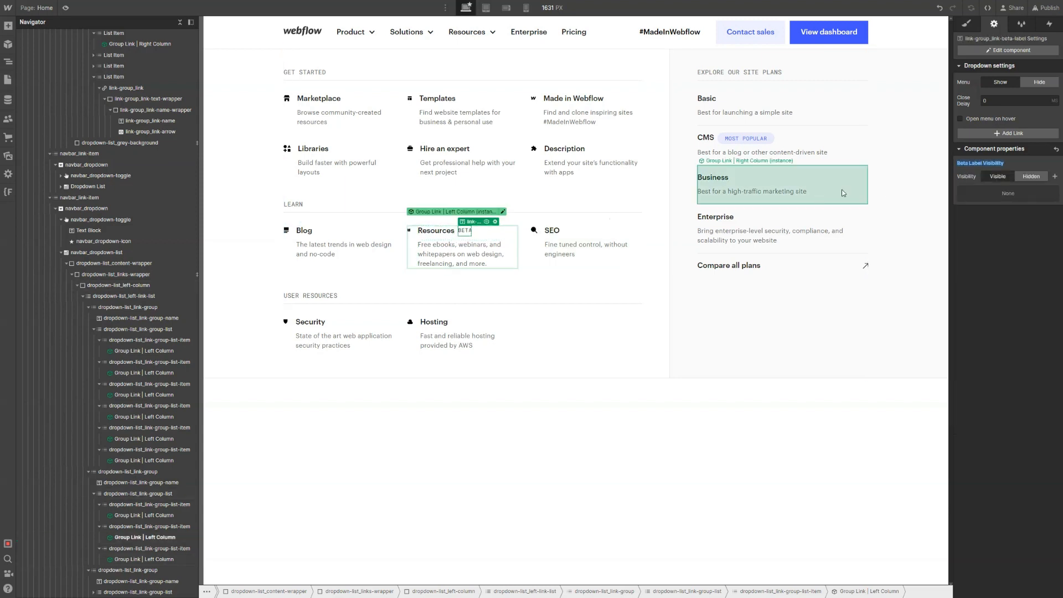
pyautogui.click(500, 241)
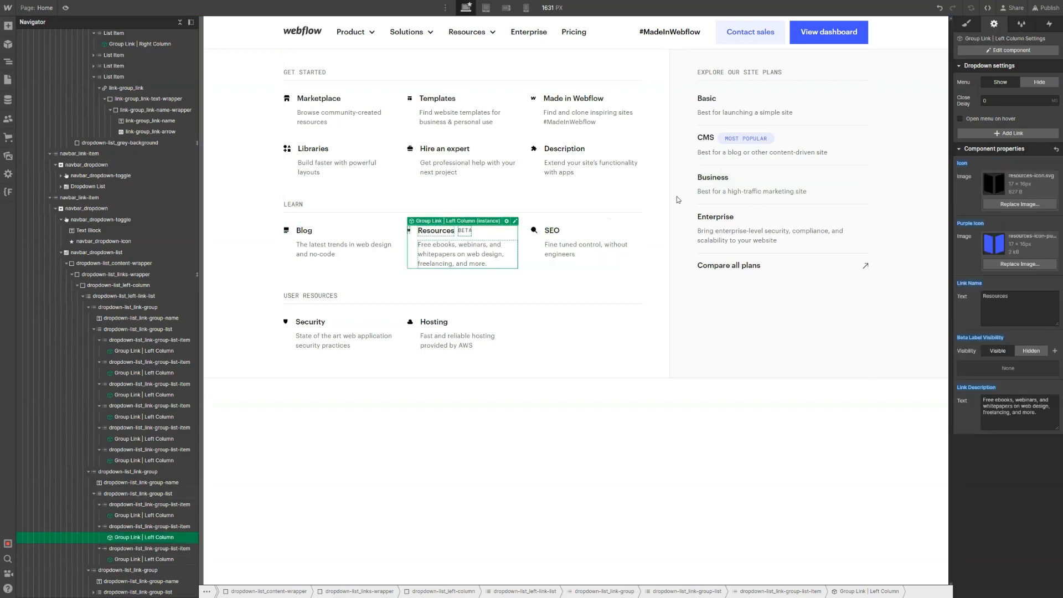
pyautogui.click(971, 340)
pyautogui.click(990, 349)
# Open the Group Link | Left Column component from the Resources link for inspection and return to the page
pyautogui.click(589, 258)
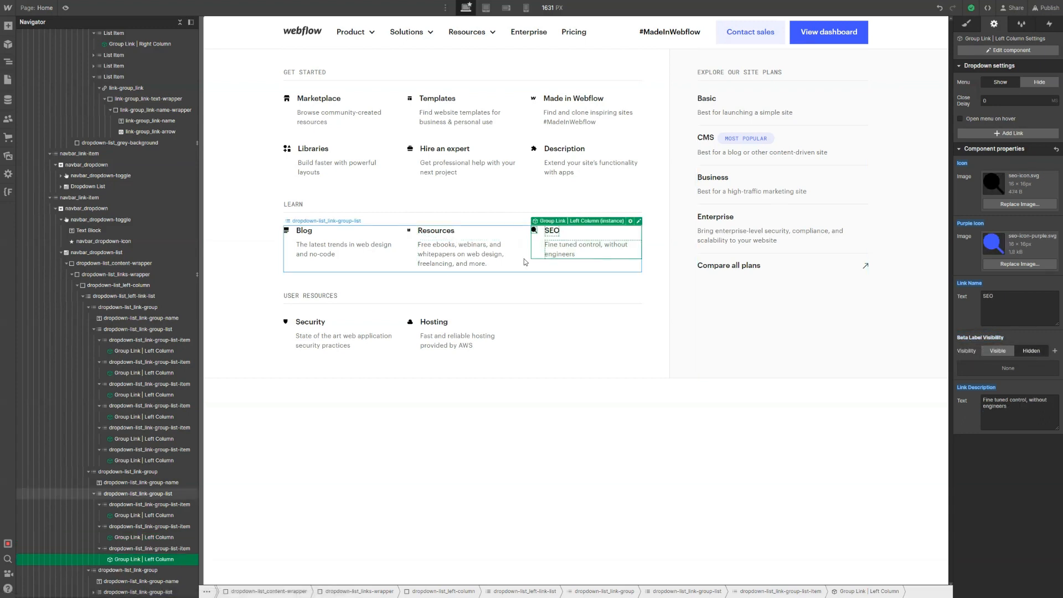
pyautogui.click(410, 242)
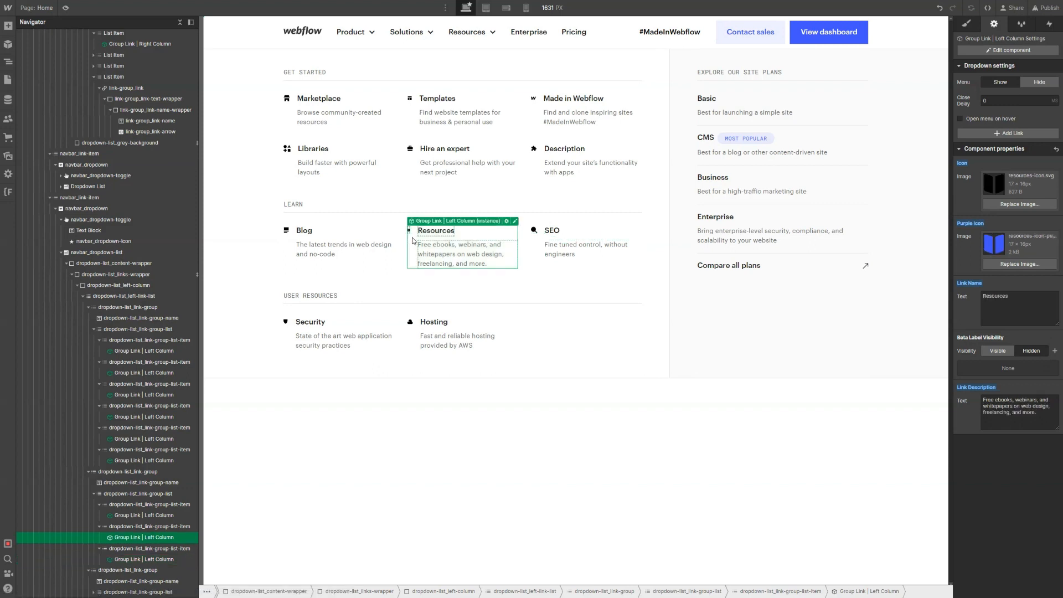
pyautogui.click(514, 223)
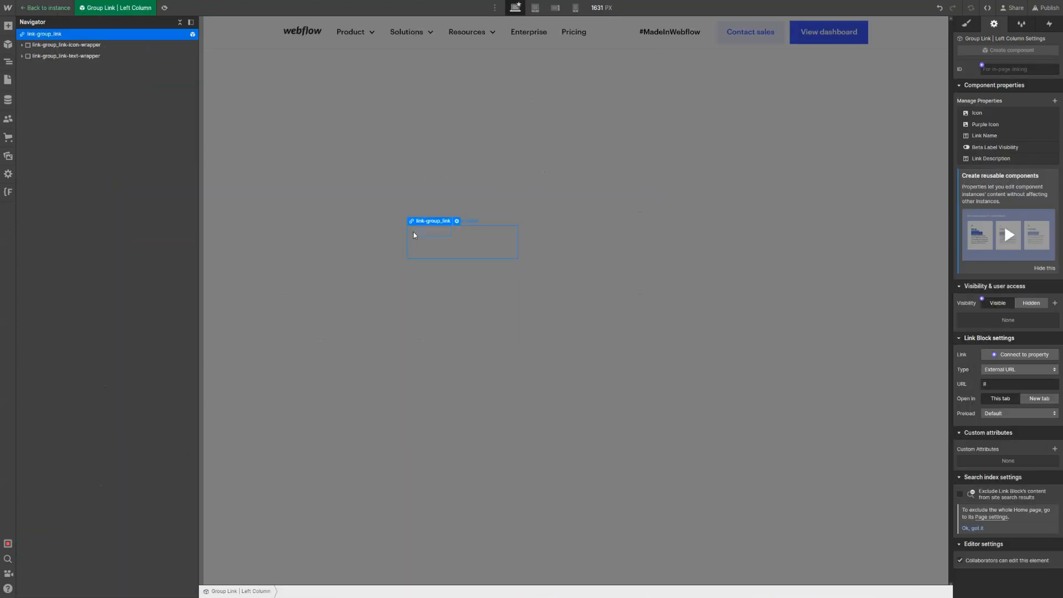
pyautogui.click(356, 135)
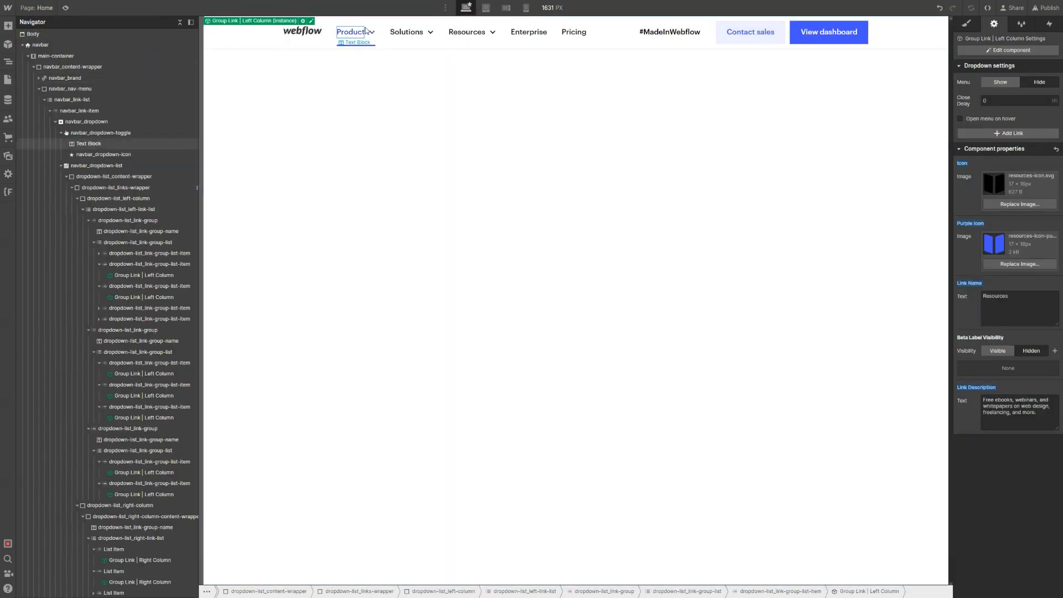
# Show the Resources dropdown menu and examine its Resources link's icon next to the neighbouring link icons
pyautogui.click(474, 41)
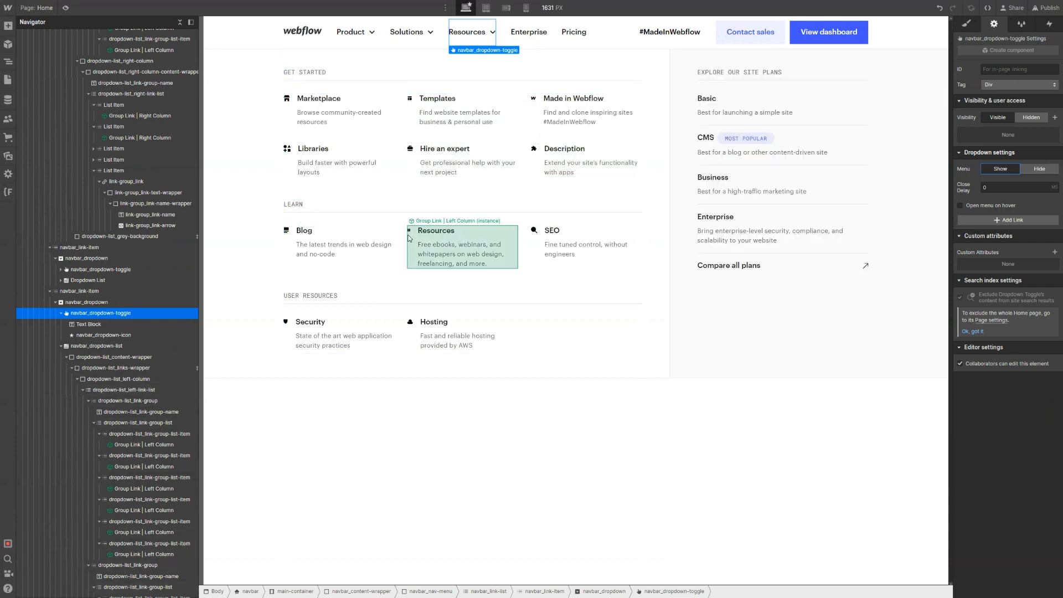
pyautogui.click(410, 238)
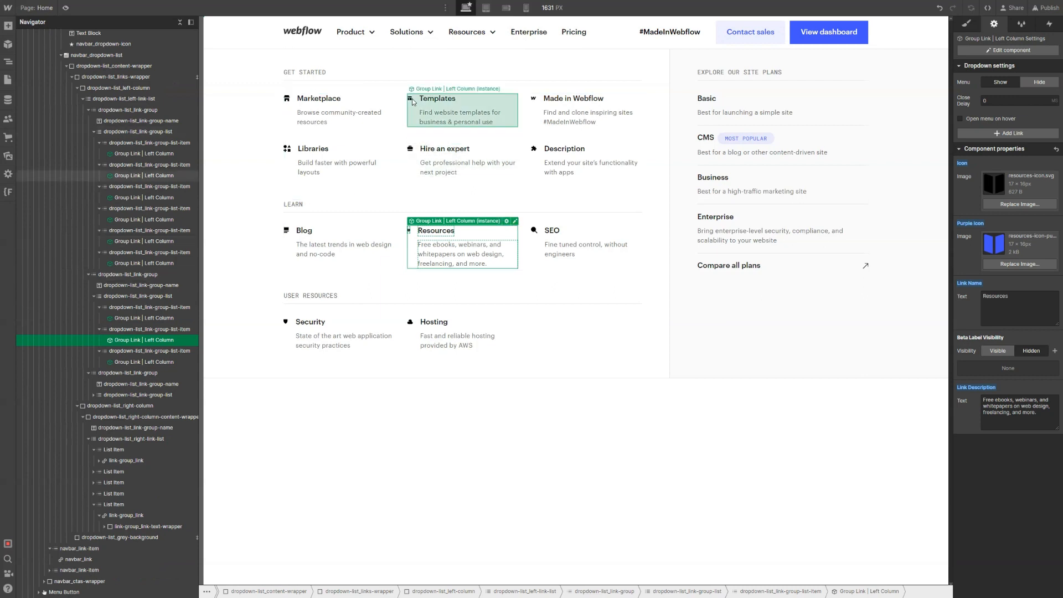
pyautogui.click(338, 420)
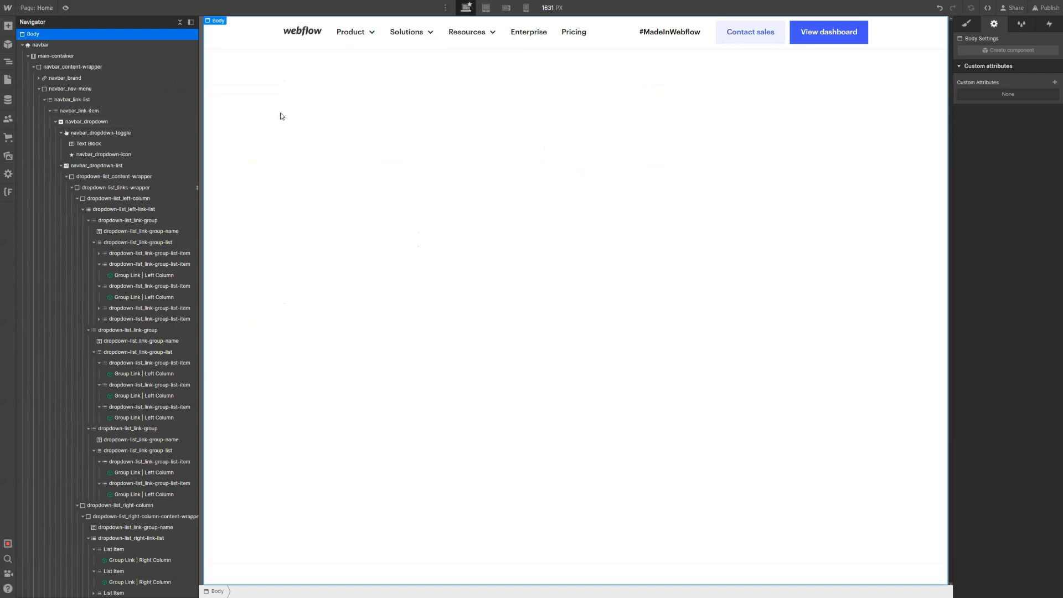
# Add a Group Link | Left Column instance to the page body and open the component with its purple icon image selected
pyautogui.press('j')
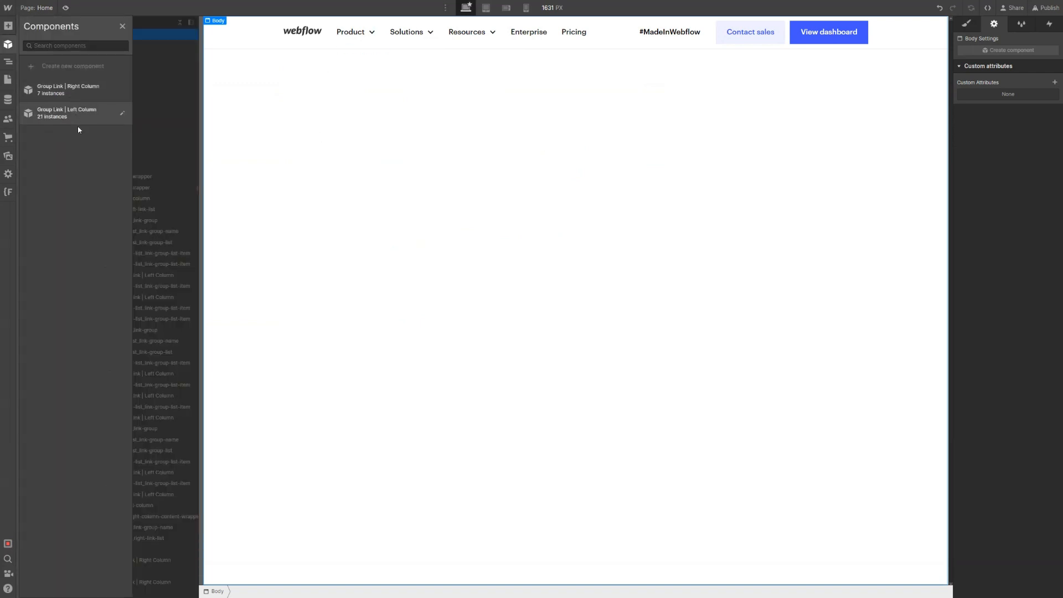
pyautogui.click(81, 110)
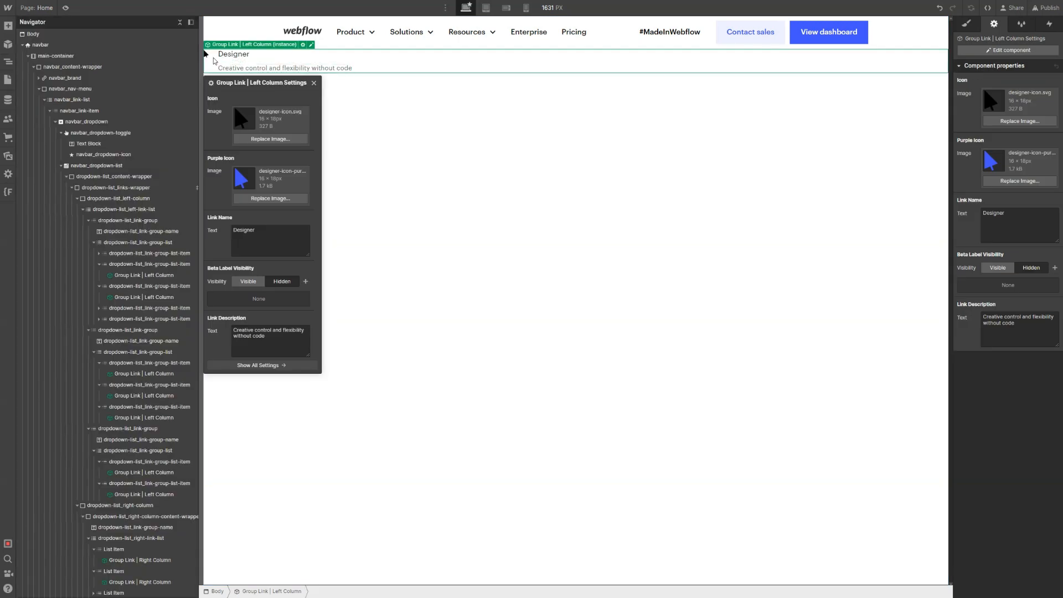
pyautogui.click(207, 55)
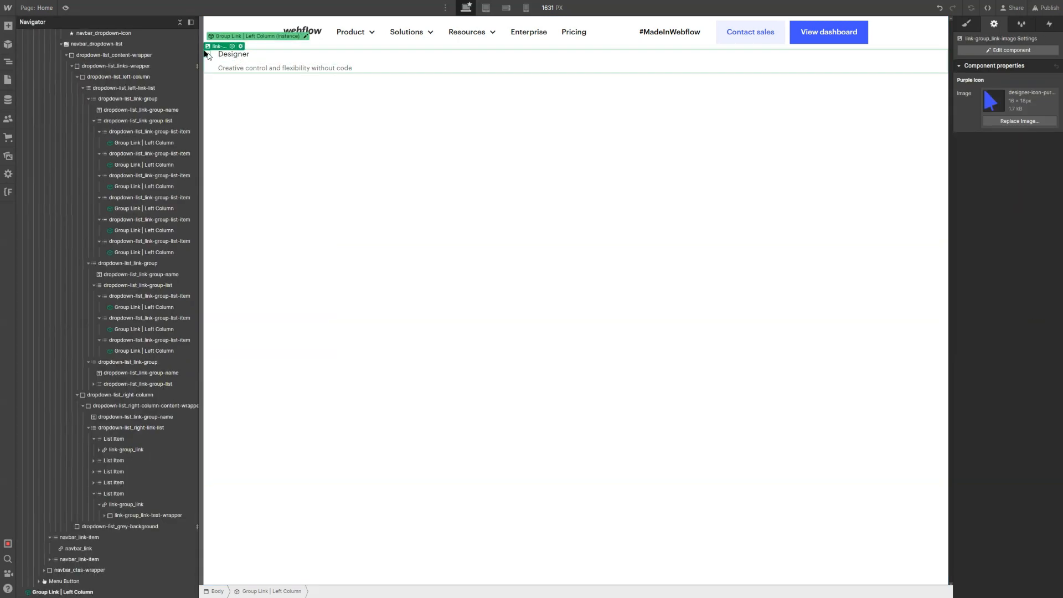
pyautogui.click(241, 46)
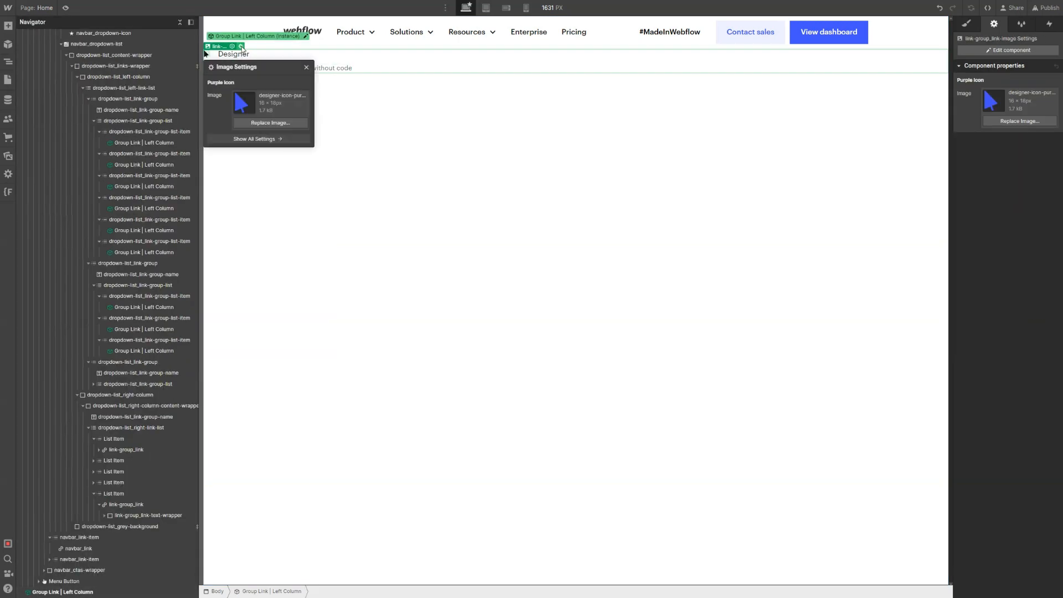
pyautogui.click(501, 67)
pyautogui.click(1013, 51)
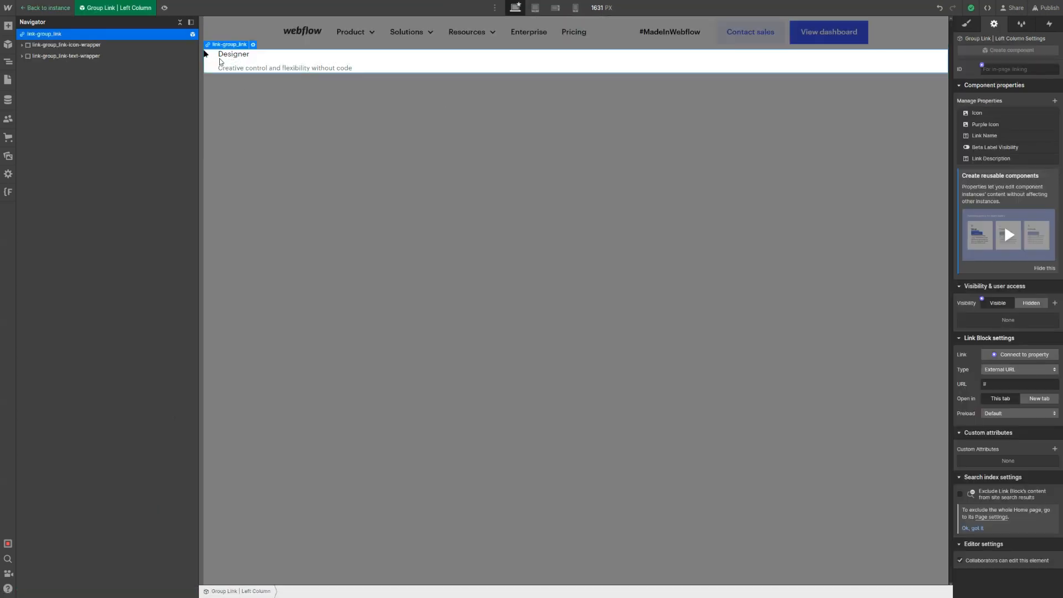
pyautogui.click(208, 56)
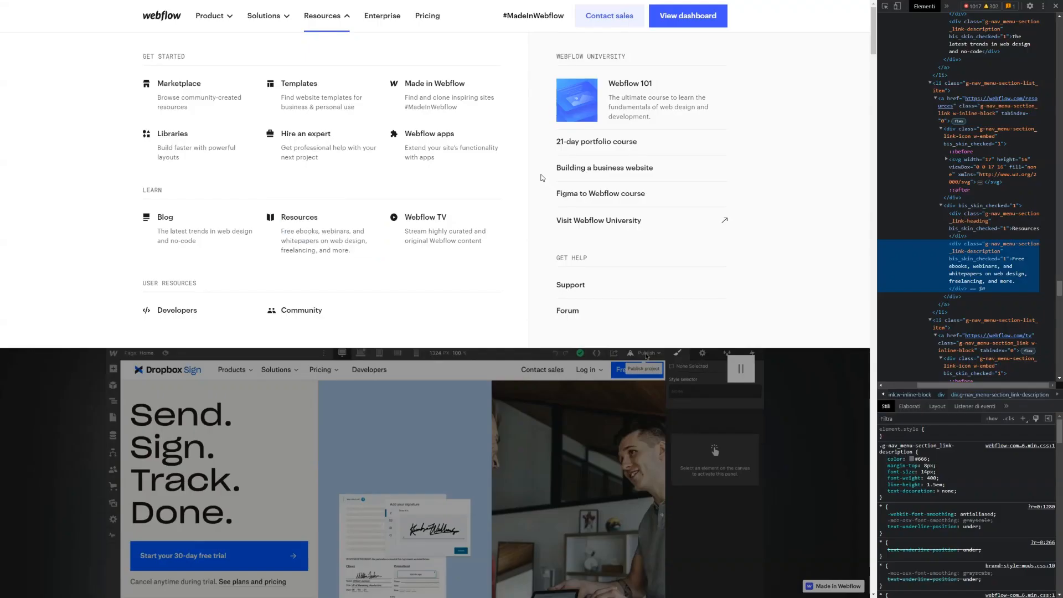
# Switch to the reference site and inspect the SVG markup and size of the Resources, Templates and Webflow apps icons
pyautogui.click(885, 7)
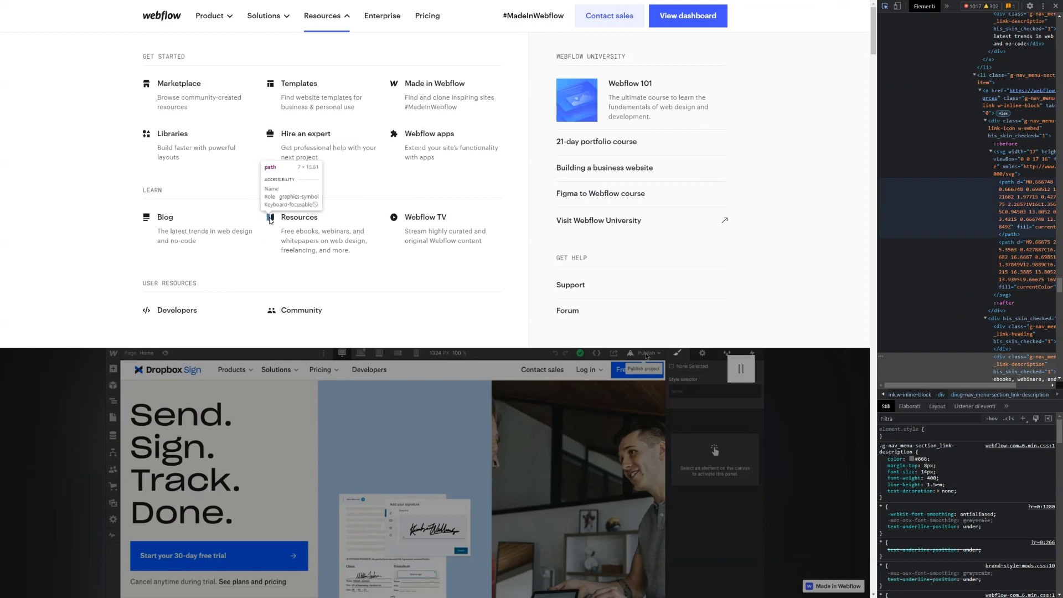
pyautogui.click(271, 221)
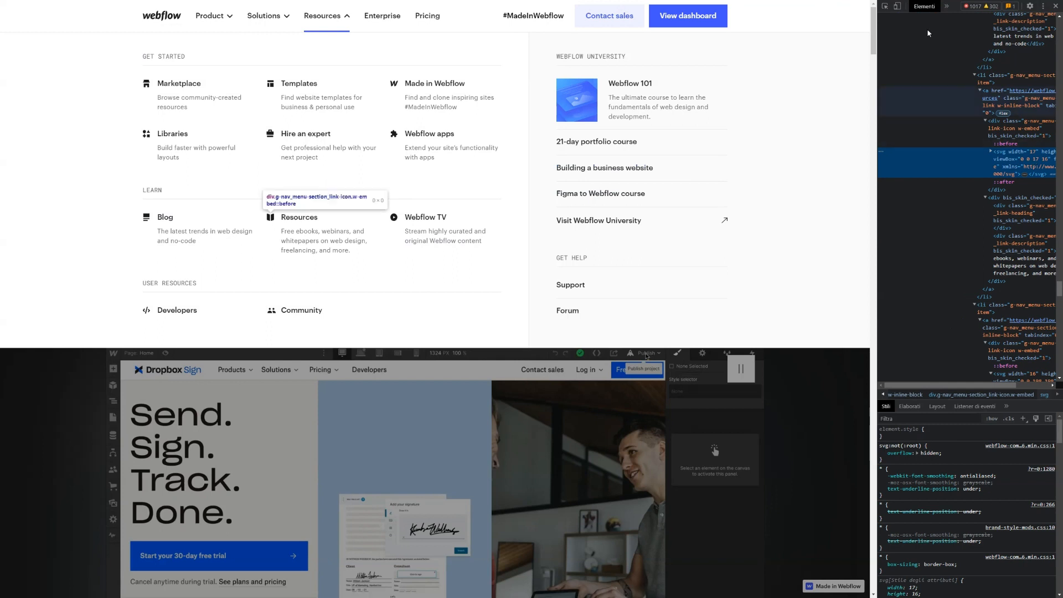
pyautogui.click(885, 6)
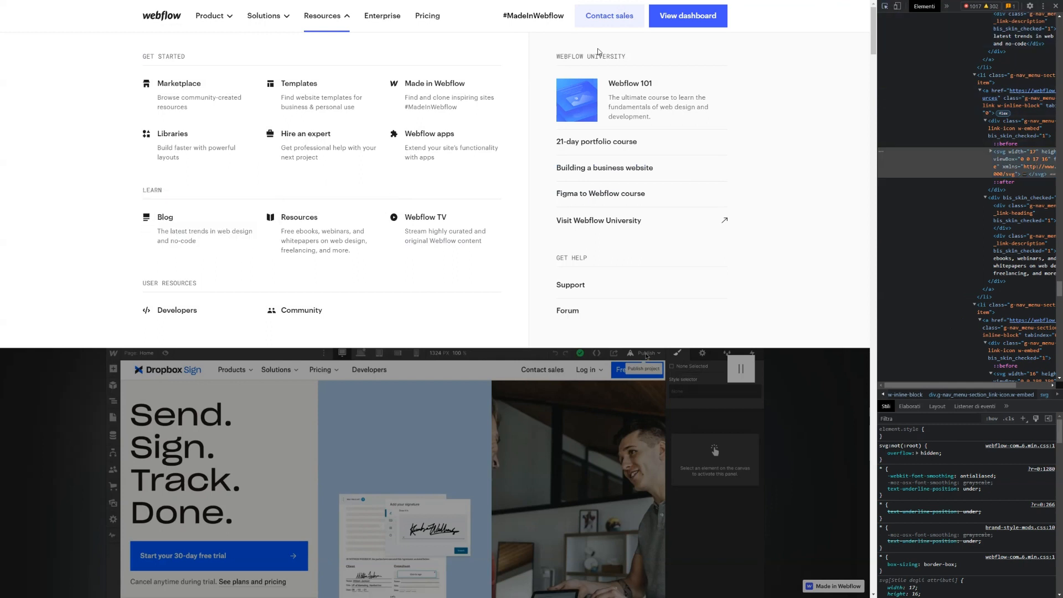
pyautogui.click(268, 87)
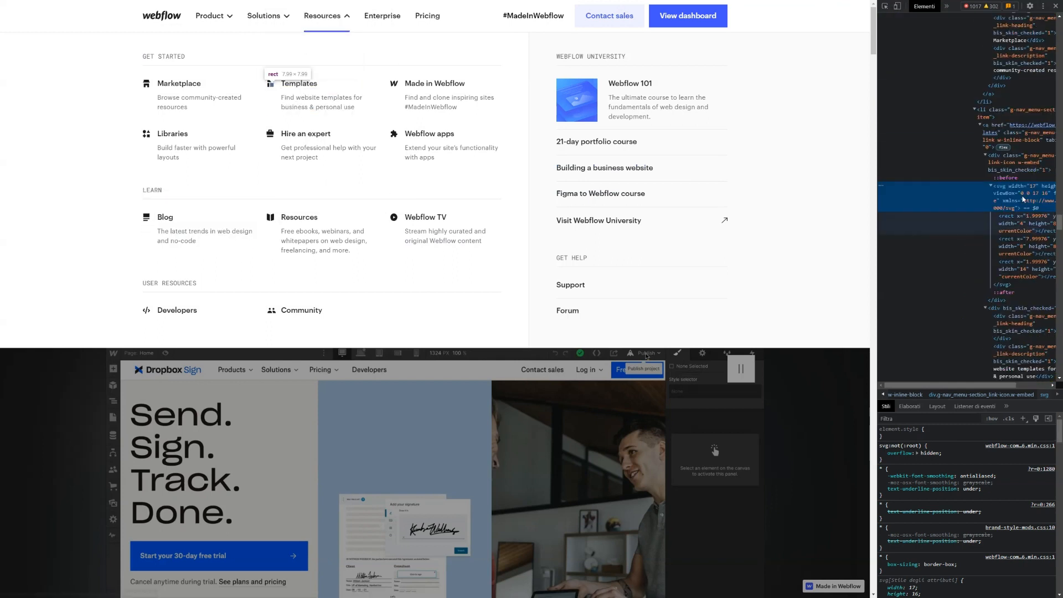
pyautogui.moveTo(965, 384); pyautogui.dragTo(864, 377)
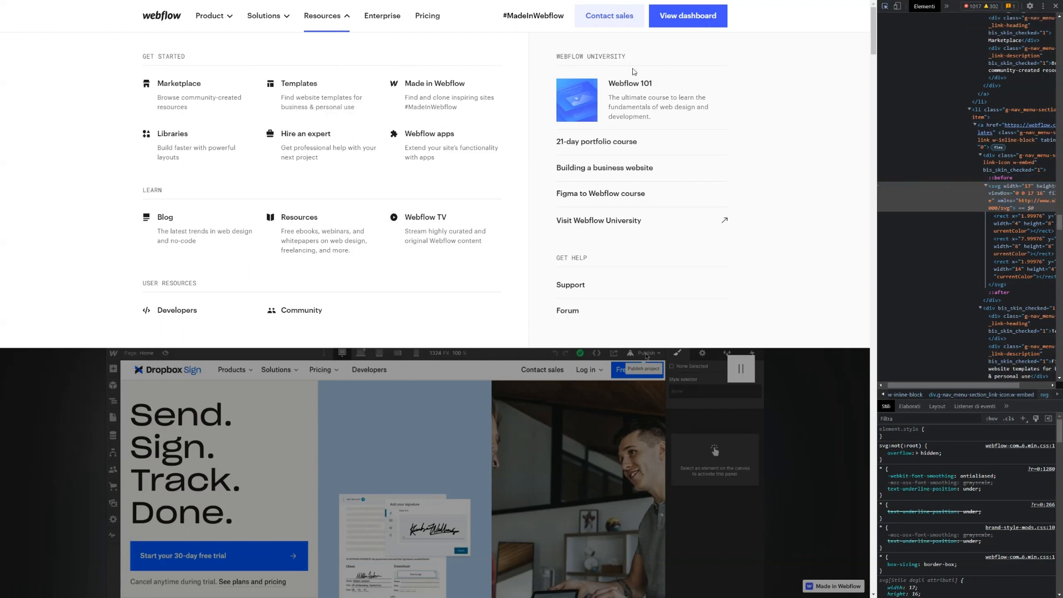
pyautogui.click(391, 135)
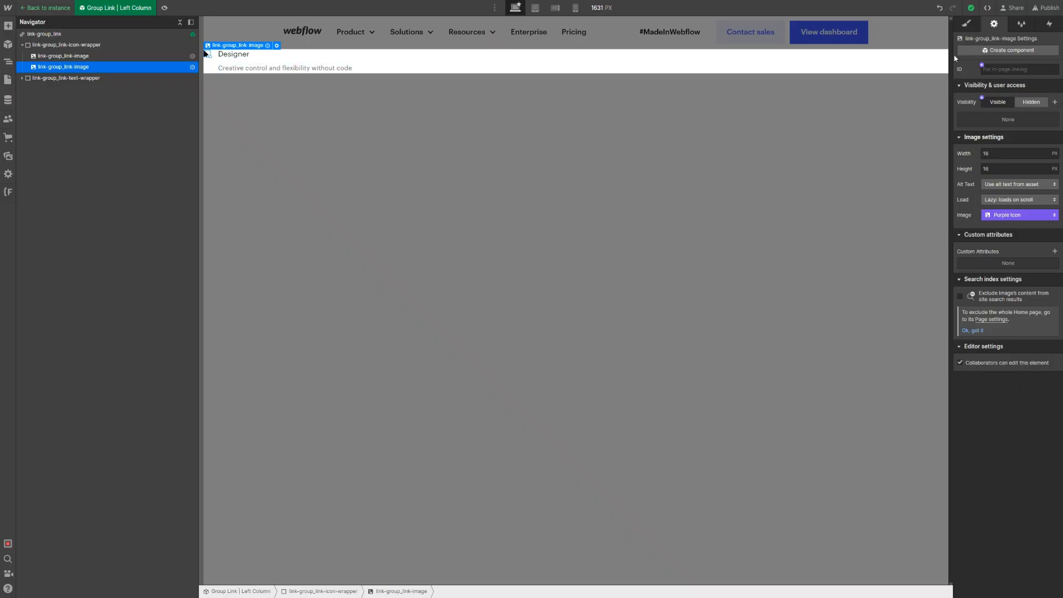
# Remove the fixed height of the component's purple icon image so it is Auto, and return to the page
pyautogui.click(999, 169)
pyautogui.press('BackSpace')
pyautogui.click(994, 143)
pyautogui.click(998, 145)
pyautogui.click(1006, 165)
pyautogui.click(465, 116)
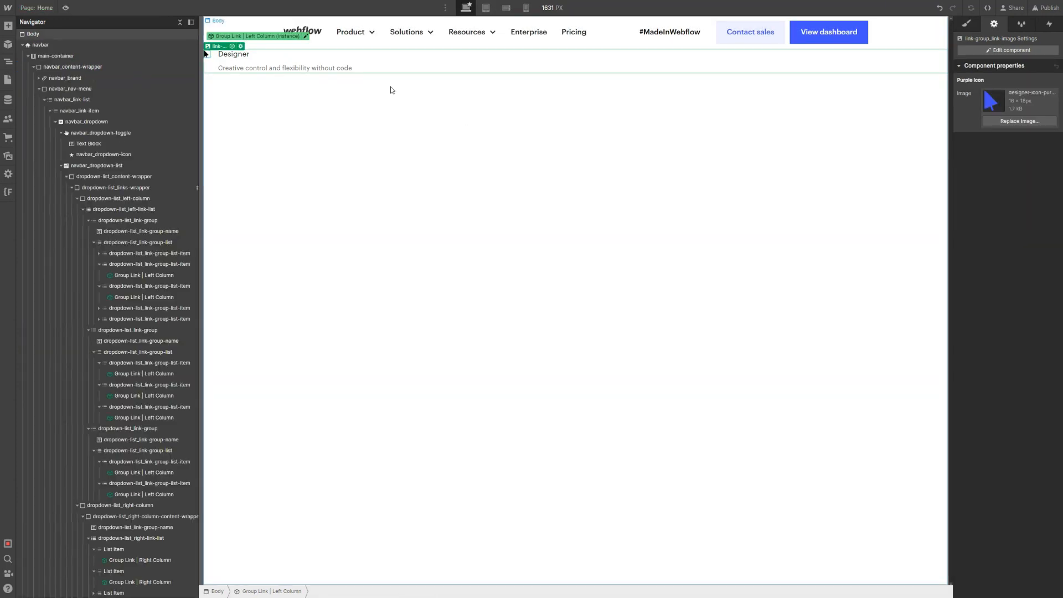
# Reopen the Group Link | Left Column component and set the link-group_link-image class width to 1 rem
pyautogui.click(331, 58)
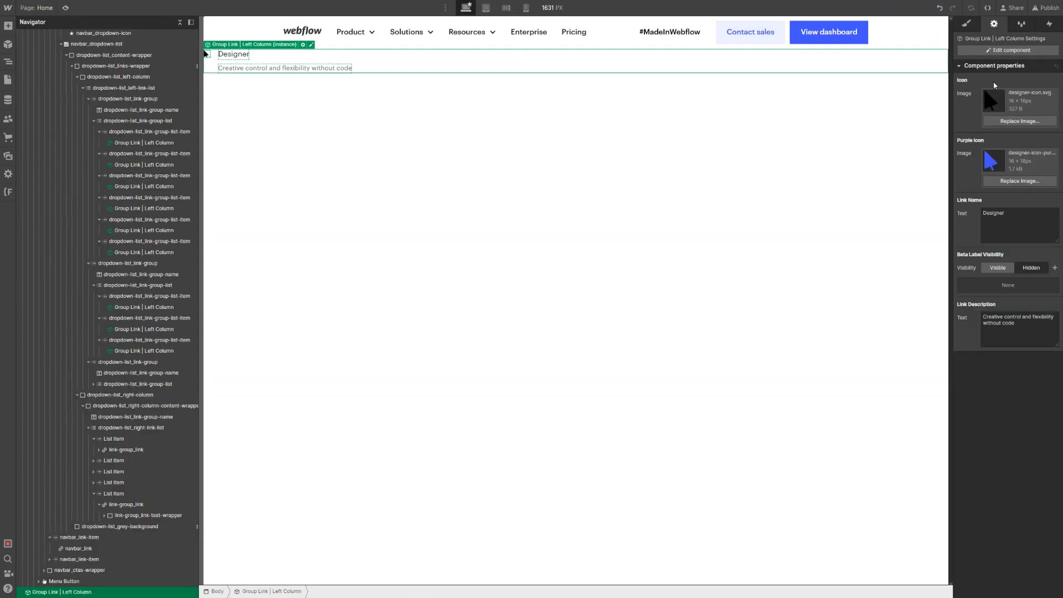
pyautogui.click(1013, 50)
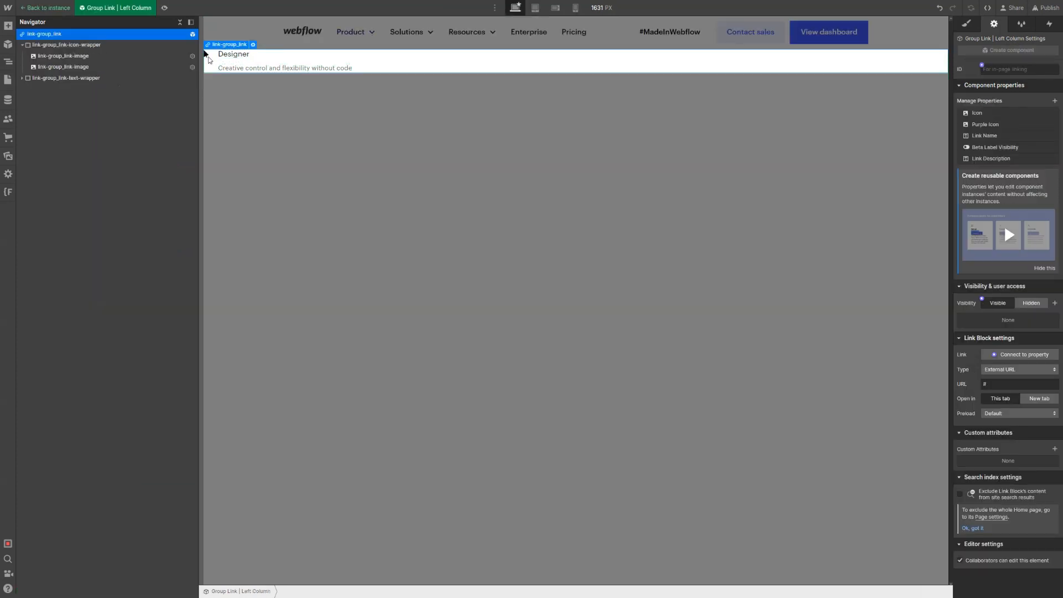
pyautogui.click(209, 57)
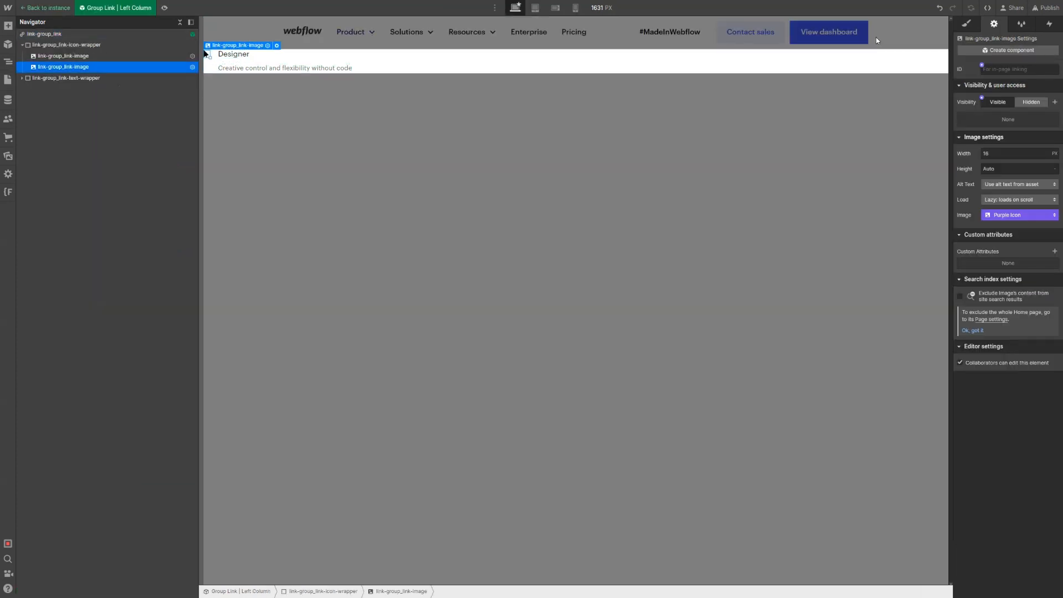
pyautogui.click(966, 23)
pyautogui.click(998, 316)
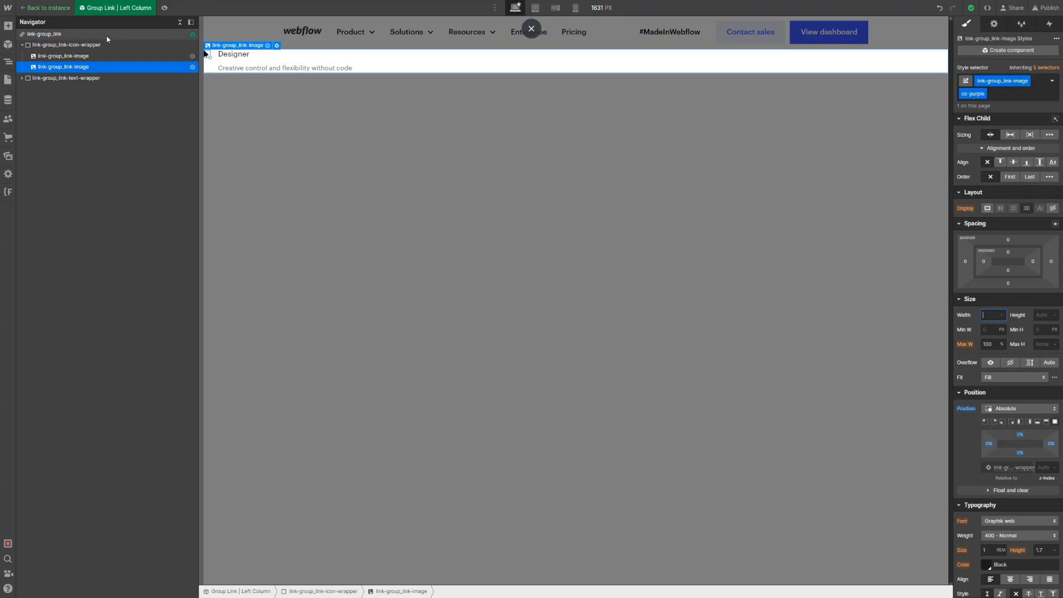
pyautogui.click(112, 55)
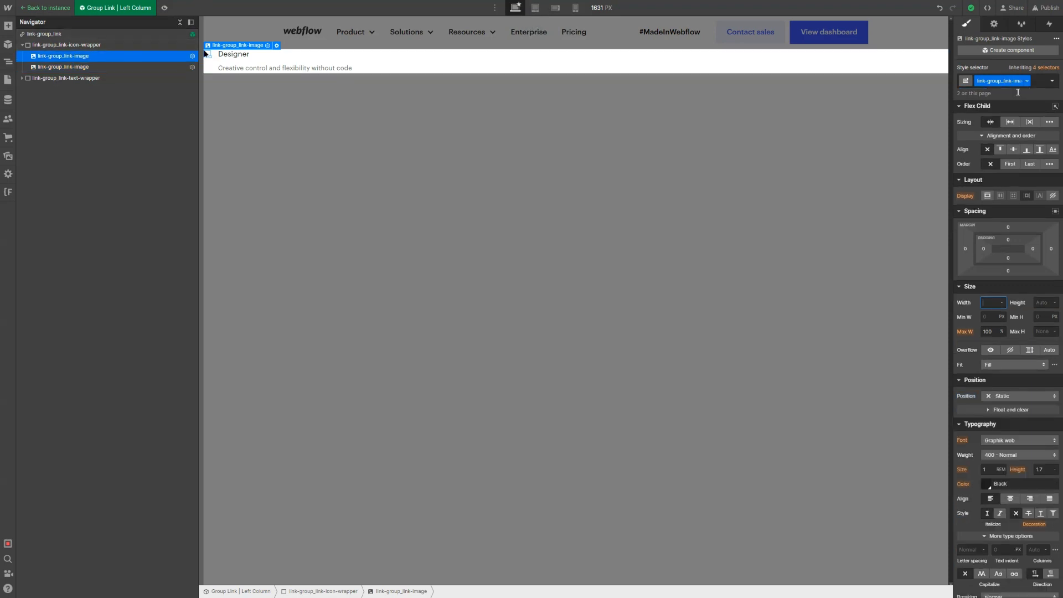
pyautogui.press('Return')
pyautogui.click(368, 68)
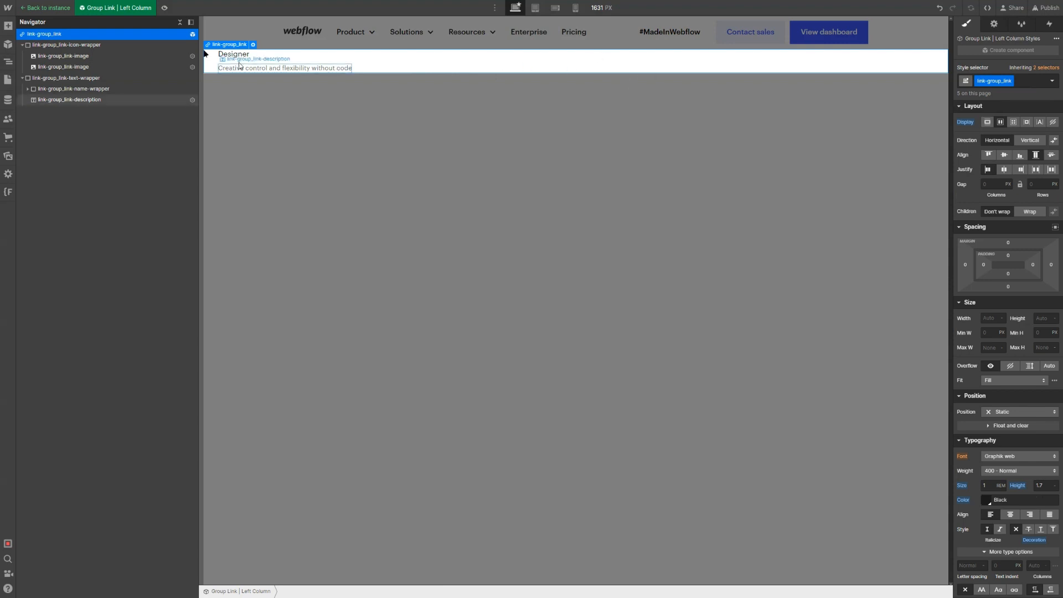
# Set the link-group_link-icon-wrapper's flex child sizing to don't shrink or grow, and return to the page
pyautogui.click(83, 67)
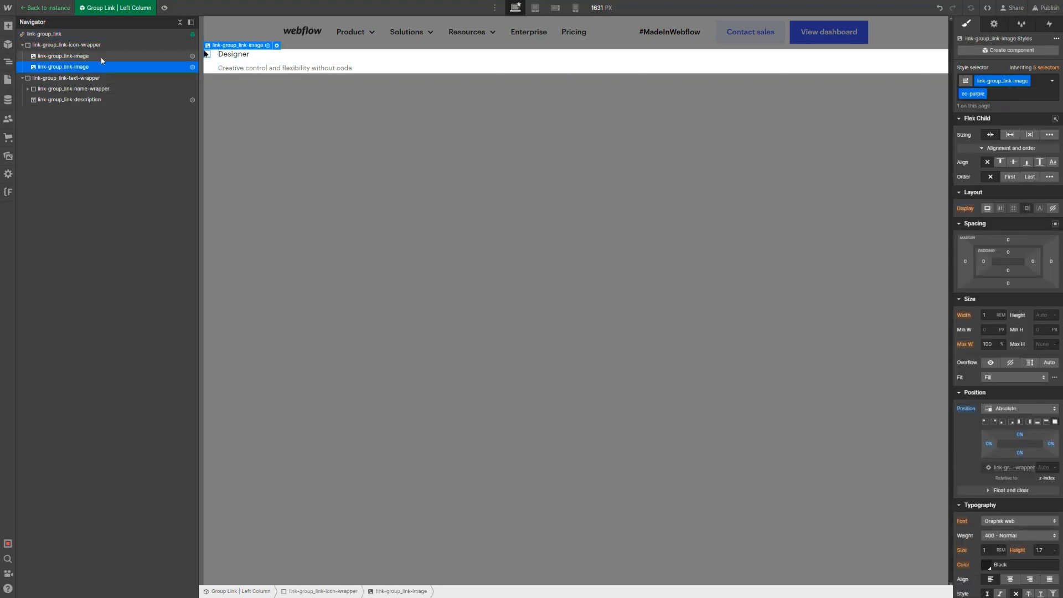
pyautogui.click(114, 46)
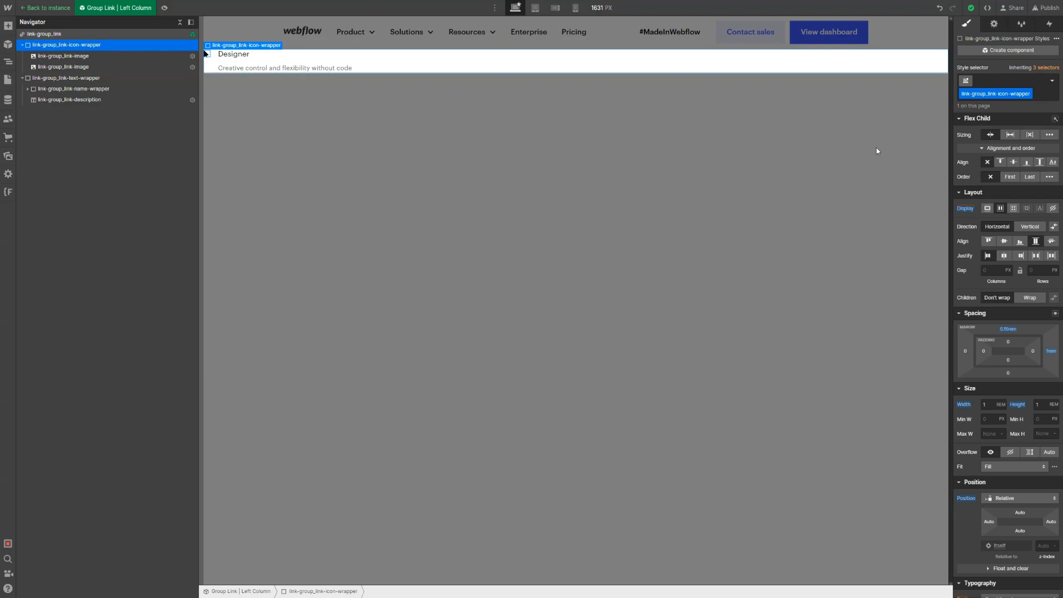
pyautogui.click(1025, 135)
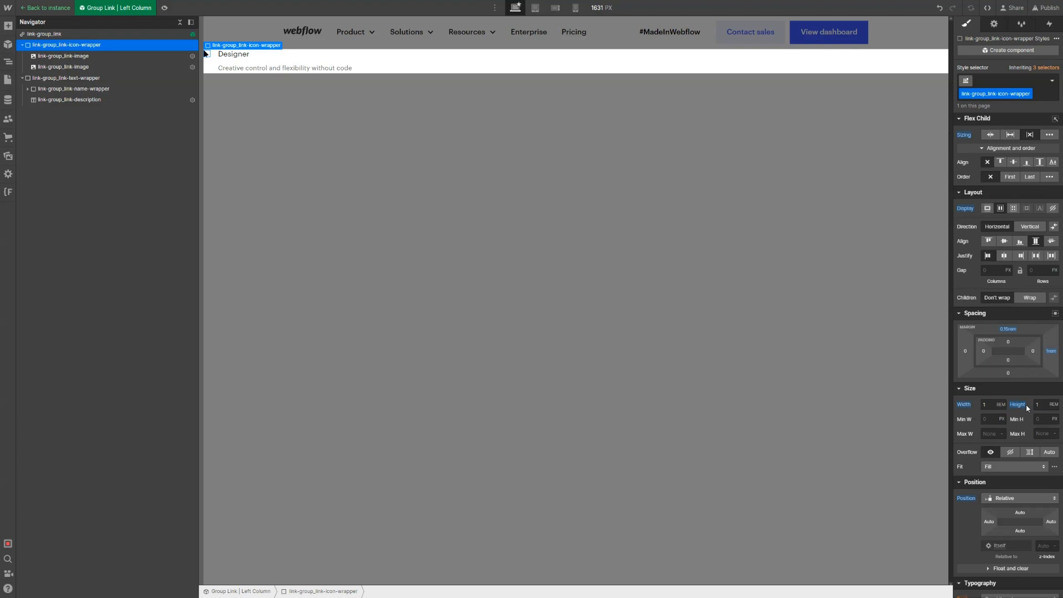
pyautogui.click(46, 58)
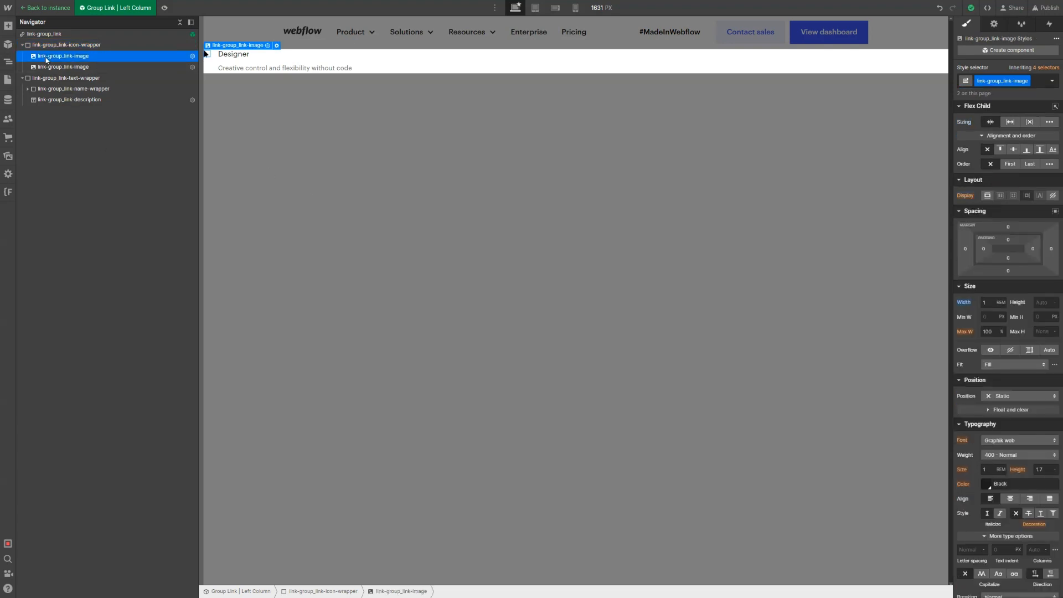
pyautogui.click(46, 8)
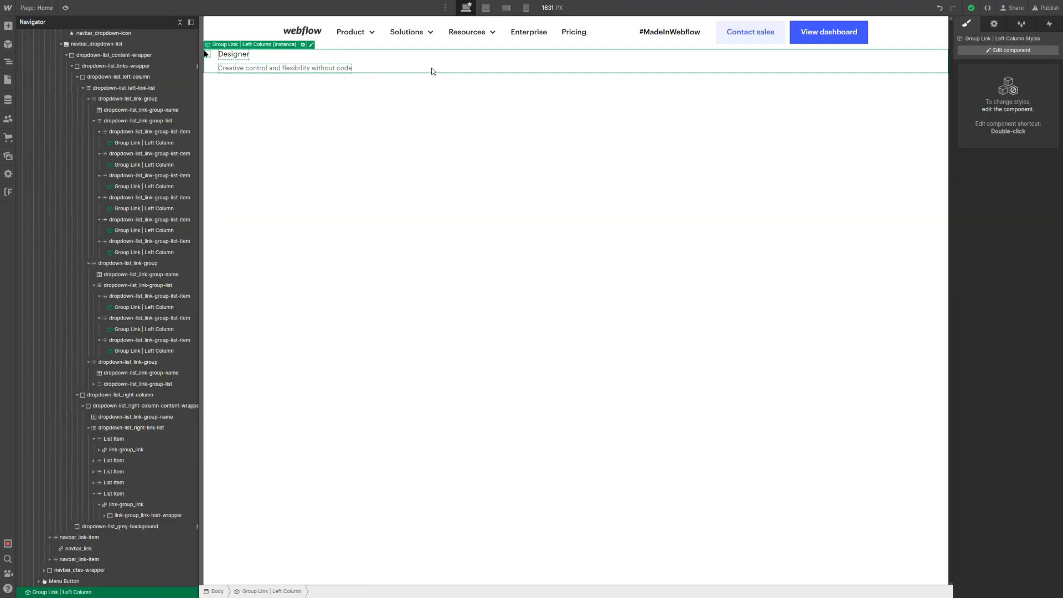
# Delete the temporary component instance from the page body and show the Resources dropdown menu to check its icons
pyautogui.click(432, 71)
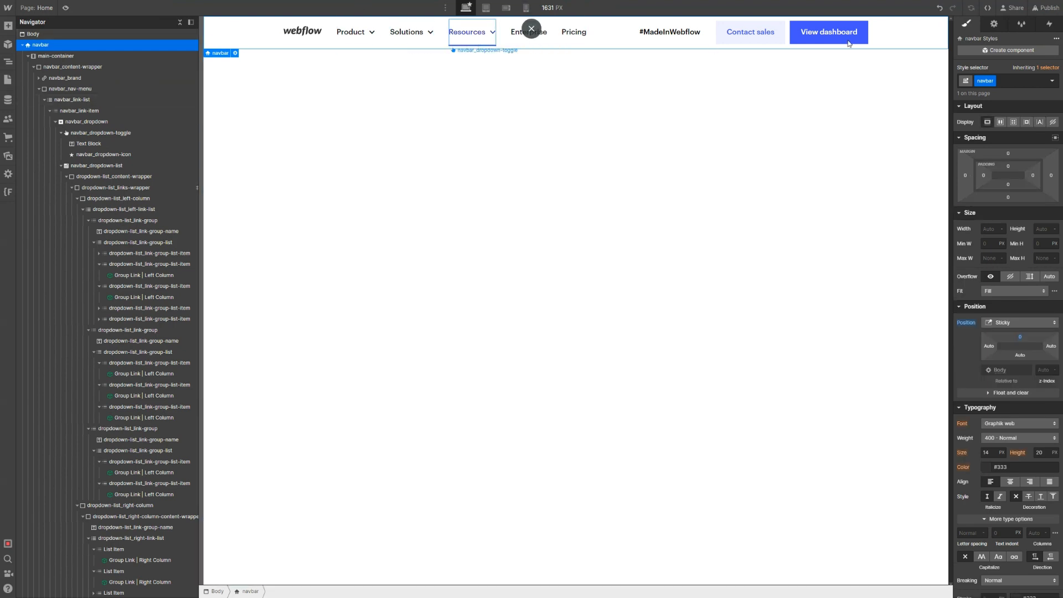
pyautogui.click(473, 32)
pyautogui.click(994, 24)
pyautogui.click(1015, 174)
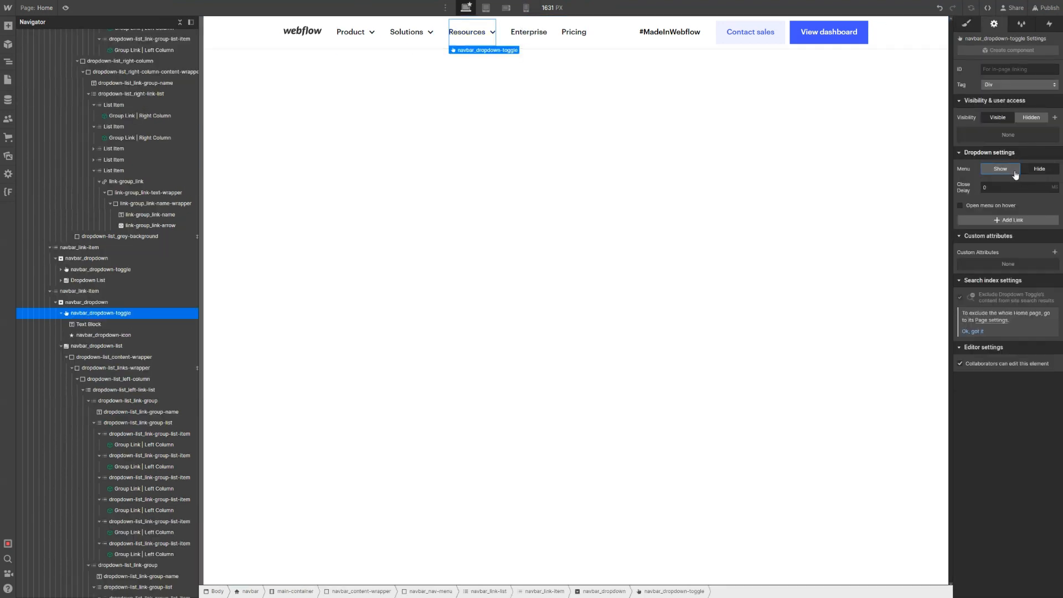
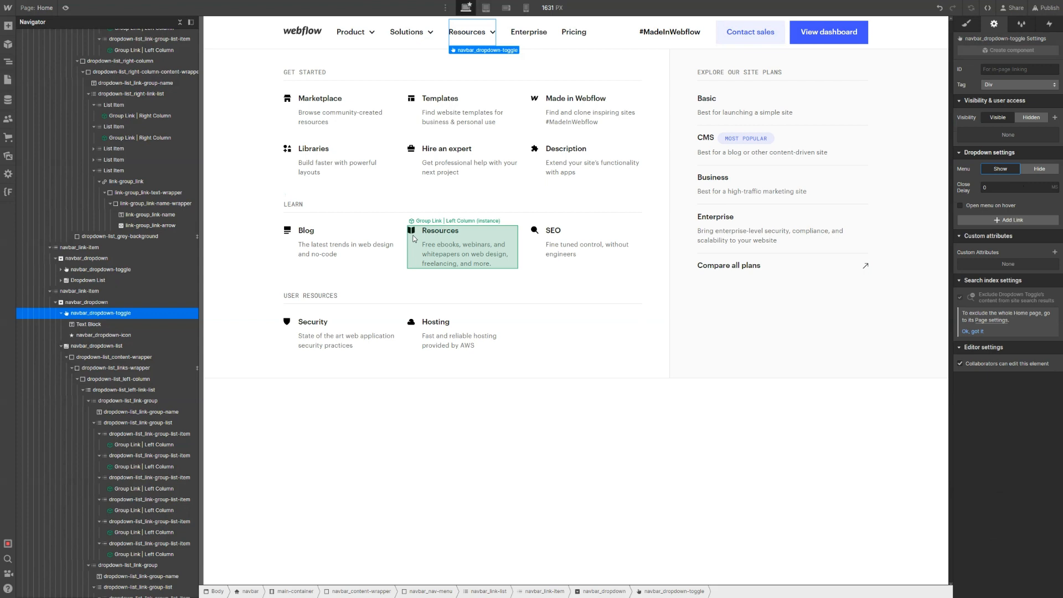
pyautogui.click(490, 382)
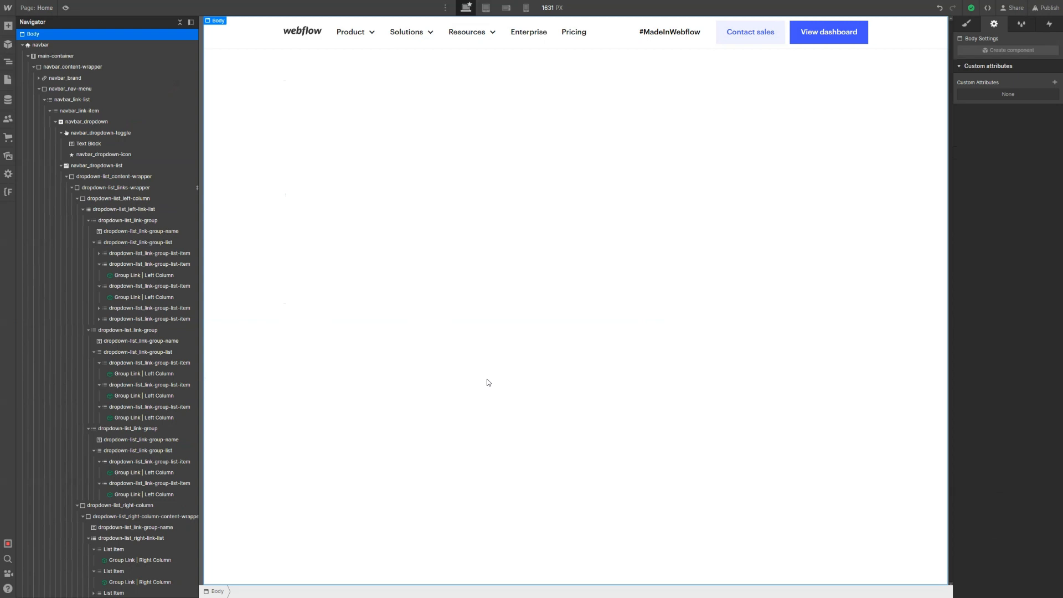
# Add another Group Link | Left Column instance to the page body and replace its icon with resources-icon.svg
pyautogui.hotkey('shift', 'a')
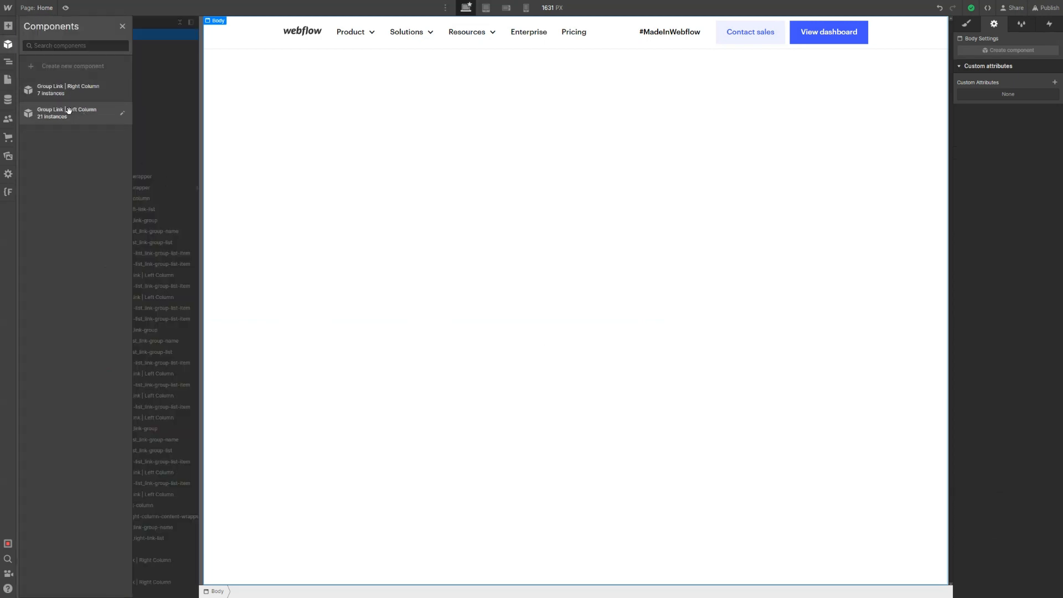
pyautogui.moveTo(298, 112); pyautogui.dragTo(288, 98)
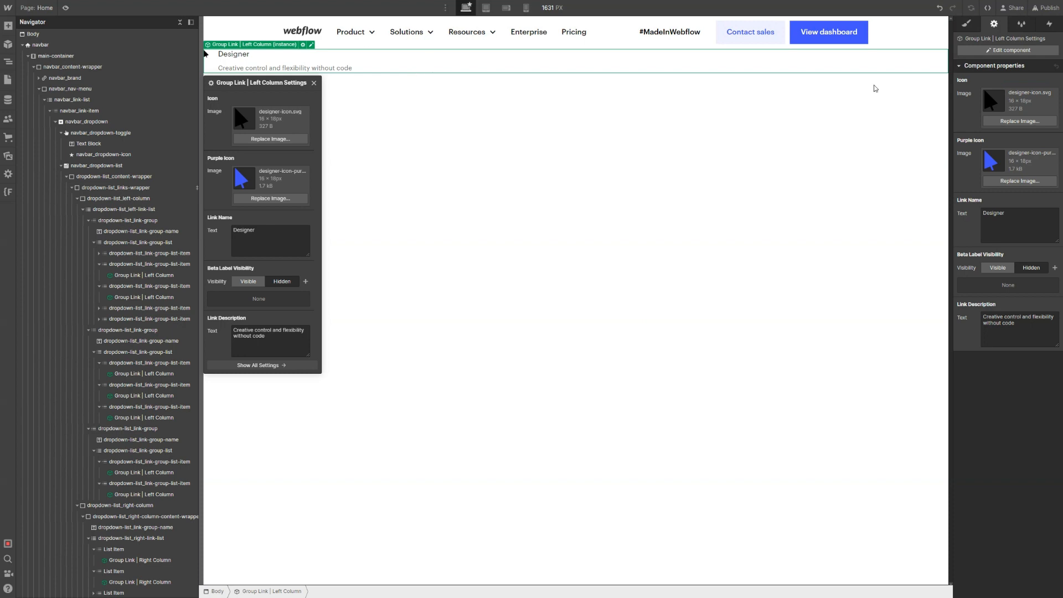
pyautogui.click(1020, 121)
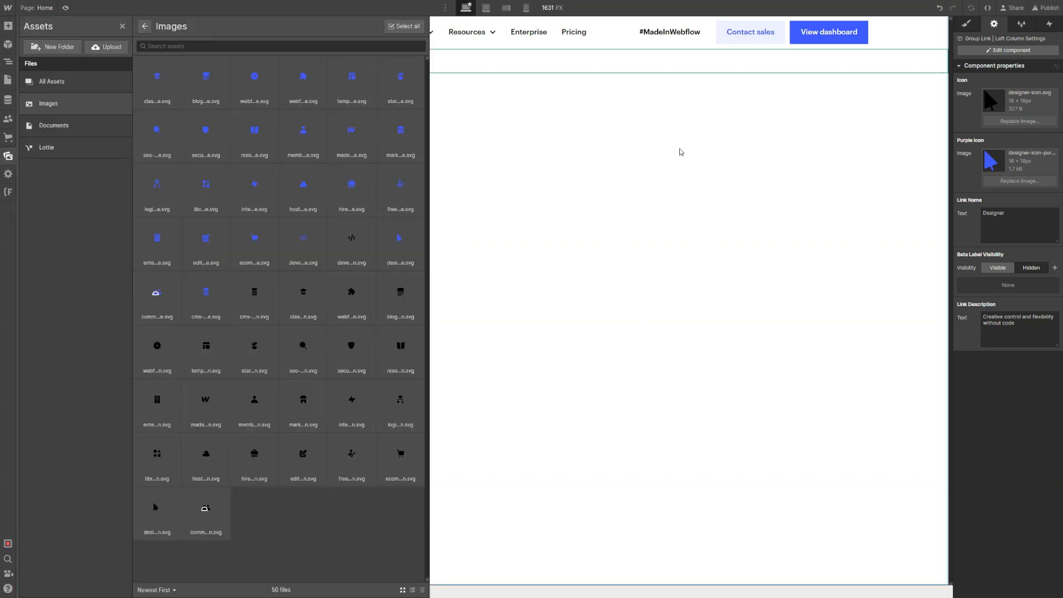
pyautogui.click(351, 244)
pyautogui.click(397, 345)
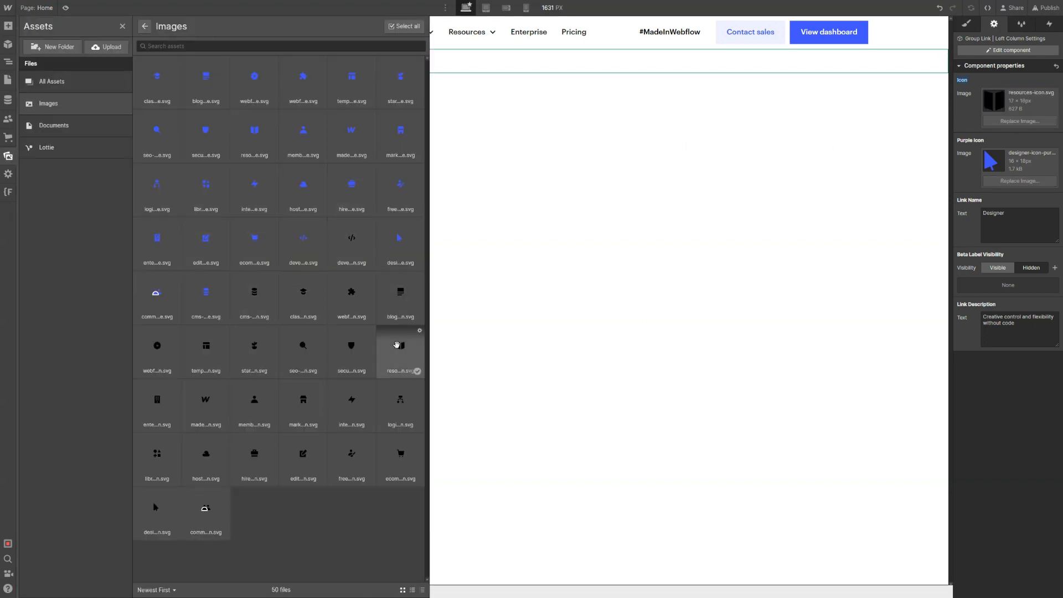
# Reopen the Group Link | Left Column component, clear the link-group_link-icon-wrapper's flex child sizing, and return to the page
pyautogui.press('Escape')
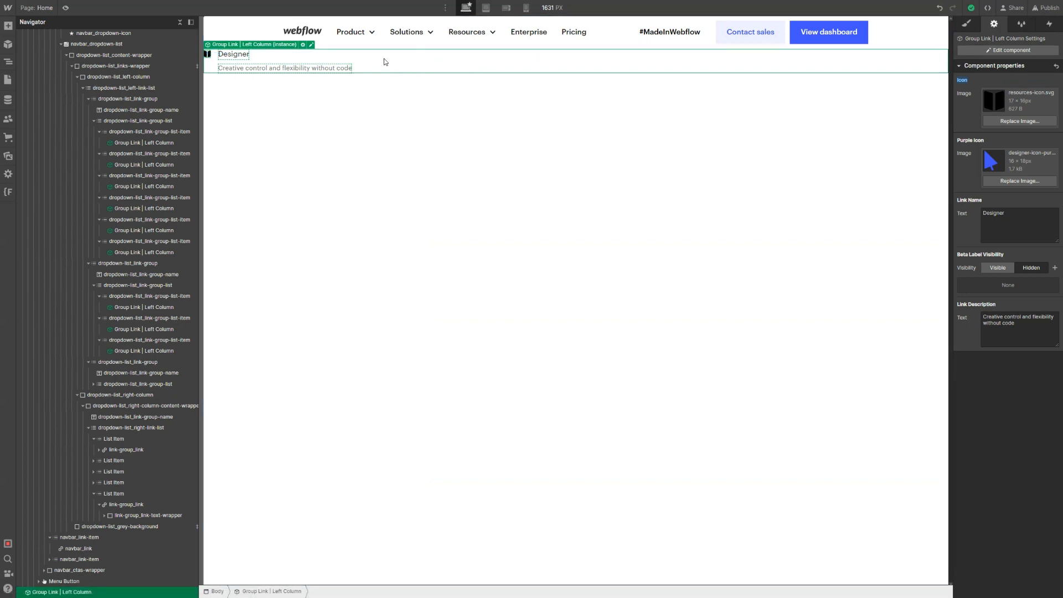
pyautogui.click(996, 50)
pyautogui.click(205, 55)
pyautogui.click(205, 55)
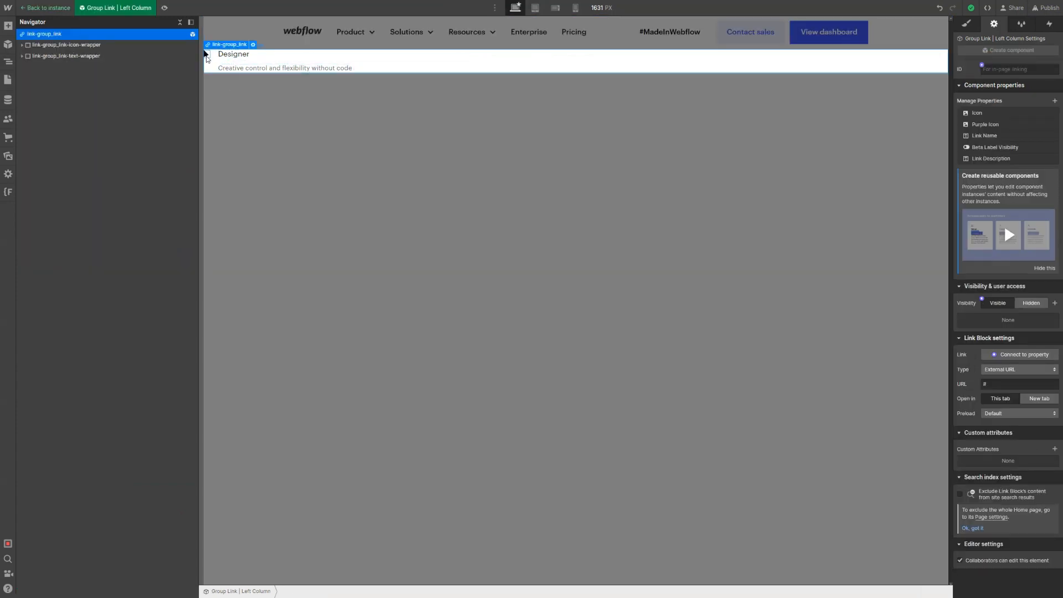
pyautogui.click(83, 45)
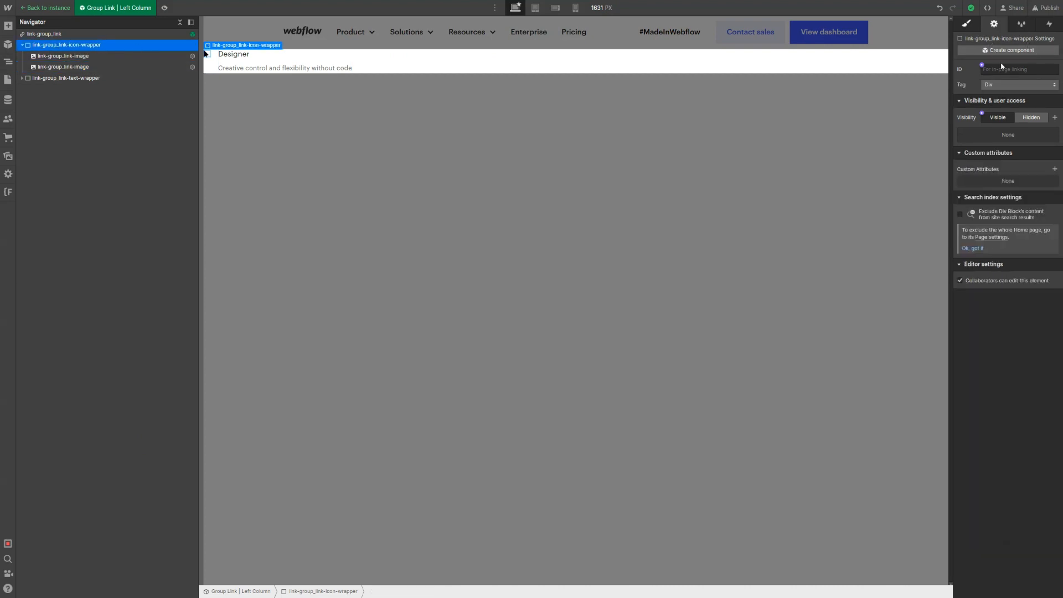
pyautogui.press('s')
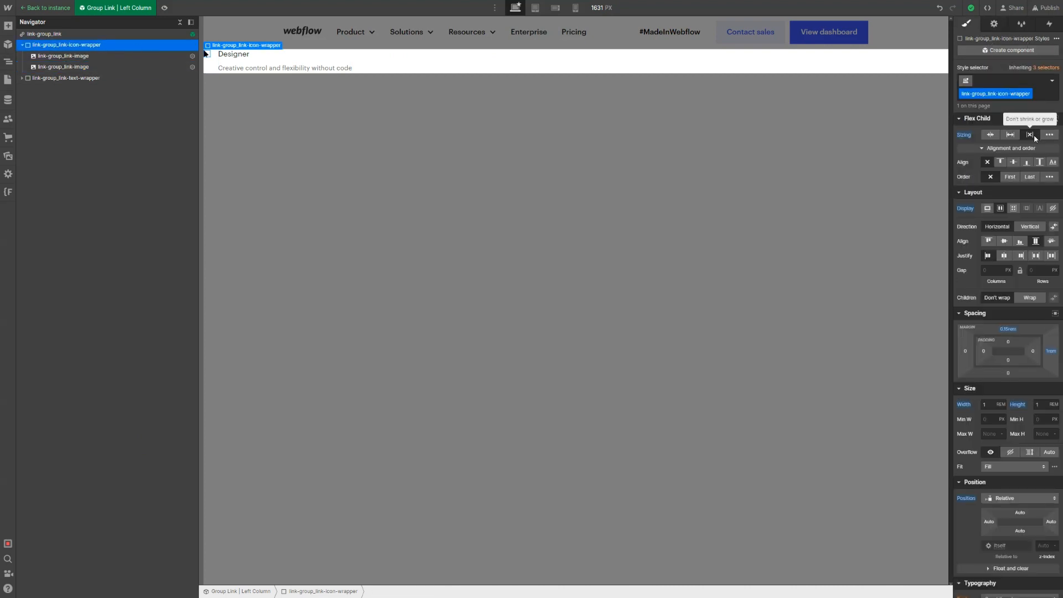
pyautogui.hotkey('ctrl', 'z')
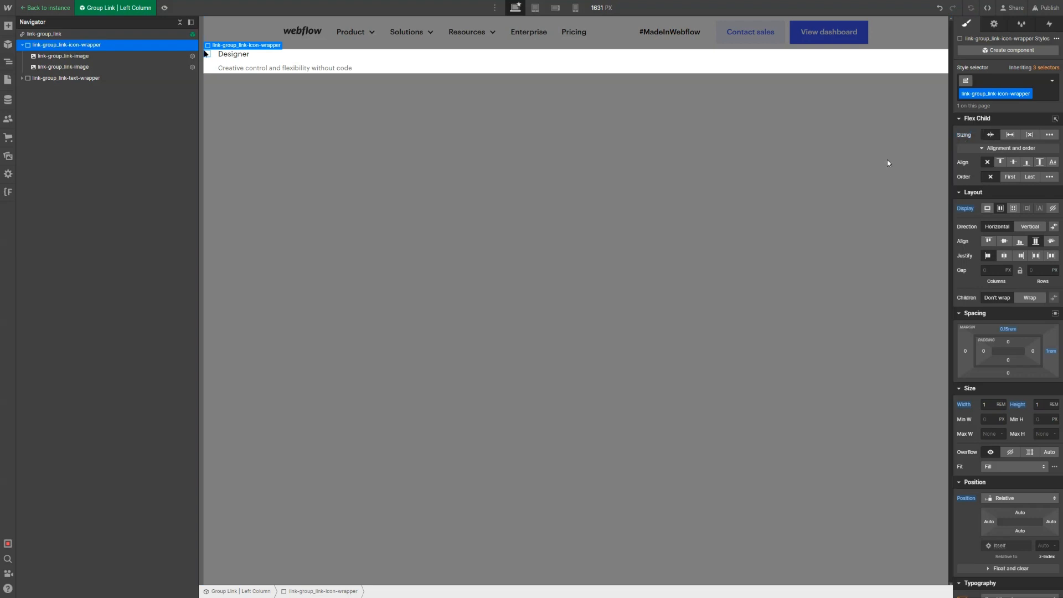
pyautogui.click(672, 165)
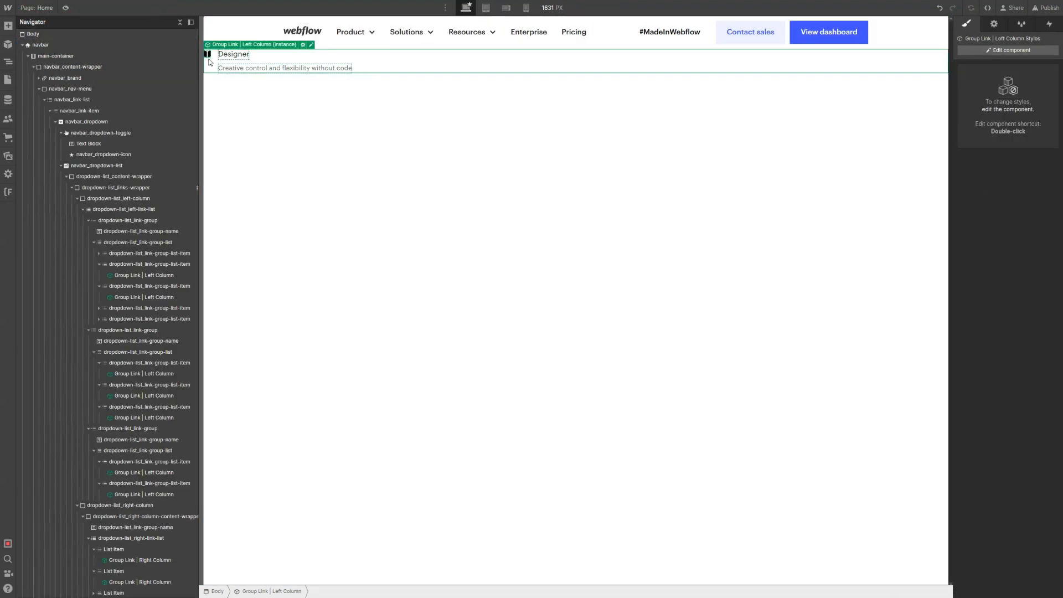
# Reopen the Group Link | Left Column component, clear the link-group_link-image class width, and return to the page
pyautogui.click(311, 45)
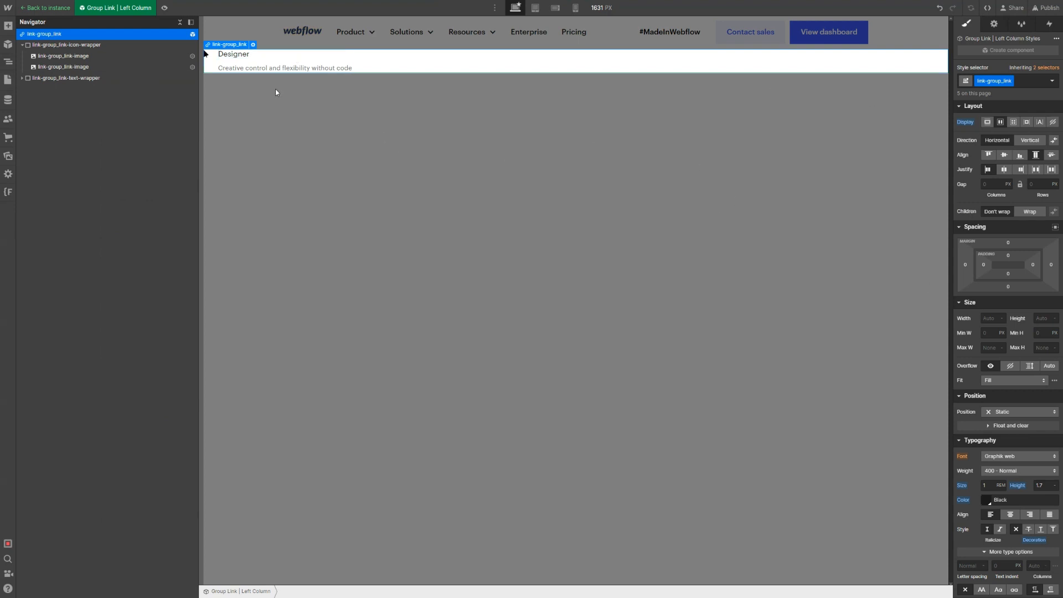
pyautogui.click(208, 56)
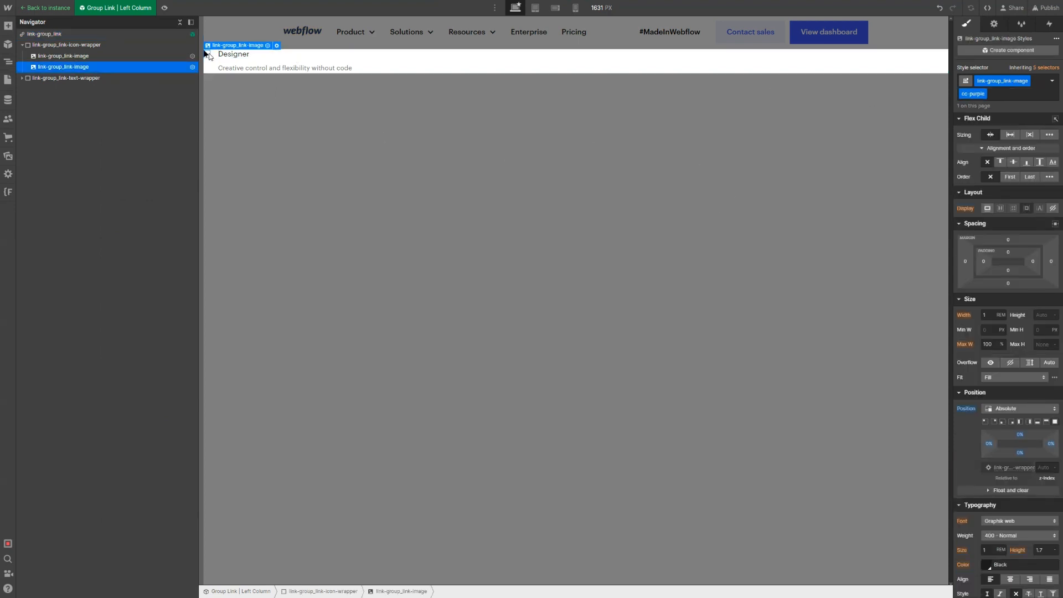
pyautogui.click(90, 55)
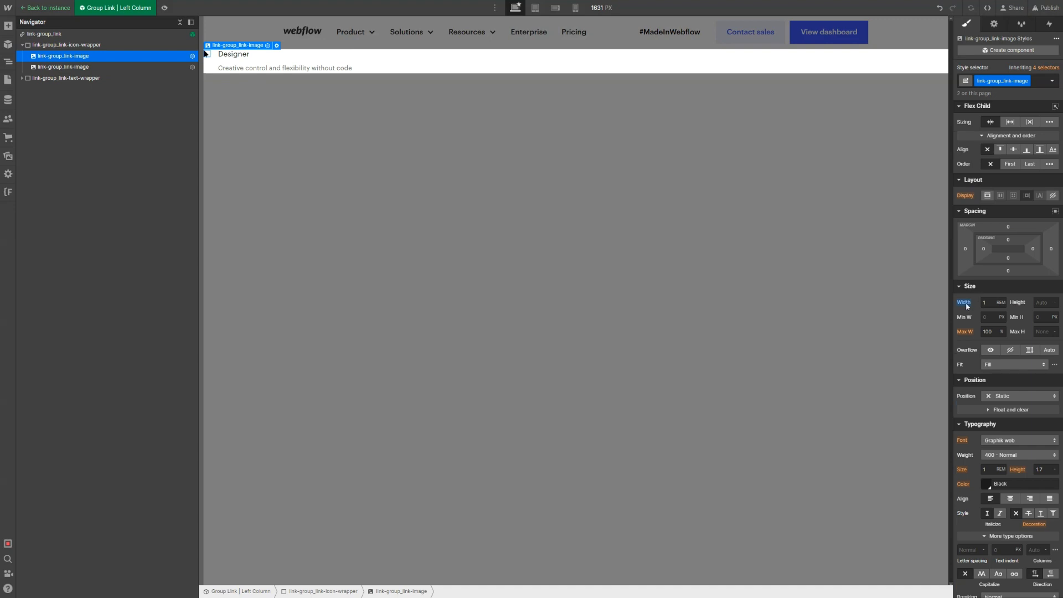
pyautogui.keyDown('alt'); pyautogui.click(970, 304); pyautogui.keyUp('alt')
pyautogui.click(511, 182)
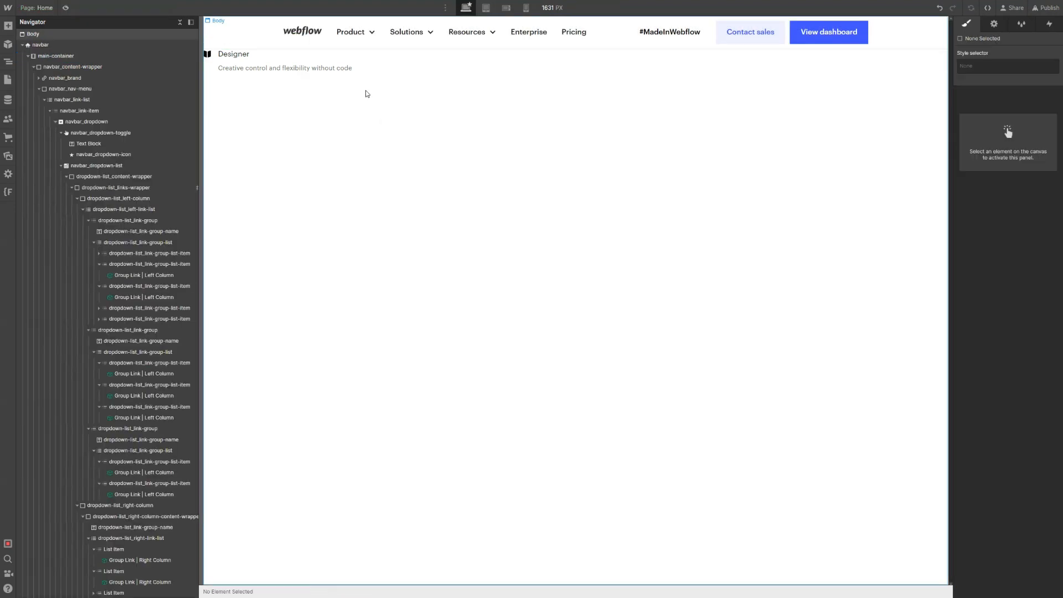
# Show the Resources dropdown menu to examine its icons with both sizing settings cleared, and hide it again
pyautogui.click(382, 66)
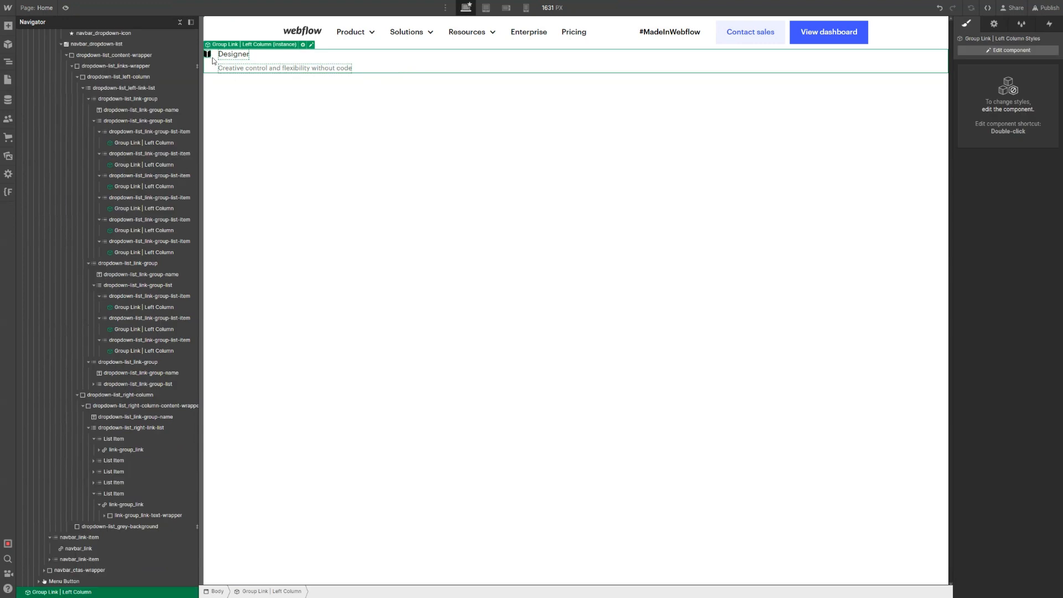
pyautogui.click(994, 23)
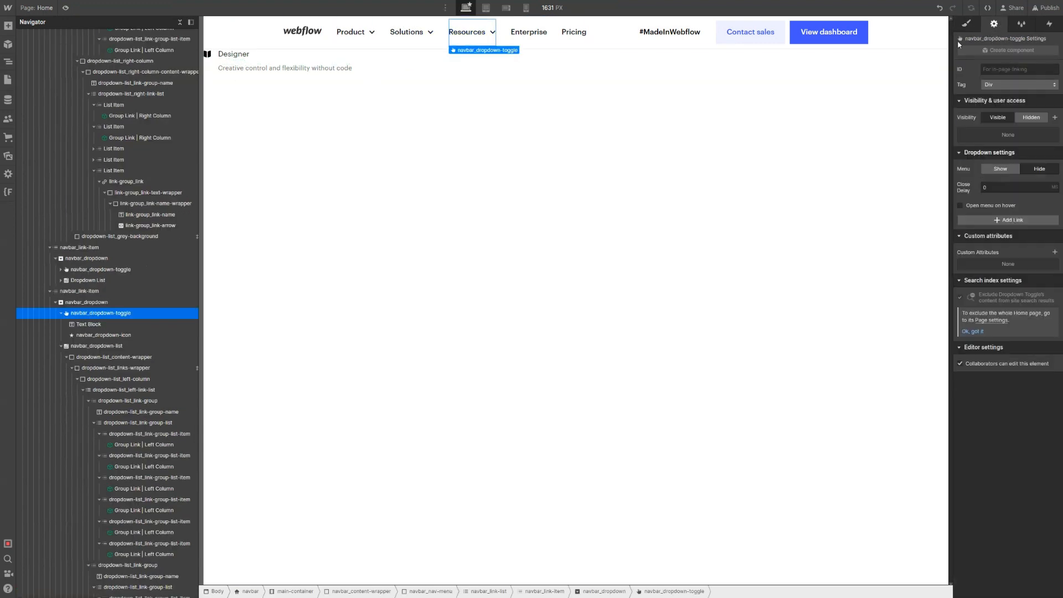
pyautogui.click(1005, 169)
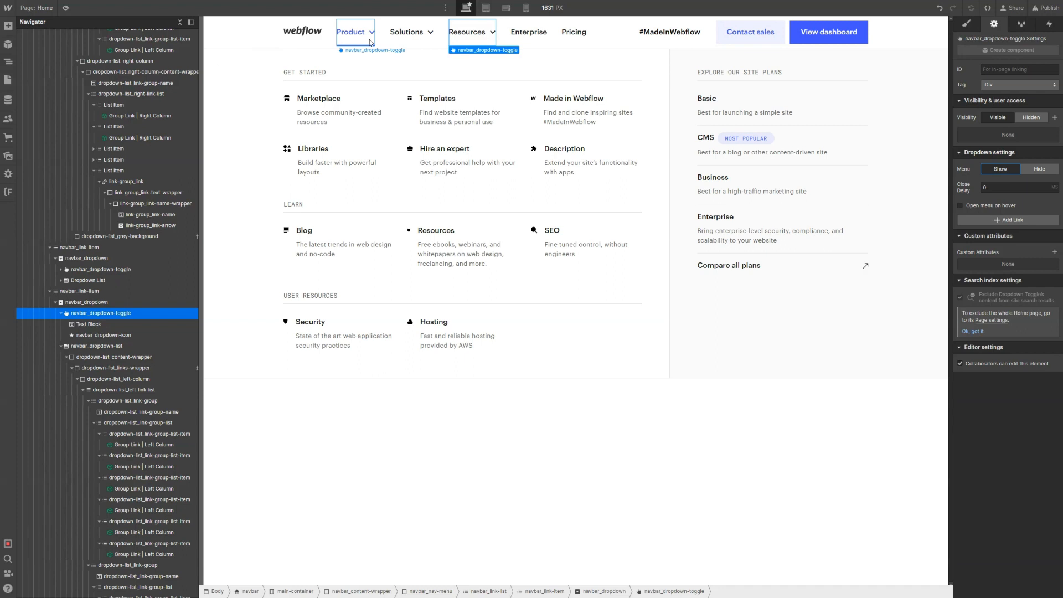
pyautogui.click(1039, 169)
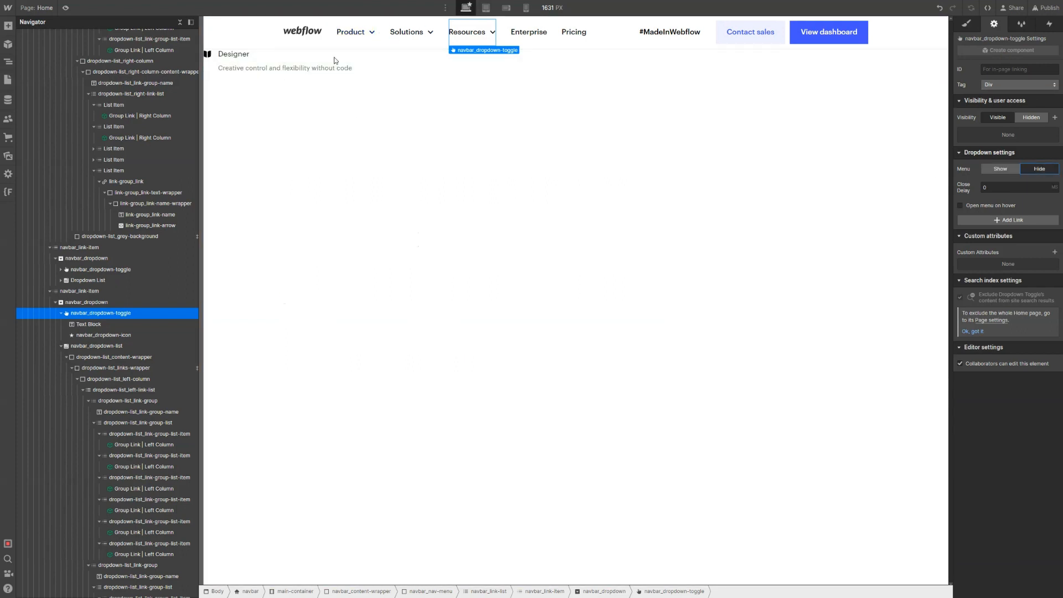
# Edit the Group Link | Left Column component, set the link-group_link-image class width to 1 rem, and return to the page
pyautogui.doubleClick(226, 70)
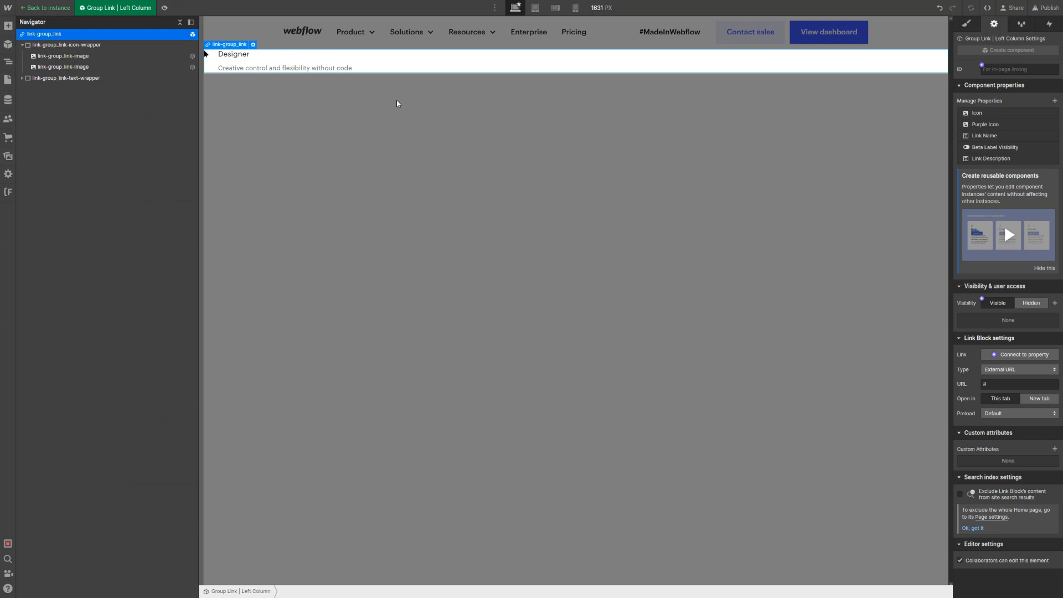
pyautogui.click(208, 56)
pyautogui.click(165, 56)
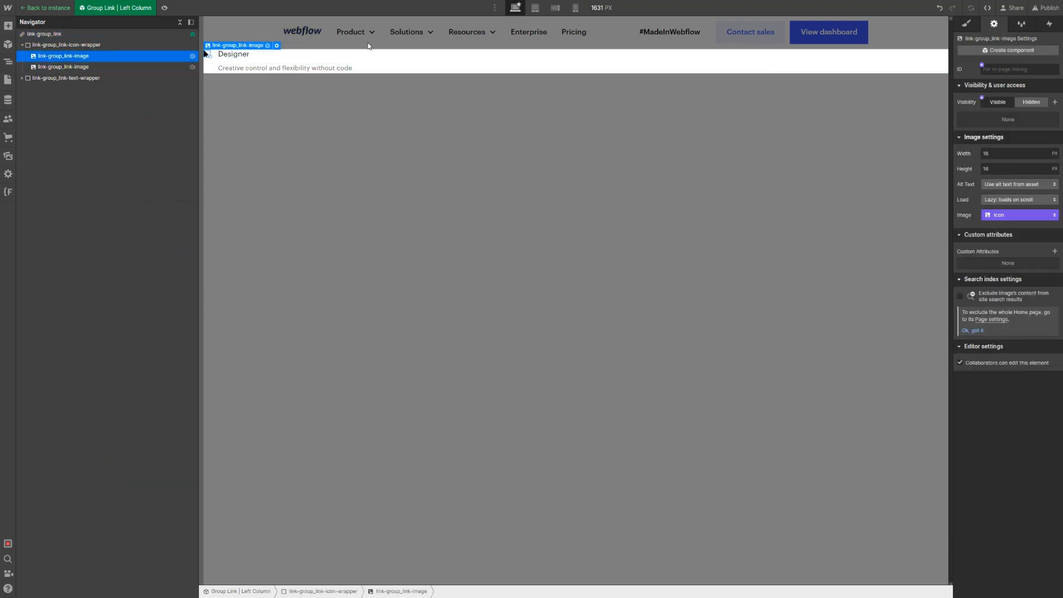
pyautogui.press('s')
pyautogui.click(985, 303)
pyautogui.write('1rem')
pyautogui.press('Return')
pyautogui.click(582, 223)
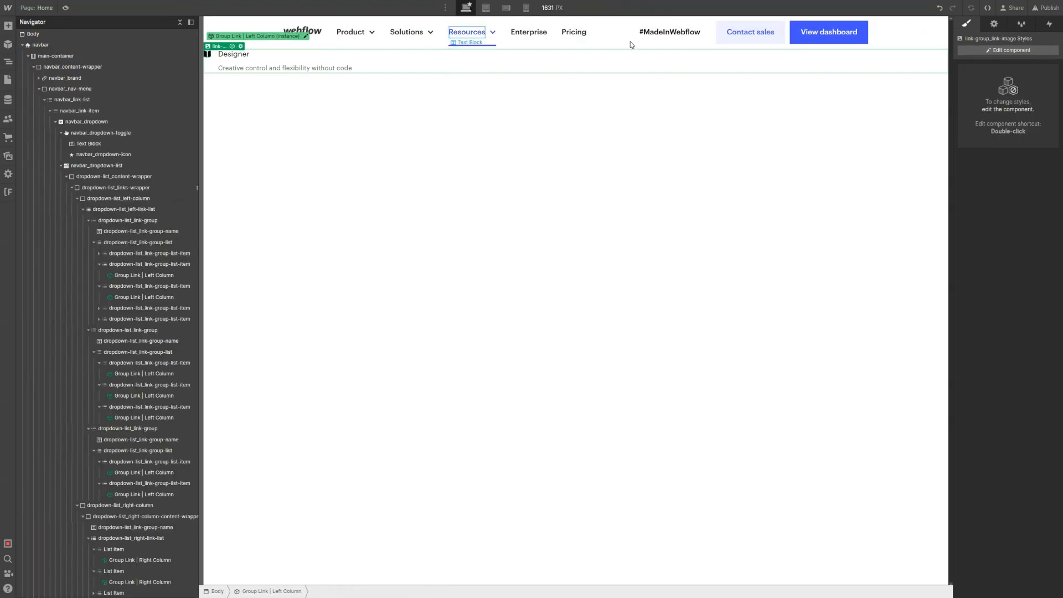
# Show the Resources dropdown menu to check its icons with the image width applied, and hide the menu again
pyautogui.click(468, 32)
pyautogui.click(995, 24)
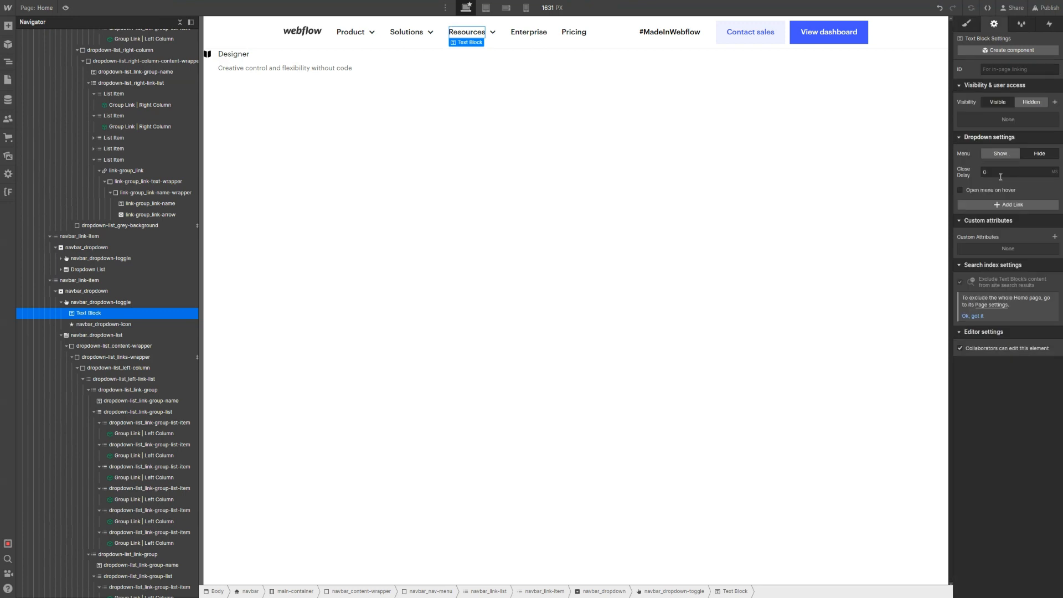
pyautogui.click(1001, 154)
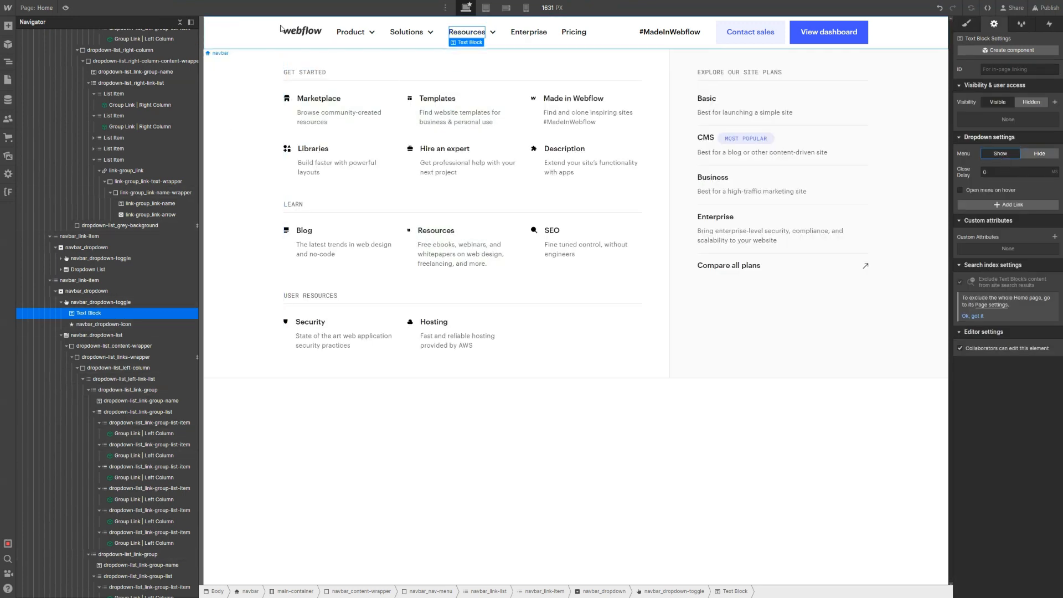
pyautogui.click(1039, 153)
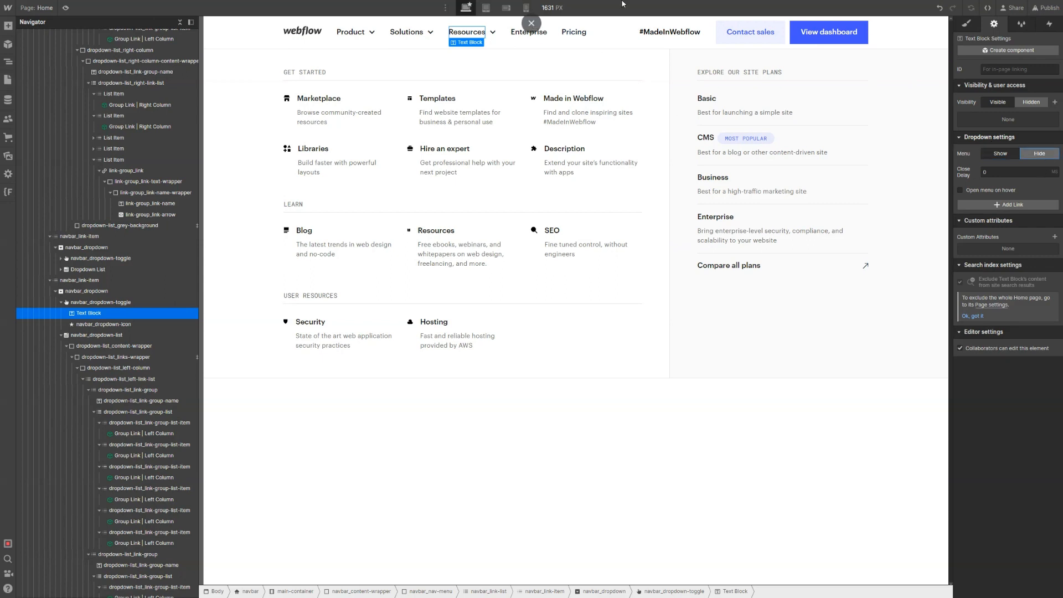
# Edit the component again, set the link-group_link-icon-wrapper's flex child sizing to don't shrink or grow, and return to the page
pyautogui.doubleClick(224, 66)
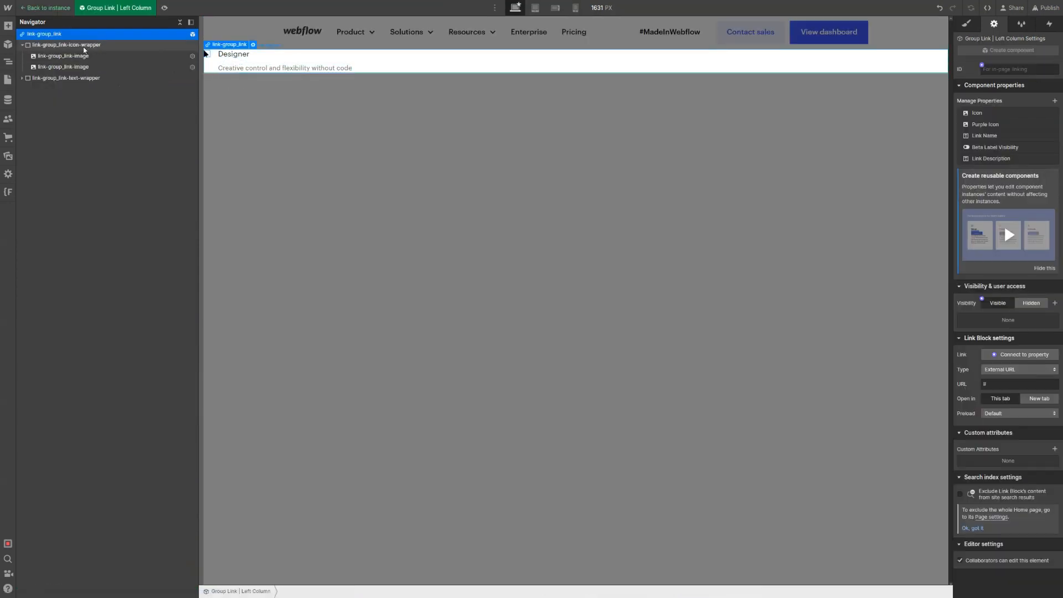
pyautogui.click(84, 47)
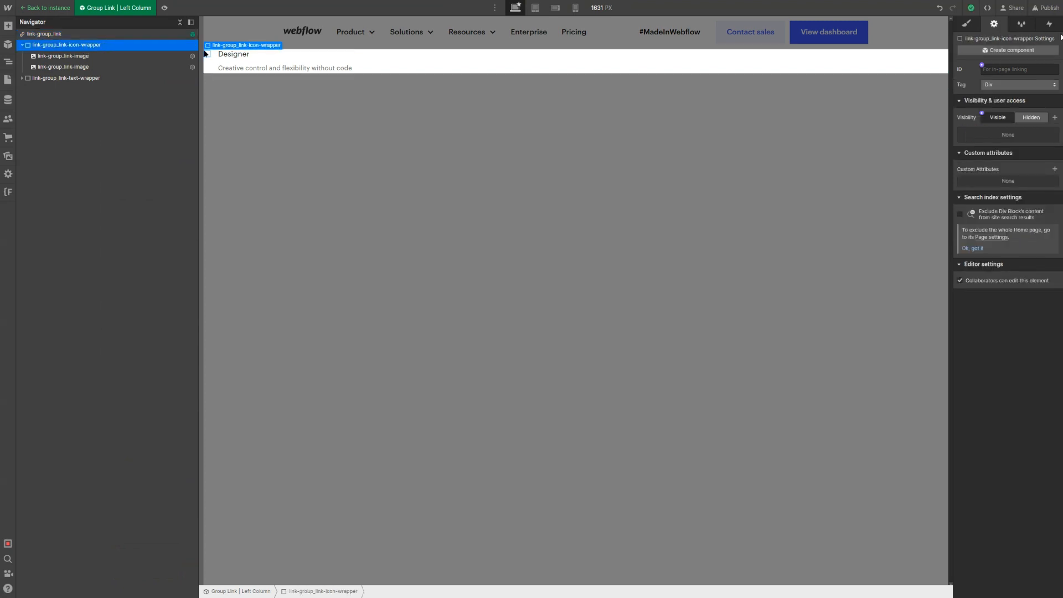
pyautogui.click(966, 24)
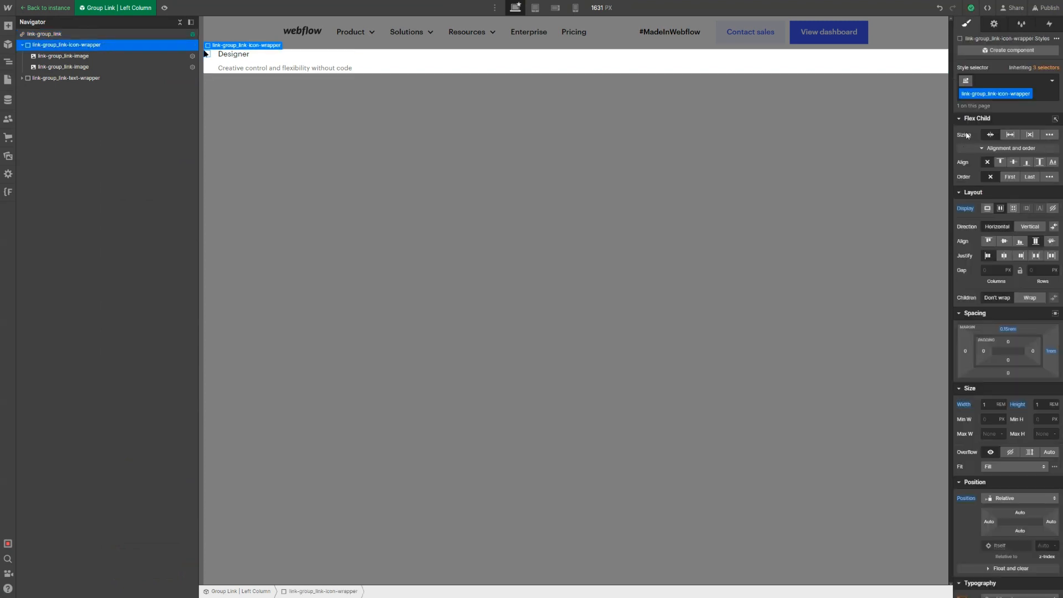
pyautogui.click(1033, 136)
pyautogui.click(579, 195)
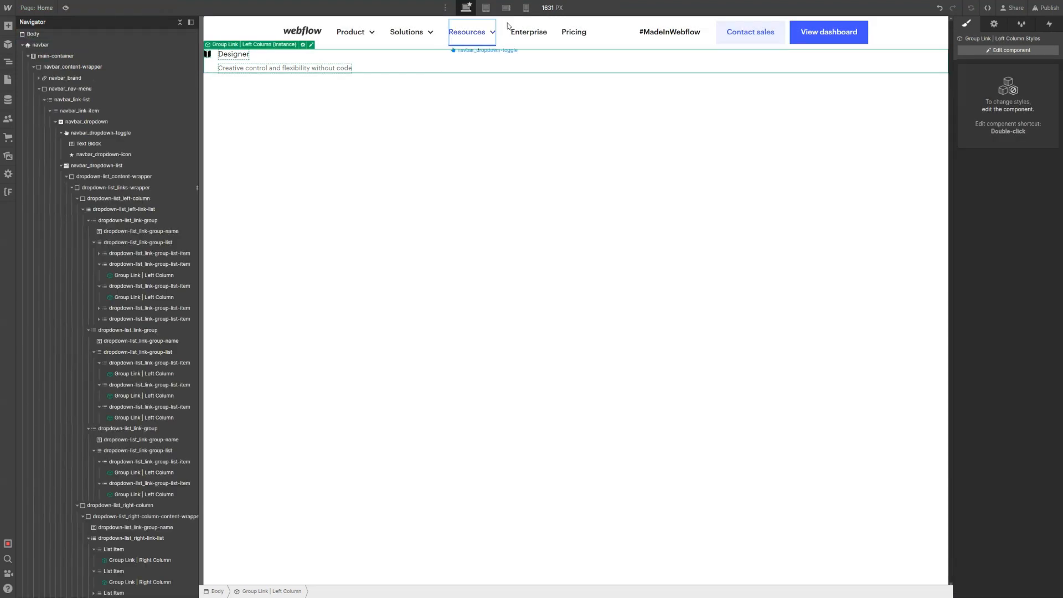
# Show the Resources dropdown menu to compare the icon sizes across its left column links
pyautogui.click(995, 25)
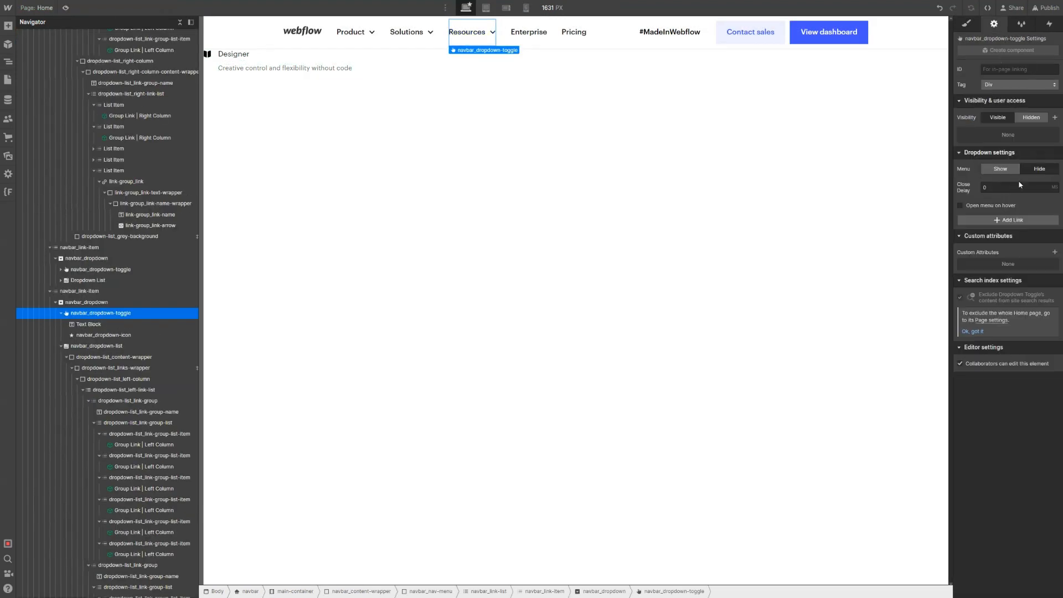
pyautogui.click(997, 168)
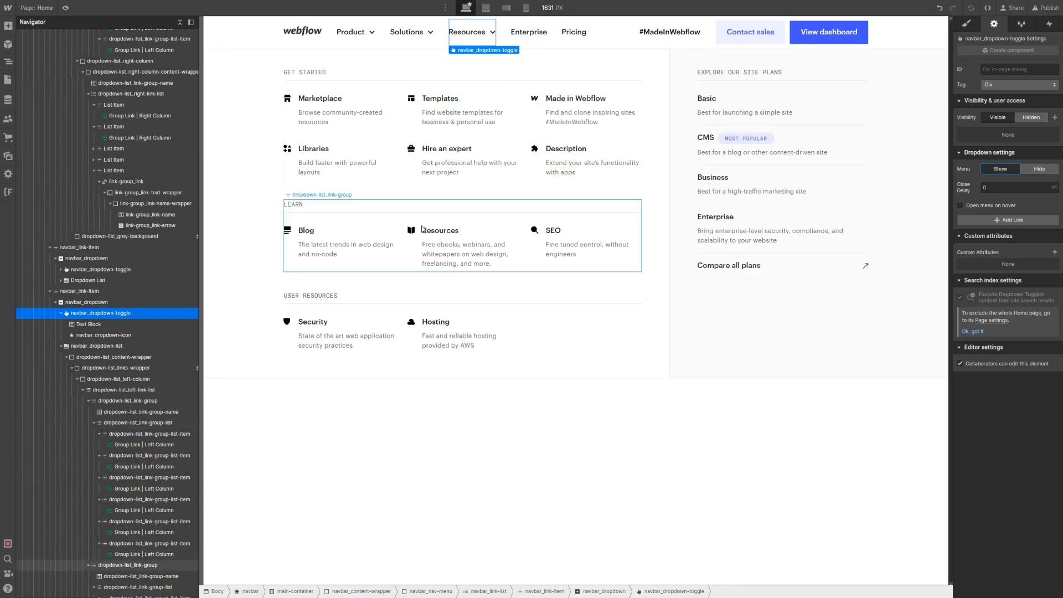
pyautogui.doubleClick(313, 118)
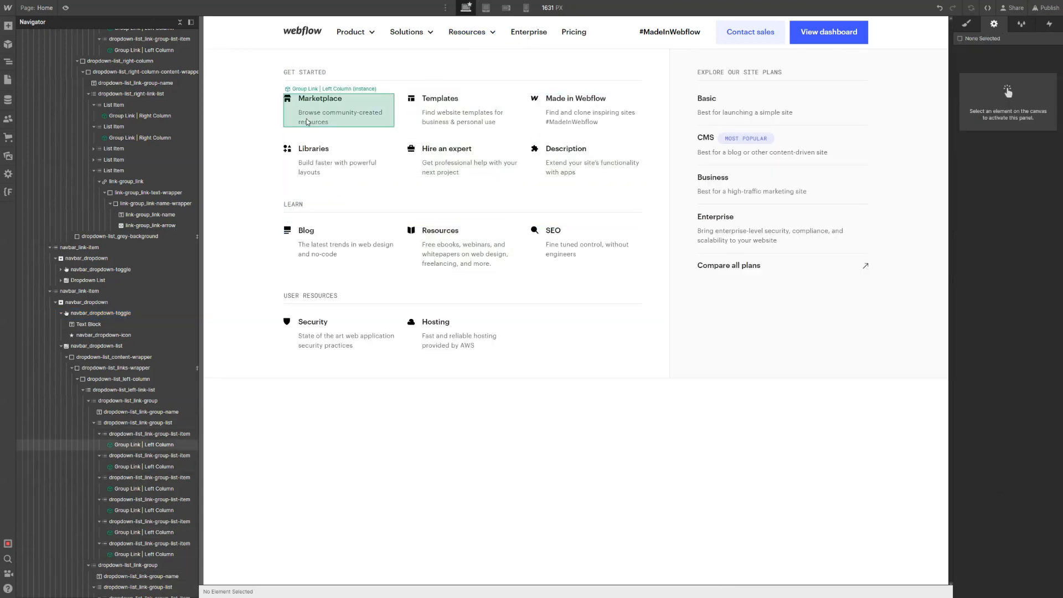
# Reopen the Group Link | Left Column component, review the link-group_link-icon-wrapper's sizing styles, and return to the page
pyautogui.click(261, 70)
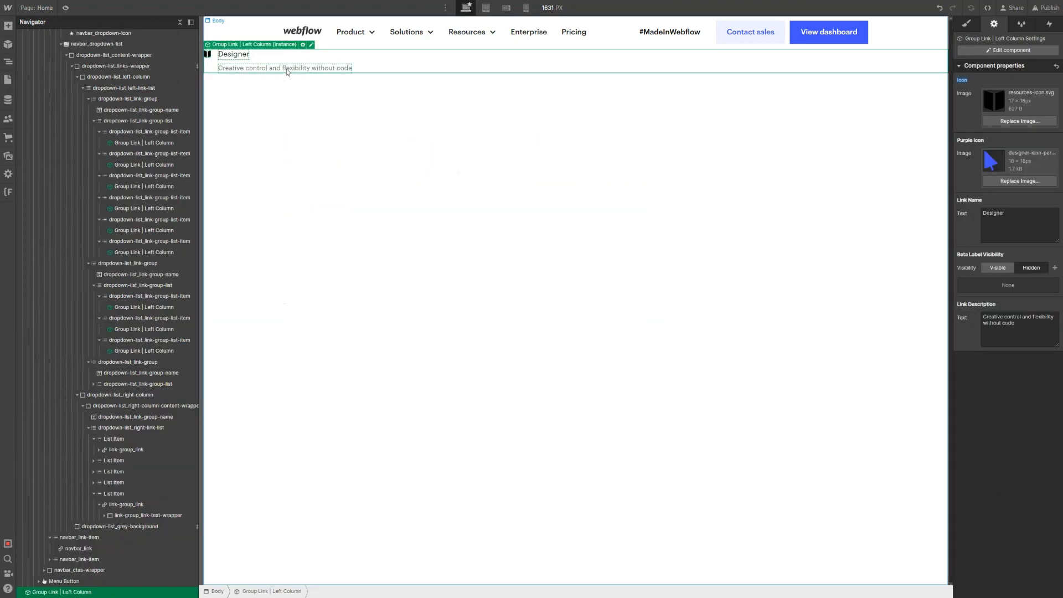
pyautogui.click(311, 46)
pyautogui.click(134, 66)
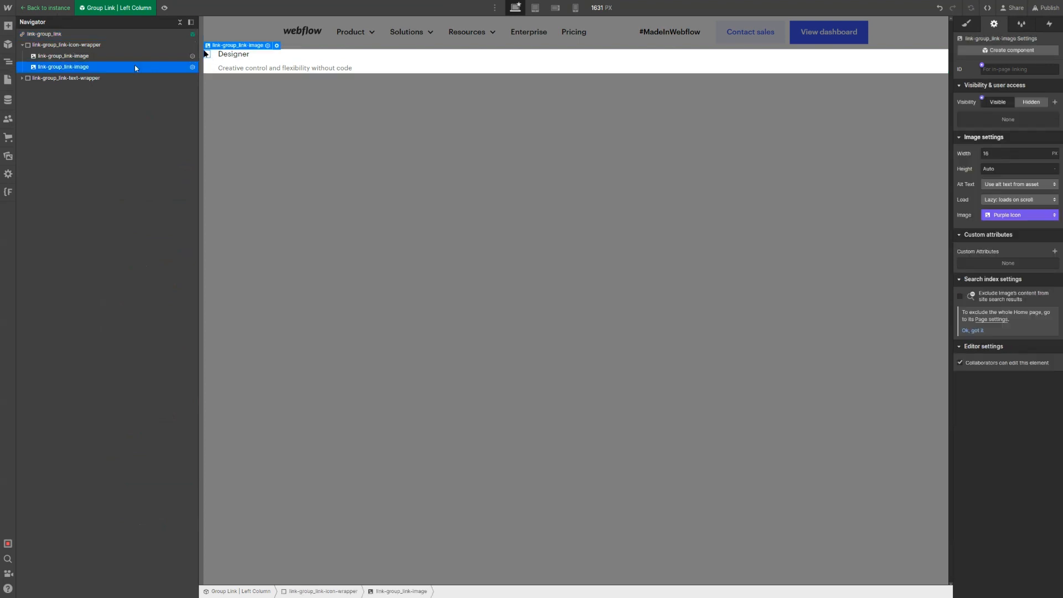
pyautogui.click(135, 46)
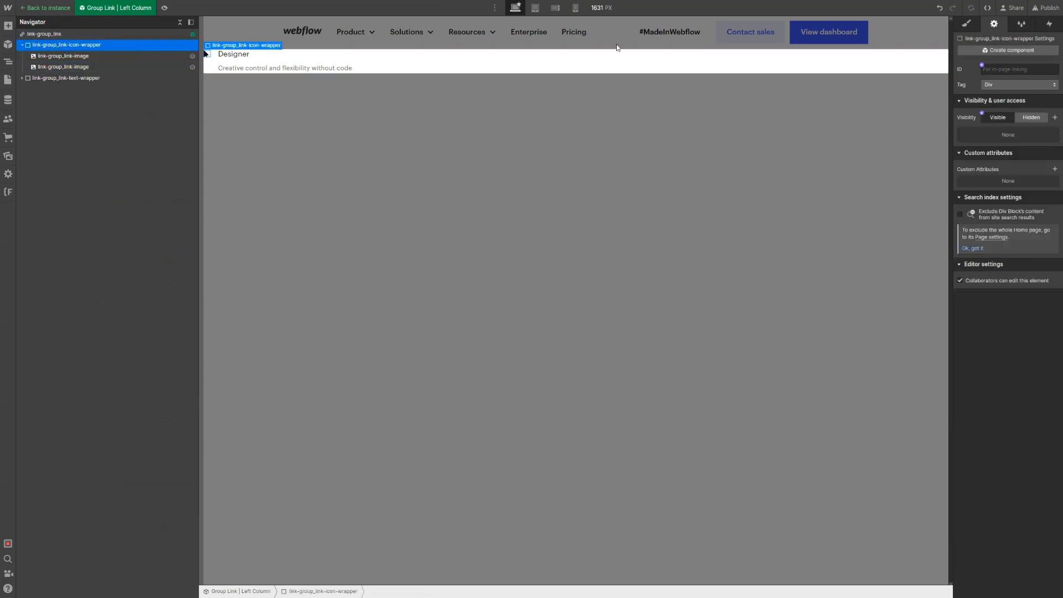
pyautogui.click(966, 25)
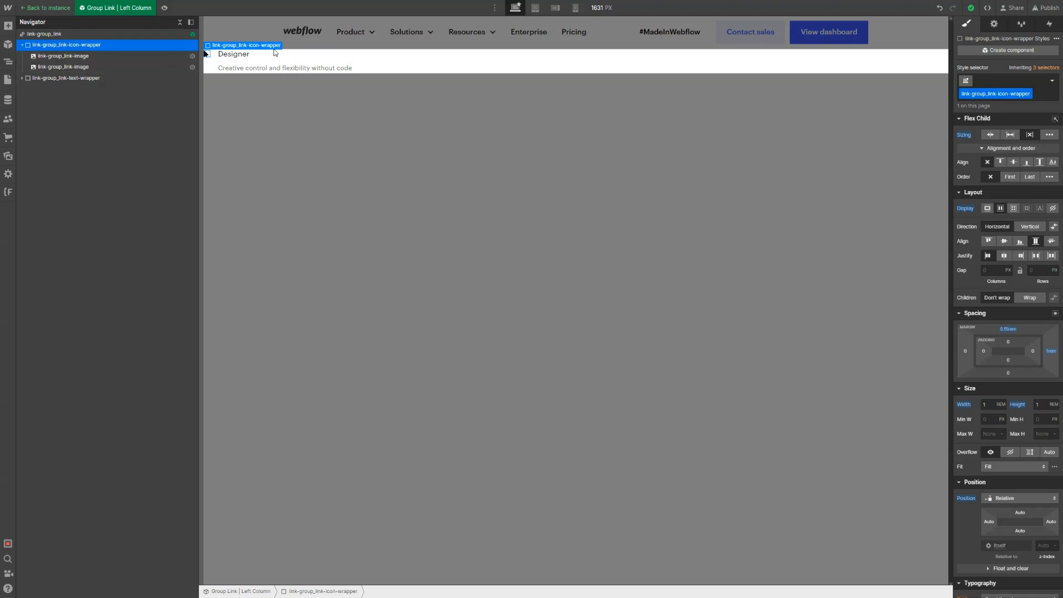
pyautogui.click(326, 65)
pyautogui.click(393, 75)
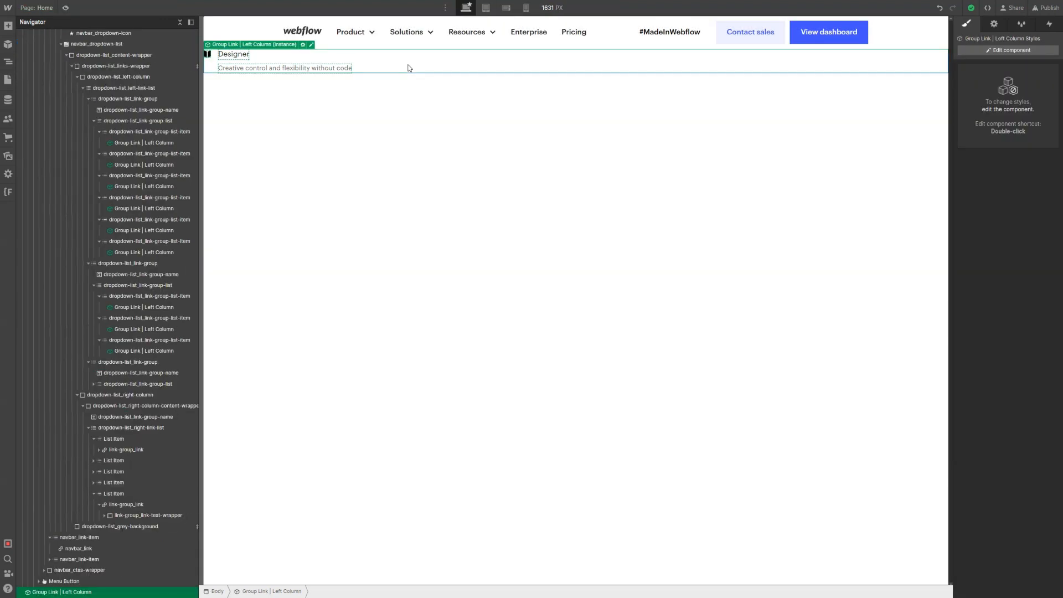
# Delete the temporary Group Link | Left Column instance from the page body and show the Resources dropdown menu
pyautogui.click(409, 67)
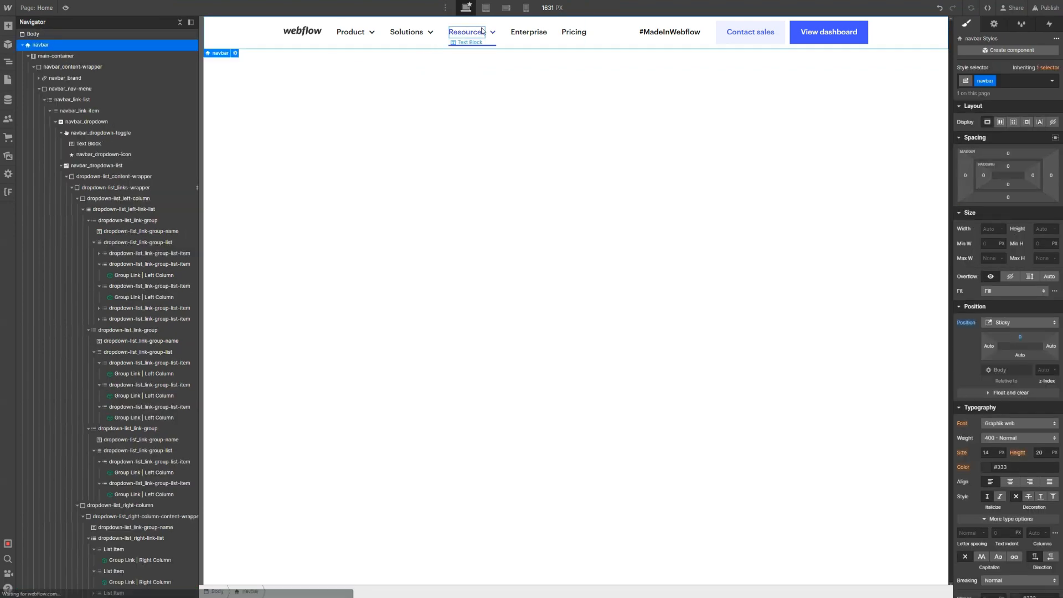
pyautogui.click(466, 32)
pyautogui.click(994, 24)
pyautogui.click(1000, 153)
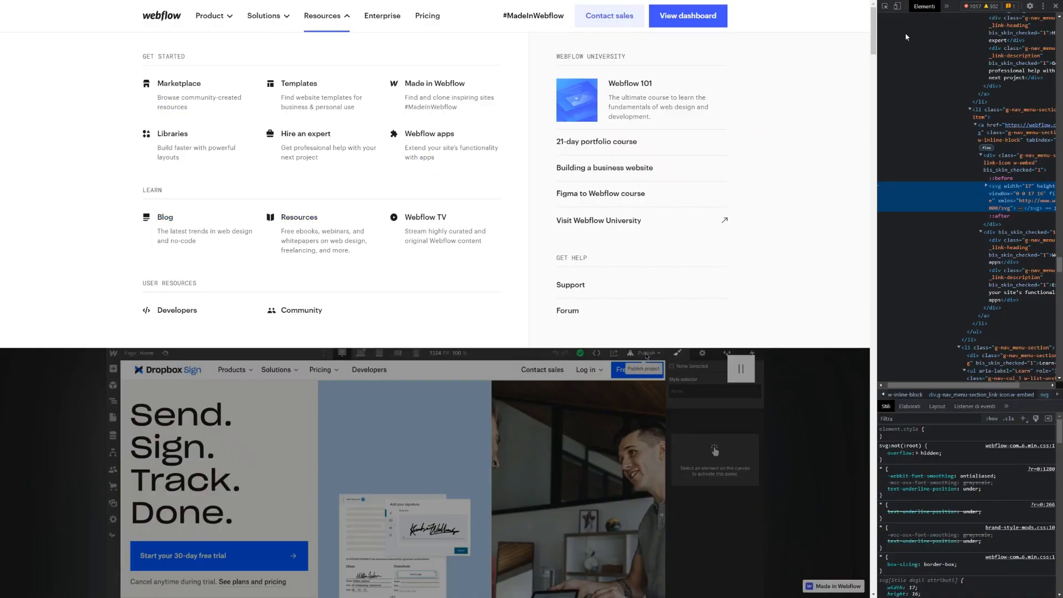
# Take the Webflow TV description from the reference site and set the SEO link to "Webflow TV" with "Stream highly curated and original Webflow content"
pyautogui.click(885, 6)
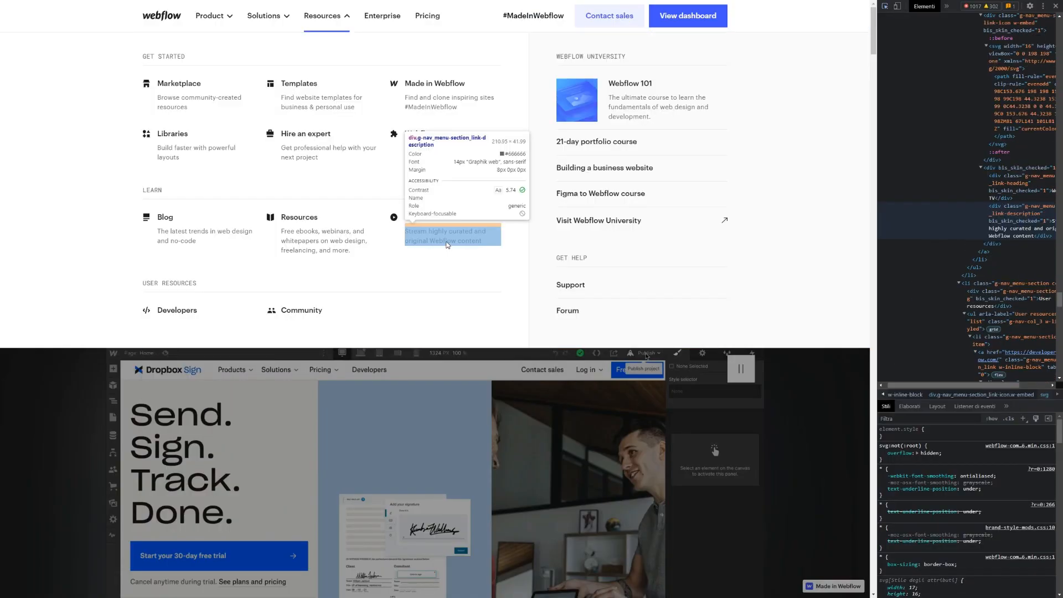
pyautogui.click(445, 237)
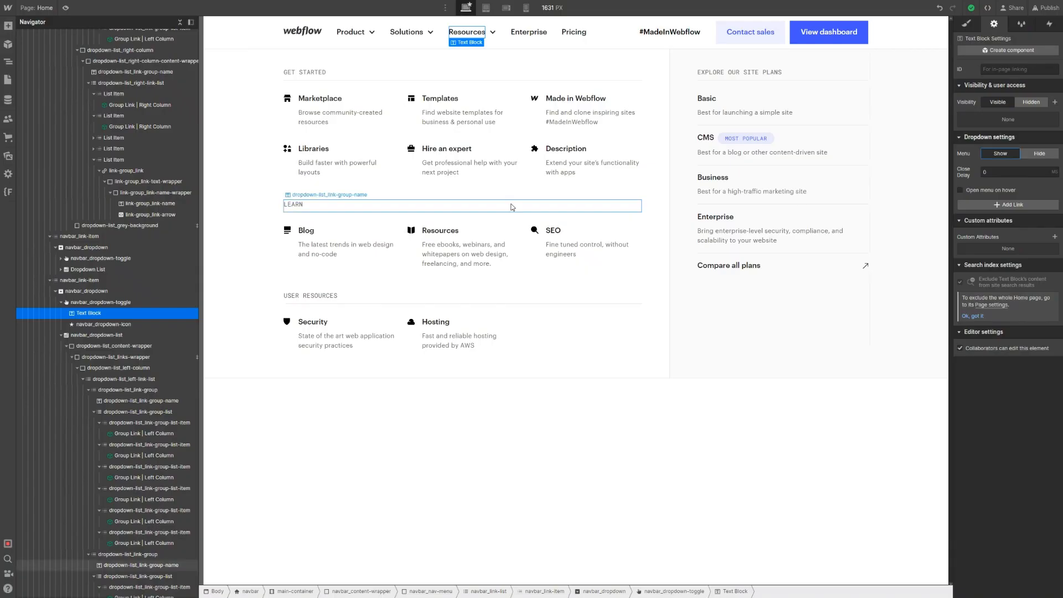
pyautogui.click(543, 239)
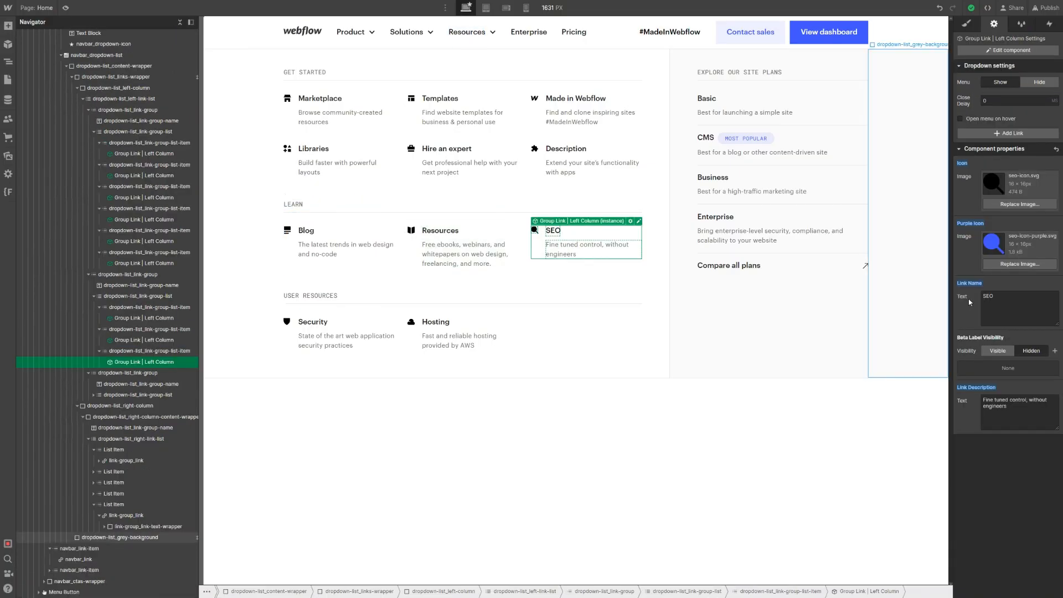
pyautogui.tripleClick(1037, 410)
pyautogui.write('Stream highly curated and original Webflow content')
pyautogui.tripleClick(1041, 303)
pyautogui.write('Webflow TV')
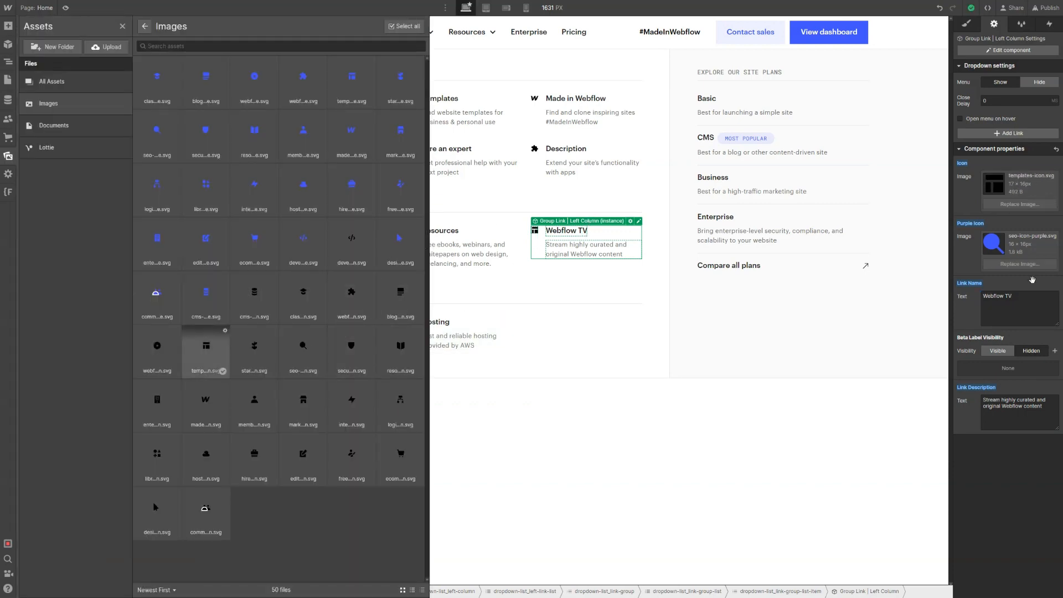
# Replace the Webflow TV link's icon and purple icon with the black and purple webflow-tv icon images
pyautogui.click(254, 349)
pyautogui.click(1019, 265)
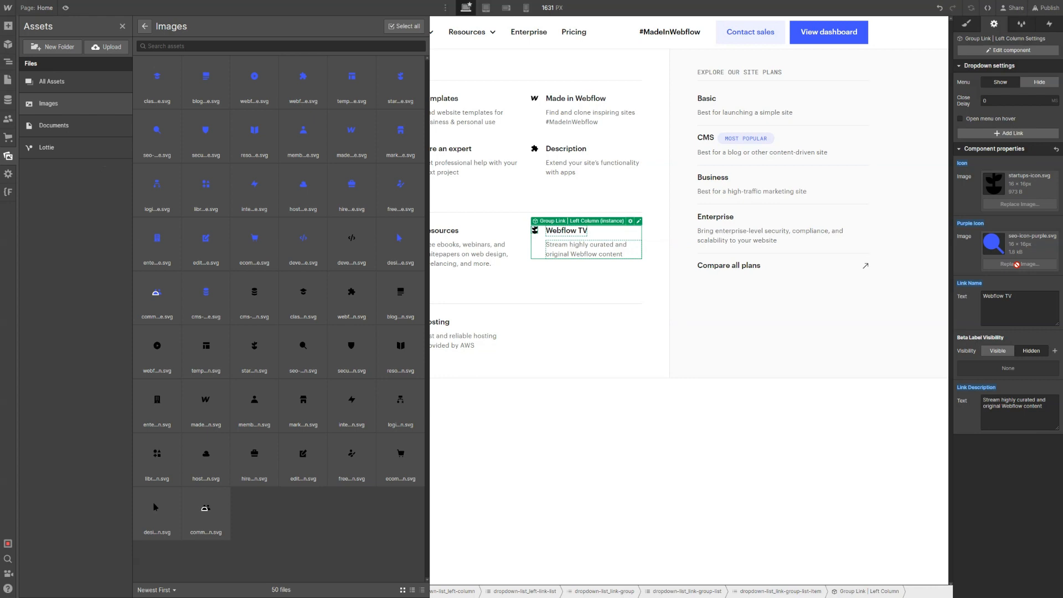
pyautogui.click(214, 230)
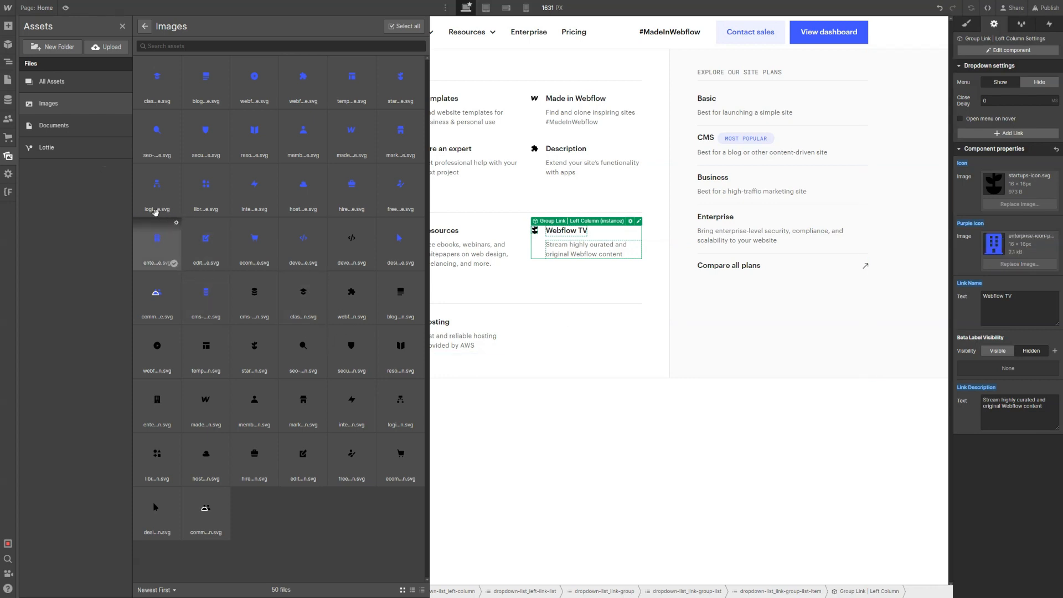
pyautogui.click(149, 207)
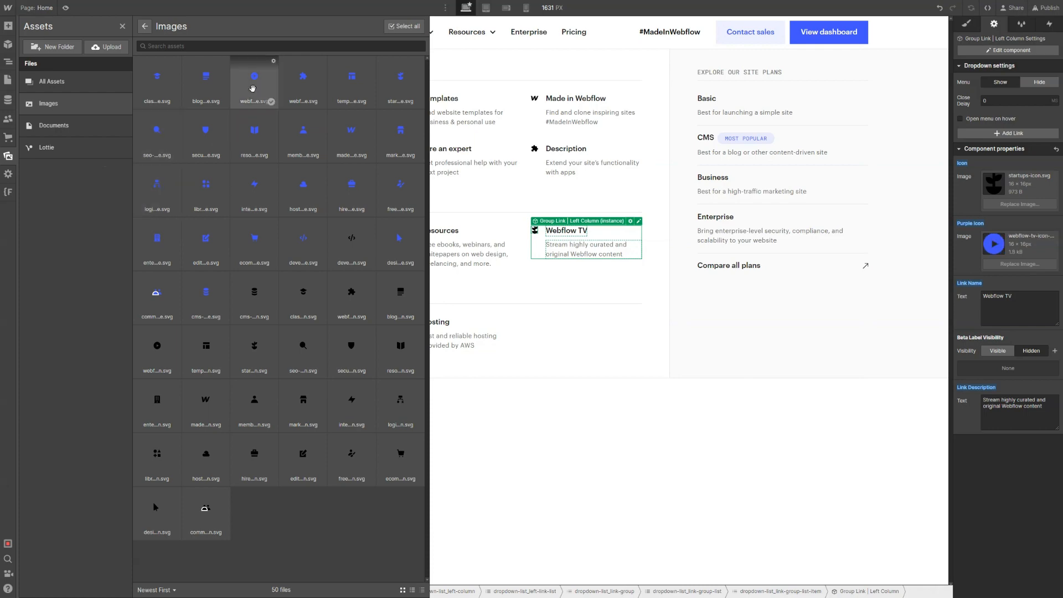
pyautogui.click(250, 88)
pyautogui.click(1000, 204)
pyautogui.click(351, 294)
pyautogui.click(160, 347)
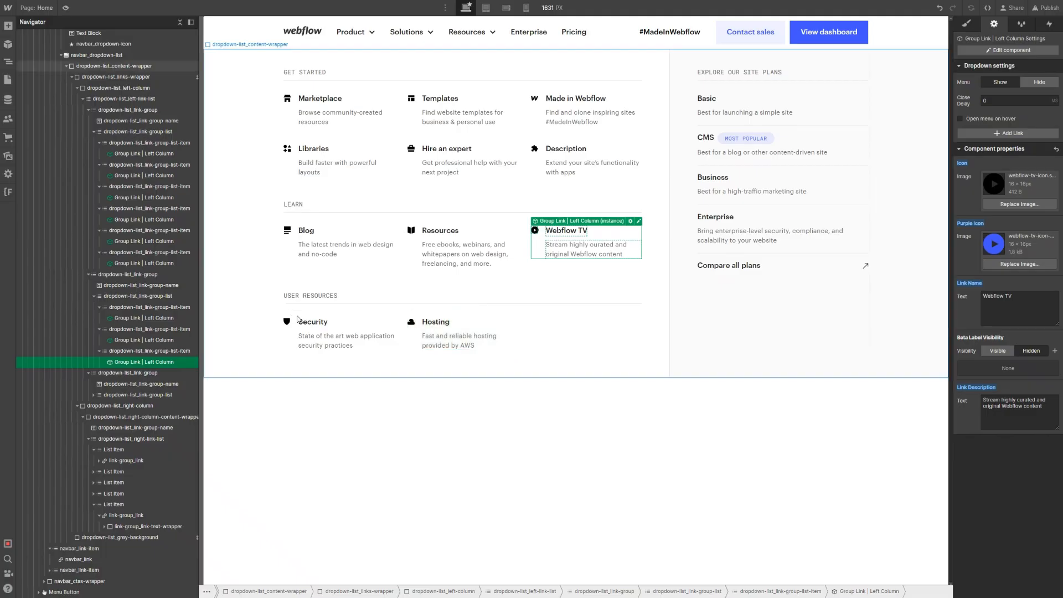
# Rename the two links under User Resources from Security and Hosting to "Developers" and "Community"
pyautogui.click(319, 325)
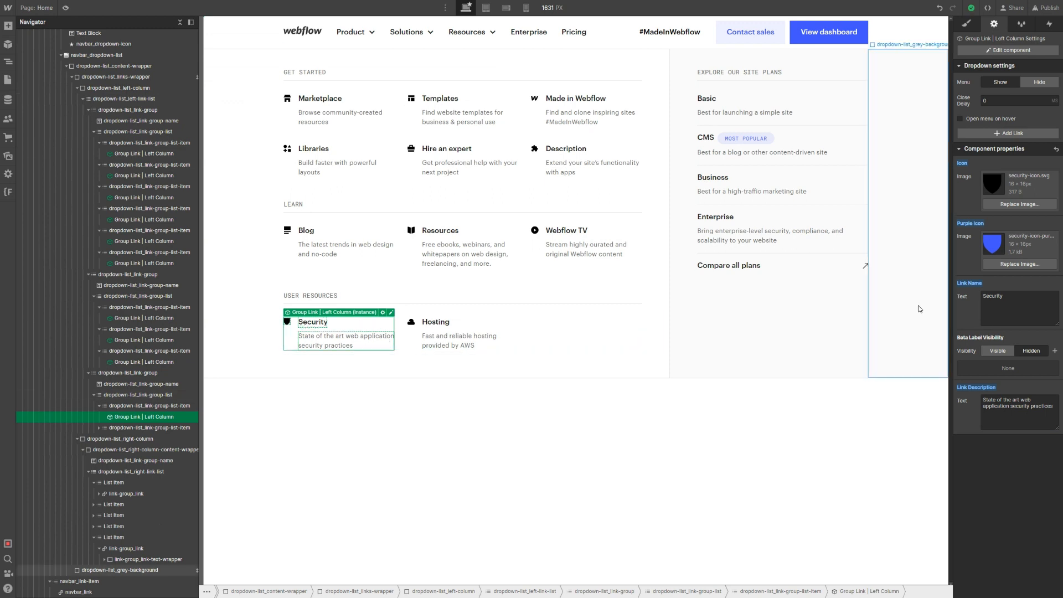
pyautogui.doubleClick(1040, 310)
pyautogui.write('De')
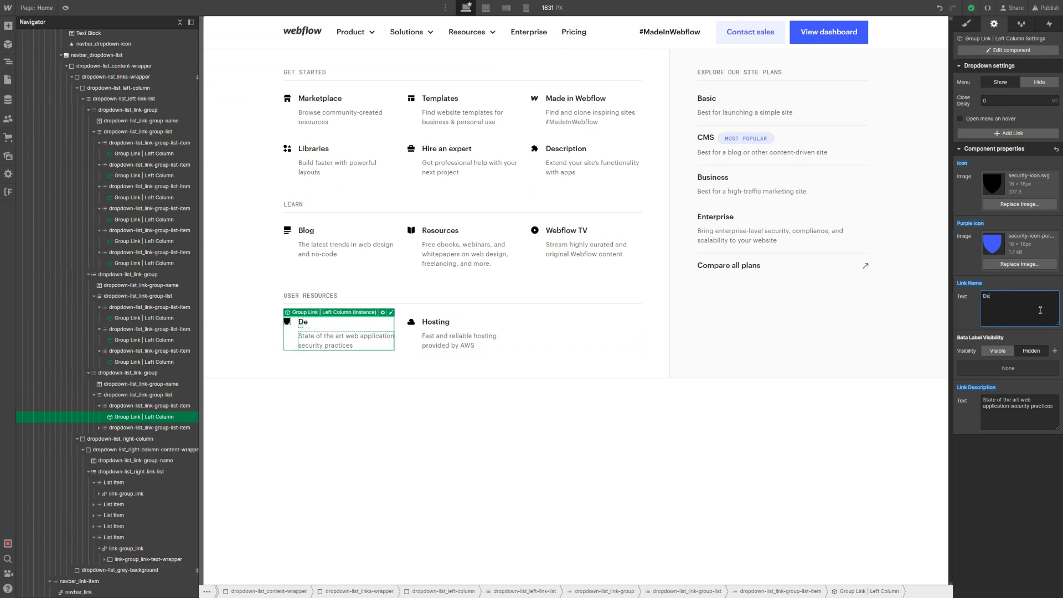
pyautogui.write('velopers')
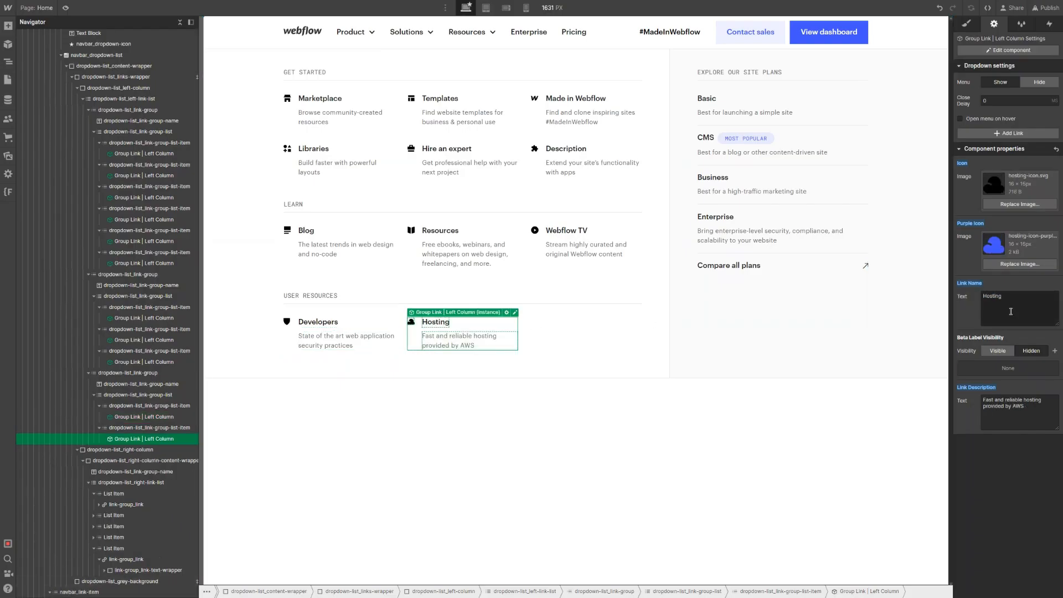
pyautogui.click(1011, 311)
pyautogui.write('Community')
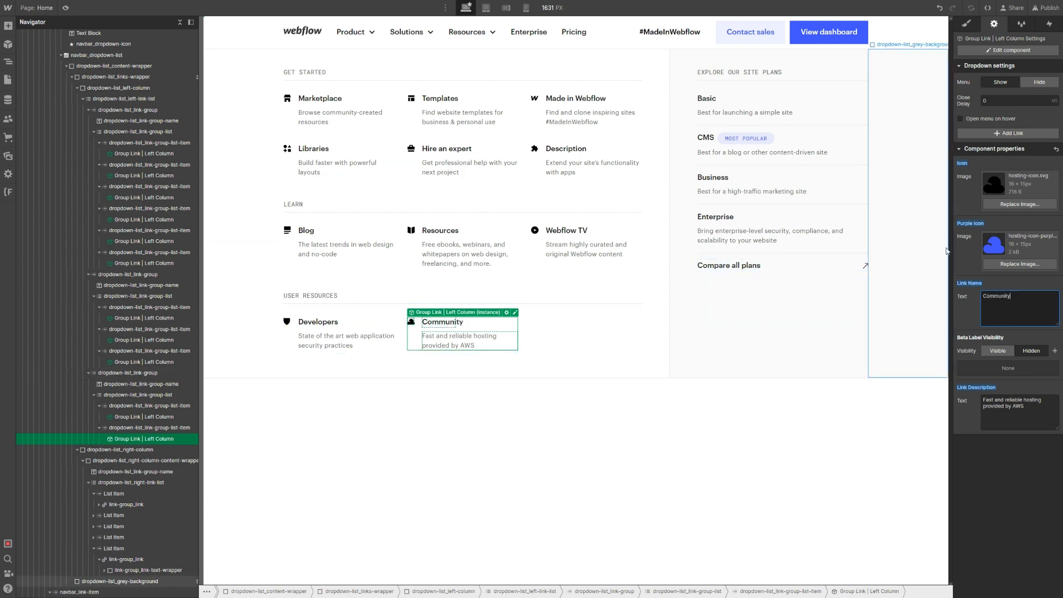
# Set the Community link's icon to community-icon.svg and replace its purple icon
pyautogui.click(1020, 205)
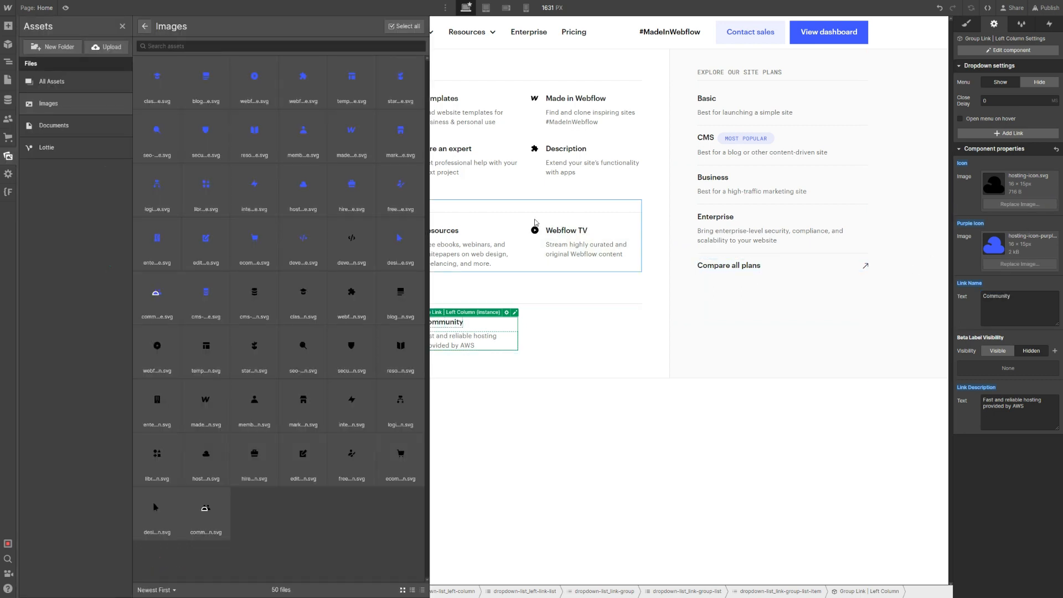
pyautogui.click(400, 457)
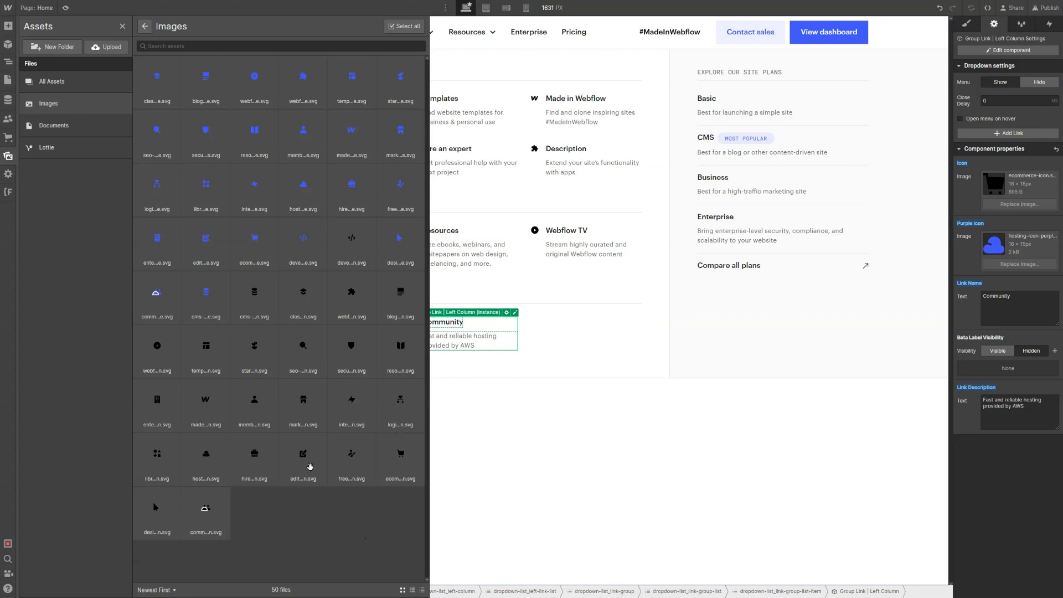
pyautogui.click(308, 467)
pyautogui.click(210, 507)
pyautogui.press('Escape')
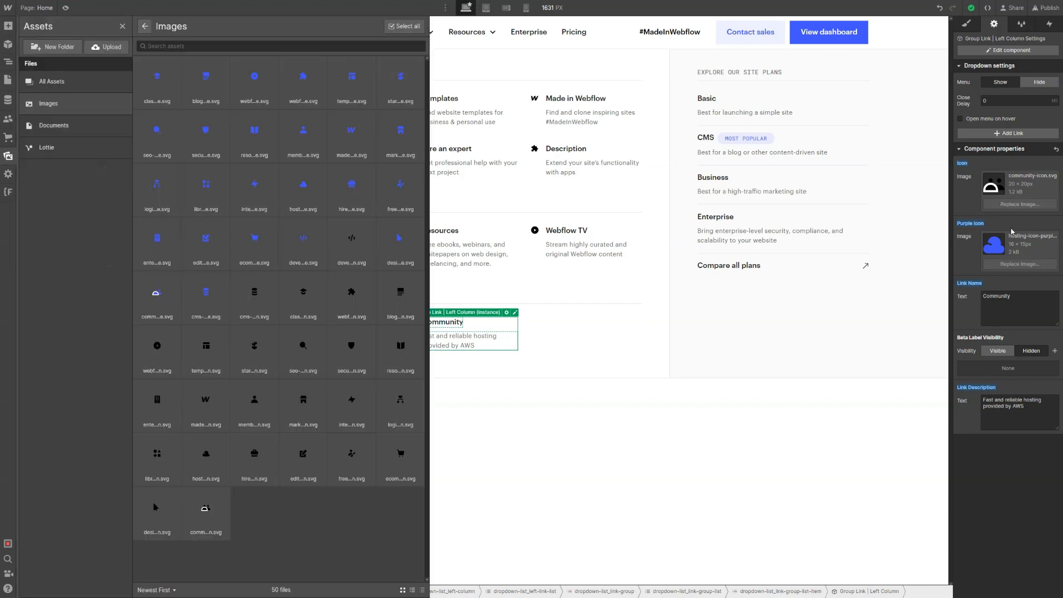
pyautogui.click(1015, 264)
pyautogui.click(1015, 264)
pyautogui.click(206, 191)
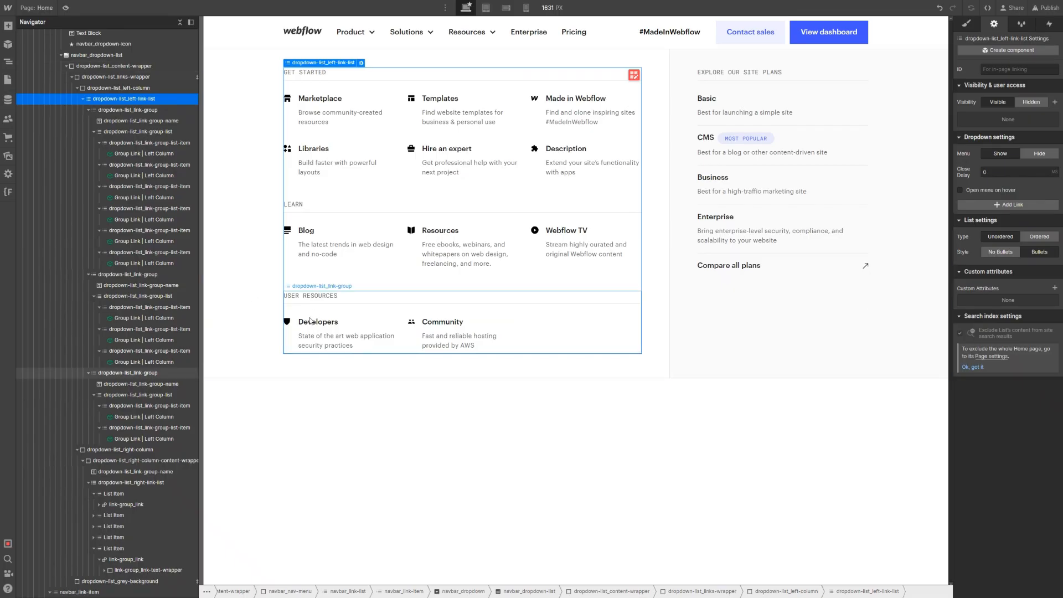
# Set the Developers link's icon to developers-icon.svg and its purple icon to the purple developers version
pyautogui.click(290, 313)
pyautogui.click(1019, 204)
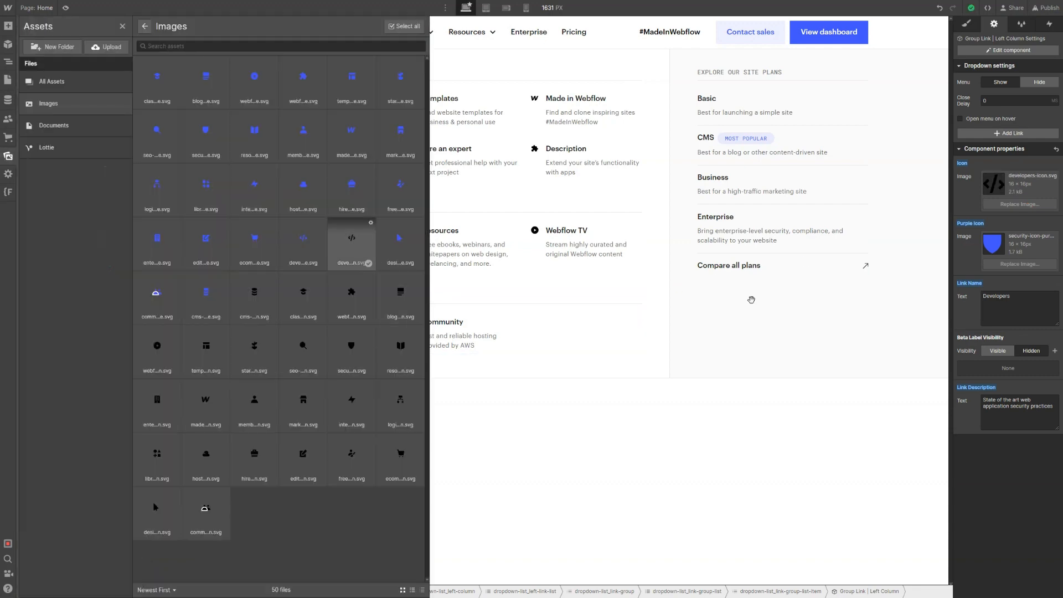
pyautogui.click(351, 241)
pyautogui.click(1041, 266)
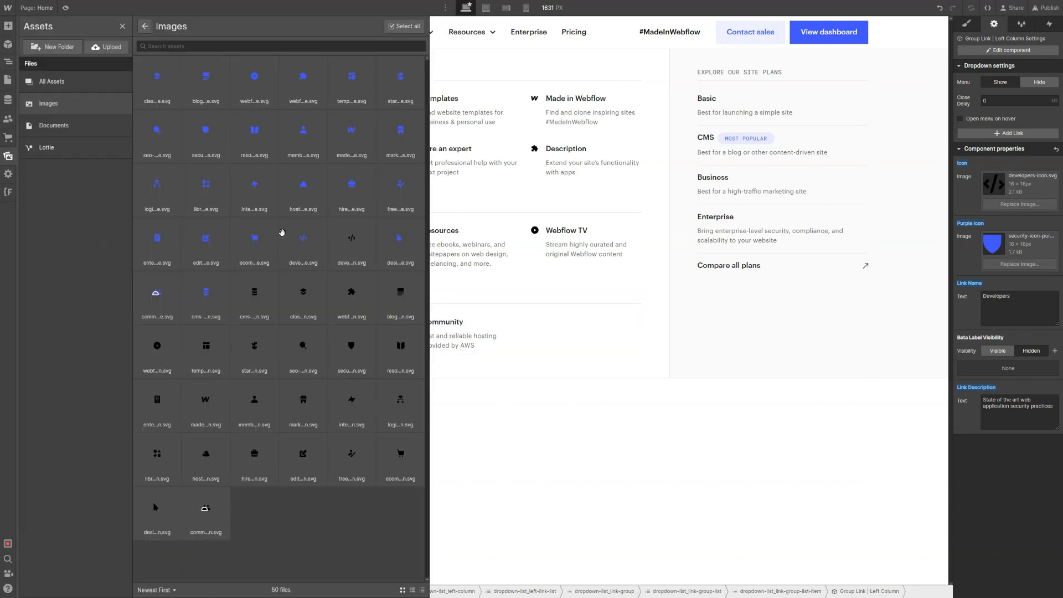
pyautogui.click(297, 247)
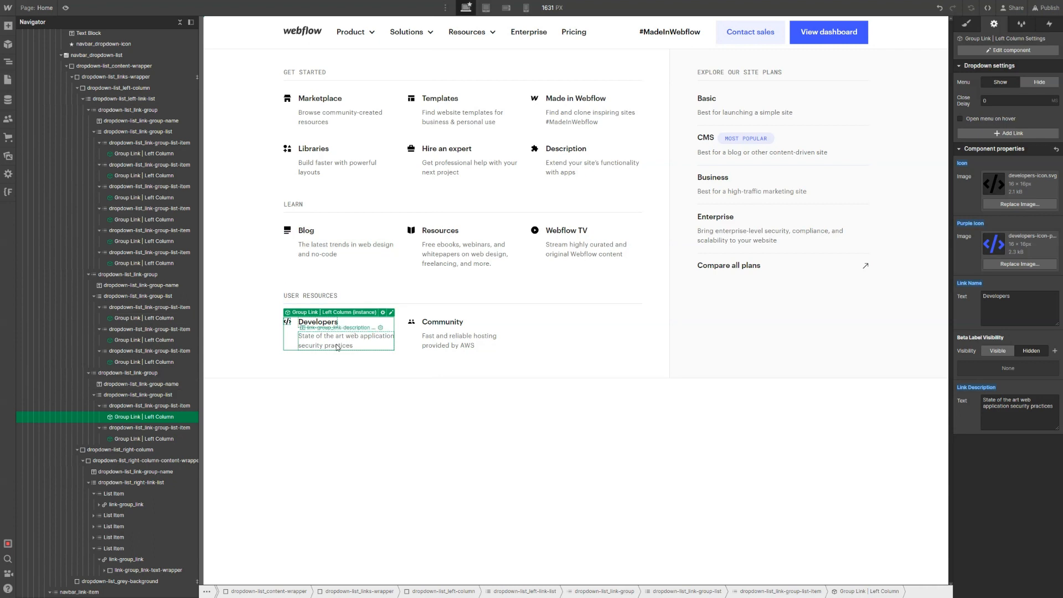
pyautogui.click(1012, 49)
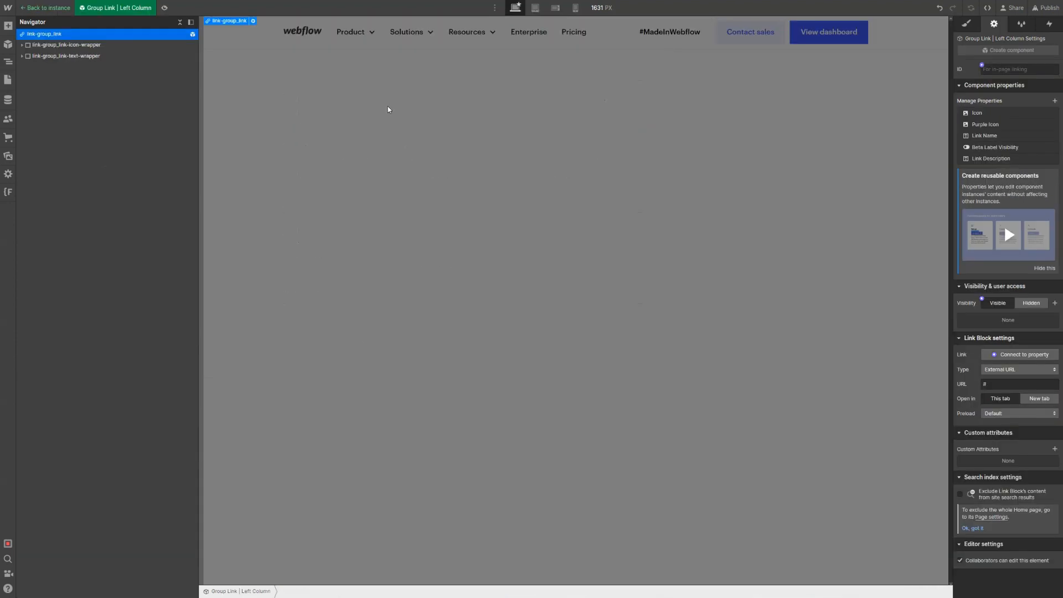
pyautogui.press('Escape')
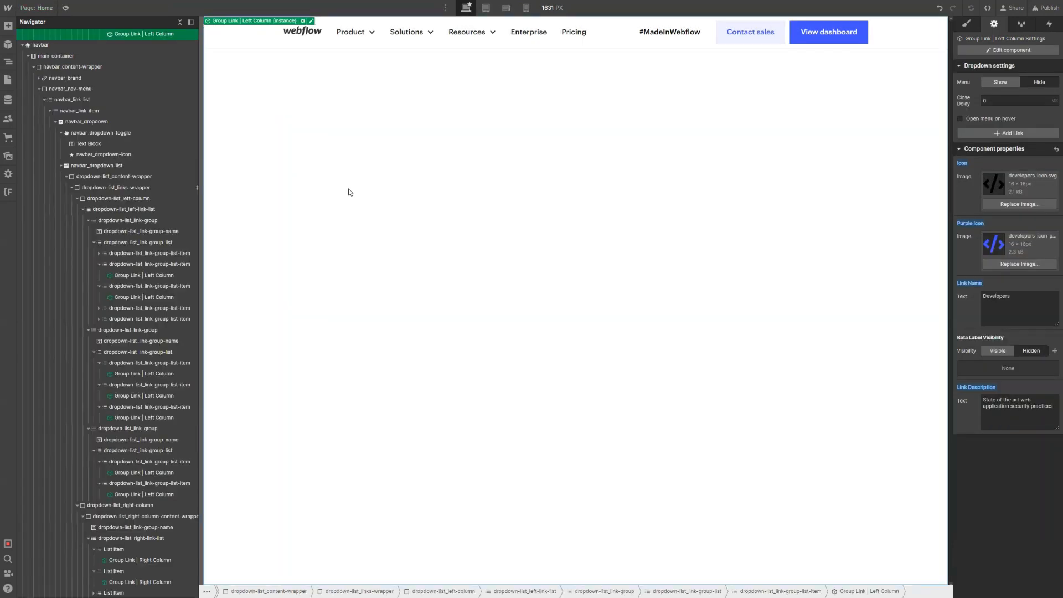
pyautogui.press('Escape')
# Add a temporary Group Link | Left Column instance to the page body and open the component for editing
pyautogui.click(303, 154)
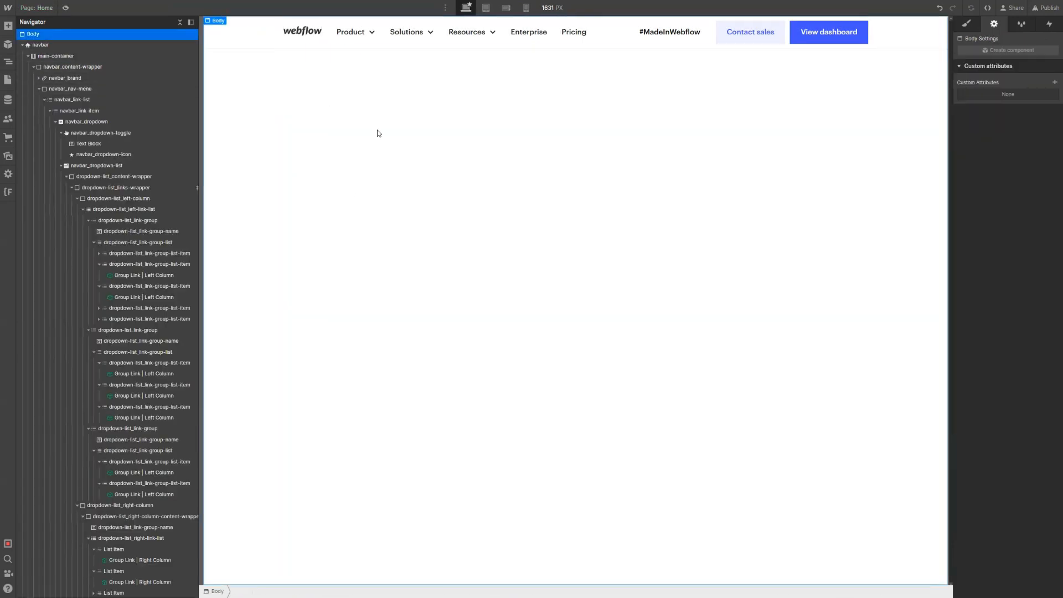
pyautogui.hotkey('shift', 'a')
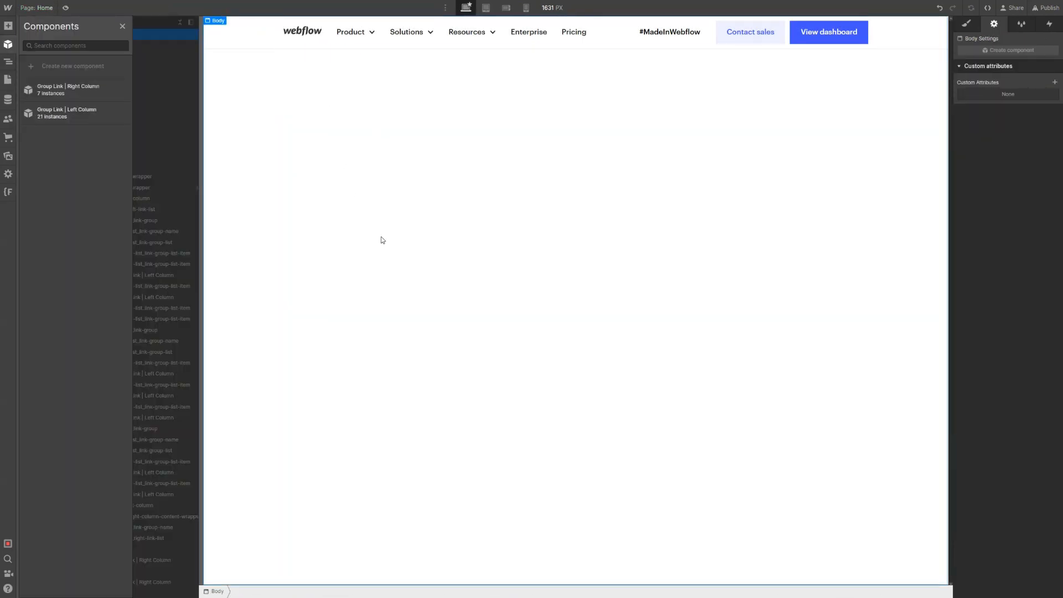
pyautogui.click(86, 114)
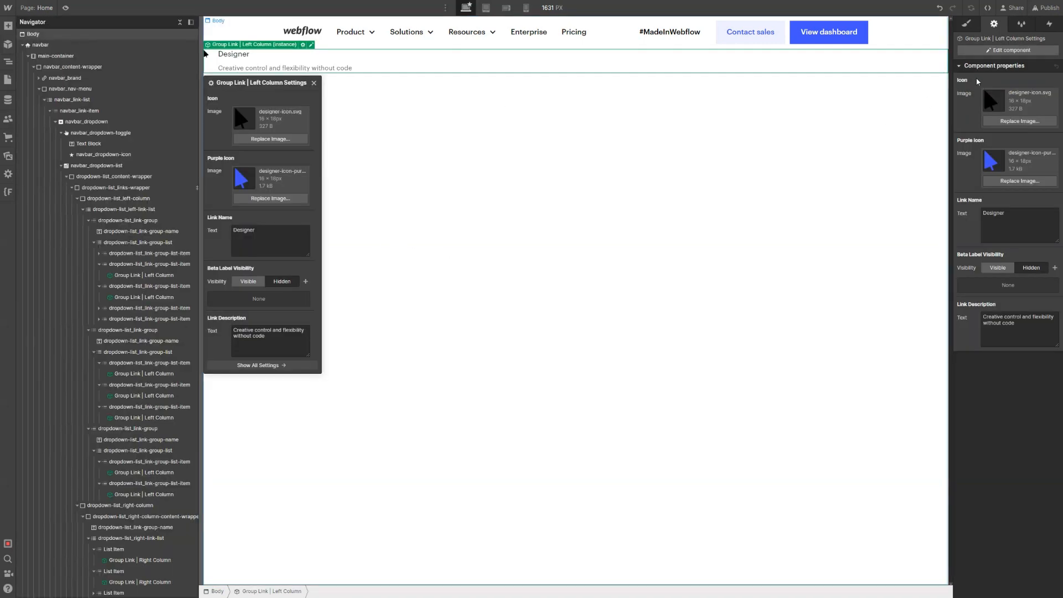
pyautogui.click(1009, 51)
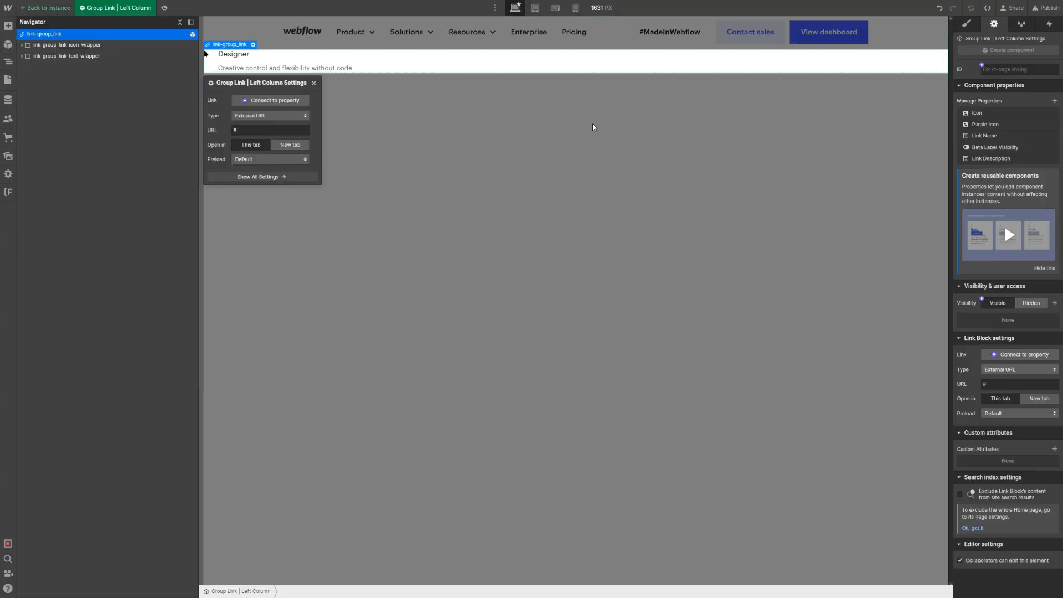
# Connect the link-group_link-description's visibility to a new component property named "Link Description Visibility"
pyautogui.click(351, 73)
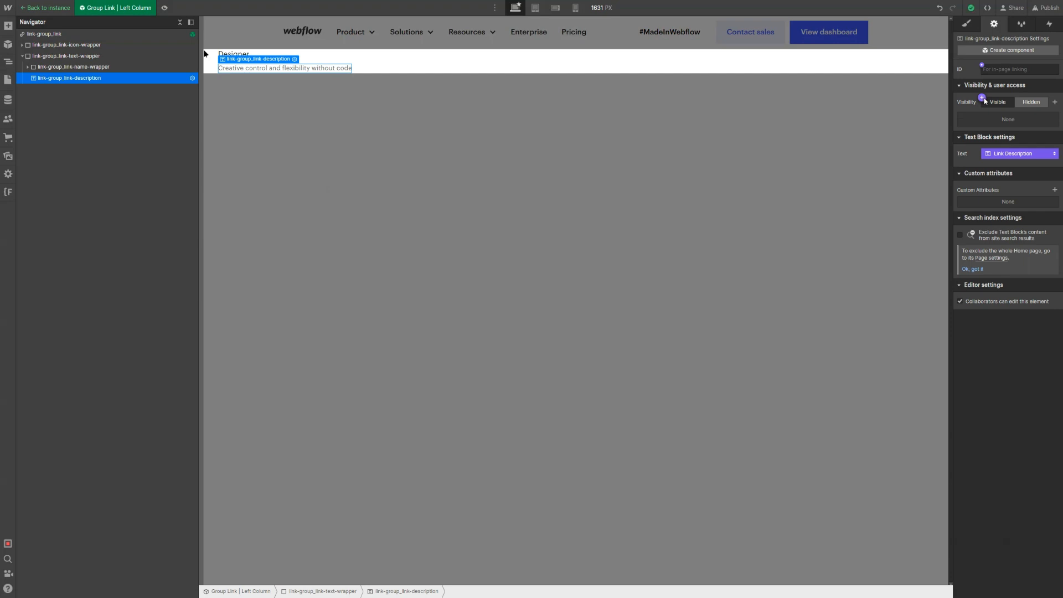
pyautogui.click(982, 98)
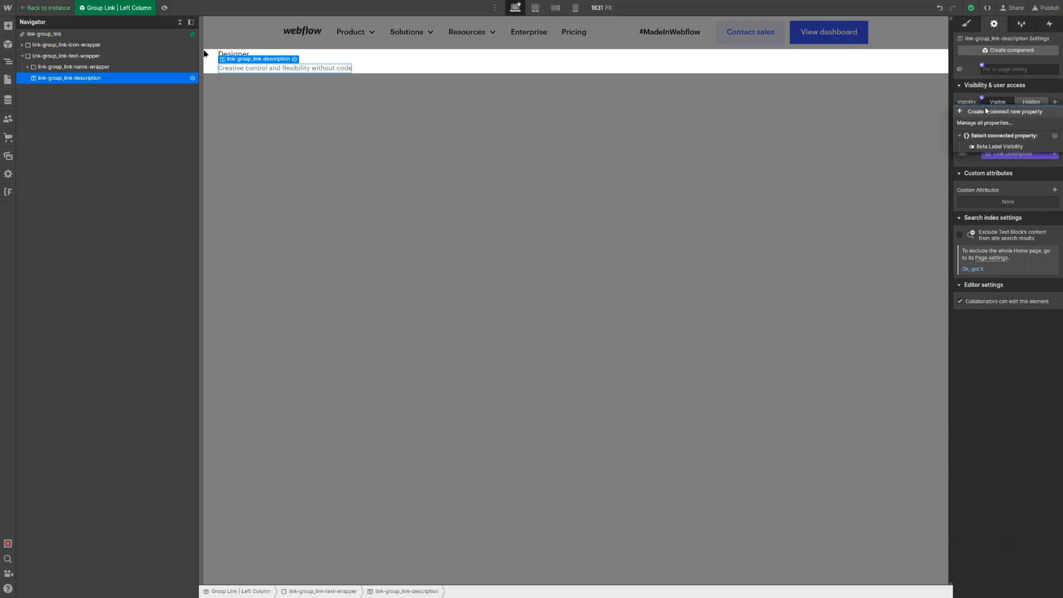
pyautogui.click(987, 111)
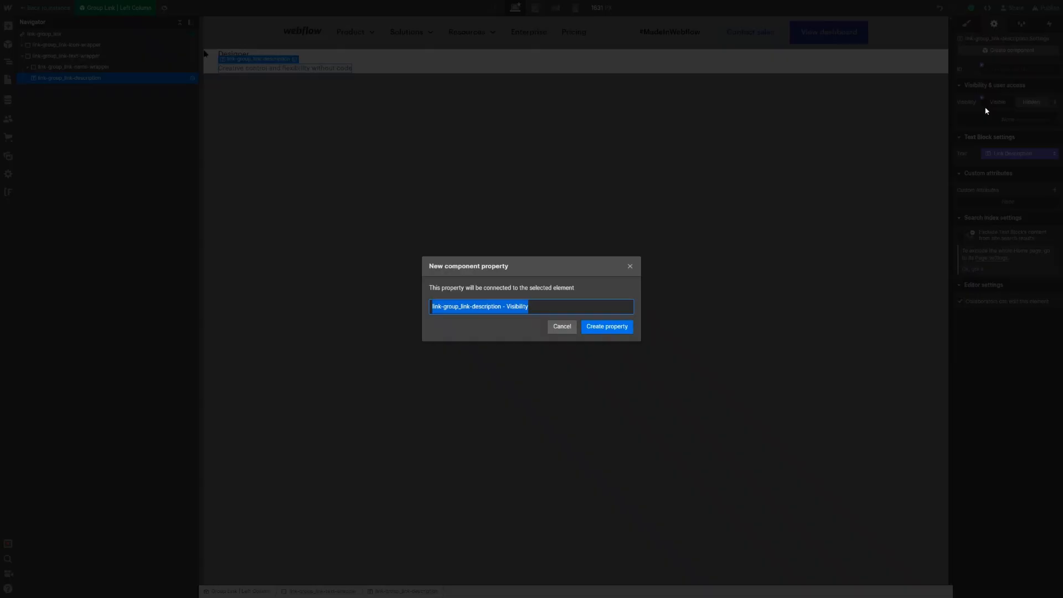
pyautogui.write('Link Description V')
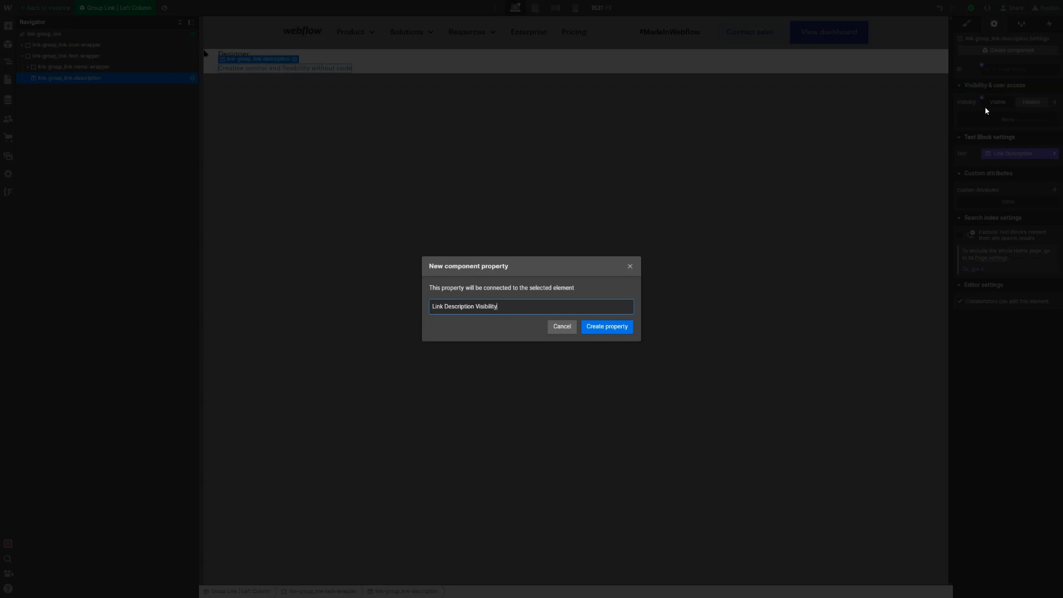
pyautogui.press('Return')
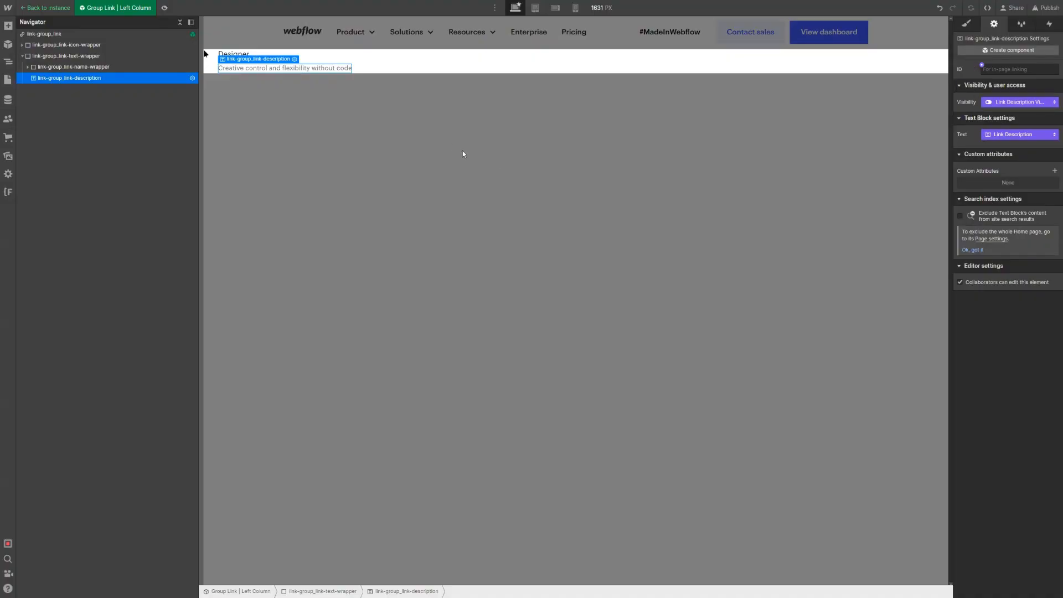
# Return to the page and delete the temporary Group Link | Left Column instance from the body
pyautogui.click(394, 131)
pyautogui.click(468, 56)
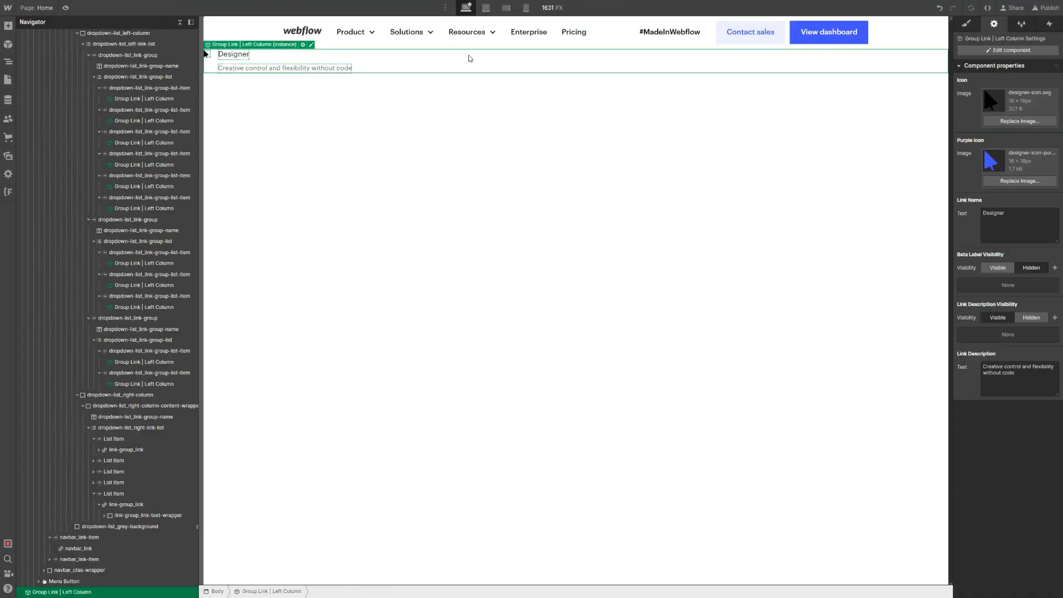
pyautogui.press('Delete')
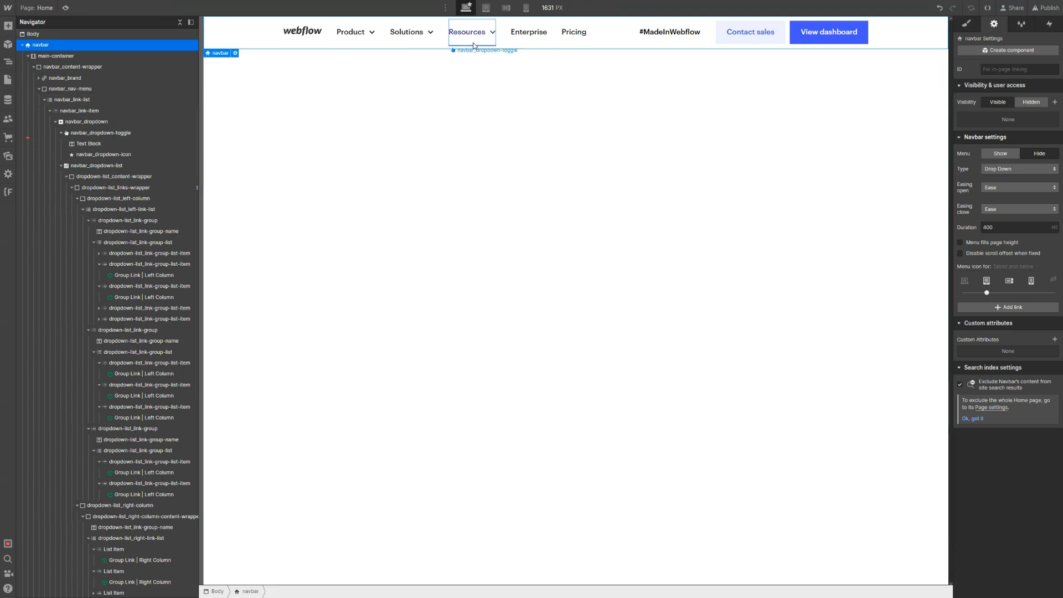
# Show the Resources dropdown menu and hide the link descriptions of its Developers and Community links
pyautogui.click(467, 32)
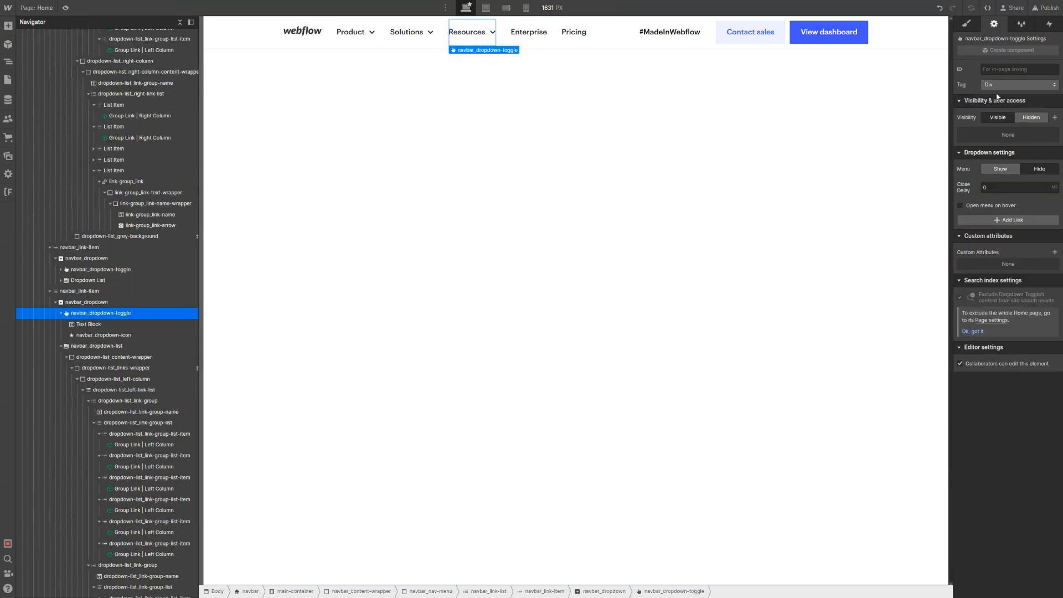
pyautogui.click(1002, 169)
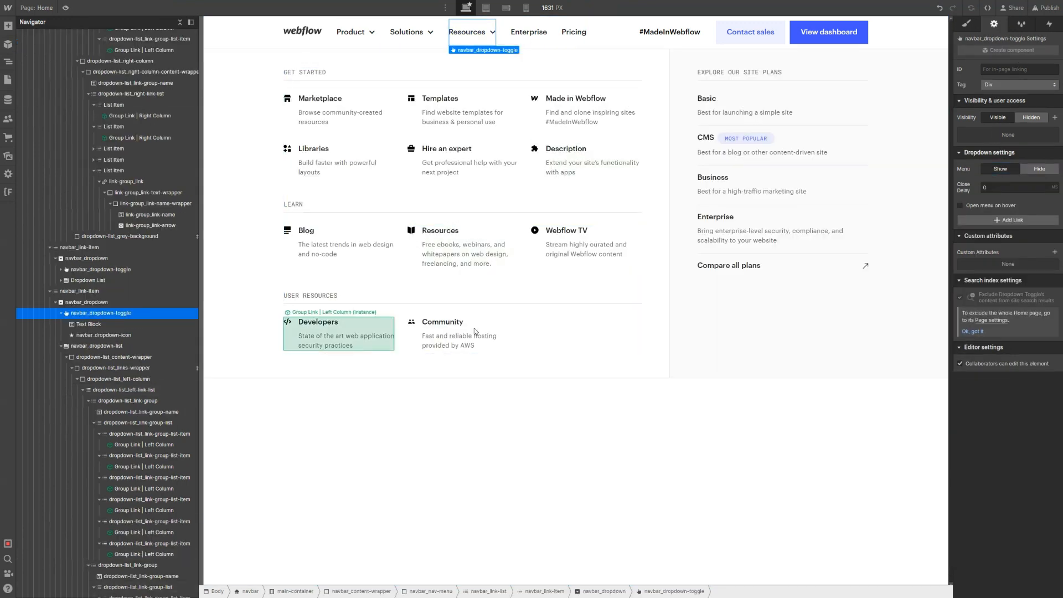
pyautogui.click(386, 318)
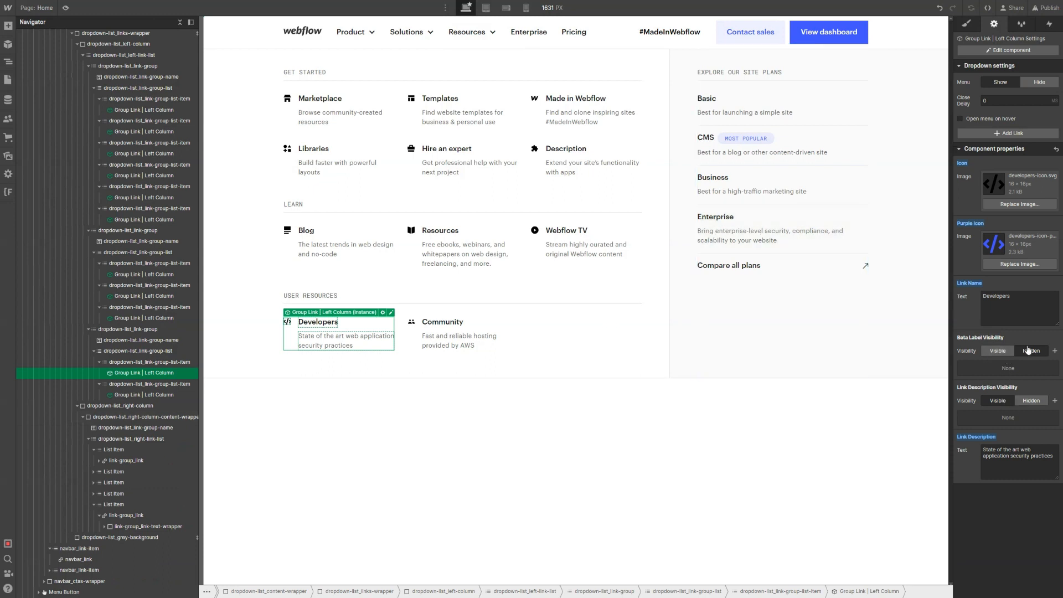
pyautogui.click(1032, 401)
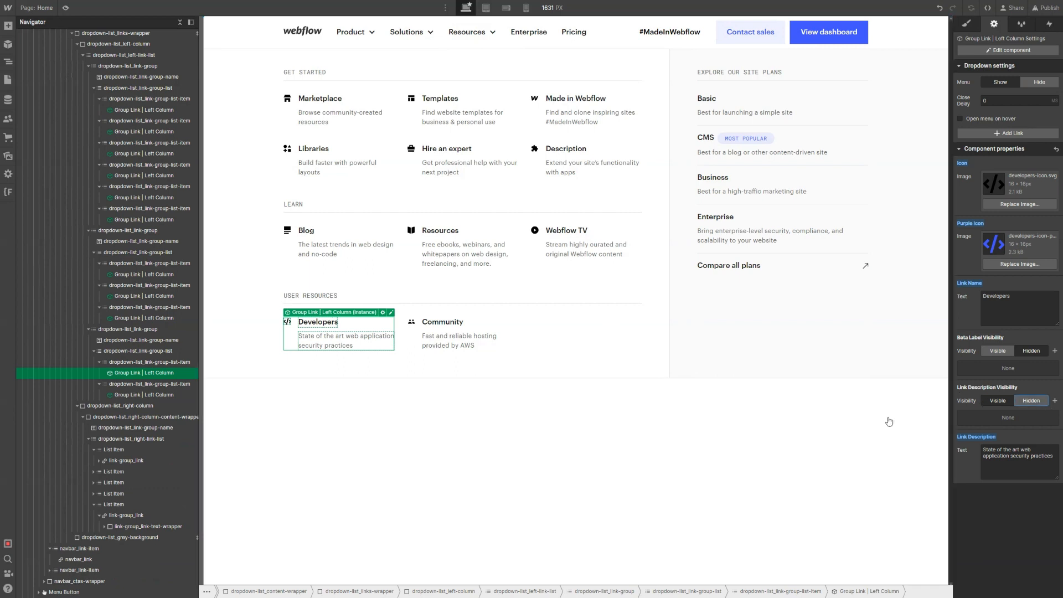
pyautogui.click(482, 336)
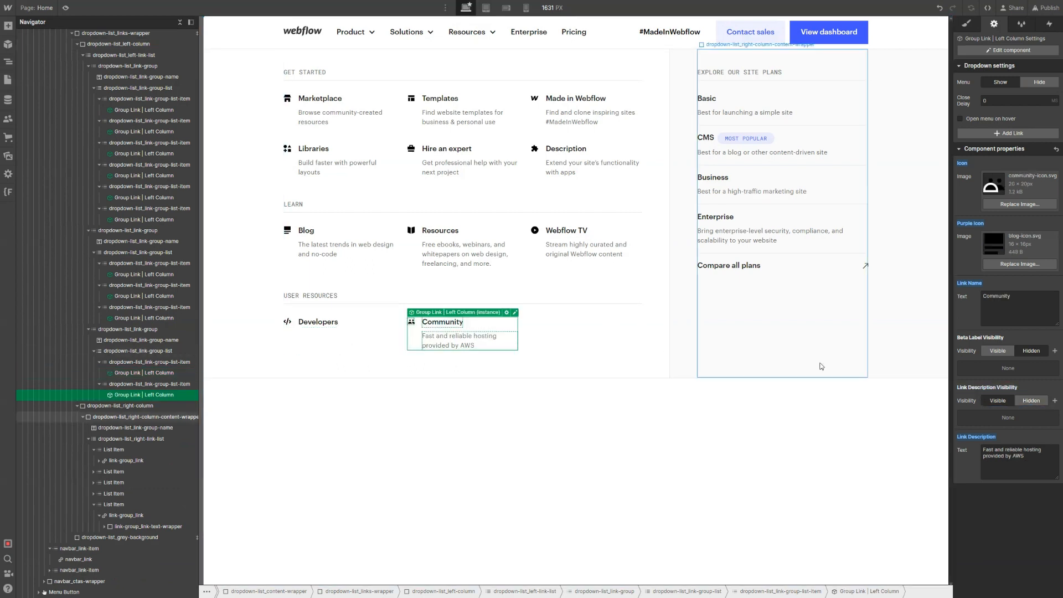
pyautogui.click(1040, 400)
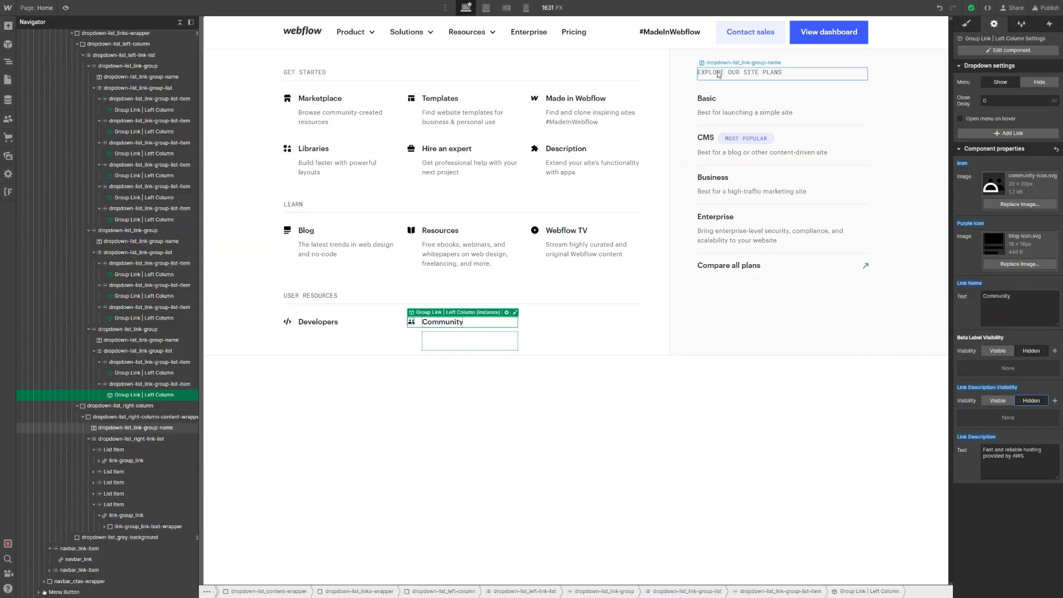
# Change the heading of the Resources menu's right column to "WEBFLOW UNIVERSITY"
pyautogui.doubleClick(718, 74)
pyautogui.write('WEBFLOW UNIVERSITY')
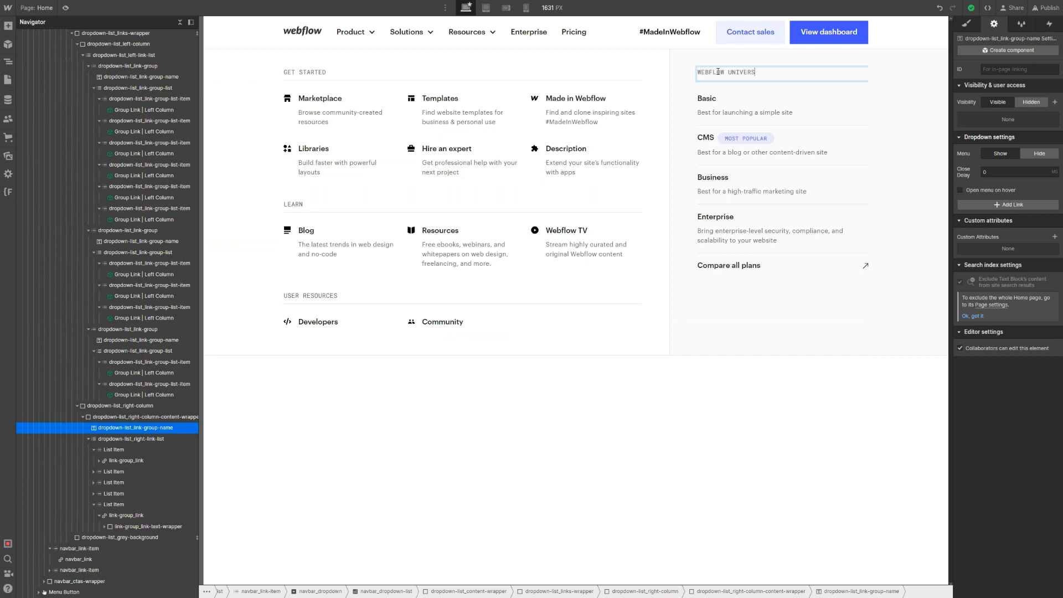
pyautogui.press('Escape')
# Examine the element structure of the right column's first link, Basic, including its text wrapper, name and description
pyautogui.click(757, 113)
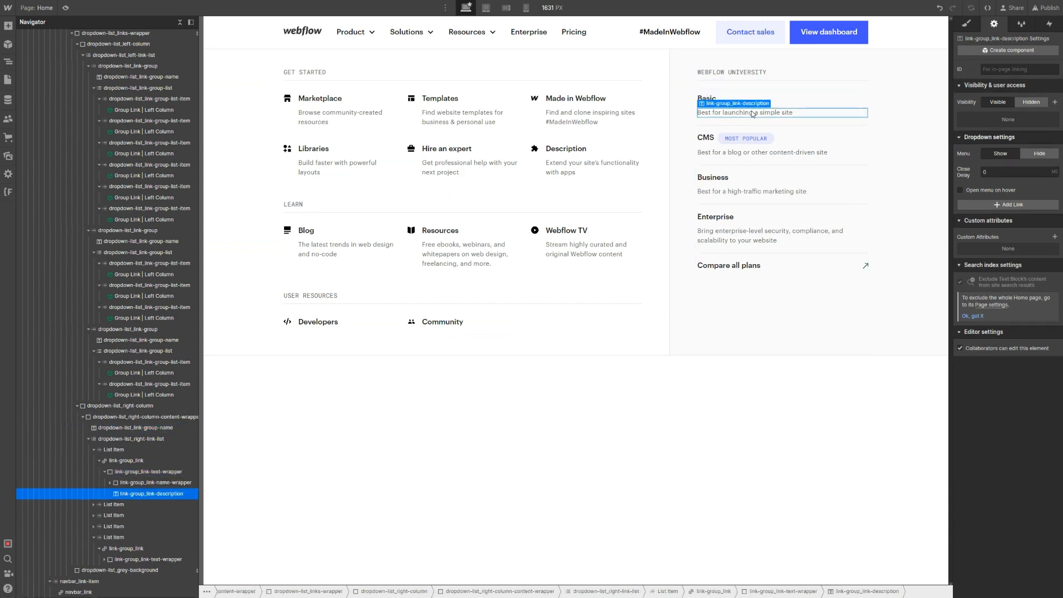
pyautogui.scroll(-1, 143, 431)
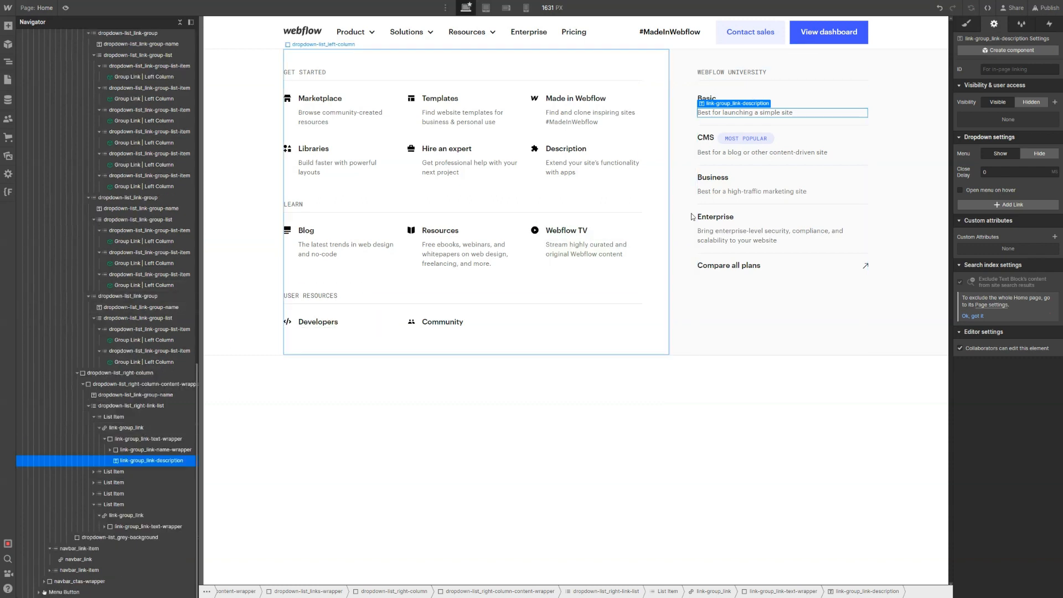
pyautogui.click(809, 106)
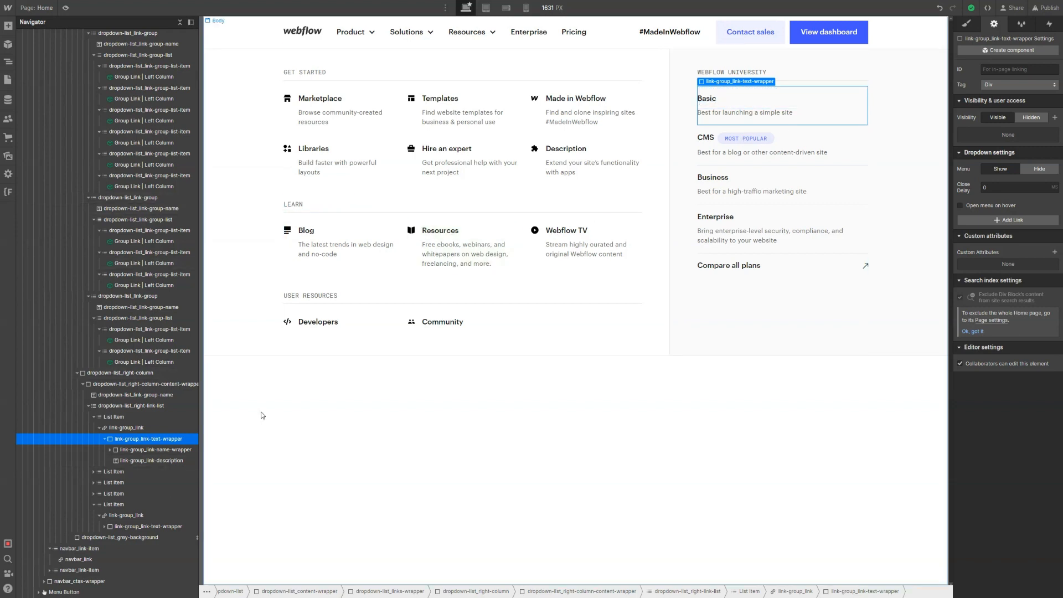
pyautogui.click(94, 472)
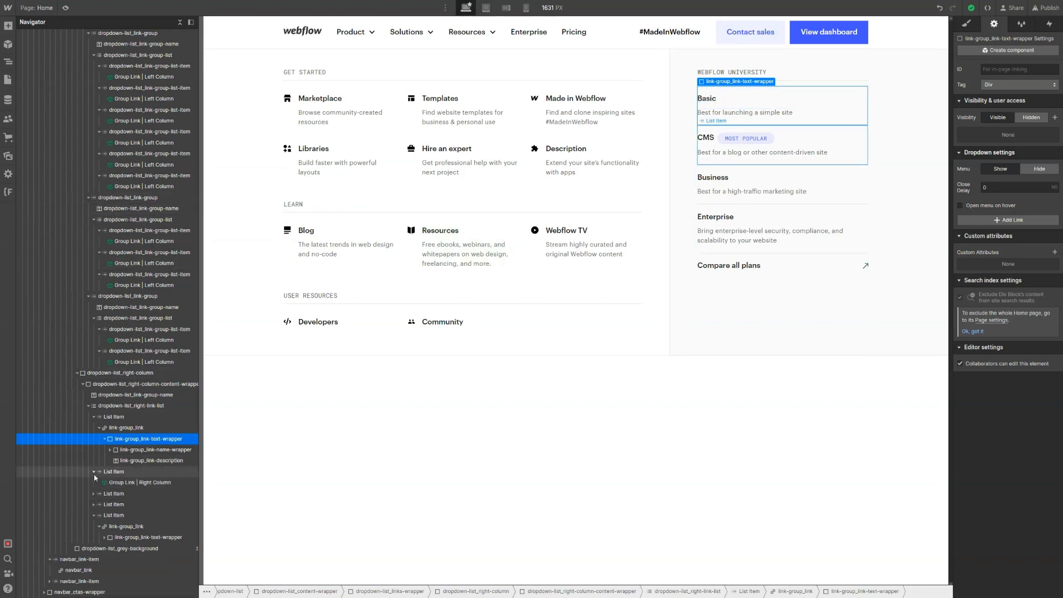
pyautogui.click(125, 483)
pyautogui.click(131, 441)
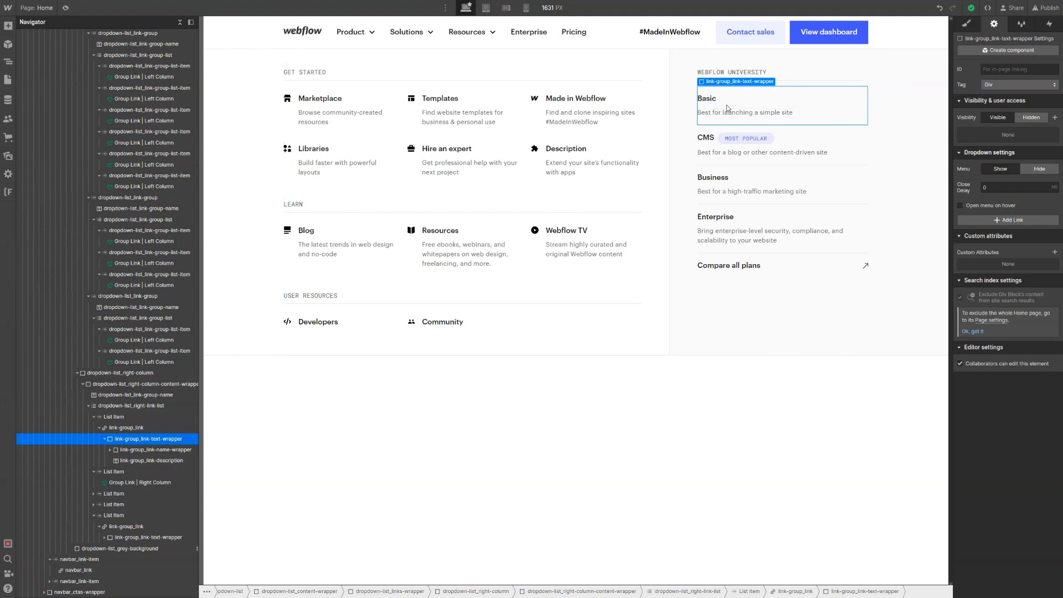
pyautogui.click(714, 103)
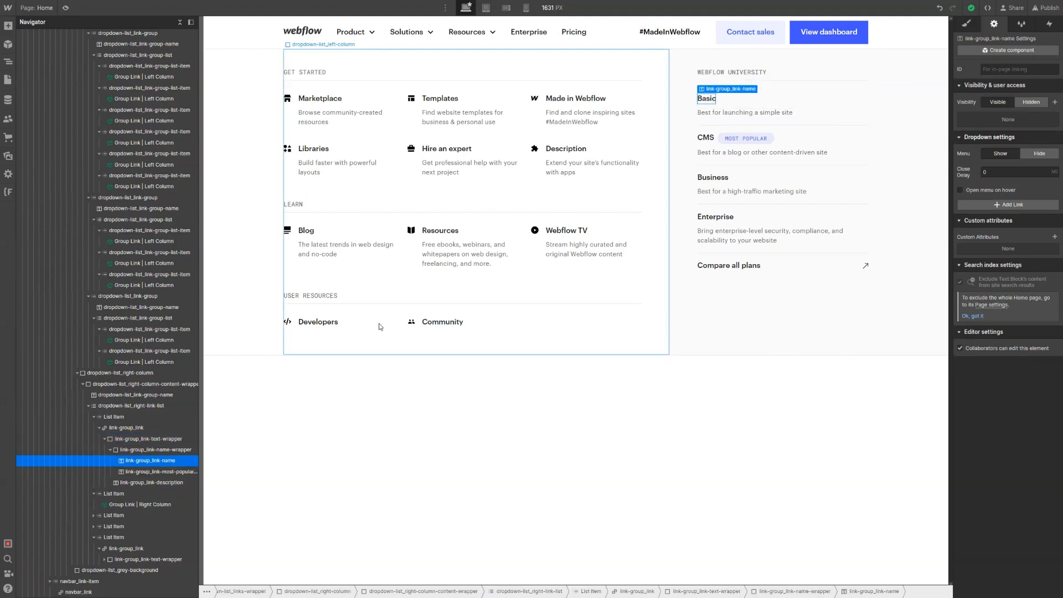
pyautogui.click(111, 450)
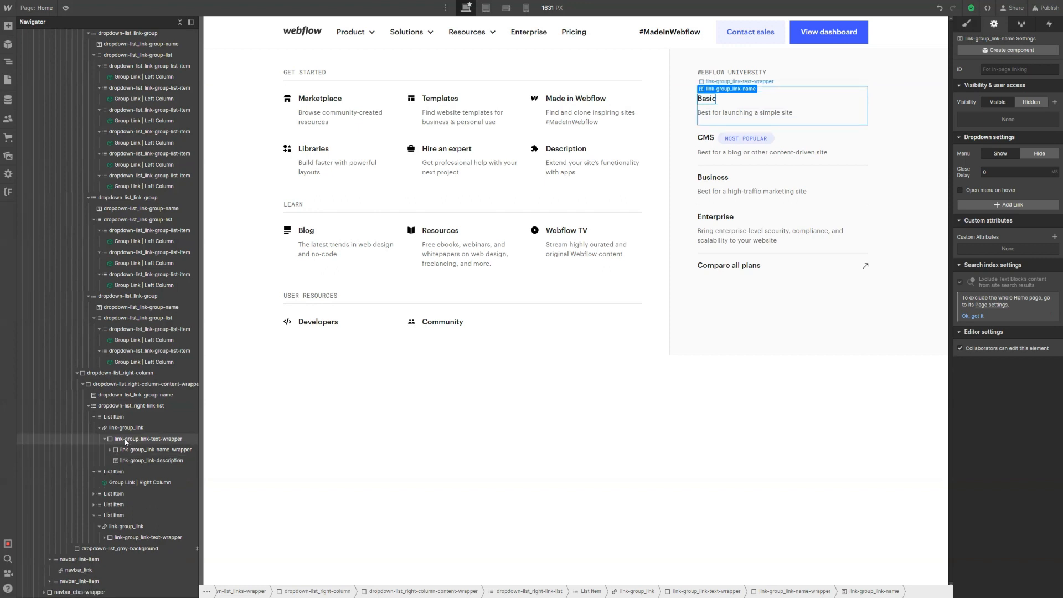
pyautogui.click(133, 439)
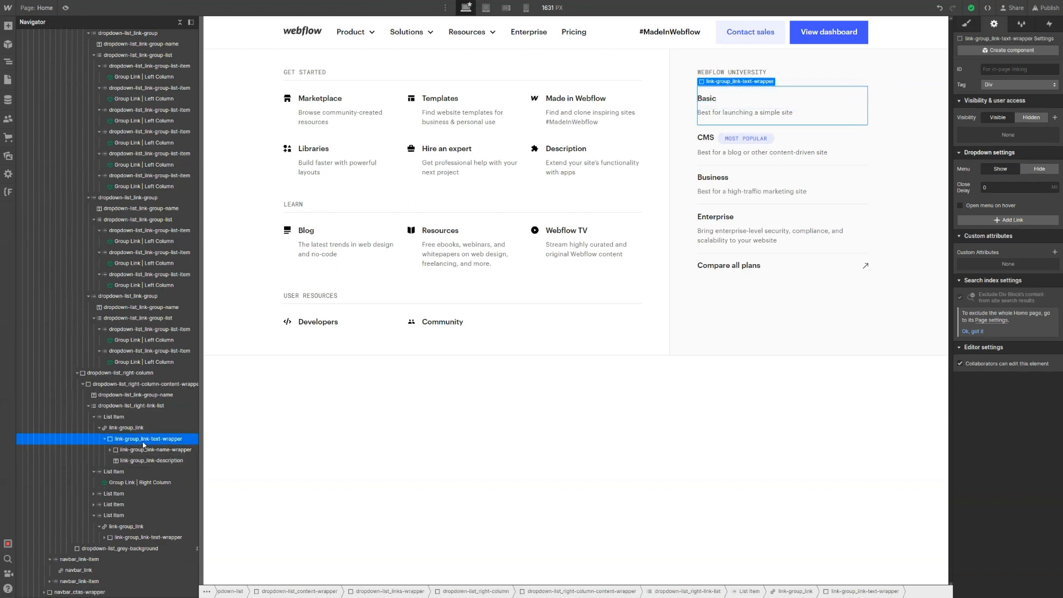
# Add an Image element inside the first right-column link-group_link and place it before the link-group_link-text-wrapper
pyautogui.click(105, 440)
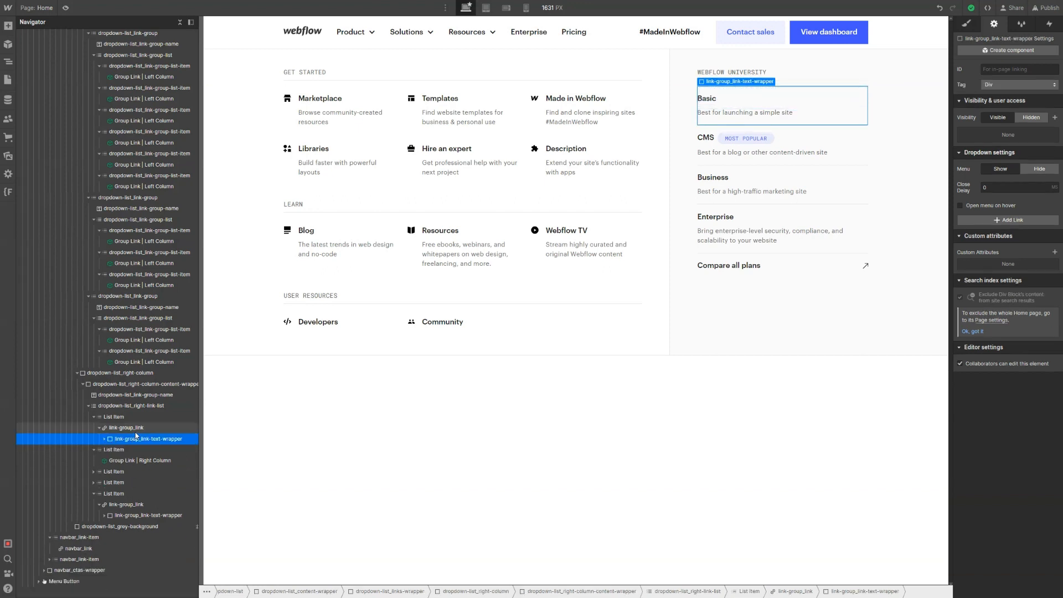
pyautogui.click(135, 430)
pyautogui.hotkey('ctrl', 'e')
pyautogui.write('image')
pyautogui.press('Return')
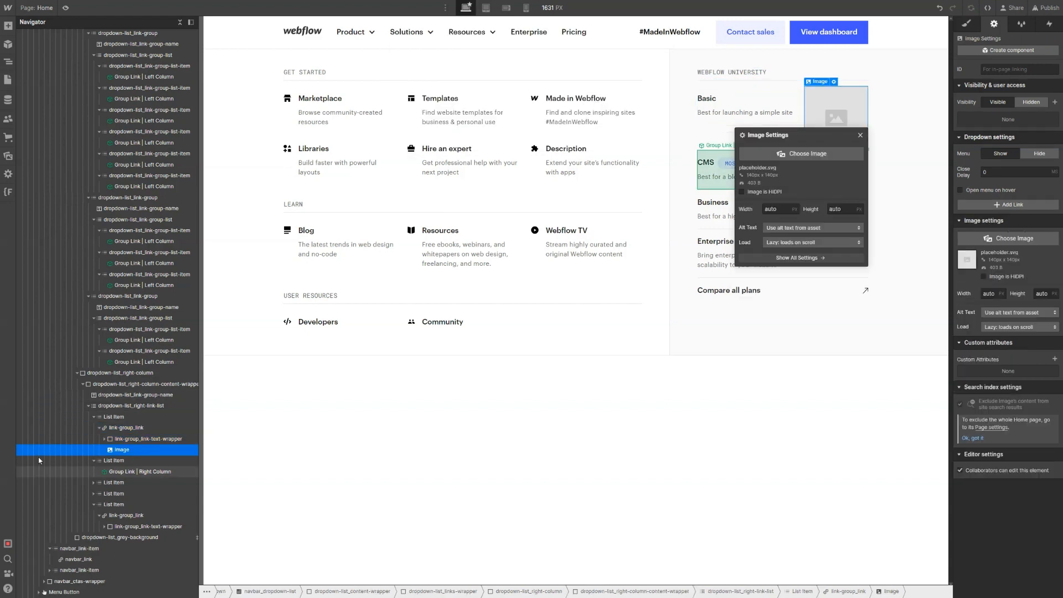
pyautogui.moveTo(127, 452); pyautogui.dragTo(132, 438)
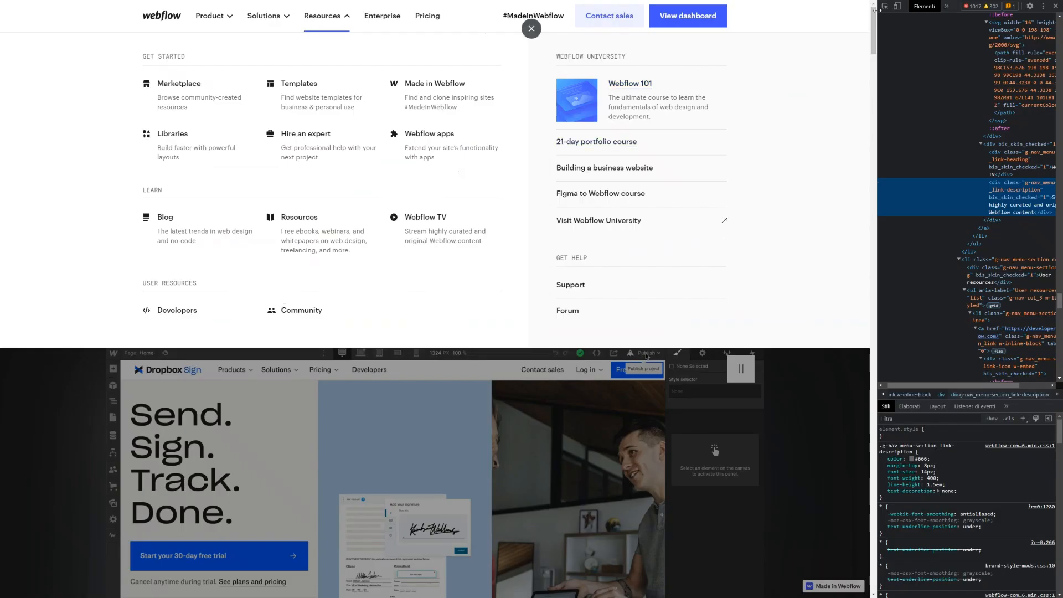
# Switch to the reference Webflow site, inspect the Webflow 101 cover image, open its source file and save it to disk
pyautogui.click(885, 7)
pyautogui.click(576, 100)
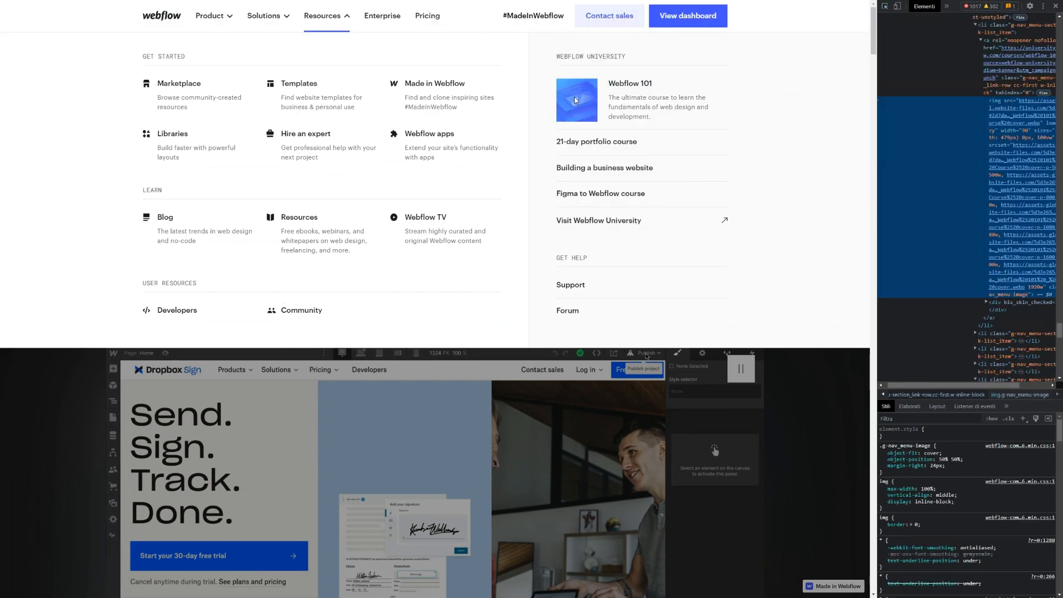
pyautogui.moveTo(1046, 110)
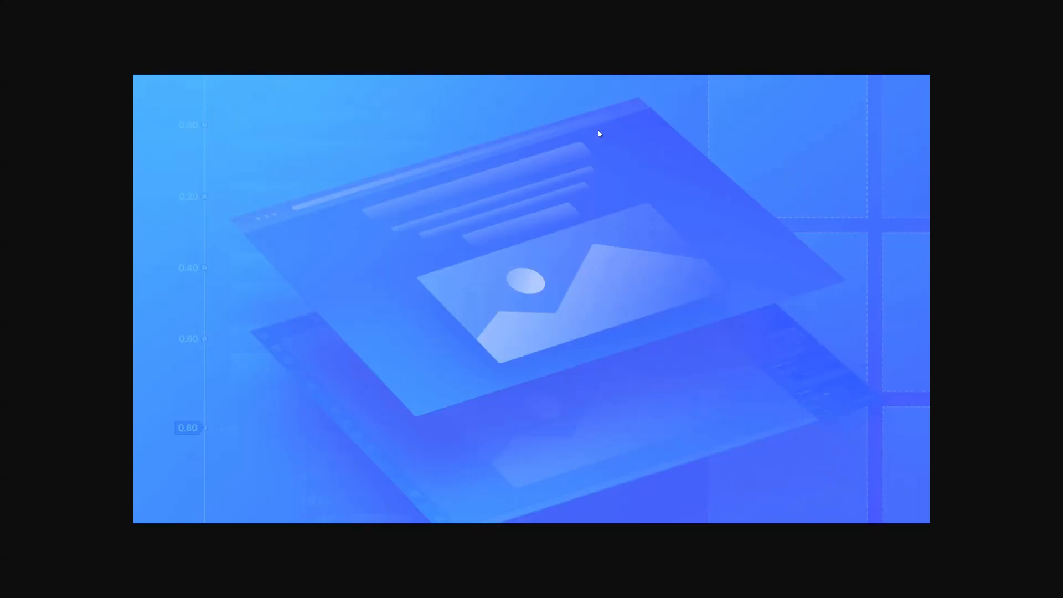
pyautogui.rightClick(599, 132)
pyautogui.click(675, 146)
pyautogui.hotkey('ctrl', 'w')
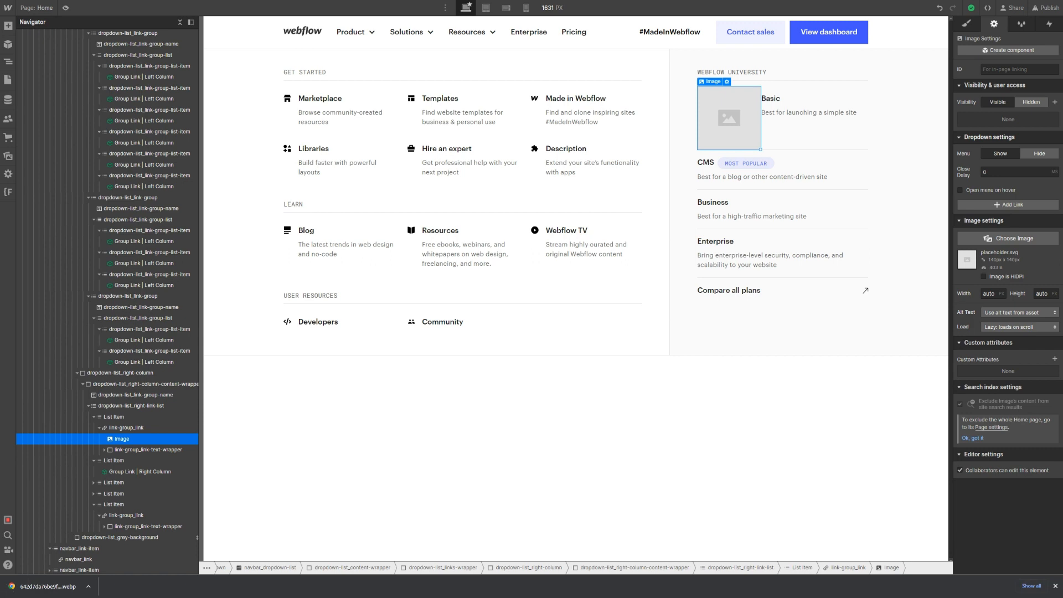
# Upload the saved Webflow 101 cover webp file to the site's assets and use it as the new image's source
pyautogui.press('j')
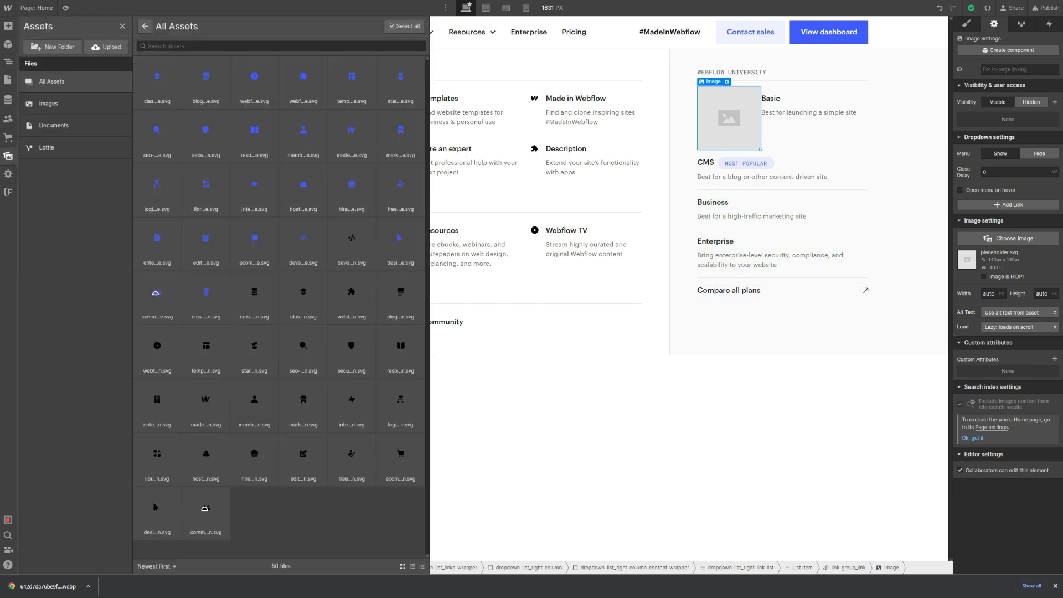
pyautogui.moveTo(228, 310); pyautogui.dragTo(382, 222)
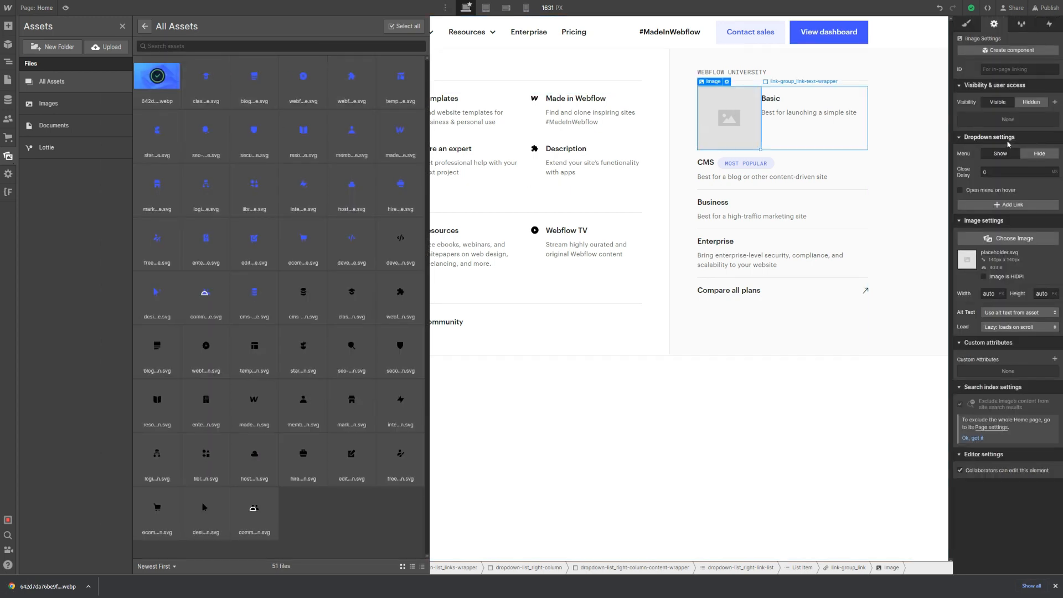
pyautogui.click(130, 95)
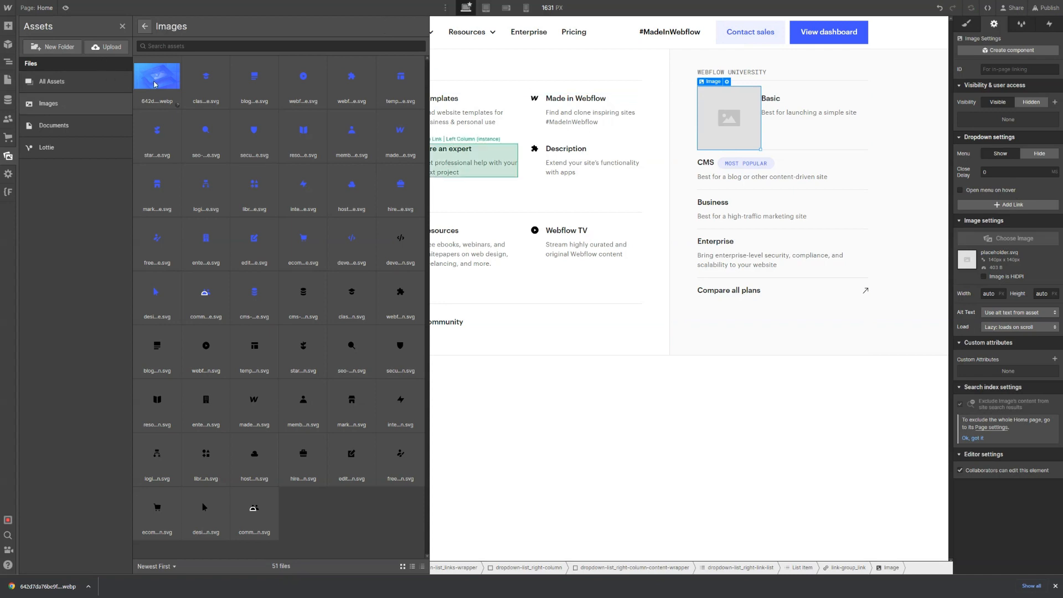
pyautogui.click(155, 85)
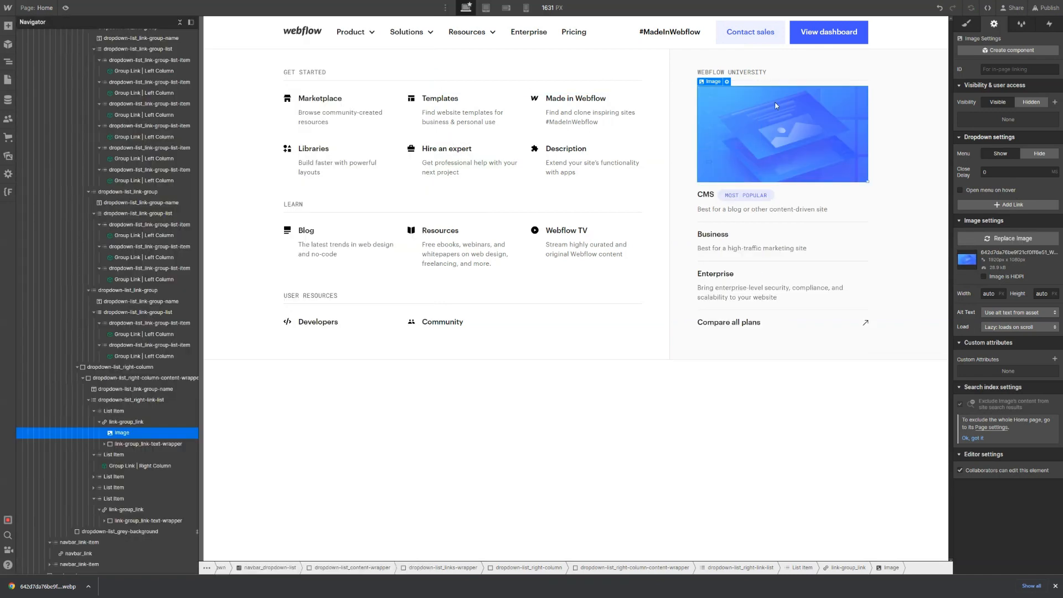
# Match the new image to the width of the reference site's Webflow 101 image by setting it to 90 px, and open its style settings
pyautogui.hotkey('ctrl', 'Tab')
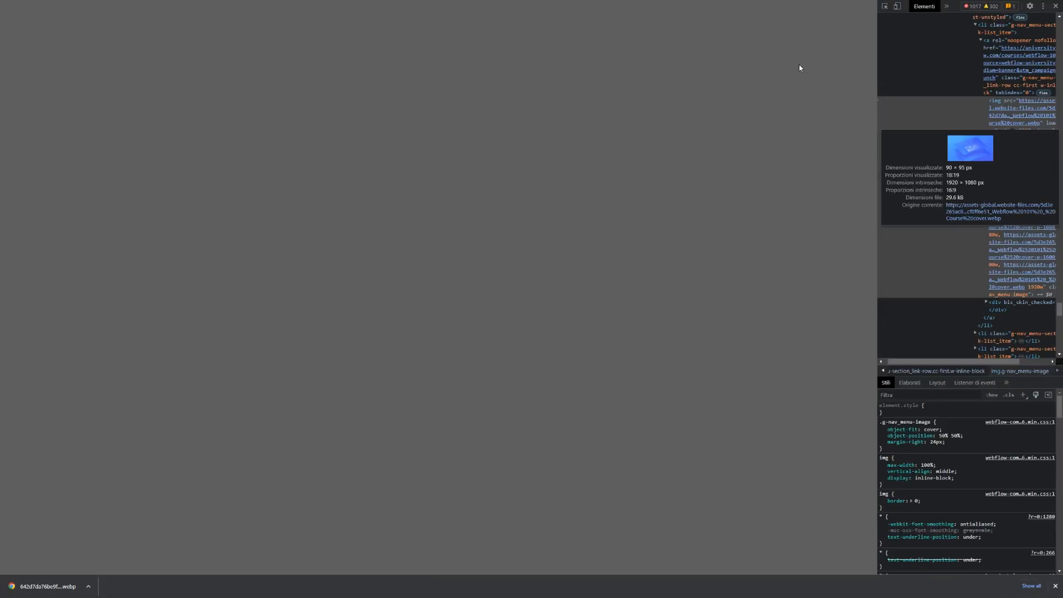
pyautogui.click(884, 7)
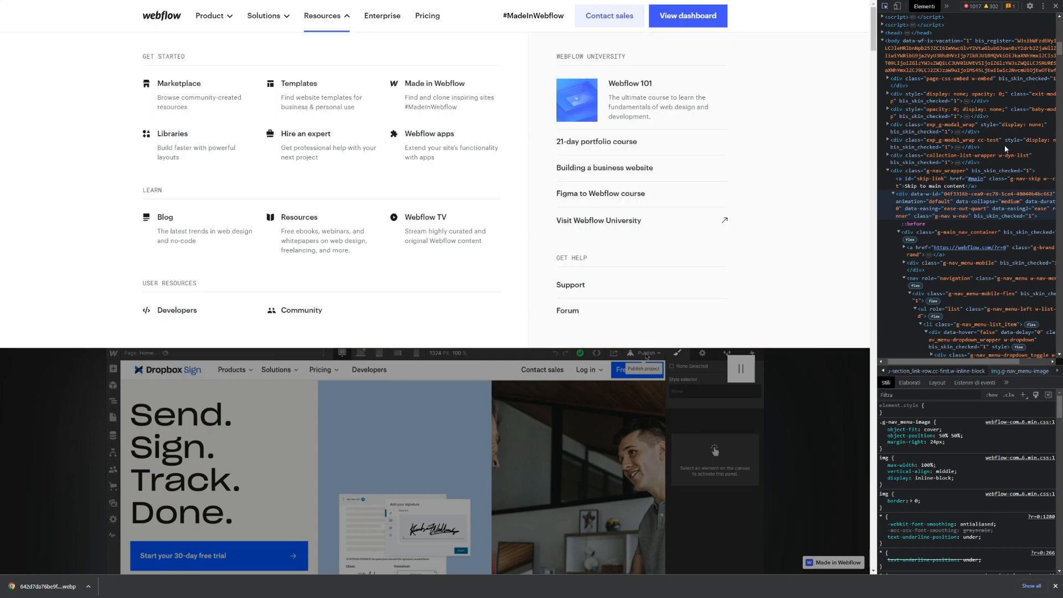
pyautogui.click(577, 101)
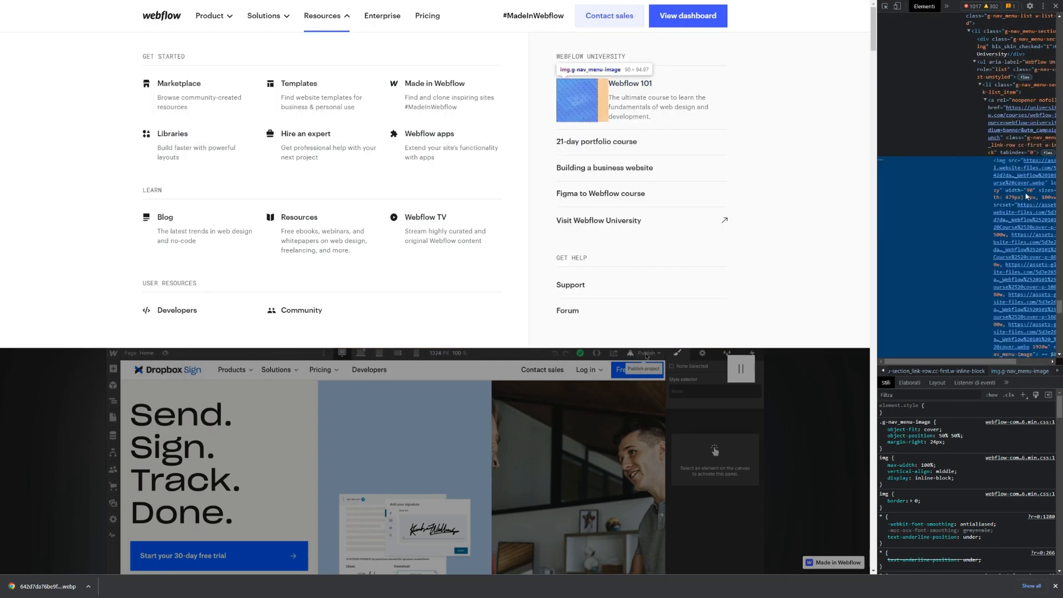
pyautogui.hotkey('ctrl', 'Tab')
pyautogui.hotkey('ctrl', 'Tab')
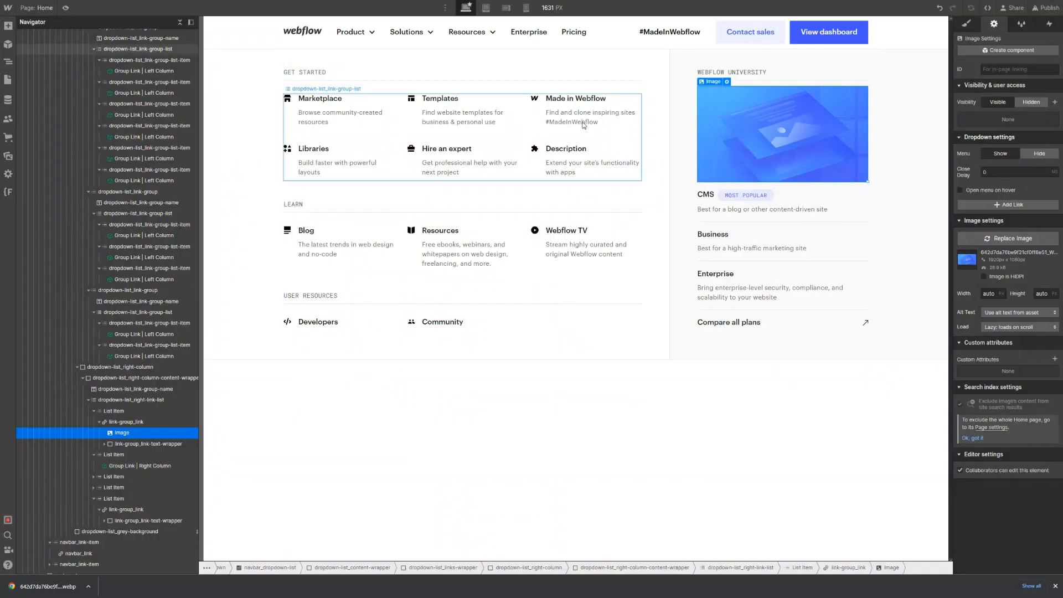
pyautogui.hotkey('ctrl', 'shift', 'Tab')
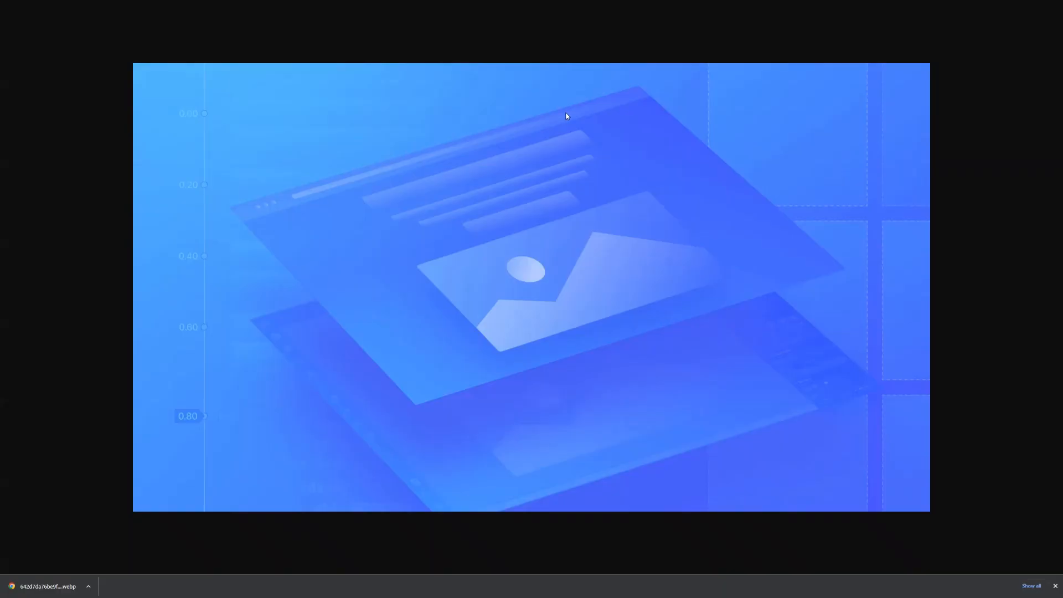
pyautogui.hotkey('ctrl', 'shift', 'Tab')
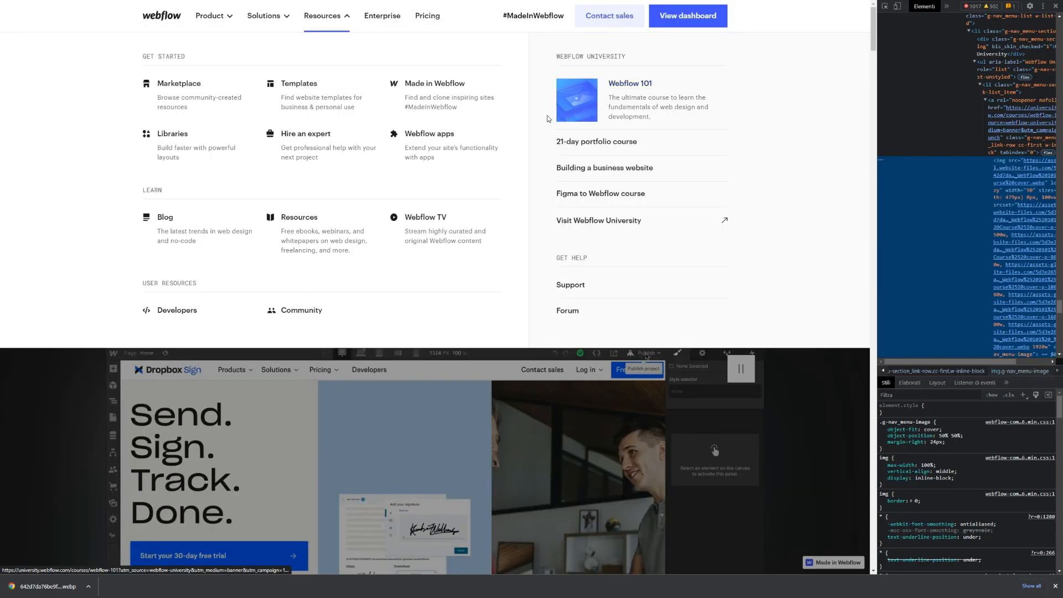
pyautogui.hotkey('ctrl', 'shift', 'Tab')
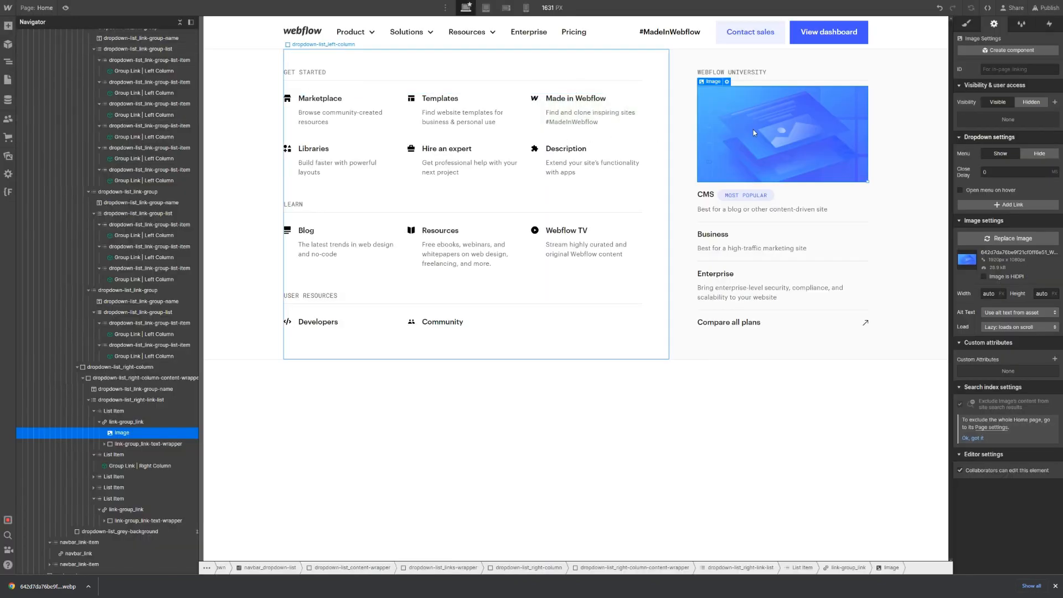
pyautogui.click(989, 294)
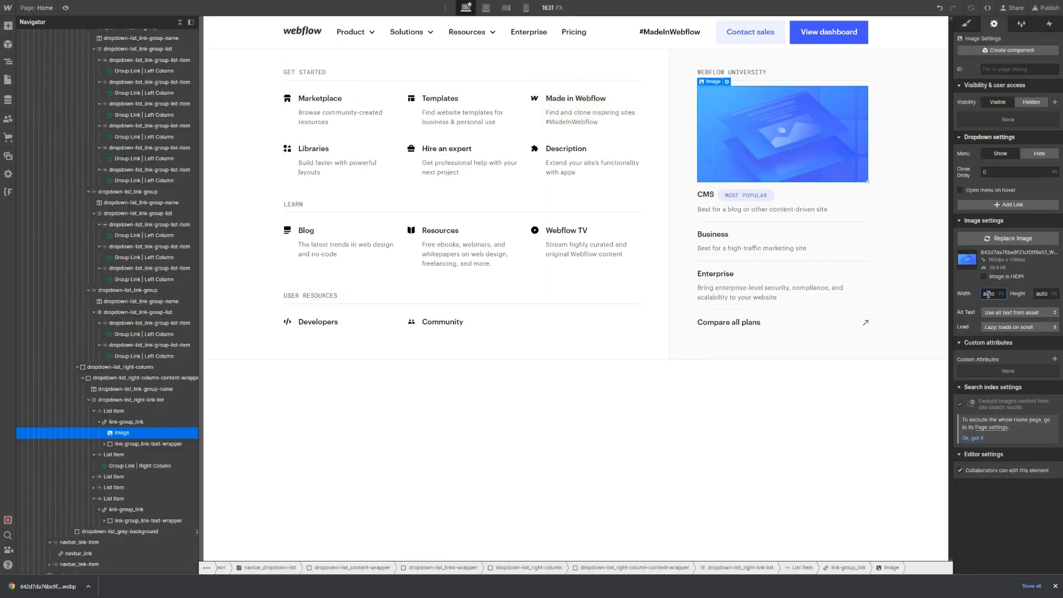
pyautogui.write('90')
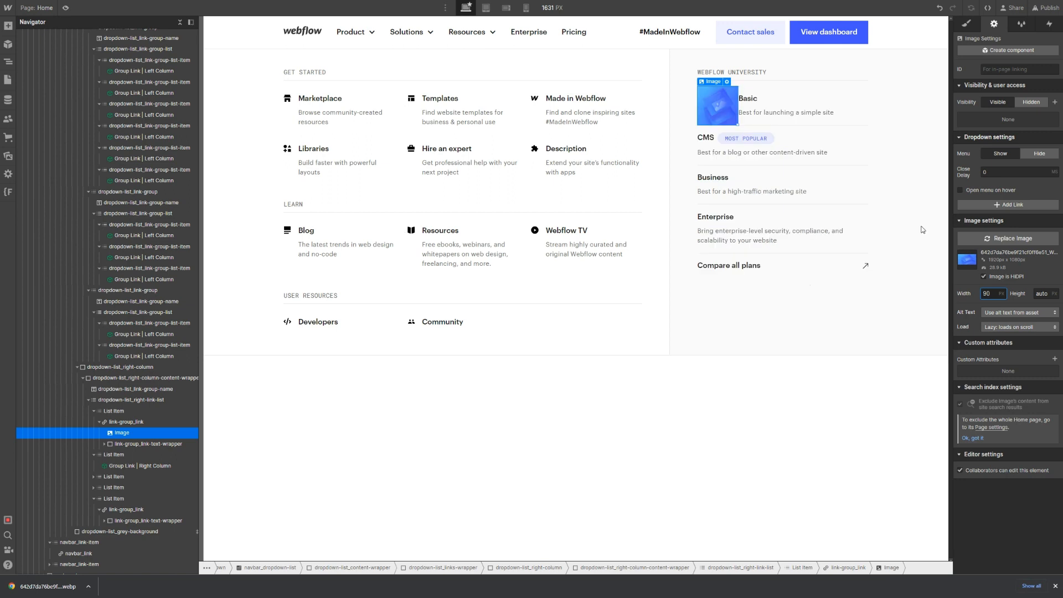
pyautogui.click(964, 24)
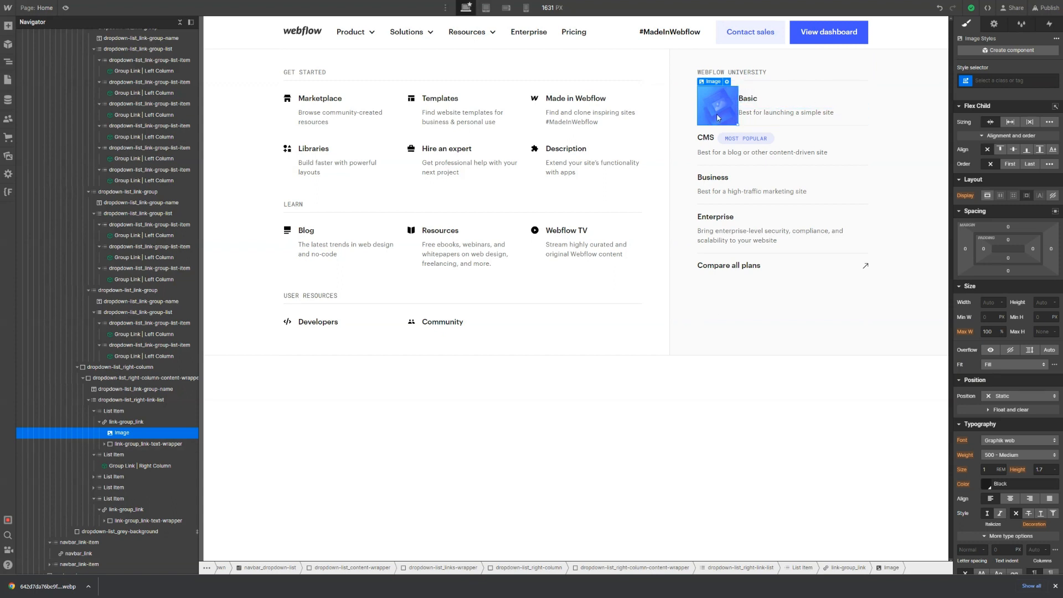
pyautogui.hotkey('ctrl', 'Return')
pyautogui.write('li')
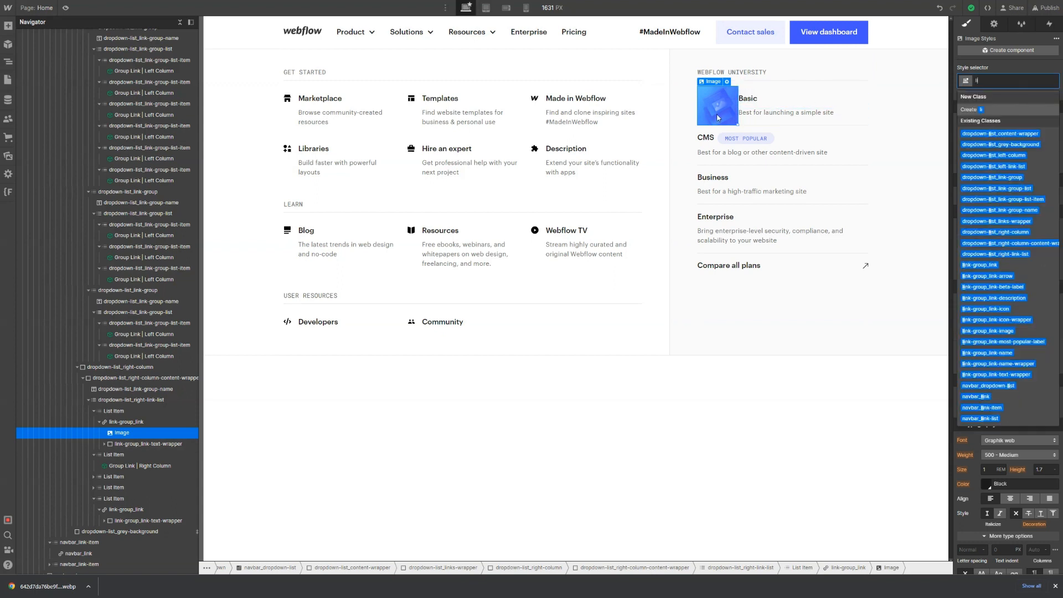
pyautogui.write('nk-gro')
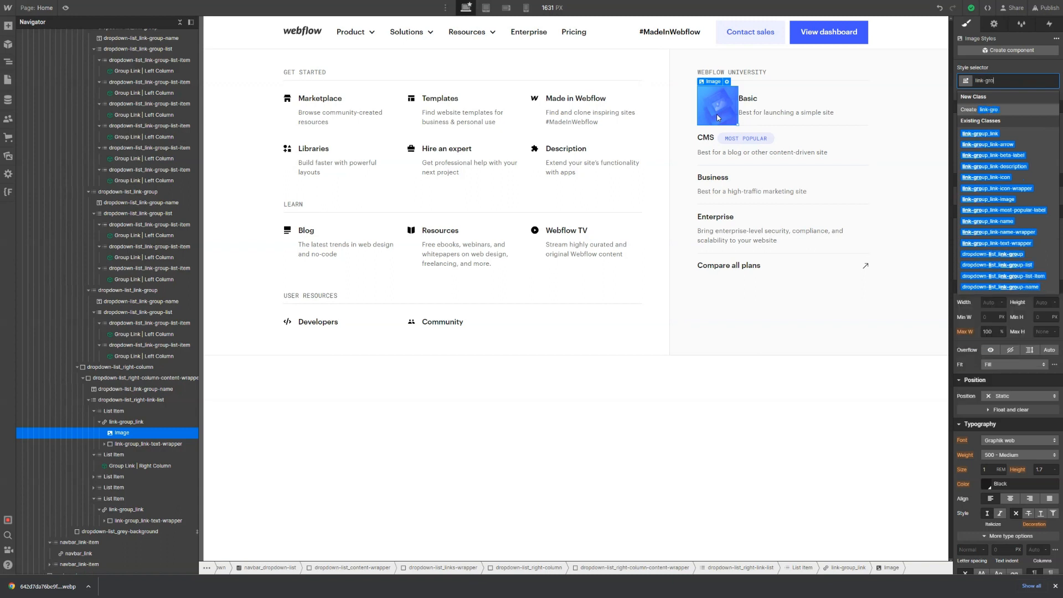
pyautogui.write('up_link-image')
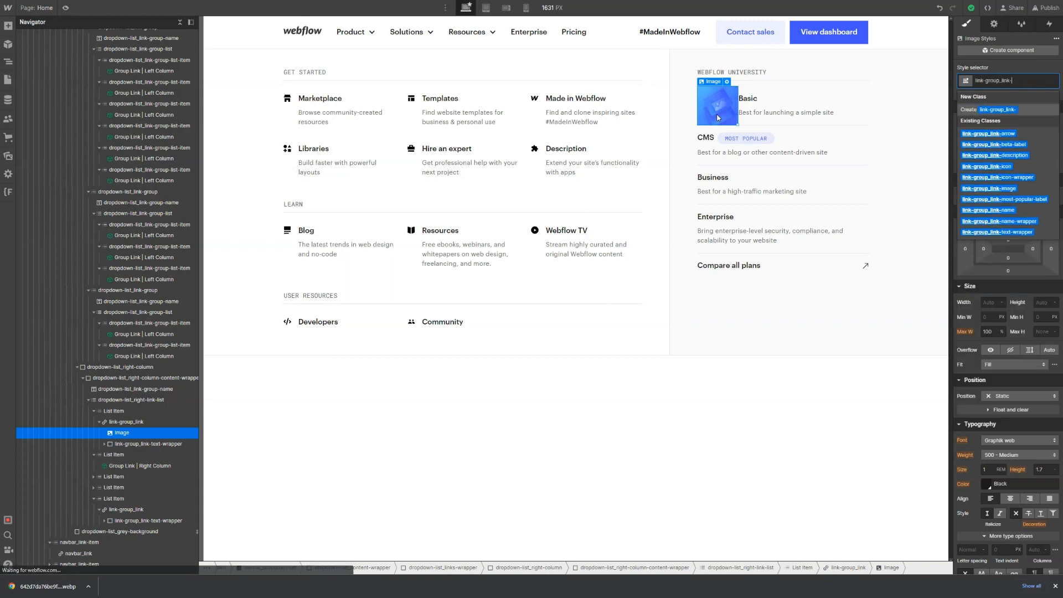
pyautogui.press('Return')
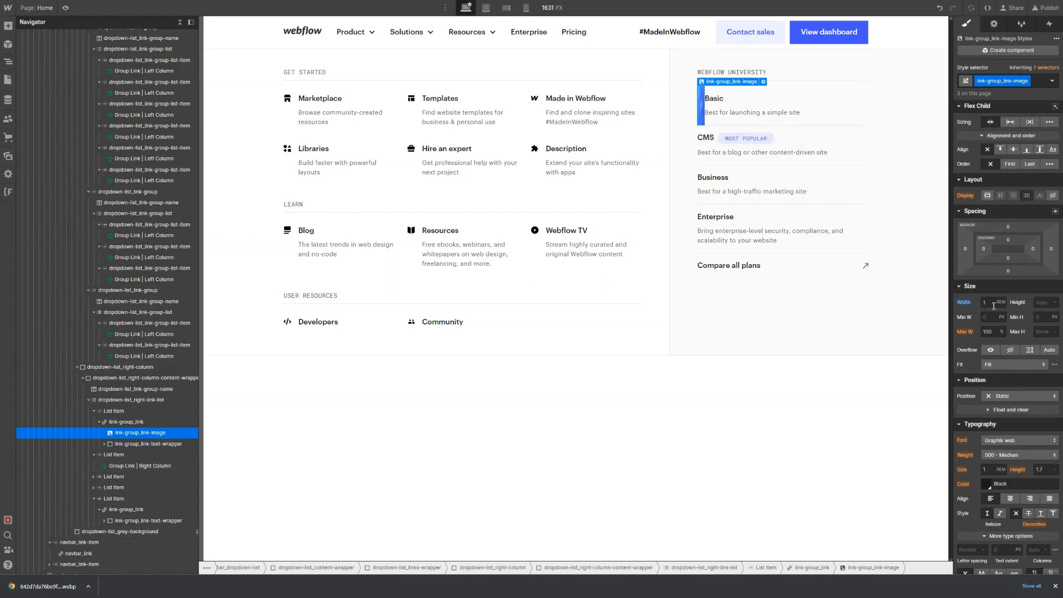
pyautogui.hotkey('ctrl', 'Return')
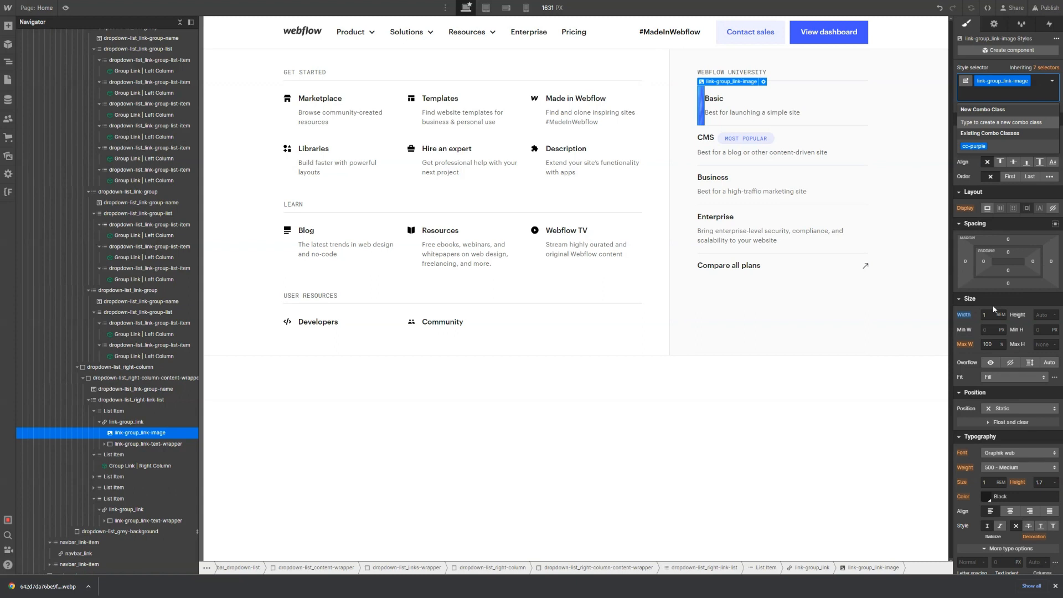
pyautogui.press('BackSpace')
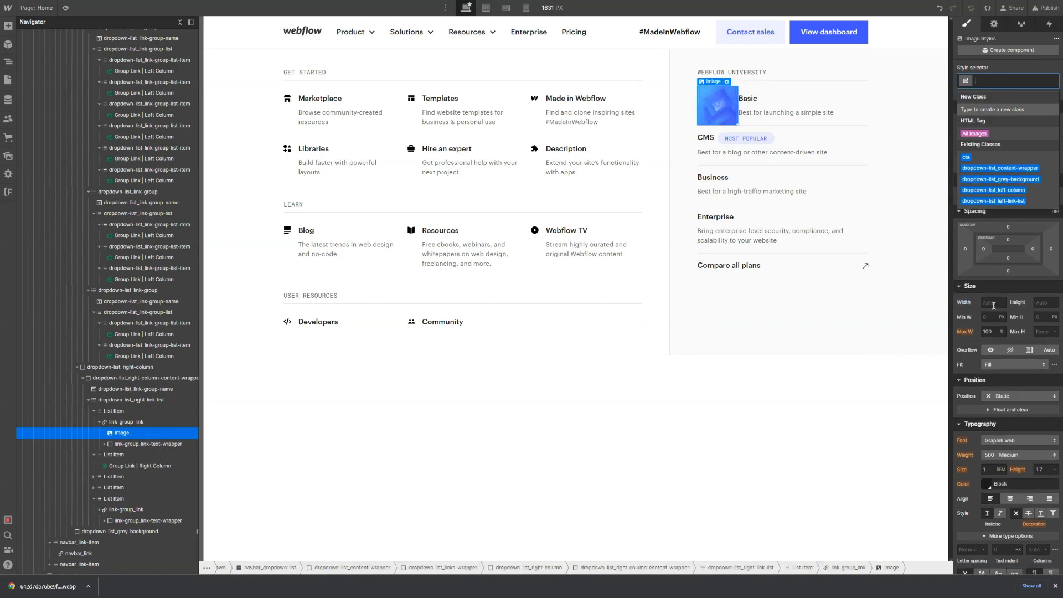
# Apply the class link-group_link-image to the new right-column image and add the combo class cc-right-column
pyautogui.write('link-group')
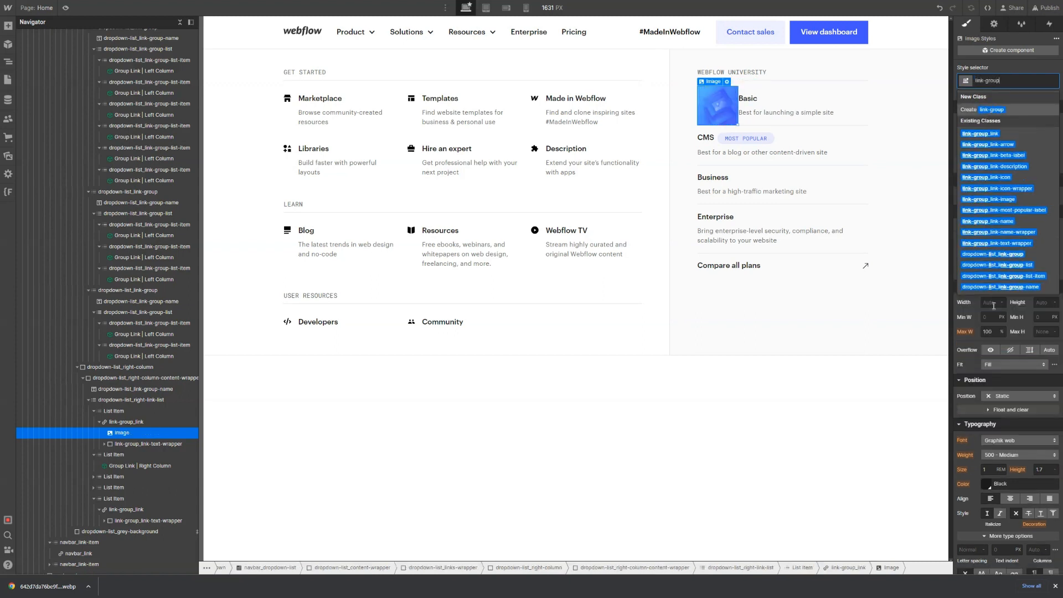
pyautogui.write('_')
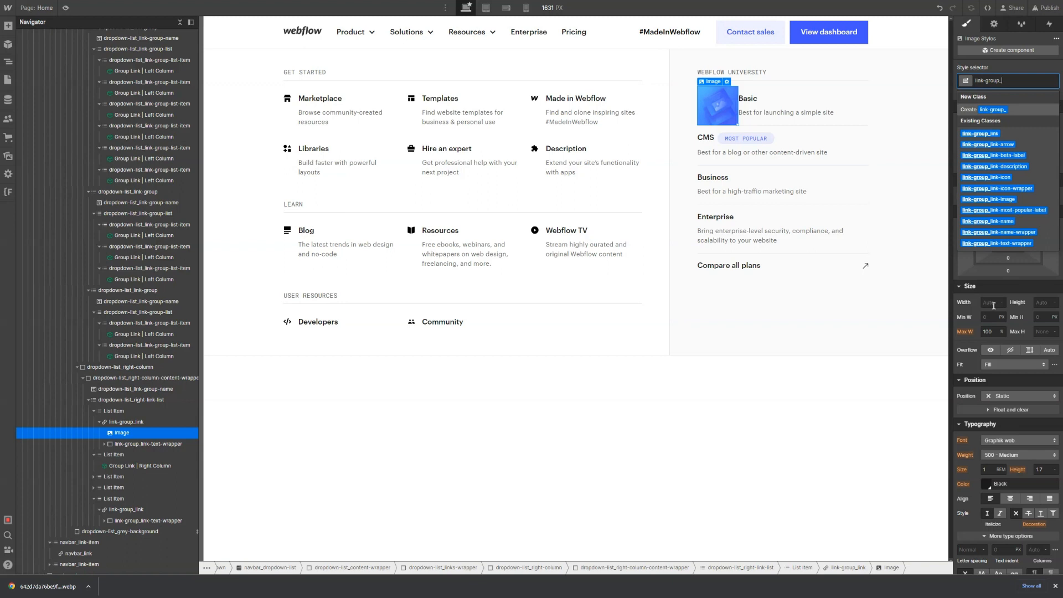
pyautogui.write('link')
pyautogui.write('-image')
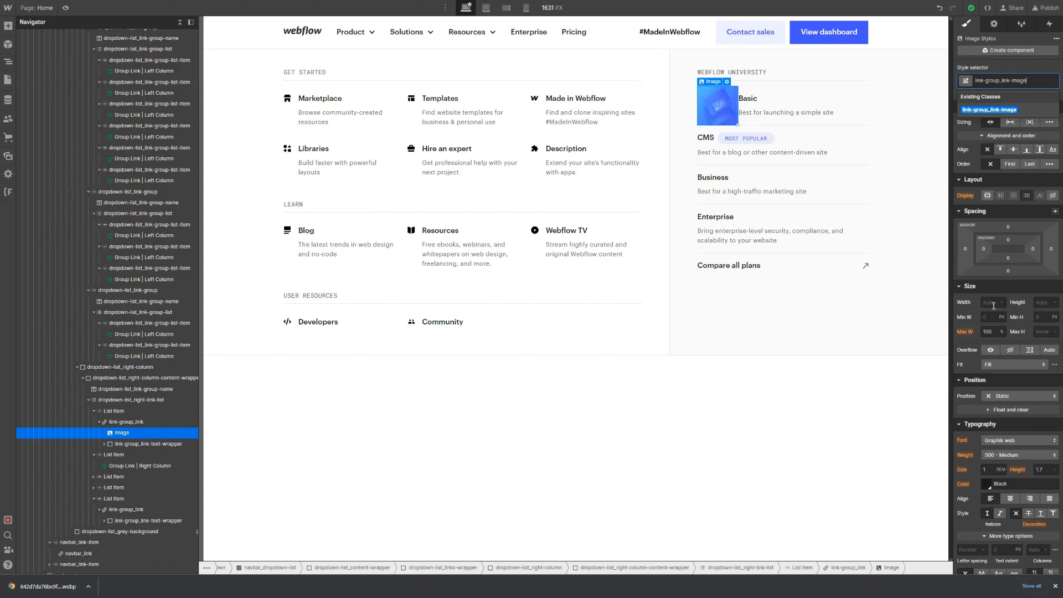
pyautogui.press('Return')
pyautogui.write('c')
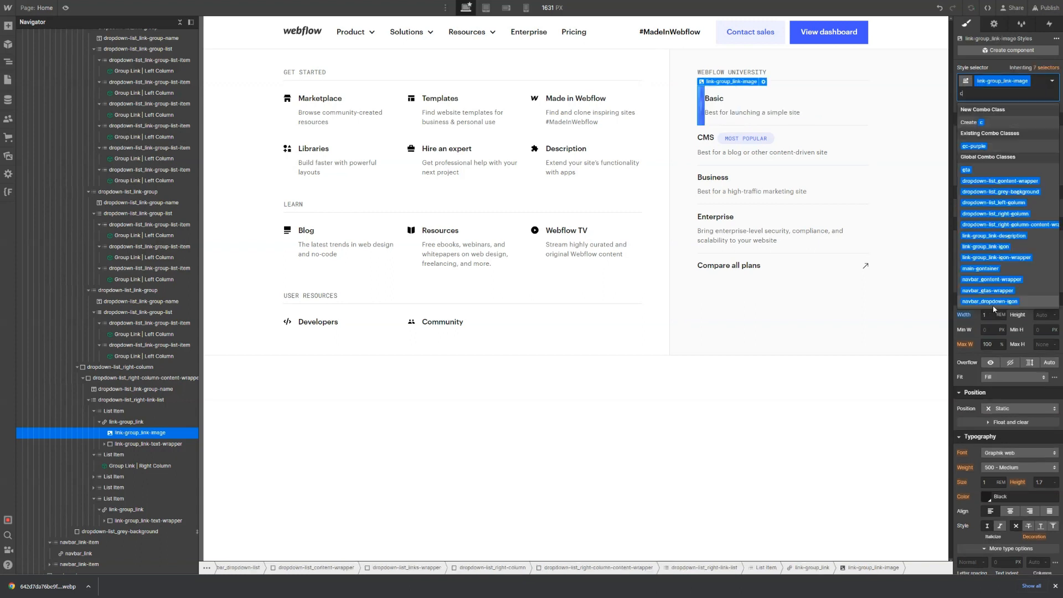
pyautogui.write('c-righ')
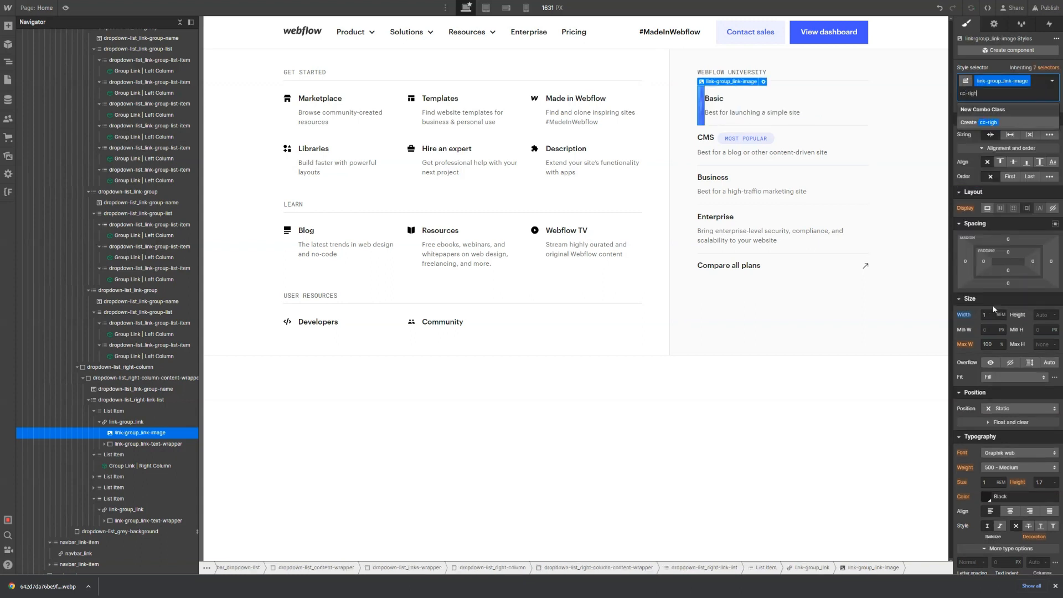
pyautogui.write('t-column')
pyautogui.press('Return')
# Set the right-column image's width to 5.625 rem and its height to Auto
pyautogui.click(986, 320)
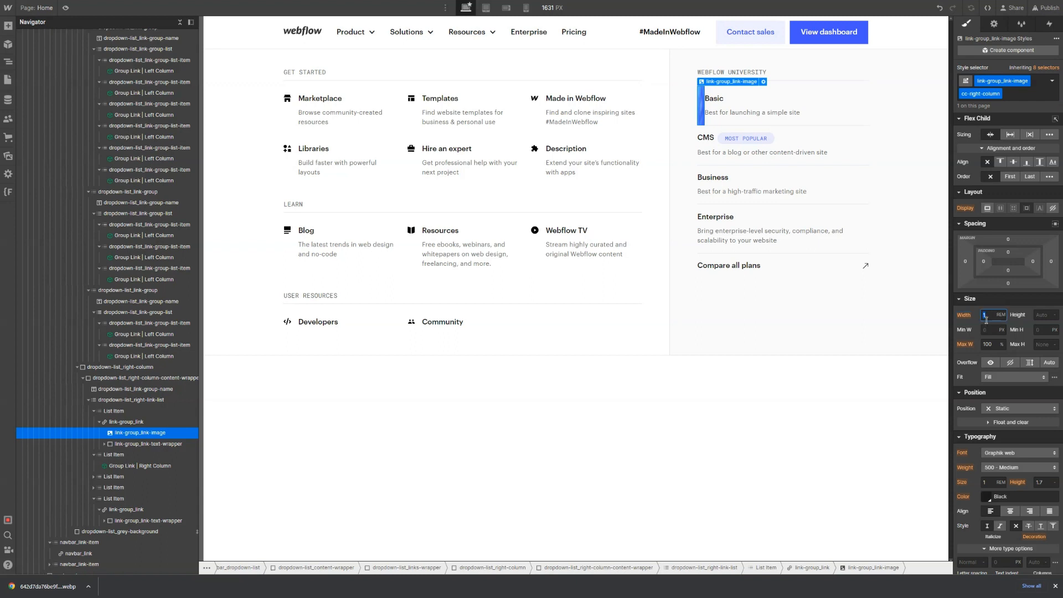
pyautogui.write('80/16')
pyautogui.write('rem')
pyautogui.press('Return')
pyautogui.click(1043, 314)
pyautogui.write('auto')
pyautogui.press('Return')
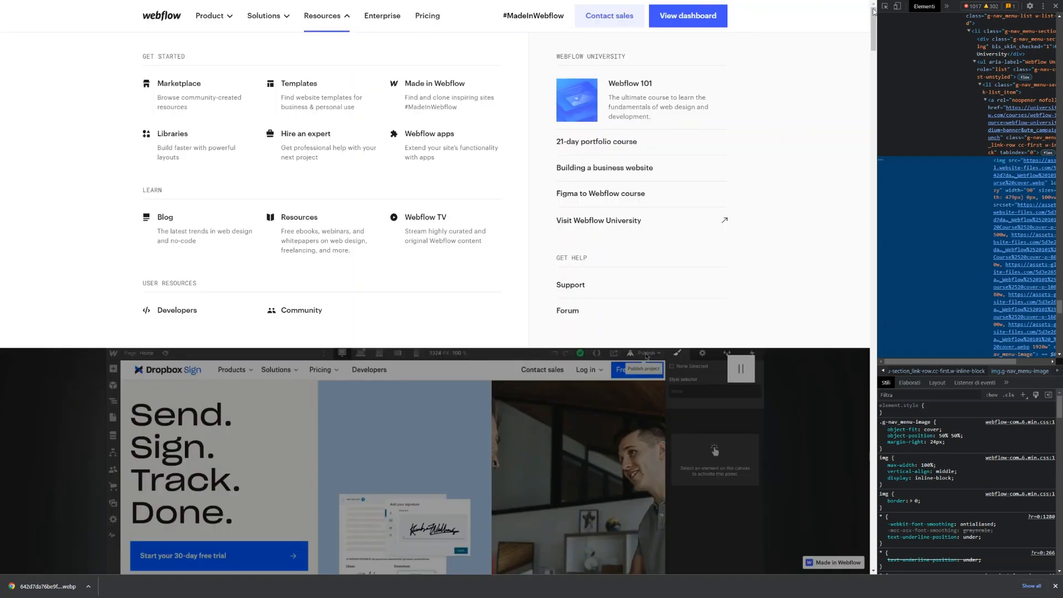
# Inspect the Webflow 101 image on the reference site and give the new image a matching right margin of 24/16 rem
pyautogui.click(885, 6)
pyautogui.click(590, 95)
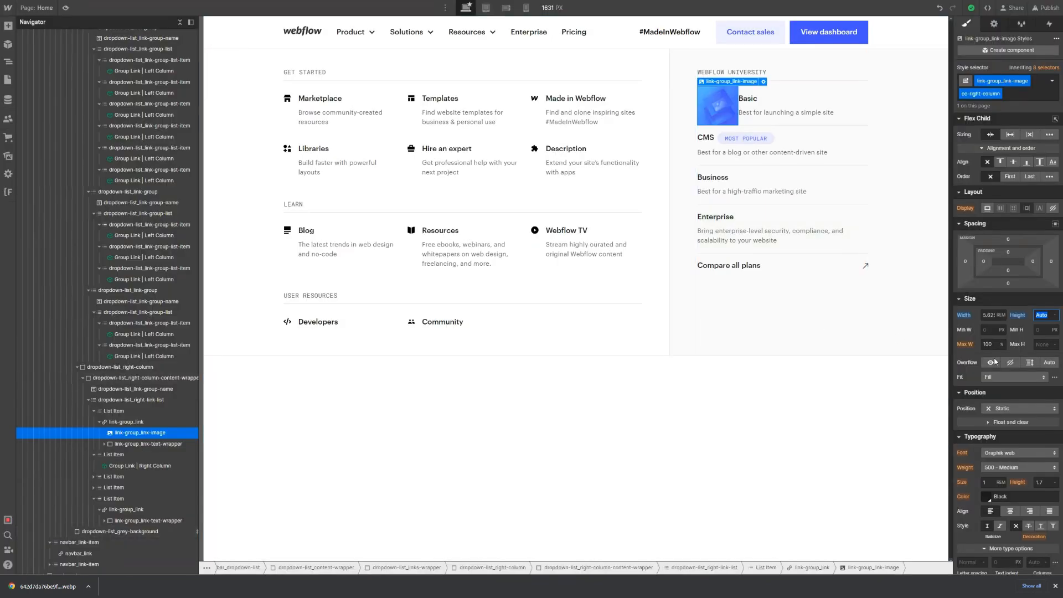
pyautogui.click(987, 377)
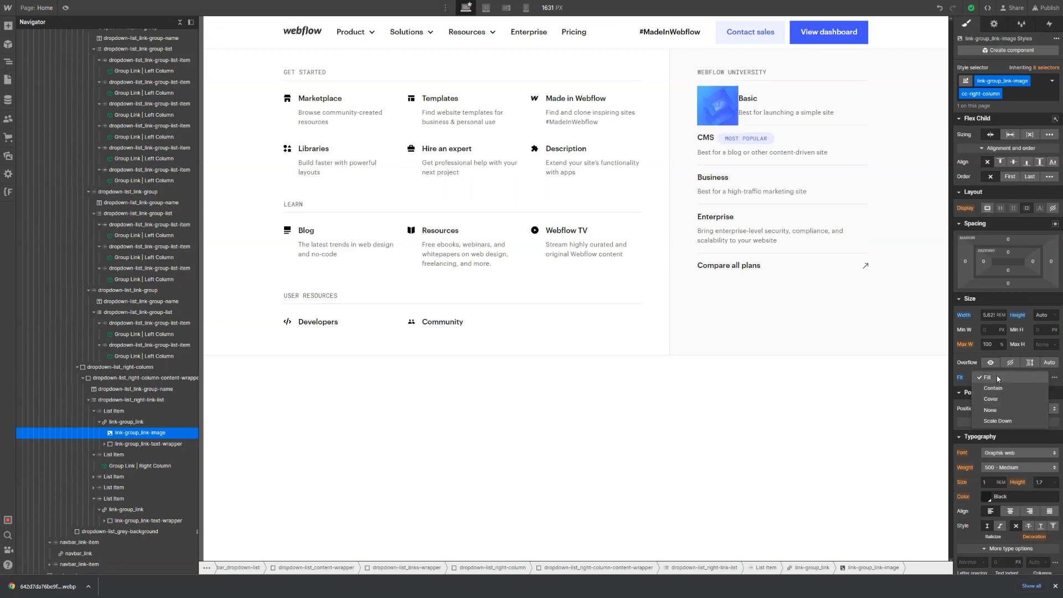
pyautogui.click(960, 378)
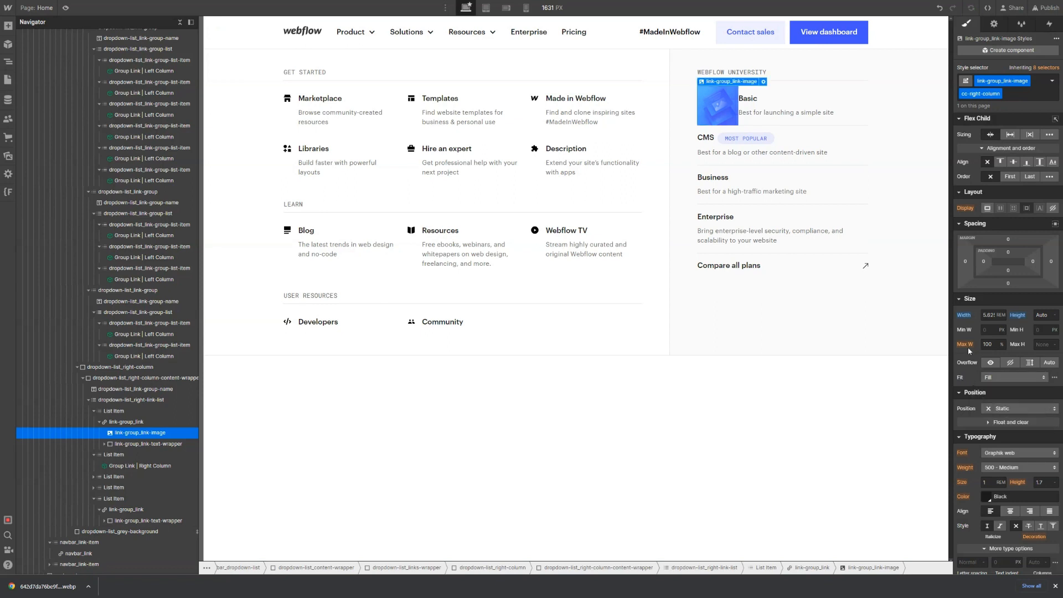
pyautogui.click(1051, 262)
pyautogui.write('24/16rem')
pyautogui.press('Return')
pyautogui.click(748, 103)
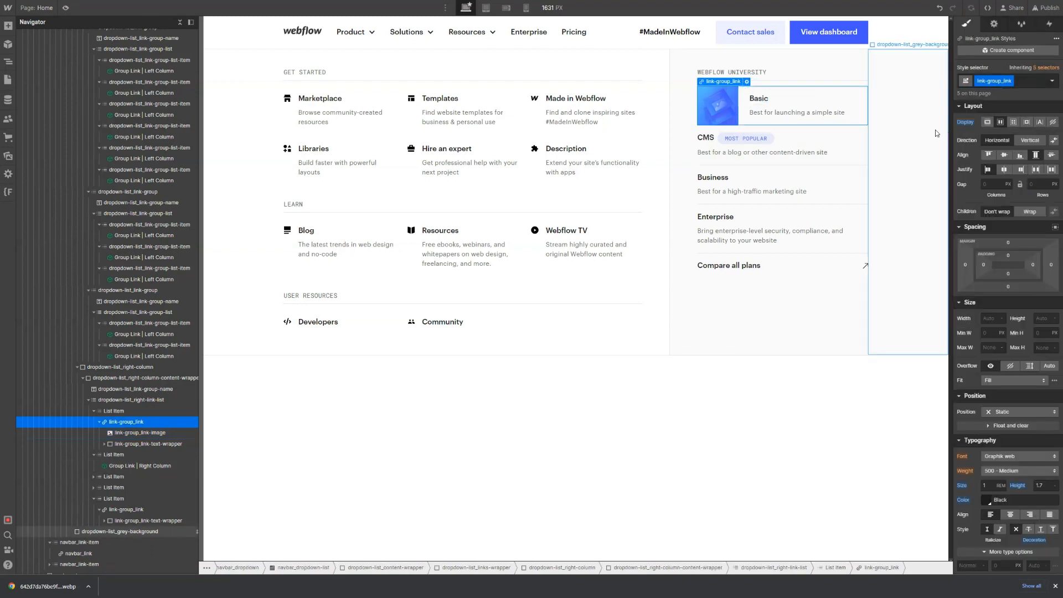
pyautogui.click(1005, 156)
pyautogui.hotkey('ctrl', 'z')
# Set the right-column image's fit to Cover and check its fit position settings
pyautogui.click(727, 115)
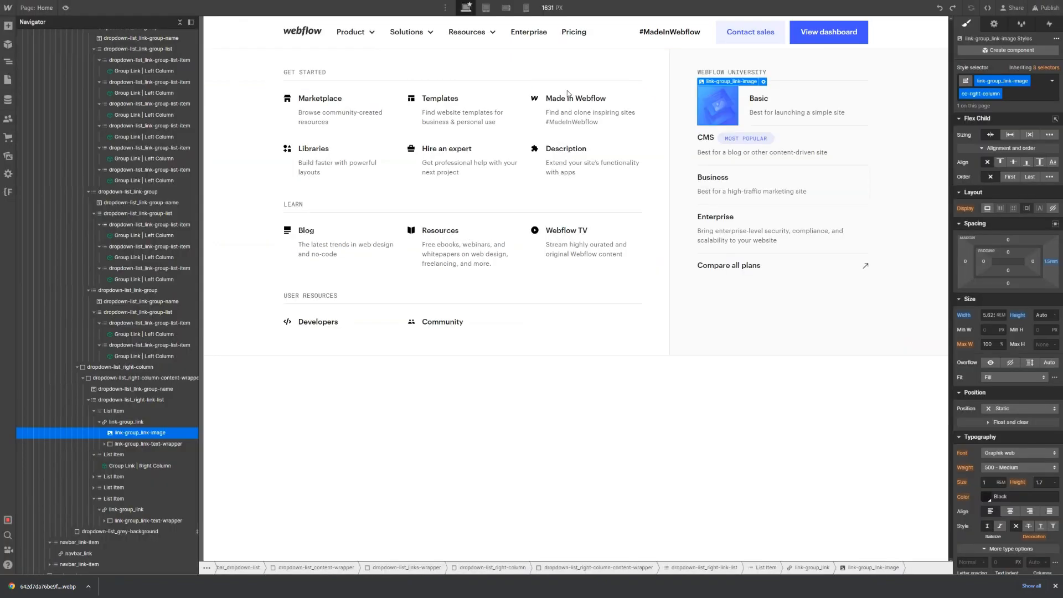
pyautogui.click(1011, 378)
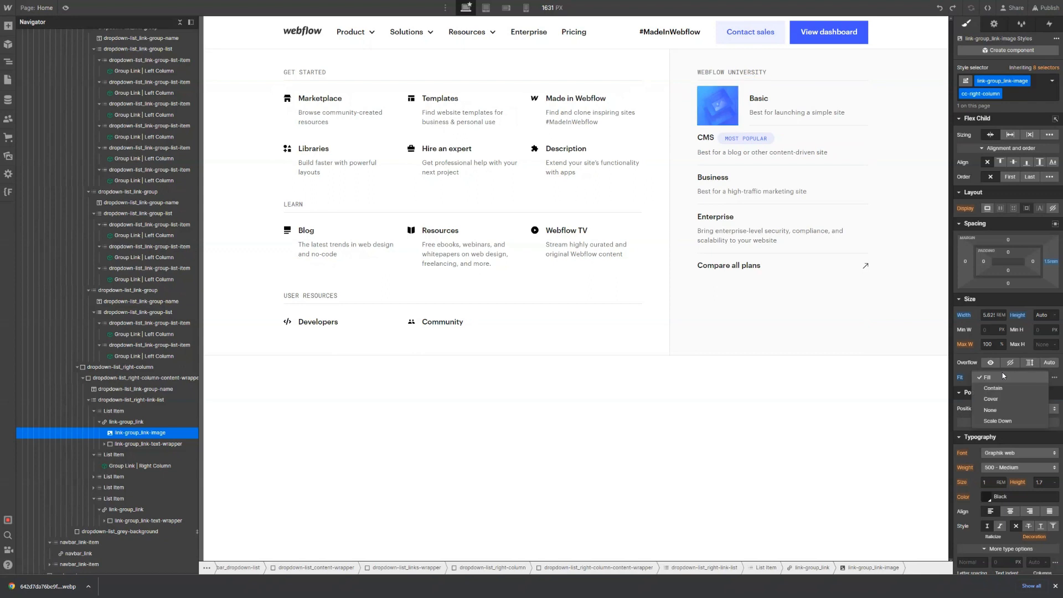
pyautogui.click(1007, 400)
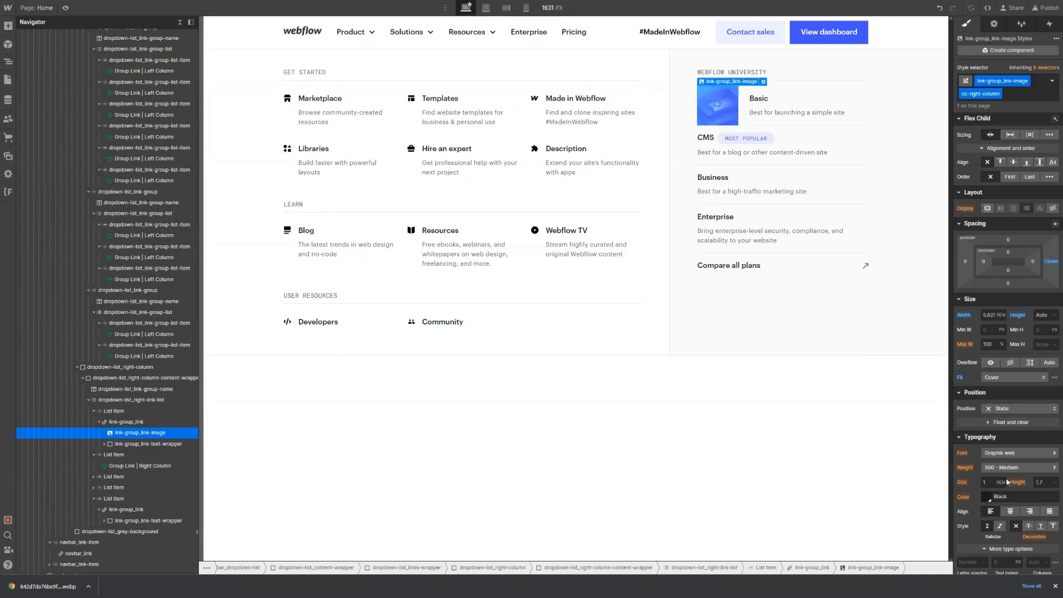
pyautogui.click(1053, 378)
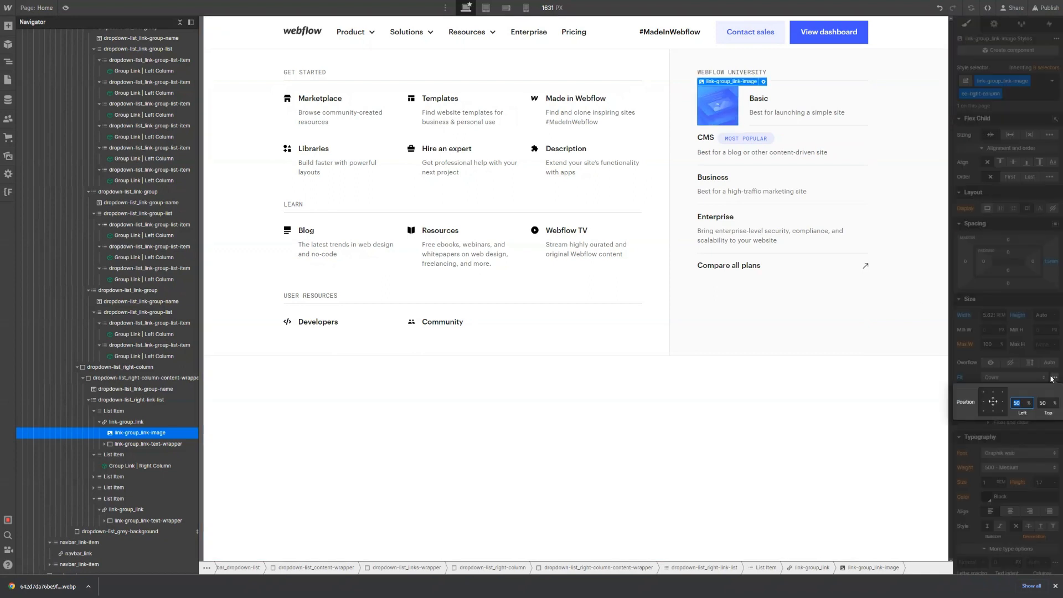
pyautogui.click(1052, 378)
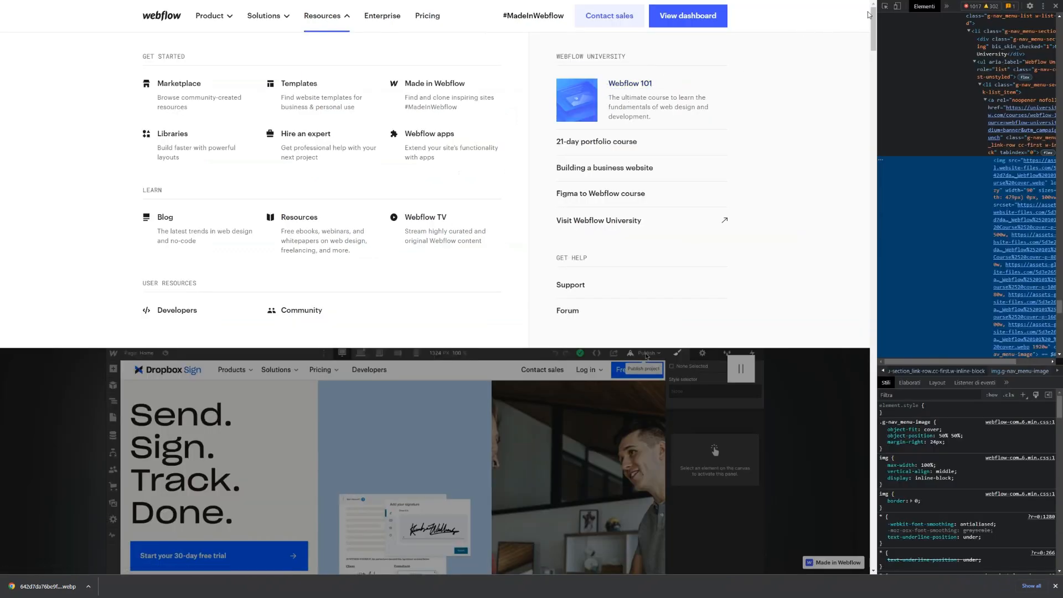
# Copy the Webflow 101 description from the reference site and replace the first right-column link's description with it
pyautogui.click(885, 6)
pyautogui.click(673, 107)
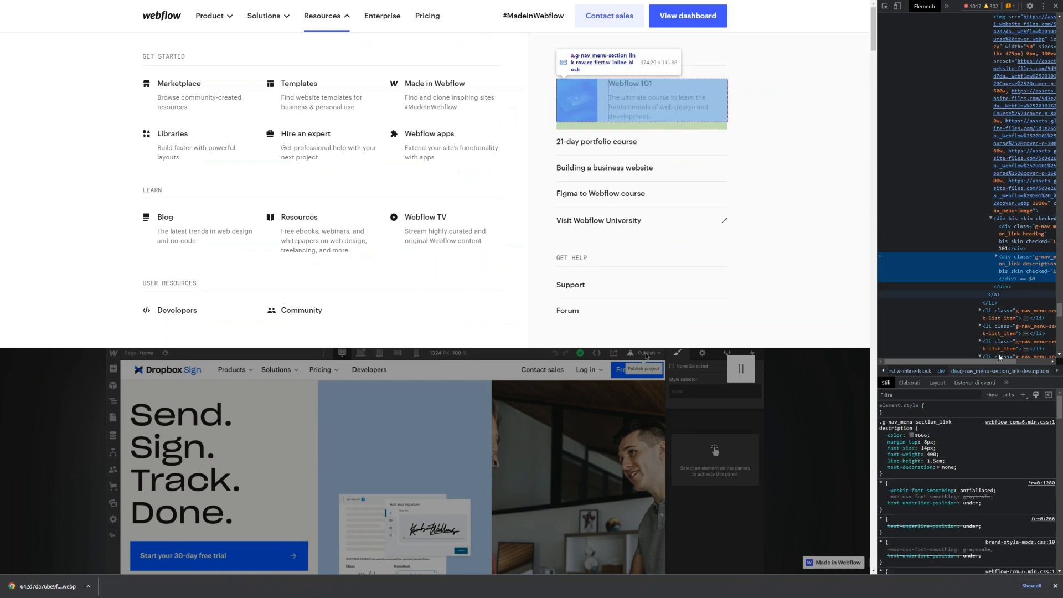
pyautogui.moveTo(1000, 357); pyautogui.dragTo(1027, 356)
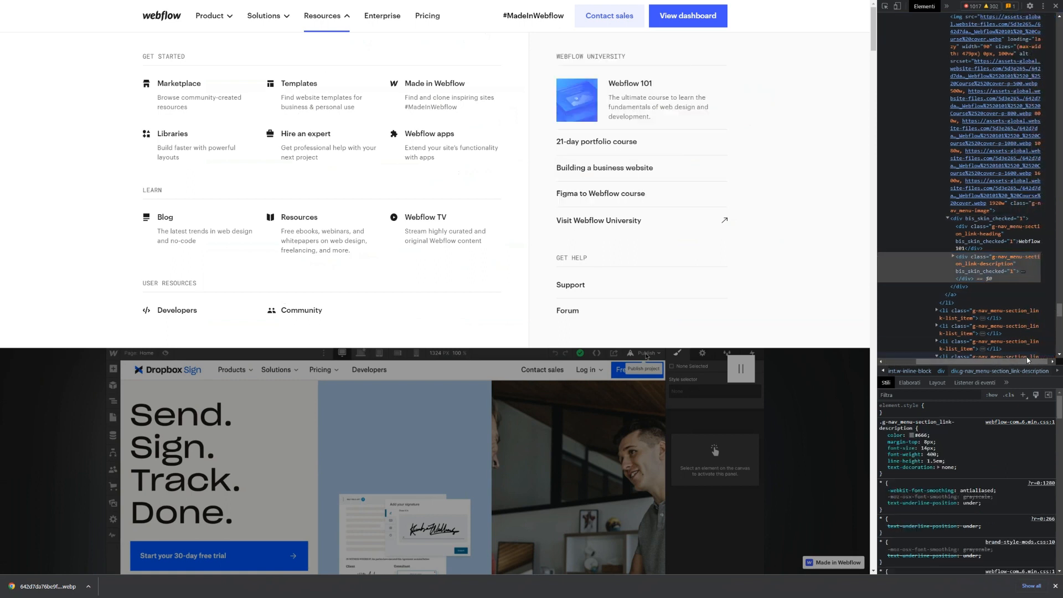
pyautogui.click(1025, 277)
pyautogui.click(1024, 273)
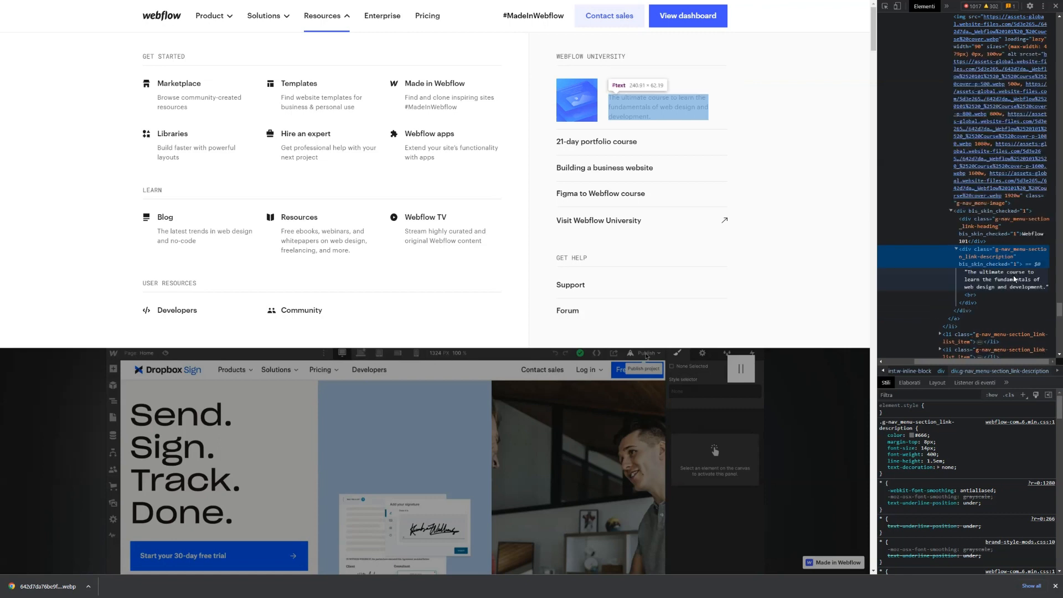
pyautogui.doubleClick(996, 281)
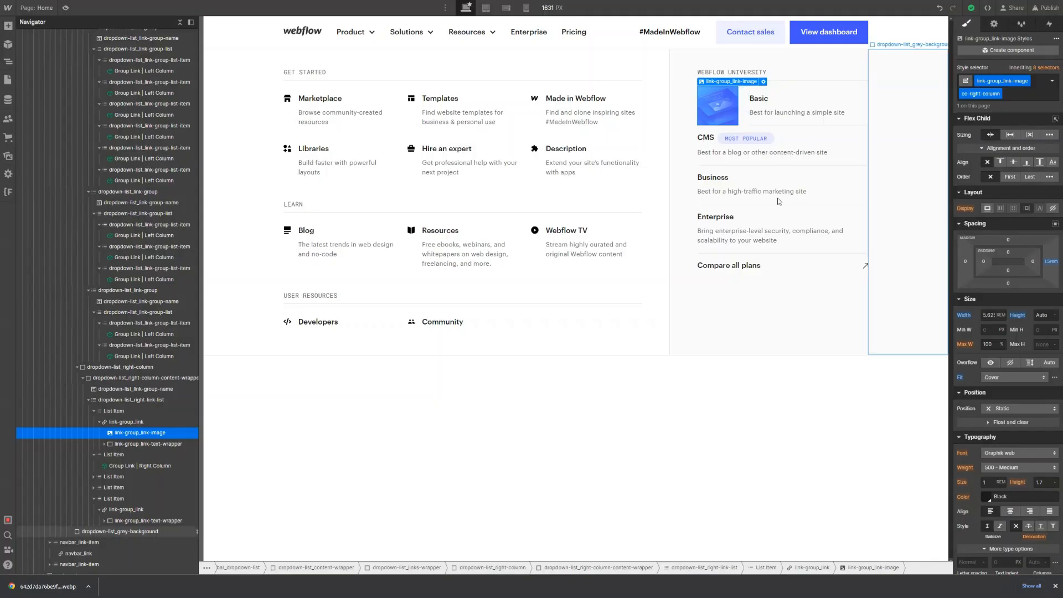
pyautogui.click(800, 112)
pyautogui.doubleClick(799, 112)
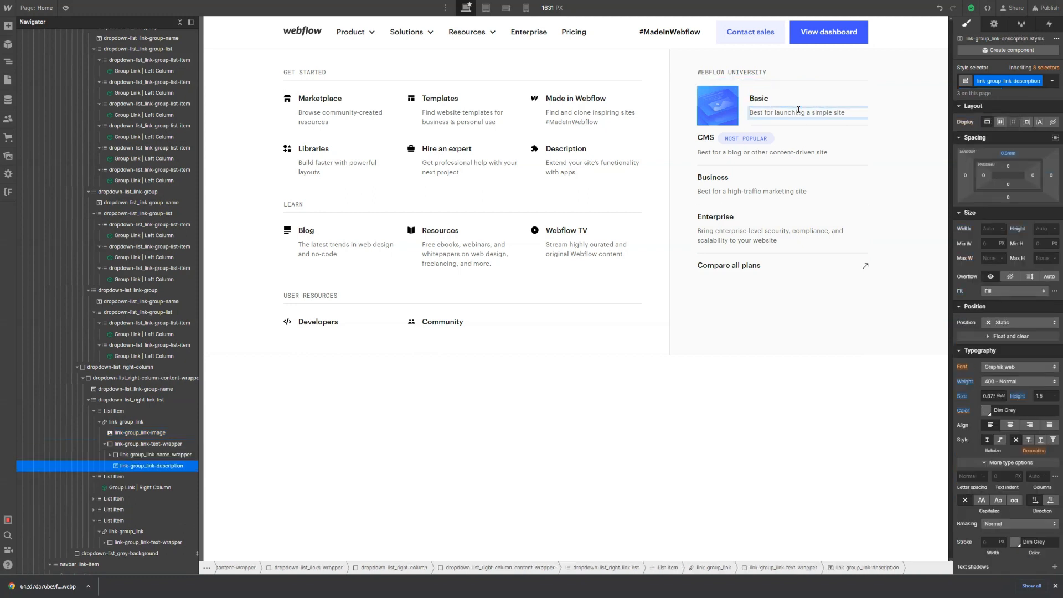
# Change the first right-column link's name from "Basic" to "Webflow 101"
pyautogui.click(760, 98)
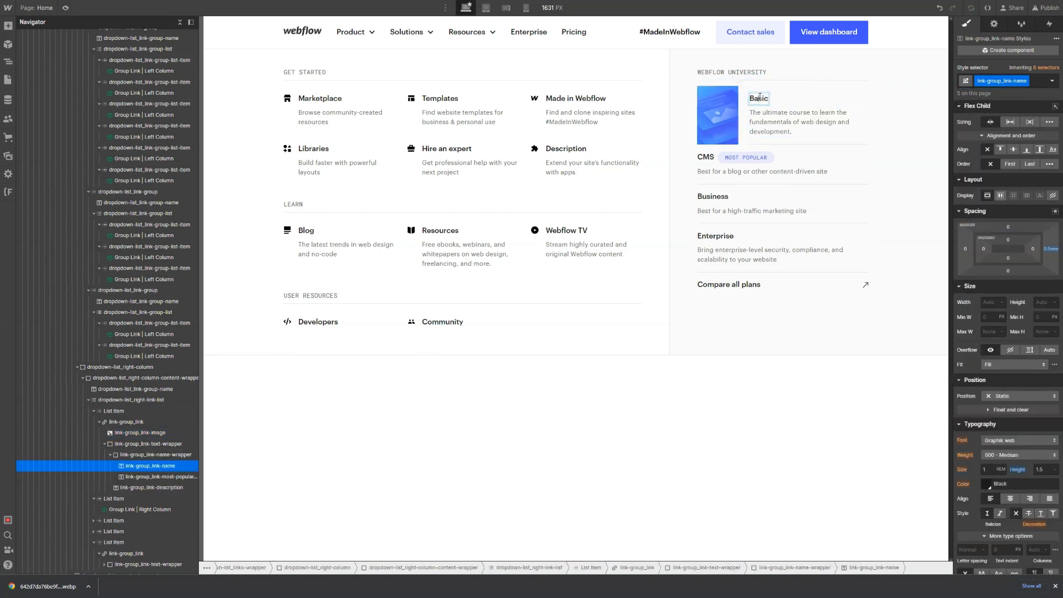
pyautogui.doubleClick(760, 98)
pyautogui.write('Webflwo')
pyautogui.press('BackSpace')
pyautogui.write('w 101')
pyautogui.press('Escape')
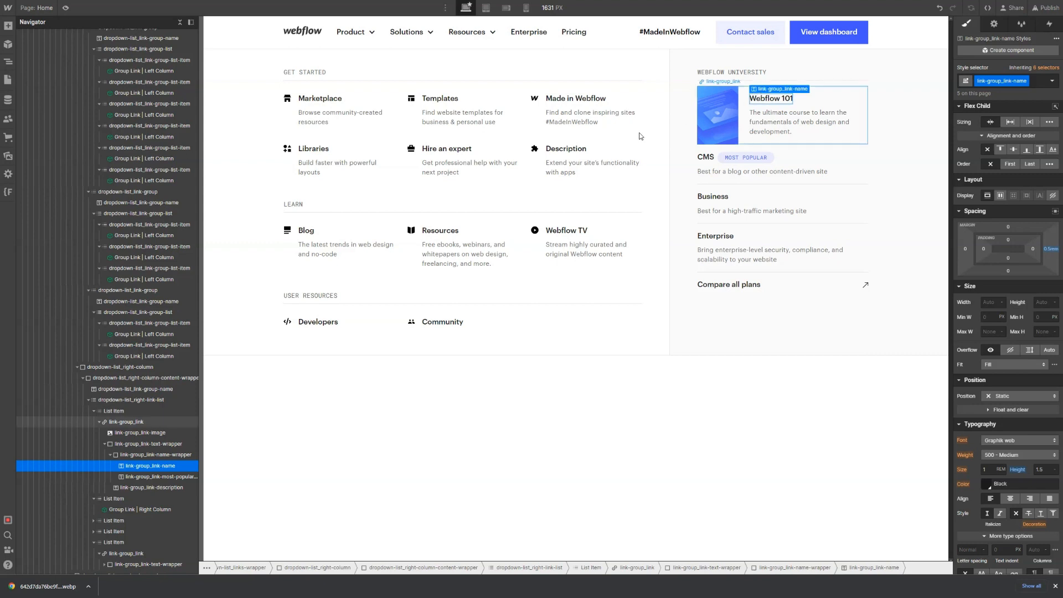
# Inspect the reference Webflow 101 image's dimensions and set the new image's height to 5.9375 rem to match
pyautogui.click(700, 109)
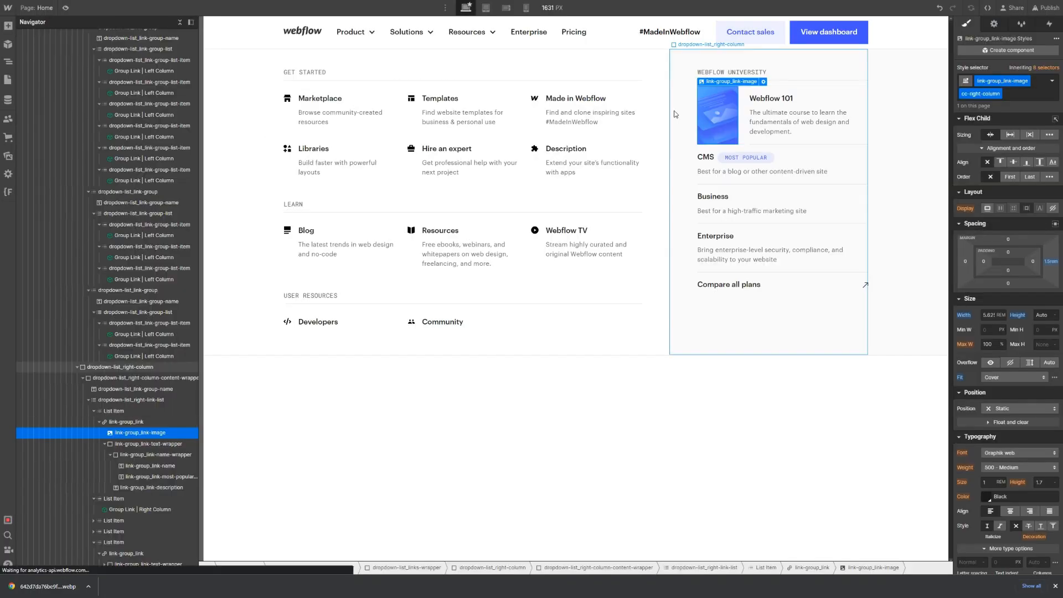
pyautogui.click(745, 114)
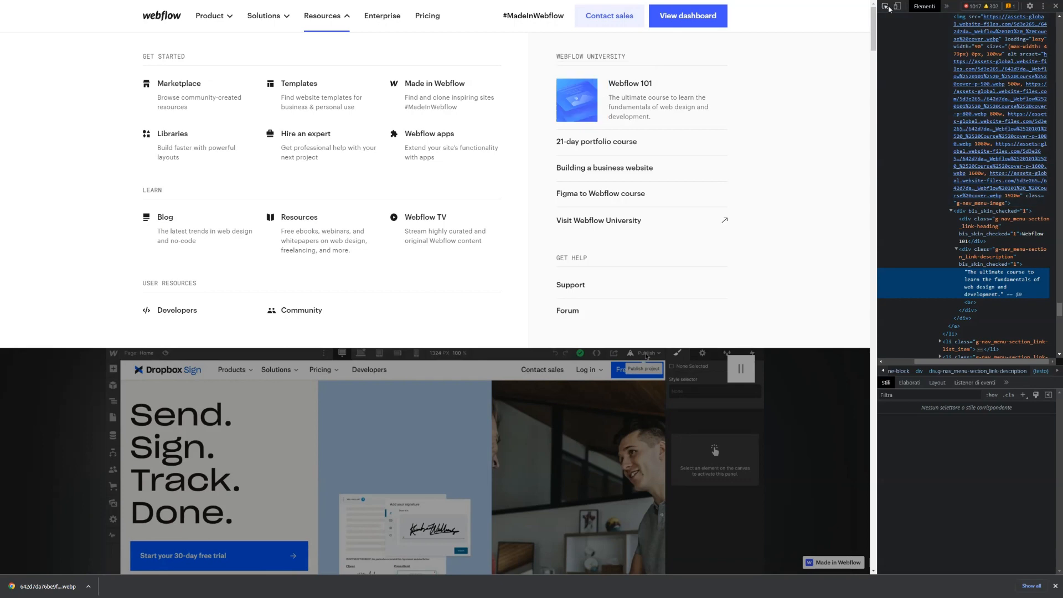
pyautogui.click(888, 7)
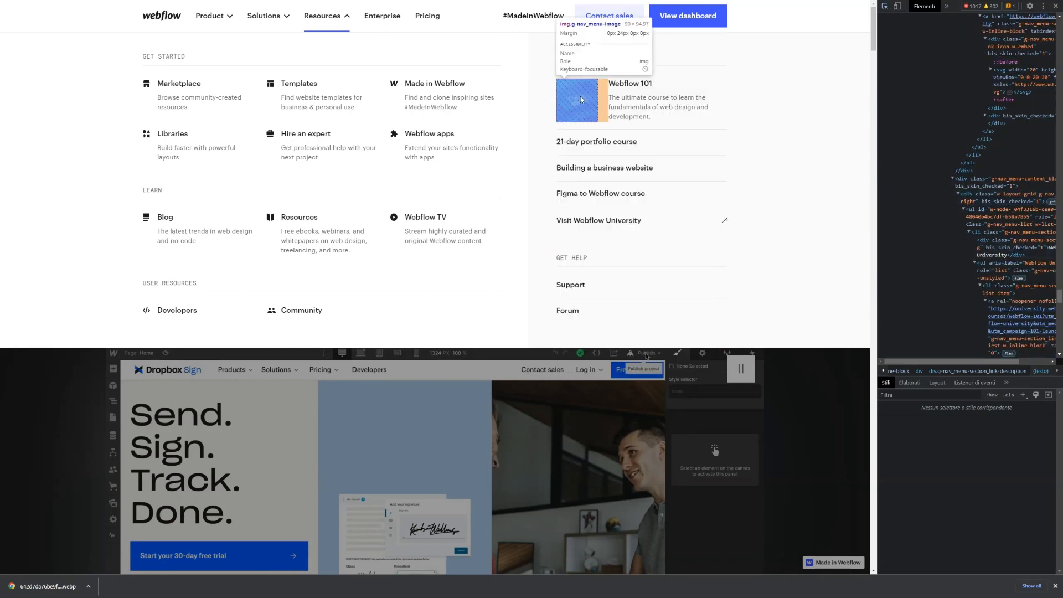
pyautogui.click(580, 96)
pyautogui.moveTo(990, 363); pyautogui.dragTo(1030, 364)
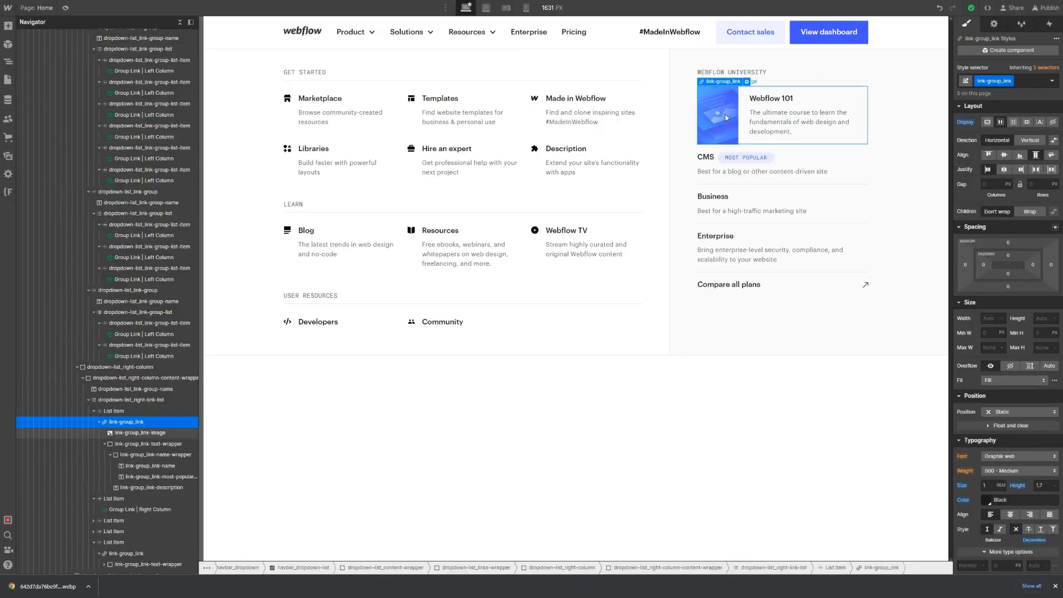
pyautogui.click(742, 105)
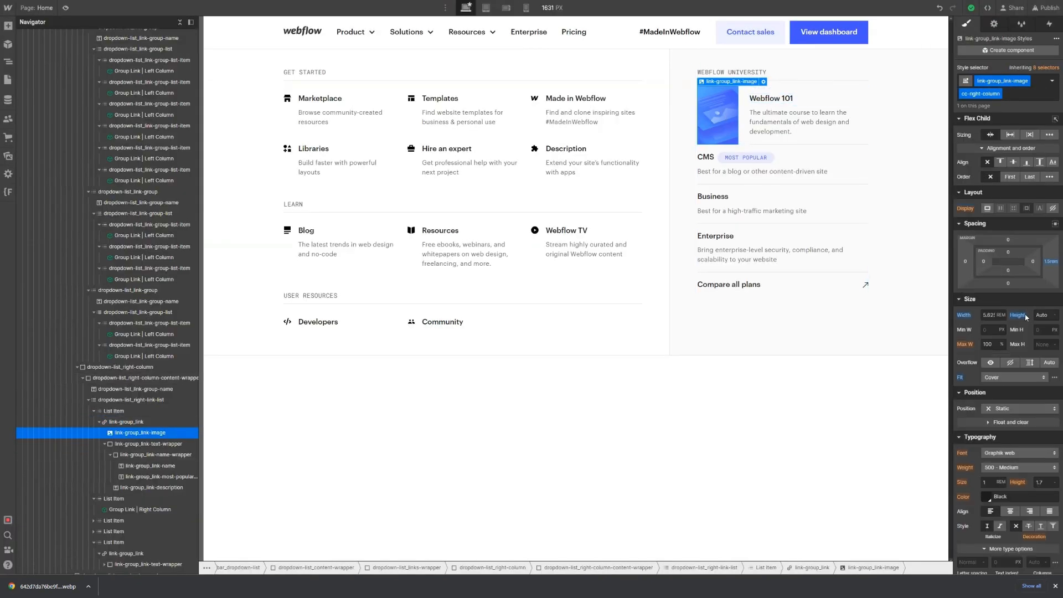
pyautogui.click(1040, 313)
pyautogui.write('5.625rem')
pyautogui.press('Return')
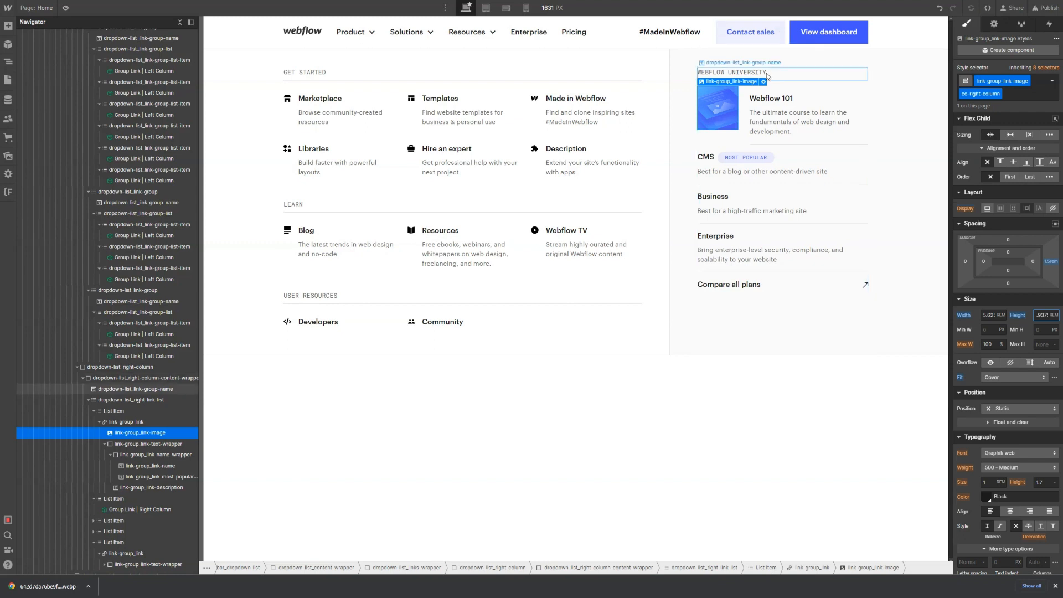
# Set the Webflow 101 image's width to 90 px and height to 95 px in its image settings
pyautogui.click(763, 81)
pyautogui.click(810, 210)
pyautogui.write('90')
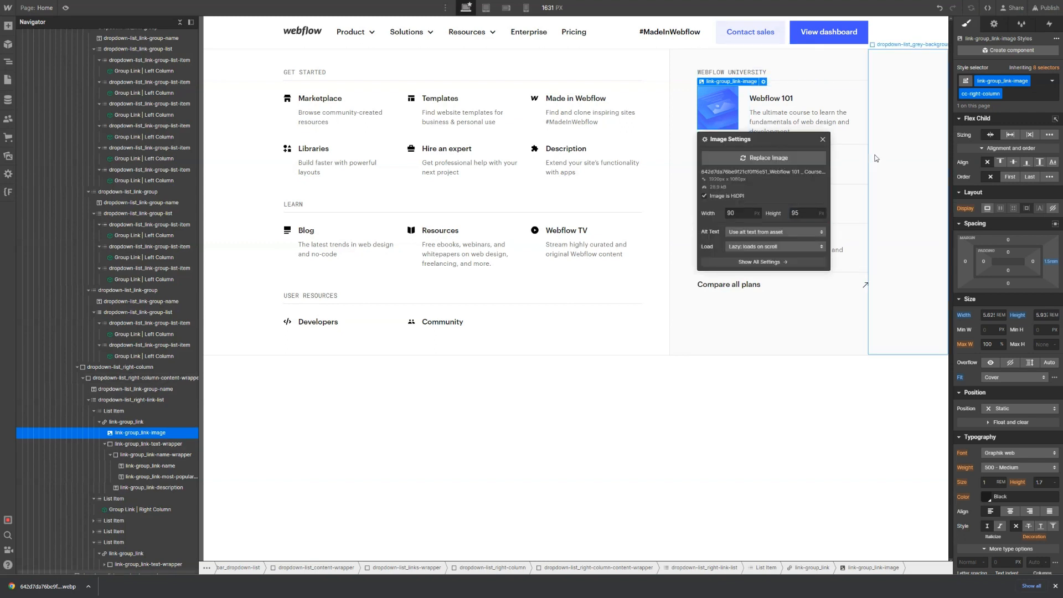
pyautogui.click(874, 161)
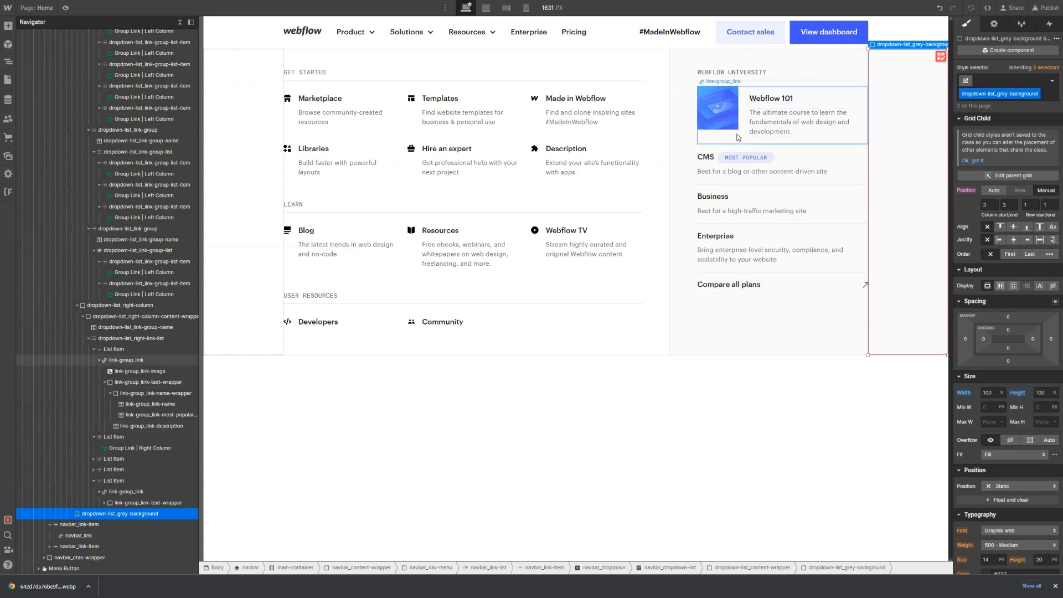
# Inspect the spacing of the Webflow 101 link row on the reference site
pyautogui.hotkey('ctrl', 'Tab')
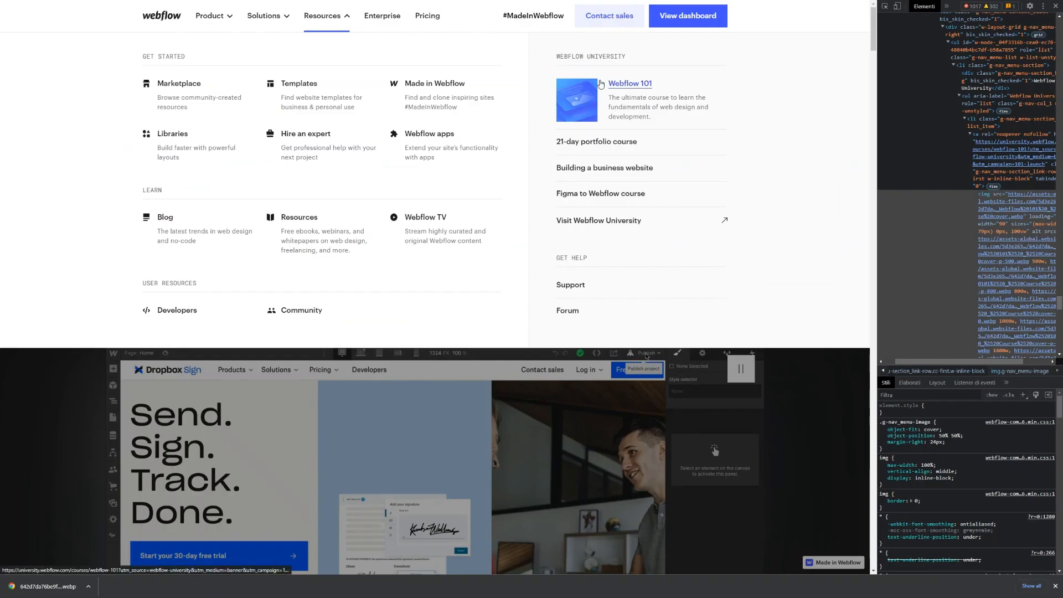
pyautogui.click(886, 7)
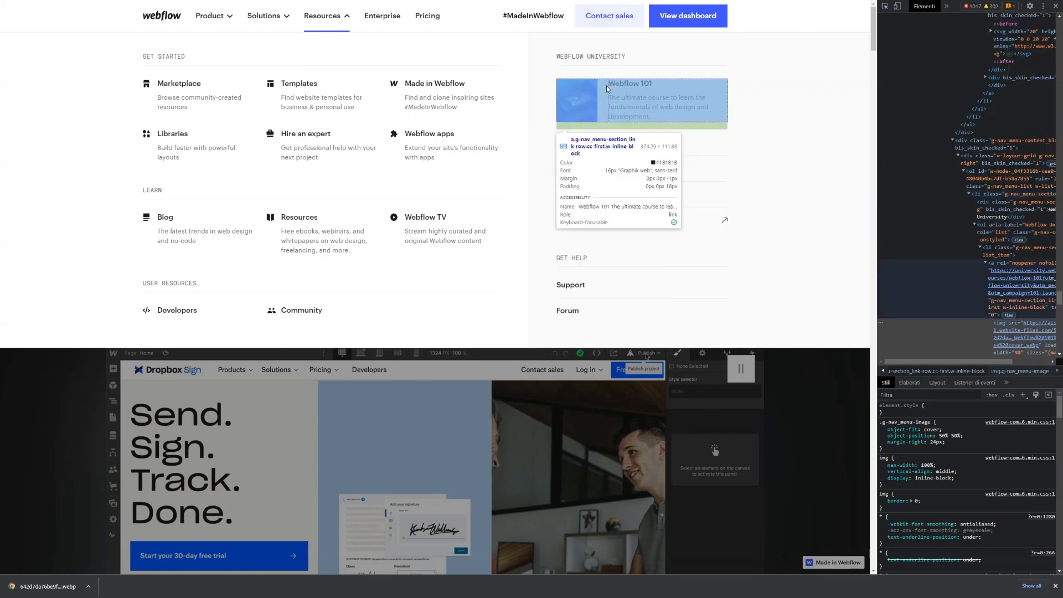
pyautogui.hotkey('ctrl', 'shift', 'Tab')
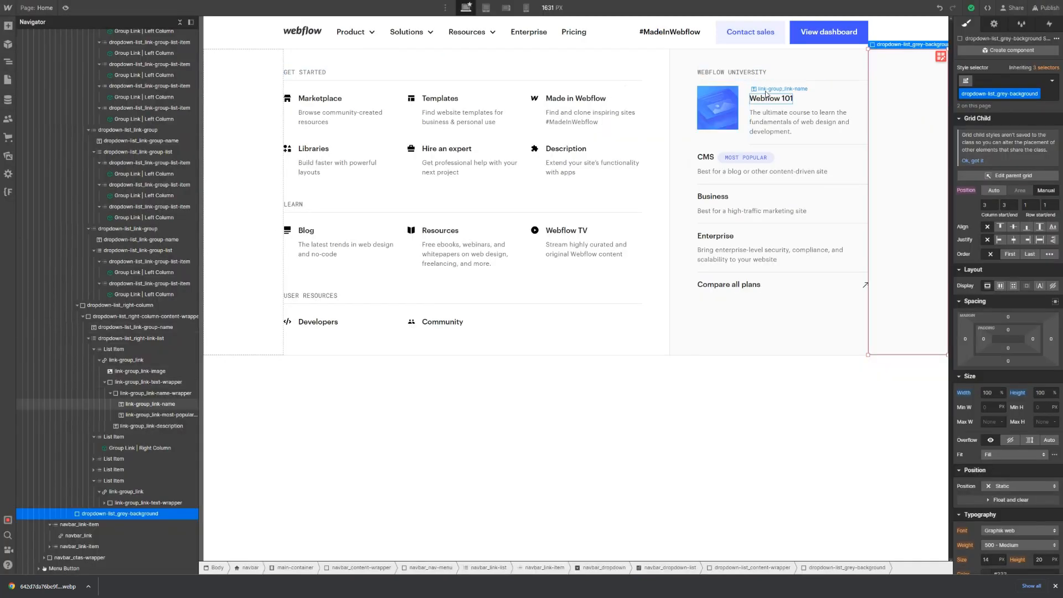
# Set the Webflow 101 image's top margin to 1 rem
pyautogui.click(767, 94)
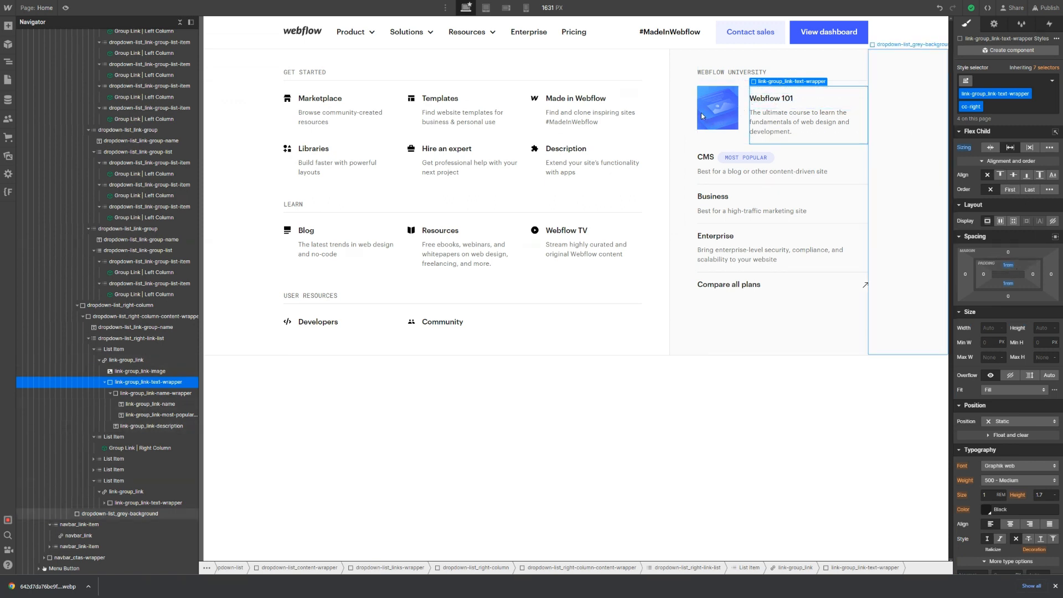
pyautogui.click(723, 110)
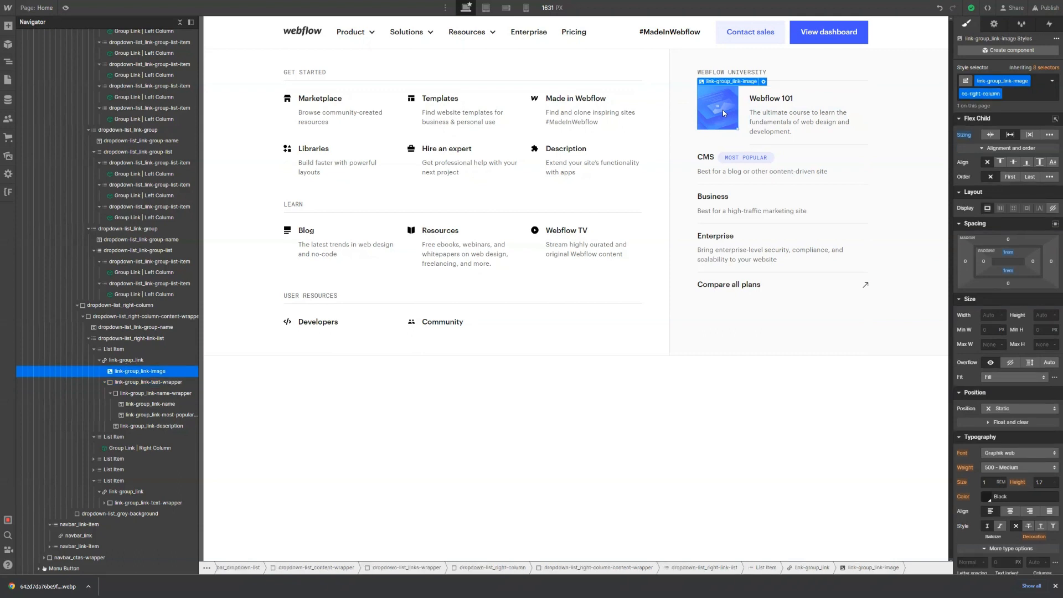
pyautogui.click(1011, 243)
pyautogui.write('1rem')
pyautogui.press('Return')
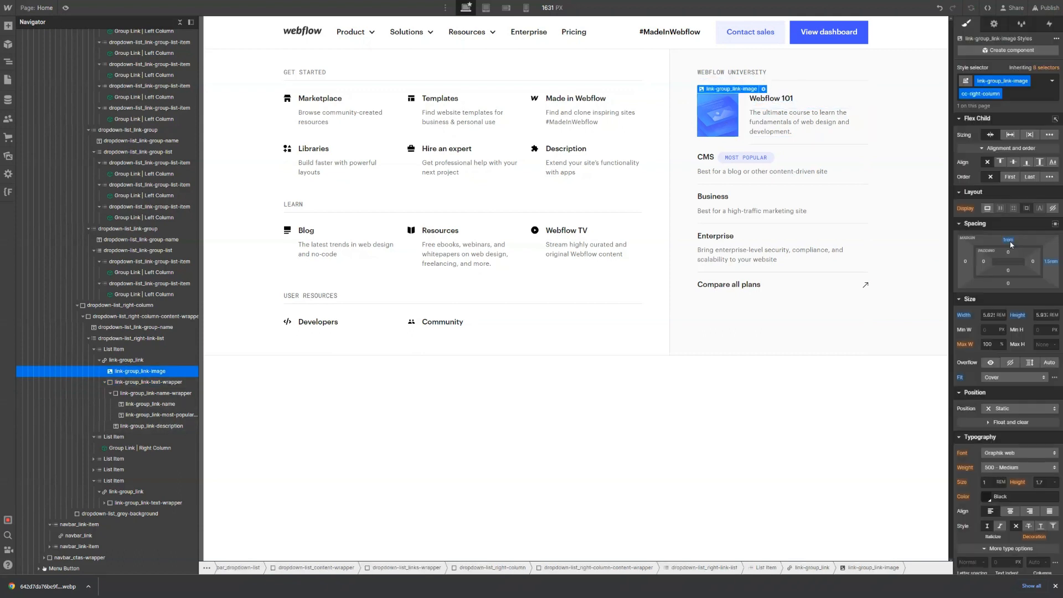
# Insert an instance of the Group Link | Right Column component into the page body
pyautogui.click(747, 123)
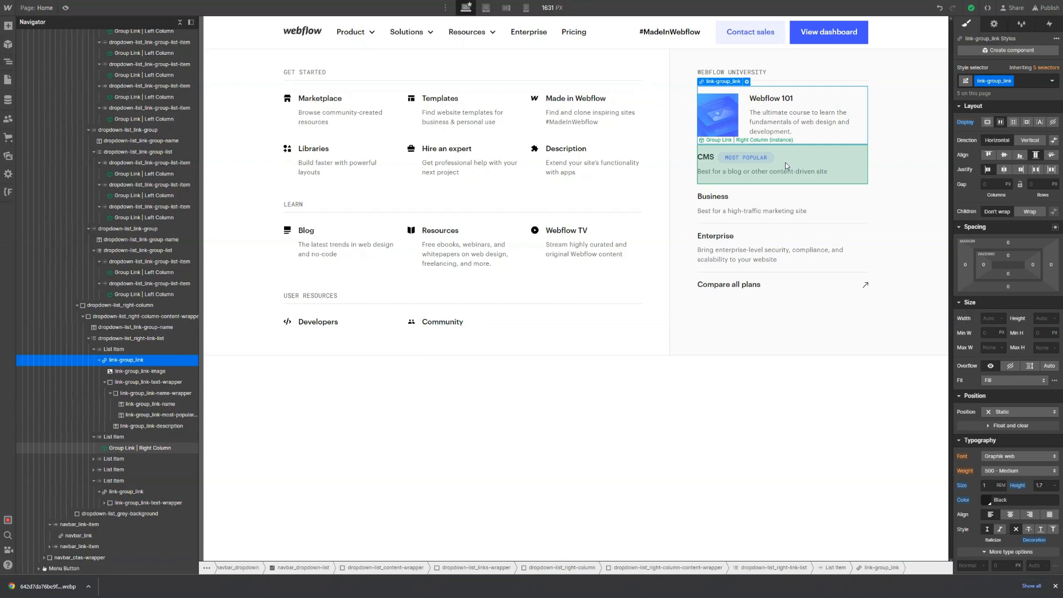
pyautogui.click(785, 162)
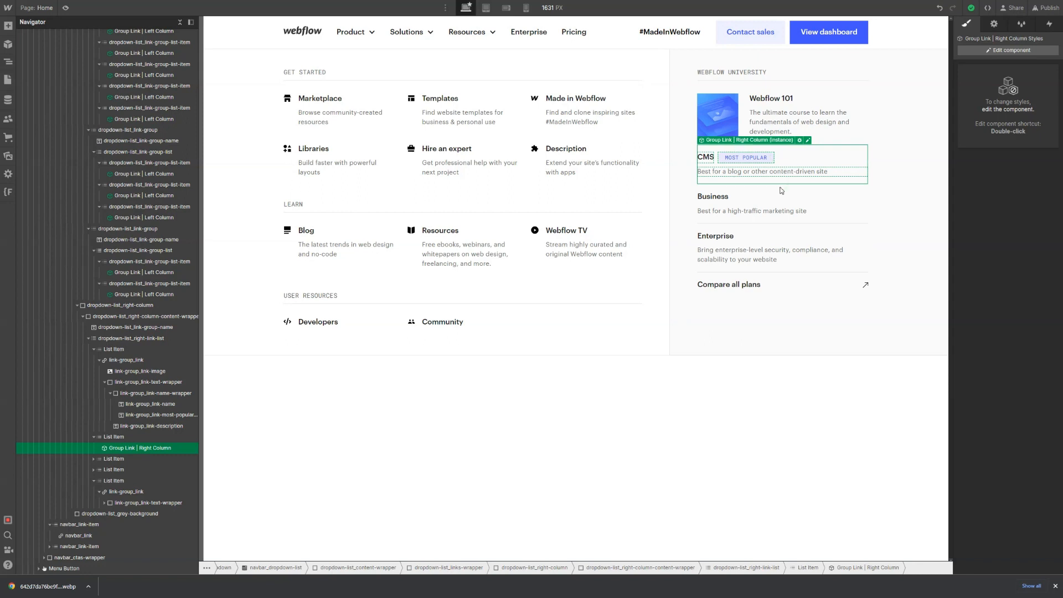
pyautogui.click(524, 291)
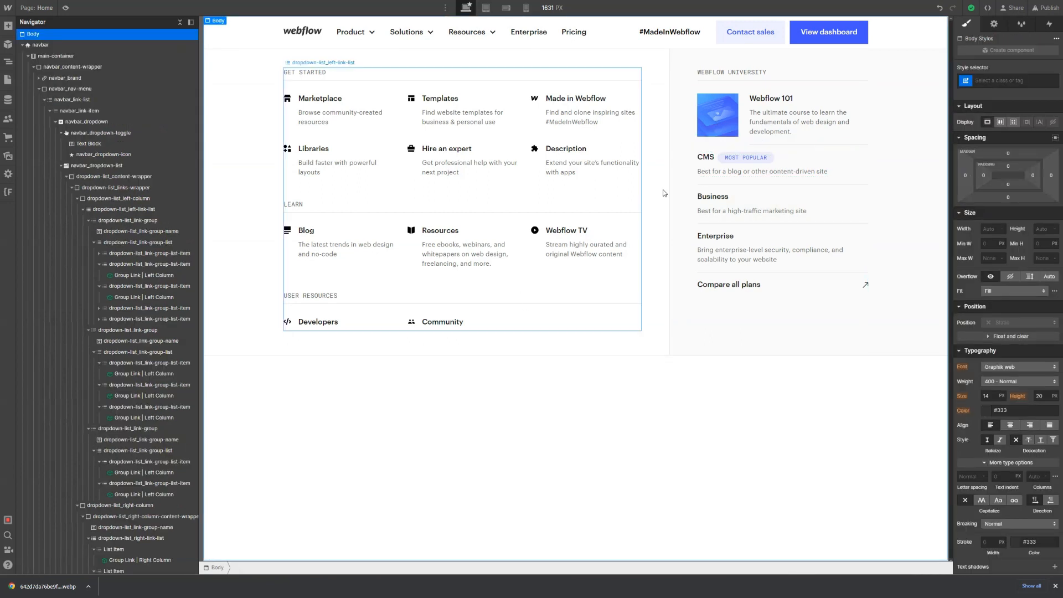
pyautogui.hotkey('shift', 'a')
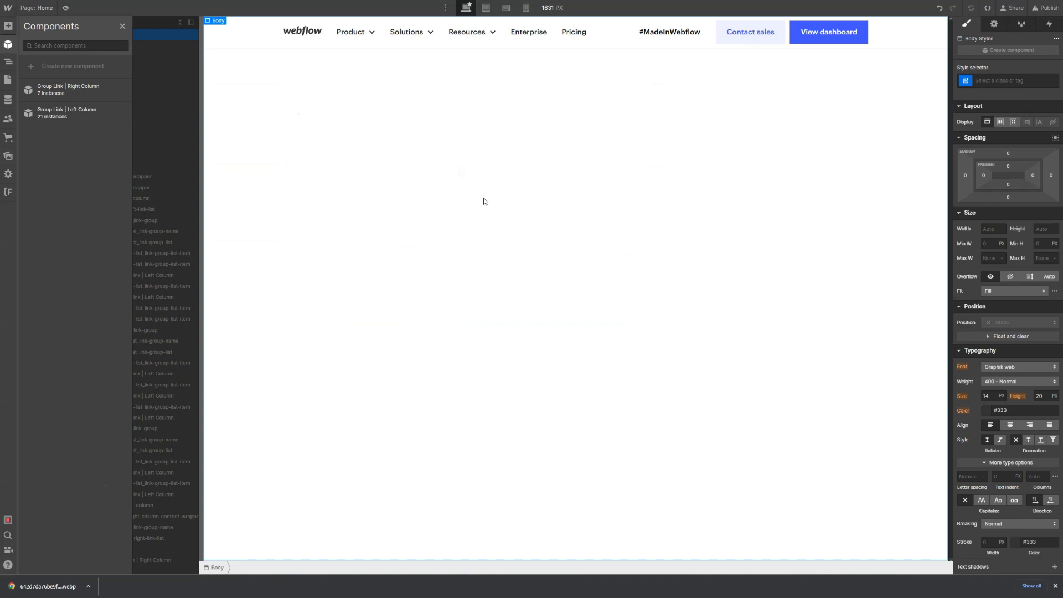
pyautogui.hotkey('shift', 'a')
pyautogui.hotkey('shift', 'a')
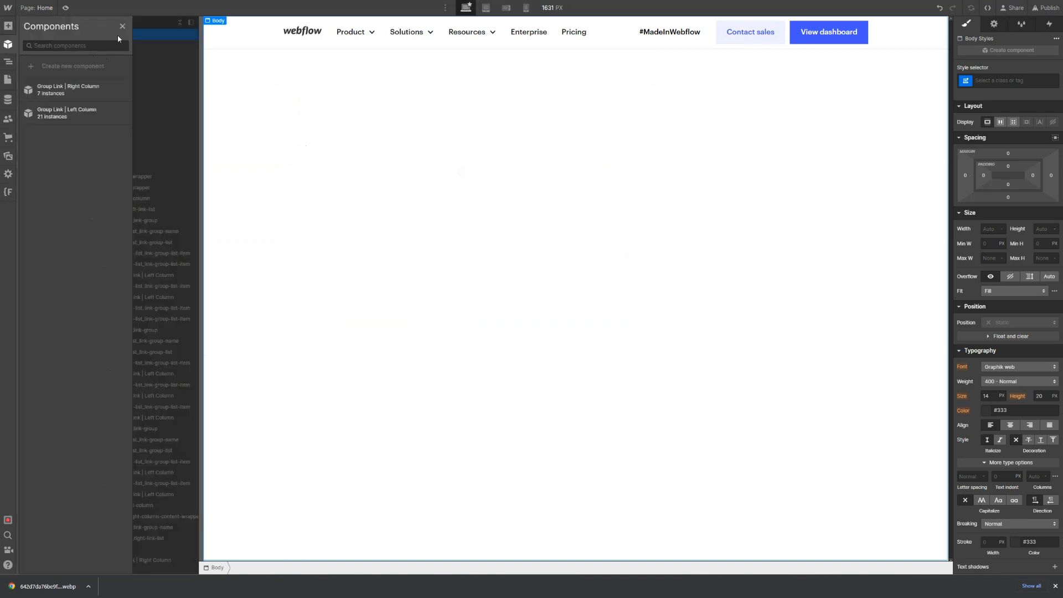
pyautogui.click(83, 90)
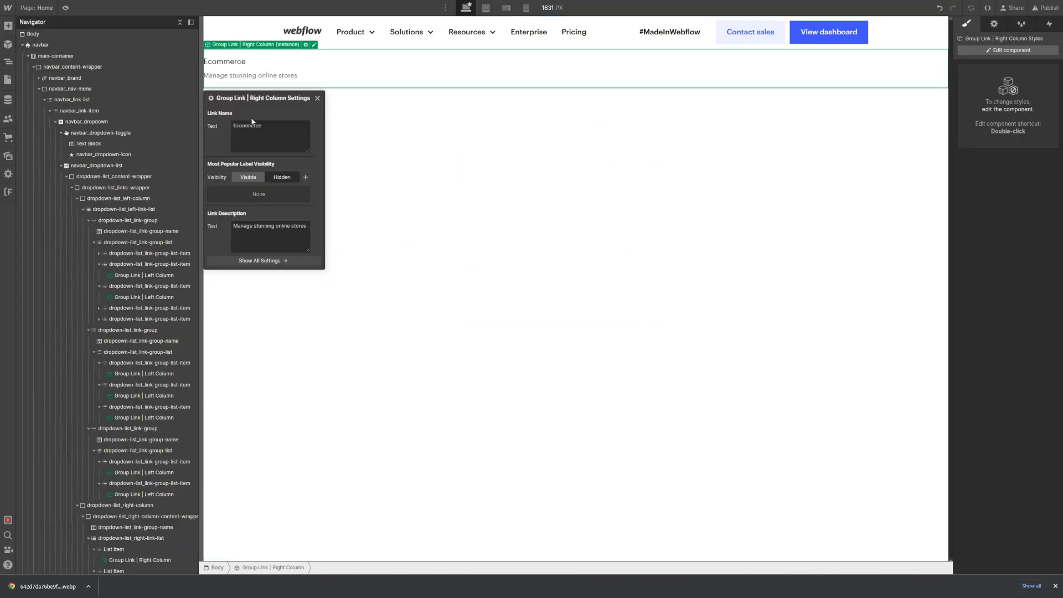
# In the Group Link | Right Column component, connect the description's visibility to a new property named "Link Description Visibility"
pyautogui.click(1003, 50)
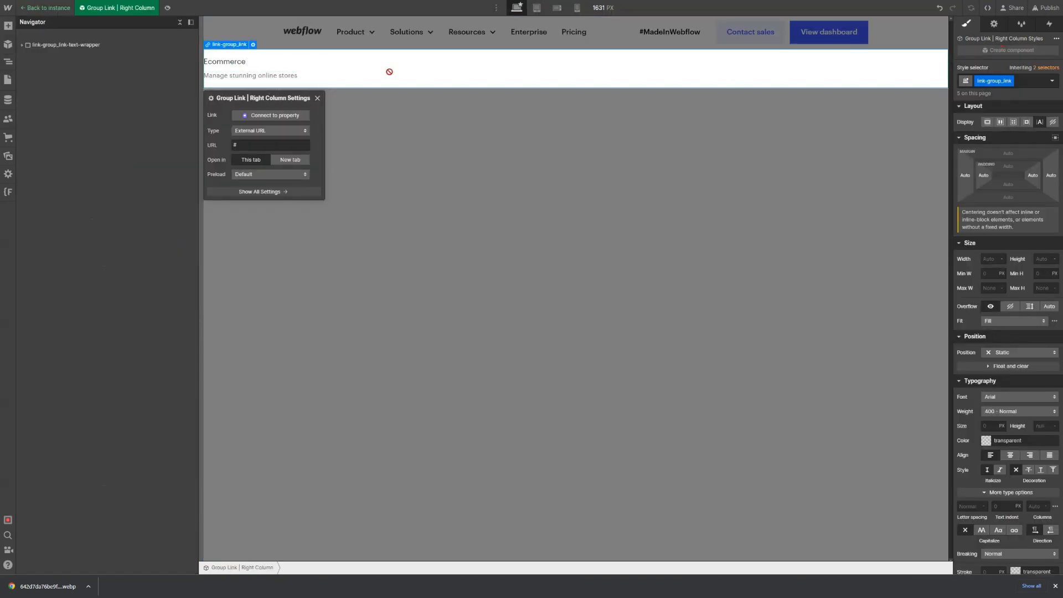
pyautogui.click(271, 78)
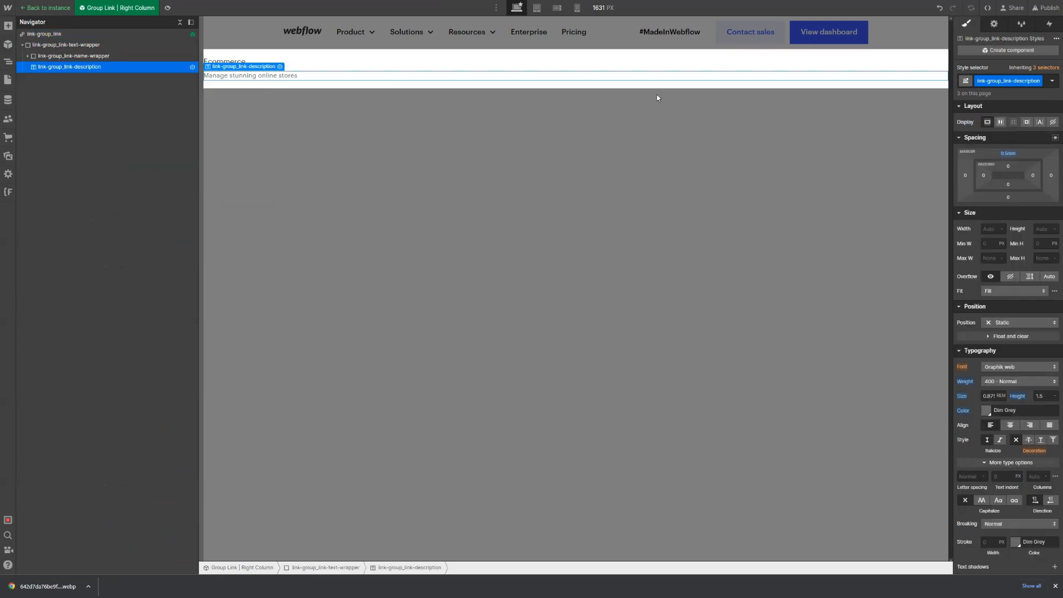
pyautogui.click(999, 26)
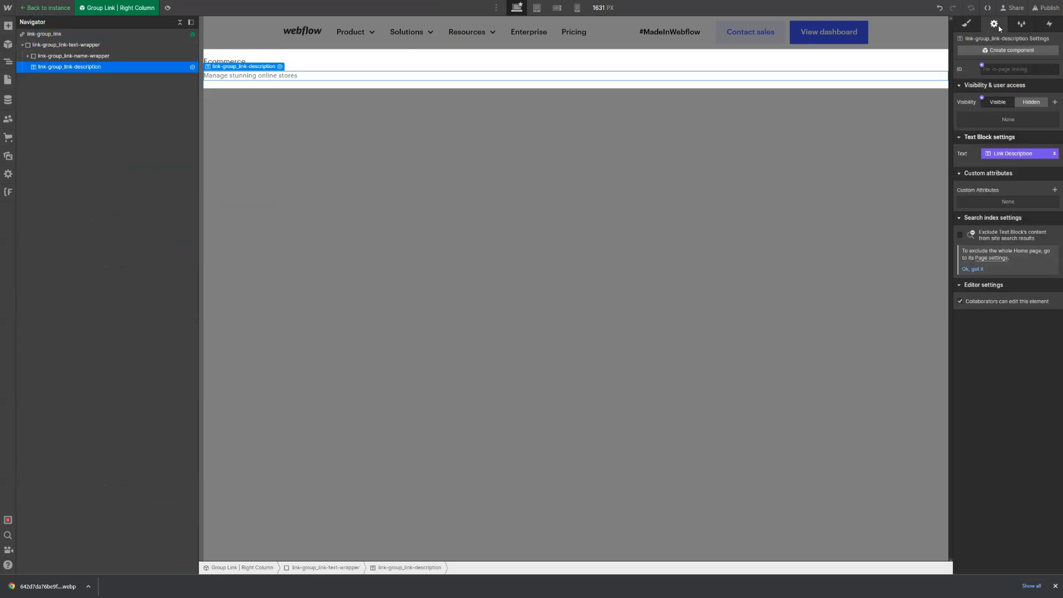
pyautogui.click(982, 102)
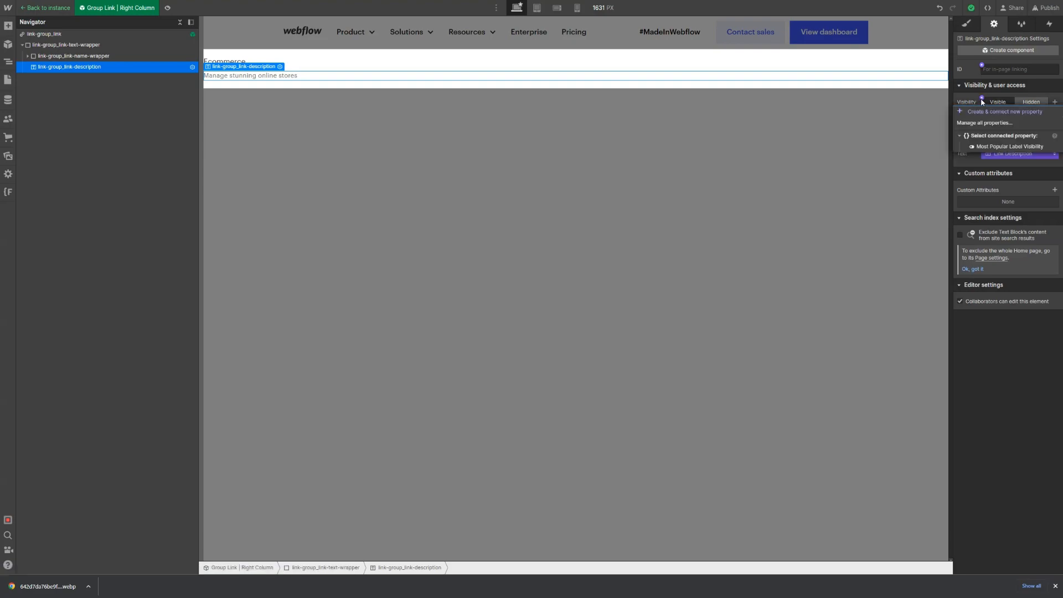
pyautogui.click(987, 112)
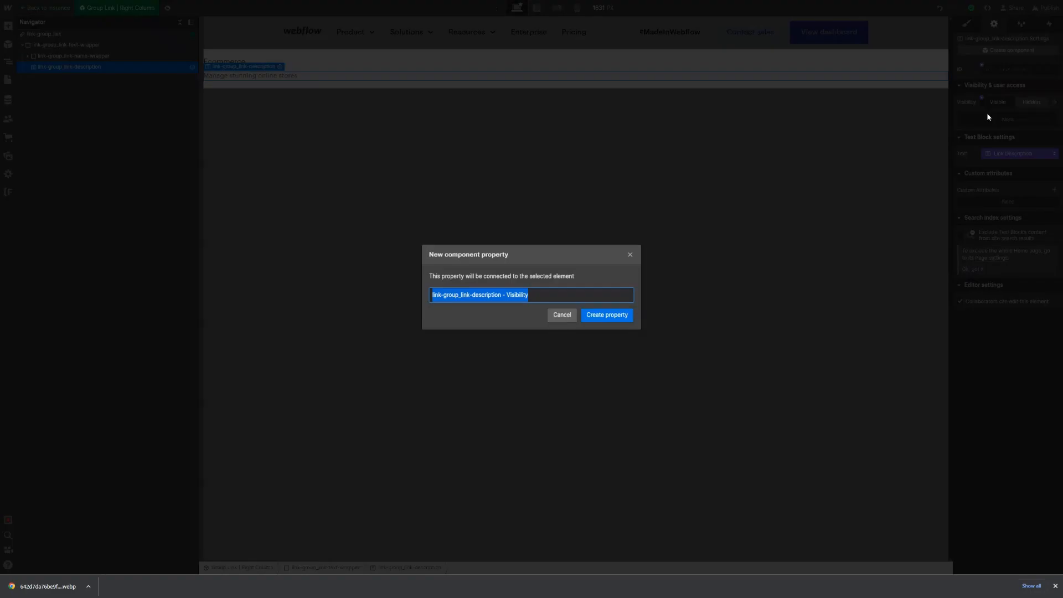
pyautogui.write('Link De')
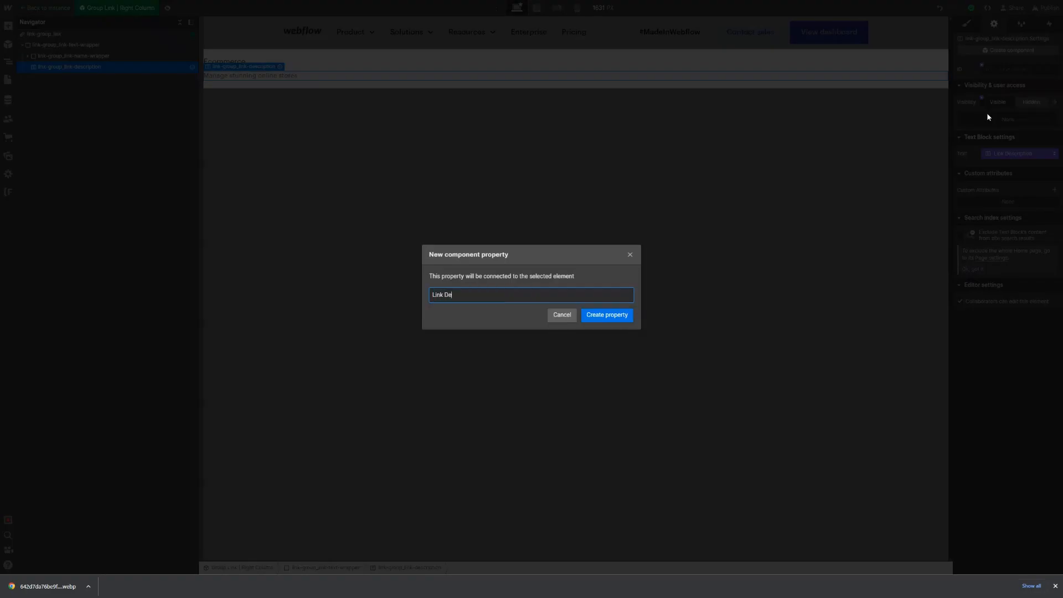
pyautogui.write('scription Visibility')
pyautogui.press('Return')
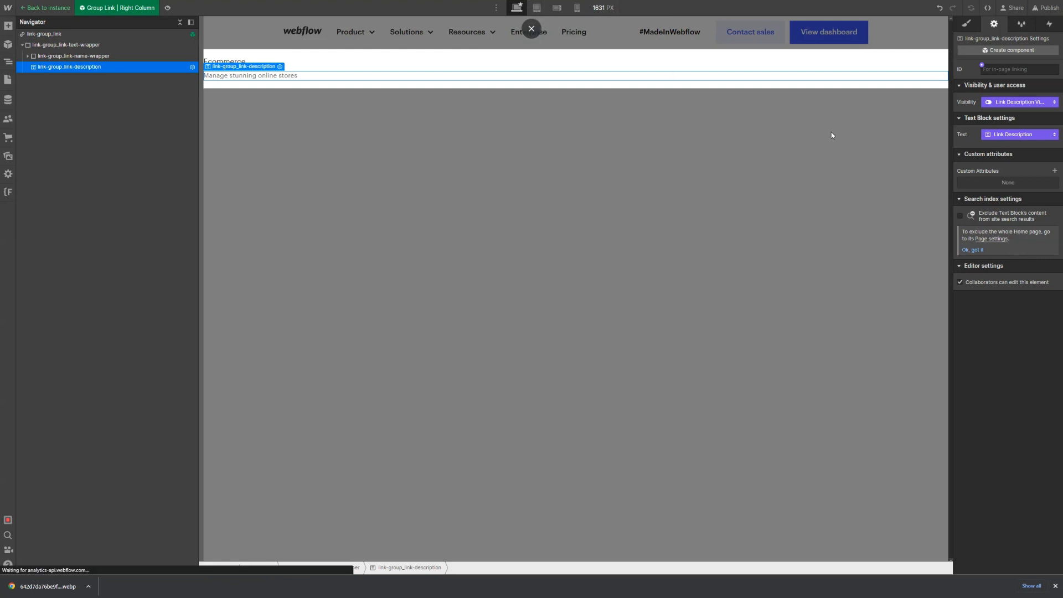
# Leave component editing and delete the Ecommerce link instance from the page body
pyautogui.click(406, 56)
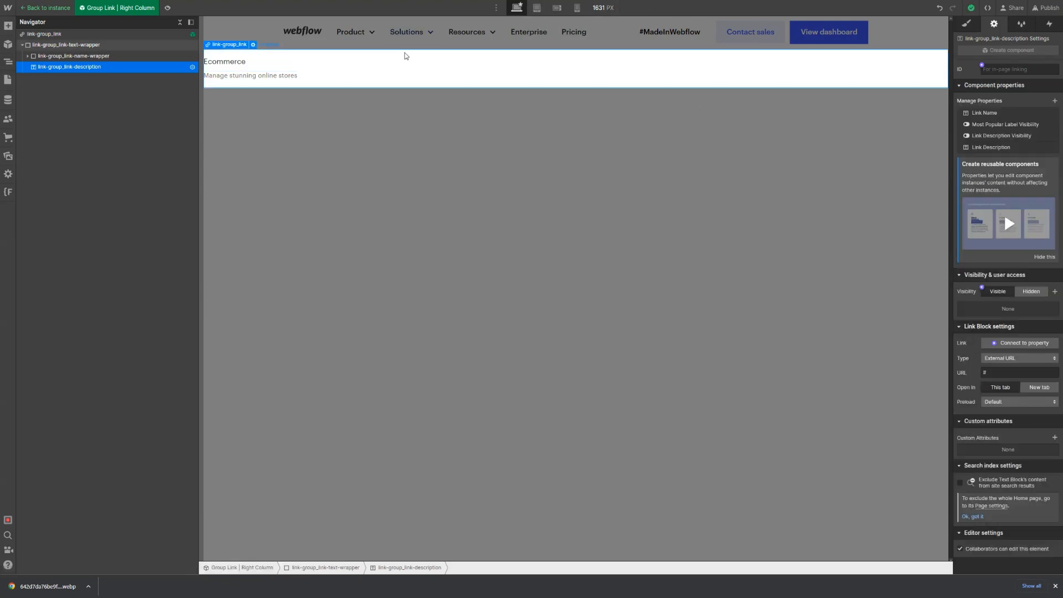
pyautogui.click(404, 59)
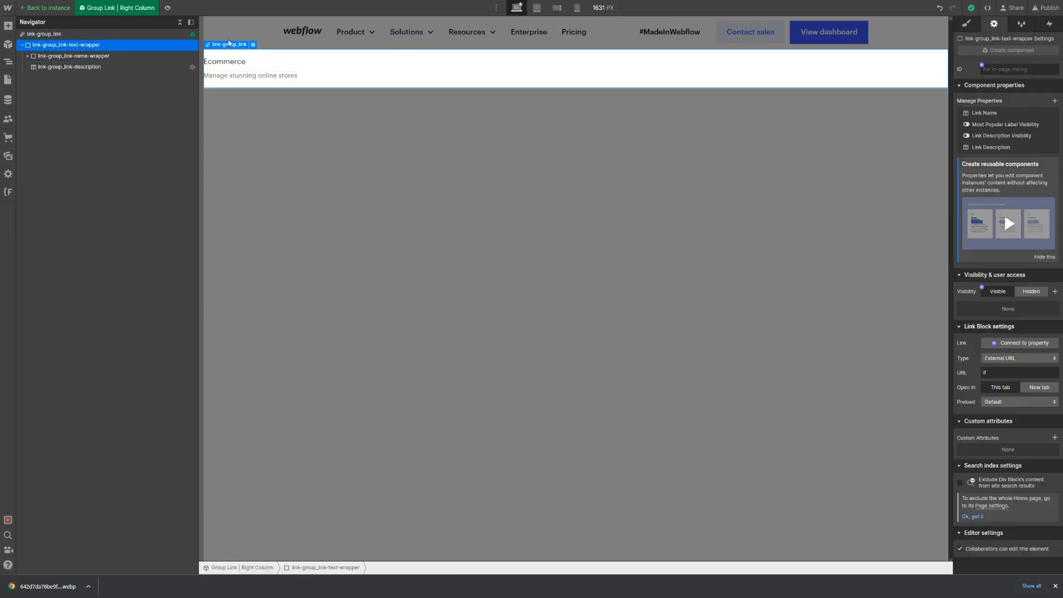
pyautogui.press('Escape')
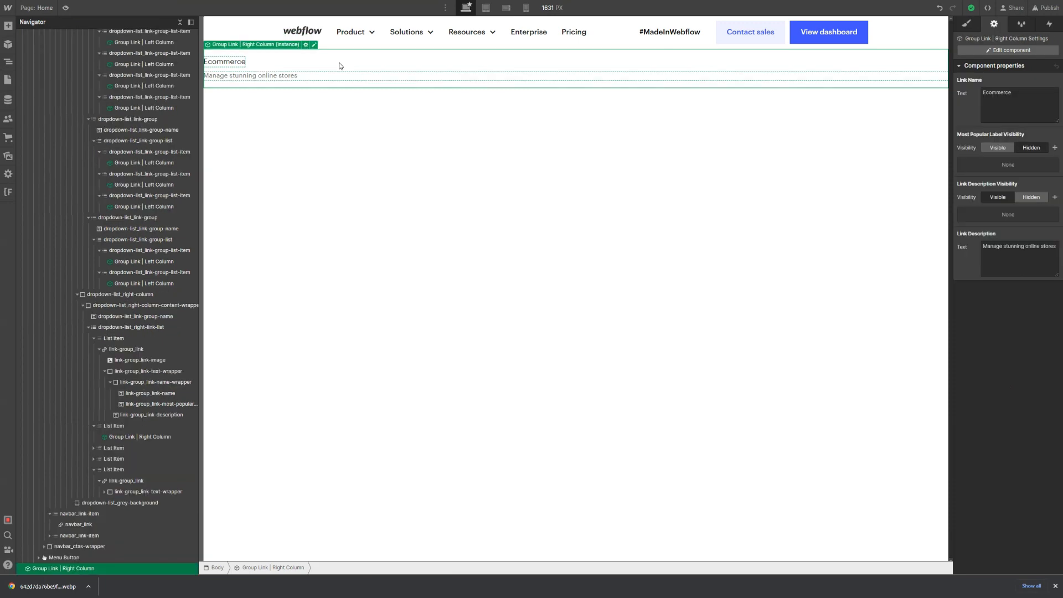
pyautogui.click(339, 66)
# Show the Resources dropdown menu and reset the CMS link's Most Popular Label Visibility property
pyautogui.click(490, 36)
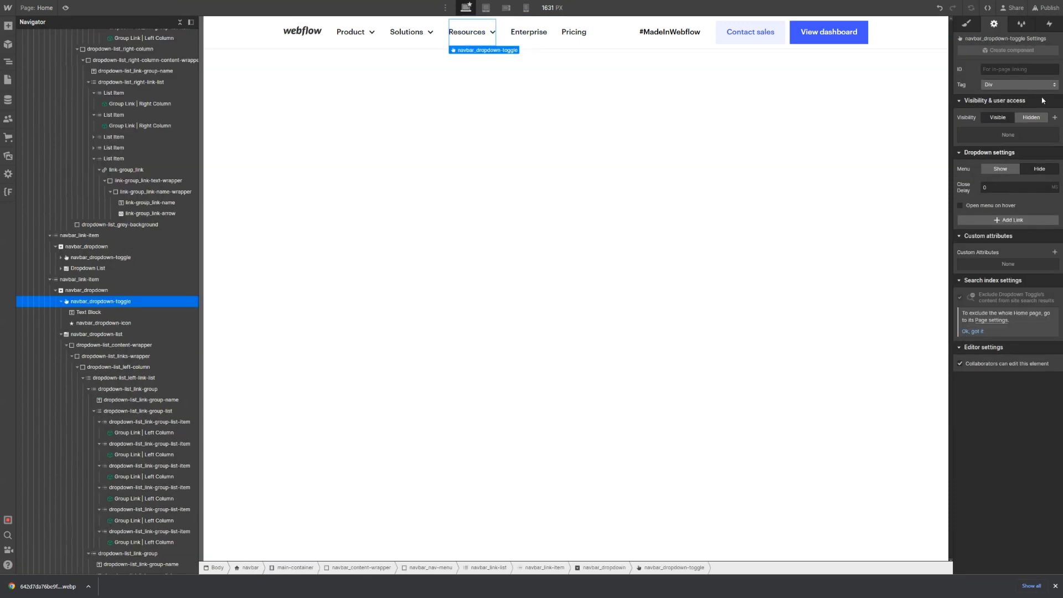
pyautogui.click(1001, 167)
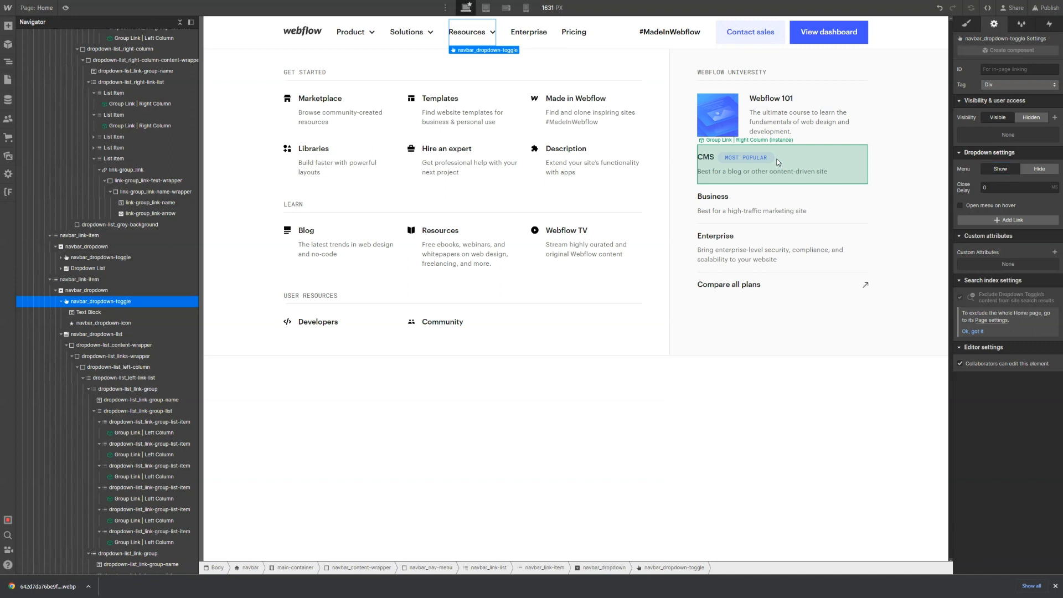
pyautogui.click(778, 162)
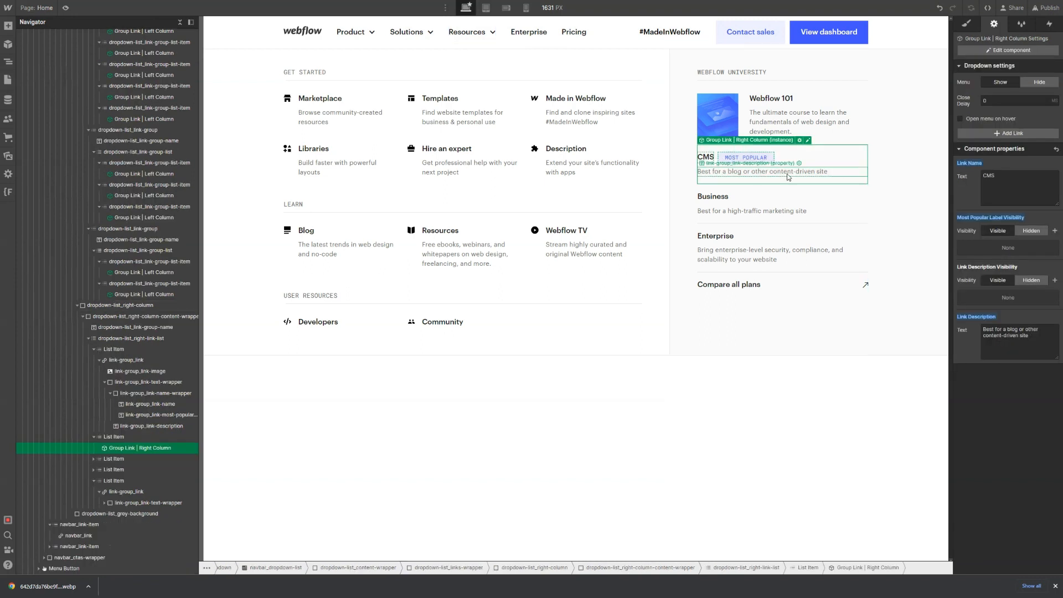
pyautogui.click(982, 220)
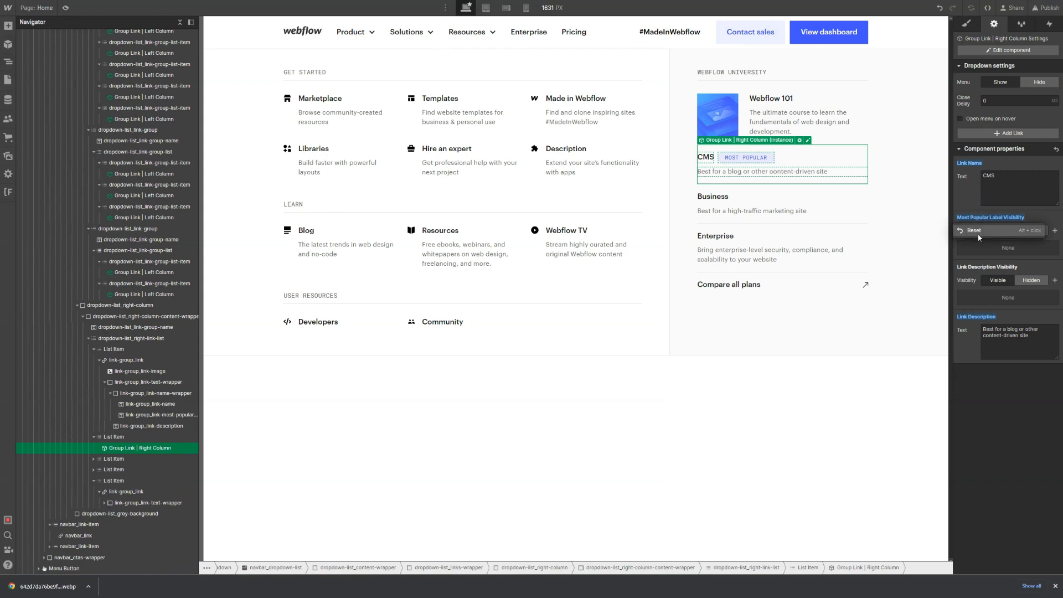
# Rename the CMS link in the right column to "21-day portfolio course", resetting its Most Popular label visibility and hiding its description
pyautogui.click(978, 234)
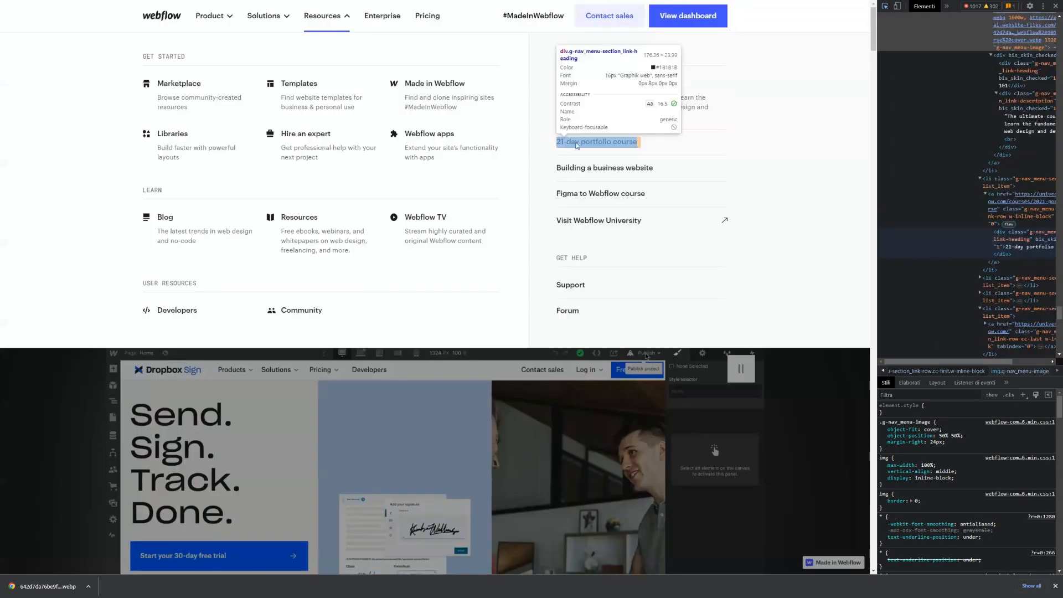
pyautogui.click(577, 145)
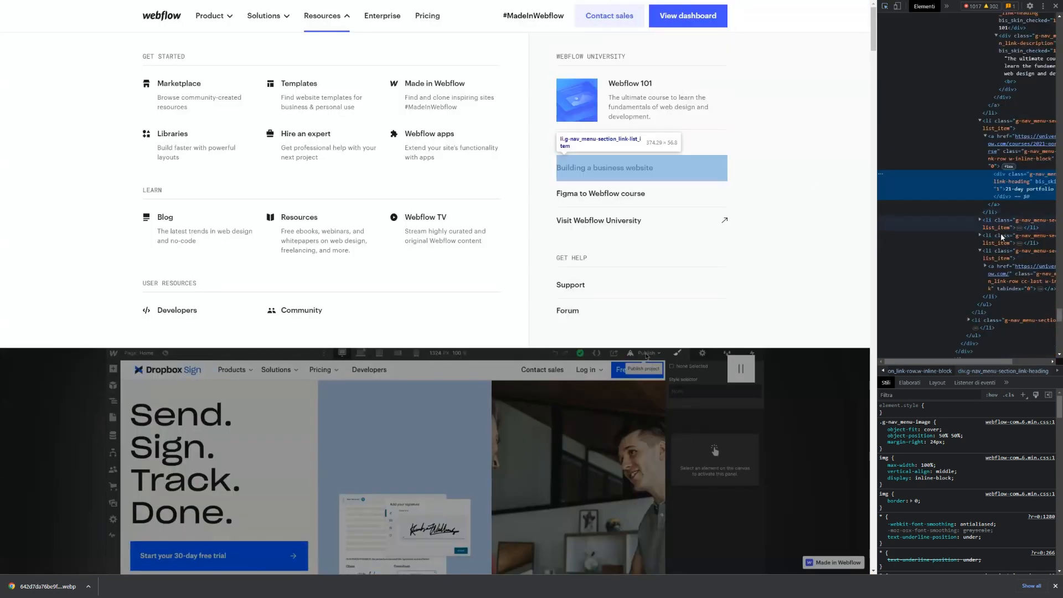
pyautogui.doubleClick(1027, 193)
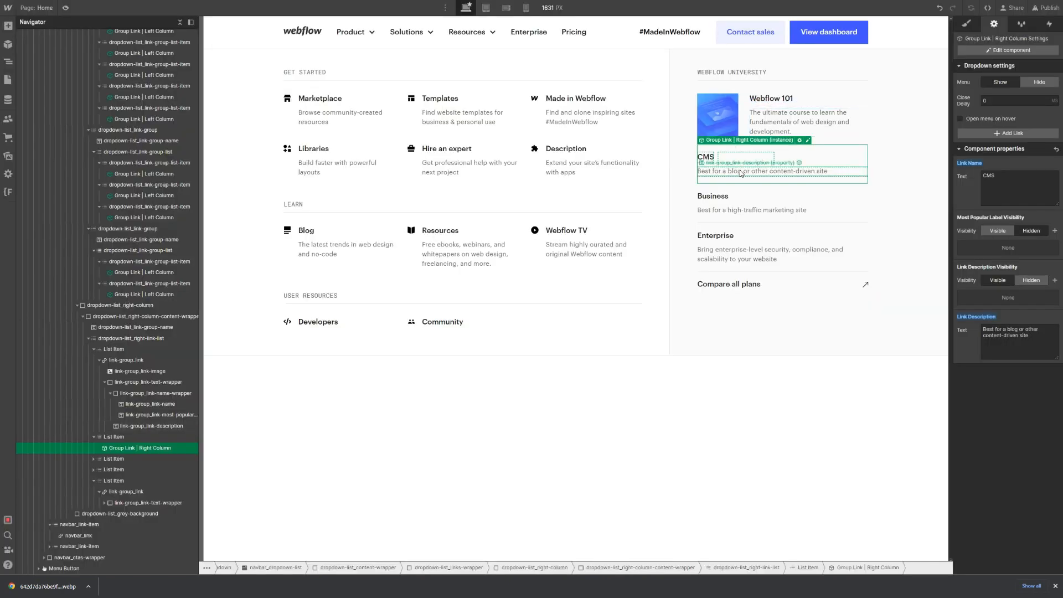
pyautogui.doubleClick(1007, 180)
pyautogui.write('21-day portfolio course')
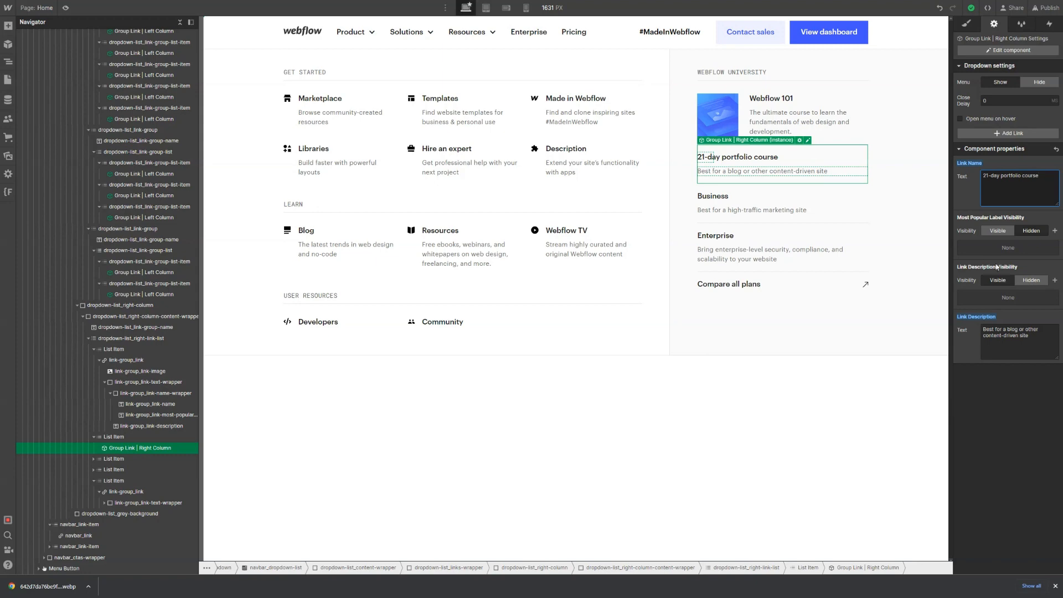
pyautogui.click(1030, 282)
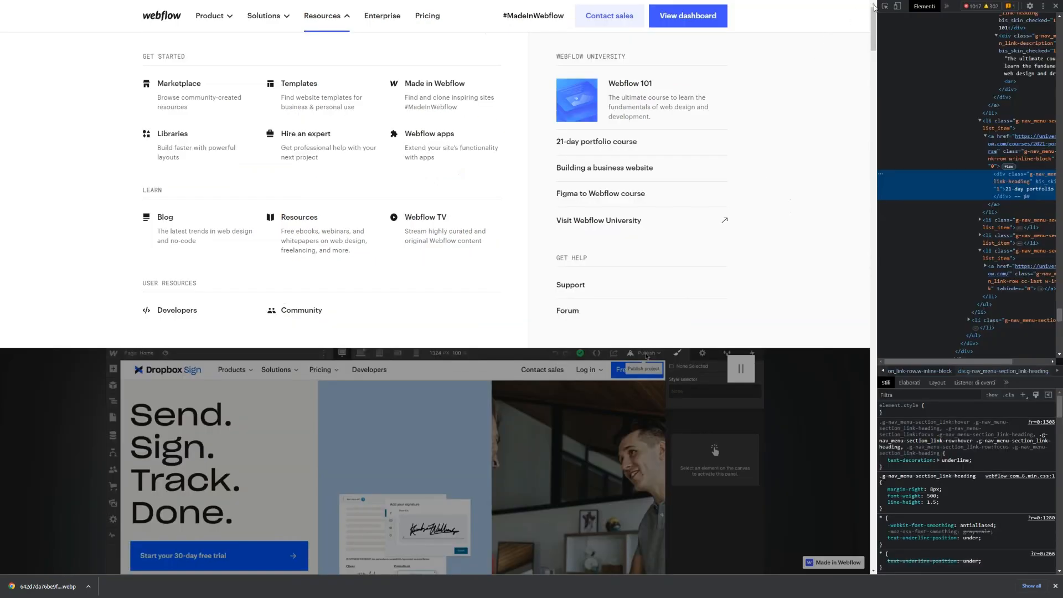
# Rename the Business link to "Building a business website", copied from the original site, and hide its description
pyautogui.click(885, 6)
pyautogui.click(636, 167)
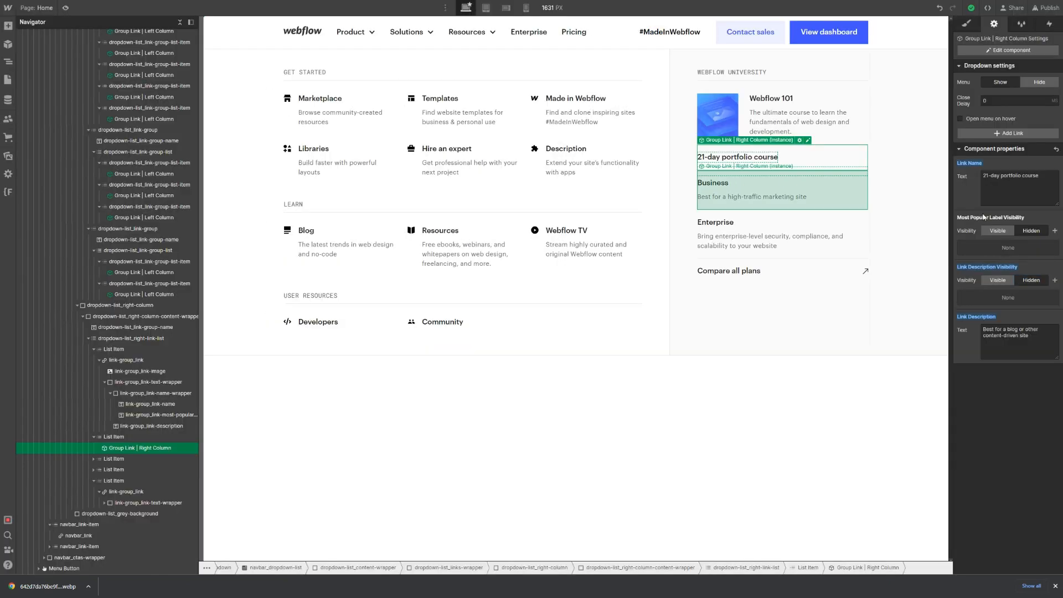
pyautogui.doubleClick(995, 183)
pyautogui.write('Building a business website')
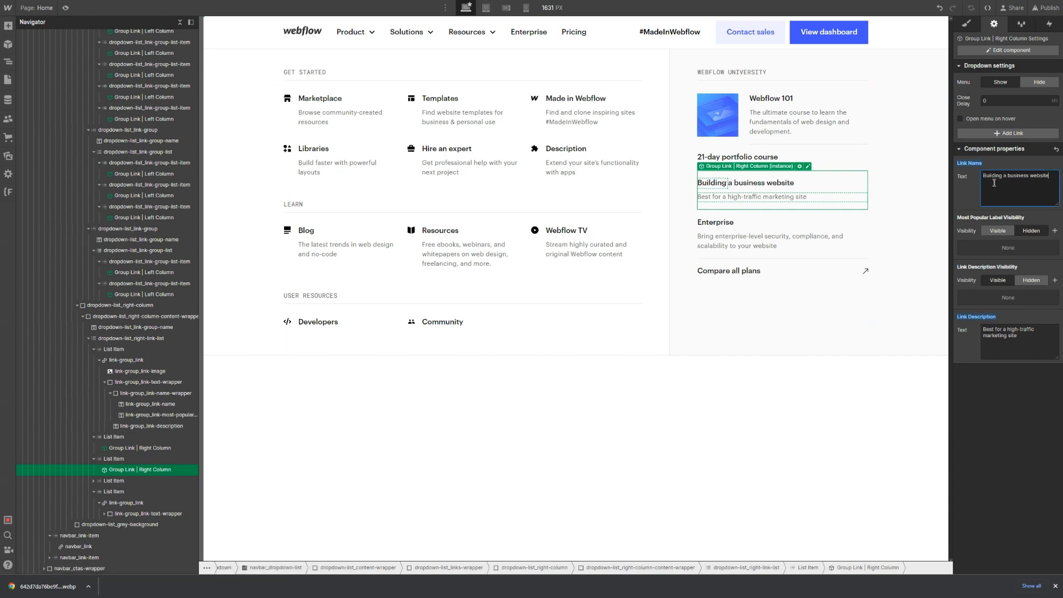
pyautogui.click(1043, 283)
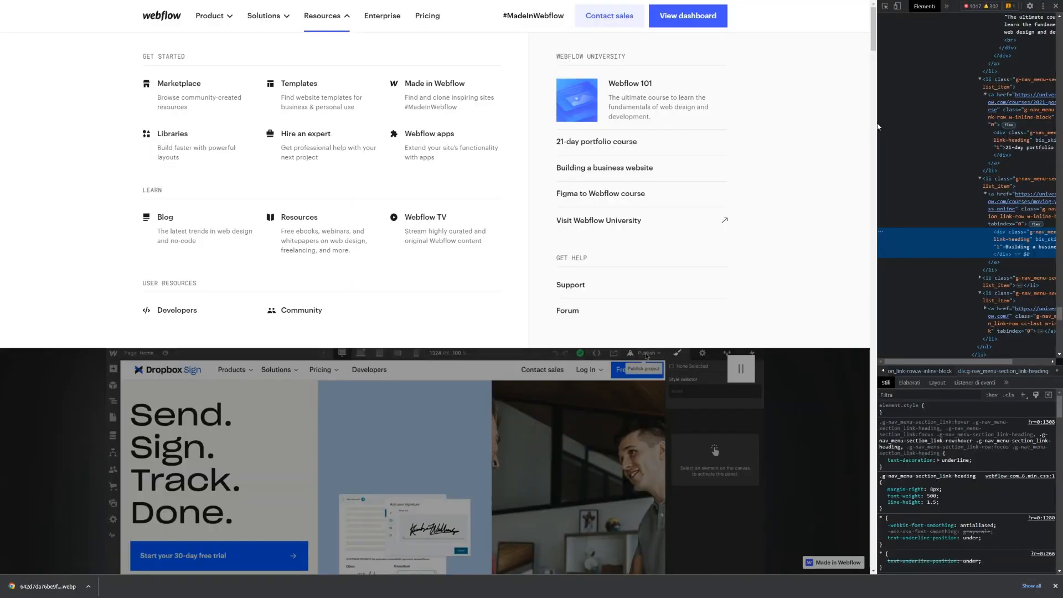
# Rename the Enterprise link to "Figma to Webflow course", copied from the original site, and hide its description
pyautogui.click(883, 7)
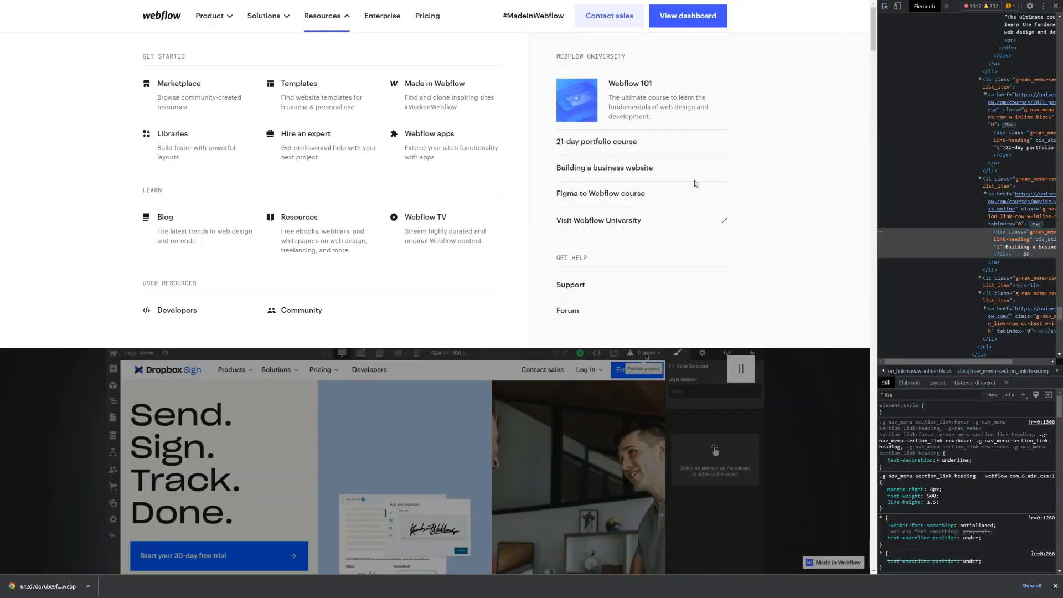
pyautogui.click(686, 195)
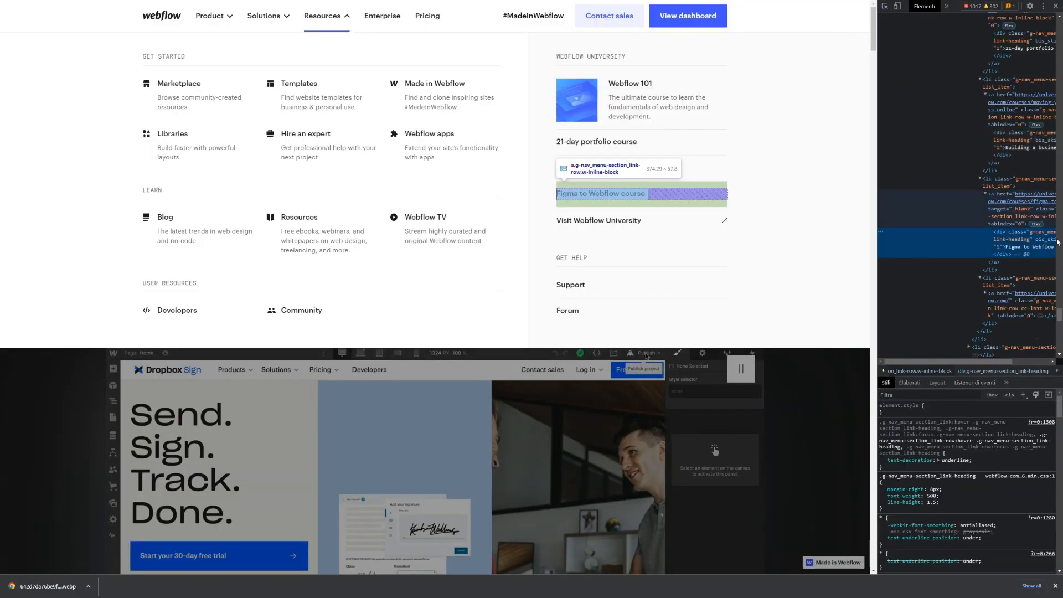
pyautogui.doubleClick(1028, 250)
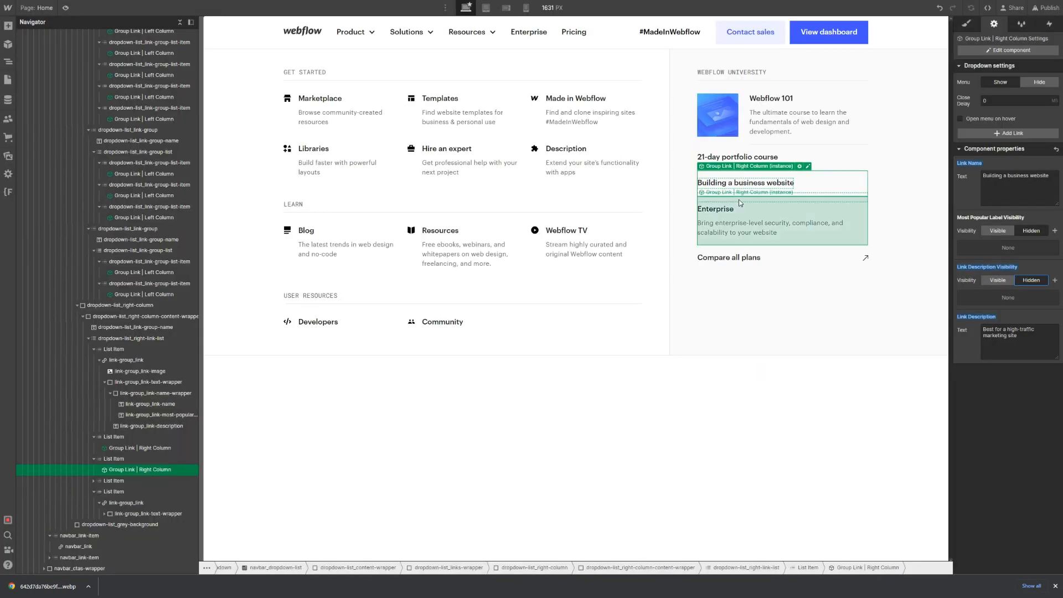
pyautogui.click(743, 212)
pyautogui.doubleClick(1010, 186)
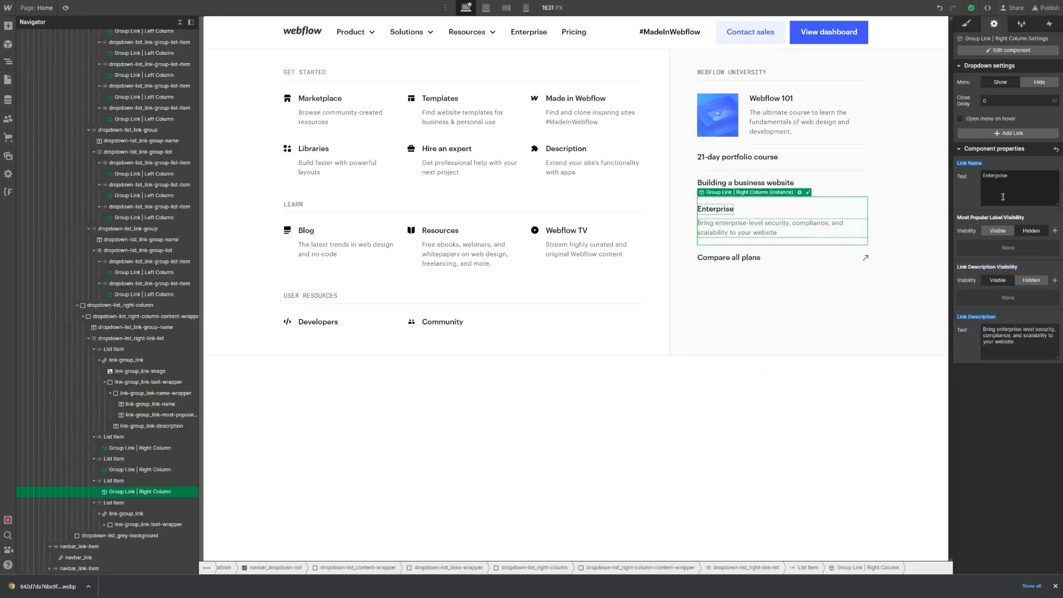
pyautogui.write('Figma to Webflow course')
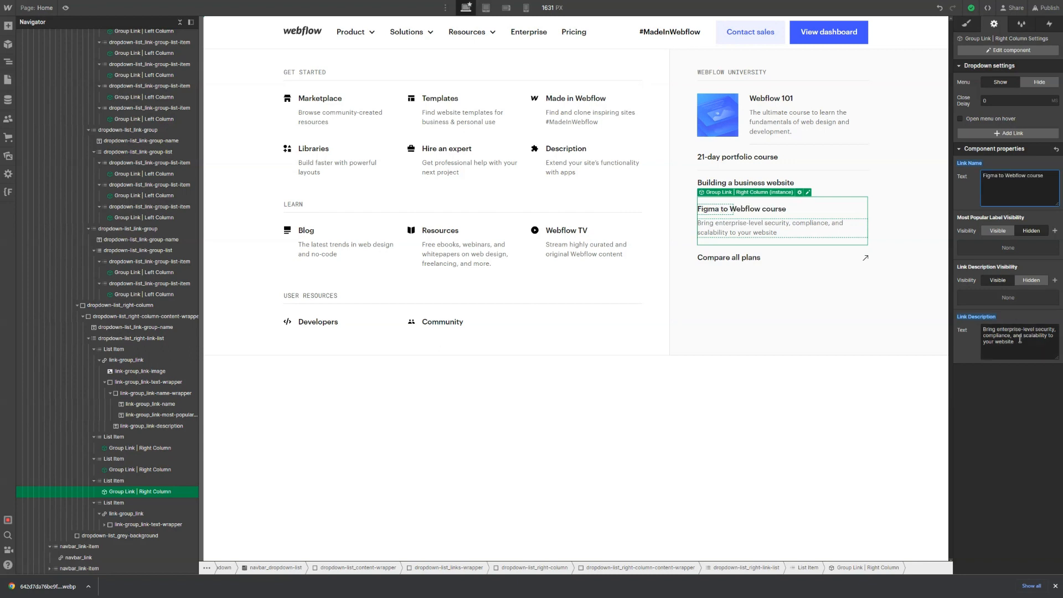
pyautogui.click(1027, 281)
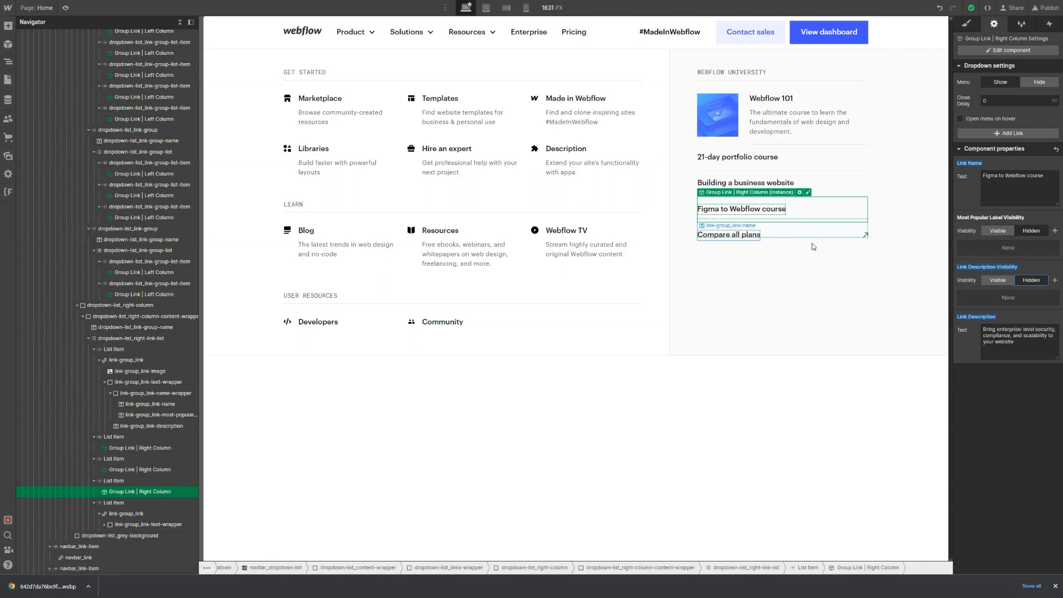
# Reset the Link Description property of the portfolio course, business website and Figma course links to the component default
pyautogui.click(748, 173)
pyautogui.click(755, 160)
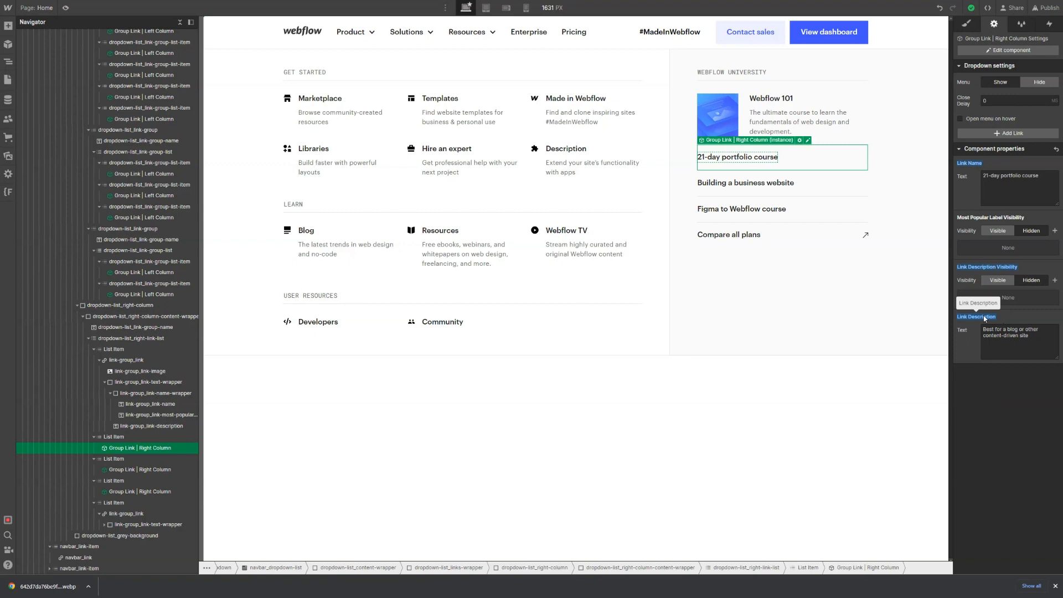
pyautogui.click(984, 319)
pyautogui.click(979, 331)
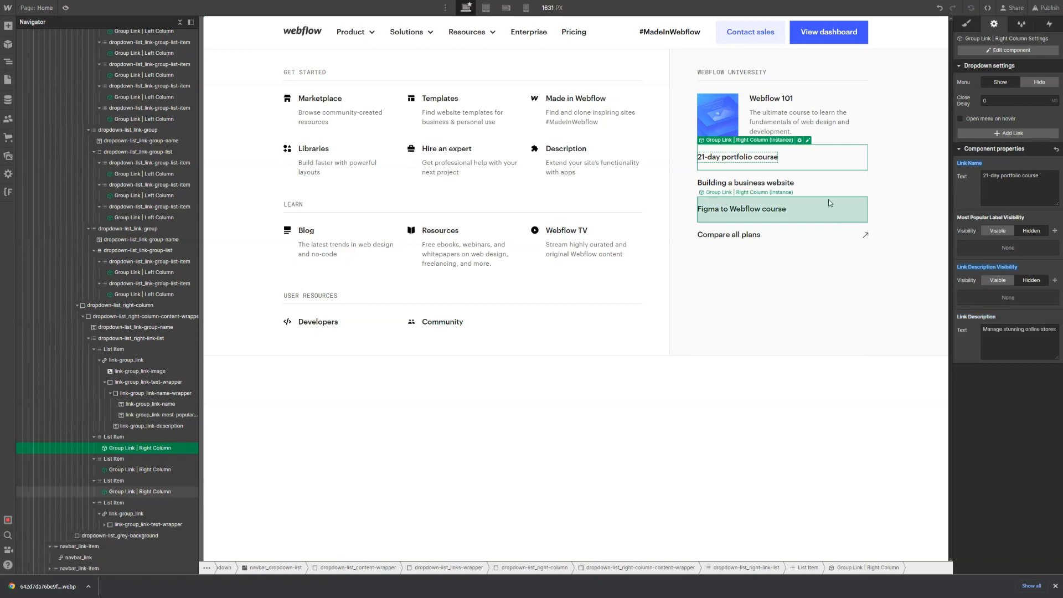
pyautogui.click(784, 187)
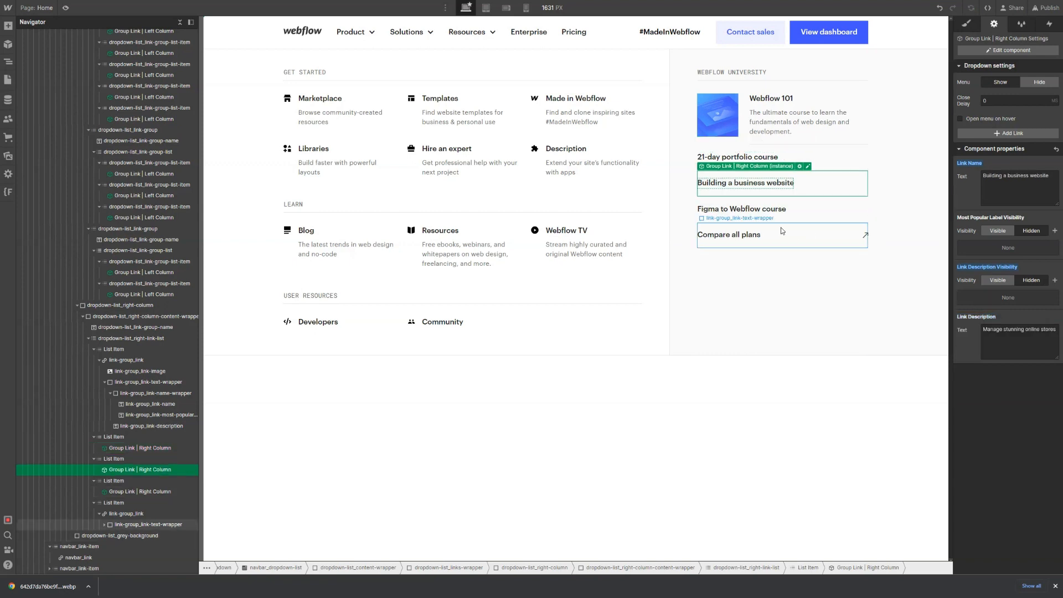
pyautogui.click(762, 217)
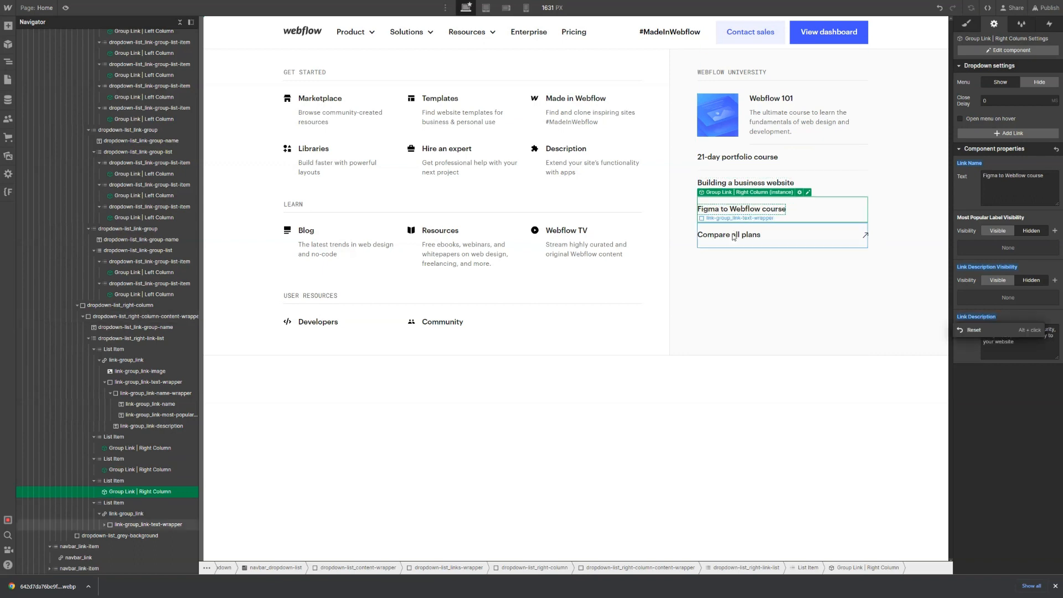
pyautogui.click(979, 329)
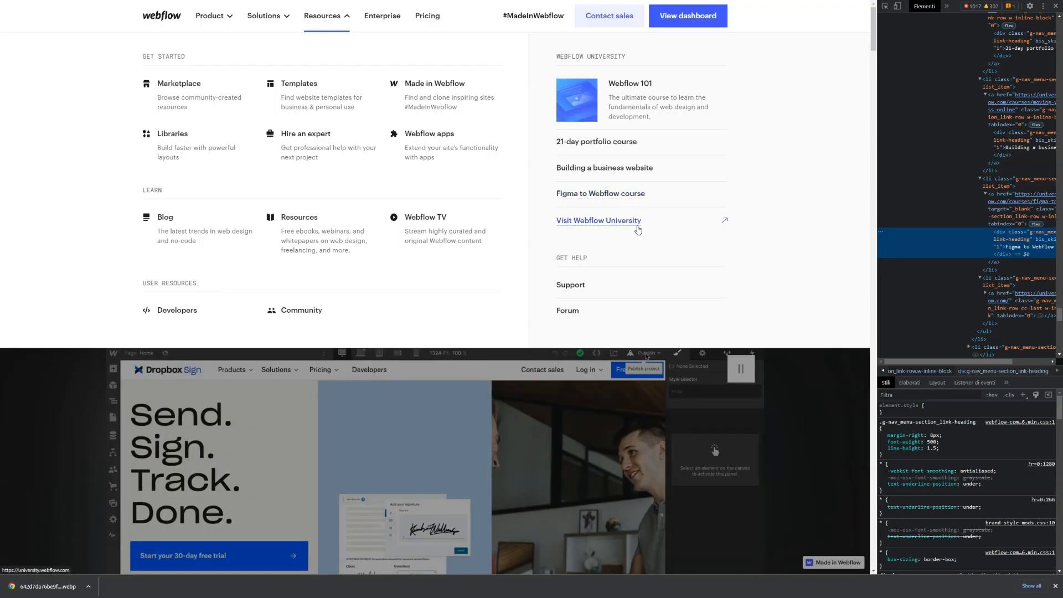
# Replace the "Compare all plans" link text with "Visit Webflow University" copied from the original site's markup
pyautogui.click(886, 7)
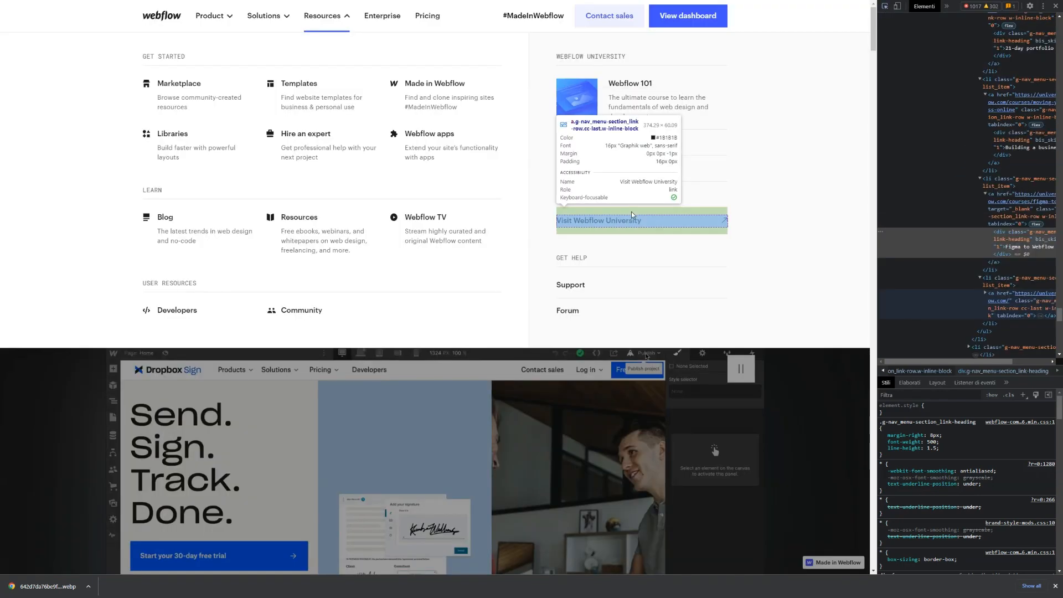
pyautogui.click(598, 220)
pyautogui.click(997, 311)
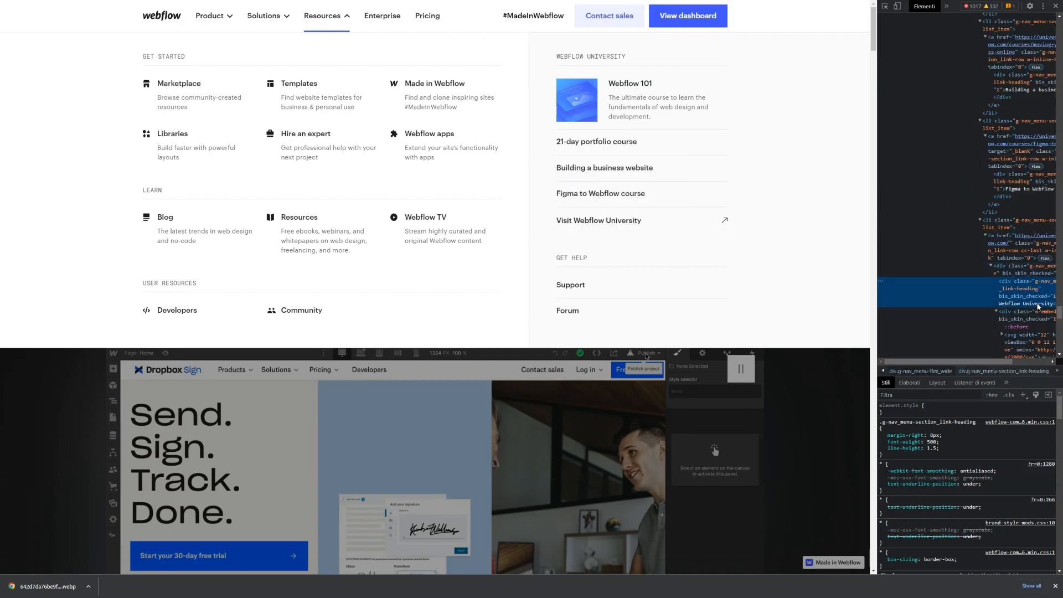
pyautogui.doubleClick(1038, 304)
pyautogui.hotkey('ctrl', 'c')
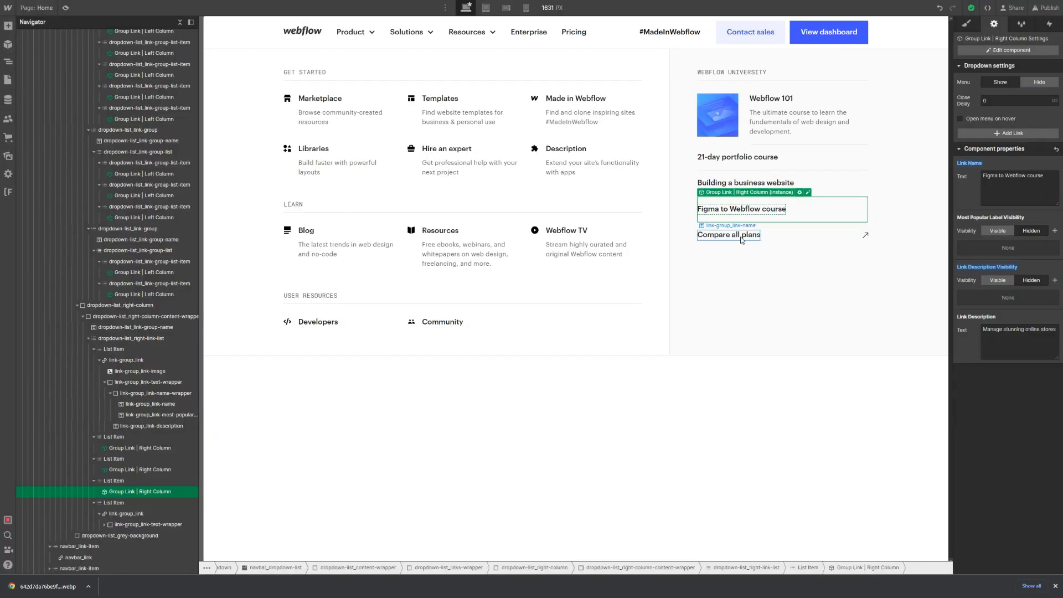
pyautogui.doubleClick(741, 238)
pyautogui.hotkey('ctrl', 'v')
pyautogui.press('Escape')
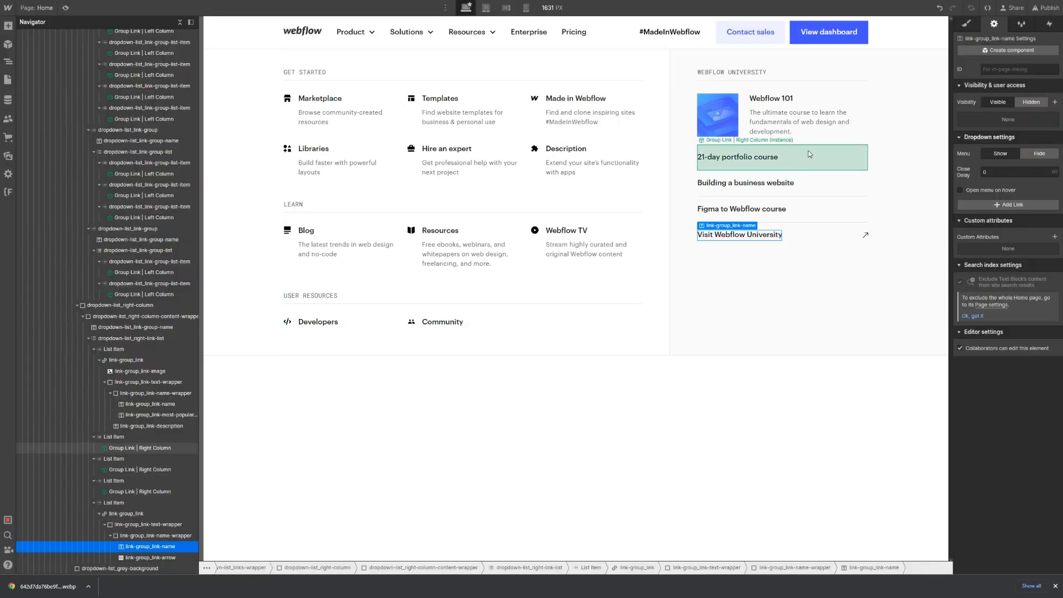
# Collapse the right column's dropdown-list_right-link-list and duplicate it
pyautogui.click(851, 88)
pyautogui.click(164, 338)
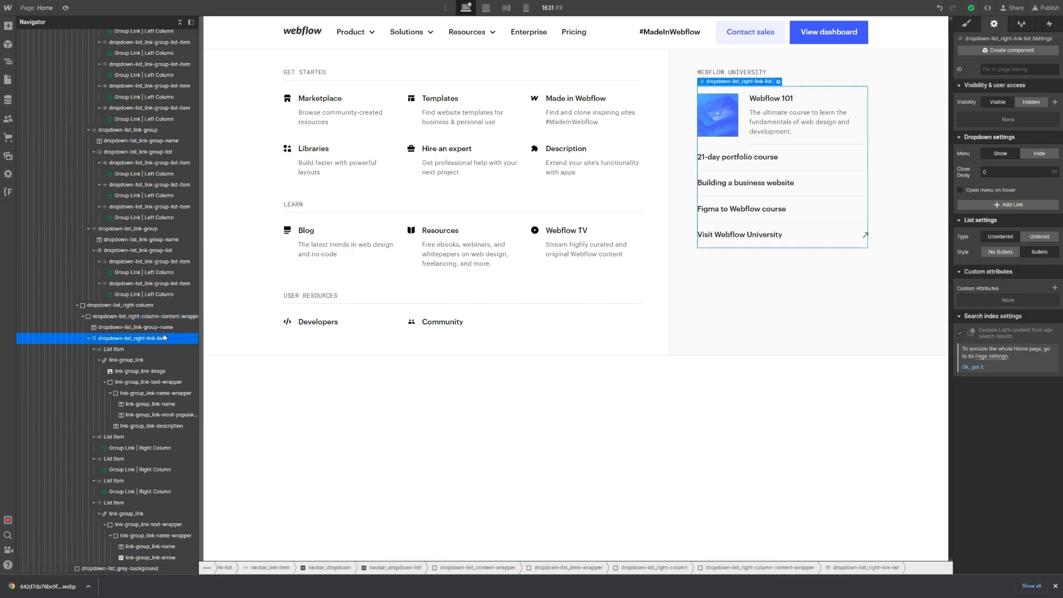
pyautogui.click(88, 339)
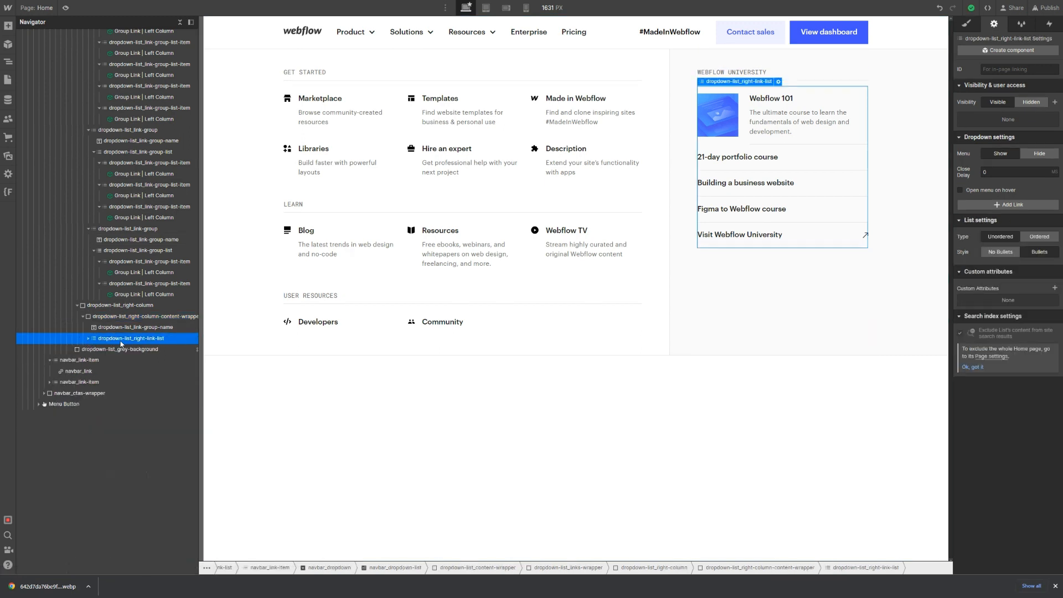
pyautogui.hotkey('ctrl', 'd')
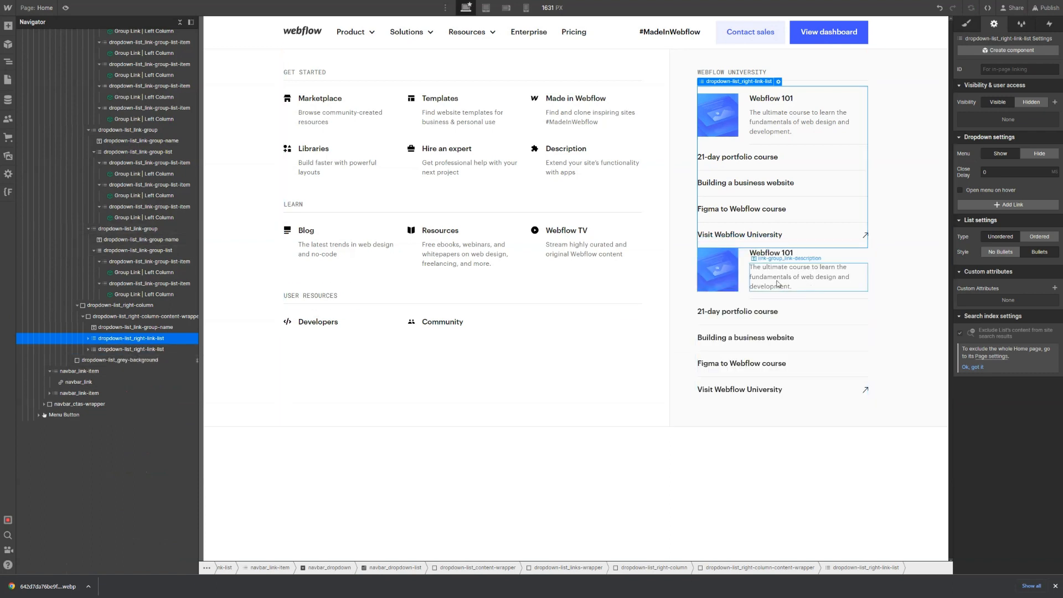
# Delete the first four items of the duplicated list, leaving only the Visit Webflow University item
pyautogui.click(746, 284)
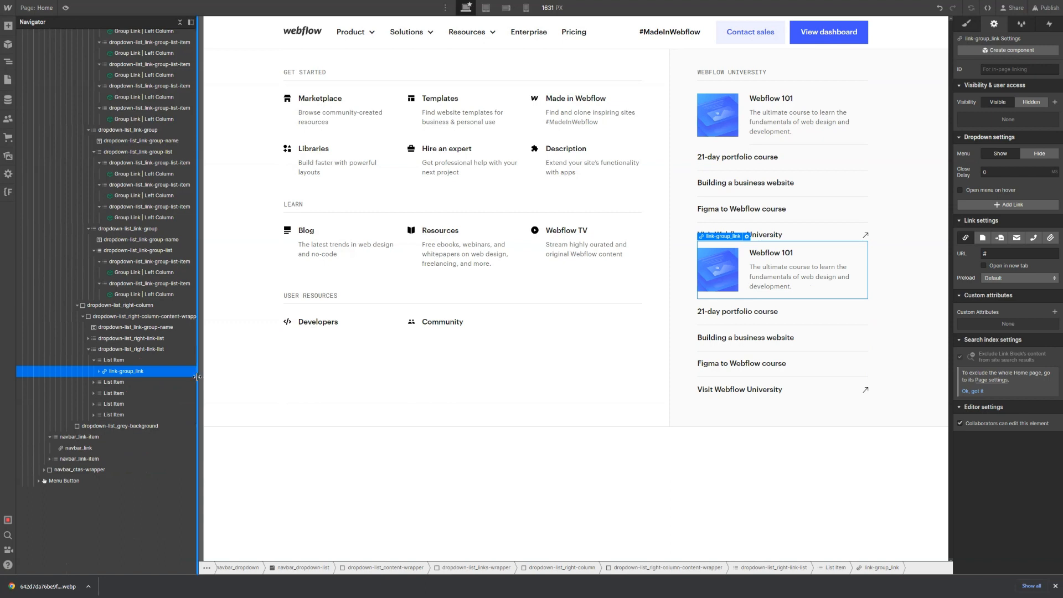
pyautogui.press('Delete')
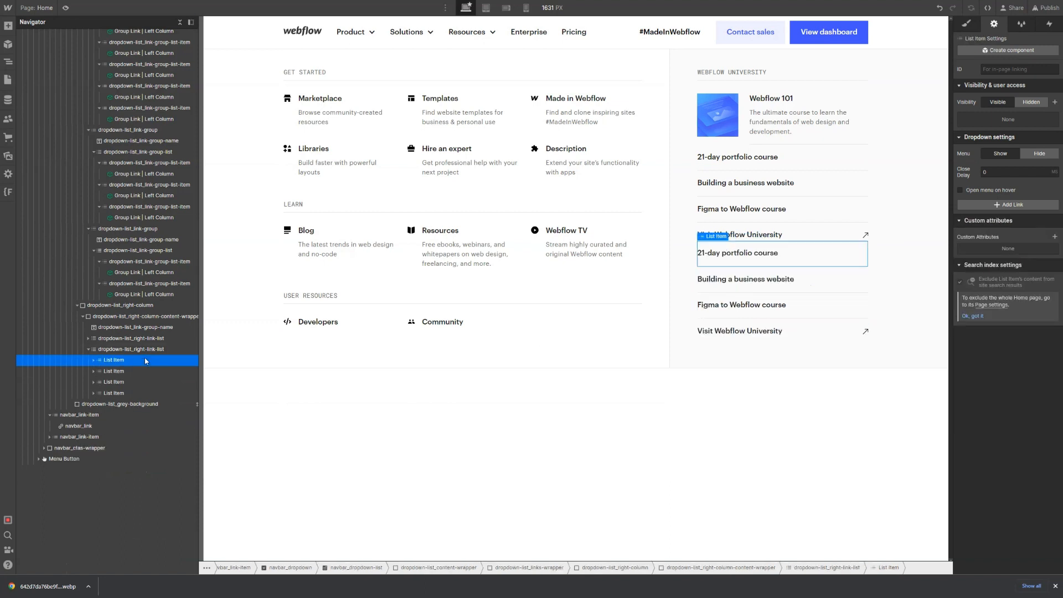
pyautogui.press('Delete')
pyautogui.press('Delete')
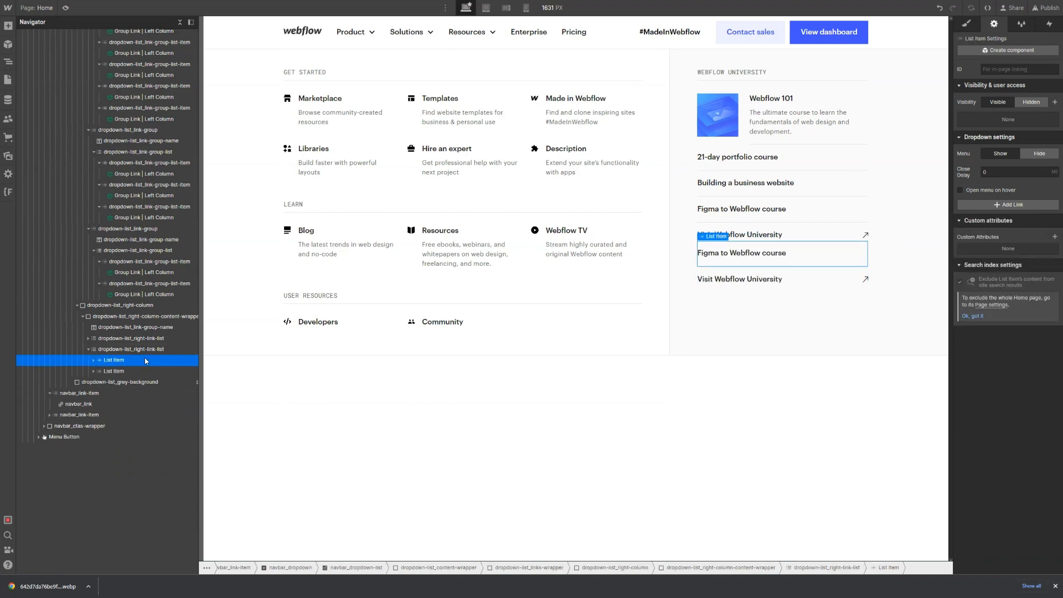
pyautogui.press('Delete')
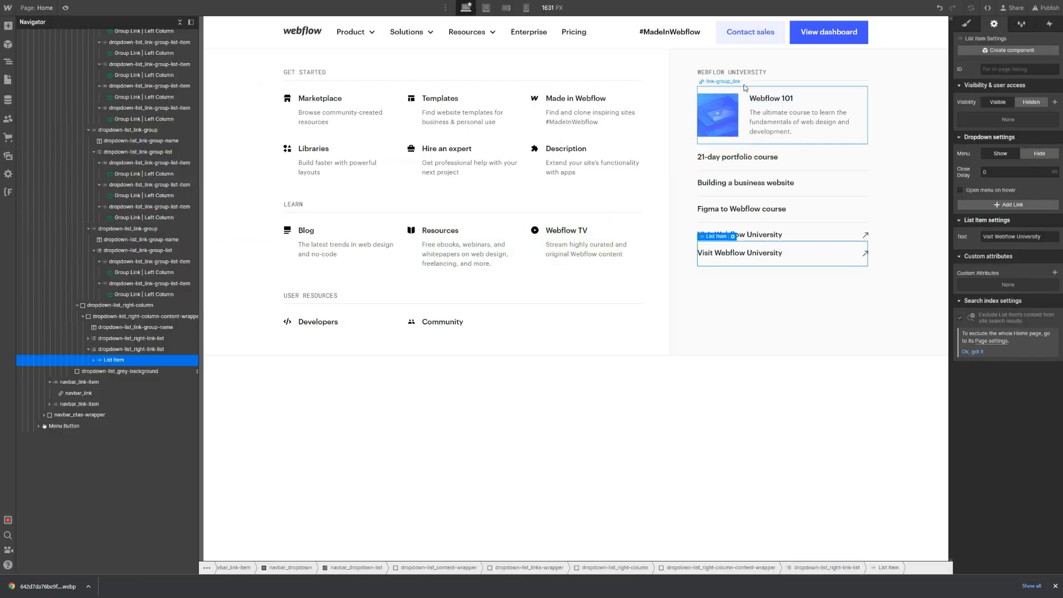
# Delete the duplicated dropdown-list_right-link-list from the right column
pyautogui.click(756, 74)
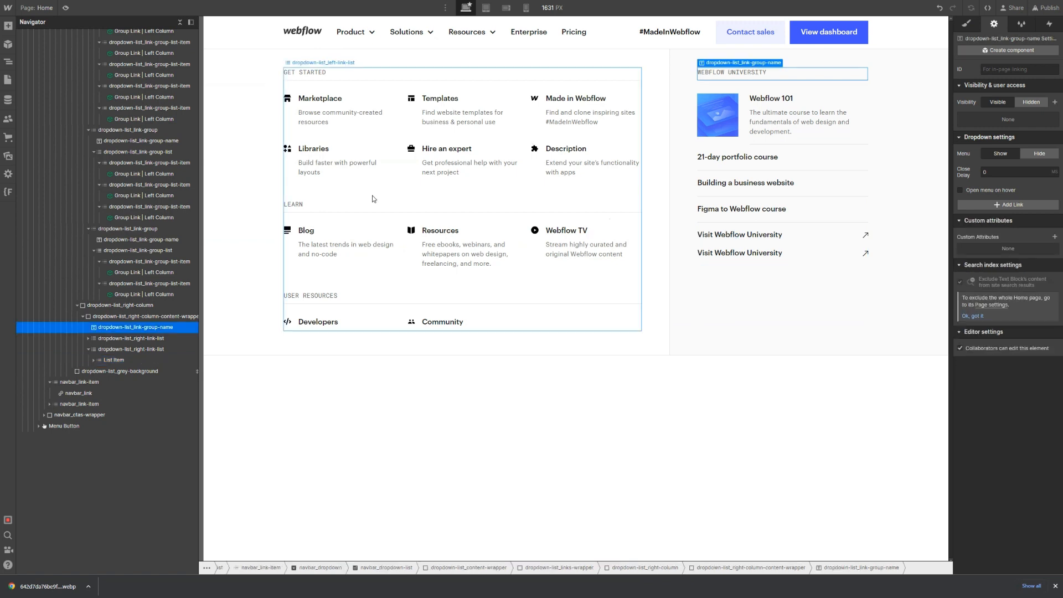
pyautogui.click(155, 349)
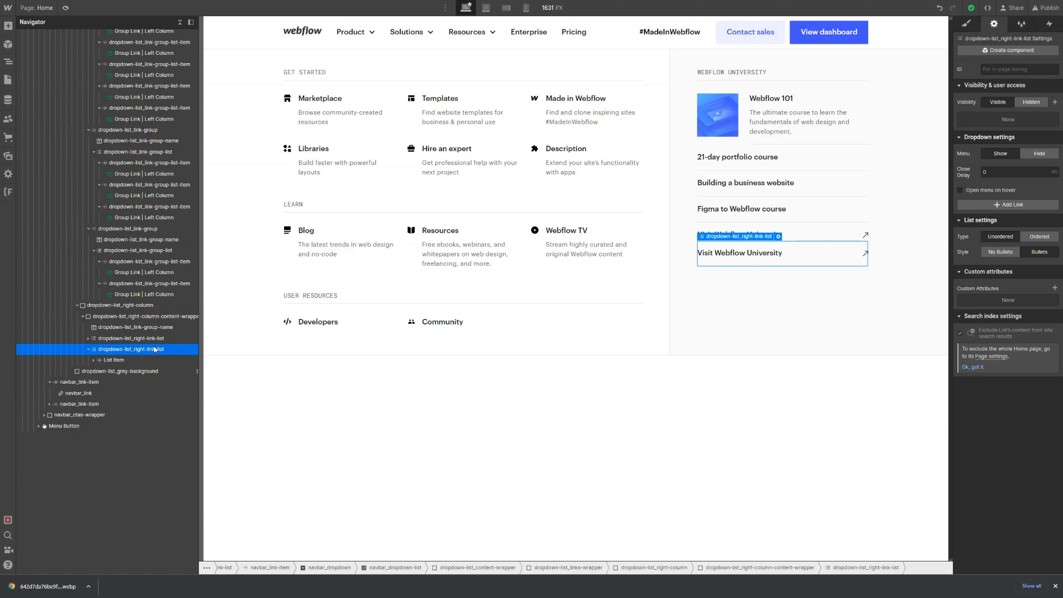
pyautogui.press('Delete')
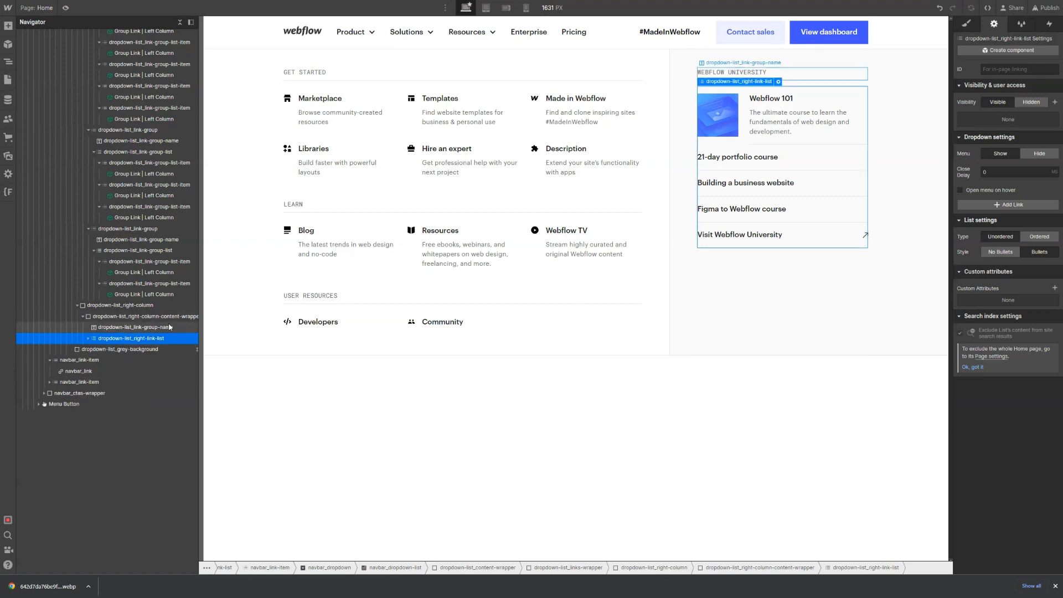
# Undo the deletion of the duplicated dropdown-list_right-link-list in the right column
pyautogui.click(170, 327)
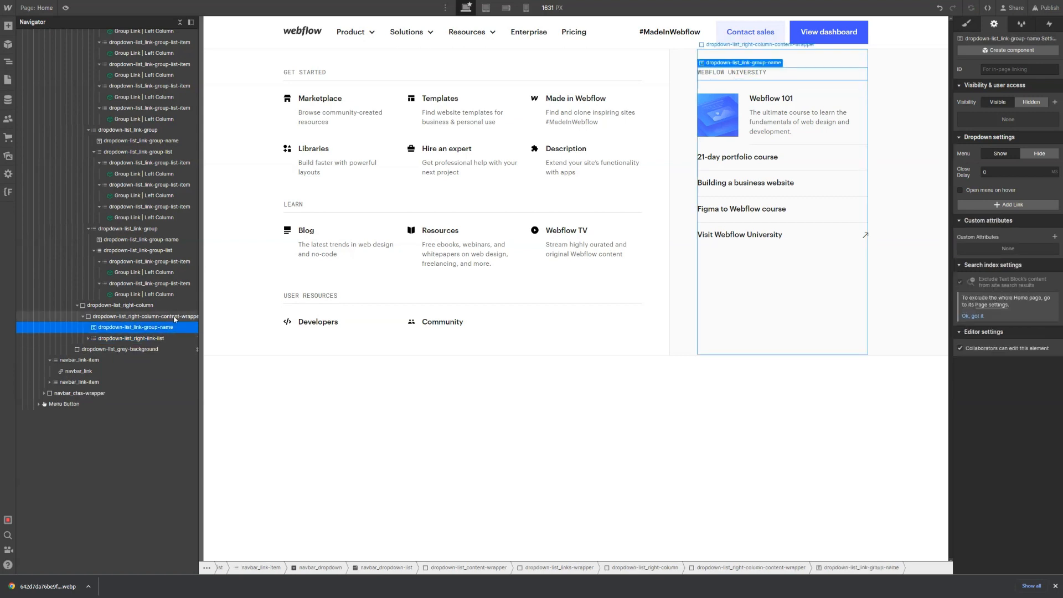
pyautogui.click(171, 321)
pyautogui.click(170, 329)
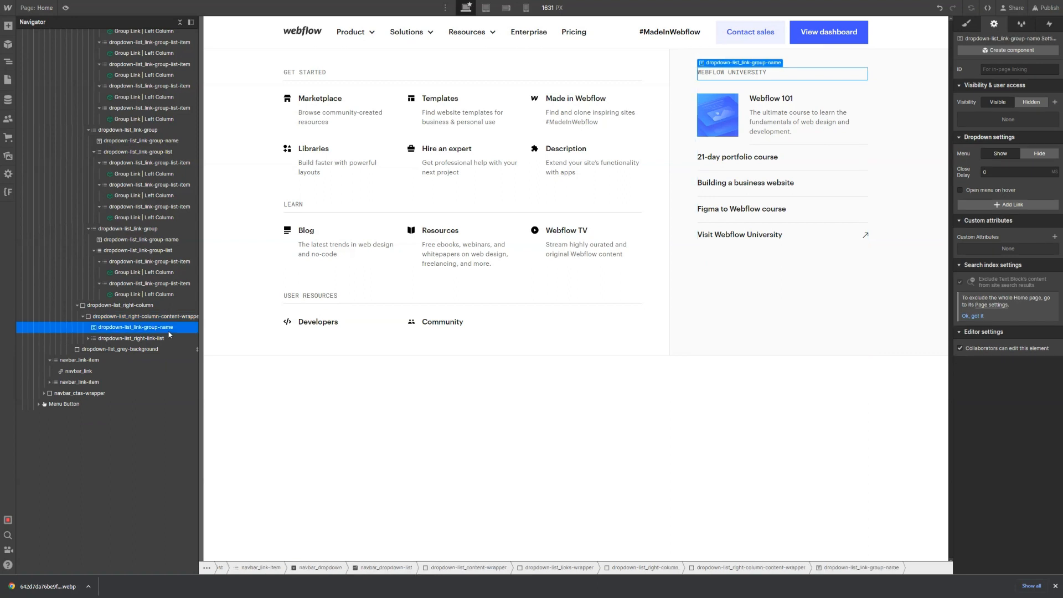
pyautogui.hotkey('ctrl', 'z')
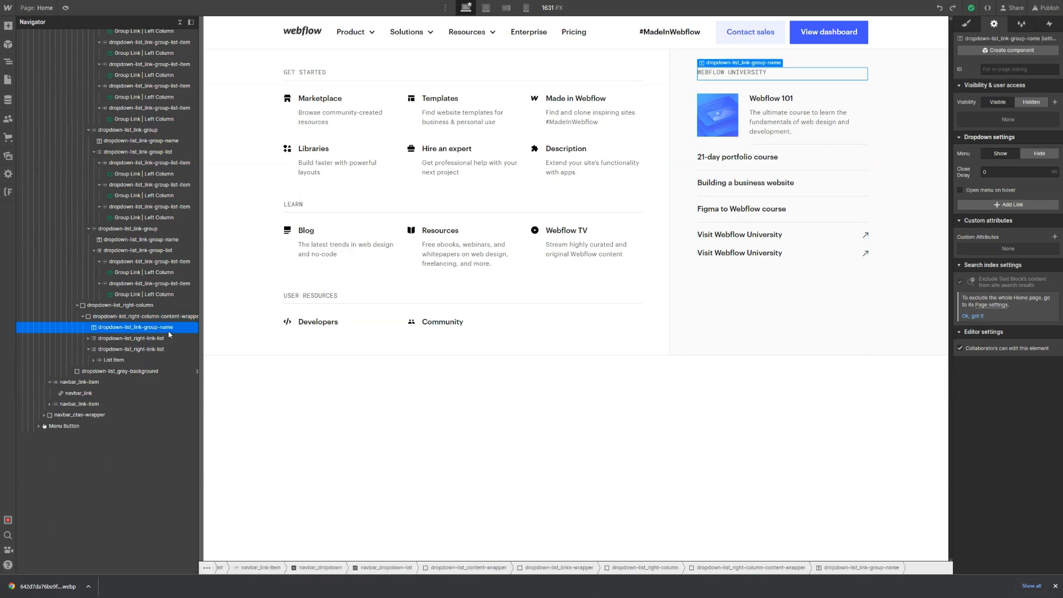
# Duplicate the Webflow University group name, place the copy directly above the second dropdown-list_right-link-list, and collapse that list
pyautogui.hotkey('ctrl', 'd')
pyautogui.click(131, 340)
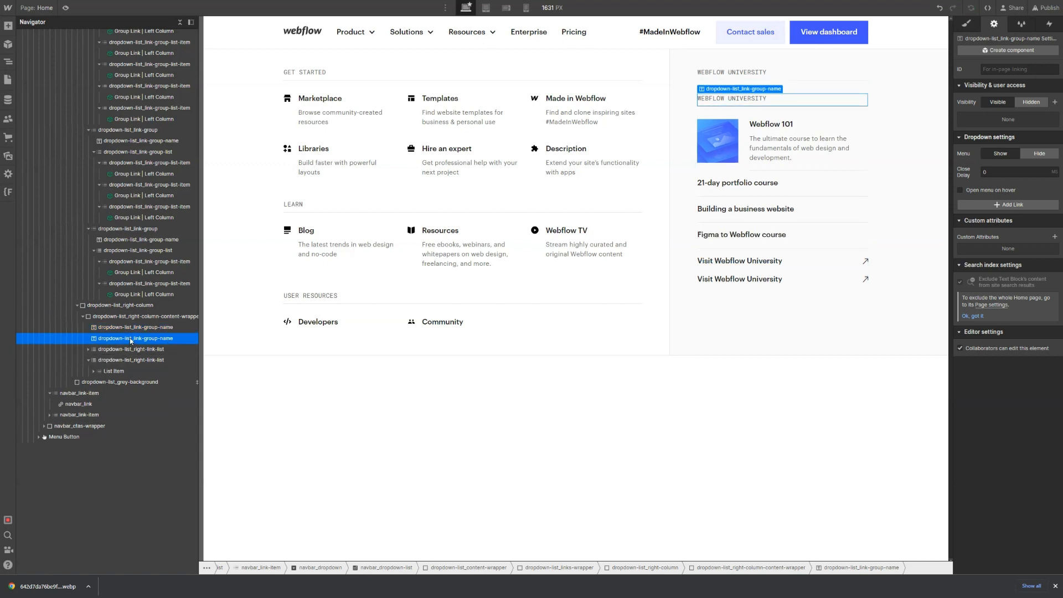
pyautogui.moveTo(132, 339); pyautogui.dragTo(92, 363)
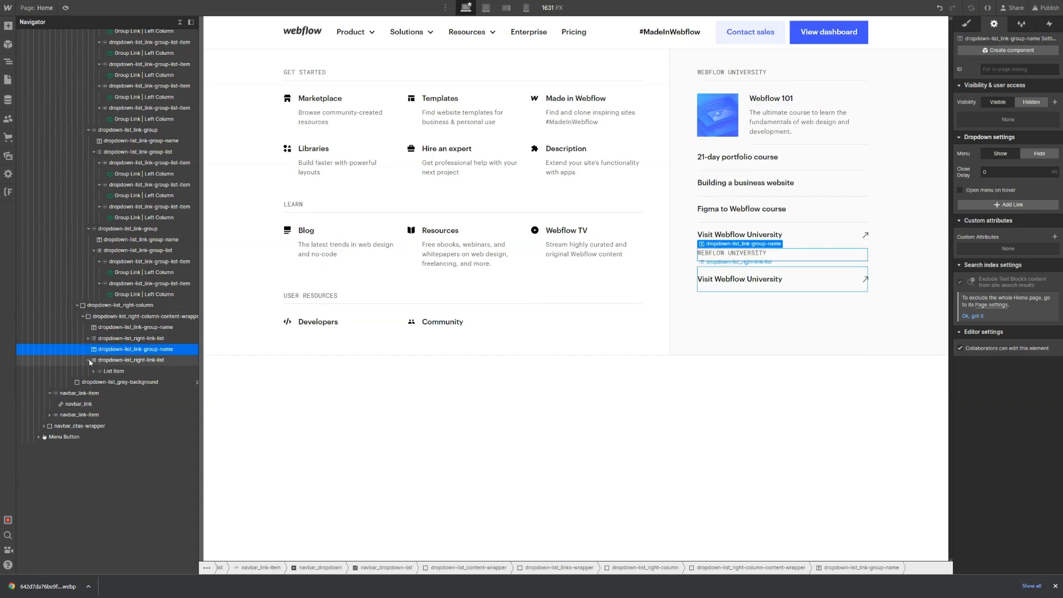
pyautogui.click(87, 361)
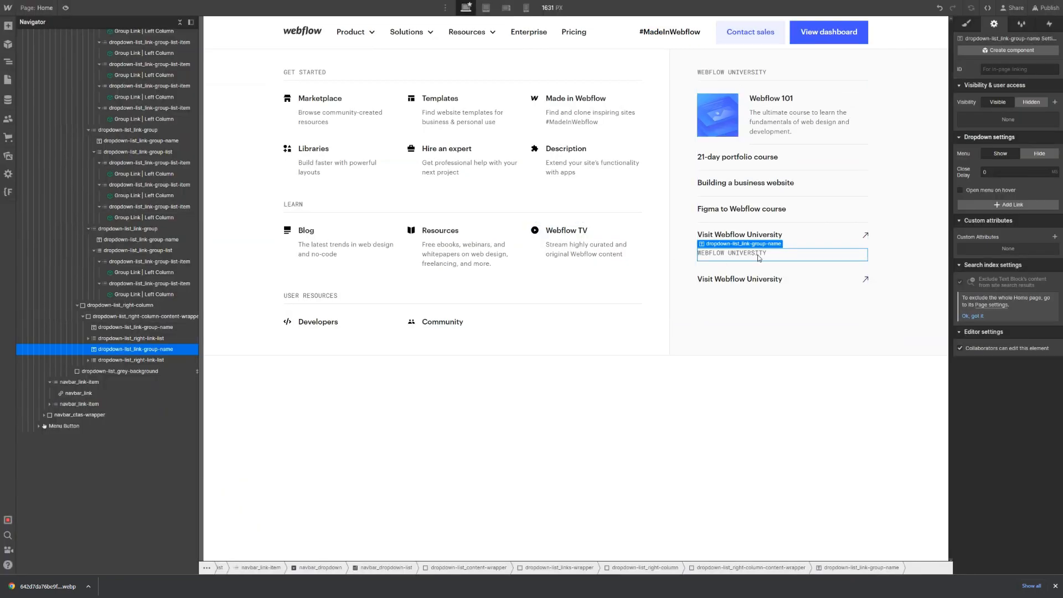
# Change the text of the copied group name in the right column to "GET HELP"
pyautogui.doubleClick(759, 253)
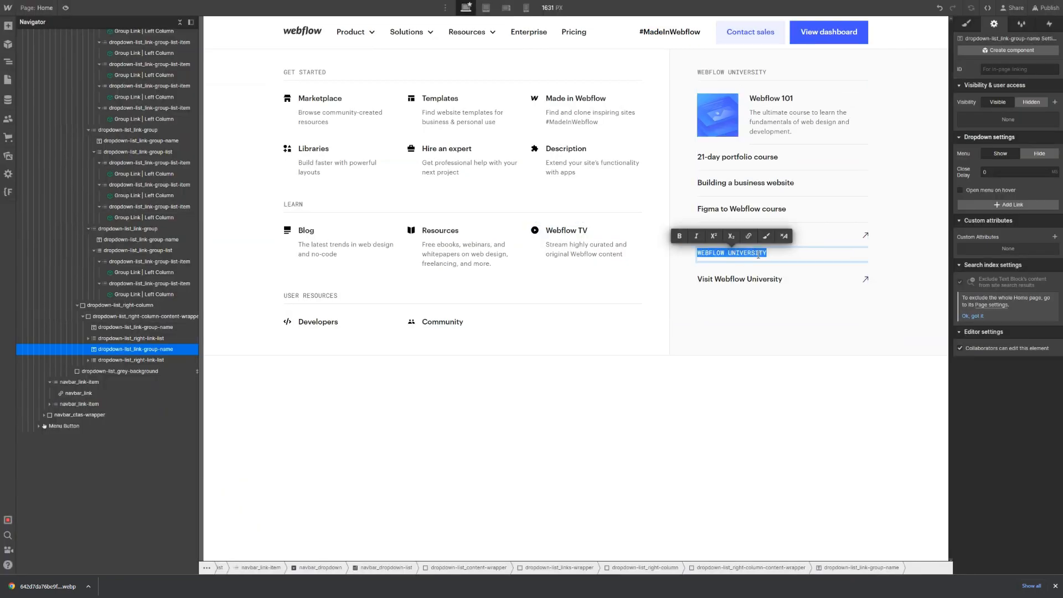
pyautogui.write('GET HELP')
pyautogui.click(792, 302)
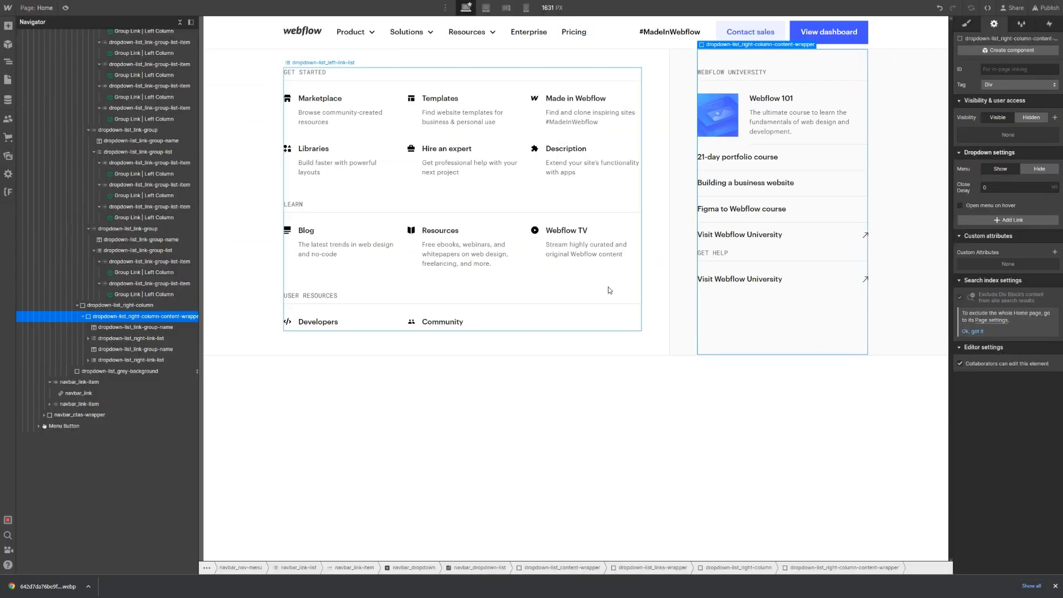
pyautogui.click(726, 287)
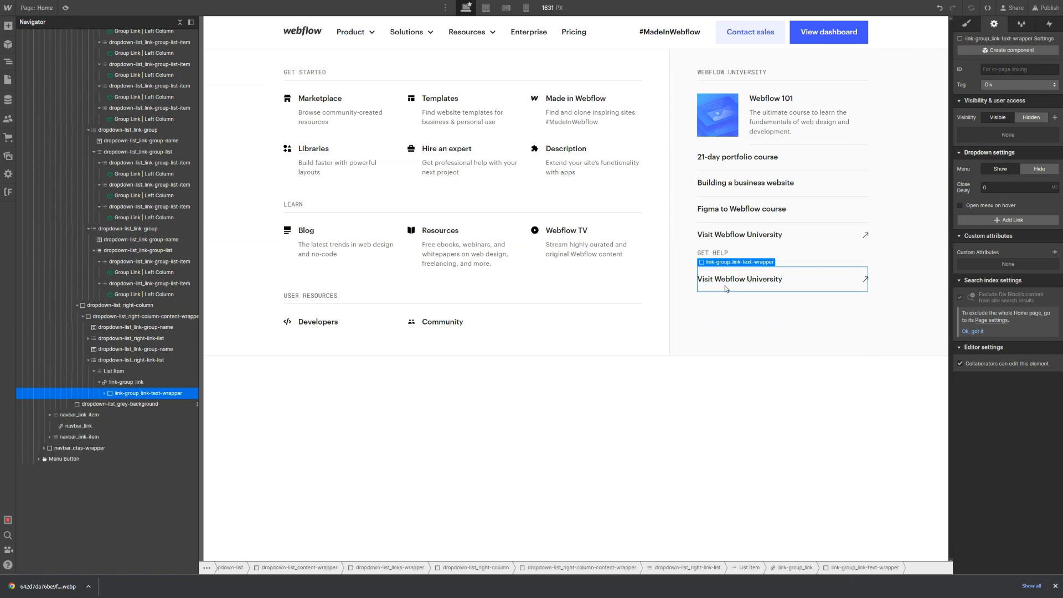
pyautogui.hotkey('ctrl', 'v')
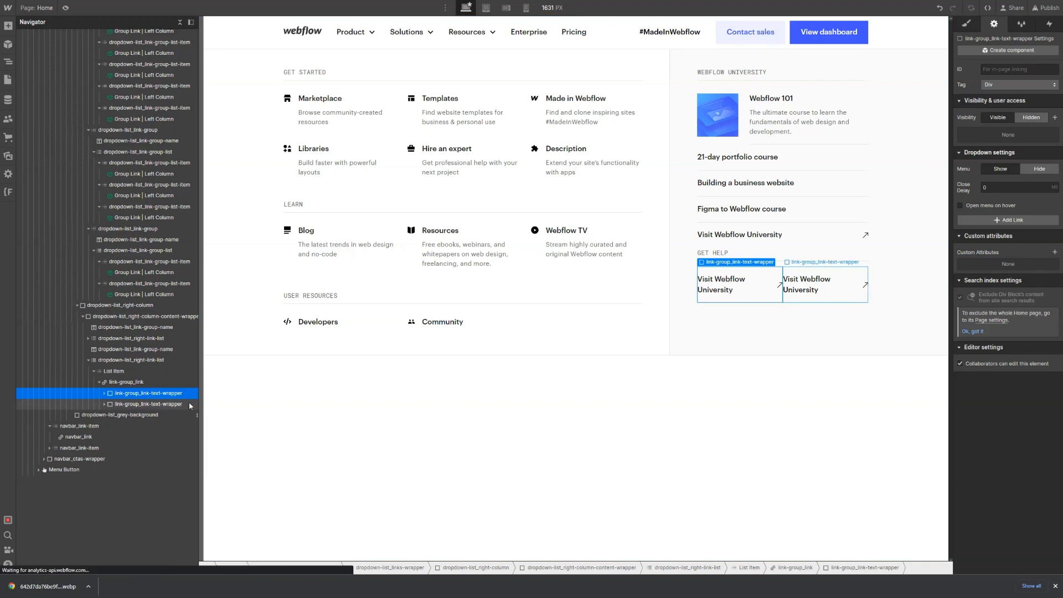
pyautogui.click(166, 403)
pyautogui.press('Delete')
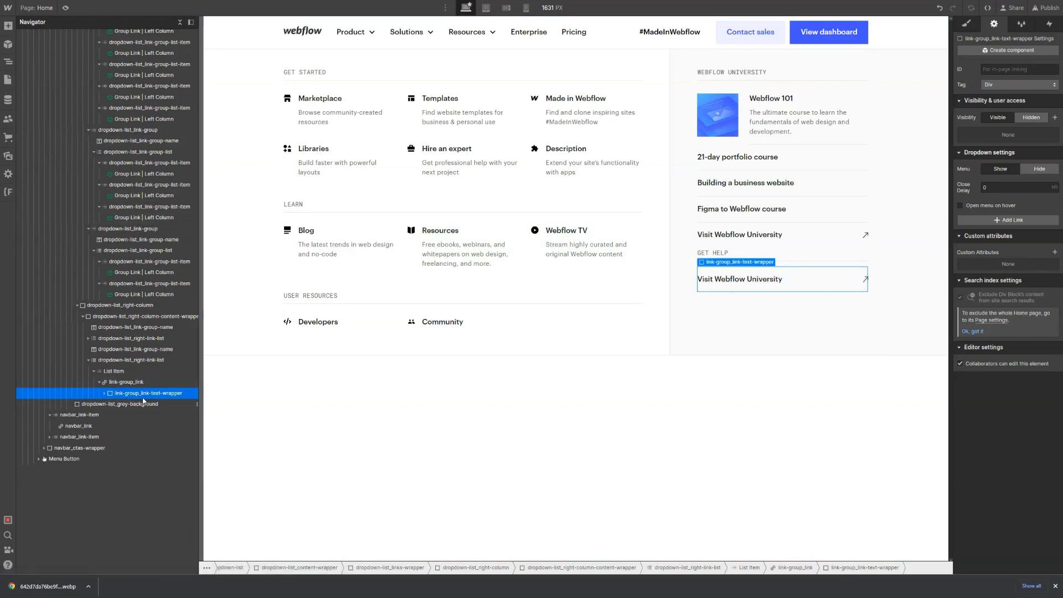
# Copy the "Figma to Webflow course" link component and delete the Visit Webflow University link-group_link from the Get Help list item
pyautogui.click(803, 209)
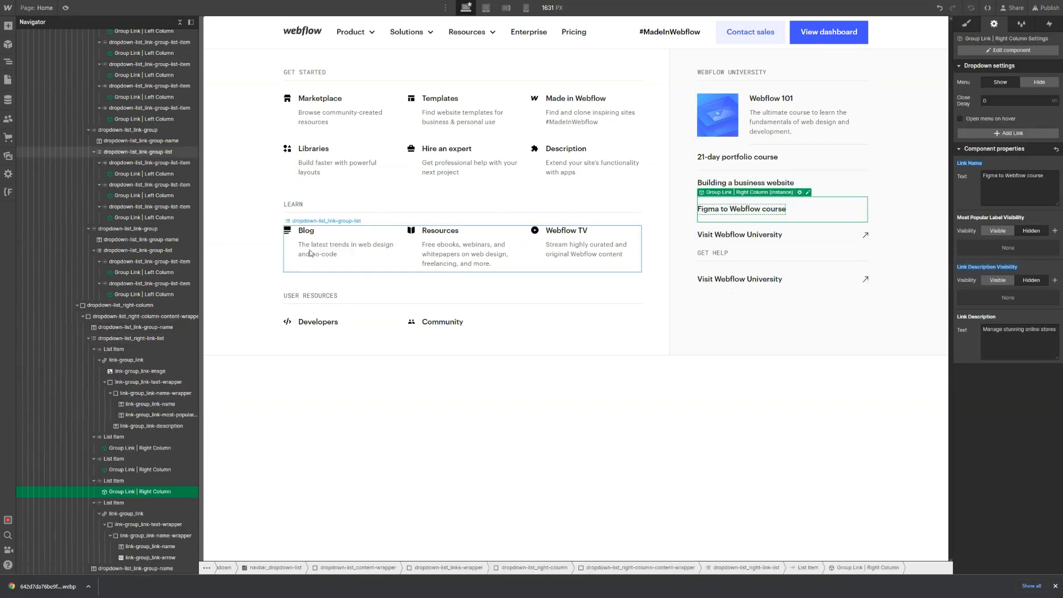
pyautogui.scroll(-1, 138, 435)
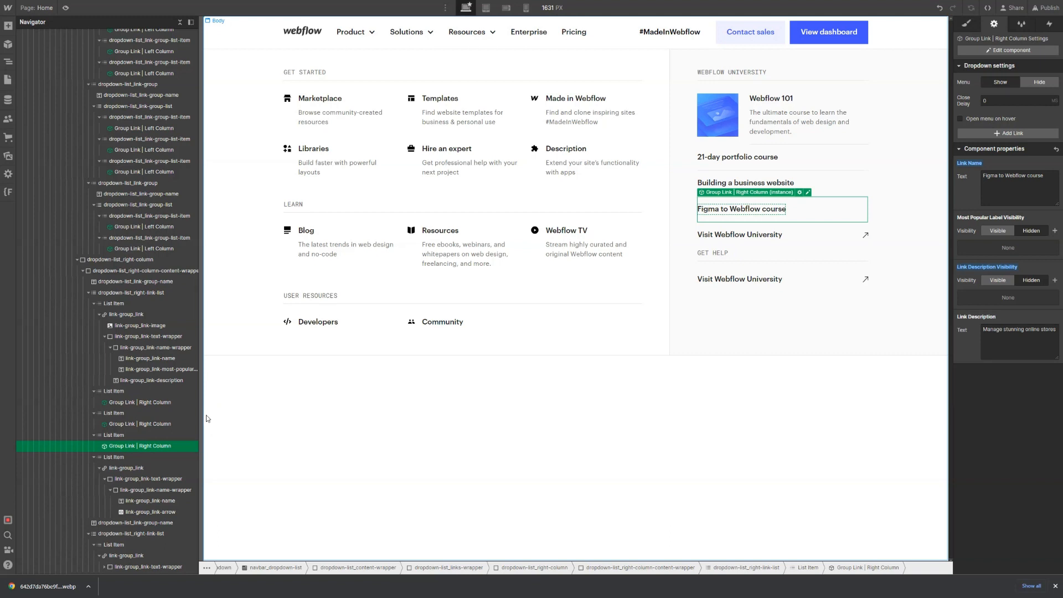
pyautogui.scroll(-1, 138, 404)
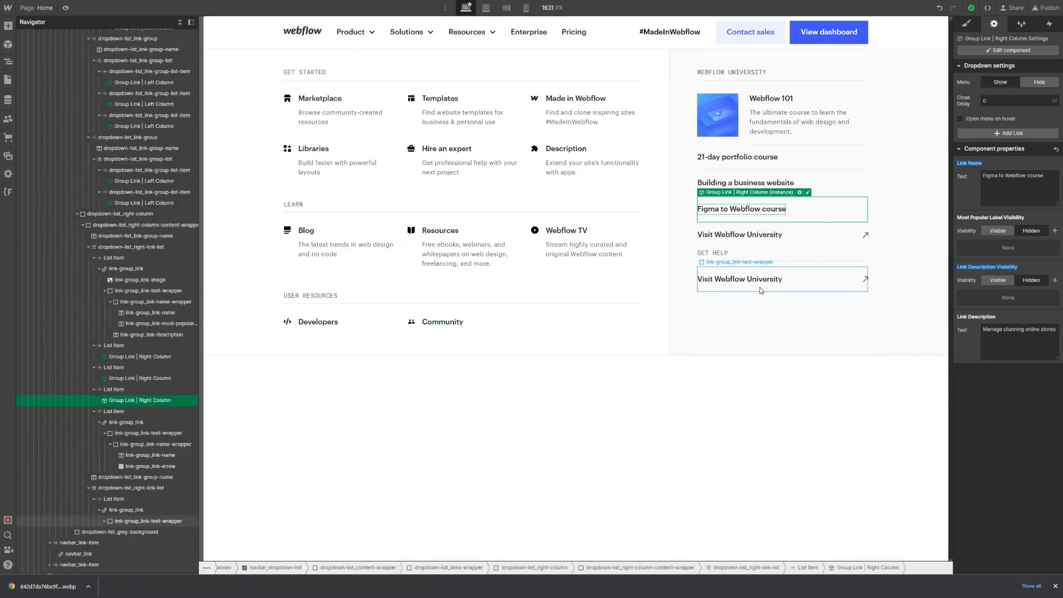
pyautogui.click(762, 289)
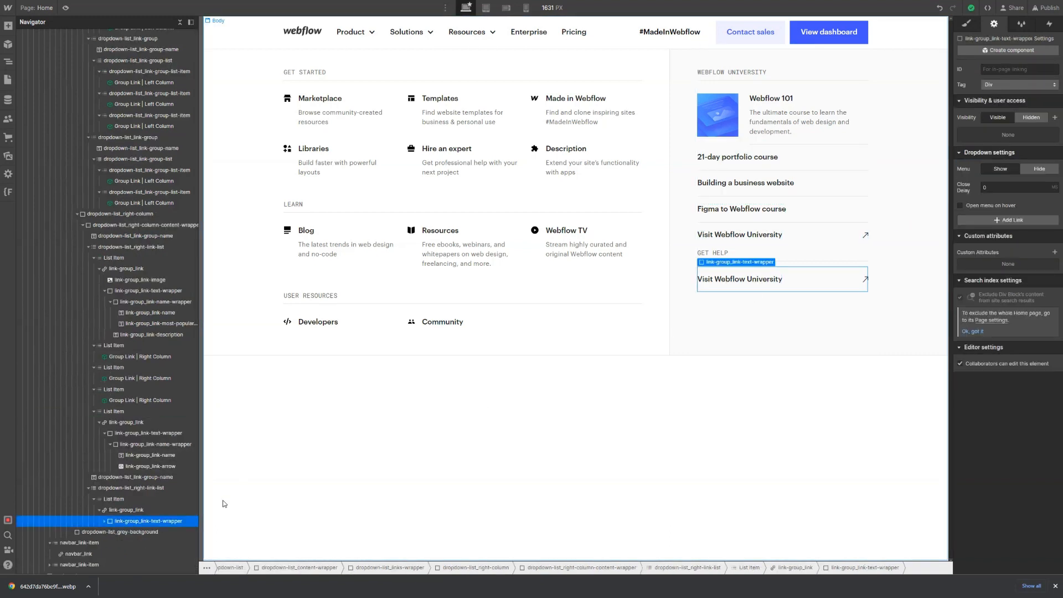
pyautogui.click(135, 511)
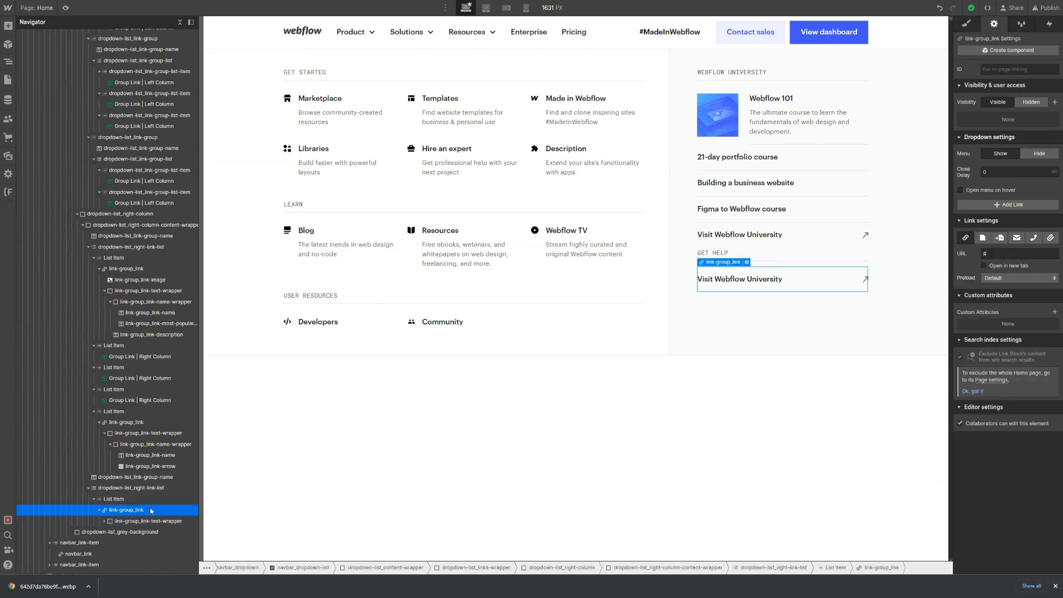
pyautogui.press('Delete')
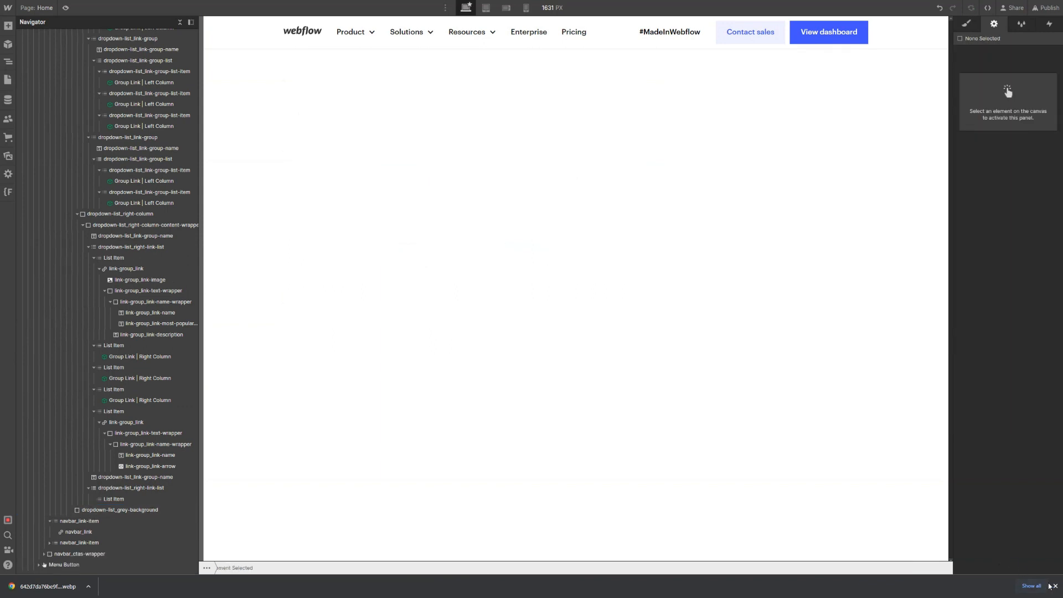
# With the Resources dropdown shown, paste the copied link component into the empty Get Help list item and duplicate that item
pyautogui.click(1056, 587)
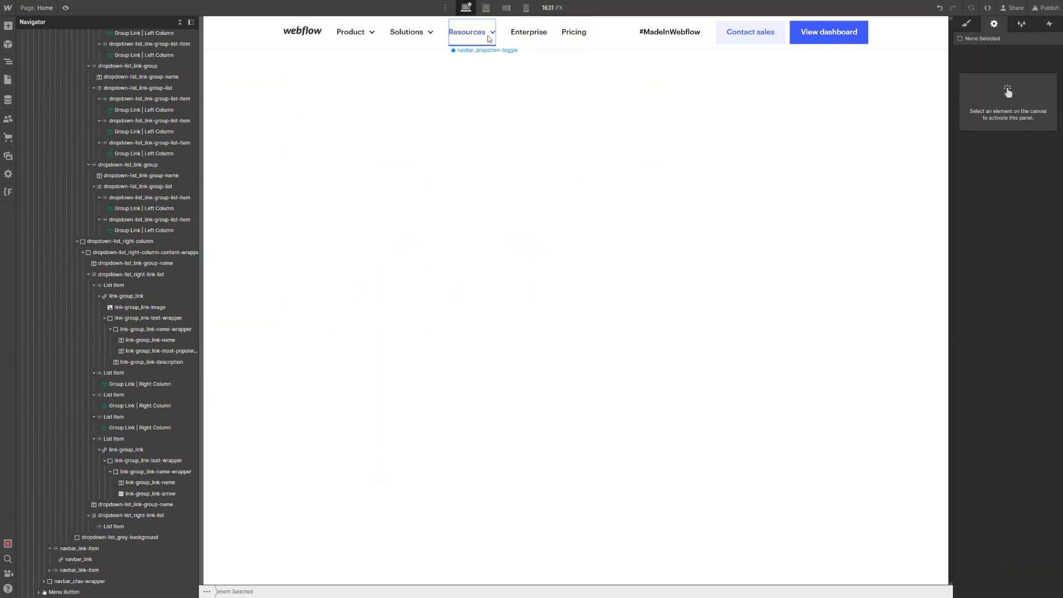
pyautogui.click(1010, 169)
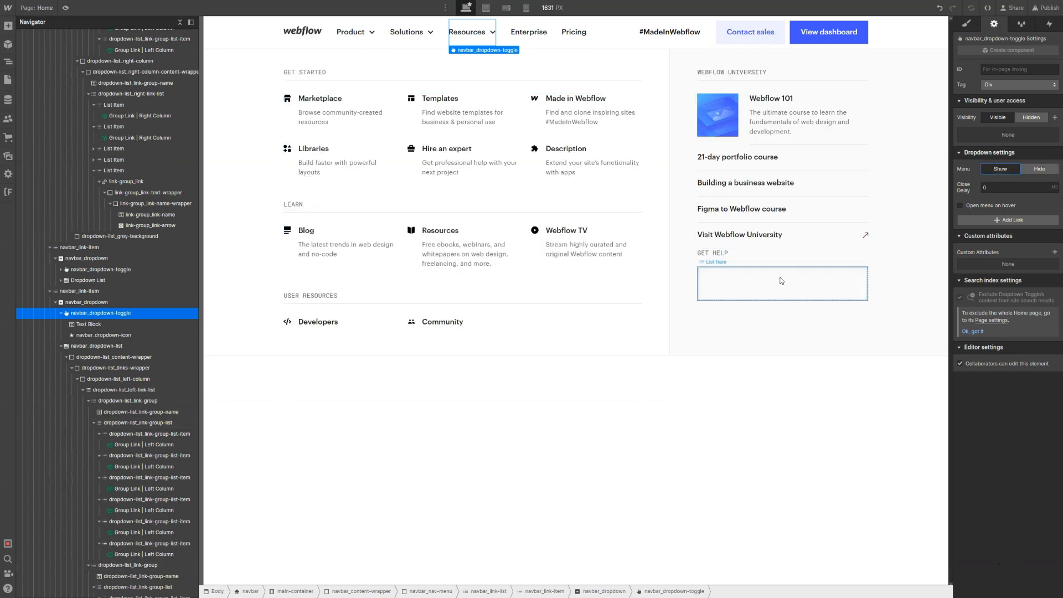
pyautogui.click(709, 294)
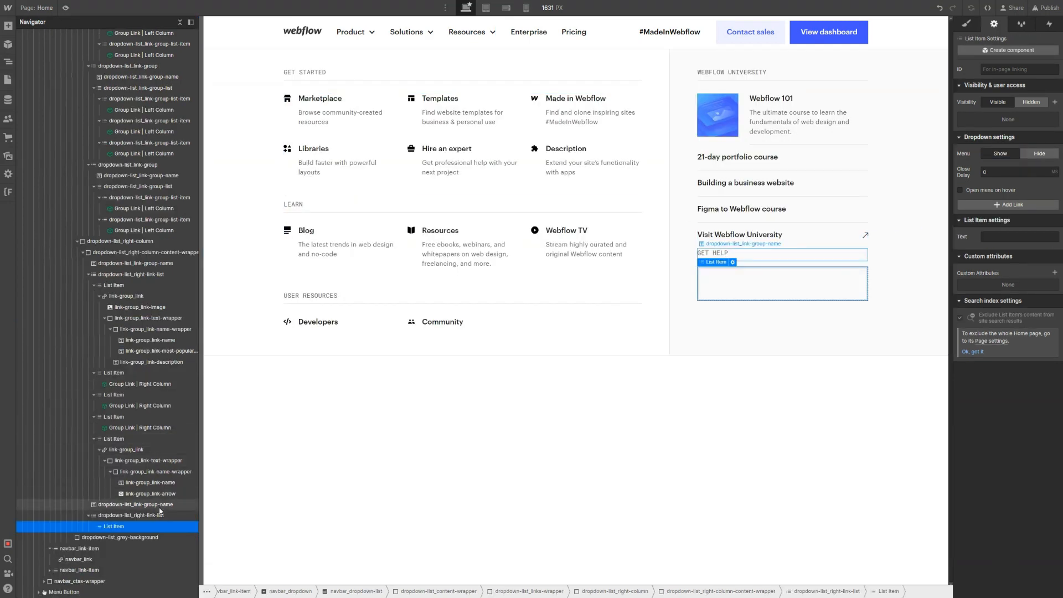
pyautogui.hotkey('ctrl', 'v')
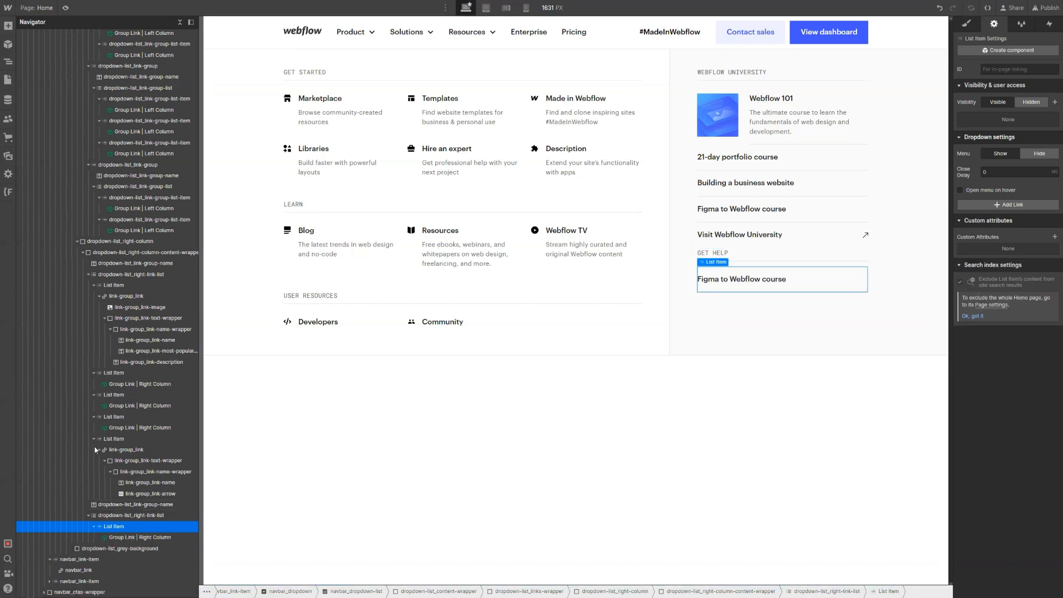
pyautogui.hotkey('ctrl', 'v')
pyautogui.scroll(-1, 116, 532)
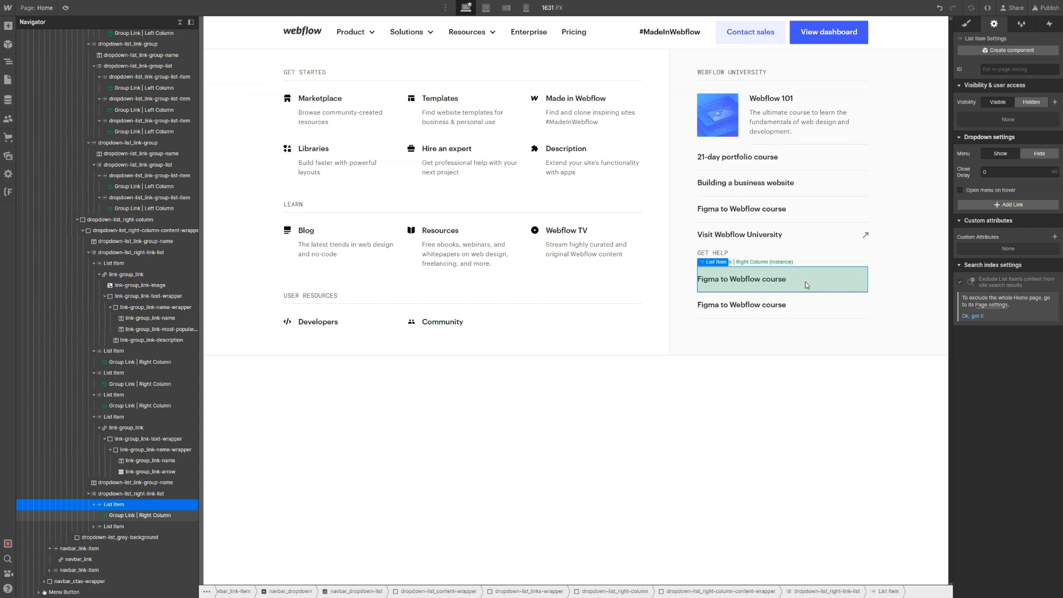
# Set the link names of the two Get Help links to "Support" and "Forum"
pyautogui.click(806, 281)
pyautogui.tripleClick(1042, 177)
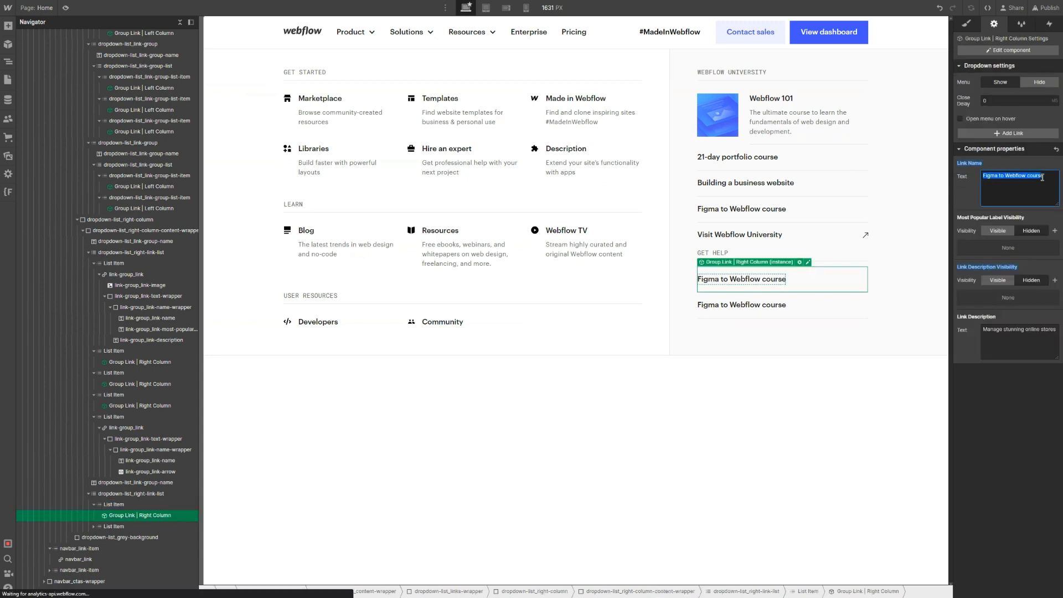
pyautogui.write('Support')
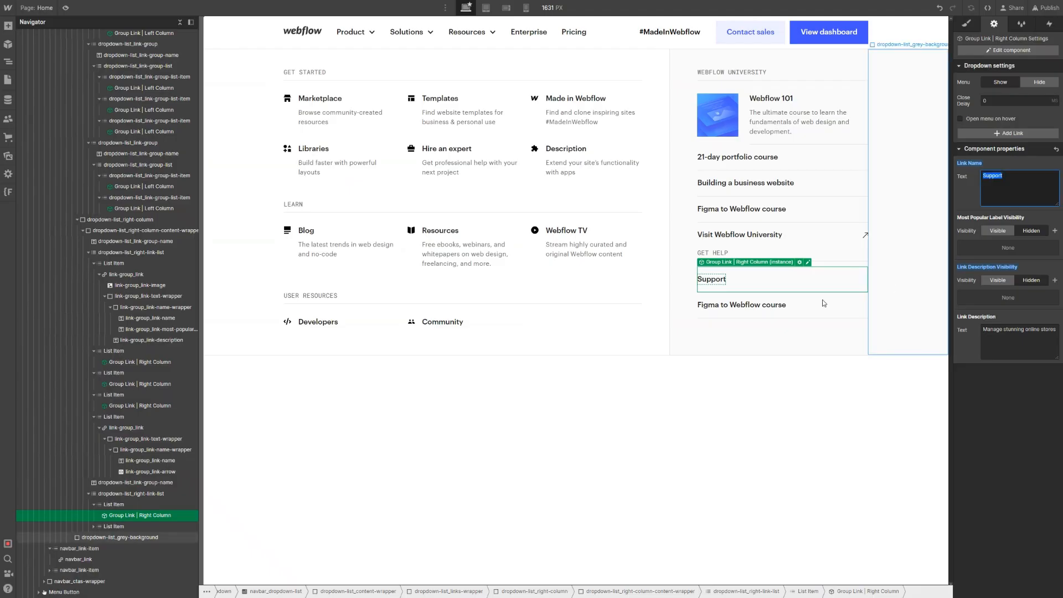
pyautogui.click(769, 307)
pyautogui.tripleClick(1032, 181)
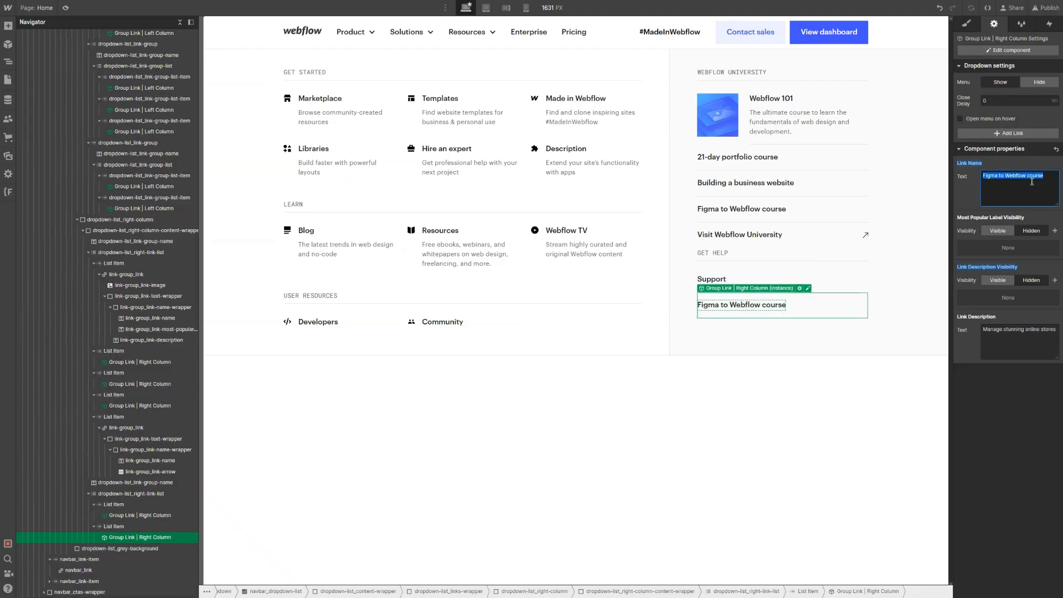
pyautogui.write('Forum')
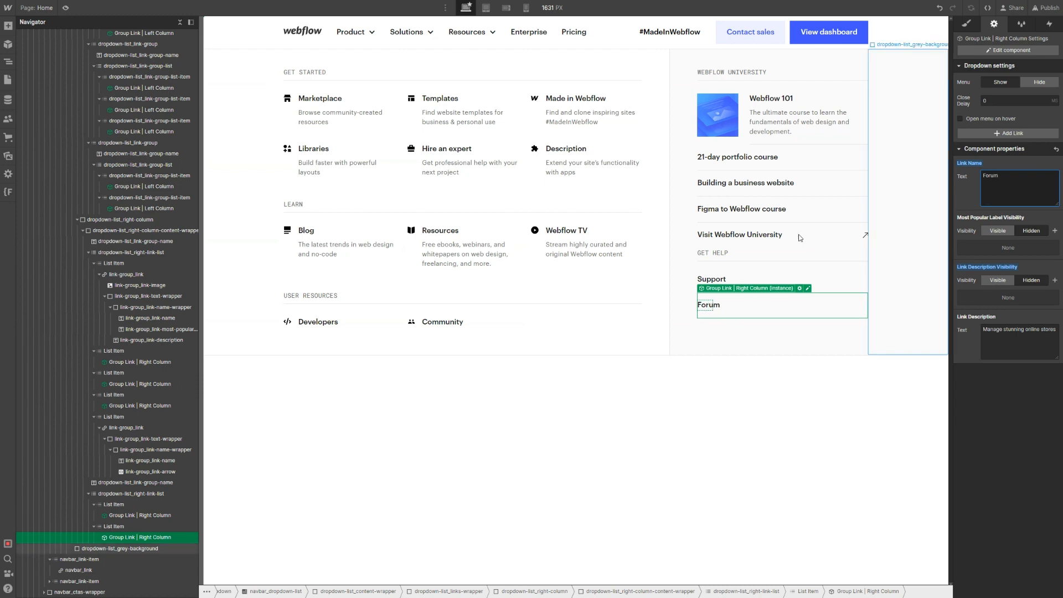
# Unlink the Forum link's Group Link | Right Column instance from its component
pyautogui.click(821, 227)
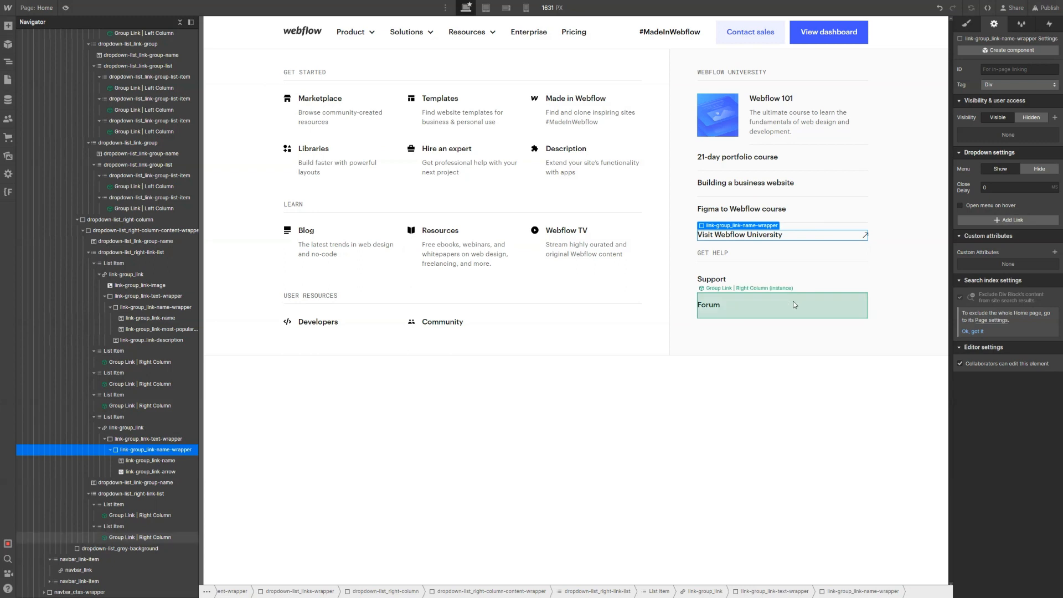
pyautogui.click(795, 304)
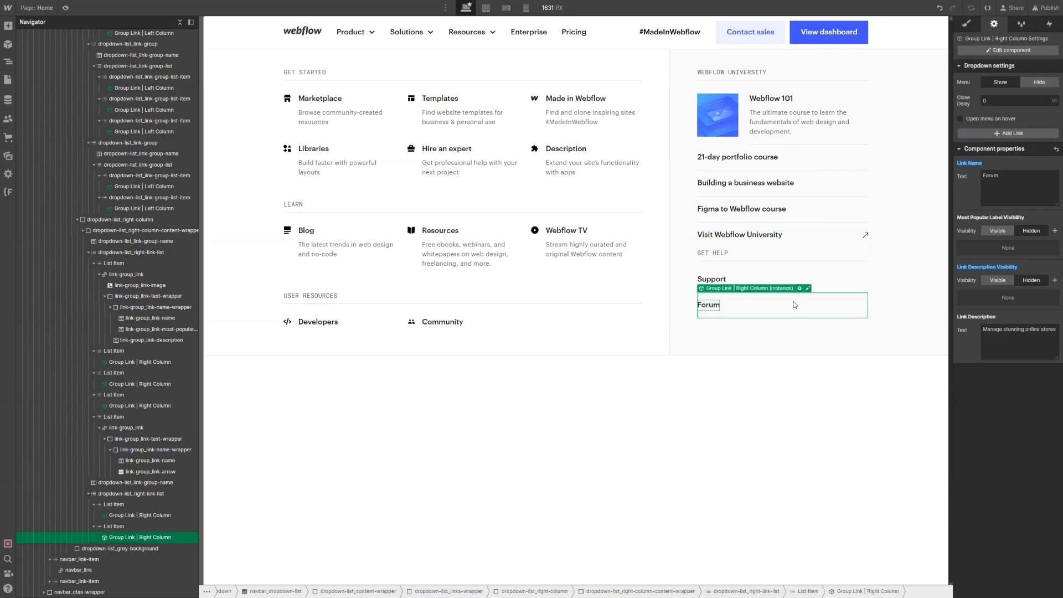
pyautogui.click(968, 24)
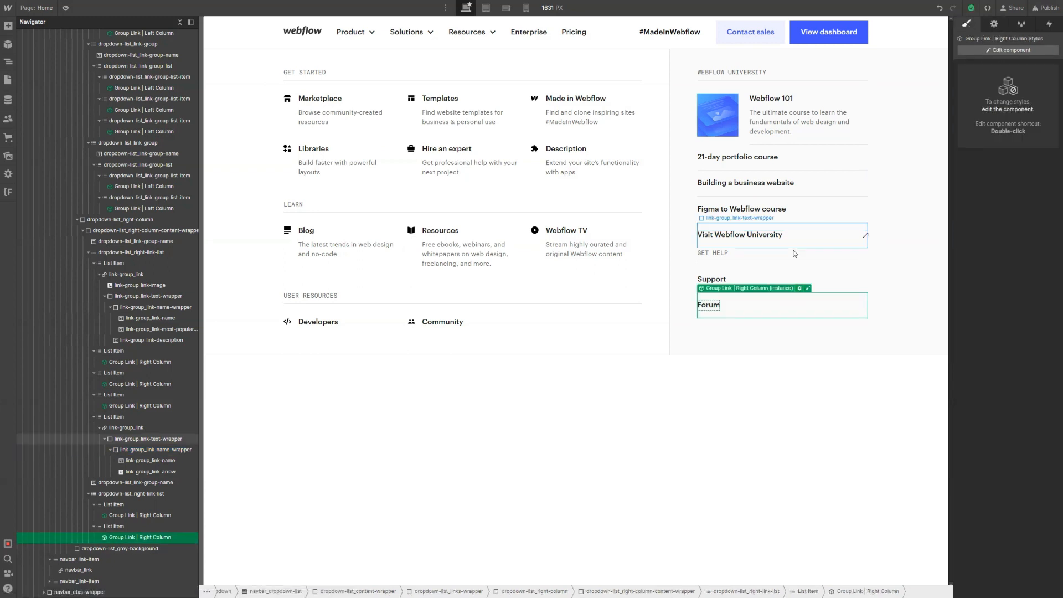
pyautogui.click(839, 256)
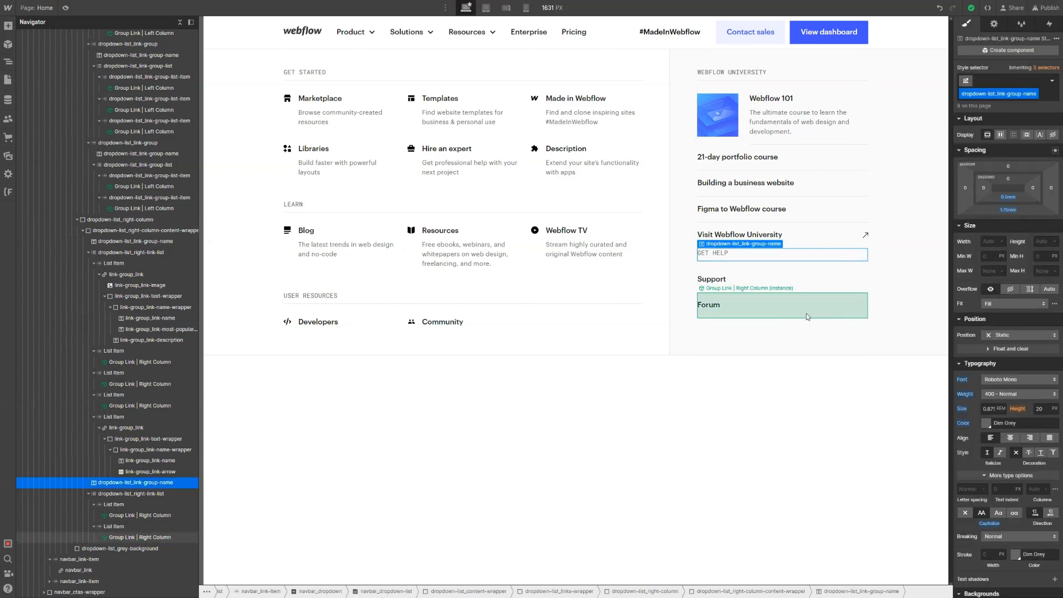
pyautogui.click(814, 314)
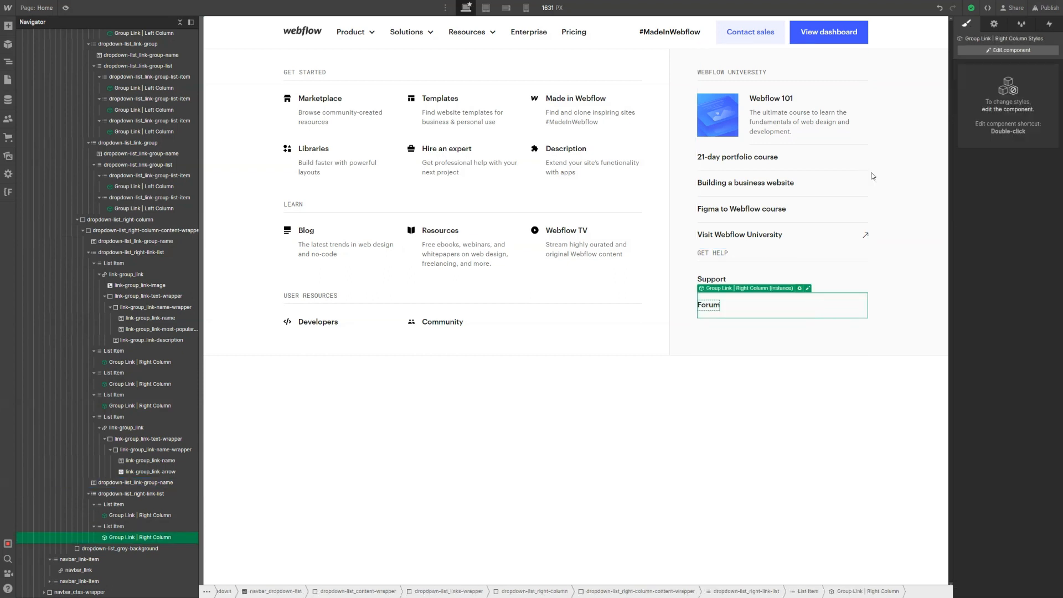
pyautogui.rightClick(807, 289)
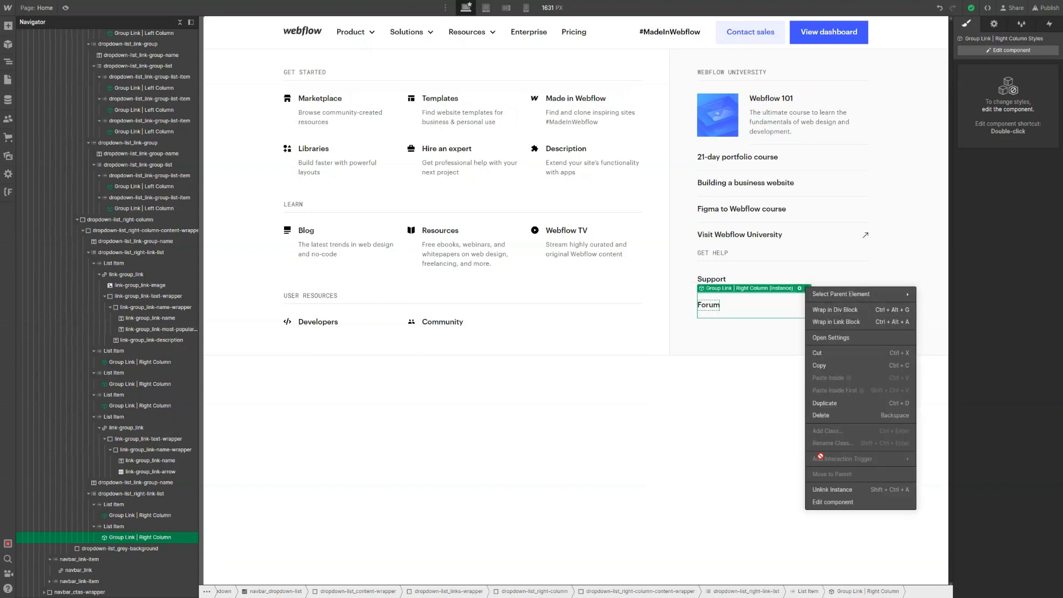
pyautogui.click(835, 490)
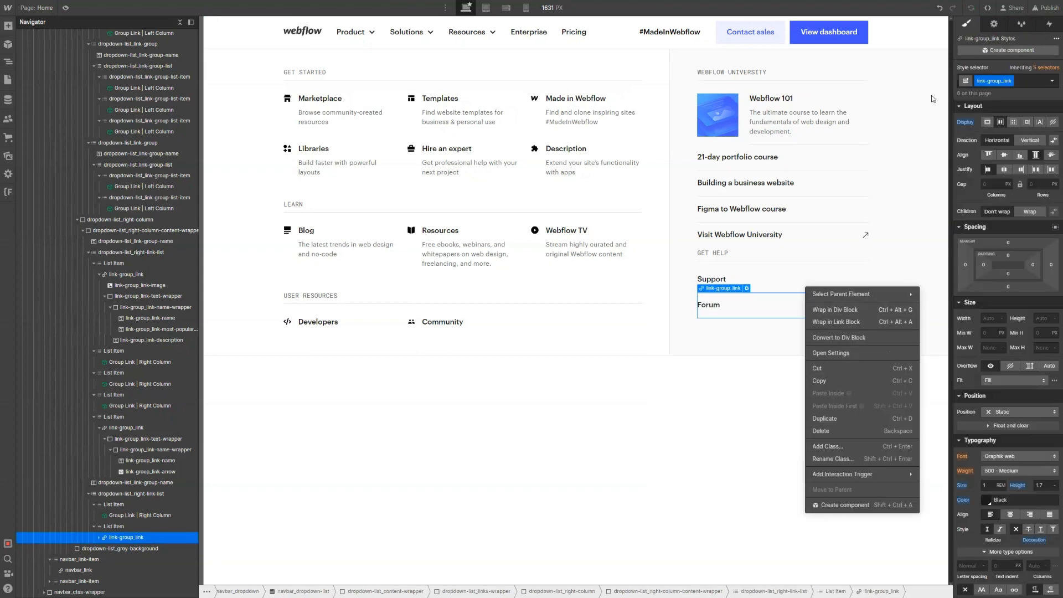
pyautogui.click(1020, 85)
pyautogui.click(1022, 86)
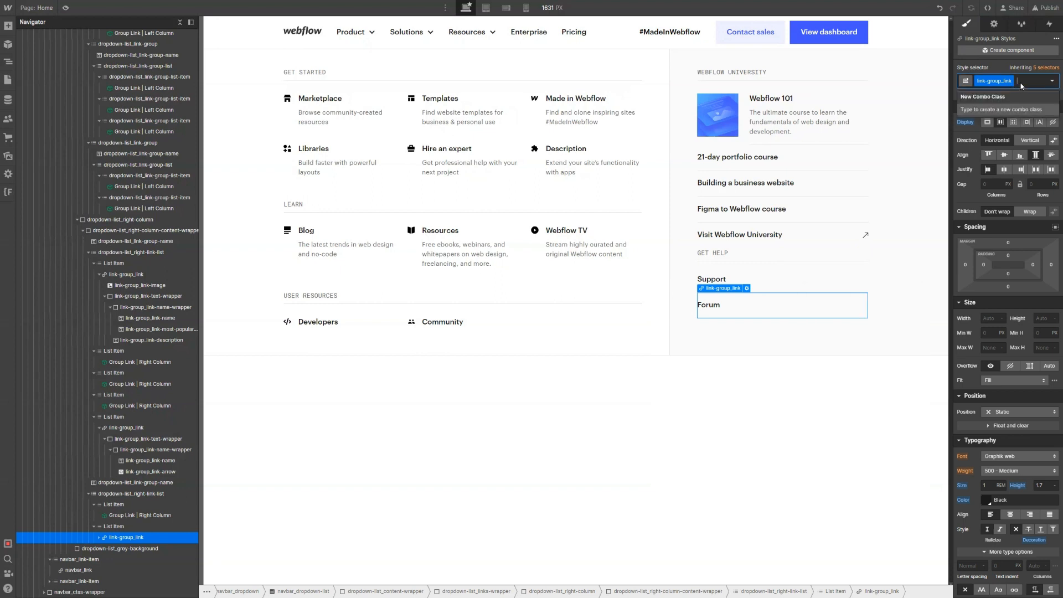
pyautogui.click(137, 525)
pyautogui.click(143, 537)
pyautogui.click(1023, 81)
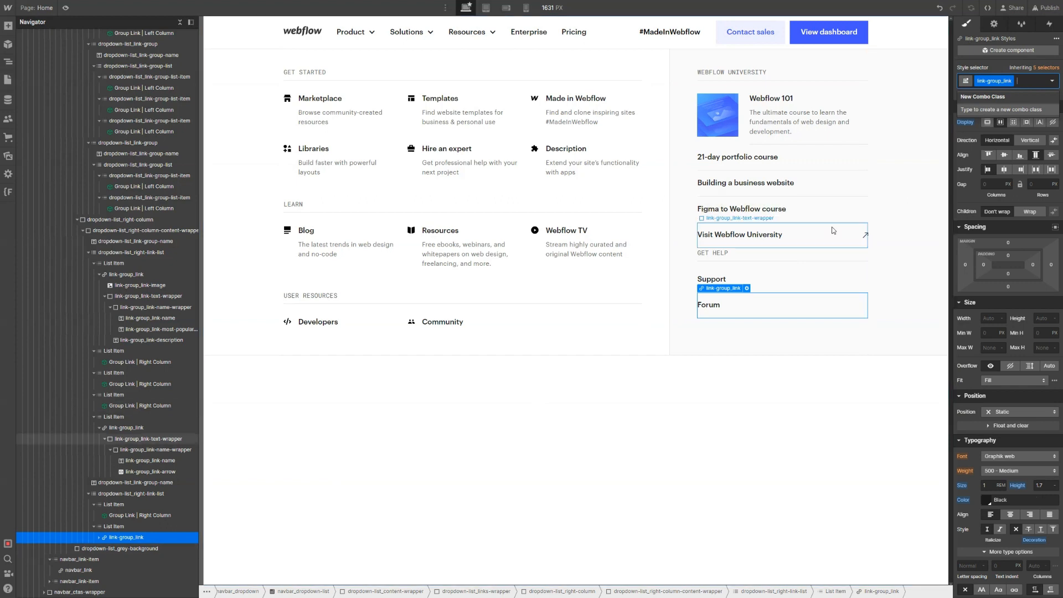
# Show the Product dropdown and examine the classes applied to the "Compare all plans" link's text wrapper
pyautogui.click(366, 48)
pyautogui.click(995, 24)
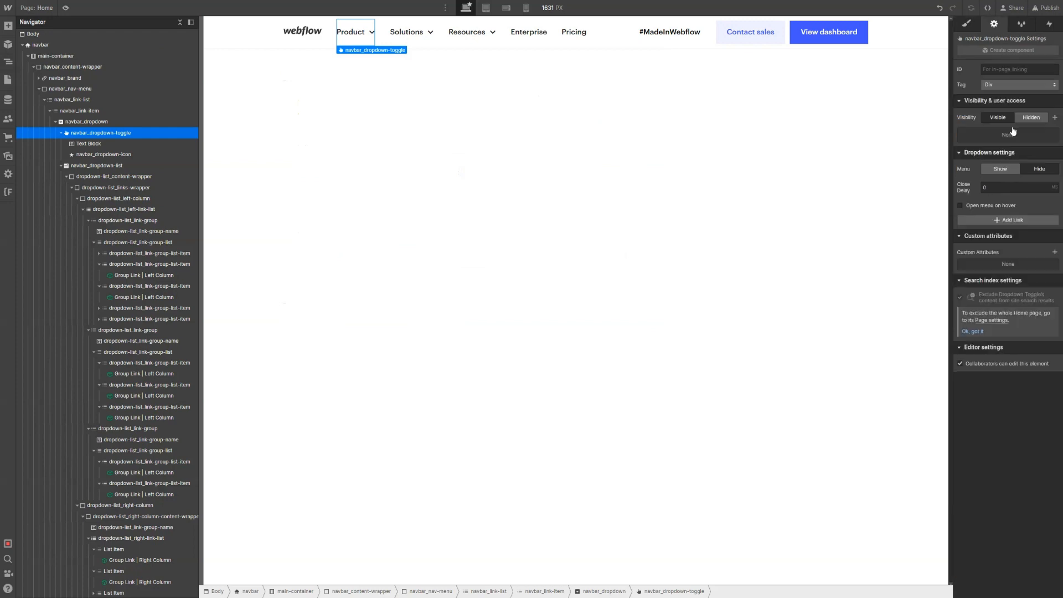
pyautogui.click(1000, 168)
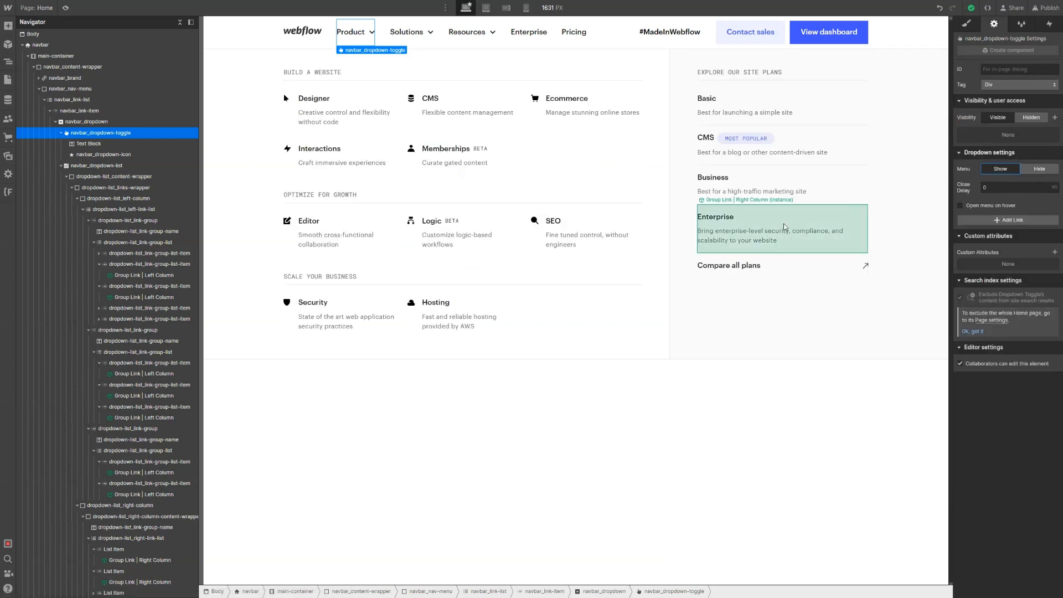
pyautogui.click(826, 276)
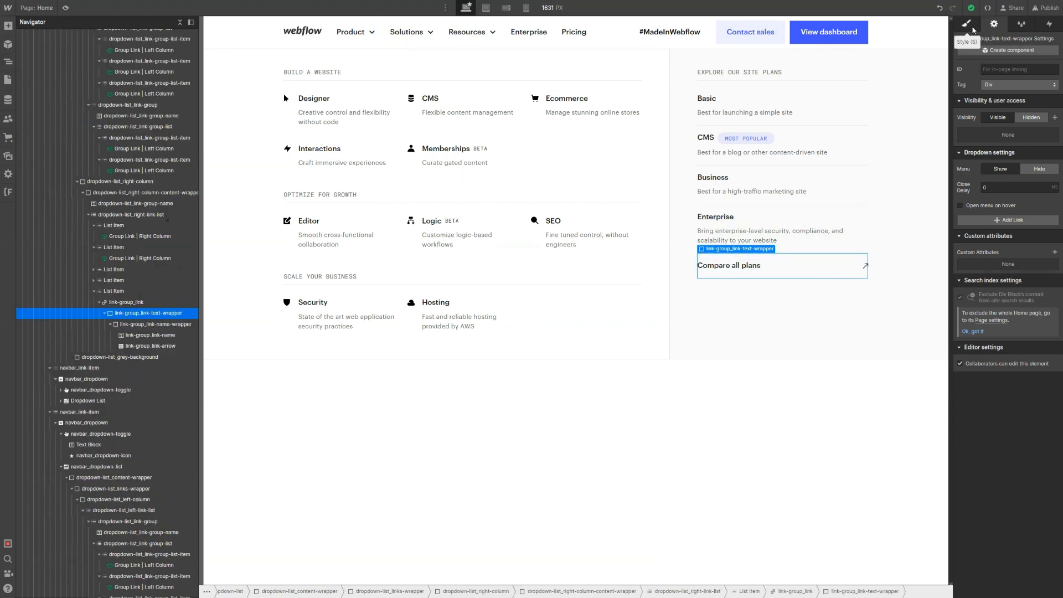
pyautogui.click(966, 24)
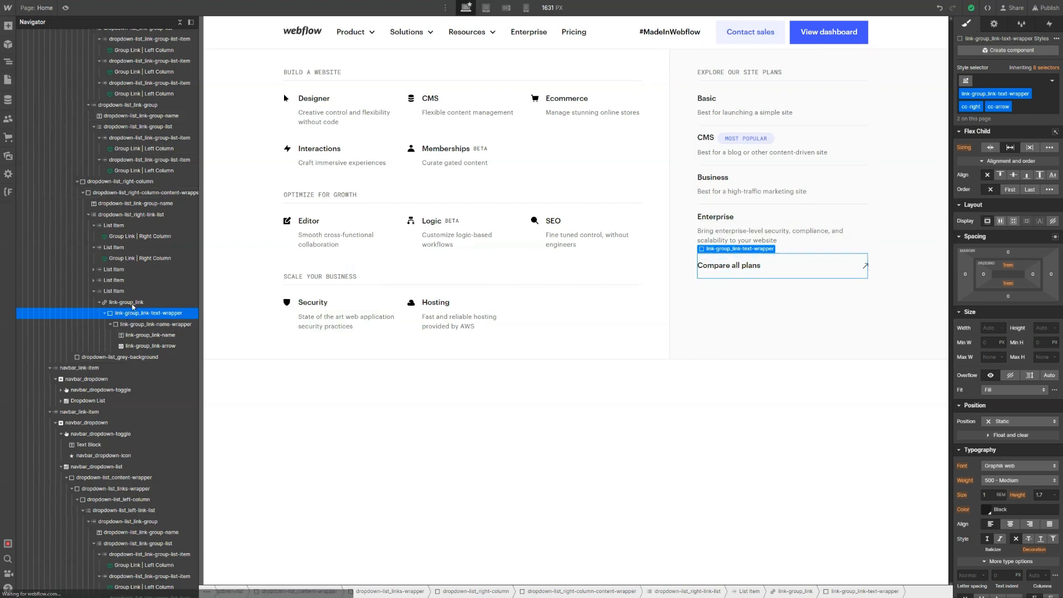
pyautogui.click(131, 304)
pyautogui.click(138, 314)
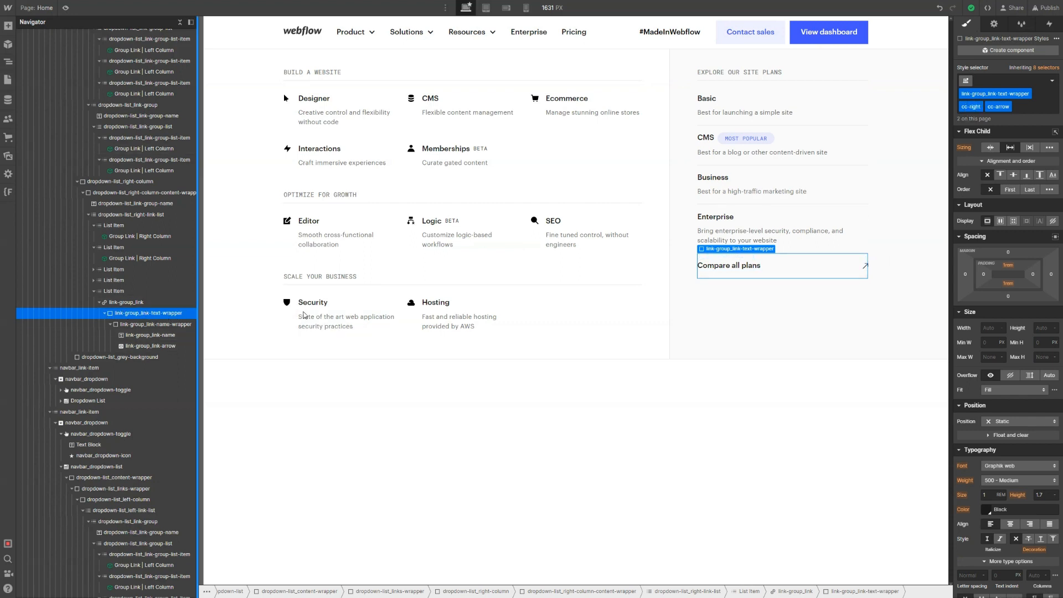
# Show the Resources dropdown and add the existing combo class cc-arrow to the Forum link's link-group_link-text-wrapper
pyautogui.click(486, 47)
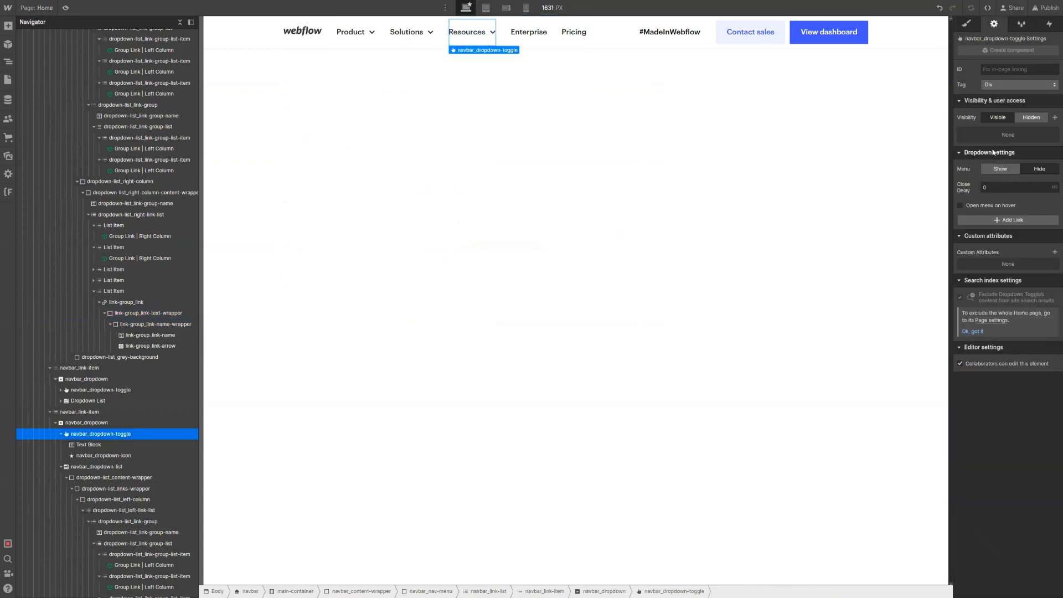
pyautogui.click(1000, 168)
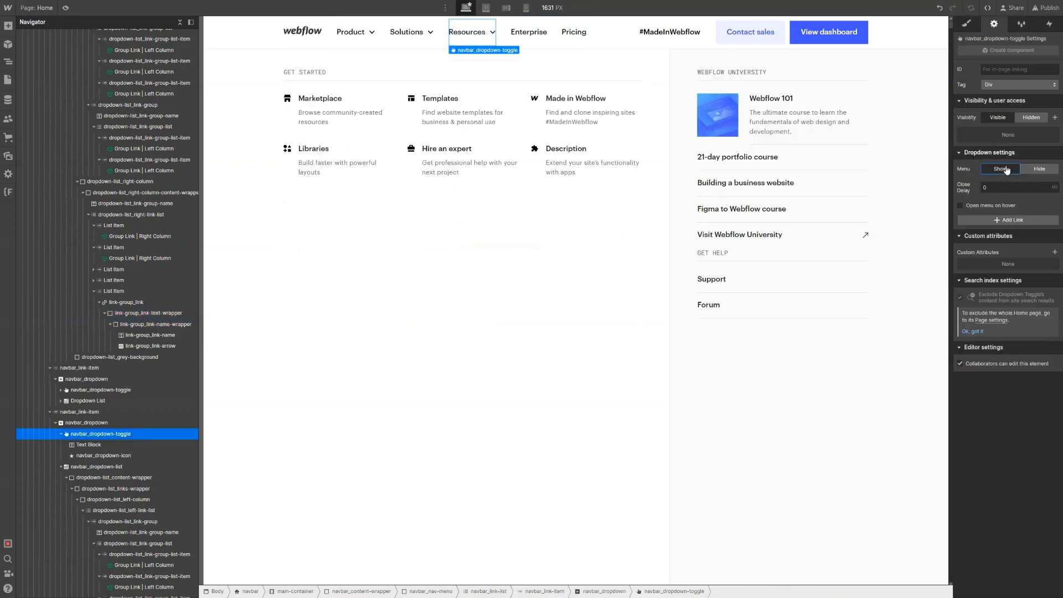
pyautogui.click(763, 316)
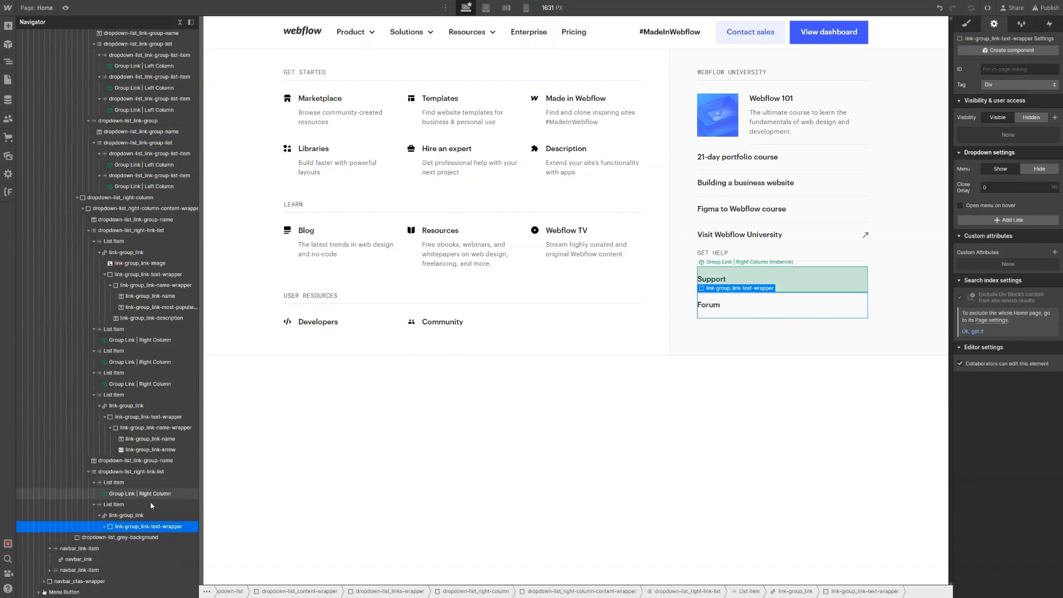
pyautogui.click(975, 24)
pyautogui.click(1005, 110)
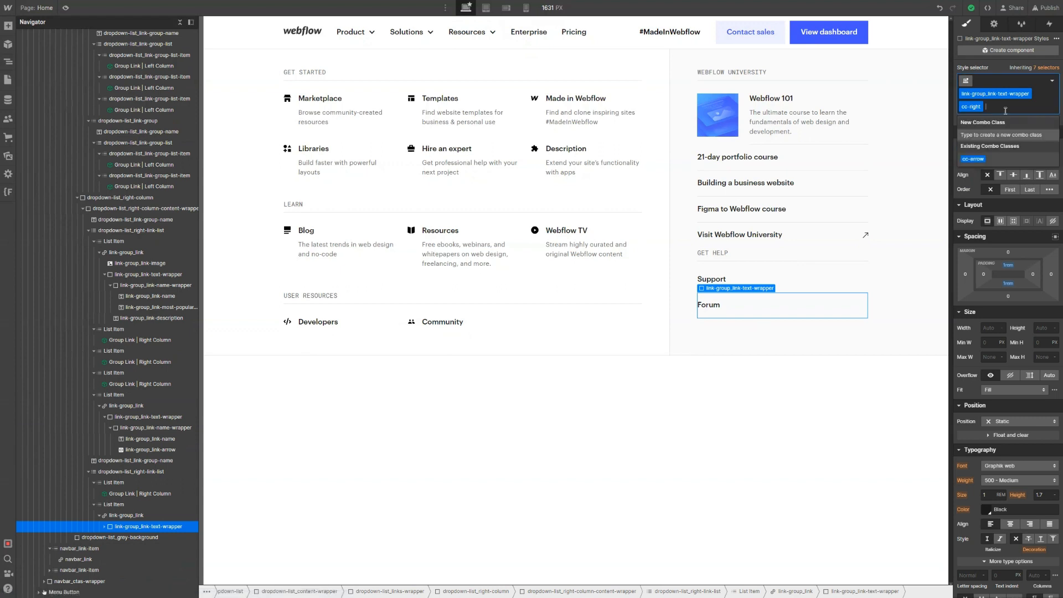
pyautogui.click(992, 155)
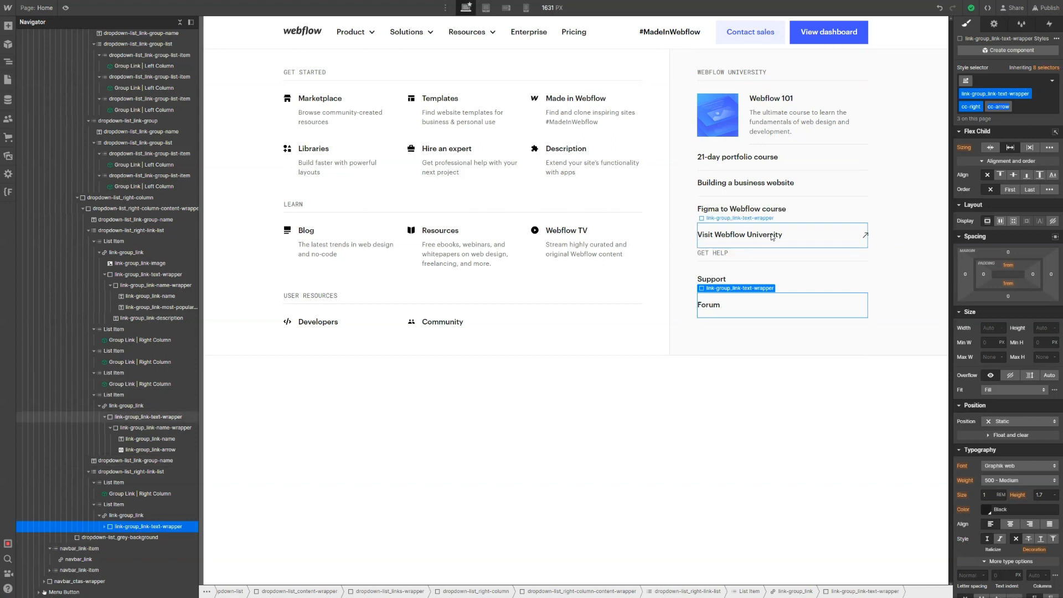
# Inspect the "Visit Webflow University" link and its enclosing menu section on the original Webflow site for their spacing styles
pyautogui.click(800, 235)
pyautogui.click(799, 235)
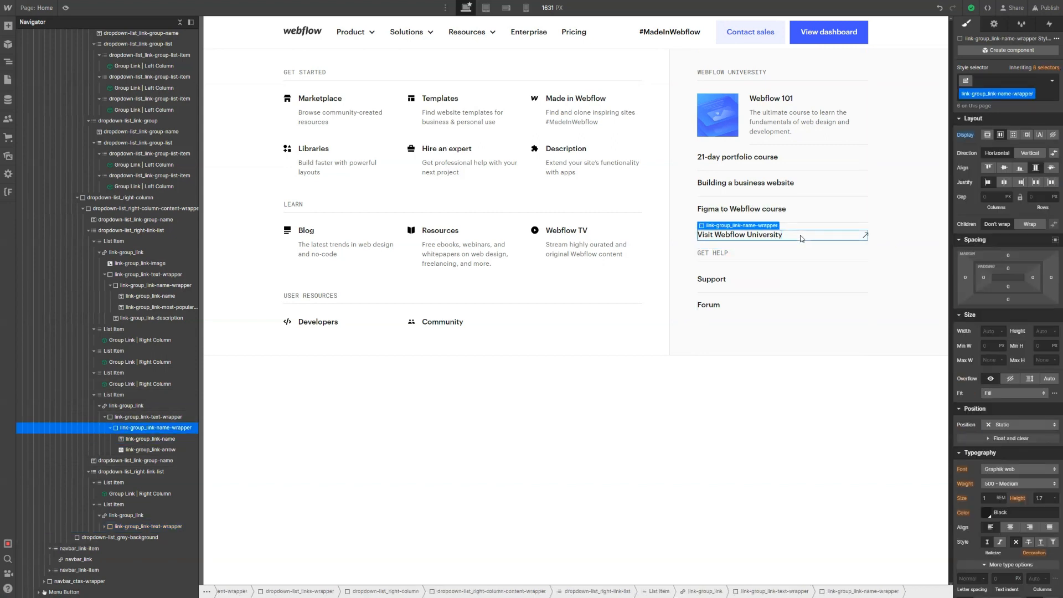
pyautogui.click(782, 262)
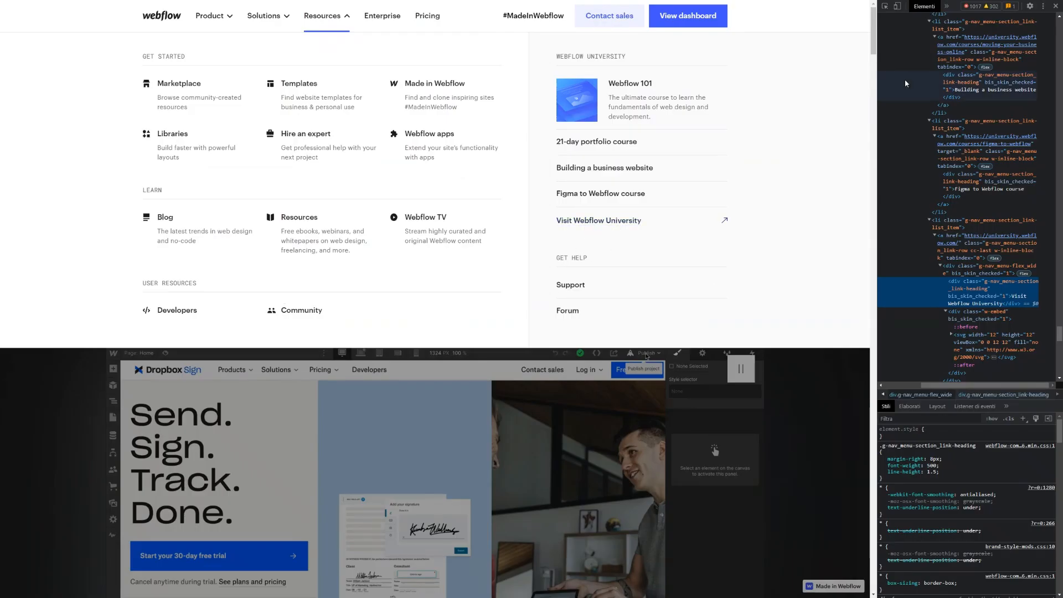
pyautogui.hotkey('ctrl', 'shift', 'c')
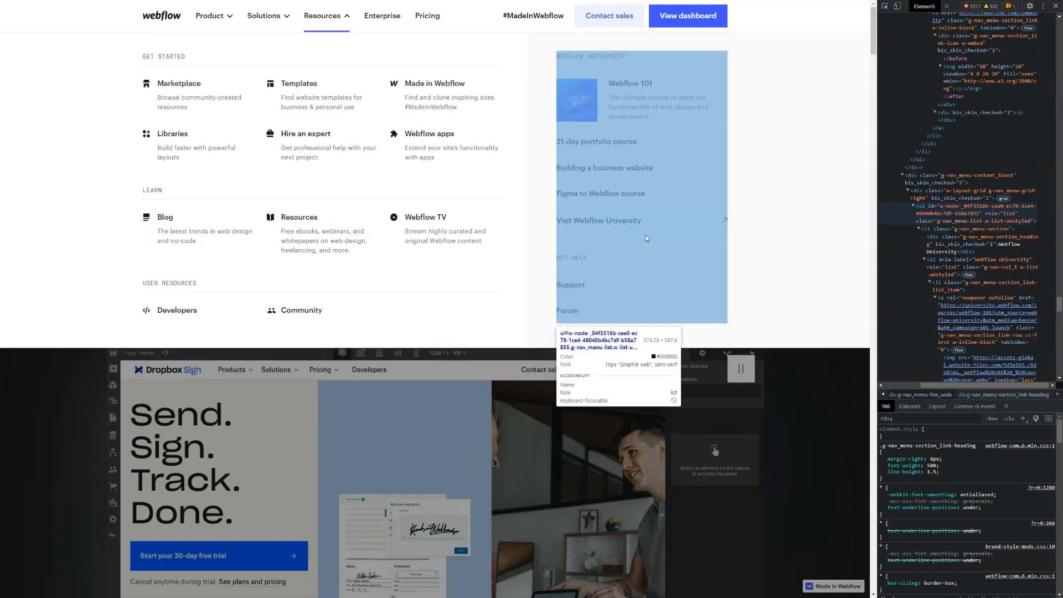
pyautogui.click(692, 222)
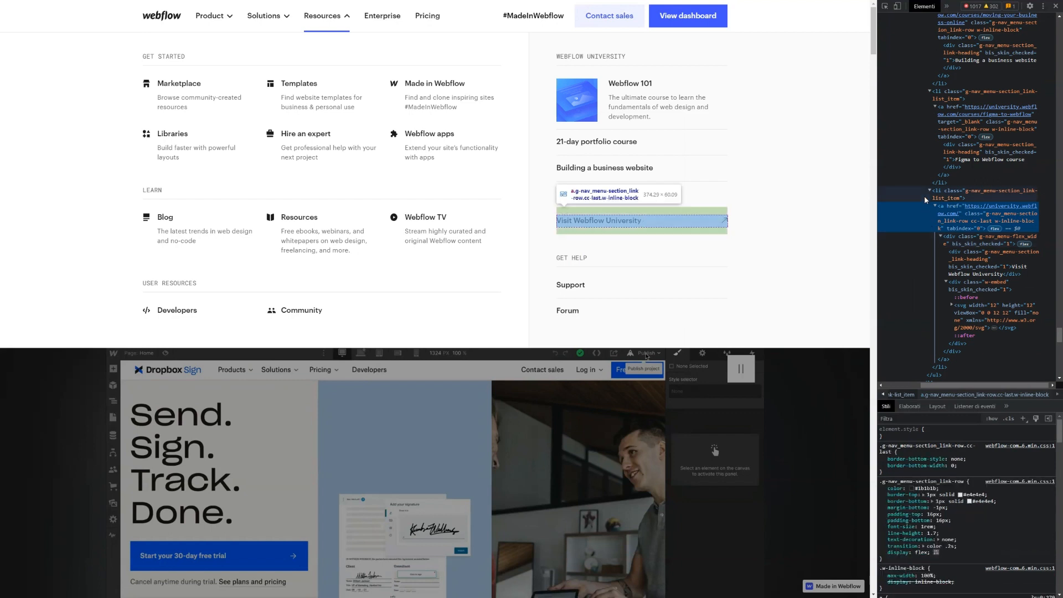
pyautogui.scroll(-1, 939, 307)
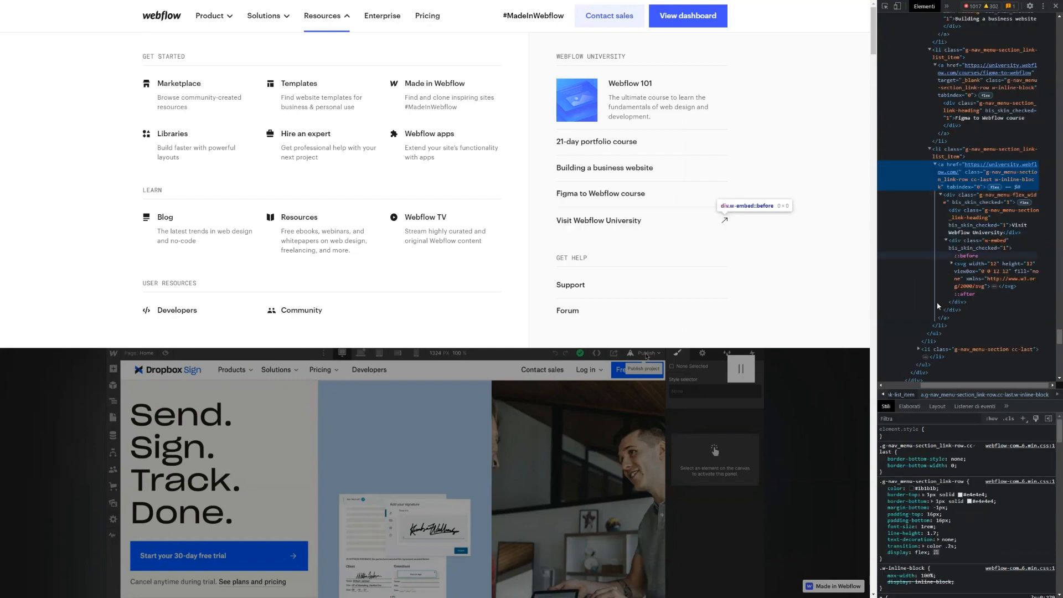
pyautogui.click(945, 340)
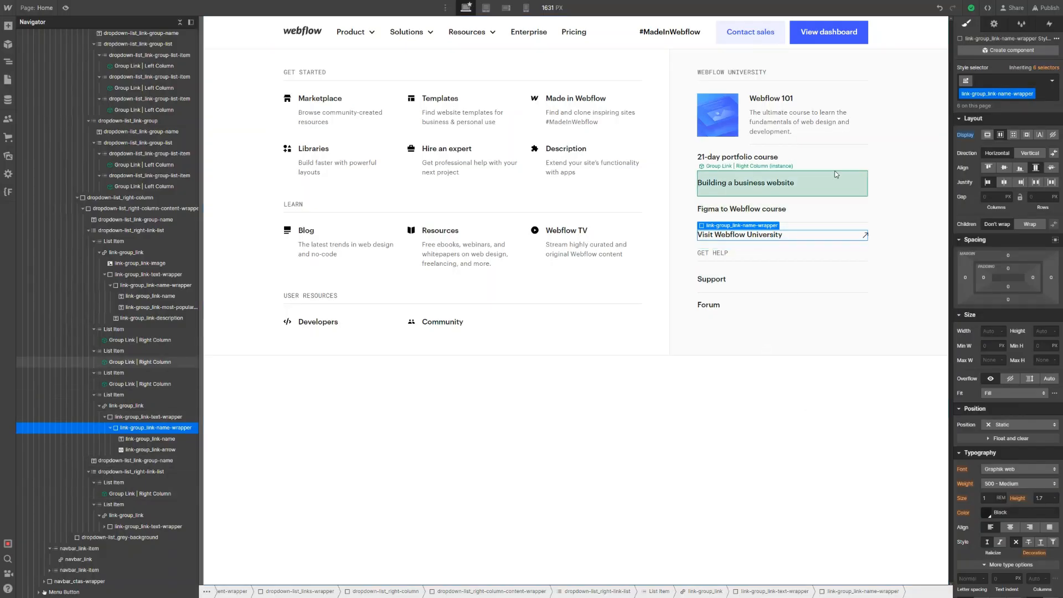
# Add the combo class cc-first to the Webflow University dropdown-list_right-link-list and set its bottom margin to 2.5rem
pyautogui.click(848, 86)
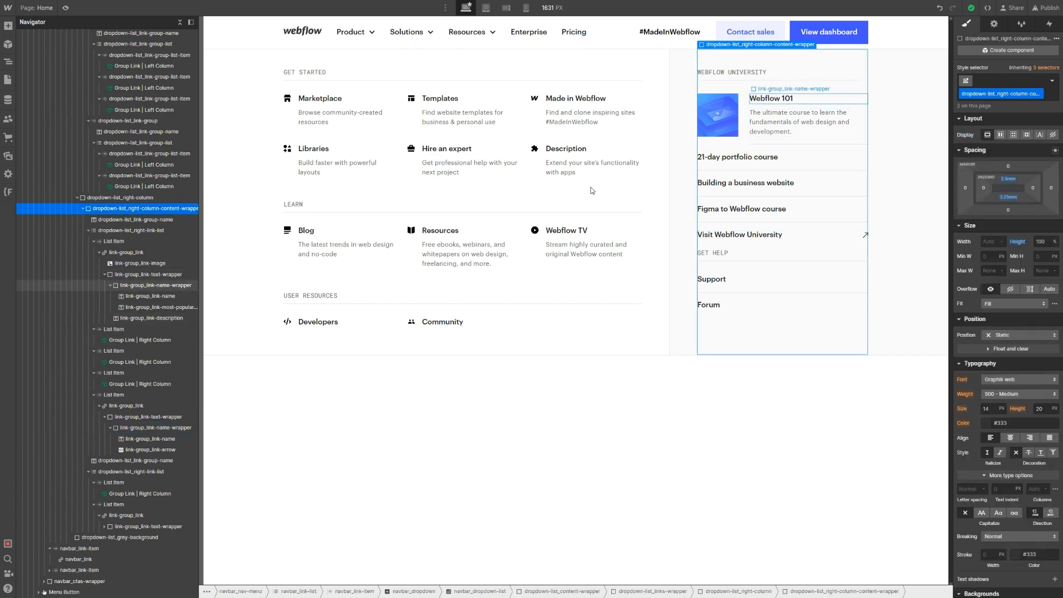
pyautogui.click(154, 233)
pyautogui.hotkey('ctrl', 'Return')
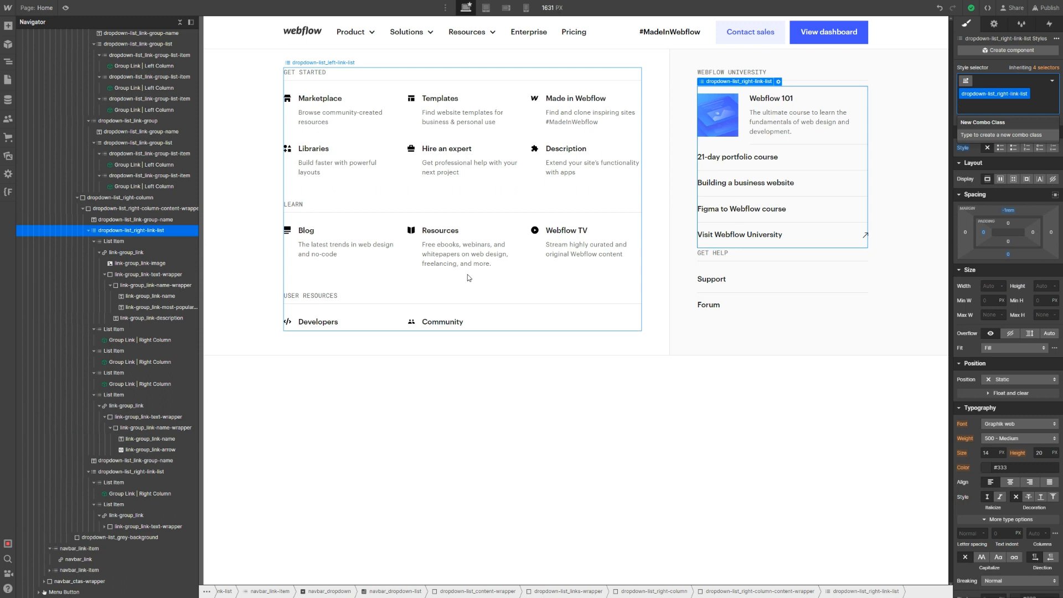
pyautogui.write('cc-first')
pyautogui.press('Return')
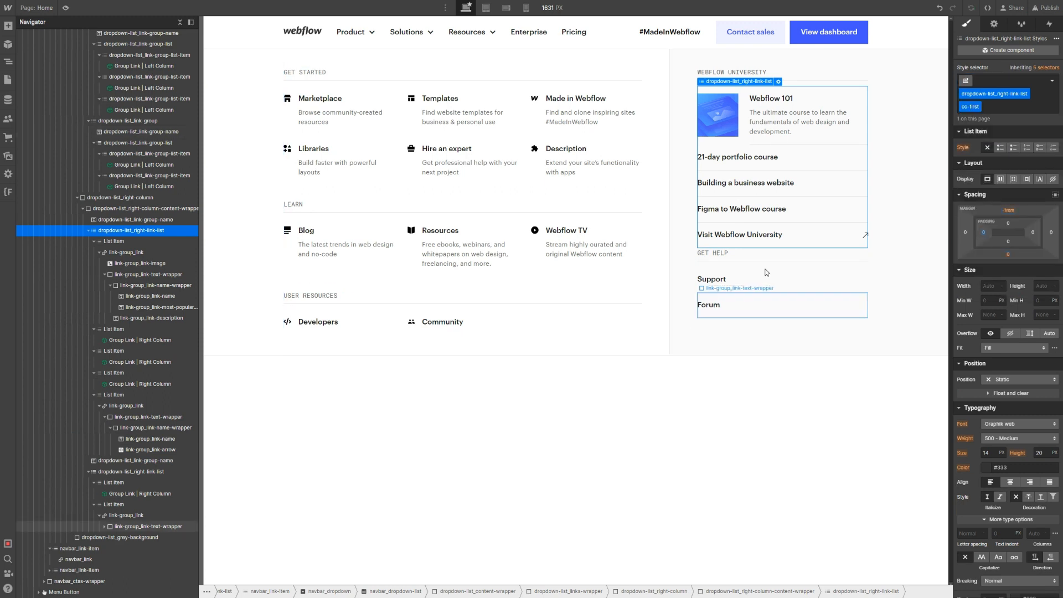
pyautogui.click(1007, 255)
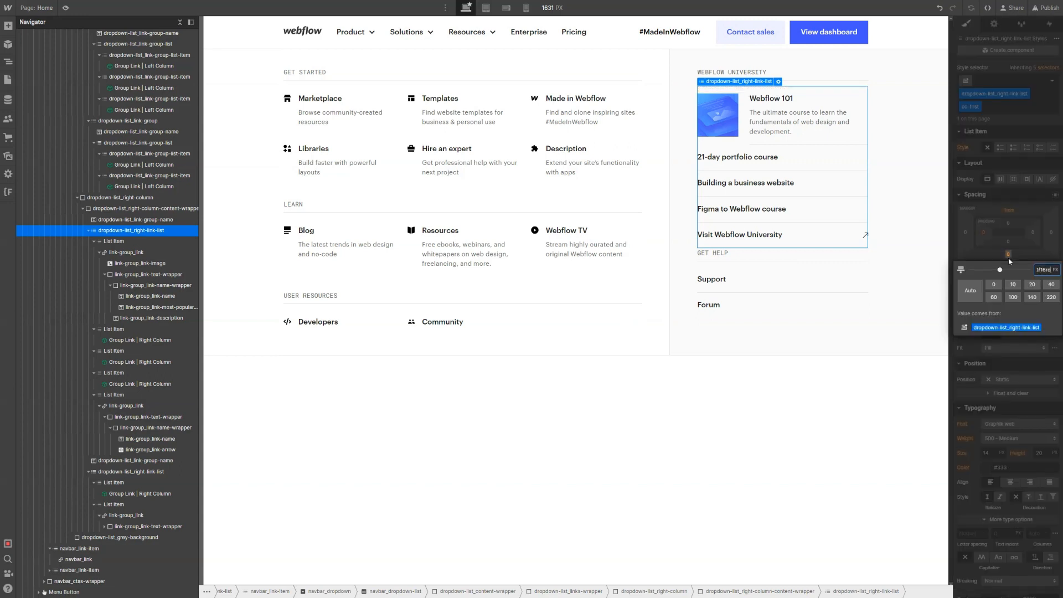
pyautogui.write('2.5rem')
pyautogui.press('Return')
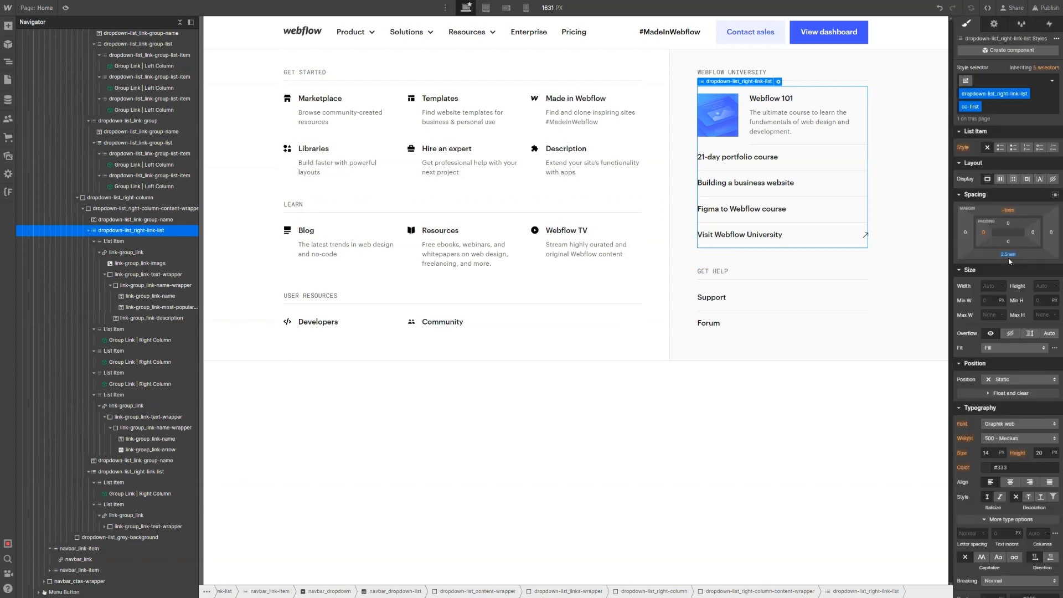
# Switch to the original Webflow site and examine the layout of its Solutions and Product dropdowns
pyautogui.click(877, 273)
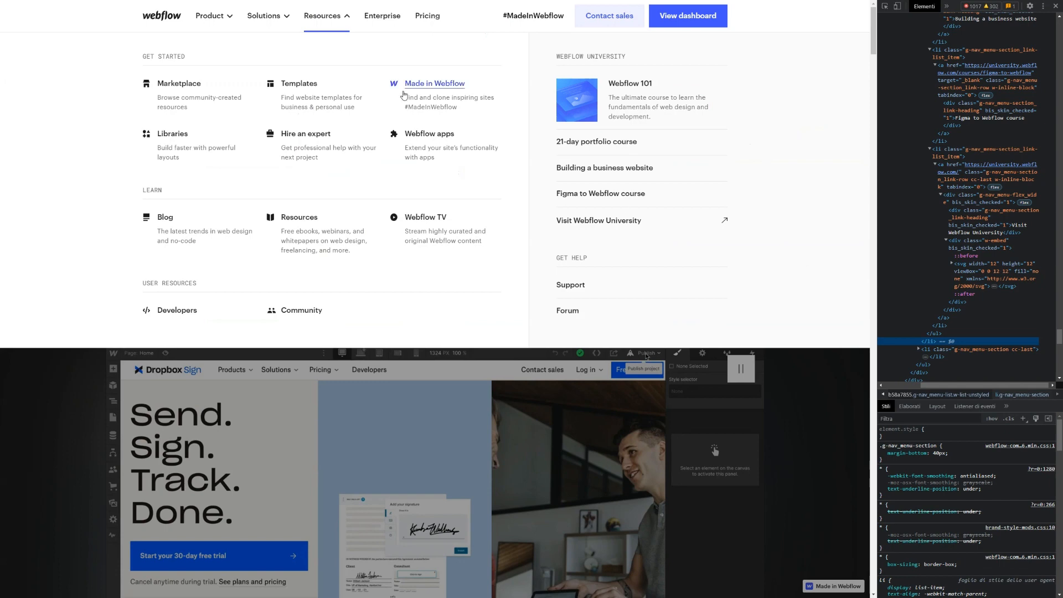
pyautogui.click(264, 15)
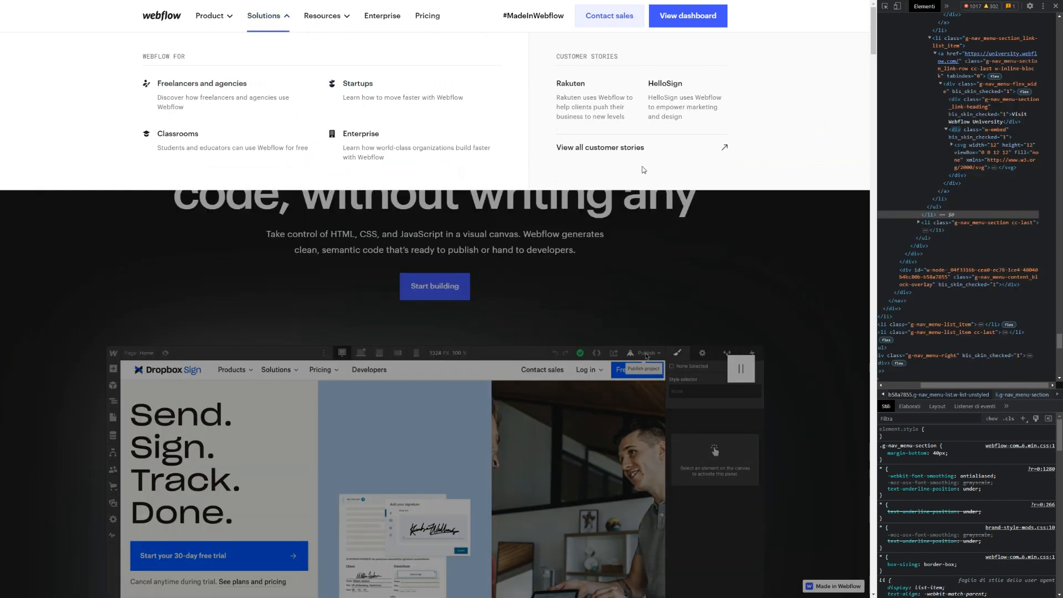
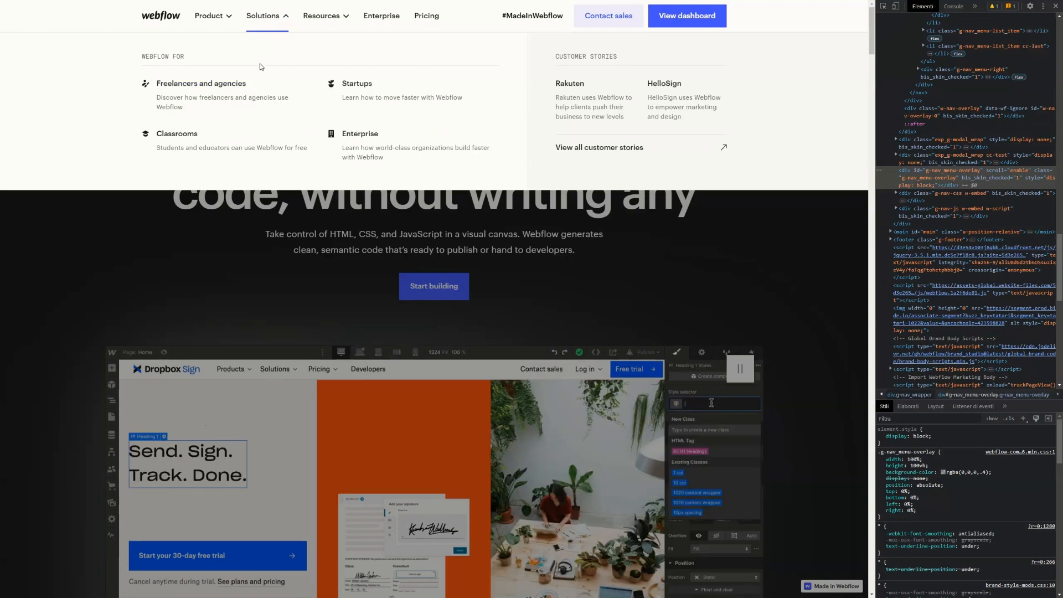
pyautogui.click(208, 16)
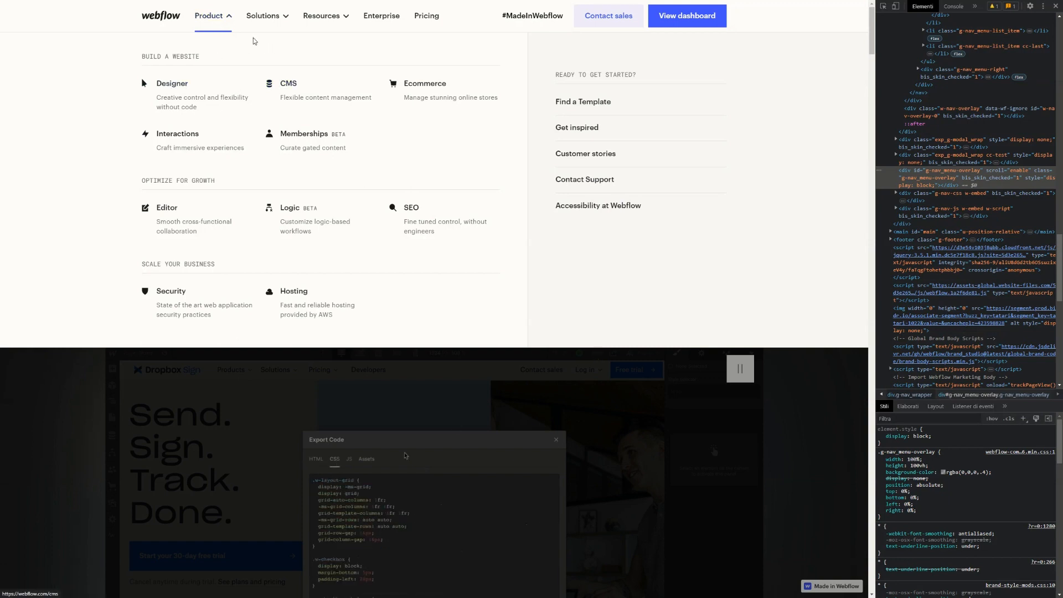
pyautogui.moveTo(261, 22)
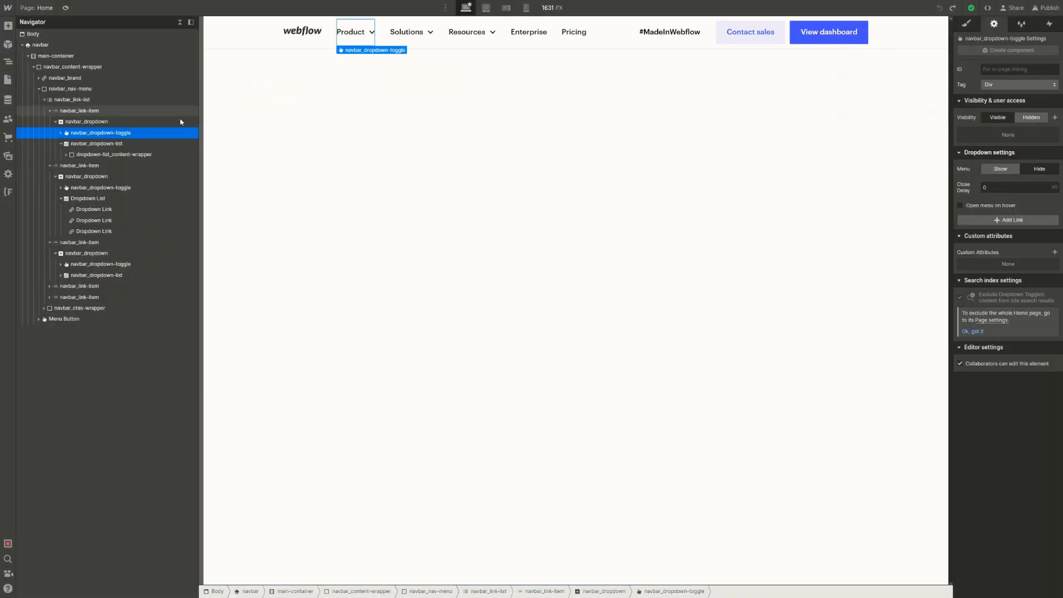
# Apply the existing class navbar_dropdown-list to the Dropdown List of the Solutions navbar item
pyautogui.click(121, 145)
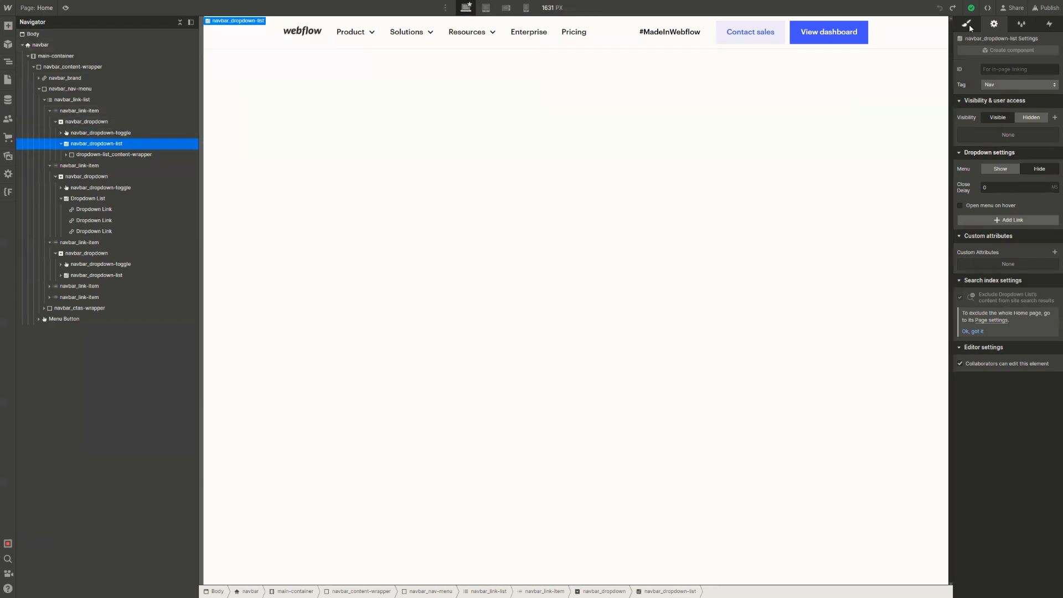
pyautogui.press('s')
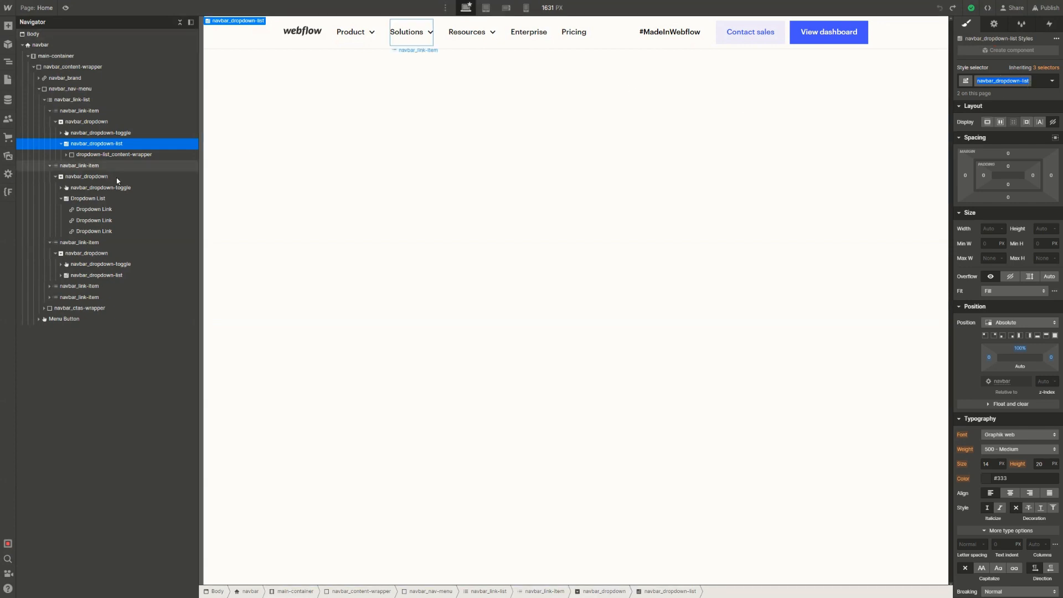
pyautogui.click(95, 198)
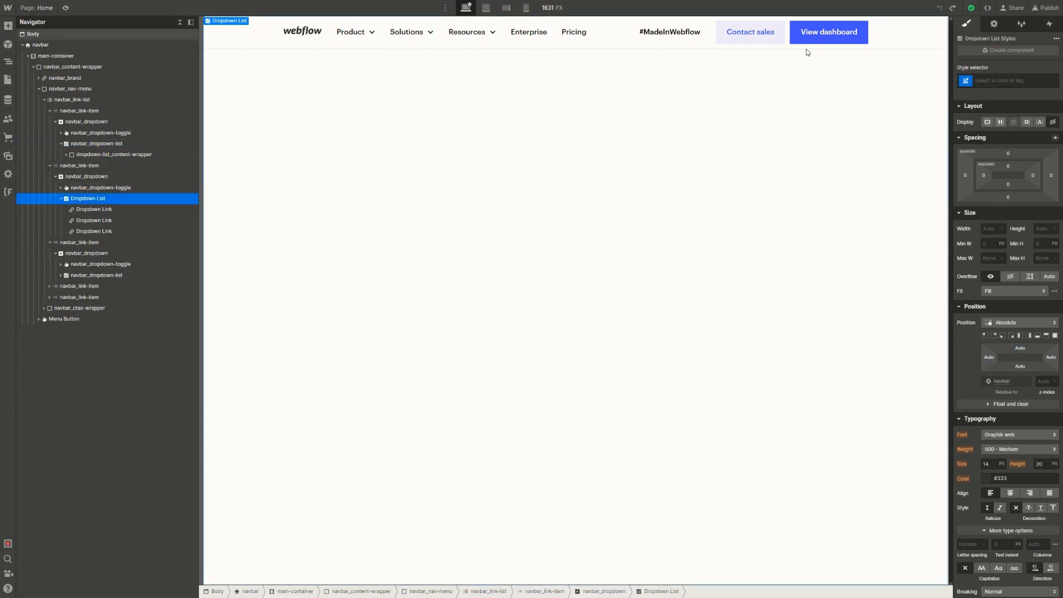
pyautogui.click(413, 41)
pyautogui.click(99, 199)
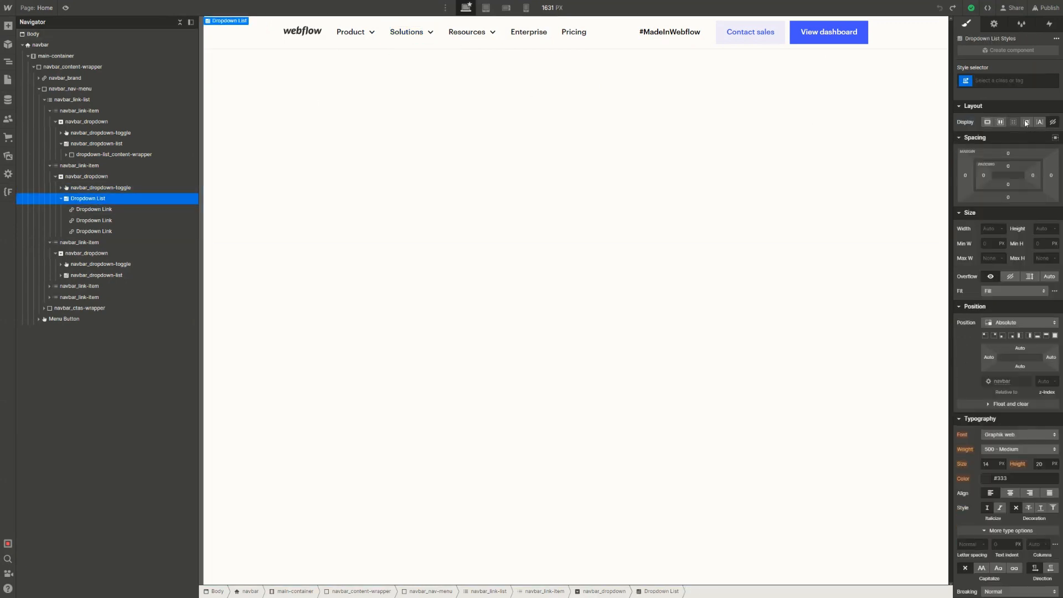
pyautogui.click(1013, 83)
pyautogui.write('navbar_dropdown-list')
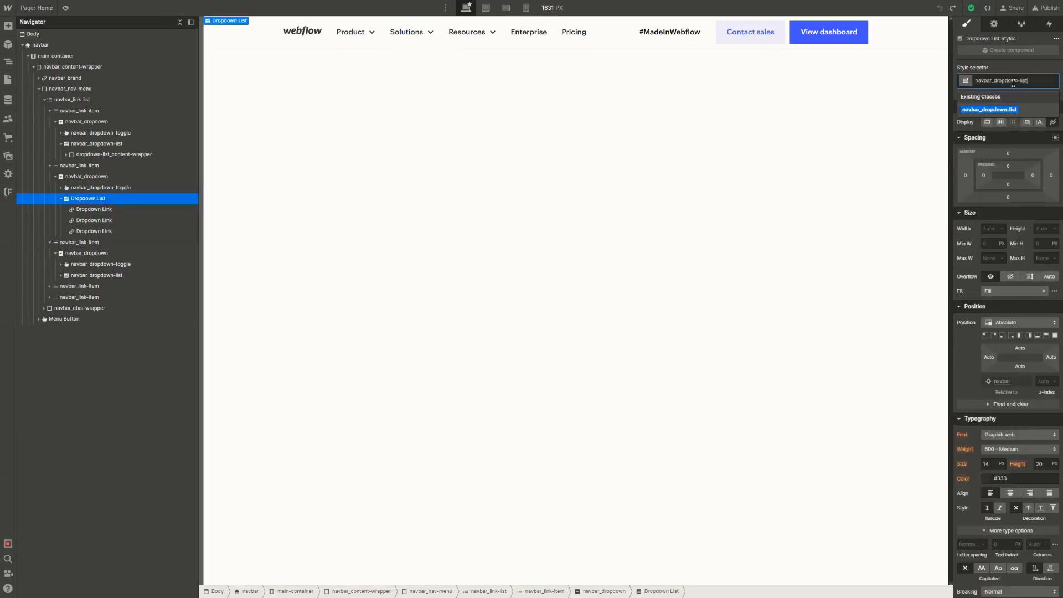
pyautogui.press('Return')
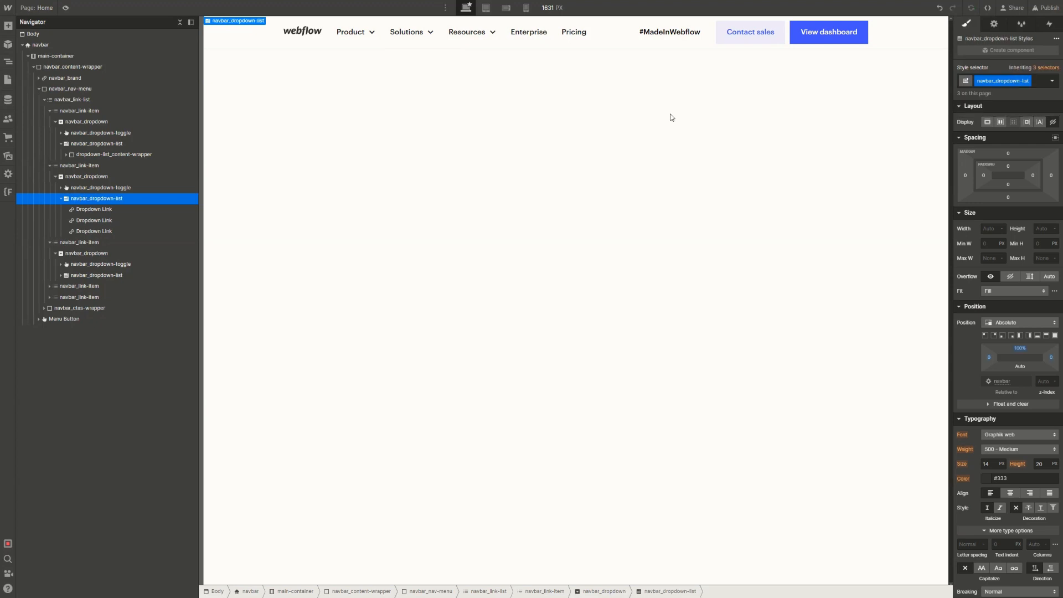
# Delete the three default Dropdown Link elements from the Solutions dropdown list
pyautogui.click(163, 212)
pyautogui.press('Delete')
pyautogui.press('Delete')
pyautogui.press('Delete')
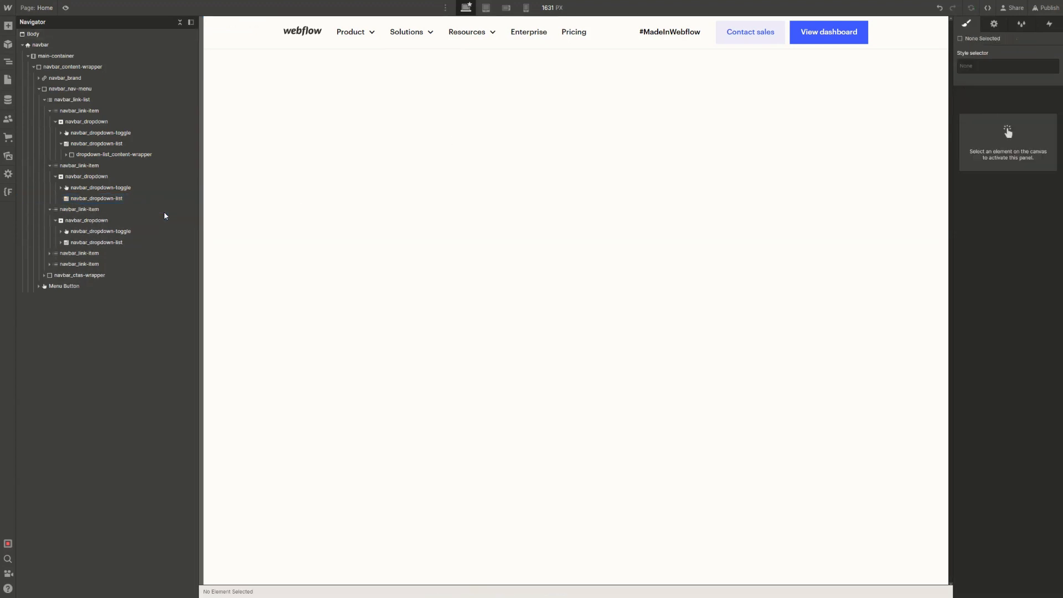
# Copy the Product dropdown's dropdown-list_content-wrapper into the Solutions navbar_dropdown-list and show the Solutions menu on the canvas
pyautogui.click(109, 159)
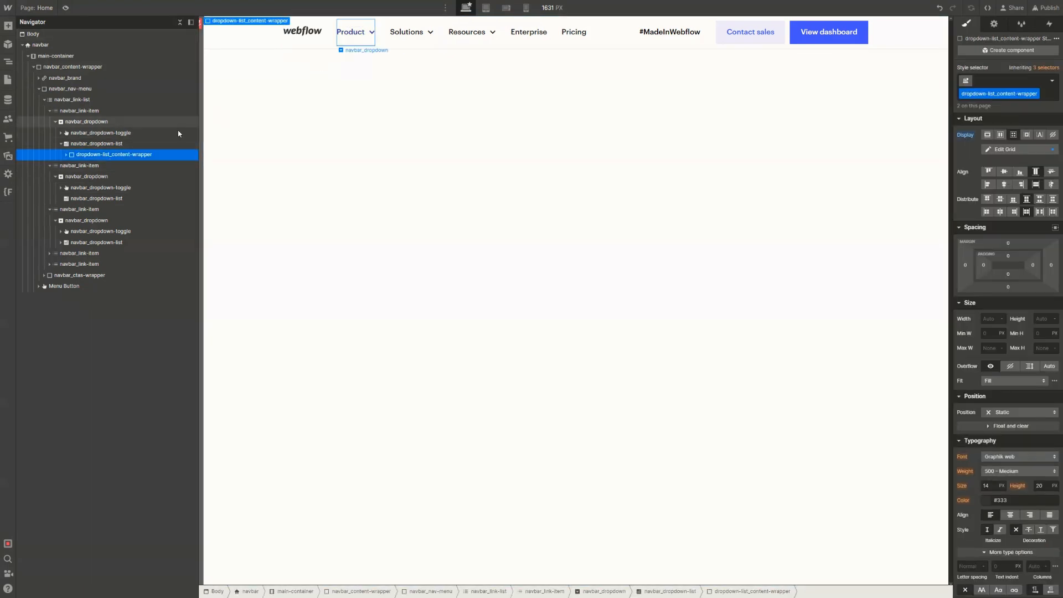
pyautogui.click(83, 199)
pyautogui.hotkey('ctrl', 'v')
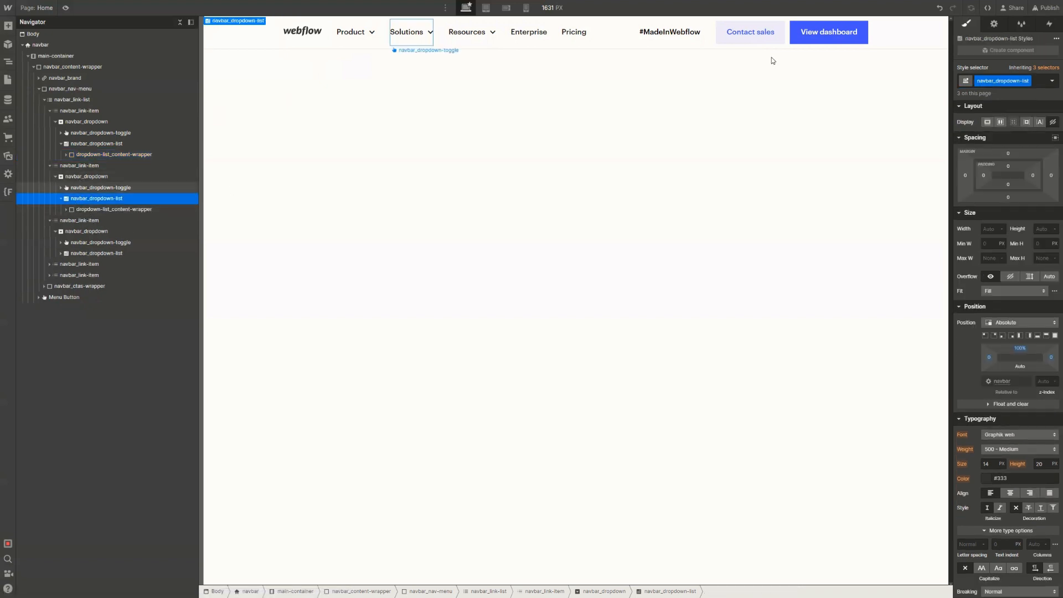
pyautogui.click(994, 25)
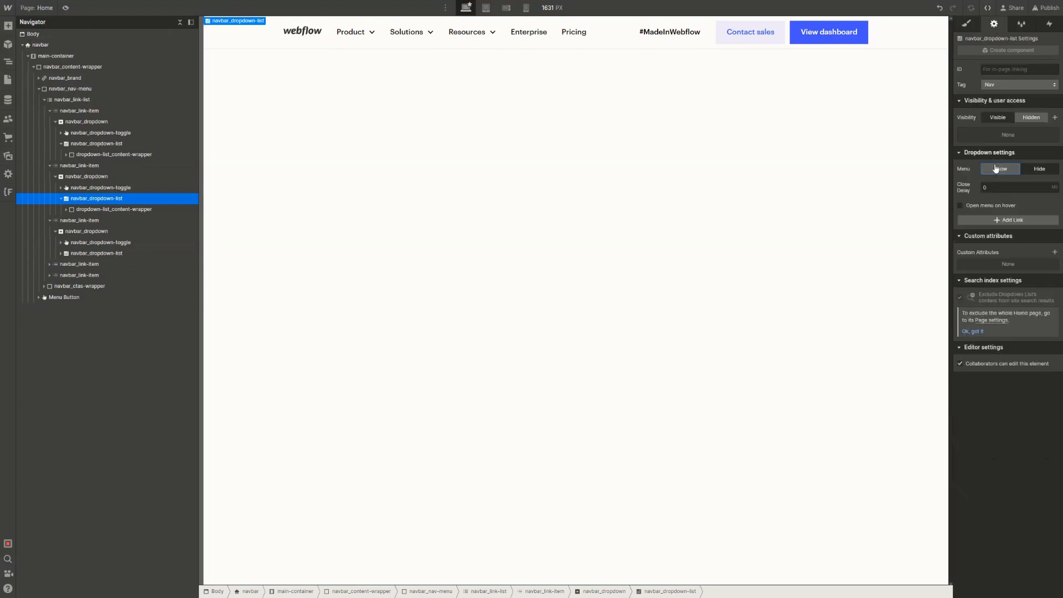
pyautogui.click(983, 167)
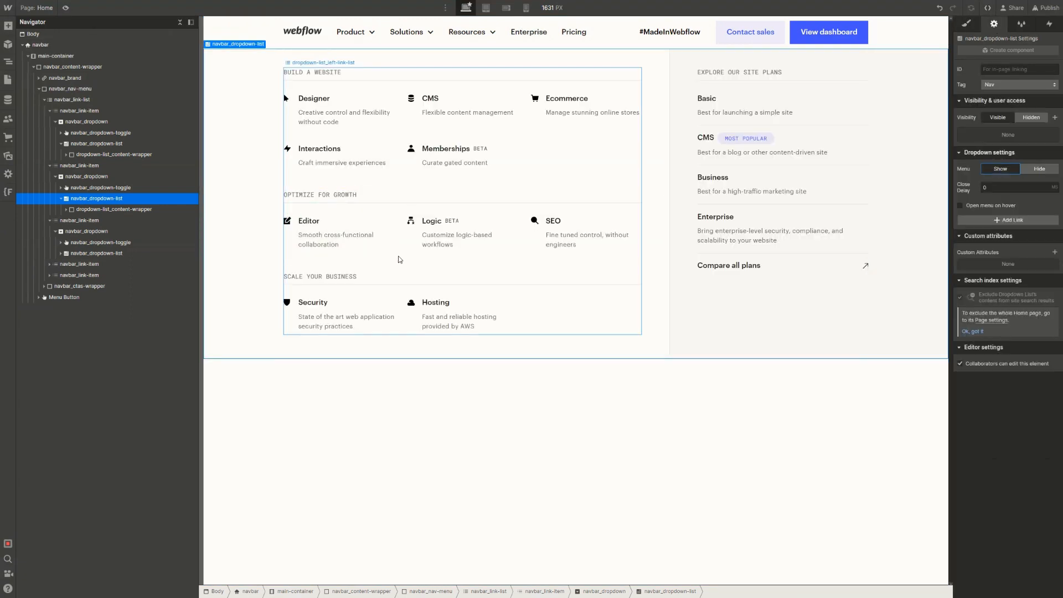
# Delete the Optimize for Growth and Scale Your Business link groups from the Solutions dropdown's left column
pyautogui.click(396, 244)
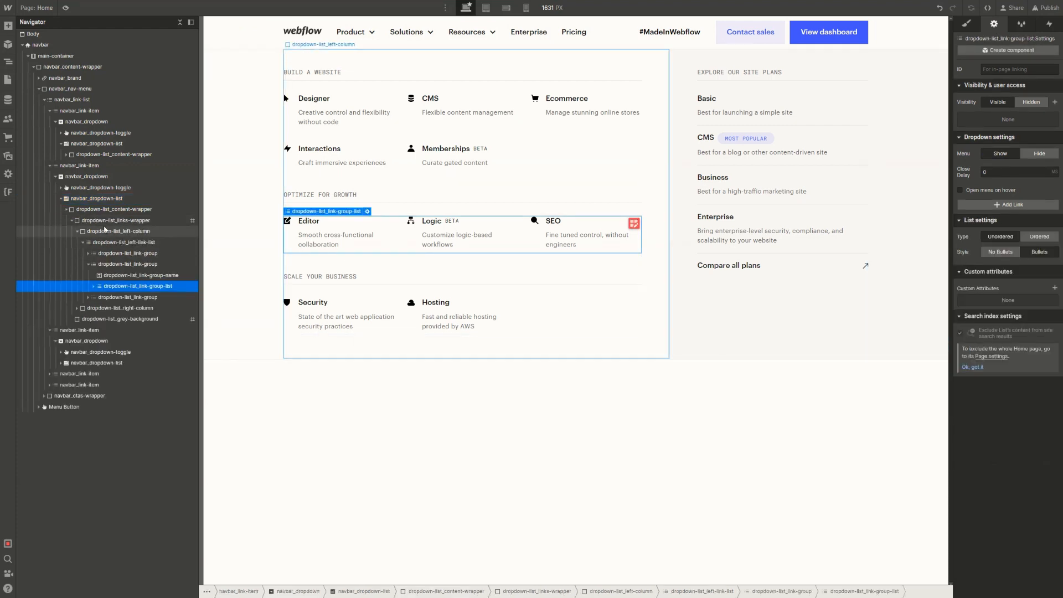
pyautogui.click(106, 265)
pyautogui.press('Delete')
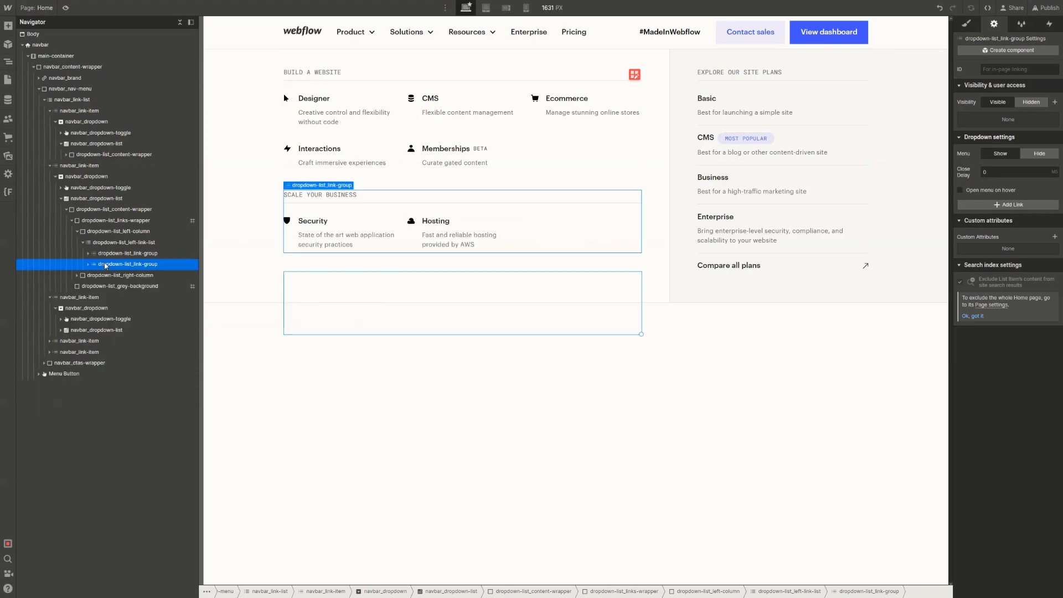
pyautogui.press('Delete')
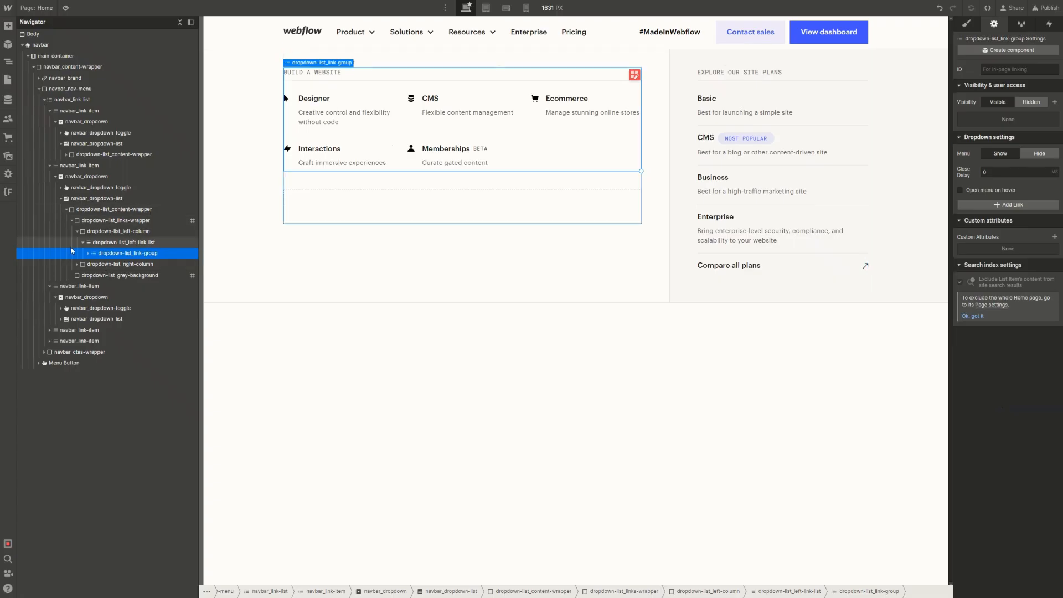
# Delete the empty second row from the grid of the Solutions dropdown-list_left-link-list
pyautogui.click(102, 244)
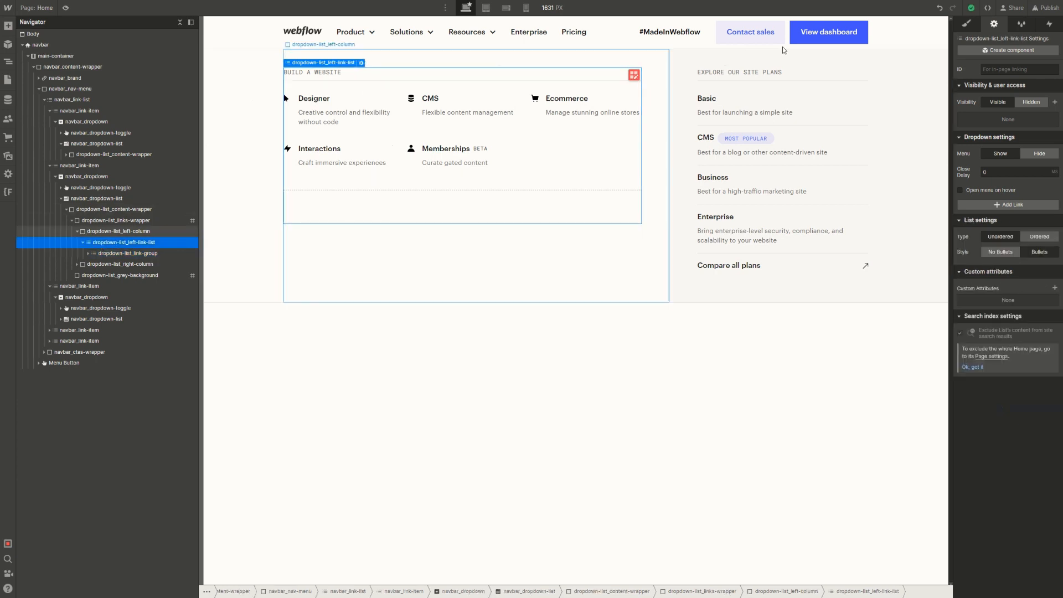
pyautogui.press('s')
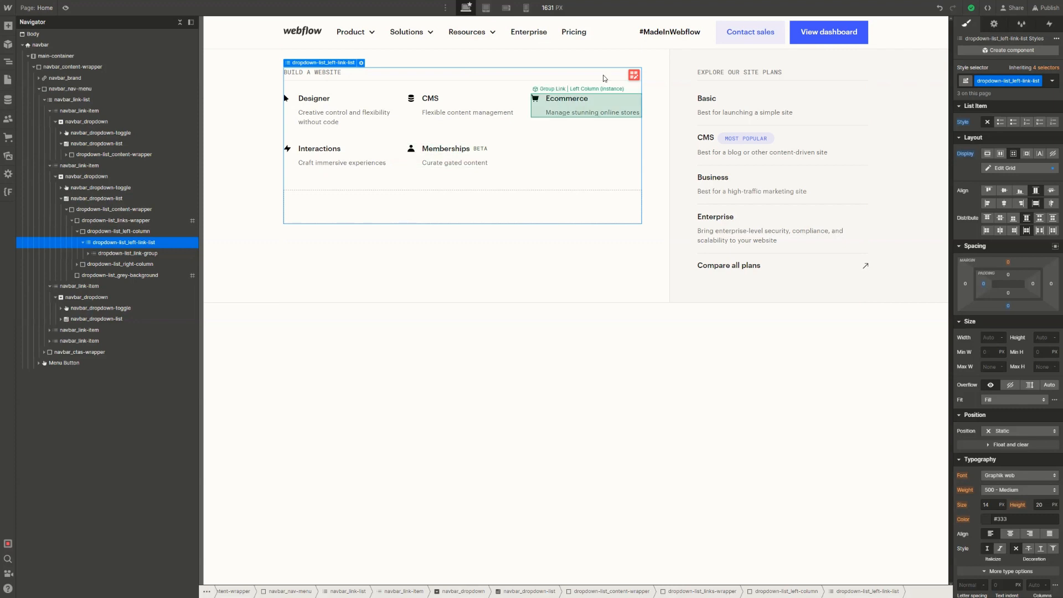
pyautogui.click(634, 74)
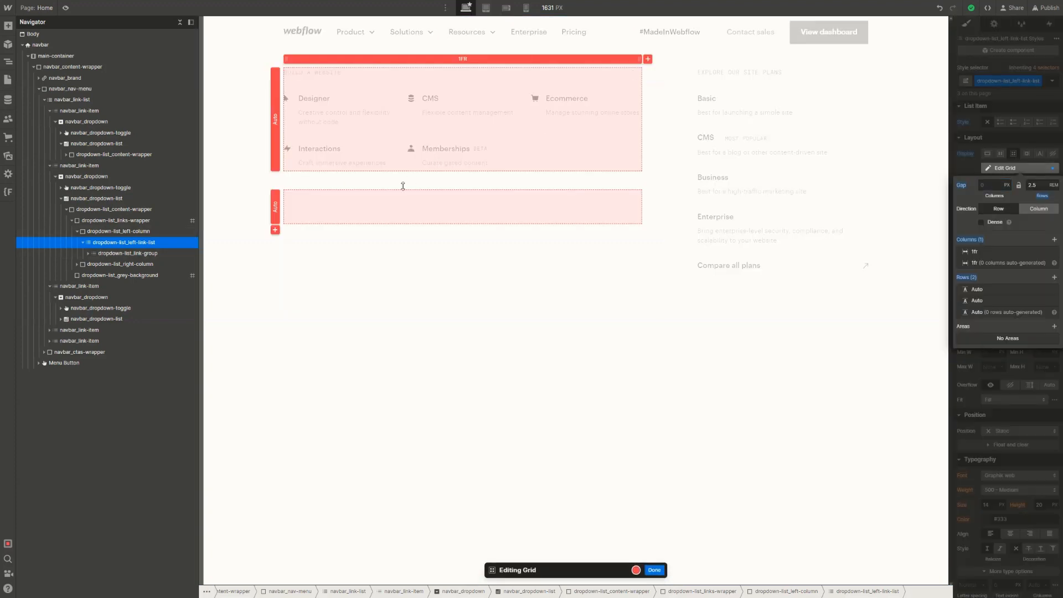
pyautogui.press('Escape')
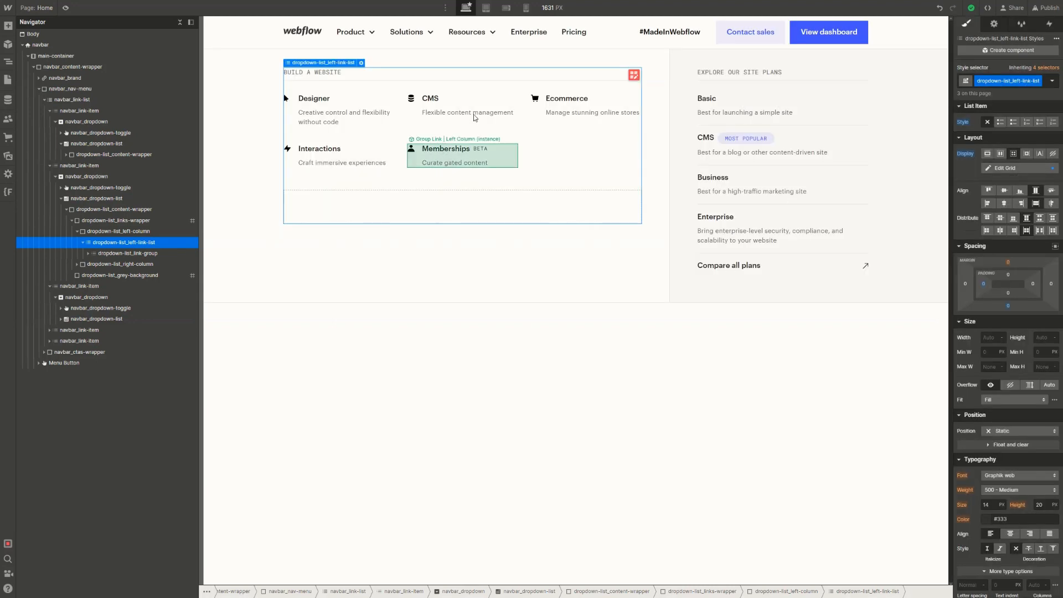
pyautogui.click(634, 75)
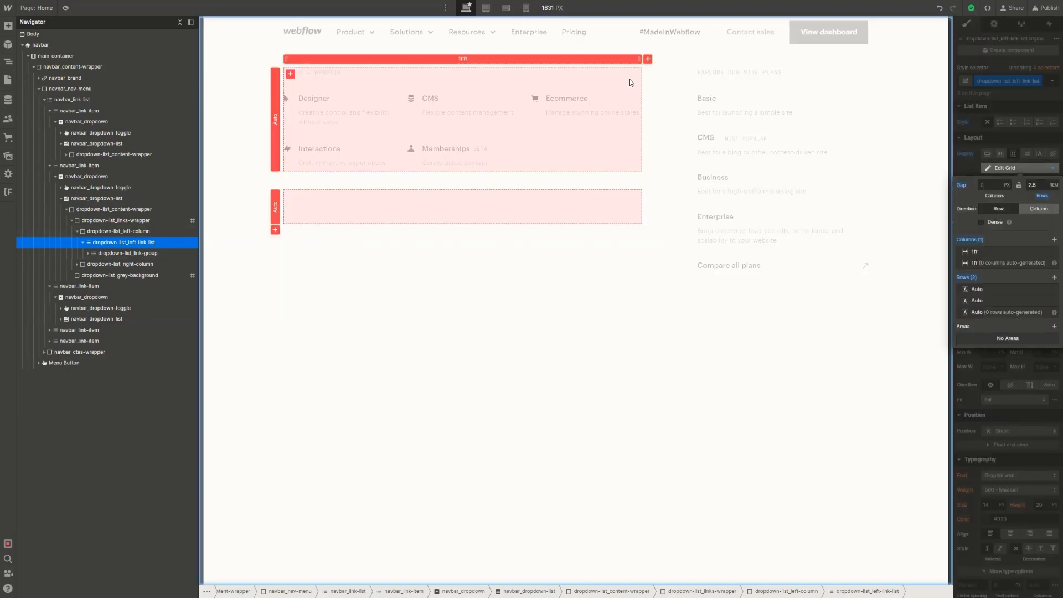
pyautogui.click(275, 211)
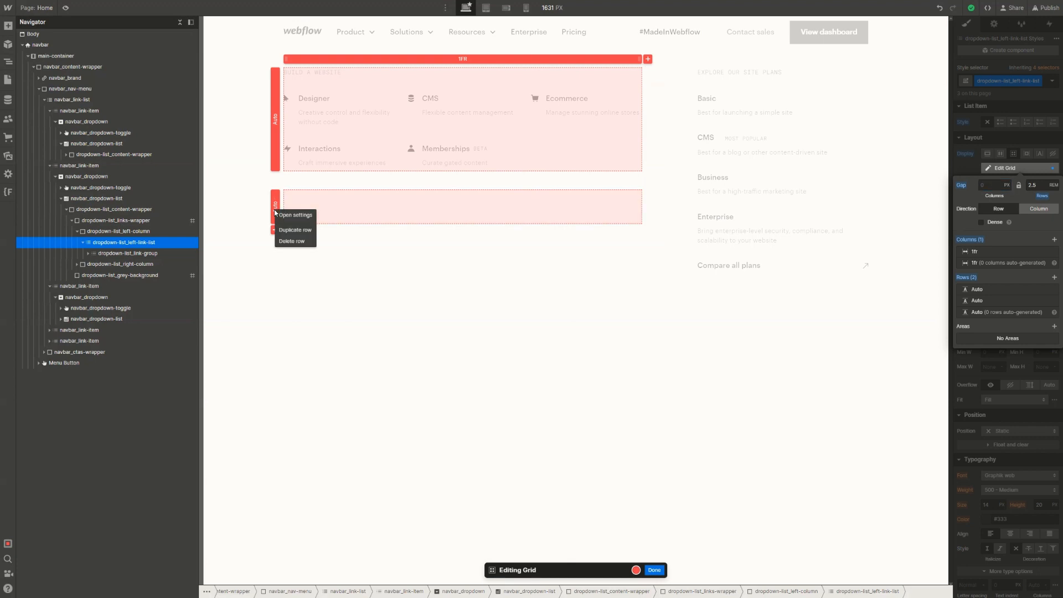
pyautogui.click(288, 241)
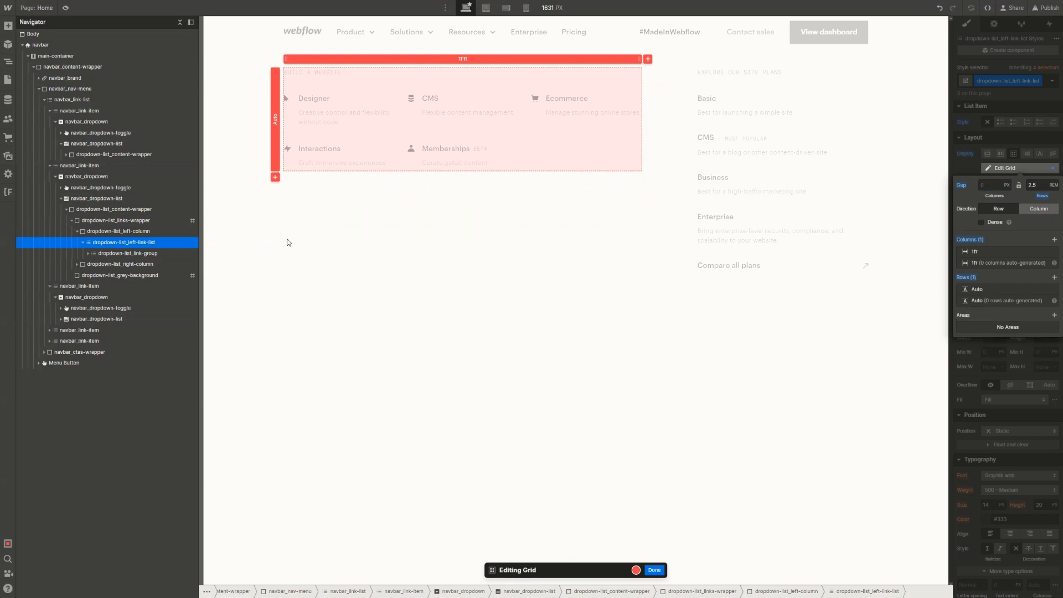
pyautogui.press('Escape')
# Show the Product dropdown to check its link groups, and return to showing the Solutions dropdown
pyautogui.click(368, 39)
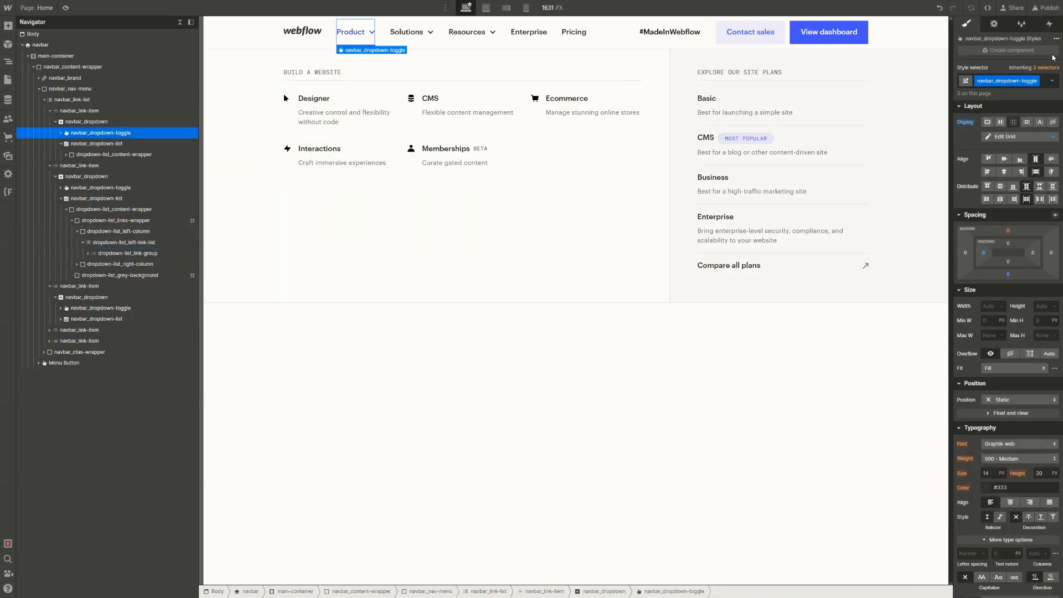
pyautogui.click(994, 23)
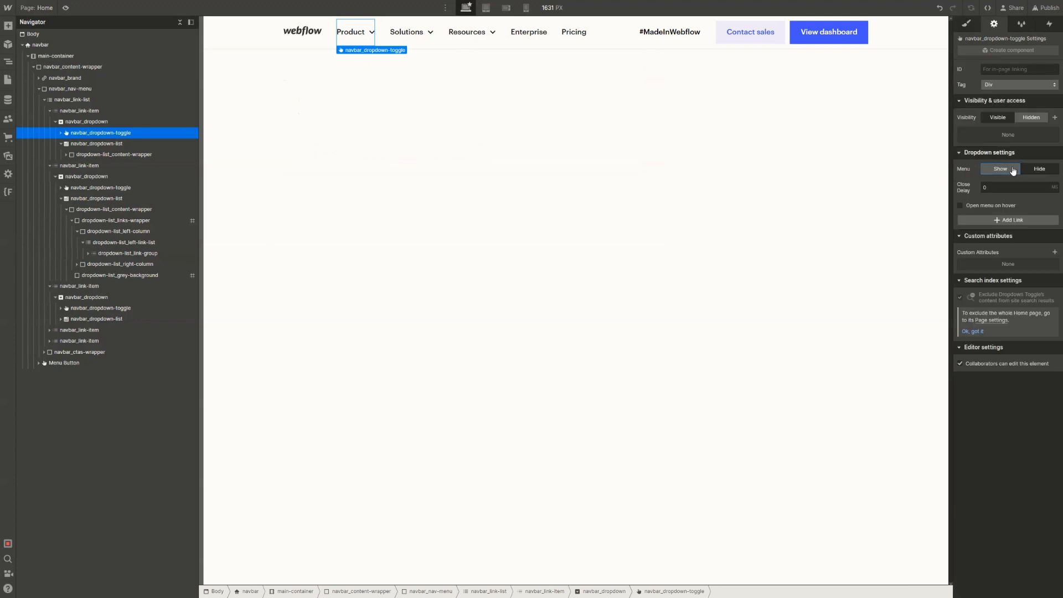
pyautogui.click(1013, 171)
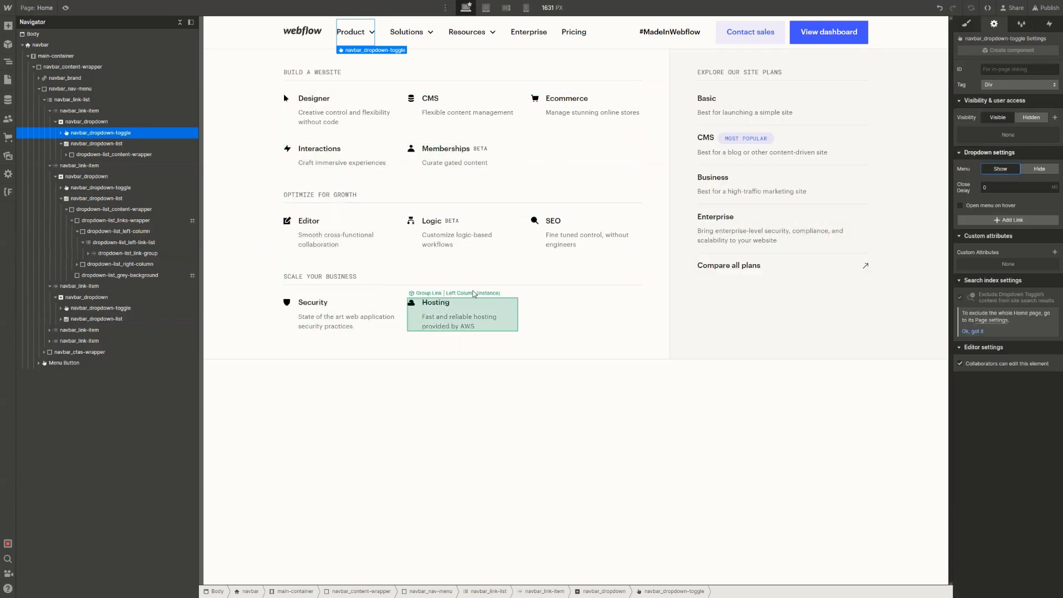
pyautogui.click(426, 46)
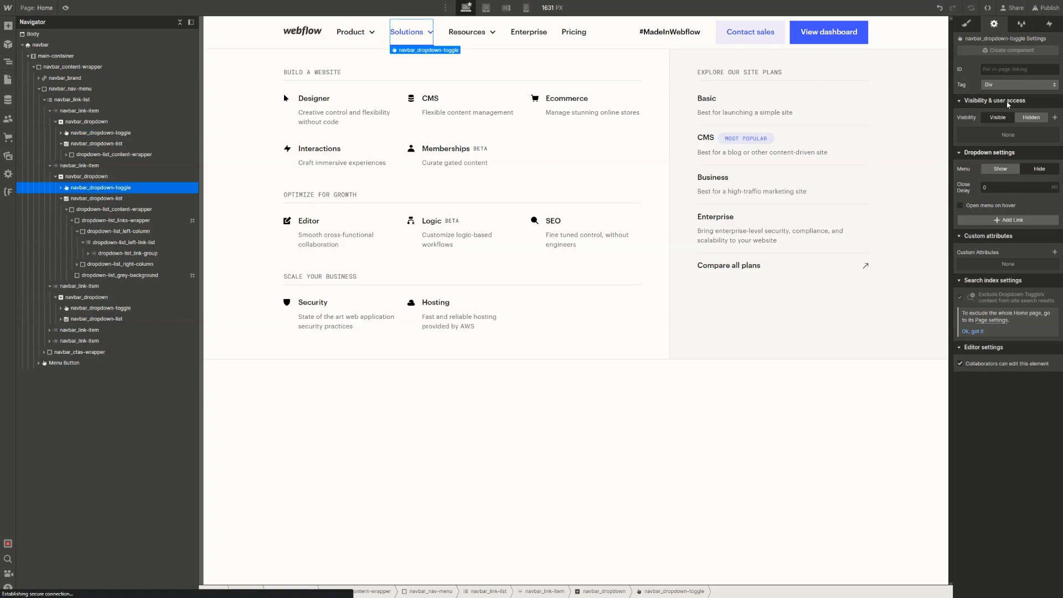
pyautogui.click(1004, 171)
# Add the combo class cc-solutions to the dropdown-list_link-group-list in the Solutions dropdown
pyautogui.click(403, 131)
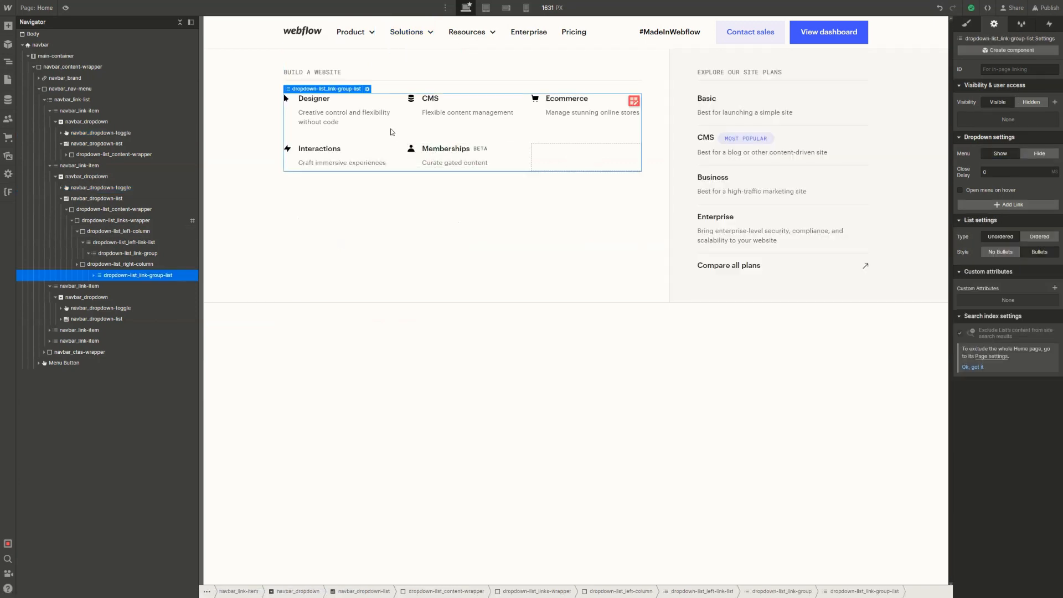
pyautogui.click(634, 102)
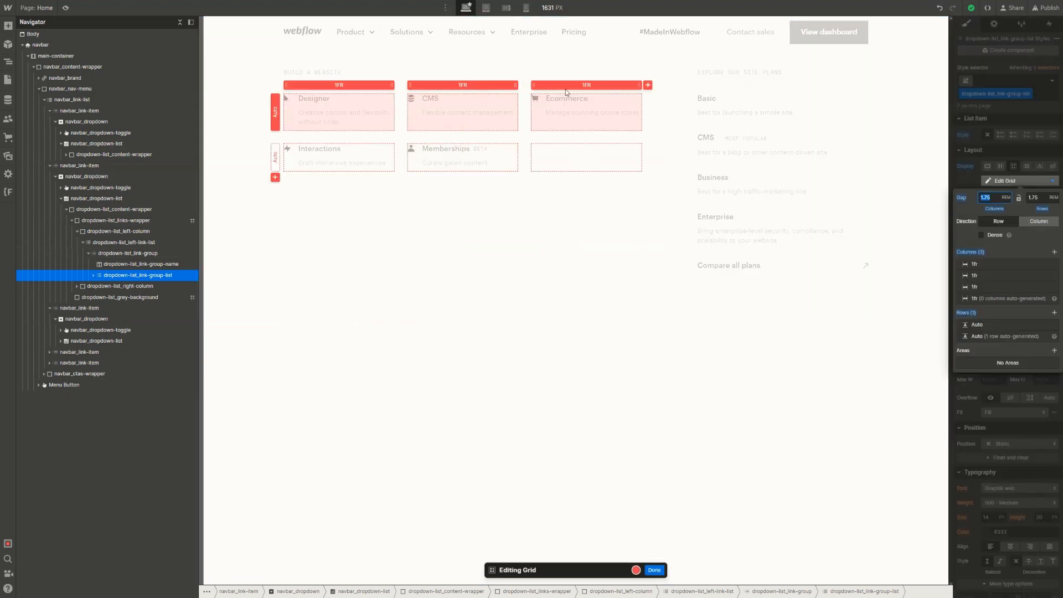
pyautogui.click(559, 114)
pyautogui.press('Escape')
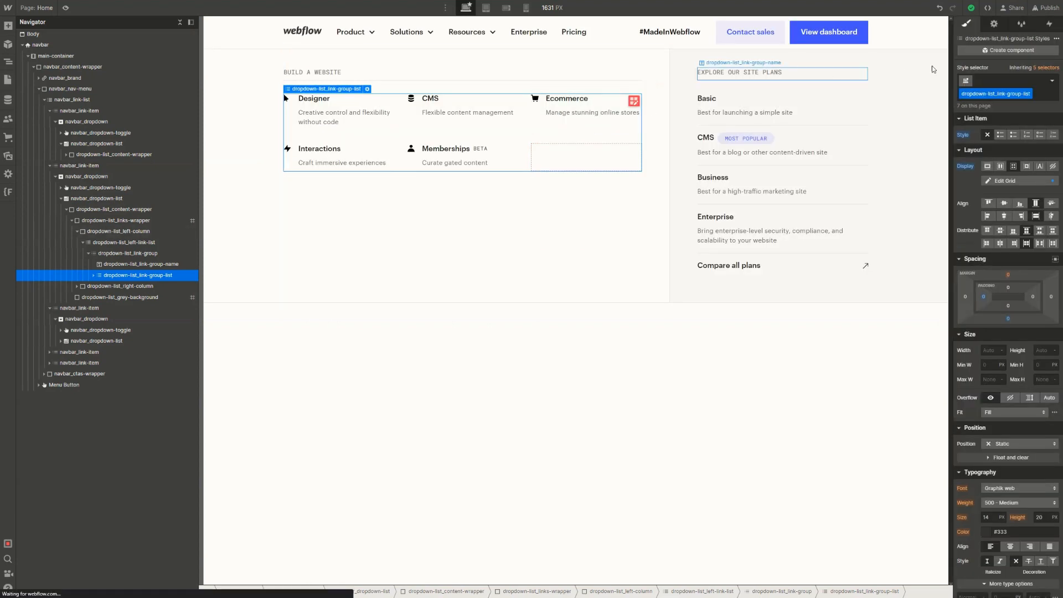
pyautogui.click(999, 81)
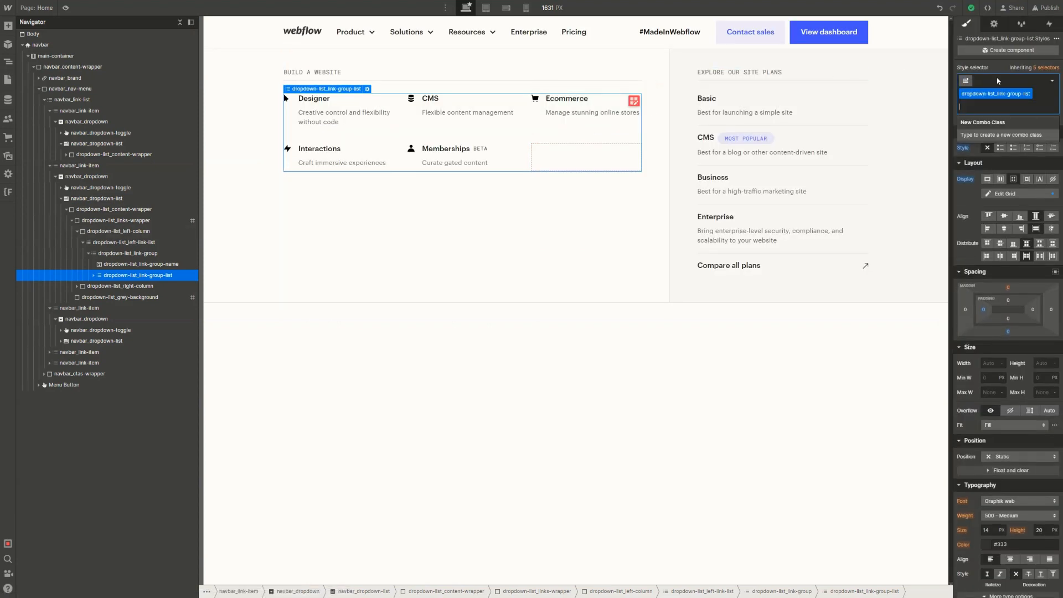
pyautogui.write('cc')
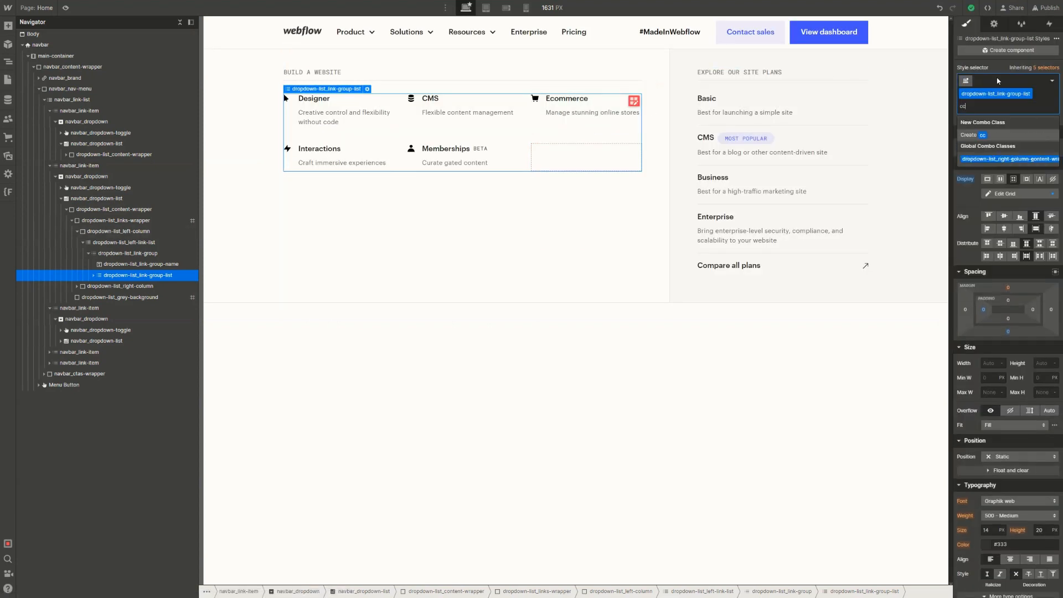
pyautogui.write('-solutions')
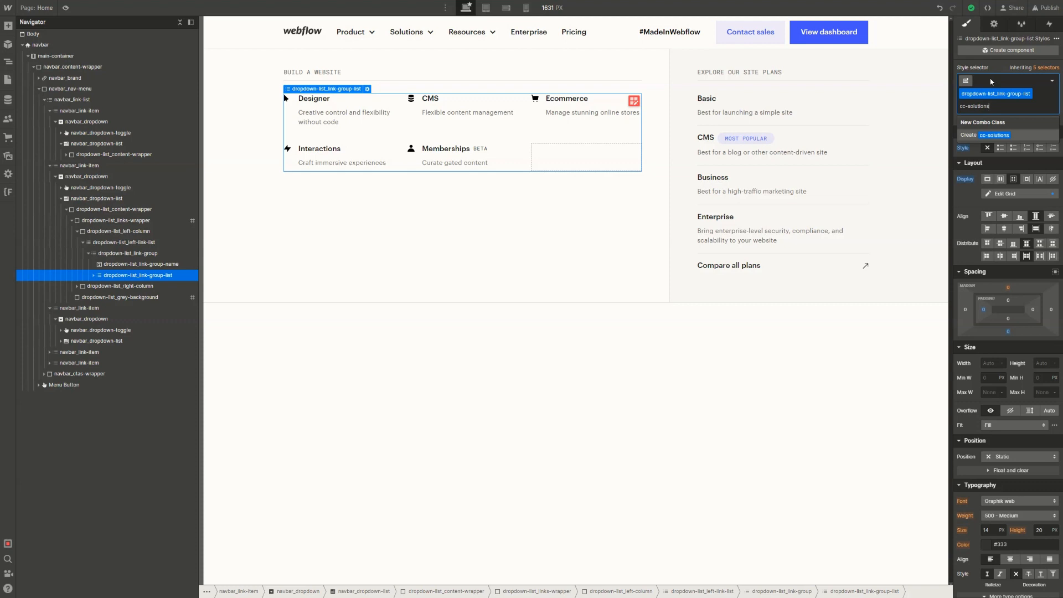
pyautogui.press('Return')
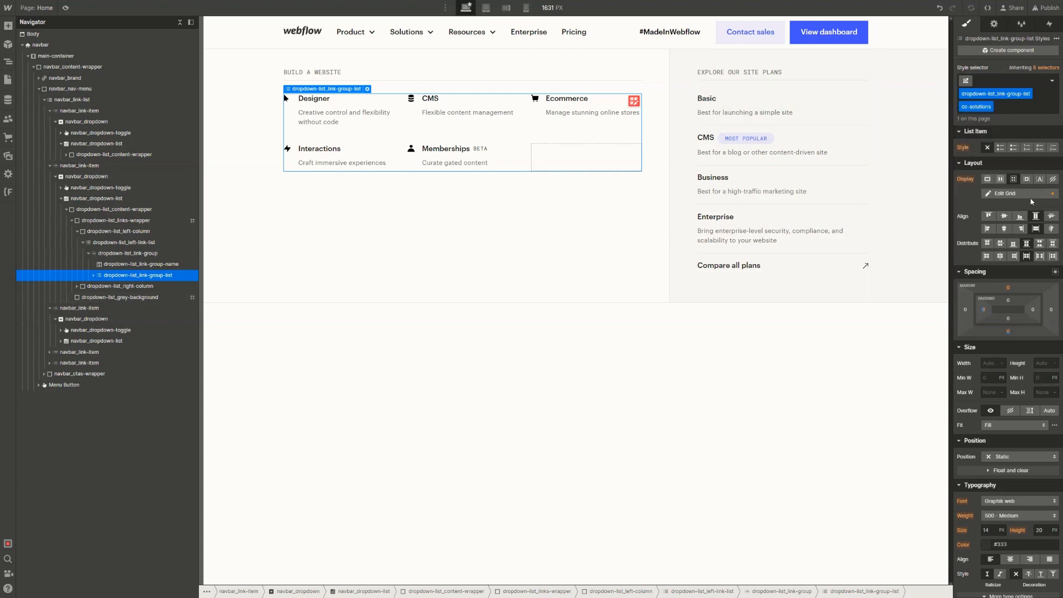
# Delete the third column from the cc-solutions link group grid, leaving two columns
pyautogui.doubleClick(561, 156)
pyautogui.rightClick(579, 88)
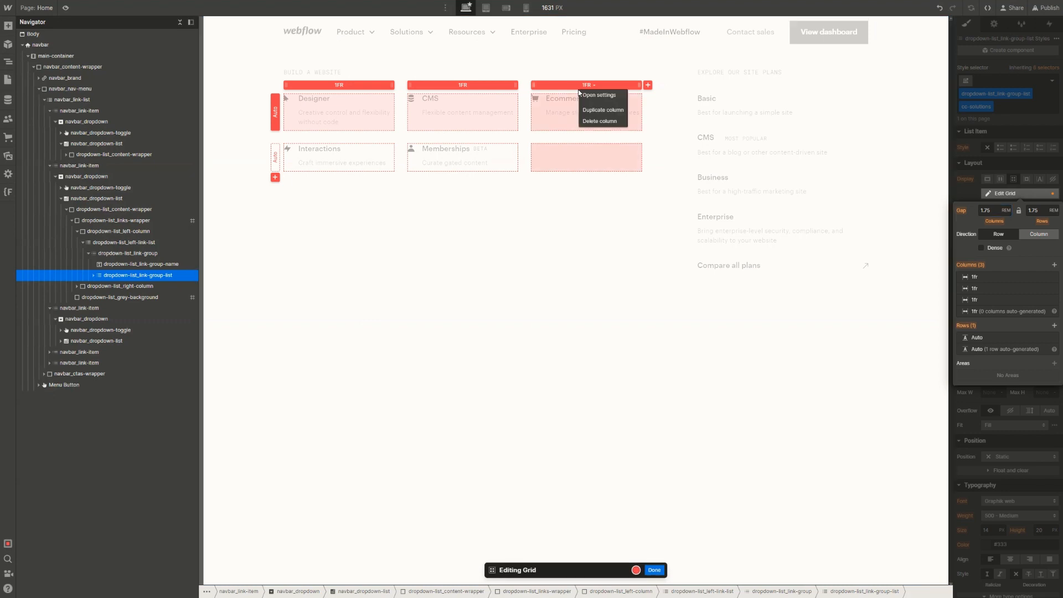
pyautogui.click(601, 121)
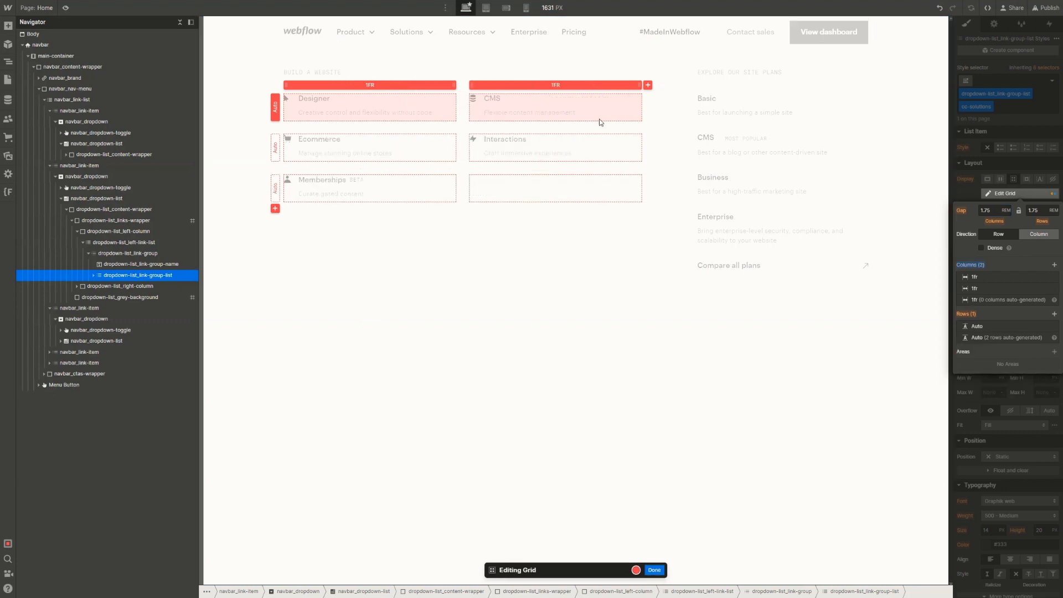
pyautogui.press('Escape')
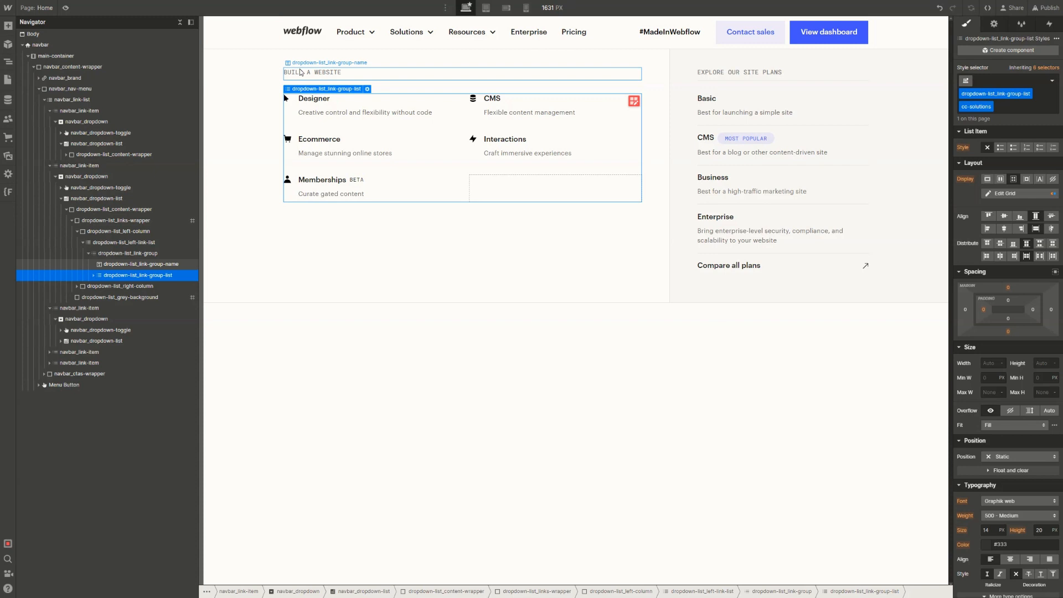
# Change the Build a Website group heading in the Solutions dropdown to WEBFLOW FOR
pyautogui.doubleClick(301, 71)
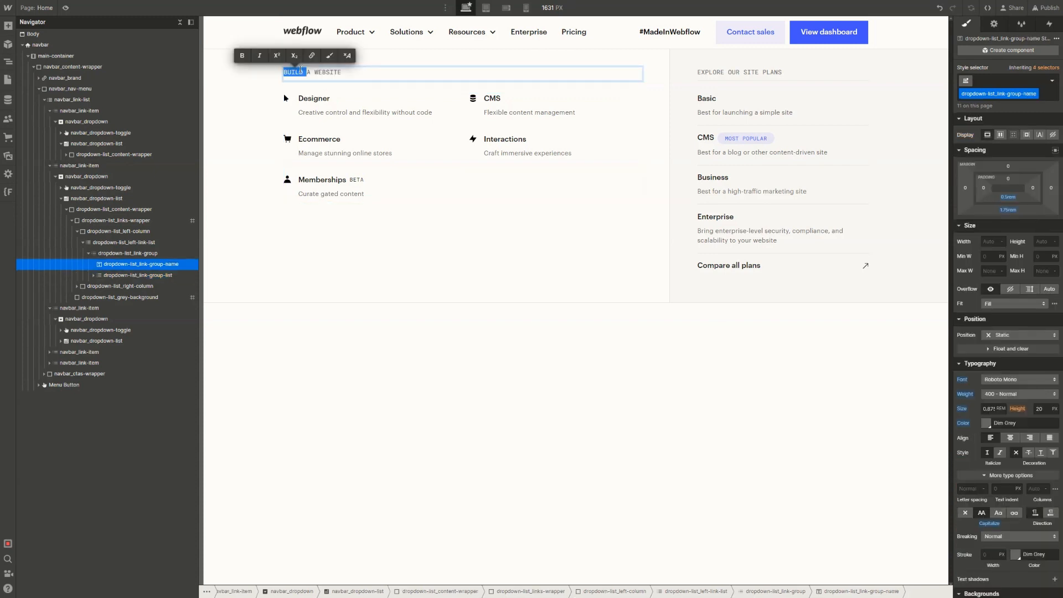
pyautogui.tripleClick(300, 71)
pyautogui.write('WEBFLOW')
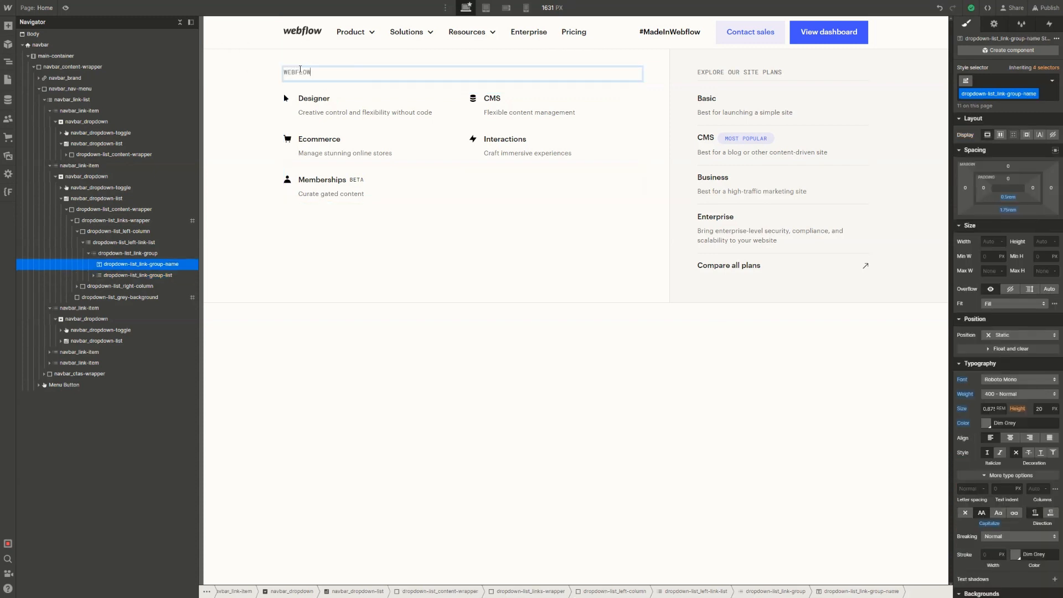
pyautogui.write(' FOR')
pyautogui.press('Escape')
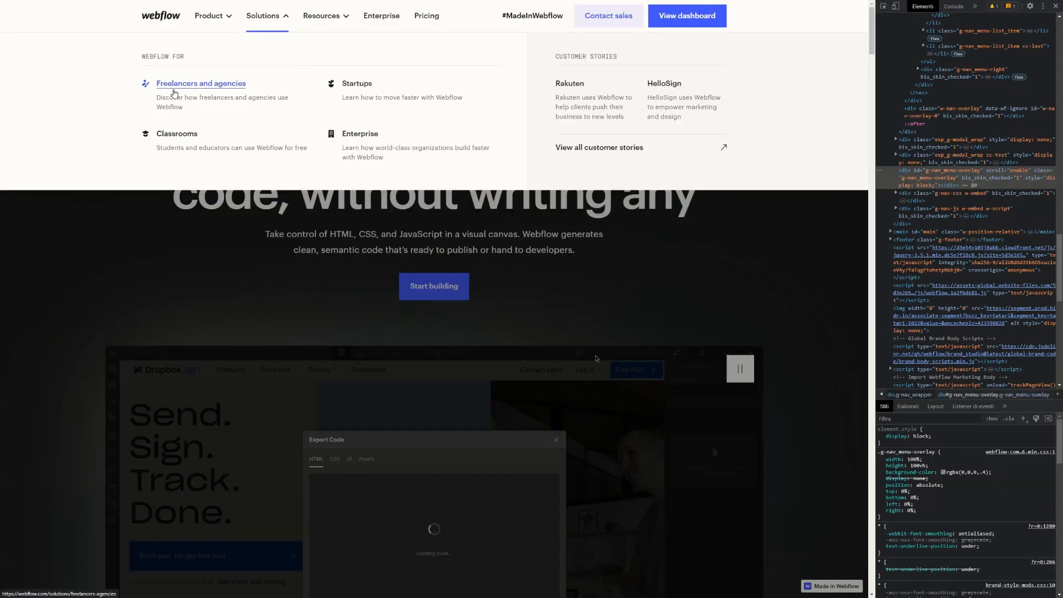
# Copy the Freelancers and agencies description from the original site into the Link Description of the Designer link in the Solutions dropdown
pyautogui.hotkey('ctrl', 'shift', 'c')
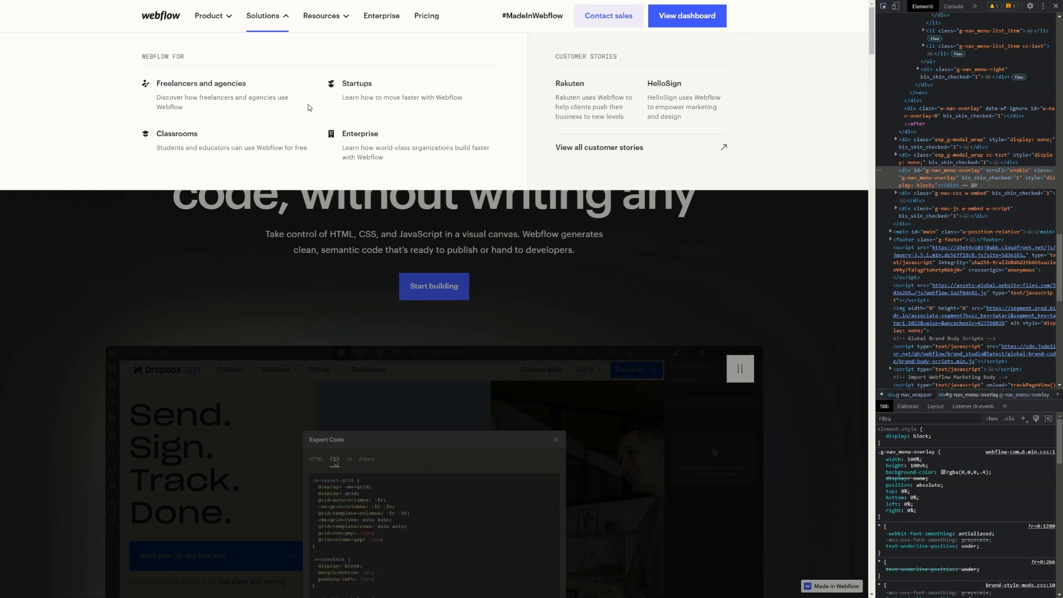
pyautogui.click(161, 103)
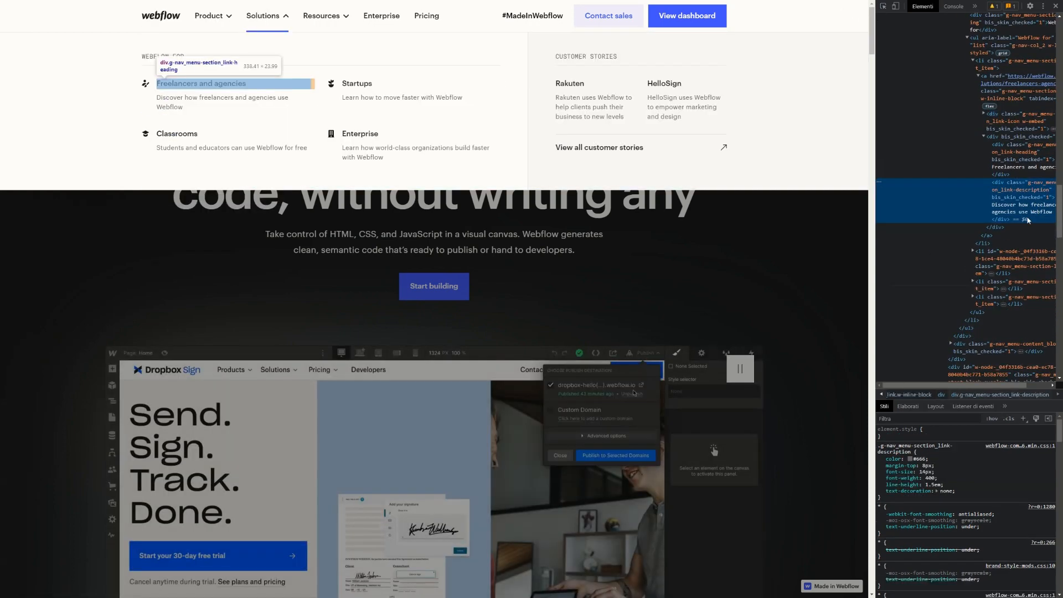
pyautogui.doubleClick(1025, 214)
pyautogui.click(989, 205)
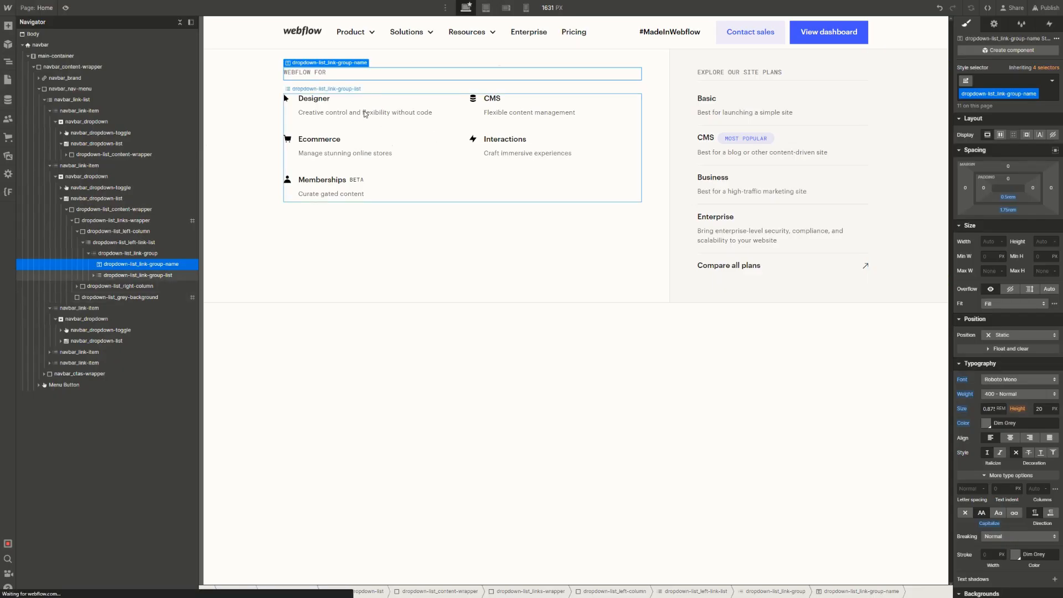
pyautogui.click(286, 96)
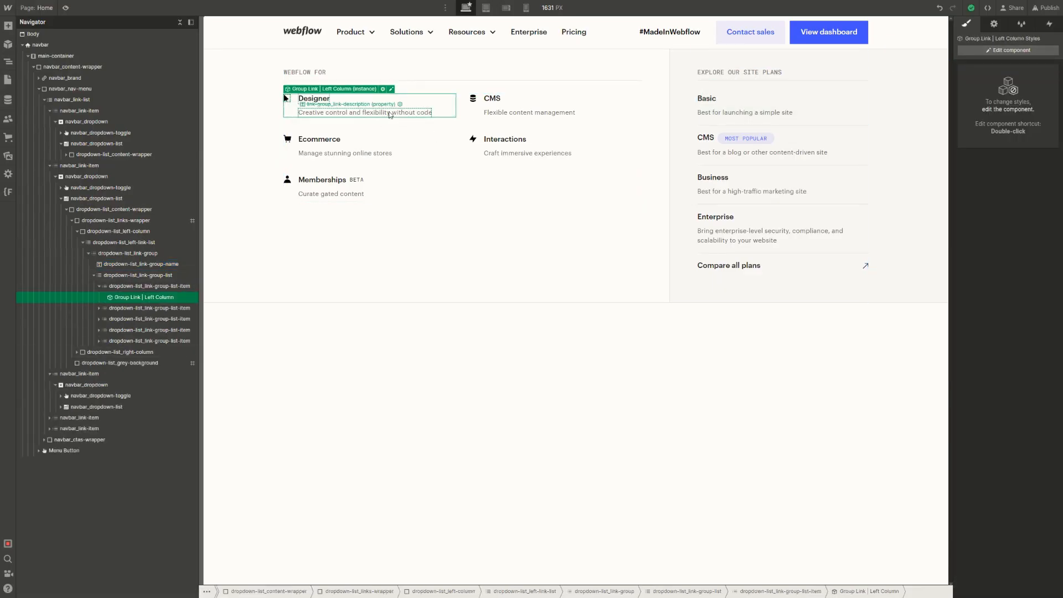
pyautogui.click(994, 23)
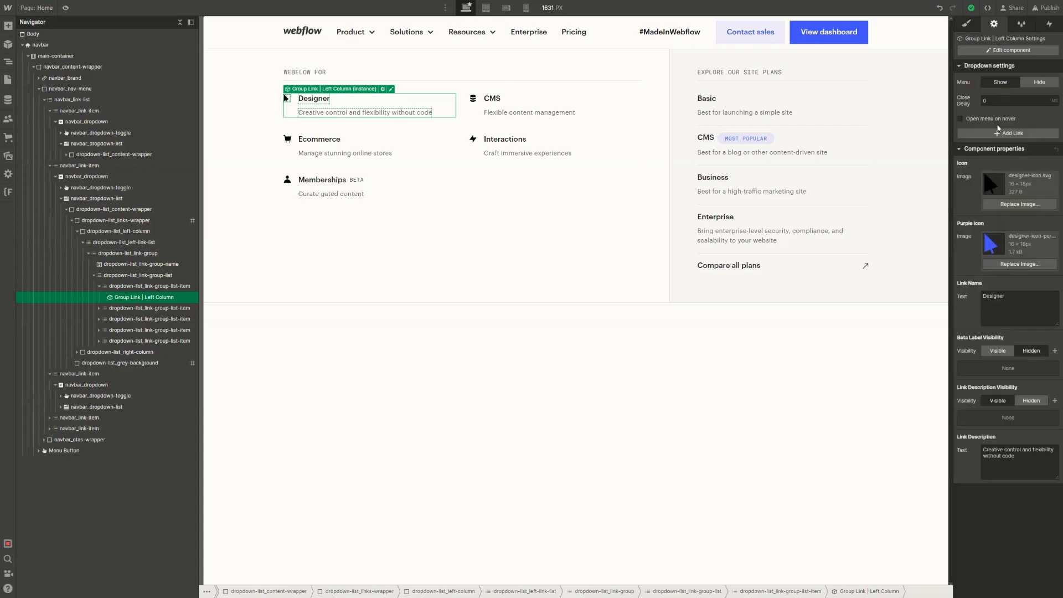
pyautogui.tripleClick(1024, 458)
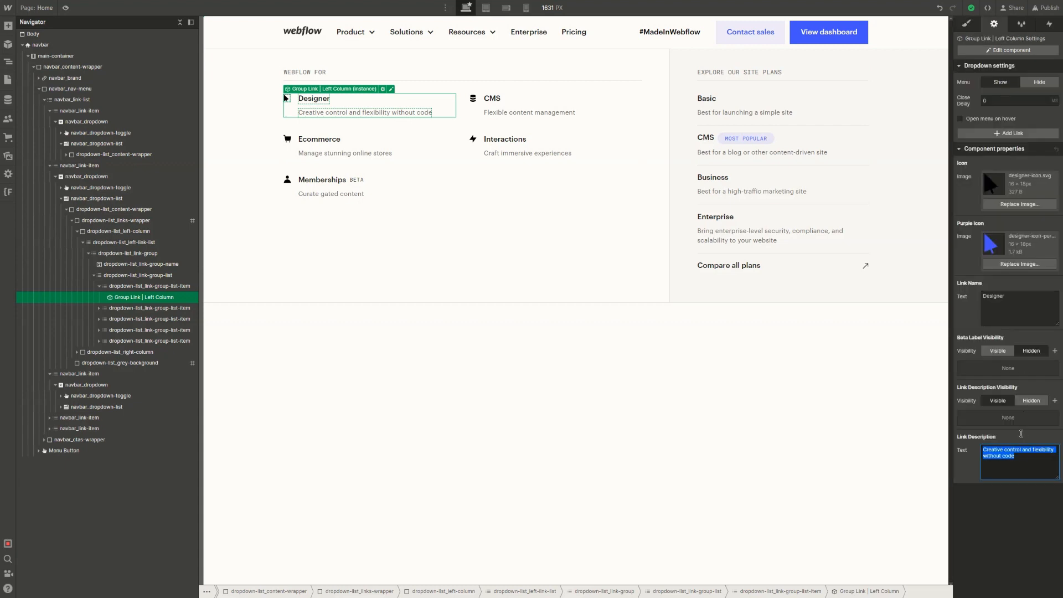
pyautogui.hotkey('ctrl', 'v')
# Replace the Designer link's name with the heading Freelancers and agencies copied from the original site
pyautogui.doubleClick(1005, 297)
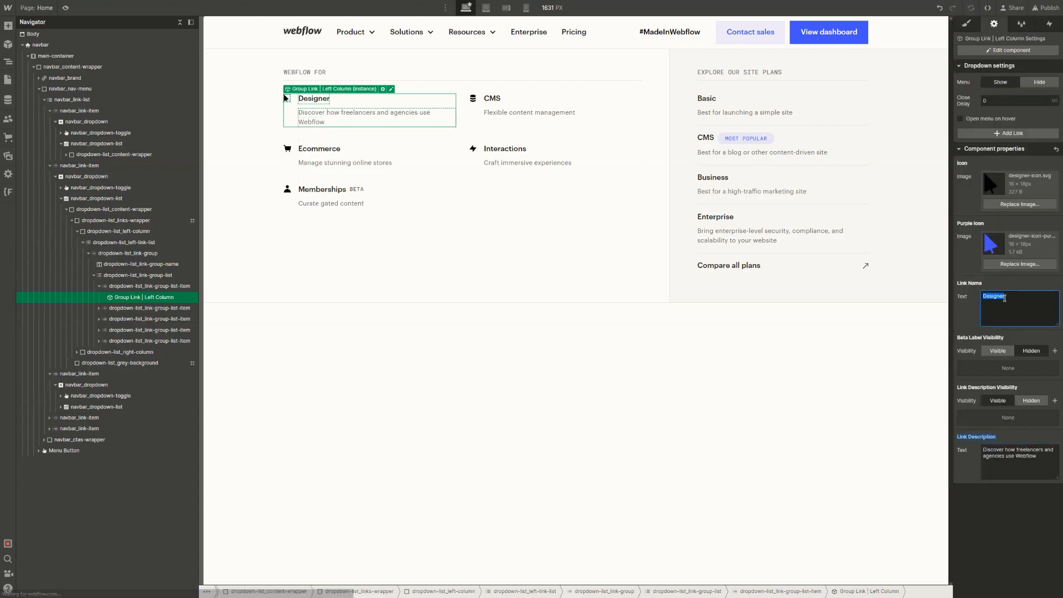
pyautogui.hotkey('alt', 'Tab')
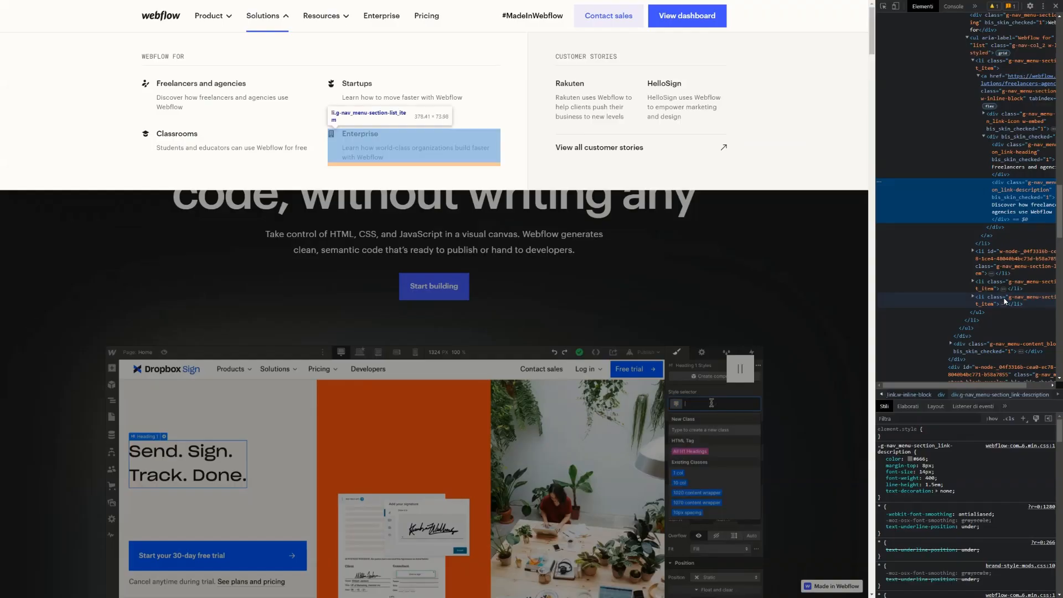
pyautogui.click(884, 6)
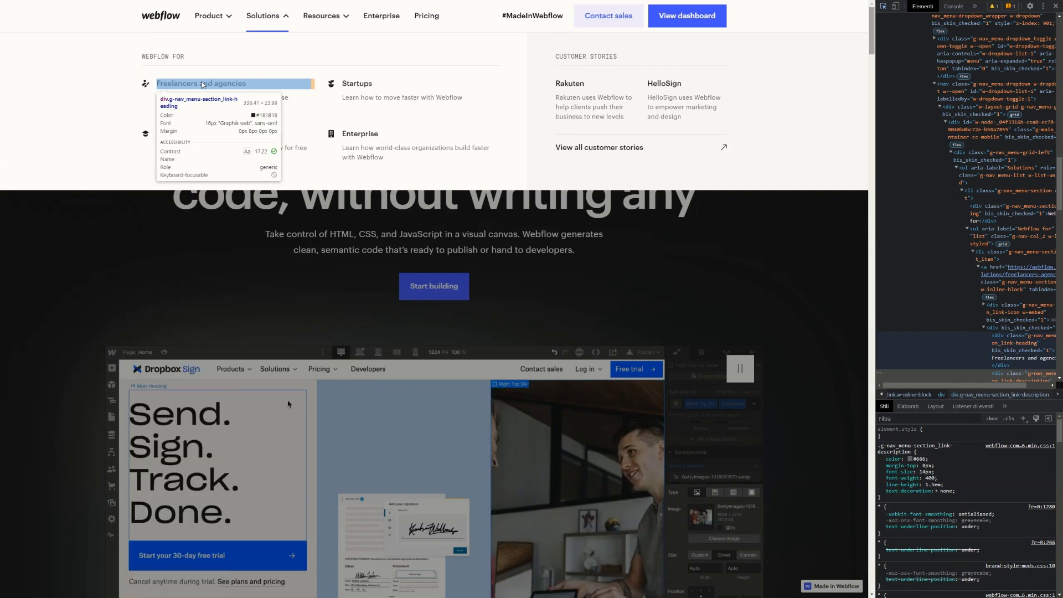
pyautogui.click(201, 83)
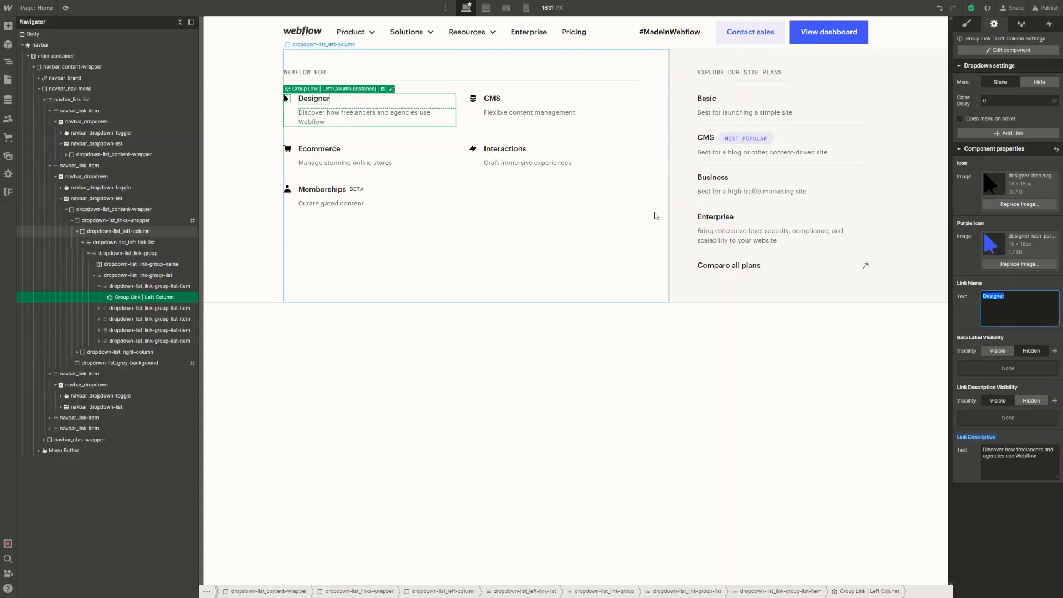
pyautogui.hotkey('ctrl', 'v')
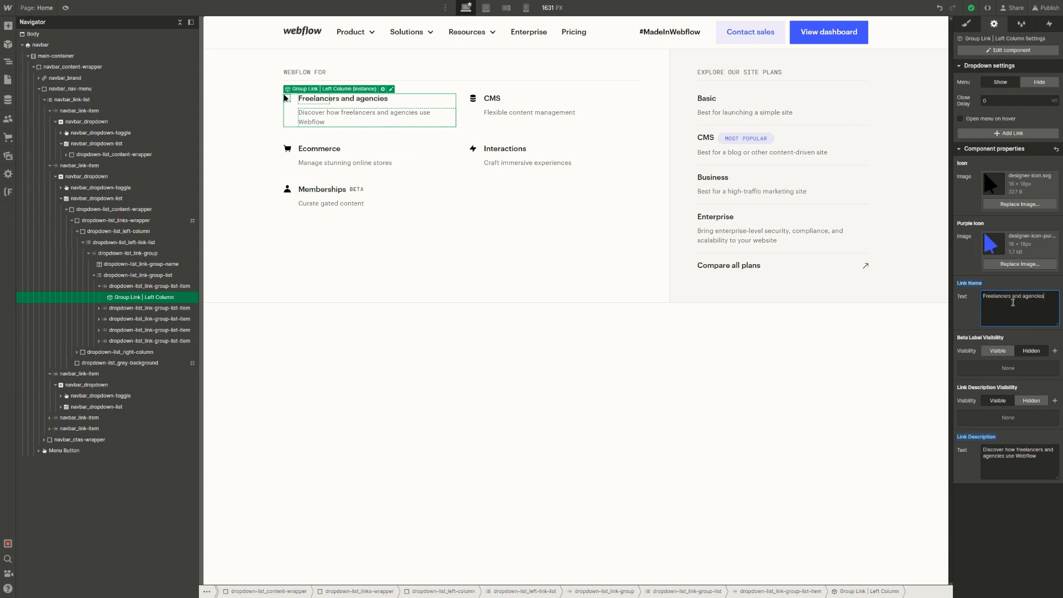
# Replace the Freelancers and agencies link's Icon and Purple Icon with the black and purple freelancers-and-agencies SVG images
pyautogui.click(1019, 204)
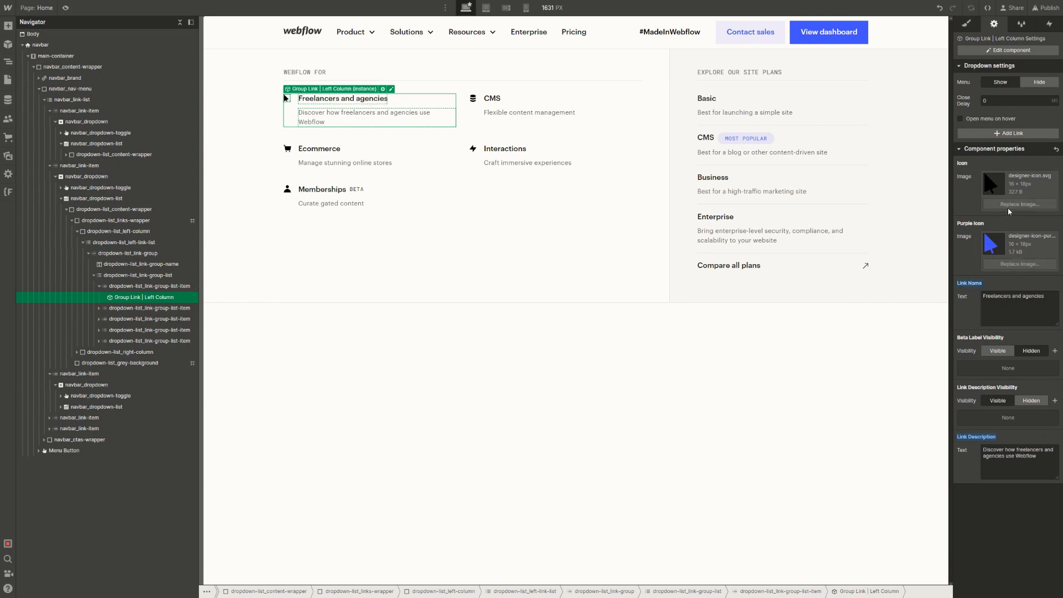
pyautogui.click(73, 151)
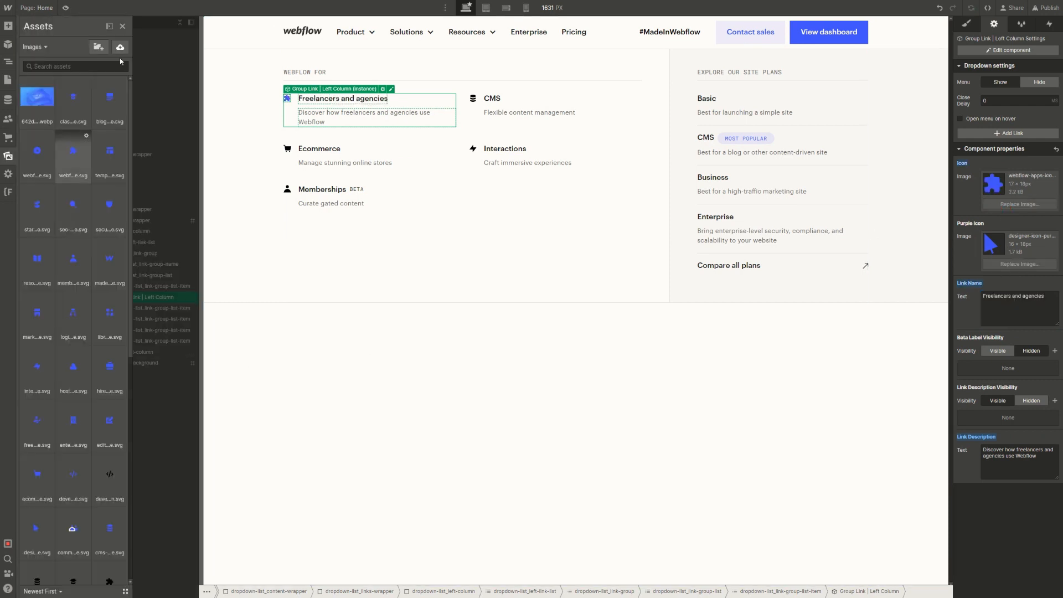
pyautogui.click(109, 26)
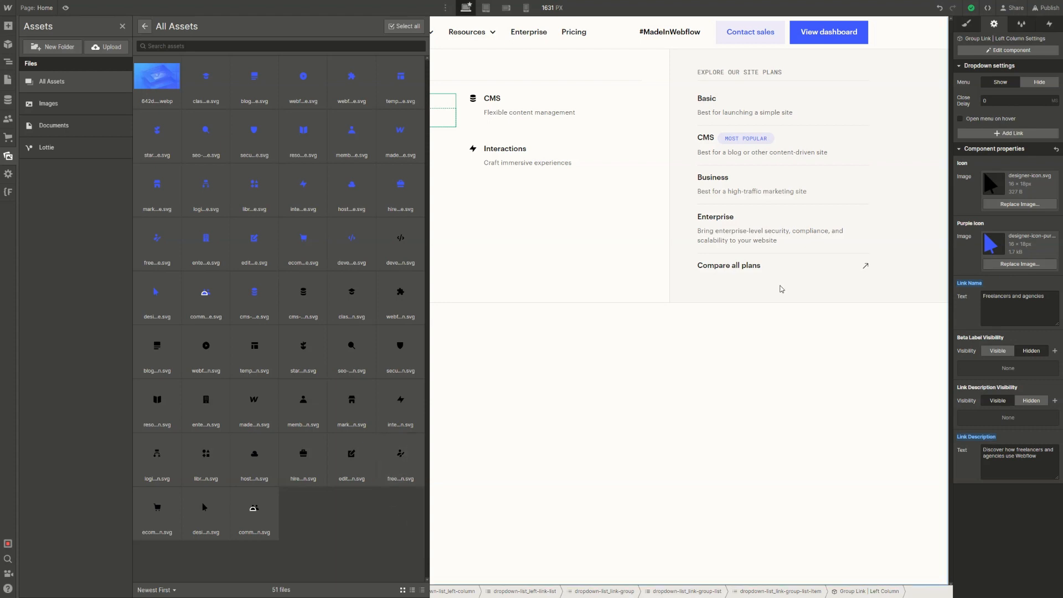
pyautogui.click(1023, 206)
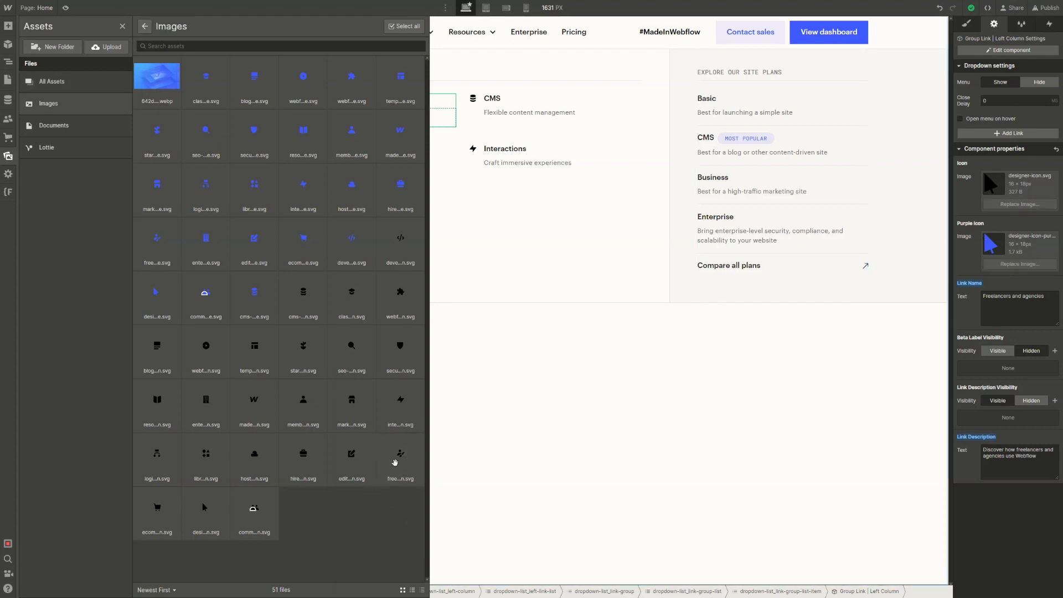
pyautogui.click(398, 456)
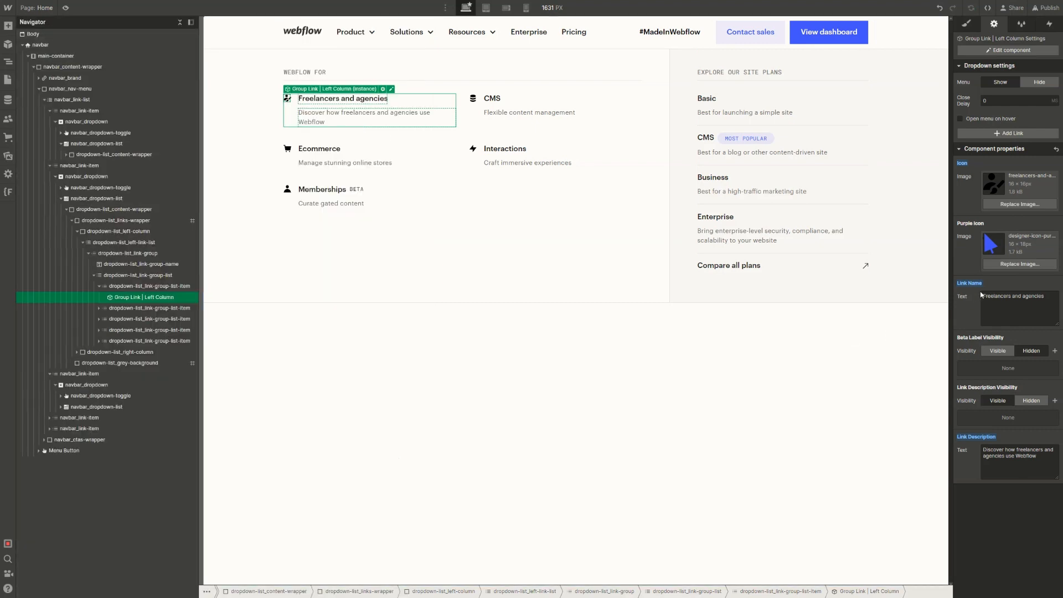
pyautogui.moveTo(846, 313); pyautogui.dragTo(845, 314)
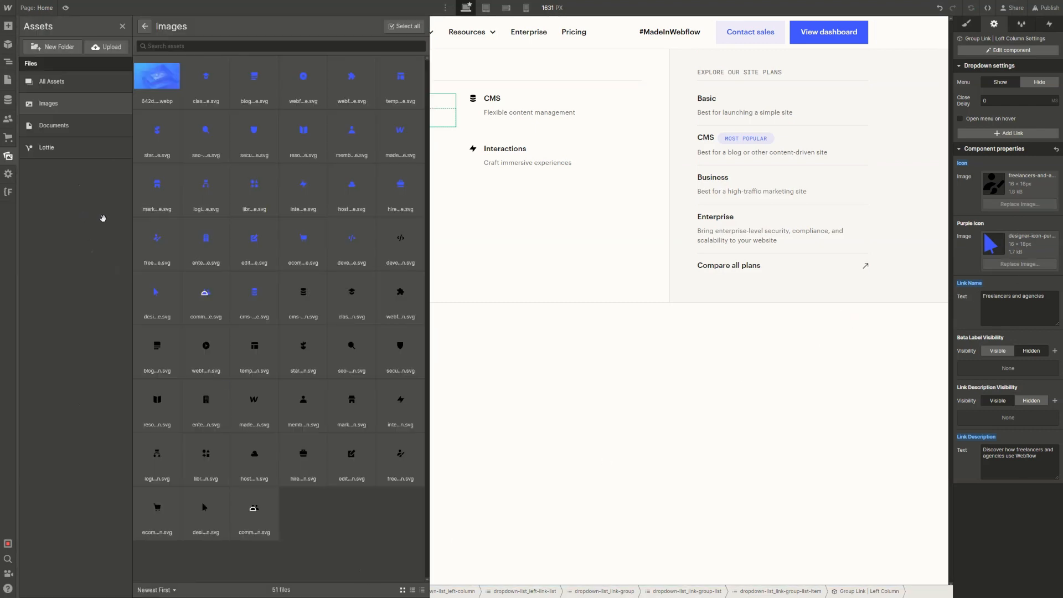
pyautogui.click(156, 242)
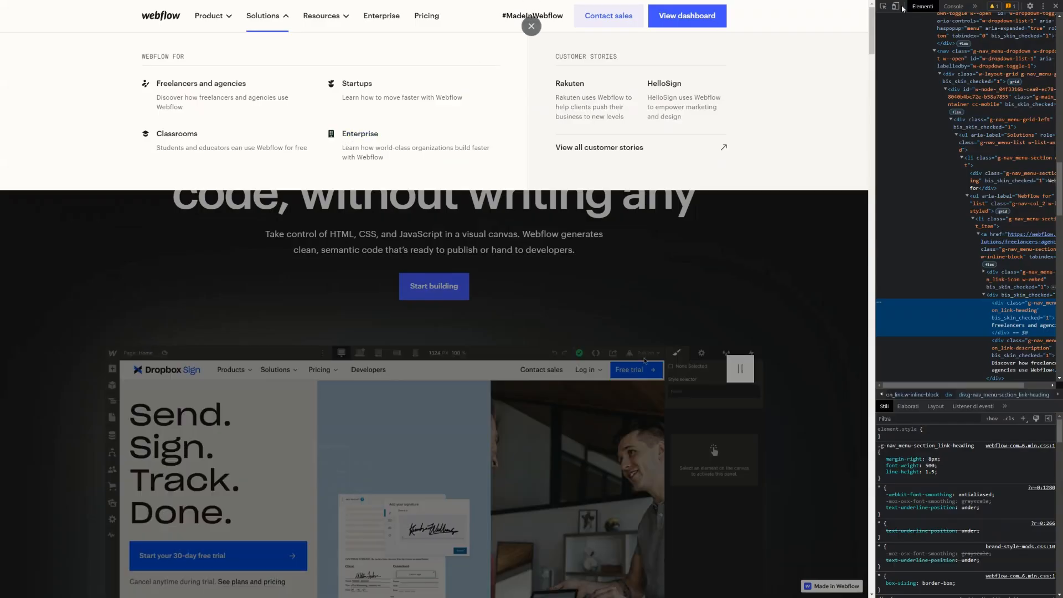
# Copy the Startups description "Learn how to move faster with Webflow" from the original site into the CMS link's Link Description
pyautogui.click(884, 6)
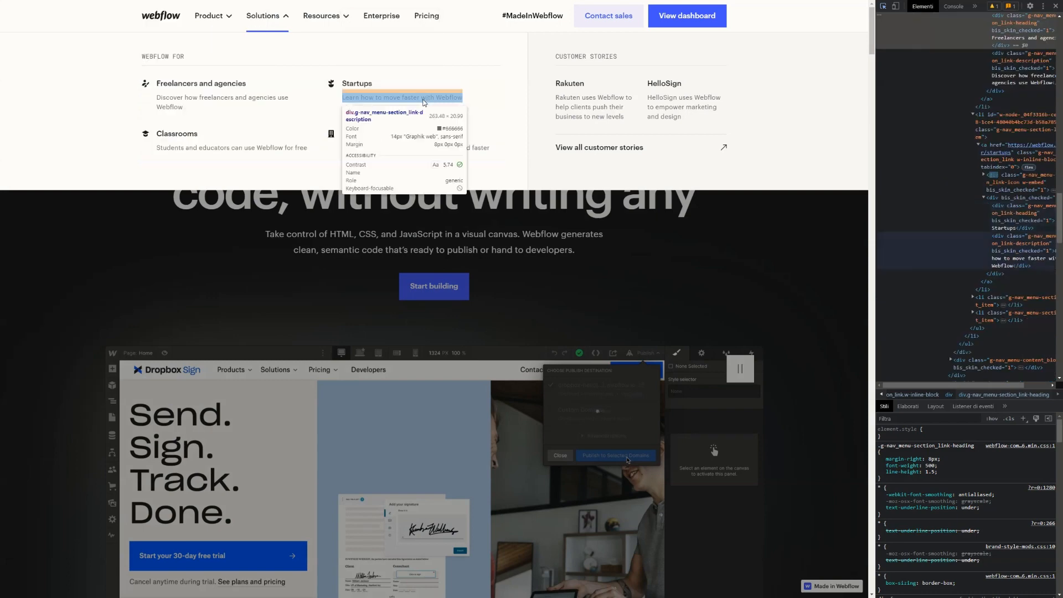
pyautogui.click(425, 103)
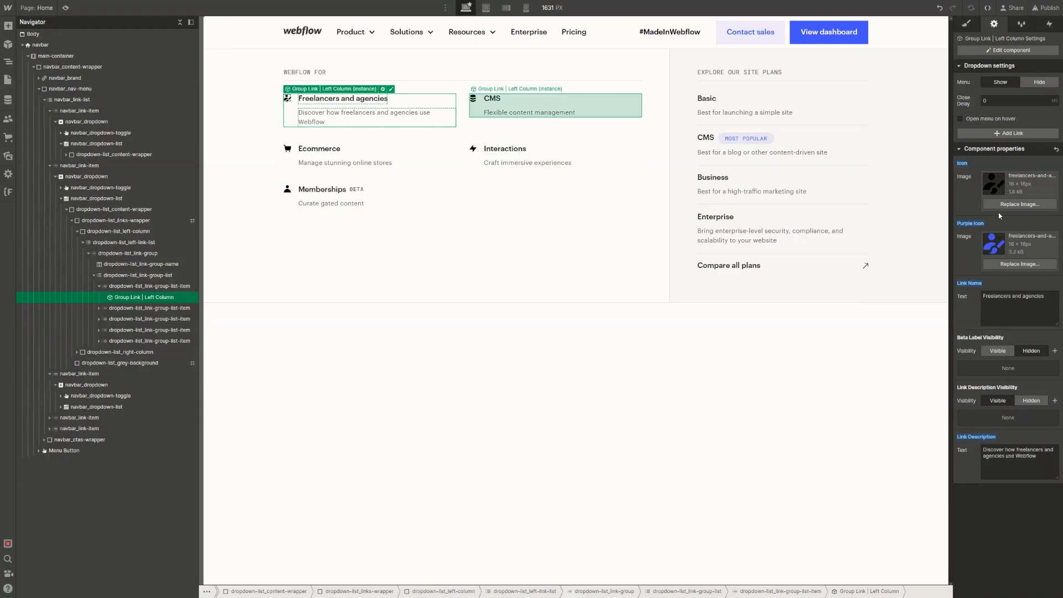
pyautogui.click(555, 106)
pyautogui.click(1004, 460)
pyautogui.hotkey('ctrl', 'a')
pyautogui.hotkey('ctrl', 'v')
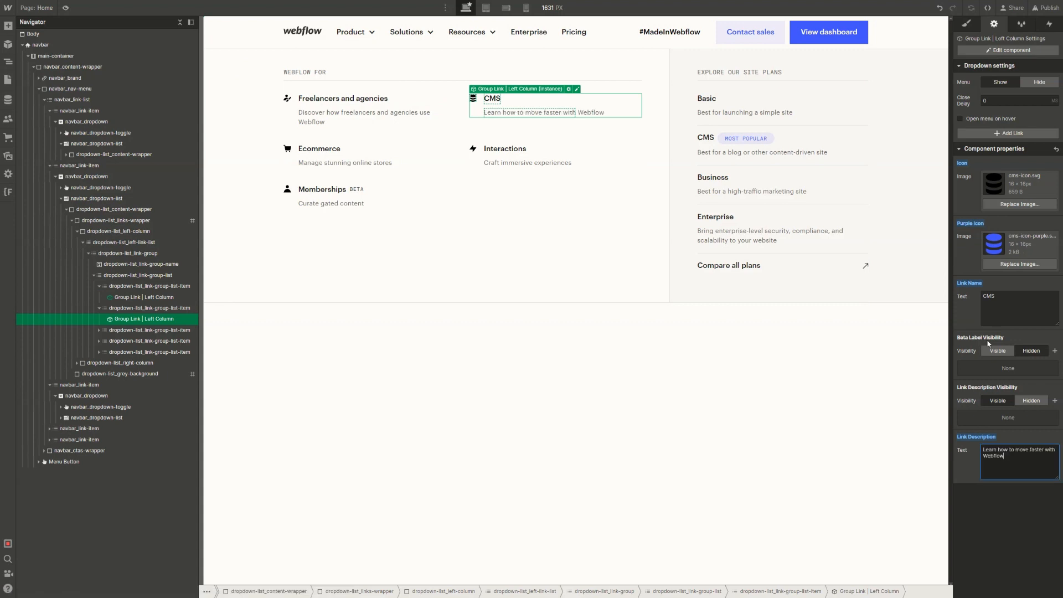
# Change the CMS link's name in the Solutions dropdown to Startups
pyautogui.click(996, 297)
pyautogui.press('BackSpace')
pyautogui.press('BackSpace')
pyautogui.press('BackSpace')
pyautogui.write('Startups')
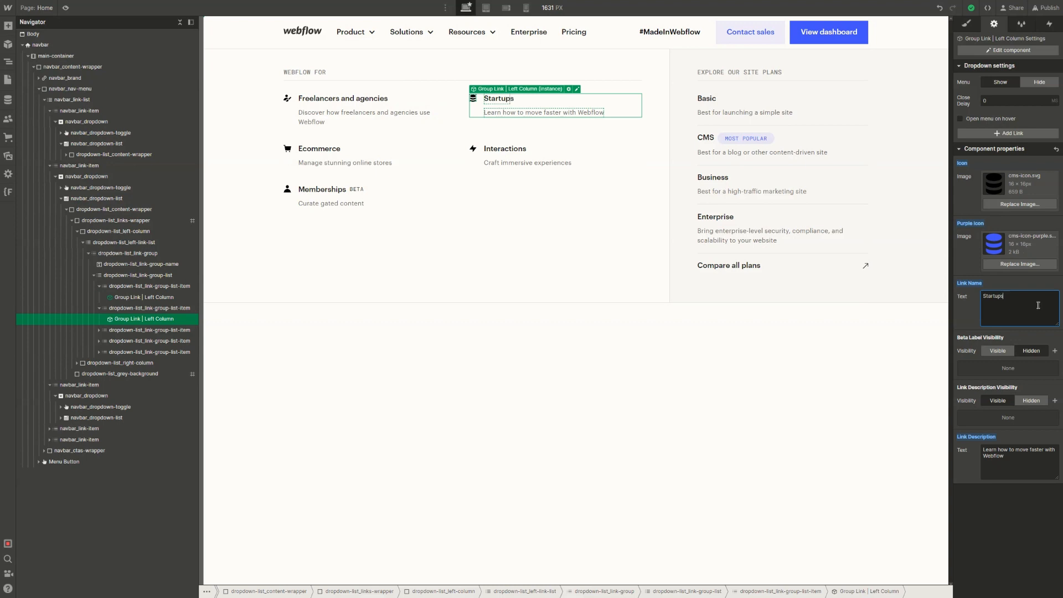
# Replace the Startups link's Purple Icon and Icon with the purple and black startups SVG images
pyautogui.click(1020, 264)
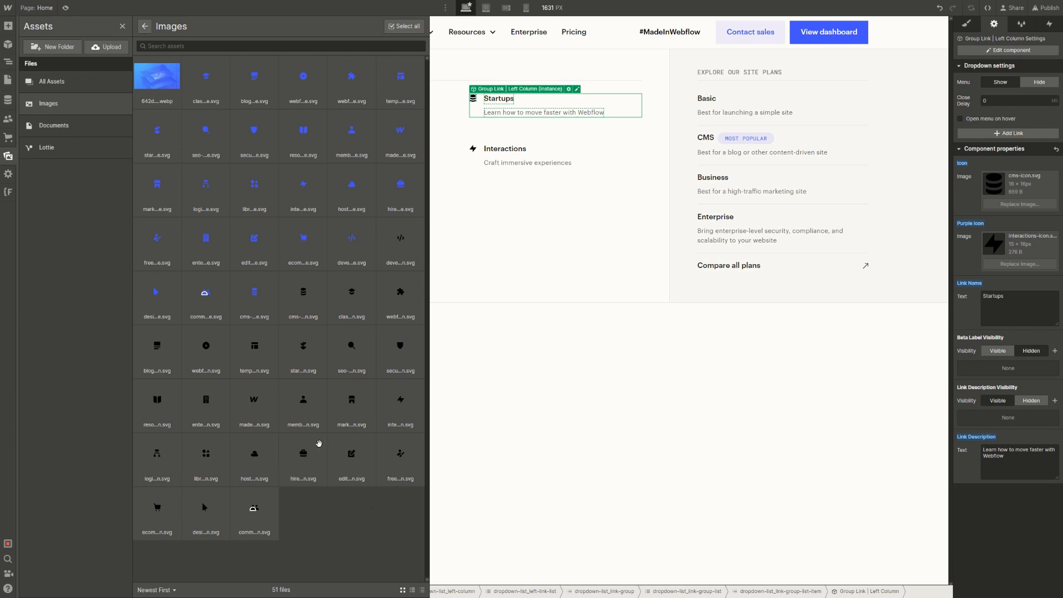
pyautogui.click(320, 448)
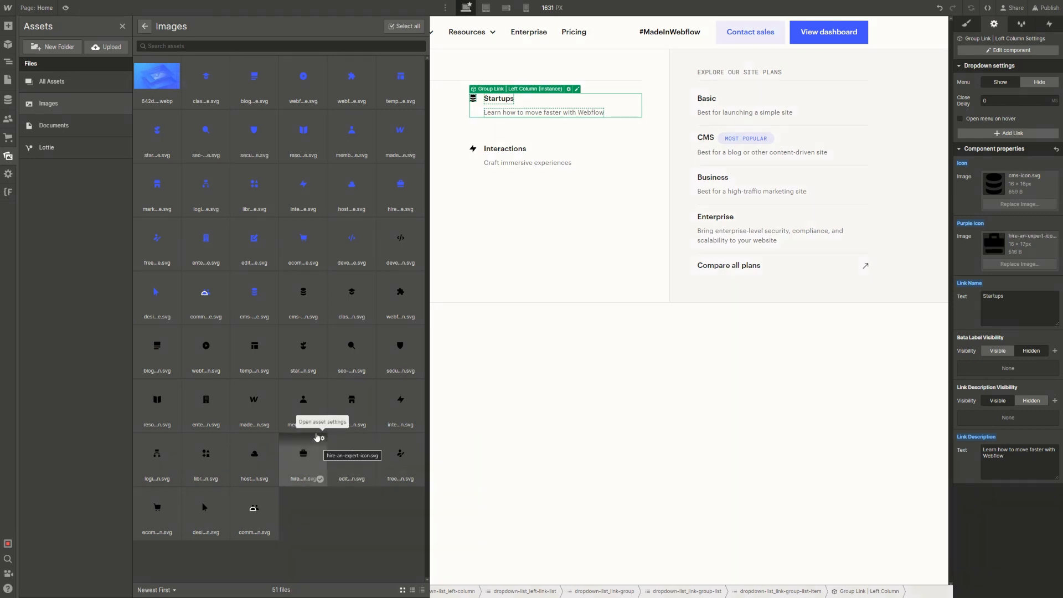
pyautogui.click(239, 278)
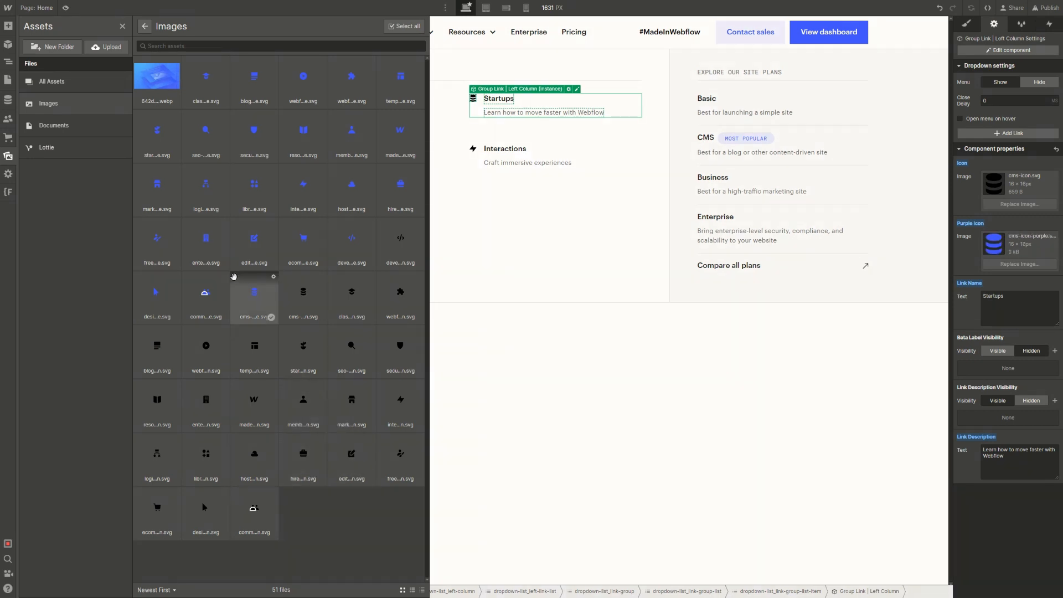
pyautogui.click(157, 135)
pyautogui.click(1019, 204)
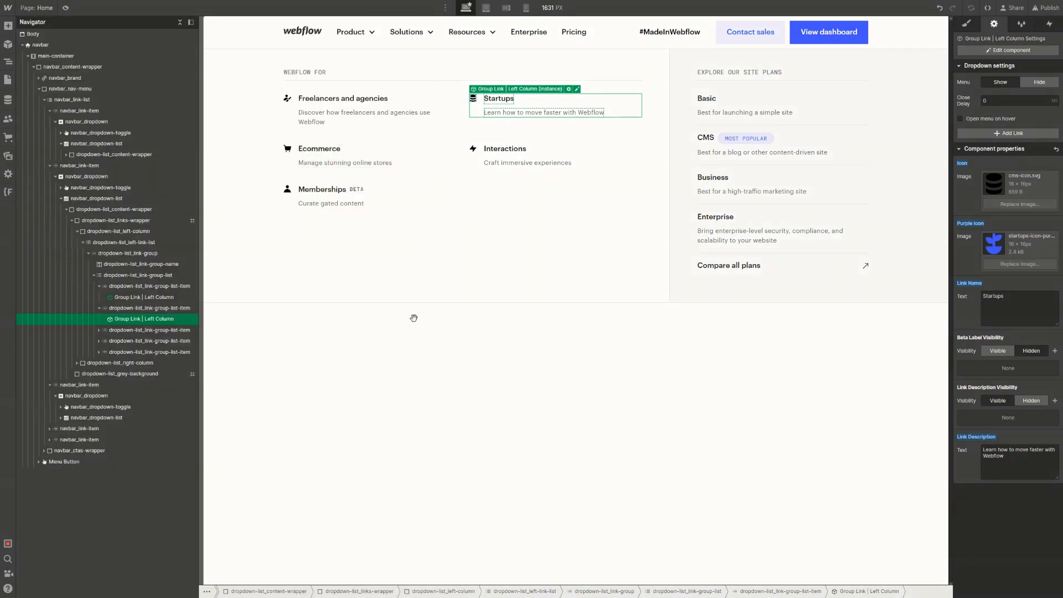
pyautogui.click(254, 352)
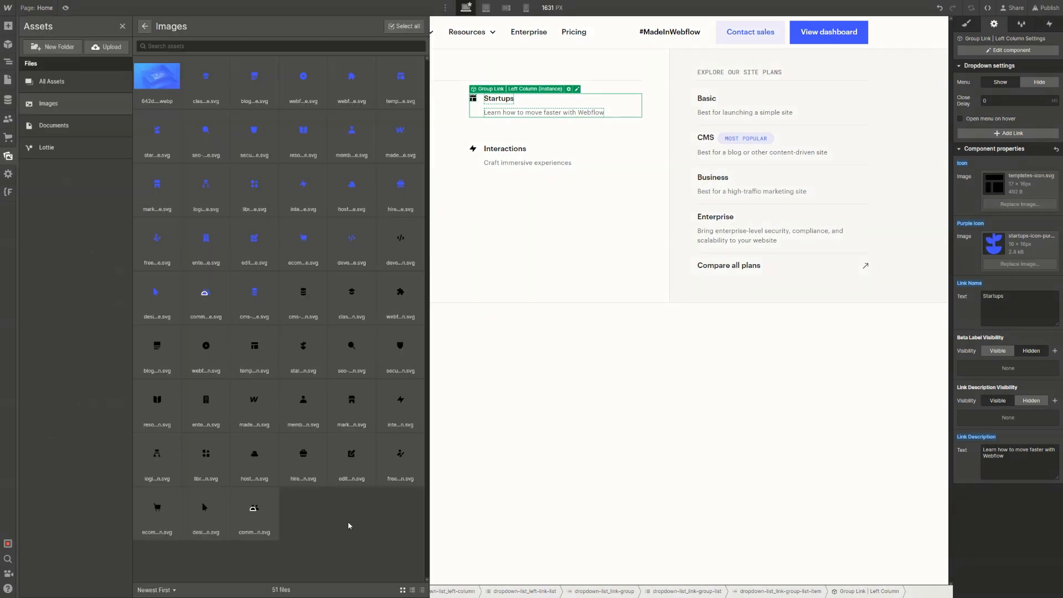
pyautogui.click(307, 363)
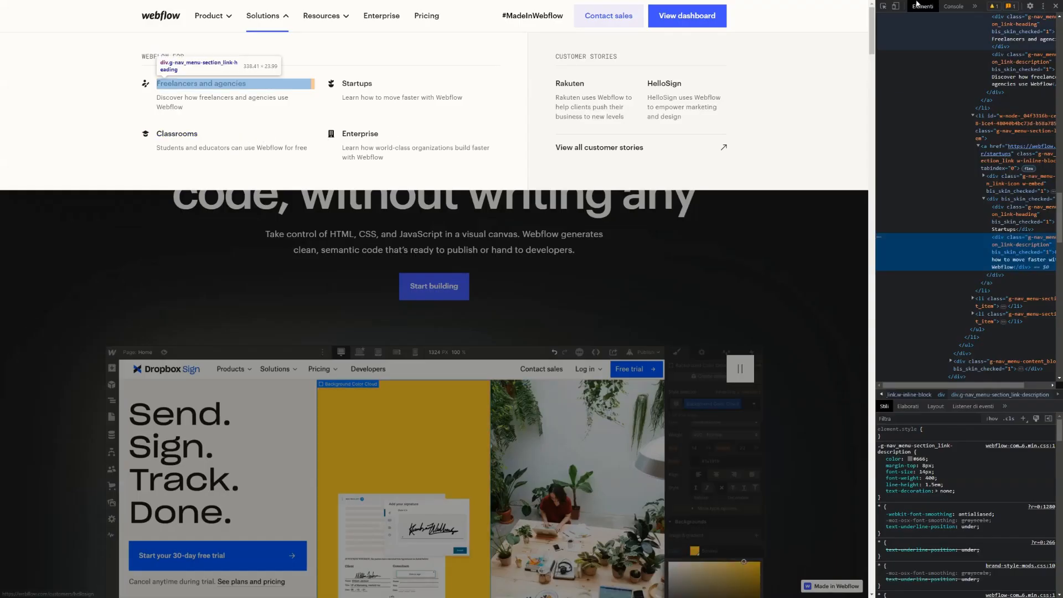
# Set the Ecommerce link's description to "Students and educators can use Webflow for free" from the original site and its name to Classrooms
pyautogui.click(884, 6)
pyautogui.click(240, 147)
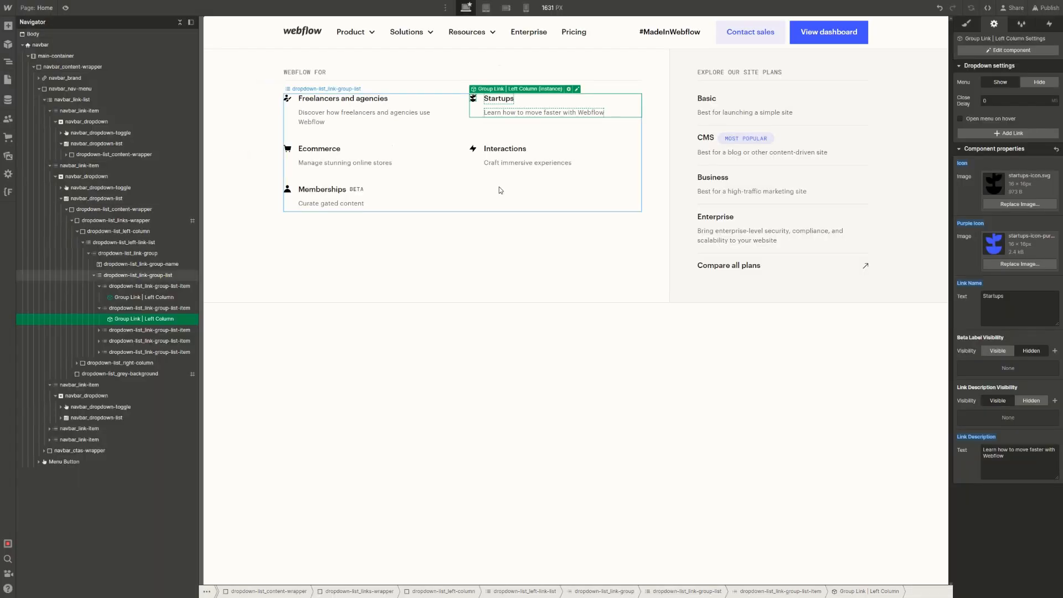
pyautogui.click(357, 155)
pyautogui.tripleClick(1012, 448)
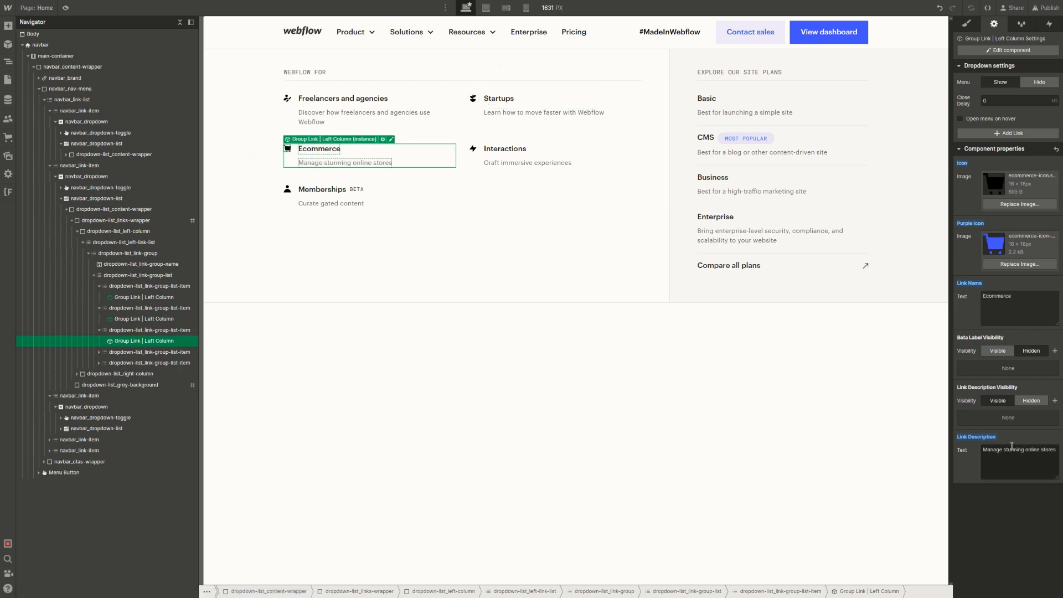
pyautogui.write('Students and educators can use Webflow for free')
pyautogui.tripleClick(1015, 305)
pyautogui.write('Classrooms')
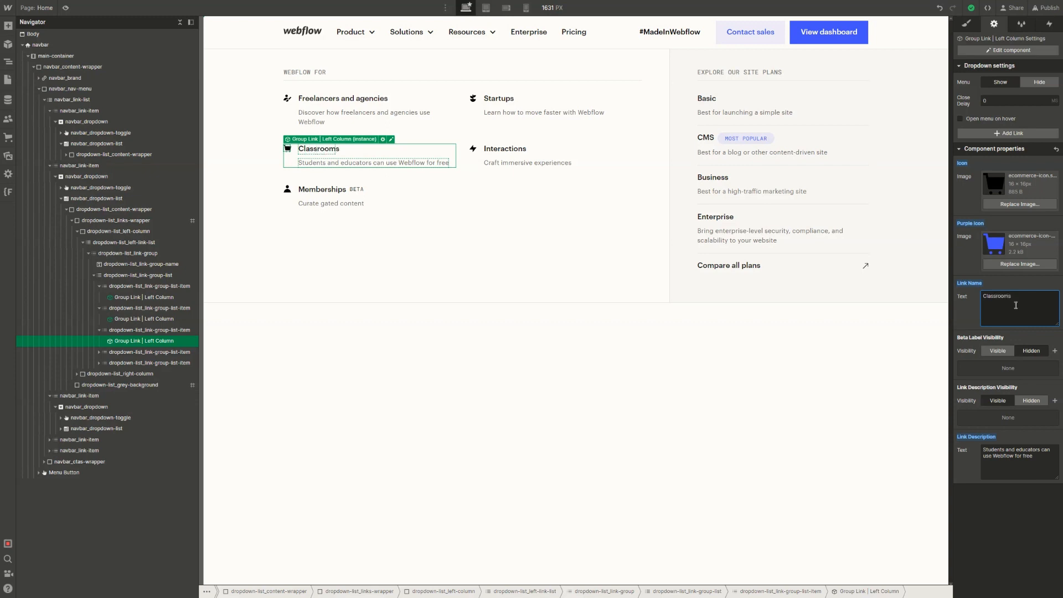
# Replace the Classrooms link's Icon and Purple Icon with the black and purple classrooms SVG images
pyautogui.click(1021, 205)
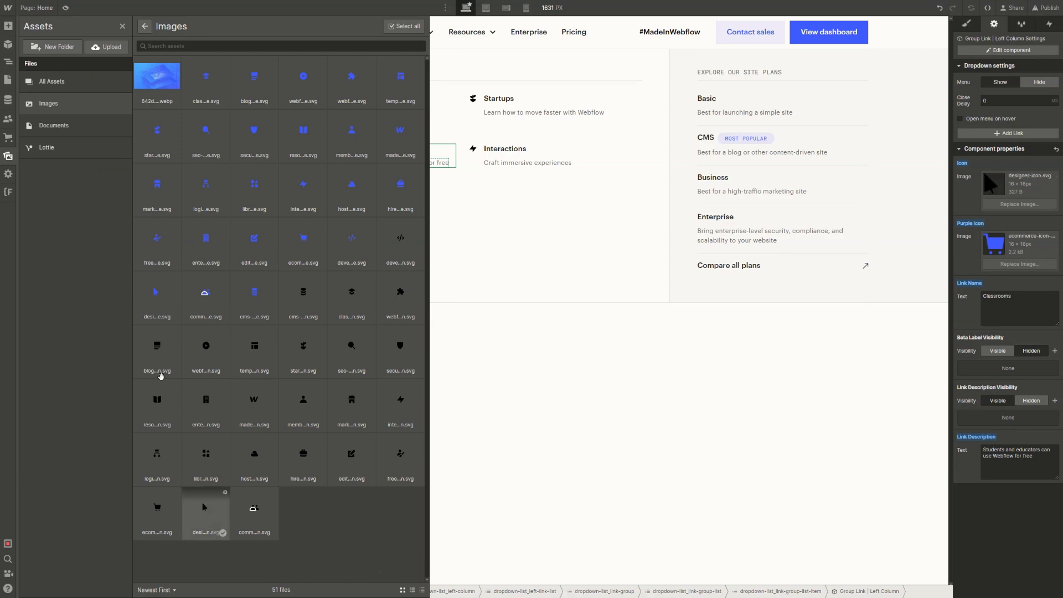
pyautogui.click(359, 294)
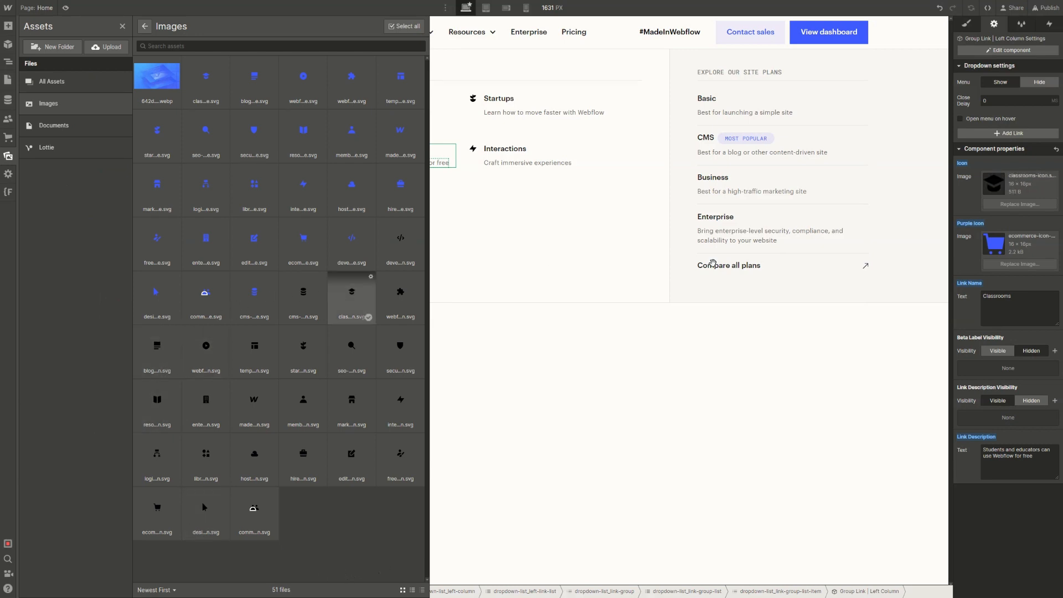
pyautogui.click(1020, 264)
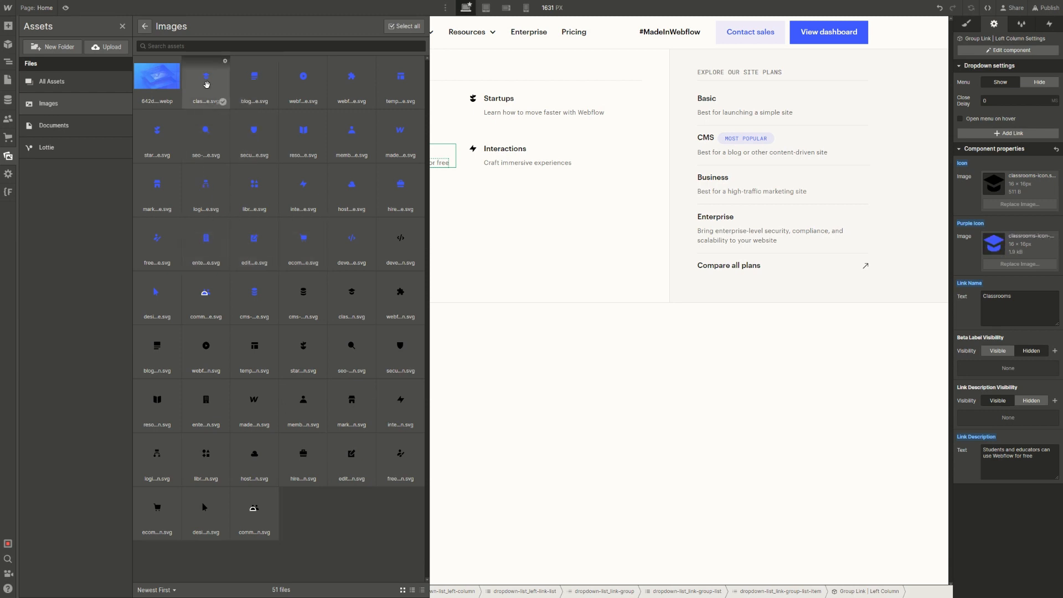
pyautogui.click(207, 85)
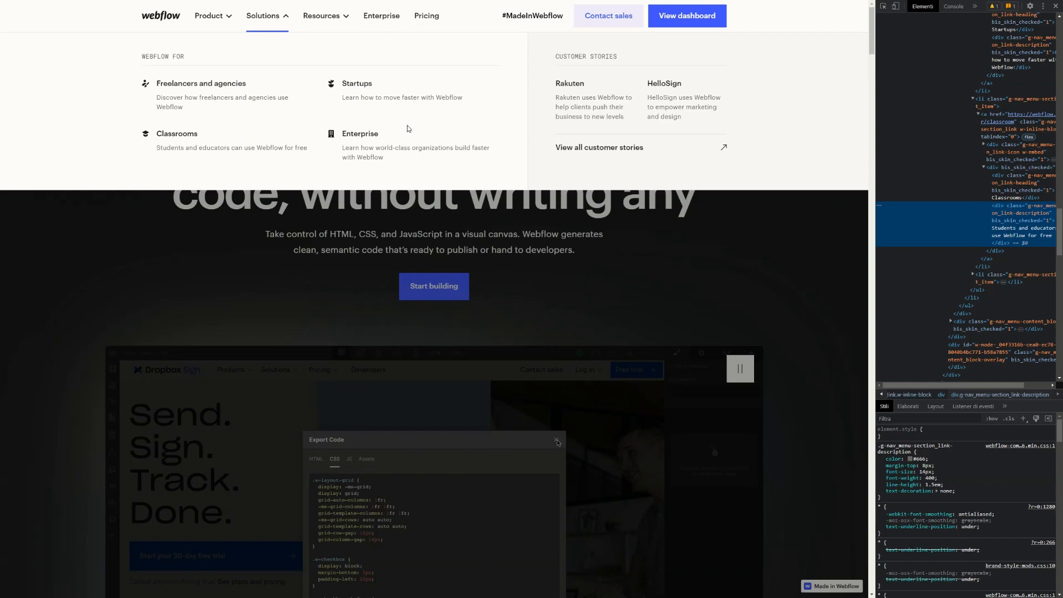
# Set the Interactions link's description to "Learn how world-class organizations build faster with Webflow" from the original site and its name to Enterprise
pyautogui.click(884, 6)
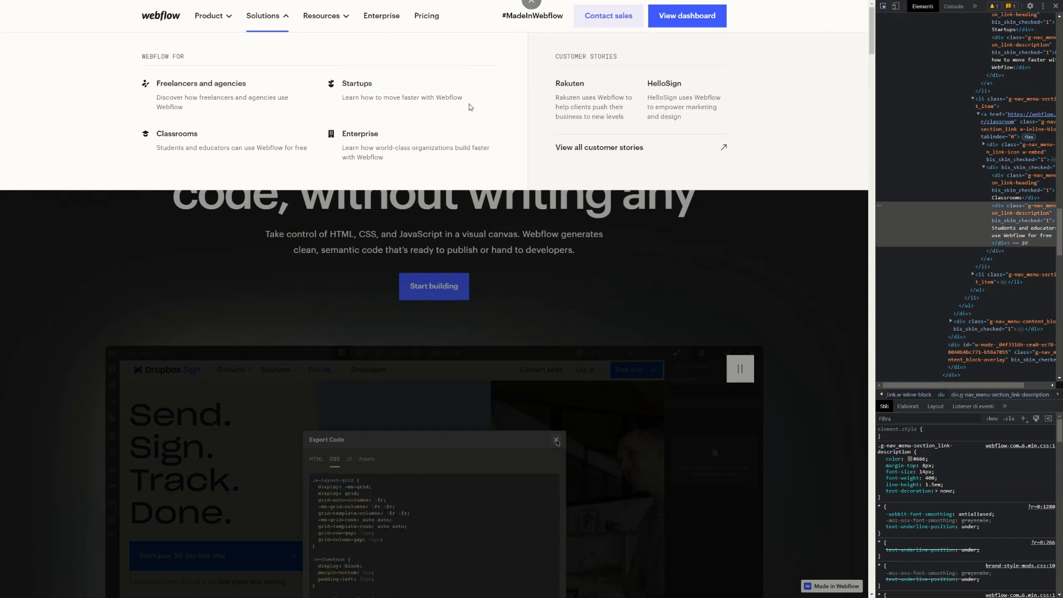
pyautogui.click(384, 155)
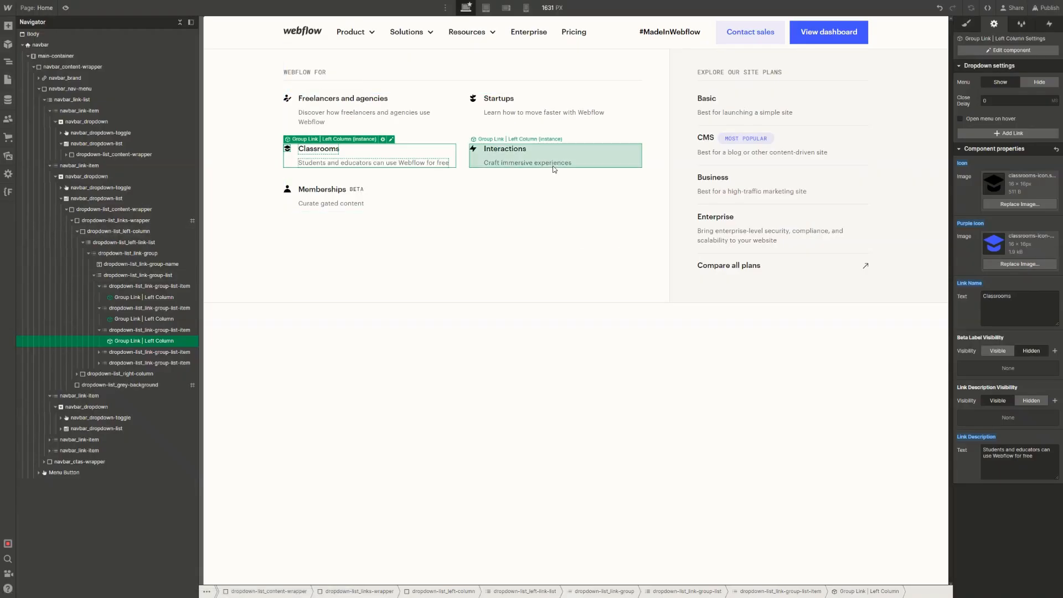
pyautogui.click(553, 164)
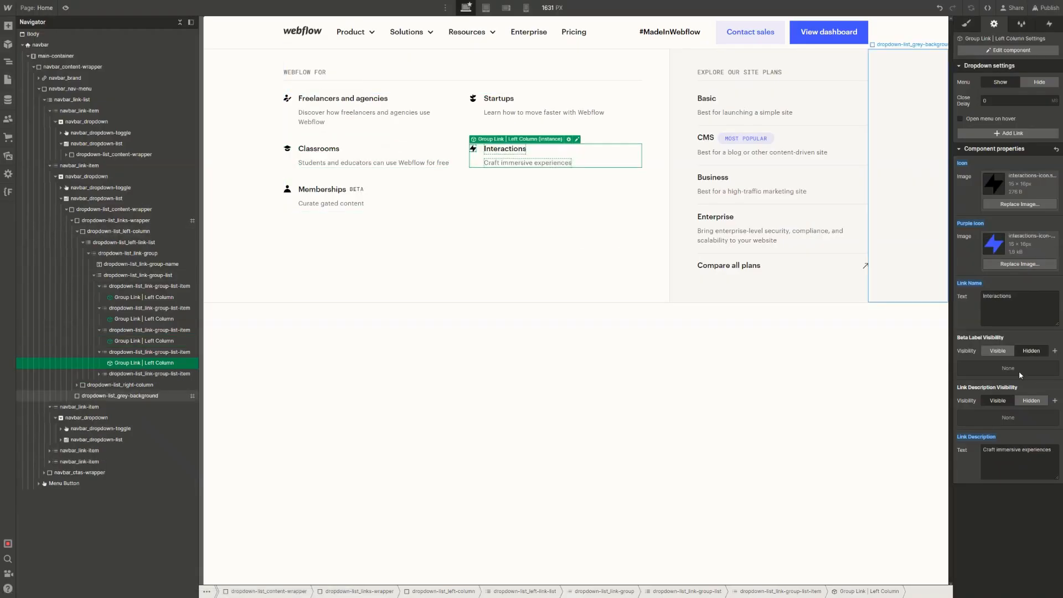
pyautogui.click(1019, 450)
pyautogui.hotkey('ctrl', 'a')
pyautogui.write('Learn how world-class organizations build faster with Webflow')
pyautogui.click(1022, 313)
pyautogui.hotkey('ctrl', 'a')
pyautogui.write('E')
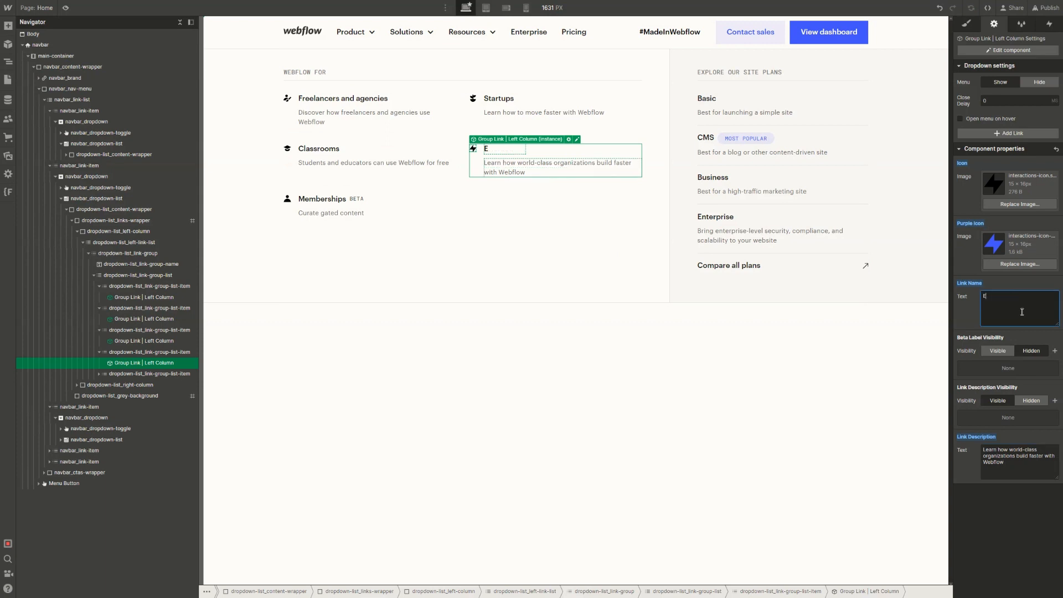
pyautogui.write('nterprise')
# Replace the Enterprise link's Purple Icon and Icon with the purple and black enterprise SVG images
pyautogui.click(1020, 264)
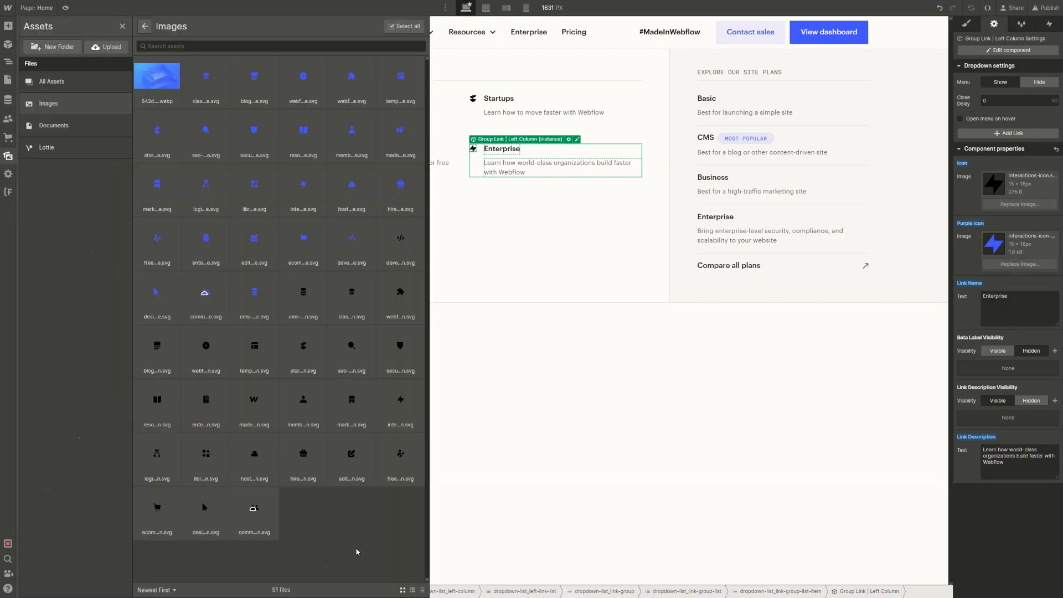
pyautogui.click(216, 253)
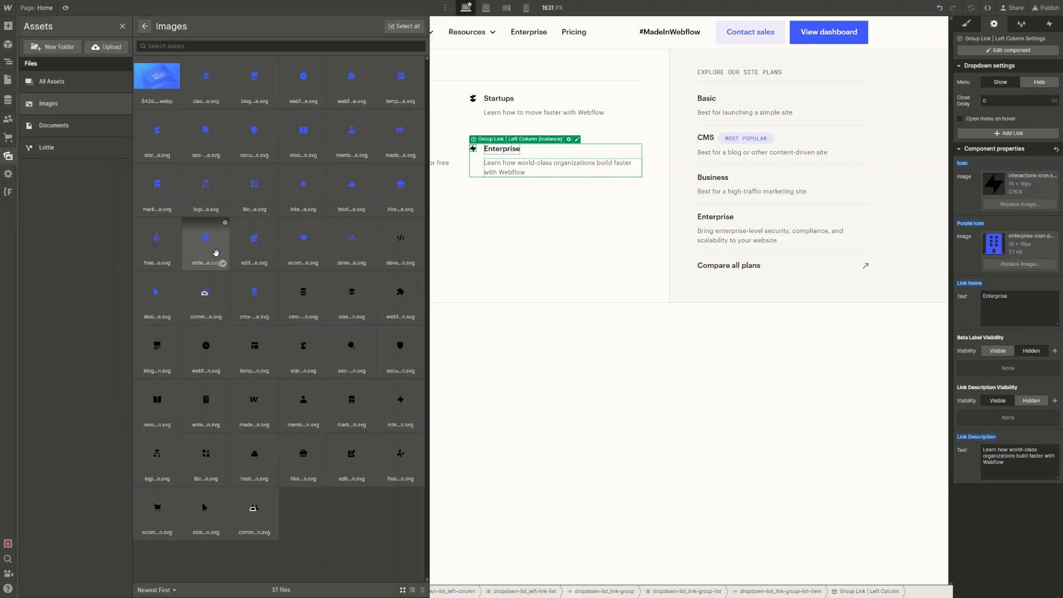
pyautogui.press('Escape')
pyautogui.click(1016, 204)
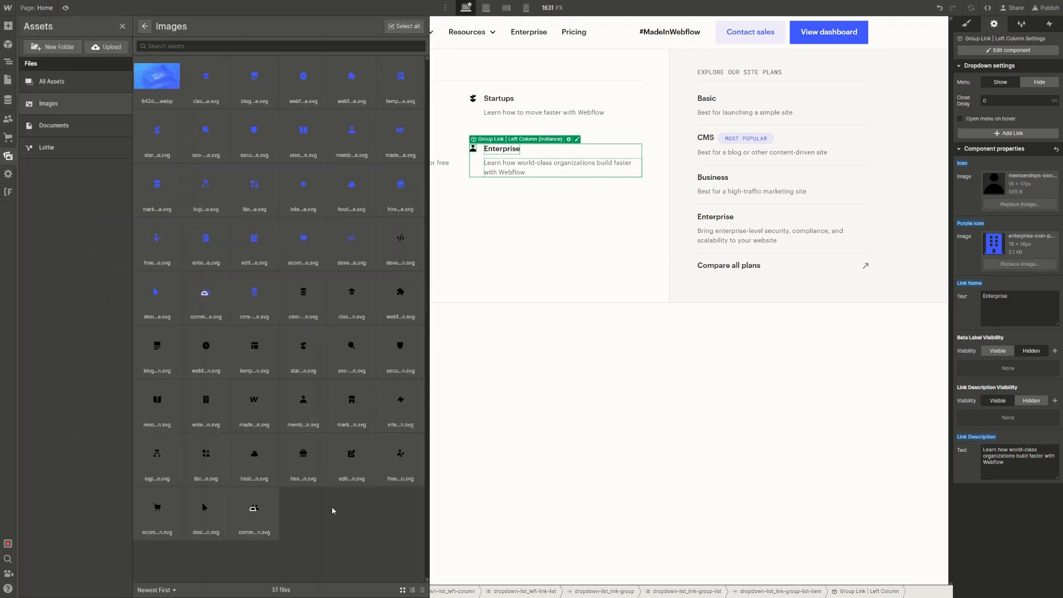
pyautogui.click(204, 414)
# Delete the list item holding the Memberships link from the Solutions dropdown's left column
pyautogui.press('z')
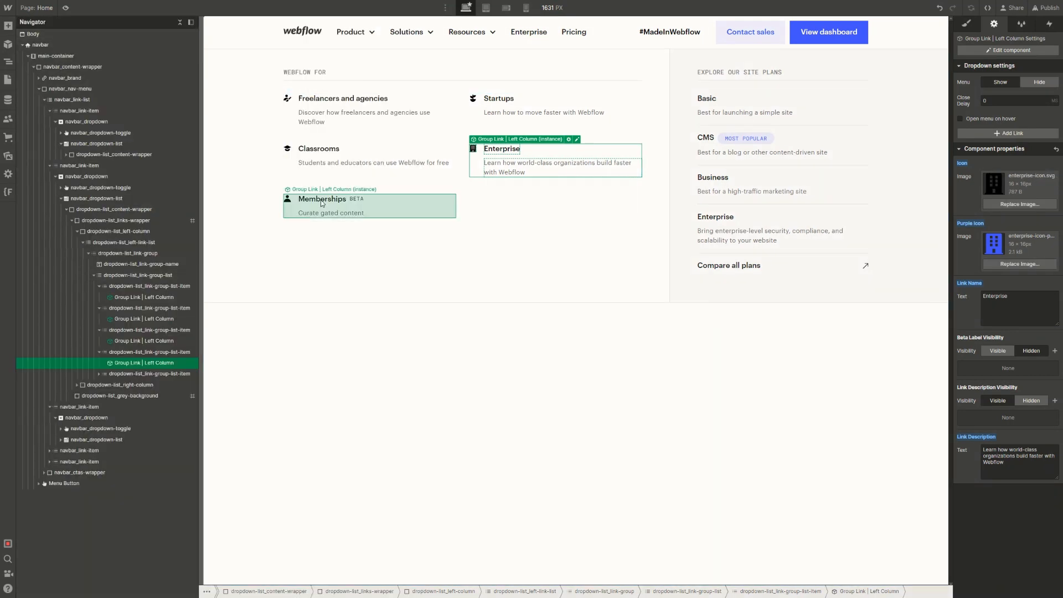
pyautogui.click(139, 375)
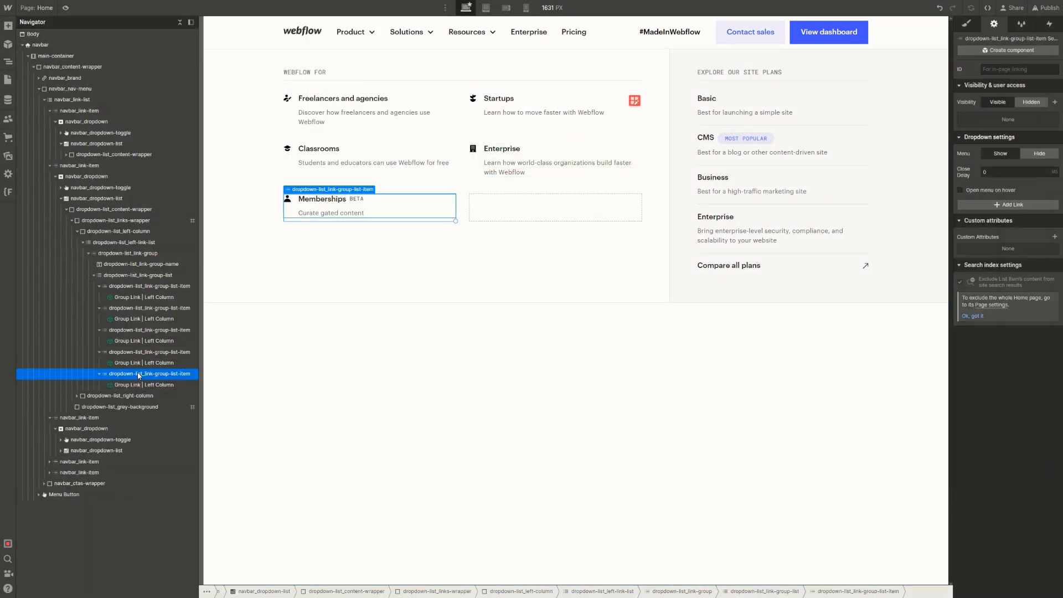
pyautogui.press('Delete')
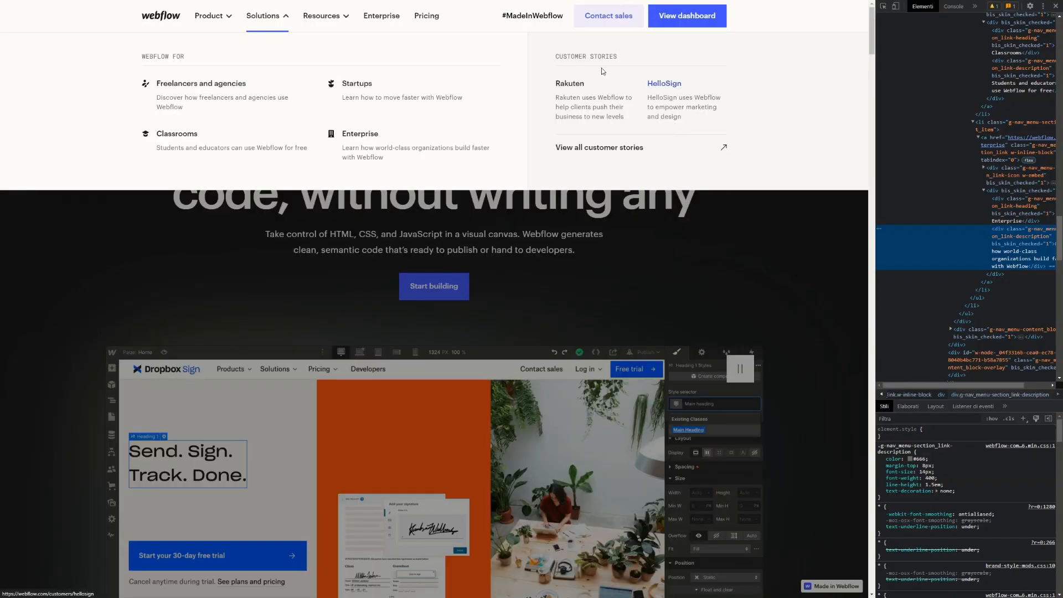
# Change the Solutions dropdown's right column heading from the site plans title to "CUSTOMERS STORIES"
pyautogui.click(883, 8)
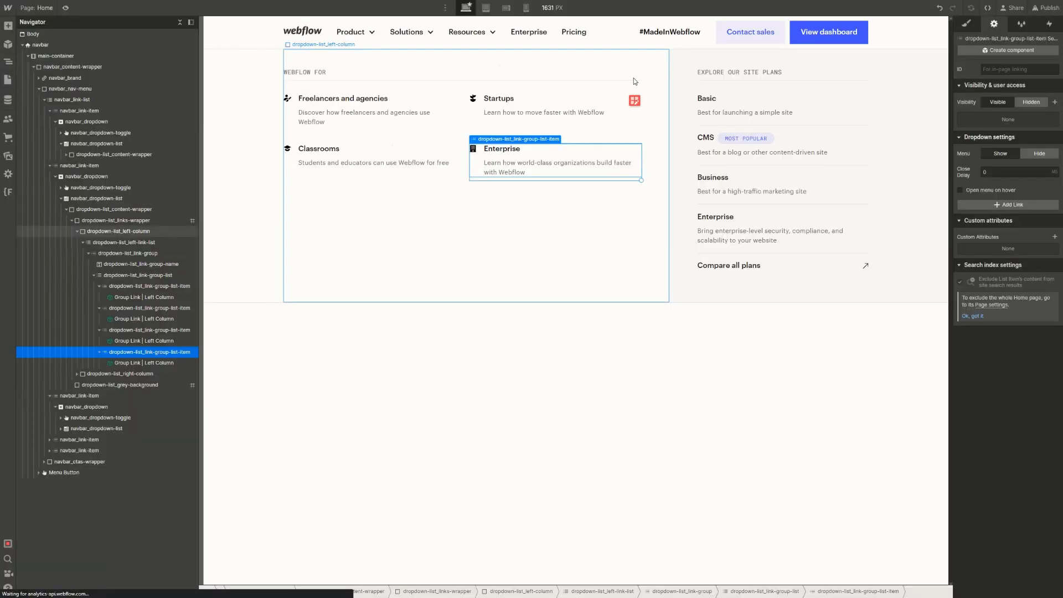
pyautogui.click(723, 72)
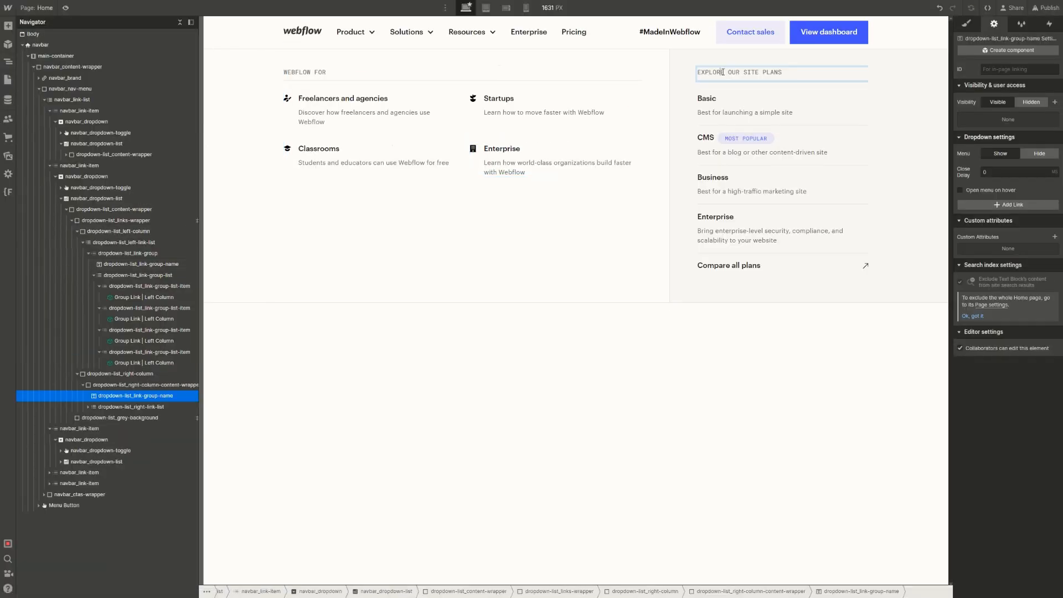
pyautogui.tripleClick(723, 72)
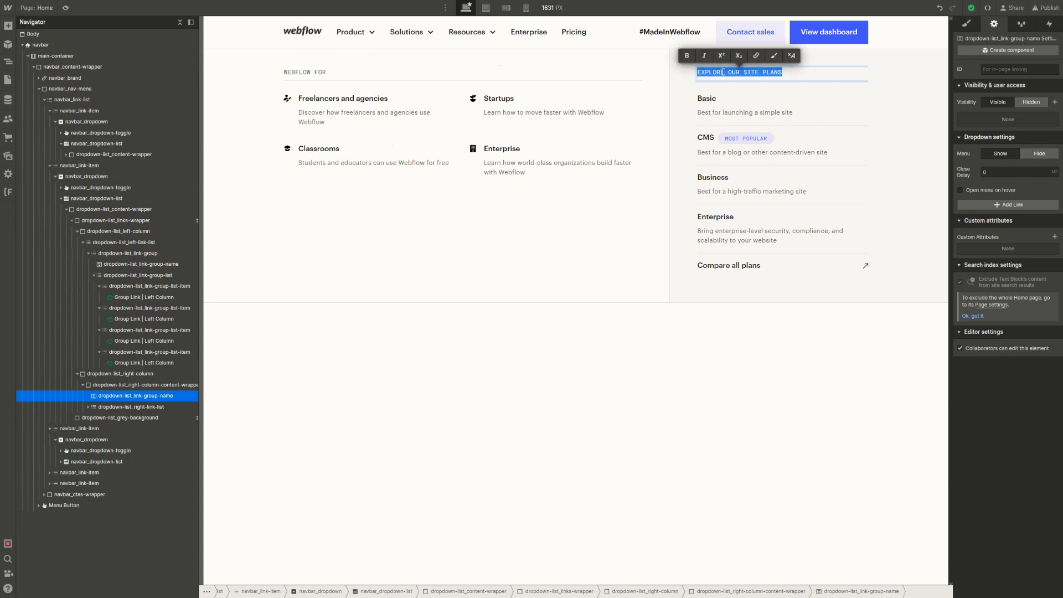
pyautogui.write('CUSTOMERS STORIES')
pyautogui.press('Escape')
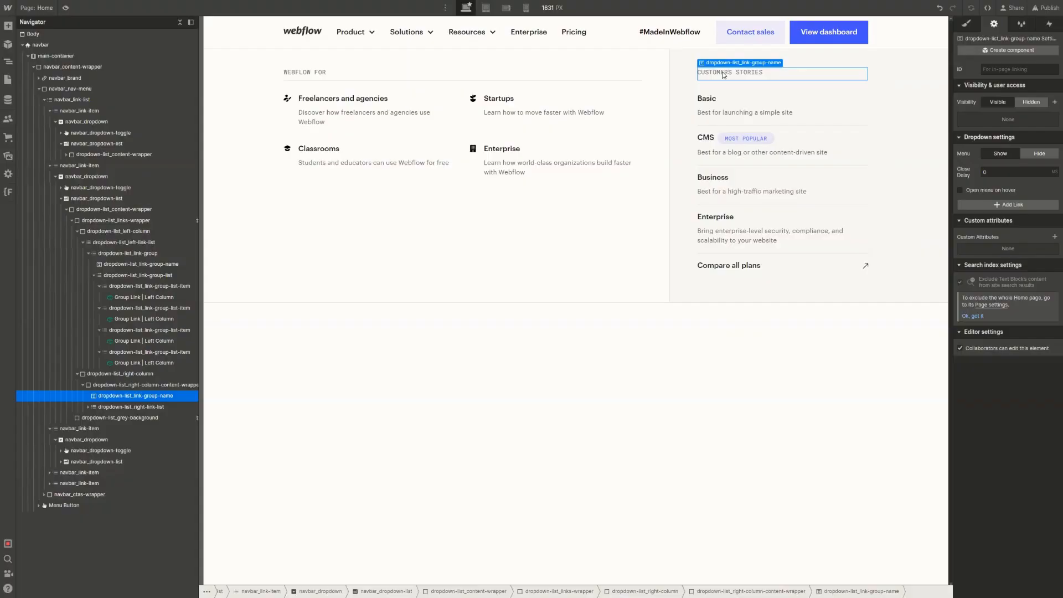
# Copy "View all customer stories" from the original site and replace the "Compare all plans" link name with it
pyautogui.hotkey('ctrl', 'Tab')
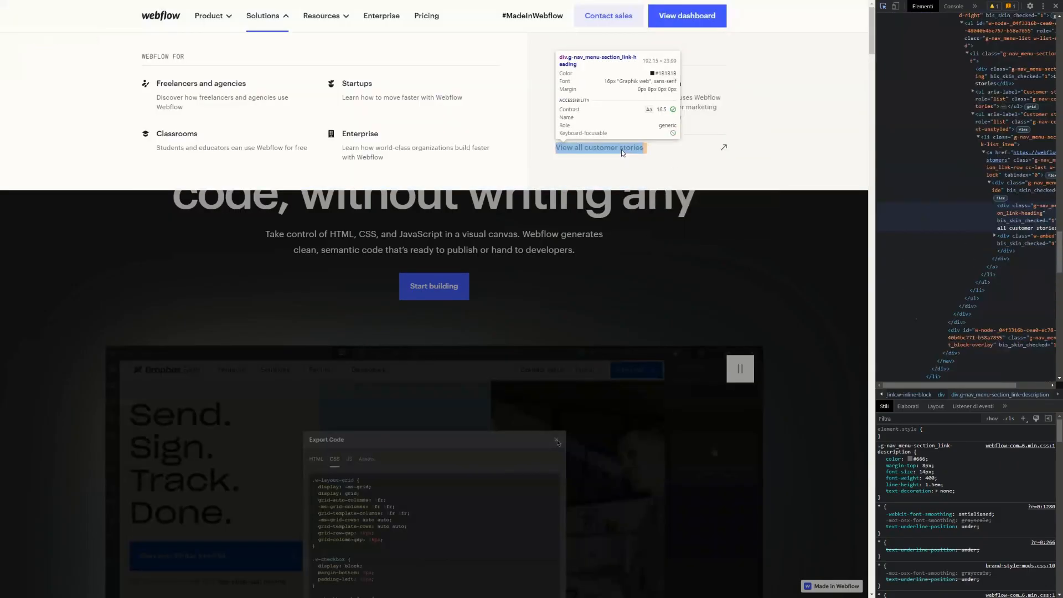
pyautogui.click(621, 149)
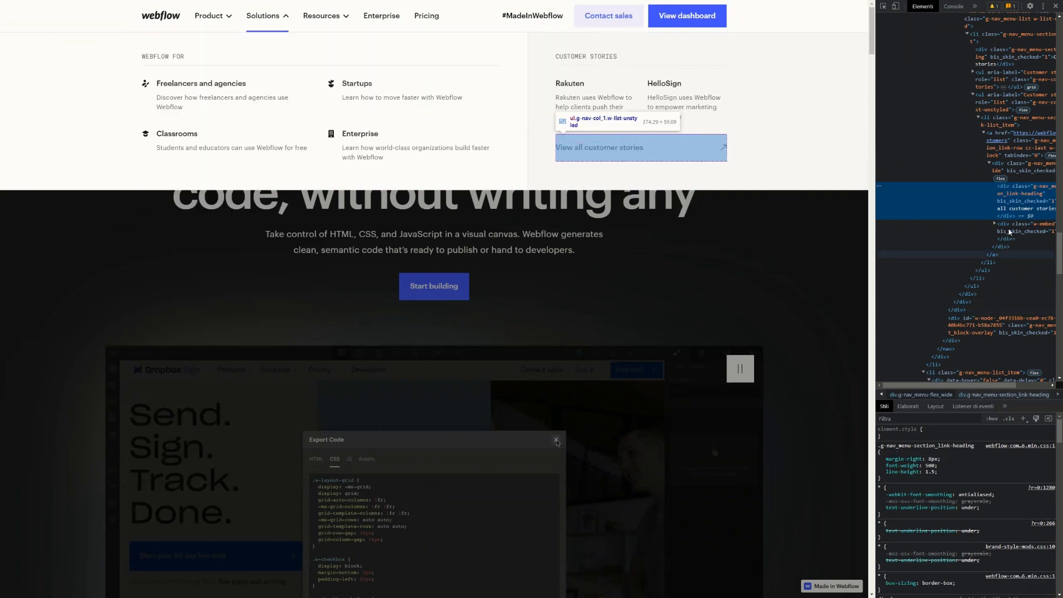
pyautogui.doubleClick(1013, 209)
pyautogui.hotkey('ctrl', 'c')
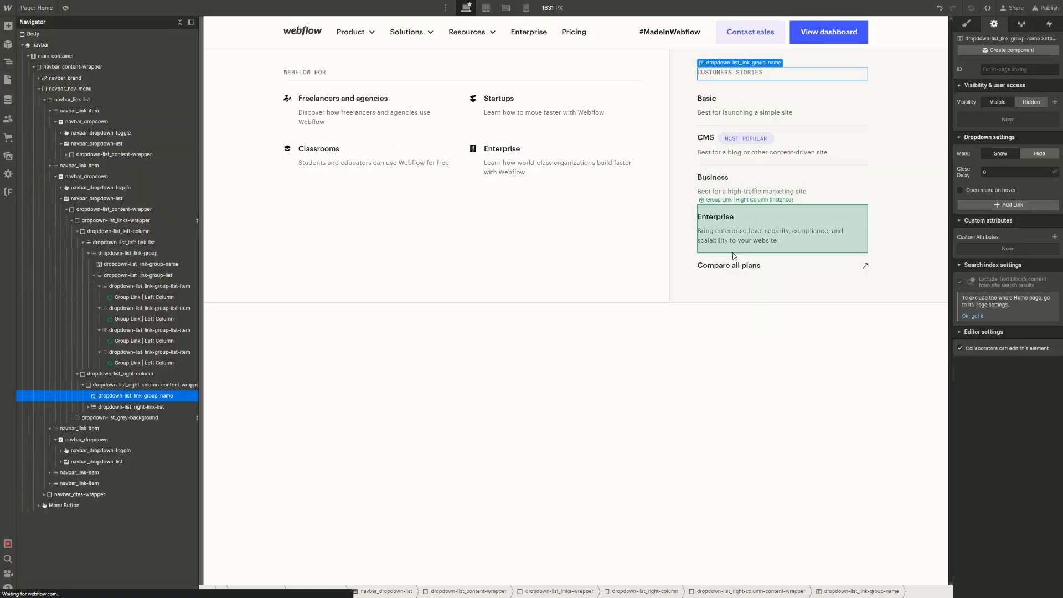
pyautogui.click(736, 266)
pyautogui.doubleClick(736, 266)
pyautogui.hotkey('ctrl', 'a')
pyautogui.hotkey('ctrl', 'v')
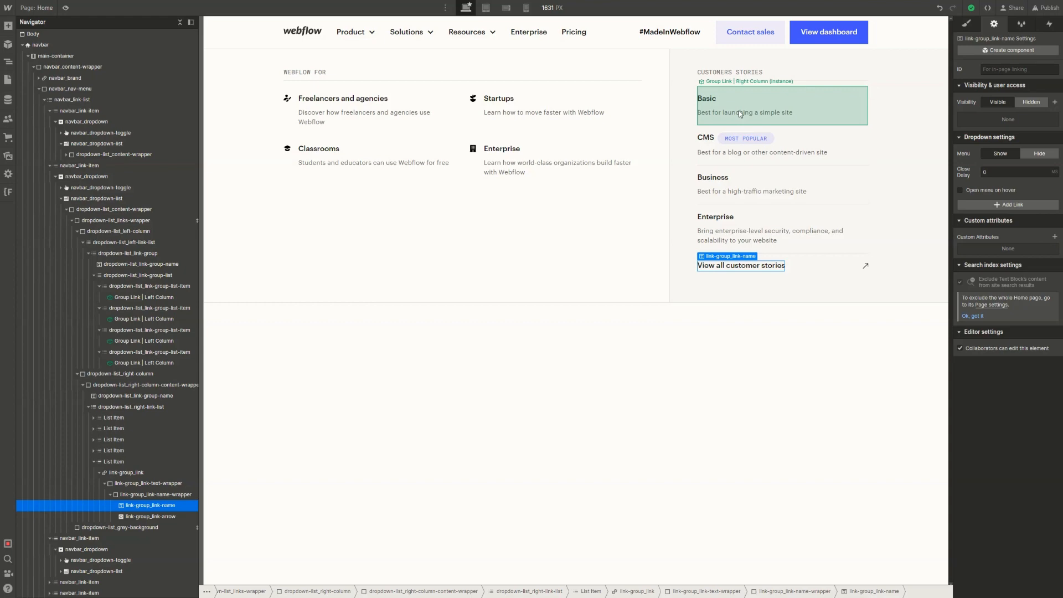
# Delete the Basic, CMS, Business and Enterprise list items from the Solutions dropdown's right column
pyautogui.hotkey('ctrl', 'Tab')
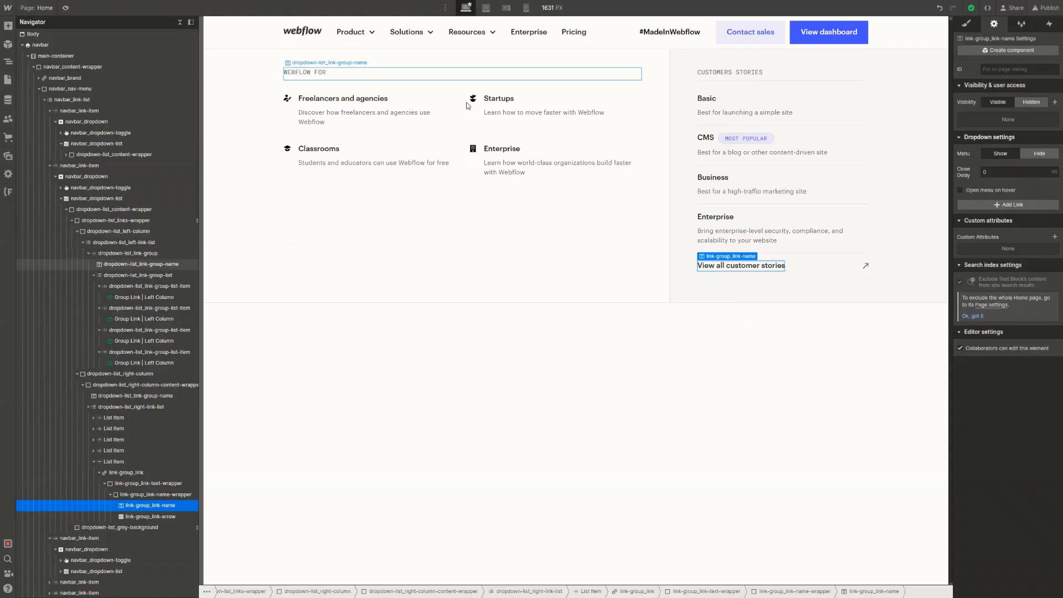
pyautogui.click(743, 149)
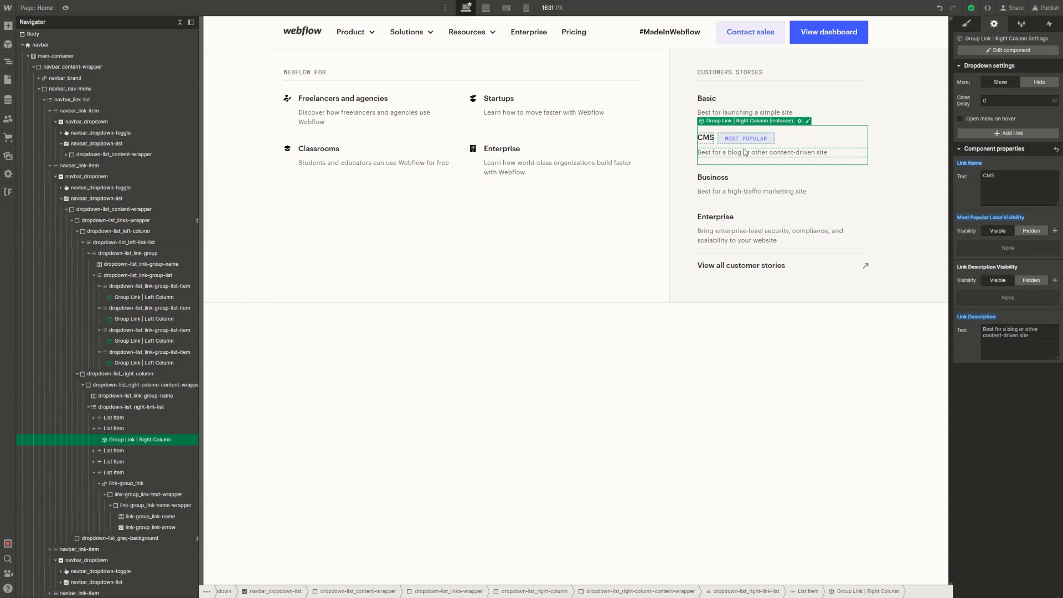
pyautogui.click(791, 109)
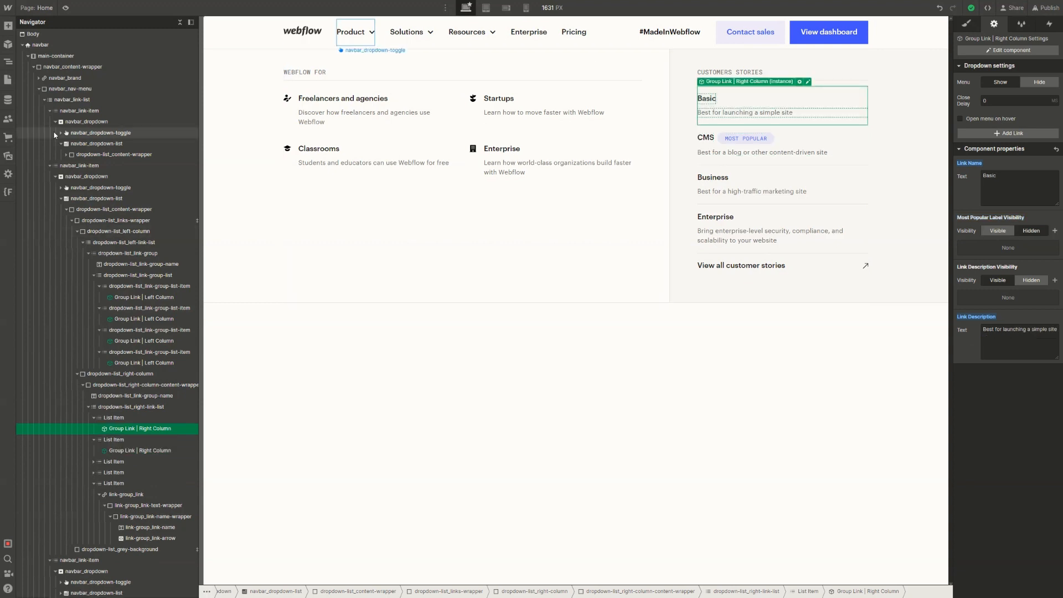
pyautogui.click(119, 419)
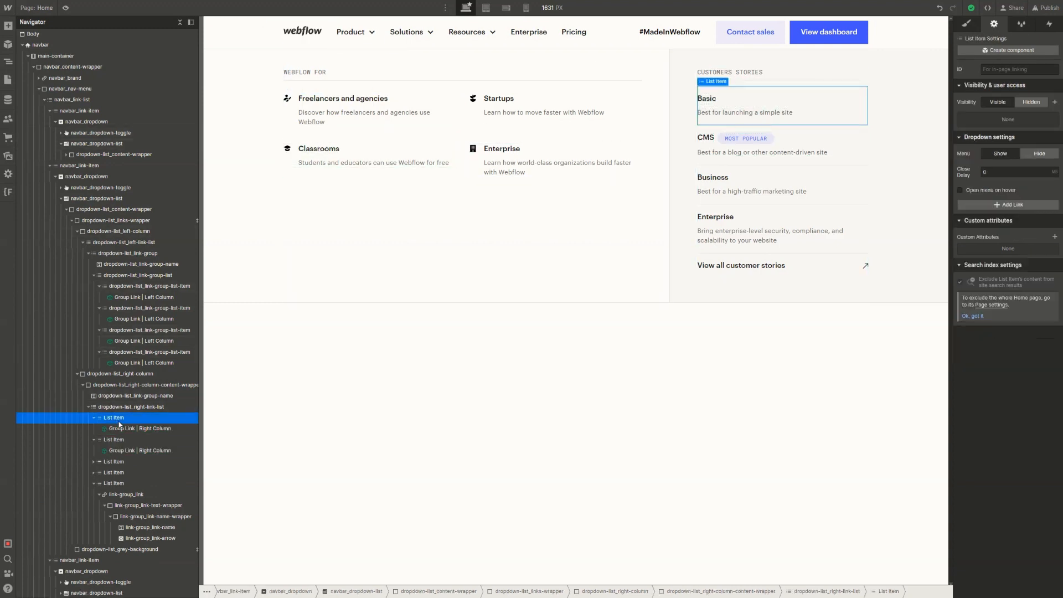
pyautogui.press('Delete')
pyautogui.press('Delete')
pyautogui.press('Delete')
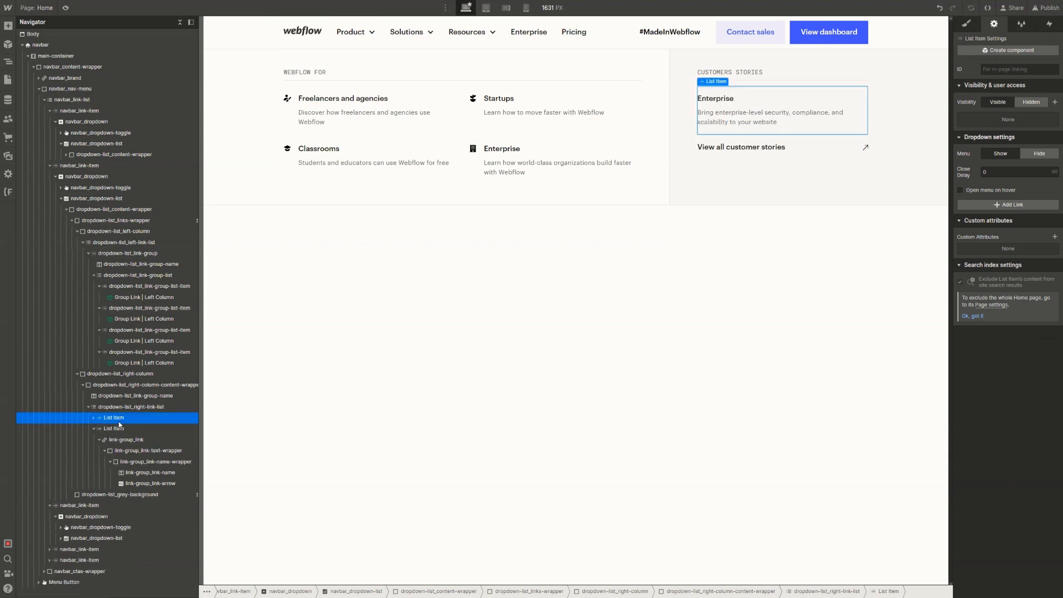
pyautogui.press('Delete')
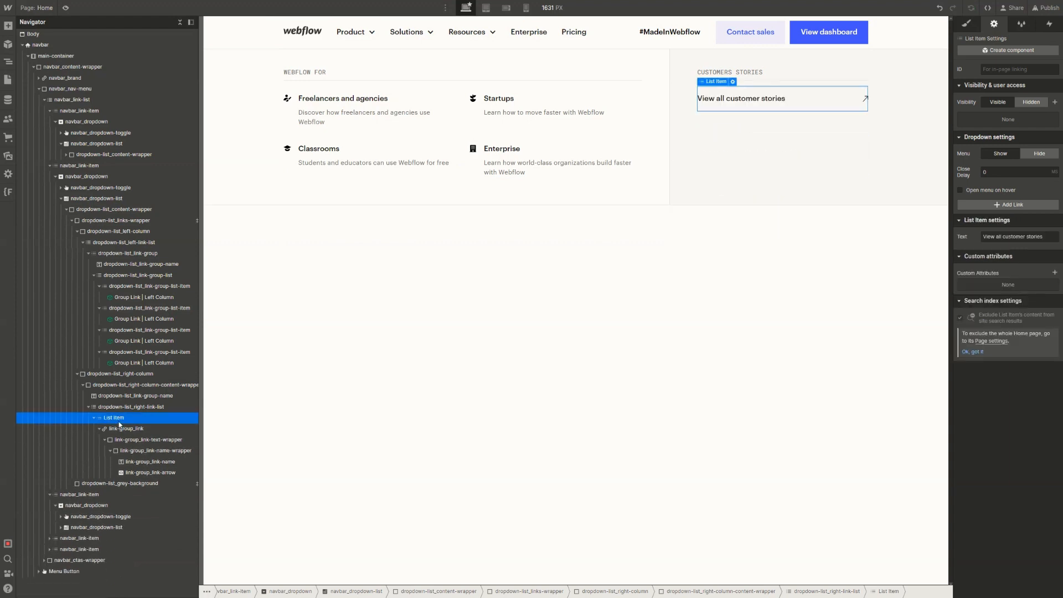
# Start a new CMS collection and name it "Customer Stories"
pyautogui.click(6, 104)
pyautogui.click(125, 27)
pyautogui.write('Customers Sto')
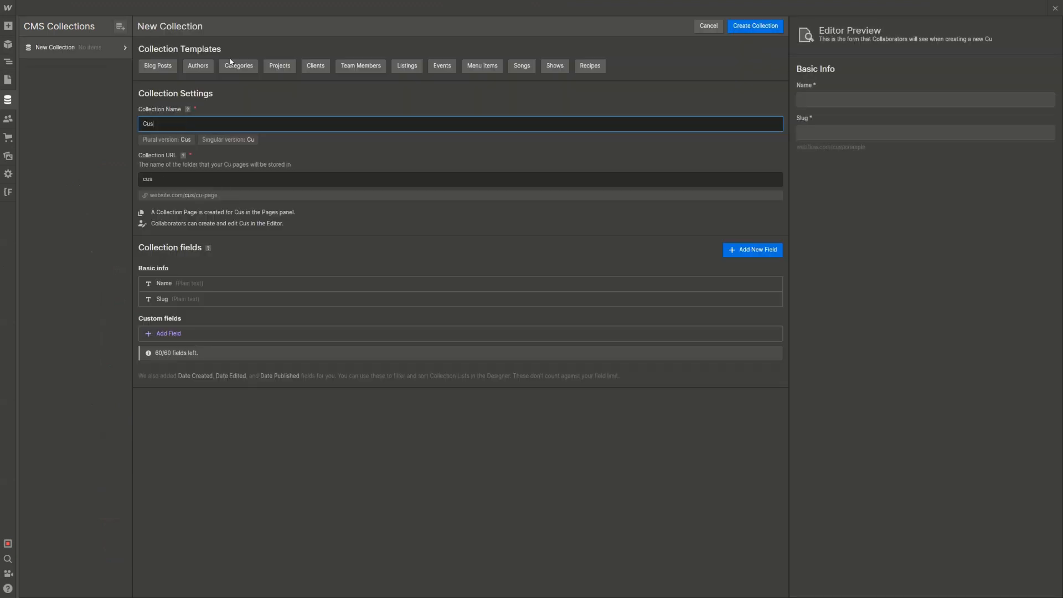
pyautogui.write('ries')
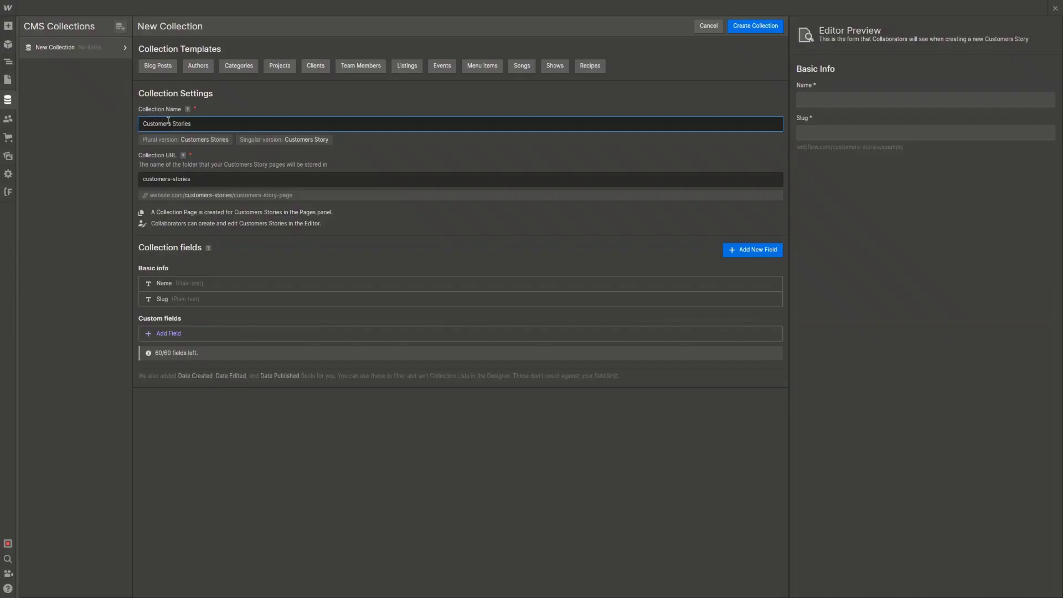
pyautogui.press('BackSpace')
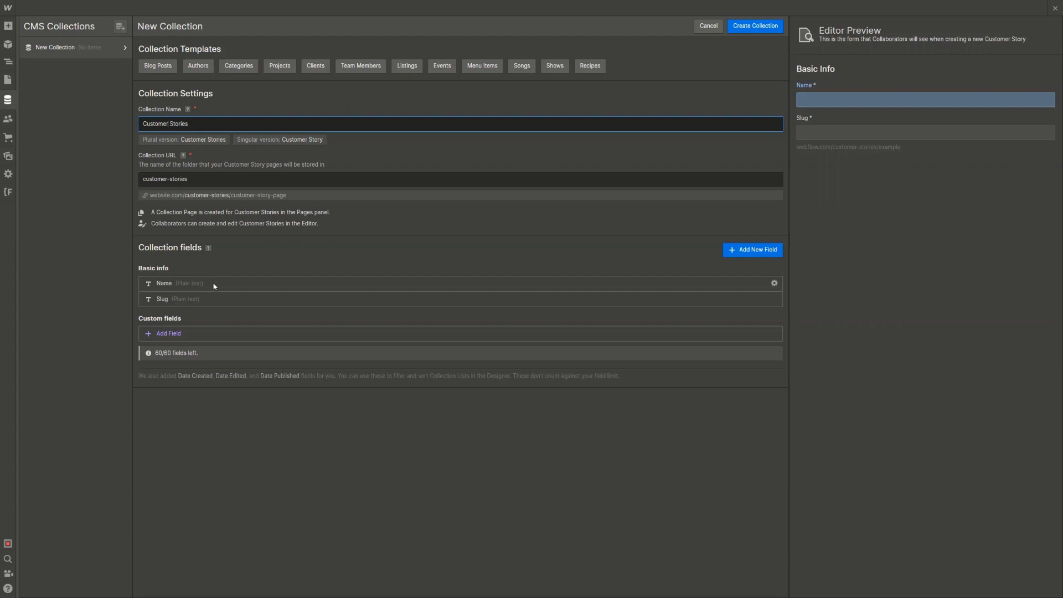
# Relabel the collection's basic Name field as "Csutomer Name" and save the field
pyautogui.click(214, 284)
pyautogui.write('Csutomer Name')
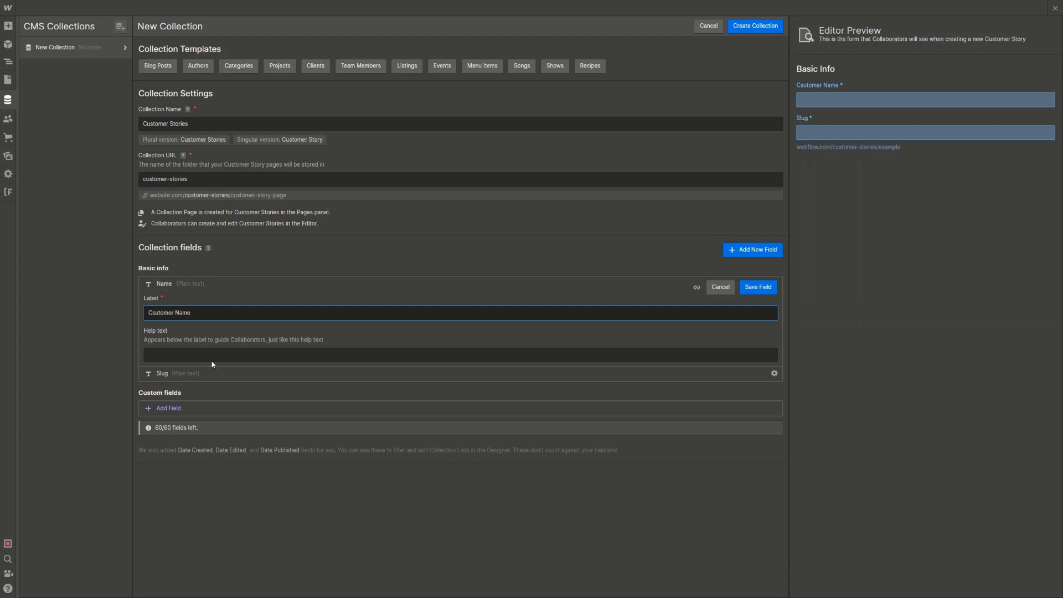
pyautogui.click(755, 287)
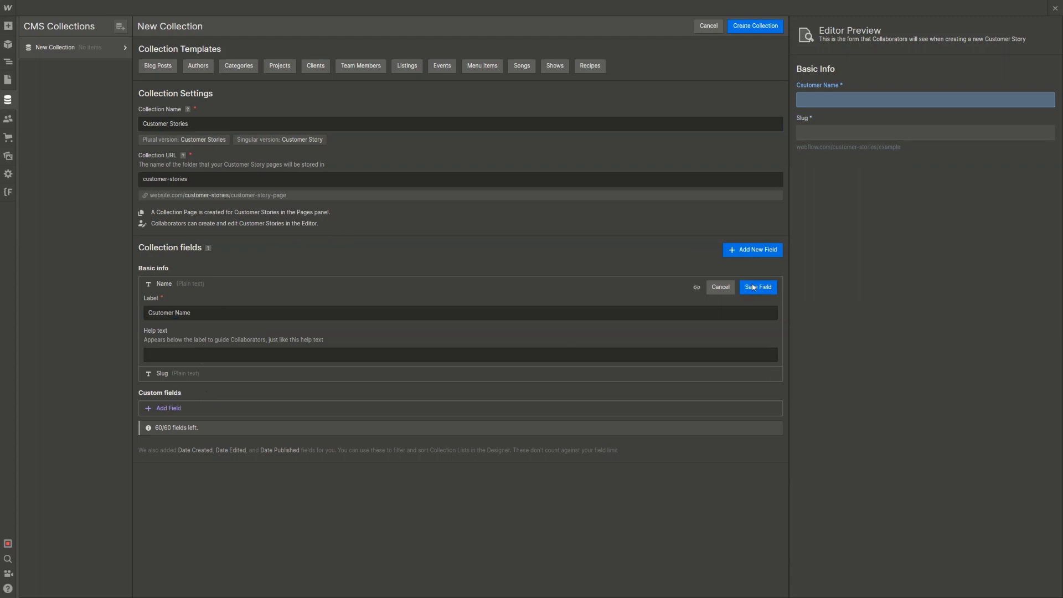
# Add a single-line plain text custom field labelled "Brief Description" to the Customer Stories collection and save it
pyautogui.click(165, 335)
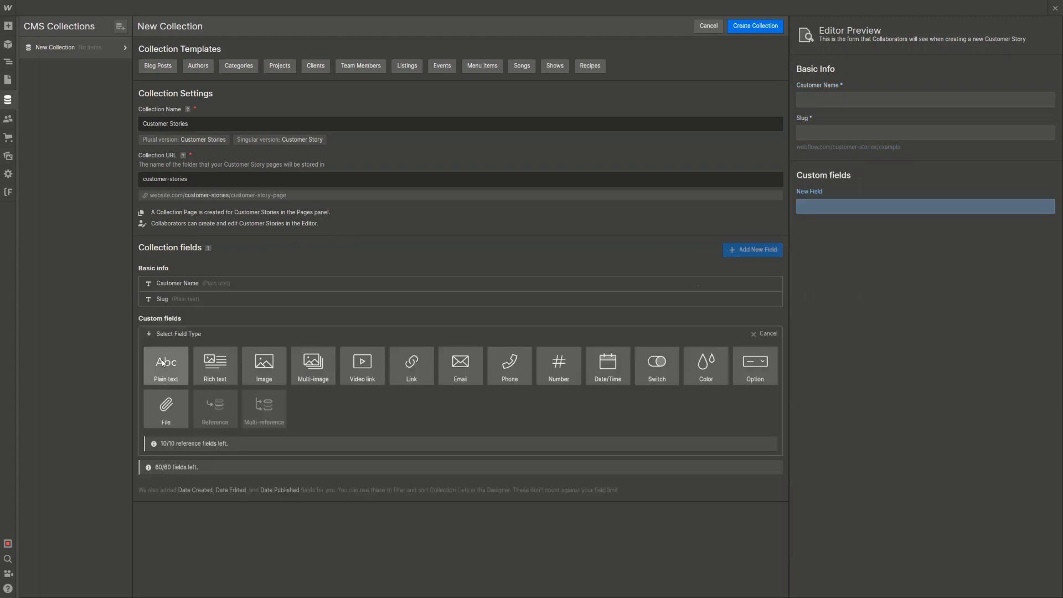
pyautogui.click(161, 360)
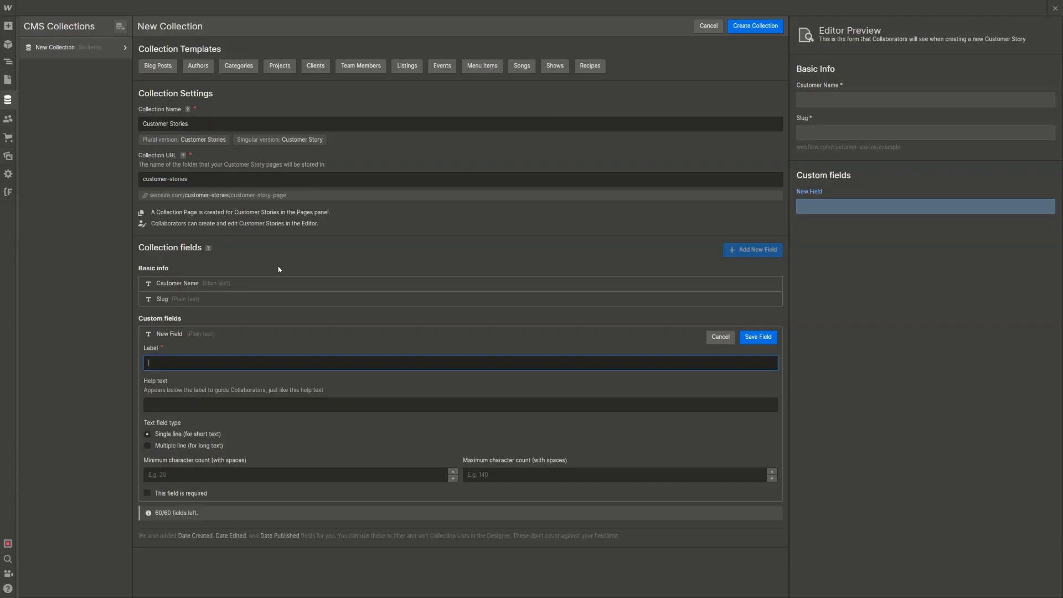
pyautogui.write('Descriptio')
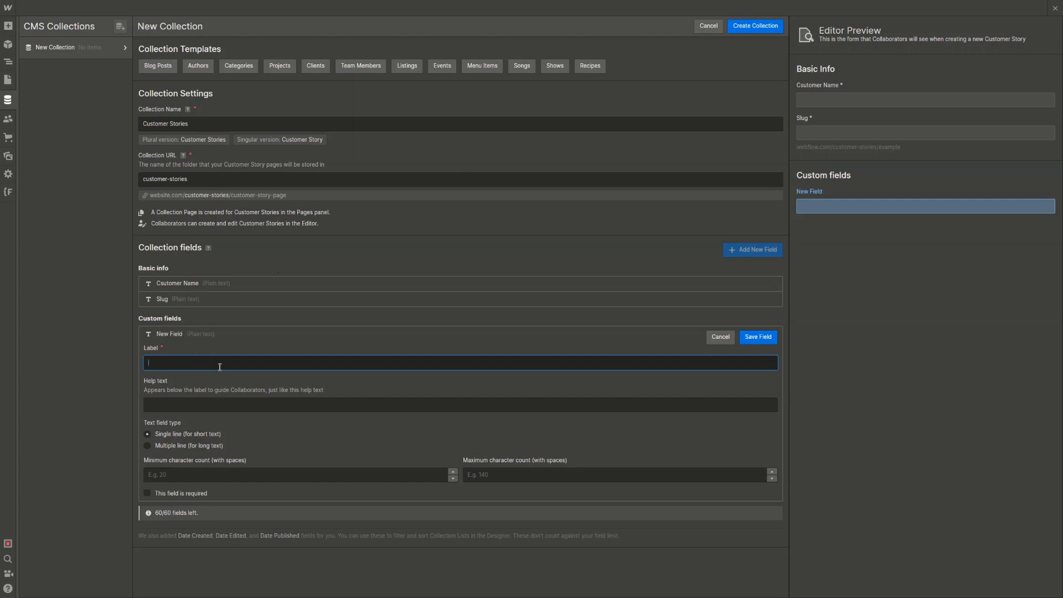
pyautogui.write('Brief Description')
pyautogui.click(747, 340)
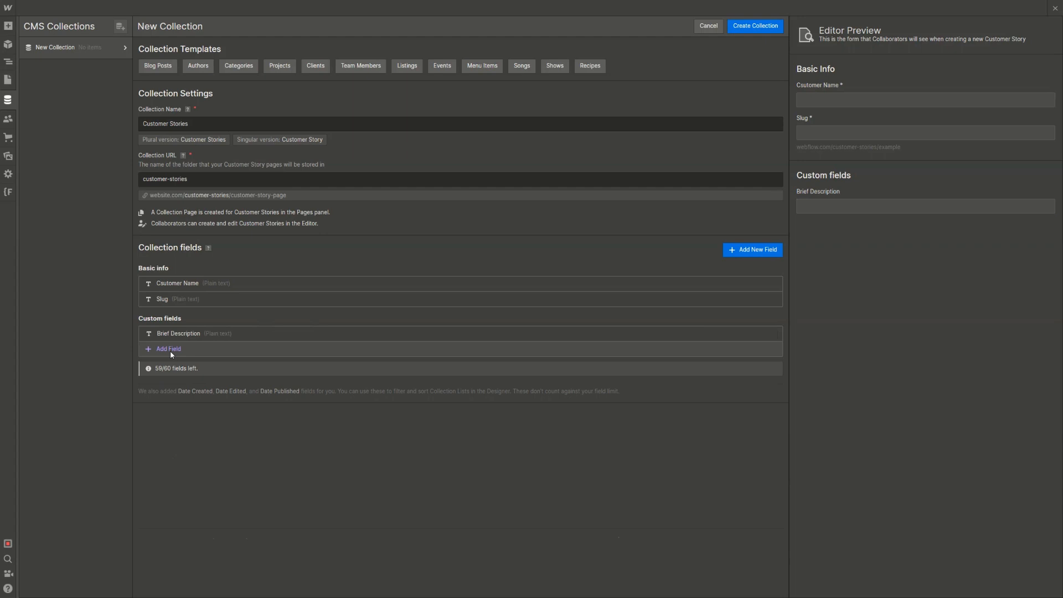
# Add an image custom field labelled "Cover Image" to the Customer Stories collection and save it
pyautogui.click(169, 350)
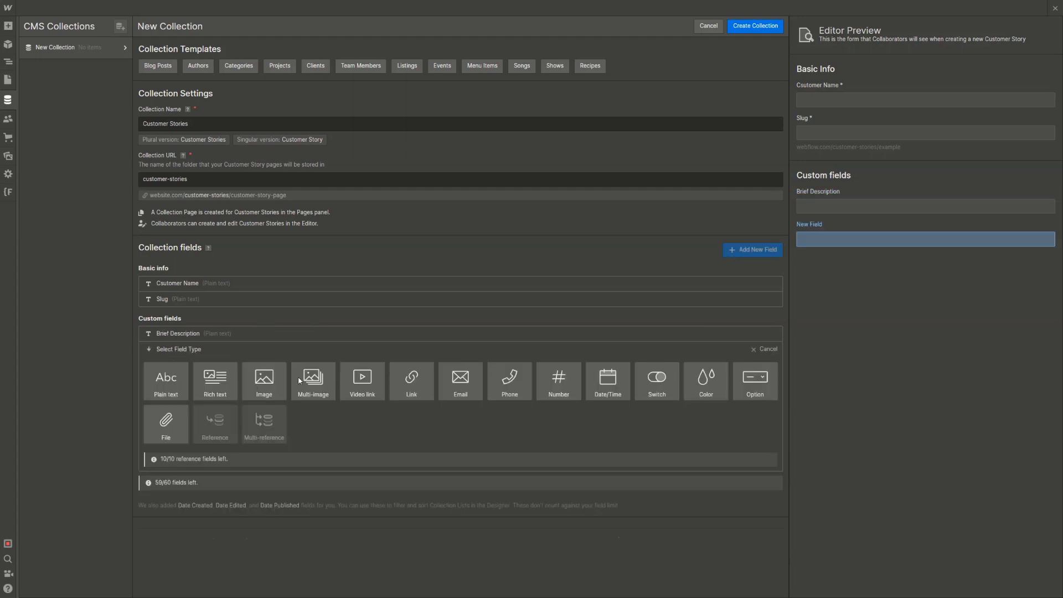
pyautogui.click(272, 390)
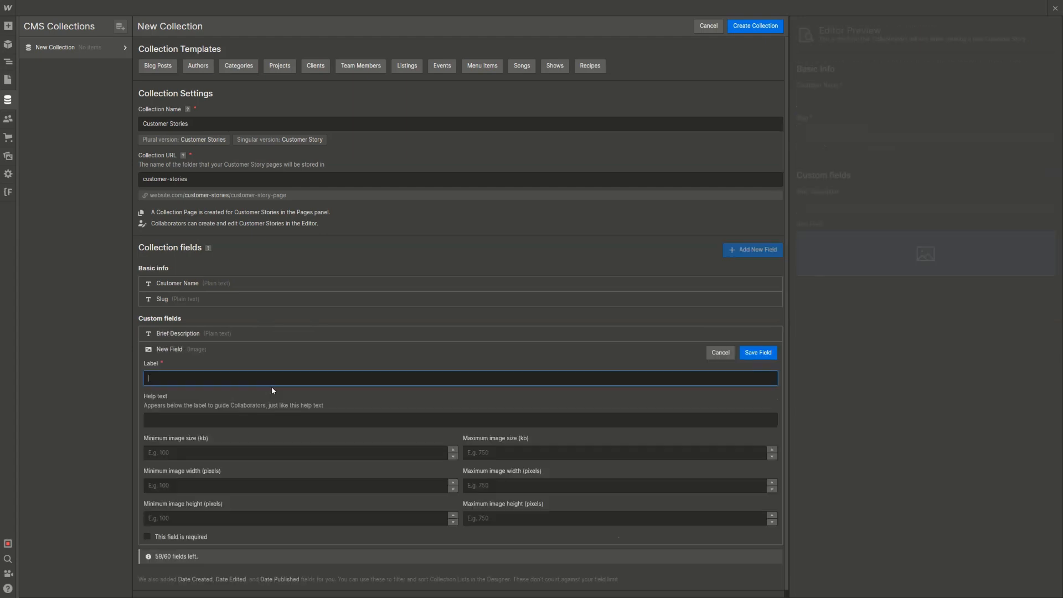
pyautogui.write('Cover Image')
pyautogui.press('Return')
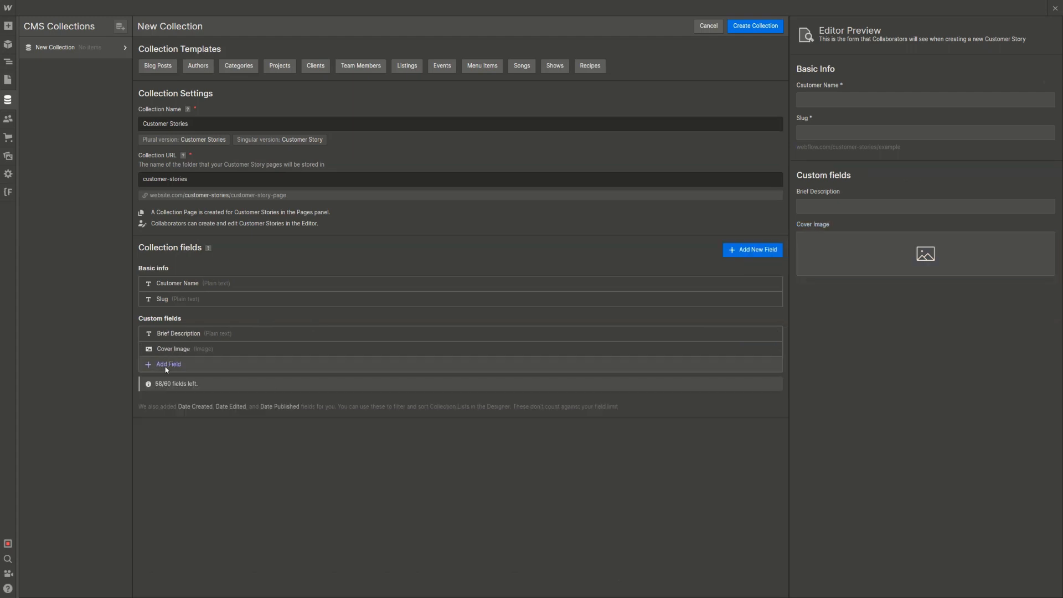
# Add a rich text custom field labelled "Detailed Description" to the Customer Stories collection and save it
pyautogui.click(182, 364)
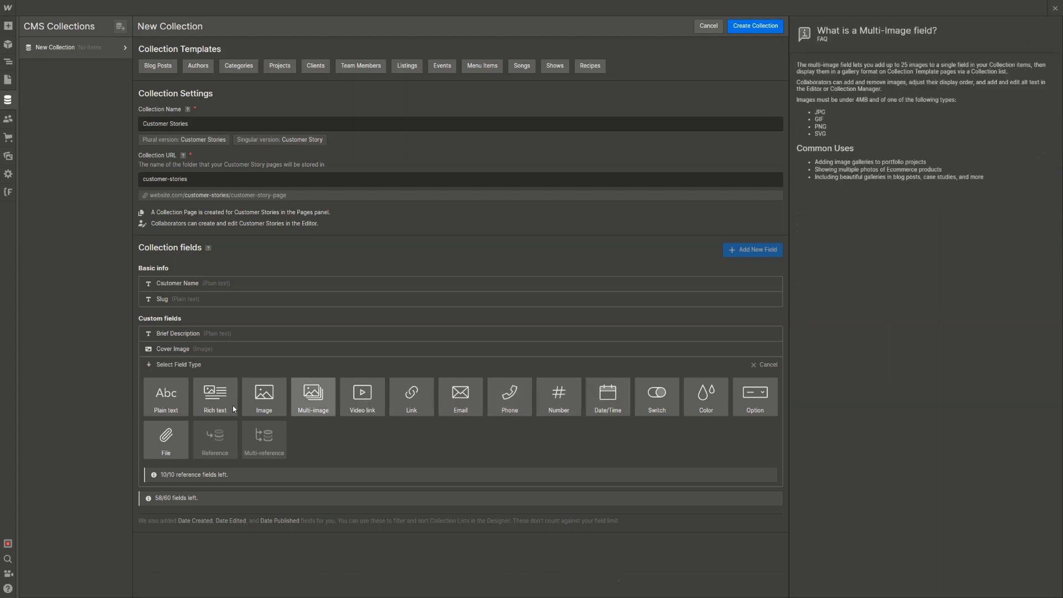
pyautogui.click(218, 398)
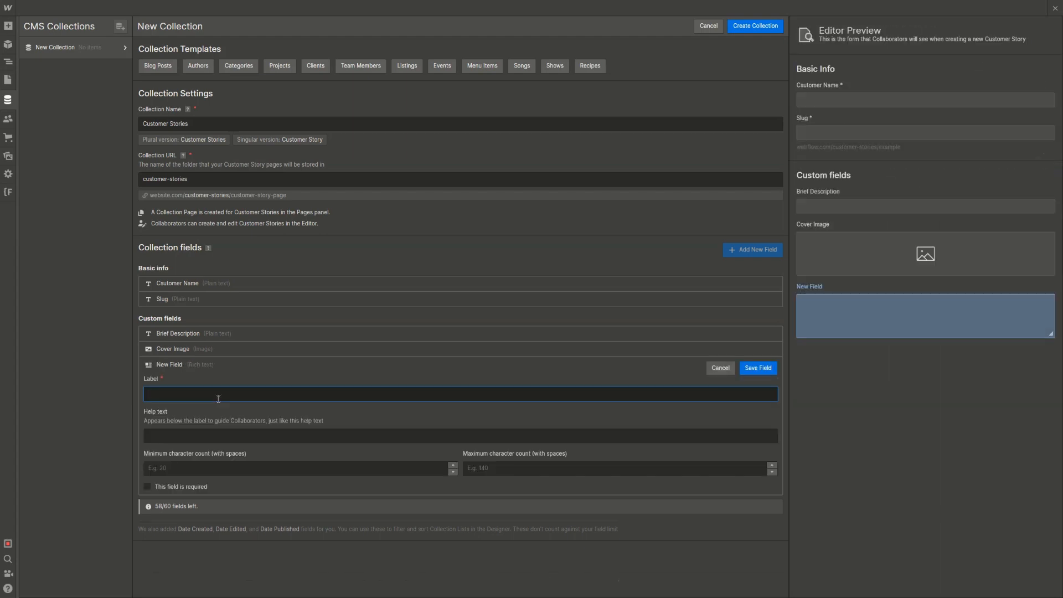
pyautogui.write('Detailed Description')
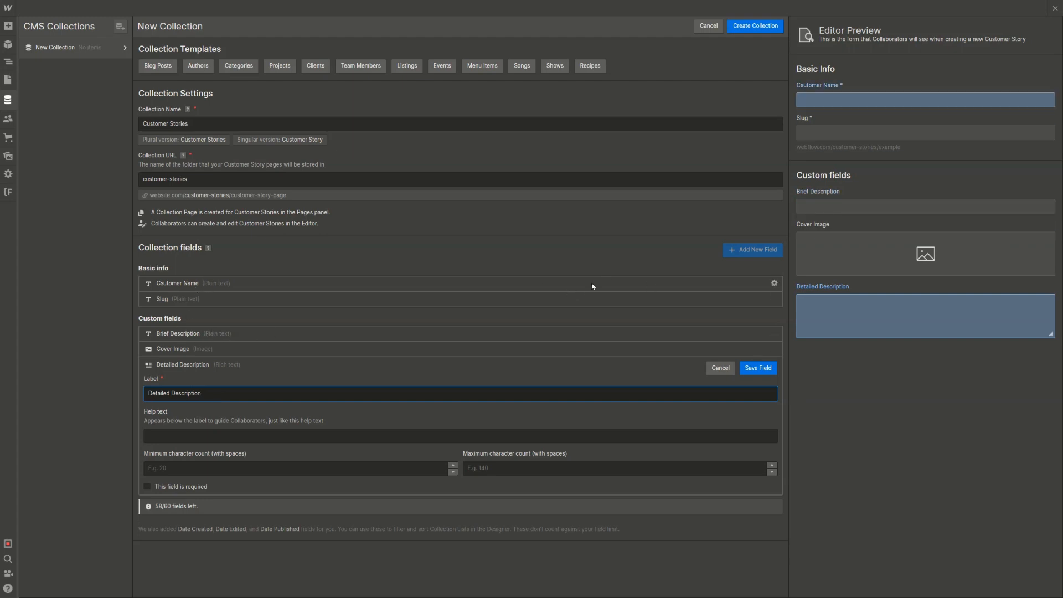
pyautogui.click(749, 367)
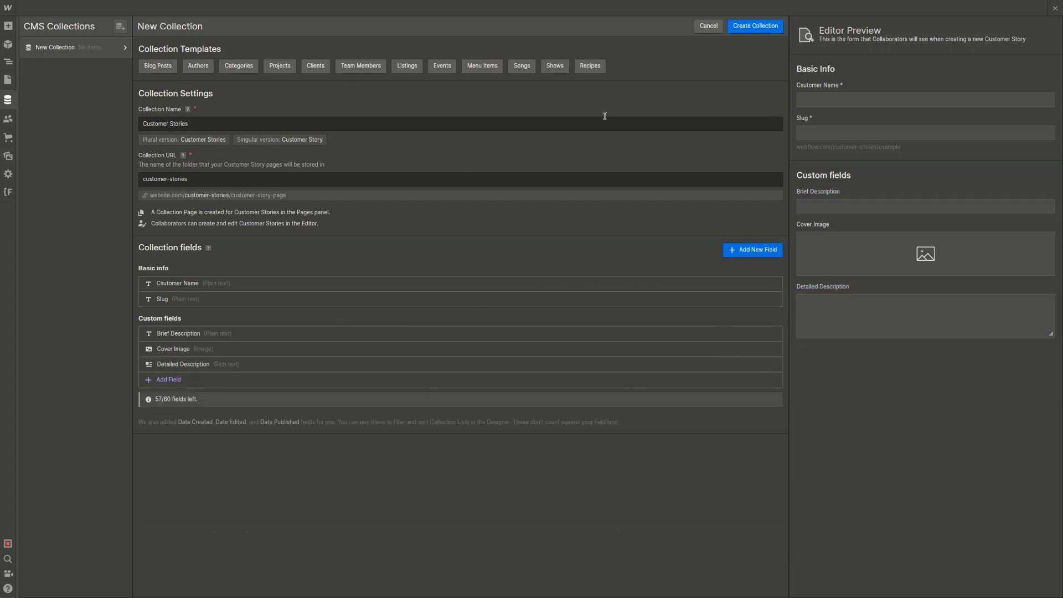
# Create the Customer Stories collection with its fields, dismissing the prompt about unsaved changes
pyautogui.click(780, 27)
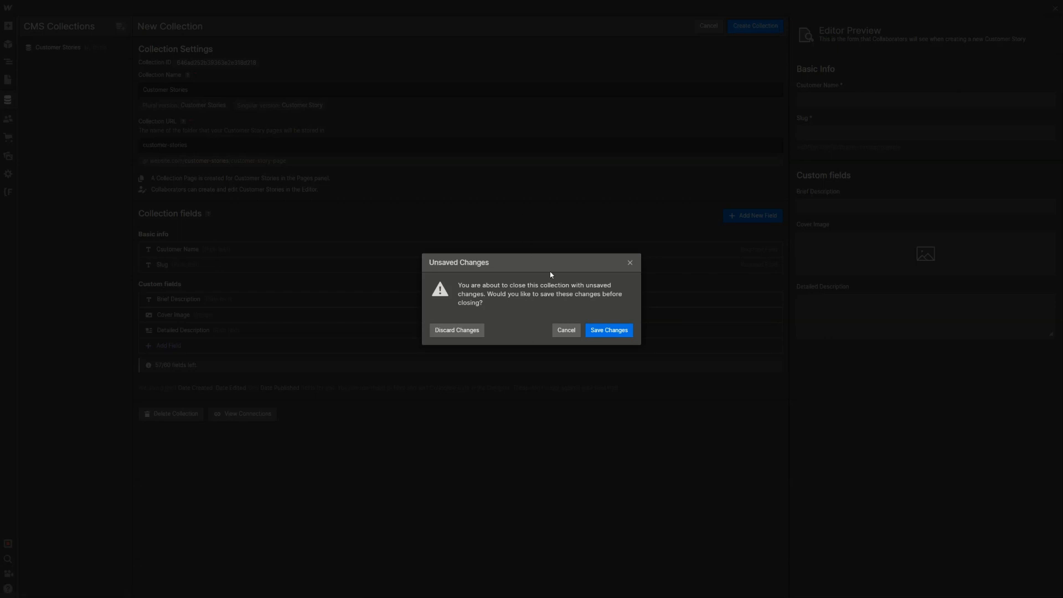
pyautogui.click(567, 330)
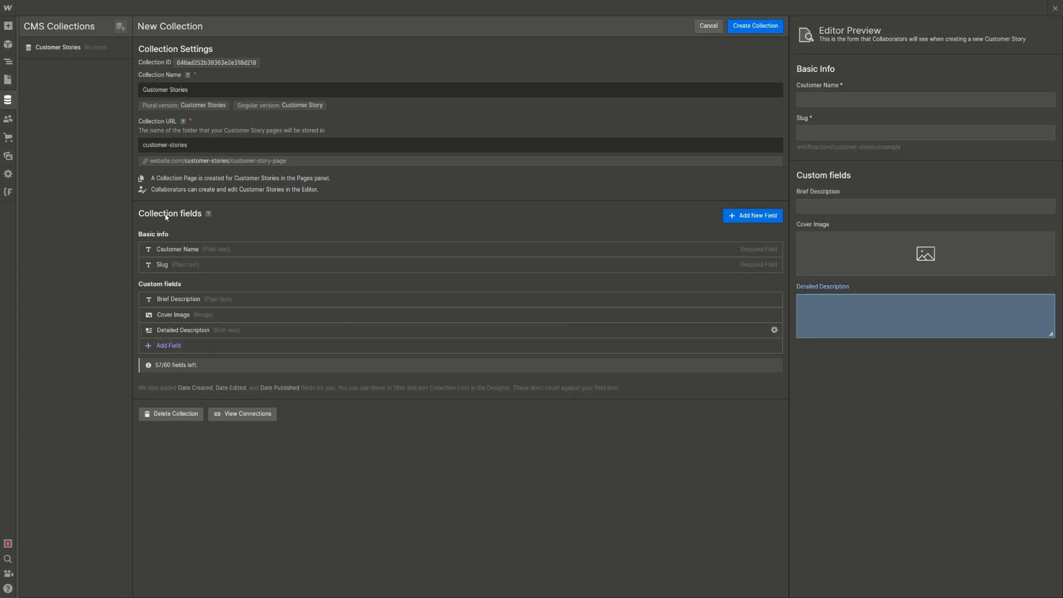
pyautogui.click(753, 25)
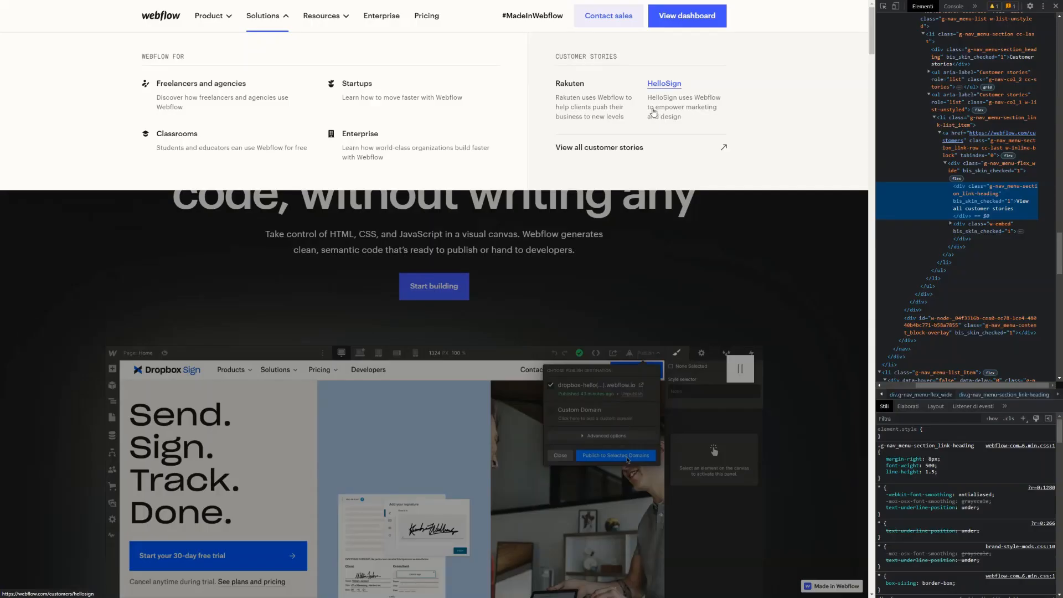
# Create a "Rakuten" customer story using the original site's text "Rakuten uses Webflow to help clients push their business to new levels" as the Brief Description
pyautogui.click(887, 8)
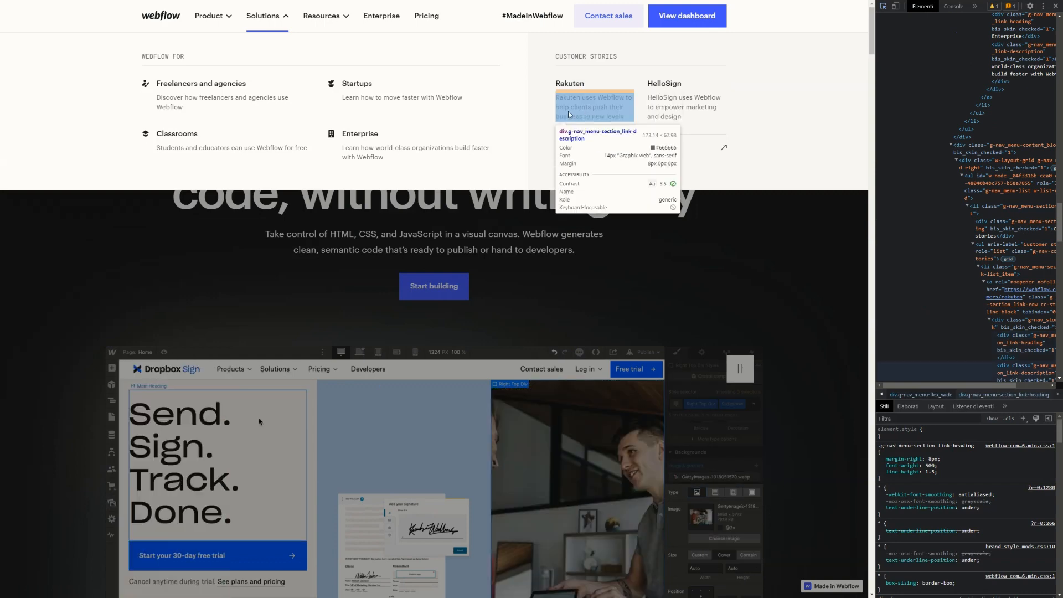
pyautogui.click(568, 111)
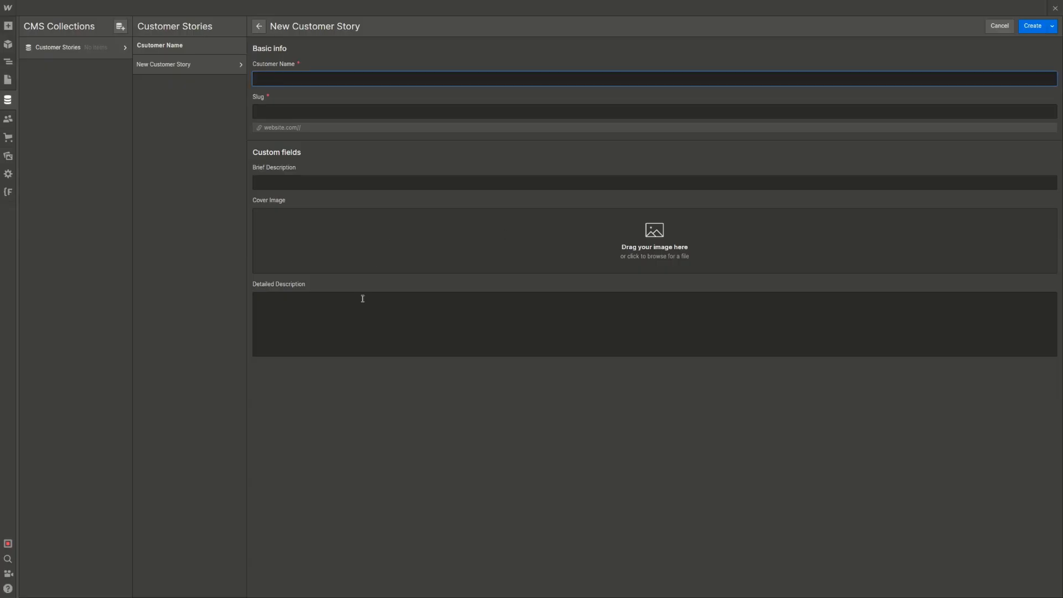
pyautogui.click(310, 181)
pyautogui.write('Rakuten uses Webflow to help clients push their business to new levels')
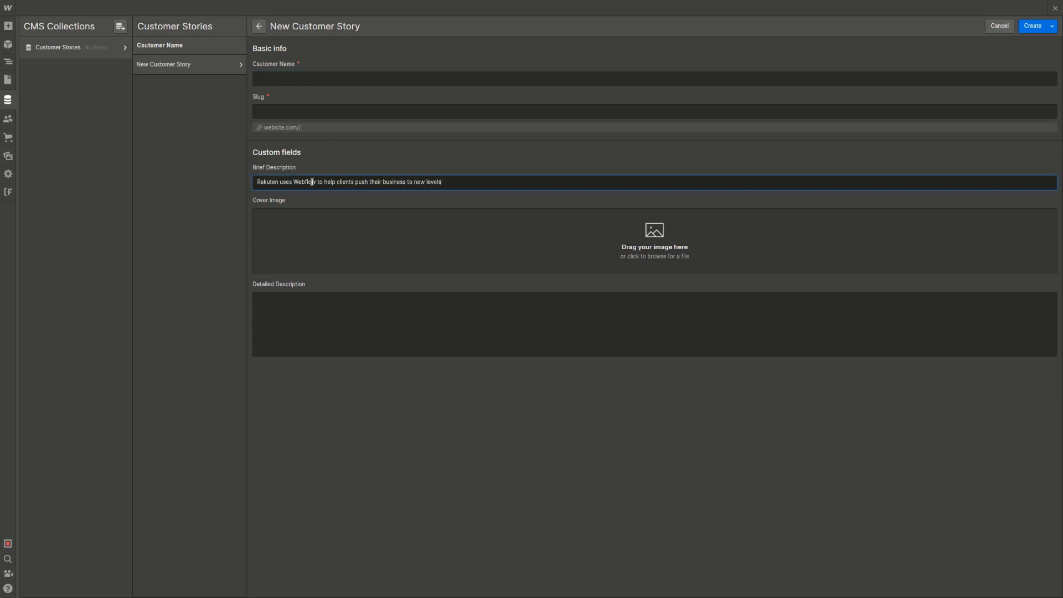
pyautogui.click(341, 78)
pyautogui.write('Rakuten')
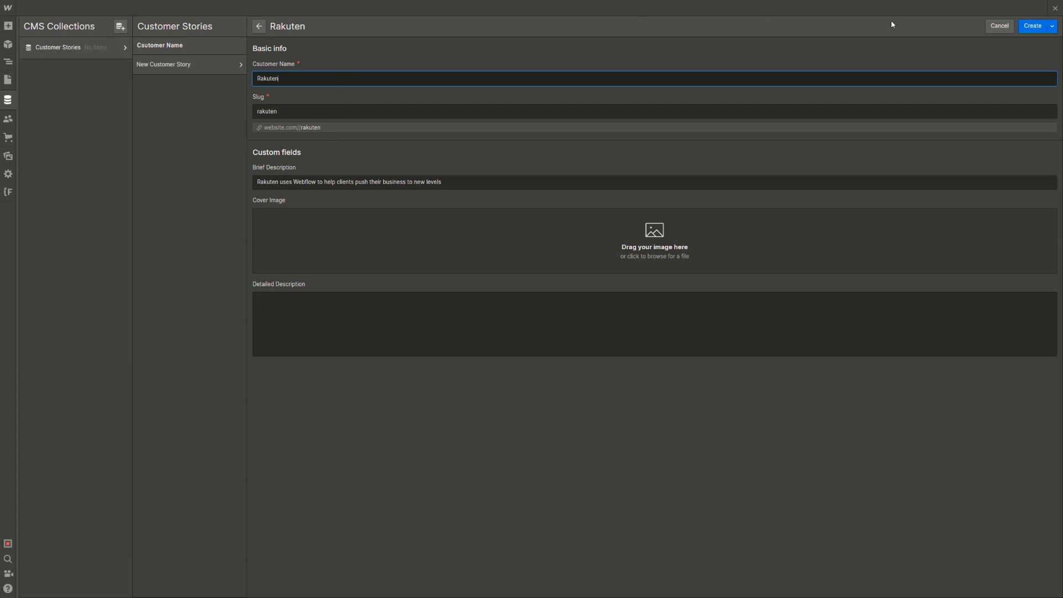
pyautogui.click(1047, 23)
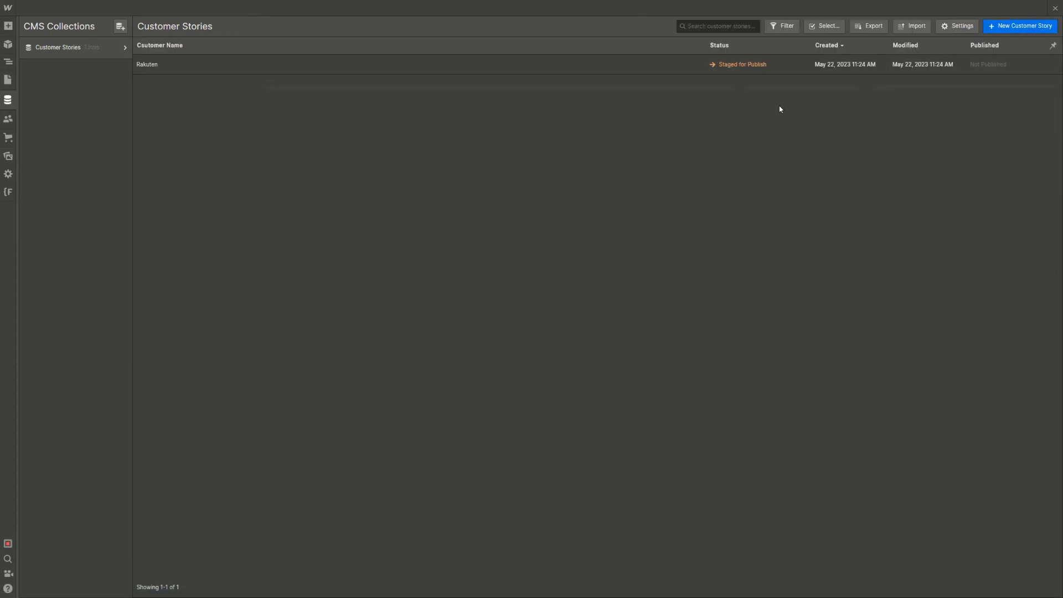
# Create a "HelloSign" customer story with the original site's text "HelloSign uses Webflow to empower marketing and design" as the Detailed Description
pyautogui.click(1022, 26)
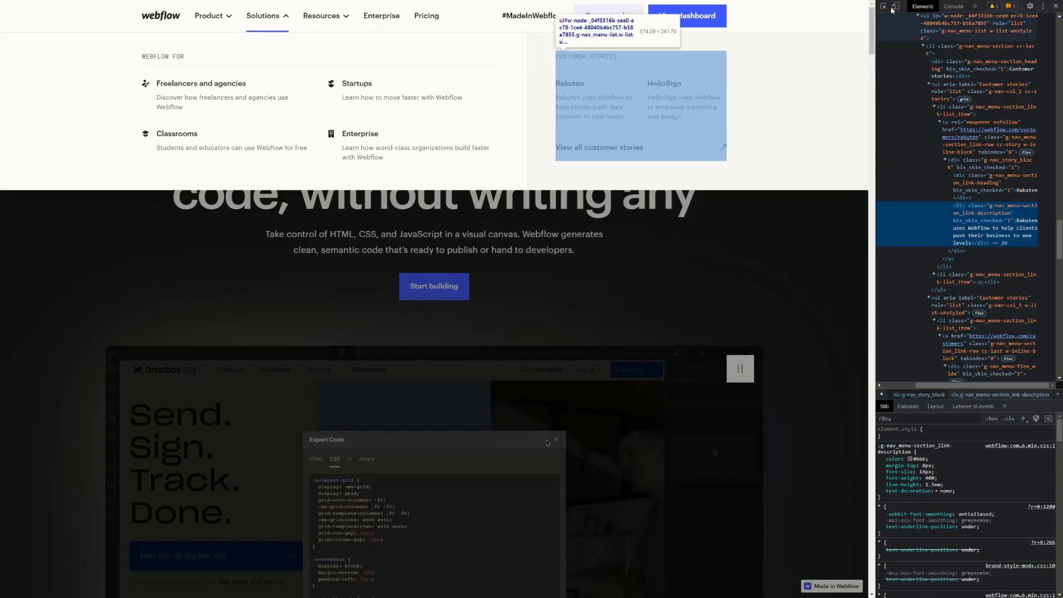
pyautogui.click(885, 7)
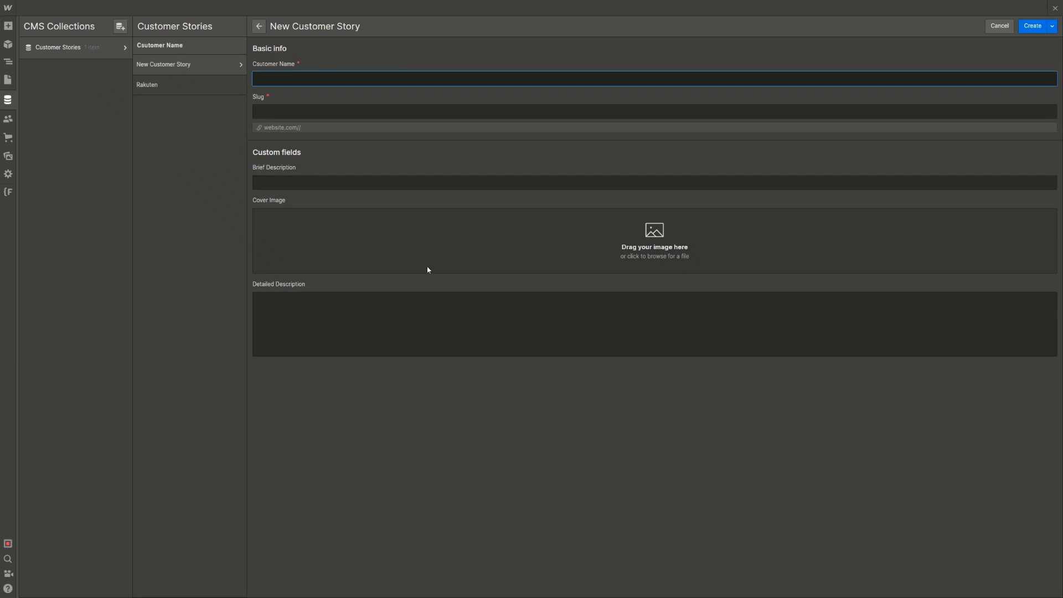
pyautogui.click(419, 339)
pyautogui.write('HelloSign uses Webflow to empower marketing and design')
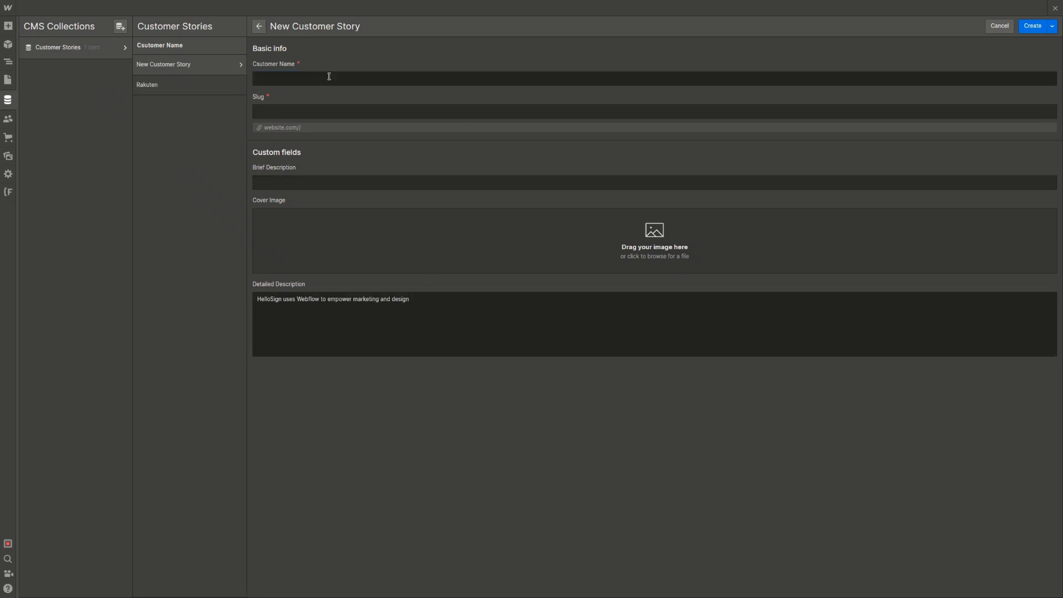
pyautogui.click(330, 80)
pyautogui.write('HelloSign')
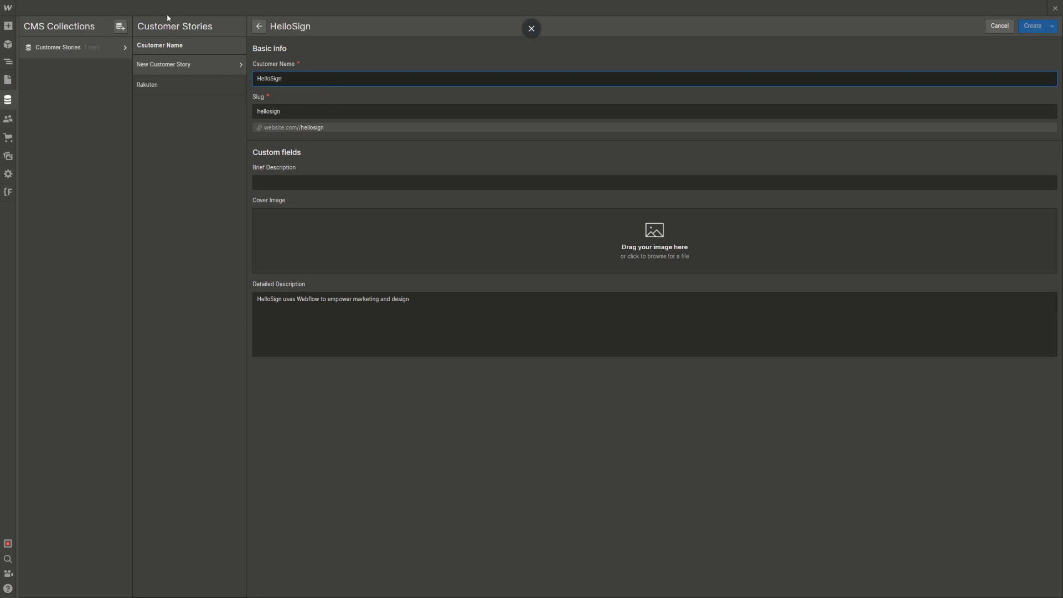
# Correct the basic name field's label to "Customer Name" in the Customer Stories settings and save the collection
pyautogui.click(123, 47)
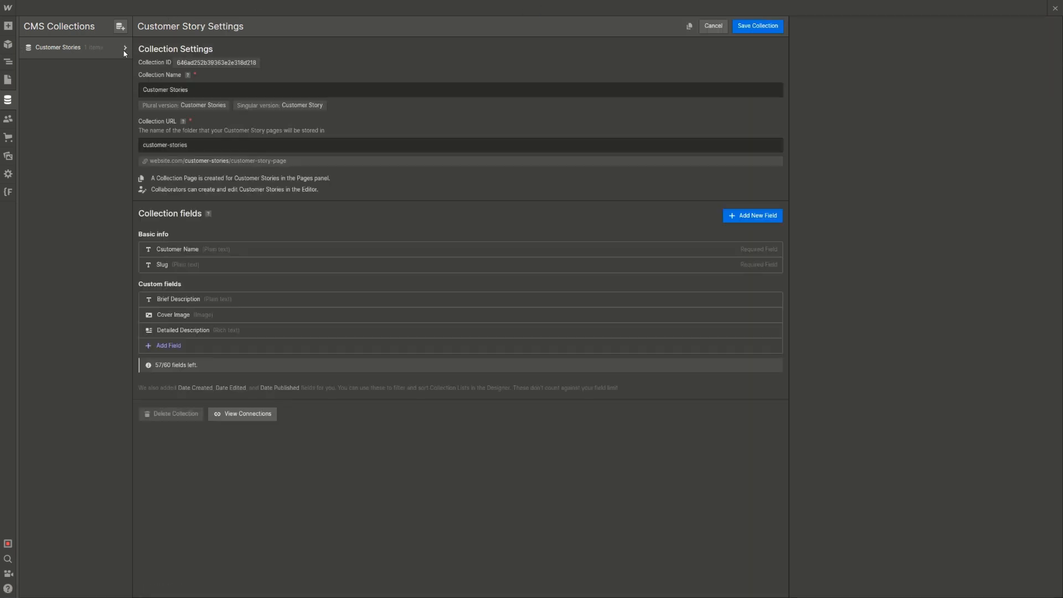
pyautogui.click(217, 250)
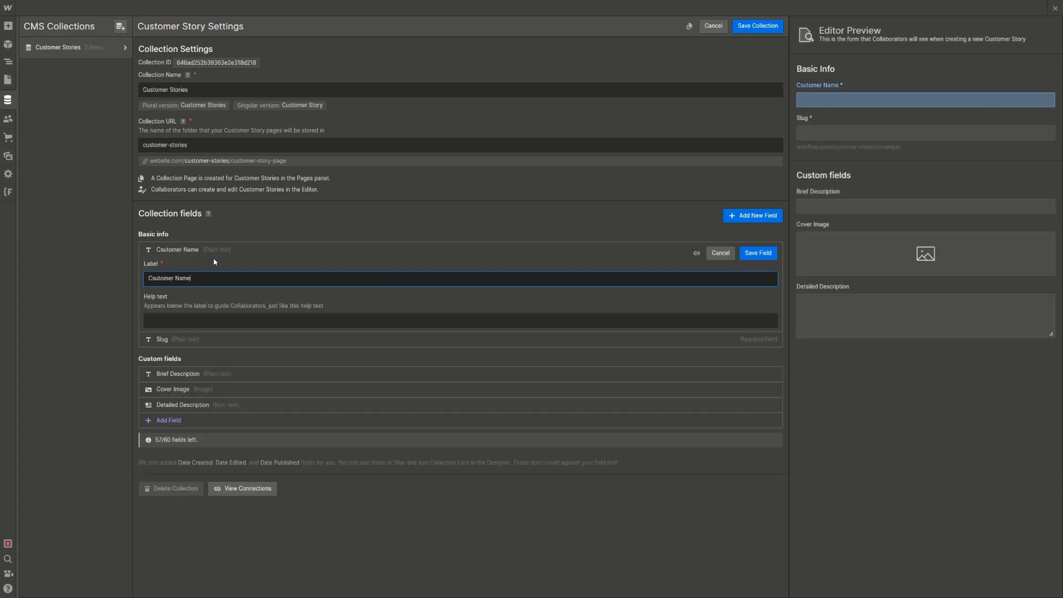
pyautogui.press('BackSpace')
pyautogui.press('Right')
pyautogui.write('a')
pyautogui.press('Return')
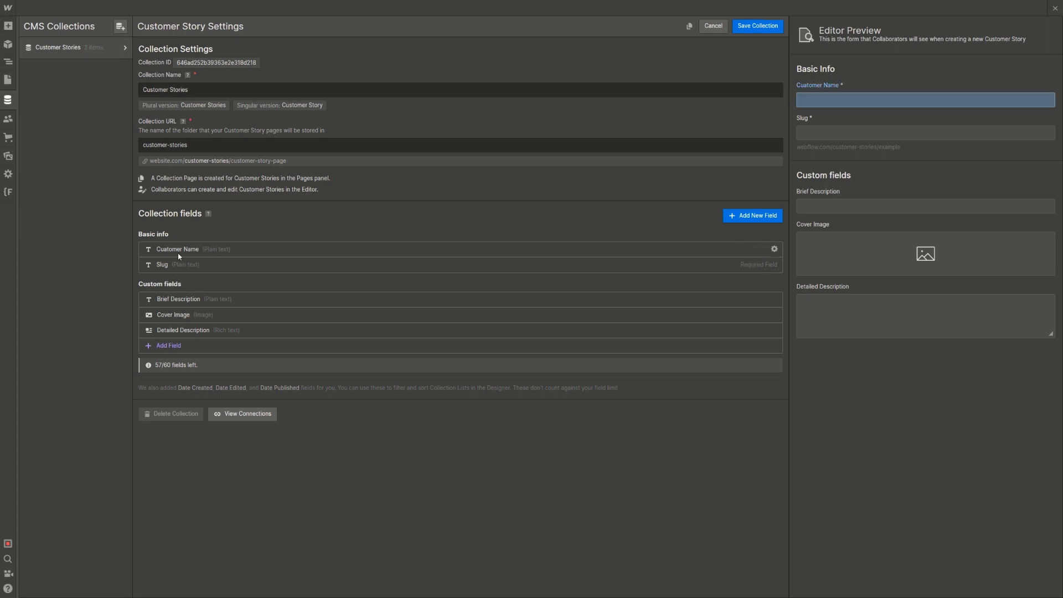
pyautogui.click(178, 255)
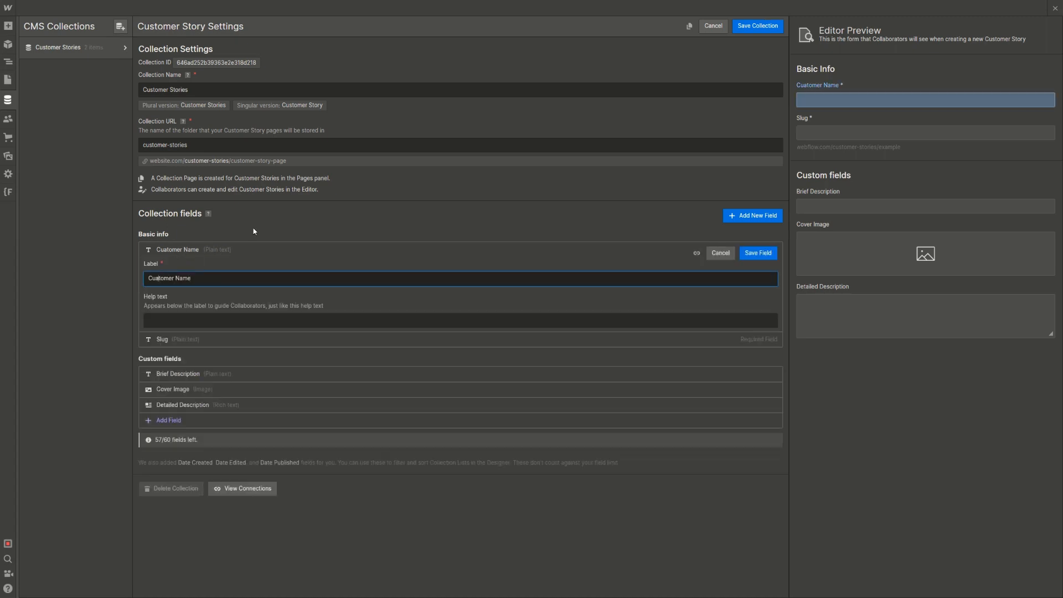
pyautogui.press('Return')
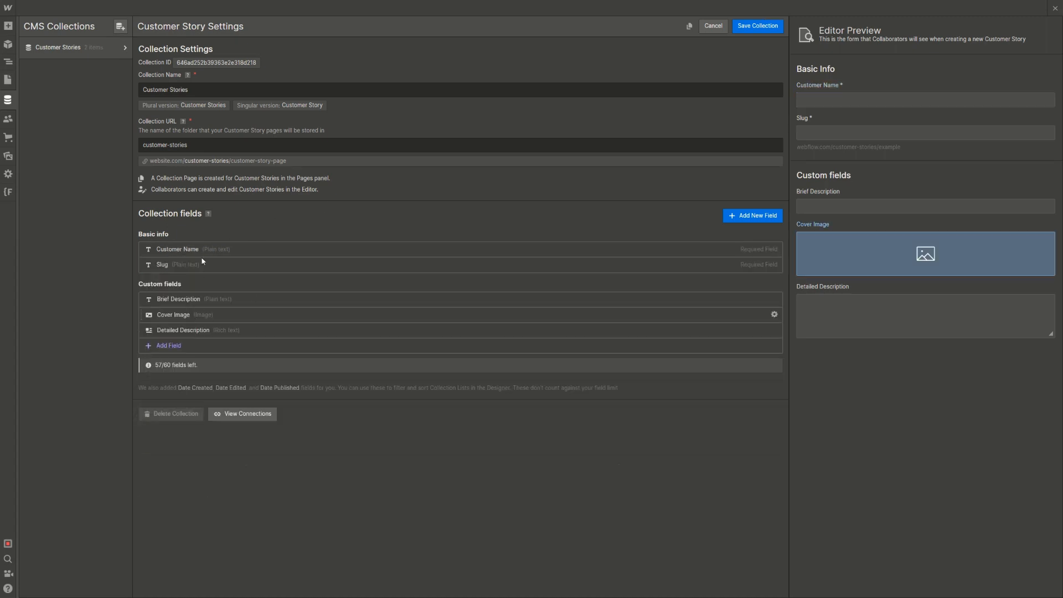
pyautogui.click(758, 31)
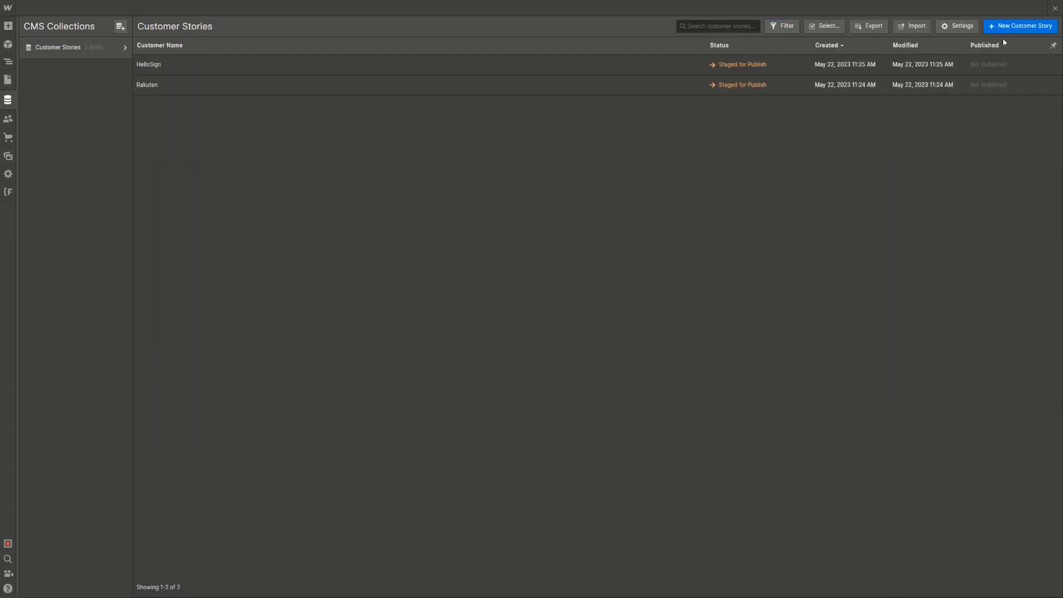
# Create a "Fake Customer" customer story with a Brief Description beginning "This is a fake customer"
pyautogui.click(1022, 27)
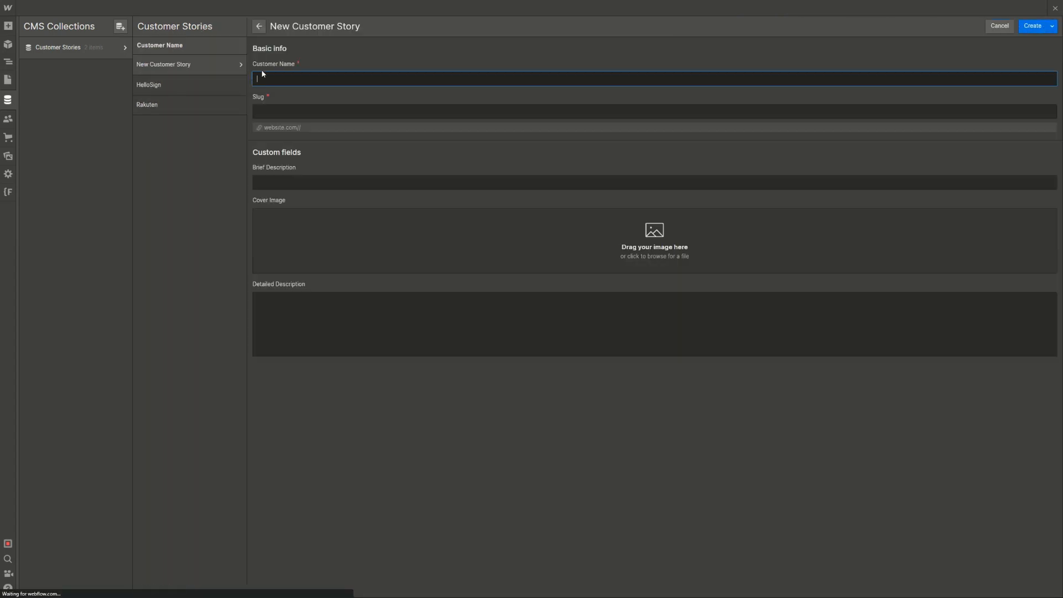
pyautogui.write('Fake Customer')
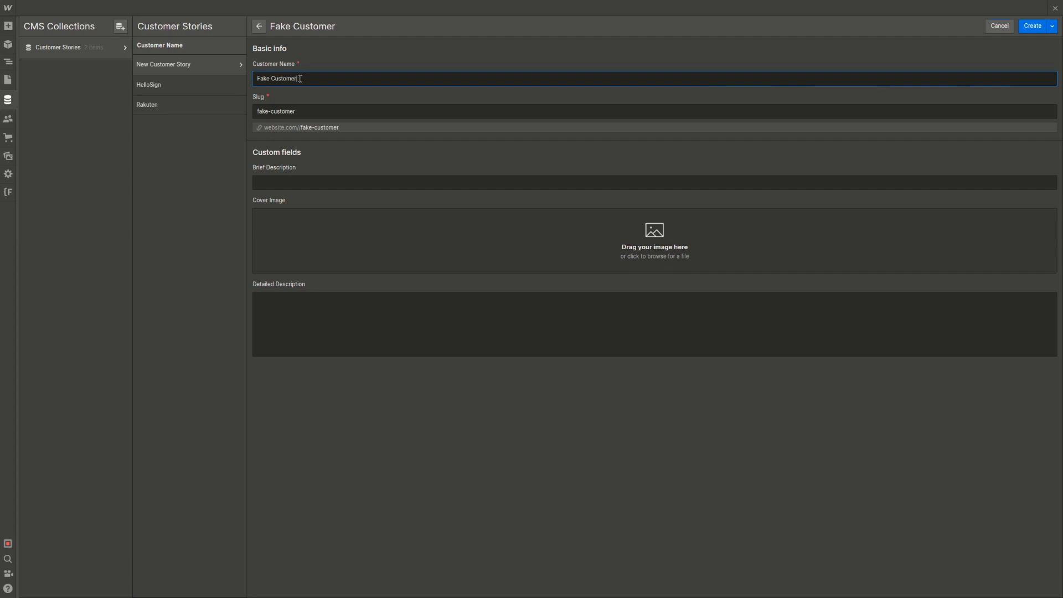
pyautogui.click(322, 183)
pyautogui.write('This is a fake customer dtory descript')
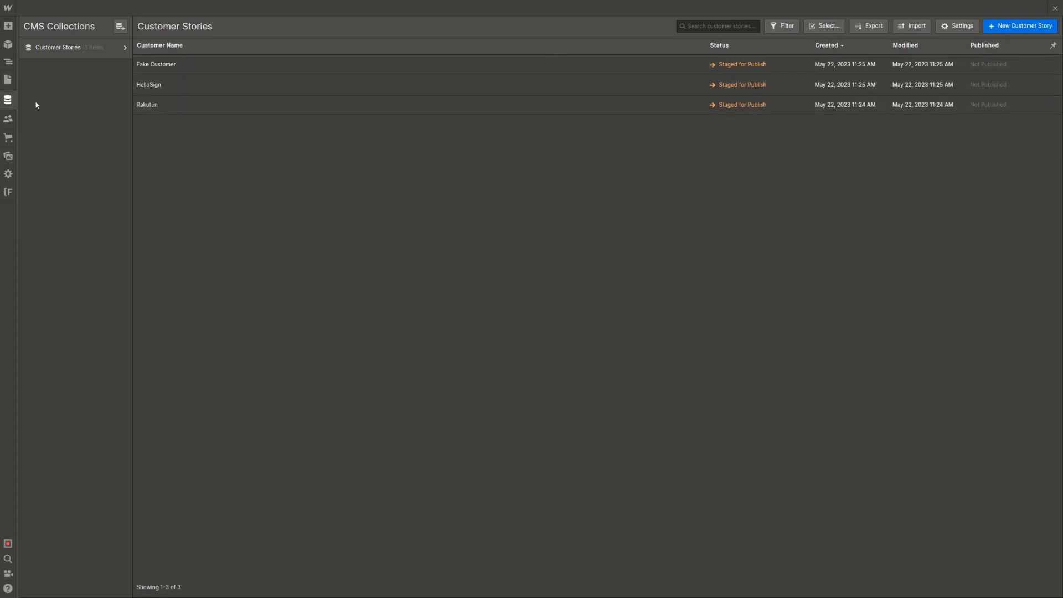
# Add a Collection List to the Solutions dropdown's right-column content wrapper, placing it between the group name and the right link list
pyautogui.click(9, 101)
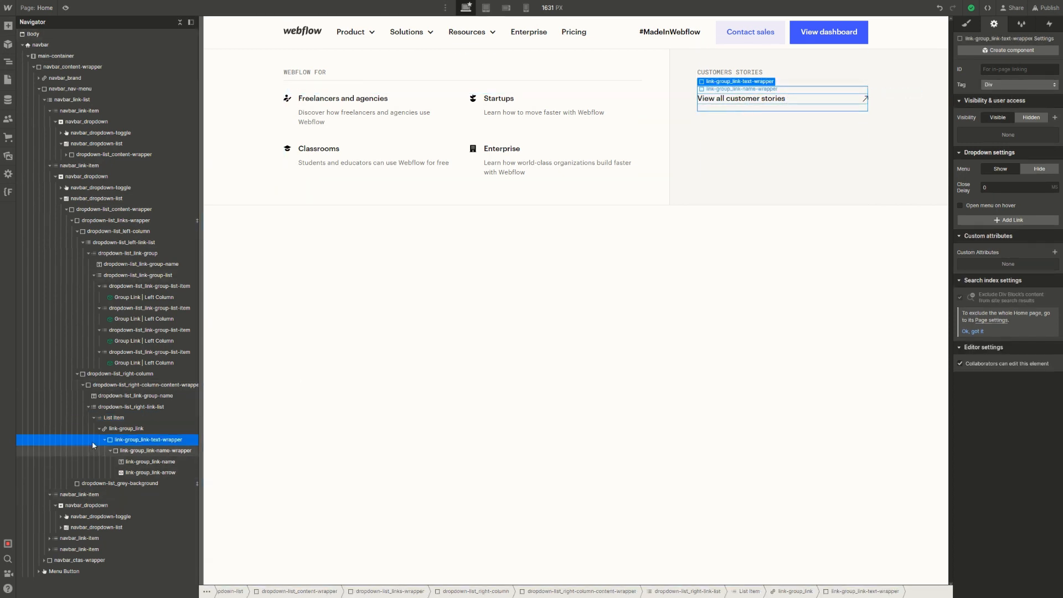
pyautogui.click(99, 428)
pyautogui.click(113, 407)
pyautogui.click(115, 389)
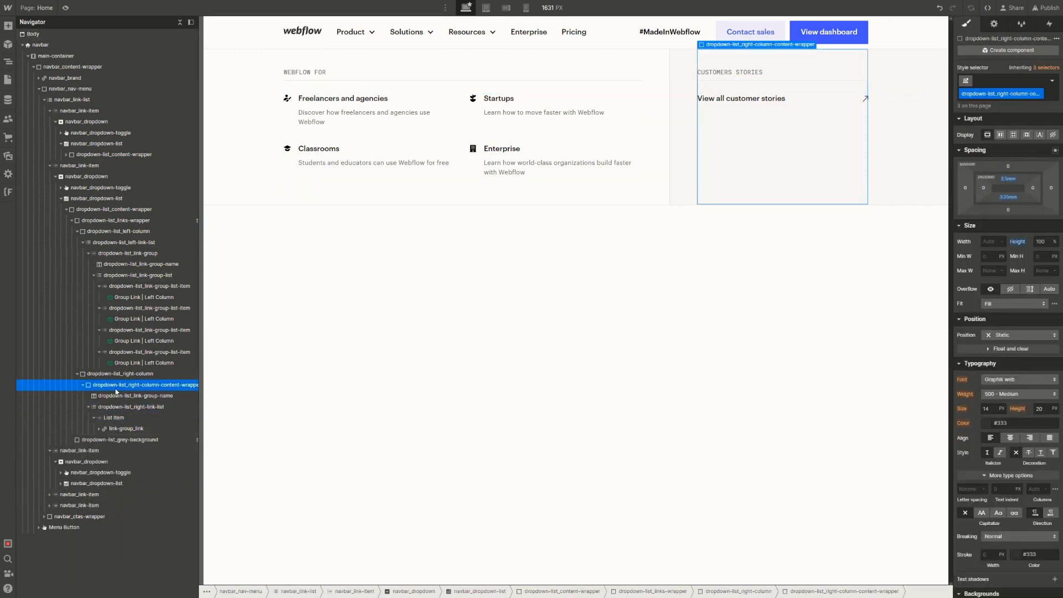
pyautogui.hotkey('ctrl', 'k')
pyautogui.write('co')
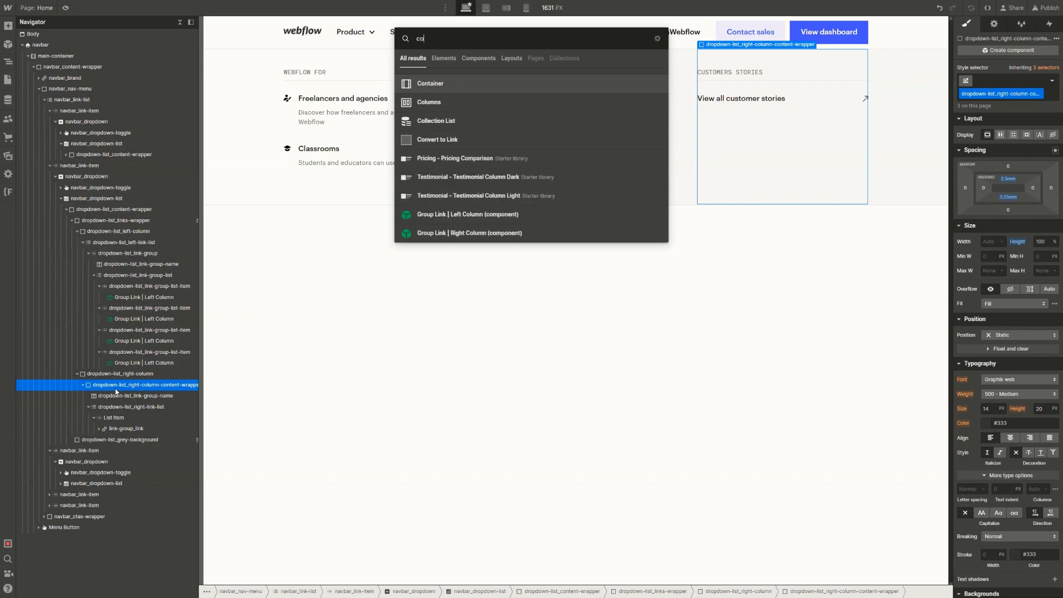
pyautogui.write('ll')
pyautogui.press('BackSpace')
pyautogui.press('BackSpace')
pyautogui.write('ll')
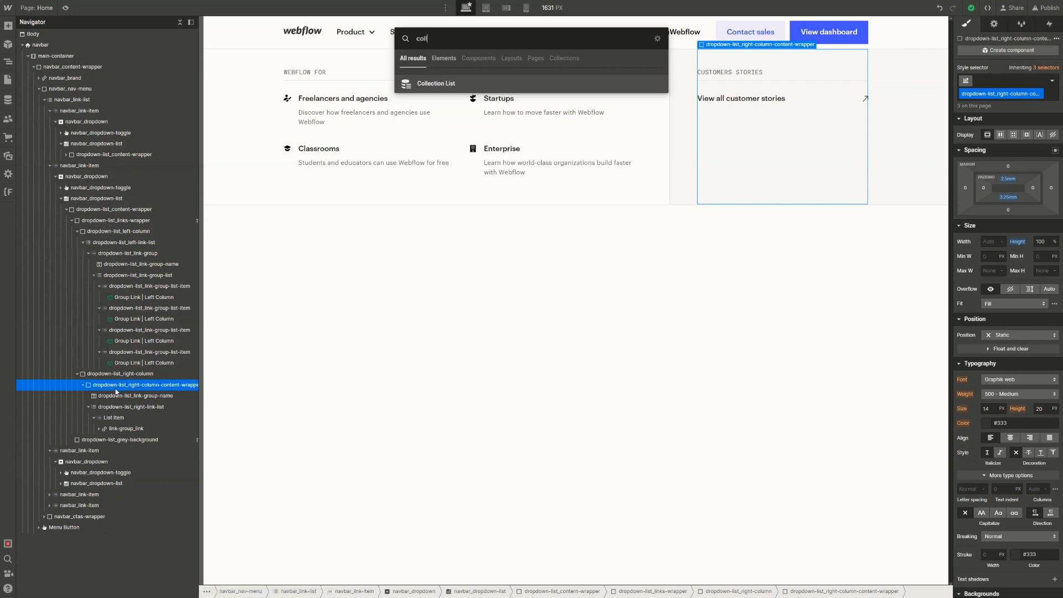
pyautogui.click(439, 86)
pyautogui.moveTo(105, 441); pyautogui.dragTo(118, 407)
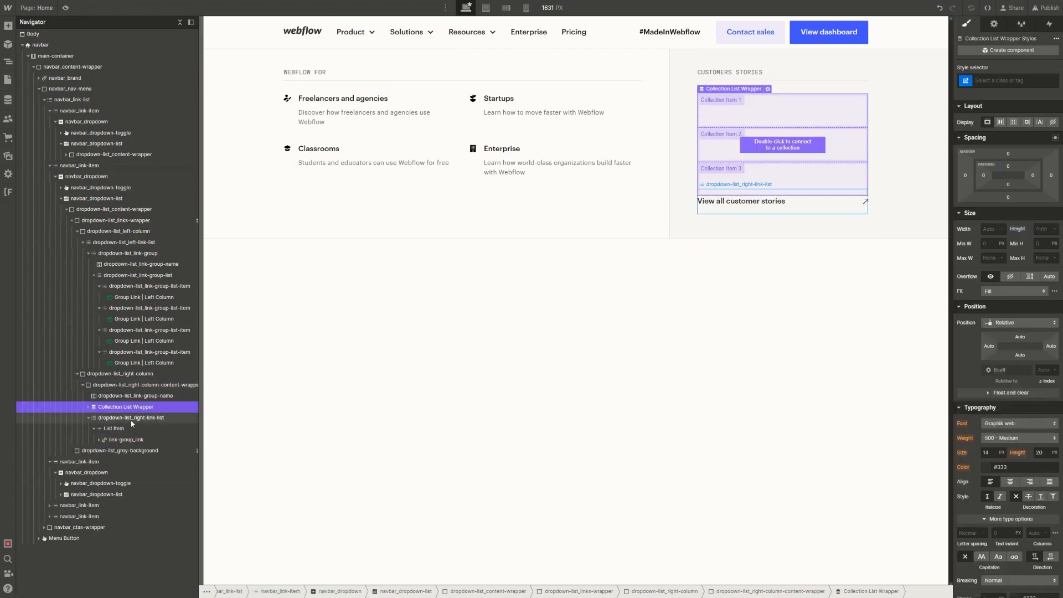
# Connect the Solutions dropdown's new collection list to the Customer Stories collection
pyautogui.click(148, 419)
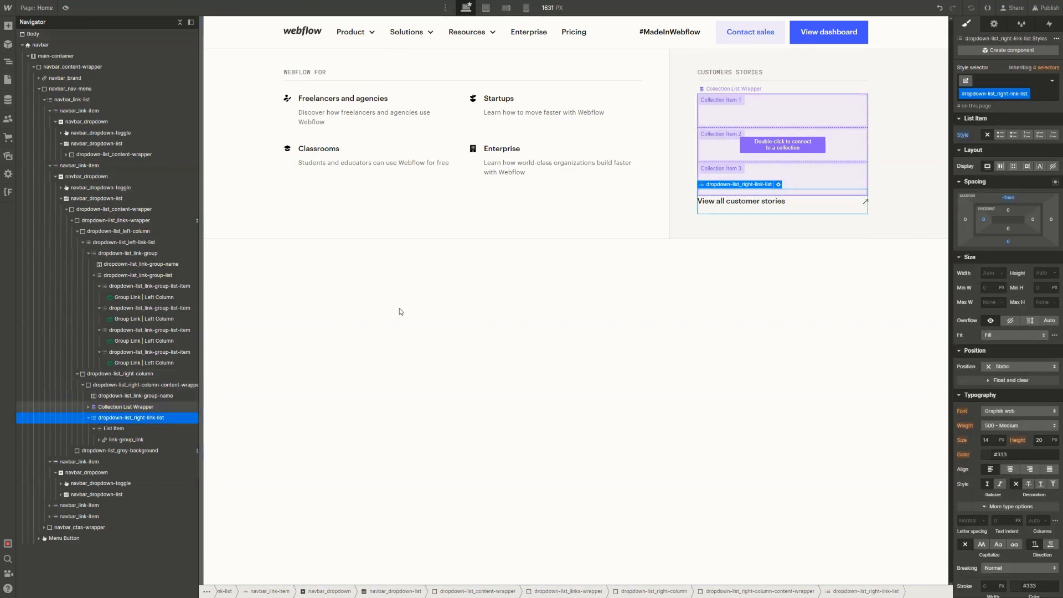
pyautogui.click(760, 114)
pyautogui.doubleClick(802, 143)
pyautogui.click(736, 222)
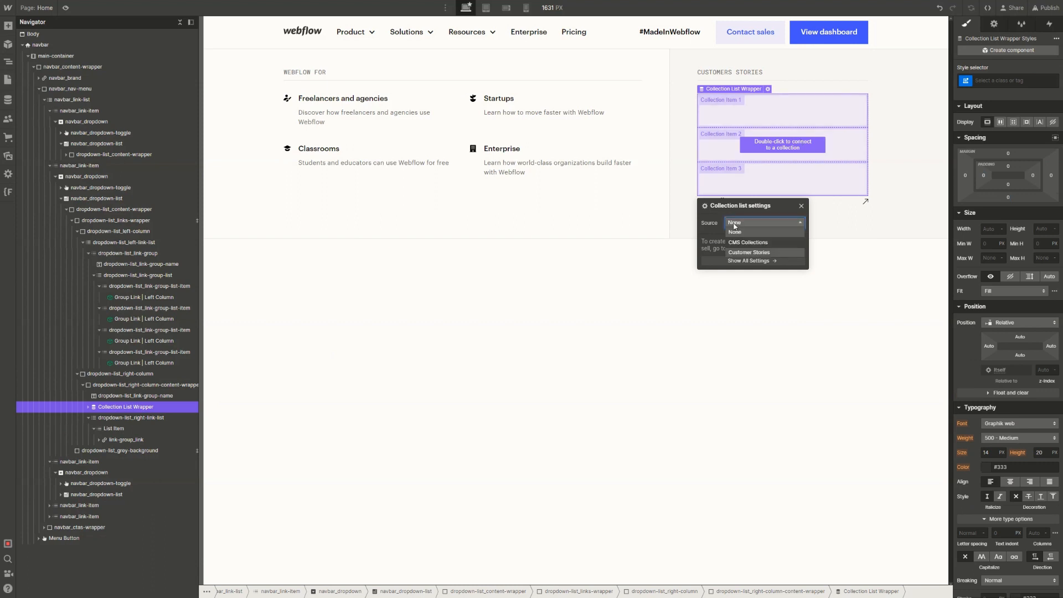
pyautogui.click(747, 252)
# Limit the customer stories collection list to showing 2 items
pyautogui.click(995, 24)
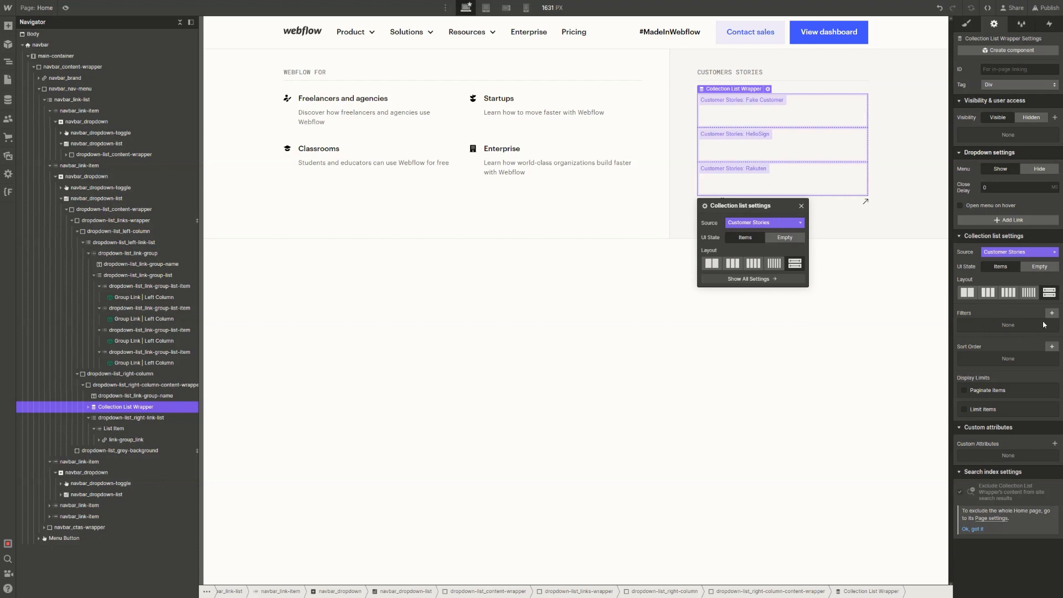
pyautogui.click(985, 410)
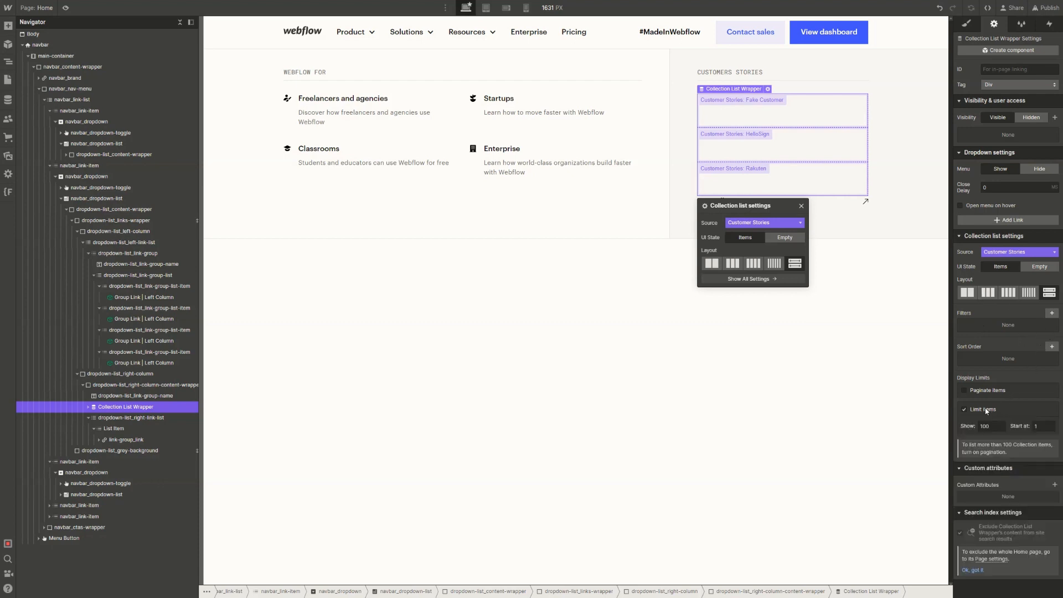
pyautogui.click(992, 427)
pyautogui.write('2')
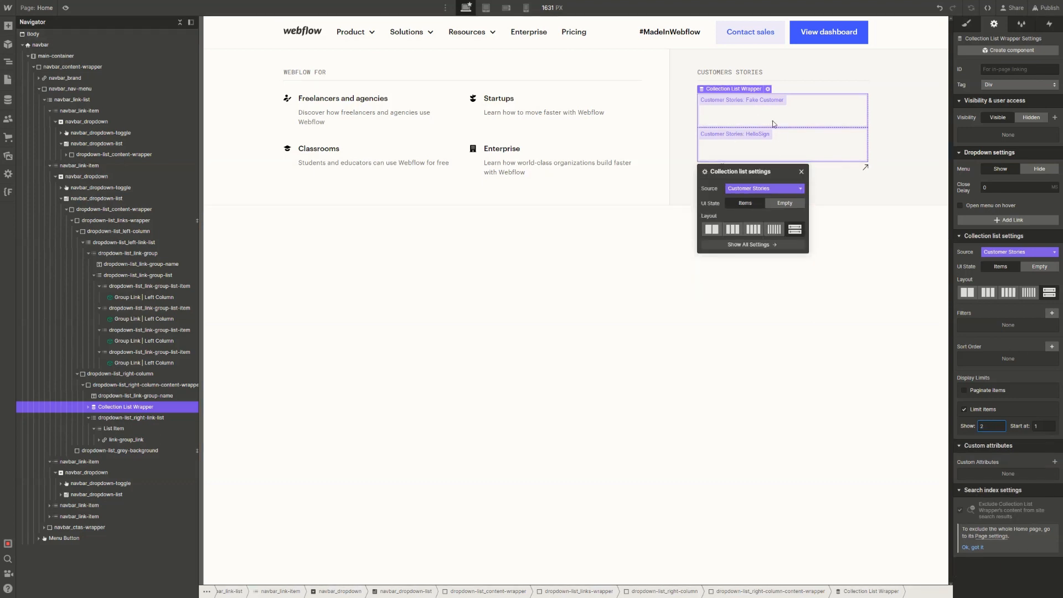
# Add a sort order to the collection list by Created On, Oldest to newest, and save it
pyautogui.click(1053, 346)
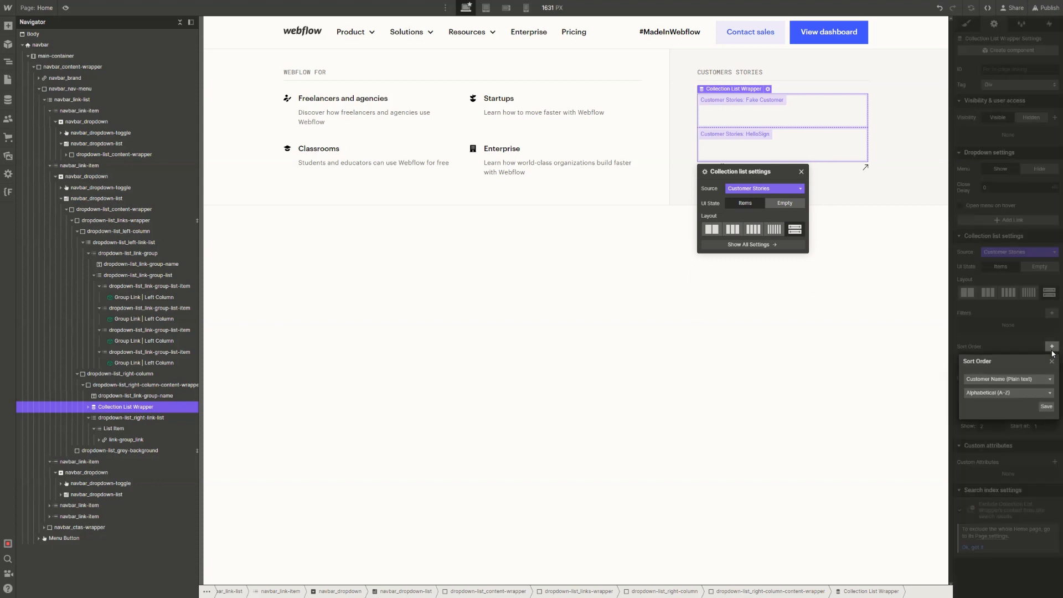
pyautogui.click(1016, 380)
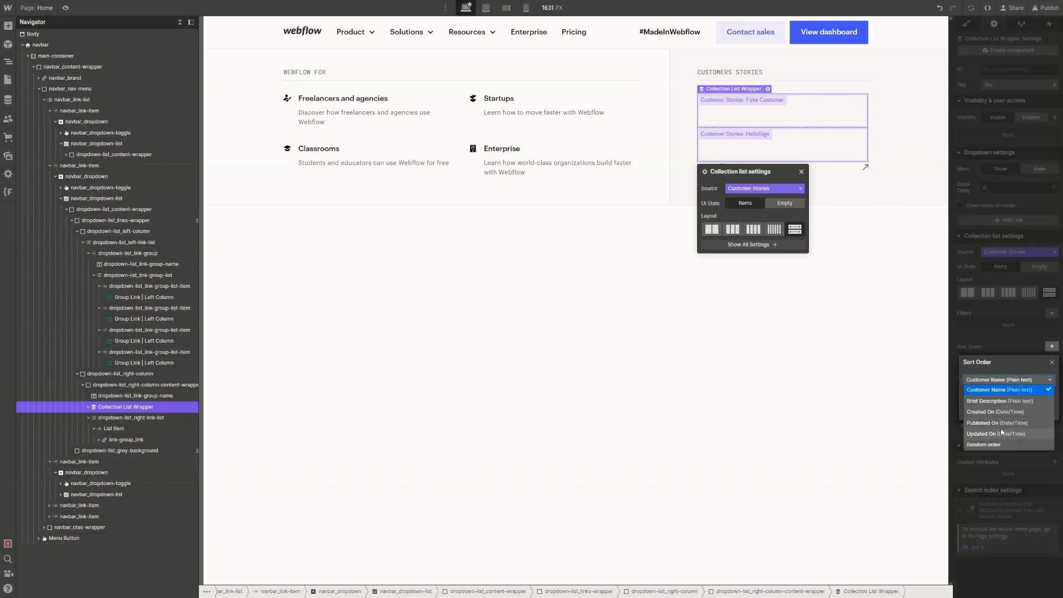
pyautogui.click(1003, 412)
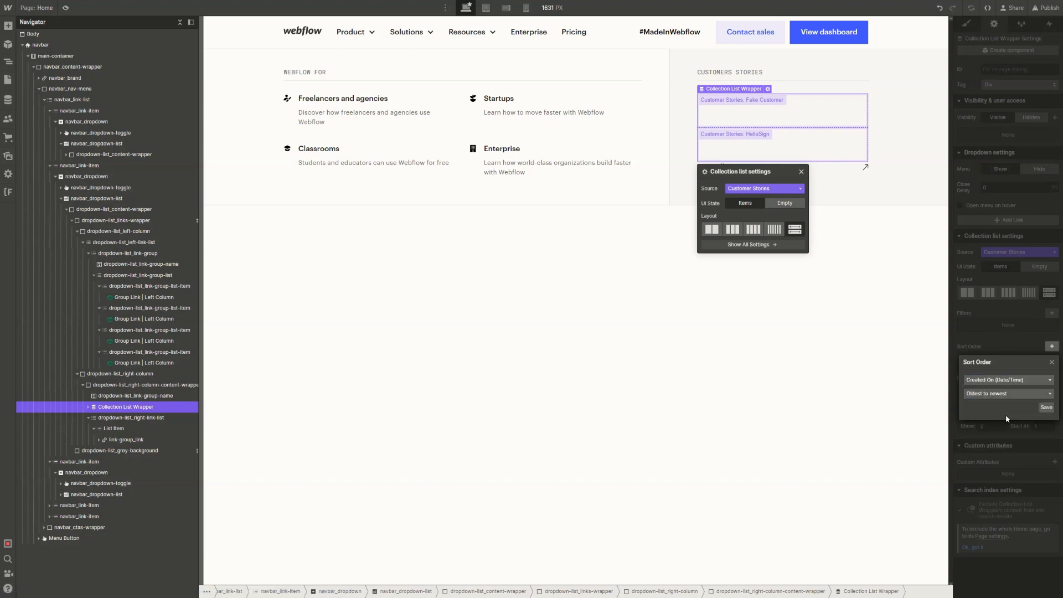
pyautogui.click(1045, 408)
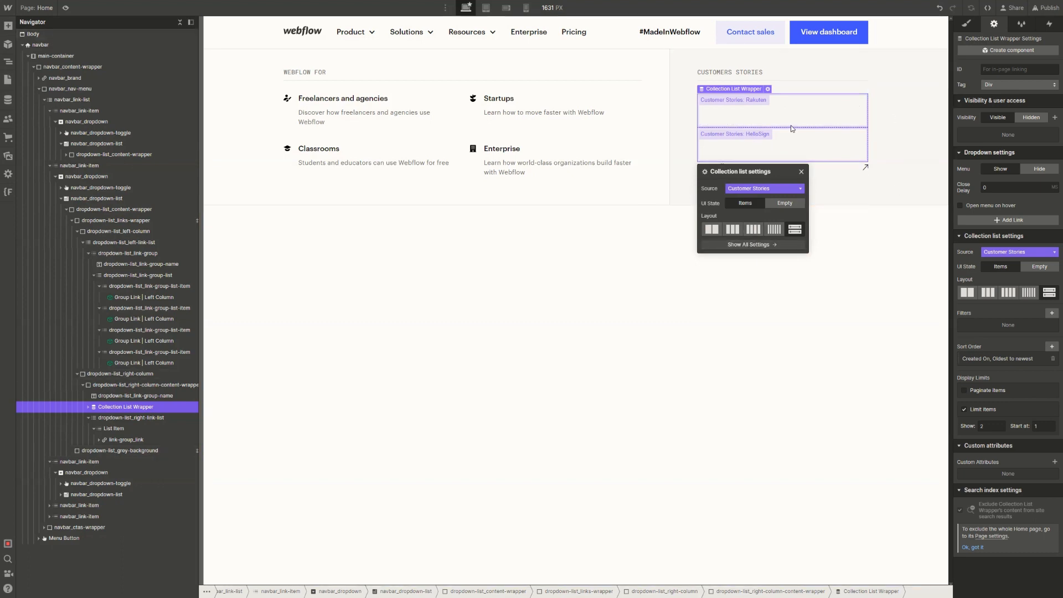
# Give the Collection List Wrapper the new class dropdown-list_customer-story-list-wrapper
pyautogui.click(88, 408)
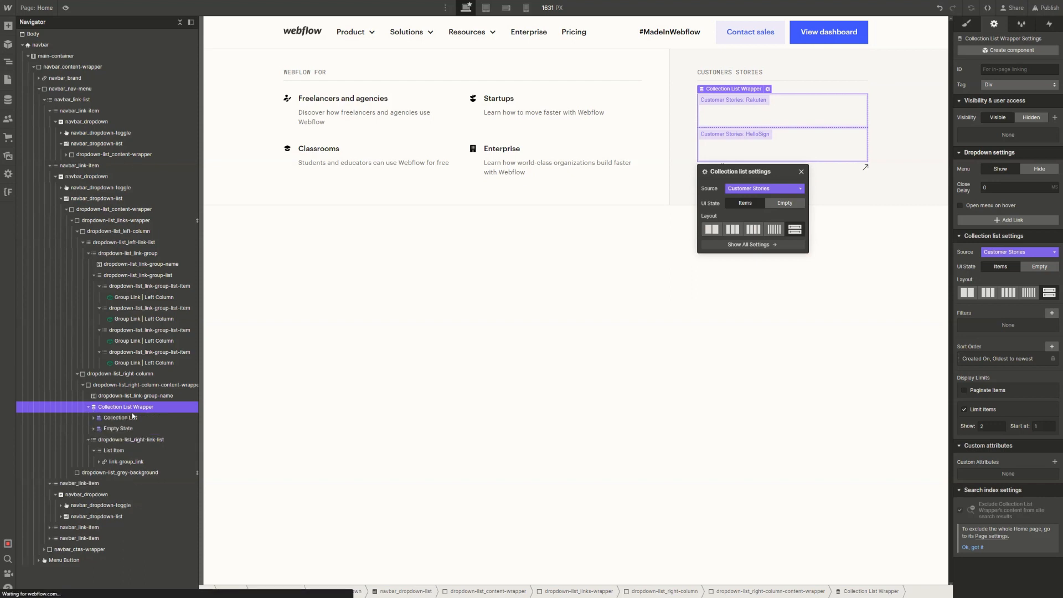
pyautogui.hotkey('ctrl', 'Return')
pyautogui.write('cu')
pyautogui.press('BackSpace')
pyautogui.press('BackSpace')
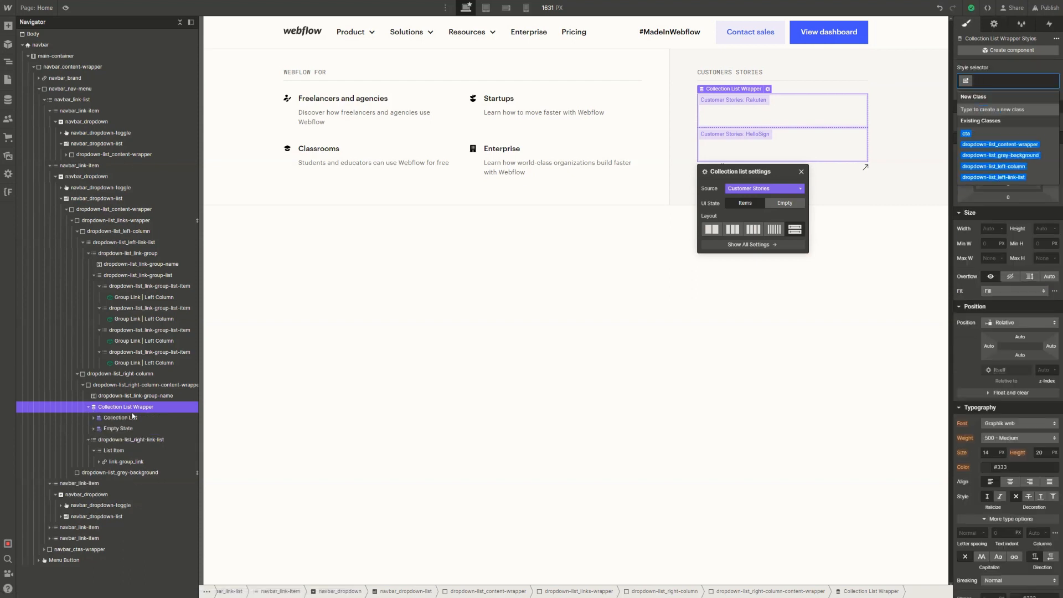
pyautogui.write('dropdown-list_')
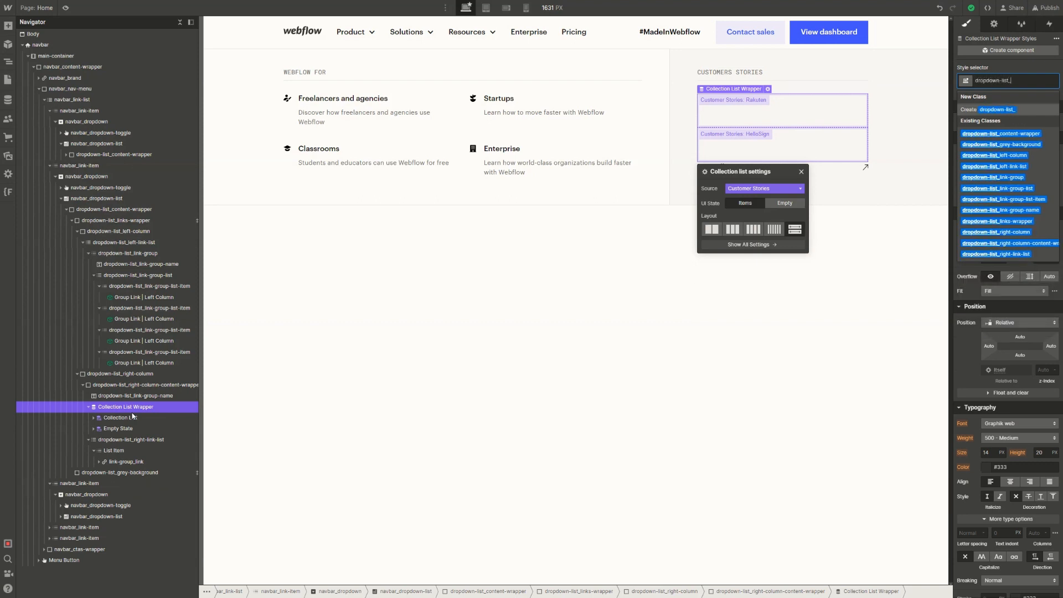
pyautogui.write('customer-story')
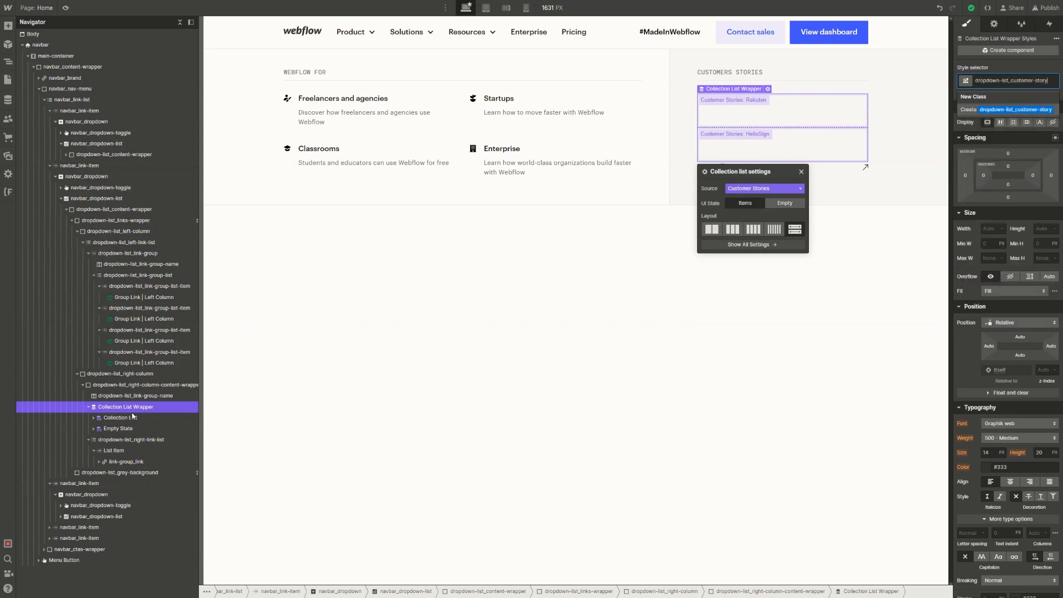
pyautogui.write('-list-wrapper')
pyautogui.press('Return')
# Give the Collection List inside the wrapper the new class dropdow-list_customer-story-list
pyautogui.click(133, 418)
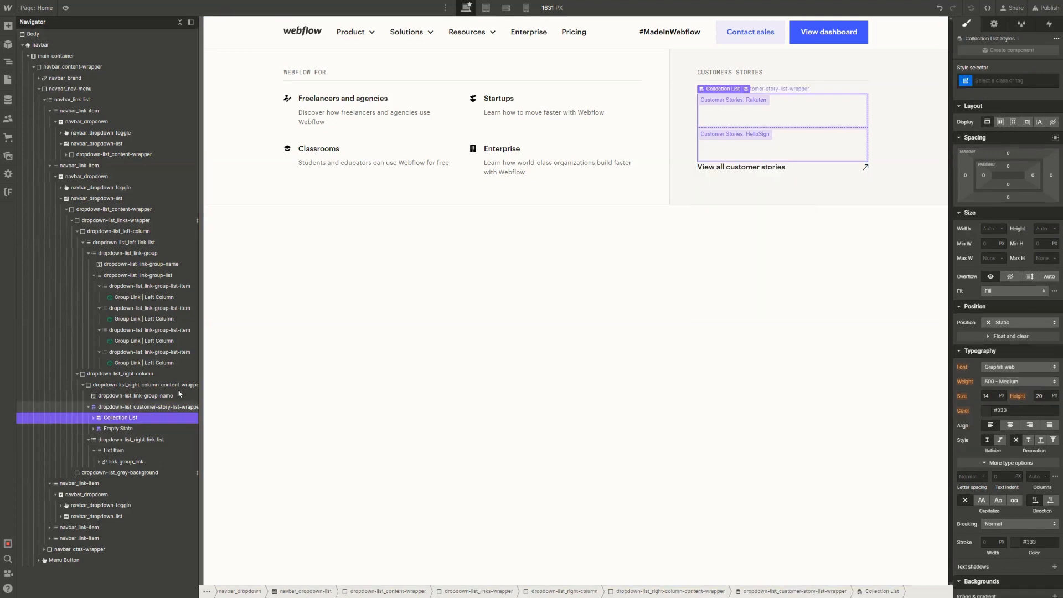
pyautogui.hotkey('ctrl', 'Return')
pyautogui.write('drop')
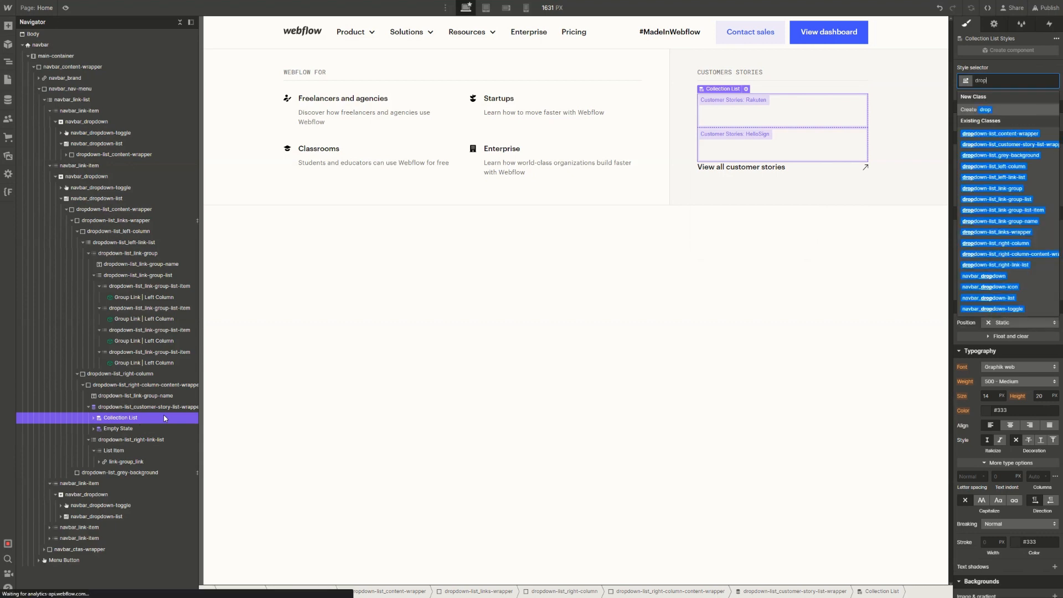
pyautogui.write('dow-list_')
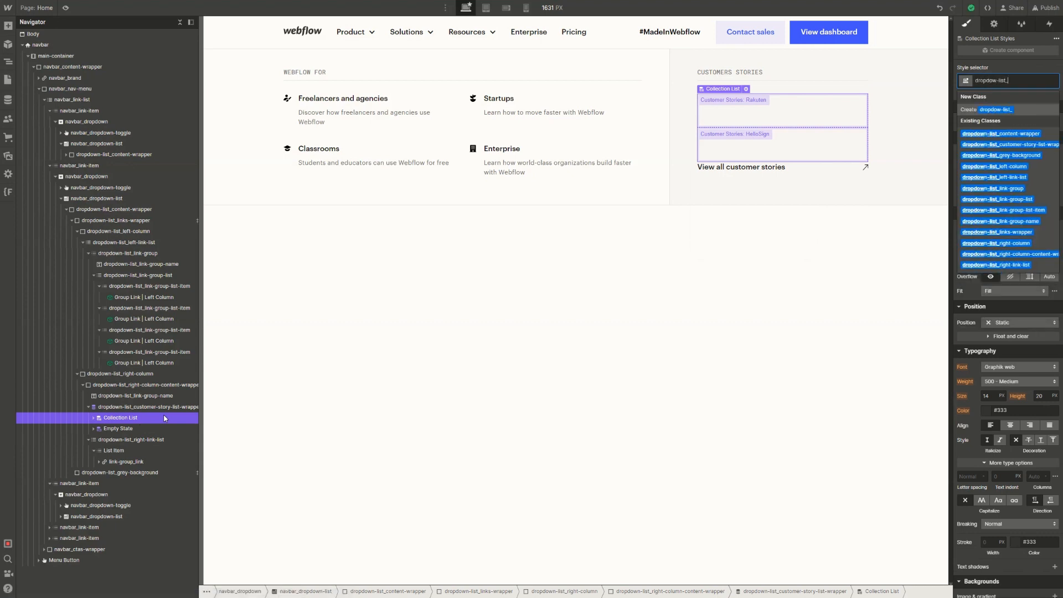
pyautogui.write('customer-story-list')
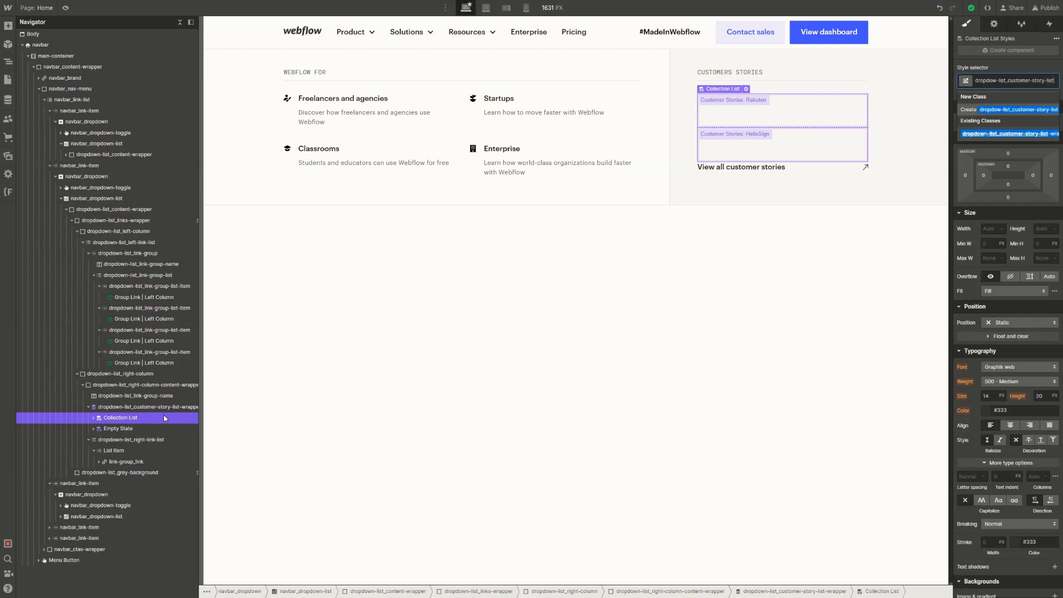
pyautogui.press('Return')
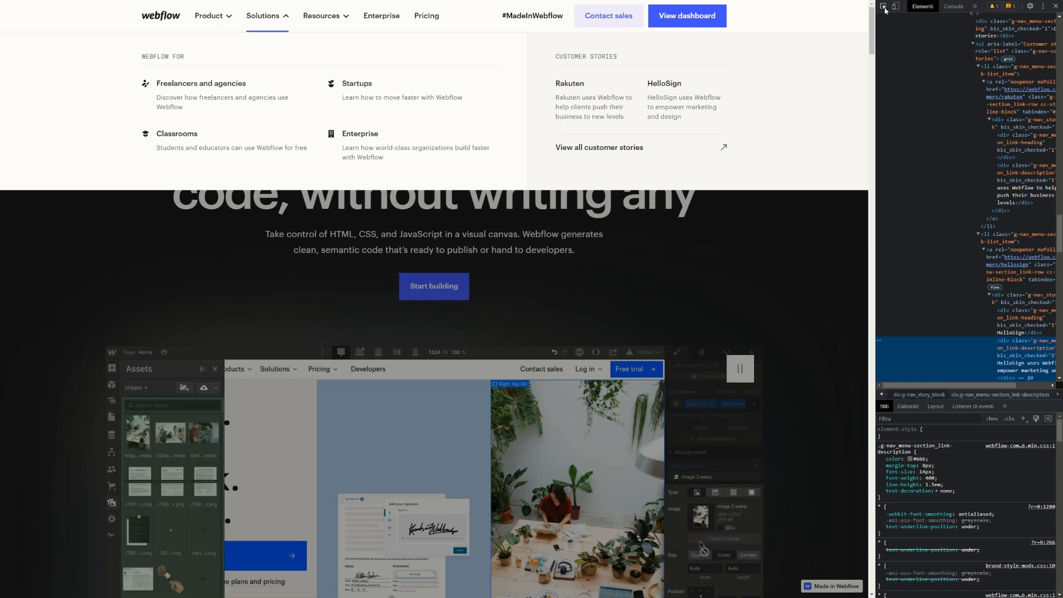
# Inspect the original site's customer stories grid and make the collection list a grid with two columns, one row and a 28/16rem column gap
pyautogui.click(883, 6)
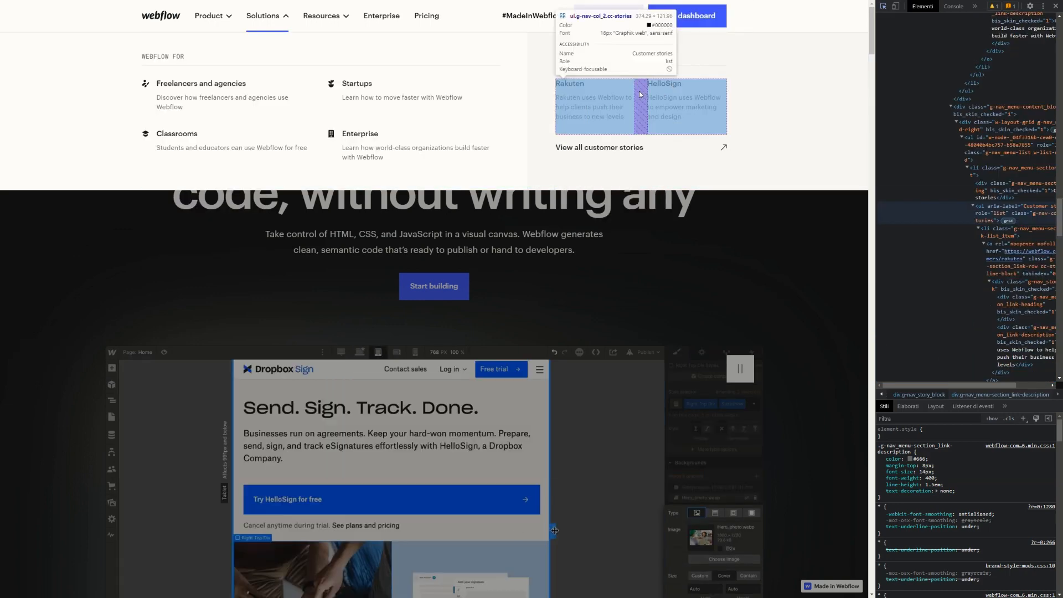
pyautogui.click(640, 95)
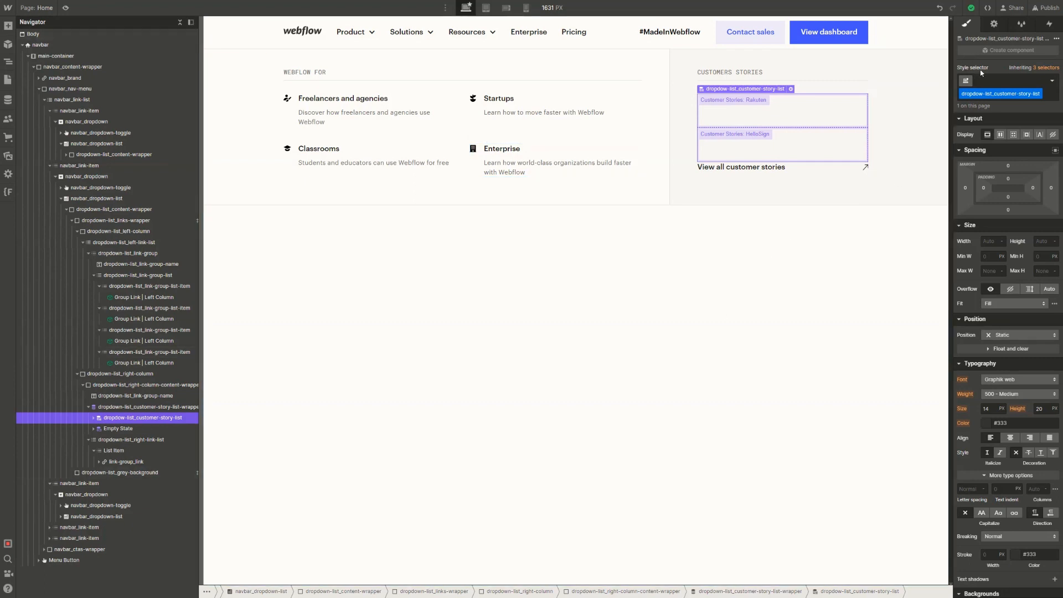
pyautogui.click(1013, 135)
pyautogui.click(1005, 150)
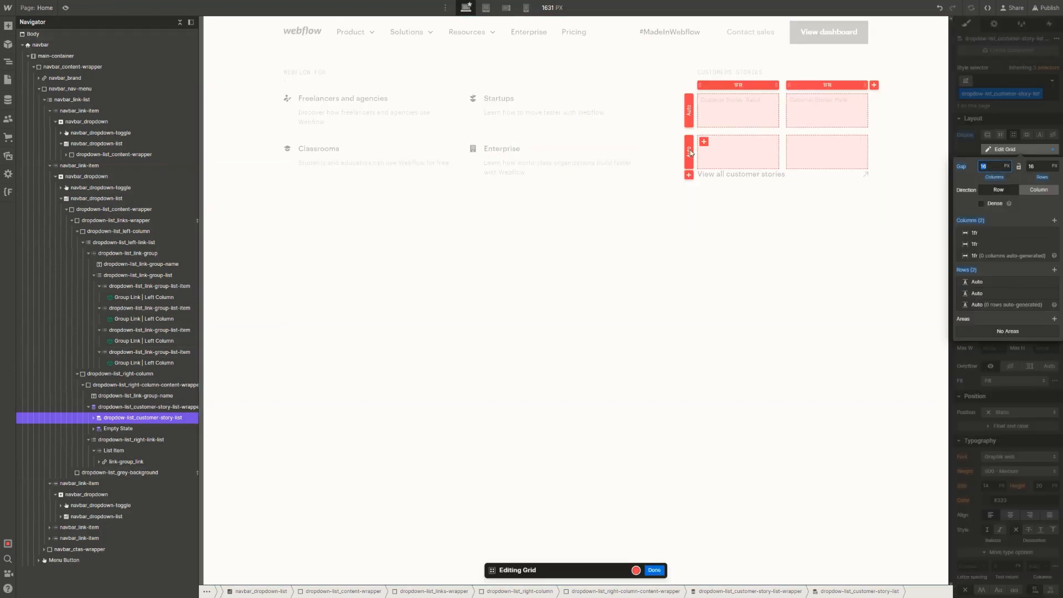
pyautogui.click(689, 152)
pyautogui.click(702, 184)
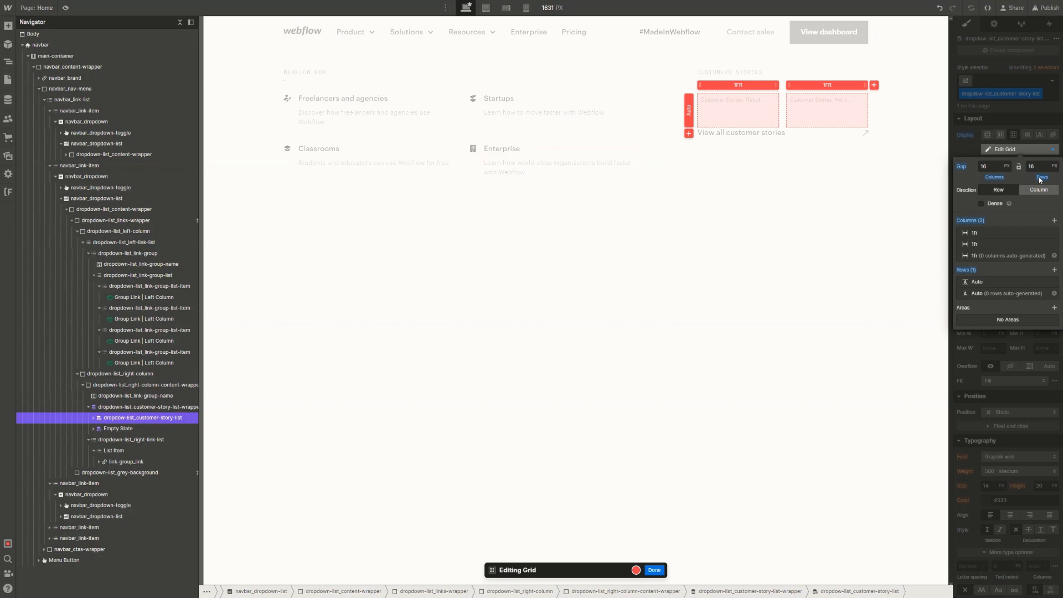
pyautogui.click(998, 167)
pyautogui.write('28/16rem')
pyautogui.press('Return')
# Correct the collection list's class name to dropdown-list_customer-story-list
pyautogui.click(718, 108)
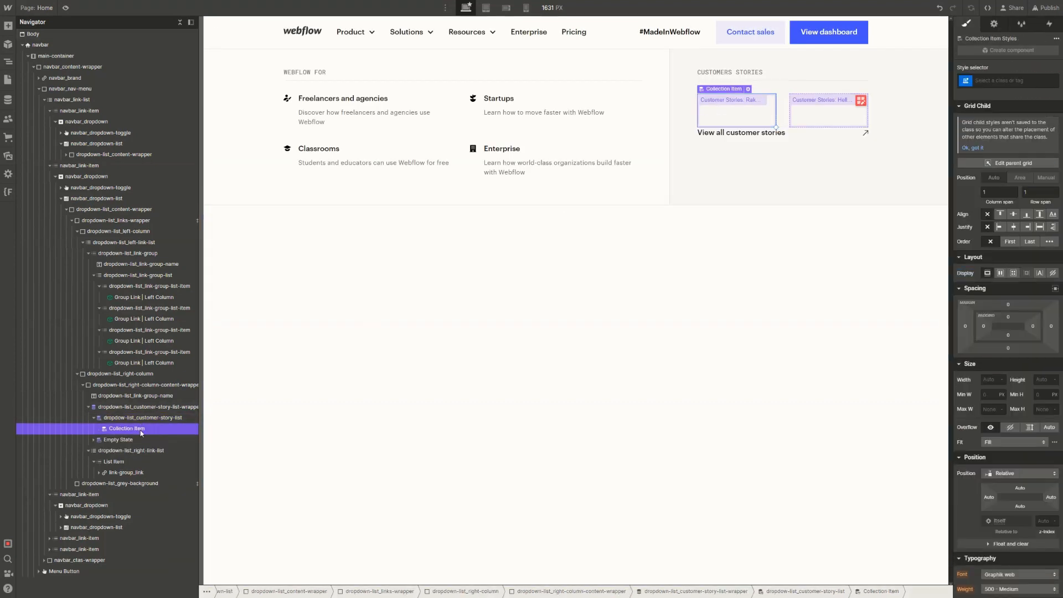
pyautogui.hotkey('ctrl', 'Return')
pyautogui.click(147, 418)
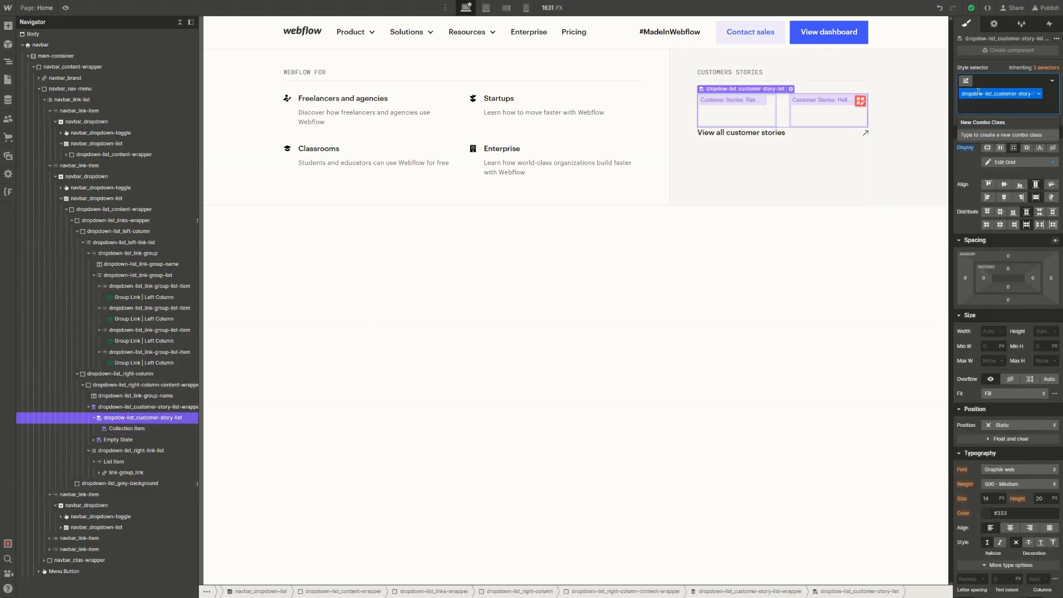
pyautogui.press('Escape')
pyautogui.write('n')
pyautogui.press('Return')
# Give the Collection Item the new class dropdown-list_customer-story-item
pyautogui.click(737, 101)
pyautogui.hotkey('ctrl', 'Return')
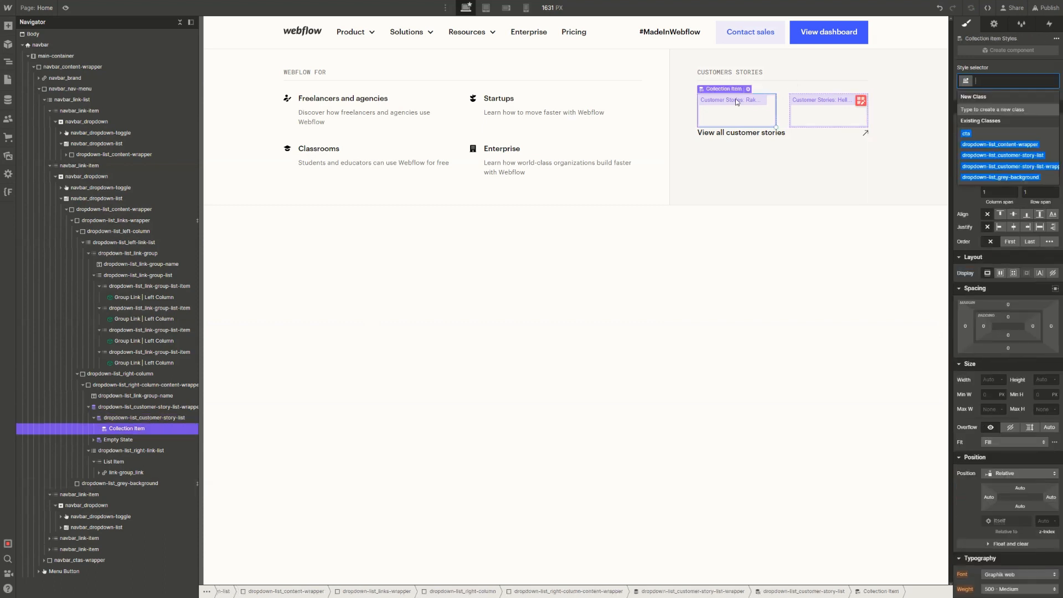
pyautogui.write('dropdown-list')
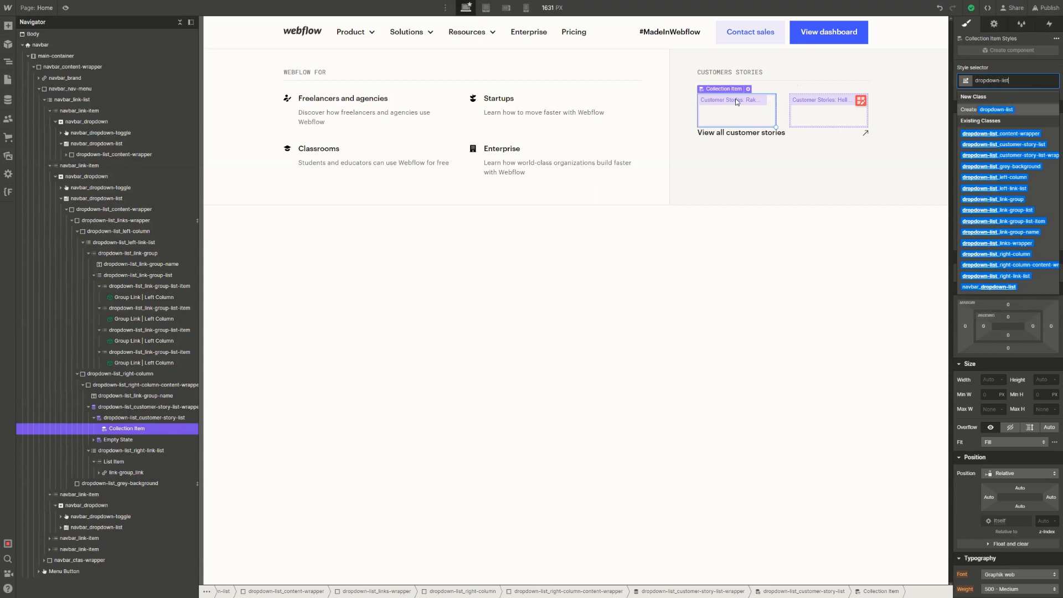
pyautogui.write('_customer-story-item')
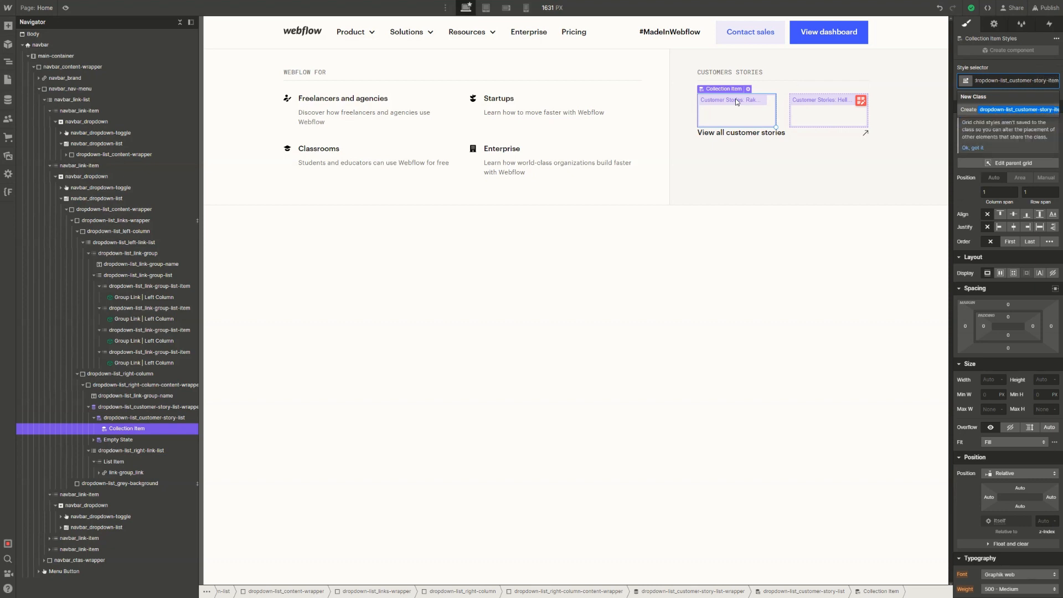
pyautogui.press('Return')
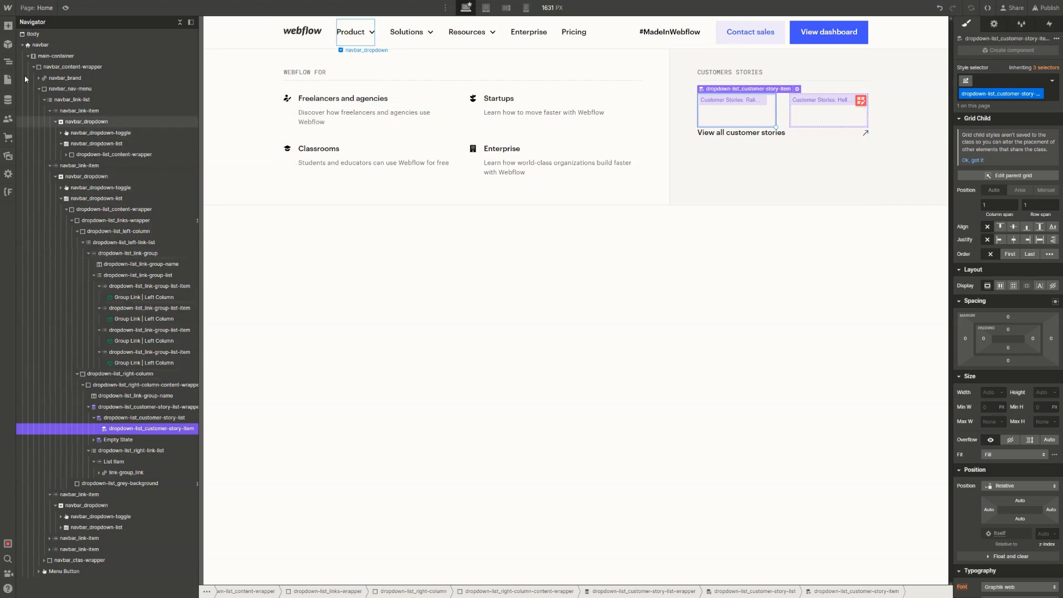
# Add the Group Link | Right Column component to the customer story item and open the instance's full settings
pyautogui.click(7, 45)
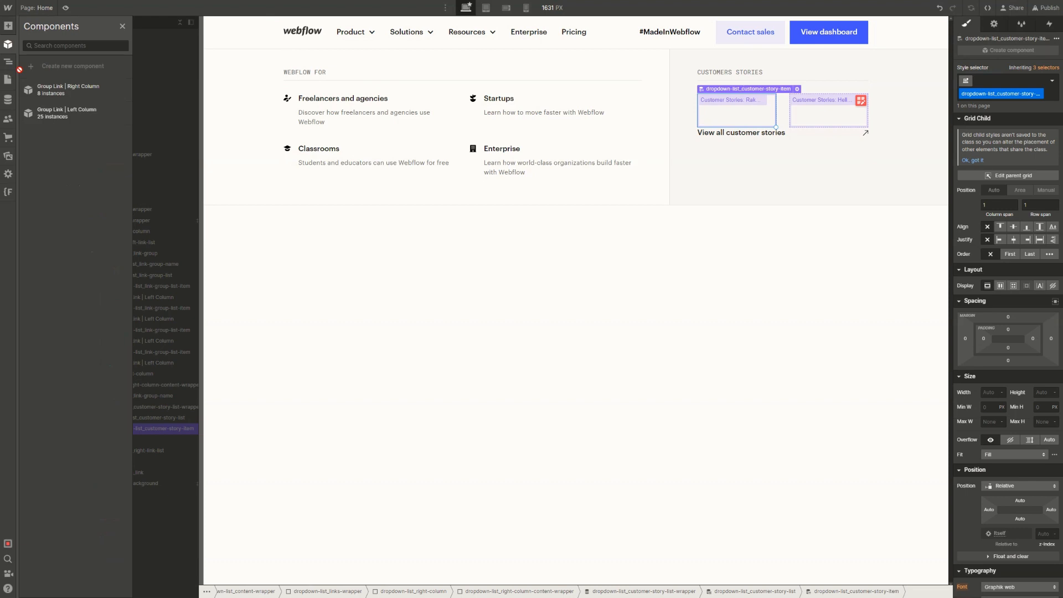
pyautogui.click(79, 87)
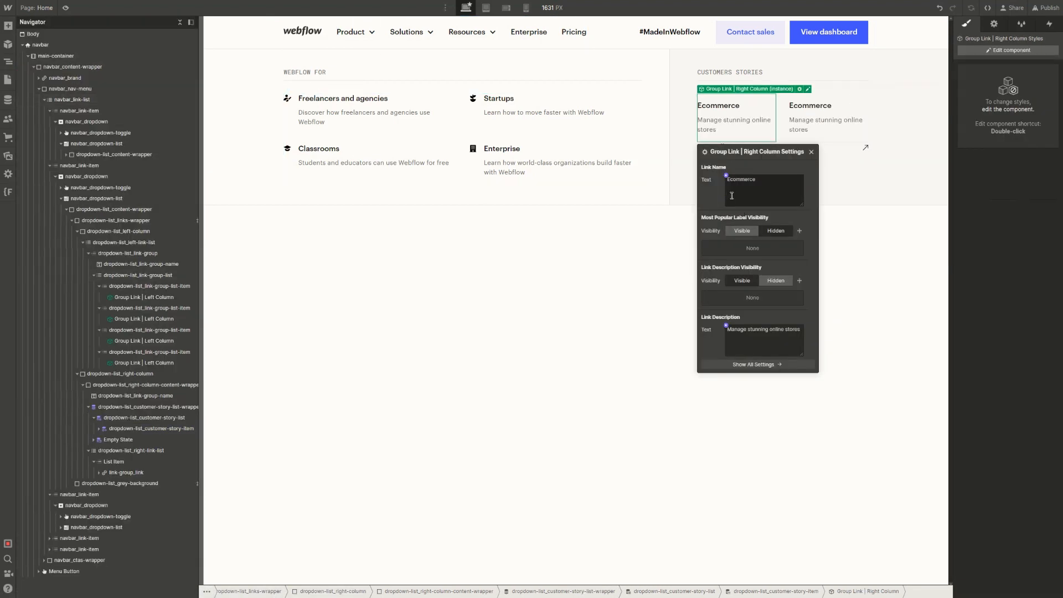
pyautogui.click(809, 124)
pyautogui.click(766, 105)
pyautogui.press('d')
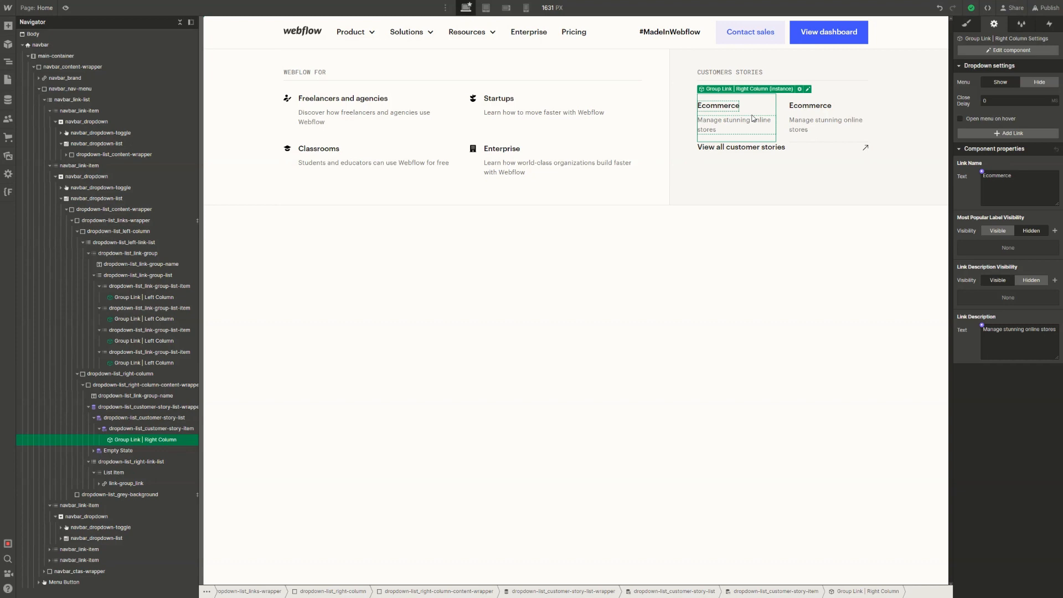
# Bind the component instance's Link Name text to the Customer Name field of Customer Stories
pyautogui.click(983, 173)
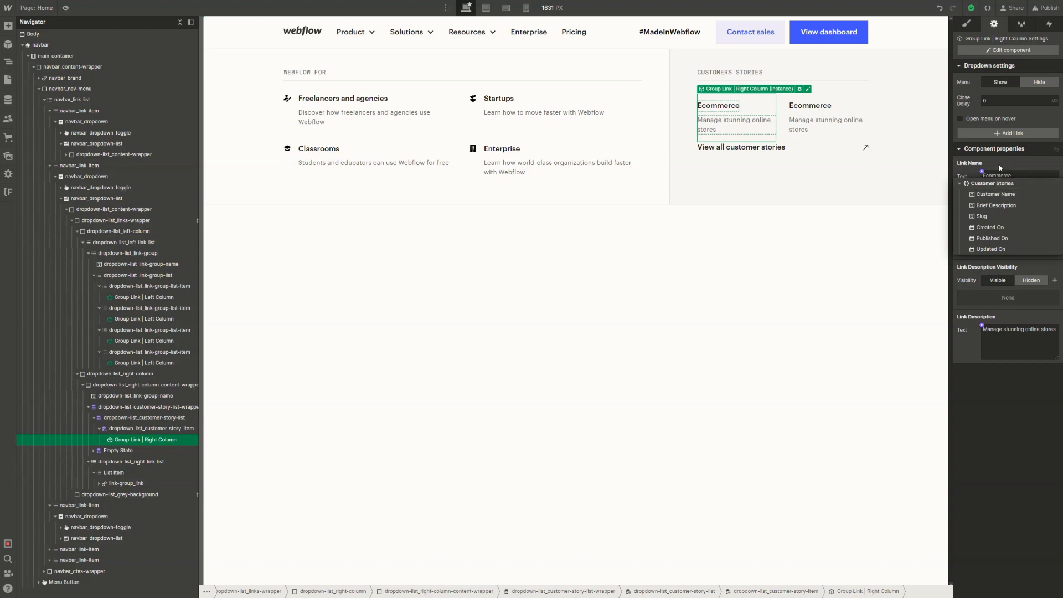
pyautogui.click(993, 198)
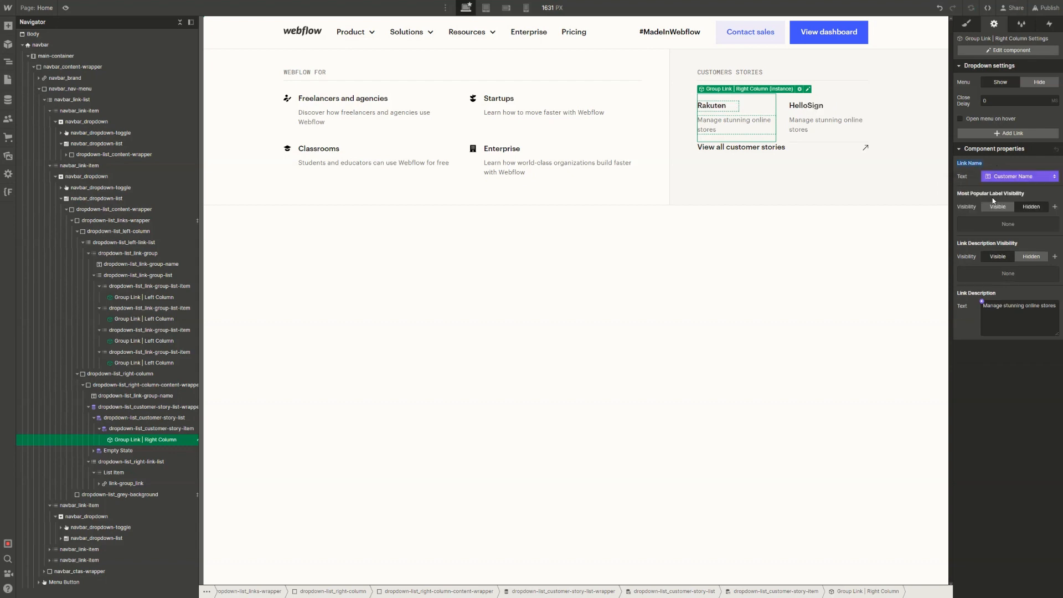
pyautogui.click(740, 129)
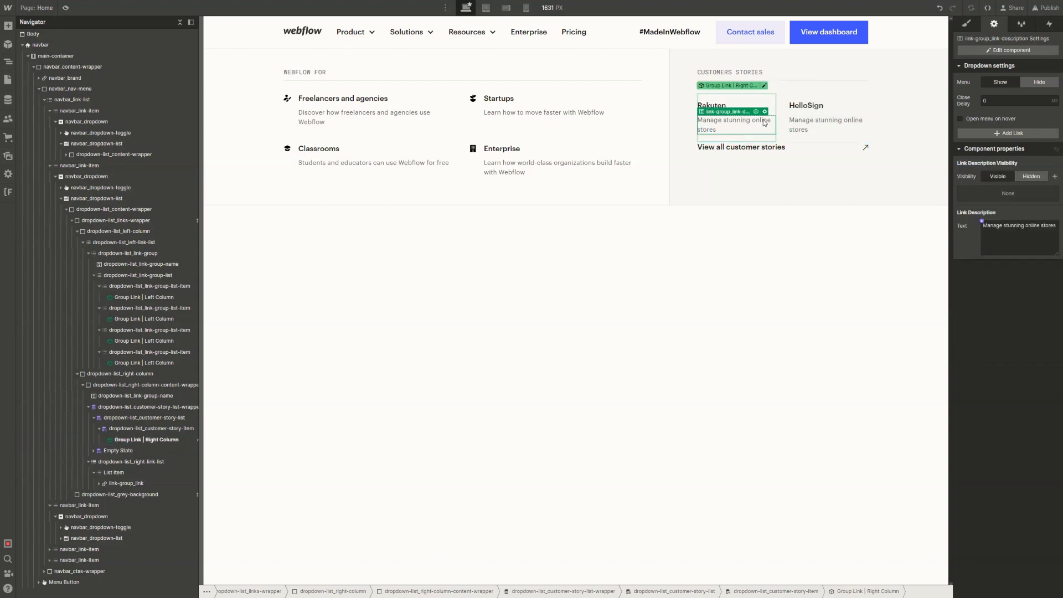
pyautogui.click(772, 112)
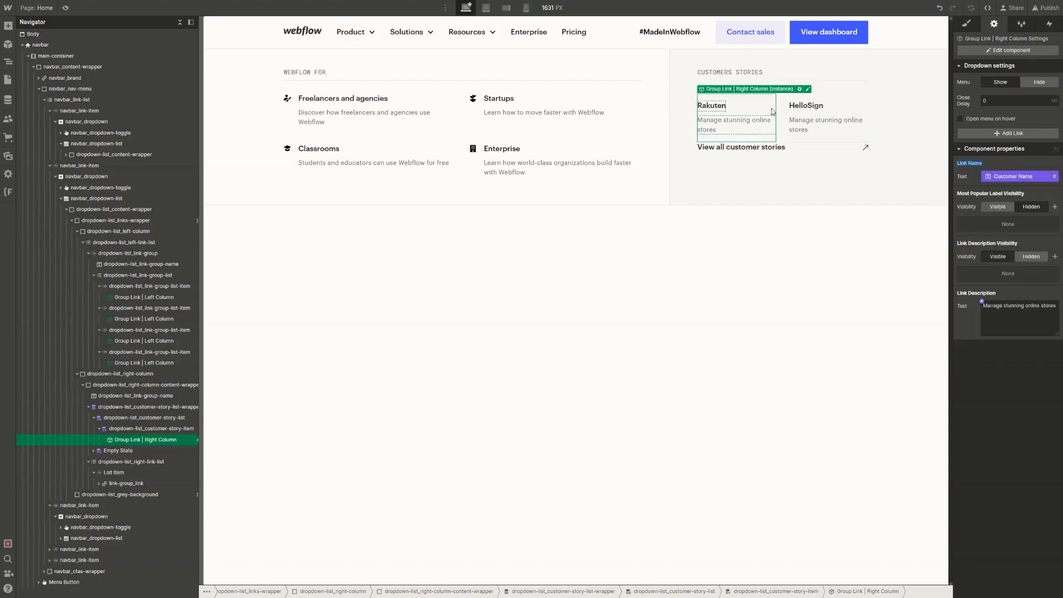
# Bind the Rakuten component instance's Link Description text to the Brief Description field of Customer Stories
pyautogui.click(982, 301)
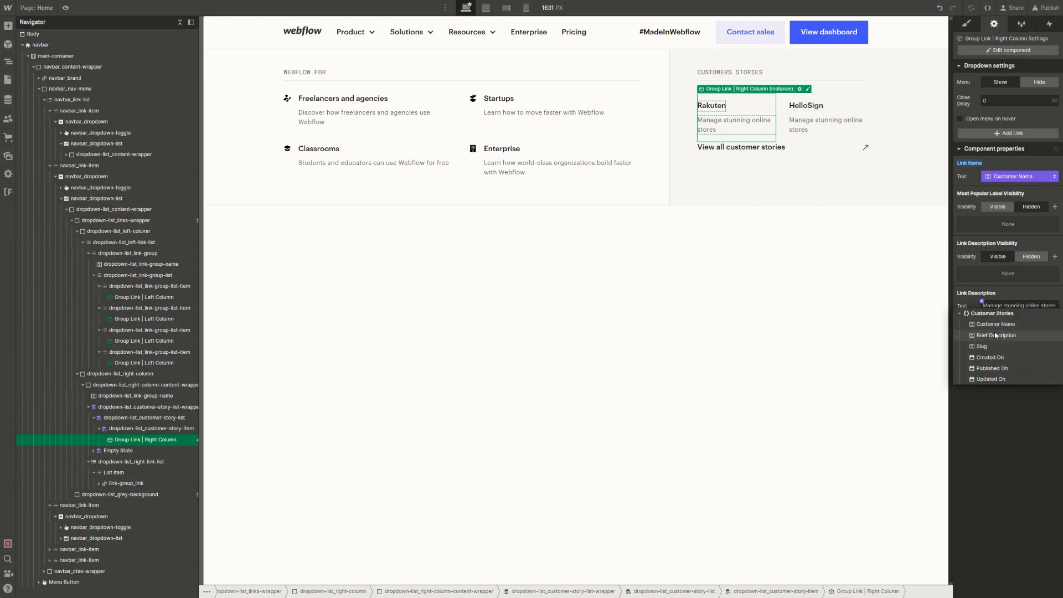
pyautogui.click(996, 336)
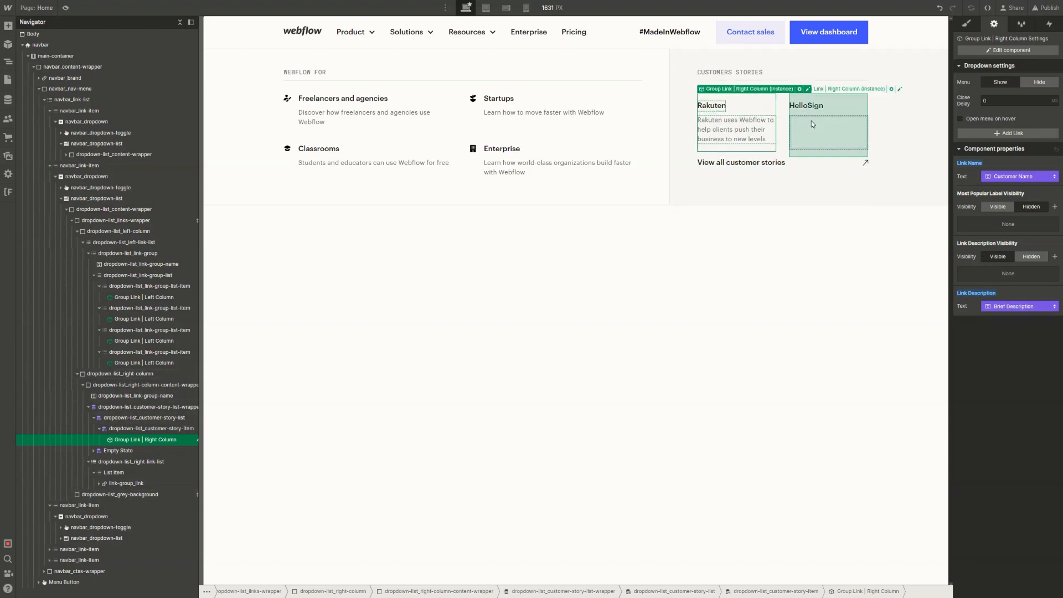
pyautogui.click(824, 111)
pyautogui.click(770, 115)
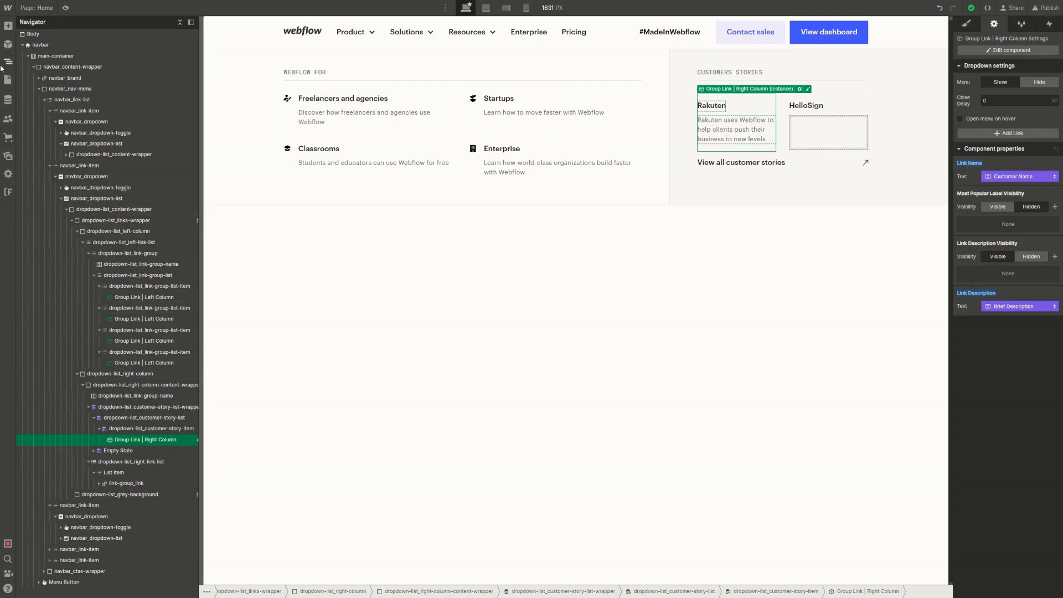
# In the Customer Stories collection, move HelloSign's Detailed Description text into its Brief Description field, save the item and leave the CMS
pyautogui.click(8, 101)
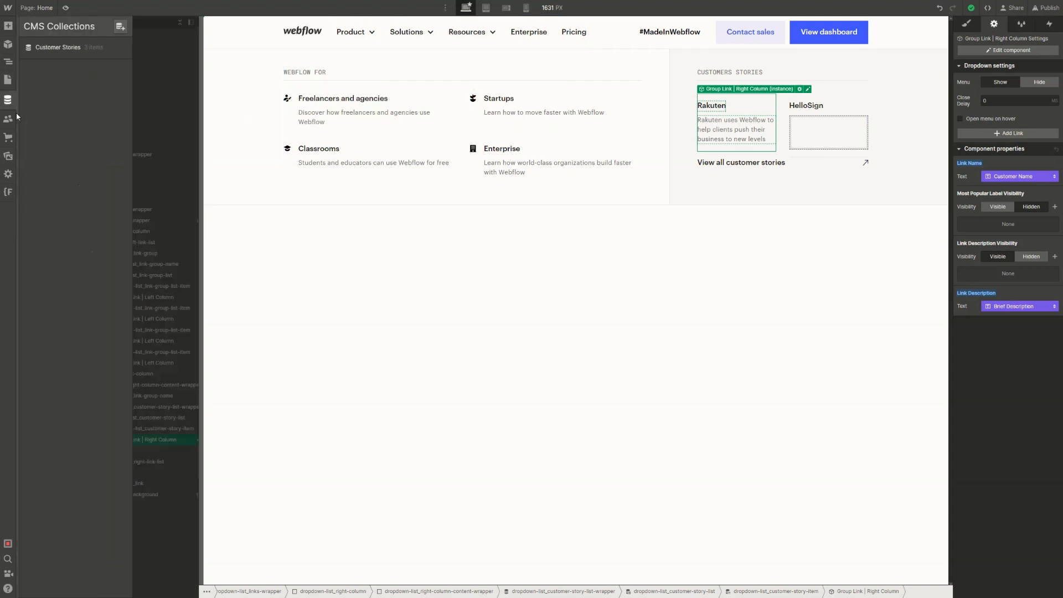
pyautogui.click(58, 60)
pyautogui.click(183, 83)
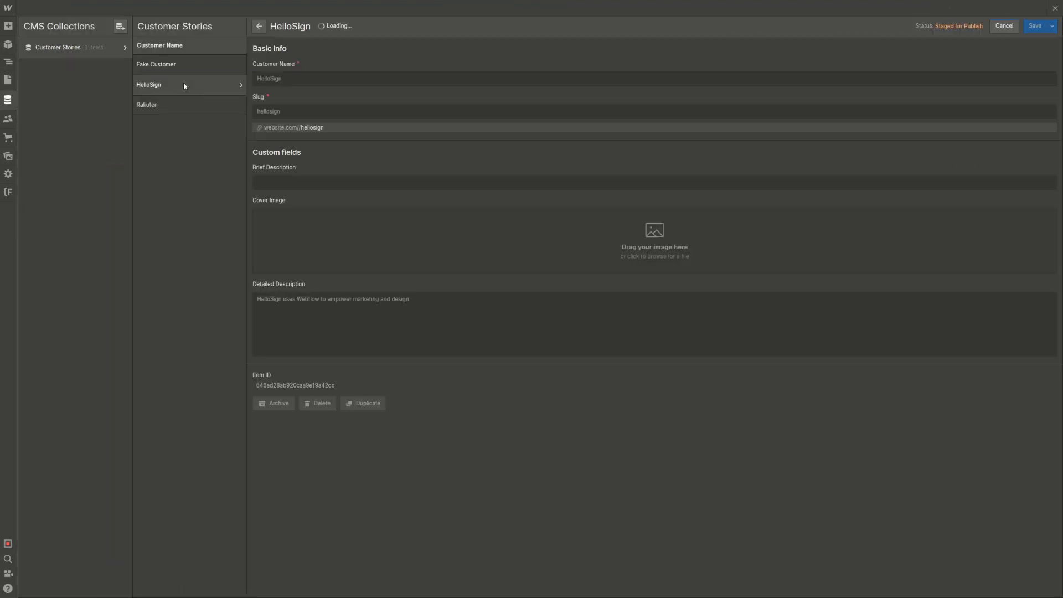
pyautogui.tripleClick(296, 297)
pyautogui.hotkey('ctrl', 'c')
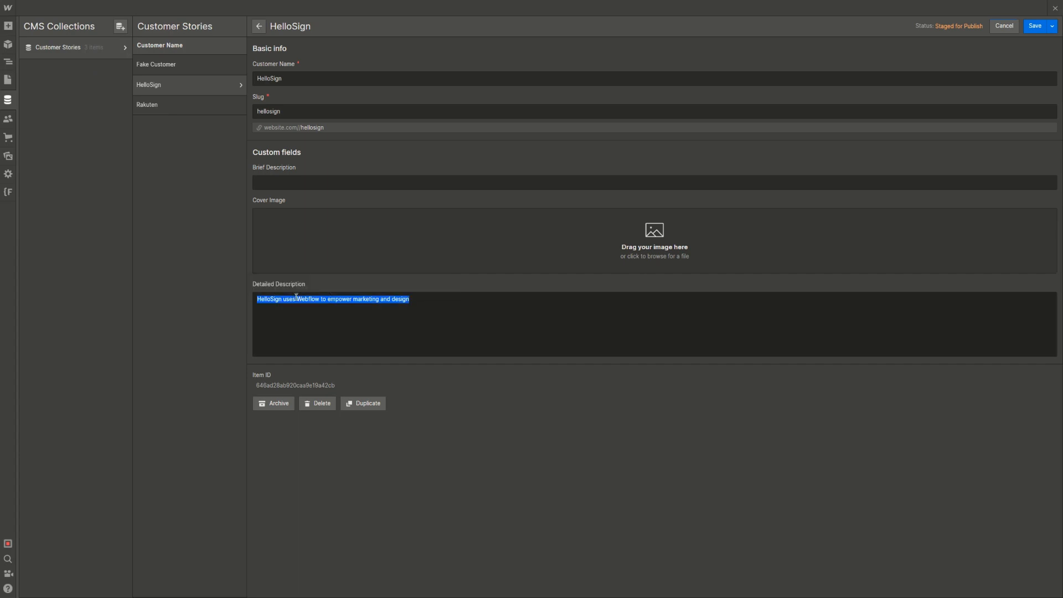
pyautogui.press('BackSpace')
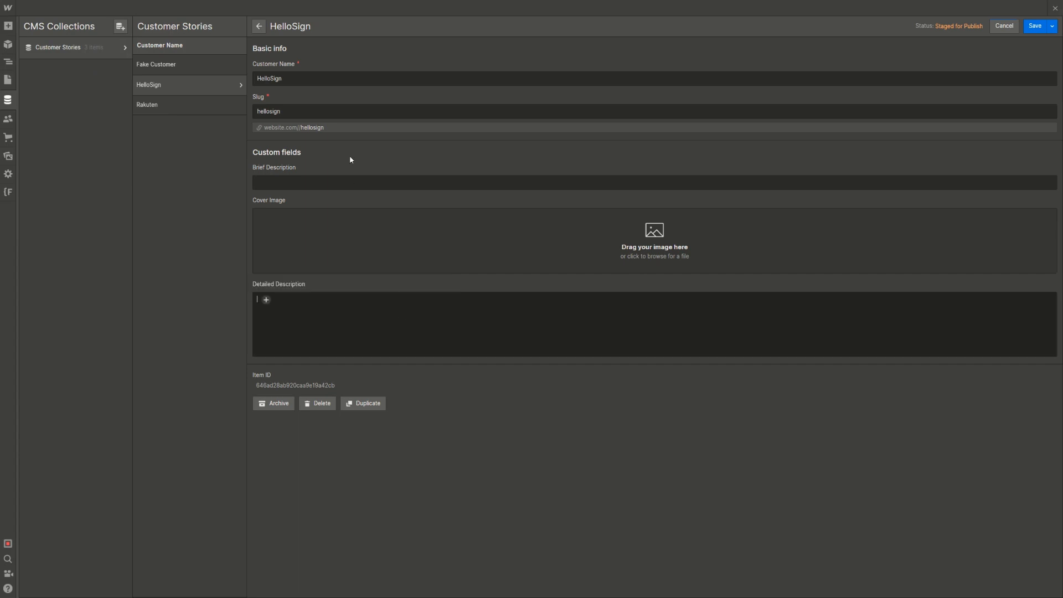
pyautogui.click(331, 182)
pyautogui.hotkey('ctrl', 'v')
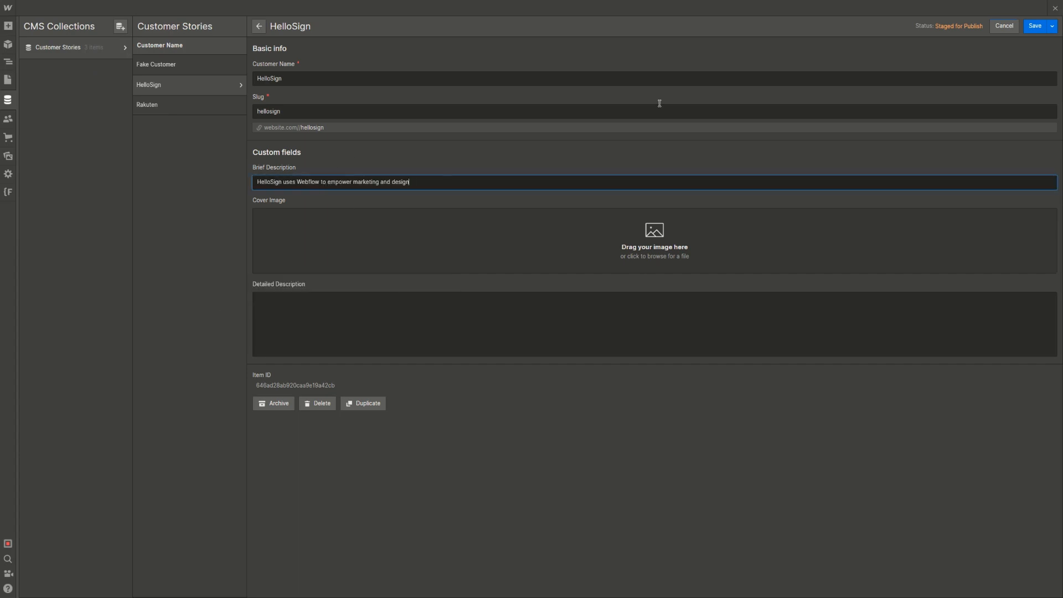
pyautogui.click(1041, 26)
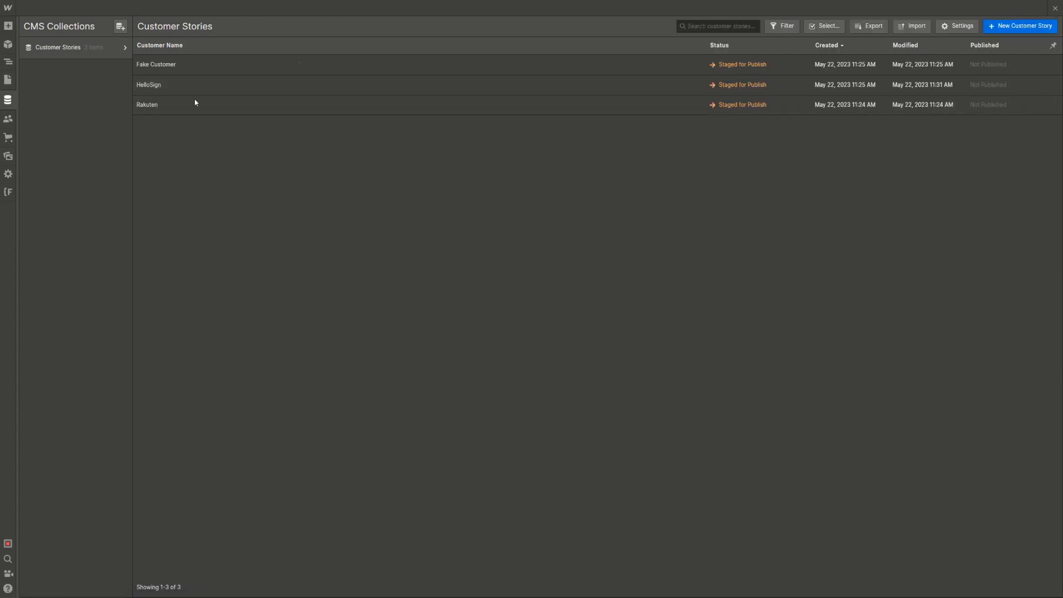
pyautogui.click(5, 99)
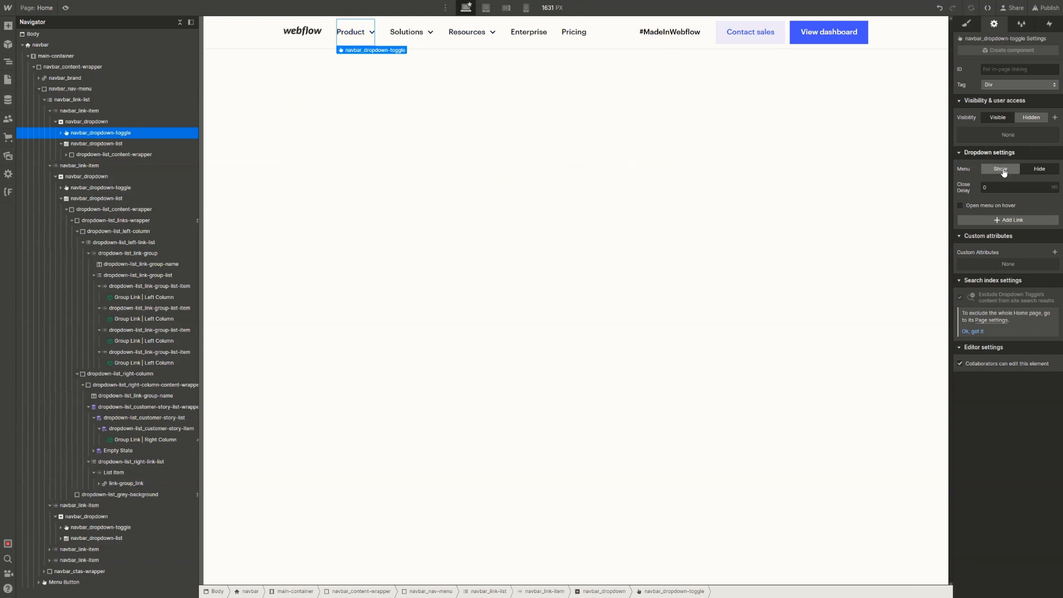
# Show the Product dropdown's menu and examine the component properties of its right-column CMS, Business and Enterprise links
pyautogui.click(1002, 170)
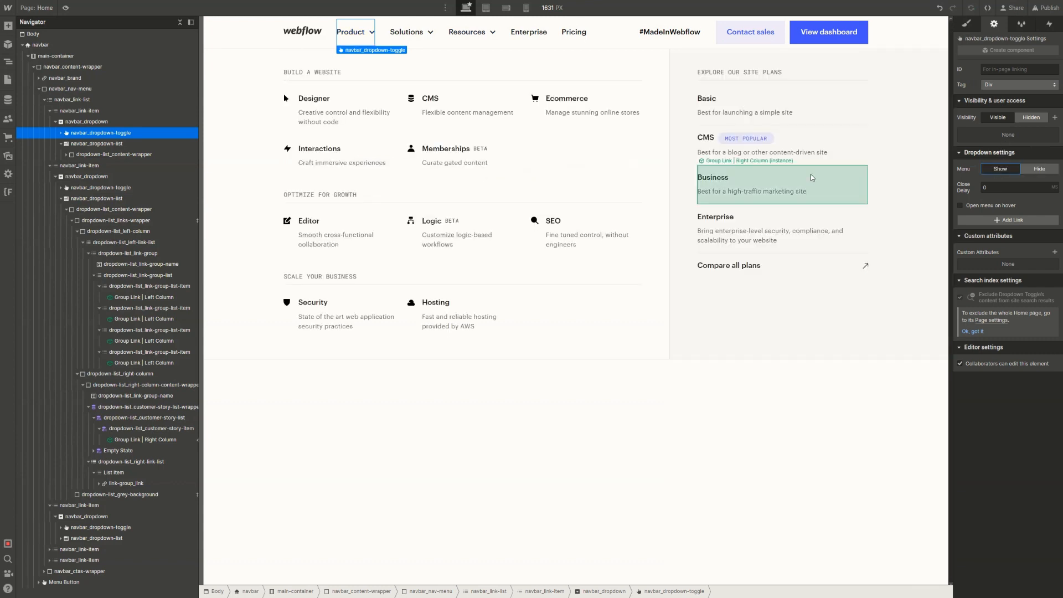
pyautogui.click(800, 152)
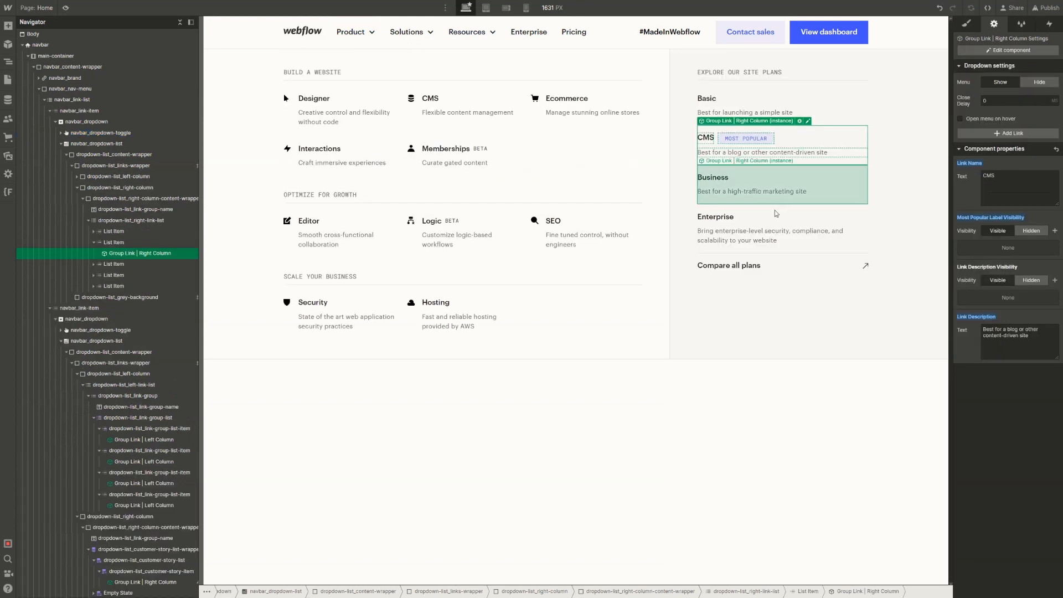
pyautogui.click(779, 199)
pyautogui.click(776, 232)
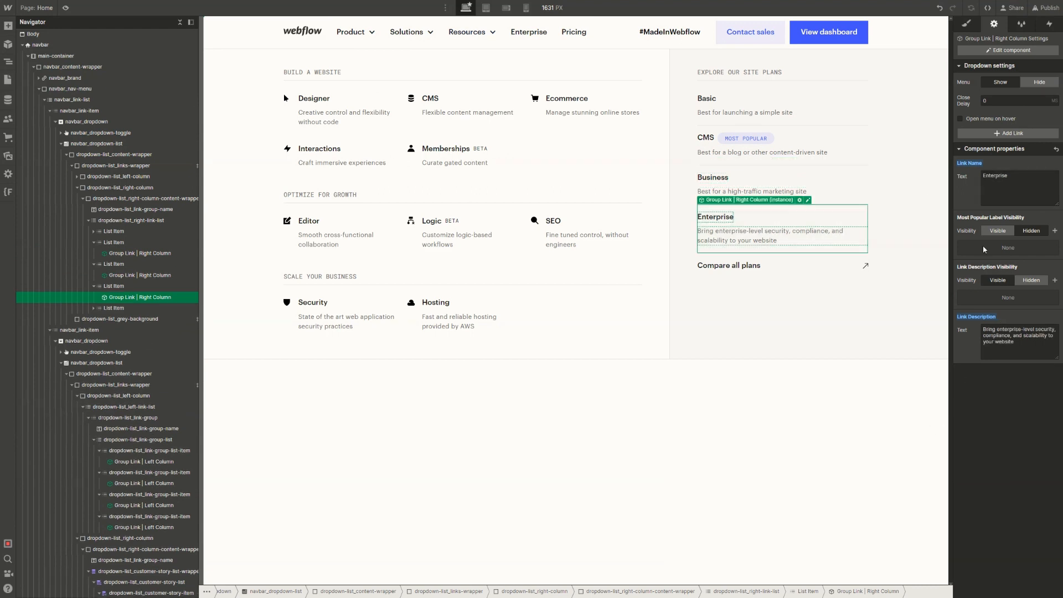
pyautogui.click(752, 184)
# Show the Solutions dropdown's menu and examine the collection-bound properties of the Rakuten link
pyautogui.click(407, 32)
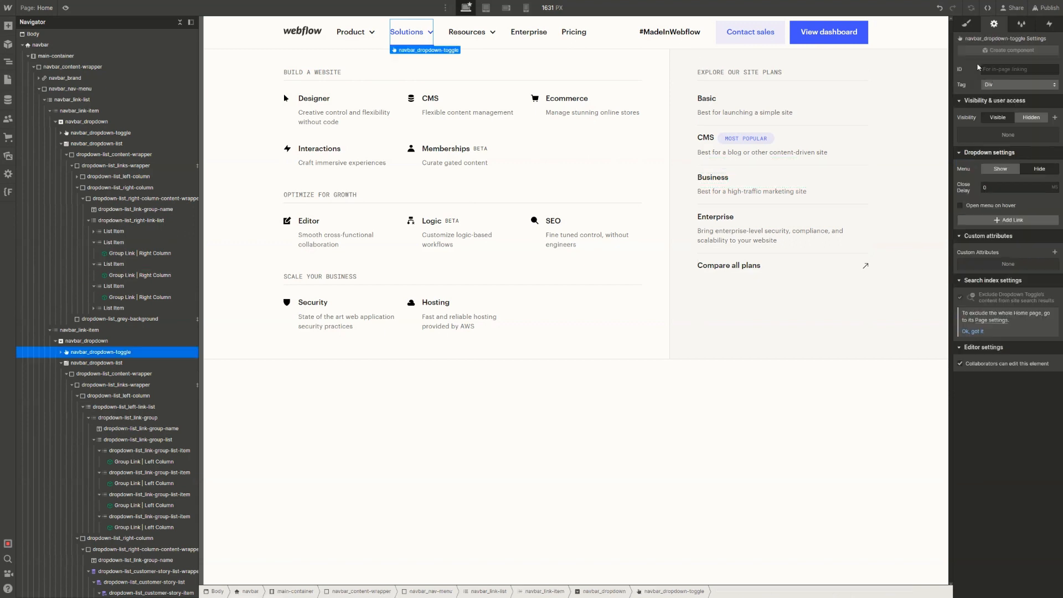
pyautogui.click(999, 170)
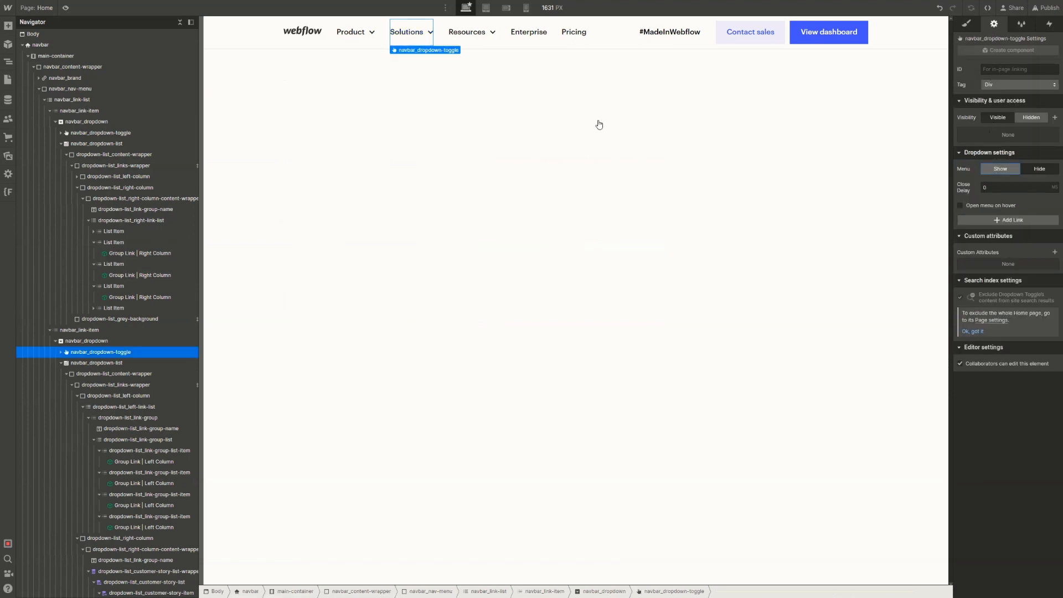
pyautogui.click(734, 113)
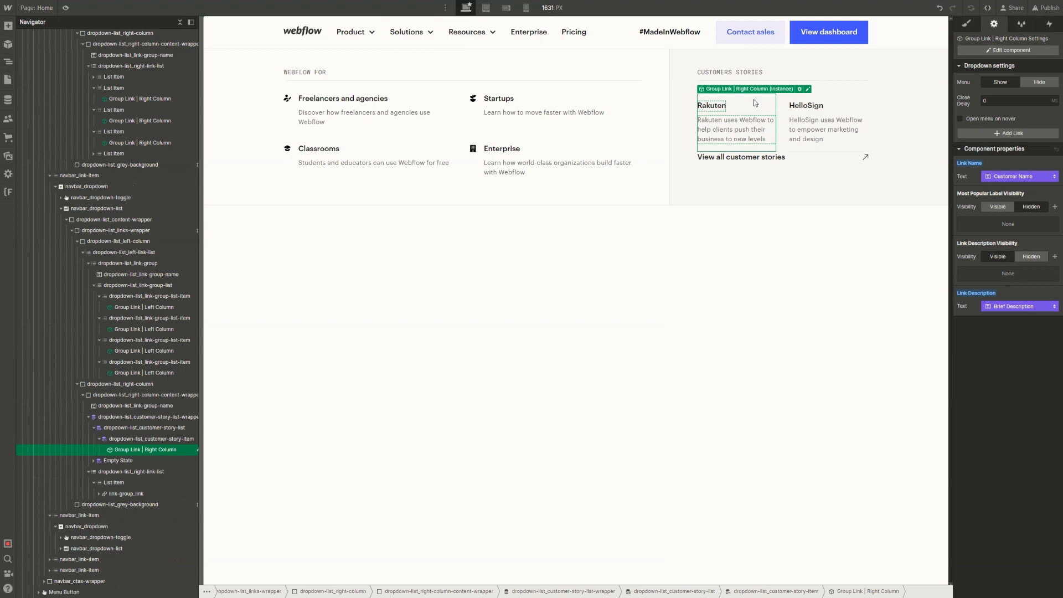
pyautogui.click(466, 47)
# Return to the Product dropdown's site plan links and examine the Enterprise link's name and description text
pyautogui.click(348, 44)
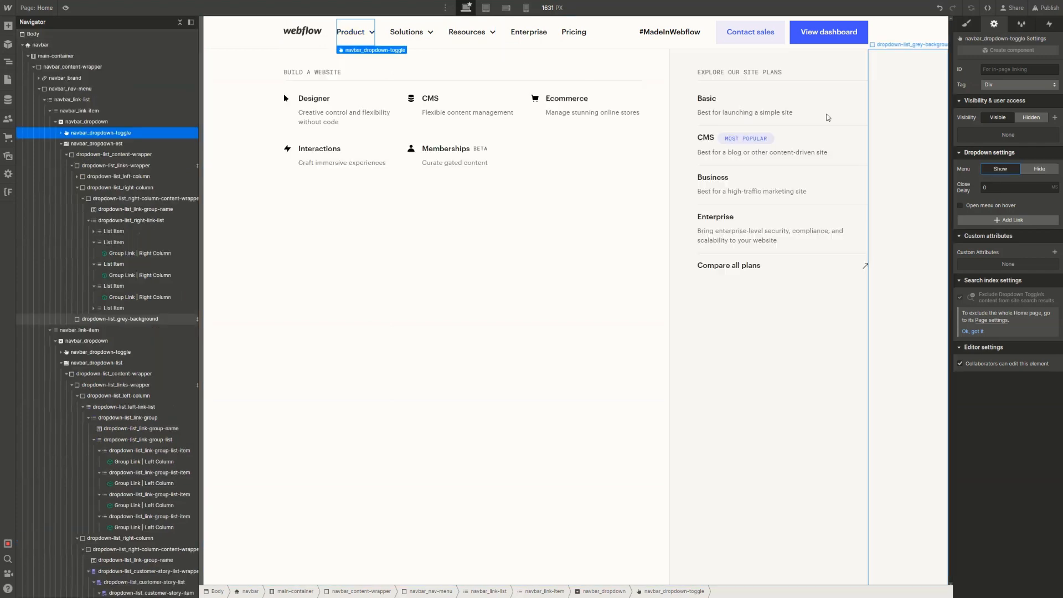
pyautogui.click(744, 110)
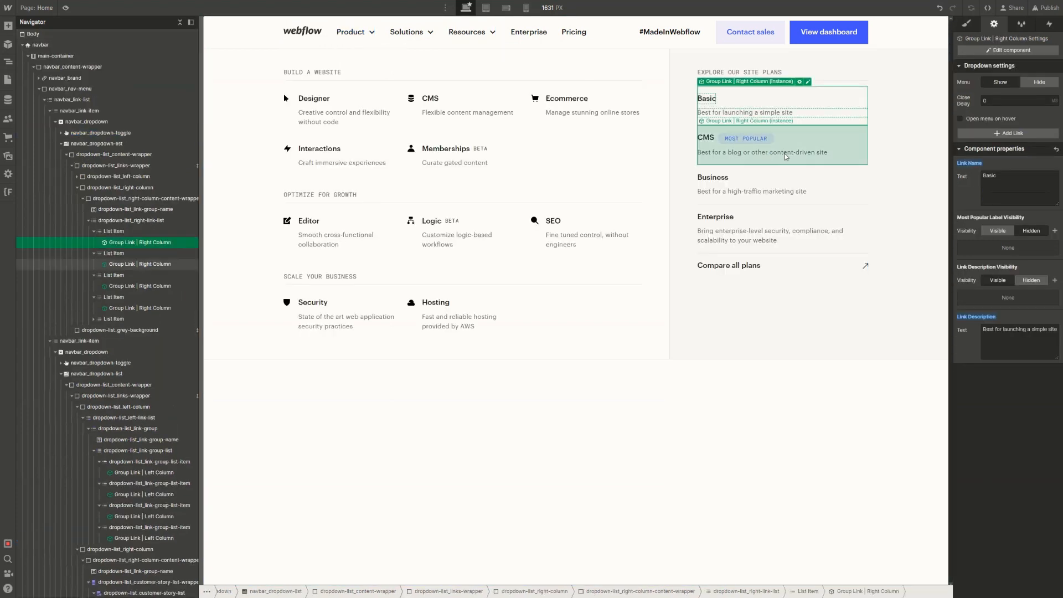
pyautogui.click(786, 156)
pyautogui.click(785, 230)
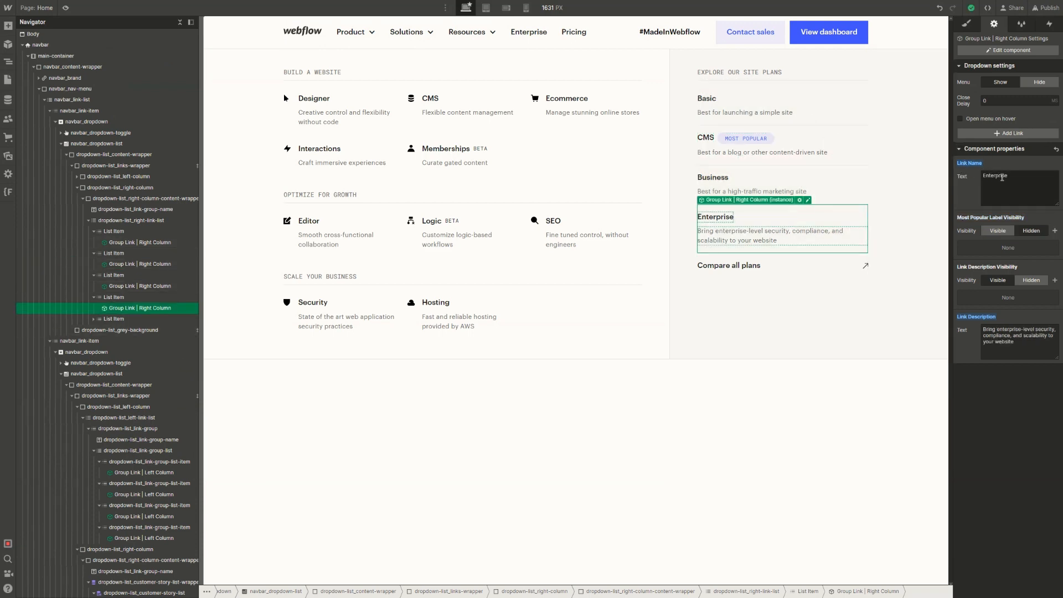
pyautogui.doubleClick(1002, 177)
pyautogui.tripleClick(1018, 335)
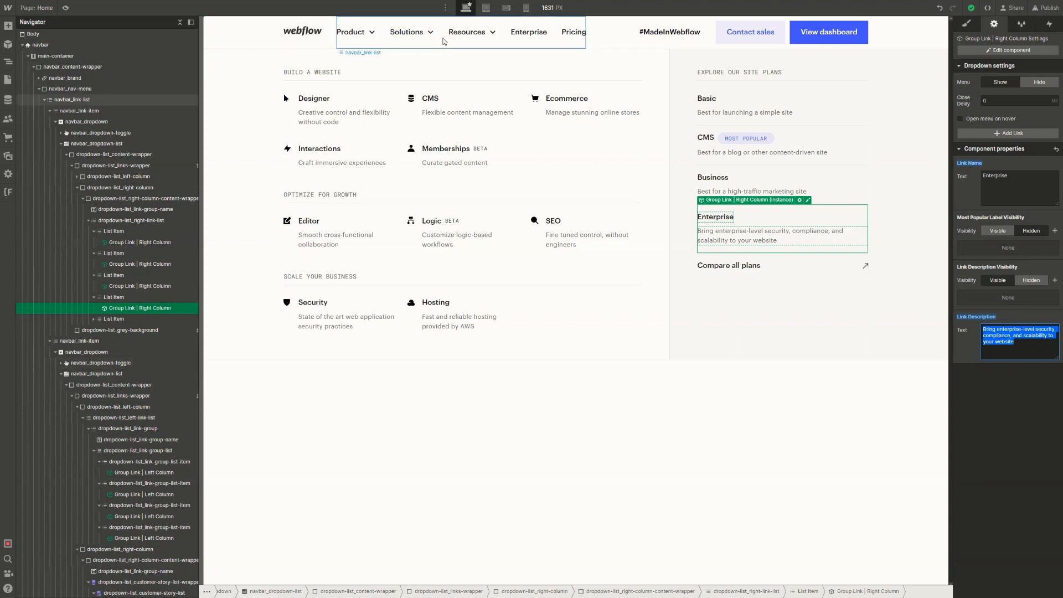
# Show the Solutions dropdown again and examine the customer story list's settings and the Rakuten instance's field bindings
pyautogui.click(424, 41)
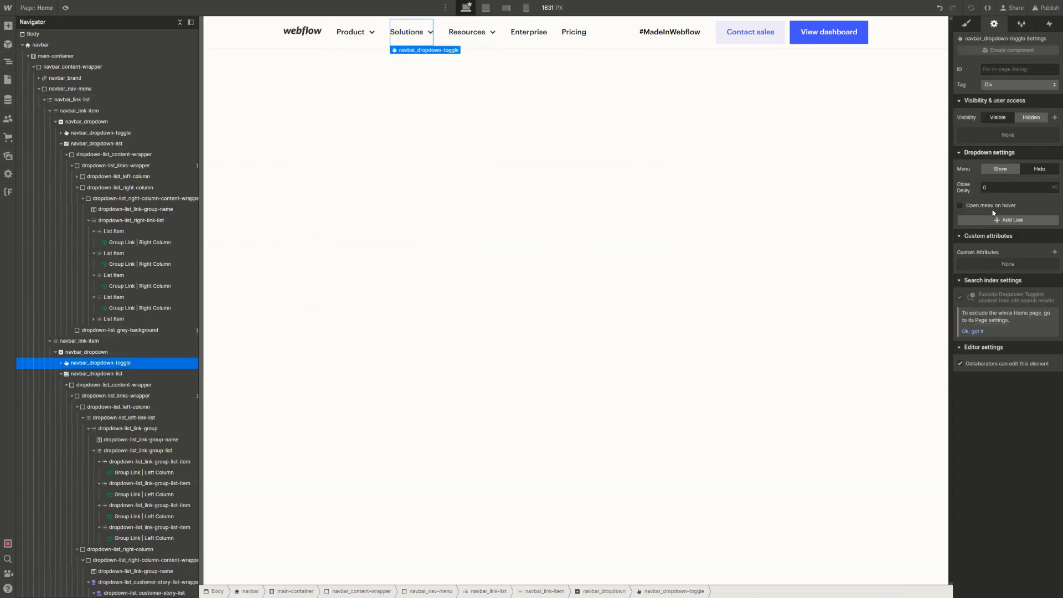
pyautogui.click(987, 169)
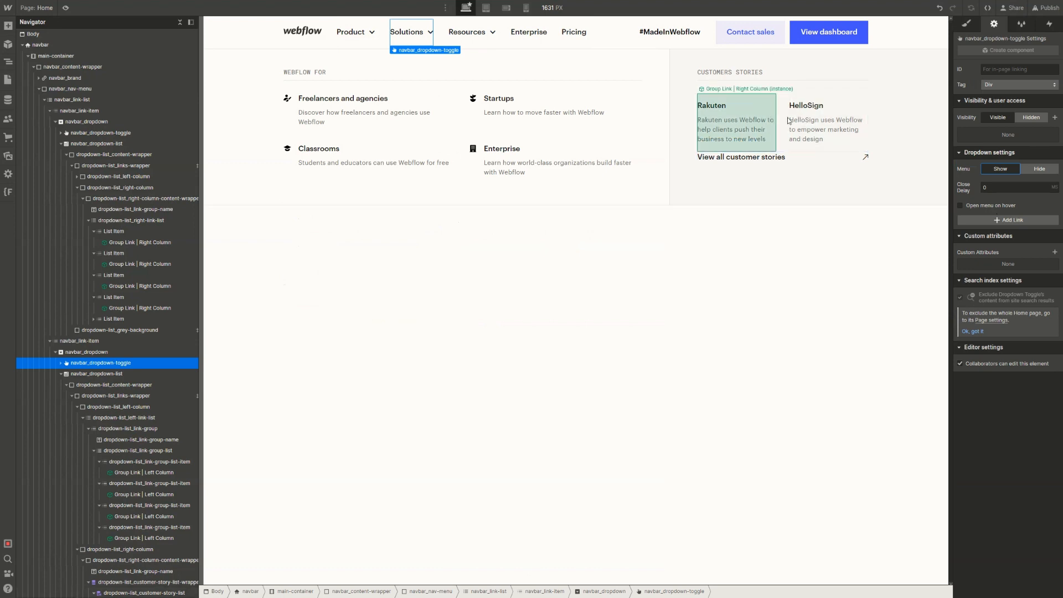
pyautogui.click(753, 118)
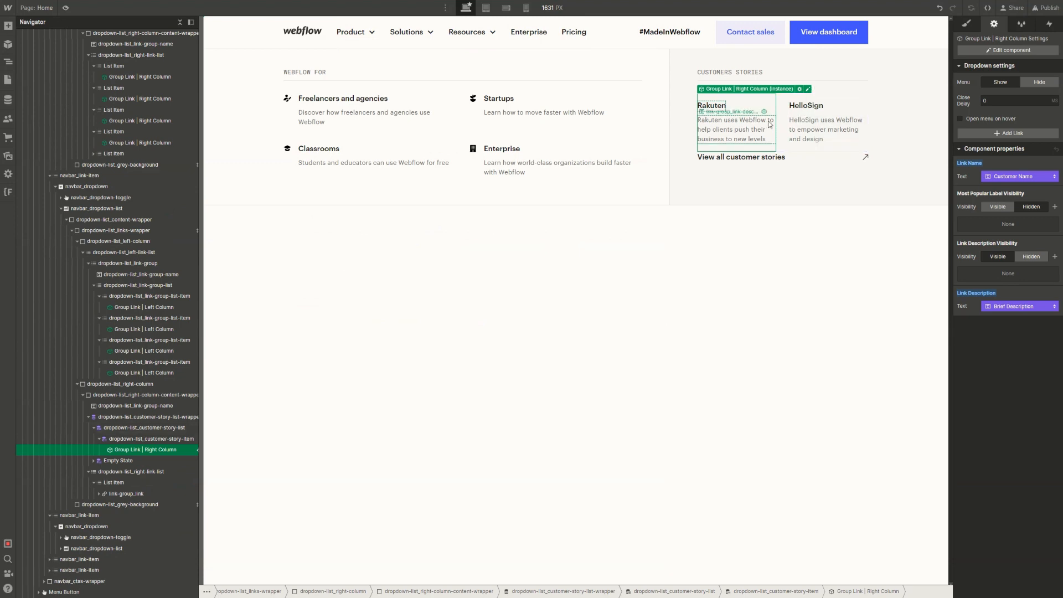
pyautogui.click(776, 124)
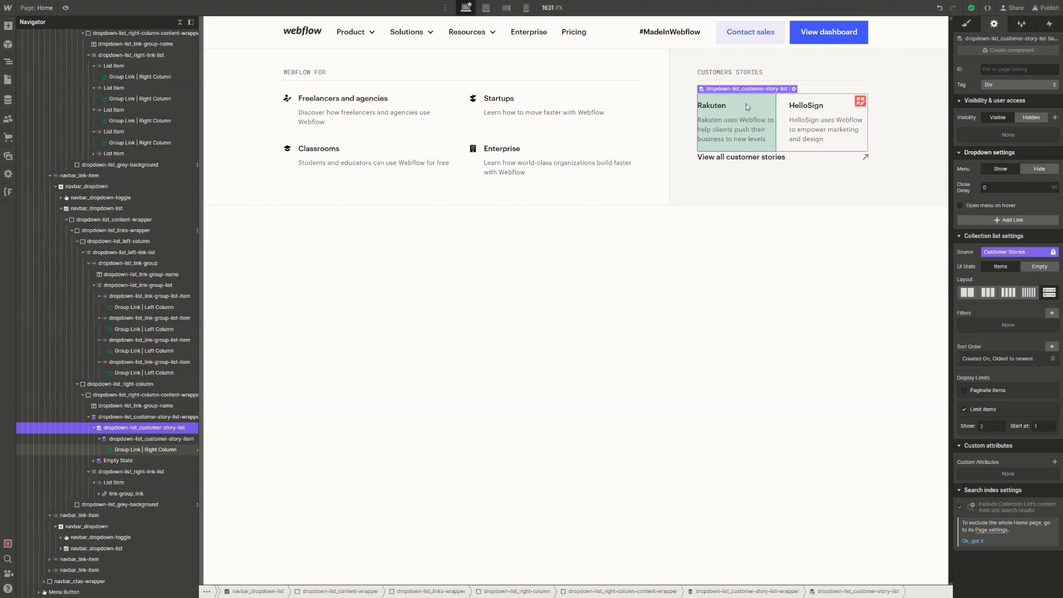
pyautogui.click(751, 99)
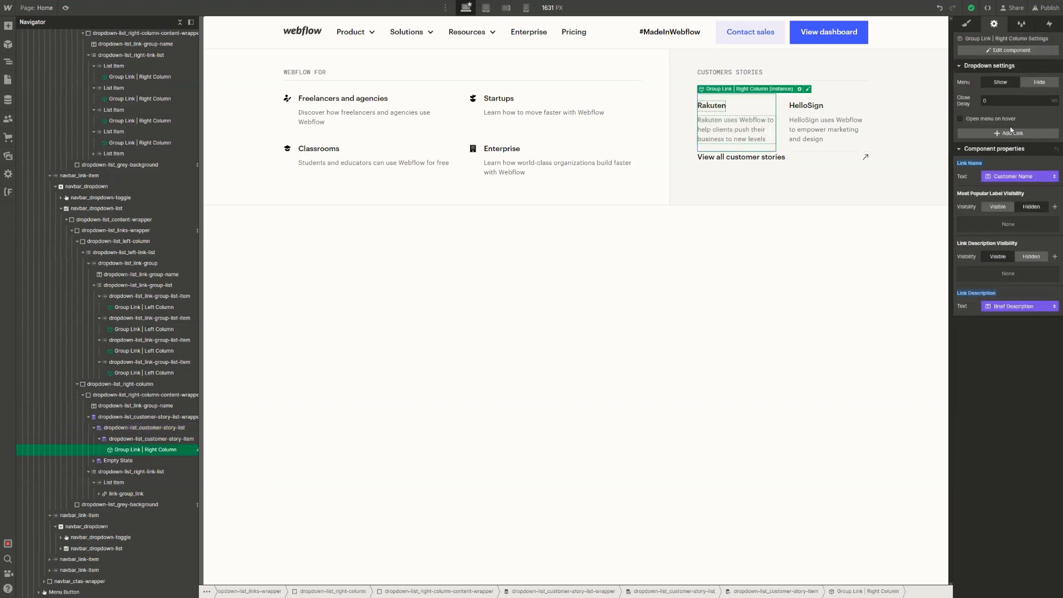
pyautogui.click(967, 24)
pyautogui.click(993, 50)
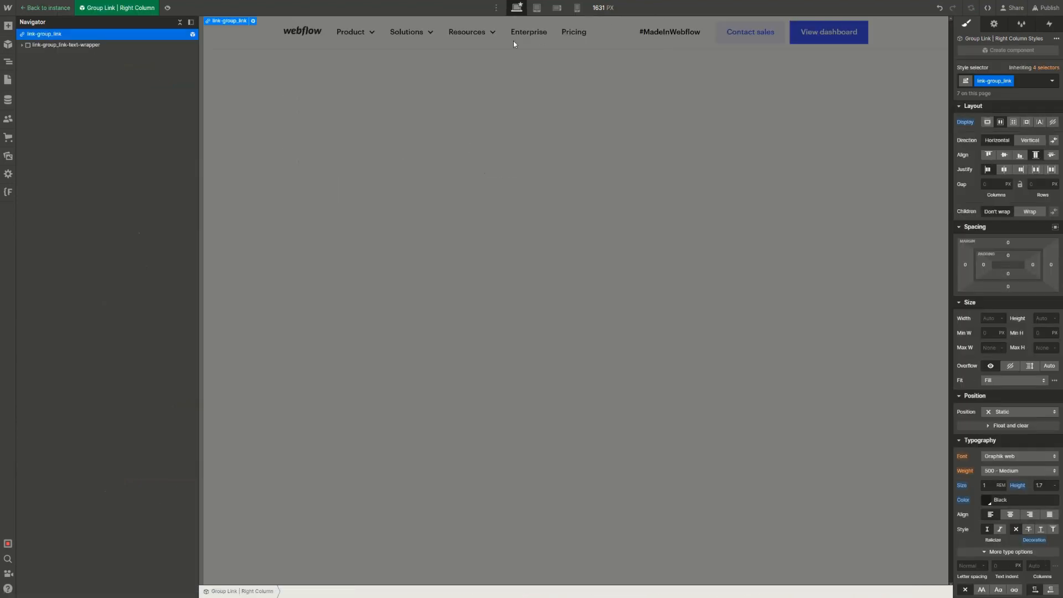
pyautogui.click(417, 119)
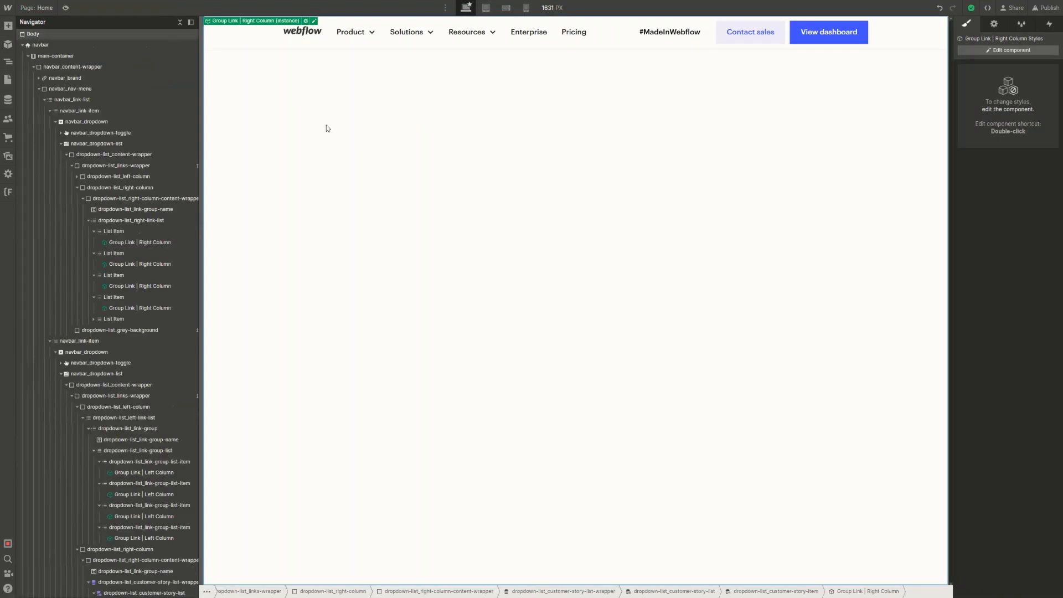
# Place a temporary Group Link | Right Column instance on the page body, examine its text wrapper's styles, and delete the instance
pyautogui.click(296, 122)
pyautogui.click(14, 49)
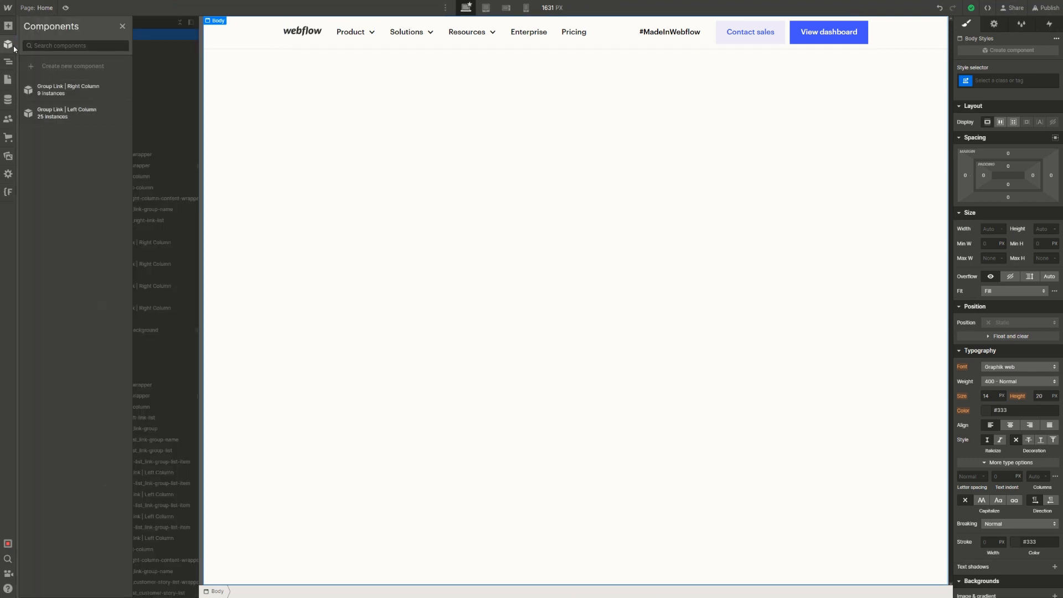
pyautogui.moveTo(86, 90); pyautogui.dragTo(334, 105)
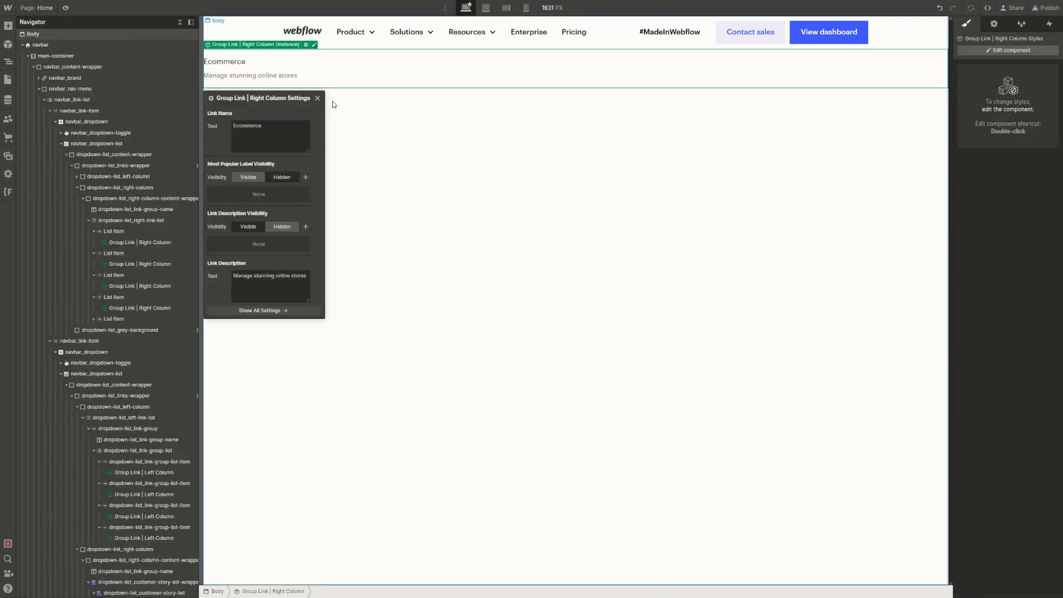
pyautogui.click(357, 77)
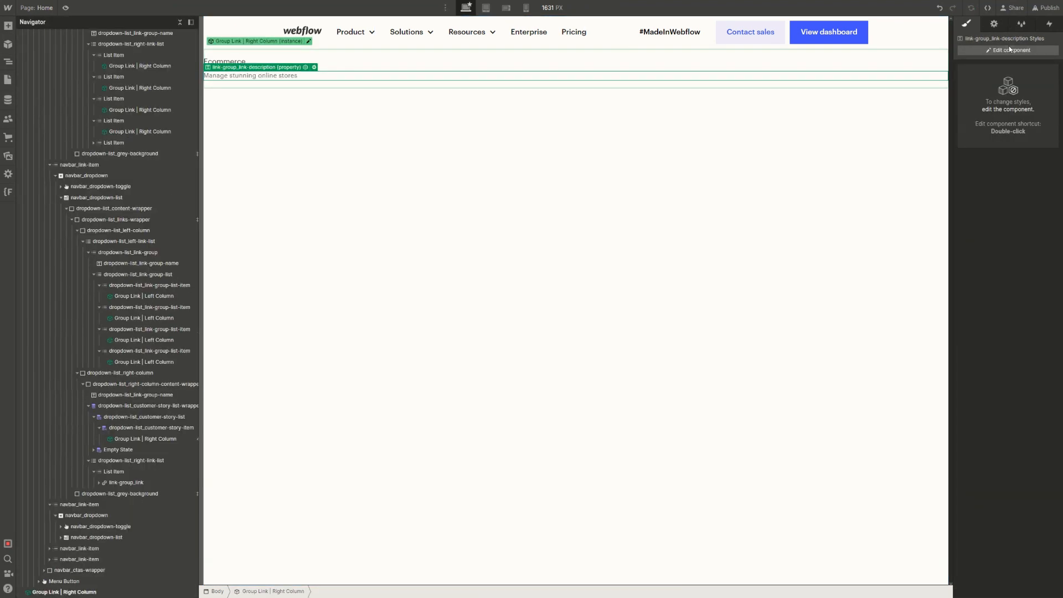
pyautogui.doubleClick(417, 78)
pyautogui.click(376, 61)
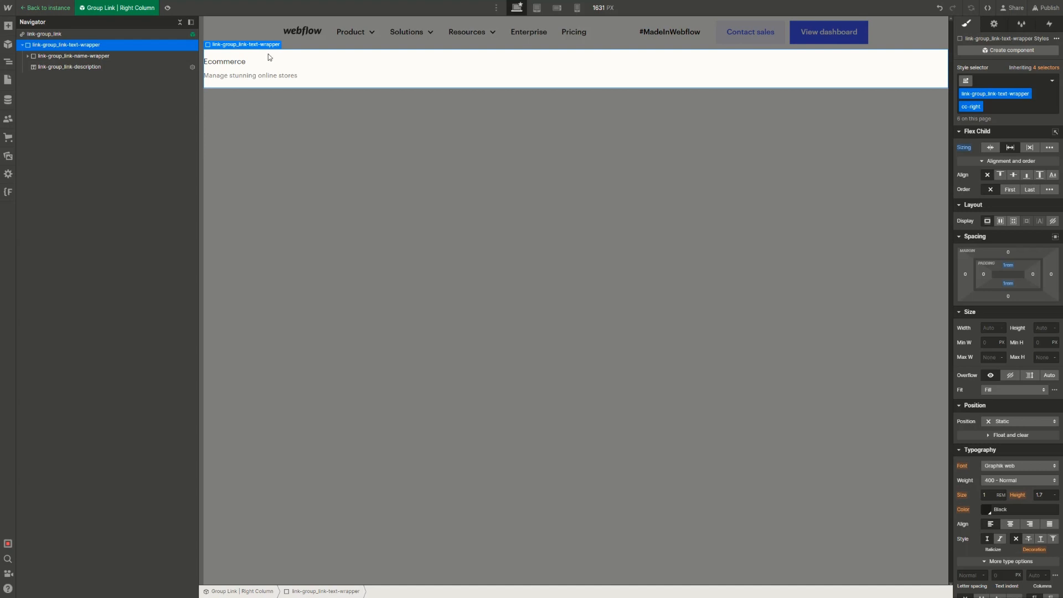
pyautogui.click(160, 48)
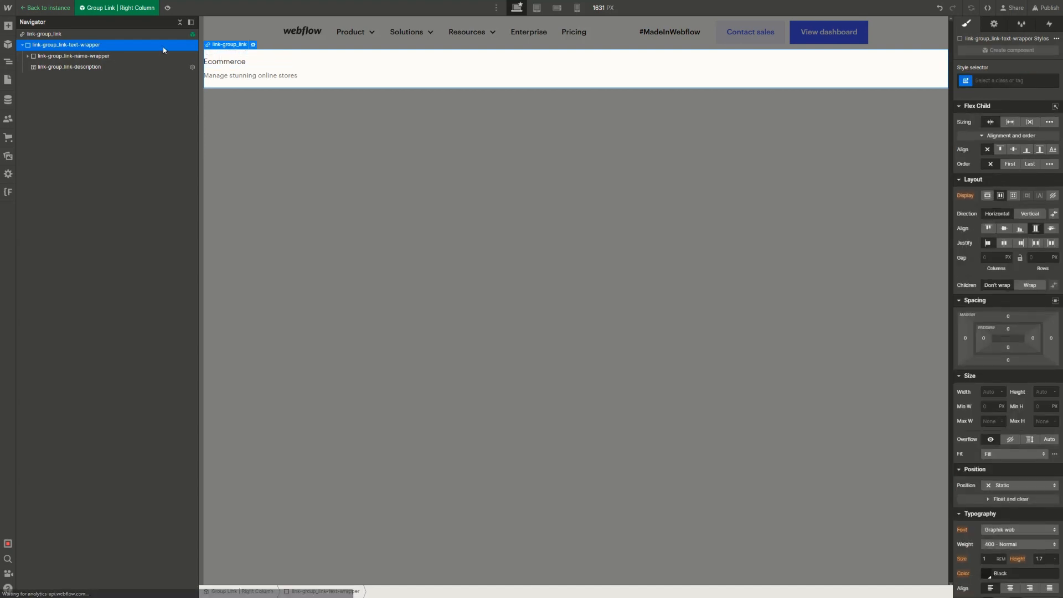
pyautogui.press('Escape')
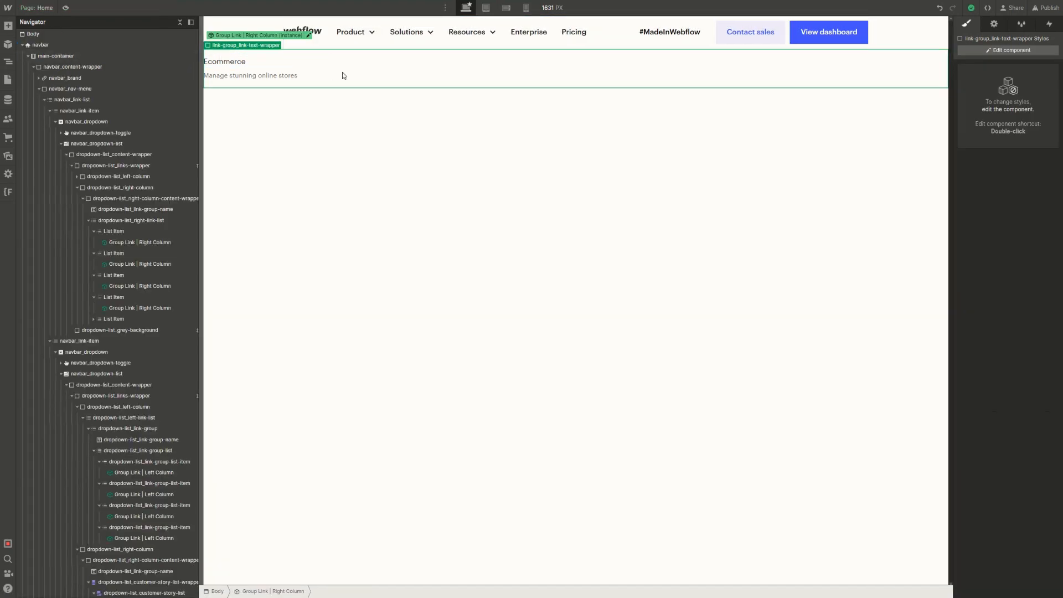
pyautogui.press('Delete')
# Show the Resources dropdown's menu on the canvas from its toggle's settings
pyautogui.click(457, 38)
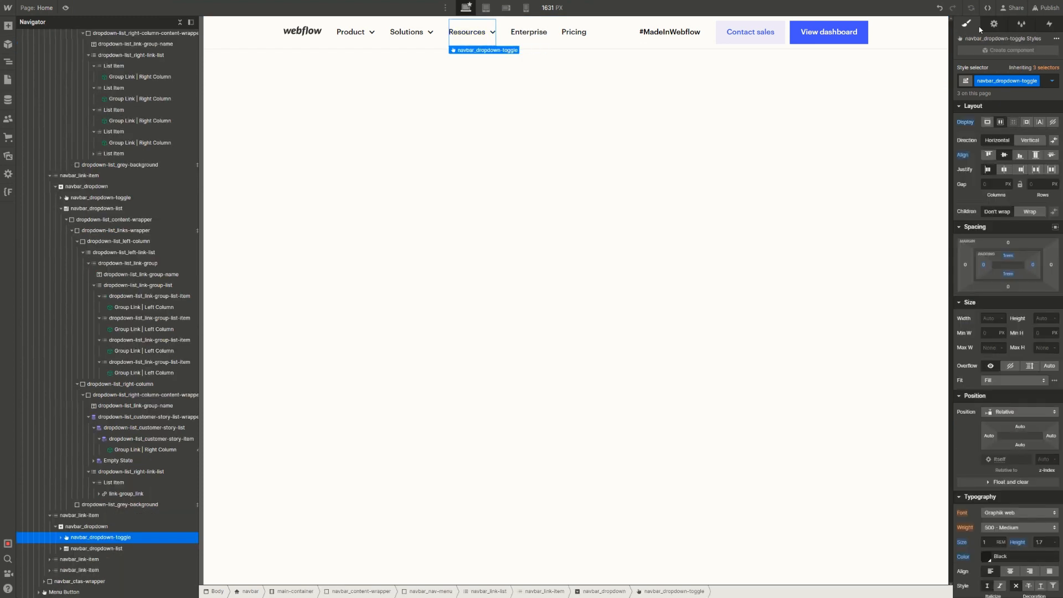
pyautogui.click(994, 24)
pyautogui.click(1000, 169)
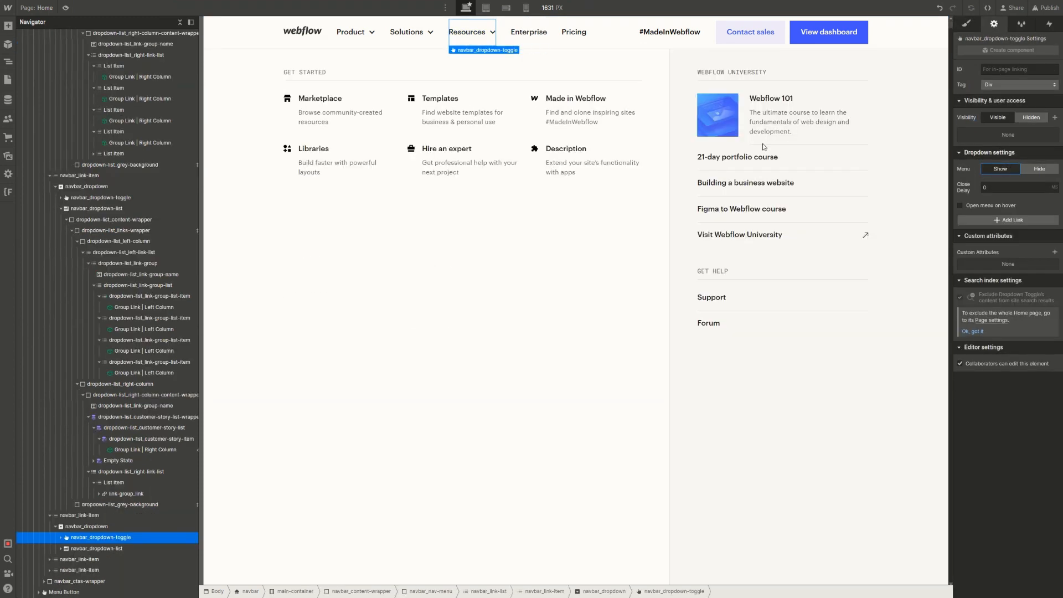
# Show the Solutions dropdown and set the customer story list wrapper's top margin to -1rem
pyautogui.click(477, 43)
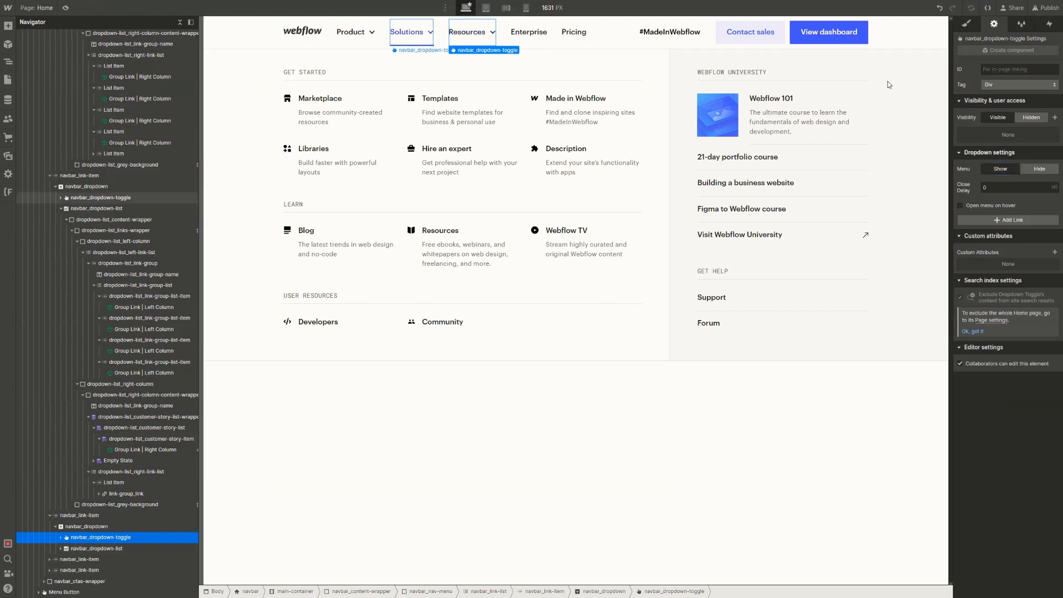
pyautogui.click(1000, 168)
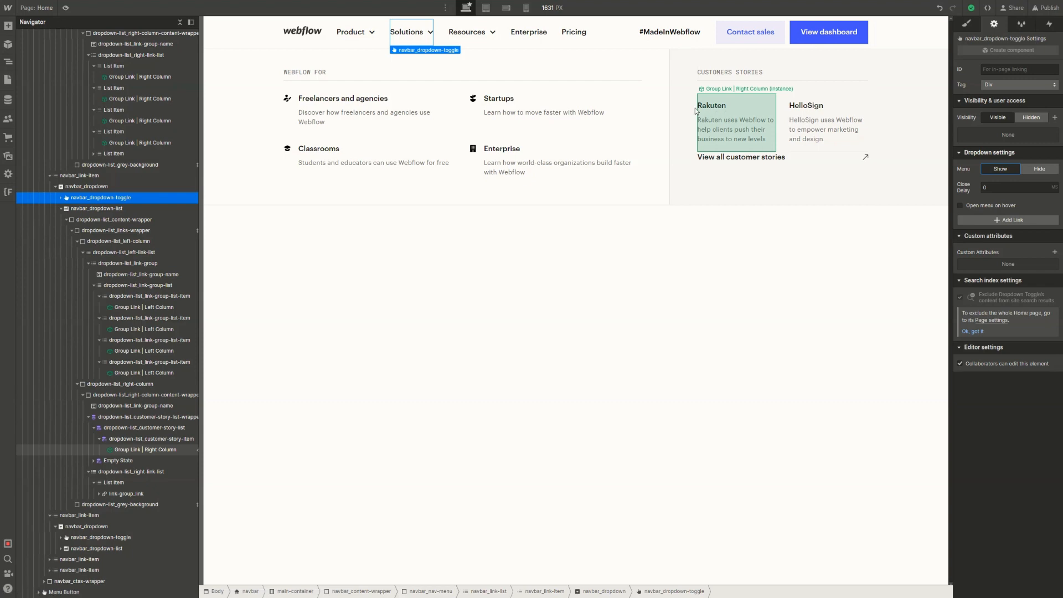
pyautogui.click(782, 121)
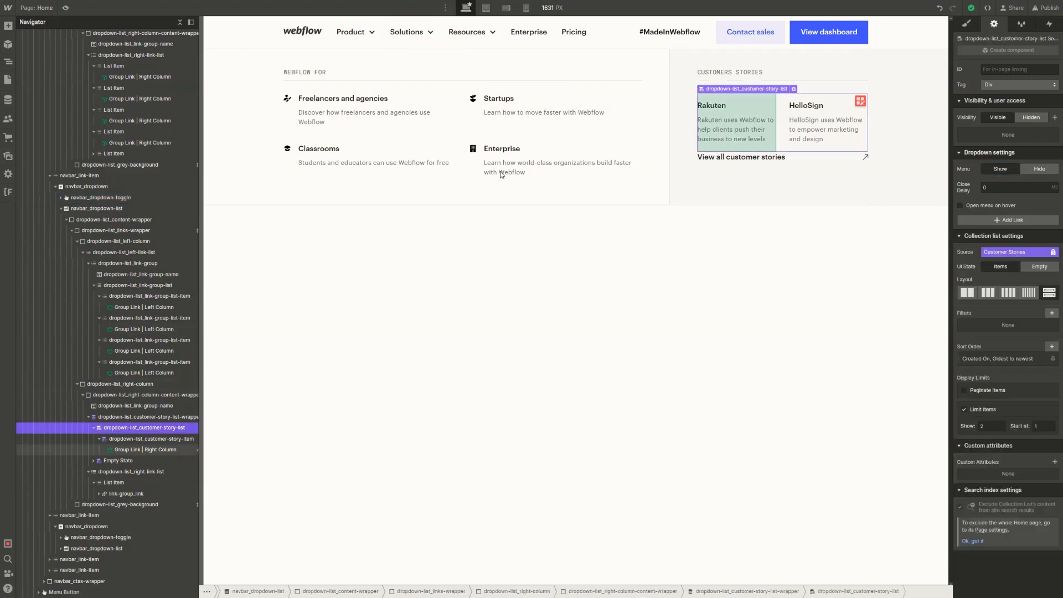
pyautogui.click(179, 417)
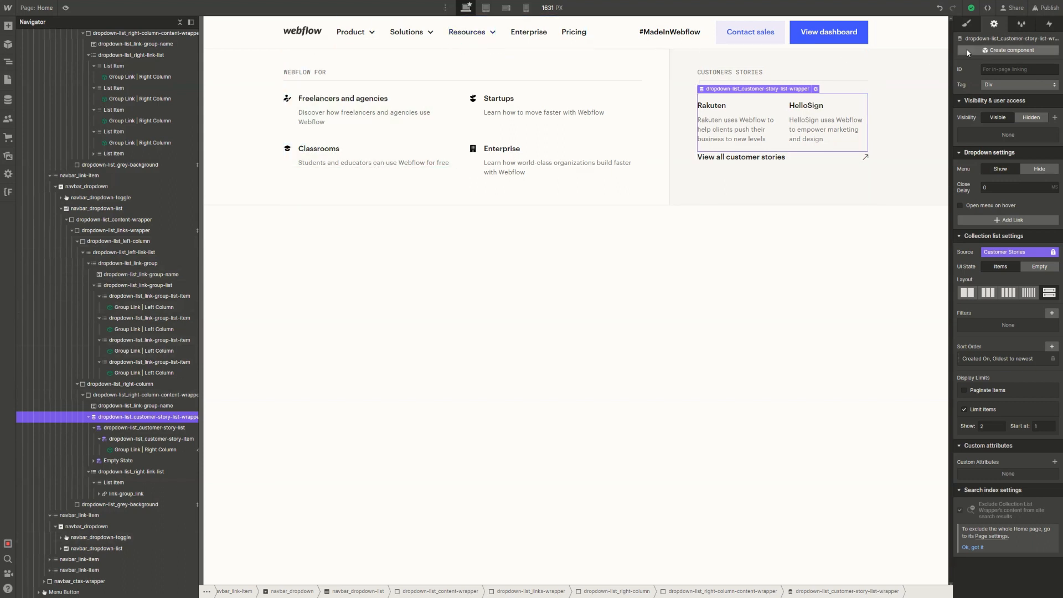
pyautogui.click(970, 23)
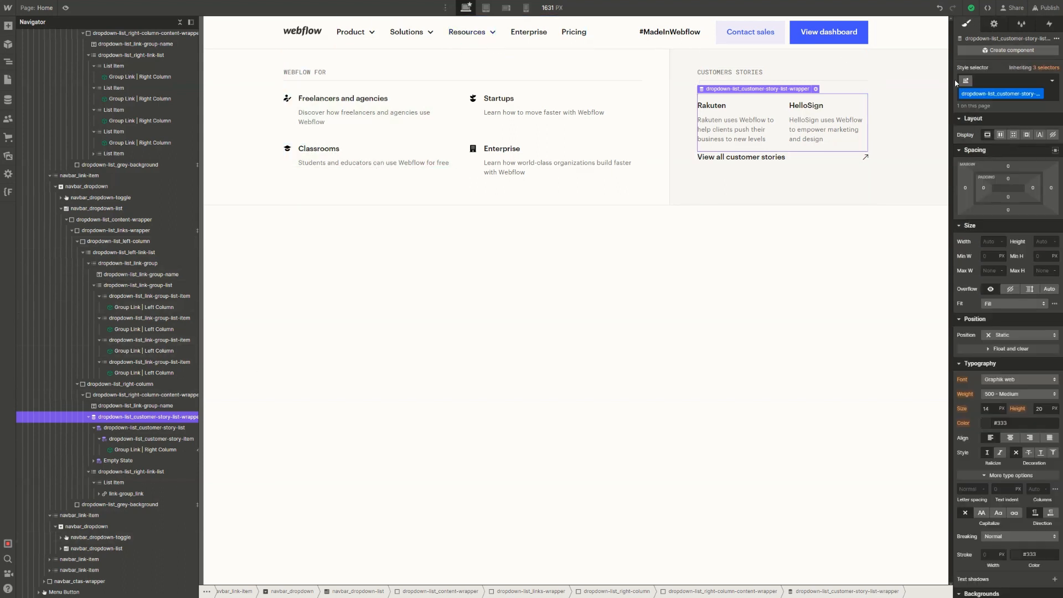
pyautogui.click(1009, 166)
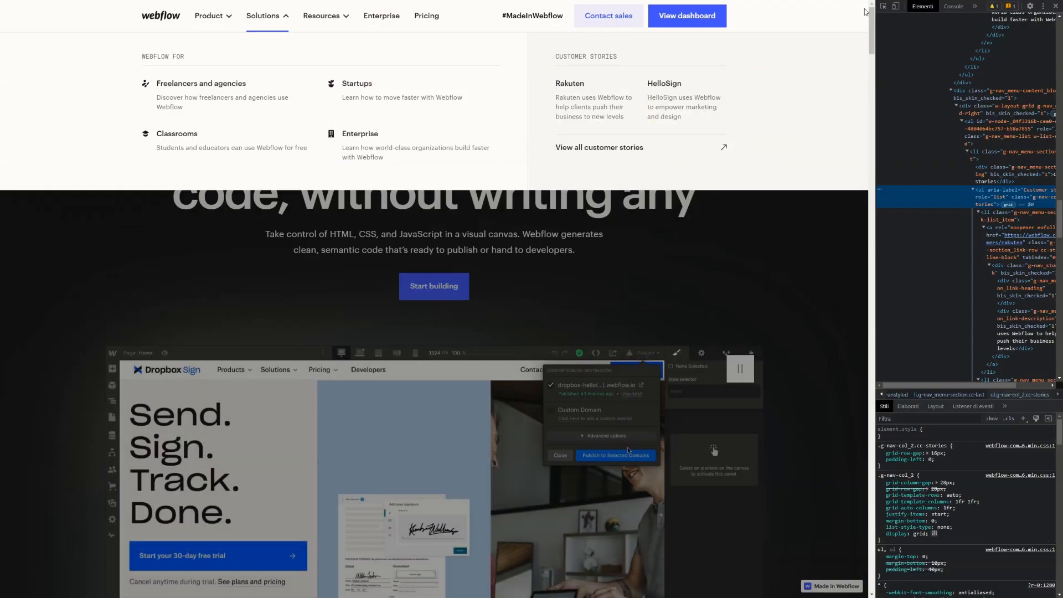
# Compare the customer stories spacing with the original site and examine the story list, its wrapper and the right link list
pyautogui.click(883, 6)
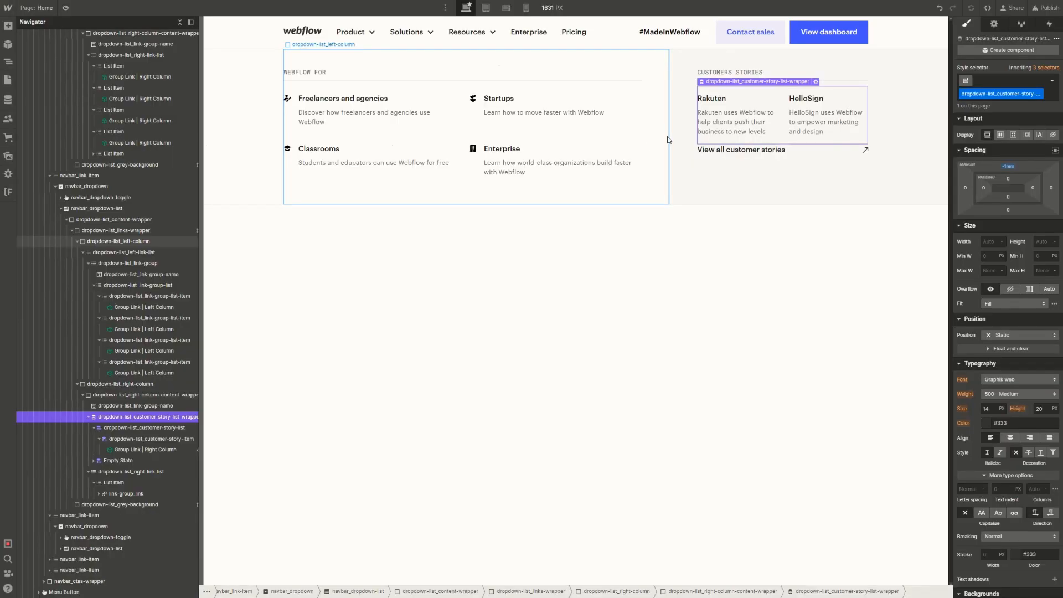
pyautogui.click(806, 146)
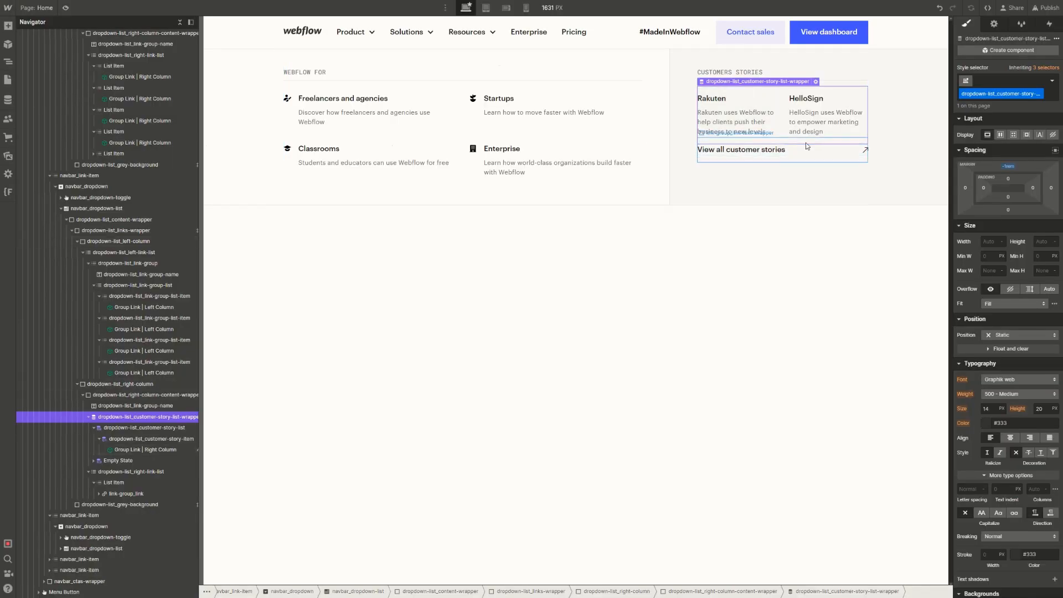
pyautogui.click(807, 145)
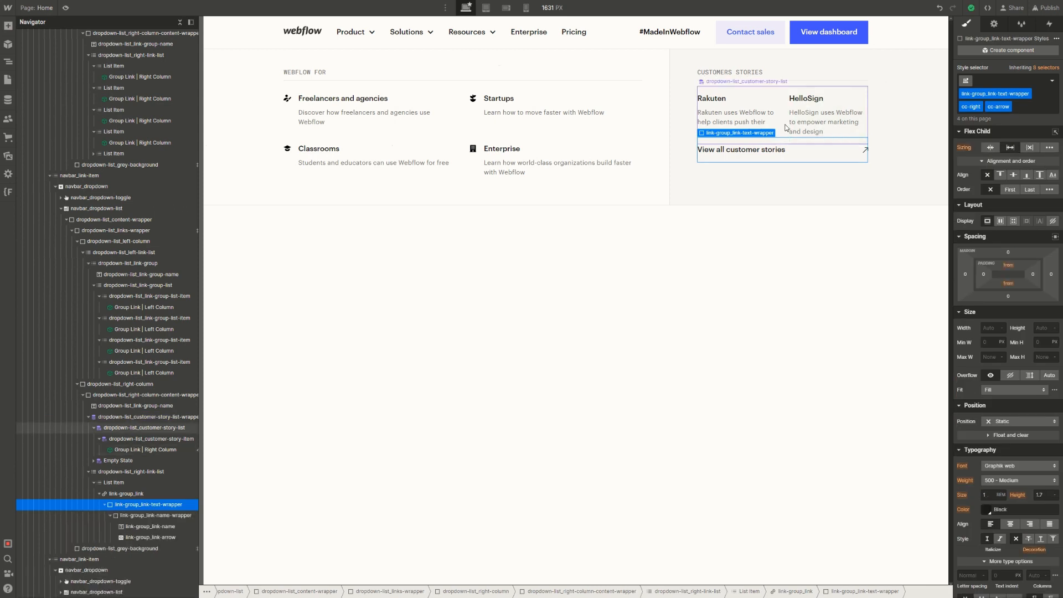
pyautogui.click(783, 129)
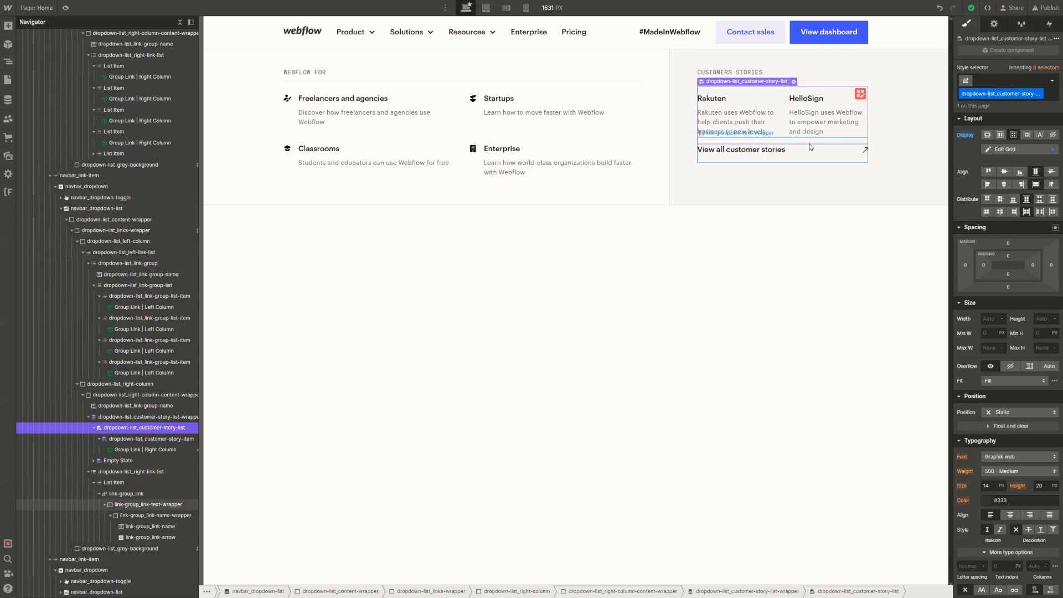
pyautogui.click(88, 417)
pyautogui.click(111, 417)
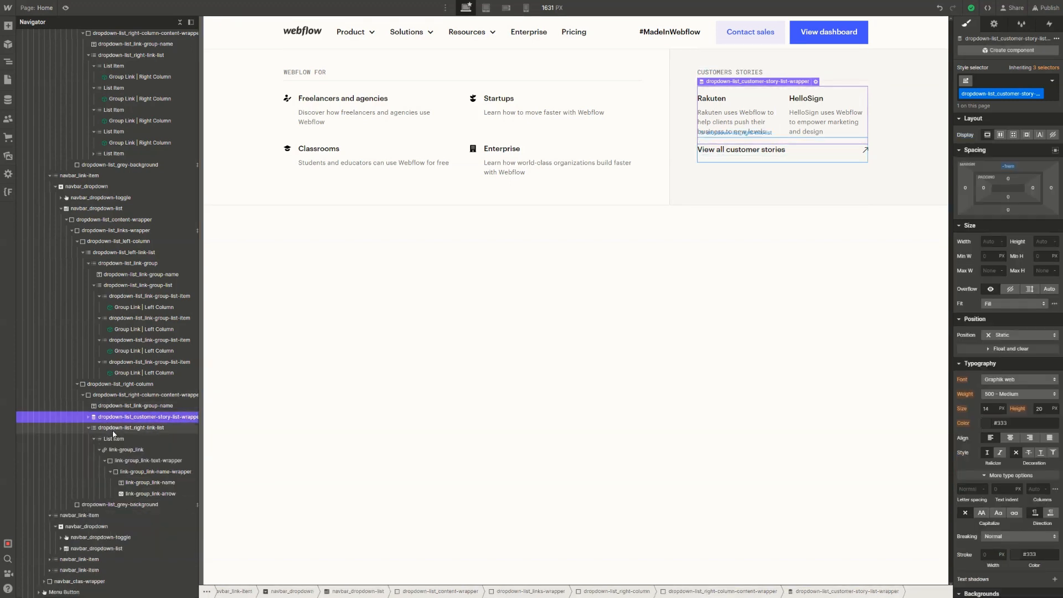
pyautogui.click(114, 429)
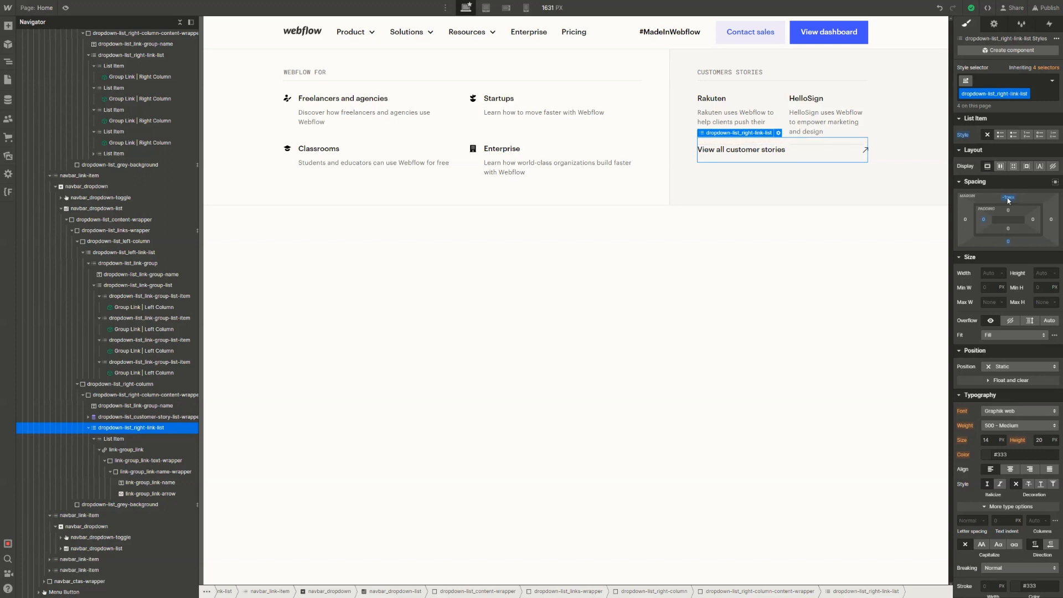
# Try the existing cc-first combo class on the Solutions dropdown's right link list and undo it
pyautogui.hotkey('ctrl', 'Return')
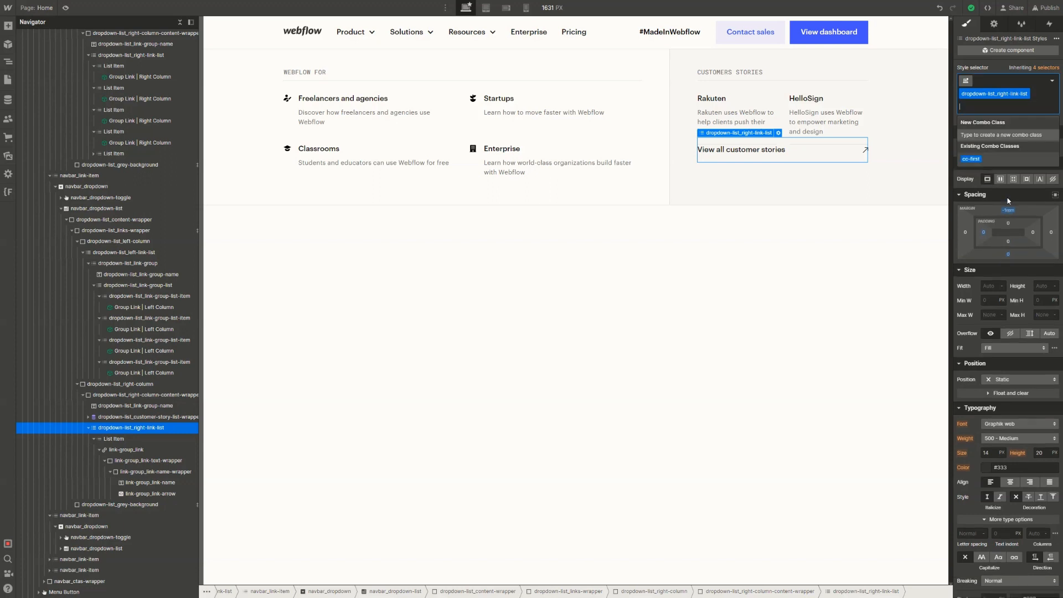
pyautogui.click(1000, 161)
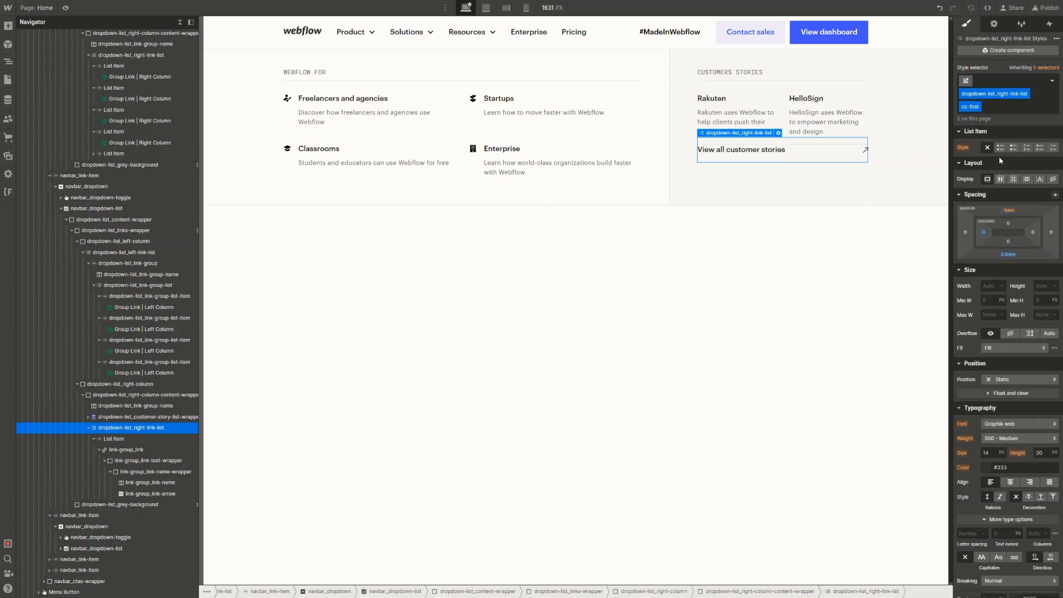
pyautogui.hotkey('ctrl', 'z')
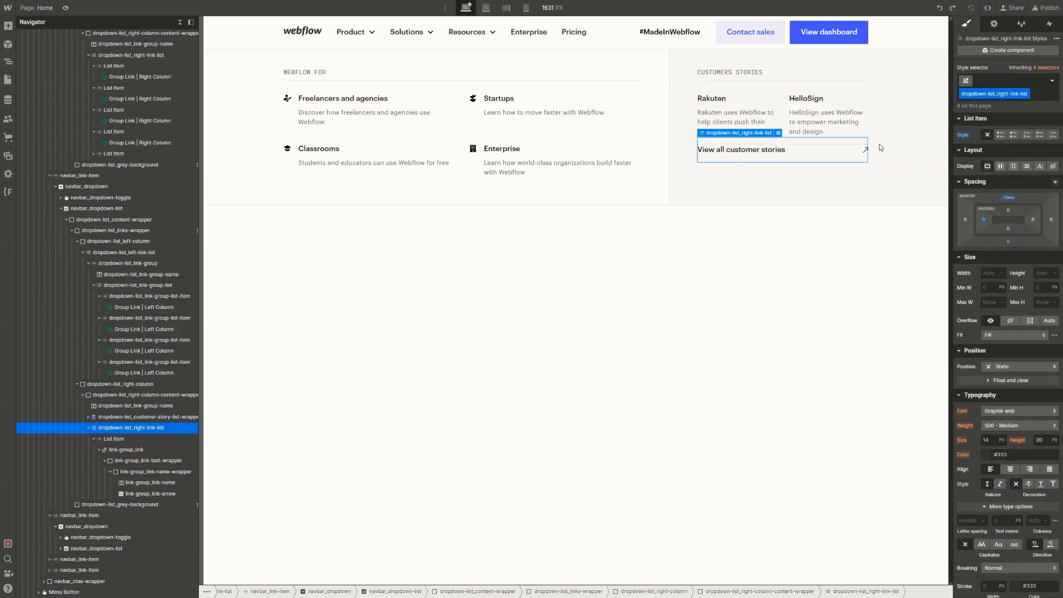
# Add a cc-no-margin combo class to the Solutions dropdown's right link list and set its top margin to 0rem
pyautogui.click(788, 115)
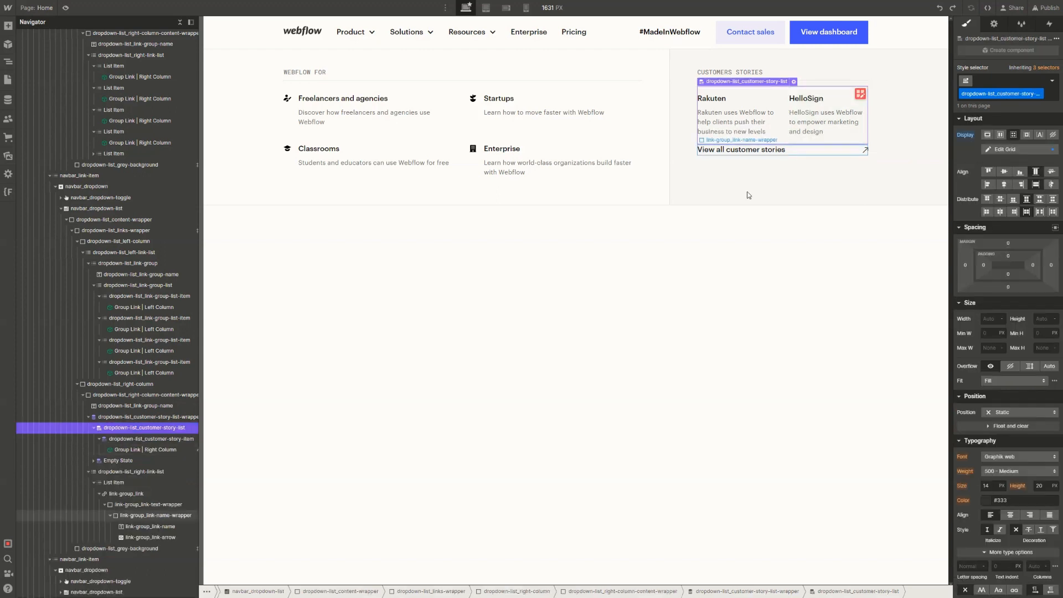
pyautogui.click(132, 472)
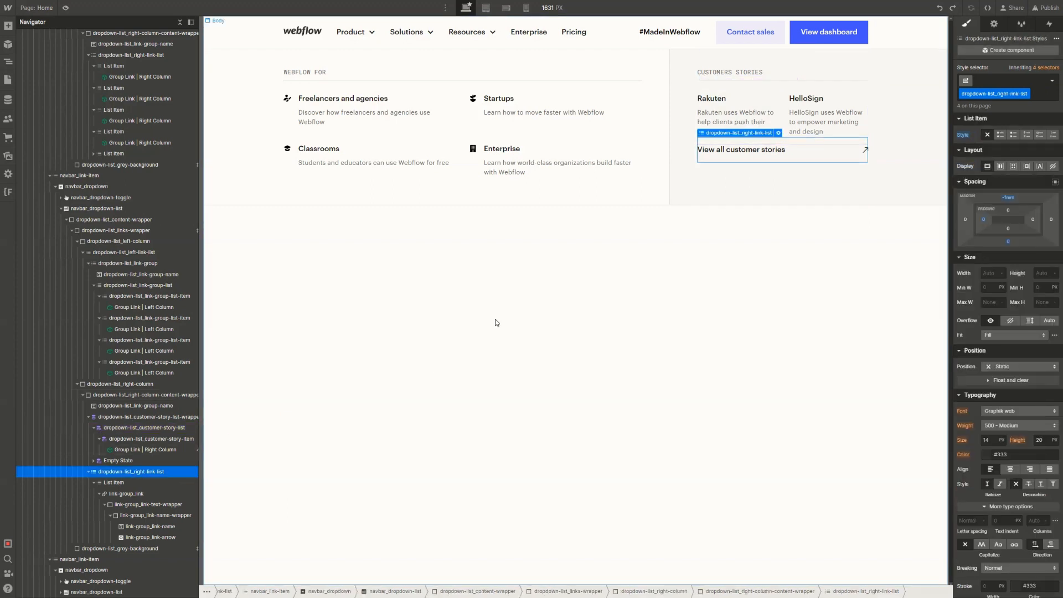
pyautogui.hotkey('ctrl', 'Return')
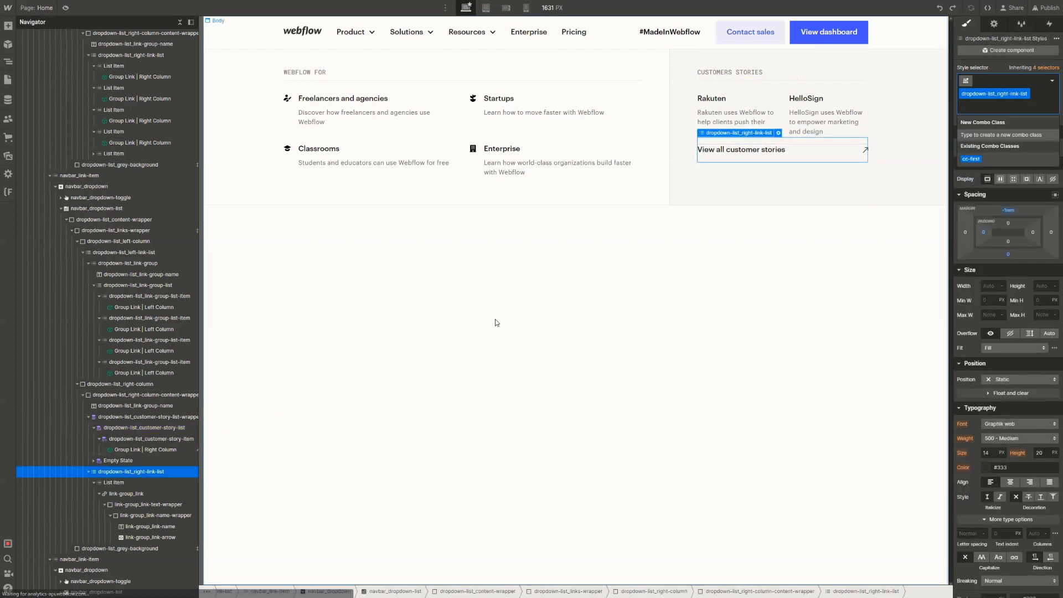
pyautogui.write('cc-no-')
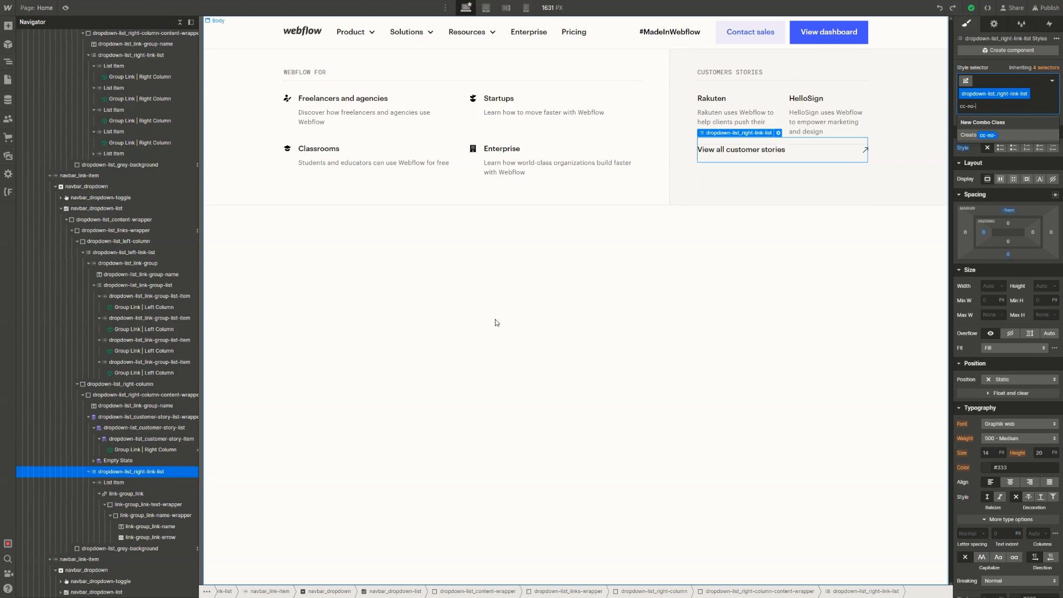
pyautogui.write('margin')
pyautogui.press('Return')
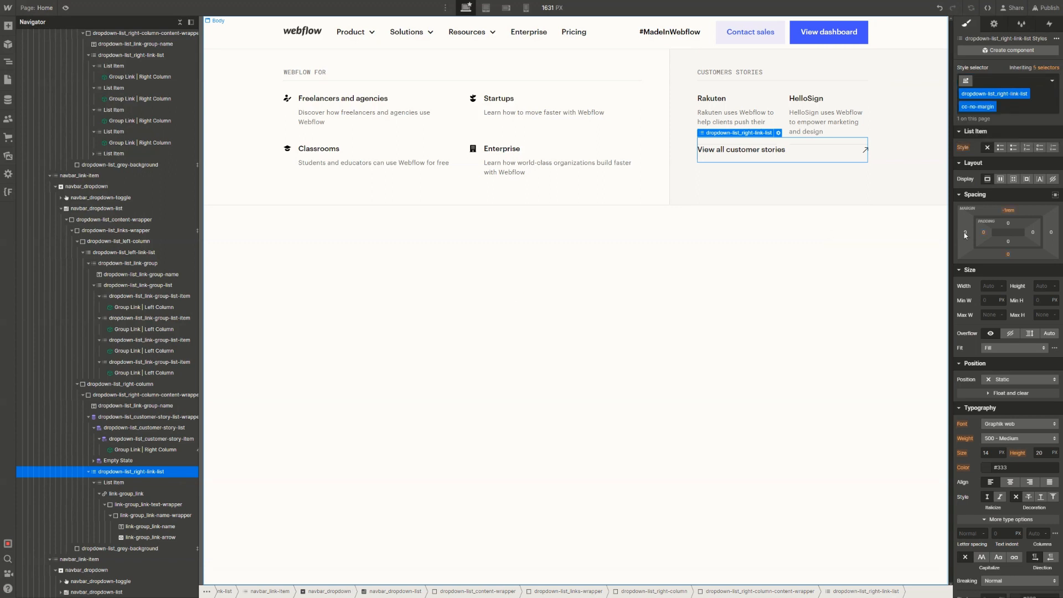
pyautogui.click(1008, 211)
pyautogui.press('Return')
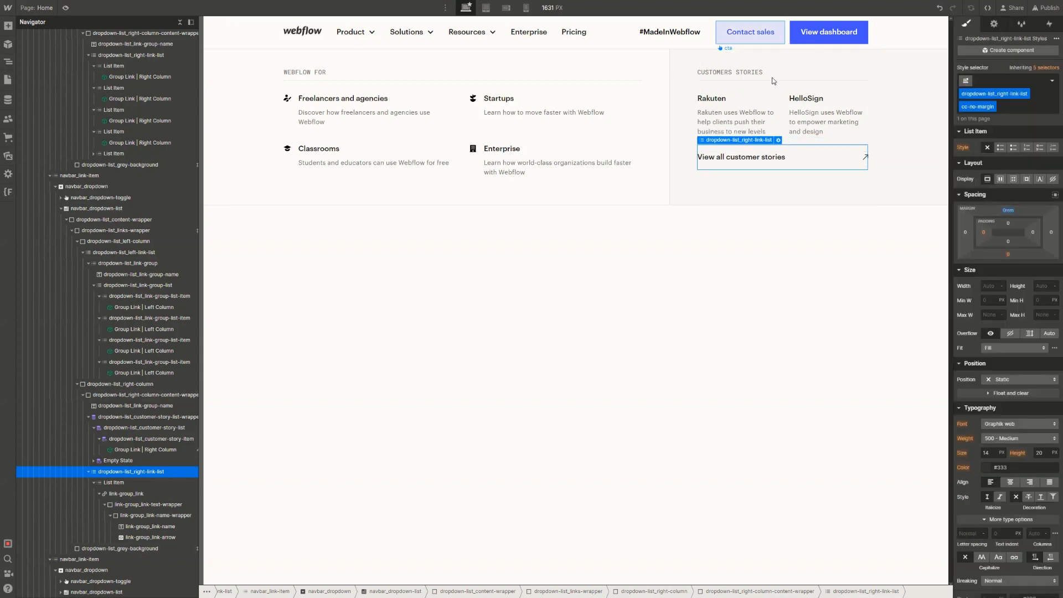
# Switch to the original Webflow site and examine how its Product, Solutions and Resources dropdowns open and look
pyautogui.click(870, 198)
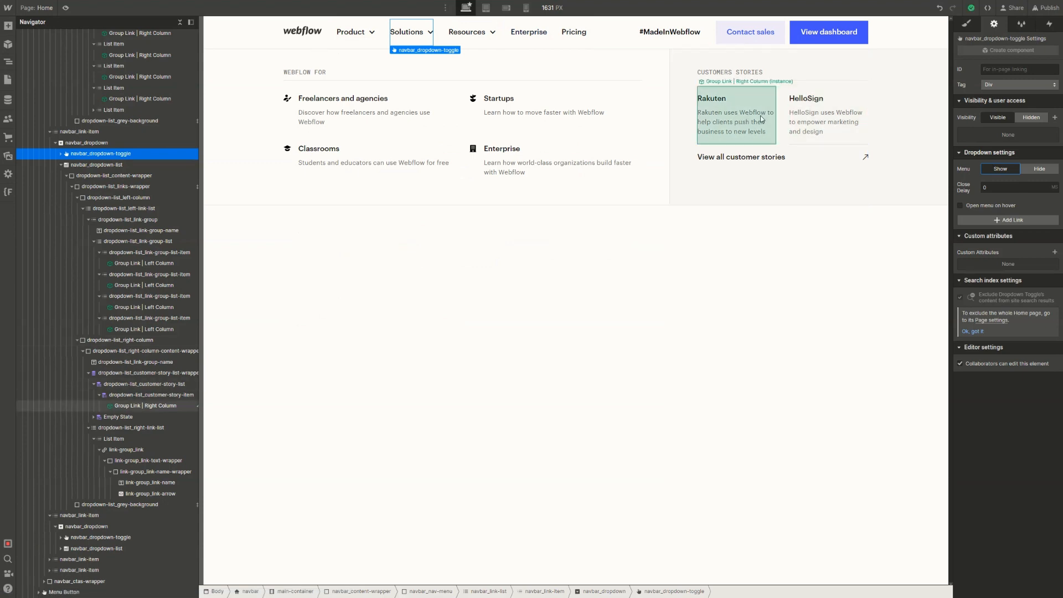
pyautogui.hotkey('ctrl', 'Tab')
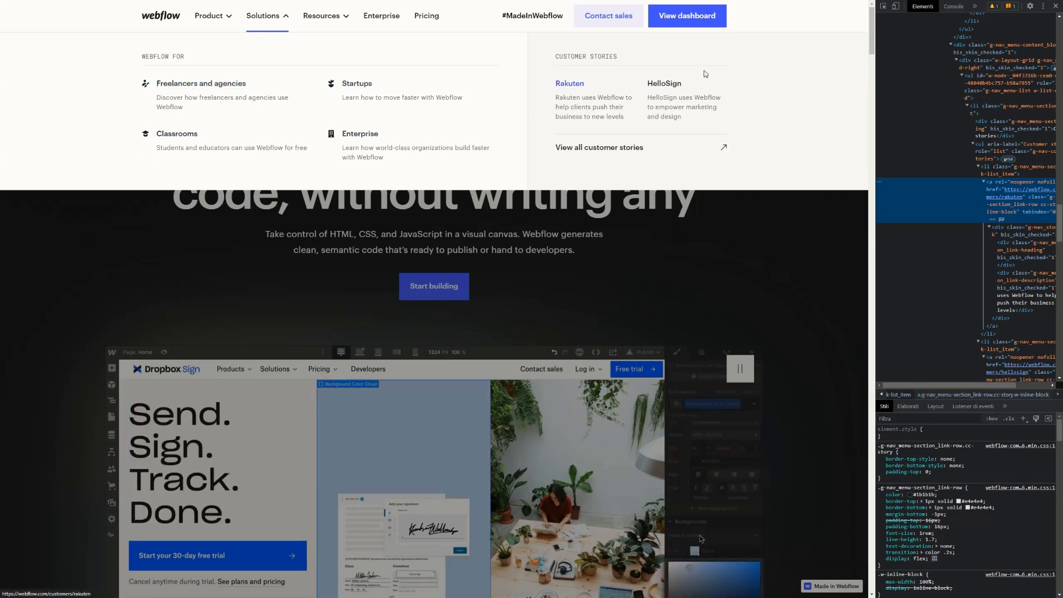
pyautogui.moveTo(209, 17)
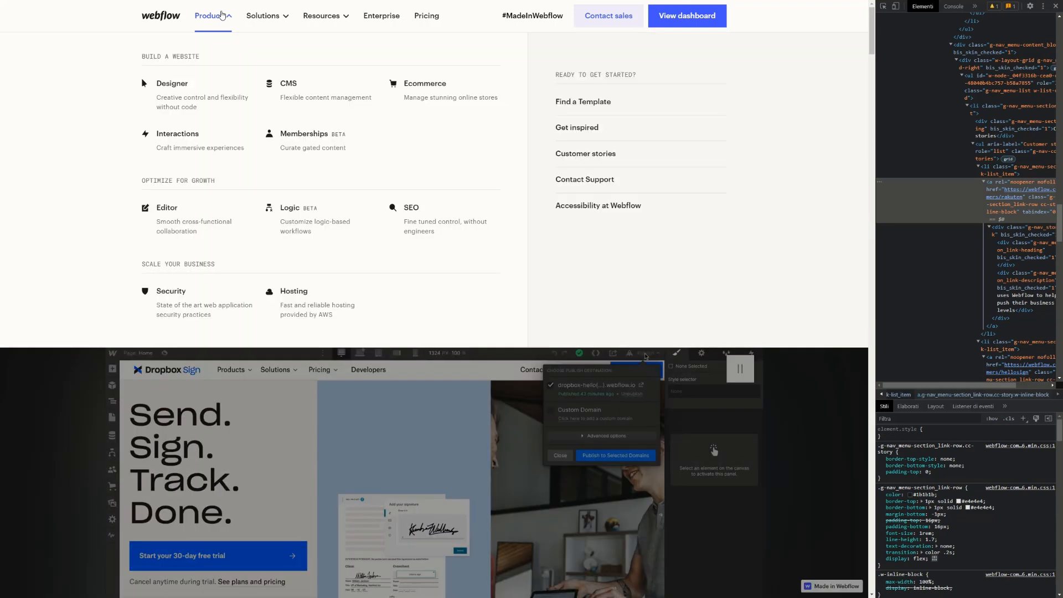
pyautogui.moveTo(284, 20)
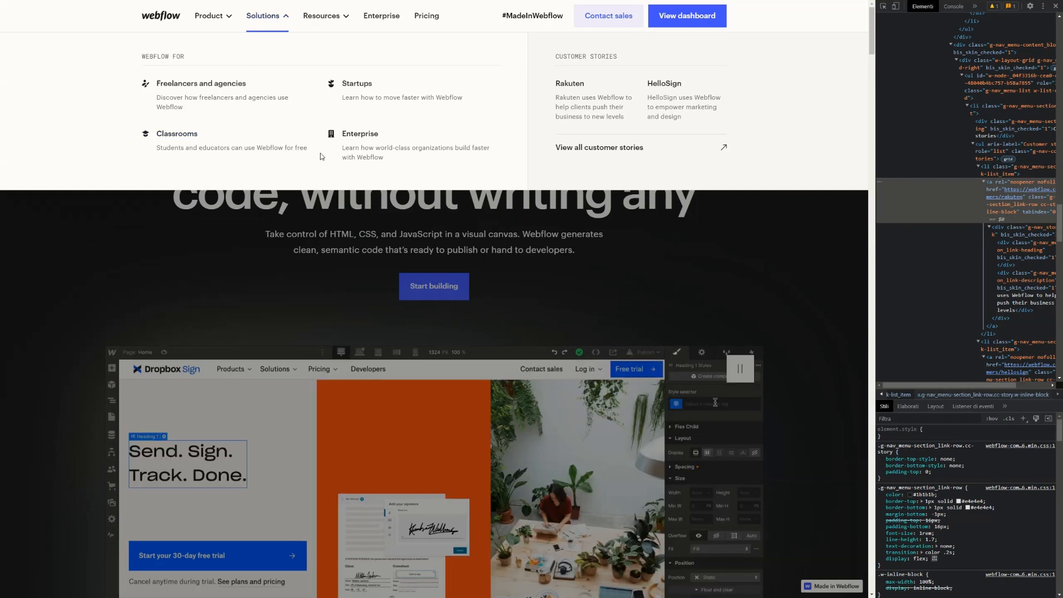
pyautogui.click(316, 17)
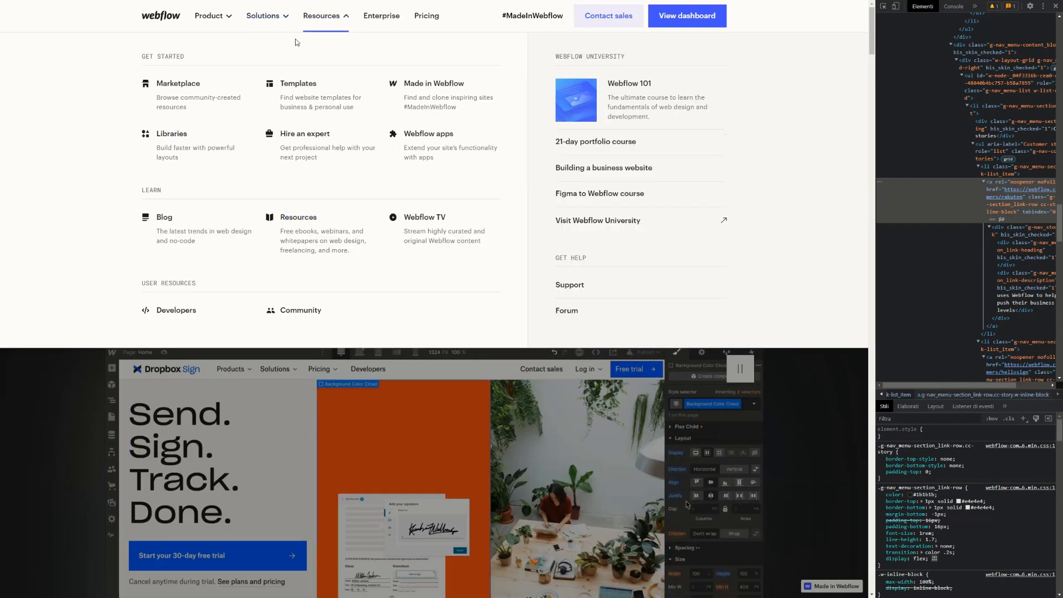
pyautogui.click(320, 27)
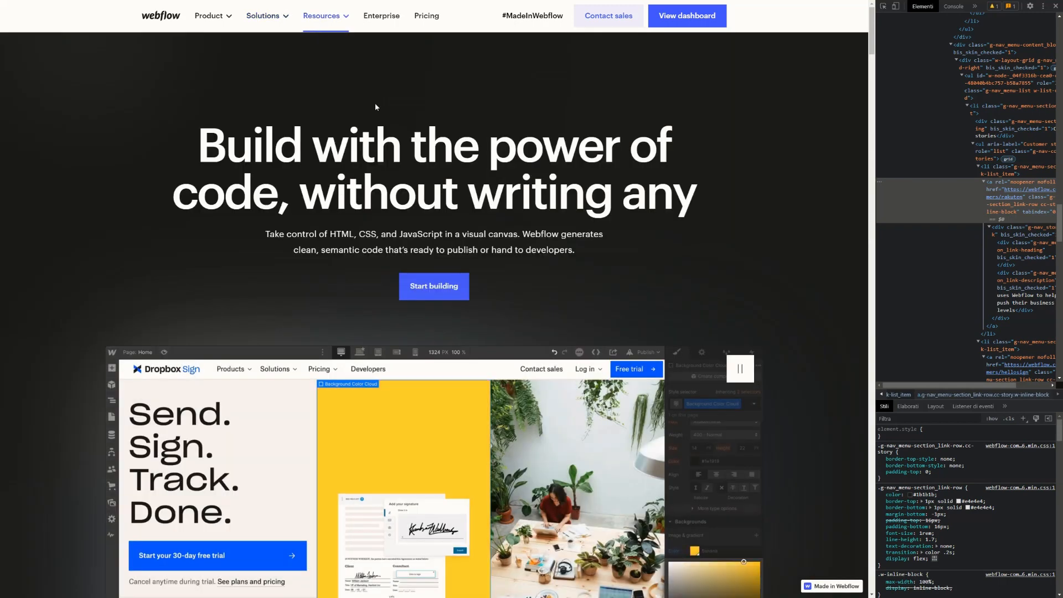
pyautogui.click(337, 21)
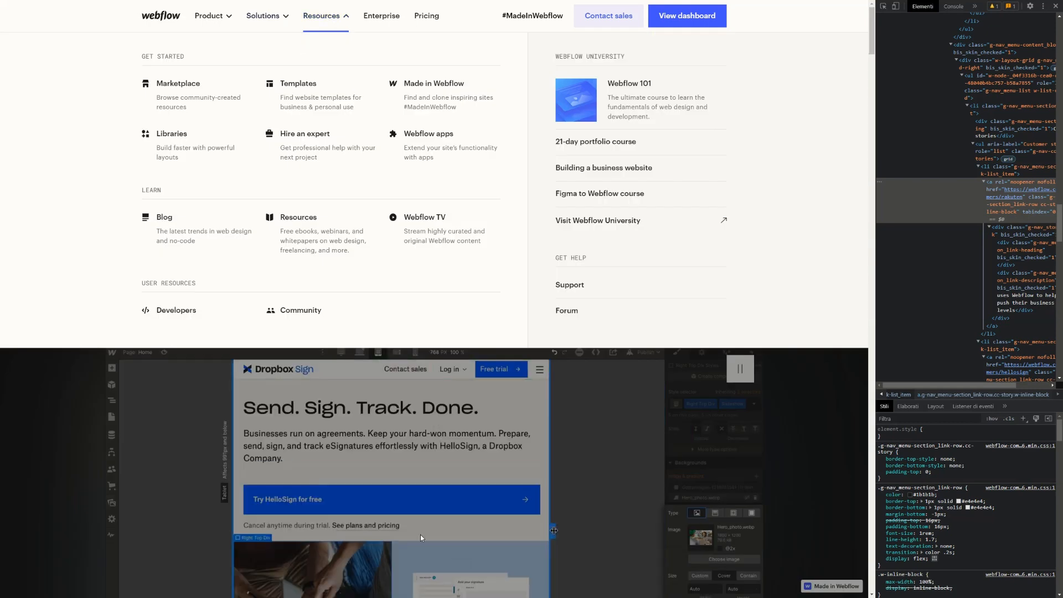
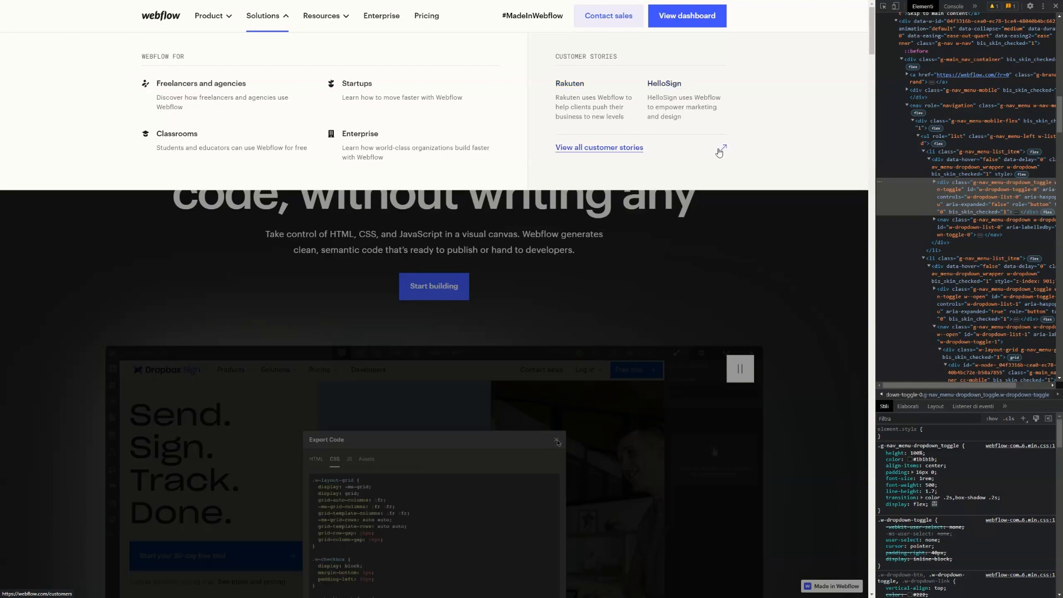
pyautogui.click(221, 26)
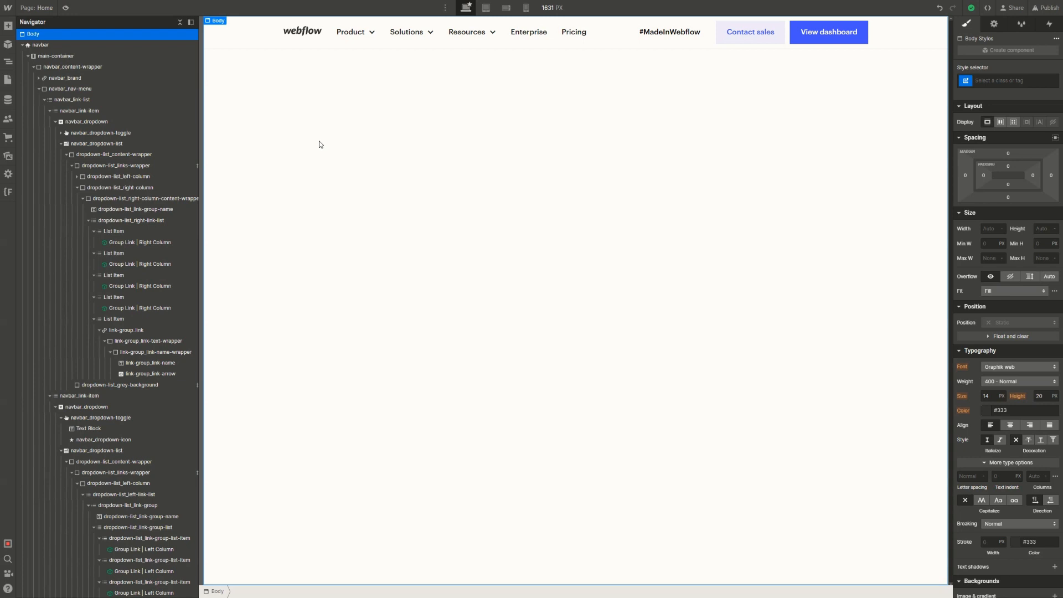
# Place a Group Link | Left Column instance on the page body and open its component for editing
pyautogui.hotkey('ctrl', 'k')
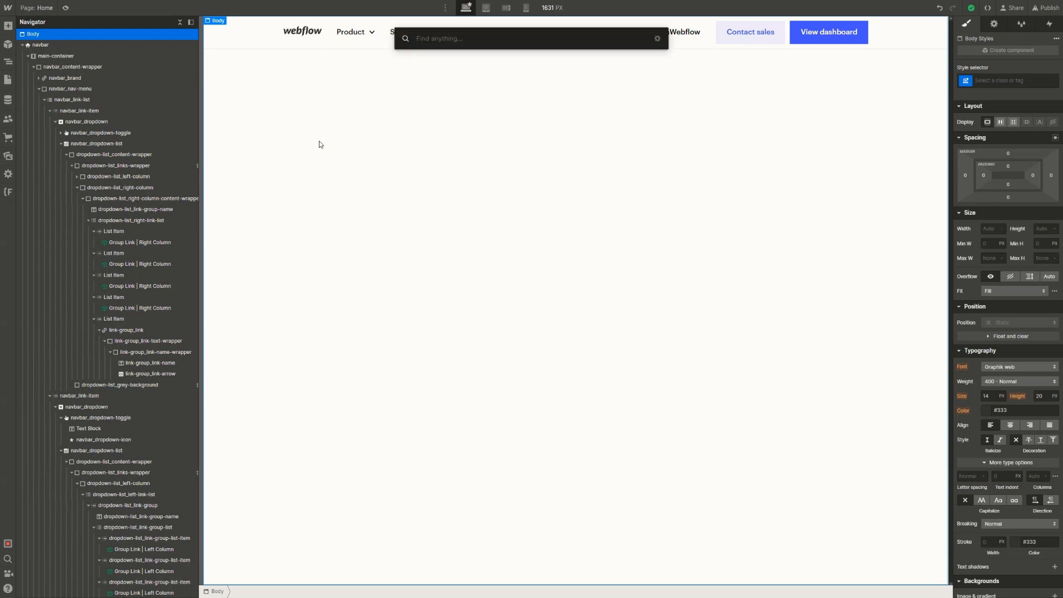
pyautogui.write('compo')
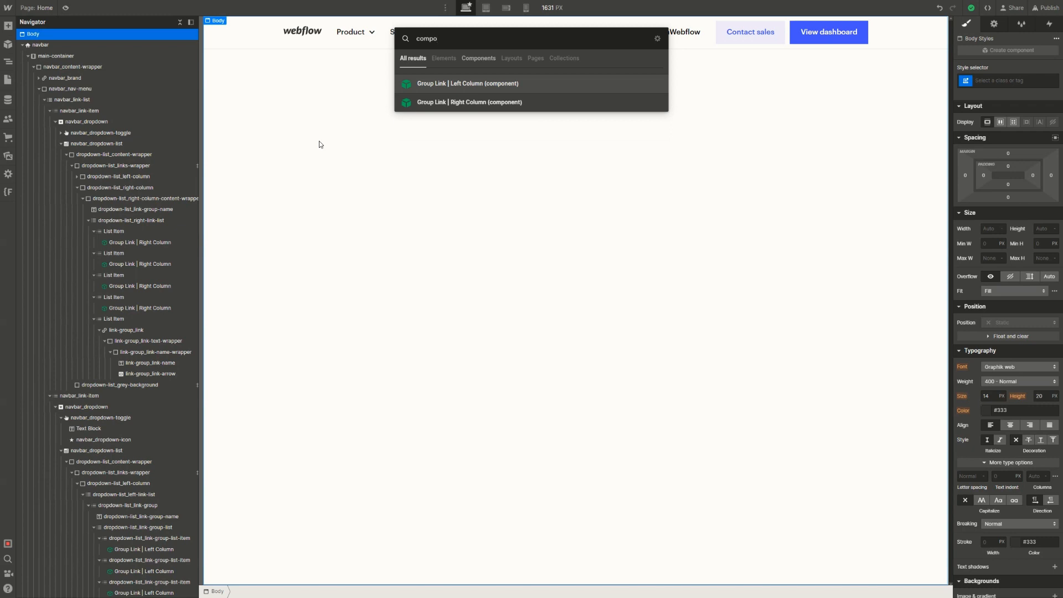
pyautogui.click(497, 88)
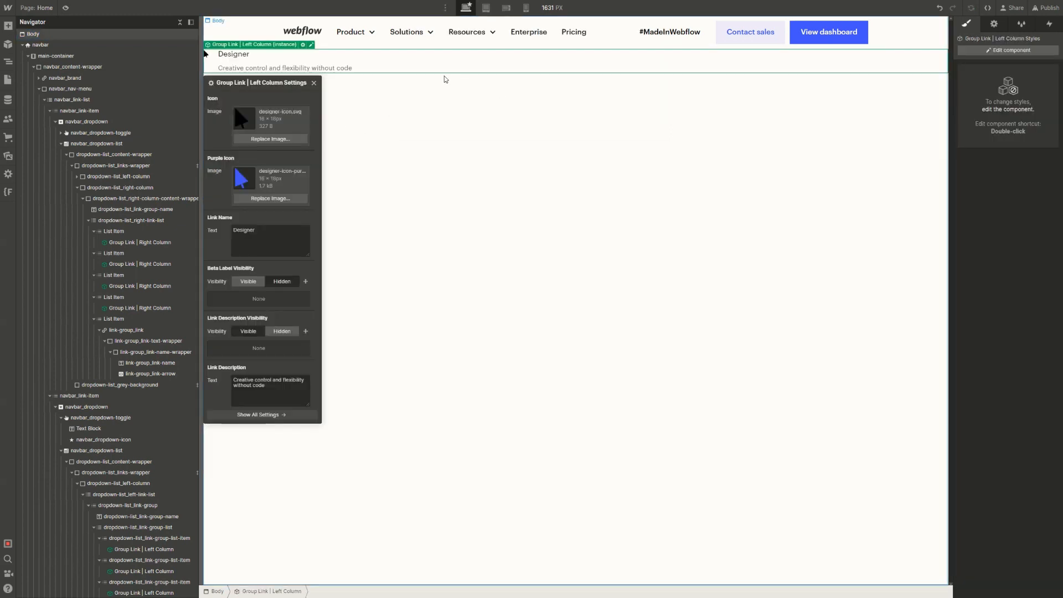
pyautogui.click(422, 70)
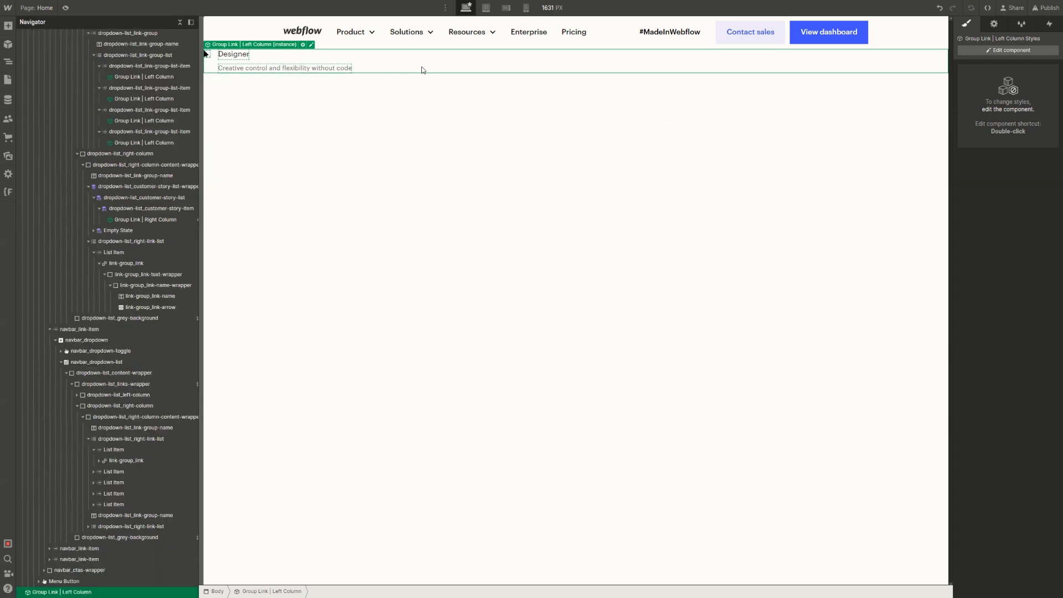
pyautogui.click(1006, 55)
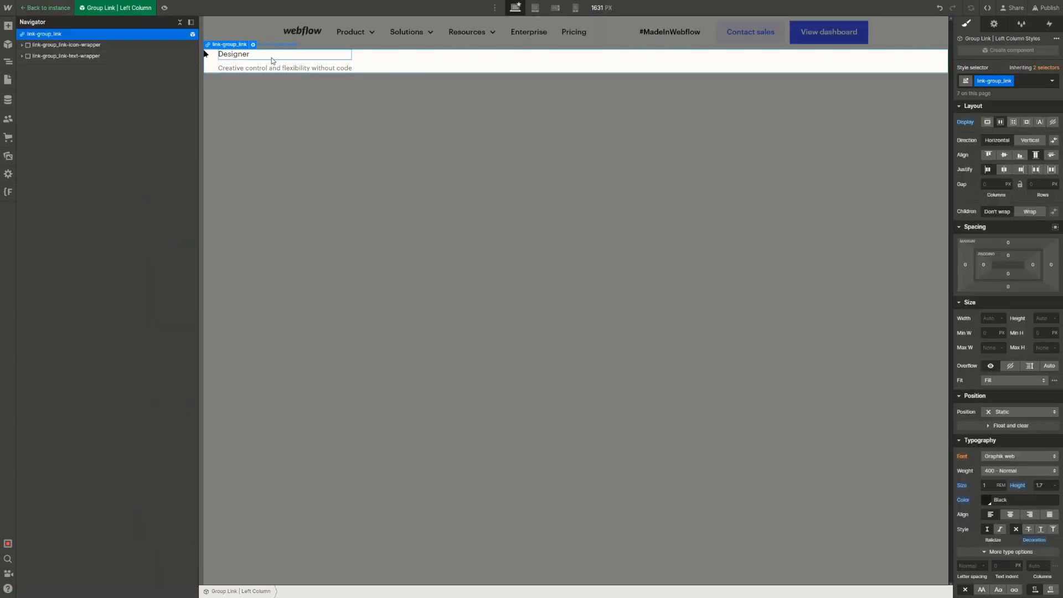
# Give the link-group_link-name text a solid 1 px border on its bottom side only
pyautogui.click(255, 59)
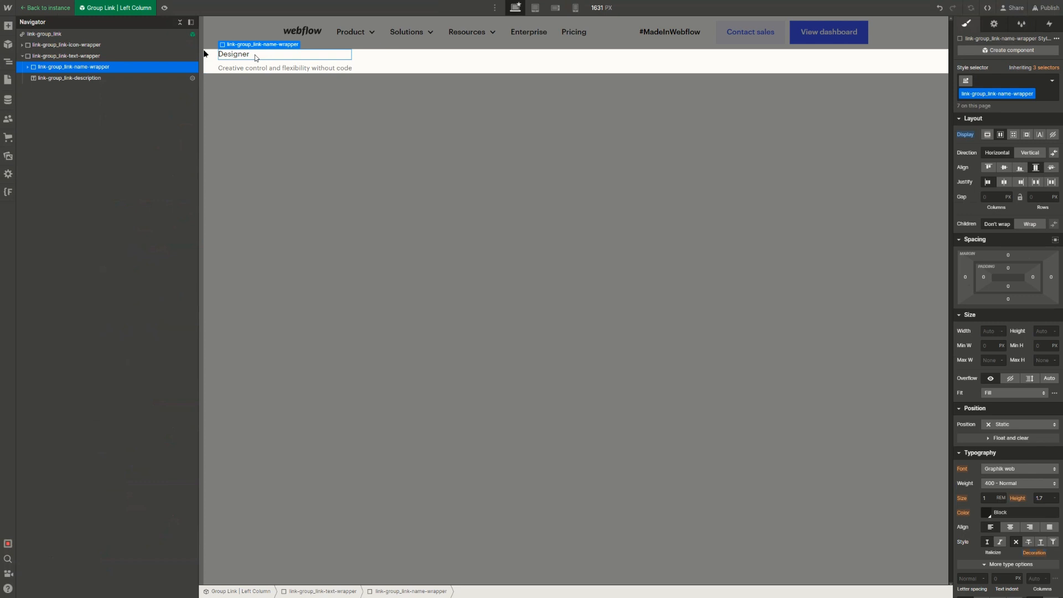
pyautogui.click(243, 59)
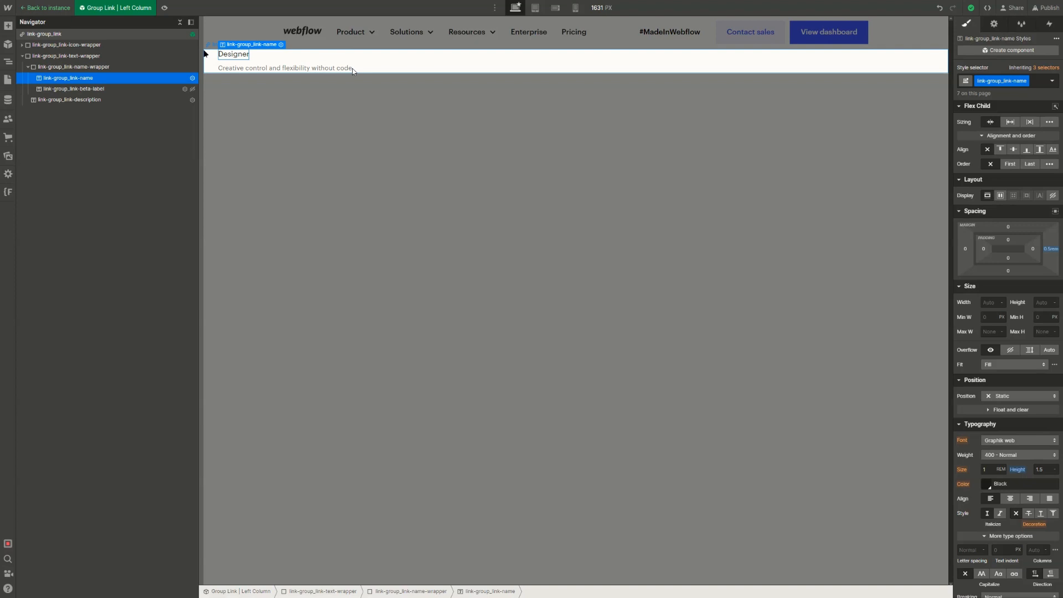
pyautogui.scroll(-4, 1015, 252)
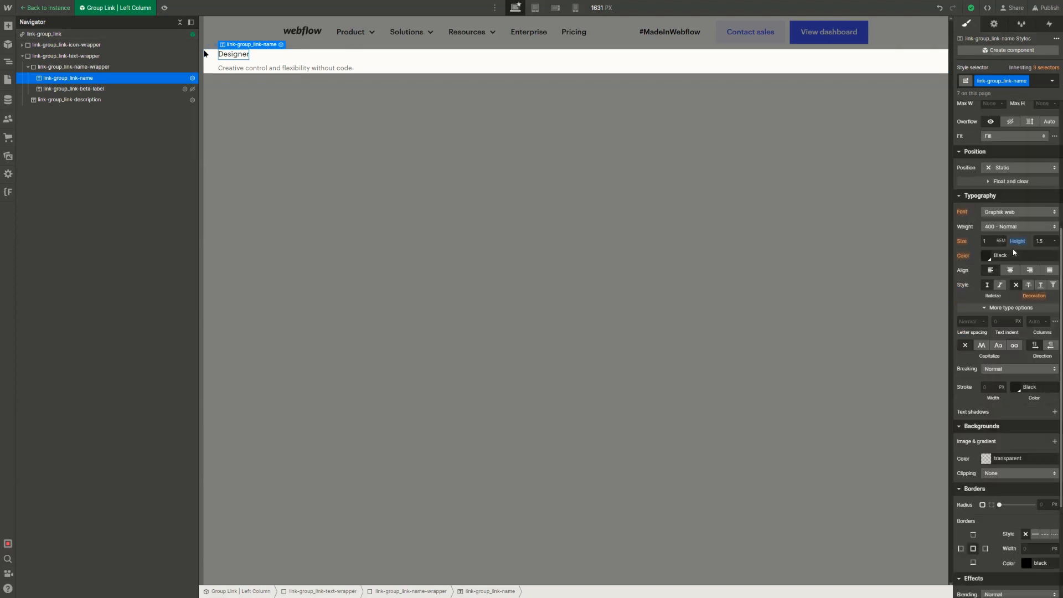
pyautogui.scroll(-2, 1015, 252)
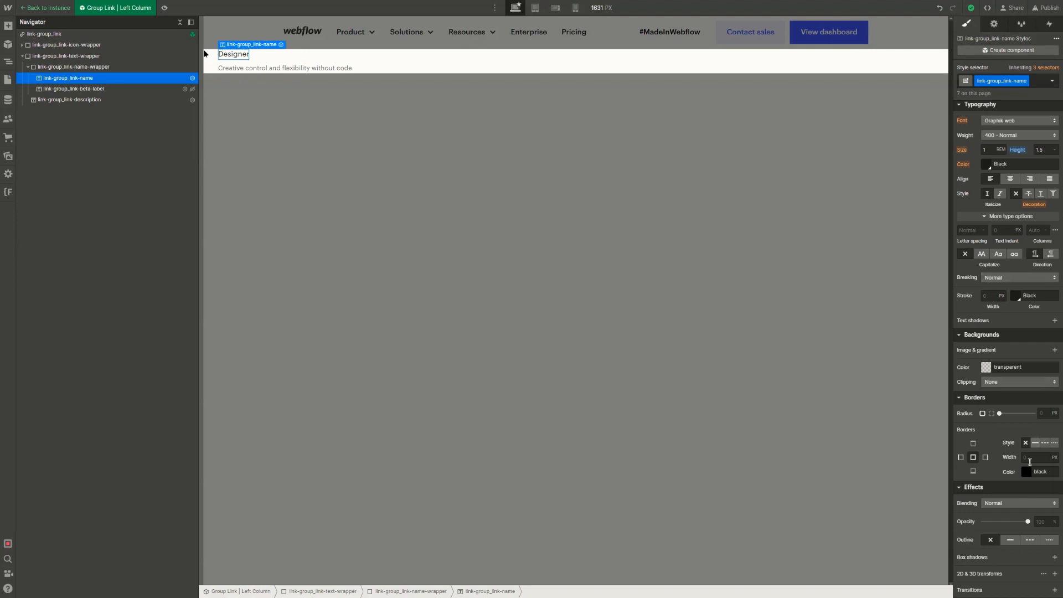
pyautogui.click(974, 472)
pyautogui.click(1035, 443)
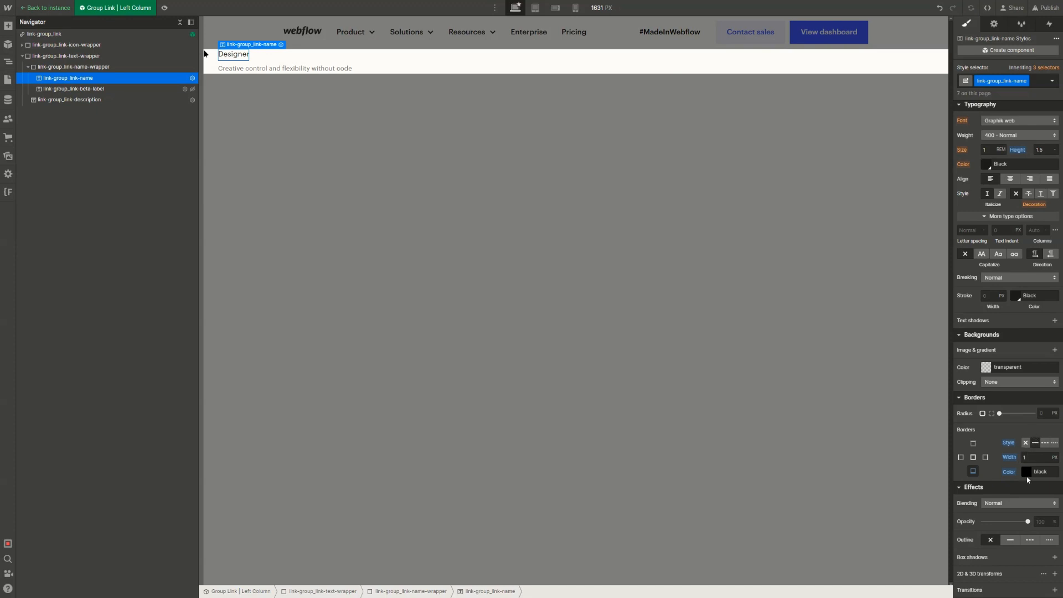
# Set the link name's bottom border colour to the Slate Blue swatch (#4353ff) with its alpha at 0
pyautogui.click(1028, 473)
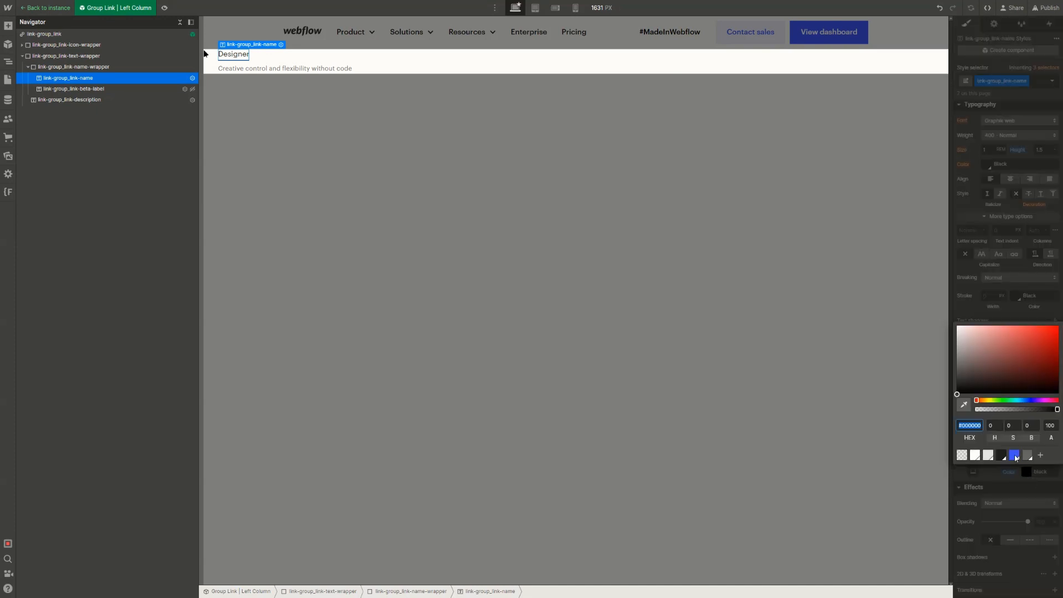
pyautogui.click(1015, 456)
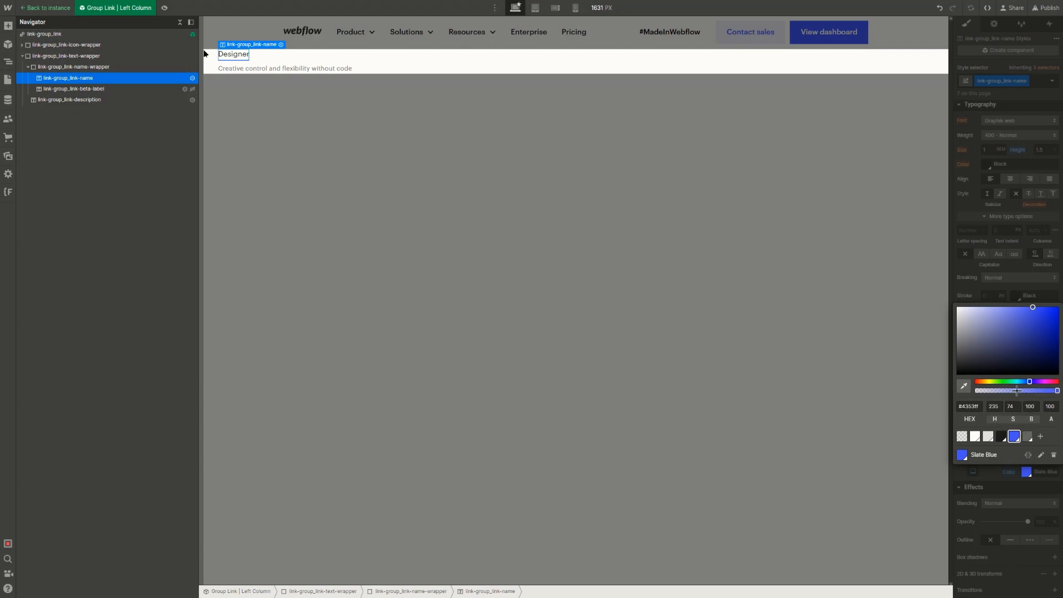
pyautogui.moveTo(1017, 390); pyautogui.dragTo(952, 410)
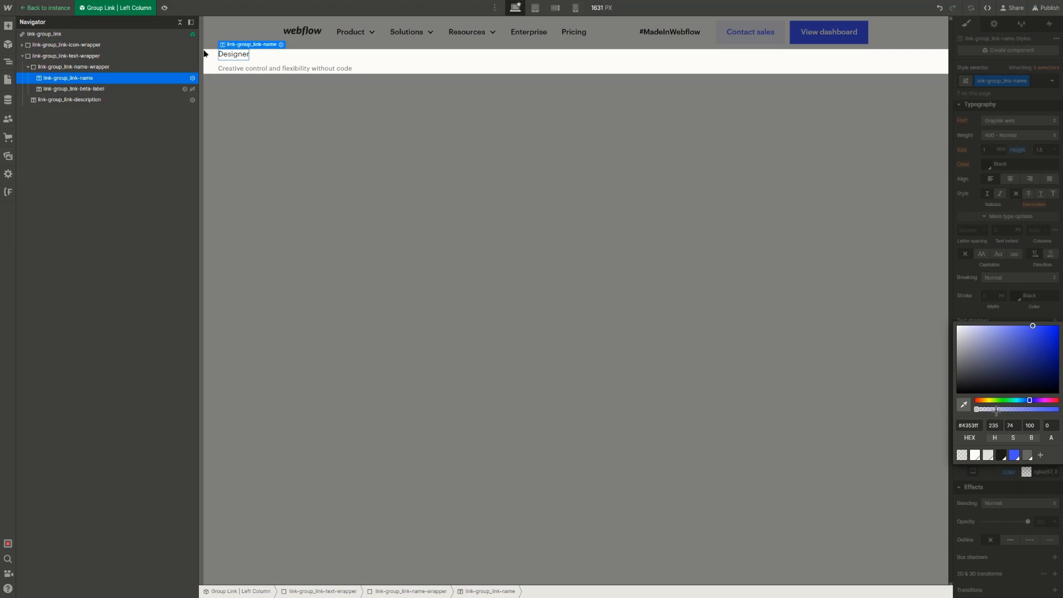
pyautogui.click(991, 311)
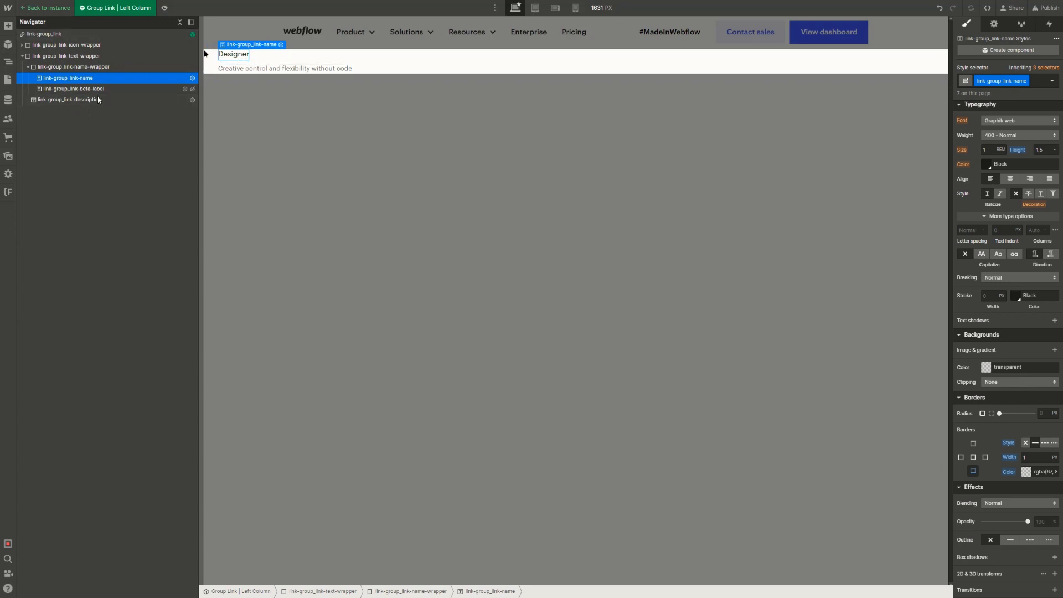
# Add a mouse hover trigger to link-group_link and disable it for tablet, phone landscape and phone portrait
pyautogui.click(106, 35)
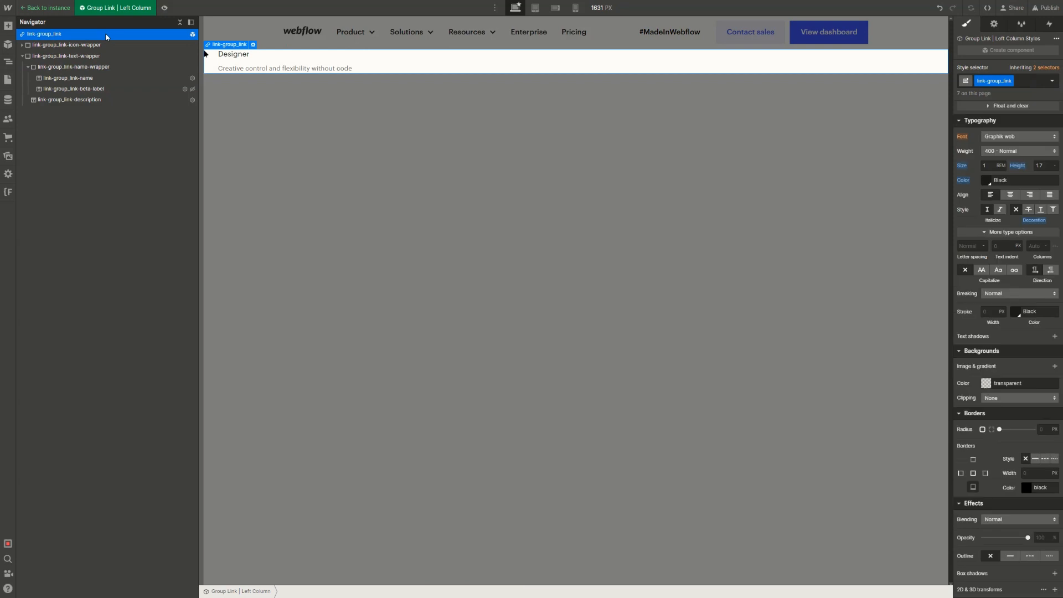
pyautogui.click(1049, 23)
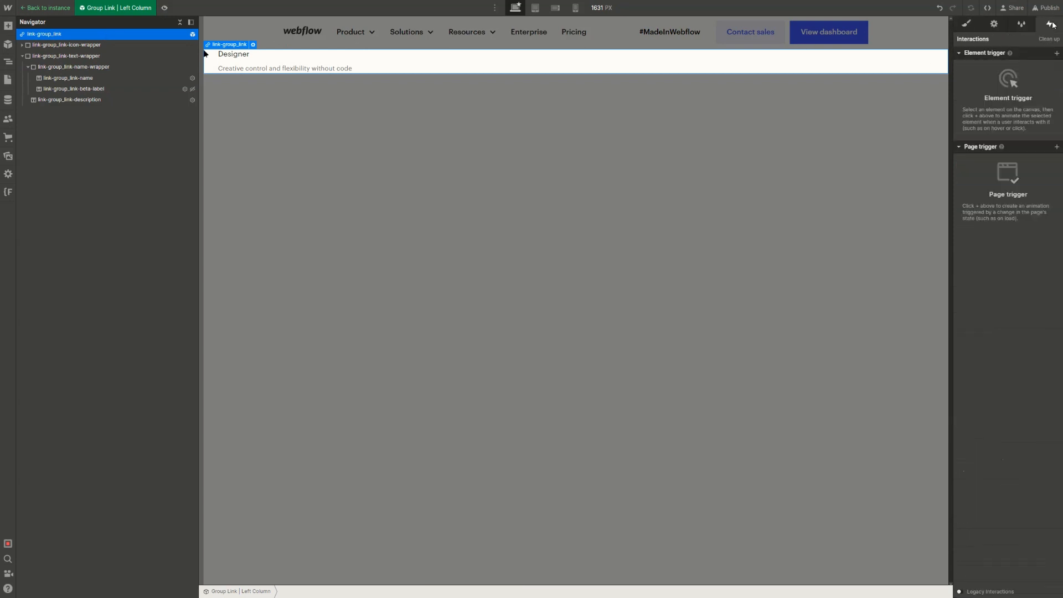
pyautogui.click(1056, 54)
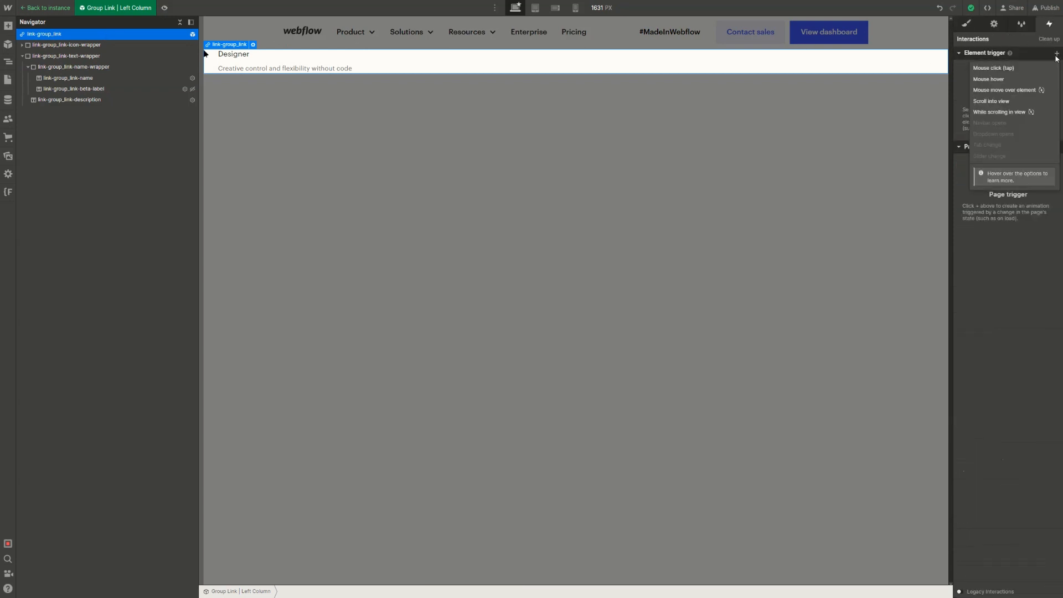
pyautogui.click(996, 83)
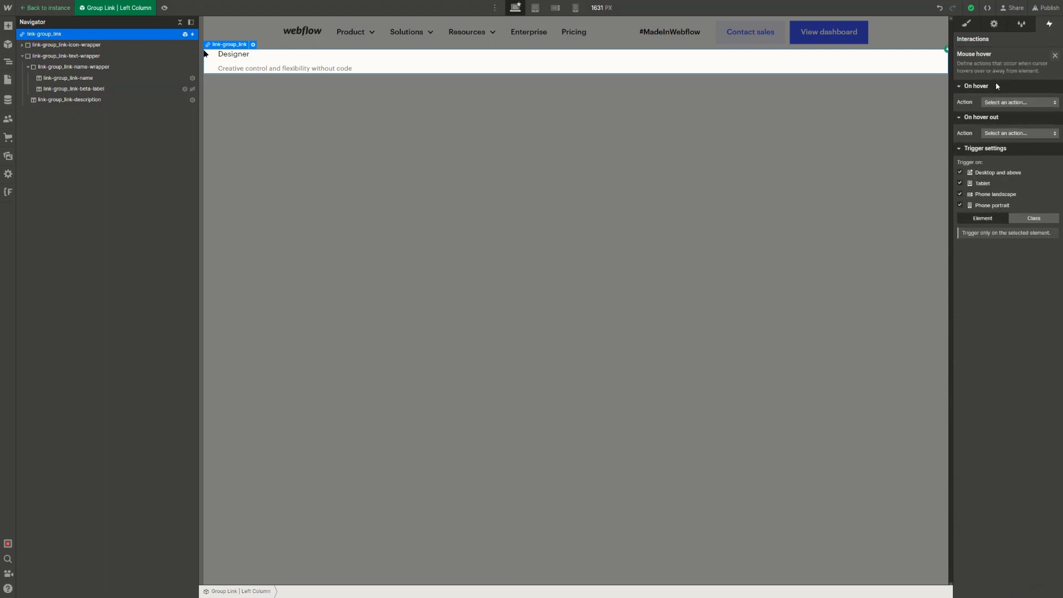
pyautogui.click(976, 183)
pyautogui.click(976, 194)
pyautogui.click(973, 204)
# Set the hover action to start an animation and create a timed animation named "(DROPDOWN LINK) On Hover"
pyautogui.click(1006, 104)
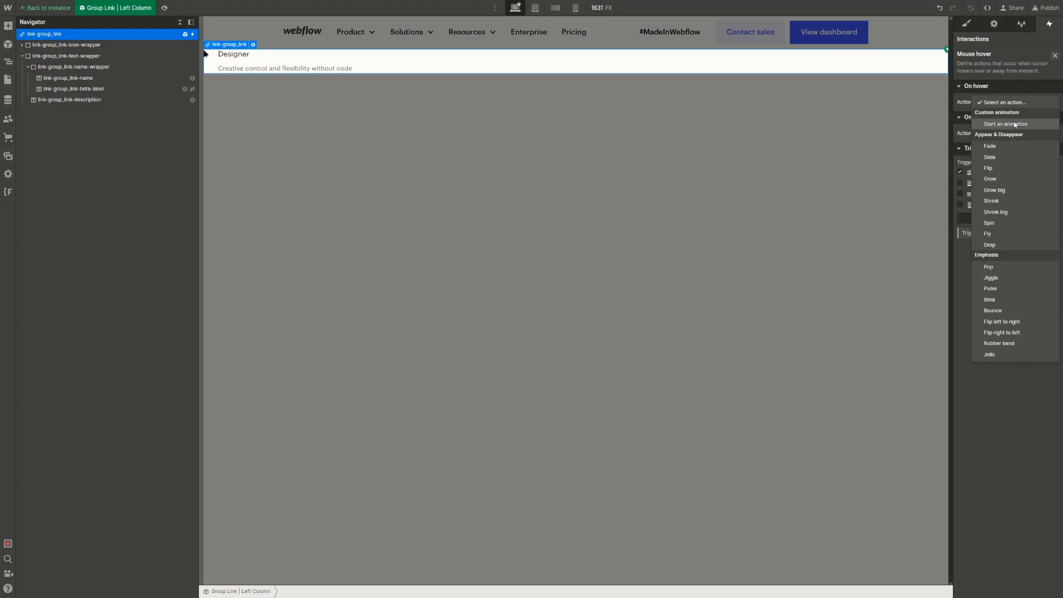
pyautogui.click(1016, 125)
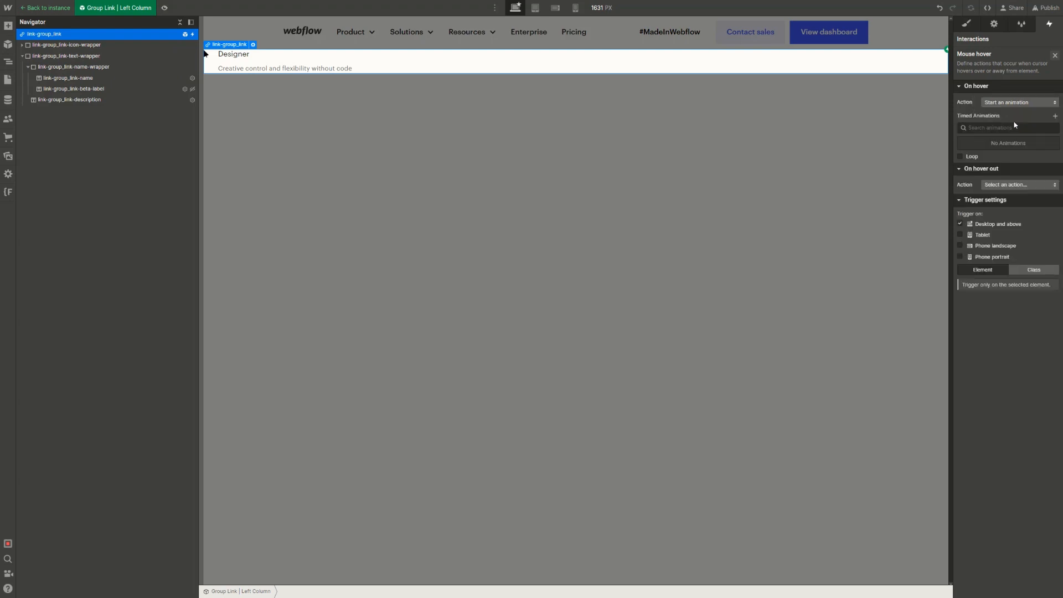
pyautogui.click(1056, 117)
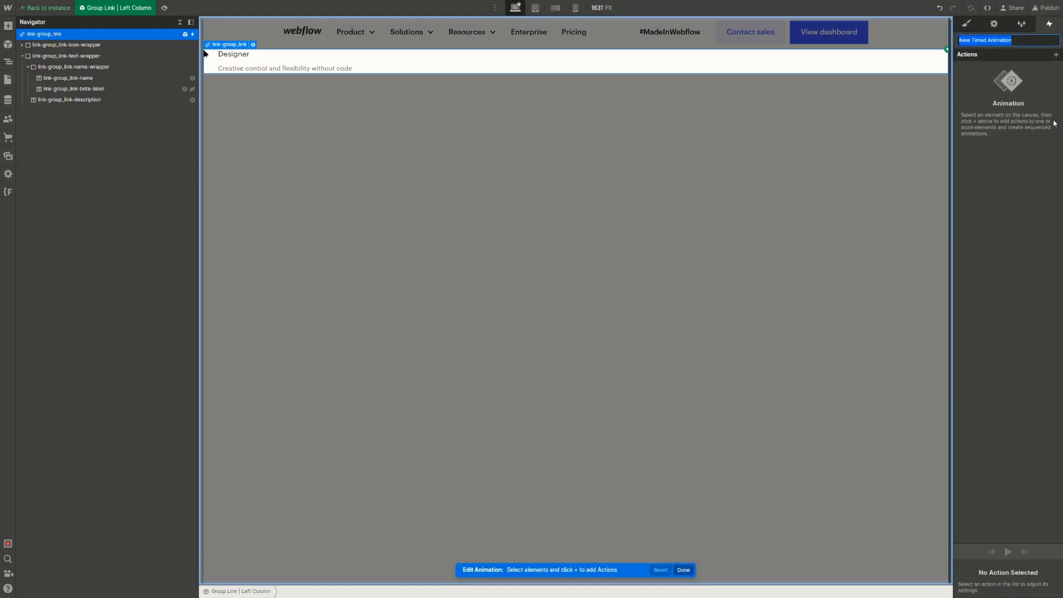
pyautogui.press('BackSpace')
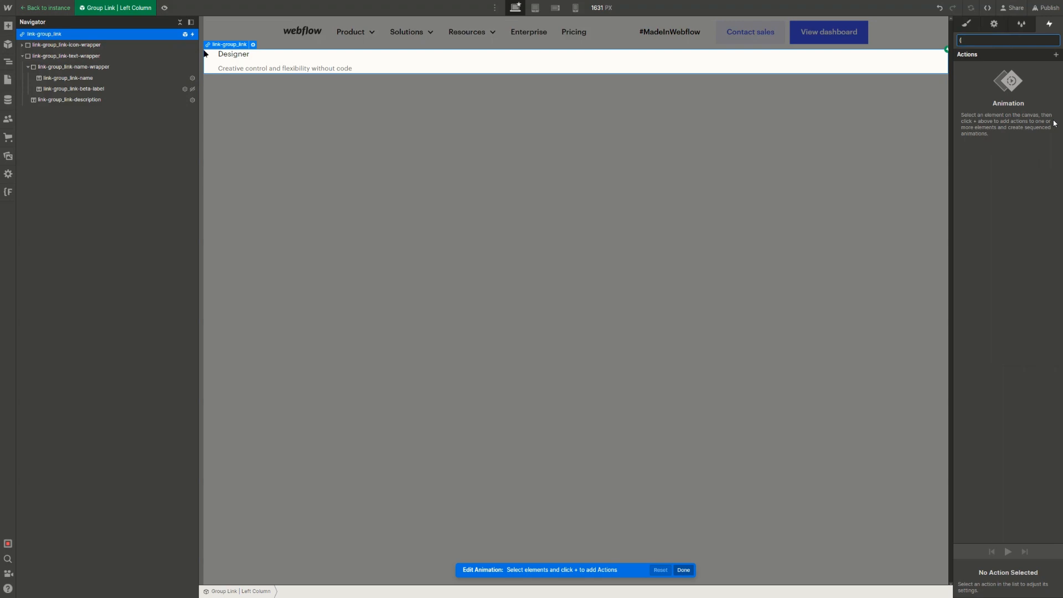
pyautogui.write('DROPDOWN LINK) On Hover')
pyautogui.press('Return')
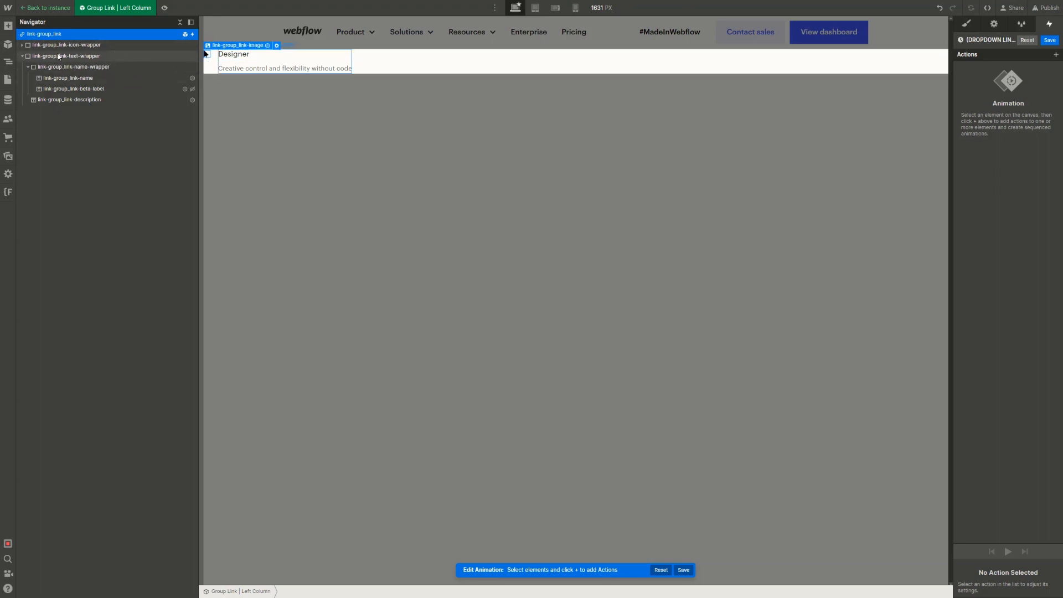
# Add an opacity action for the first link-group_link-image inside the icon wrapper and set it to 0%
pyautogui.click(23, 55)
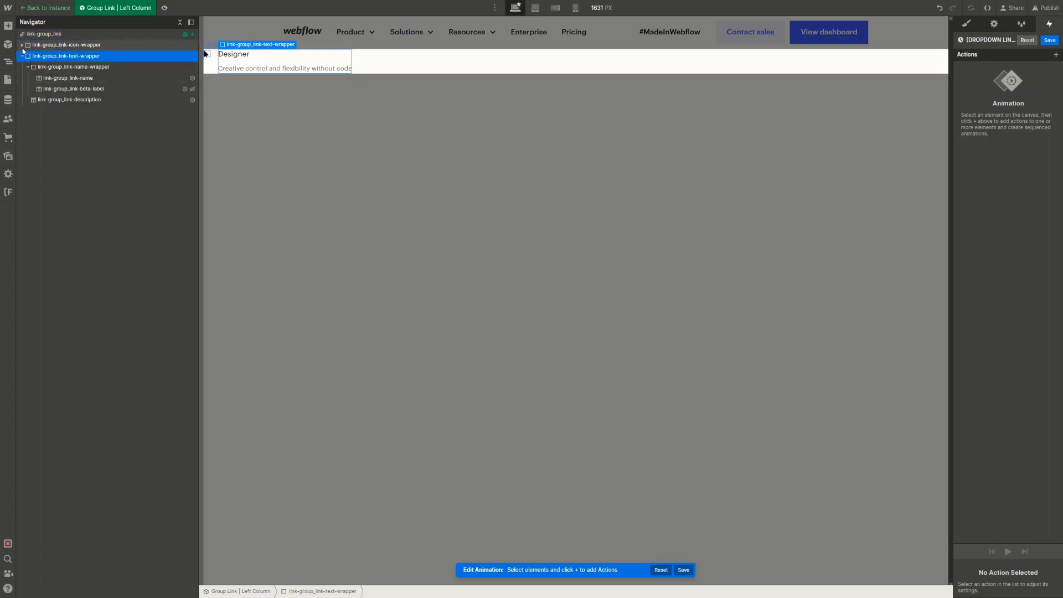
pyautogui.click(22, 45)
pyautogui.click(111, 56)
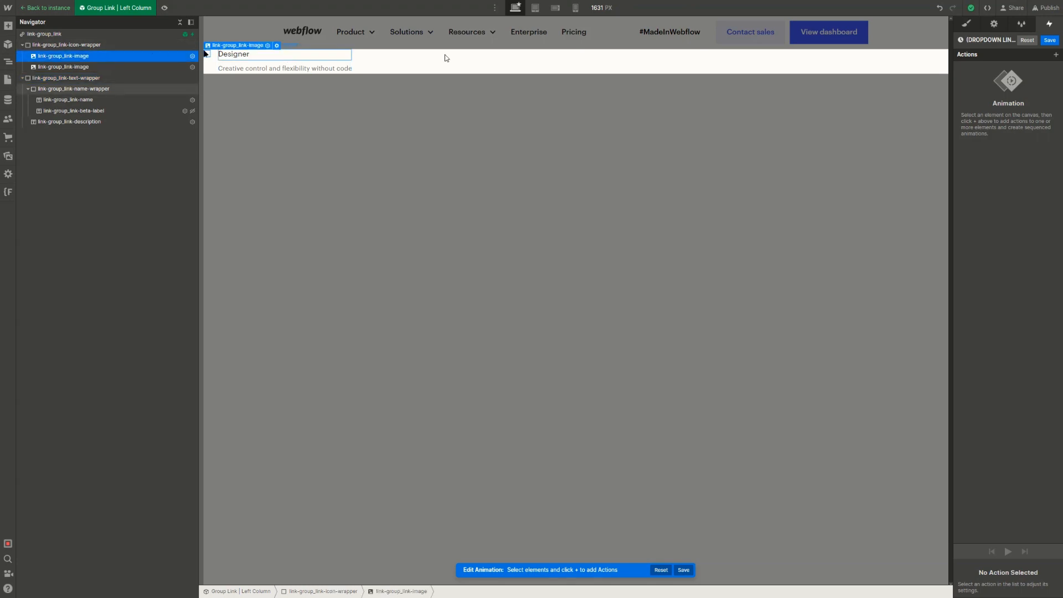
pyautogui.click(1056, 54)
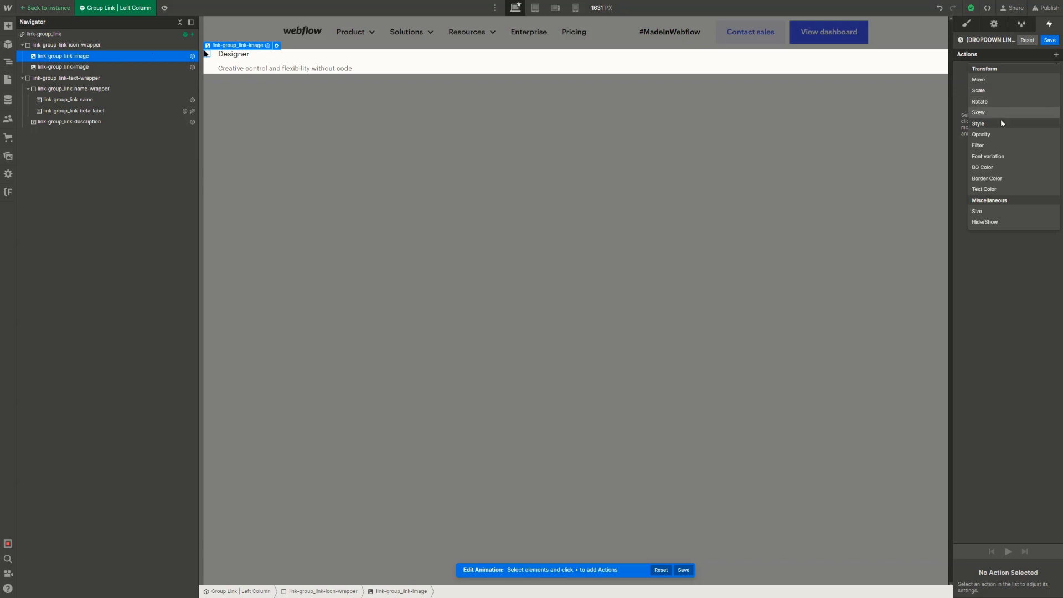
pyautogui.click(1001, 138)
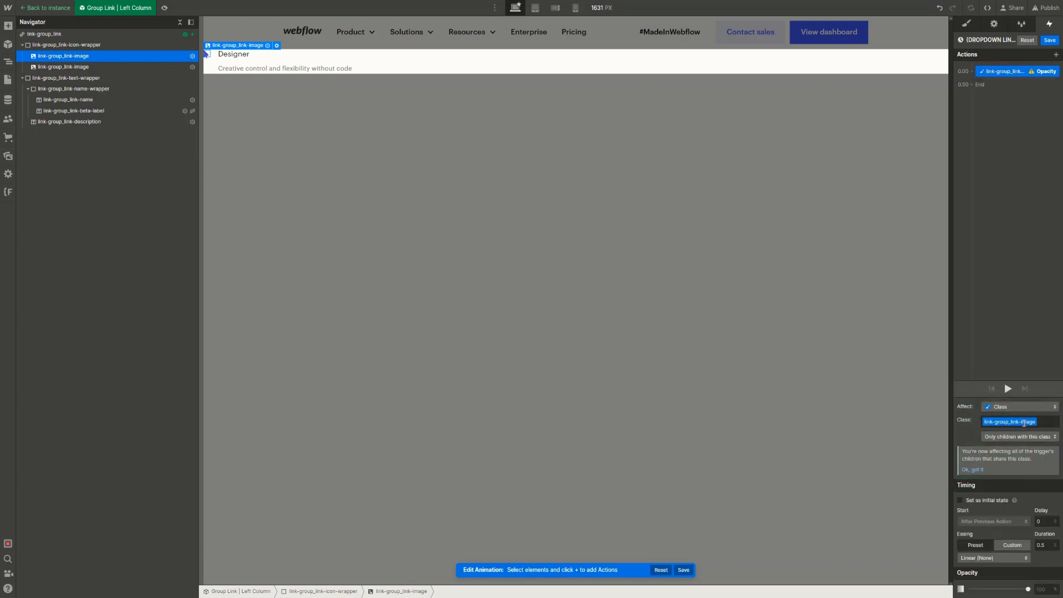
pyautogui.click(1013, 588)
pyautogui.moveTo(1016, 588); pyautogui.dragTo(880, 597)
# Add an opacity action for the second, cc-purple icon image and make it start with the previous action
pyautogui.click(81, 67)
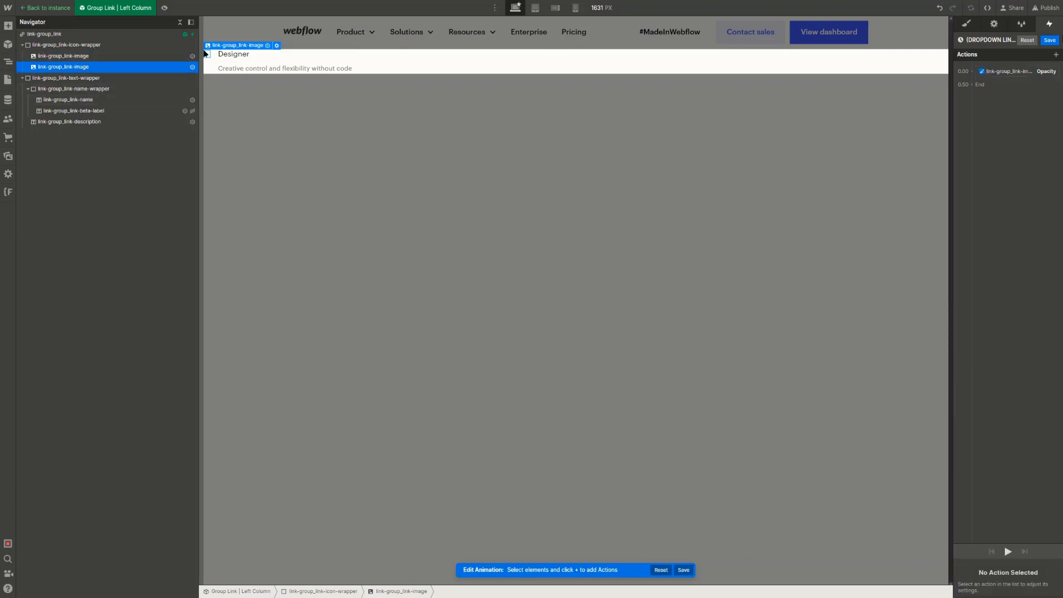
pyautogui.click(1056, 54)
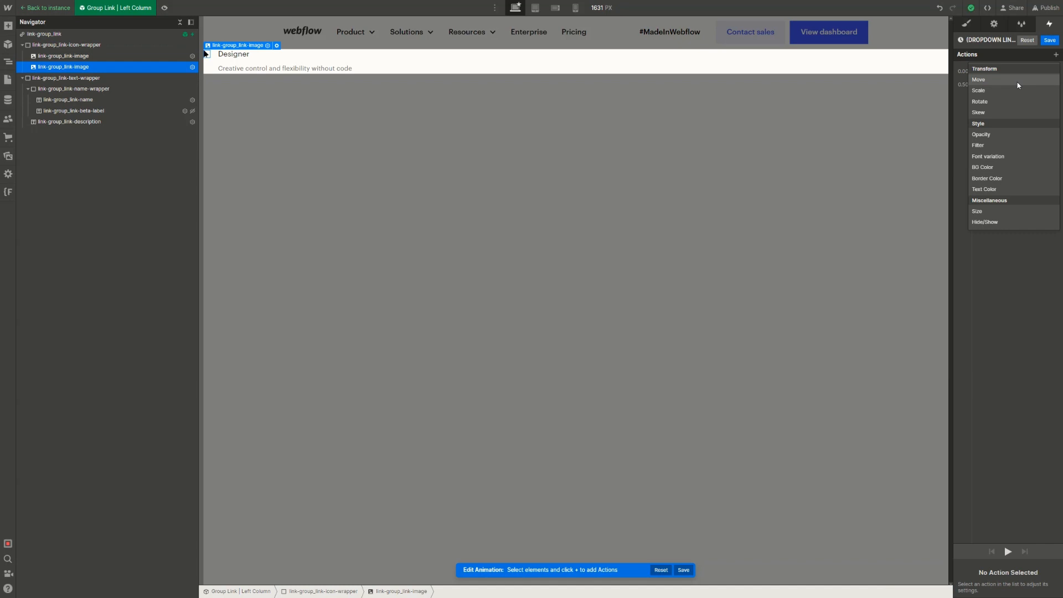
pyautogui.click(1009, 137)
pyautogui.moveTo(994, 90); pyautogui.dragTo(998, 76)
# Set the first image's opacity action to 100% and the cc-purple image's opacity action to 0%
pyautogui.click(1007, 72)
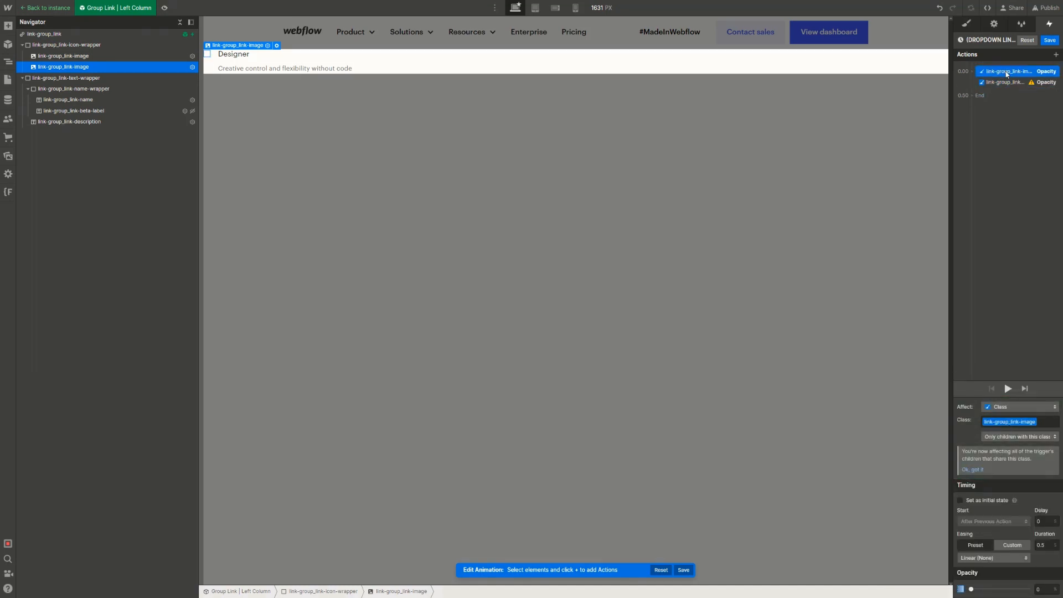
pyautogui.moveTo(999, 589); pyautogui.dragTo(1060, 587)
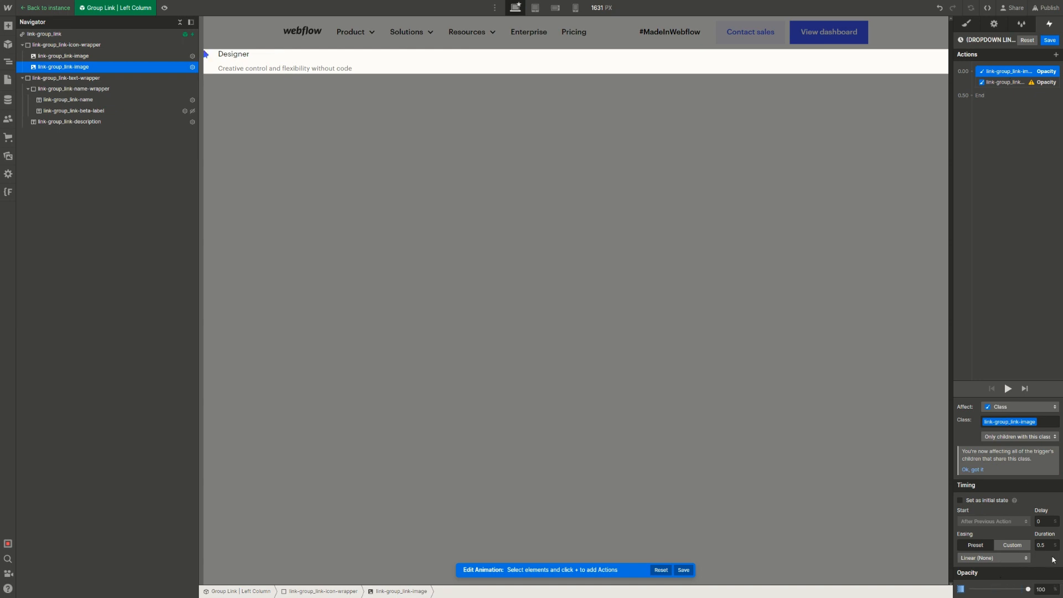
pyautogui.click(999, 83)
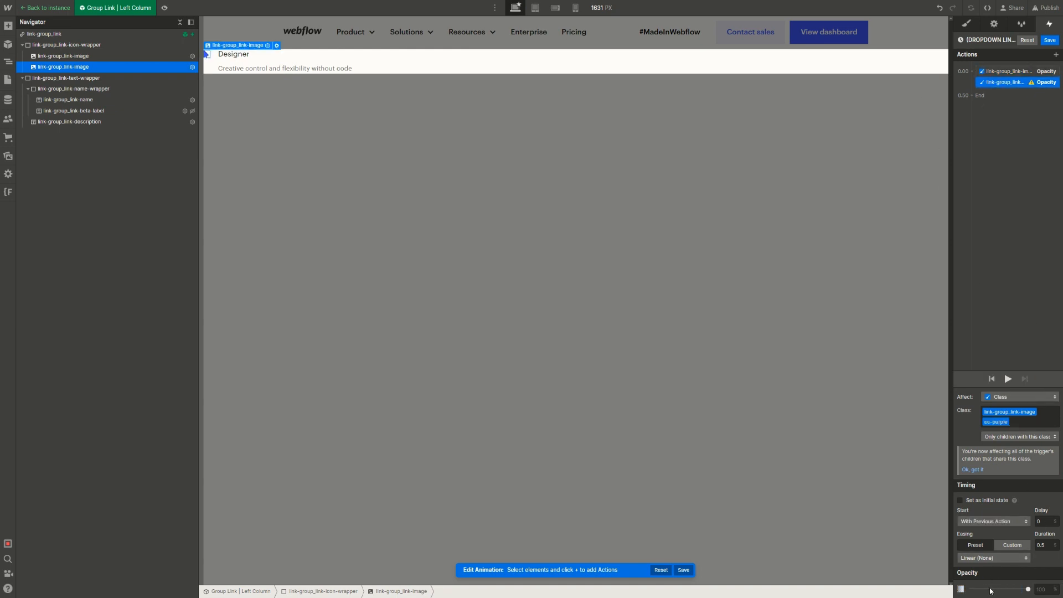
pyautogui.moveTo(1003, 589); pyautogui.dragTo(971, 589)
# Add a text color action for link-group_link-name and set its colour to the Black swatch
pyautogui.click(236, 57)
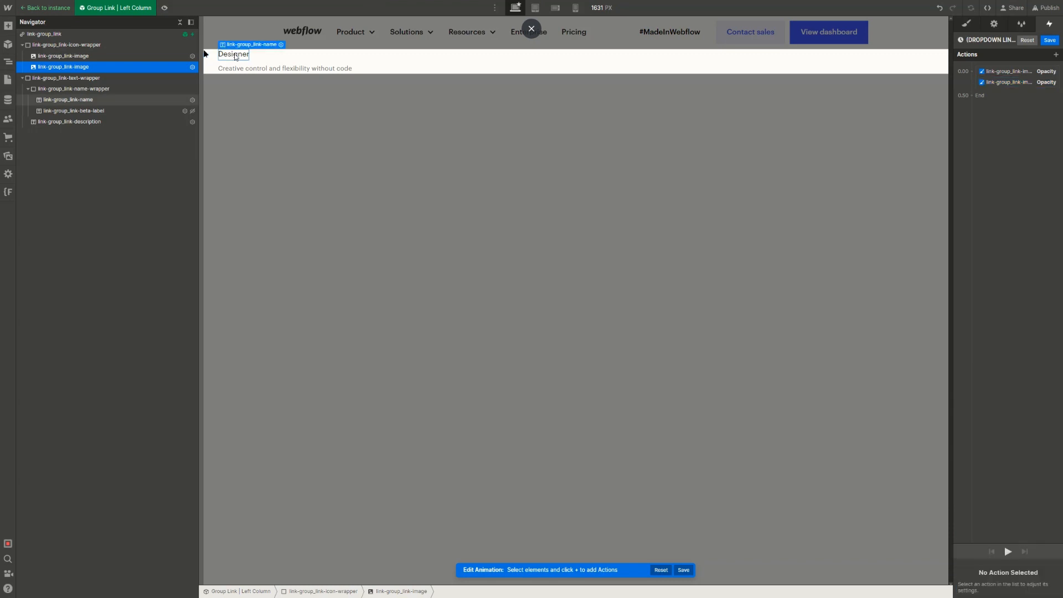
pyautogui.click(105, 99)
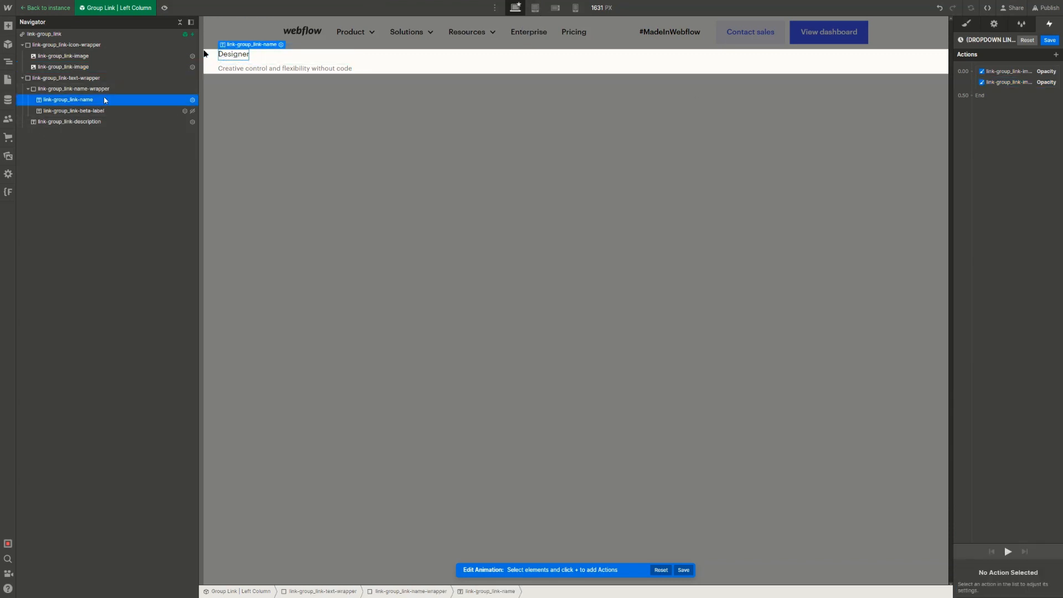
pyautogui.click(1055, 55)
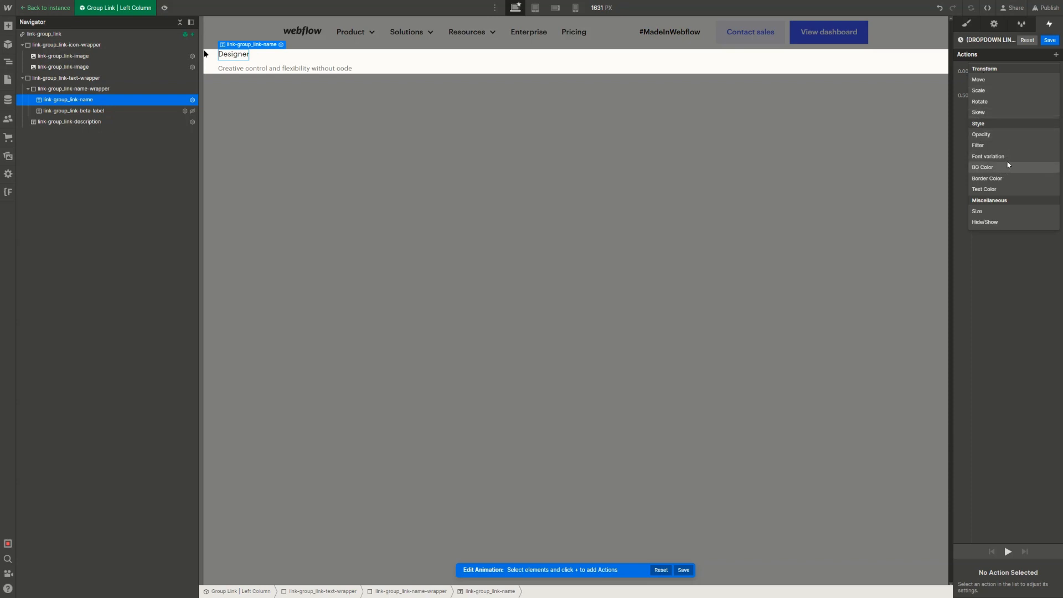
pyautogui.click(991, 190)
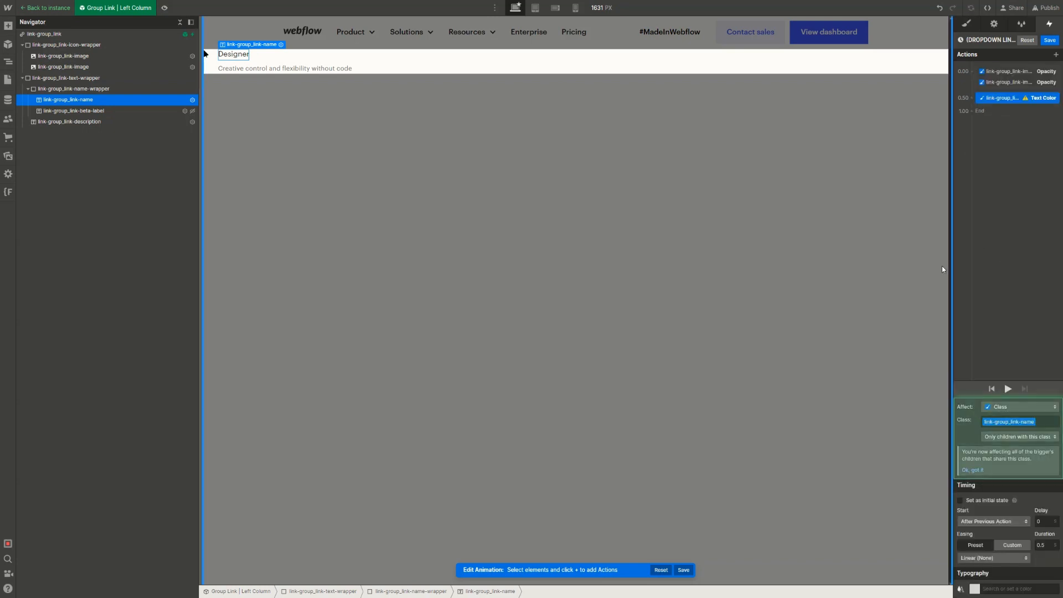
pyautogui.click(976, 589)
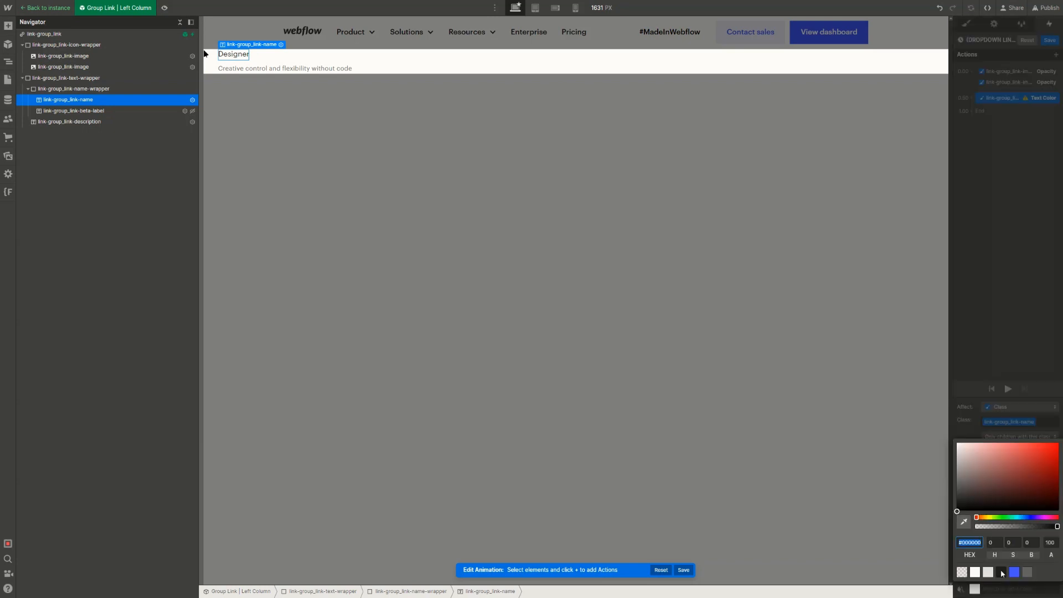
pyautogui.click(1001, 572)
pyautogui.click(1019, 100)
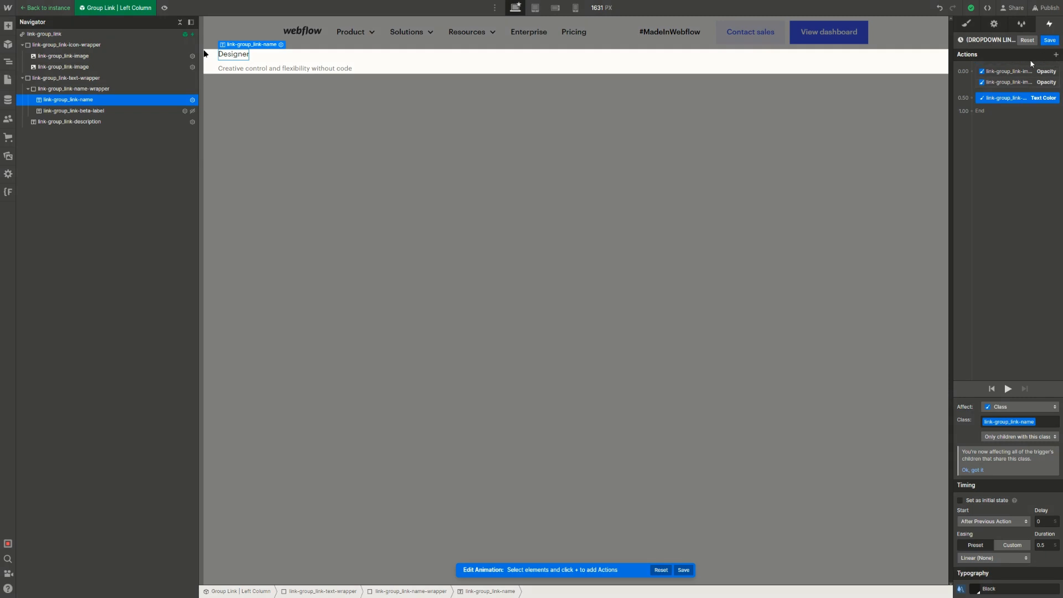
# Add a Border Color action for link-group_link-name, using the blue #4353ff swatch with its alpha lowered to 0
pyautogui.click(1055, 56)
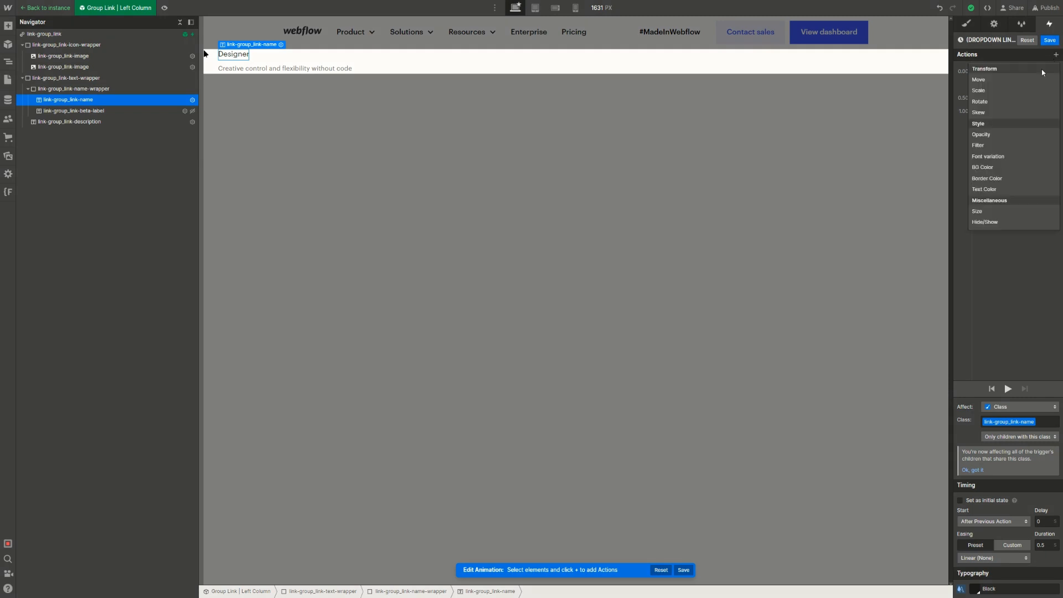
pyautogui.click(1010, 178)
pyautogui.moveTo(1000, 113); pyautogui.dragTo(1021, 105)
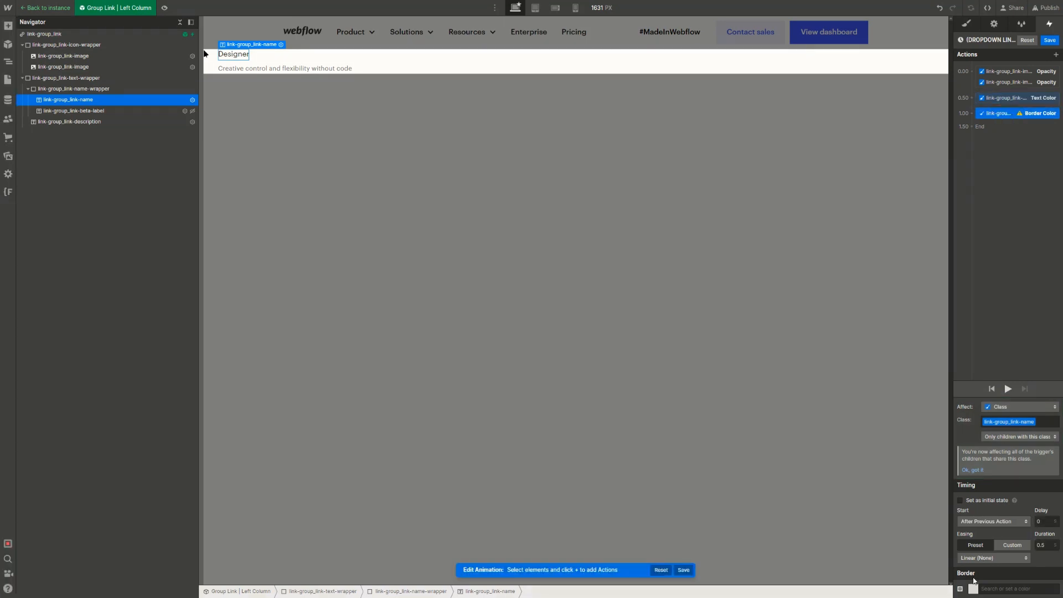
pyautogui.click(973, 590)
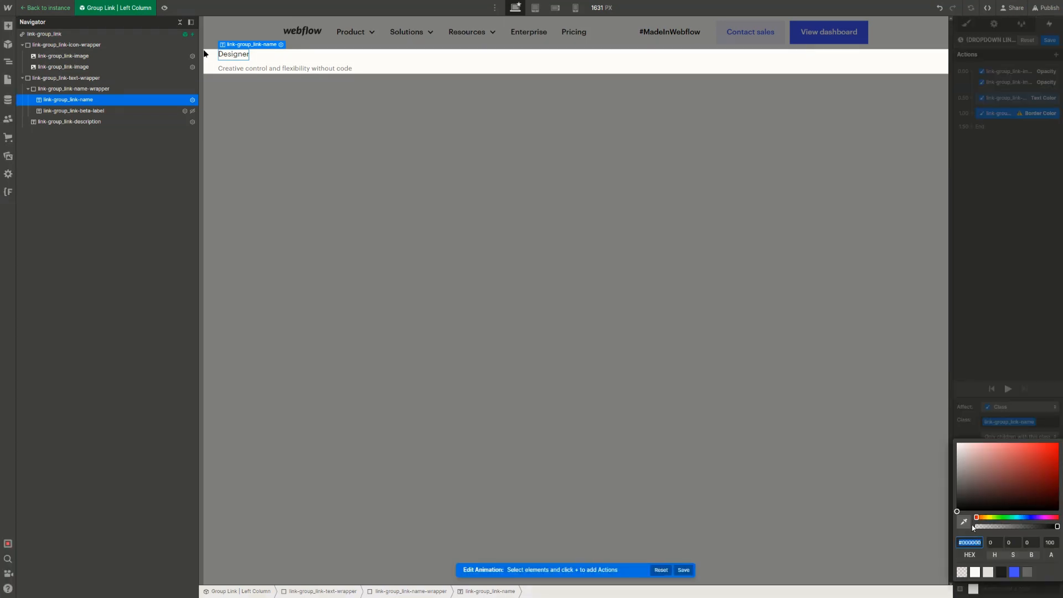
pyautogui.click(1014, 574)
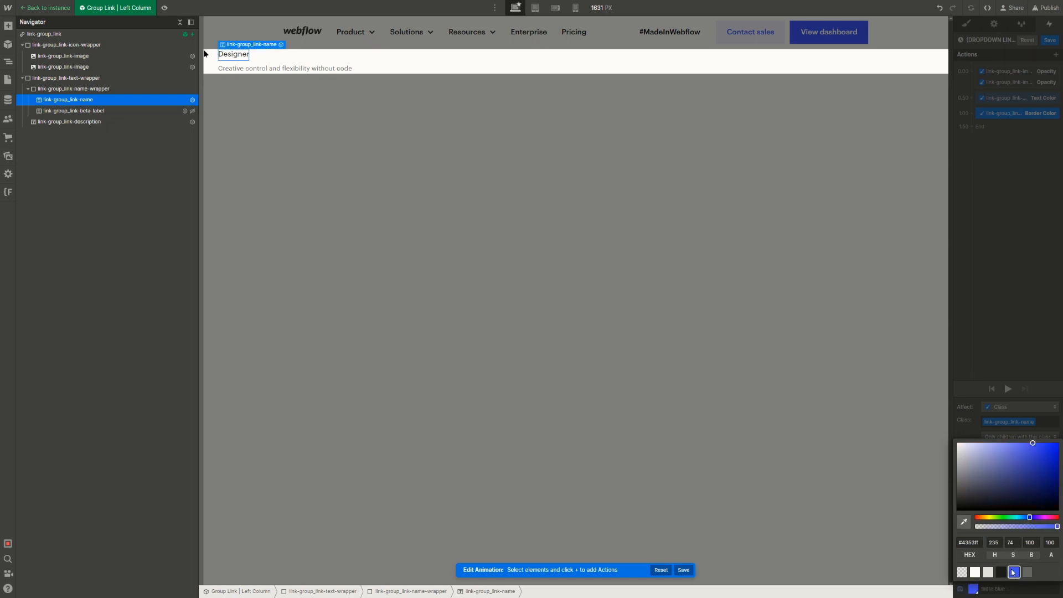
pyautogui.moveTo(1034, 527); pyautogui.dragTo(805, 554)
pyautogui.moveTo(977, 527); pyautogui.dragTo(940, 560)
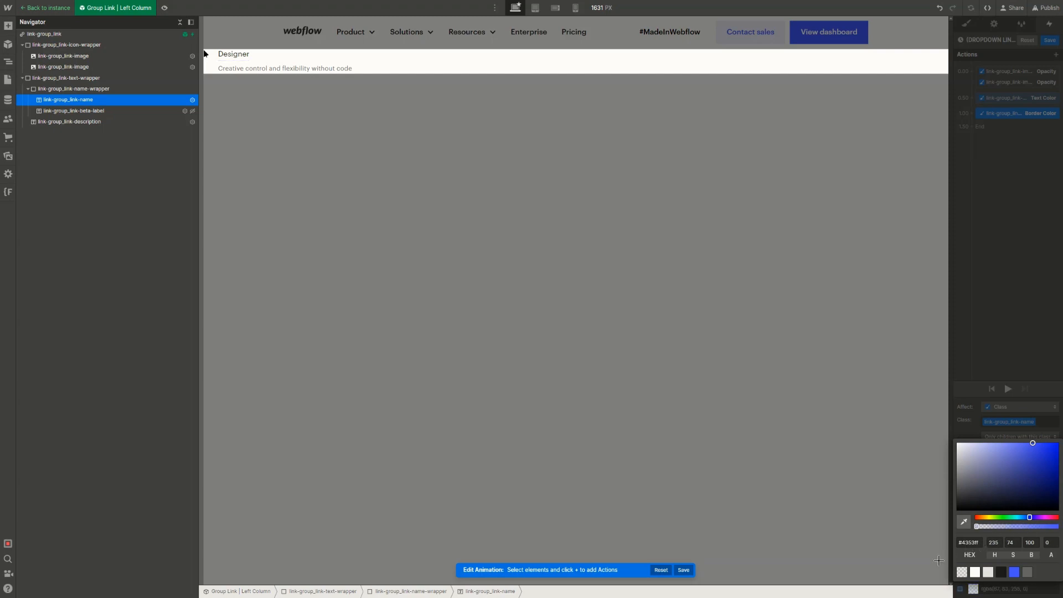
pyautogui.click(1052, 374)
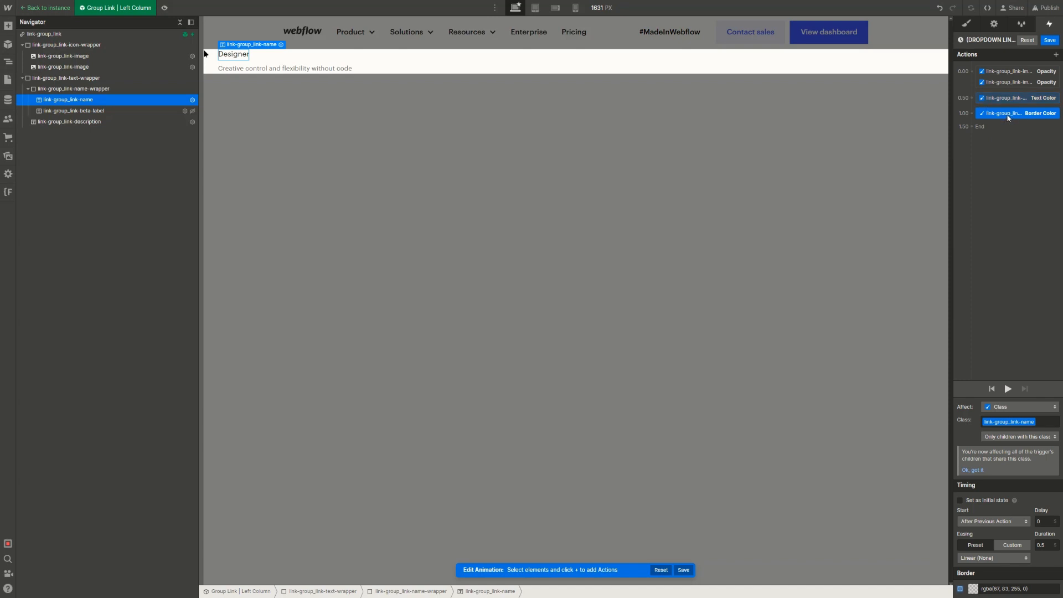
# Make all four actions the animation's initial state and duplicate them as a new set of timed actions
pyautogui.keyDown('shift'); pyautogui.click(1021, 75); pyautogui.keyUp('shift')
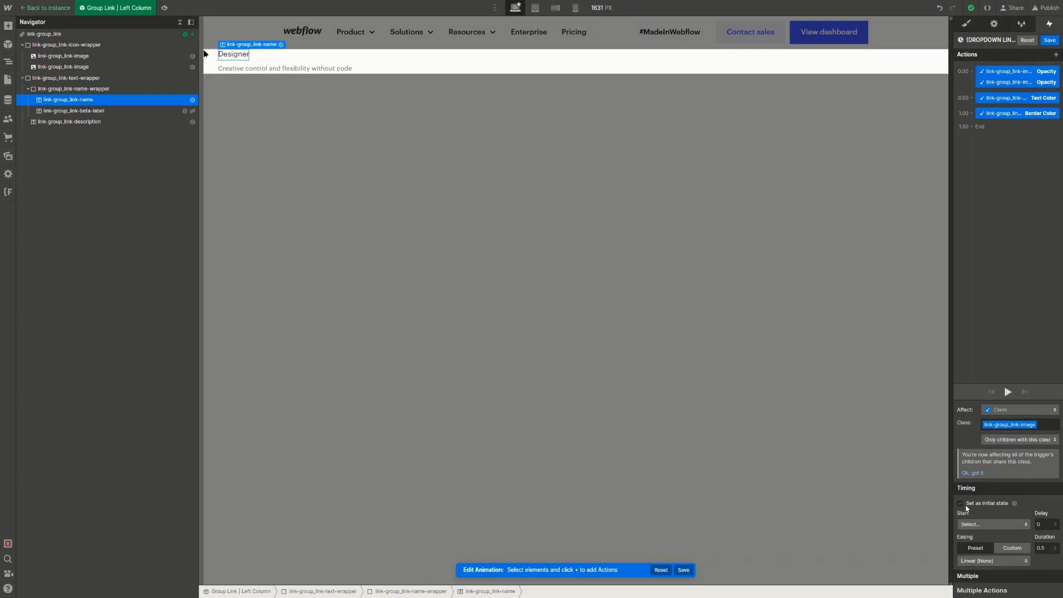
pyautogui.click(964, 504)
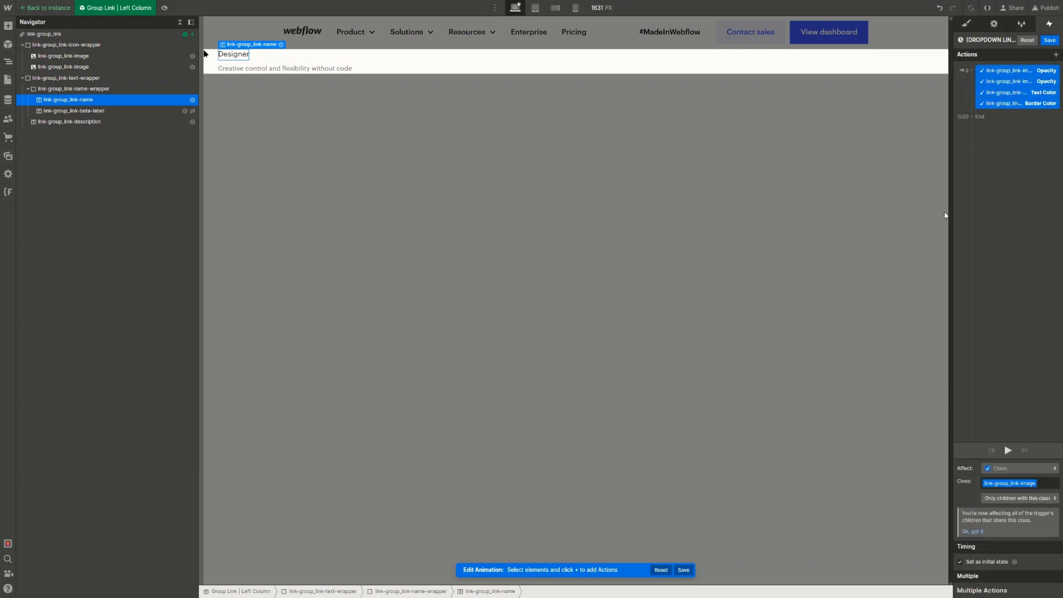
pyautogui.rightClick(1010, 72)
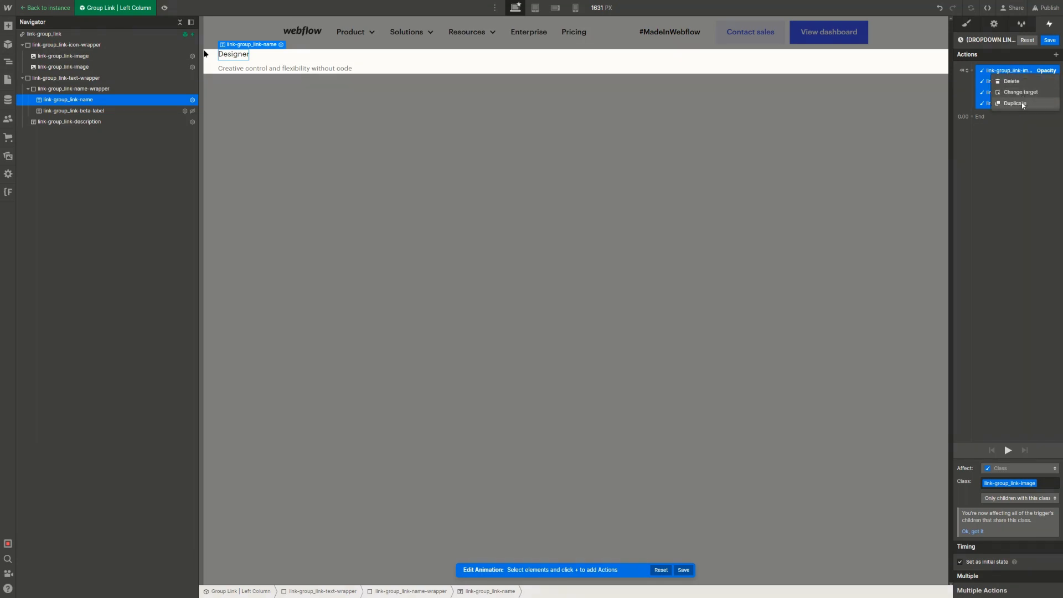
pyautogui.click(1023, 104)
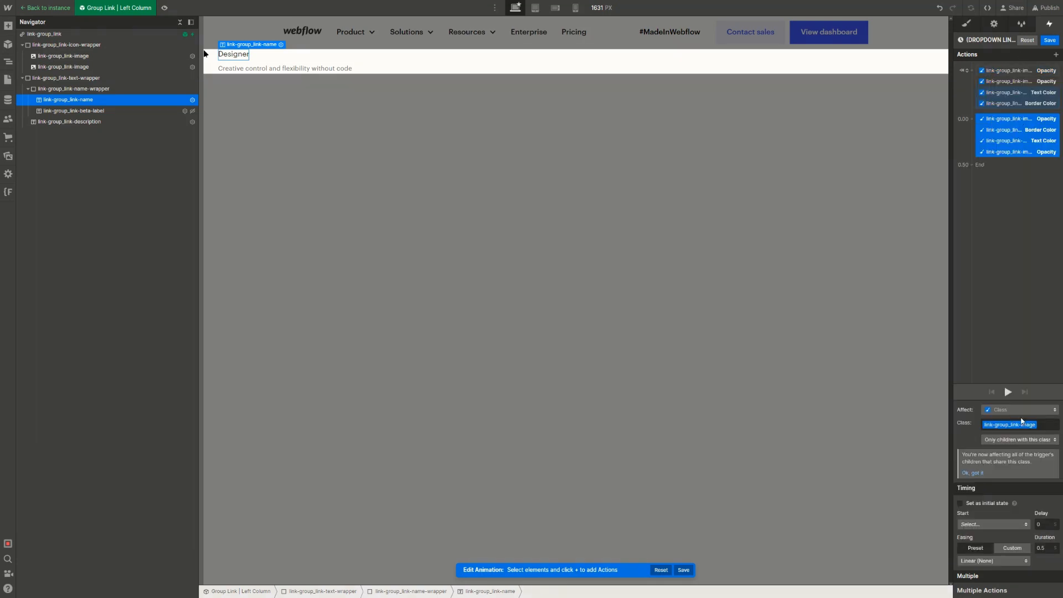
# Set the four duplicated actions to a duration of 0.2 seconds with Ease easing
pyautogui.click(1042, 548)
pyautogui.write('.3')
pyautogui.press('Return')
pyautogui.write('0.2')
pyautogui.click(1008, 560)
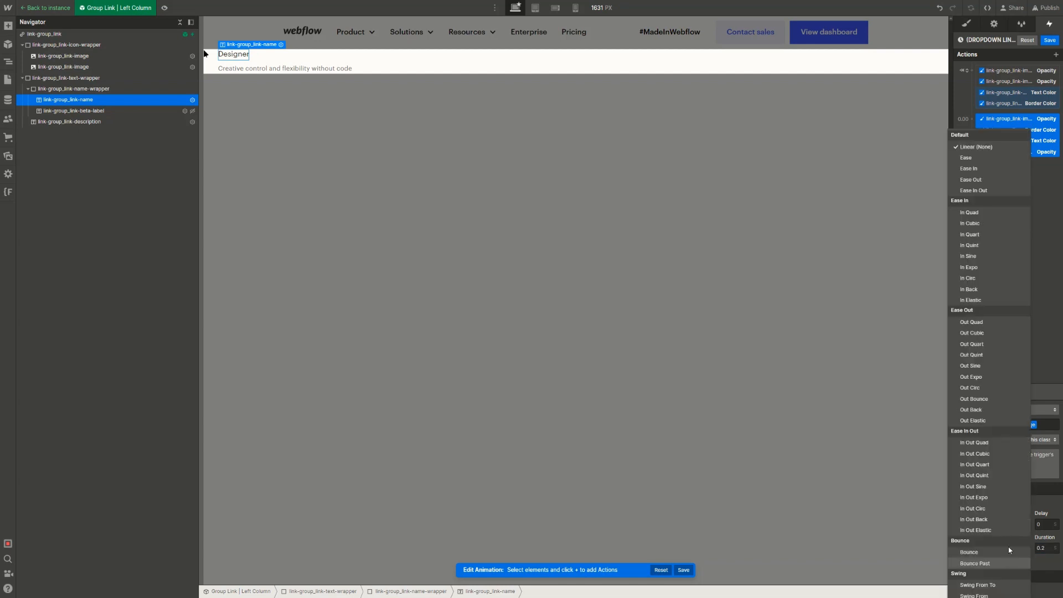
pyautogui.click(1004, 156)
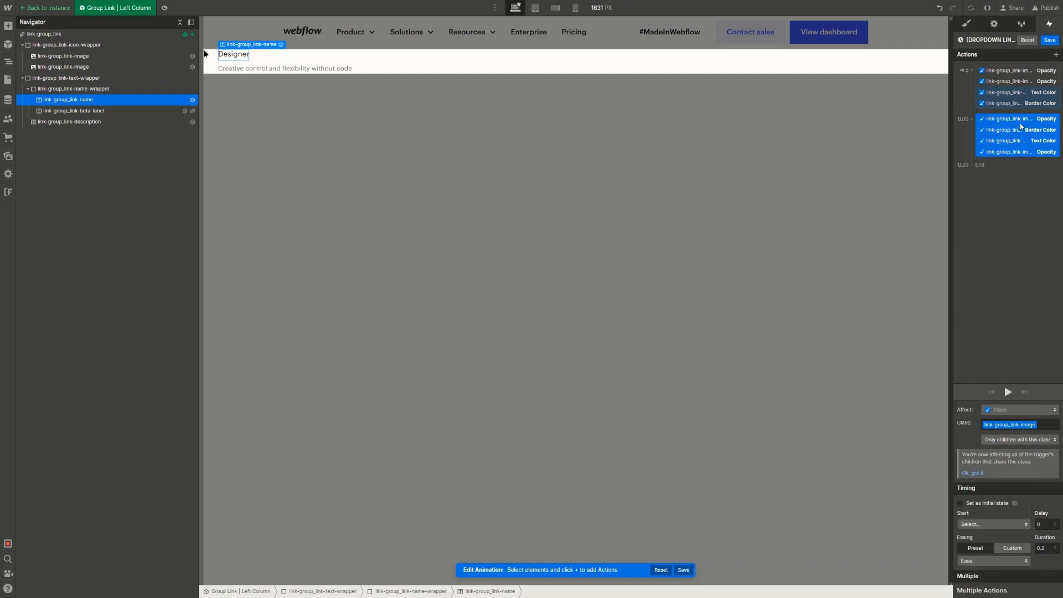
# In the duplicated actions, set the link-group_link-image opacity to 0 and the cc-purple image opacity to 100
pyautogui.click(1023, 121)
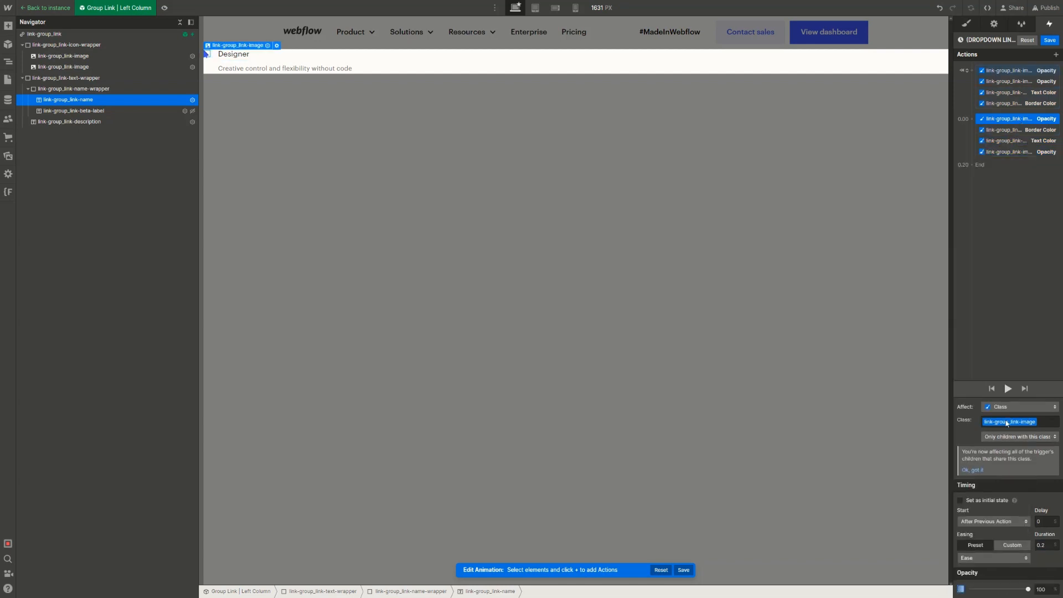
pyautogui.click(1021, 590)
pyautogui.click(1015, 151)
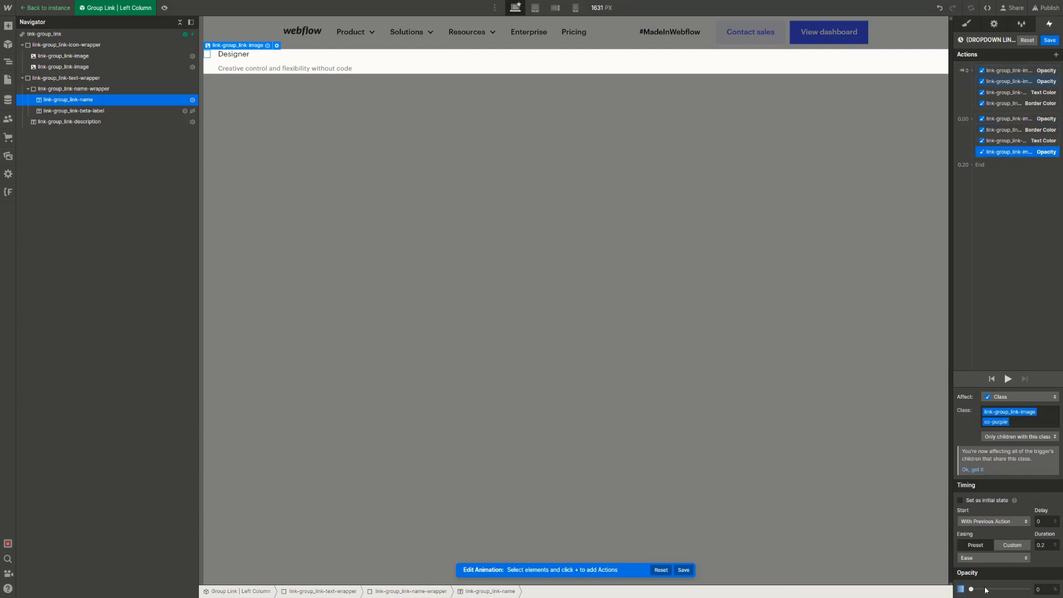
pyautogui.moveTo(988, 587); pyautogui.dragTo(1028, 590)
# Make the duplicated Border Color action fully opaque #4353ff
pyautogui.click(1009, 130)
pyautogui.click(973, 588)
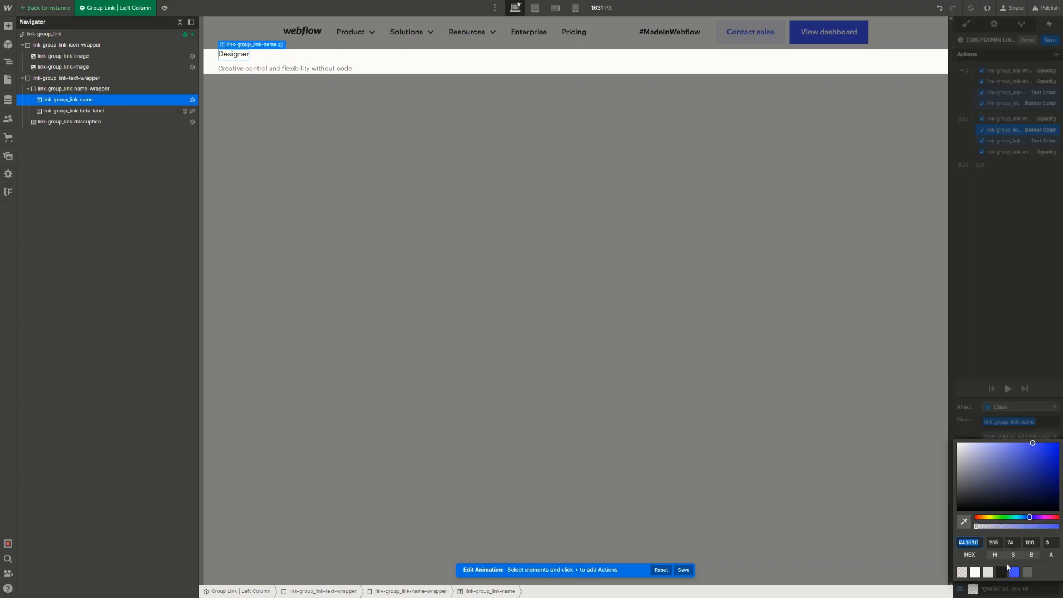
pyautogui.moveTo(981, 526); pyautogui.dragTo(1058, 526)
pyautogui.click(1011, 142)
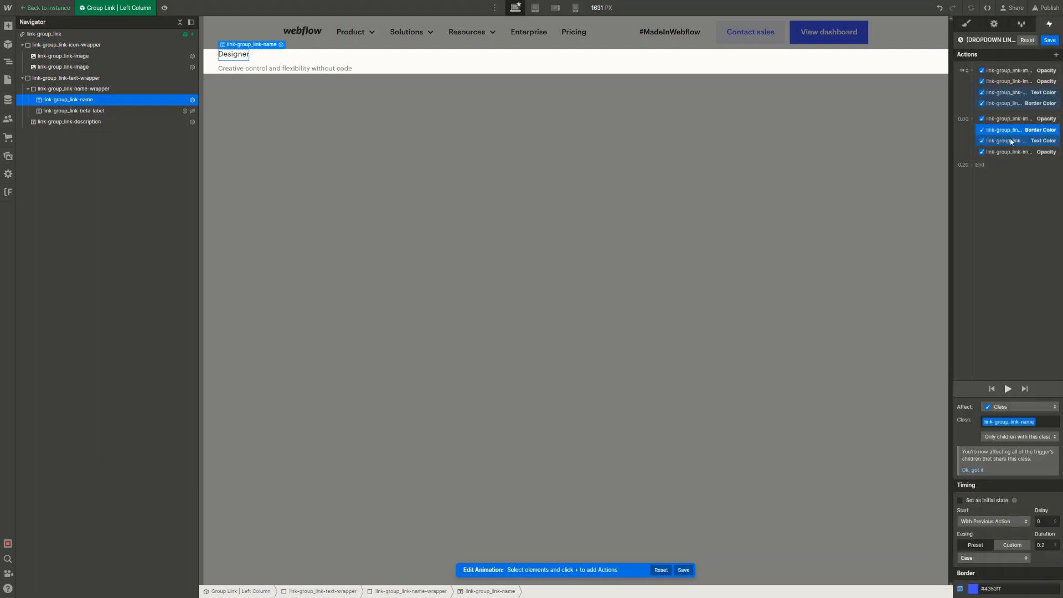
# Change the duplicated Text Color action for link-group_link-name to the Slate Blue swatch
pyautogui.click(1010, 139)
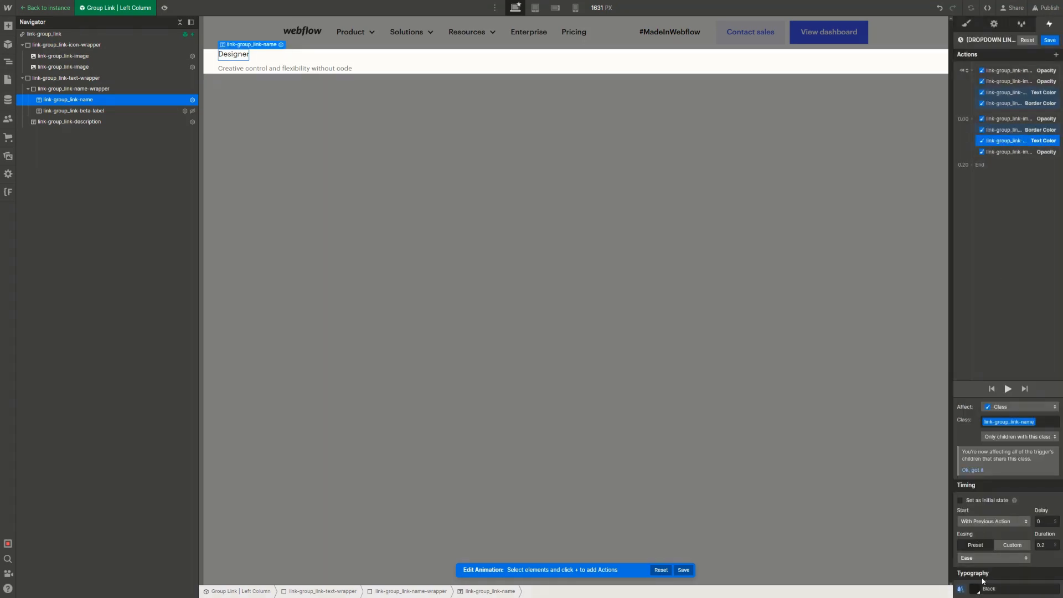
pyautogui.click(976, 590)
pyautogui.click(1013, 574)
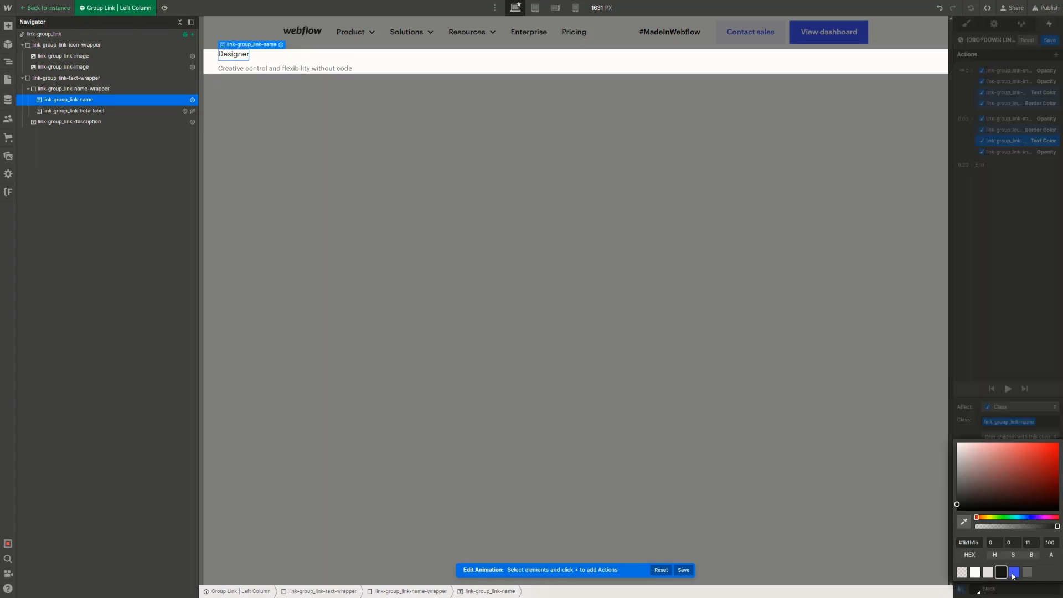
pyautogui.click(1018, 146)
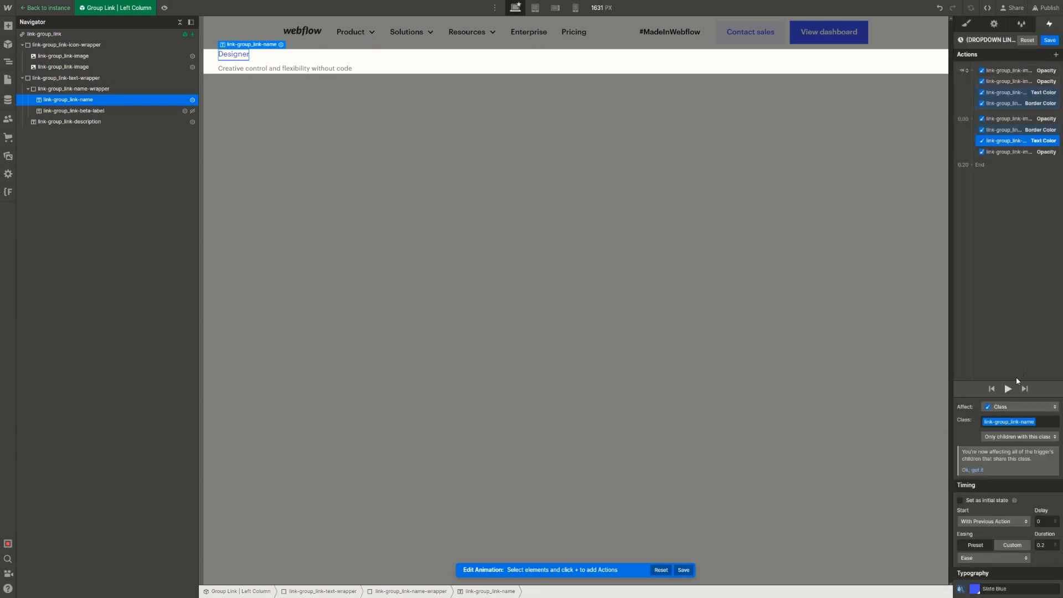
# Play back the dropdown link's hover animation and save it
pyautogui.click(1008, 389)
pyautogui.click(1008, 391)
pyautogui.click(1051, 41)
# Check the Designer link's hover effect in preview mode, and return to editing
pyautogui.click(164, 8)
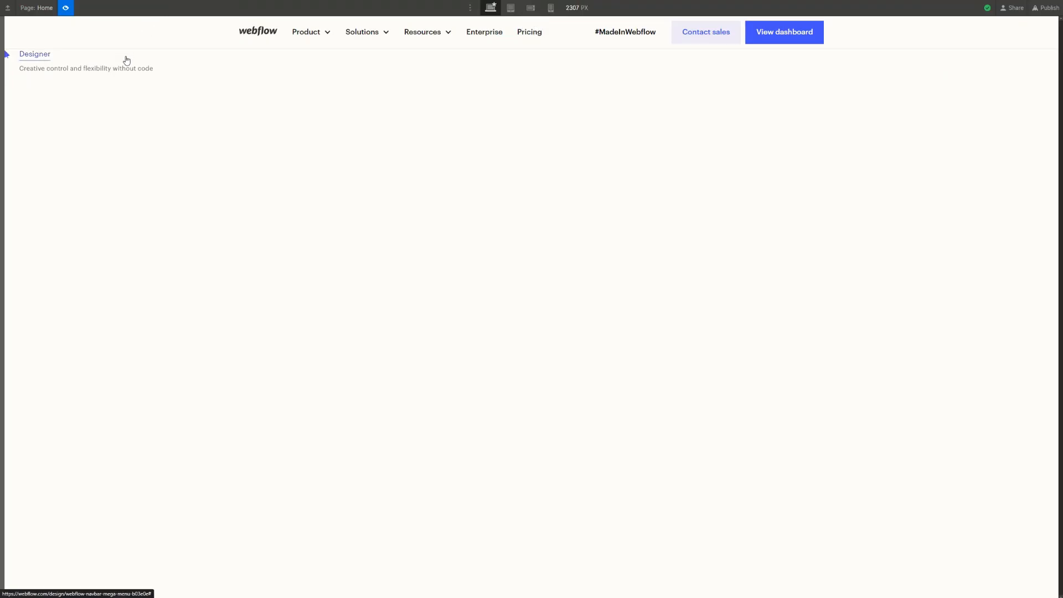
pyautogui.click(66, 8)
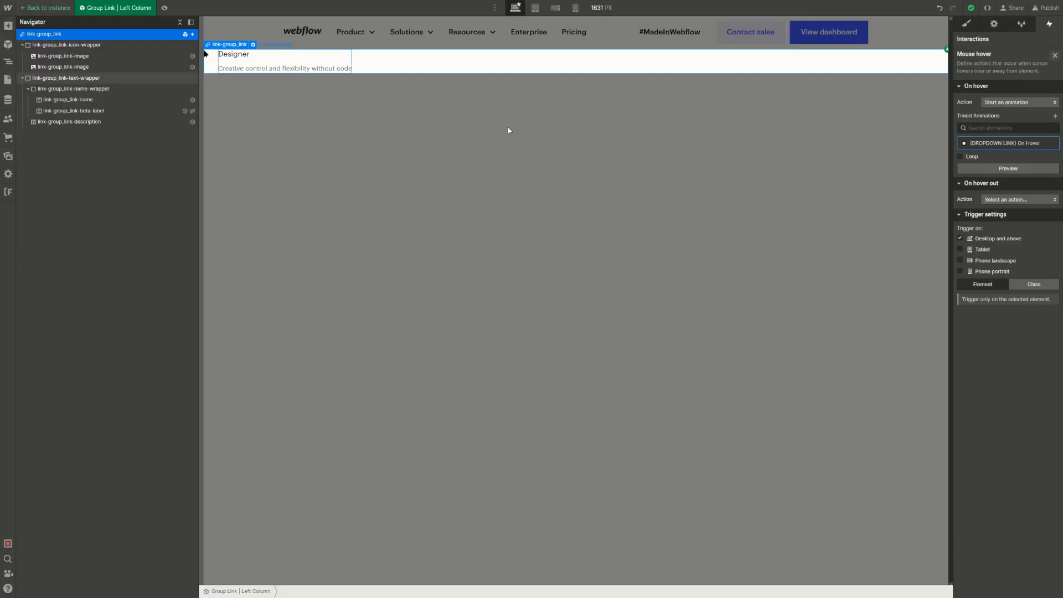
# Set the link's hover-out action to Start an animation
pyautogui.click(1002, 199)
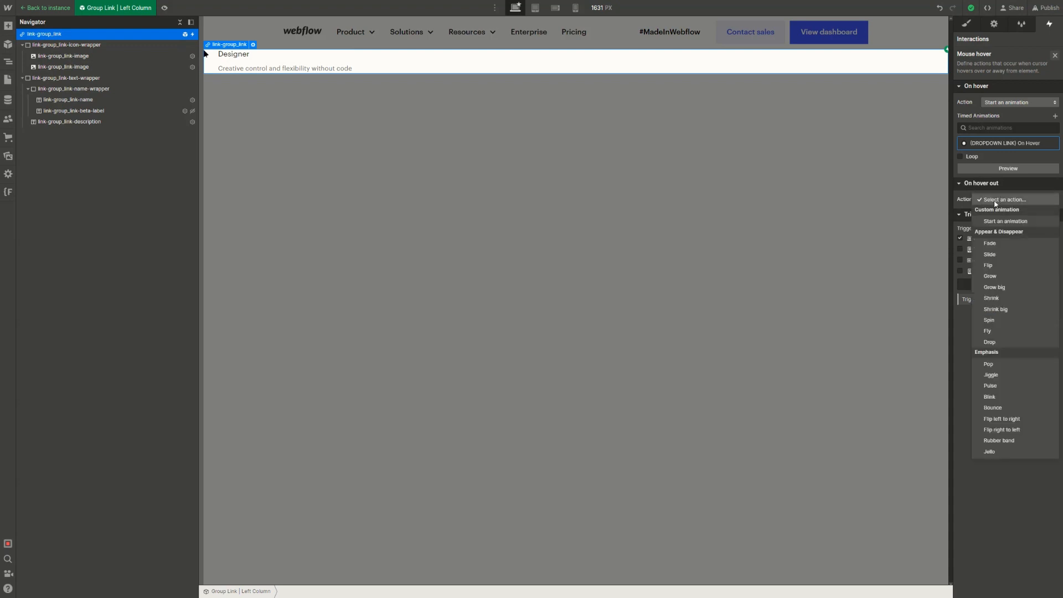
pyautogui.click(965, 200)
pyautogui.click(973, 188)
pyautogui.click(974, 187)
pyautogui.click(1006, 200)
pyautogui.click(997, 222)
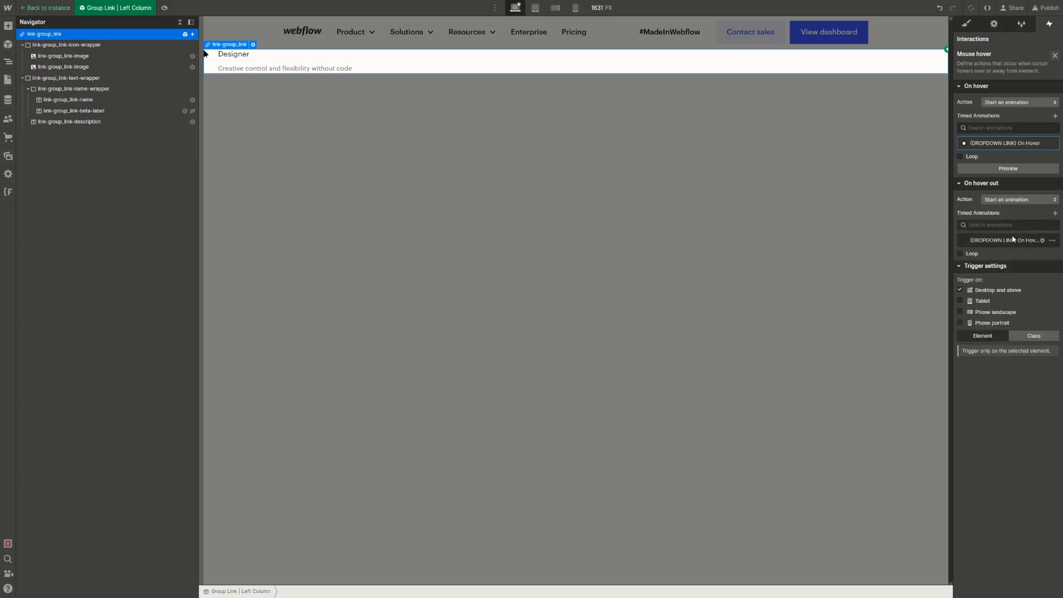
# Duplicate the [DROPDOWN LINK] On Hover animation and rename the copy [DROPDOWN LINK] On Hover Out
pyautogui.click(1052, 241)
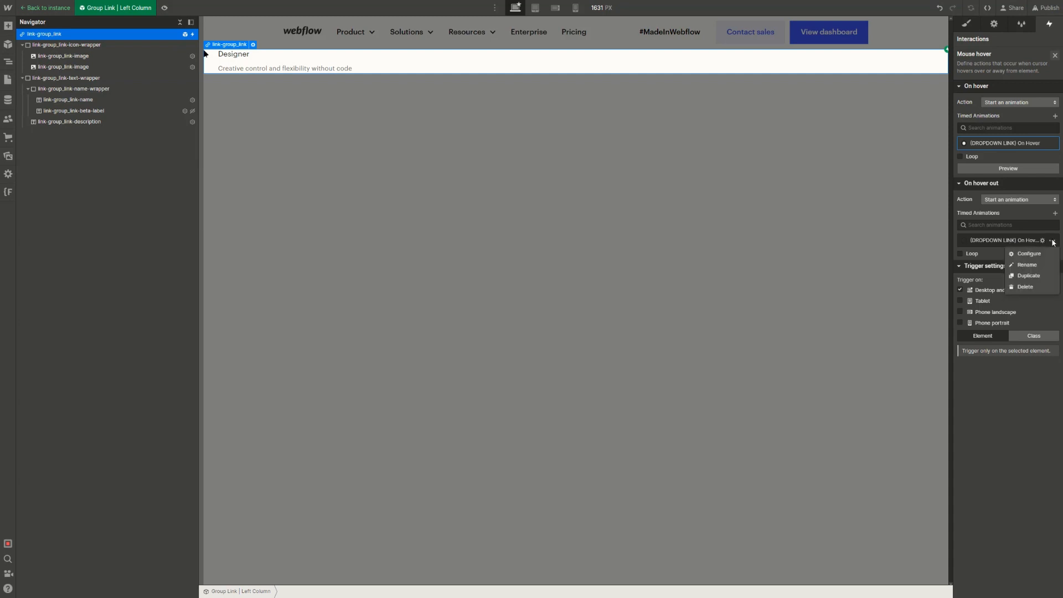
pyautogui.click(1033, 273)
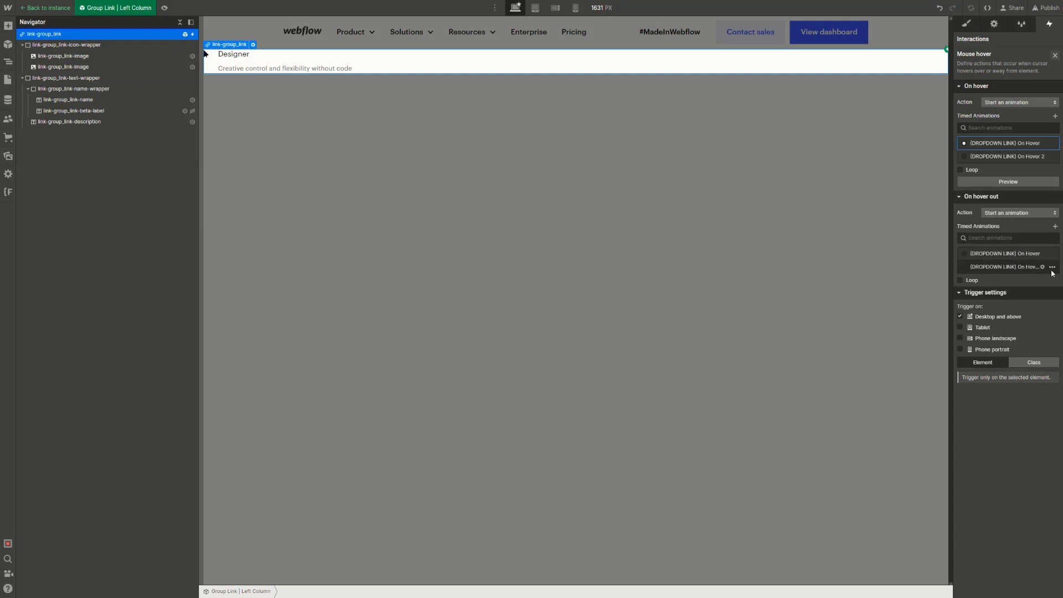
pyautogui.click(1052, 267)
pyautogui.click(1033, 289)
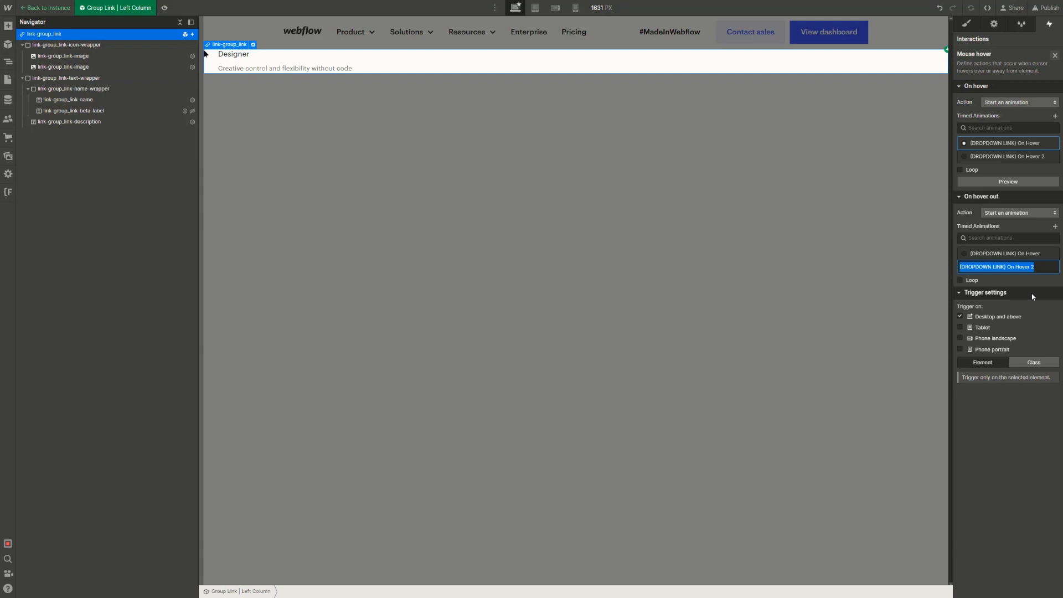
pyautogui.press('Right')
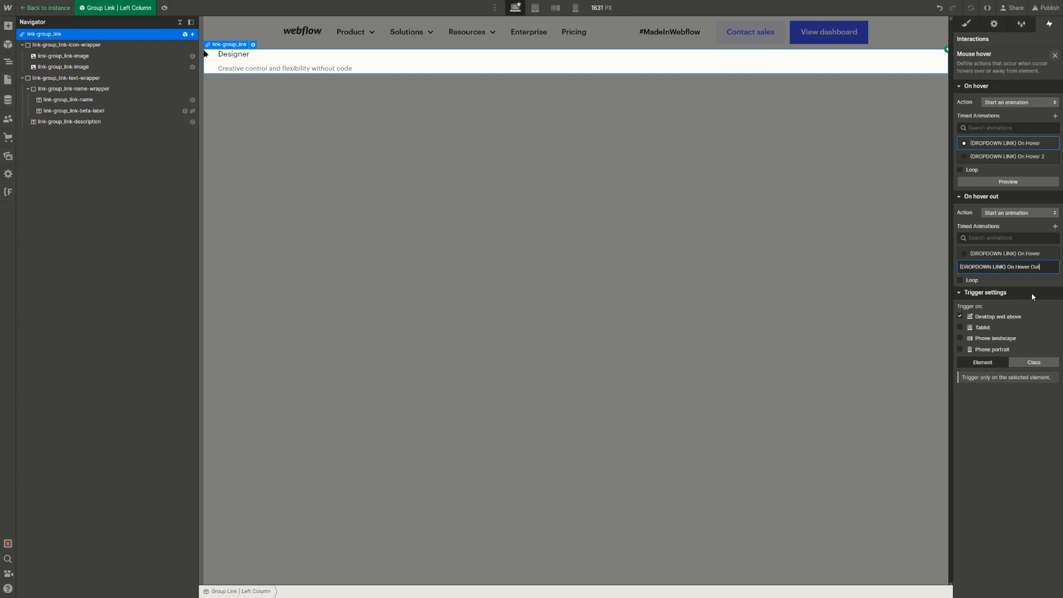
pyautogui.press('Return')
# Open the On Hover Out animation for editing and delete its four initial-state actions
pyautogui.click(997, 267)
pyautogui.click(997, 267)
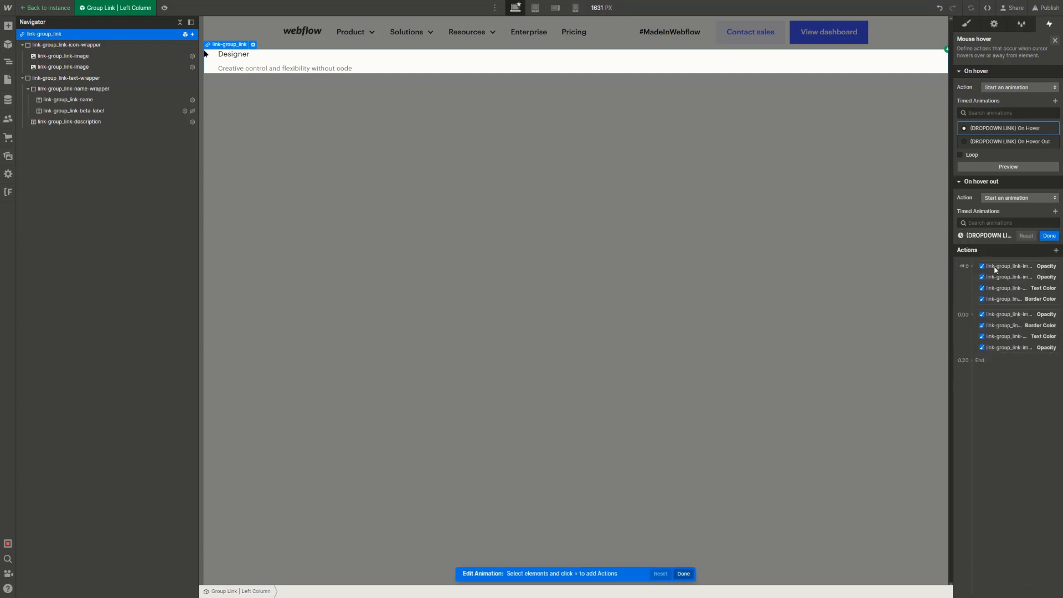
pyautogui.click(1024, 82)
pyautogui.click(1026, 72)
pyautogui.keyDown('shift'); pyautogui.click(1025, 103); pyautogui.keyUp('shift')
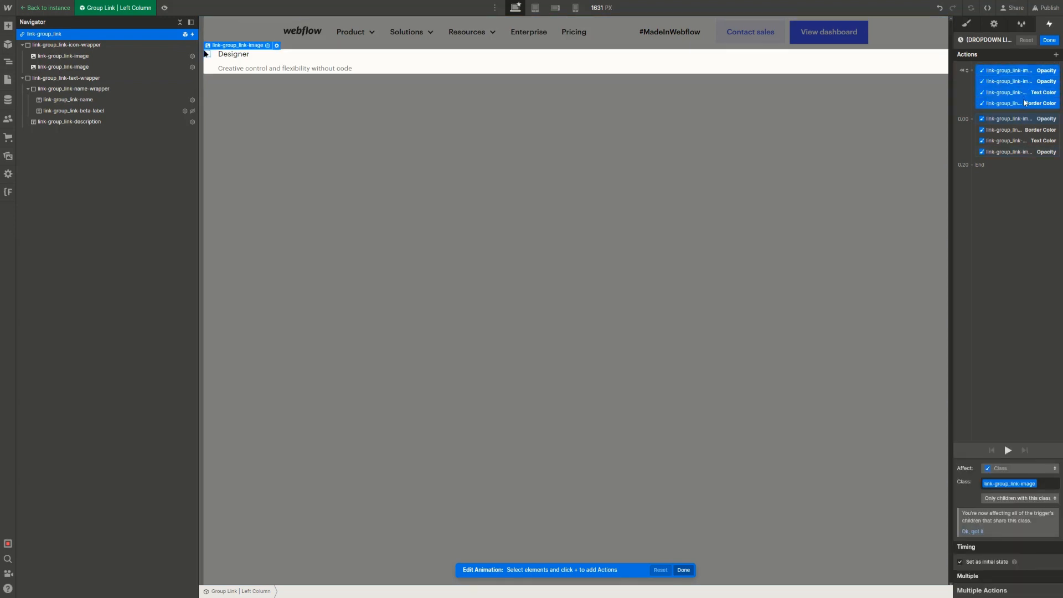
pyautogui.press('Delete')
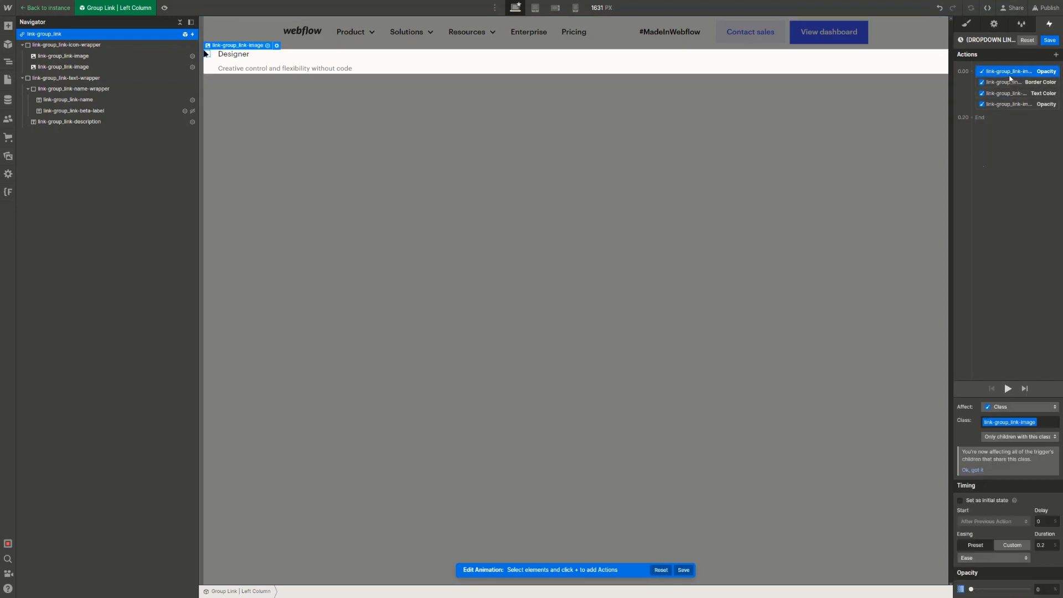
# In the hover-out animation, raise the first link-group_link-image action's opacity and lower the name's border color alpha to 0
pyautogui.click(1000, 590)
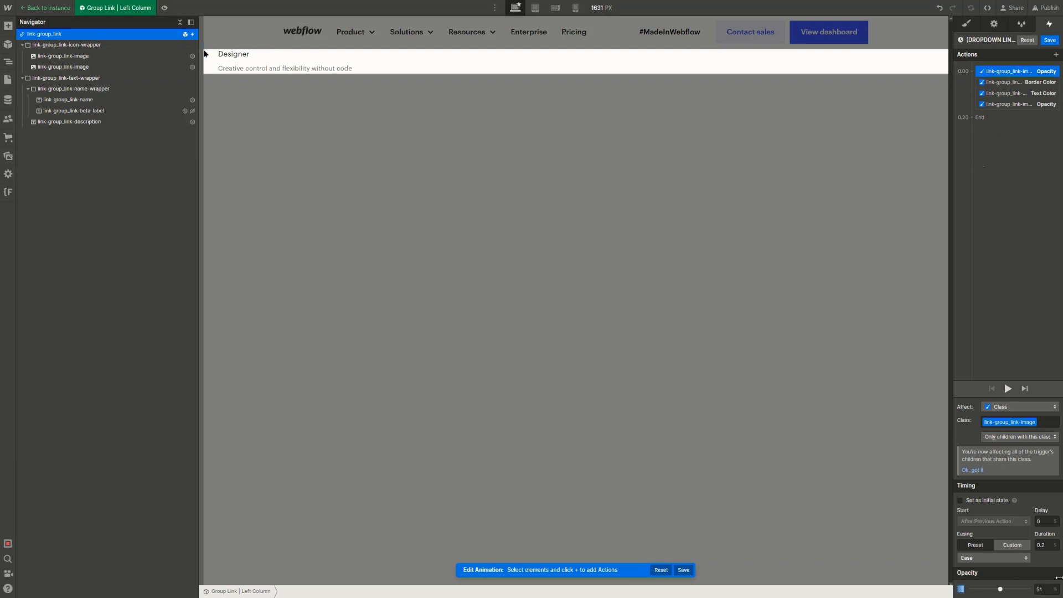
pyautogui.click(1009, 82)
pyautogui.click(977, 590)
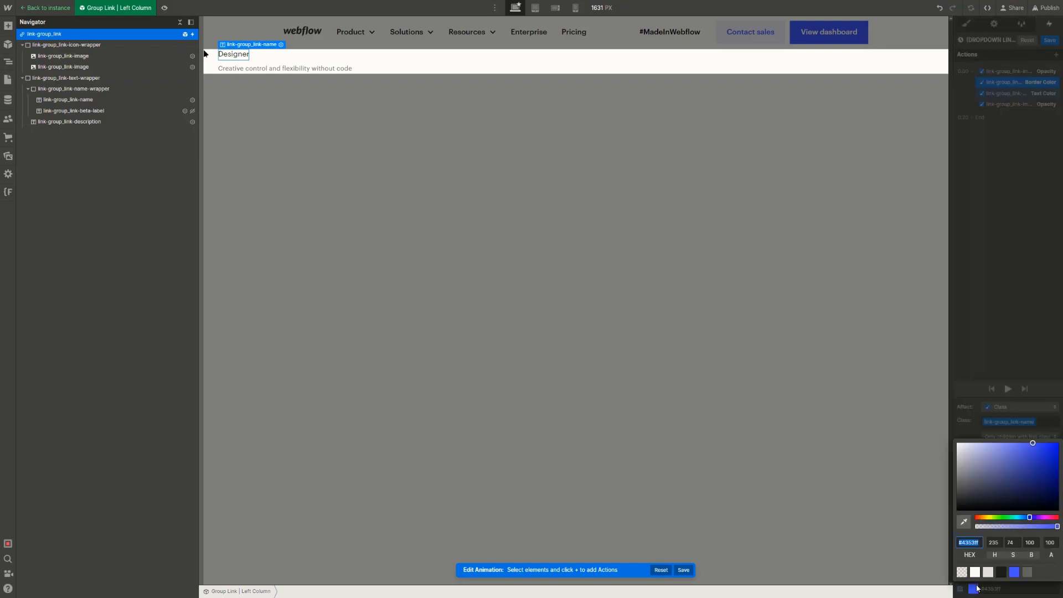
pyautogui.moveTo(999, 527); pyautogui.dragTo(919, 541)
# Set the hover-out Text Color action to the Black swatch and the cc-purple image's opacity to 0
pyautogui.click(1024, 93)
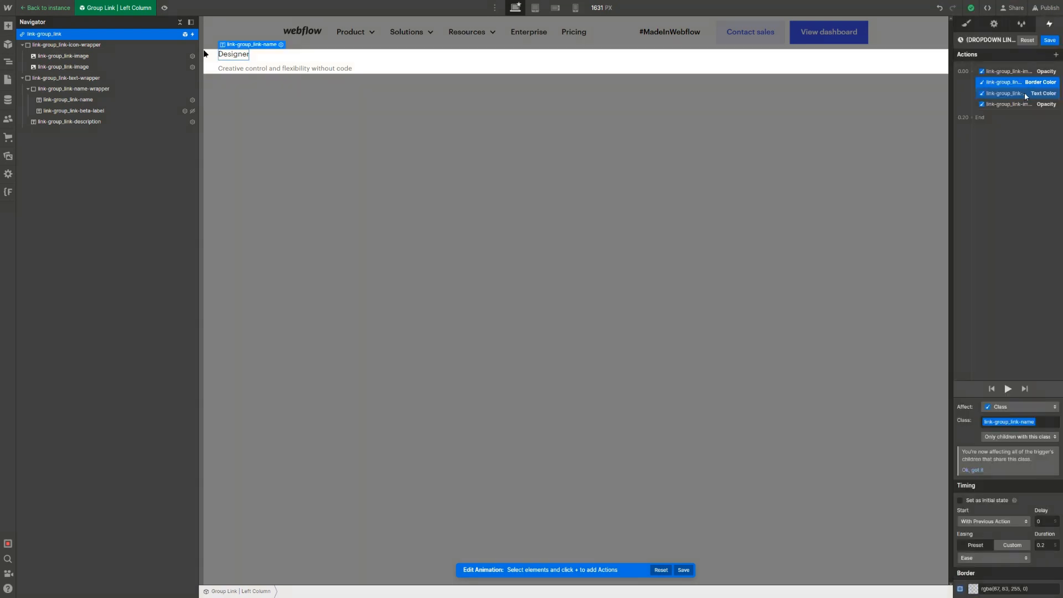
pyautogui.click(975, 589)
pyautogui.click(1001, 571)
pyautogui.click(1007, 109)
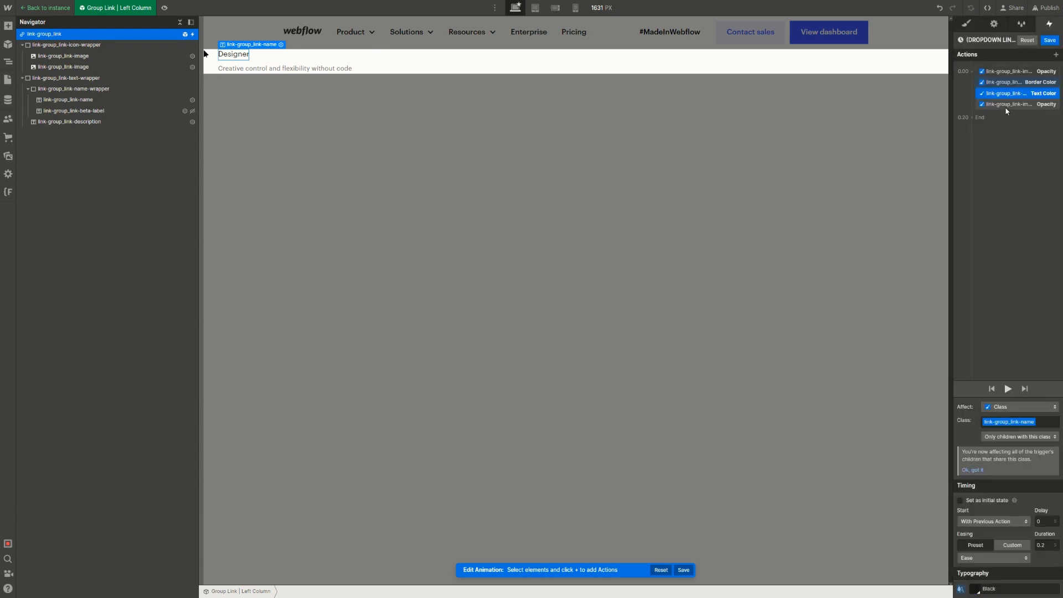
pyautogui.click(996, 589)
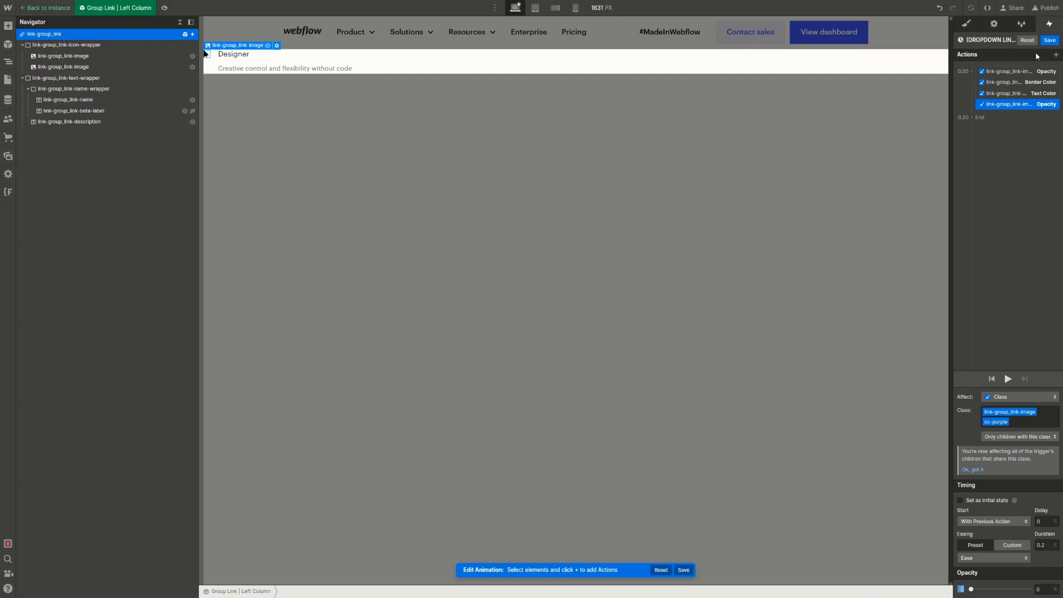
# Save the hover-out animation and make the mouse hover trigger on the link-group_link class instead of the single element
pyautogui.click(1048, 41)
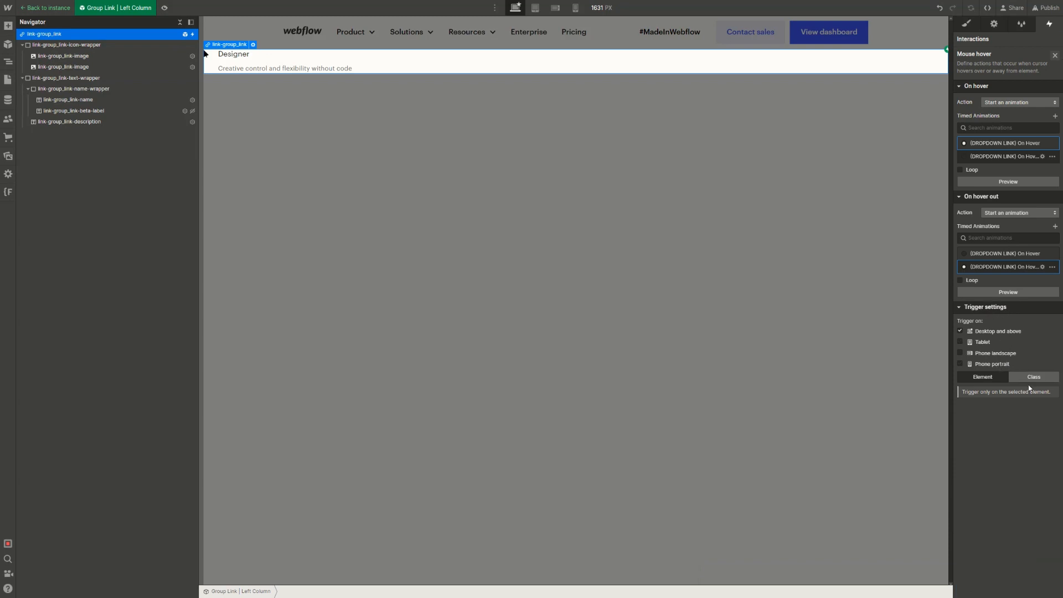
pyautogui.click(1044, 377)
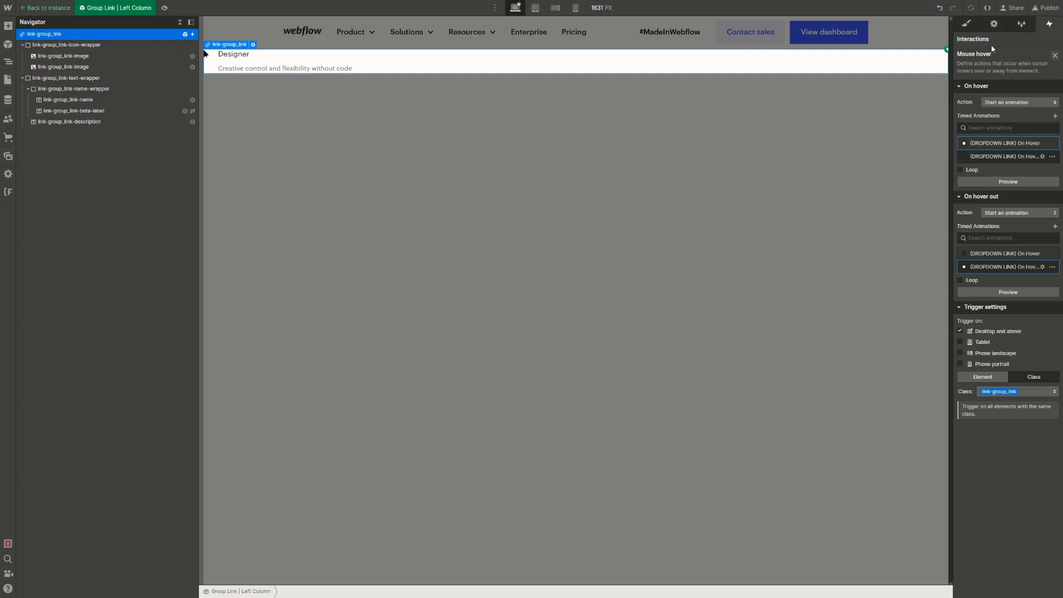
# Preview the dropdown link's hover effect and compare it with the Product dropdown links on the live Webflow site
pyautogui.click(164, 13)
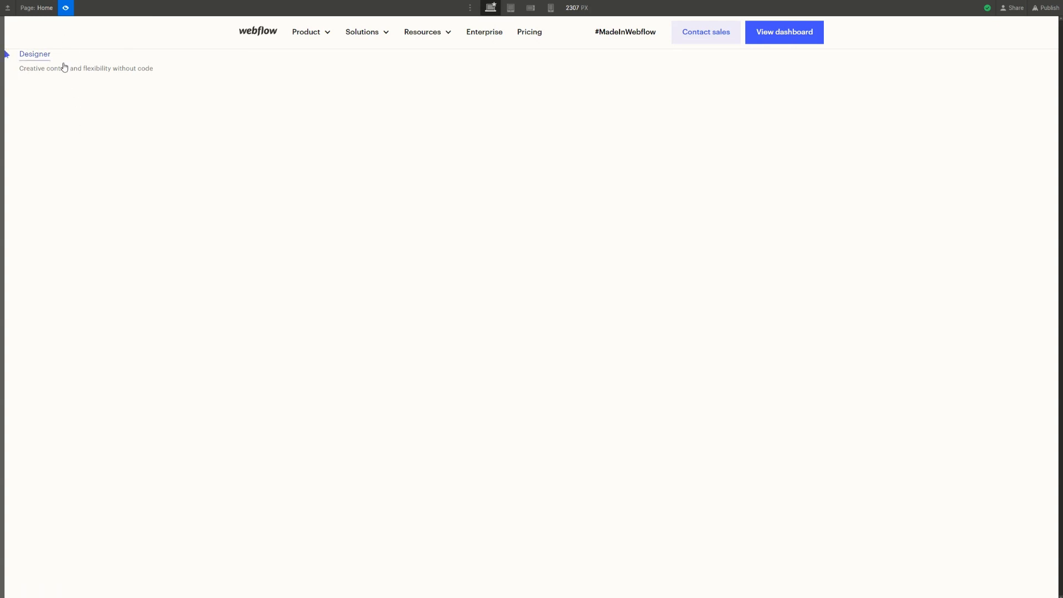
pyautogui.click(64, 9)
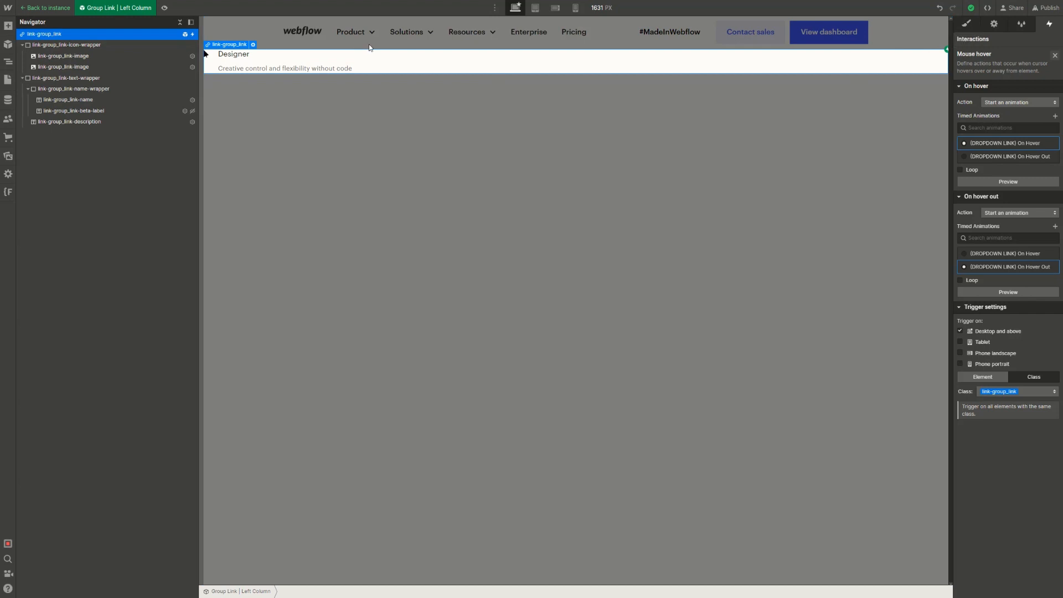
pyautogui.press('Escape')
pyautogui.press('Escape')
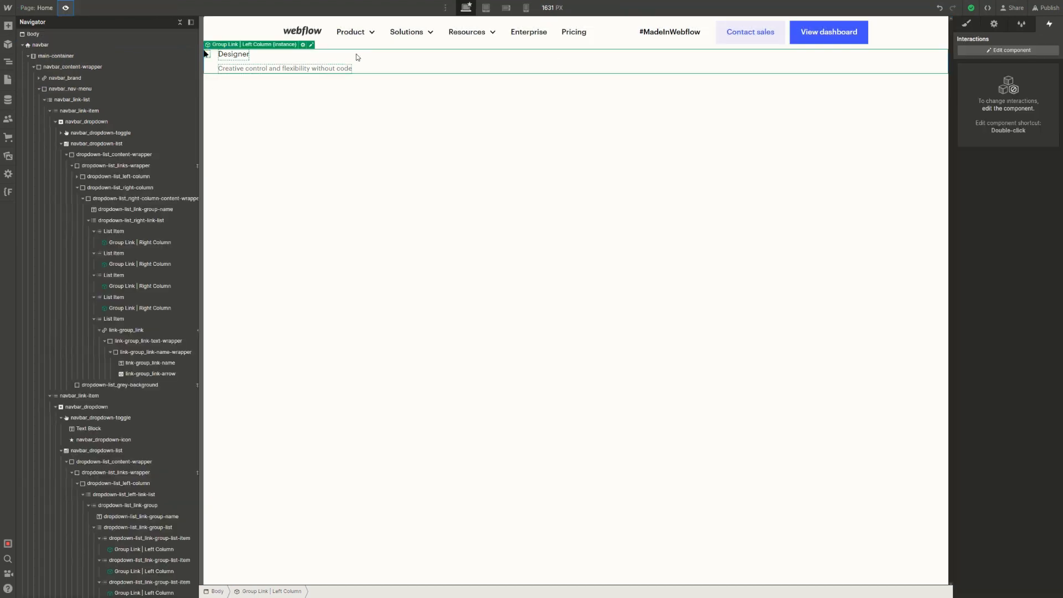
pyautogui.click(71, 9)
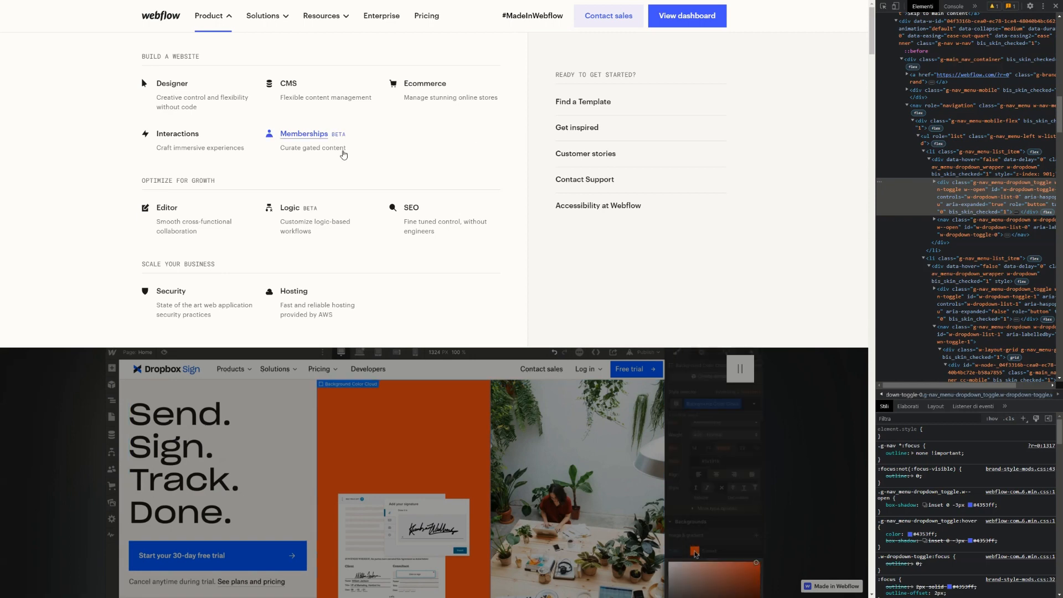
pyautogui.click(273, 22)
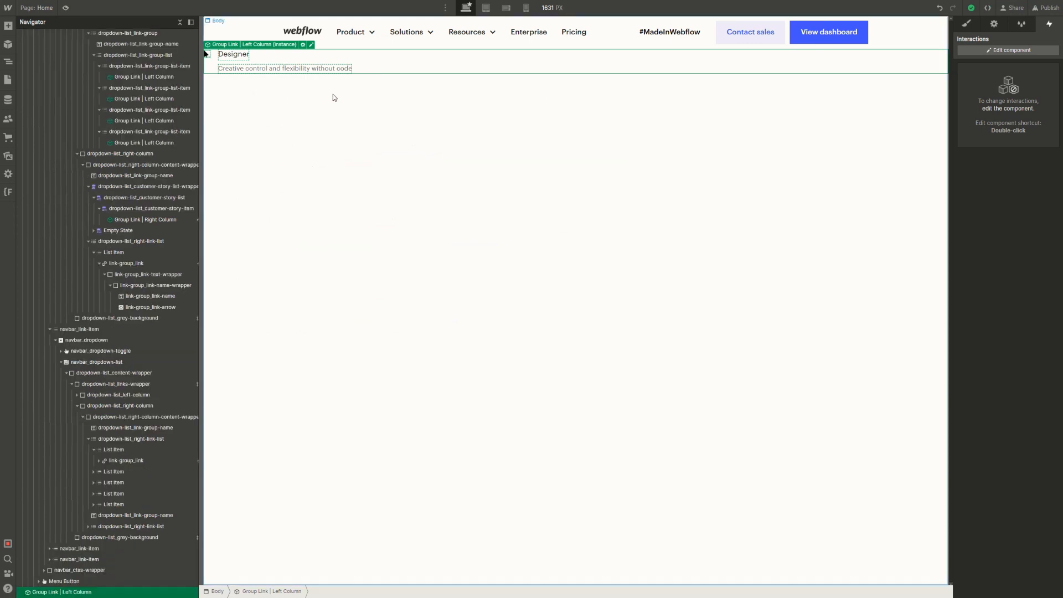
# Enter the Group Link | Left Column component and open link-group_link's [DROPDOWN LINK] On Hover animation for editing
pyautogui.click(1015, 51)
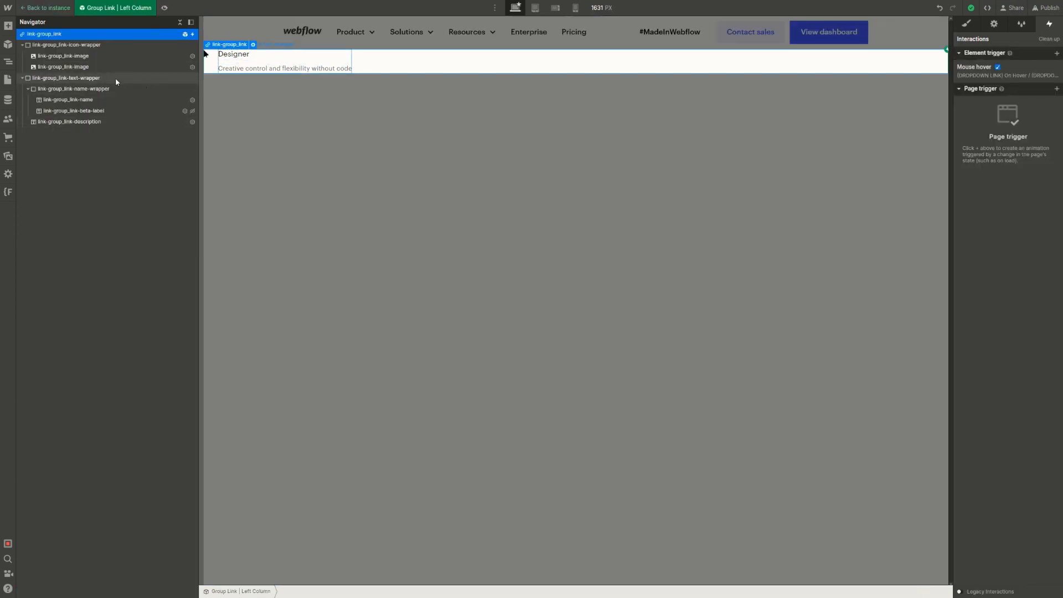
pyautogui.click(97, 111)
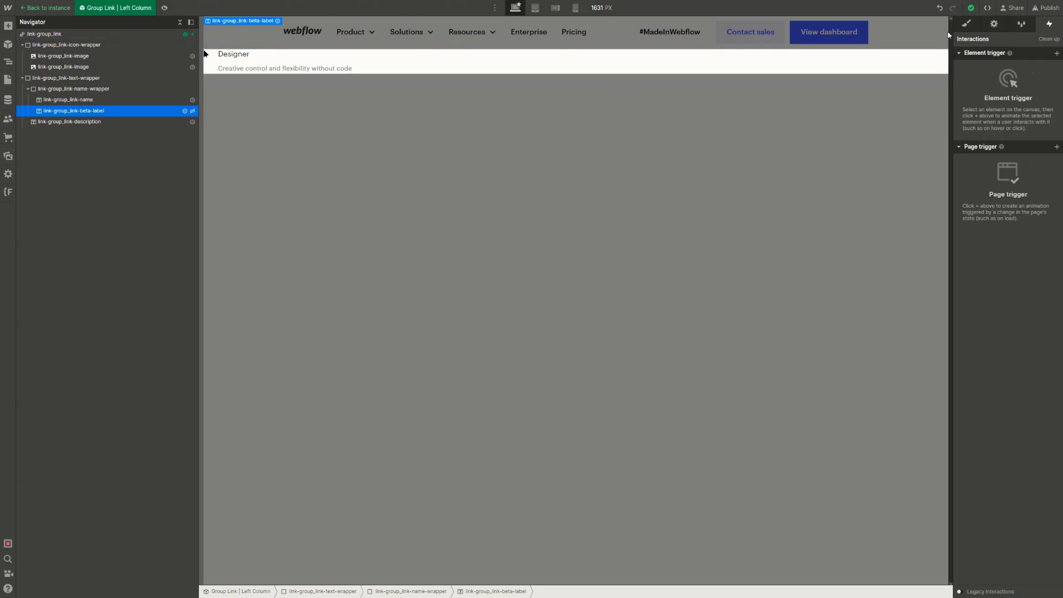
pyautogui.click(158, 35)
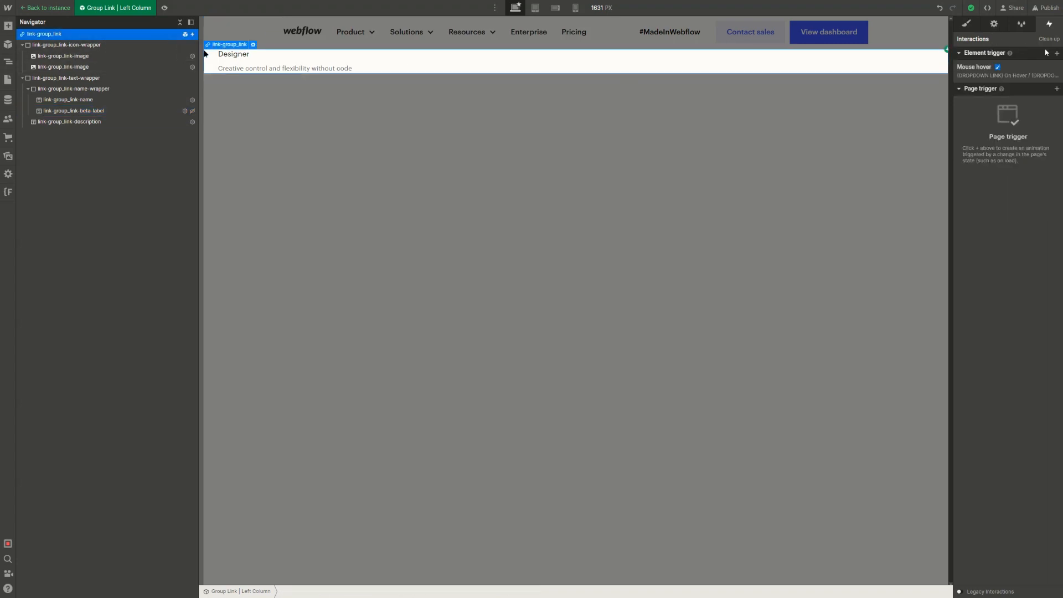
pyautogui.click(1001, 75)
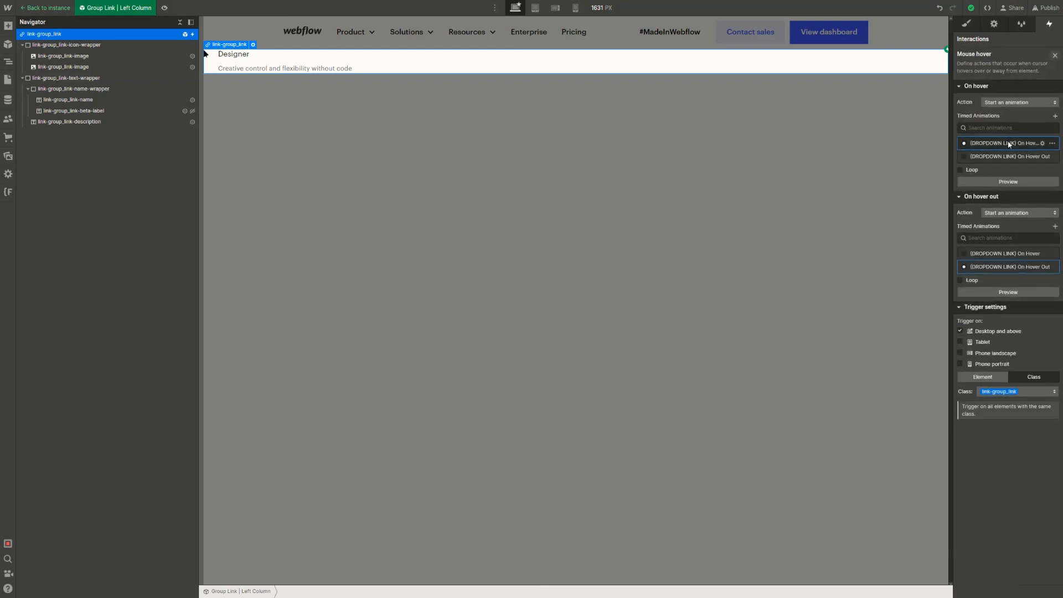
pyautogui.click(1009, 144)
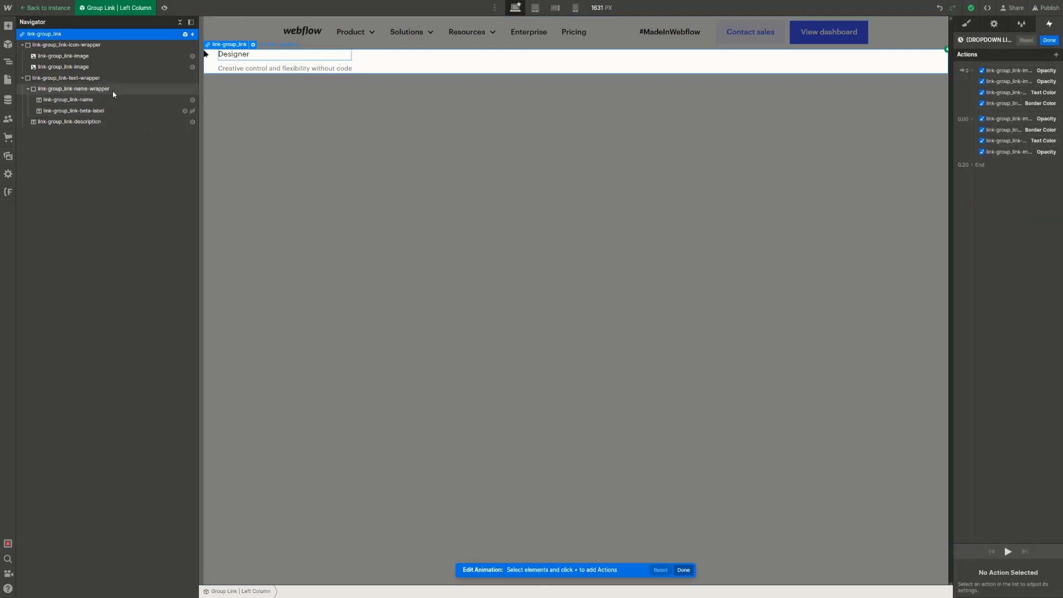
# Add a Text Color action for link-group_link-beta-label, place it in the initial state and set its color to the Black swatch
pyautogui.click(107, 112)
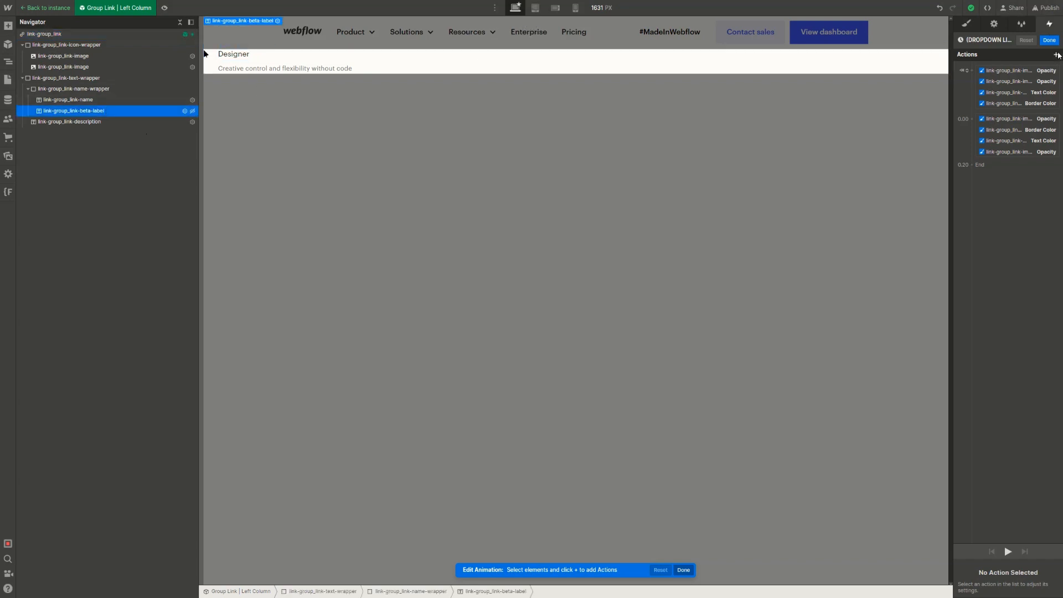
pyautogui.click(1057, 55)
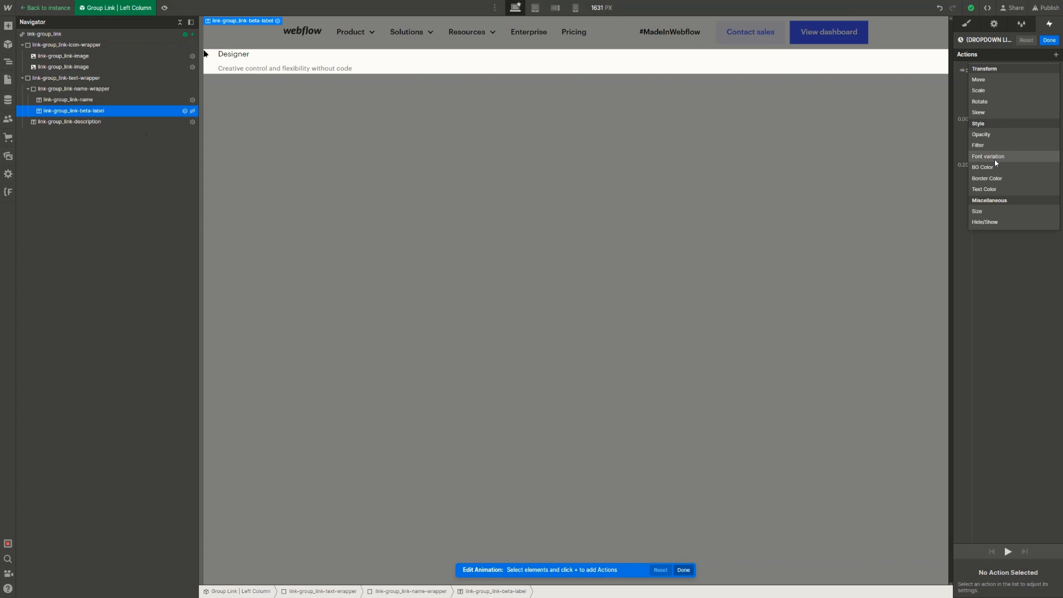
pyautogui.click(994, 188)
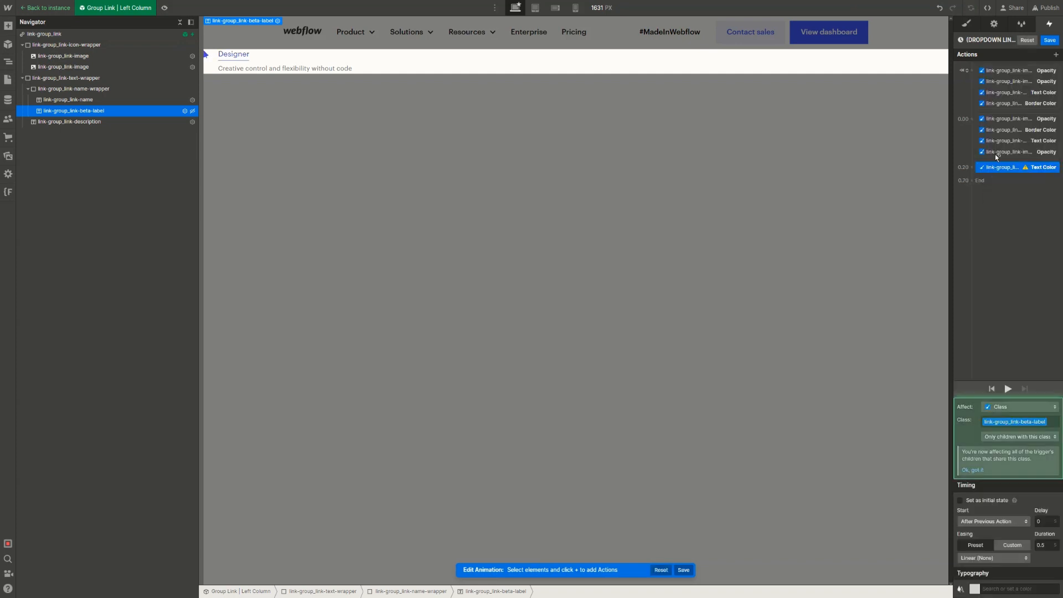
pyautogui.moveTo(1000, 170); pyautogui.dragTo(1010, 84)
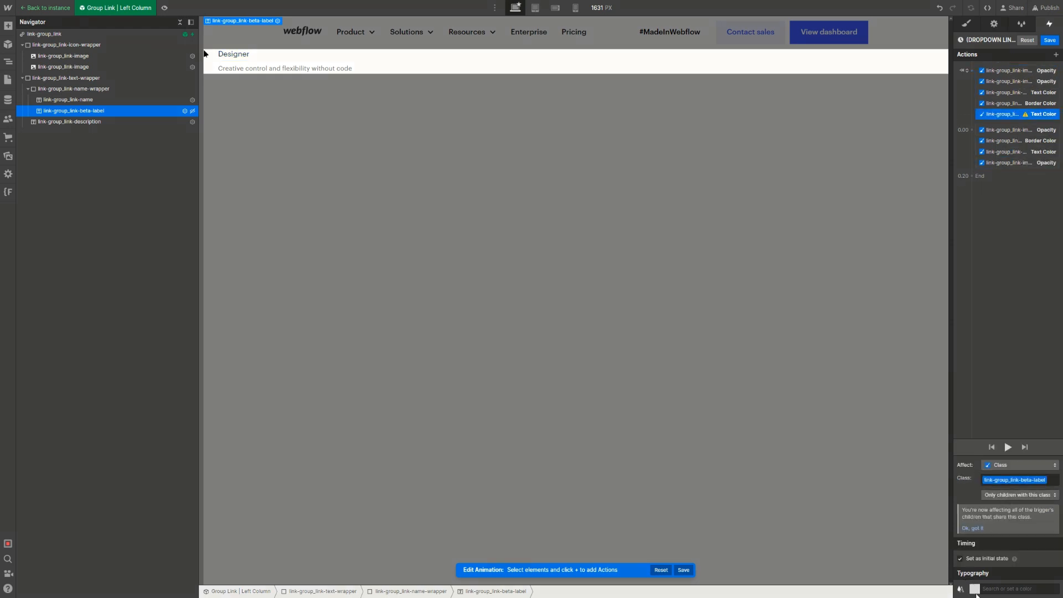
pyautogui.click(976, 589)
pyautogui.click(1001, 572)
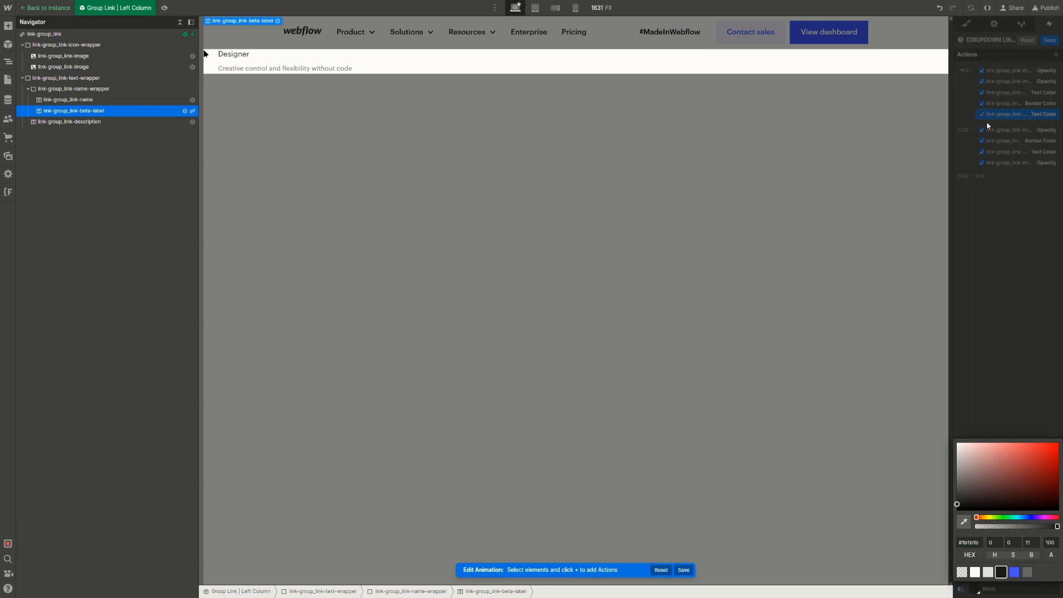
# Duplicate the beta label's Text Color action to the end of the 0.00 group, with a 0.2 s duration and Ease easing
pyautogui.click(1002, 117)
pyautogui.moveTo(1003, 118); pyautogui.dragTo(1011, 166)
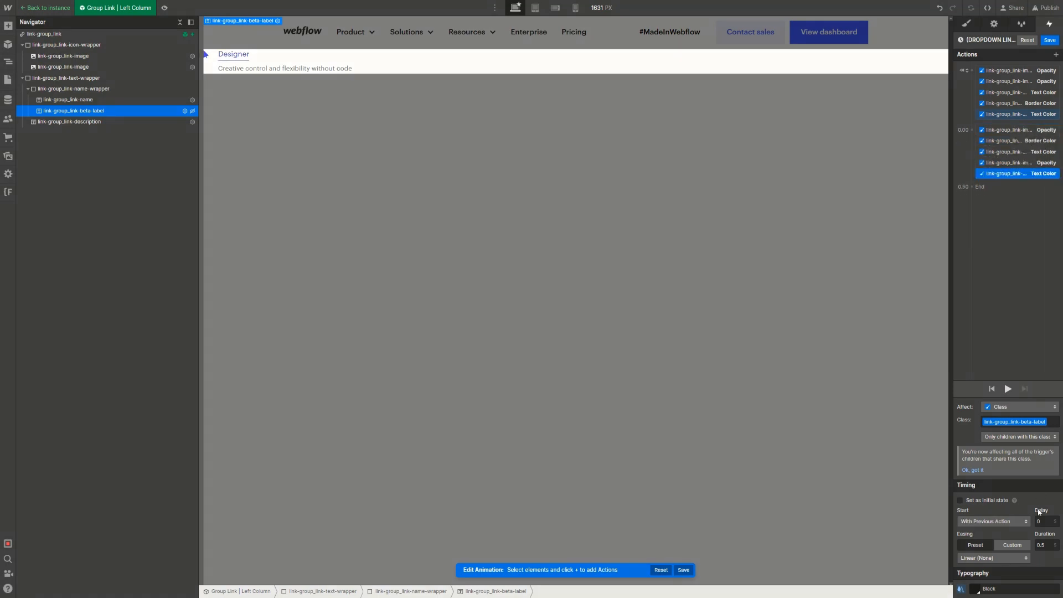
pyautogui.click(1050, 548)
pyautogui.click(1007, 561)
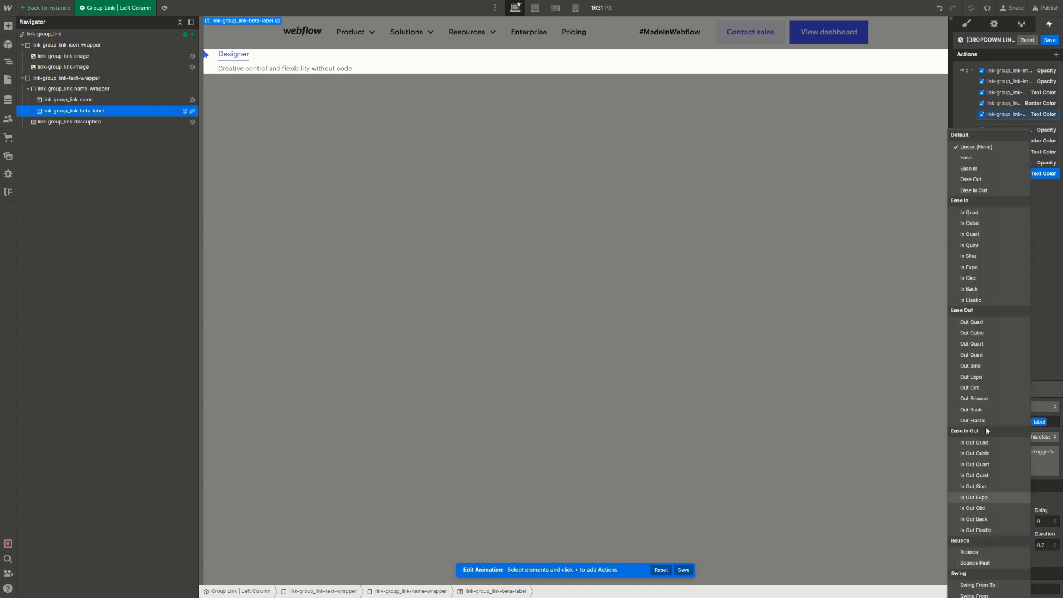
pyautogui.click(991, 159)
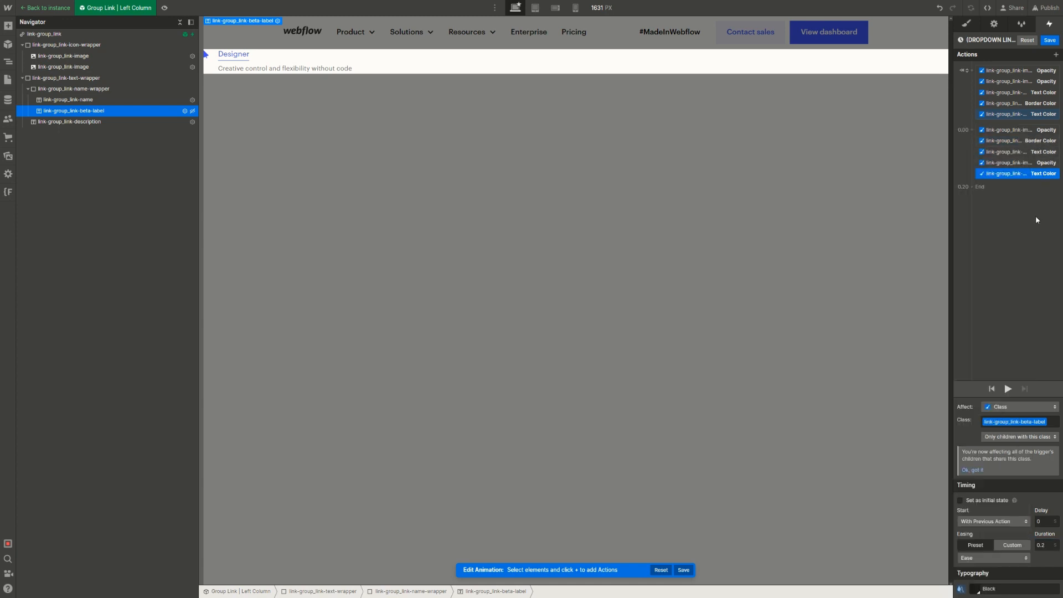
# Set the duplicated beta-label Text Color action to the blue #4353ff swatch and save the On Hover animation
pyautogui.click(976, 589)
pyautogui.click(1013, 572)
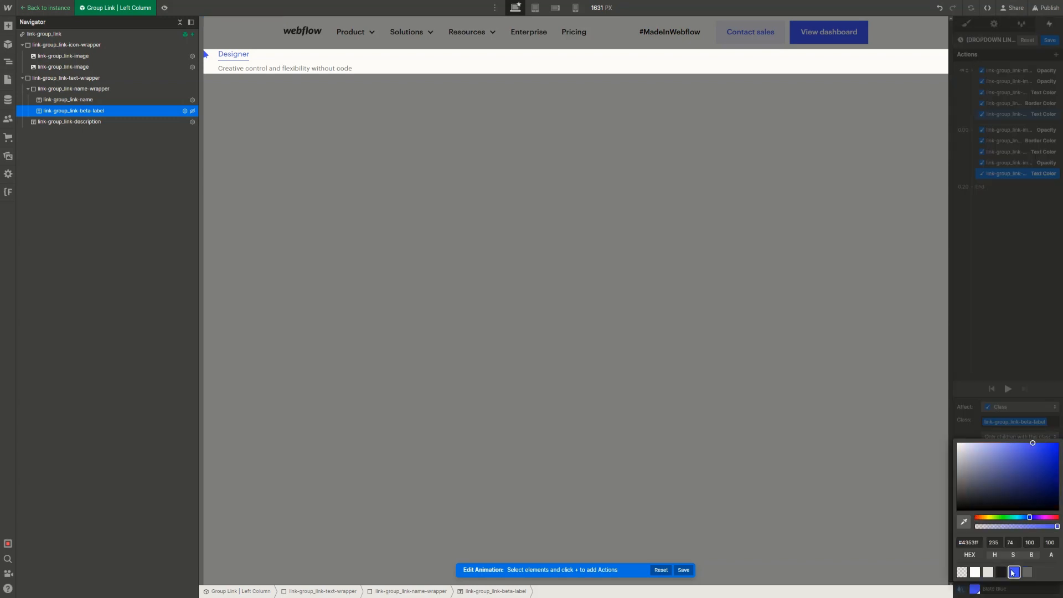
pyautogui.click(1051, 44)
pyautogui.click(1050, 42)
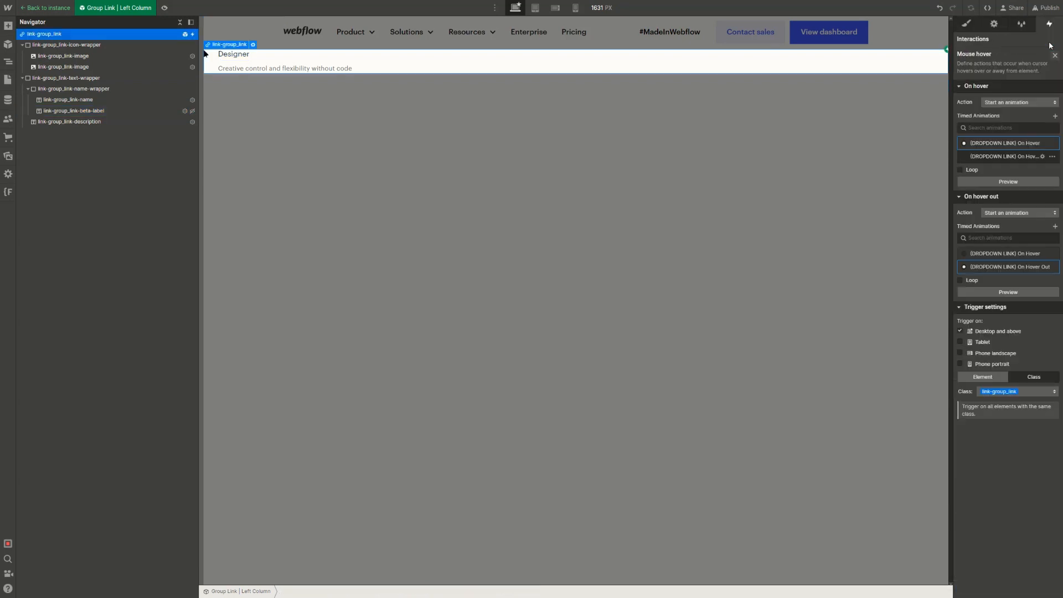
# In the [DROPDOWN LINK] On Hover Out animation, add a Text Color action for link-group_link-beta-label that starts with the previous action
pyautogui.click(1018, 266)
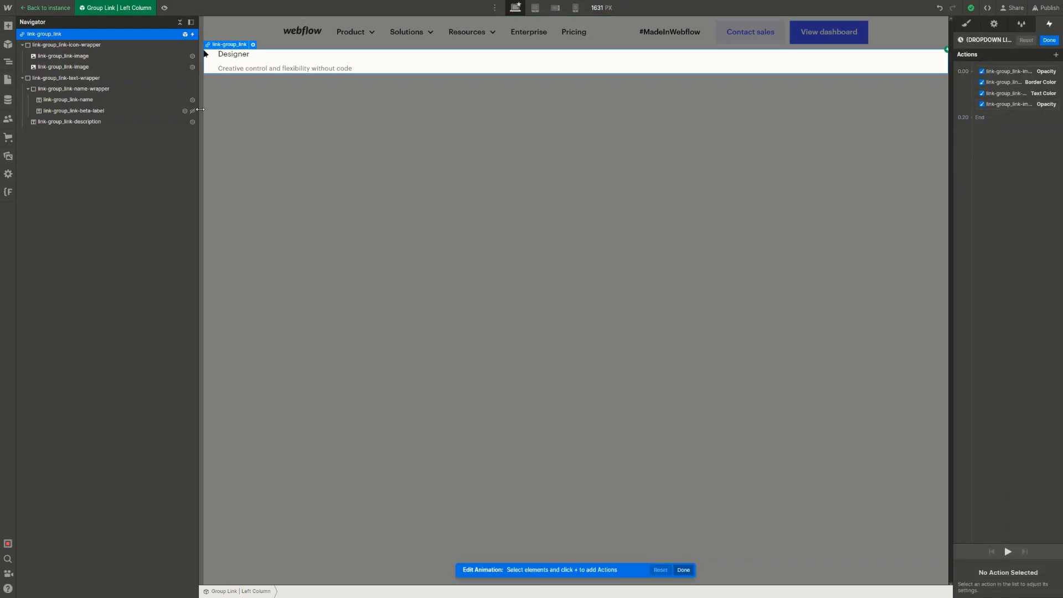
pyautogui.click(167, 112)
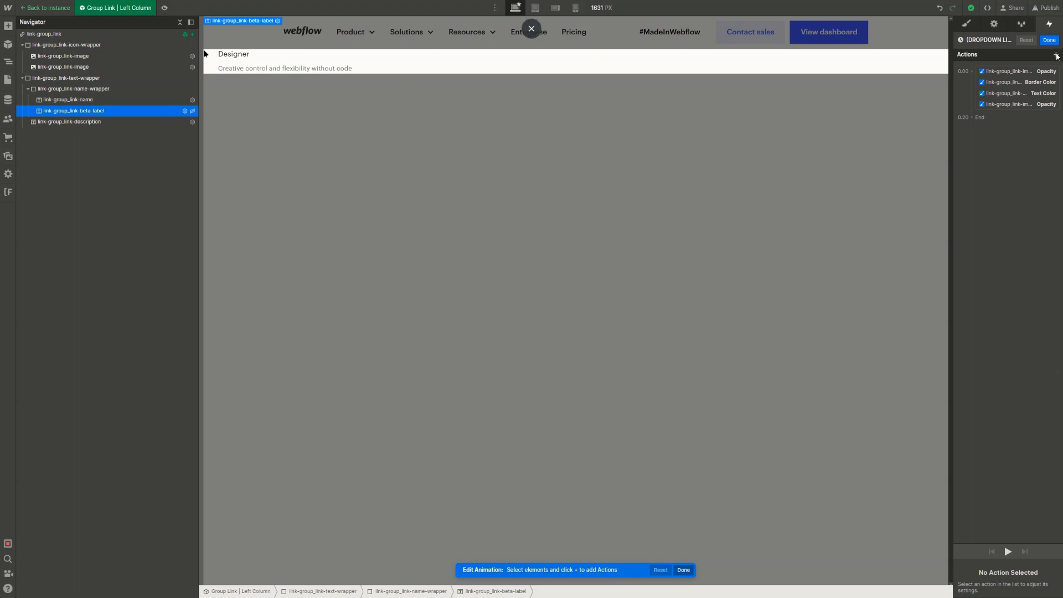
pyautogui.click(1056, 54)
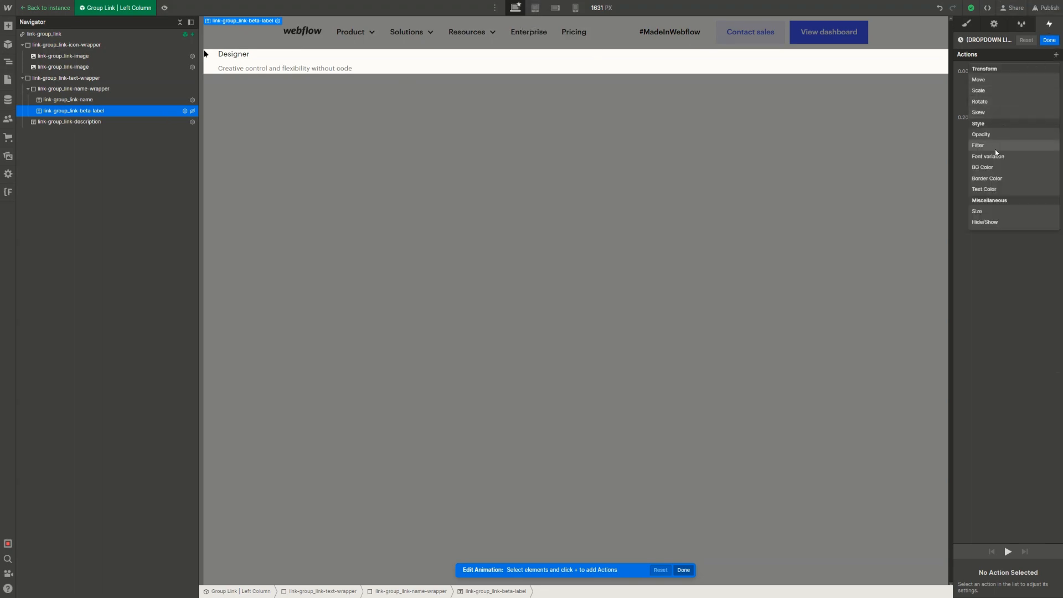
pyautogui.click(988, 188)
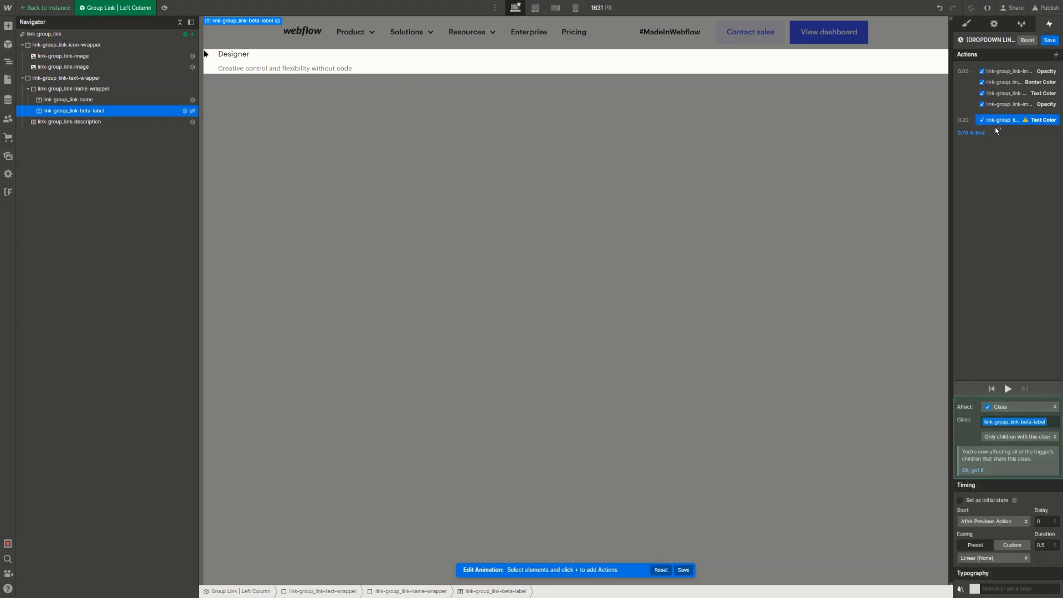
pyautogui.moveTo(995, 125); pyautogui.dragTo(1023, 101)
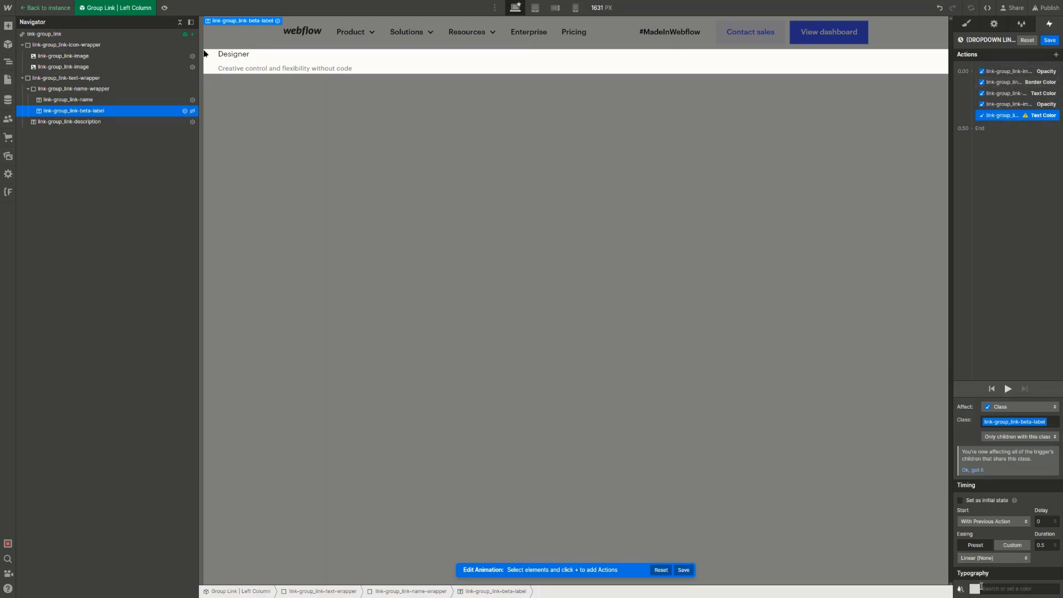
# Set the beta label's hover-out Text Color to Black with a 0.2 s duration and Ease easing, and save the animation
pyautogui.click(984, 587)
pyautogui.click(1001, 571)
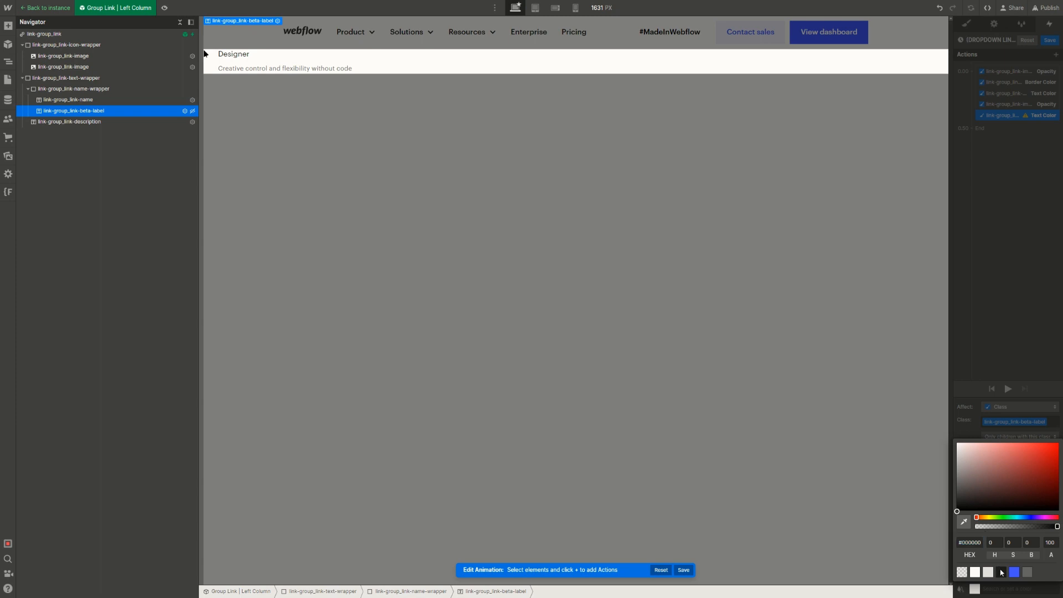
pyautogui.click(1031, 423)
pyautogui.click(1042, 545)
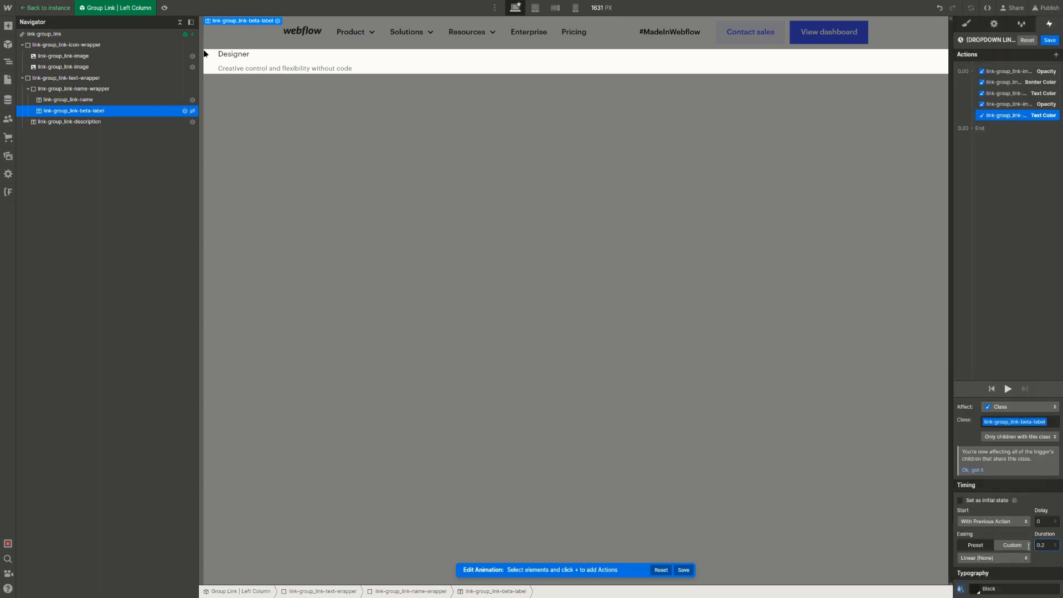
pyautogui.click(1002, 559)
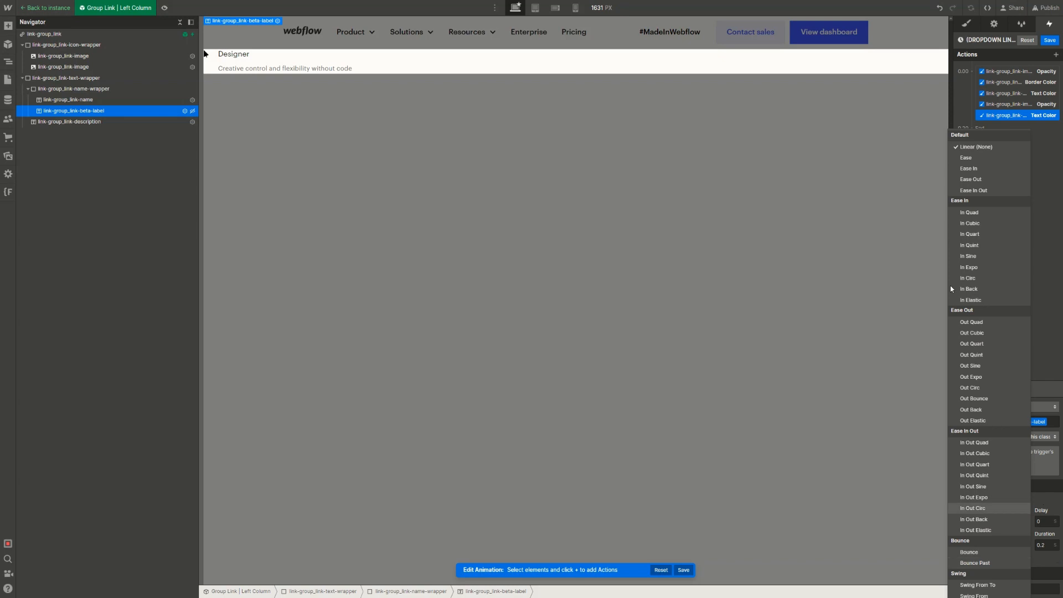
pyautogui.click(975, 157)
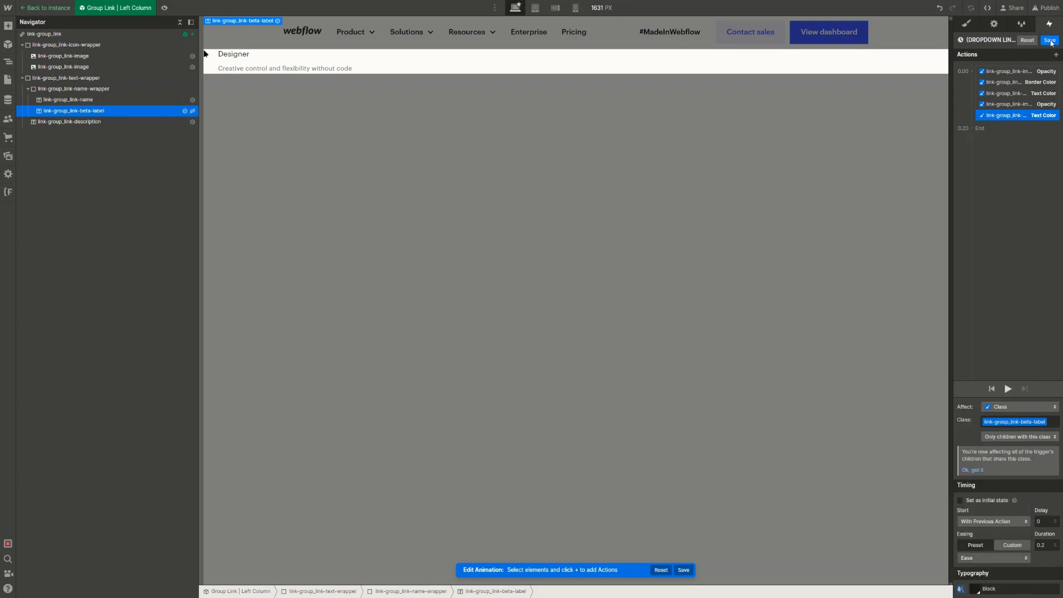
pyautogui.click(1044, 40)
# Preview the Home page and check the hover effects on the Product dropdown's links, including Compare all plans, and return to editing
pyautogui.hotkey('ctrl', 'shift', 'p')
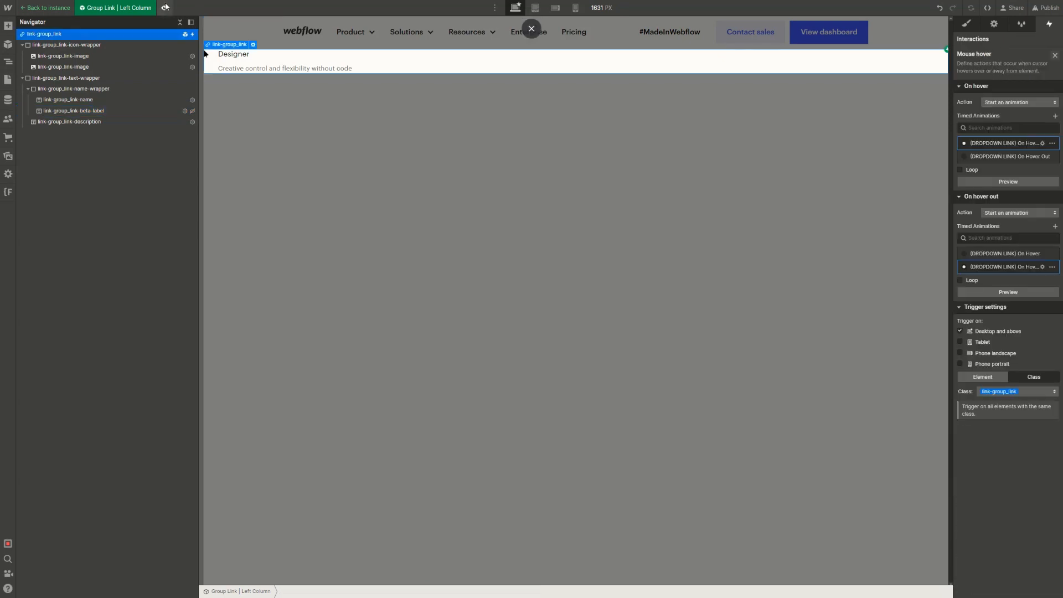
pyautogui.click(327, 26)
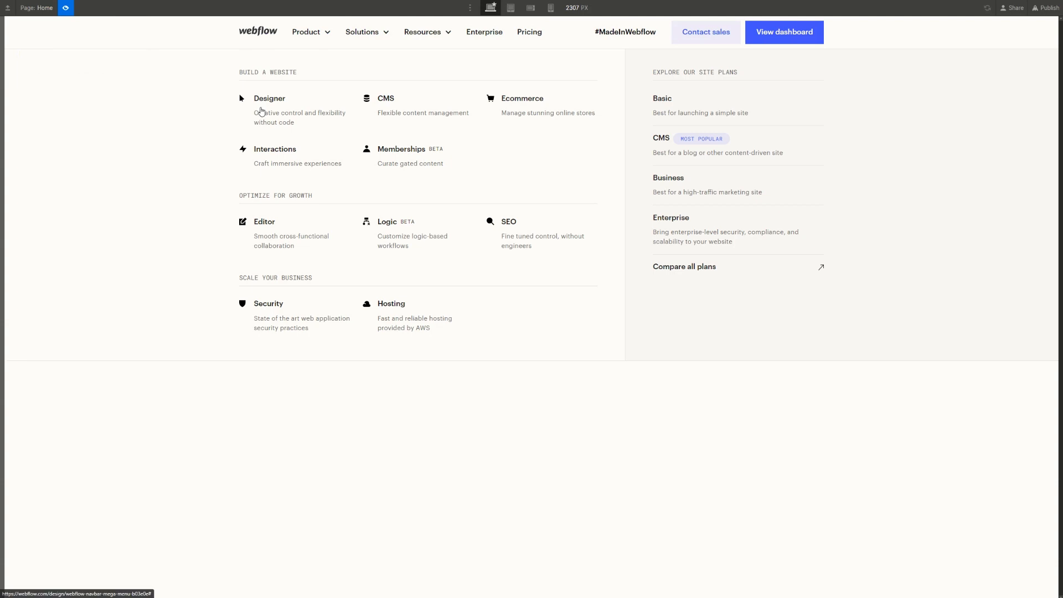
pyautogui.click(67, 9)
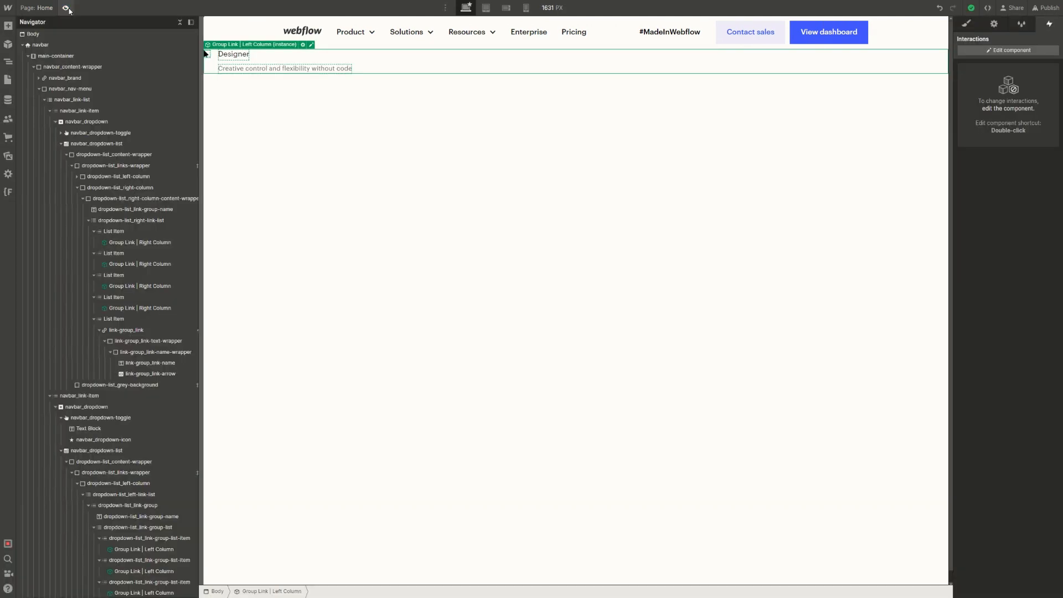
pyautogui.click(66, 8)
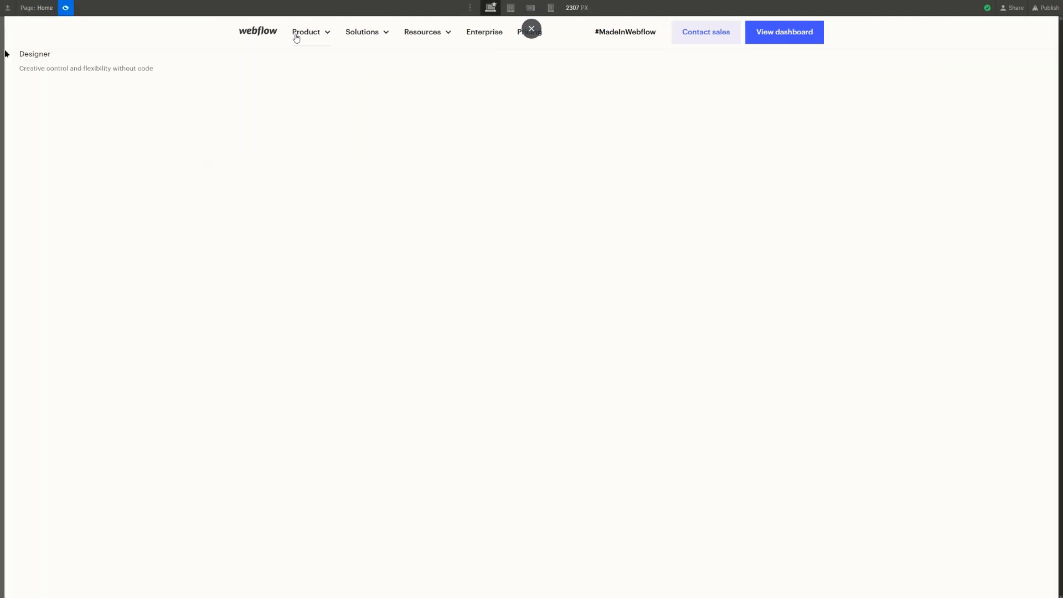
pyautogui.moveTo(300, 38)
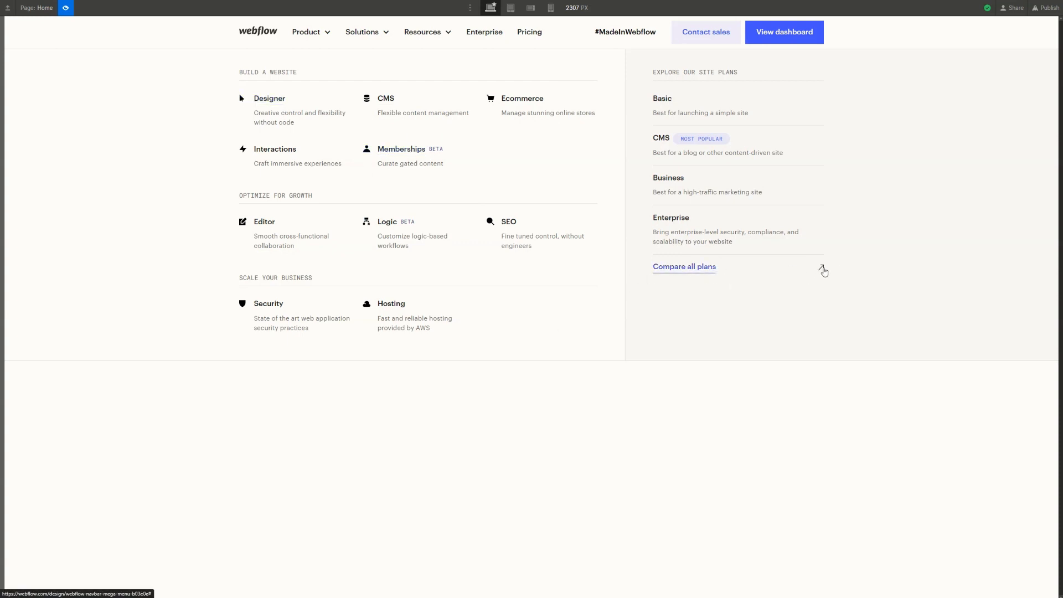
pyautogui.click(67, 10)
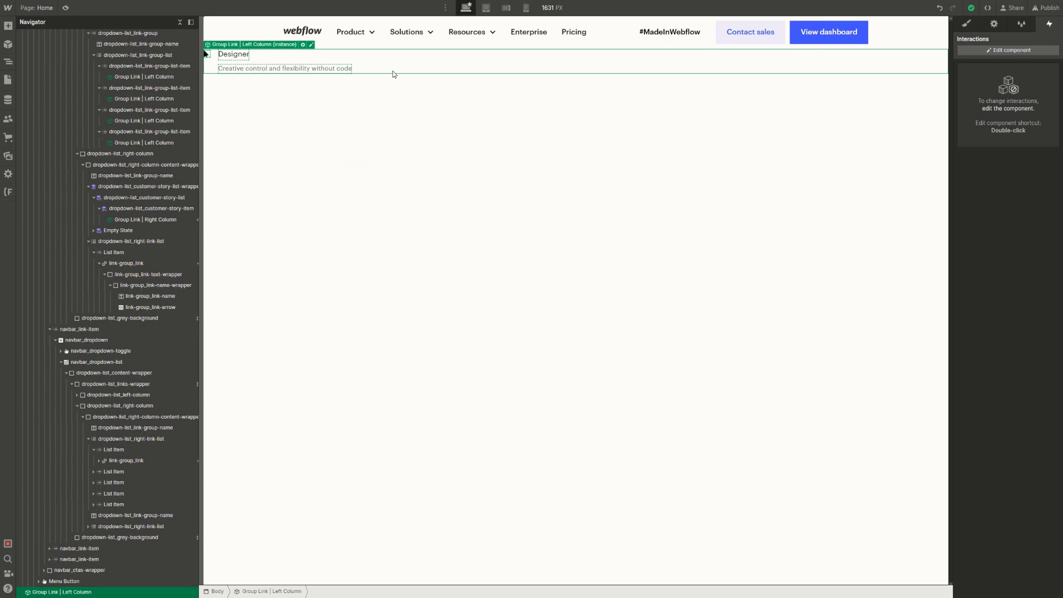
# Select the Product navbar_dropdown-toggle and set its dropdown menu to Show on the canvas
pyautogui.click(394, 71)
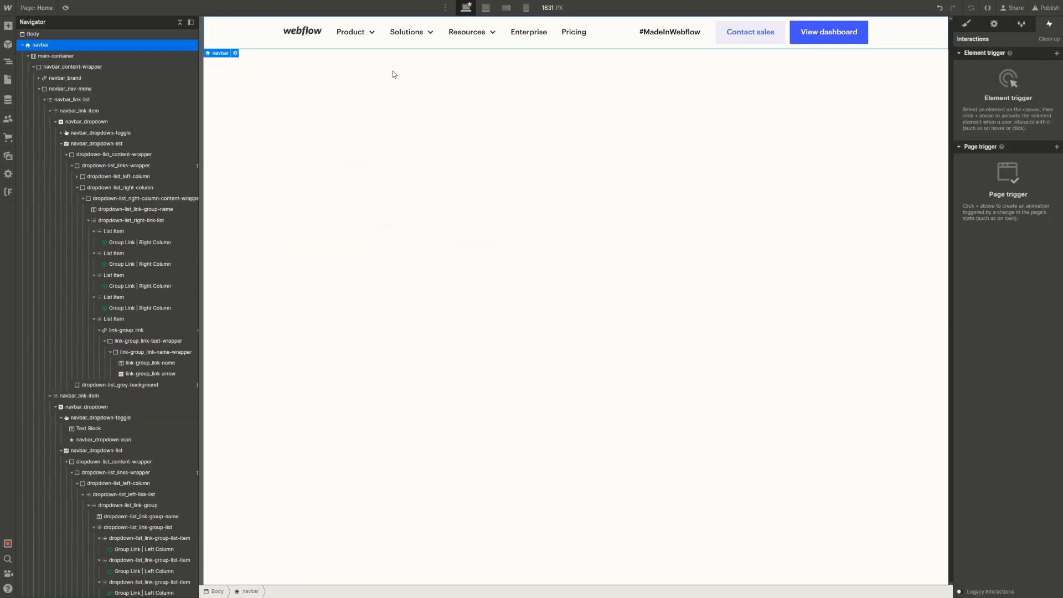
pyautogui.click(353, 32)
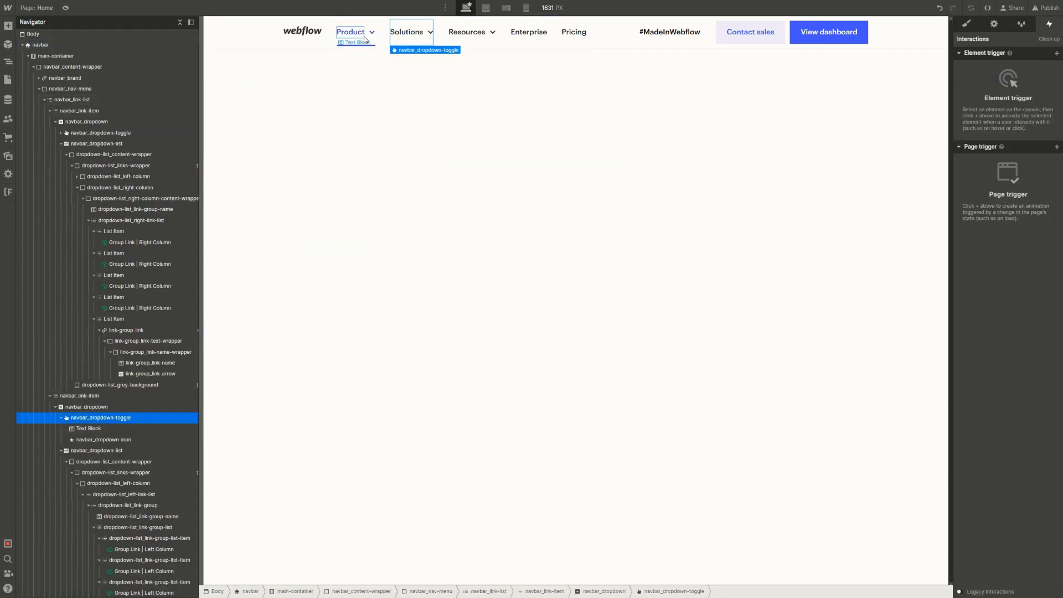
pyautogui.click(967, 24)
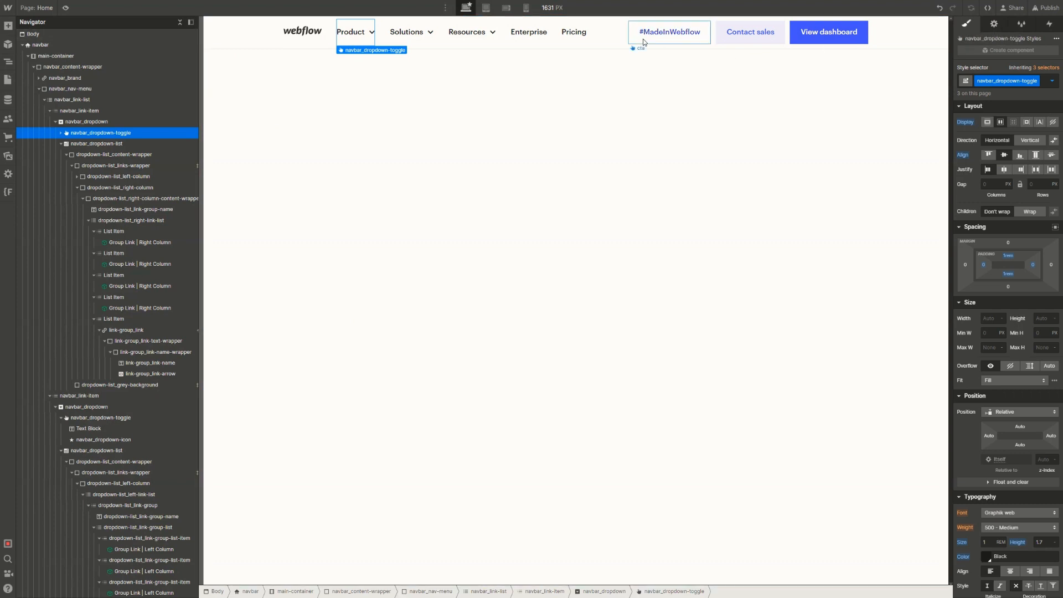
pyautogui.click(994, 24)
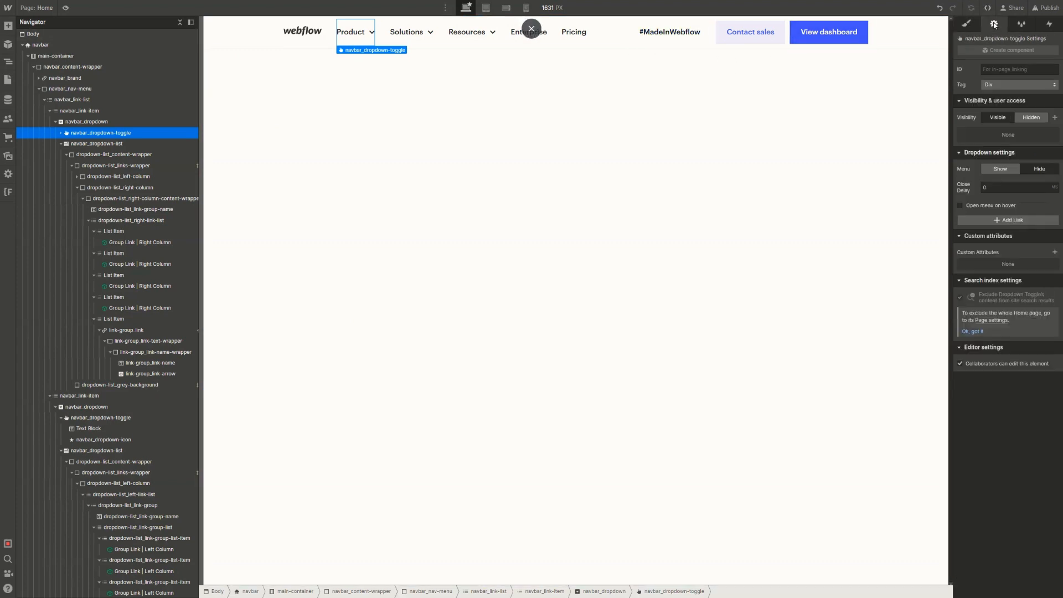
pyautogui.click(1006, 172)
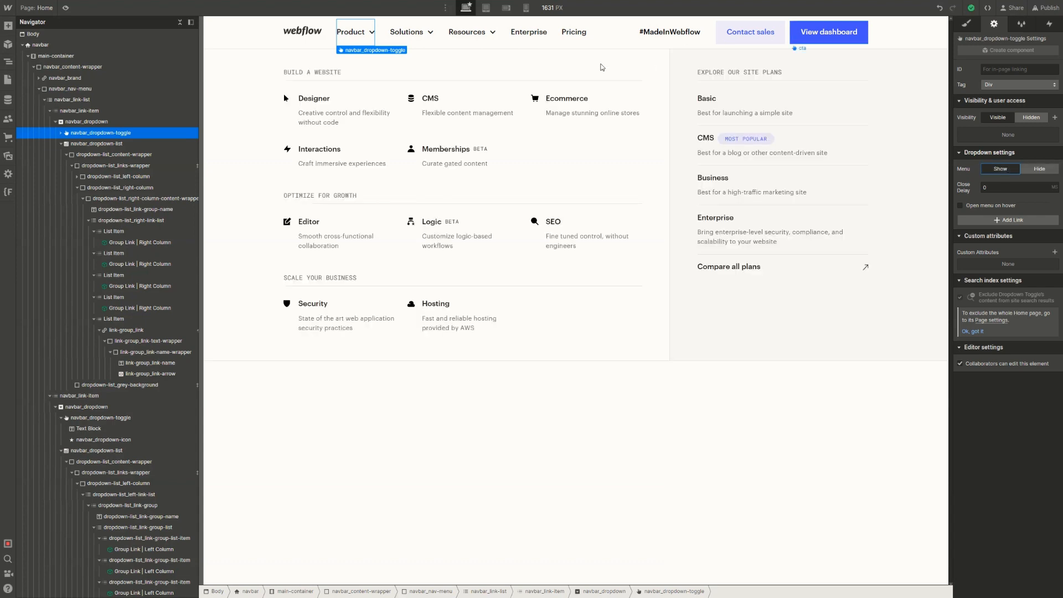
# Select the Compare all plans link-group_link block and open its [DROPDOWN LINK] On Hover animation for editing
pyautogui.click(850, 276)
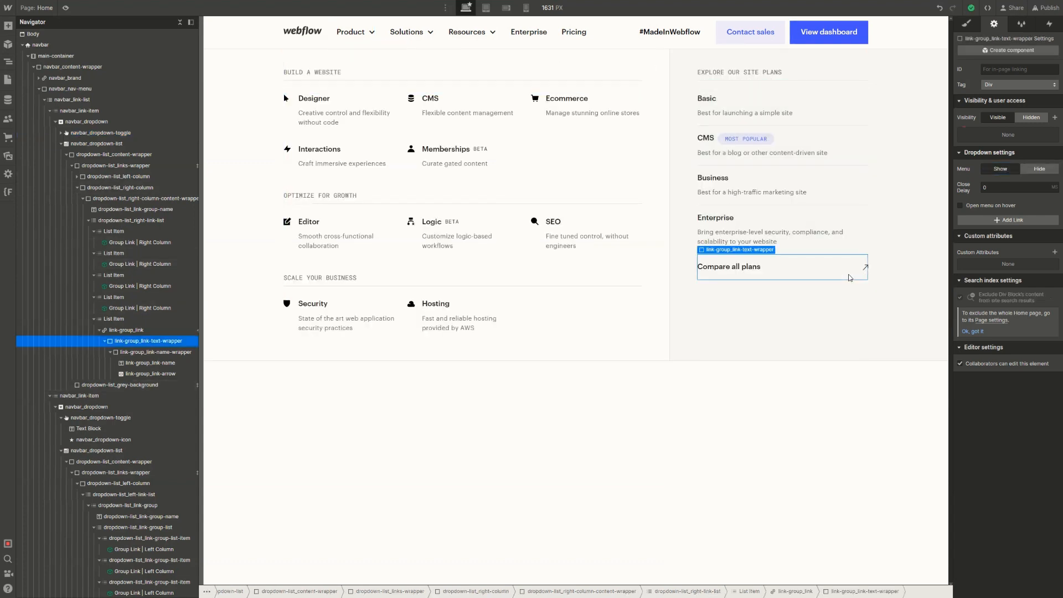
pyautogui.click(145, 332)
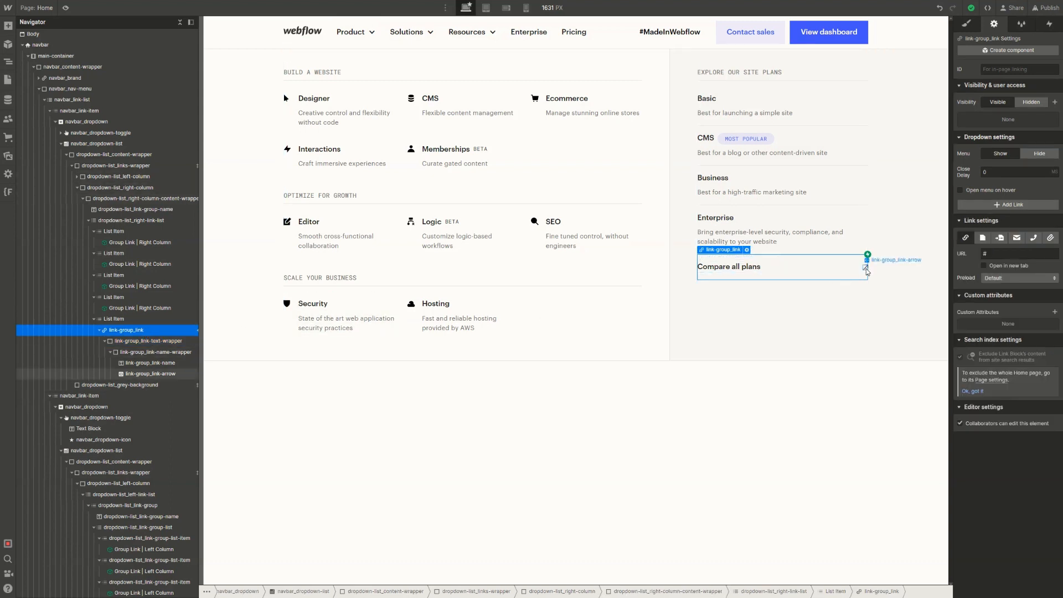
pyautogui.click(1052, 25)
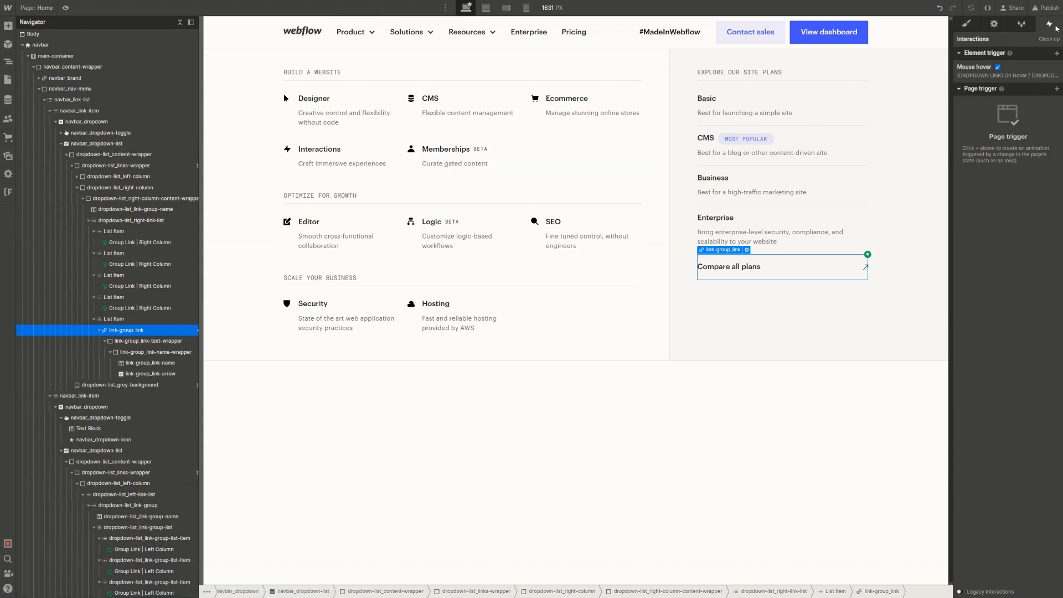
pyautogui.click(993, 76)
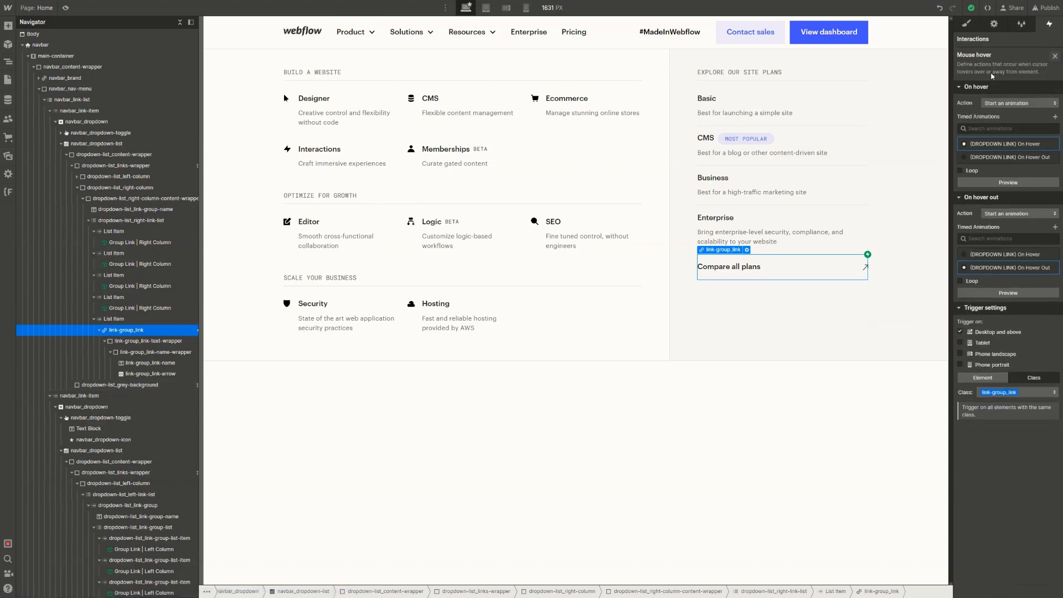
pyautogui.click(996, 144)
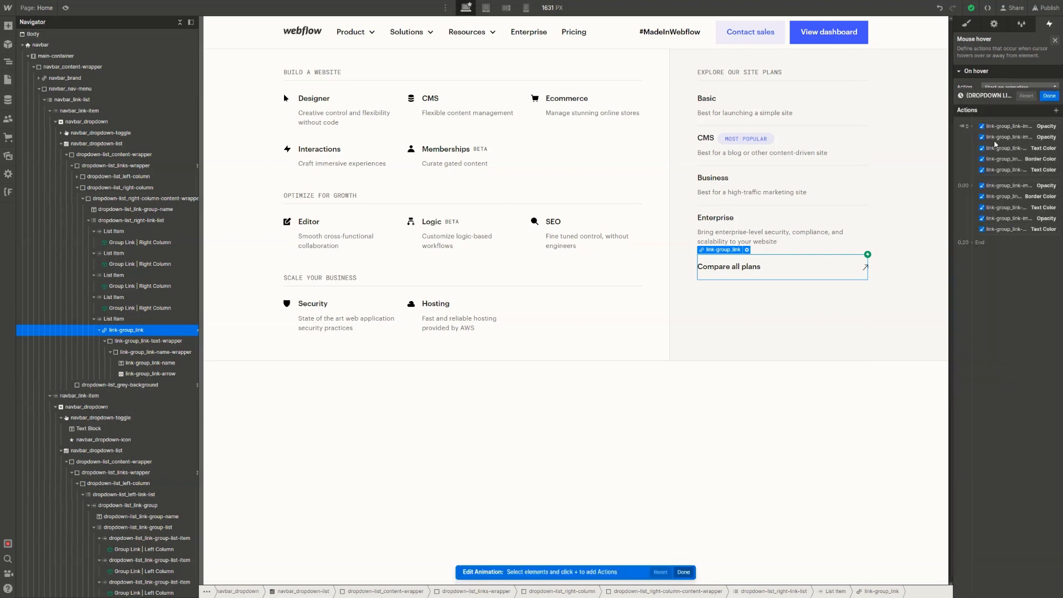
# Add a Text Color action for link-group_link-arrow to the animation's initial-state group and set its color to Black
pyautogui.click(866, 271)
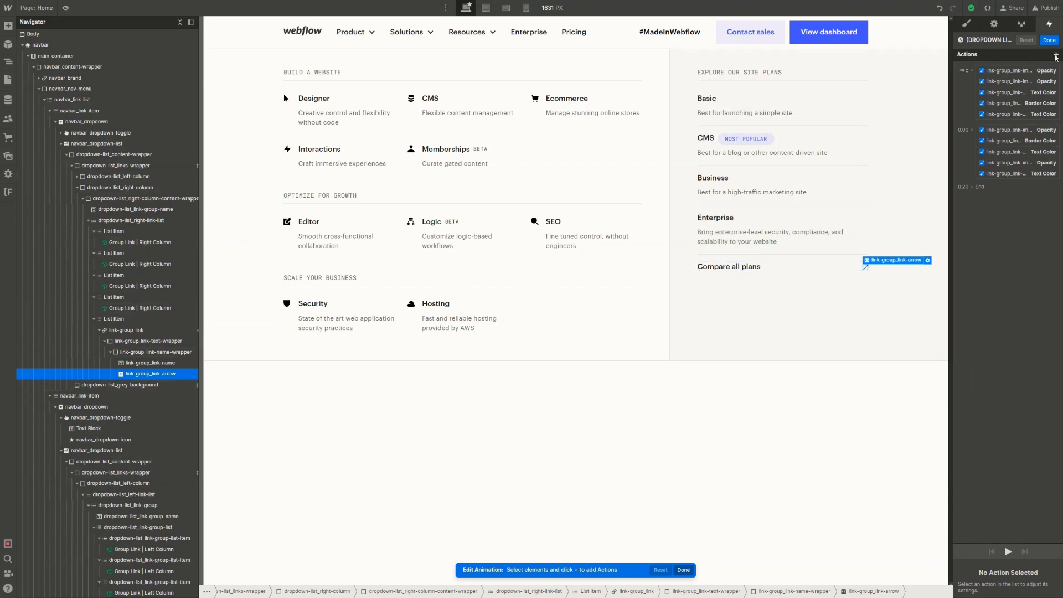
pyautogui.click(1056, 55)
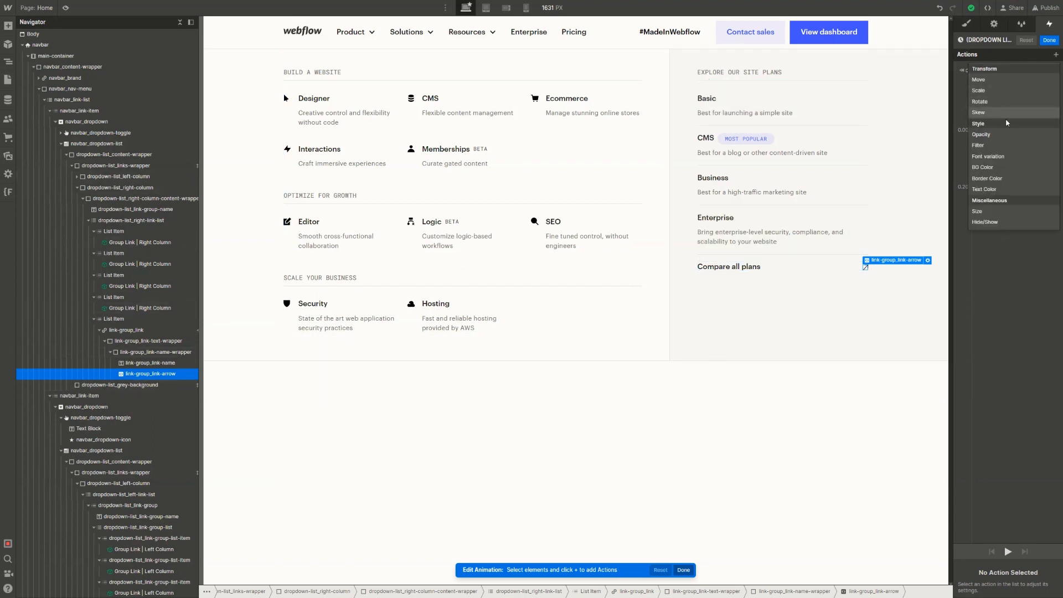
pyautogui.click(1005, 190)
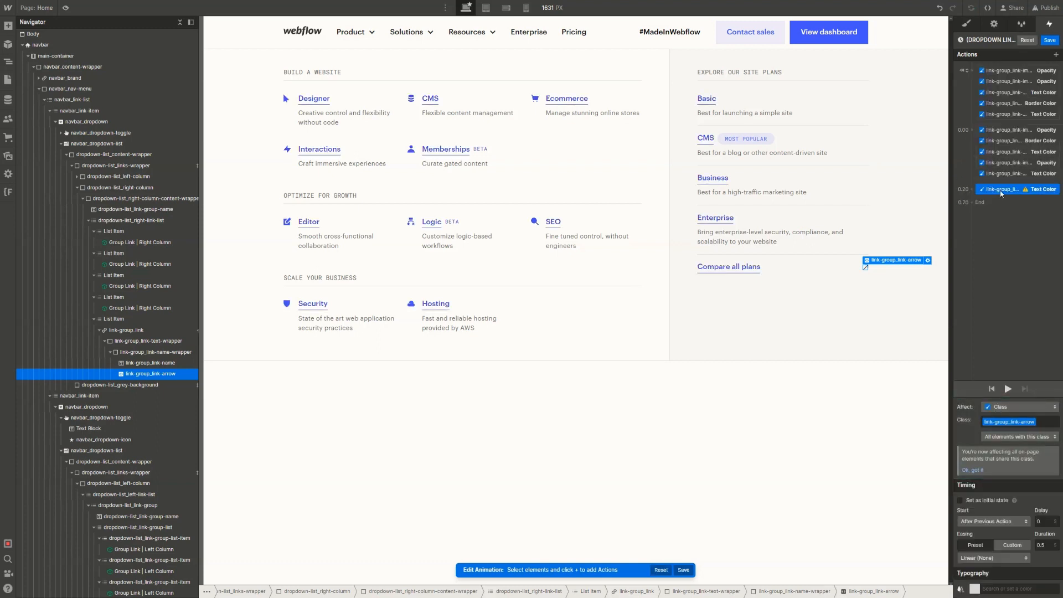
pyautogui.moveTo(1000, 193); pyautogui.dragTo(1004, 91)
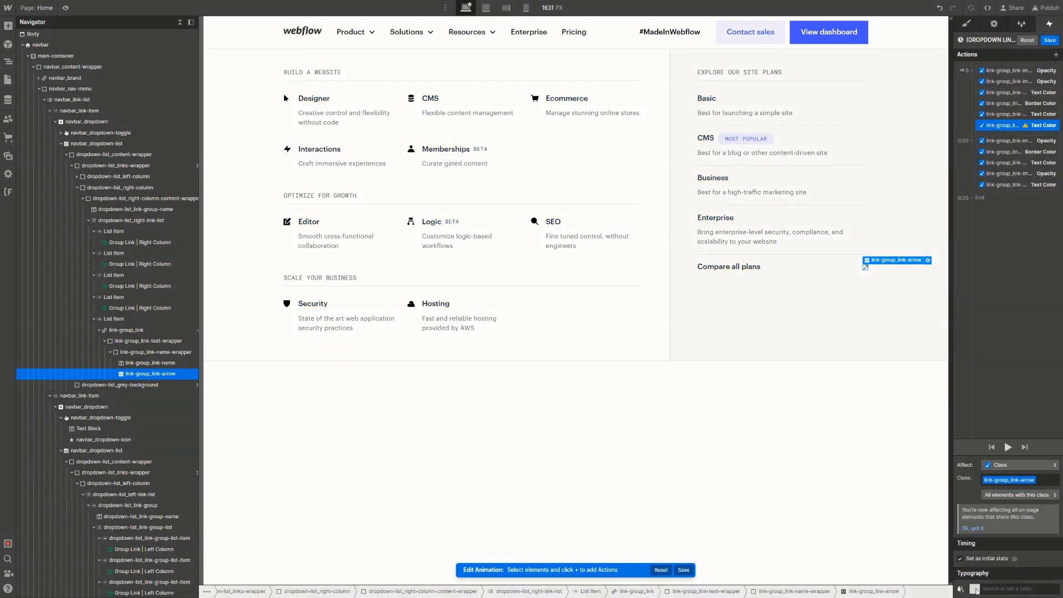
pyautogui.click(975, 590)
pyautogui.click(1001, 575)
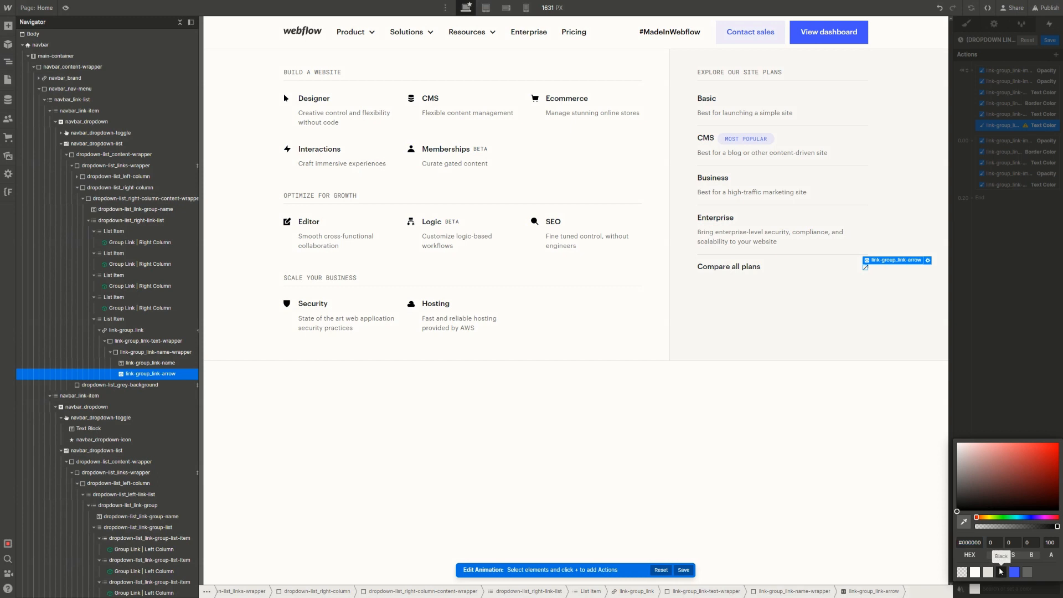
pyautogui.click(1013, 132)
# Duplicate the arrow's Text Color action to the end of the 0.00 group and set its color to Slate Blue
pyautogui.rightClick(1014, 126)
pyautogui.click(1024, 157)
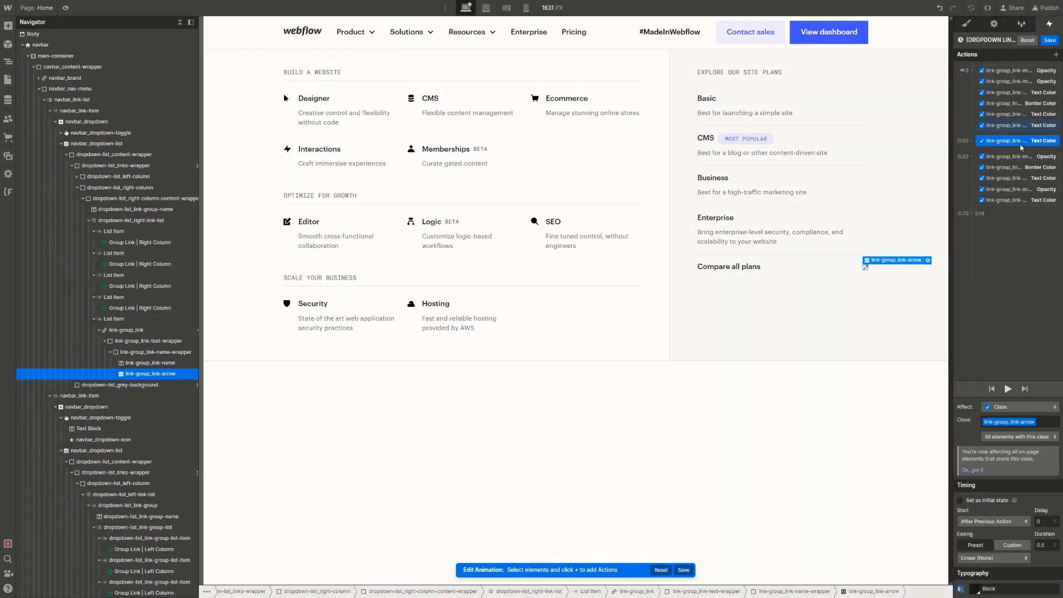
pyautogui.moveTo(1015, 143); pyautogui.dragTo(1010, 182)
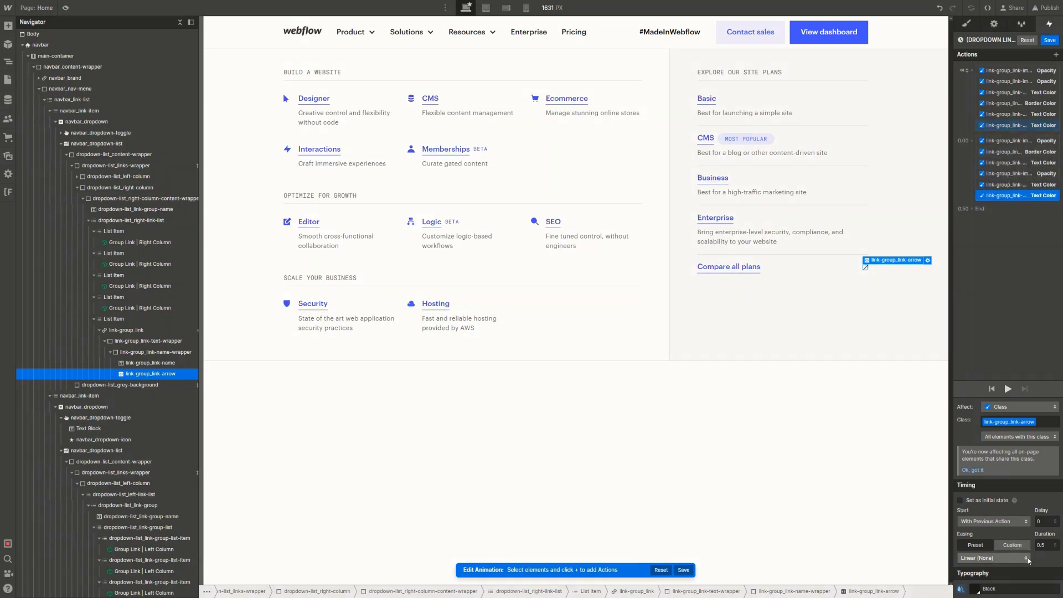
pyautogui.click(974, 589)
pyautogui.click(1016, 574)
pyautogui.click(1039, 419)
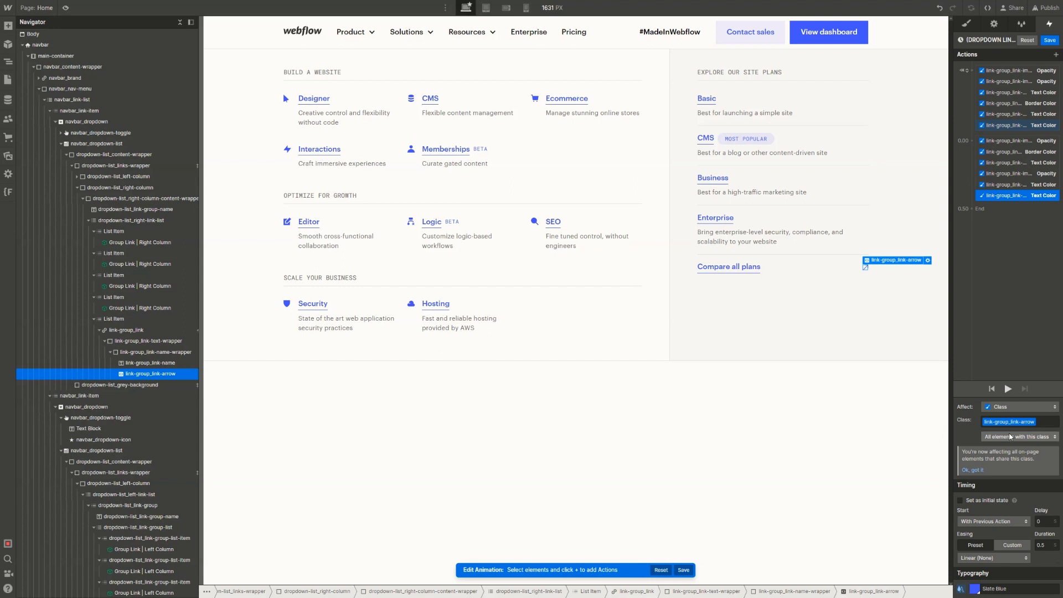
# Limit the duplicated arrow Text Color action to only children with this class
pyautogui.click(1010, 437)
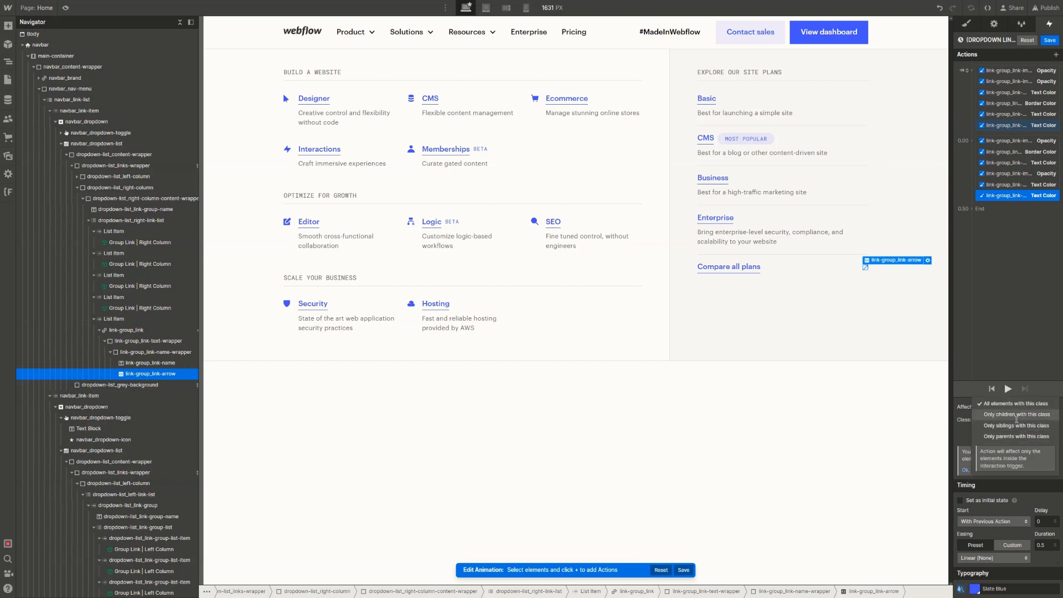
pyautogui.click(1017, 416)
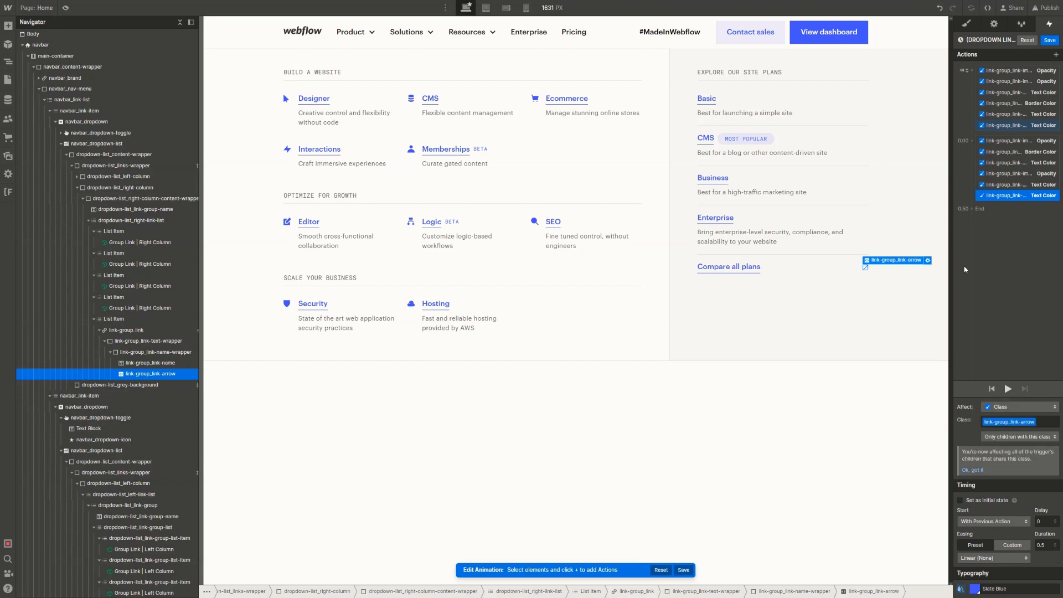
pyautogui.click(998, 187)
pyautogui.click(1000, 198)
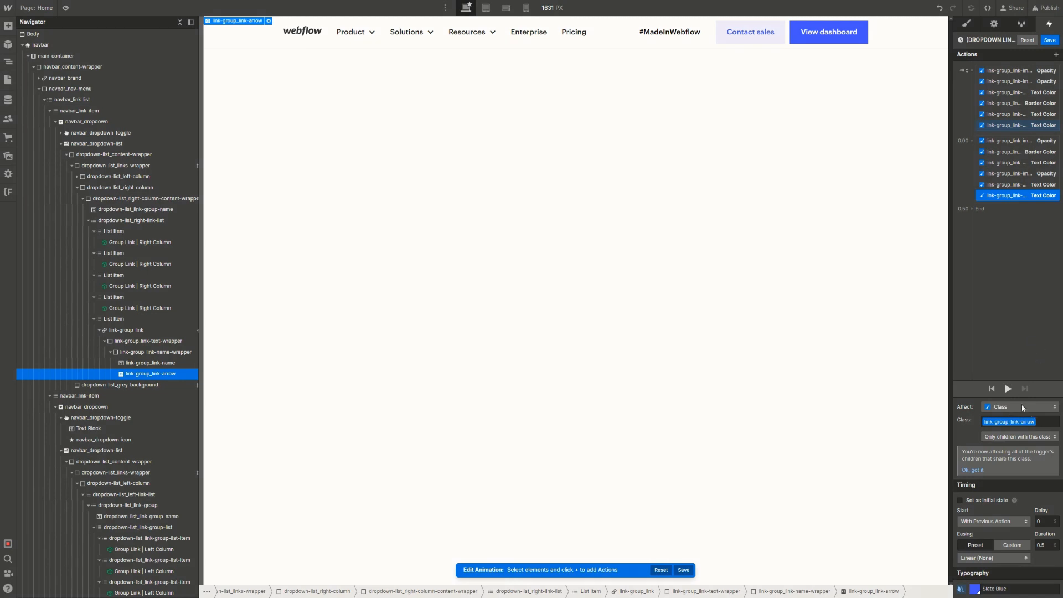
# Give the arrow's blue Text Color action a 0.2 s duration and Ease easing, and save the On Hover animation
pyautogui.click(1040, 545)
pyautogui.write('0.2')
pyautogui.click(994, 557)
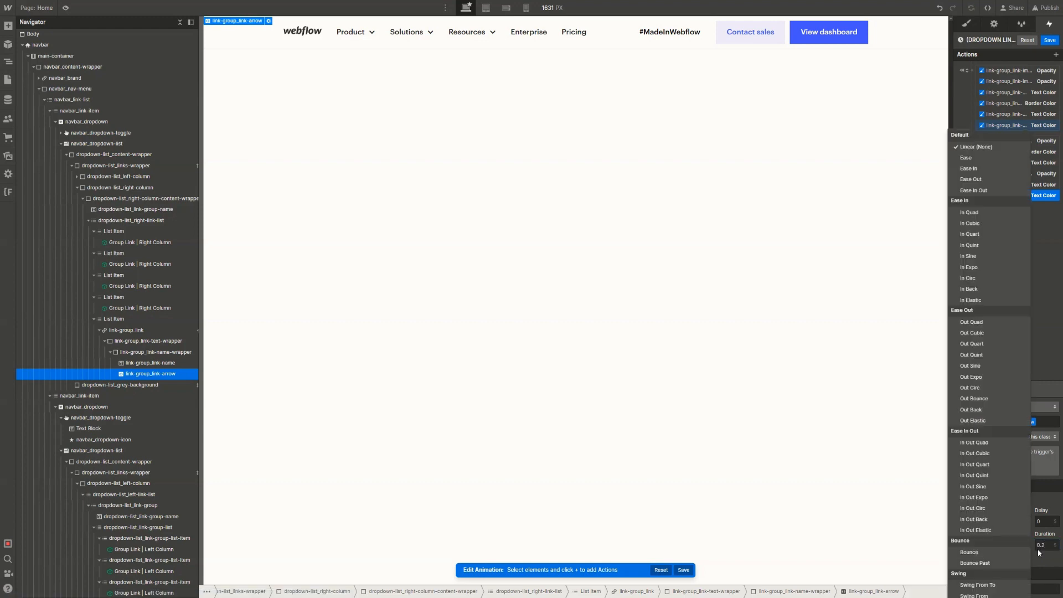
pyautogui.click(968, 159)
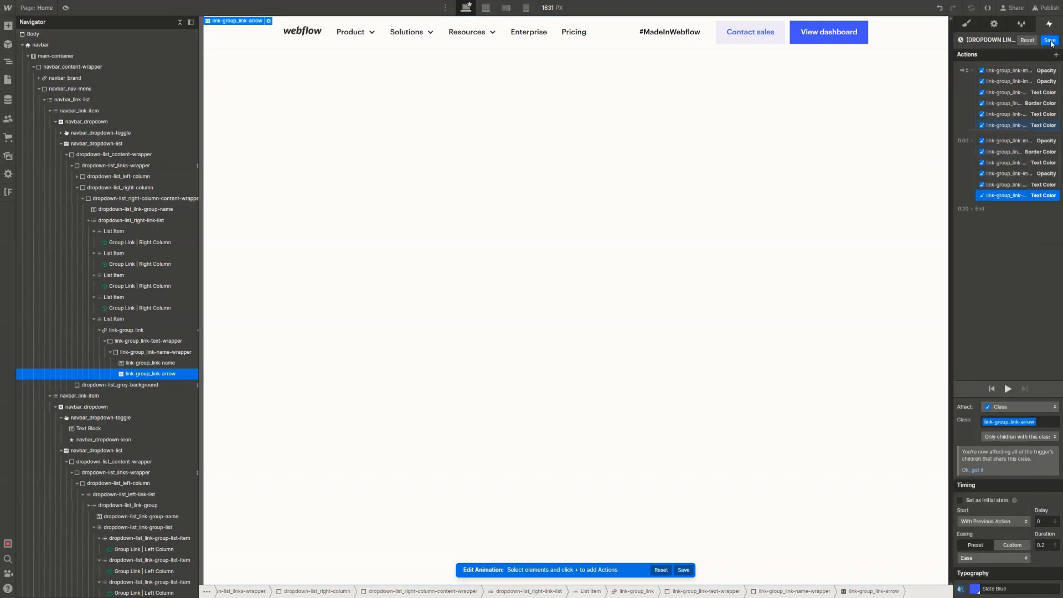
pyautogui.click(1050, 41)
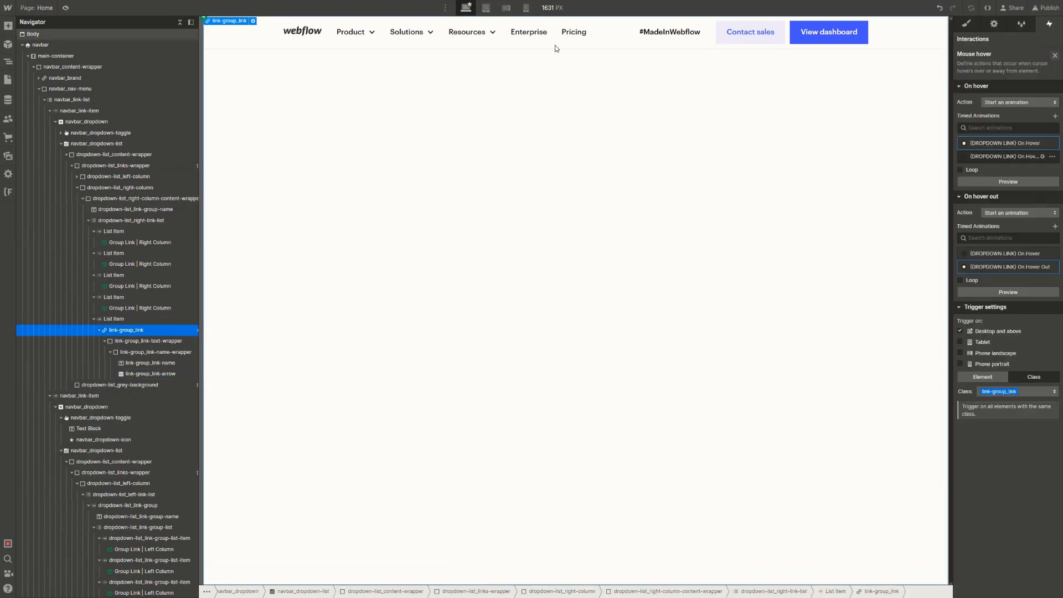
# Show the Product dropdown menu on the canvas again and select the Compare all plans link-group_link block
pyautogui.click(352, 32)
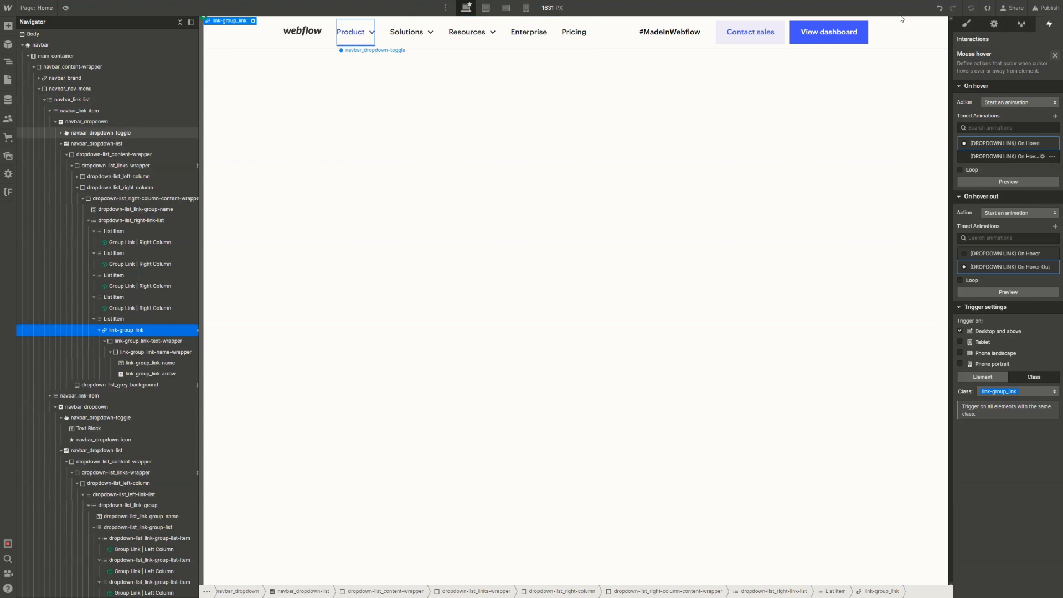
pyautogui.click(969, 23)
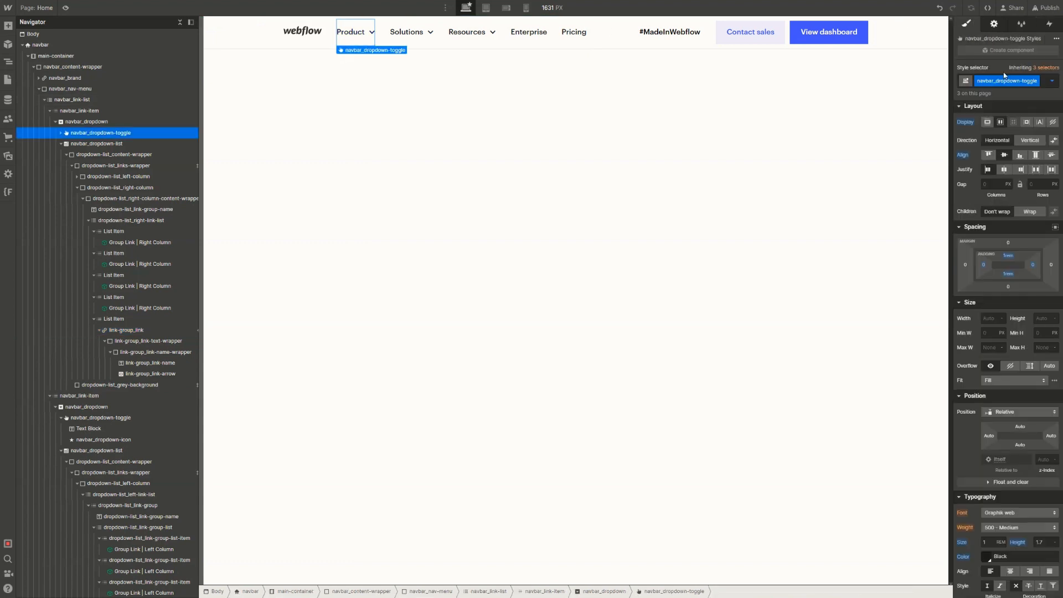
pyautogui.click(994, 23)
pyautogui.click(1003, 169)
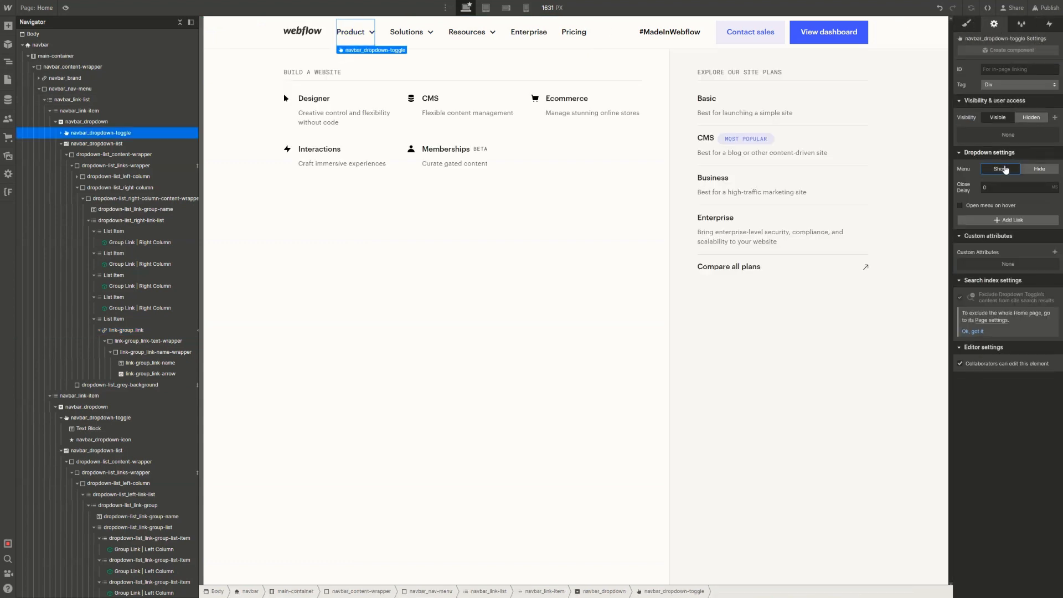
pyautogui.click(824, 276)
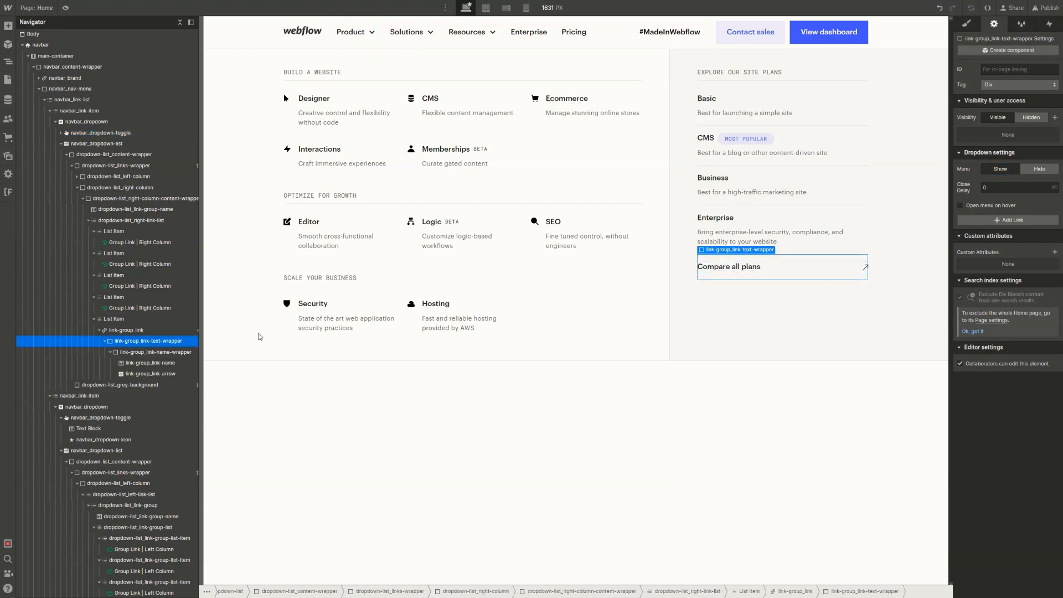
pyautogui.click(144, 330)
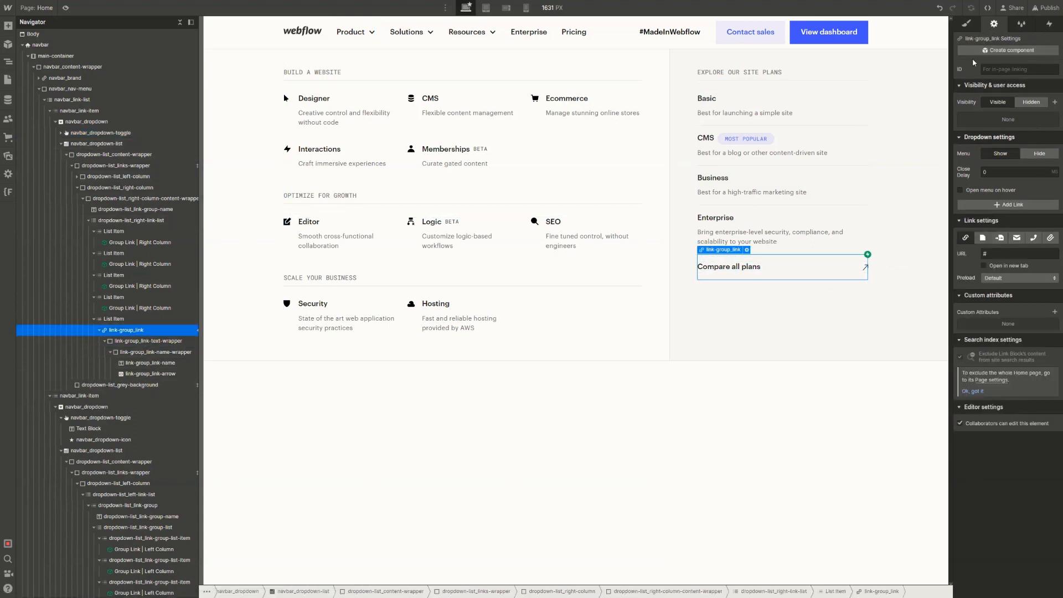
# Add a Text Color action for the Compare all plans arrow to the 0.00 group of the On Hover Out animation
pyautogui.click(1049, 24)
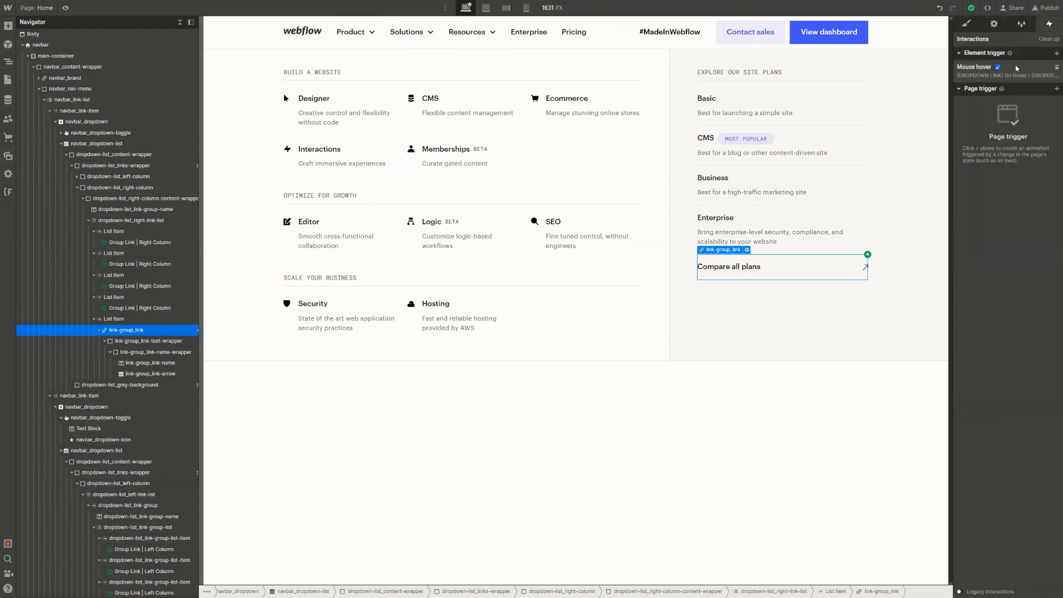
pyautogui.click(977, 67)
pyautogui.click(1007, 266)
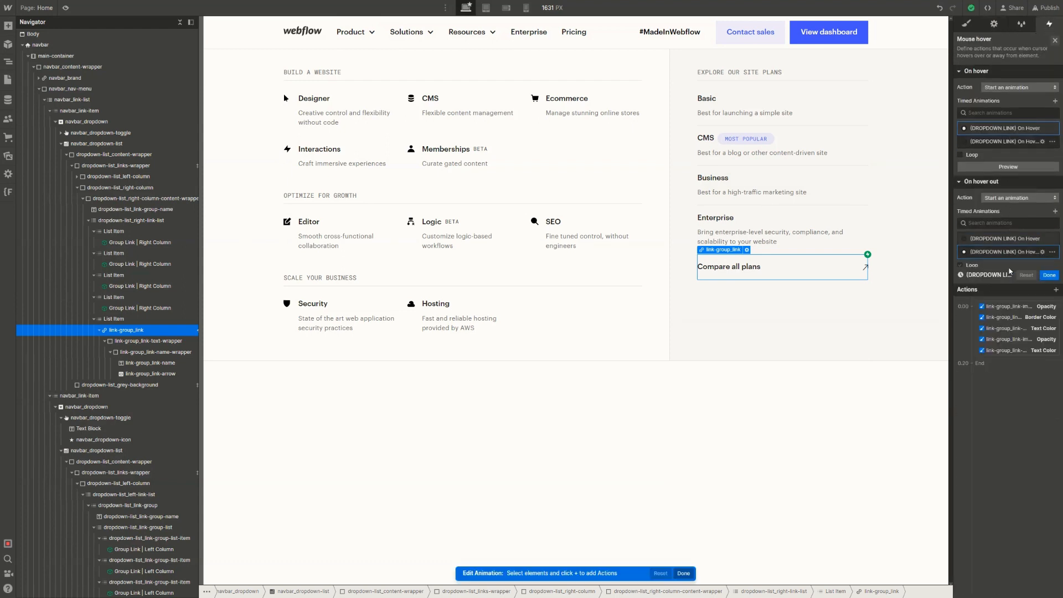
pyautogui.click(866, 269)
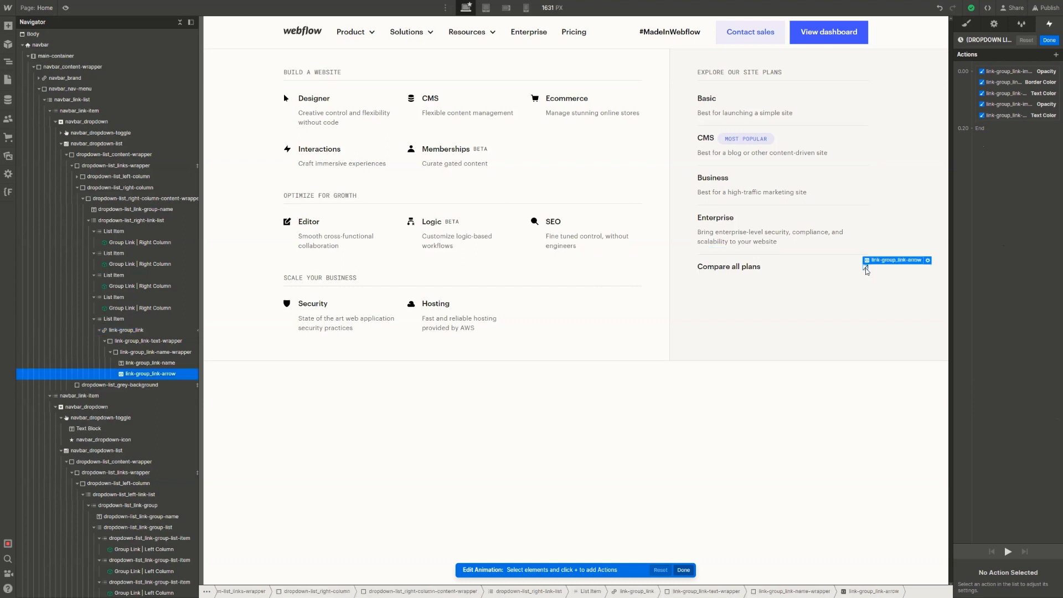
pyautogui.click(1056, 55)
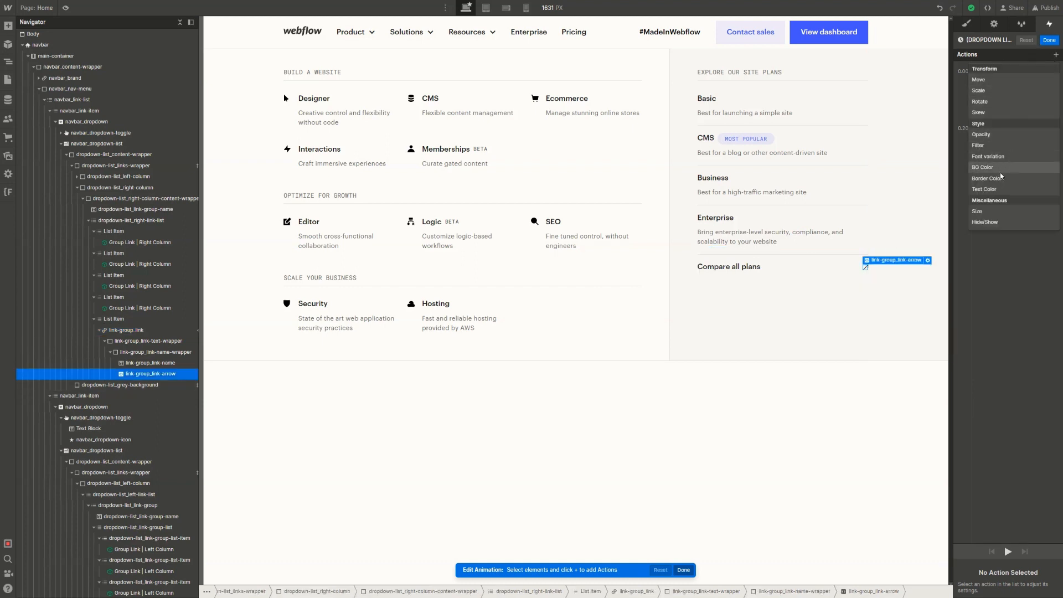
pyautogui.click(1000, 189)
pyautogui.moveTo(996, 138); pyautogui.dragTo(1017, 95)
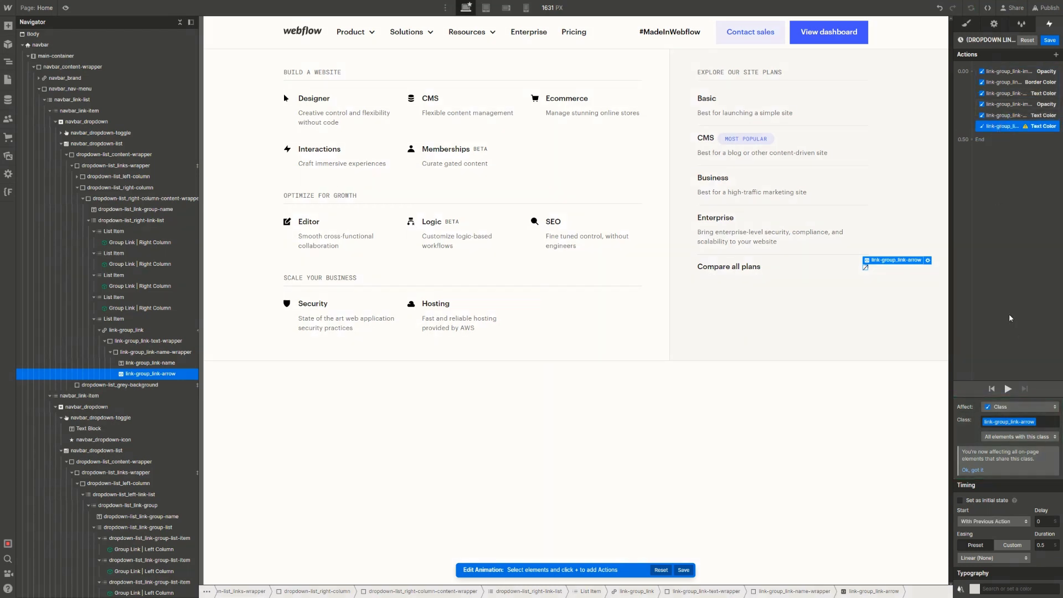
# Set the arrow's hover-out Text Color to Black with a 0.2 s duration and Ease easing, and save the animation
pyautogui.click(975, 589)
pyautogui.click(1000, 572)
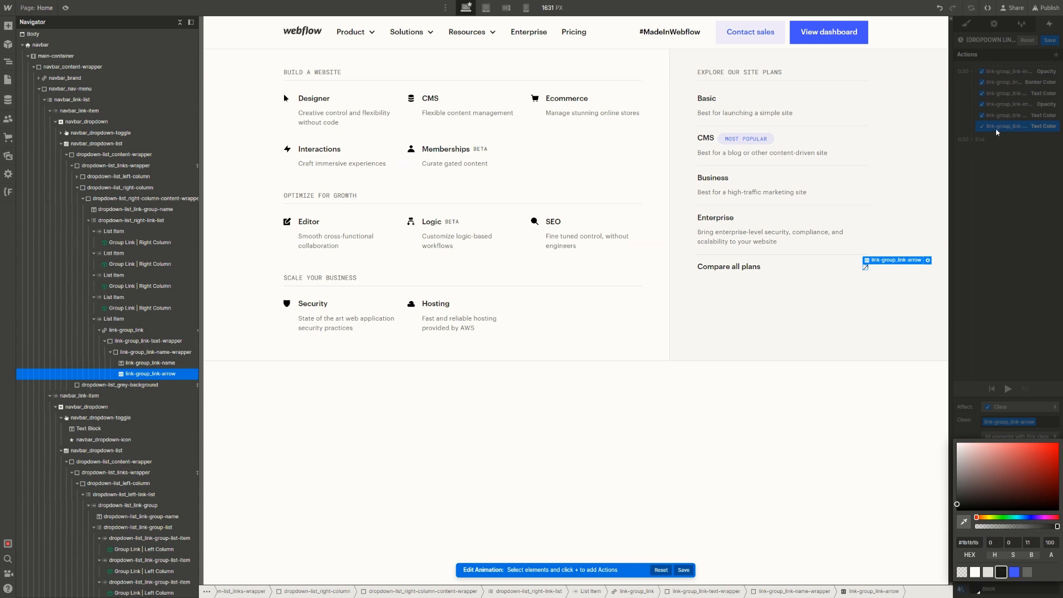
pyautogui.click(997, 131)
pyautogui.click(1040, 545)
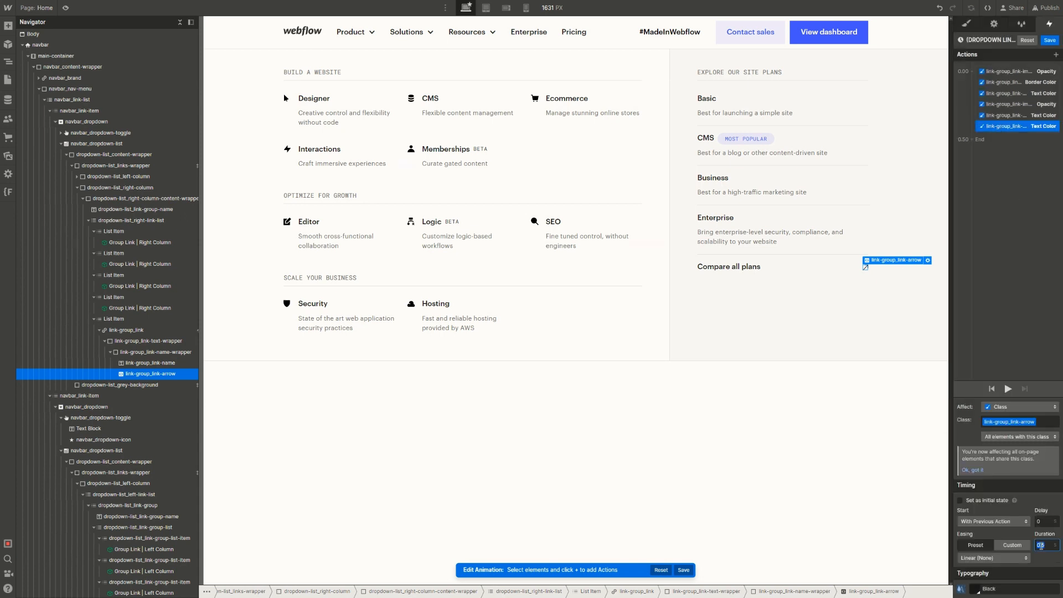
pyautogui.click(1017, 558)
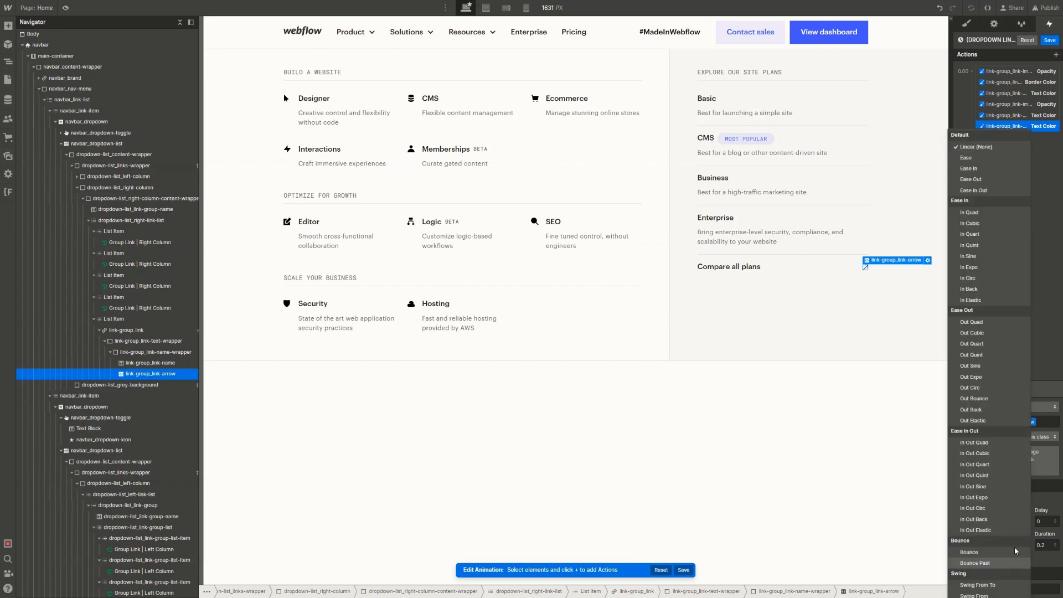
pyautogui.click(995, 159)
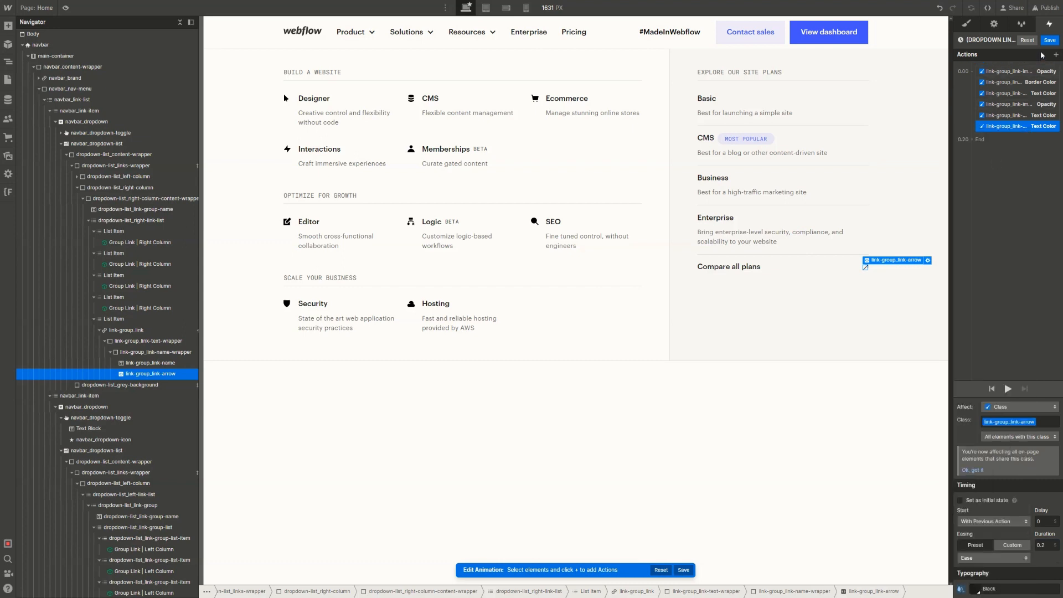
pyautogui.click(1050, 40)
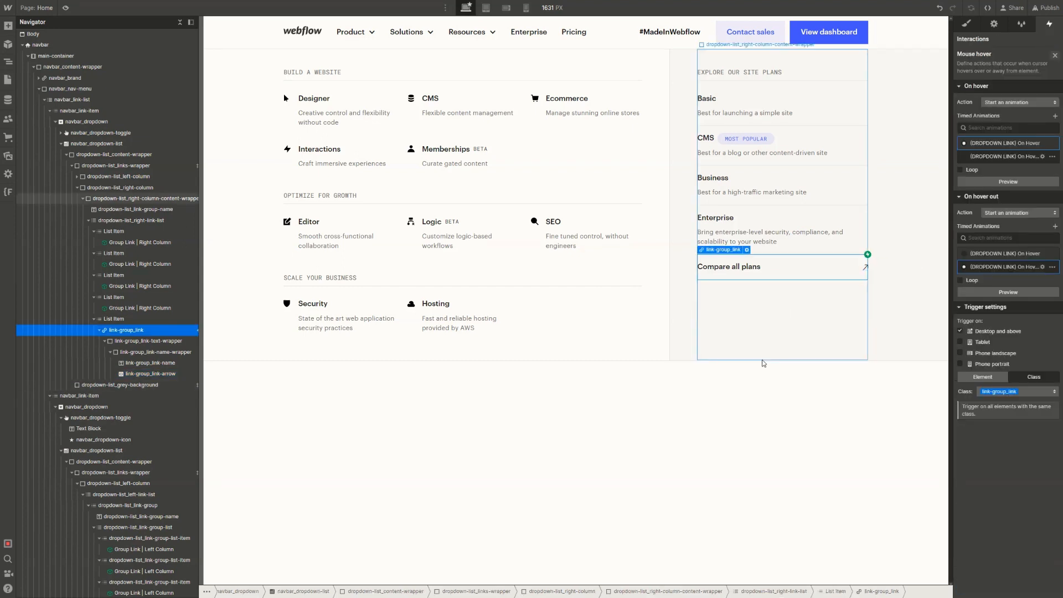
# Preview the page and check the link hover effects in the Product, Solutions and Resources dropdowns
pyautogui.click(720, 404)
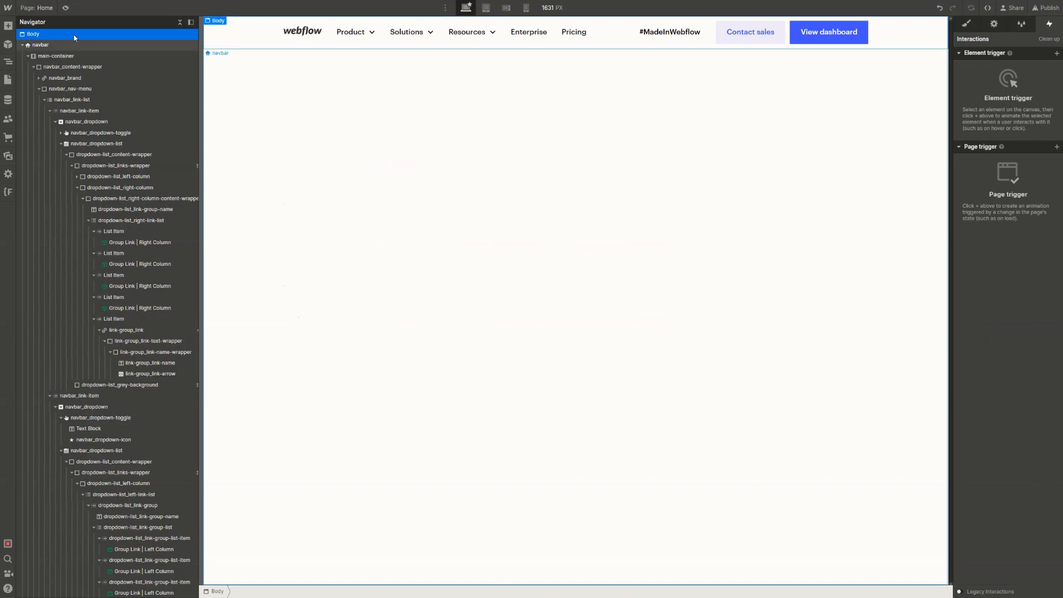
pyautogui.click(65, 8)
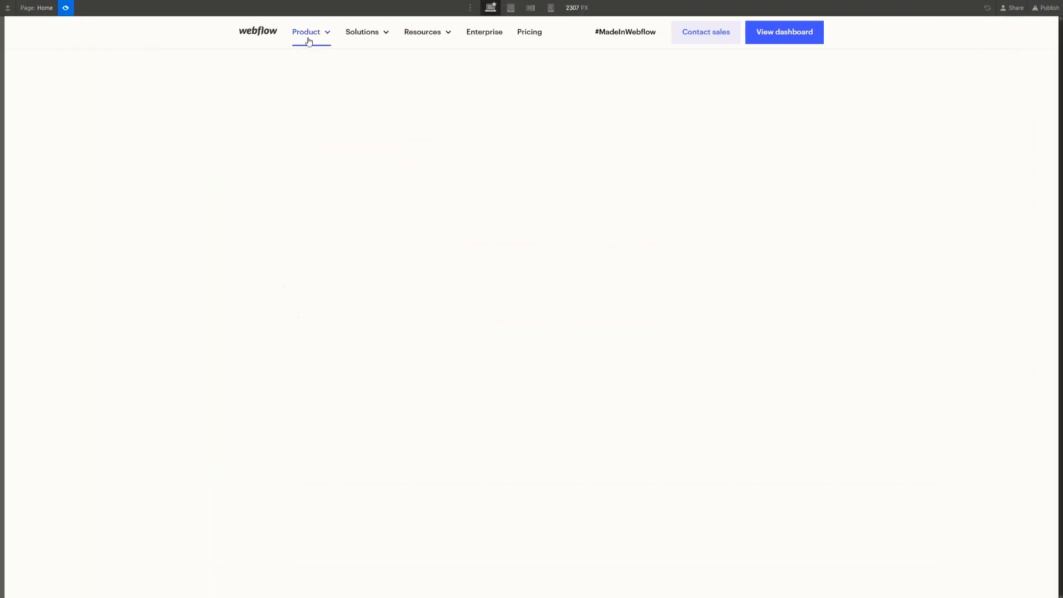
pyautogui.moveTo(304, 46)
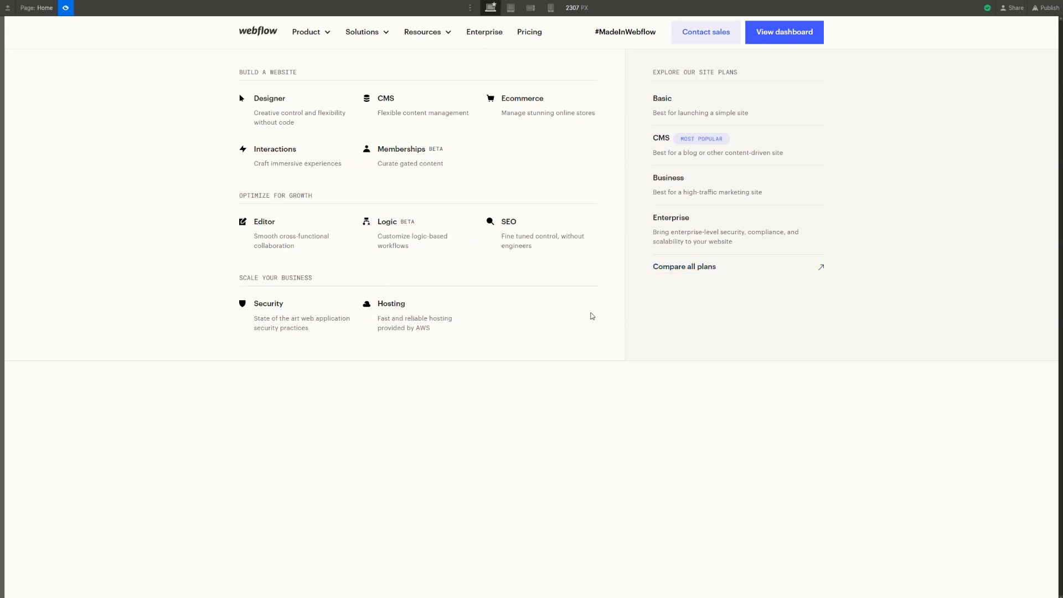
pyautogui.moveTo(368, 34)
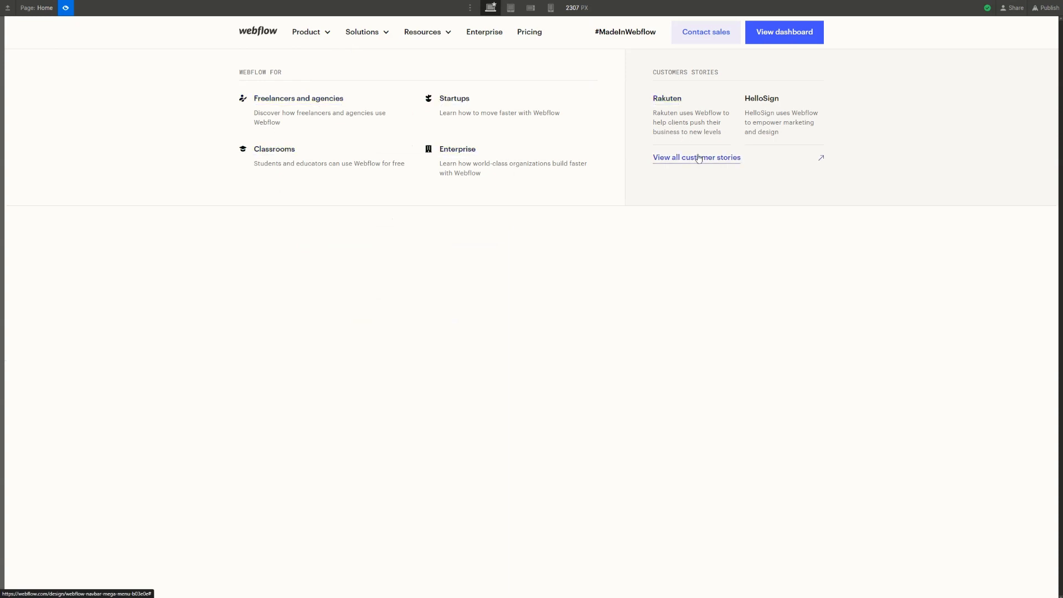
pyautogui.moveTo(422, 44)
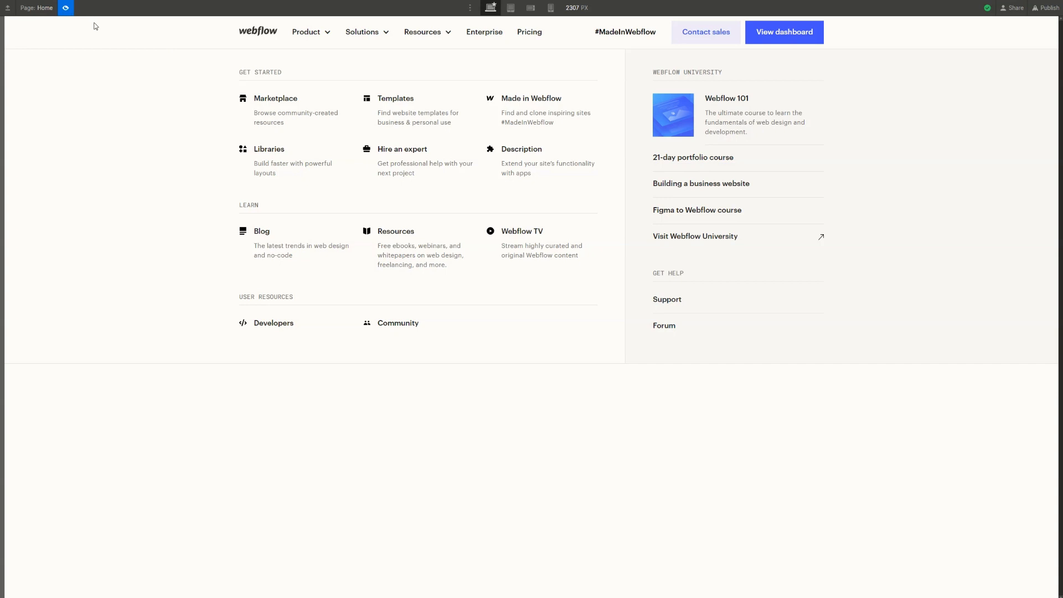
pyautogui.hotkey('ctrl', 'shift', 'p')
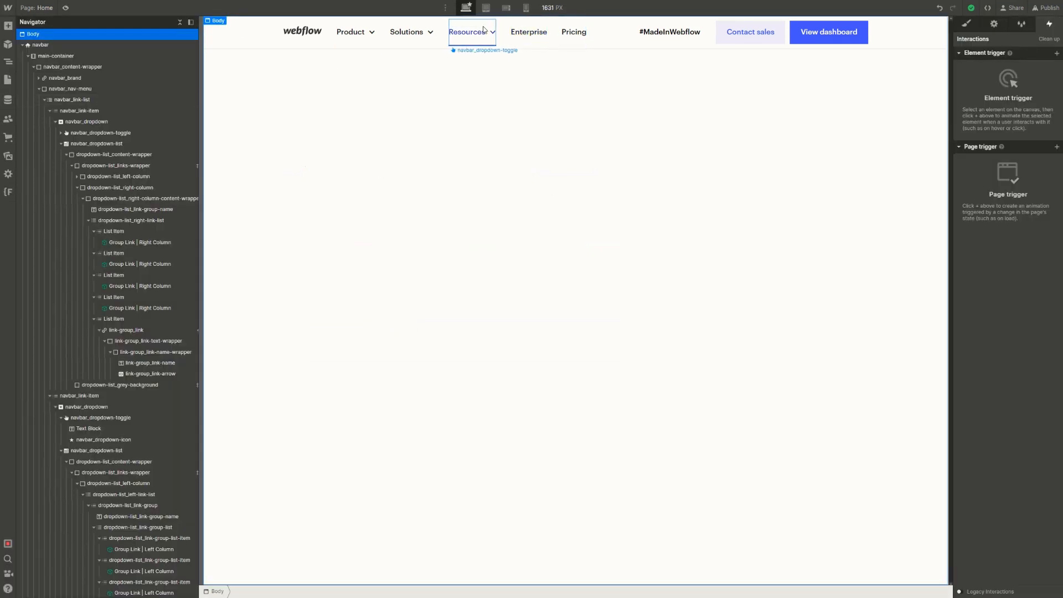
# Show the Resources dropdown menu on the canvas and select the Webflow 101 image
pyautogui.click(482, 44)
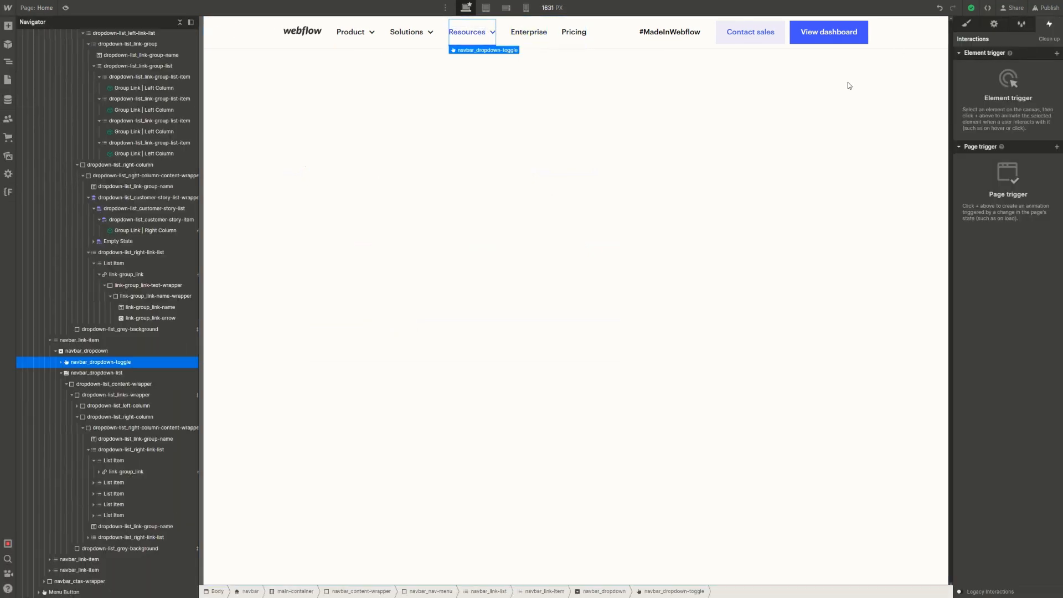
pyautogui.click(994, 25)
pyautogui.click(1000, 169)
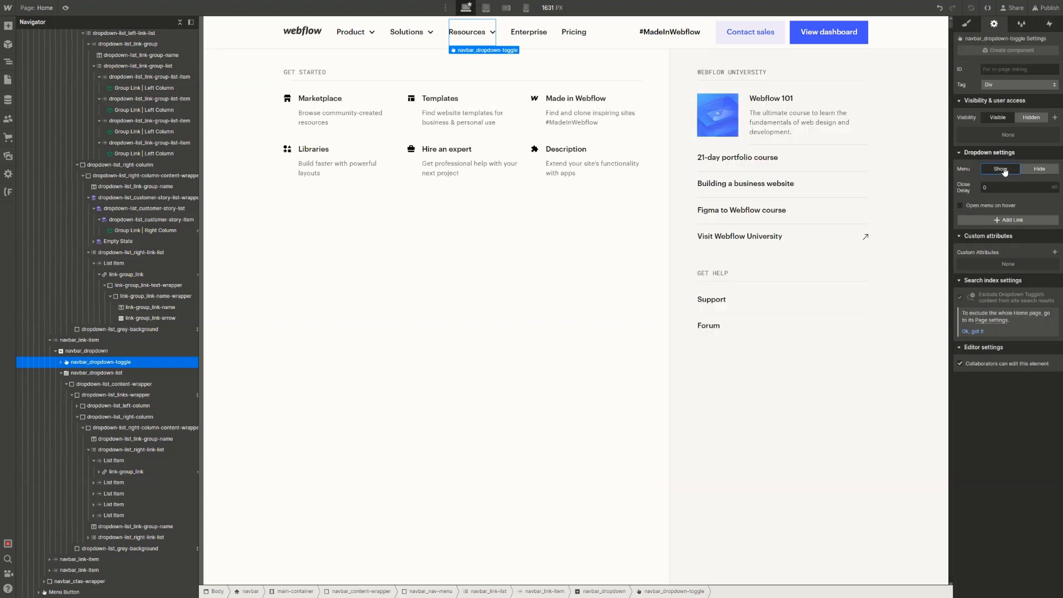
pyautogui.click(729, 127)
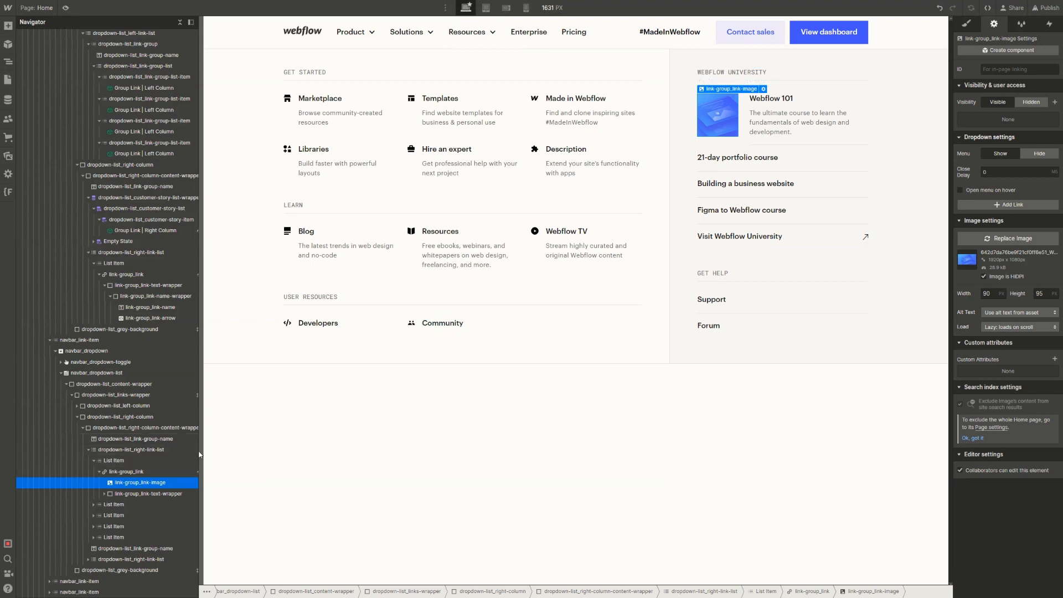
# Widen the Navigator and examine the classes of the Webflow 101 image and its parent link-group_link block
pyautogui.moveTo(204, 450); pyautogui.dragTo(212, 450)
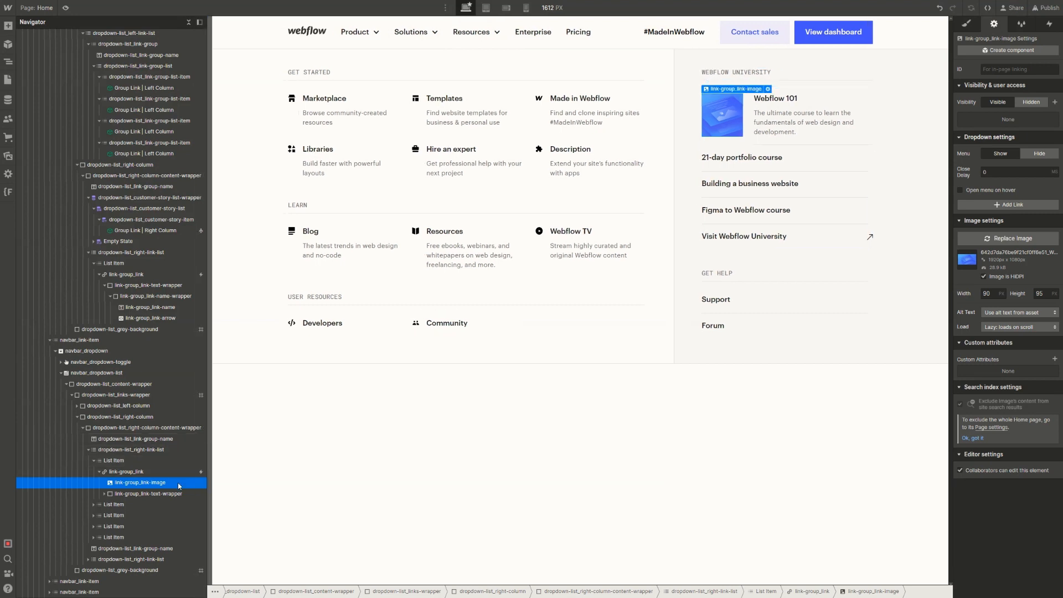
pyautogui.click(966, 24)
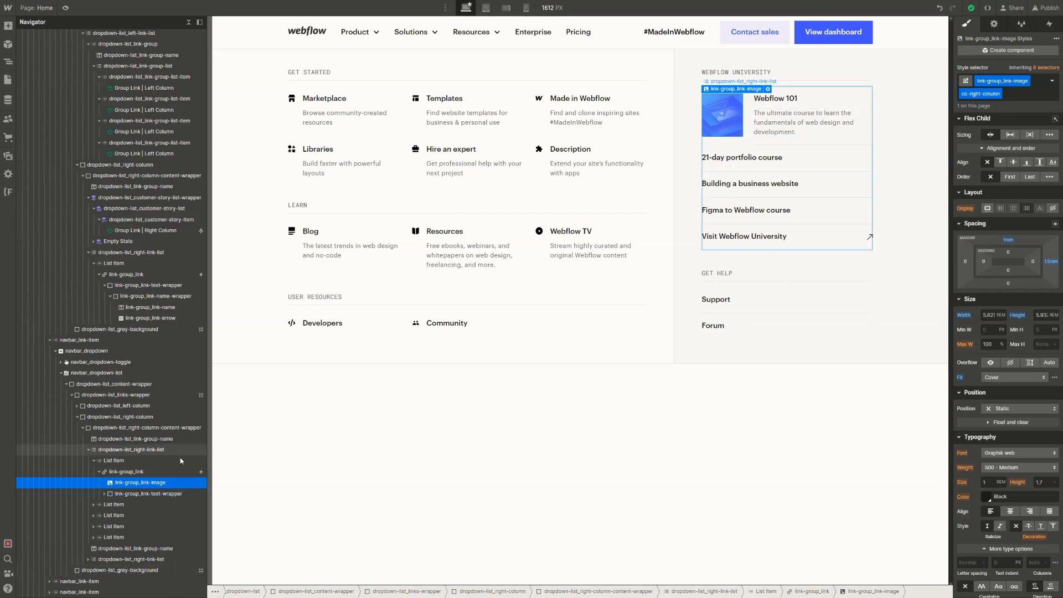
pyautogui.click(174, 471)
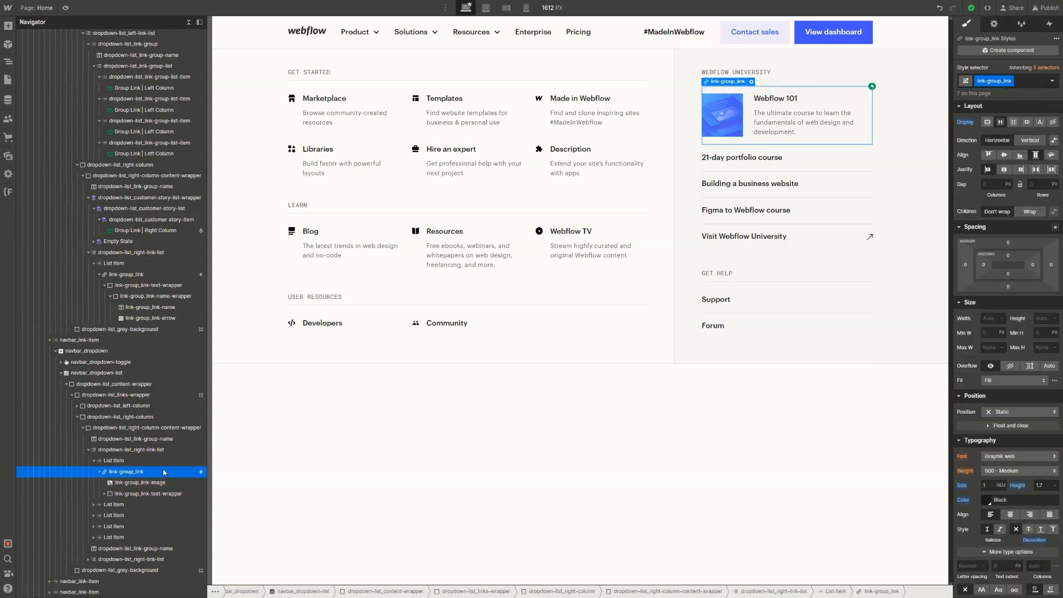
pyautogui.click(850, 244)
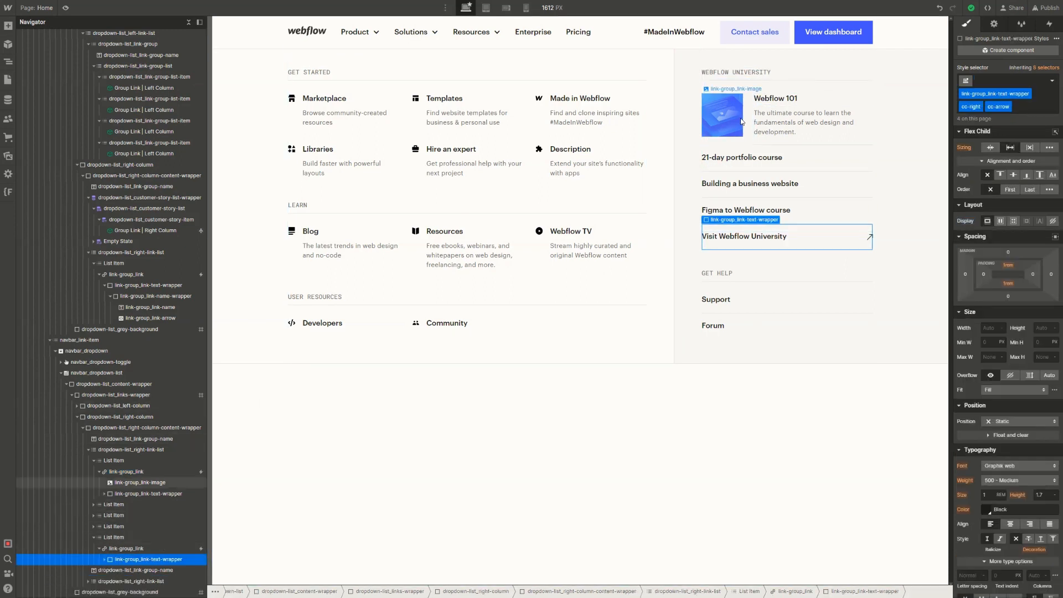
pyautogui.click(186, 472)
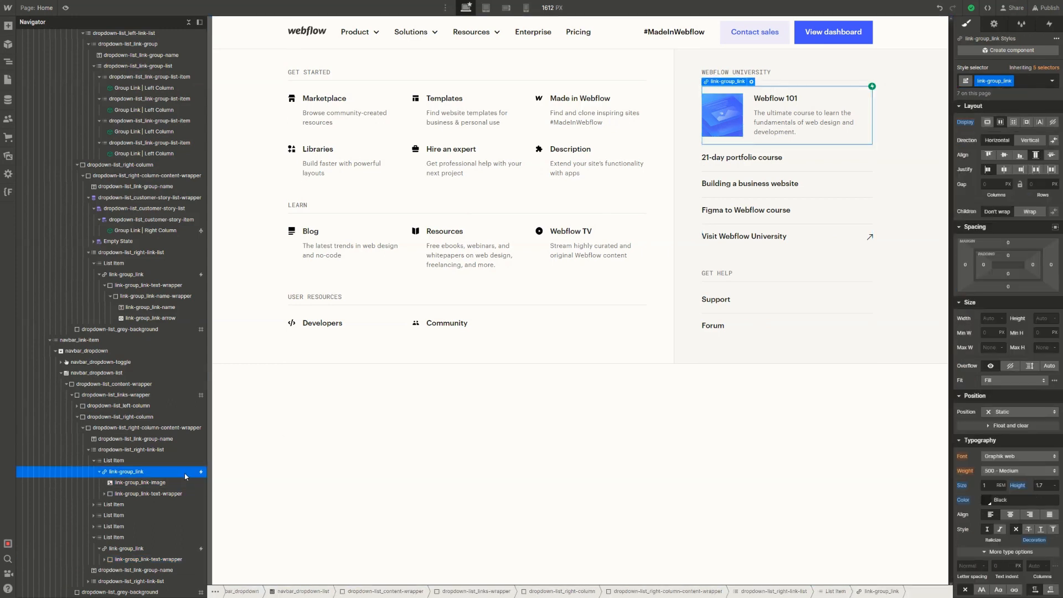
# Open the Webflow 101 link's On Hover animation and inspect the initial-state Opacity action of the cc-purple image
pyautogui.click(1049, 24)
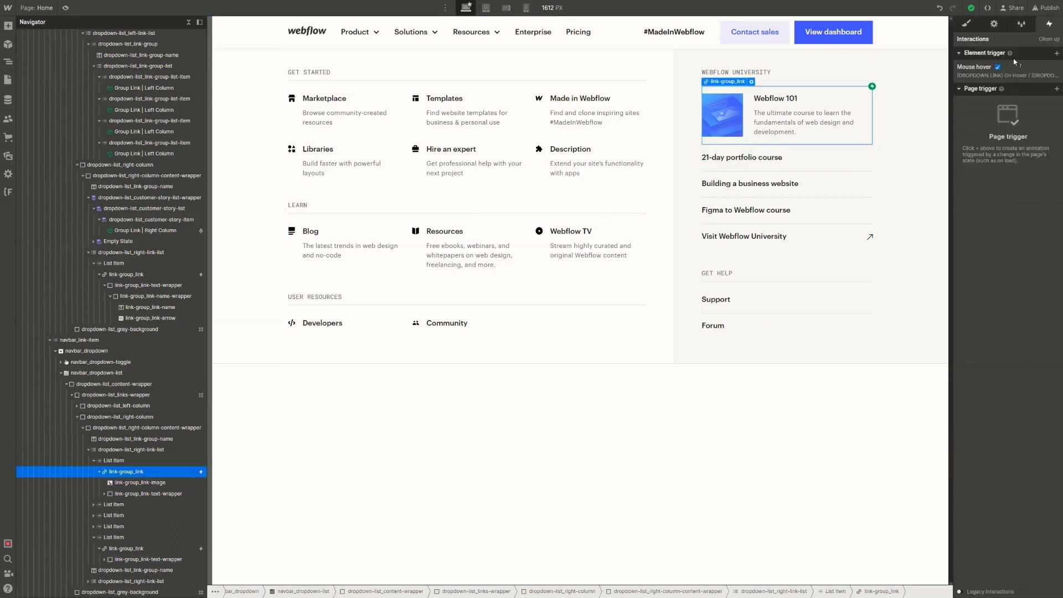
pyautogui.click(1007, 74)
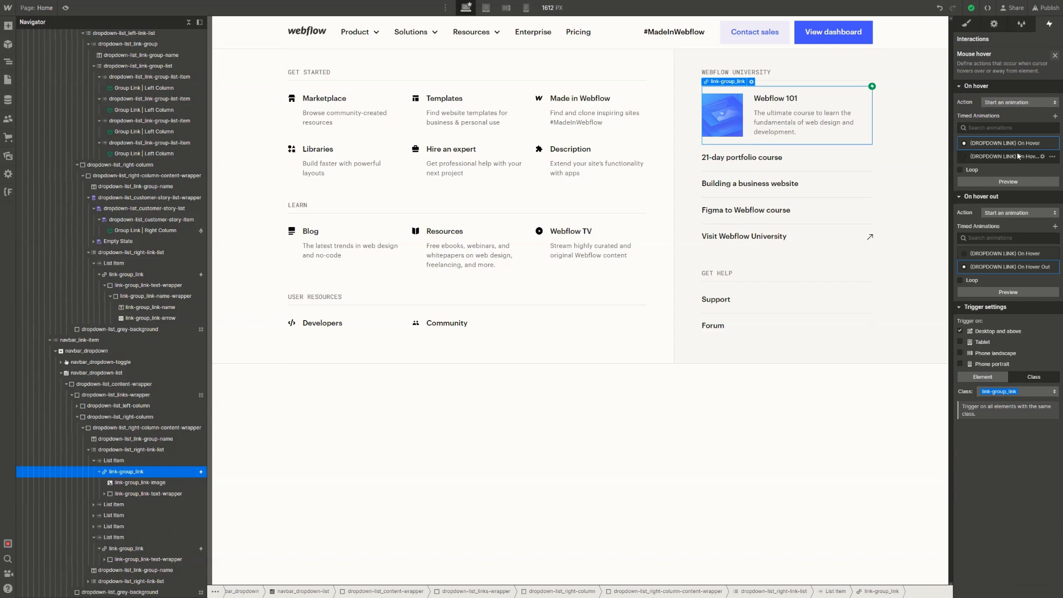
pyautogui.click(1042, 143)
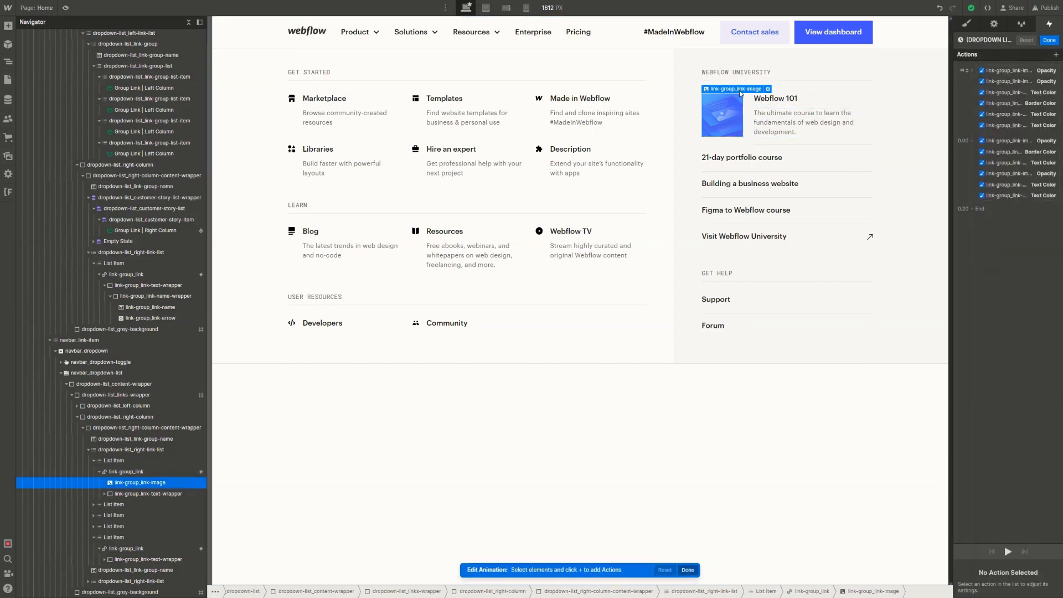
pyautogui.click(1019, 81)
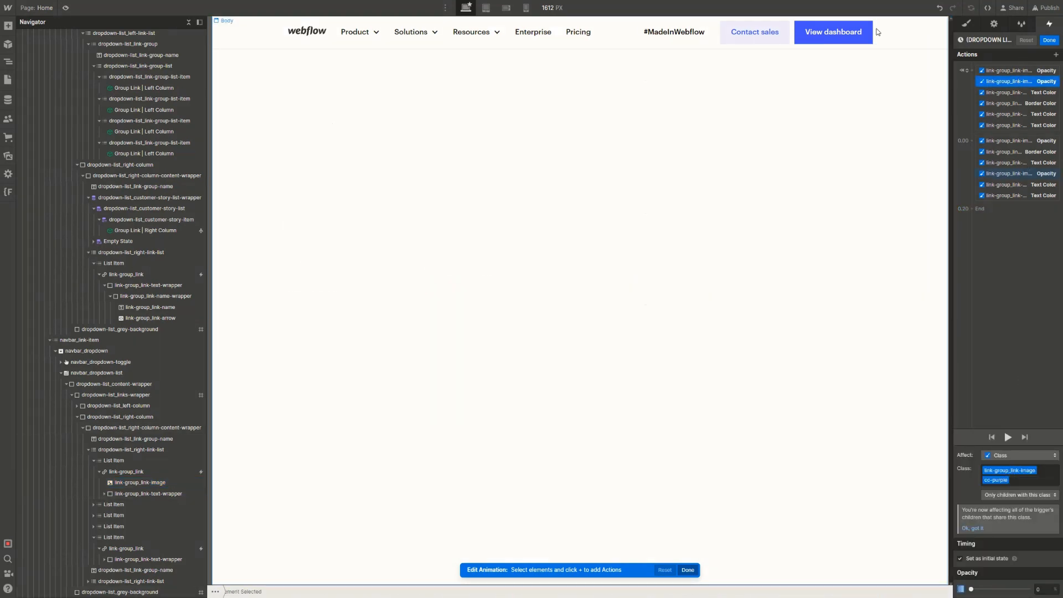
# Show the Resources dropdown menu on the canvas again and view the Webflow 101 image's styles
pyautogui.click(493, 47)
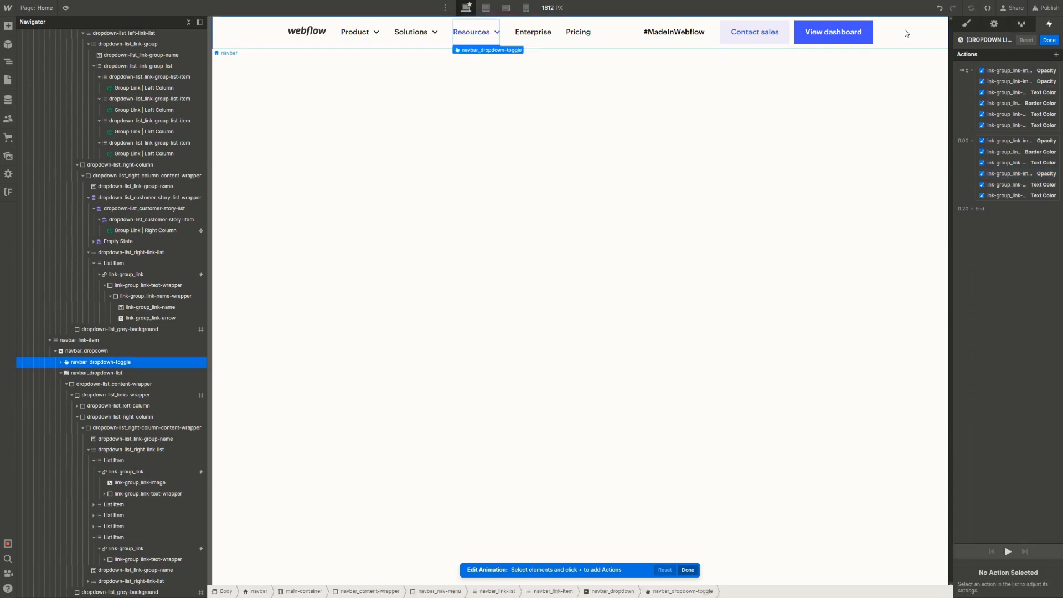
pyautogui.click(993, 24)
pyautogui.click(1005, 170)
pyautogui.click(140, 483)
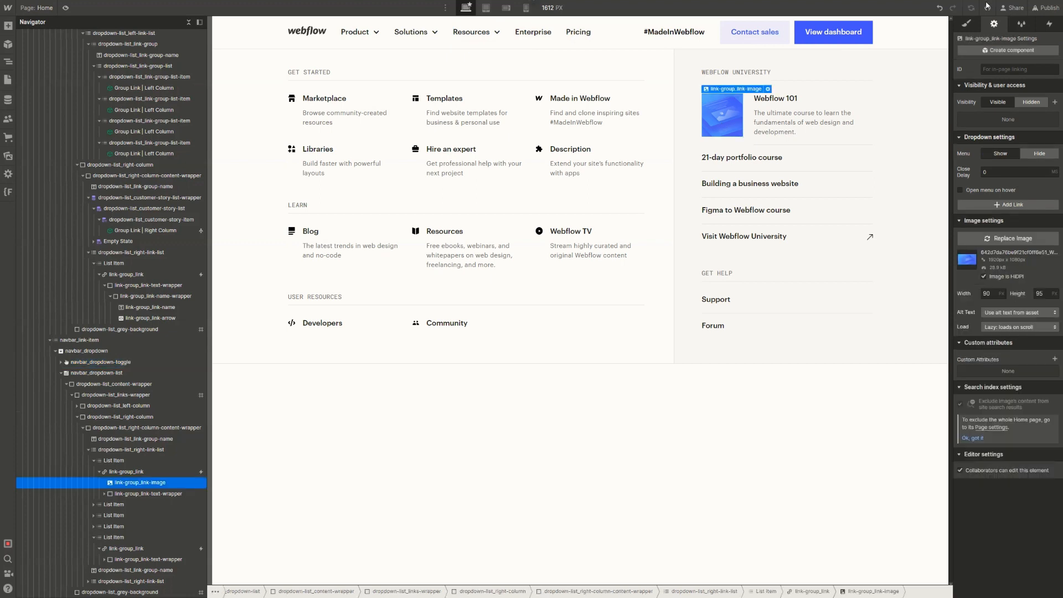
pyautogui.click(967, 24)
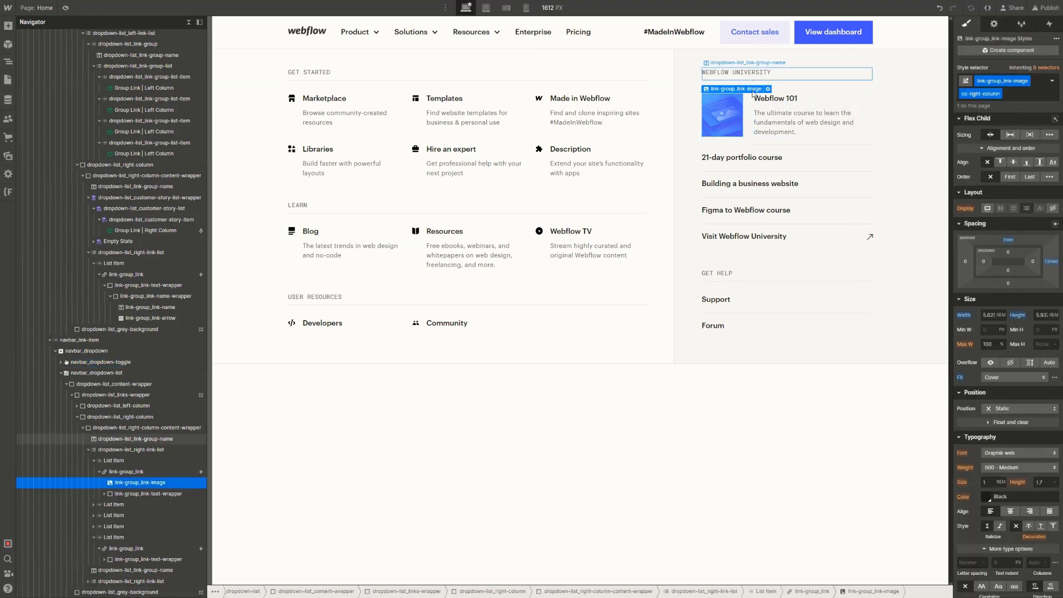
# Select the Webflow 101 image's parent link-group_link block and open its Mouse hover interaction
pyautogui.click(747, 111)
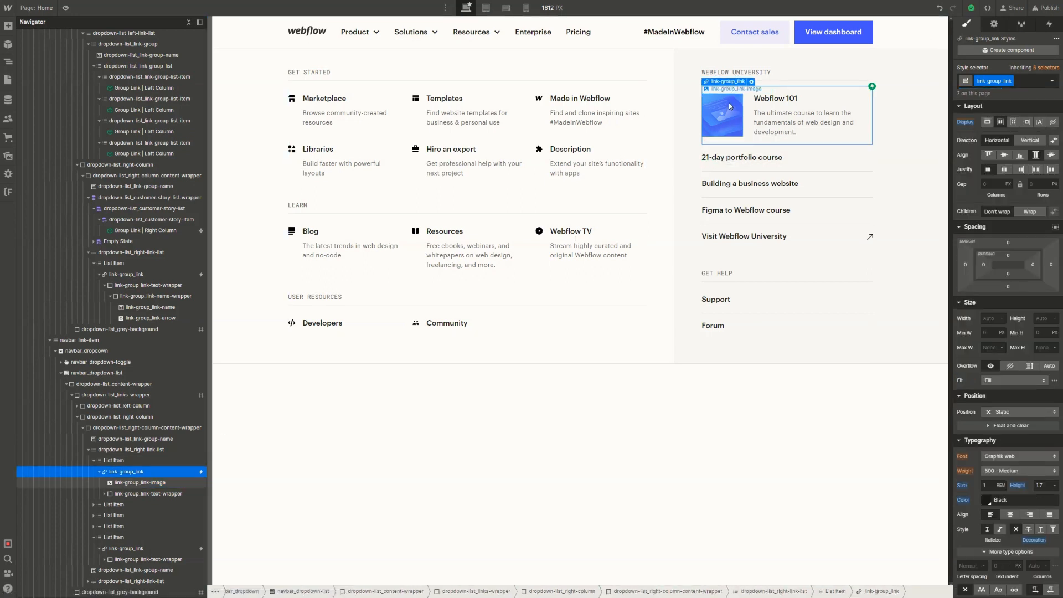
pyautogui.click(749, 118)
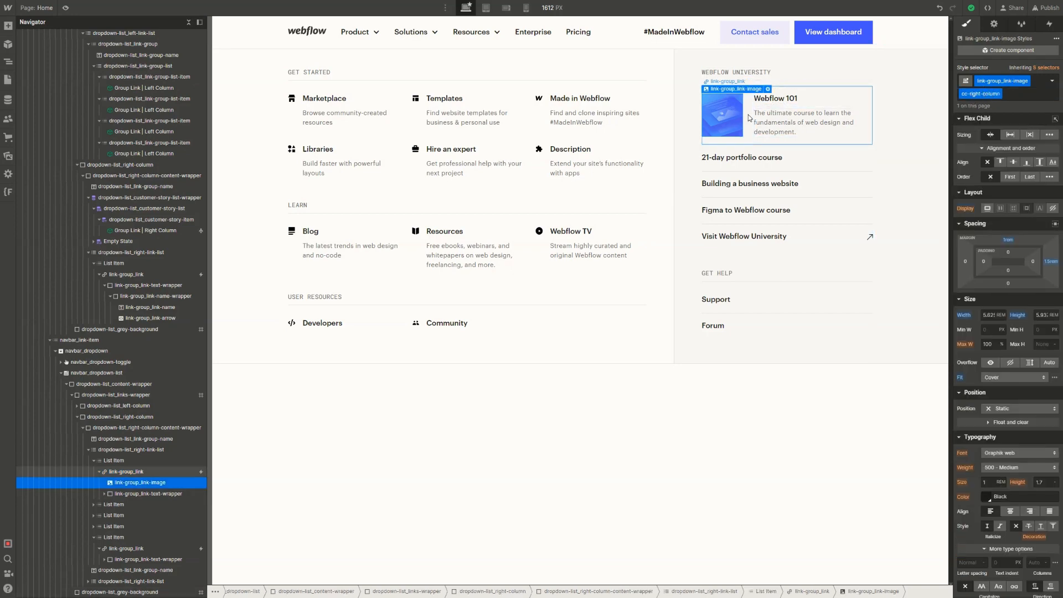
pyautogui.click(138, 471)
pyautogui.click(1049, 24)
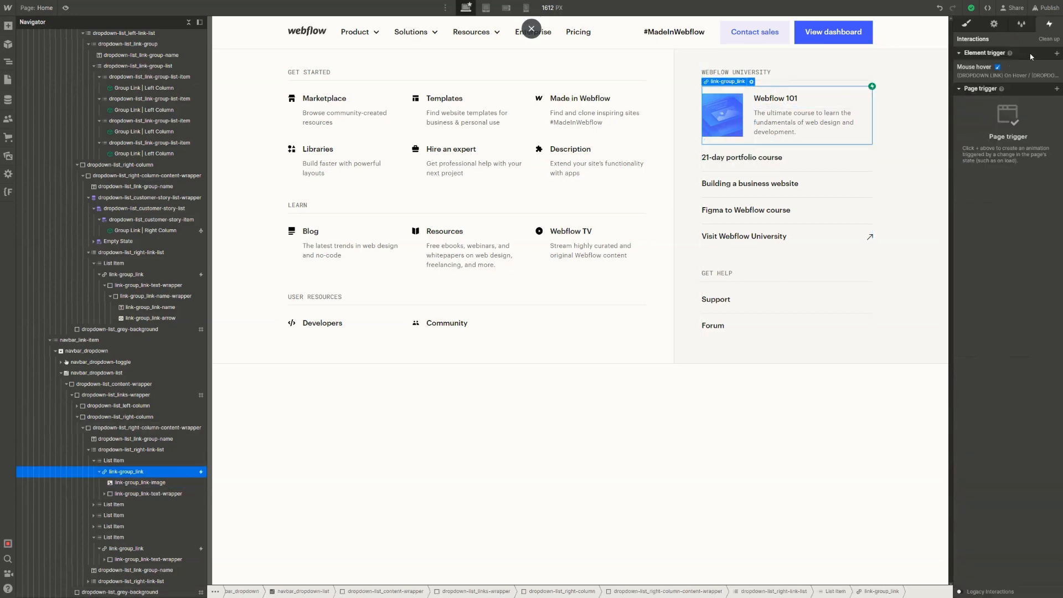
pyautogui.click(1002, 82)
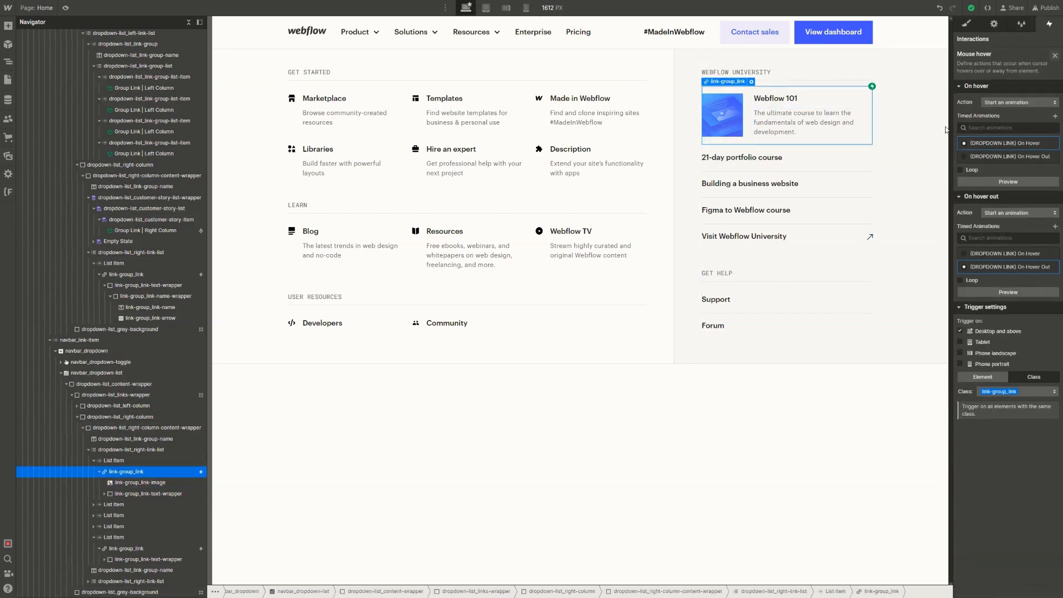
# Add an initial-state Opacity action of 100% for the Webflow 101 image to the (DROPDOWN LINK) On Hover animation
pyautogui.click(1005, 144)
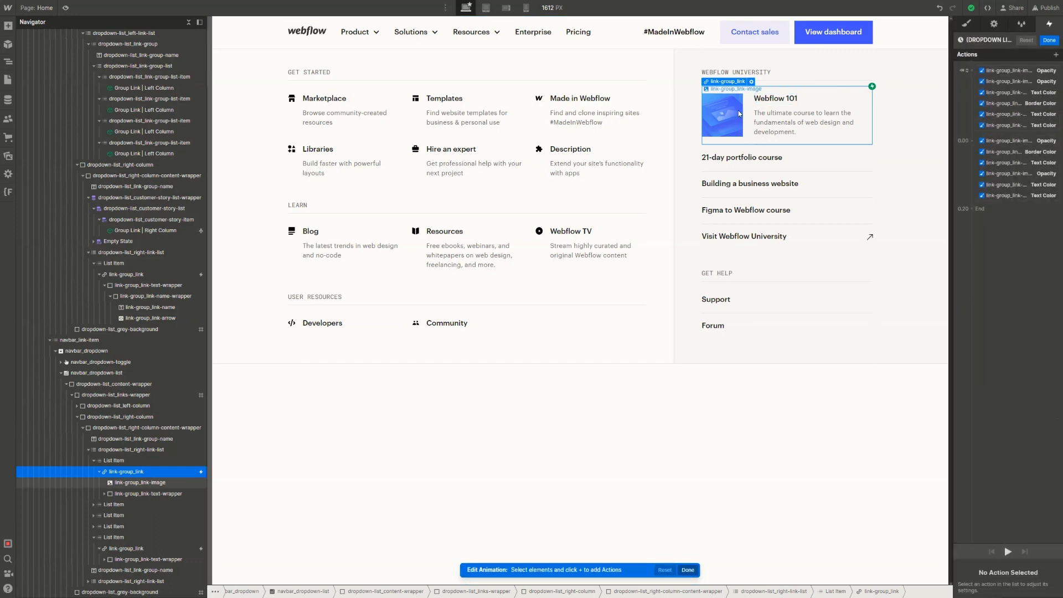
pyautogui.click(739, 114)
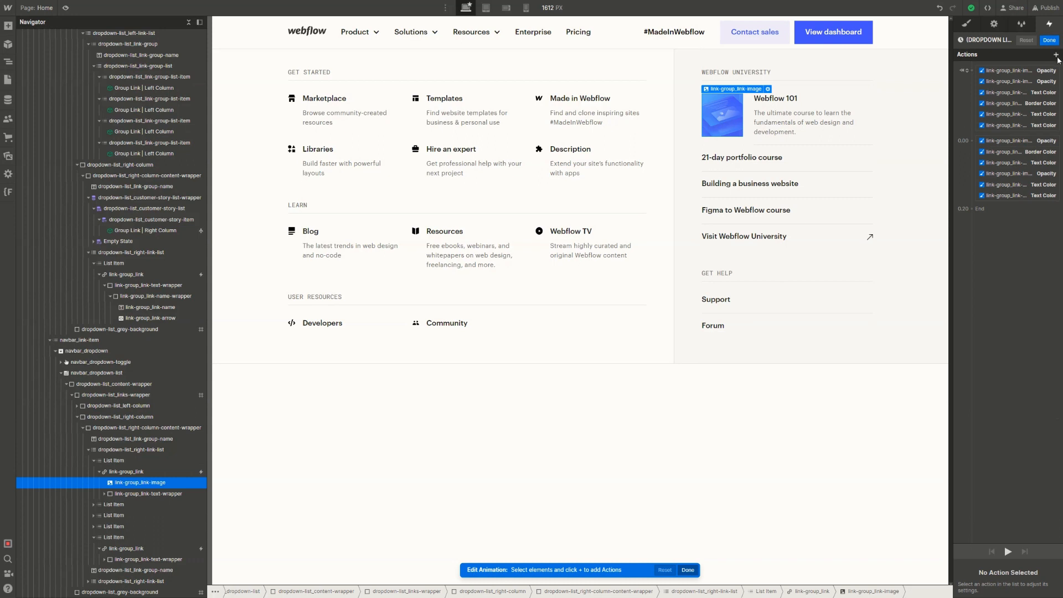
pyautogui.click(1056, 55)
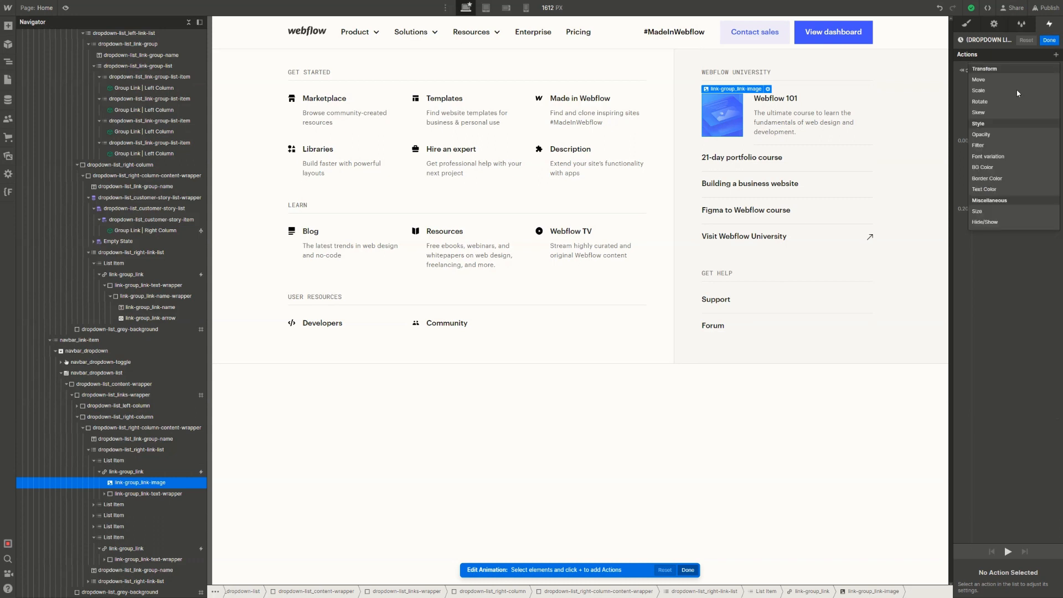
pyautogui.click(991, 135)
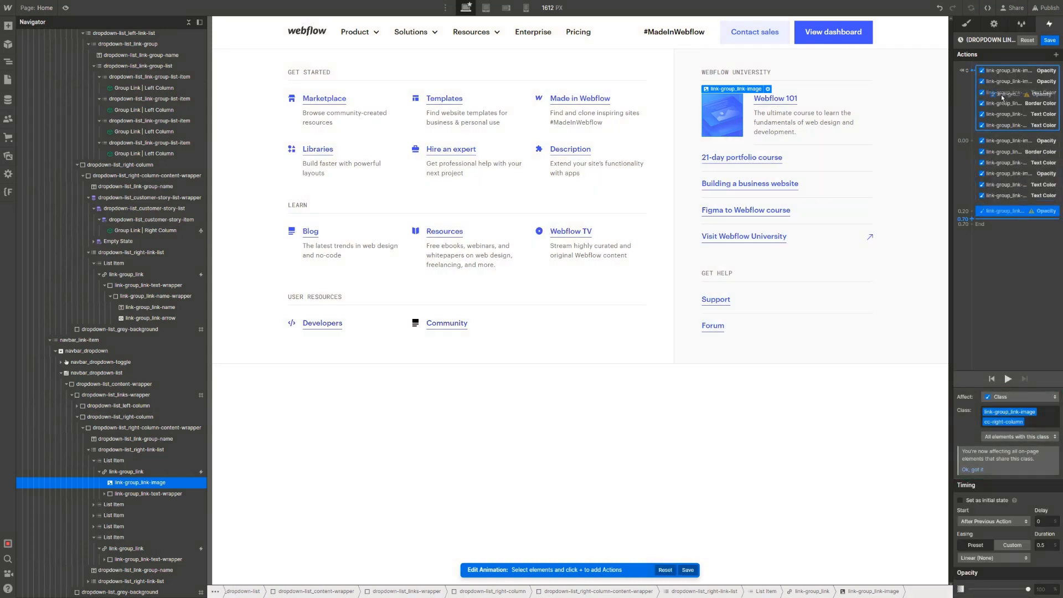
pyautogui.click(960, 500)
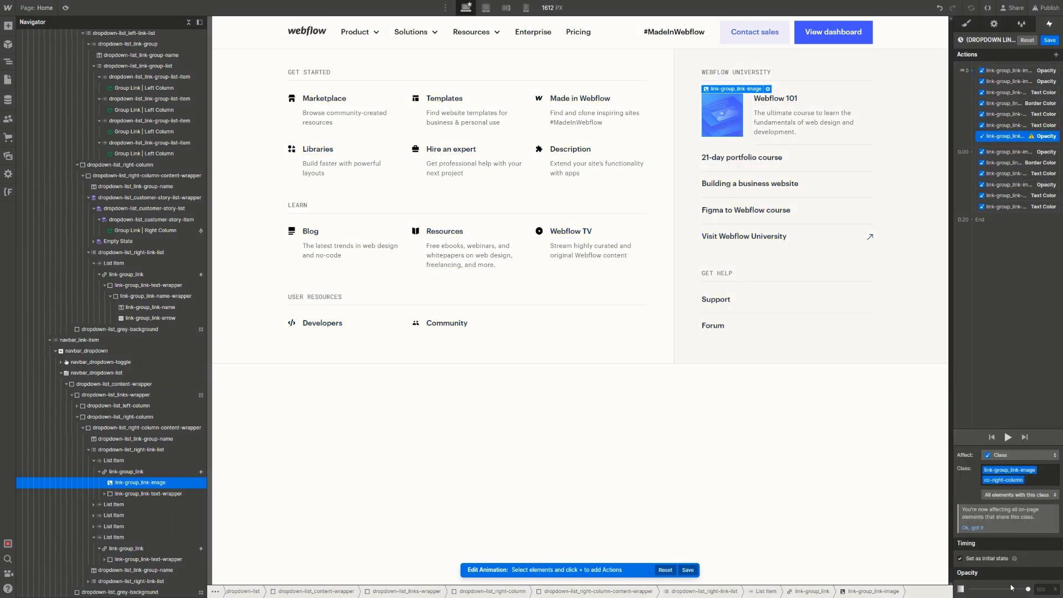
pyautogui.moveTo(1028, 589); pyautogui.dragTo(1058, 585)
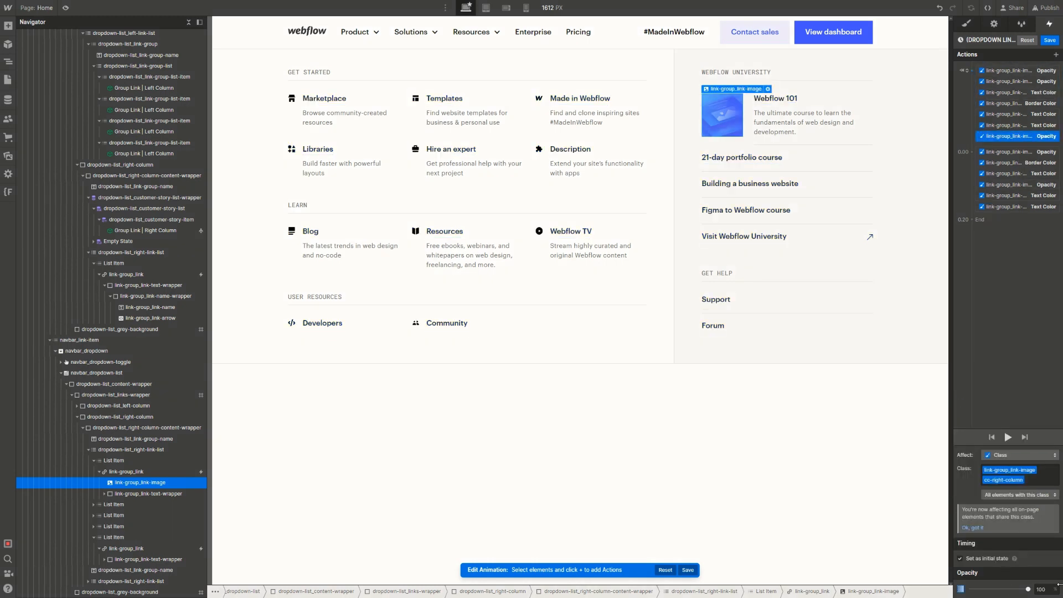
# Duplicate the image's Opacity action into the timed hover group with 0.2 s duration and Ease easing, and save the animation
pyautogui.rightClick(1022, 138)
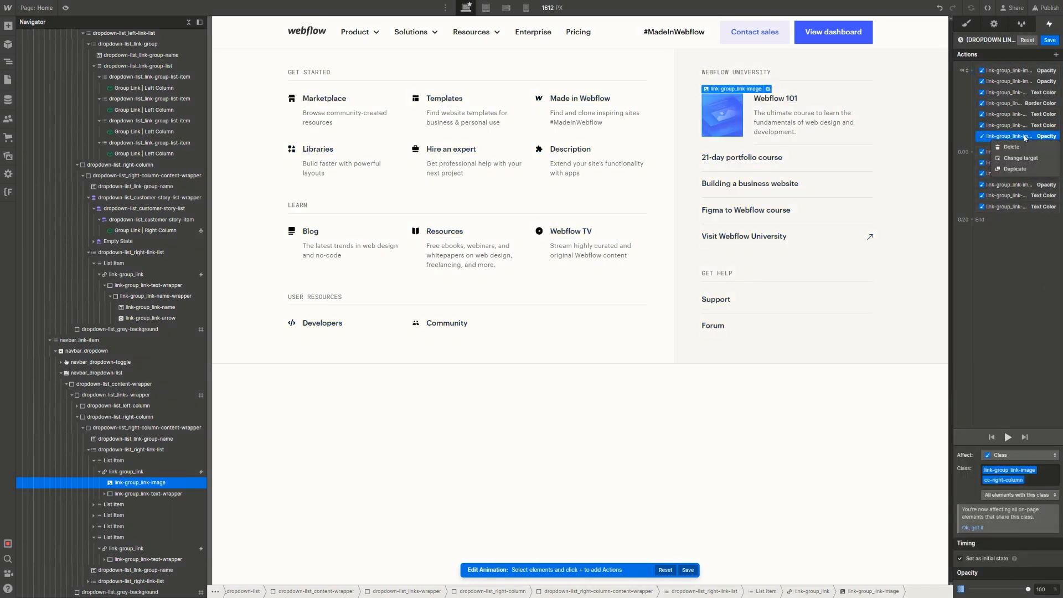
pyautogui.click(1015, 170)
pyautogui.moveTo(1012, 165); pyautogui.dragTo(1010, 216)
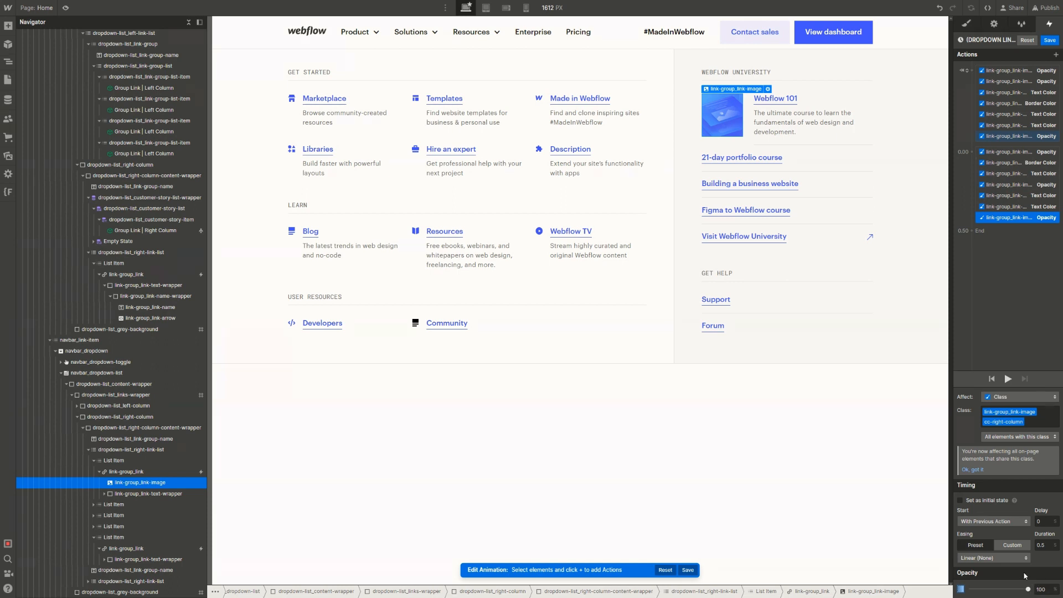
pyautogui.click(1036, 546)
pyautogui.write('0.2')
pyautogui.click(994, 558)
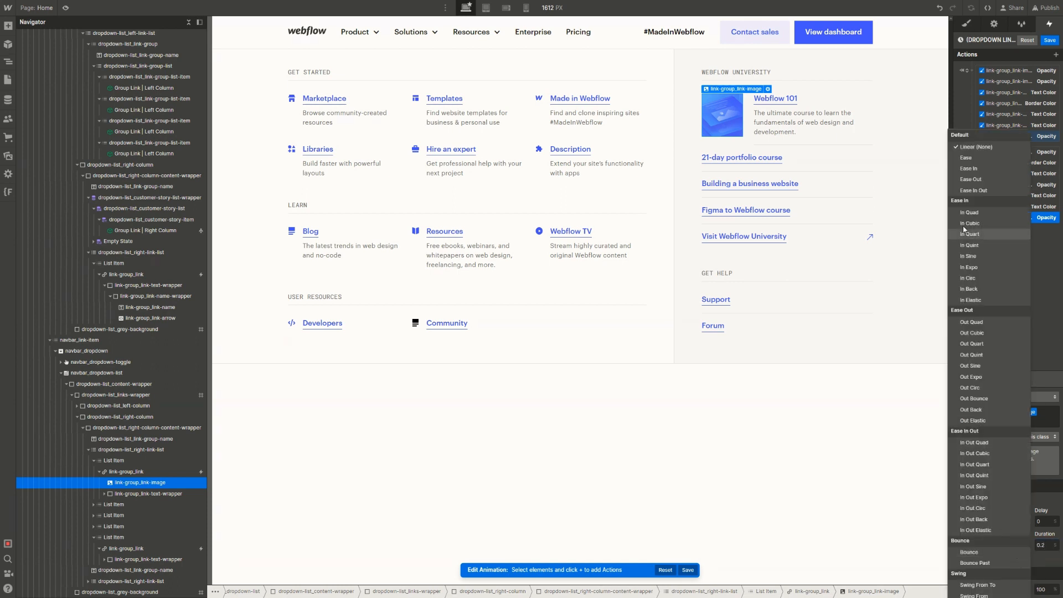
pyautogui.click(1007, 158)
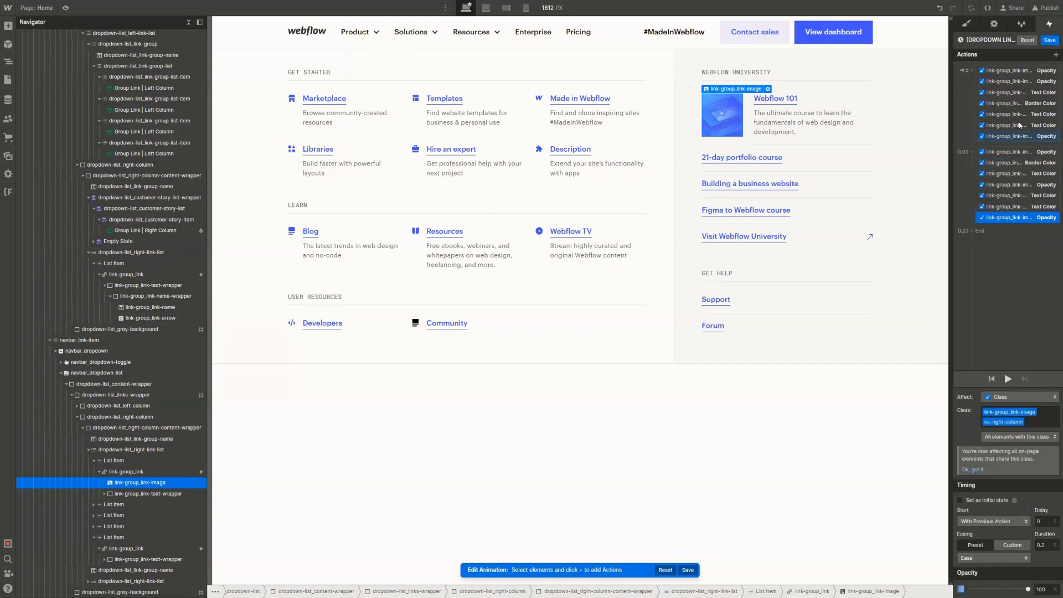
pyautogui.click(1049, 41)
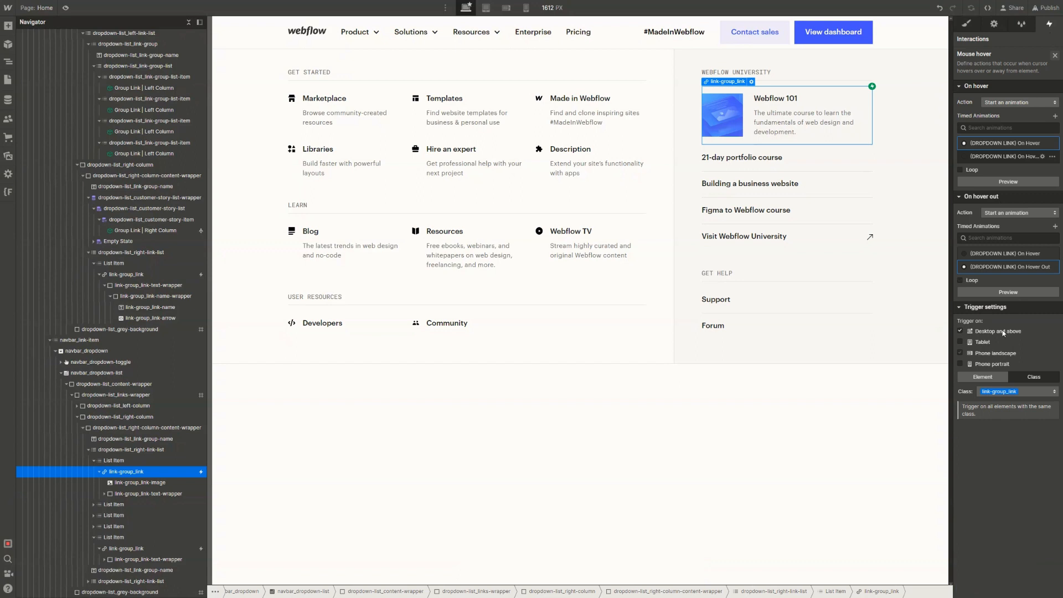
# In the (DROPDOWN LINK) On Hover Out animation, add a 100% Opacity action for the Webflow 101 image, starting with the previous action
pyautogui.click(1022, 271)
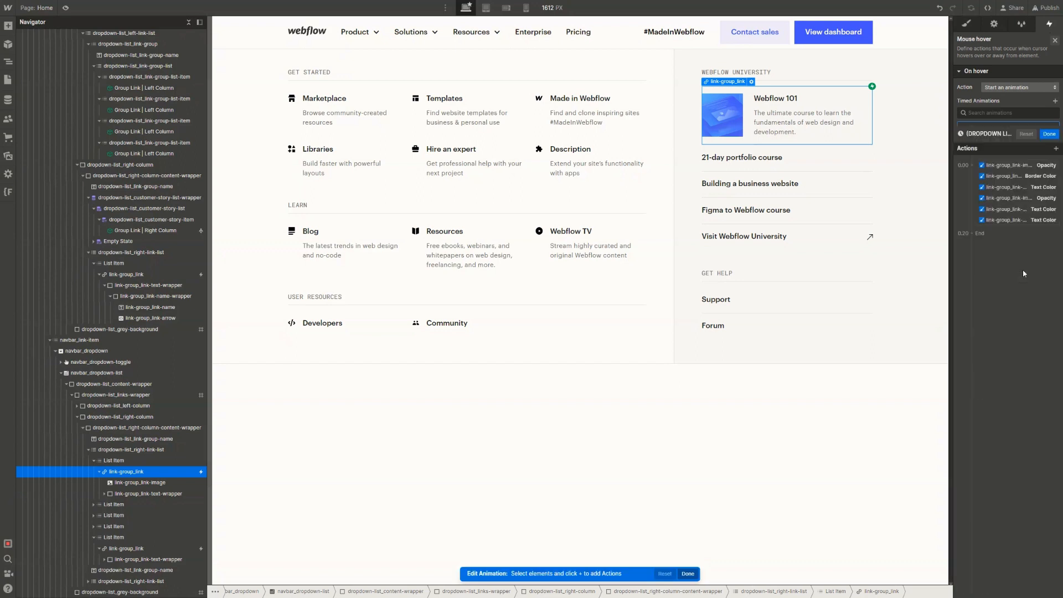
pyautogui.click(722, 114)
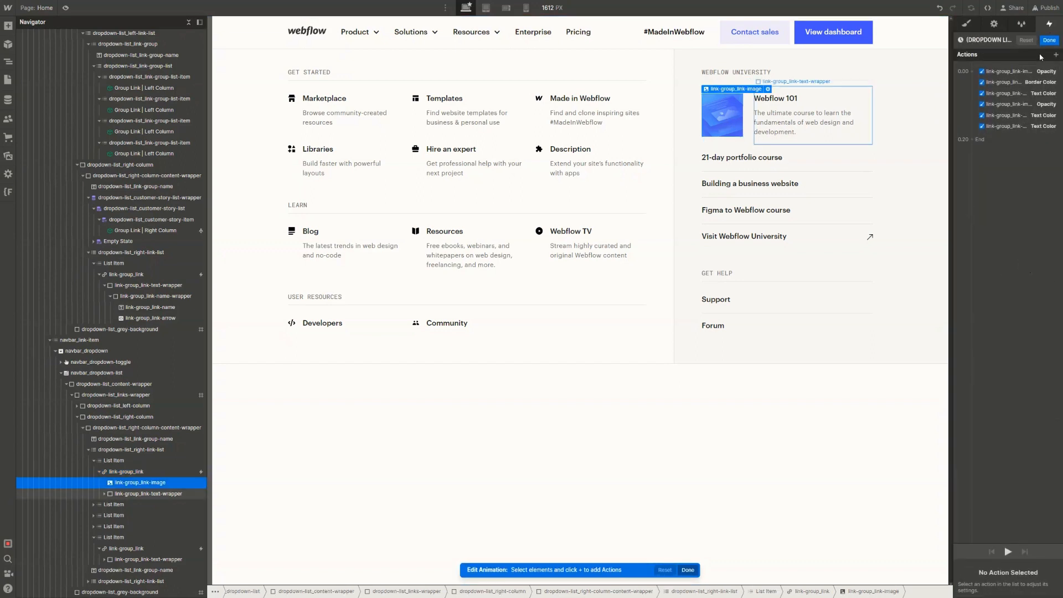
pyautogui.click(1056, 55)
pyautogui.click(987, 135)
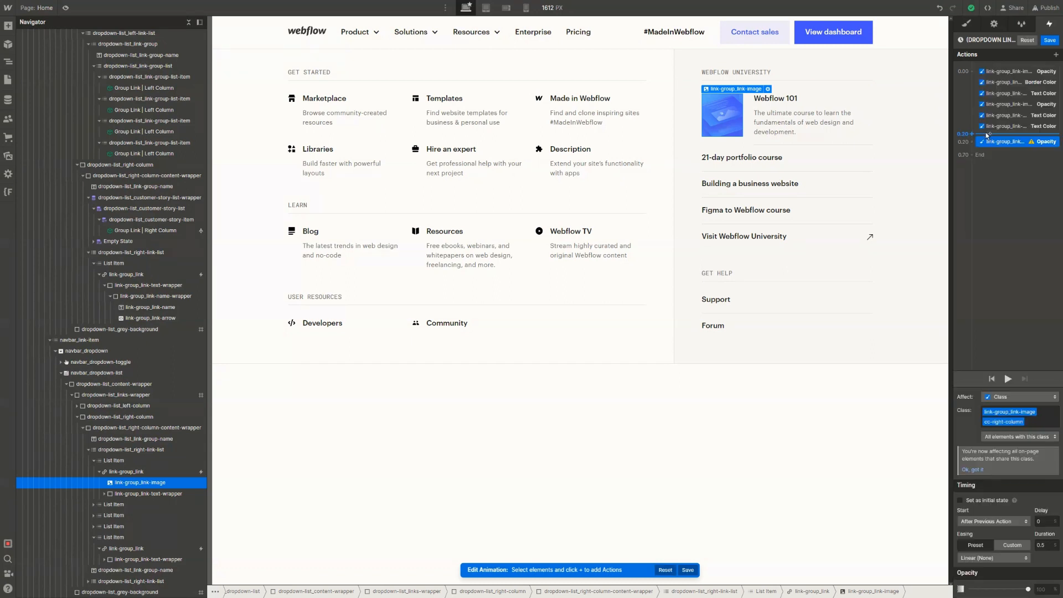
pyautogui.moveTo(987, 141)
pyautogui.mouseDown()
pyautogui.moveTo(1002, 120)
pyautogui.moveTo(1000, 144)
pyautogui.mouseUp()
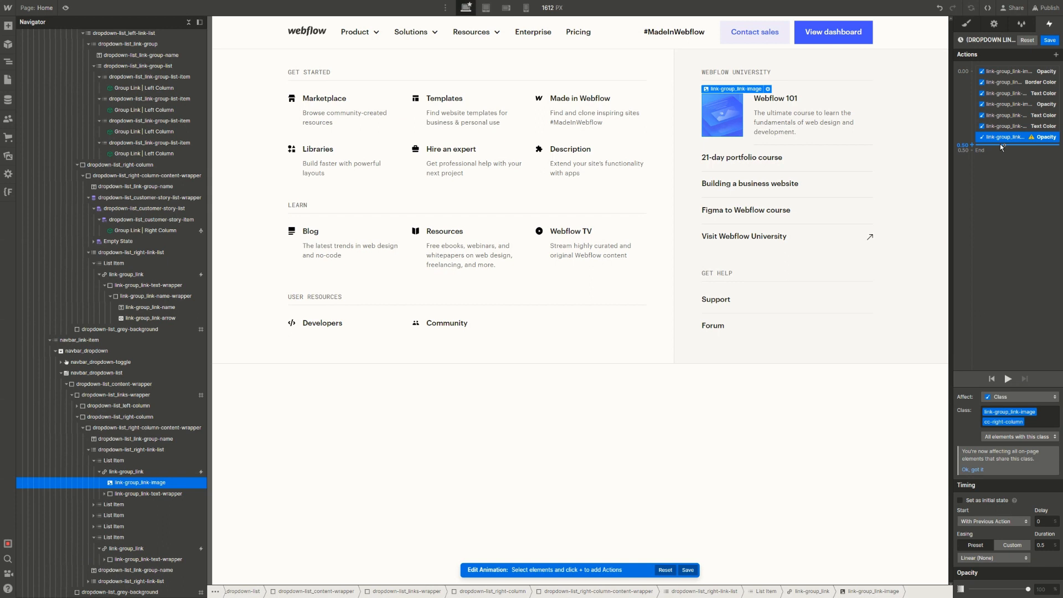
pyautogui.moveTo(1001, 144); pyautogui.dragTo(1009, 139)
pyautogui.moveTo(1035, 139); pyautogui.dragTo(1018, 163)
pyautogui.moveTo(1028, 590); pyautogui.dragTo(1054, 587)
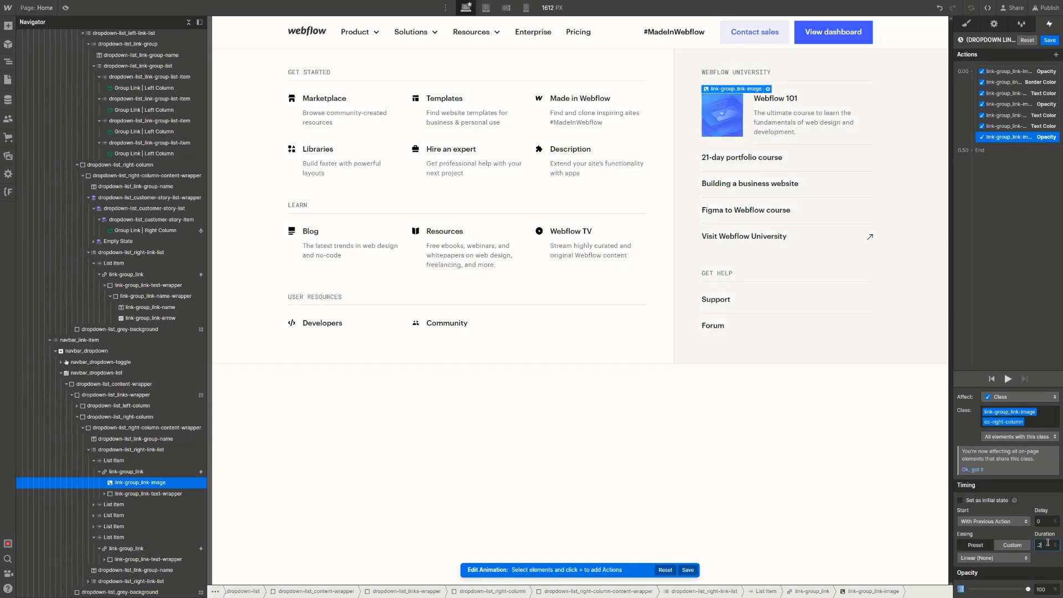
# Give the image's hover-out Opacity action a 0.2 s duration with Ease easing and save the animation
pyautogui.click(1012, 555)
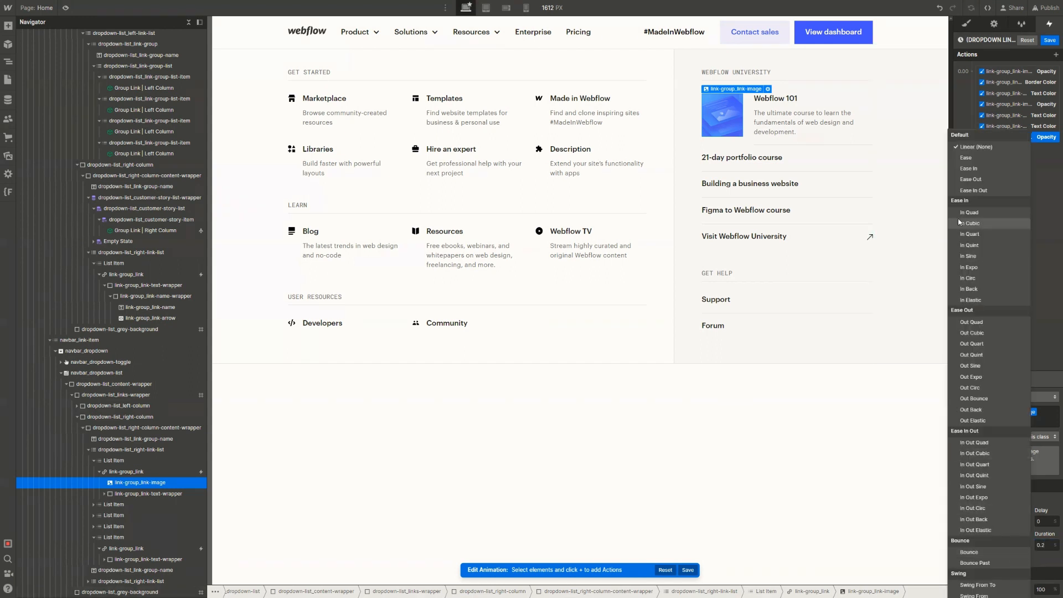
pyautogui.click(985, 160)
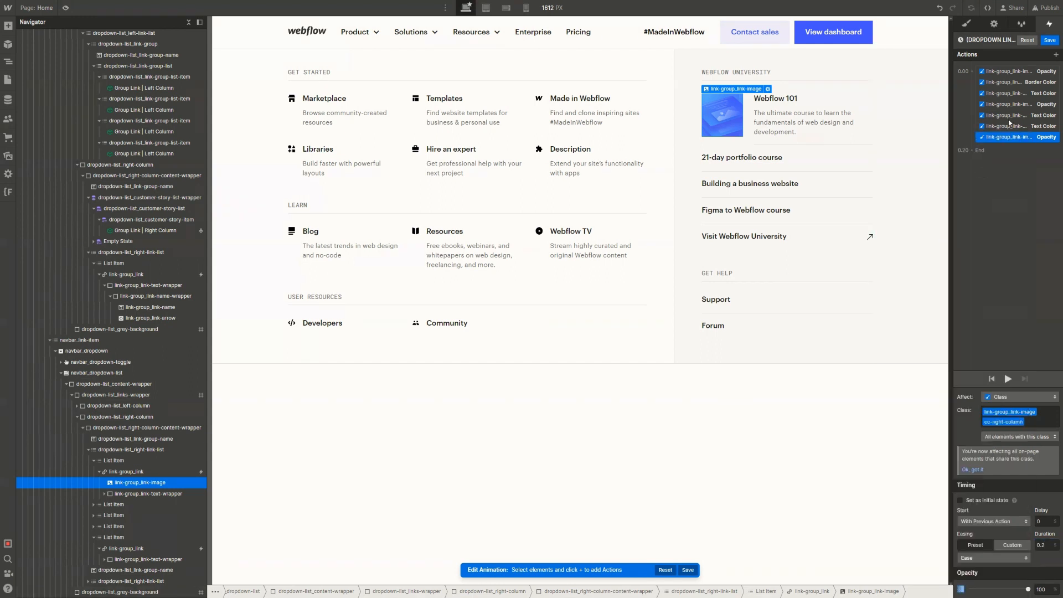
pyautogui.click(1048, 41)
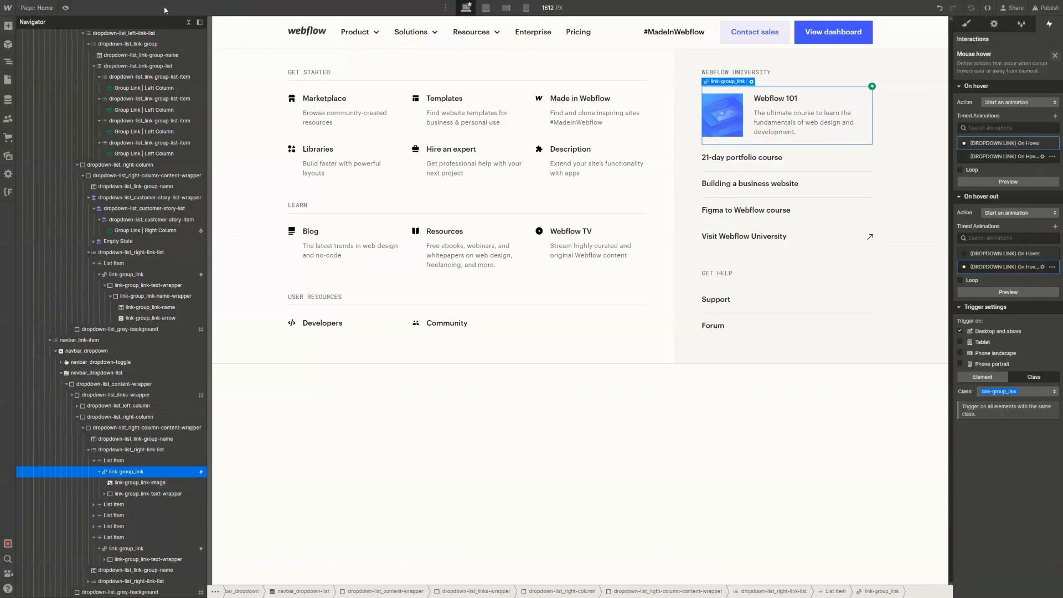
# Preview the page and toggle the Solutions and Resources dropdown menus to check how they open
pyautogui.click(66, 8)
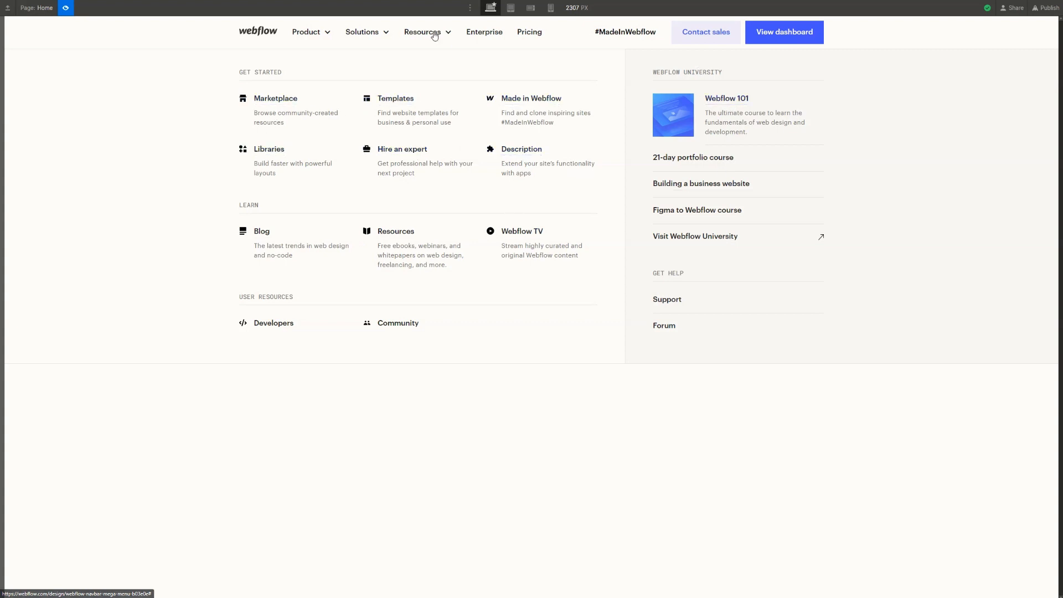
pyautogui.click(367, 35)
pyautogui.click(437, 38)
pyautogui.click(436, 38)
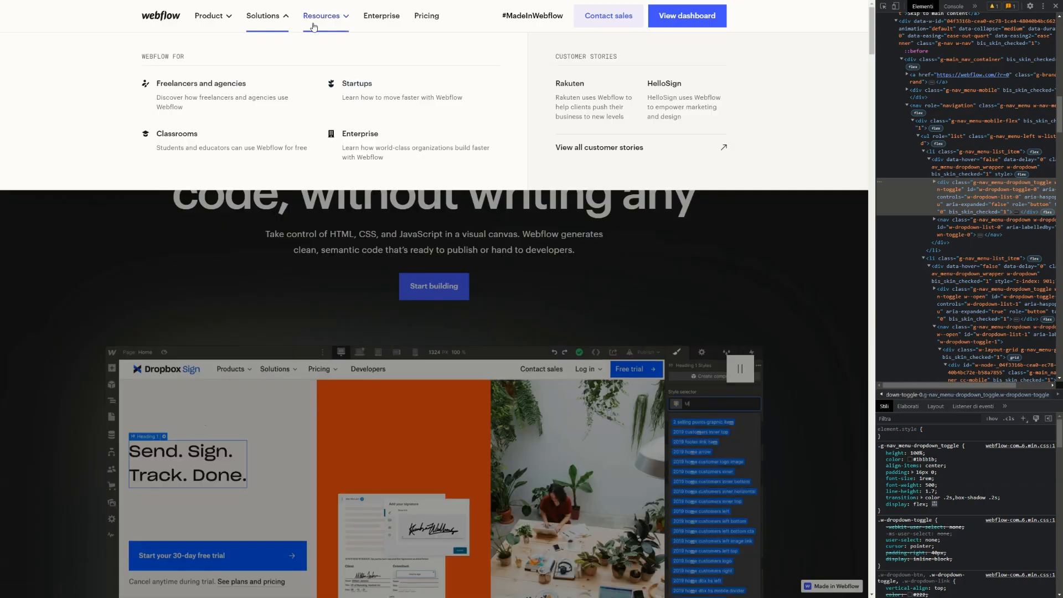
# Switch to the live Webflow site and examine how its Resources and Solutions dropdowns open, close and swap
pyautogui.click(312, 27)
pyautogui.click(313, 27)
pyautogui.click(313, 27)
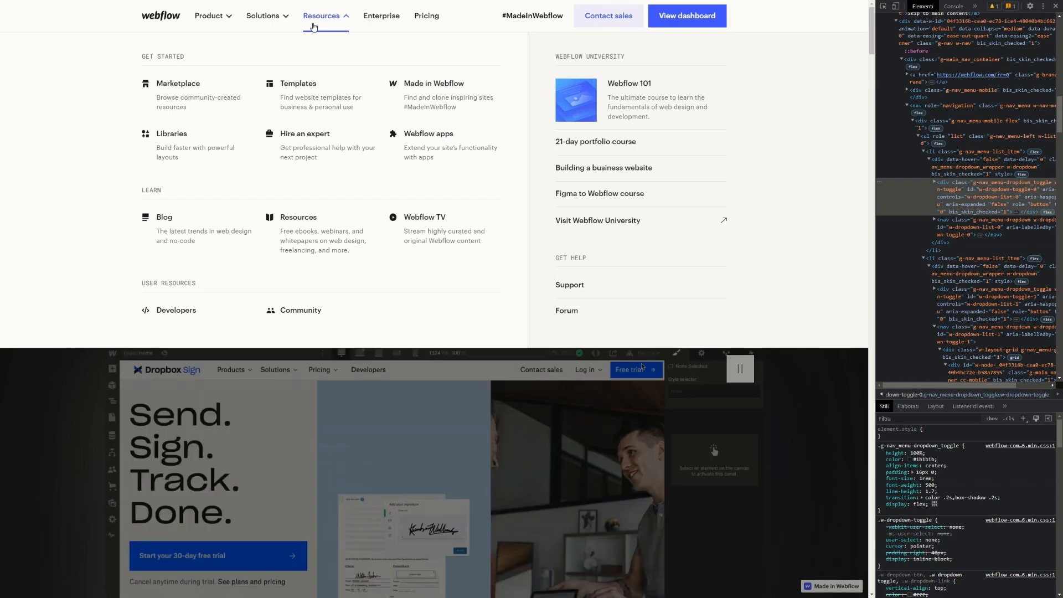
pyautogui.click(272, 24)
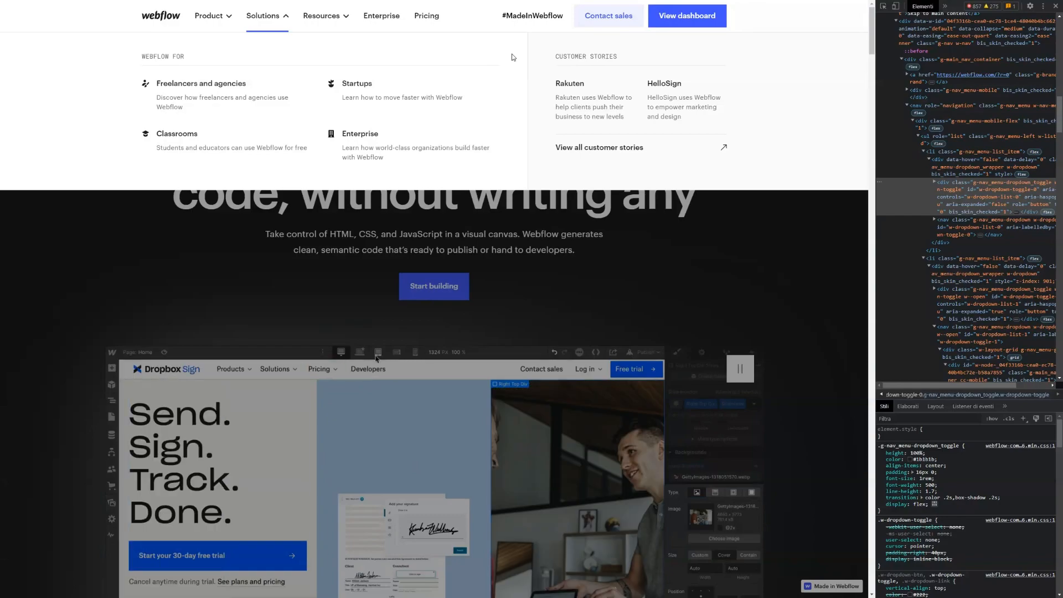
# Return to the Designer and give the Product navbar_dropdown a Dropdown opens trigger that starts an animation when the menu opens
pyautogui.hotkey('ctrl', 'Tab')
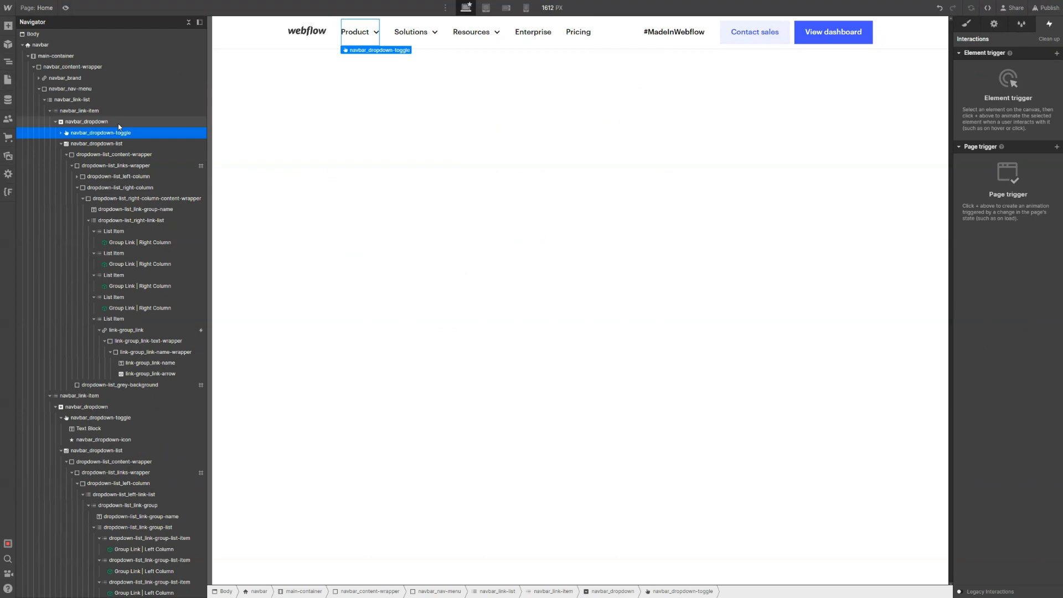
pyautogui.click(118, 124)
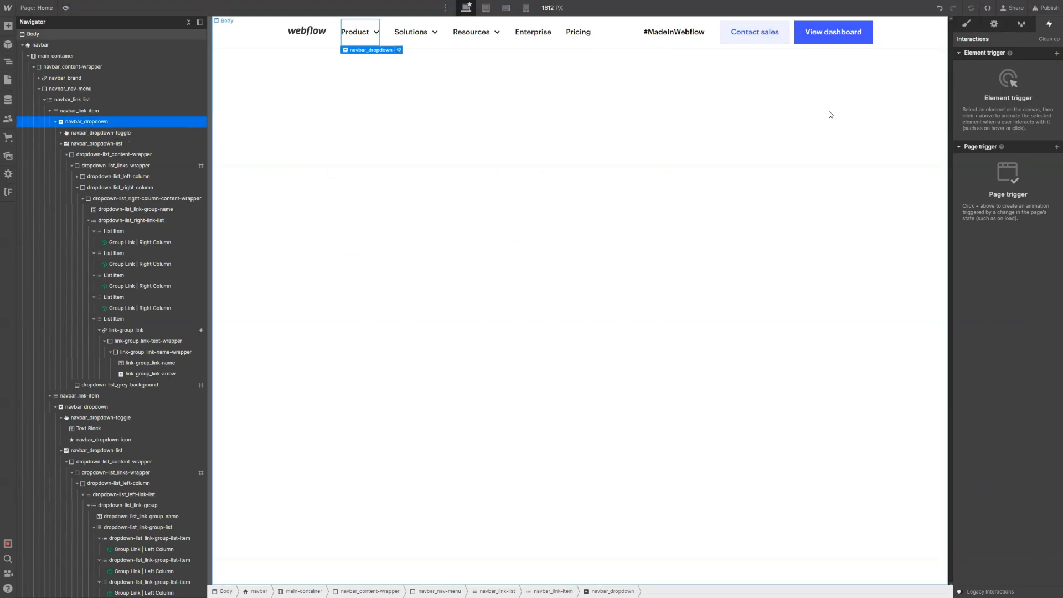
pyautogui.click(1056, 54)
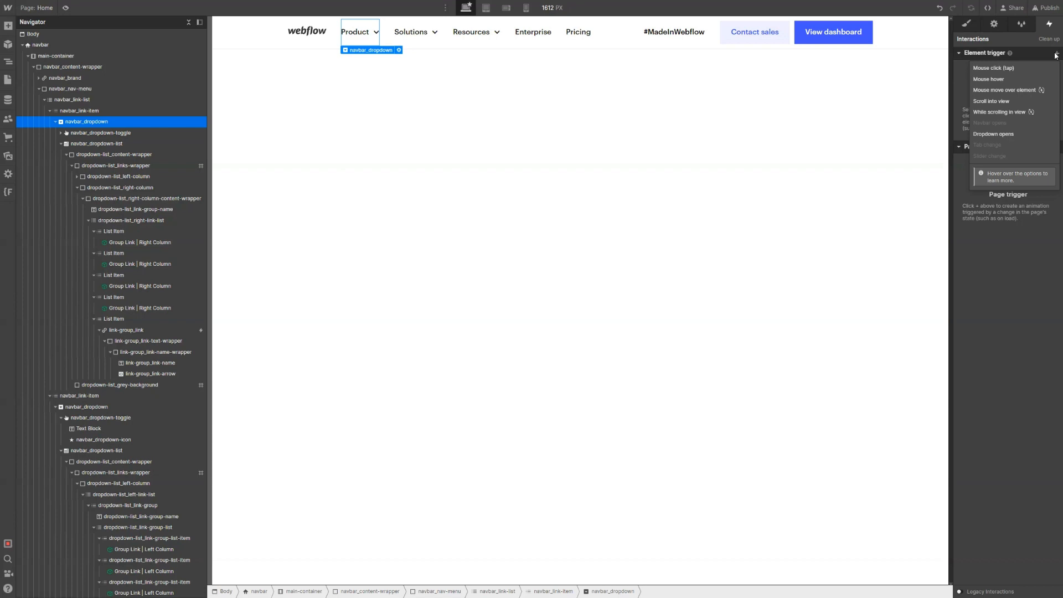
pyautogui.click(1005, 135)
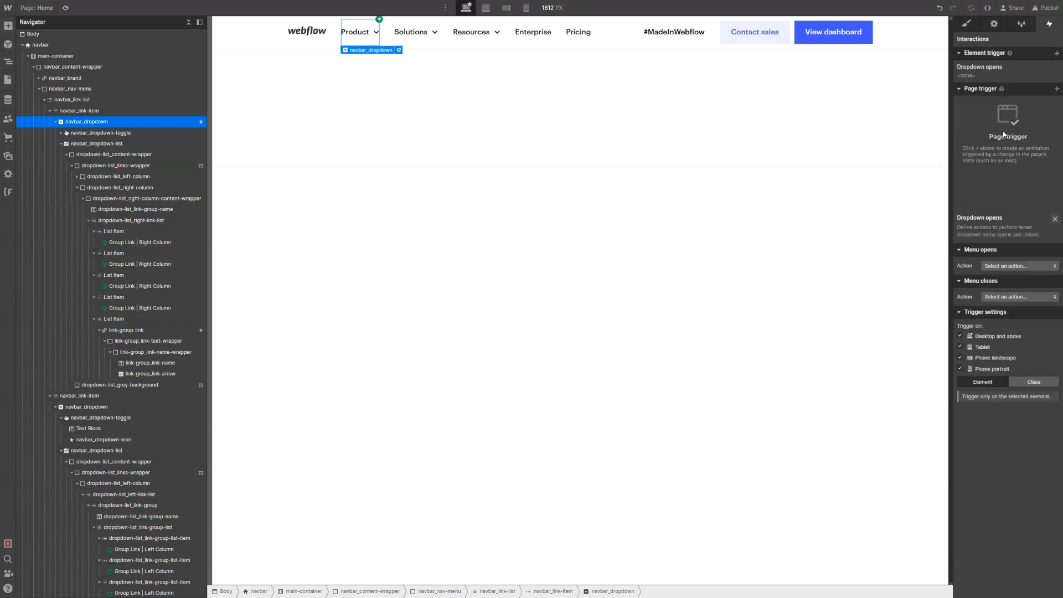
pyautogui.click(1030, 103)
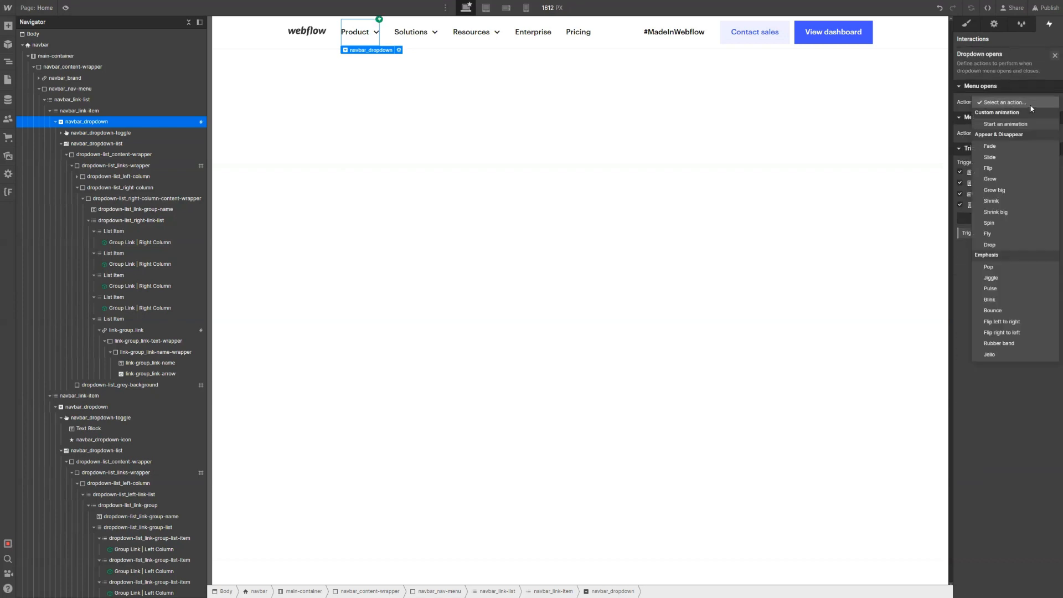
pyautogui.click(1018, 127)
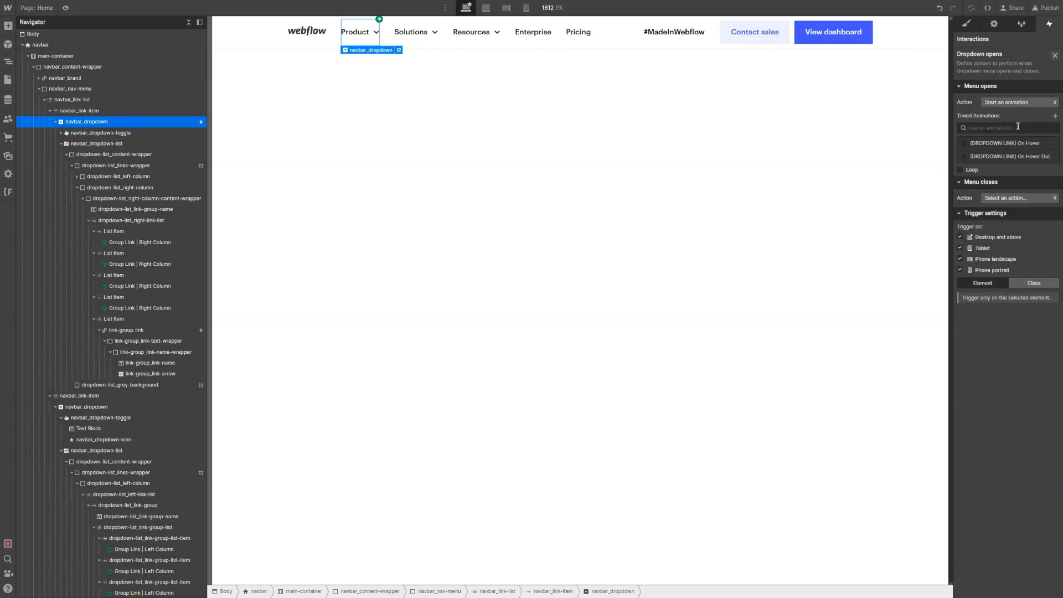
# Create a new timed animation named "(DROPDOWN) Opens" for the menu-open action
pyautogui.click(1056, 117)
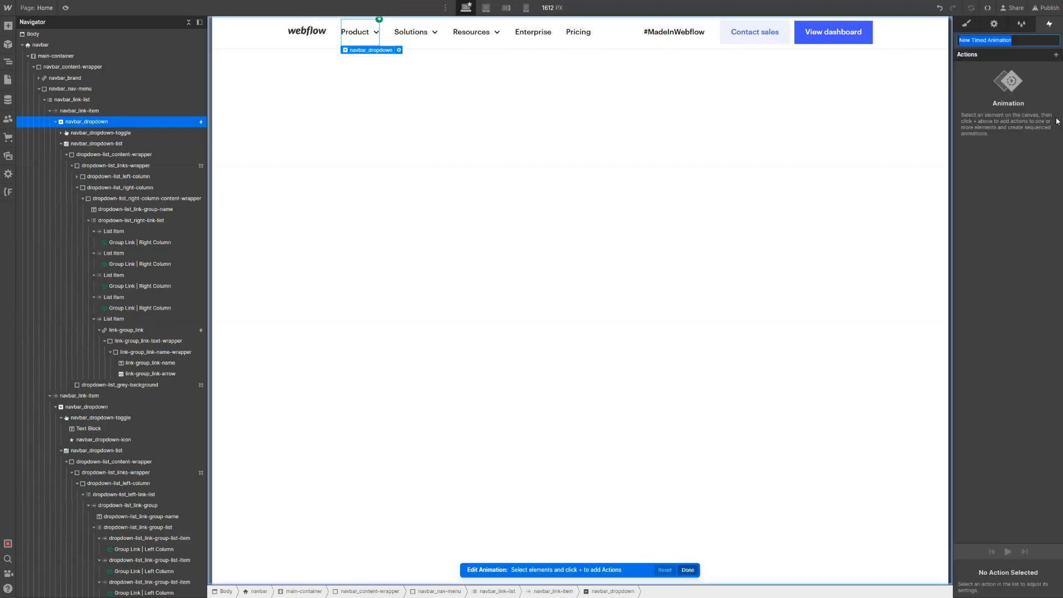
pyautogui.write('(AN')
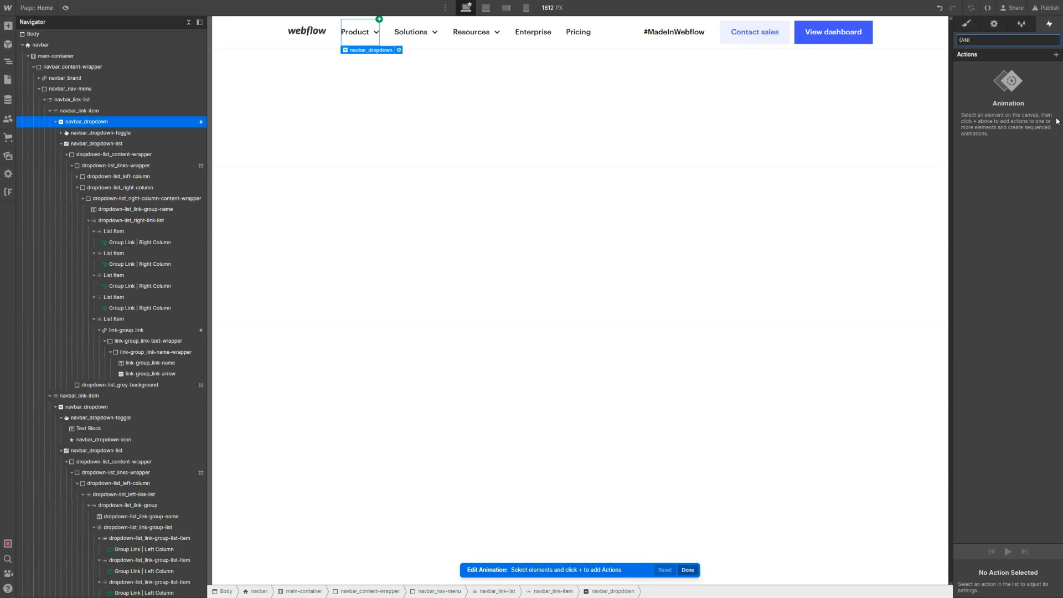
pyautogui.write('DROPDOWN) Opens')
# Add a Size action for the Product navbar_dropdown-list with 100% width and 0 px height, set as initial state
pyautogui.click(85, 147)
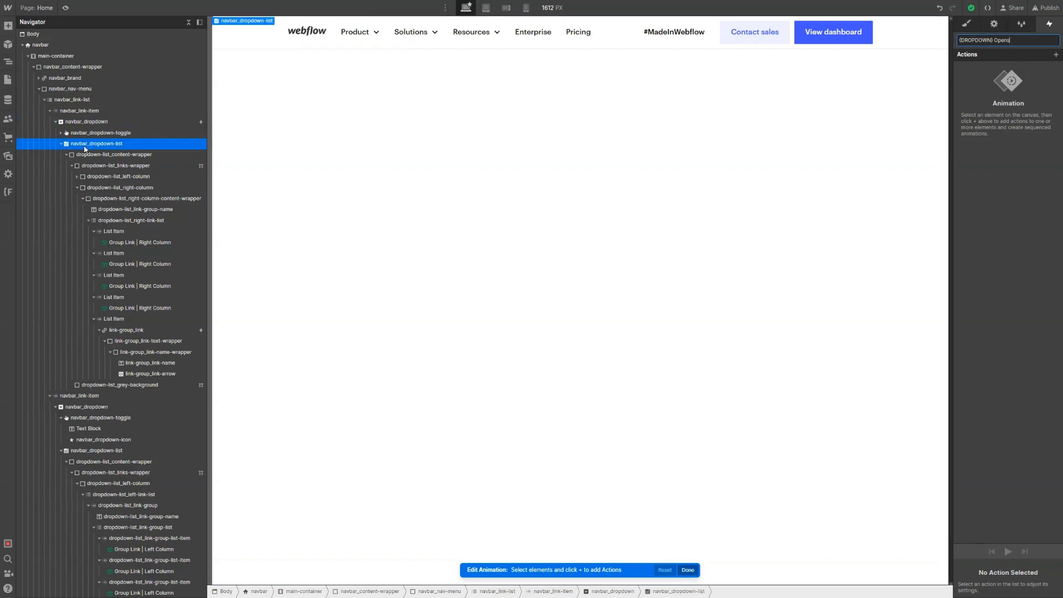
pyautogui.click(1055, 55)
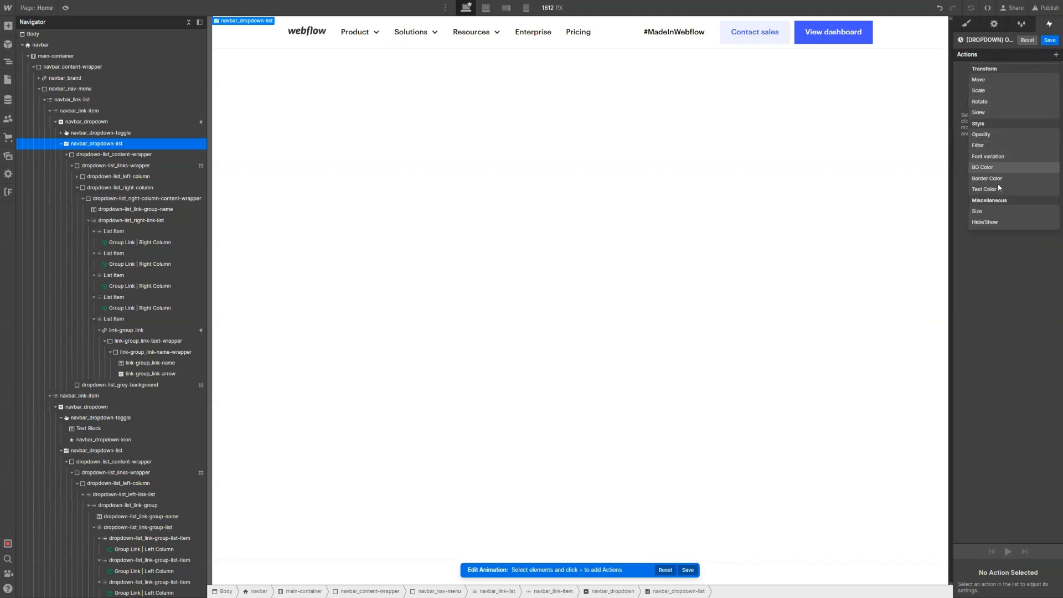
pyautogui.click(1002, 209)
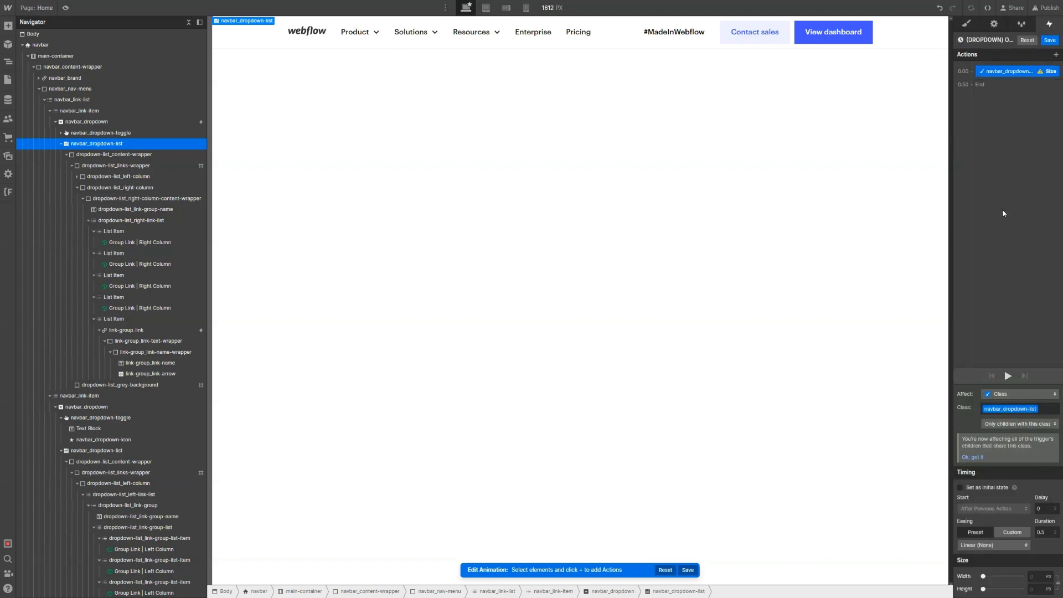
pyautogui.click(1040, 576)
pyautogui.write('100')
pyautogui.write('%')
pyautogui.press('Return')
pyautogui.click(1032, 589)
pyautogui.click(979, 490)
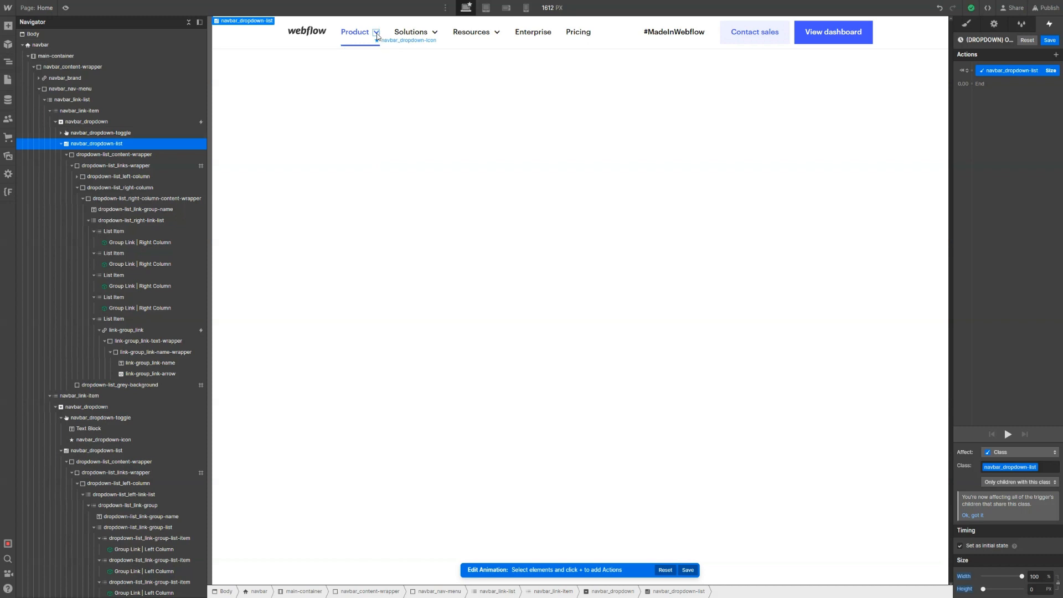
# Add a Rotate action for the Product navbar_dropdown-icon with 0° Z rotation, placed in the initial state
pyautogui.click(377, 34)
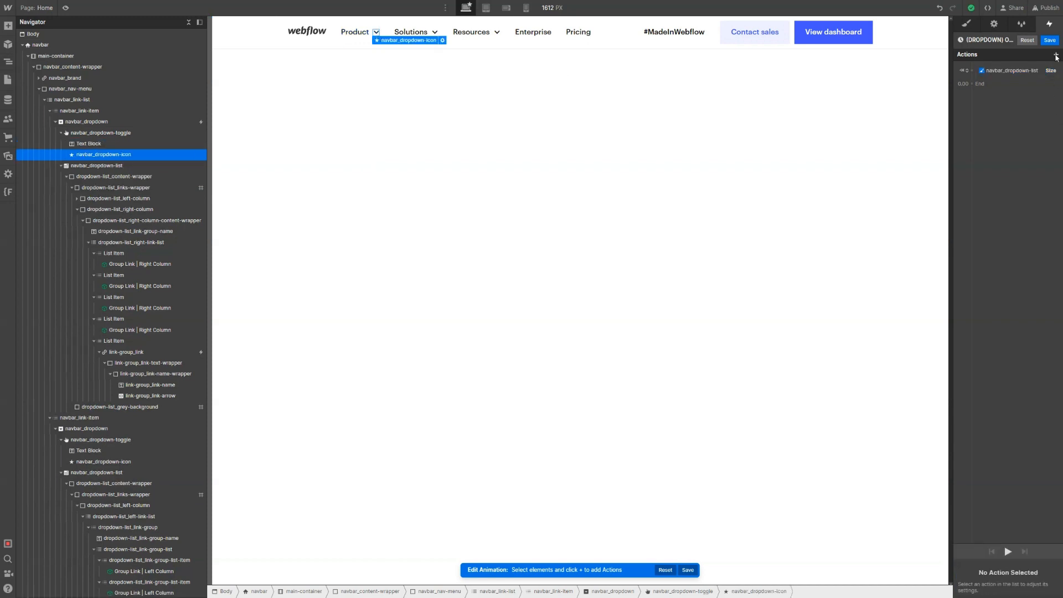
pyautogui.click(1057, 56)
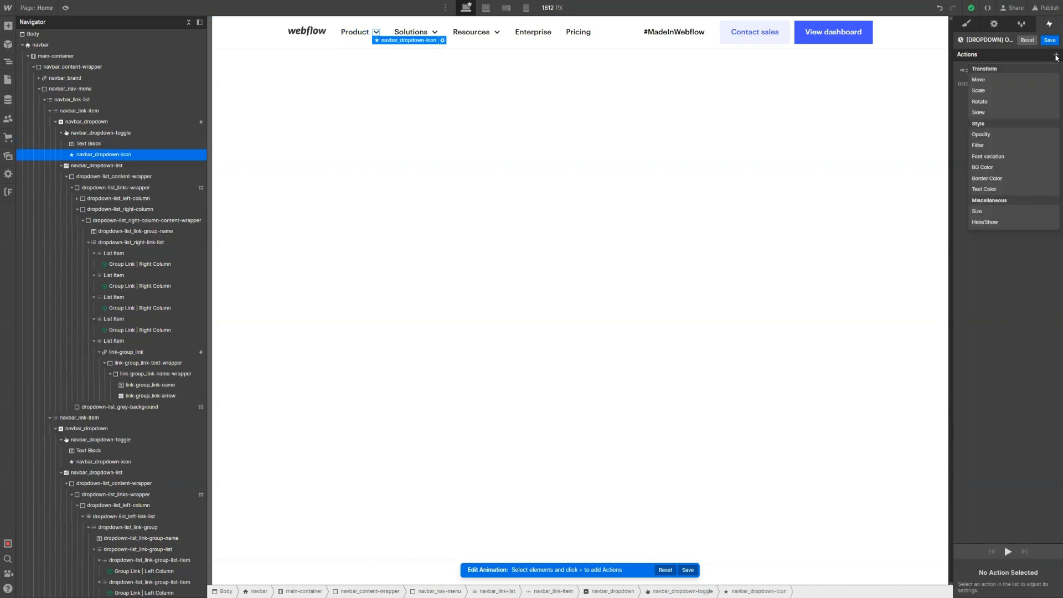
pyautogui.click(1001, 102)
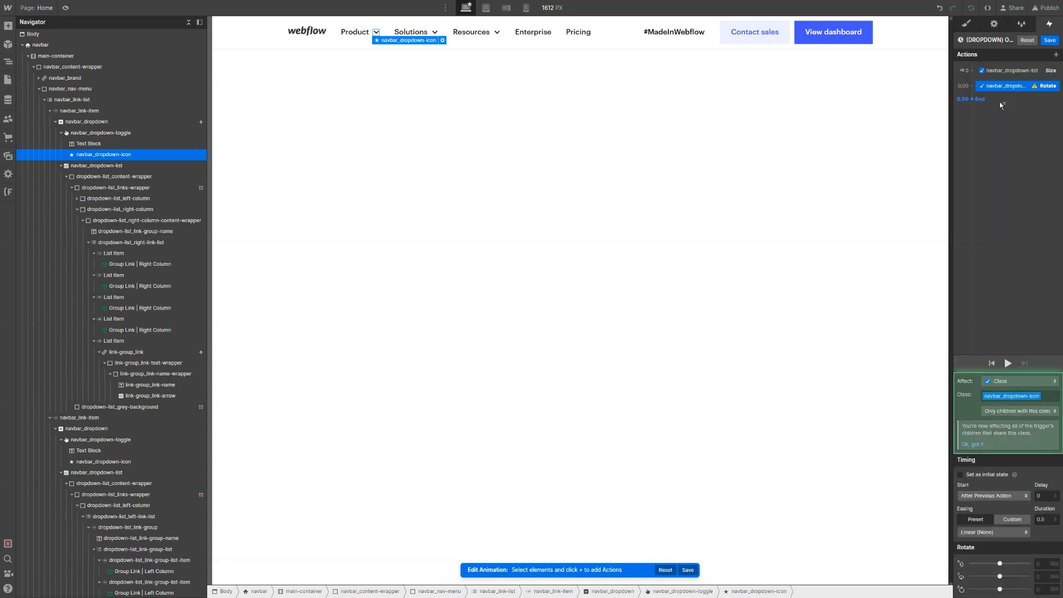
pyautogui.moveTo(1007, 89); pyautogui.dragTo(1018, 77)
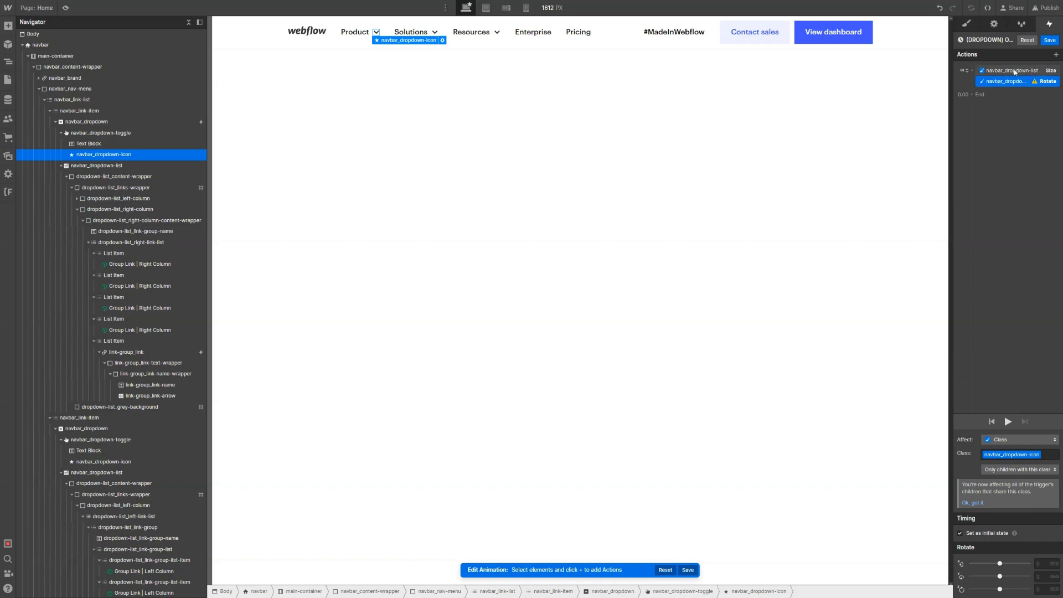
pyautogui.click(1040, 589)
# Duplicate the initial Size and Rotate actions together and give the copies a 0.3 s duration with Ease easing
pyautogui.click(1012, 72)
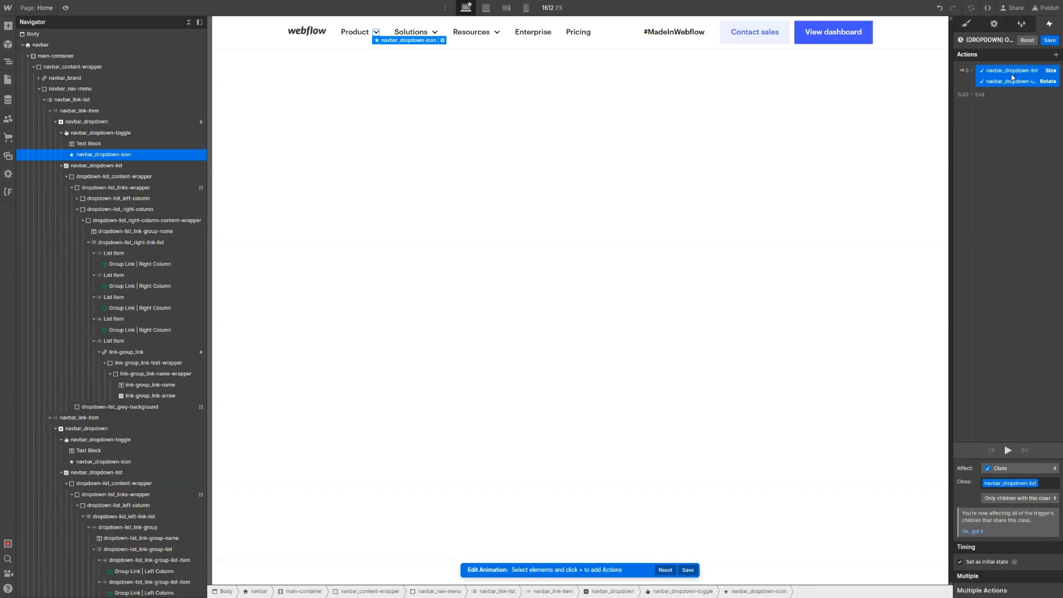
pyautogui.rightClick(1011, 74)
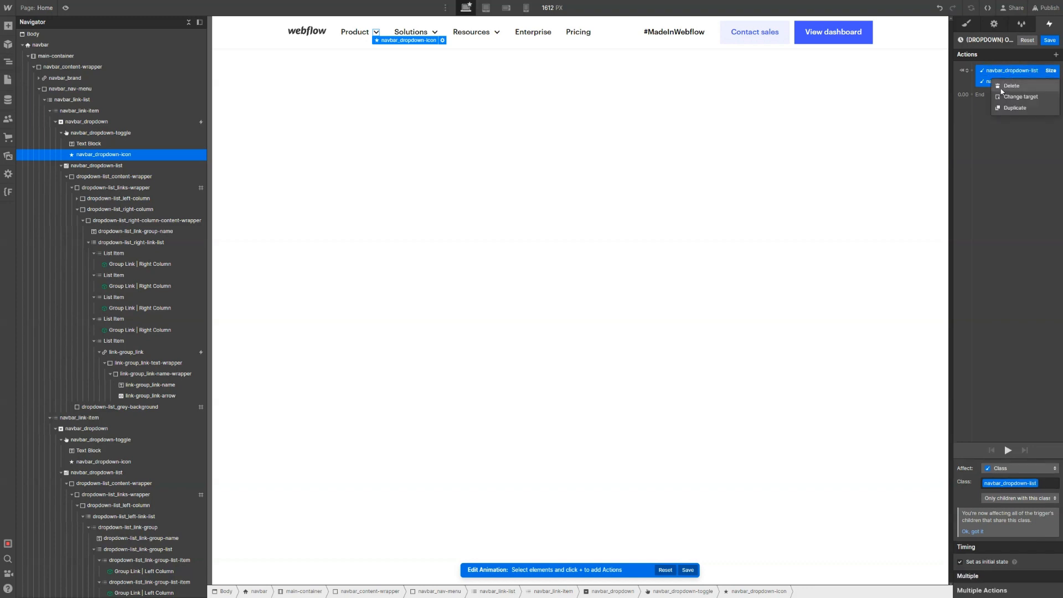
pyautogui.click(1024, 108)
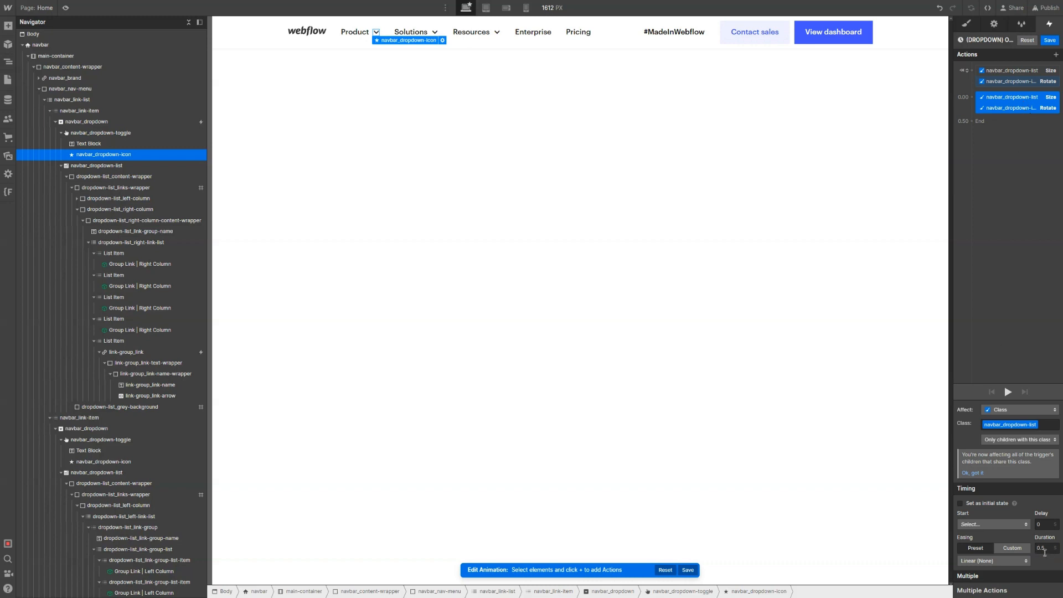
pyautogui.click(1045, 552)
pyautogui.write('0.3')
pyautogui.click(991, 561)
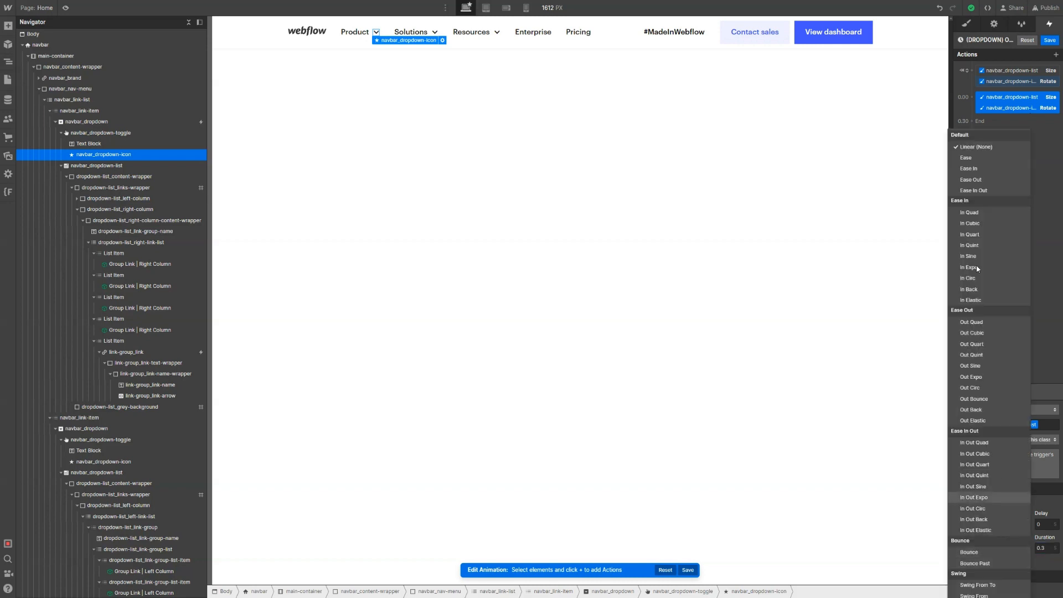
pyautogui.click(988, 158)
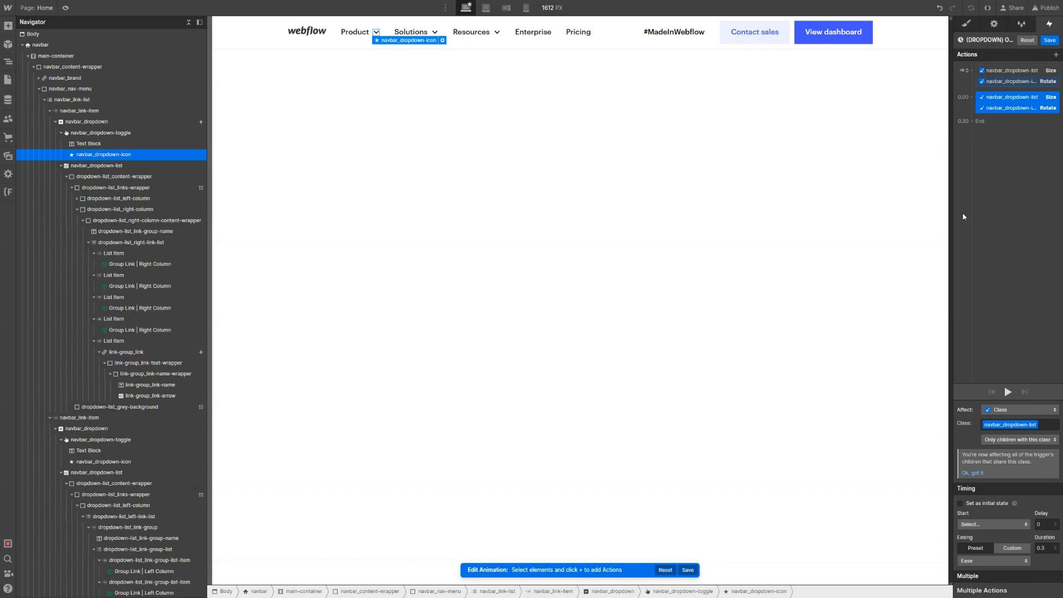
# Set the height of the duplicated navbar_dropdown-list Size action to Auto
pyautogui.click(1011, 98)
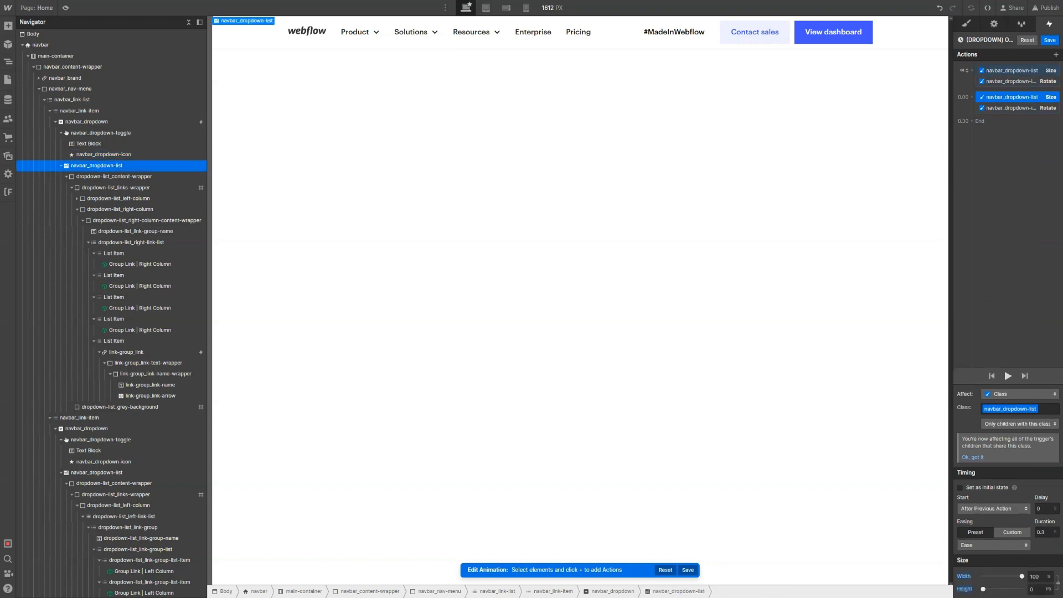
pyautogui.click(1040, 590)
pyautogui.write('auto')
pyautogui.press('Return')
# Set the duplicated navbar_dropdown-icon Rotate action to 180° on Z and save the opening animation
pyautogui.click(1016, 108)
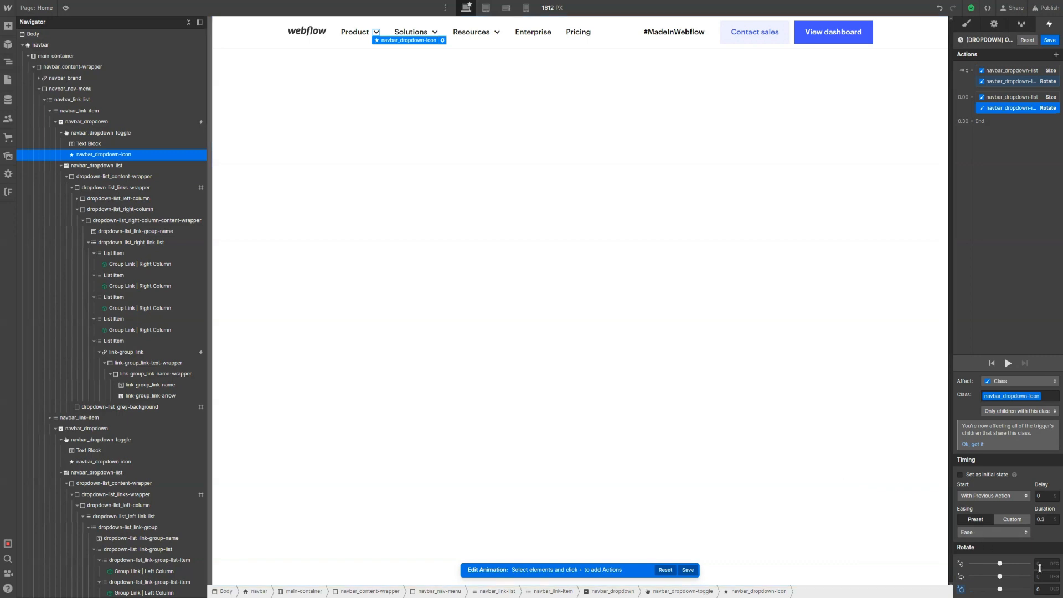
pyautogui.click(1048, 594)
pyautogui.write('180')
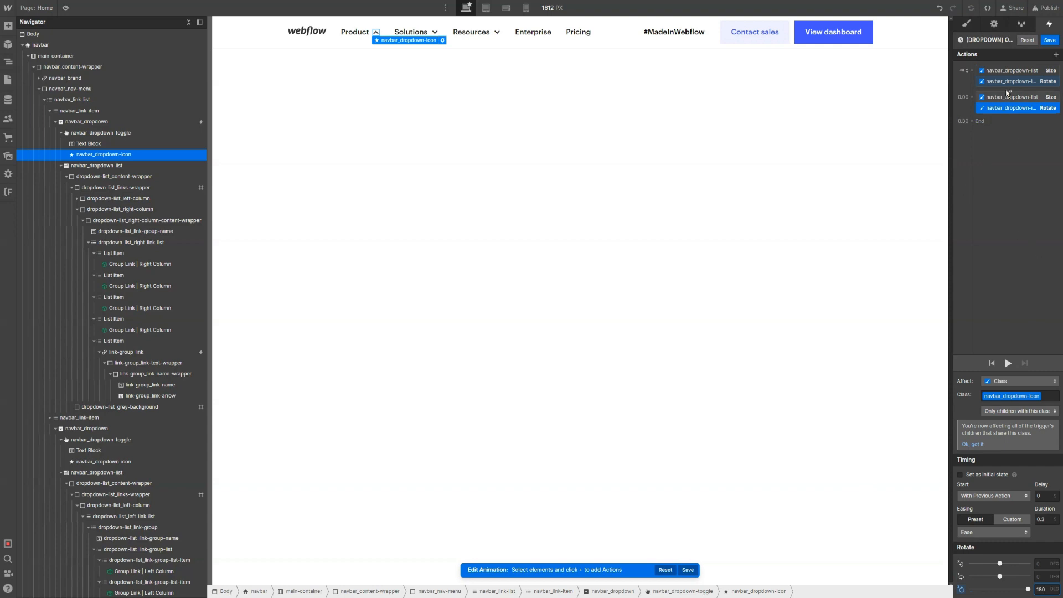
pyautogui.click(1050, 40)
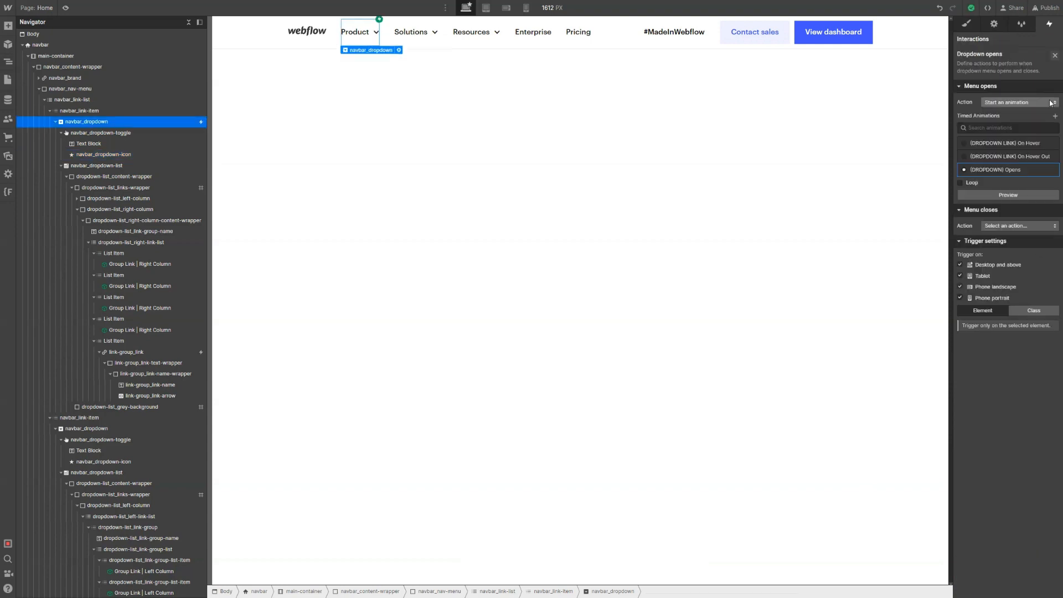
# Preview the page, open and close the Product dropdown repeatedly to examine its animation, and return to editing
pyautogui.click(66, 7)
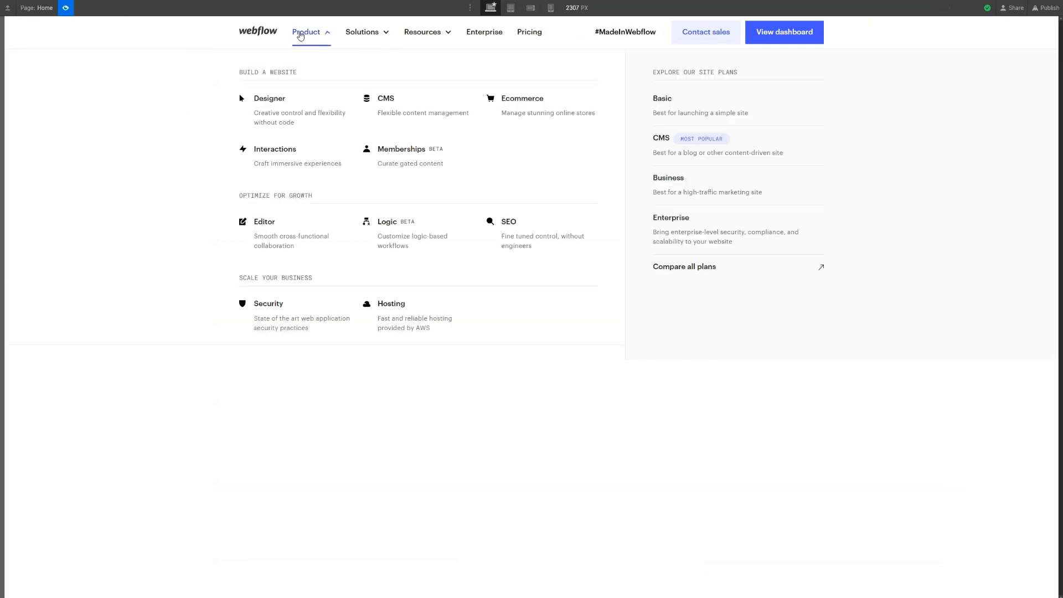
pyautogui.click(301, 36)
pyautogui.click(300, 36)
pyautogui.click(300, 36)
pyautogui.click(301, 36)
pyautogui.click(301, 36)
pyautogui.click(301, 36)
pyautogui.click(300, 36)
pyautogui.click(301, 36)
pyautogui.click(300, 36)
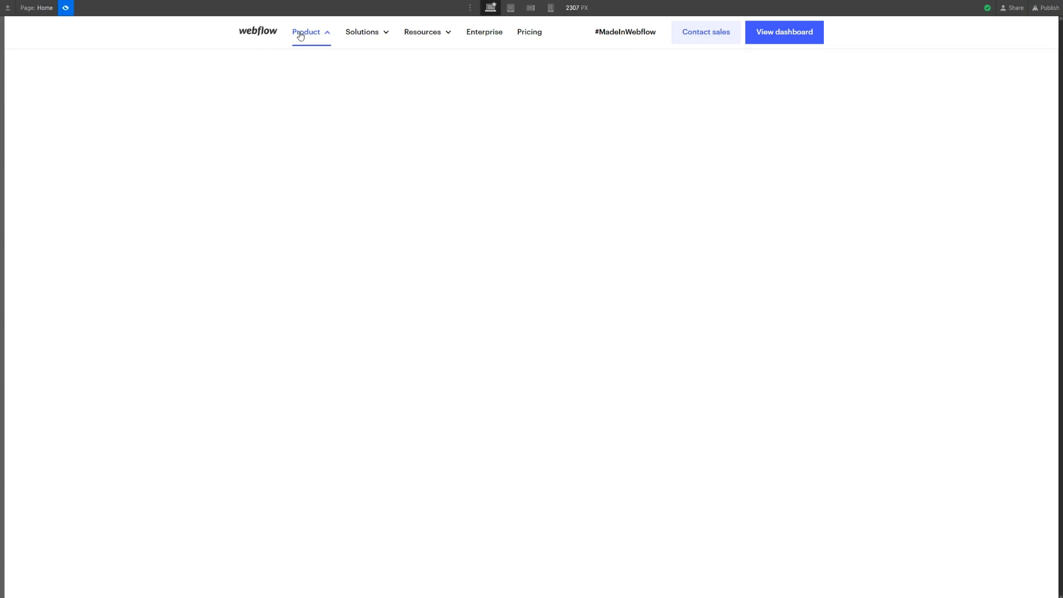
pyautogui.click(301, 36)
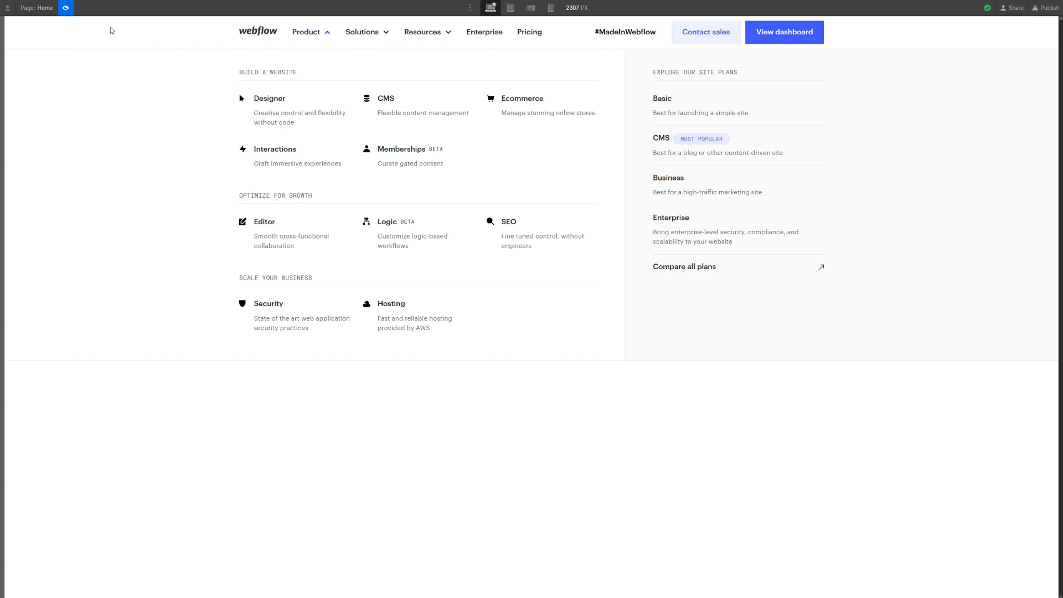
pyautogui.click(68, 9)
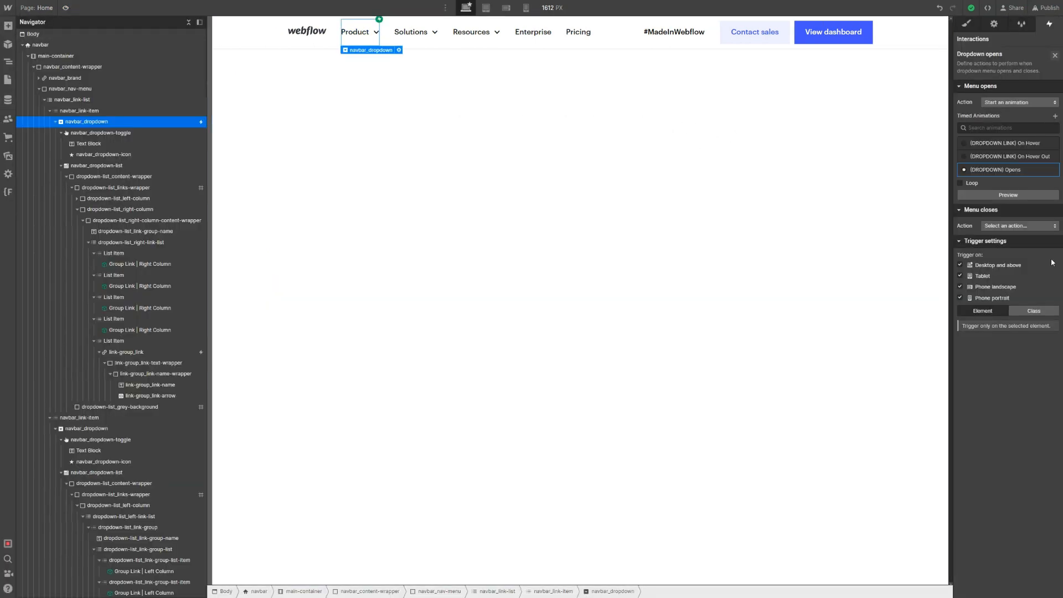
# Set the dropdown trigger's menu-close action to start a custom animation
pyautogui.click(1011, 228)
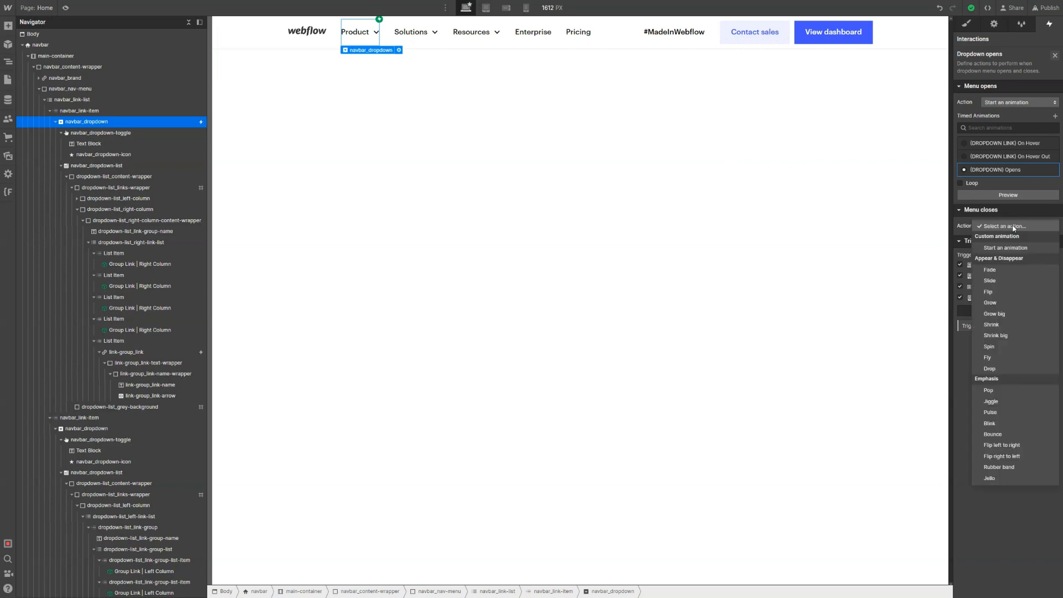
pyautogui.click(984, 222)
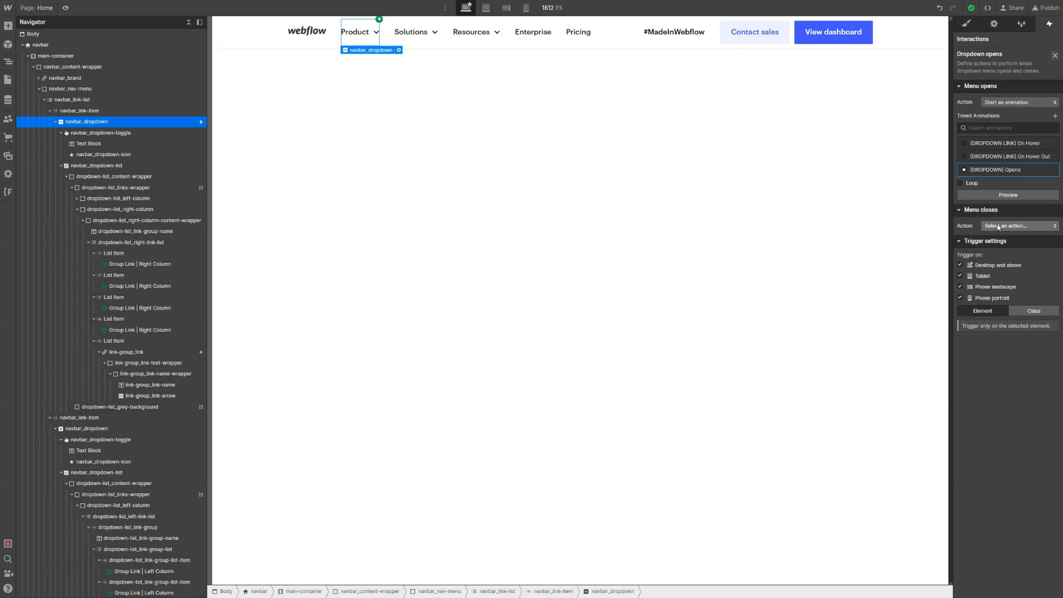
pyautogui.click(997, 226)
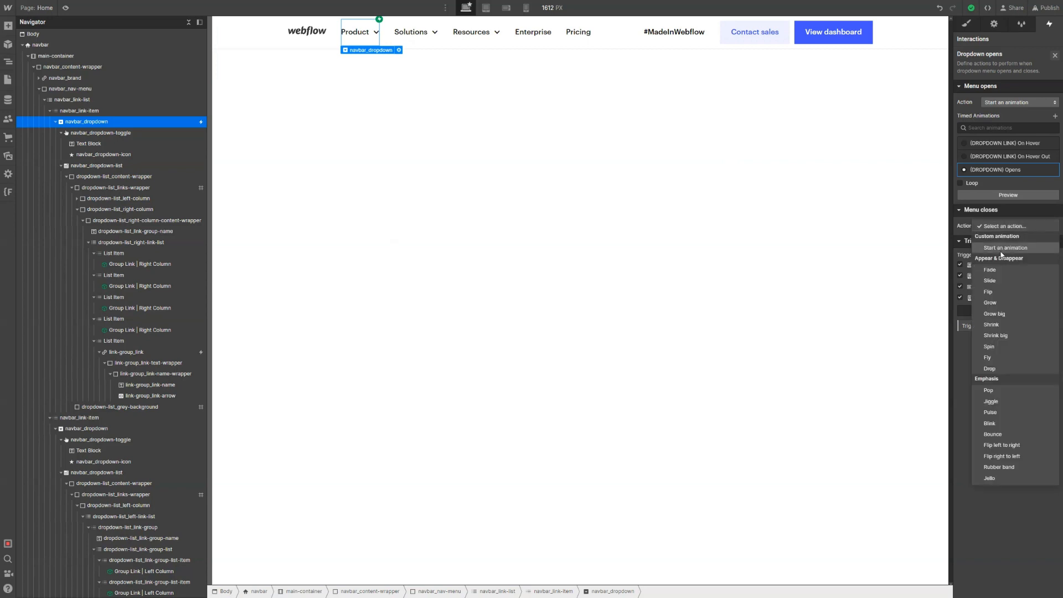
pyautogui.click(1001, 249)
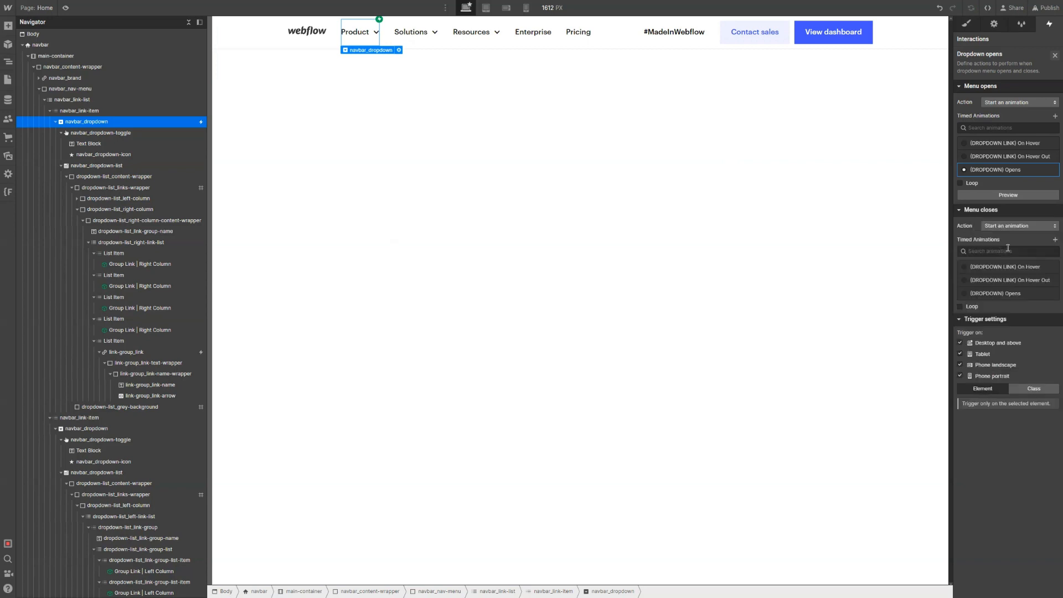
# Duplicate the "(DROPDOWN) Opens" animation for the menu-close action and rename the copy "(DROPDOWN) Closes"
pyautogui.moveTo(1052, 295)
pyautogui.click(1052, 293)
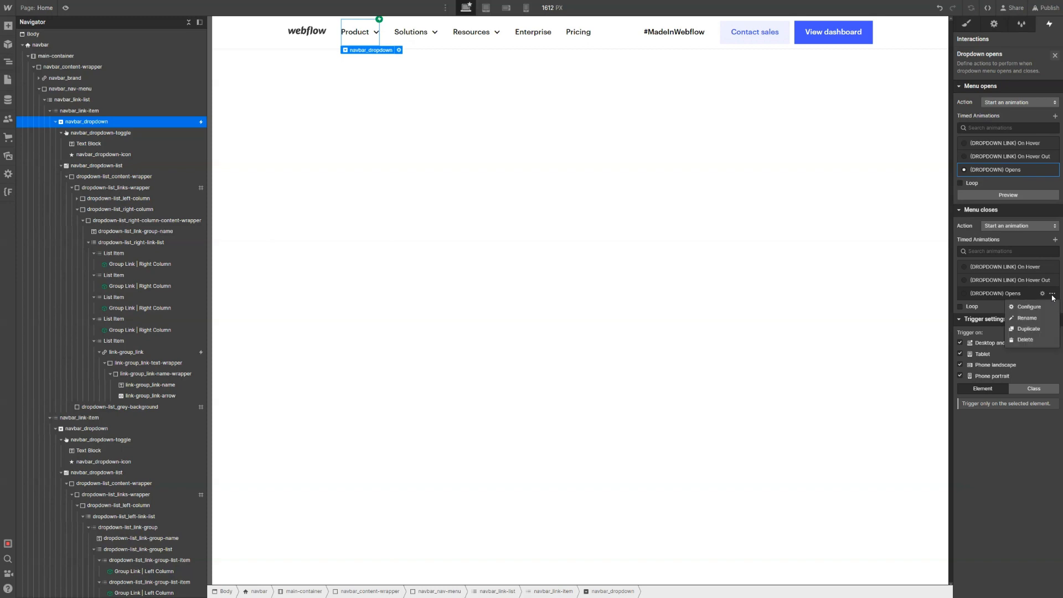
pyautogui.click(1028, 328)
pyautogui.click(1052, 320)
pyautogui.click(1028, 345)
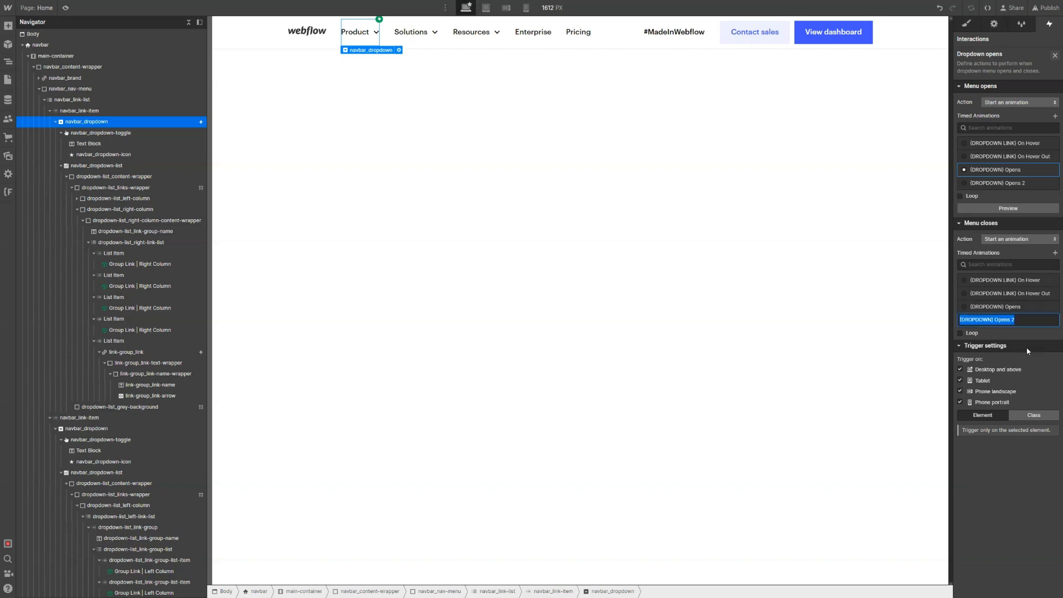
pyautogui.press('Right')
pyautogui.press('BackSpace')
pyautogui.press('BackSpace')
pyautogui.press('BackSpace')
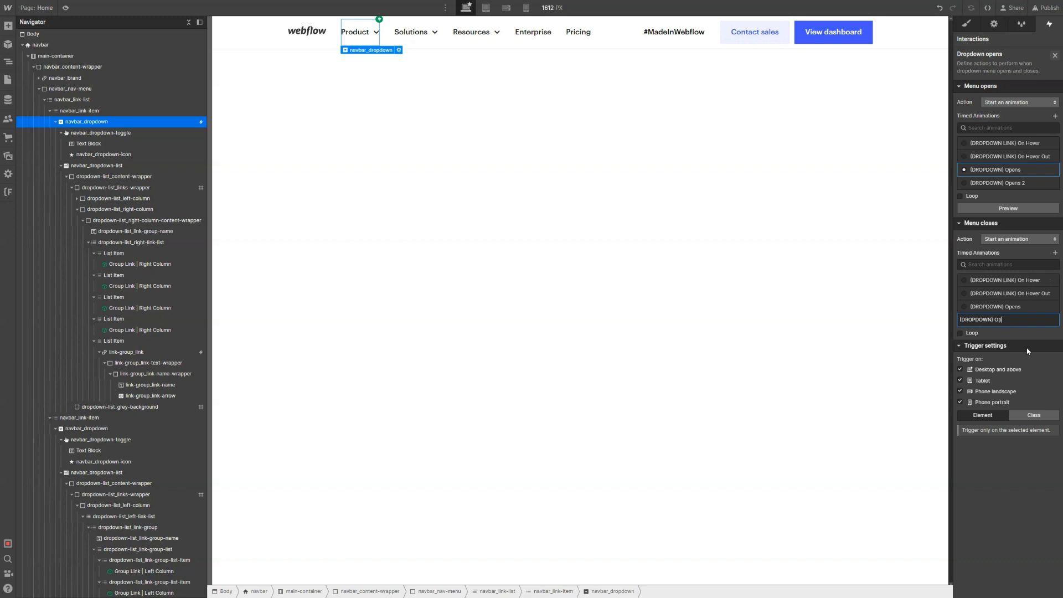
pyautogui.write('Closes')
pyautogui.press('Return')
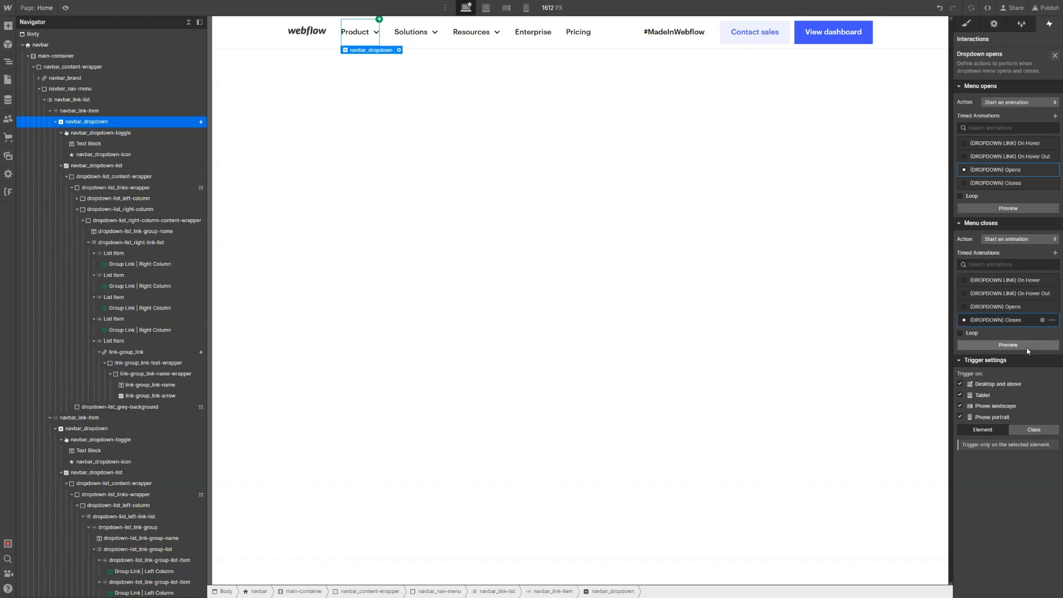
# Open the "(DROPDOWN) Closes" animation for editing and delete its initial-state Size and Rotate actions
pyautogui.click(996, 321)
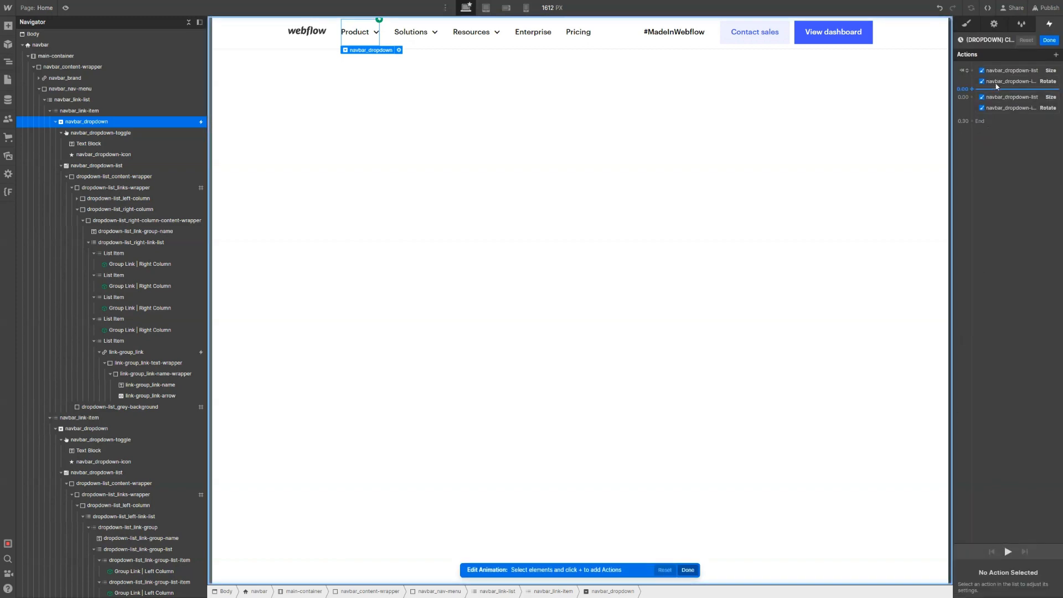
pyautogui.click(1002, 79)
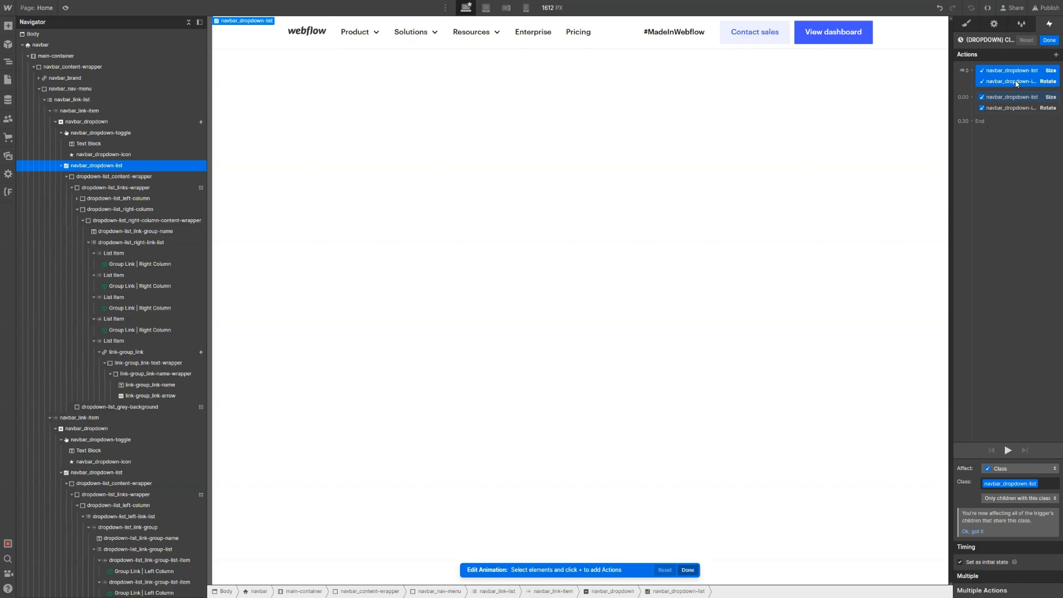
pyautogui.press('Delete')
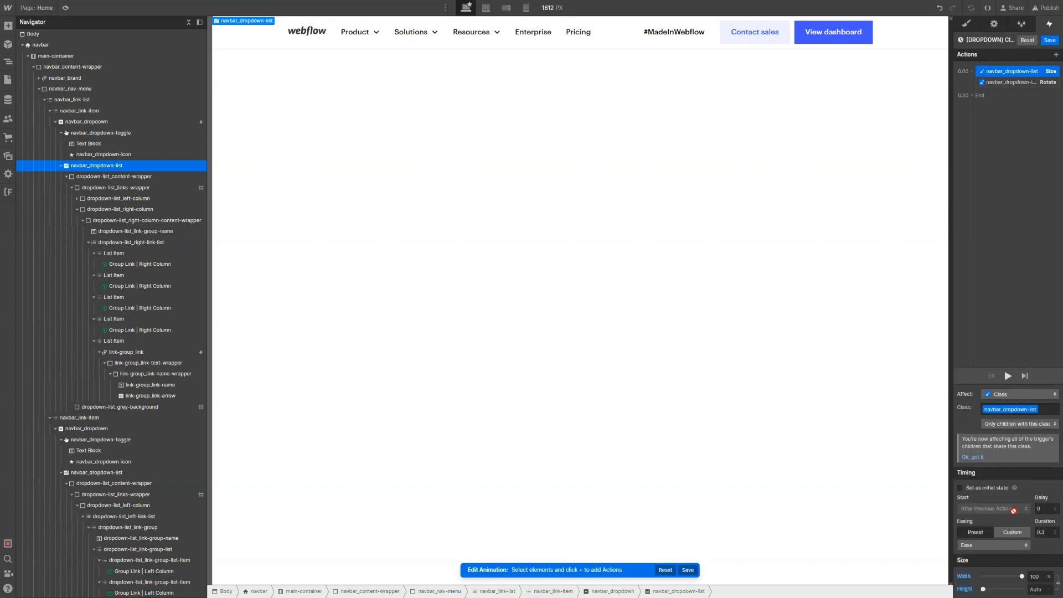
# Set the closing animation's navbar_dropdown-list height to 0 and navbar_dropdown-icon Z rotation to 0°, and save it
pyautogui.click(1036, 589)
pyautogui.write('0')
pyautogui.click(1029, 81)
pyautogui.click(1041, 589)
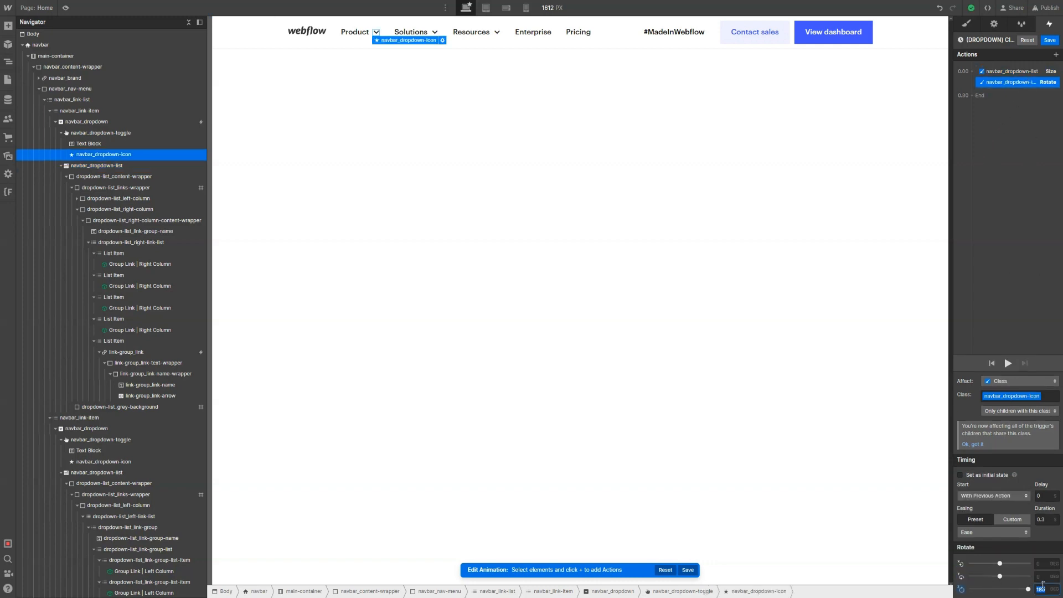
pyautogui.write('0')
pyautogui.click(1050, 40)
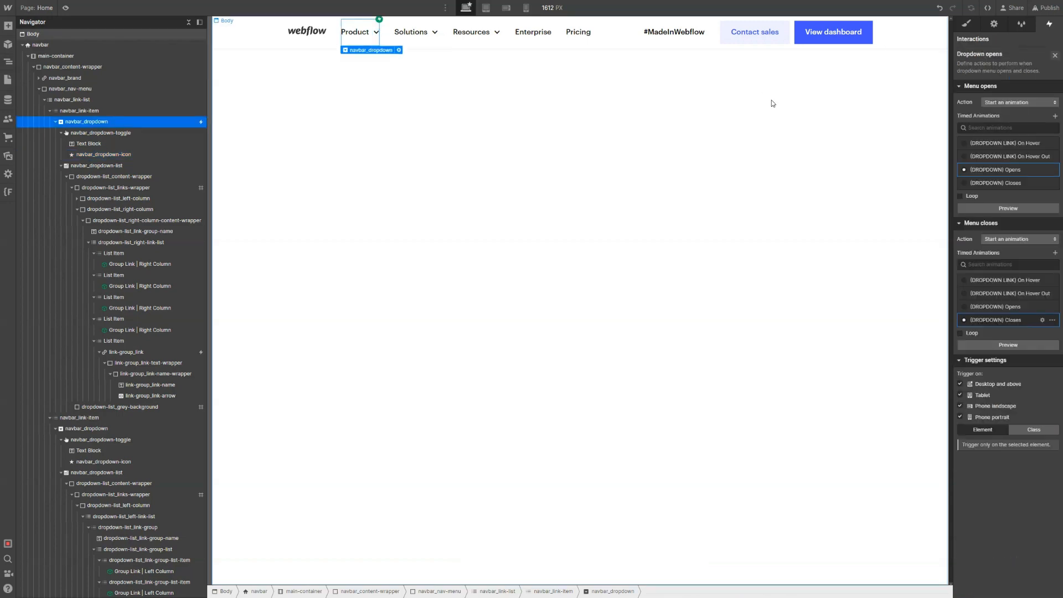
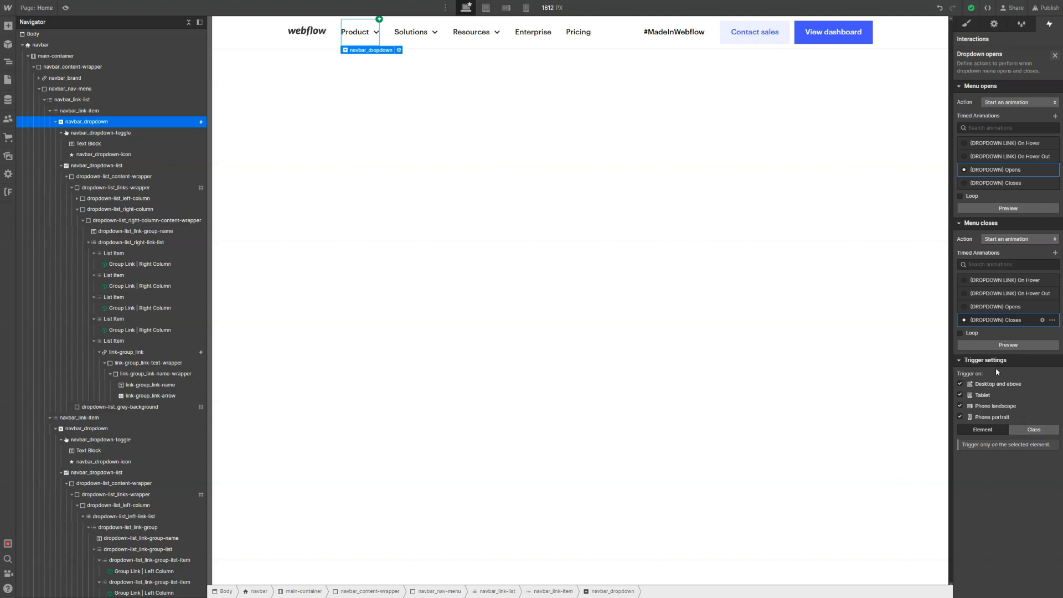
# Apply the dropdown trigger to all elements with the navbar_dropdown class and check for it on the Resources dropdown
pyautogui.click(1030, 430)
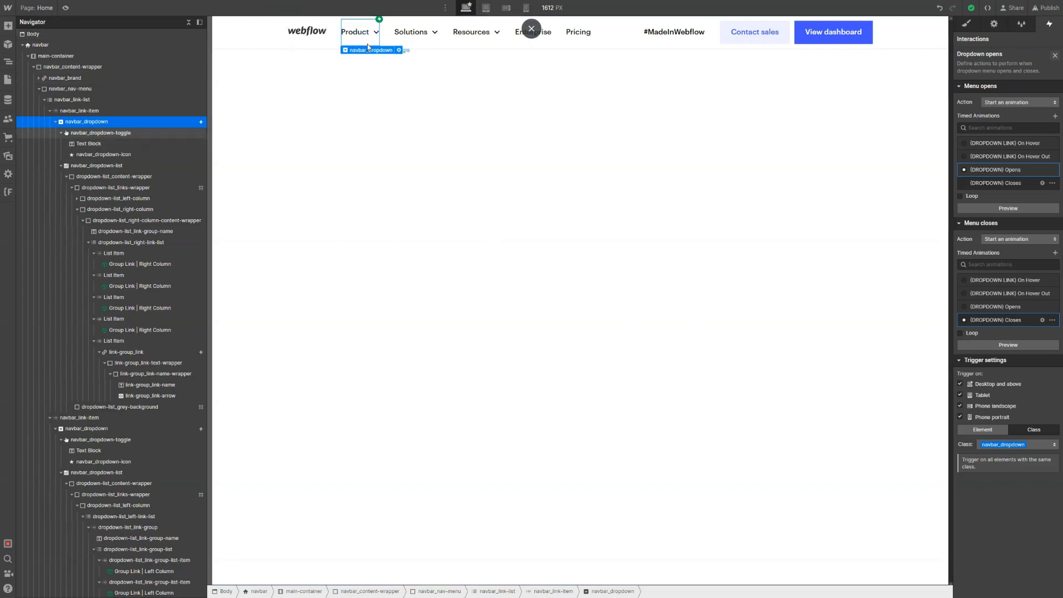
pyautogui.click(417, 39)
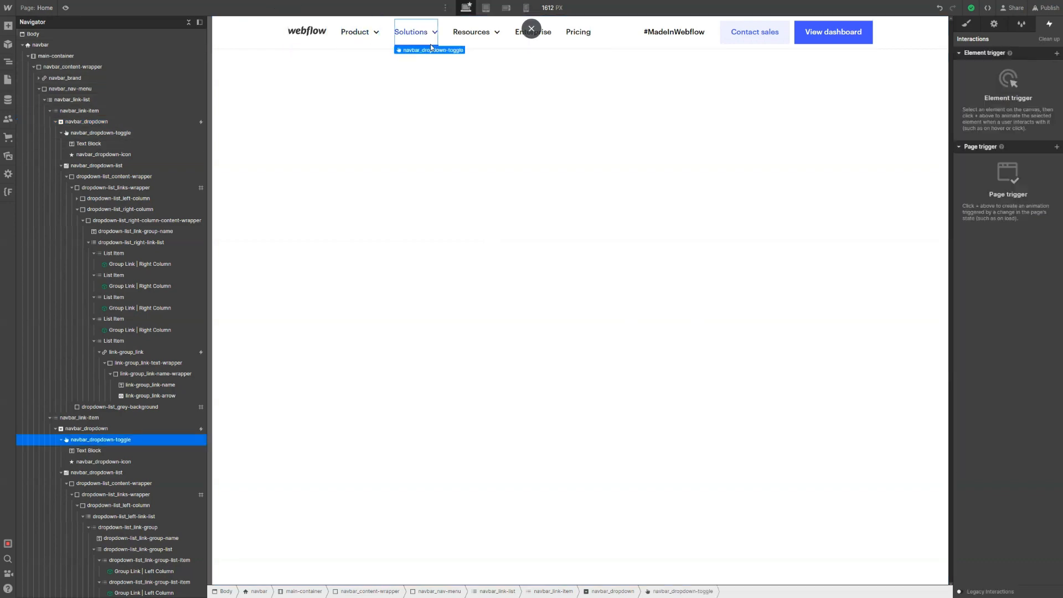
pyautogui.click(484, 48)
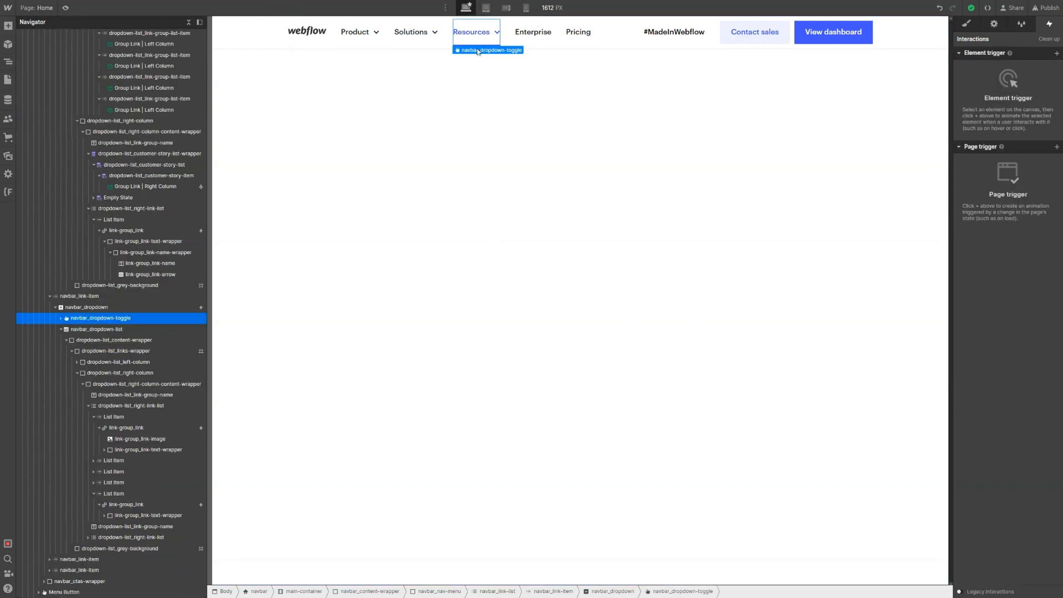
pyautogui.click(135, 308)
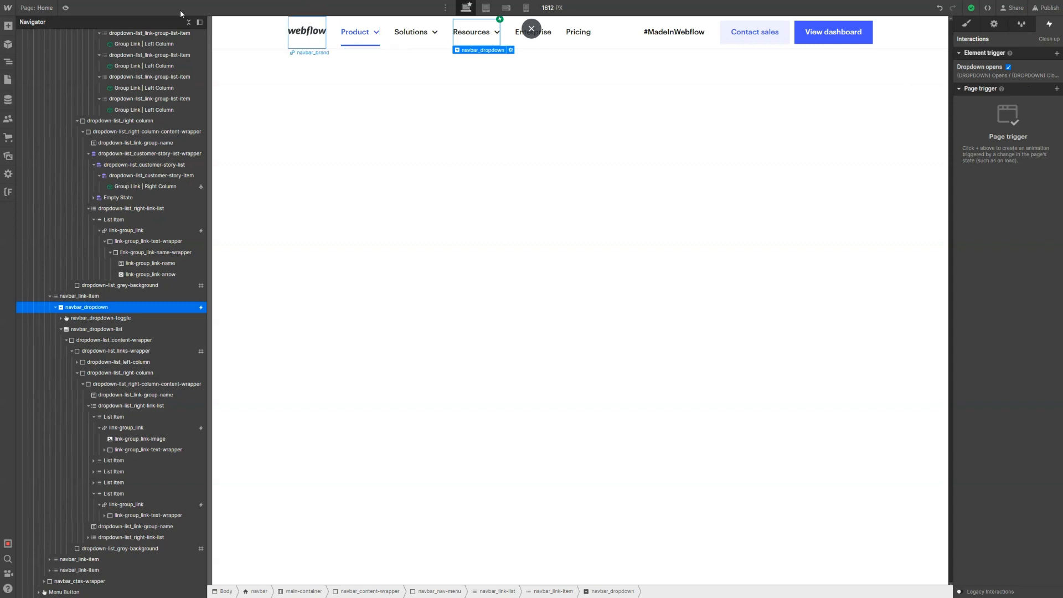
# Preview the page and repeatedly open and close the Product dropdown to check its animations
pyautogui.click(65, 8)
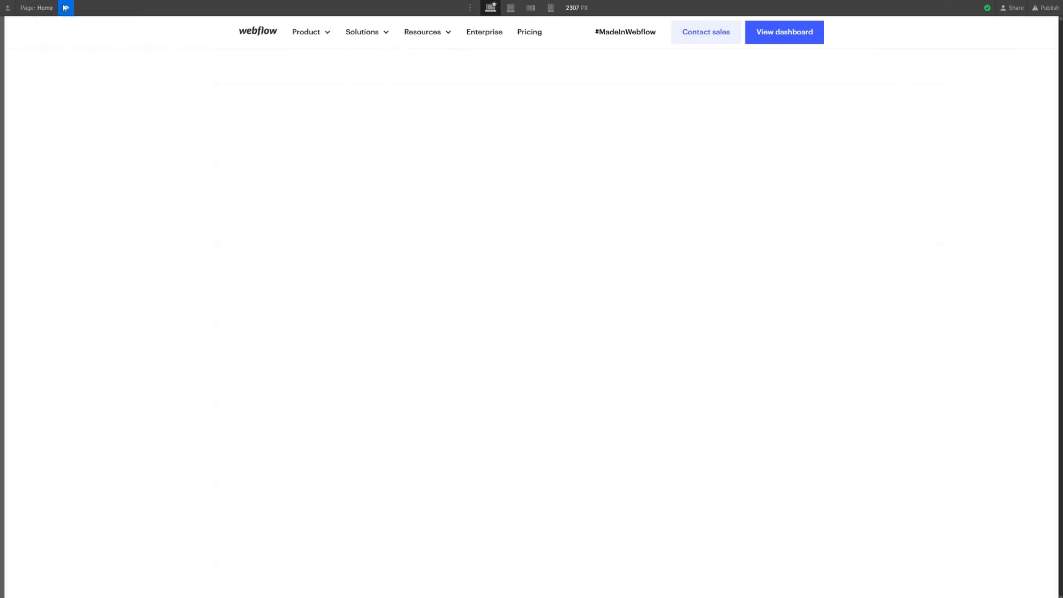
pyautogui.click(305, 39)
pyautogui.click(305, 39)
pyautogui.click(305, 39)
pyautogui.click(305, 38)
pyautogui.click(305, 39)
pyautogui.click(306, 39)
pyautogui.click(305, 39)
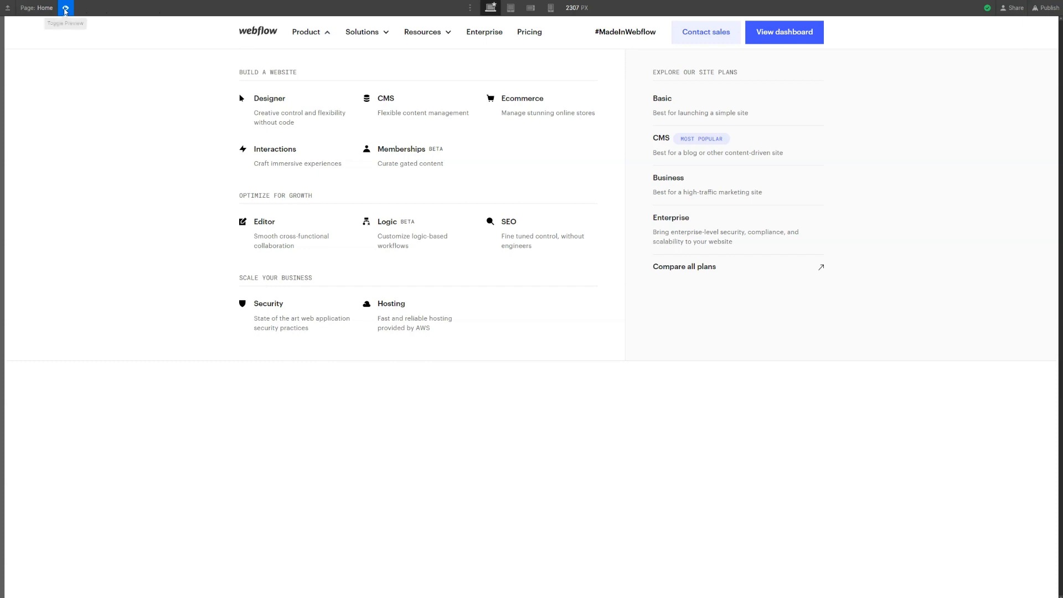
pyautogui.click(65, 9)
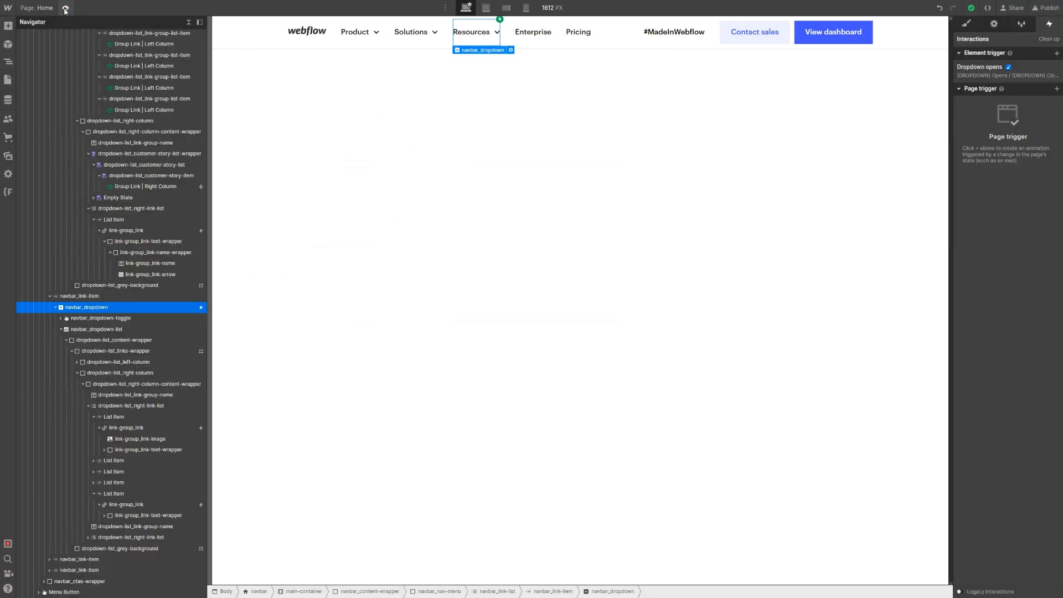
# Set the duration of the non-initial navbar_dropdown-list Size action in "(DROPDOWN) Opens" to 3 seconds and save the animation
pyautogui.click(1003, 71)
pyautogui.click(1042, 169)
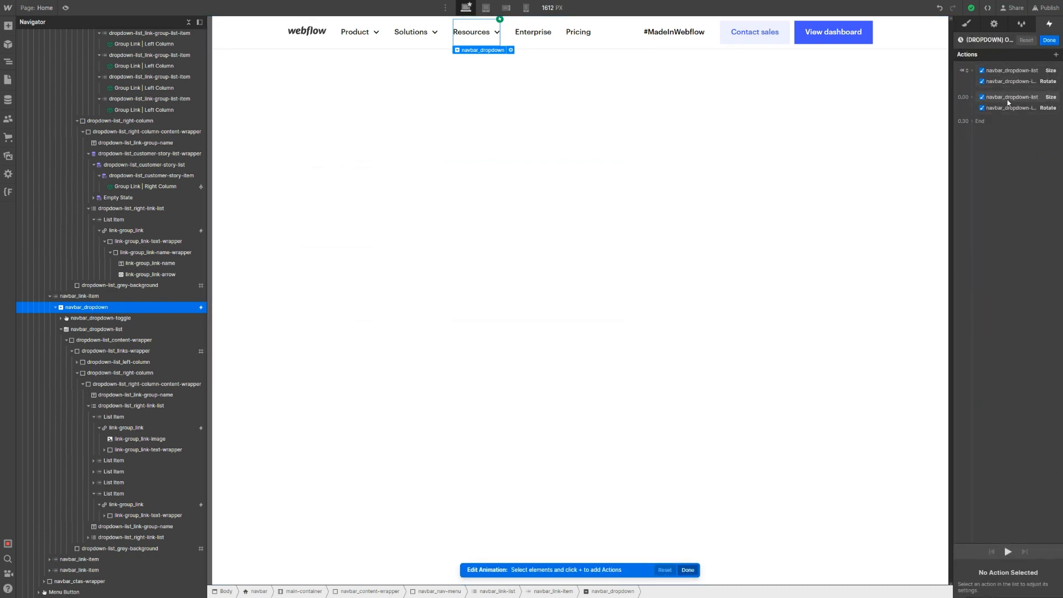
pyautogui.click(1046, 98)
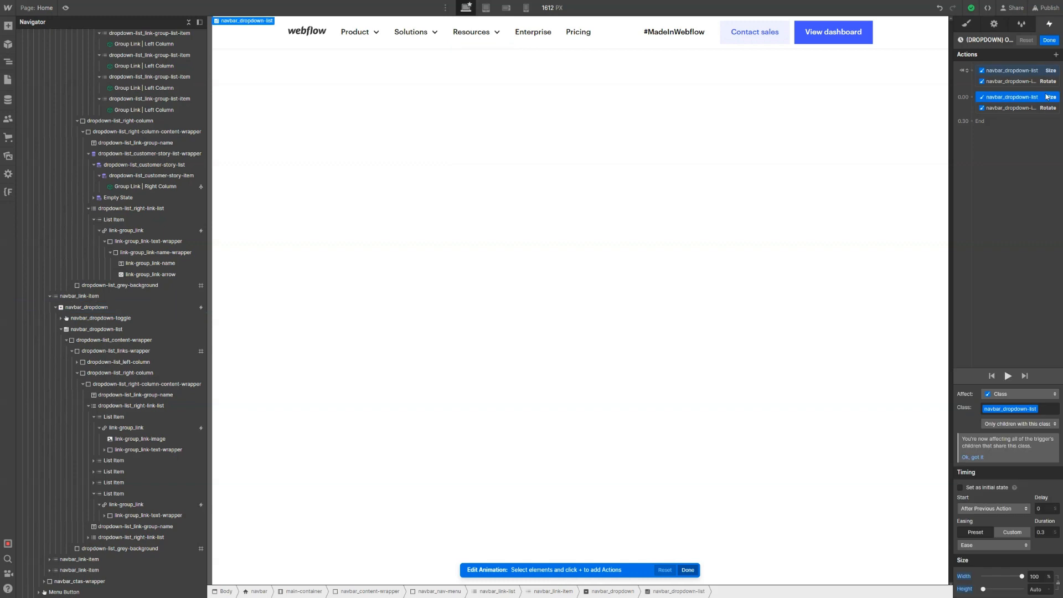
pyautogui.click(1041, 532)
pyautogui.write('3')
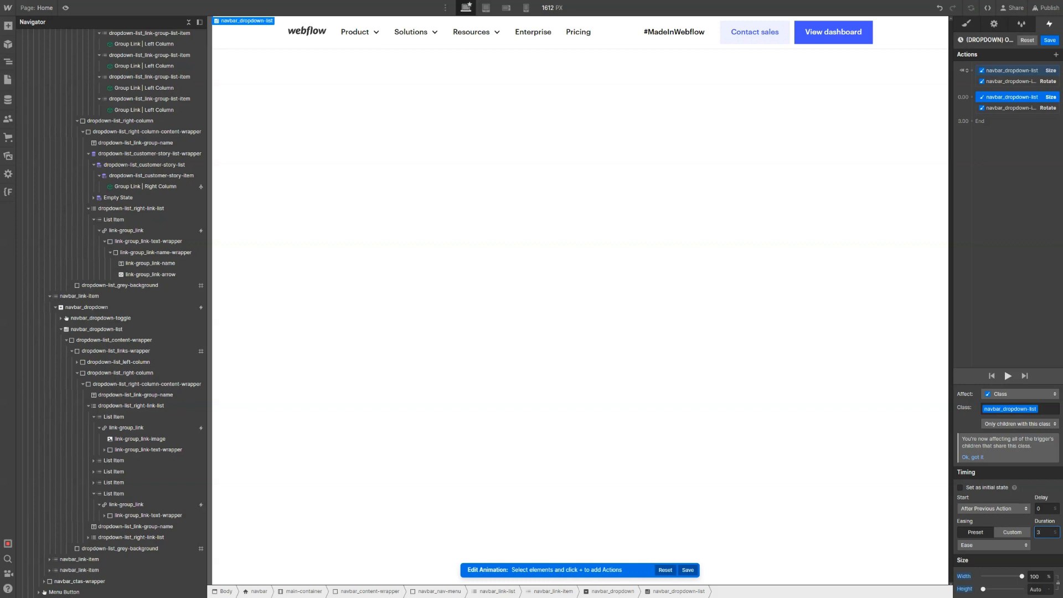
pyautogui.click(1050, 40)
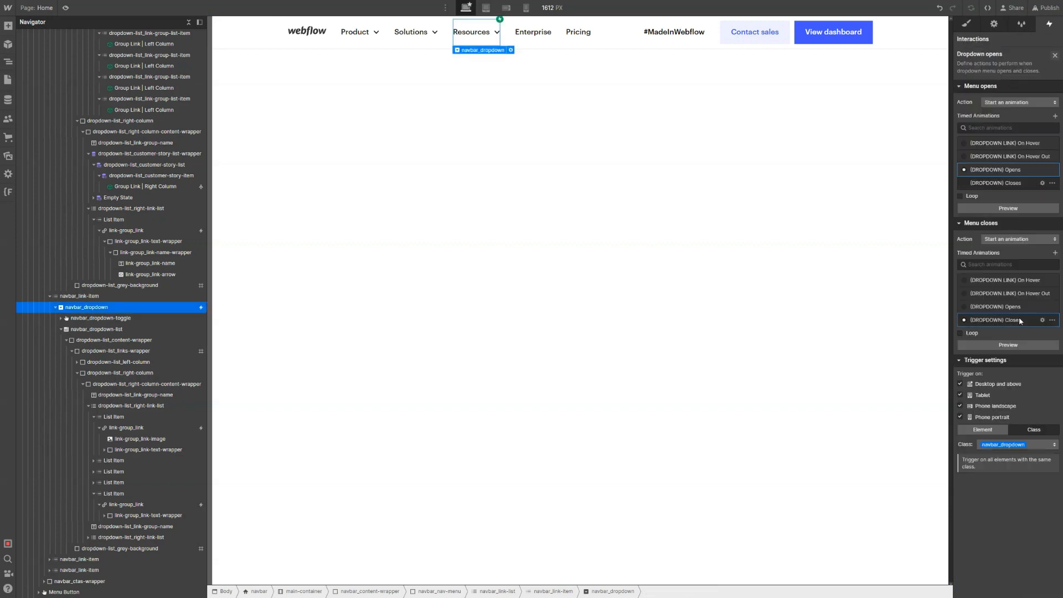
# Set the navbar_dropdown-list Size duration in "(DROPDOWN) Closes" to 3 seconds, save it, and preview the Product dropdown
pyautogui.click(1019, 317)
pyautogui.click(1020, 76)
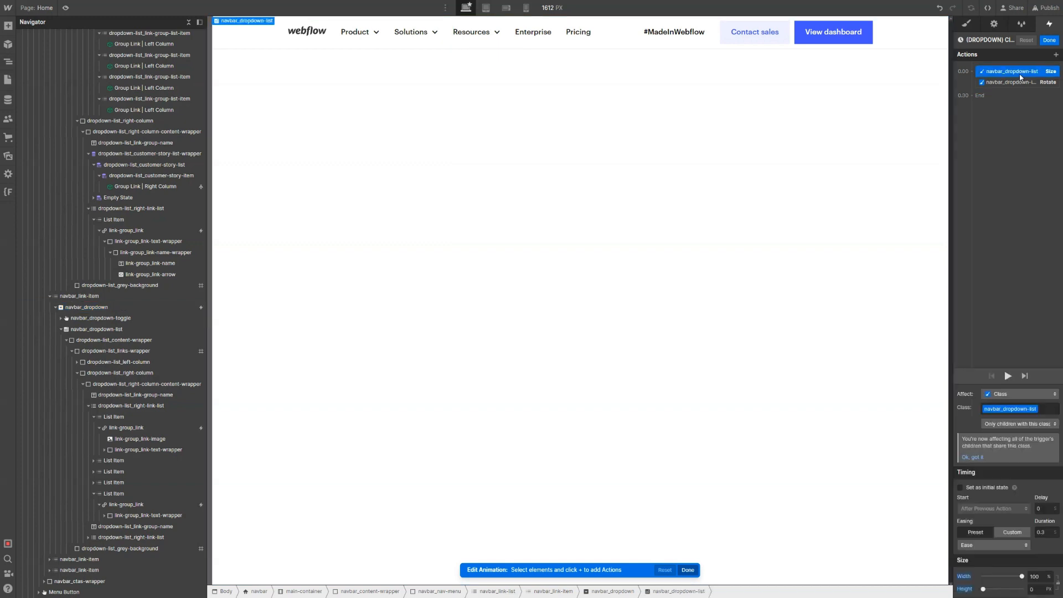
pyautogui.click(1041, 534)
pyautogui.write('3')
pyautogui.press('Return')
pyautogui.click(1049, 40)
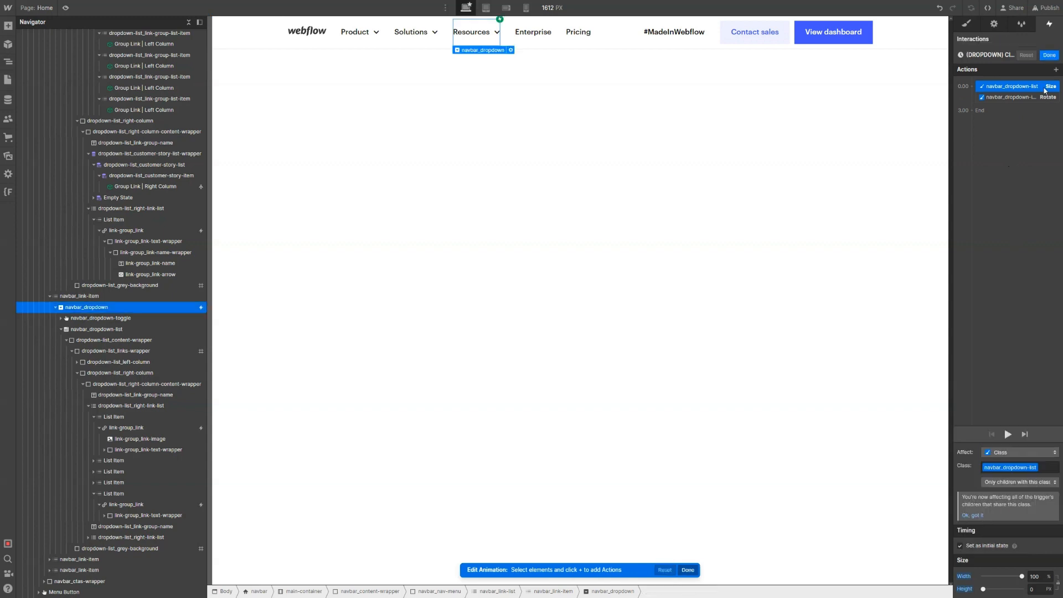
pyautogui.click(65, 8)
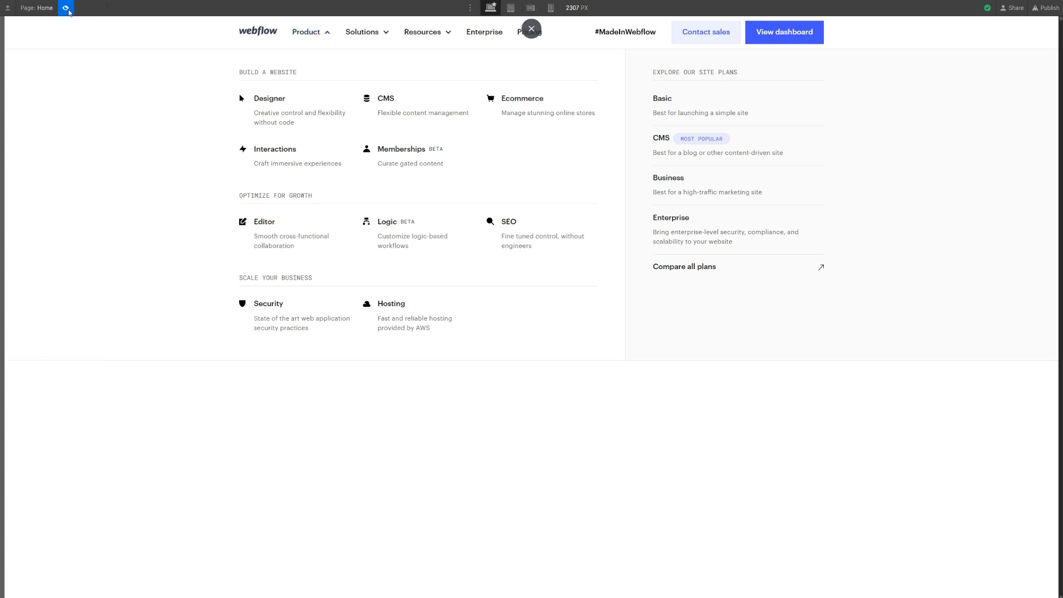
pyautogui.click(67, 9)
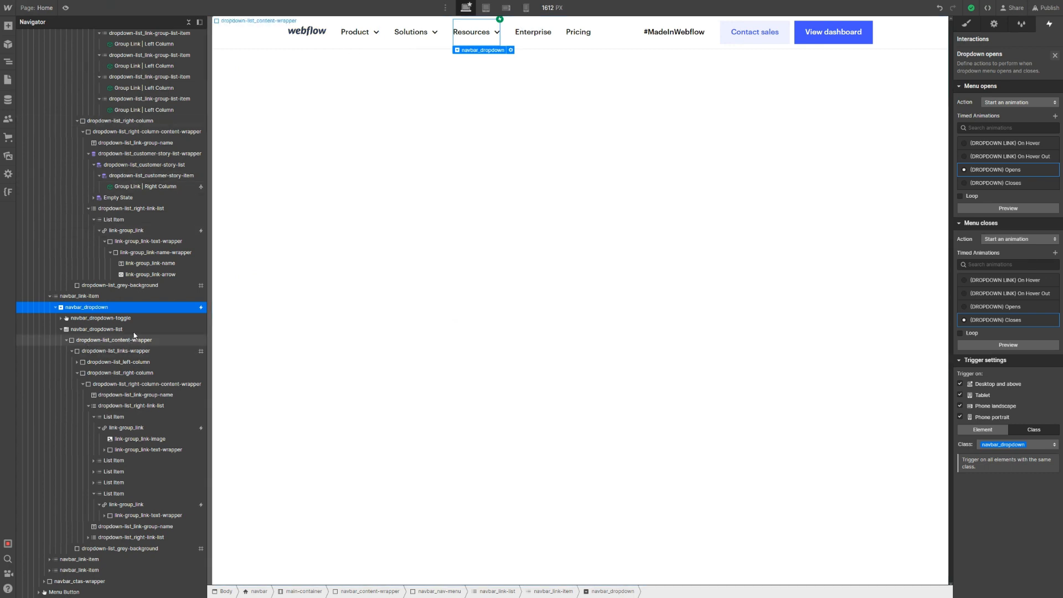
# Change the background colour of navbar_dropdown-list to the Slate Blue swatch
pyautogui.click(88, 329)
pyautogui.click(966, 23)
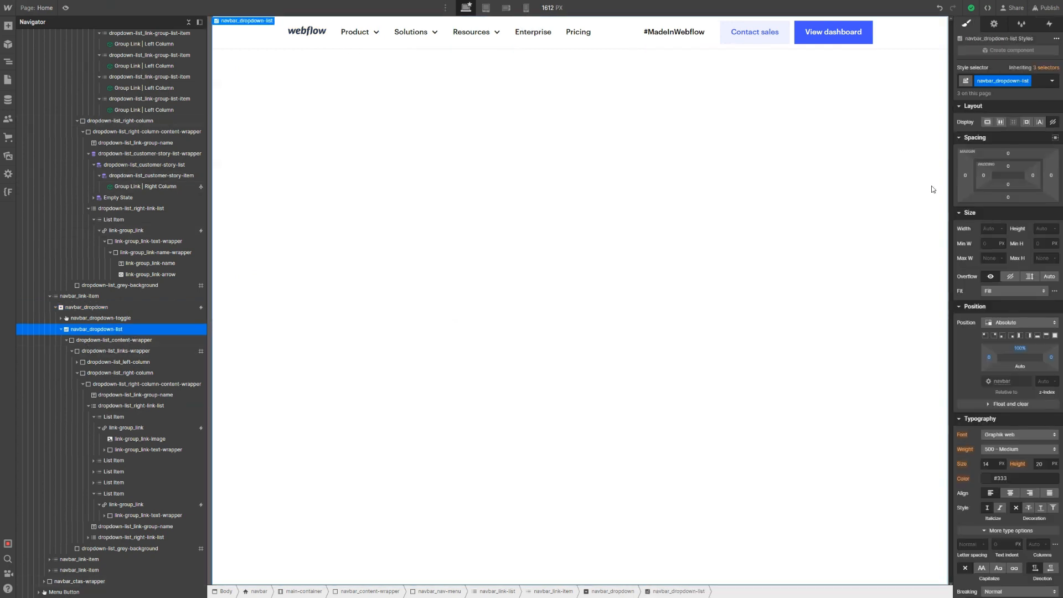
pyautogui.scroll(-5, 998, 324)
pyautogui.scroll(-2, 1001, 325)
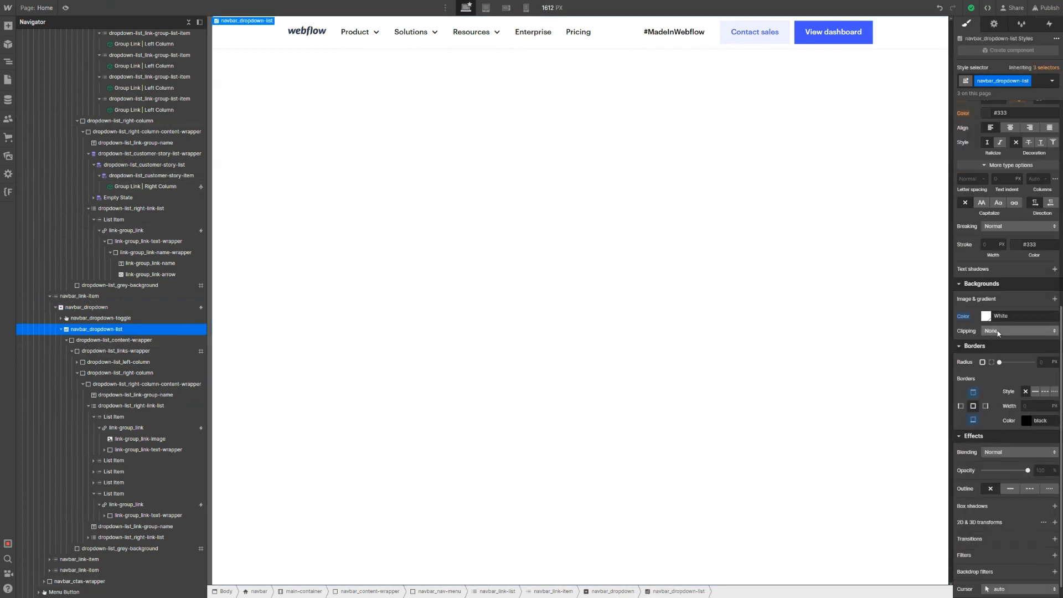
pyautogui.click(989, 316)
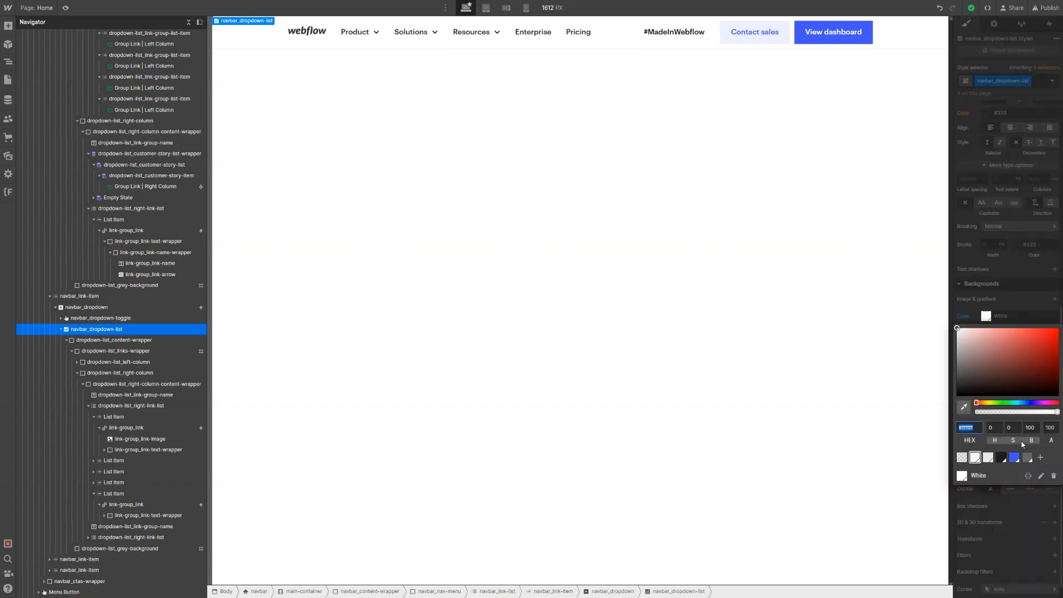
pyautogui.click(1014, 457)
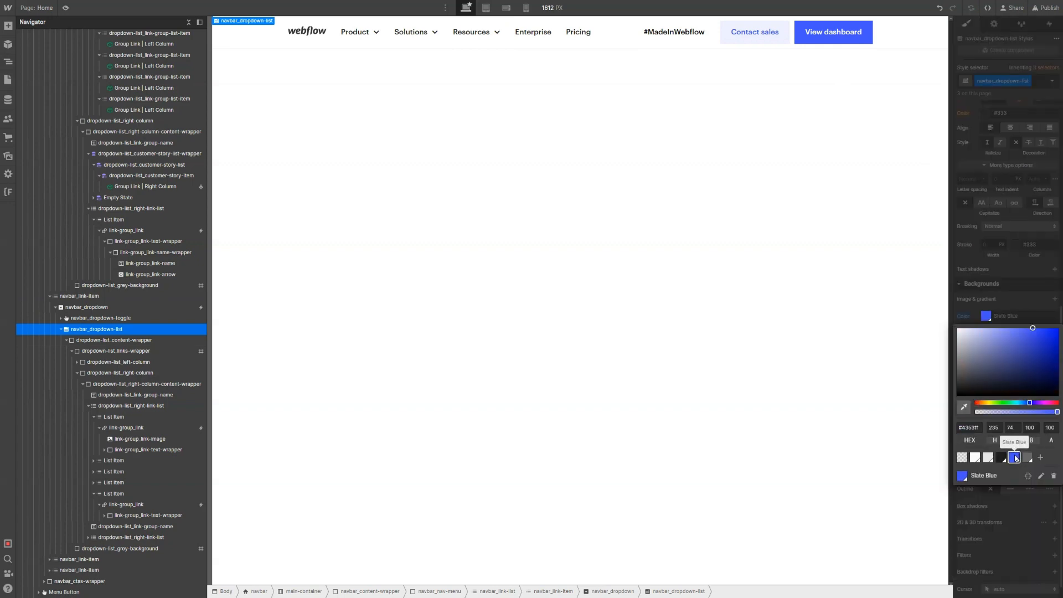
pyautogui.click(999, 308)
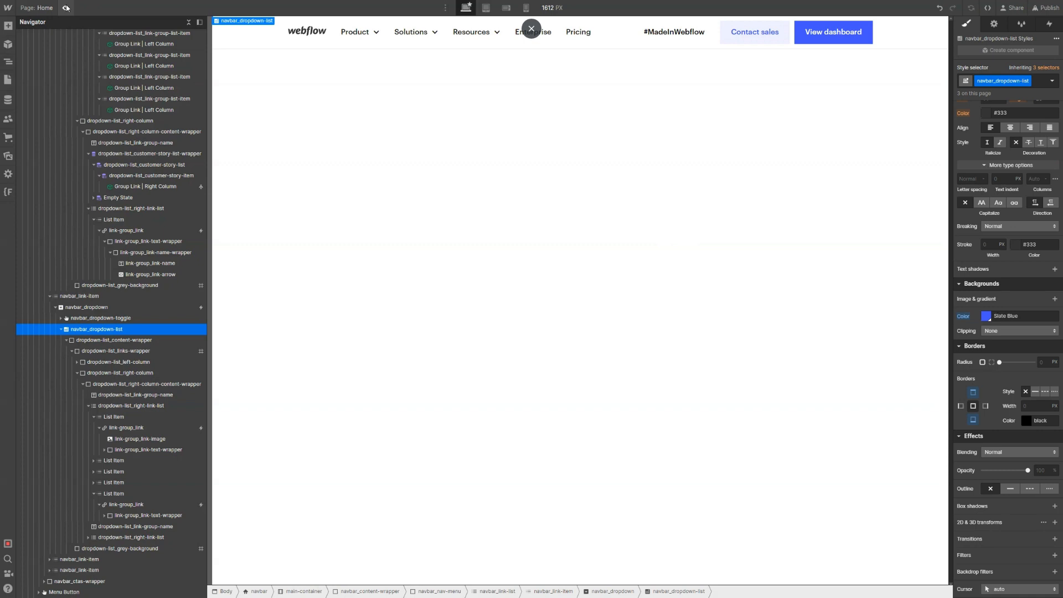
# Preview the page and open and close the Product dropdown to examine how the coloured list background resizes against its content
pyautogui.click(66, 8)
pyautogui.click(310, 40)
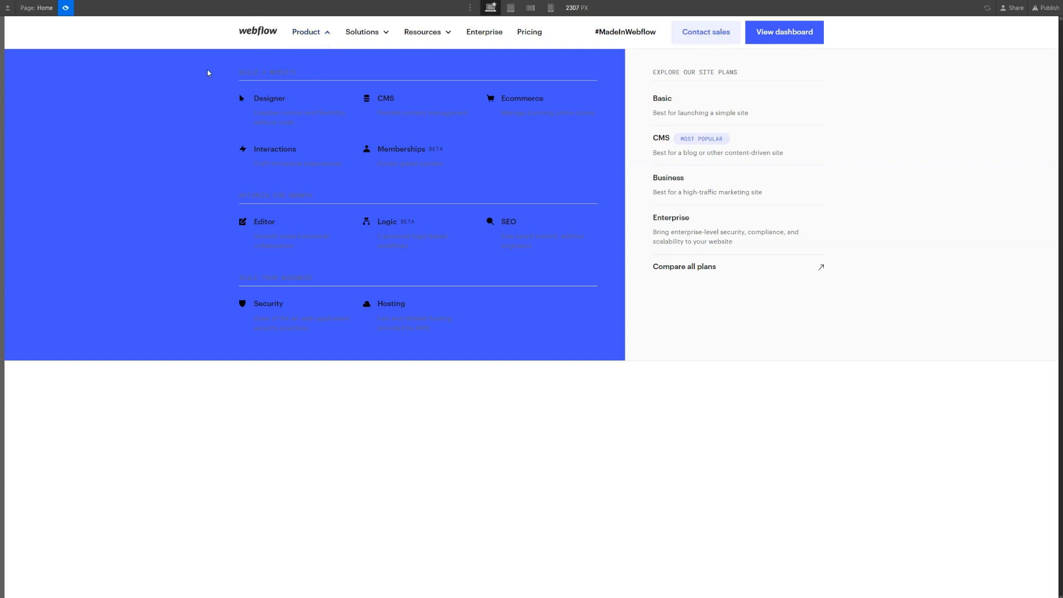
pyautogui.click(296, 37)
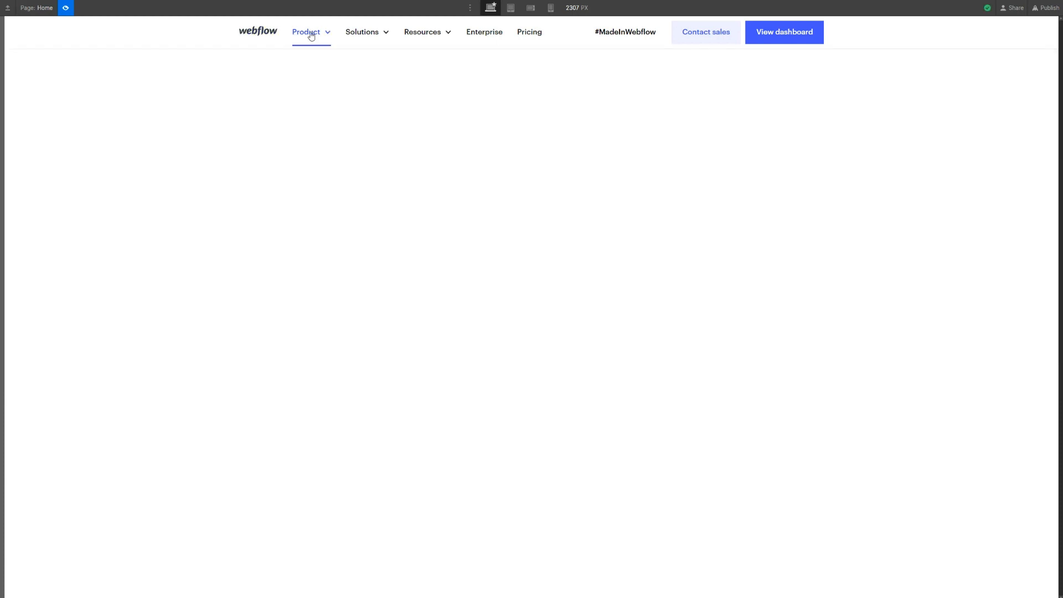
pyautogui.click(310, 35)
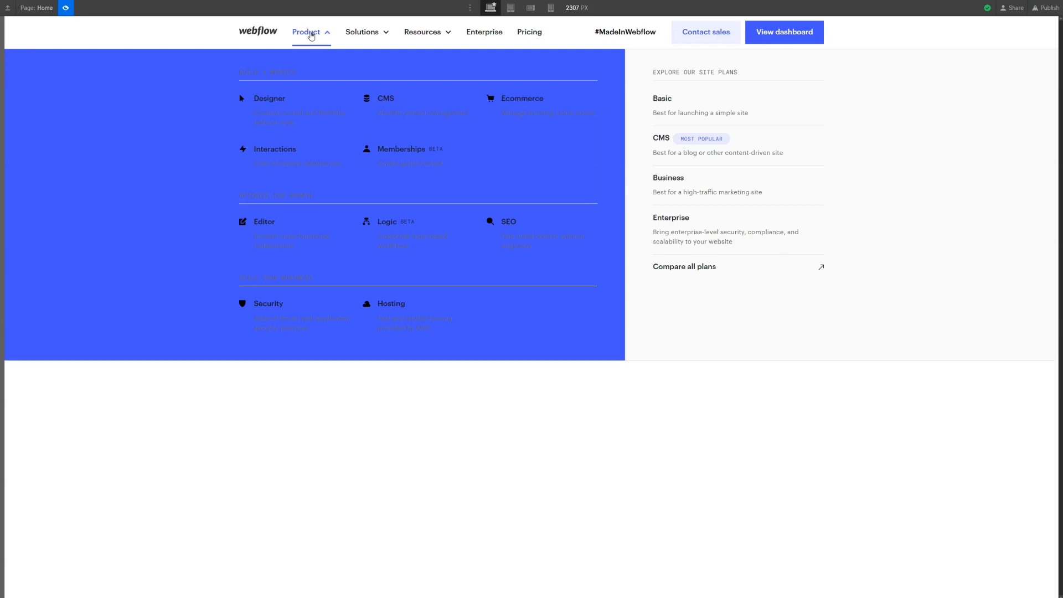
pyautogui.click(311, 36)
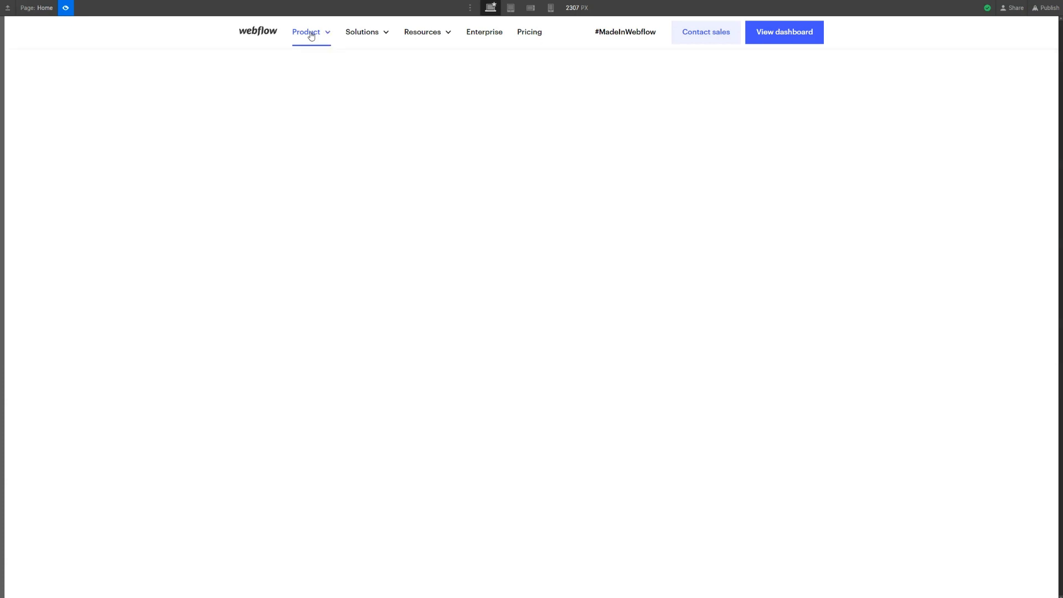
pyautogui.click(311, 35)
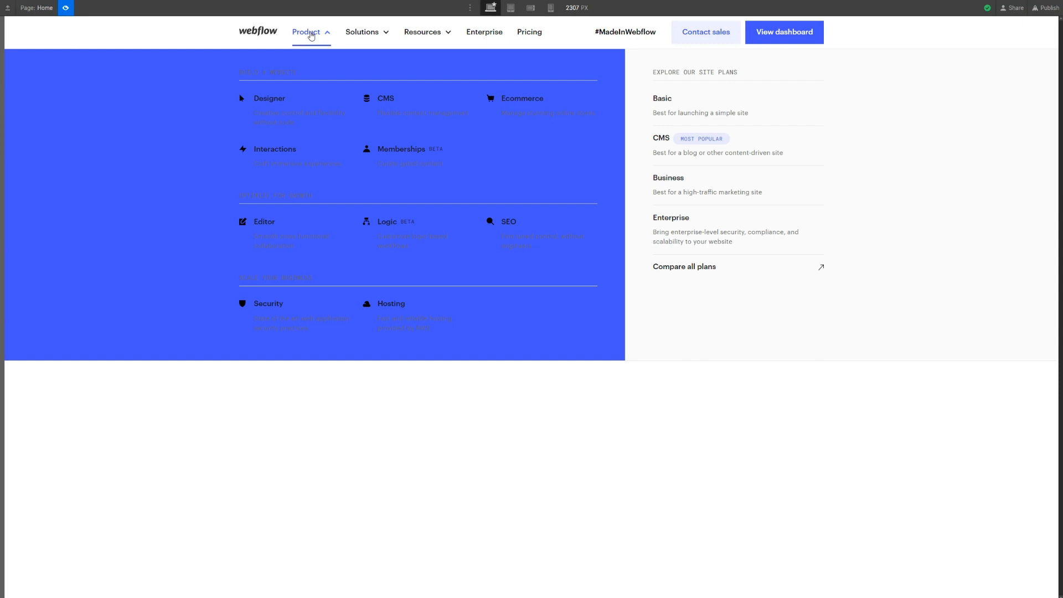
pyautogui.click(311, 36)
pyautogui.click(312, 36)
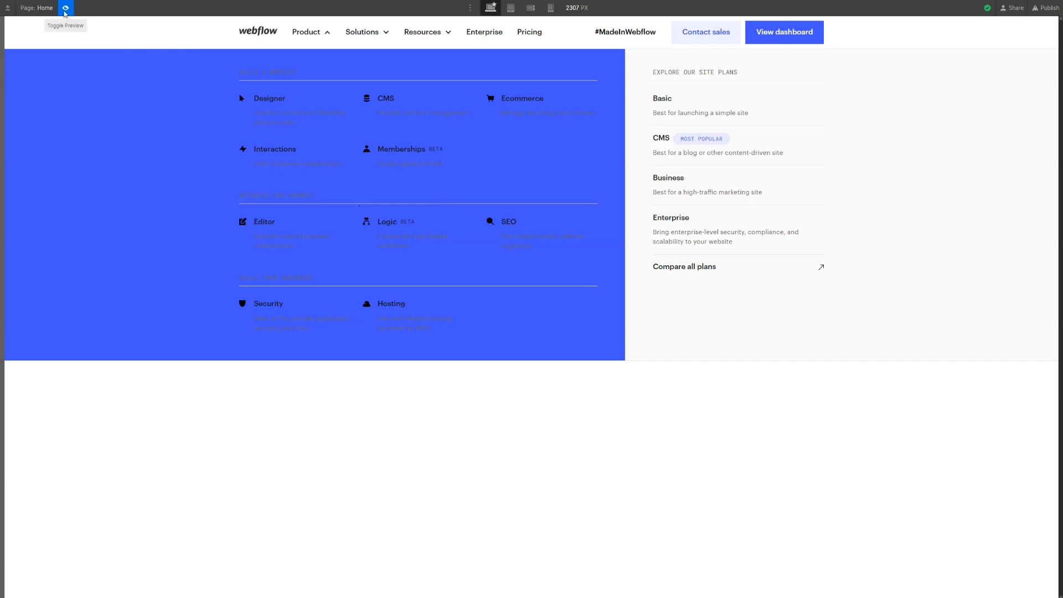
pyautogui.click(65, 11)
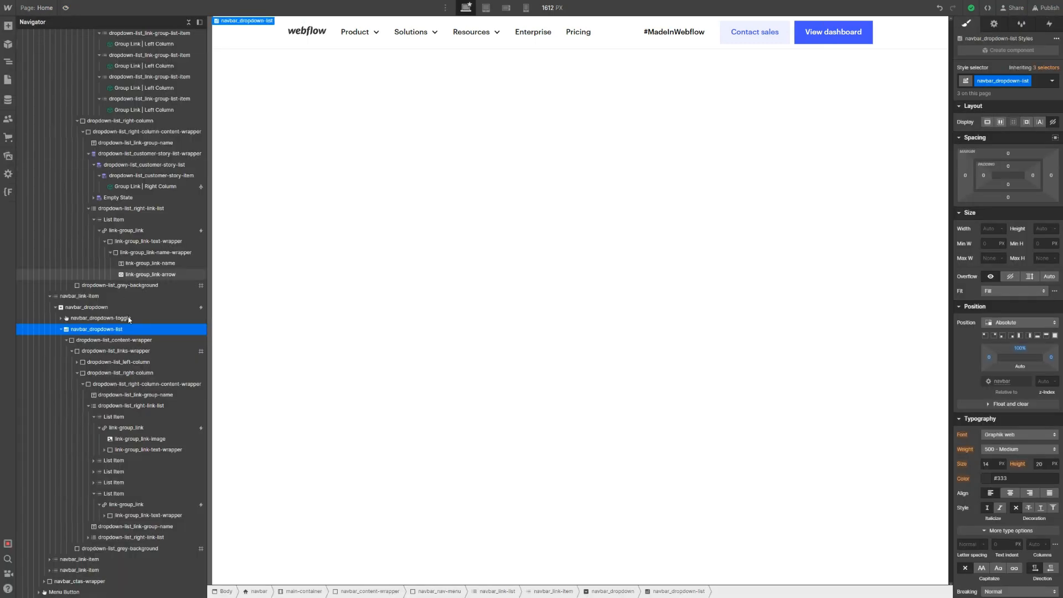
# Set the overflow of navbar_dropdown-list to hidden and reset its background colour
pyautogui.click(1009, 279)
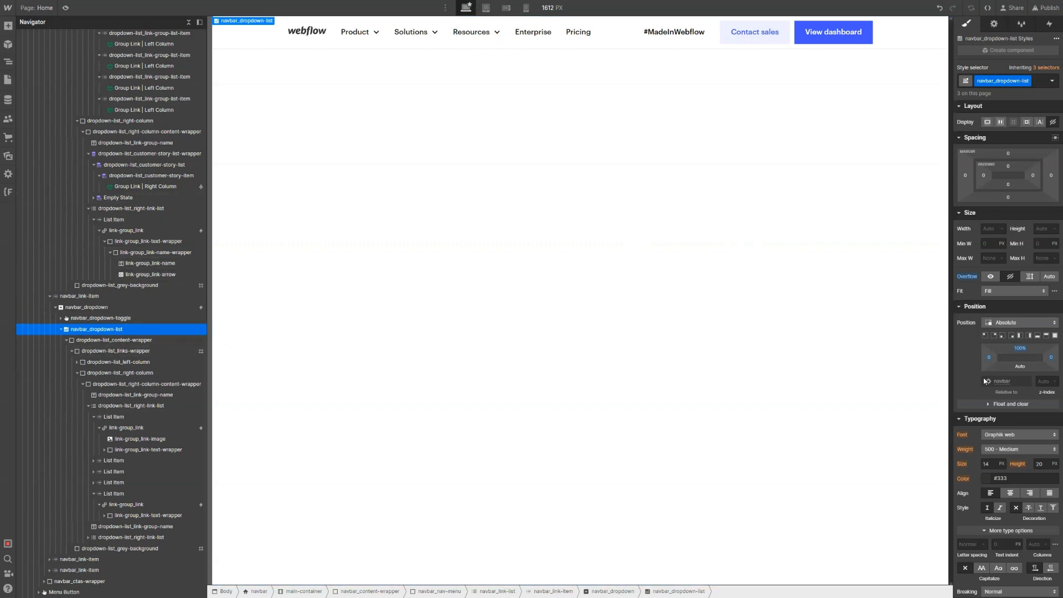
pyautogui.scroll(-7, 982, 381)
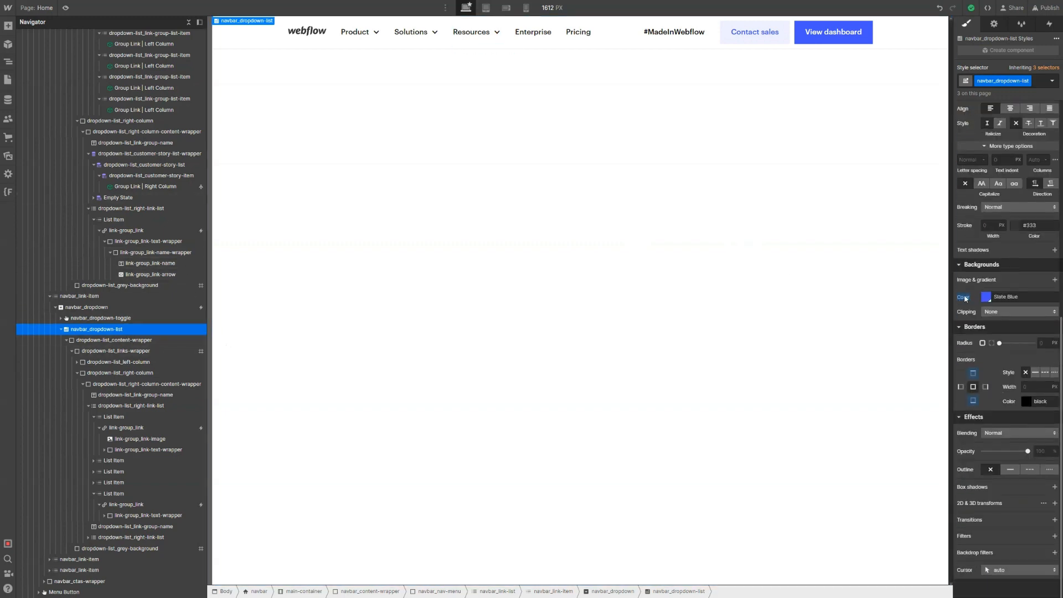
pyautogui.click(964, 297)
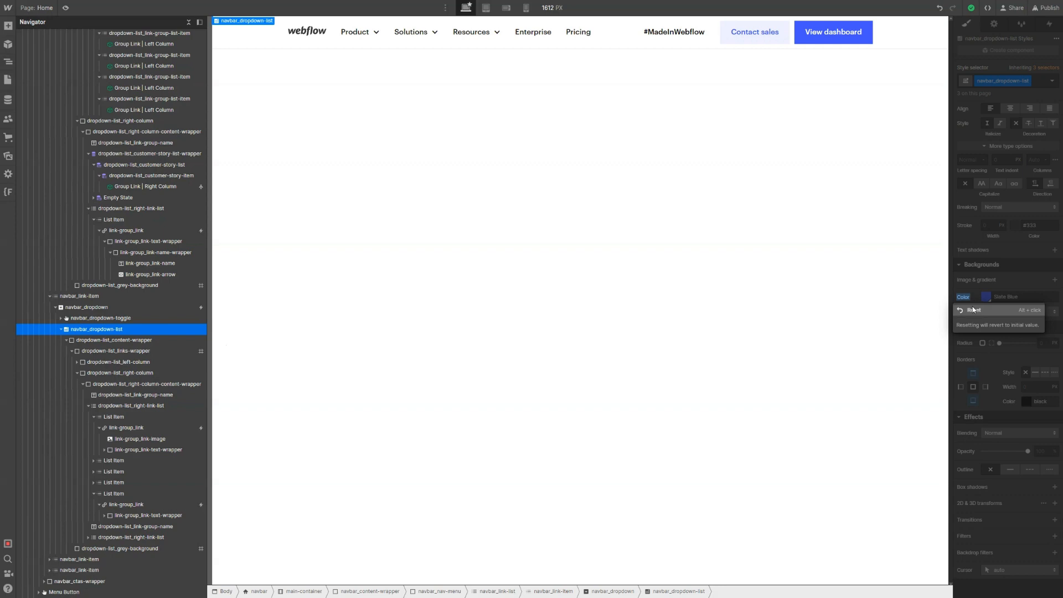
pyautogui.click(992, 310)
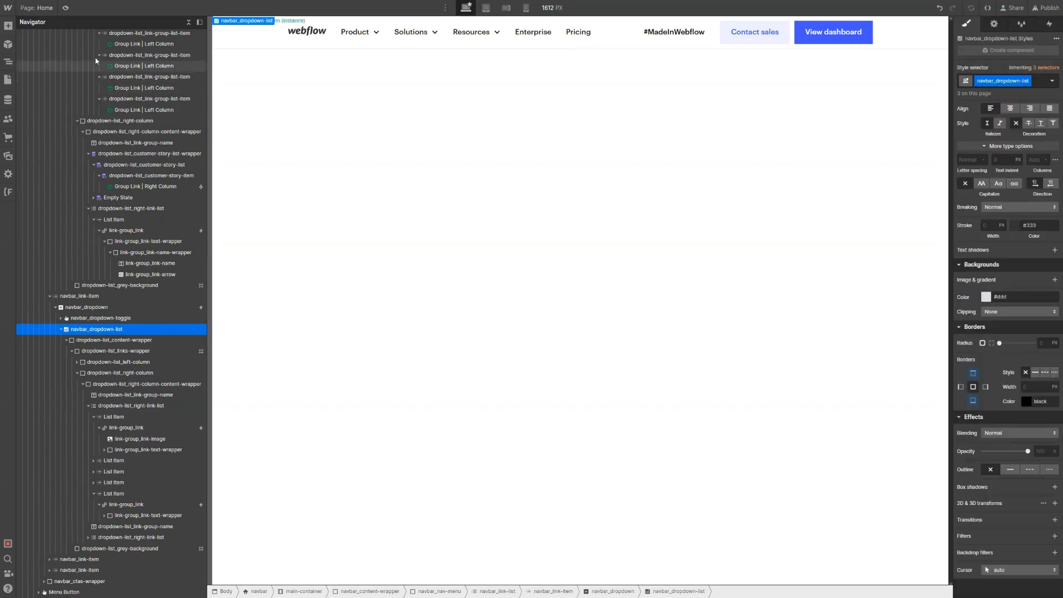
# Preview the Product dropdown opening and closing with the list's overflow hidden
pyautogui.click(65, 9)
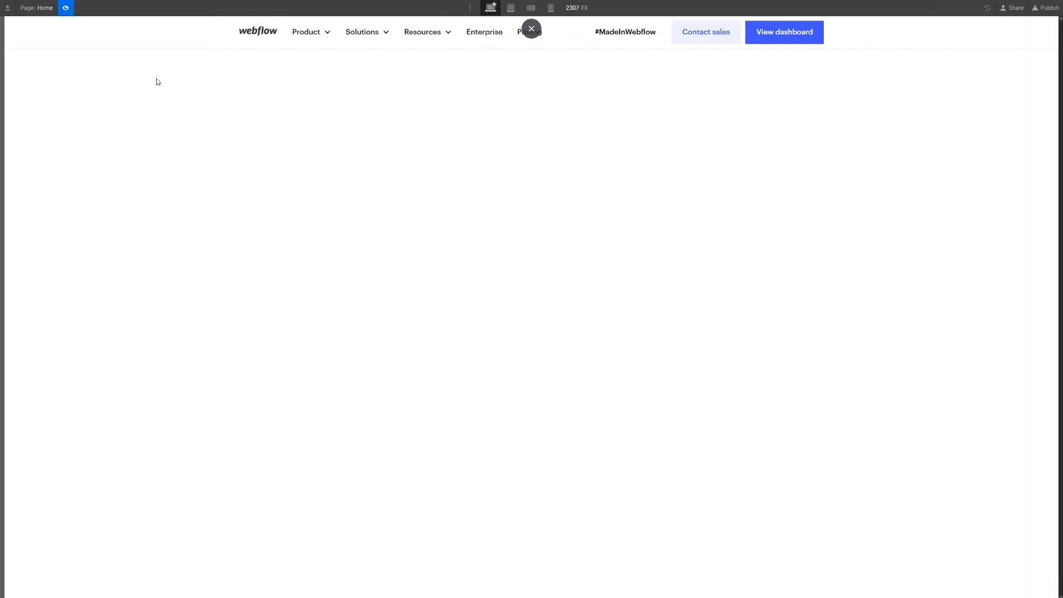
pyautogui.moveTo(300, 35)
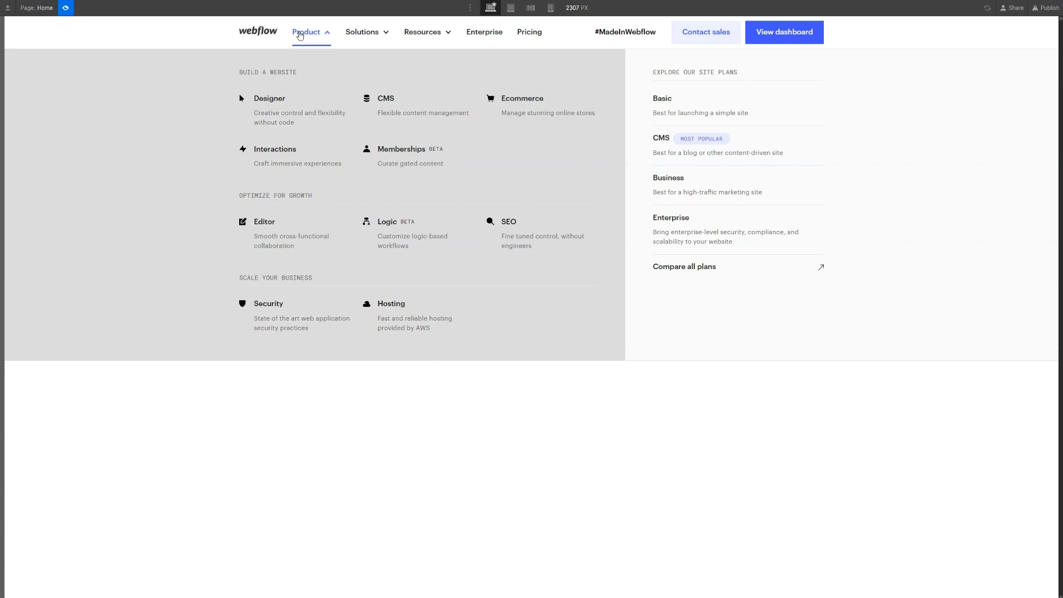
pyautogui.click(299, 35)
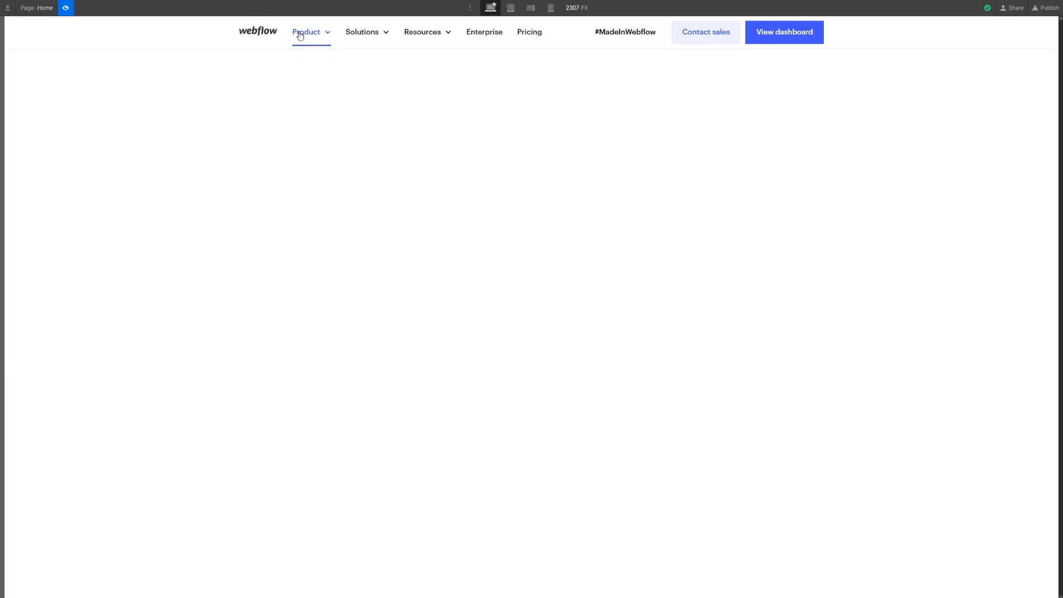
pyautogui.click(71, 8)
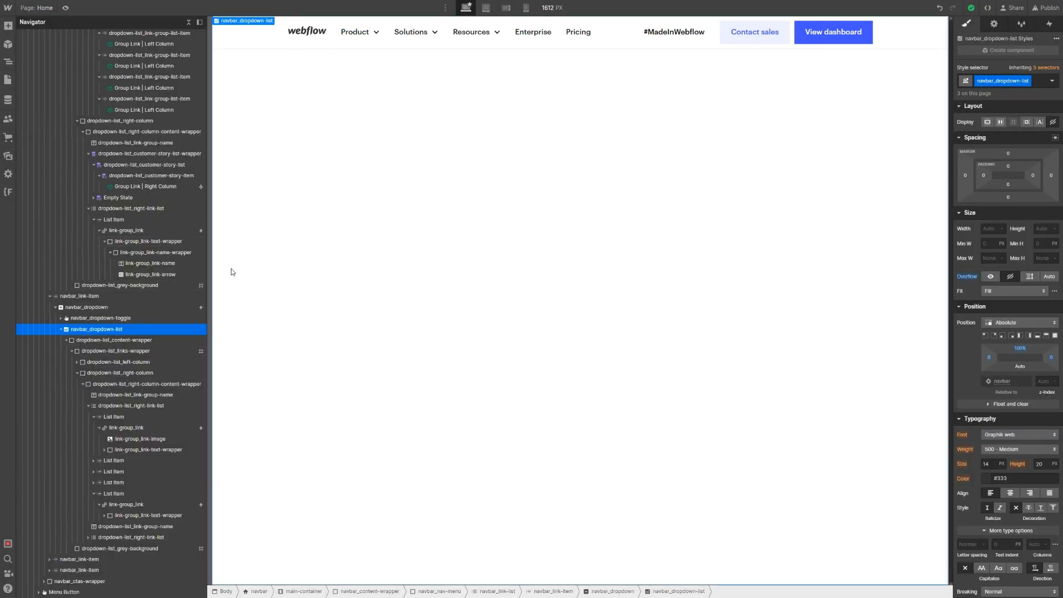
# Set the background colour of navbar_dropdown-list to the White swatch
pyautogui.scroll(-5, 1022, 440)
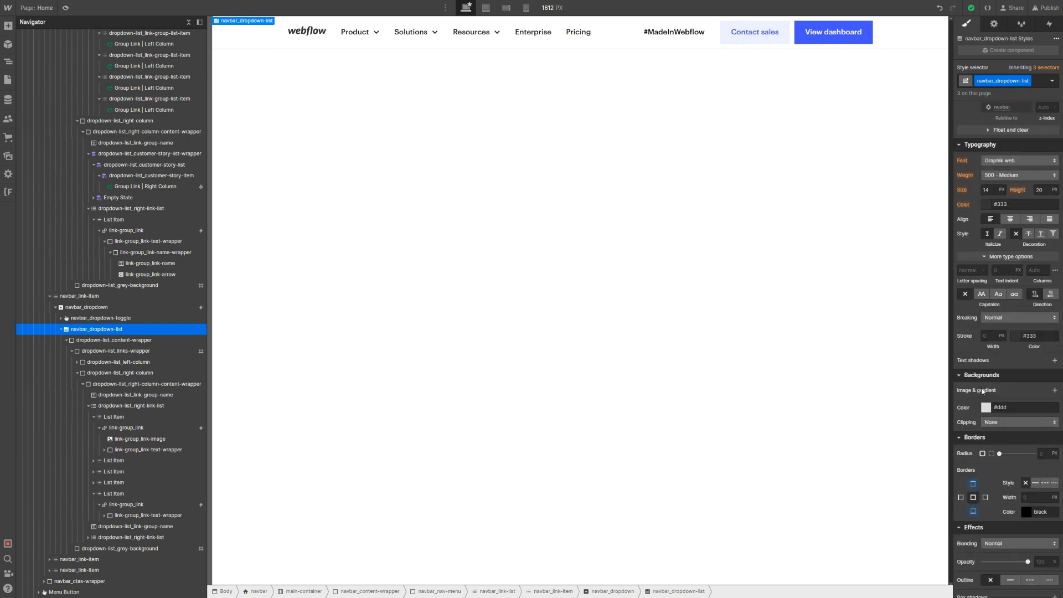
pyautogui.click(987, 408)
pyautogui.click(977, 549)
pyautogui.click(1005, 395)
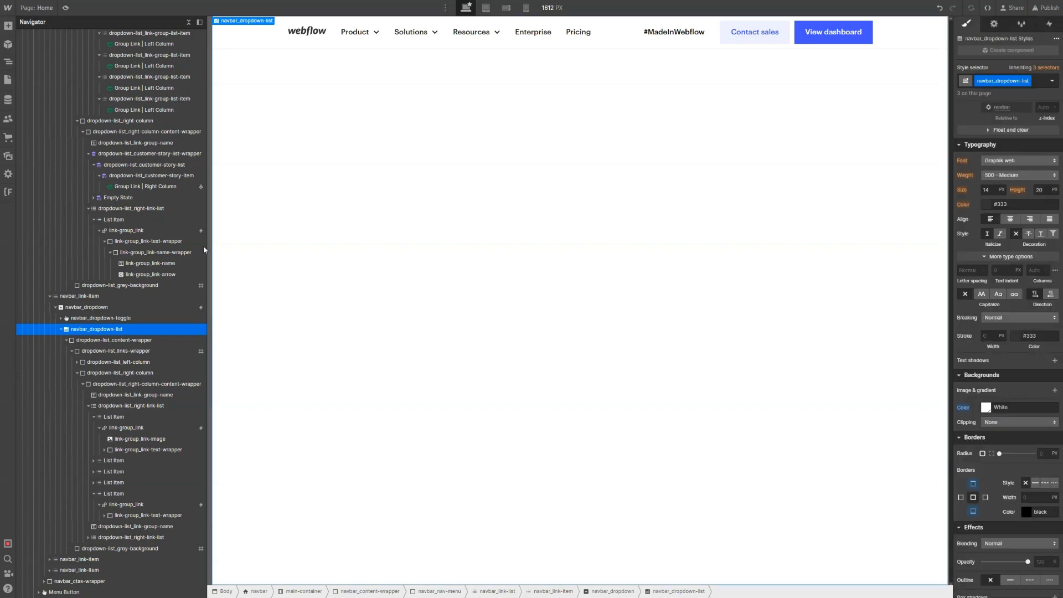
# Examine the timing of the navbar_dropdown-list size action in the Resources dropdown's [DROPDOWN] Closes animation
pyautogui.click(121, 308)
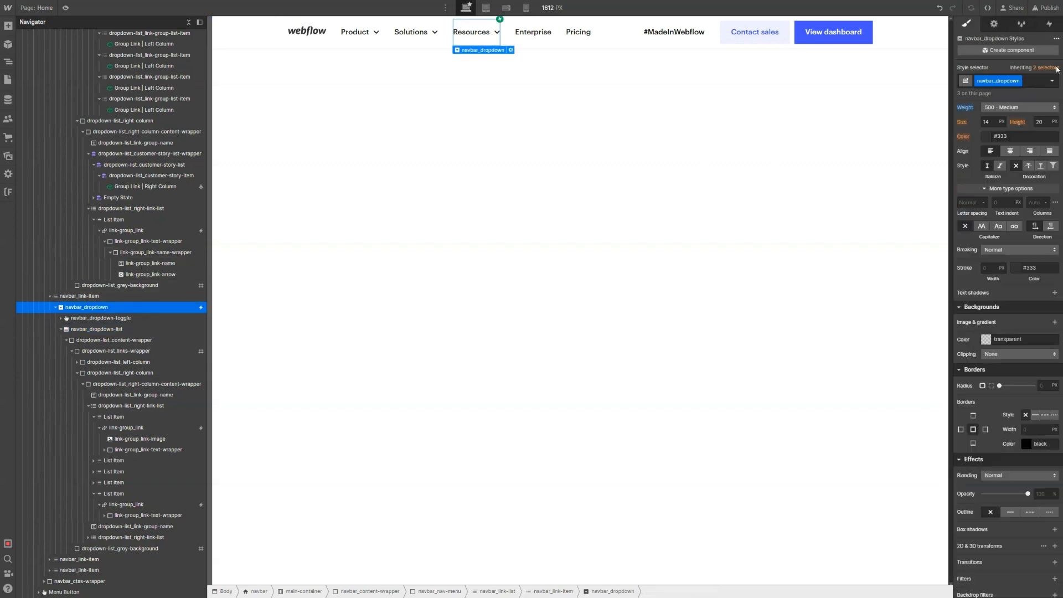
pyautogui.click(1049, 24)
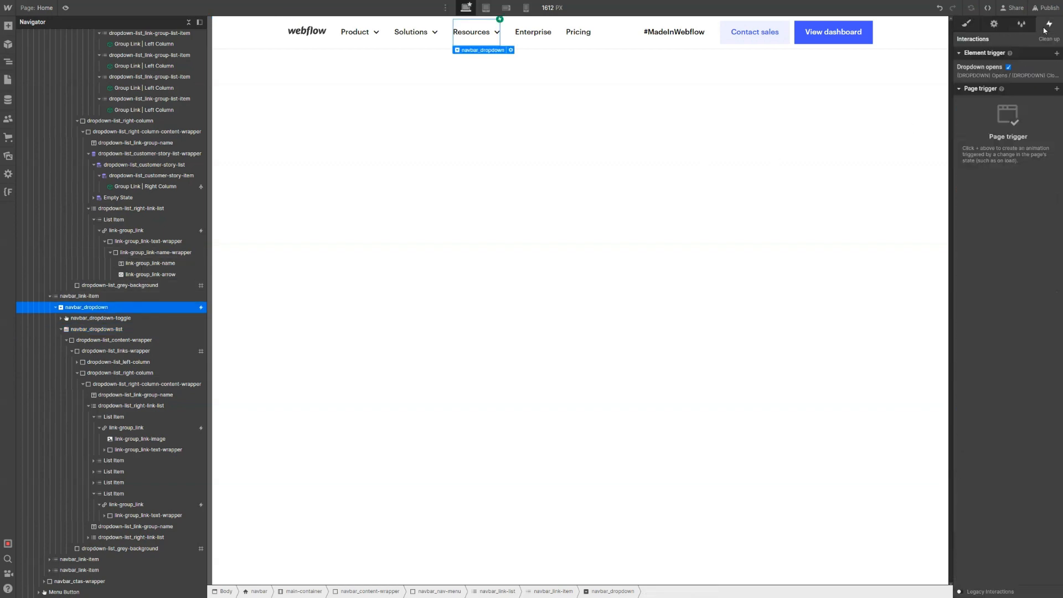
pyautogui.click(987, 72)
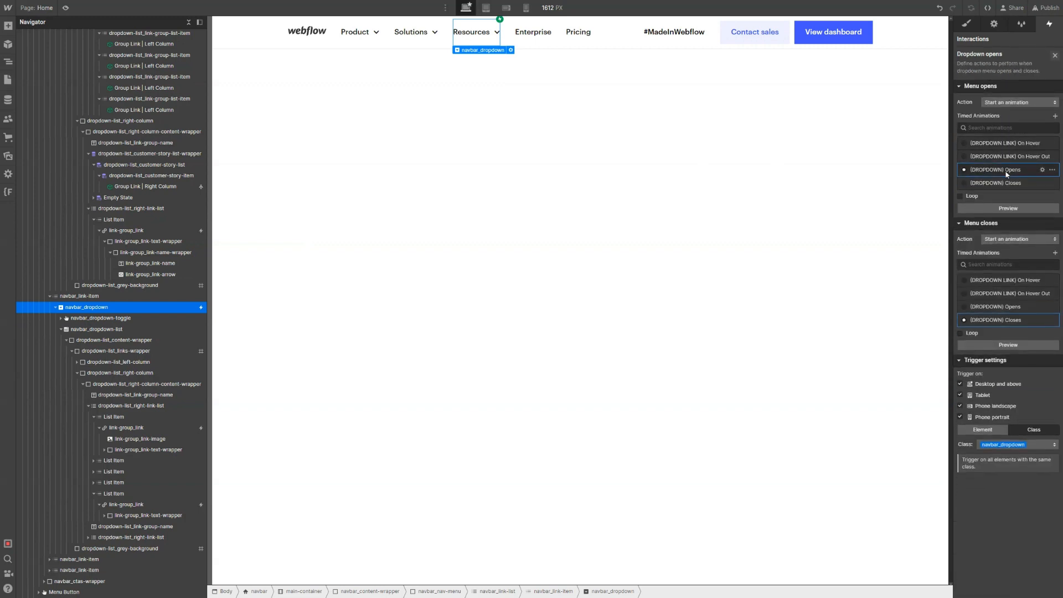
pyautogui.click(1042, 320)
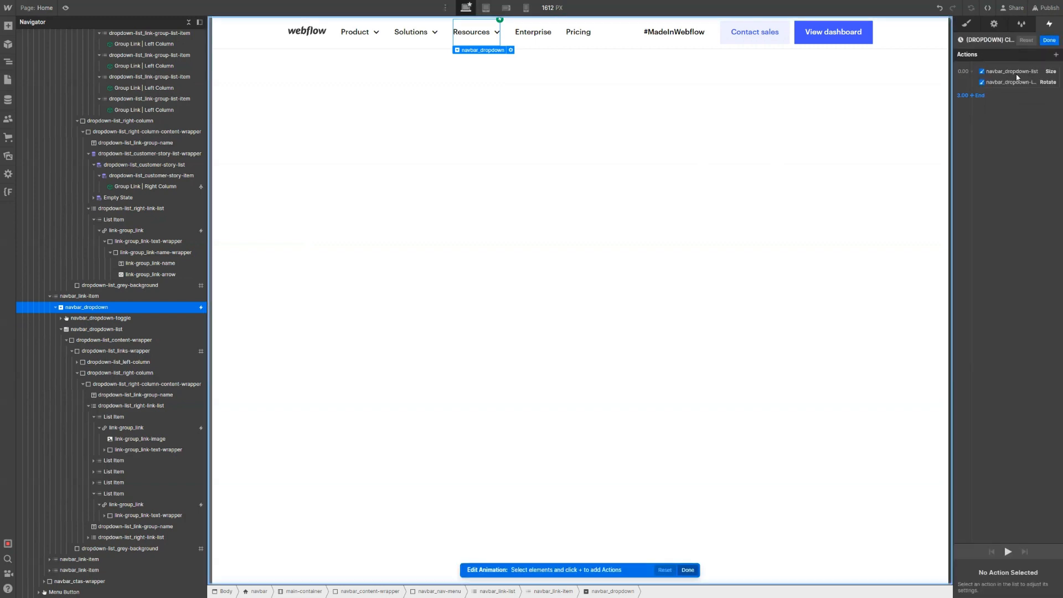
pyautogui.click(1018, 73)
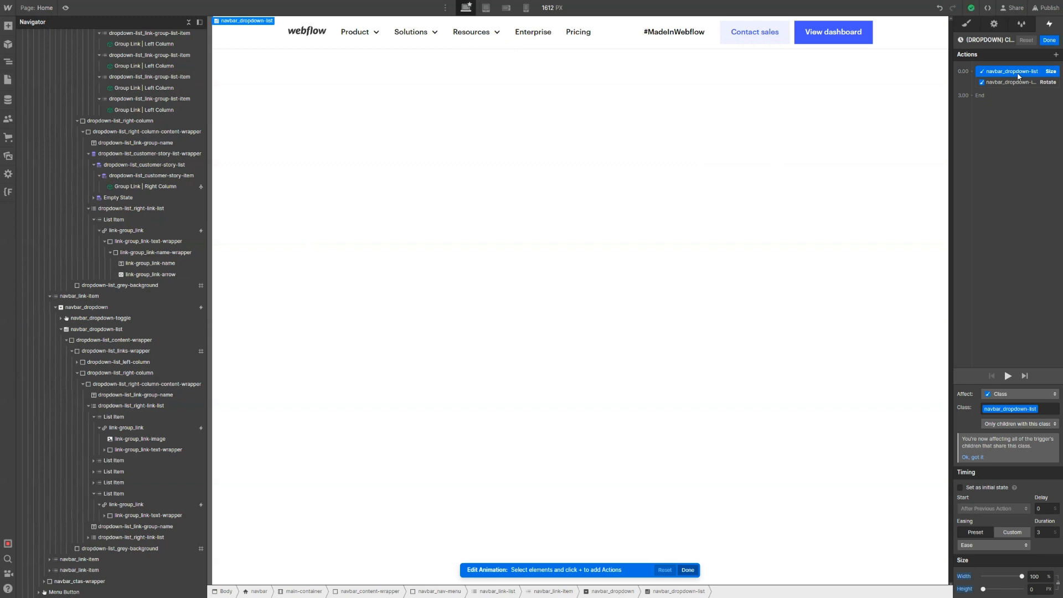
pyautogui.click(1050, 41)
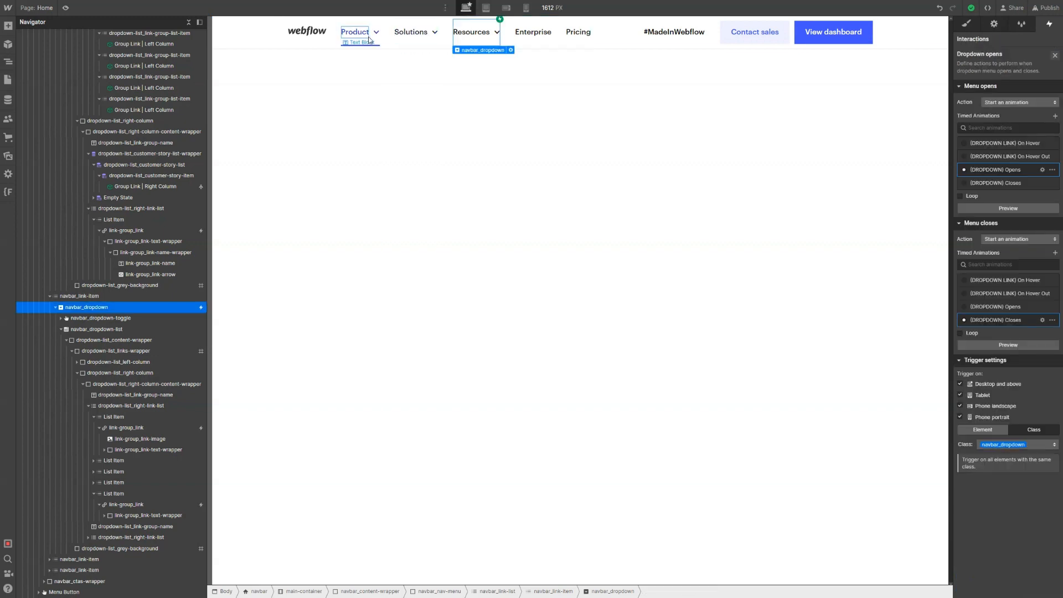
# Set the duration of the navbar_dropdown-list size action in the [DROPDOWN] Opens animation to 0.3 seconds and save the animation
pyautogui.click(1028, 172)
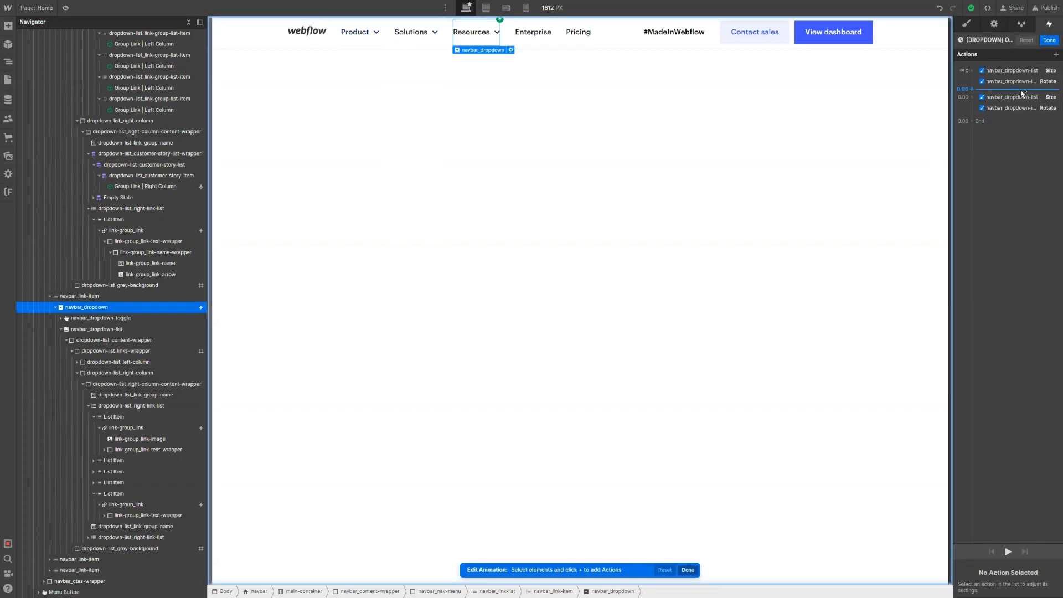
pyautogui.click(1026, 98)
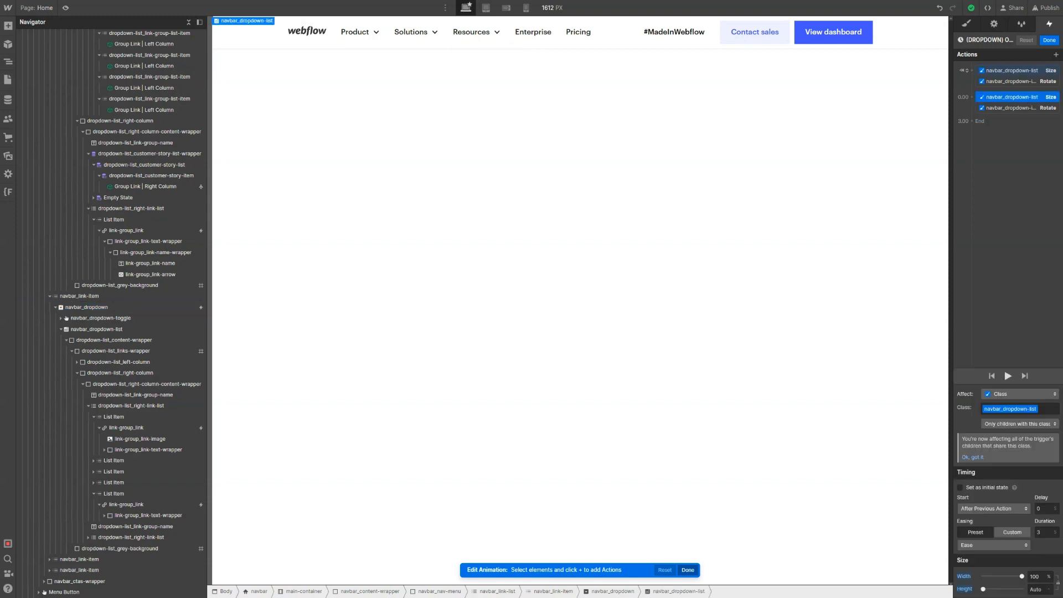
pyautogui.click(1046, 529)
pyautogui.write('0.3')
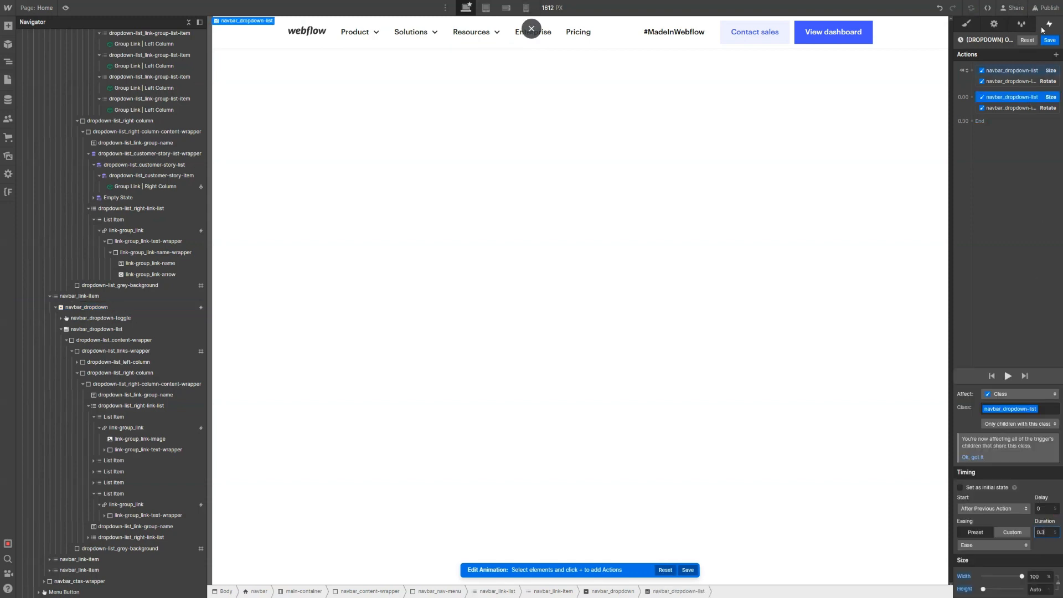
pyautogui.click(1049, 39)
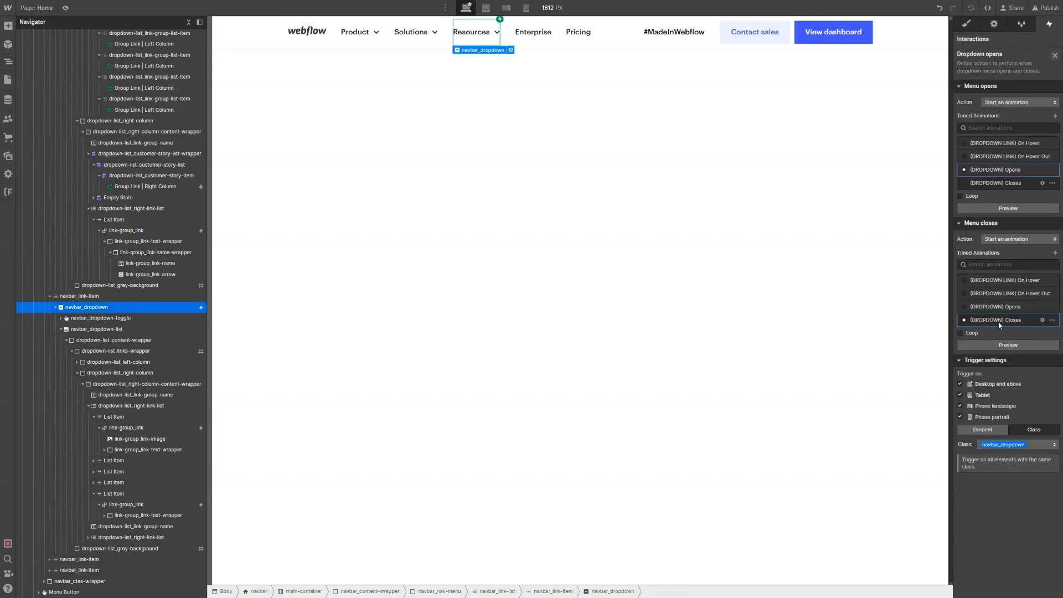
# Set the duration of the navbar_dropdown-list size action in the [DROPDOWN] Closes animation to 0.3 seconds and save it
pyautogui.click(1000, 323)
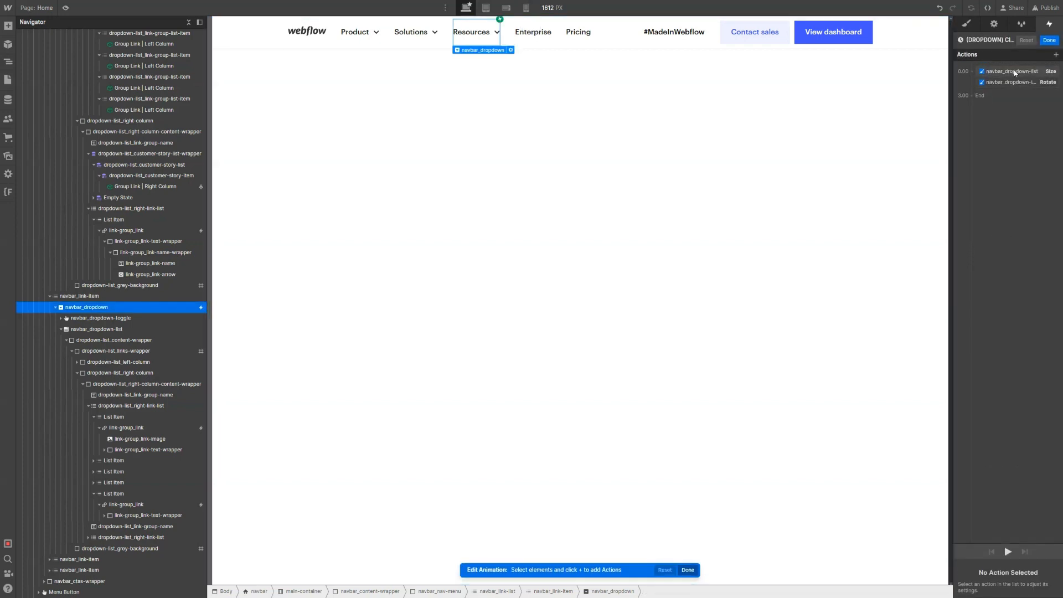
pyautogui.click(1018, 73)
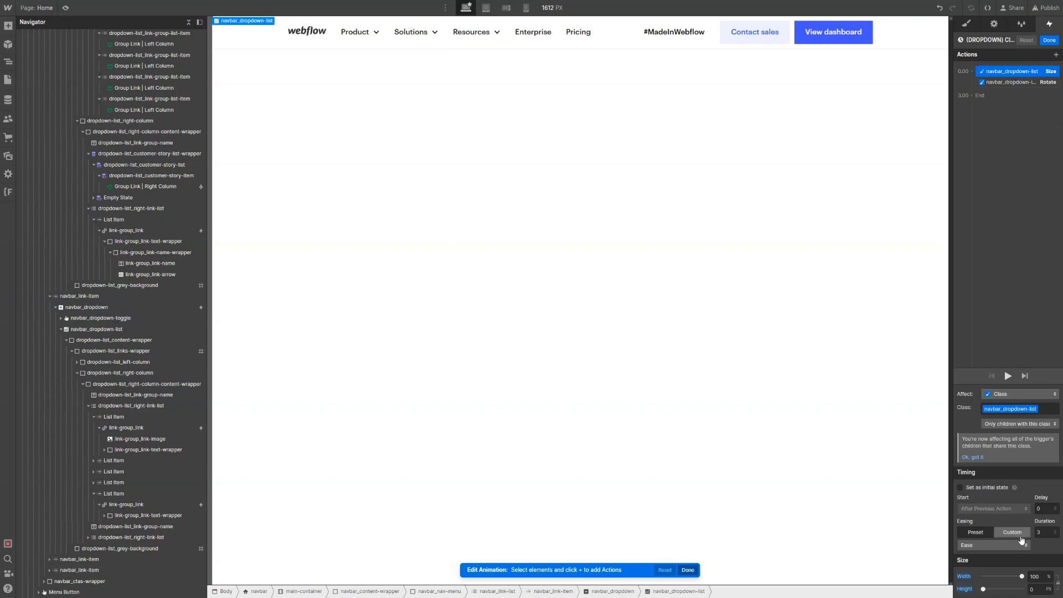
pyautogui.click(1047, 533)
pyautogui.click(1050, 40)
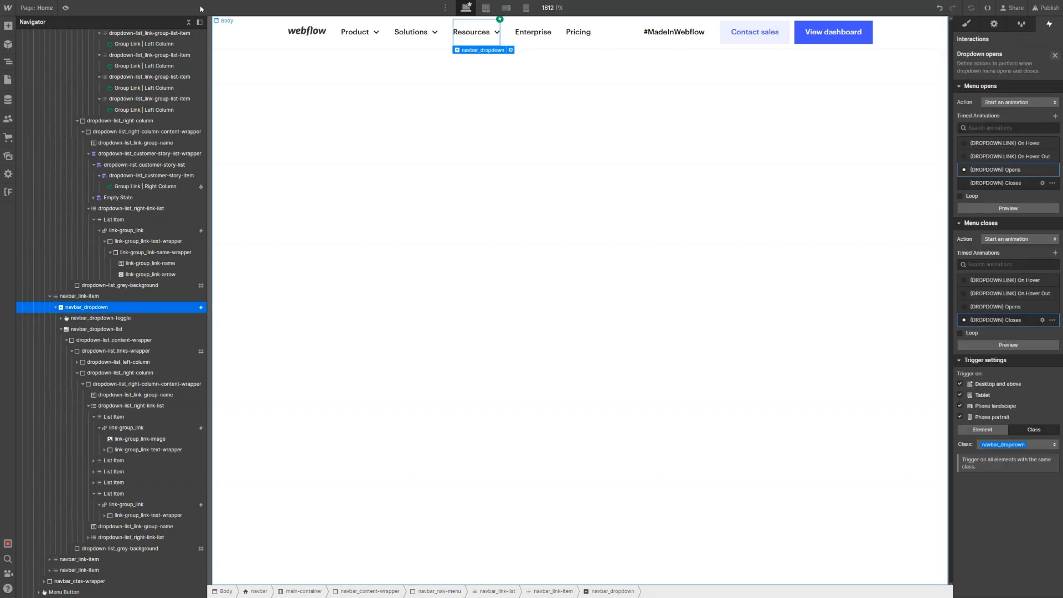
# Preview the page and repeatedly open and close the Product dropdown to check the shortened animations
pyautogui.hotkey('ctrl', 'shift', 'p')
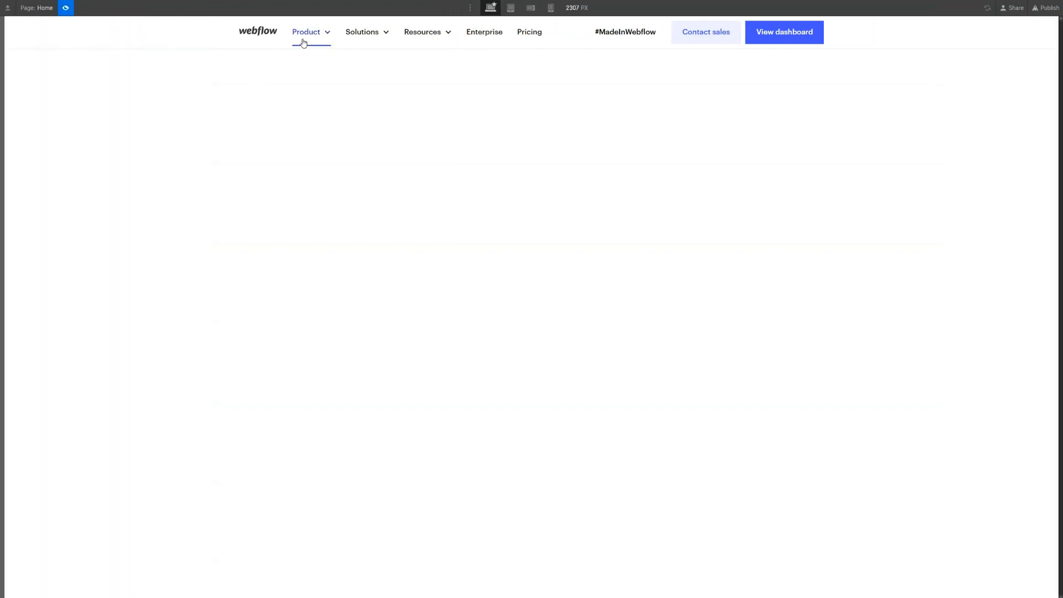
pyautogui.click(303, 43)
pyautogui.click(302, 42)
pyautogui.click(304, 40)
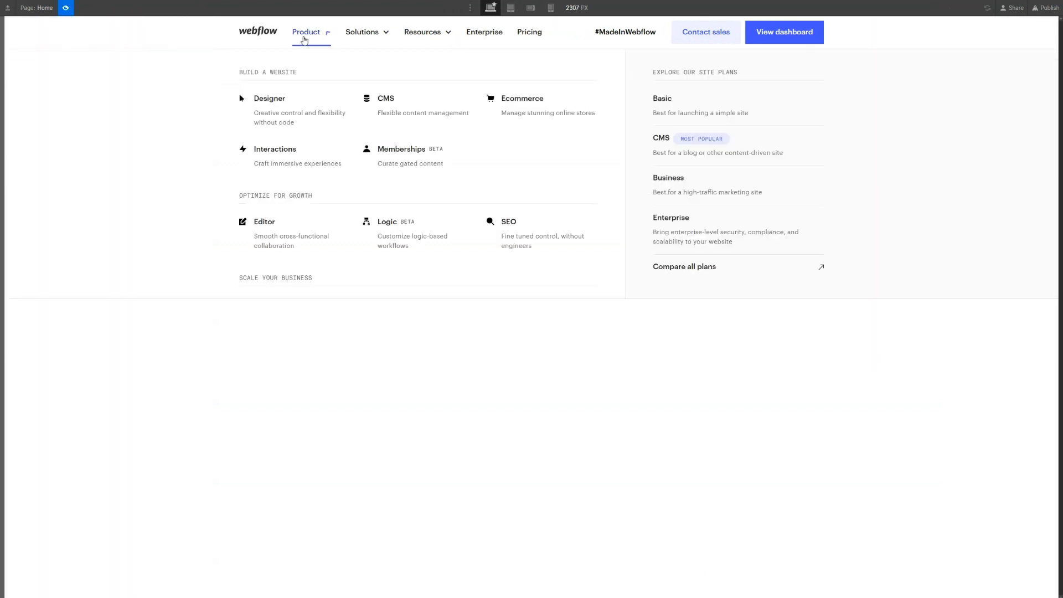
pyautogui.click(304, 38)
pyautogui.click(302, 36)
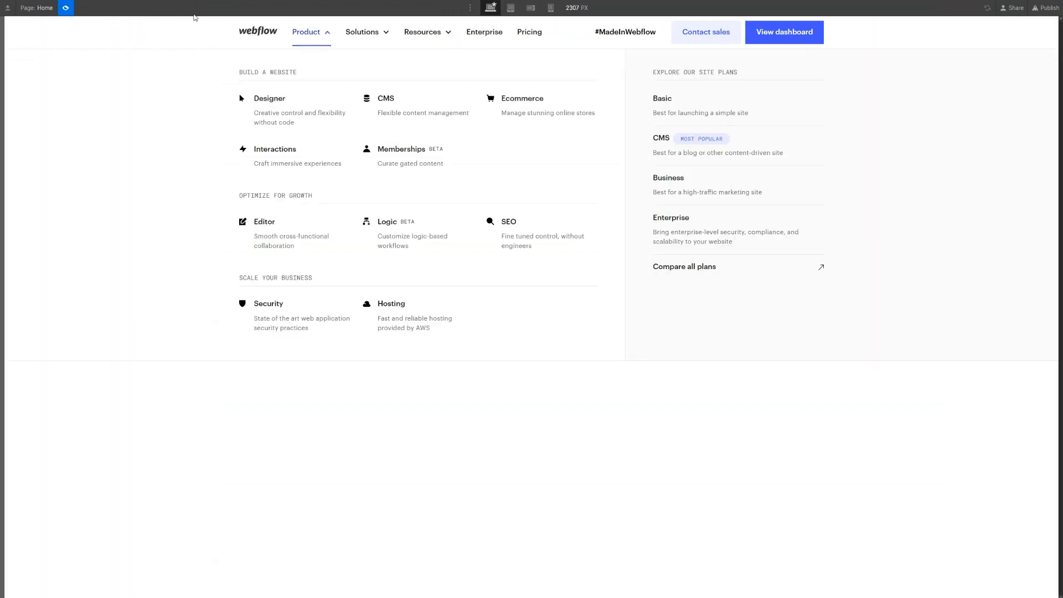
pyautogui.click(66, 8)
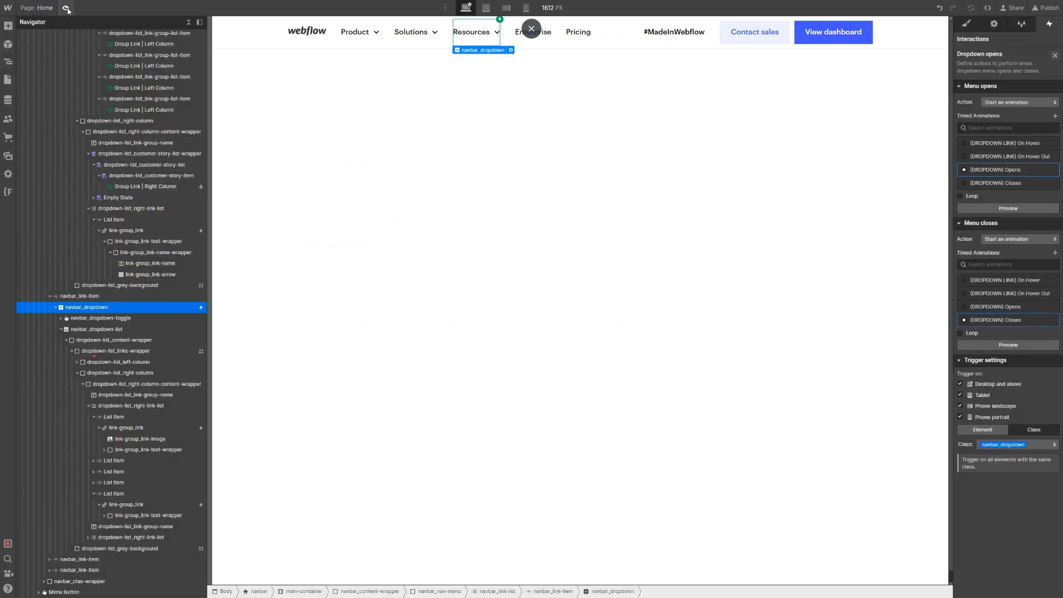
# Check the Product navbar_dropdown's settings and the duration of the icon rotation in its [DROPDOWN] Closes animation
pyautogui.click(362, 40)
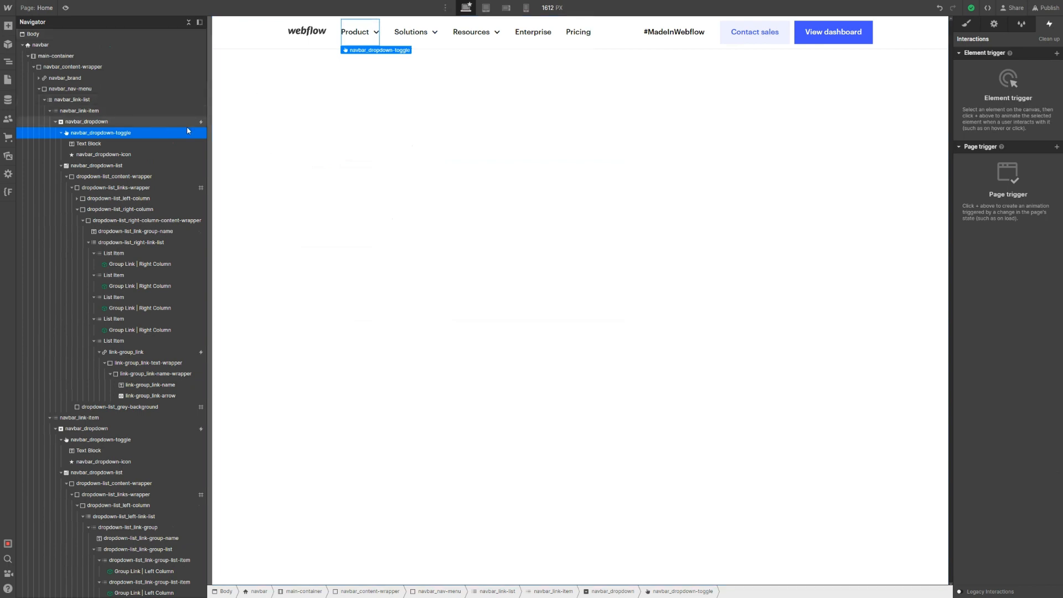
pyautogui.click(151, 122)
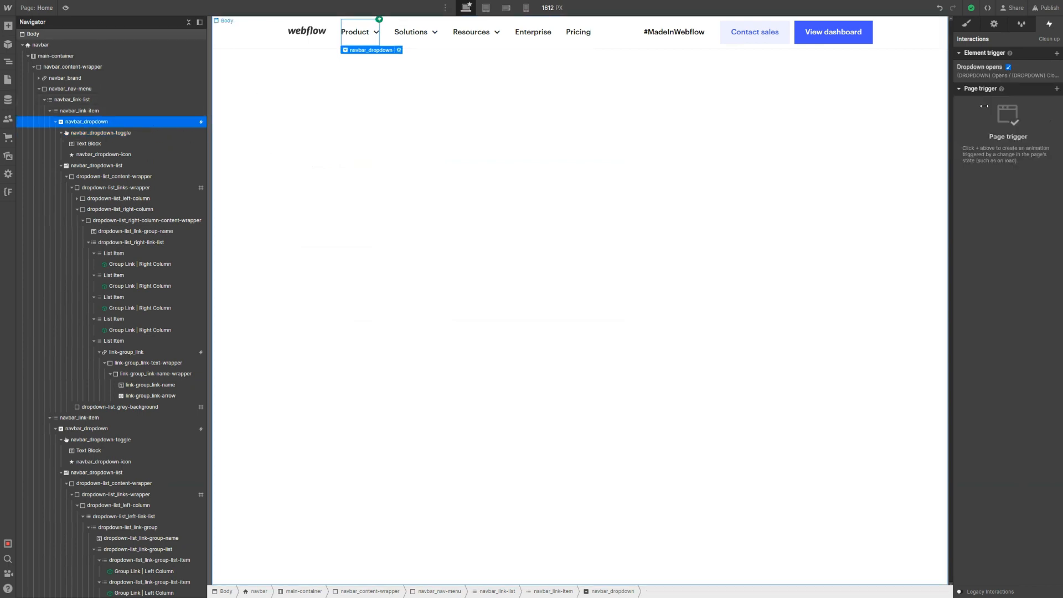
pyautogui.click(994, 24)
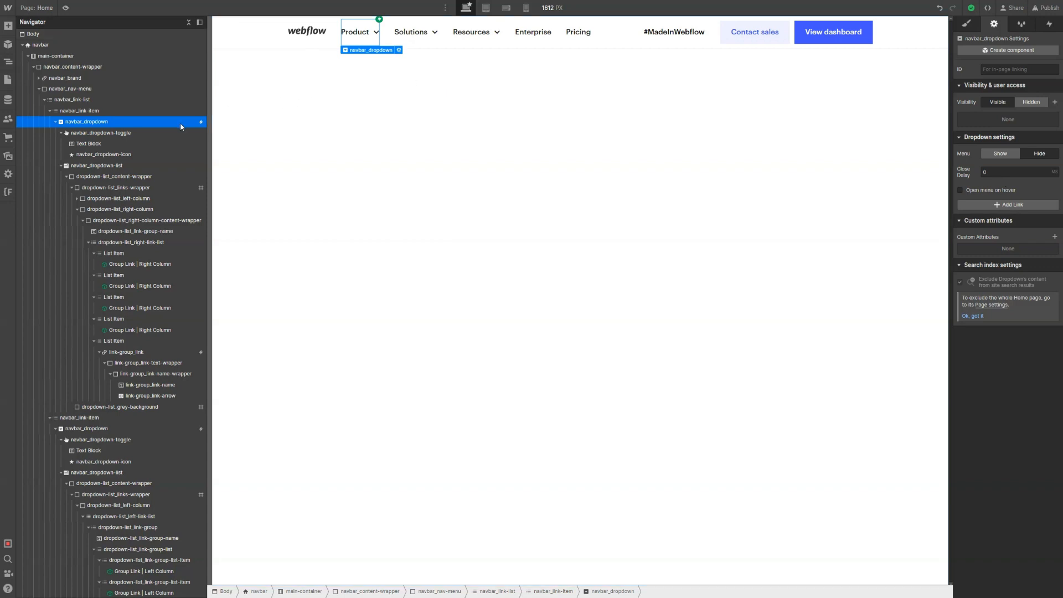
pyautogui.click(1047, 28)
pyautogui.click(977, 66)
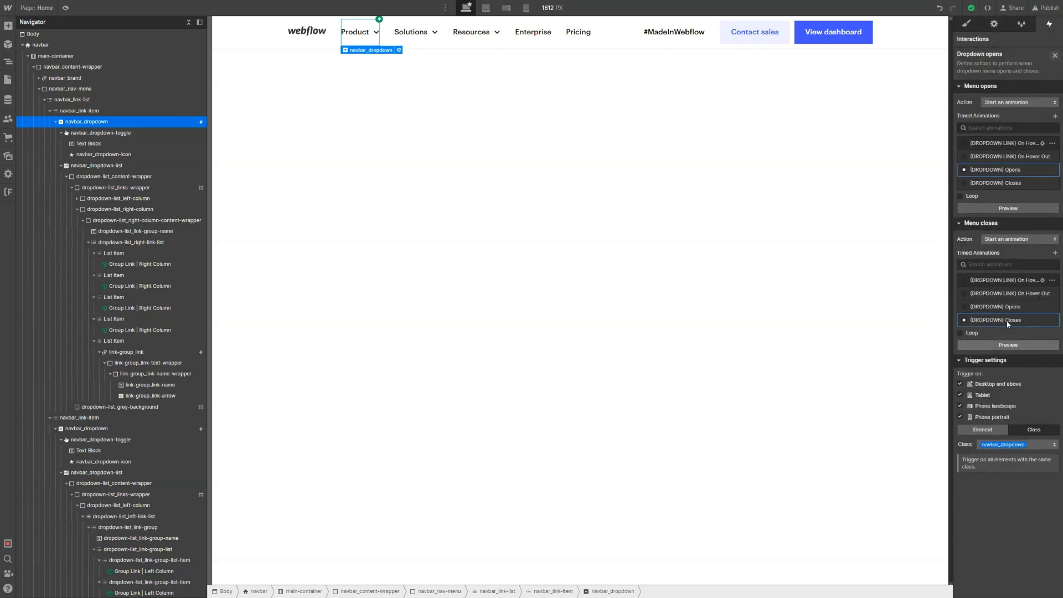
pyautogui.click(1043, 320)
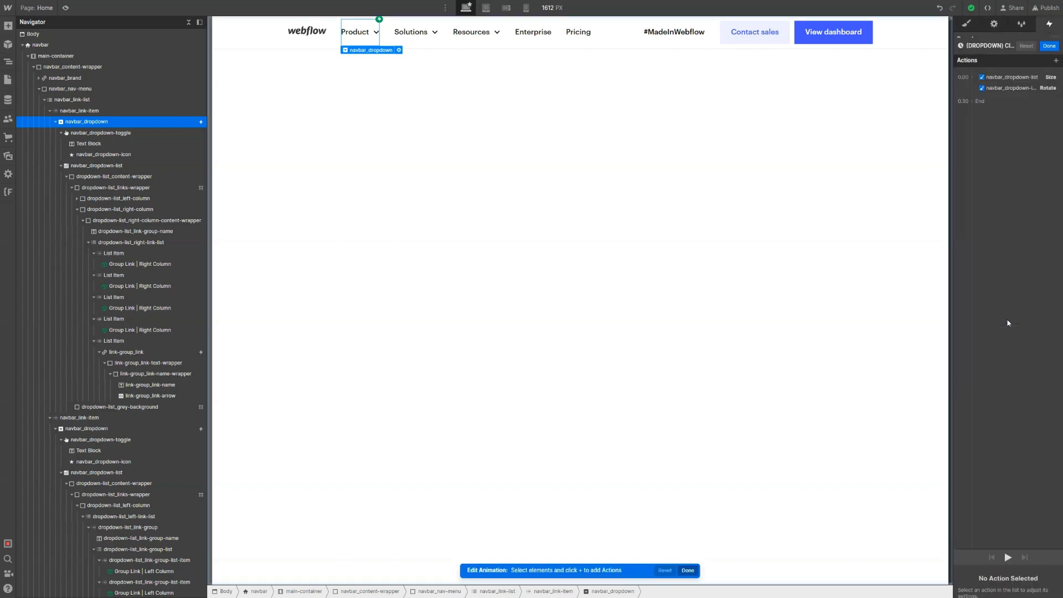
pyautogui.click(1007, 82)
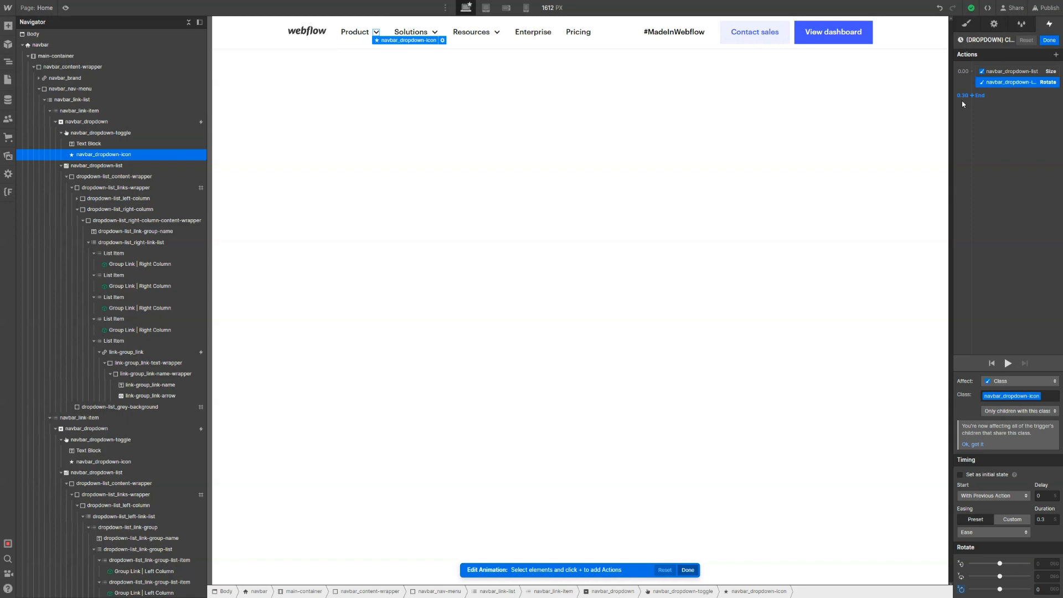
# Exit the animation editor and set the close delay of the Product navbar_dropdown to 300 ms
pyautogui.click(1051, 40)
pyautogui.click(995, 25)
pyautogui.click(1008, 172)
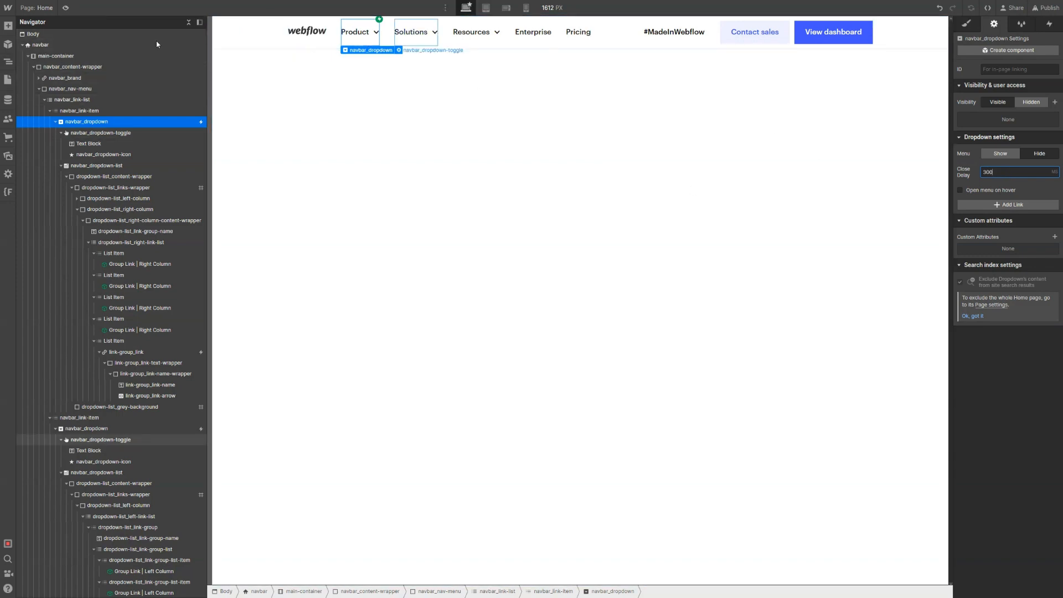
pyautogui.click(438, 44)
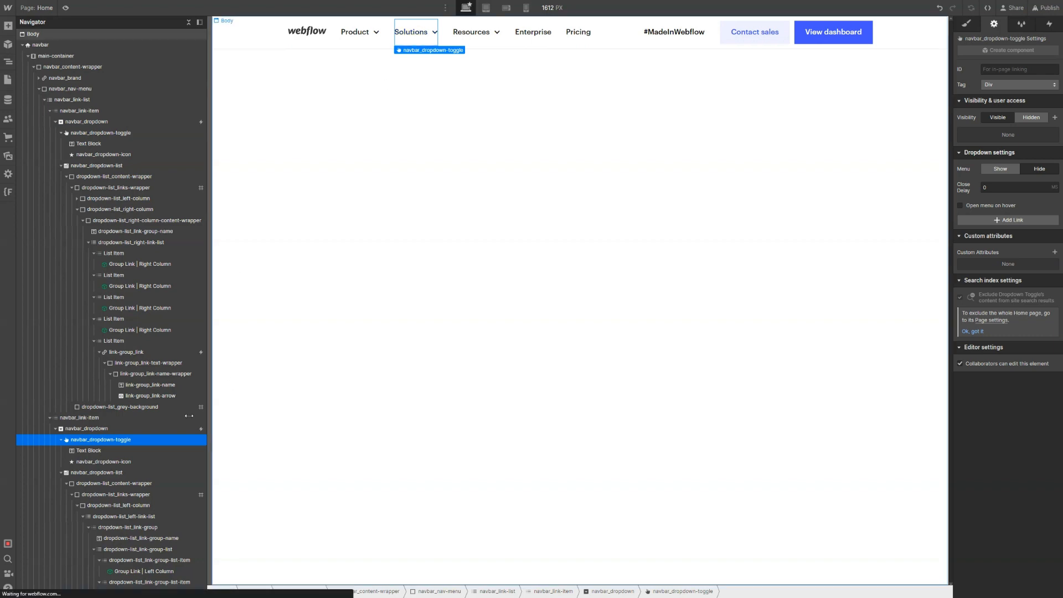
pyautogui.click(161, 430)
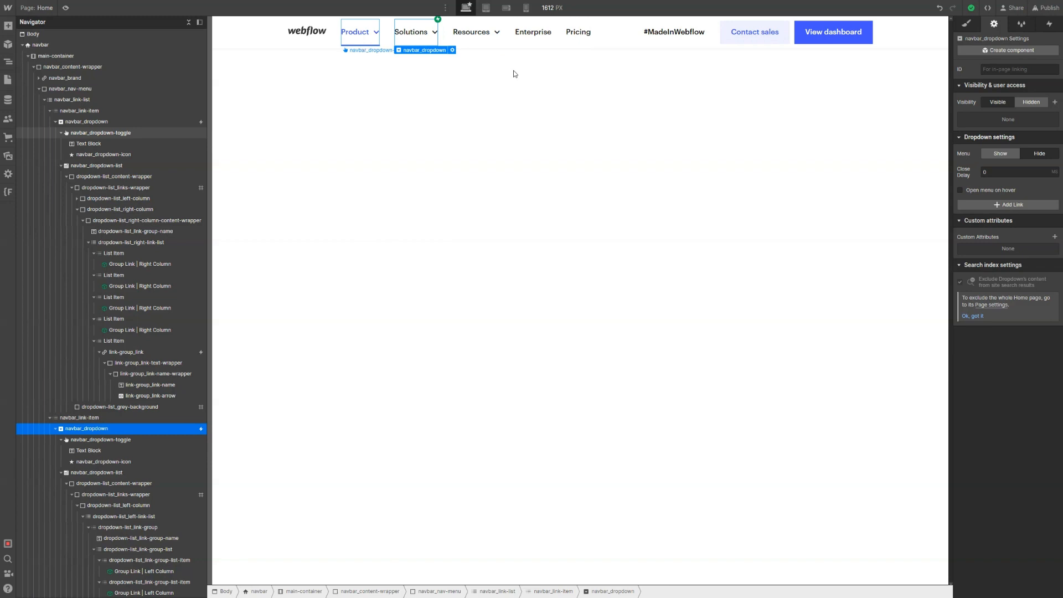
pyautogui.click(1018, 172)
# Preview the Product dropdown opening and closing with its close delay, and recheck the delay in its settings
pyautogui.click(355, 32)
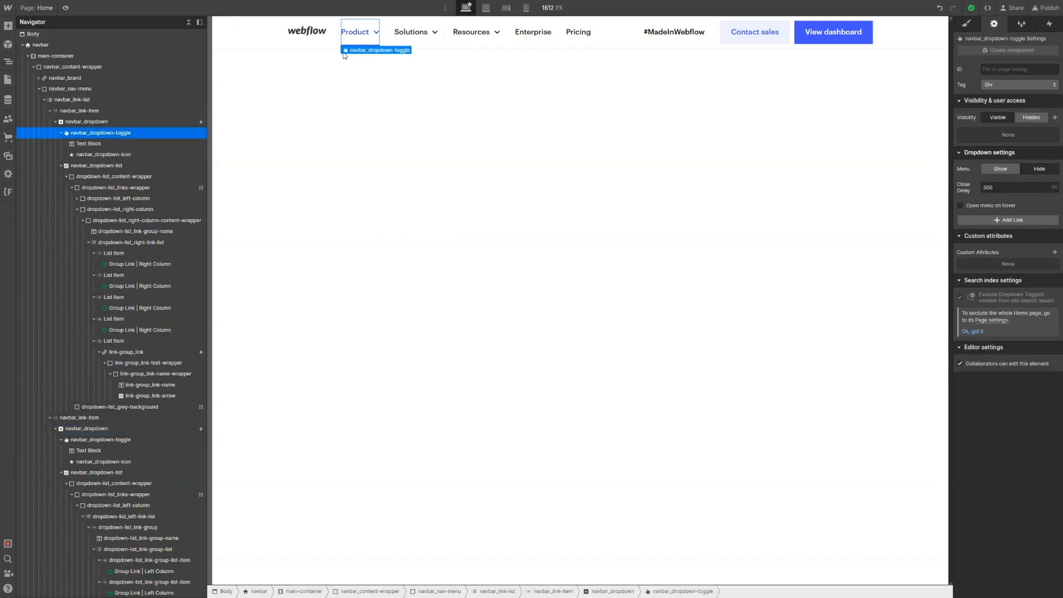
pyautogui.click(65, 8)
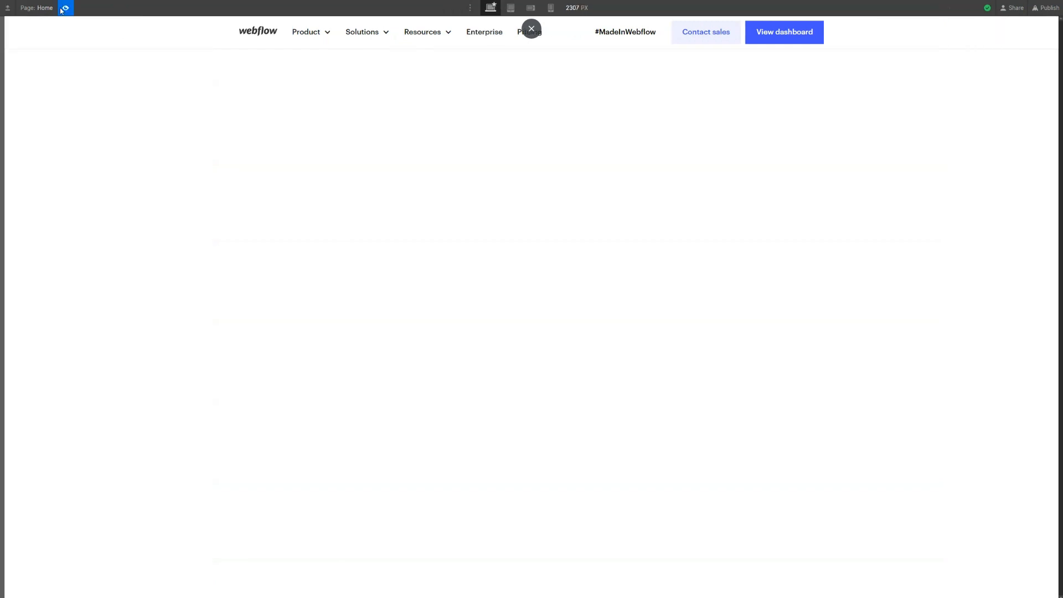
pyautogui.click(301, 41)
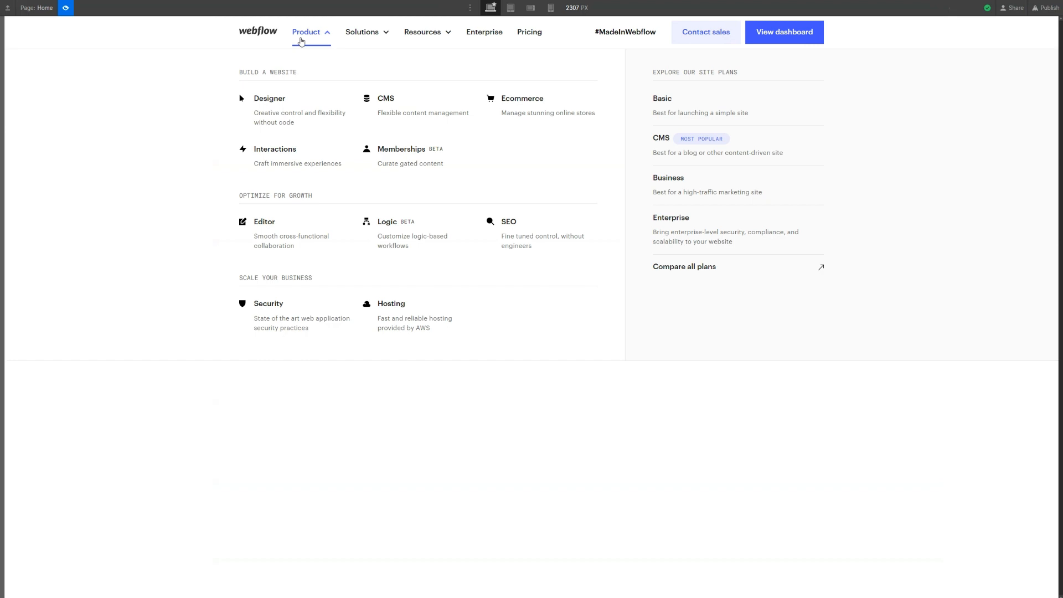
pyautogui.click(301, 42)
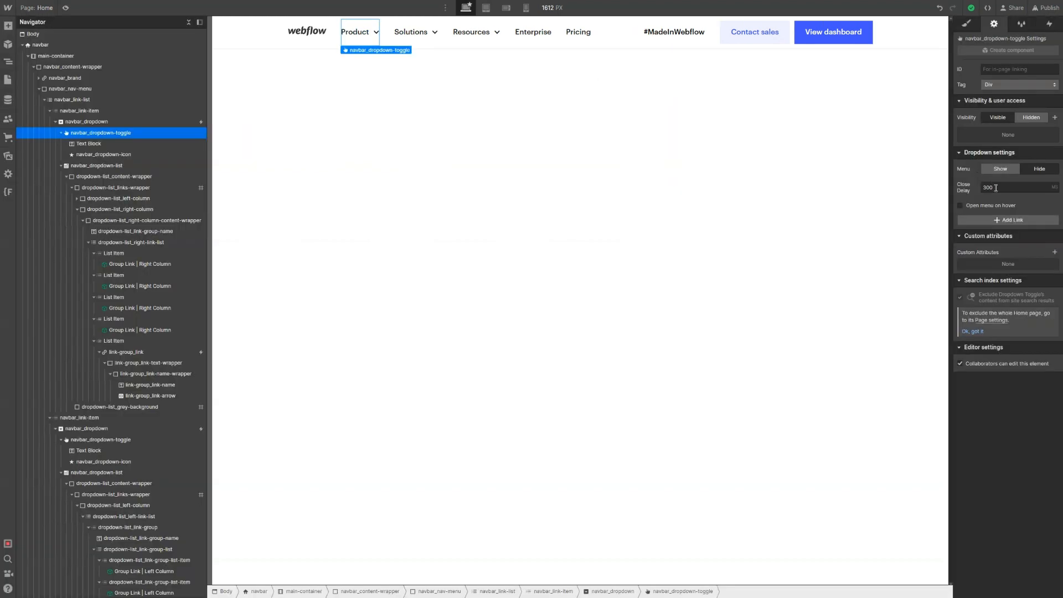
pyautogui.click(996, 188)
# Set the close delay of the Solutions navbar_dropdown to 300 ms
pyautogui.click(430, 39)
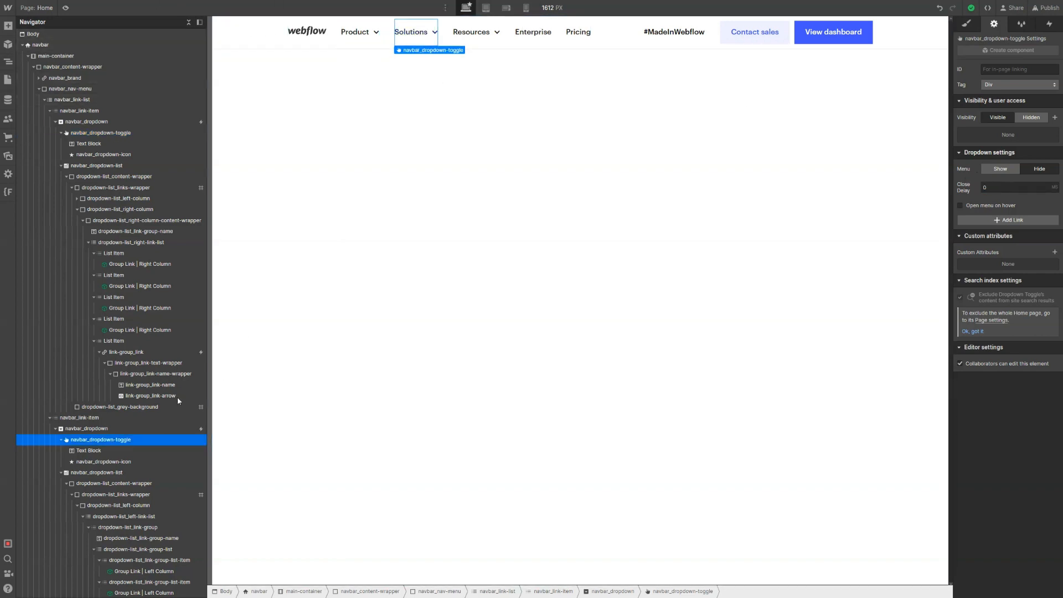
pyautogui.click(137, 427)
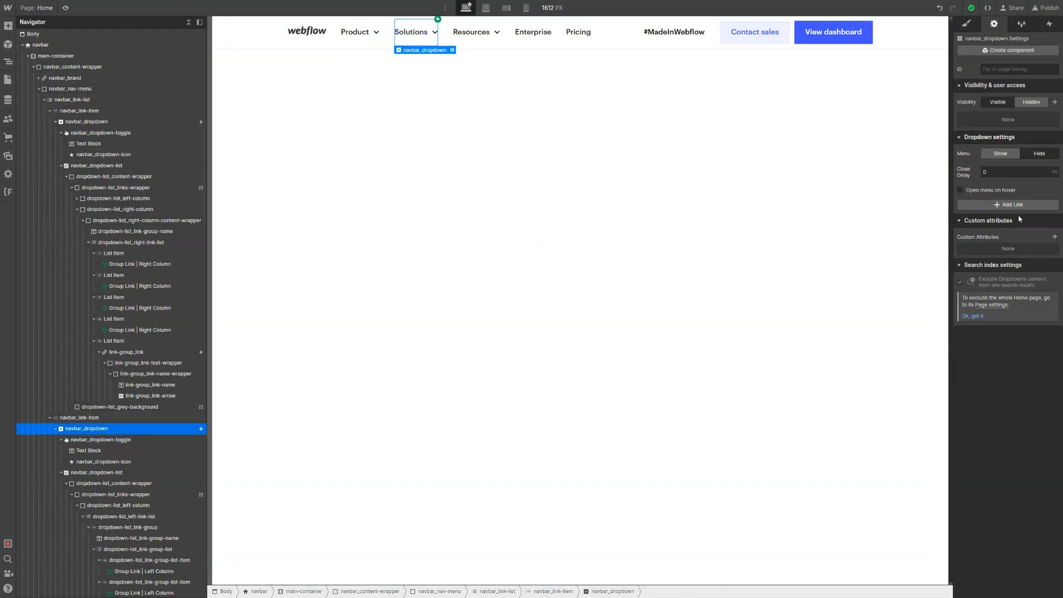
pyautogui.click(1021, 173)
pyautogui.write('300')
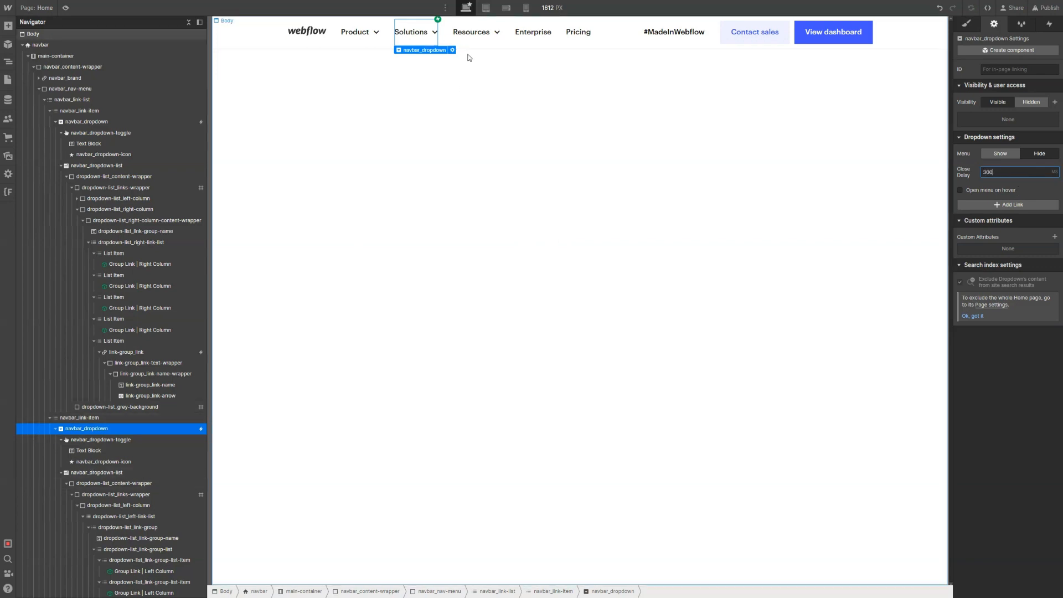
# Set the close delay of the Resources navbar_dropdown to 300 ms
pyautogui.click(474, 33)
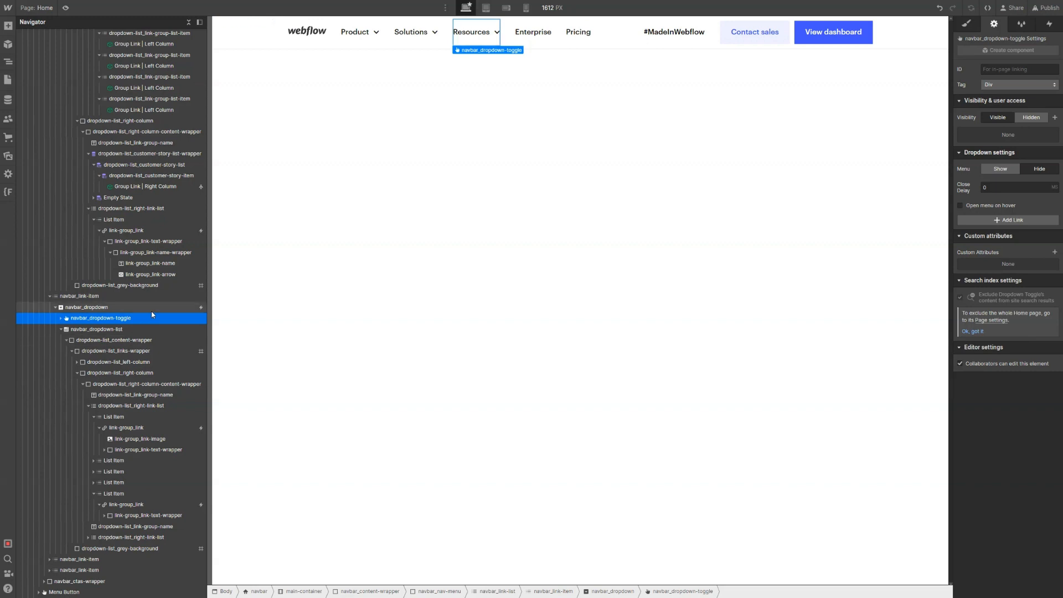
pyautogui.click(200, 308)
pyautogui.click(1022, 171)
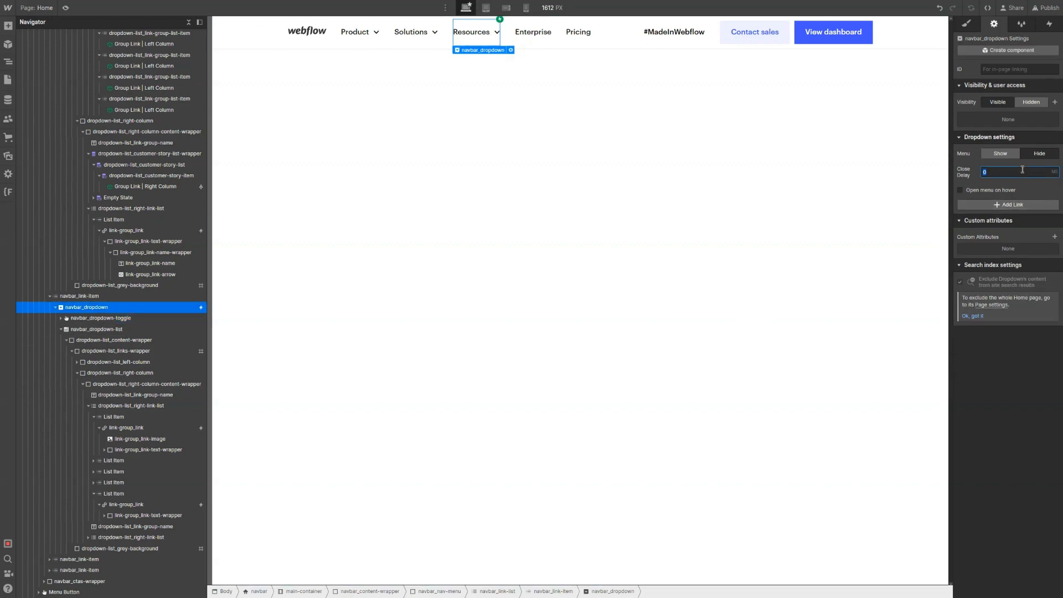
pyautogui.write('300')
# Preview the Product, Solutions and Resources dropdowns opening, closing and switching between each other, and exit the preview
pyautogui.click(66, 9)
pyautogui.click(309, 41)
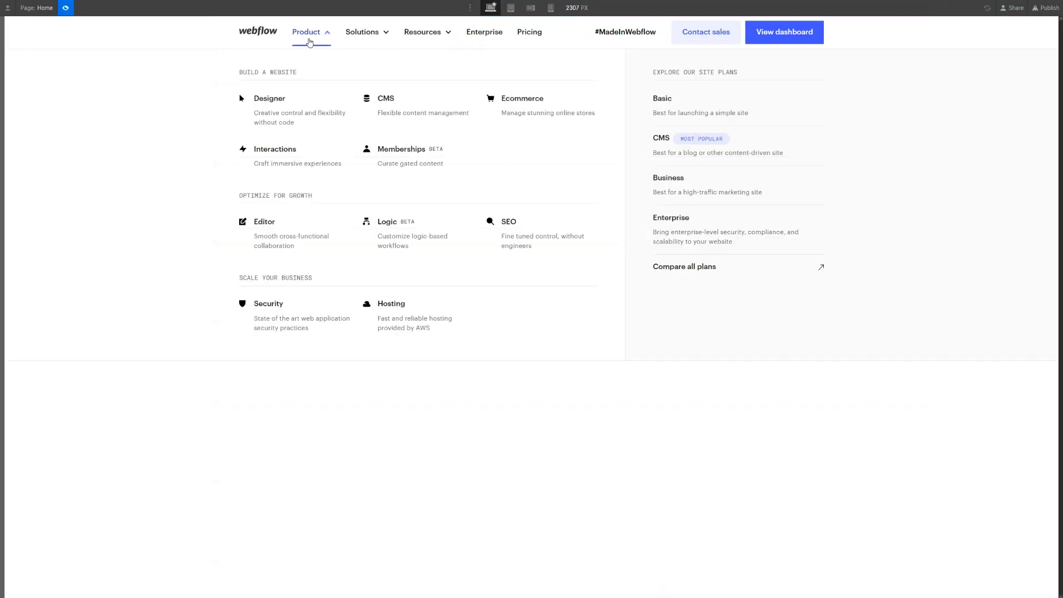
pyautogui.click(310, 41)
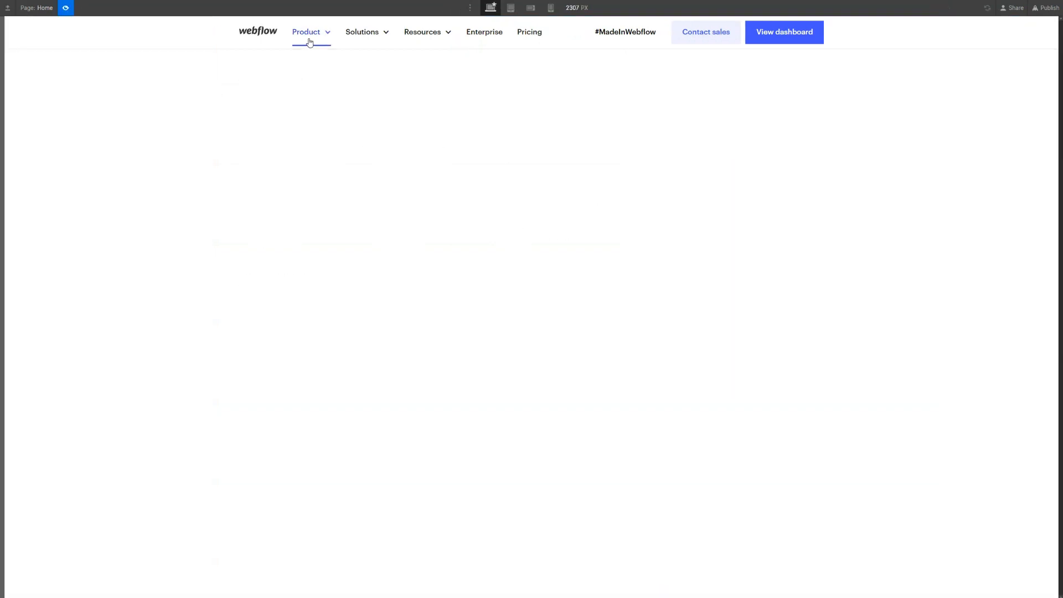
pyautogui.click(353, 33)
pyautogui.click(352, 33)
pyautogui.click(416, 35)
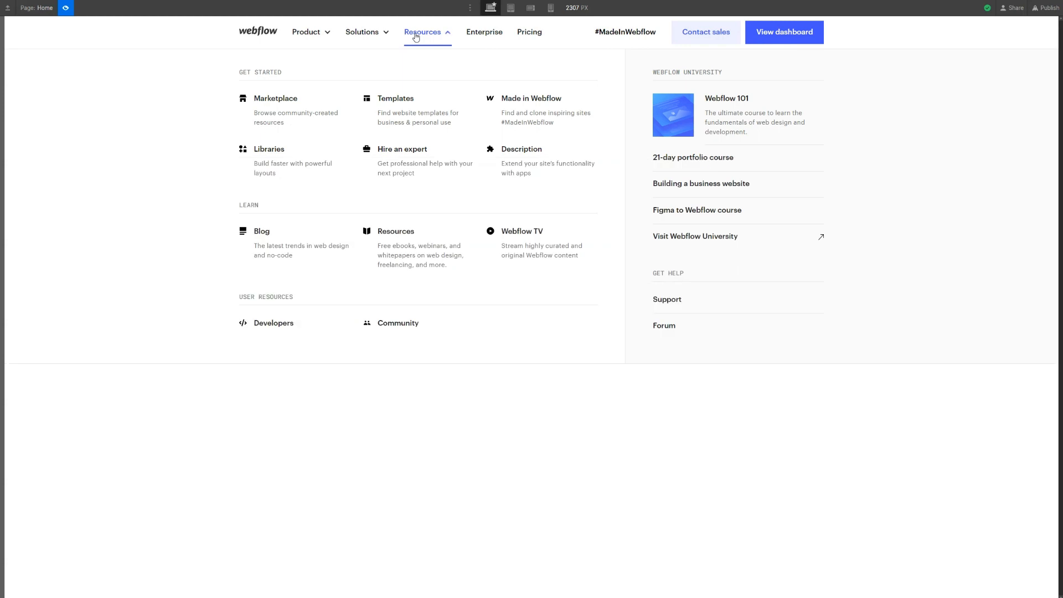
pyautogui.click(369, 33)
pyautogui.click(369, 35)
pyautogui.click(369, 35)
pyautogui.click(314, 36)
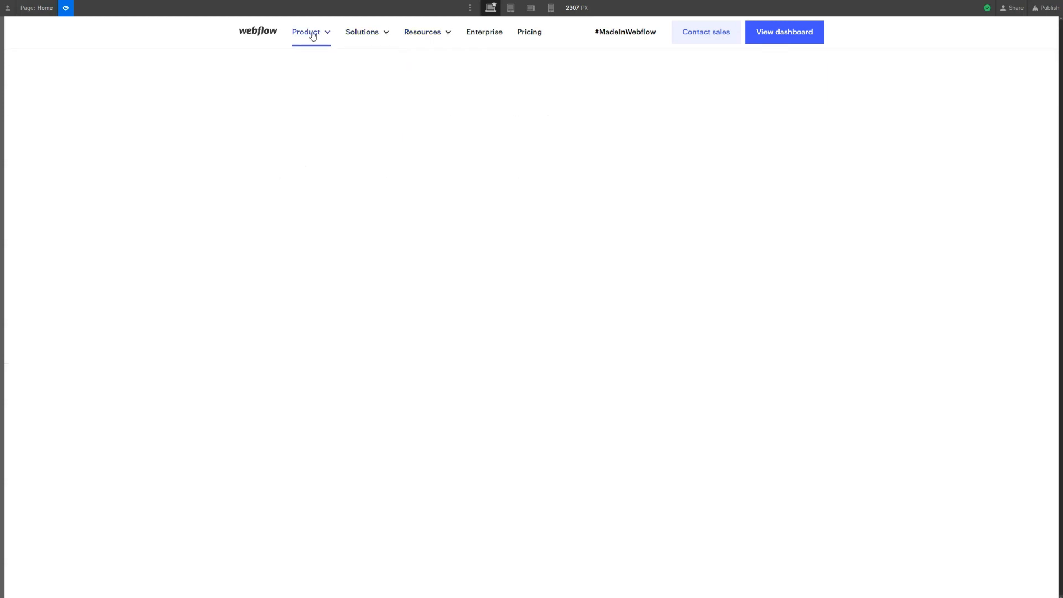
pyautogui.click(313, 36)
pyautogui.click(313, 36)
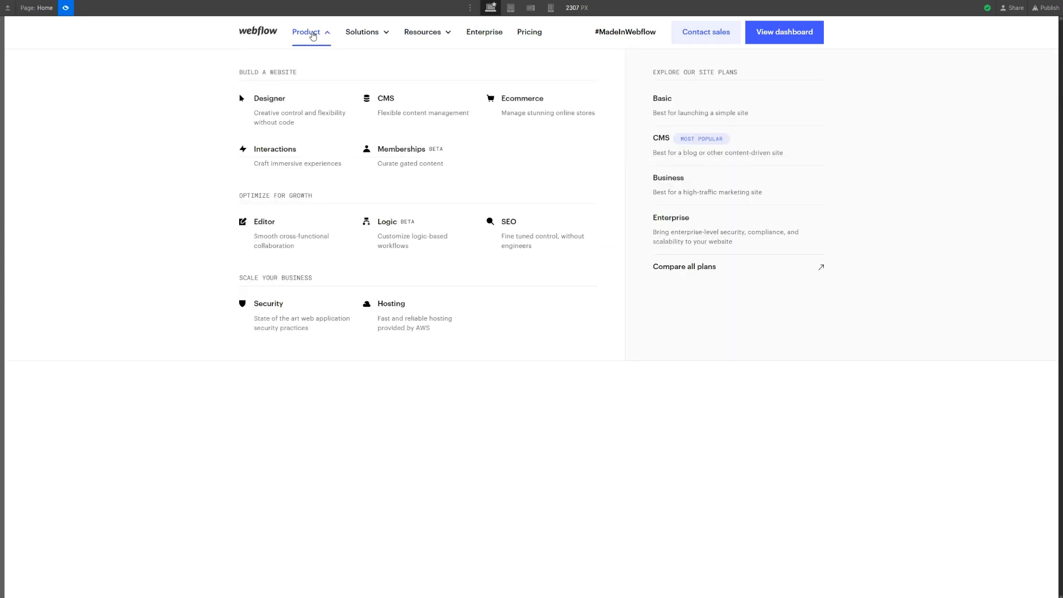
pyautogui.click(314, 36)
pyautogui.click(357, 31)
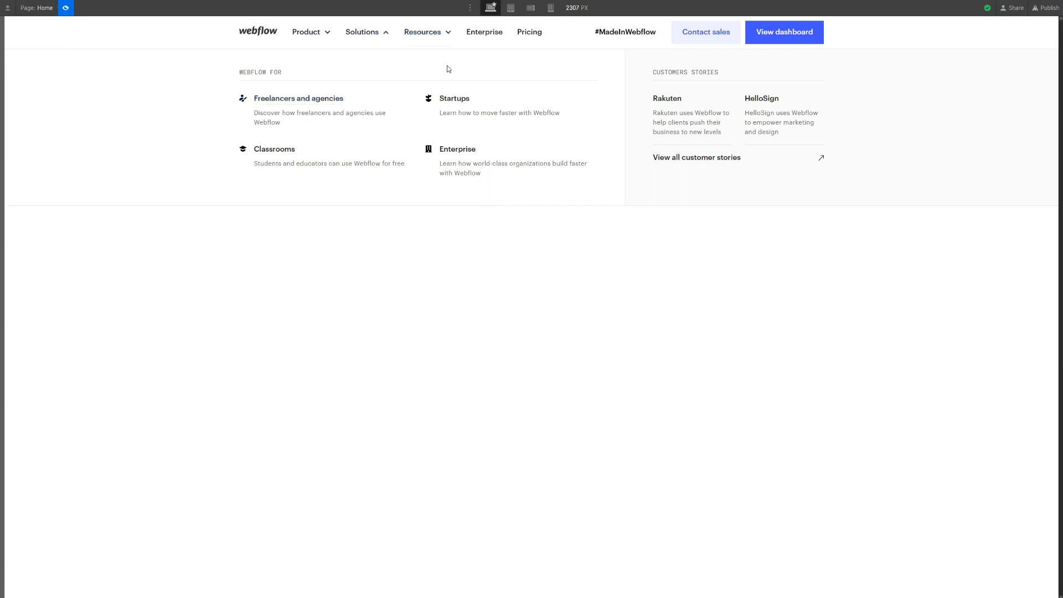
pyautogui.click(432, 32)
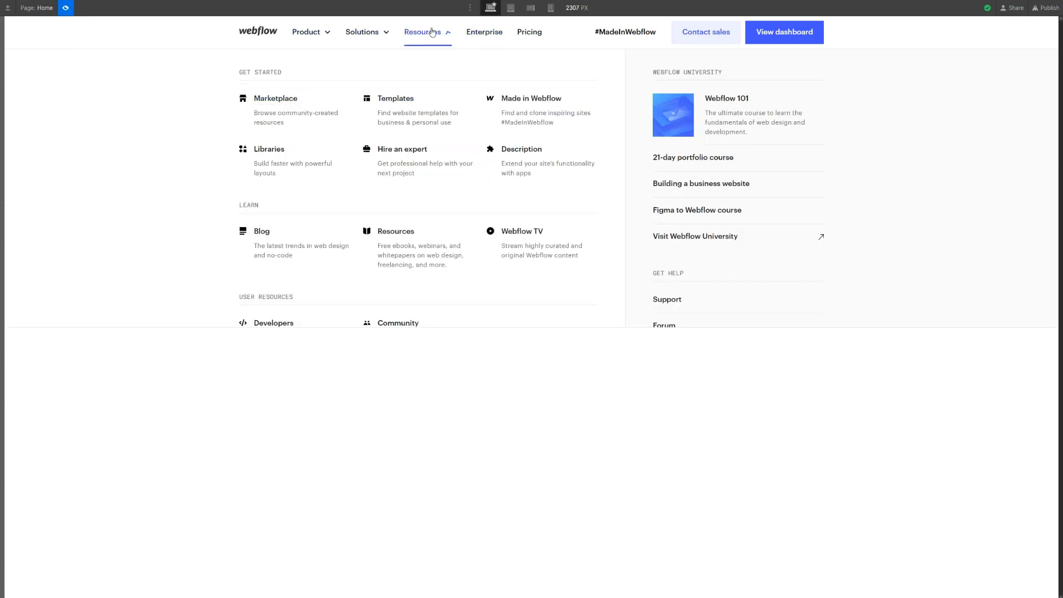
pyautogui.click(432, 32)
pyautogui.hotkey('ctrl', 'shift', 'p')
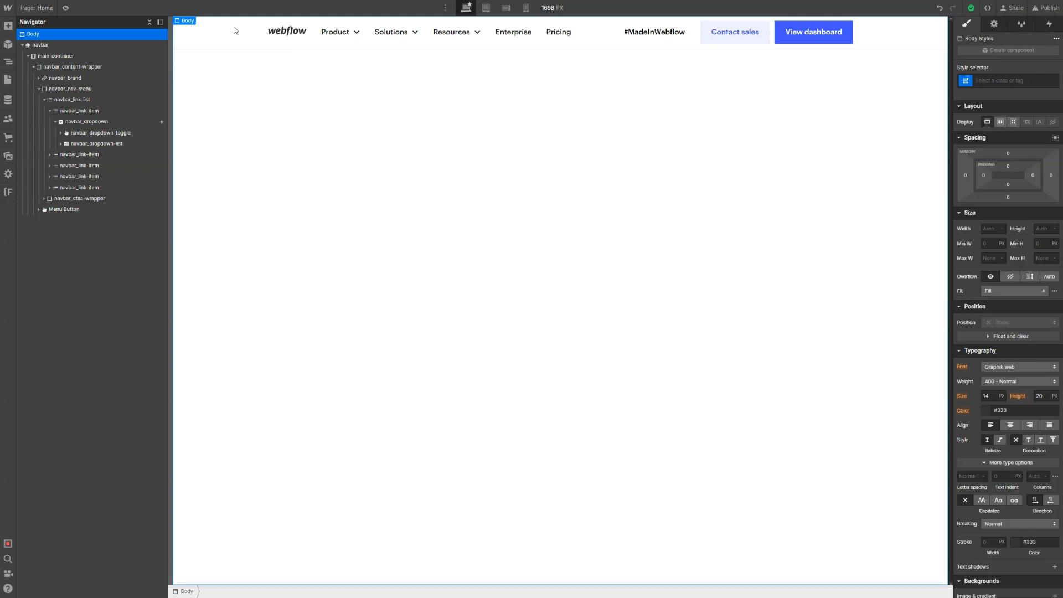
# Select the Body (All Pages) tag and give it the blue layered-page illustration from the assets as its background image
pyautogui.click(1004, 79)
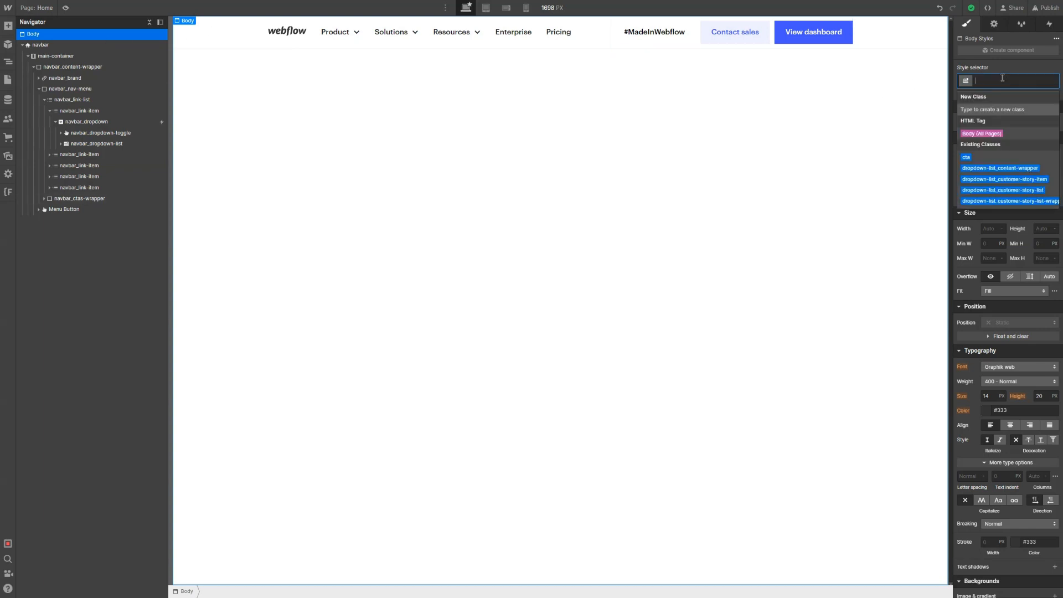
pyautogui.click(977, 134)
pyautogui.scroll(-2, 999, 169)
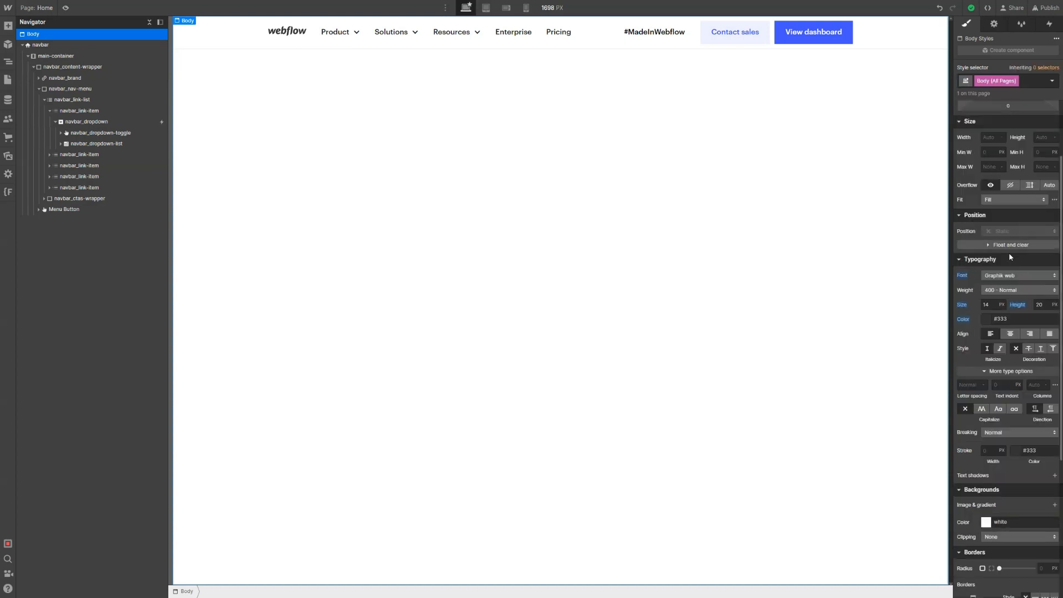
pyautogui.scroll(-2, 999, 273)
pyautogui.scroll(-1, 999, 272)
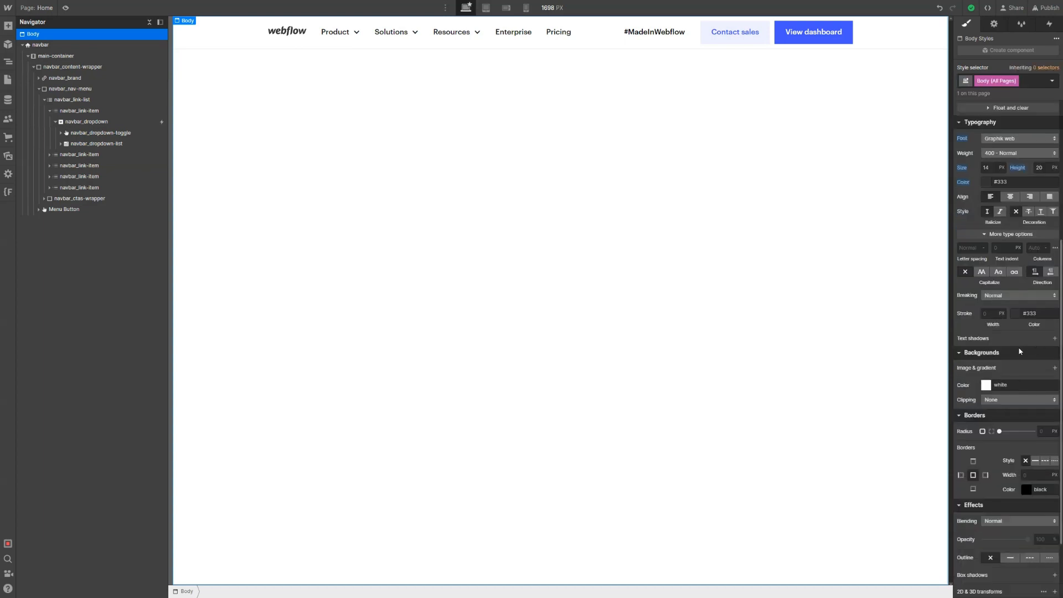
pyautogui.click(1055, 367)
pyautogui.click(1019, 448)
pyautogui.click(39, 101)
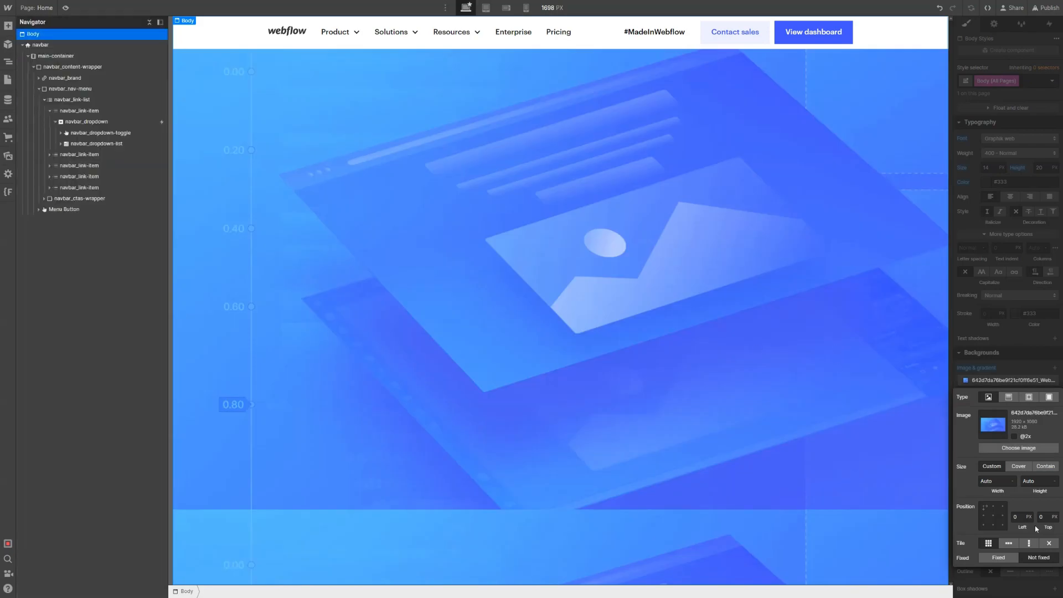
# Stop the Body background image from tiling, set its width to 100%, and close its settings
pyautogui.click(1050, 544)
pyautogui.click(1003, 482)
pyautogui.write('100%')
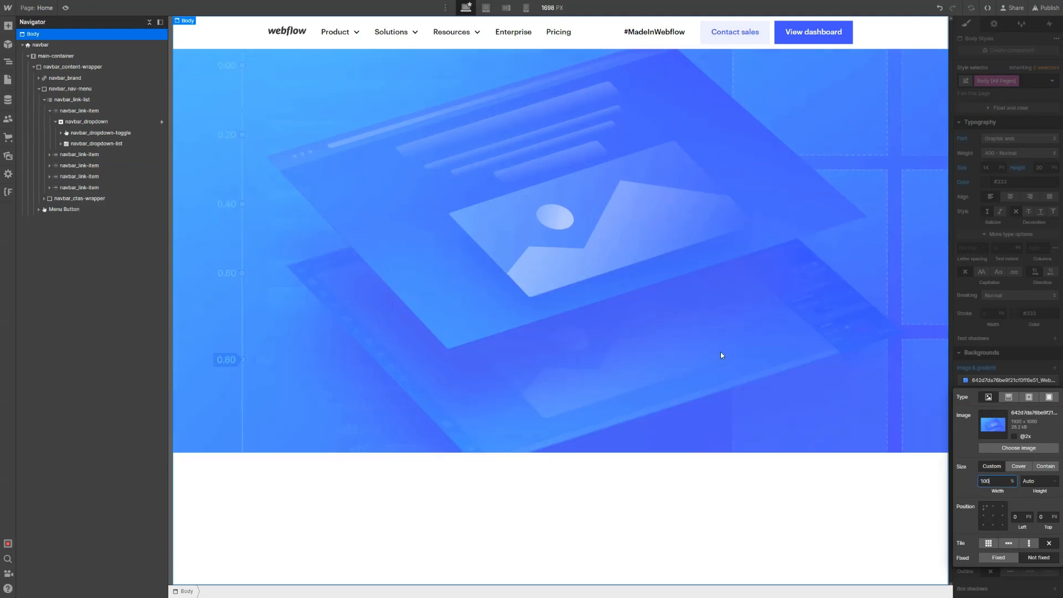
pyautogui.click(680, 306)
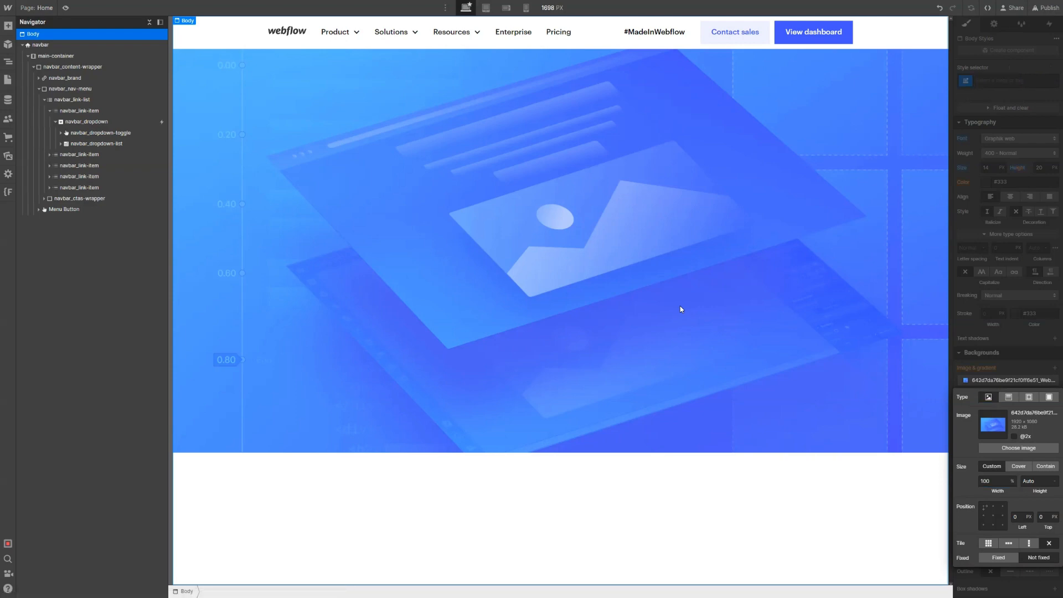
pyautogui.click(979, 307)
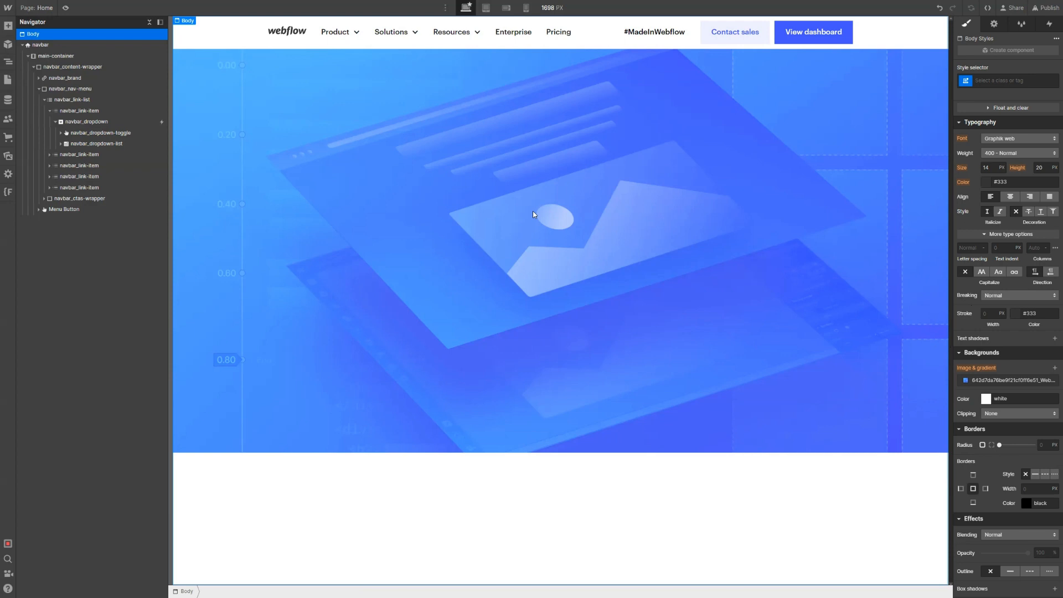
# Open the [DROPDOWN] Opens animation from the Product navbar_dropdown's interactions
pyautogui.click(109, 126)
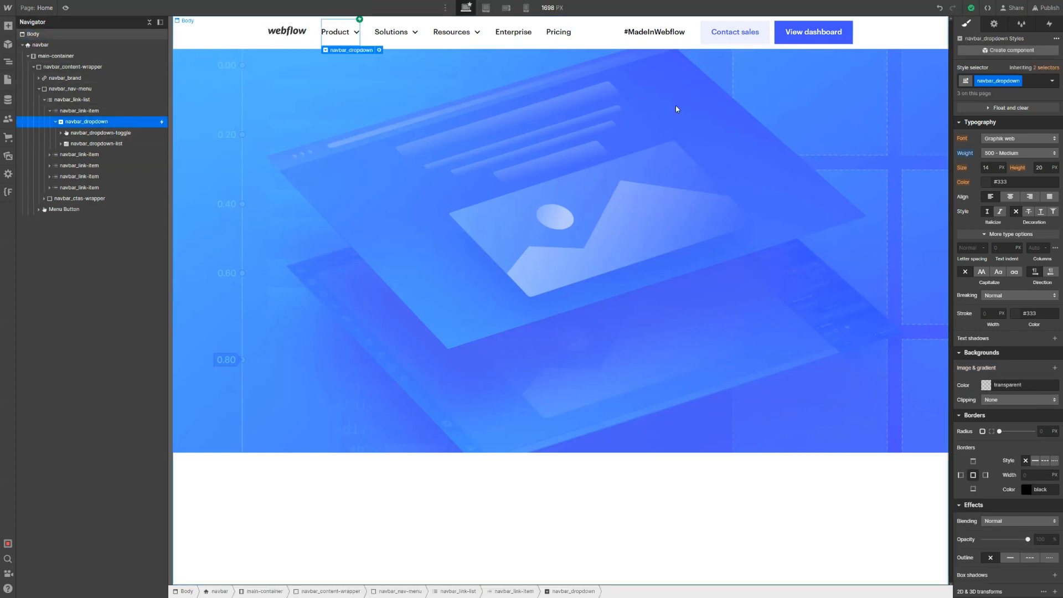
pyautogui.click(1045, 30)
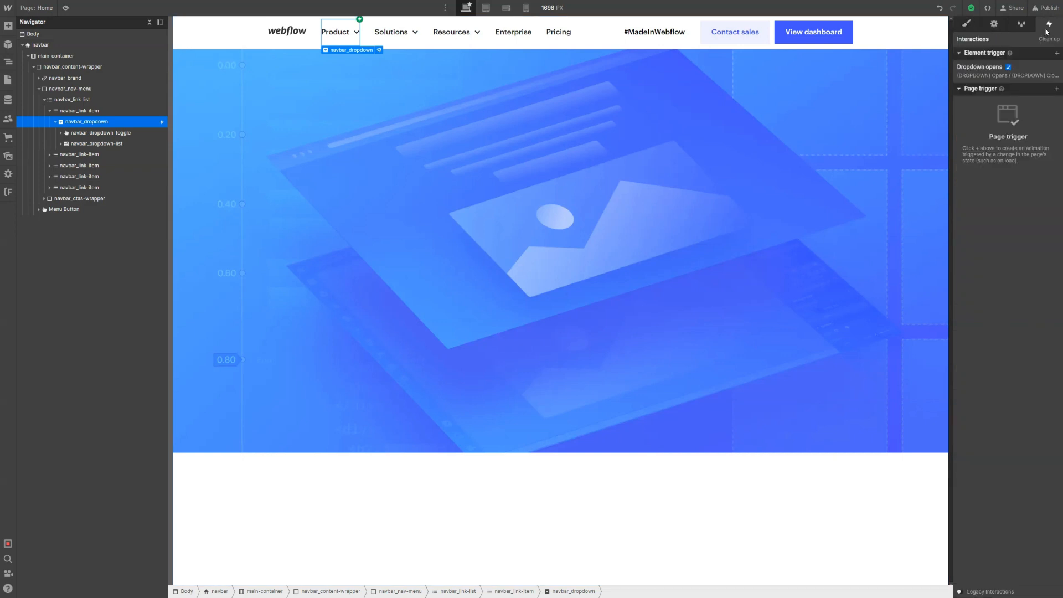
pyautogui.click(975, 76)
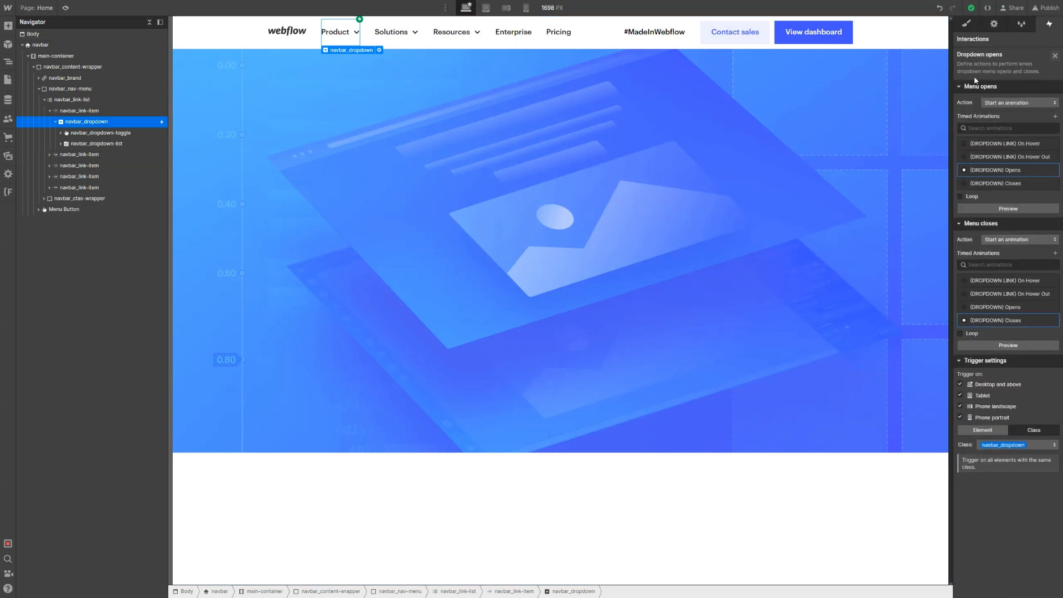
pyautogui.click(995, 170)
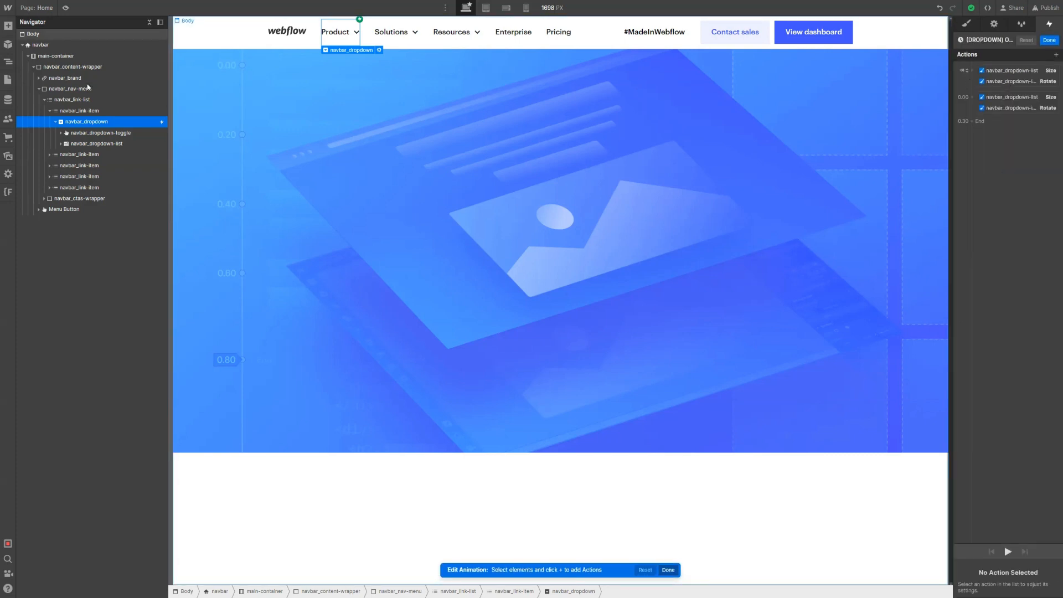
# Add a Div Block to the Body and move it to be the first element, above the navbar
pyautogui.click(42, 36)
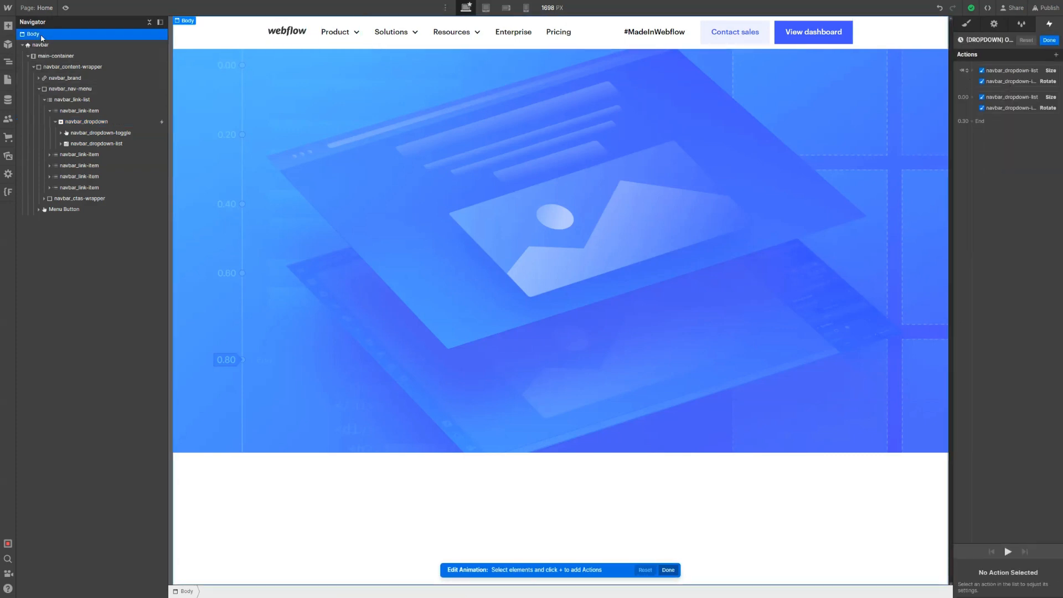
pyautogui.hotkey('ctrl', 'e')
pyautogui.write('div')
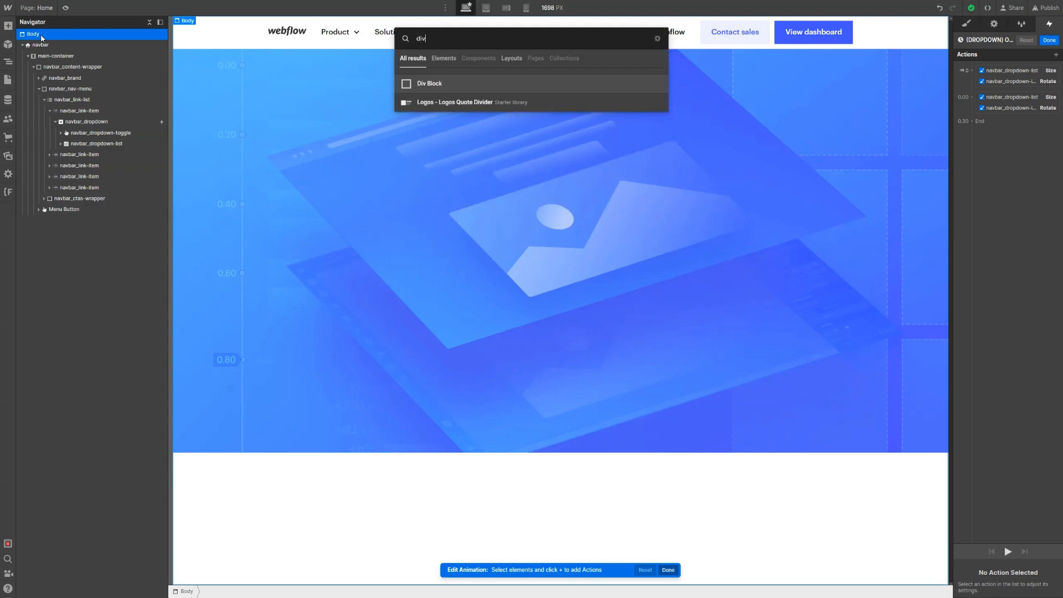
pyautogui.press('Return')
pyautogui.moveTo(51, 222); pyautogui.dragTo(47, 44)
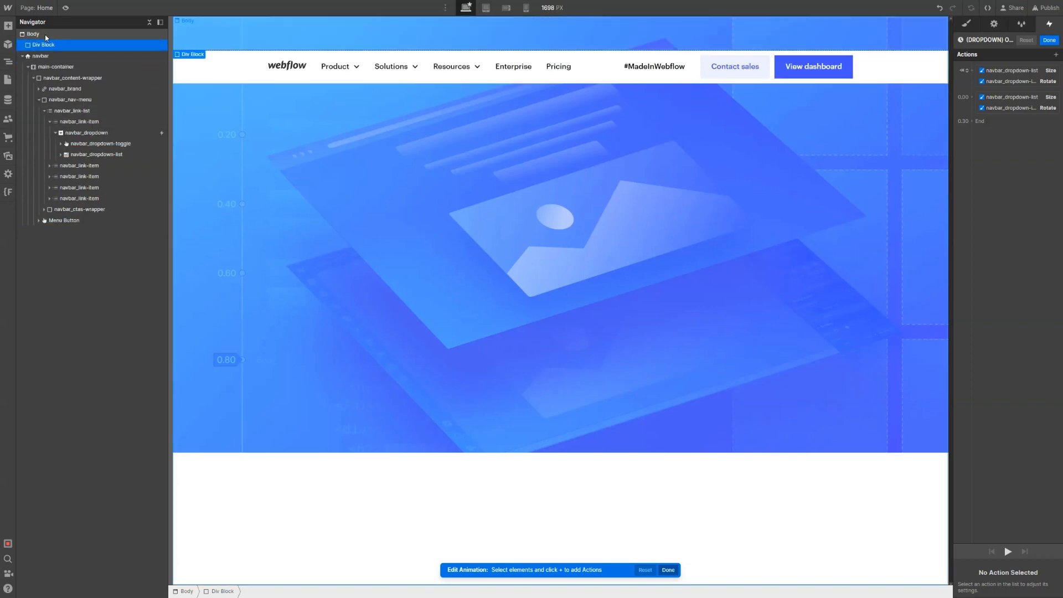
# Leave the animation editor and give the new Div Block the class overlay
pyautogui.click(1049, 40)
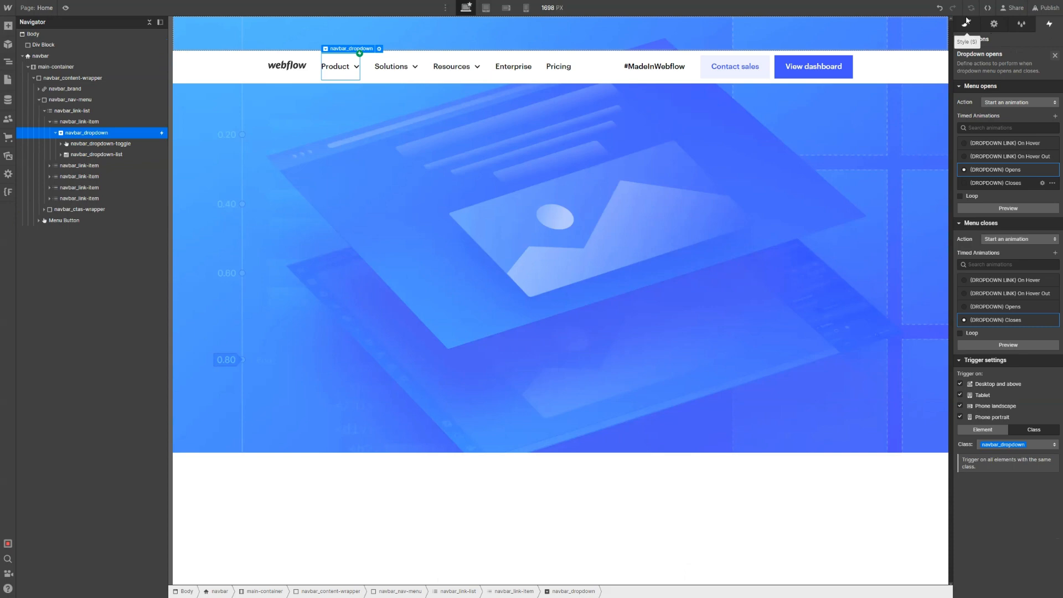
pyautogui.click(966, 23)
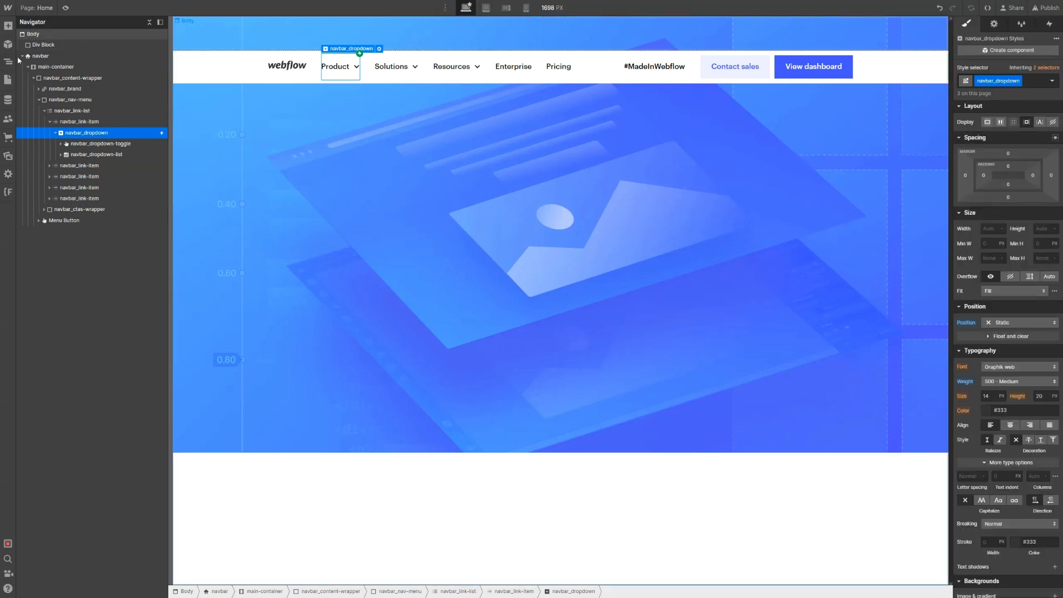
pyautogui.click(80, 44)
pyautogui.hotkey('ctrl', 'Return')
pyautogui.write('o')
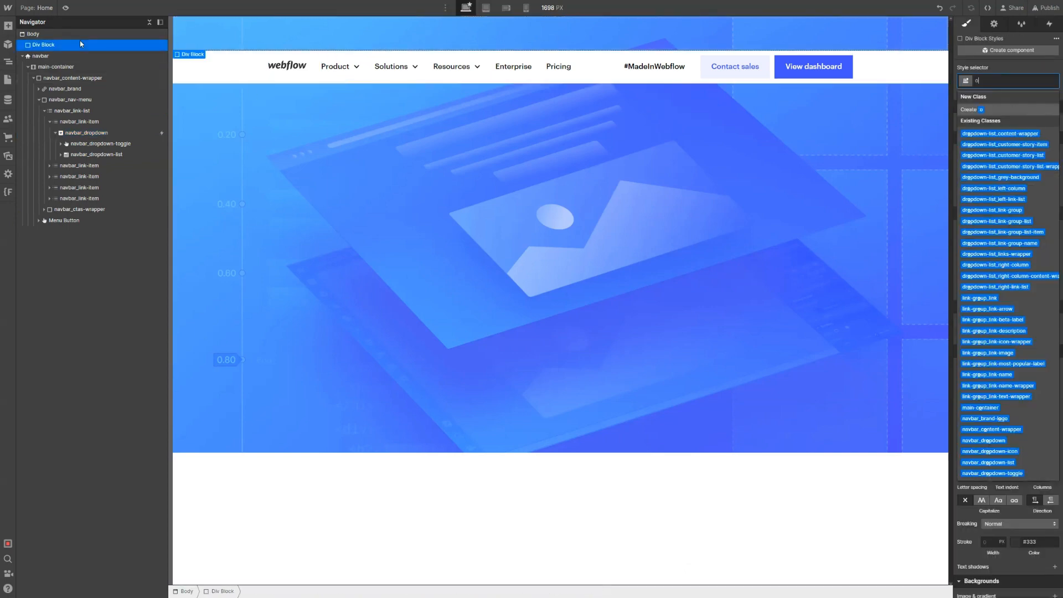
pyautogui.write('verlay')
pyautogui.press('Return')
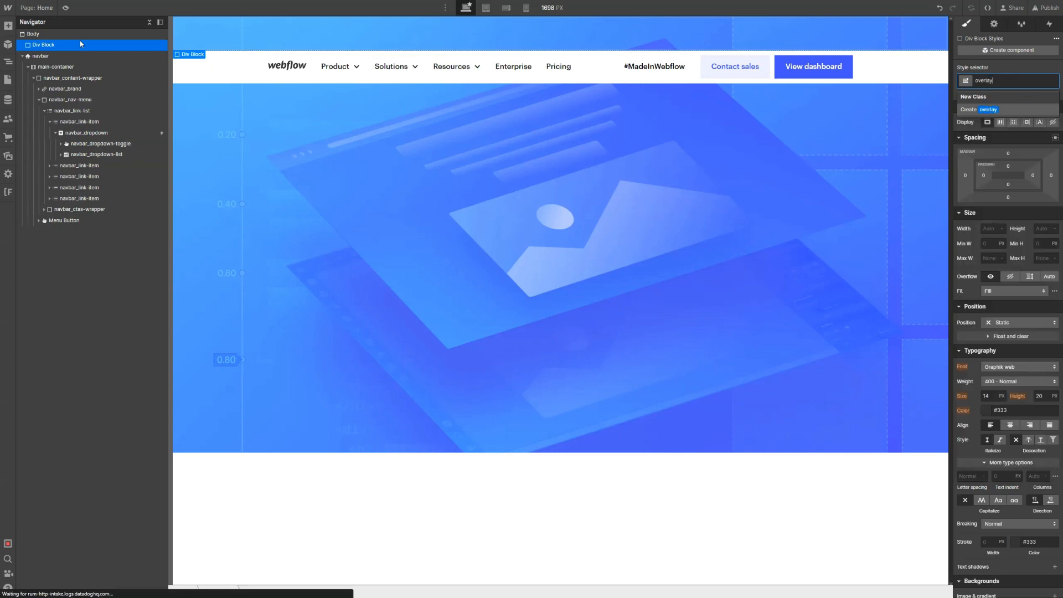
# Set the overlay's position to Fixed with the full-cover preset
pyautogui.click(1012, 322)
pyautogui.click(1028, 358)
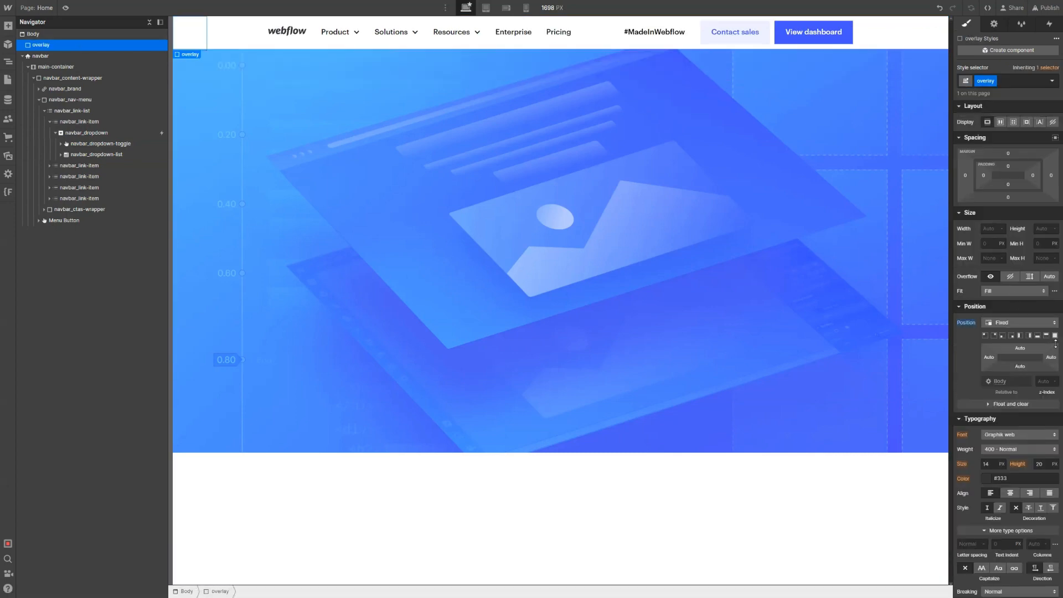
pyautogui.click(1056, 335)
pyautogui.scroll(-6, 1021, 358)
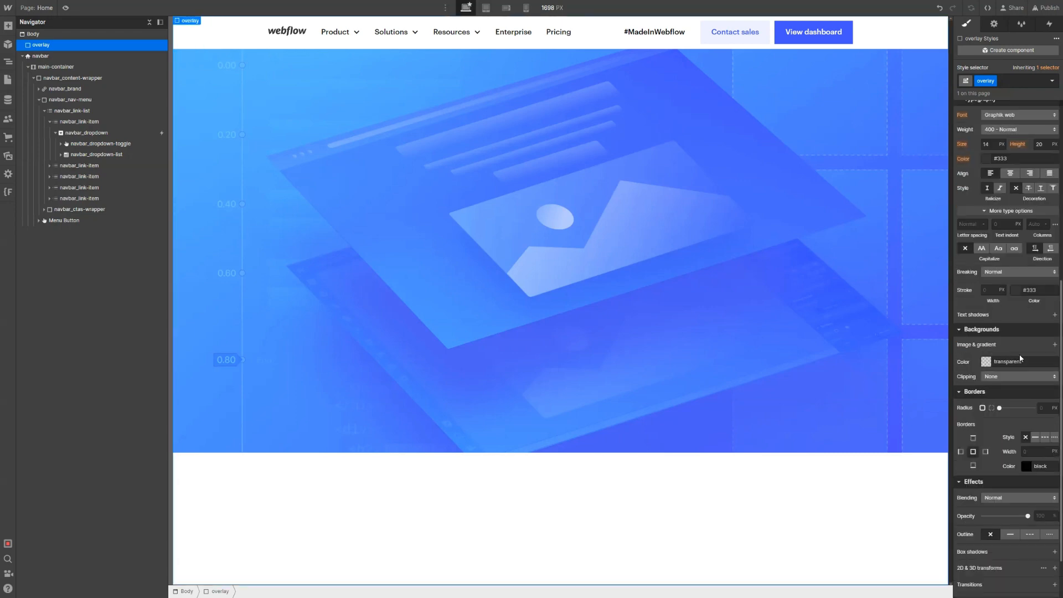
pyautogui.click(1055, 344)
pyautogui.click(1040, 345)
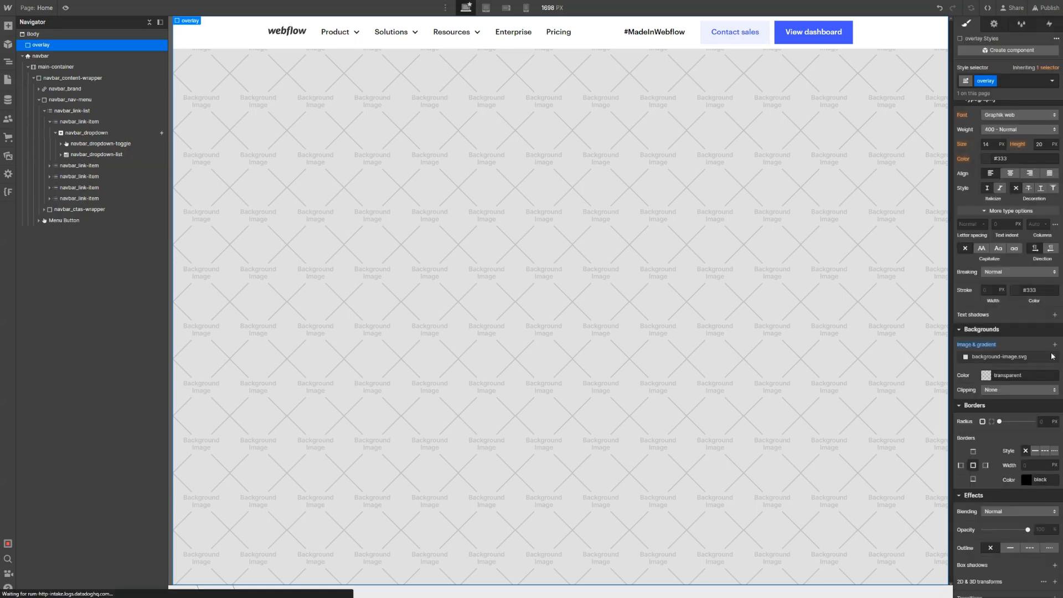
pyautogui.click(1055, 357)
# Set the overlay's background color to the Black swatch, trying alpha values of 50 and 60 before settling on 55
pyautogui.click(998, 361)
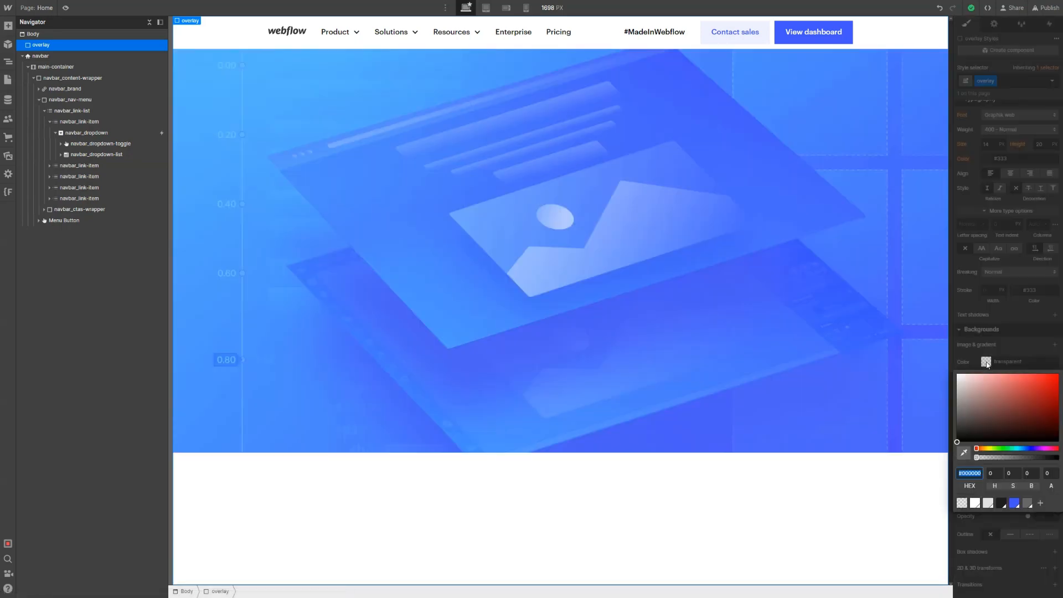
pyautogui.click(1000, 503)
pyautogui.click(1046, 473)
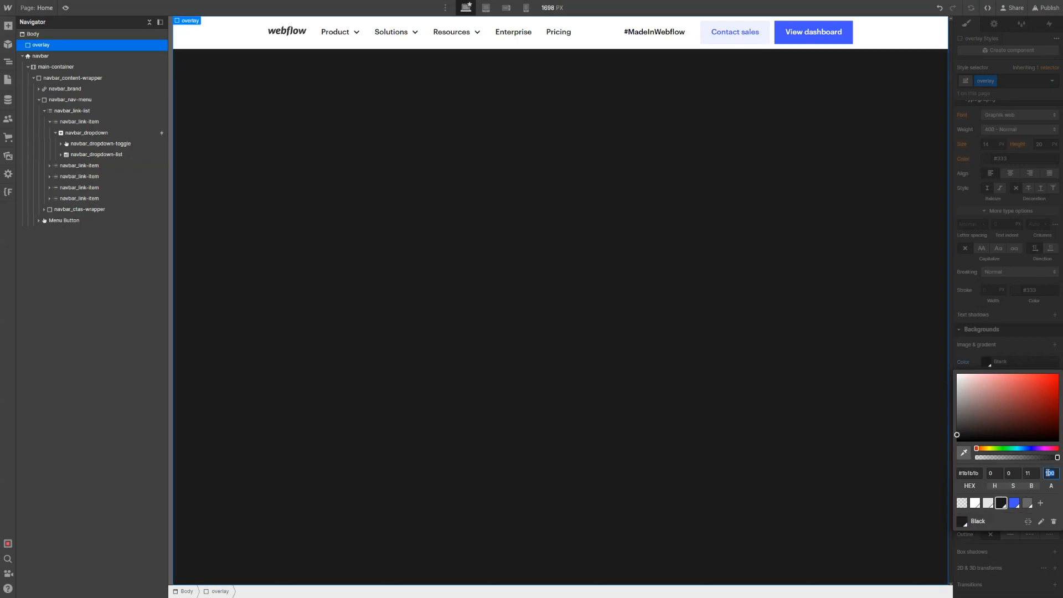
pyautogui.write('50')
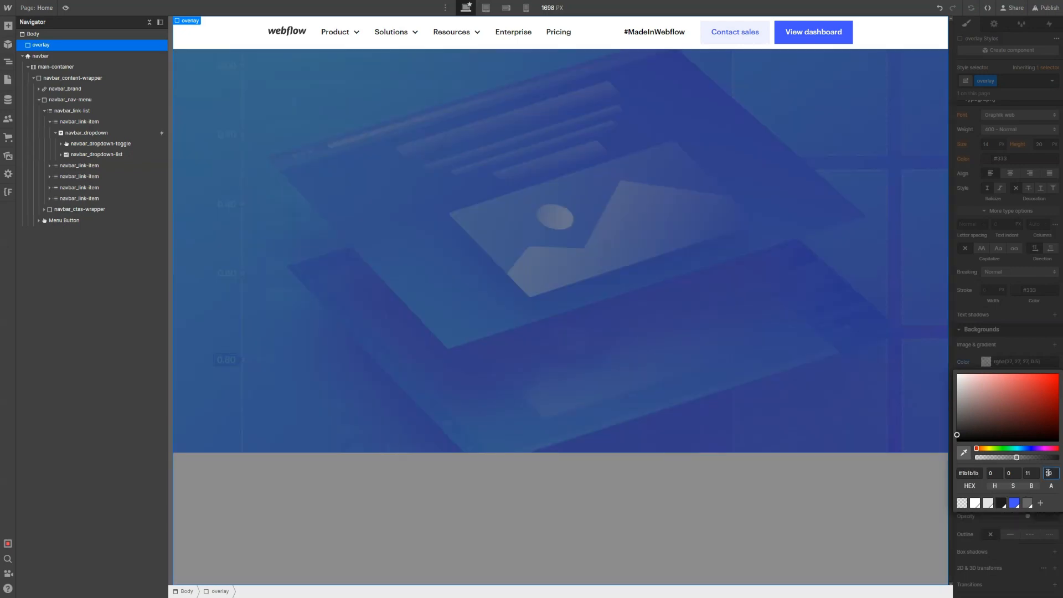
pyautogui.doubleClick(1048, 472)
pyautogui.write('60')
pyautogui.doubleClick(1048, 473)
pyautogui.write('55')
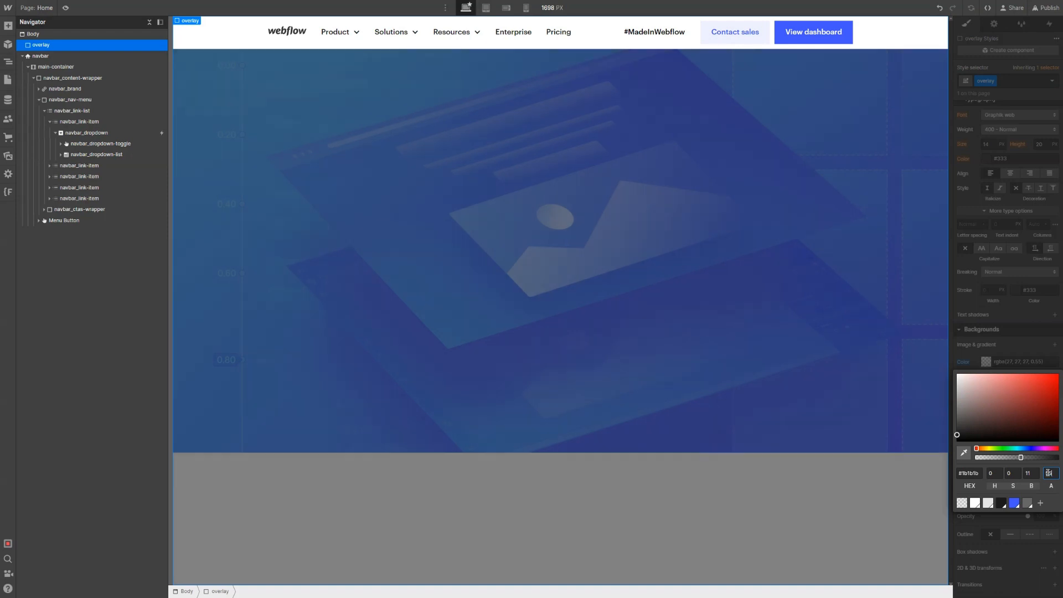
# Close the color picker and move the overlay below the navbar in the Body's element order
pyautogui.click(984, 352)
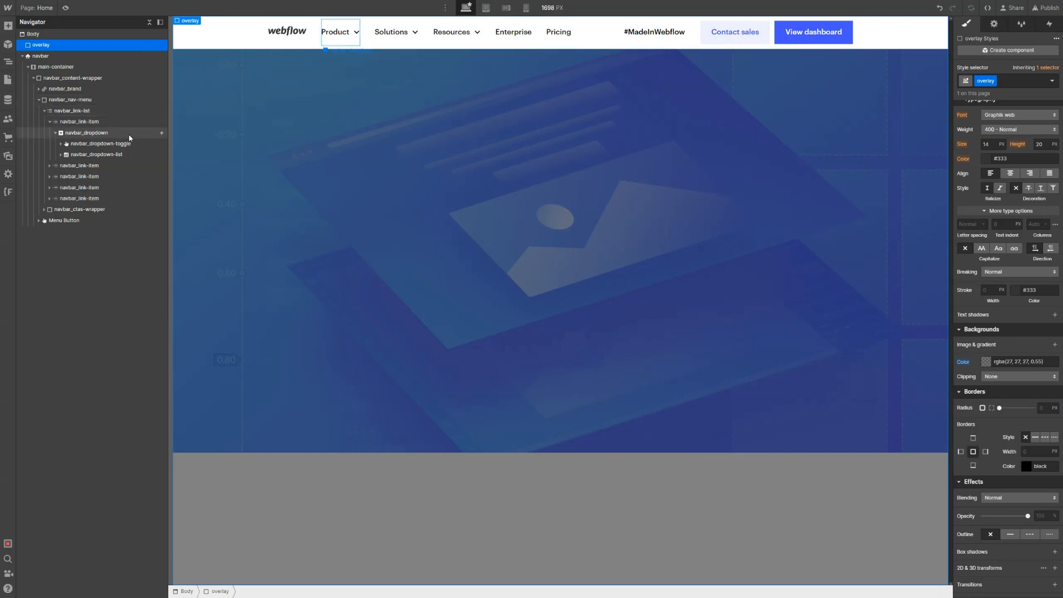
pyautogui.click(22, 56)
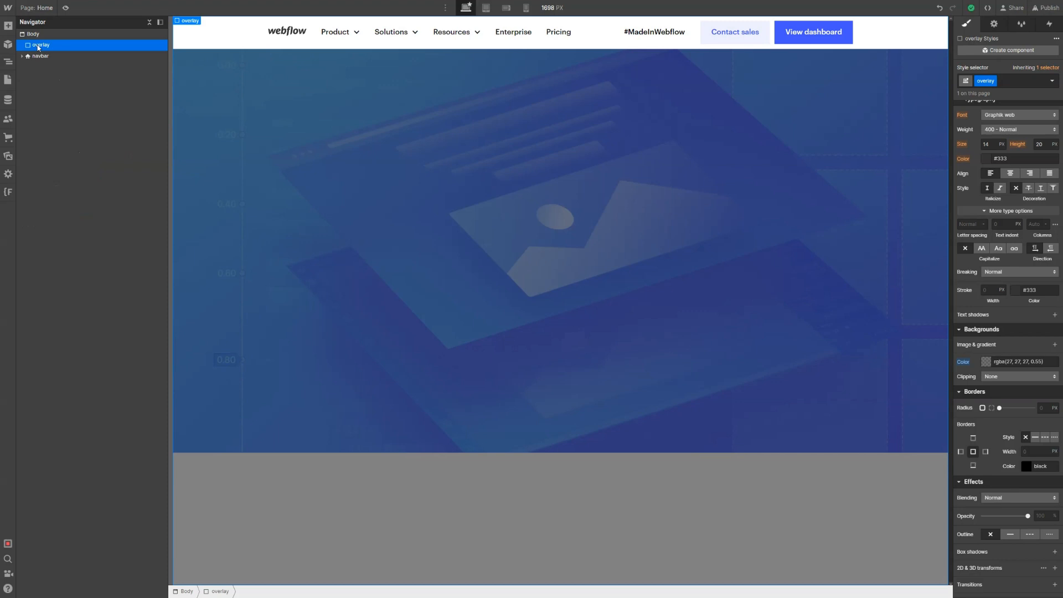
pyautogui.moveTo(38, 47); pyautogui.dragTo(35, 64)
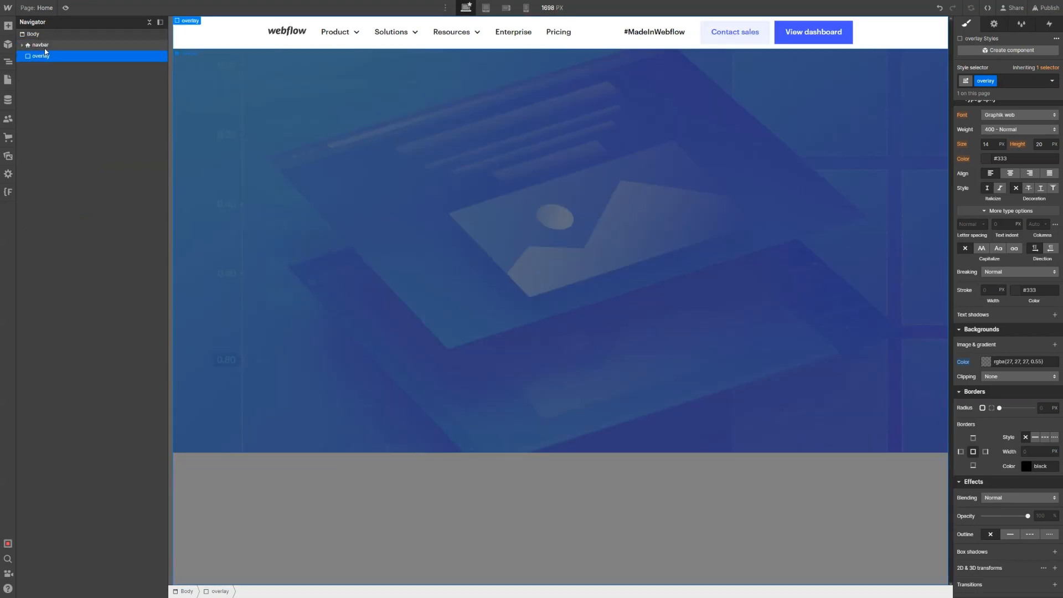
# Set the z-index of the sticky navbar to 1
pyautogui.click(45, 49)
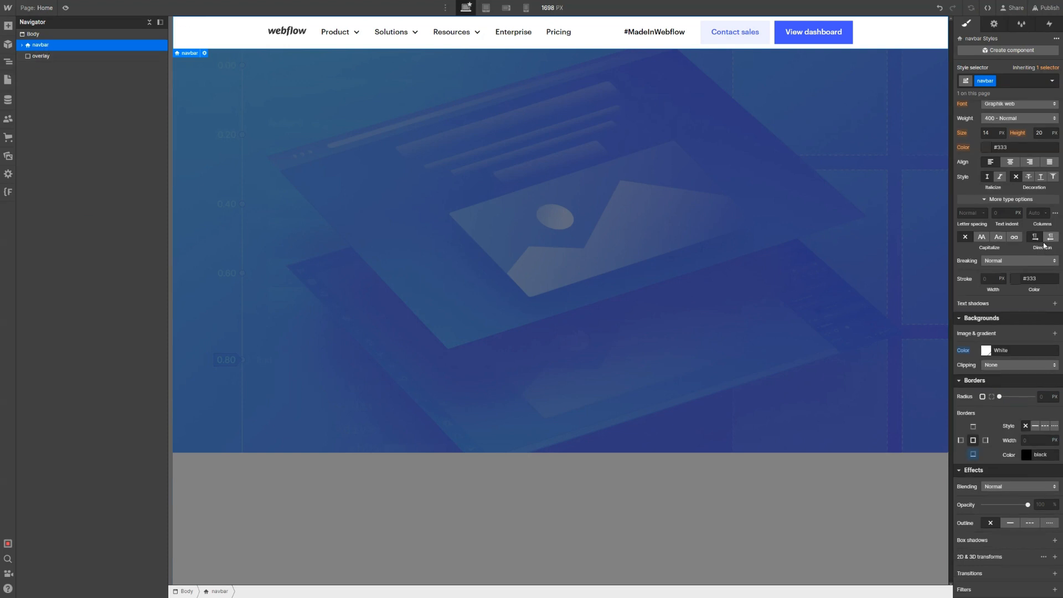
pyautogui.scroll(5, 1026, 251)
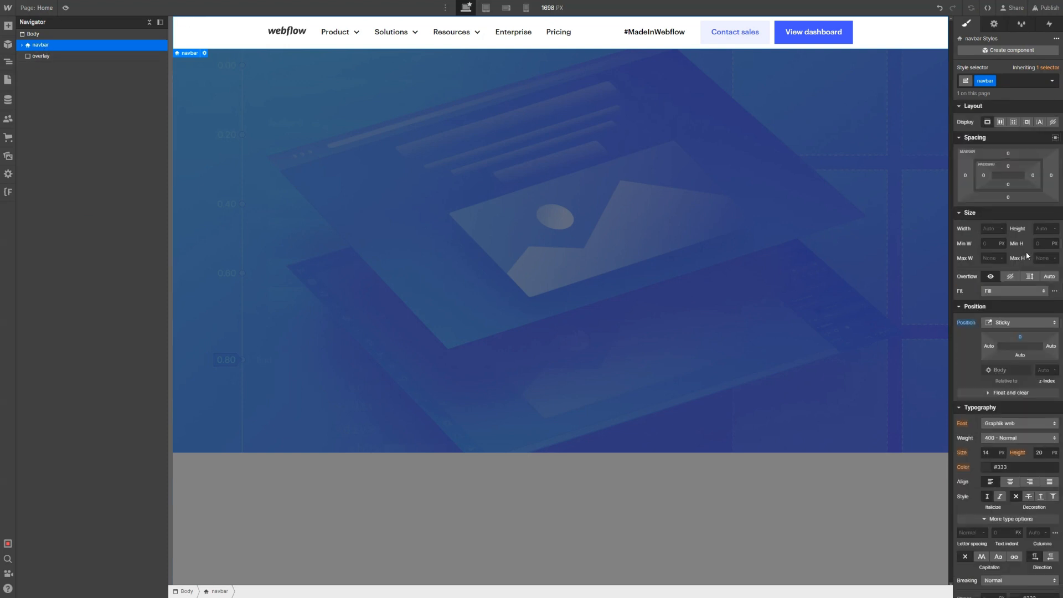
pyautogui.click(61, 57)
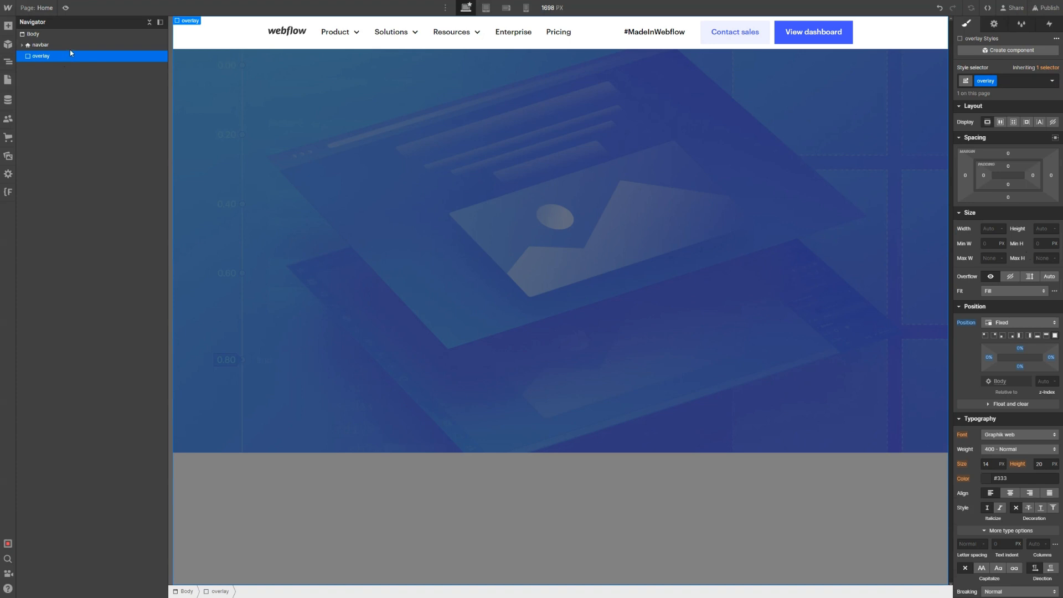
pyautogui.click(70, 47)
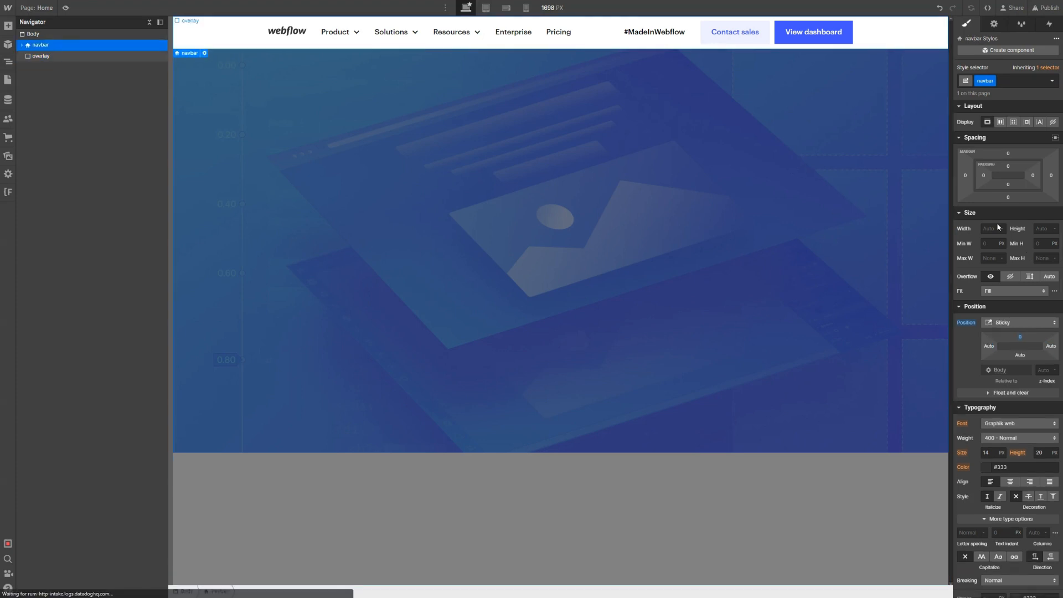
pyautogui.click(1048, 367)
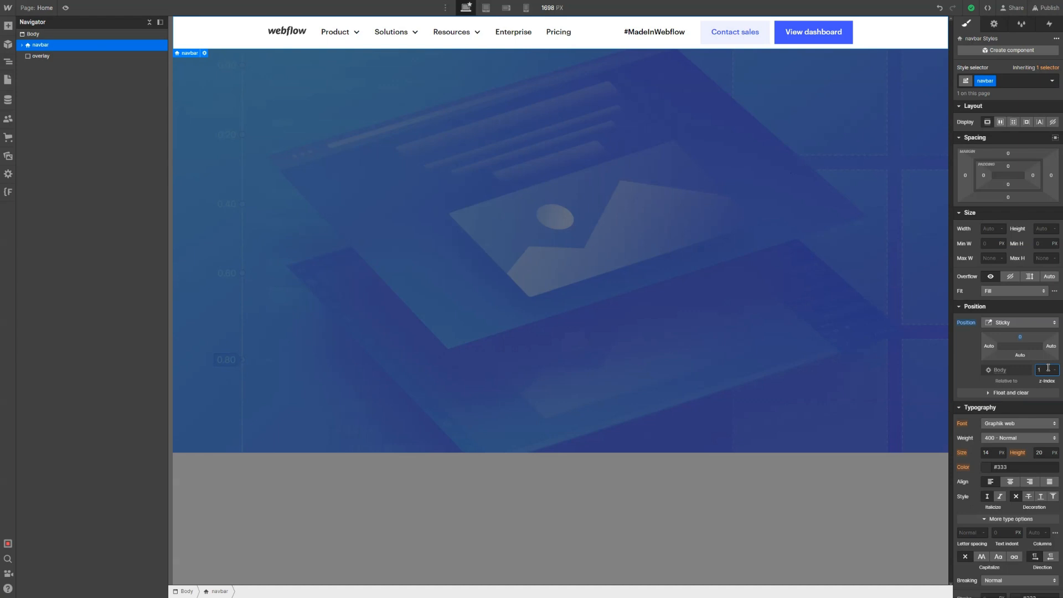
pyautogui.press('Return')
# Set the z-index of the fixed overlay to 0
pyautogui.click(86, 58)
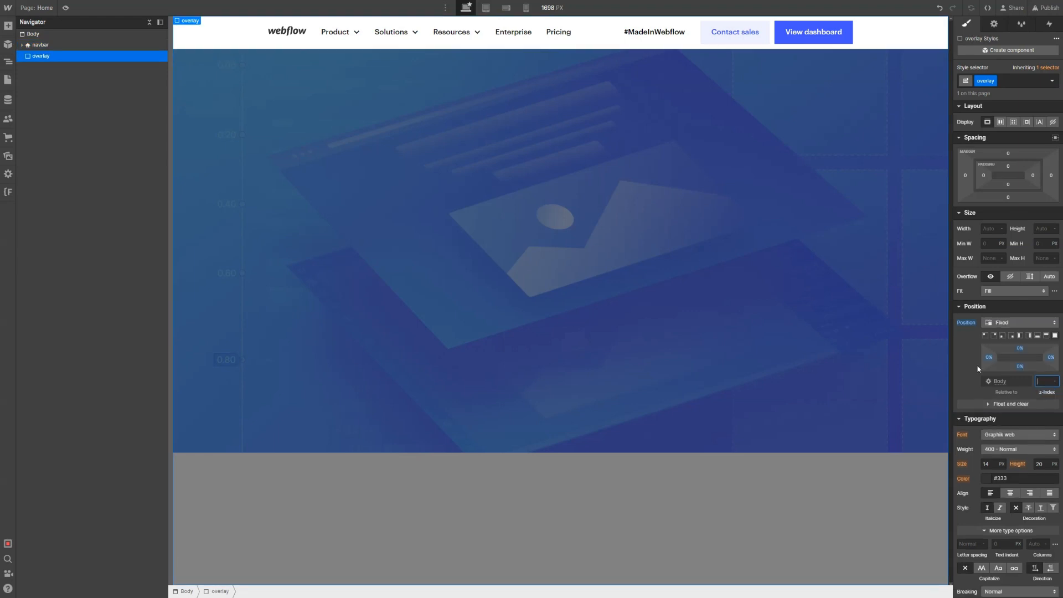
pyautogui.click(1042, 381)
pyautogui.write('0')
pyautogui.press('Return')
# Open the (DROPDOWN) Opens animation for editing from the Product navbar_dropdown's Dropdown opens trigger
pyautogui.click(339, 32)
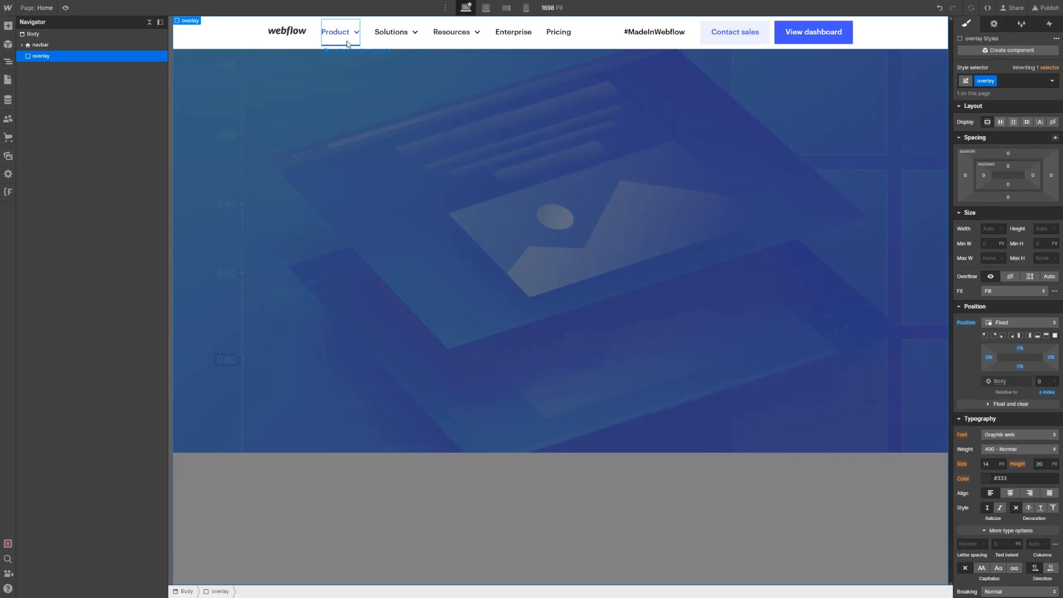
pyautogui.click(119, 121)
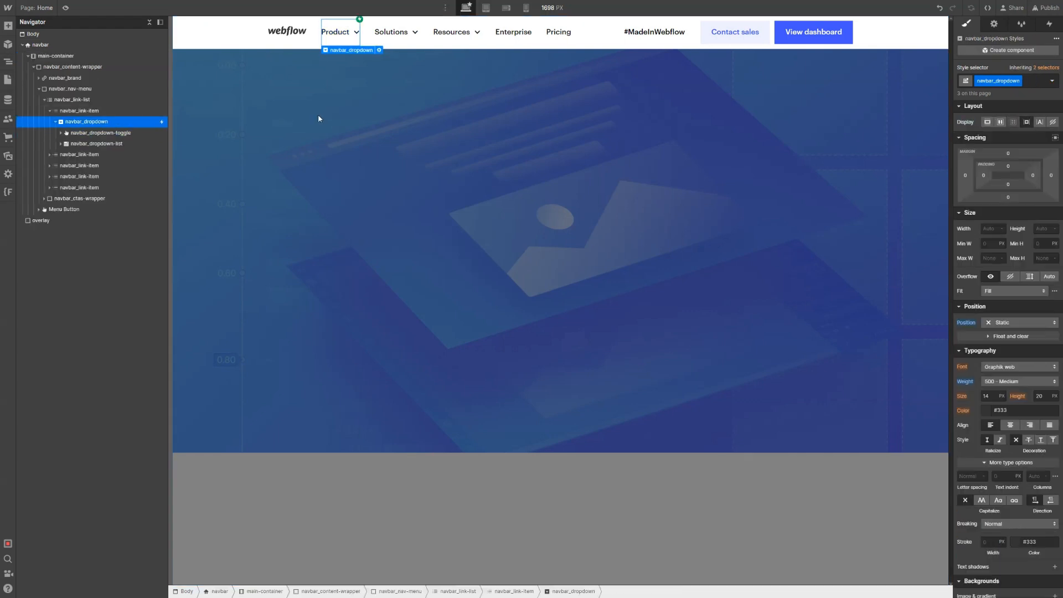
pyautogui.click(1049, 24)
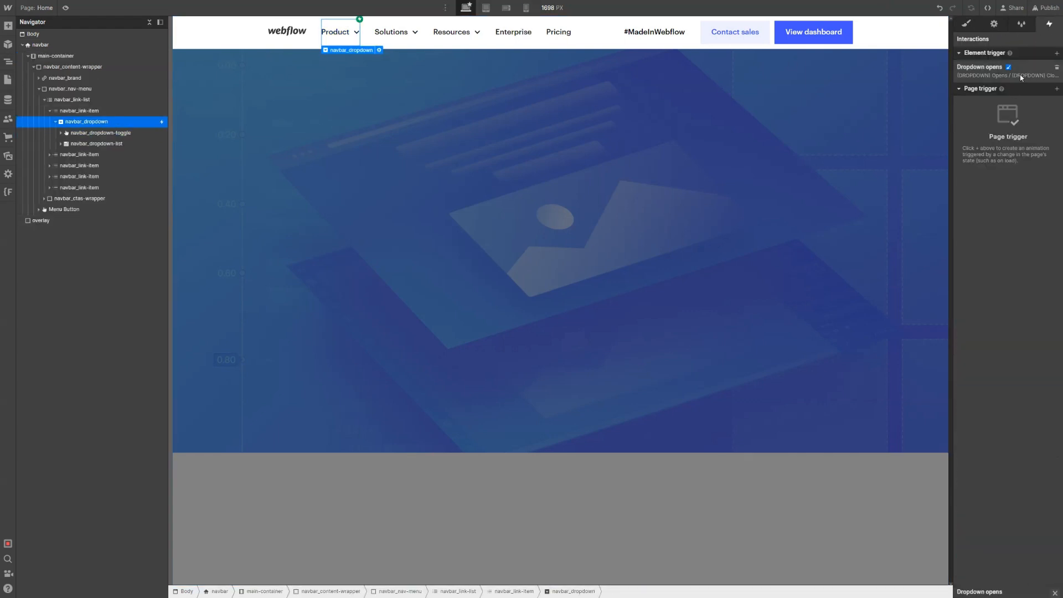
pyautogui.click(1024, 68)
pyautogui.click(1042, 170)
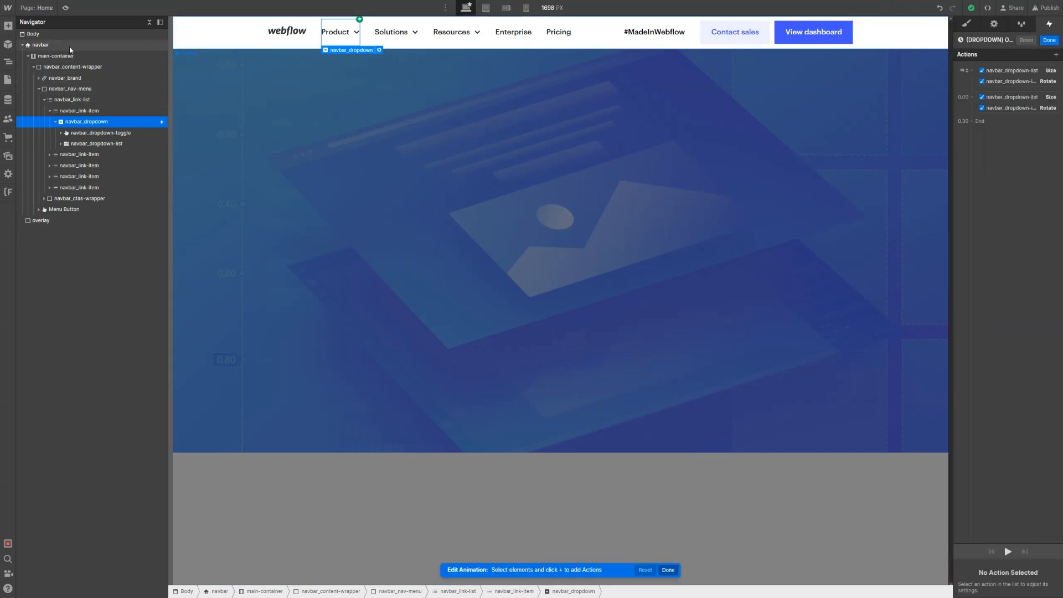
# Add an Opacity action for the overlay to the animation's initial states, with opacity 0%
pyautogui.click(41, 221)
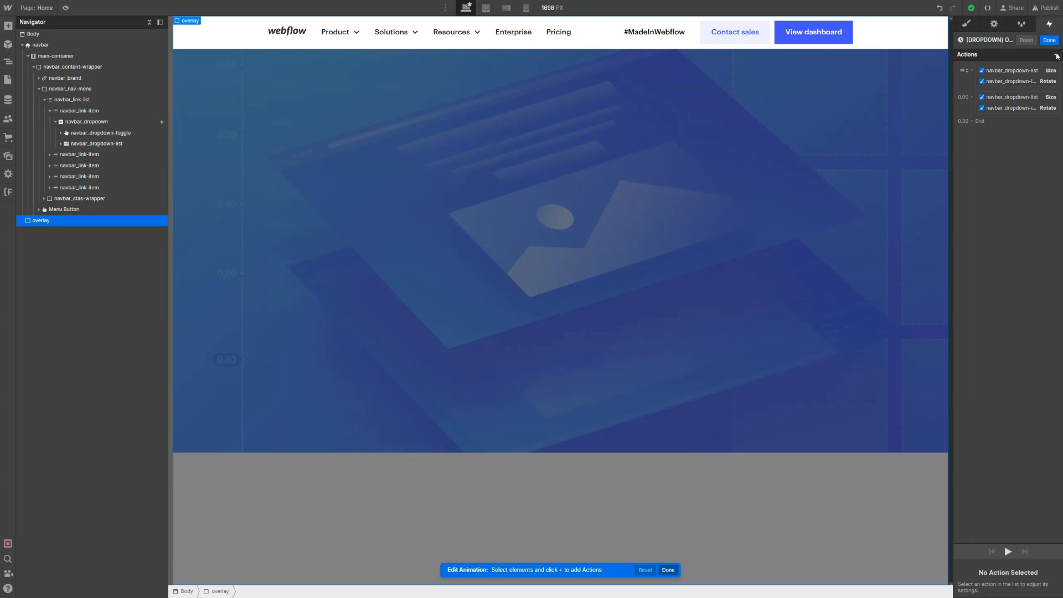
pyautogui.click(1057, 55)
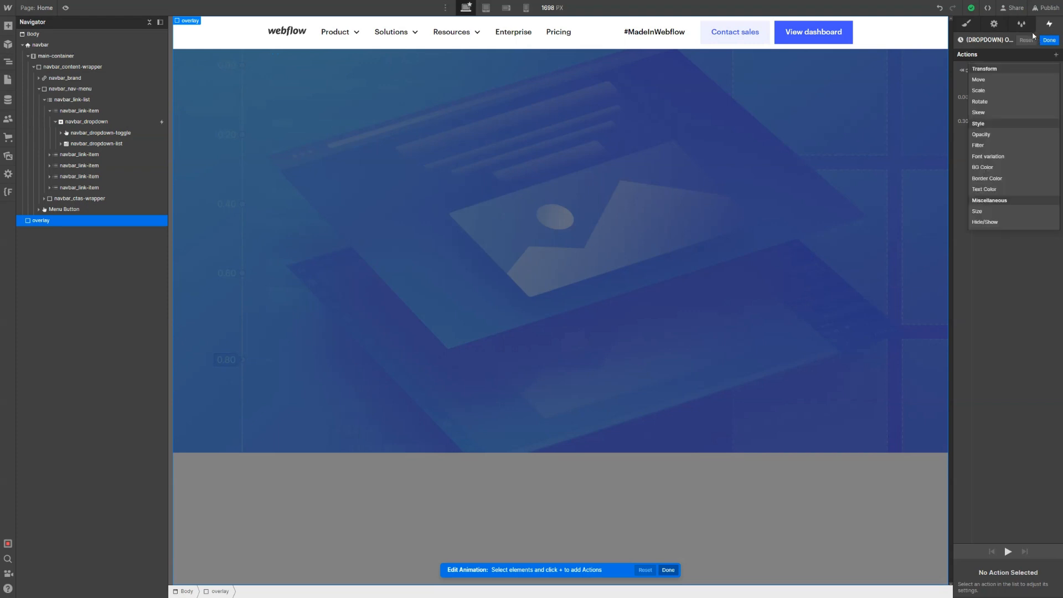
pyautogui.click(1013, 137)
pyautogui.moveTo(1044, 117); pyautogui.dragTo(1018, 88)
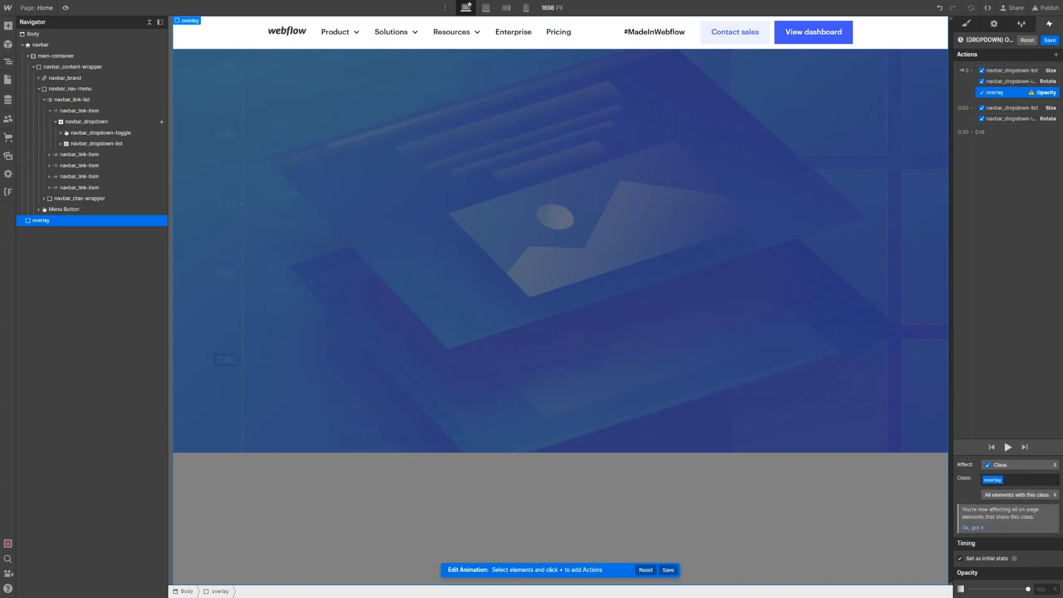
pyautogui.moveTo(1006, 590); pyautogui.dragTo(970, 590)
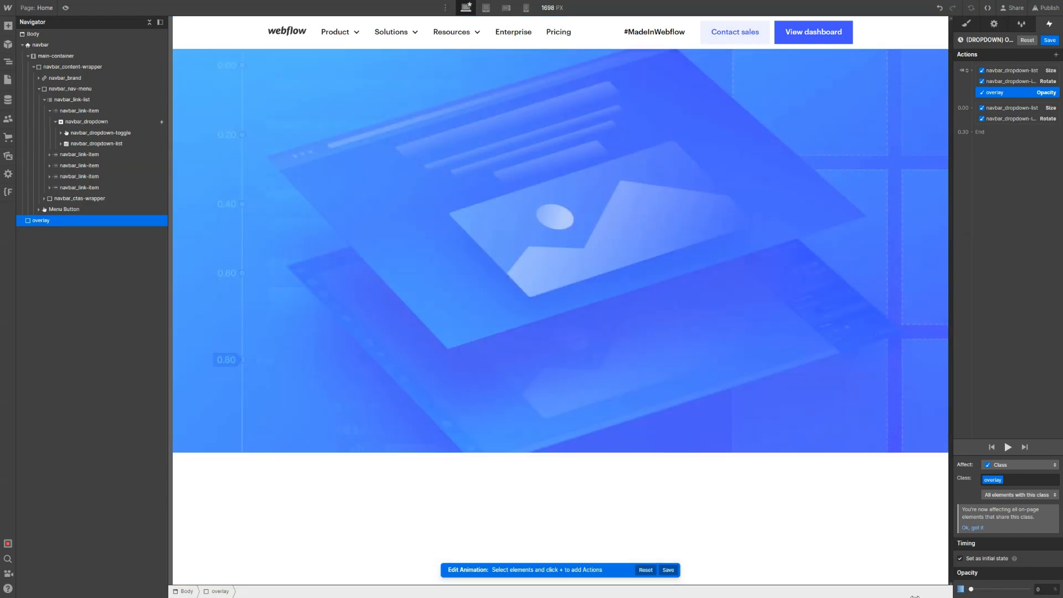
# Duplicate the overlay's Opacity action into the 0.00 s group after the dropdown icon's rotation and set its opacity to 100%
pyautogui.rightClick(993, 107)
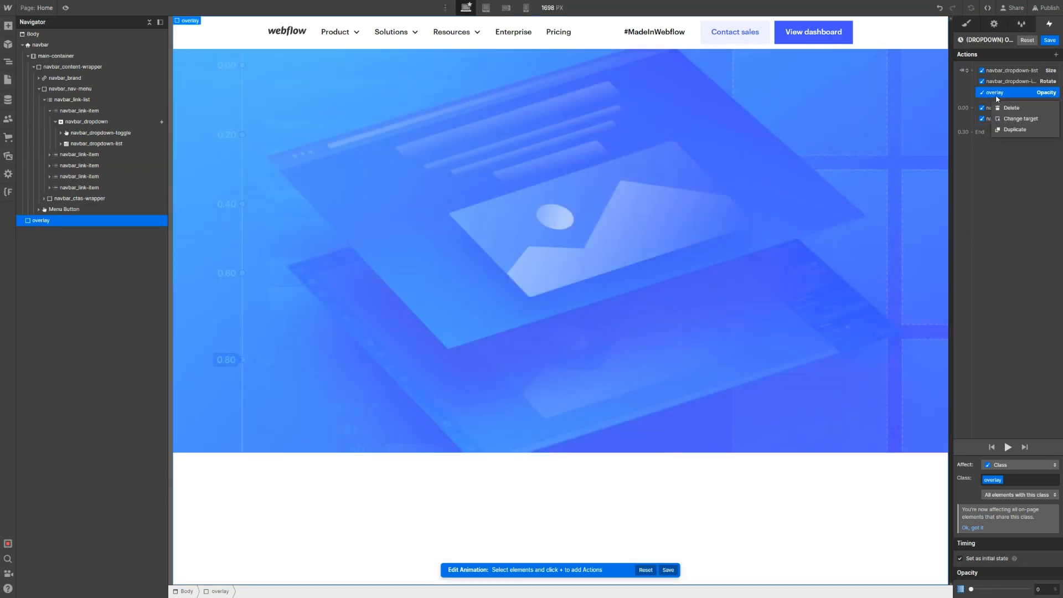
pyautogui.click(1027, 130)
pyautogui.moveTo(1024, 114); pyautogui.dragTo(1030, 150)
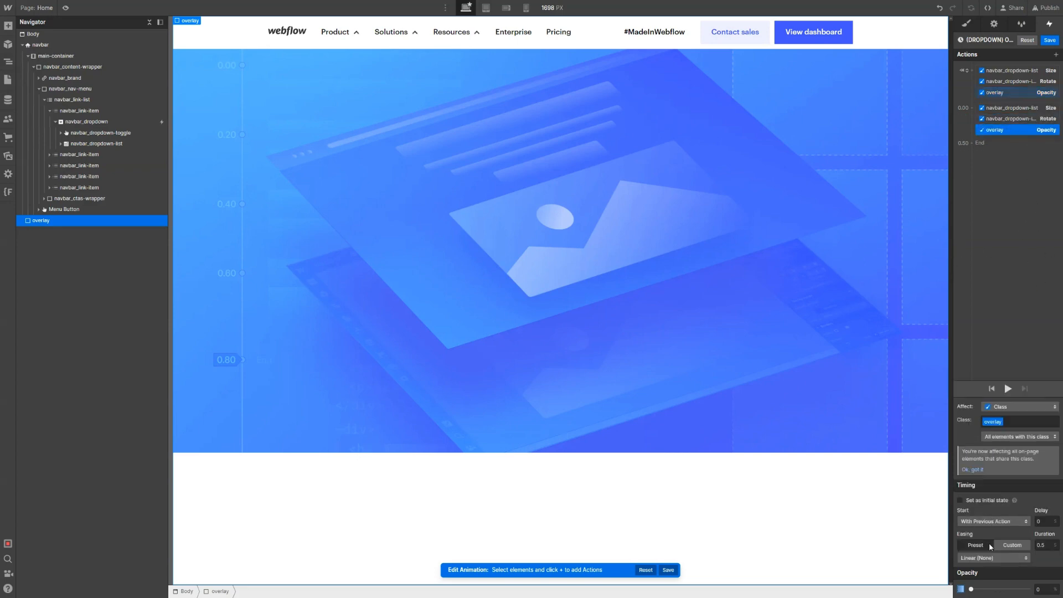
pyautogui.moveTo(971, 589); pyautogui.dragTo(1029, 590)
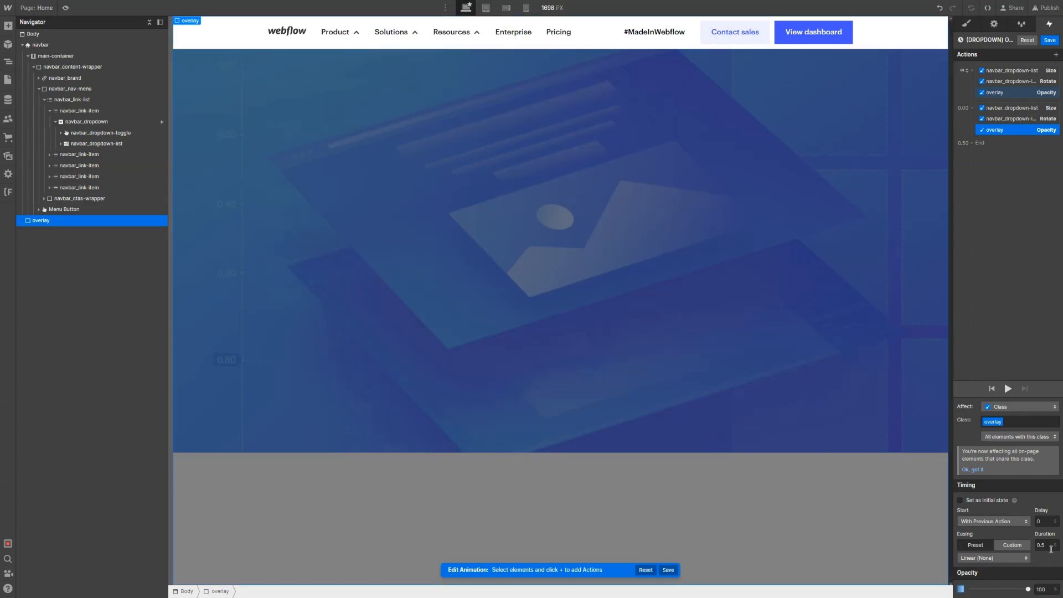
# Set the overlay's 100% Opacity action to Ease easing and a 0.3 s duration, play the animation and save it
pyautogui.click(1023, 121)
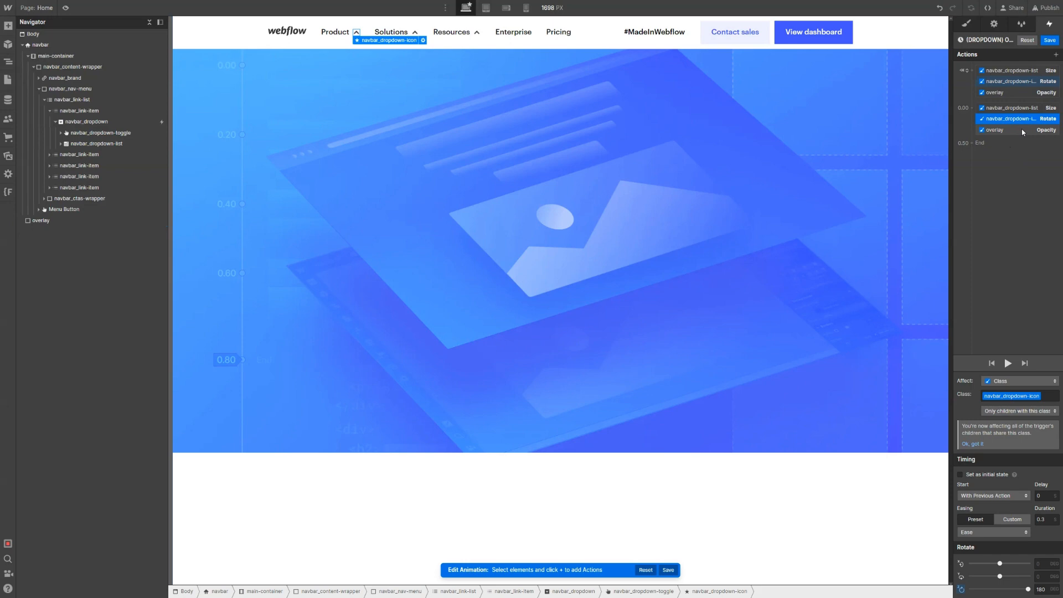
pyautogui.click(1023, 131)
pyautogui.click(993, 558)
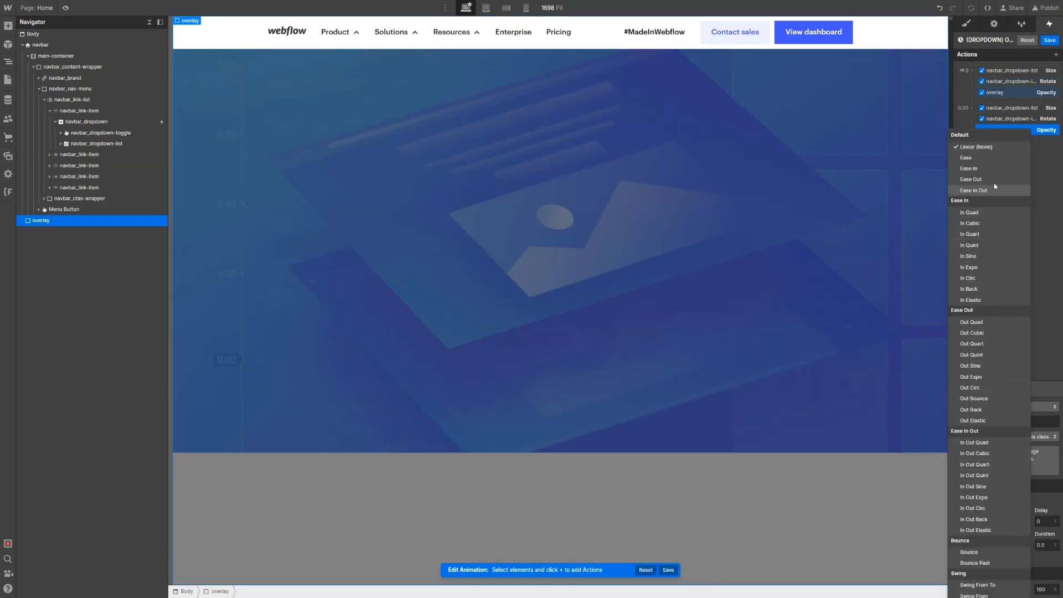
pyautogui.click(1007, 160)
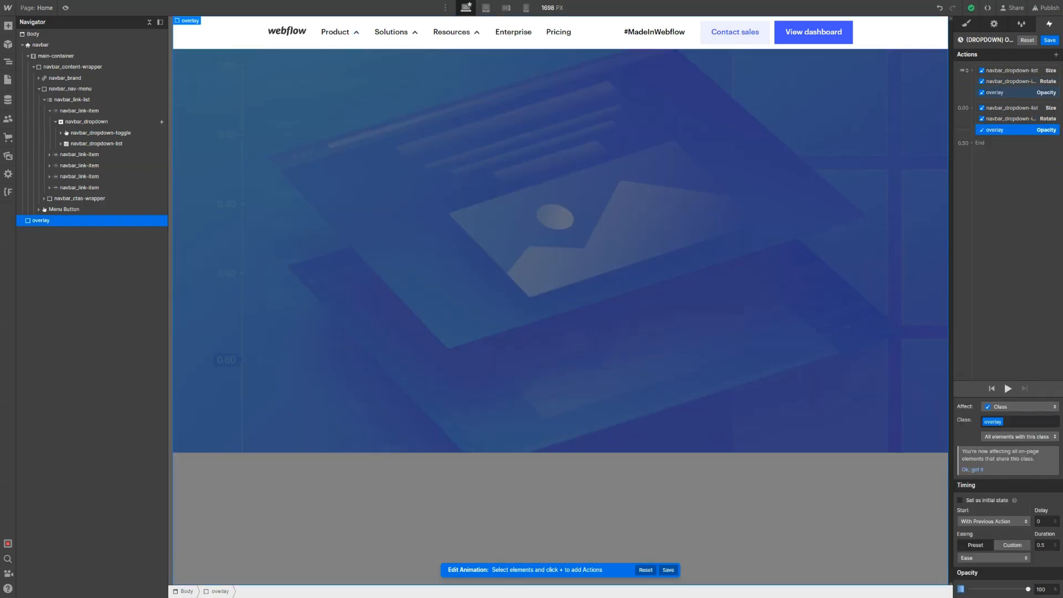
pyautogui.click(1048, 546)
pyautogui.write('0.3')
pyautogui.click(1008, 388)
pyautogui.click(1050, 41)
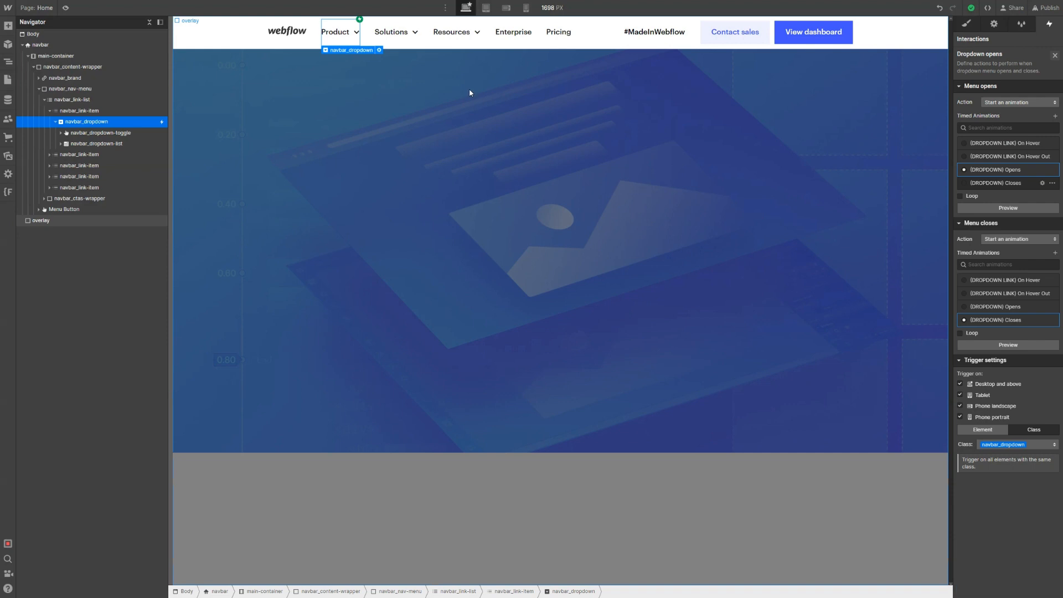
# Preview the page to check the overlay with the Product dropdown, and return to editing
pyautogui.click(65, 8)
pyautogui.click(305, 34)
pyautogui.click(306, 36)
pyautogui.click(307, 37)
pyautogui.click(307, 37)
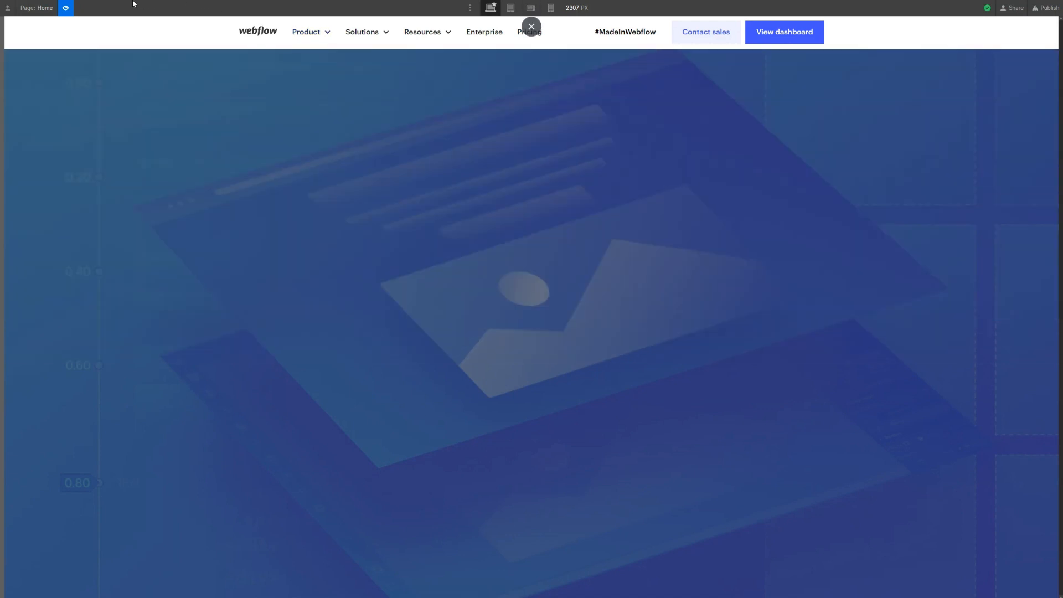
pyautogui.click(67, 8)
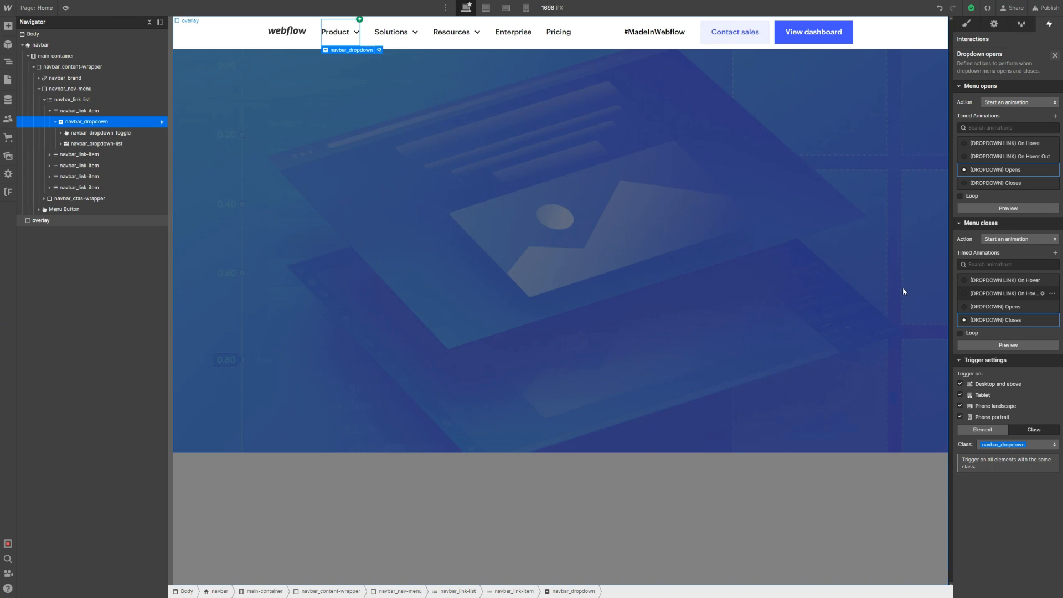
# Add an Opacity action for the overlay to the (DROPDOWN) Closes animation, starting together with the dropdown's Size and Rotate actions
pyautogui.click(1008, 320)
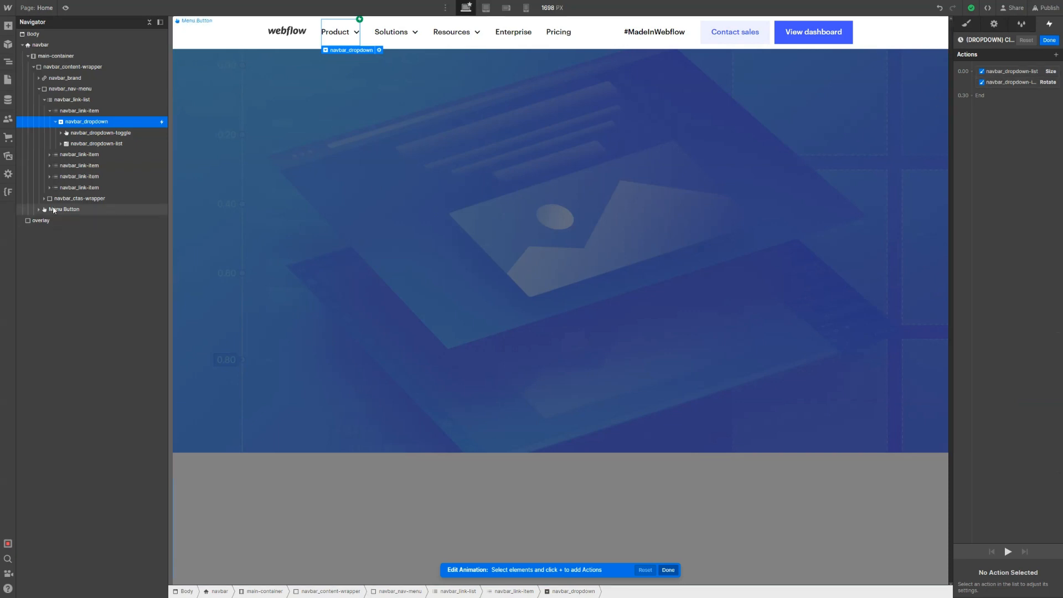
pyautogui.click(67, 225)
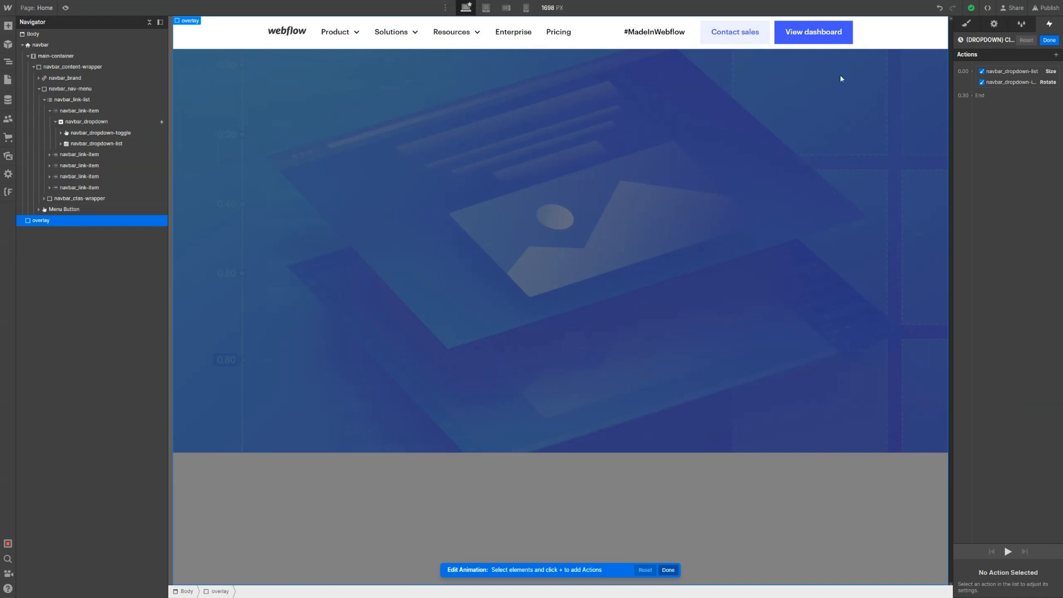
pyautogui.click(1055, 56)
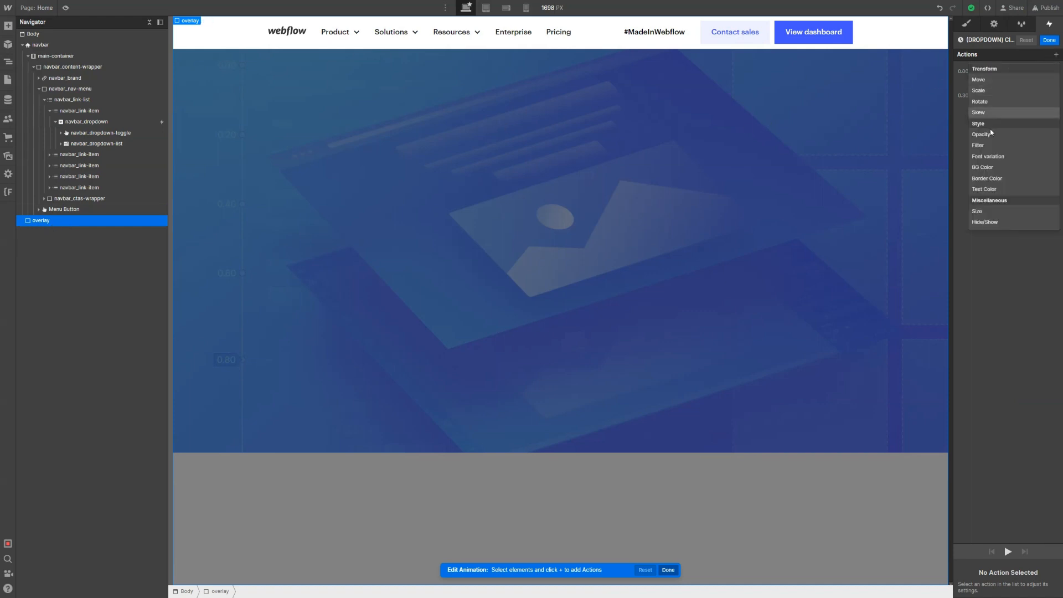
pyautogui.click(1005, 135)
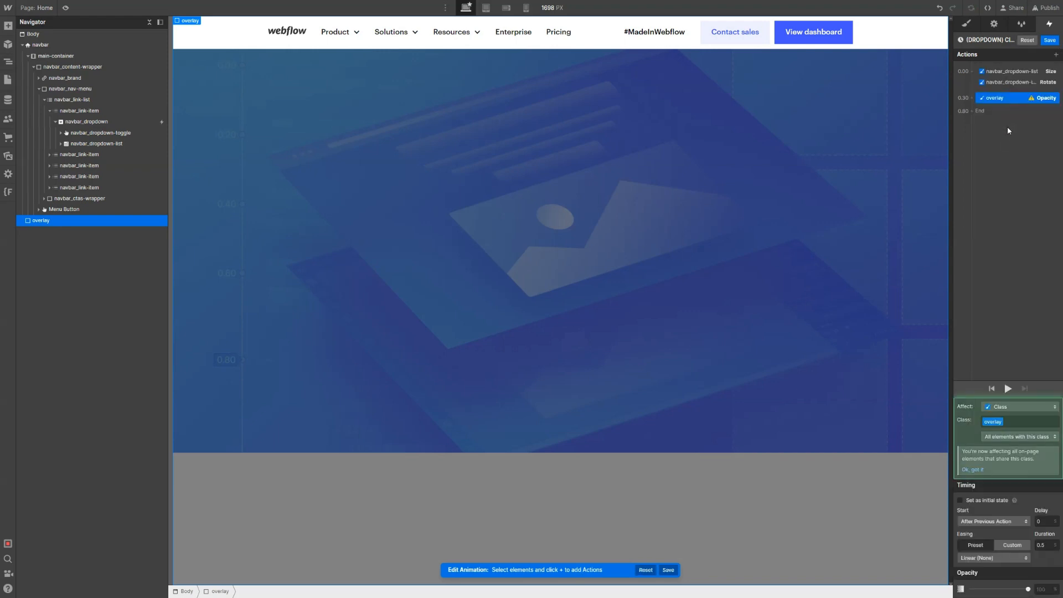
pyautogui.moveTo(1001, 105); pyautogui.dragTo(1003, 77)
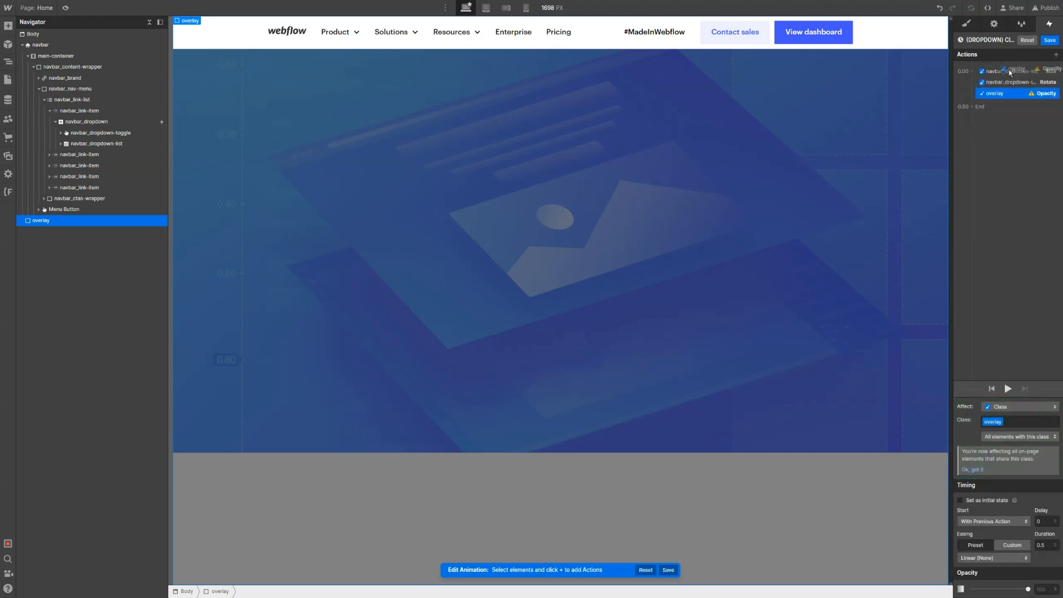
# Give the closing overlay action a 0.3 s duration, Ease easing and 0% opacity, and save the animation
pyautogui.click(1044, 543)
pyautogui.write('0.3')
pyautogui.click(1030, 558)
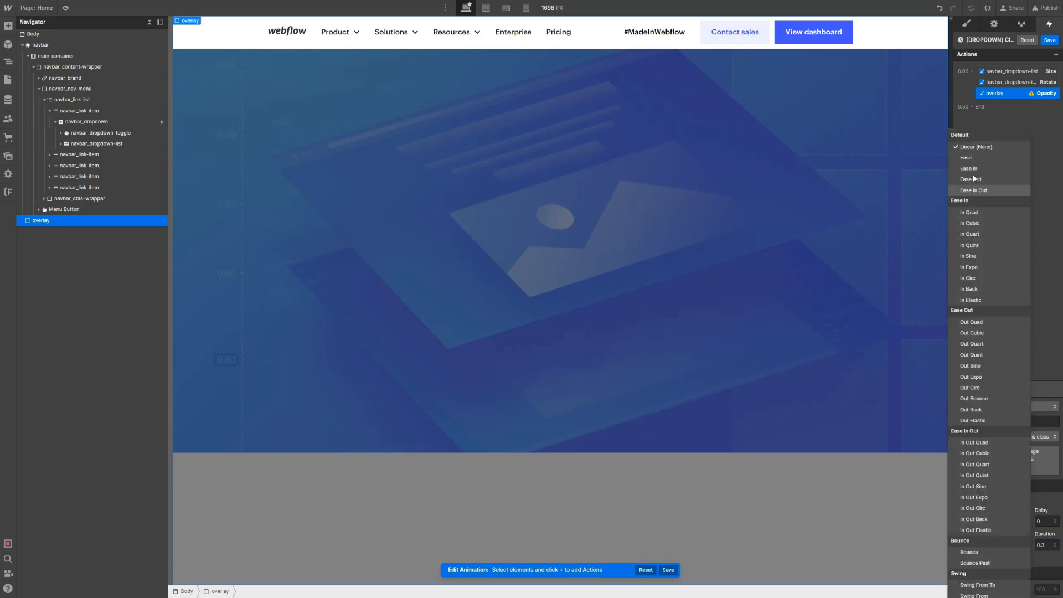
pyautogui.click(983, 159)
pyautogui.moveTo(1003, 585); pyautogui.dragTo(883, 593)
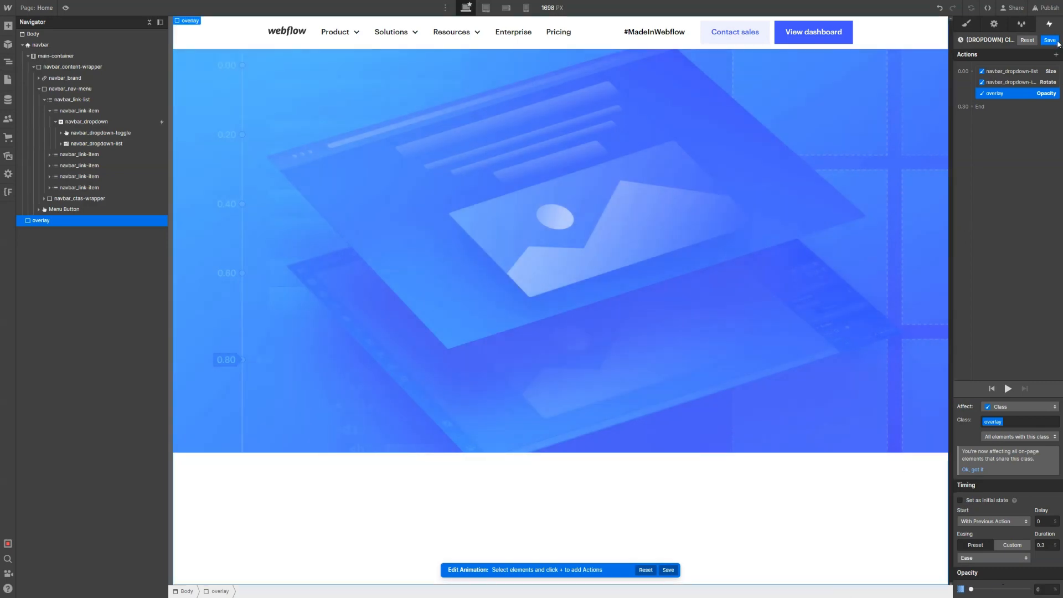
pyautogui.click(1050, 39)
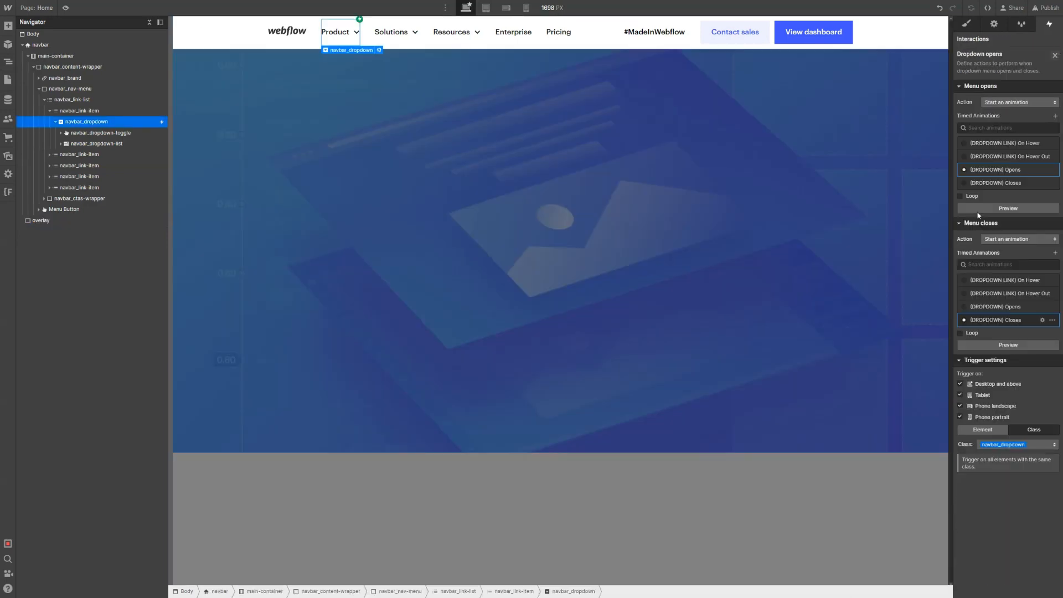
# Preview the page and open the Product dropdown to test the overlay fade
pyautogui.click(66, 8)
pyautogui.click(304, 42)
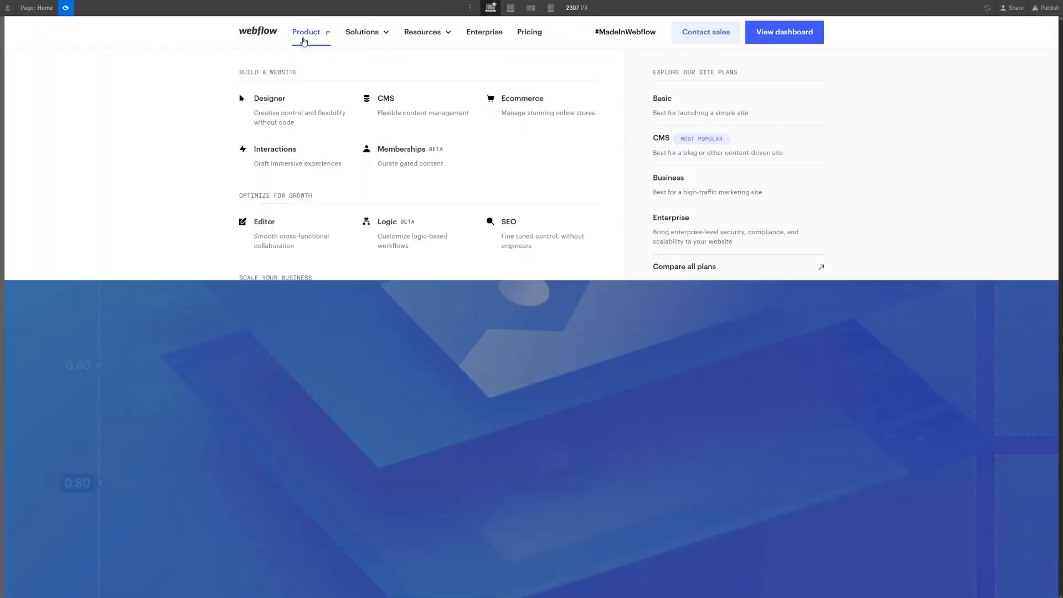
# Open and close the Product, Solutions and Resources dropdowns in the preview to check the overlay fade
pyautogui.click(305, 42)
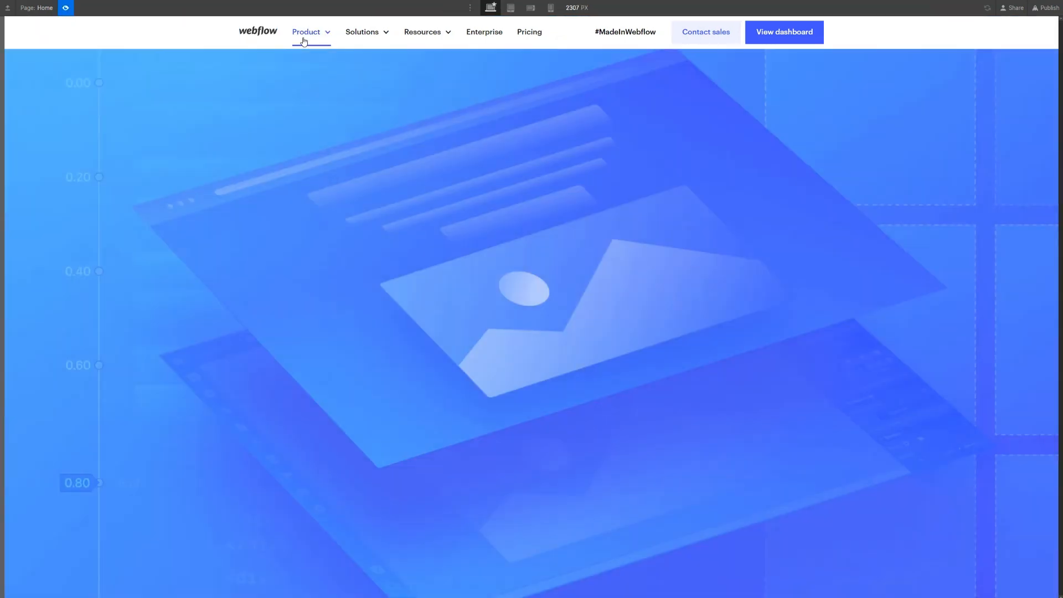
pyautogui.click(355, 40)
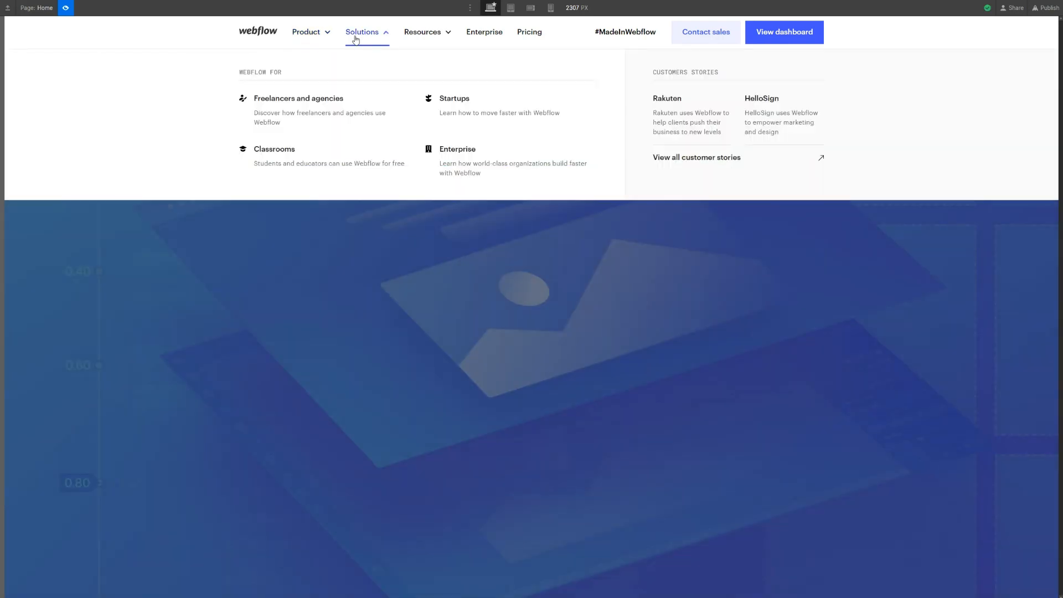
pyautogui.click(356, 39)
pyautogui.click(425, 31)
pyautogui.click(363, 36)
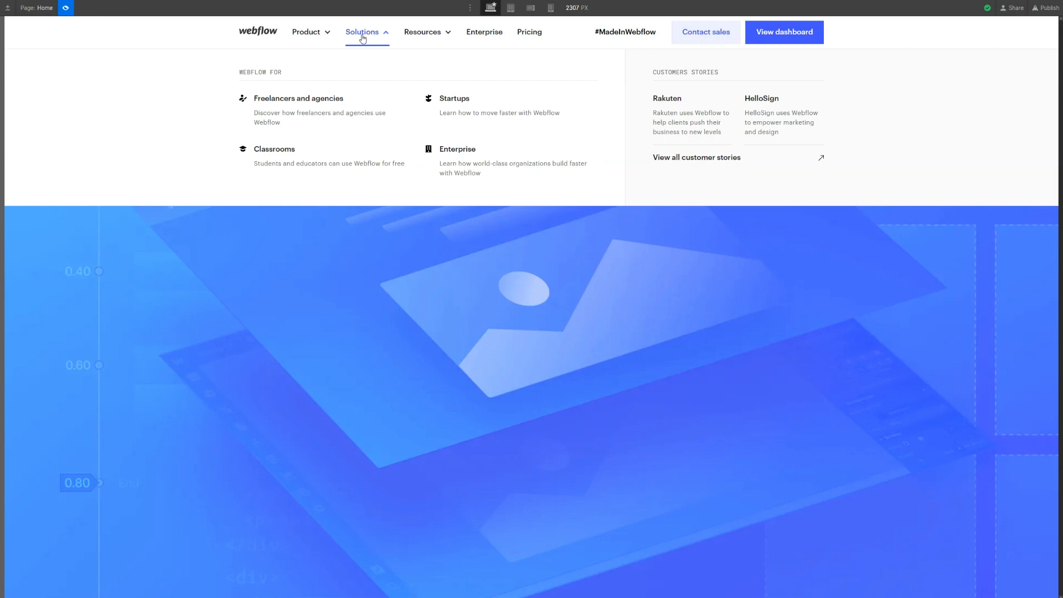
pyautogui.click(362, 36)
pyautogui.click(362, 36)
pyautogui.click(363, 36)
pyautogui.click(362, 37)
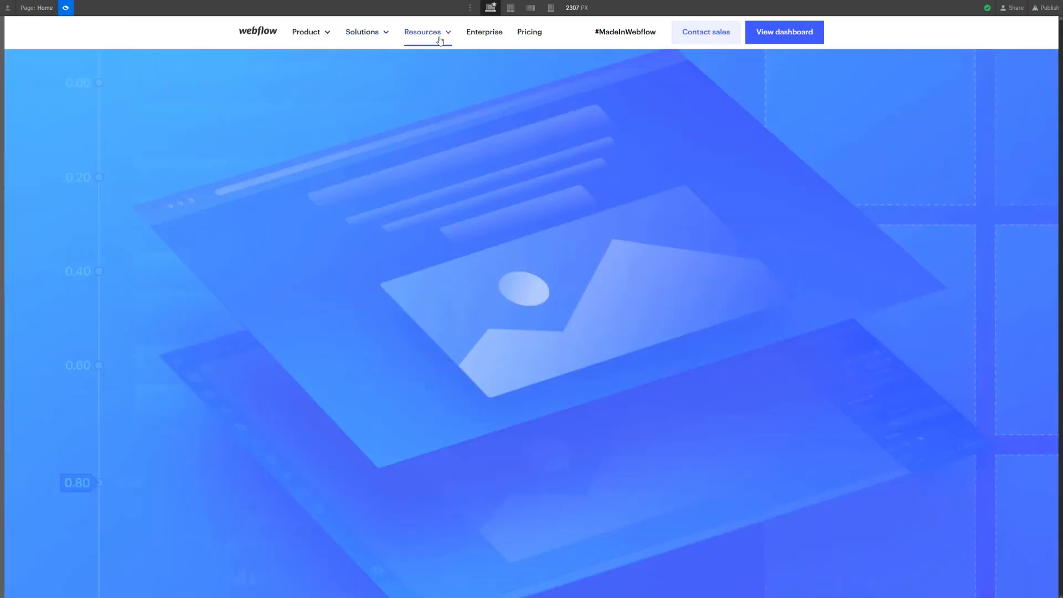
pyautogui.click(440, 41)
pyautogui.click(440, 40)
# Switch directly between the Product, Solutions and Resources dropdowns in the preview to examine how the overlay behaves
pyautogui.click(314, 26)
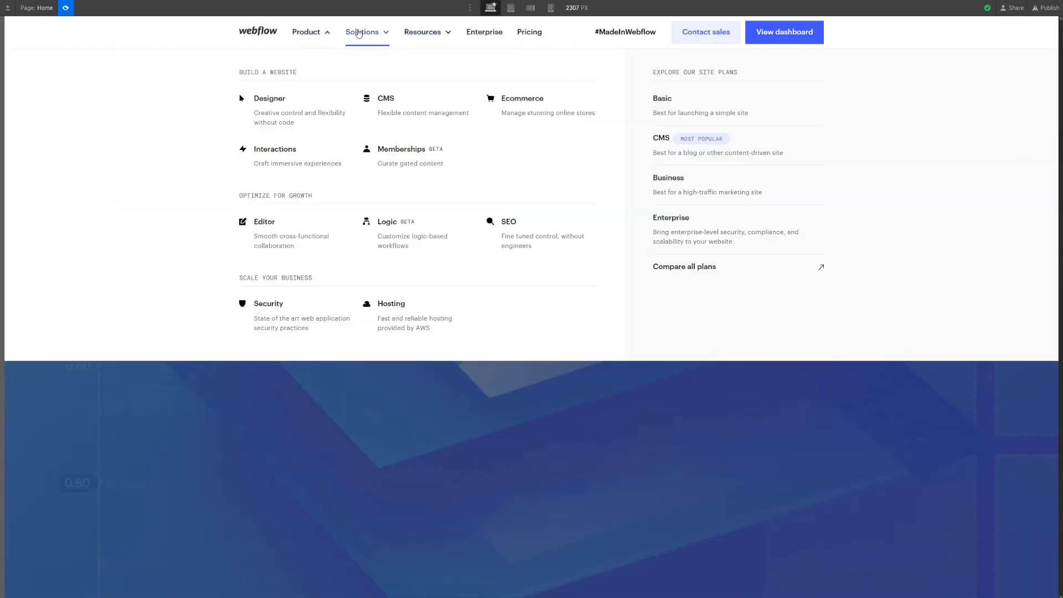
pyautogui.click(360, 34)
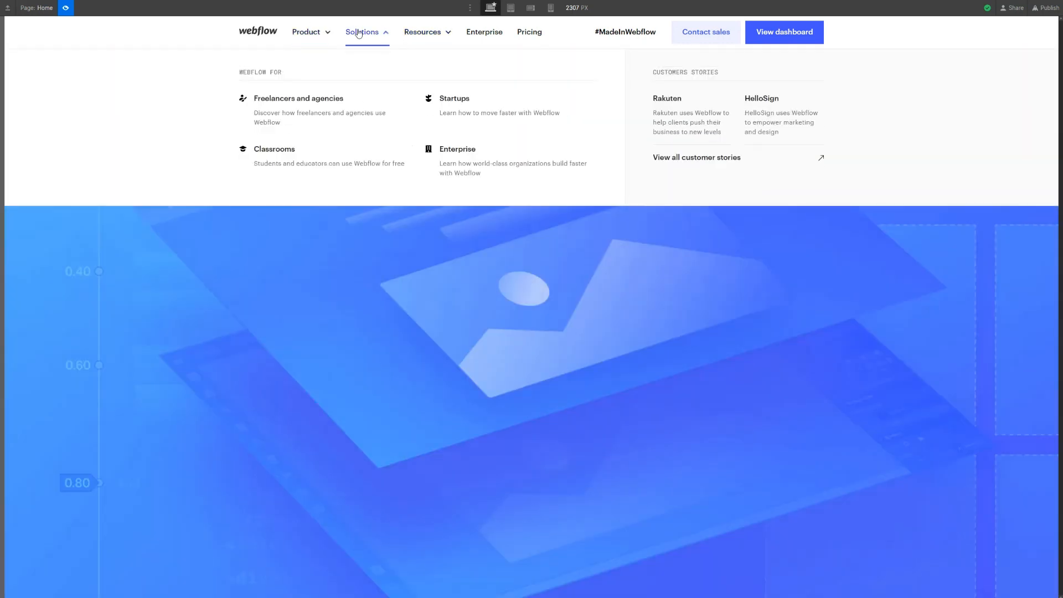
pyautogui.click(423, 34)
pyautogui.click(363, 31)
pyautogui.click(306, 32)
pyautogui.click(349, 35)
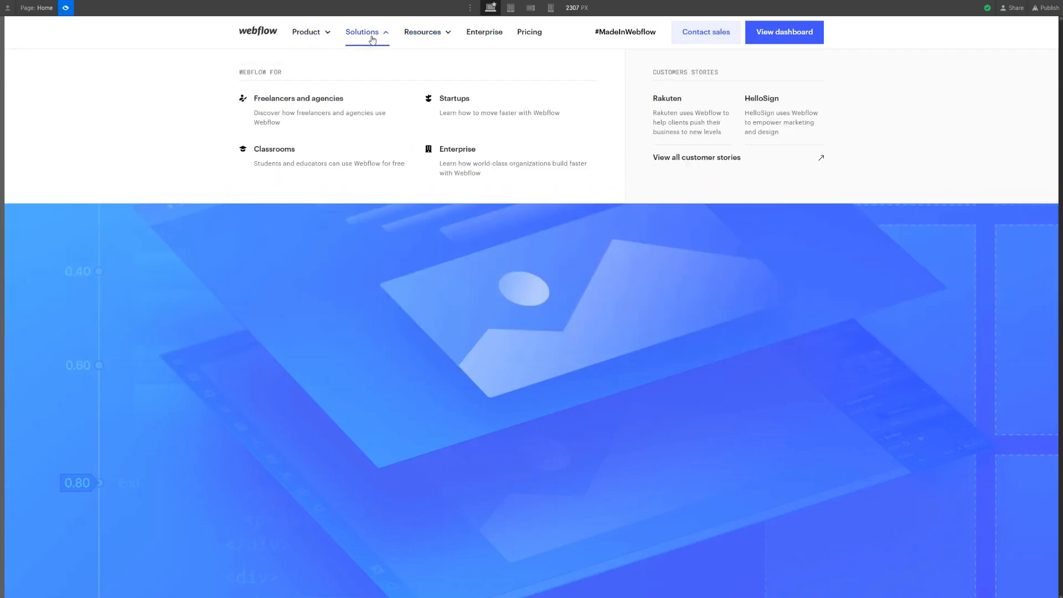
pyautogui.click(415, 34)
pyautogui.click(365, 35)
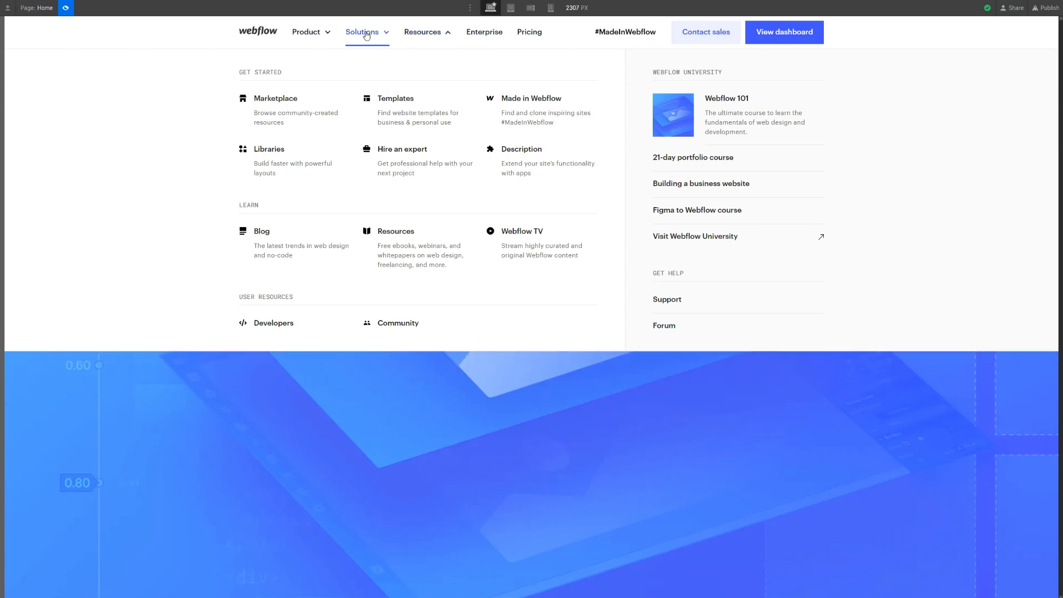
pyautogui.click(332, 37)
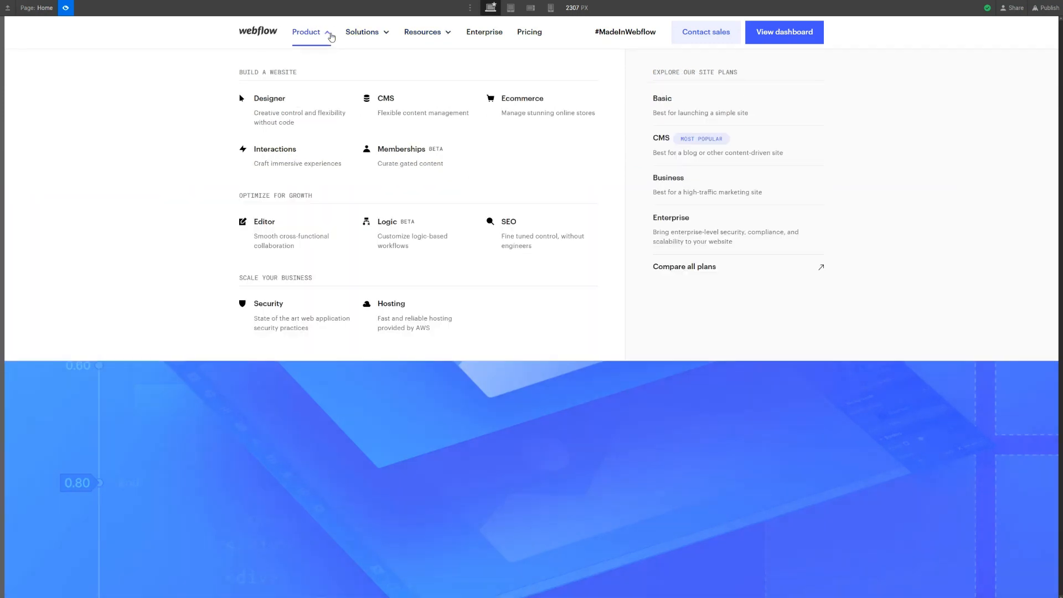
pyautogui.click(331, 38)
pyautogui.click(331, 37)
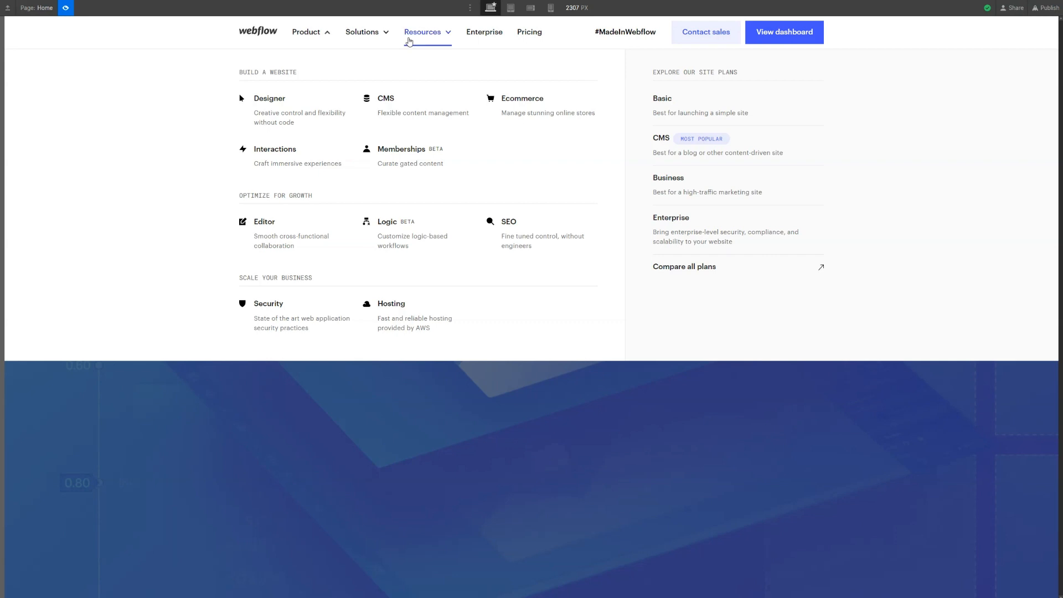
# Recheck the overlay while switching from Resources to Product and Solutions, and return to editing
pyautogui.click(409, 42)
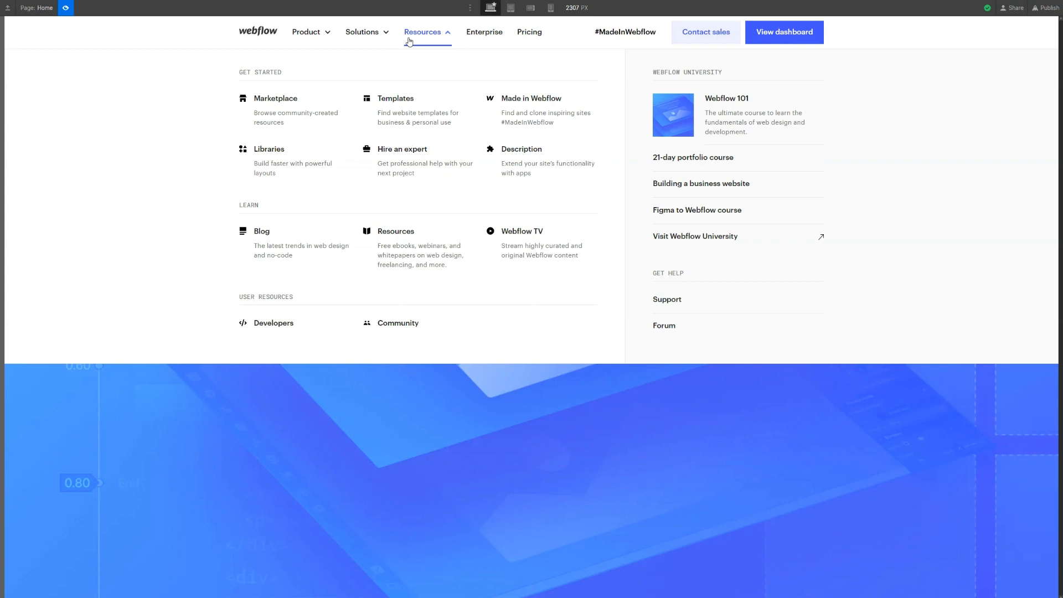
pyautogui.click(324, 37)
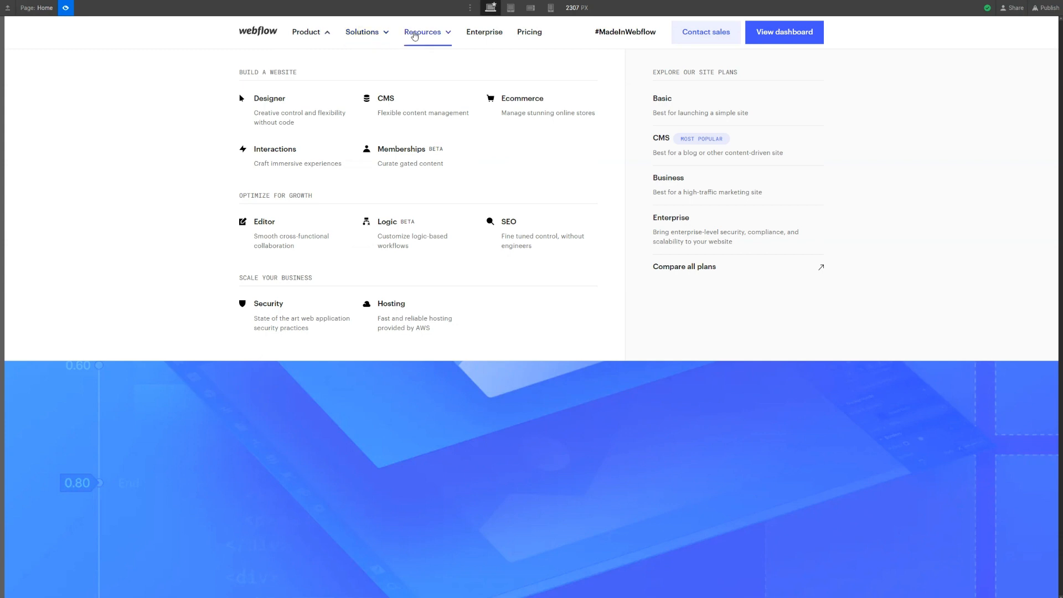
pyautogui.click(414, 33)
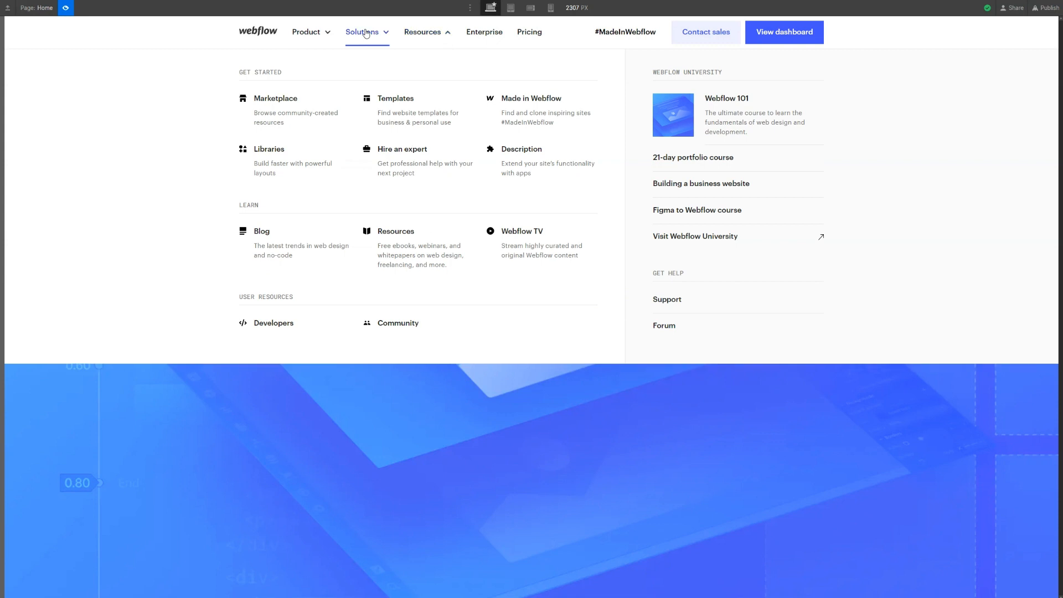
pyautogui.click(361, 32)
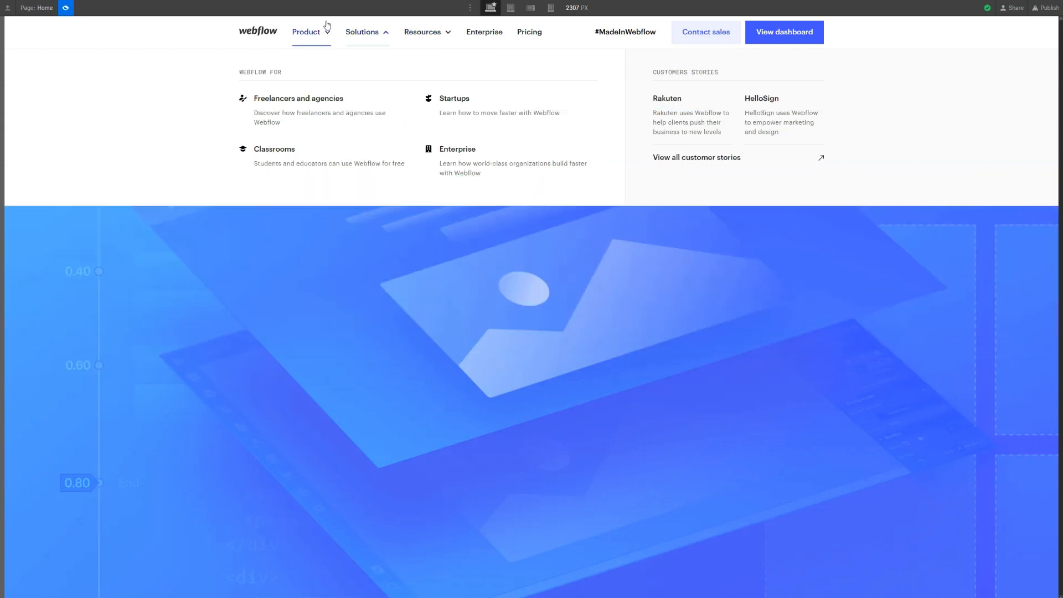
pyautogui.click(65, 6)
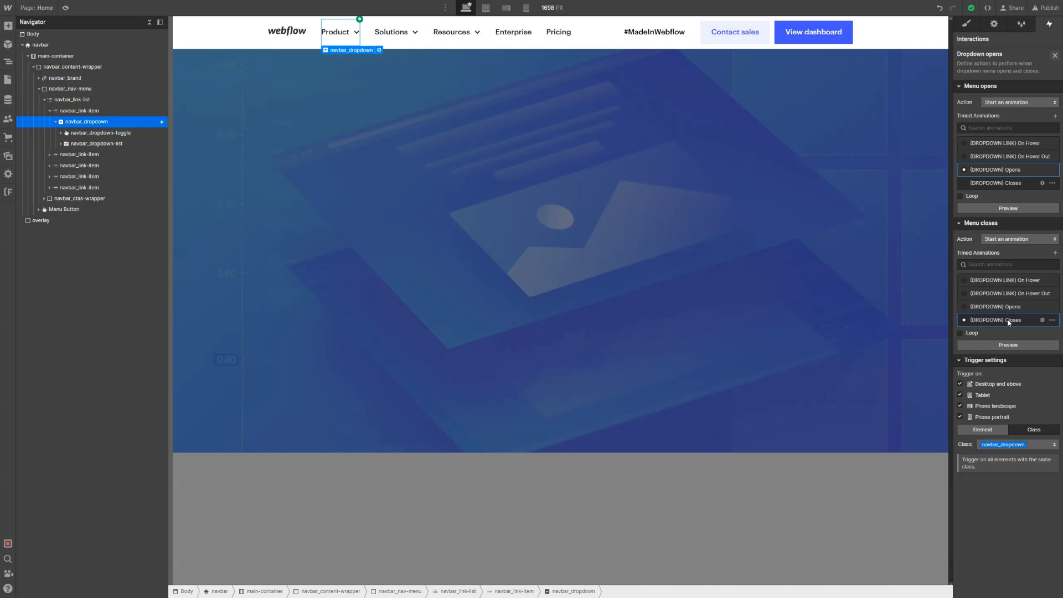
# In the (DROPDOWN) Opens animation, set the duration of the non-initial Size, Rotate and Opacity actions to 0.35 s and save
pyautogui.click(991, 171)
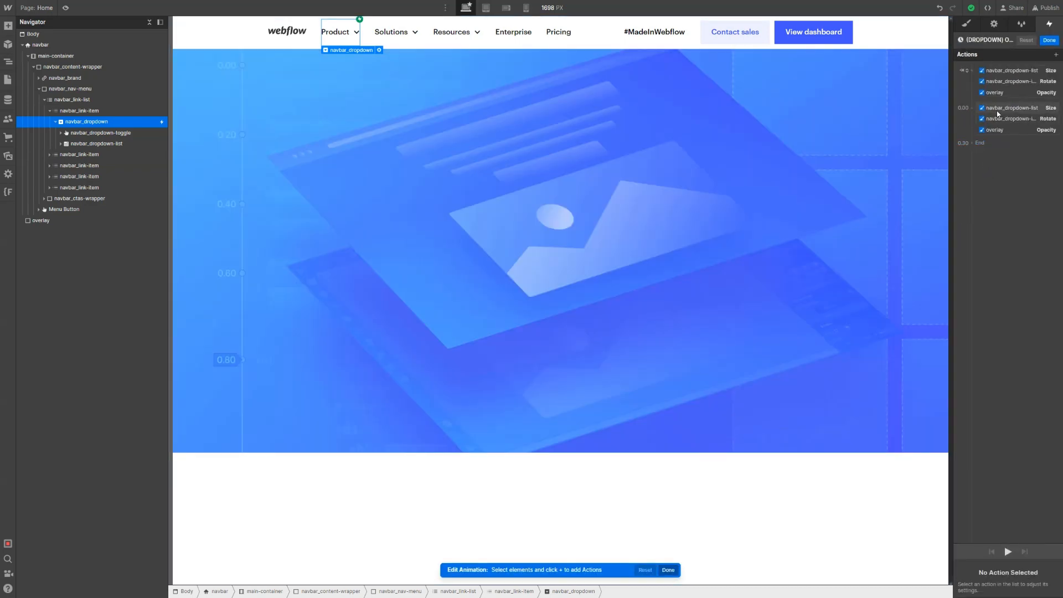
pyautogui.click(999, 110)
pyautogui.keyDown('shift'); pyautogui.click(994, 129); pyautogui.keyUp('shift')
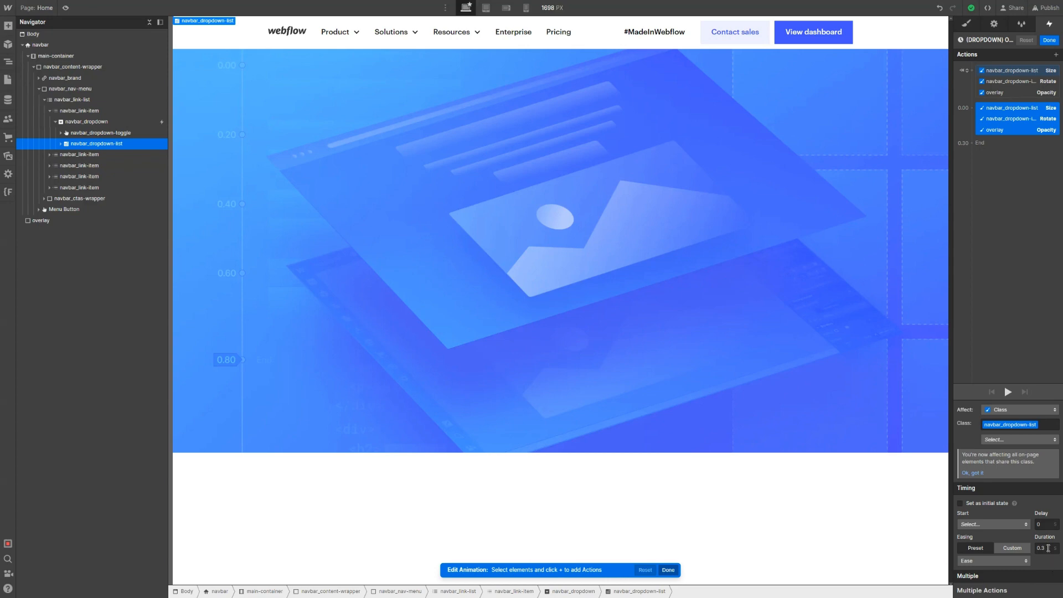
pyautogui.click(1048, 548)
pyautogui.write('.3')
pyautogui.press('Return')
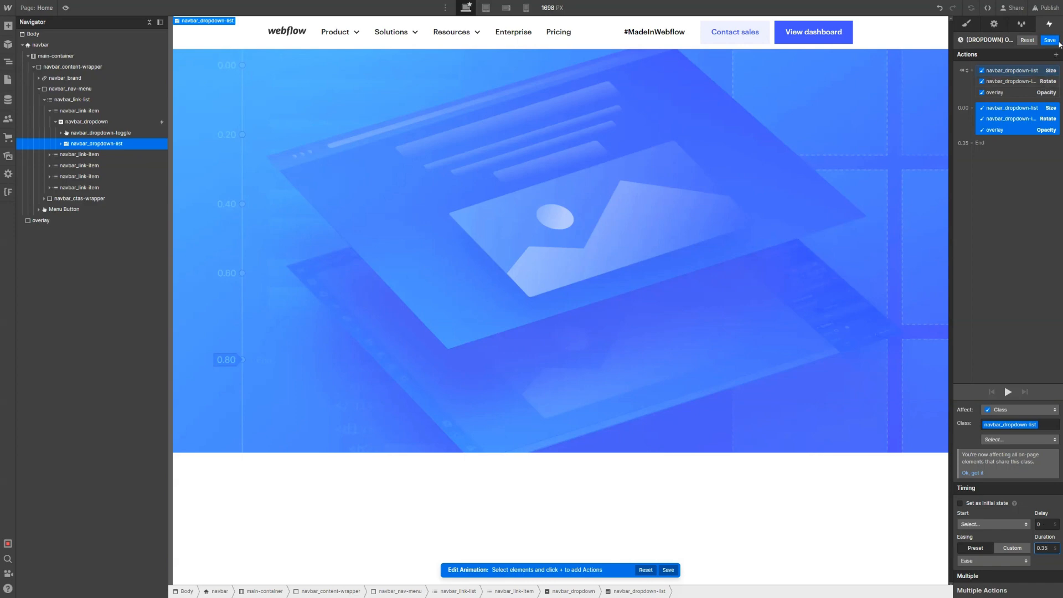
pyautogui.click(1057, 41)
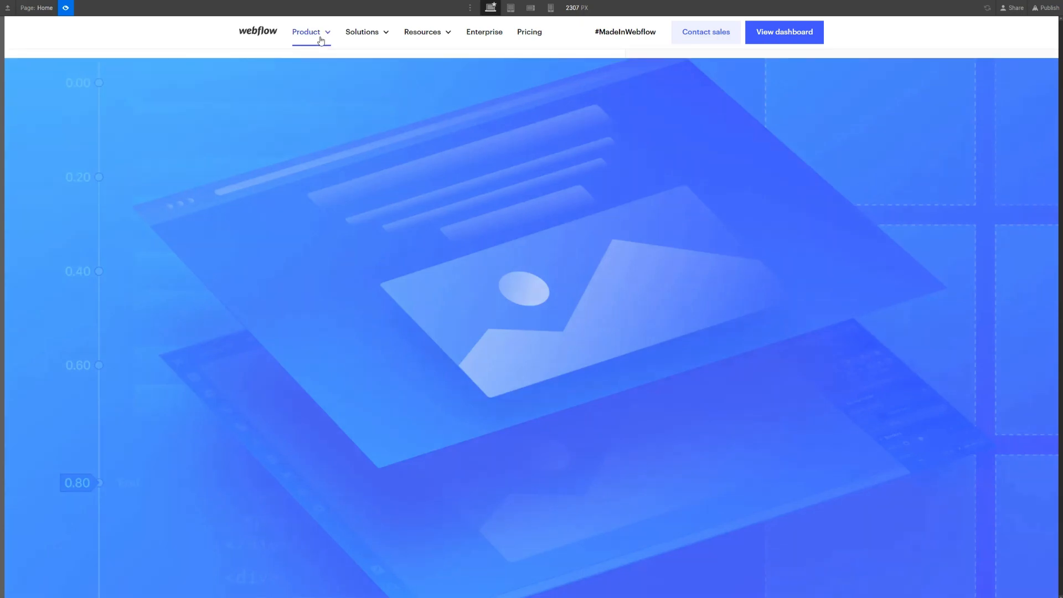
# Preview the page and switch among the Product, Solutions and Resources dropdowns to test the overlay with the new opening duration
pyautogui.click(321, 39)
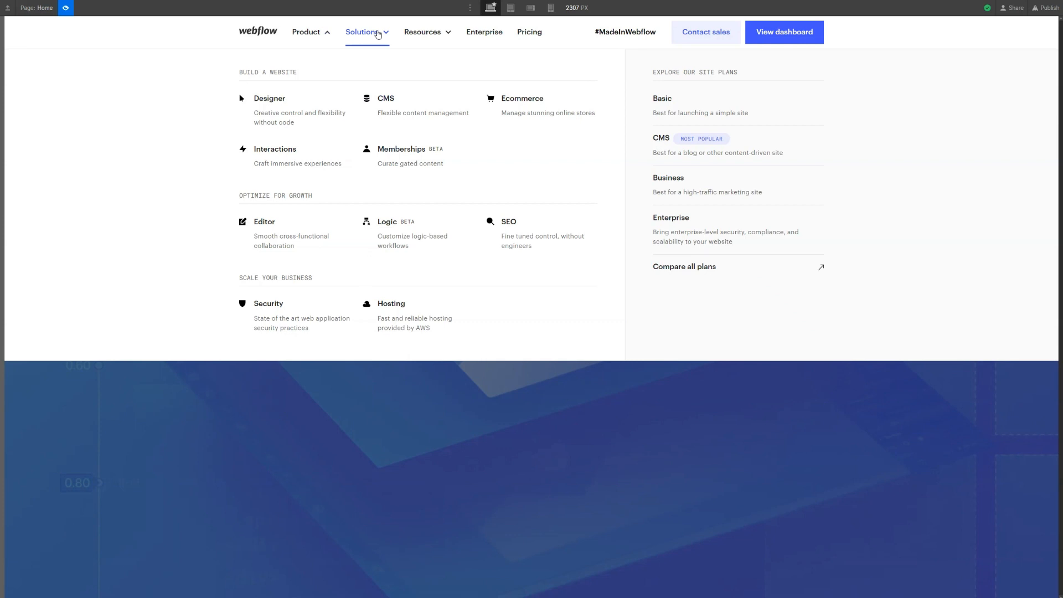
pyautogui.click(379, 35)
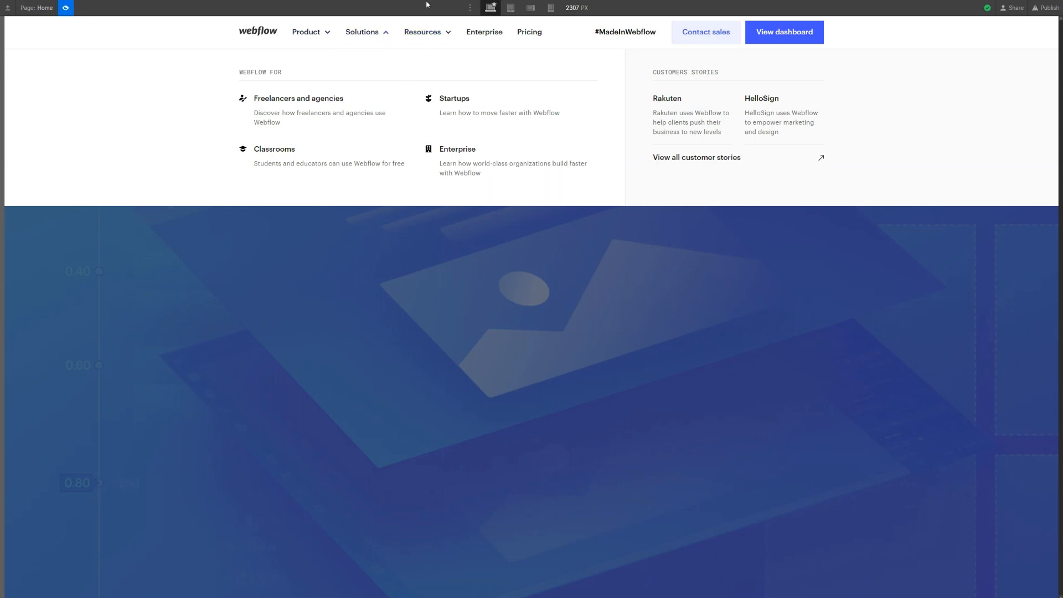
pyautogui.click(419, 31)
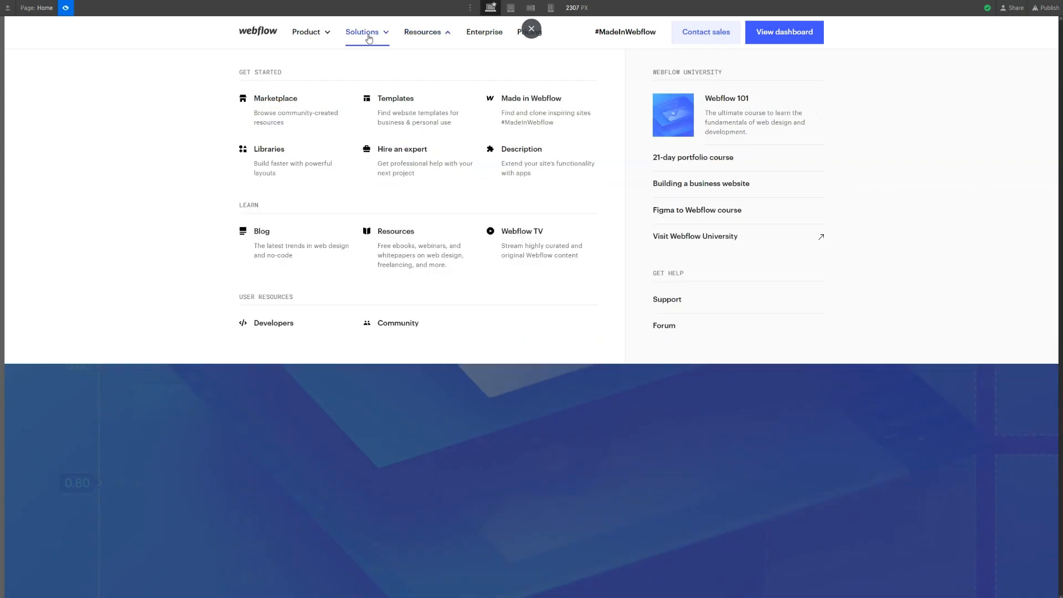
pyautogui.click(369, 37)
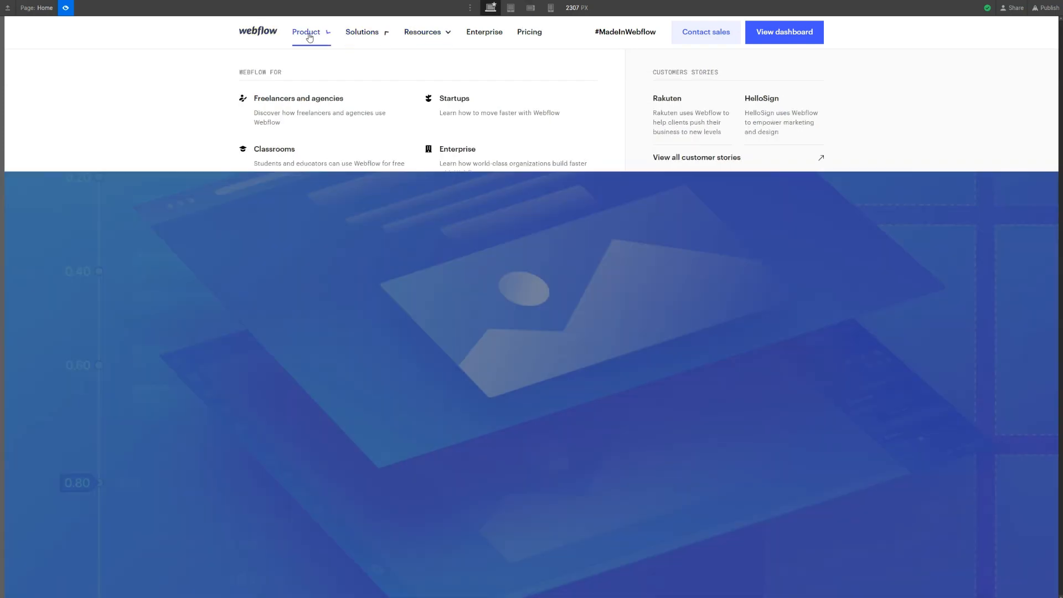
pyautogui.click(309, 36)
pyautogui.click(373, 34)
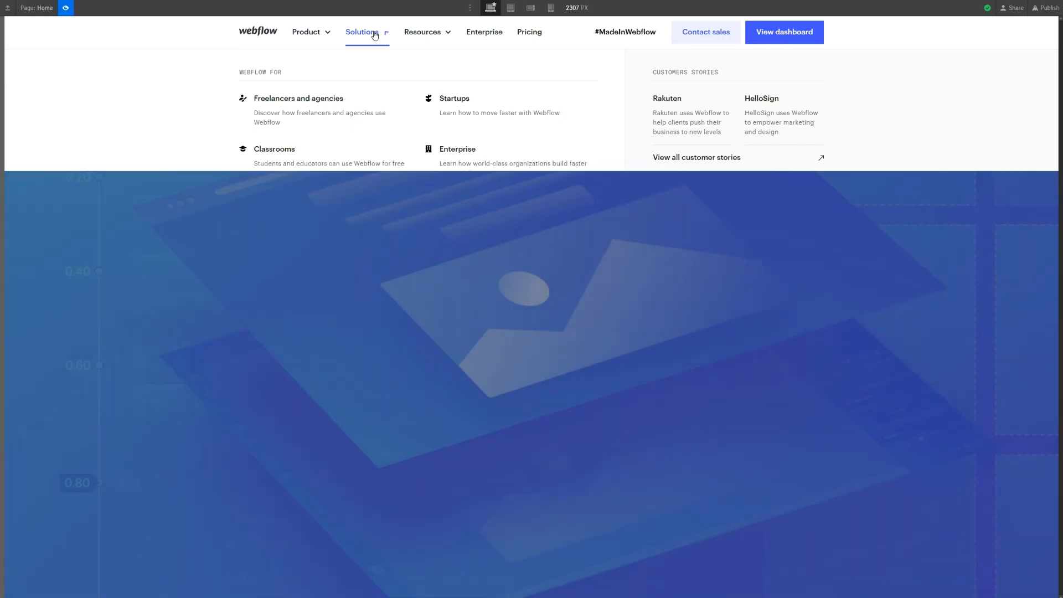
pyautogui.click(375, 35)
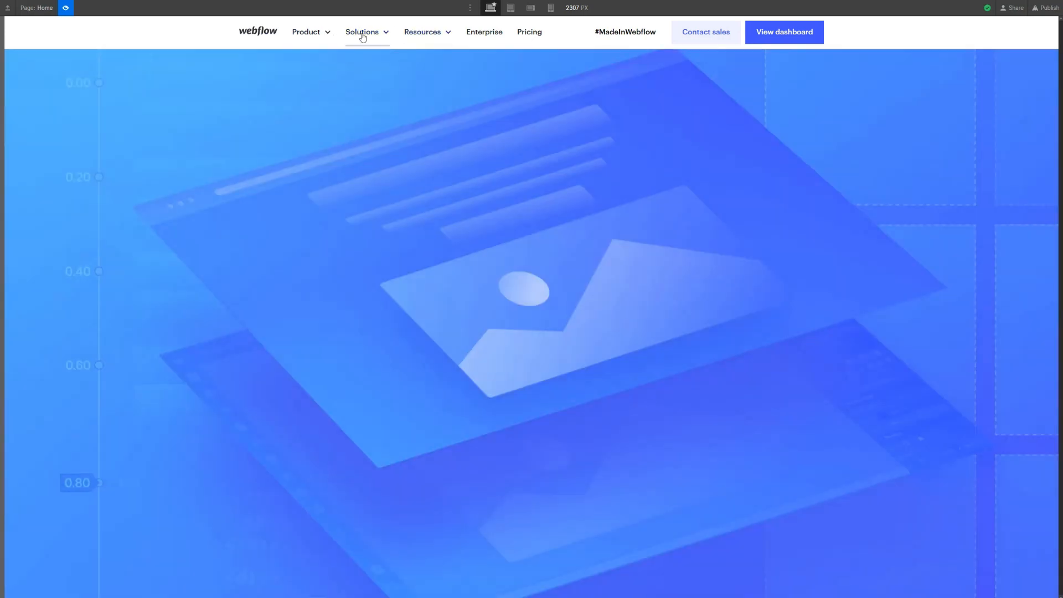
pyautogui.click(371, 36)
pyautogui.click(373, 37)
pyautogui.click(444, 36)
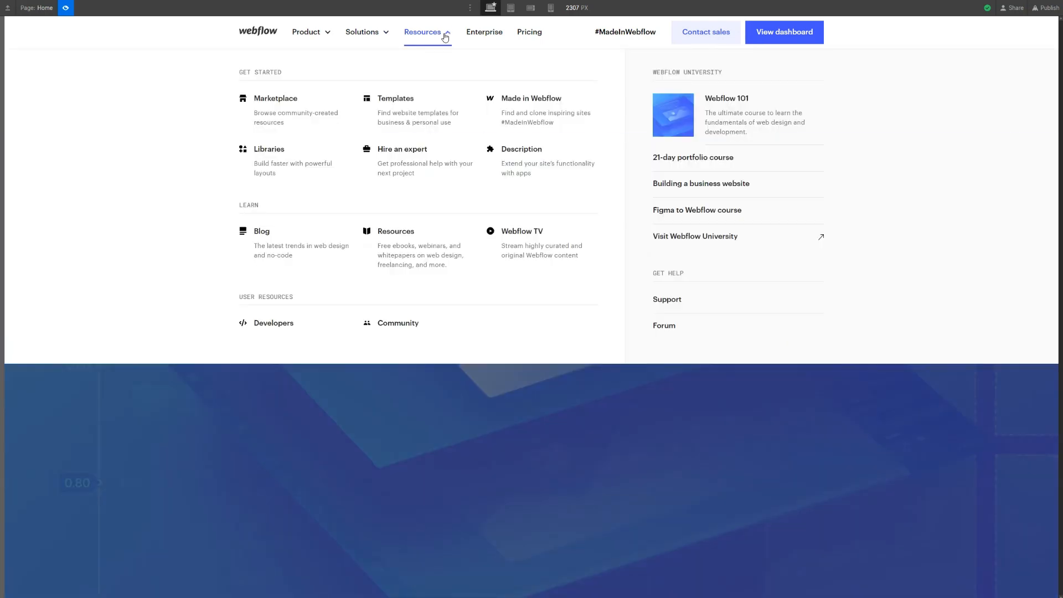
pyautogui.click(360, 36)
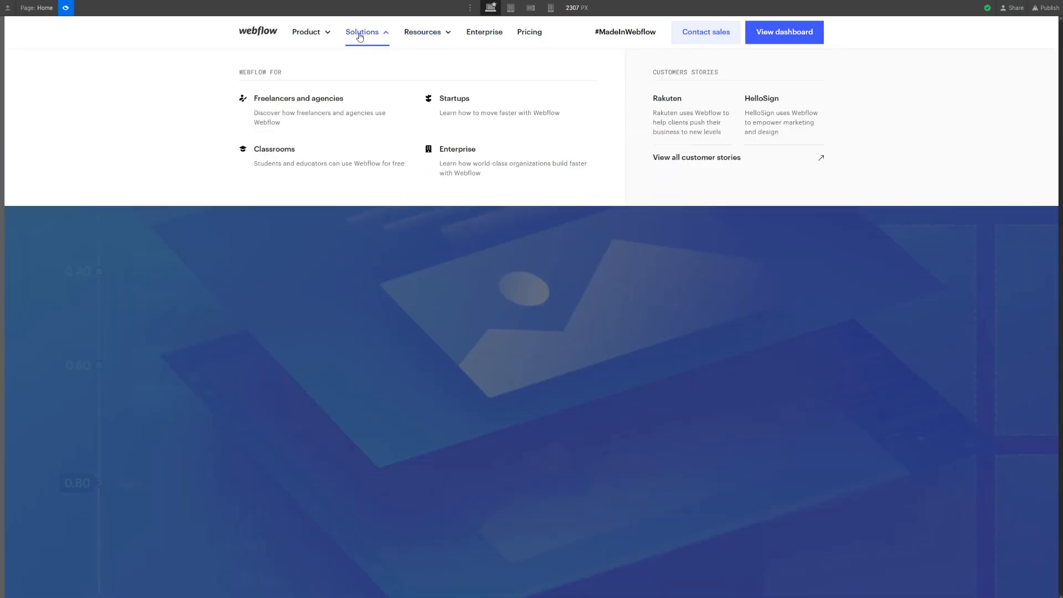
pyautogui.click(421, 33)
# Compare dropdown switching on the live Webflow site with the page preview, and return to editing
pyautogui.press('F11')
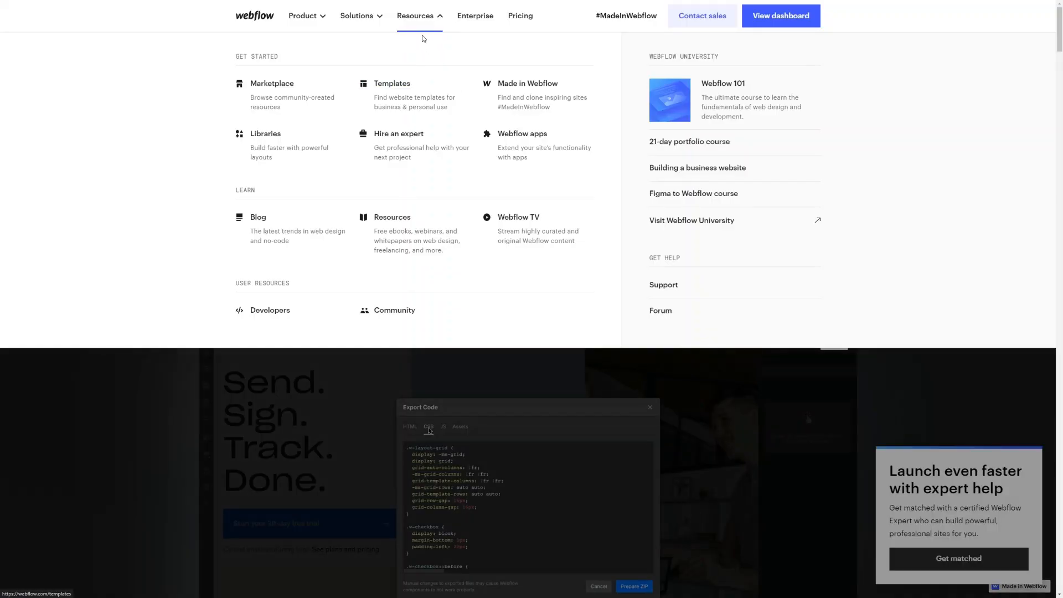
pyautogui.click(378, 24)
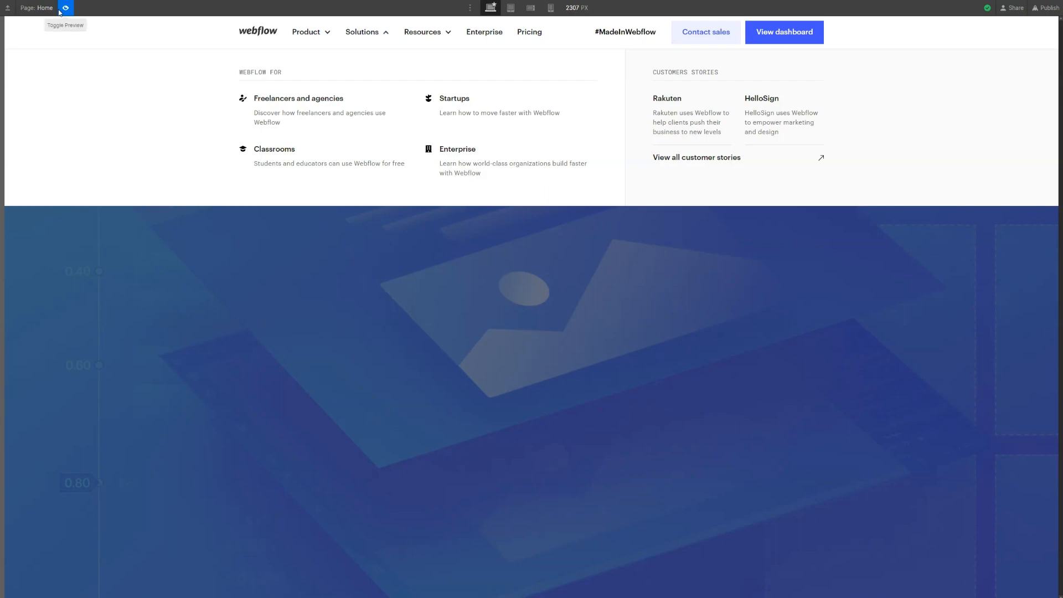
pyautogui.click(368, 34)
pyautogui.click(442, 39)
pyautogui.click(373, 33)
pyautogui.click(319, 38)
pyautogui.click(73, 7)
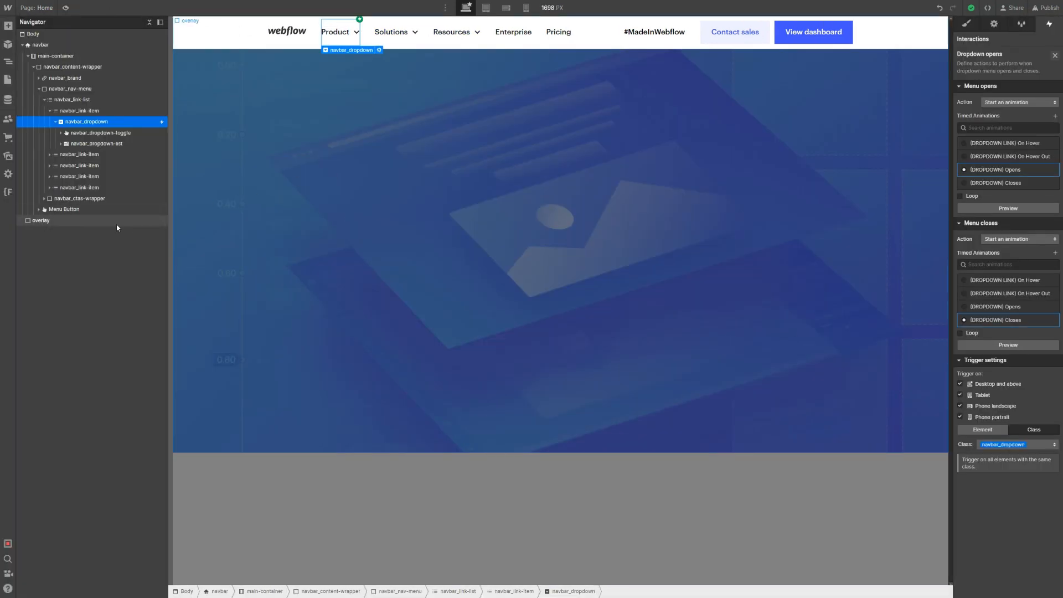